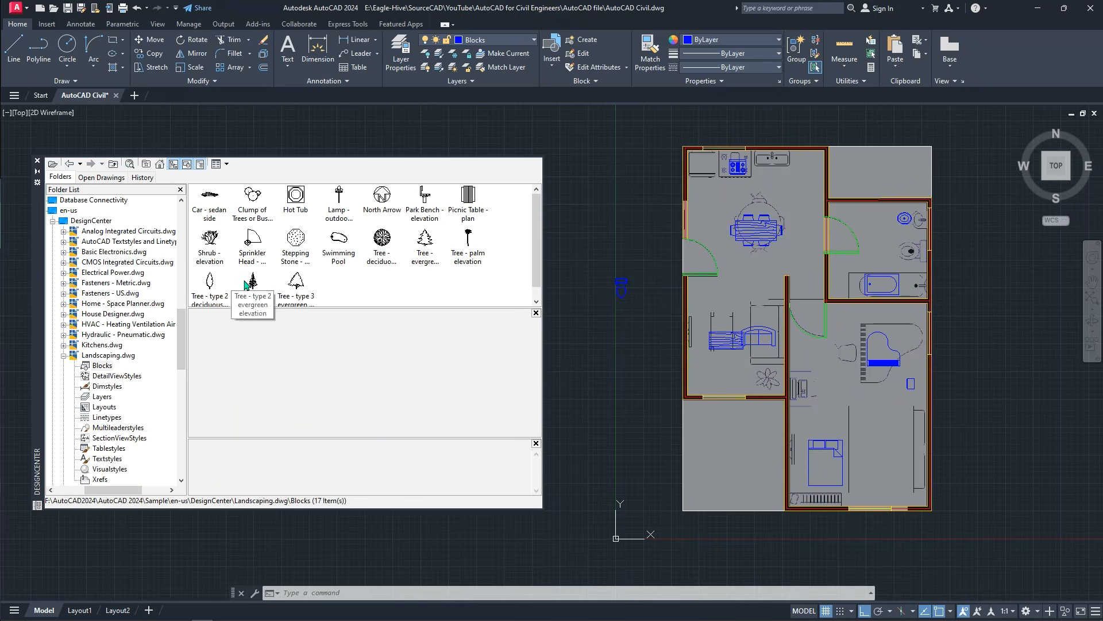
- Close the DesignCenter and rotate the living room's sofa block to match the underlying plan
key(ctrl+2)
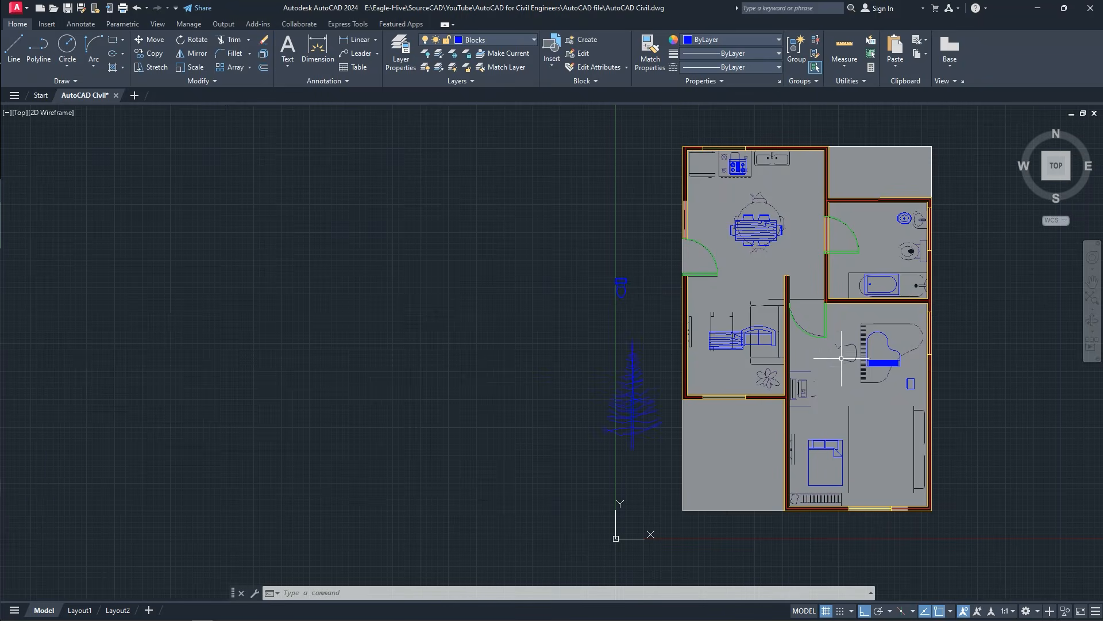
scroll(747, 391, up, 4)
click(776, 320)
text(ro)
key(Return)
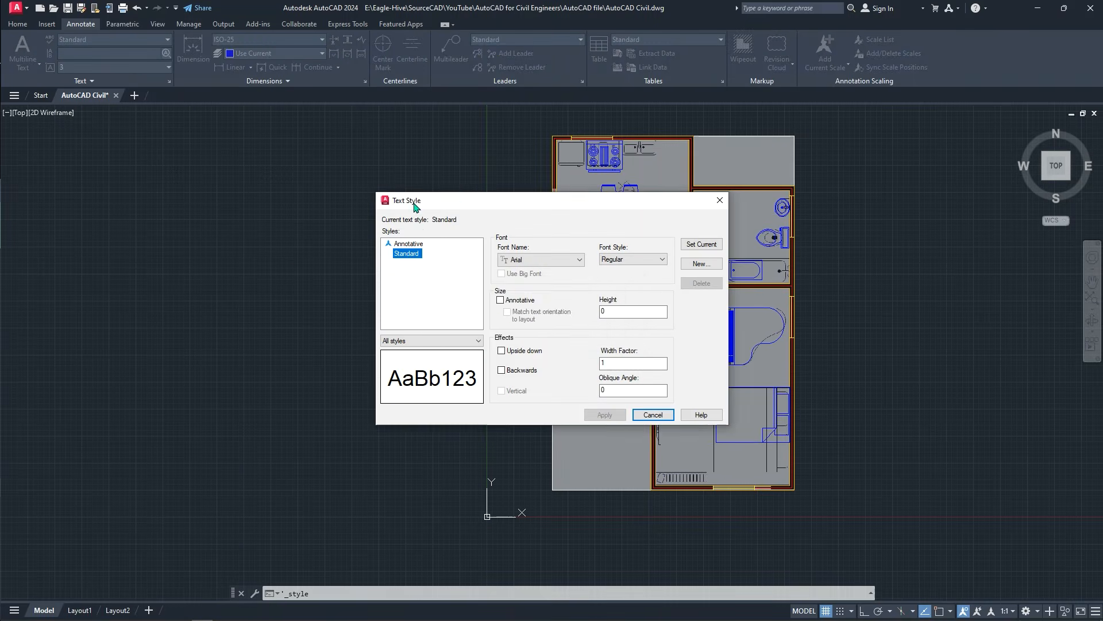
- Create a text style named Civil that uses the iso.shx font
key(alt+n)
text(Civil)
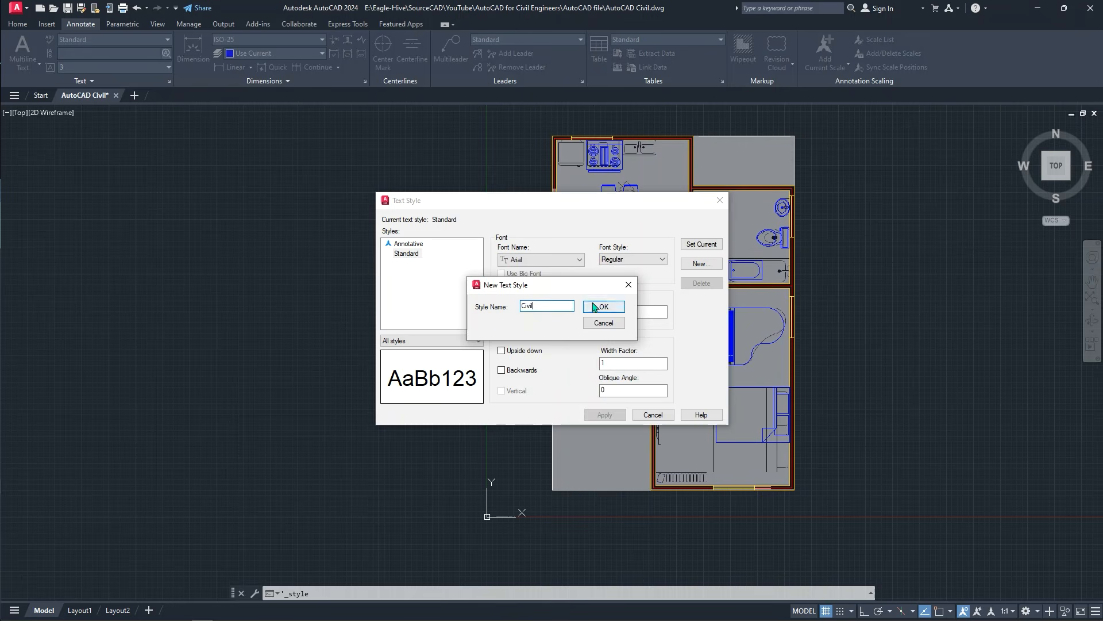
click(603, 307)
click(546, 260)
scroll(546, 262, down, 10)
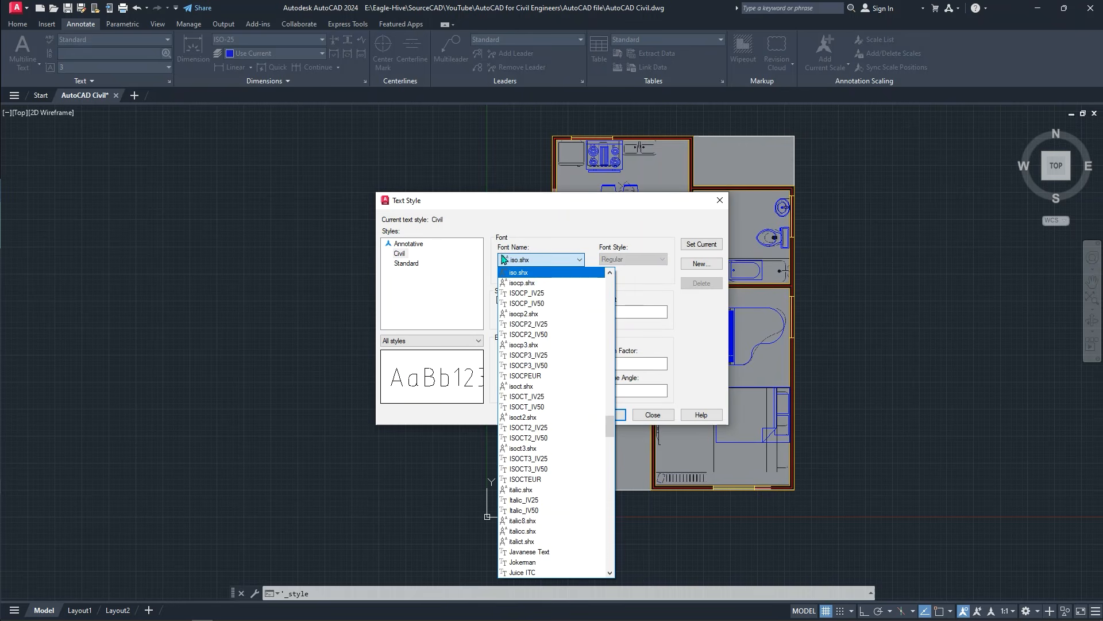
click(569, 272)
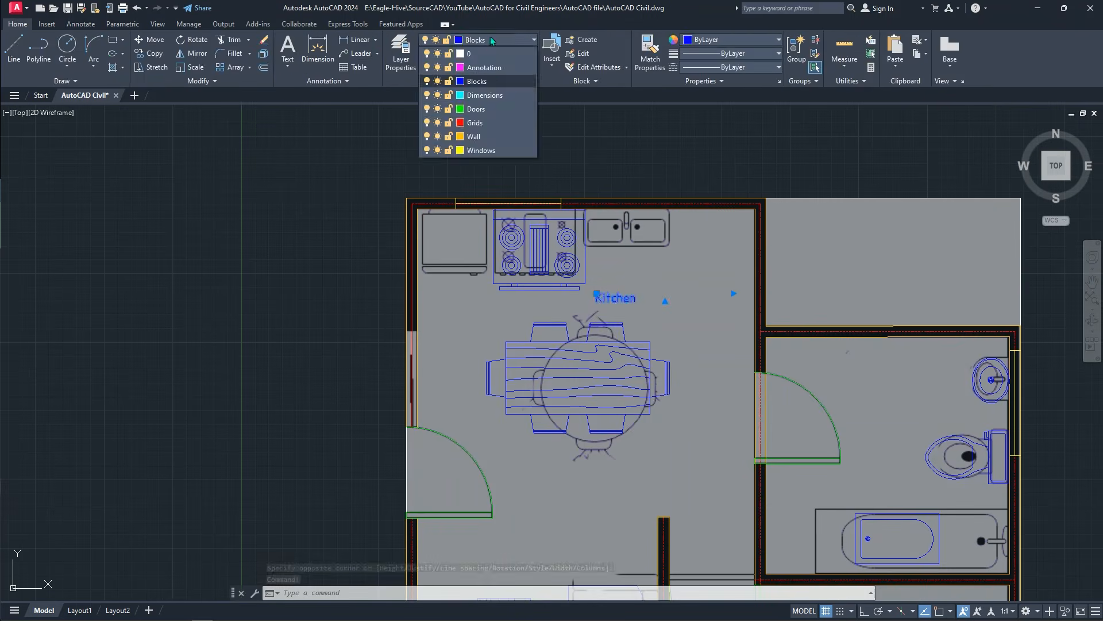
- Move the Kitchen label to the Annotation layer and add the text "Living Room Area" below the living room's wooden table
click(484, 68)
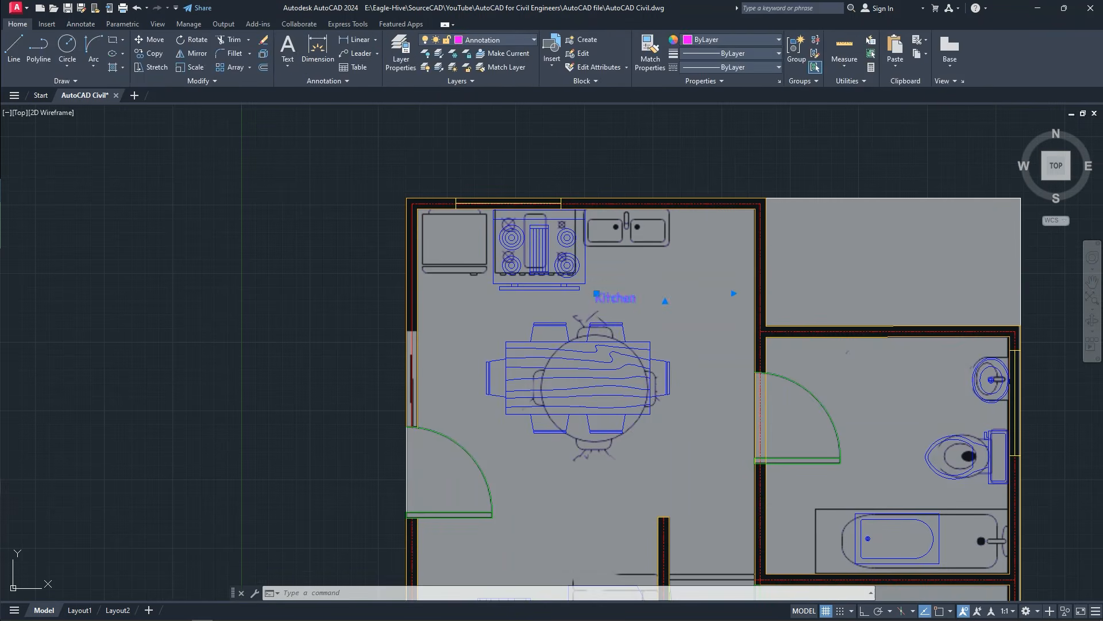
click(80, 23)
click(23, 46)
middle_drag(591, 490, 495, 362)
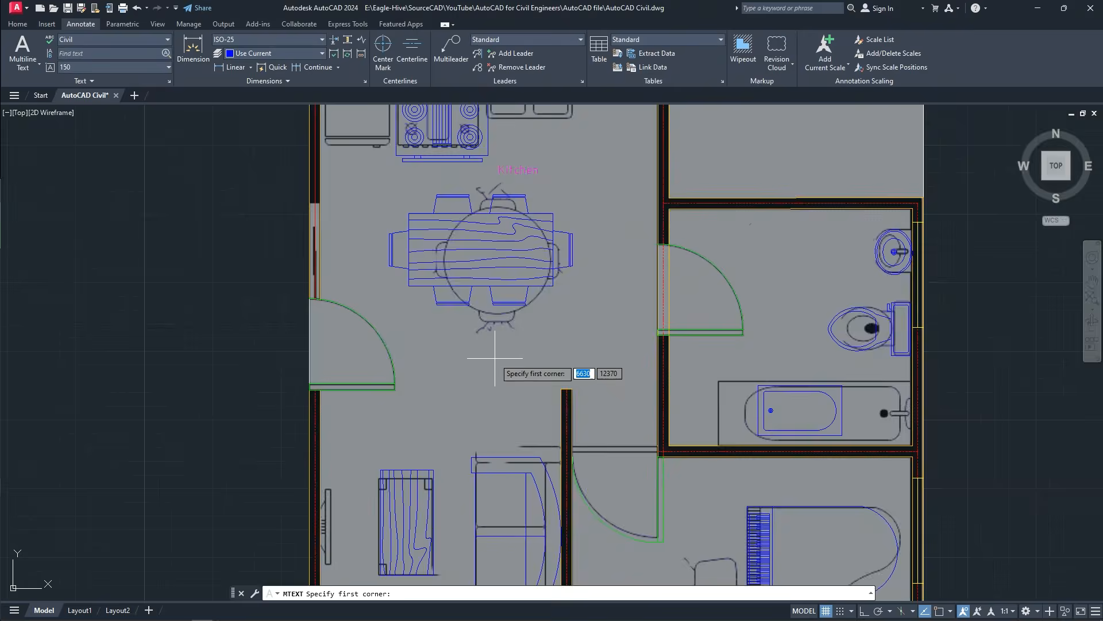
middle_drag(379, 546, 429, 374)
scroll(429, 374, up, 2)
click(402, 458)
click(538, 487)
text(Living Room Area)
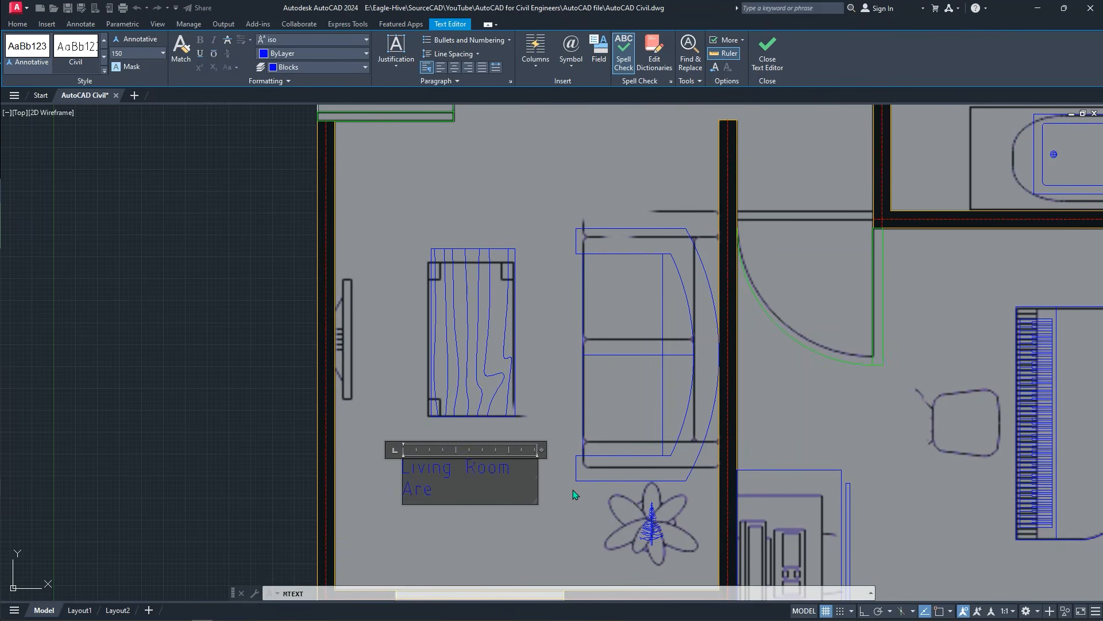
click(574, 489)
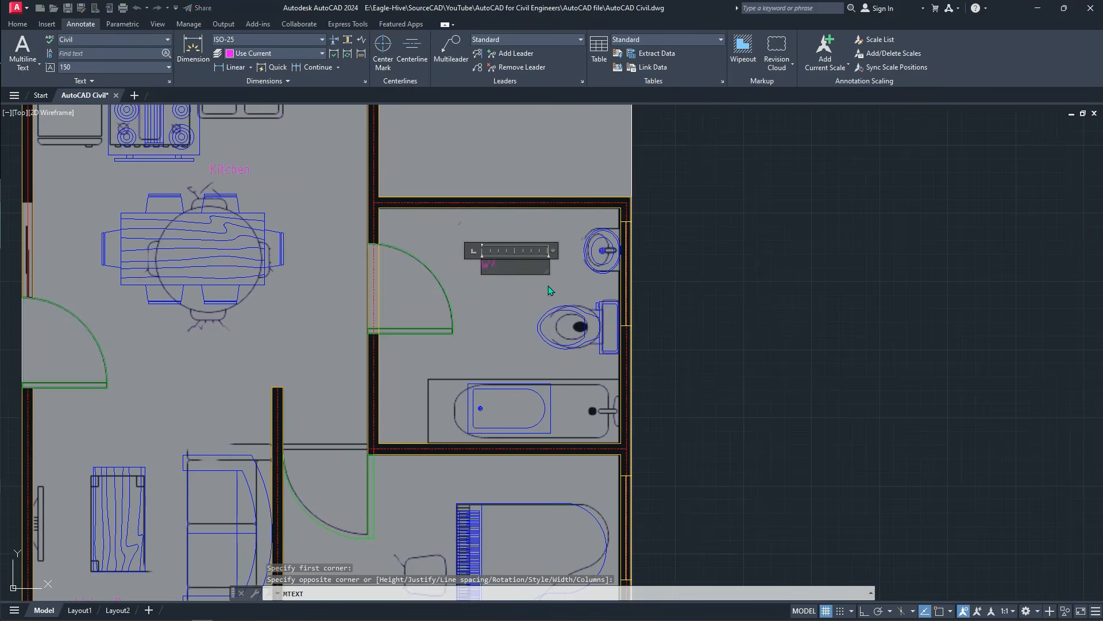
- Finish the bathroom's text label as "W/C"
text(C)
click(680, 274)
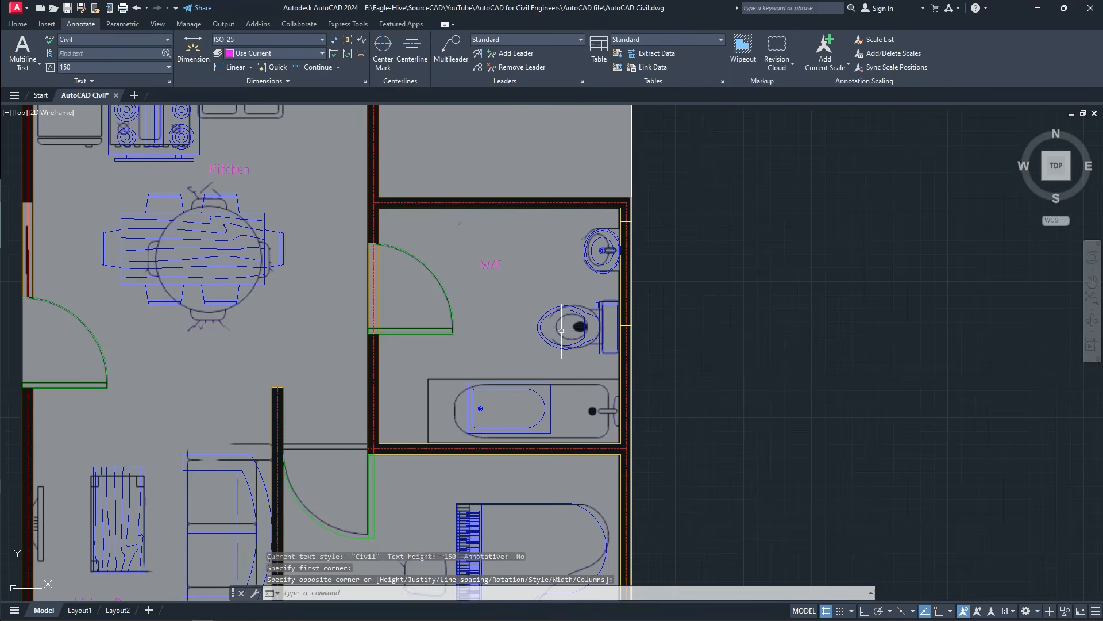
- Start rotating a fixture block in the bathroom about a chosen base point
scroll(526, 379, up, 2)
click(532, 388)
middle_drag(533, 389, 517, 350)
click(17, 24)
click(196, 39)
click(420, 347)
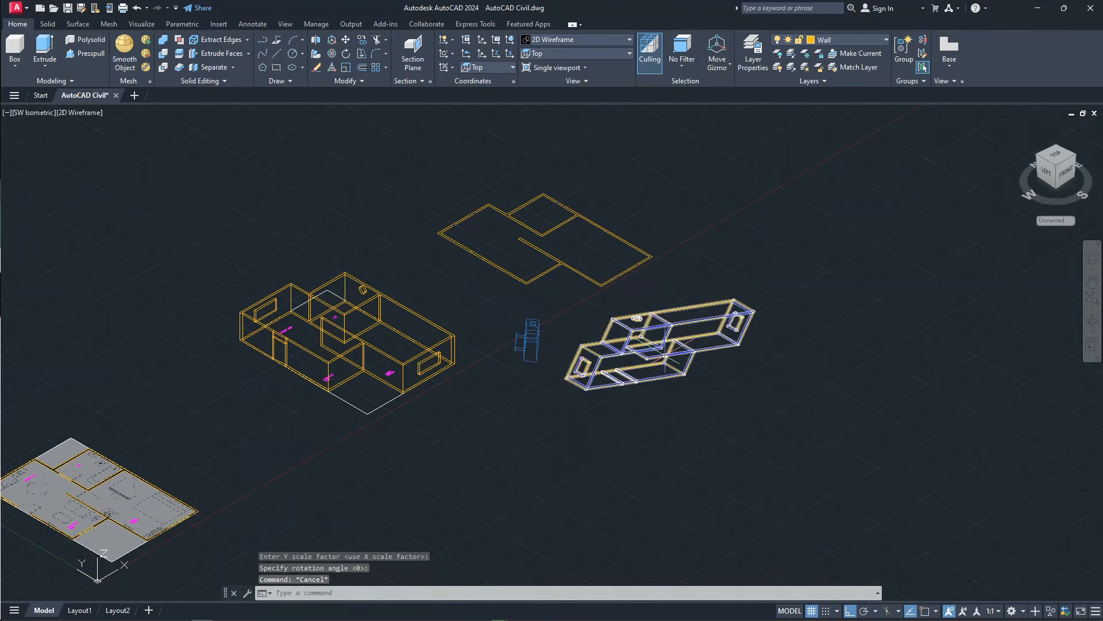
- Show the model from the top and offset the outline of the separate wall plan by 100
shift+middle_drag(581, 404, 707, 339)
click(1056, 154)
scroll(618, 305, up, 2)
key(Escape)
text(o)
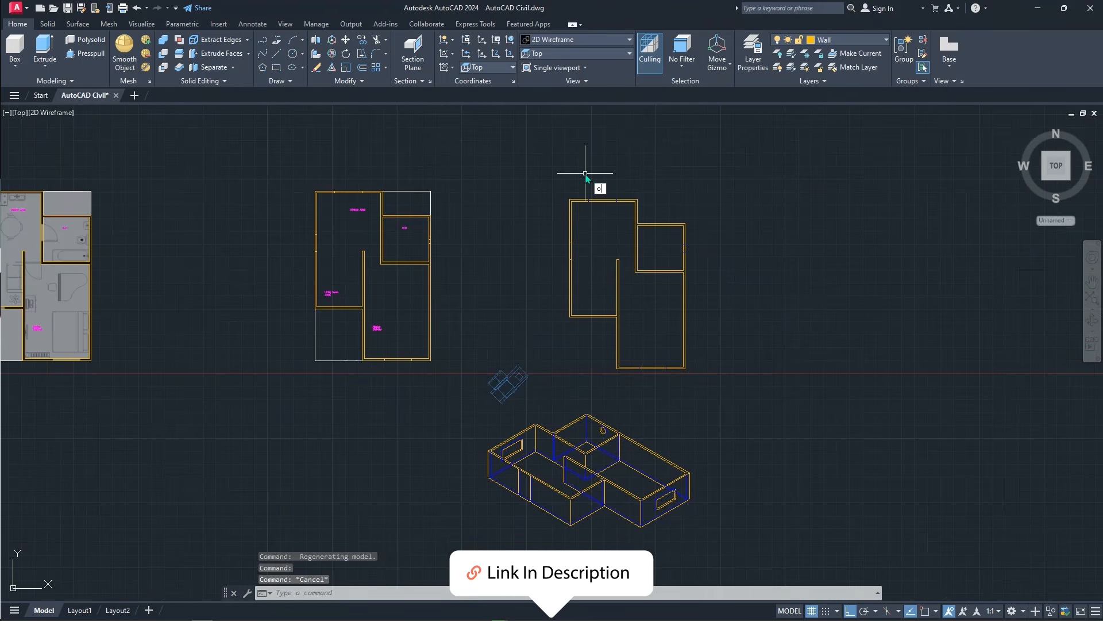
key(Return)
text(100)
key(Return)
scroll(583, 175, up, 2)
click(582, 235)
key(Escape)
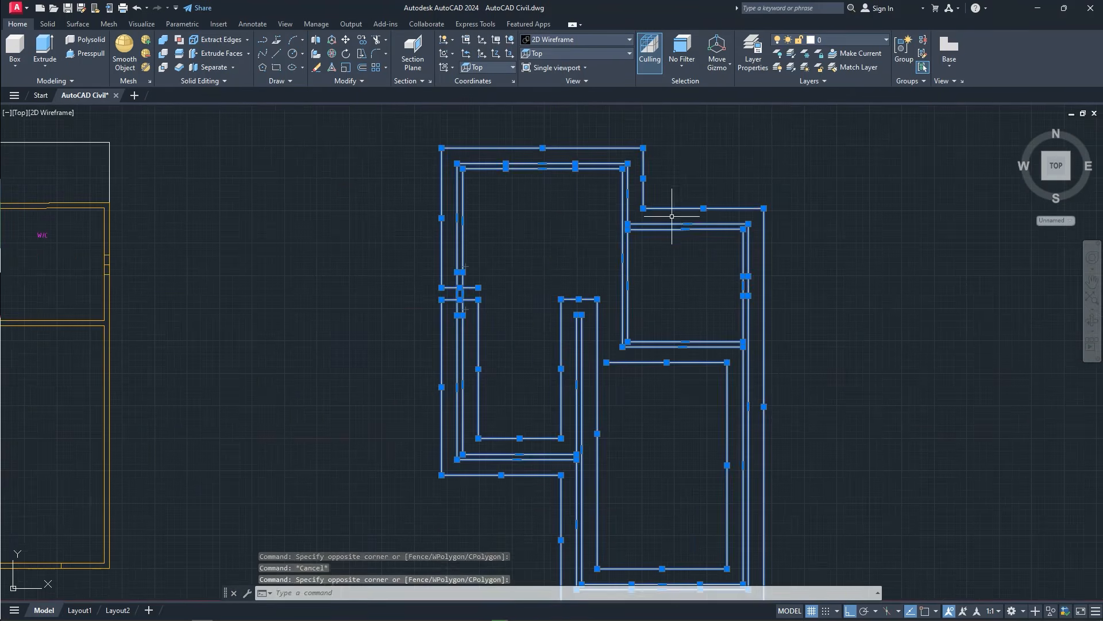
- Join all the lines of the offset wall plan into polylines
click(658, 128)
click(717, 154)
key(Escape)
scroll(717, 155, down, 5)
click(776, 130)
click(608, 326)
text(j)
key(Return)
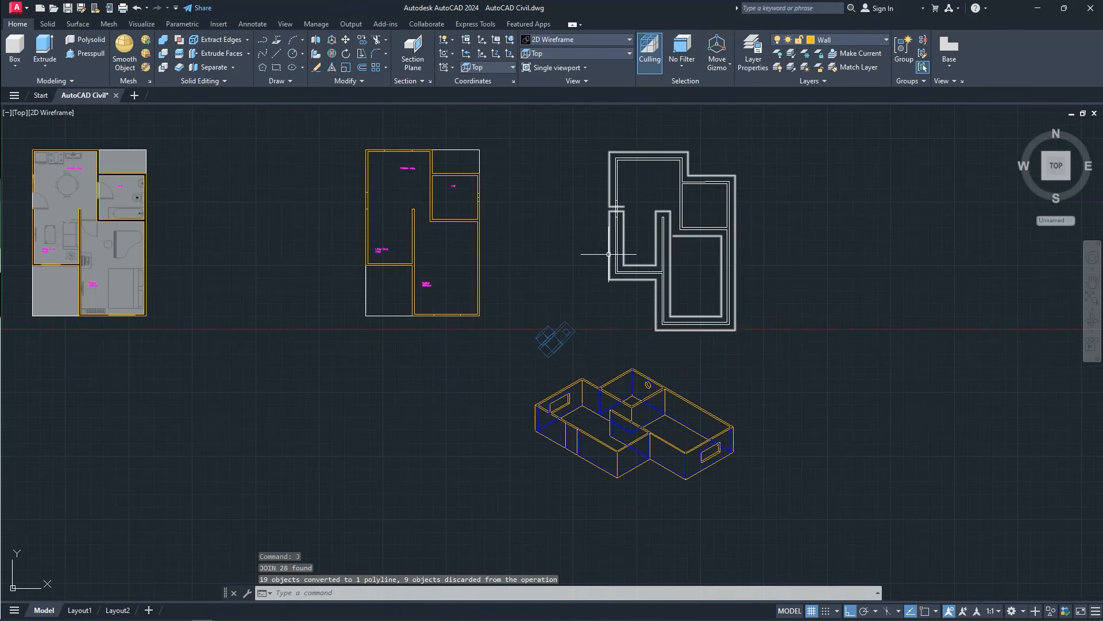
- Clear away the inner wall lines of the joined plan, keeping only the outer outline
click(609, 254)
key(Escape)
click(784, 125)
click(598, 348)
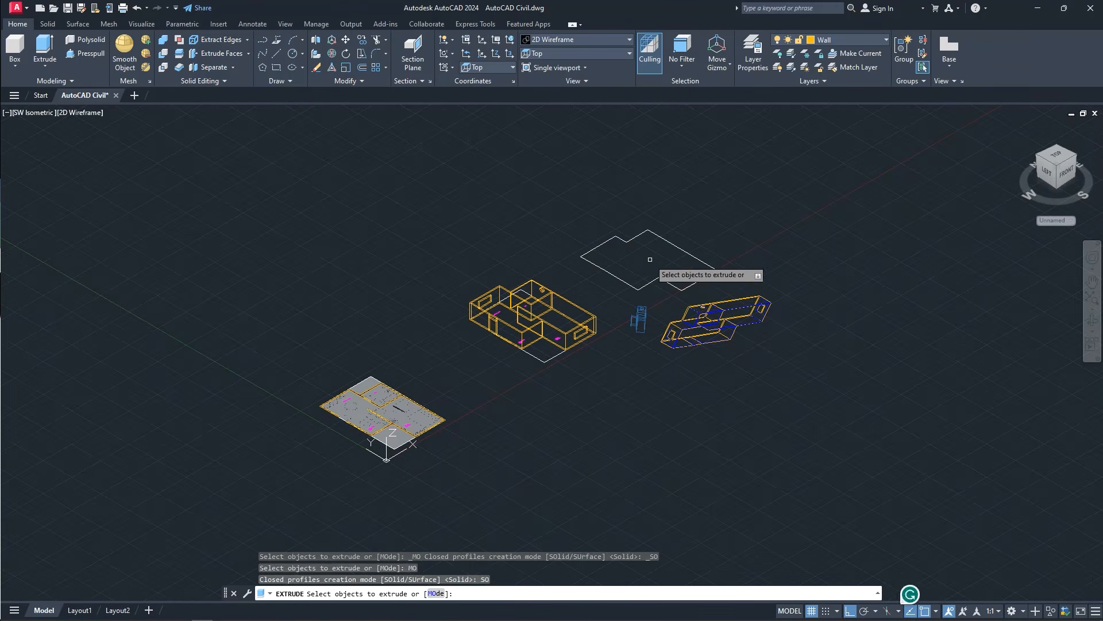
- Extrude the outer outline as a roof solid with a taper angle of 60 degrees
click(635, 283)
key(Return)
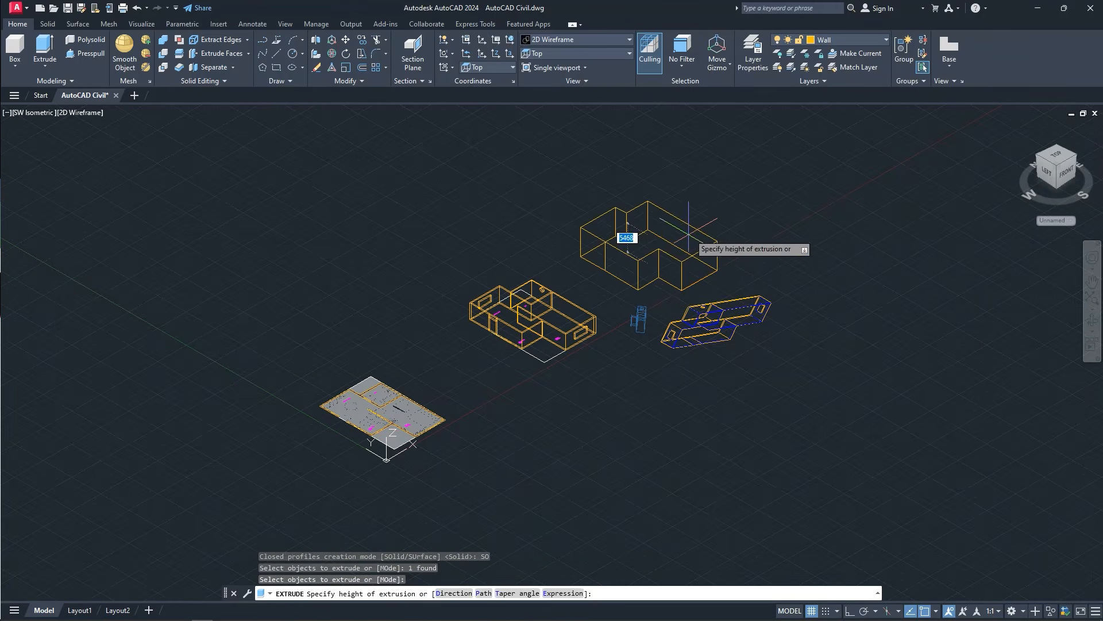
text(T)
key(Return)
text(60)
key(Return)
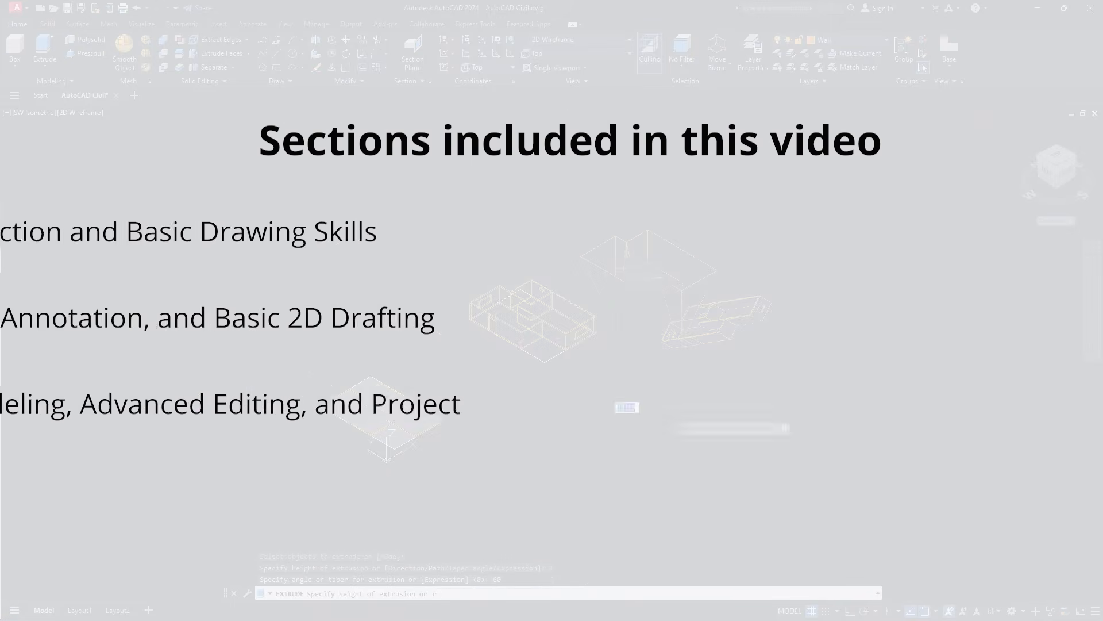
- Move the roof solid onto the top of the house walls
scroll(752, 209, up, 2)
scroll(632, 213, down, 2)
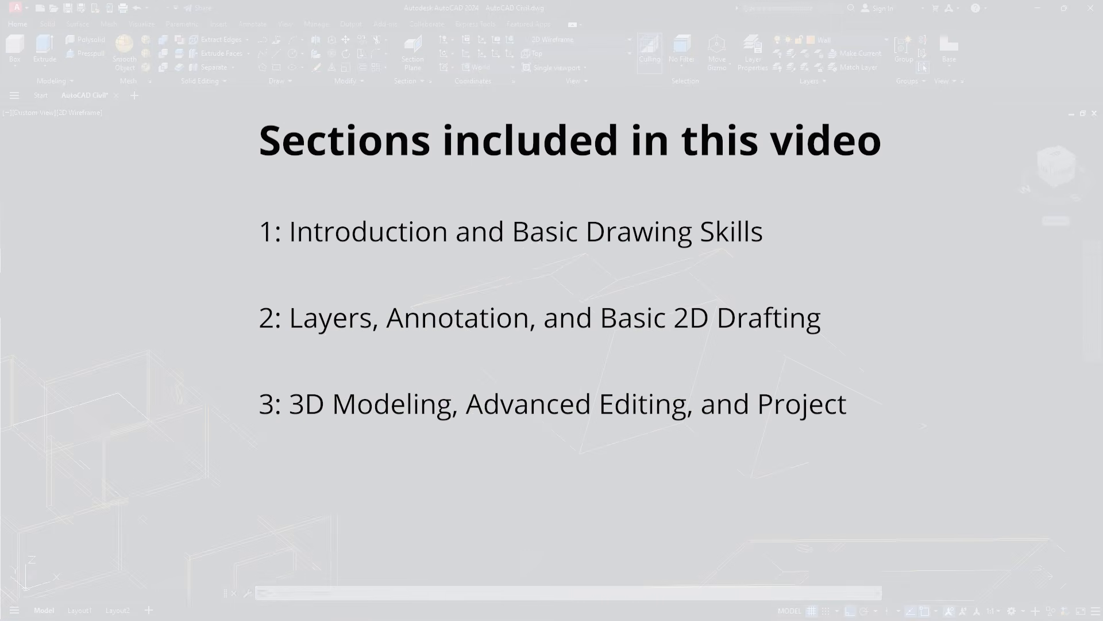
scroll(580, 367, down, 4)
shift+middle_drag(540, 477, 540, 454)
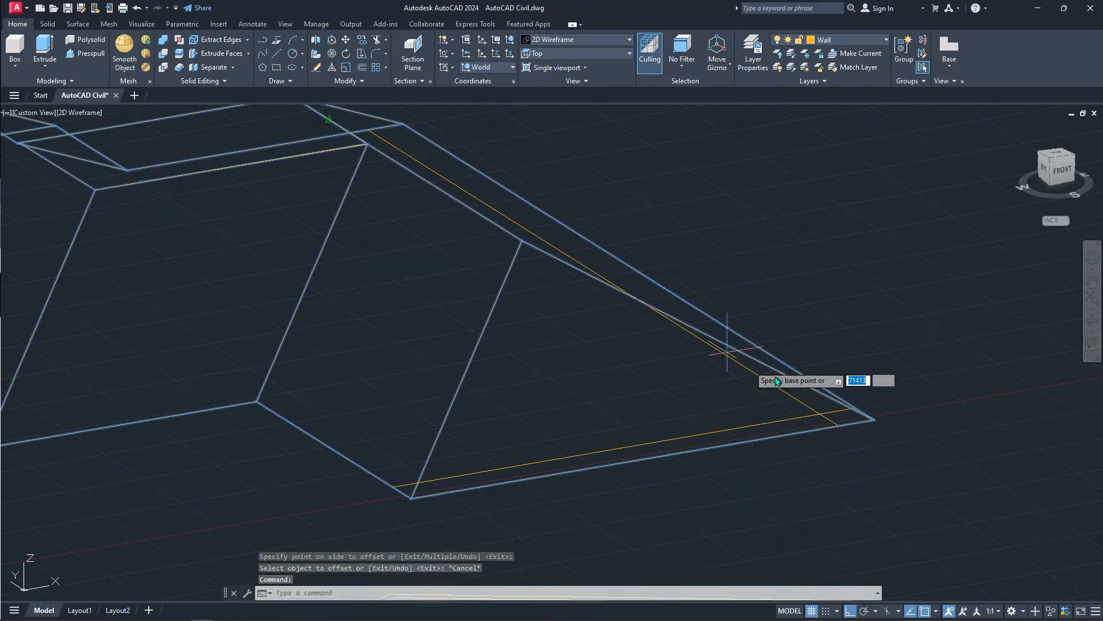
scroll(604, 259, down, 6)
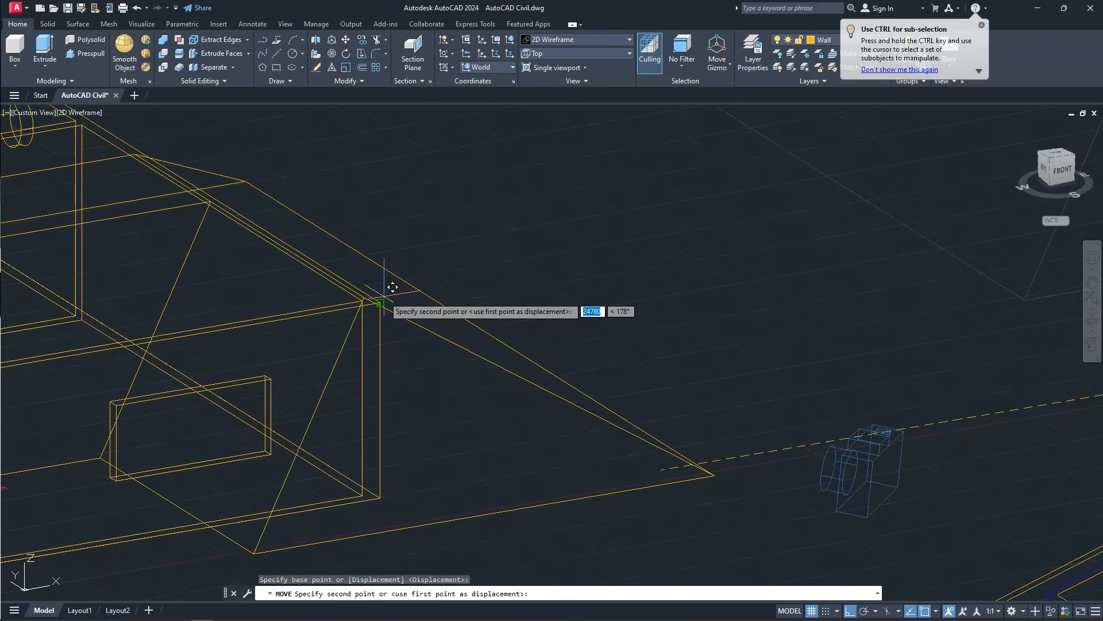
key(Escape)
- Shade the house model with the Conceptual visual style and switch it to Realistic
mouse_move(456, 291)
shift+middle_down()
mouse_move(454, 274)
mouse_move(517, 285)
shift+middle_up()
click(563, 40)
click(594, 66)
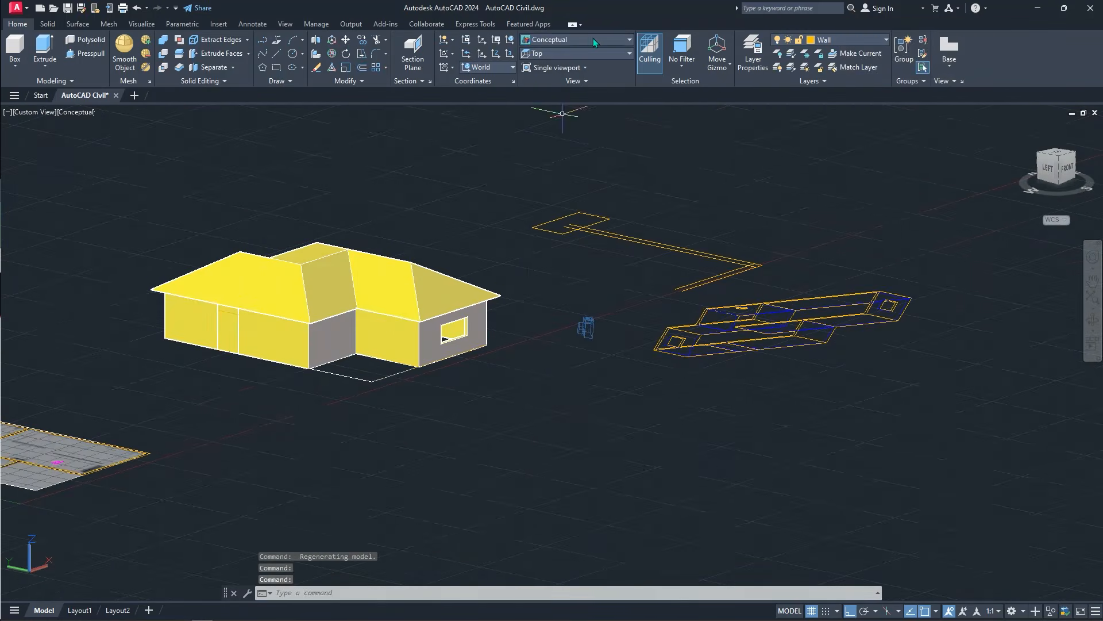
click(563, 39)
click(689, 67)
click(141, 23)
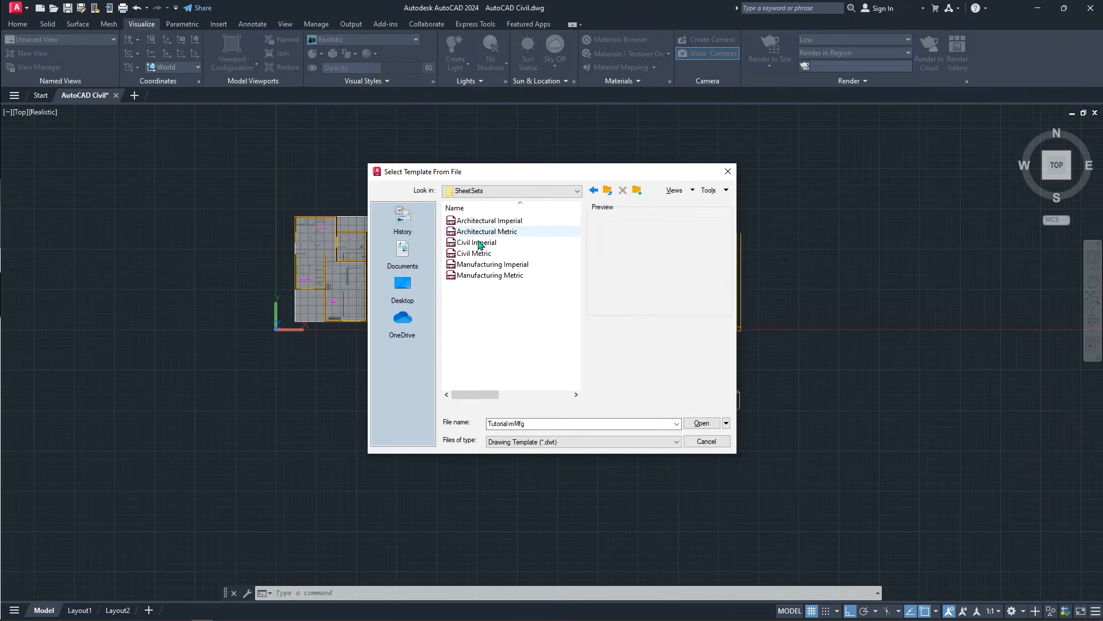
- Insert a layout from the Civil Metric sheet set template and open it
click(478, 253)
click(702, 423)
click(494, 287)
click(603, 271)
click(155, 610)
- Add a rectangular viewport to the new layout
middle_drag(362, 402, 390, 328)
click(572, 23)
click(118, 38)
click(244, 168)
click(447, 374)
scroll(394, 387, up, 3)
double_click(372, 387)
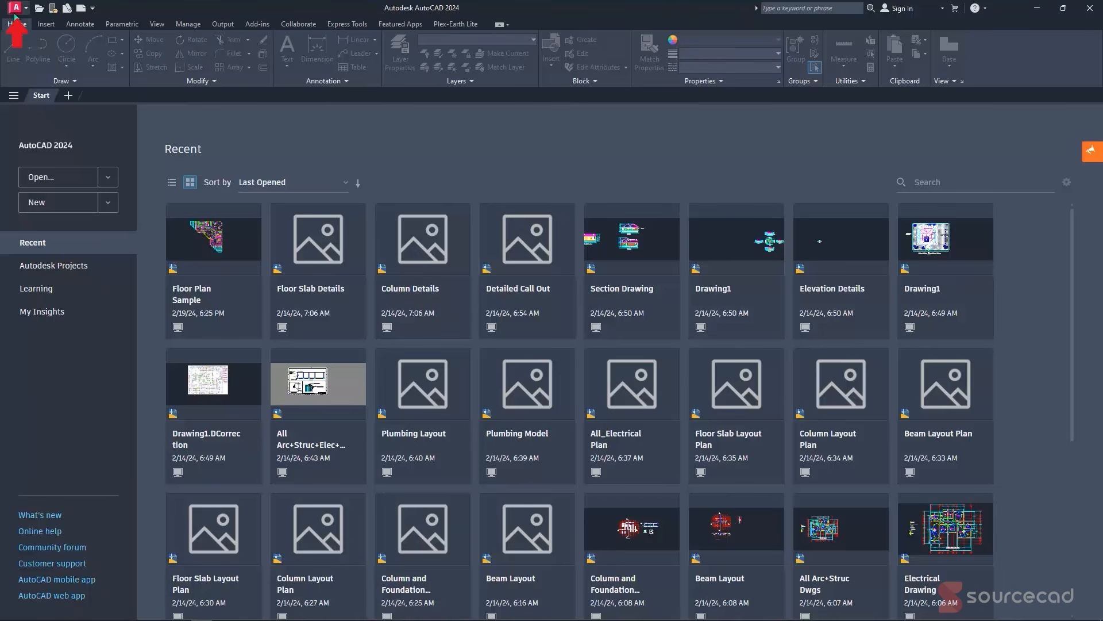
- Examine the application's choices for opening files, including drawings, sheet sets and sample files
click(15, 10)
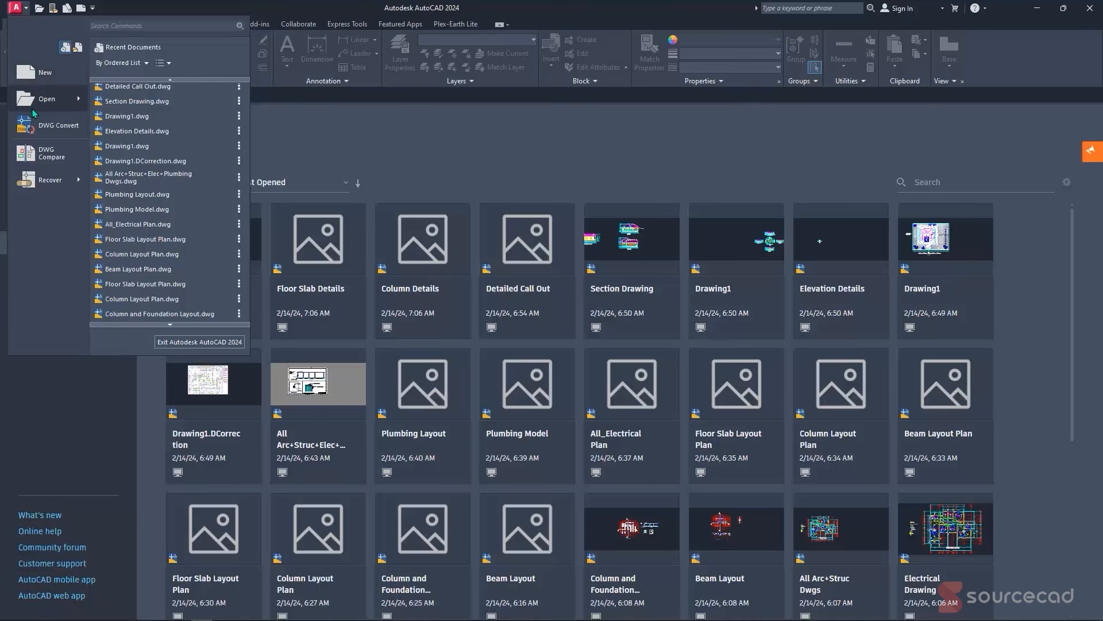
mouse_move(34, 113)
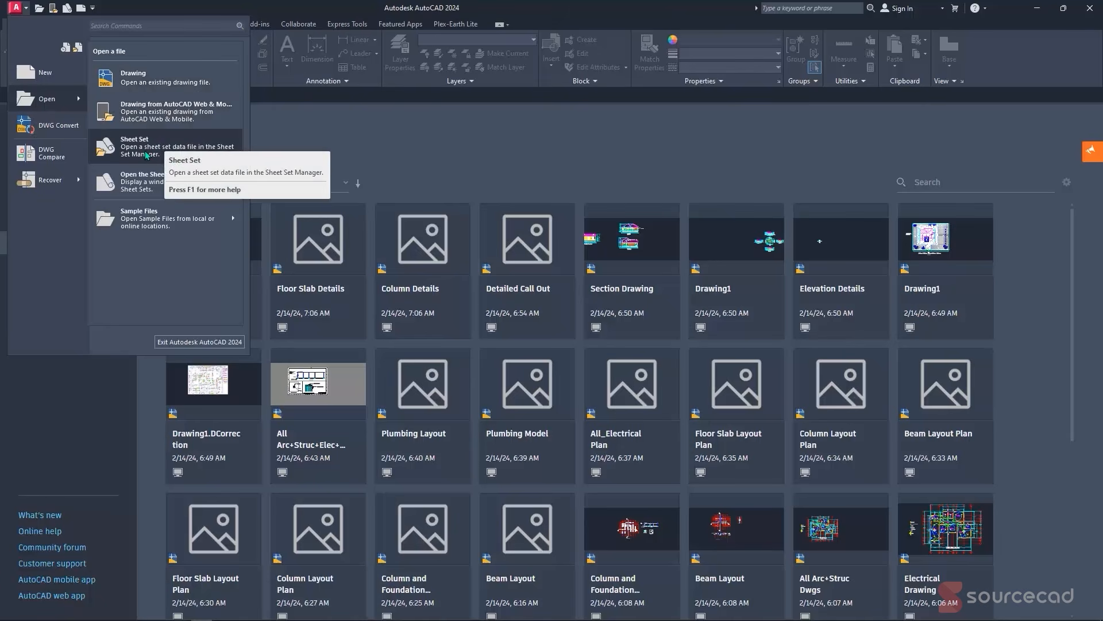
mouse_move(175, 232)
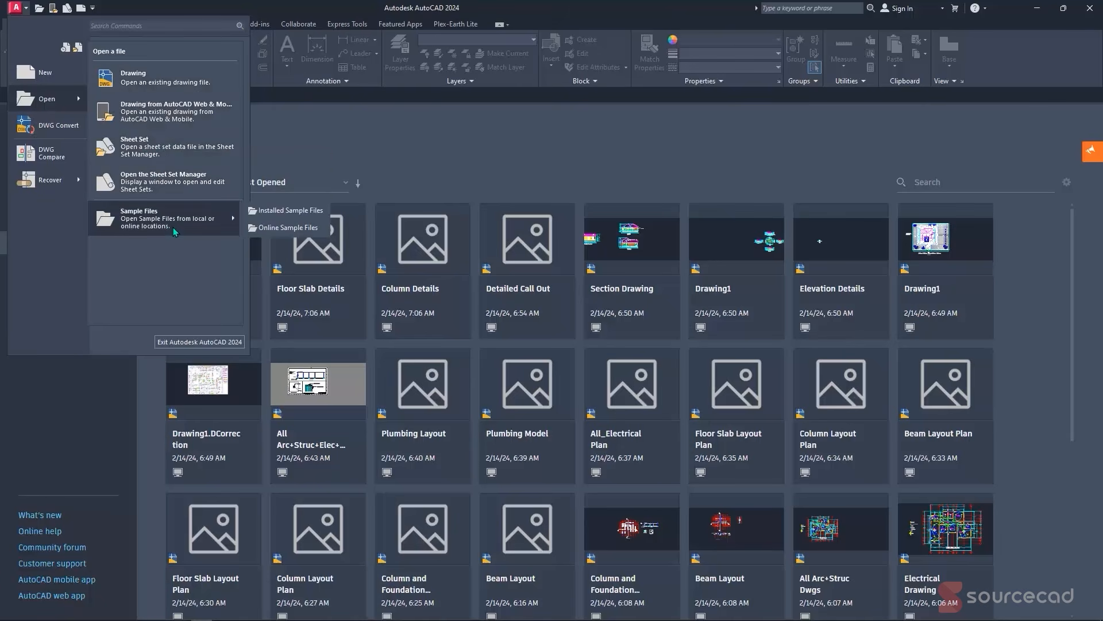
click(334, 133)
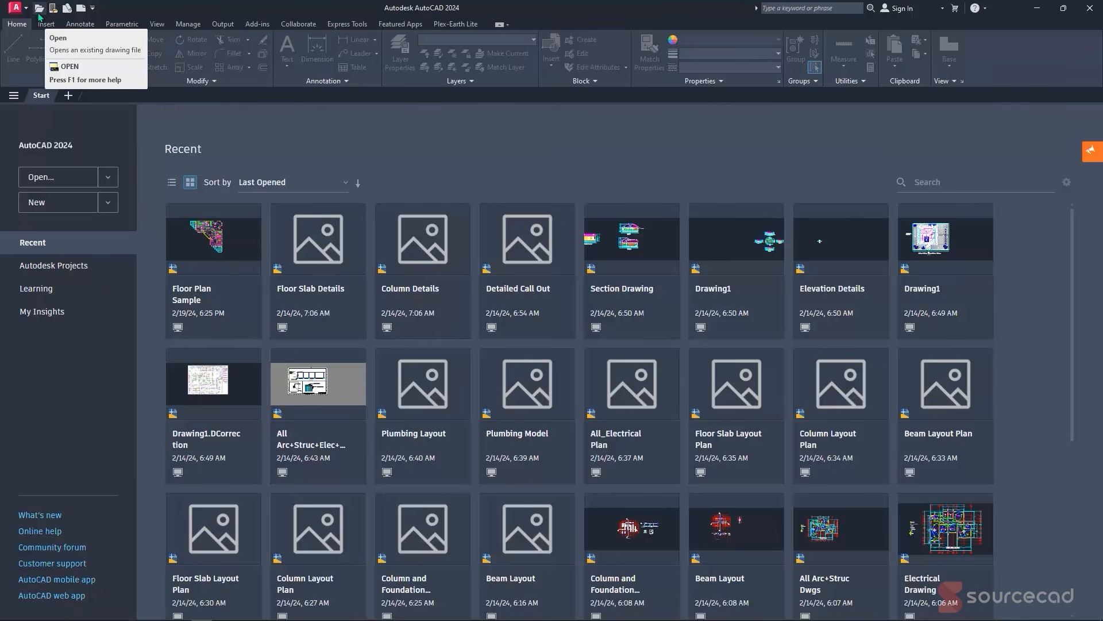
- Remove the Open command from the Quick Access Toolbar and add it back
click(93, 9)
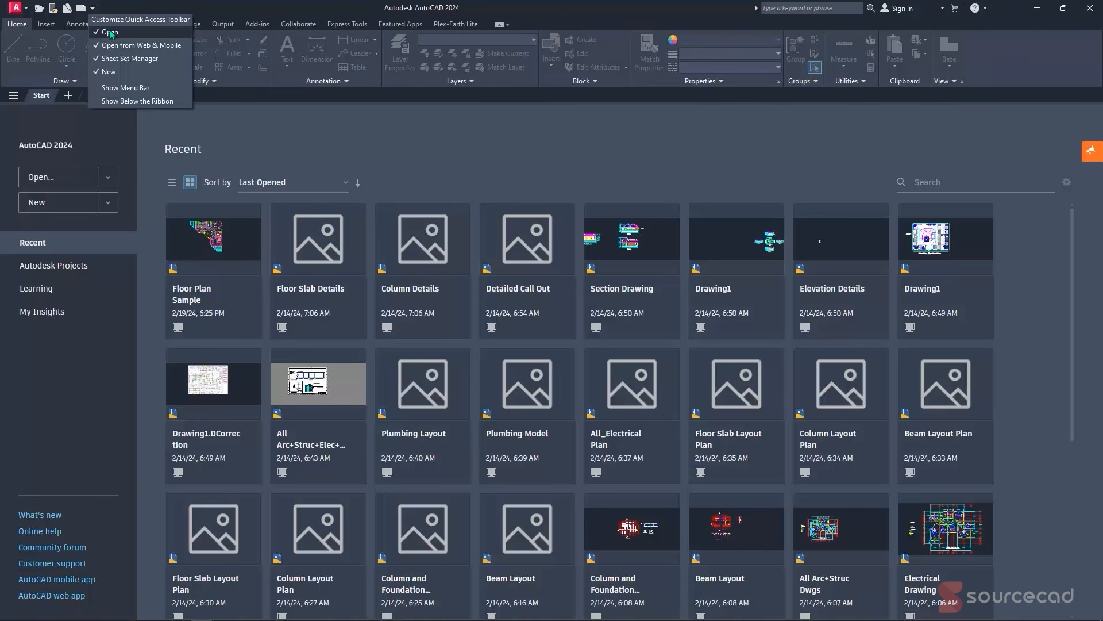
click(111, 33)
click(79, 9)
click(81, 33)
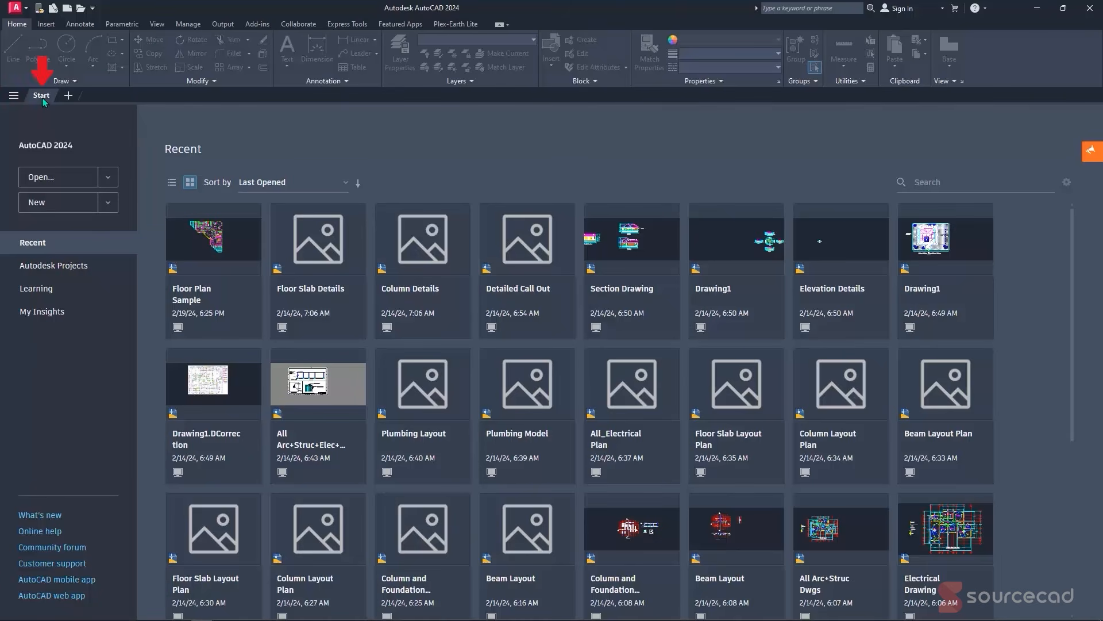
- Examine the Start page's choices for opening and creating drawings, and compare the list and grid displays of recent files
click(109, 178)
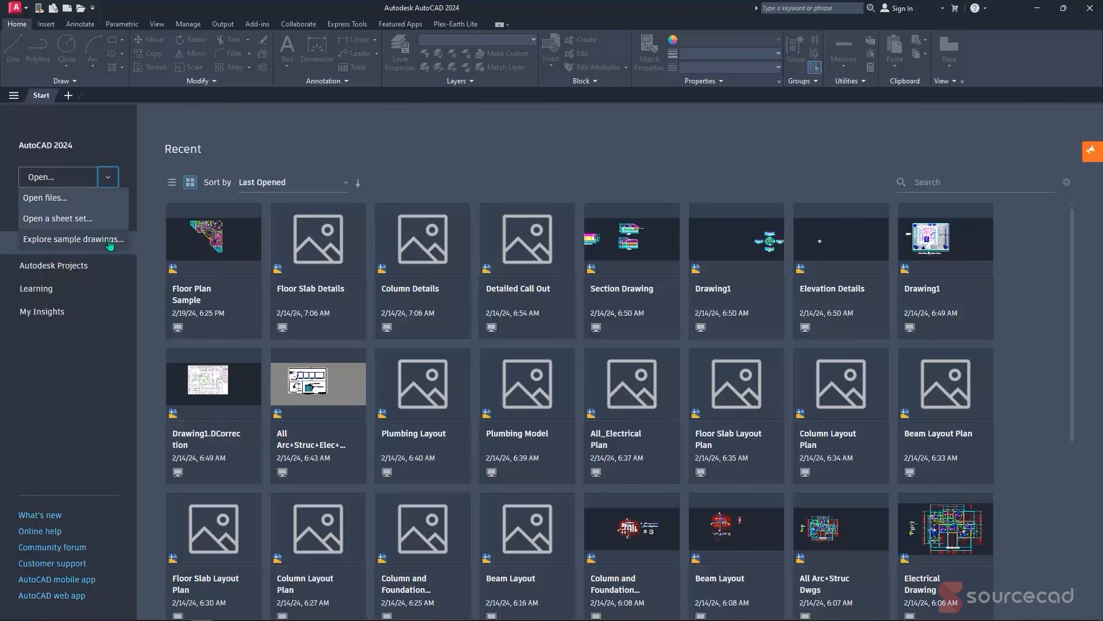
click(154, 138)
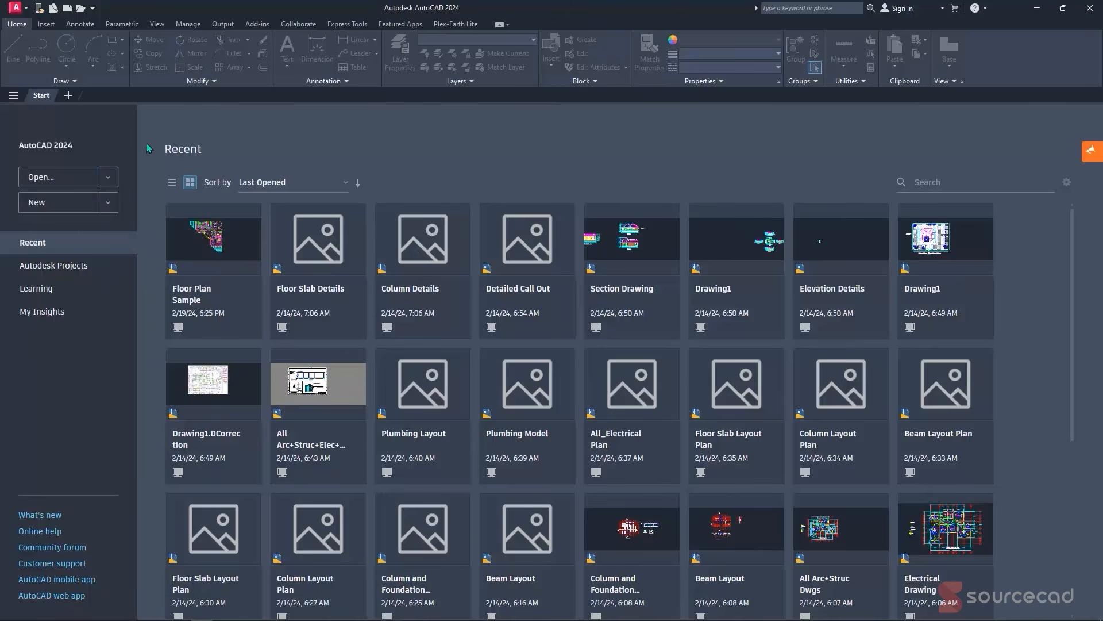
click(108, 203)
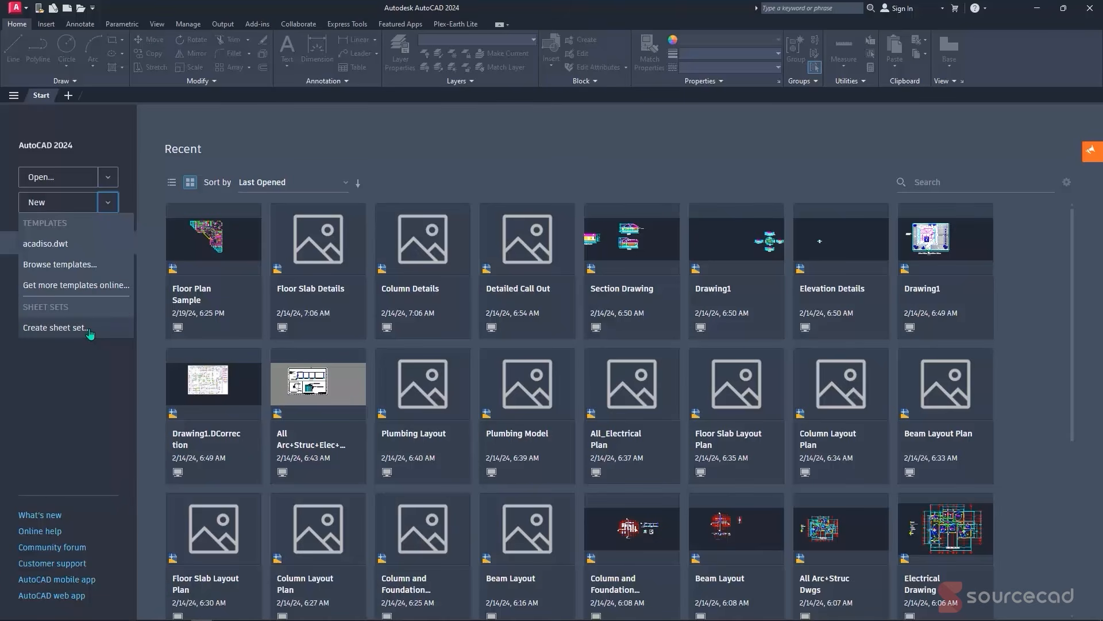
click(320, 129)
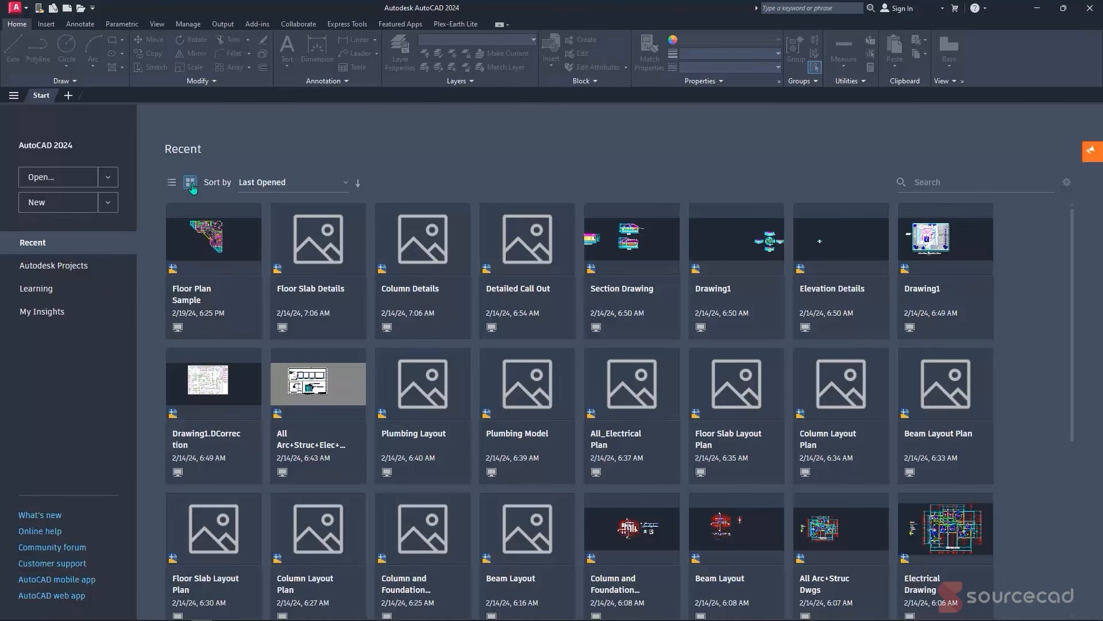
click(171, 184)
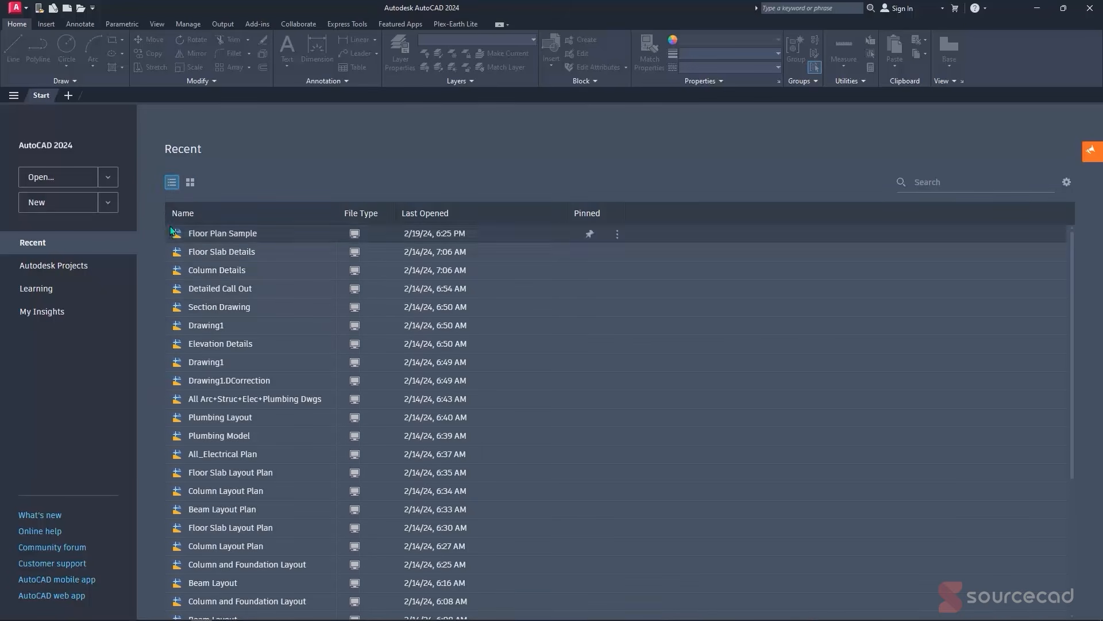
click(189, 182)
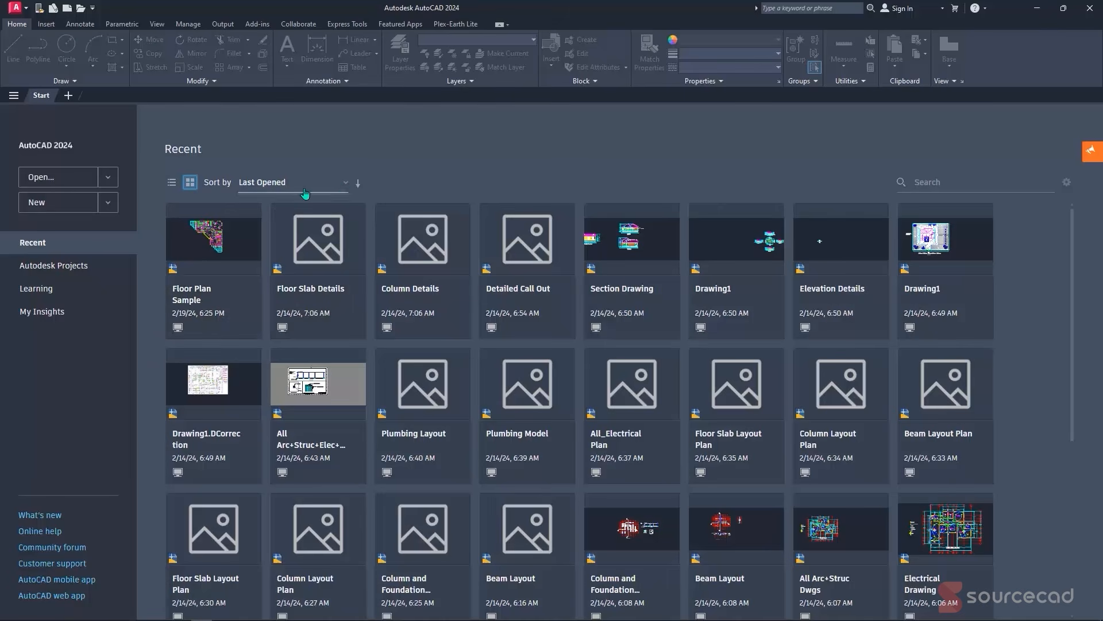
- Sort the recent drawings by Name and restore the Last Opened sort order
click(344, 185)
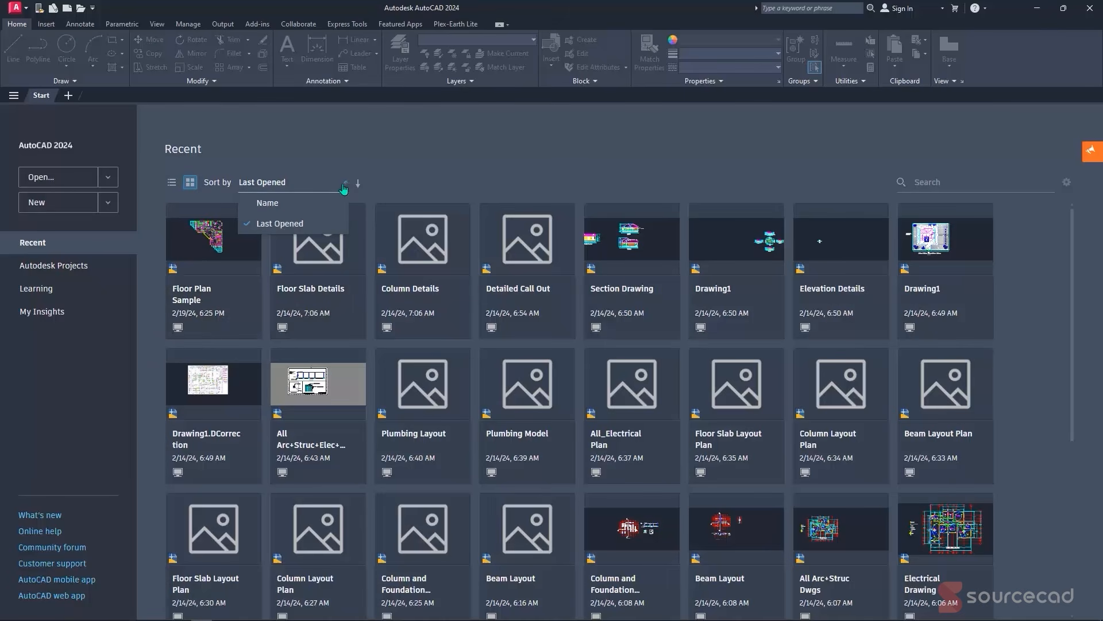
click(301, 205)
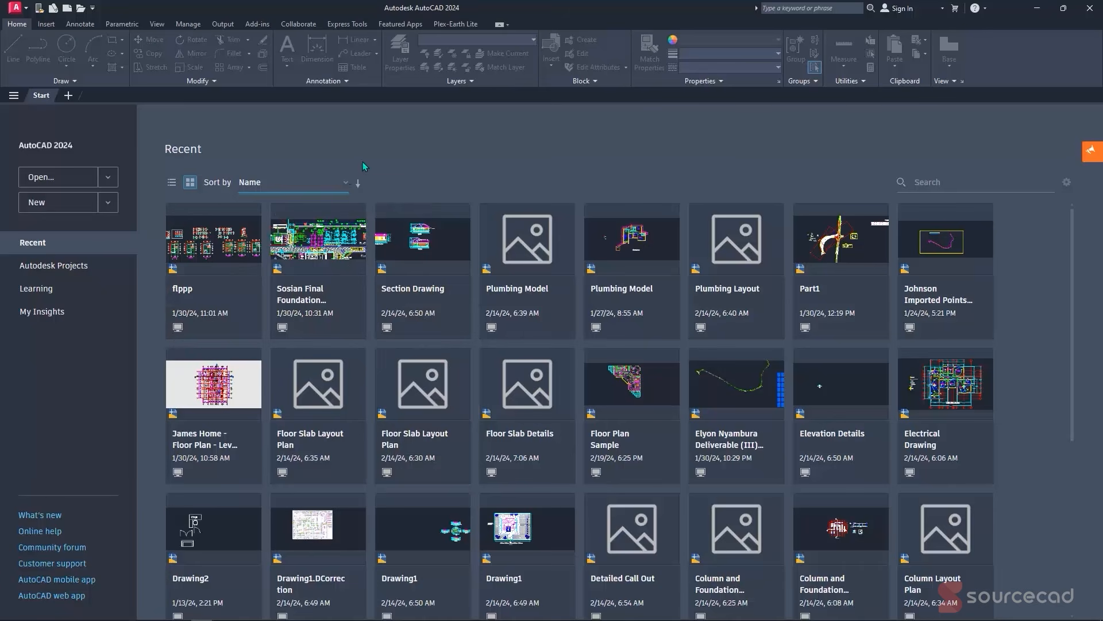
click(346, 183)
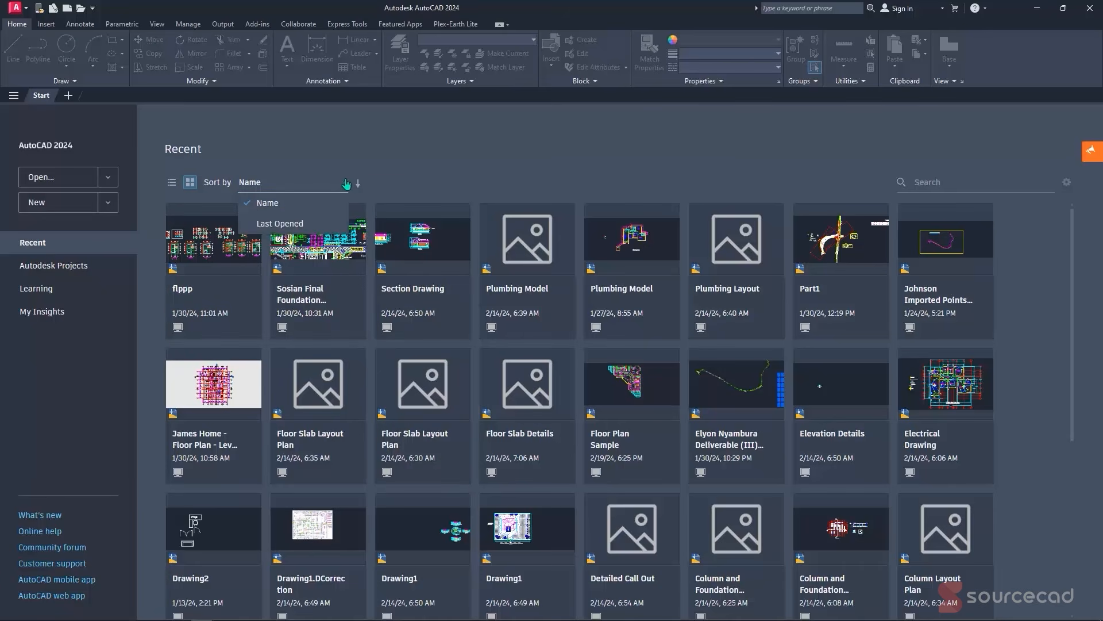
click(298, 225)
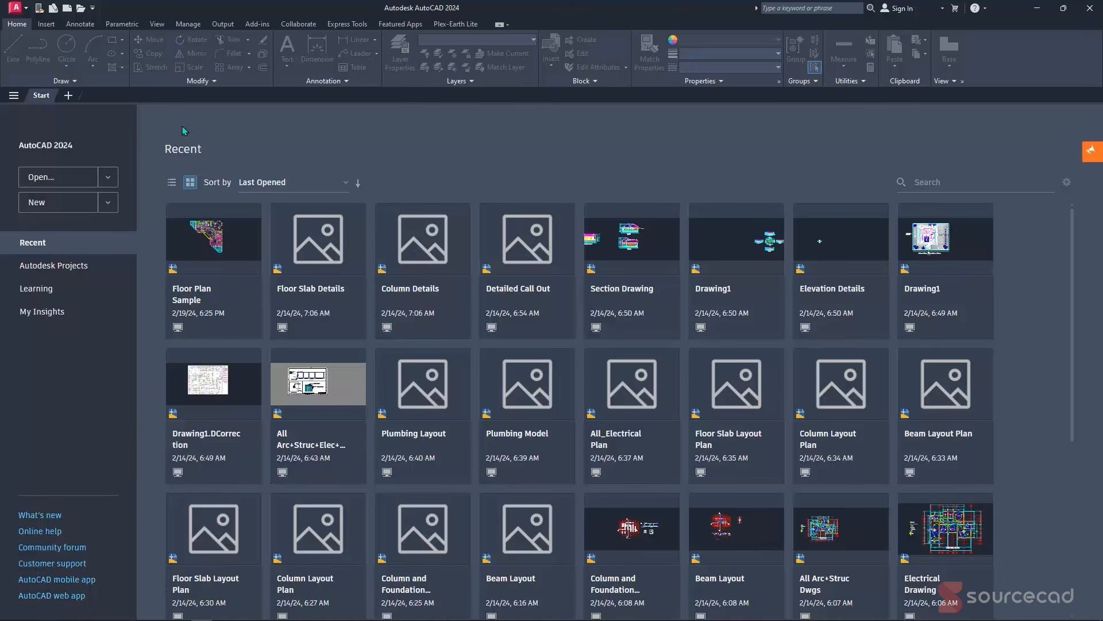
- Explore the sample drawings and go up from the Sample folder to the root of the Software (F:) drive
click(109, 180)
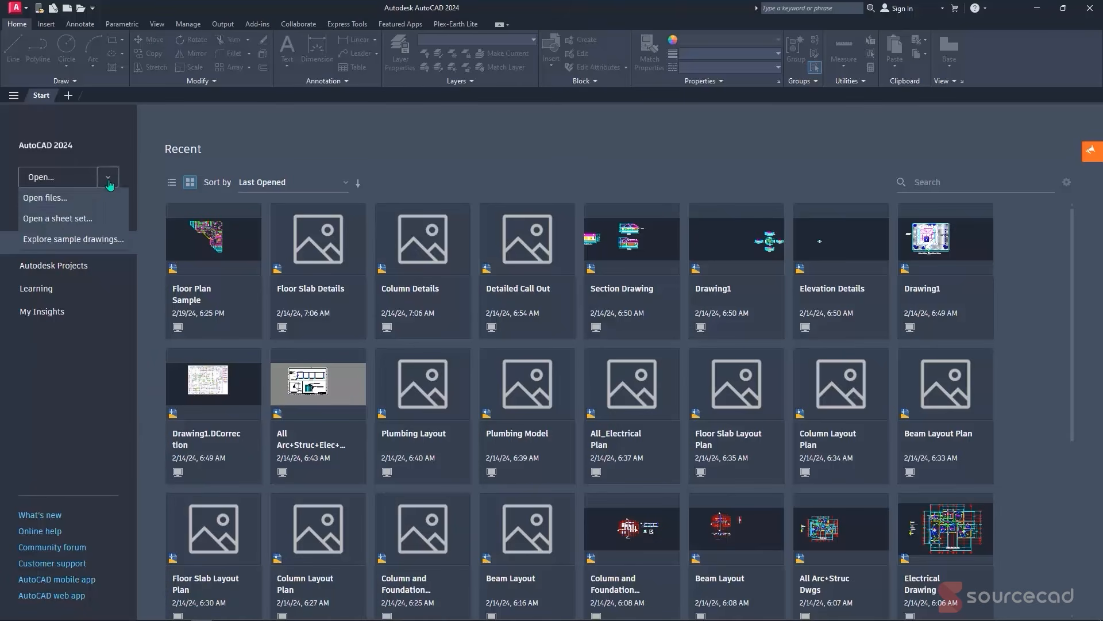
click(99, 239)
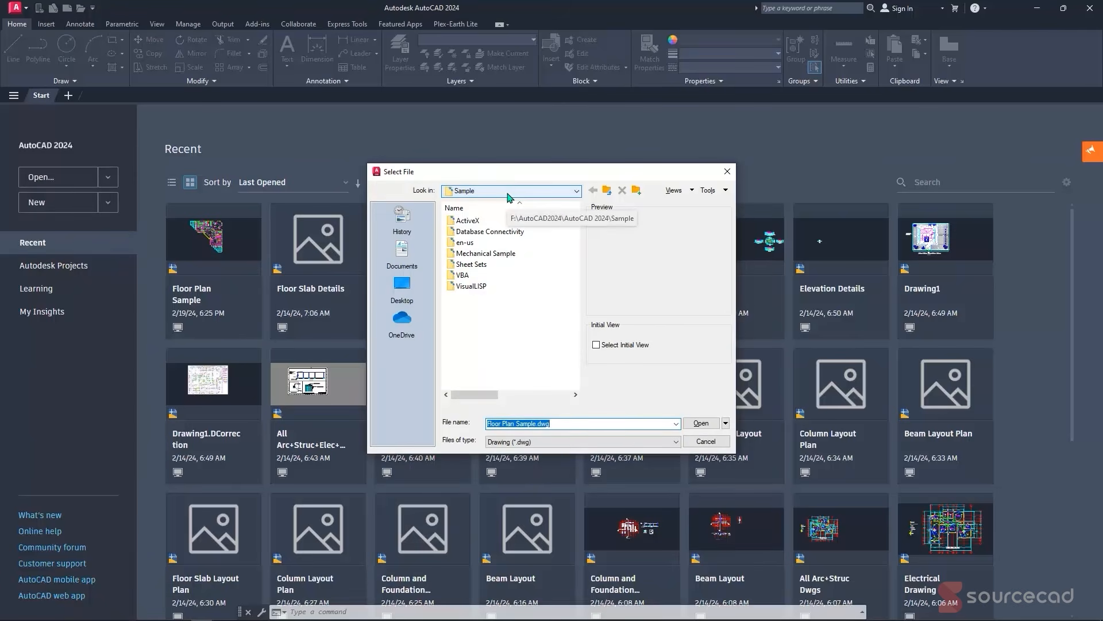
click(606, 191)
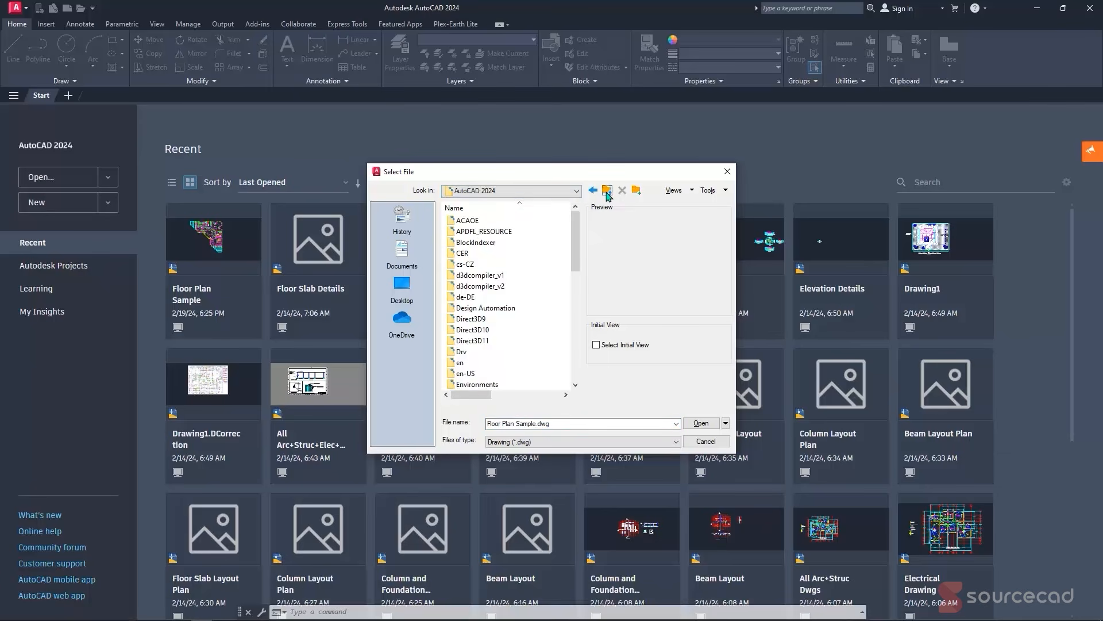
click(607, 191)
click(607, 191)
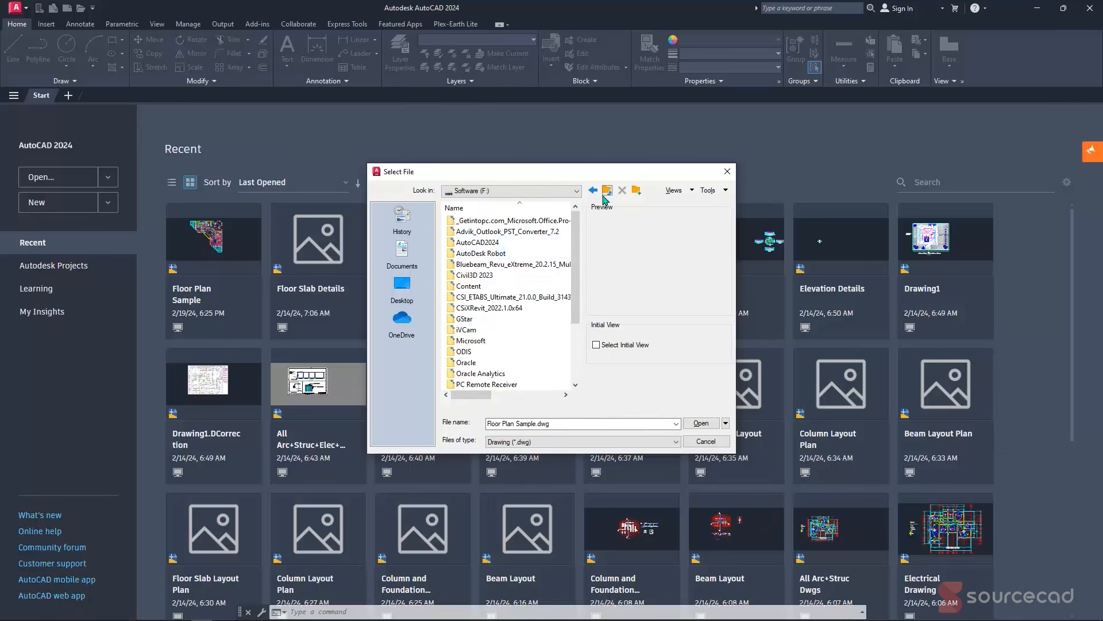
- Go back to the Sample folder through the AutoCAD2024 and AutoCAD 2024 folders
double_click(477, 243)
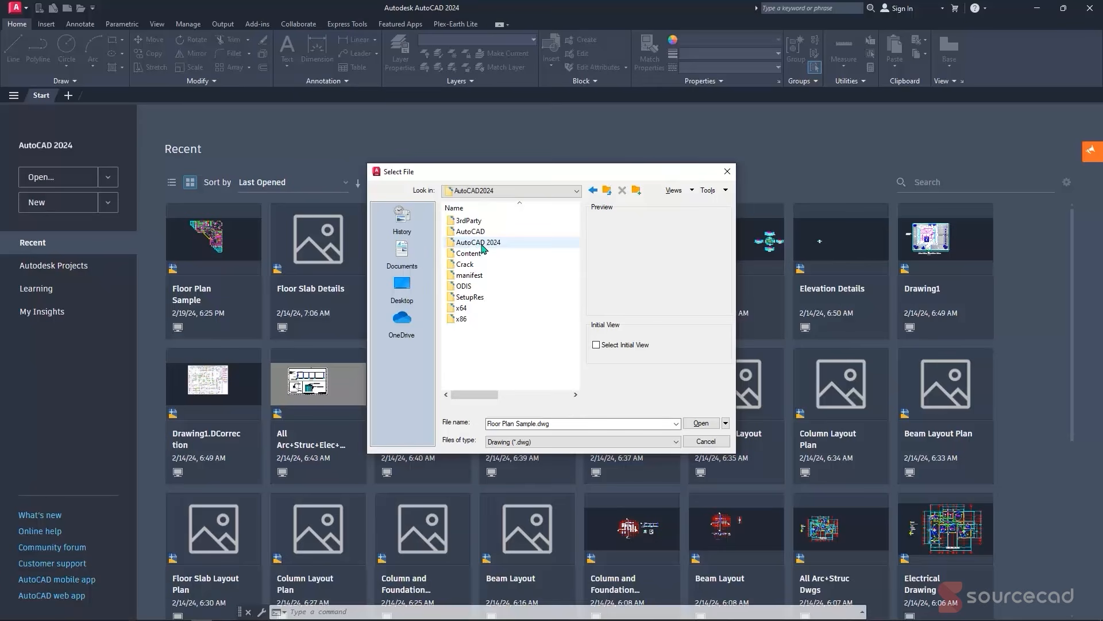
double_click(482, 242)
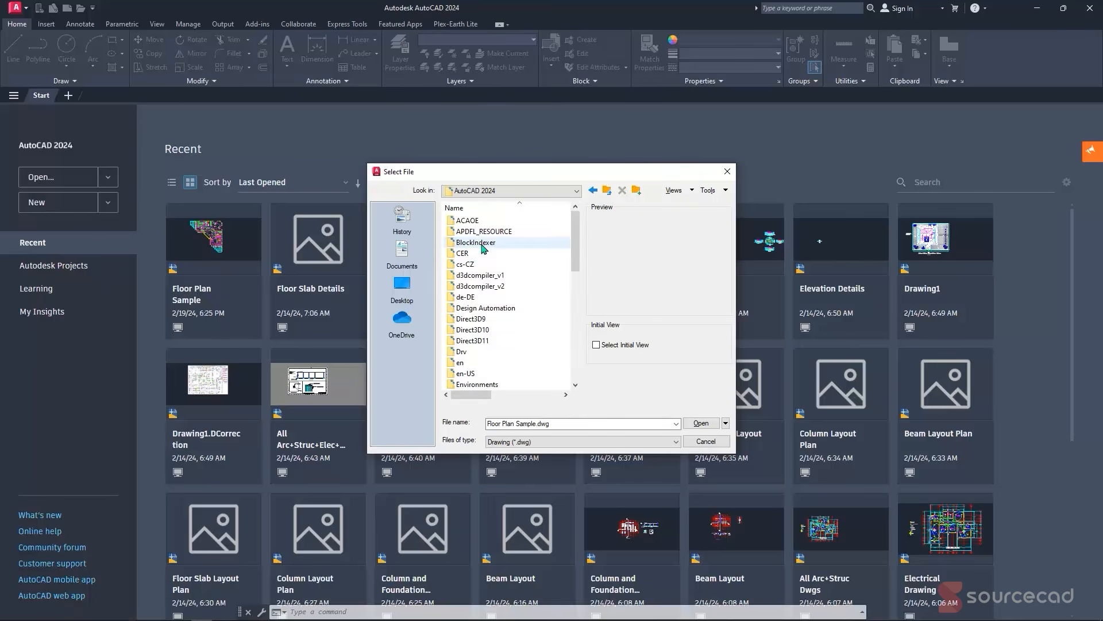
click(483, 320)
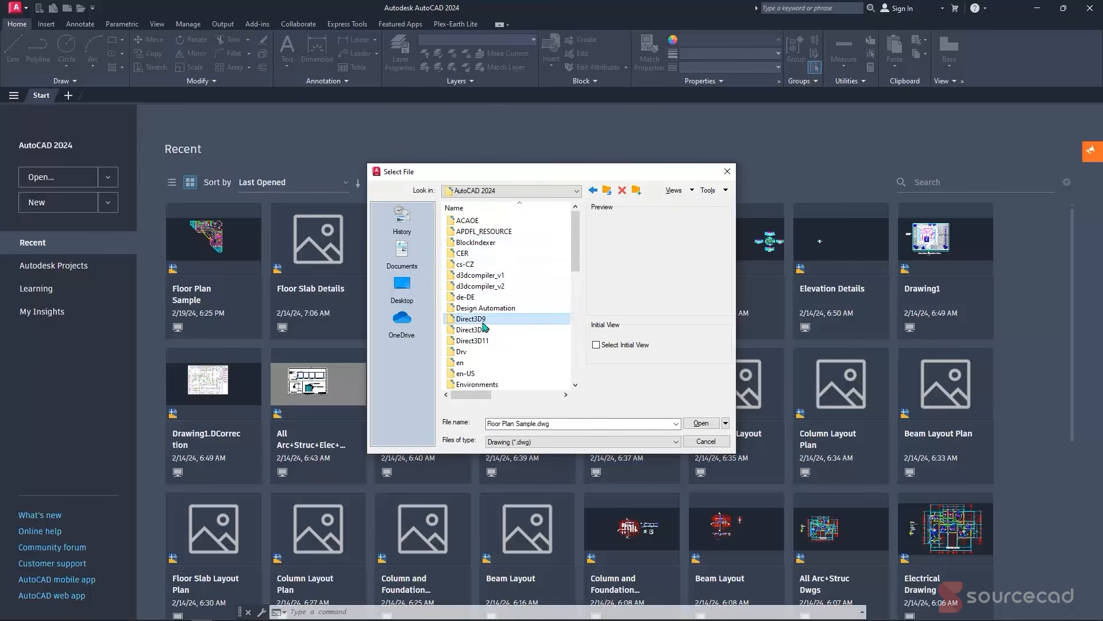
scroll(482, 321, down, 5)
double_click(480, 290)
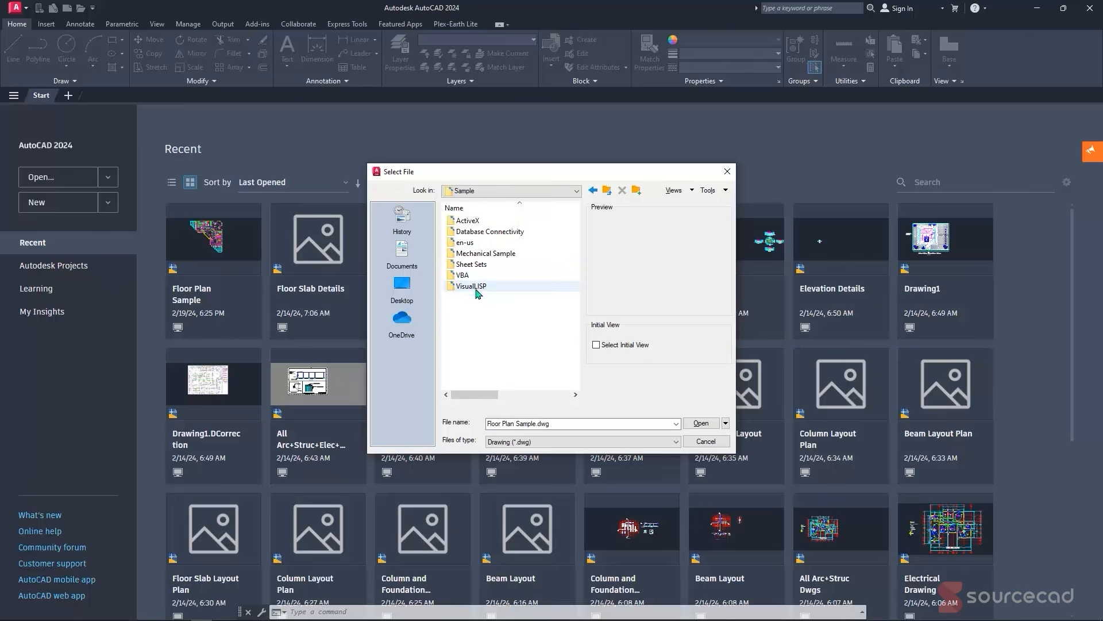
- Open the Floor Plan Sample drawing from the Database Connectivity sample folder
double_click(495, 232)
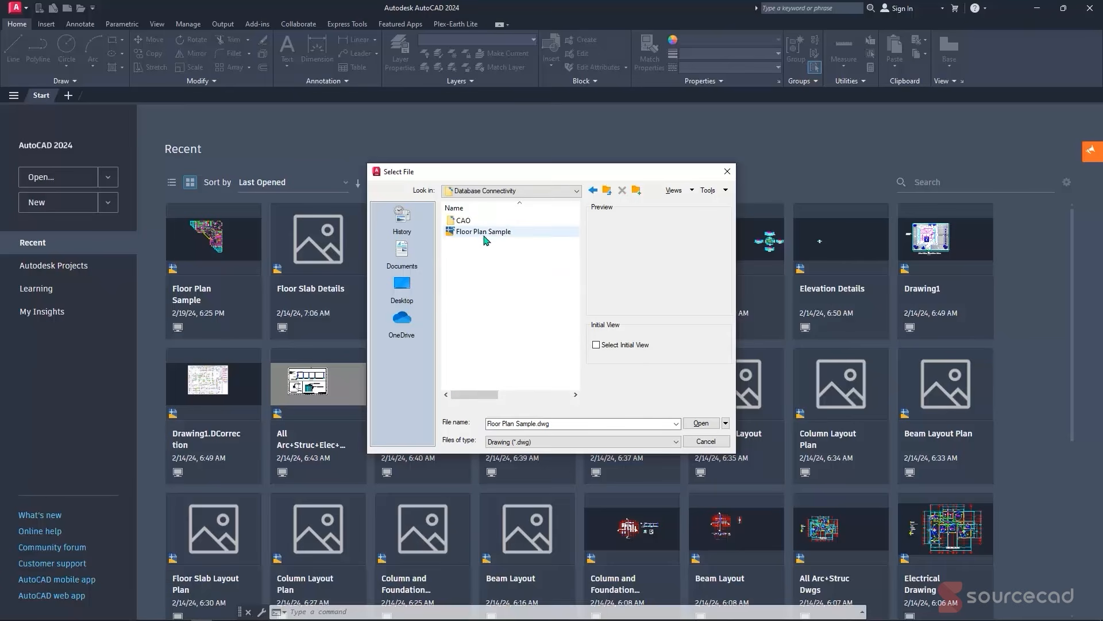
click(486, 232)
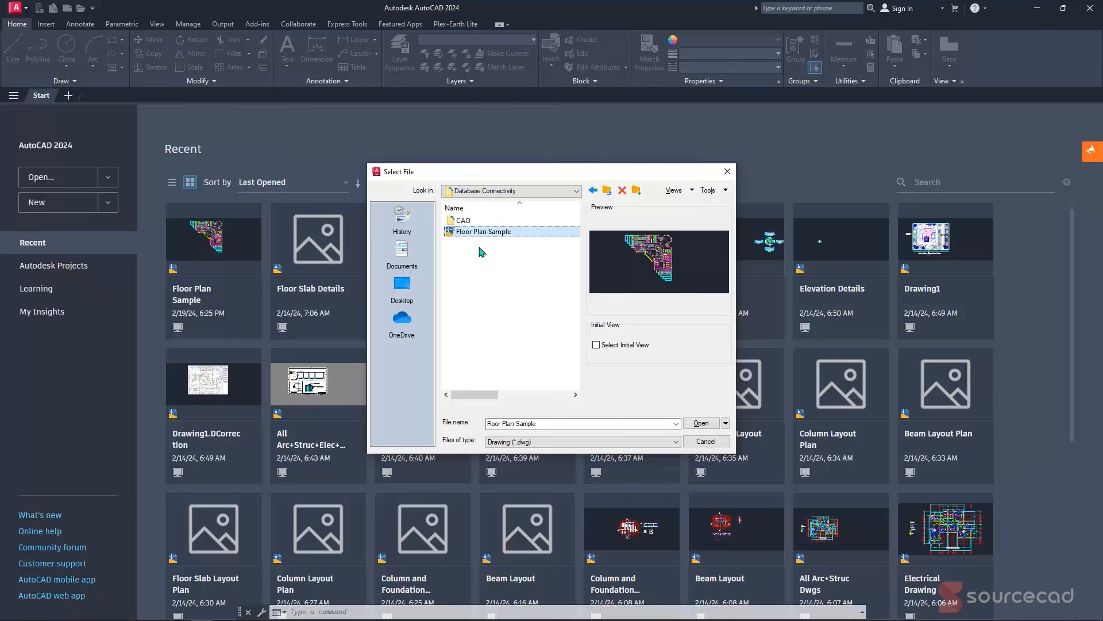
click(701, 423)
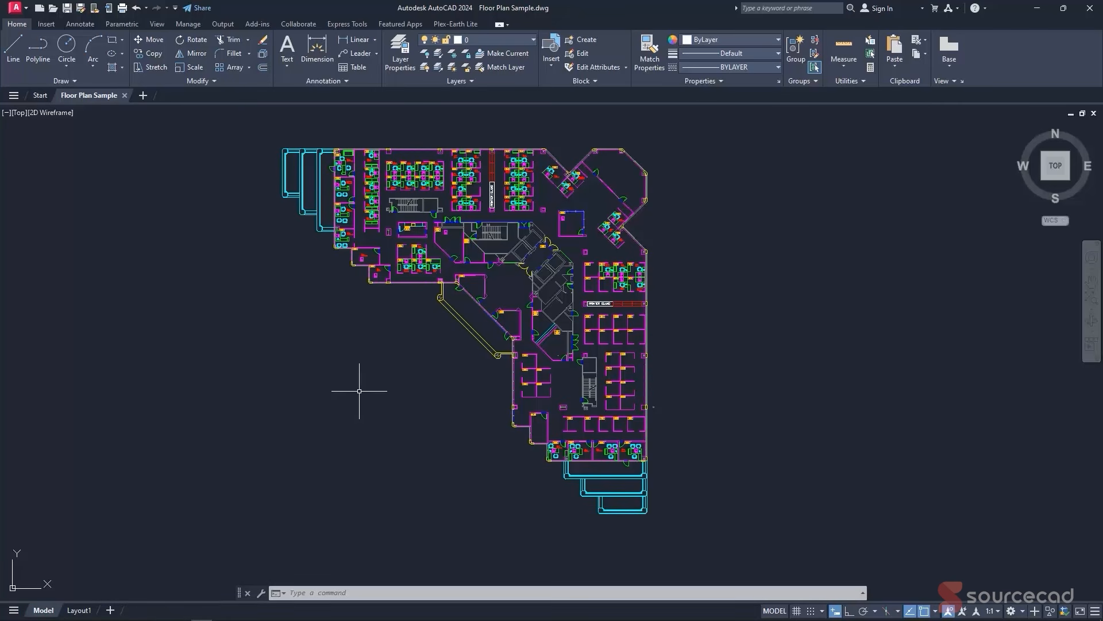
- View the floor plan in Layout1 and return to model space
click(78, 610)
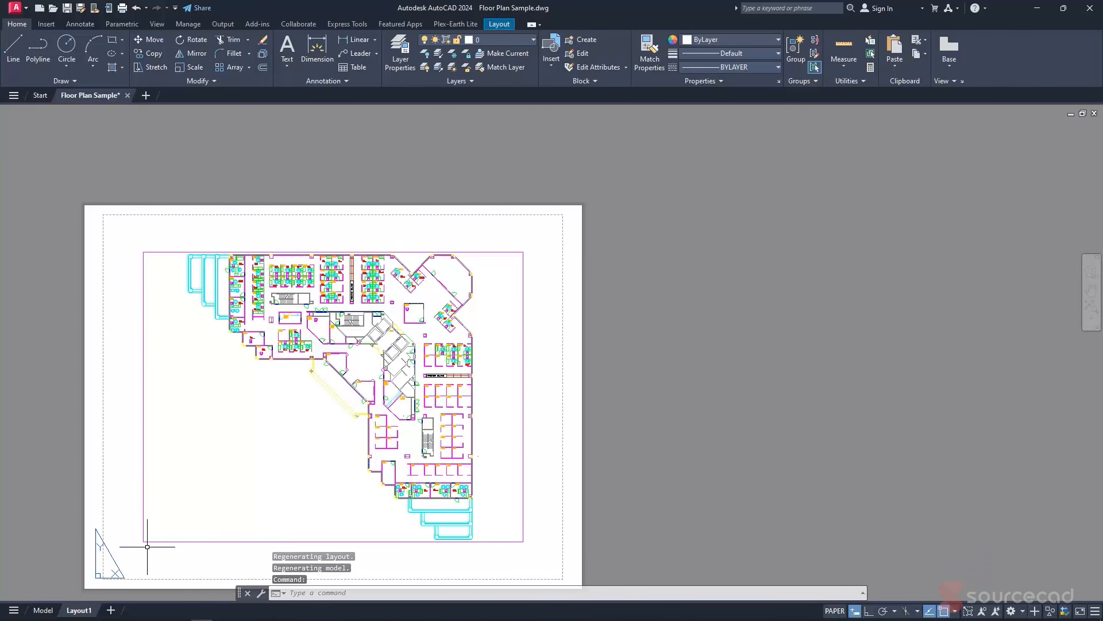
mouse_move(52, 612)
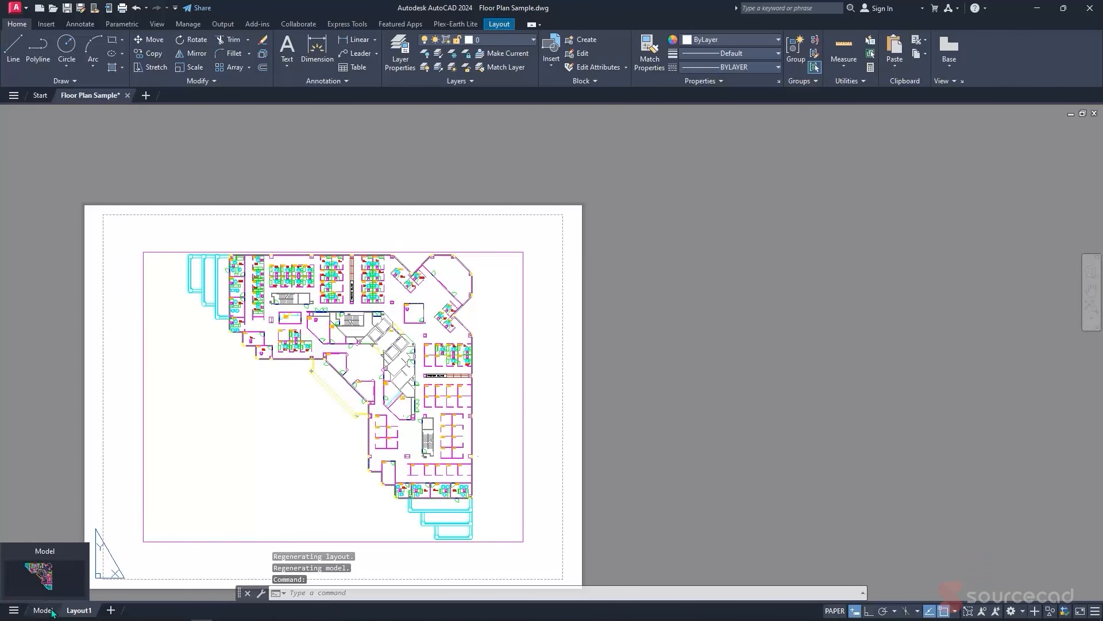
click(14, 610)
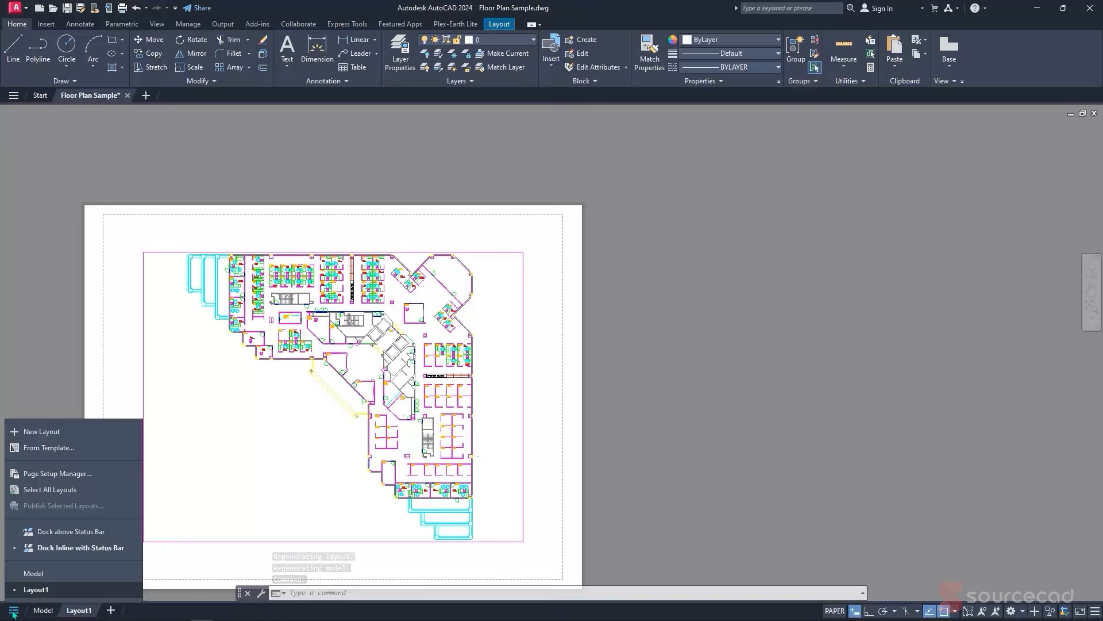
click(40, 574)
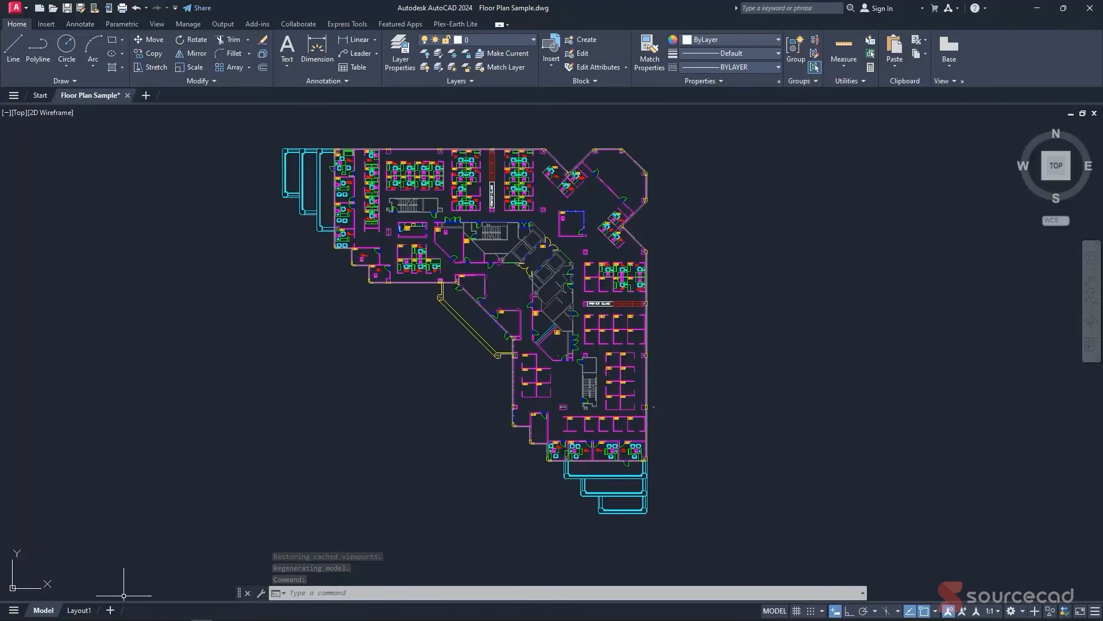
- Add a new layout to the drawing and examine the other options for creating layouts
click(110, 610)
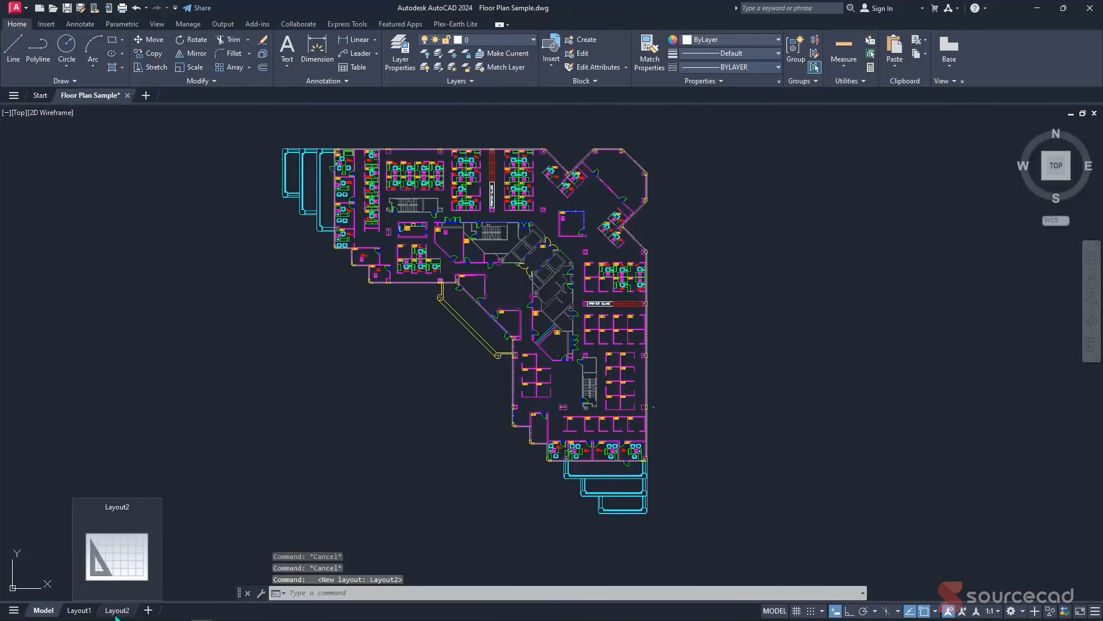
right_click(149, 610)
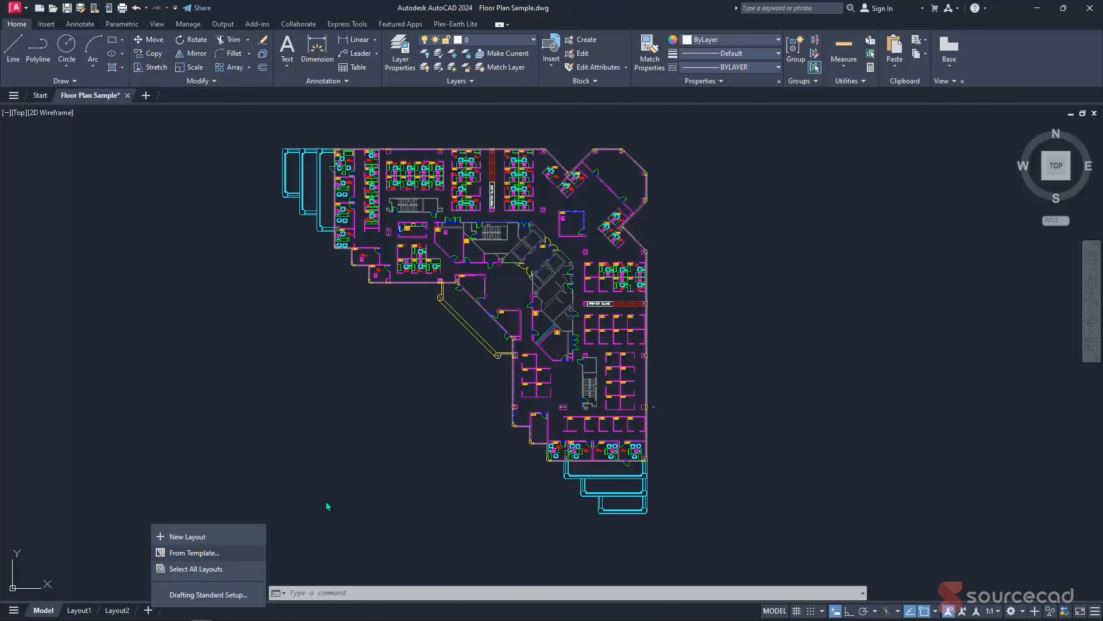
click(325, 469)
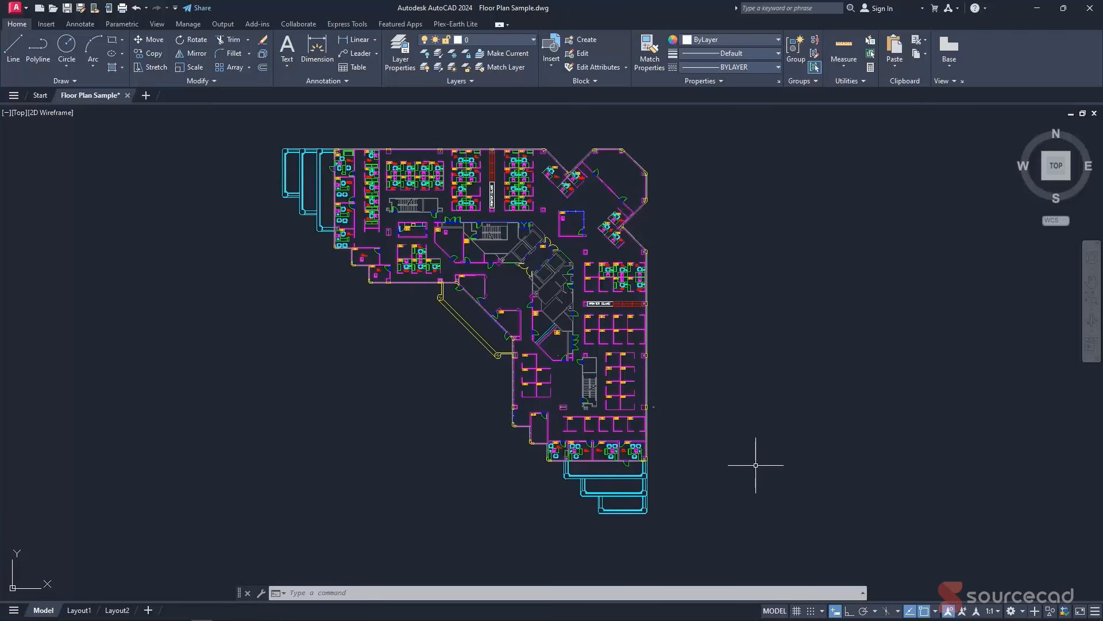
- Compare the command suggestions for UN at the cursor and on the command line, cancelling each entry
text(UN)
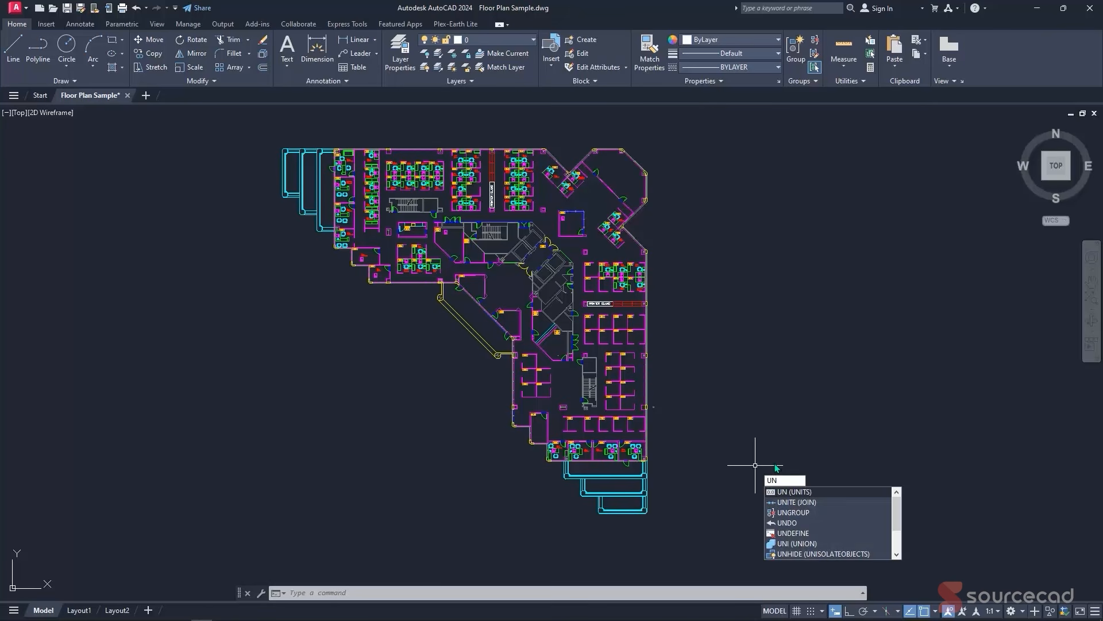
key(Escape)
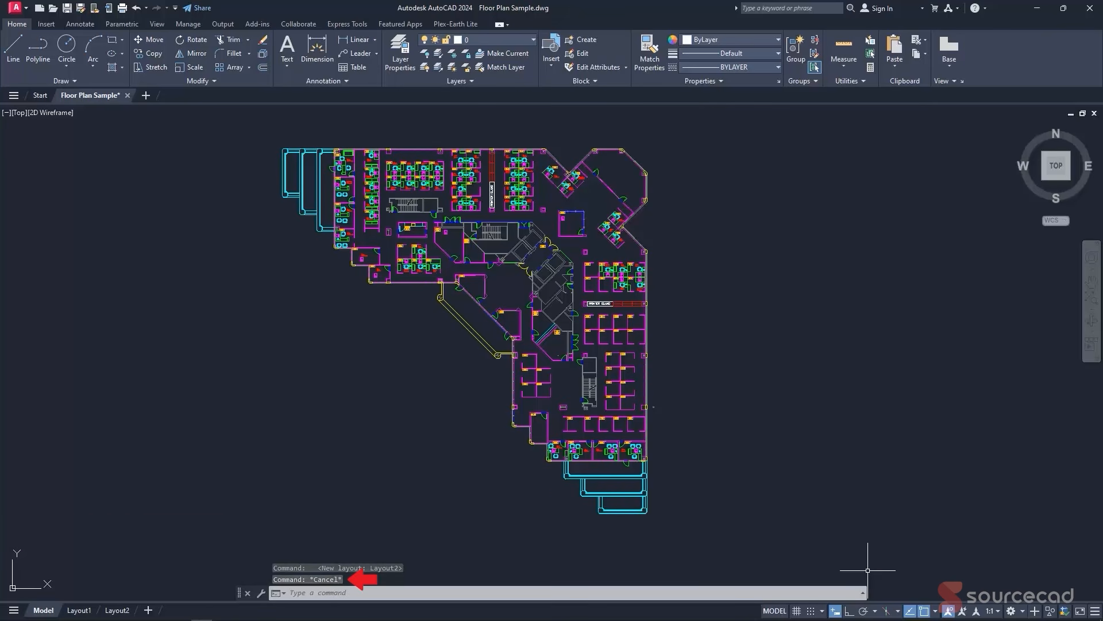
click(768, 537)
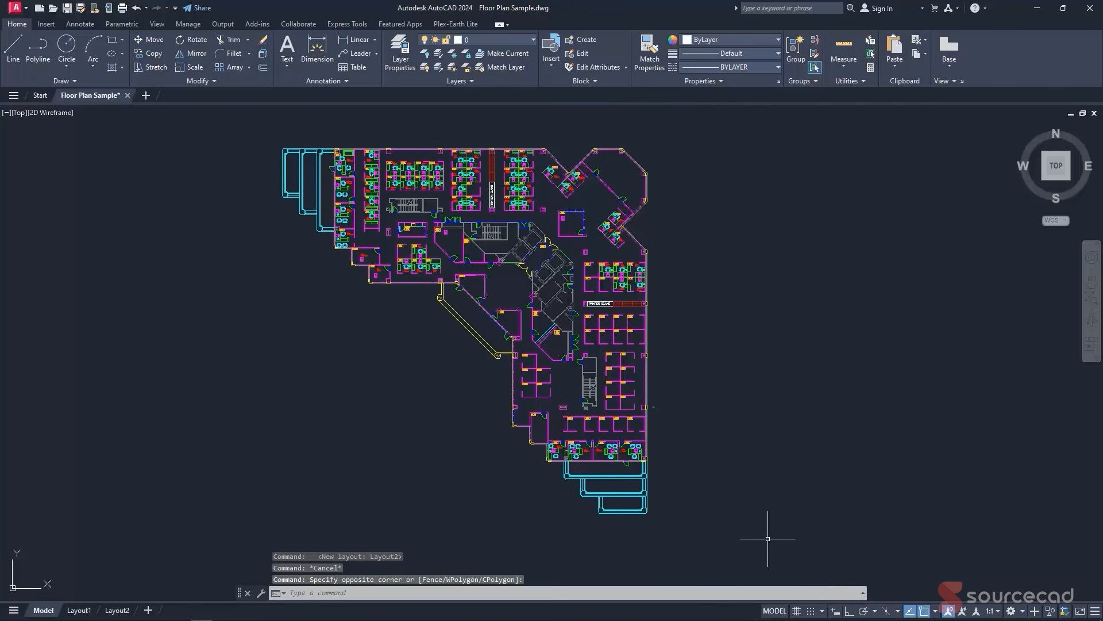
text(un)
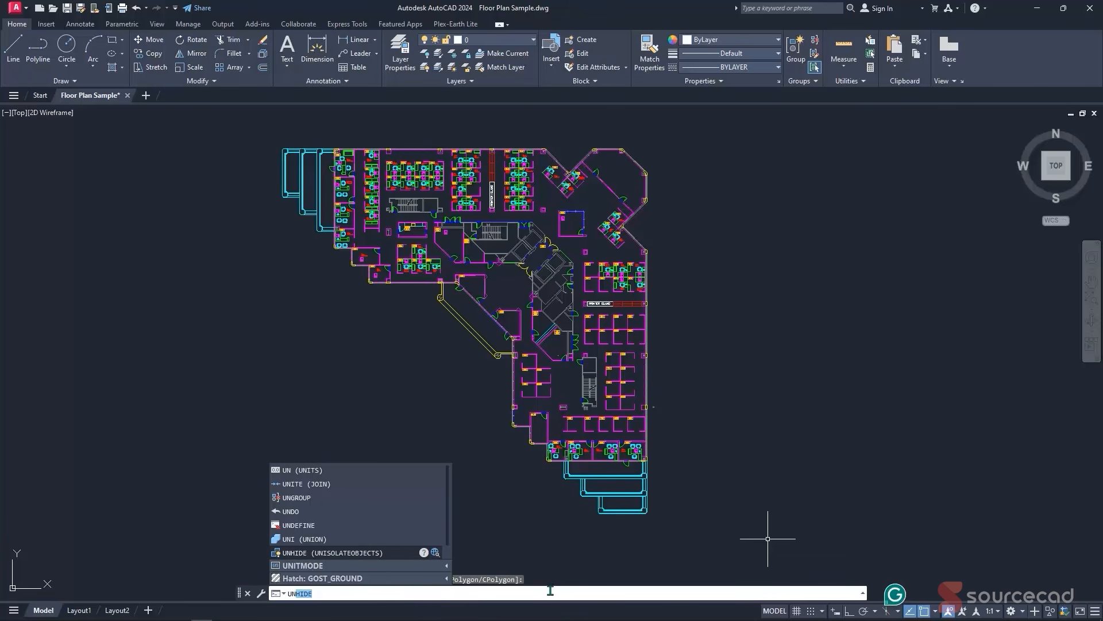
key(Escape)
key(Escape)
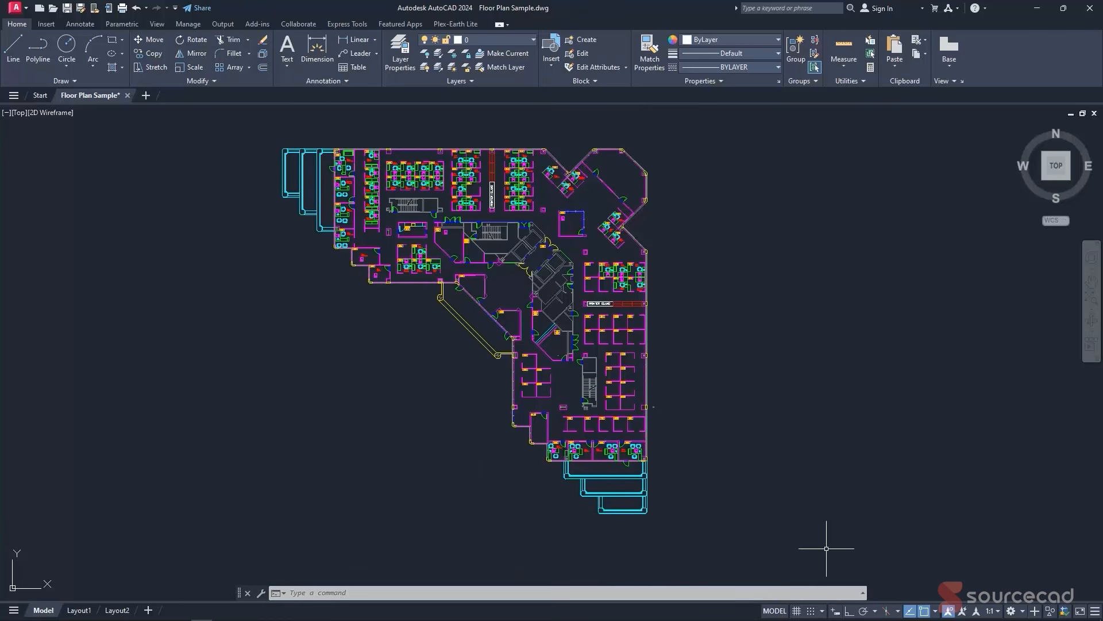
- Turn dynamic input back on, and switch the drawing grid on and off
click(834, 611)
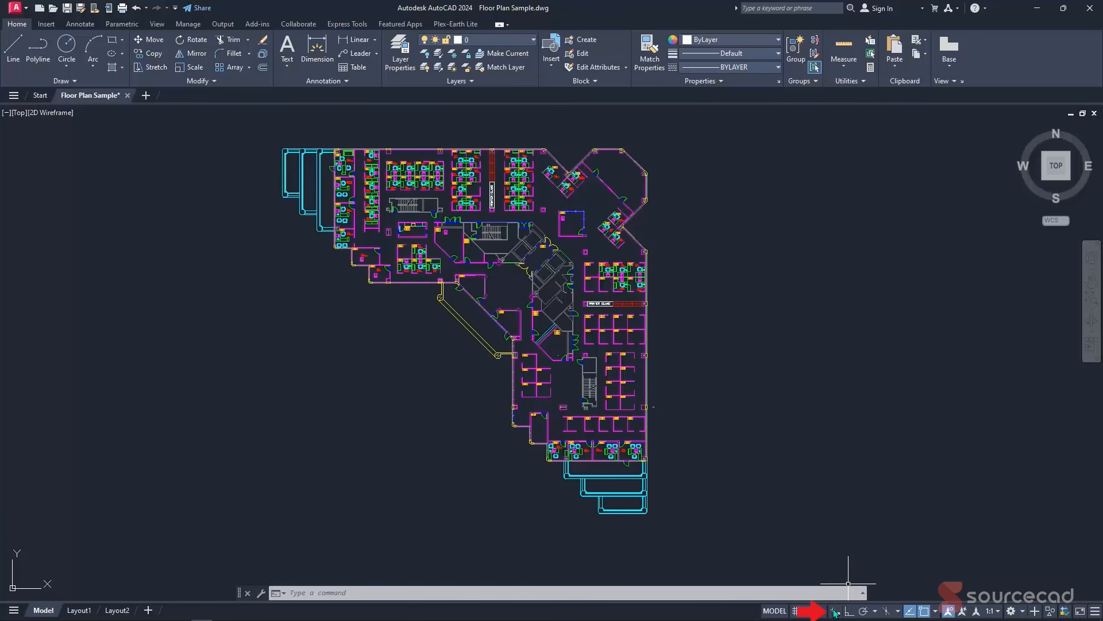
click(834, 611)
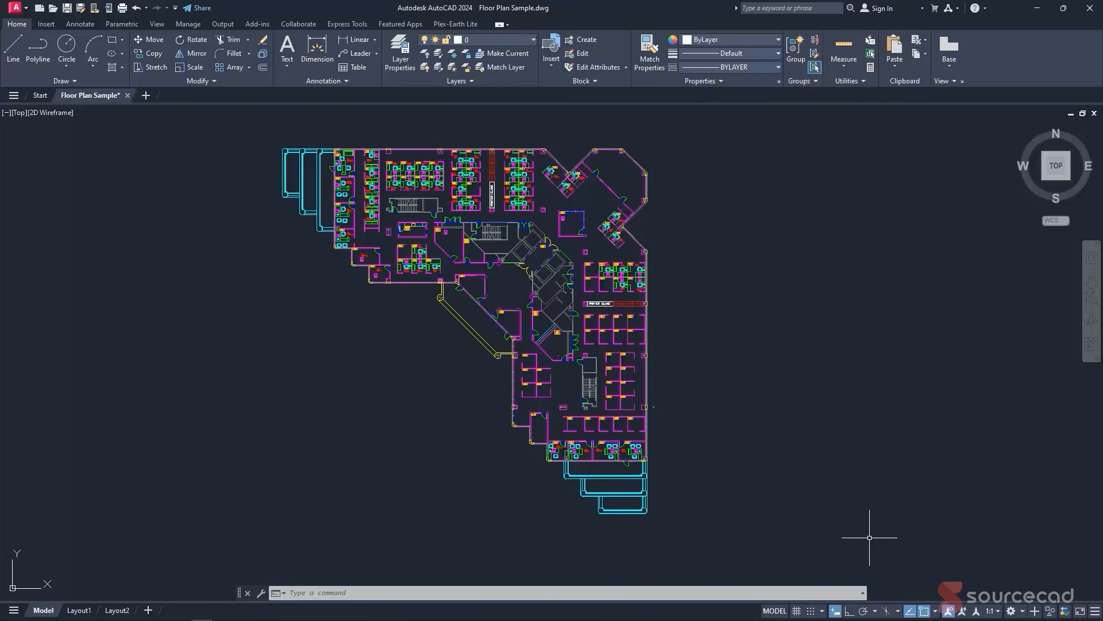
click(797, 611)
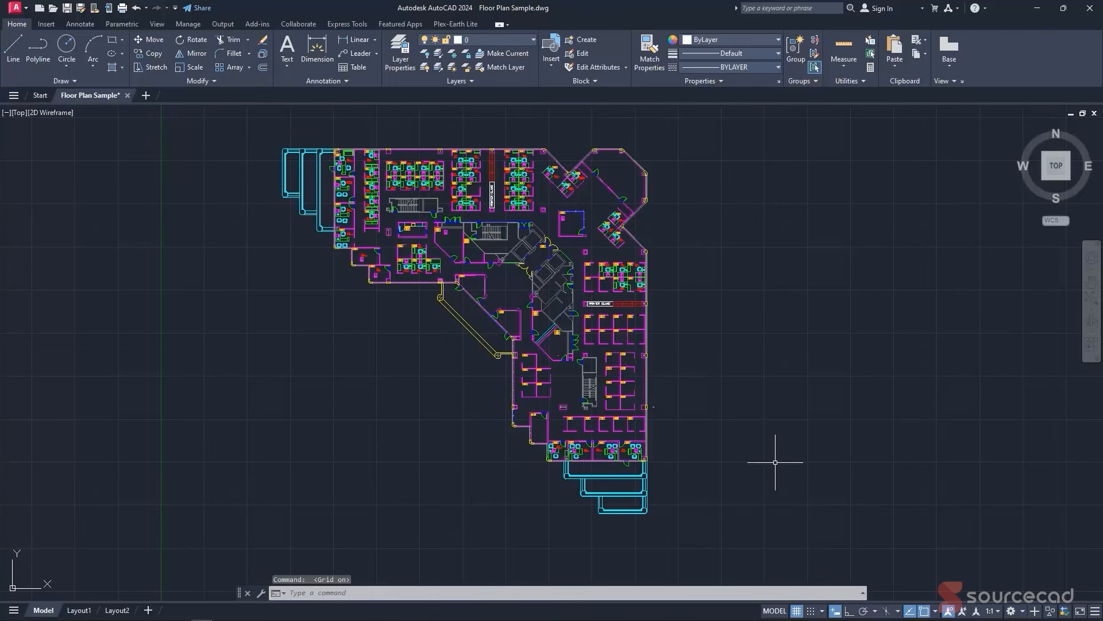
click(796, 611)
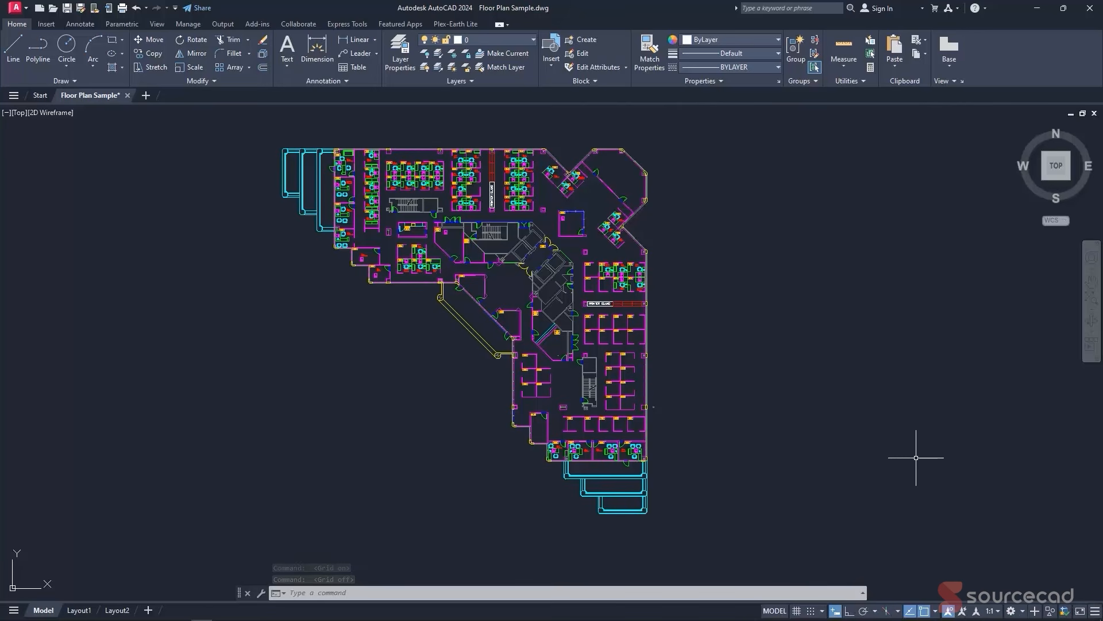
- Customize the status bar by showing and hiding Coordinates and adding the LineWeight control
click(1094, 611)
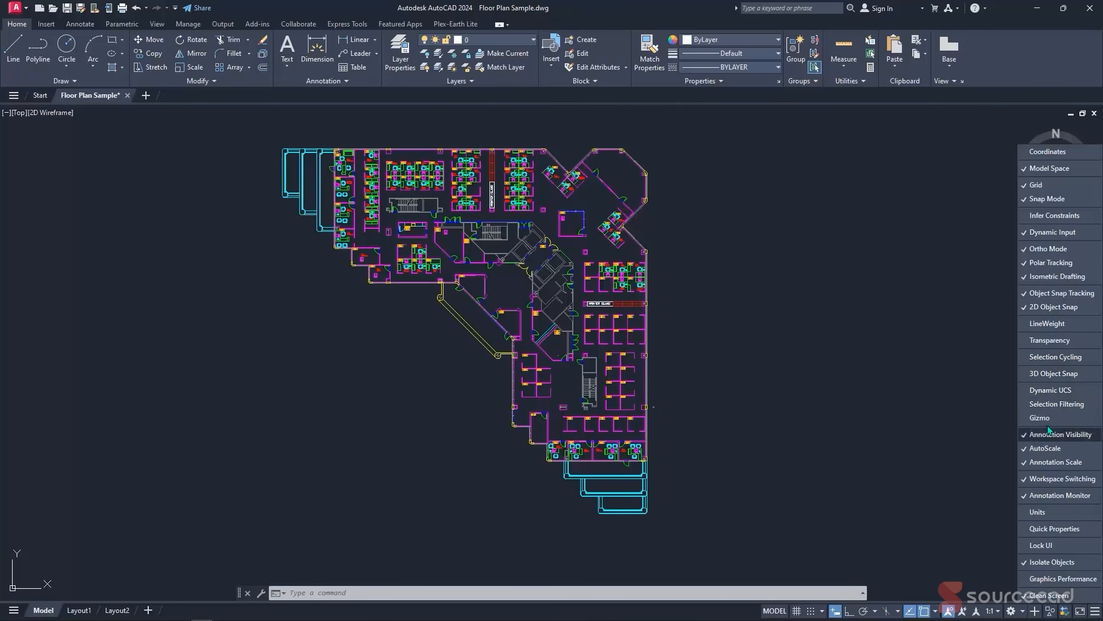
click(1061, 152)
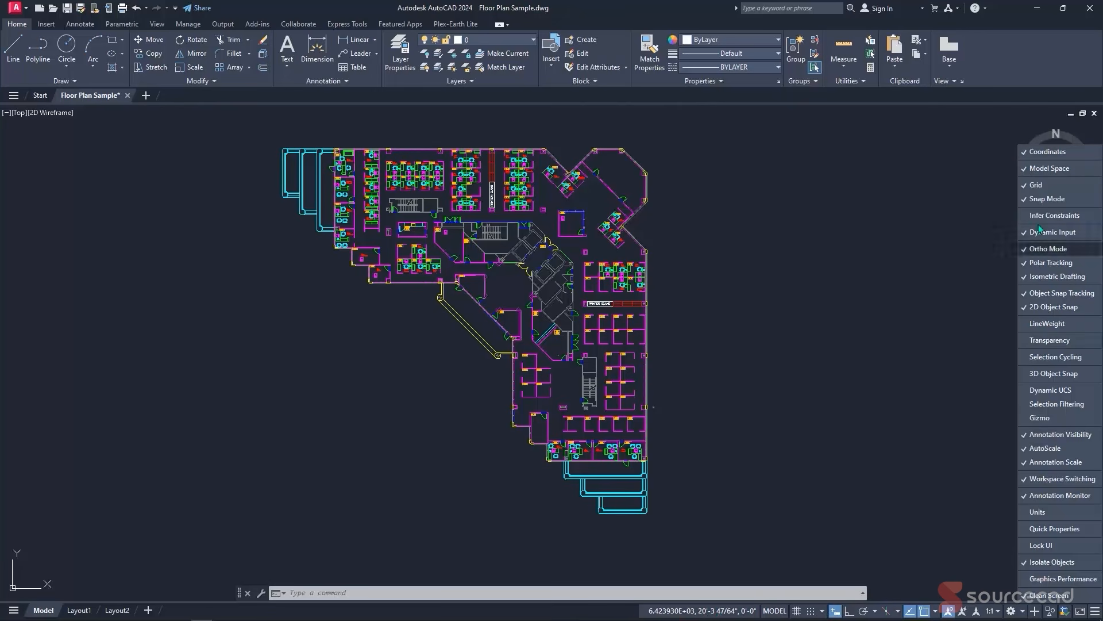
click(1047, 152)
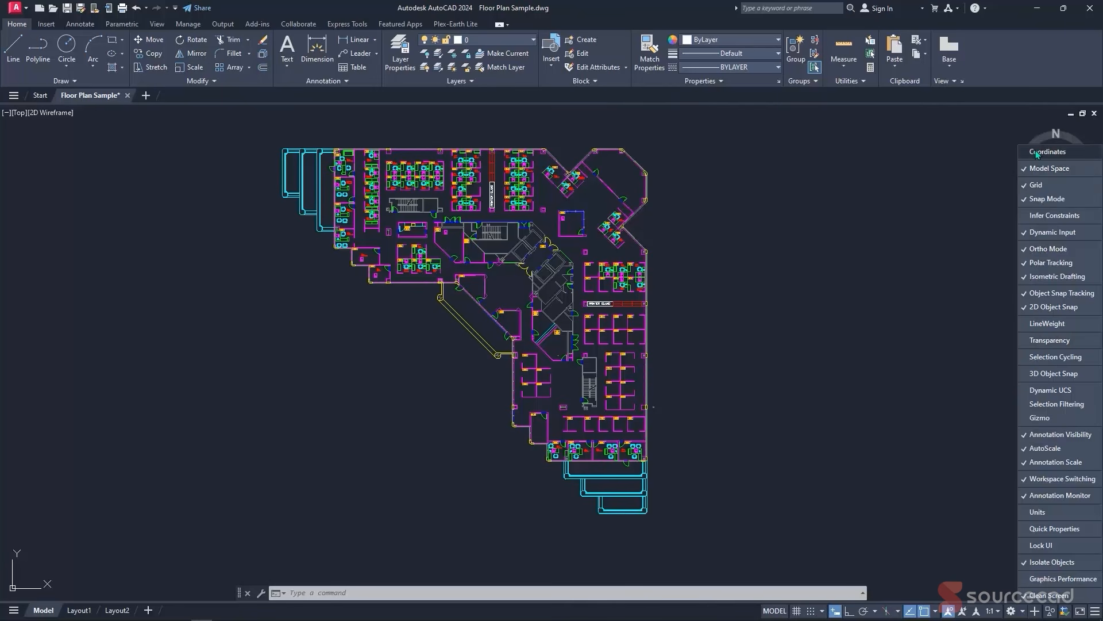
click(1044, 326)
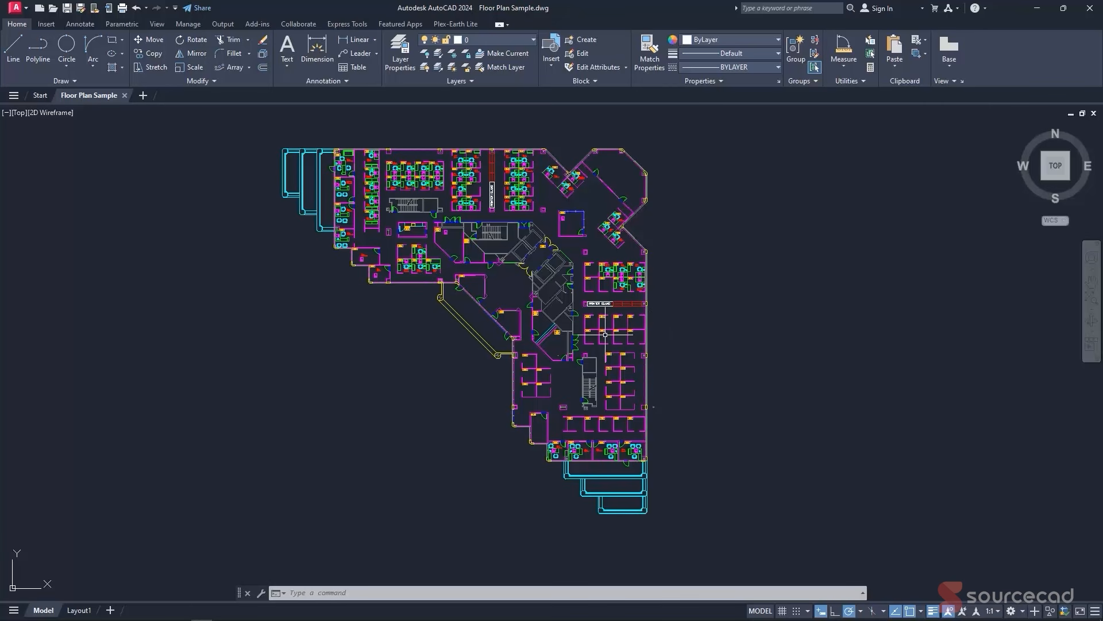
- Zoom in on the numbered rooms south of Printer Island, zoom back out to the whole floor plan and pan it aside
scroll(605, 334, up, 2)
scroll(605, 334, up, 2)
scroll(605, 334, up, 4)
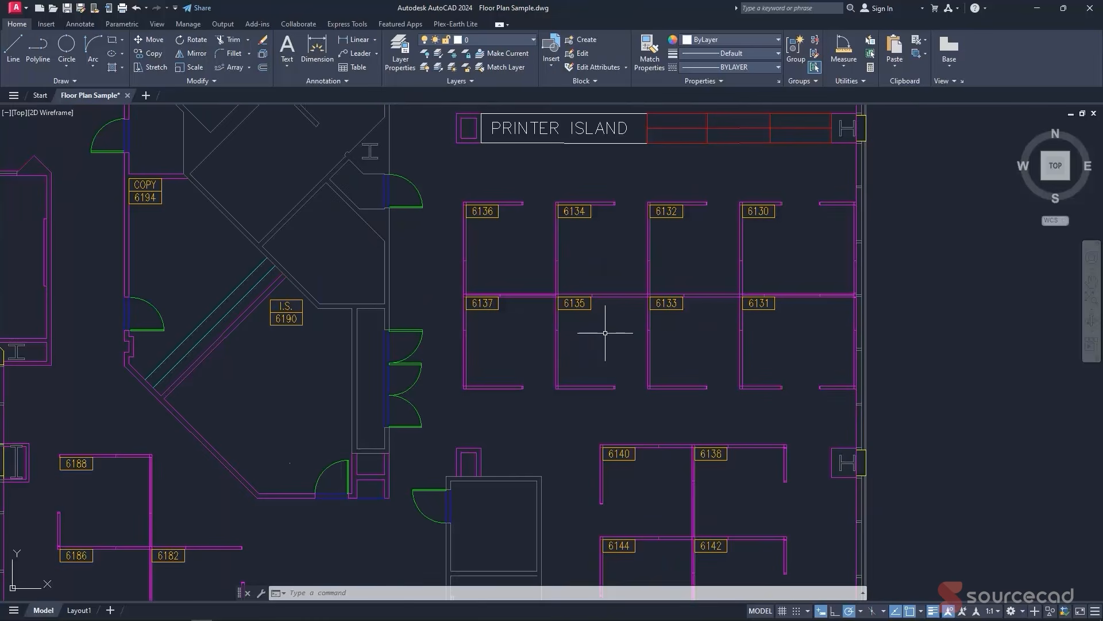
scroll(605, 333, down, 8)
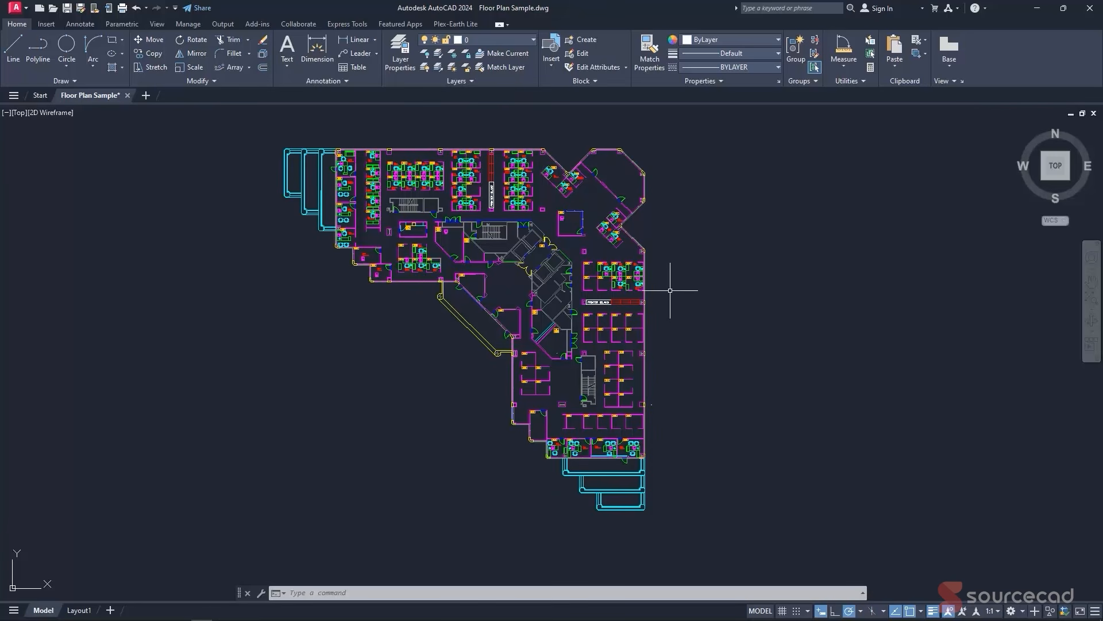
middle_drag(655, 291, 712, 311)
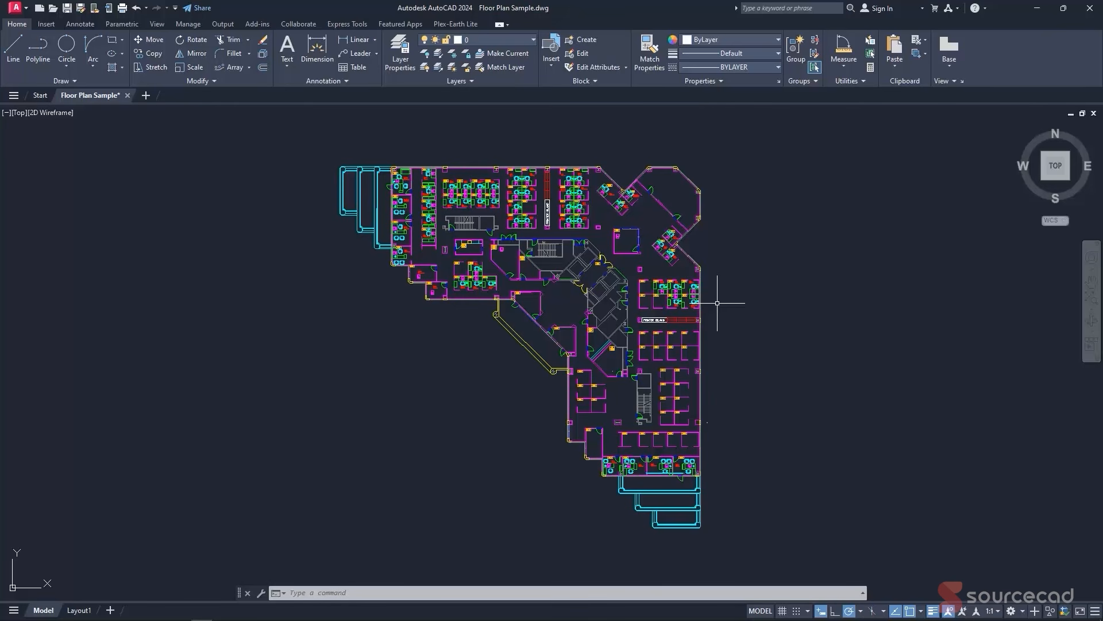
- Shift the view of the floor plan slightly with the Pan tool and exit the tool
click(1092, 283)
mouse_move(619, 300)
mouse_down()
mouse_move(600, 305)
mouse_move(625, 316)
mouse_move(574, 296)
mouse_move(607, 316)
mouse_move(574, 293)
mouse_move(601, 314)
mouse_move(631, 309)
mouse_move(581, 287)
mouse_move(598, 306)
mouse_move(630, 308)
mouse_up()
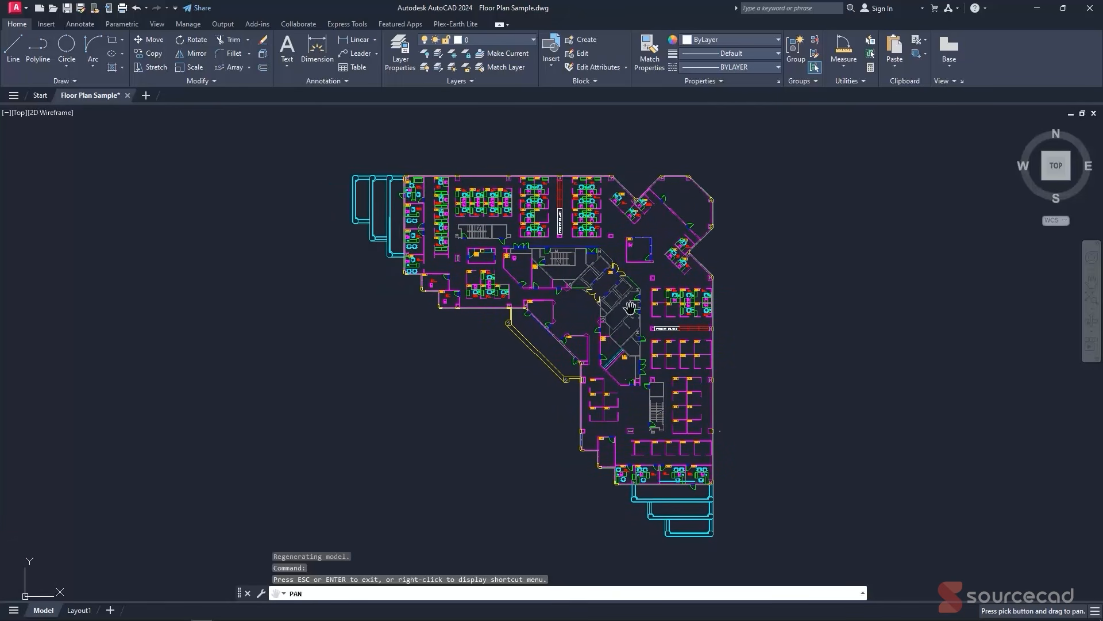
right_click(758, 304)
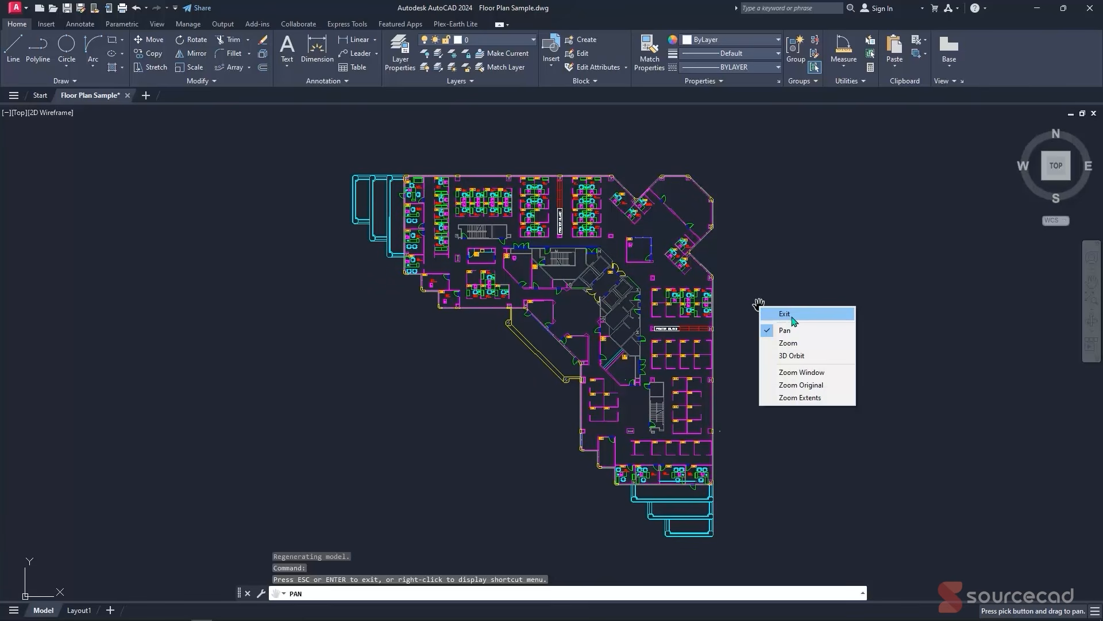
click(793, 316)
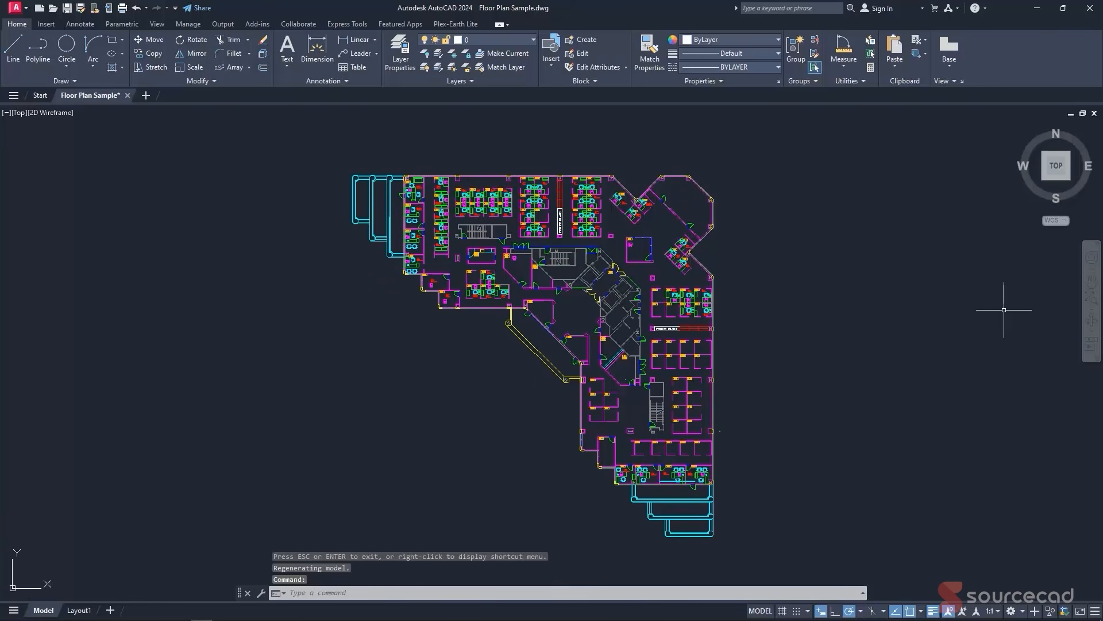
- Use Zoom Window to magnify the southeastern wing of the floor plan around Printer Island
click(1091, 310)
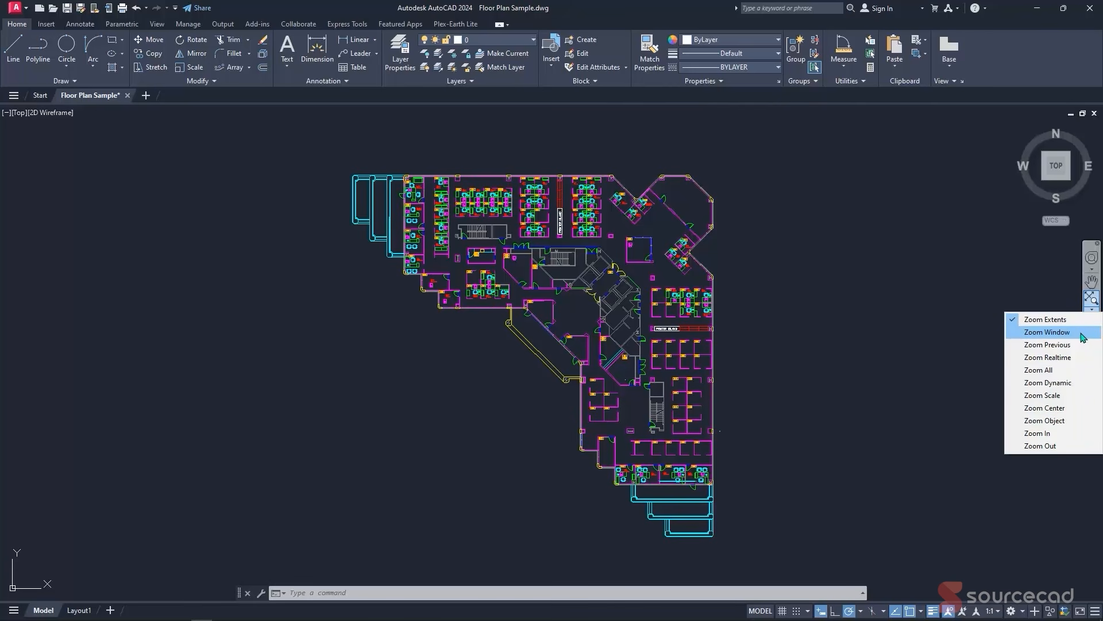
click(1047, 332)
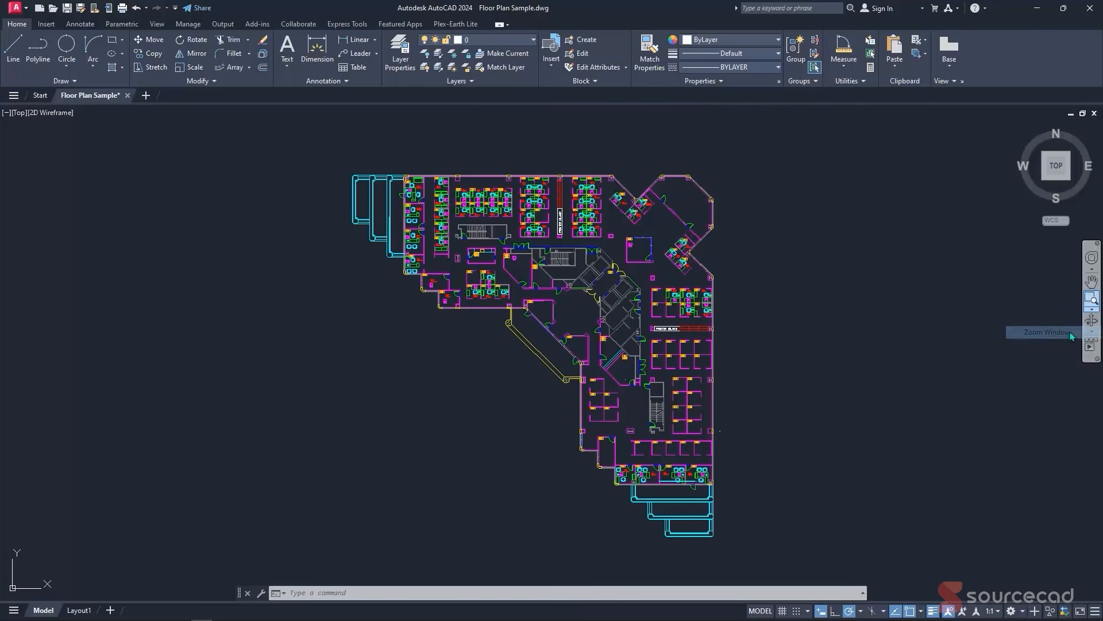
click(740, 264)
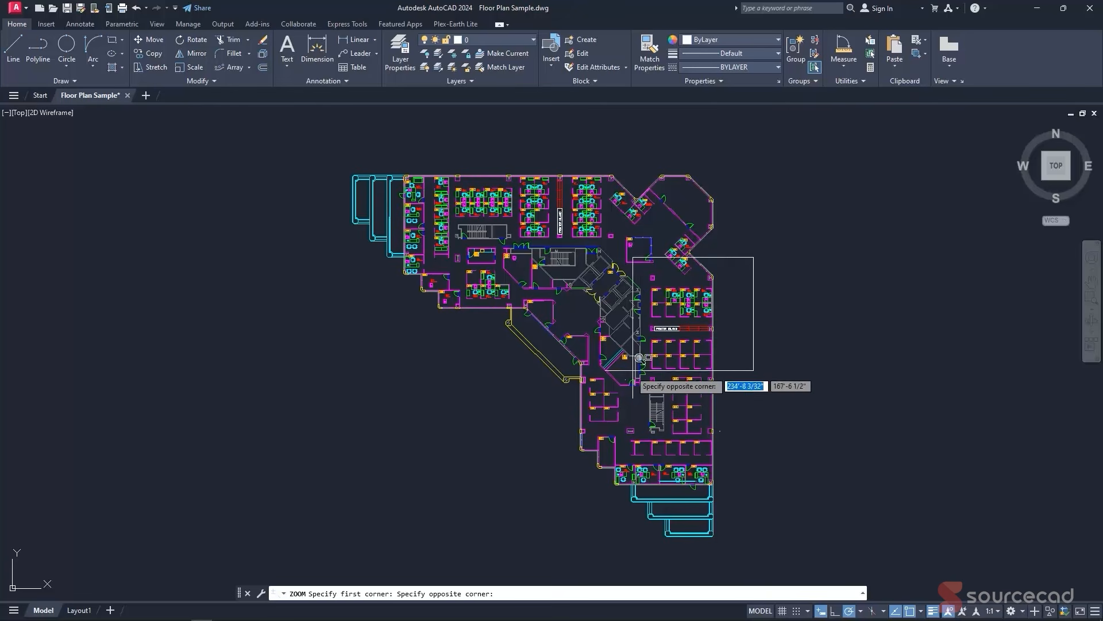
click(459, 479)
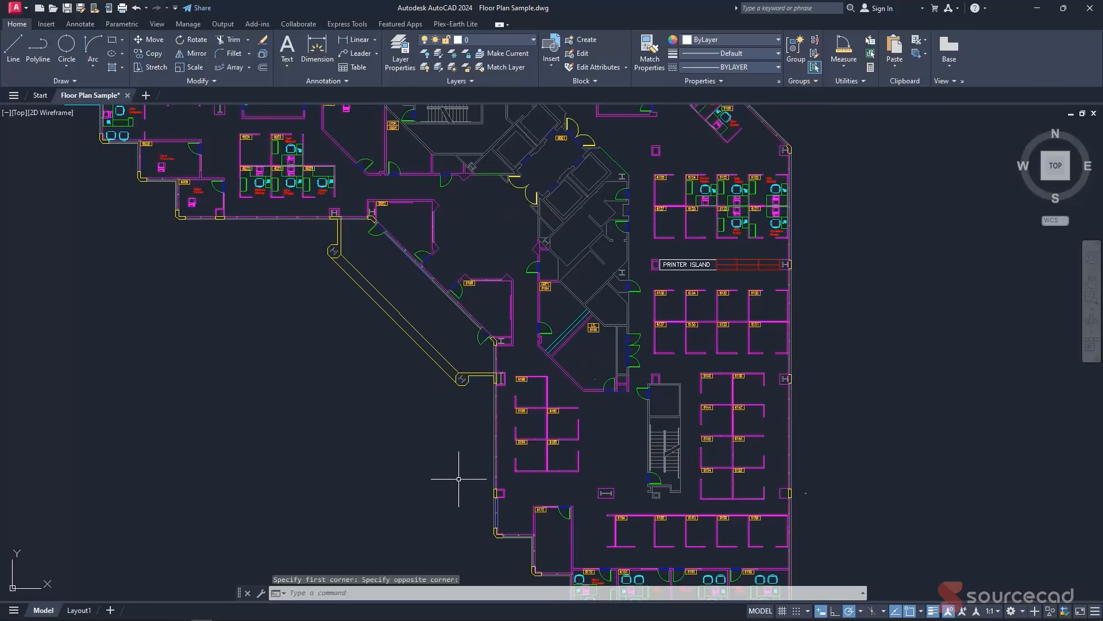
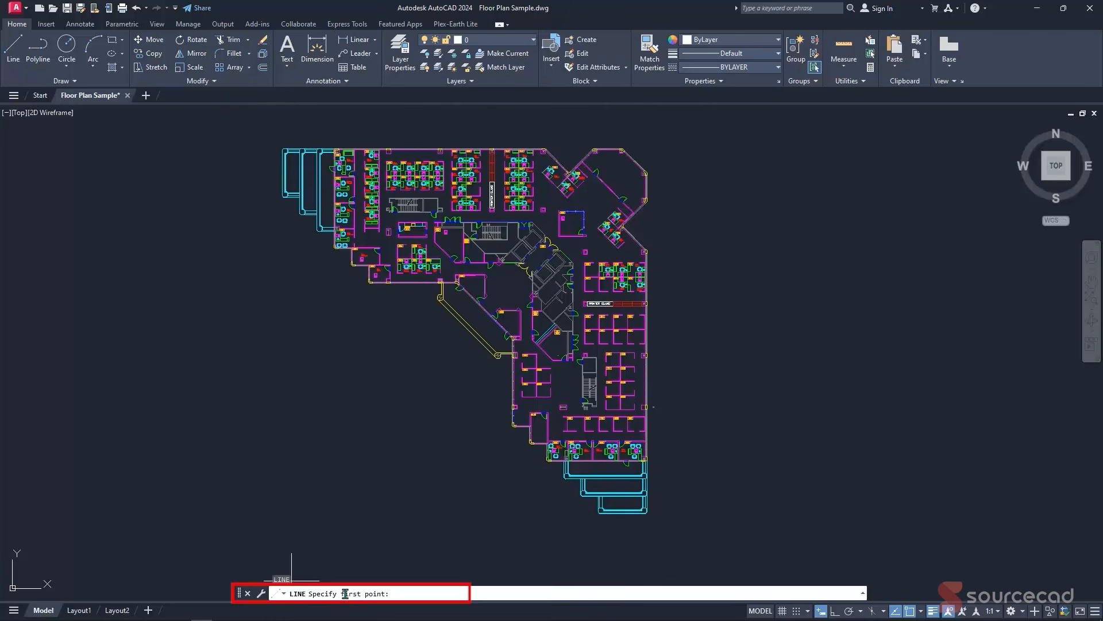
- Examine the drawing's layer list, and cancel the running Line command
scroll(612, 440, down, 2)
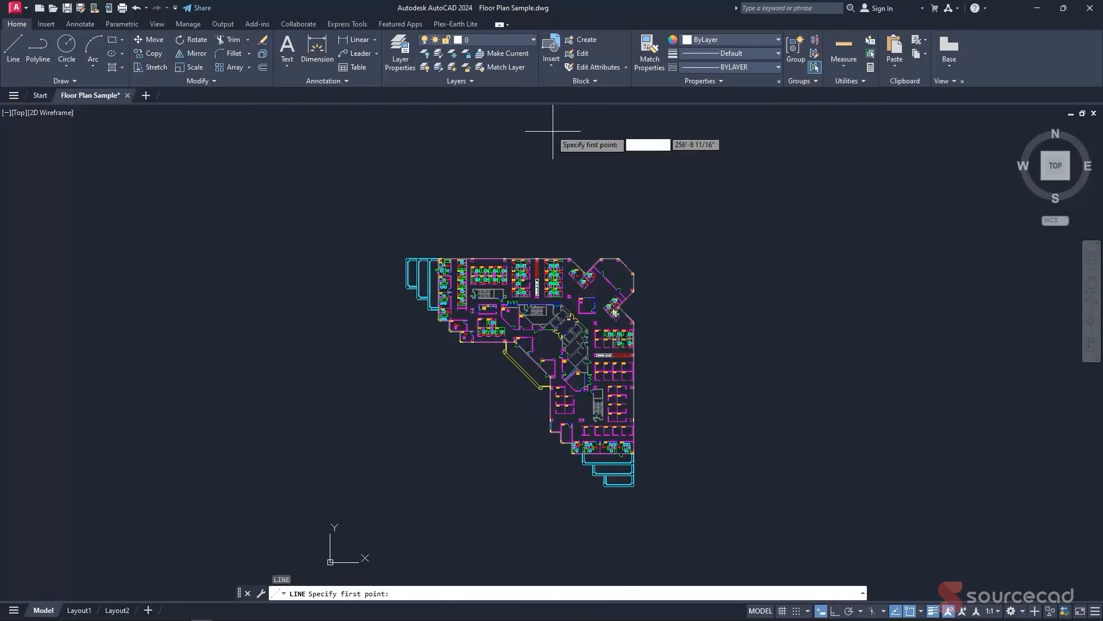
click(524, 39)
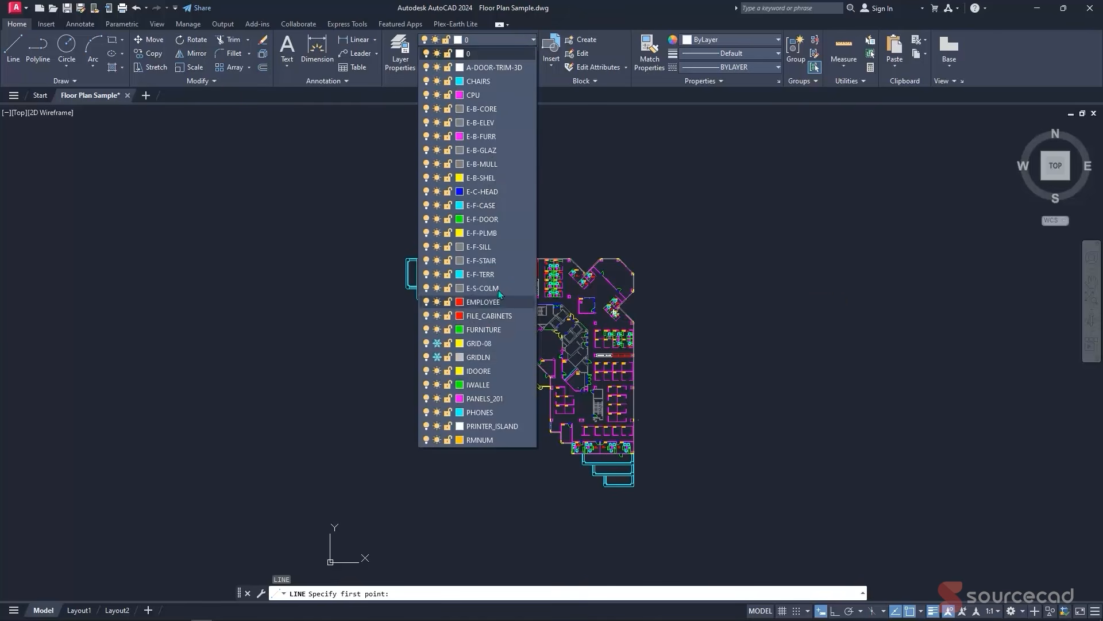
click(670, 266)
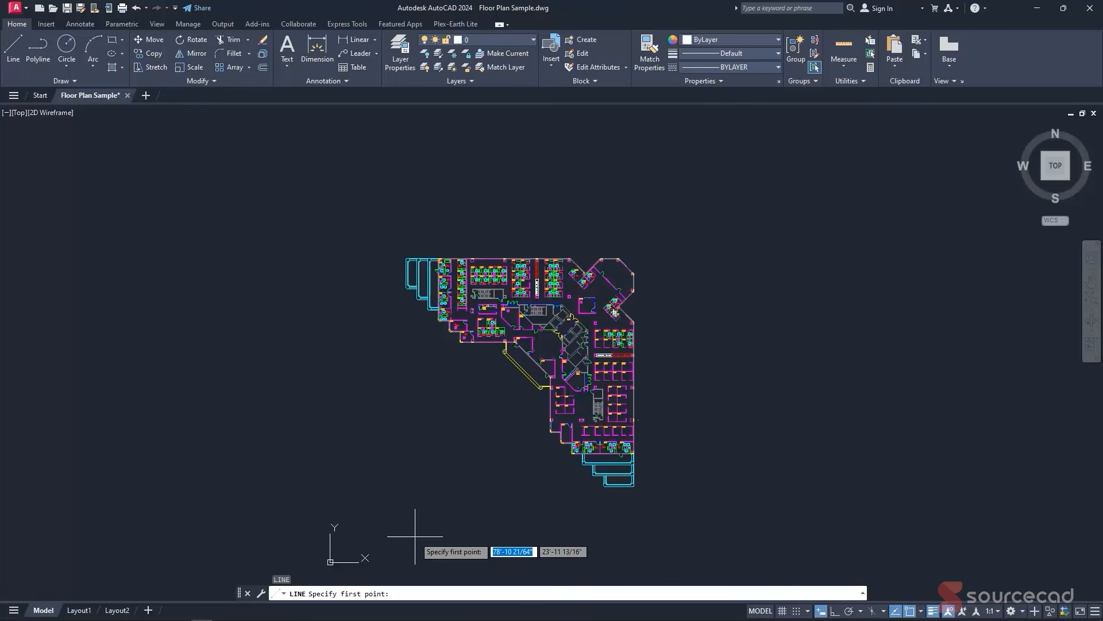
key(Escape)
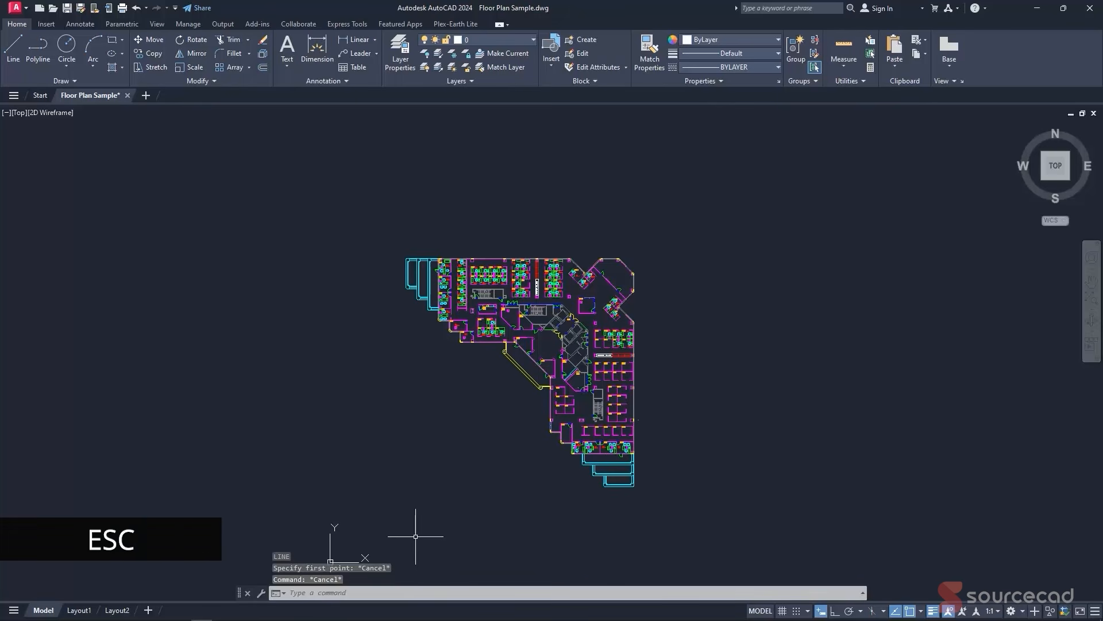
- Set the drawing units to Decimal length with 0.000 precision and Millimeters as the insertion scale
text(UN)
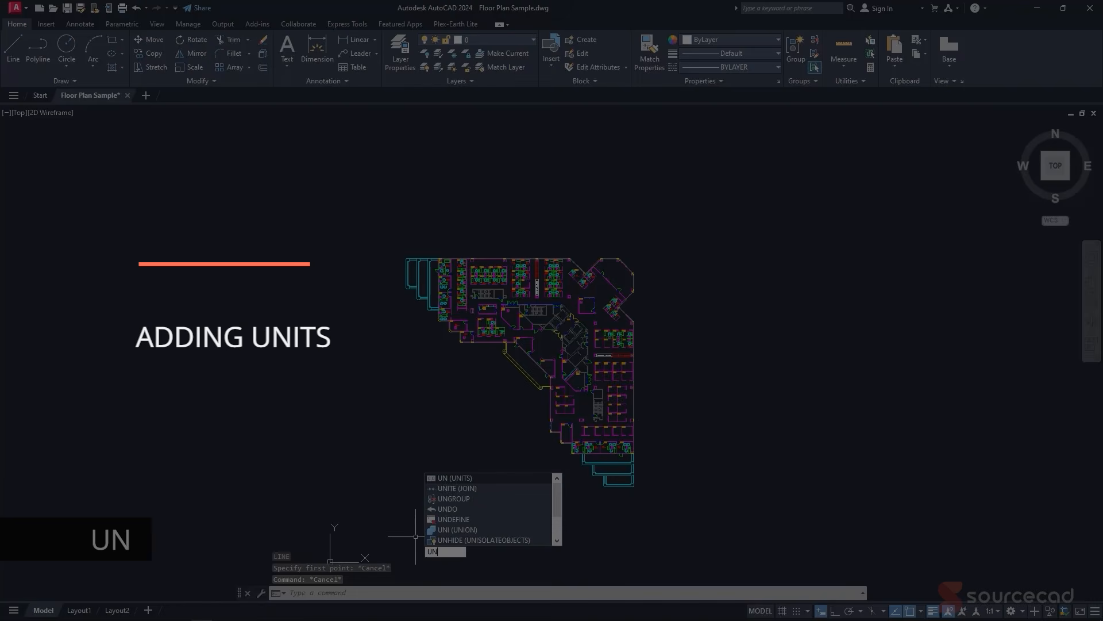
key(Return)
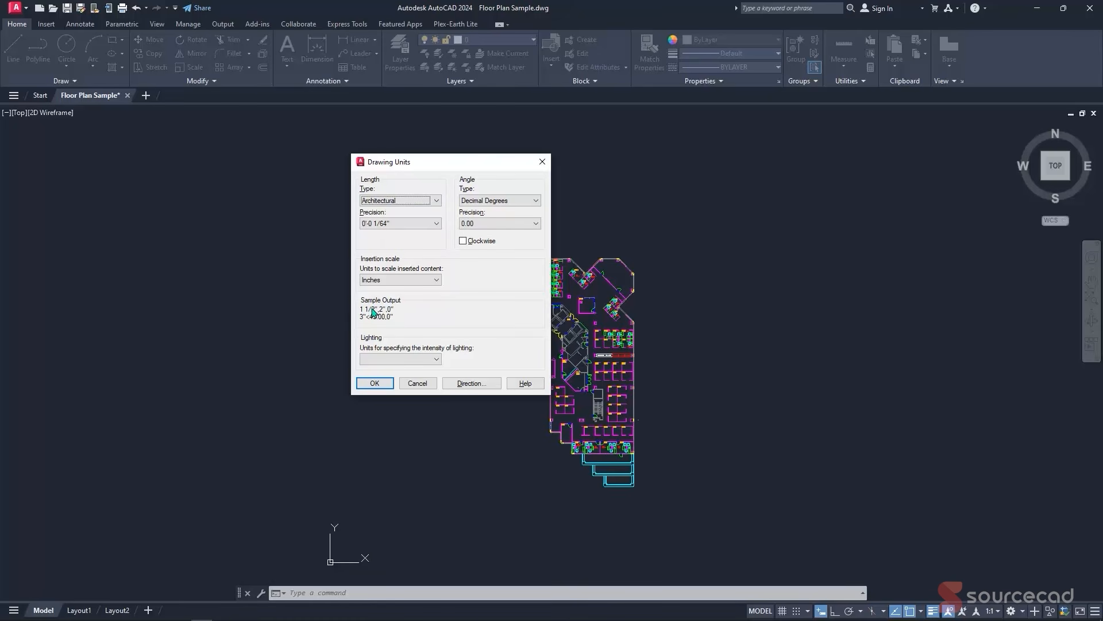
click(418, 203)
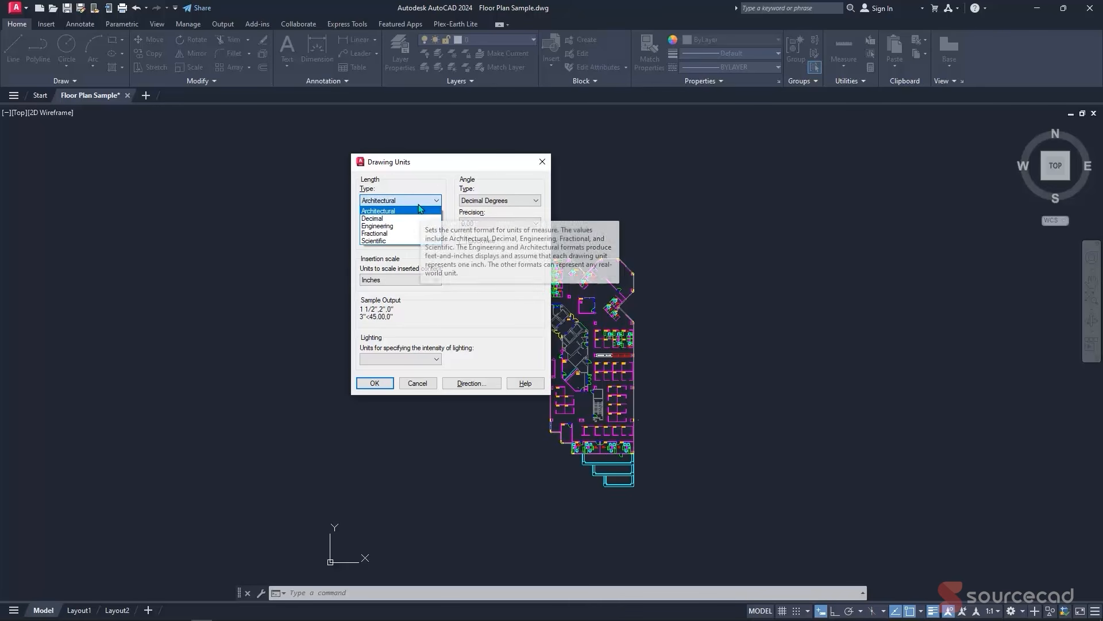
click(391, 219)
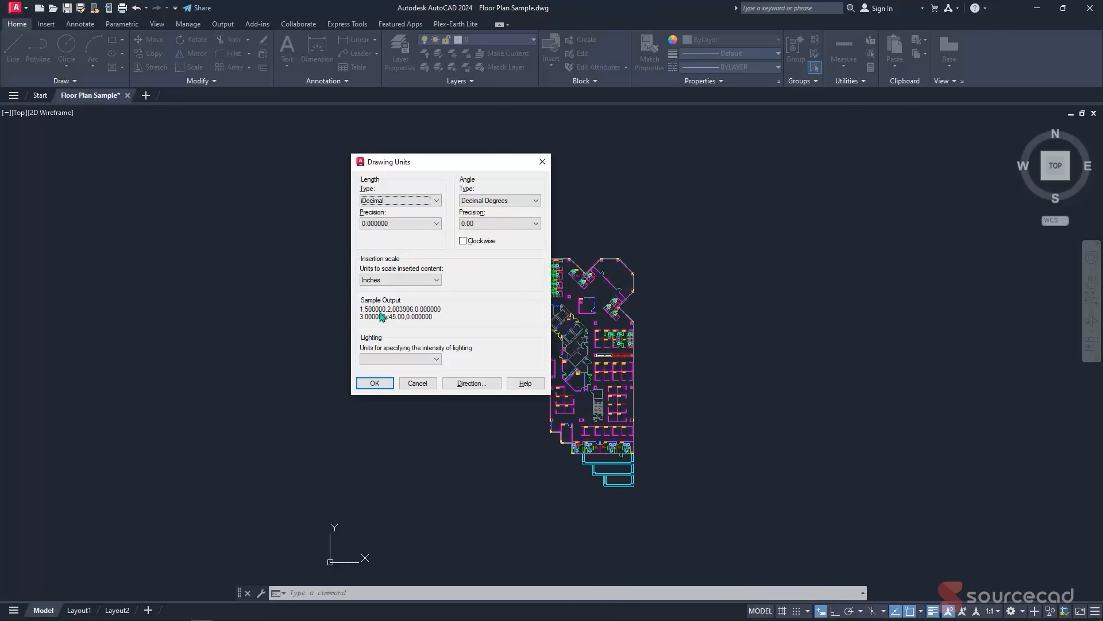
click(410, 224)
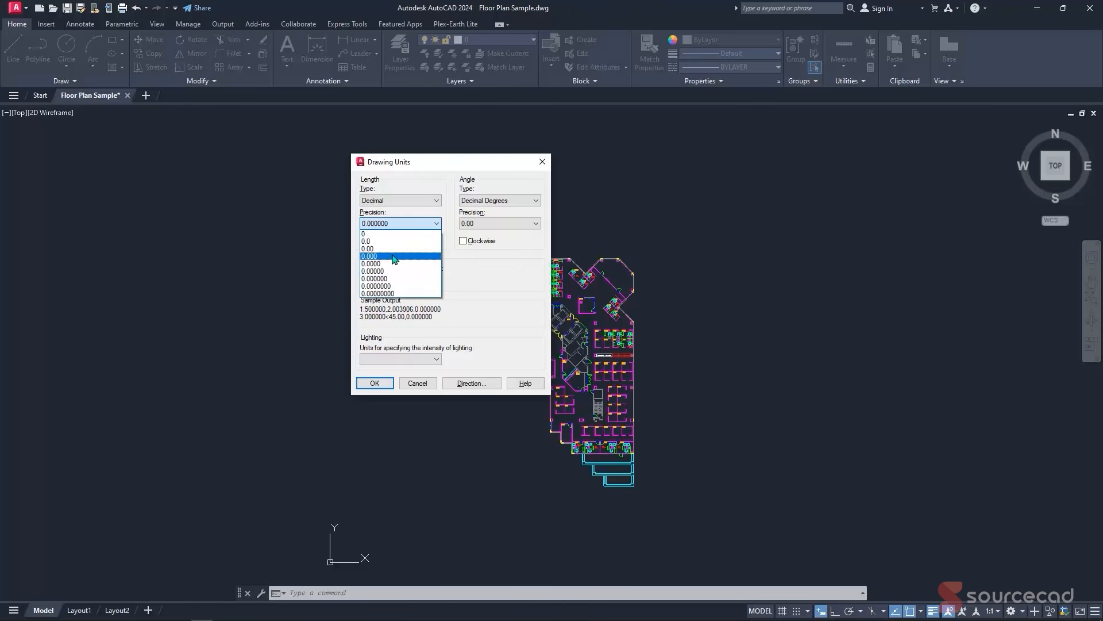
click(394, 256)
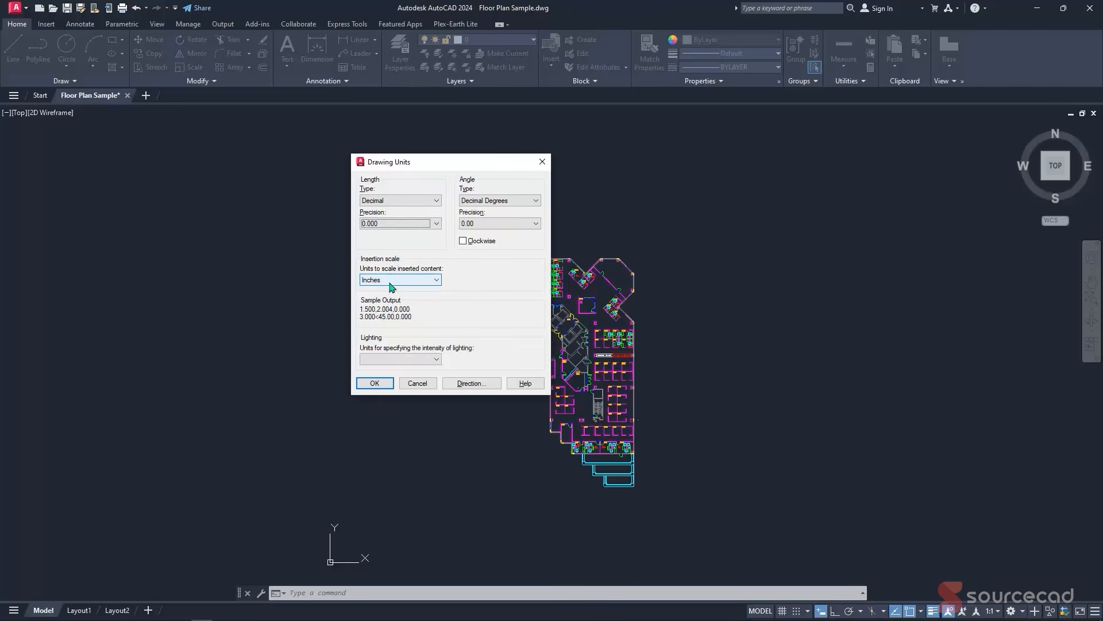
click(394, 283)
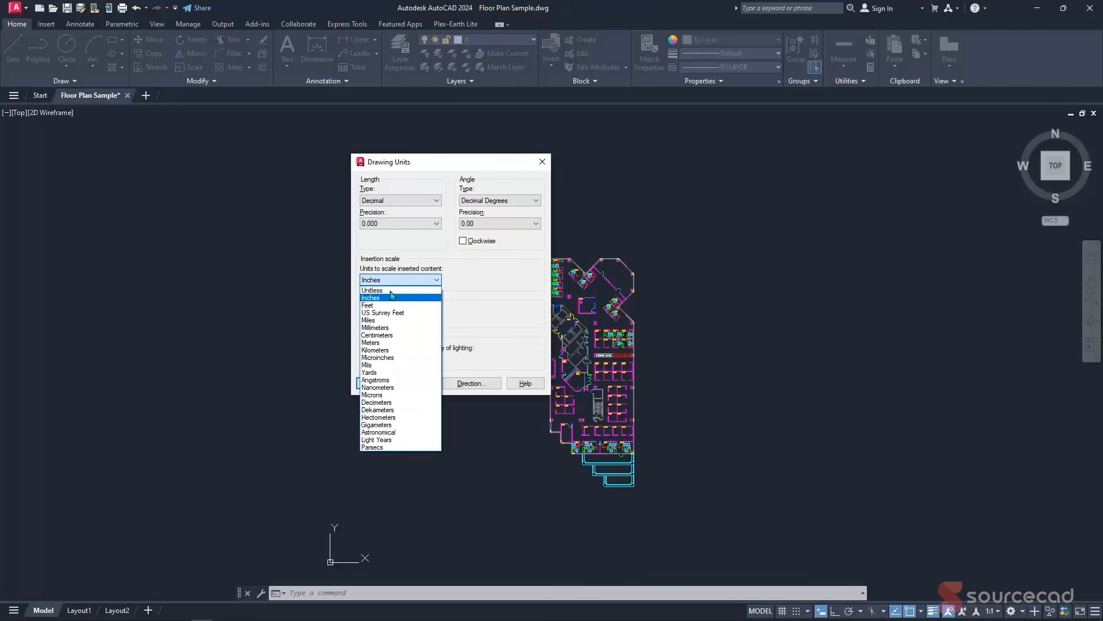
click(387, 327)
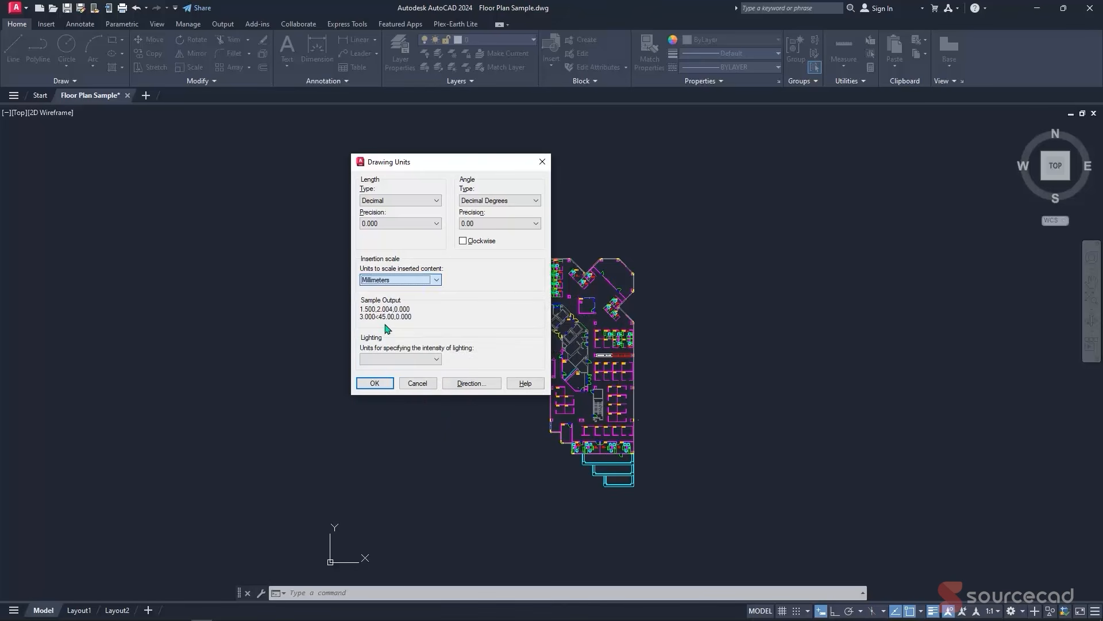
- Review the lighting unit and angle type options without changing them, and accept the drawing units
click(393, 359)
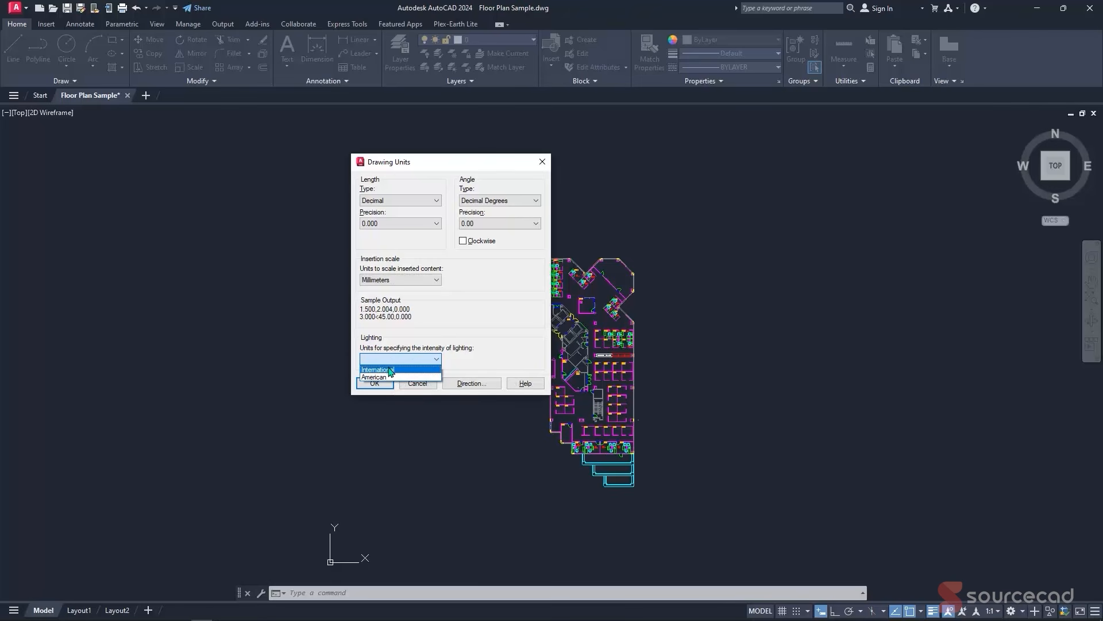
click(442, 325)
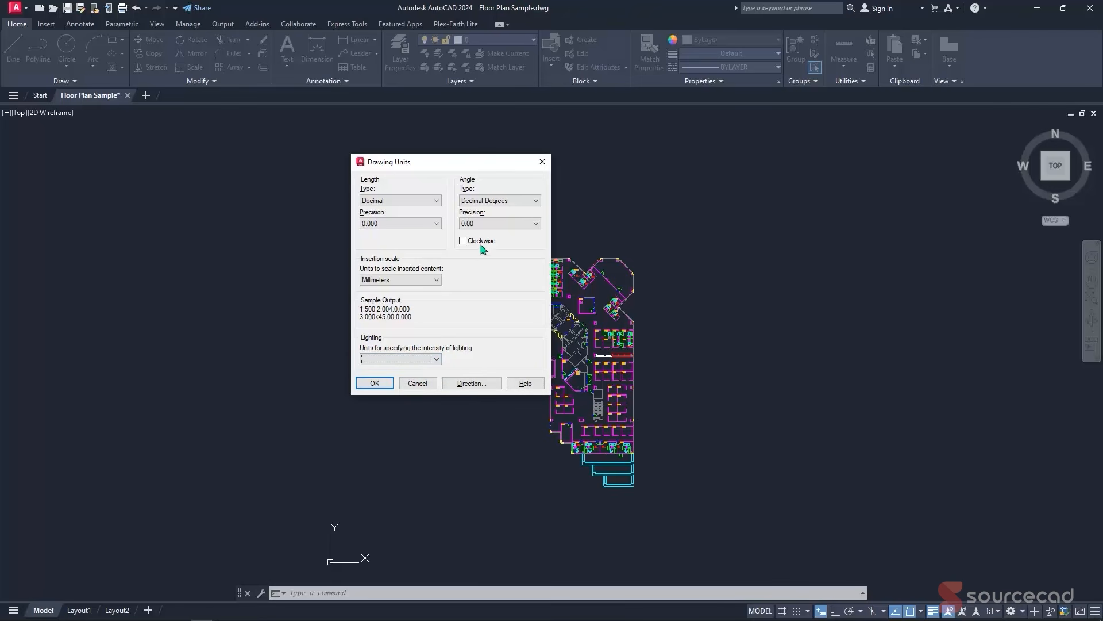
click(482, 201)
click(483, 208)
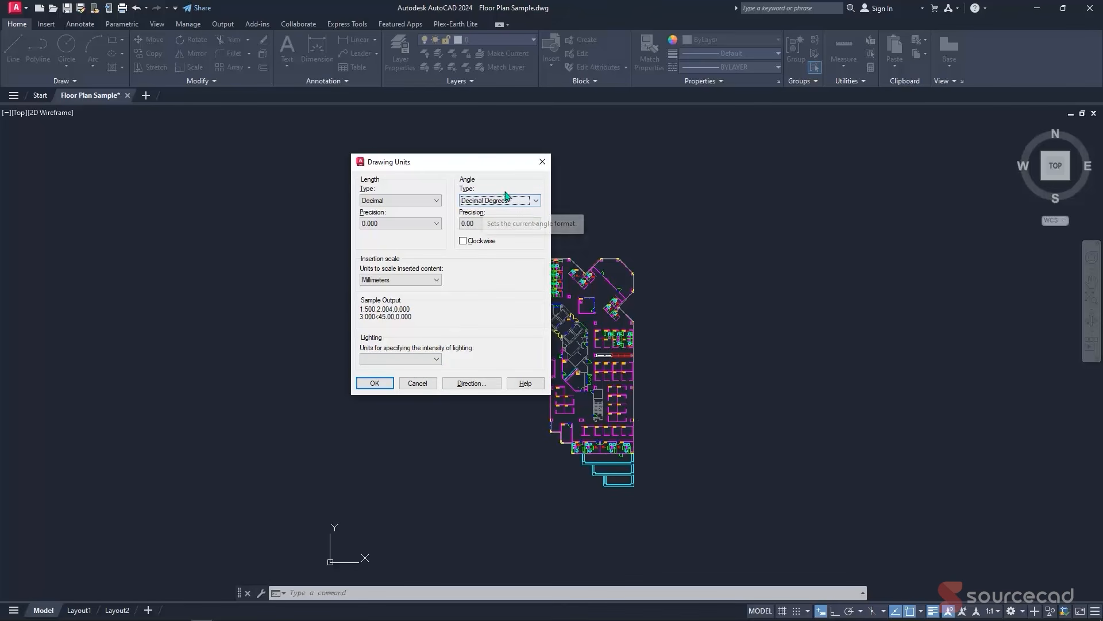
click(375, 383)
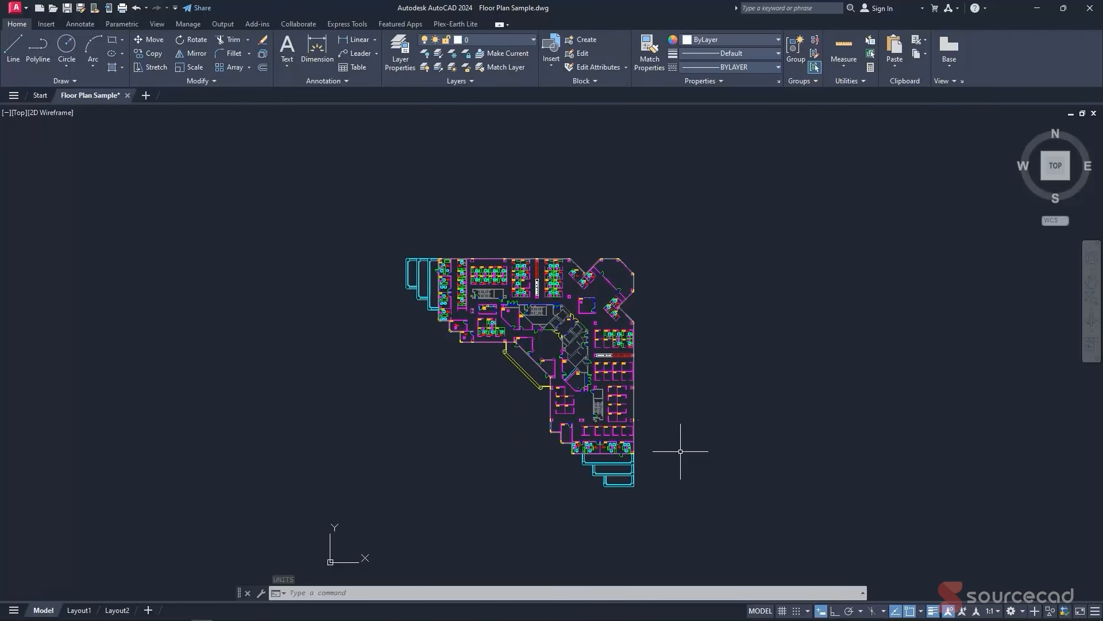
- Draw a zigzag of three connected line segments in the empty area east of the floor plan, and end the Line command
click(19, 53)
middle_drag(715, 419, 604, 373)
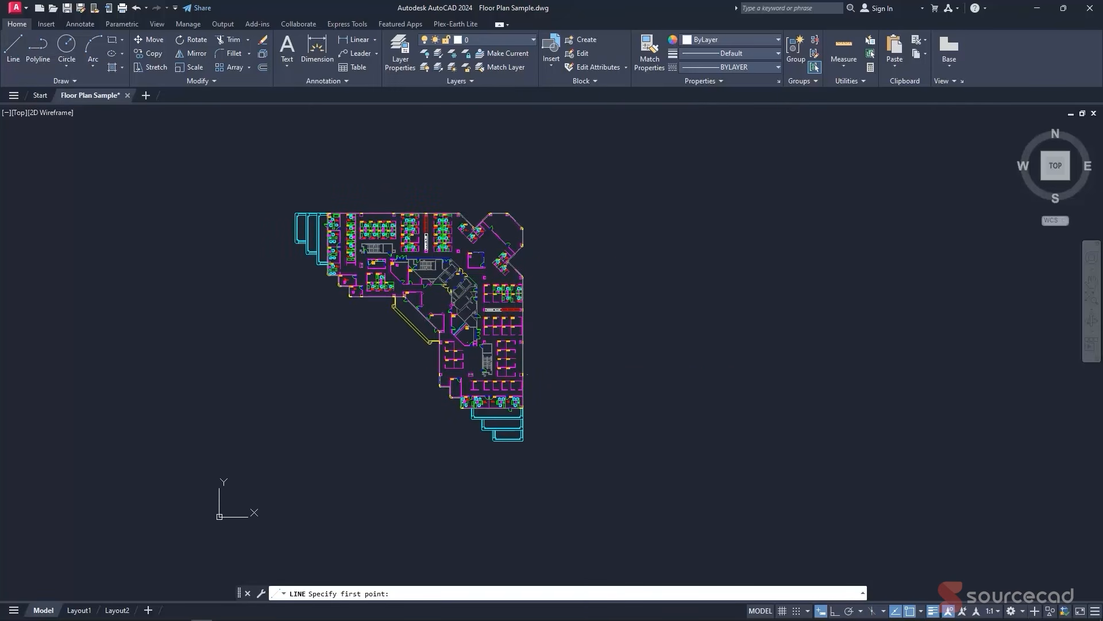
click(599, 361)
click(671, 293)
click(756, 377)
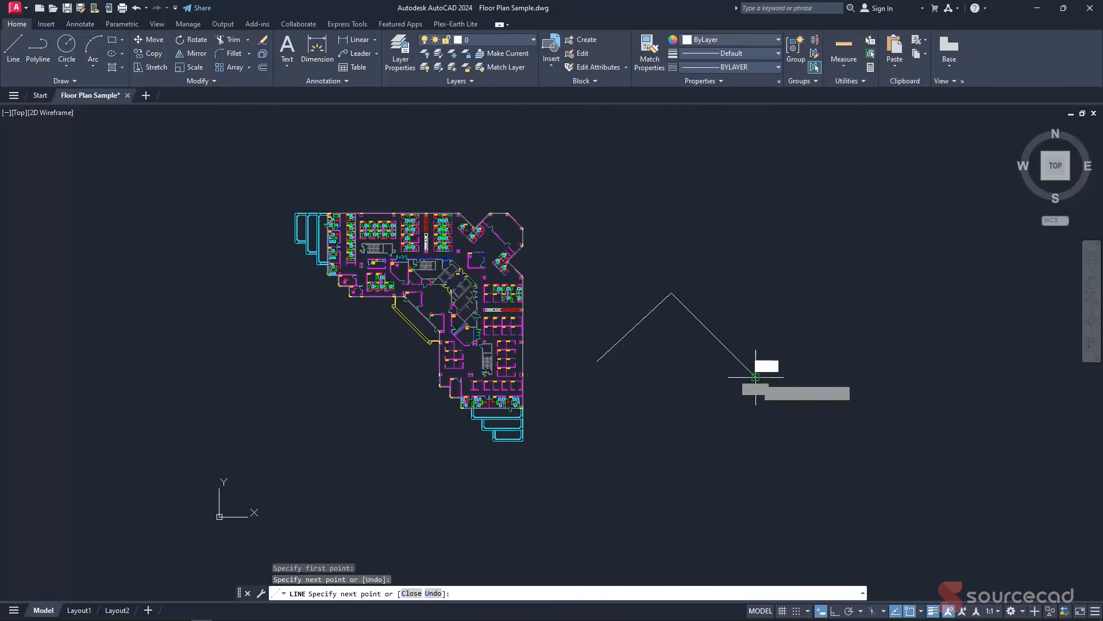
click(866, 299)
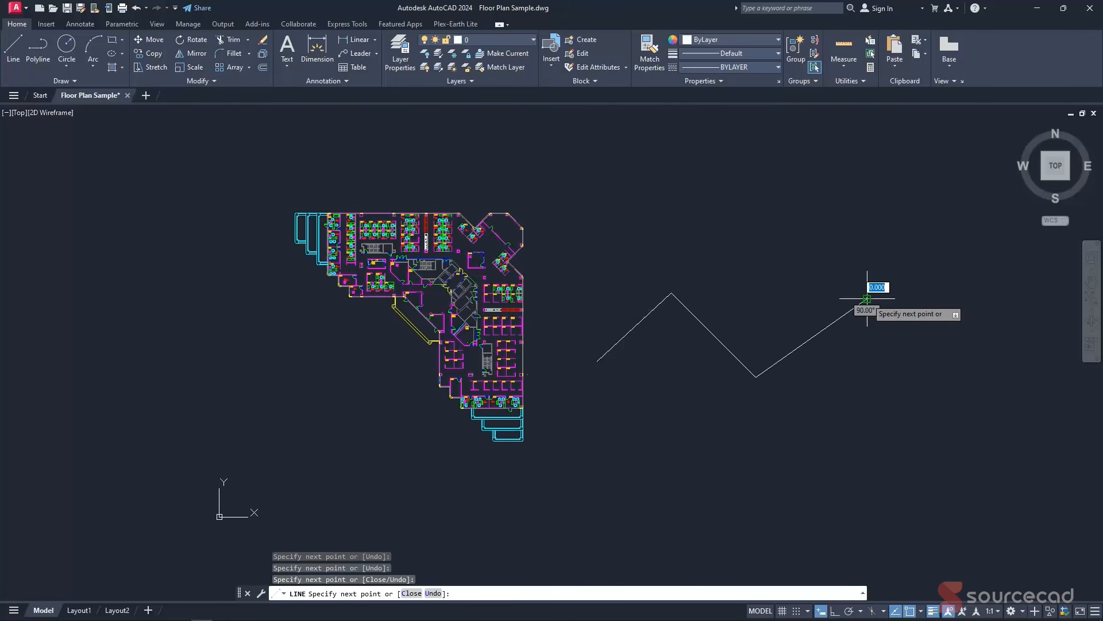
right_click(887, 324)
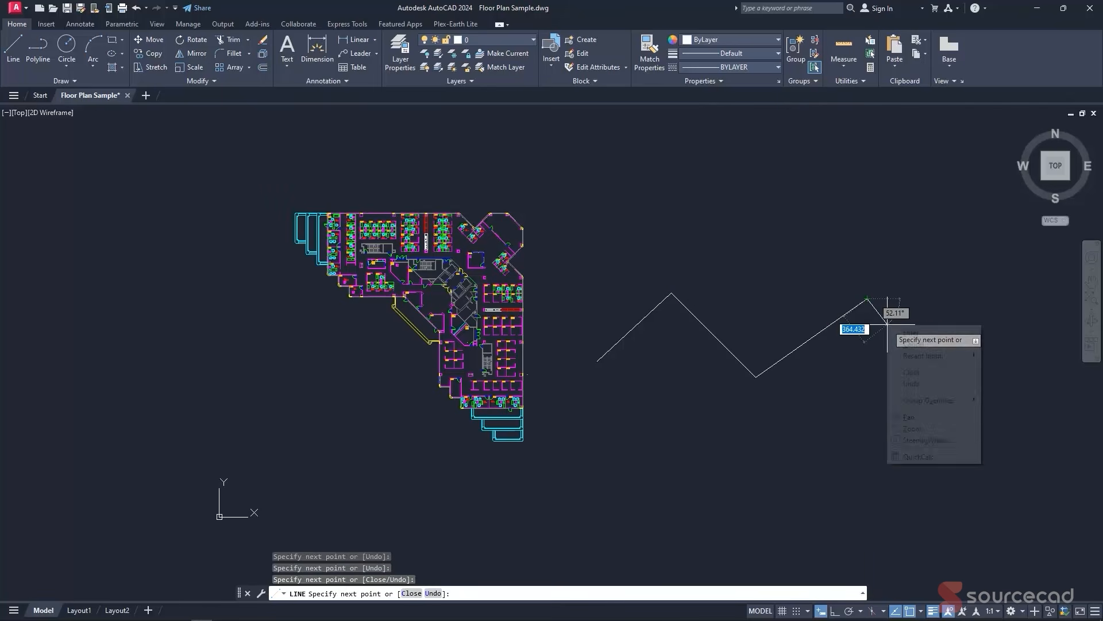
click(910, 333)
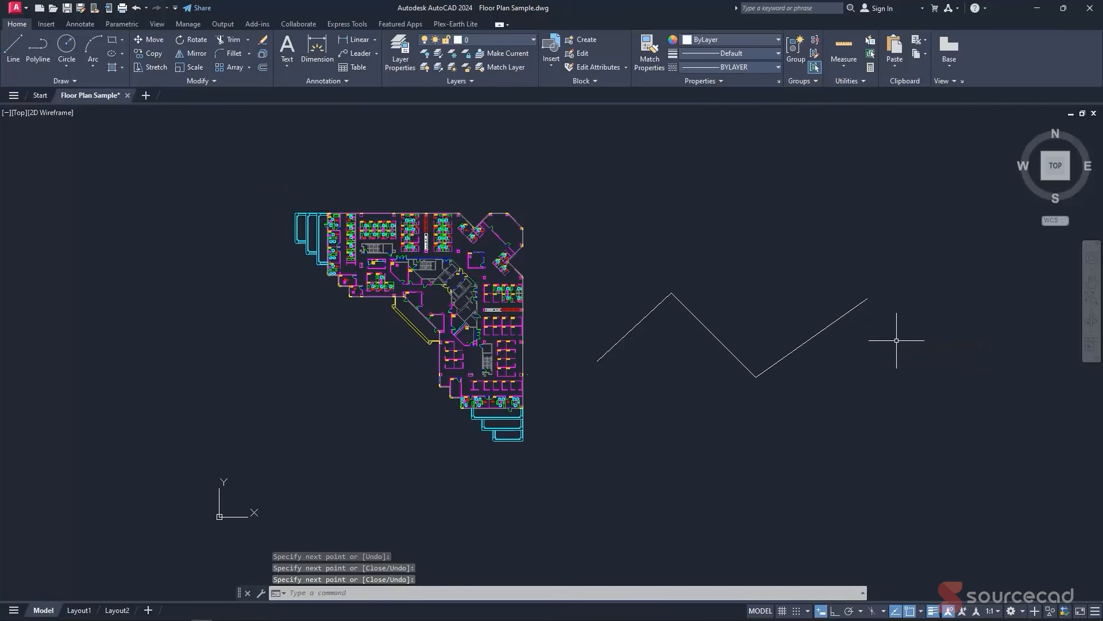
key(Escape)
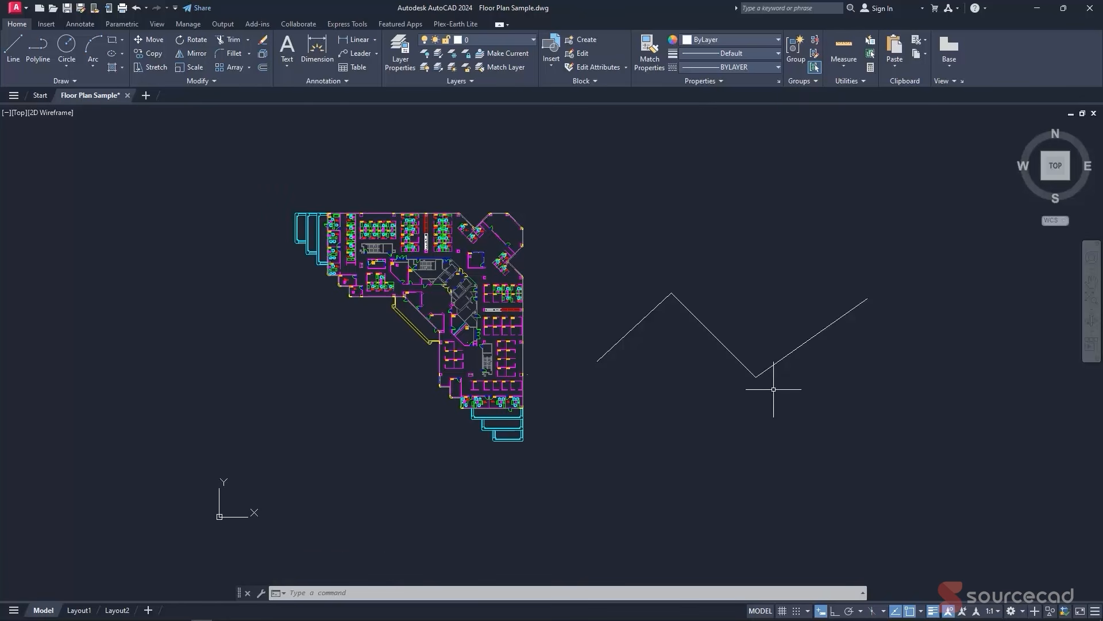
- Draw a second zigzag of three connected line segments below the first one, and end the Line command
text(l)
key(Return)
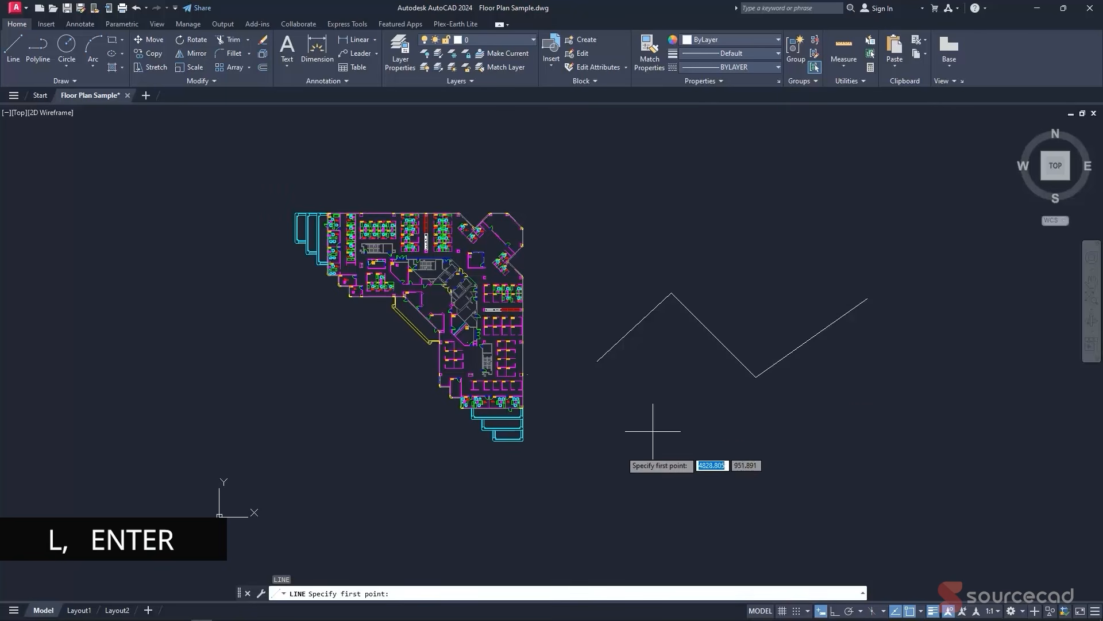
click(610, 489)
click(702, 436)
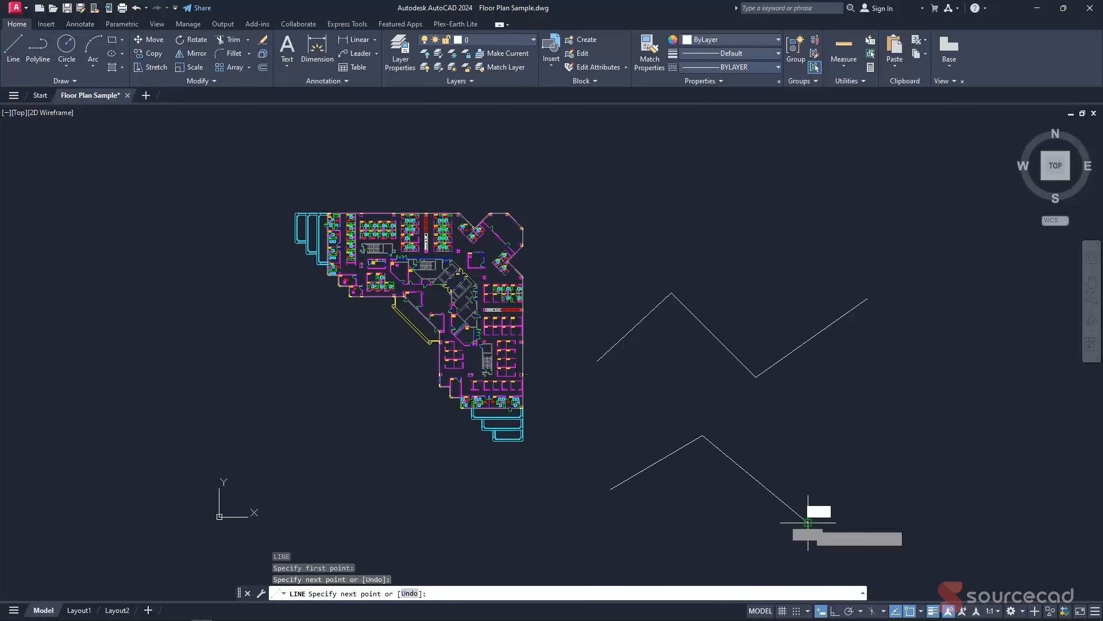
click(808, 521)
click(902, 447)
key(Escape)
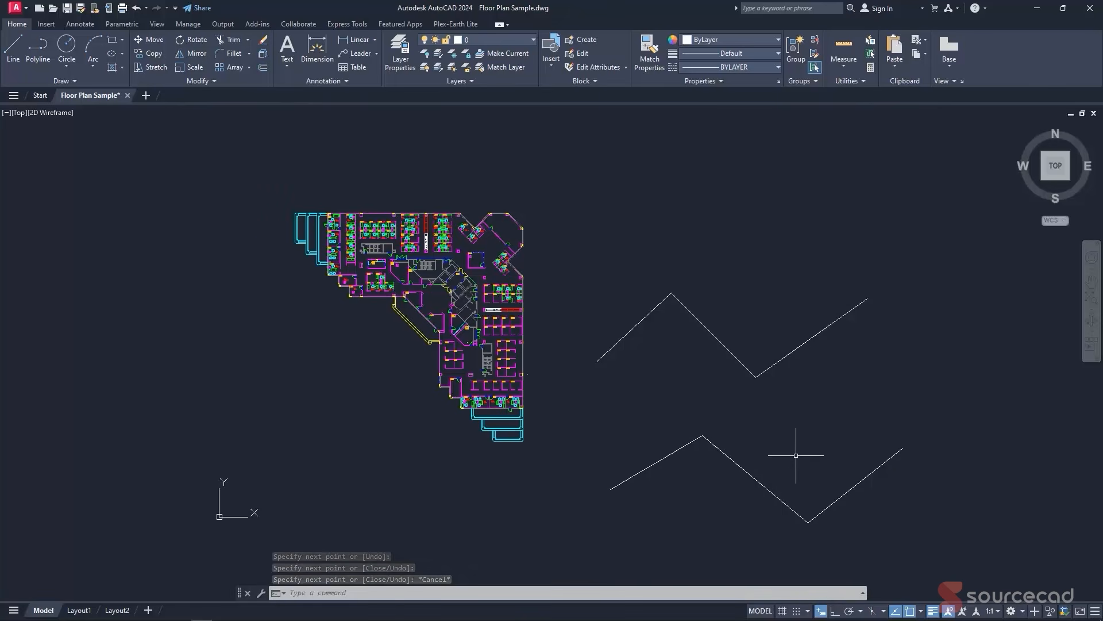
- Select only the last segment of the upper zigzag to inspect it as a separate object, and clear the selection
middle_drag(795, 450, 759, 443)
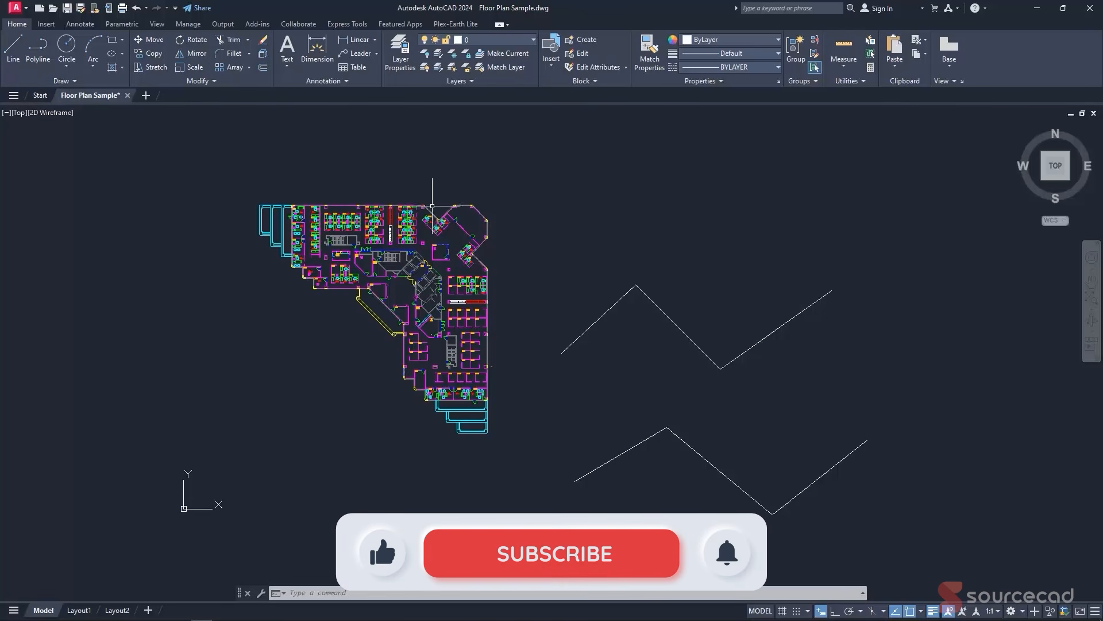
click(766, 336)
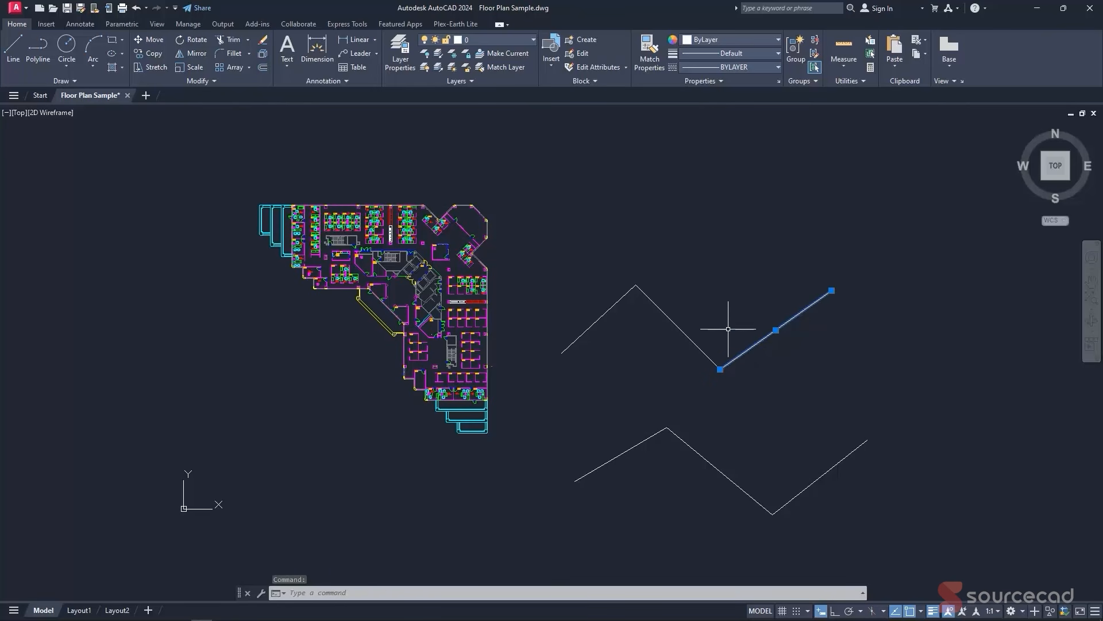
key(Escape)
key(Escape)
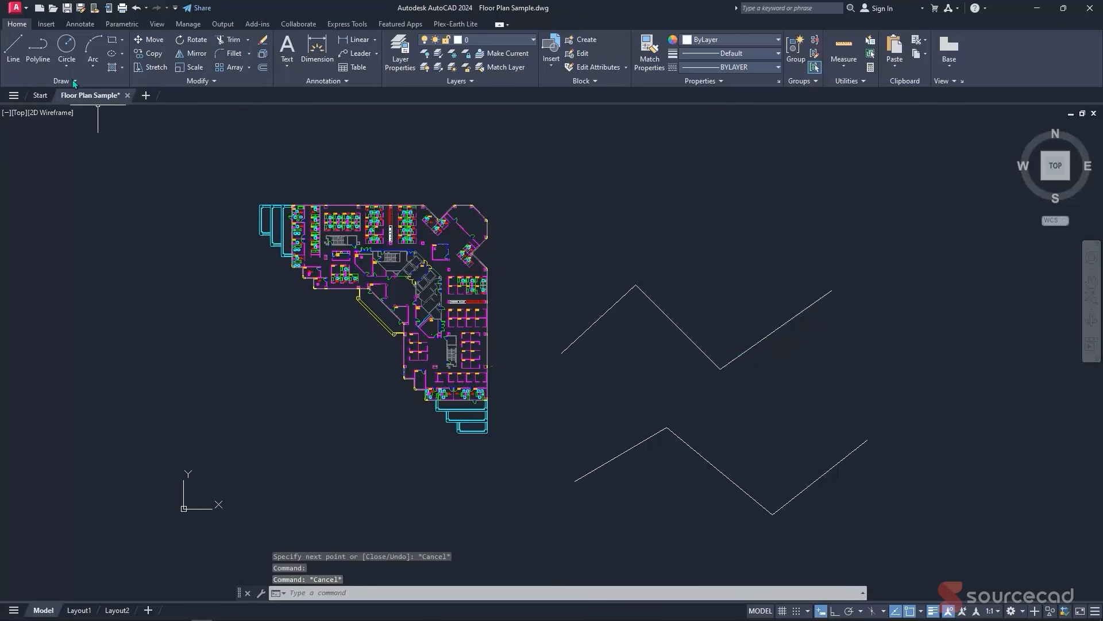
- Draw a three-segment zigzag polyline in the empty area east of the line zigzags, and end the Polyline command
click(39, 51)
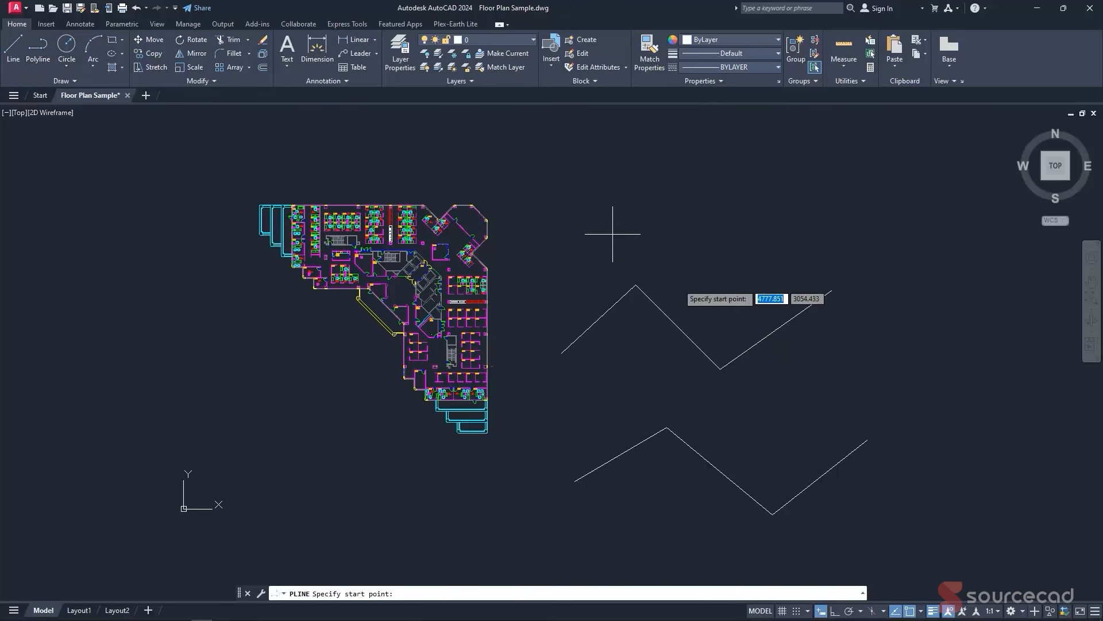
scroll(704, 389, down, 2)
mouse_move(705, 390)
middle_down()
mouse_move(512, 345)
mouse_move(465, 352)
middle_up()
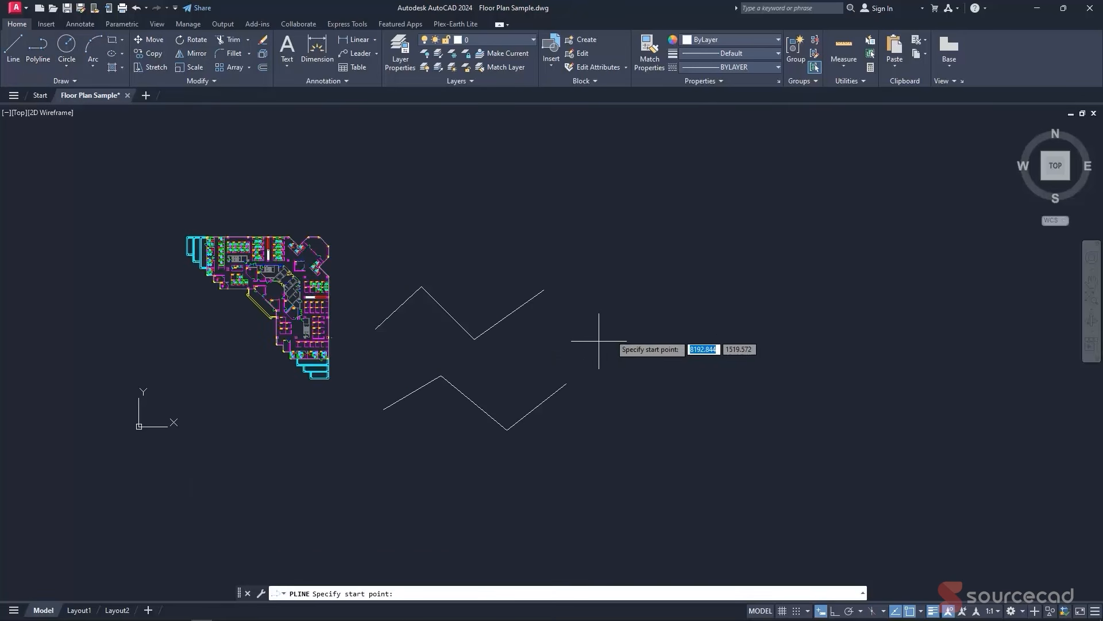
click(647, 336)
click(728, 283)
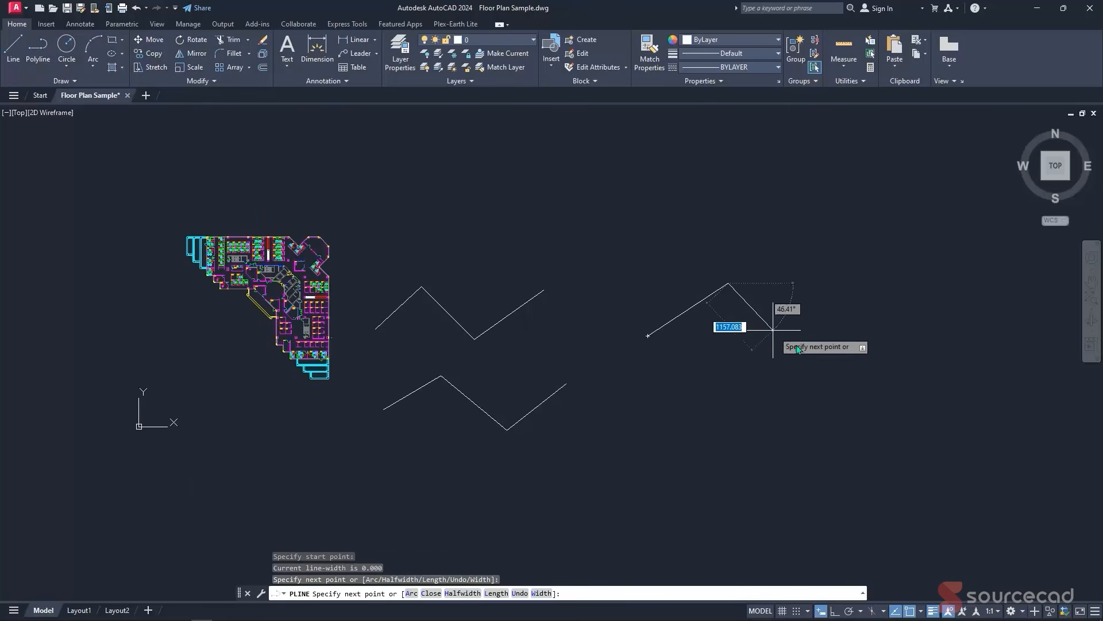
click(800, 344)
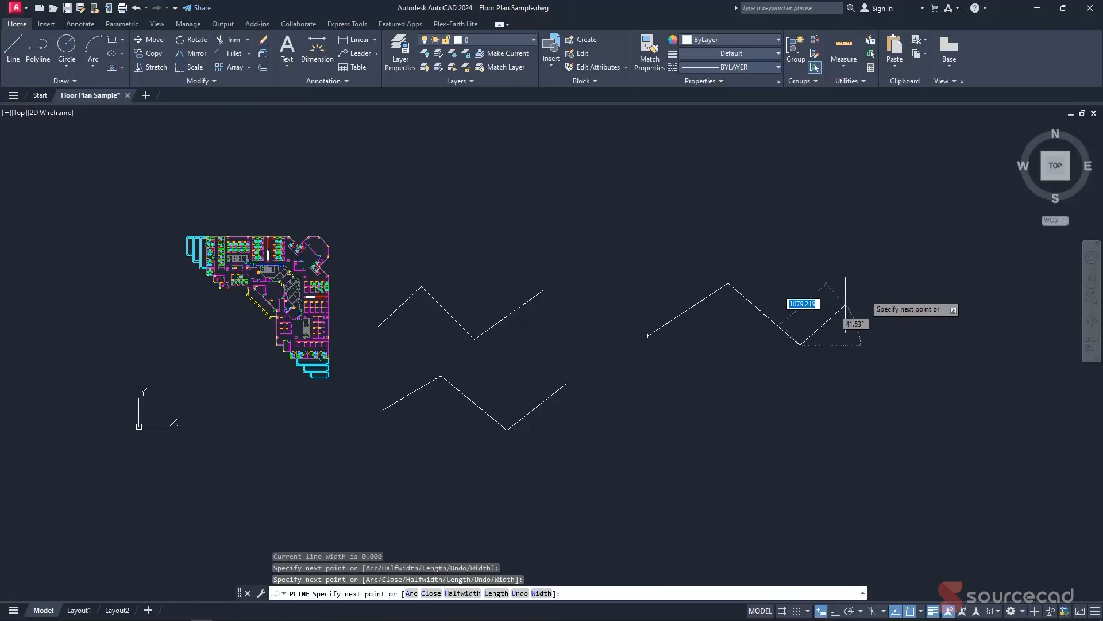
click(874, 289)
key(Escape)
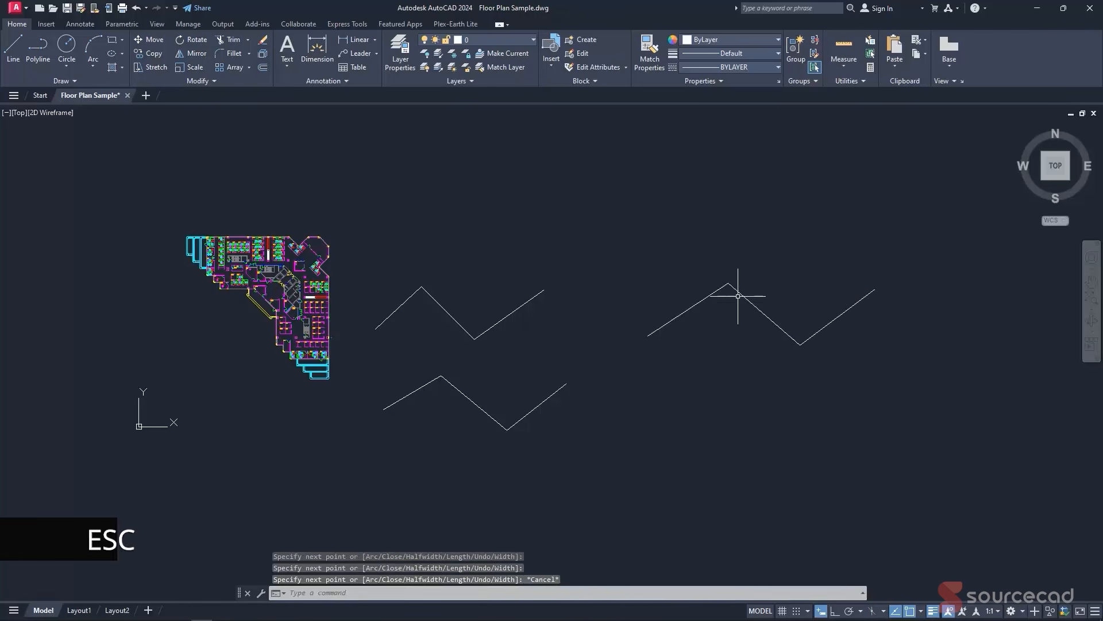
- Select the upper zigzag's last line segment and the polyline to compare their grips, and clear the selection
click(515, 311)
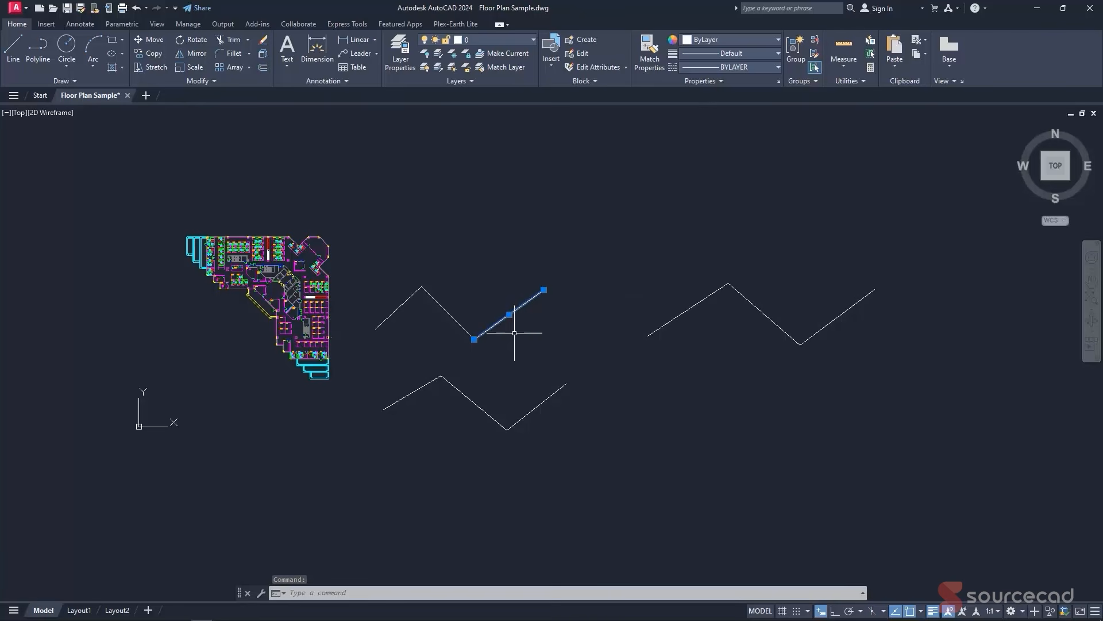
click(832, 320)
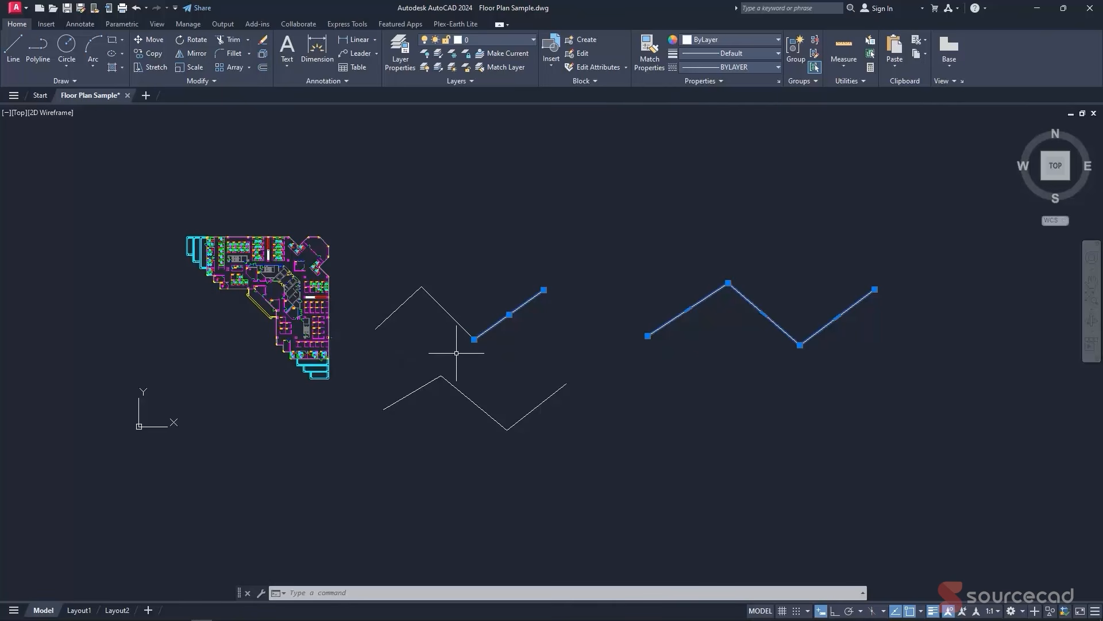
key(Escape)
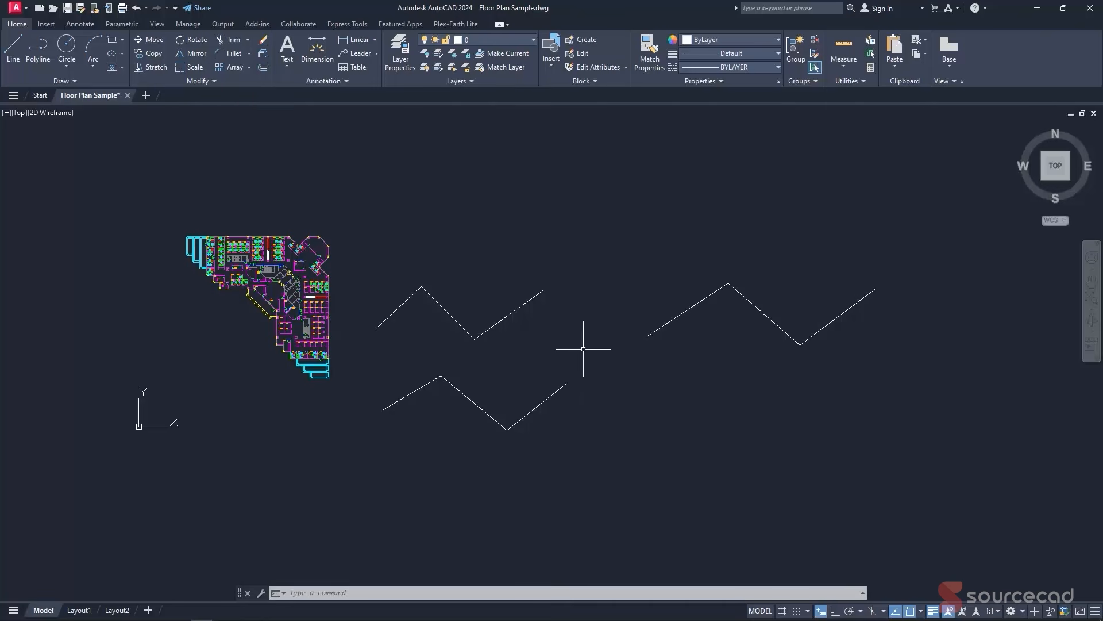
- Select the last two segments of the lower zigzag with a crossing selection, and clear the selection
click(585, 346)
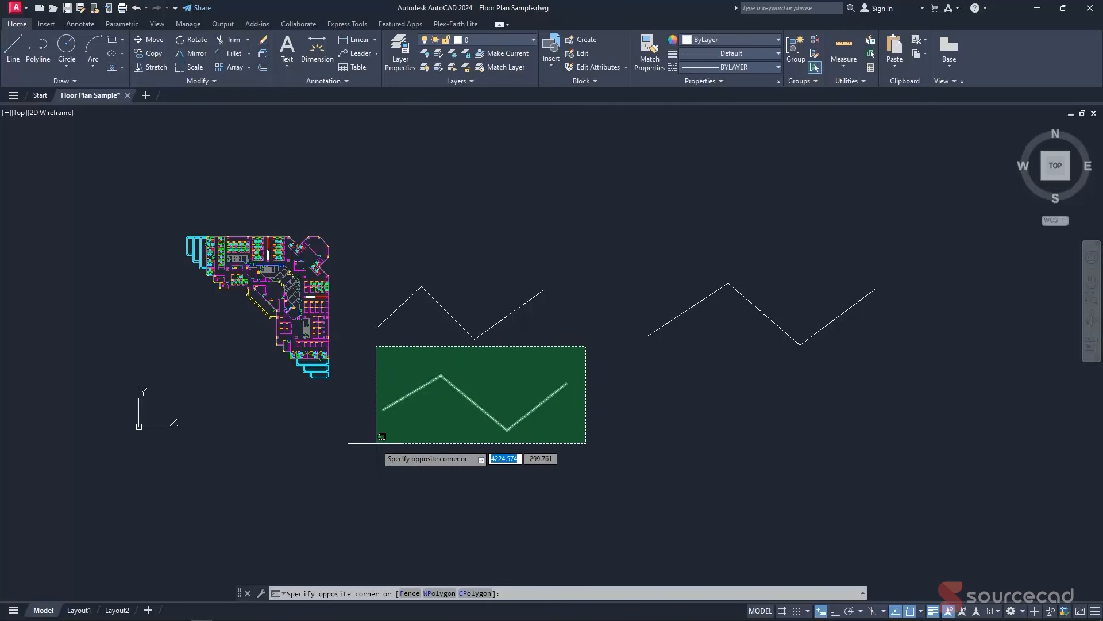
scroll(511, 425, up, 4)
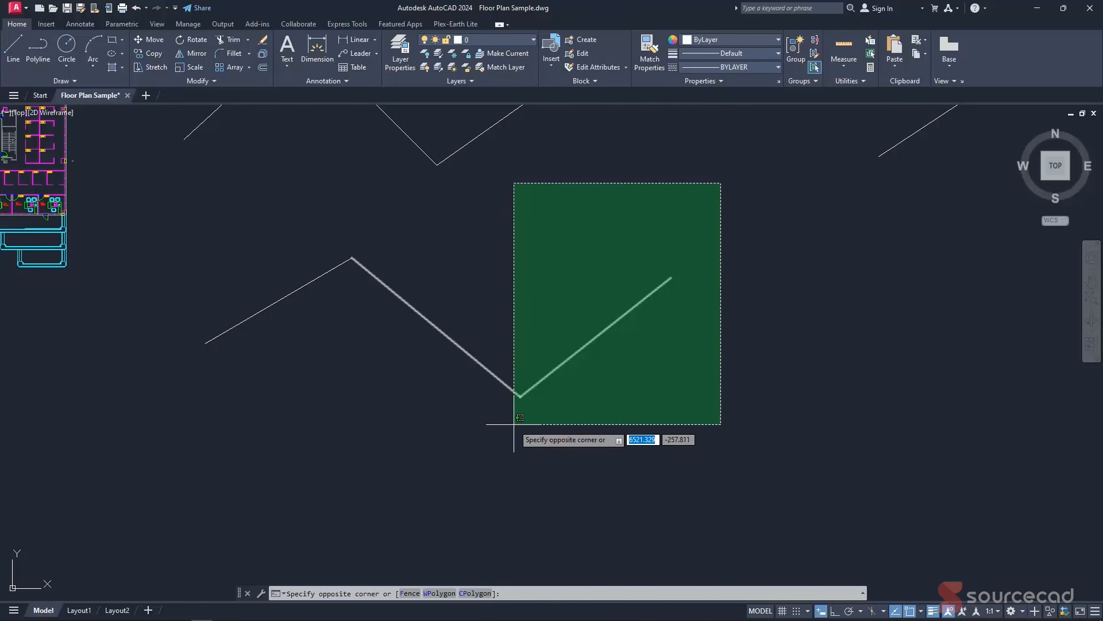
scroll(511, 425, up, 2)
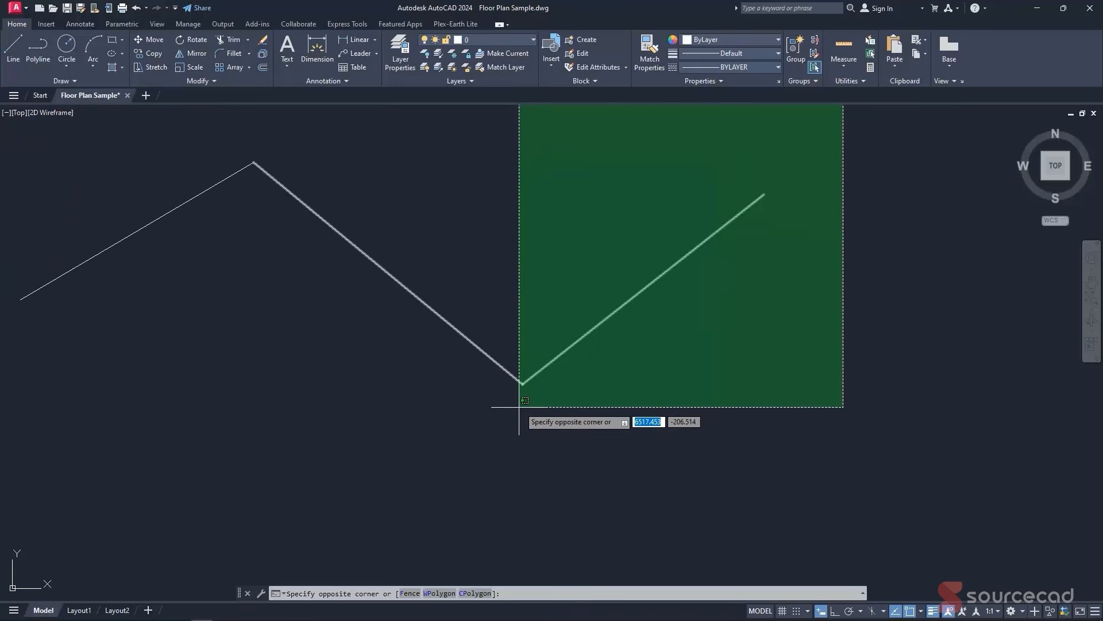
scroll(519, 402, down, 2)
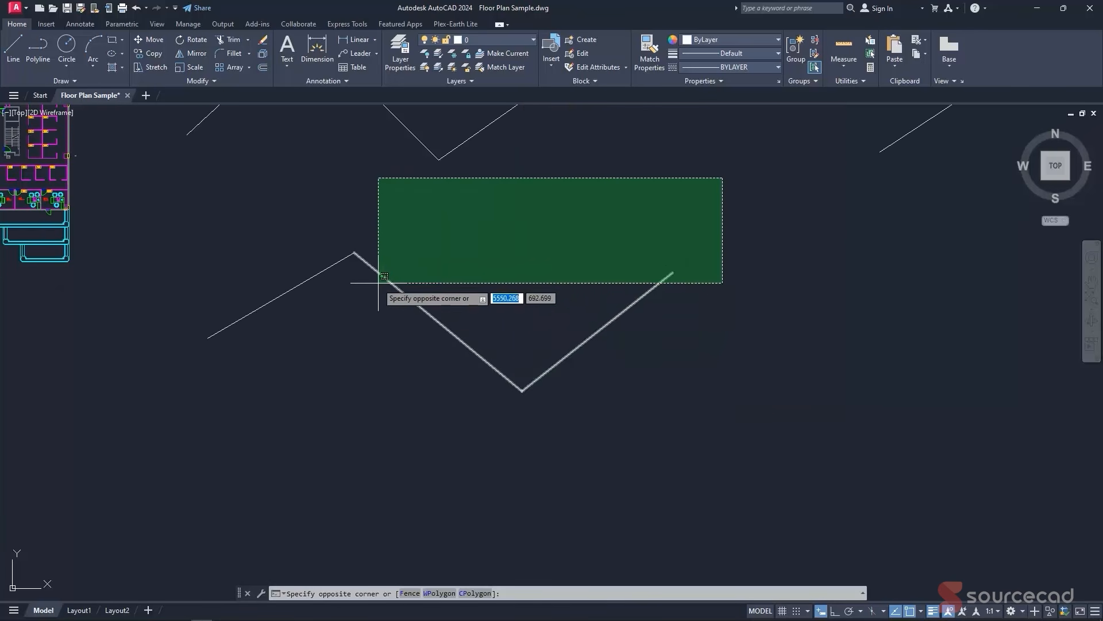
click(519, 405)
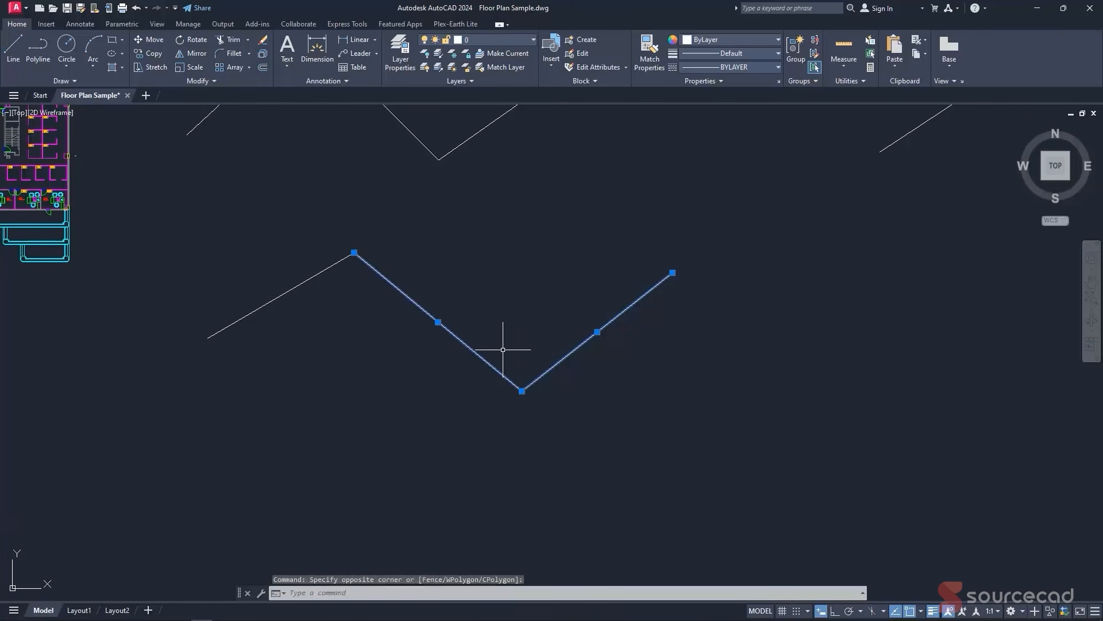
key(Escape)
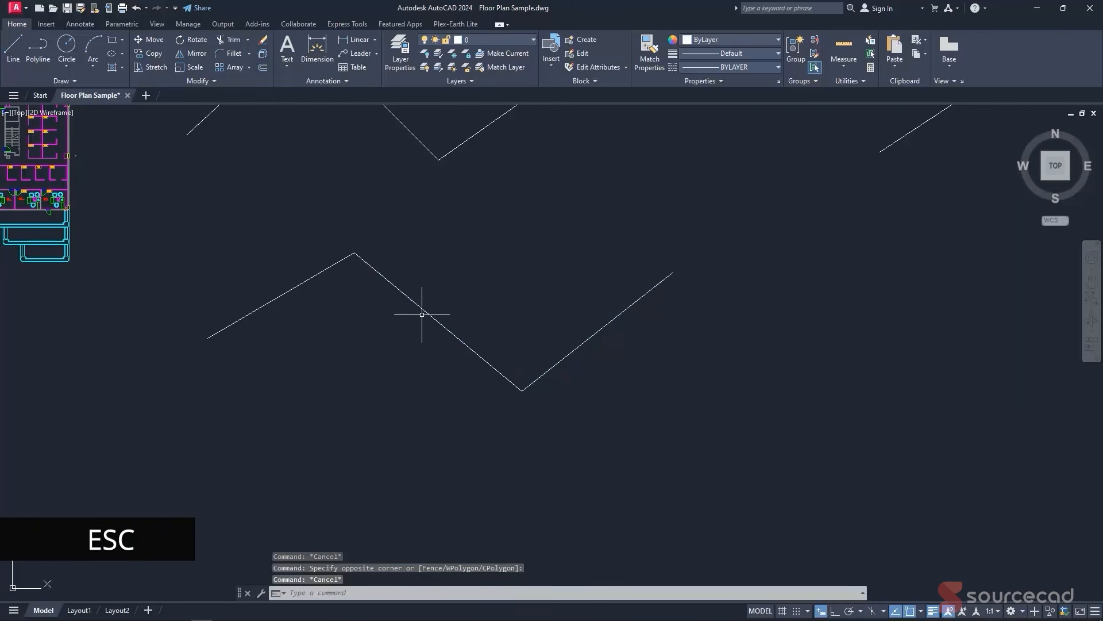
- Select the lower zigzag's first segment with an enclosing window, clear it, and repeat with a larger window
click(138, 201)
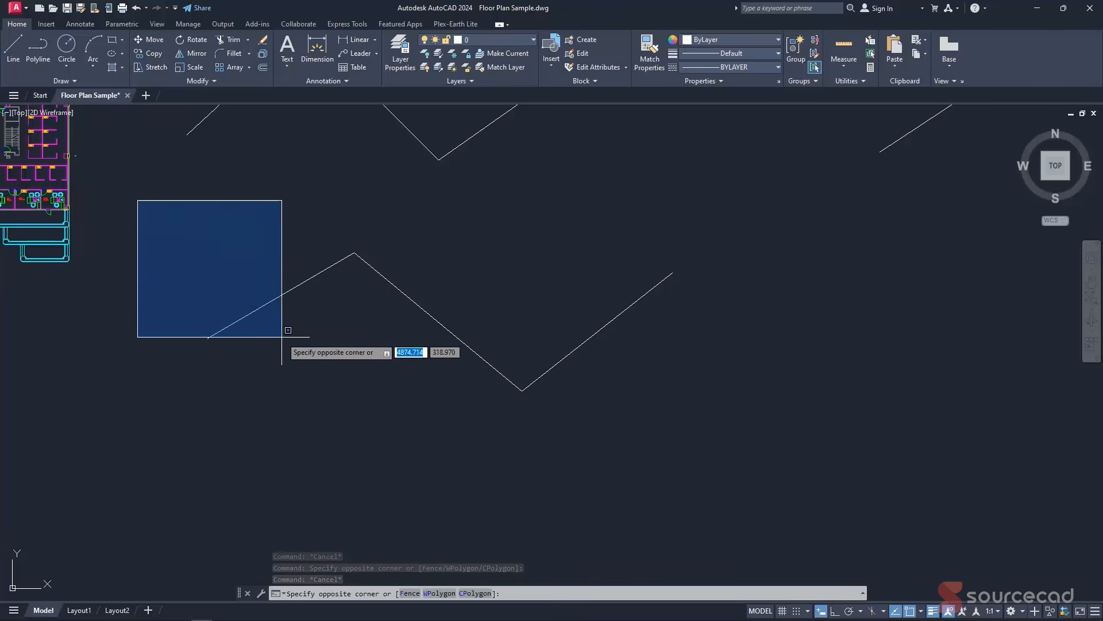
click(358, 360)
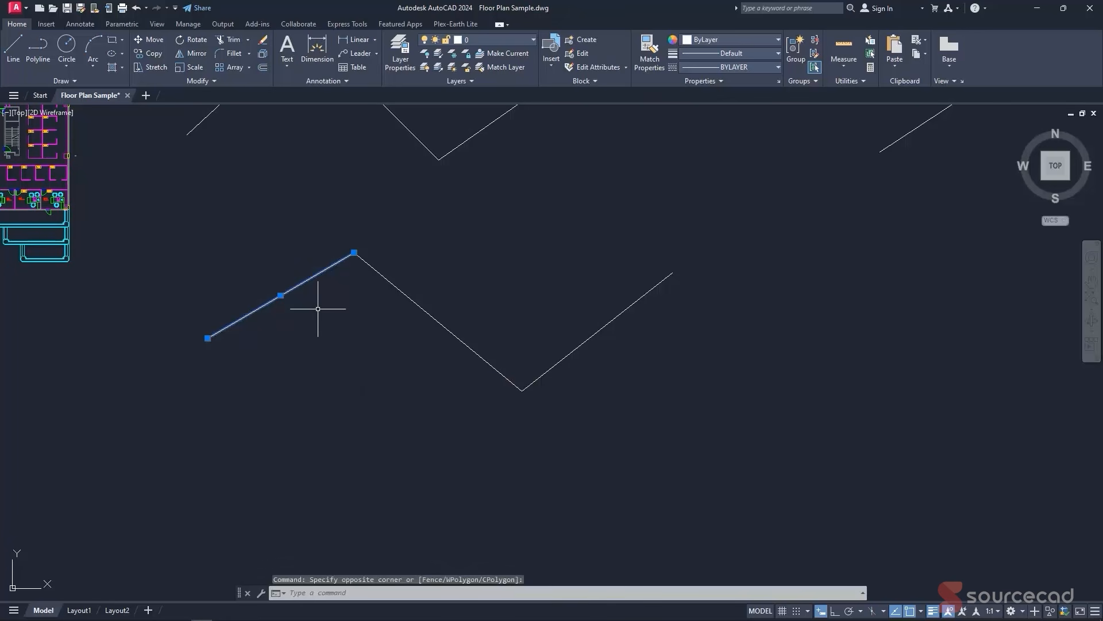
key(Escape)
click(153, 209)
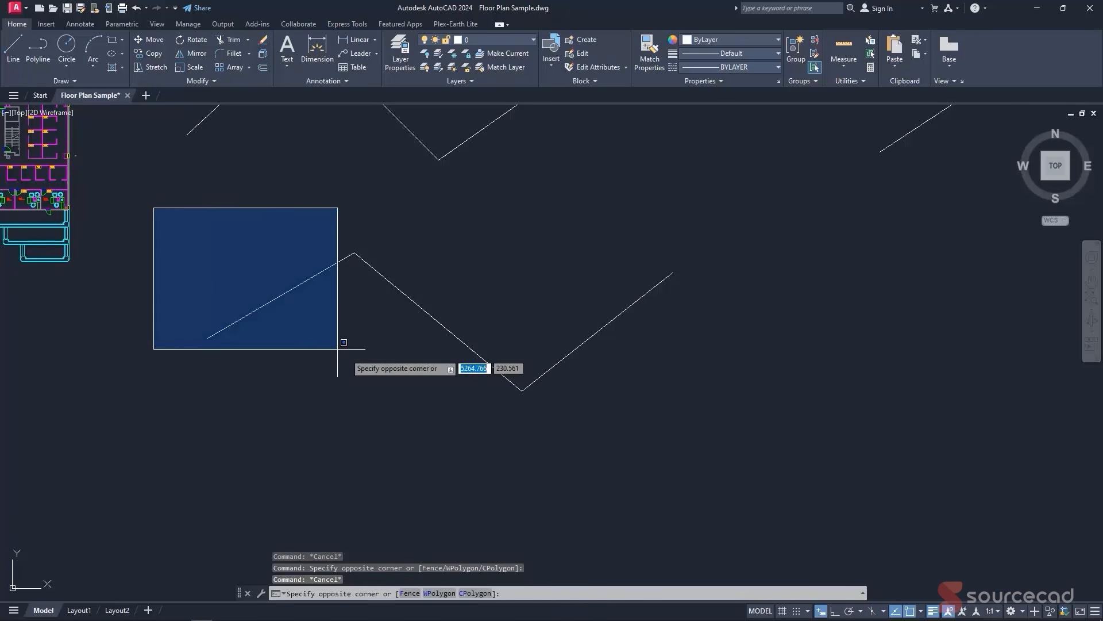
click(516, 449)
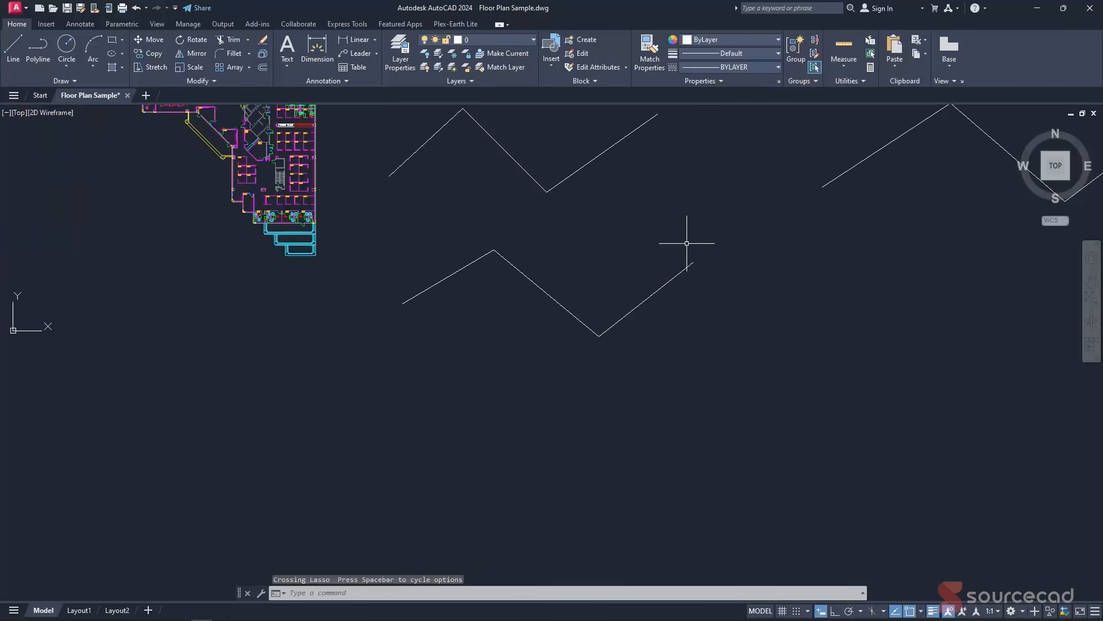
- Lasso around the lower zigzag's last segment, cycle the lasso through Window to Fence mode, and clear the selection
mouse_move(707, 244)
mouse_down()
mouse_move(645, 246)
mouse_move(591, 291)
mouse_move(589, 345)
mouse_move(619, 367)
mouse_move(659, 350)
mouse_move(620, 346)
mouse_move(662, 337)
mouse_up()
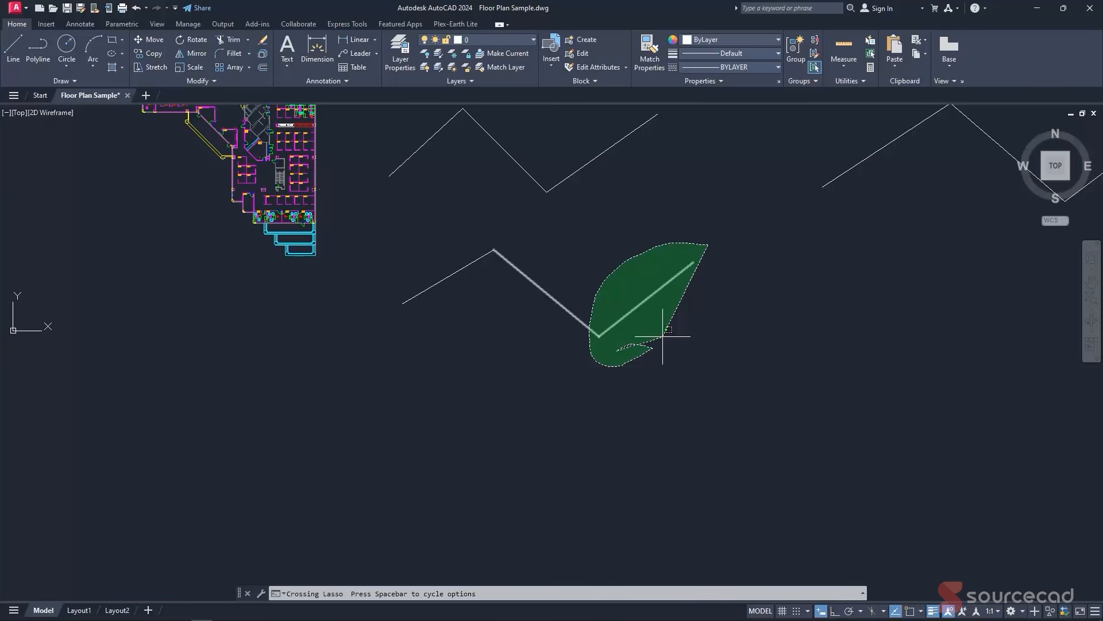
key(space)
key(space)
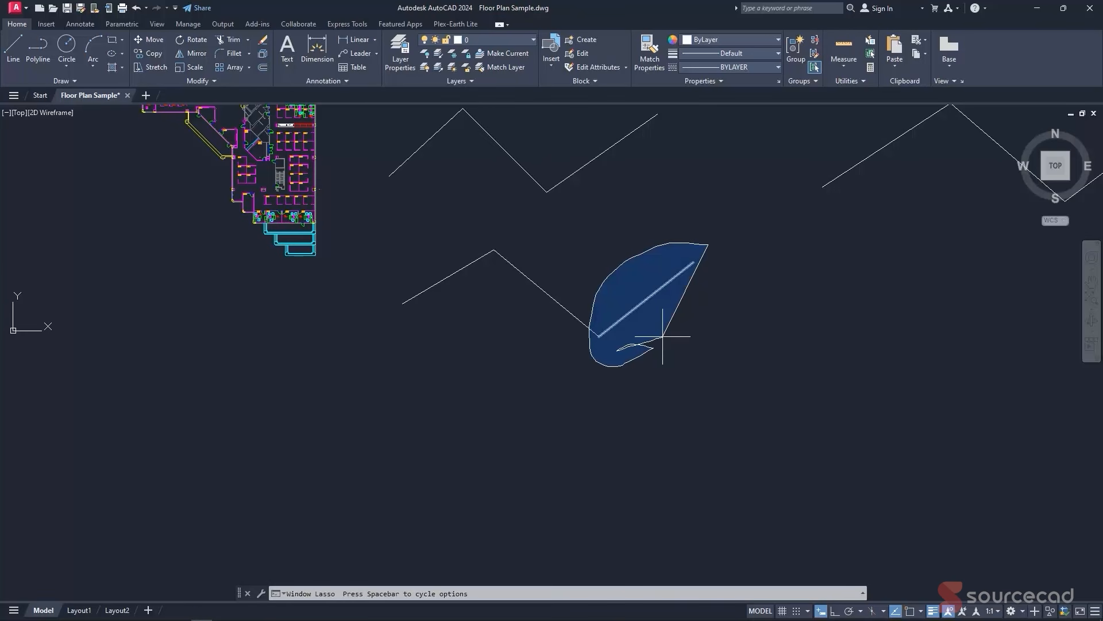
key(space)
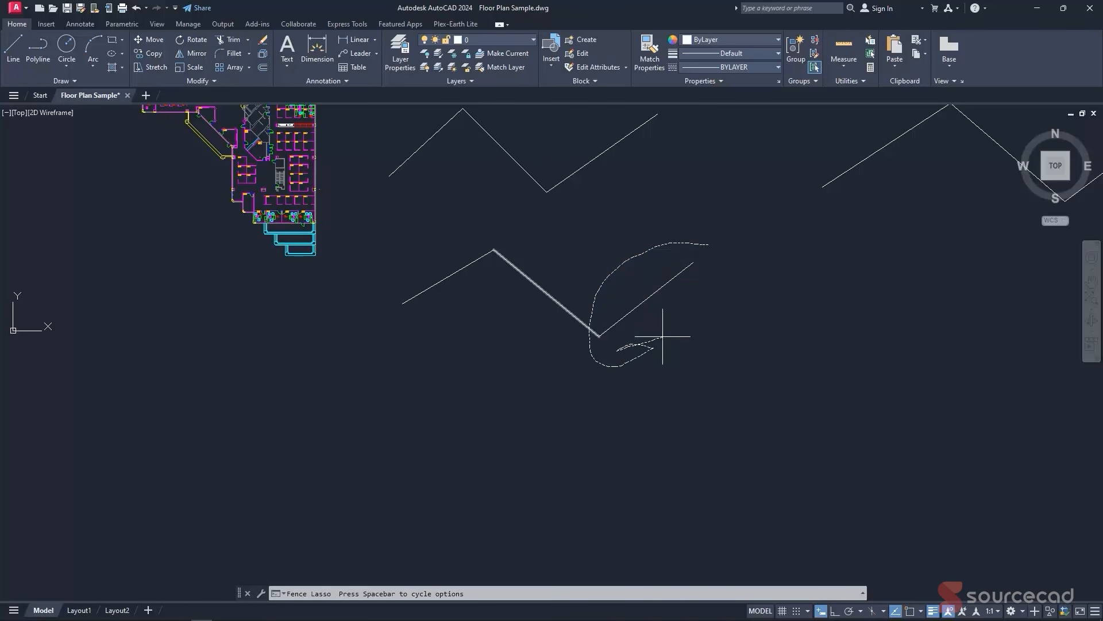
drag(663, 337, 606, 362)
key(Escape)
middle_drag(635, 276, 653, 297)
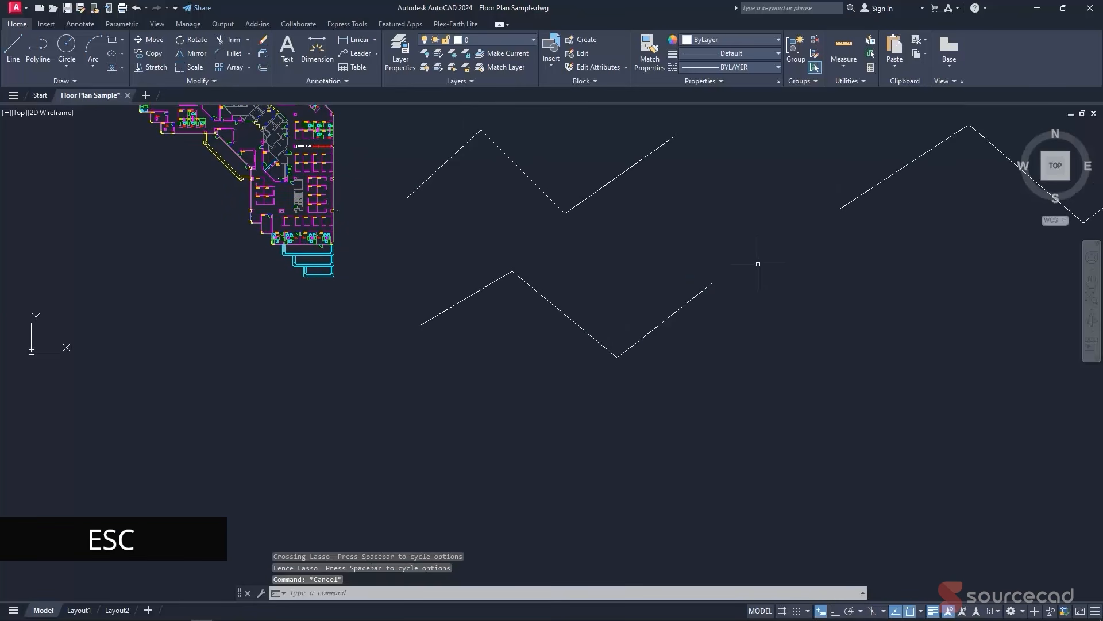
- Select all three segments of the lower zigzag with a crossing selection and join them into one polyline
click(725, 234)
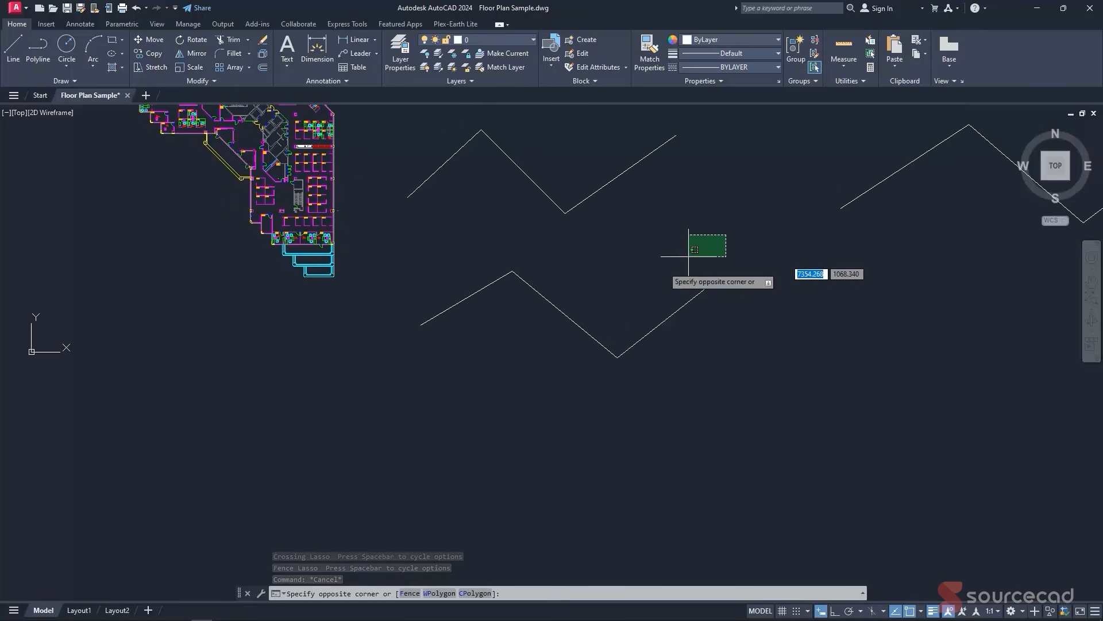
click(397, 381)
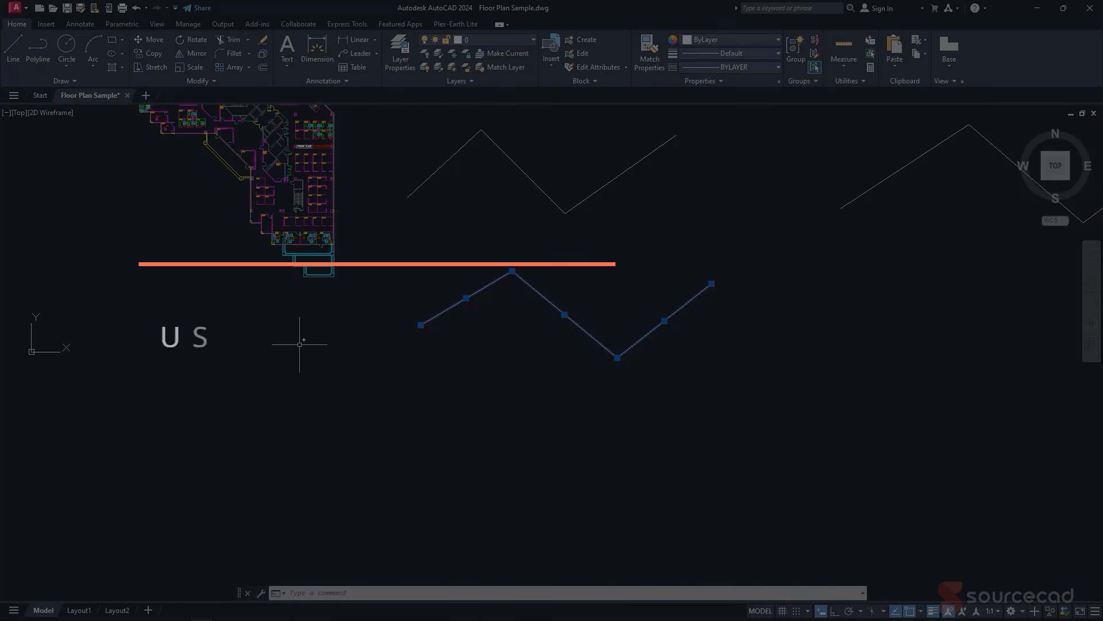
text(J)
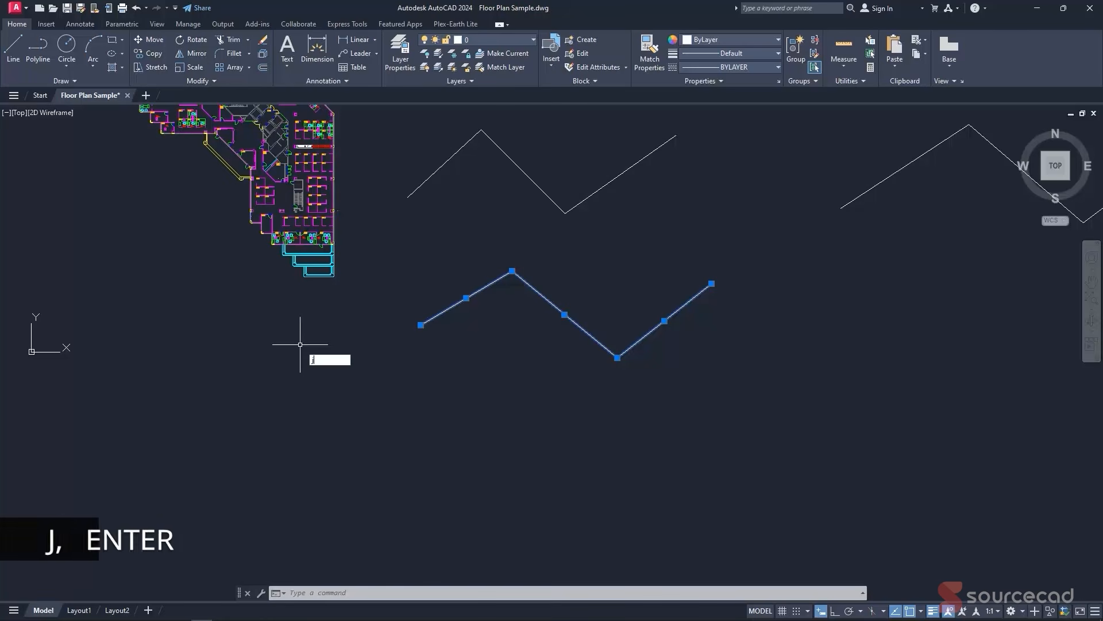
key(Return)
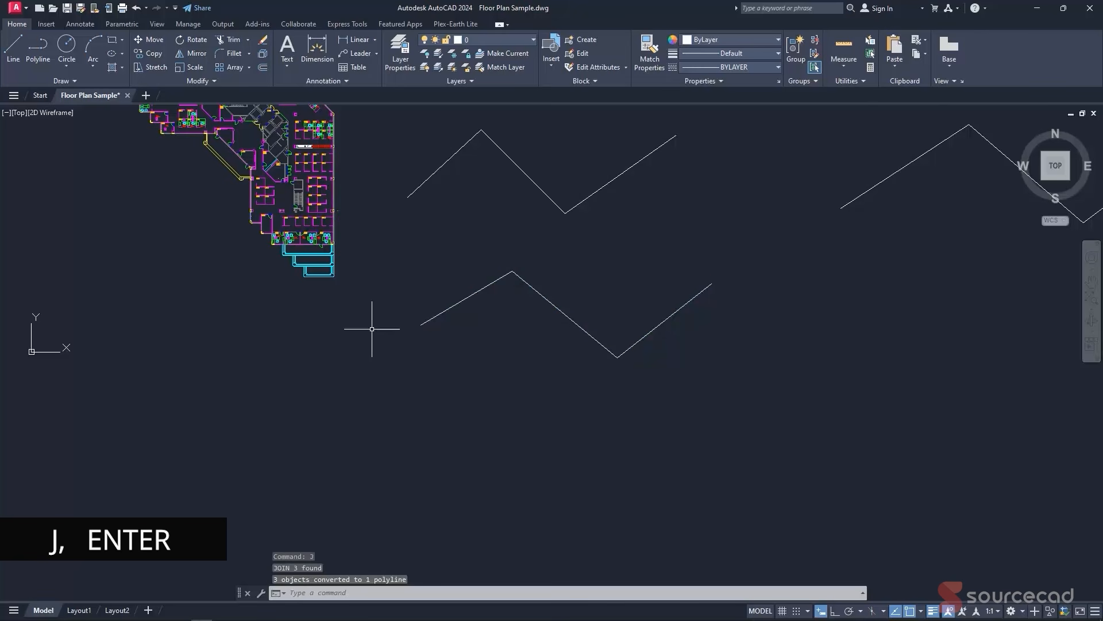
- Select the joined lower zigzag to inspect it as one object, clear it, and select the polyline farther east
click(563, 316)
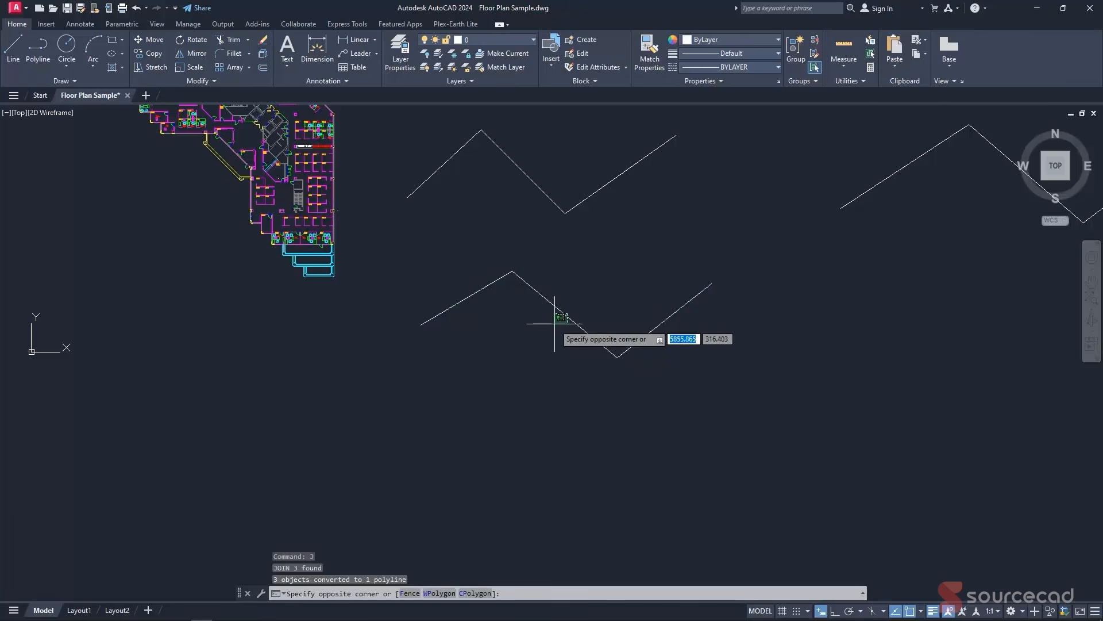
click(557, 323)
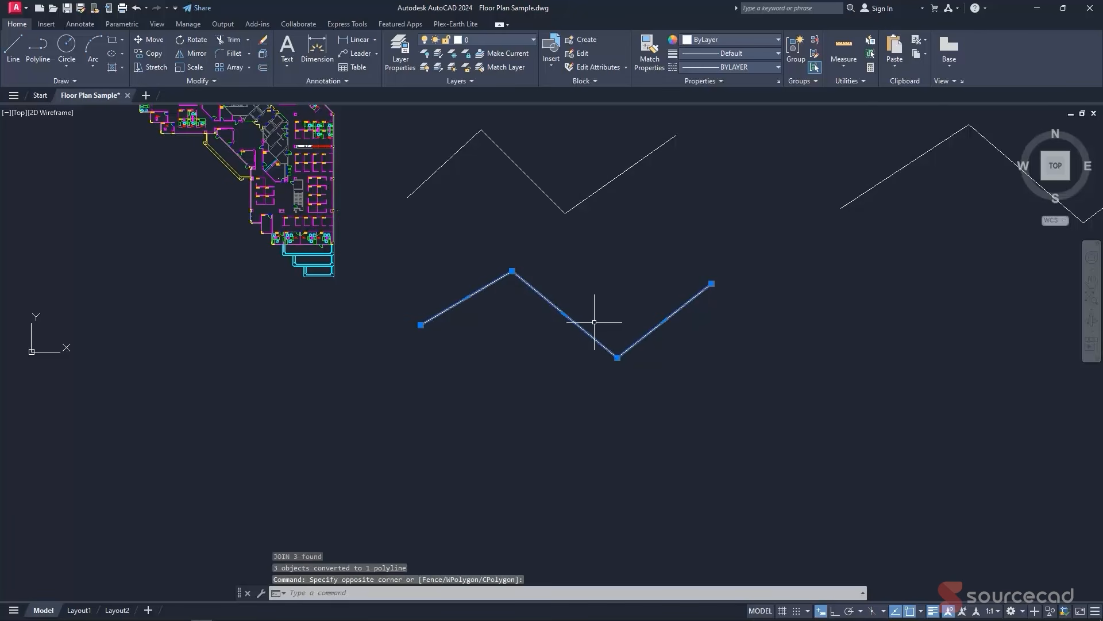
middle_drag(808, 293, 727, 353)
key(Escape)
click(763, 263)
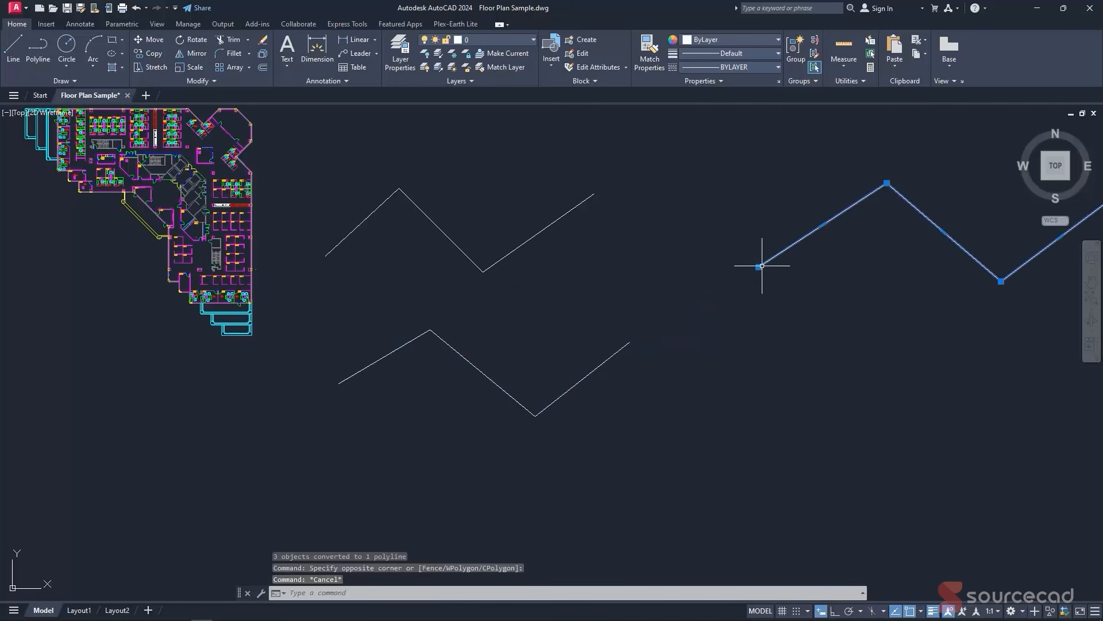
- Clear the eastern polyline's selection, select the upper zigzag's last segment to inspect it as a separate line, and clear it
key(Escape)
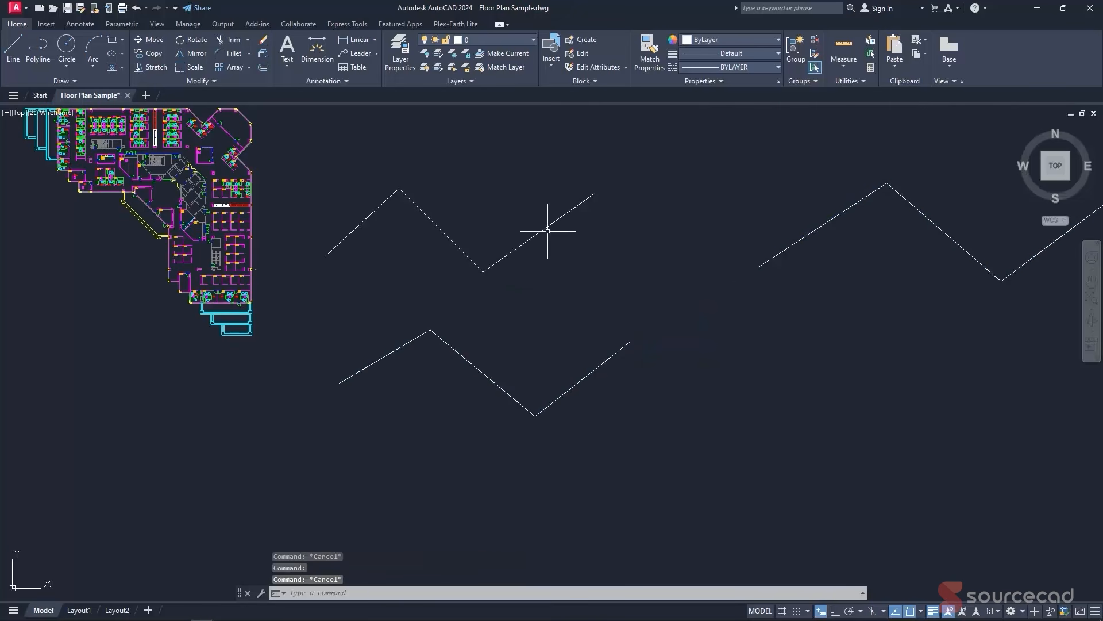
click(545, 231)
click(525, 232)
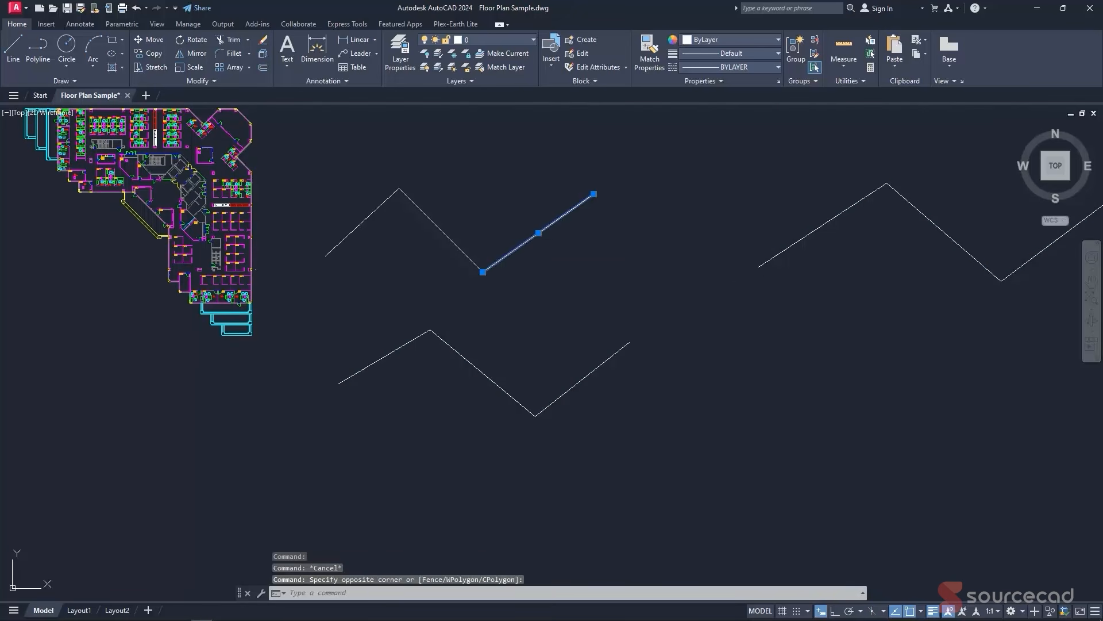
key(Escape)
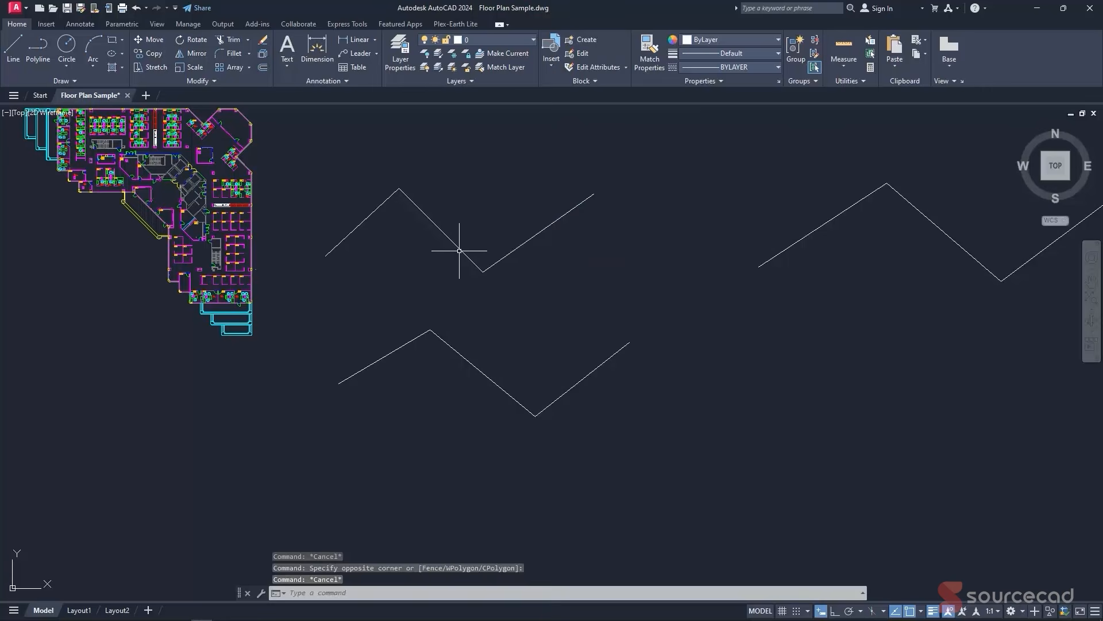
scroll(242, 265, up, 4)
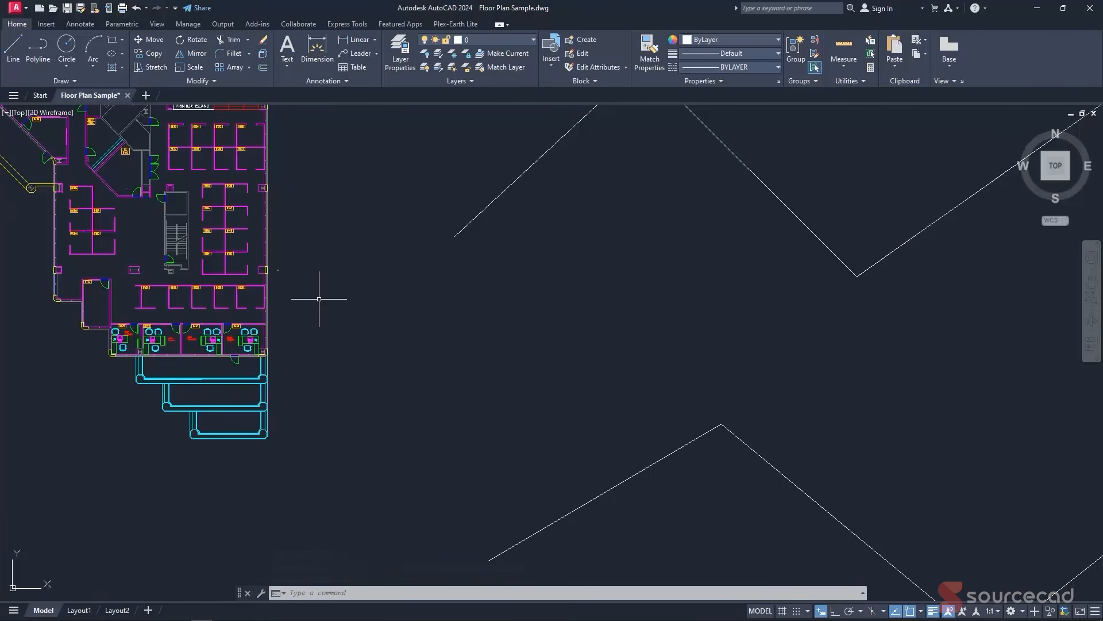
scroll(320, 294, down, 5)
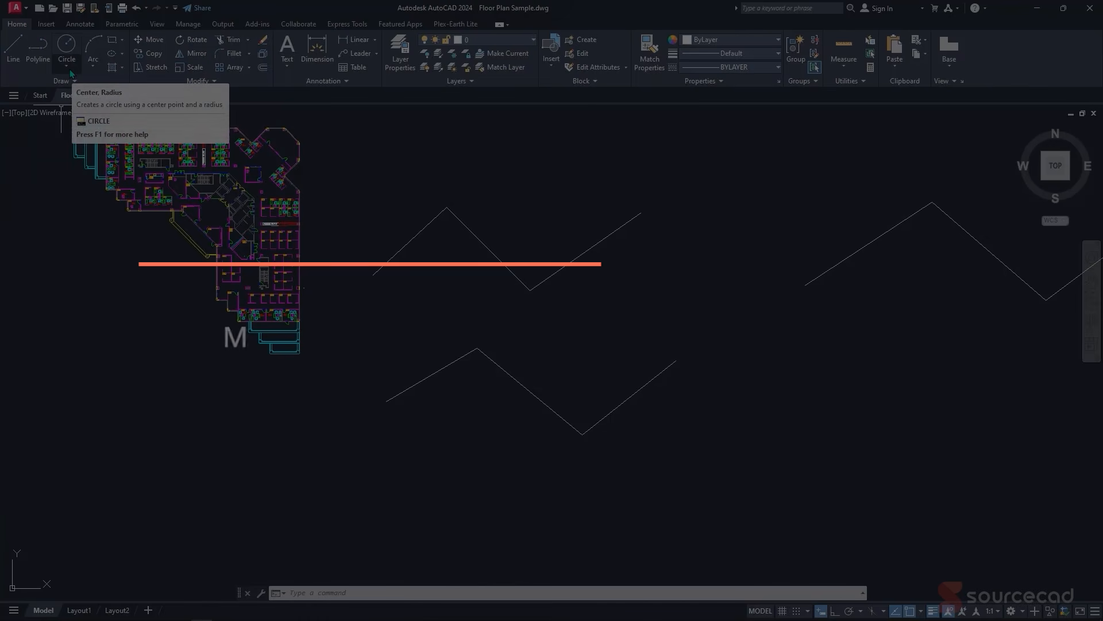
- Draw a 2-Point circle from the lower zigzag's east endpoint to the upper zigzag's east endpoint
click(68, 67)
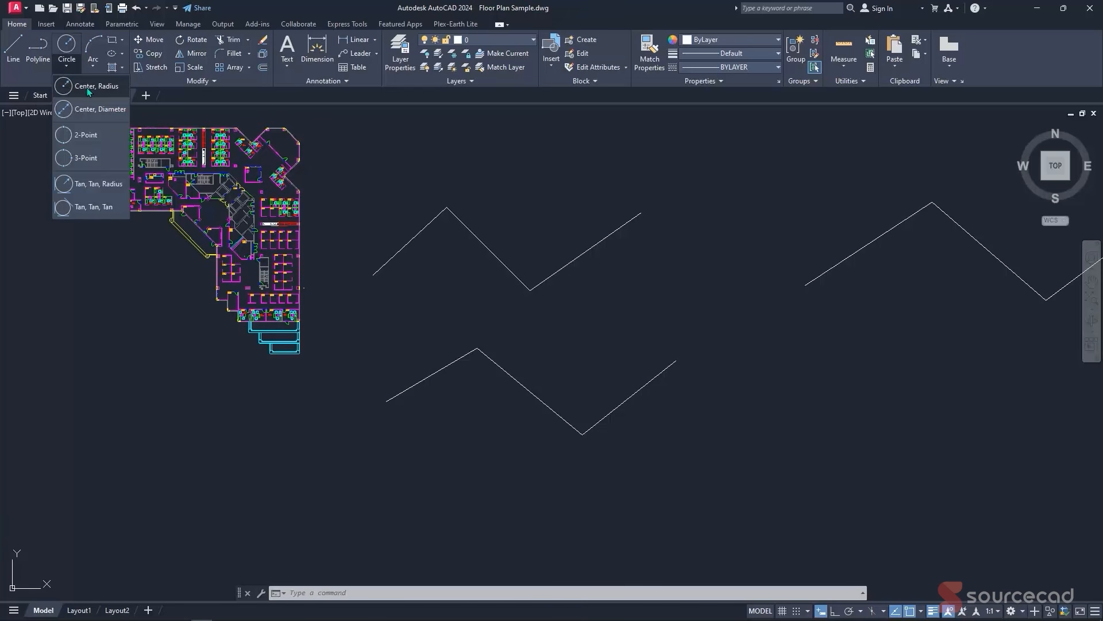
click(86, 136)
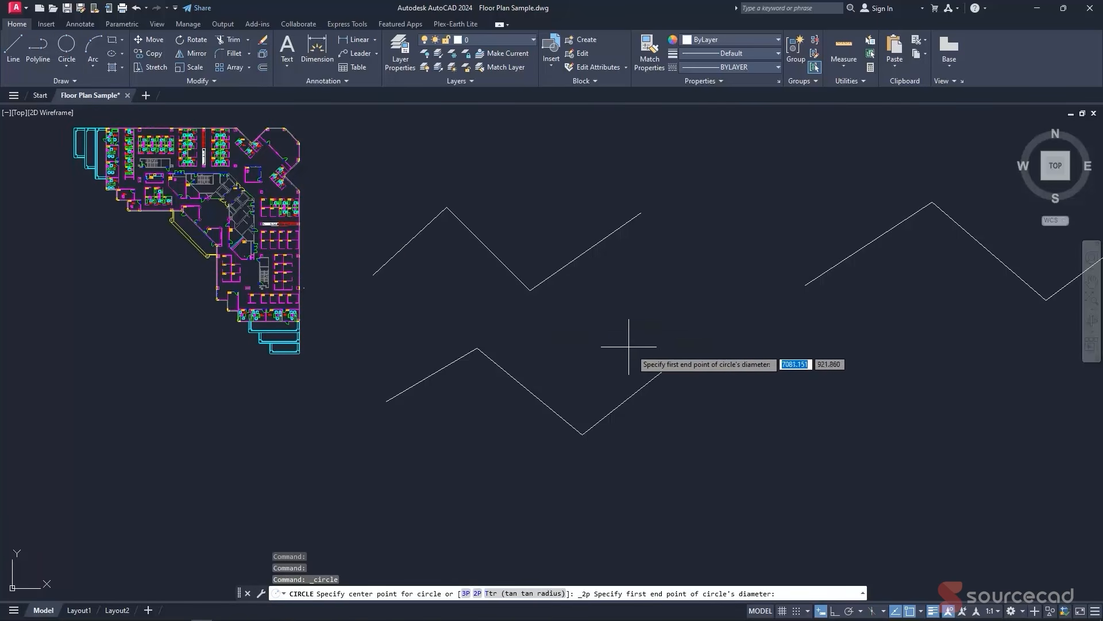
click(673, 363)
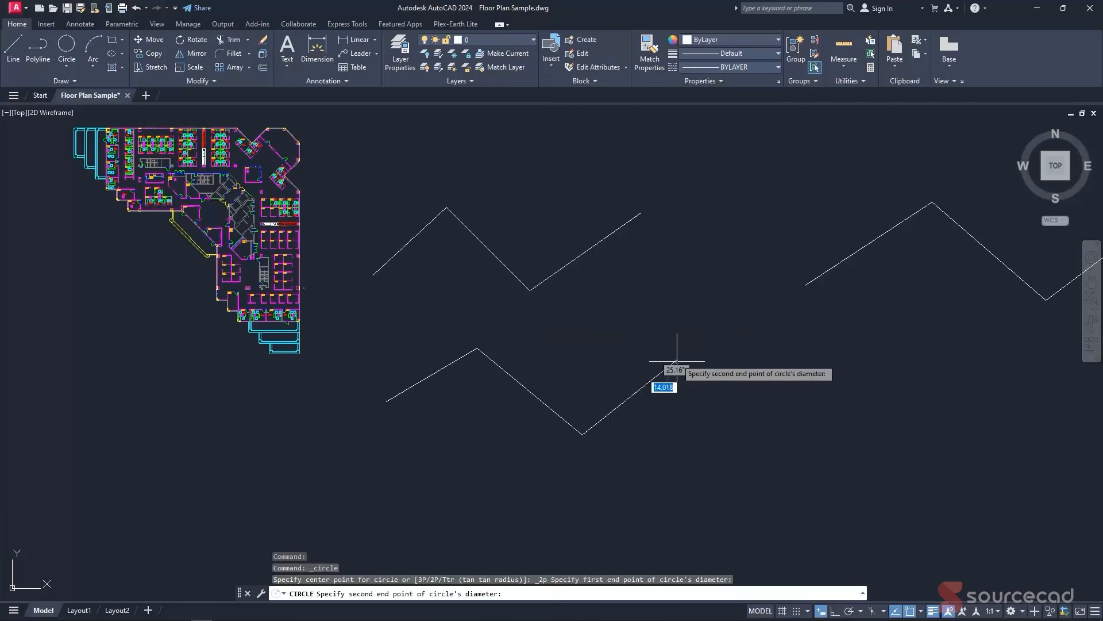
click(647, 212)
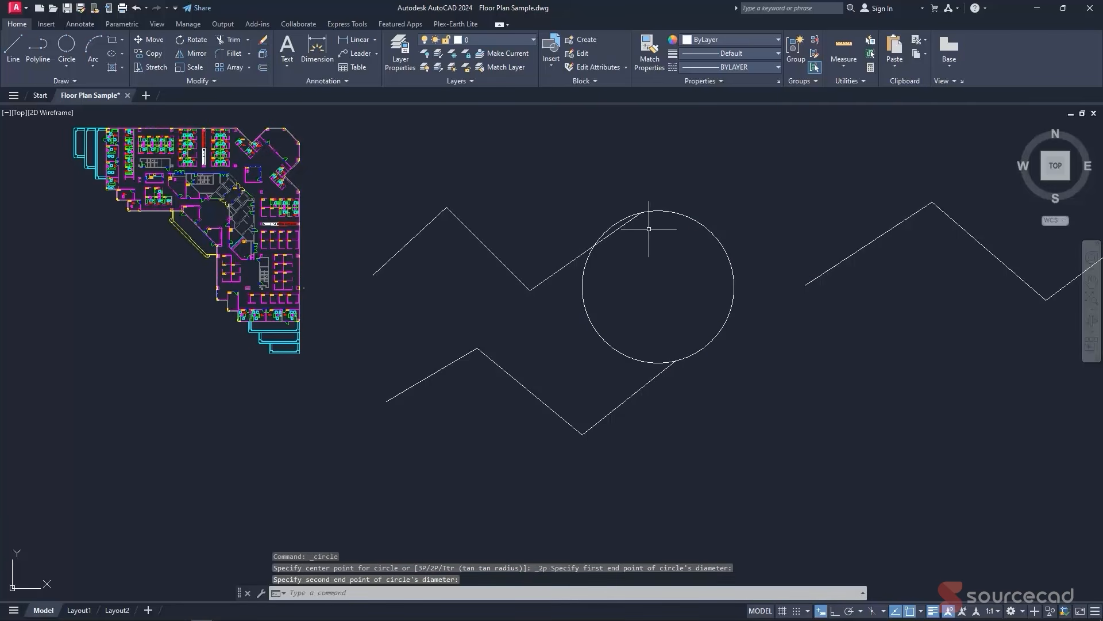
- Start another 2-Point circle, toggle object snap off and back on, and review the available snap modes
click(66, 46)
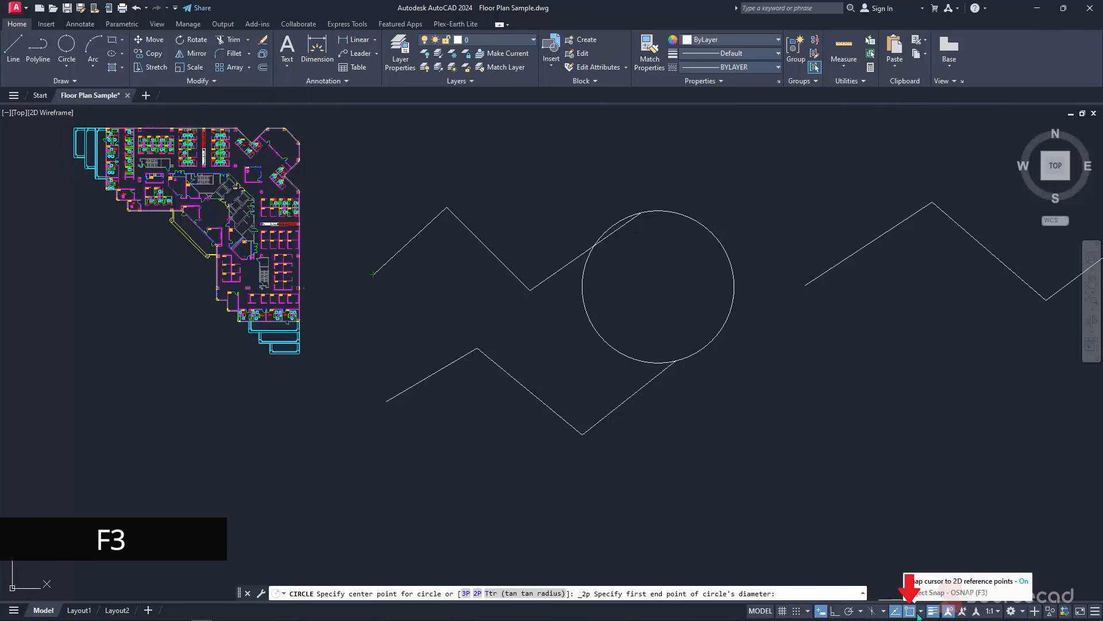
key(F3)
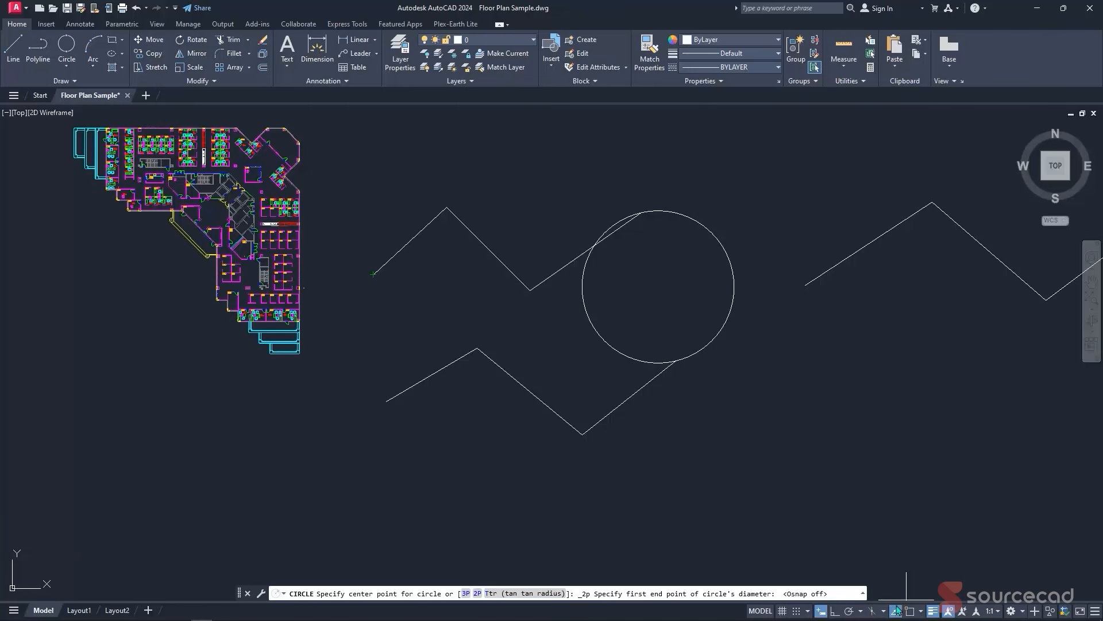
click(910, 612)
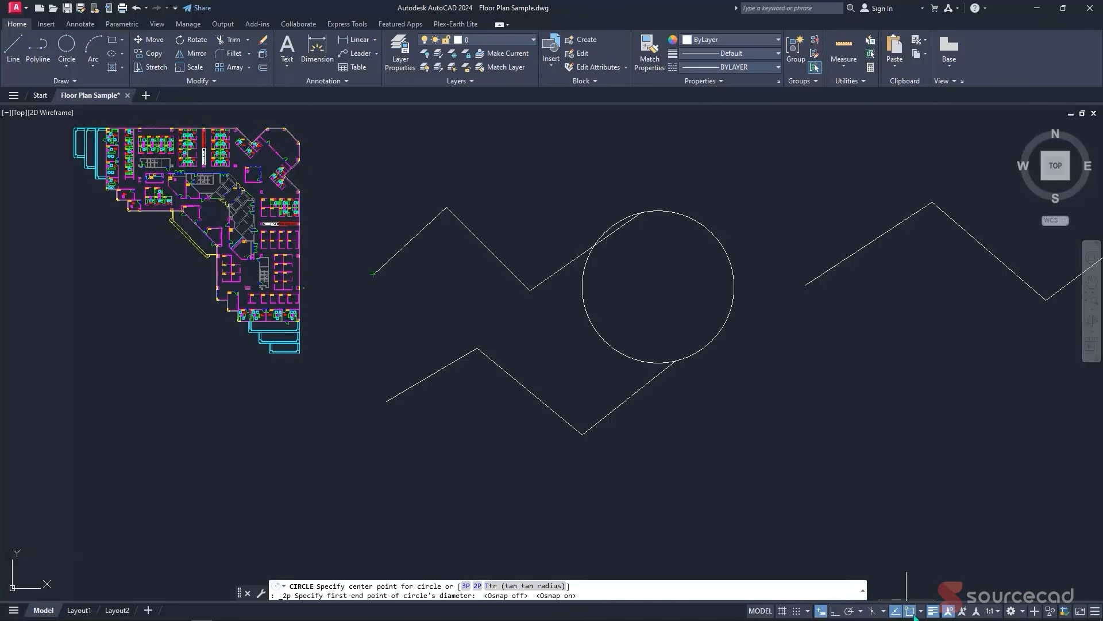
click(921, 612)
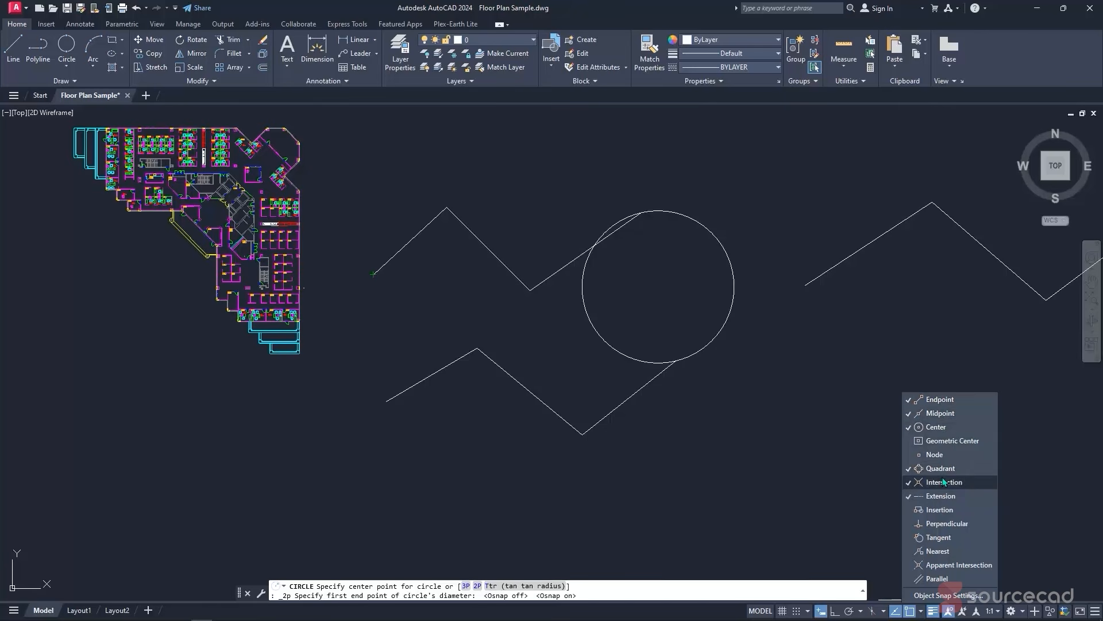
click(943, 406)
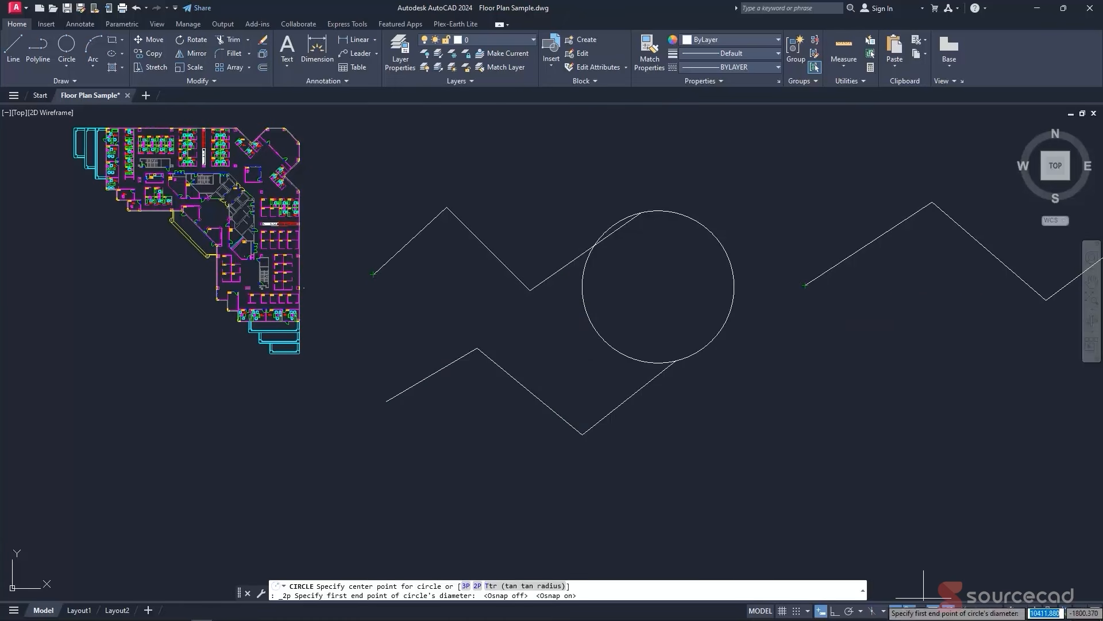
click(922, 611)
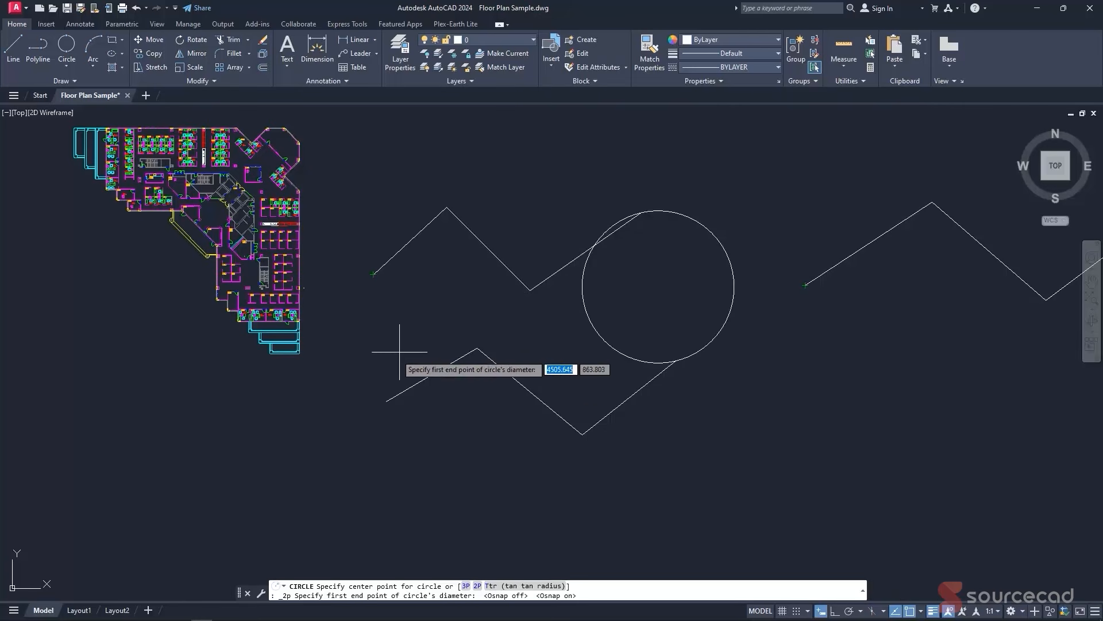
- Place the circle's diameter from the lower zigzag's west endpoint to the upper zigzag's west endpoint
click(386, 400)
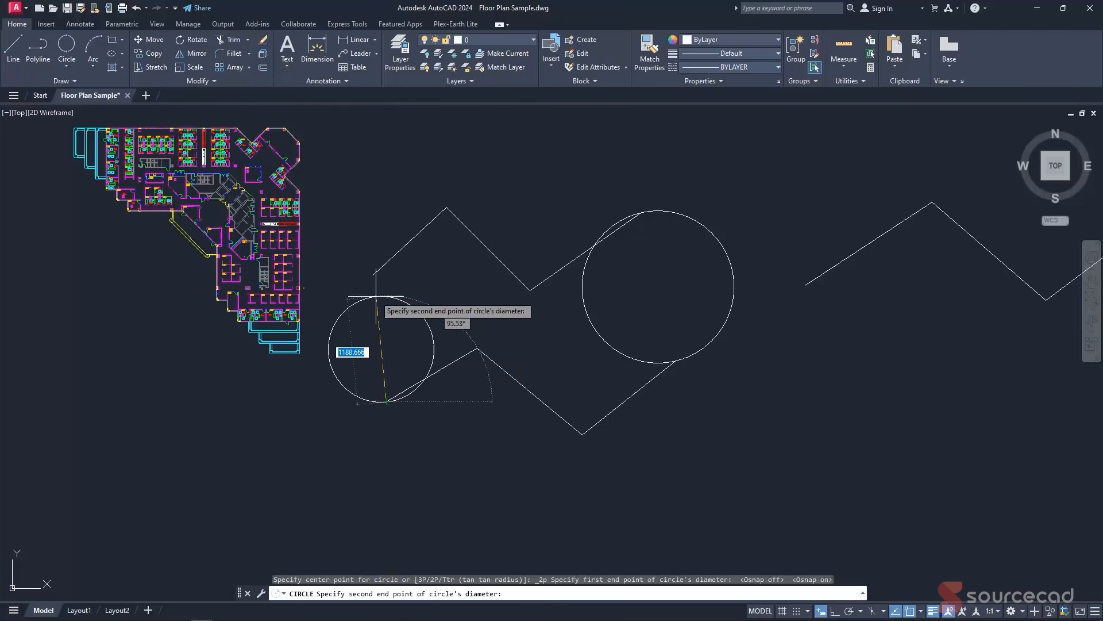
click(373, 274)
click(386, 400)
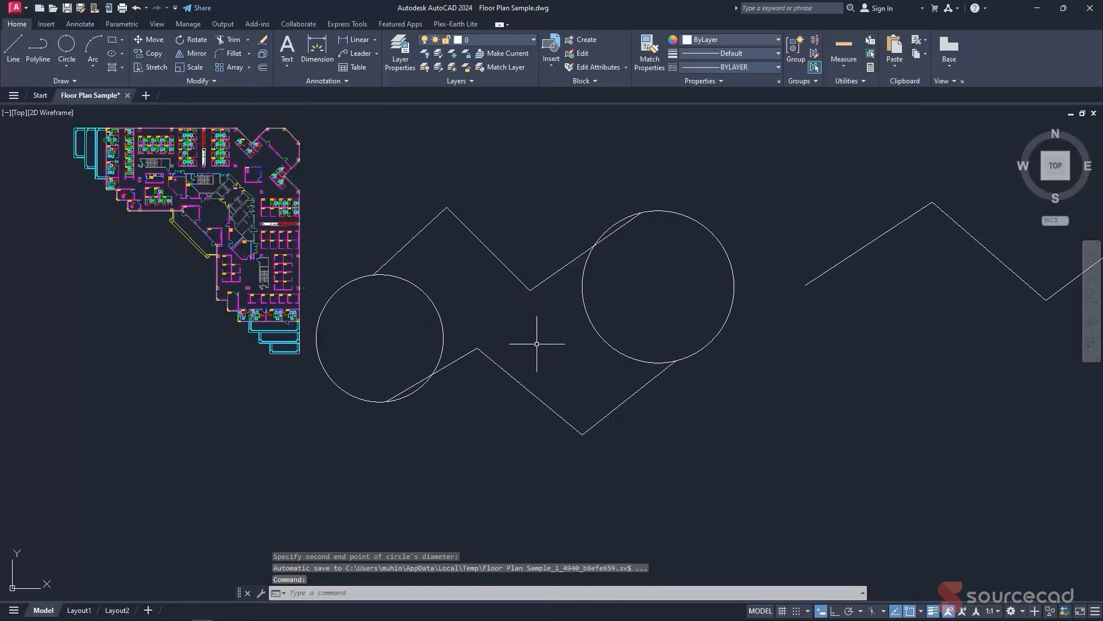
scroll(569, 350, down, 2)
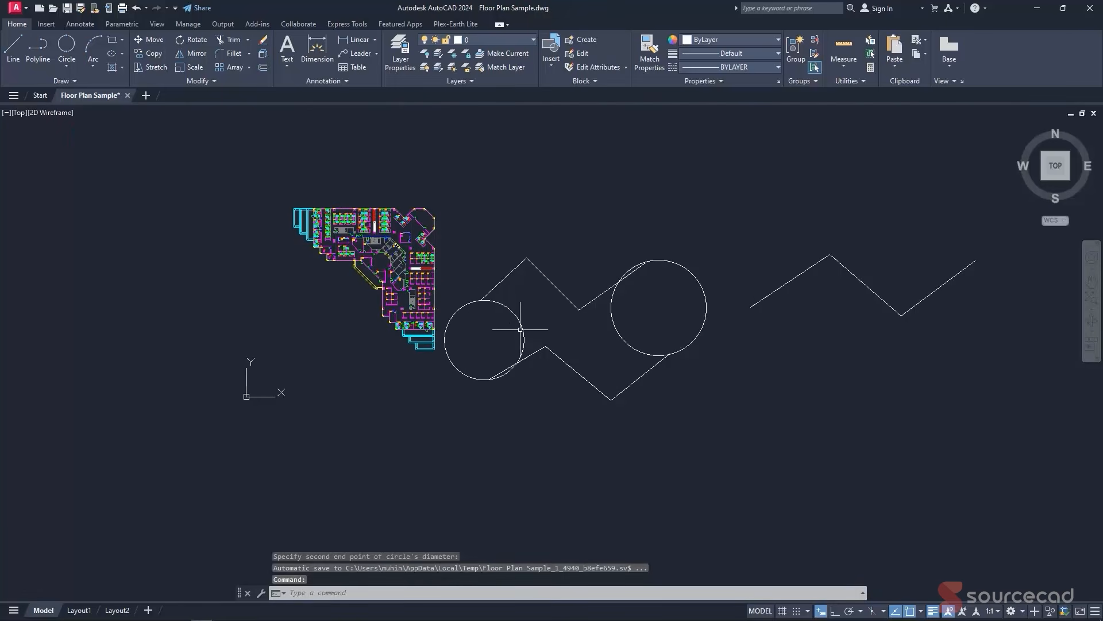
scroll(515, 328, up, 2)
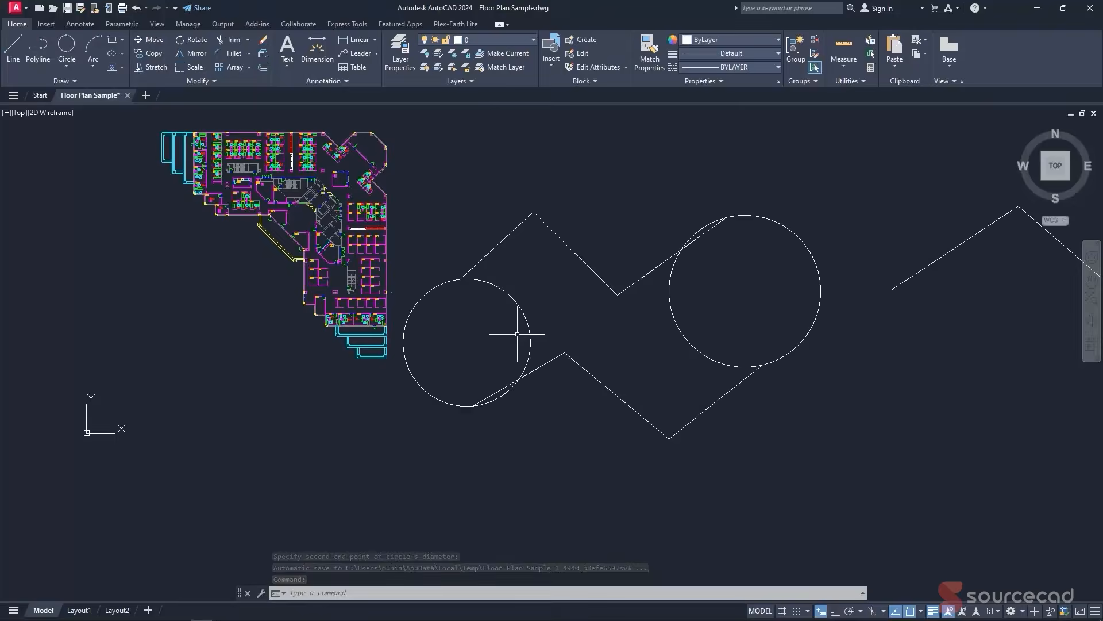
scroll(592, 364, down, 2)
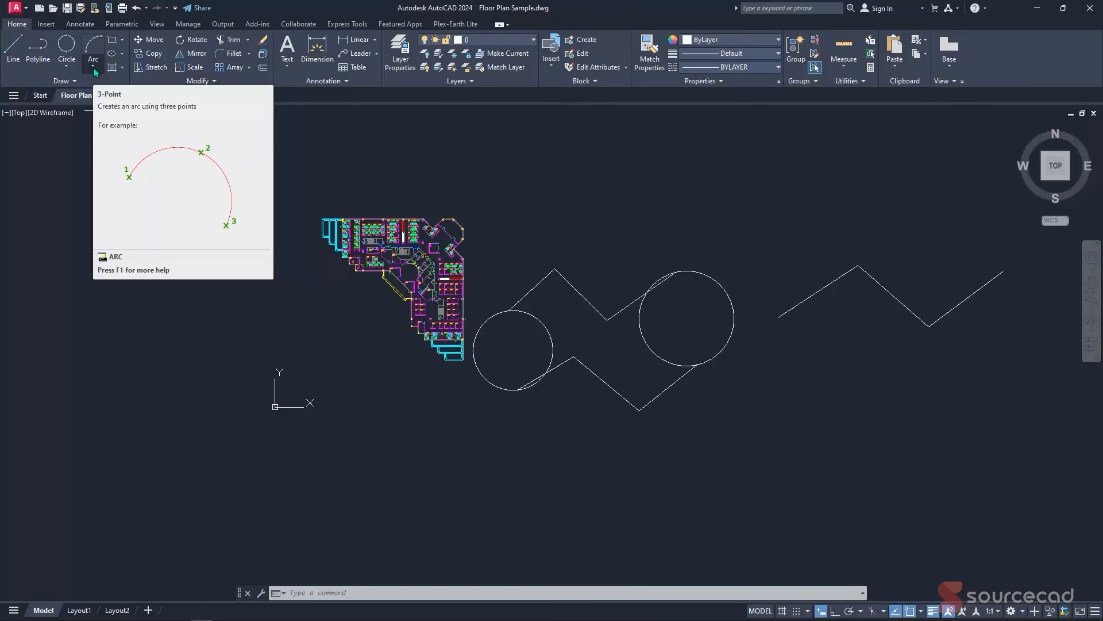
- Draw a Start, End, Direction arc from the eastern polyline's west endpoint to its lower vertex, with the tangent aimed near its peak
click(93, 67)
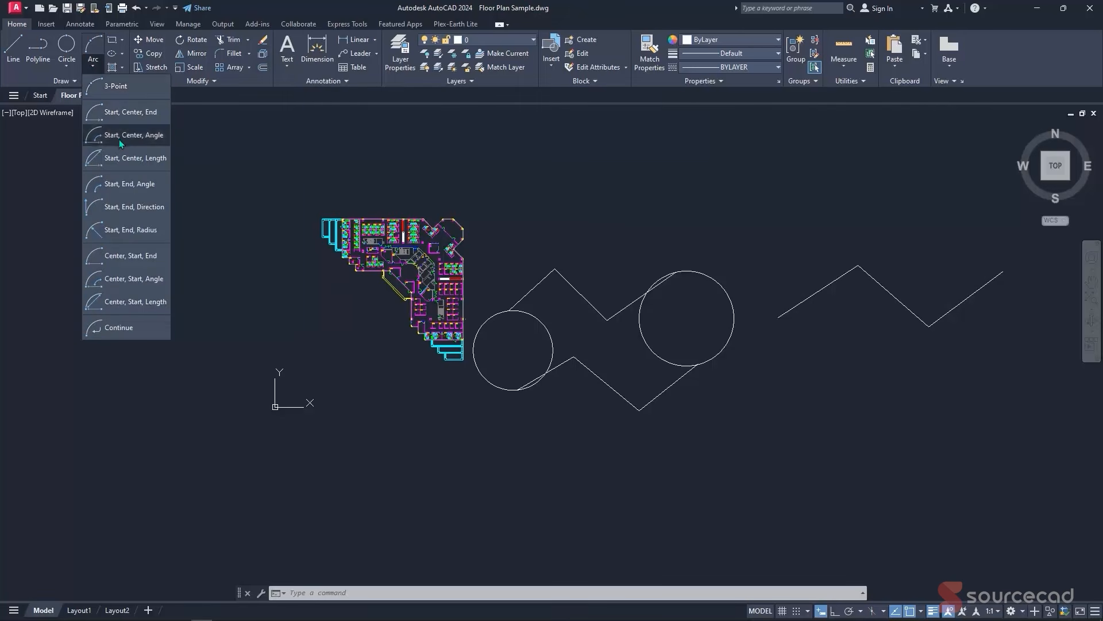
click(127, 207)
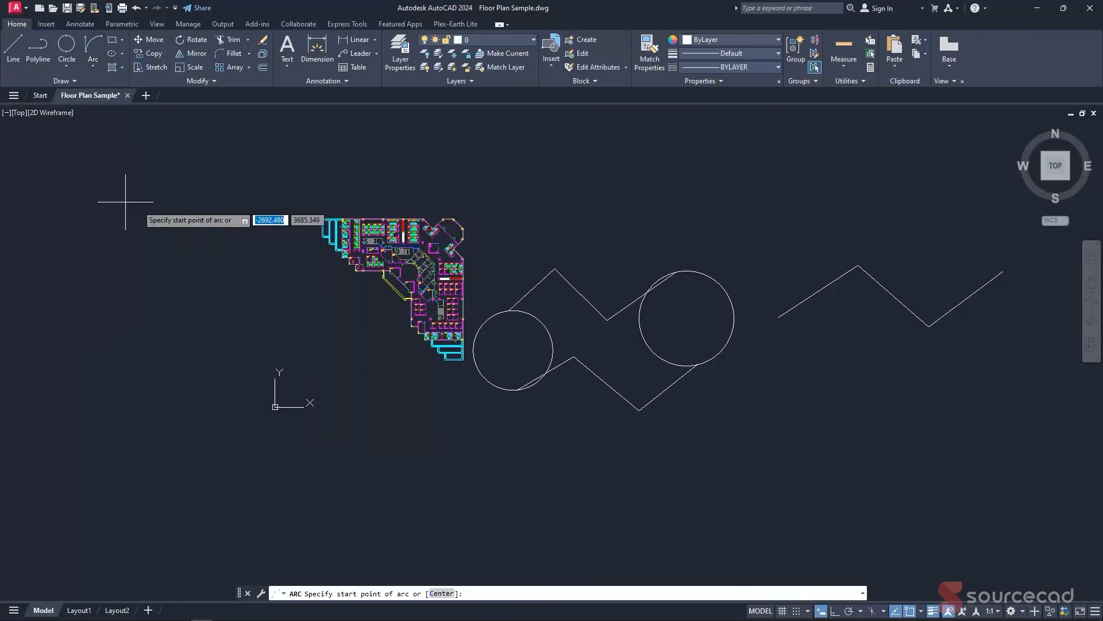
middle_drag(757, 321, 577, 307)
click(600, 303)
click(749, 313)
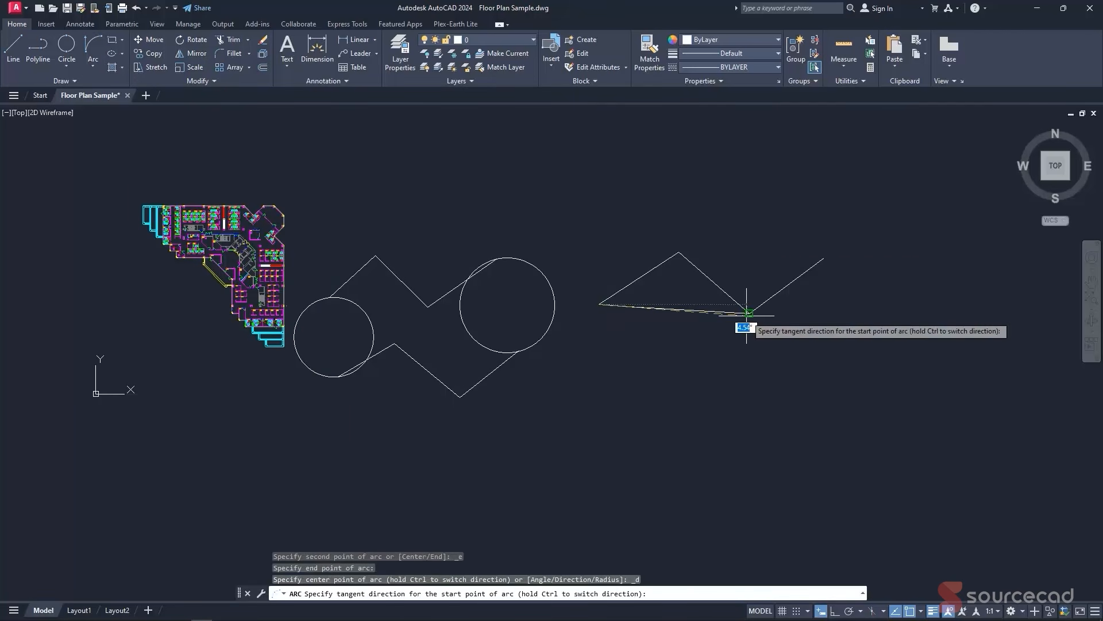
click(684, 247)
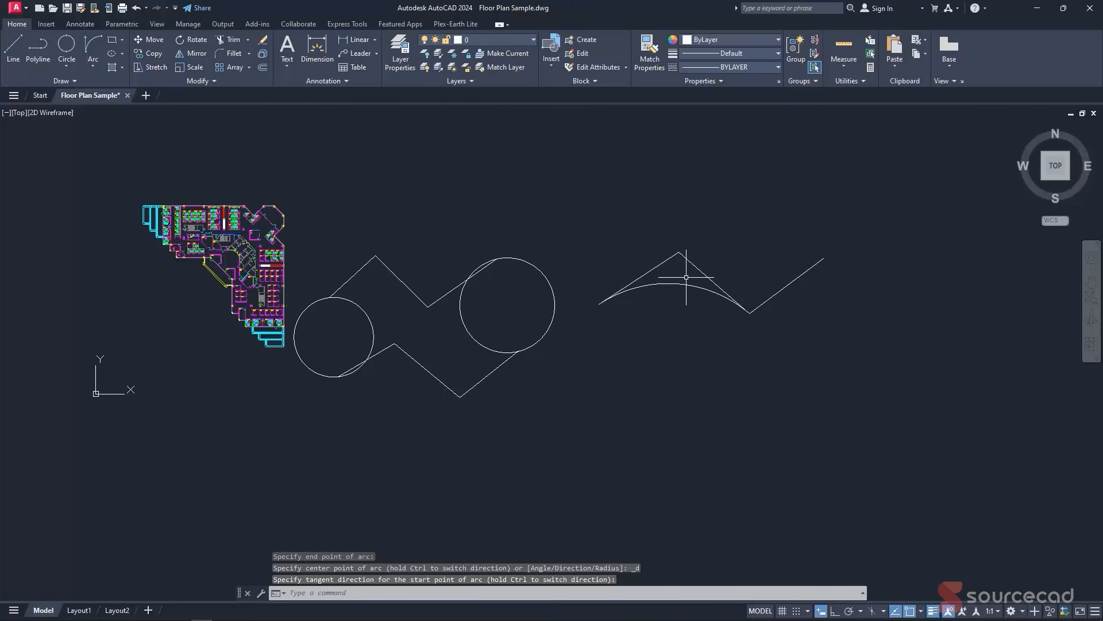
- Select the new arc, inspect its radius and angle at the midpoint grip, and clear the selection
scroll(725, 285, down, 2)
middle_drag(725, 283, 725, 208)
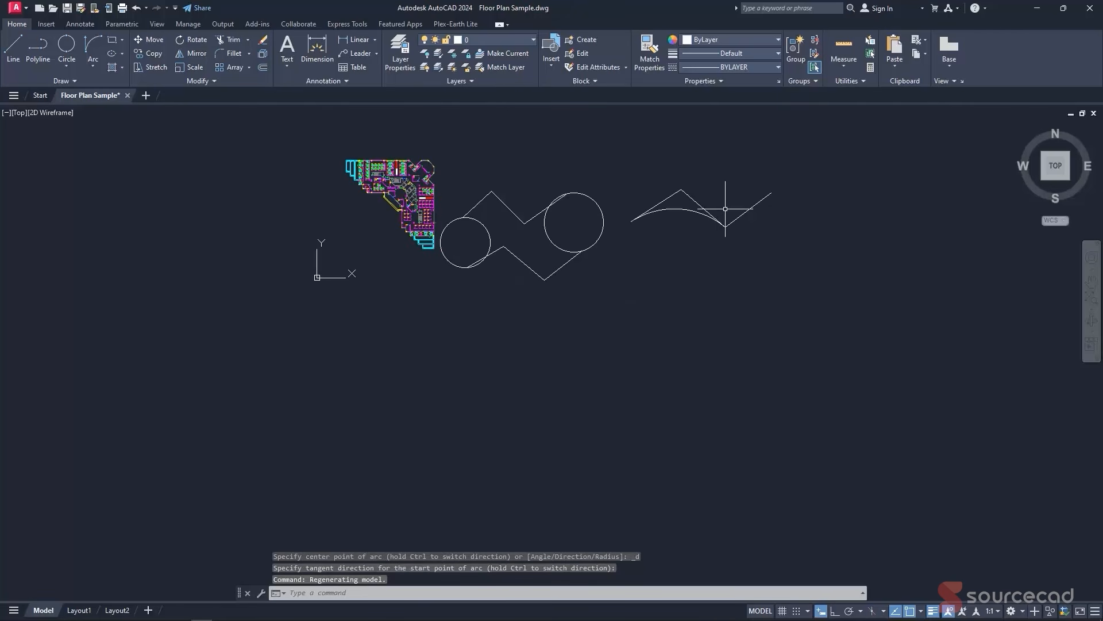
click(691, 212)
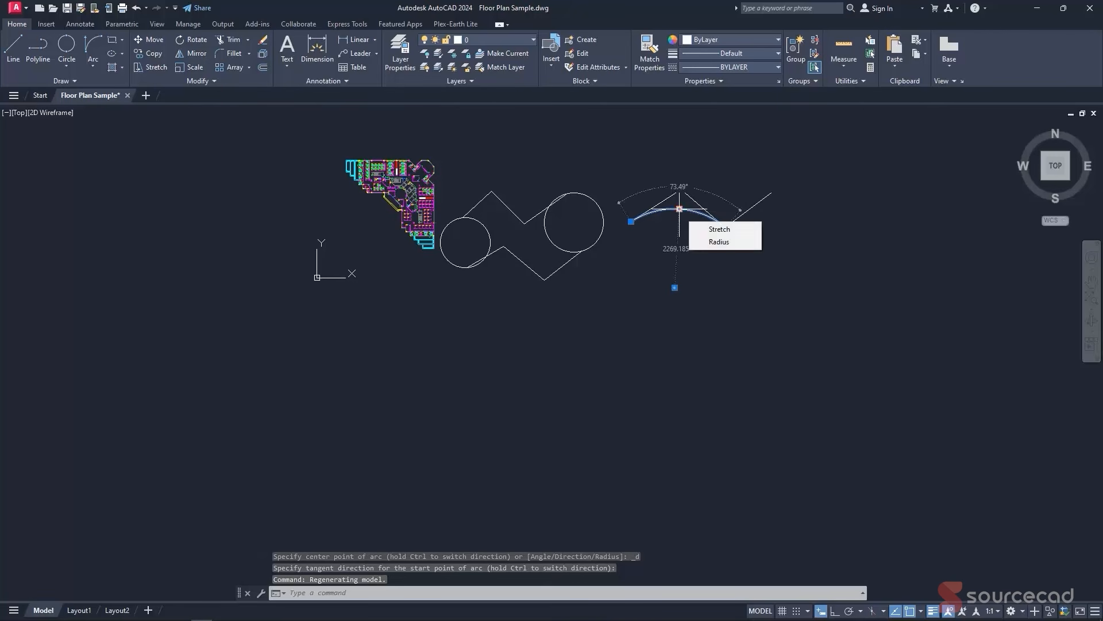
mouse_move(682, 212)
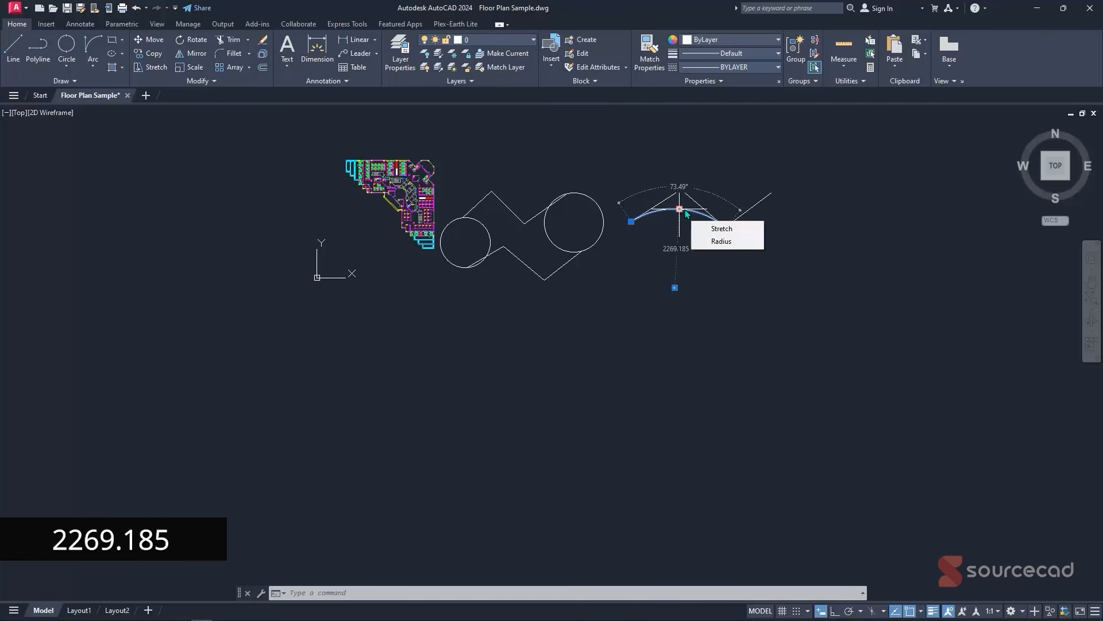
key(Escape)
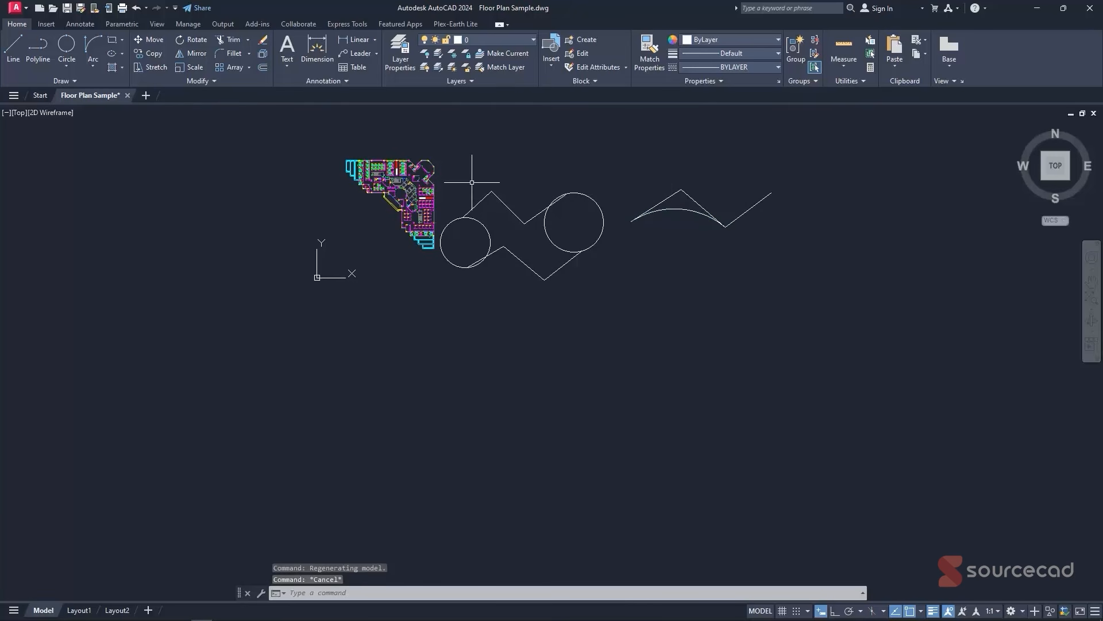
click(122, 39)
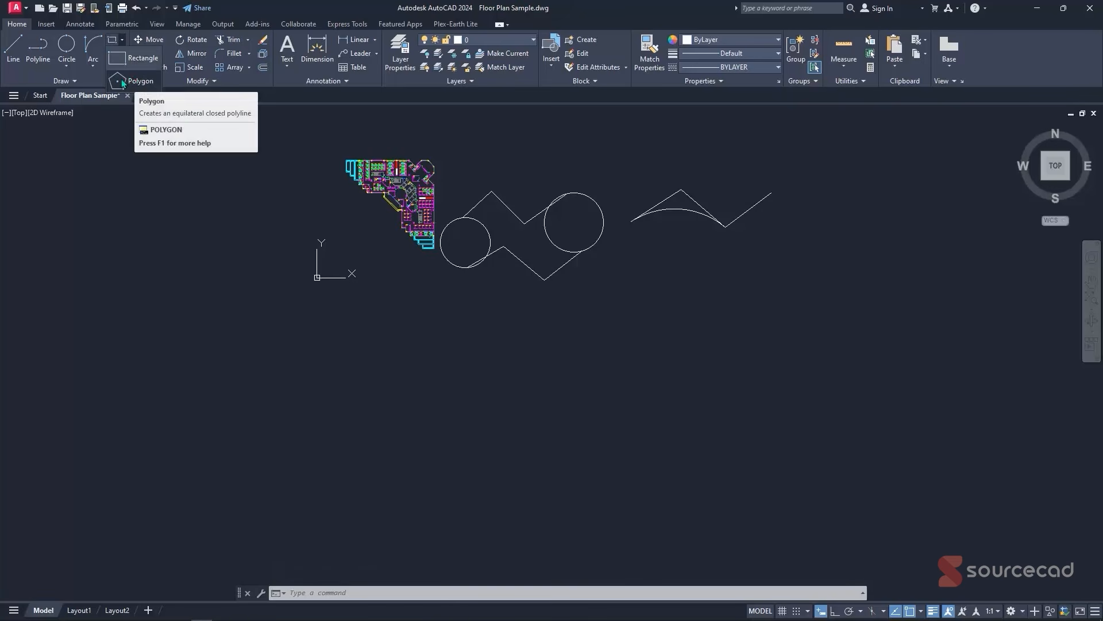
click(37, 80)
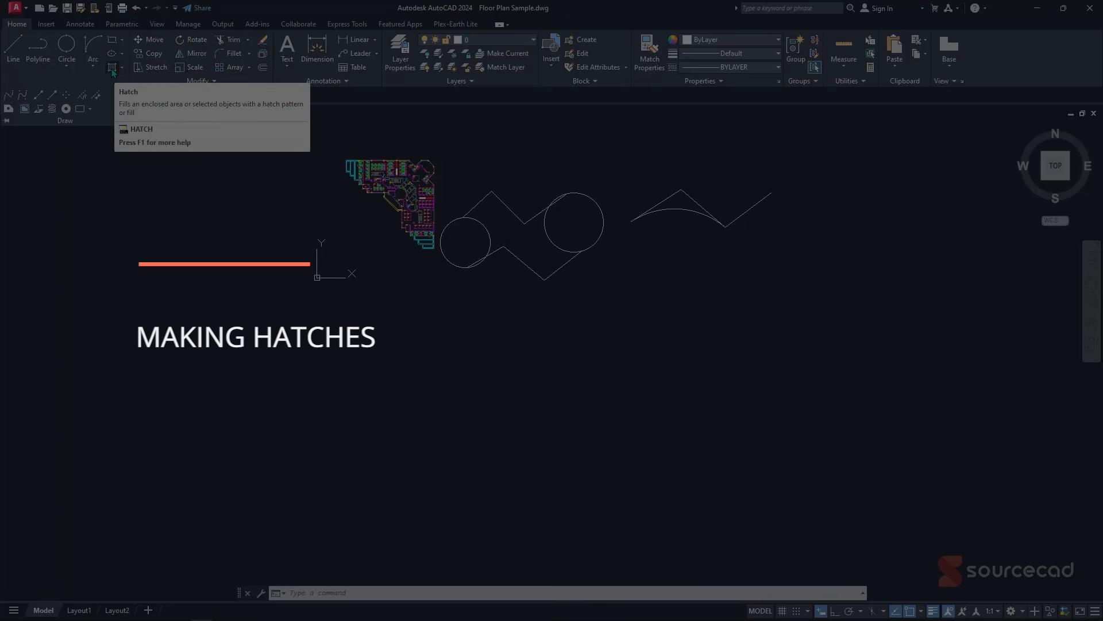
- Hatch the enclosed area between the arc and the eastern polyline's peak with the AR-CONC pattern
click(112, 70)
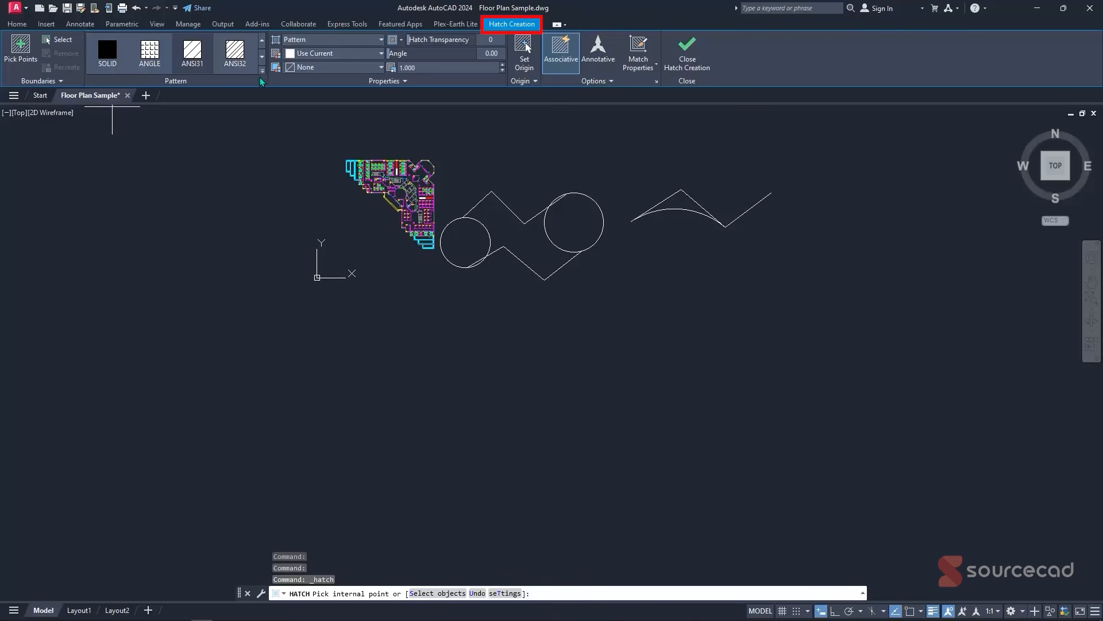
click(263, 72)
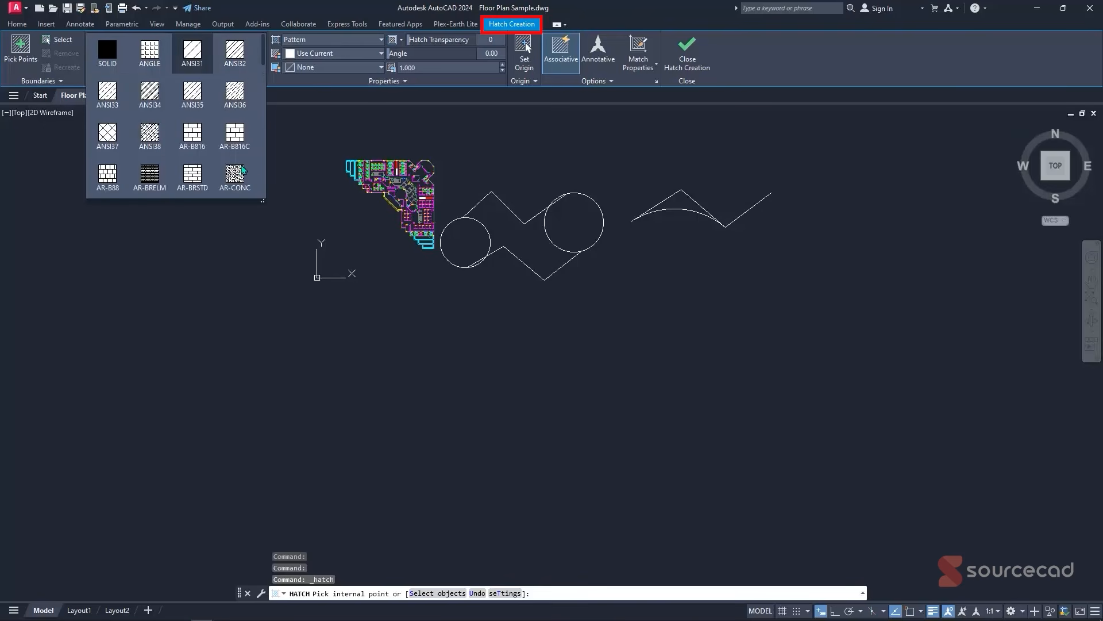
click(235, 178)
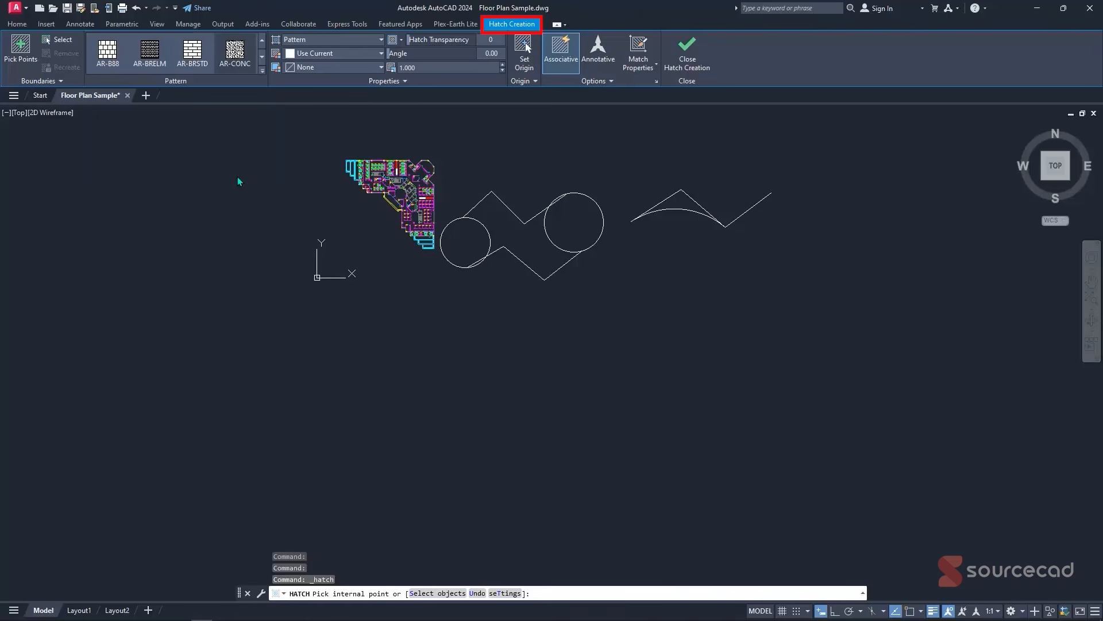
scroll(576, 237, up, 2)
scroll(576, 238, up, 2)
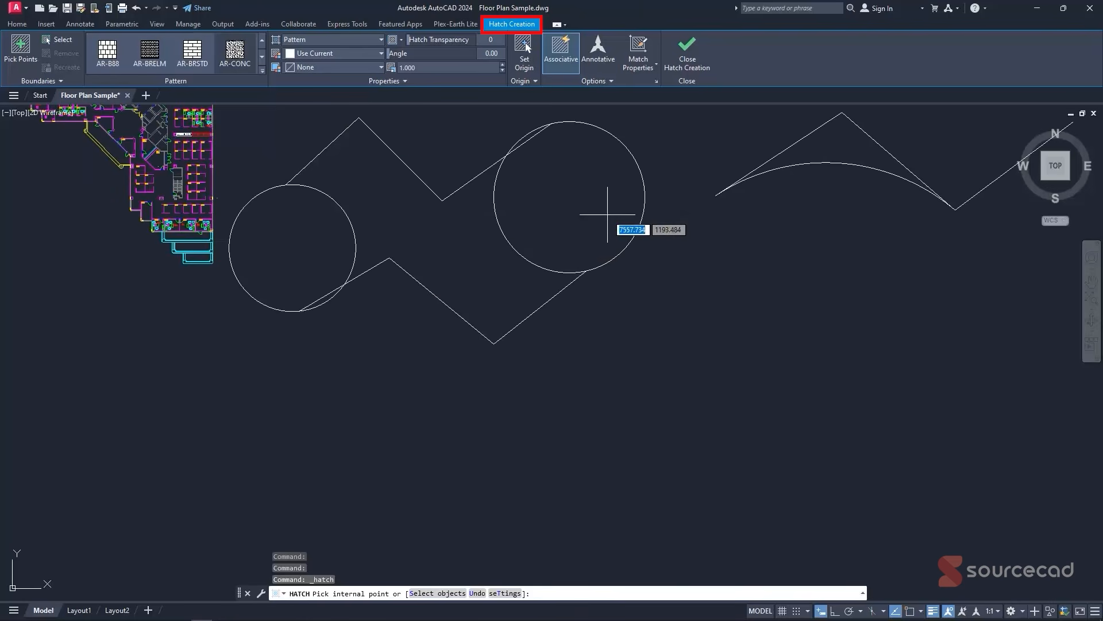
middle_drag(845, 140, 665, 212)
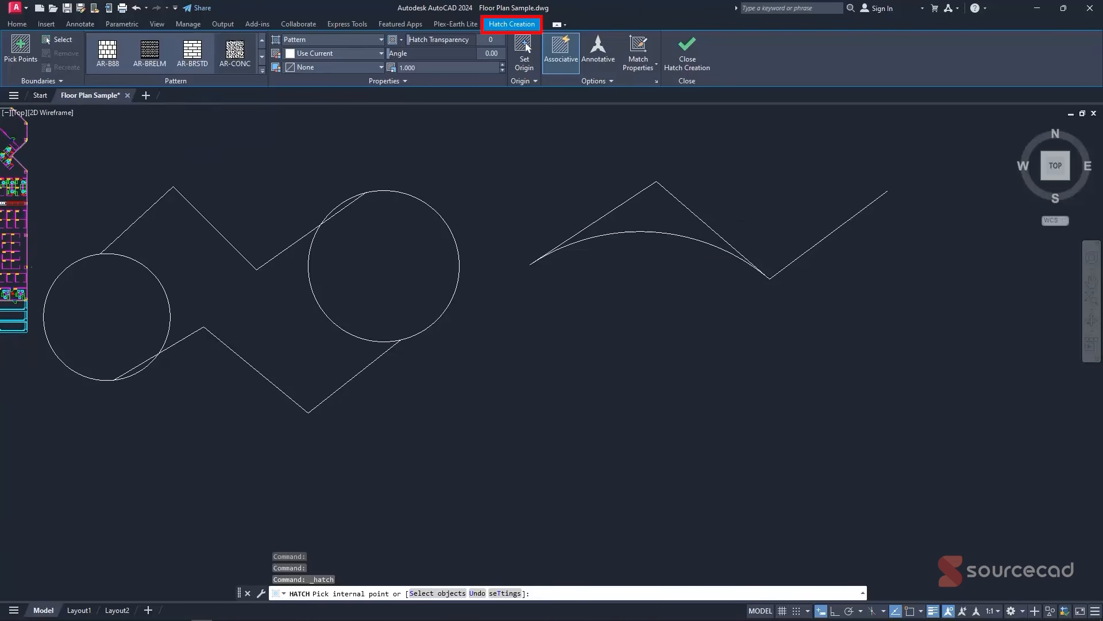
click(655, 215)
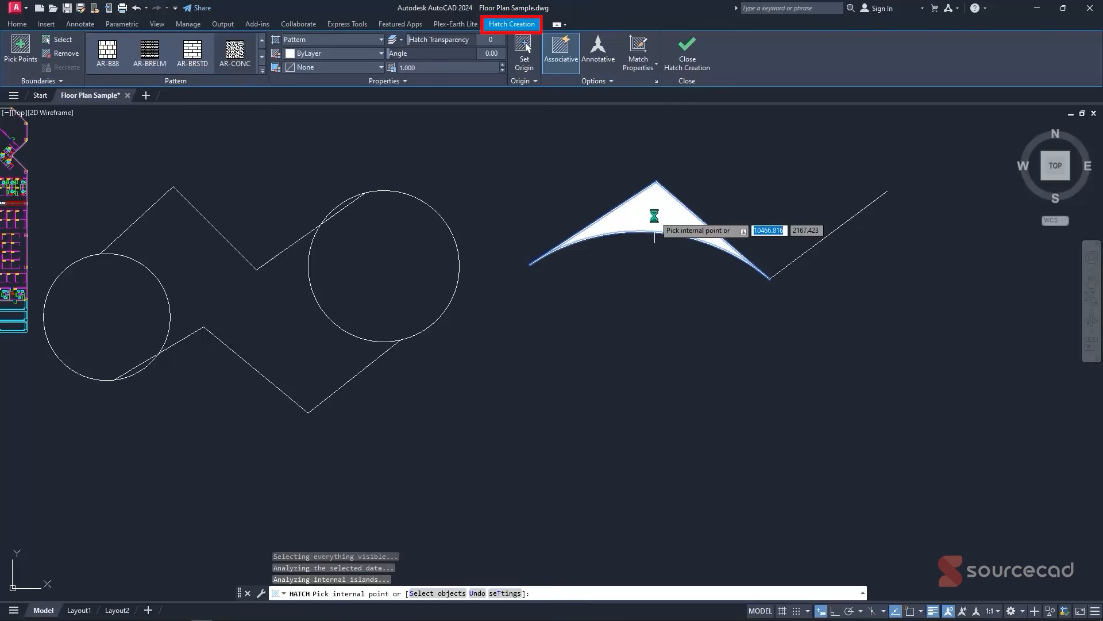
key(Escape)
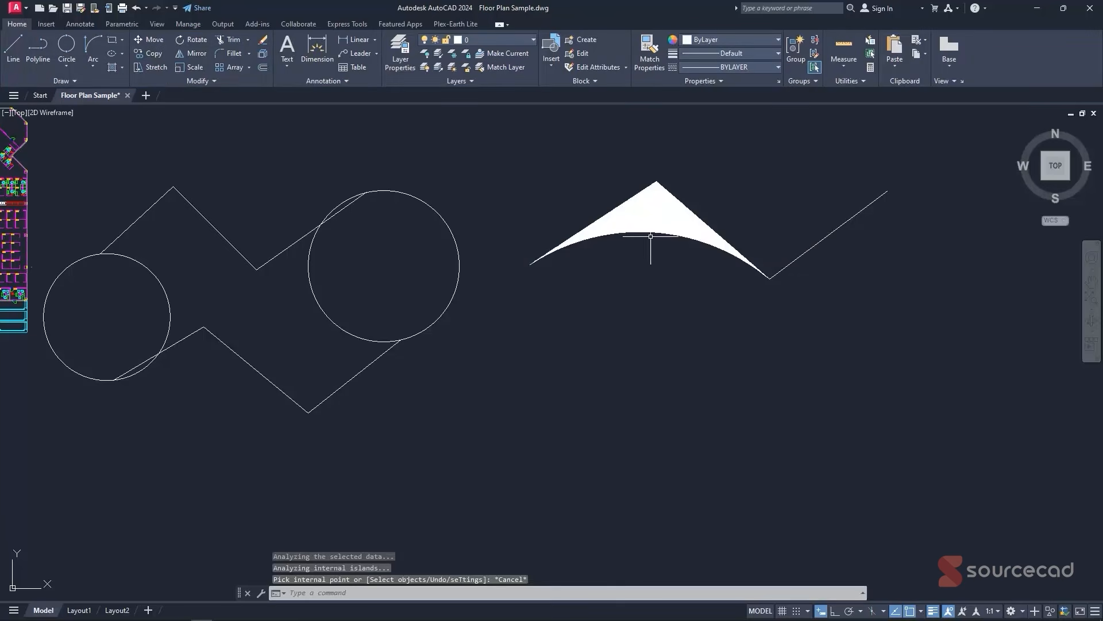
- Set the AR-CONC hatch's scale to 5, its transparency to 52 and its angle to about 72, then clear the selection
scroll(657, 208, up, 2)
scroll(659, 210, up, 2)
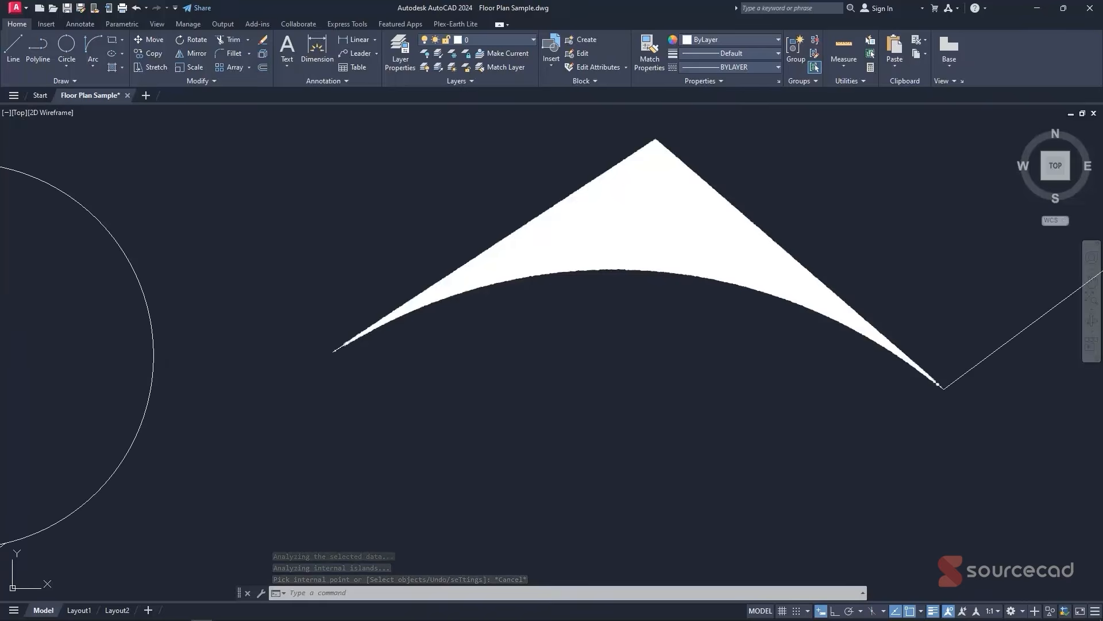
click(597, 228)
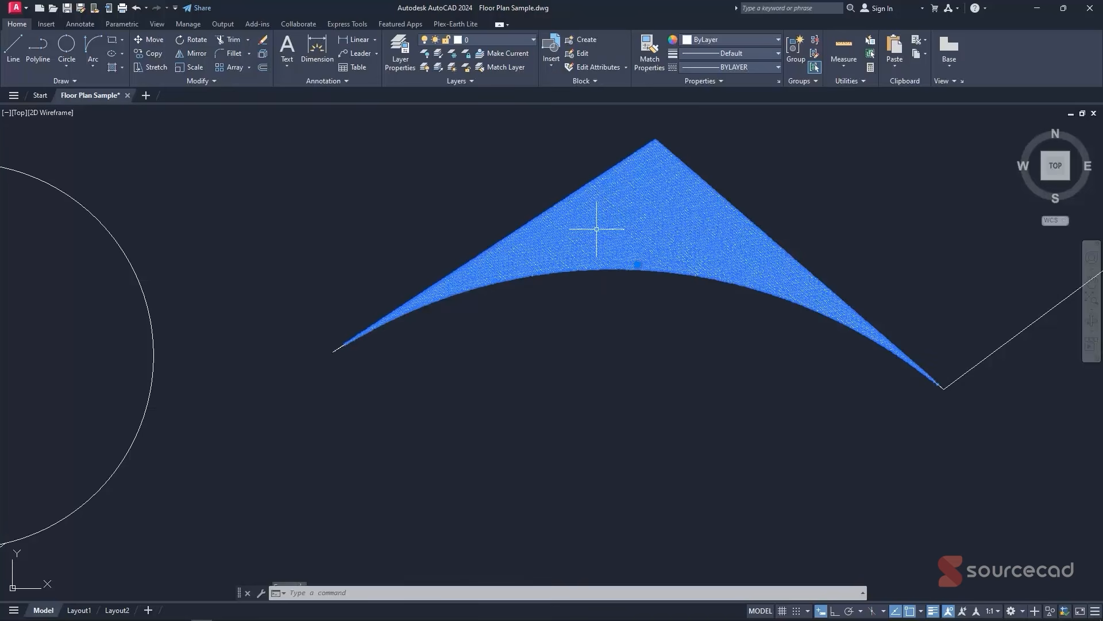
click(413, 68)
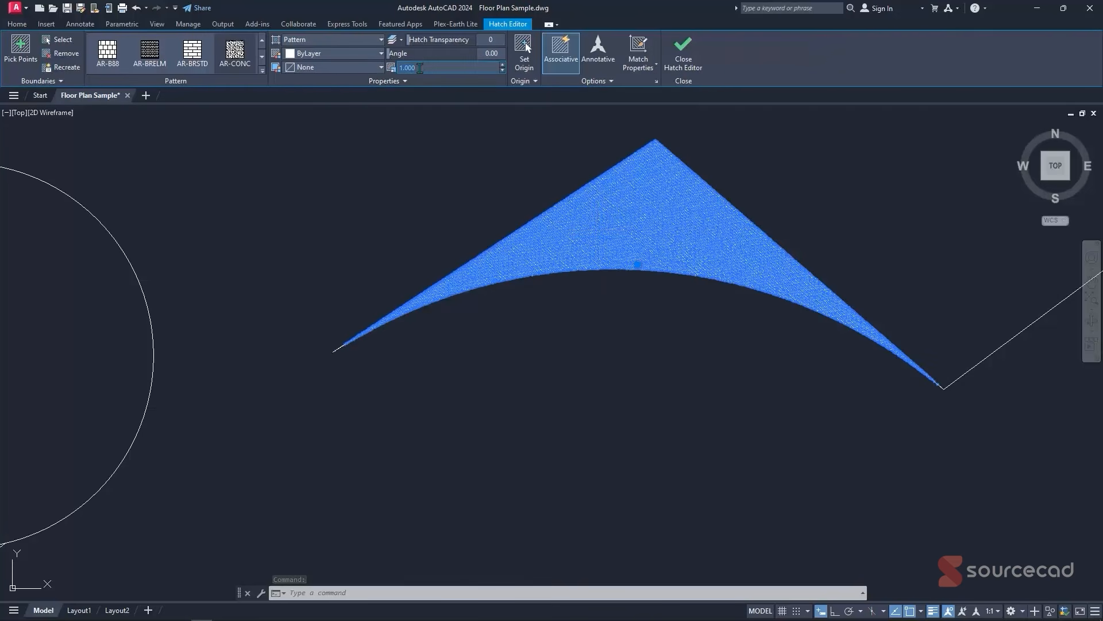
text(5)
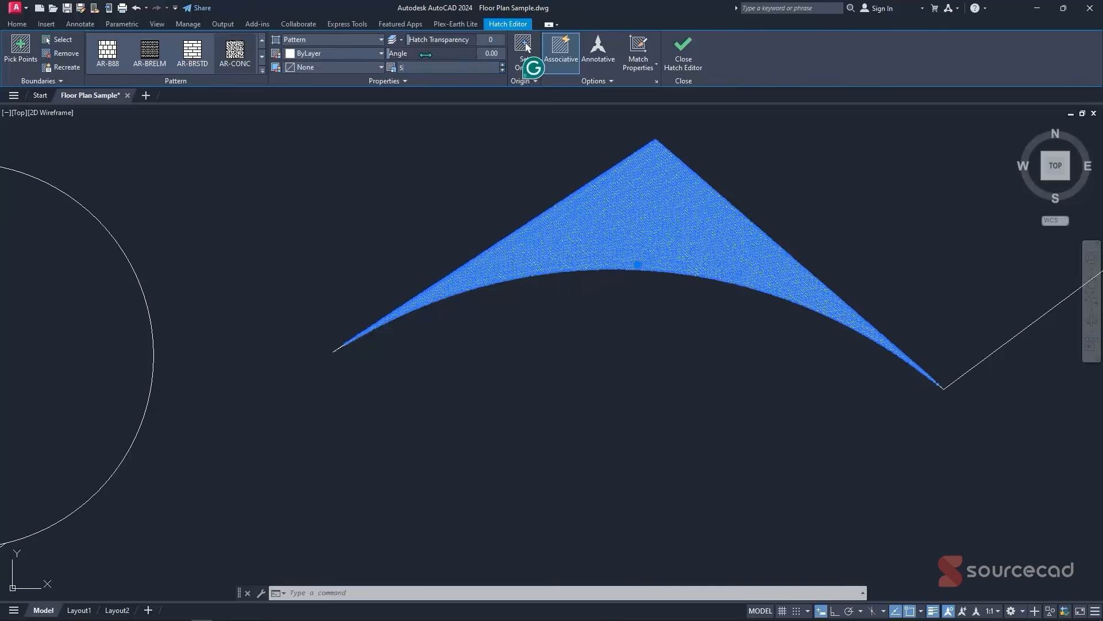
key(Return)
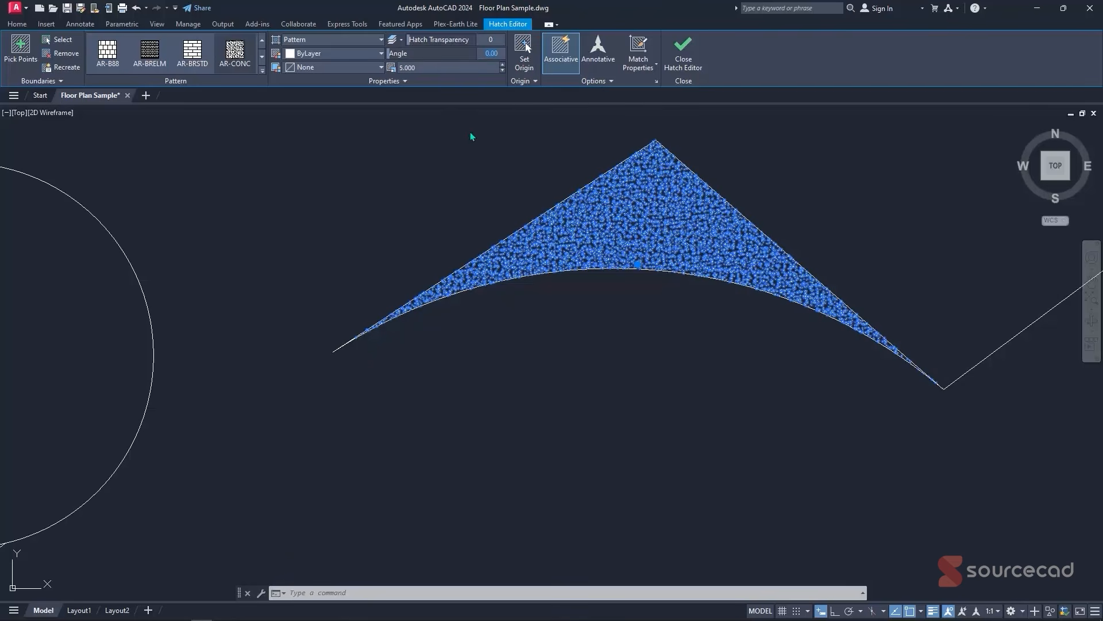
mouse_move(398, 53)
mouse_down()
mouse_move(436, 54)
mouse_move(465, 81)
mouse_up()
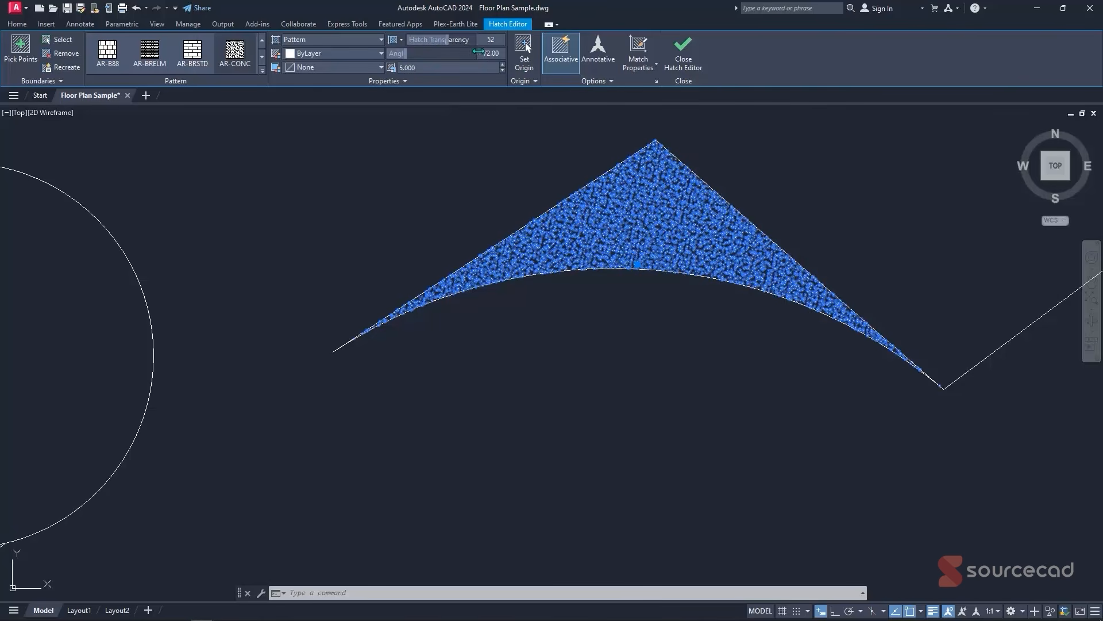
key(Escape)
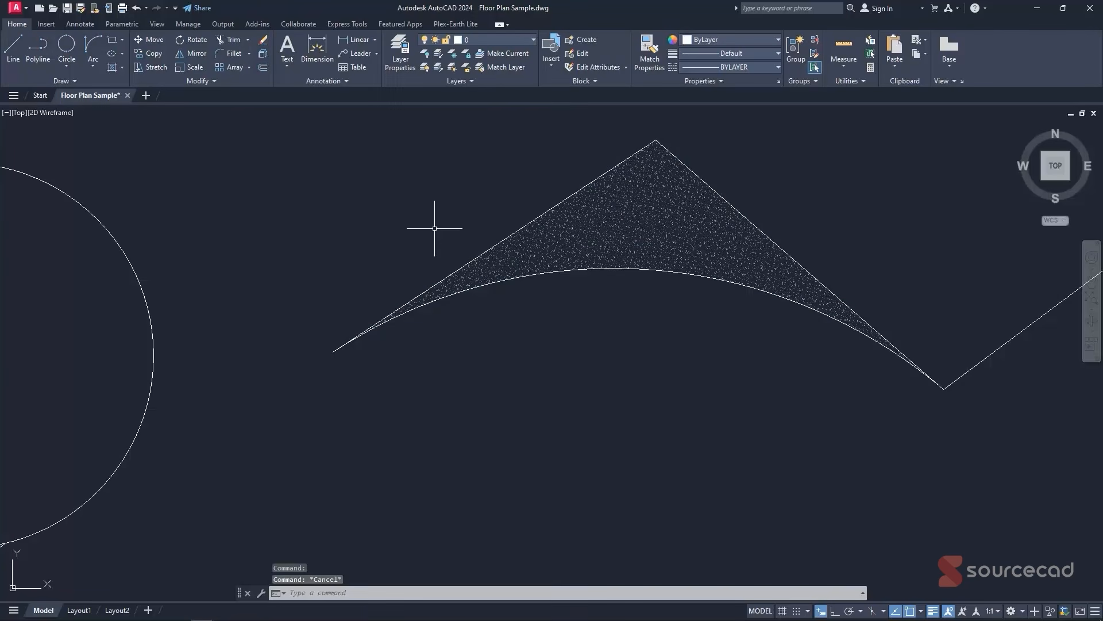
- Start moving the desk's west side piece in office 6151, with its lower-east endpoint as the base point
scroll(434, 228, down, 4)
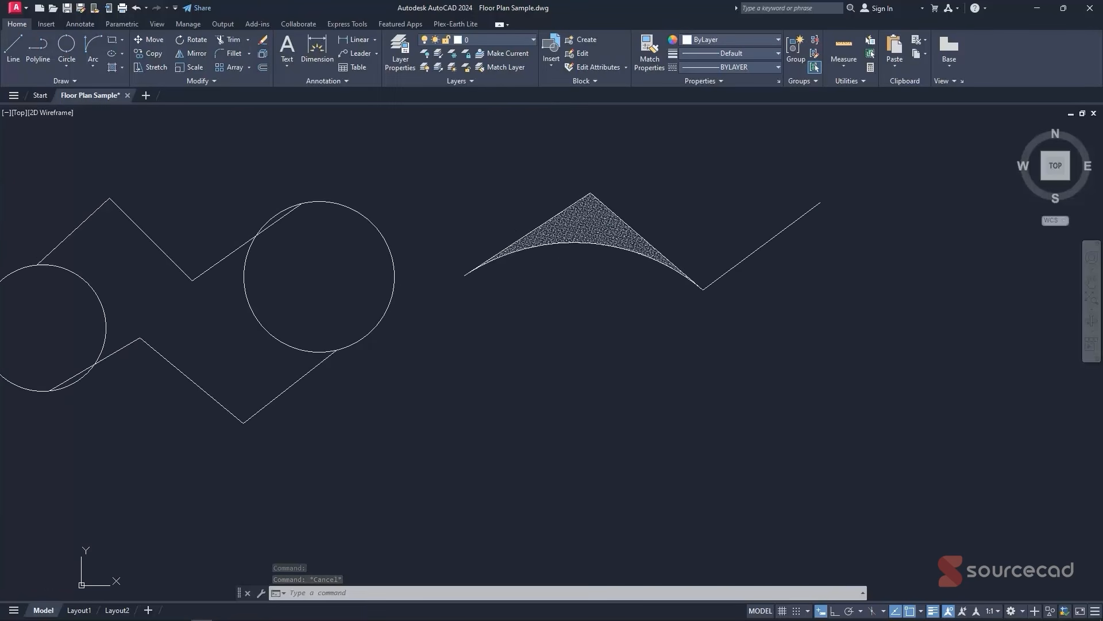
middle_drag(426, 249, 477, 244)
middle_drag(332, 266, 375, 268)
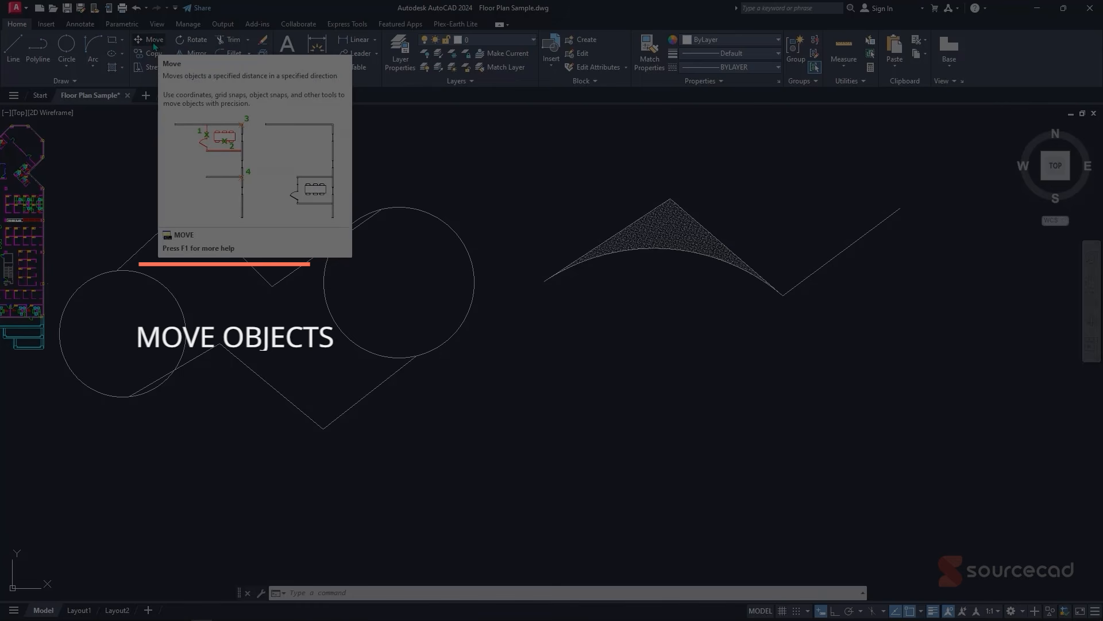
click(155, 44)
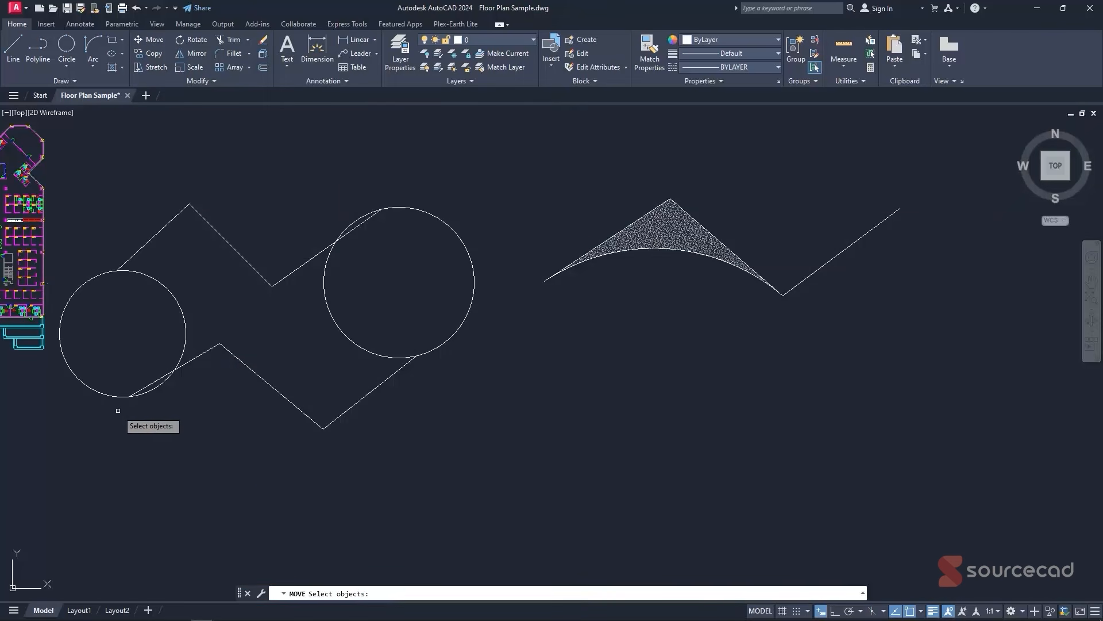
middle_drag(118, 416, 431, 443)
scroll(338, 320, up, 4)
scroll(341, 321, up, 4)
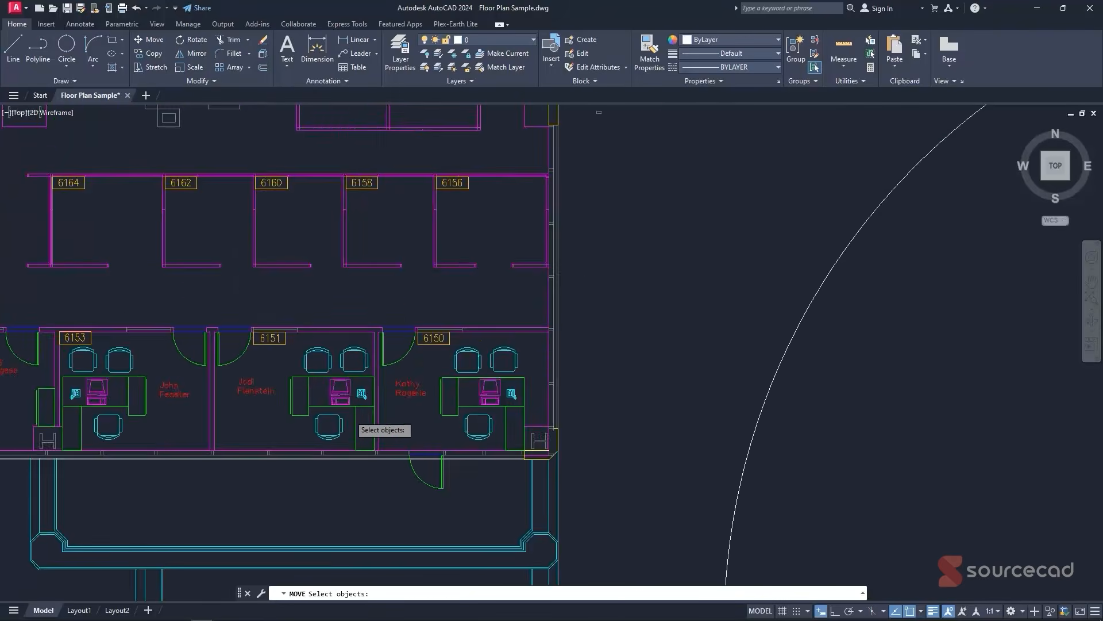
scroll(346, 382, up, 2)
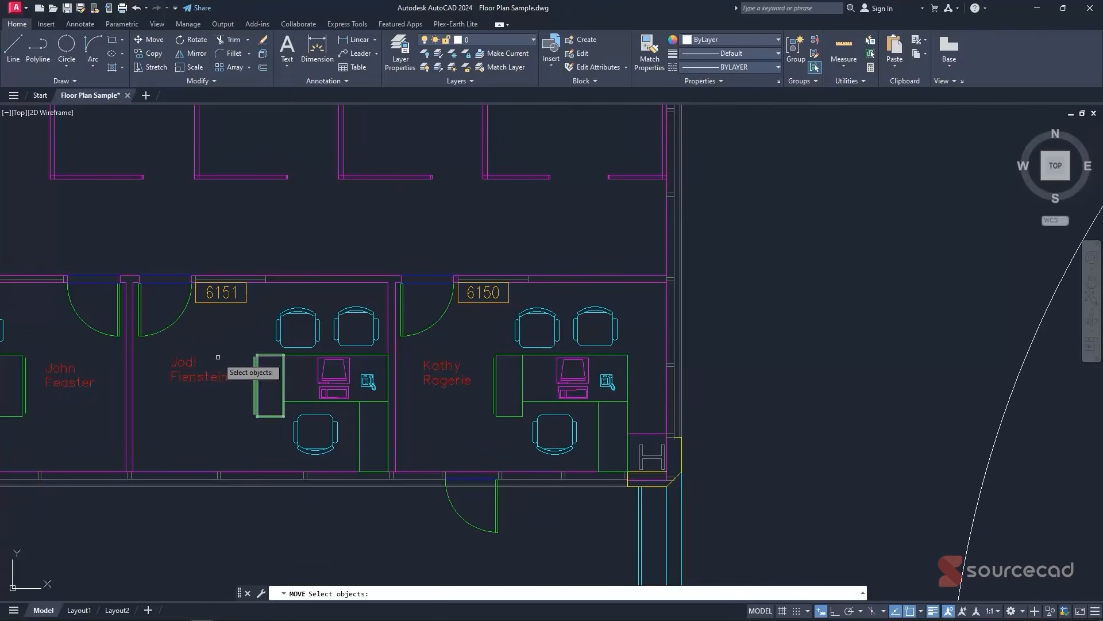
click(283, 376)
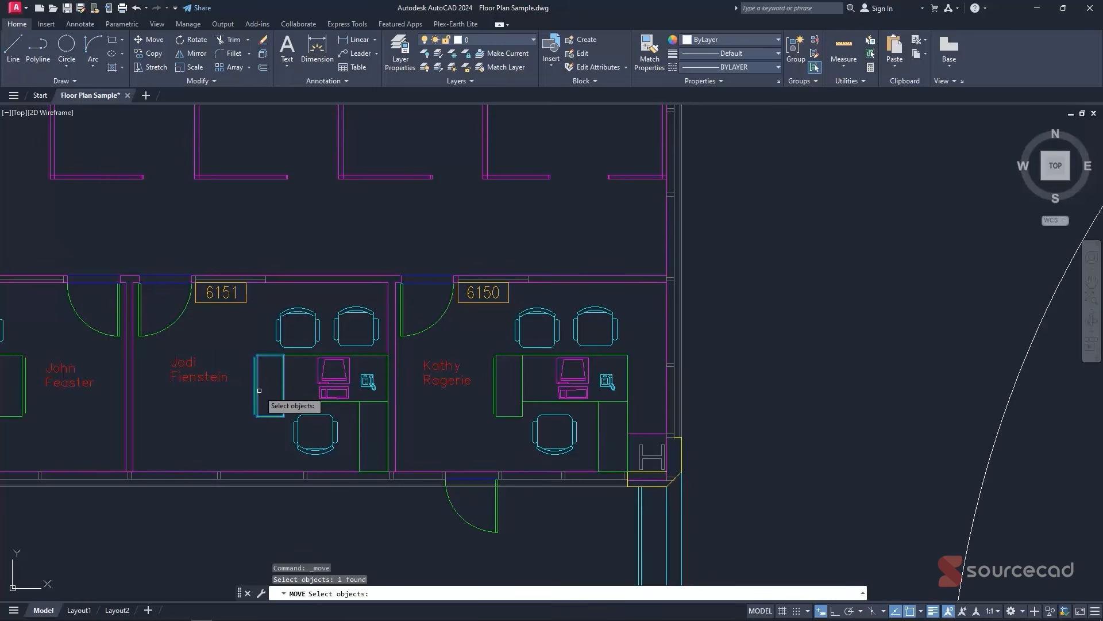
key(Return)
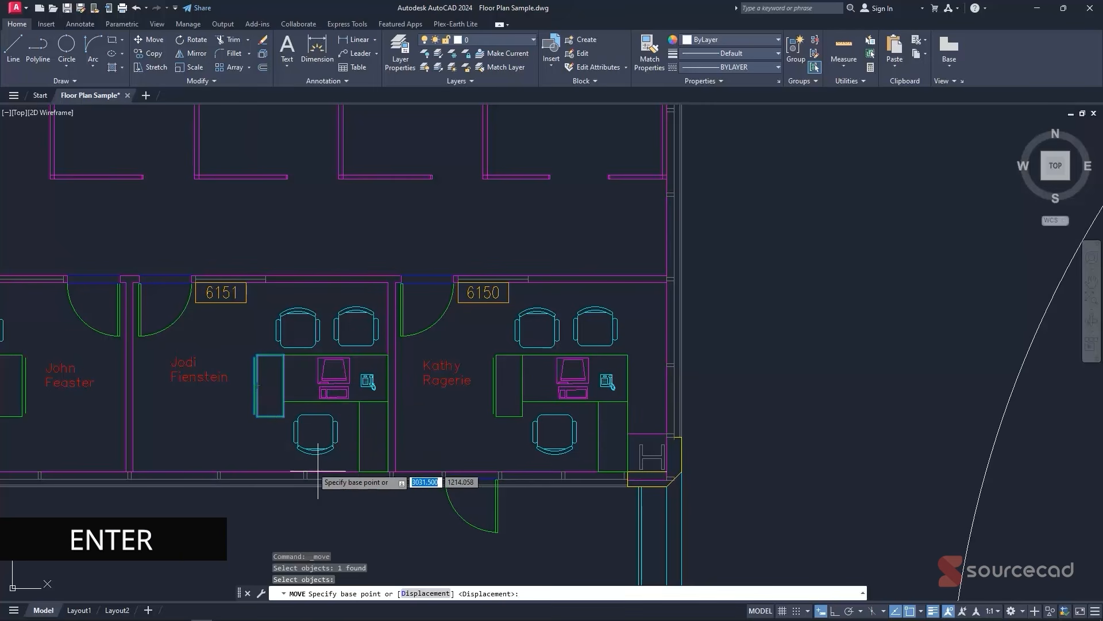
scroll(281, 417, up, 4)
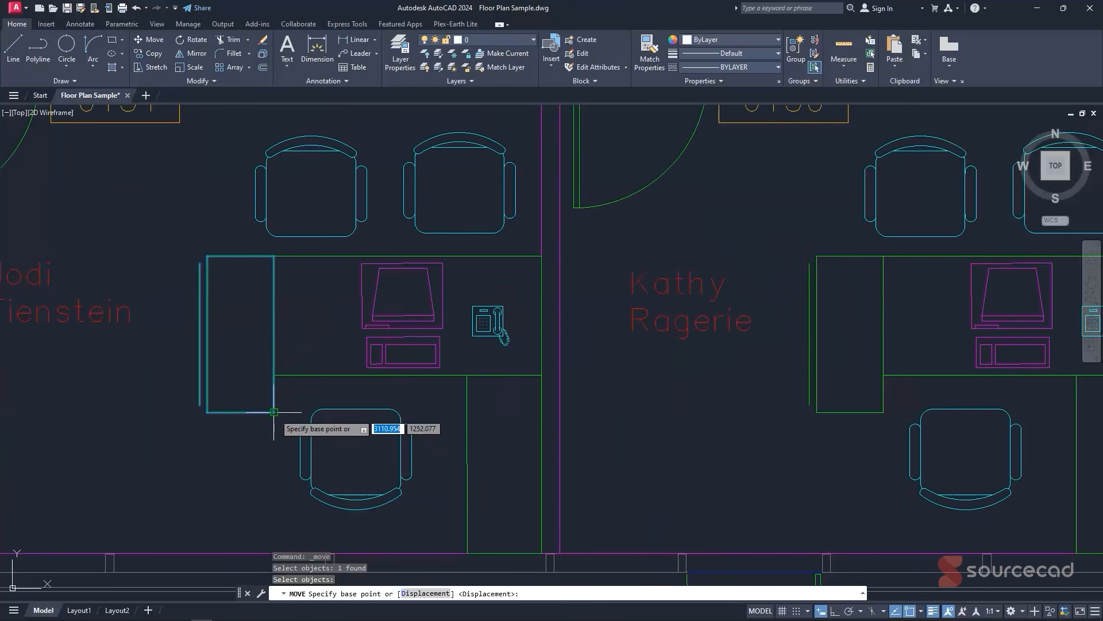
click(274, 412)
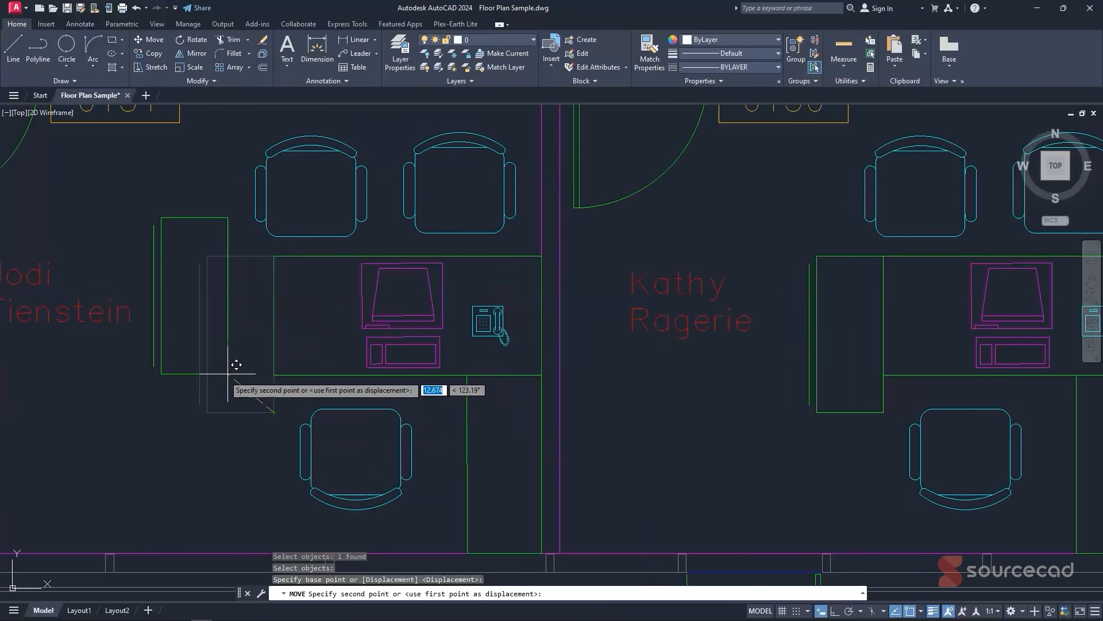
- Turn on Ortho mode and place the desk piece straight east, outside the floor plan's east wall
scroll(224, 411, down, 2)
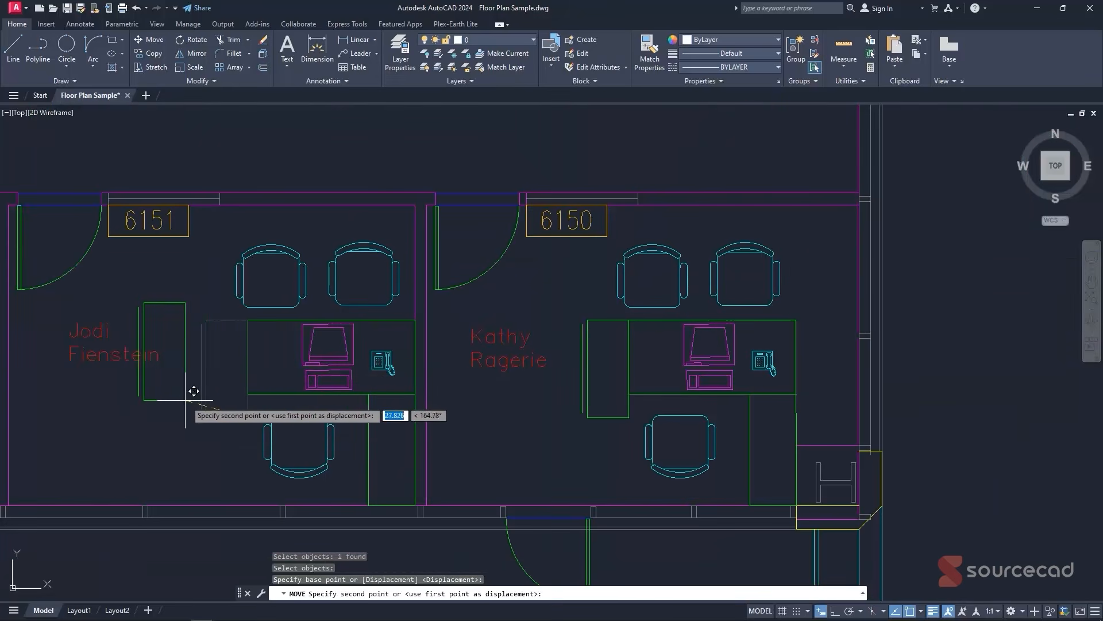
scroll(194, 390, down, 3)
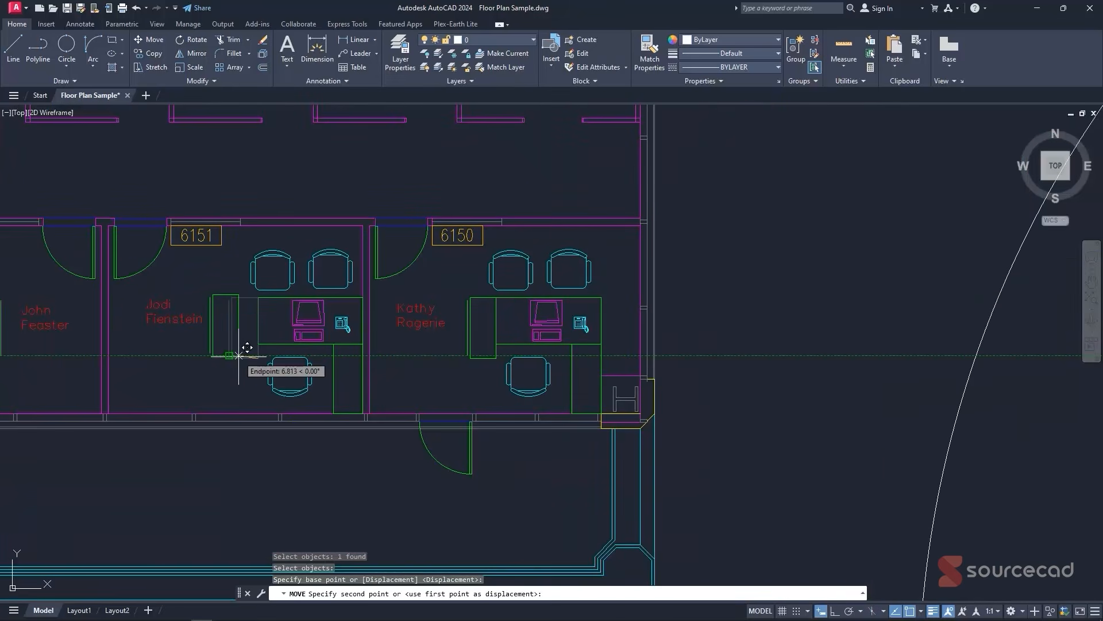
scroll(238, 355, down, 2)
scroll(222, 370, up, 1)
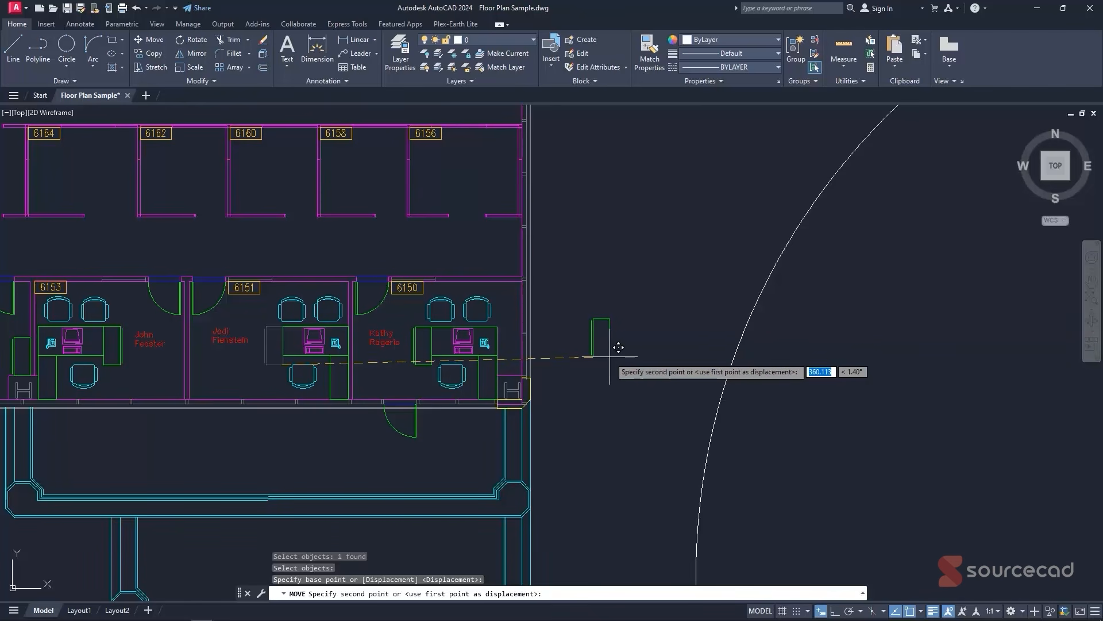
key(F8)
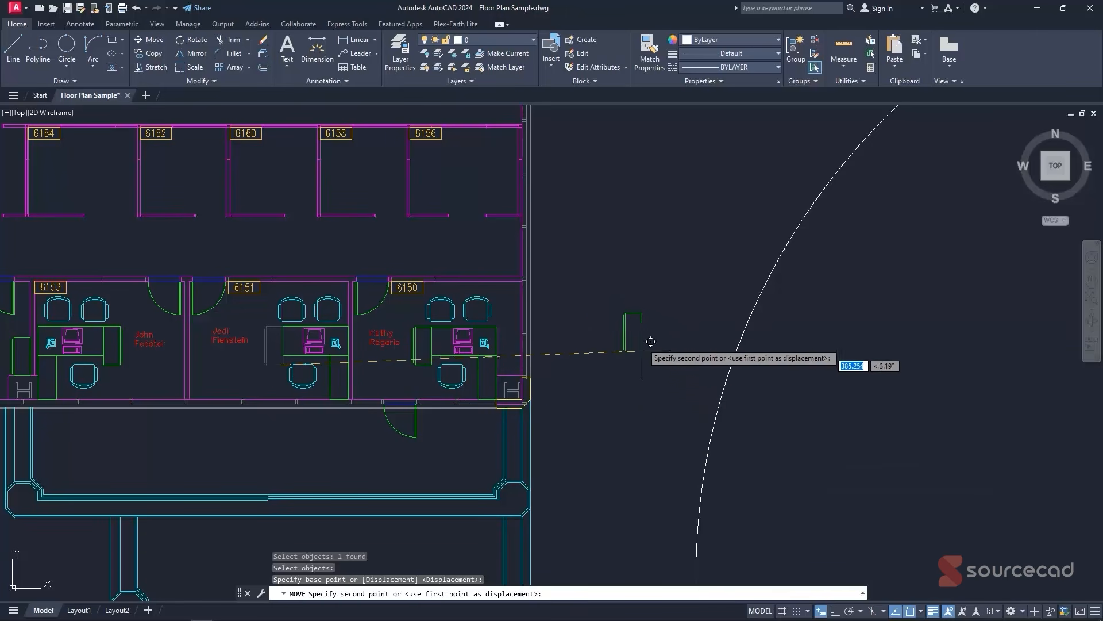
click(836, 611)
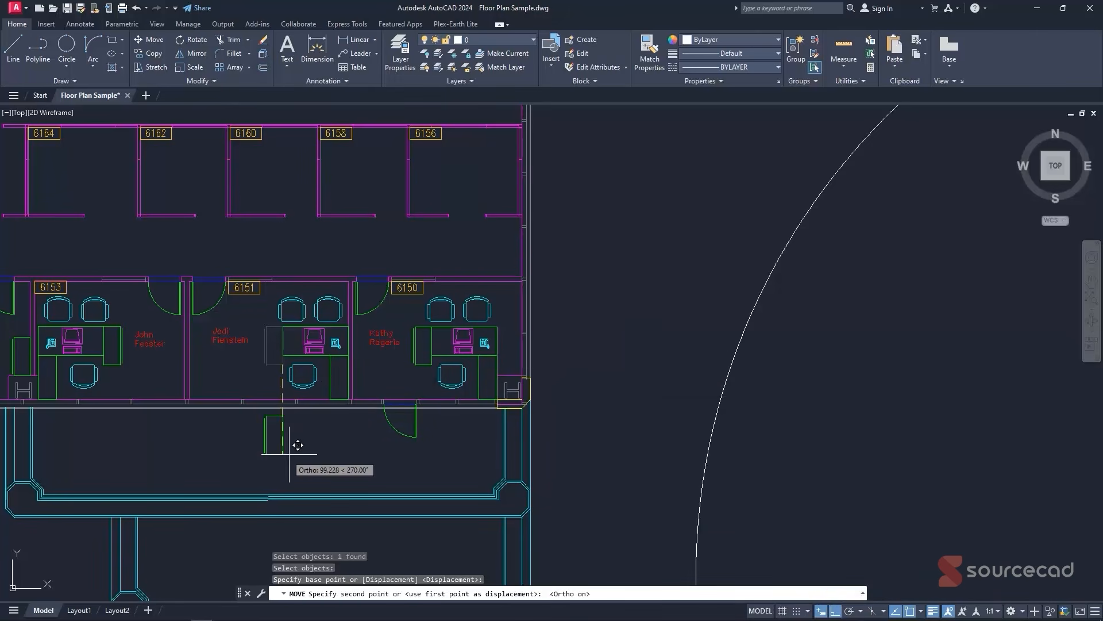
click(651, 383)
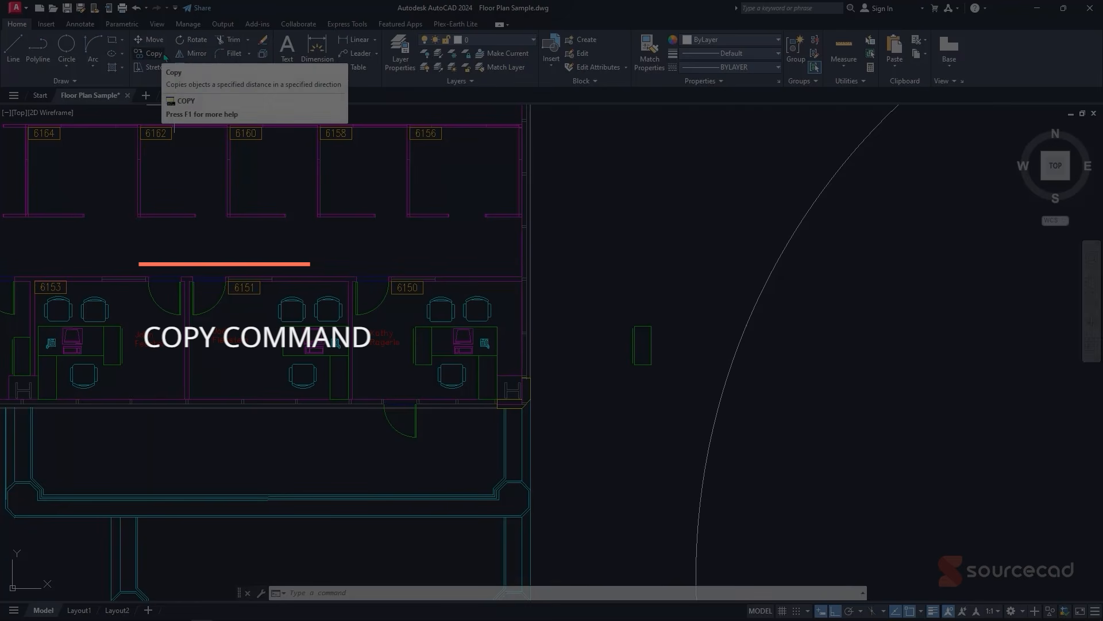
- Copy the telephone in office 6151 onto the desk piece outside the east wall, using the desk's lower-east corner as the base point
click(154, 57)
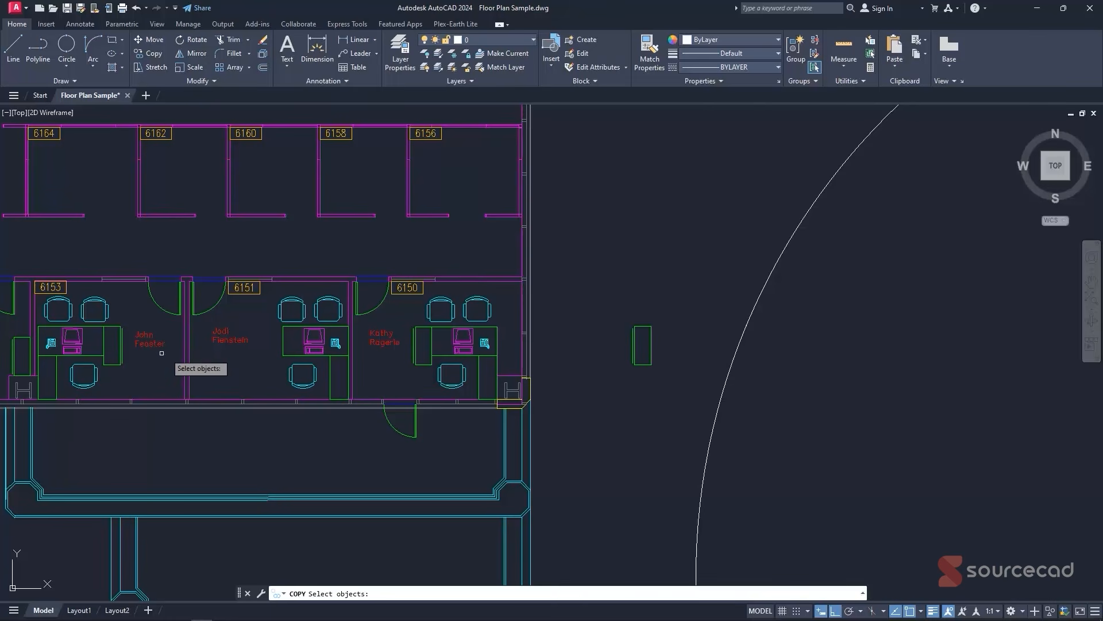
scroll(325, 346, up, 2)
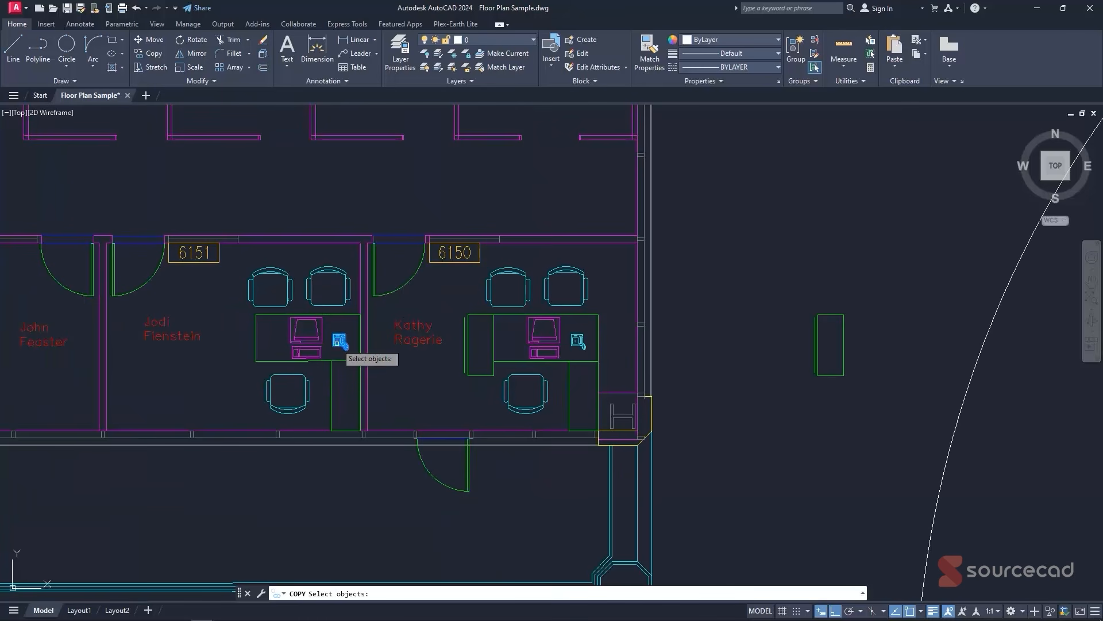
click(339, 341)
key(Return)
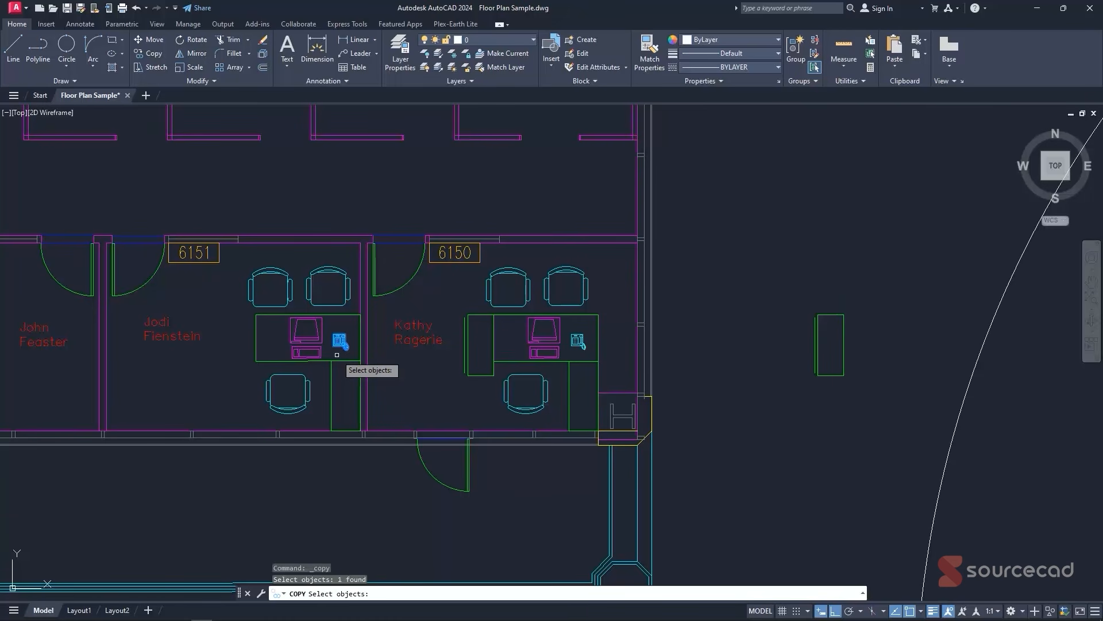
key(Return)
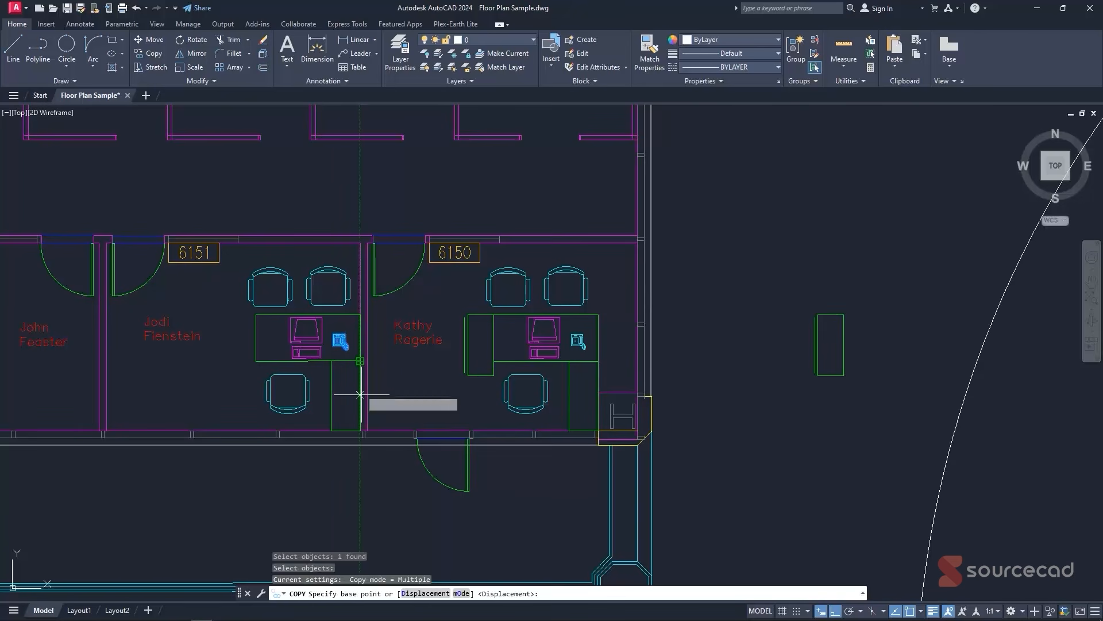
scroll(359, 421, up, 5)
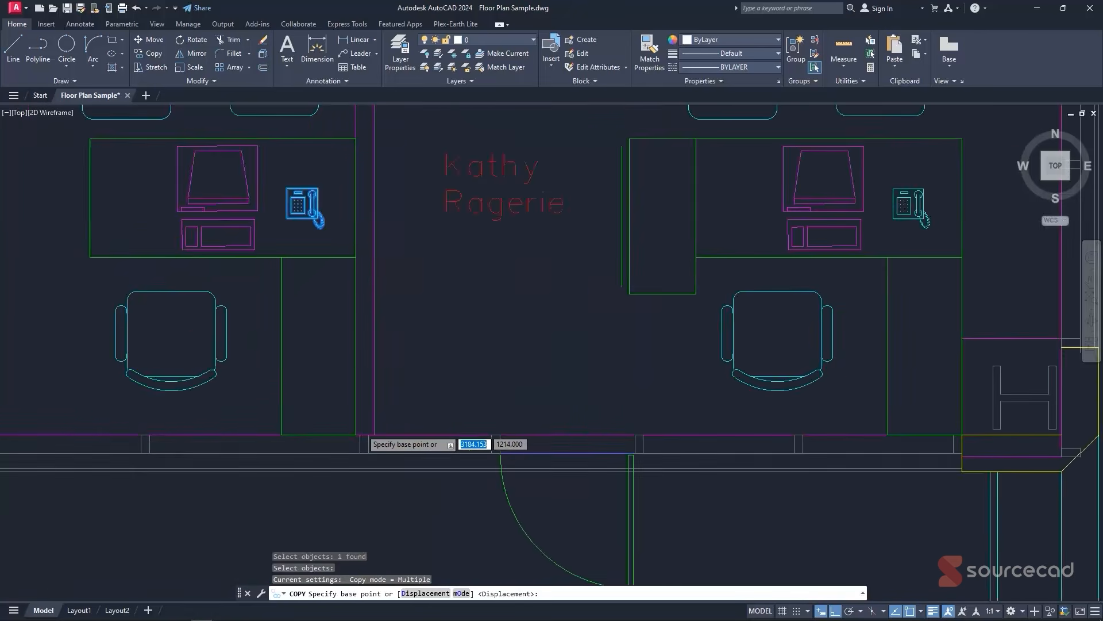
click(350, 432)
scroll(356, 425, down, 5)
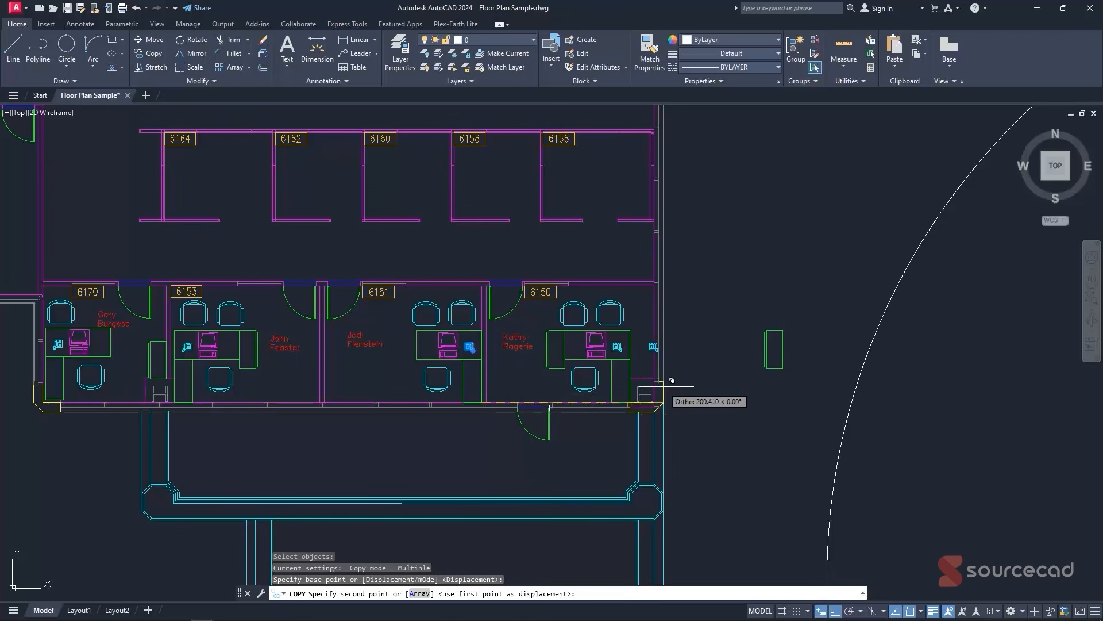
scroll(786, 374, up, 2)
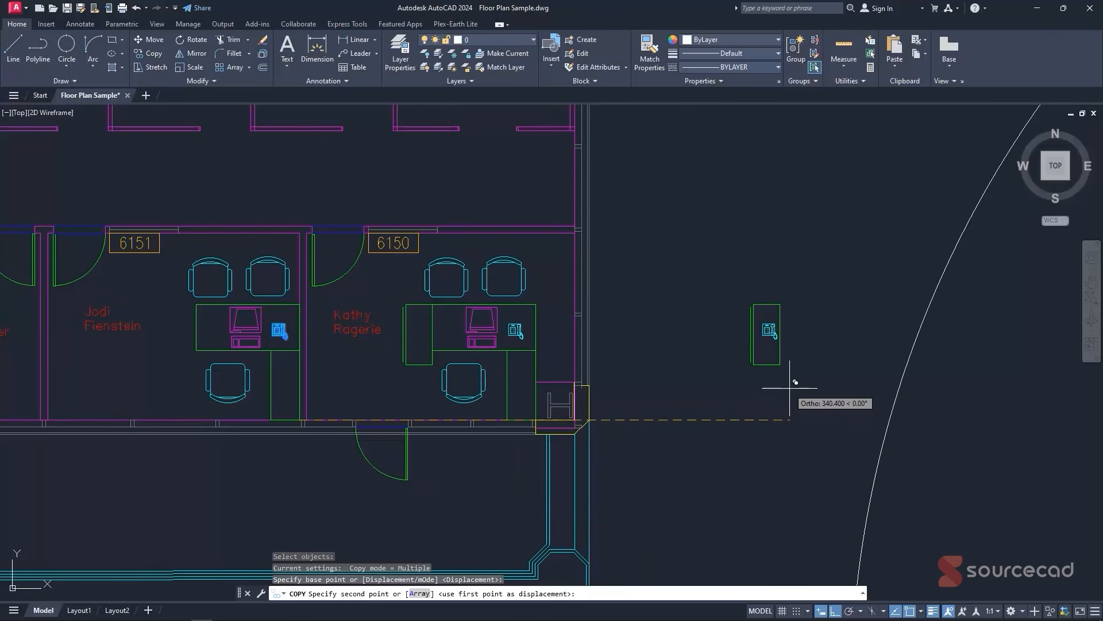
click(789, 402)
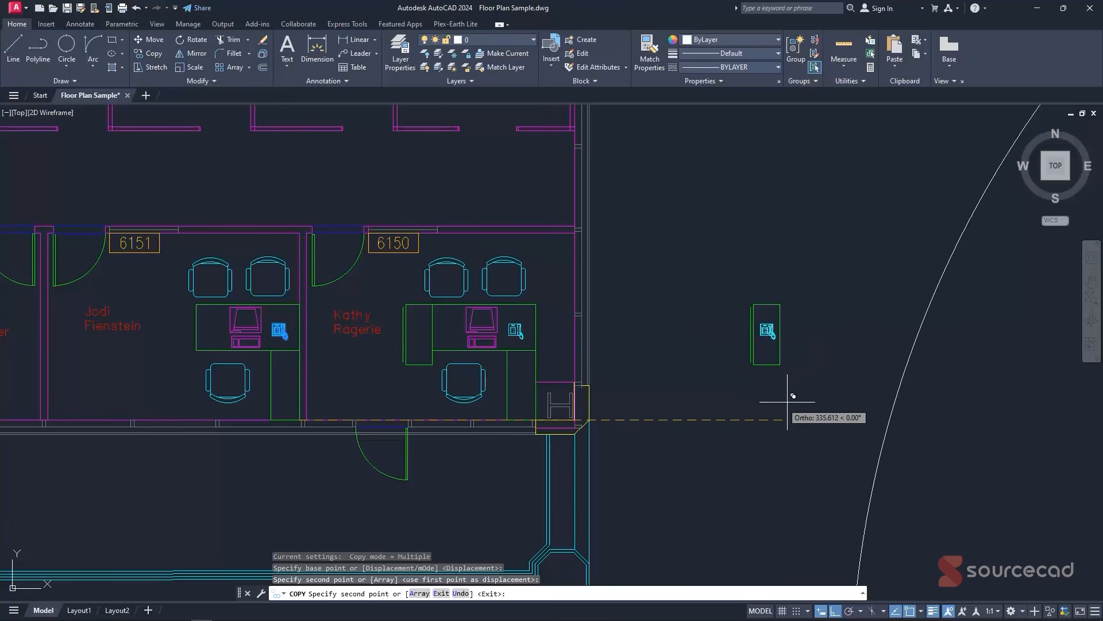
- Place further copies of the telephone in a row east of the detached desk piece and end the copying
middle_drag(830, 389, 746, 364)
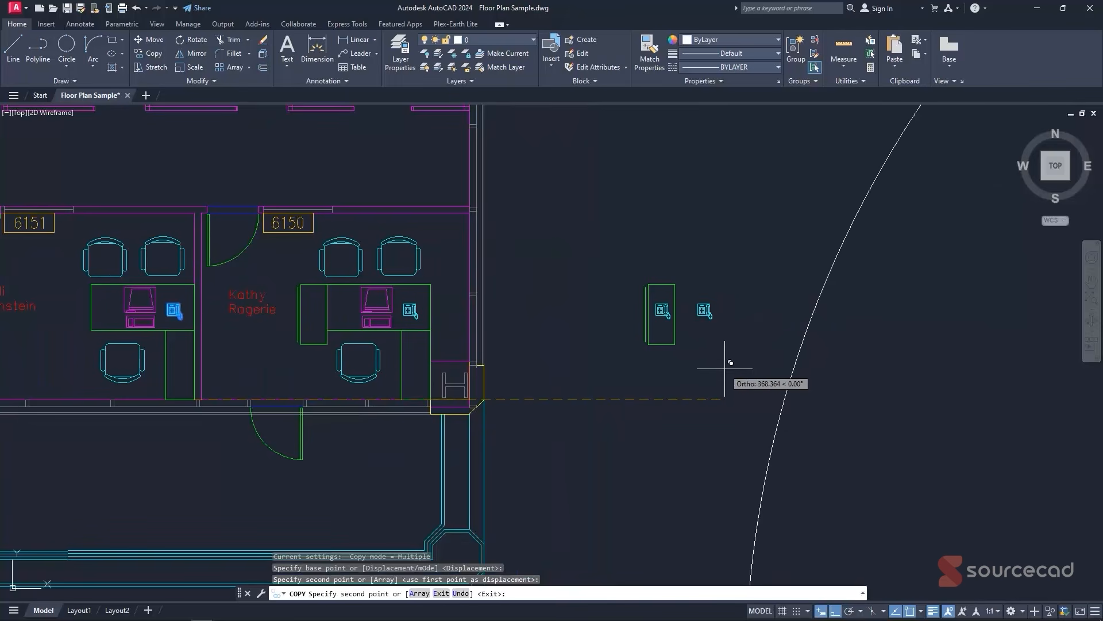
click(725, 370)
click(757, 371)
click(825, 377)
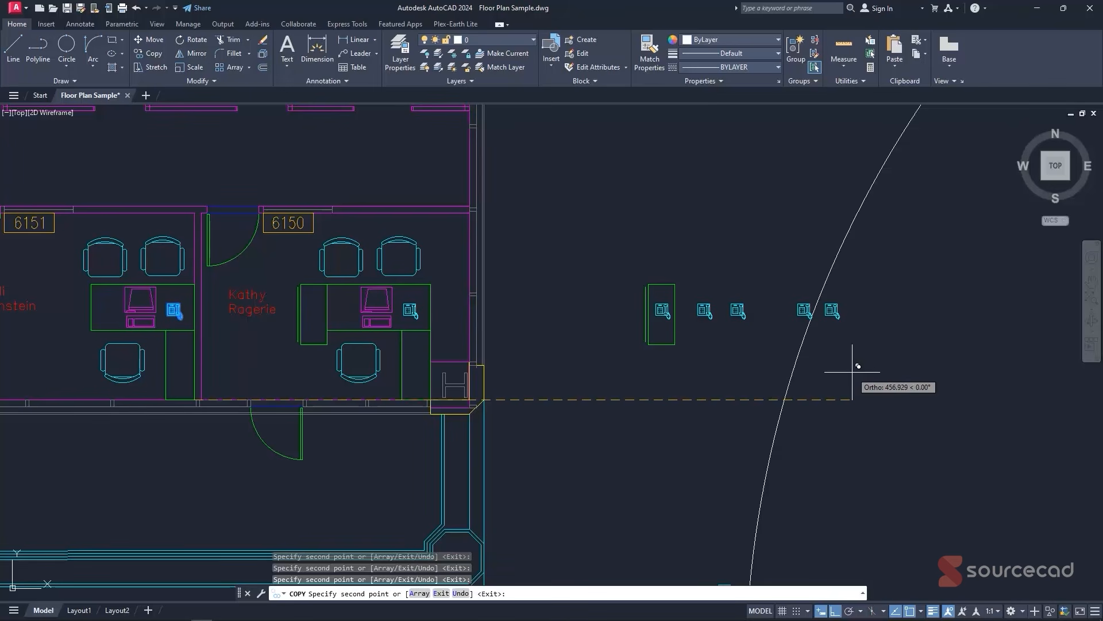
key(Escape)
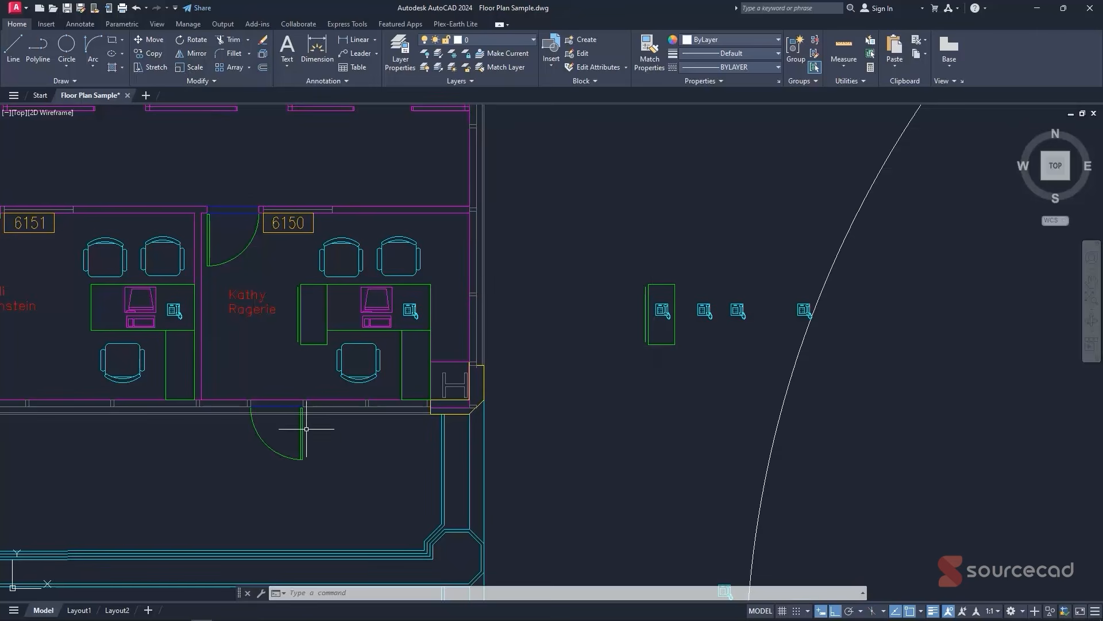
- Move the door in office 6150's south wall straight east, outside the floor plan, using its hinge corner as the base point
middle_drag(306, 429, 431, 370)
click(428, 354)
click(346, 414)
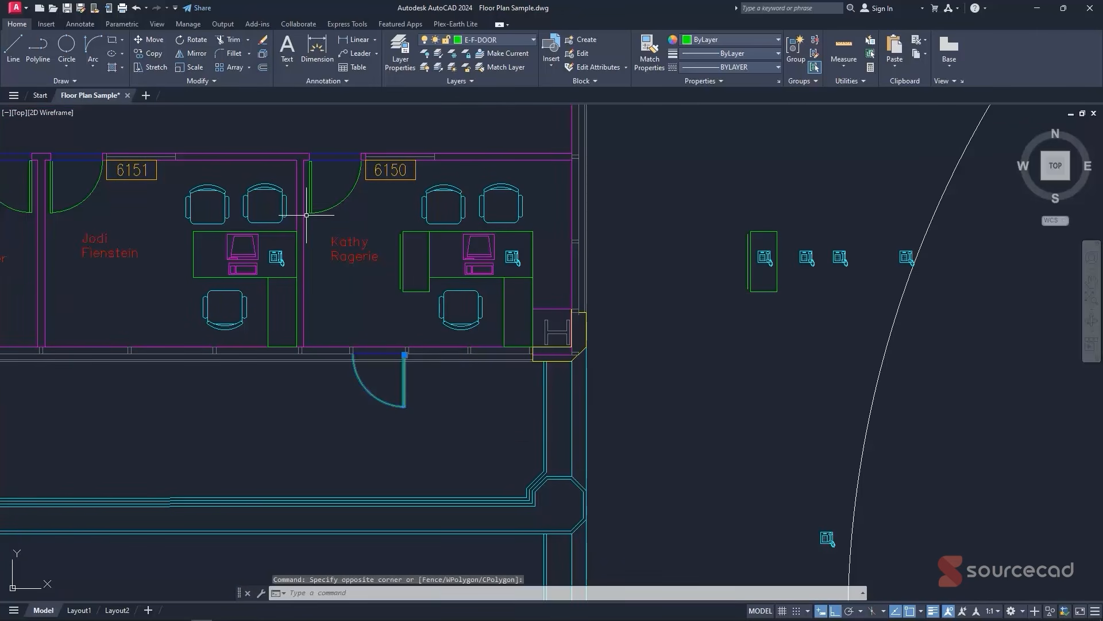
text(m)
key(Return)
click(405, 353)
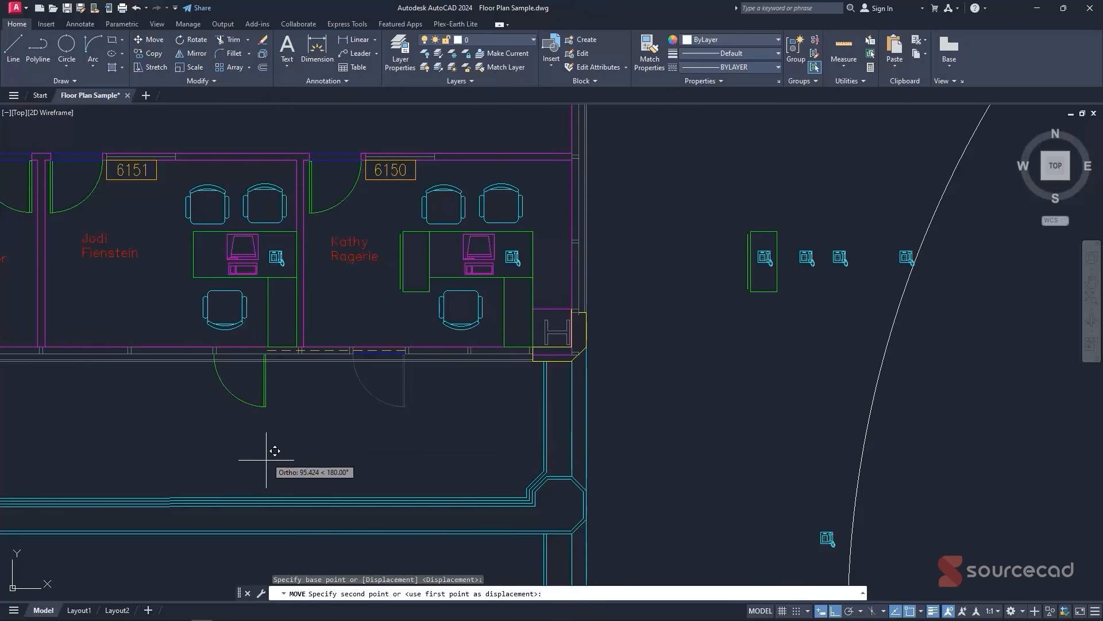
scroll(389, 449, down, 2)
click(629, 436)
key(Escape)
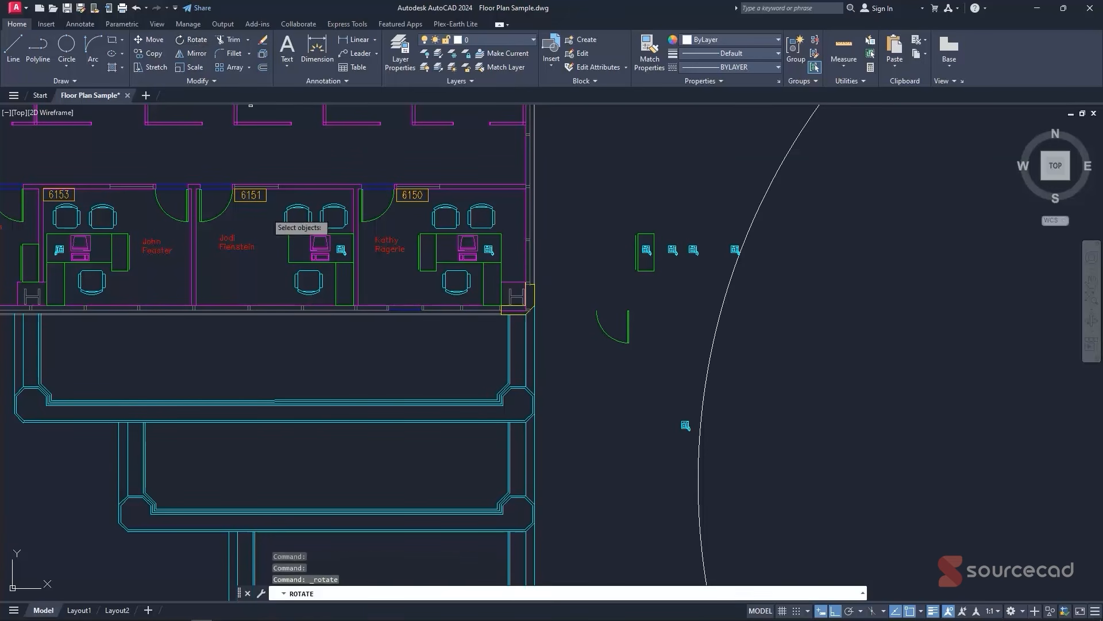
- Start rotating the relocated door, with the hinge corner at the upper end of its leaf as the base point
click(611, 337)
key(Return)
scroll(628, 311, up, 4)
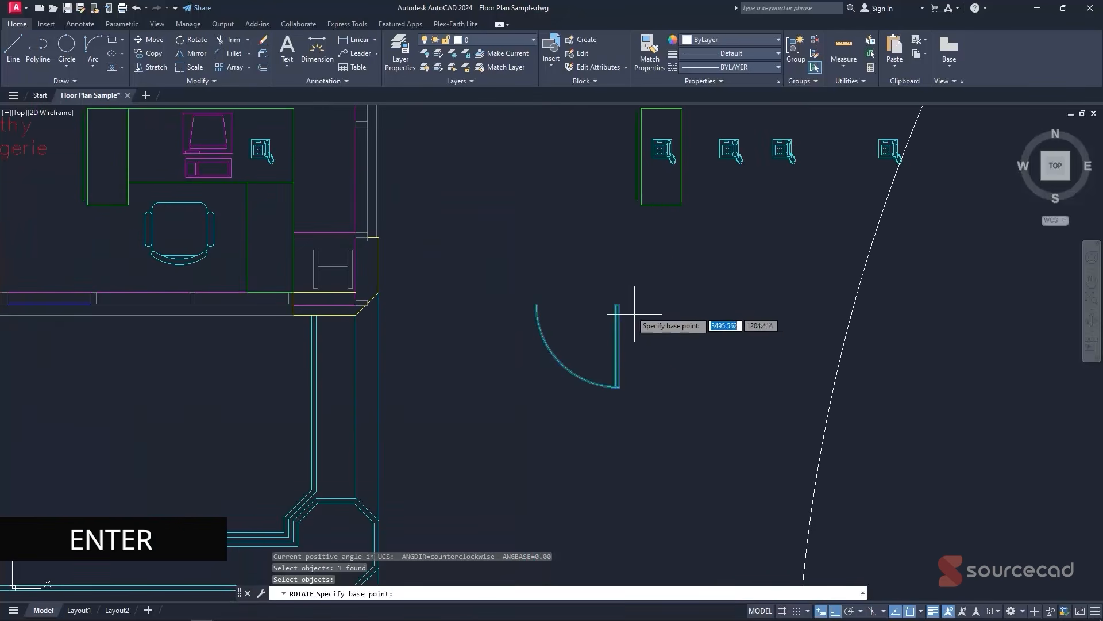
scroll(618, 305, up, 2)
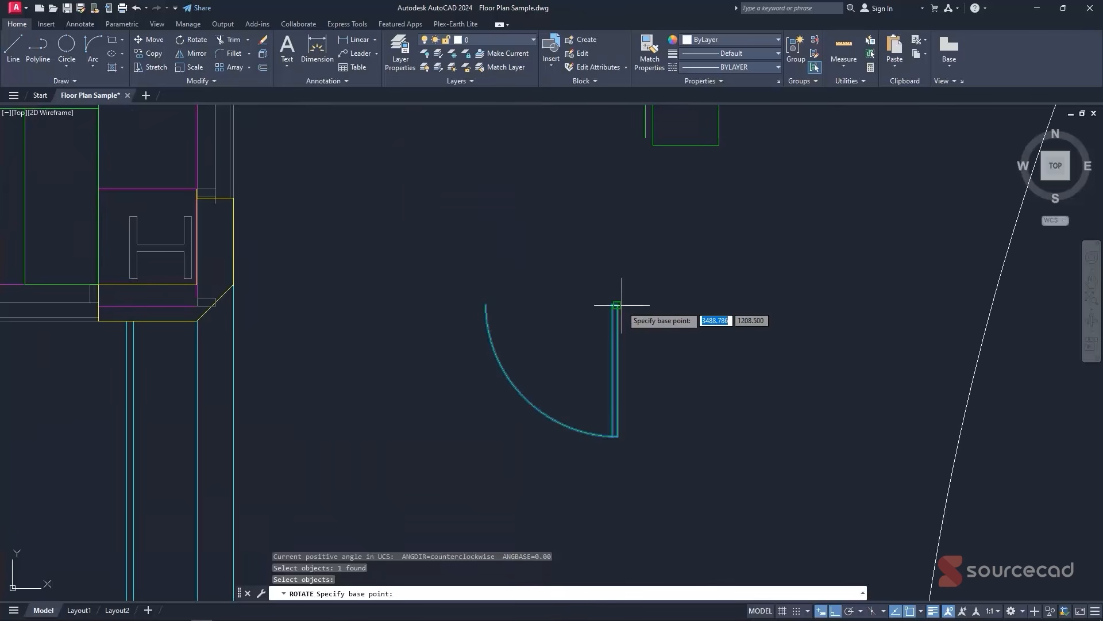
click(617, 305)
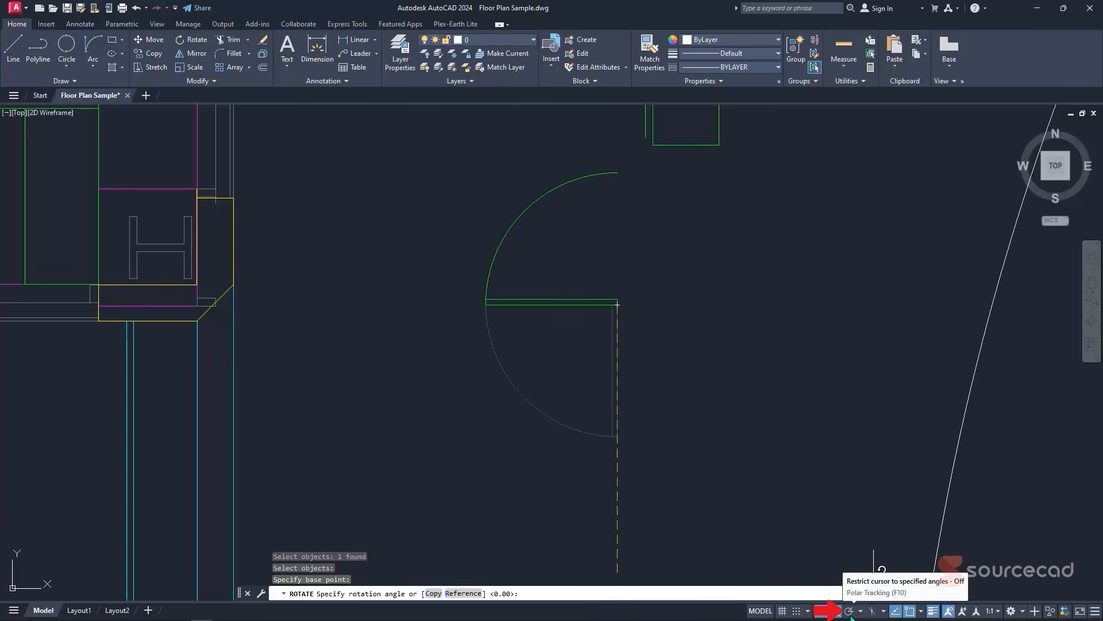
- Turn on polar tracking with 15° increments and rotate the door by 180°
click(850, 615)
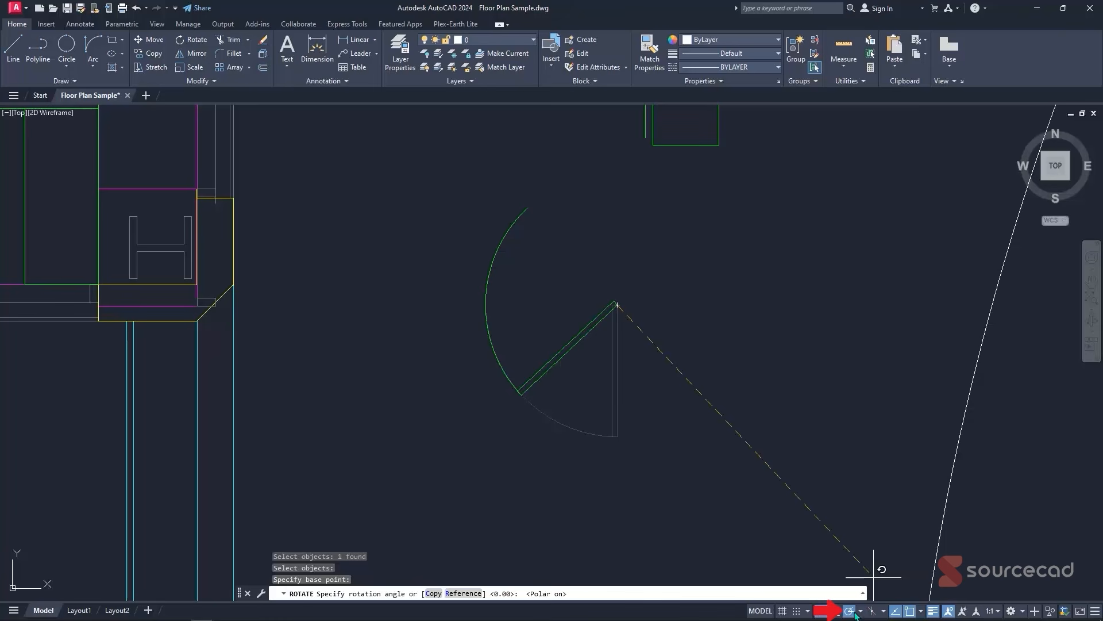
click(860, 611)
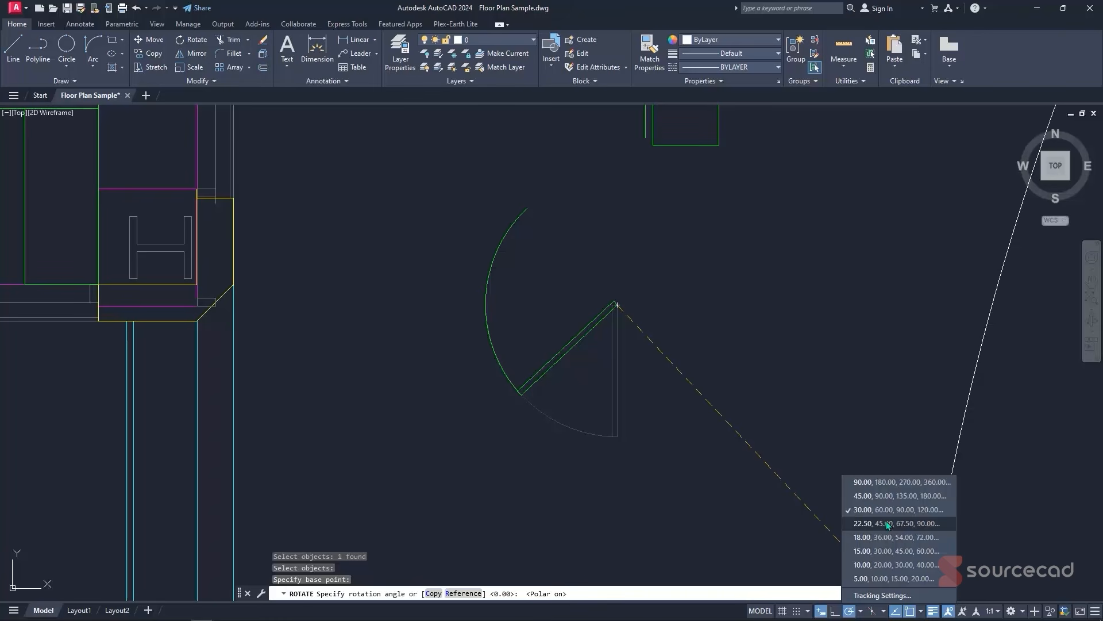
click(911, 550)
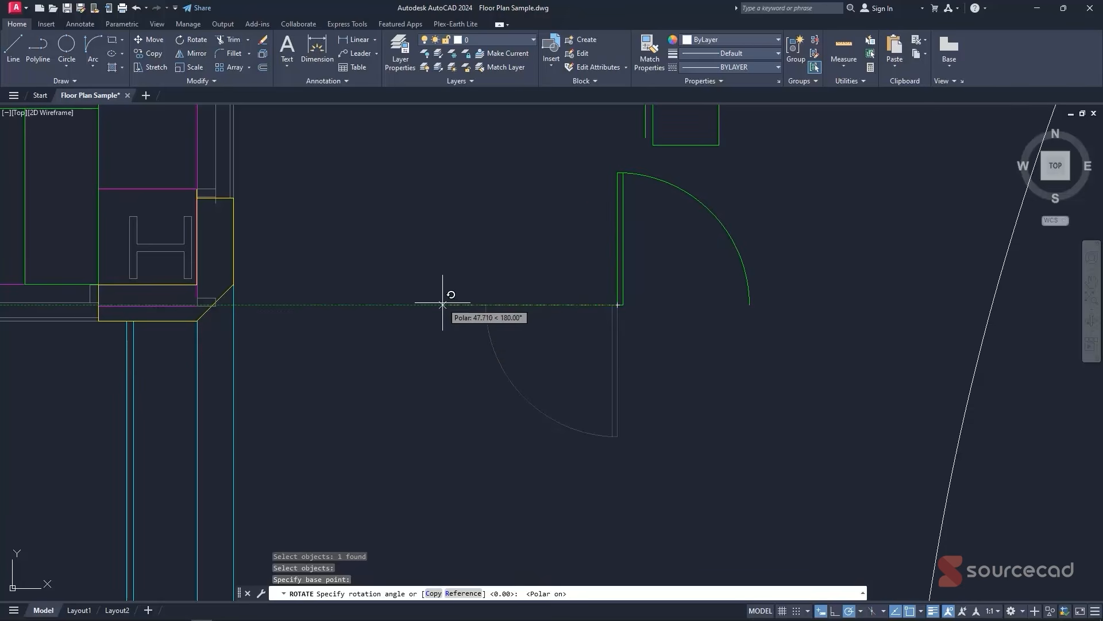
click(443, 304)
scroll(452, 304, down, 3)
- Copy the rotated door by its hinge corner to the west end of the door opening in office 6150's south wall
click(674, 256)
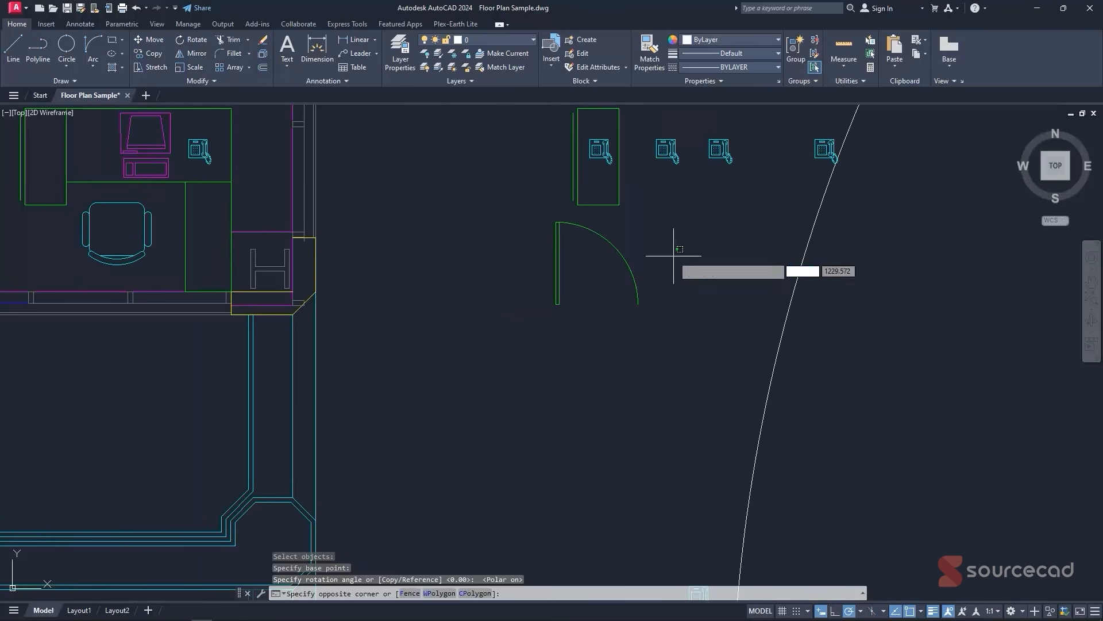
click(505, 309)
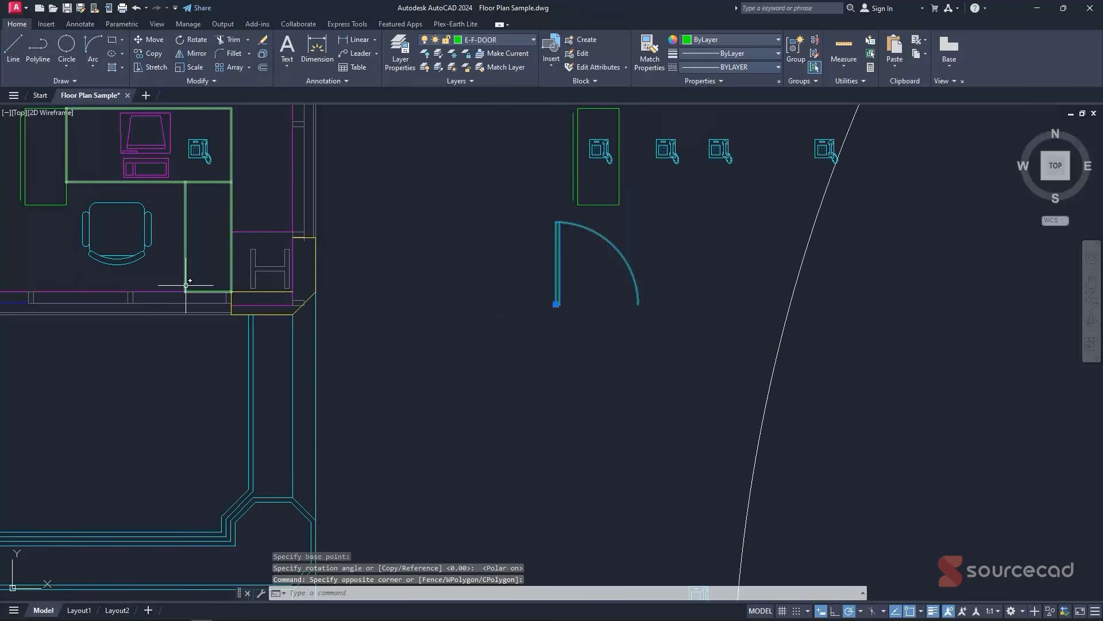
middle_drag(184, 283, 328, 297)
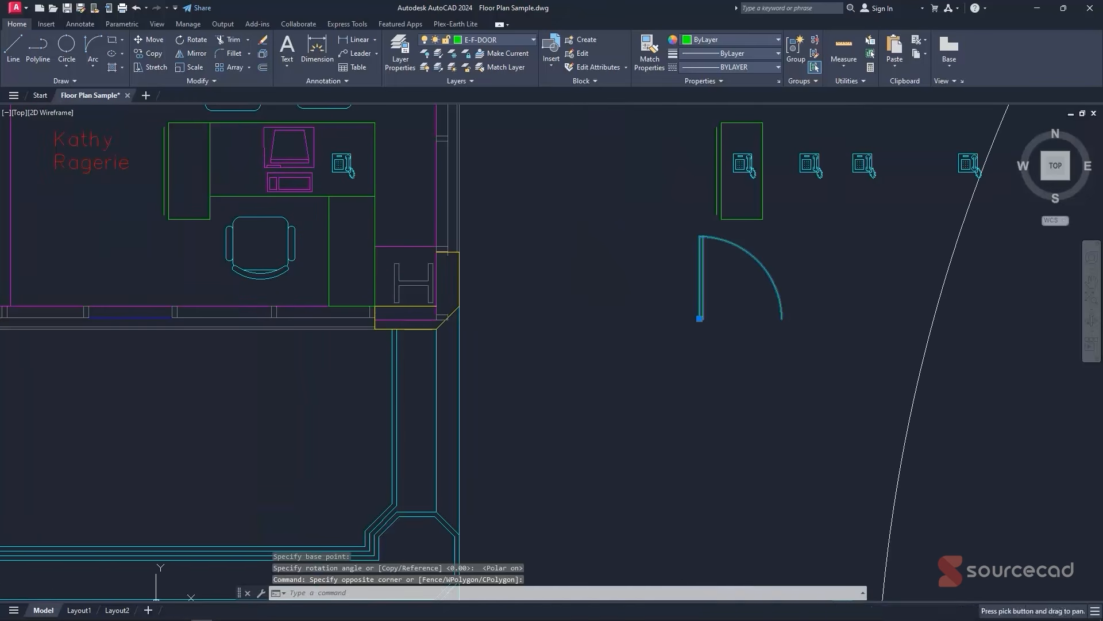
click(154, 55)
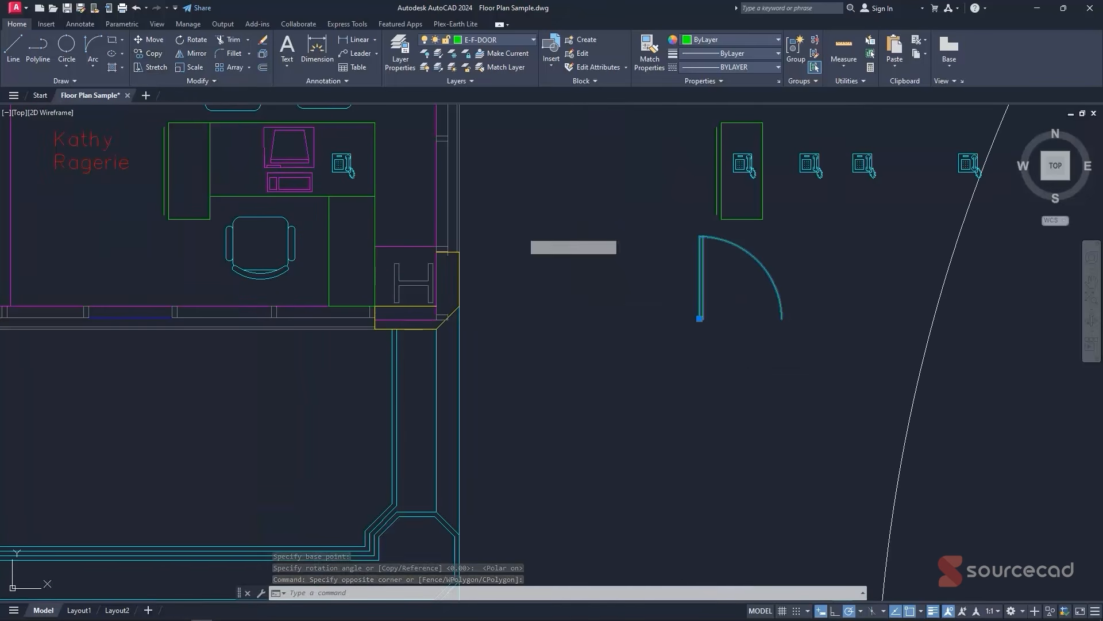
click(699, 318)
scroll(98, 288, up, 6)
mouse_move(98, 288)
middle_down()
mouse_move(149, 322)
mouse_move(175, 307)
middle_up()
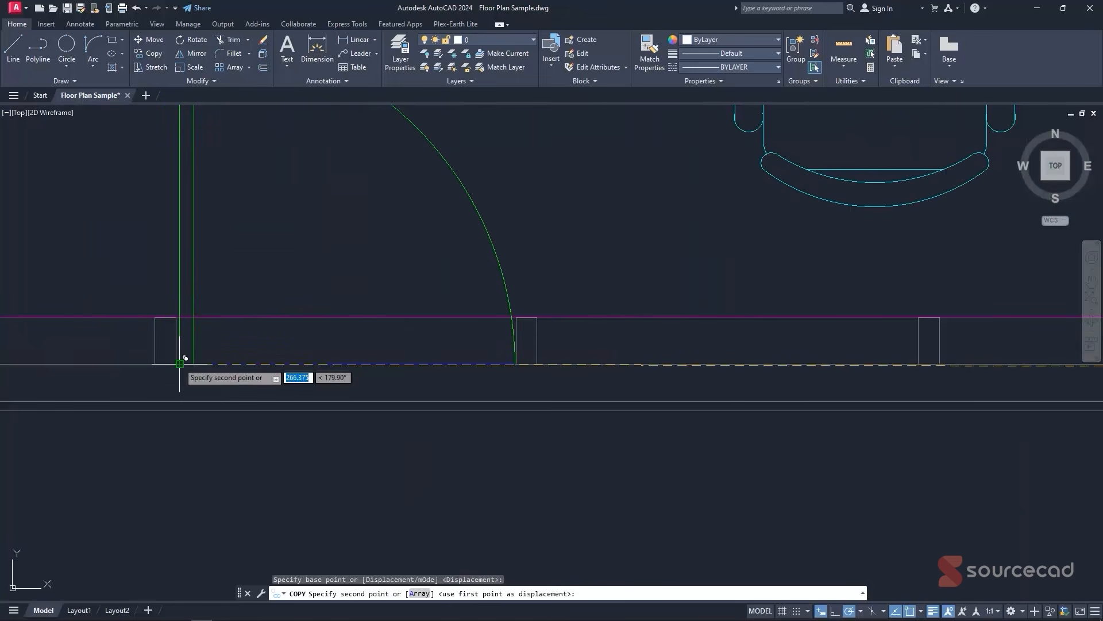
click(178, 363)
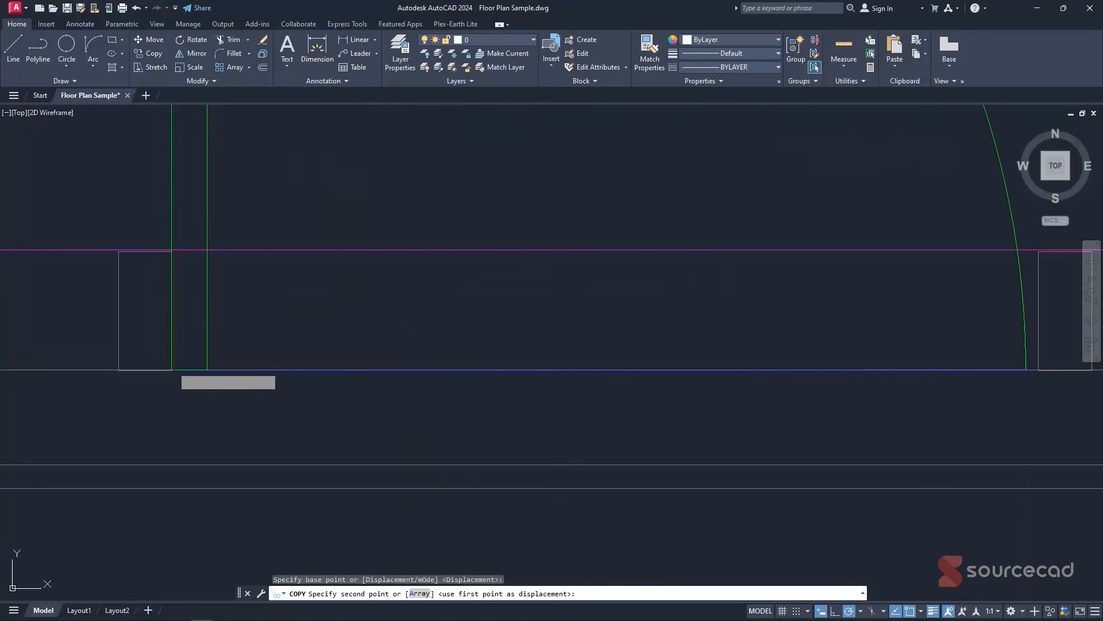
scroll(179, 365, down, 3)
scroll(345, 350, down, 3)
key(Escape)
scroll(339, 345, down, 3)
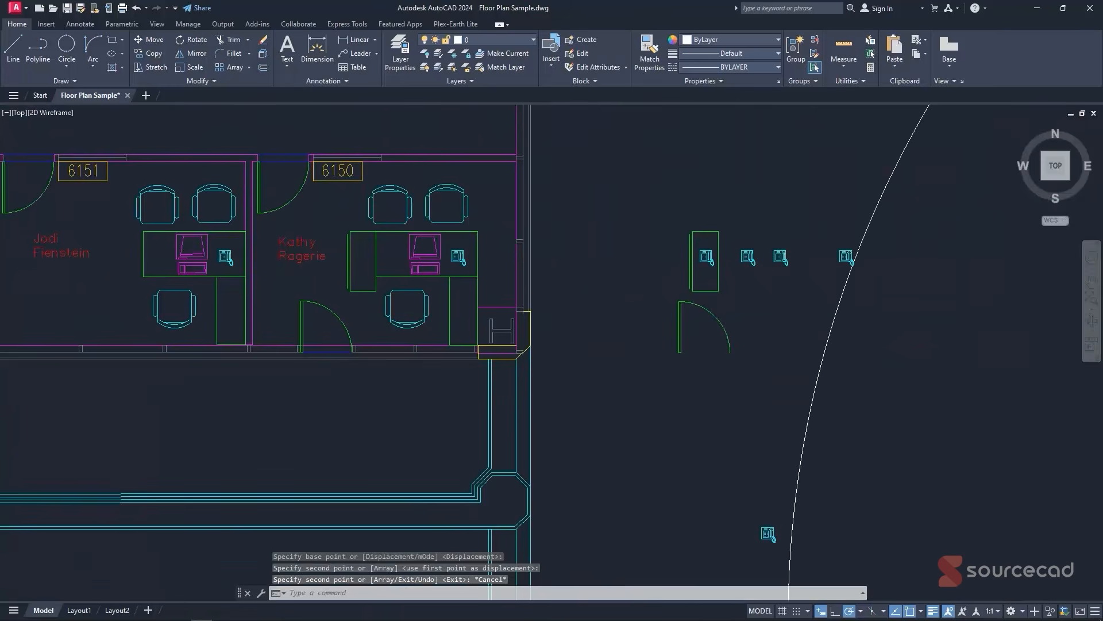
- Mirror the door in office 6150's south wall across the horizontal line through the bottom of its opening, erasing the source door
scroll(337, 341, up, 2)
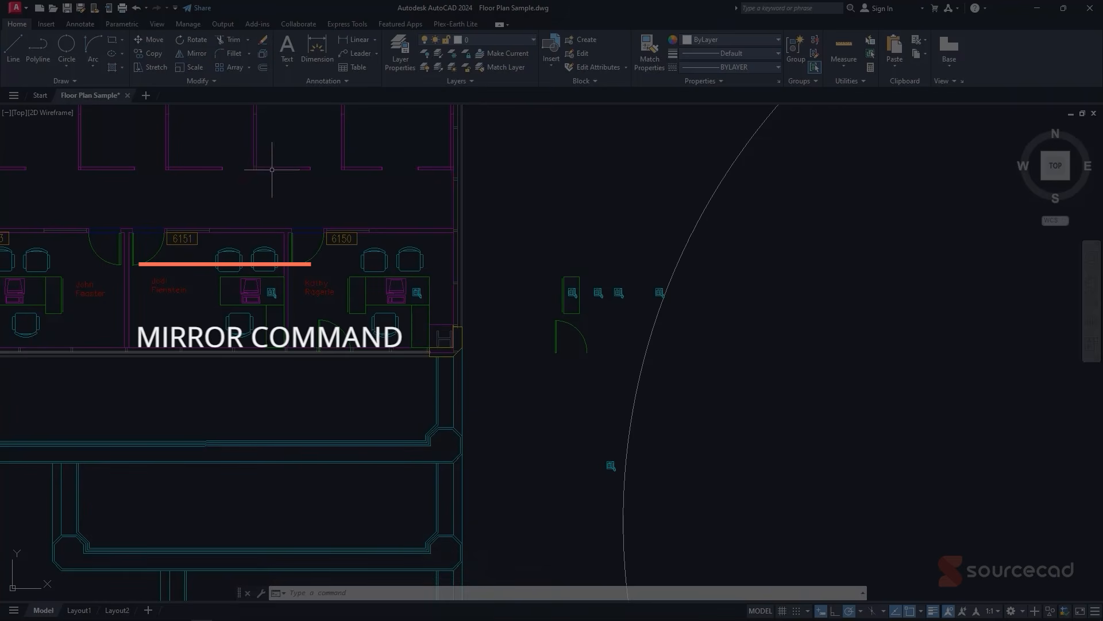
click(194, 54)
scroll(320, 330, up, 4)
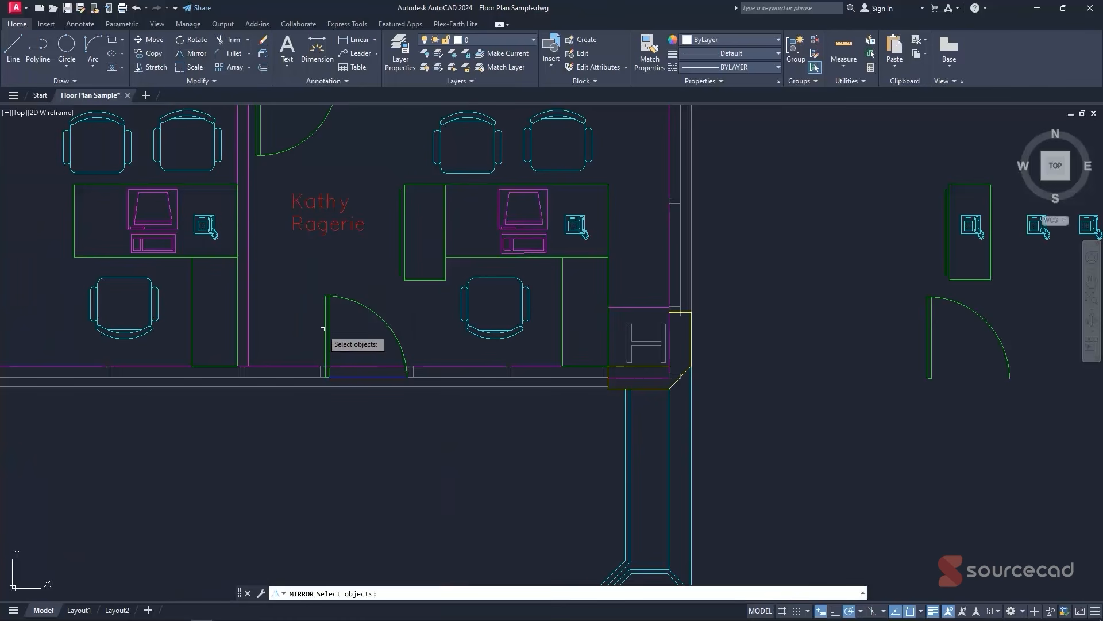
click(324, 333)
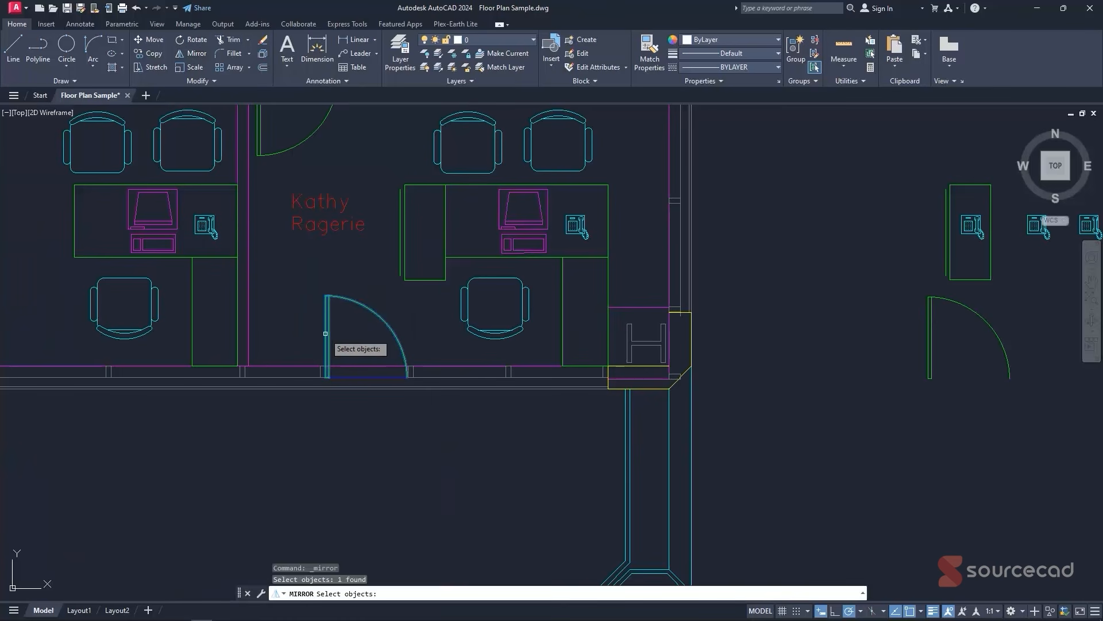
key(Return)
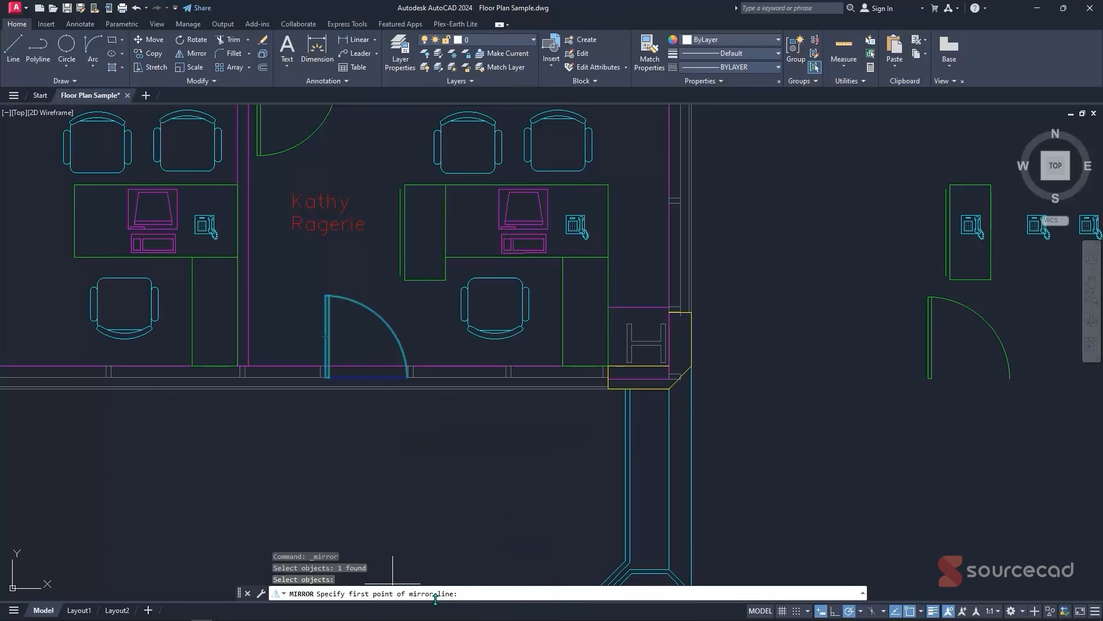
scroll(409, 377, up, 5)
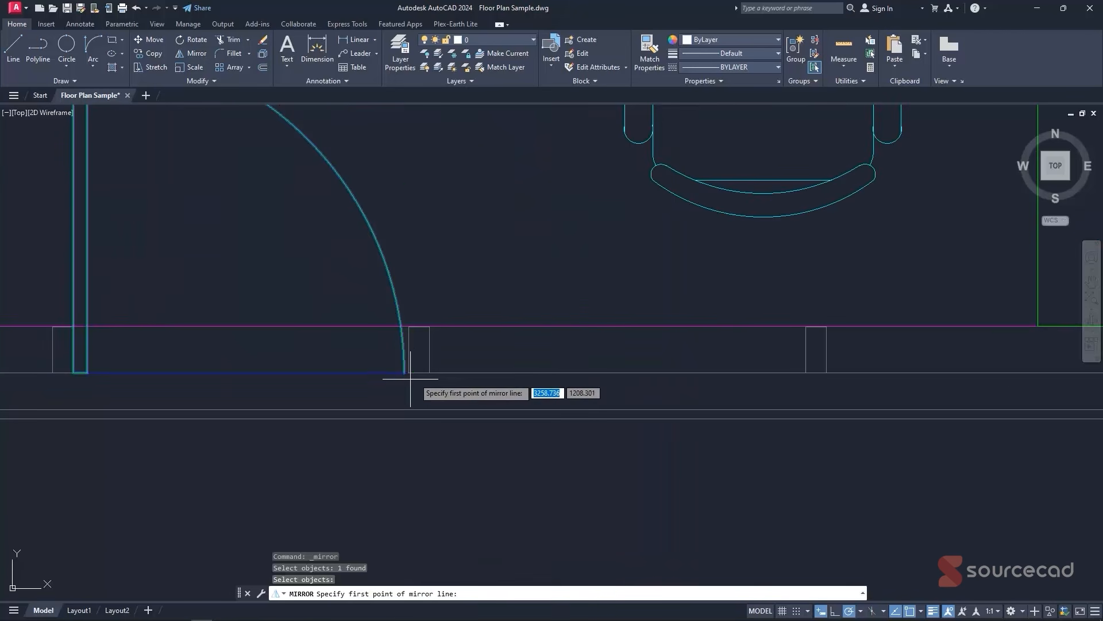
middle_drag(510, 401, 577, 422)
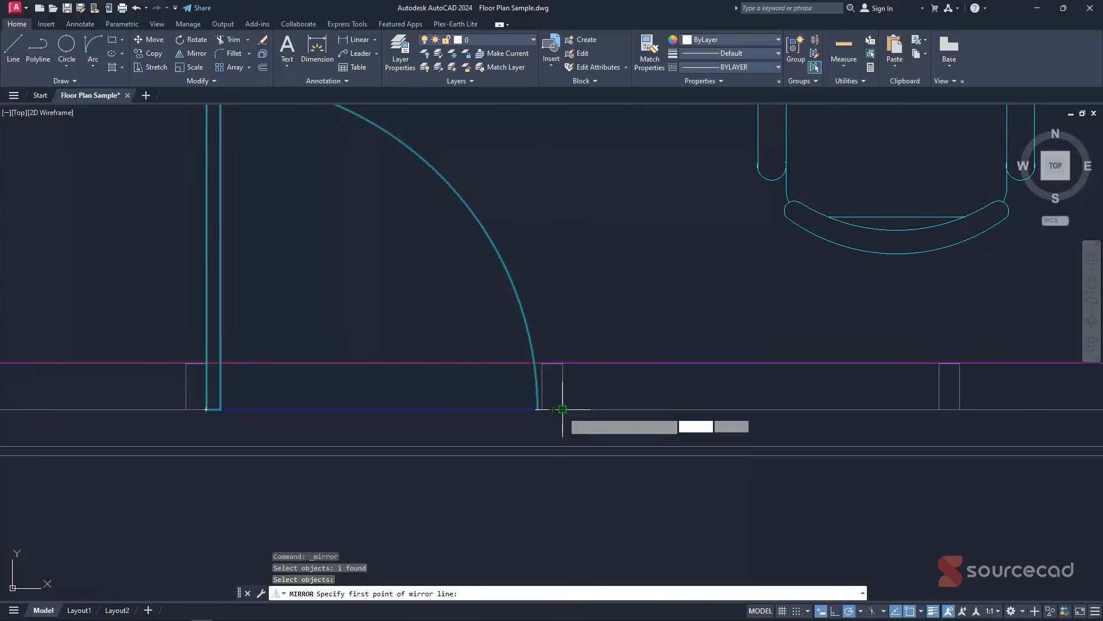
click(562, 410)
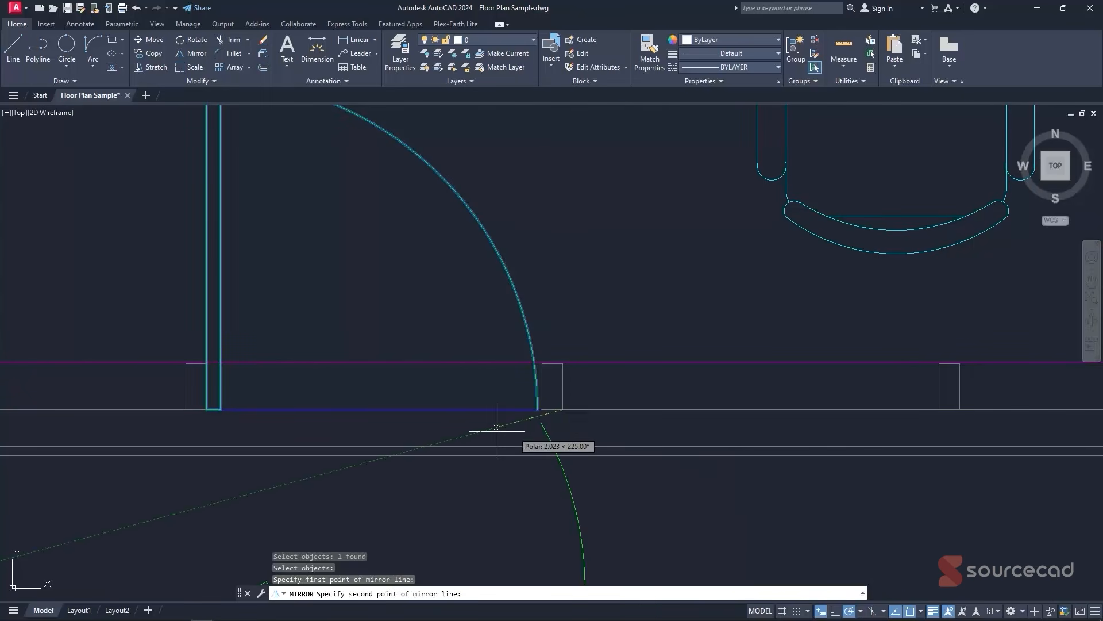
click(217, 408)
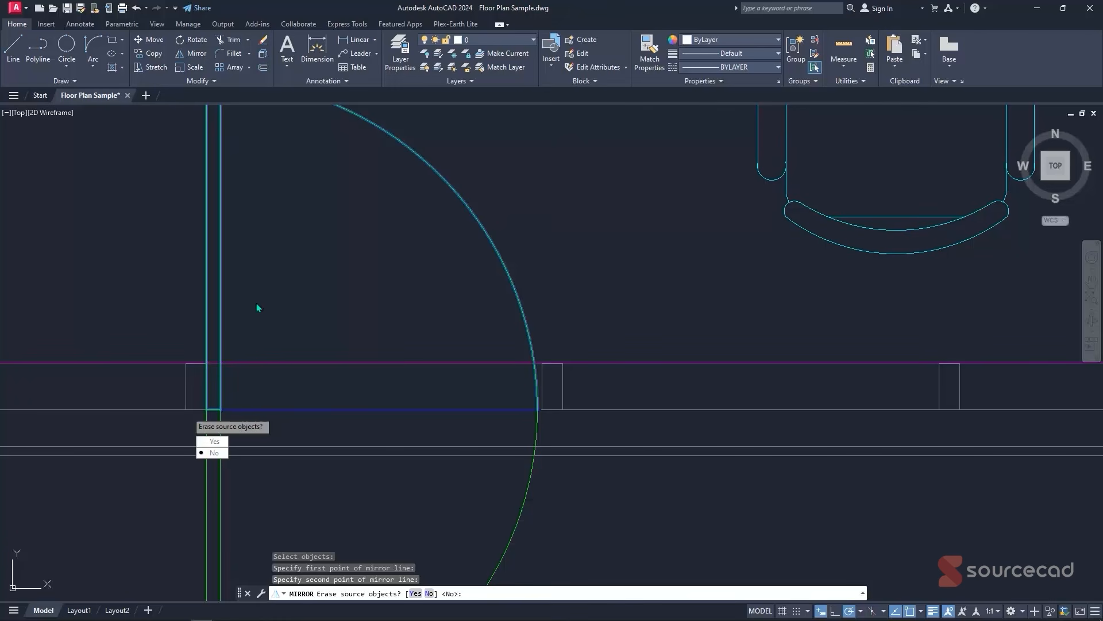
click(217, 444)
scroll(375, 405, down, 5)
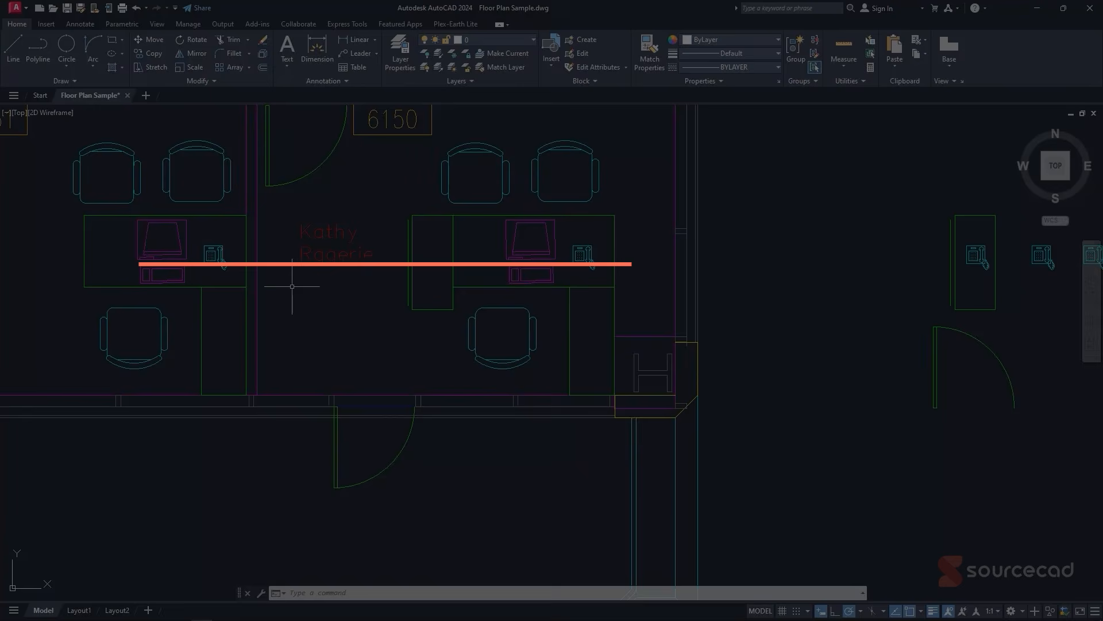
- Scale the lone telephone southeast of the relocated door by a factor of 1.2, using its lower-left corner as the base point
scroll(396, 321, down, 2)
middle_drag(401, 322, 326, 318)
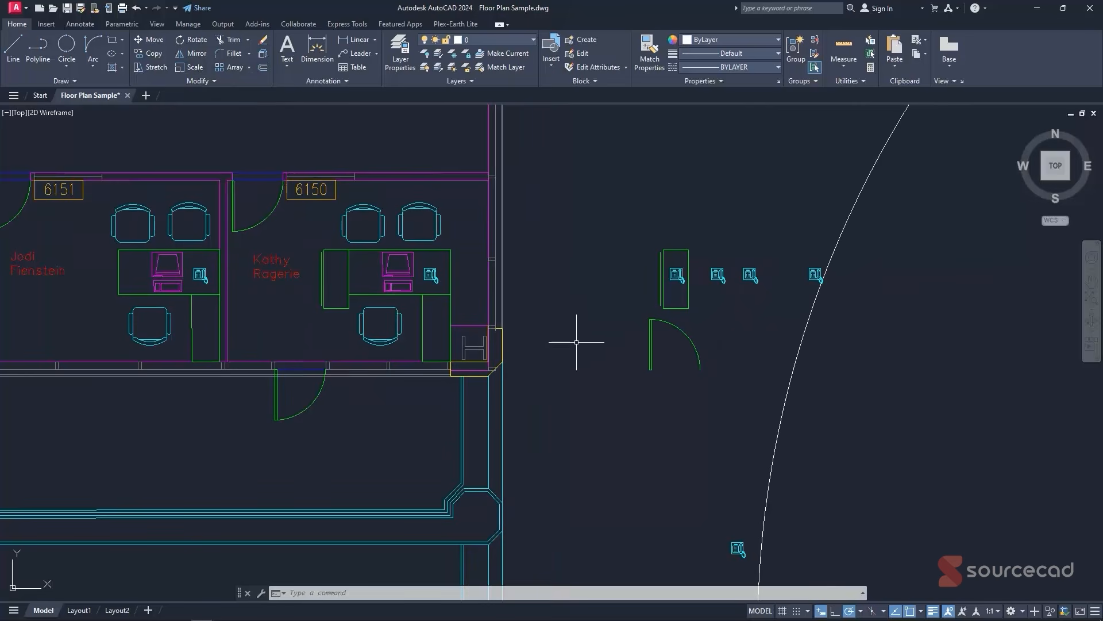
middle_drag(612, 366, 566, 300)
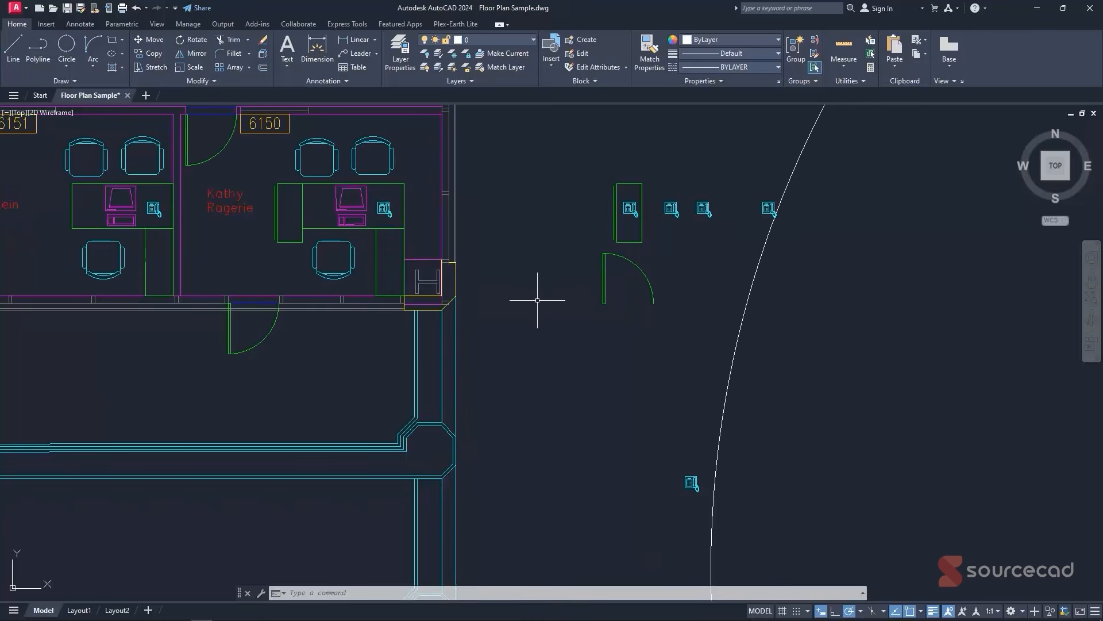
scroll(537, 300, down, 4)
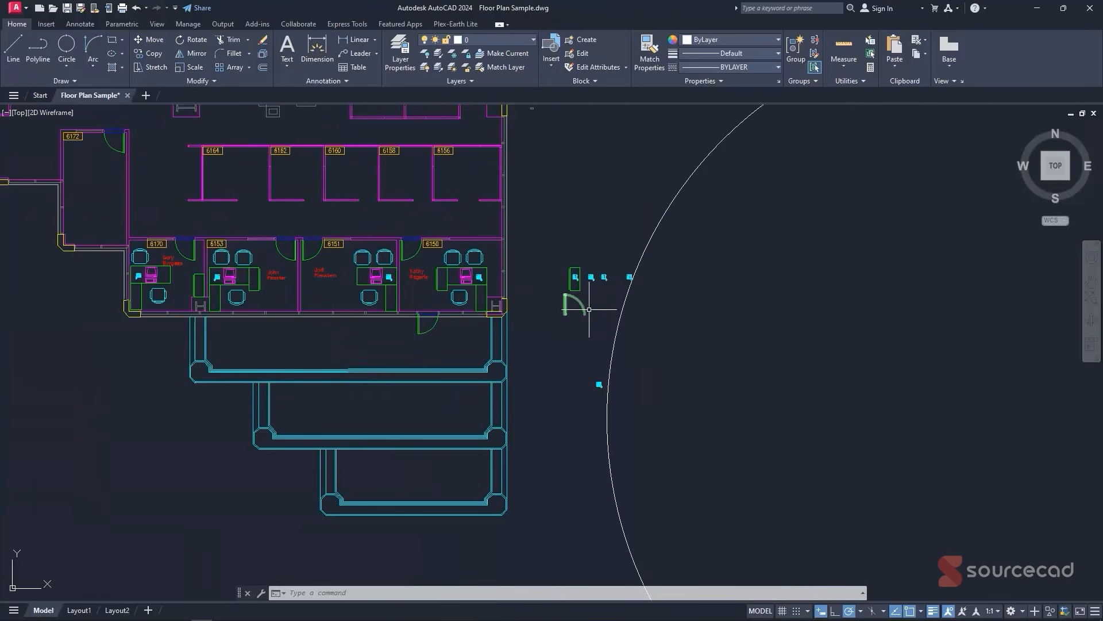
scroll(603, 379, up, 2)
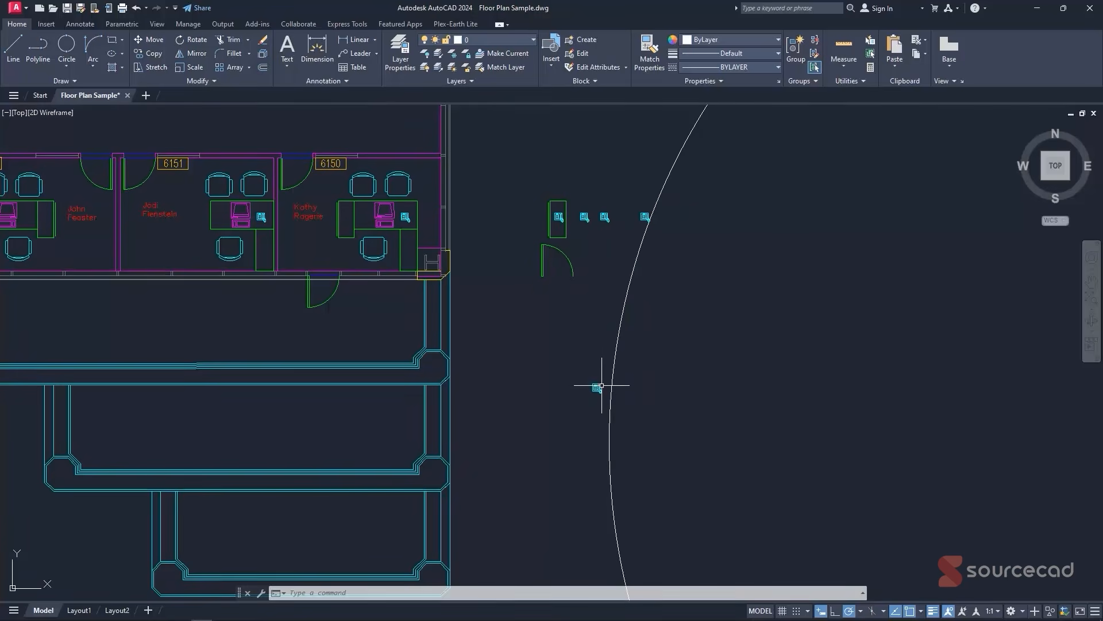
scroll(602, 382, up, 3)
middle_drag(607, 382, 568, 338)
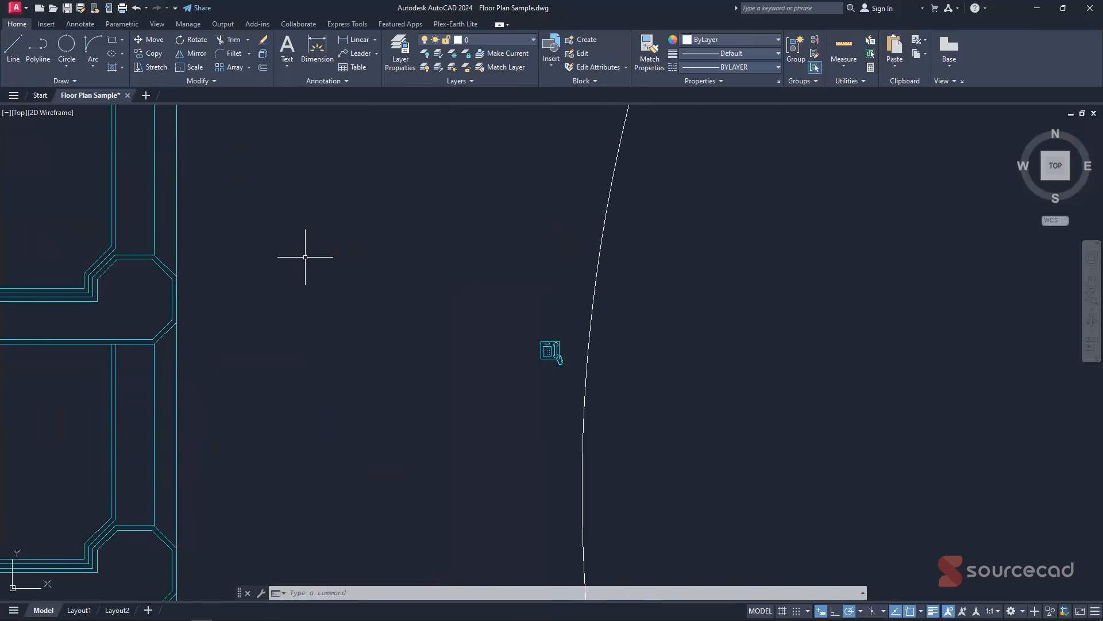
click(196, 70)
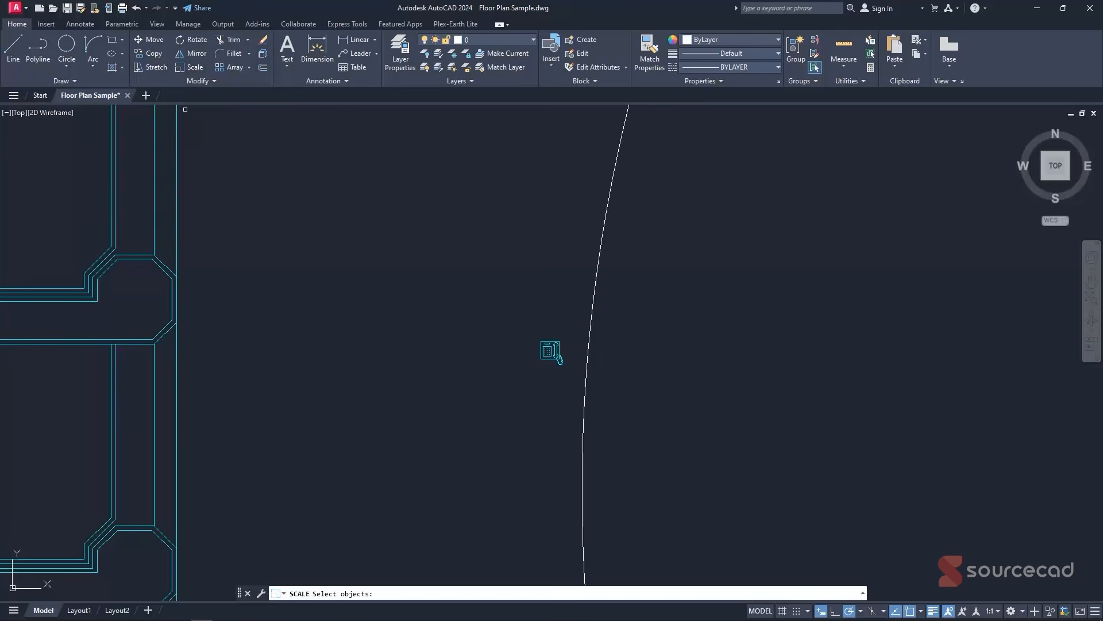
click(550, 350)
key(Return)
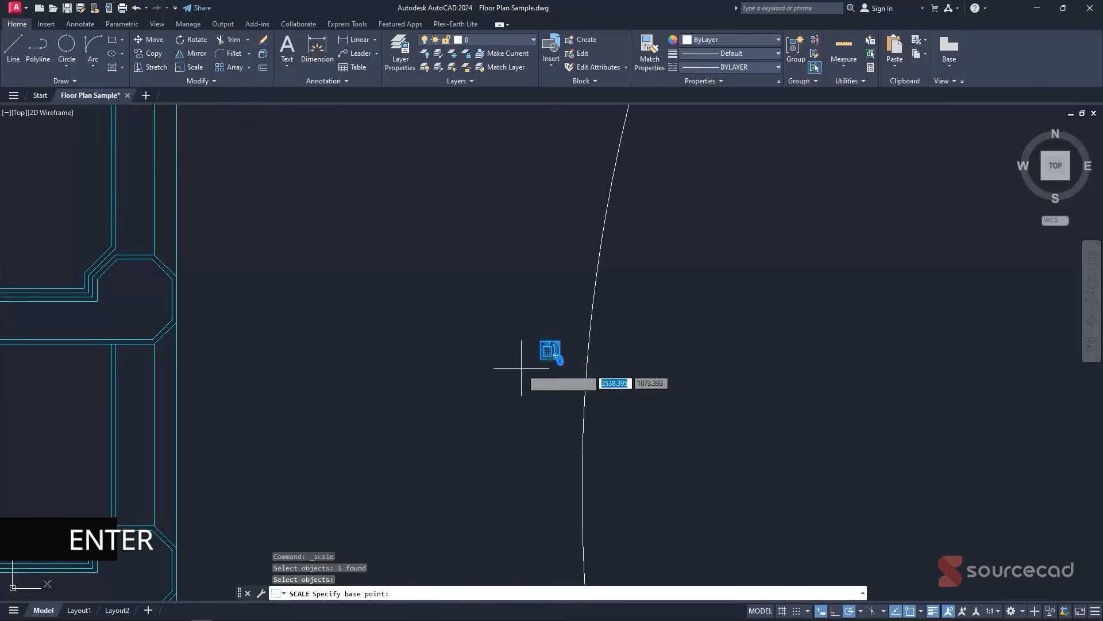
scroll(542, 362, up, 4)
click(542, 362)
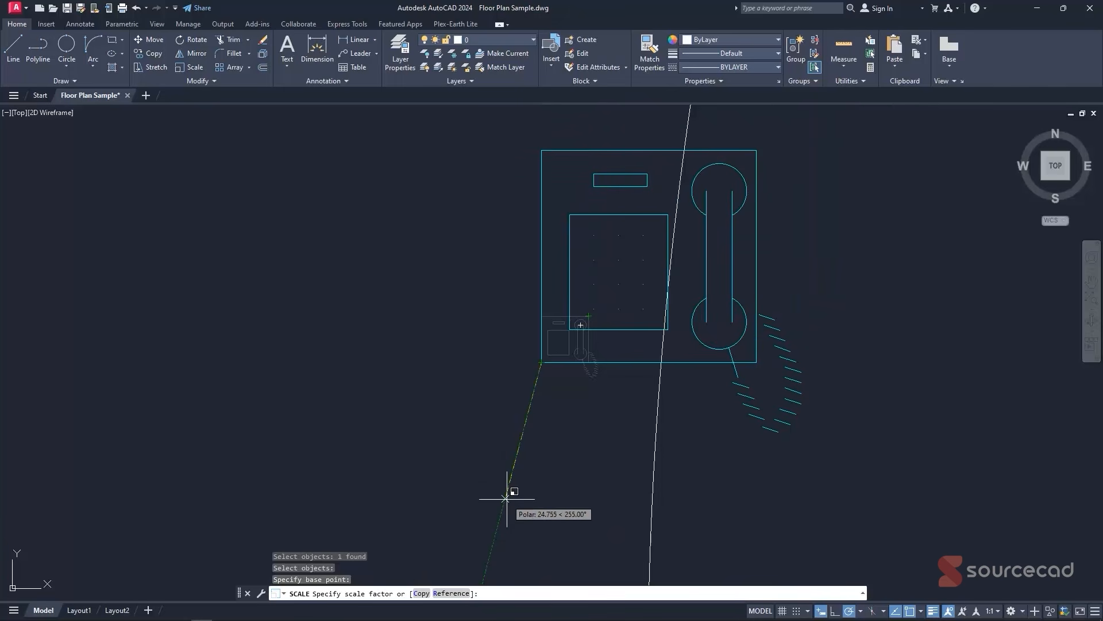
text(1.2)
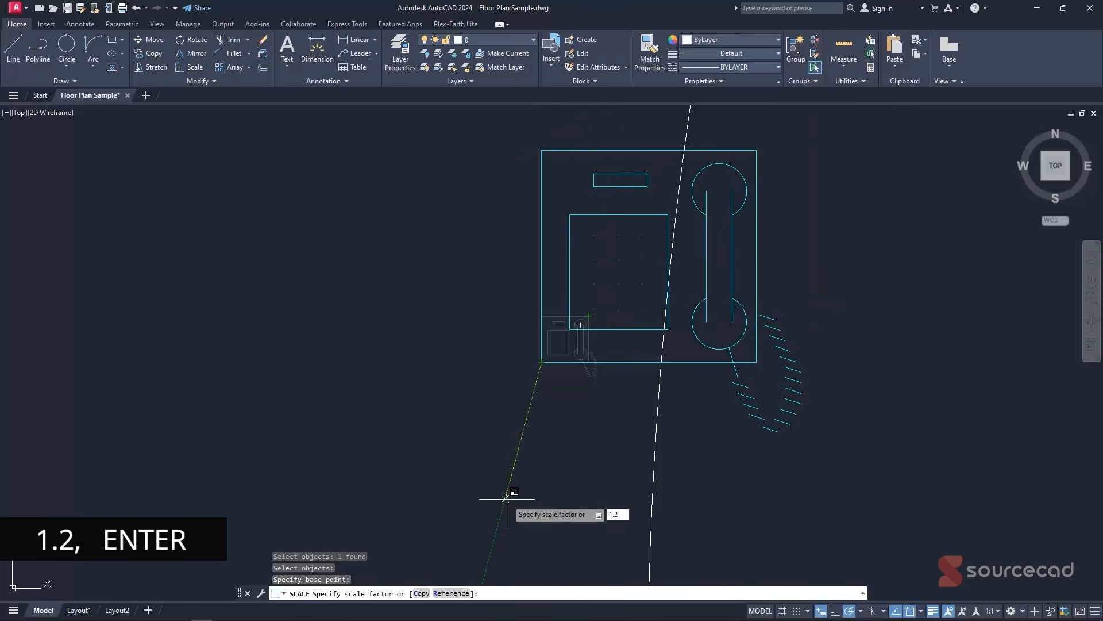
key(Return)
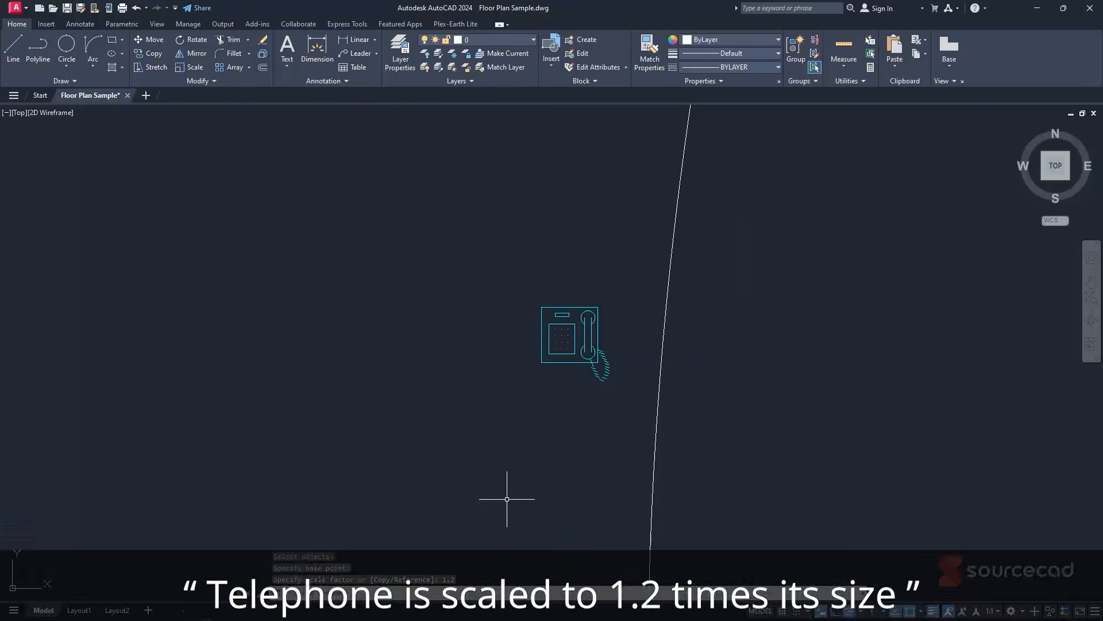
- Trim away the horizontal magenta line inside the yellow outline below the H-shaped column at office 6150's southeast corner
scroll(585, 308, down, 5)
scroll(582, 315, down, 3)
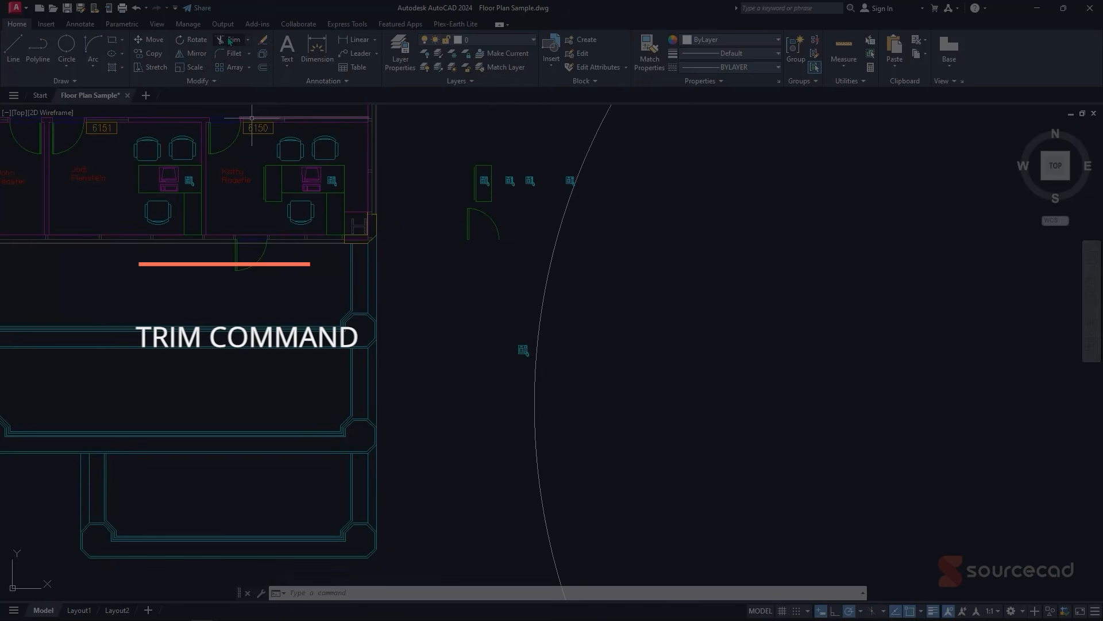
click(229, 41)
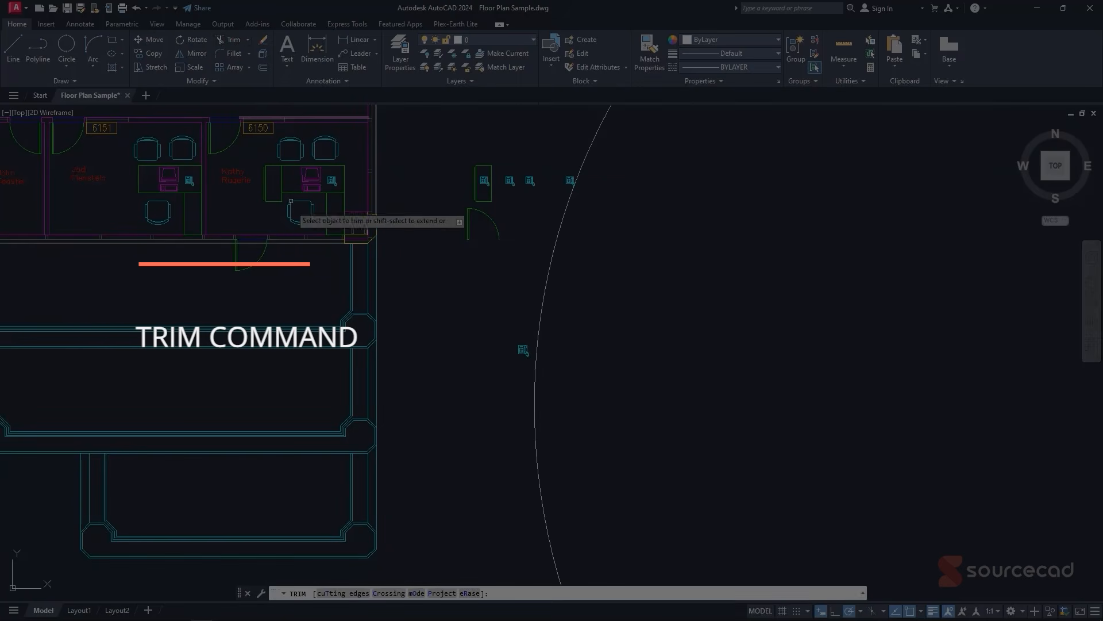
scroll(277, 236, up, 8)
middle_drag(261, 224, 335, 266)
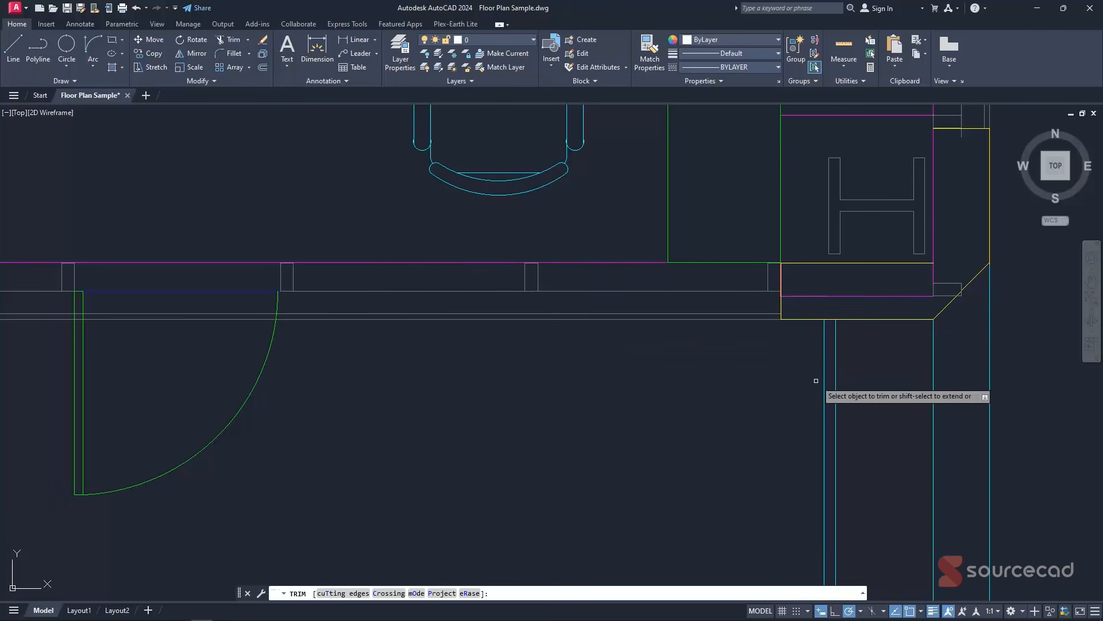
click(853, 294)
- Within the Trim command, extend the bottom yellow line of the southeast corner outline east to the large circle
scroll(851, 295, down, 2)
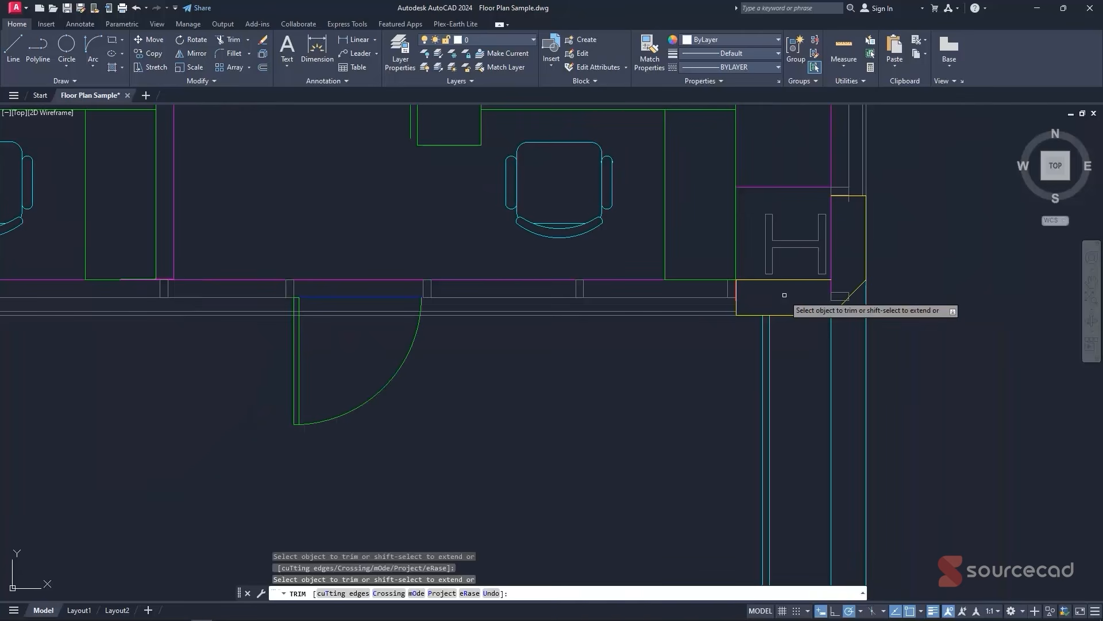
scroll(786, 294, down, 4)
middle_drag(788, 293, 759, 285)
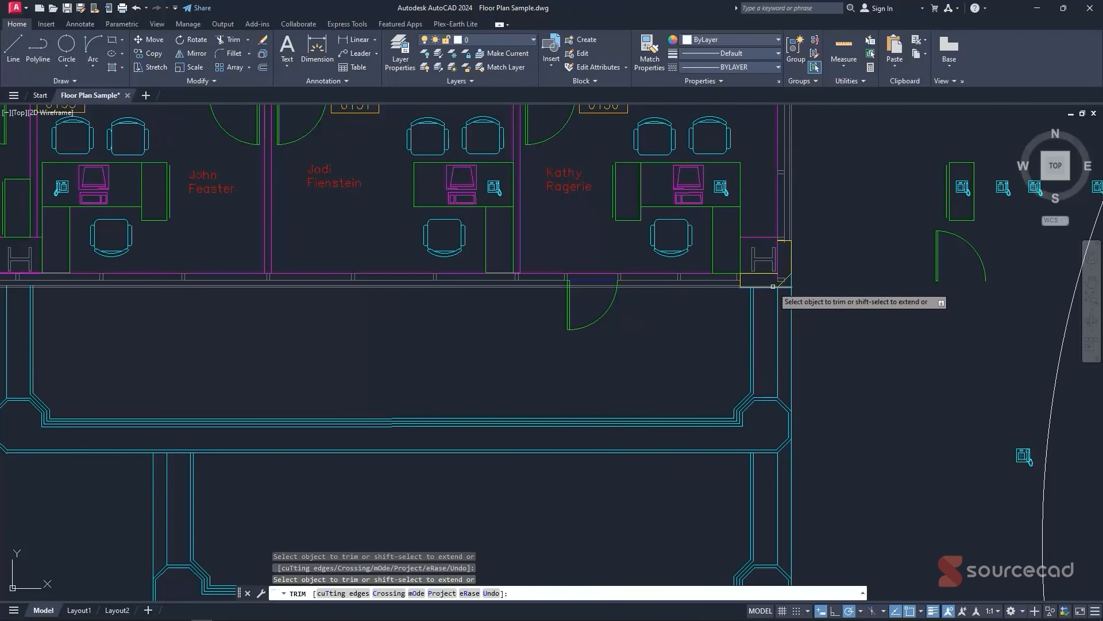
shift+click(773, 285)
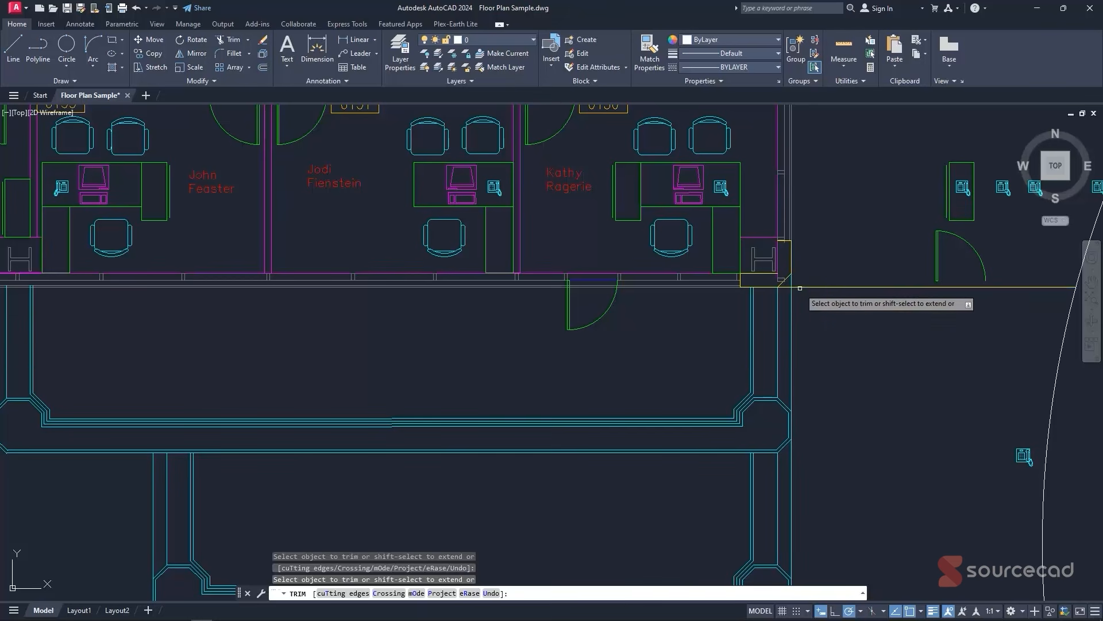
- Trim the extended yellow line back to the chamfered corner with fence selections, including the short piece beside the chamfer
scroll(800, 352, down, 2)
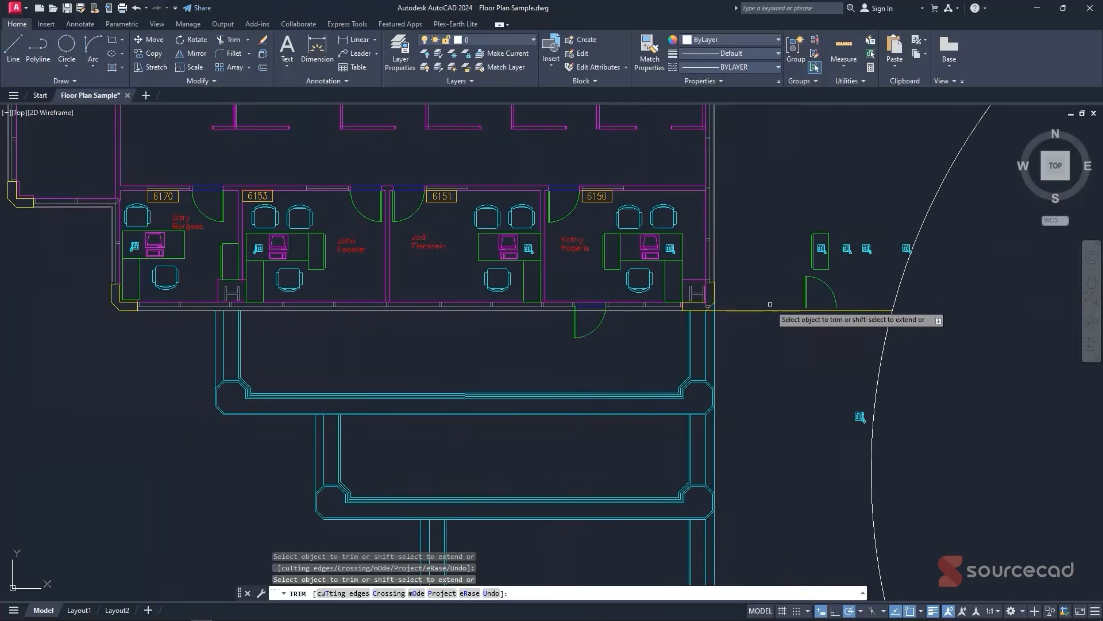
drag(770, 302, 758, 324)
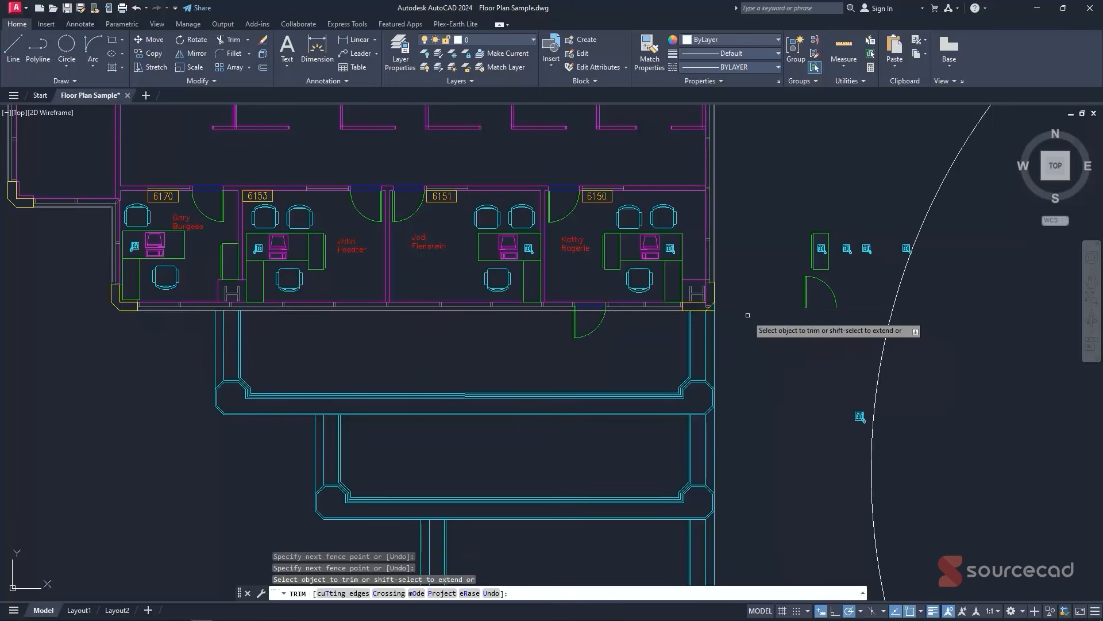
scroll(747, 317, up, 5)
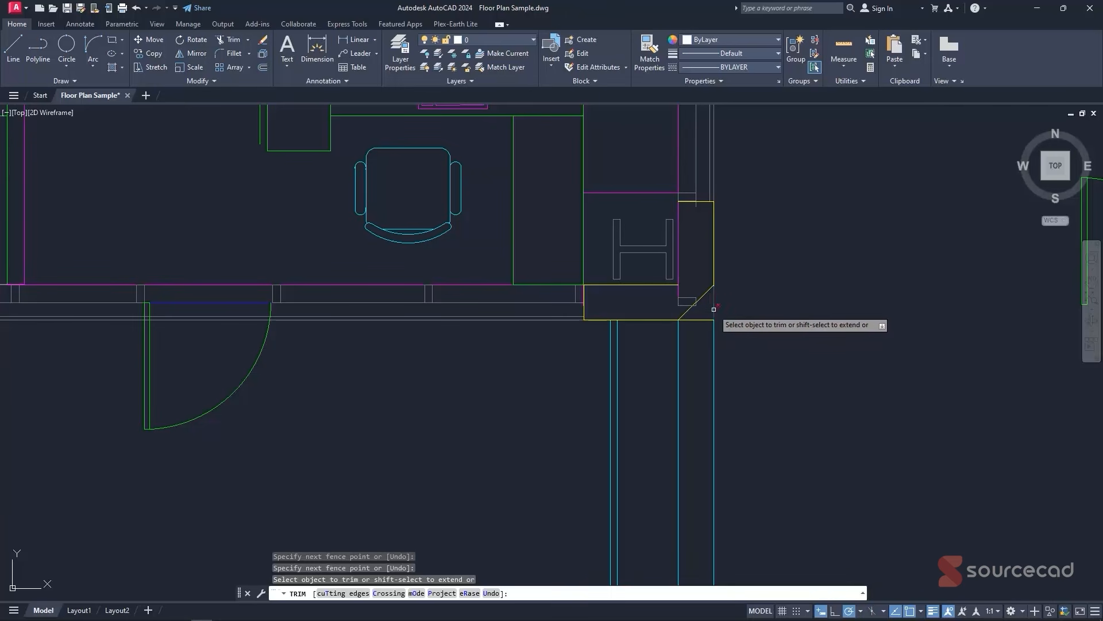
click(709, 307)
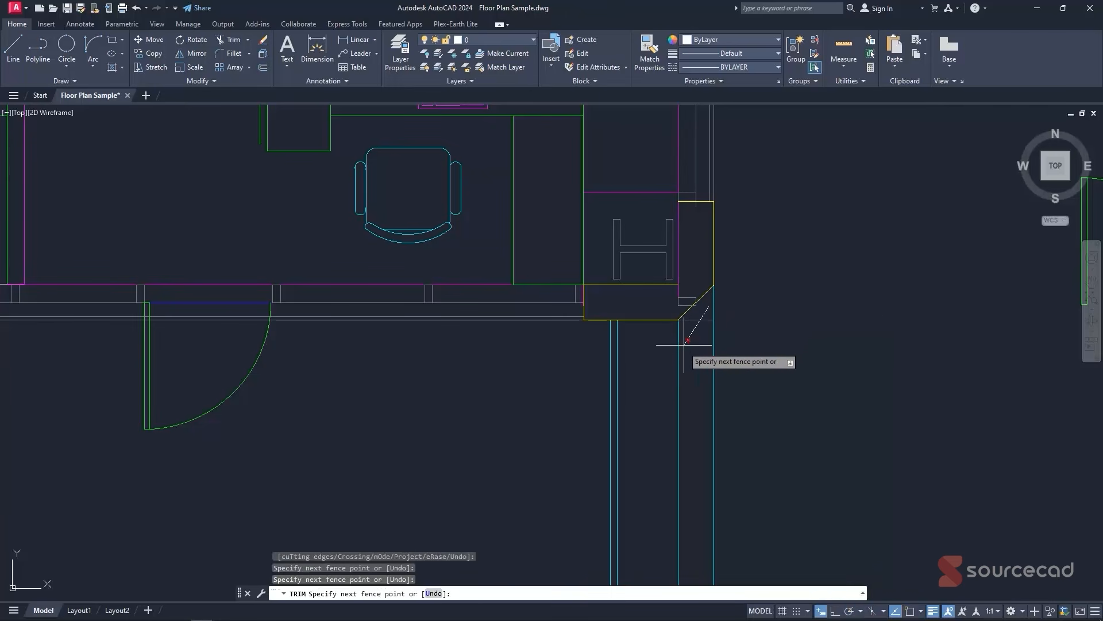
scroll(689, 327, up, 2)
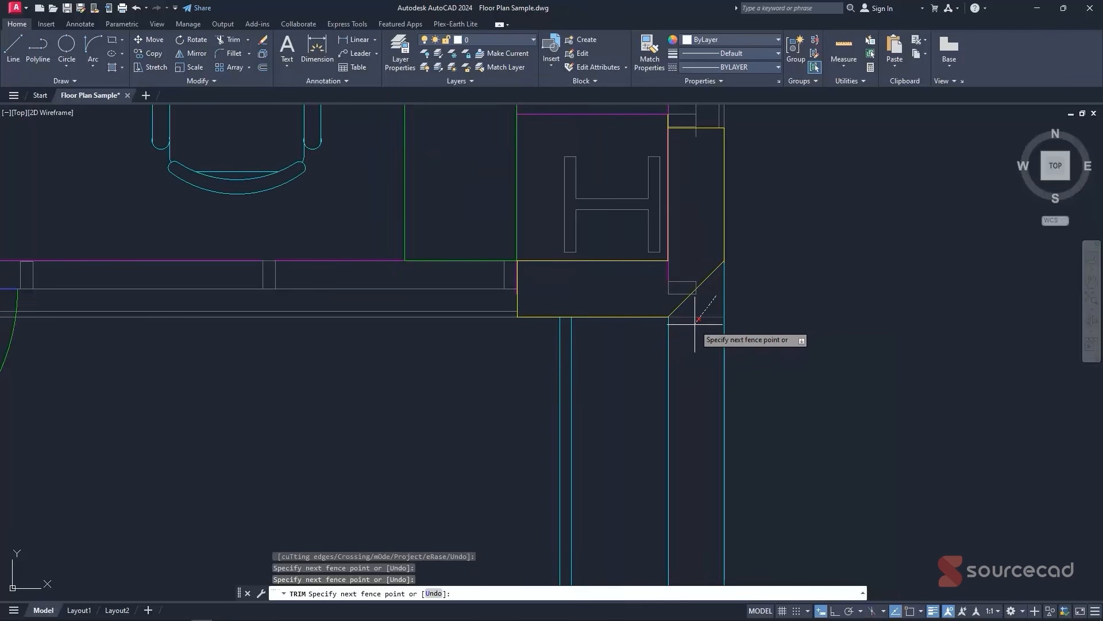
key(Return)
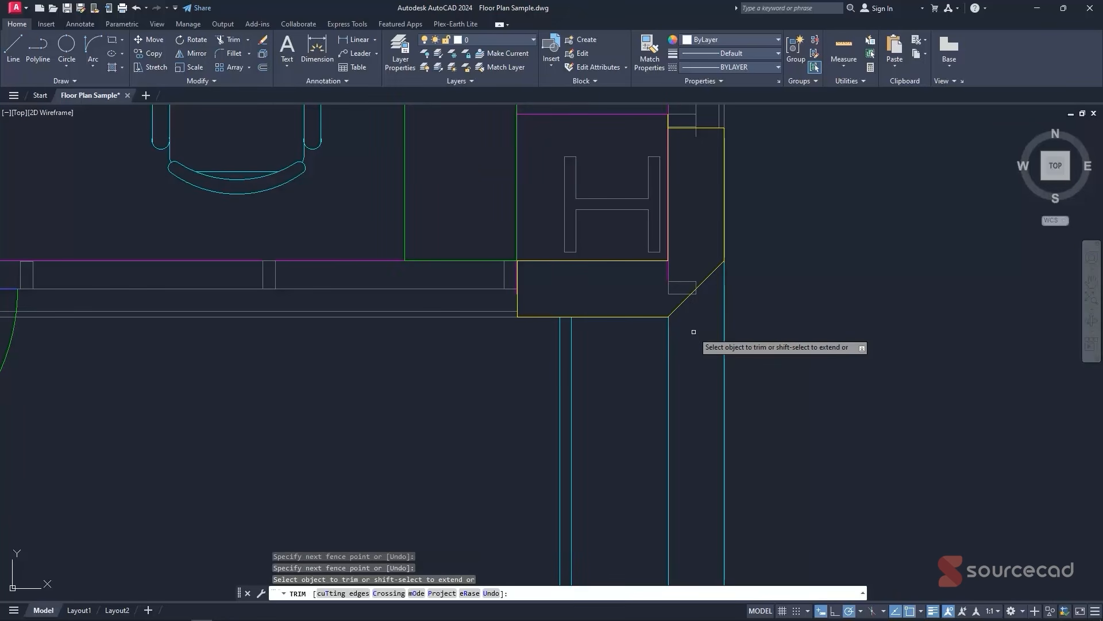
- Fillet the valley corner between the two upper lines linking the large circles, with a radius of 50
scroll(698, 328, down, 3)
scroll(632, 305, down, 2)
middle_drag(580, 414, 472, 342)
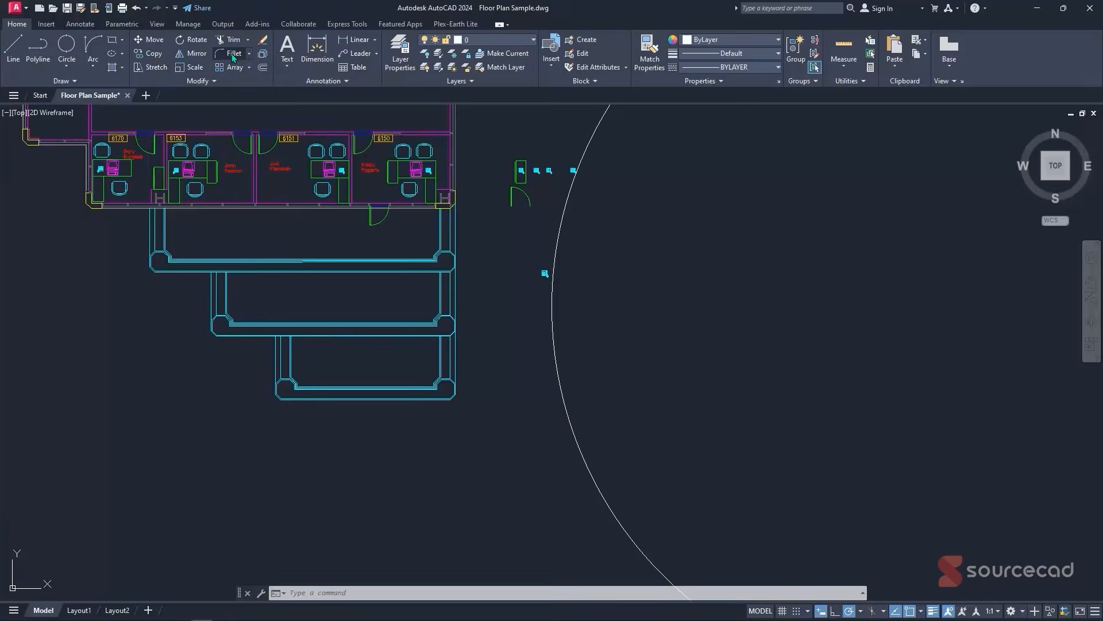
click(234, 55)
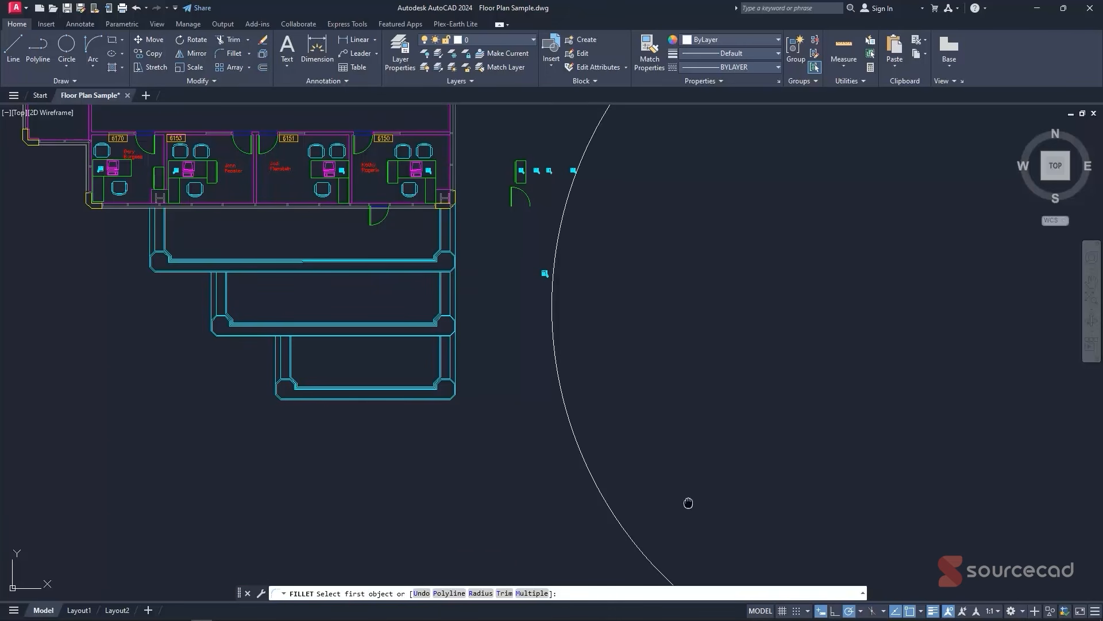
middle_drag(687, 506, 551, 416)
middle_drag(878, 417, 319, 399)
middle_drag(744, 359, 476, 488)
scroll(475, 488, down, 2)
middle_drag(701, 228, 569, 437)
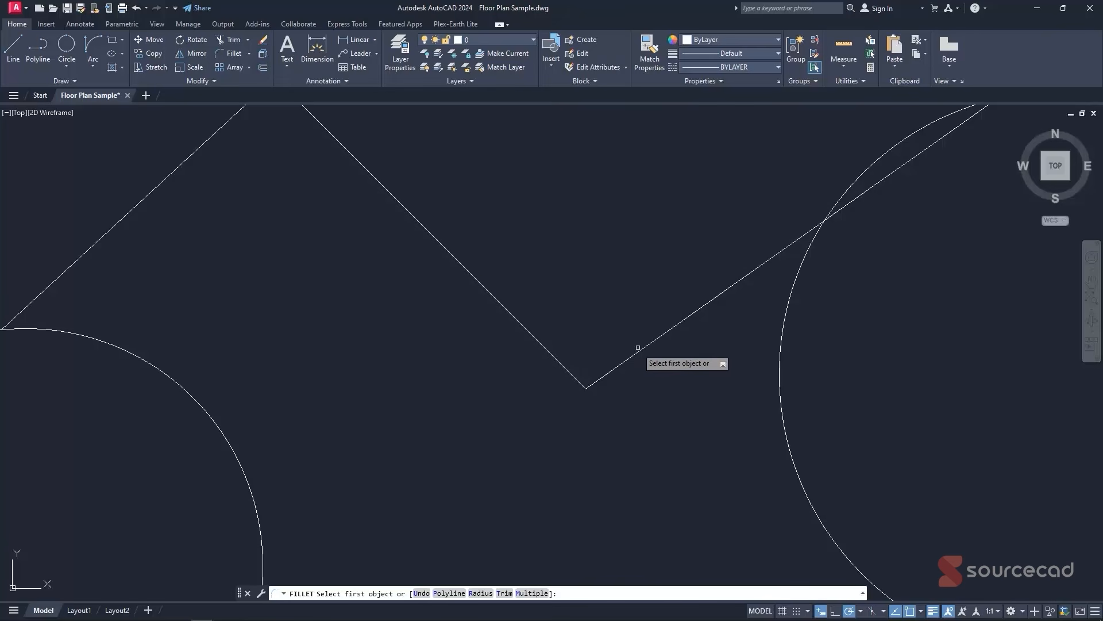
click(480, 593)
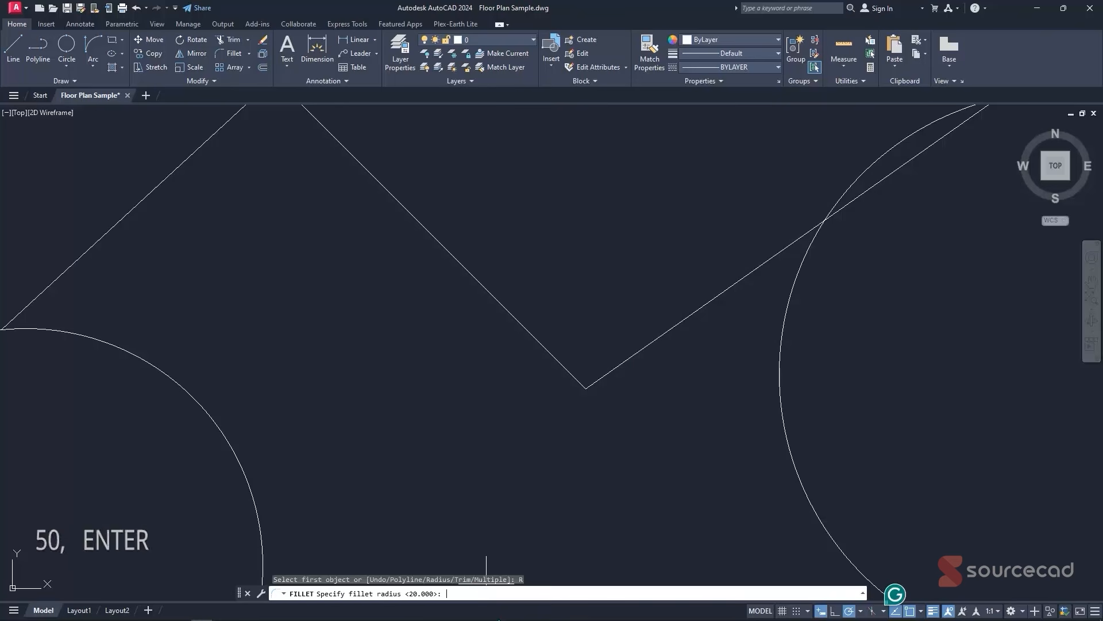
text(50)
key(Return)
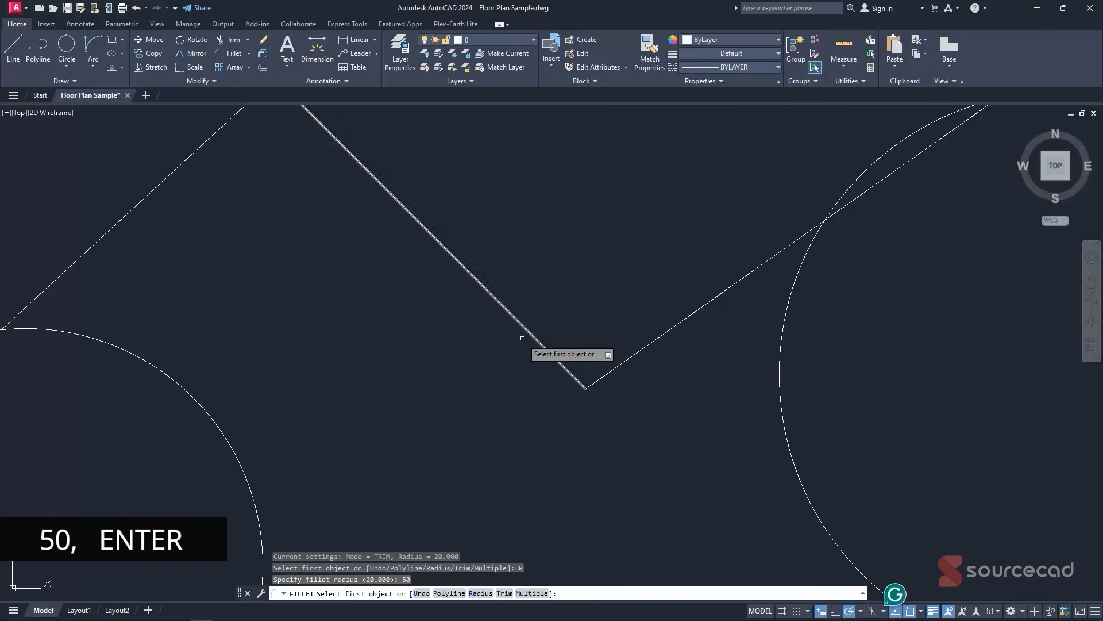
click(546, 347)
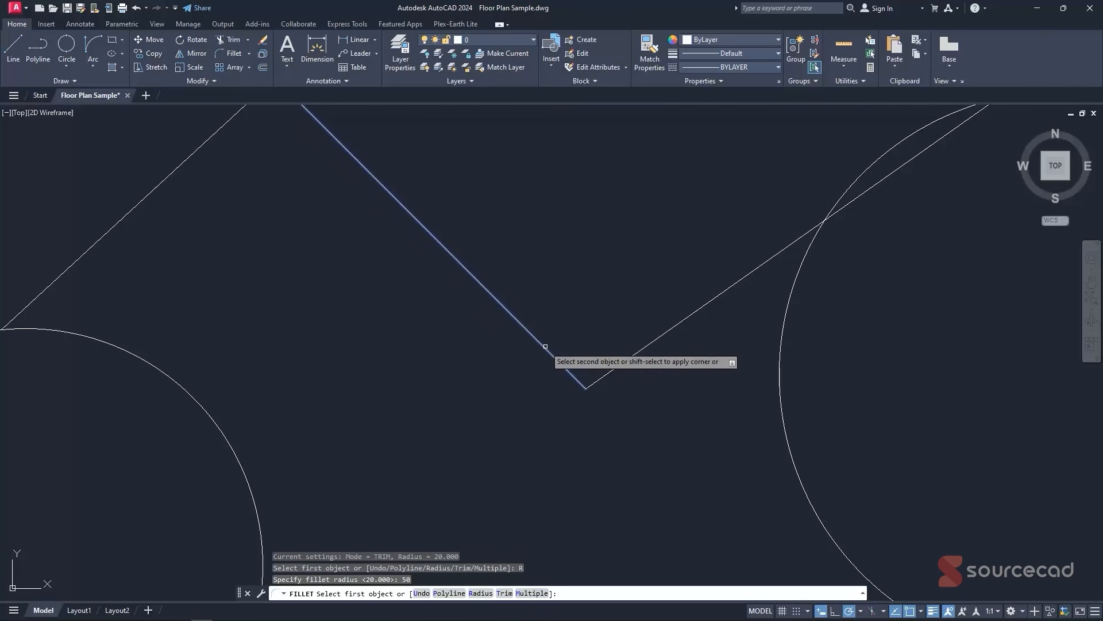
click(659, 335)
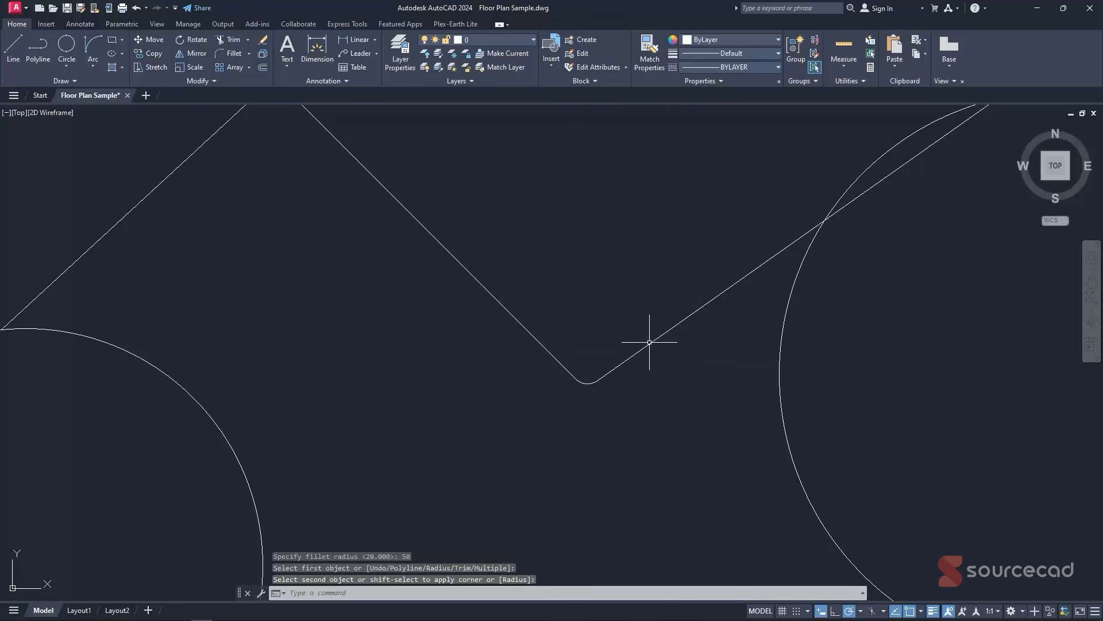
- Select the new fillet arc at the valley corner to examine it separately from the adjoining lines
scroll(587, 383, up, 4)
click(593, 386)
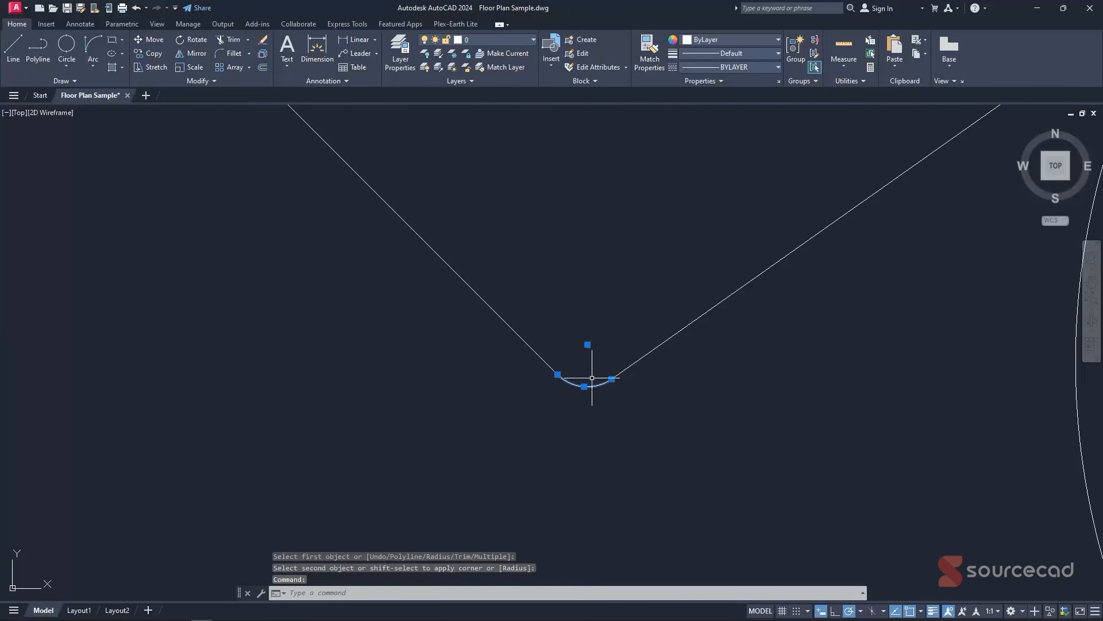
click(584, 386)
scroll(562, 397, down, 10)
middle_drag(550, 434, 558, 450)
scroll(549, 445, up, 4)
key(Escape)
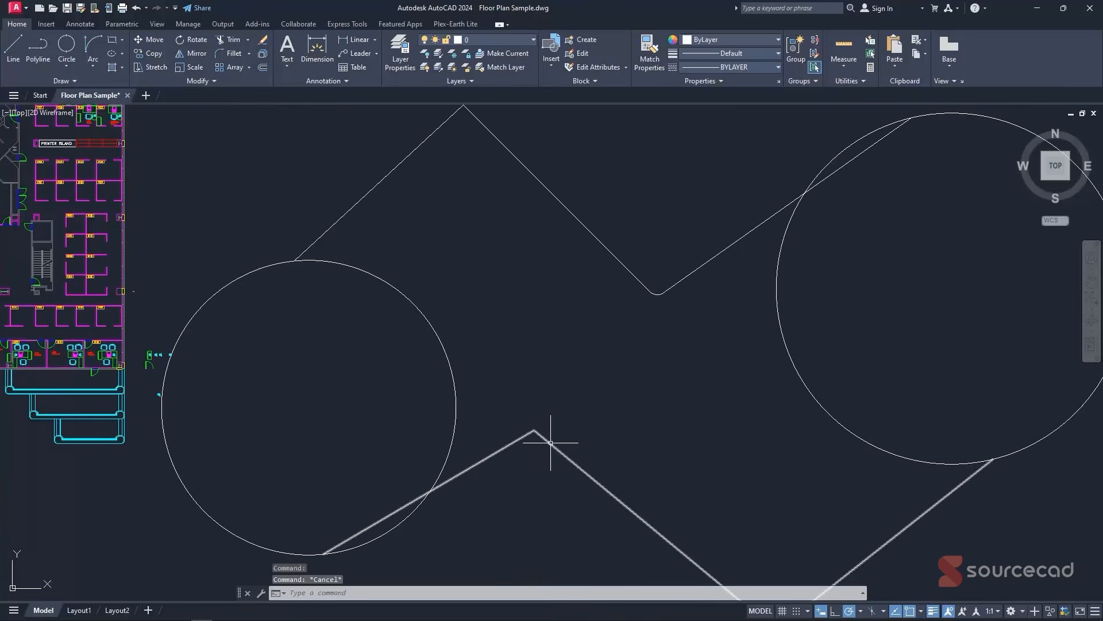
- Fillet all corners of the lower zigzag polyline at once, using the Polyline option with a value of 100
click(549, 443)
scroll(549, 454, up, 2)
key(Escape)
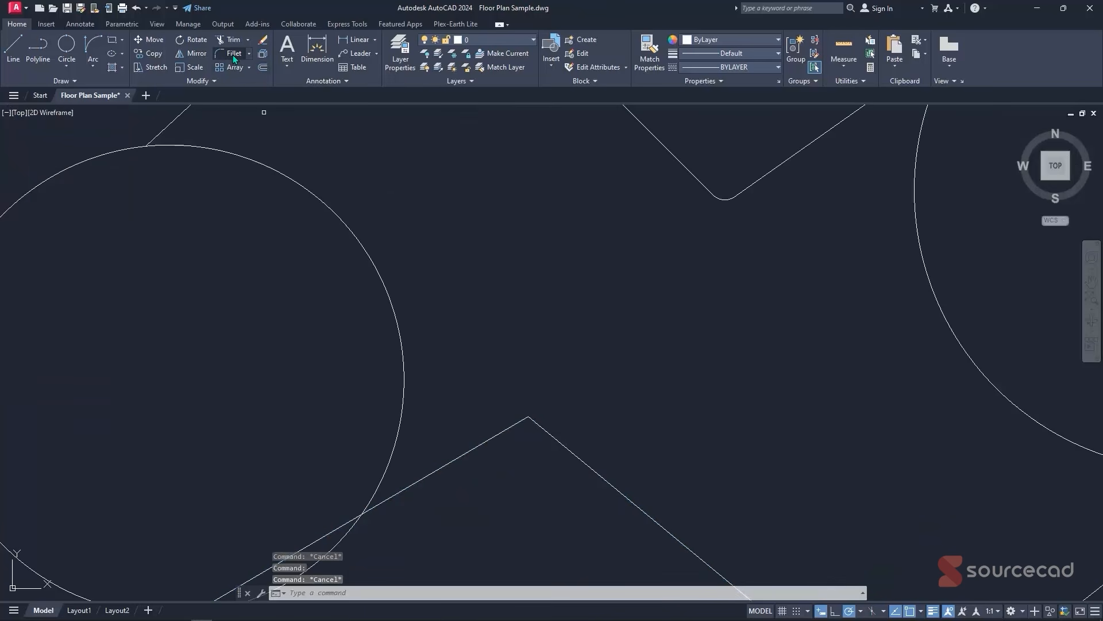
click(233, 55)
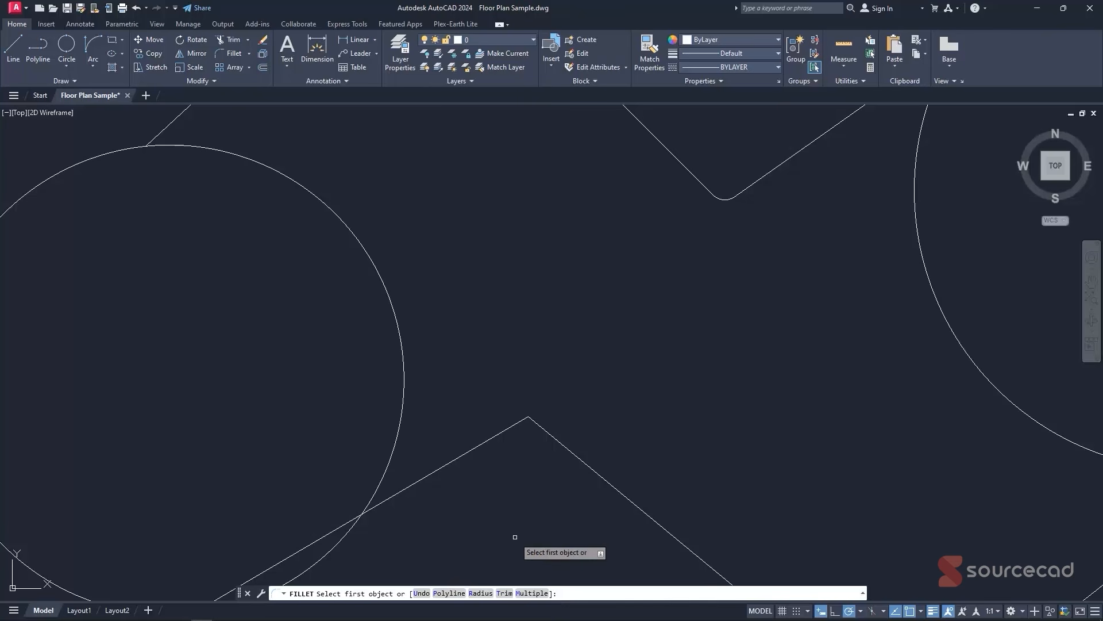
key(Return)
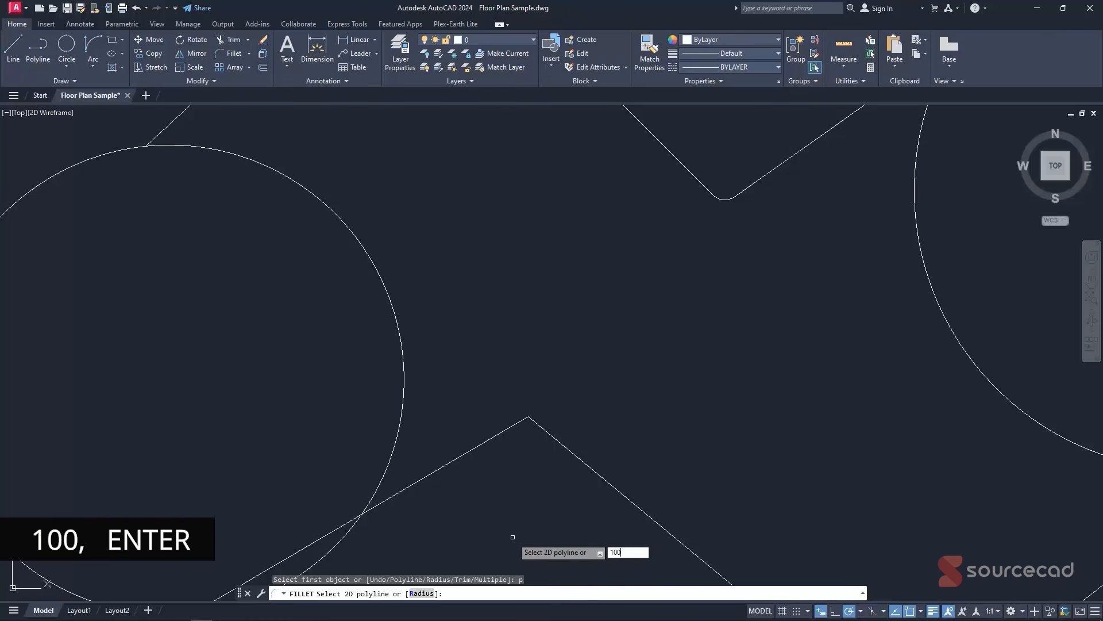
key(Return)
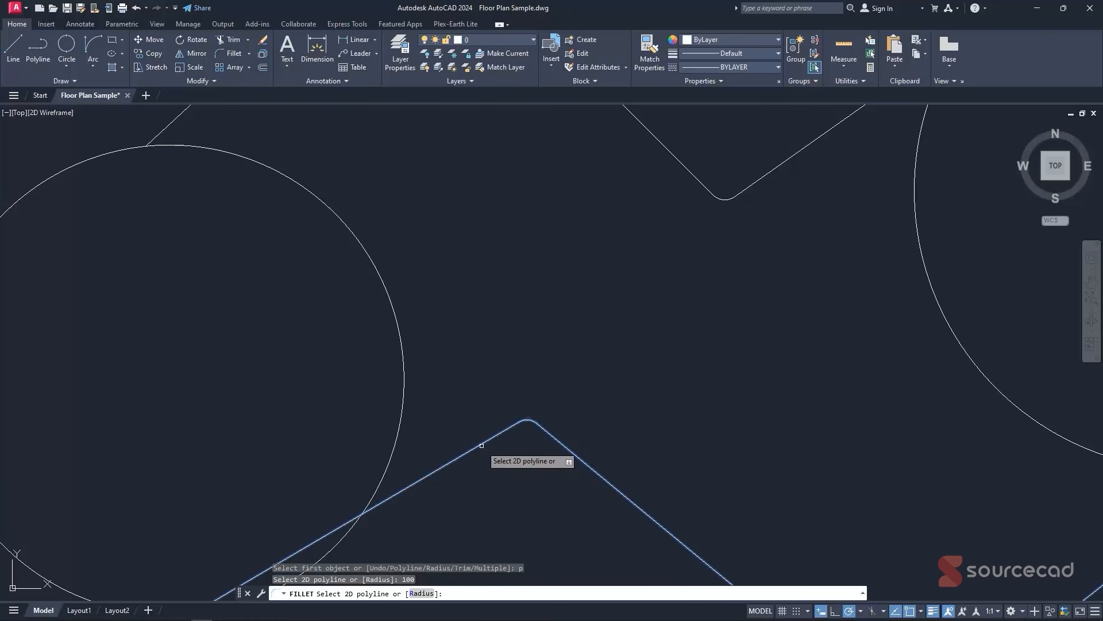
scroll(481, 445, down, 4)
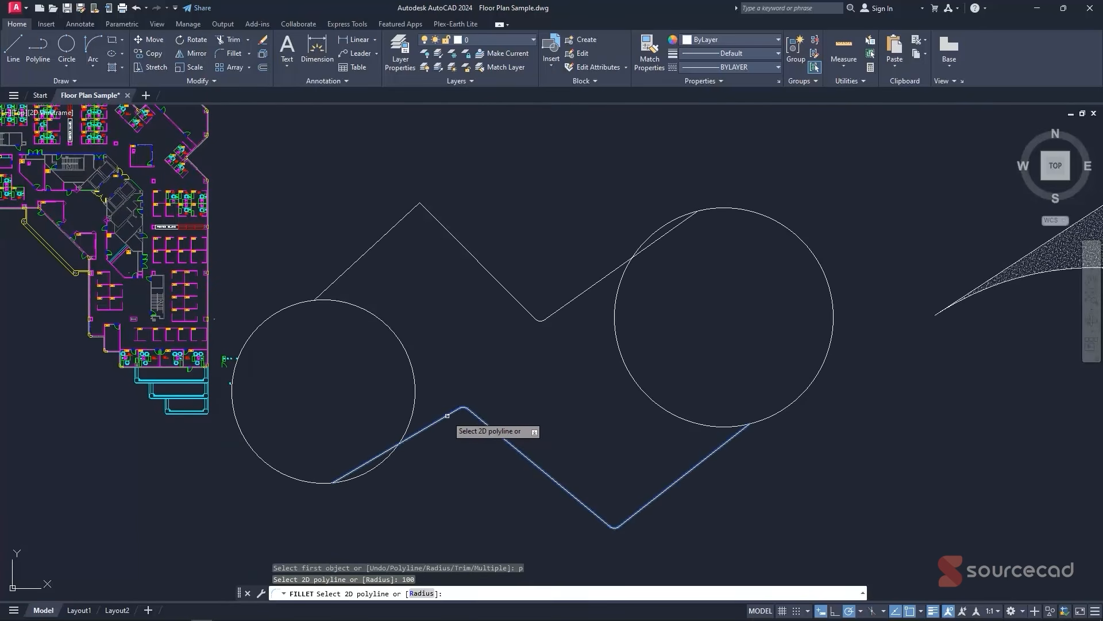
click(578, 502)
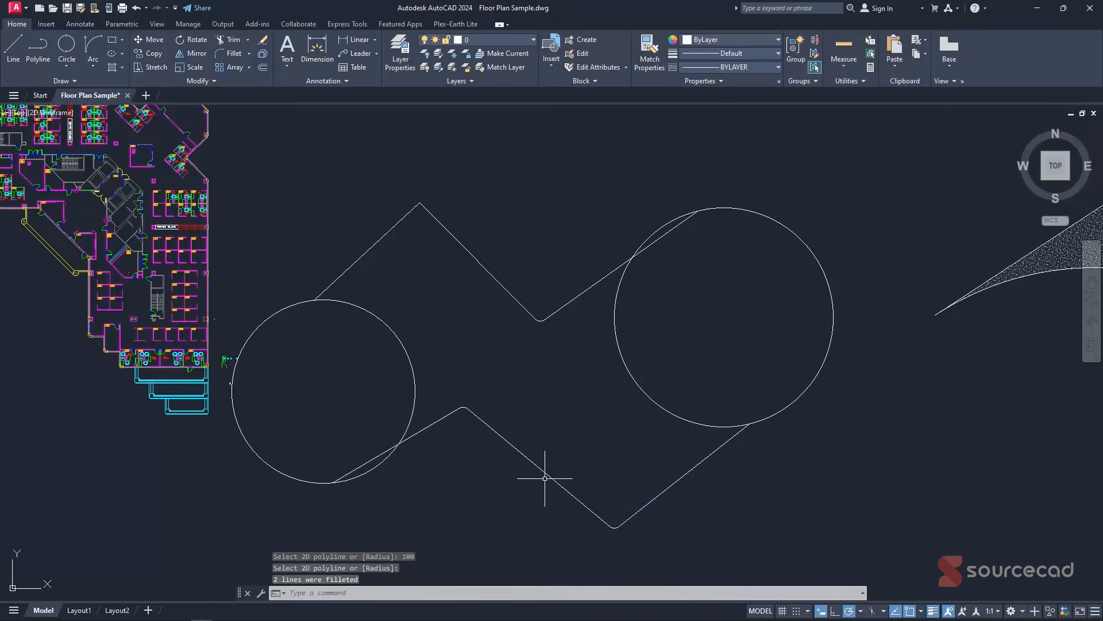
- Select the filleted lower polyline to examine its rounded corners
scroll(501, 434, up, 4)
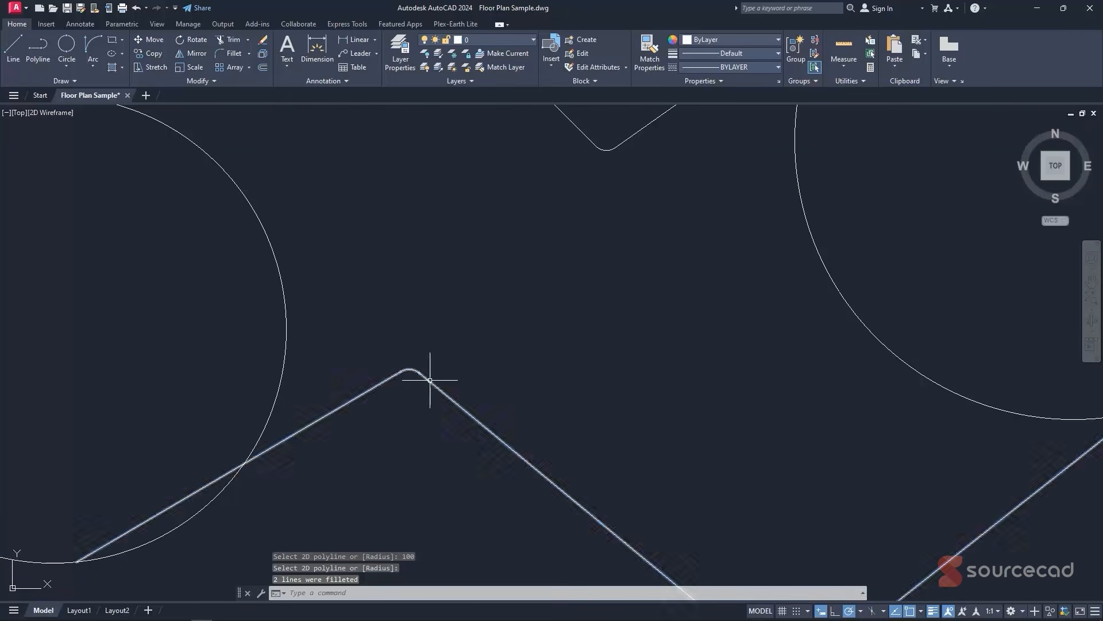
click(429, 380)
scroll(476, 425, down, 4)
scroll(606, 512, up, 2)
scroll(581, 495, down, 5)
key(Escape)
middle_drag(514, 334, 527, 372)
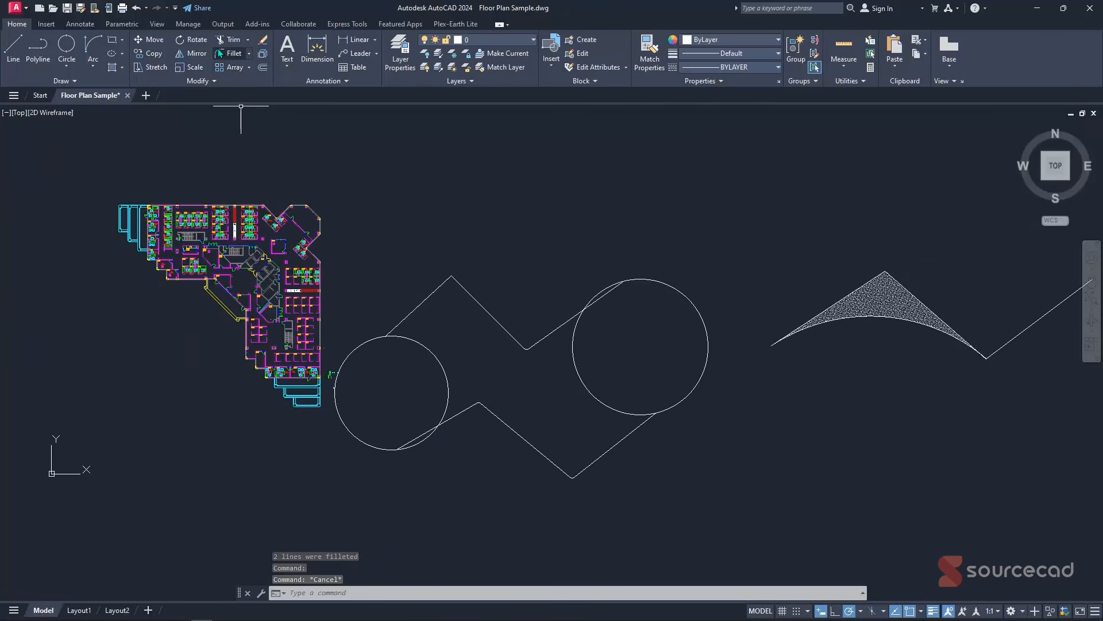
- List the alternatives grouped with Fillet, Chamfer and Blend Curves, without choosing one
click(250, 54)
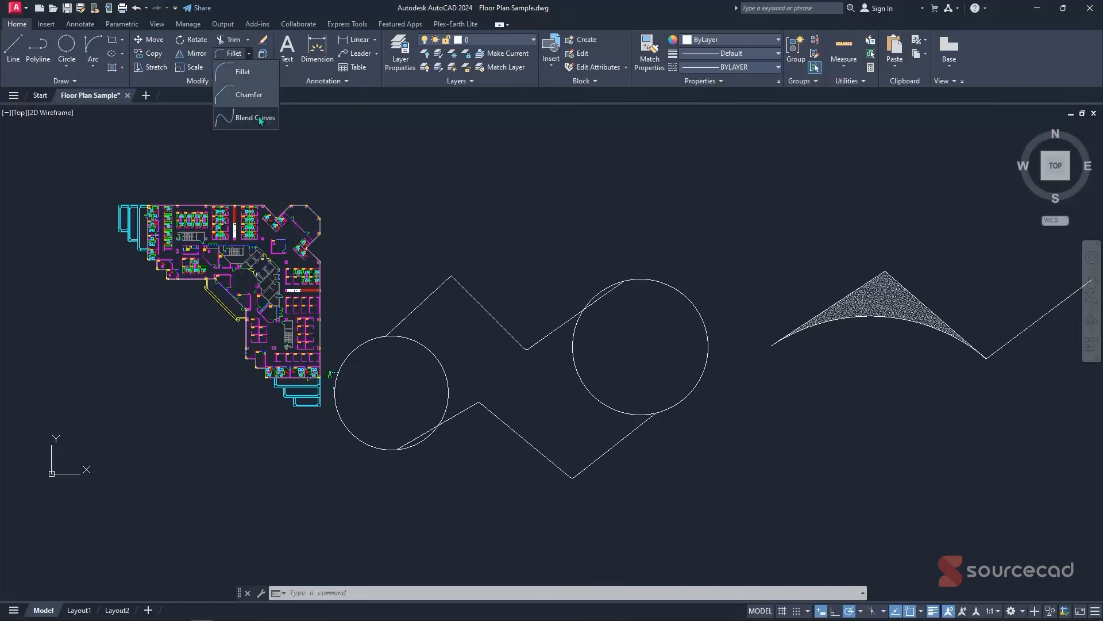
click(413, 214)
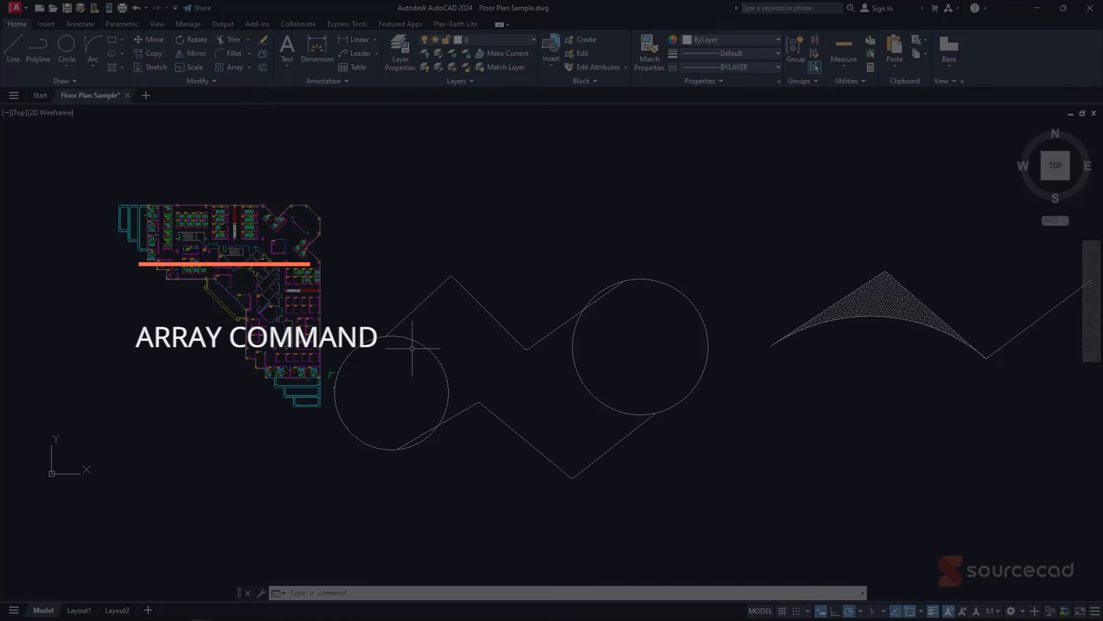
scroll(379, 362, up, 4)
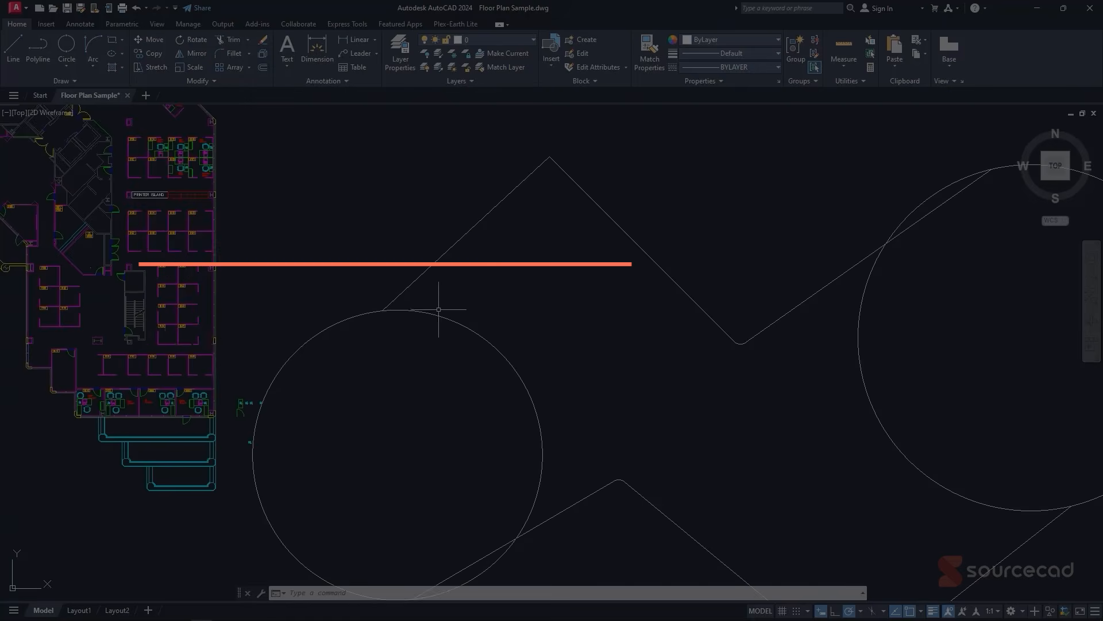
scroll(577, 209, down, 2)
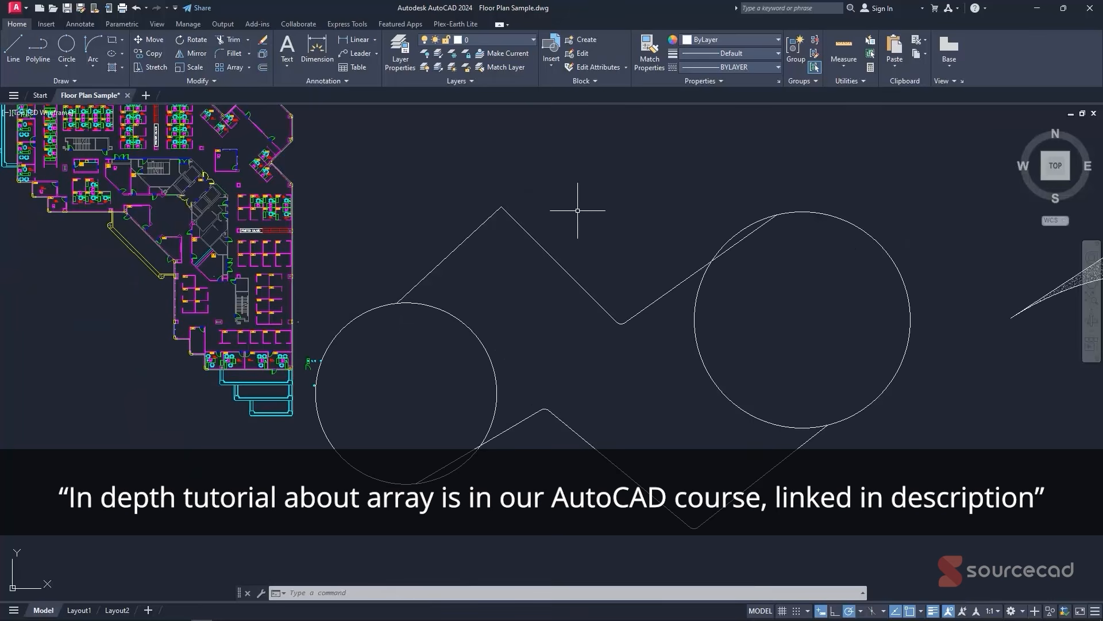
- Draw an open two-segment polyline above the zigzag lines and circles, rising to a peak and descending eastward
scroll(576, 209, down, 2)
middle_drag(576, 209, 516, 238)
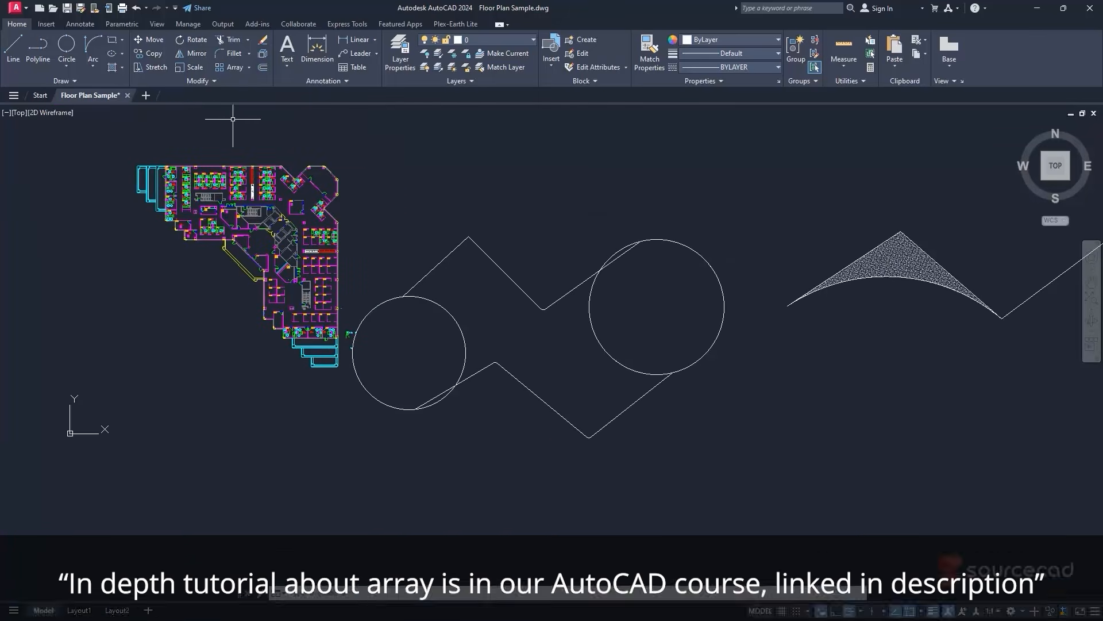
click(38, 52)
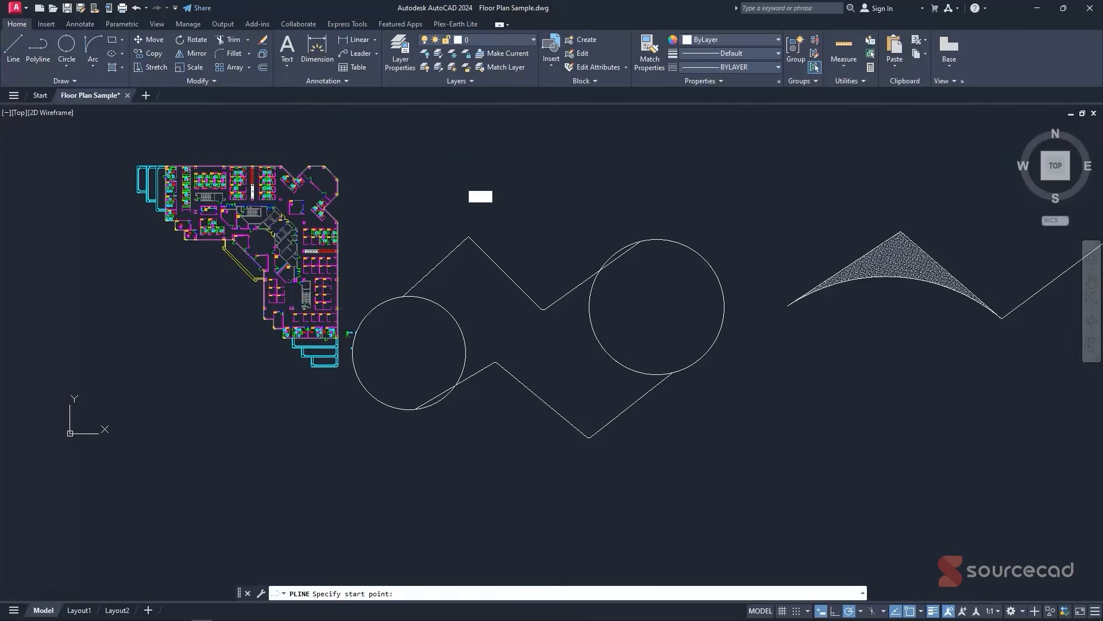
click(469, 207)
click(645, 179)
click(764, 217)
right_click(764, 217)
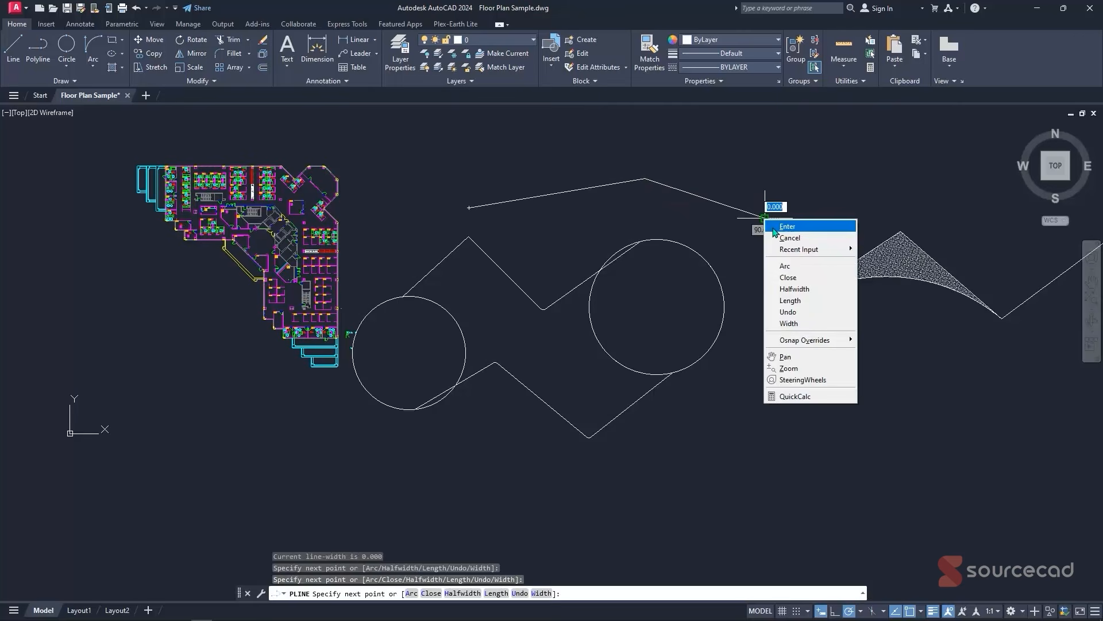
click(790, 224)
- Move the easternmost telephone of the row beside the floor plan to just above the new polyline's west end, using its grip
scroll(532, 179, up, 3)
scroll(246, 446, up, 6)
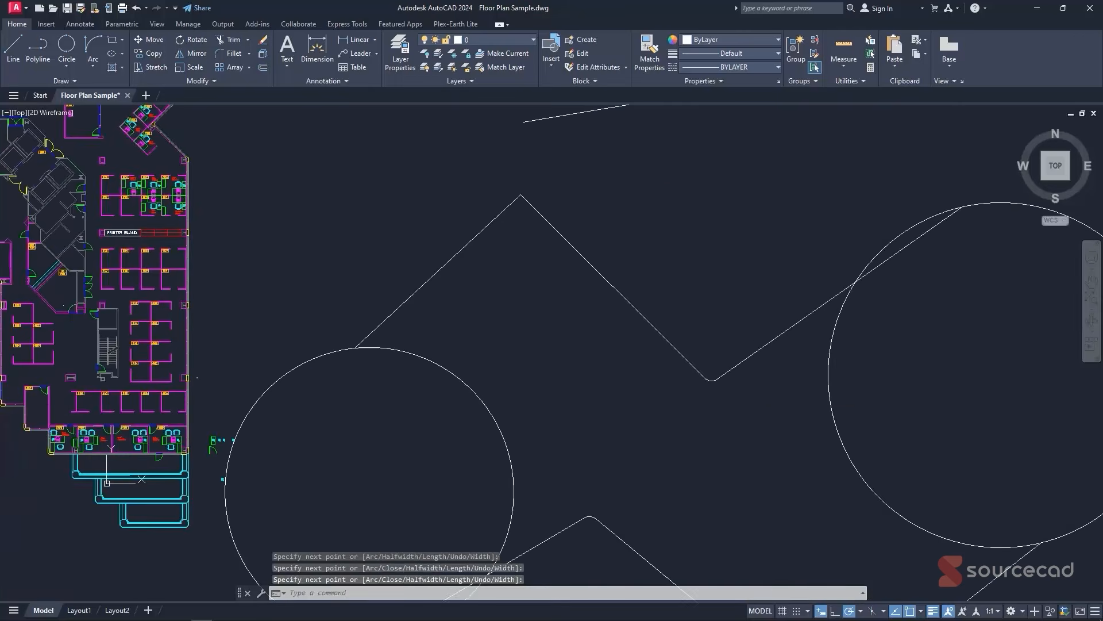
click(259, 395)
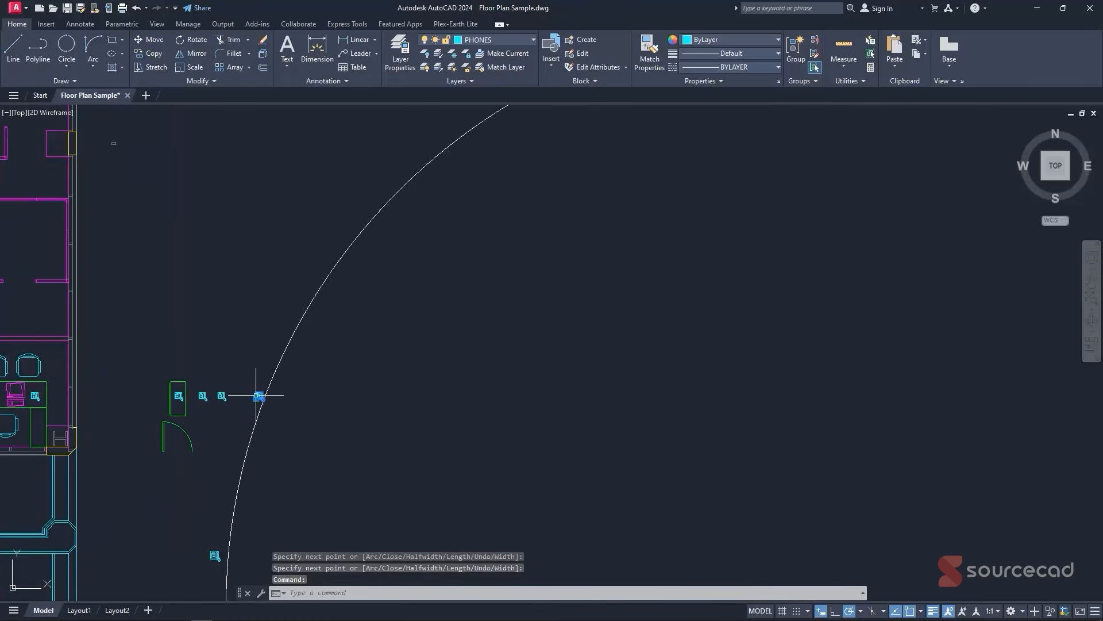
scroll(259, 395, up, 4)
click(253, 405)
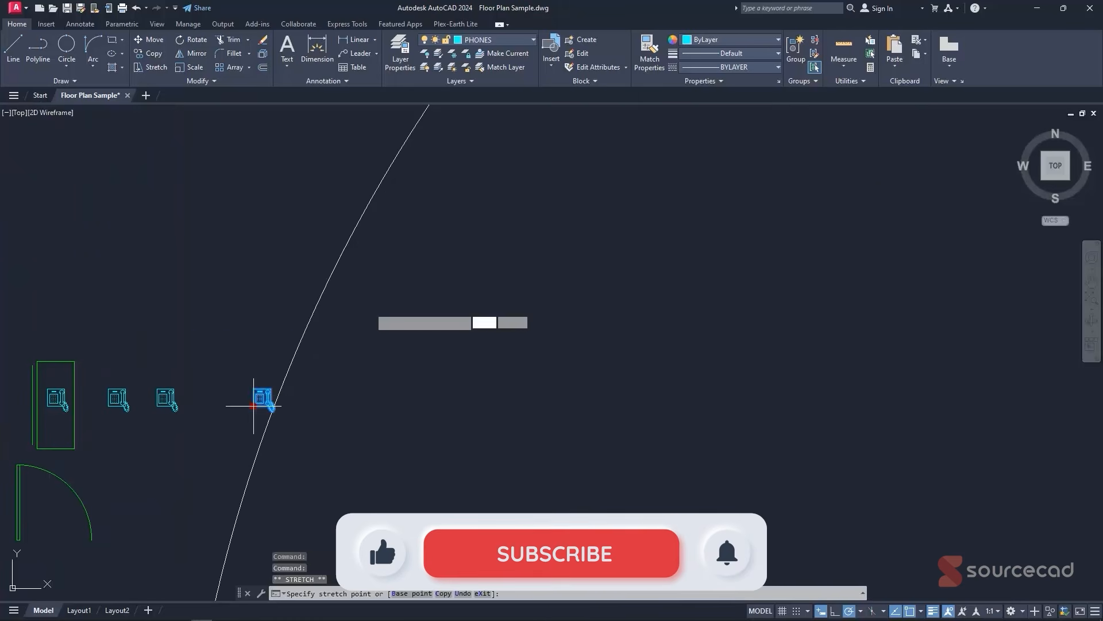
scroll(391, 322, down, 6)
middle_drag(502, 226, 269, 463)
scroll(530, 288, down, 6)
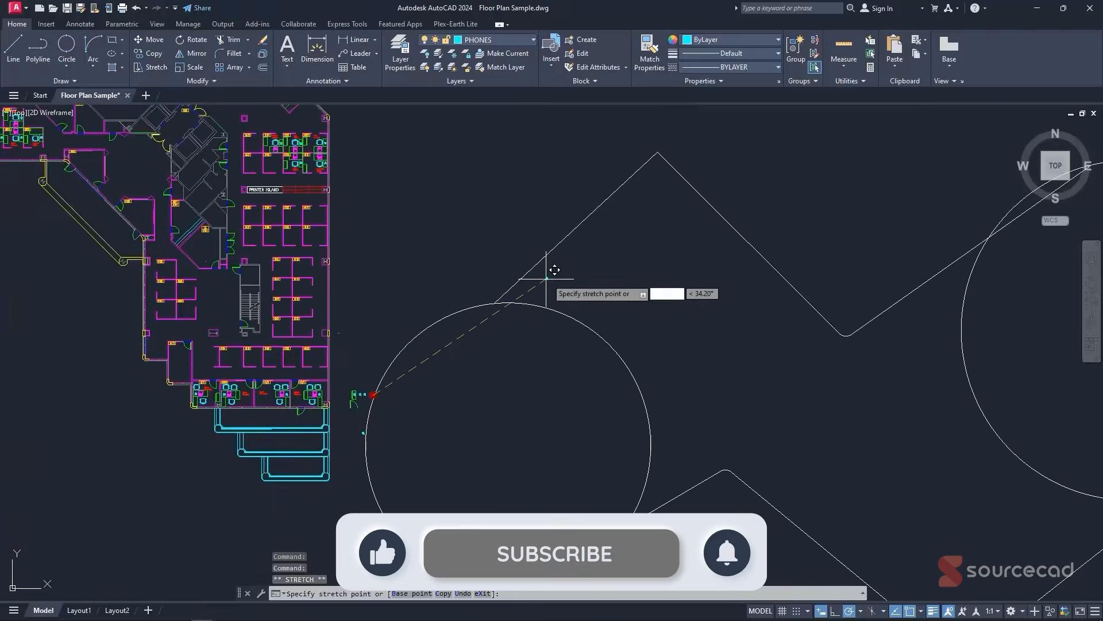
middle_drag(571, 267, 398, 304)
scroll(398, 304, up, 8)
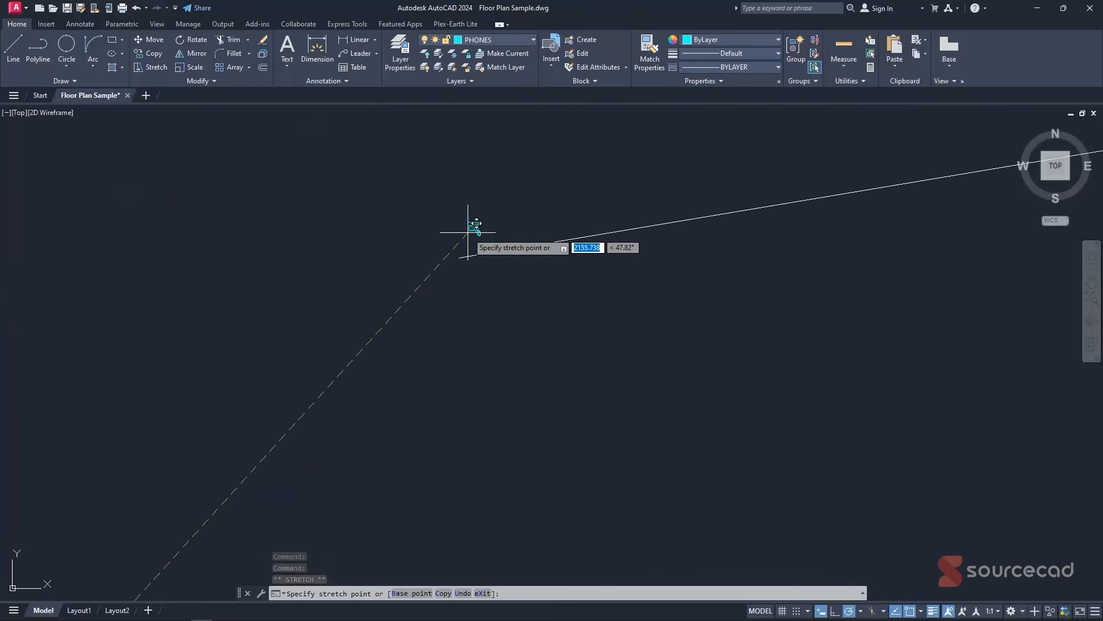
key(Escape)
key(Escape)
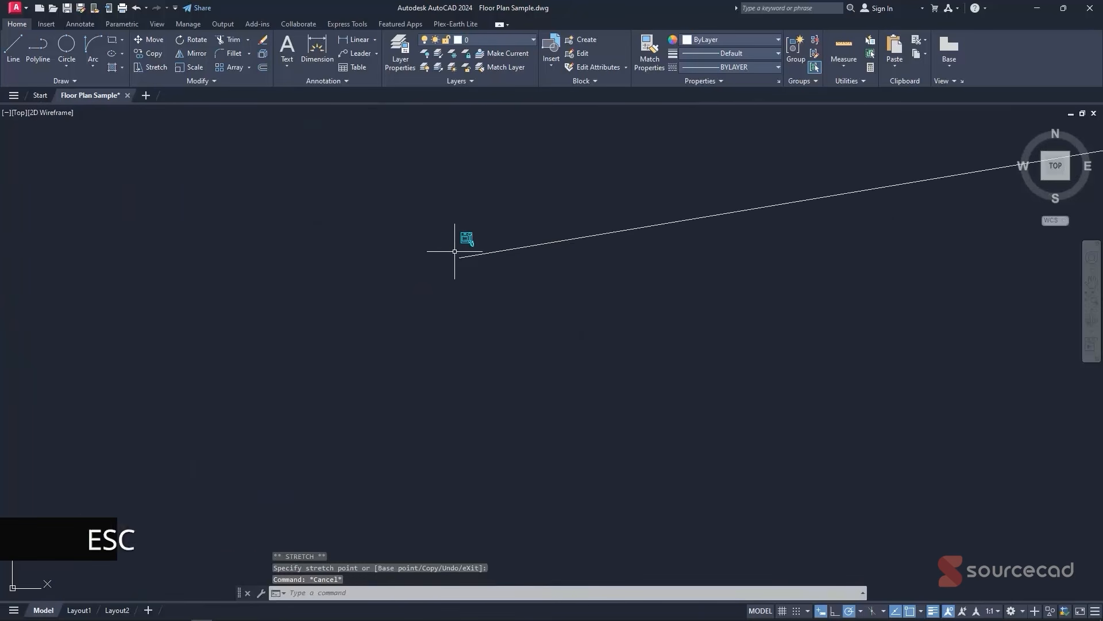
- Create a path array of the relocated telephone along the new two-segment polyline
click(249, 68)
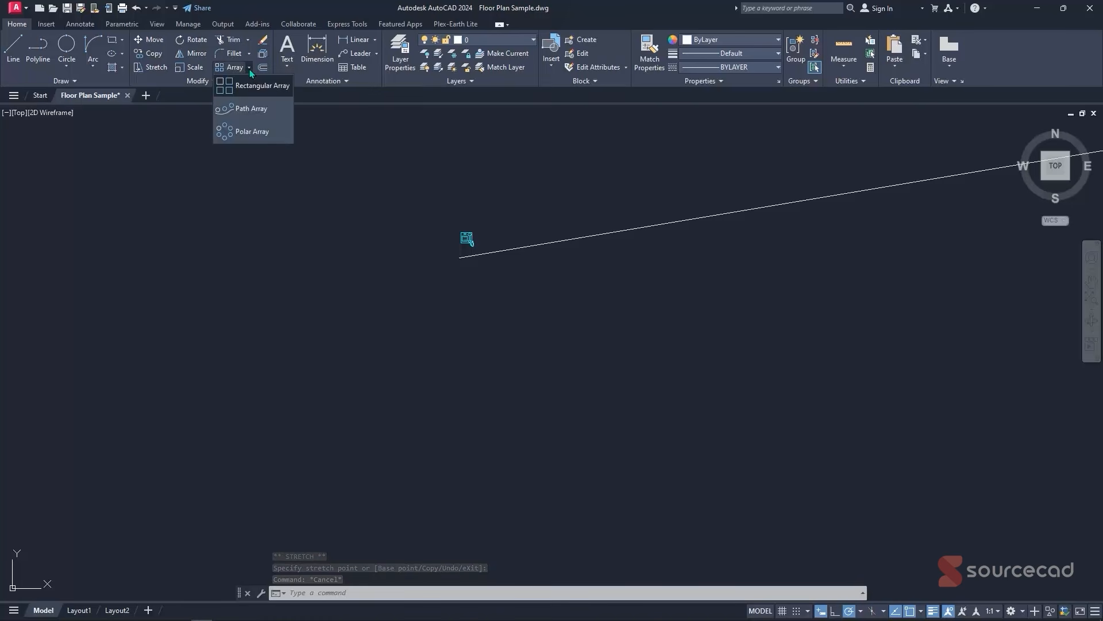
click(273, 112)
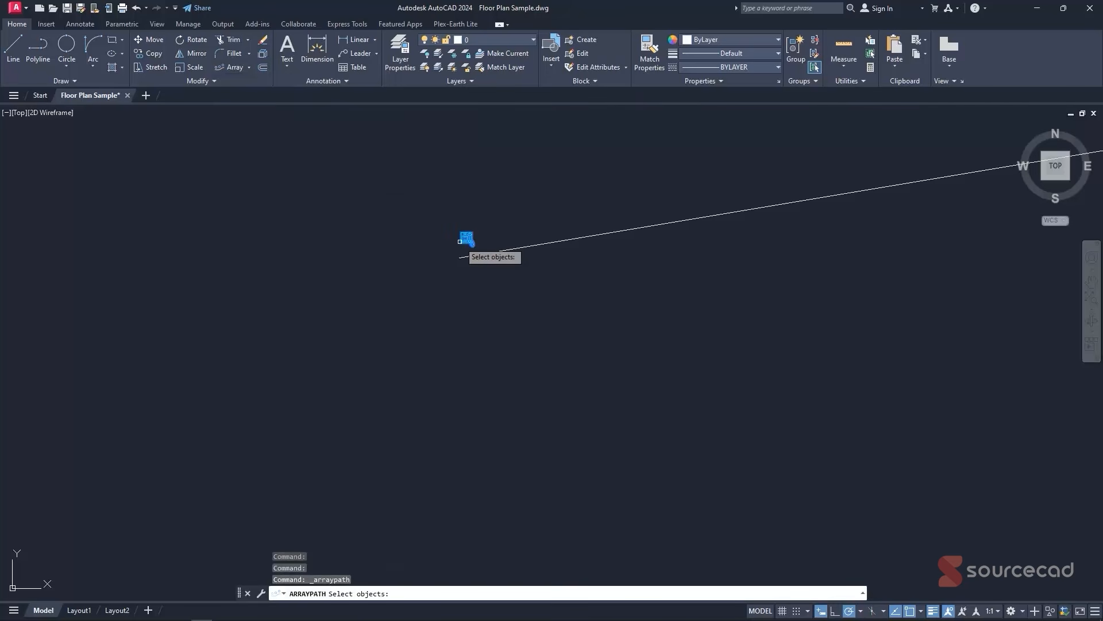
click(460, 256)
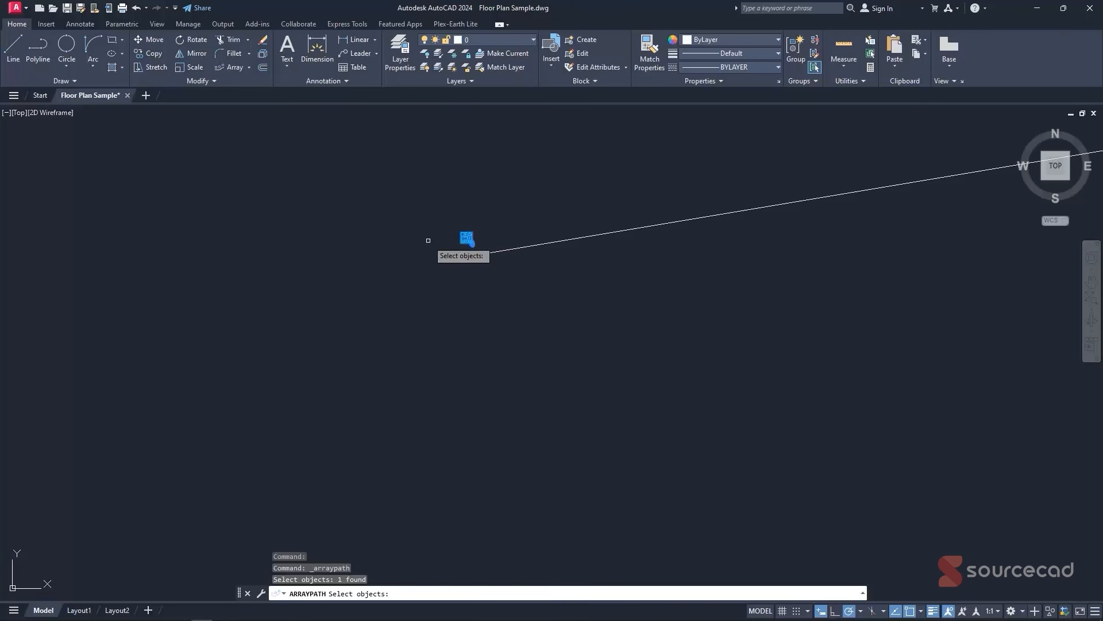
key(Return)
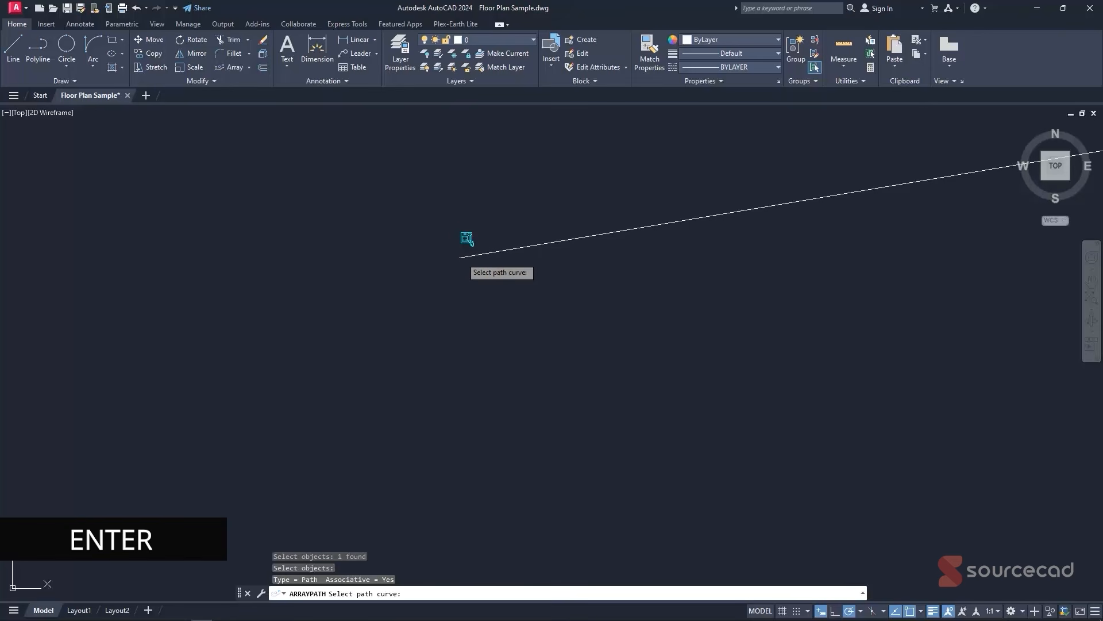
click(462, 257)
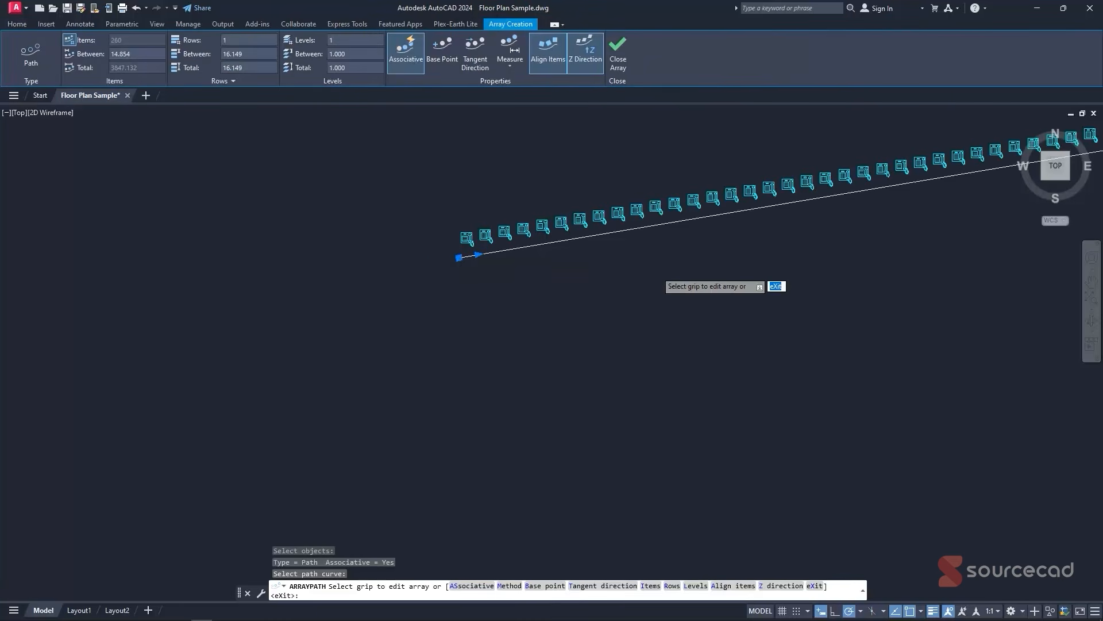
- Set the spacing between the telephones in the path array to 150
scroll(685, 263, down, 2)
middle_drag(664, 293, 303, 334)
scroll(303, 334, down, 1)
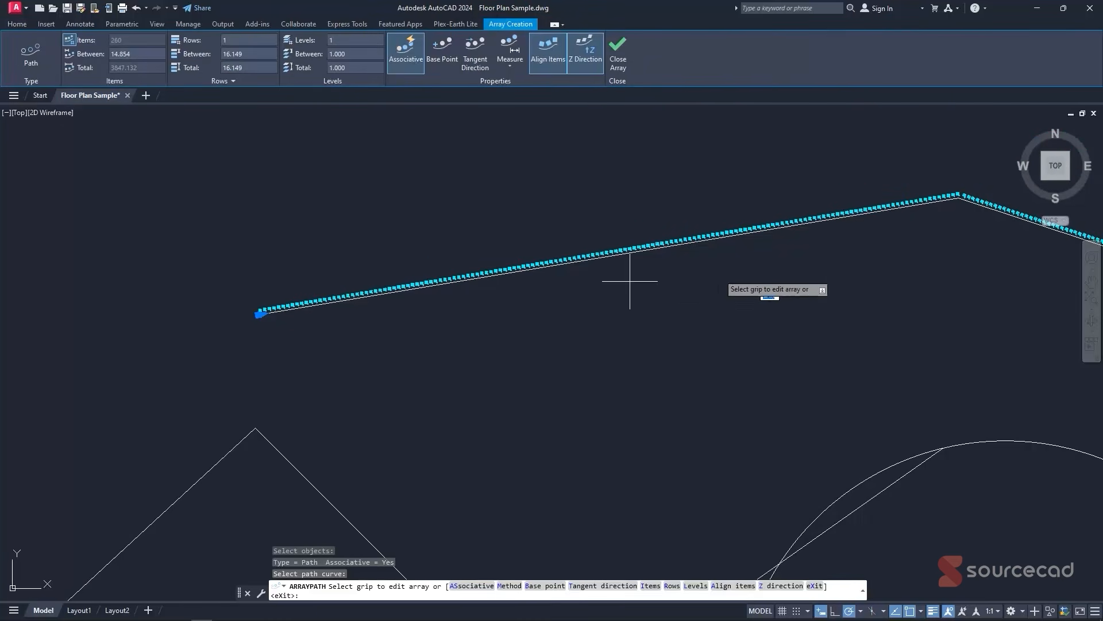
click(142, 57)
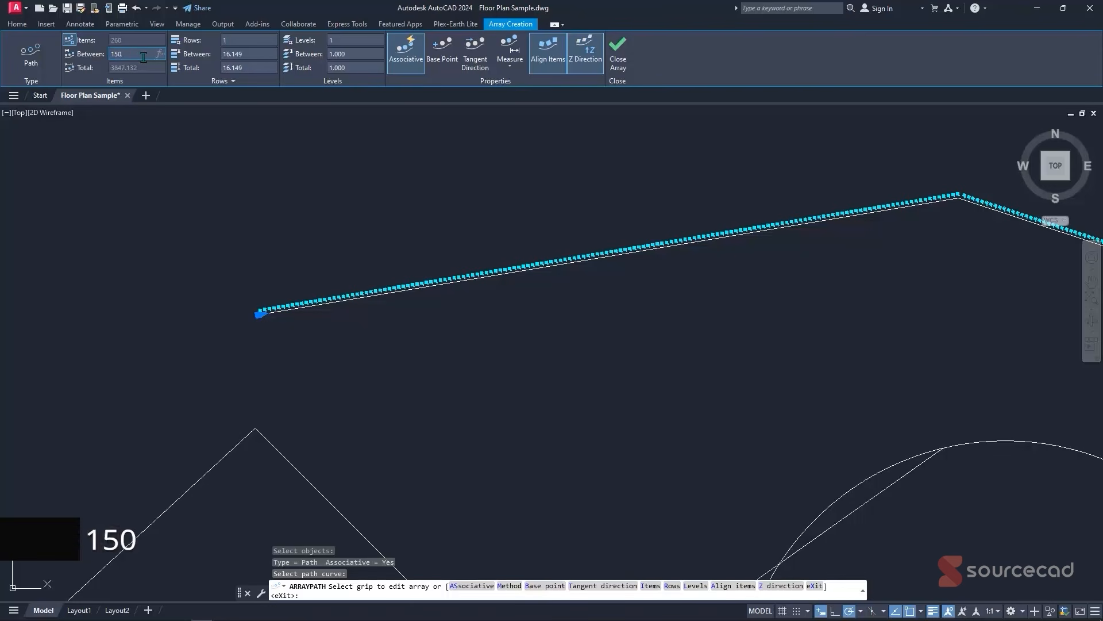
text(150)
key(Return)
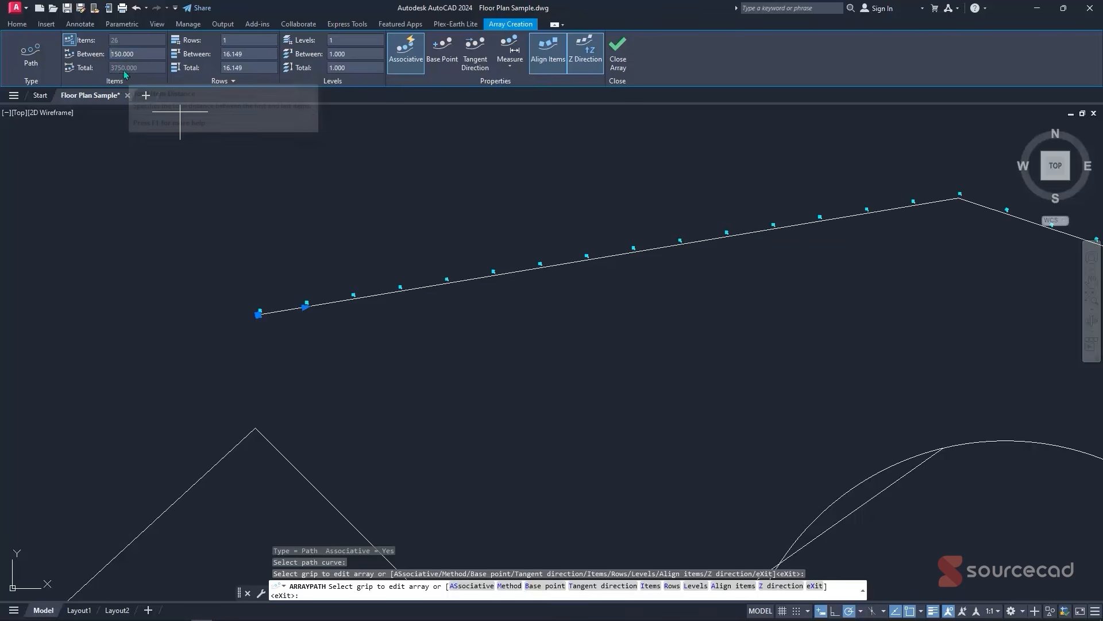
- Give the telephone path array 5 rows and finish creating it
scroll(632, 213, down, 5)
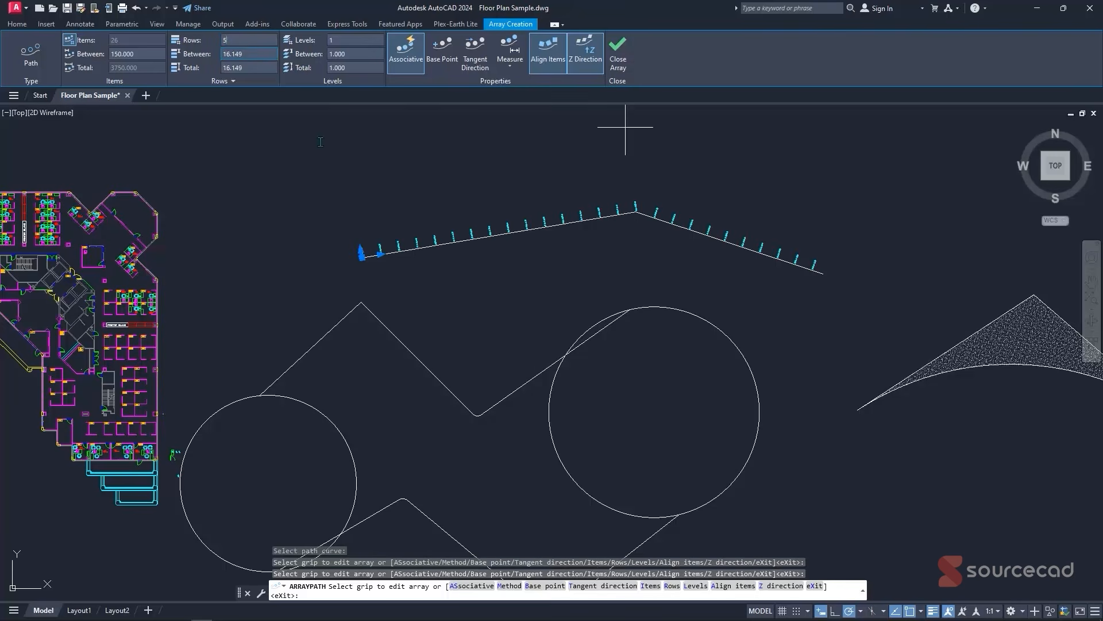
scroll(422, 210, up, 5)
middle_drag(435, 222, 474, 320)
scroll(431, 276, up, 2)
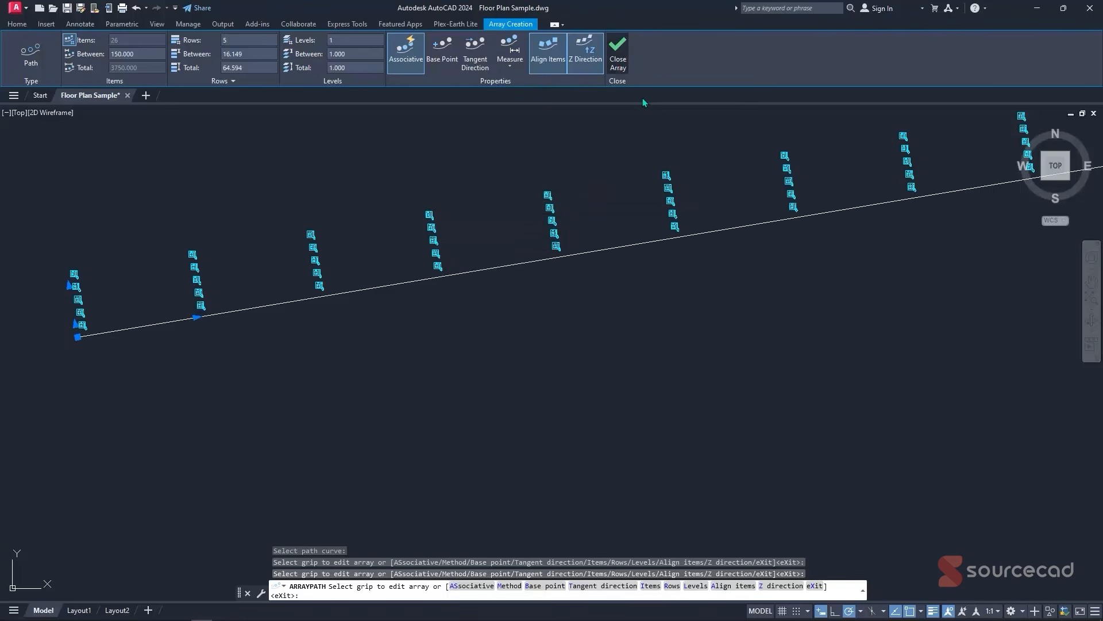
key(Return)
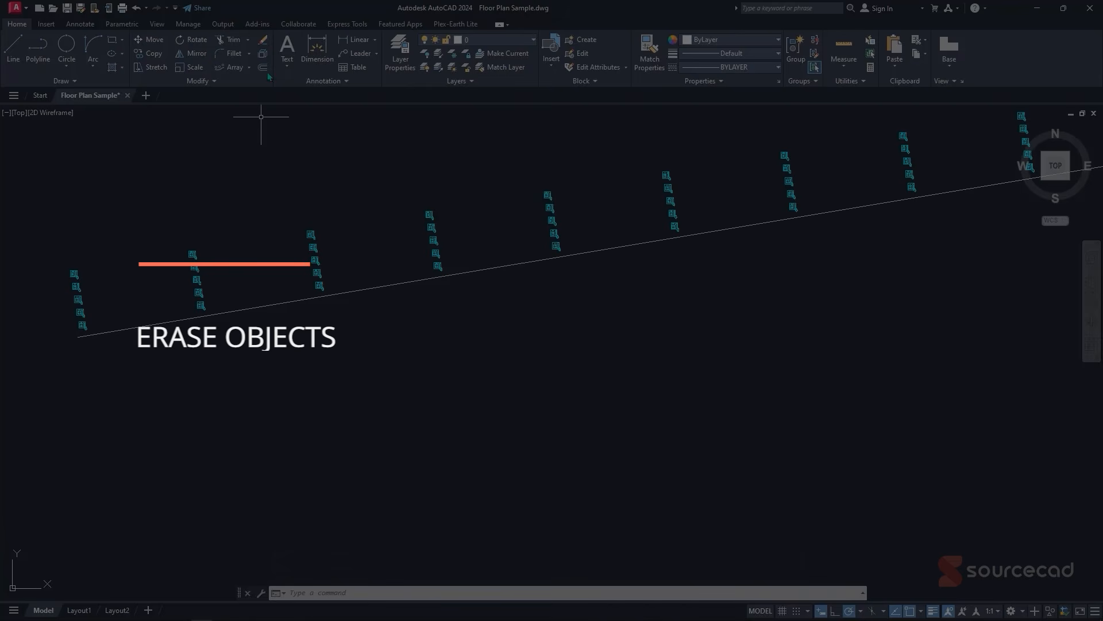
- Erase the telephone path array along the two-segment polyline
click(263, 42)
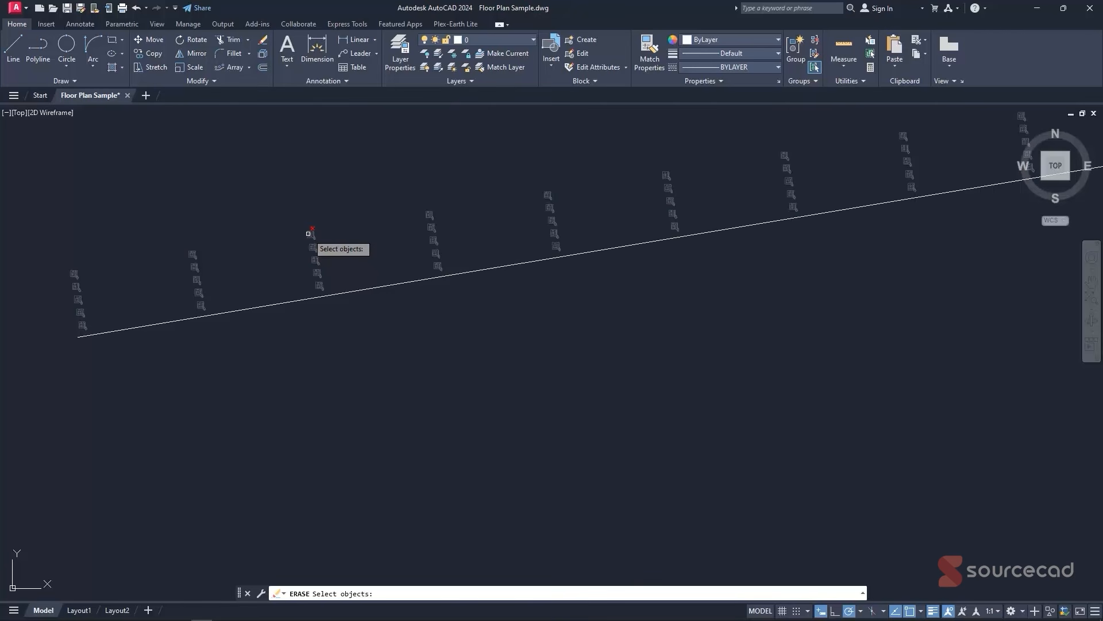
click(308, 233)
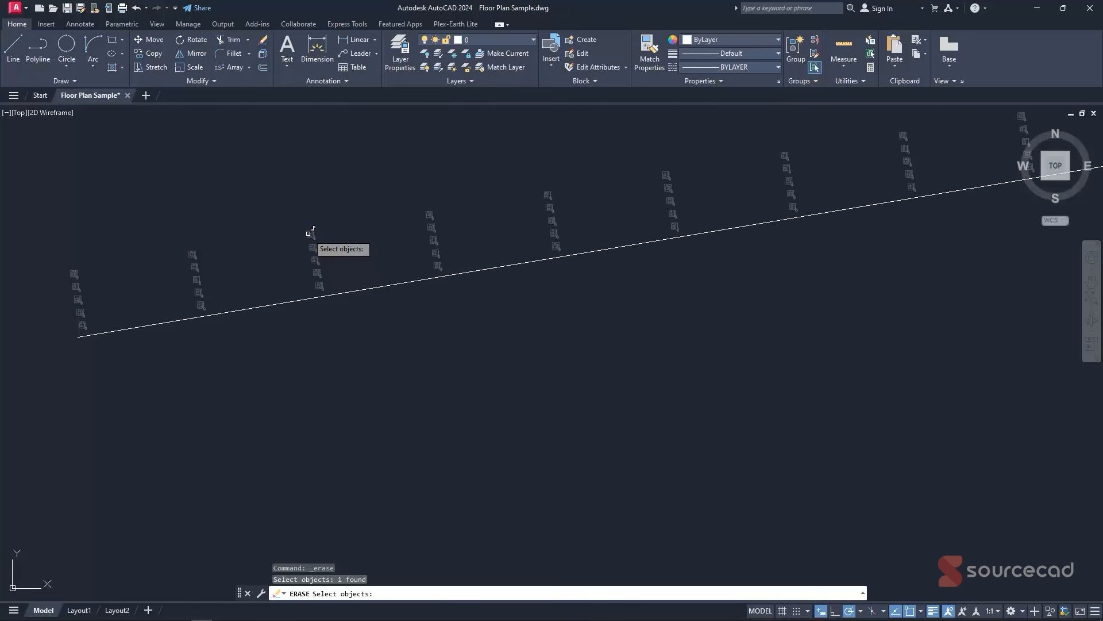
key(Return)
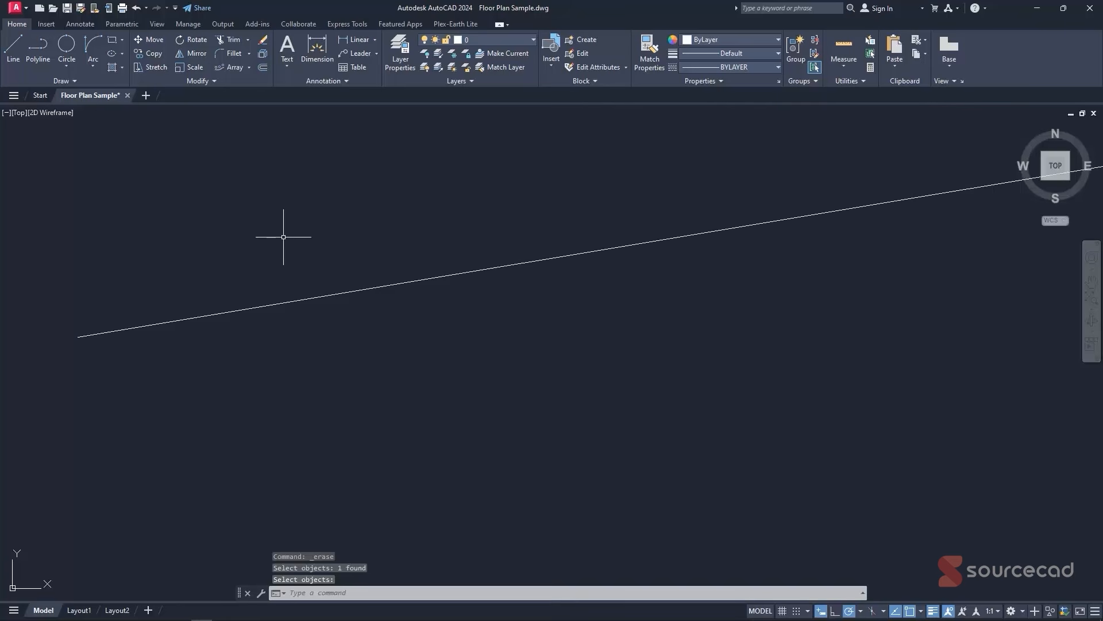
- Explode the hatch filling the area between the peaked lines and the arc east of the circles
scroll(281, 212, down, 4)
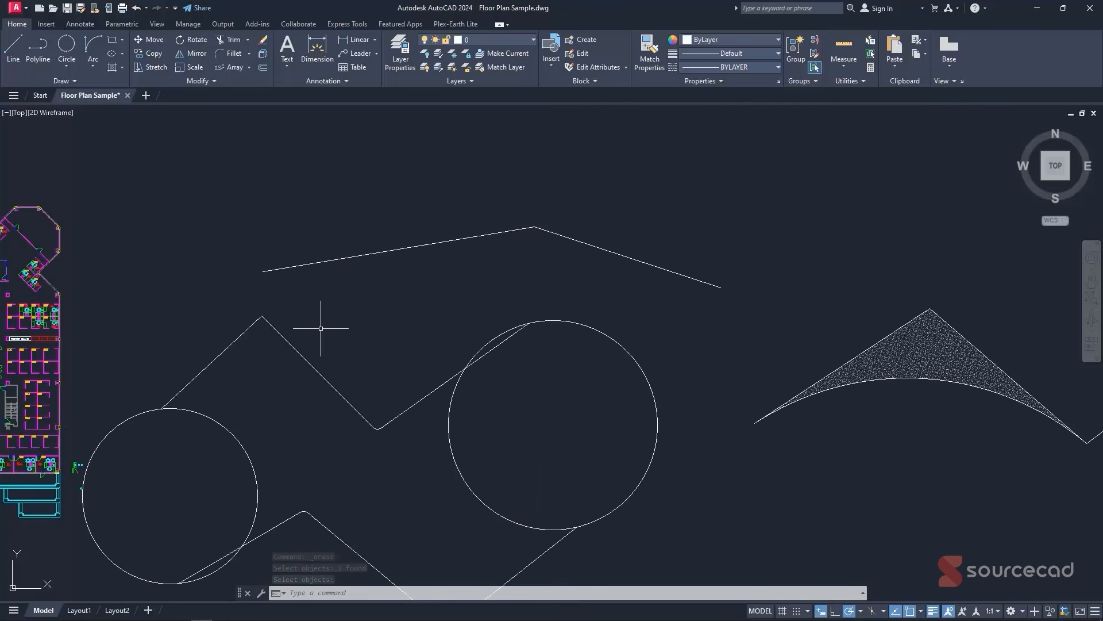
mouse_move(337, 349)
middle_down()
mouse_move(335, 272)
mouse_move(264, 261)
middle_up()
scroll(874, 282, up, 2)
middle_drag(865, 285, 636, 318)
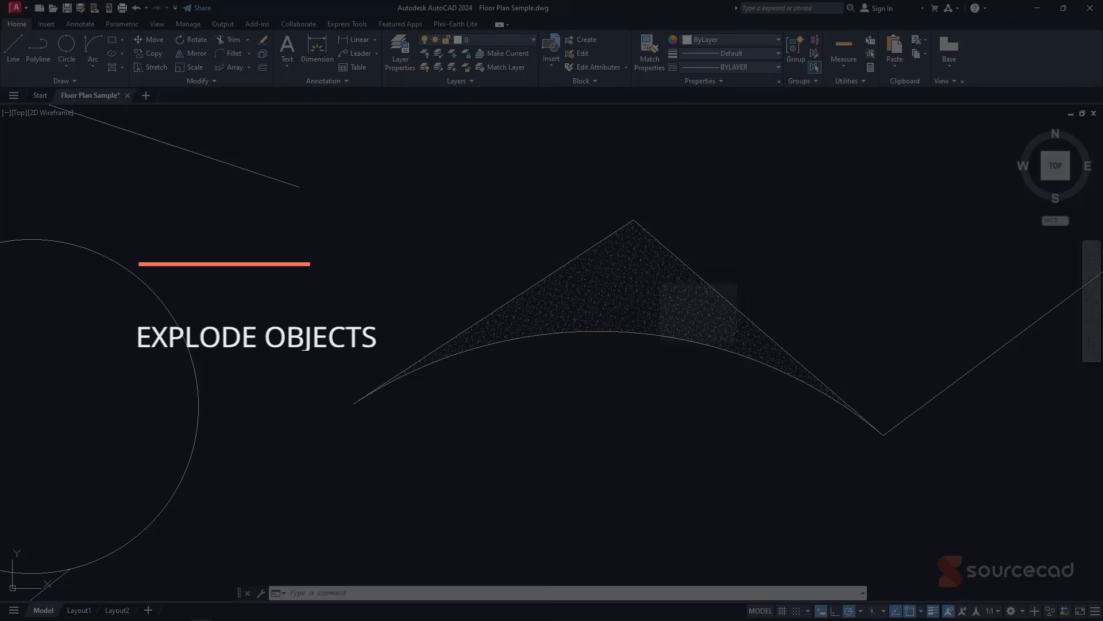
click(648, 268)
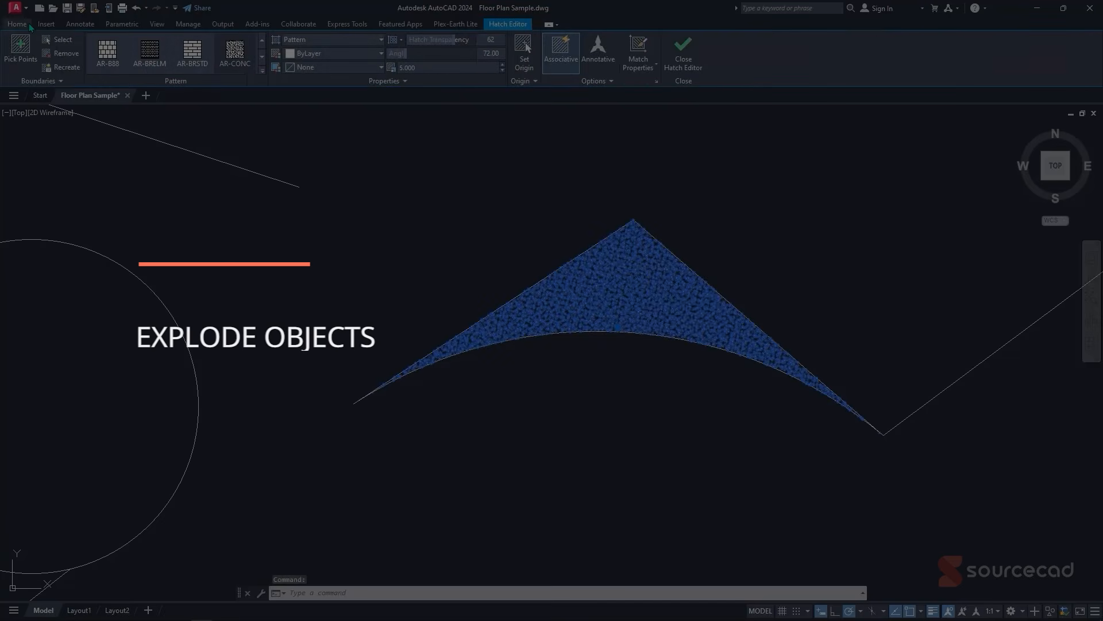
click(28, 24)
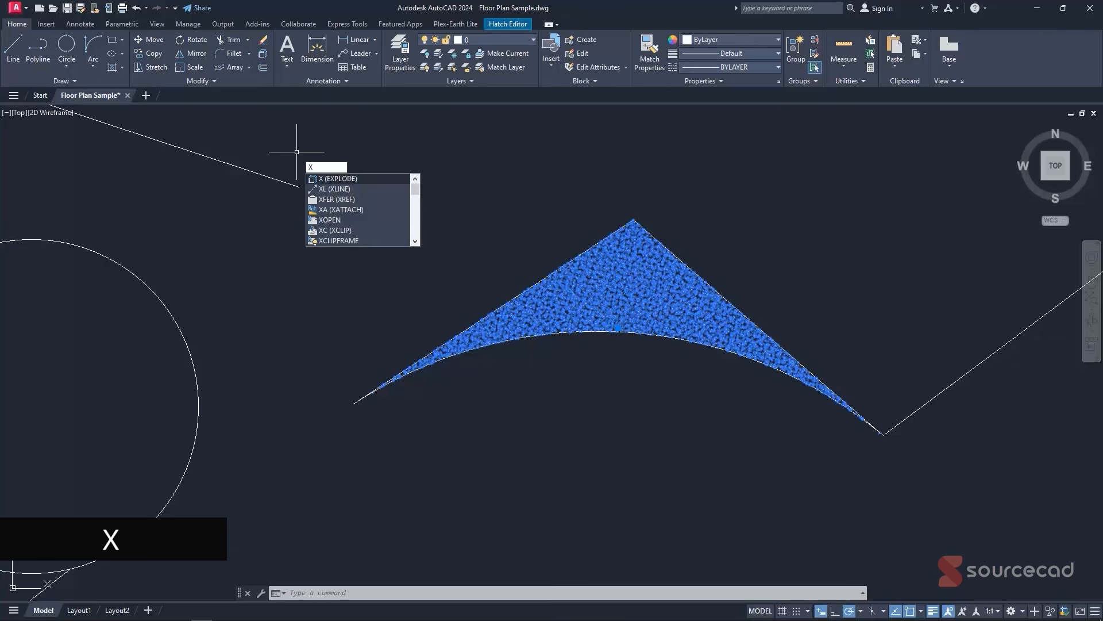
key(Return)
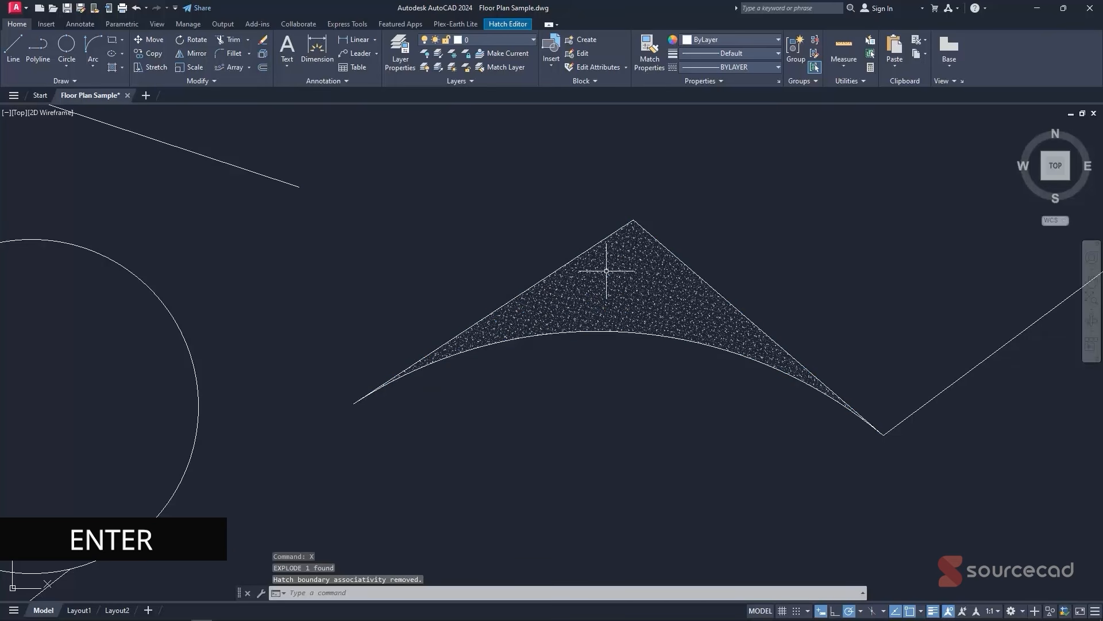
- Examine the exploded hatch up close by selecting one of its individual lines, and clear the selection
scroll(625, 264, up, 10)
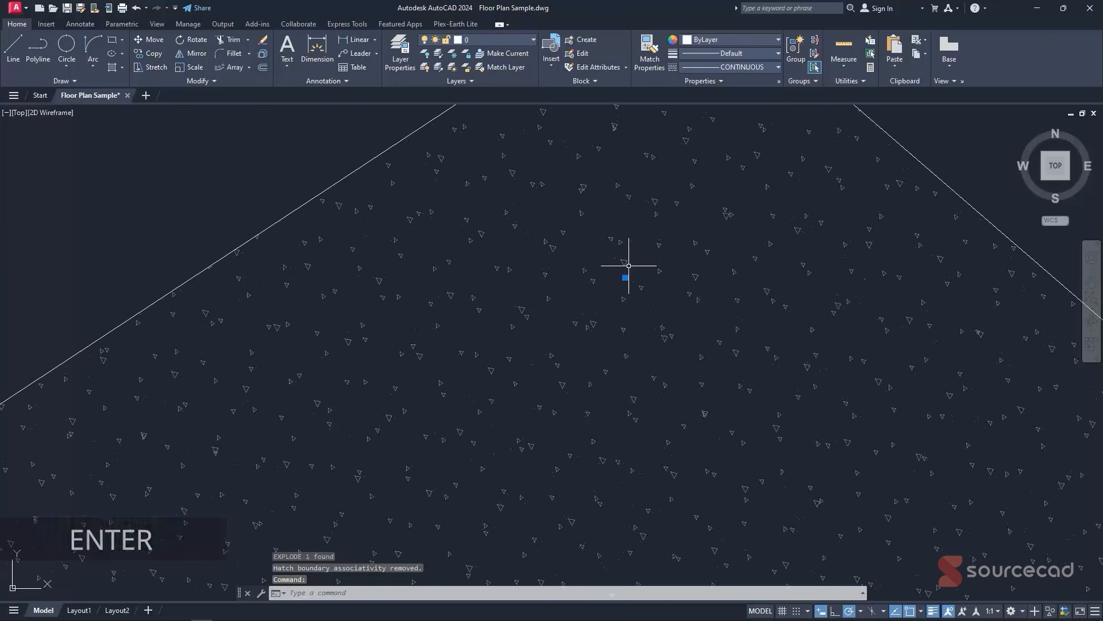
key(Escape)
click(622, 253)
click(610, 252)
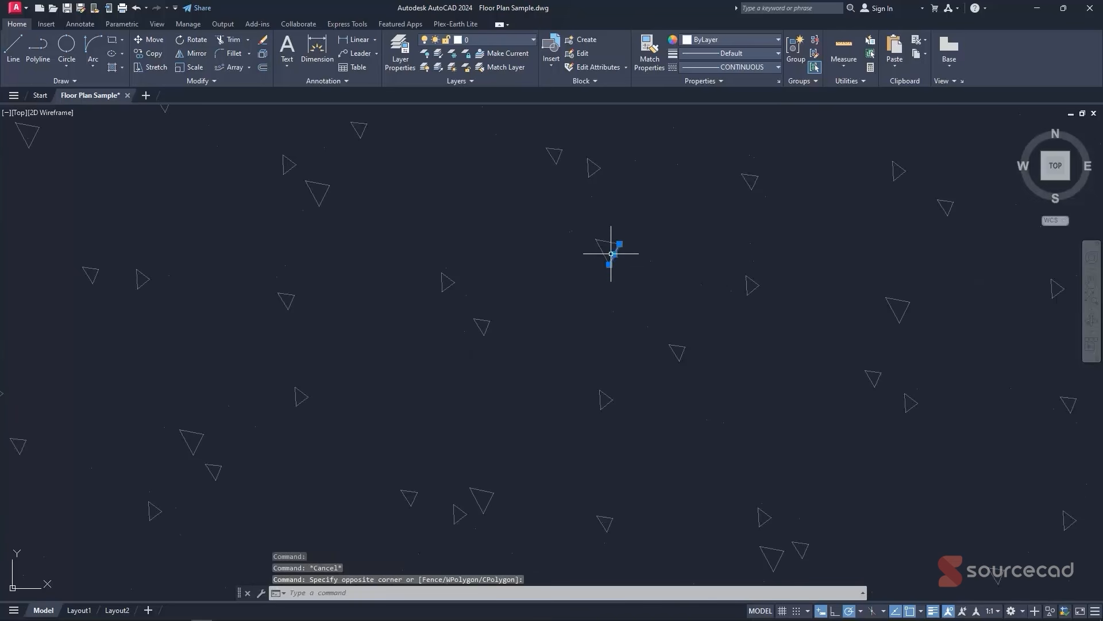
key(Escape)
scroll(608, 242, down, 10)
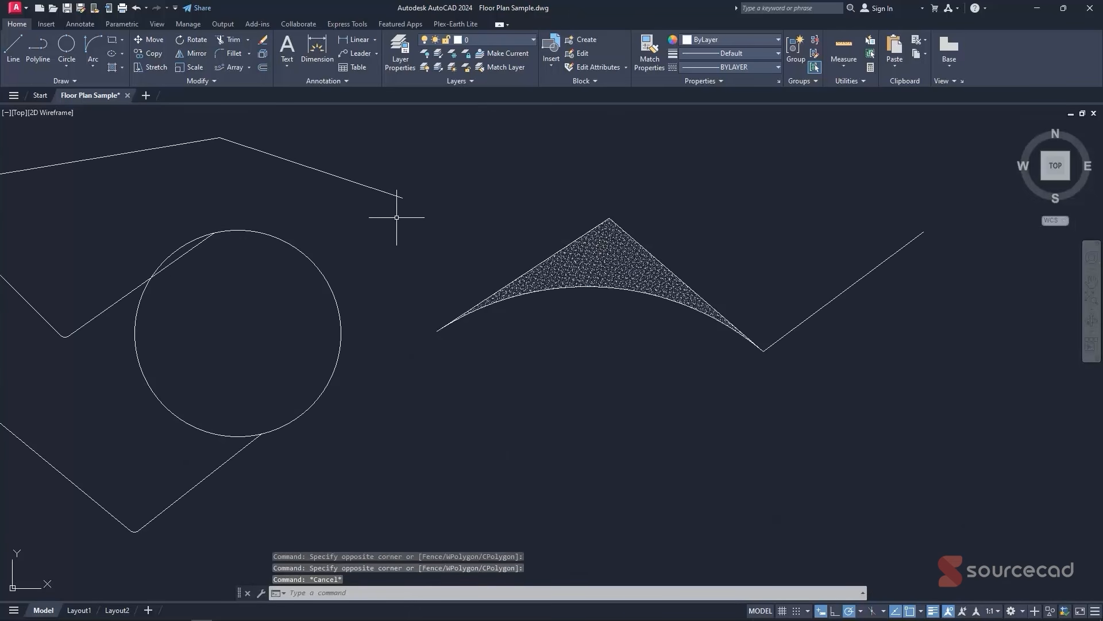
middle_drag(301, 166, 557, 230)
scroll(557, 229, down, 2)
scroll(225, 281, up, 10)
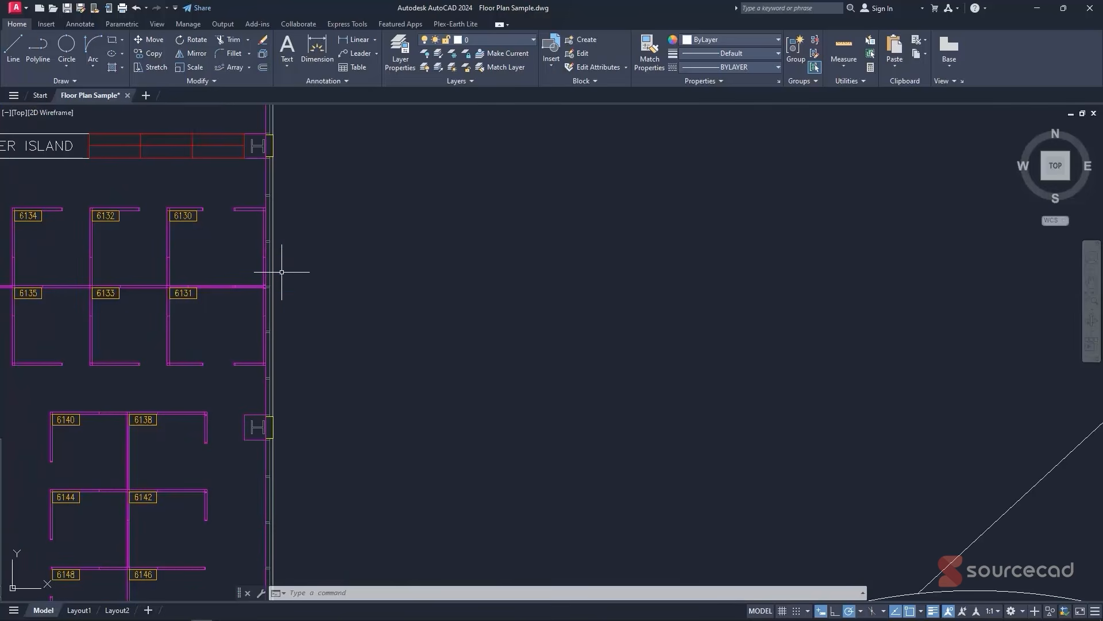
scroll(421, 296, down, 4)
scroll(606, 298, down, 3)
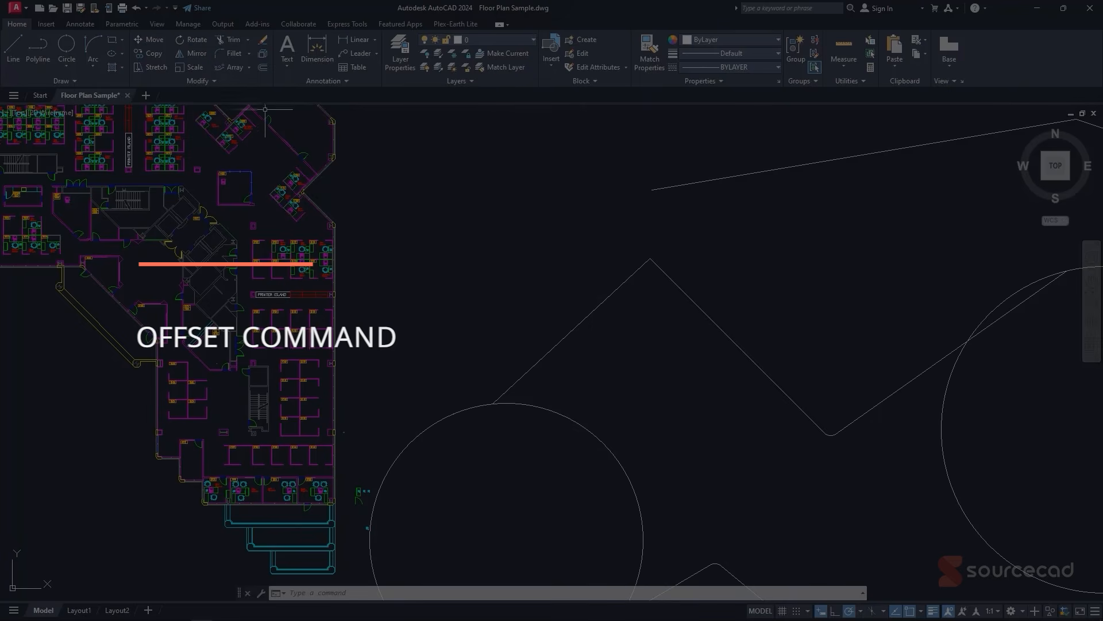
- Offset the lower zigzag polyline at a distance of 200, using the Multiple option to place five successive copies on its north side
click(263, 68)
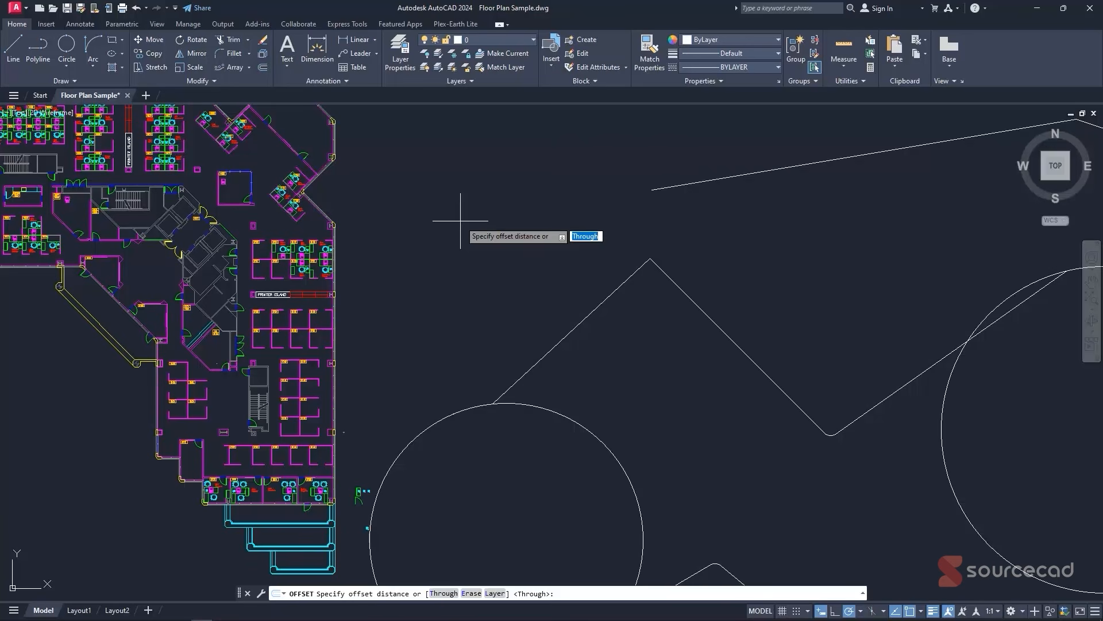
scroll(474, 217, down, 2)
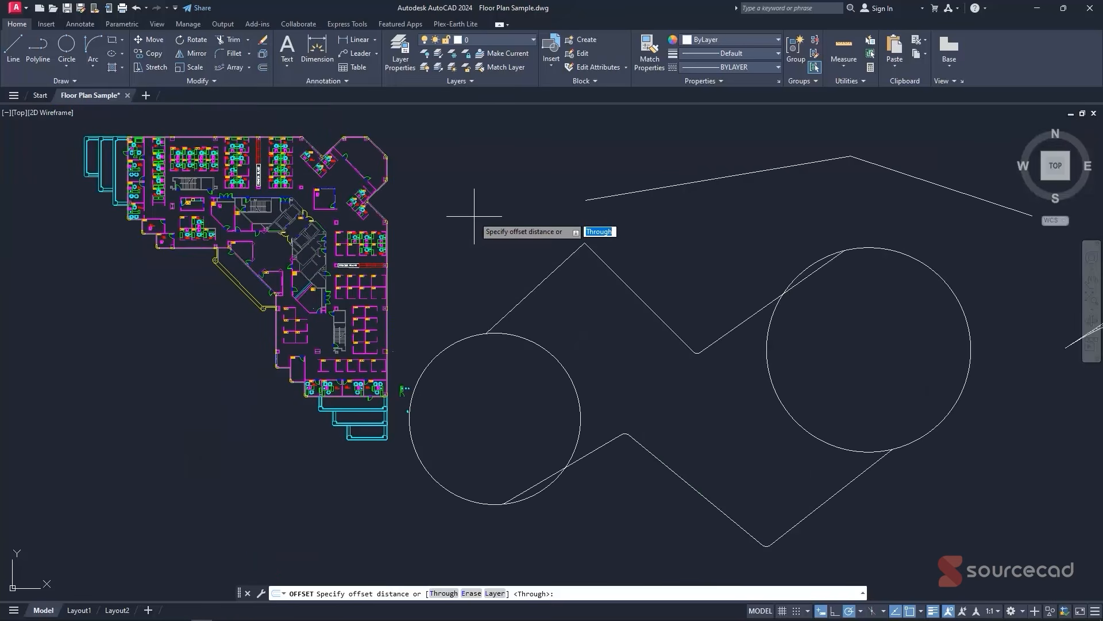
scroll(665, 457, up, 1)
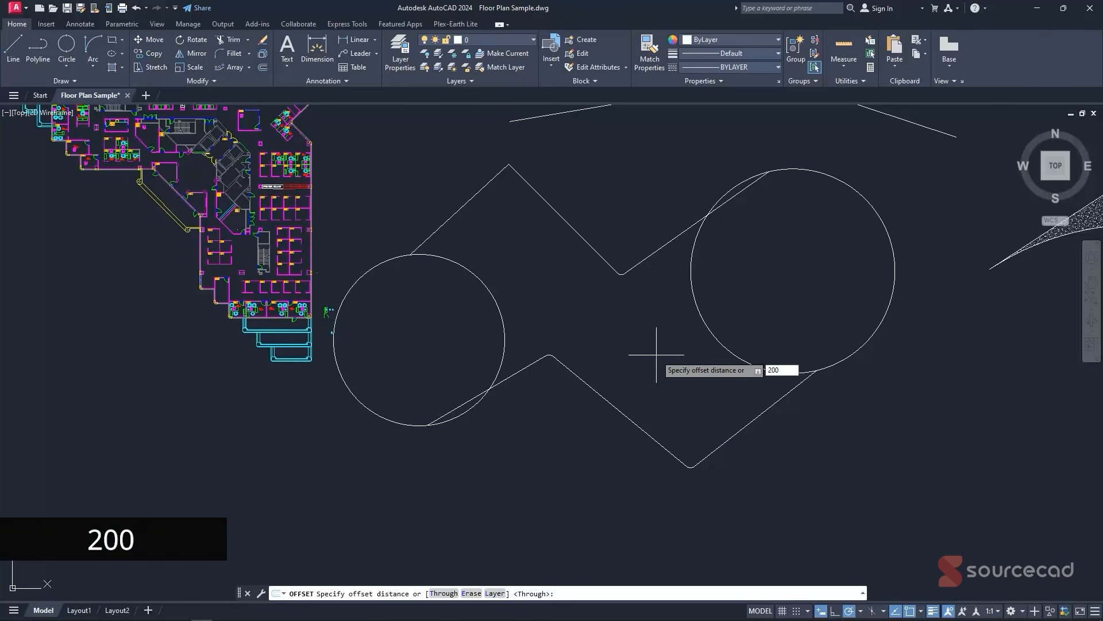
key(Return)
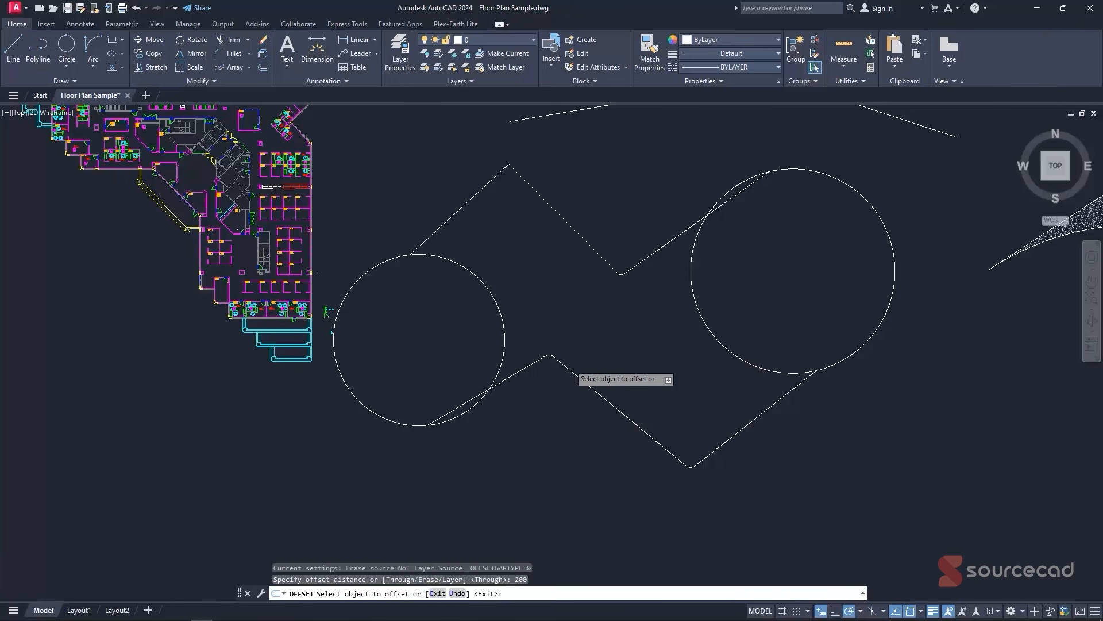
scroll(556, 373, up, 2)
click(601, 383)
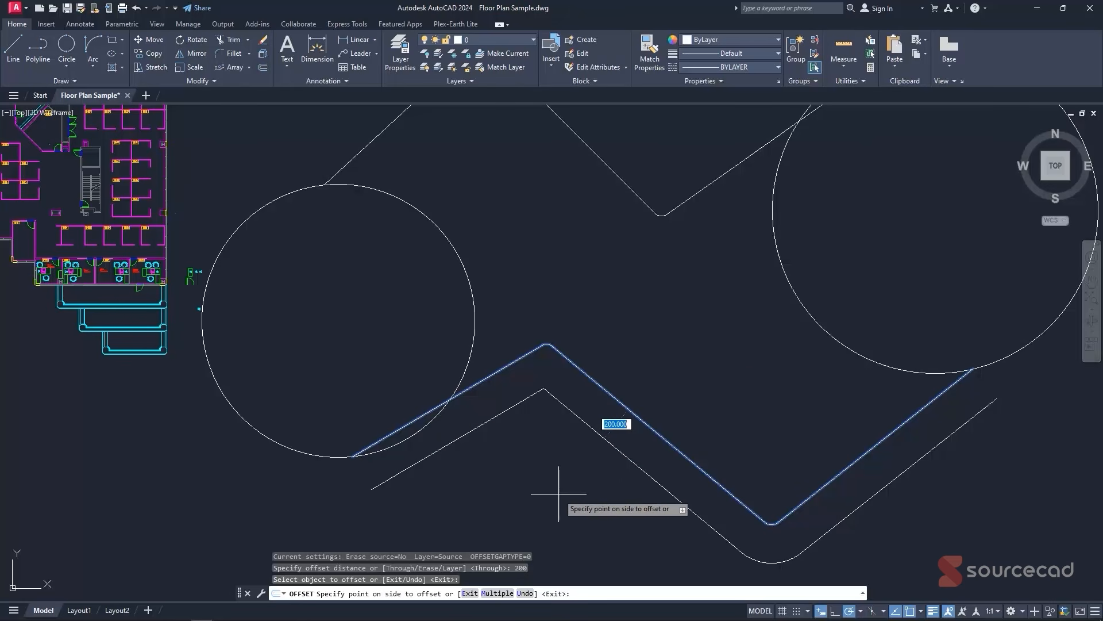
click(498, 592)
click(614, 308)
click(616, 302)
click(647, 262)
click(655, 218)
click(671, 178)
click(693, 144)
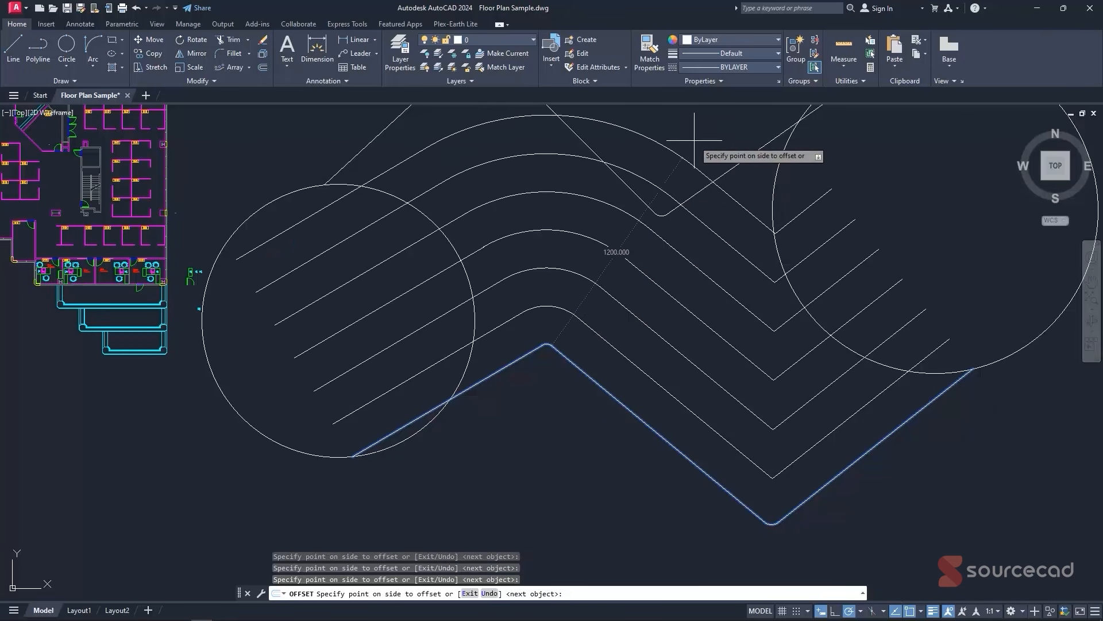
scroll(693, 142, down, 2)
middle_drag(692, 143, 672, 199)
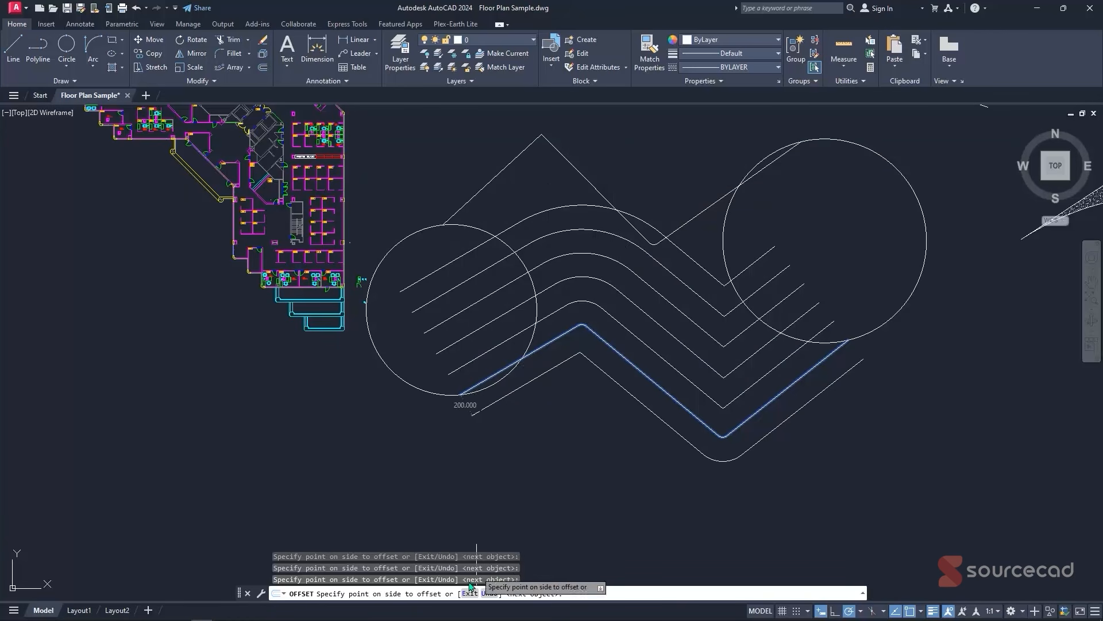
right_click(583, 441)
click(579, 447)
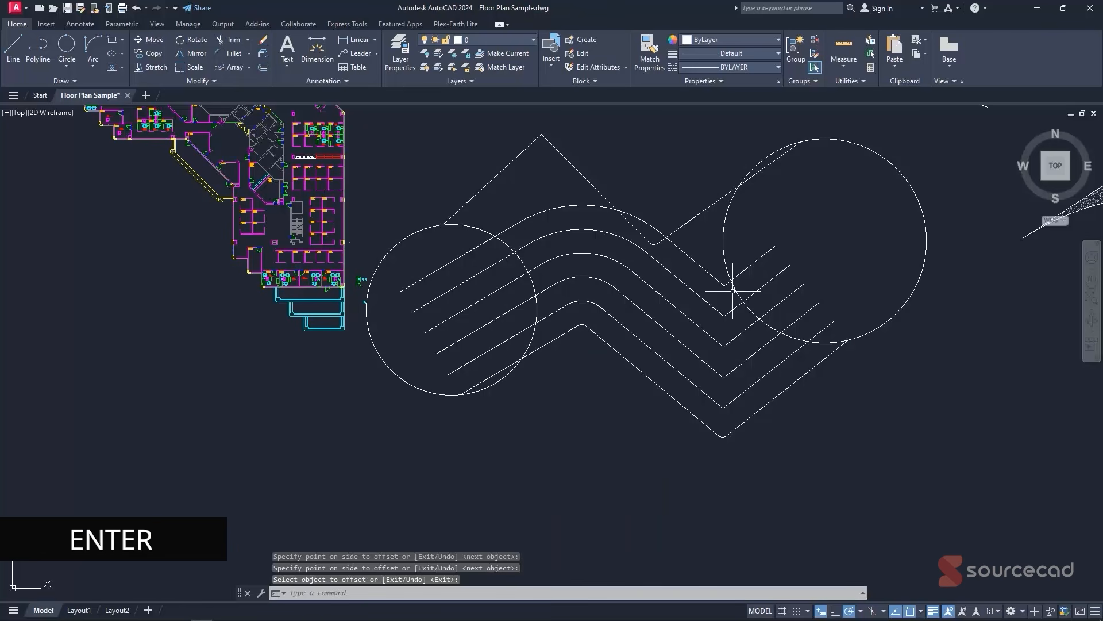
- Measure the radius of the larger eastern circle and end the measurement
middle_drag(612, 307, 585, 364)
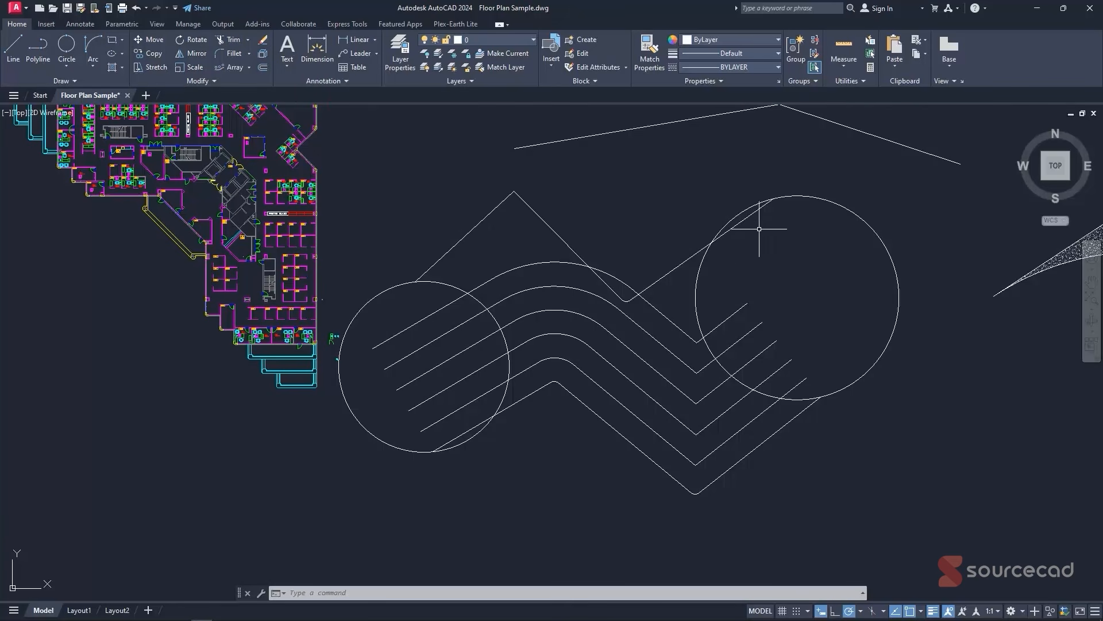
mouse_move(840, 225)
middle_down()
mouse_move(764, 239)
mouse_move(753, 276)
mouse_move(741, 269)
middle_up()
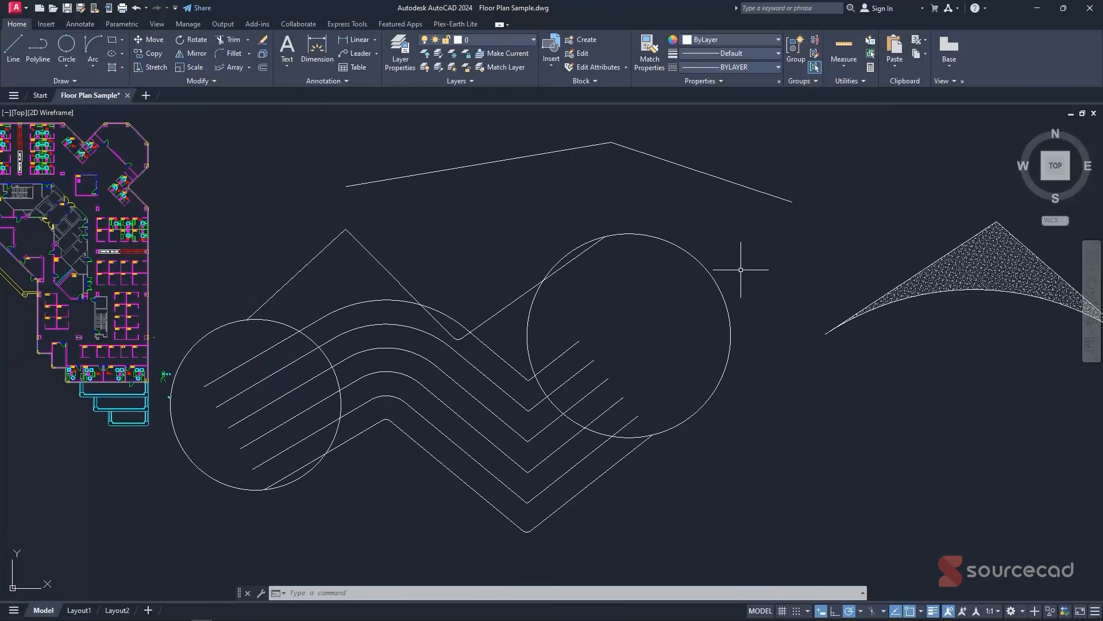
middle_drag(560, 291, 718, 287)
middle_drag(598, 276, 608, 273)
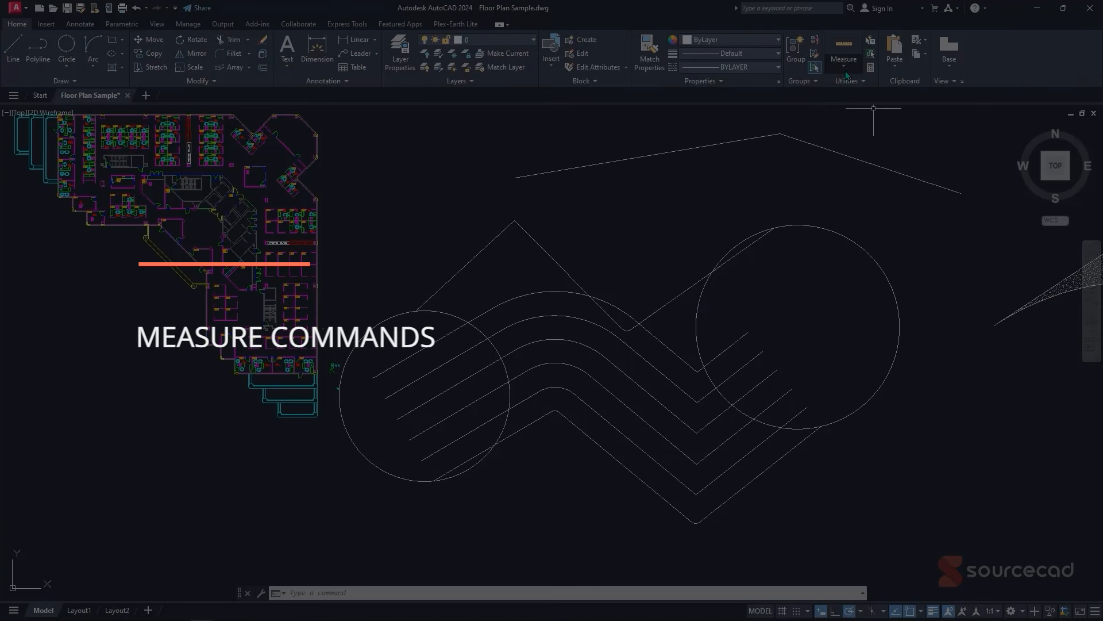
click(848, 71)
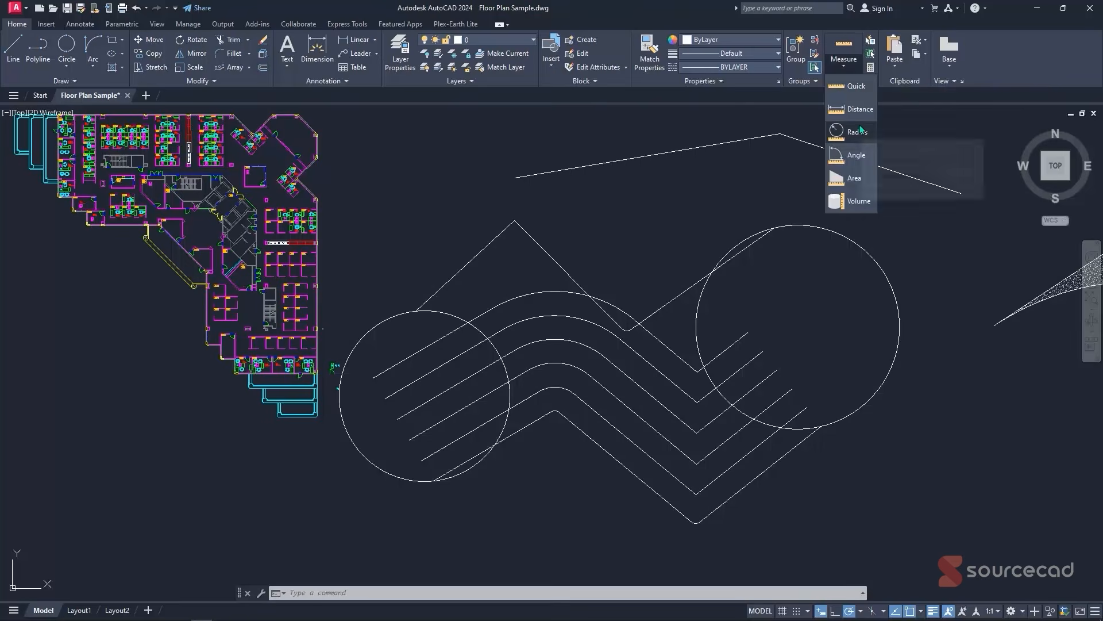
click(860, 116)
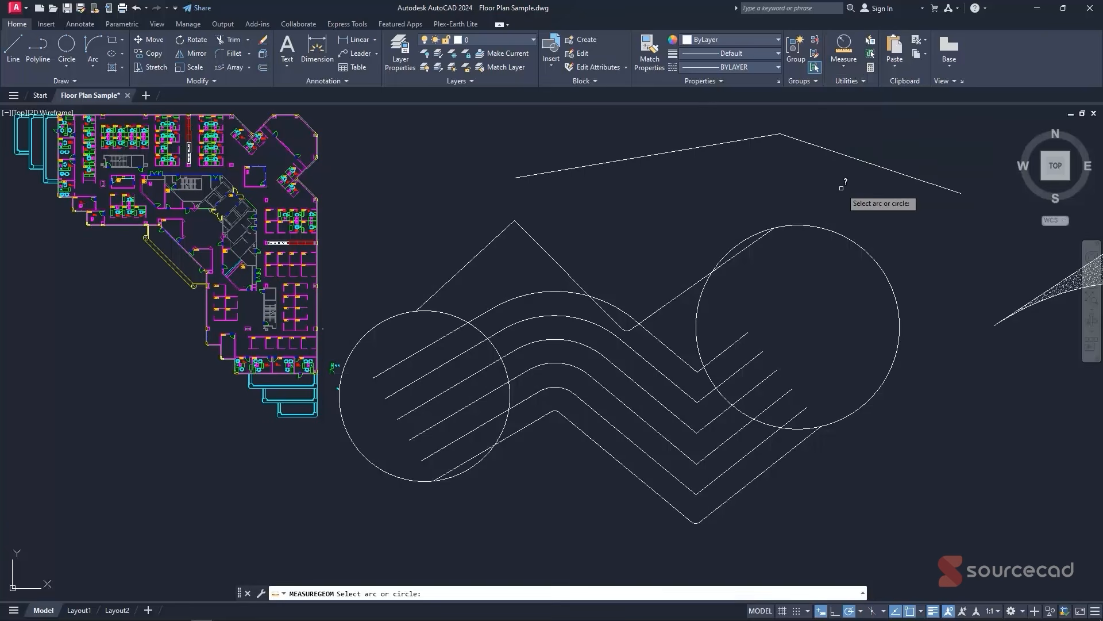
click(849, 238)
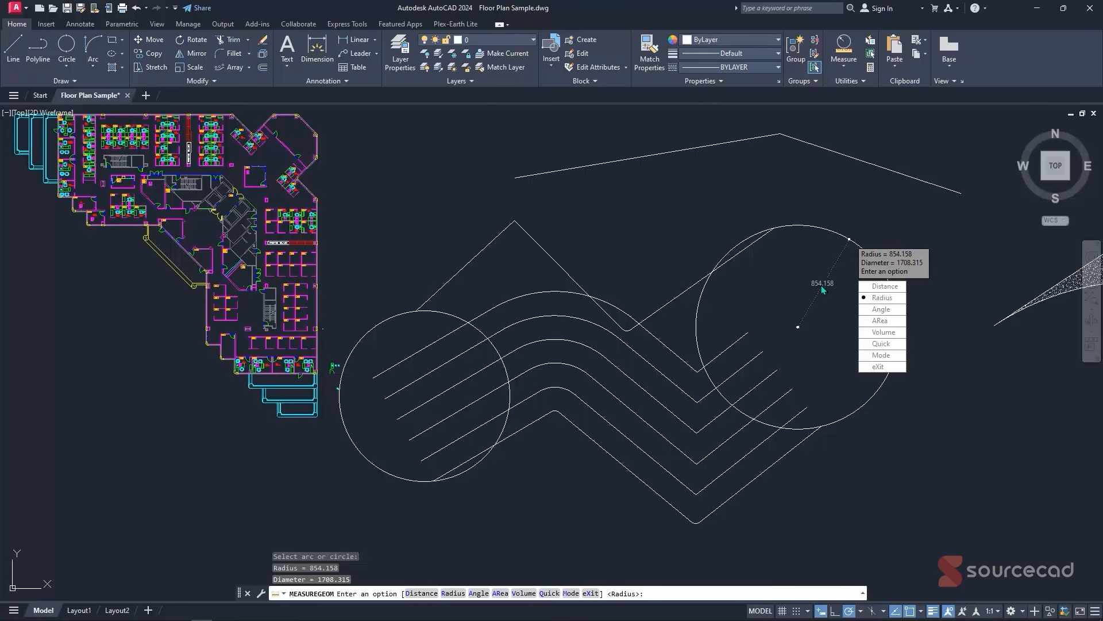
click(878, 367)
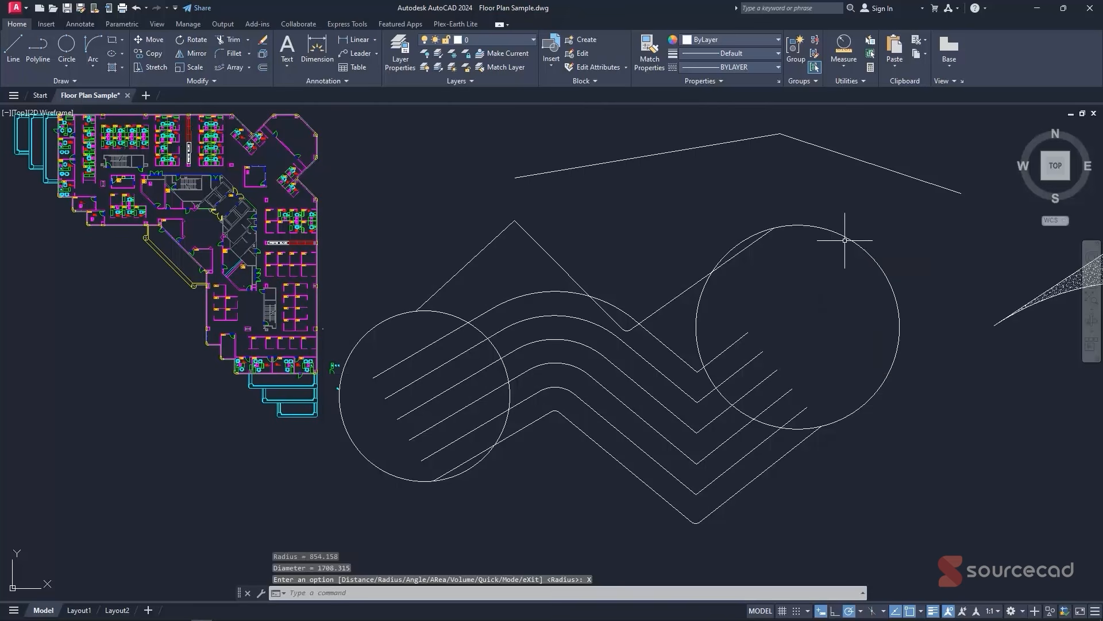
- Measure the distance between the eastern end and the peak of the upper bent line, and end the measurement
click(843, 69)
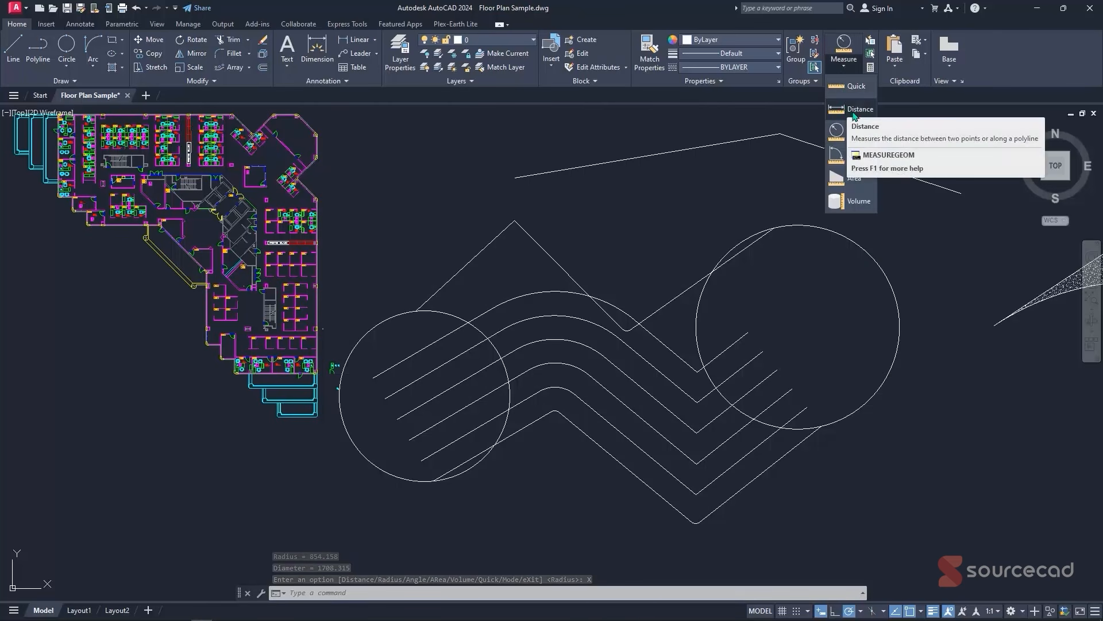
click(858, 115)
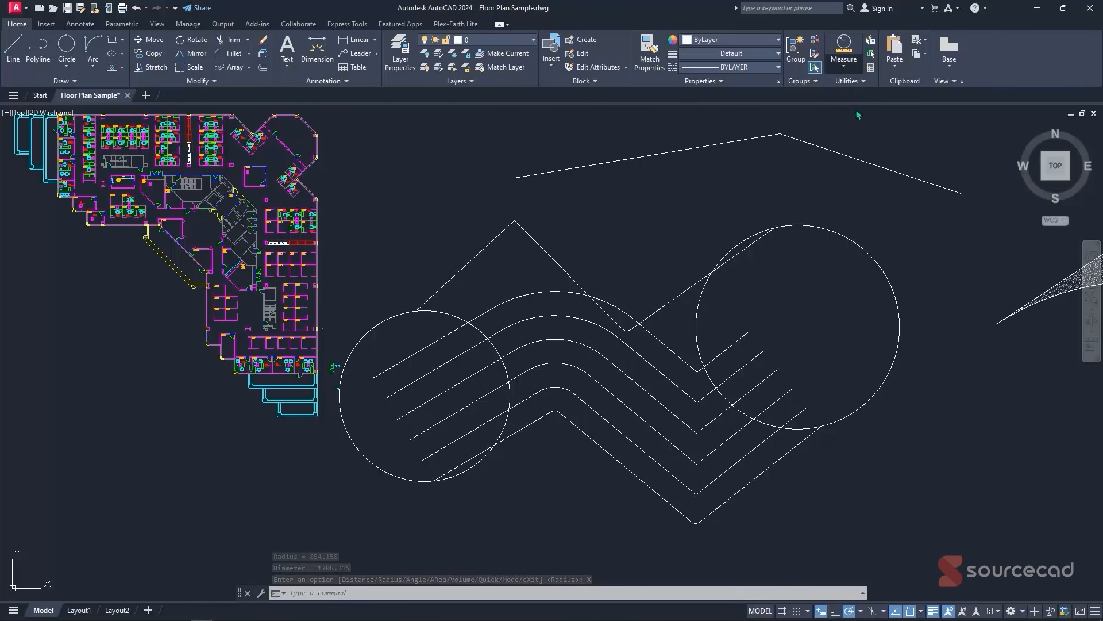
click(956, 192)
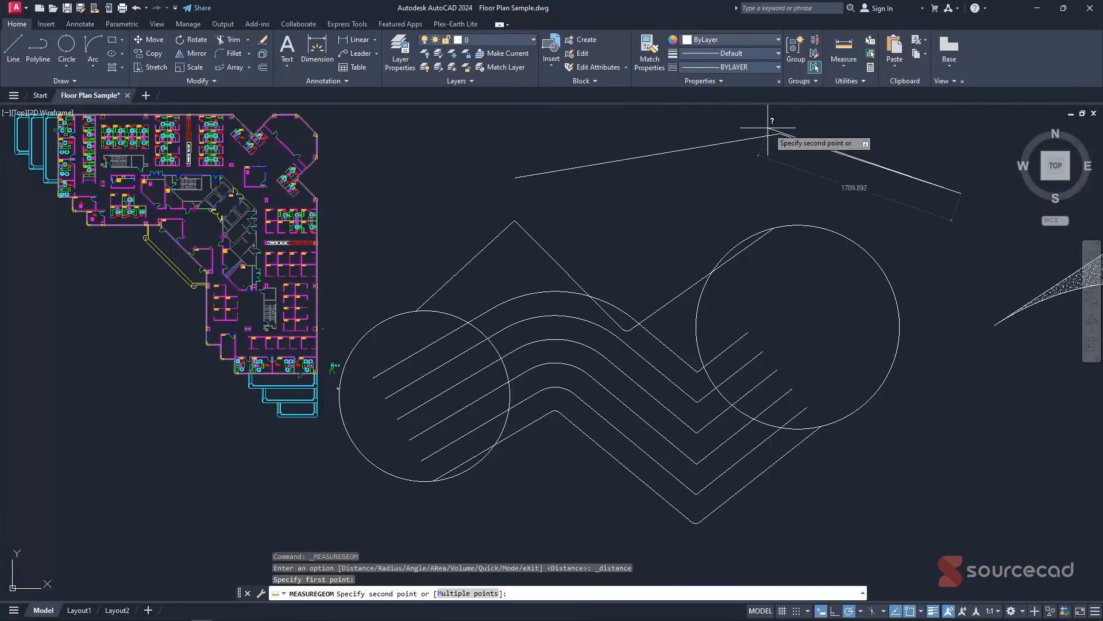
click(786, 133)
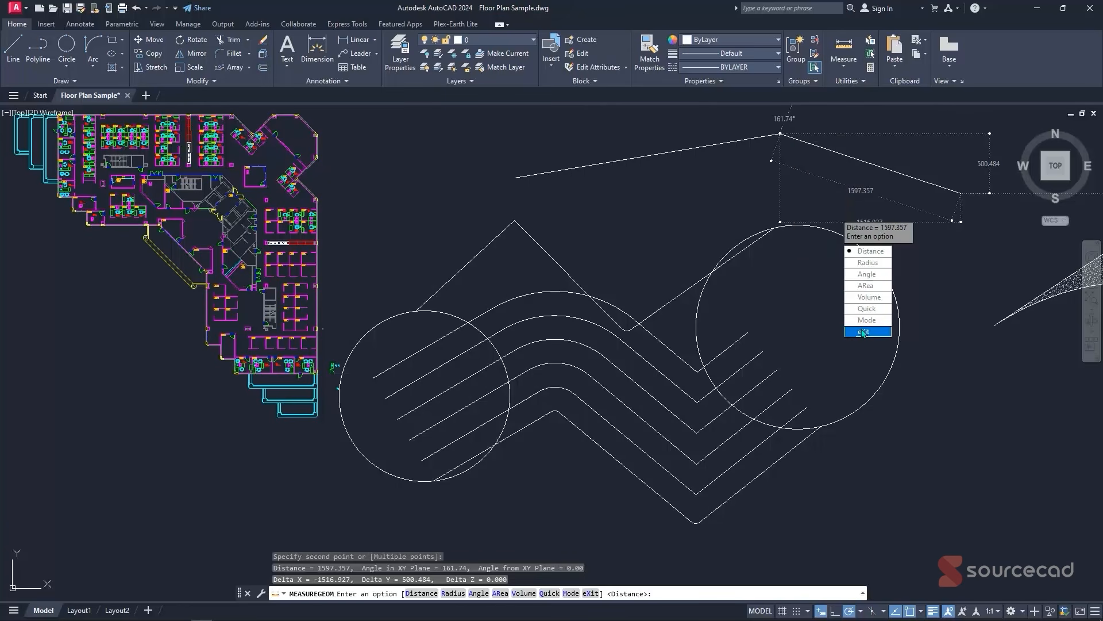
click(863, 332)
- Measure the angle between the two segments meeting at the upper bent line's peak, and end the measurement
click(844, 66)
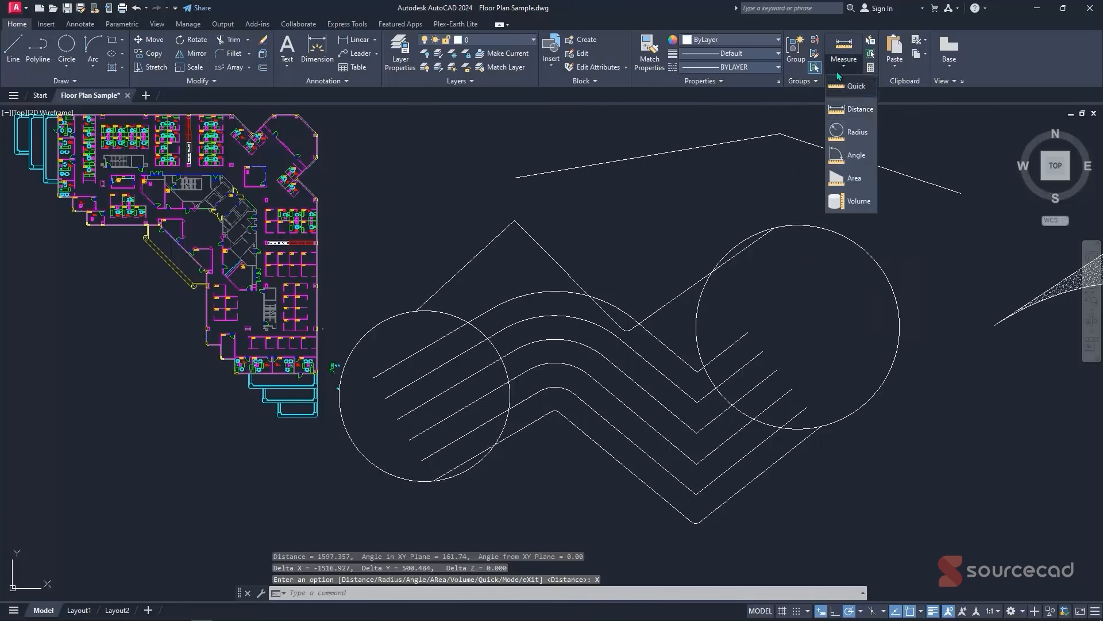
click(855, 156)
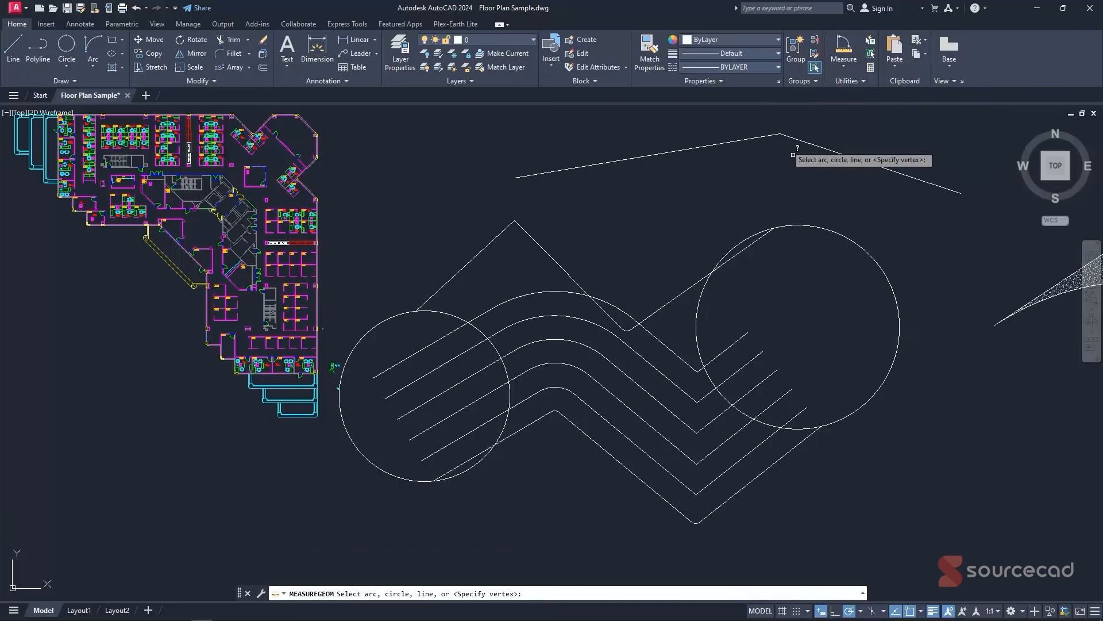
scroll(793, 155, up, 4)
click(771, 193)
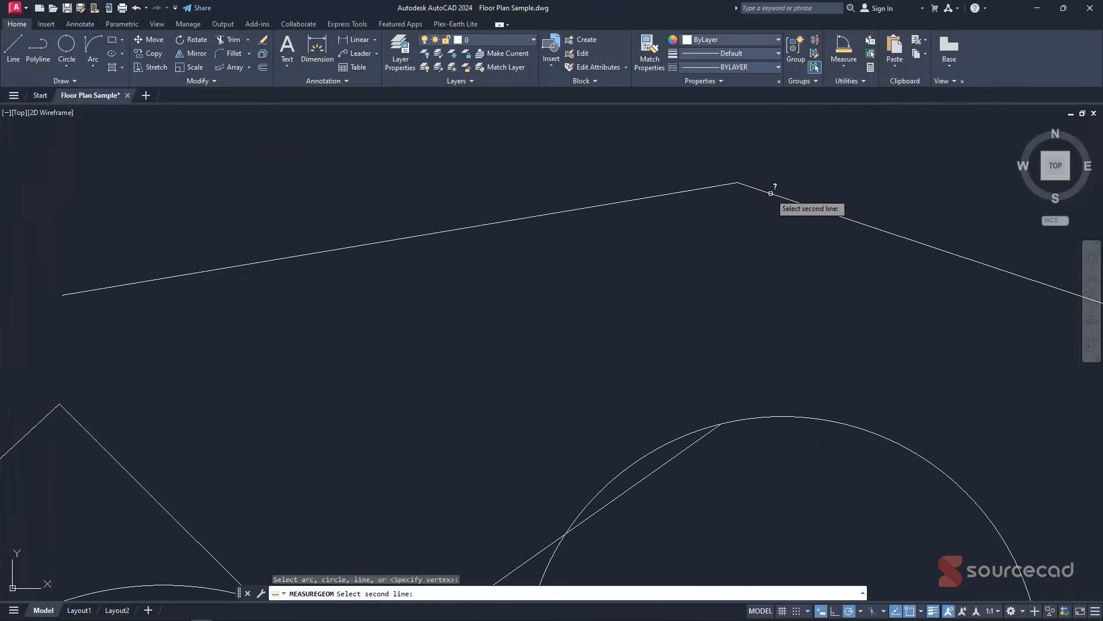
click(715, 187)
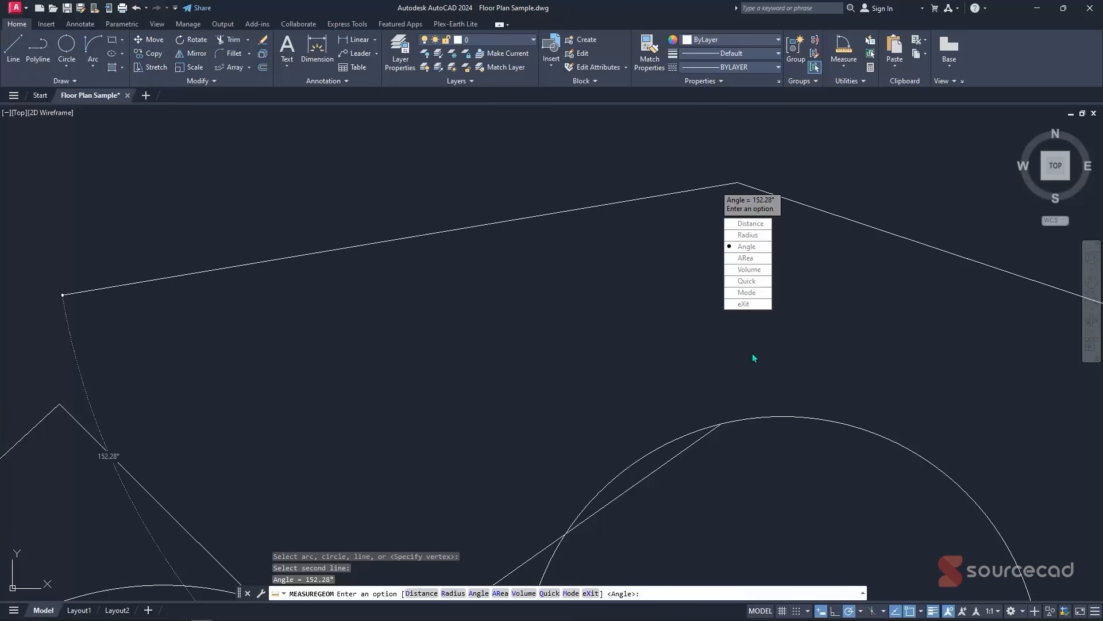
click(757, 306)
scroll(689, 229, down, 6)
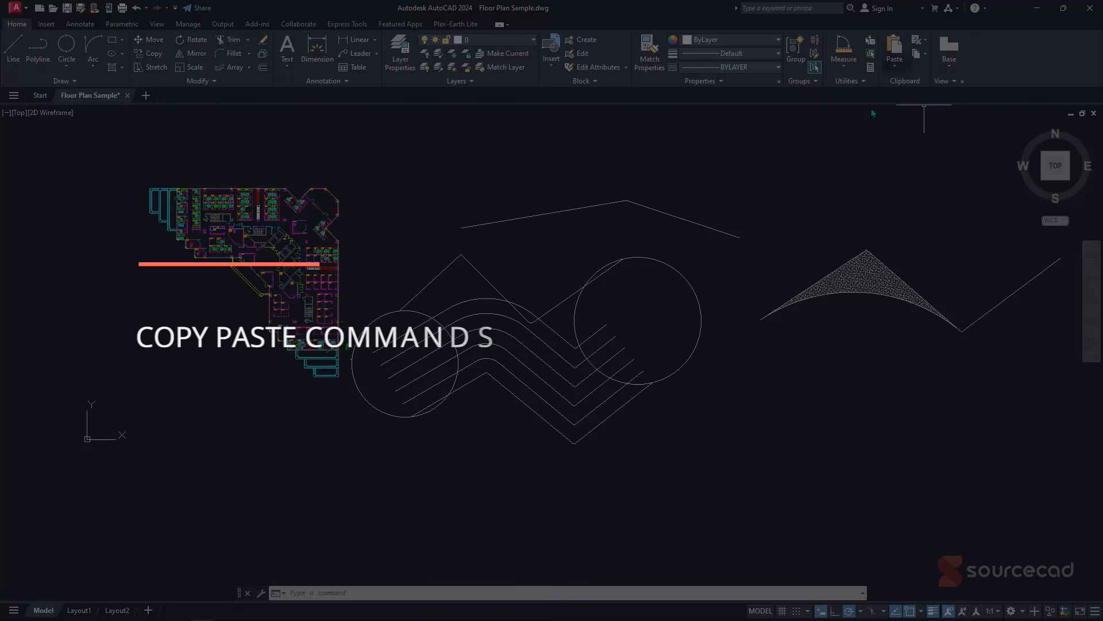
- Select both segments of the upper bent line with a crossing selection around its peak
scroll(627, 196, up, 4)
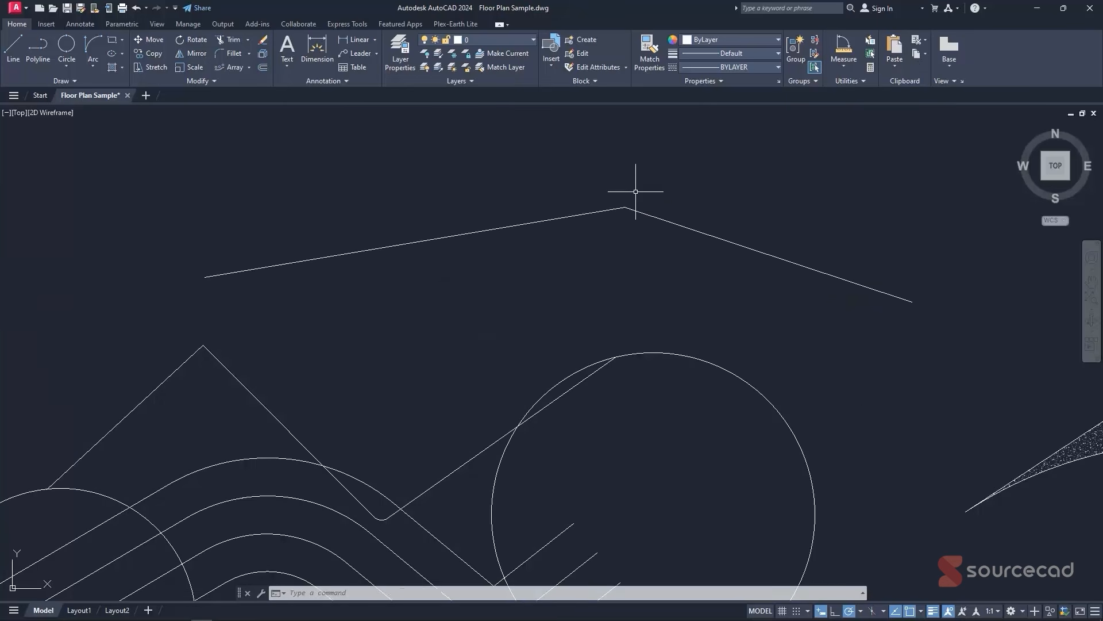
click(636, 191)
click(608, 226)
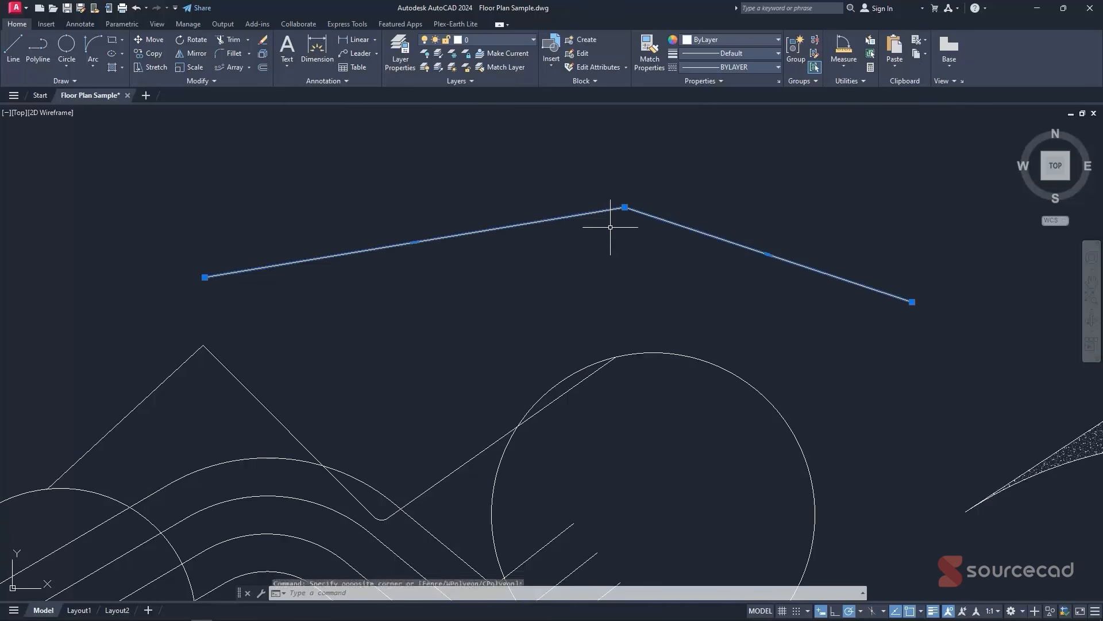
- Copy the selected two-segment polyline to the clipboard with its left endpoint as the base point
click(917, 57)
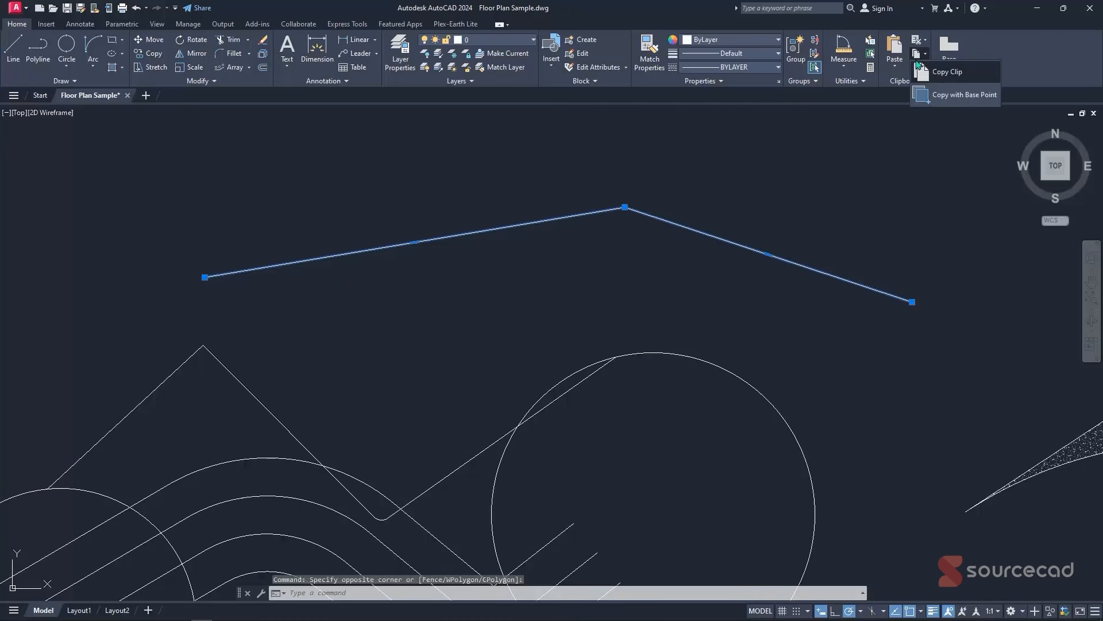
click(957, 95)
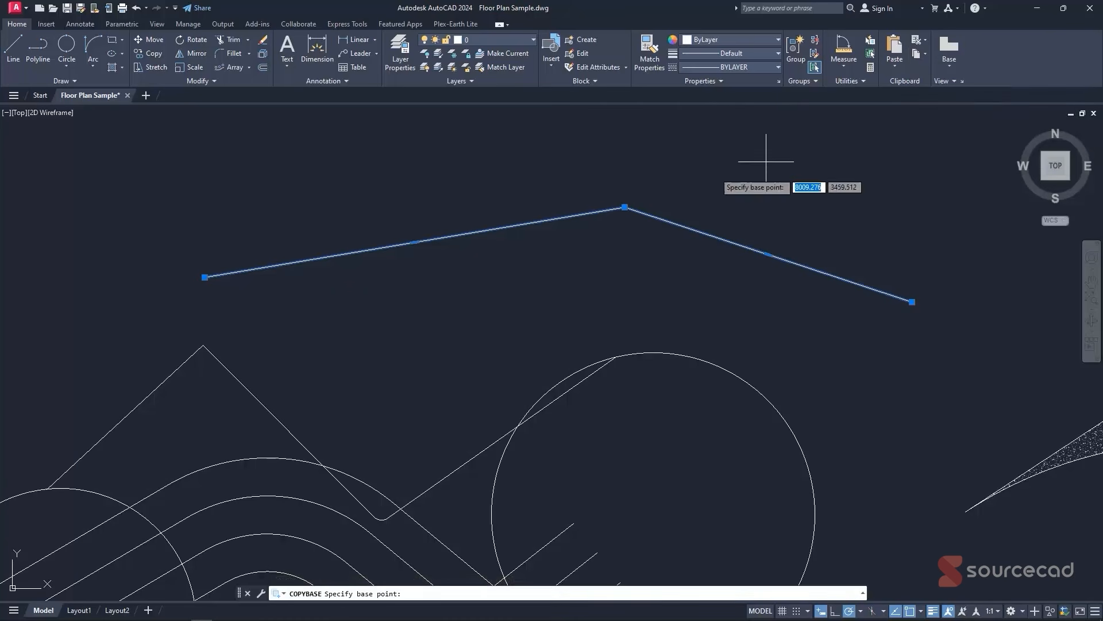
click(204, 278)
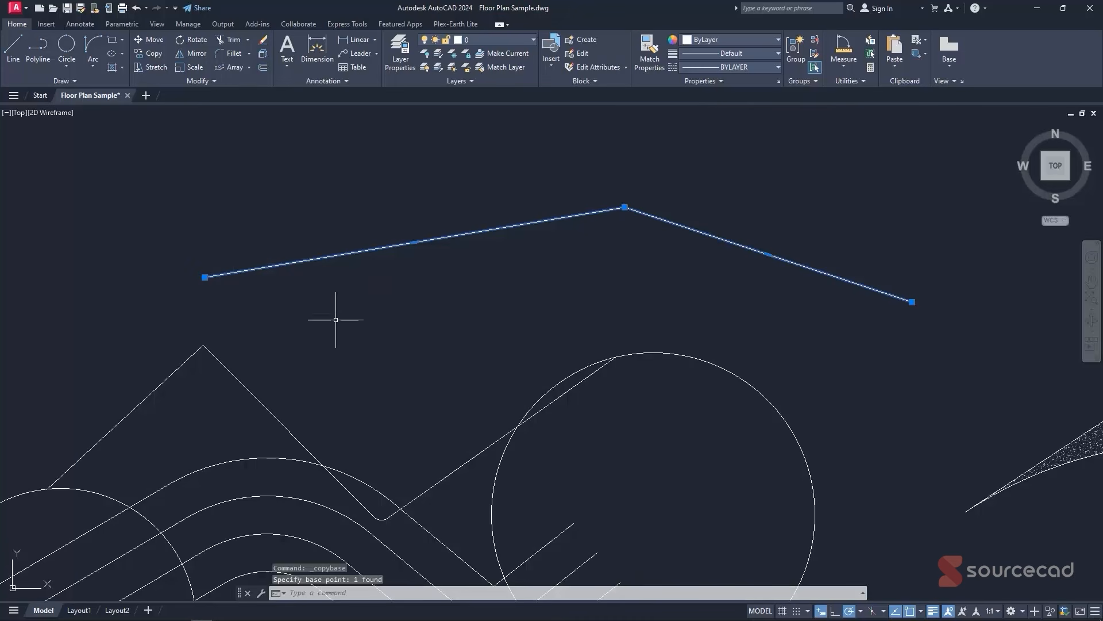
- Paste the copied polyline above the original, with its left endpoint vertically aligned to the original's left endpoint
click(894, 68)
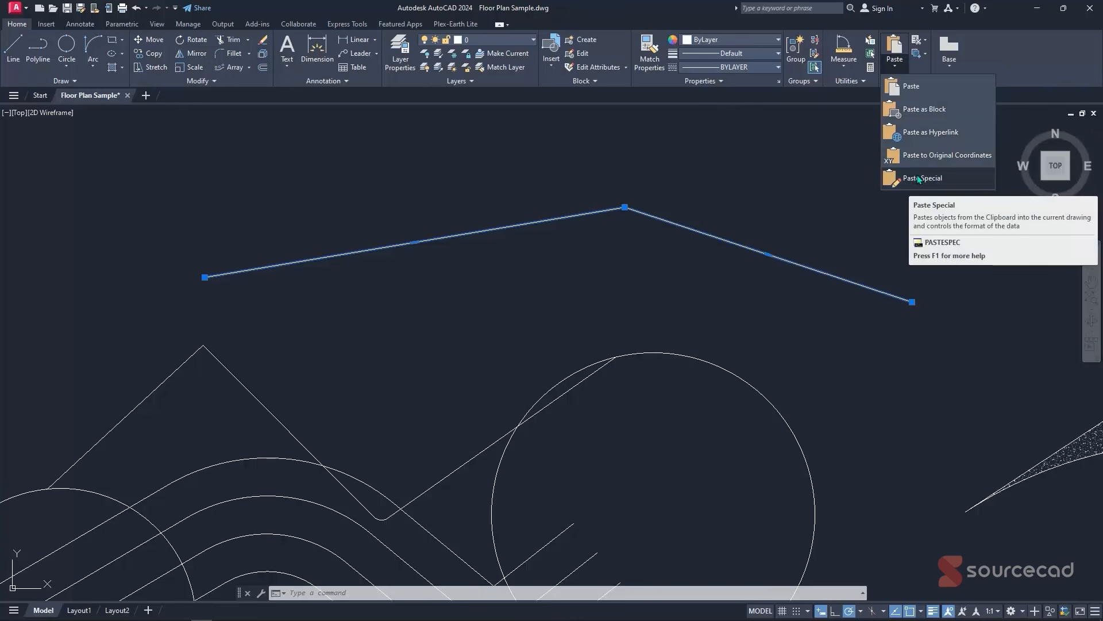
click(917, 90)
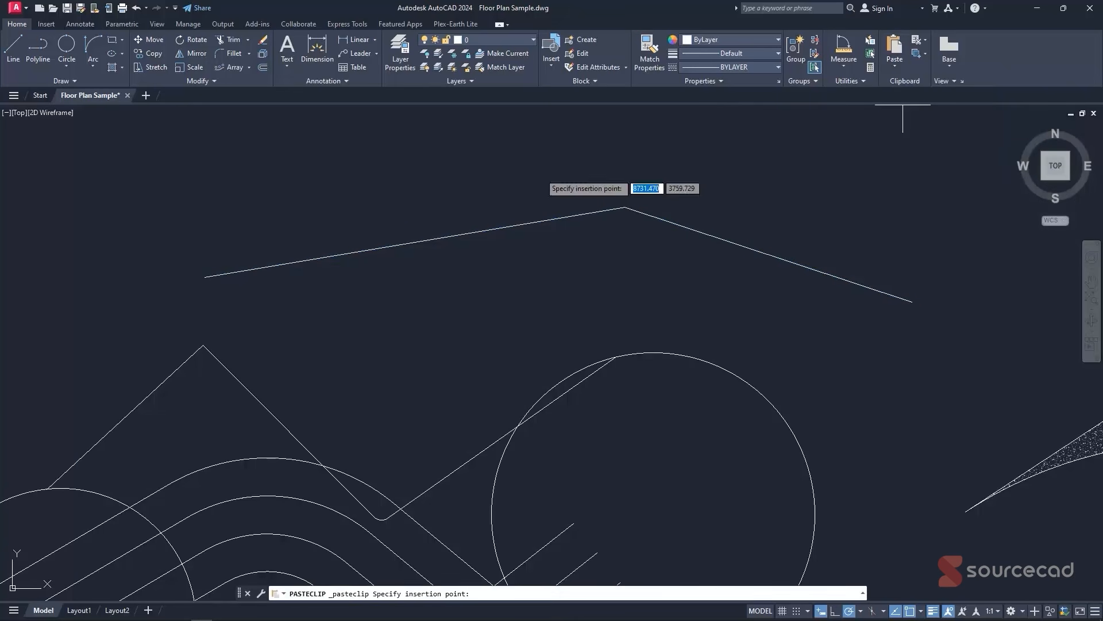
scroll(541, 172, down, 5)
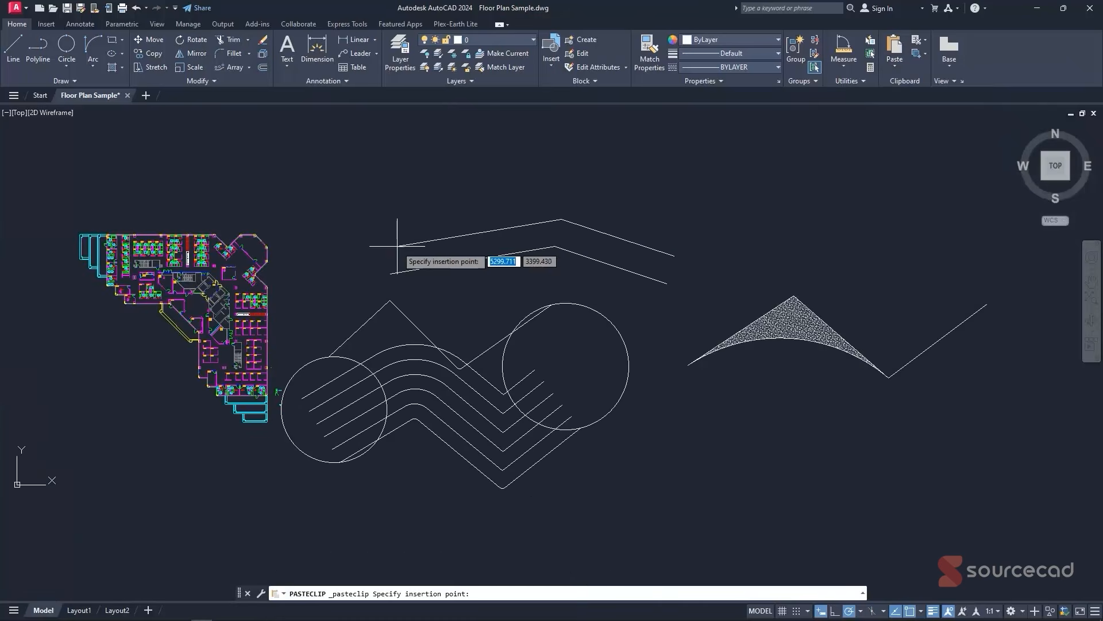
scroll(415, 224, up, 4)
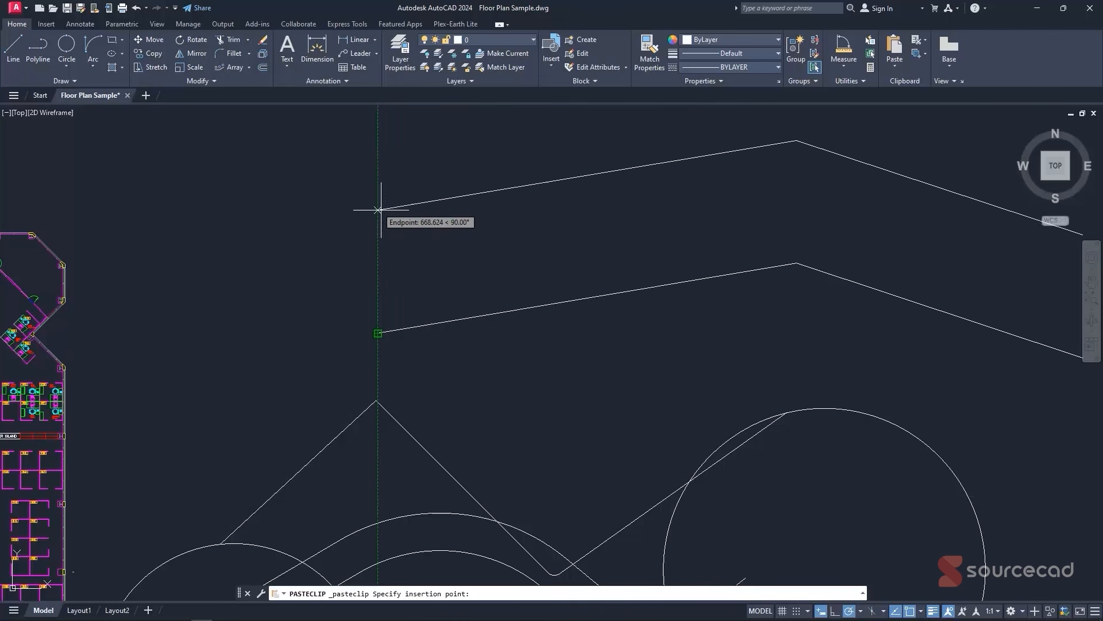
click(896, 610)
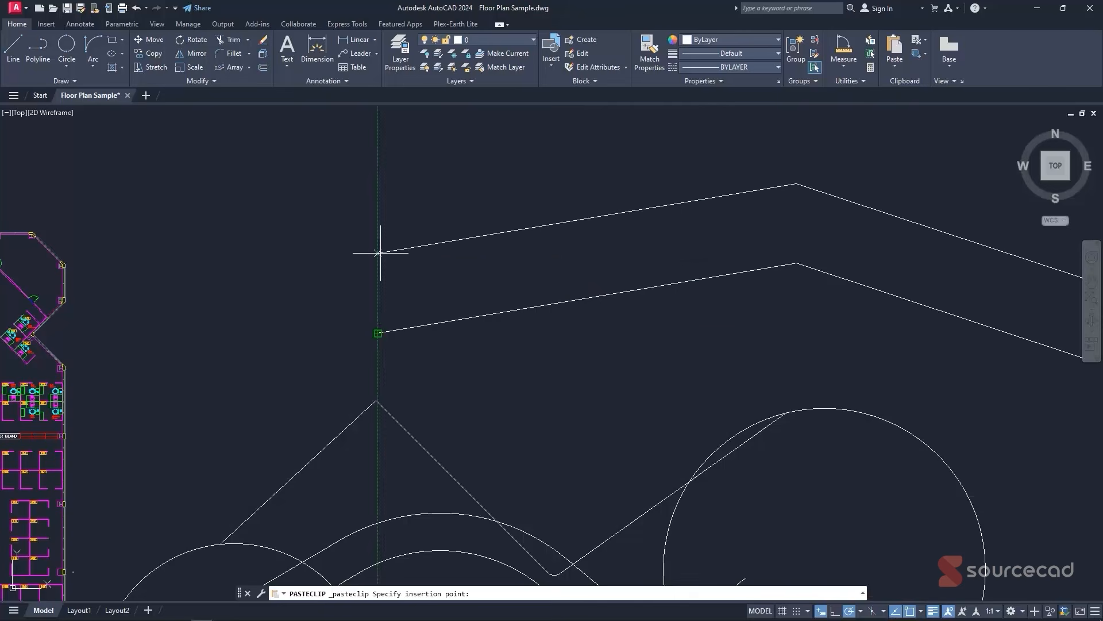
click(377, 193)
scroll(343, 225, down, 3)
middle_drag(492, 226, 401, 253)
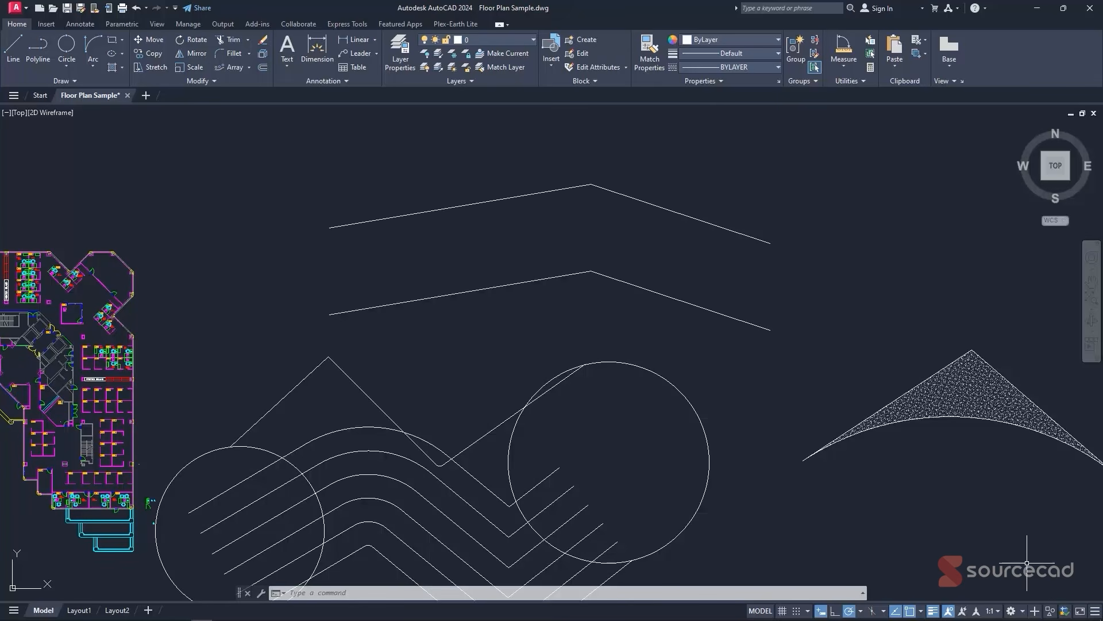
click(1006, 613)
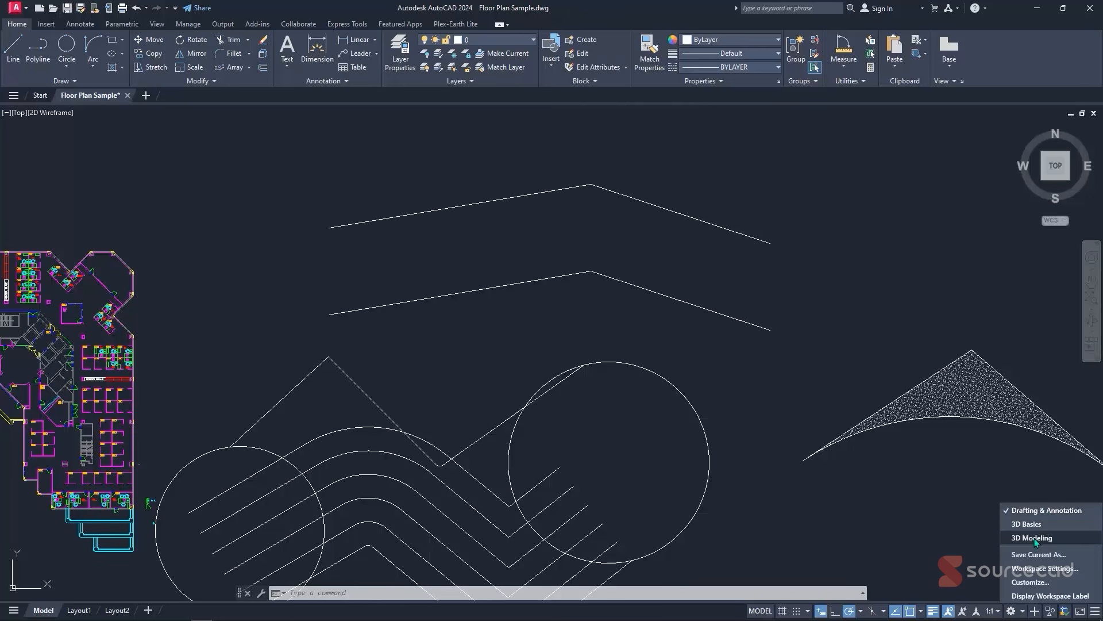
click(954, 548)
scroll(942, 518, down, 3)
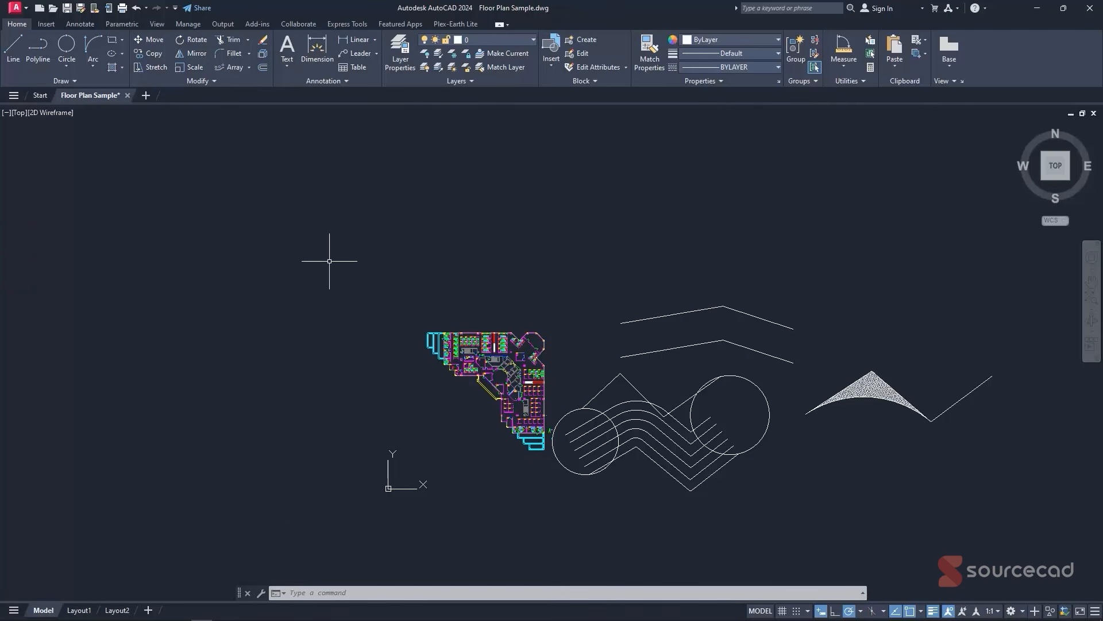
- Close Floor Plan Sample.dwg without saving changes and create a new drawing from the acadiso.dwt template
click(127, 96)
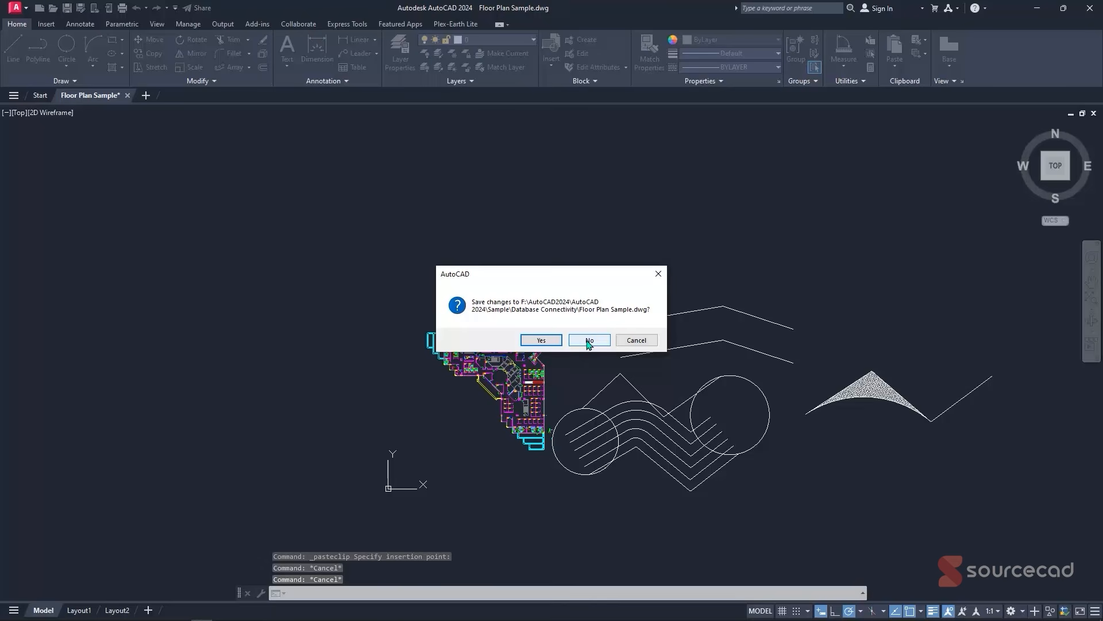
click(589, 343)
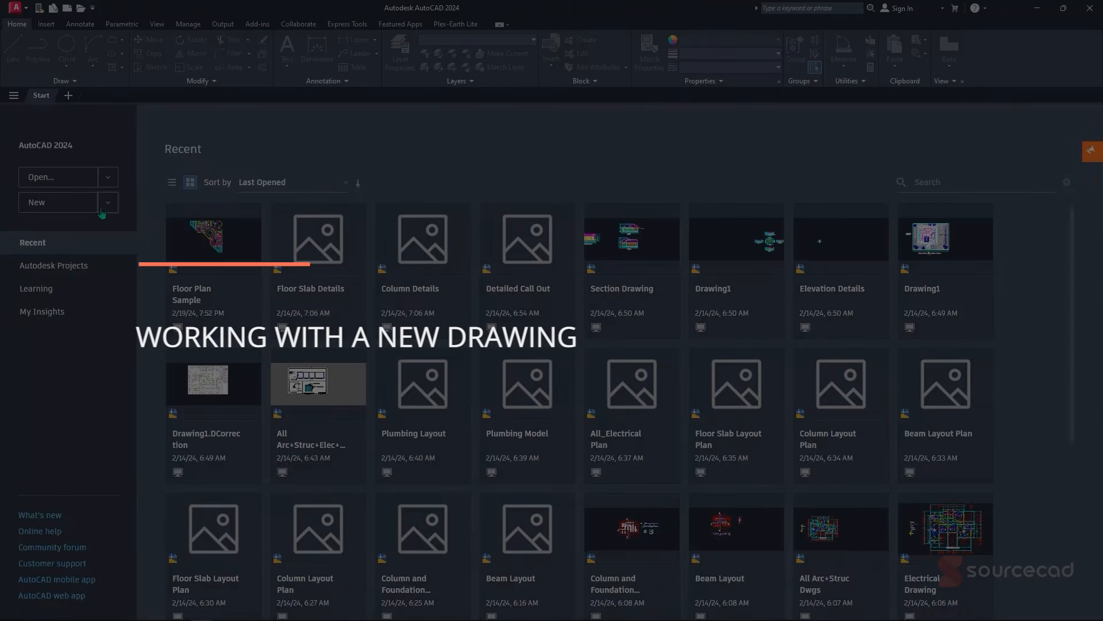
click(110, 209)
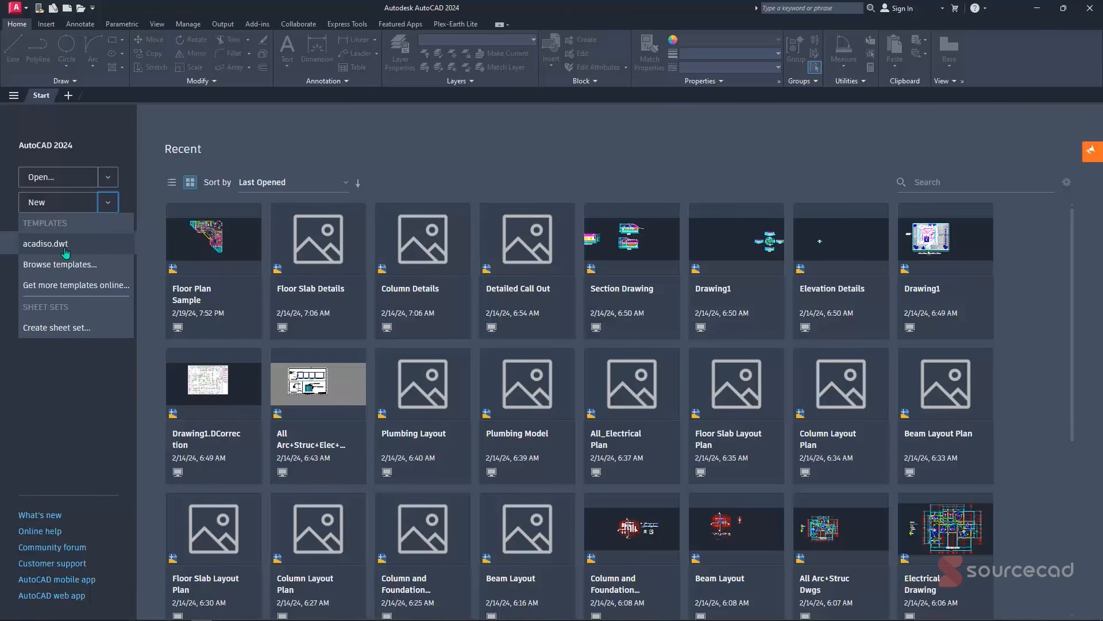
click(65, 246)
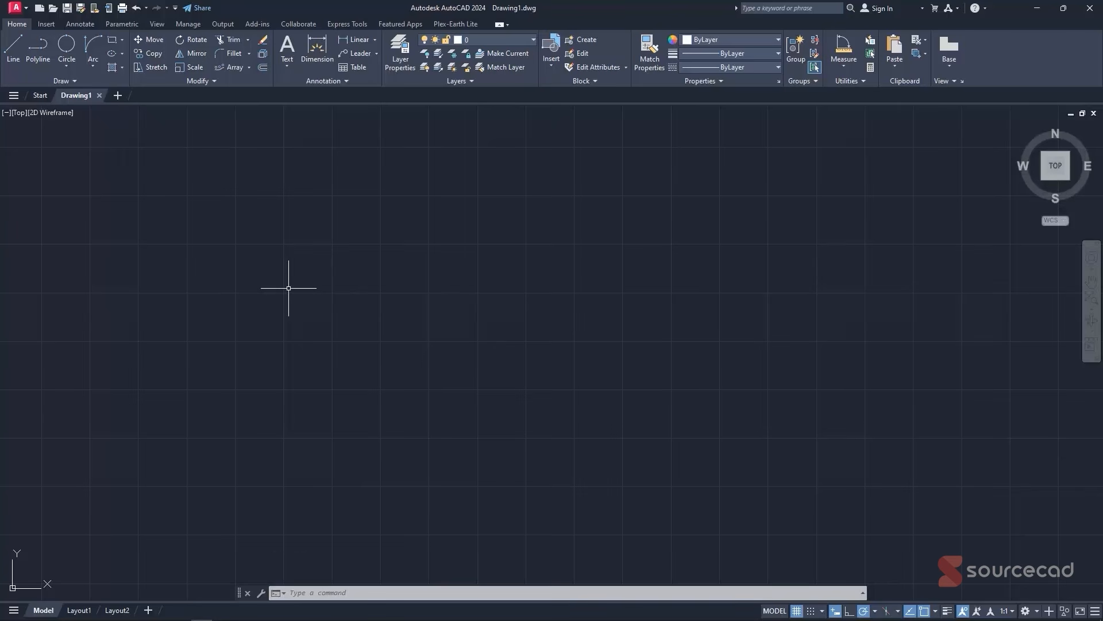
- Set the drawing's length units to the Decimal type with a precision of 0
text(UN)
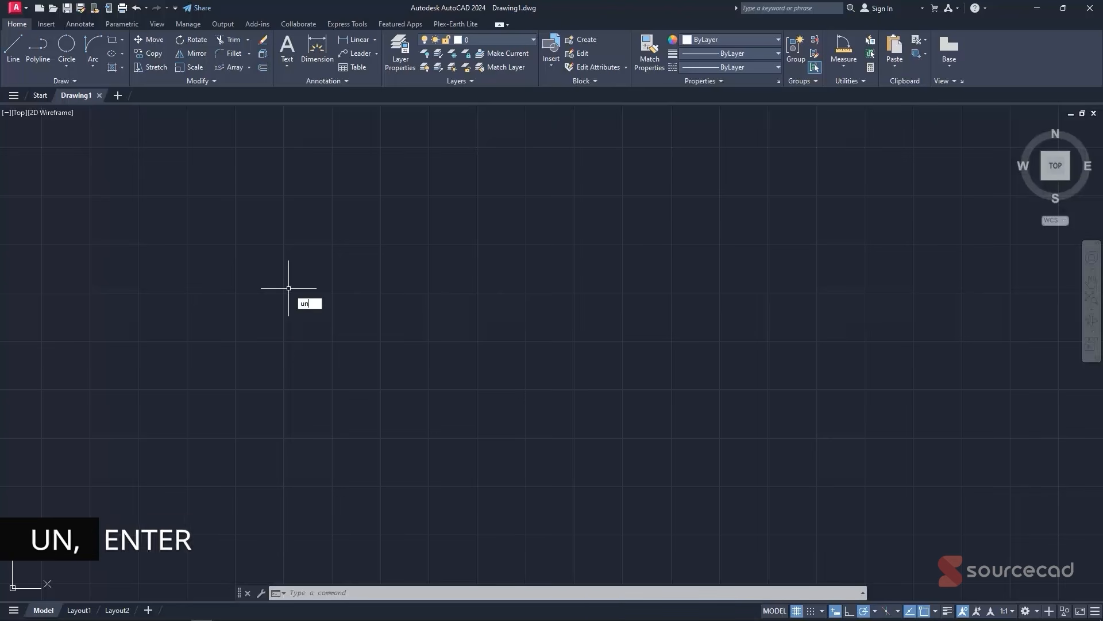
key(Return)
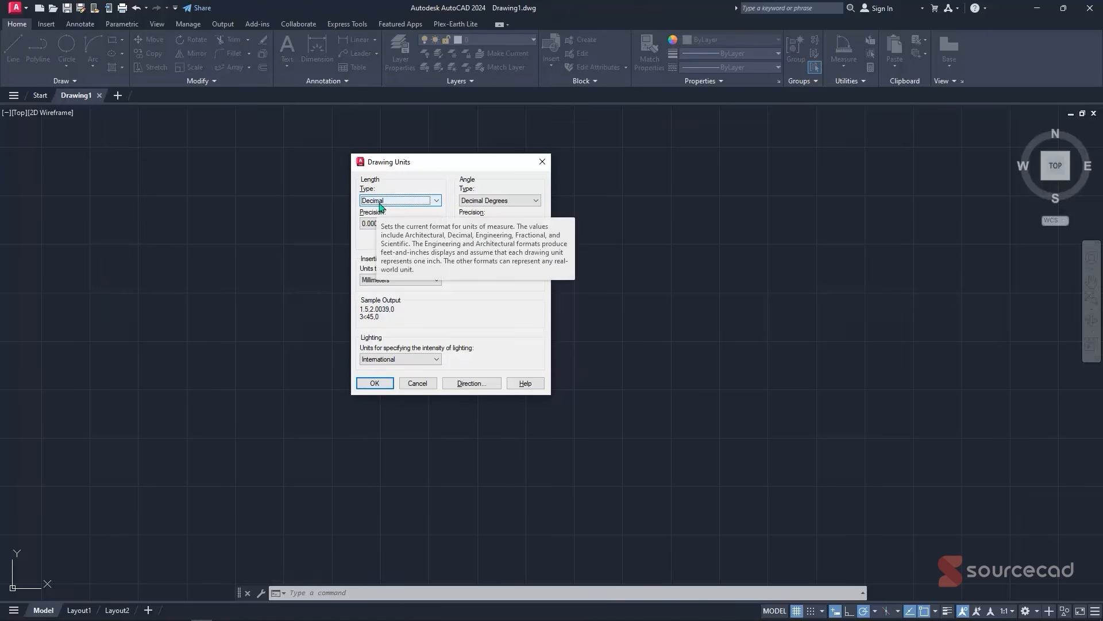
click(380, 201)
click(377, 218)
click(382, 224)
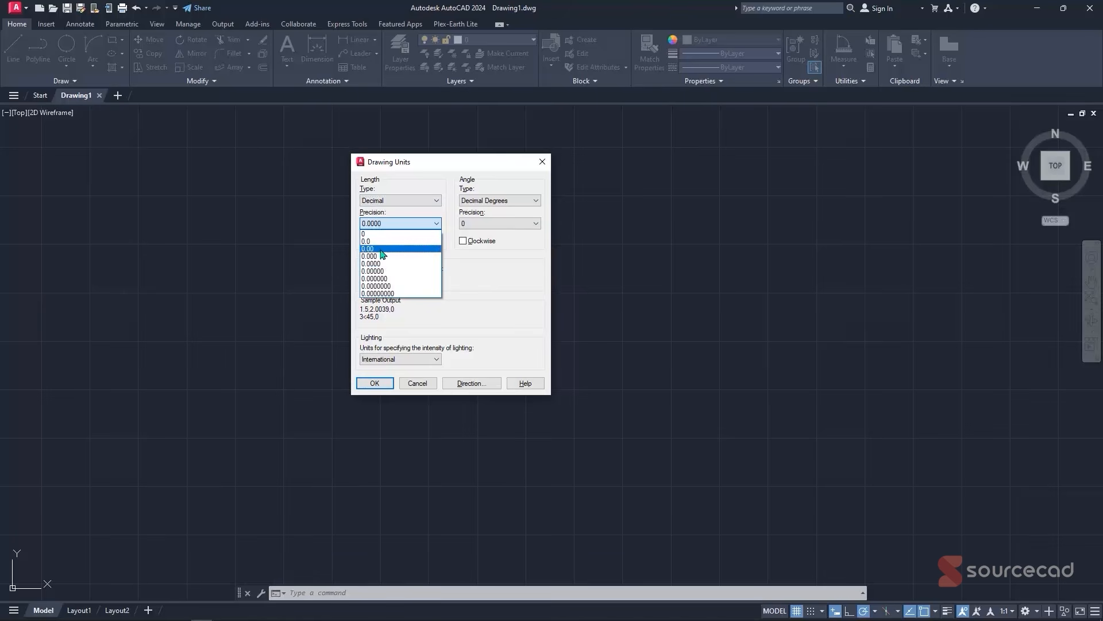
click(405, 234)
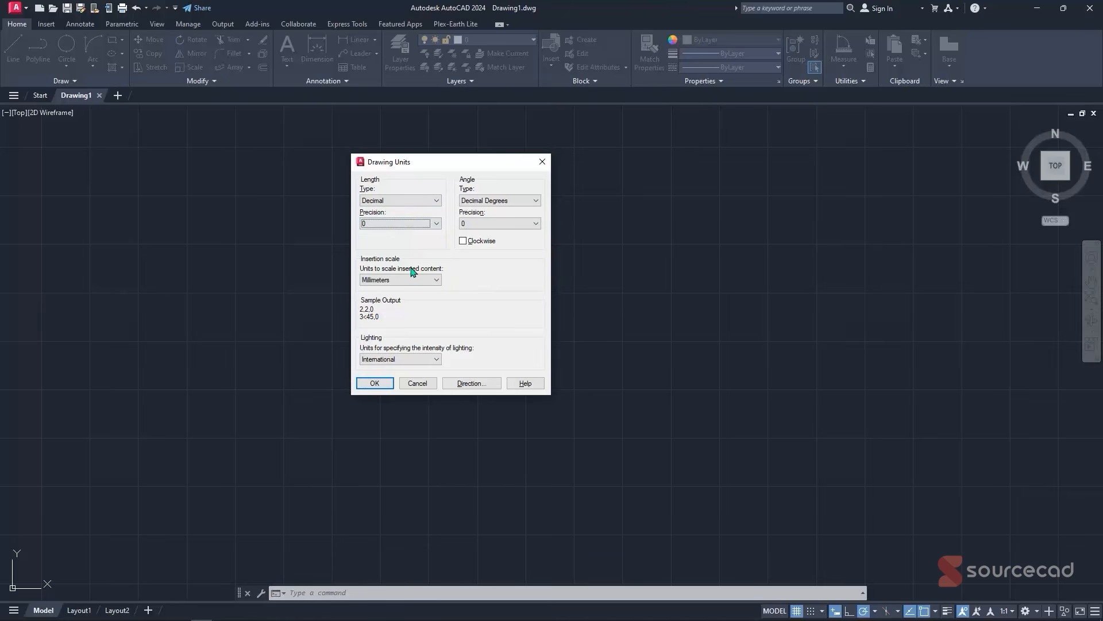
- Apply the drawing units with Millimeters as insertion scale, International lighting units and Decimal Degrees as angle type
click(415, 279)
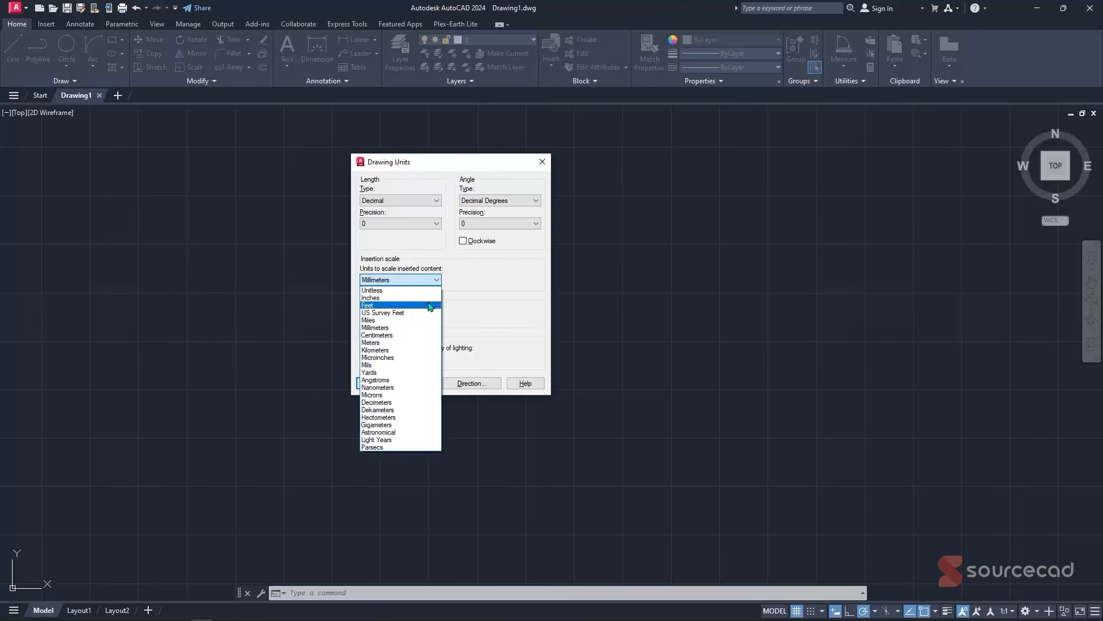
click(470, 299)
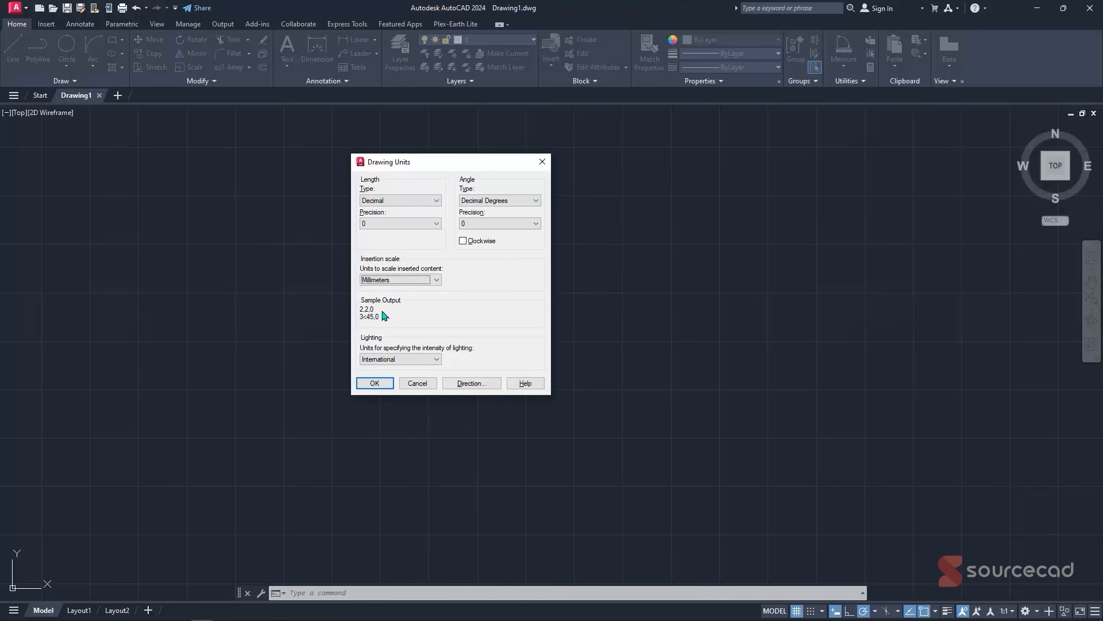
click(389, 359)
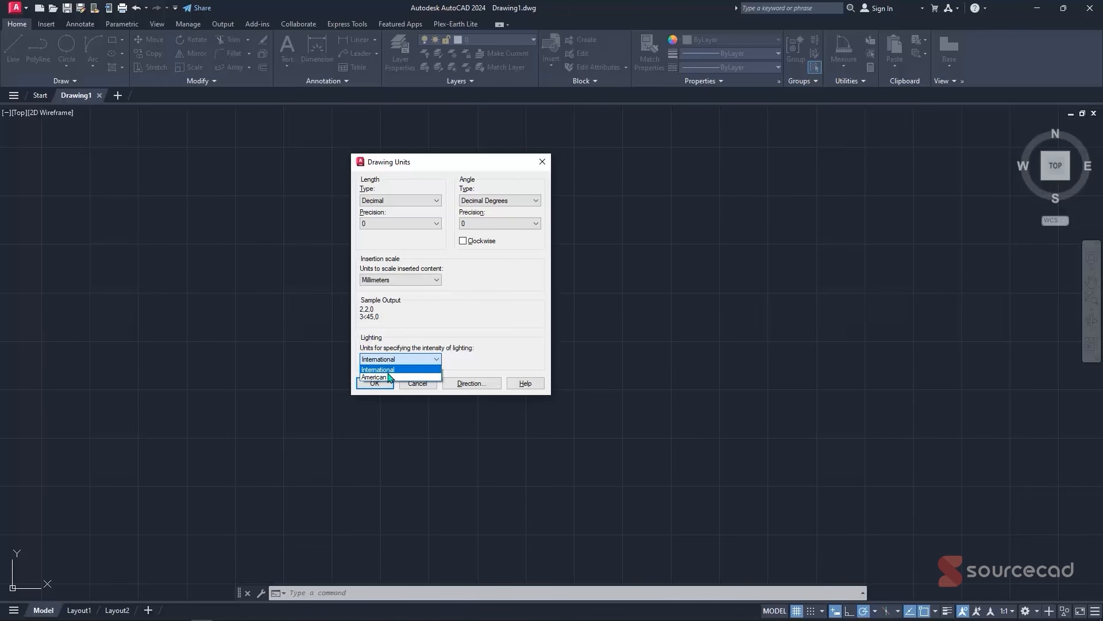
click(388, 372)
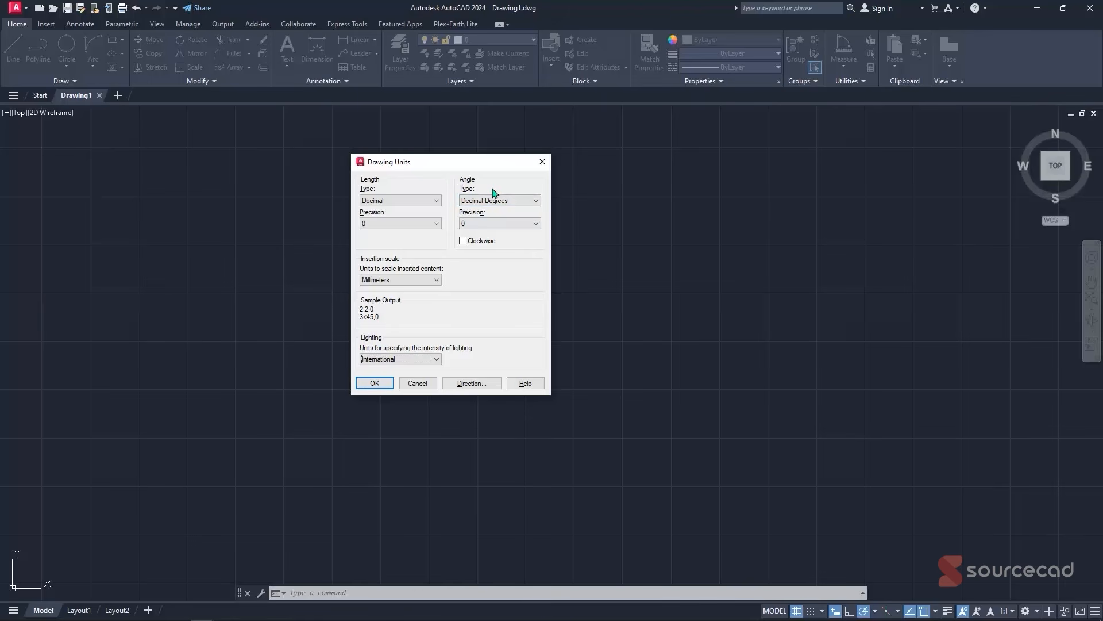
click(521, 201)
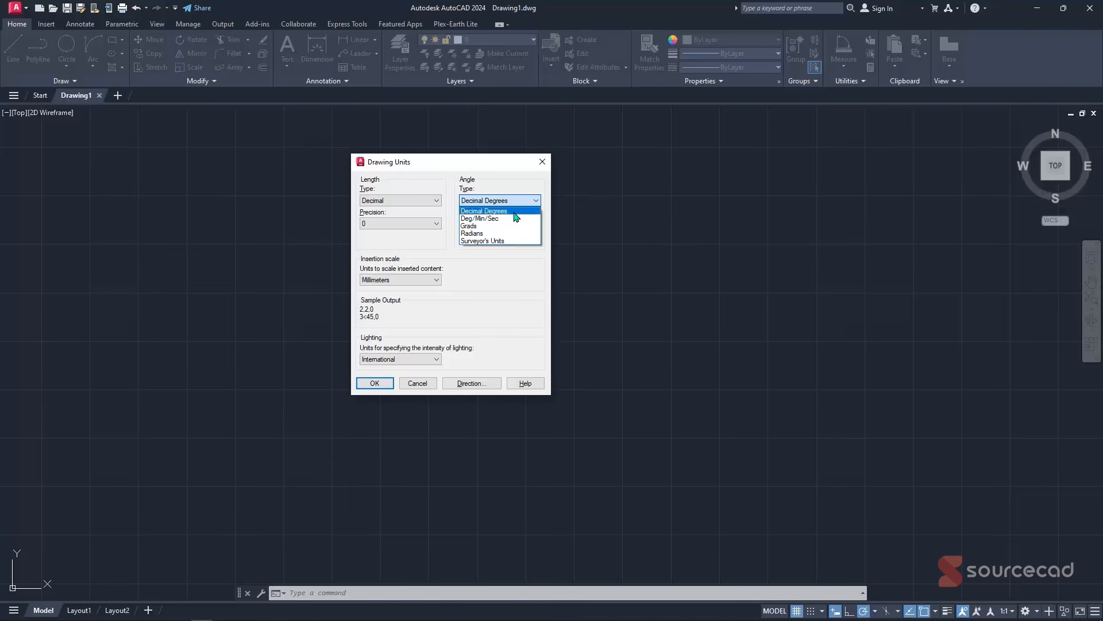
click(515, 217)
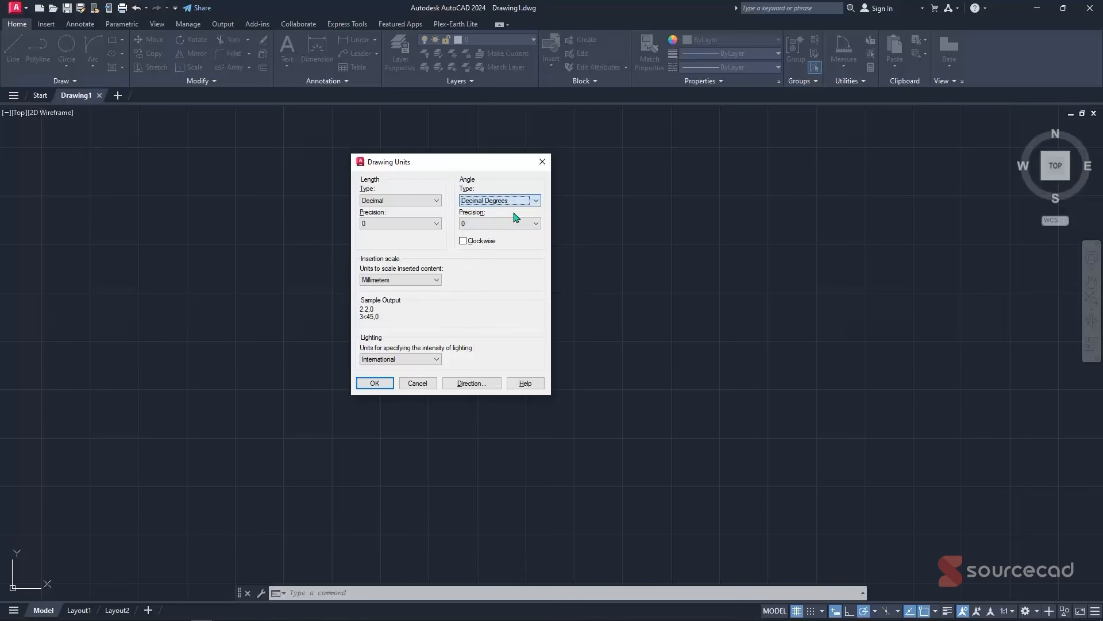
click(374, 383)
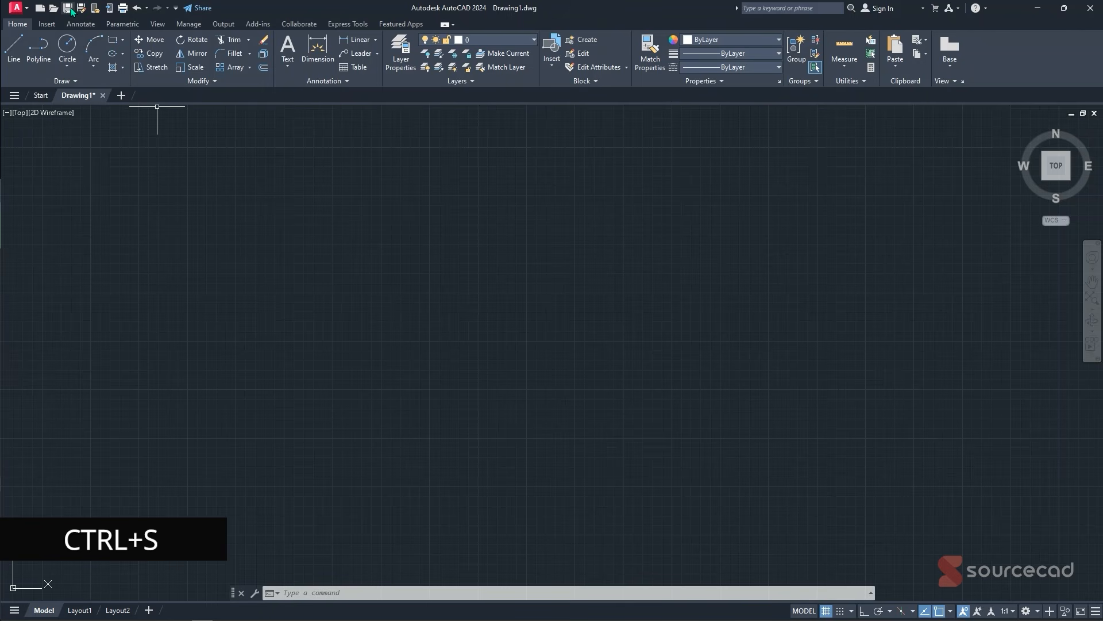
- Save the drawing as AutoCAD Civil.dwg in the AutoCAD file folder, in AutoCAD 2018 Drawing format, with sheet and view thumbnails updated
click(70, 8)
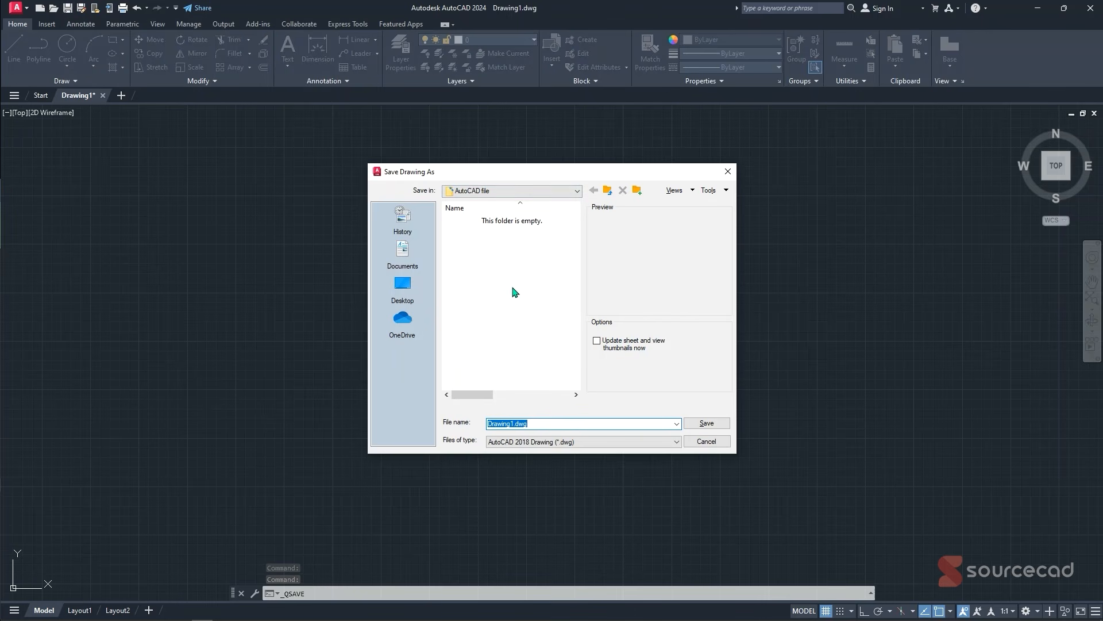
text(AutoCAD Civil)
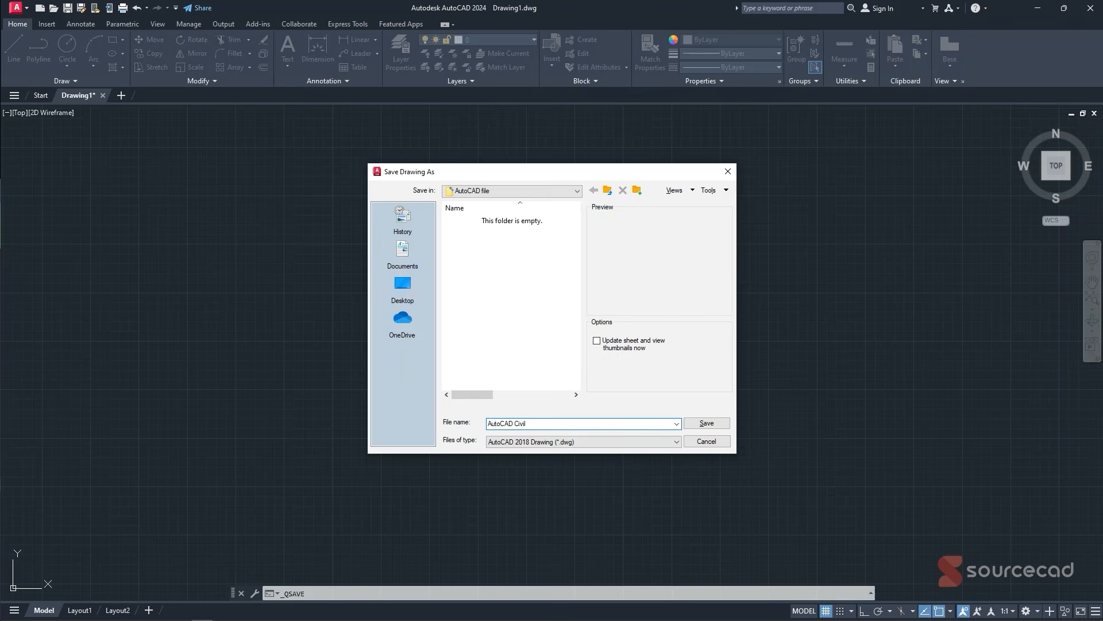
click(577, 444)
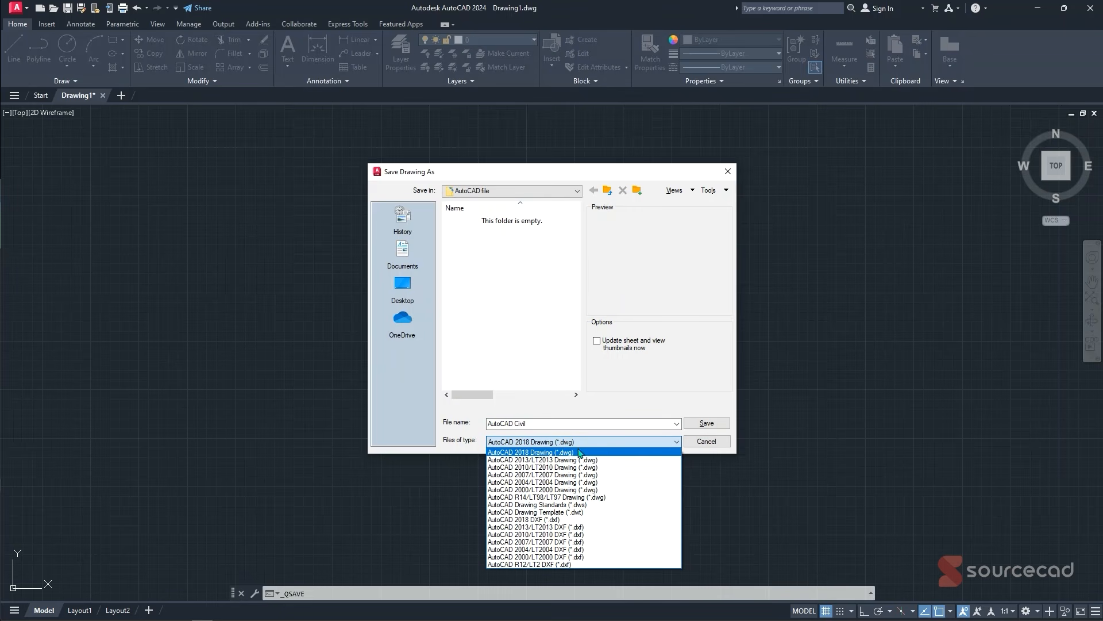
click(545, 453)
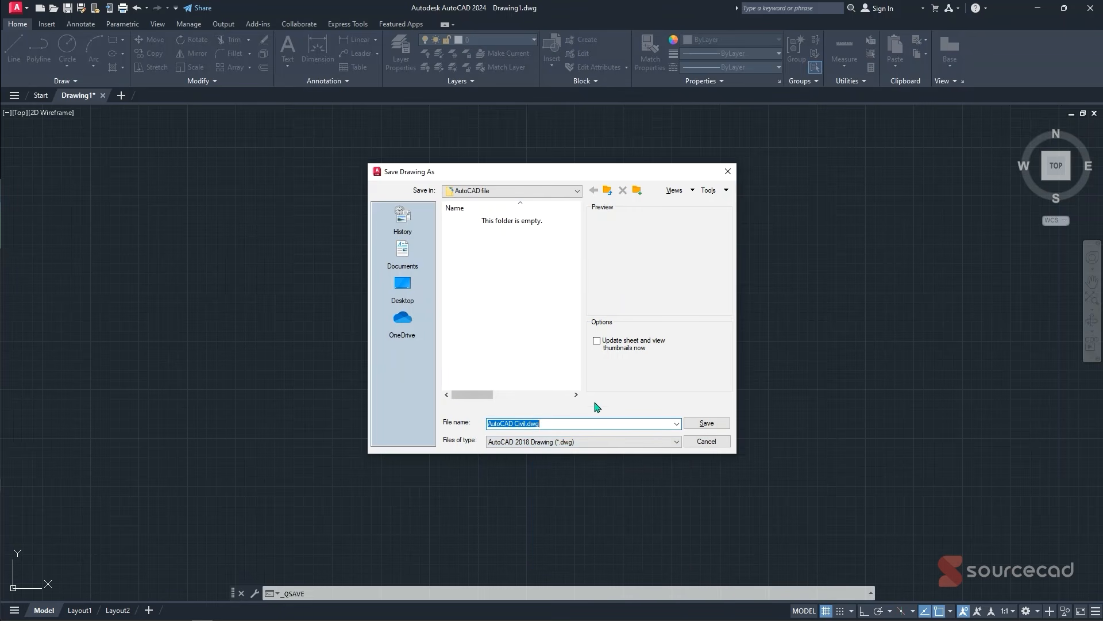
click(597, 342)
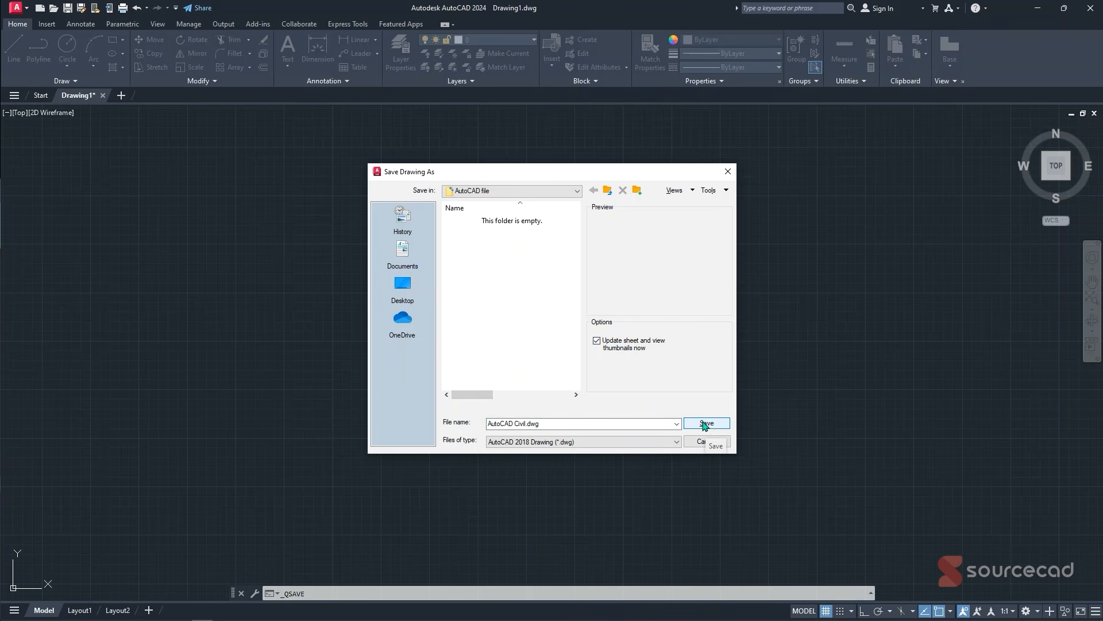
click(534, 192)
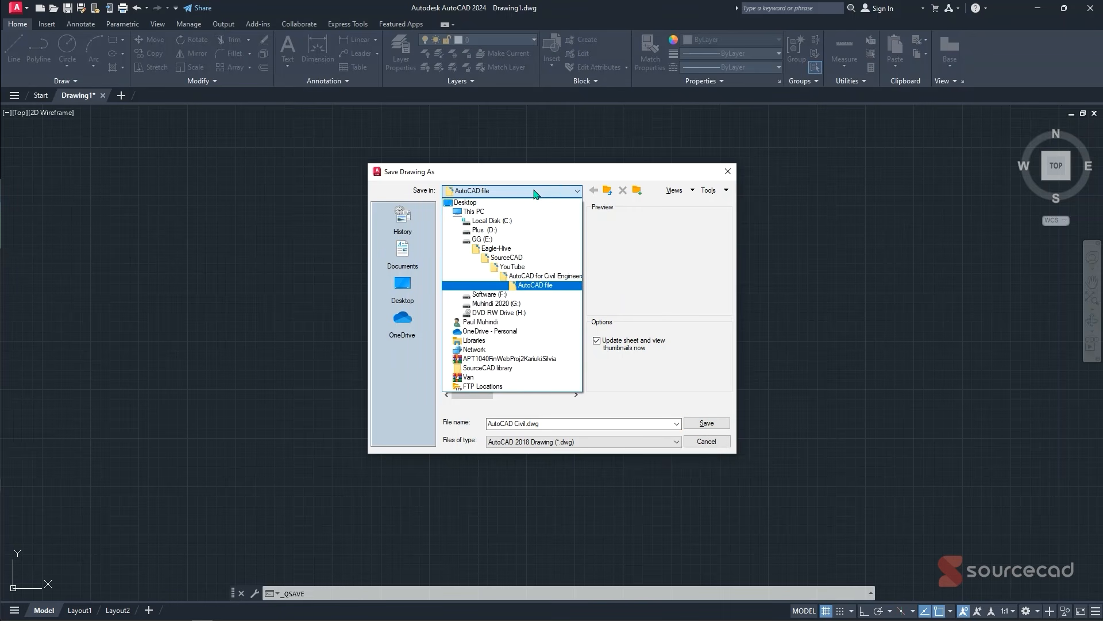
click(535, 192)
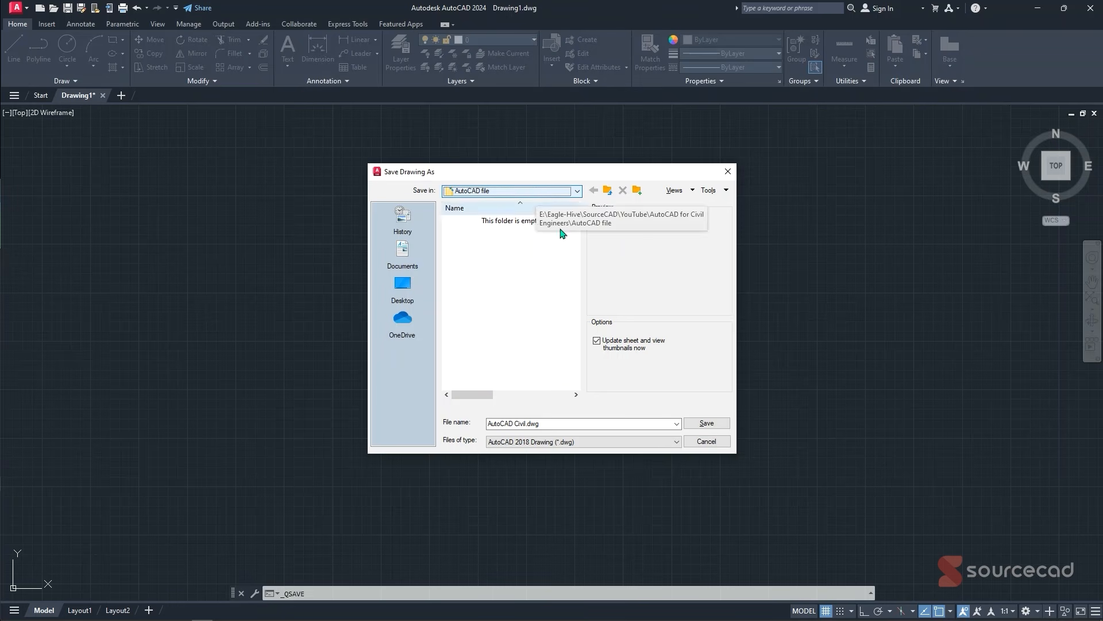
click(703, 423)
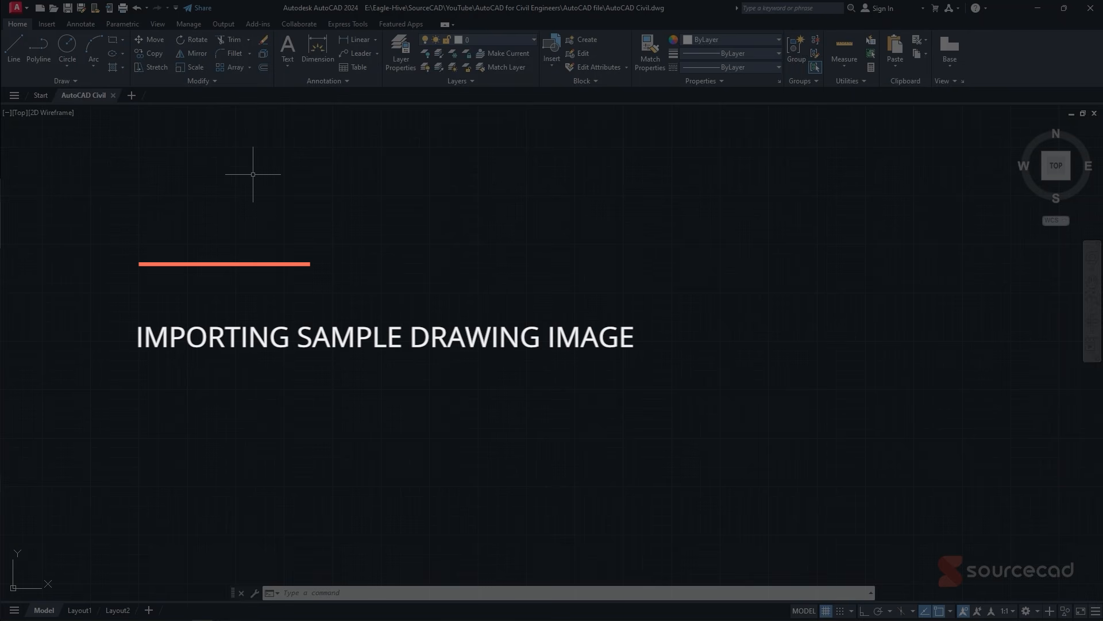
- Choose the simple-modern-house-floor-plan image from the Sample Reference documents folder as the reference file to attach
click(46, 24)
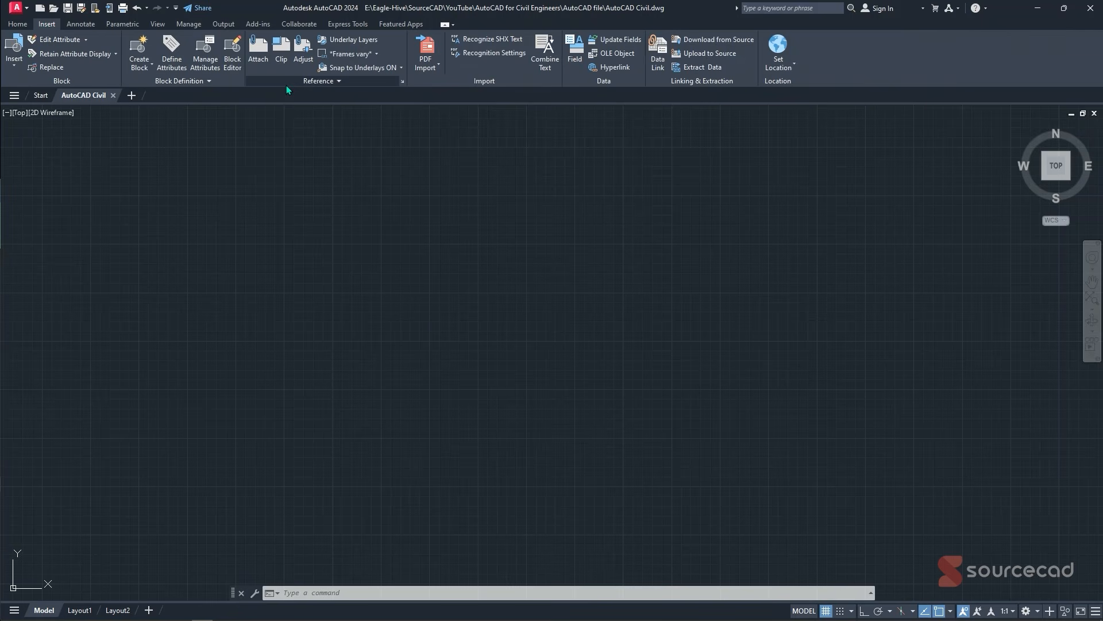
click(259, 52)
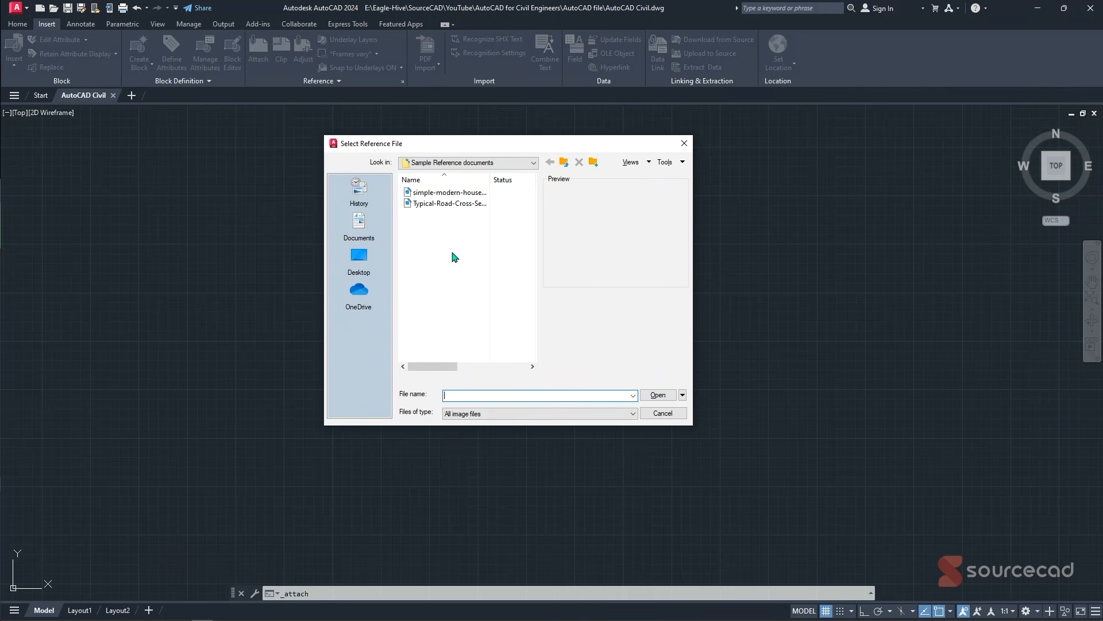
click(442, 193)
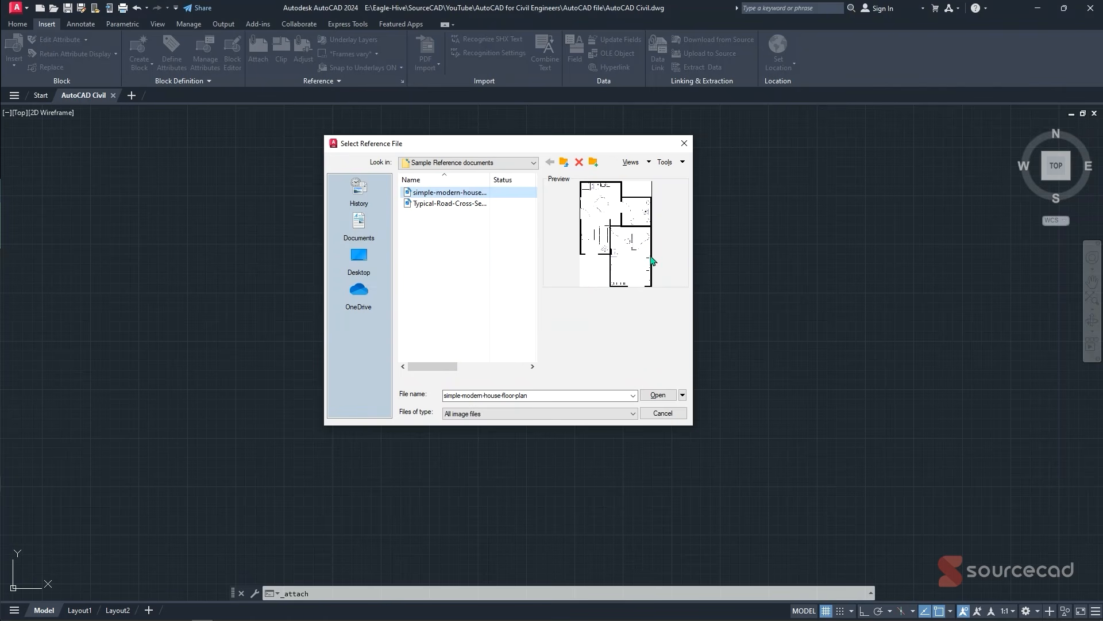
click(579, 416)
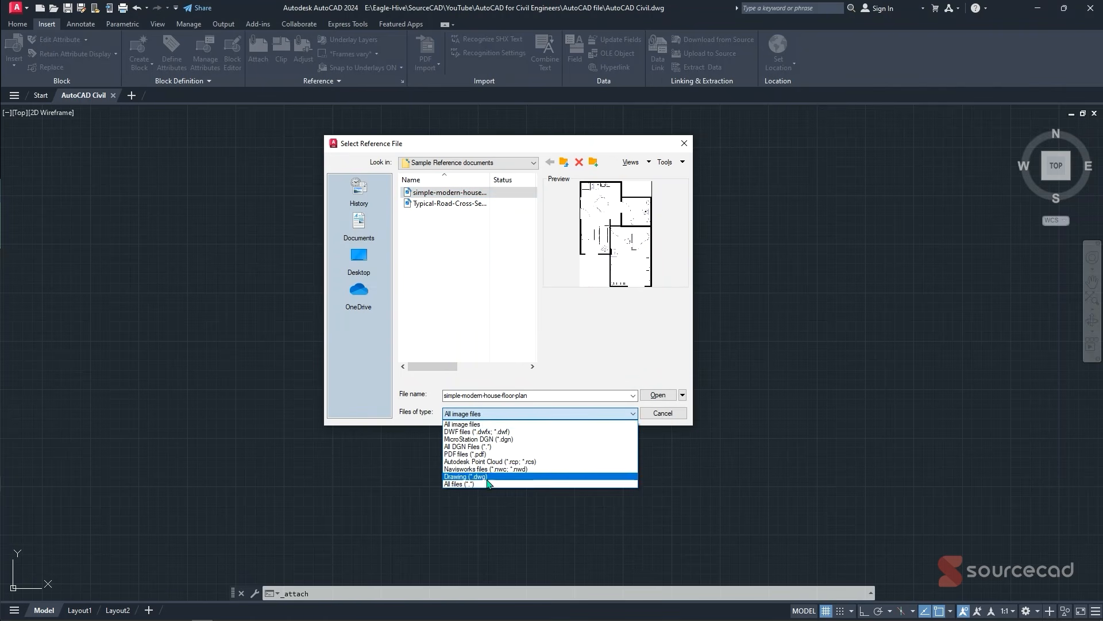
click(481, 413)
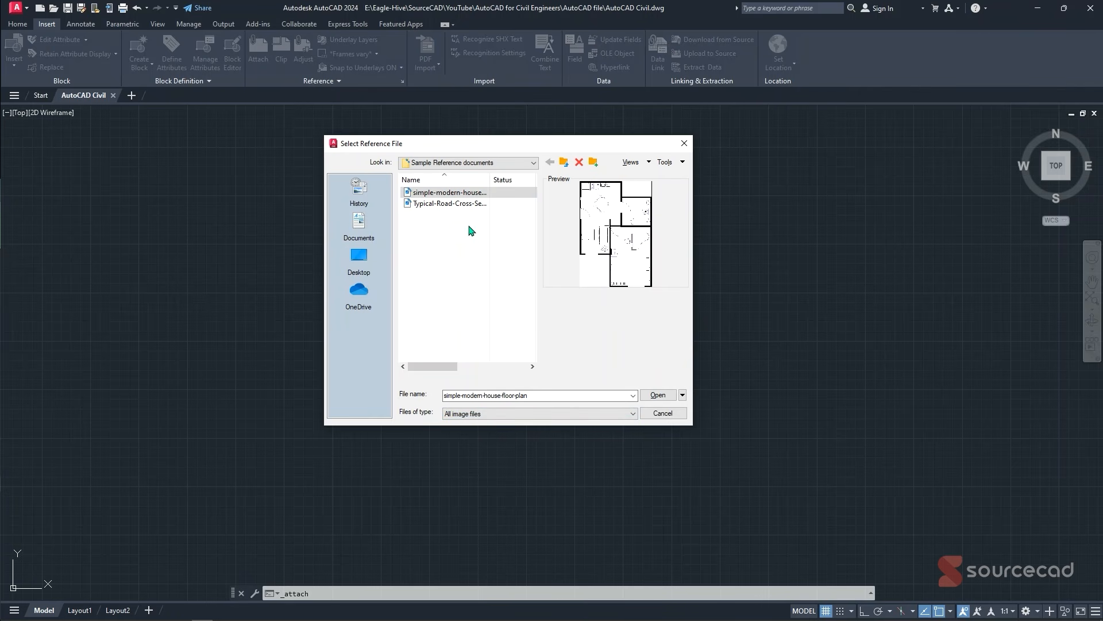
click(656, 395)
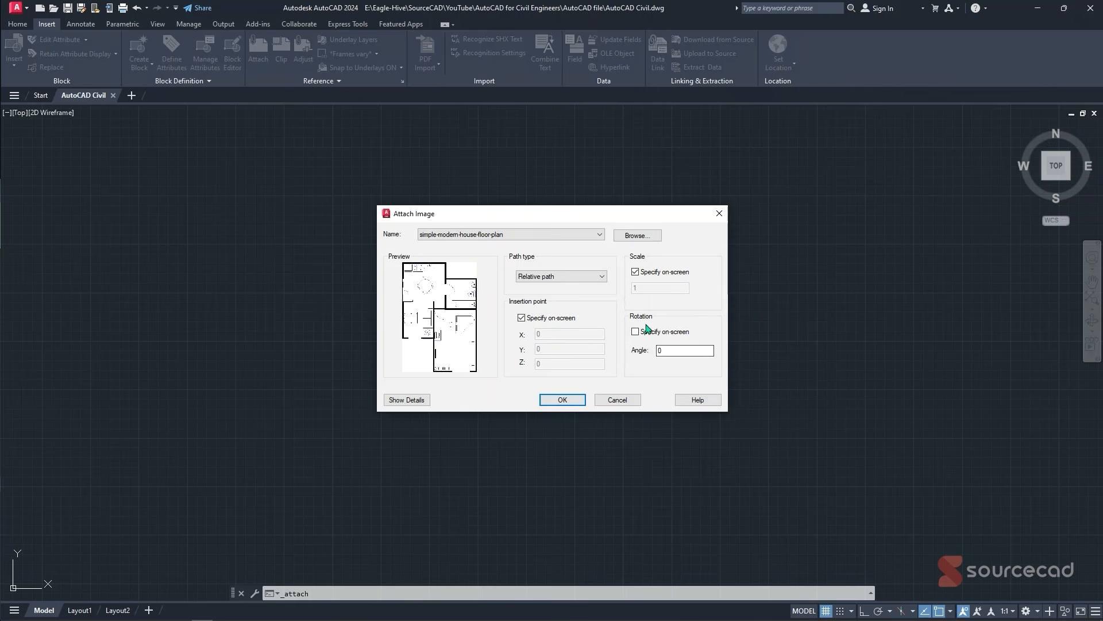
- Attach the floor plan image with a relative path, 0 rotation, insertion point 0,0 and scale factor 1
click(556, 280)
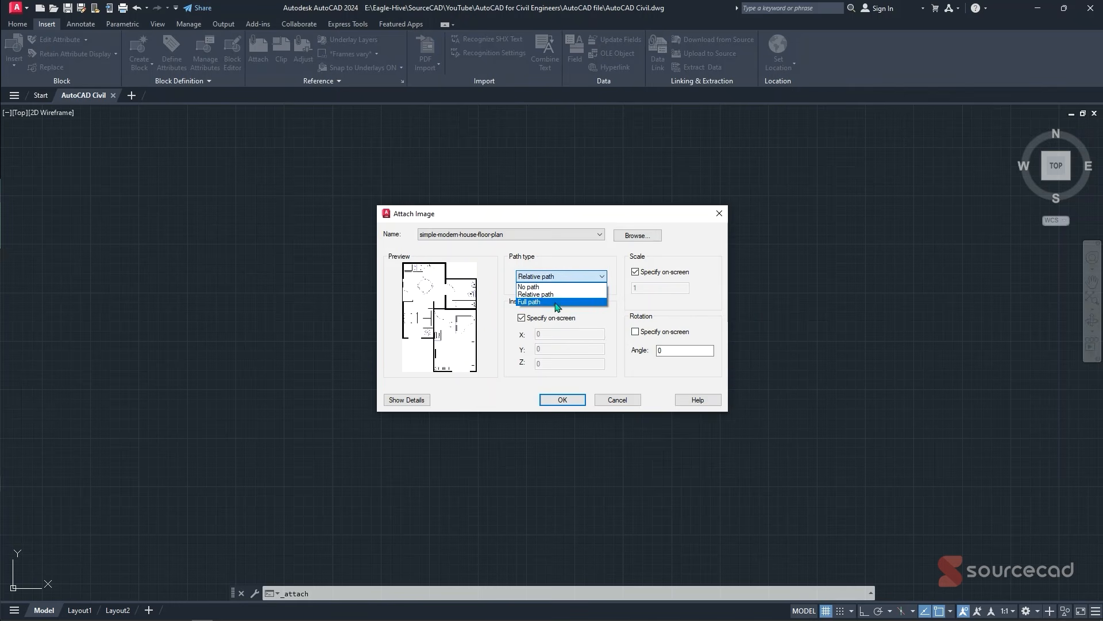
click(563, 262)
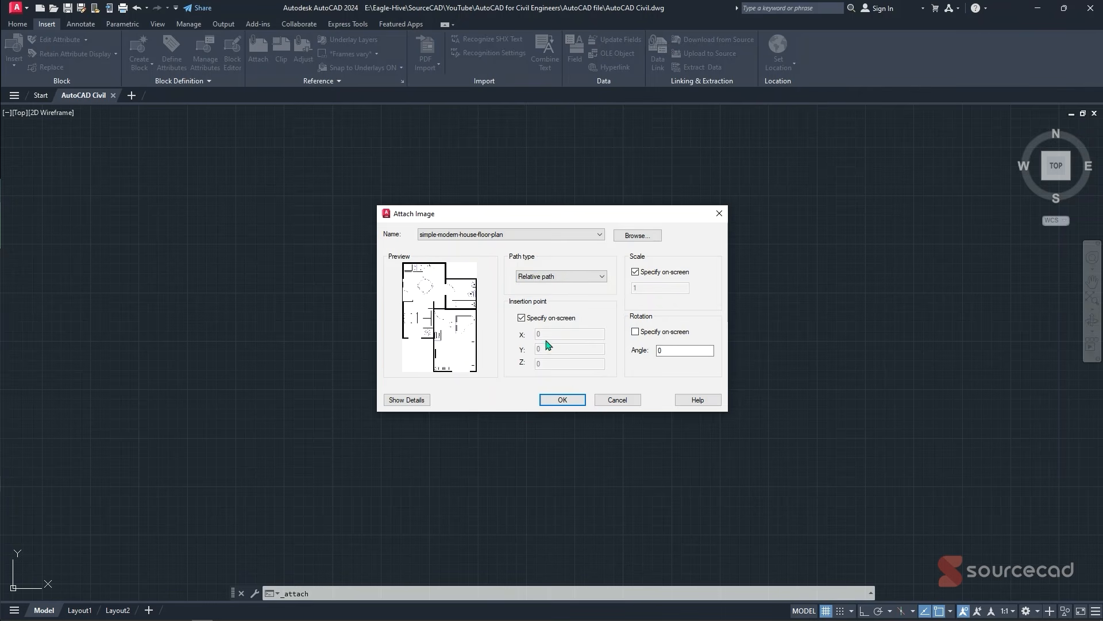
click(563, 399)
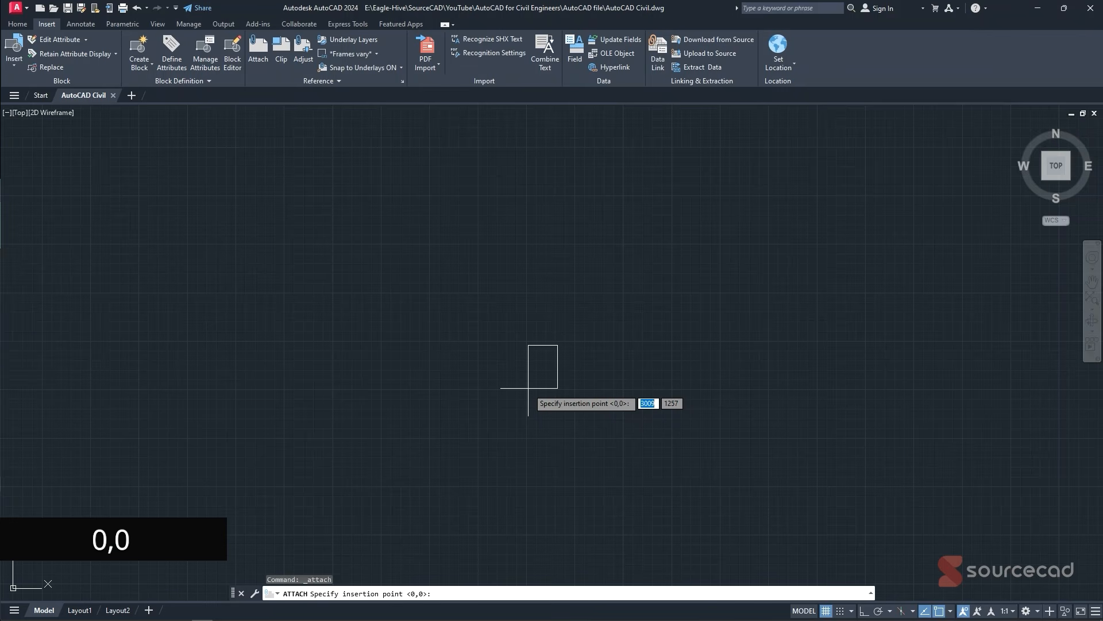
key(Return)
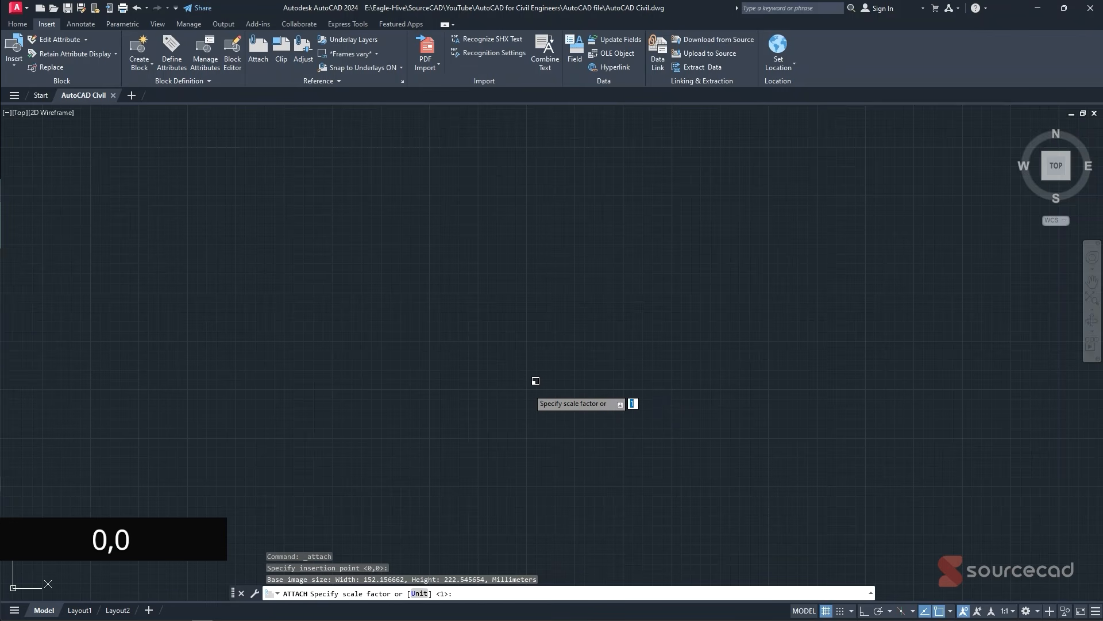
key(Return)
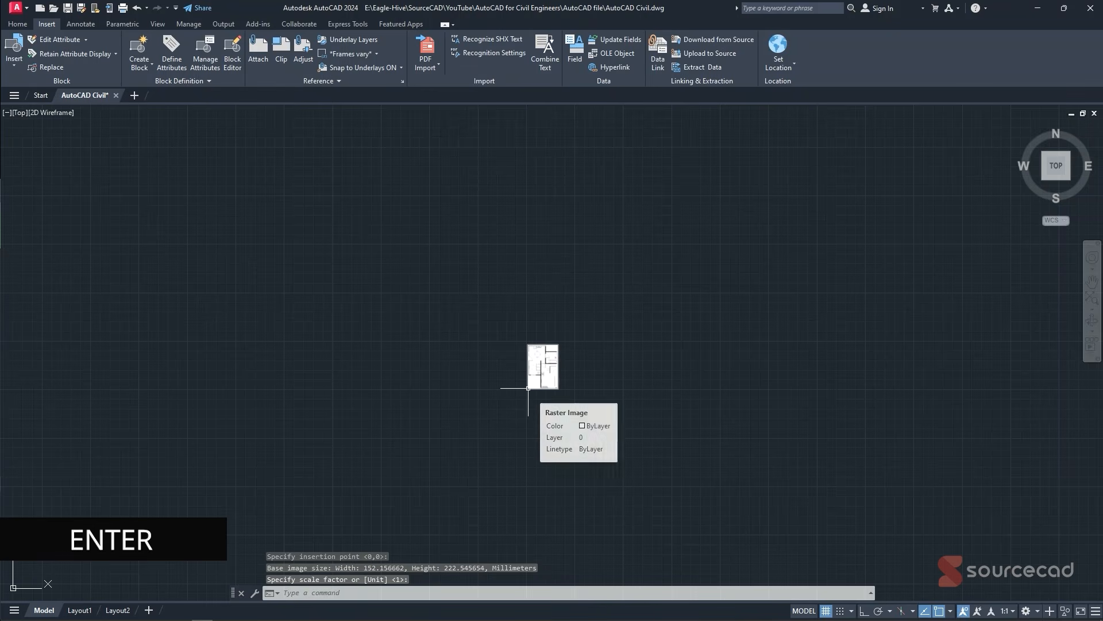
scroll(549, 363, up, 6)
scroll(535, 400, up, 2)
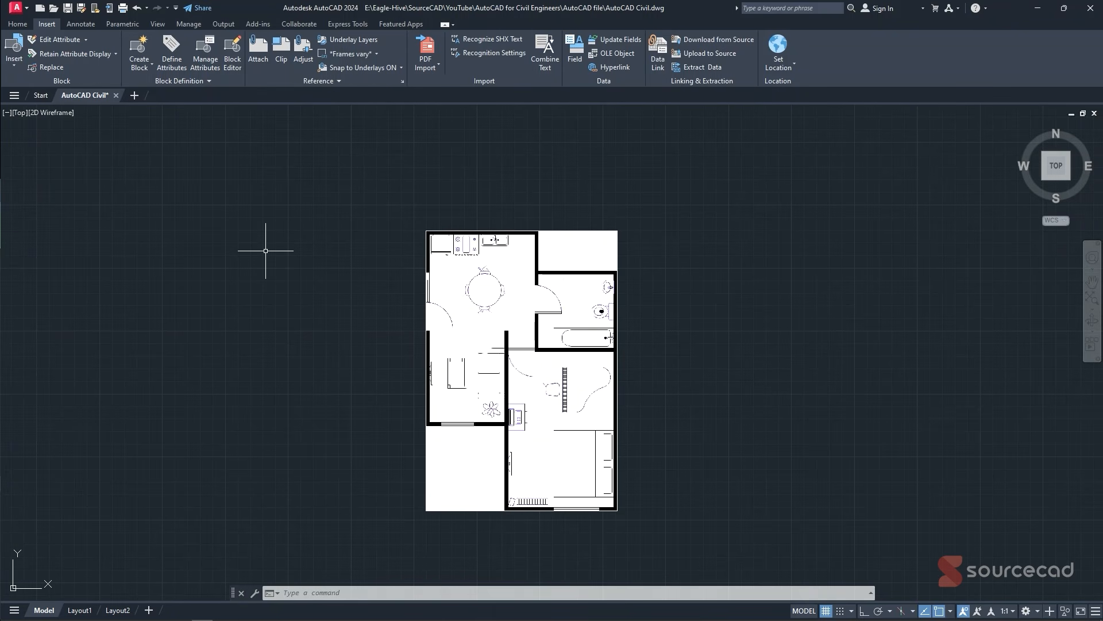
- Open External References and look at how another image can be attached from there, without attaching one
text(XREF)
key(Return)
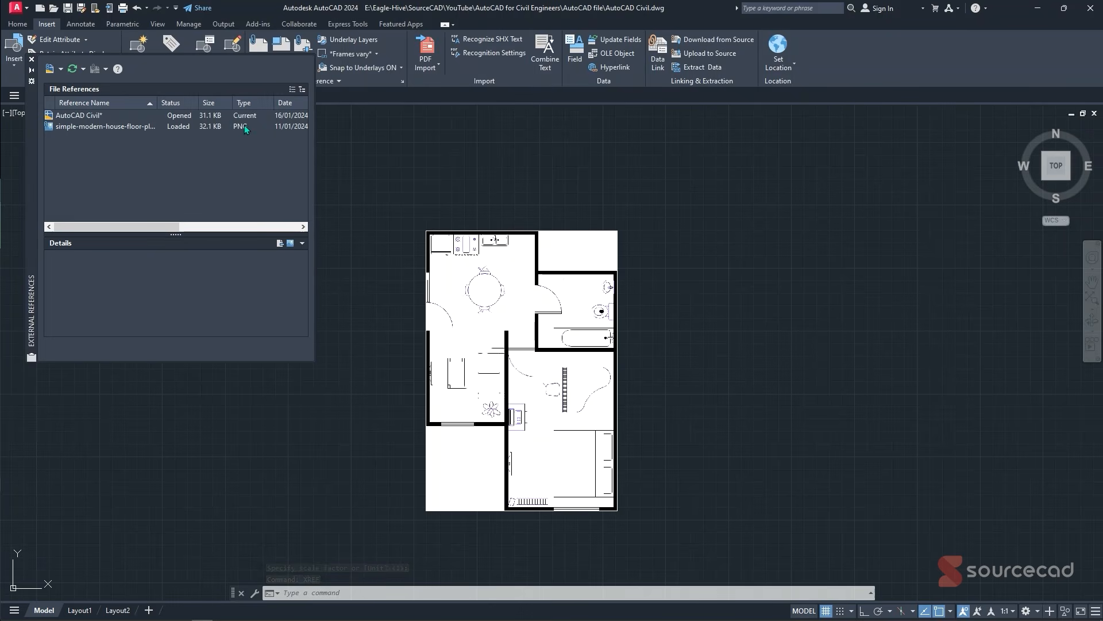
mouse_move(191, 128)
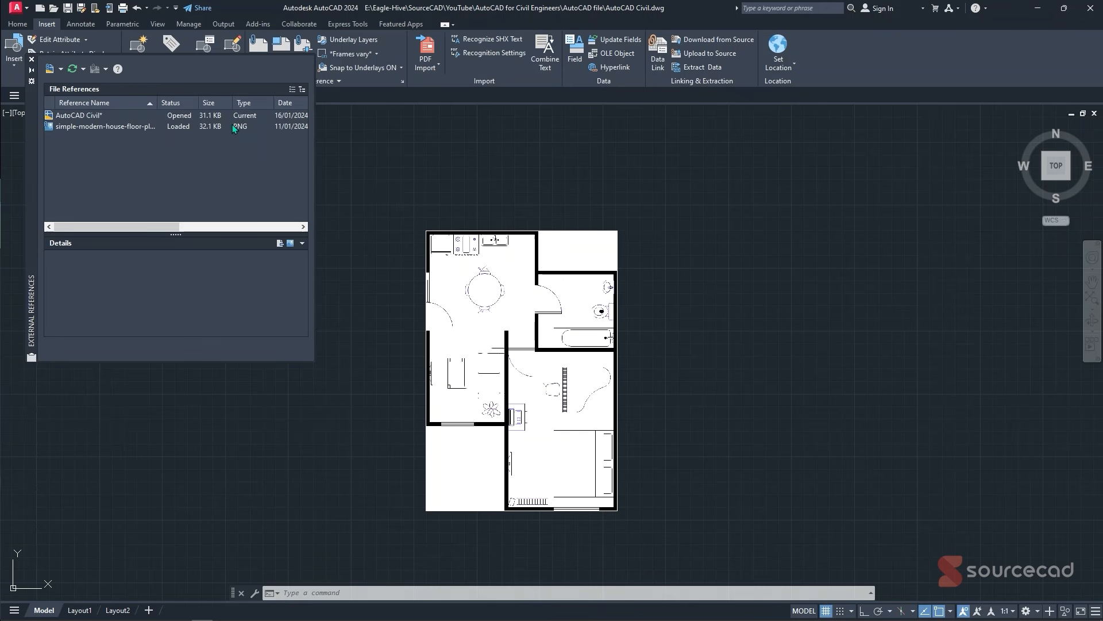
right_click(108, 157)
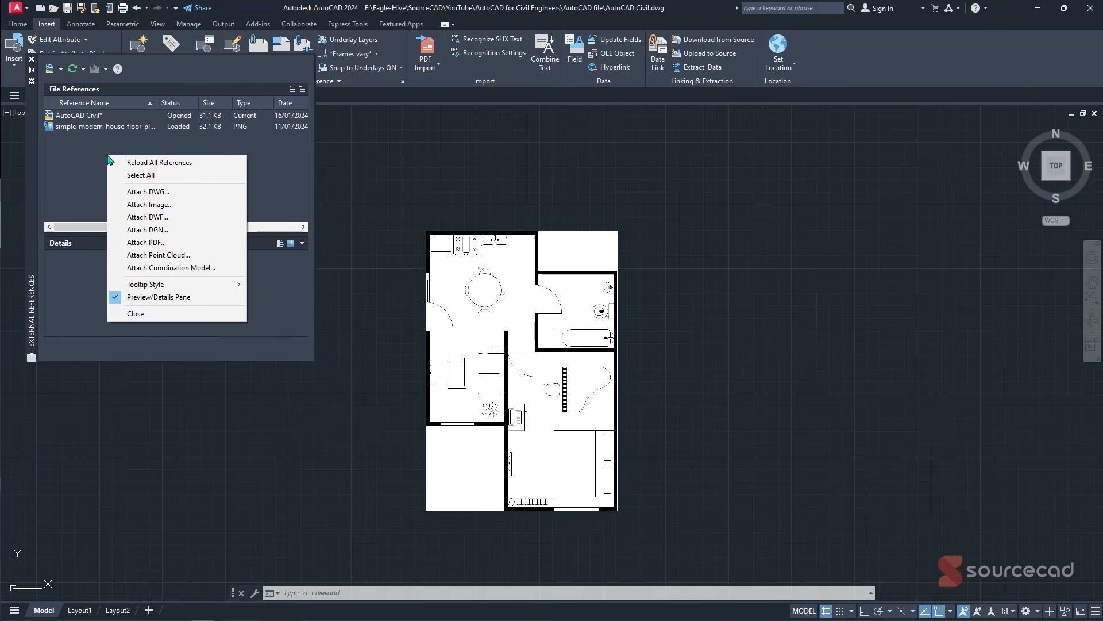
click(167, 206)
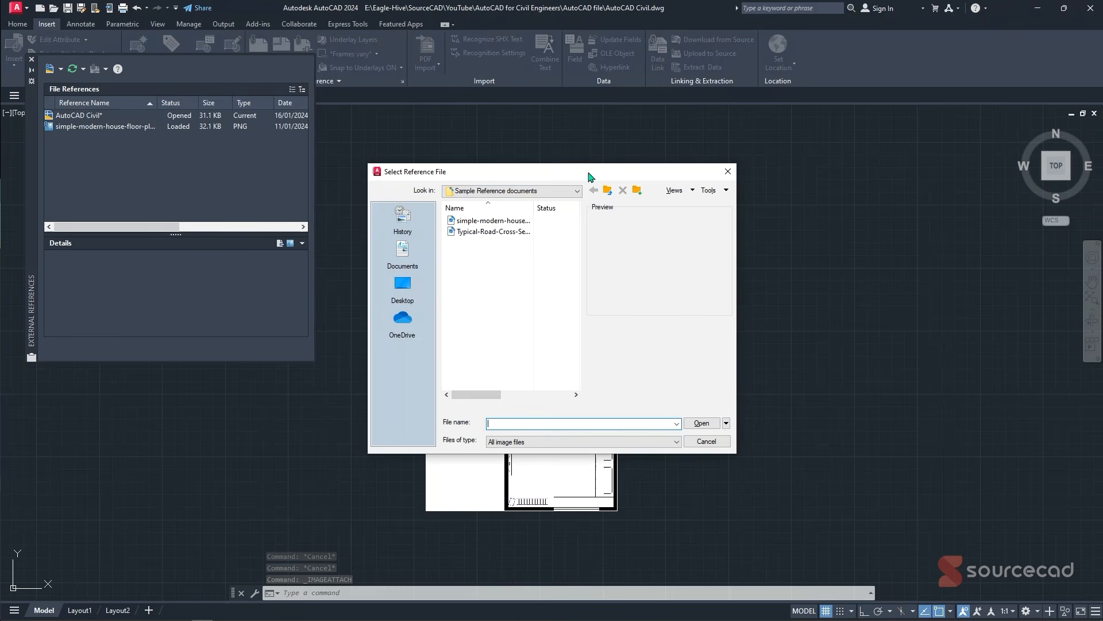
drag(644, 172, 355, 223)
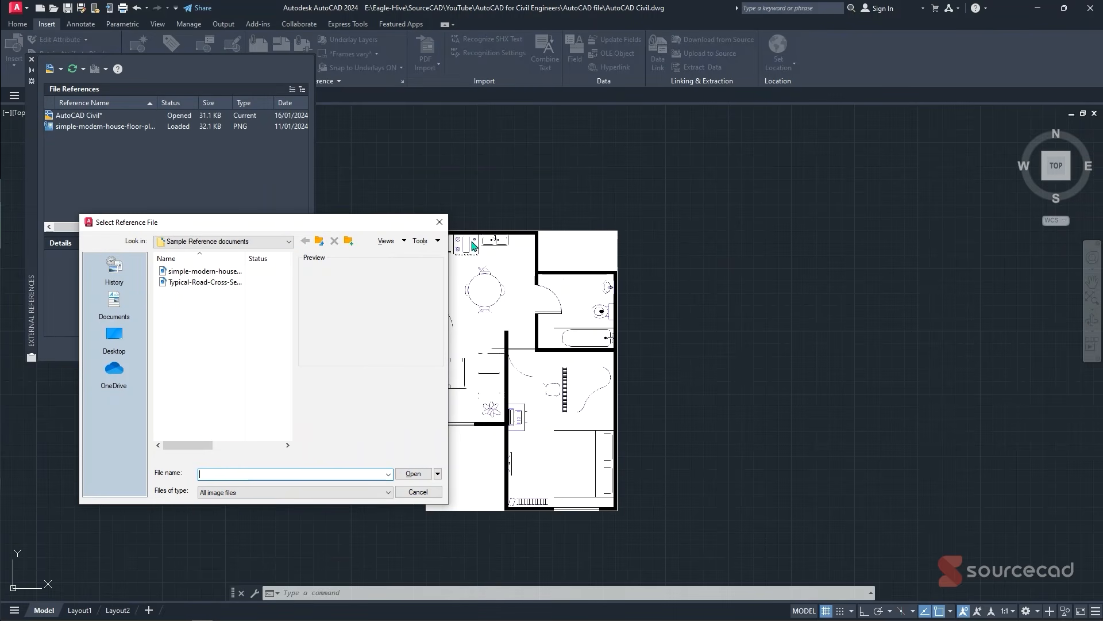
click(439, 222)
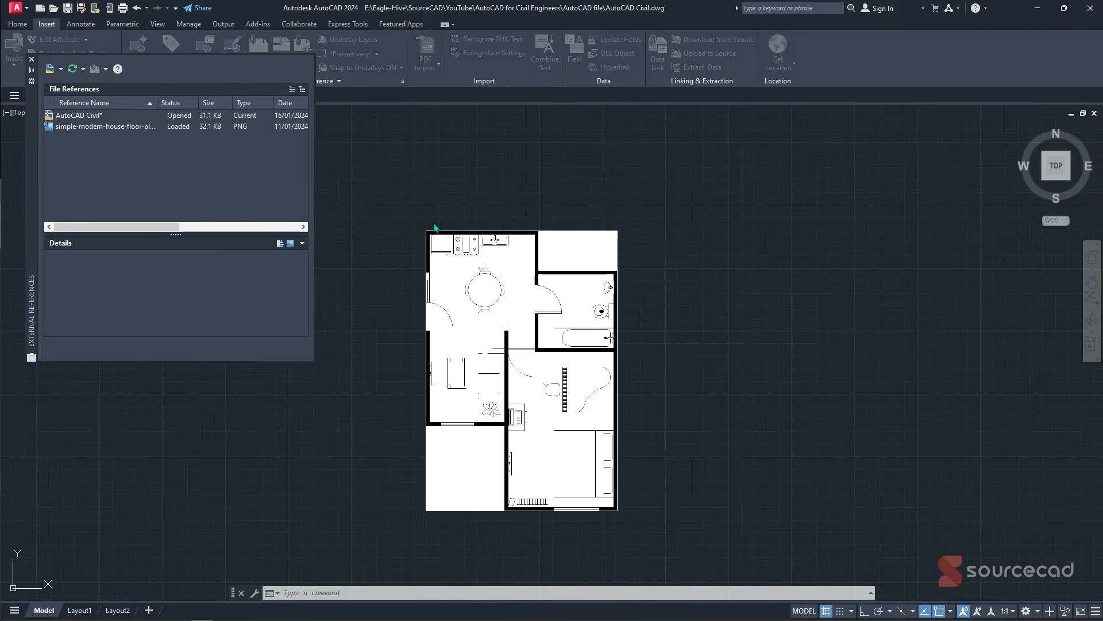
- Review the floor plan reference's details and its available path type options, and close External References
click(87, 126)
right_click(107, 127)
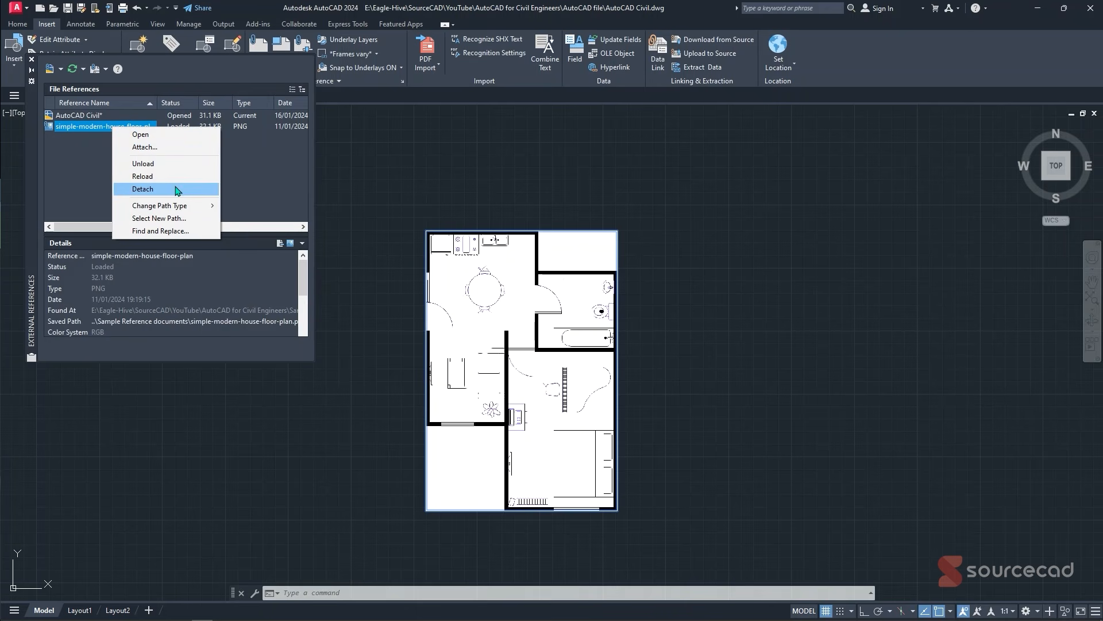
mouse_move(164, 206)
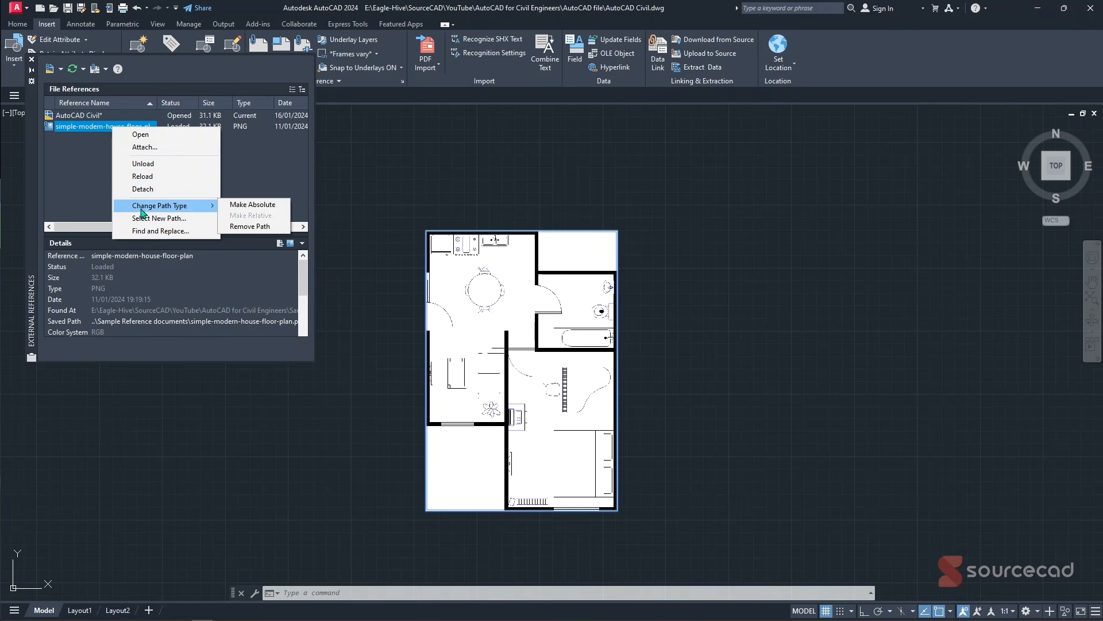
click(96, 190)
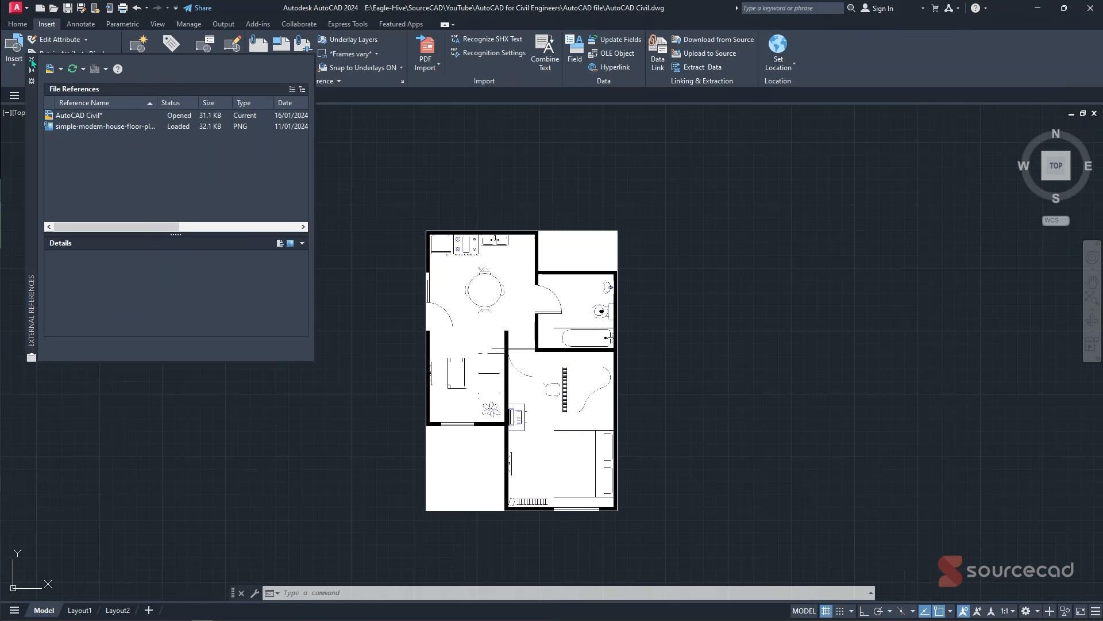
click(32, 60)
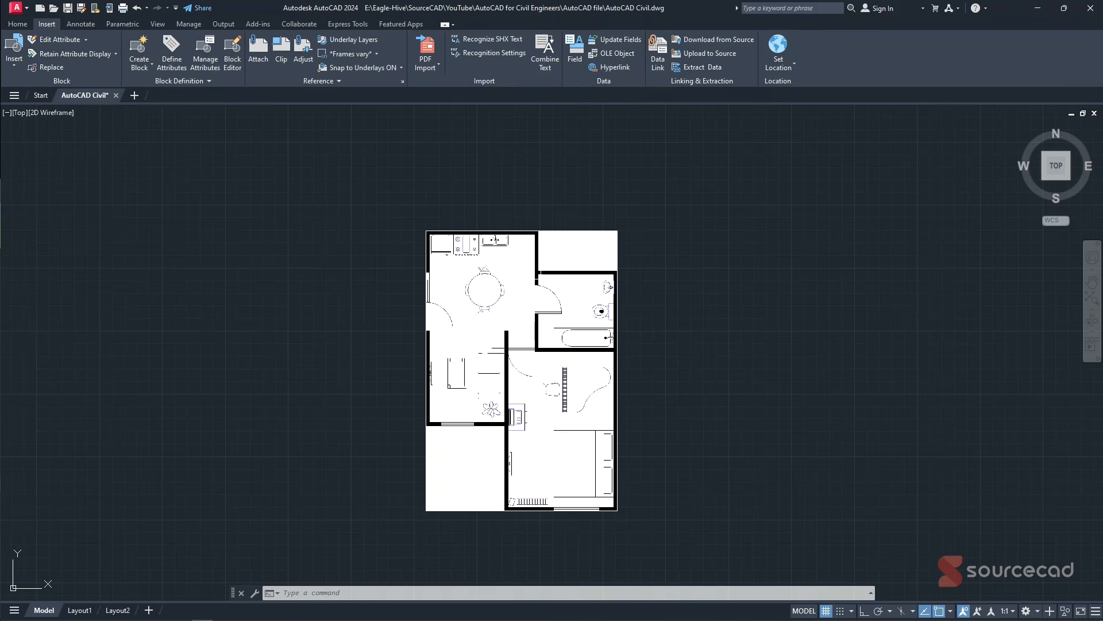
- Examine the attached floor plan image, from the kitchen walls to the overall layout
middle_drag(611, 337, 581, 301)
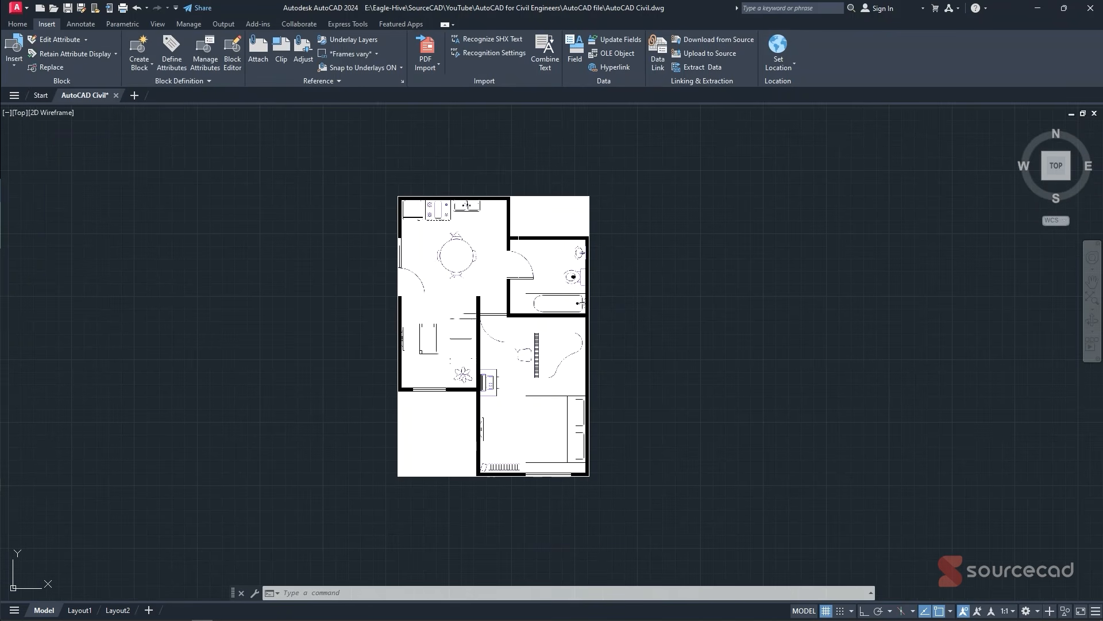
click(610, 177)
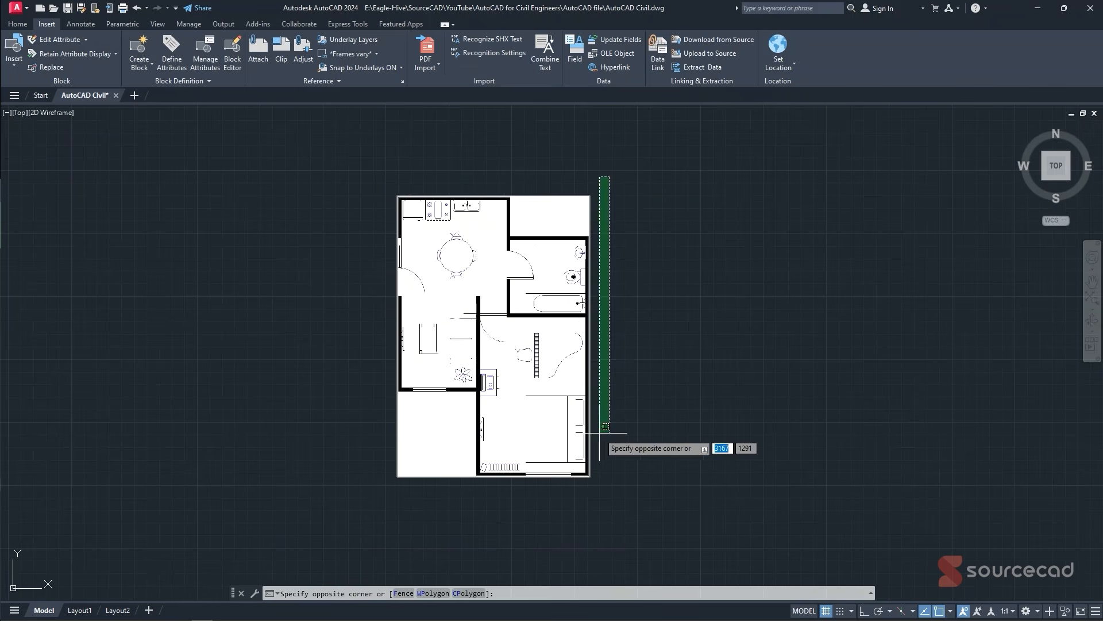
click(660, 432)
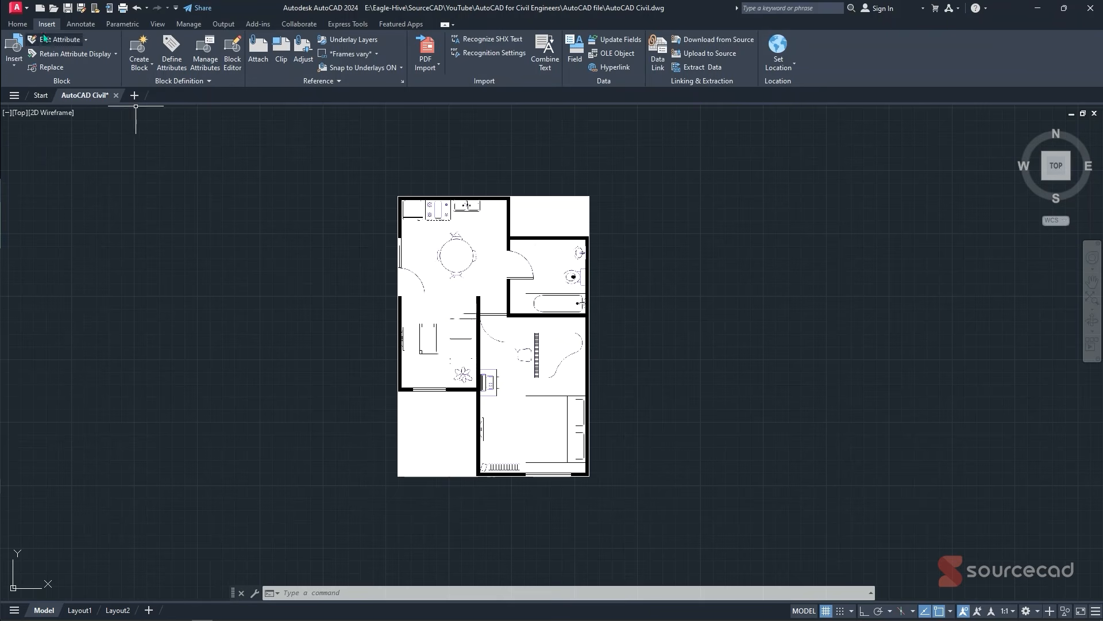
click(17, 24)
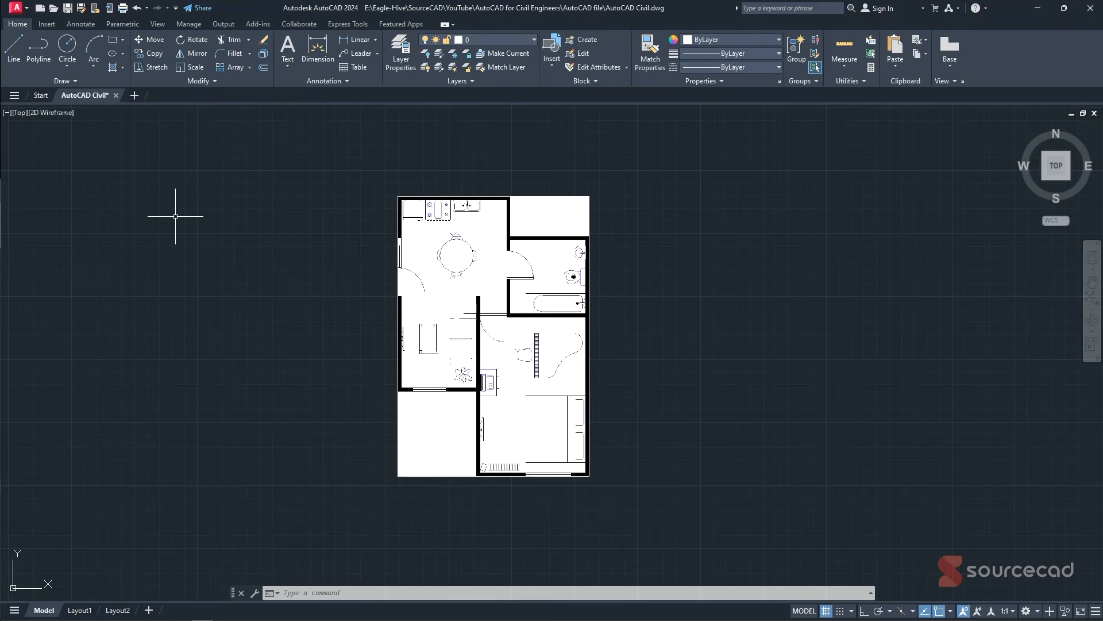
scroll(384, 191, up, 6)
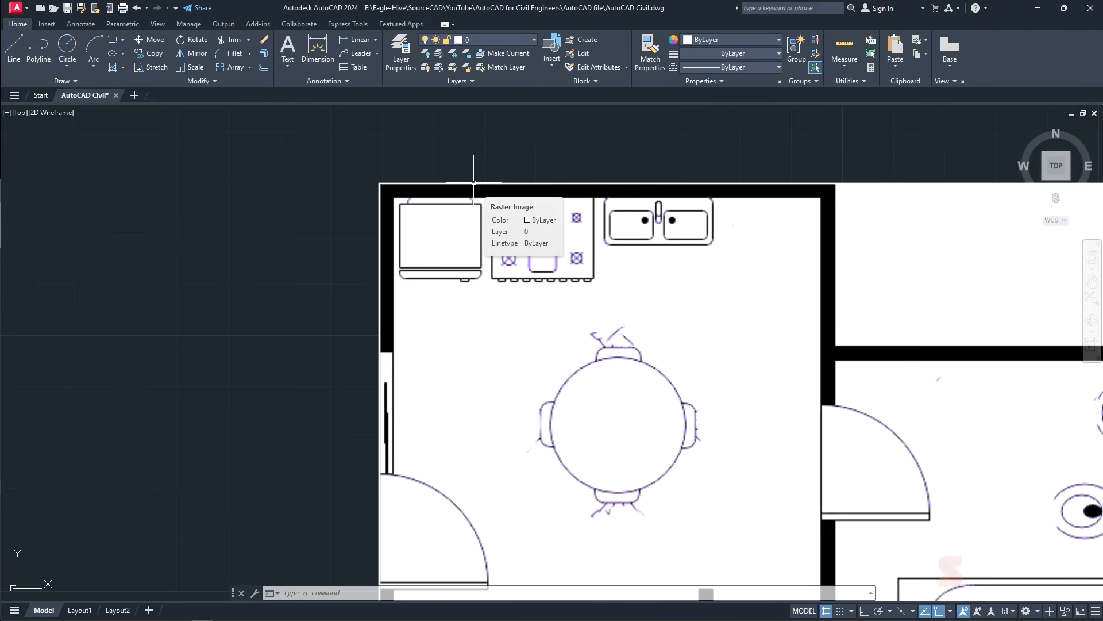
scroll(474, 182, down, 4)
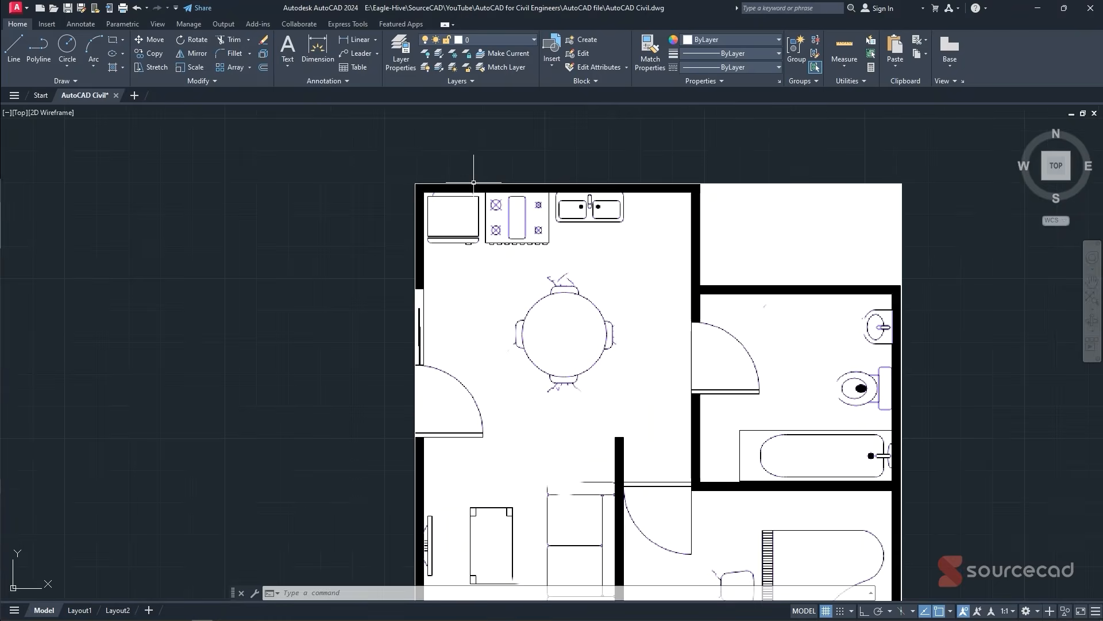
middle_drag(497, 268, 473, 243)
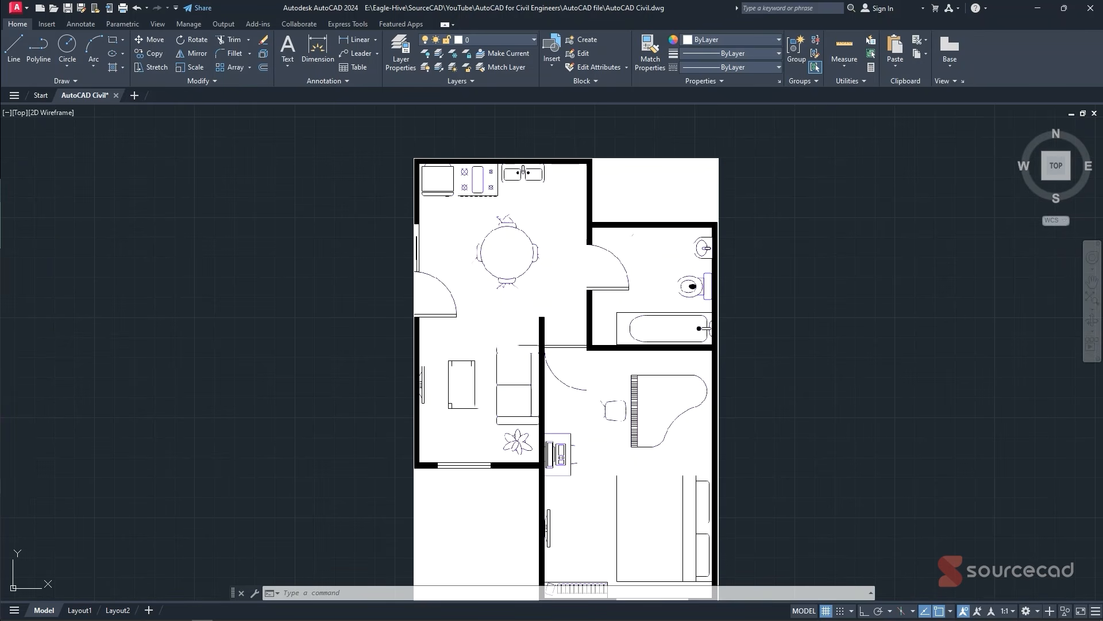
middle_drag(469, 232, 448, 192)
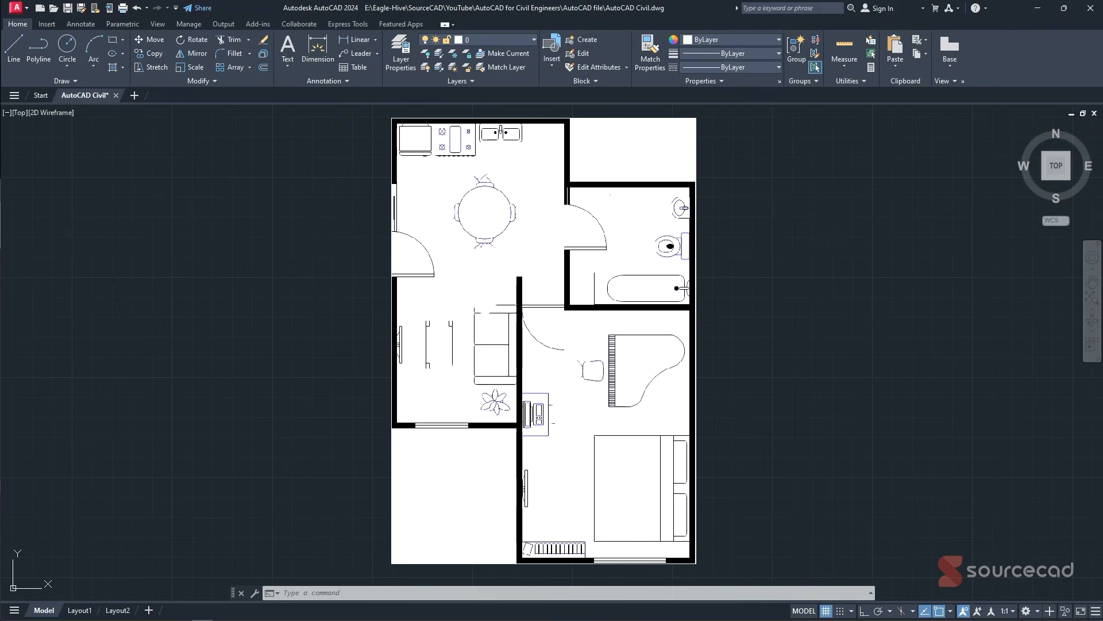
- Scale the floor plan image by reference from its lower-left corner, making the wall thickness beside the living room window 200 mm
click(192, 68)
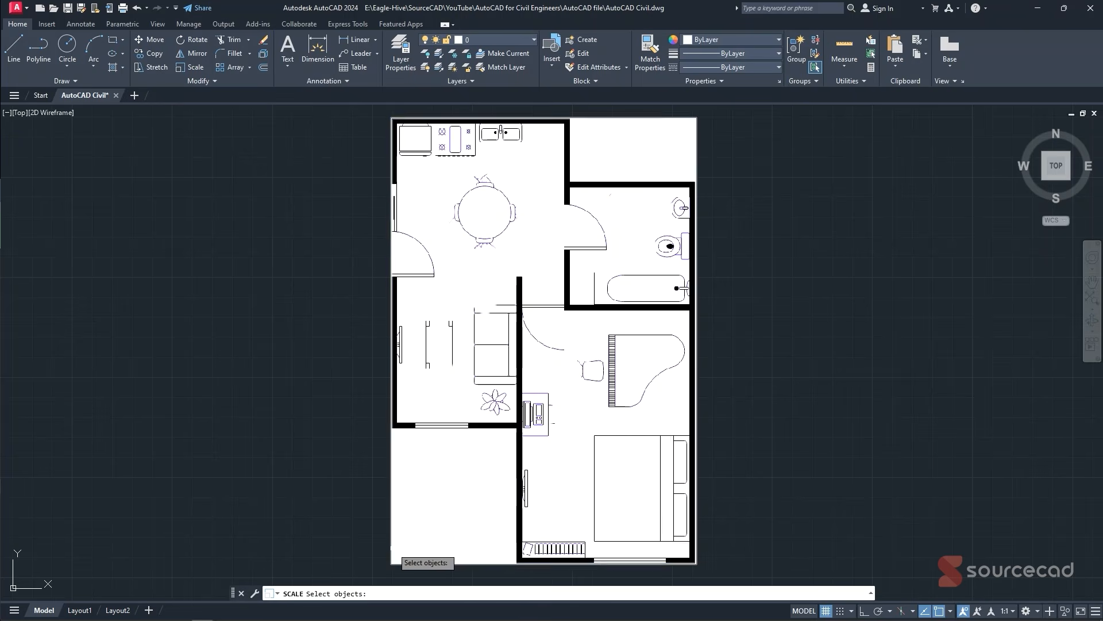
click(392, 549)
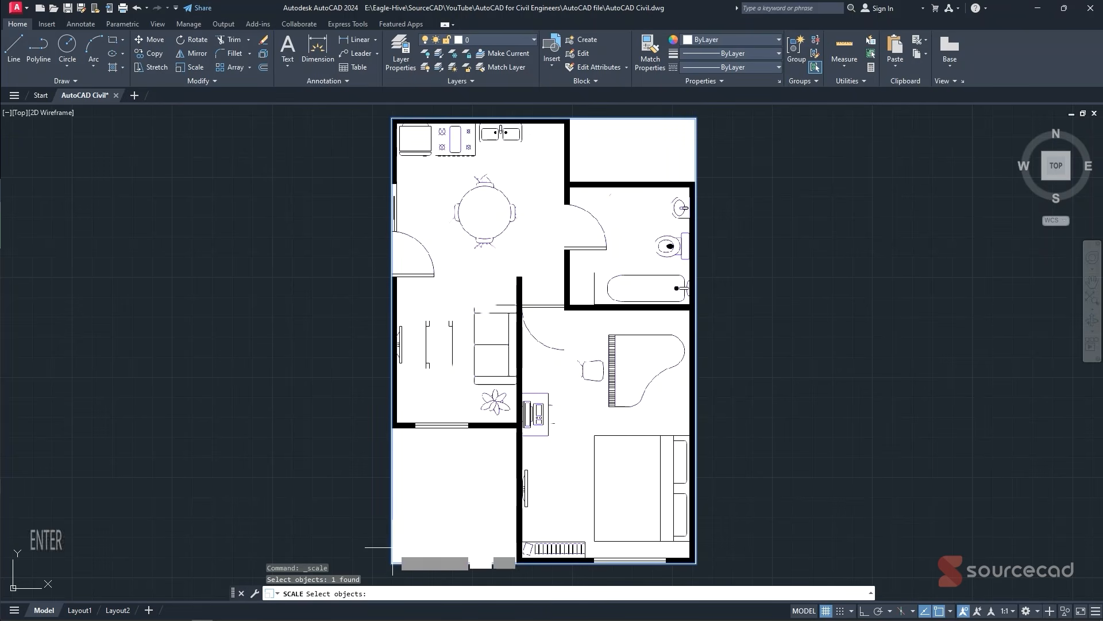
key(Return)
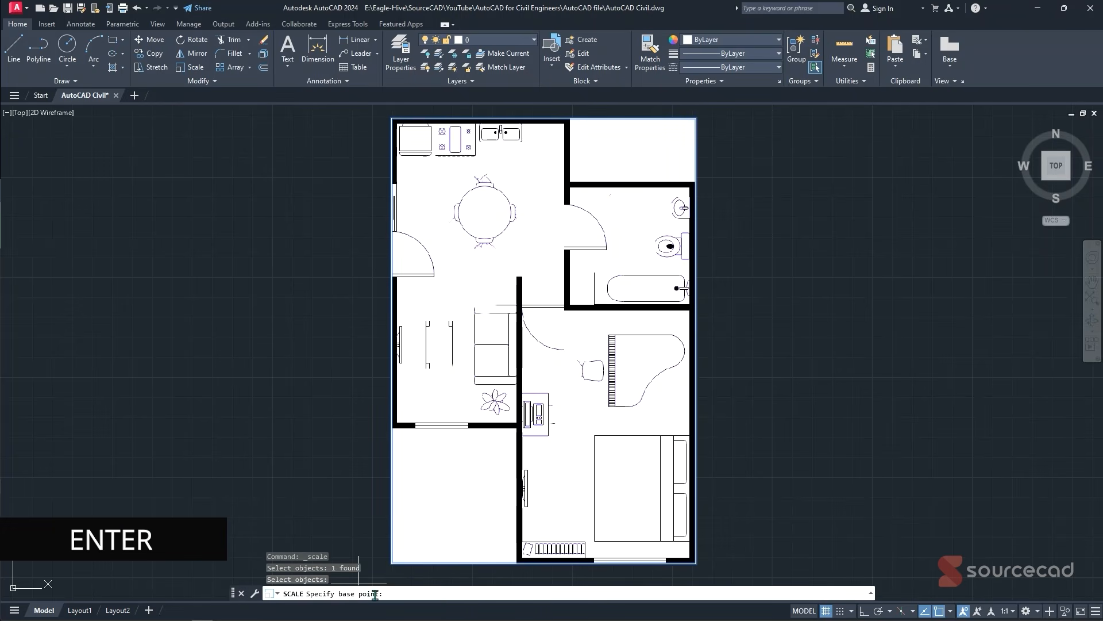
click(392, 563)
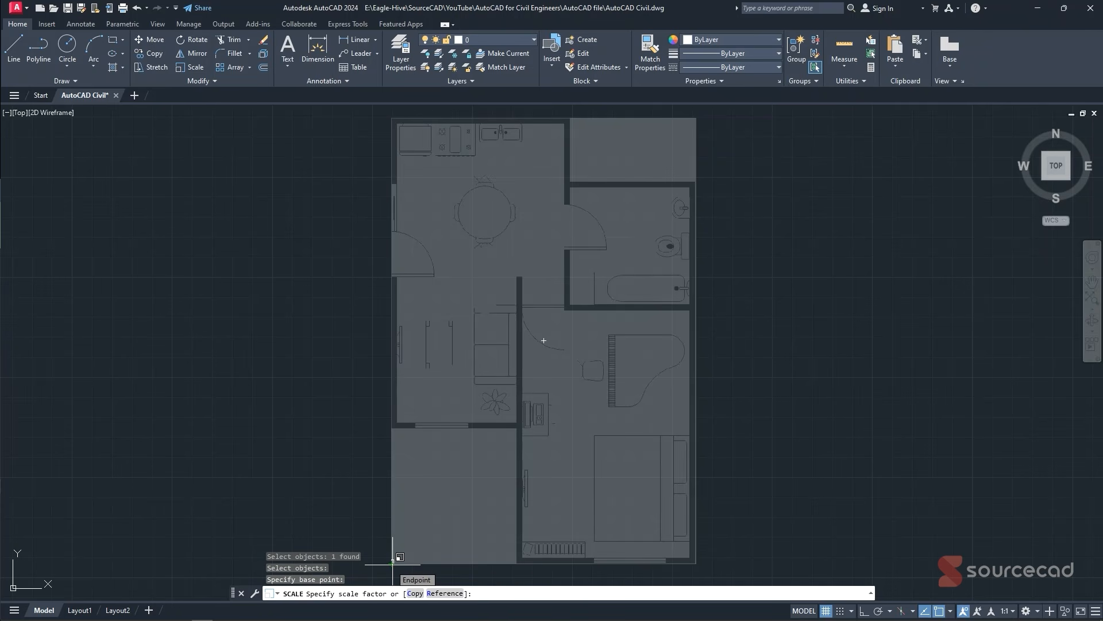
click(446, 593)
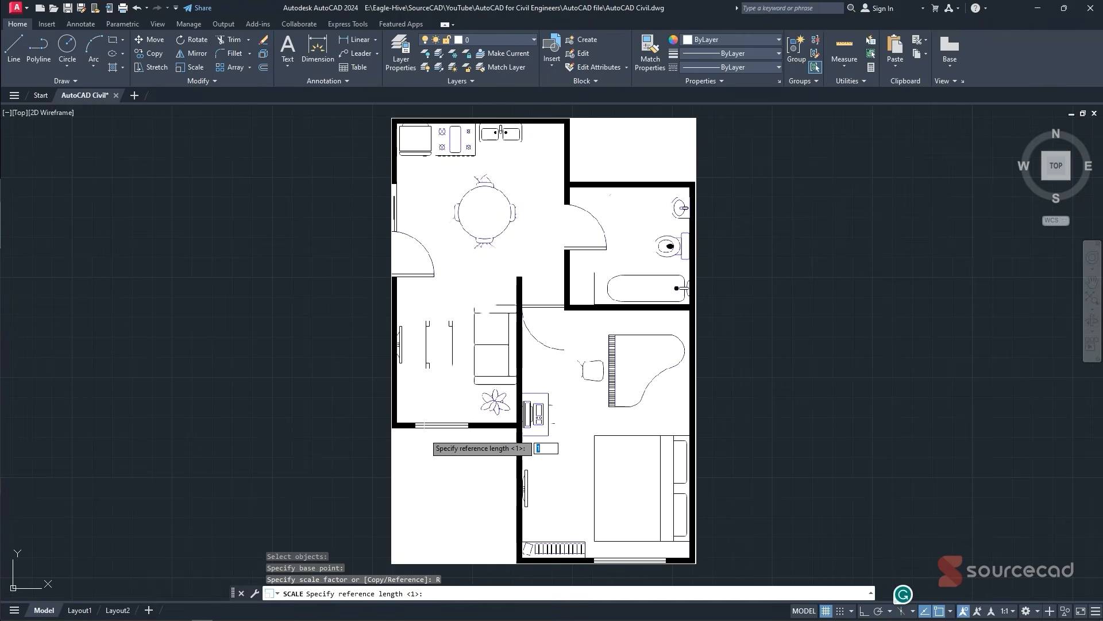
scroll(441, 435, up, 2)
scroll(448, 435, up, 10)
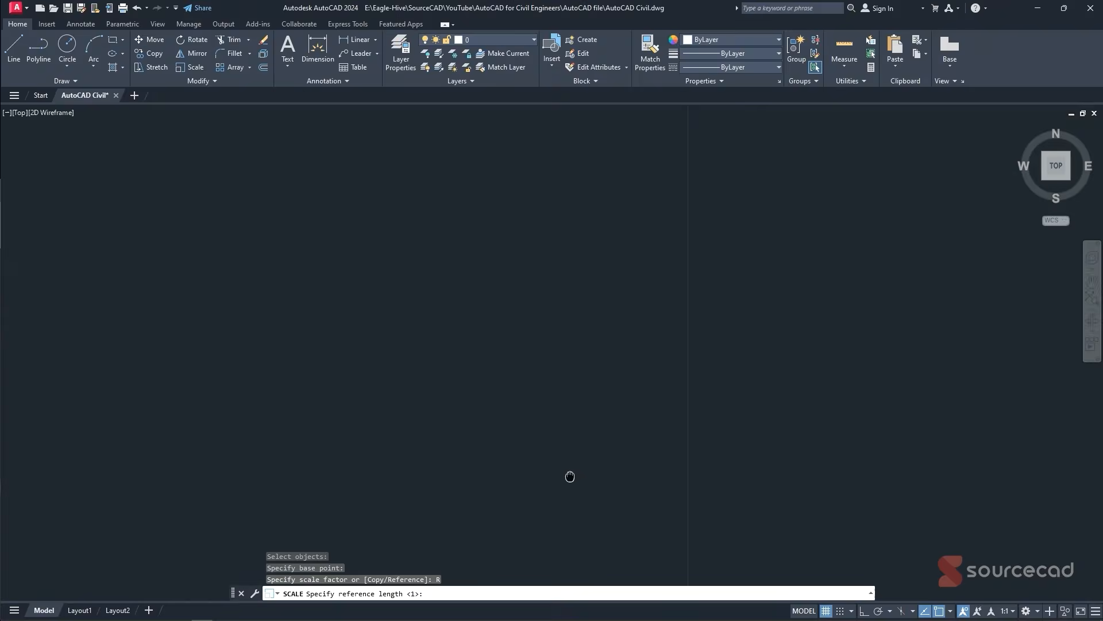
scroll(570, 473, down, 2)
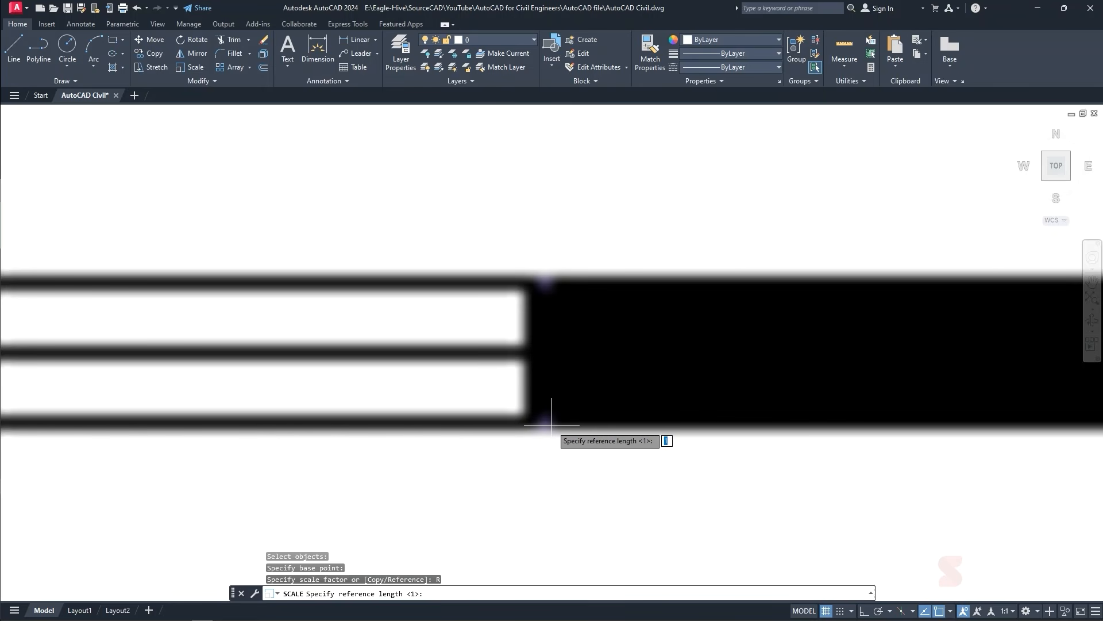
click(551, 425)
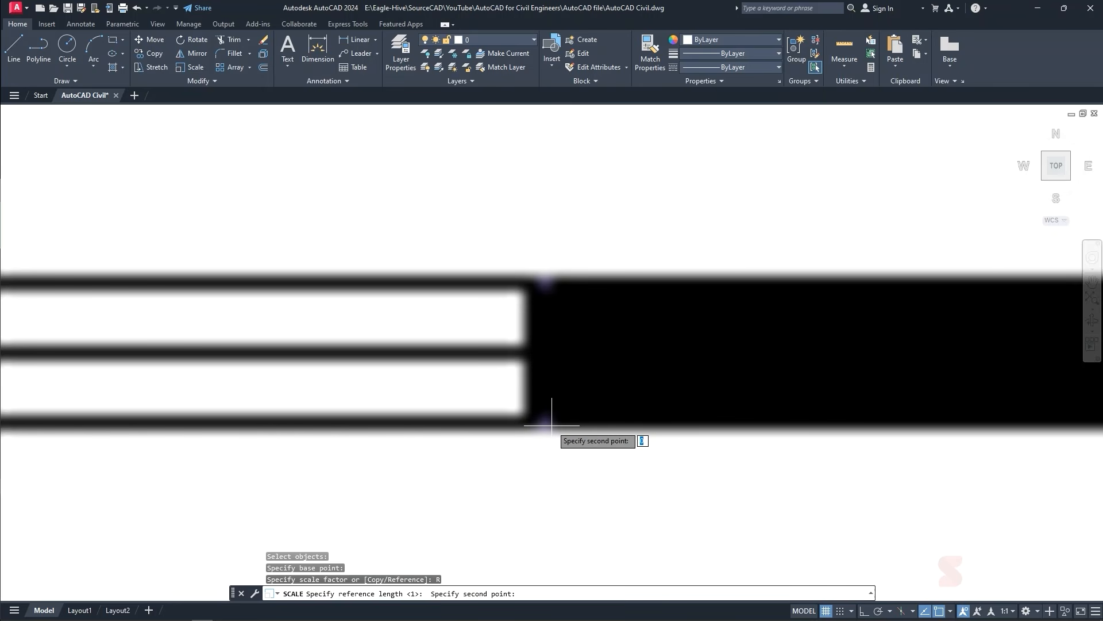
click(550, 281)
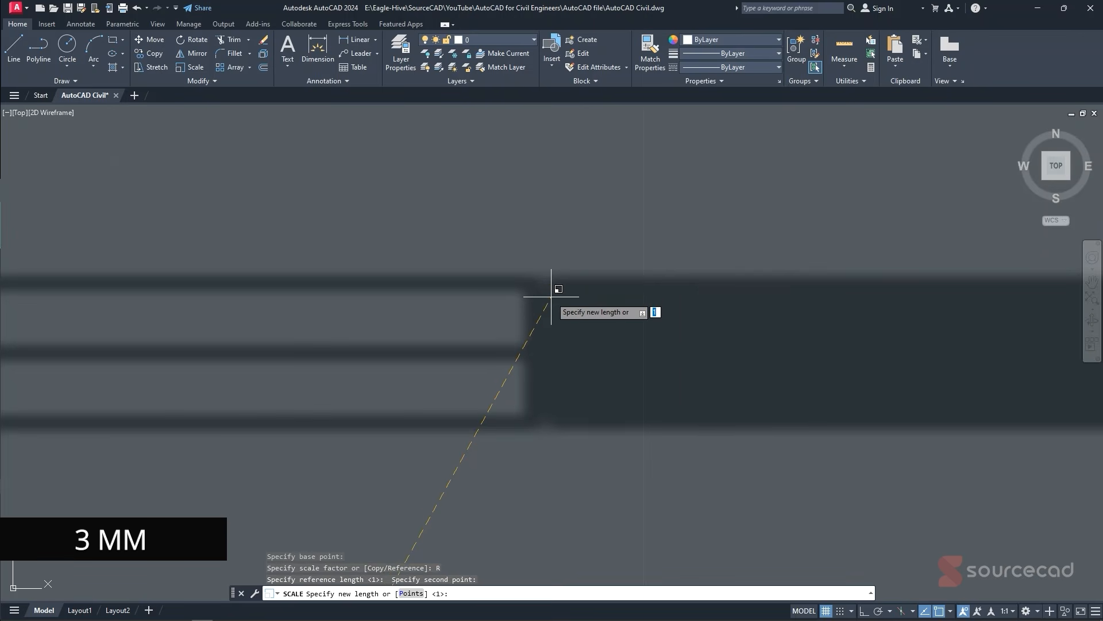
text(200)
key(Return)
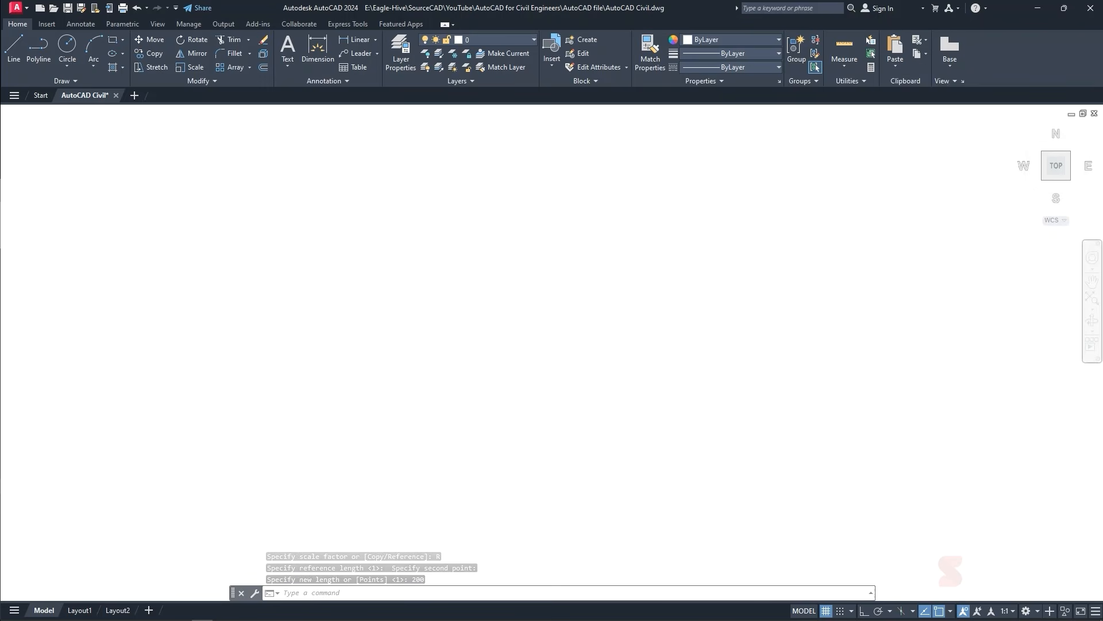
- Zoom to the drawing extents and view the whole scaled floor plan
click(1091, 300)
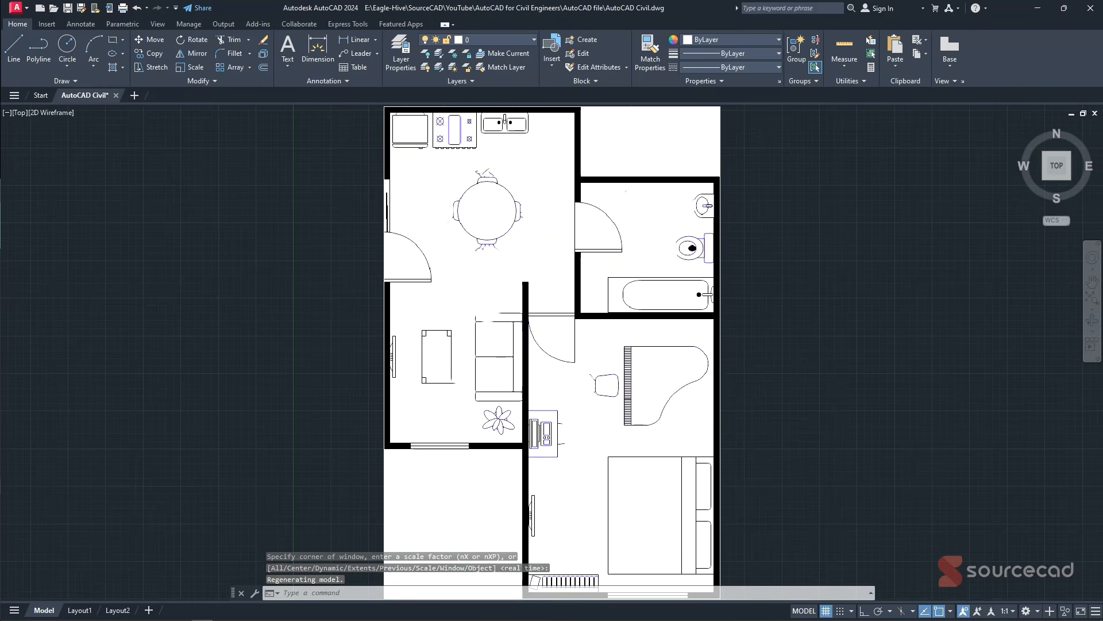
scroll(743, 326, down, 2)
middle_drag(744, 325, 716, 319)
scroll(602, 262, up, 2)
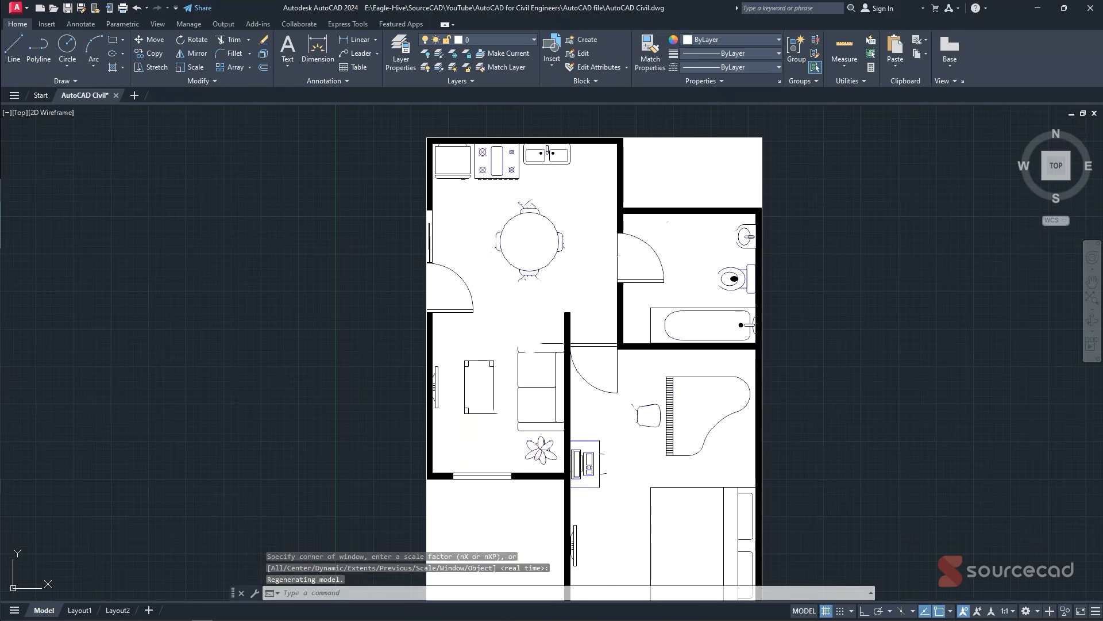
scroll(409, 266, up, 2)
scroll(396, 225, down, 2)
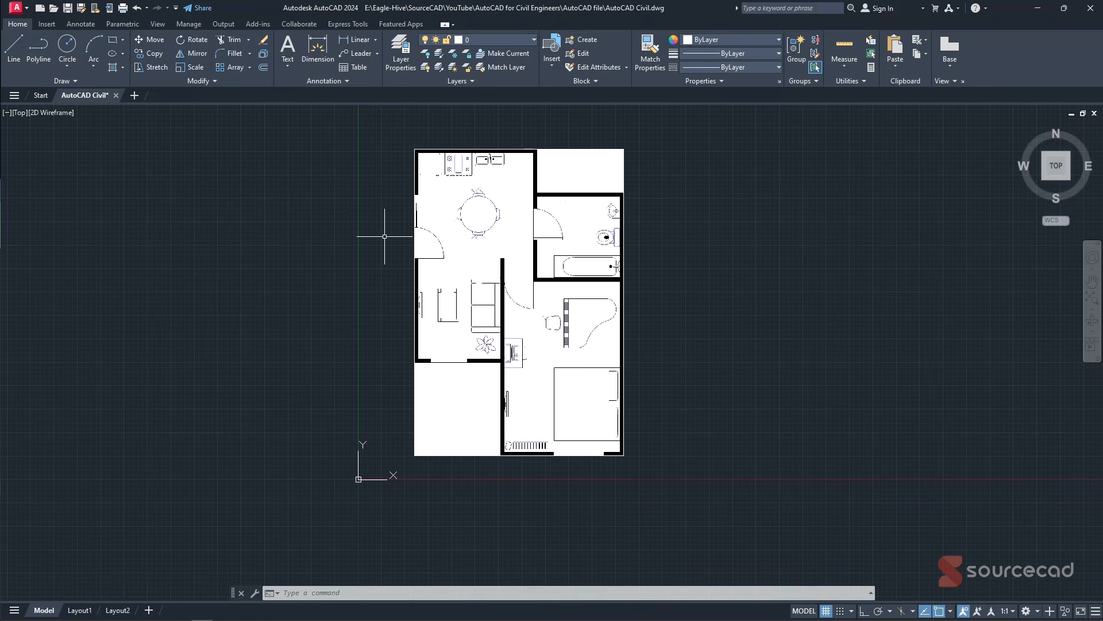
- Create a layer named Wall and set its color to index 40
click(409, 68)
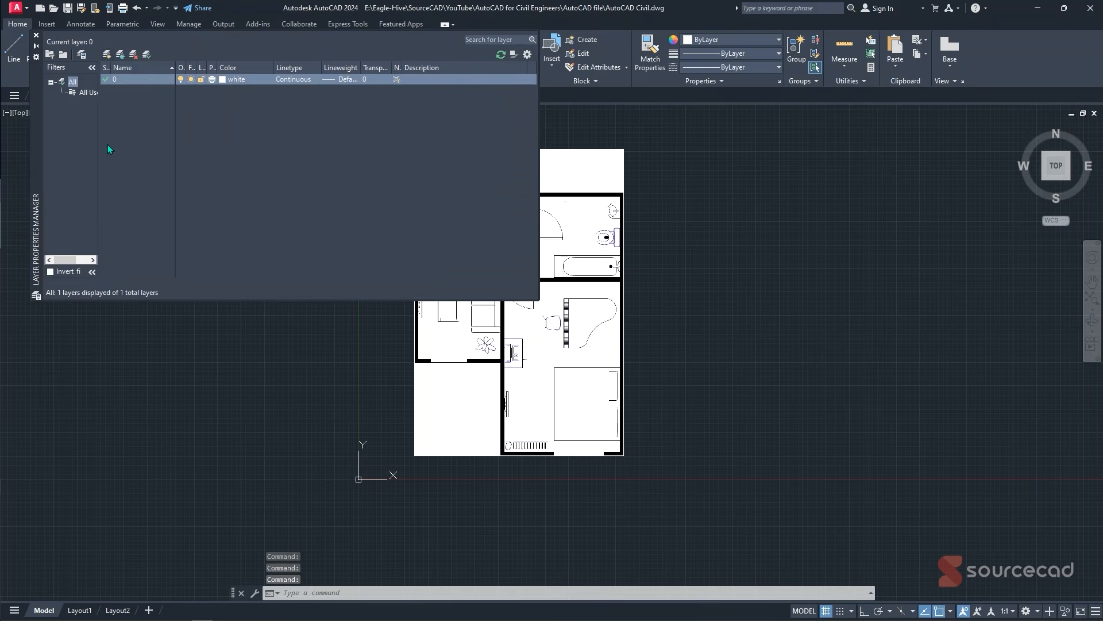
click(107, 54)
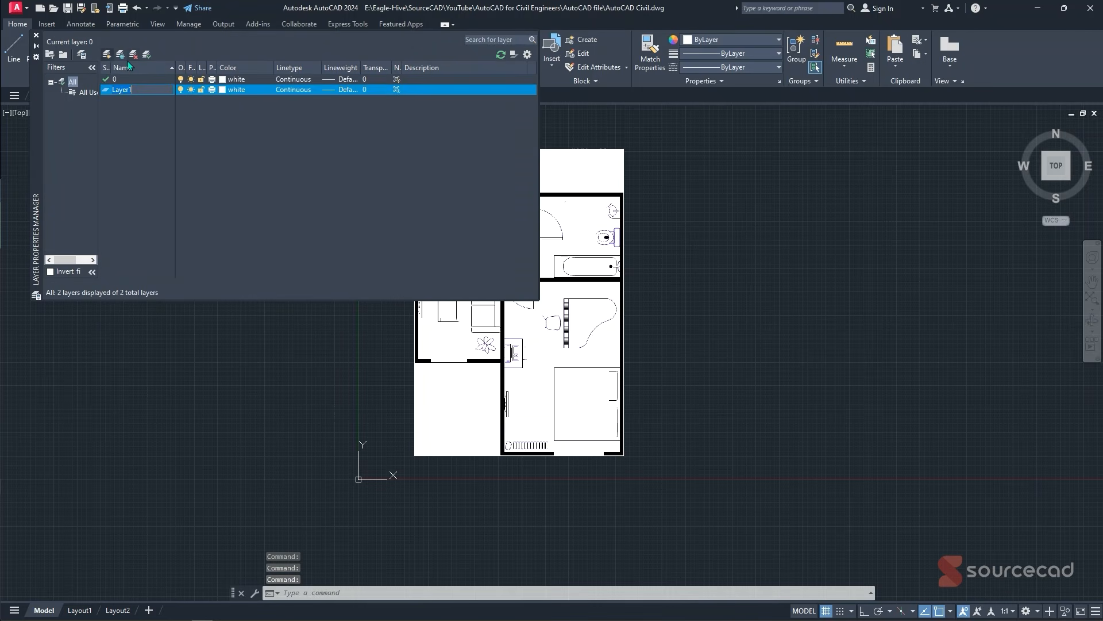
text(Wal)
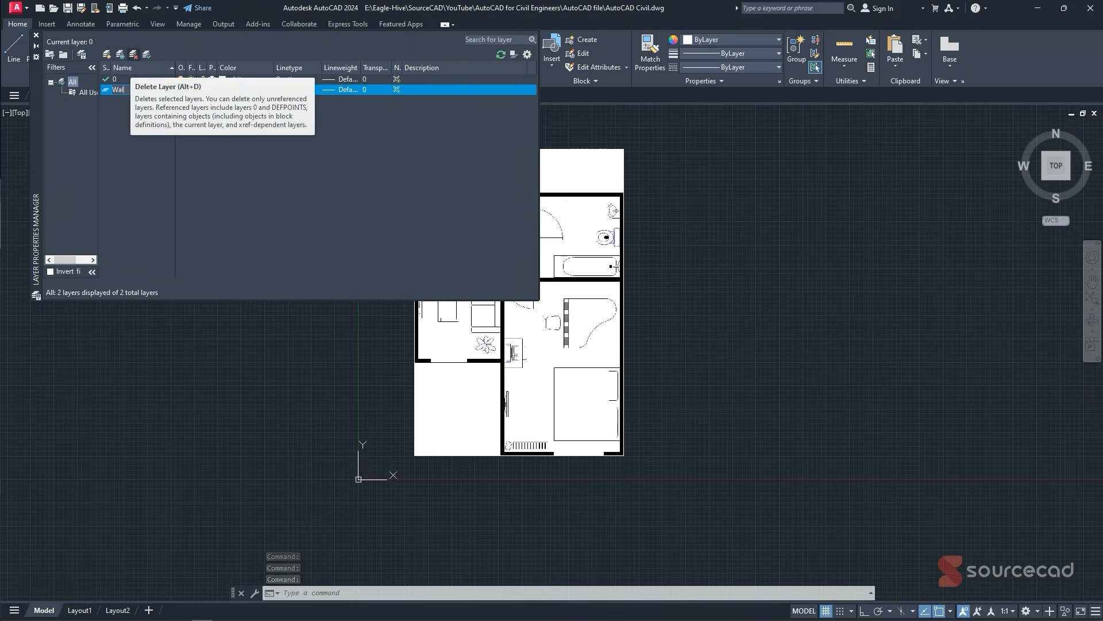
text(l)
key(Return)
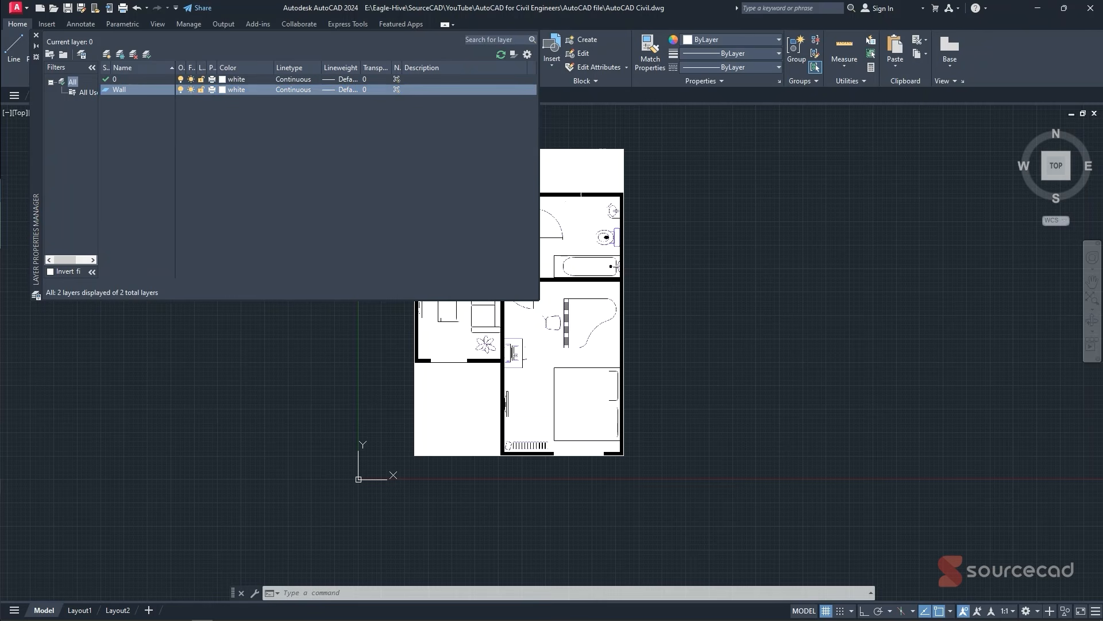
click(226, 89)
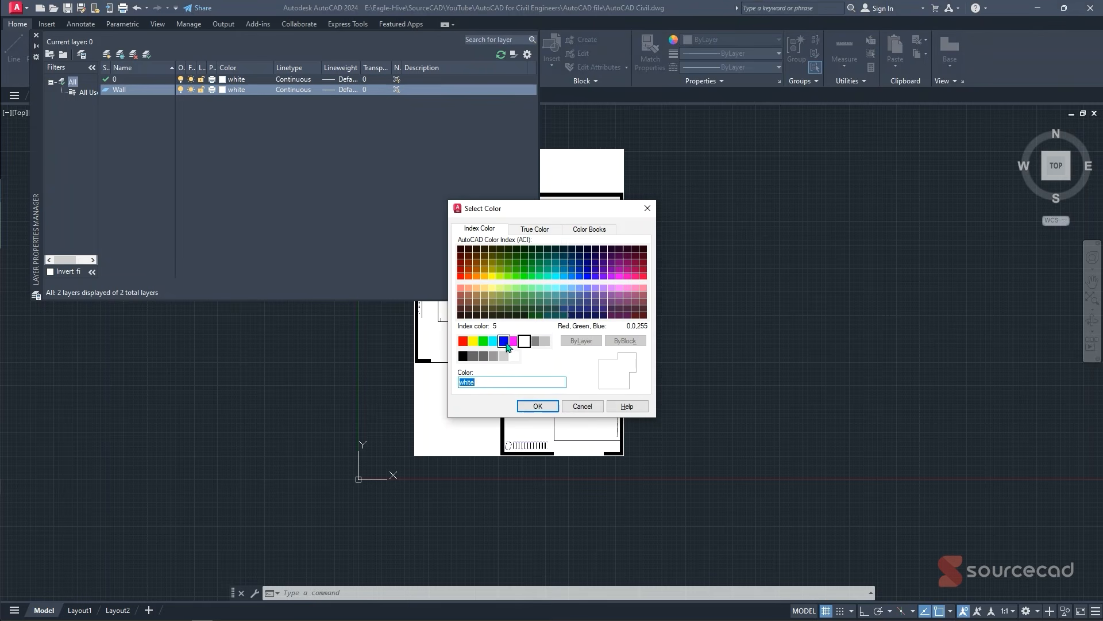
click(484, 277)
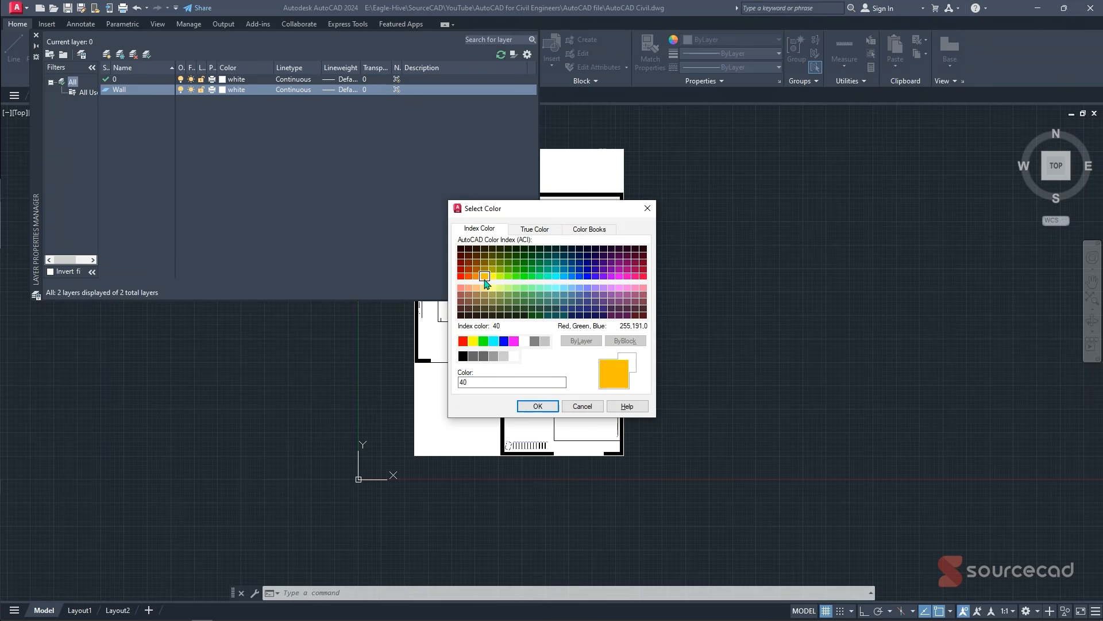
click(538, 405)
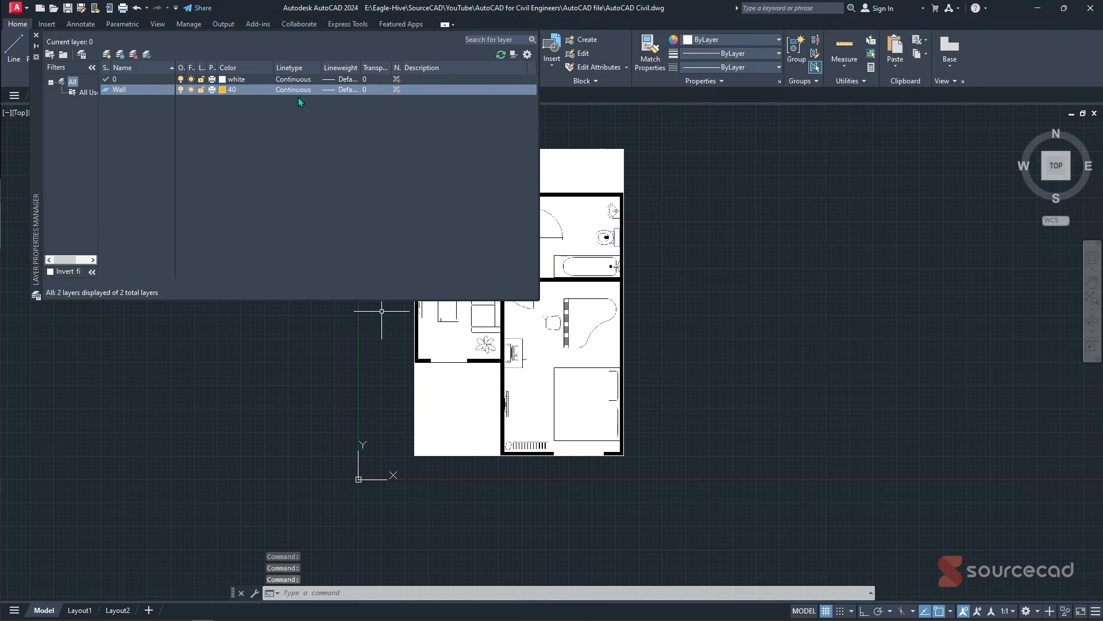
- Create a layer named Grids and set its color to red
click(107, 54)
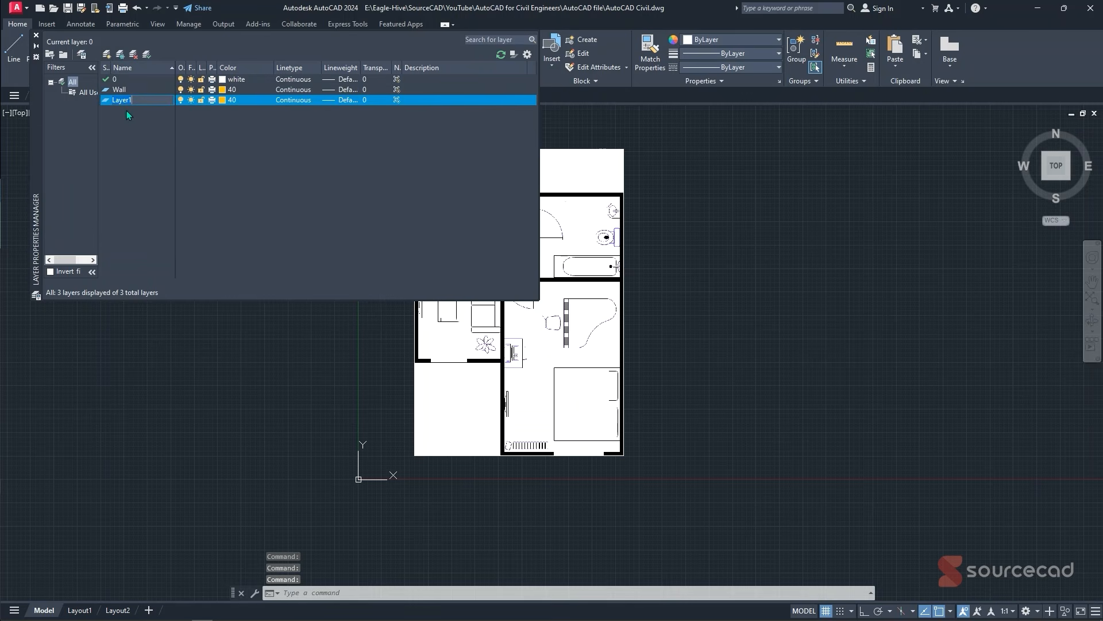
text(Grids)
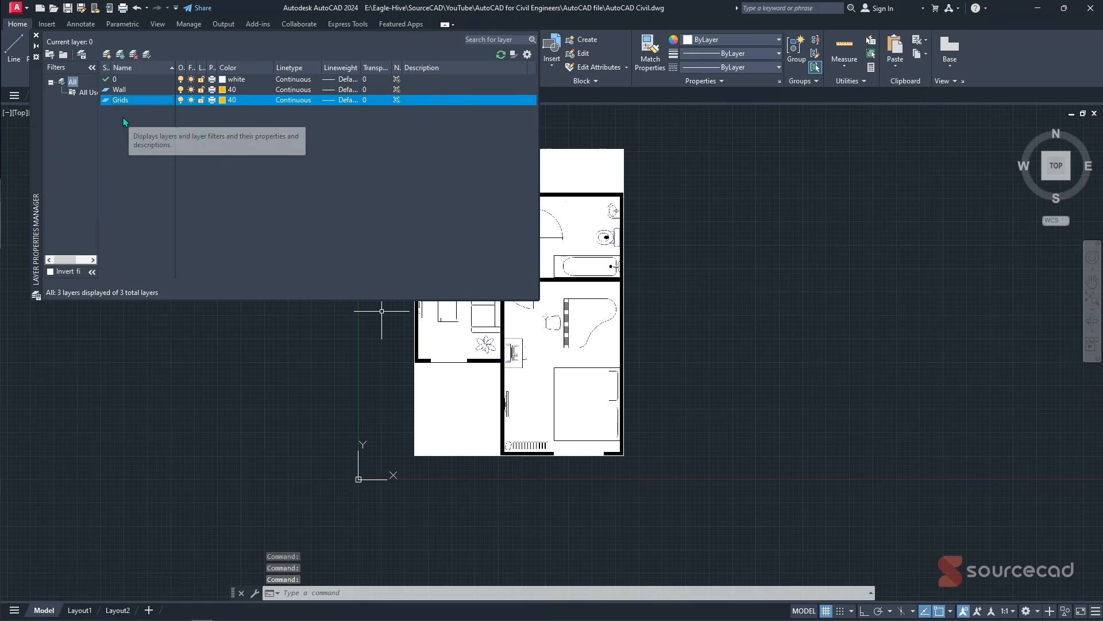
click(225, 99)
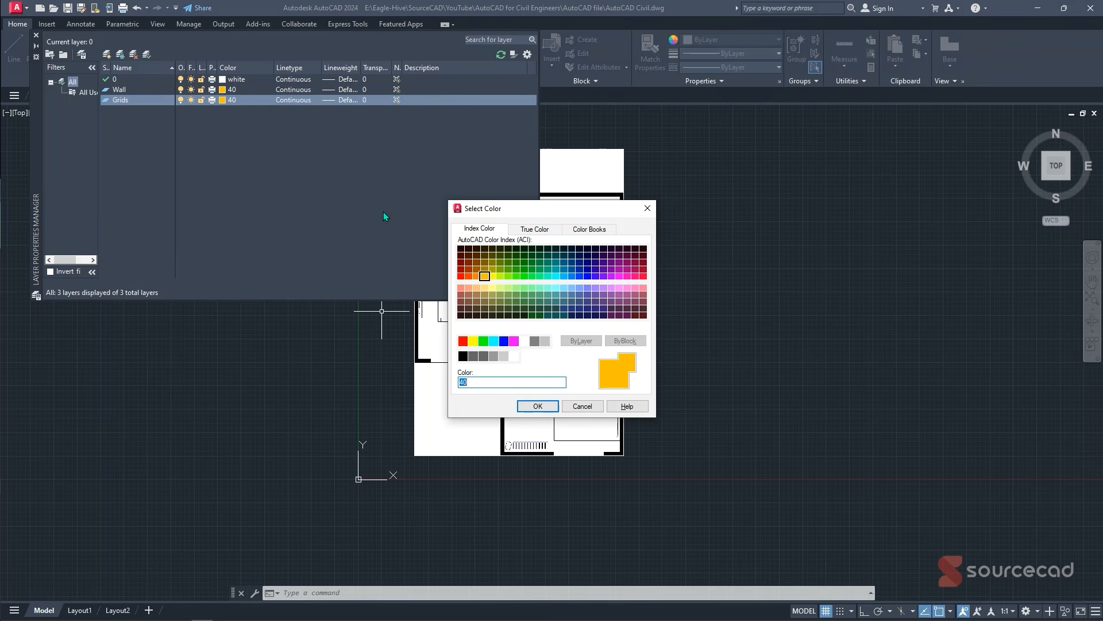
click(463, 343)
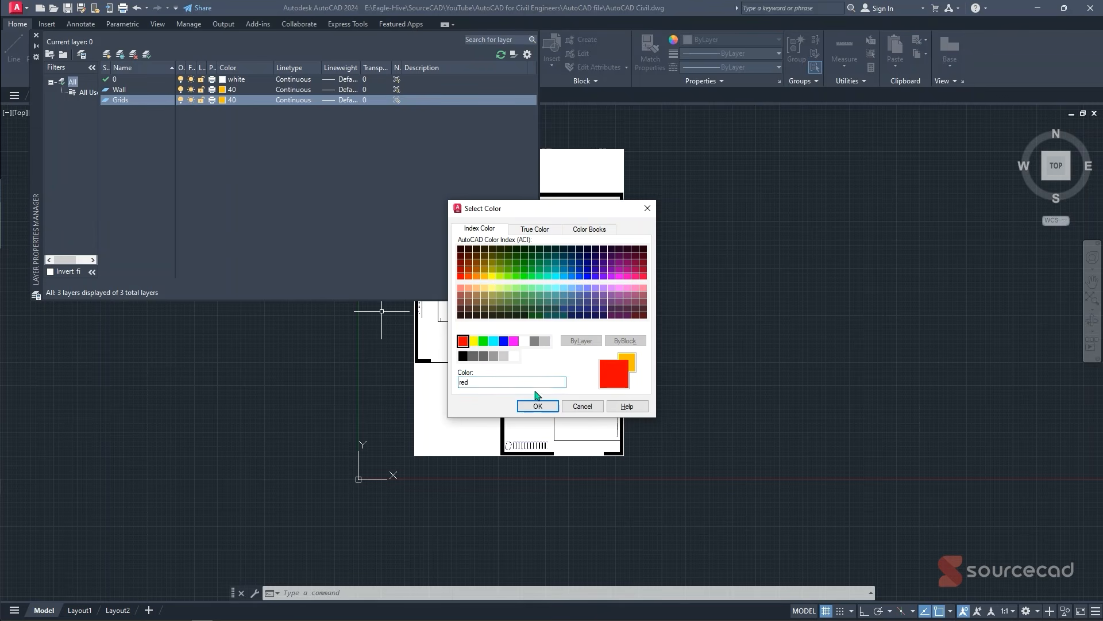
click(538, 406)
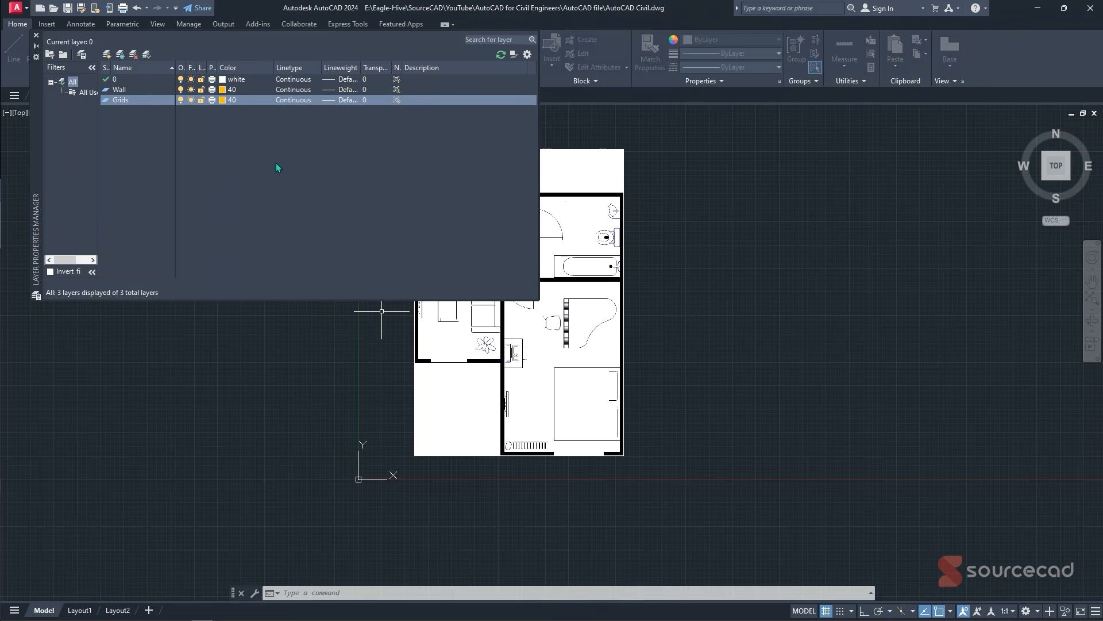
- Load the CENTER linetype and assign it to the Grids layer
click(295, 99)
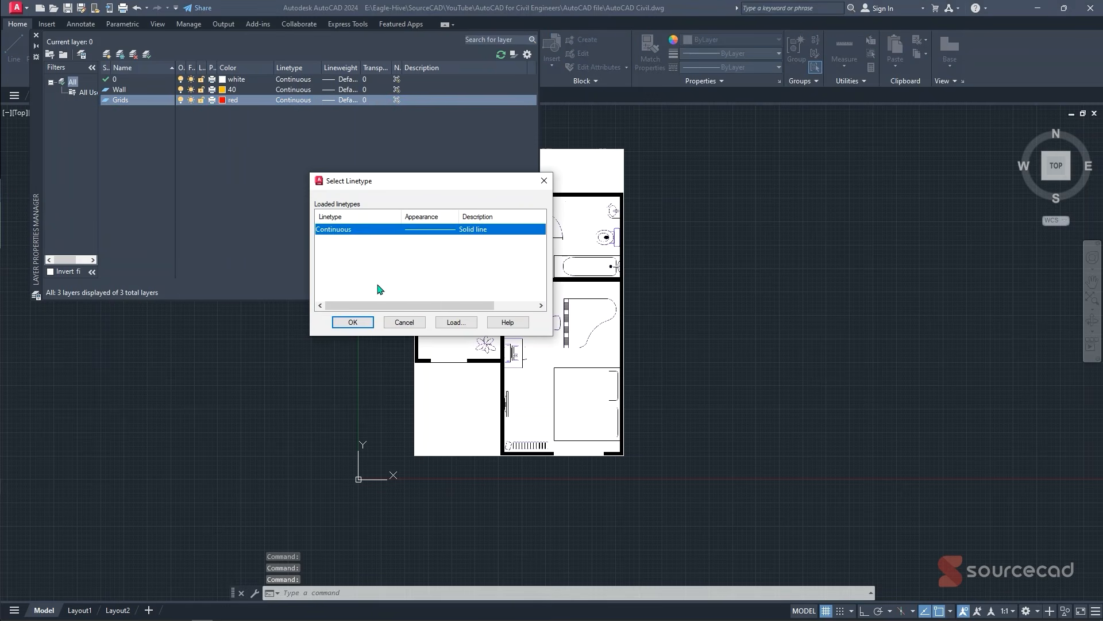
click(454, 321)
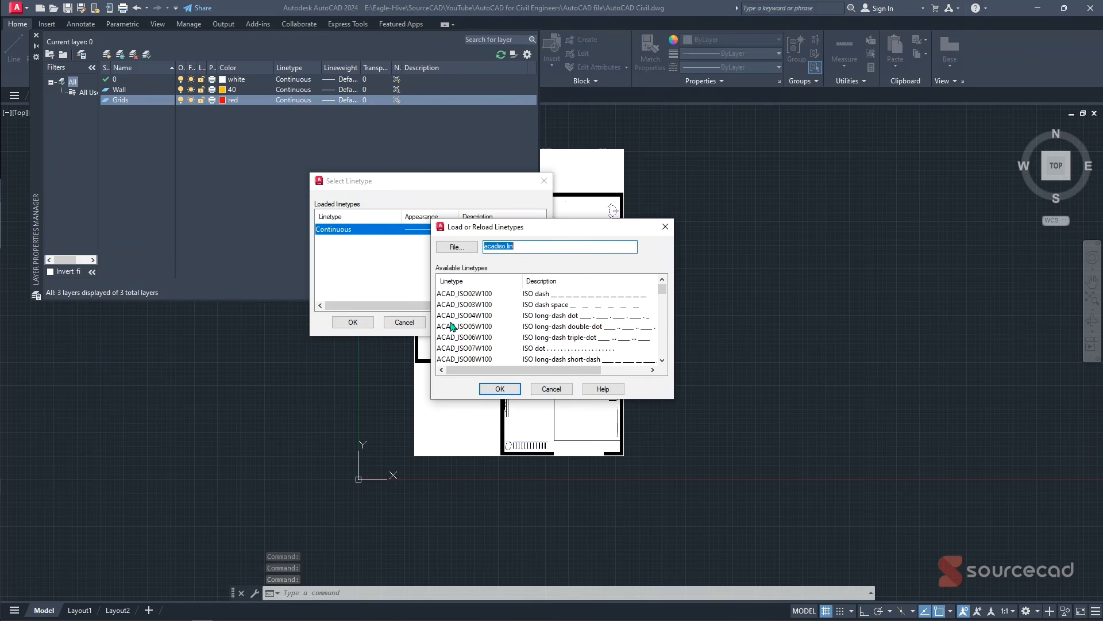
click(485, 315)
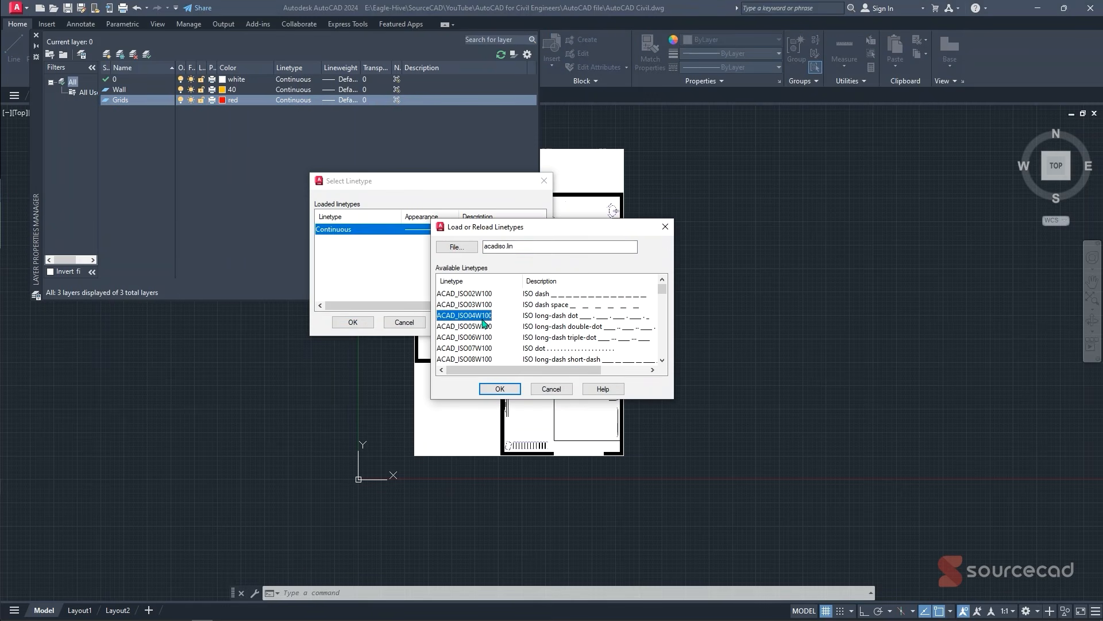
key(c)
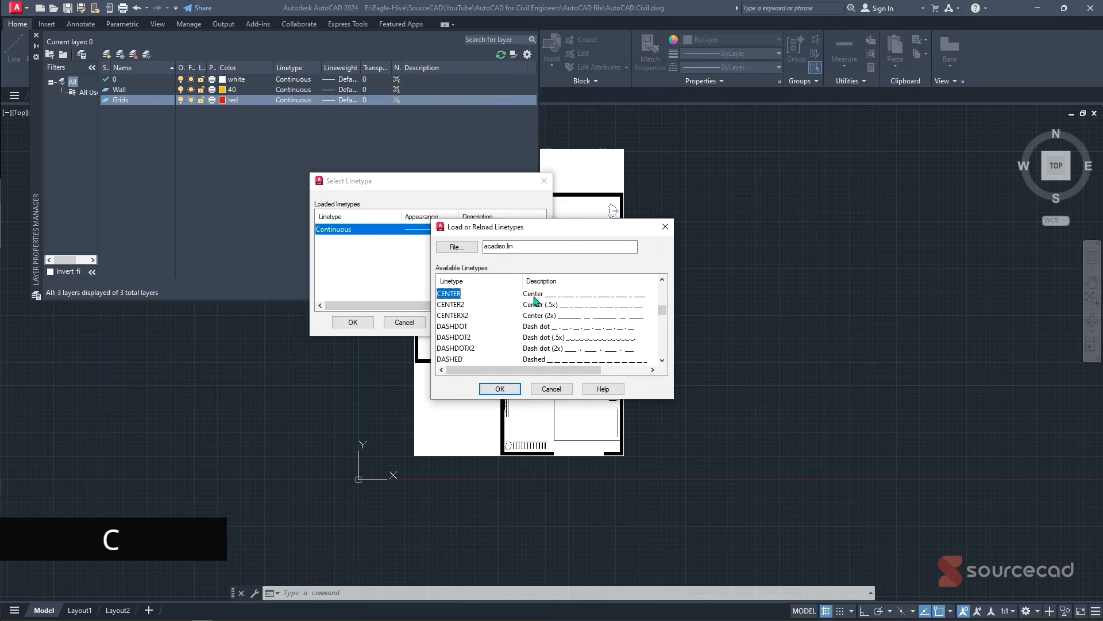
click(499, 388)
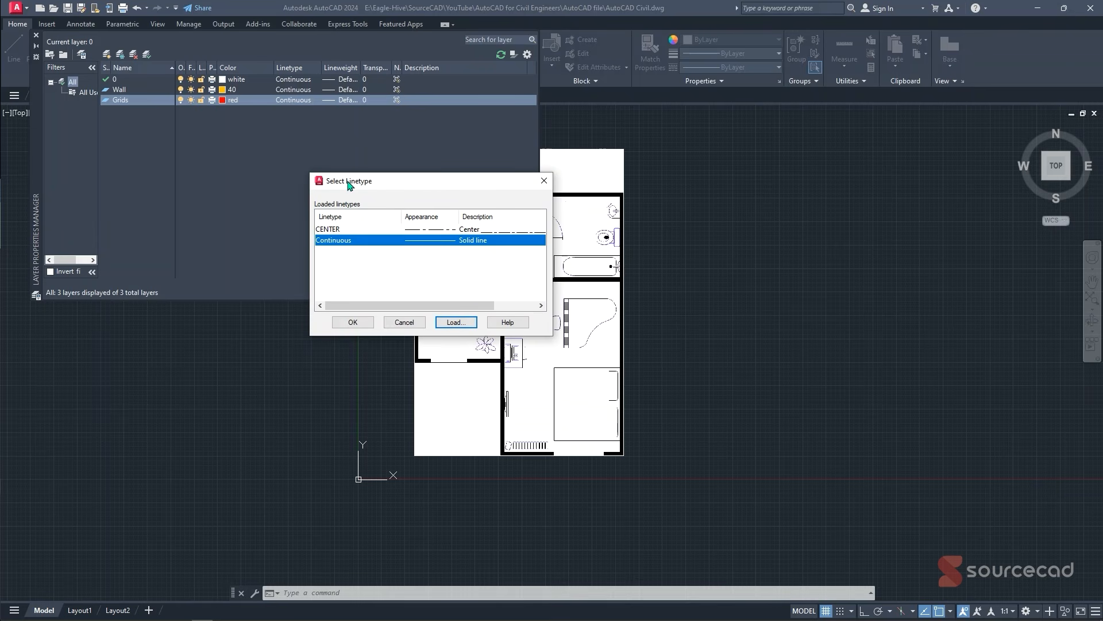
click(333, 231)
click(352, 322)
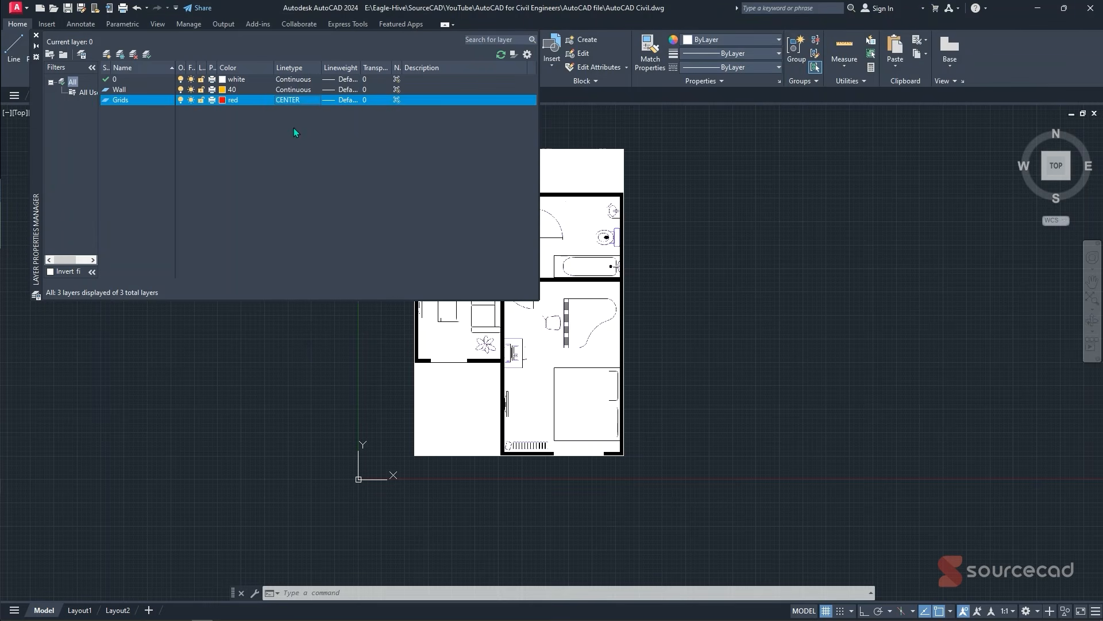
- Create a layer named Doors and set its color to green
click(107, 54)
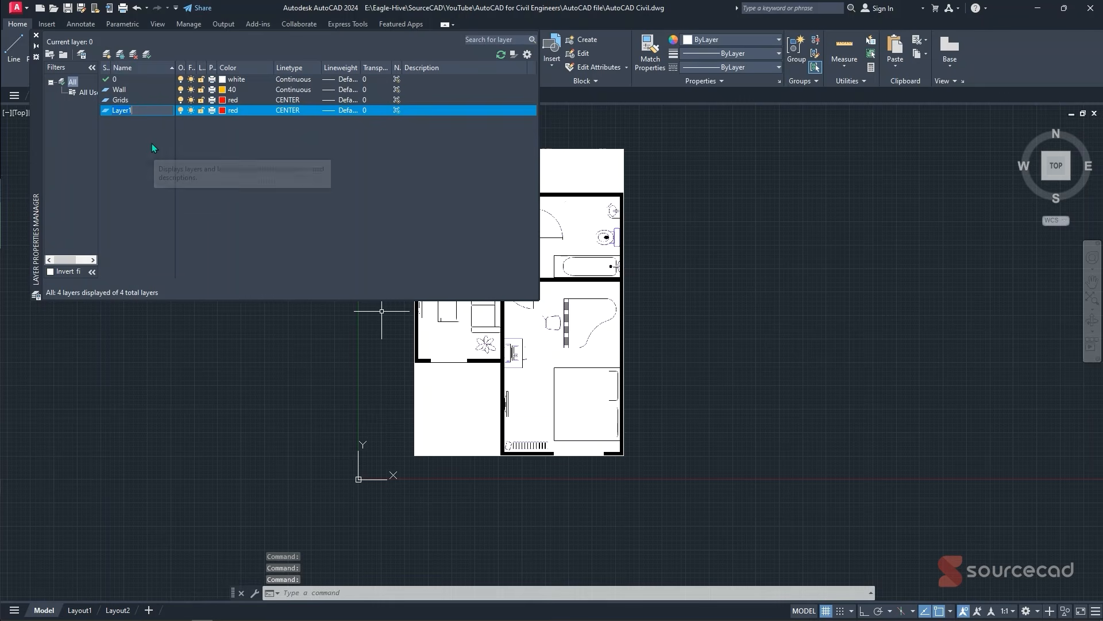
text(Doortd)
key(Return)
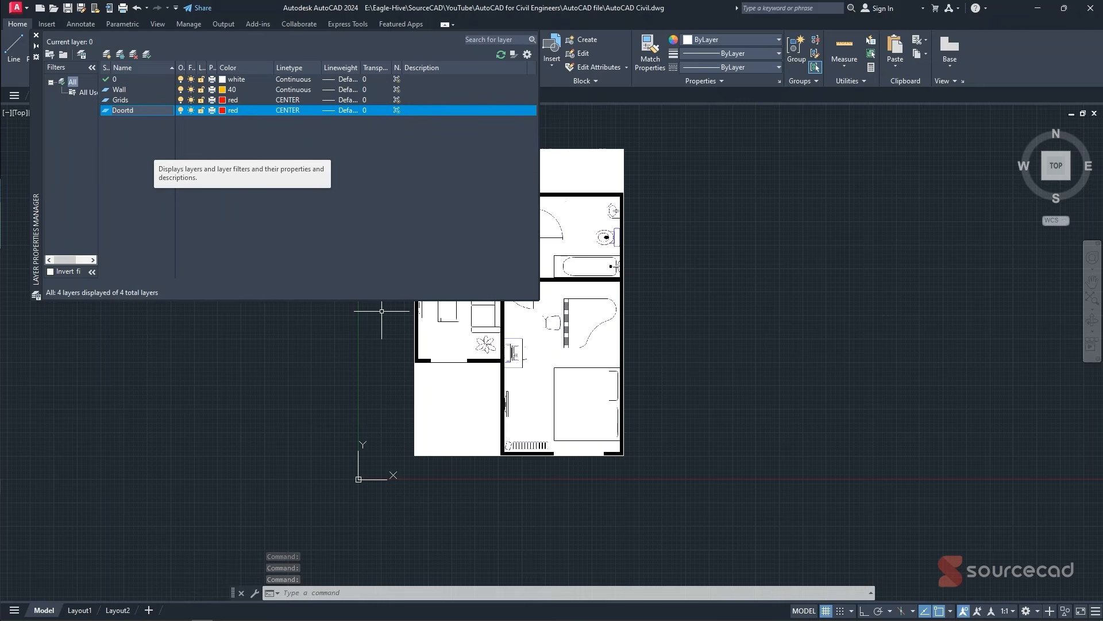
text(rs)
key(Return)
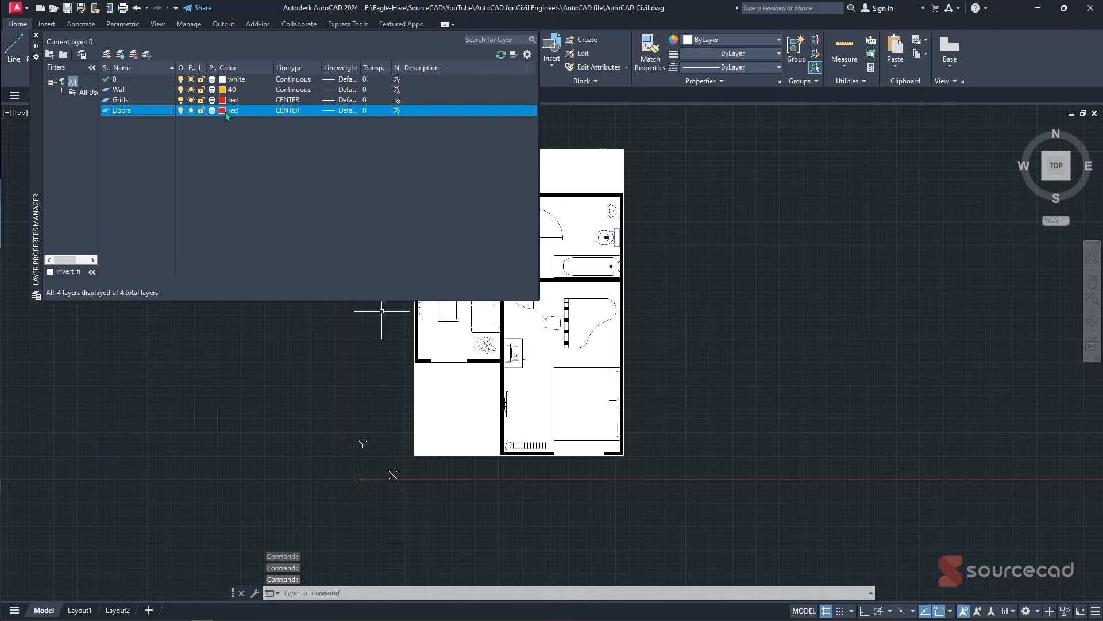
click(225, 112)
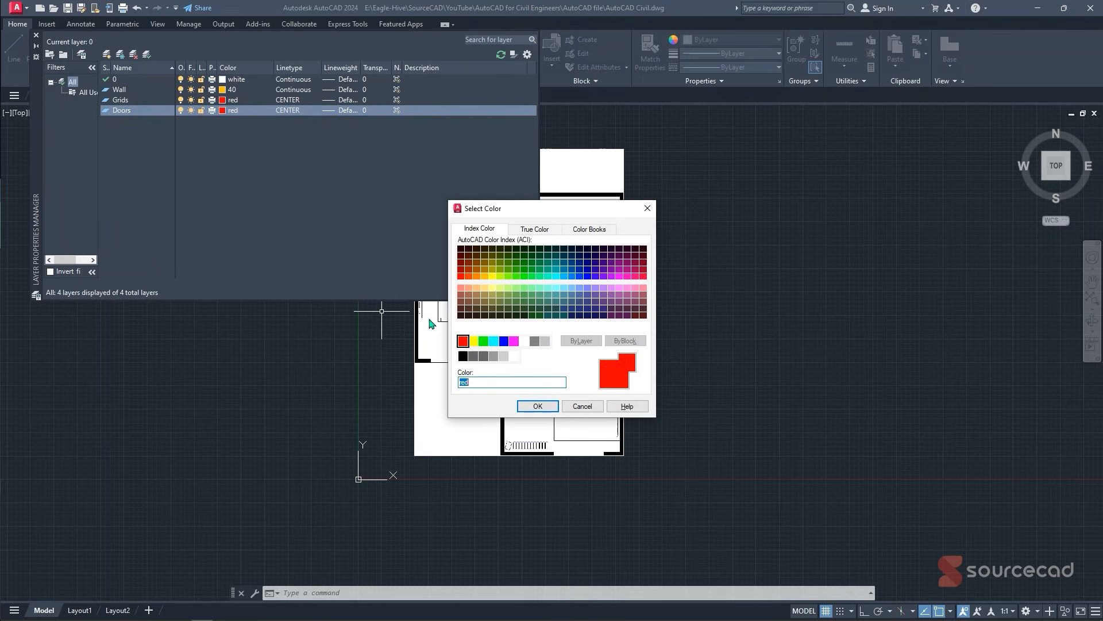
click(473, 341)
click(483, 341)
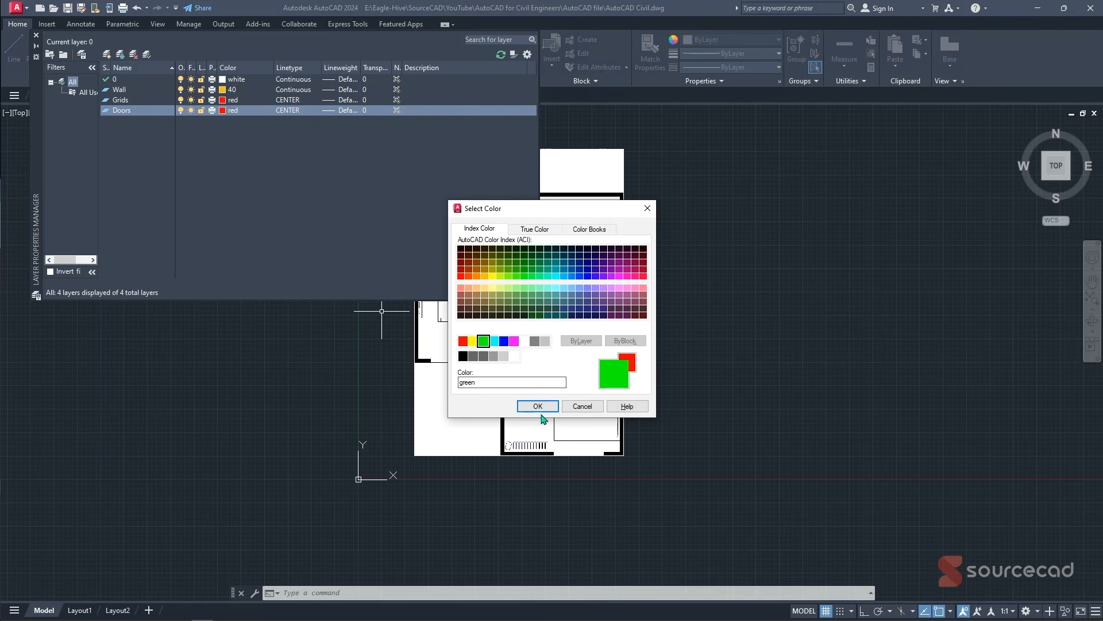
click(537, 405)
- Set the Doors layer's linetype to Continuous
click(288, 109)
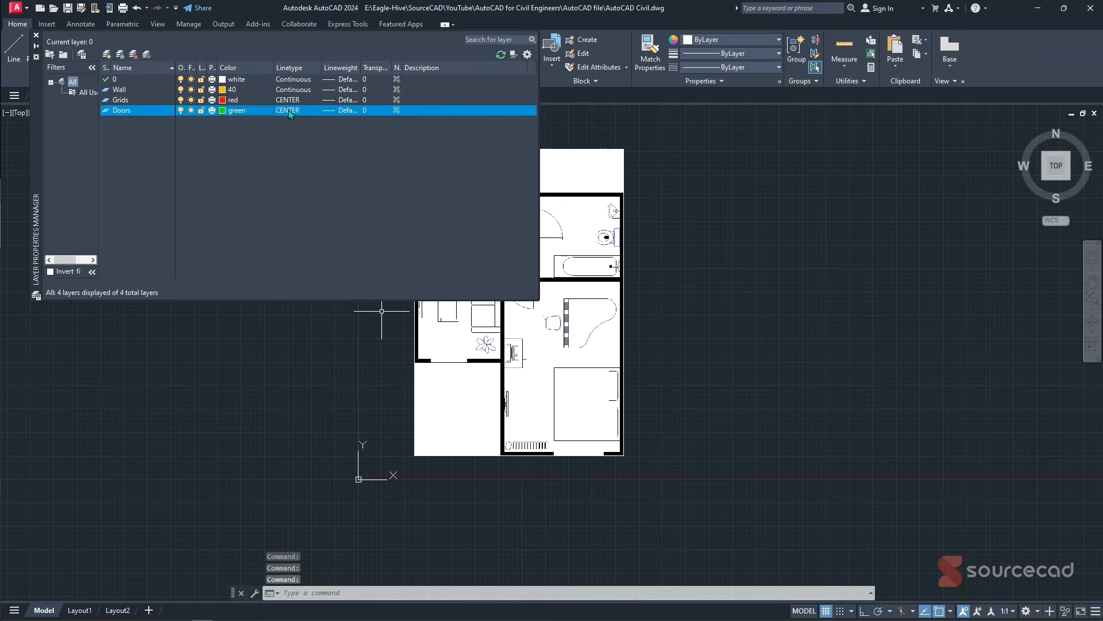
click(289, 110)
click(347, 239)
click(362, 320)
- Create a layer named Windows and set its color to yellow
click(133, 109)
click(133, 108)
text(Wind)
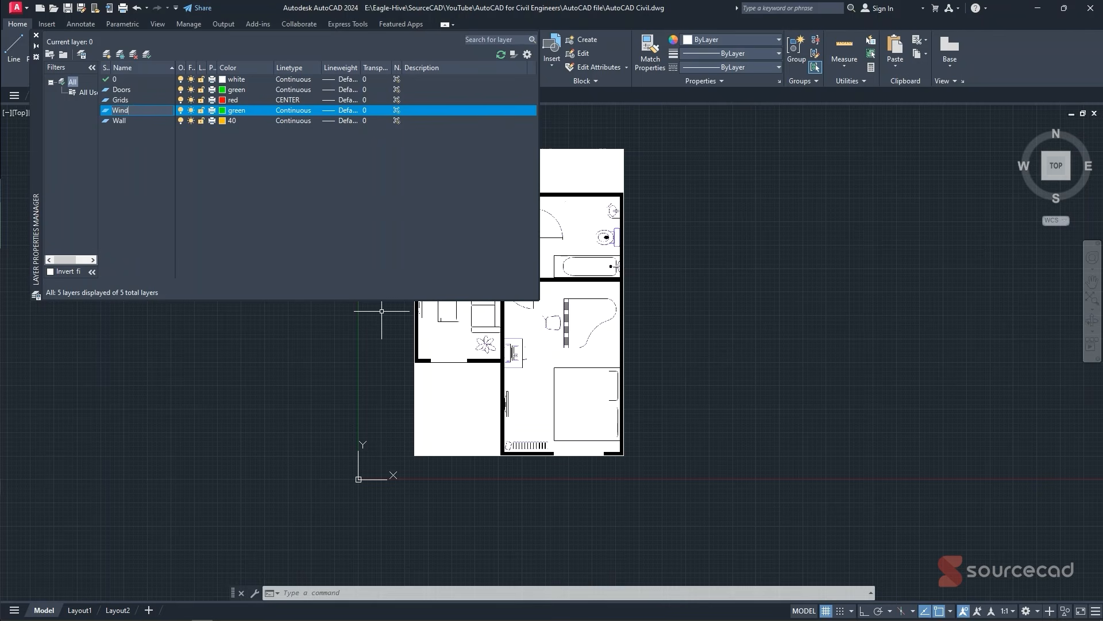
click(223, 110)
click(476, 341)
click(534, 405)
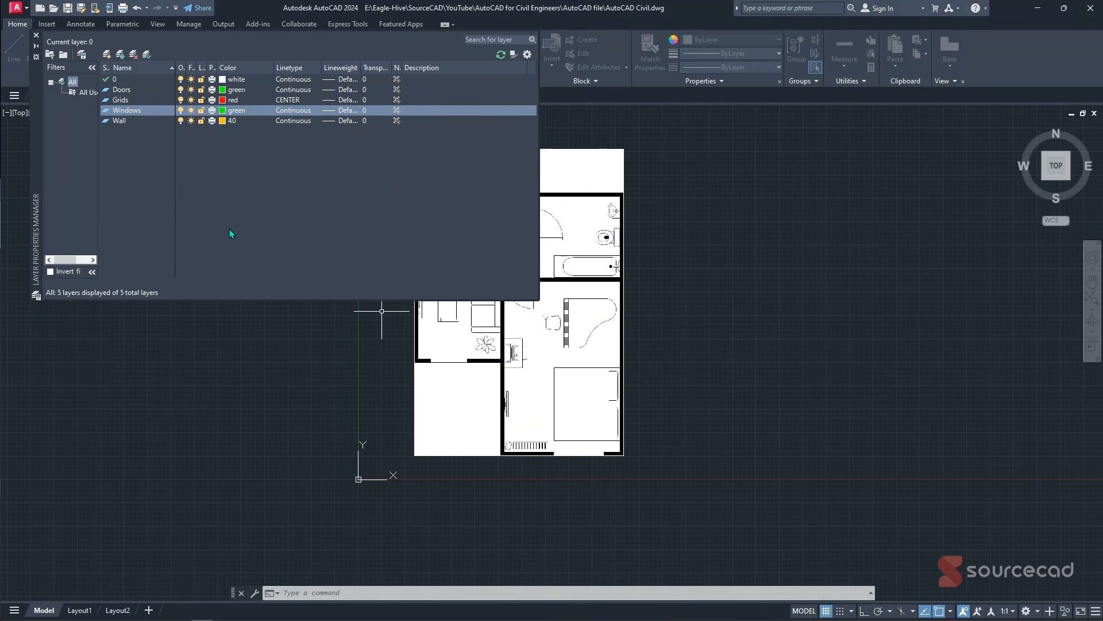
- Create a layer named Annotation and set its color to magenta
click(107, 54)
text(Annotation)
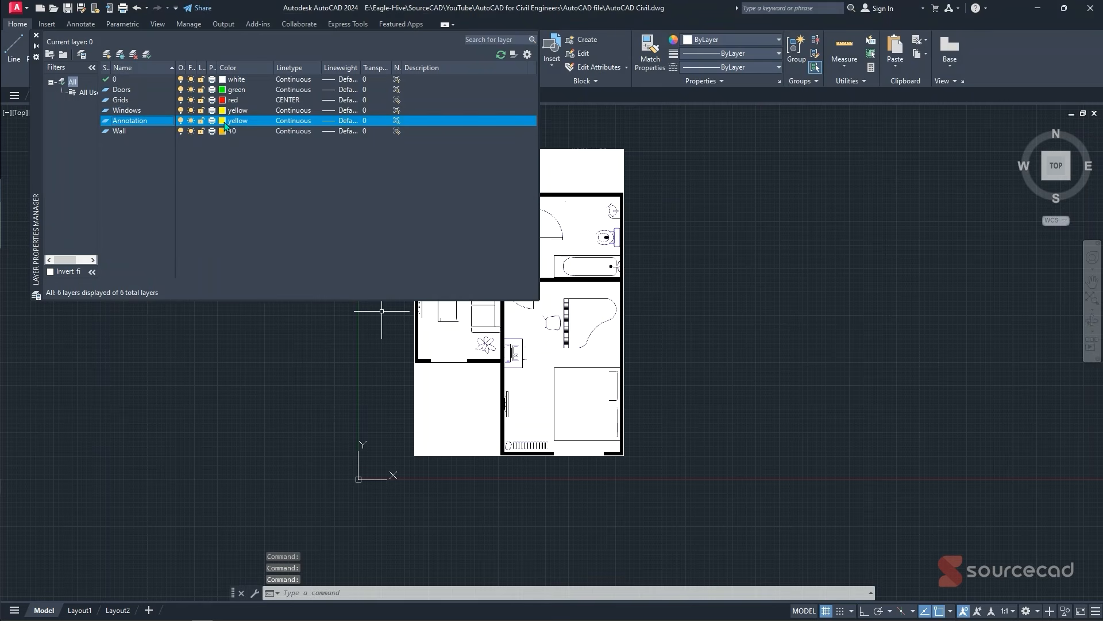
click(223, 121)
click(515, 342)
click(533, 406)
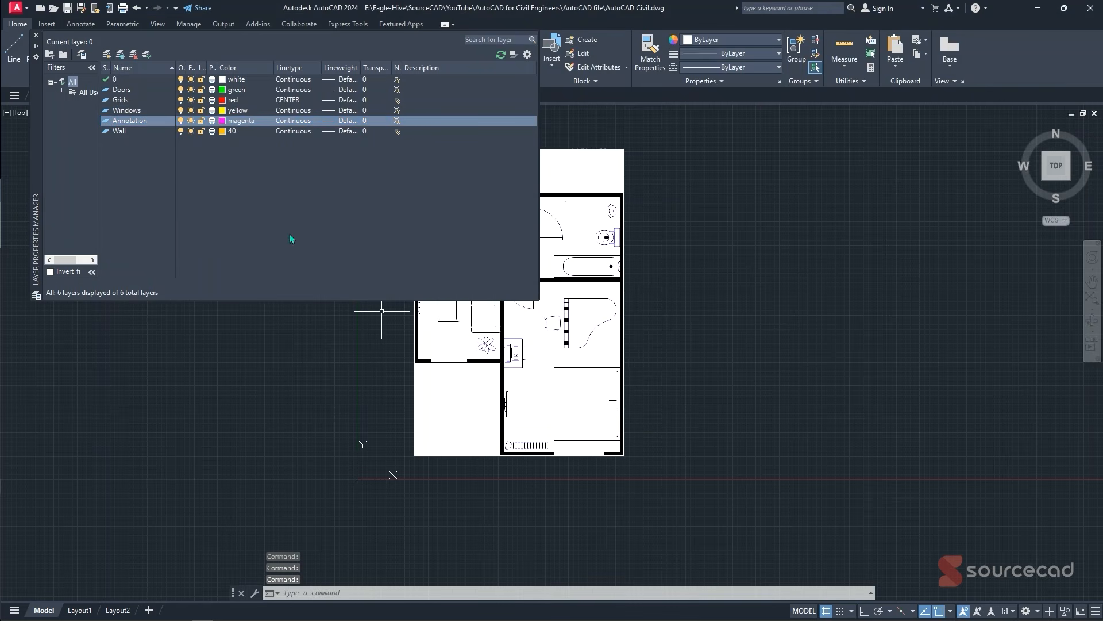
- Create a layer named Dimensions and set its color to cyan
click(107, 54)
text(Dimensions)
key(Return)
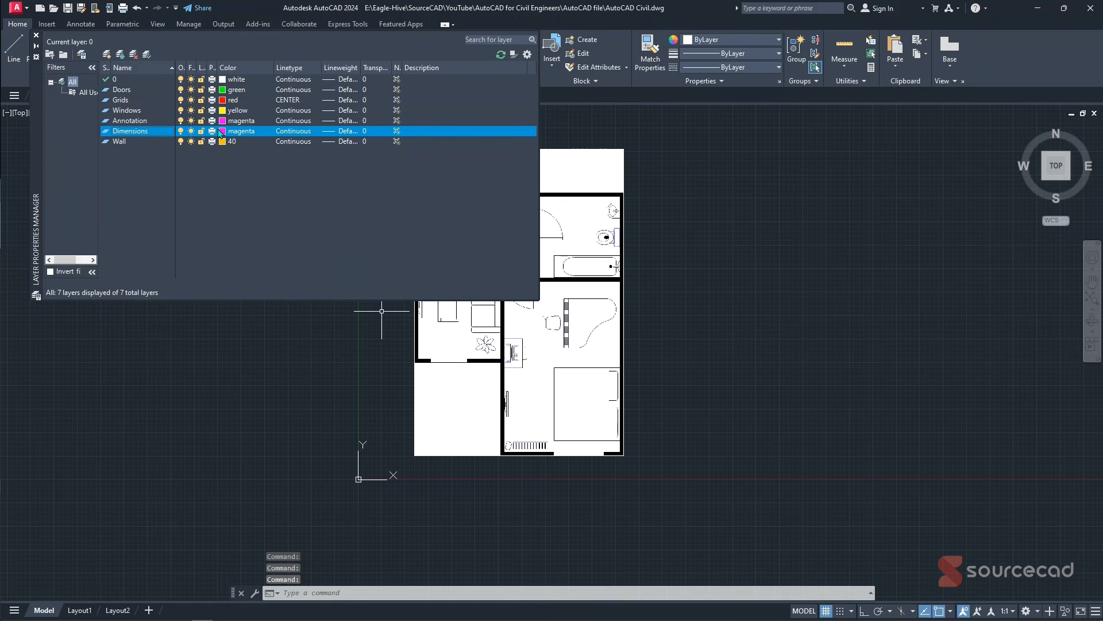
click(222, 131)
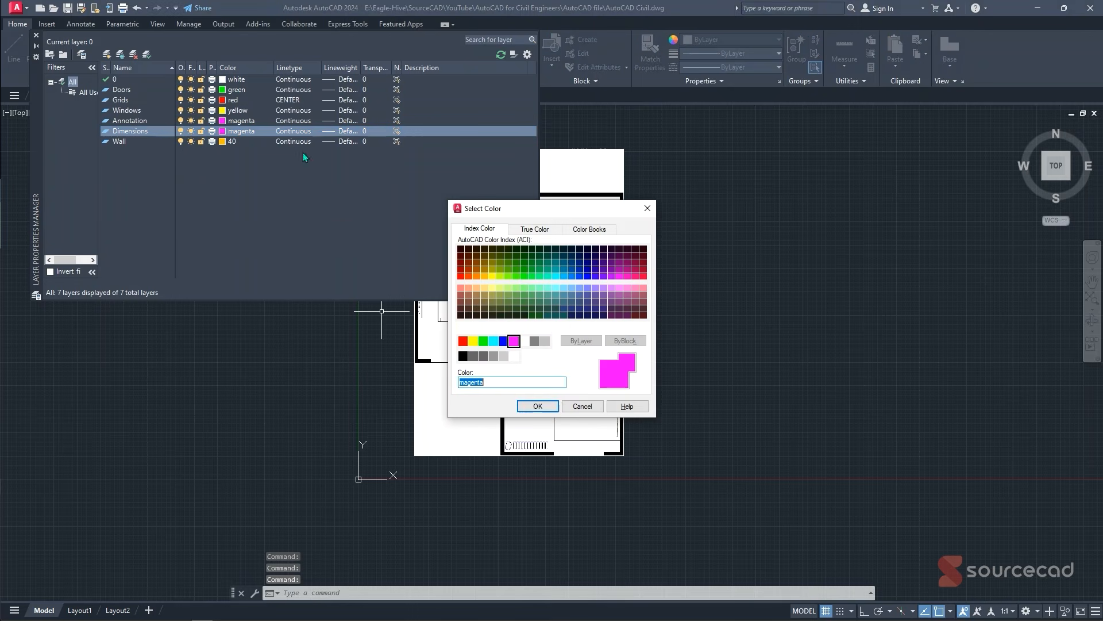
click(494, 341)
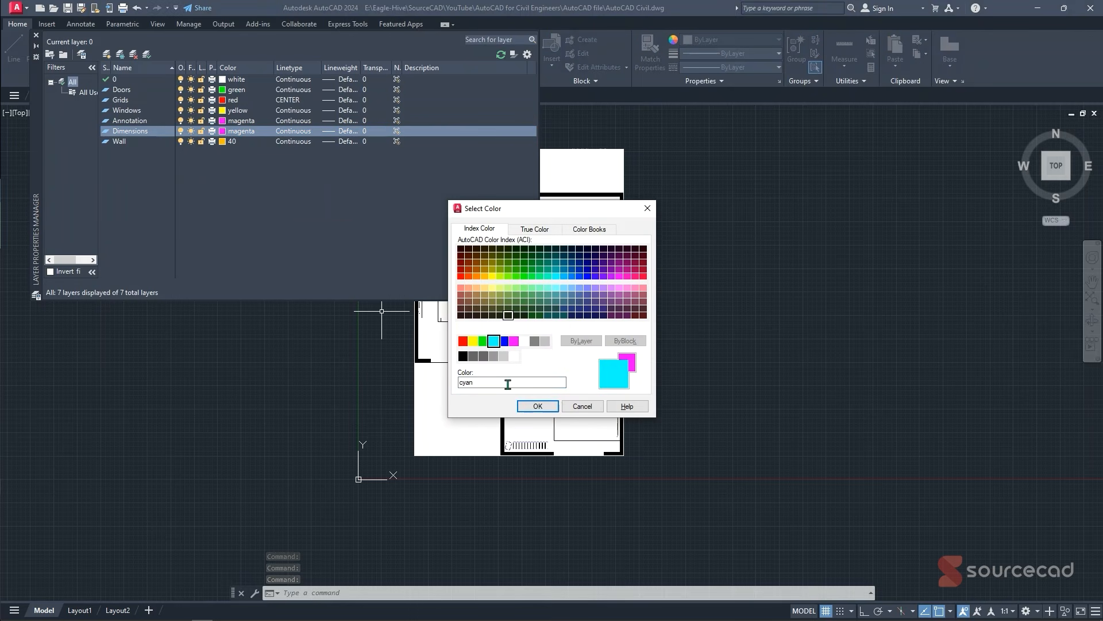
click(538, 406)
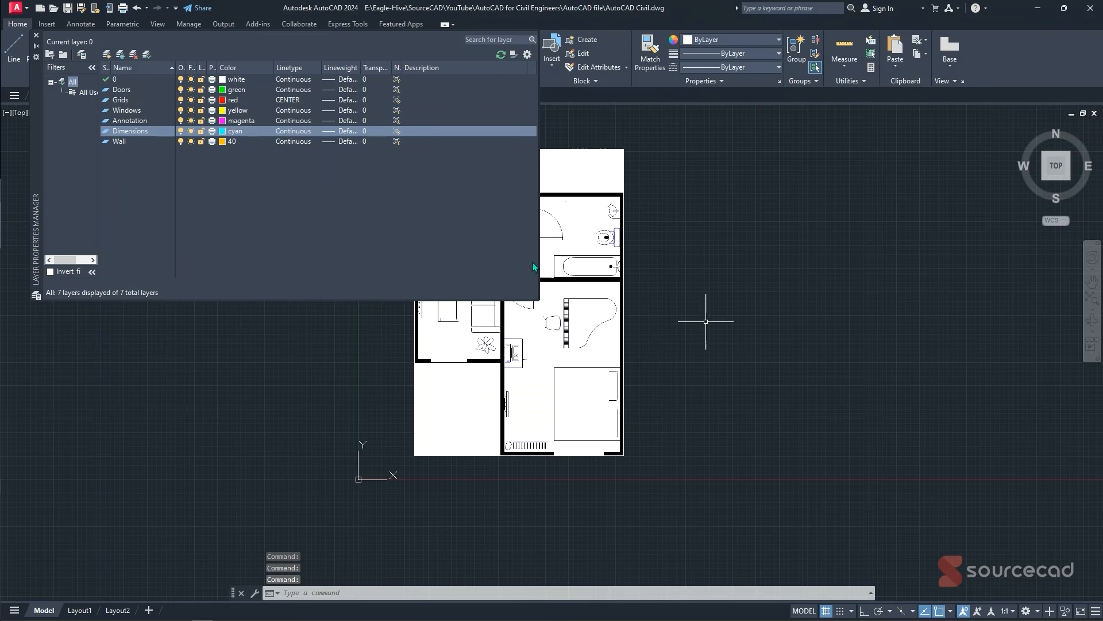
- Create a layer named Blocks and set its color to blue
click(108, 55)
text(Bloc)
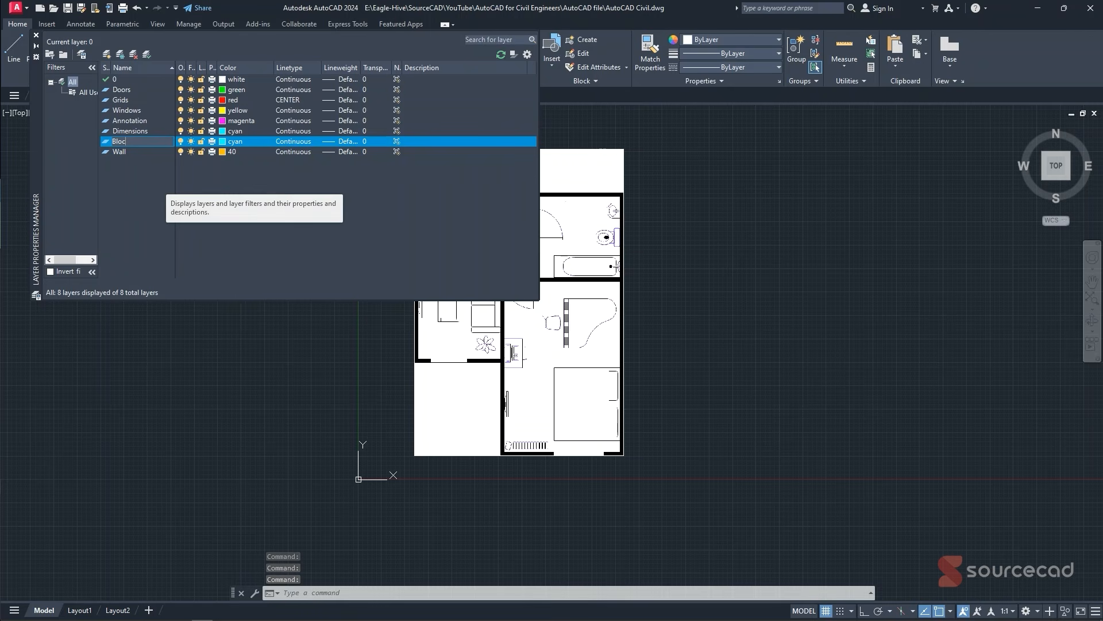
text(ks)
key(Return)
click(224, 142)
click(504, 341)
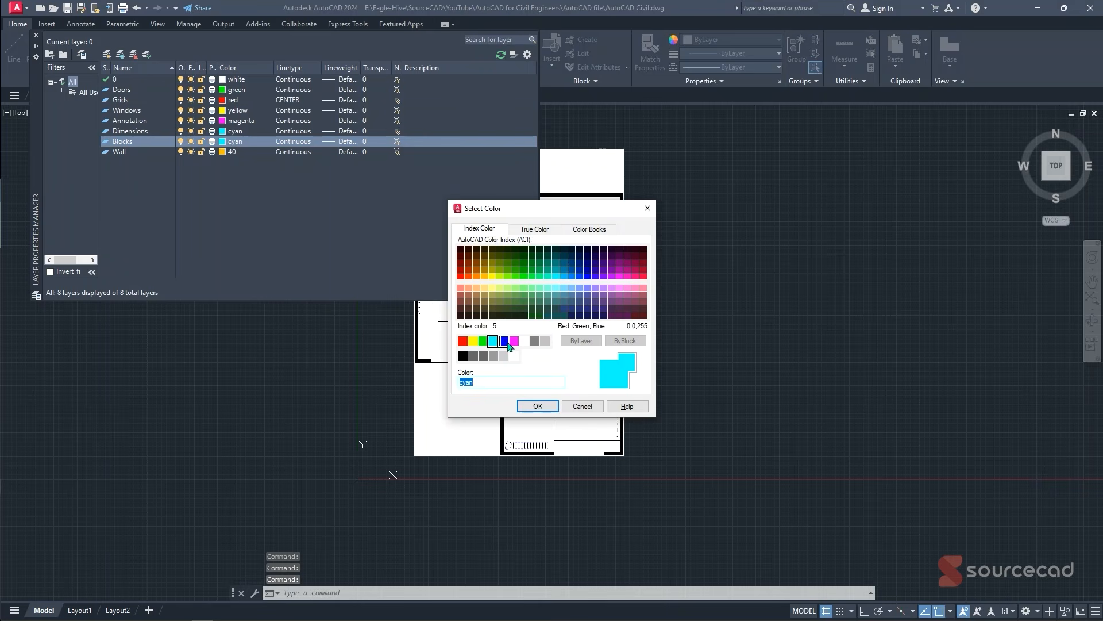
click(537, 406)
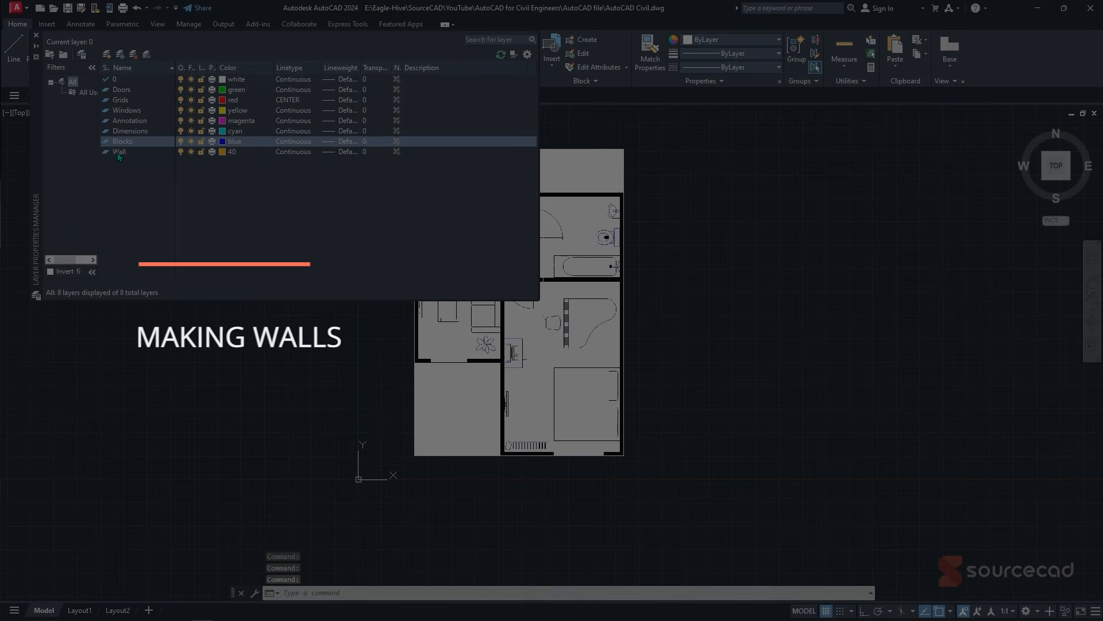
- Make Wall the current layer and review the list of available layers
double_click(118, 152)
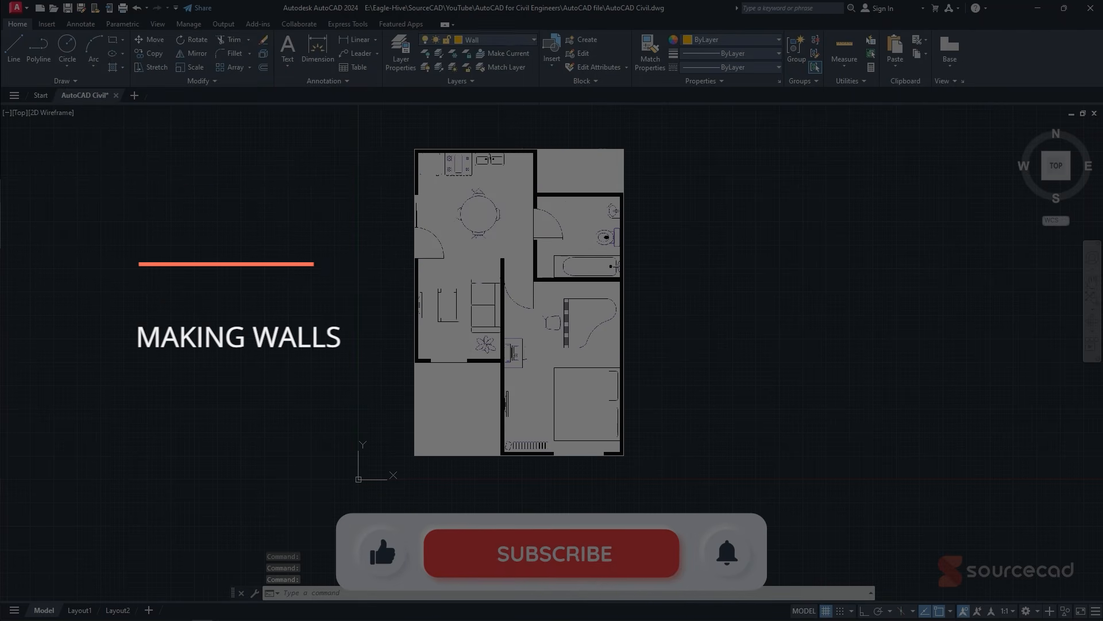
click(499, 41)
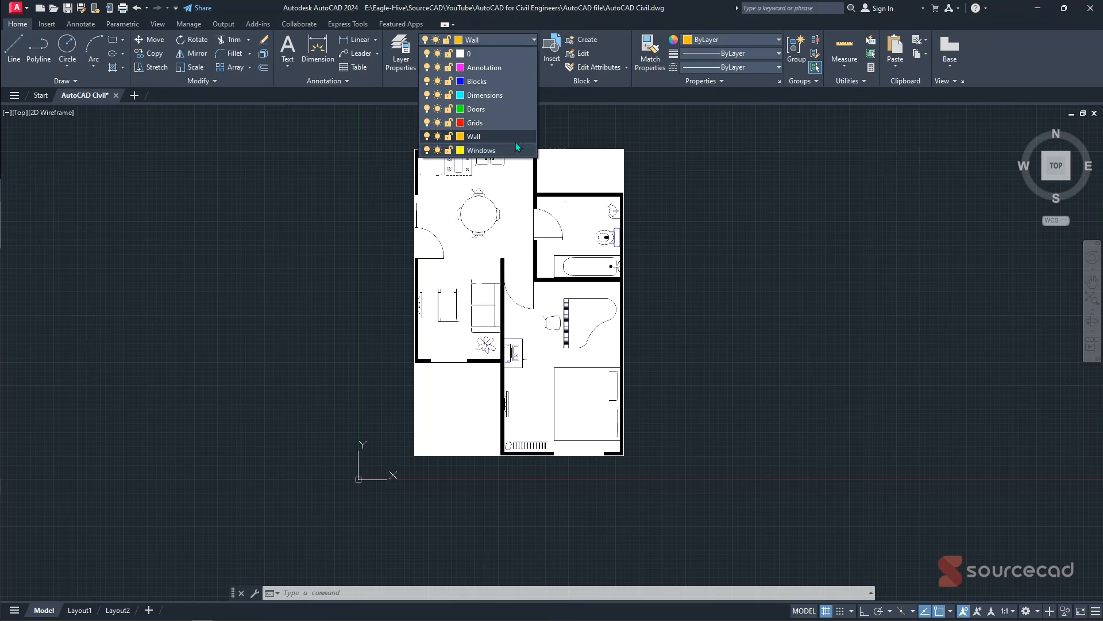
click(574, 121)
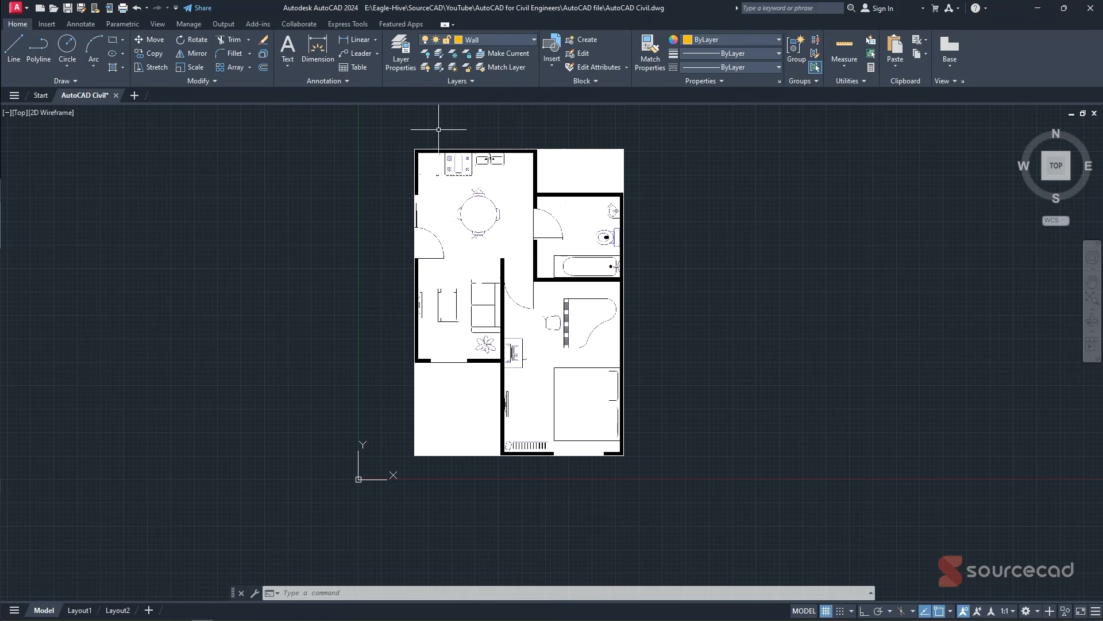
- Start a polyline at the outer corner where the kitchen's right wall meets the bathroom's upper wall
click(39, 48)
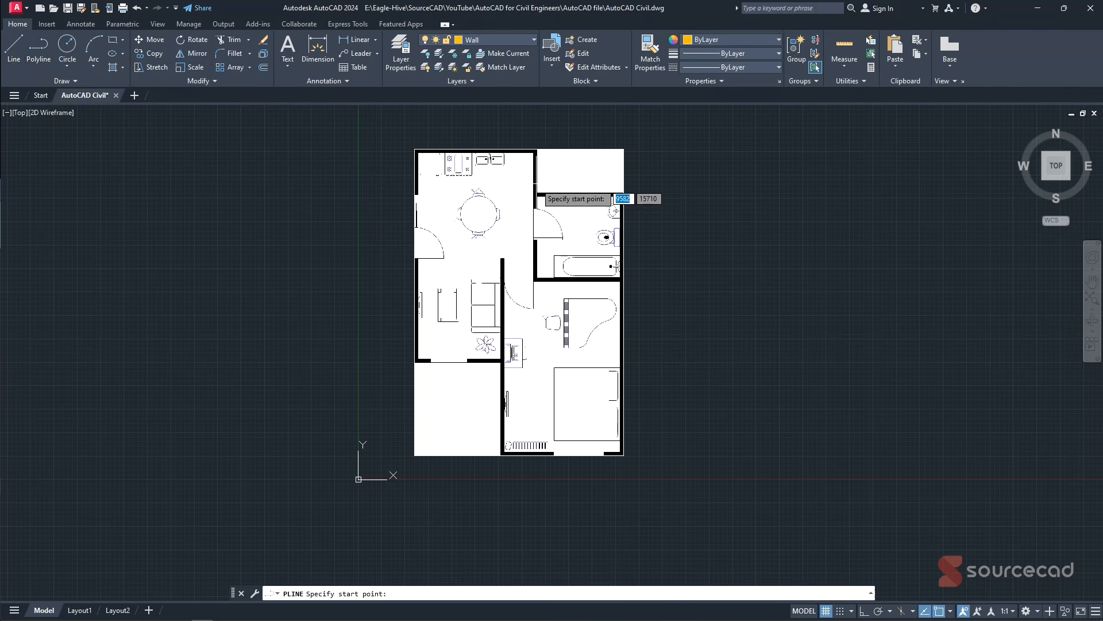
scroll(537, 185, up, 10)
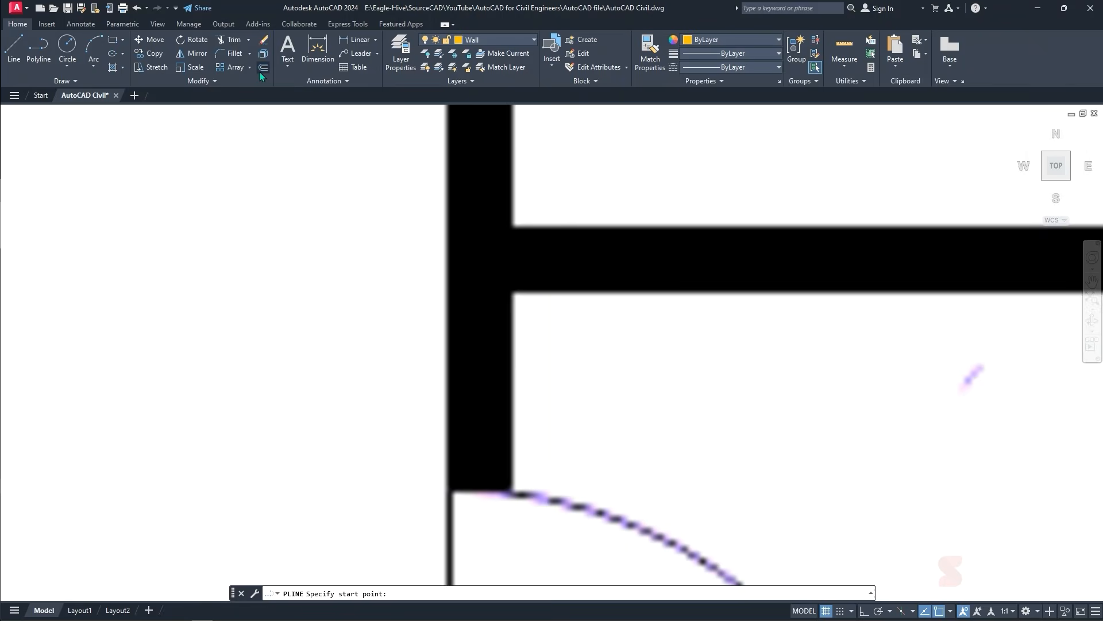
click(512, 224)
scroll(513, 226, down, 3)
middle_drag(517, 153, 510, 414)
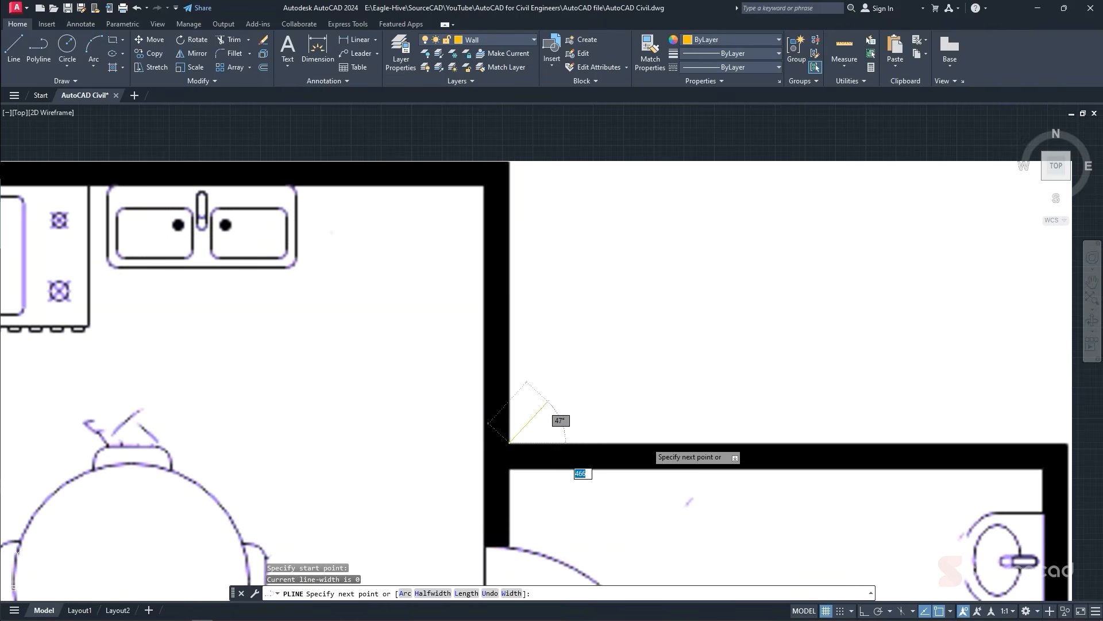
- With Ortho on, trace the kitchen's outer wall up to its upper-right corner and across to its upper-left corner
click(863, 611)
scroll(535, 269, down, 2)
middle_drag(539, 232, 554, 283)
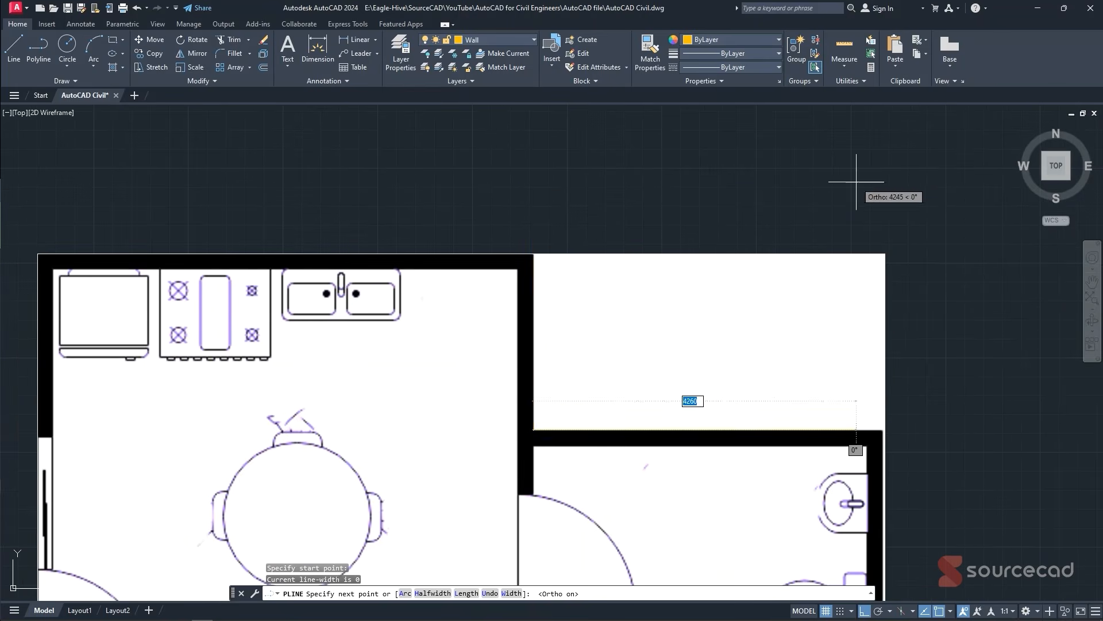
scroll(543, 235, up, 4)
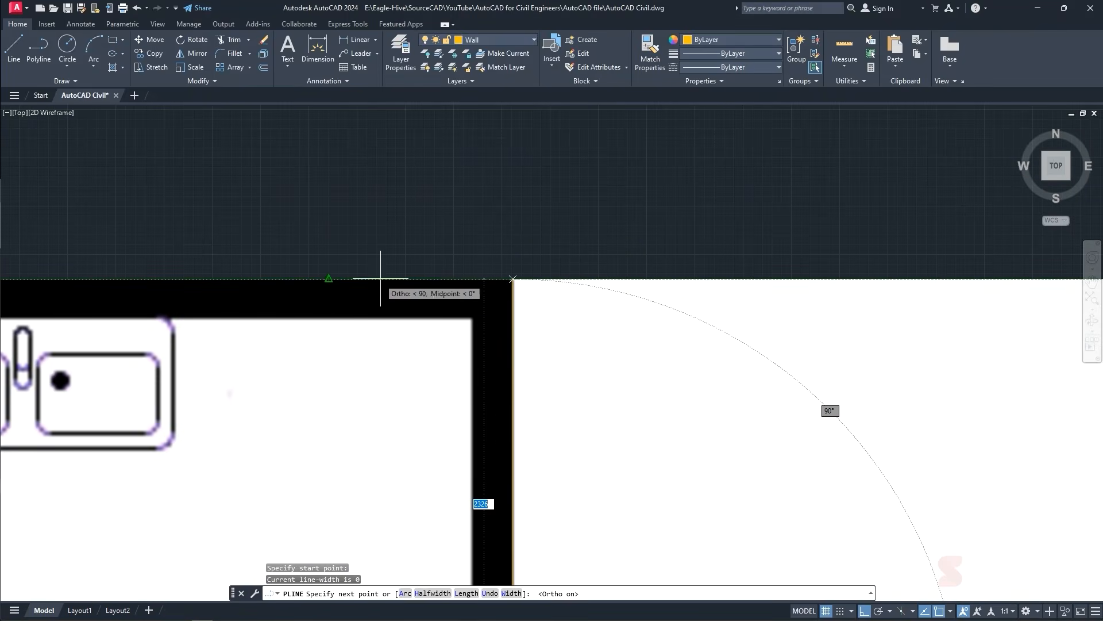
click(512, 279)
scroll(242, 249, down, 3)
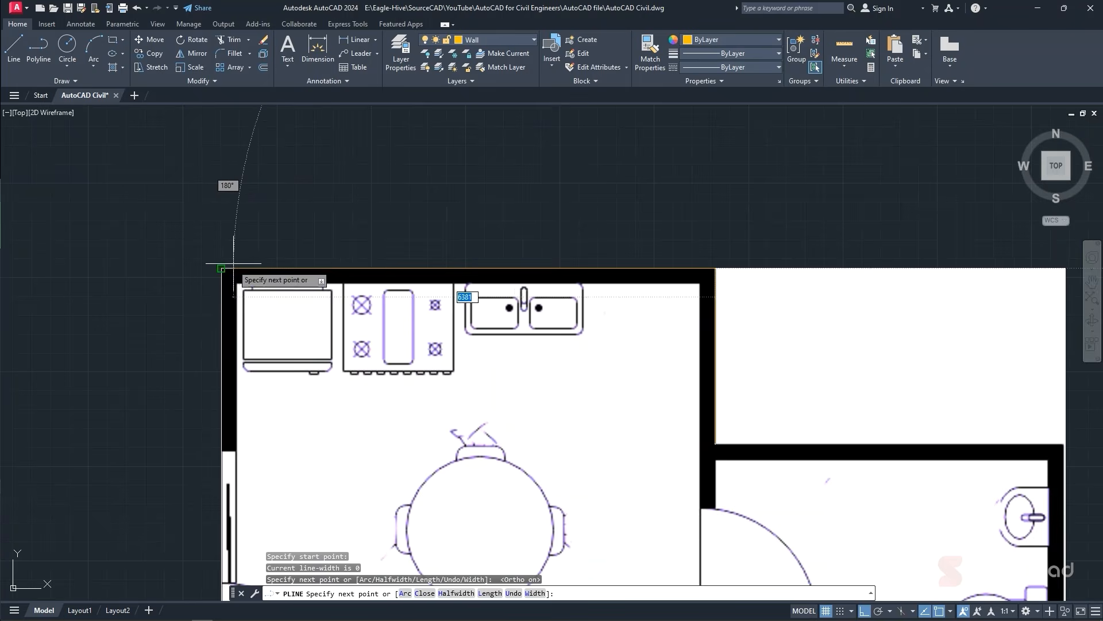
click(221, 268)
- Try to extend the polyline straight down the left outer wall to the living room's lower-left corner
scroll(253, 414, down, 2)
middle_drag(270, 428, 270, 270)
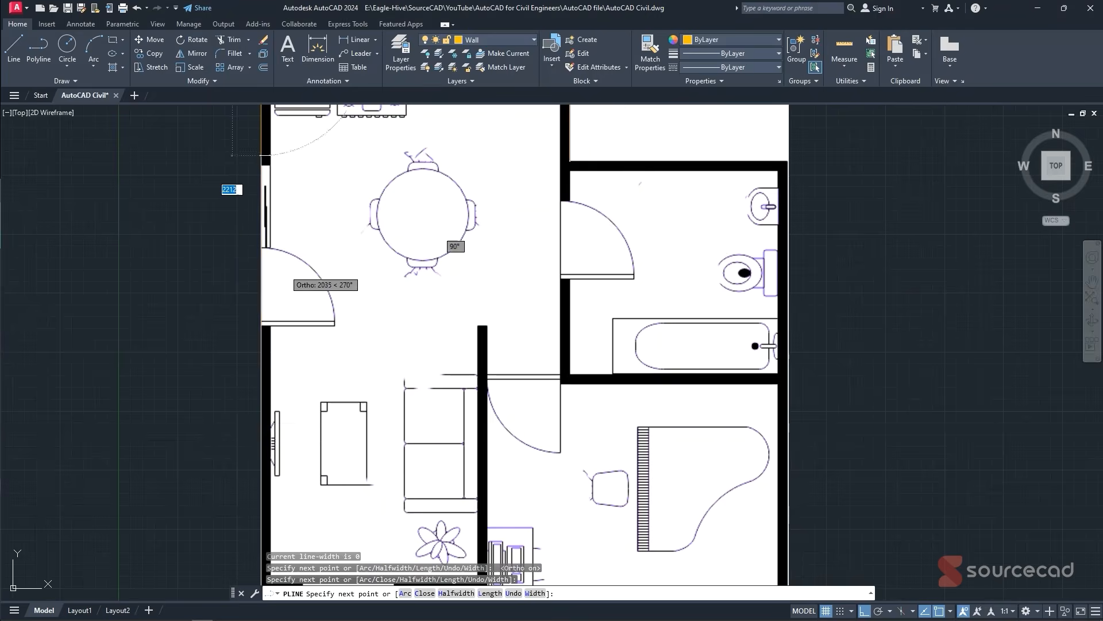
scroll(270, 428, down, 2)
middle_drag(270, 428, 291, 164)
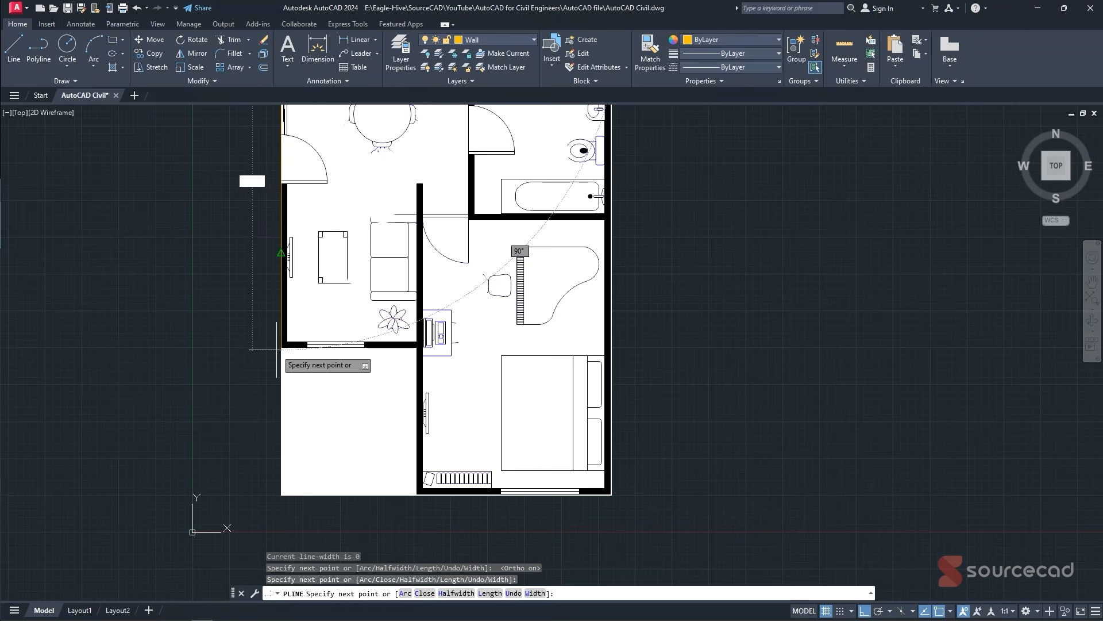
scroll(281, 329, up, 2)
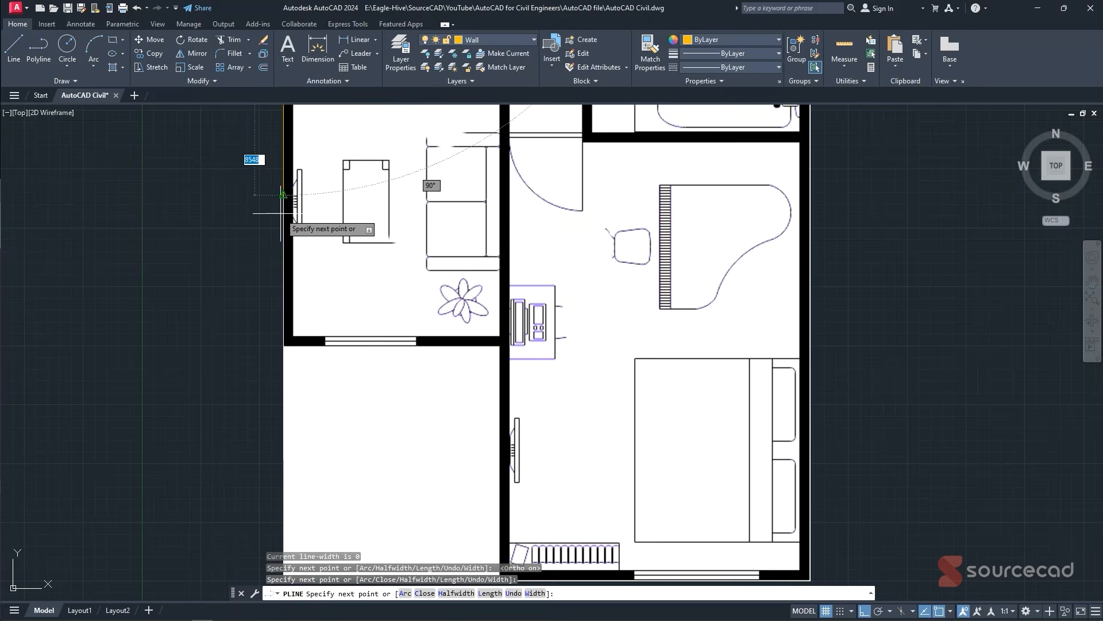
scroll(283, 299, up, 2)
scroll(287, 322, up, 3)
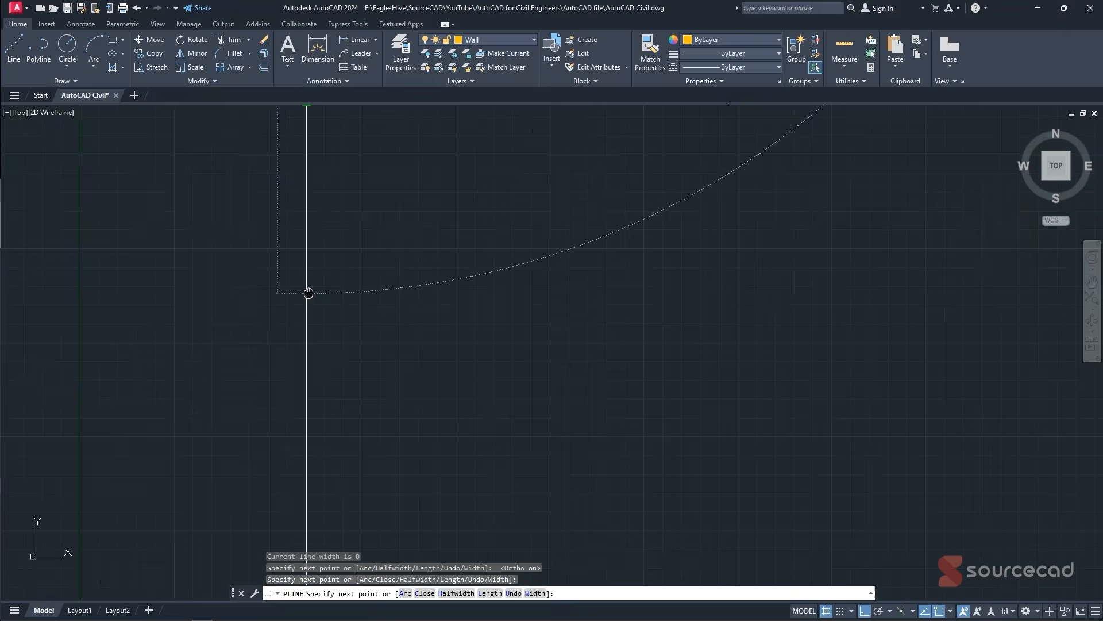
scroll(300, 304, up, 2)
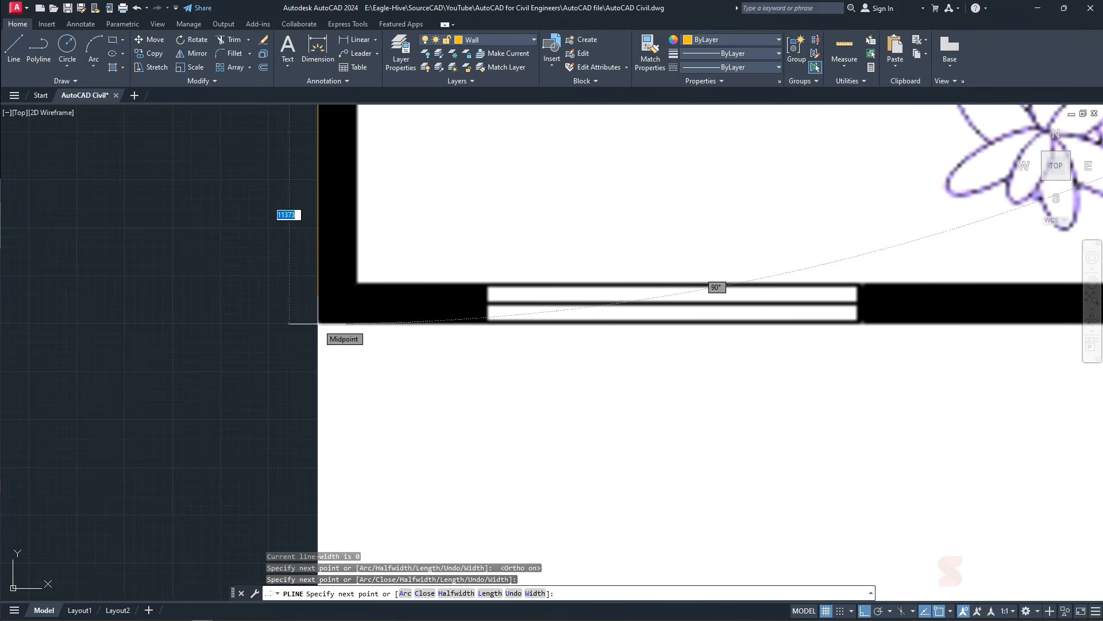
click(317, 322)
- Turn object snap off and extend the polyline straight down the outer wall to the living room's lower-left corner
scroll(645, 313, down, 5)
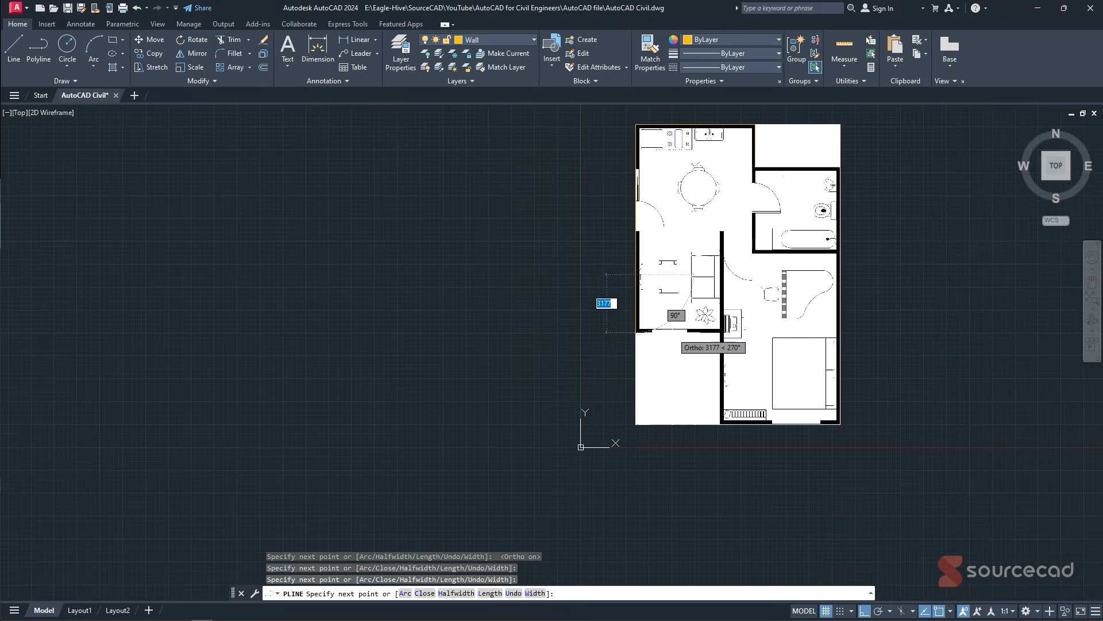
scroll(478, 286, up, 3)
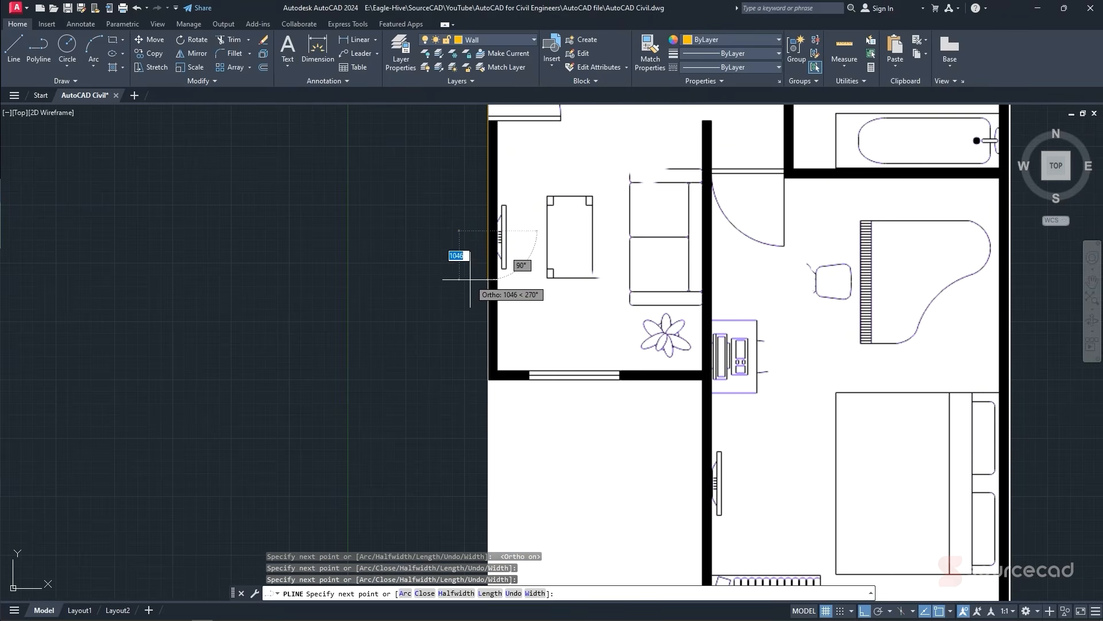
scroll(488, 373, up, 3)
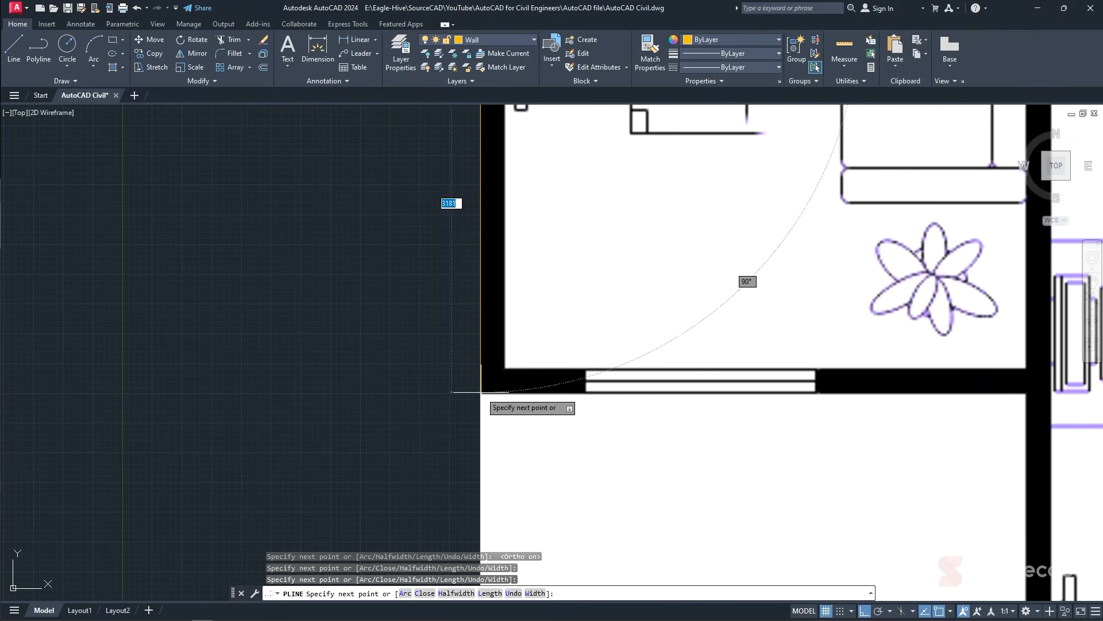
scroll(481, 392, down, 3)
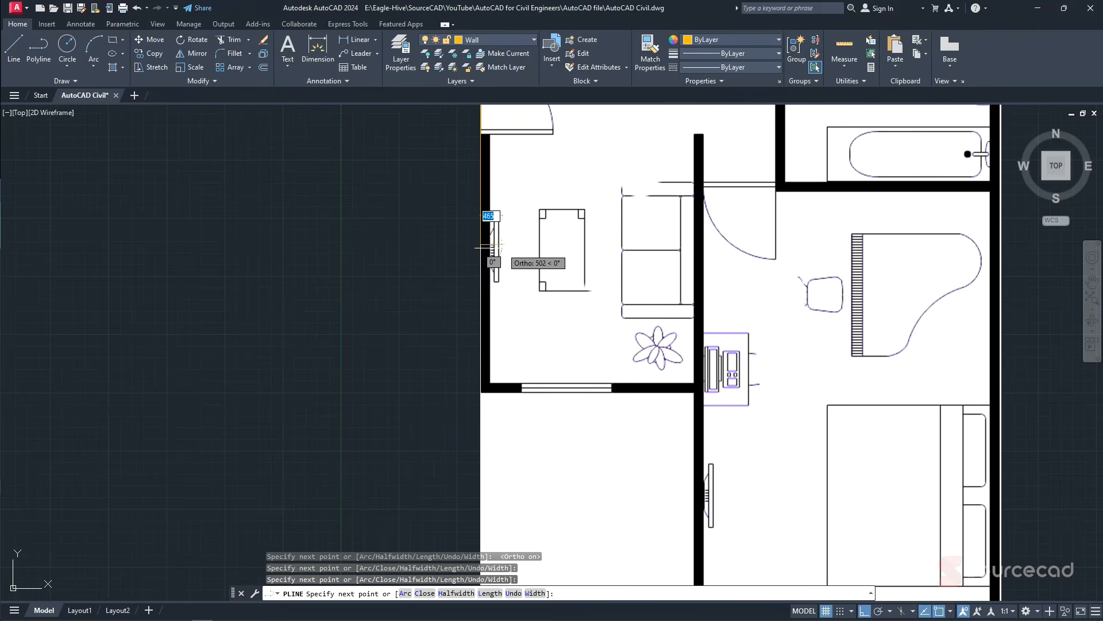
click(939, 611)
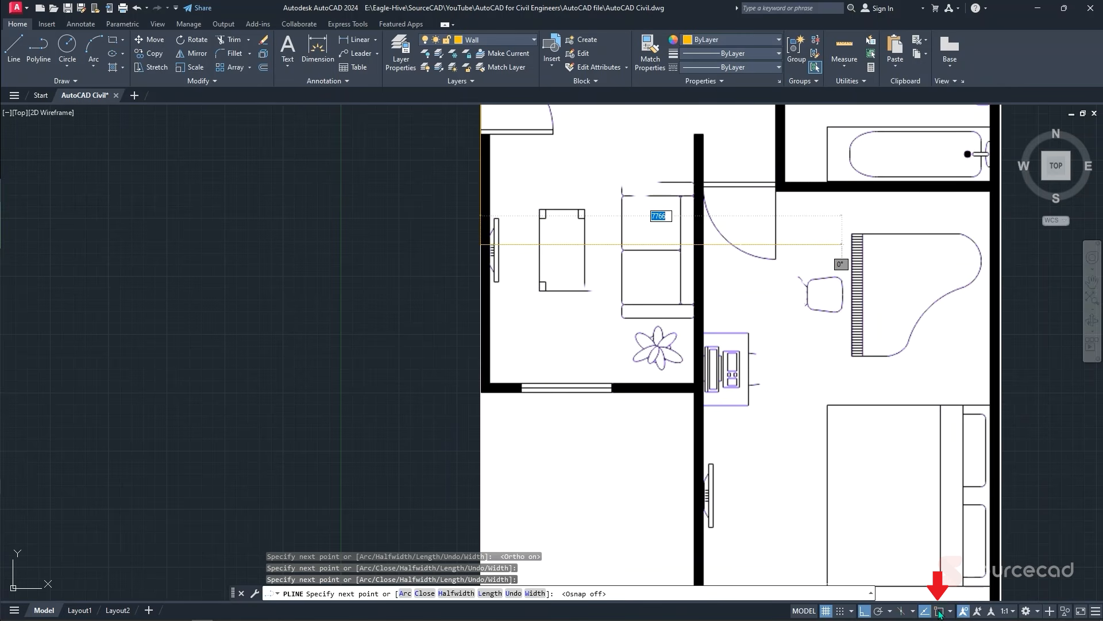
scroll(484, 398, up, 3)
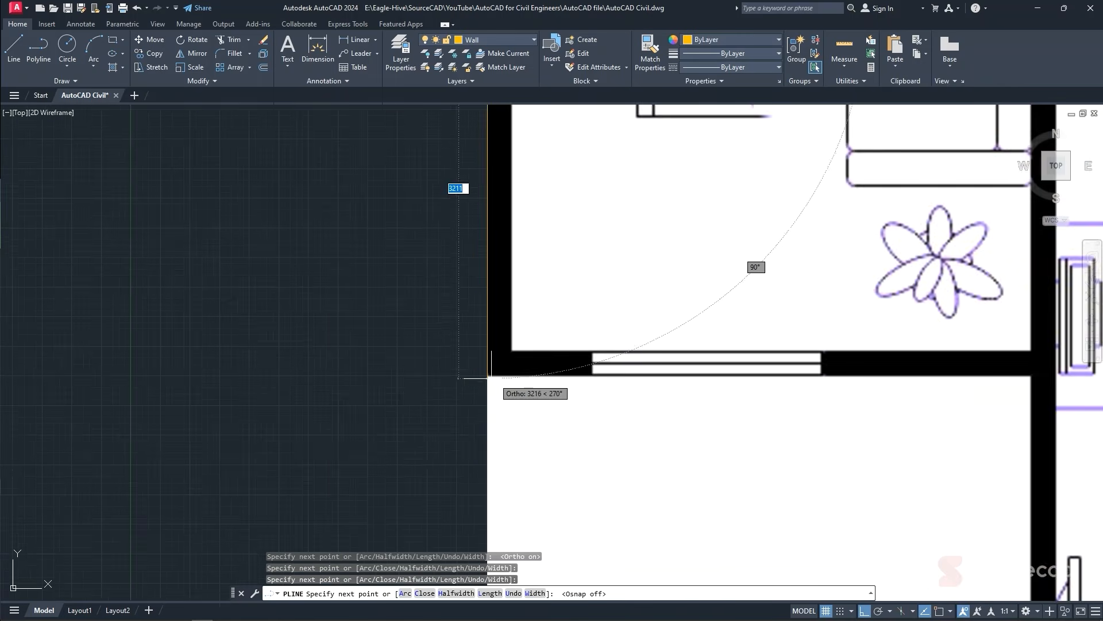
scroll(485, 383, up, 4)
scroll(701, 348, down, 6)
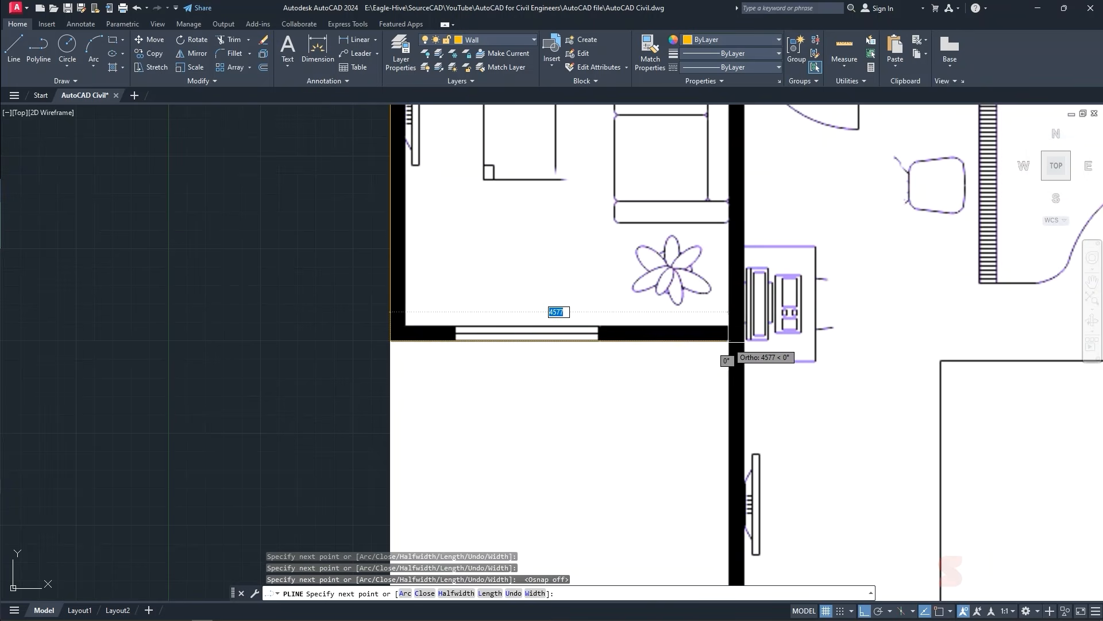
- Trace the living room's lower wall across to the bedroom's left wall and down to the bedroom's lower-left corner
click(728, 341)
scroll(728, 345, down, 6)
scroll(703, 362, up, 6)
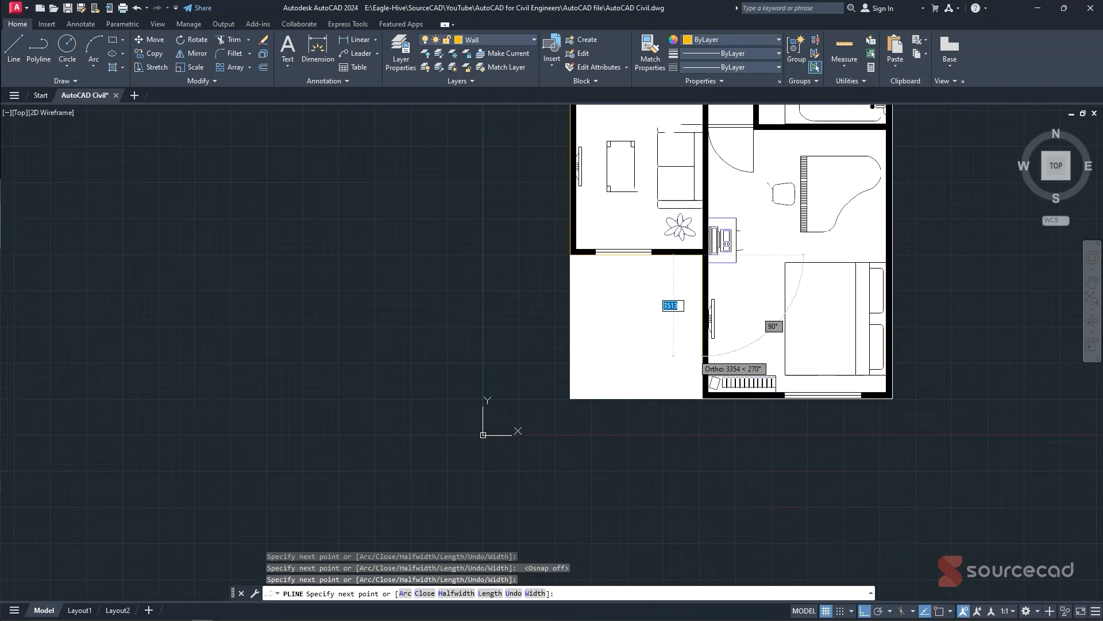
click(715, 430)
- Extend the polyline along the bedroom's lower wall to its lower-right corner, with object snap turned back on
scroll(714, 429, down, 5)
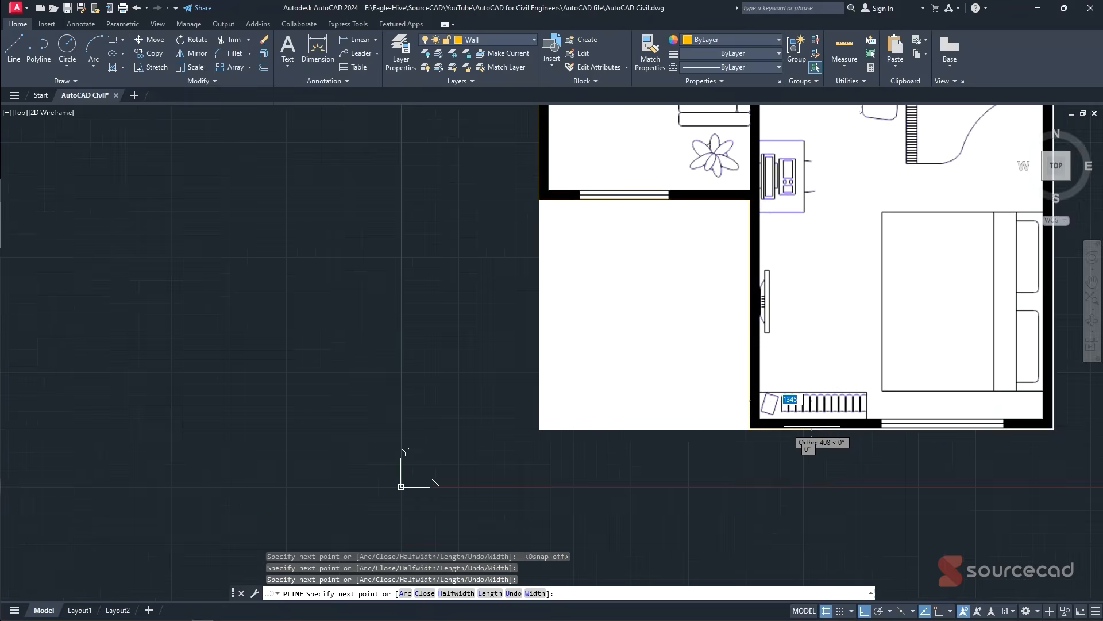
scroll(715, 402, up, 5)
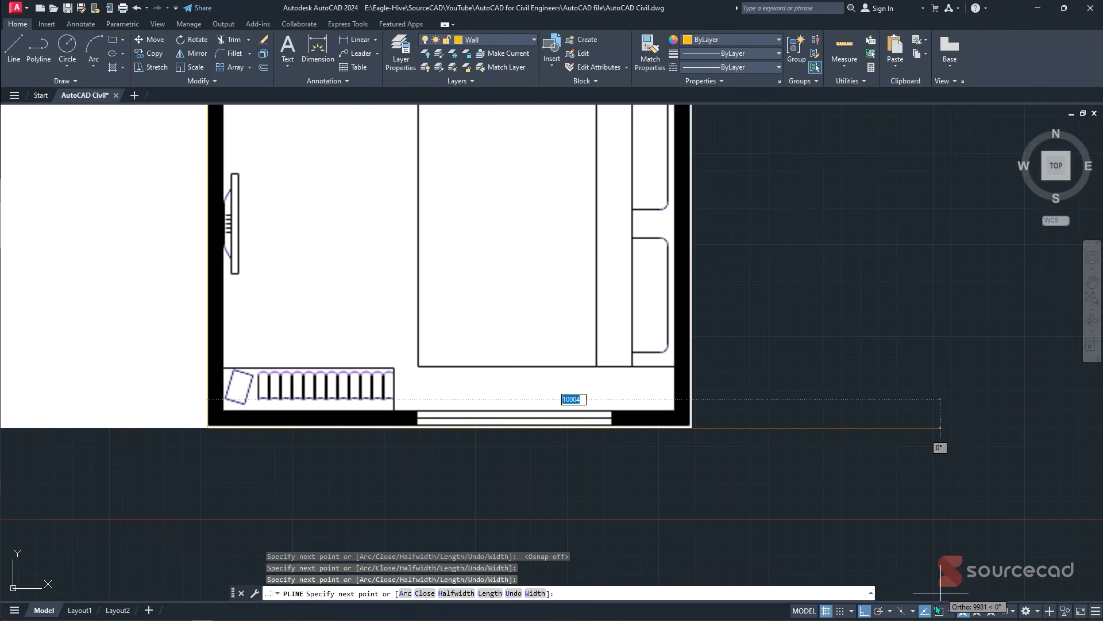
key(F3)
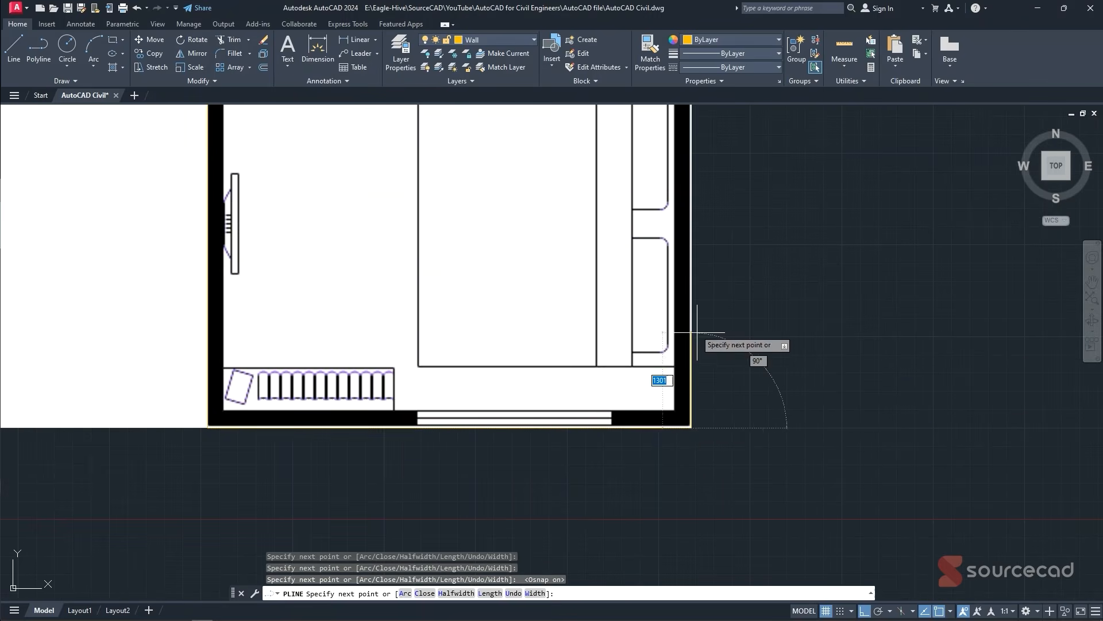
click(691, 427)
- With object snap off, continue the polyline up the right outer wall to the bathroom's upper-right corner
scroll(698, 244, down, 4)
middle_drag(706, 209, 700, 423)
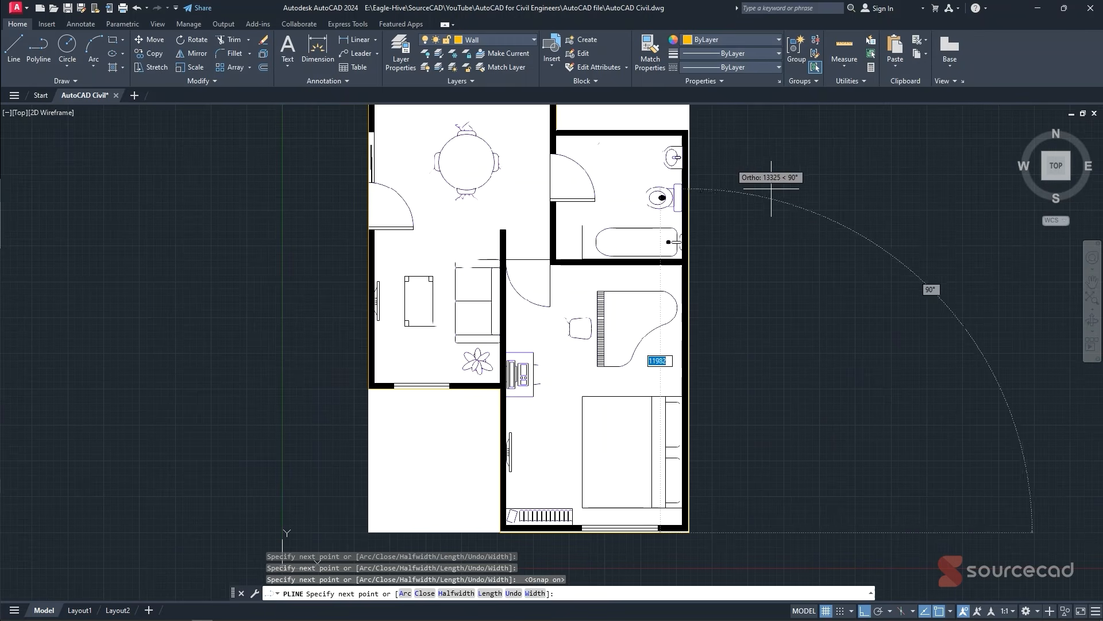
click(937, 612)
middle_drag(741, 200, 754, 354)
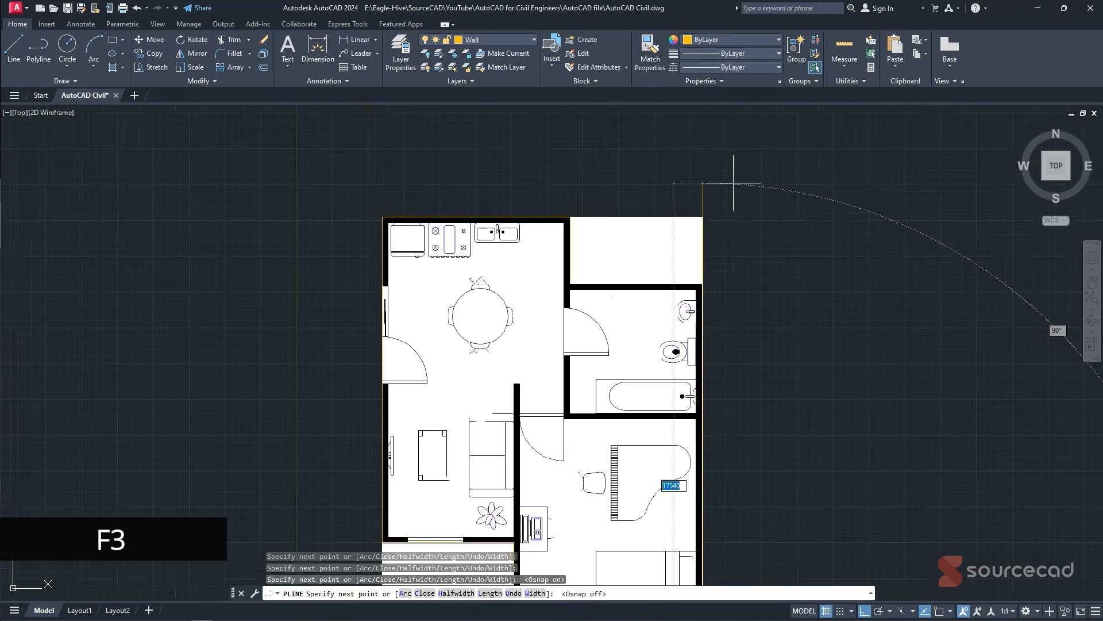
scroll(724, 190, up, 6)
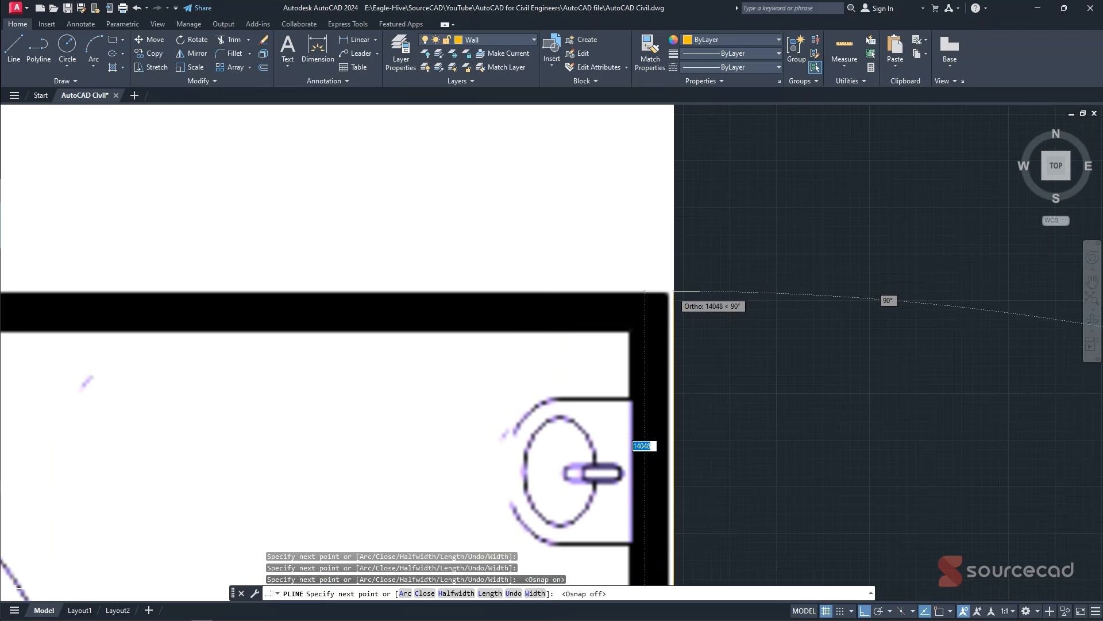
scroll(487, 314, down, 5)
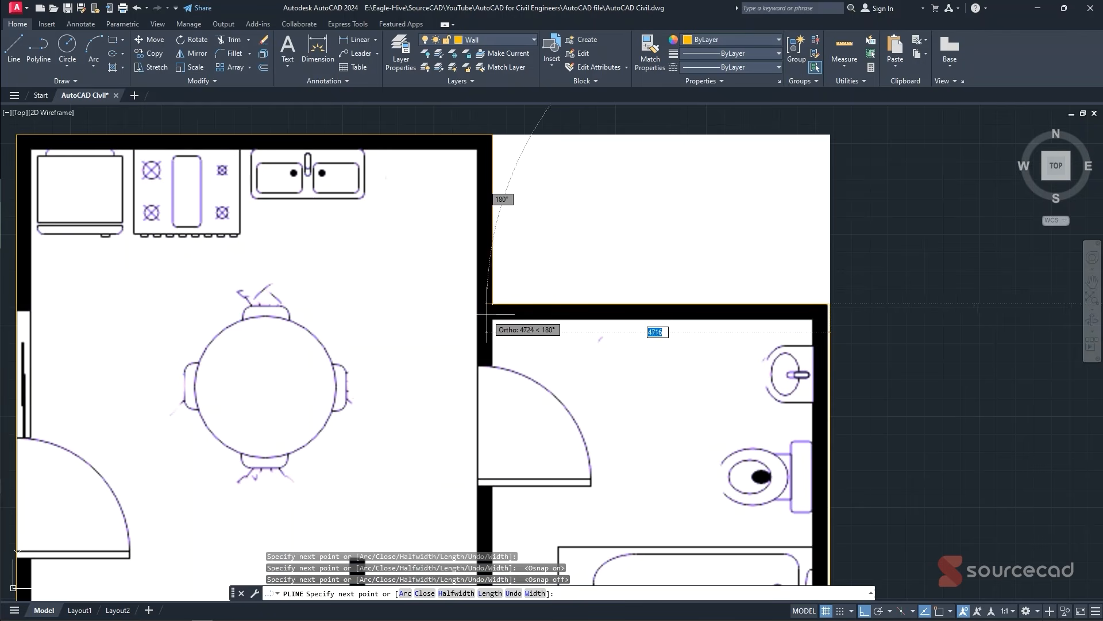
- Turn object snap on, bring the polyline back to its starting corner at the kitchen wall and end it
key(F3)
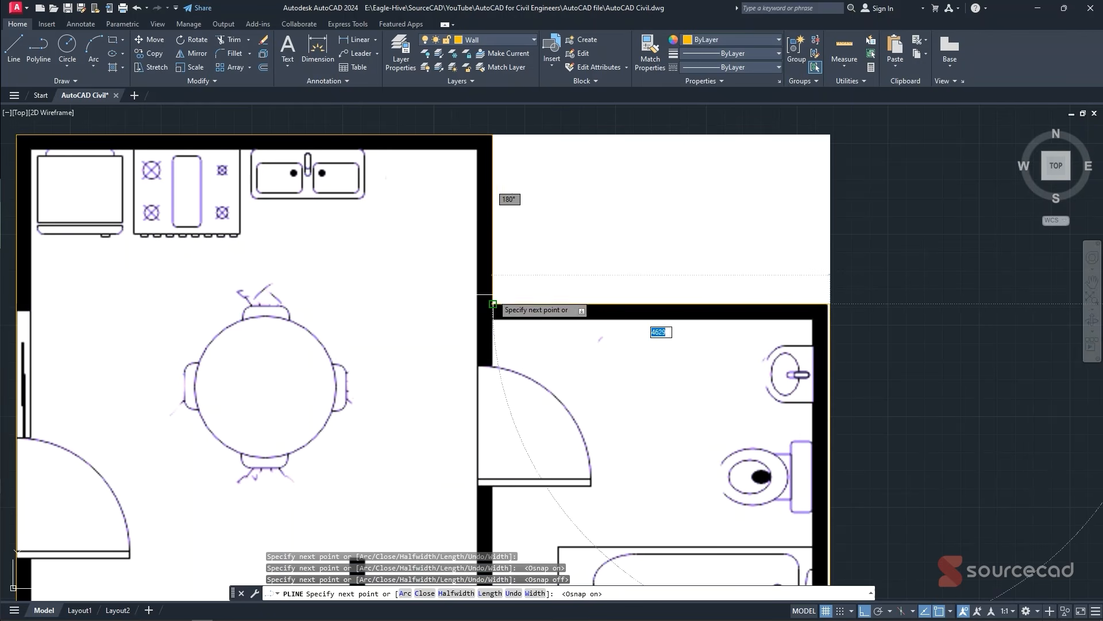
scroll(580, 296, down, 4)
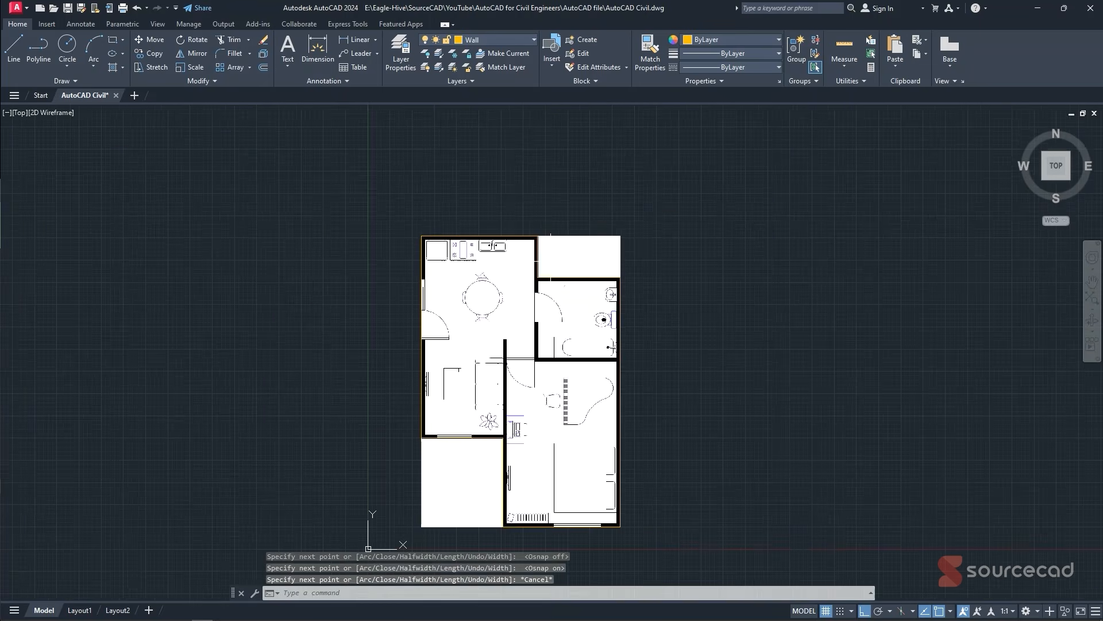
key(Escape)
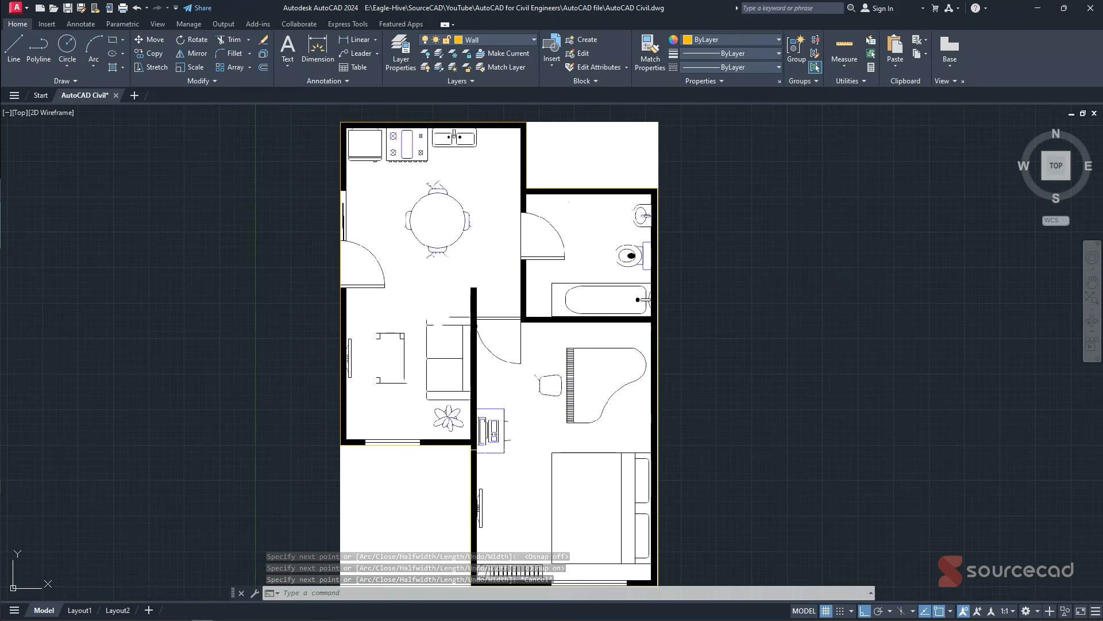
- Offset the outer wall polyline 200 toward the inside of the floor plan
scroll(457, 447, up, 4)
click(447, 448)
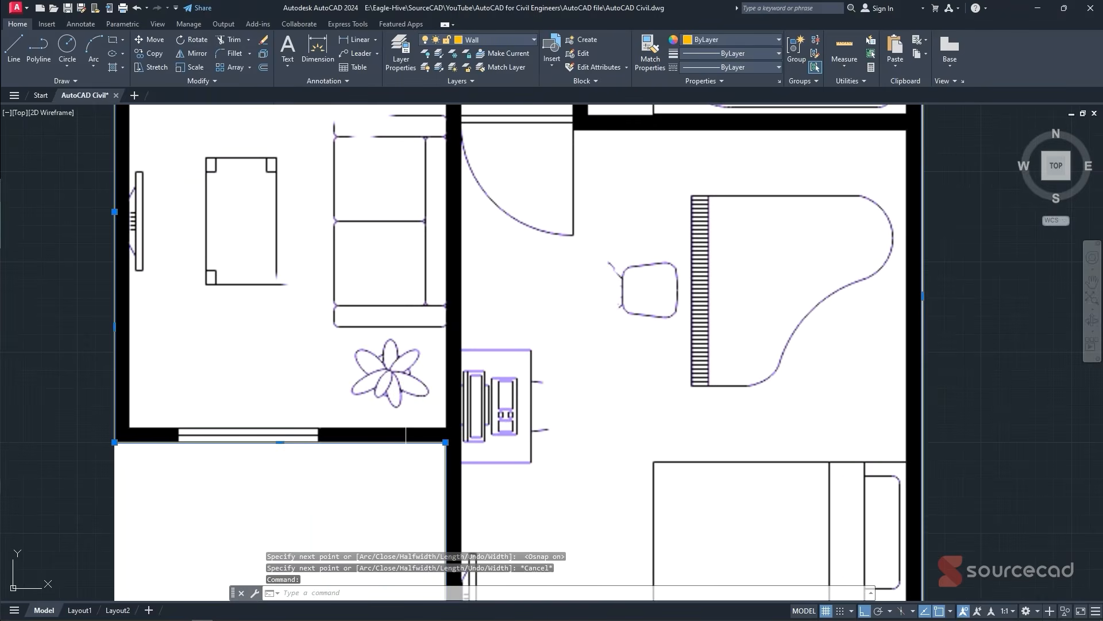
scroll(397, 397, down, 4)
scroll(524, 297, down, 3)
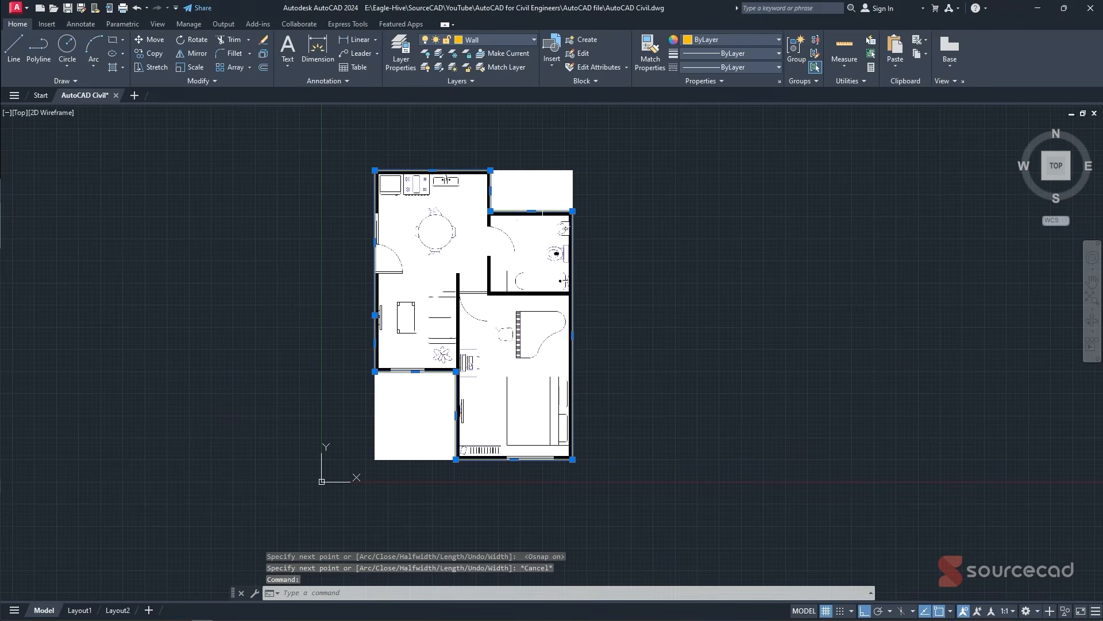
click(263, 68)
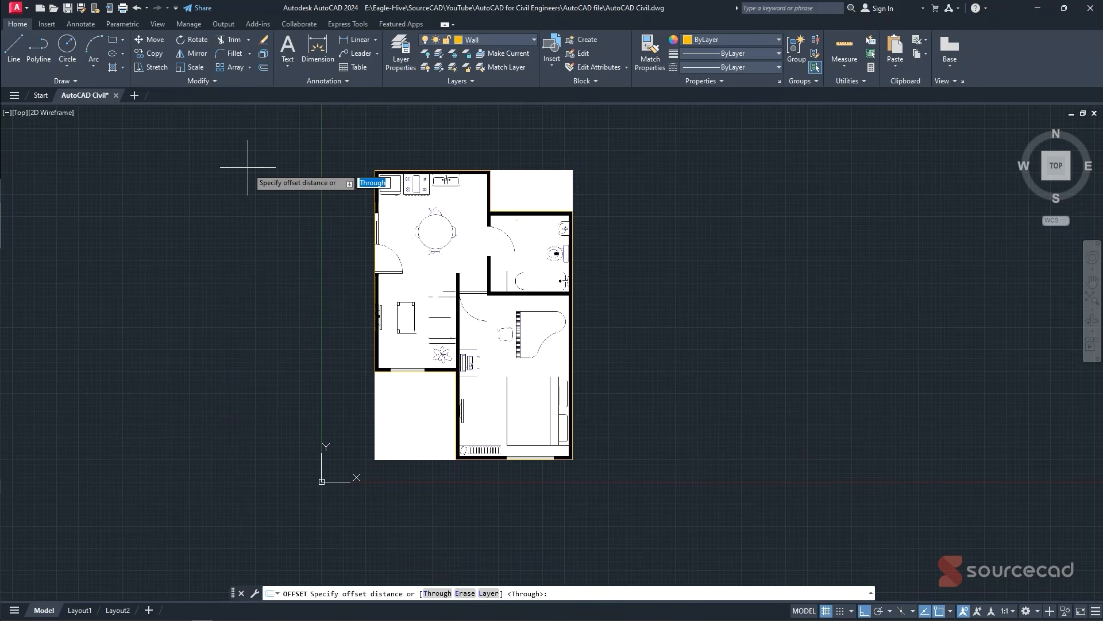
text(200)
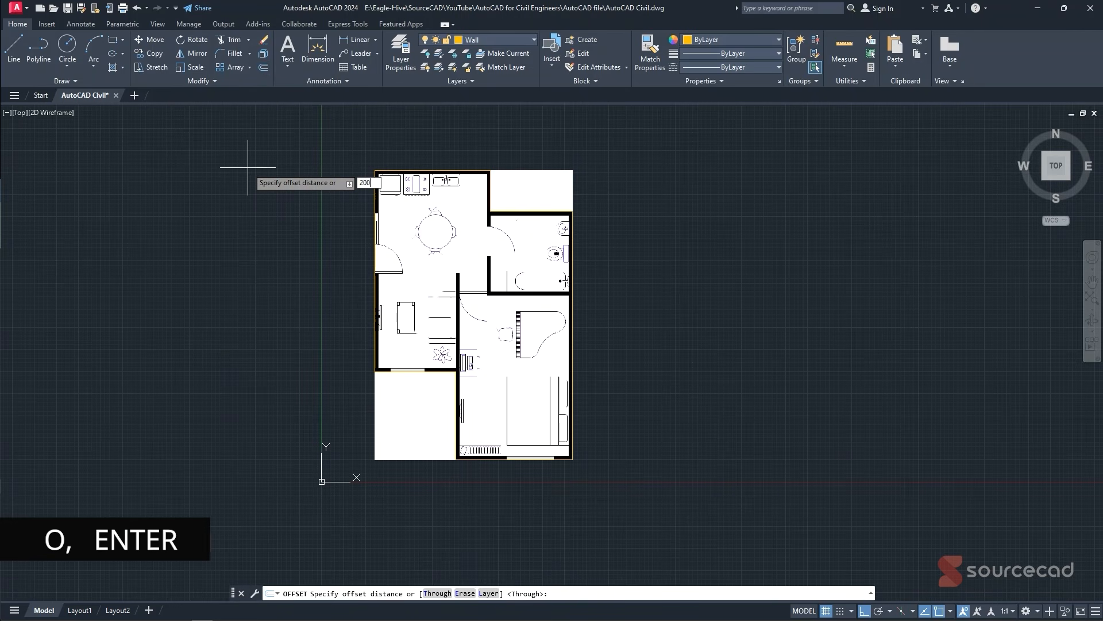
key(Return)
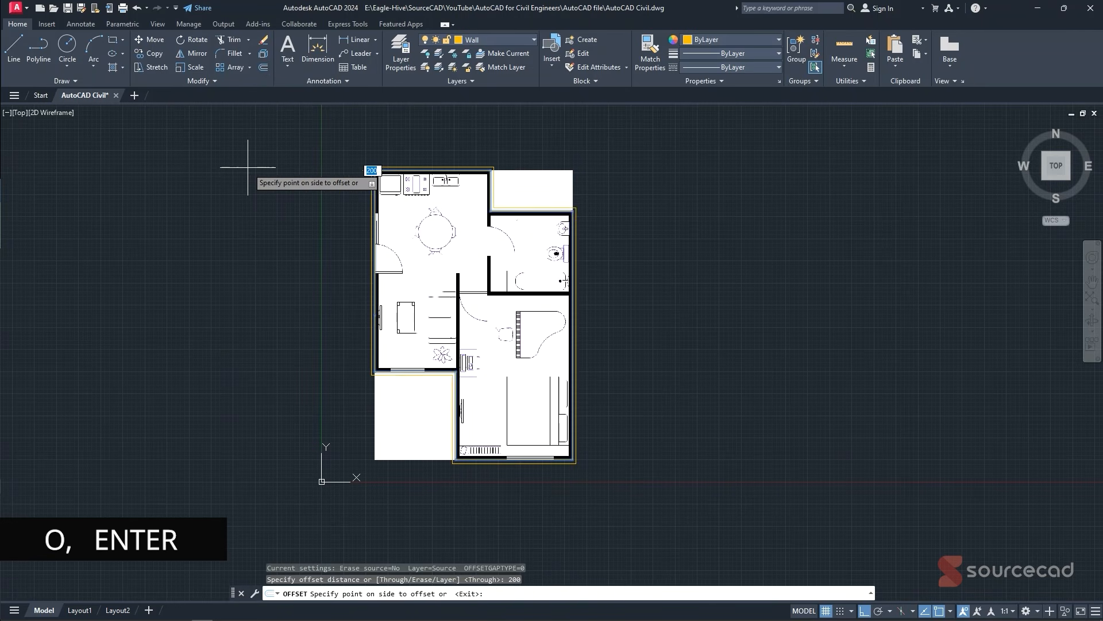
scroll(397, 204, up, 6)
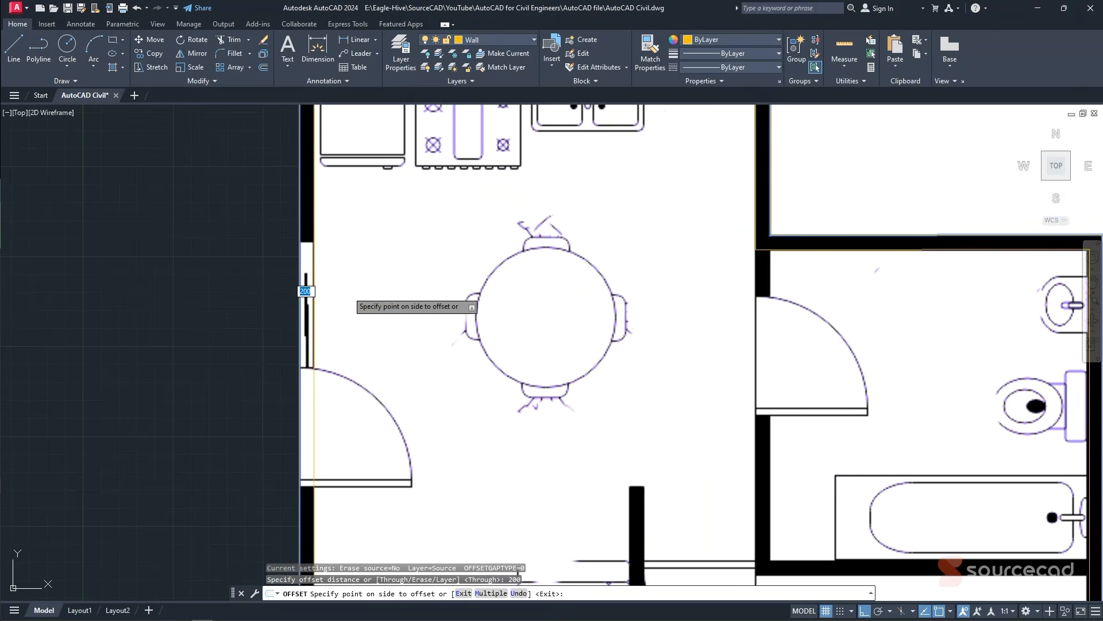
click(331, 292)
key(Escape)
- Increase the fade of the floor plan image to dim it behind the wall lines
scroll(325, 334, down, 2)
scroll(350, 325, down, 2)
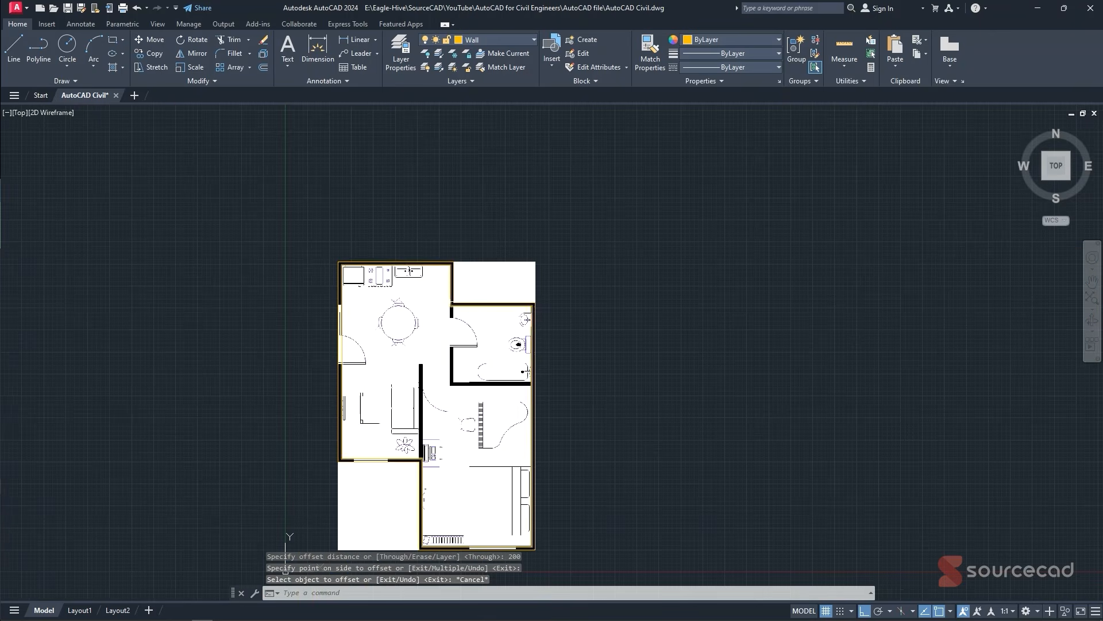
click(537, 242)
click(505, 270)
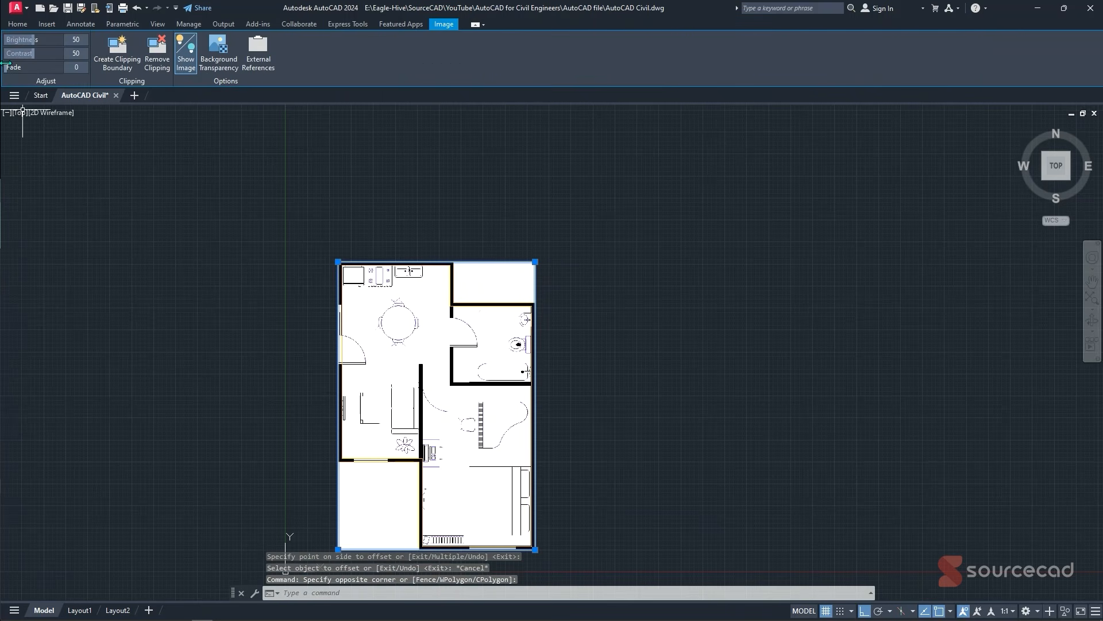
drag(23, 68, 58, 67)
key(Escape)
key(Escape)
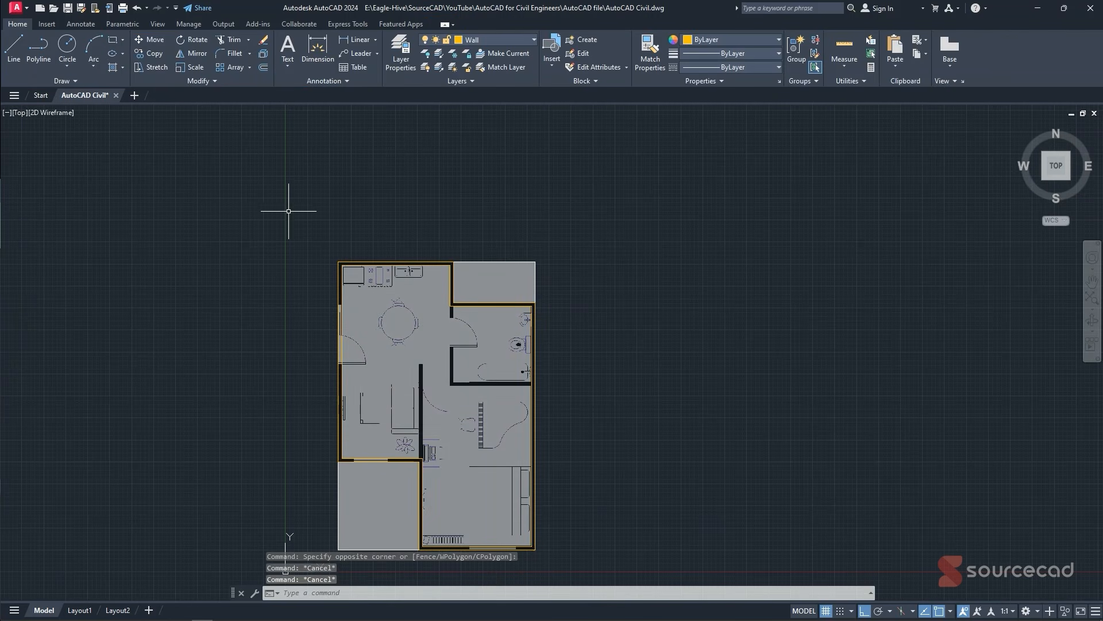
- Explode the inner wall polyline into separate segments
scroll(454, 310, up, 5)
scroll(466, 302, down, 3)
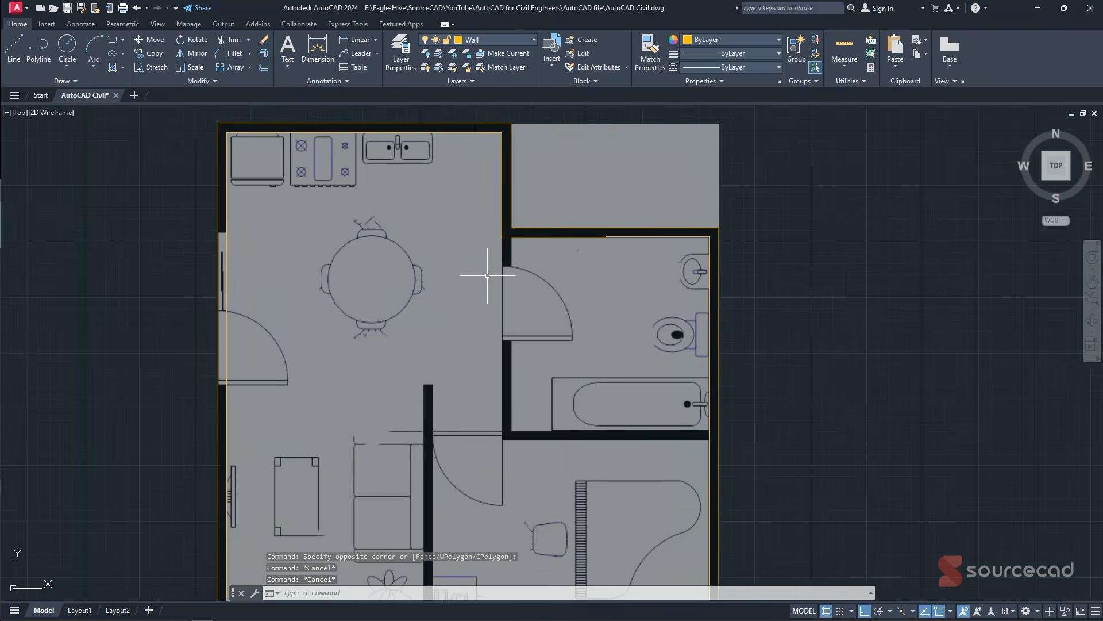
middle_drag(502, 295, 509, 245)
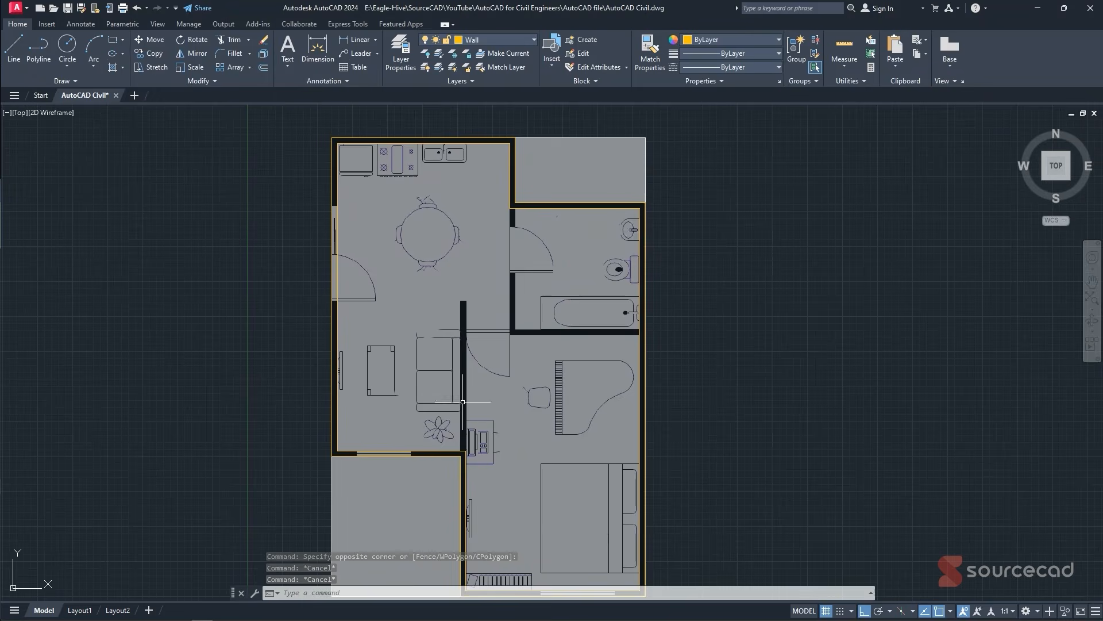
scroll(454, 463, up, 4)
click(476, 433)
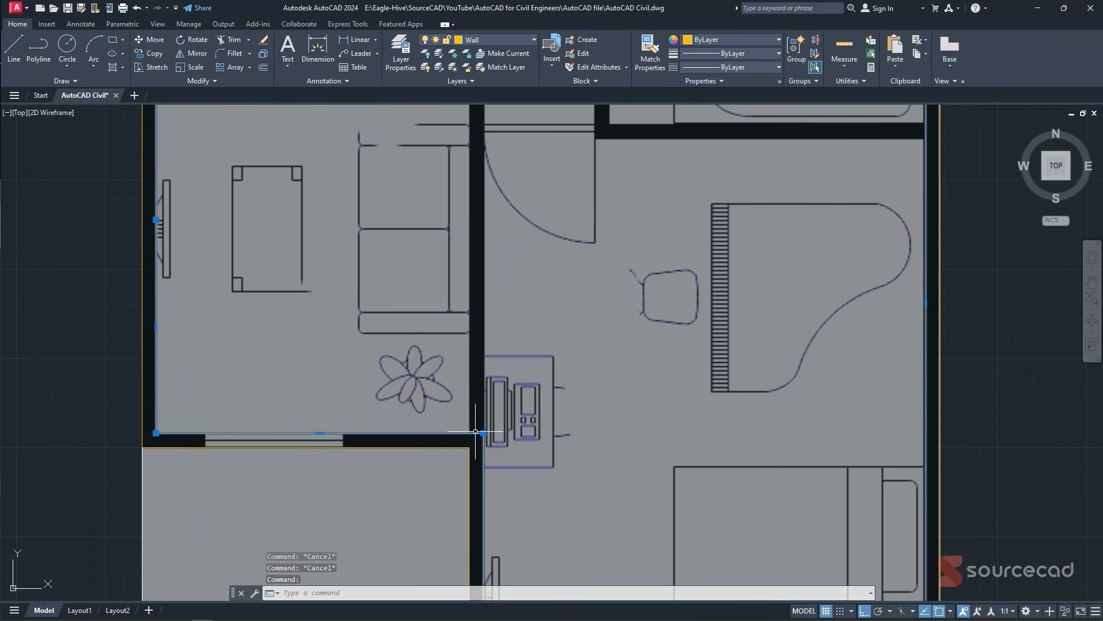
scroll(469, 357, down, 2)
text(X)
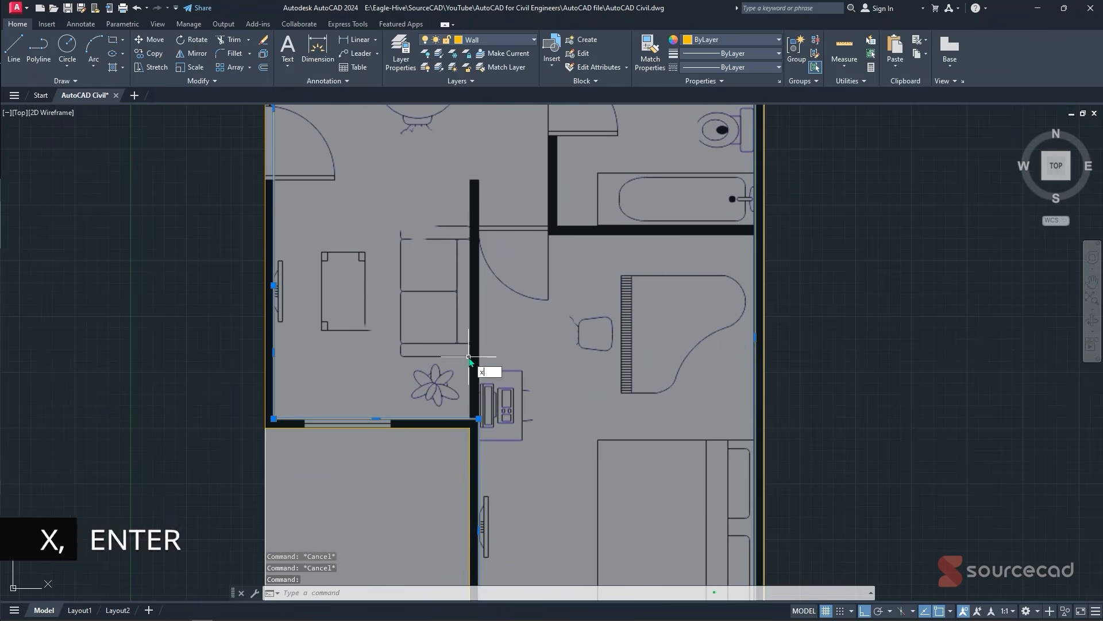
key(Return)
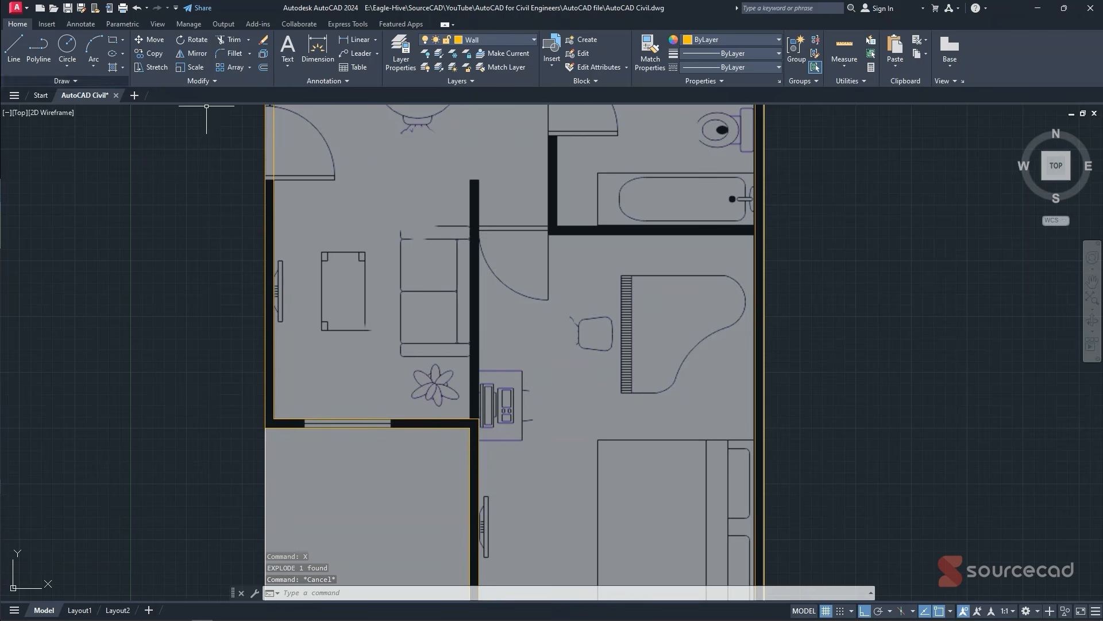
- Draw a short horizontal line across the upper end of the interior wall between the sofa area and the bedroom
text(l)
key(Return)
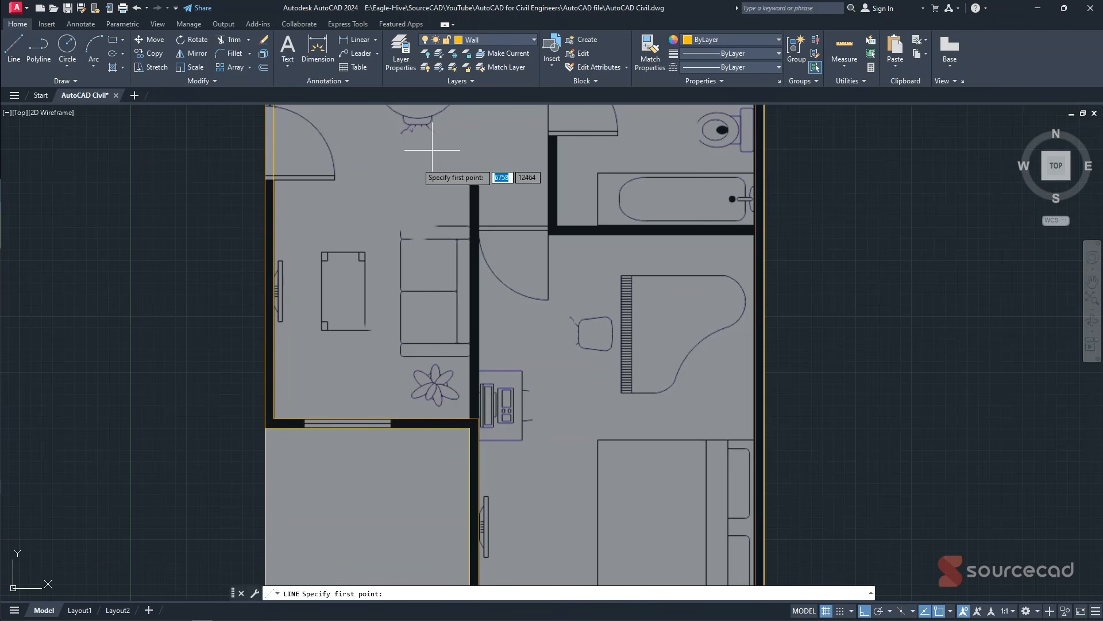
scroll(472, 180, up, 8)
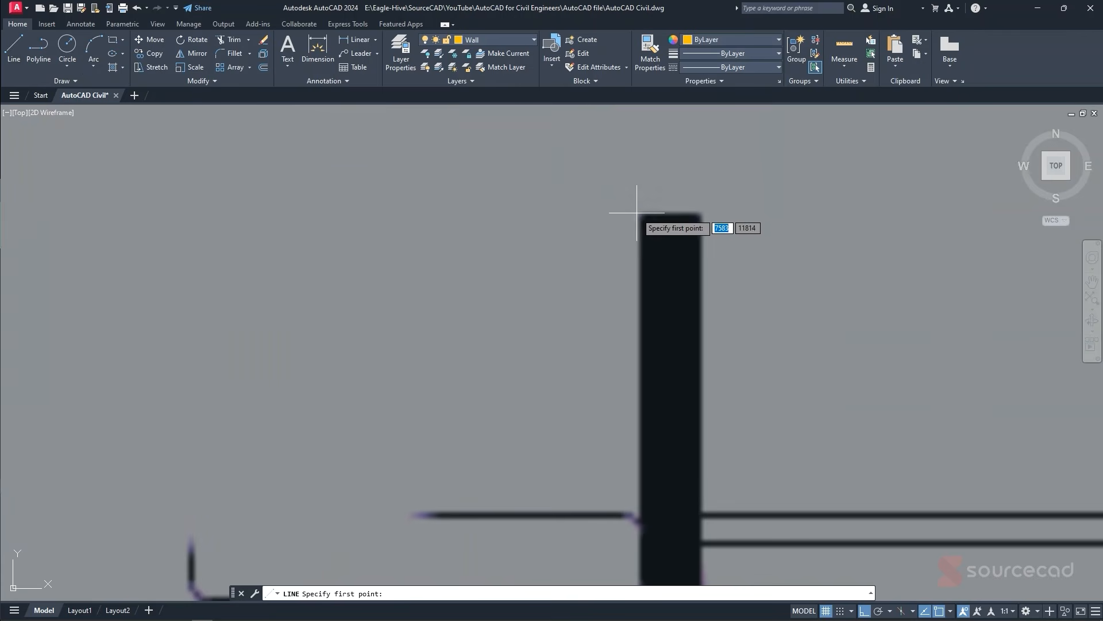
click(639, 213)
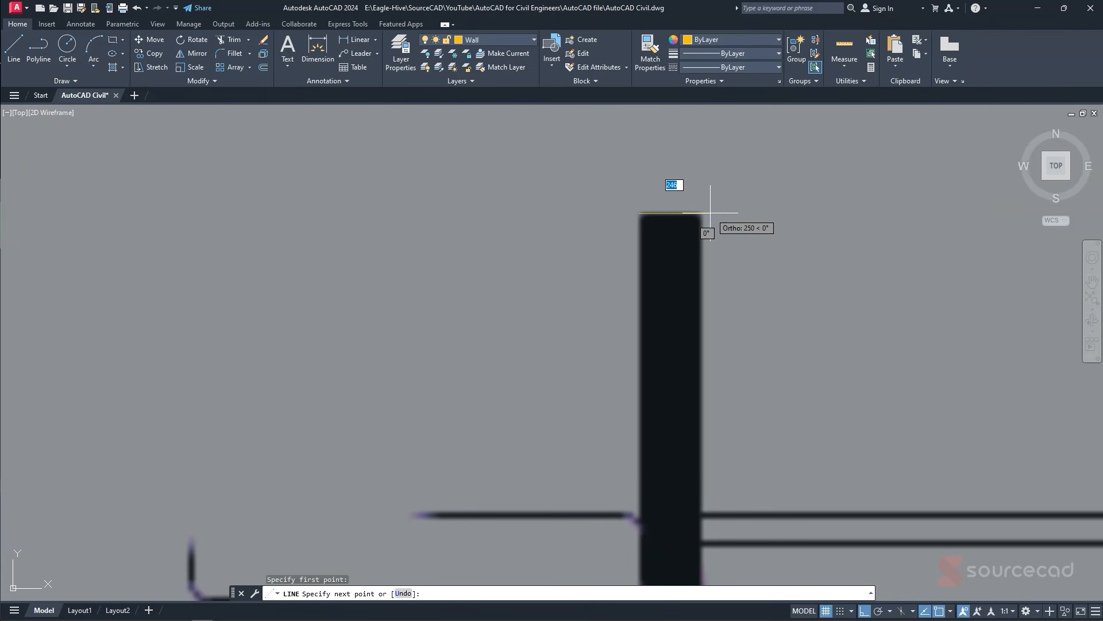
key(Escape)
scroll(700, 212, down, 8)
middle_drag(715, 229, 658, 194)
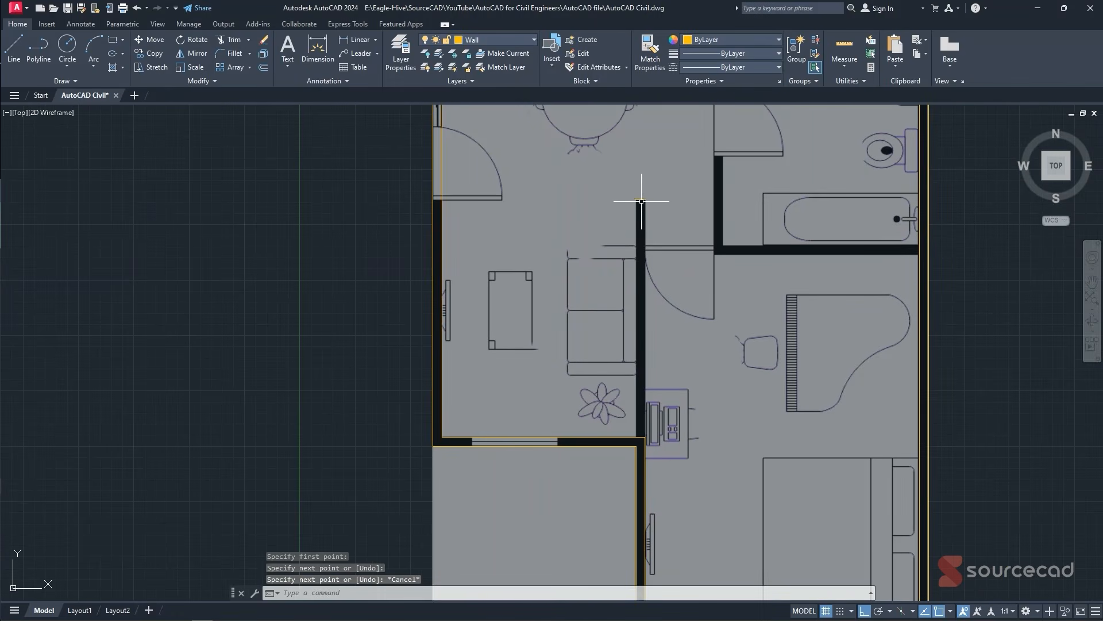
- Extend the bedroom-side line of that interior wall up to the short line closing the wall's upper end
click(228, 41)
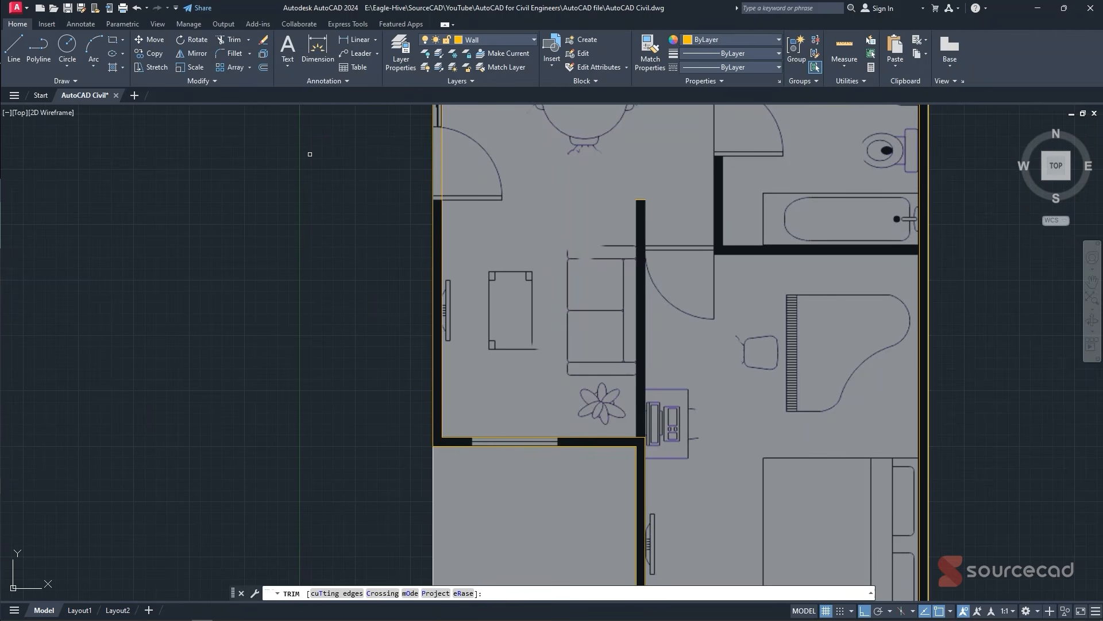
middle_drag(716, 378, 711, 321)
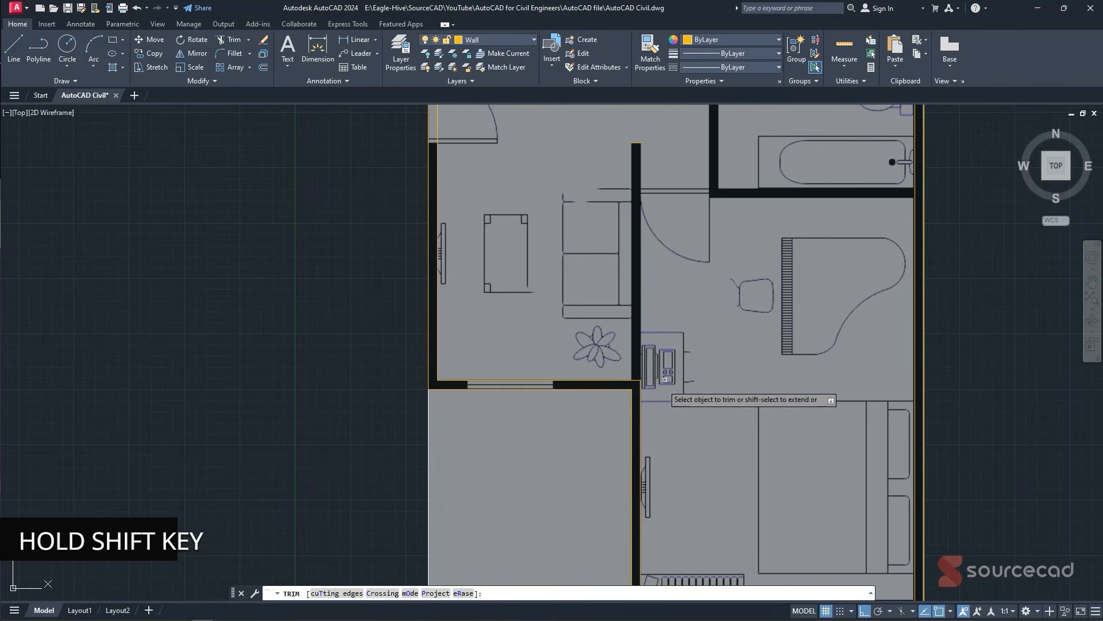
shift+click(642, 401)
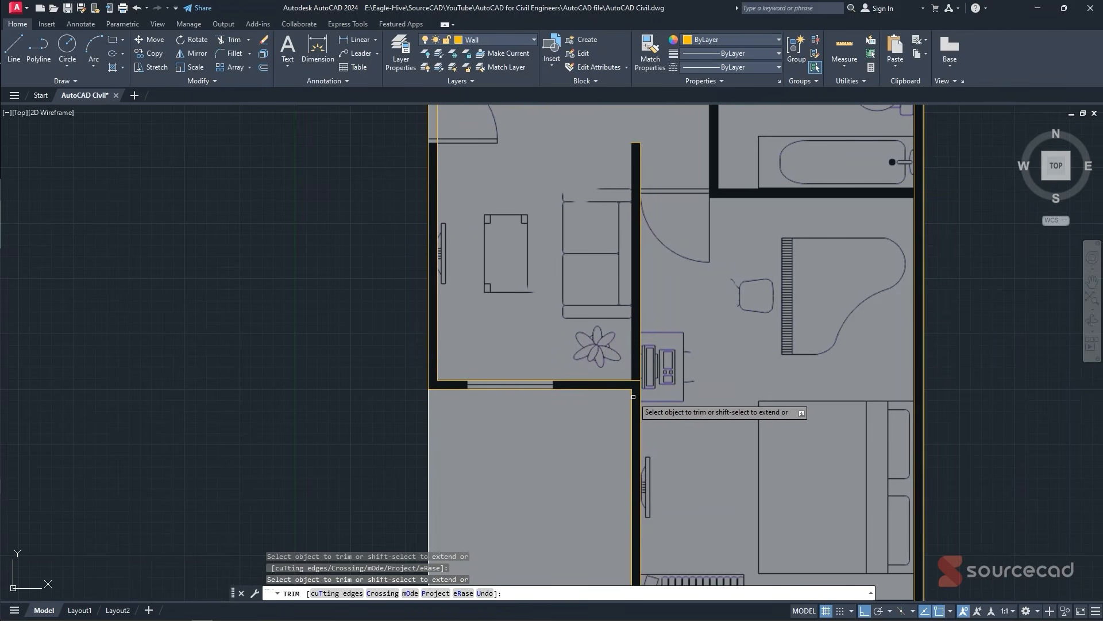
key(Escape)
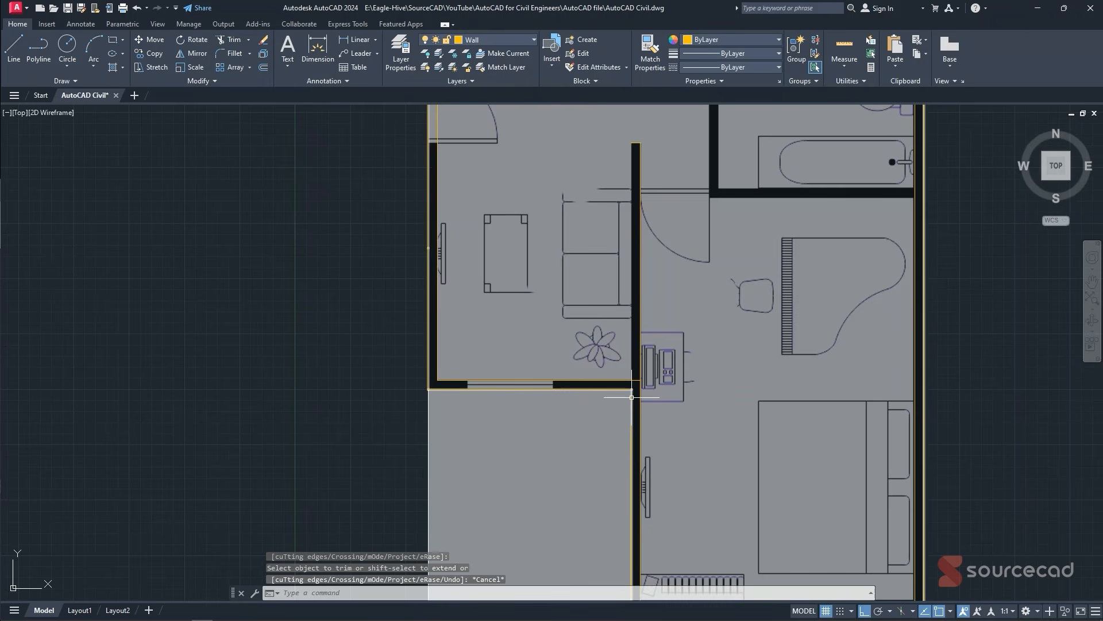
- Explode the outer wall polyline and extend its vertical segment along the sofa side up to the wall's end line
click(632, 395)
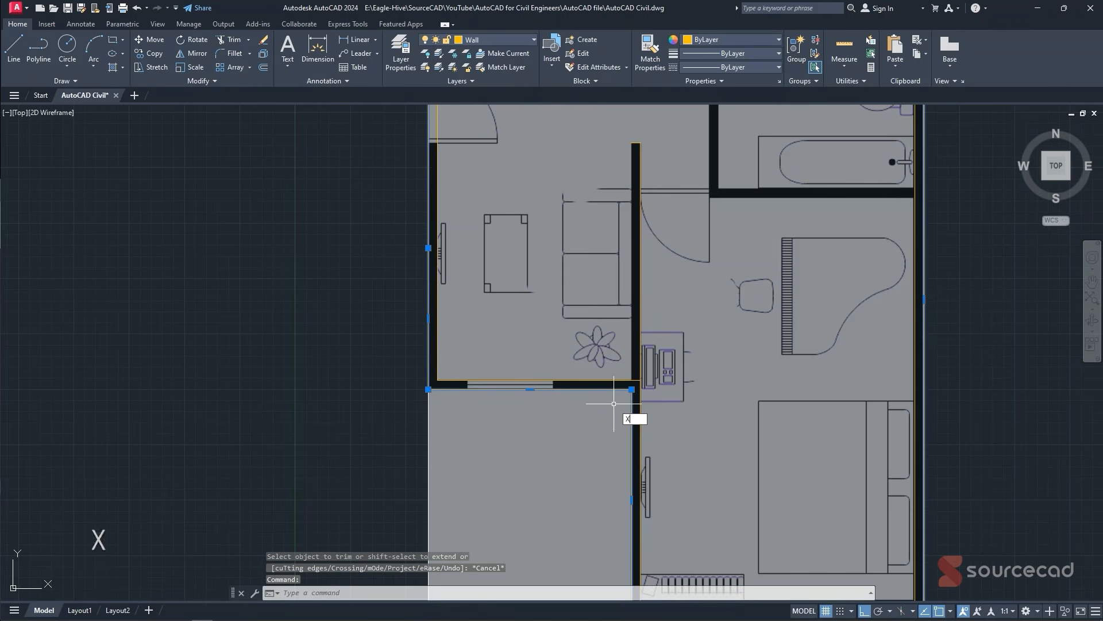
text(x)
key(Return)
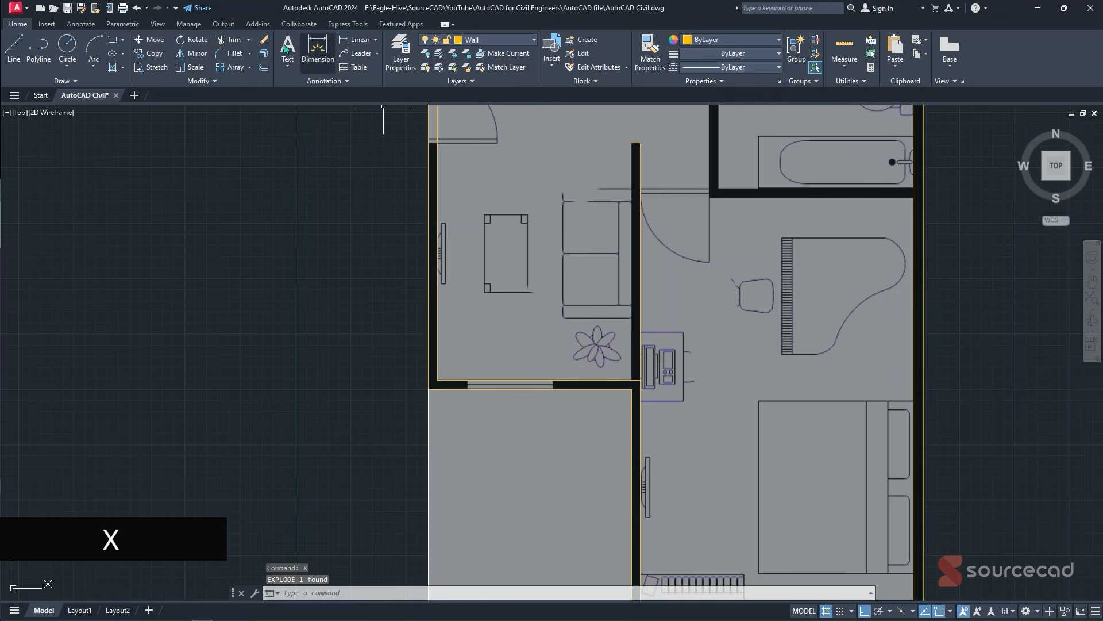
click(228, 40)
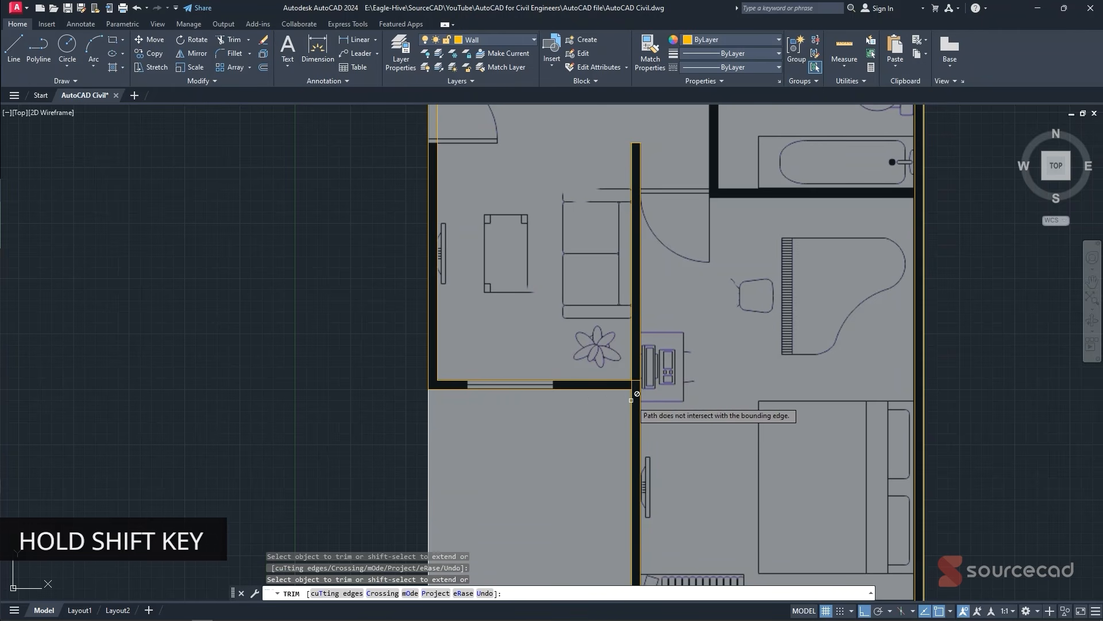
key(Escape)
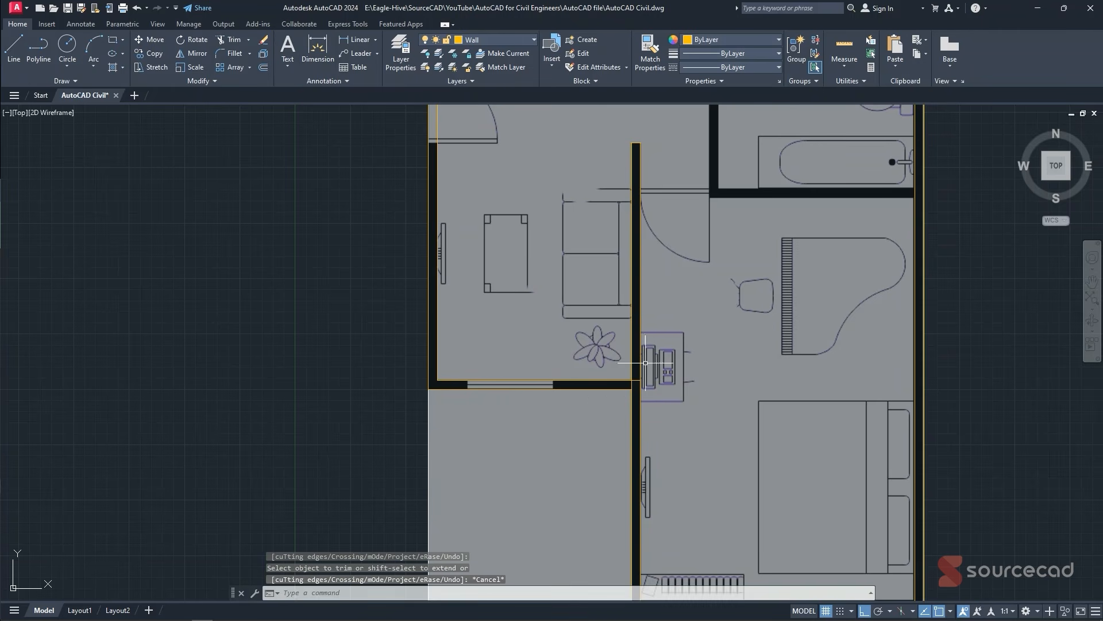
scroll(645, 362, up, 2)
text(f)
key(Return)
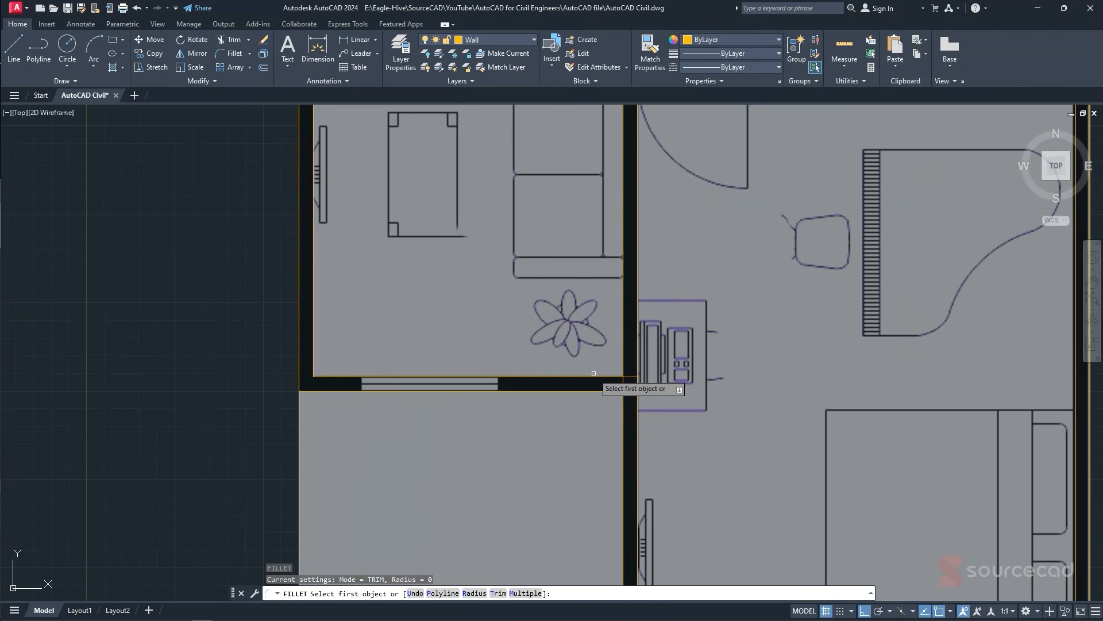
click(623, 371)
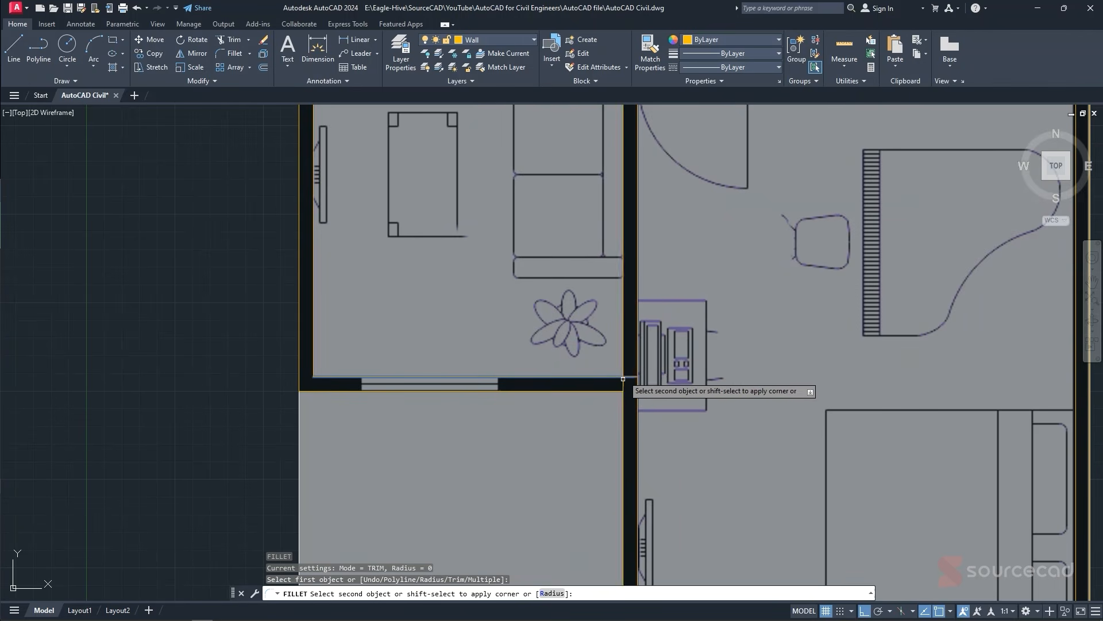
key(Escape)
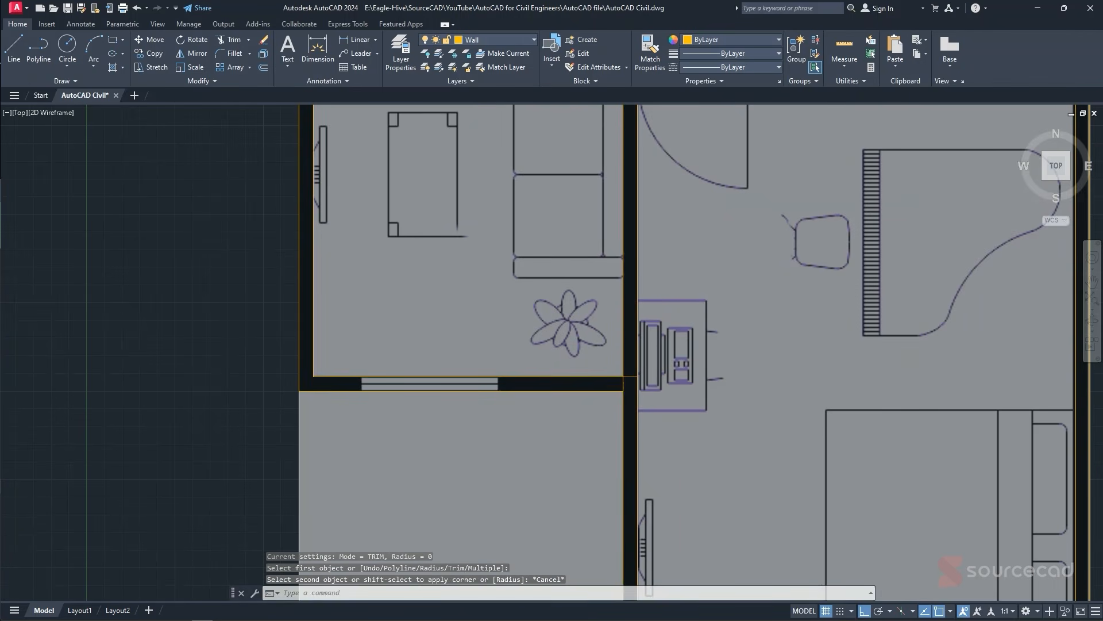
- Trim the wall lines that cross inside the junction at the living room's lower corner by the desk
scroll(625, 378, up, 4)
click(229, 41)
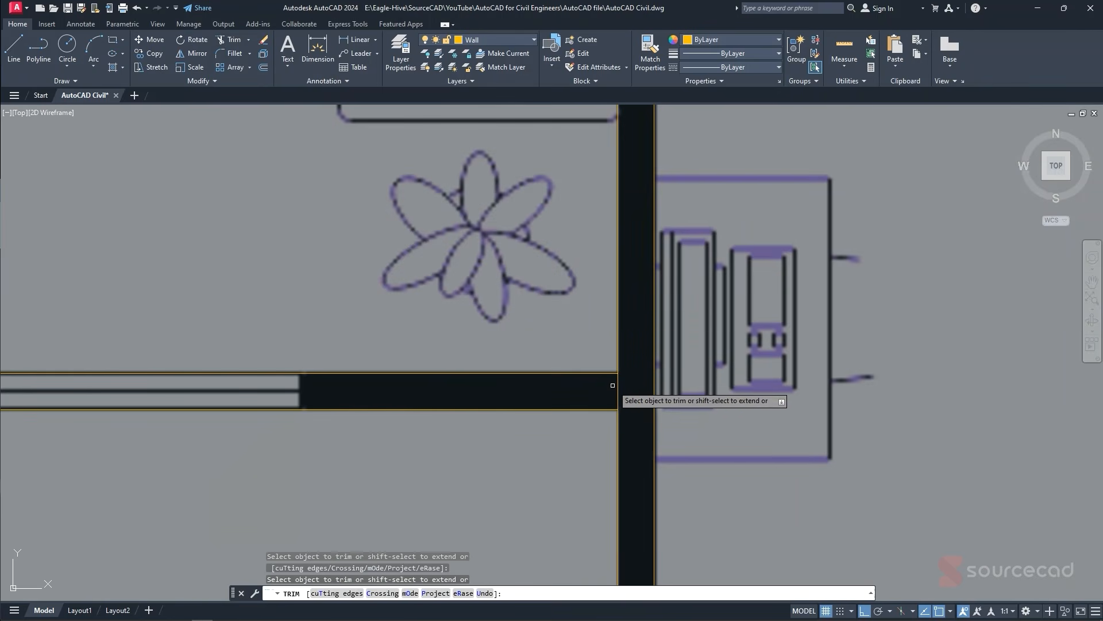
key(Escape)
scroll(632, 374, down, 4)
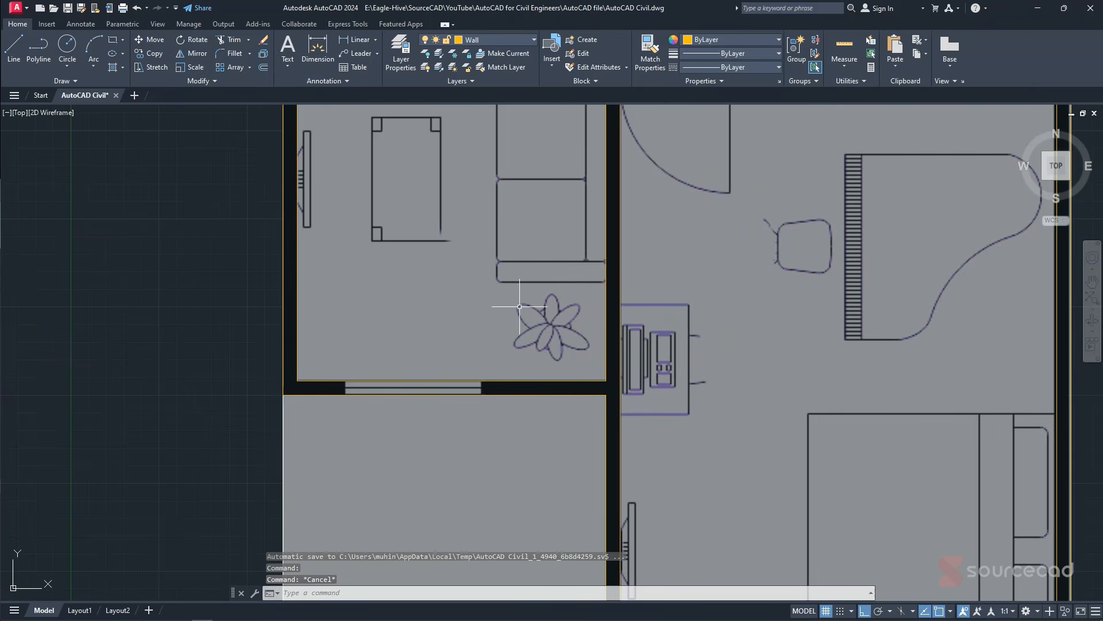
- Fillet the living room's lower inner wall line and the sofa-side wall line into a sharp corner near the plant
text(f)
key(Return)
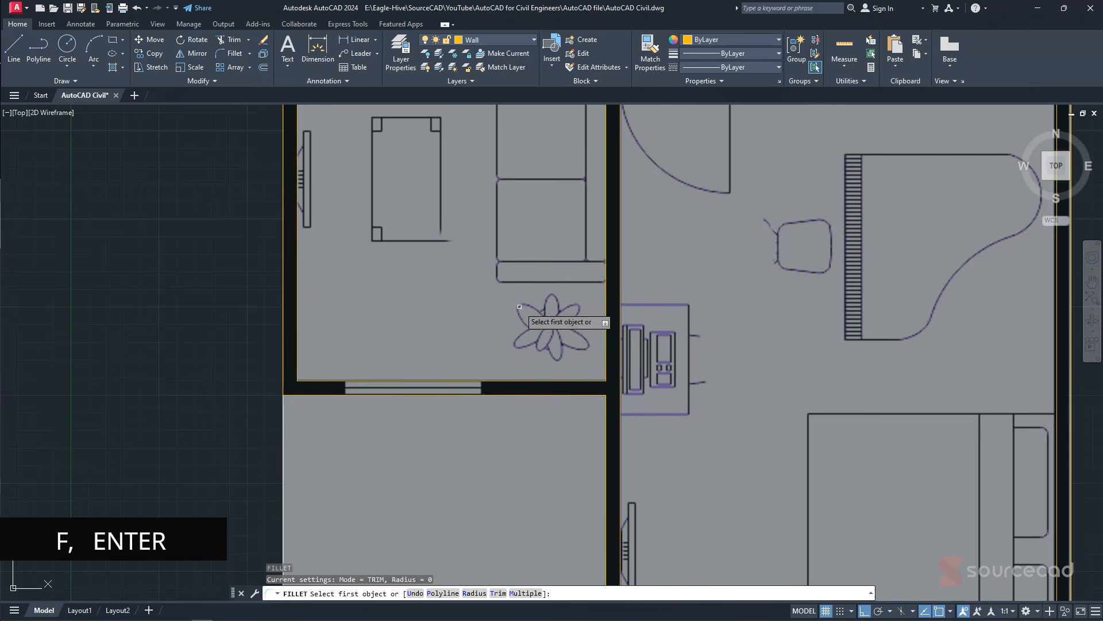
click(592, 379)
click(605, 359)
scroll(584, 344, down, 3)
scroll(591, 246, up, 5)
- Fillet both upper corners of the interior wall so its side lines meet the end line sharply
key(Return)
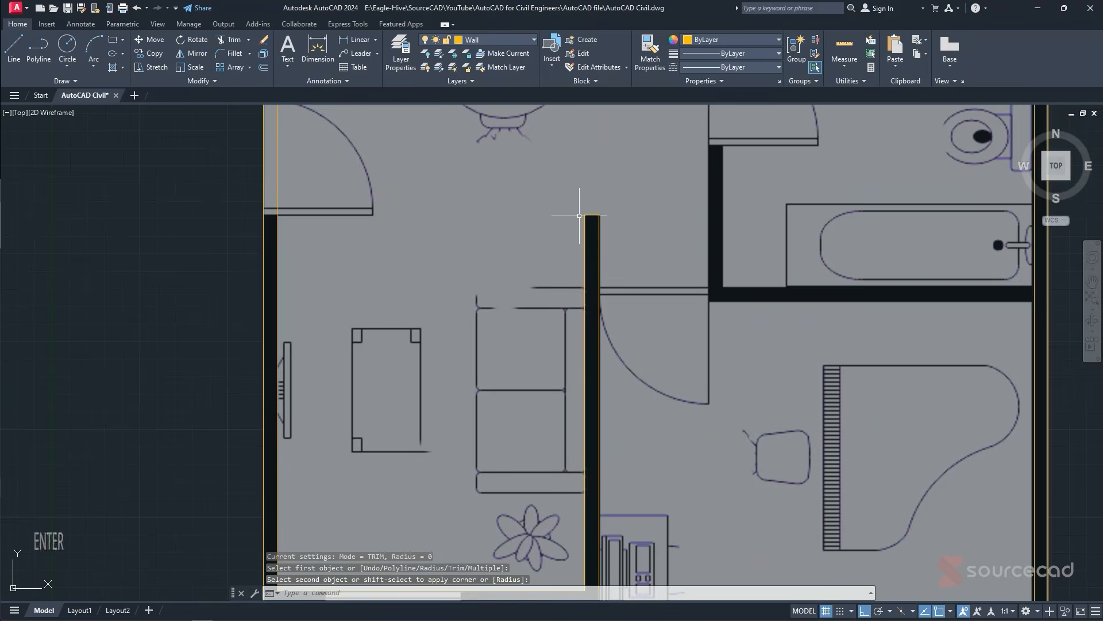
scroll(580, 219, up, 4)
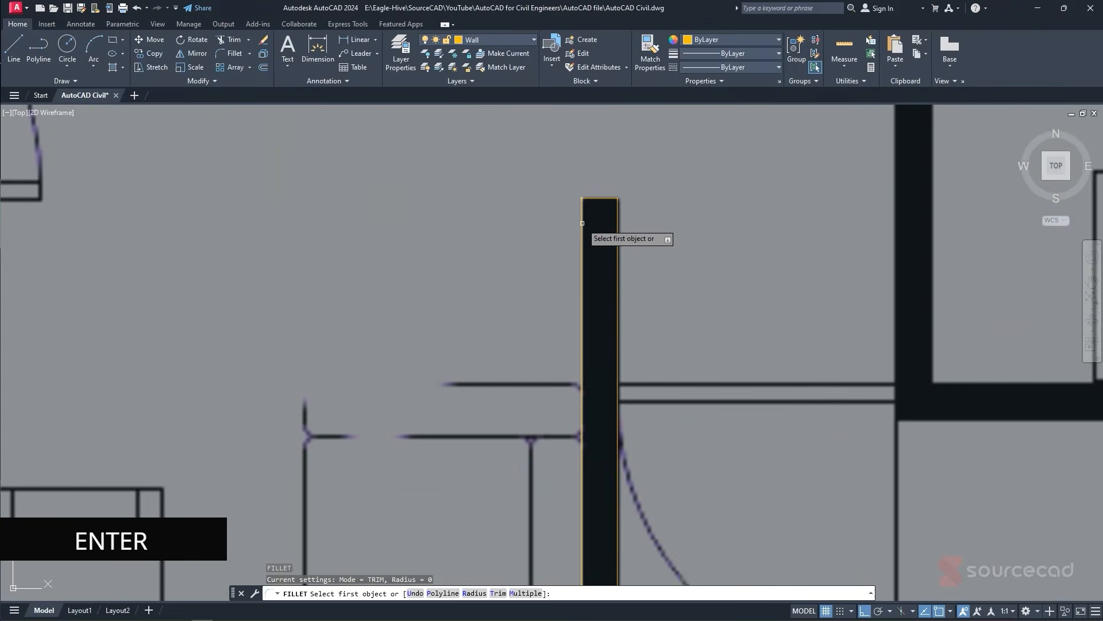
click(582, 223)
click(600, 199)
scroll(608, 210, up, 4)
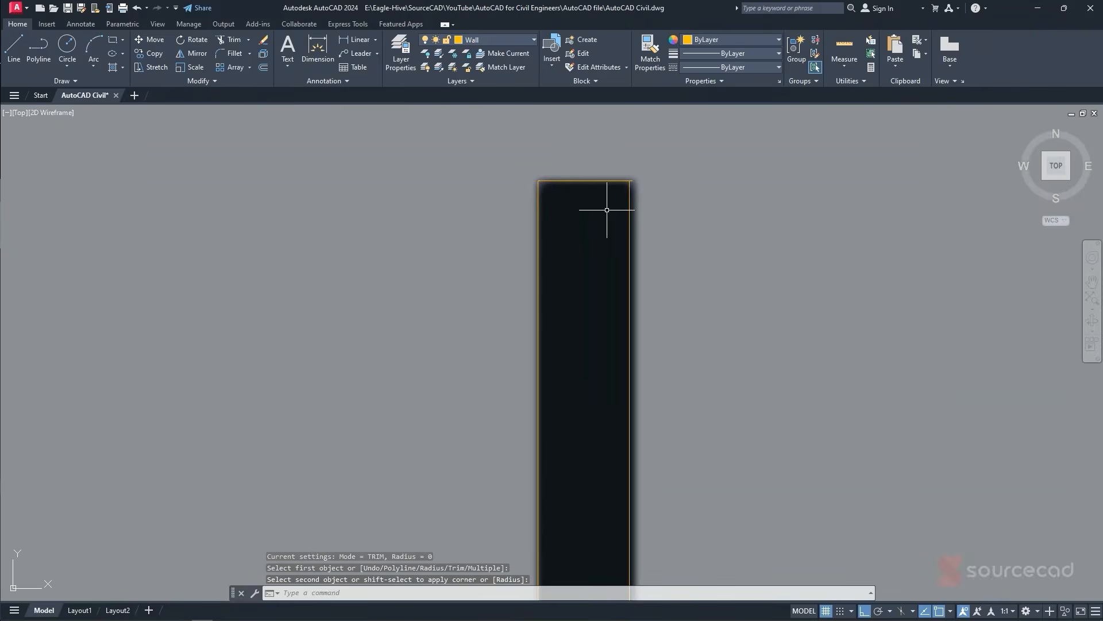
key(Return)
scroll(635, 183, up, 4)
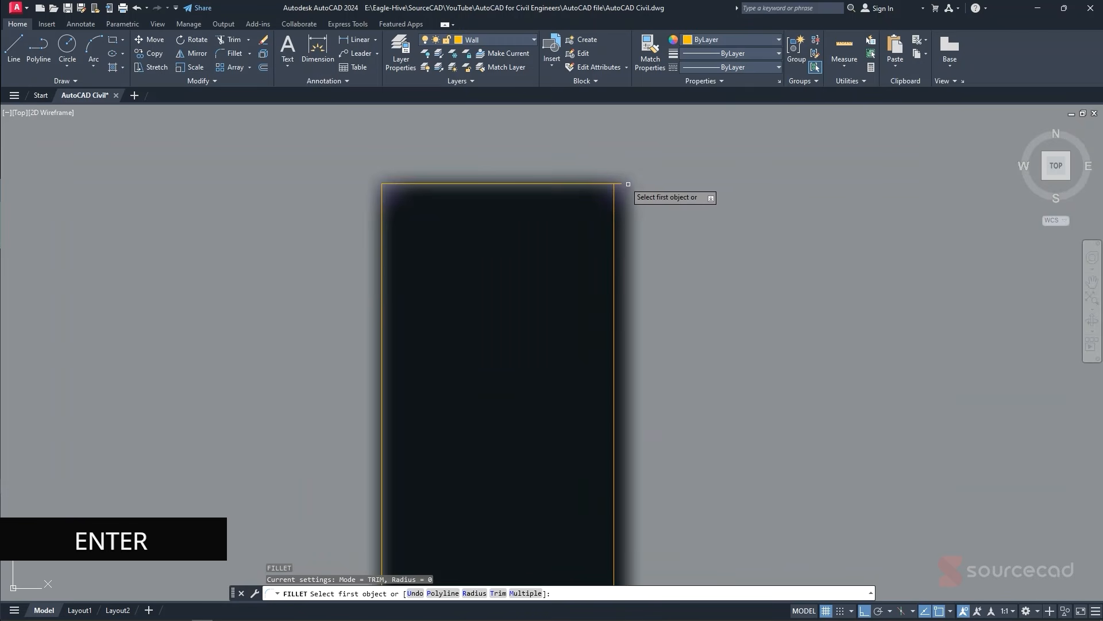
click(595, 184)
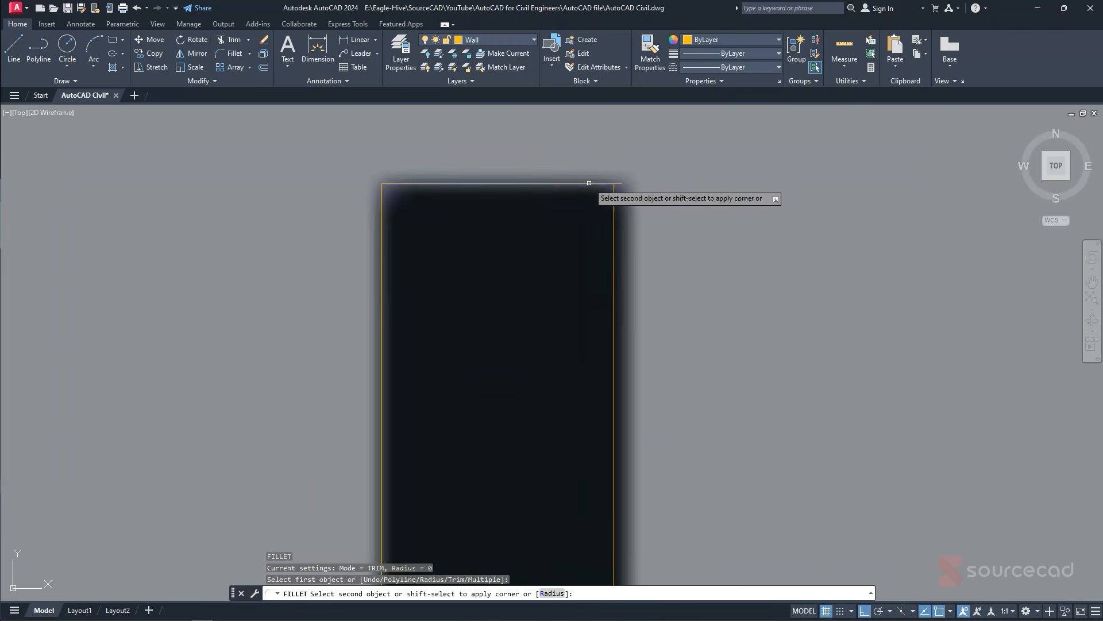
click(613, 217)
scroll(614, 221, down, 2)
scroll(603, 227, down, 8)
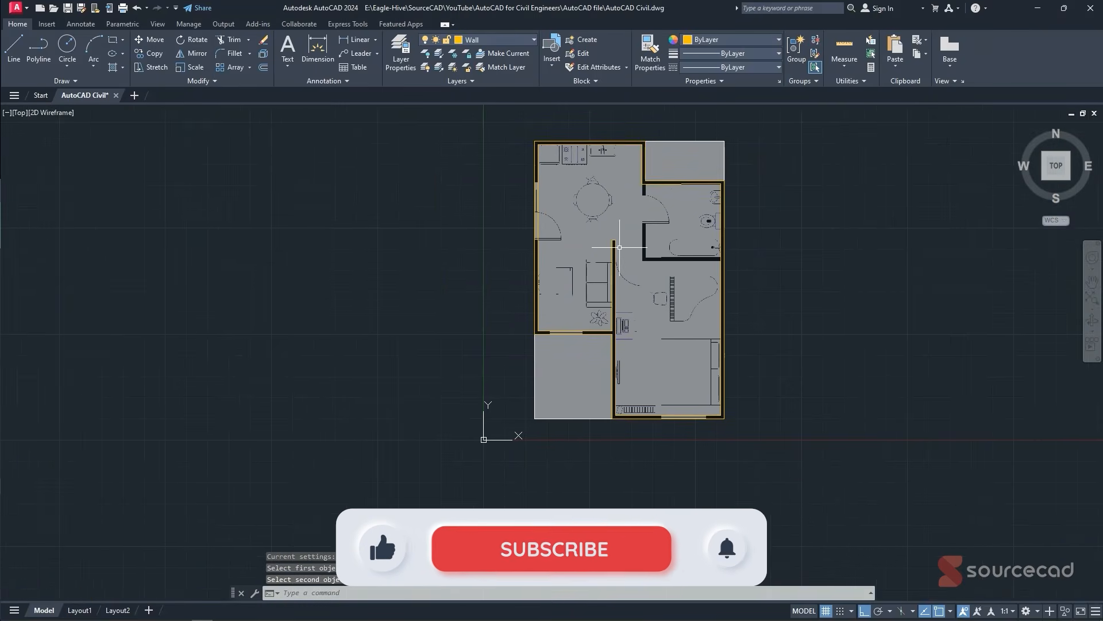
- Draw a horizontal line along the lower face of the bathroom's bottom wall, from its outer corner to just past the inner exterior wall line
middle_drag(706, 252, 674, 262)
scroll(674, 262, up, 4)
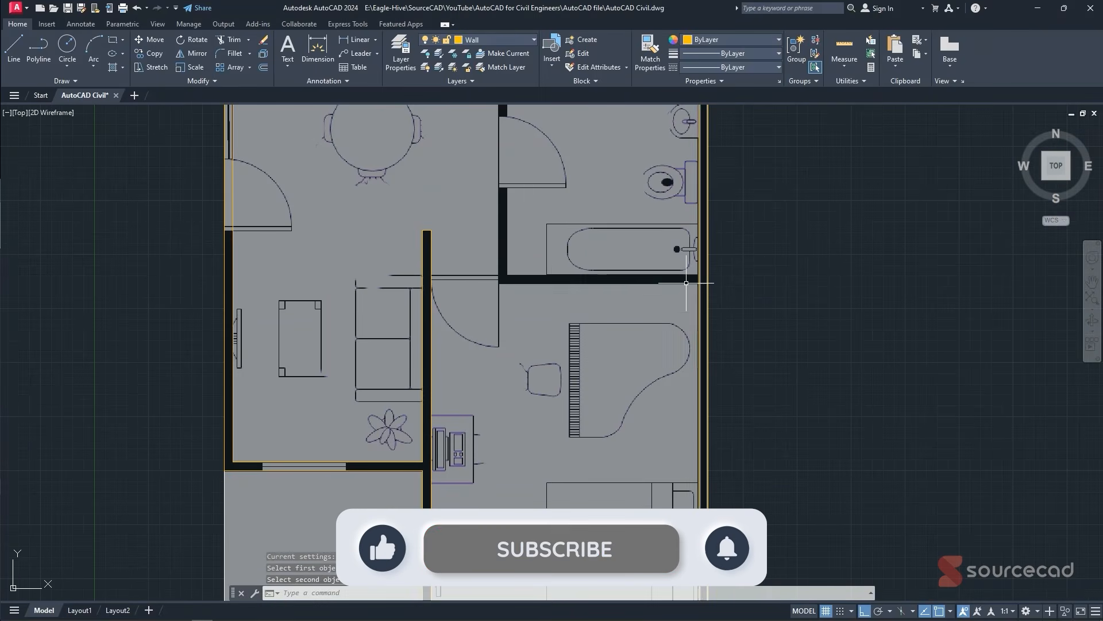
scroll(559, 263, down, 3)
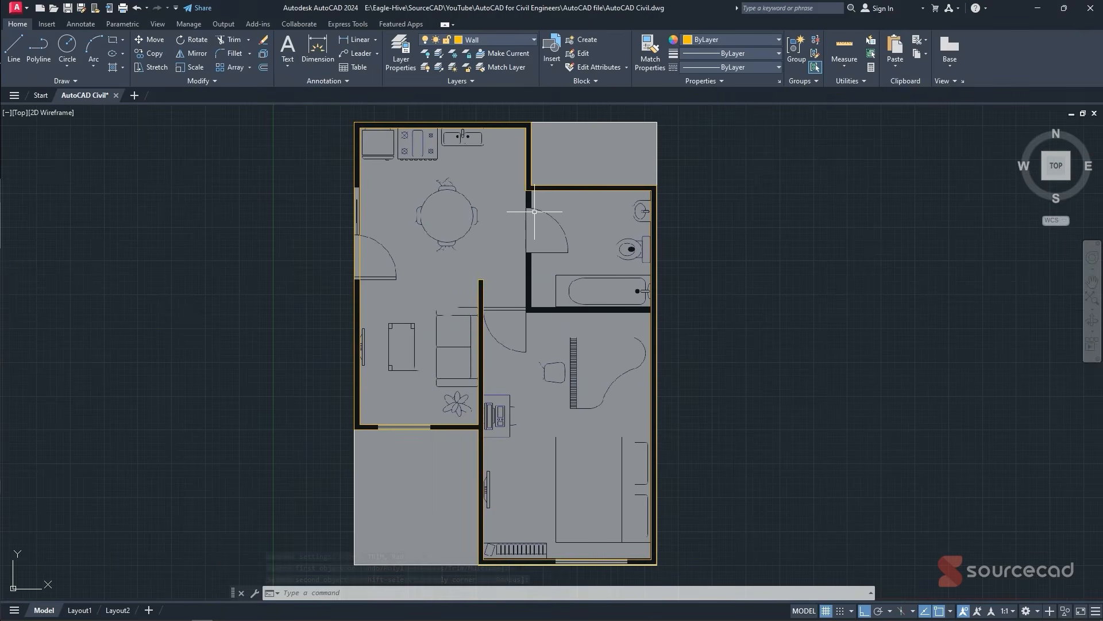
scroll(535, 209, up, 3)
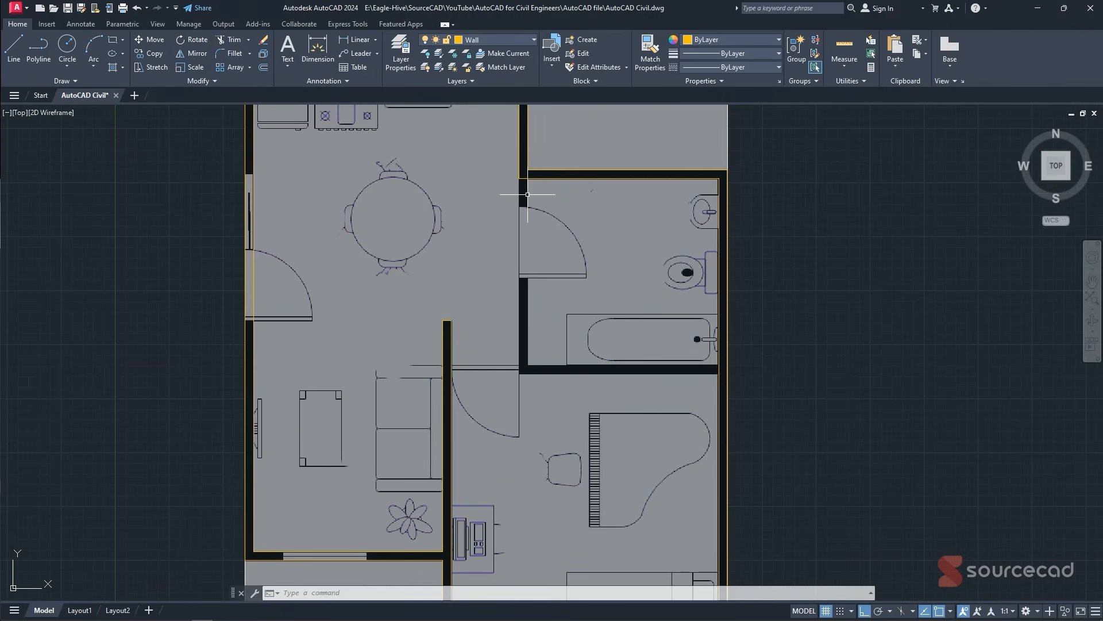
key(Escape)
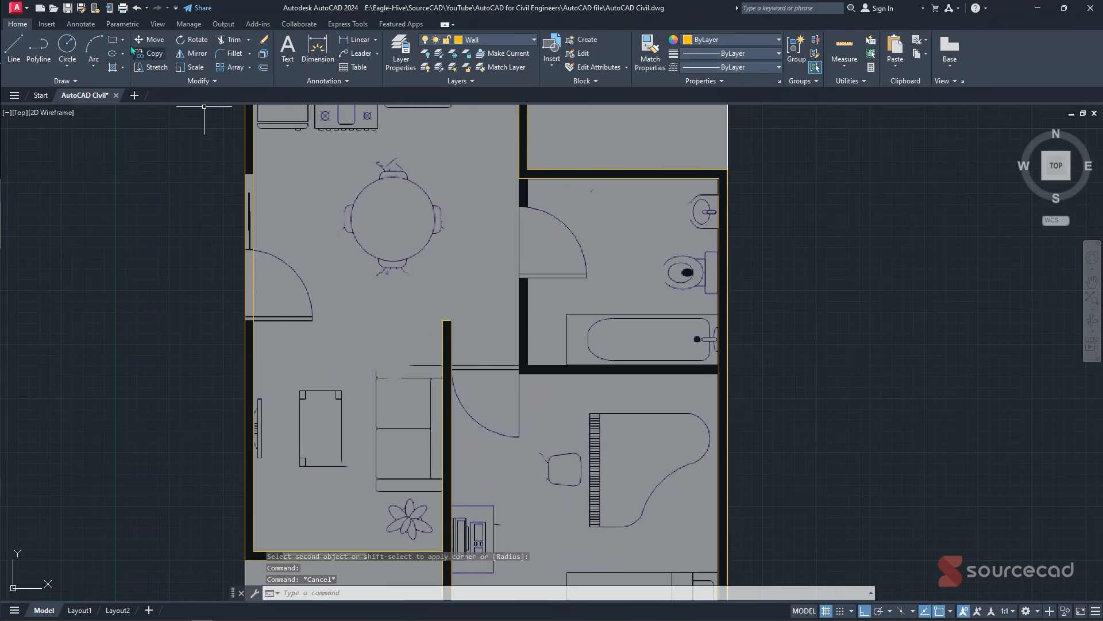
scroll(506, 384, up, 3)
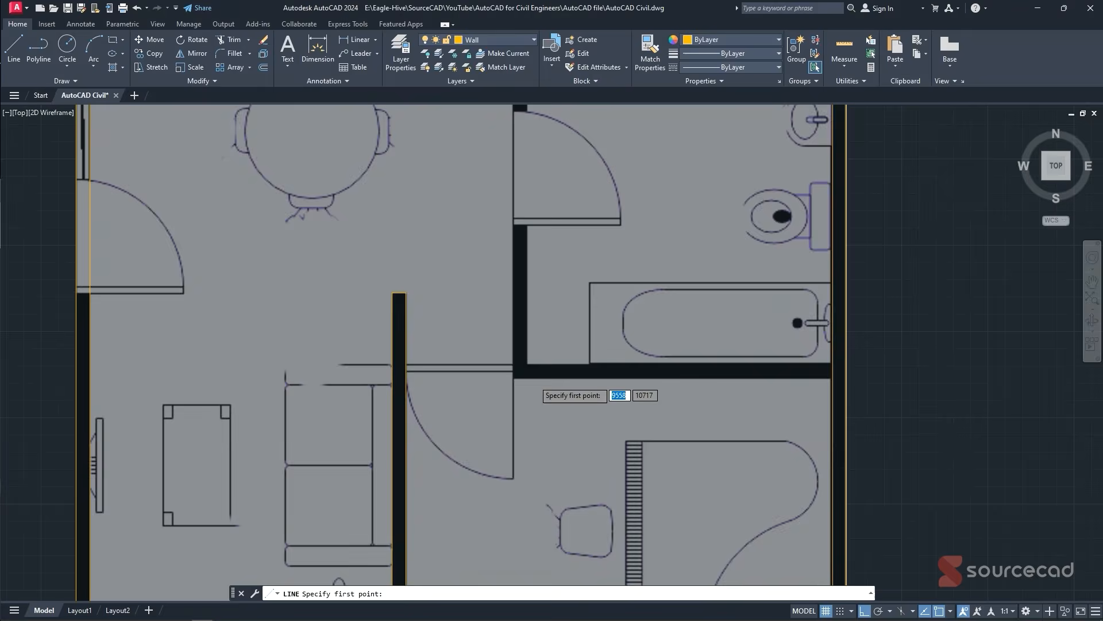
click(504, 384)
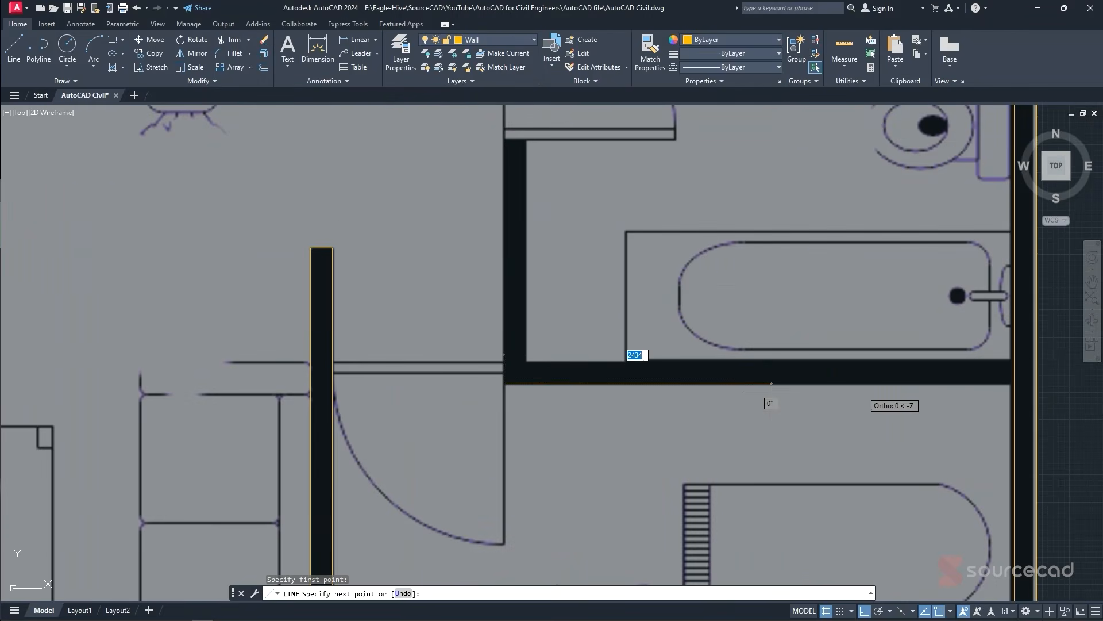
scroll(948, 395, down, 4)
scroll(851, 345, up, 4)
click(834, 352)
key(Escape)
key(Escape)
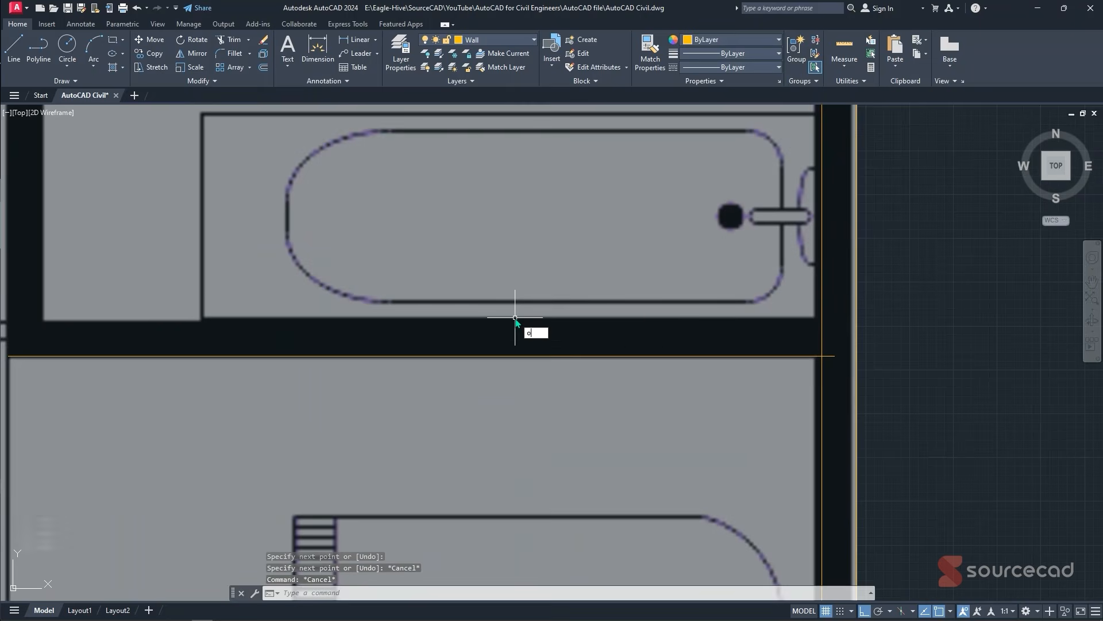
- Offset the new bathroom wall line 200 upward toward the bathtub
text(o)
key(Return)
key(Return)
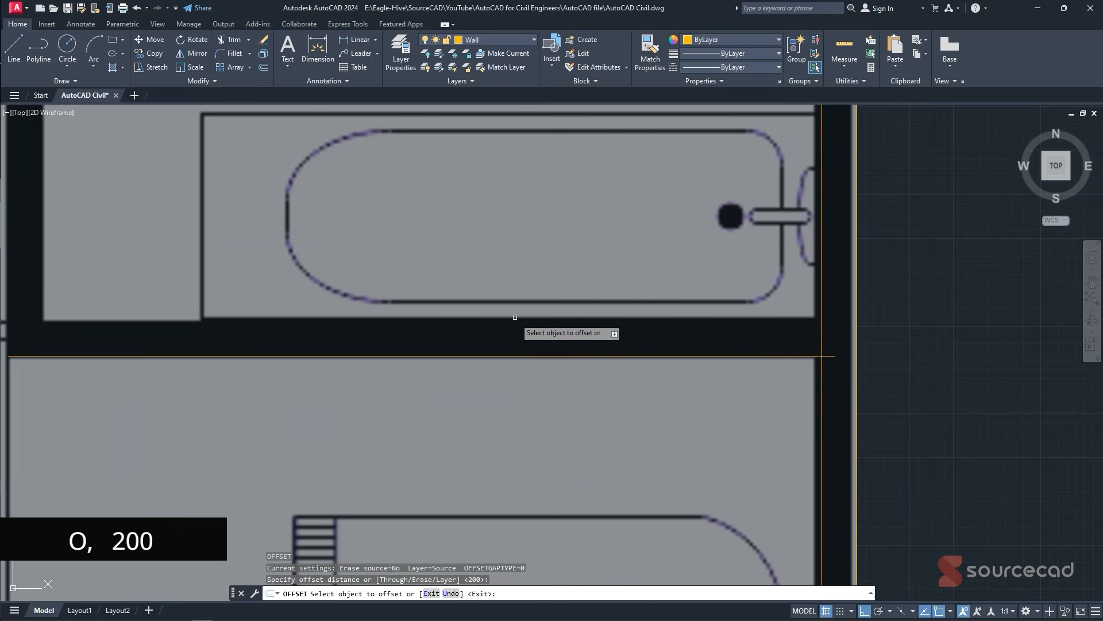
click(515, 356)
click(515, 303)
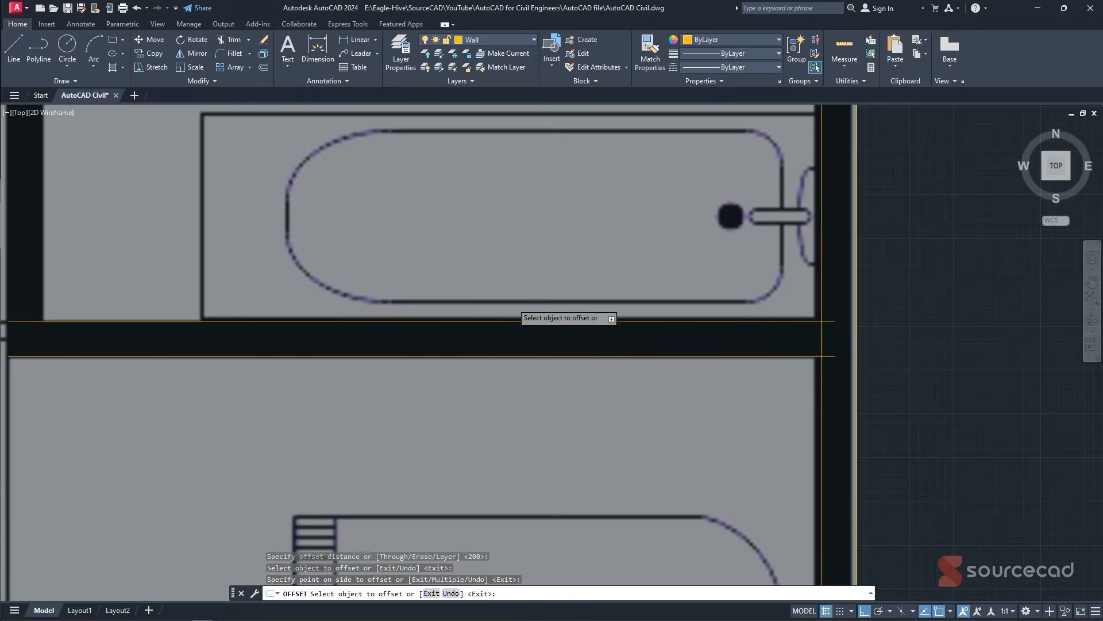
scroll(661, 402, down, 4)
key(Escape)
scroll(413, 265, down, 6)
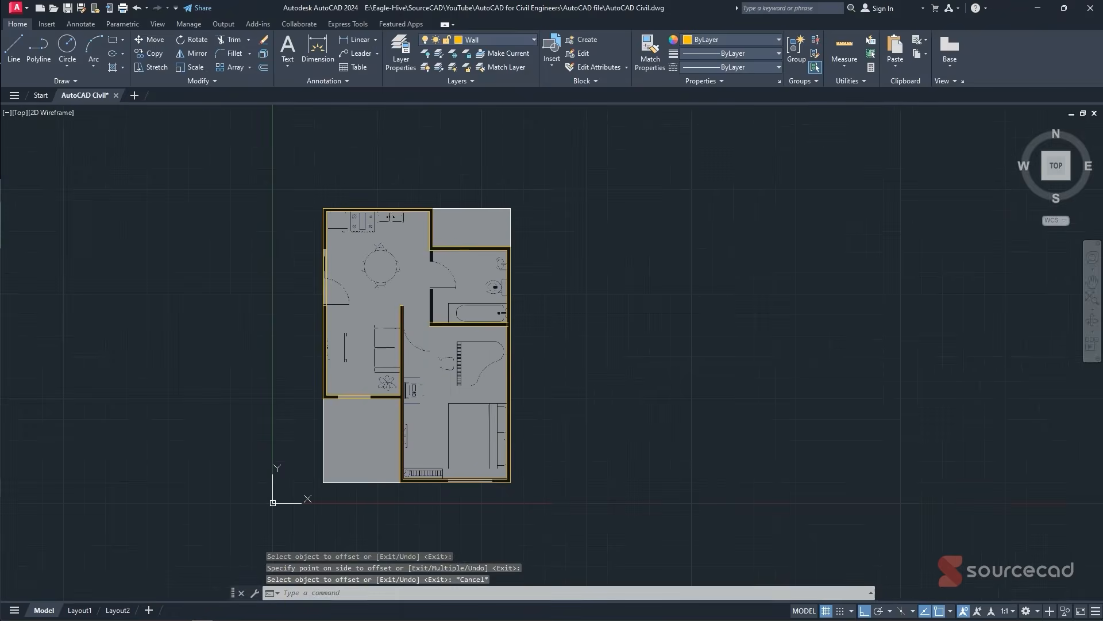
- Extend the vertical wall line from the kitchen's outer corner down through the bathroom doorway to the upper line of the bathroom's bottom wall
scroll(415, 248, up, 4)
text(tr)
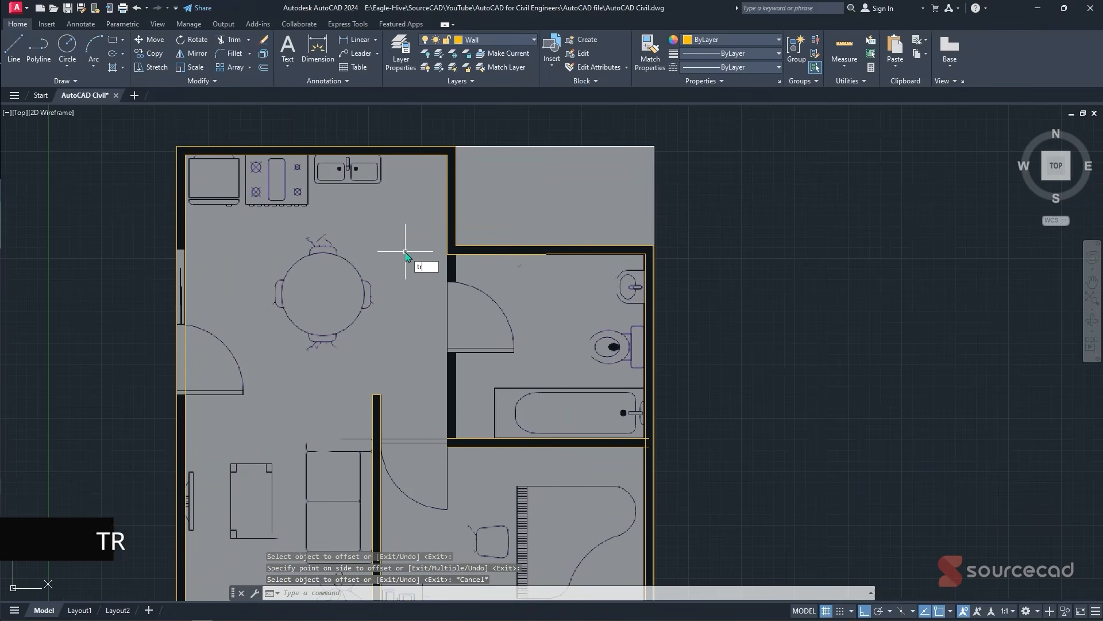
key(Return)
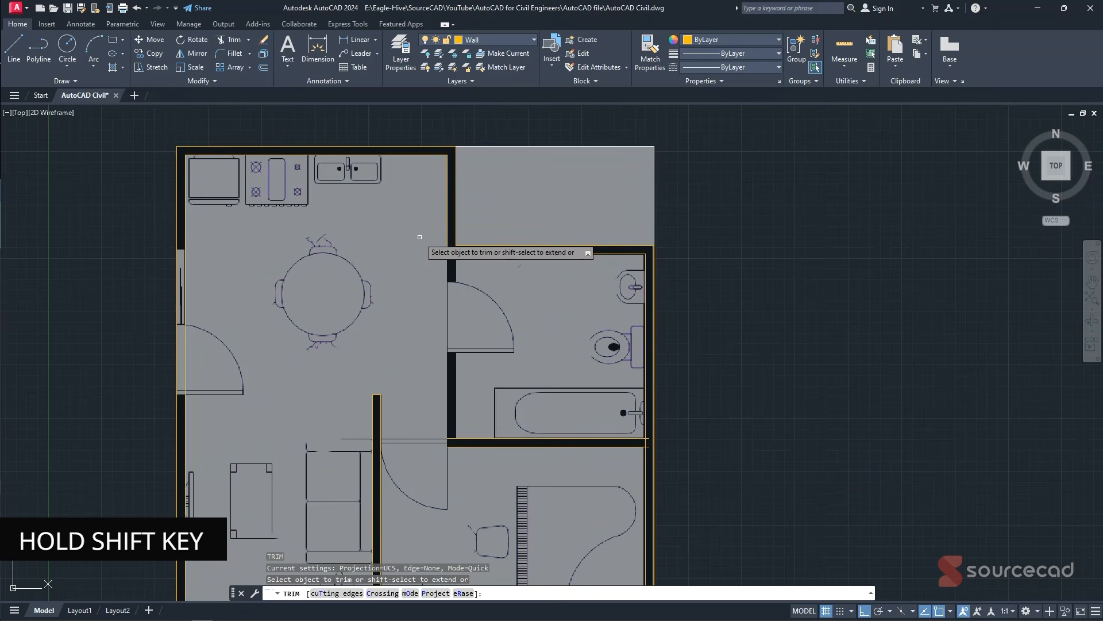
shift+click(454, 237)
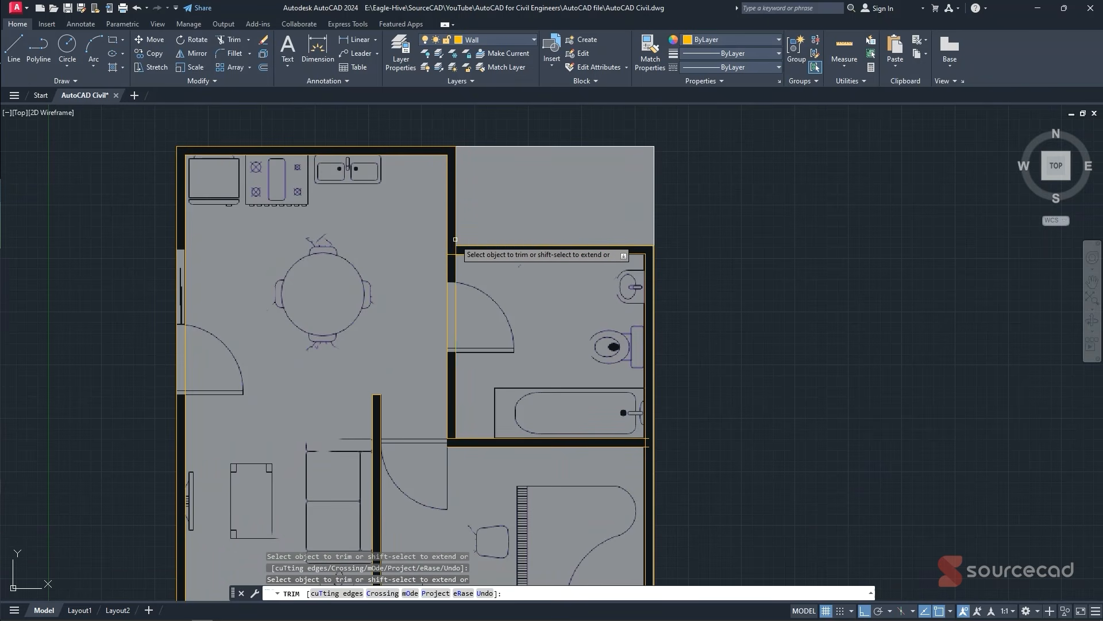
key(Escape)
- Trim the overlapping wall line stubs at the upper and lower corners of the bathroom's door-side wall
scroll(437, 239, up, 2)
scroll(437, 259, up, 2)
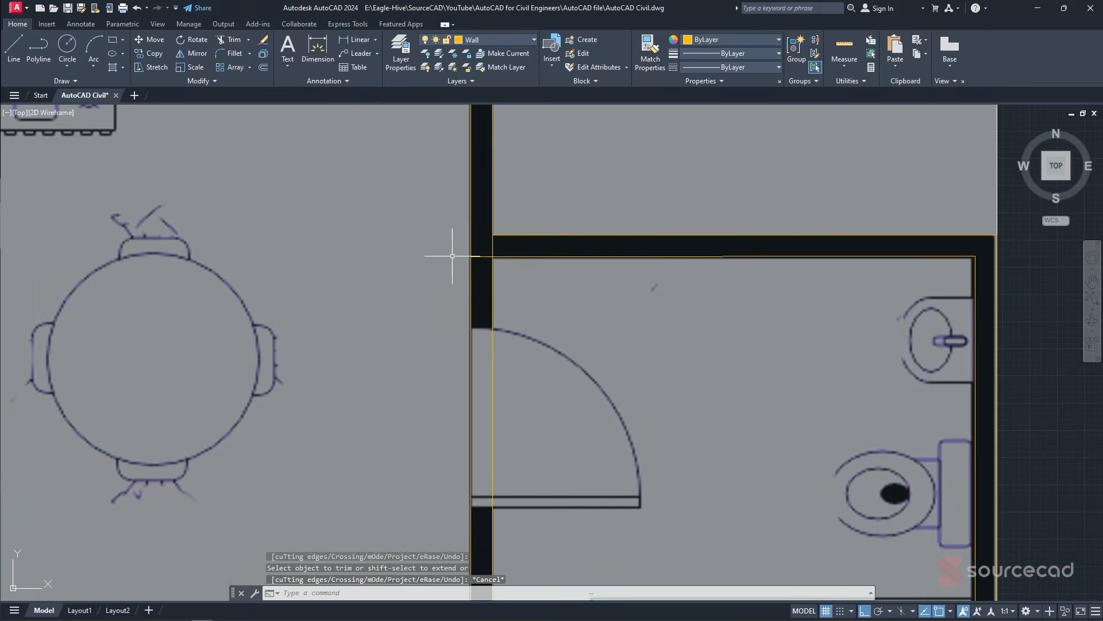
key(Return)
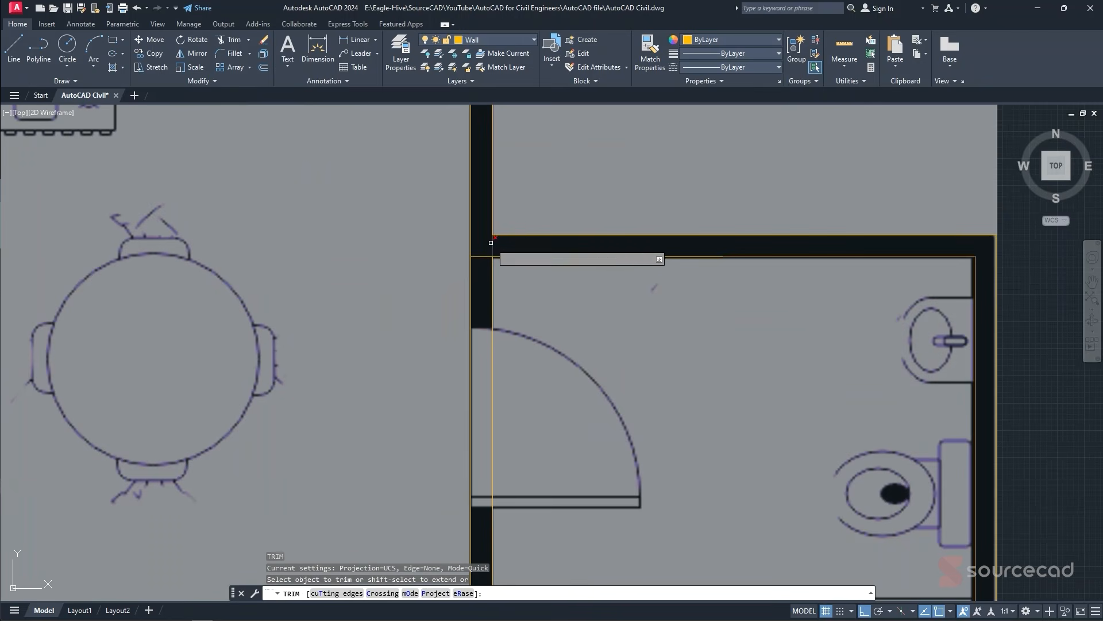
scroll(483, 263, down, 4)
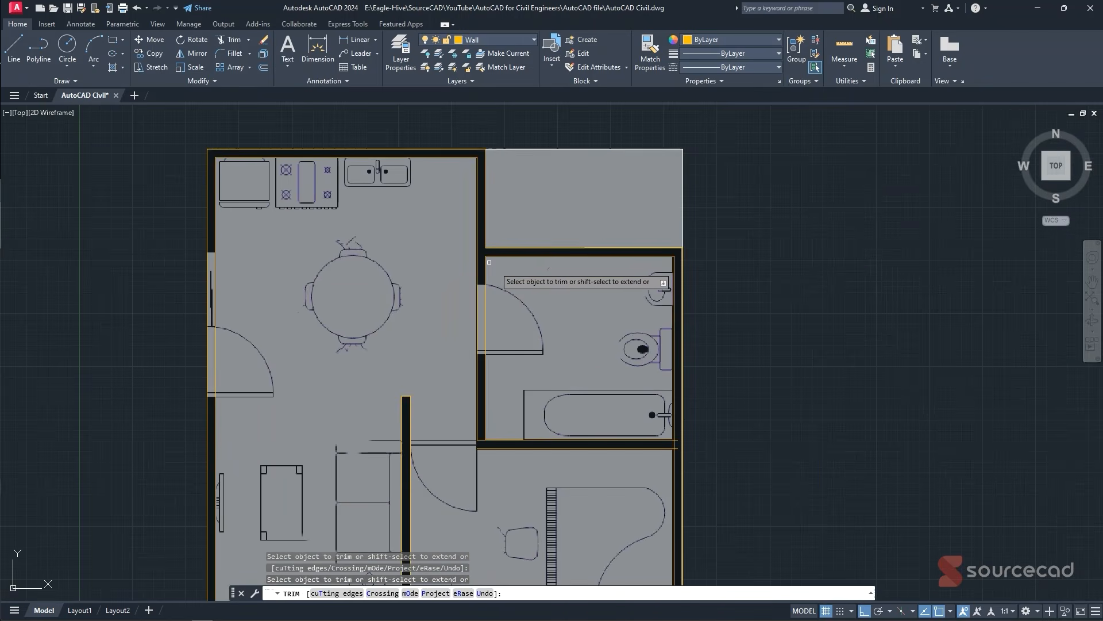
scroll(461, 432, up, 4)
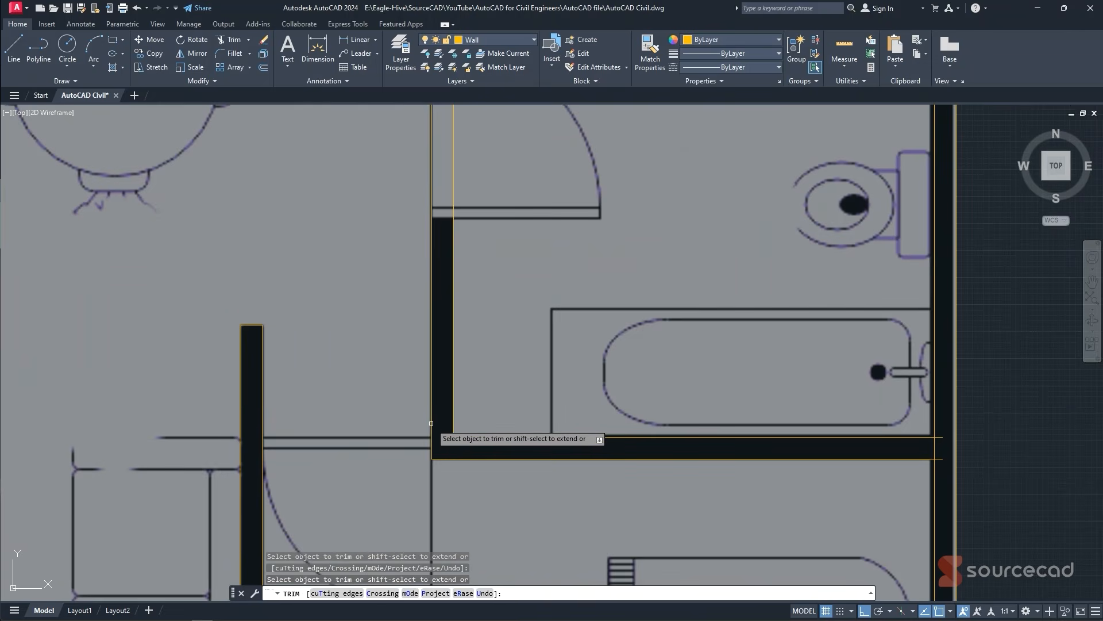
scroll(632, 379, down, 4)
- Trim the overshooting lines and the connecting segment where the bathroom's bottom wall meets the exterior wall beside the bathtub
scroll(660, 424, up, 3)
scroll(661, 418, up, 2)
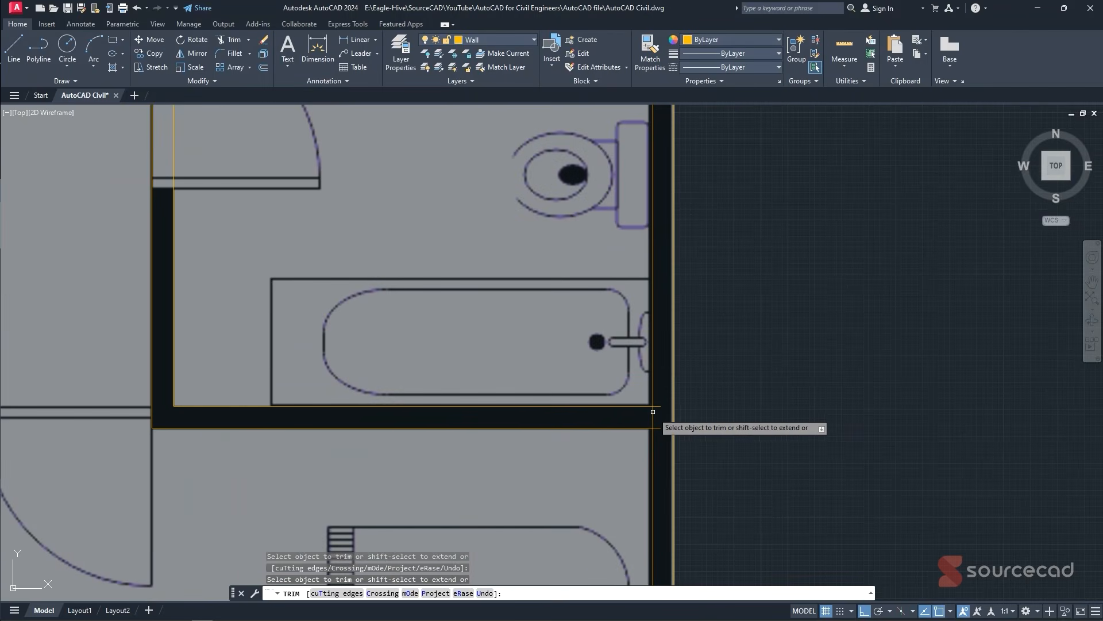
click(655, 413)
click(649, 416)
click(656, 403)
scroll(644, 417, down, 5)
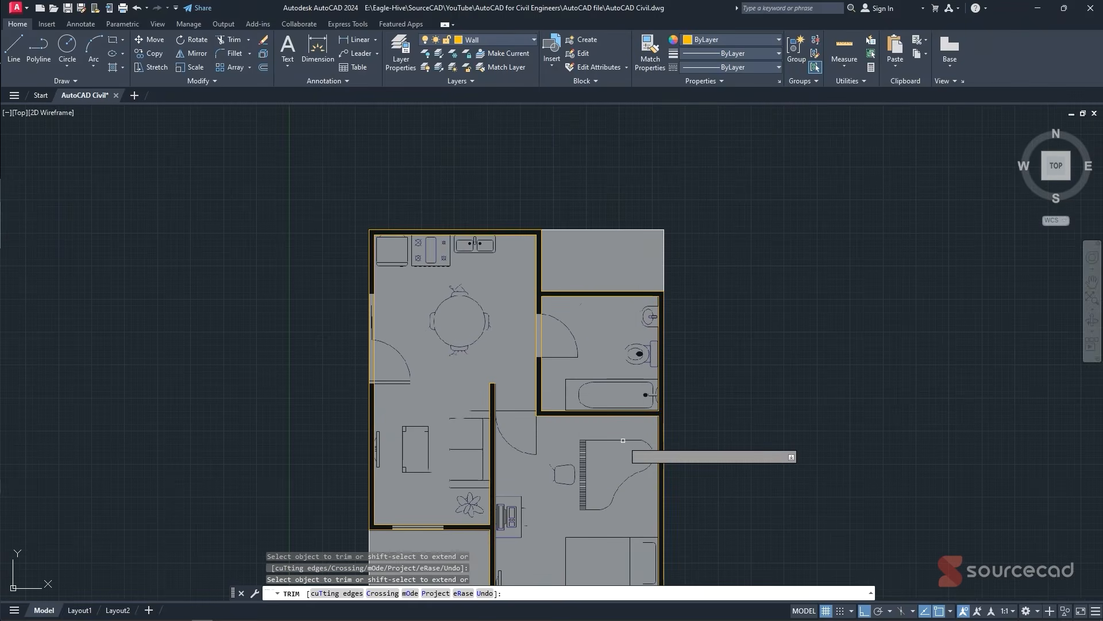
middle_drag(616, 455, 642, 304)
middle_drag(521, 300, 556, 337)
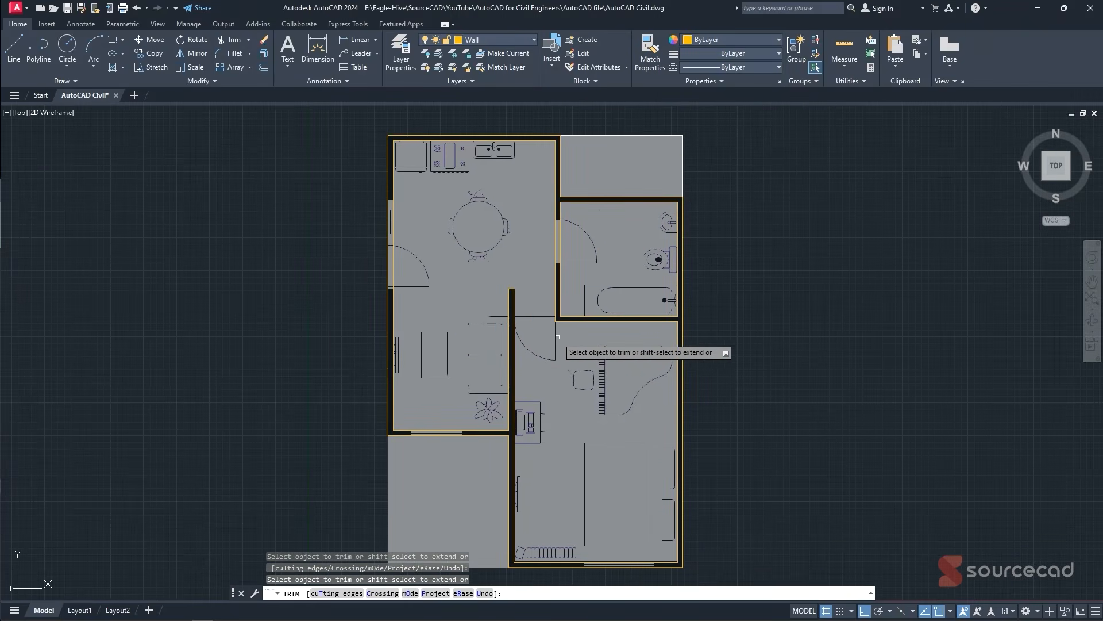
key(Escape)
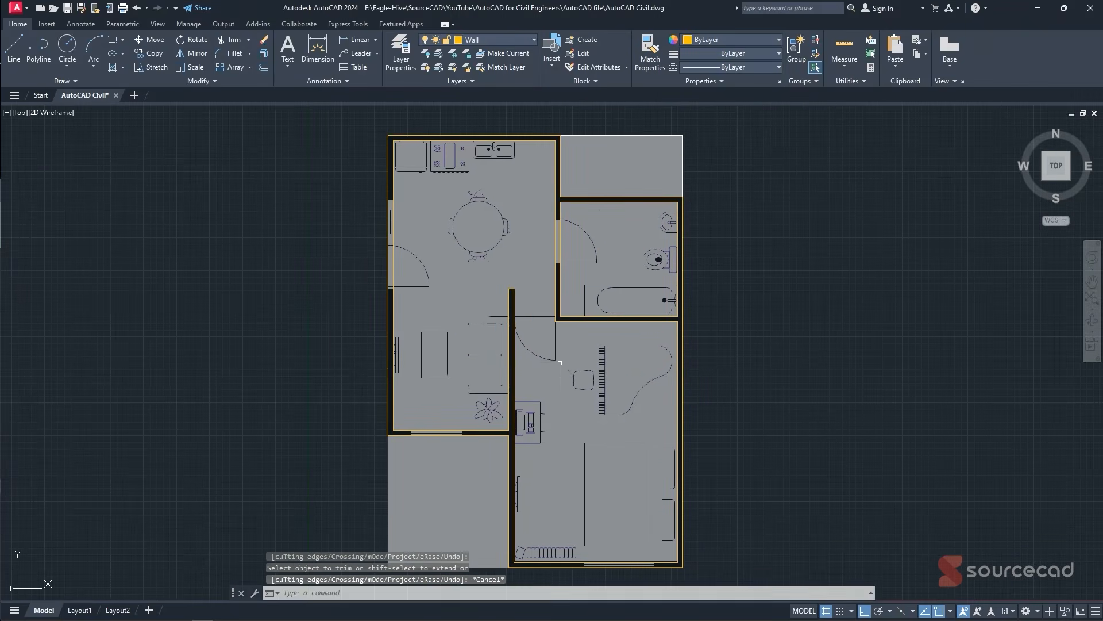
- Select all similar wall lines and join them into polylines, checking the joined outlines by selecting them
click(670, 196)
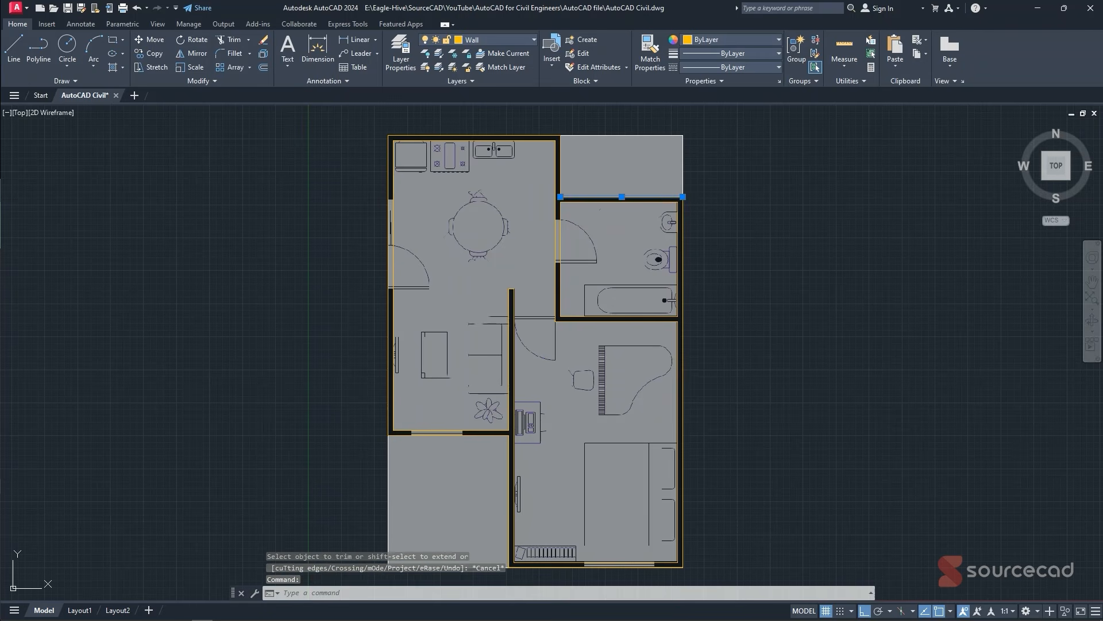
right_click(670, 196)
click(712, 375)
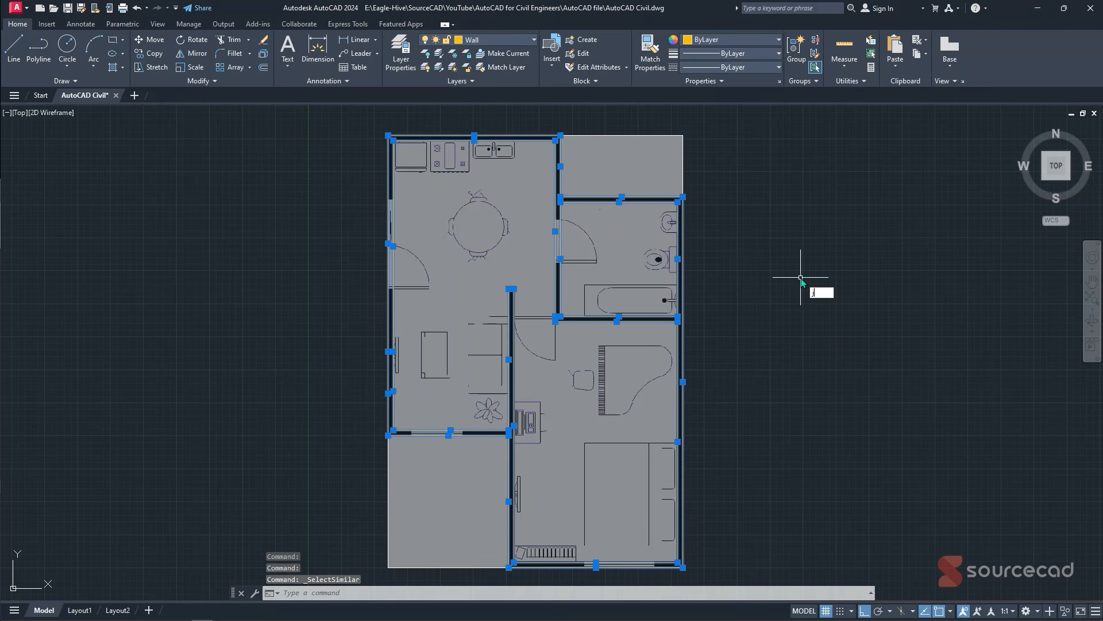
text(j)
key(Return)
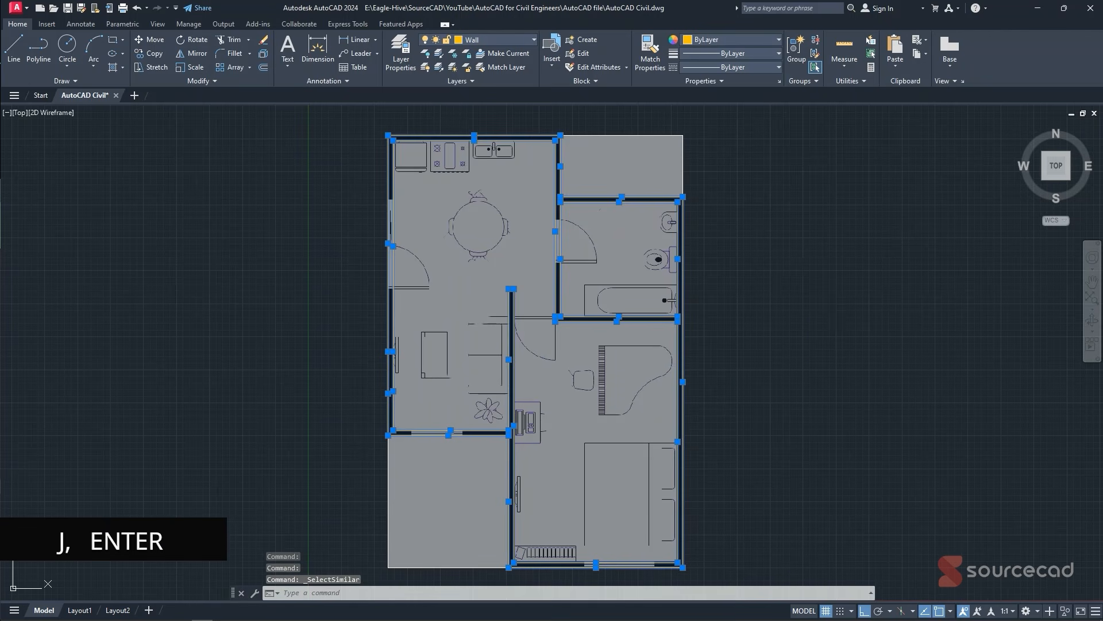
click(680, 255)
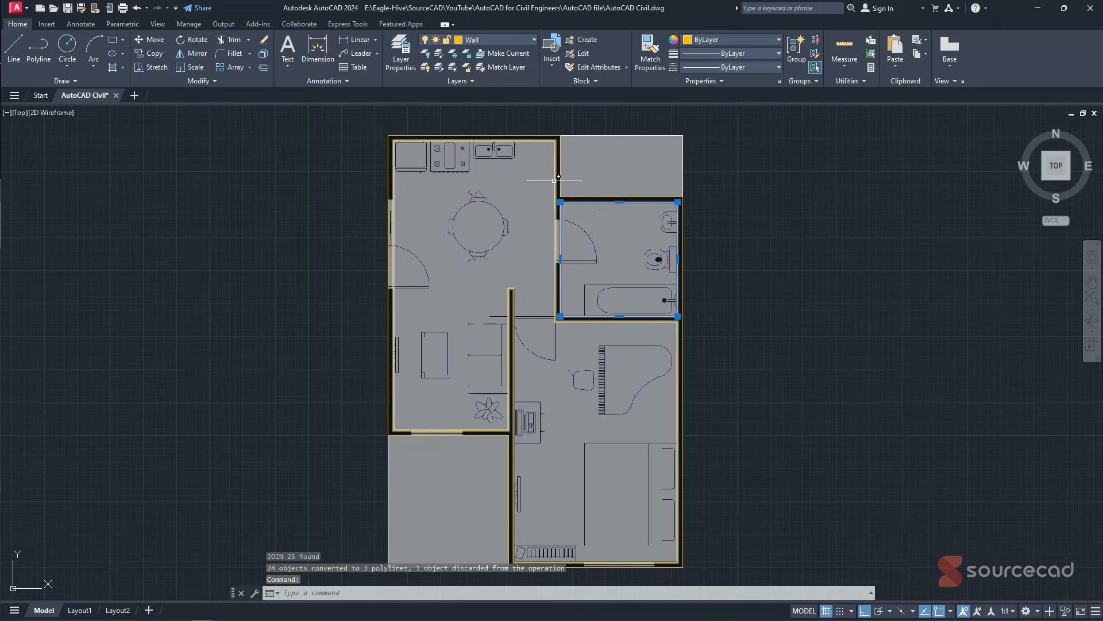
click(545, 317)
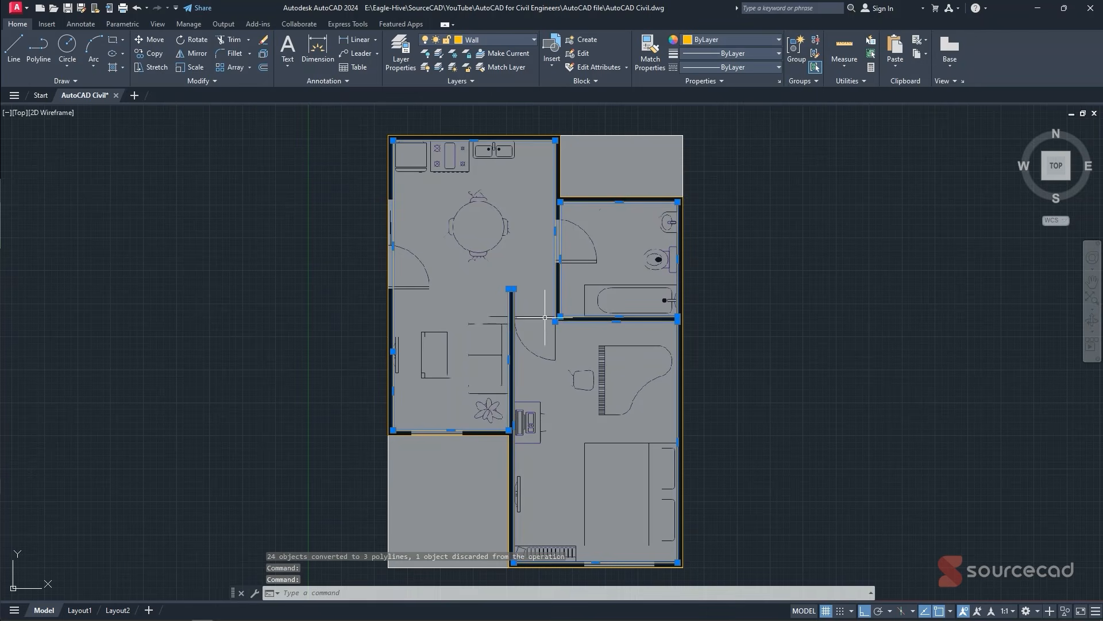
click(513, 431)
key(Escape)
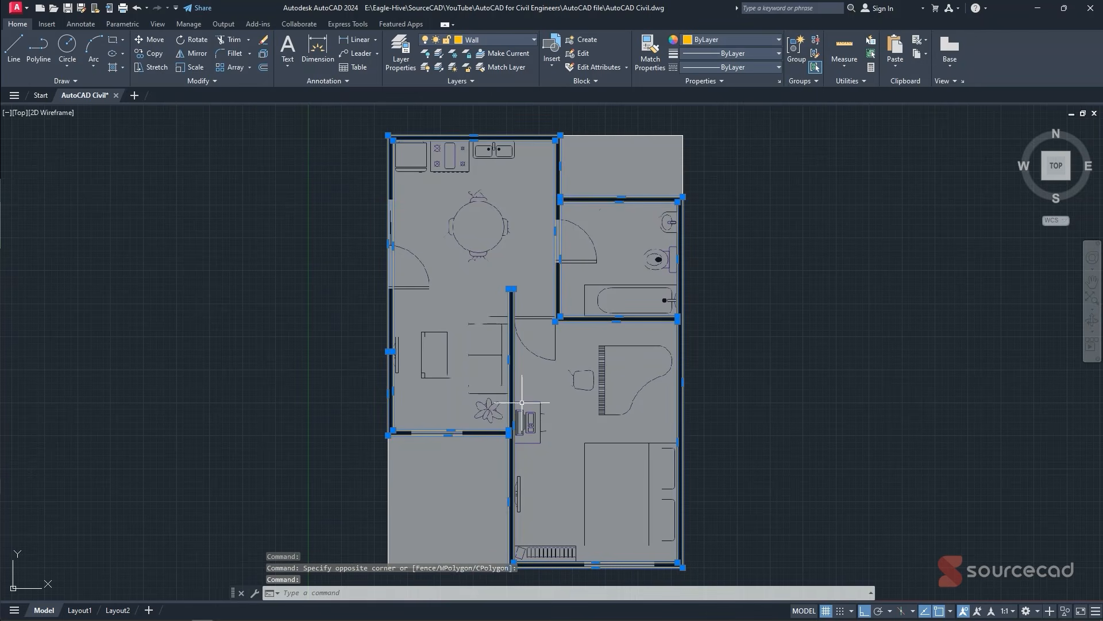
key(Escape)
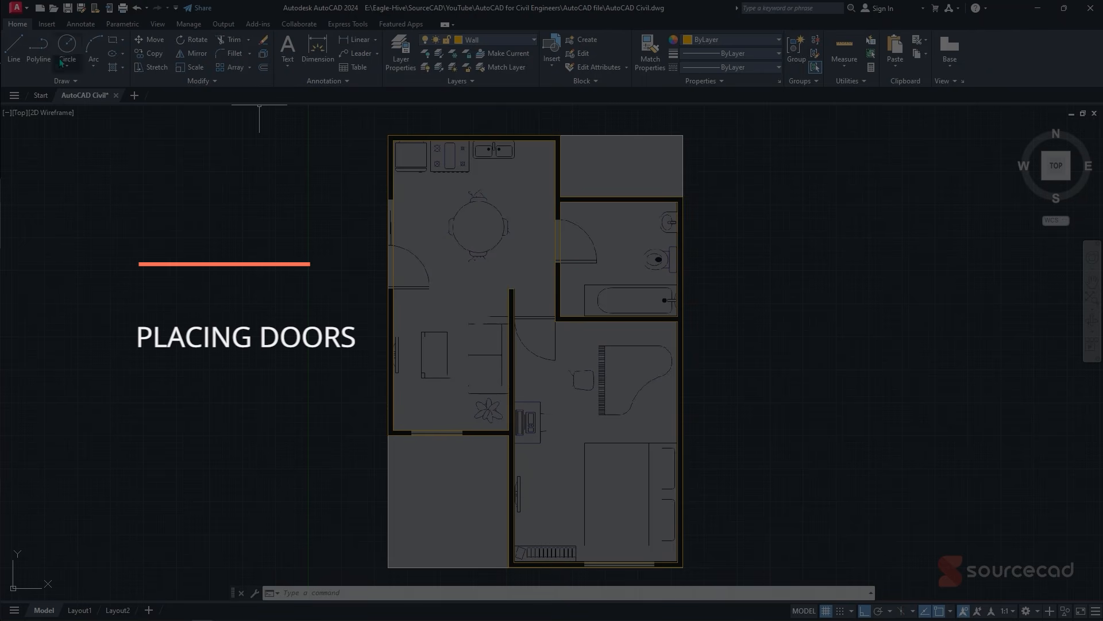
- On the Doors layer, draw a polyline along the entrance door leaf's lower edge, from its free end to just past the exterior wall
click(38, 46)
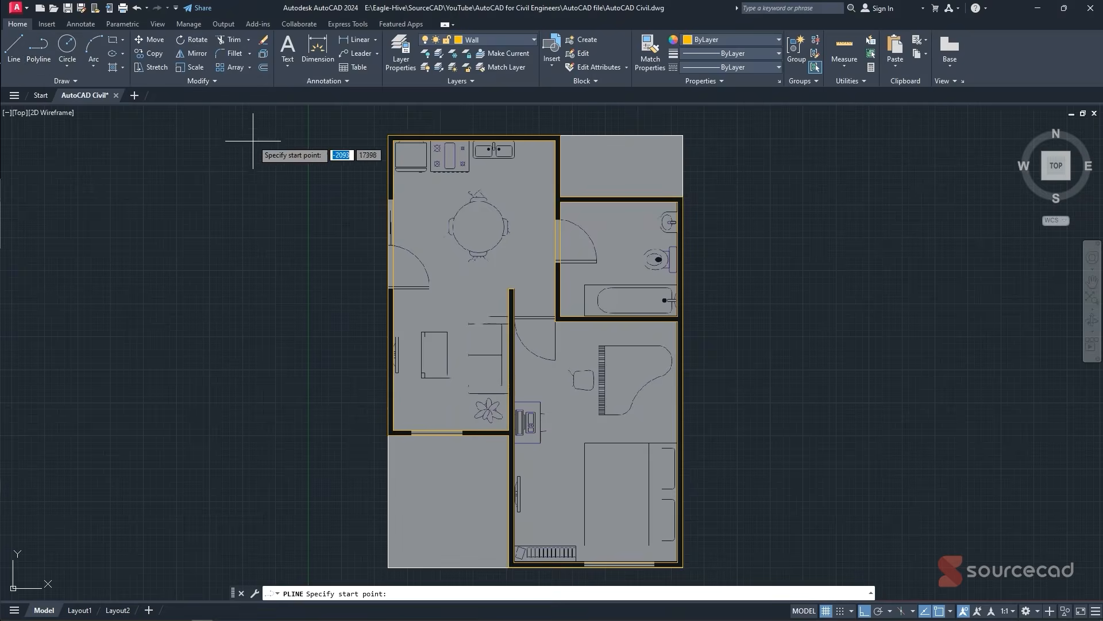
click(492, 39)
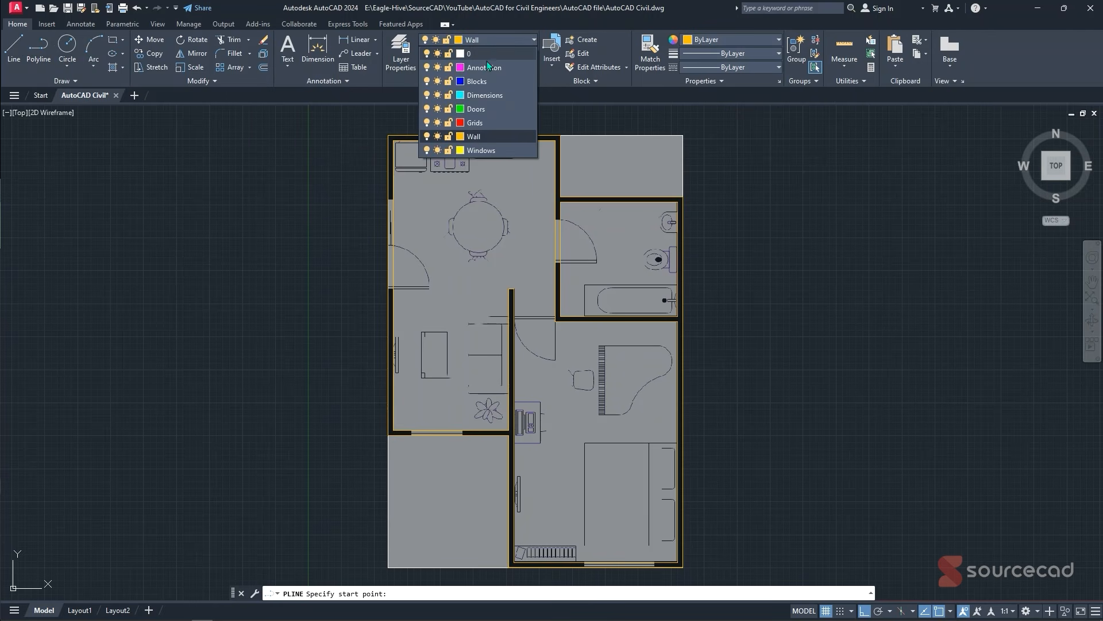
click(488, 109)
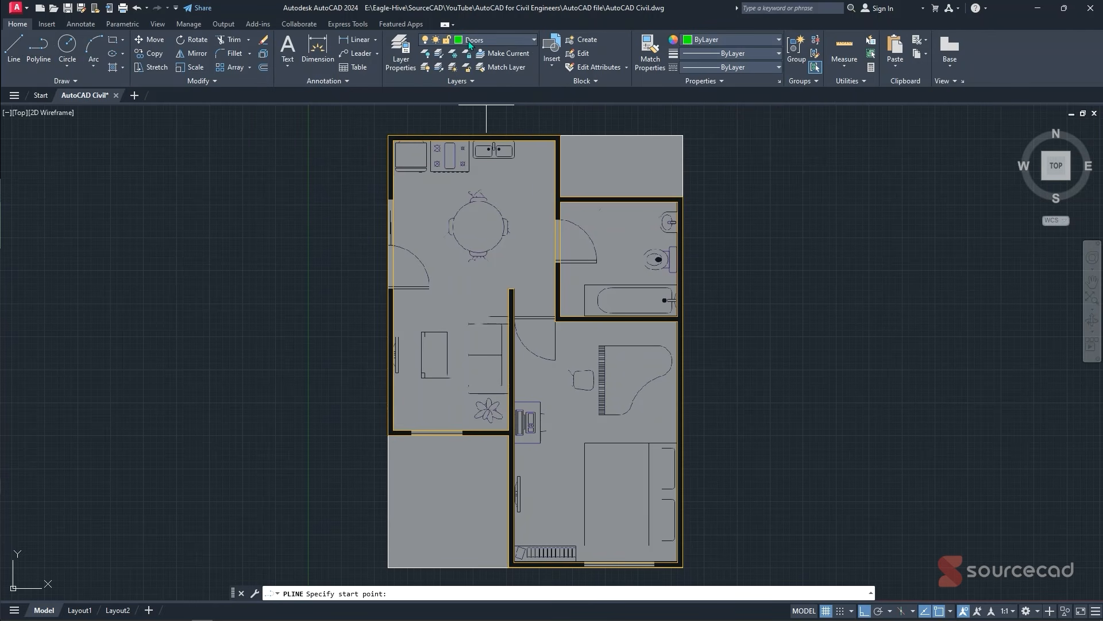
scroll(454, 336, up, 6)
scroll(416, 162, up, 3)
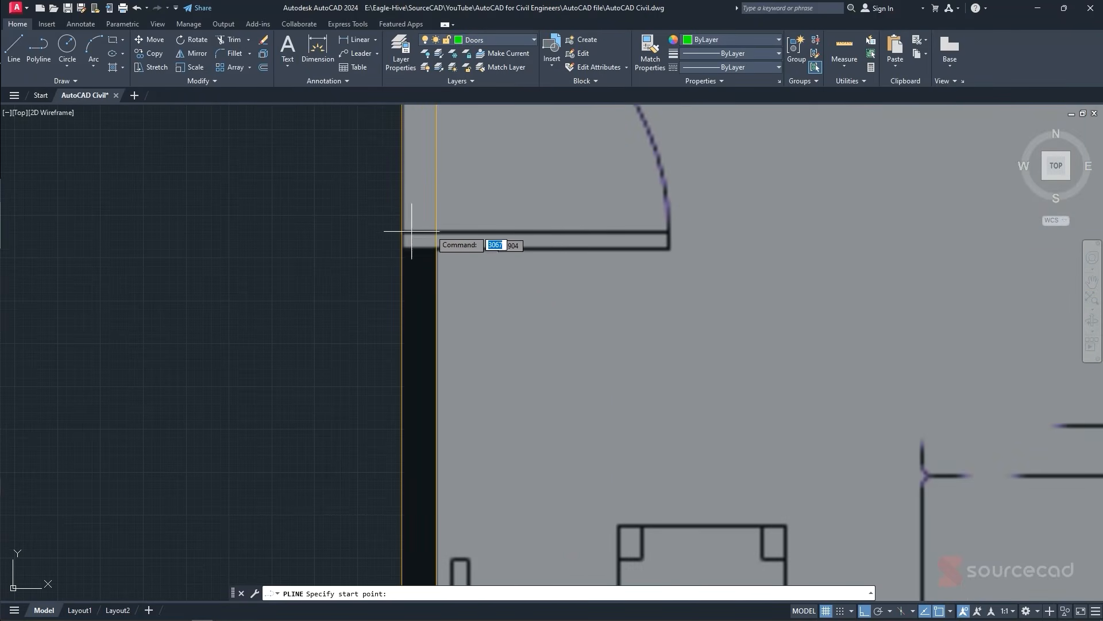
click(670, 249)
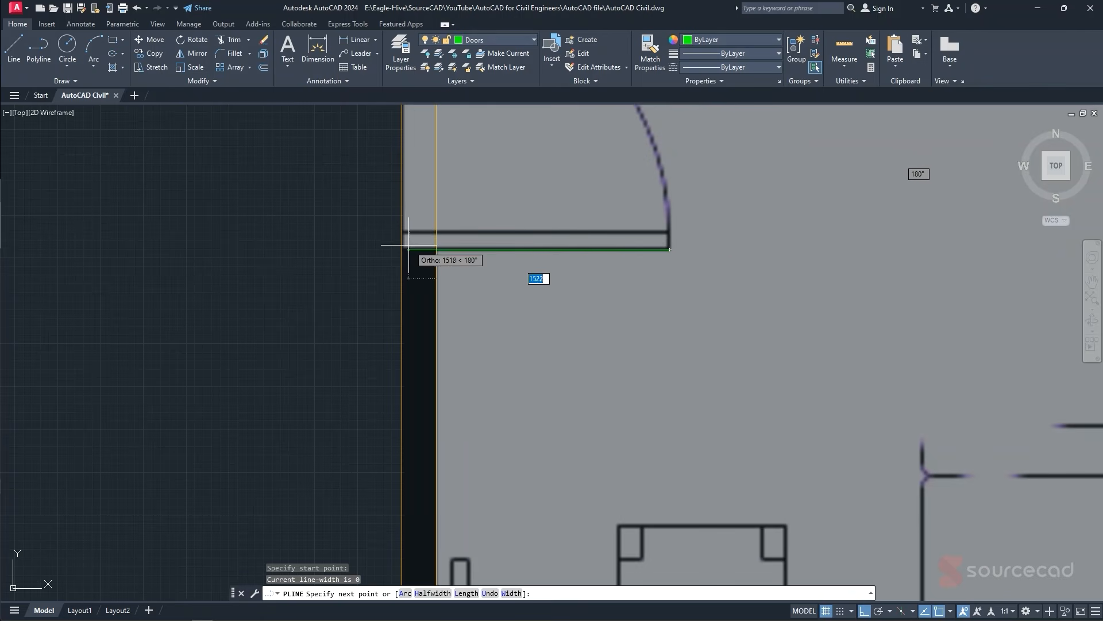
click(374, 249)
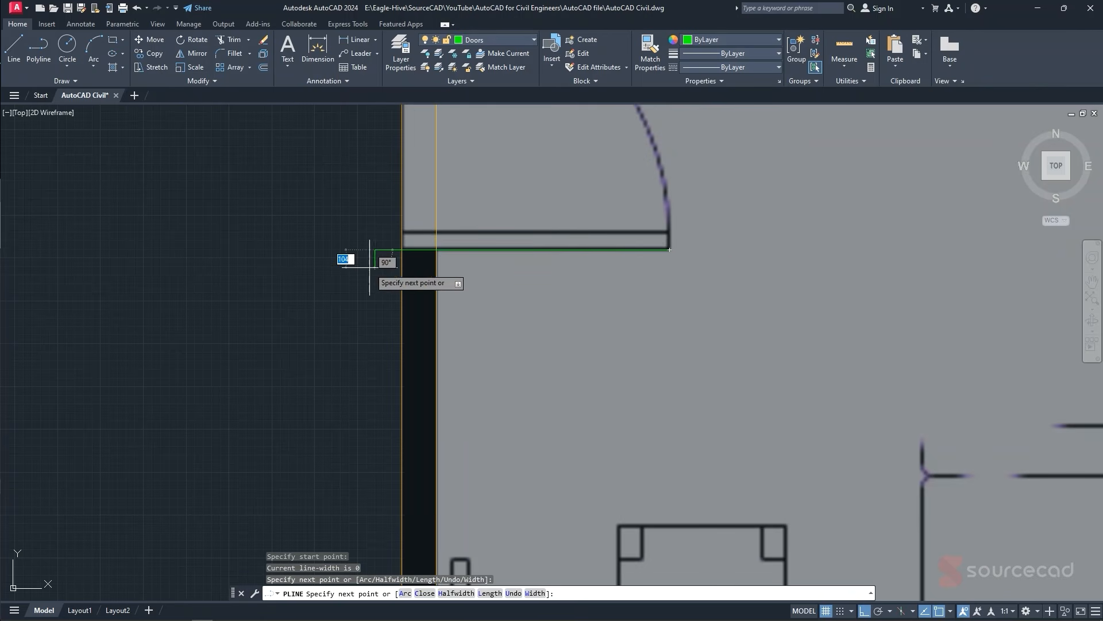
key(Escape)
- Draw a second polyline along the entrance door leaf's upper edge, from its free end to just past the exterior wall
key(Return)
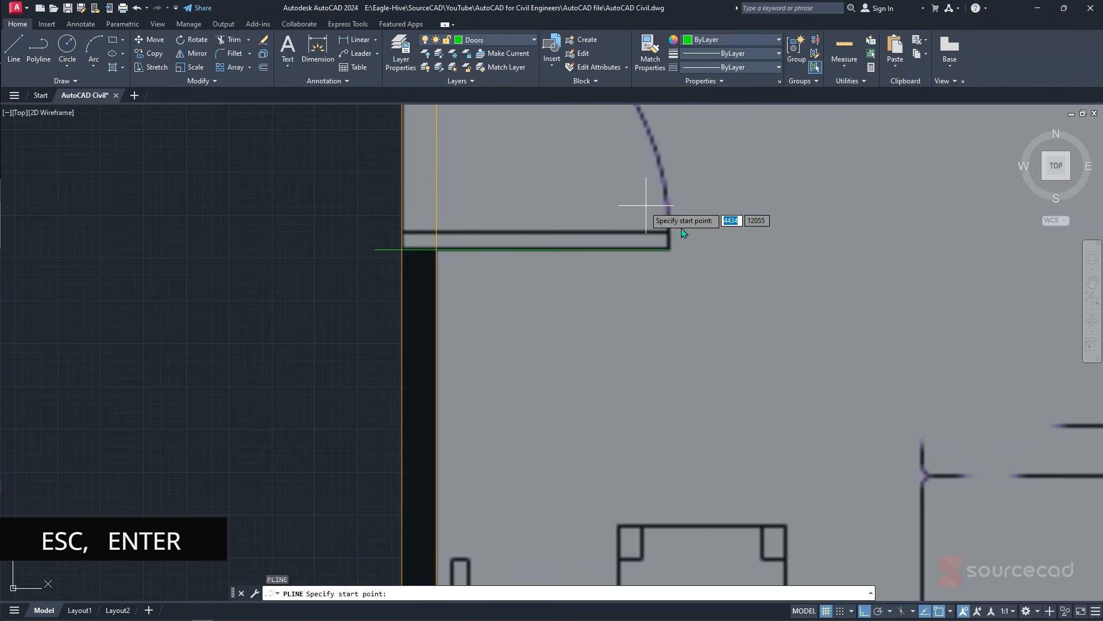
click(669, 232)
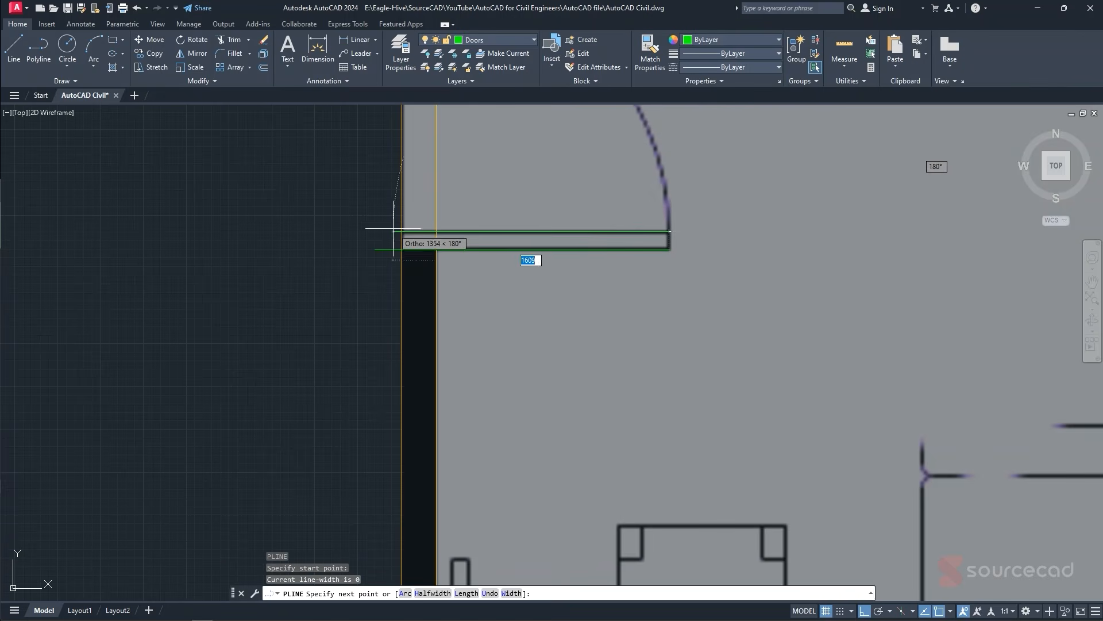
click(381, 232)
key(Escape)
scroll(520, 216, down, 4)
middle_drag(520, 217, 492, 291)
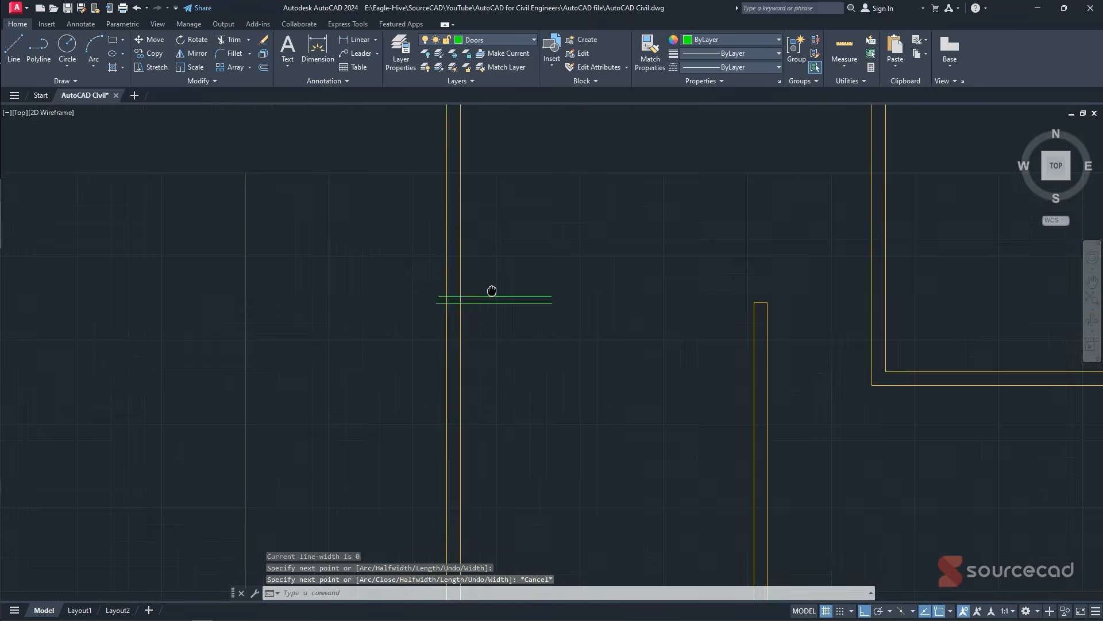
middle_drag(513, 251, 525, 258)
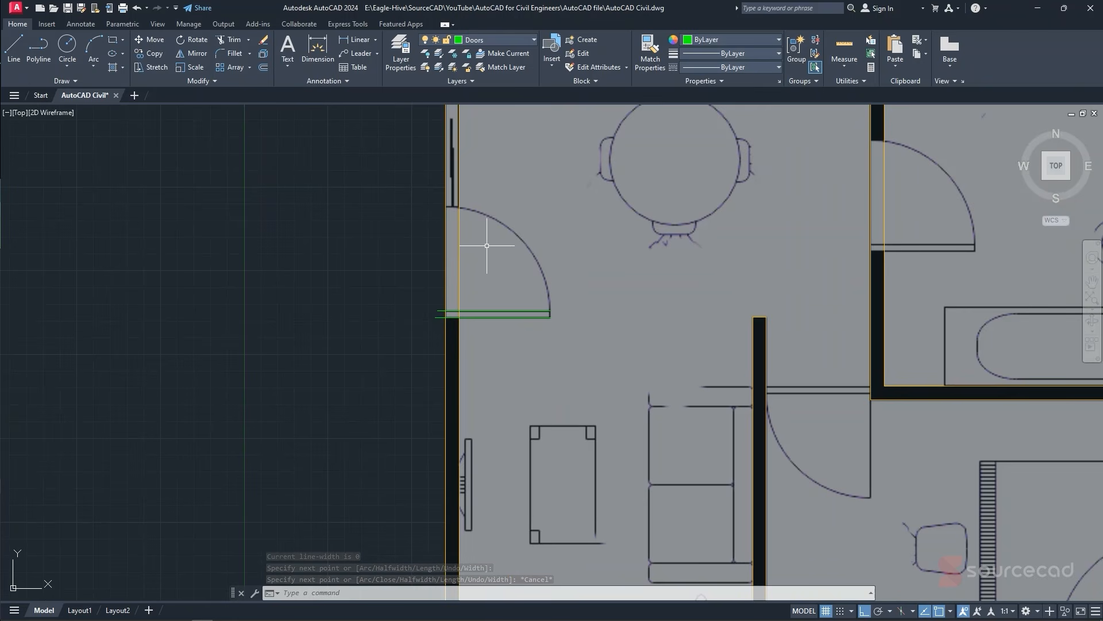
- Draw a short horizontal line across the exterior wall's outer face at the upper end of the entrance door opening
click(18, 47)
scroll(411, 178, up, 6)
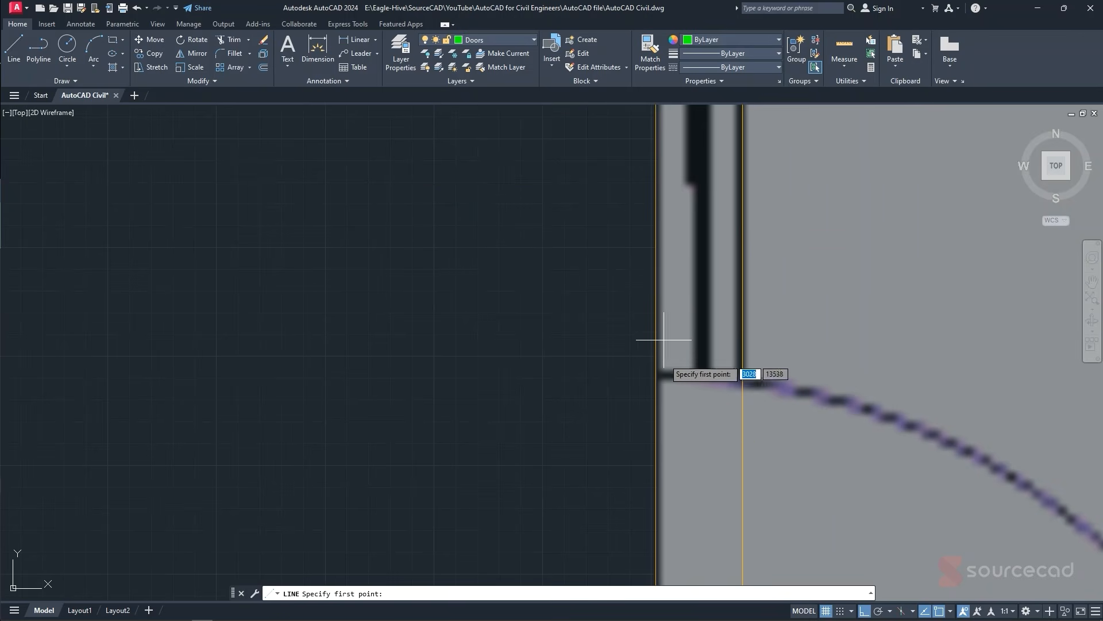
click(664, 376)
click(631, 376)
key(Escape)
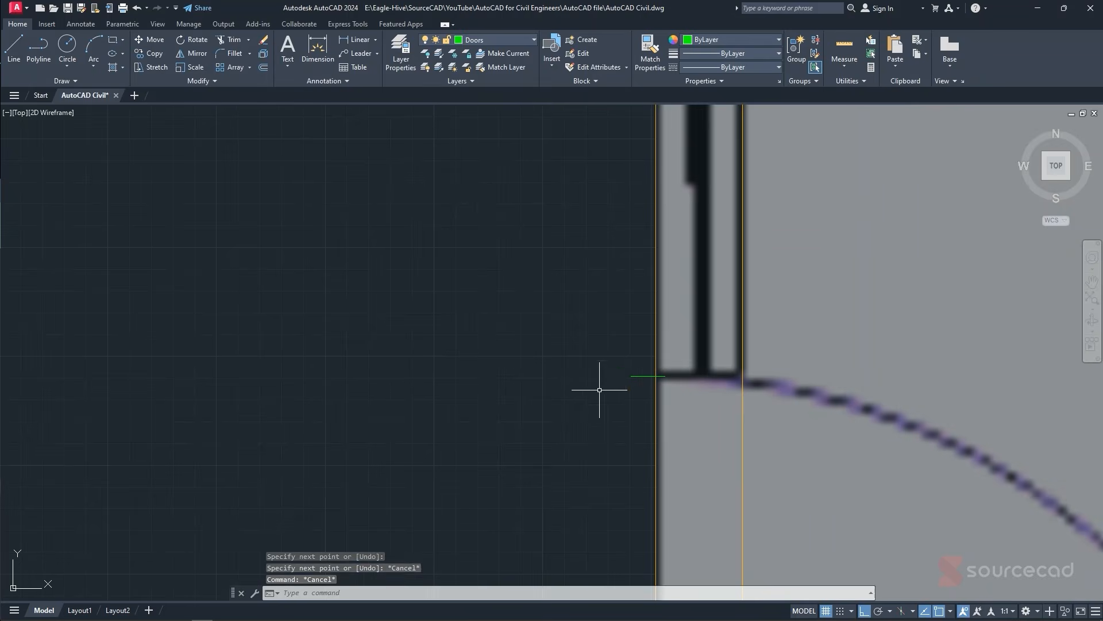
scroll(600, 390, down, 8)
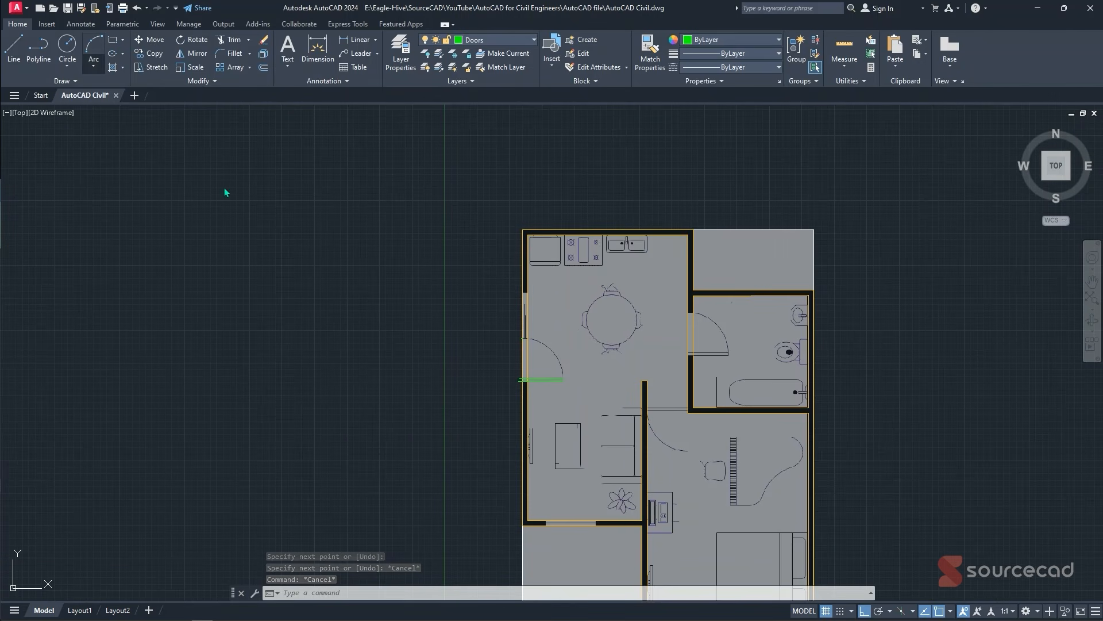
- Draw the entrance door's swing arc by start, end and direction, from the opening's upper end to the free end of the leaf's upper edge
click(93, 66)
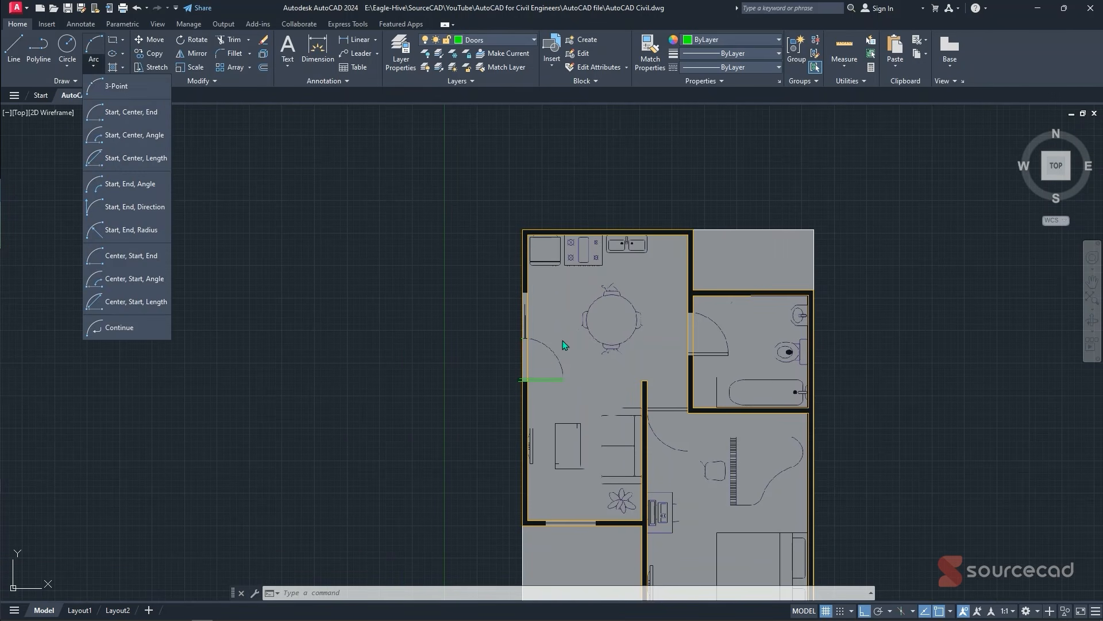
click(132, 215)
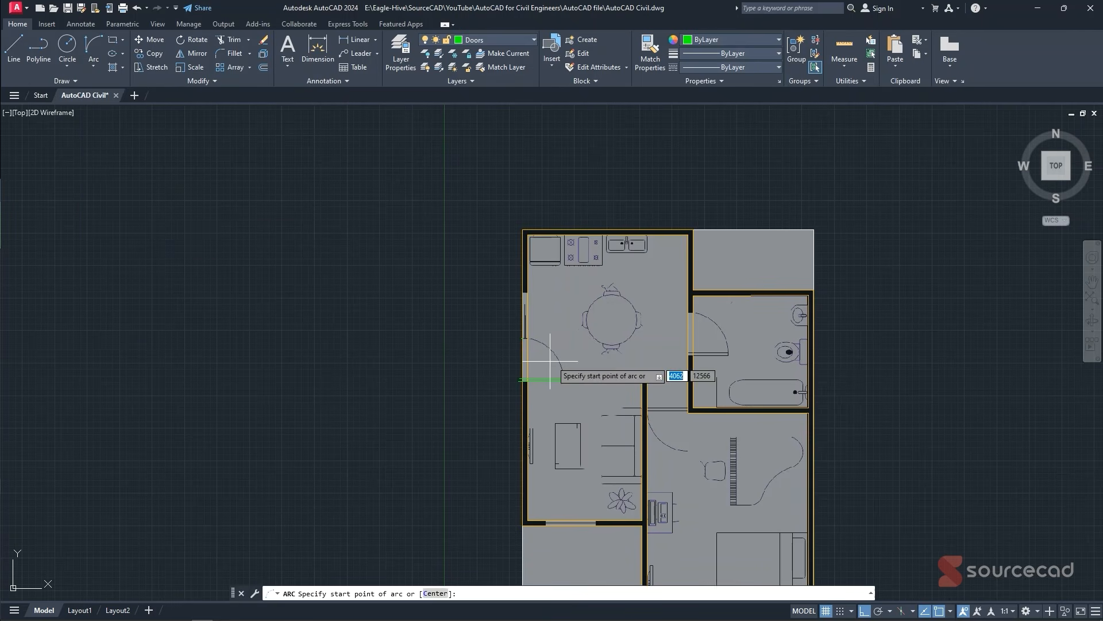
scroll(540, 365, up, 6)
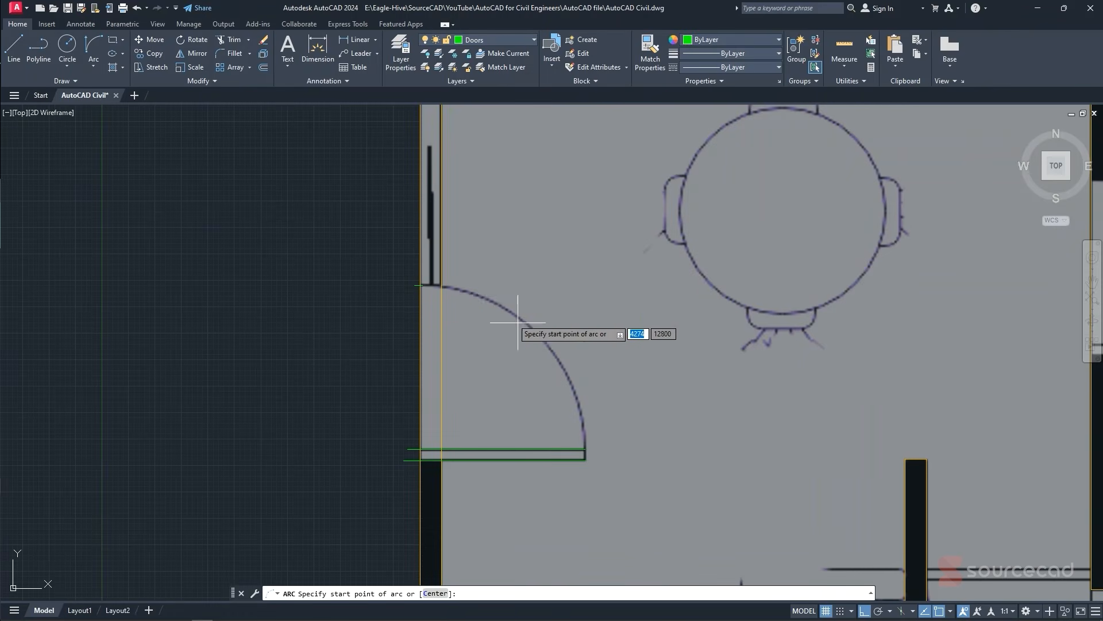
click(420, 284)
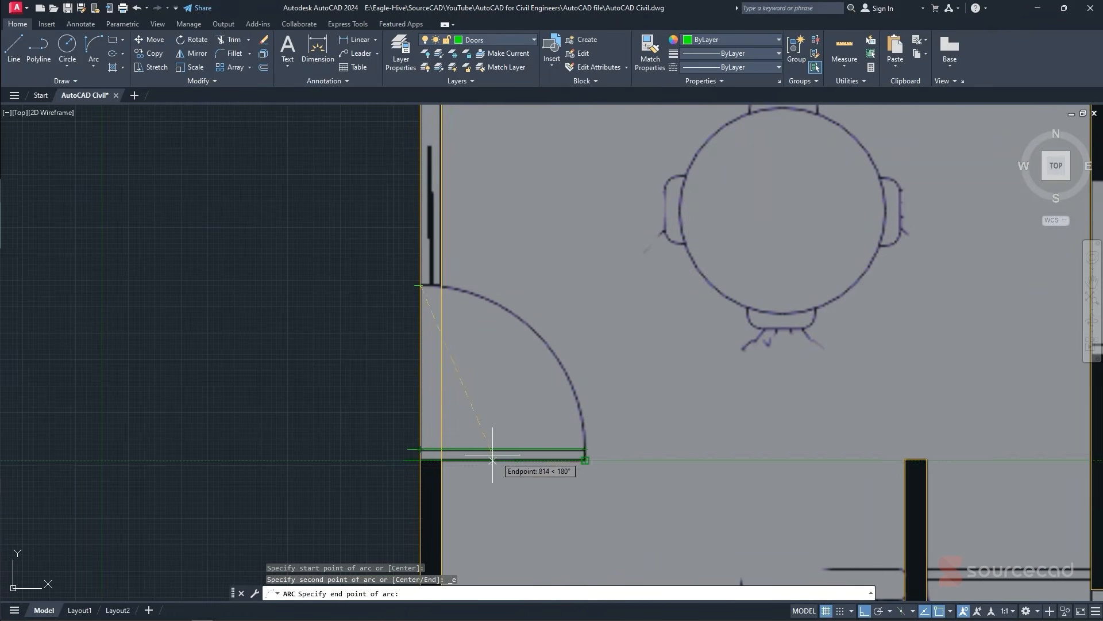
click(585, 449)
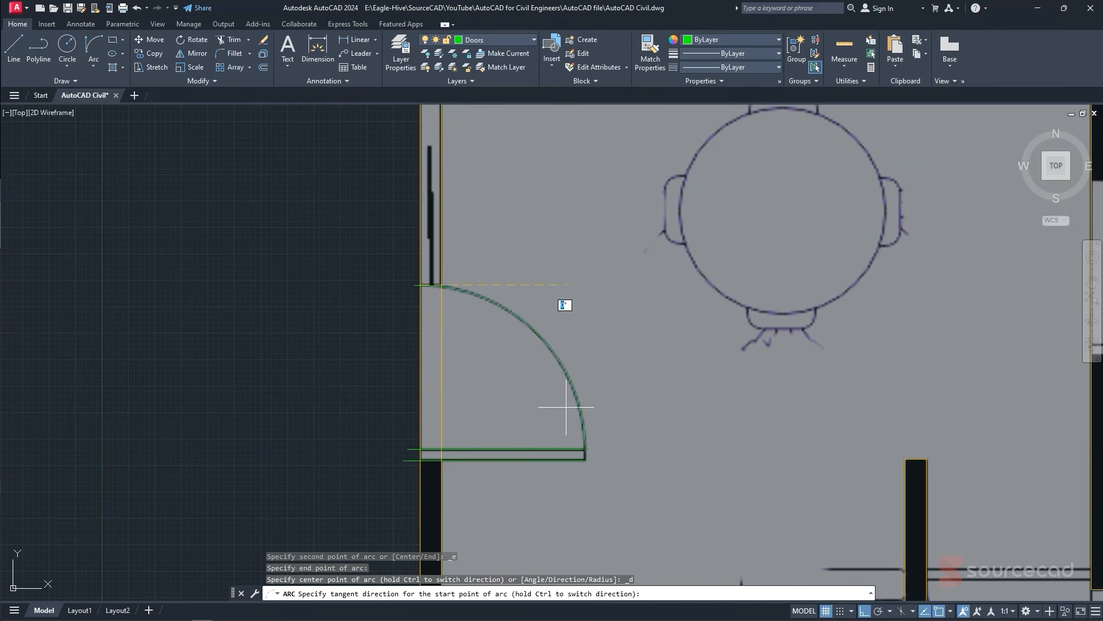
click(555, 349)
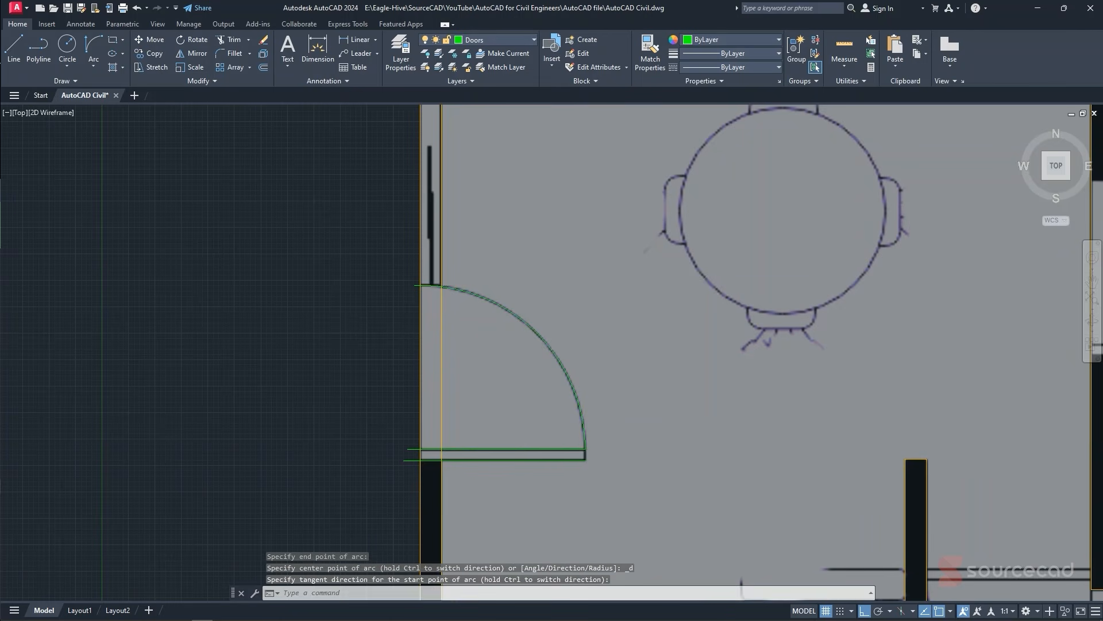
- Trim the short upper line and both door leaf edges where they project beyond the exterior wall's outer face
scroll(548, 288, down, 8)
scroll(548, 288, up, 8)
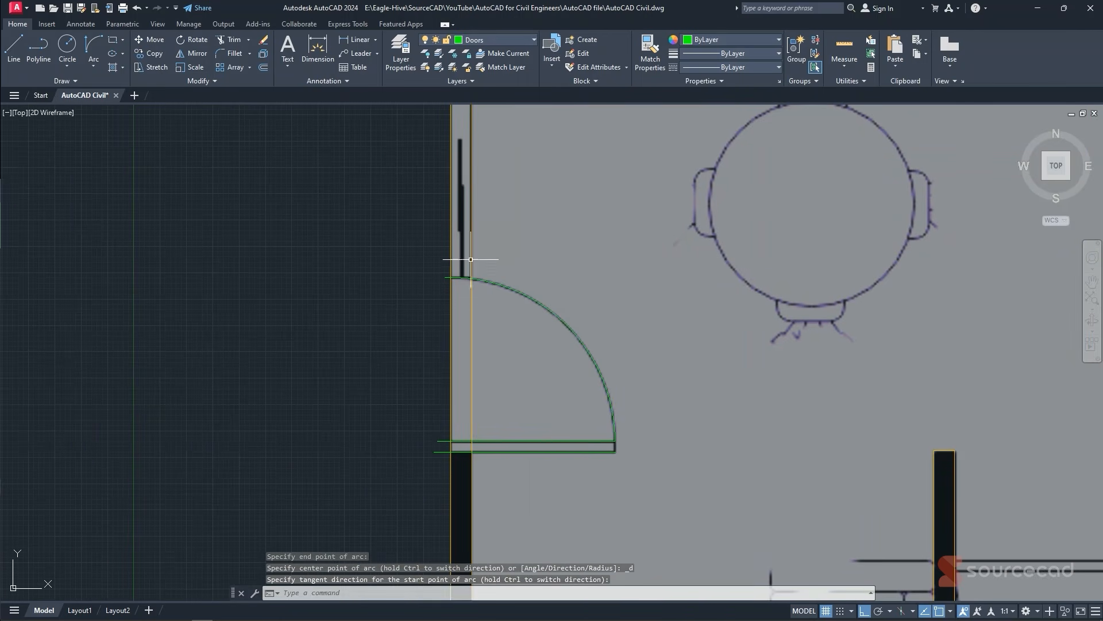
click(228, 40)
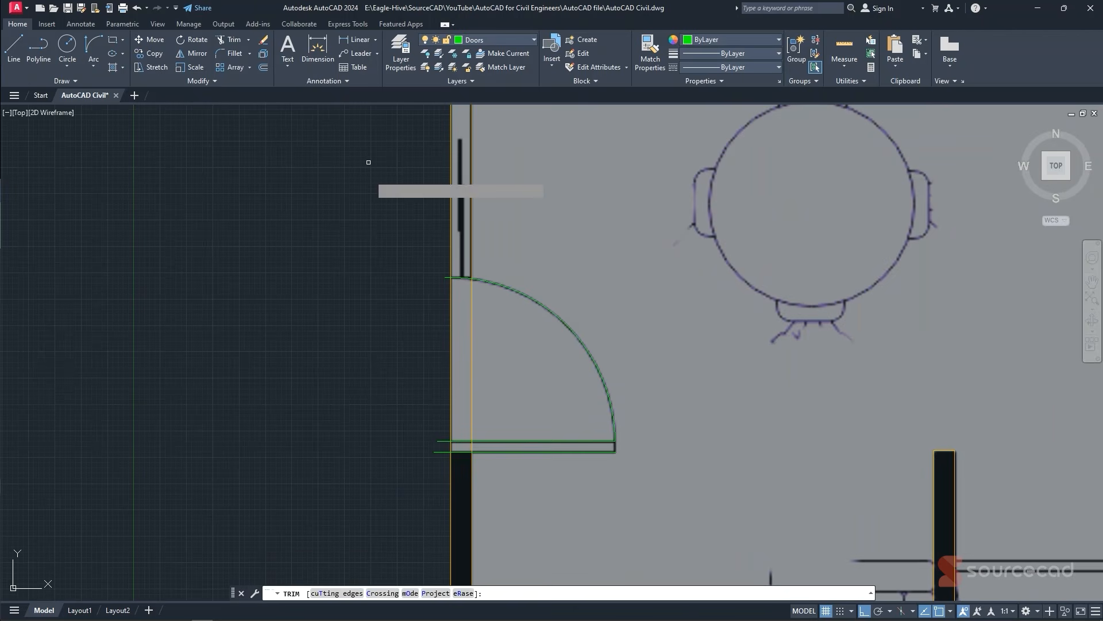
scroll(424, 274, up, 3)
click(475, 281)
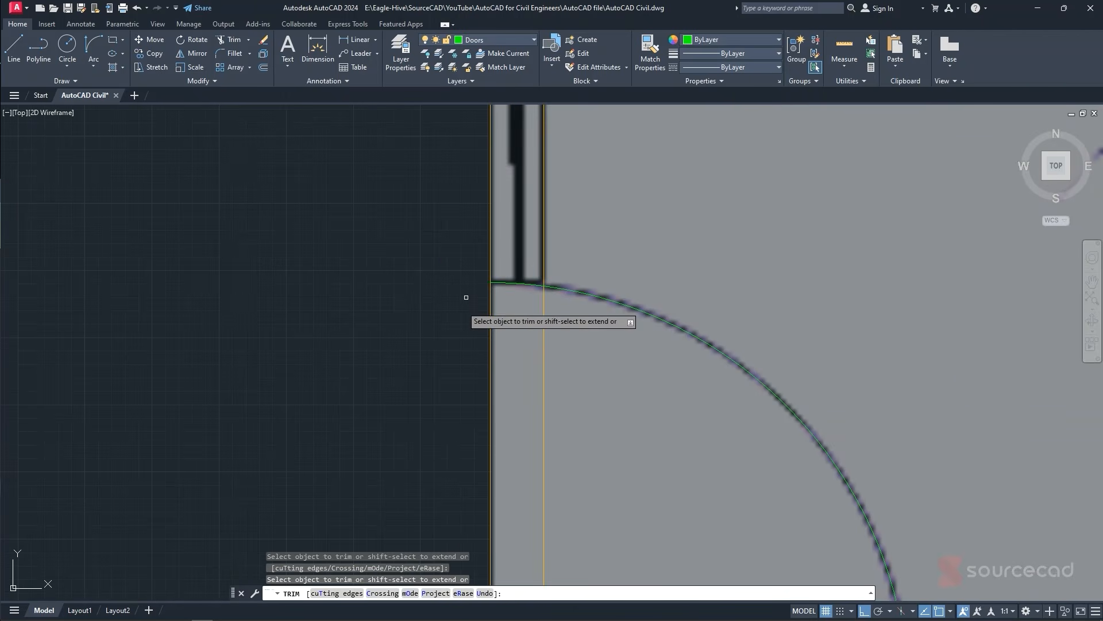
scroll(459, 339, down, 5)
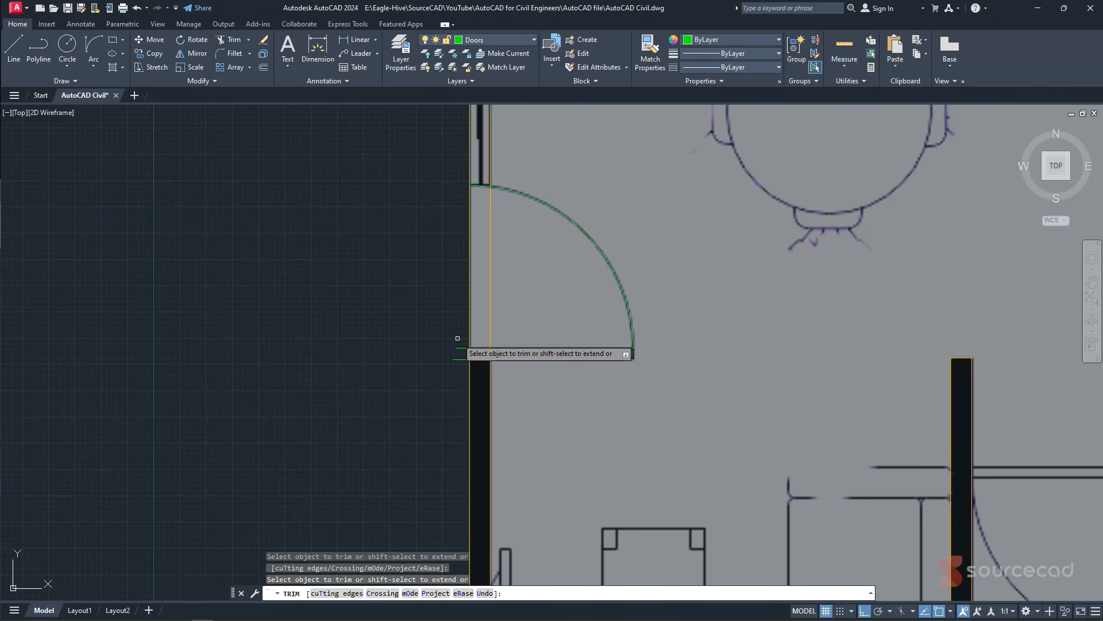
click(458, 338)
click(458, 367)
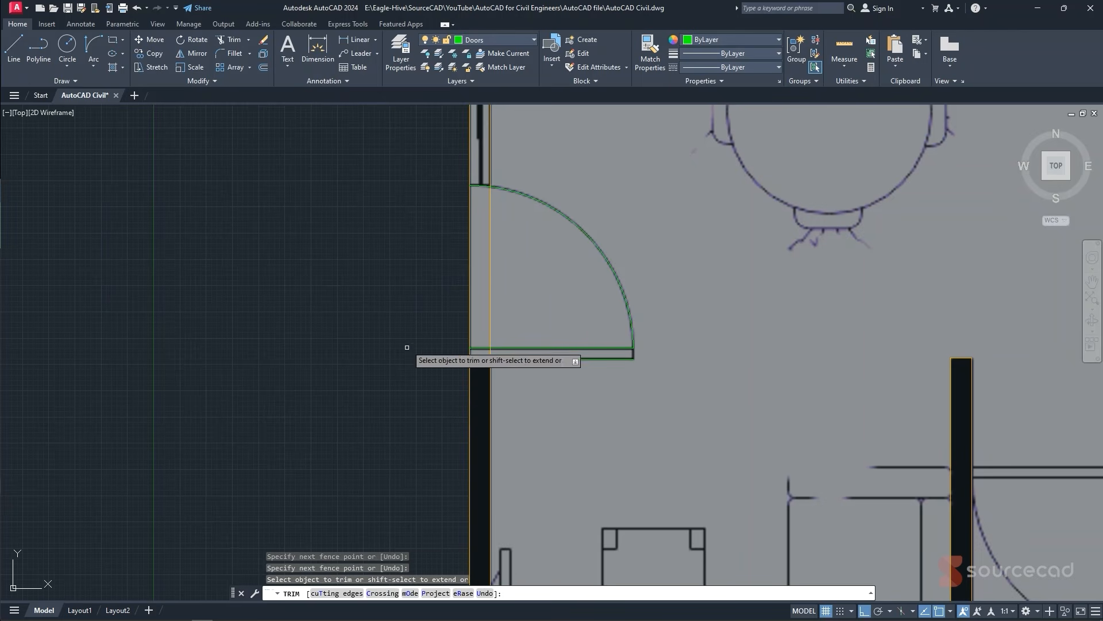
- Trim the inner and outer wall lines that cross the entrance door opening between the arc and the leaf
click(491, 291)
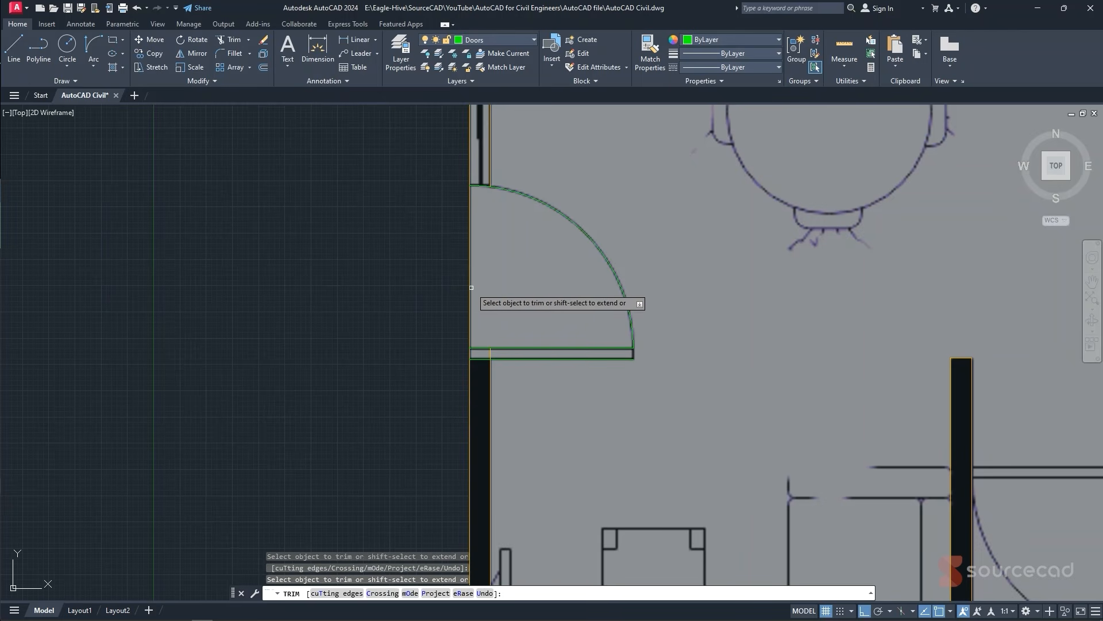
click(470, 288)
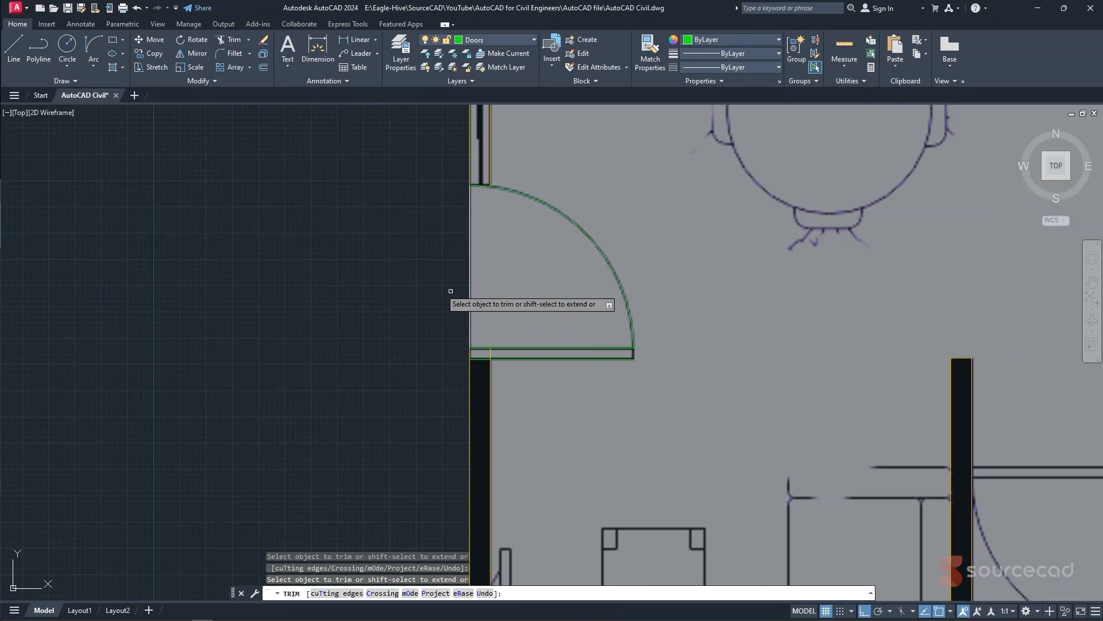
click(419, 292)
key(Escape)
key(Escape)
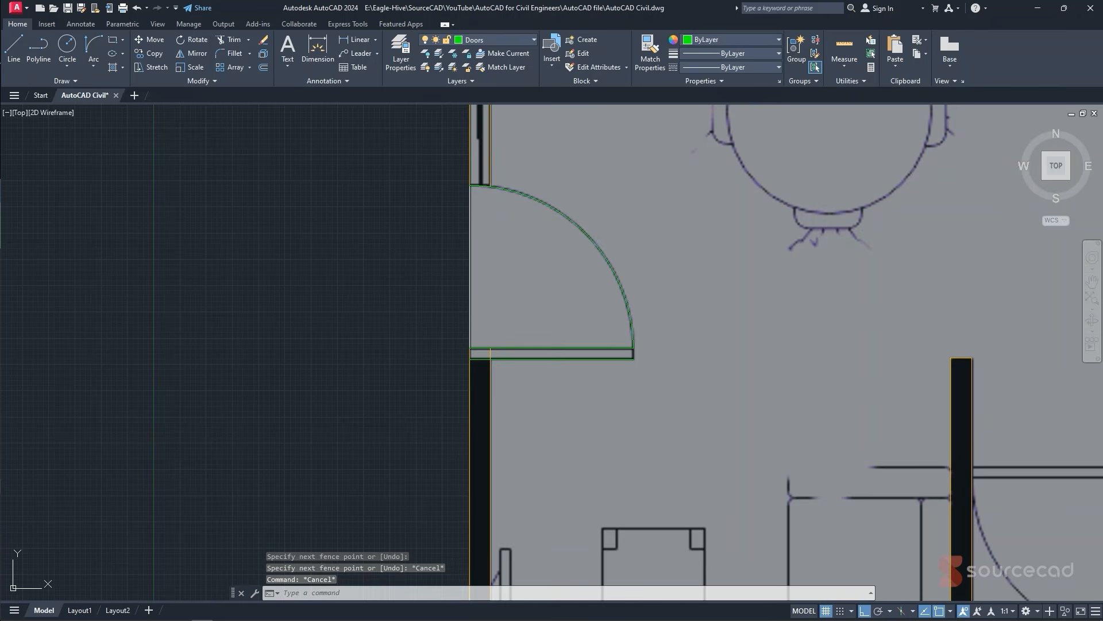
click(559, 210)
click(535, 347)
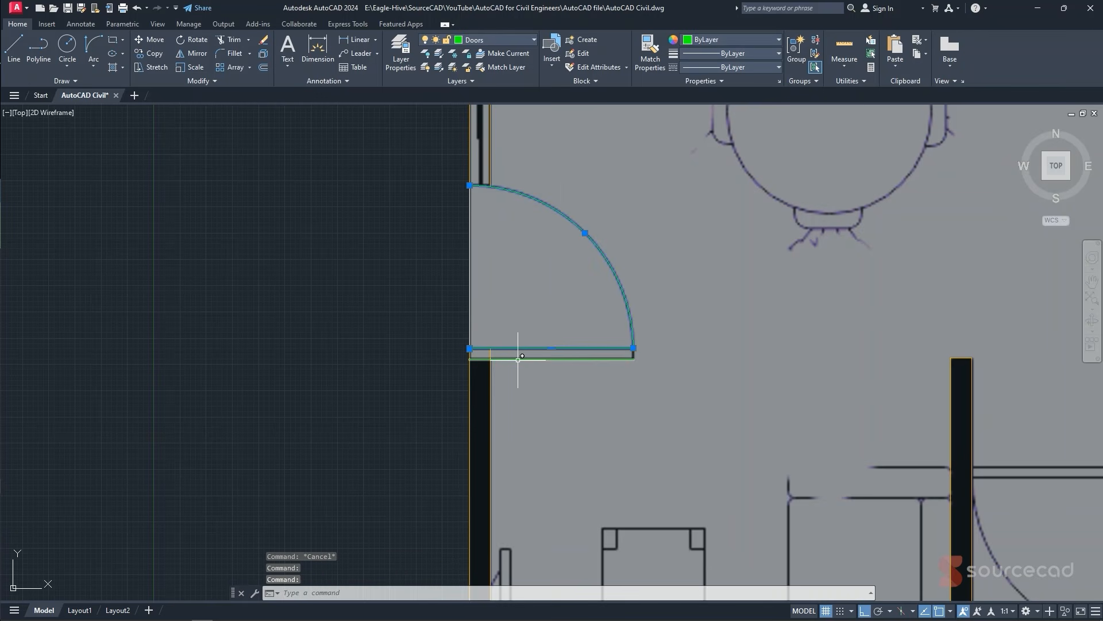
click(518, 359)
scroll(642, 350, up, 2)
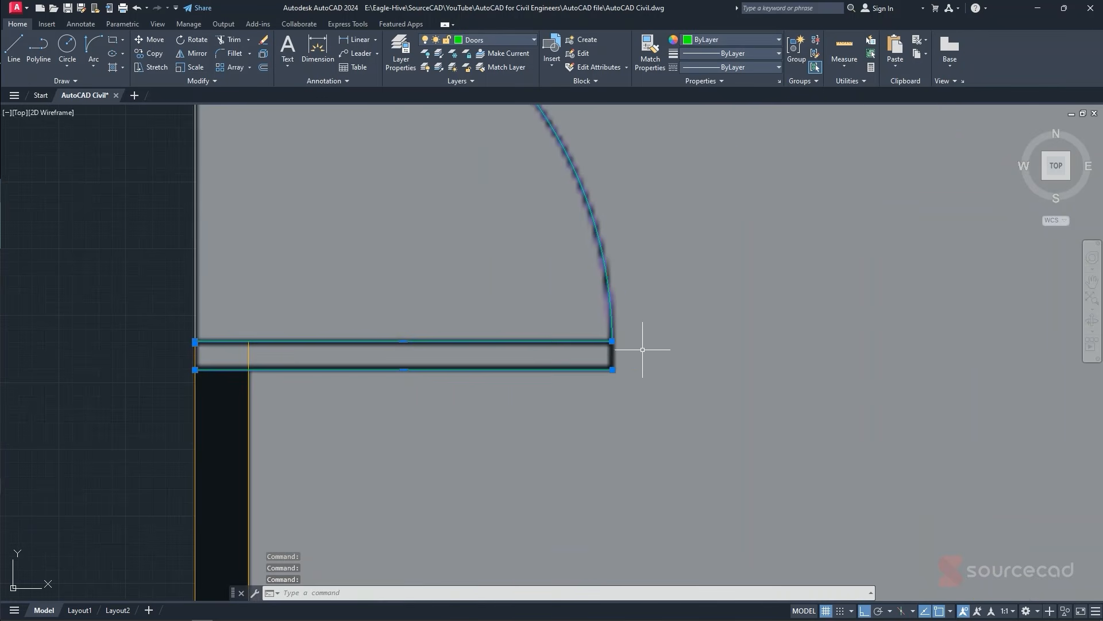
key(Escape)
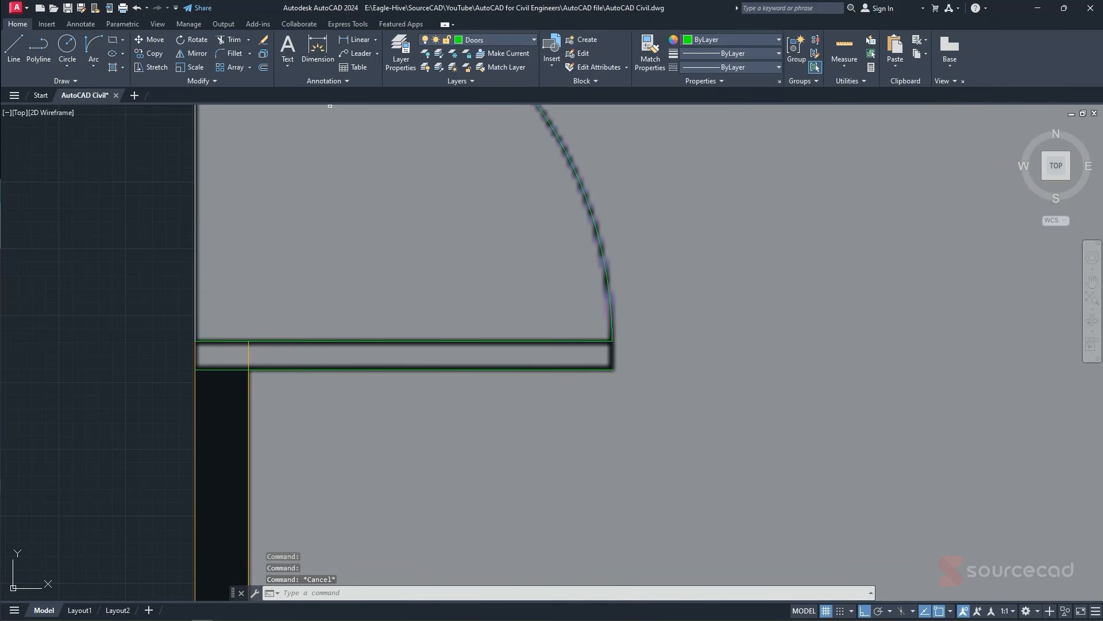
- Extend the door arc to the leaf's lower edge to close the free end, and trim the small overhang at that corner
text(tr)
key(Return)
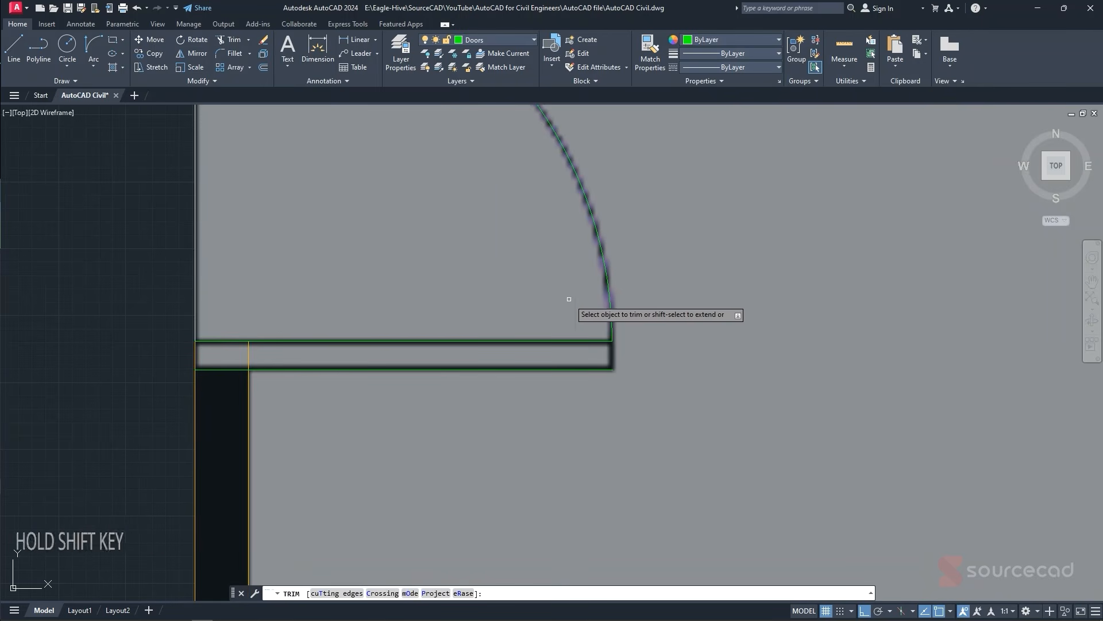
shift+click(611, 329)
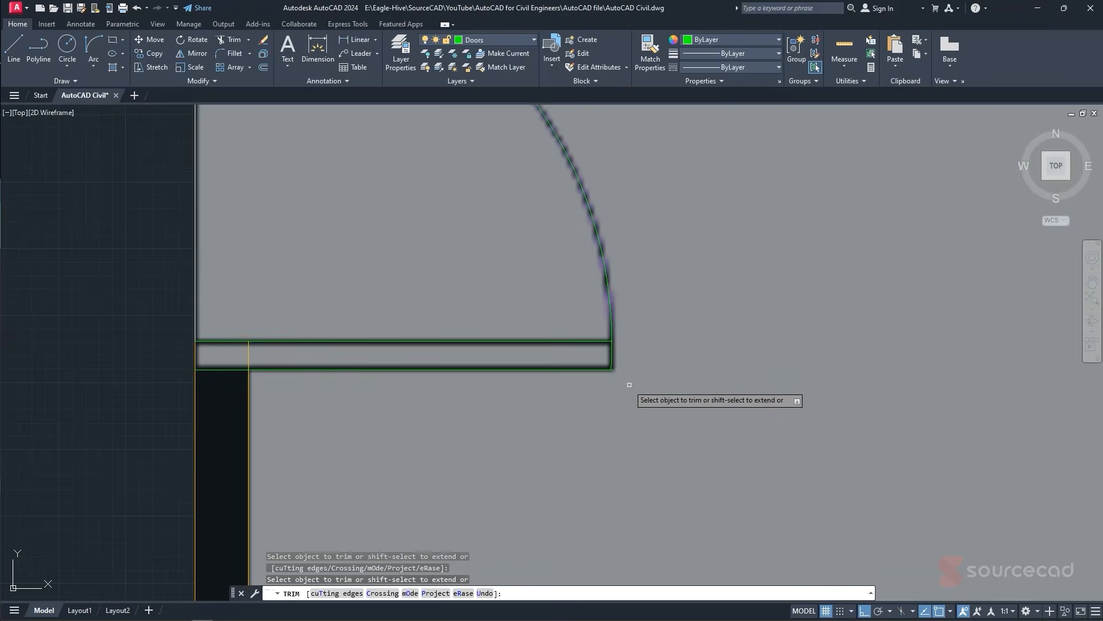
scroll(603, 370, up, 3)
click(583, 363)
click(584, 363)
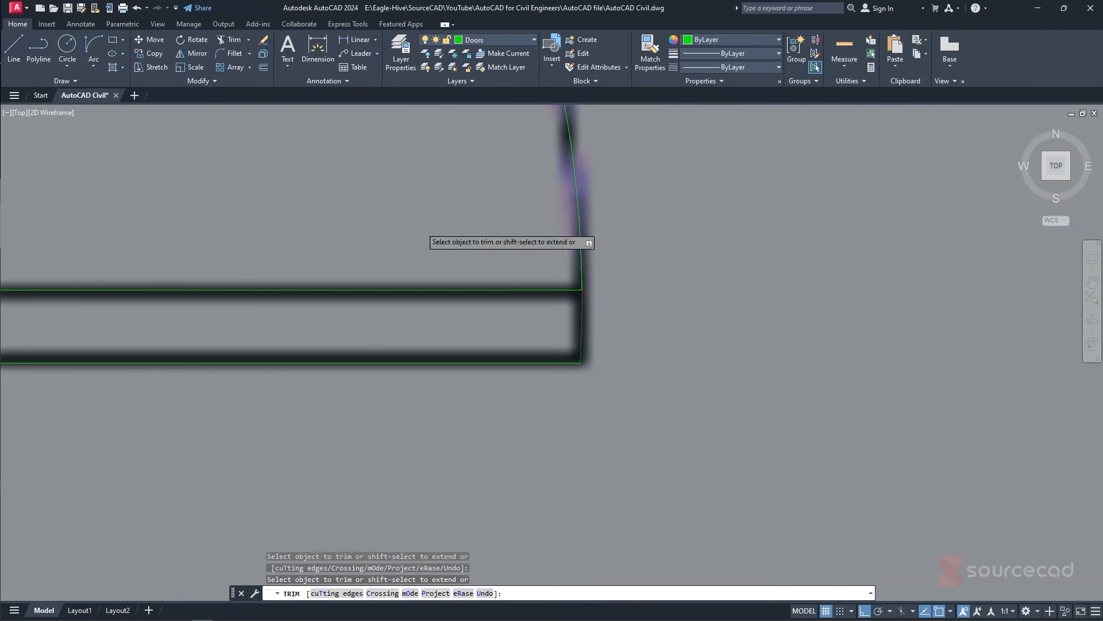
key(Escape)
key(Escape)
key(Escape)
- Trim the remaining pieces of wall line between the two edges of the entrance door leaf
scroll(455, 266, down, 4)
scroll(374, 287, up, 4)
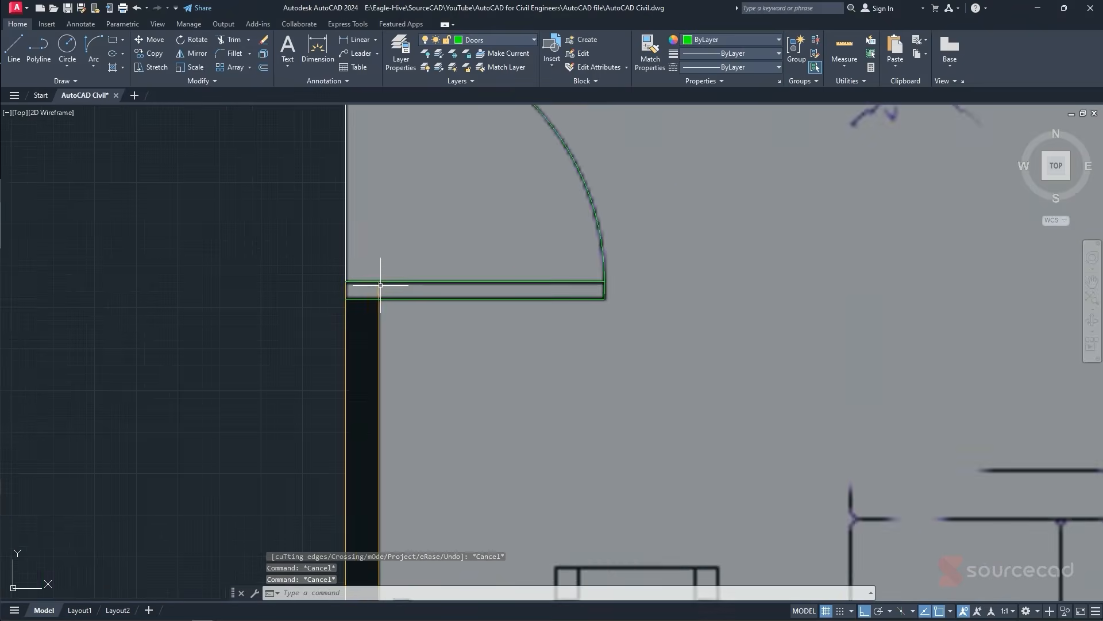
key(Return)
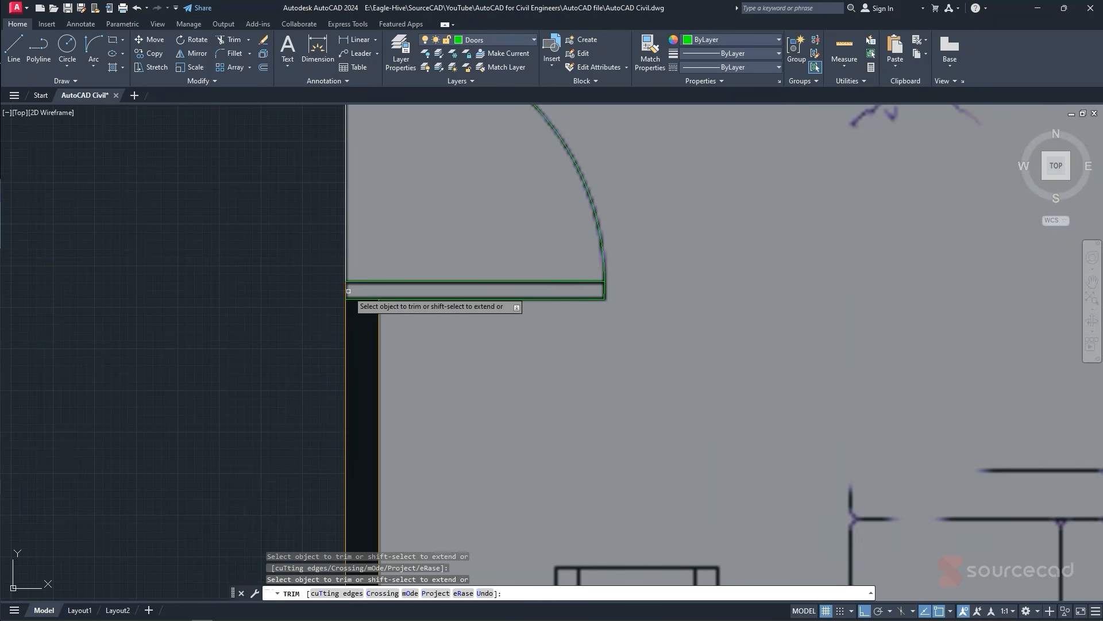
key(Escape)
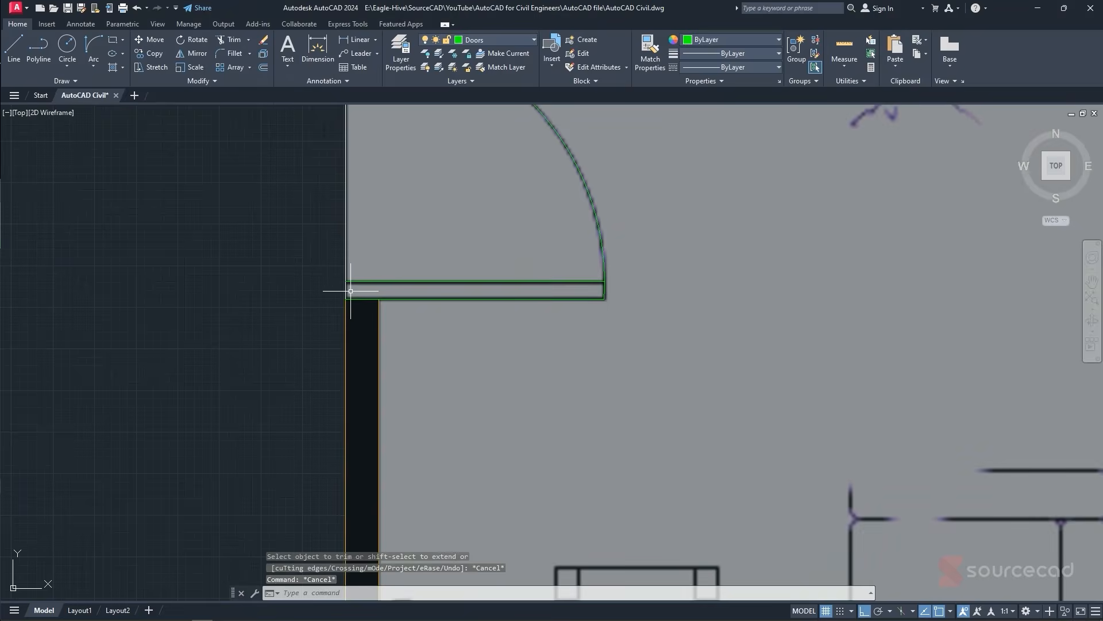
- Draw a vertical line closing the door leaf at the exterior wall's outer face, from its upper edge to its lower edge
scroll(349, 282, up, 4)
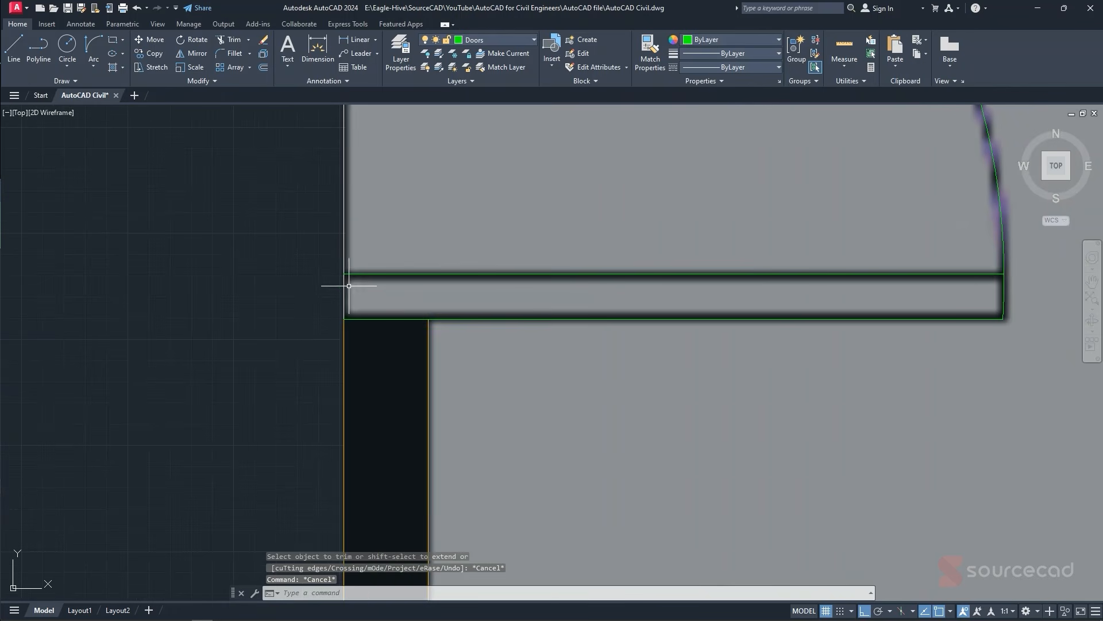
click(14, 46)
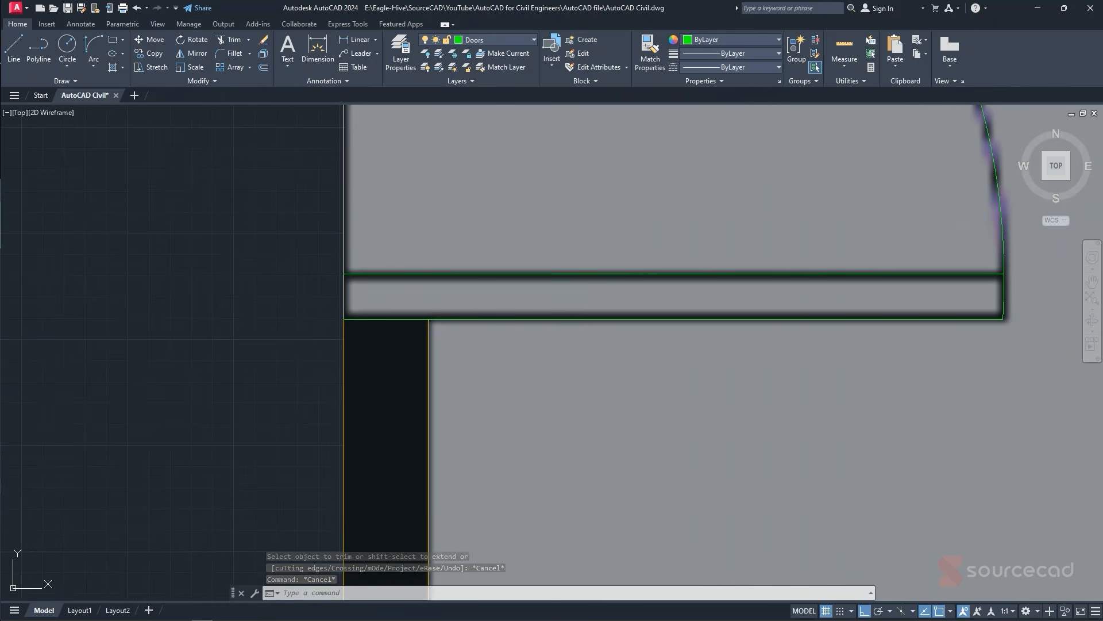
click(345, 275)
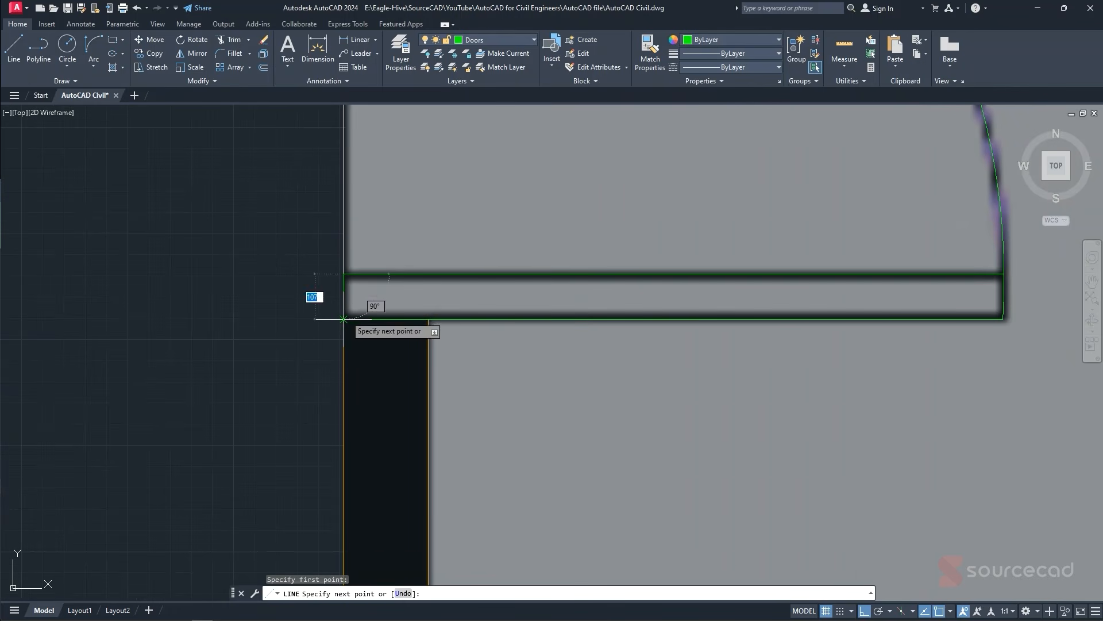
click(348, 315)
key(Escape)
- Select the door's short lines with Select Similar, add the arc and both leaf edges, and join them into one polyline
scroll(343, 291, down, 4)
click(343, 289)
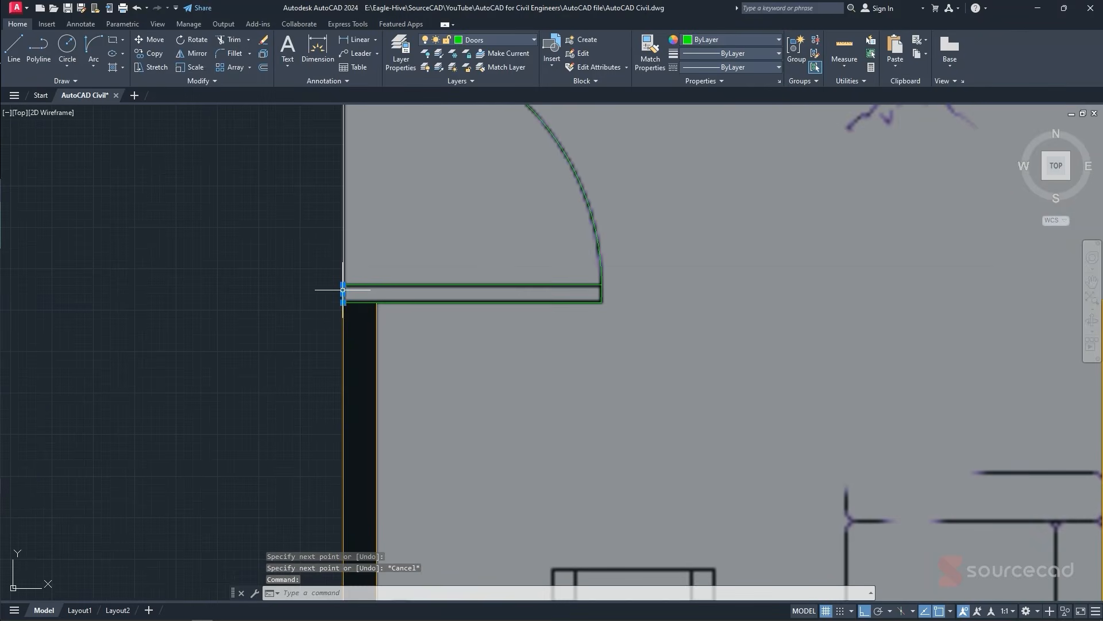
right_click(287, 290)
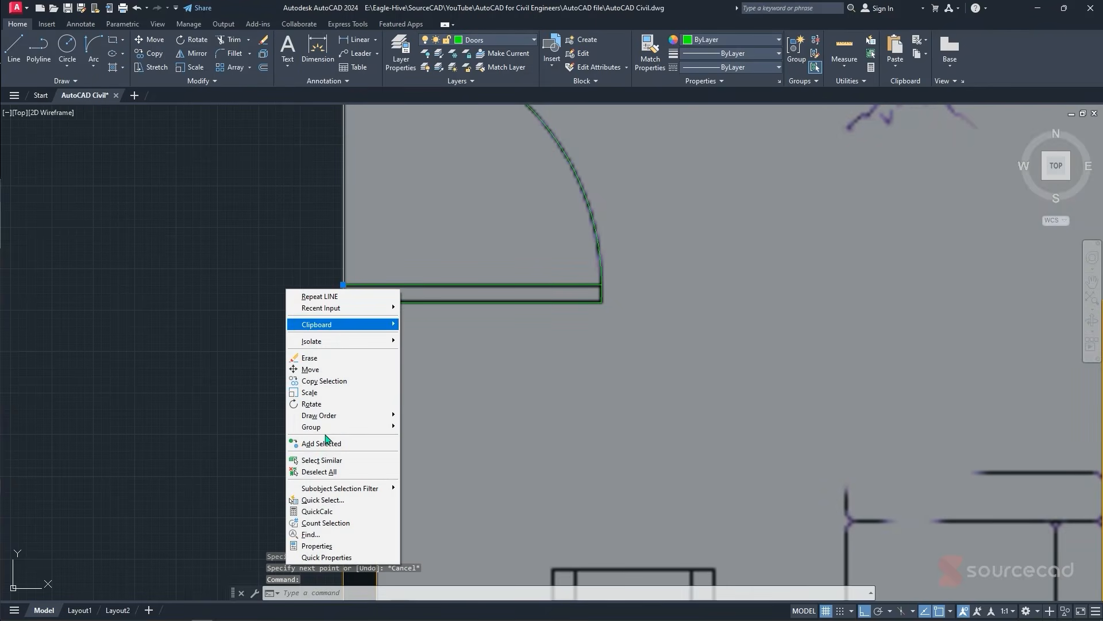
click(322, 459)
scroll(294, 379, down, 4)
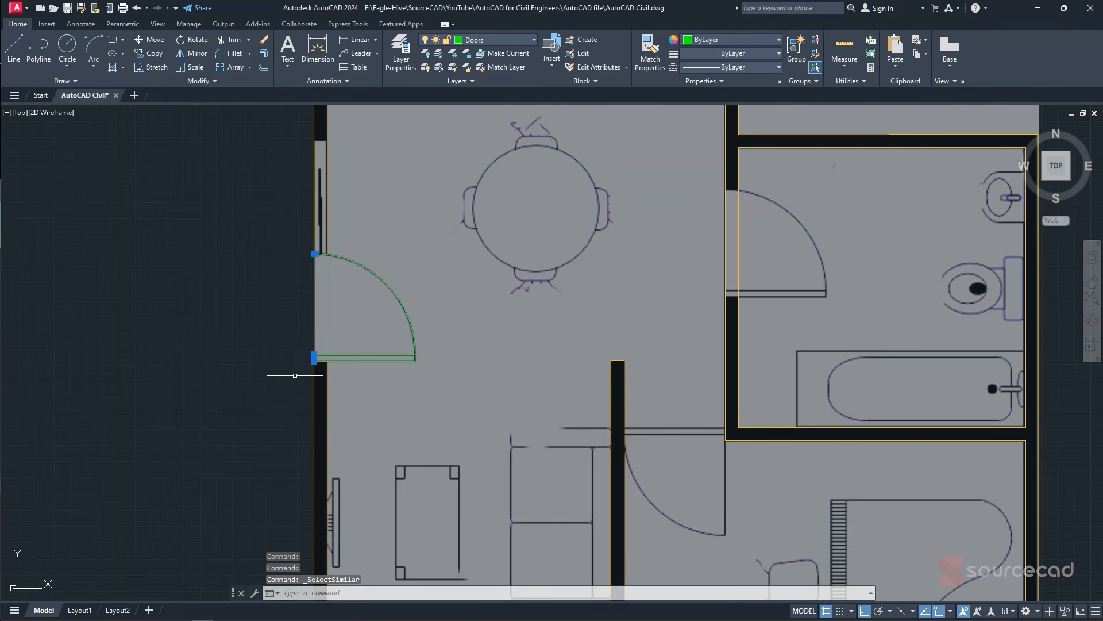
click(393, 290)
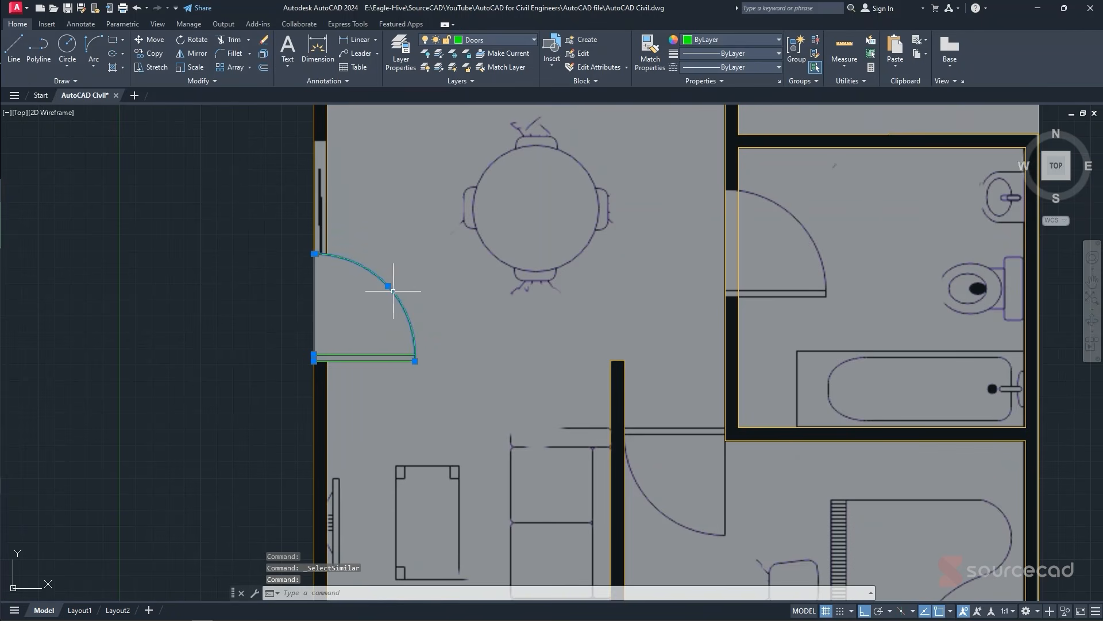
click(360, 359)
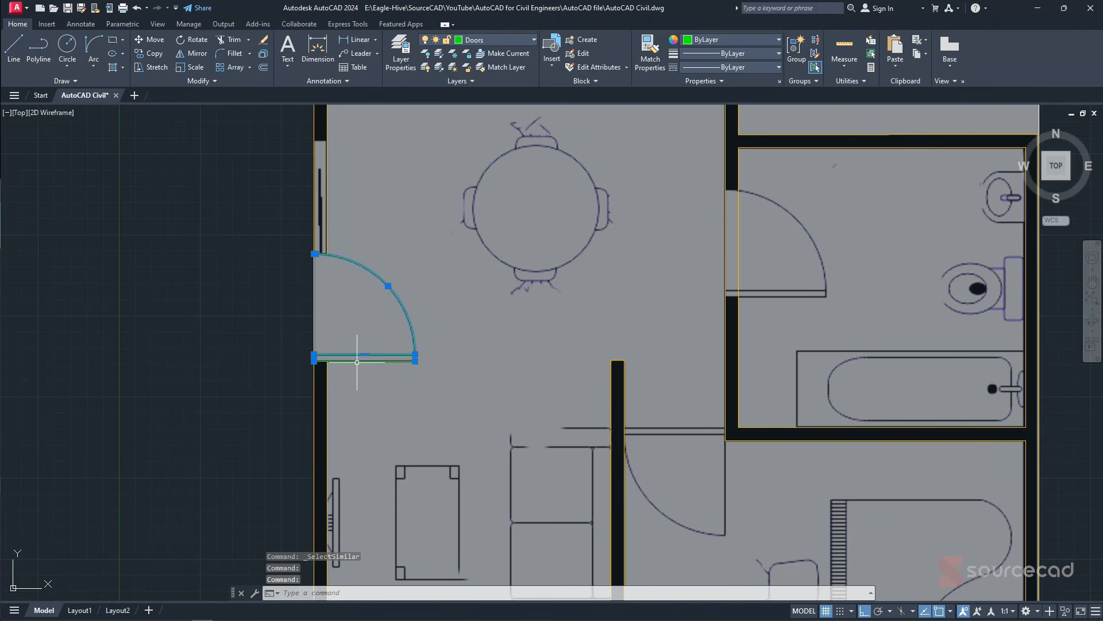
text(J)
key(Return)
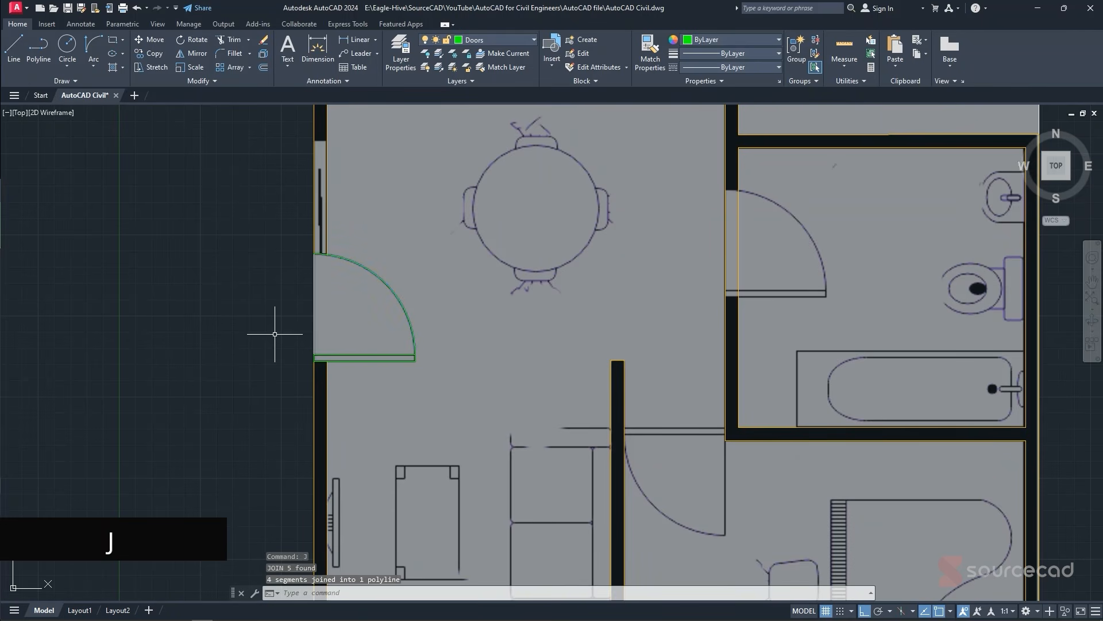
- Start a block definition from the entrance door polyline, named Door Civil, with millimeters as the block unit
click(394, 355)
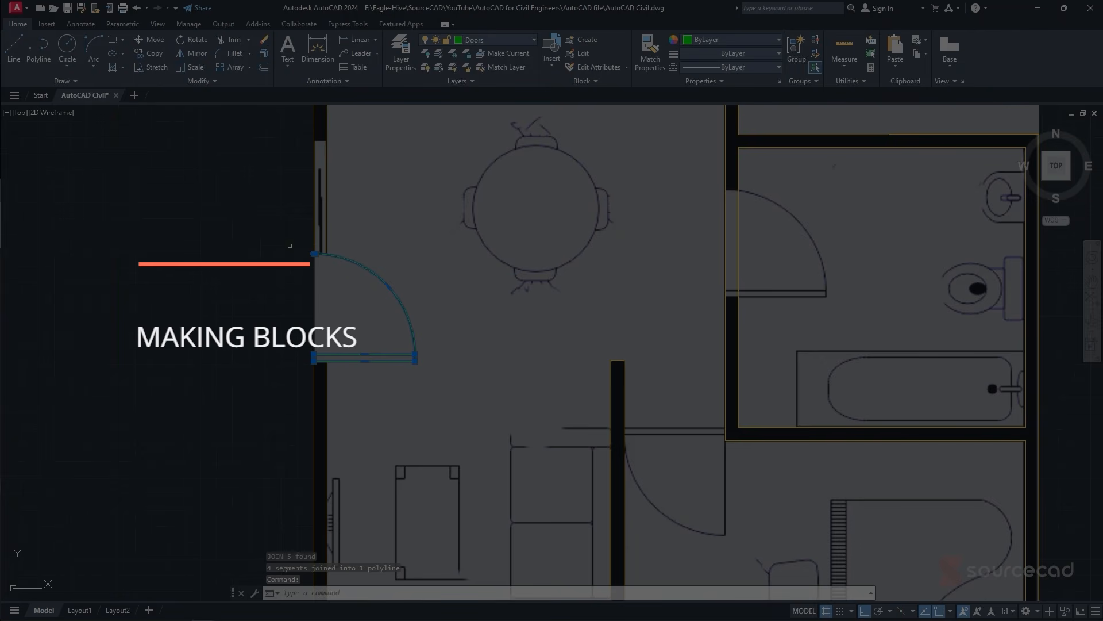
click(48, 24)
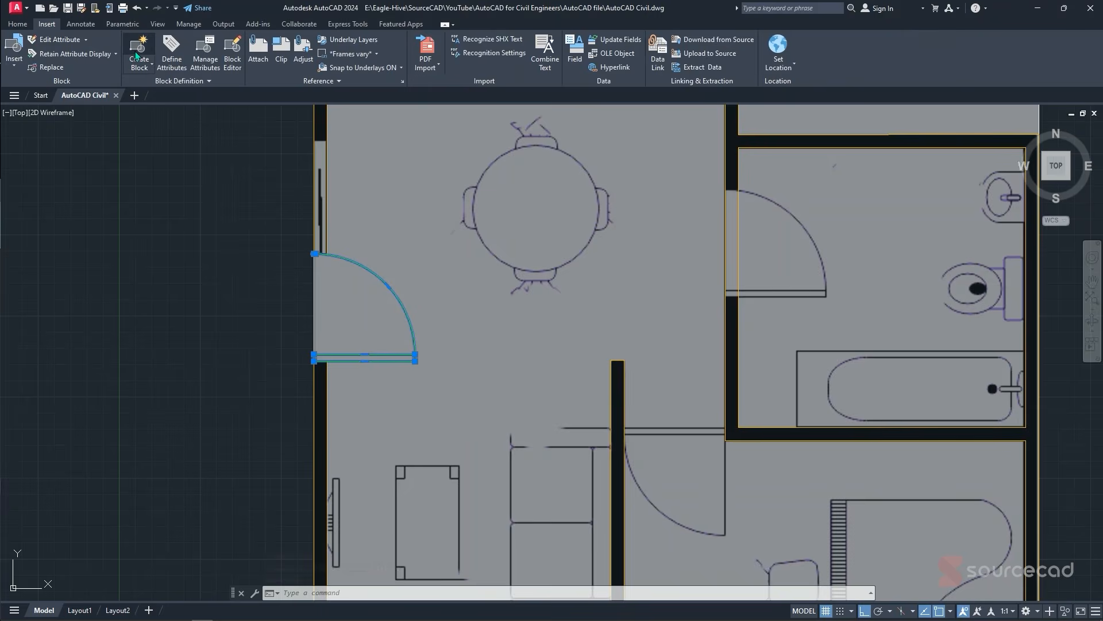
click(137, 48)
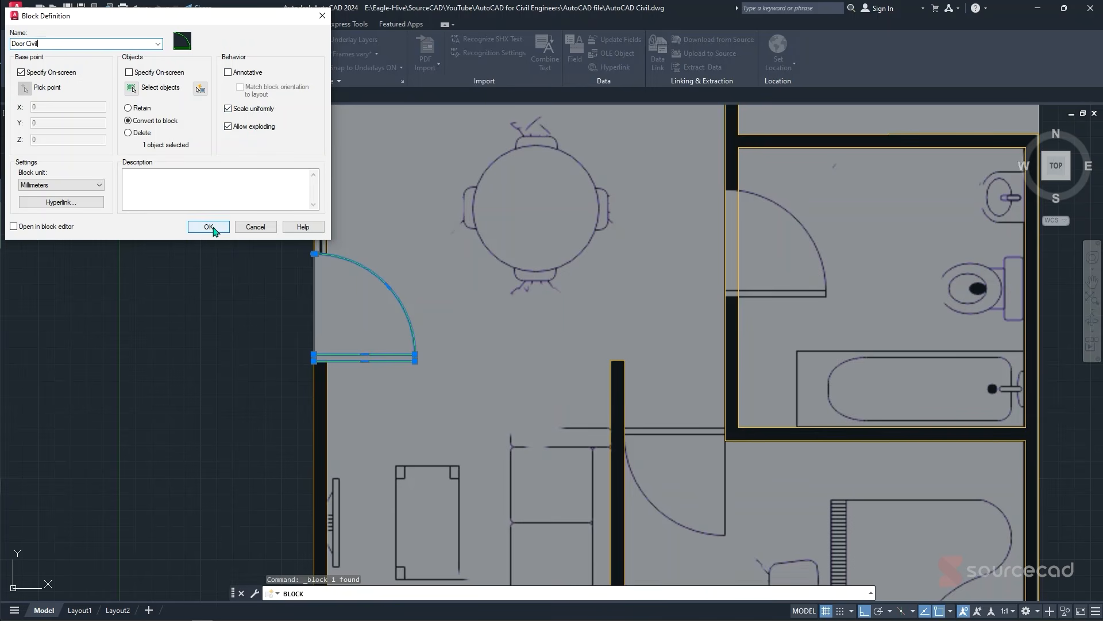
click(56, 185)
click(78, 187)
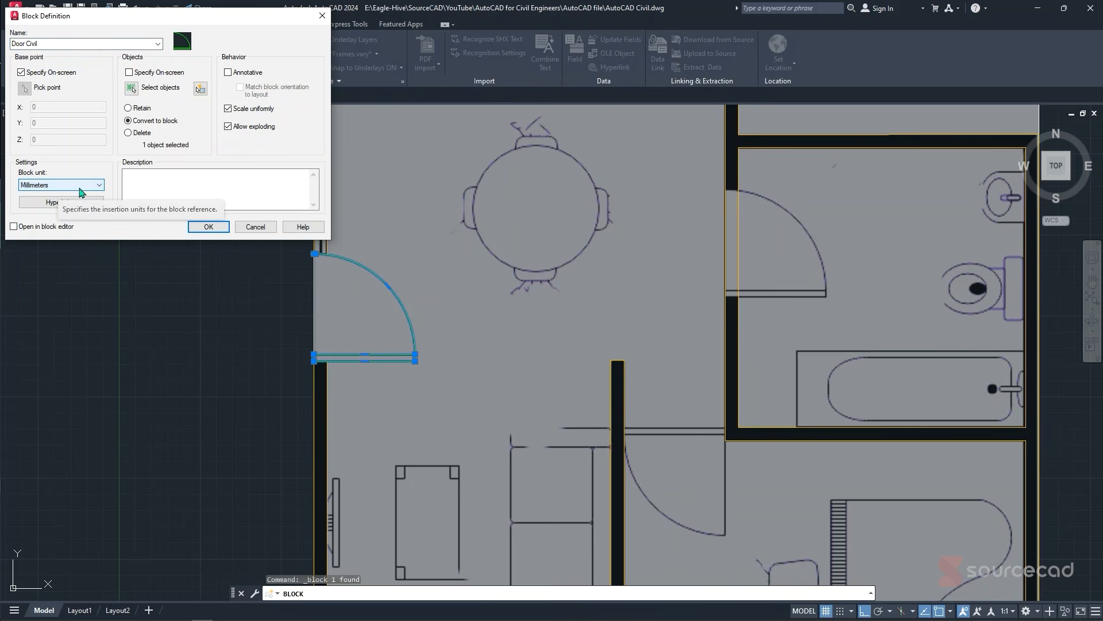
click(77, 186)
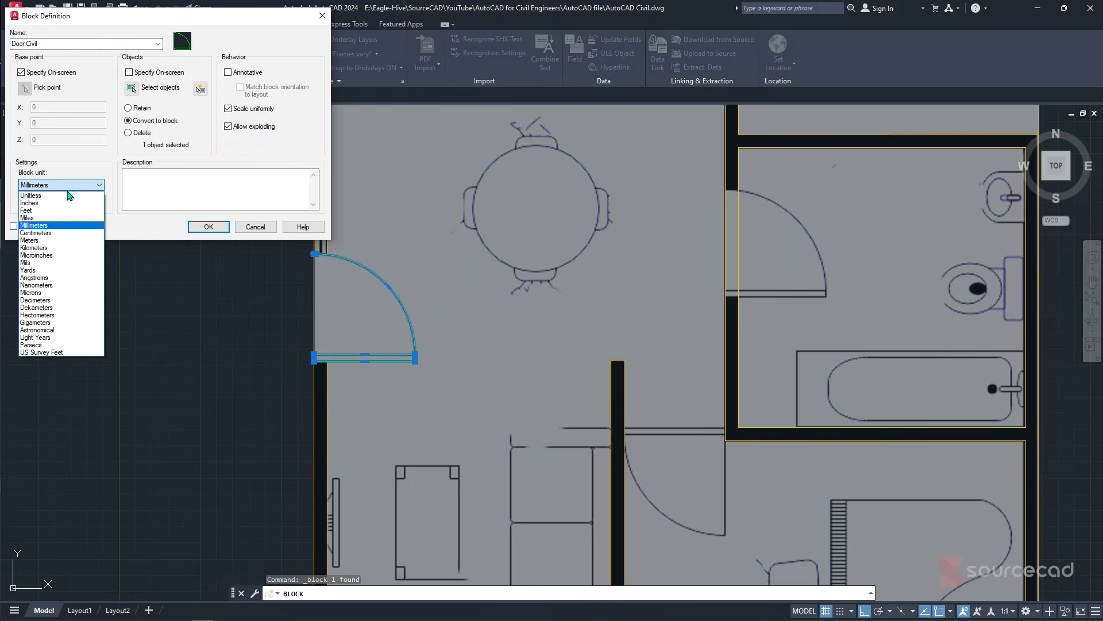
click(85, 168)
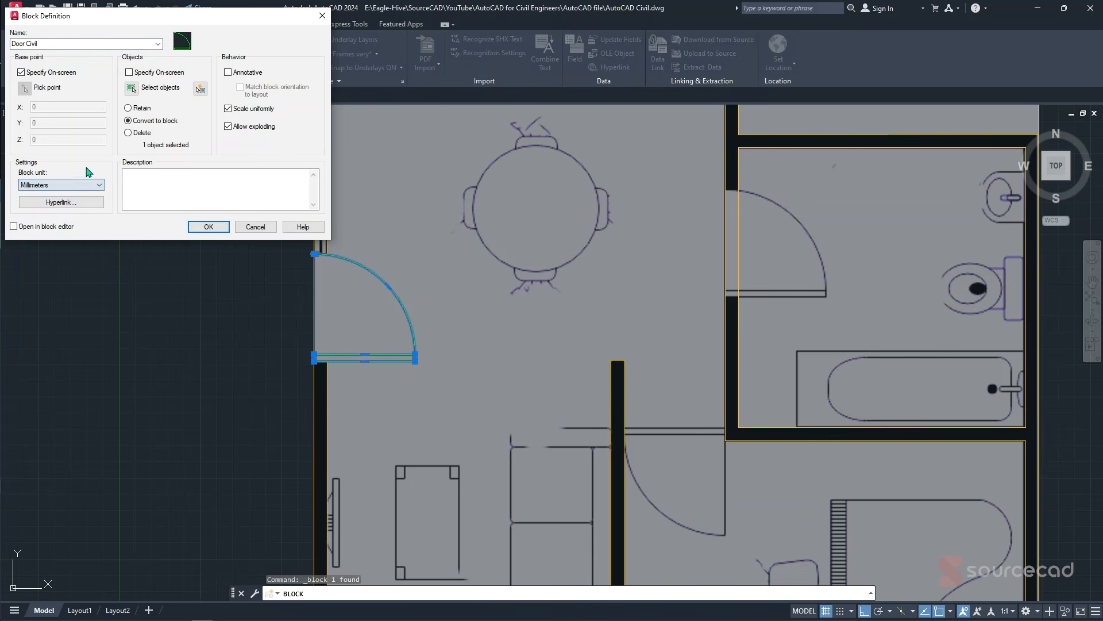
- Create the block with its insertion base point at the lower-left corner of the door leaf, and select it to check
click(208, 227)
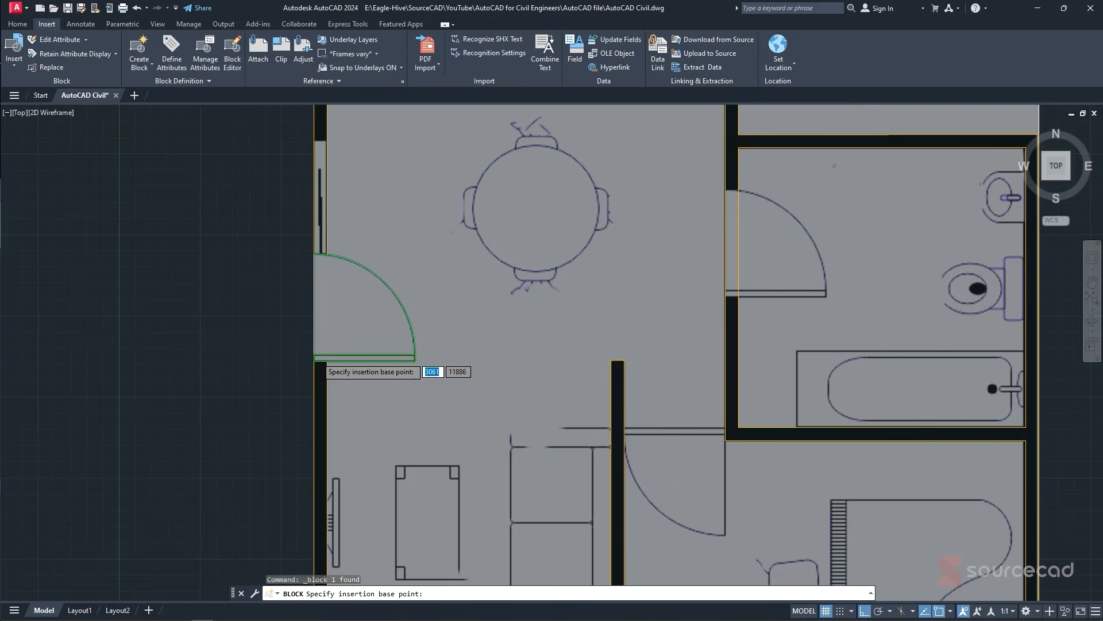
scroll(315, 357, up, 4)
click(305, 370)
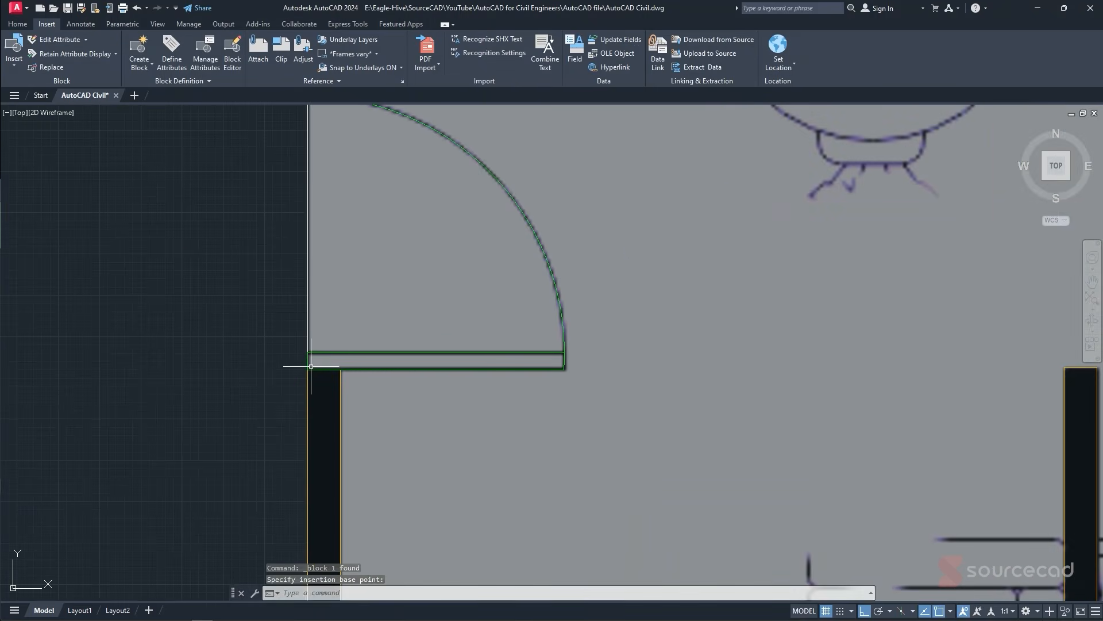
click(332, 353)
scroll(406, 234, down, 6)
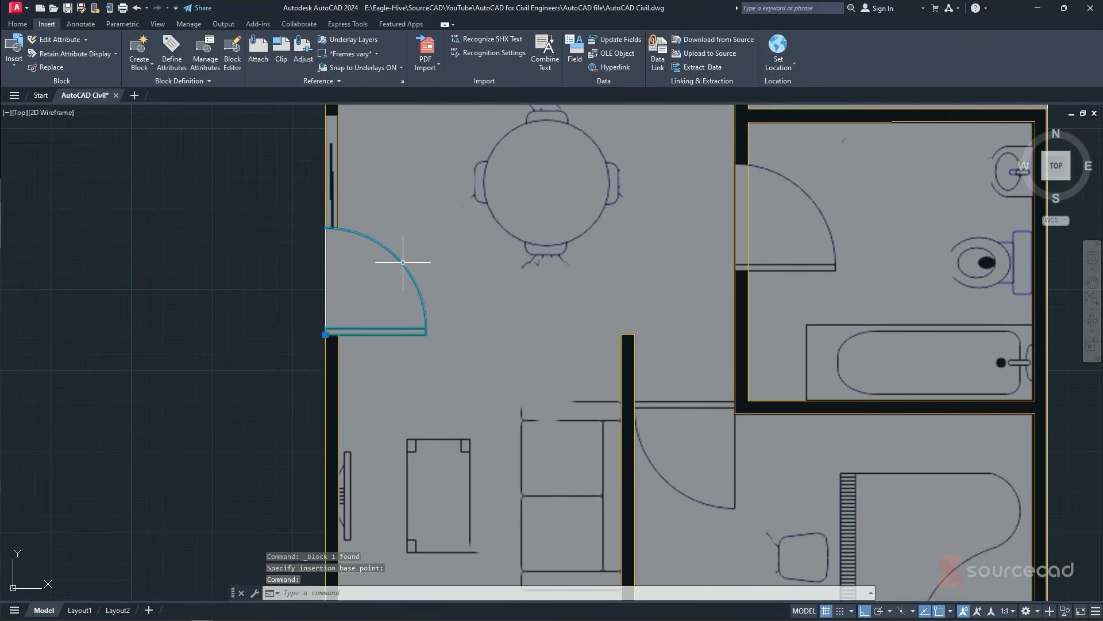
middle_drag(407, 234, 370, 262)
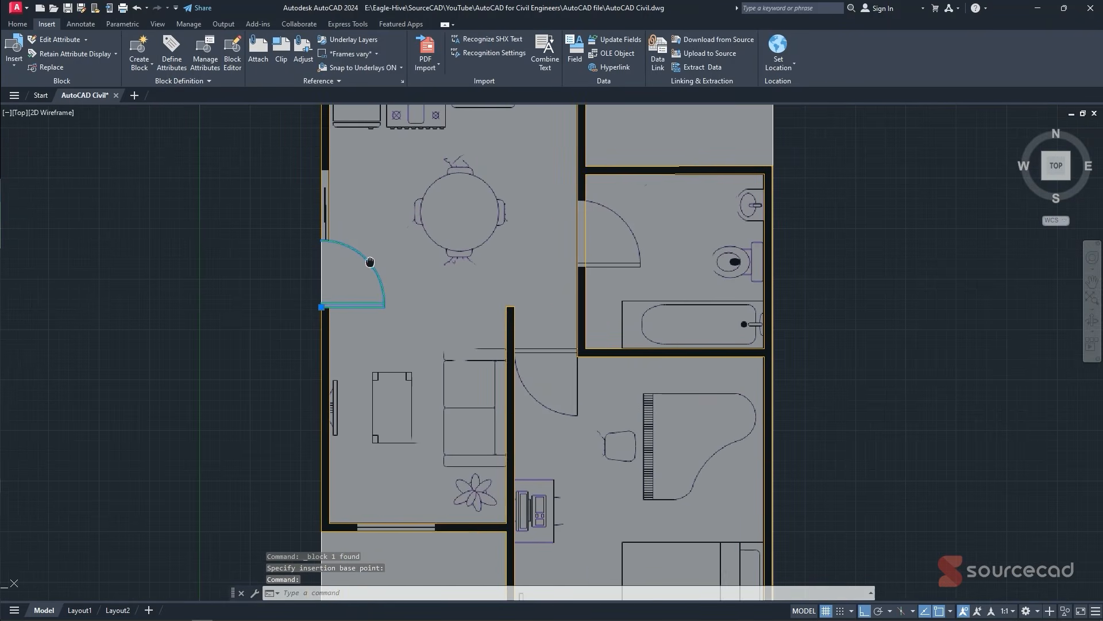
- Copy the entrance door block by its lower-left corner to the wall at the bathroom doorway, with Ortho off
click(18, 25)
click(154, 40)
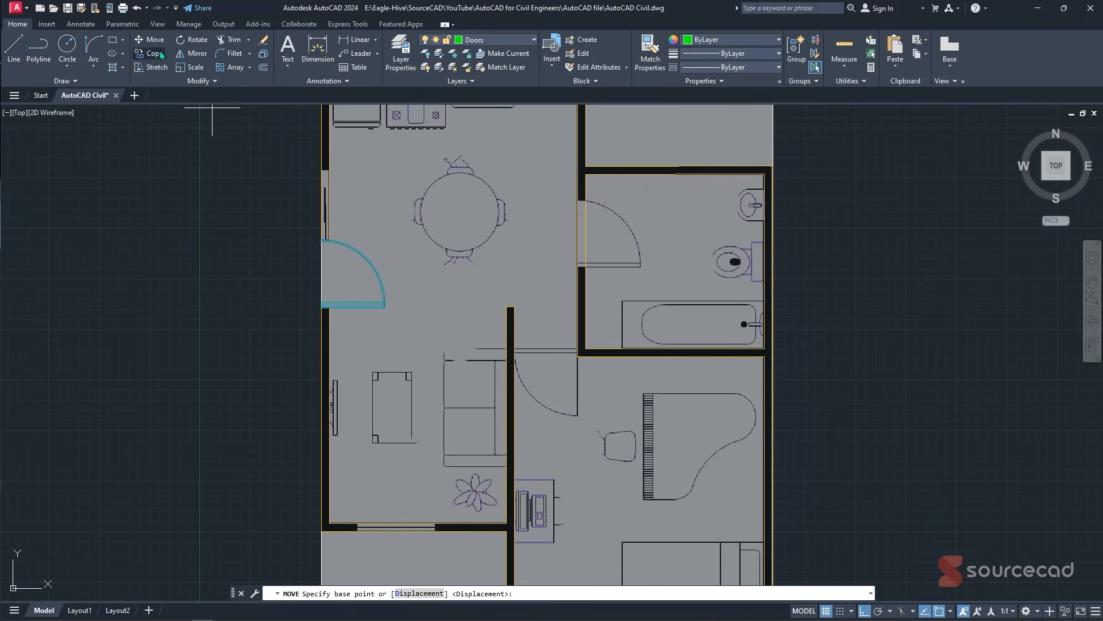
click(154, 55)
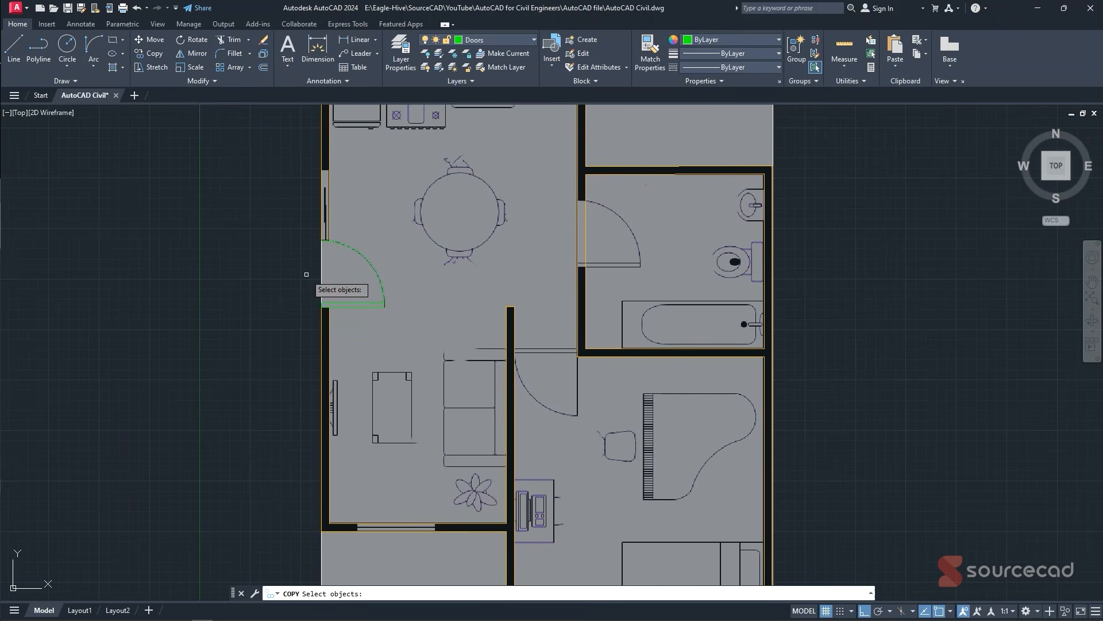
click(361, 306)
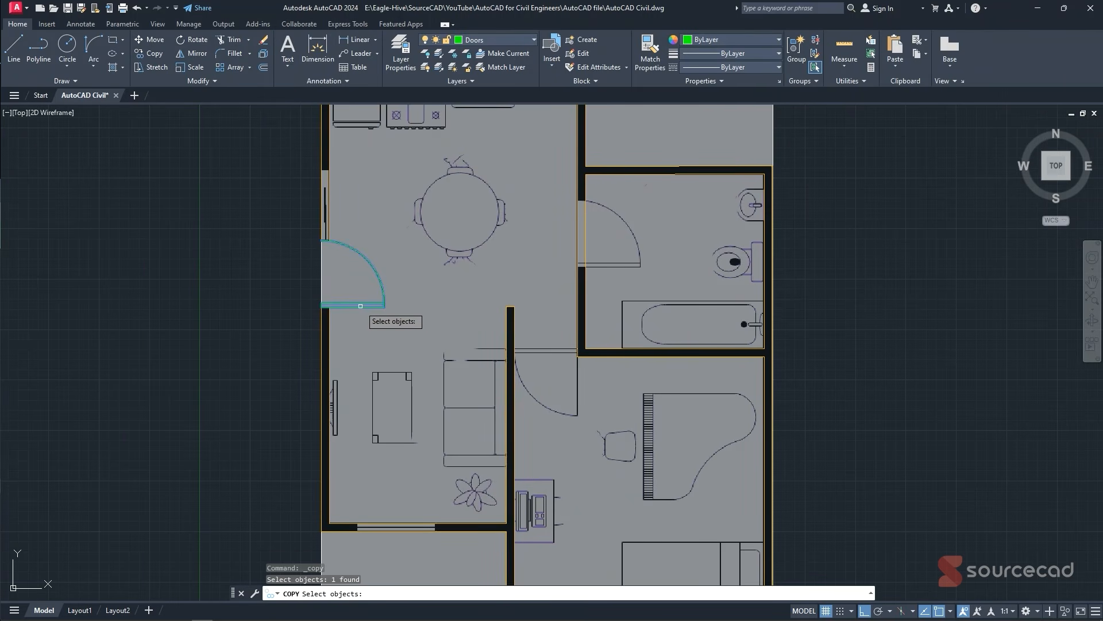
key(Return)
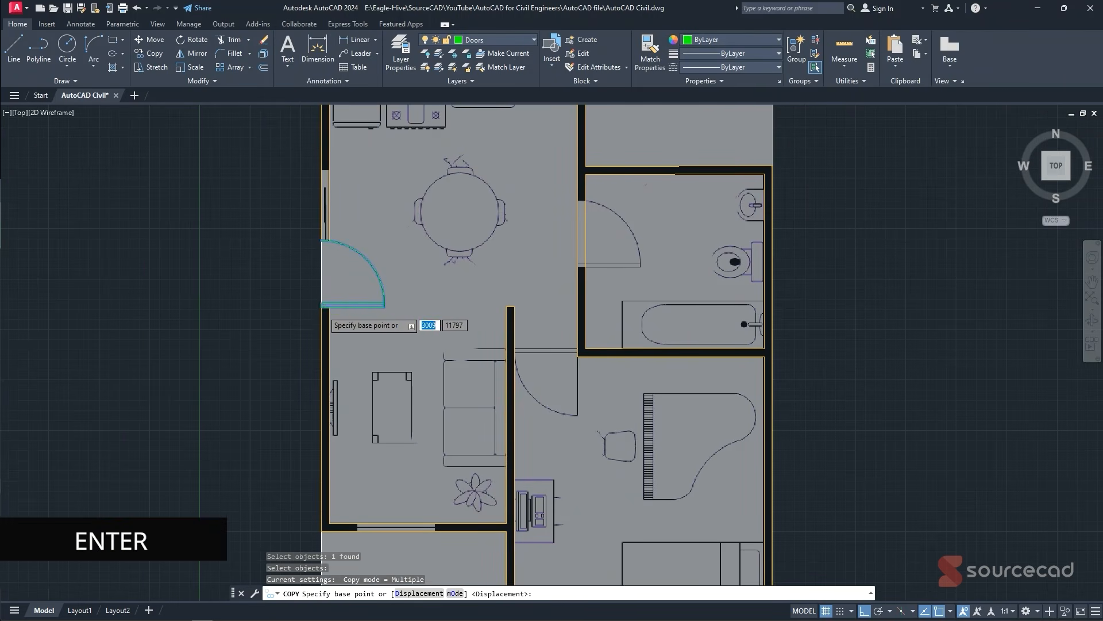
scroll(322, 308, up, 4)
click(322, 308)
scroll(569, 244, down, 8)
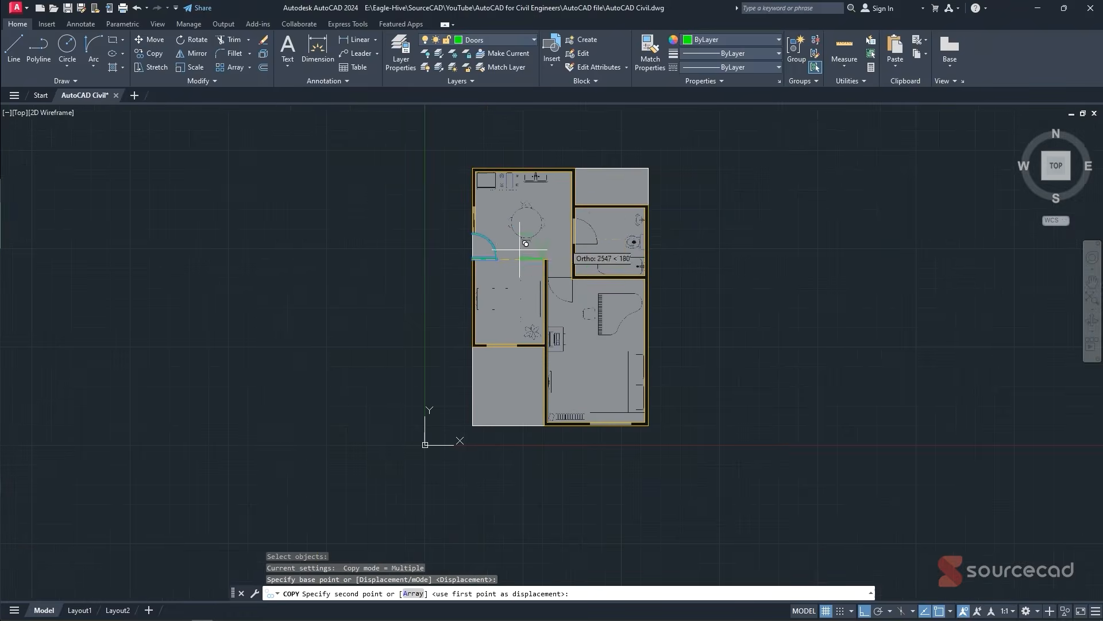
scroll(569, 244, up, 4)
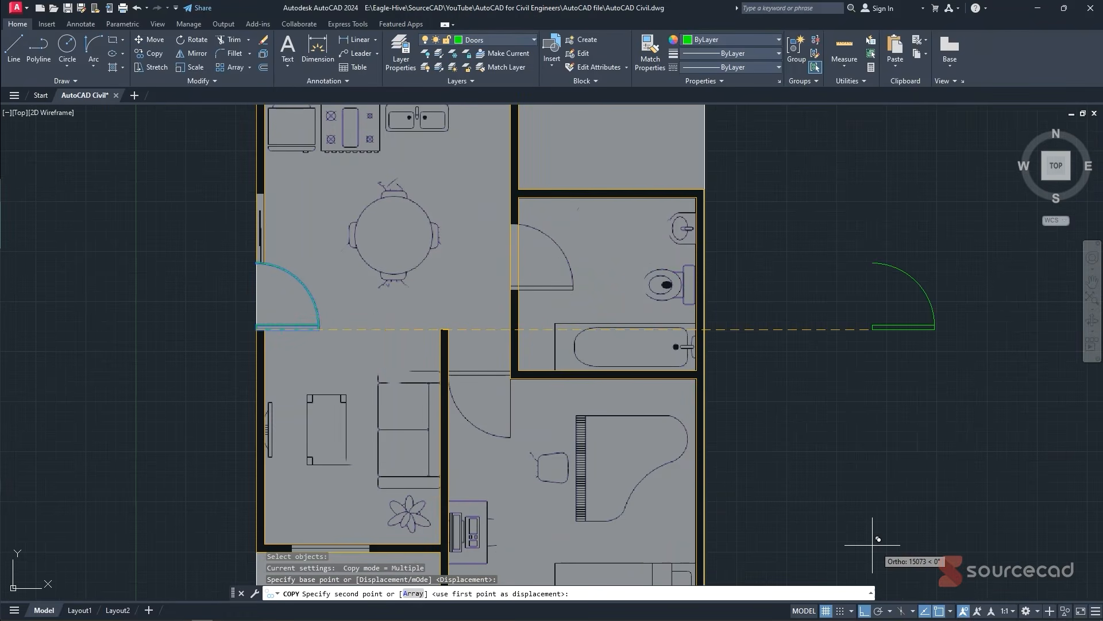
click(865, 610)
scroll(494, 271, up, 8)
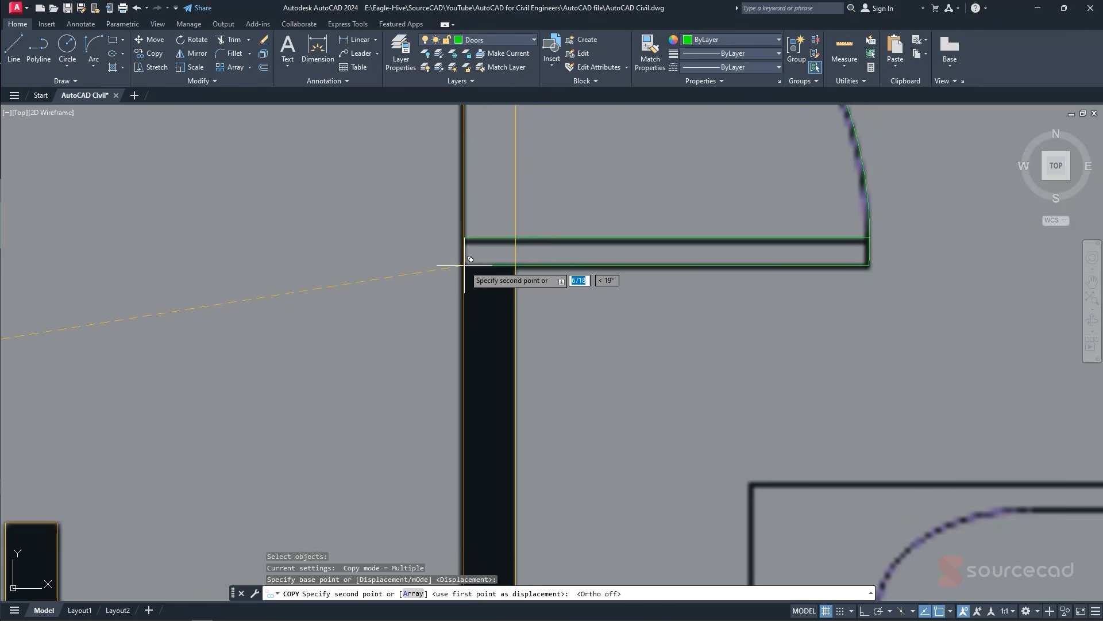
click(470, 260)
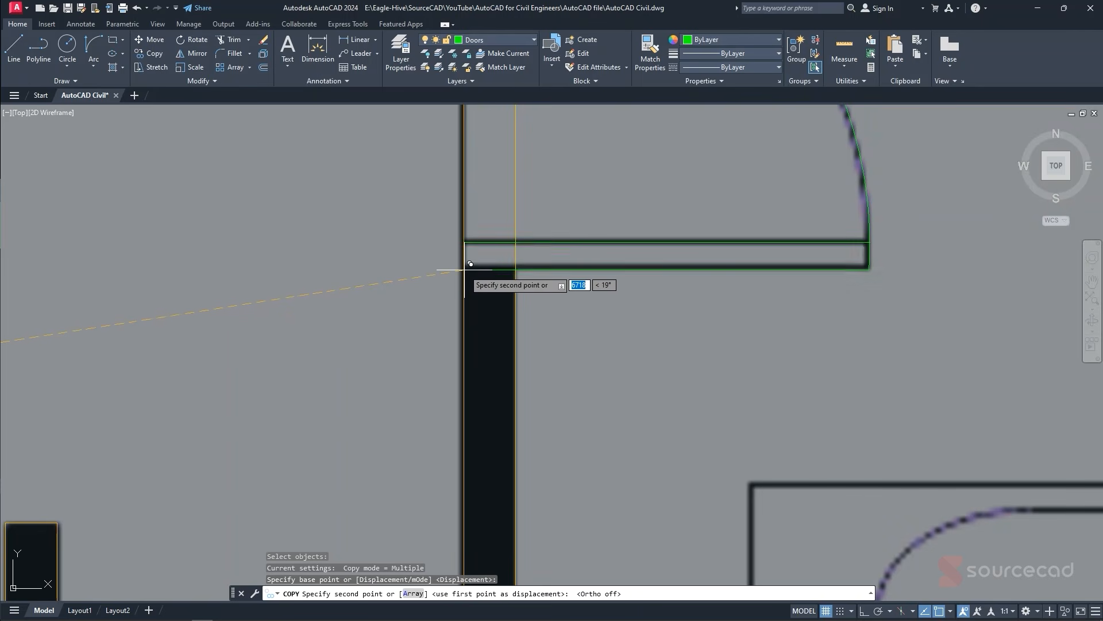
- With object snap off, place another copy directly over the traced bathroom door and end the copying
scroll(485, 269, down, 3)
scroll(478, 267, down, 3)
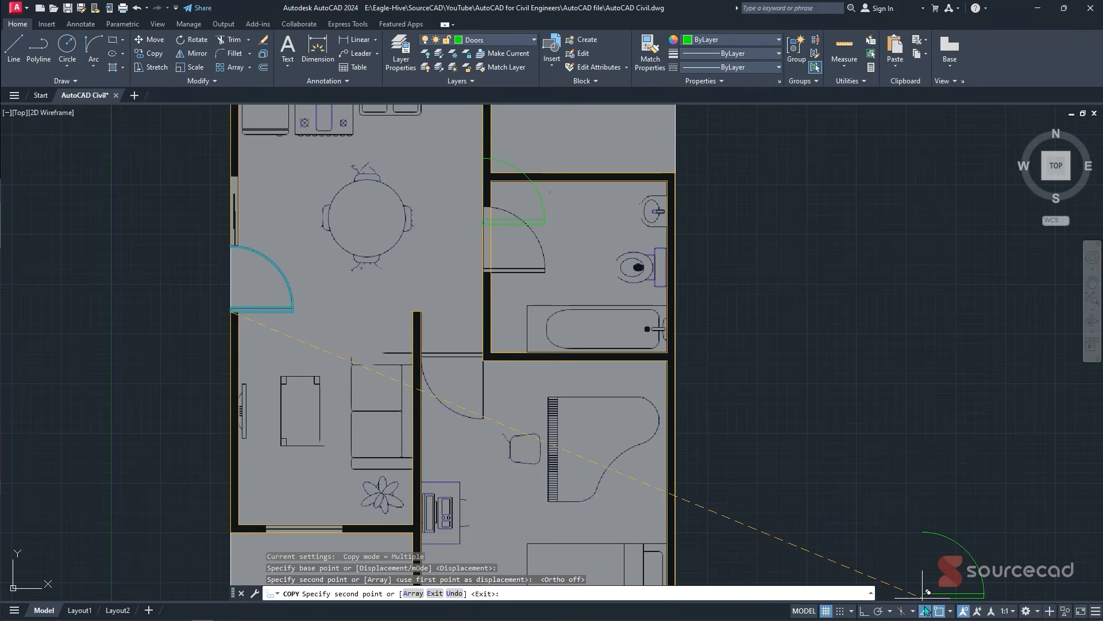
scroll(527, 305, up, 6)
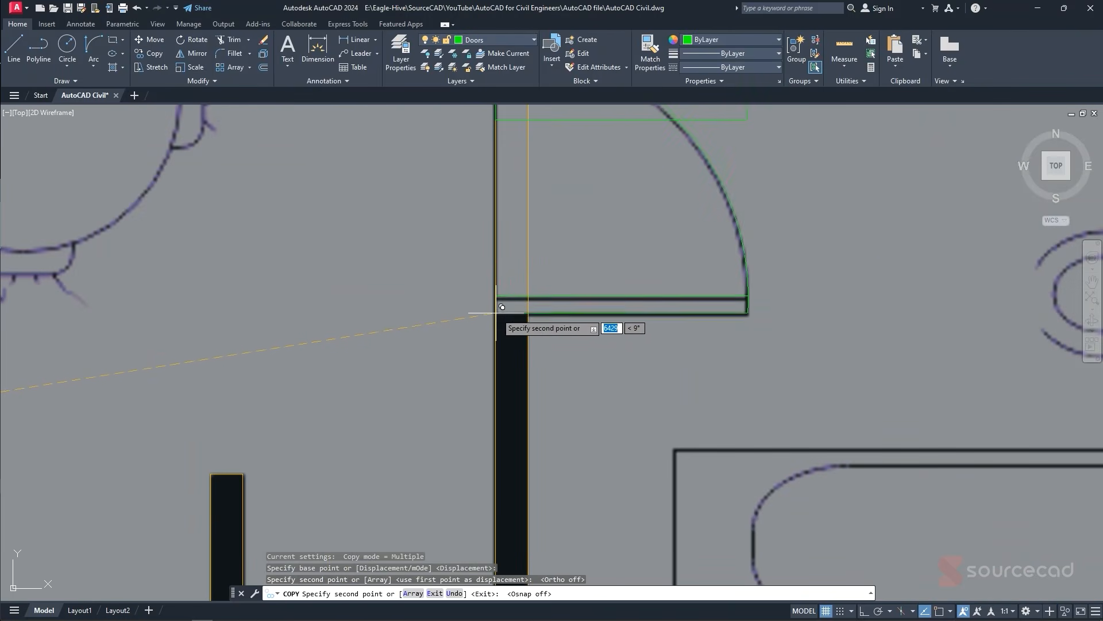
click(496, 316)
scroll(508, 318, down, 6)
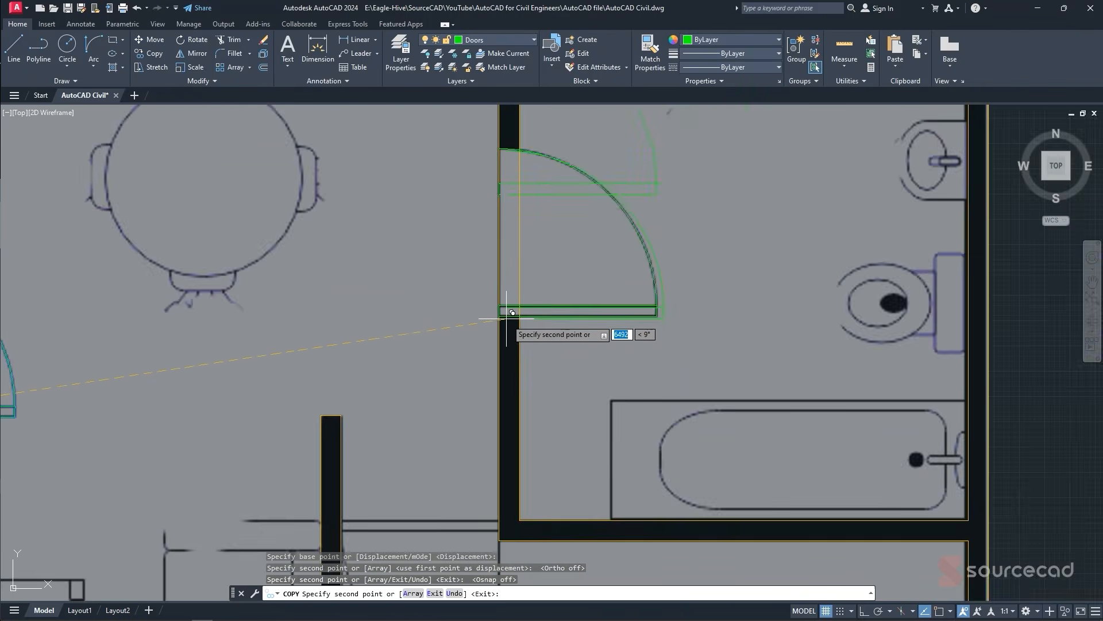
middle_drag(500, 418, 515, 266)
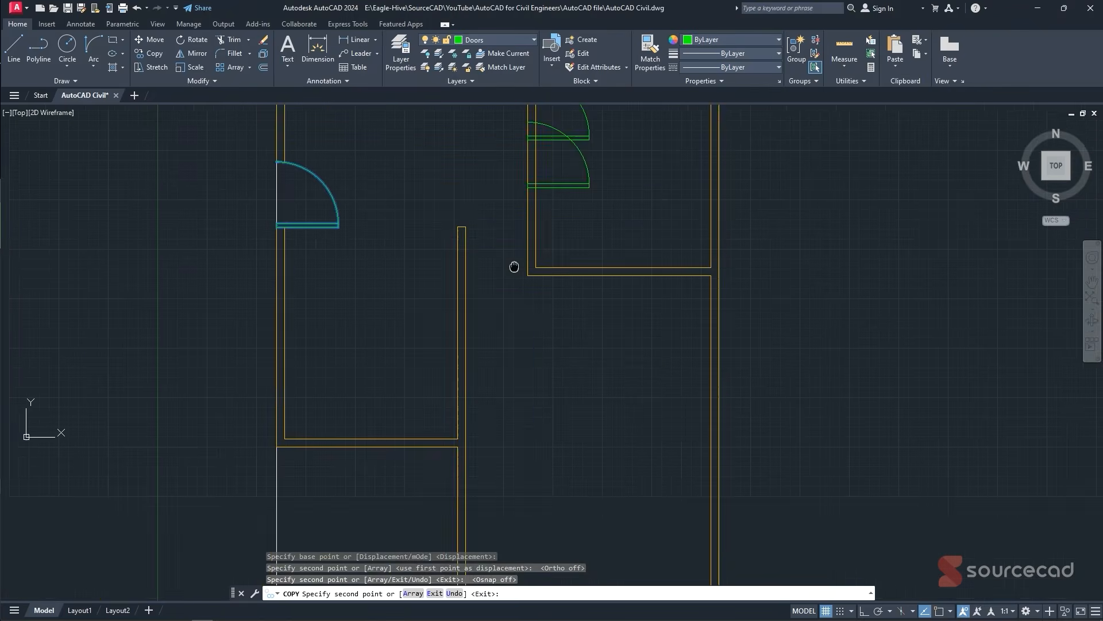
middle_drag(657, 354, 595, 316)
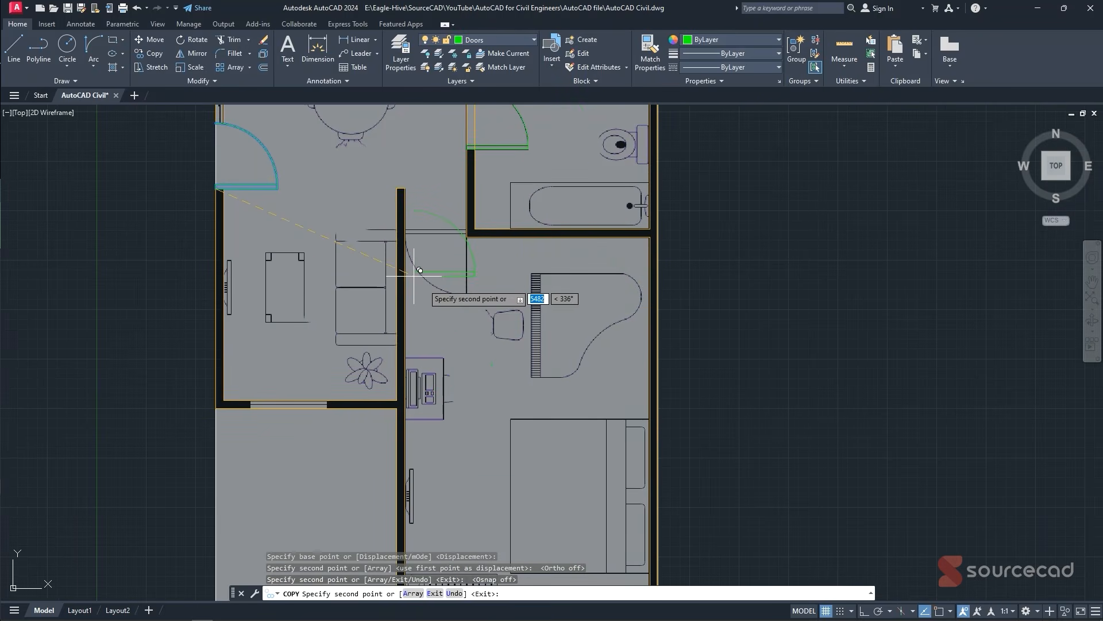
scroll(443, 339, down, 2)
key(Escape)
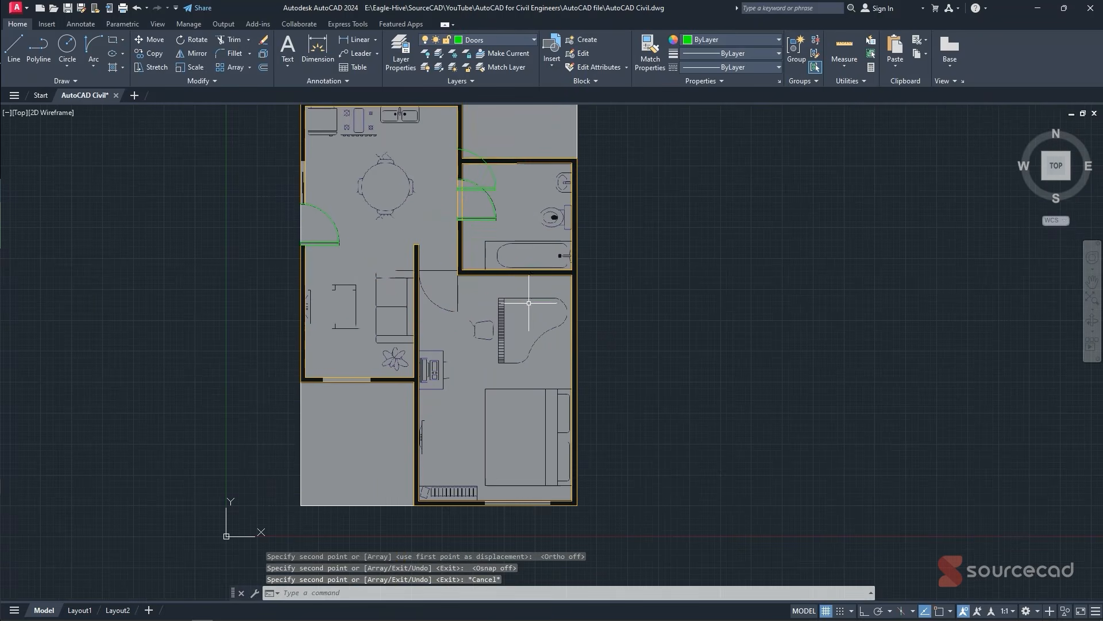
- Move the misplaced door copy above the bathroom door to the empty space east of the floor plan
click(490, 168)
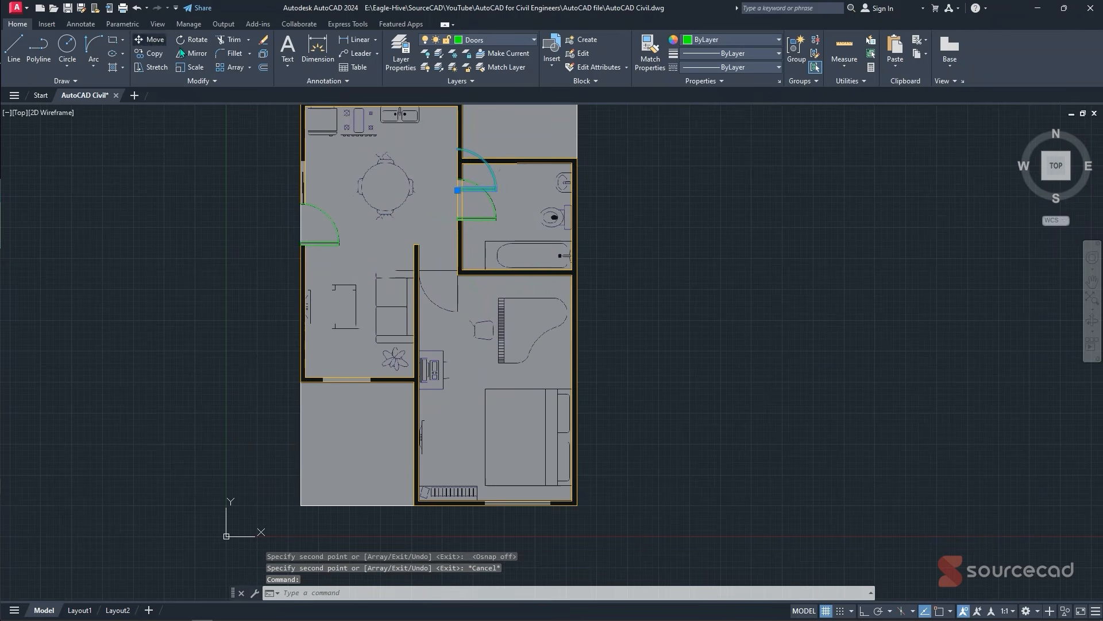
click(164, 45)
click(486, 176)
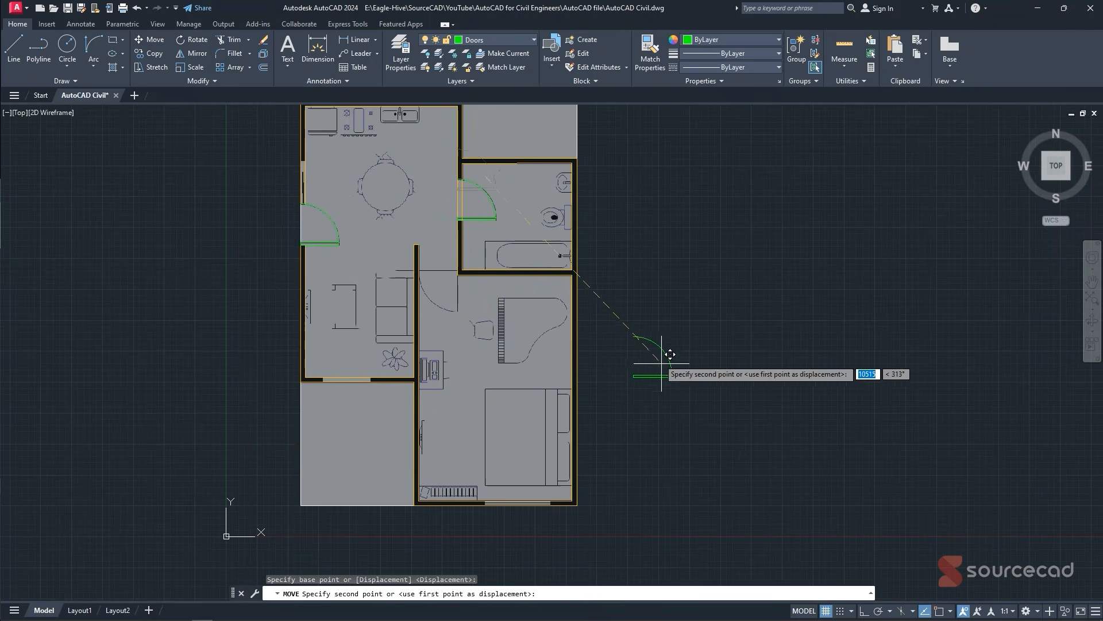
click(657, 355)
key(Escape)
- Rotate the door copy outside the plan to 270° around its lower-left corner, with Ortho on
click(689, 326)
click(624, 402)
text(r)
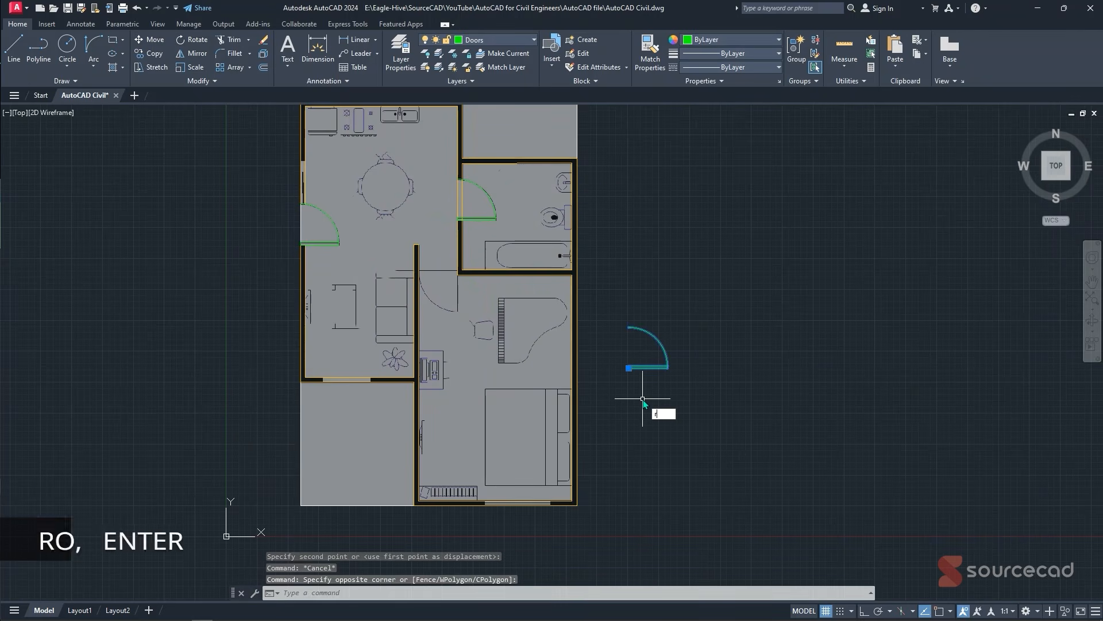
text(o)
key(Return)
click(620, 365)
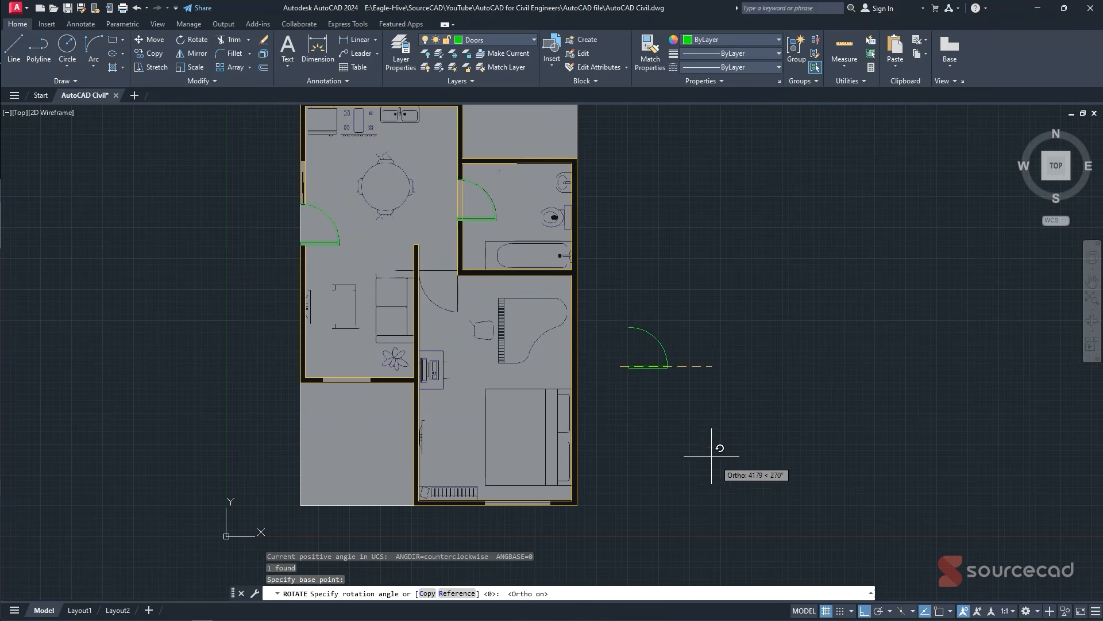
key(Escape)
- Mirror the rotated door across a vertical line on its right side, erasing the source object
click(719, 359)
click(611, 466)
text(mi)
key(Return)
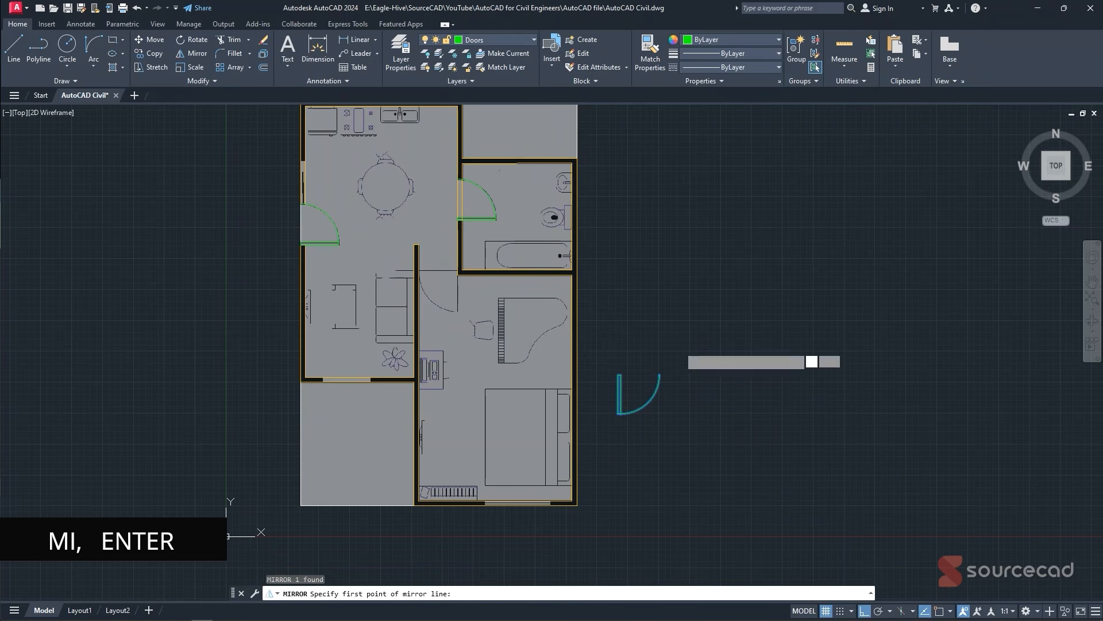
click(679, 349)
click(671, 454)
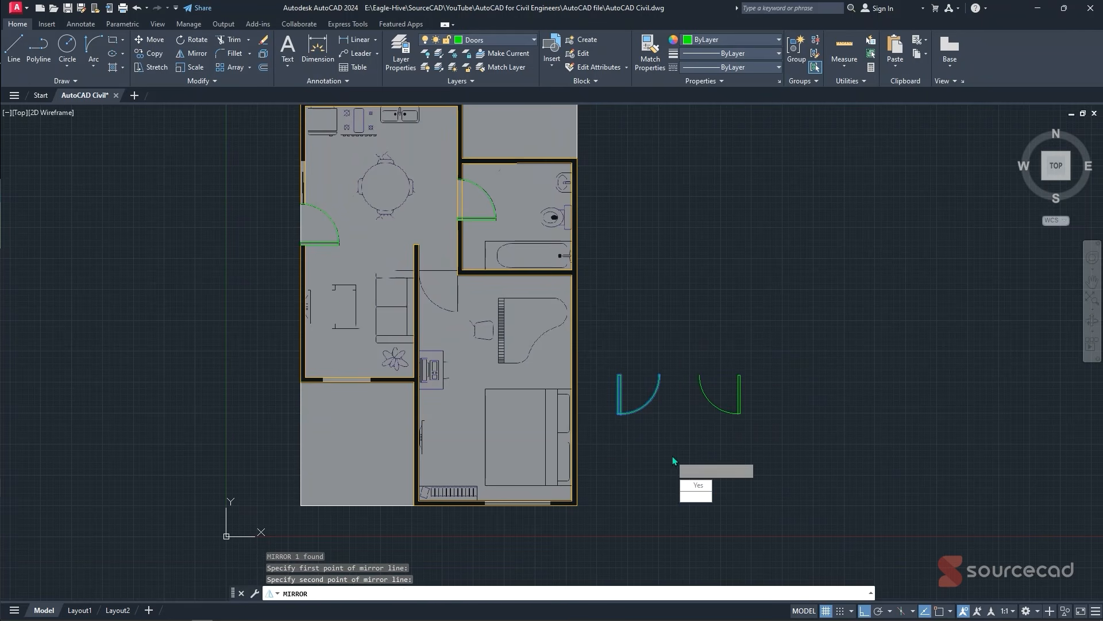
click(699, 486)
- Move the mirrored door by its hinge-side top corner to the wall corner at the bedroom doorway, with Ortho off and object snap on
click(776, 357)
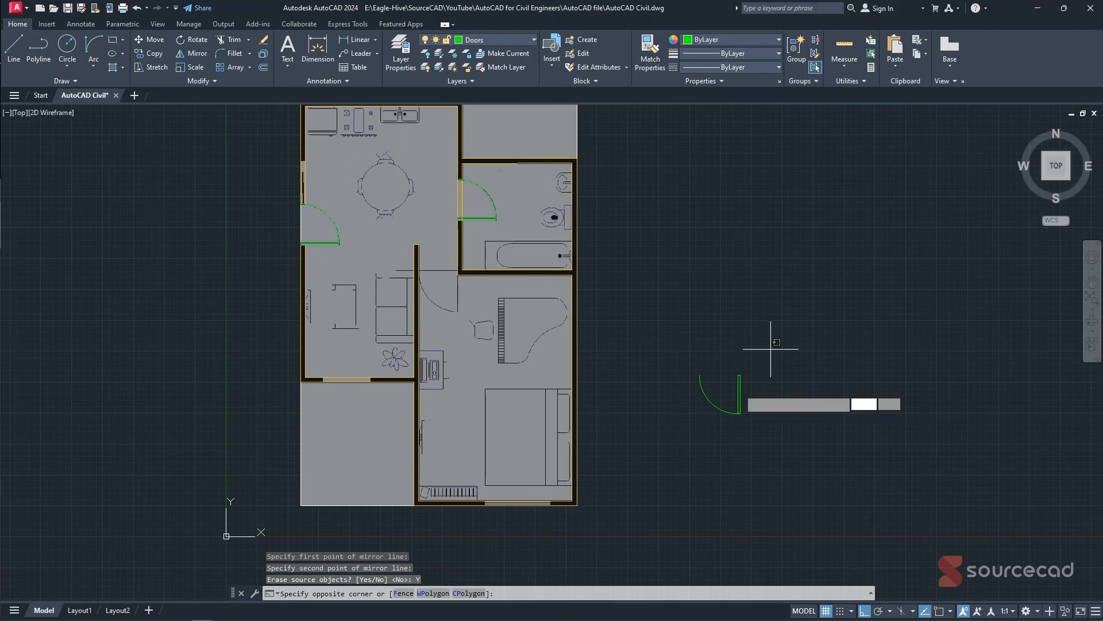
click(668, 459)
text(m)
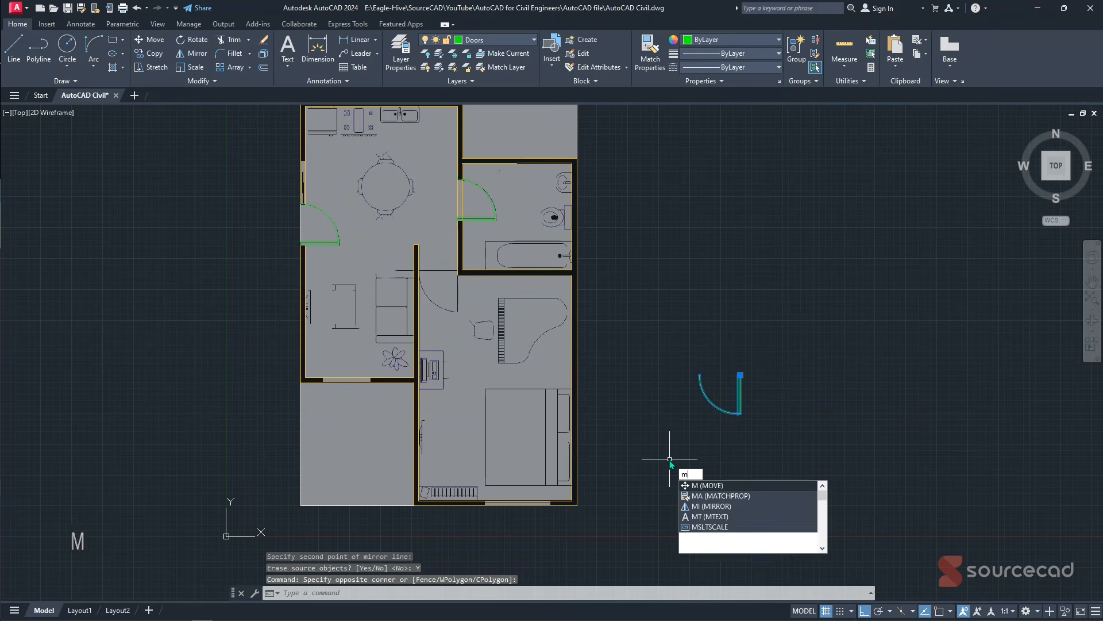
key(Return)
scroll(747, 340, up, 4)
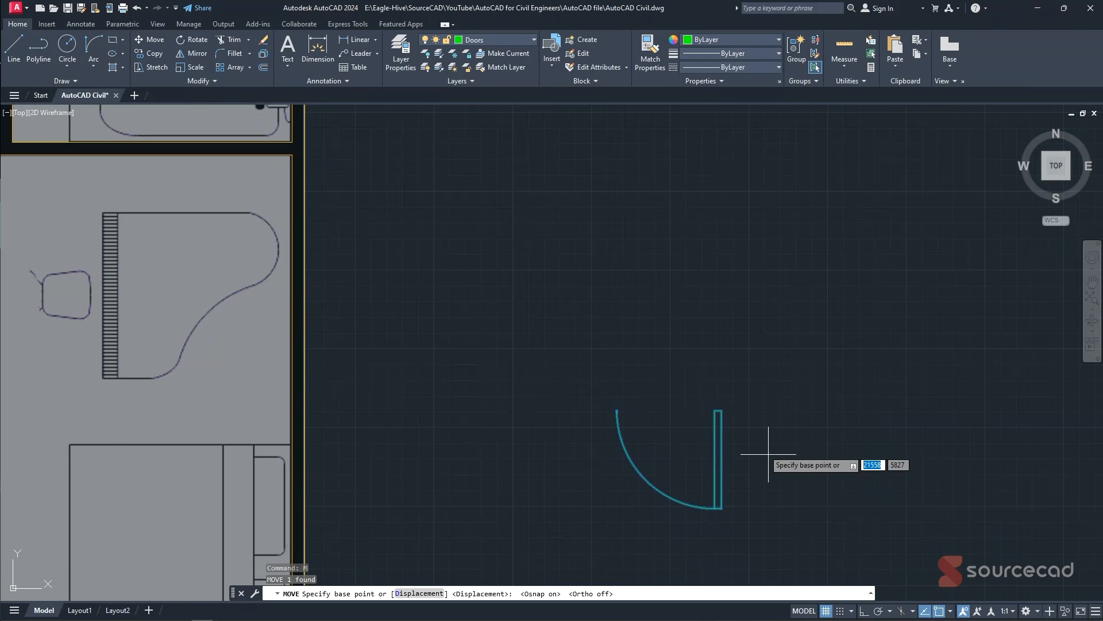
click(722, 410)
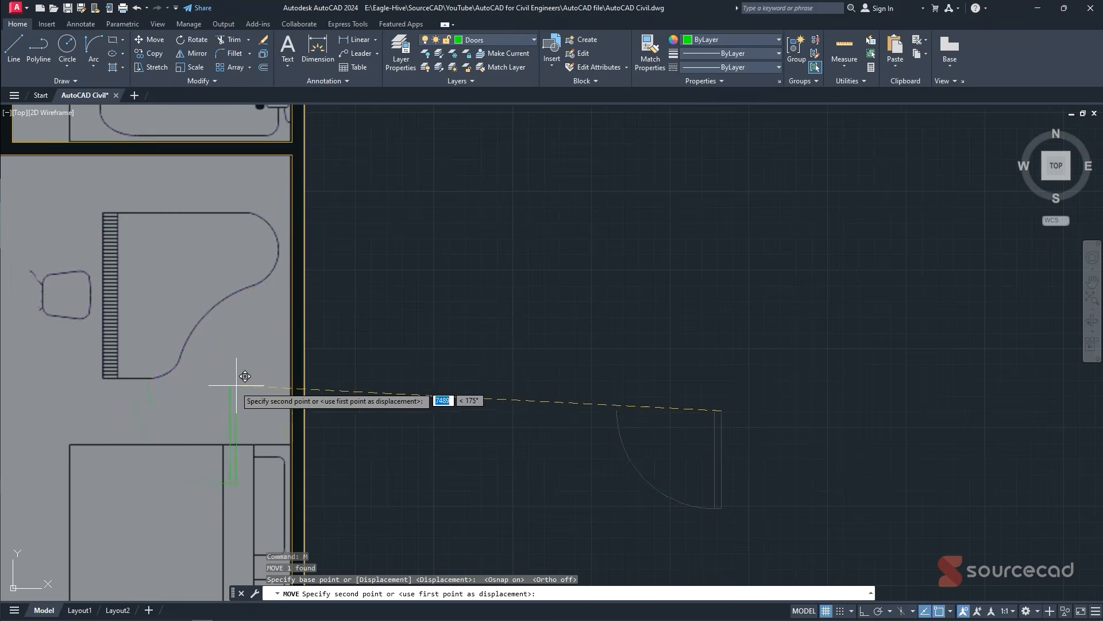
scroll(249, 379, down, 3)
scroll(303, 310, up, 5)
scroll(324, 323, up, 4)
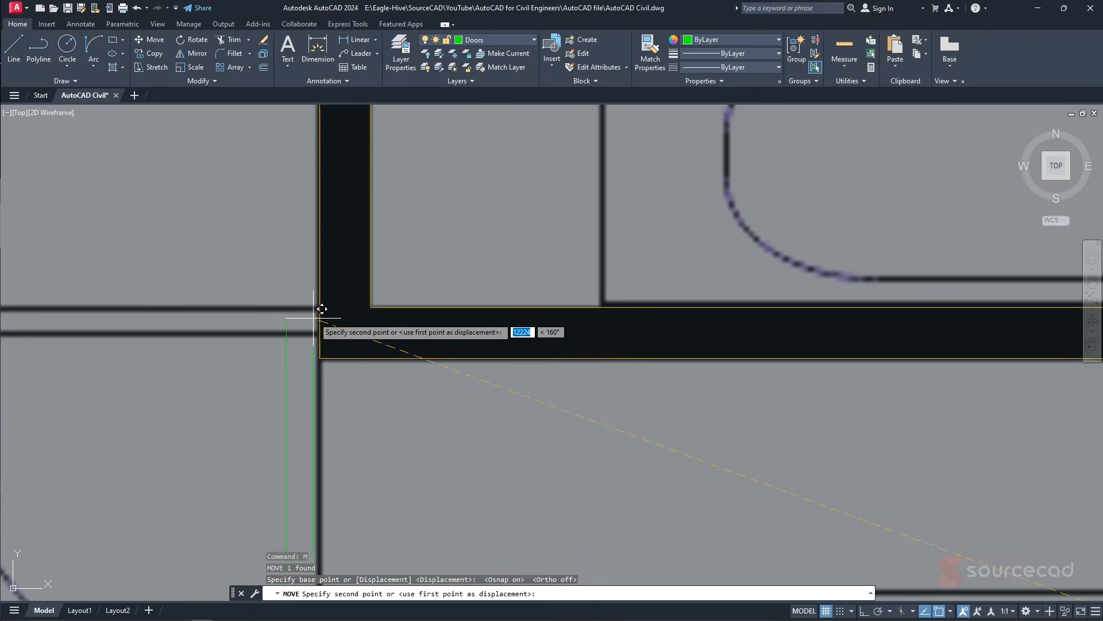
click(320, 307)
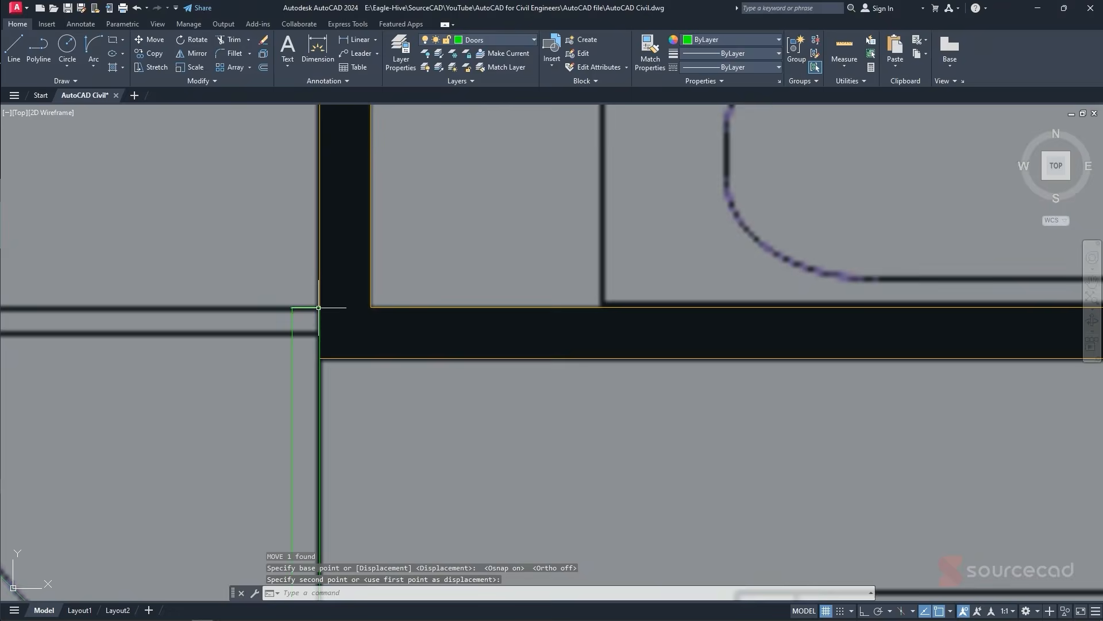
- Shift the bedroom door by its insertion grip about 105 east, to the middle of the wall thickness
scroll(315, 307, down, 6)
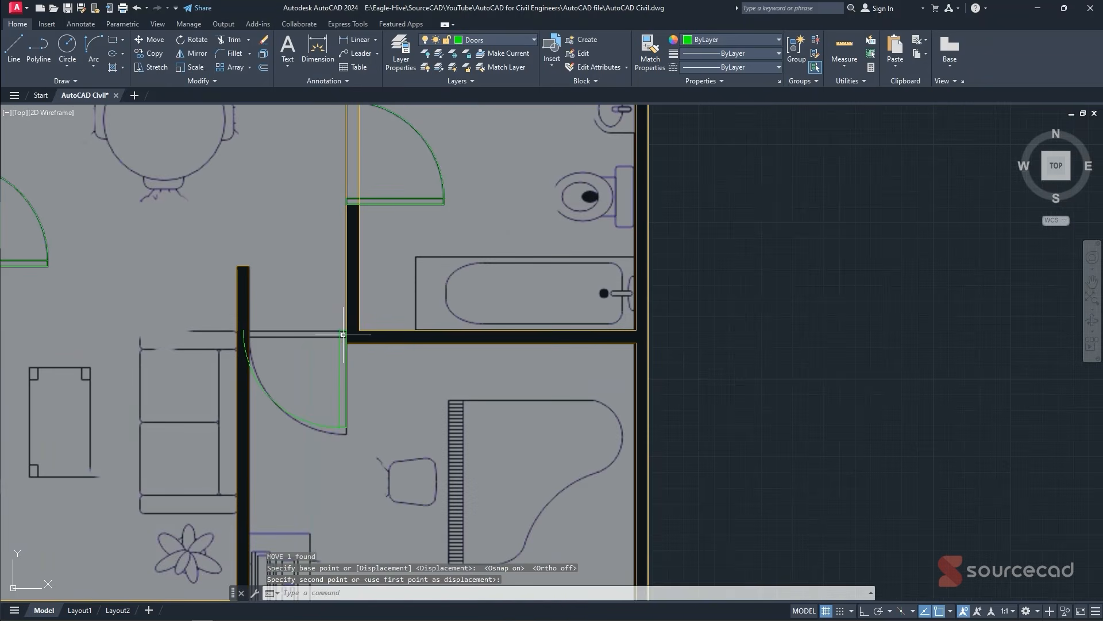
scroll(343, 334, up, 4)
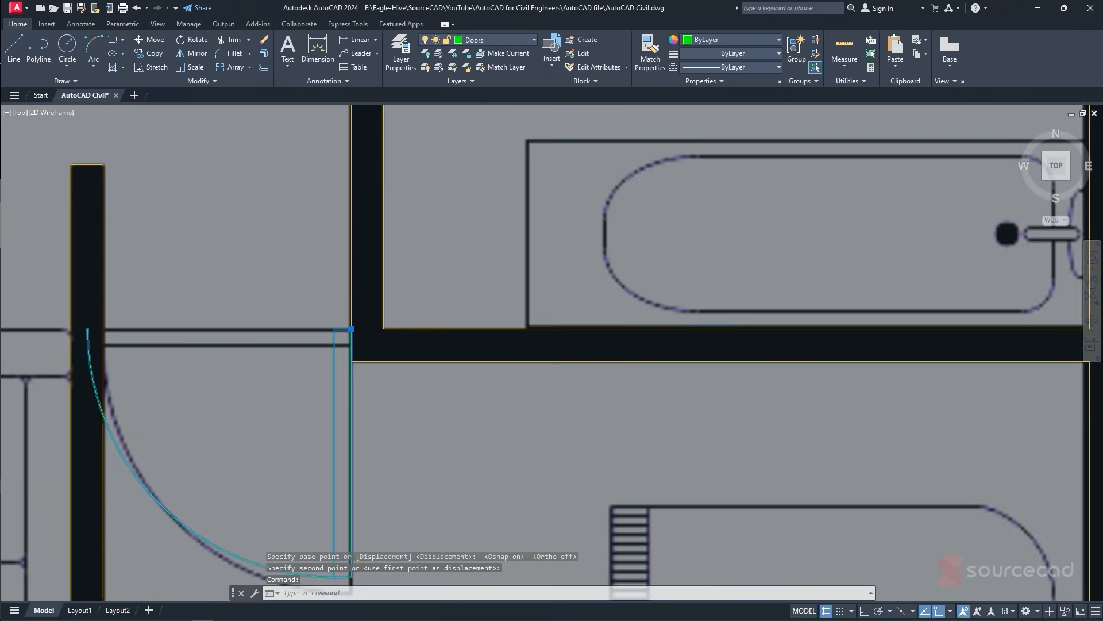
scroll(362, 385, down, 4)
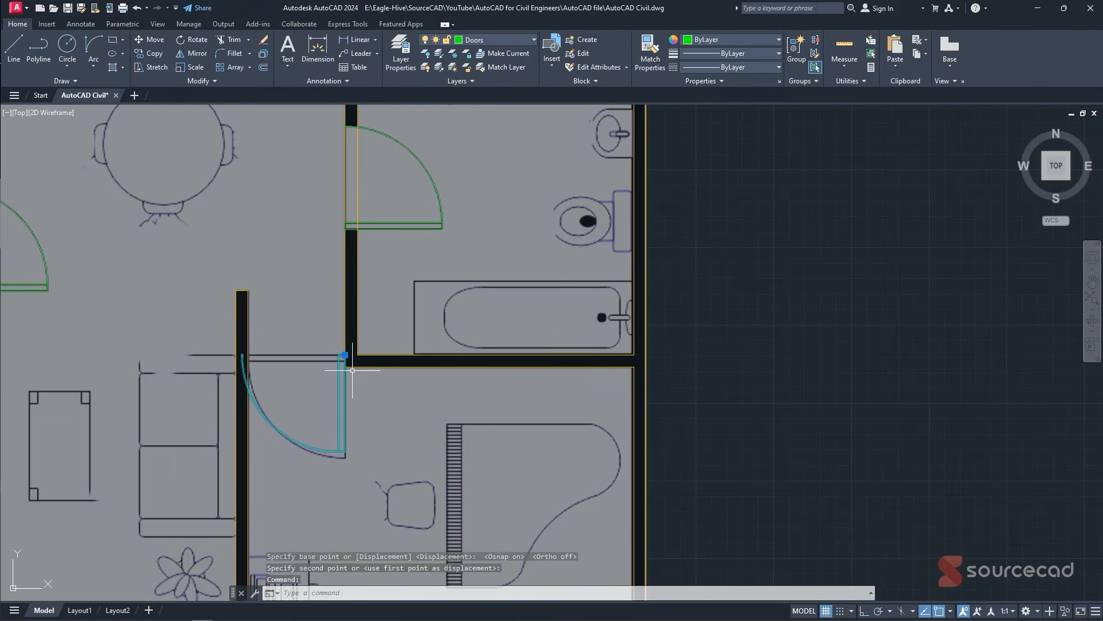
scroll(348, 357, up, 4)
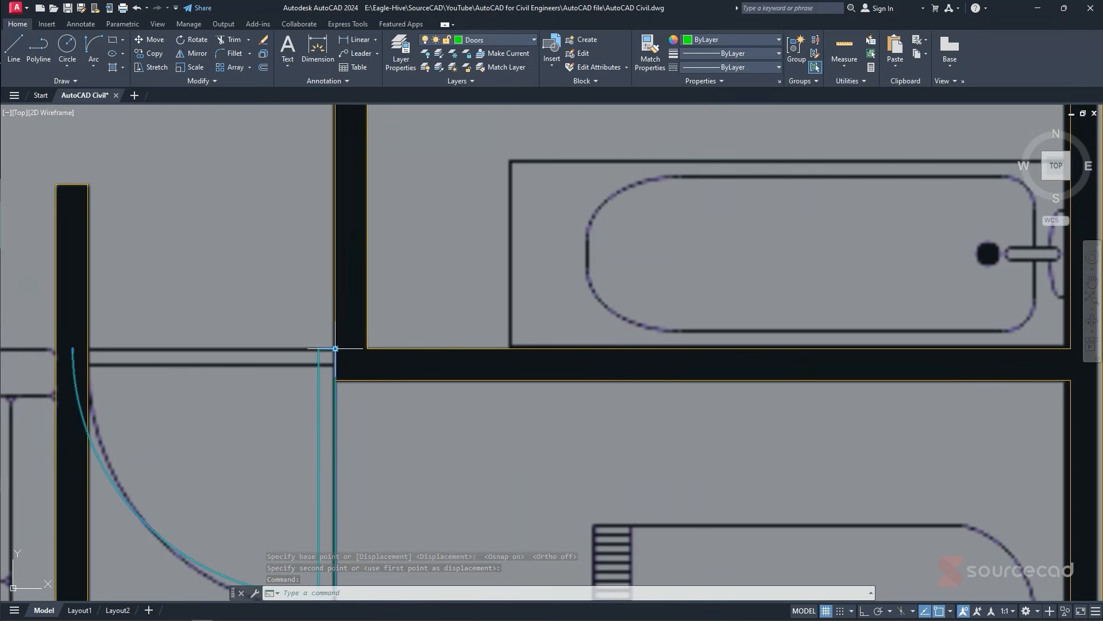
click(335, 348)
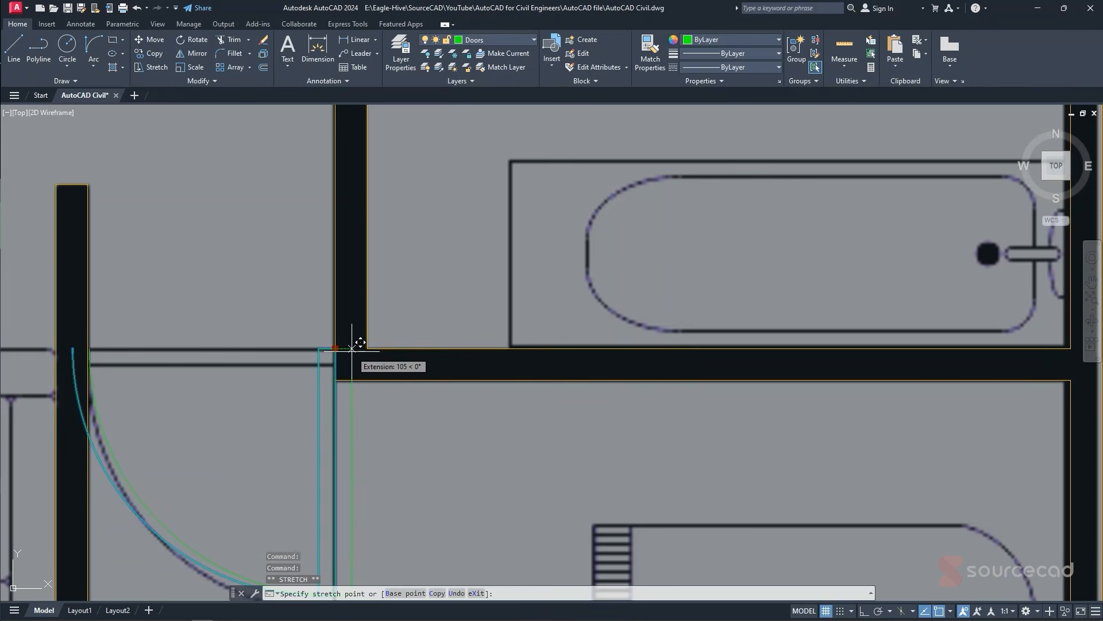
key(Escape)
scroll(371, 384, down, 4)
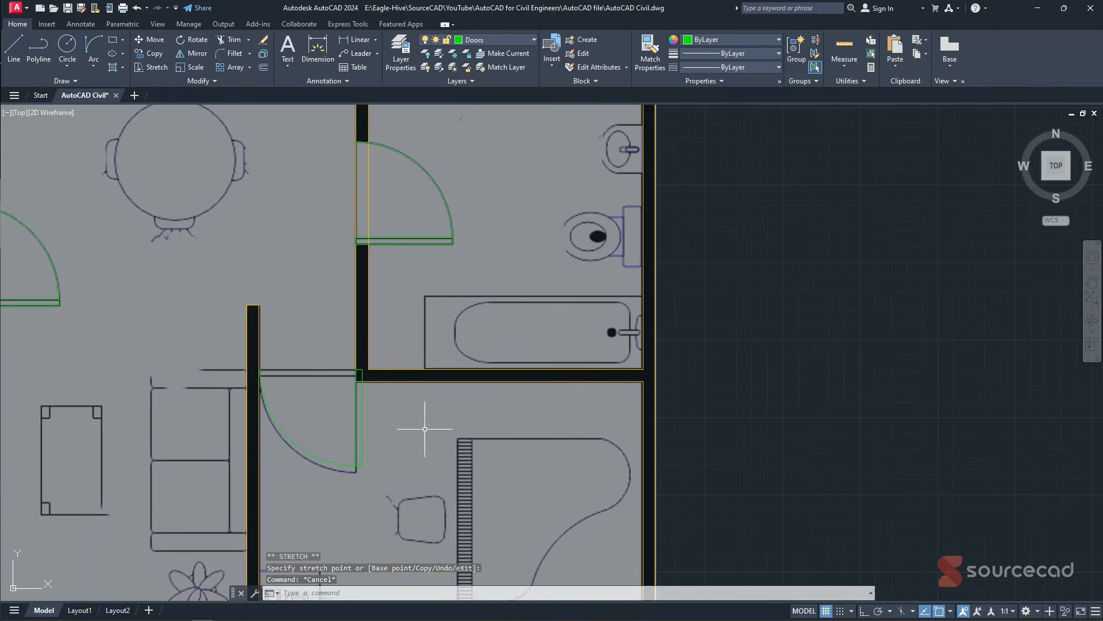
- Shift the bedroom door by its insertion grip about 200 straight down to the lower face of the bathroom's south wall
middle_drag(401, 452, 431, 379)
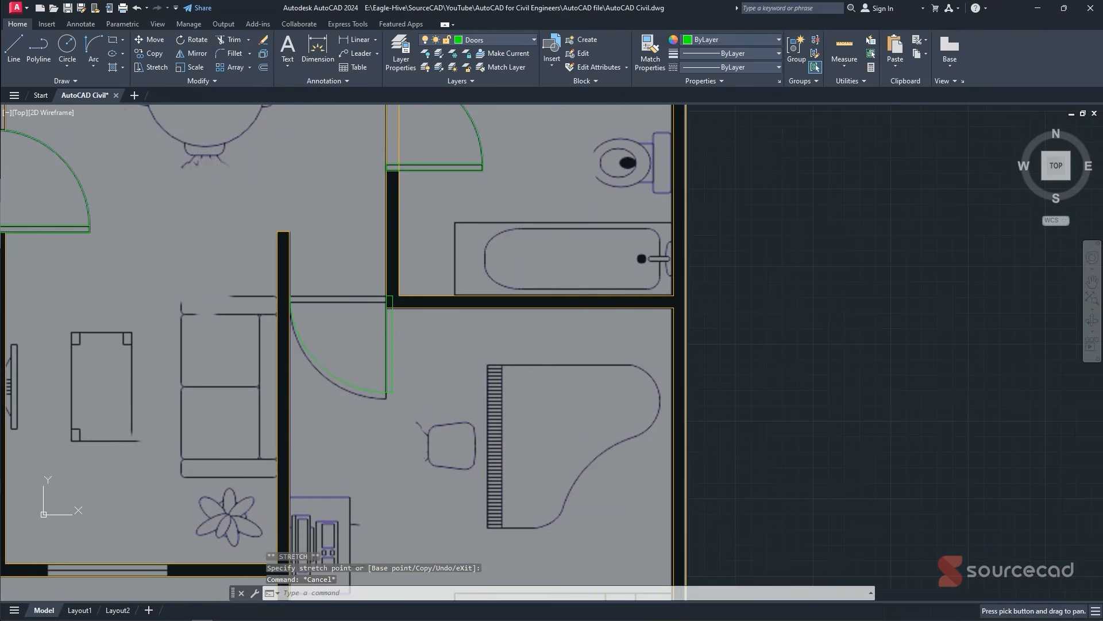
click(386, 336)
scroll(387, 299, up, 5)
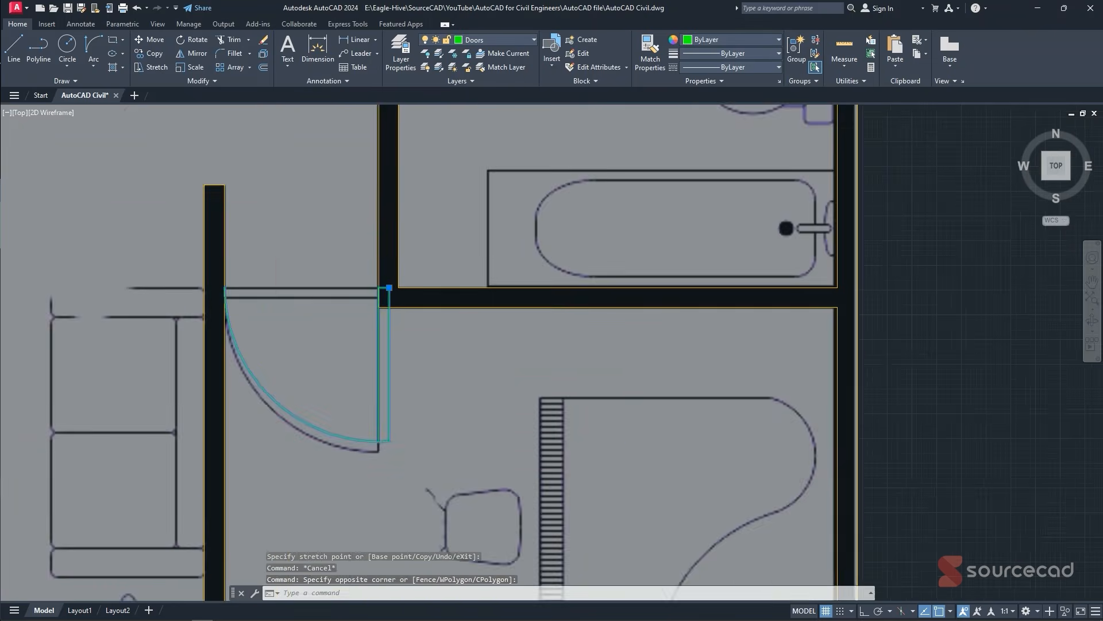
click(384, 275)
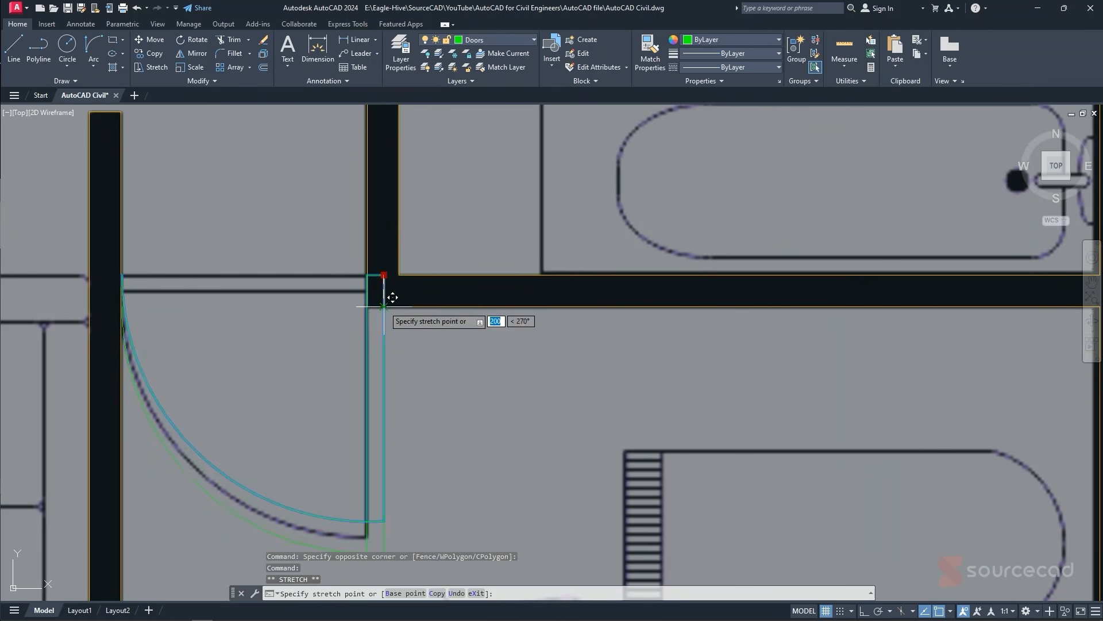
click(385, 308)
key(Escape)
scroll(443, 394, down, 7)
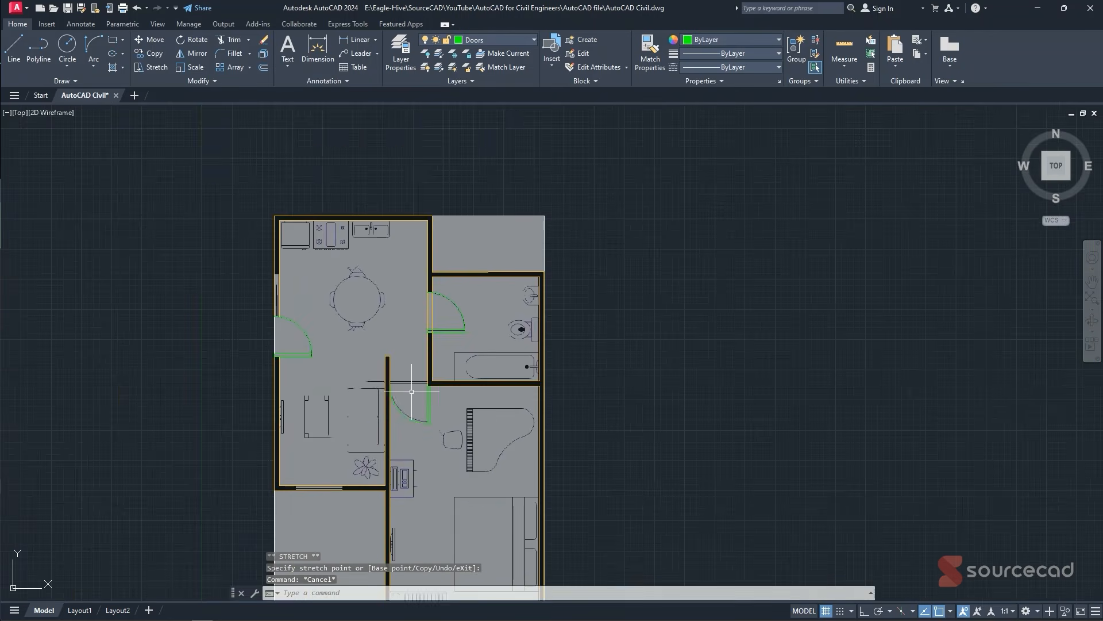
scroll(421, 392, up, 1)
scroll(411, 391, down, 2)
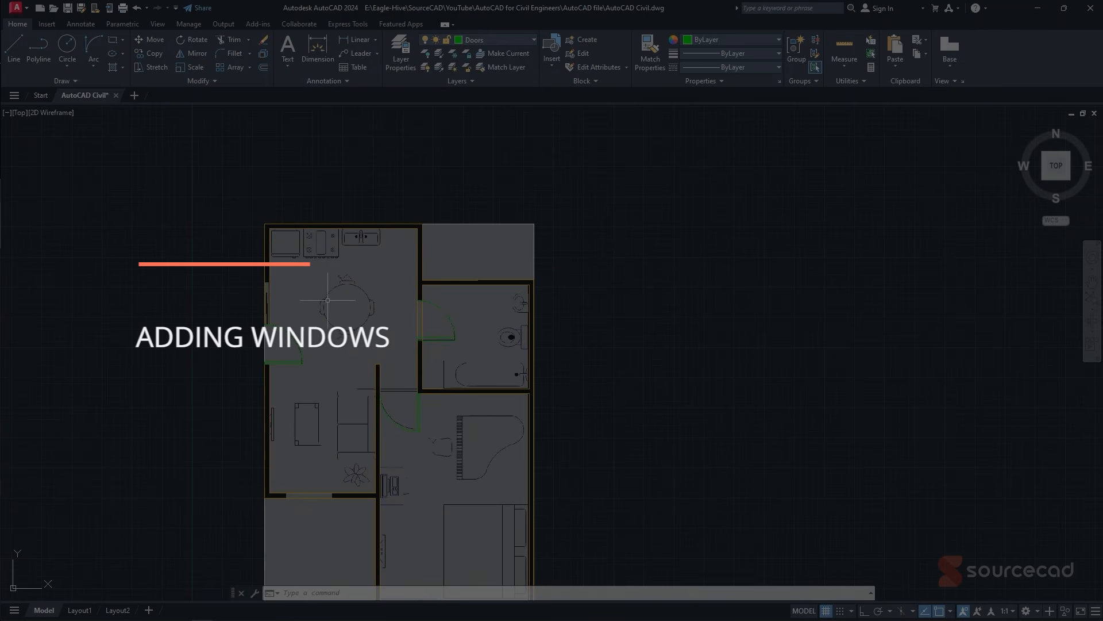
- Make the Windows layer current and, with Ortho on, draw a vertical polyline across the east end of the living room's south window
click(489, 41)
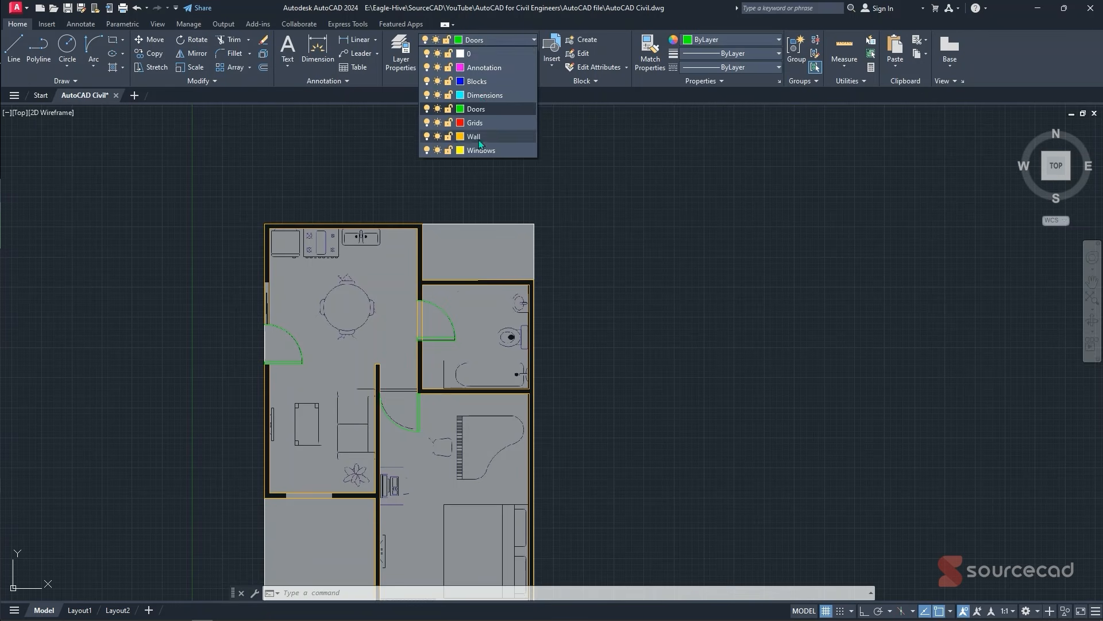
click(486, 150)
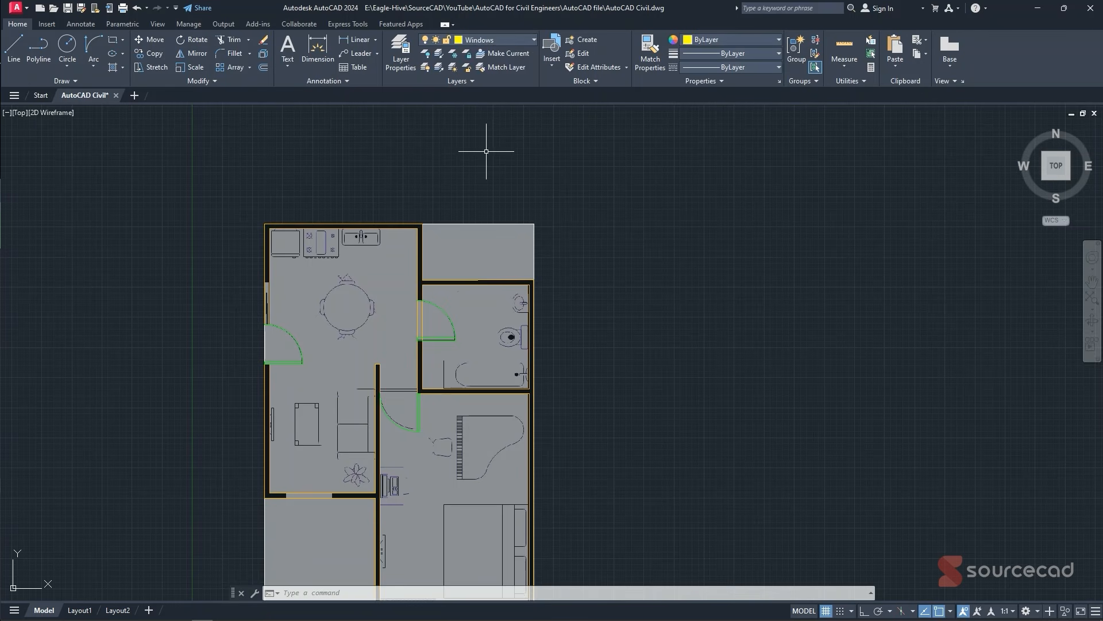
click(27, 58)
scroll(282, 207, up, 4)
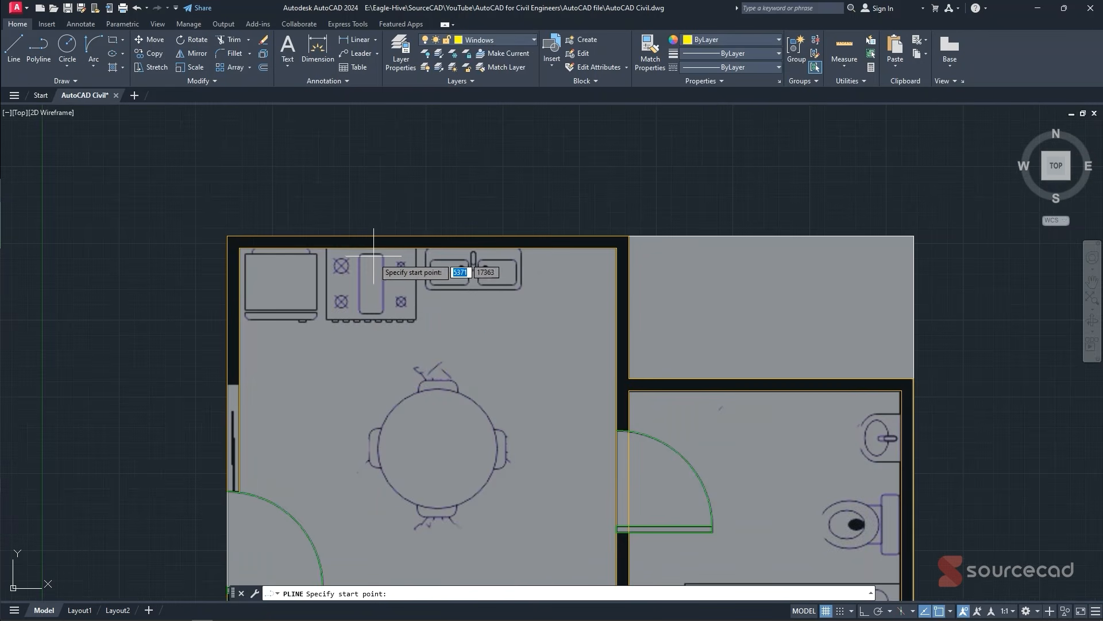
scroll(373, 256, down, 4)
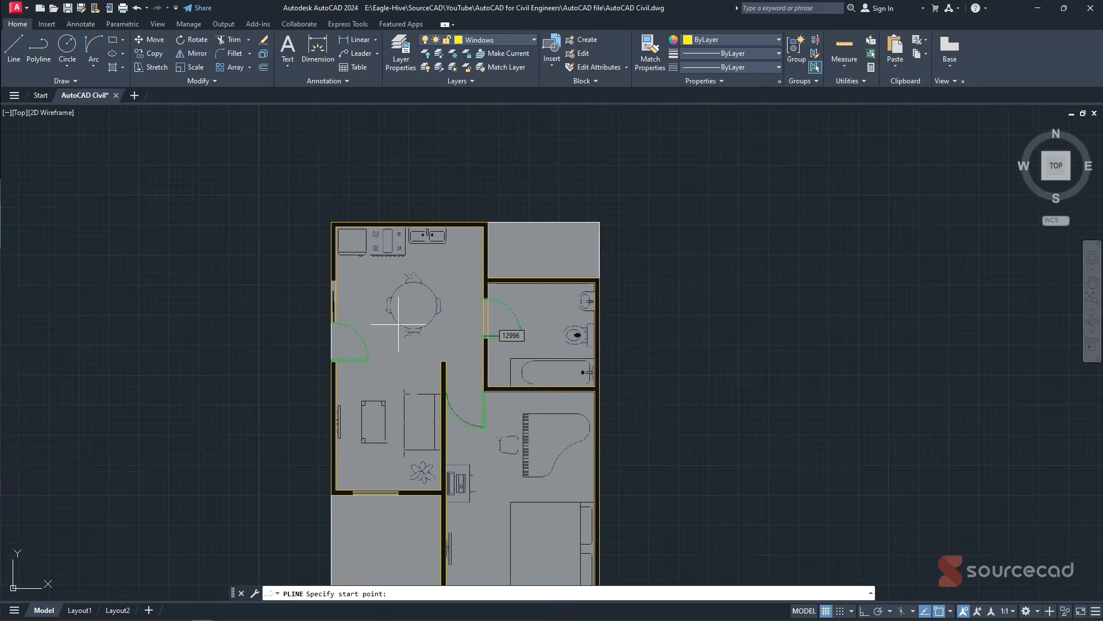
scroll(387, 383, up, 10)
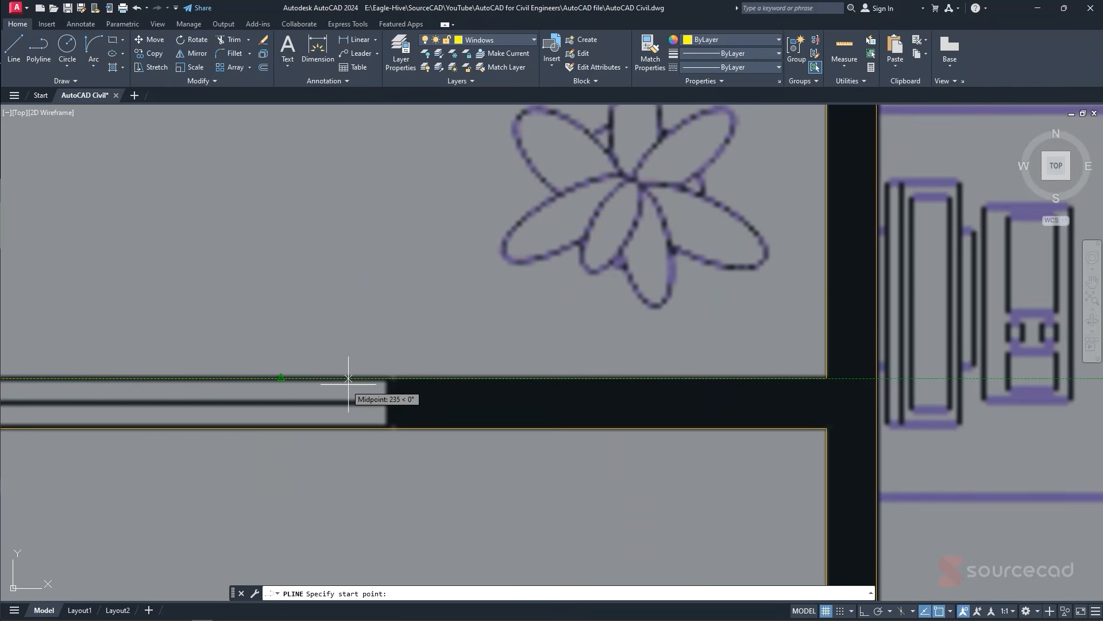
click(387, 379)
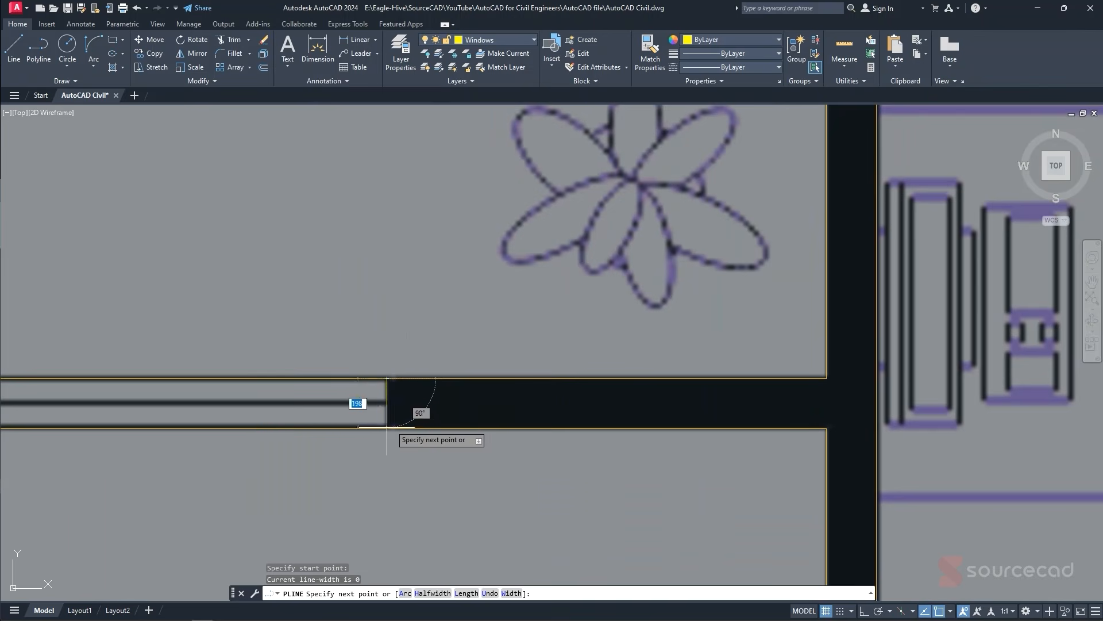
click(863, 611)
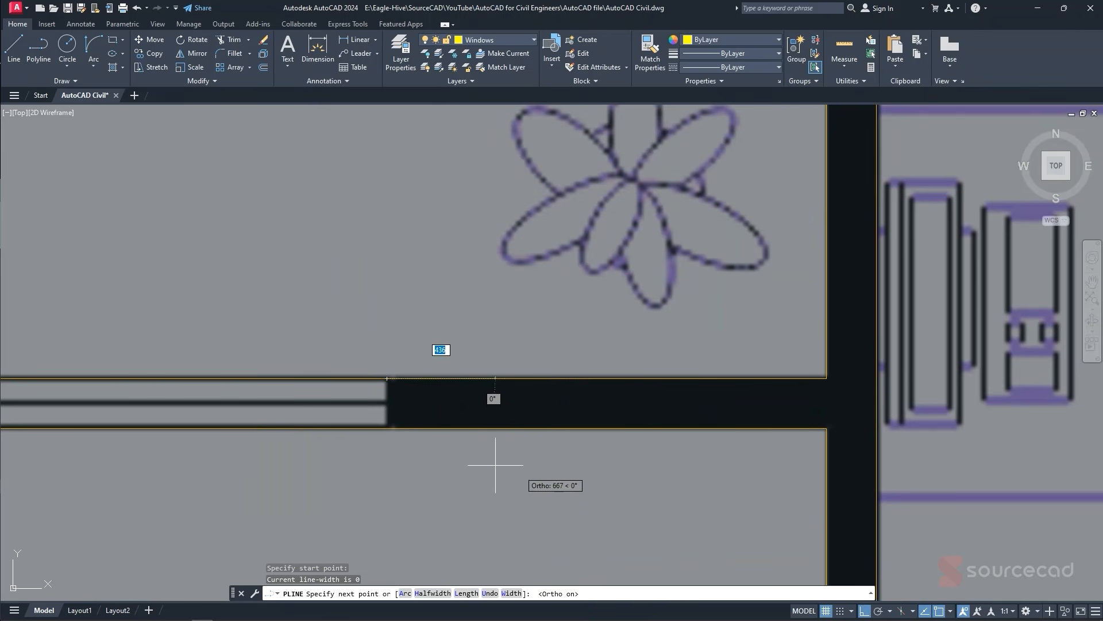
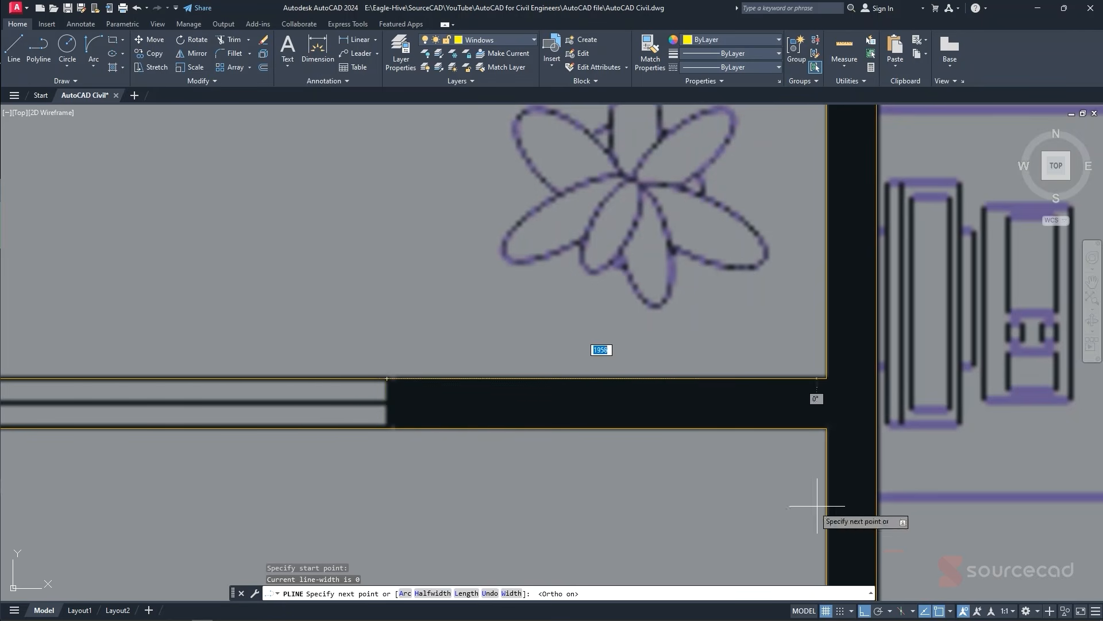
click(388, 463)
key(Escape)
scroll(326, 466, down, 3)
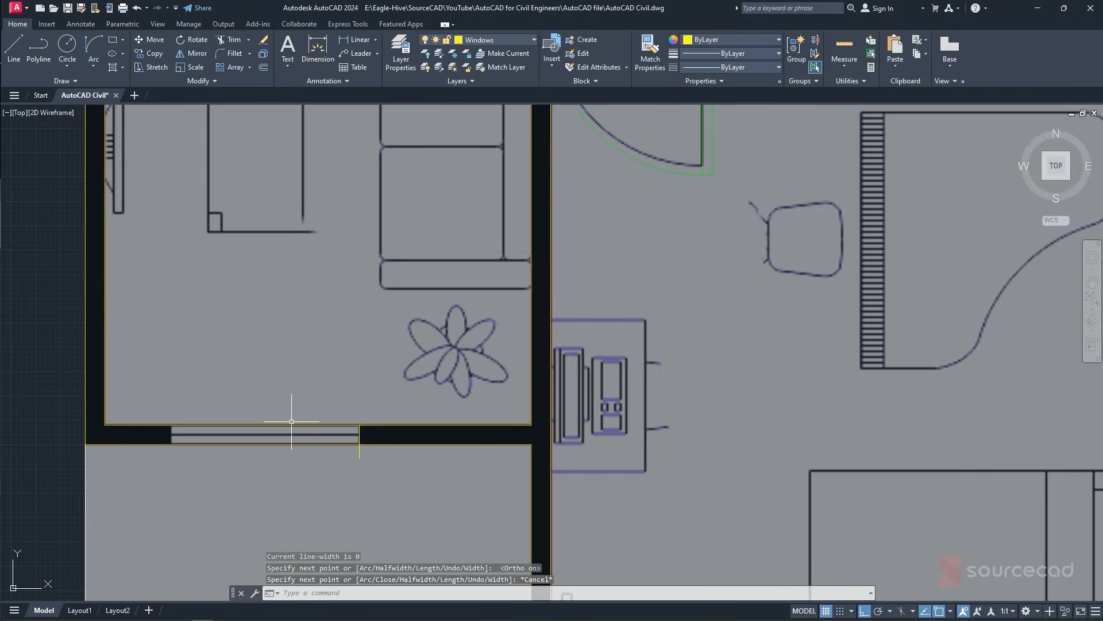
- With object snap off, draw a vertical polyline about 382 long across the west end of the same window, overshooting both wall faces
key(Return)
scroll(191, 442, up, 2)
scroll(192, 442, up, 2)
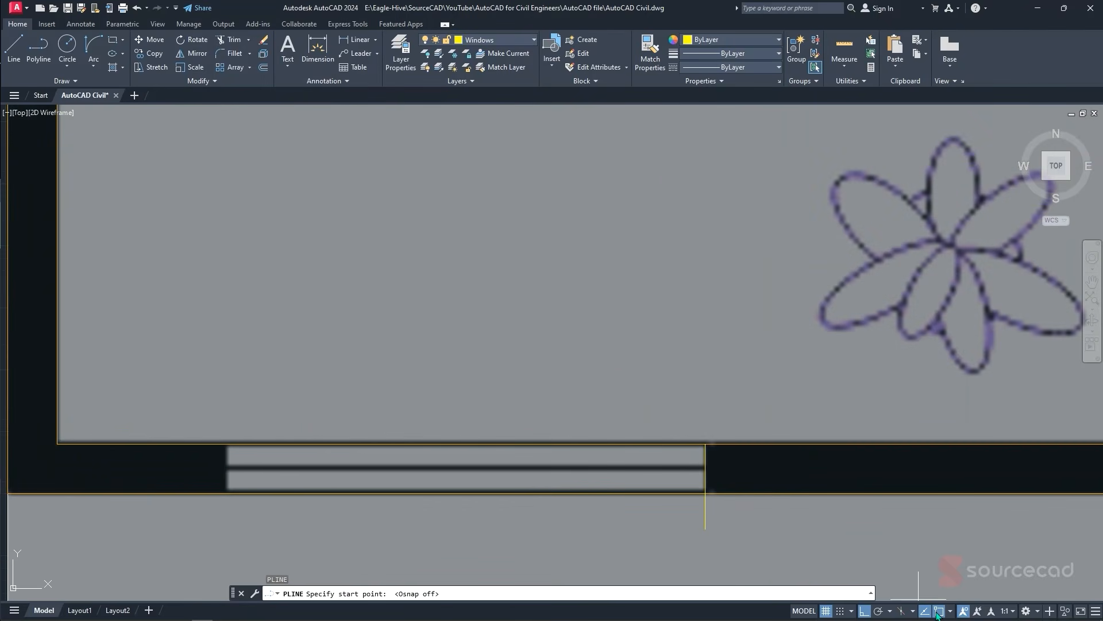
click(231, 430)
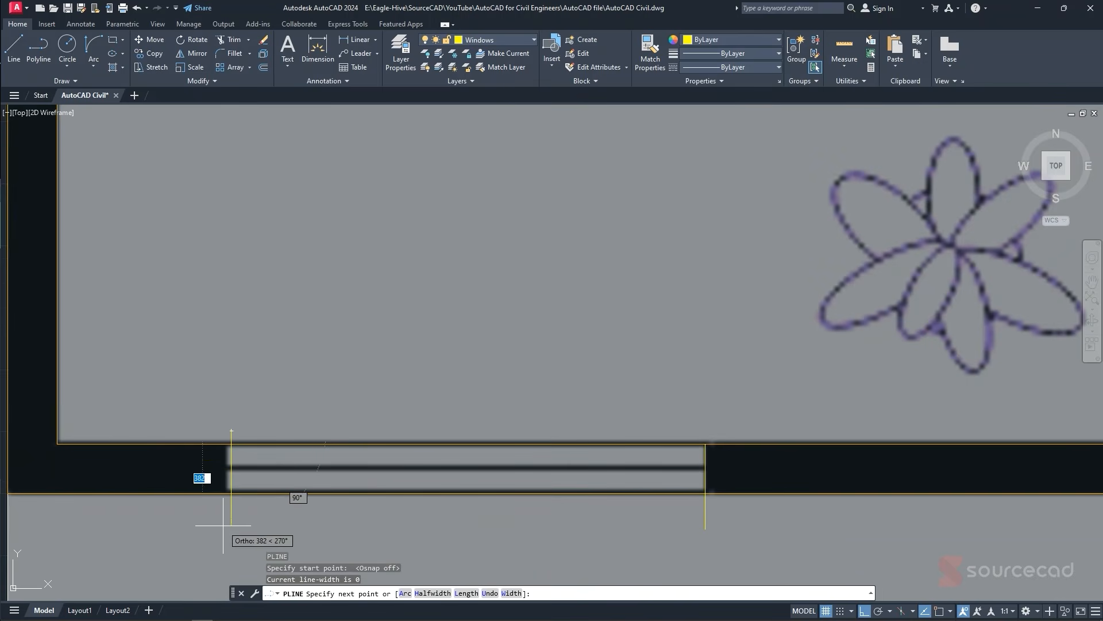
click(223, 527)
key(Escape)
- Draw a horizontal polyline along the window's centre line, extending past both of its vertical end lines
key(Return)
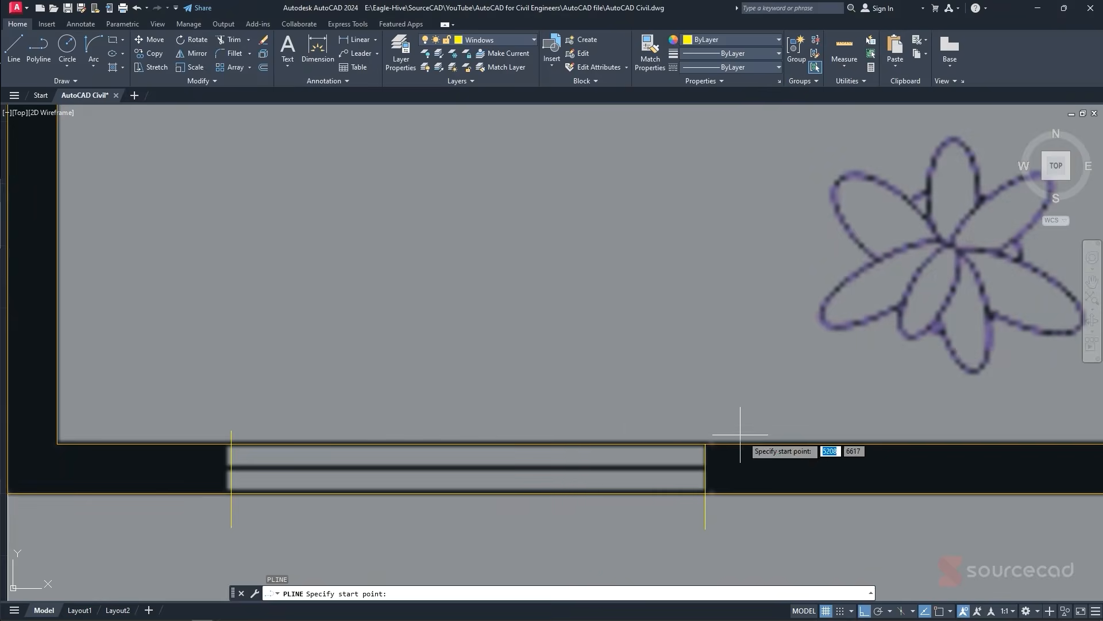
click(713, 466)
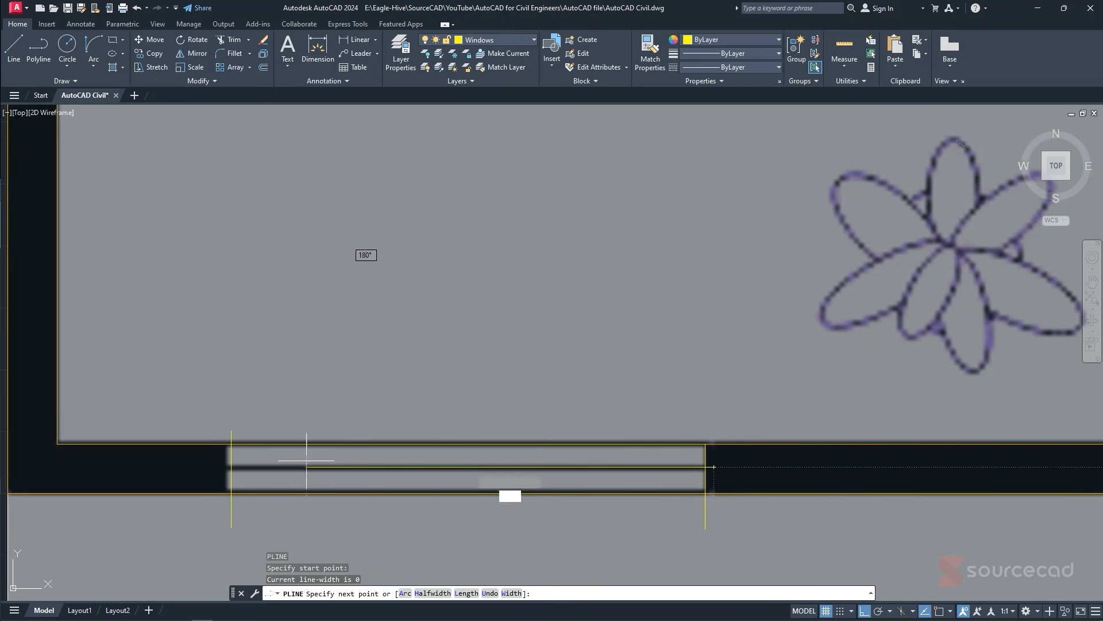
click(163, 466)
key(Escape)
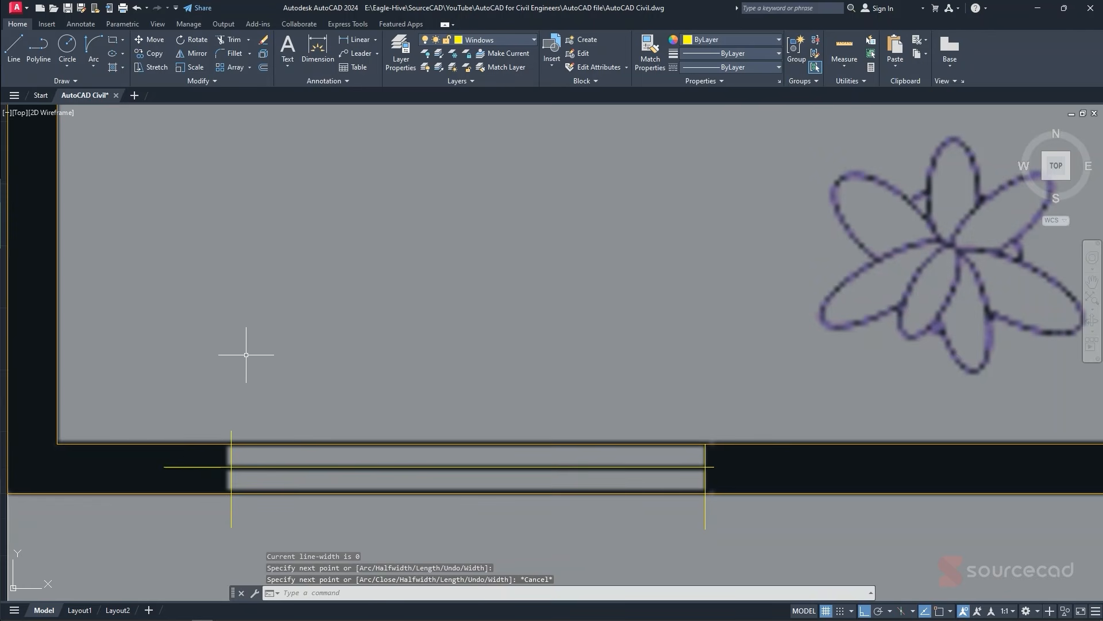
- Trim the overhanging ends of the window's polylines back to the wall faces and the window's end lines
text(tr)
key(Return)
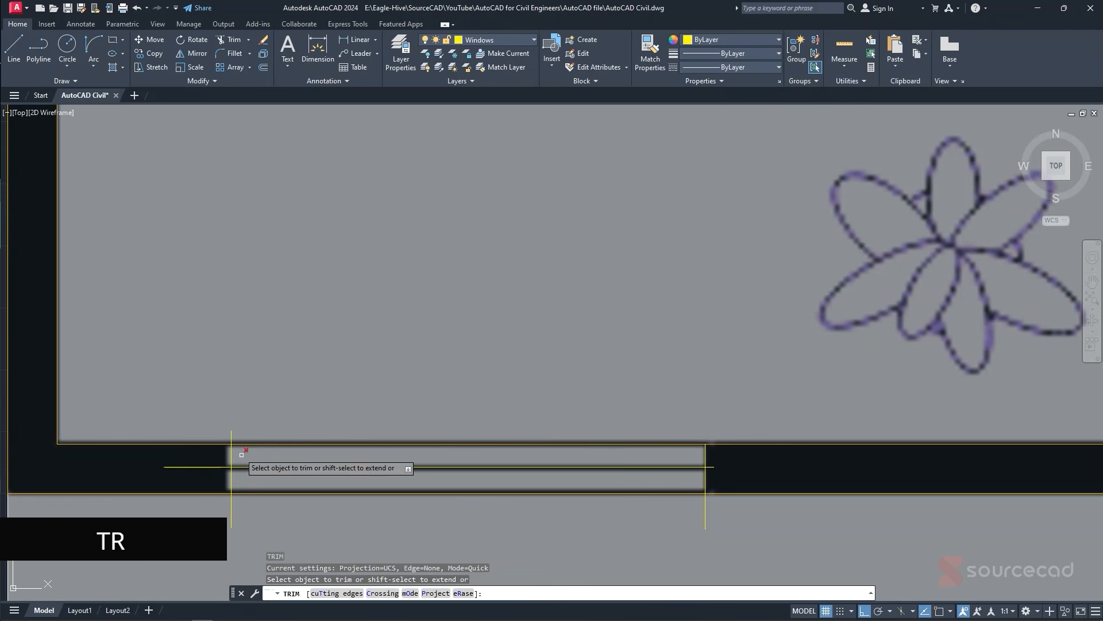
click(232, 438)
click(206, 467)
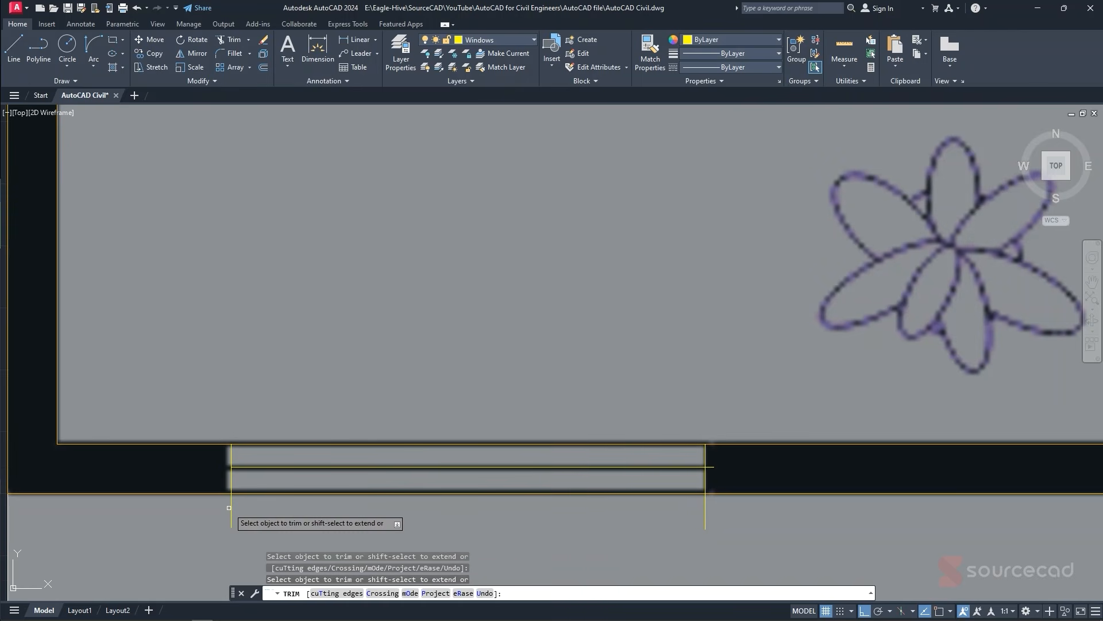
click(705, 512)
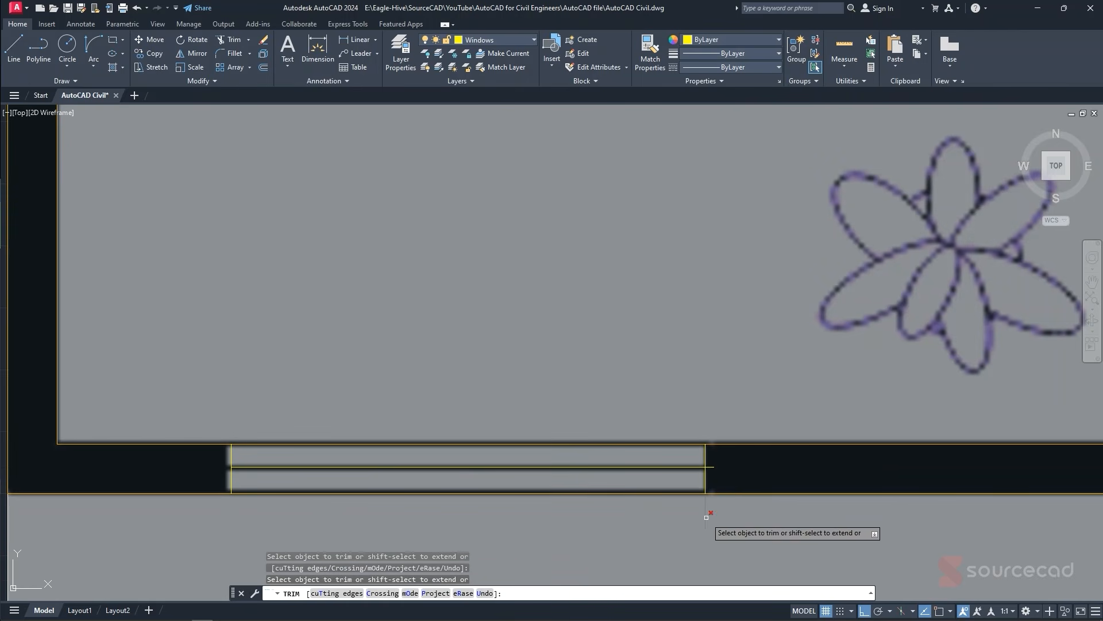
key(Escape)
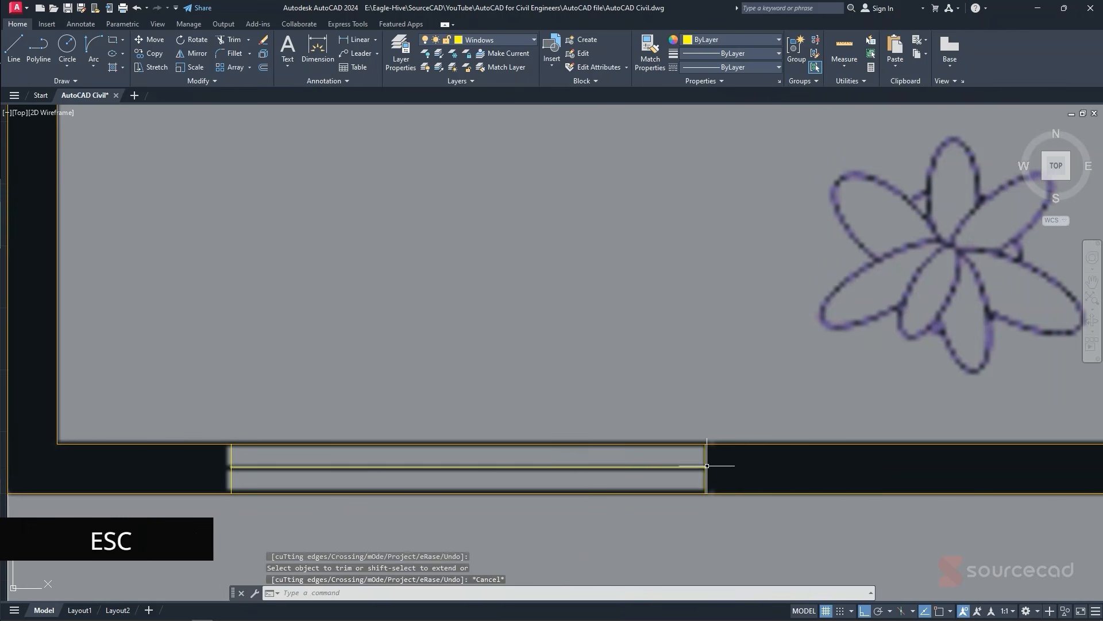
- Create a block named "Windows Civ" from the south window's three polylines, with the base point at the window's southwest corner
click(705, 467)
click(705, 466)
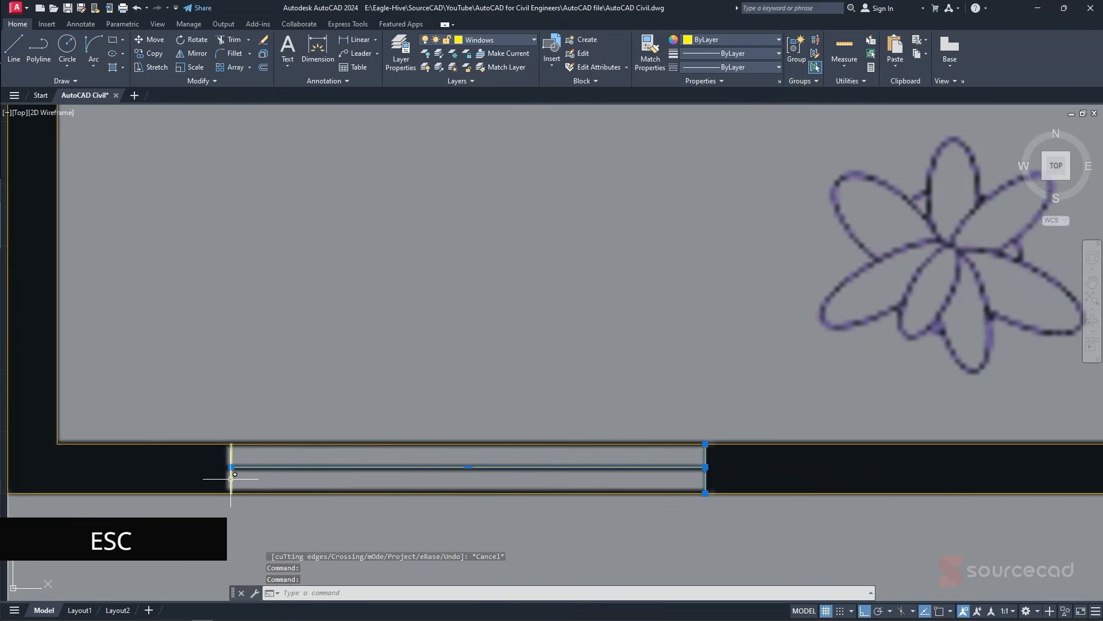
click(231, 478)
click(58, 24)
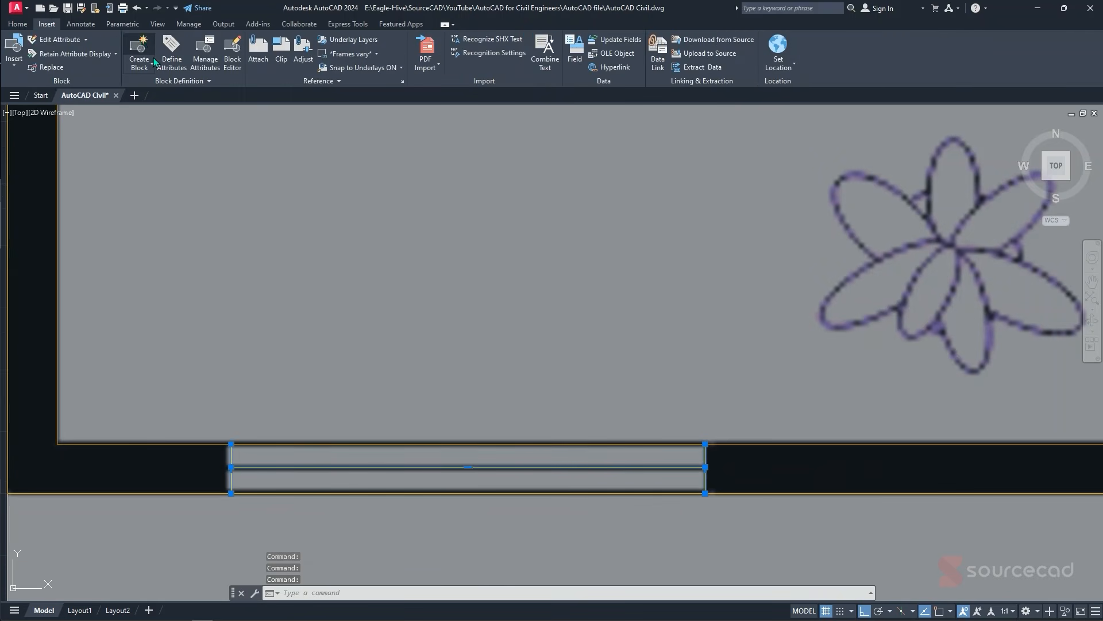
click(140, 51)
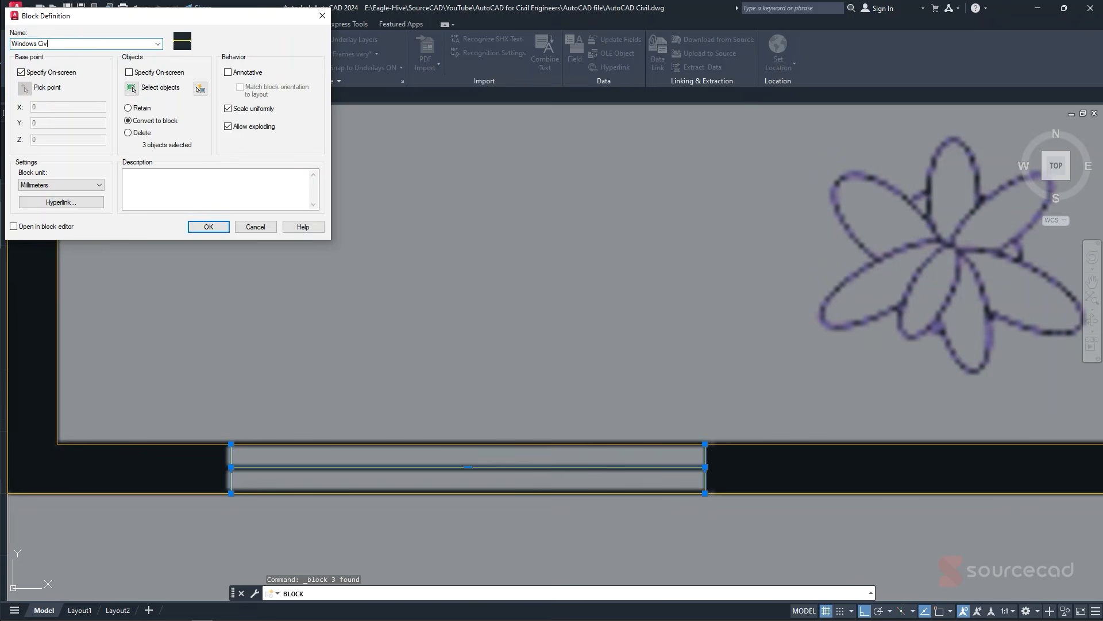
click(208, 227)
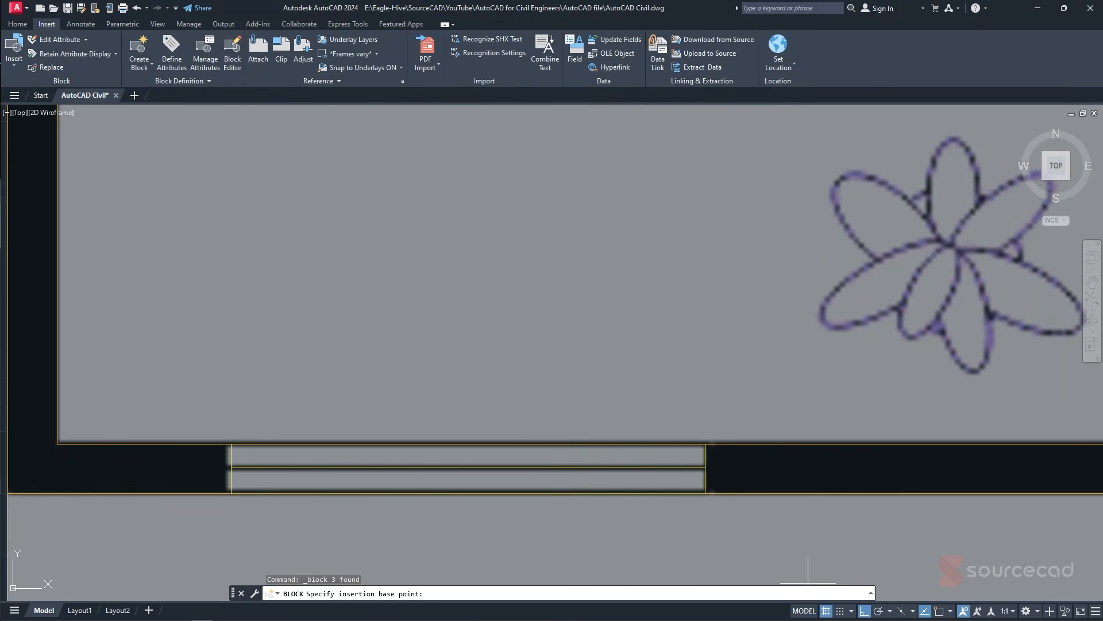
click(243, 486)
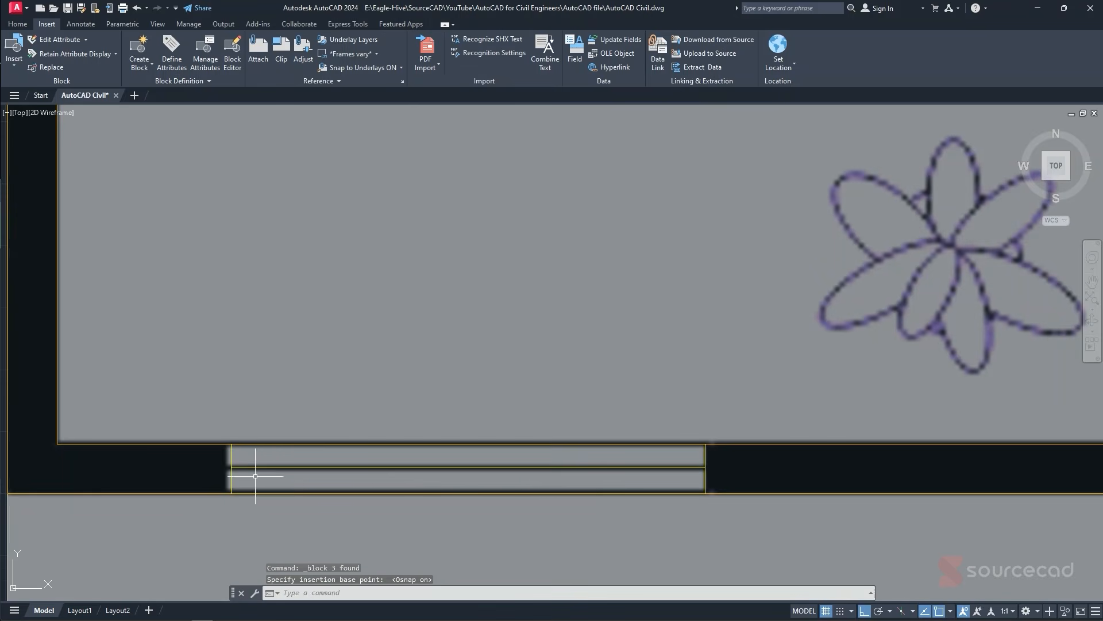
- Copy the window block from its southwest corner straight north onto the inner face of the kitchen's north wall
click(233, 490)
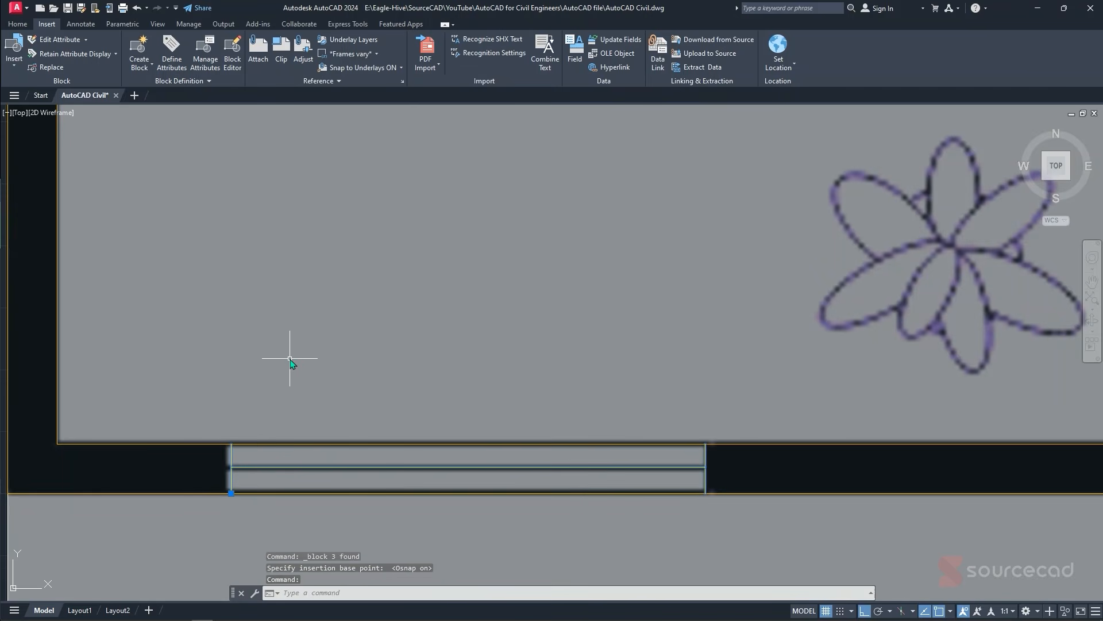
text(co)
key(Return)
click(232, 491)
scroll(281, 231, down, 8)
middle_drag(278, 226, 268, 402)
middle_drag(282, 180, 303, 387)
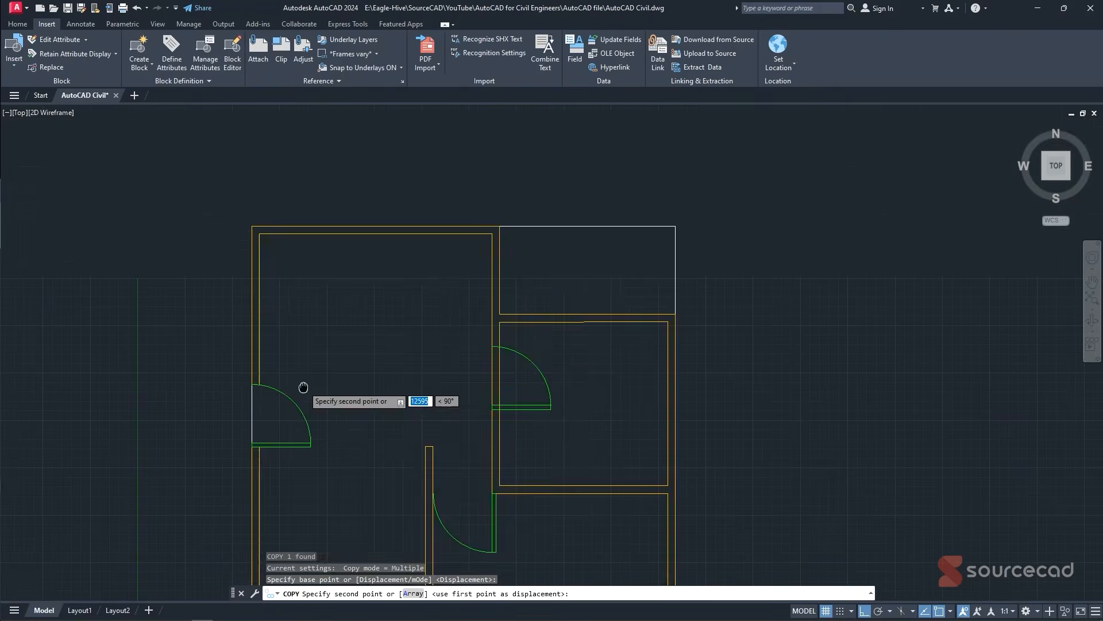
scroll(302, 232, up, 5)
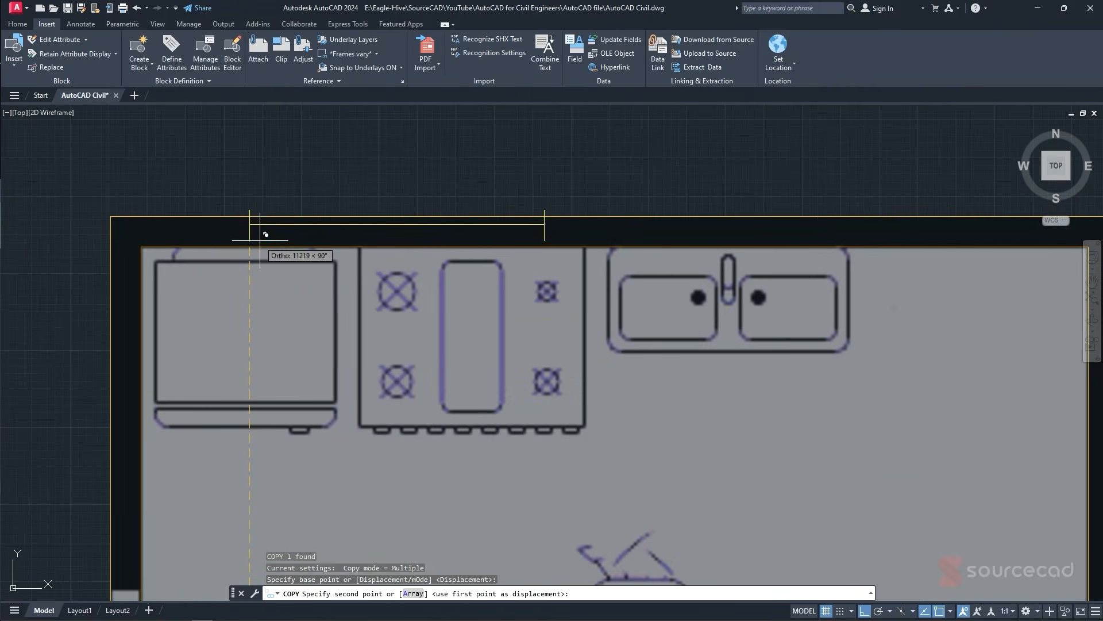
click(249, 247)
scroll(493, 284, down, 6)
key(Escape)
- Copy the living room's south window block into the empty area east of the bedroom, outside the floor plan
middle_drag(503, 336, 409, 257)
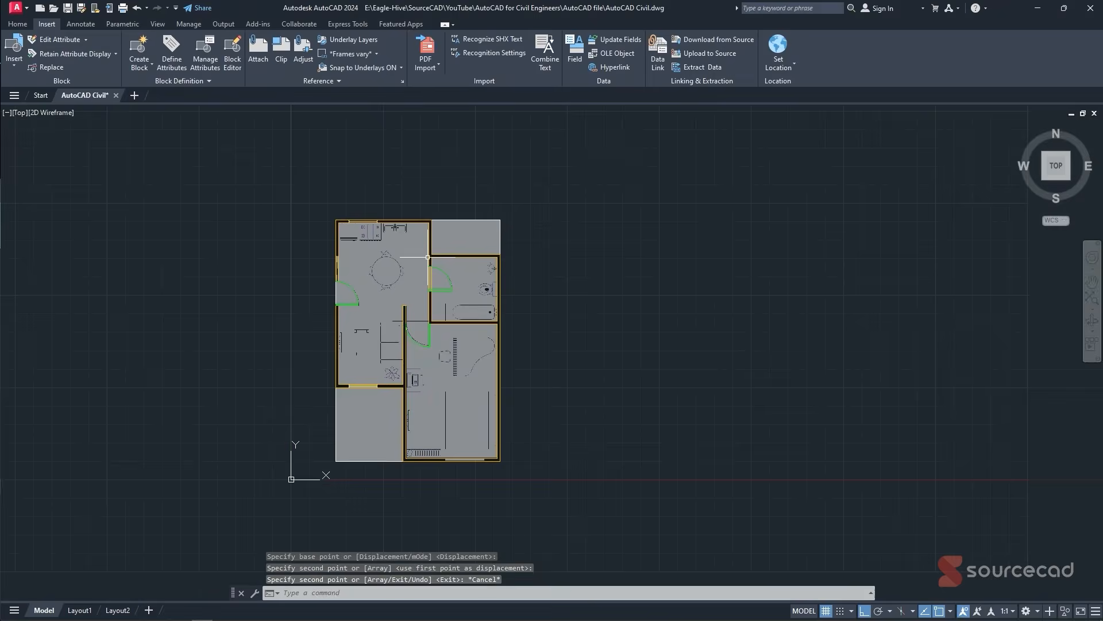
scroll(493, 294, up, 2)
middle_drag(429, 399, 457, 314)
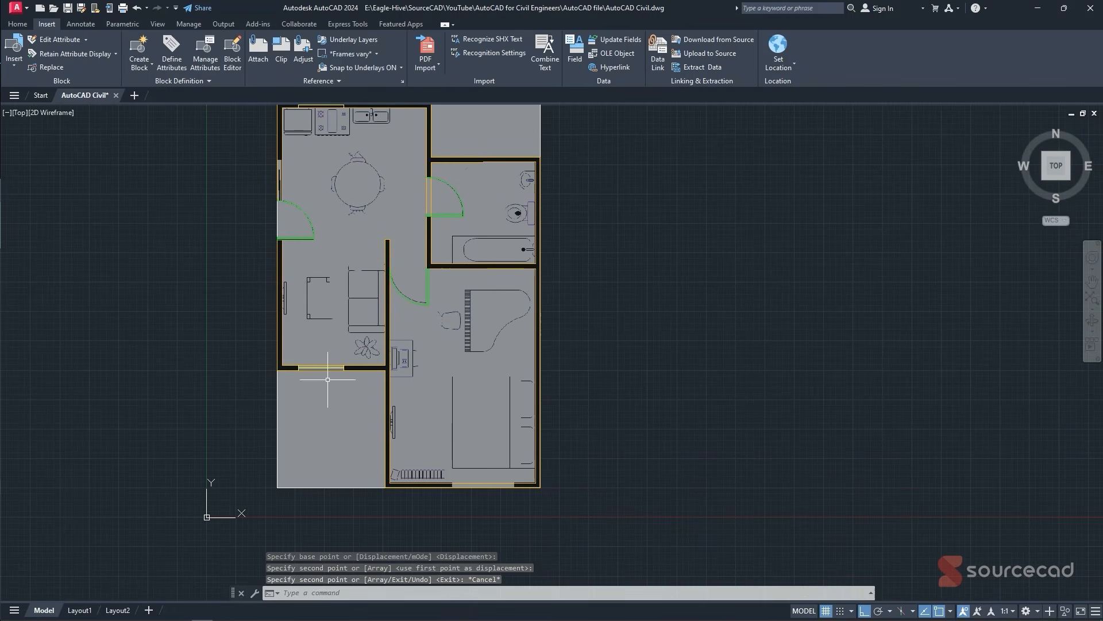
click(331, 366)
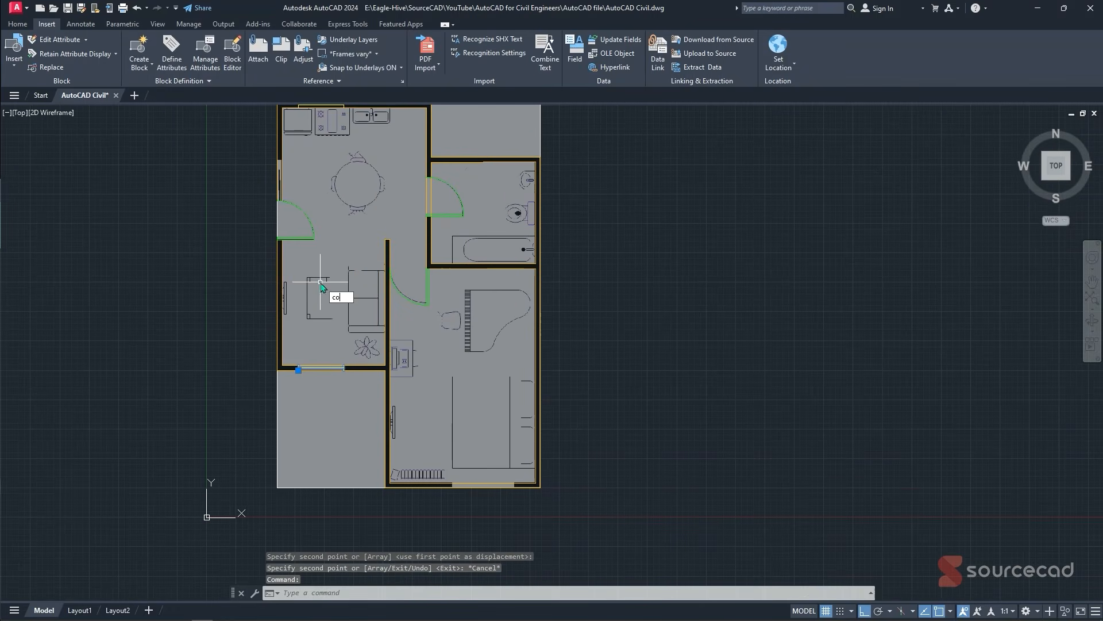
key(Return)
click(309, 317)
click(596, 369)
key(Escape)
click(661, 339)
click(580, 391)
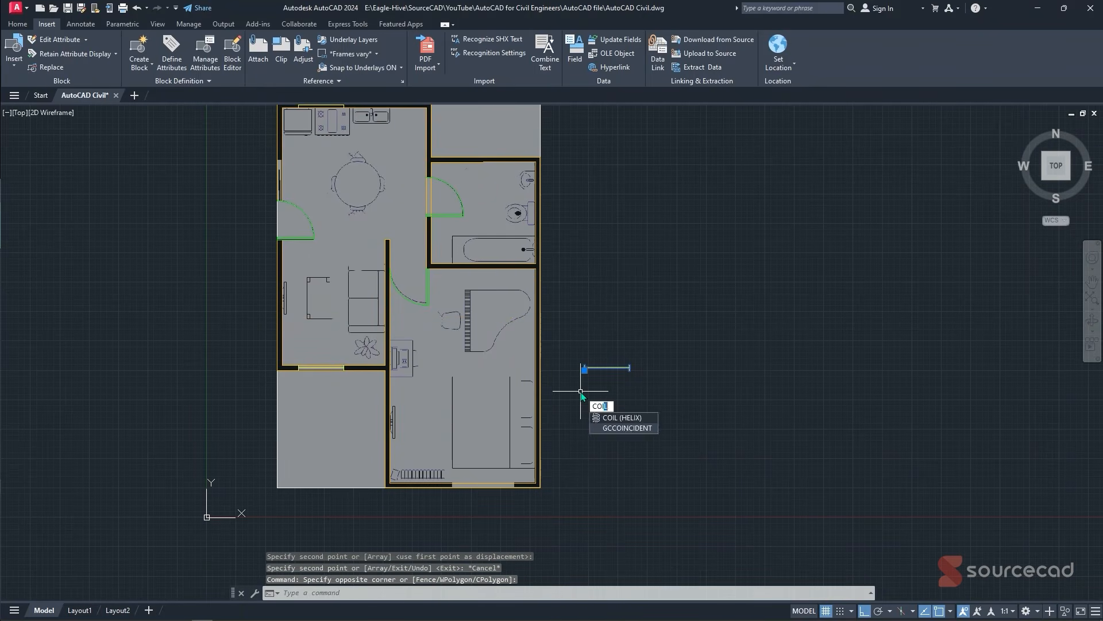
key(Escape)
- Begin copying the loose window block east of the plan, using its southwest corner as the base point
click(645, 349)
click(559, 396)
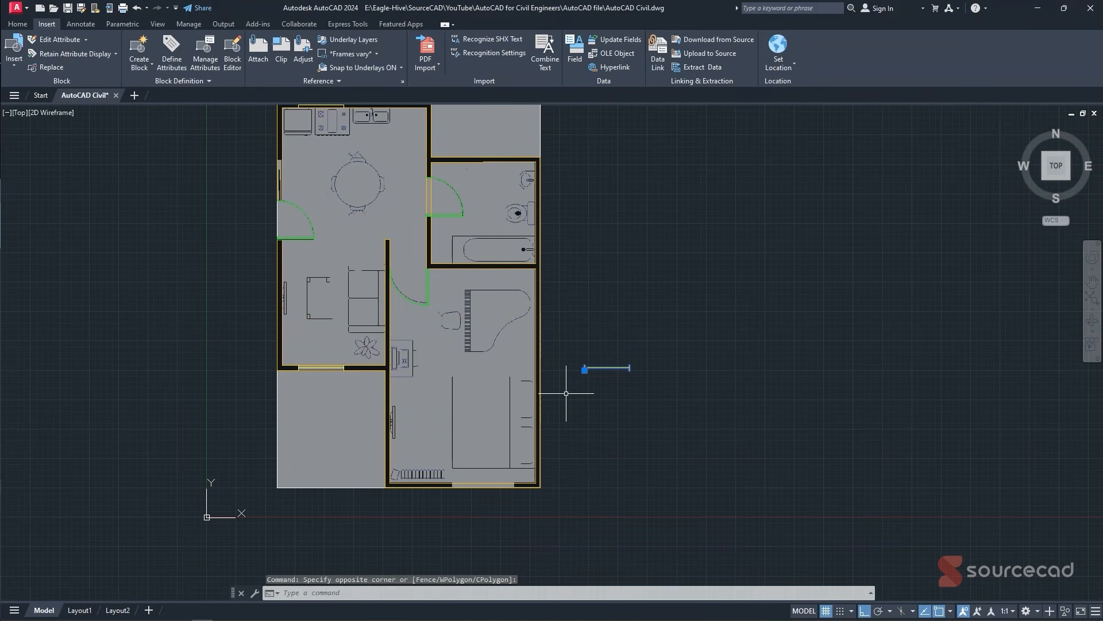
text(Co)
key(Return)
click(584, 368)
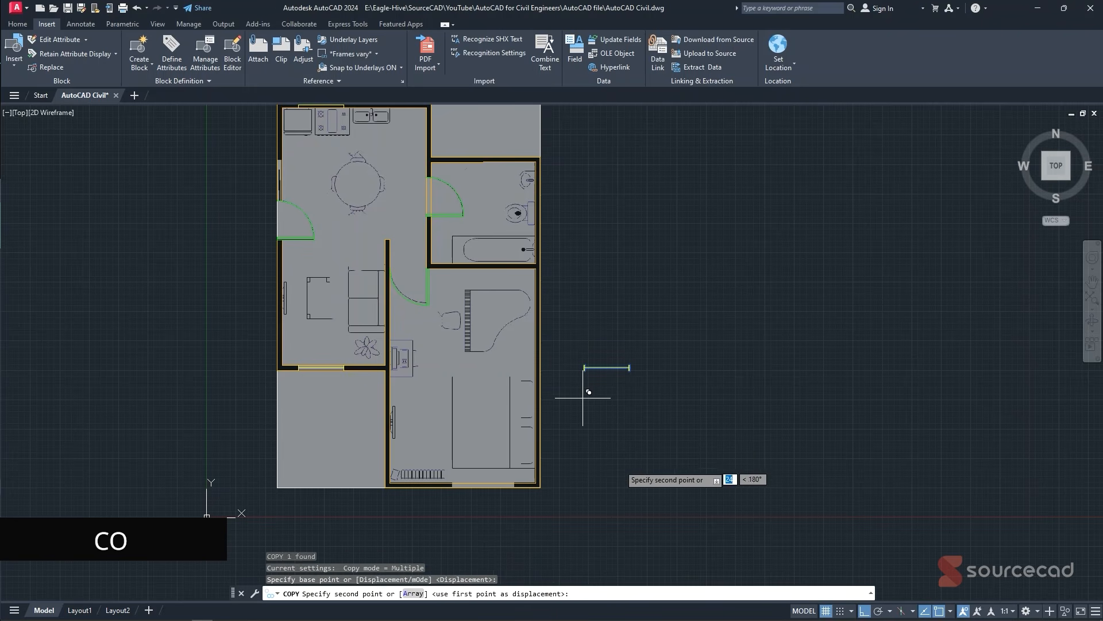
- Place a copy of the window block straight below the original, and move that copy into the opening in the bedroom's bottom wall
key(Return)
key(Escape)
click(649, 439)
click(573, 470)
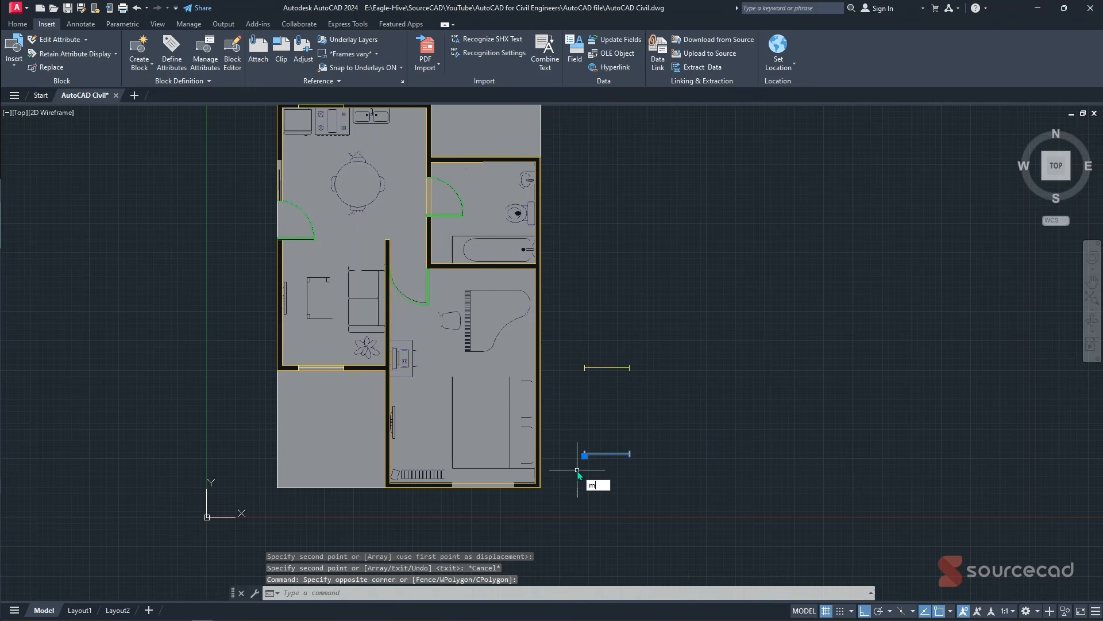
key(Return)
scroll(599, 460, up, 5)
click(584, 453)
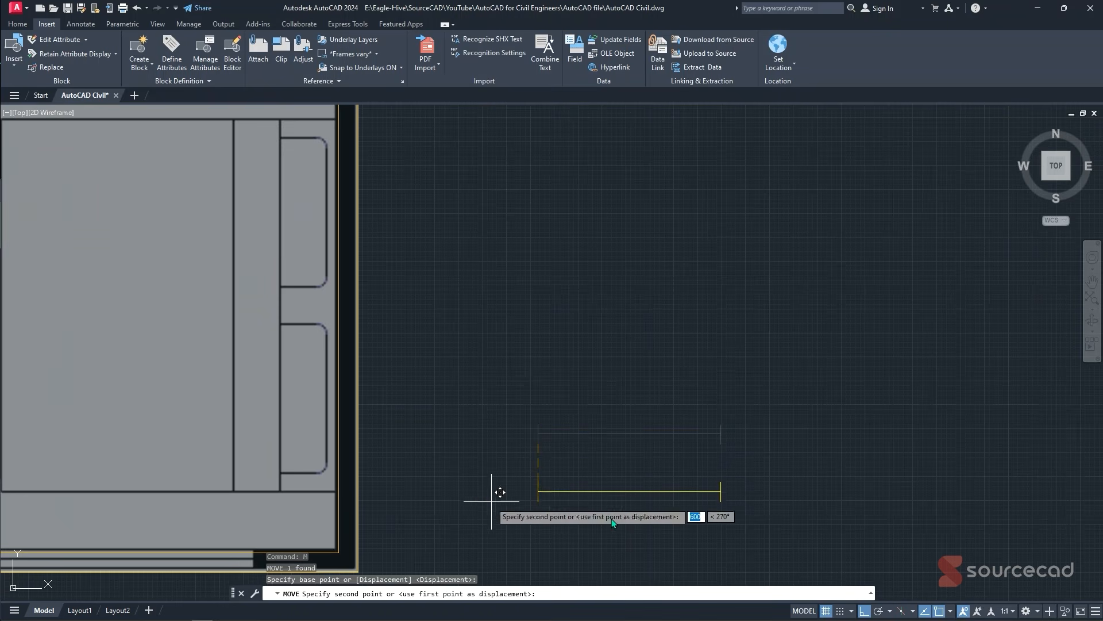
scroll(517, 534, down, 3)
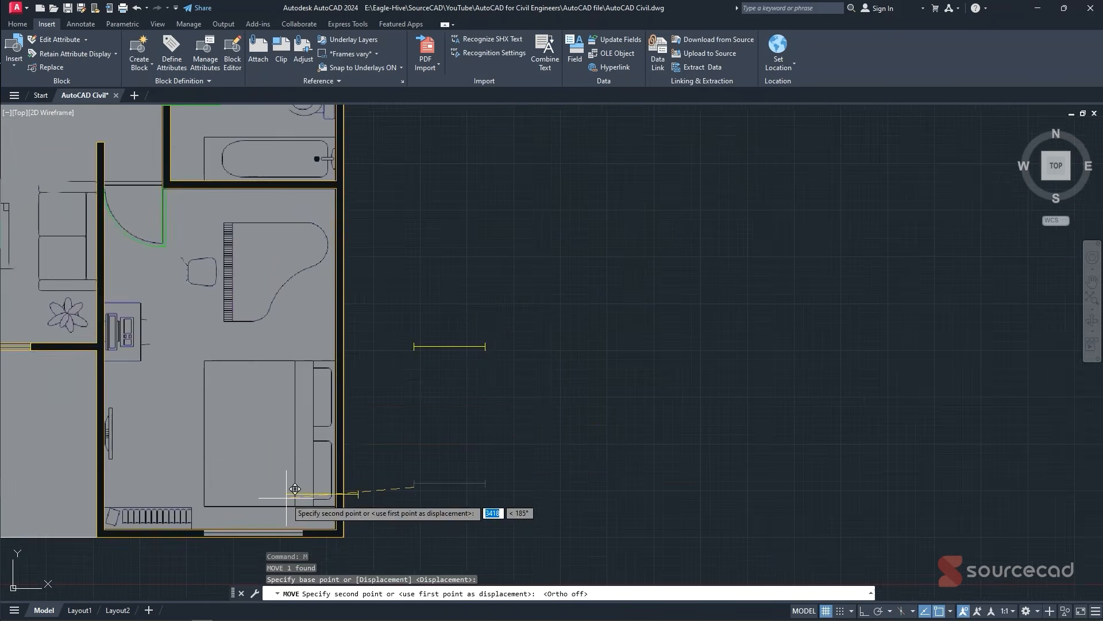
scroll(443, 448, up, 8)
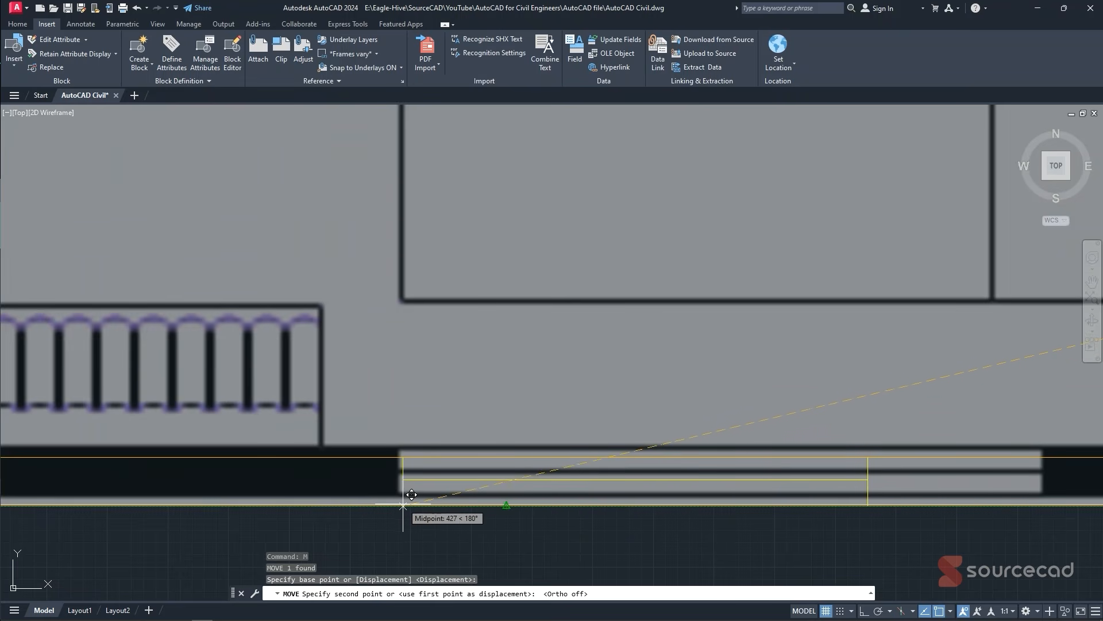
key(Escape)
scroll(566, 434, down, 5)
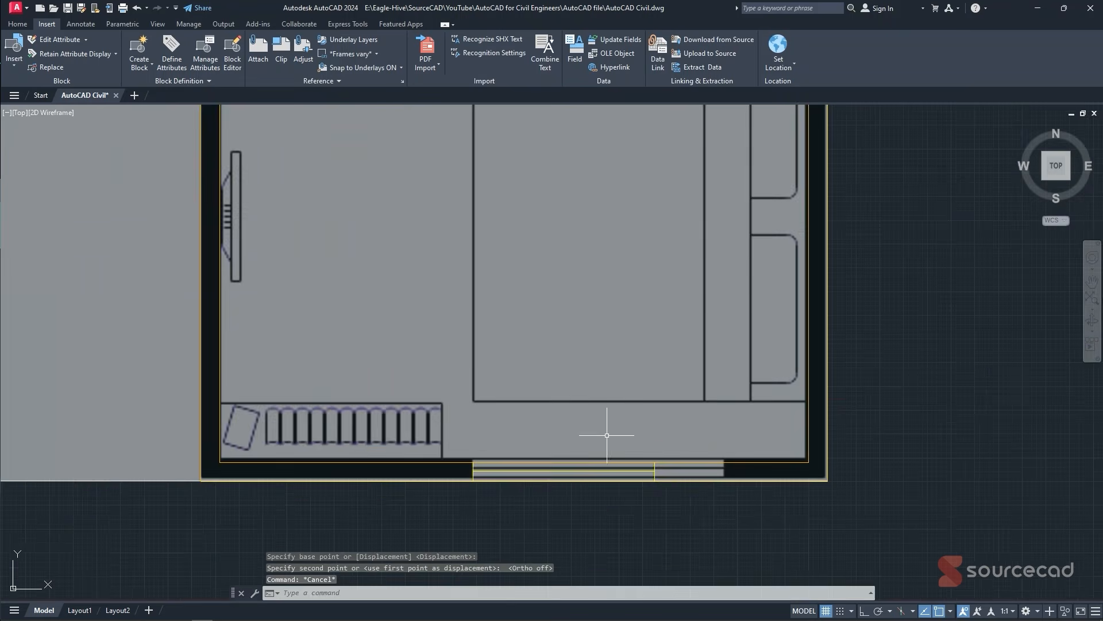
- Rotate the spare horizontal window block beside the plan to vertical, with Ortho on
middle_drag(910, 253, 787, 406)
click(759, 394)
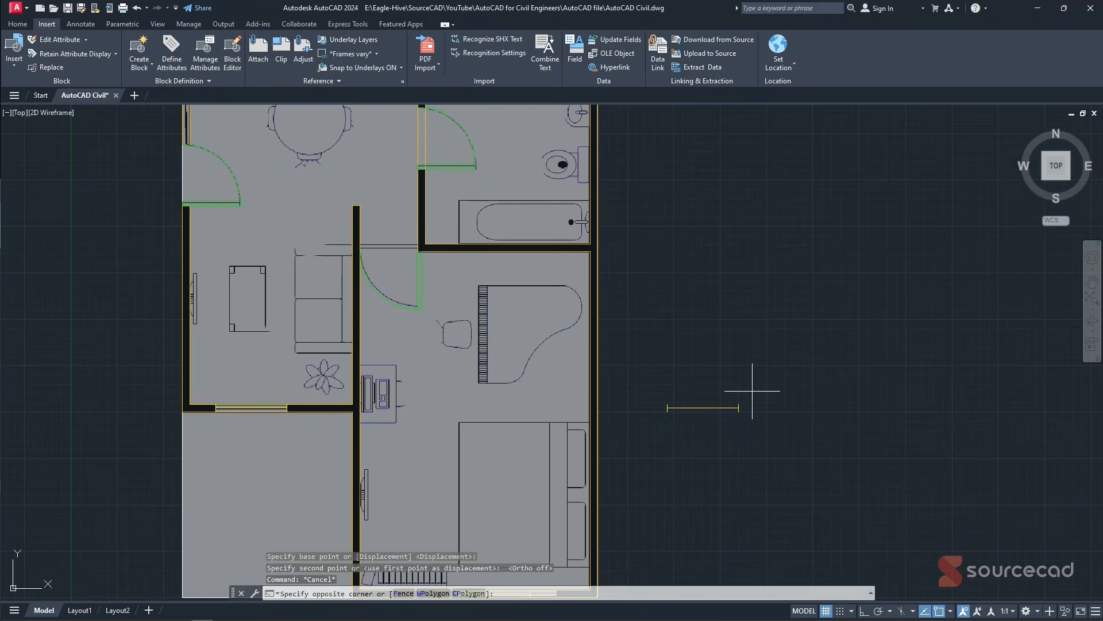
click(651, 435)
text(ro)
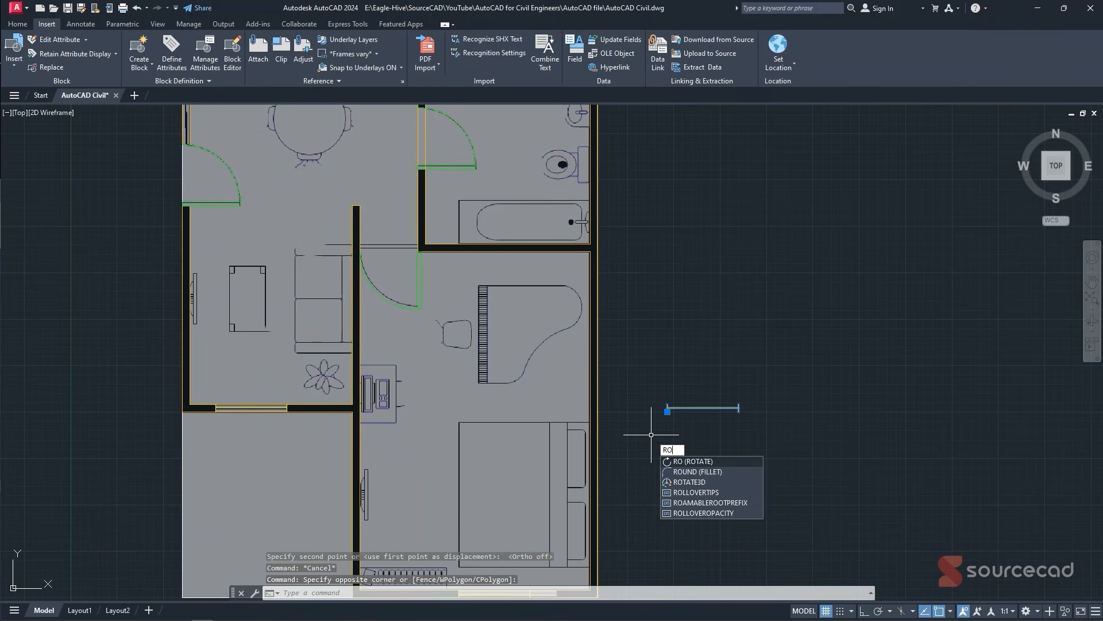
key(Return)
click(691, 428)
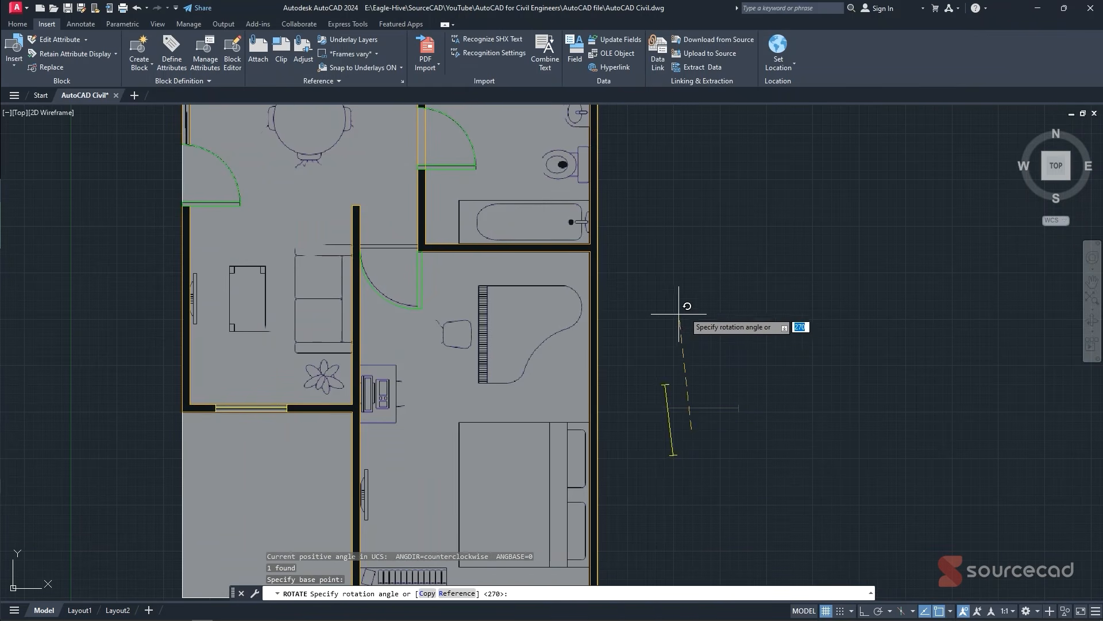
click(865, 611)
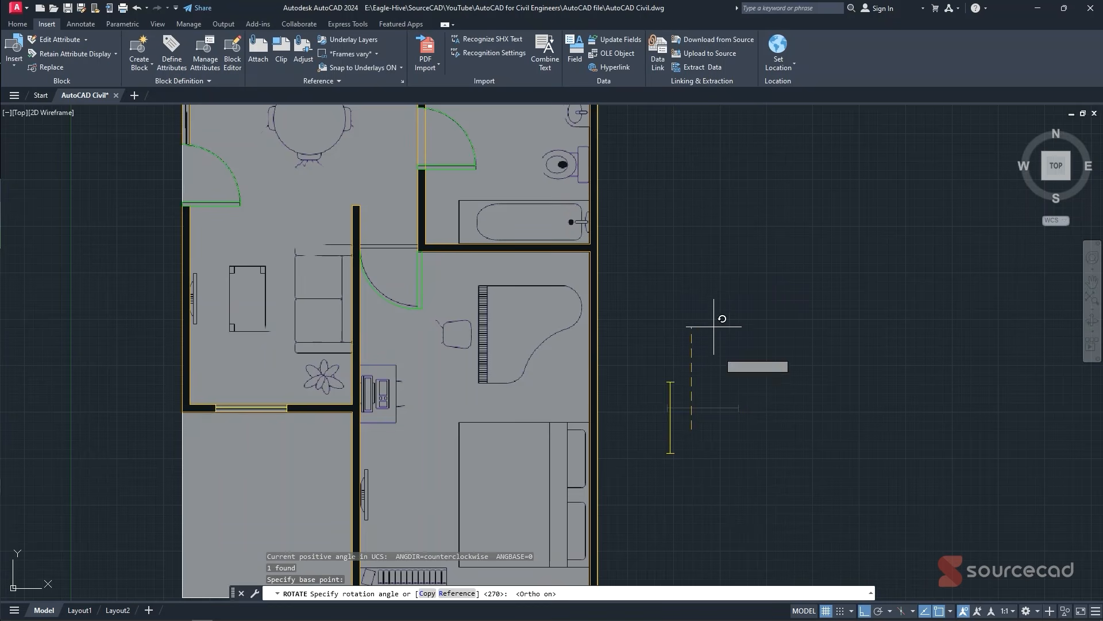
click(715, 315)
- Copy the vertical window block onto the bedroom's right wall, next to the piano
click(670, 320)
click(682, 506)
click(741, 341)
click(659, 475)
text(co)
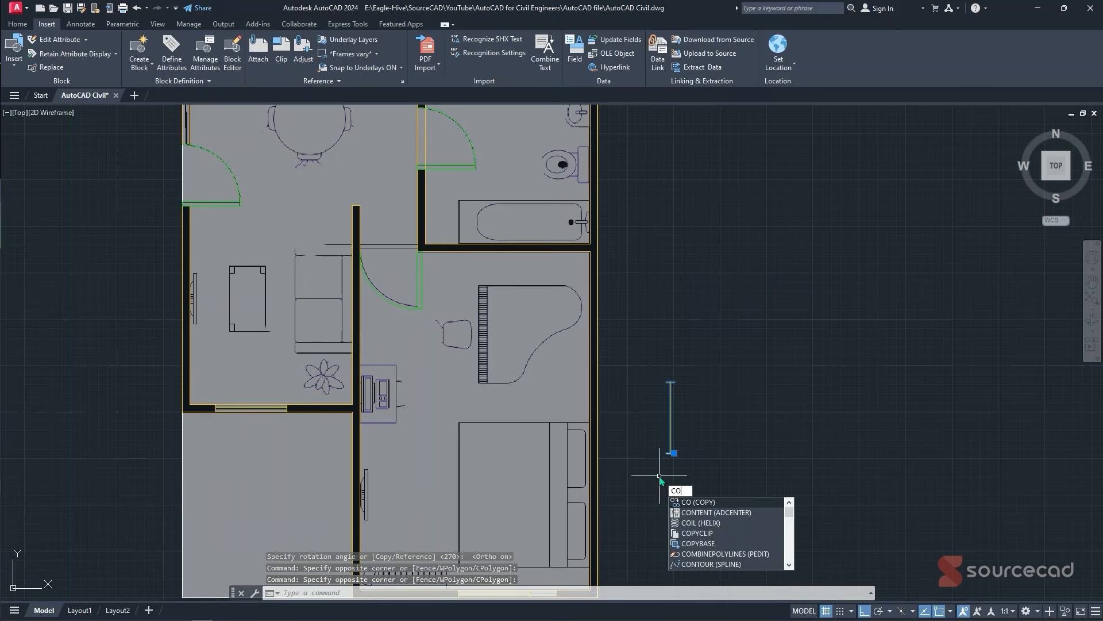
key(Return)
click(671, 453)
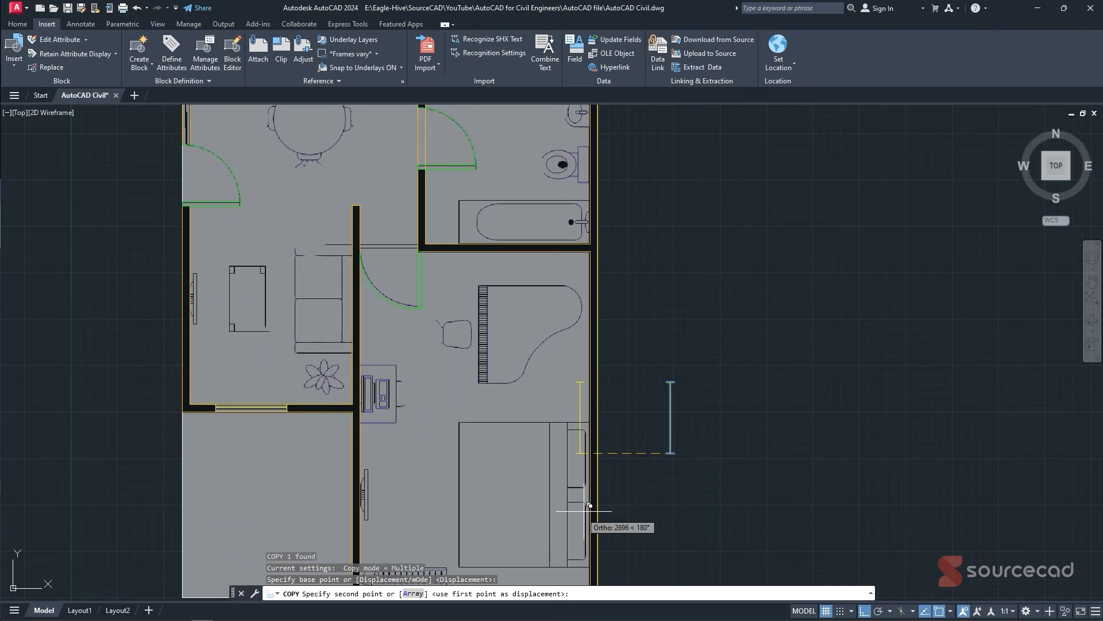
click(598, 335)
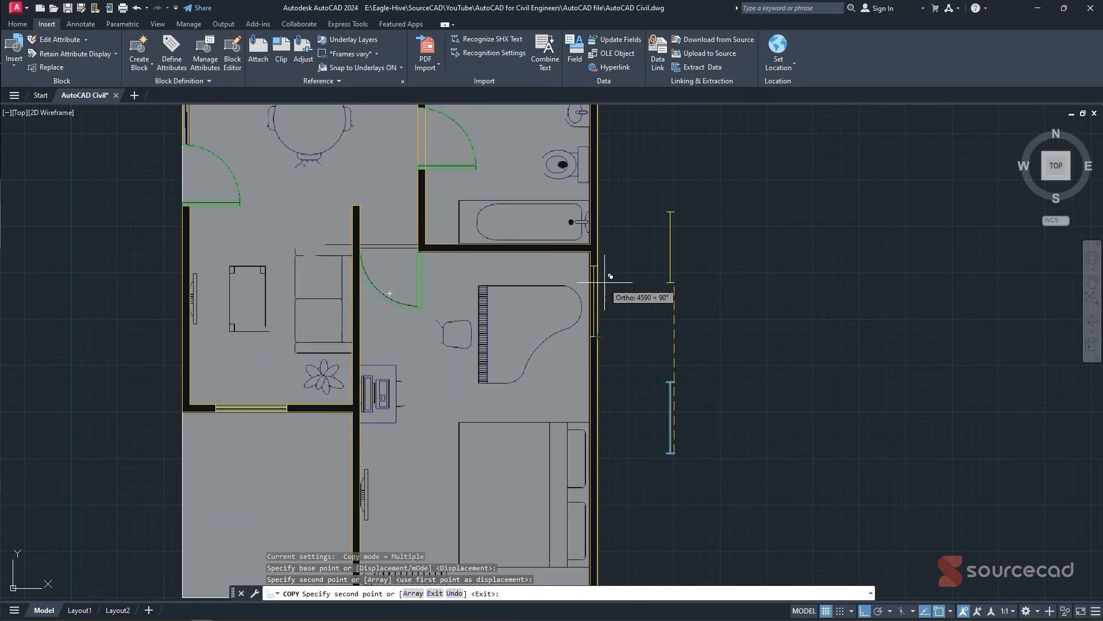
key(Escape)
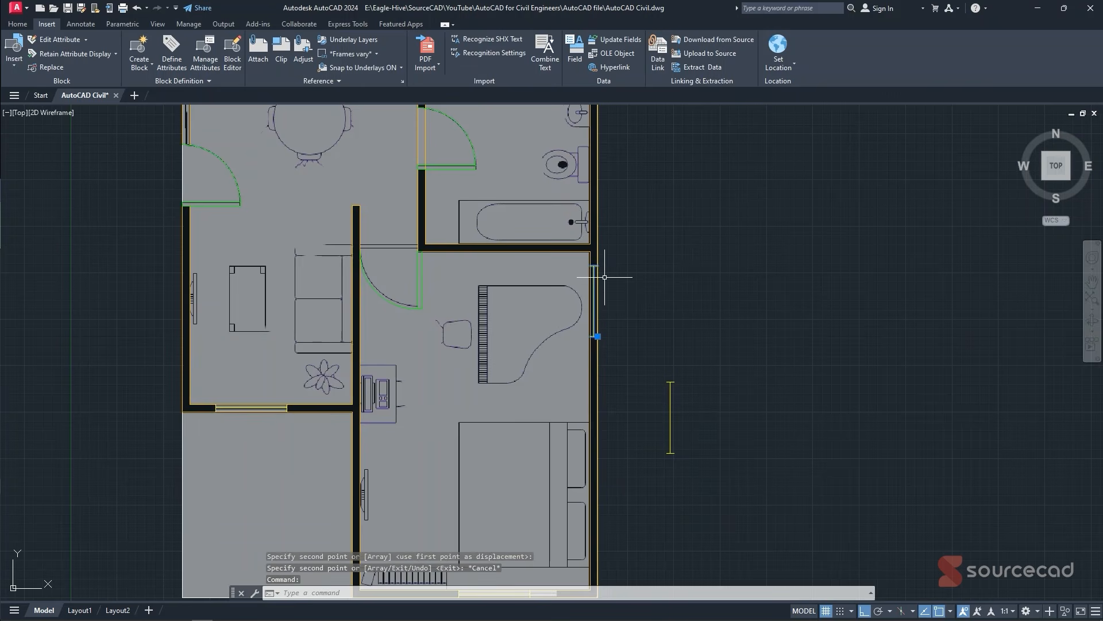
- Copy the bedroom's right-wall window up to the bathroom's right wall
text(co)
key(Return)
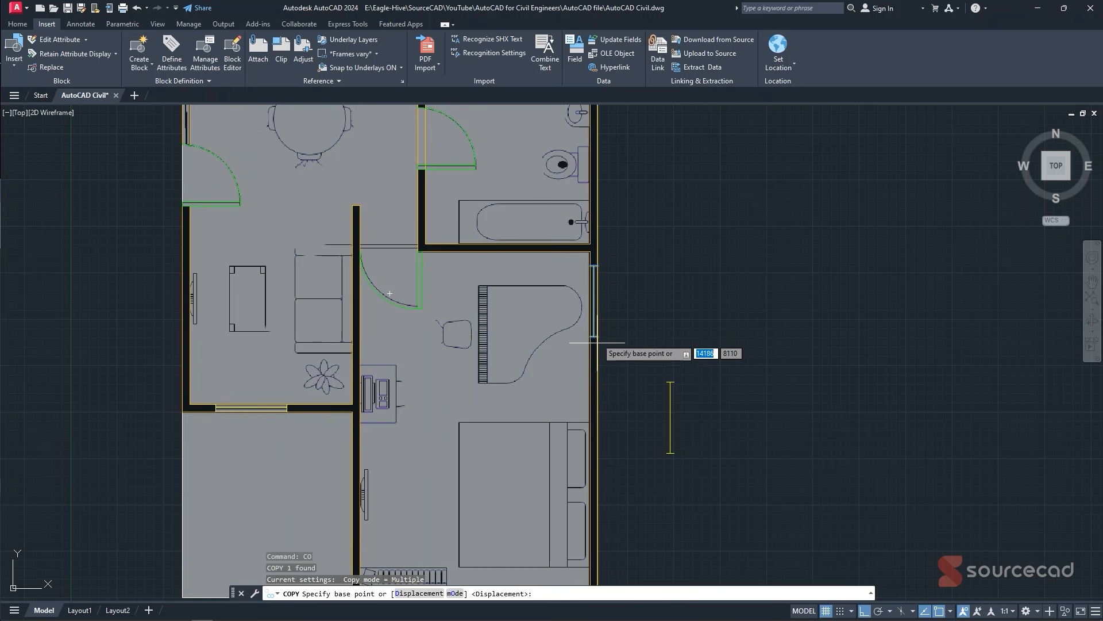
click(595, 336)
middle_drag(600, 148, 594, 280)
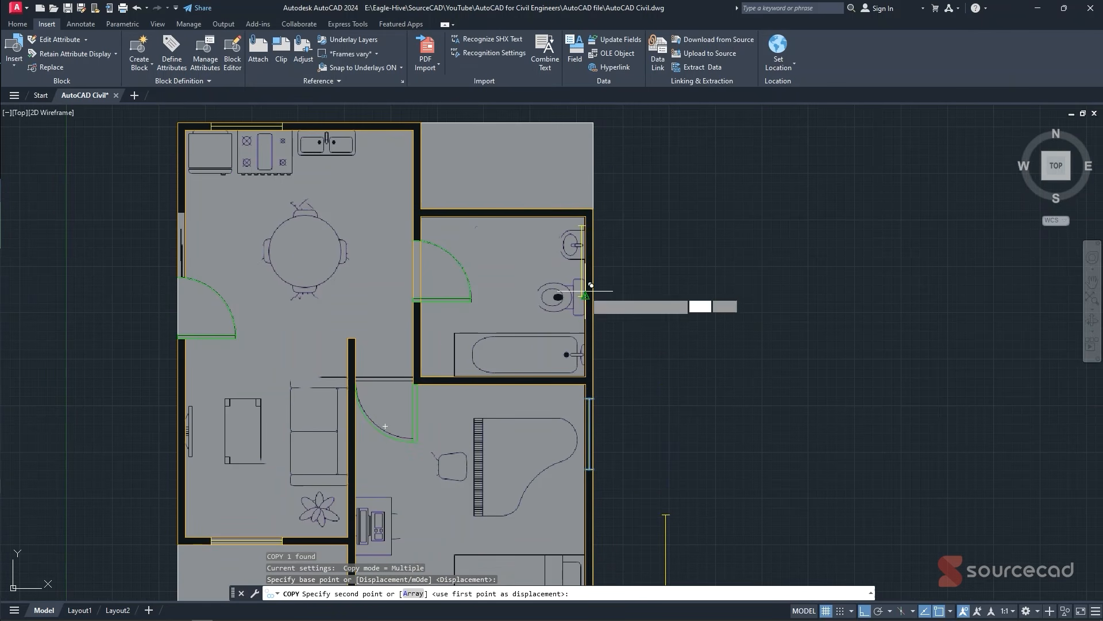
click(592, 295)
key(Escape)
key(Escape)
key(Escape)
scroll(658, 339, down, 5)
scroll(663, 343, up, 3)
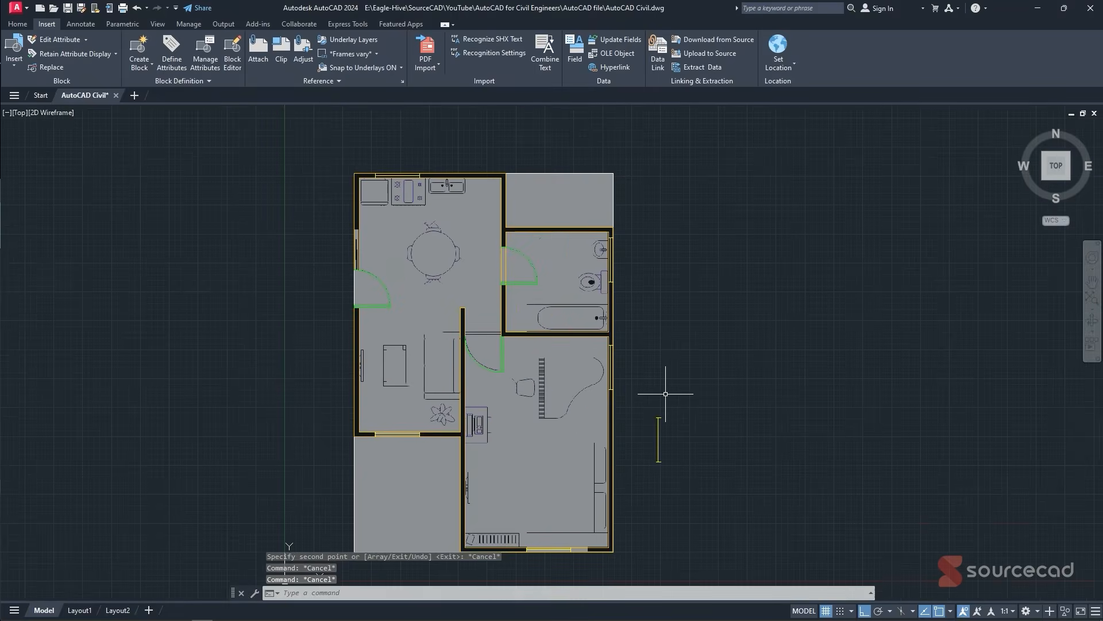
- Erase the spare vertical window block outside the floor plan
drag(674, 348, 648, 451)
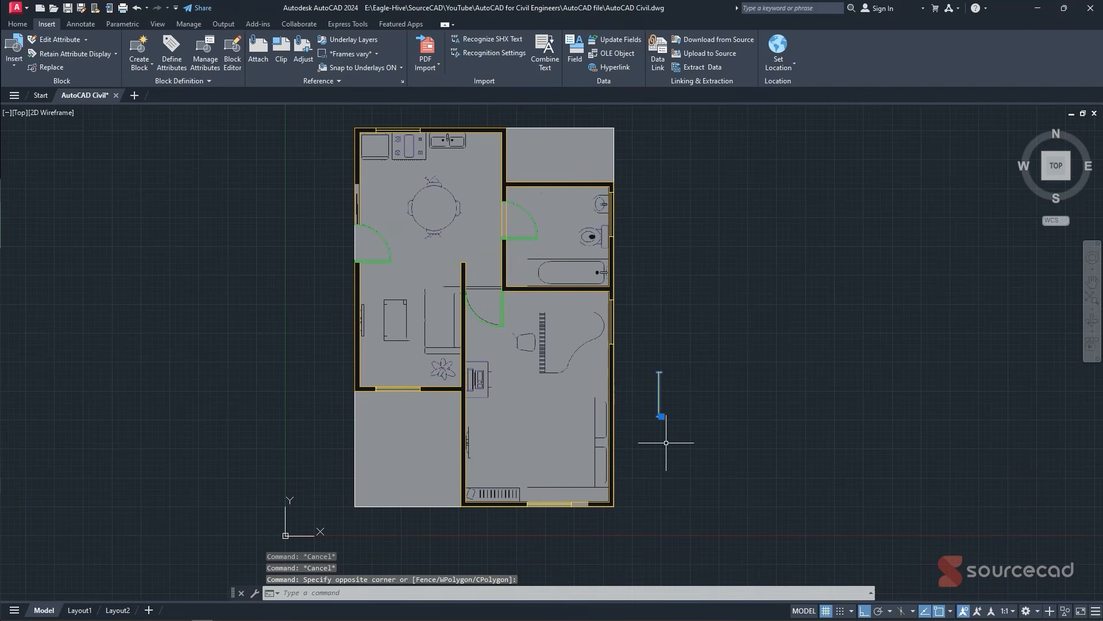
text(E)
key(Return)
middle_drag(485, 334, 497, 354)
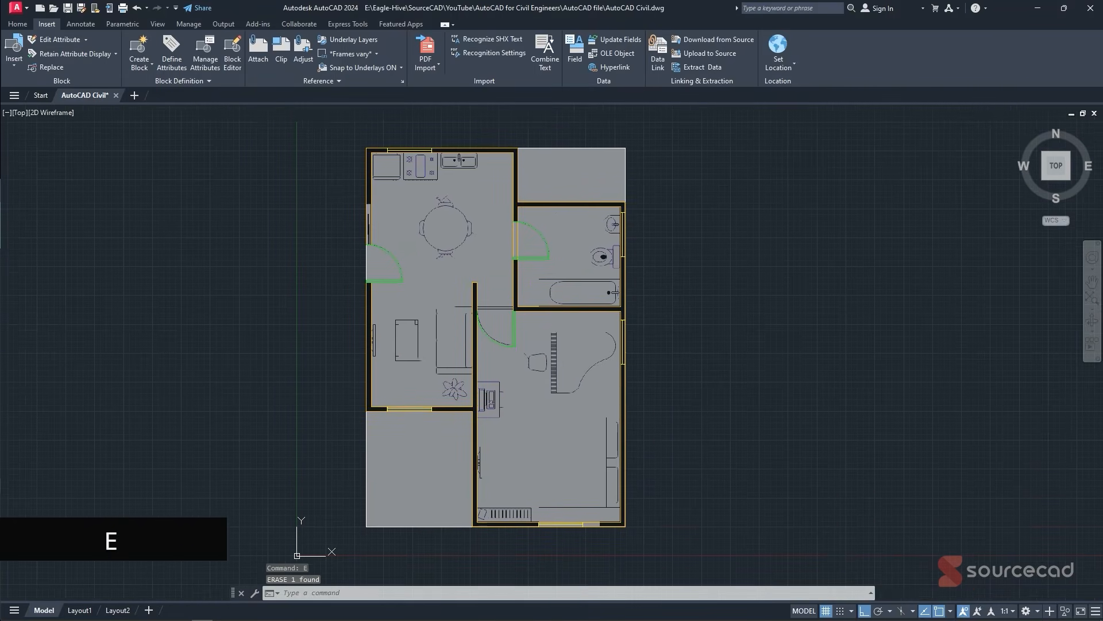
- Offset the outer wall outline inward by 100 to create a line along the middle of the exterior walls
scroll(372, 201, up, 4)
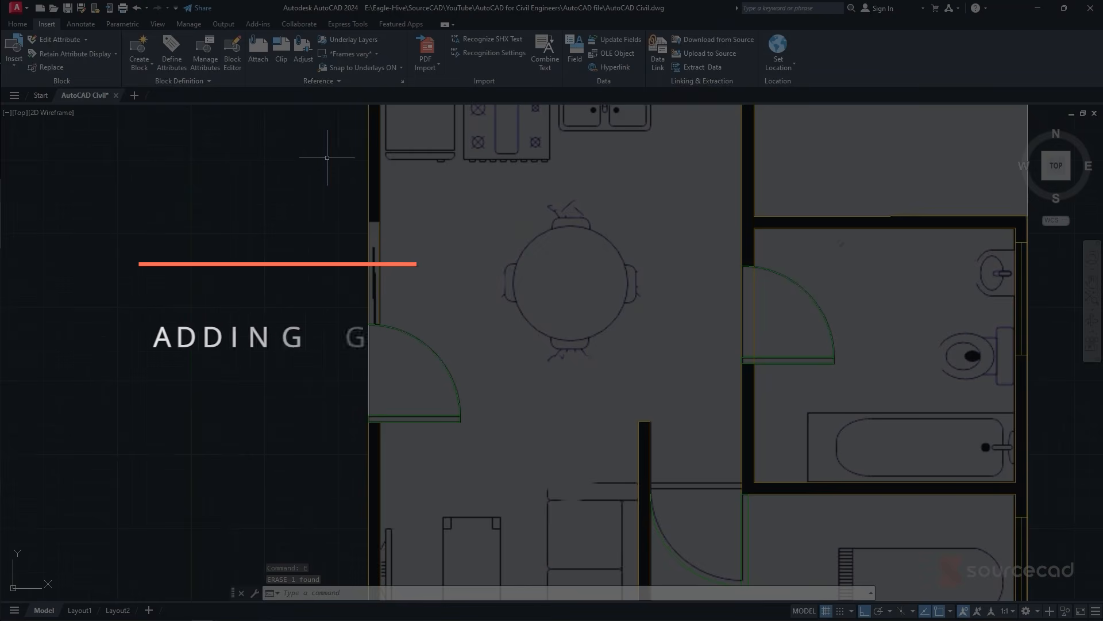
click(22, 25)
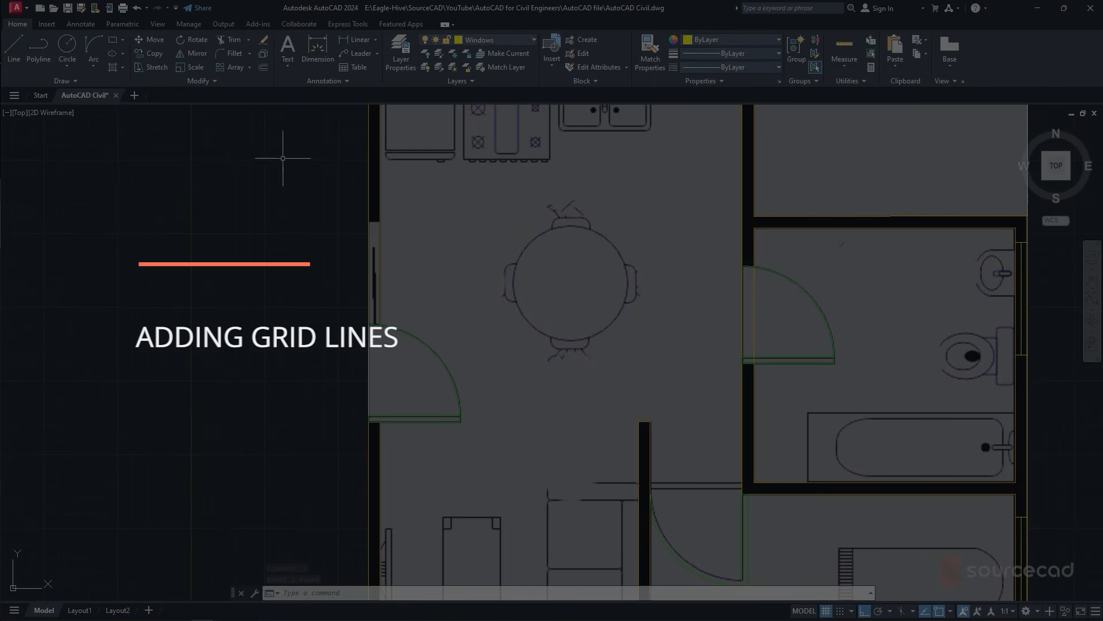
text(o)
key(Return)
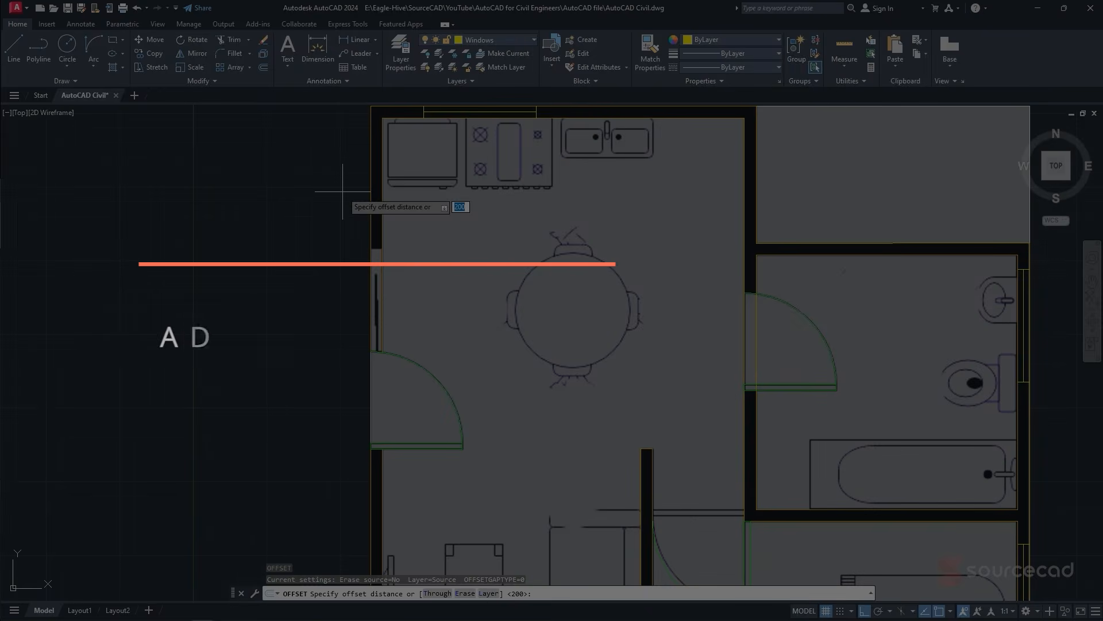
text(100)
key(Return)
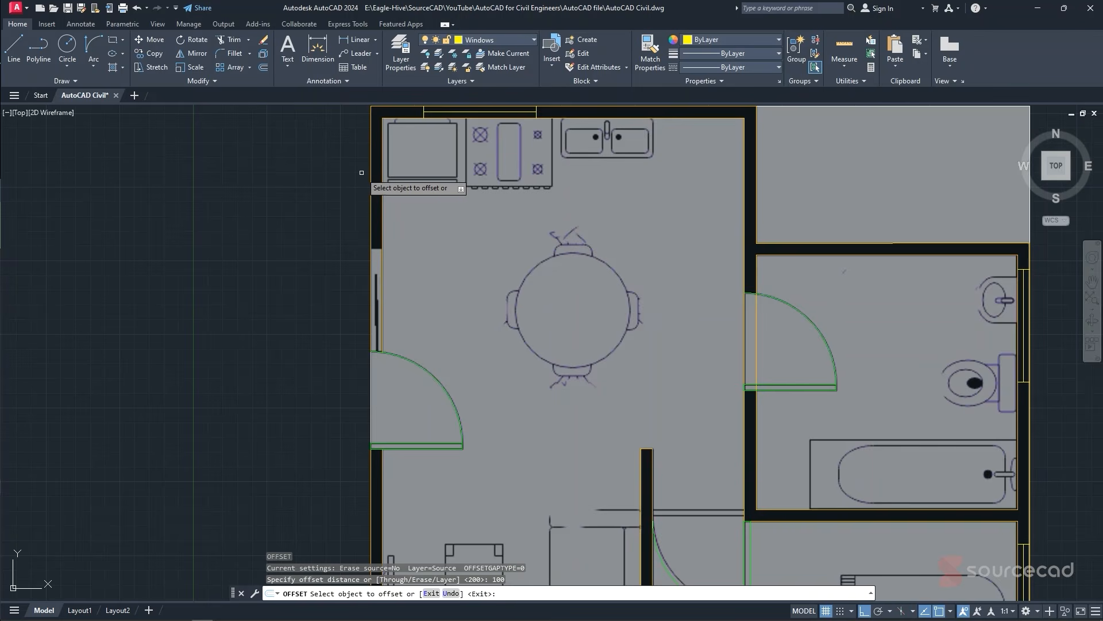
scroll(367, 184, up, 2)
click(376, 192)
click(387, 199)
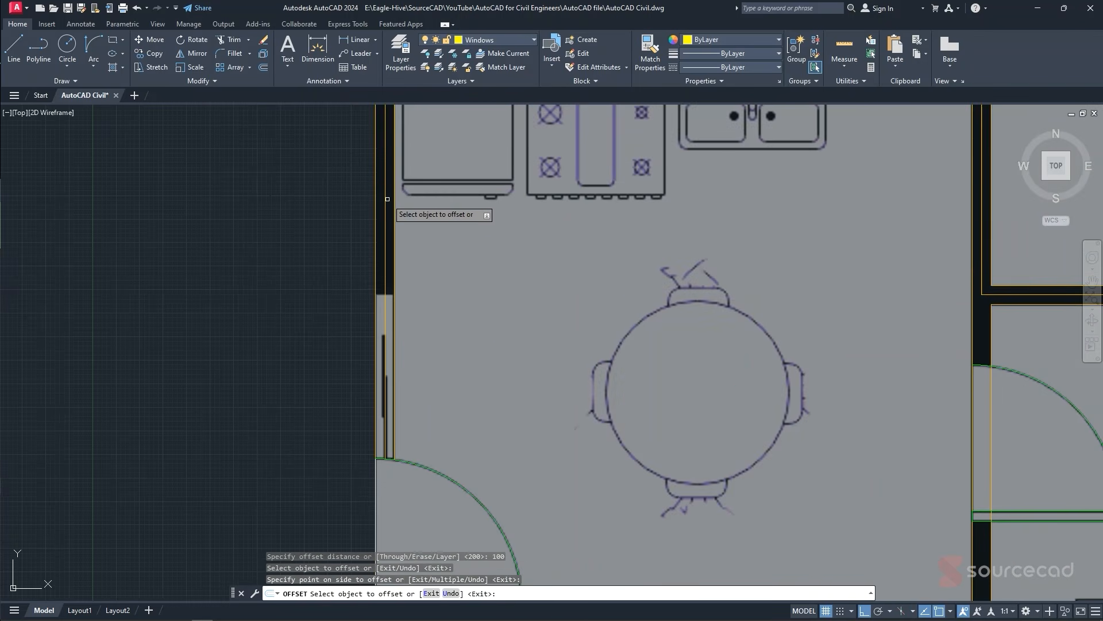
- Offset lines by 100 into the middle of the bathroom's left wall and the wall between bathroom and bedroom
scroll(402, 201, down, 4)
middle_drag(631, 294, 567, 253)
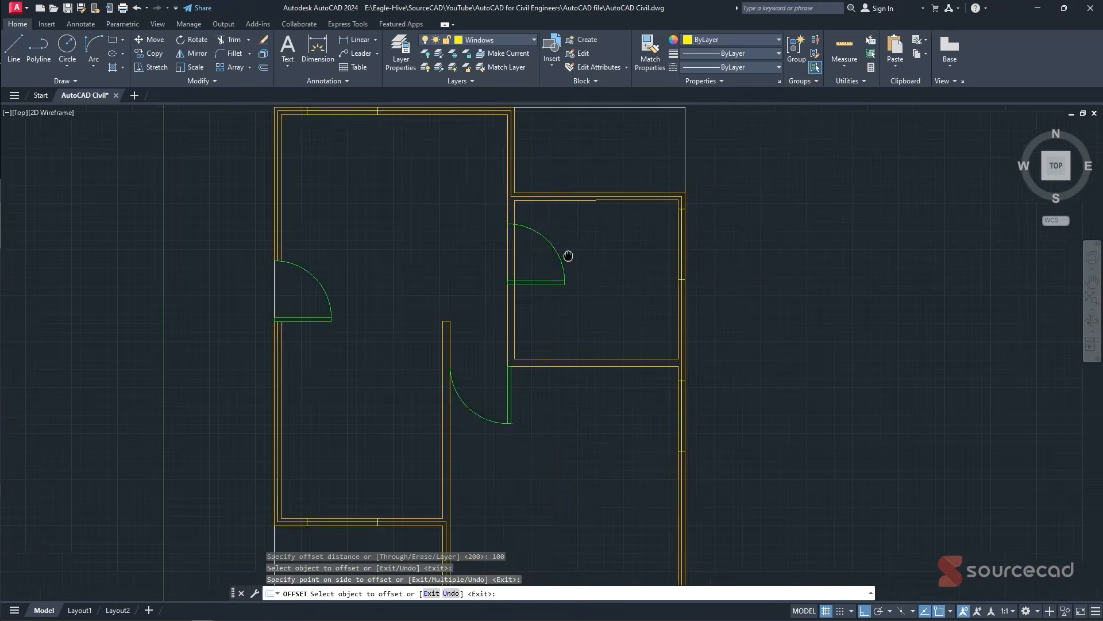
click(506, 308)
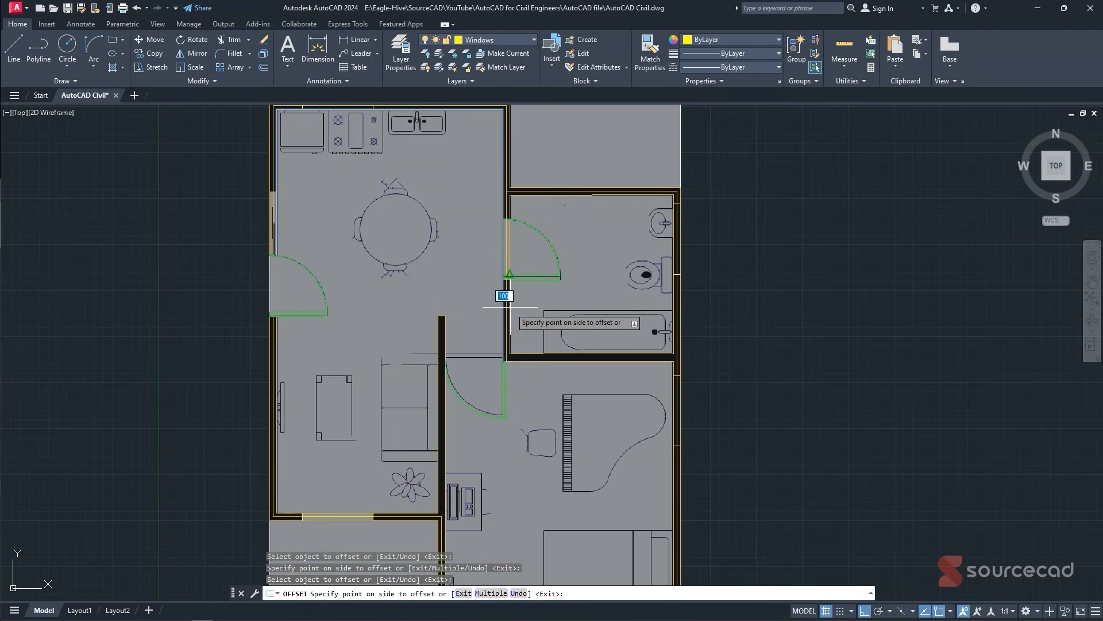
click(511, 310)
middle_drag(576, 361, 560, 332)
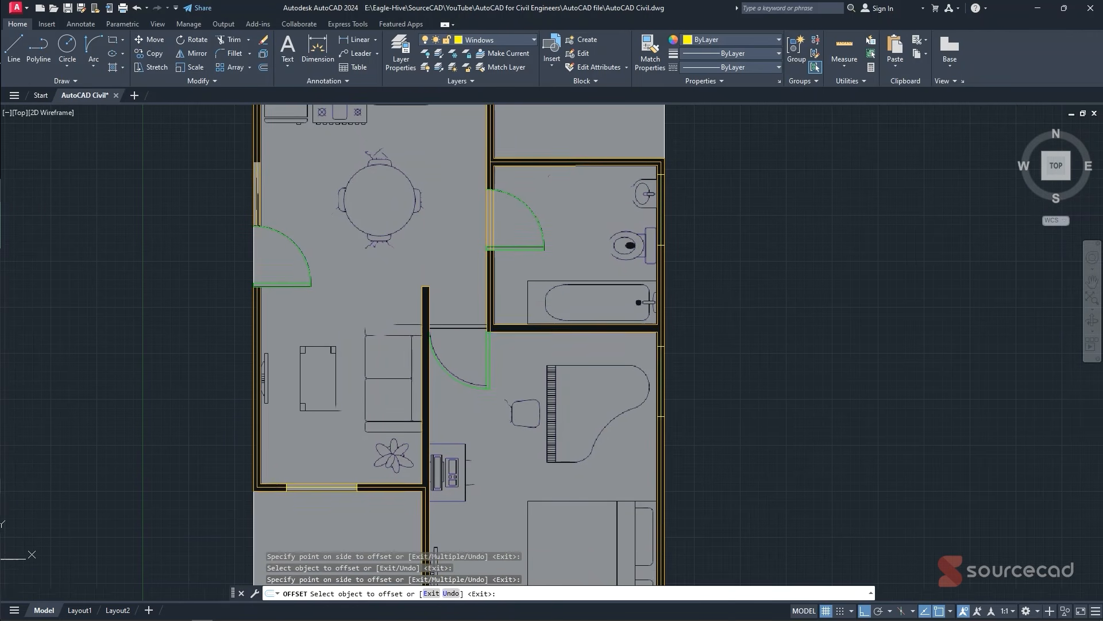
click(560, 332)
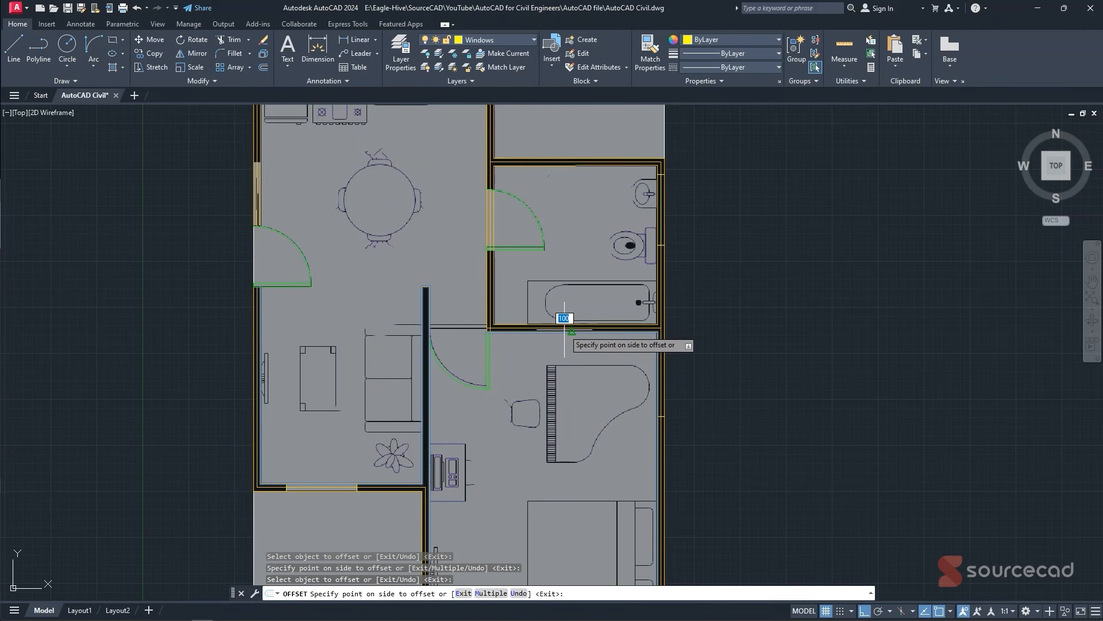
click(624, 318)
scroll(626, 385, down, 2)
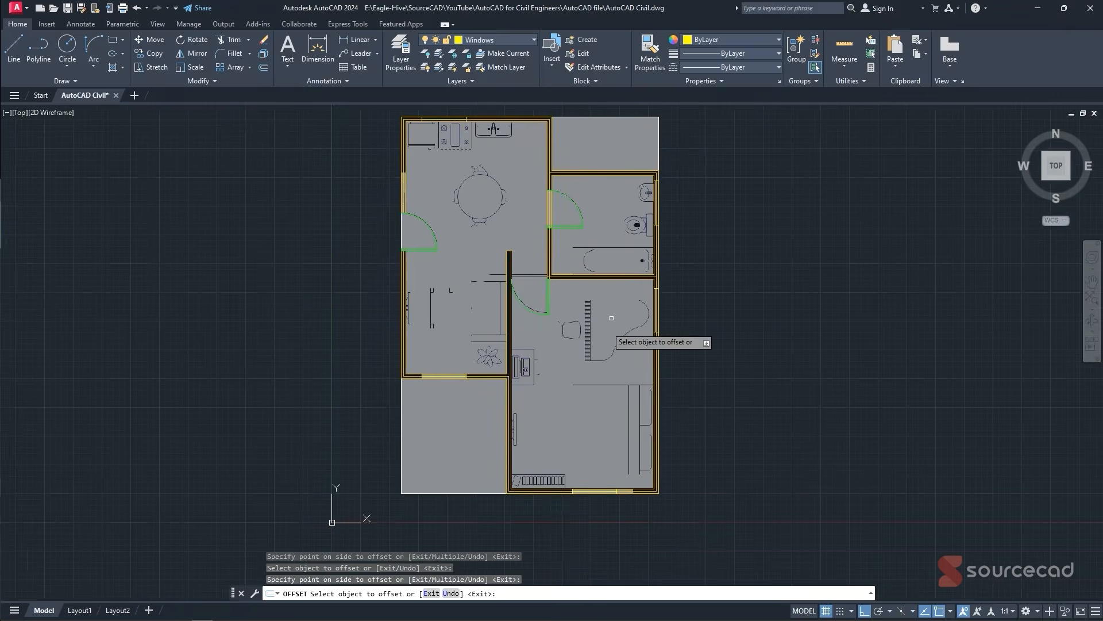
scroll(510, 330, up, 4)
click(475, 315)
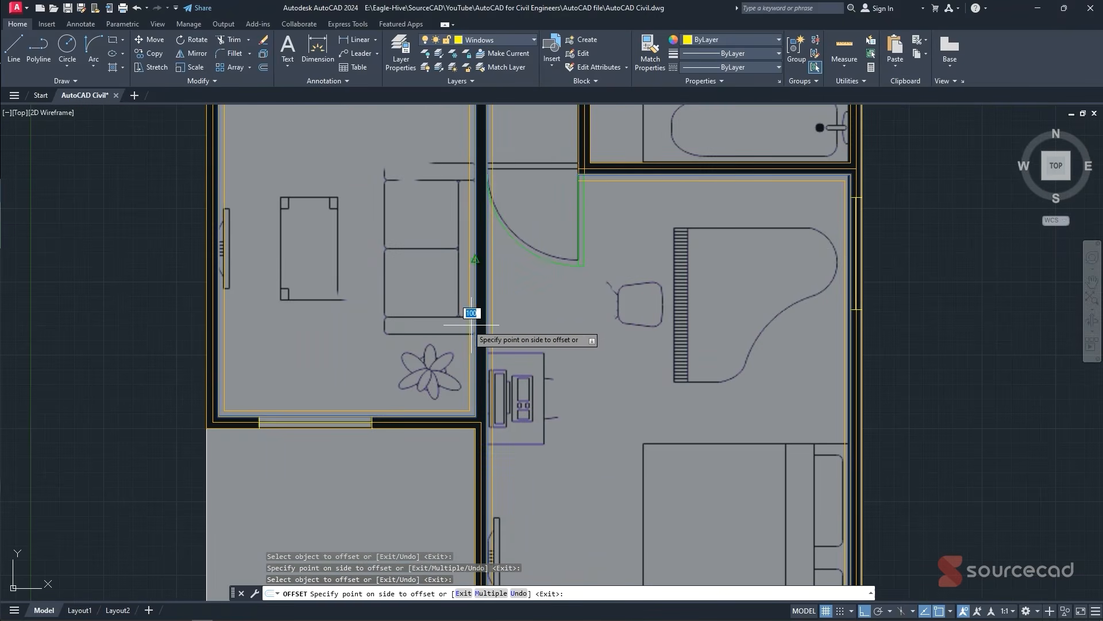
key(Escape)
key(Return)
key(Return)
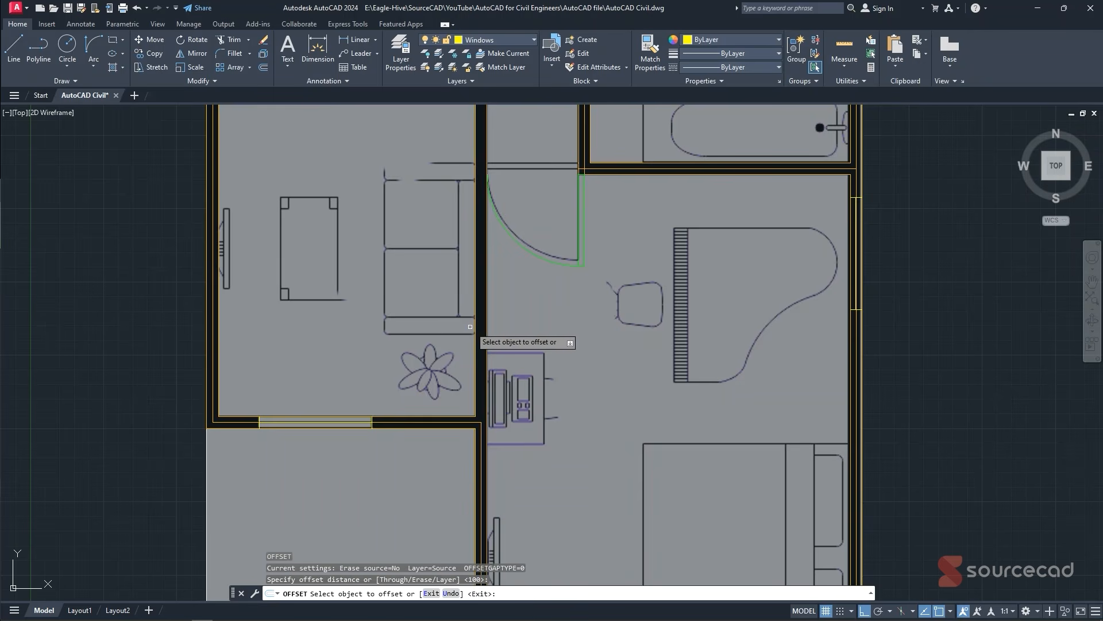
click(475, 326)
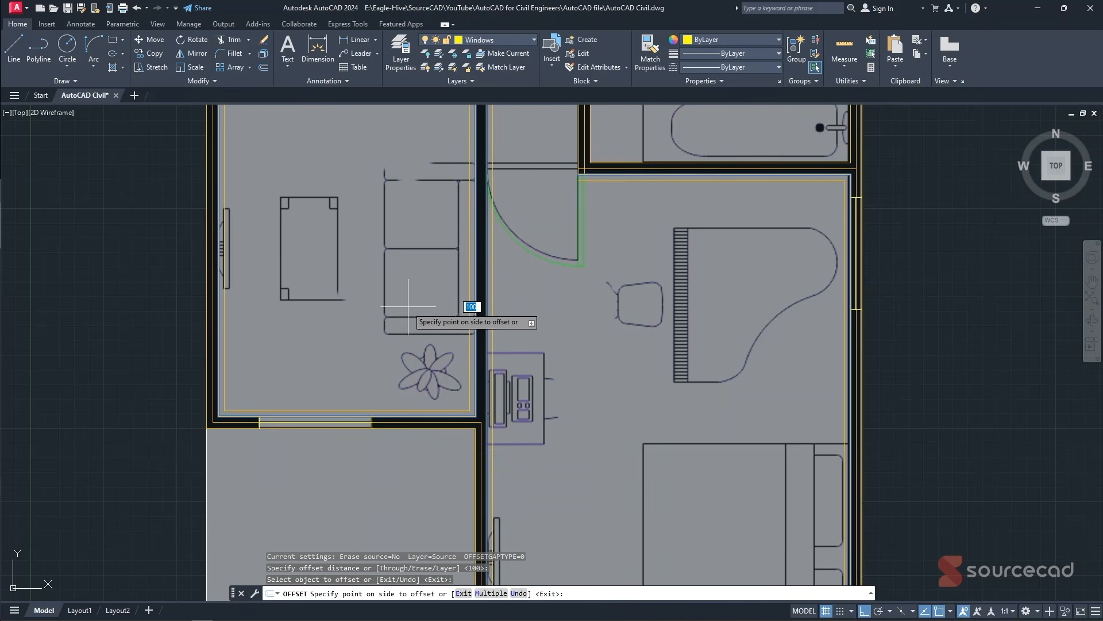
key(Escape)
scroll(456, 349, down, 2)
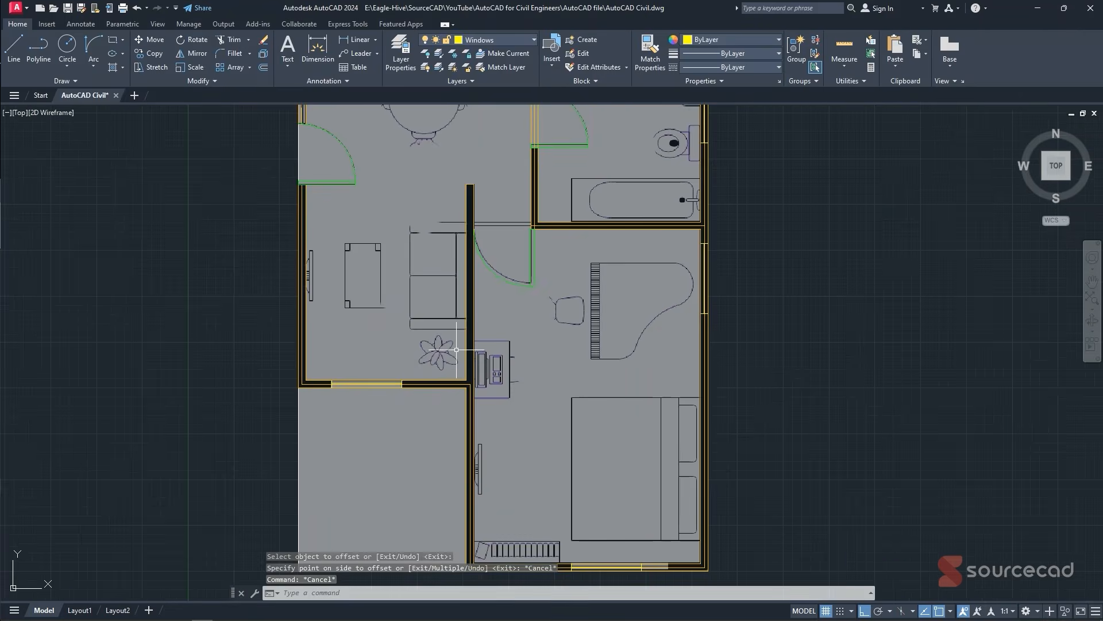
- Move the exterior and bathroom wall centrelines to the Grids layer
scroll(456, 349, up, 2)
click(439, 388)
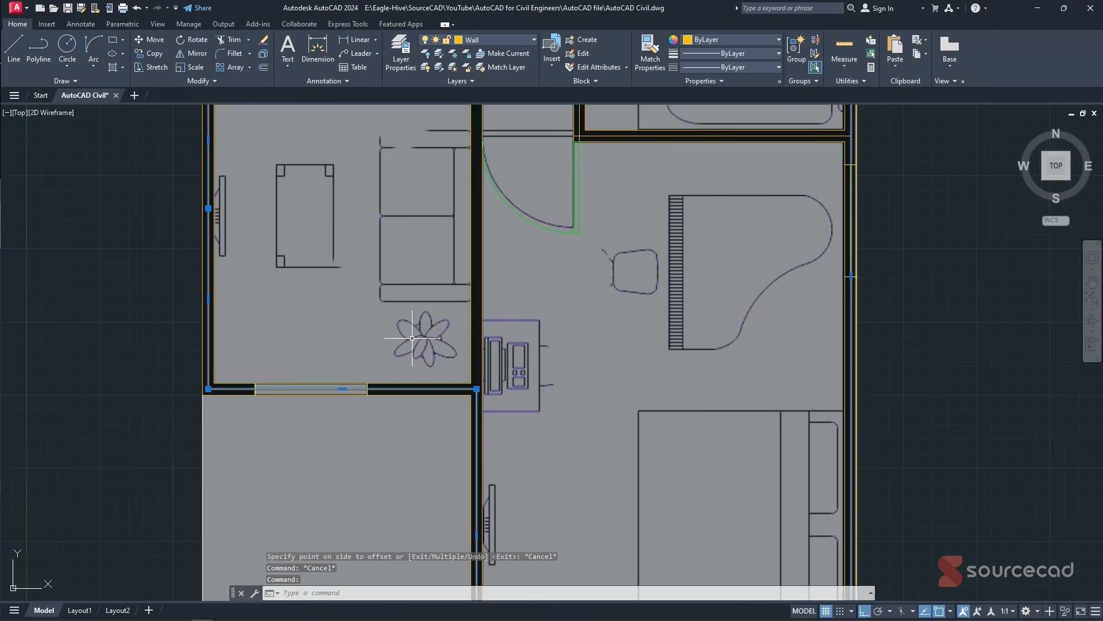
scroll(412, 338, down, 3)
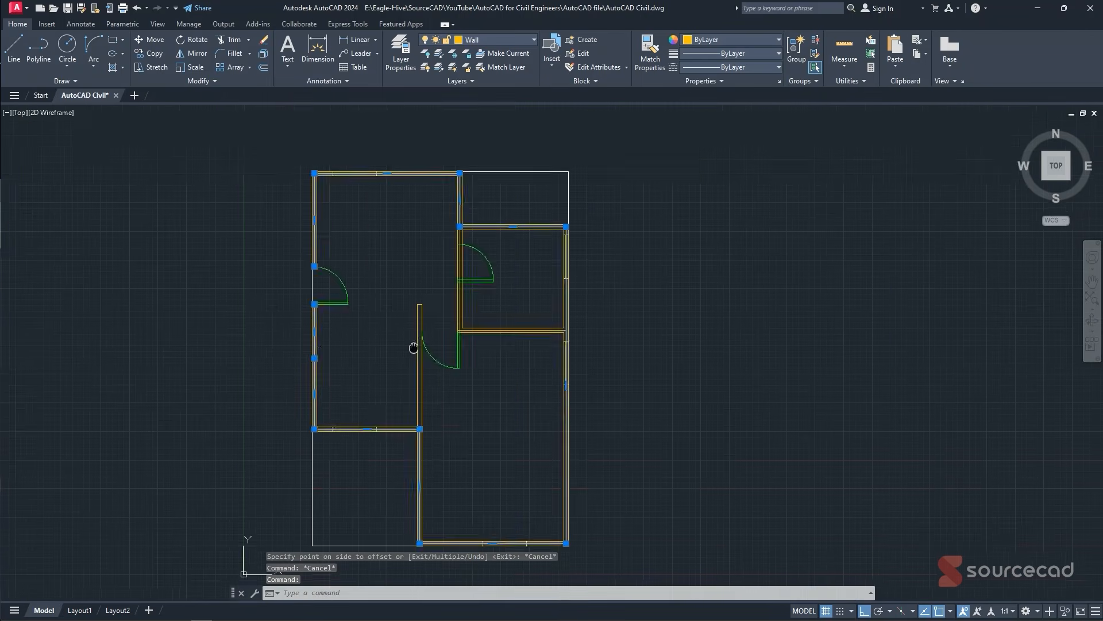
scroll(463, 276, up, 3)
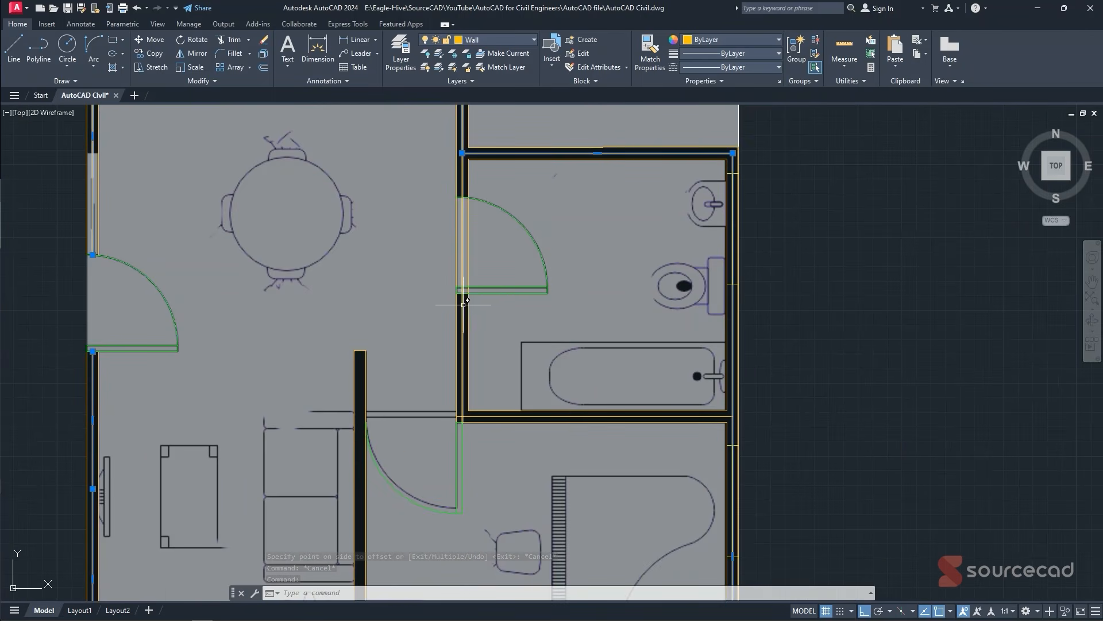
click(463, 304)
click(497, 415)
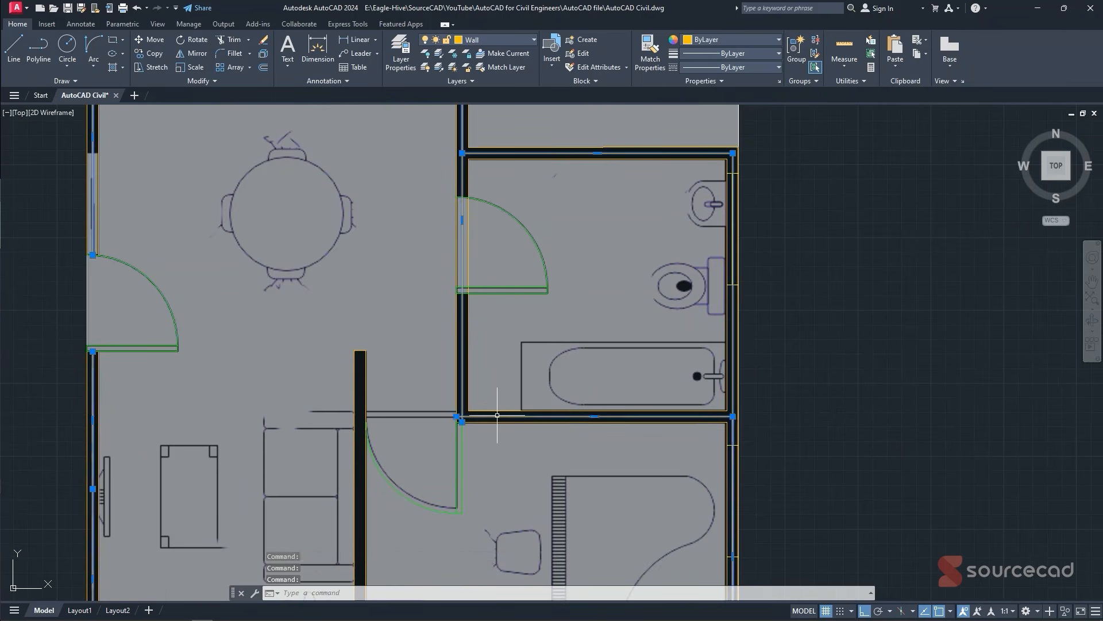
scroll(462, 415, down, 3)
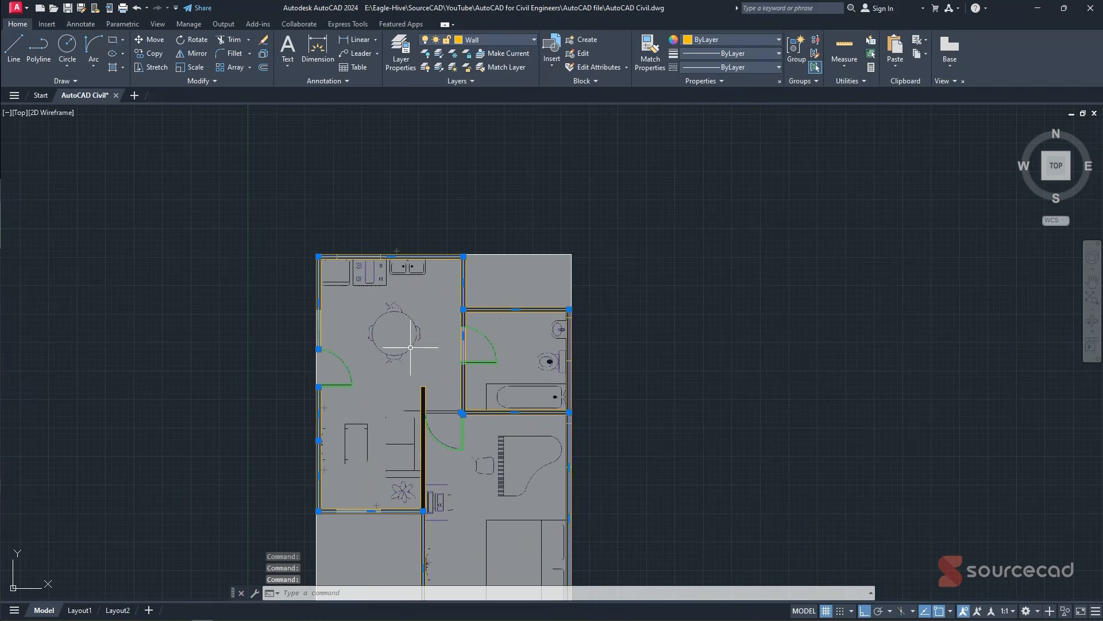
click(515, 46)
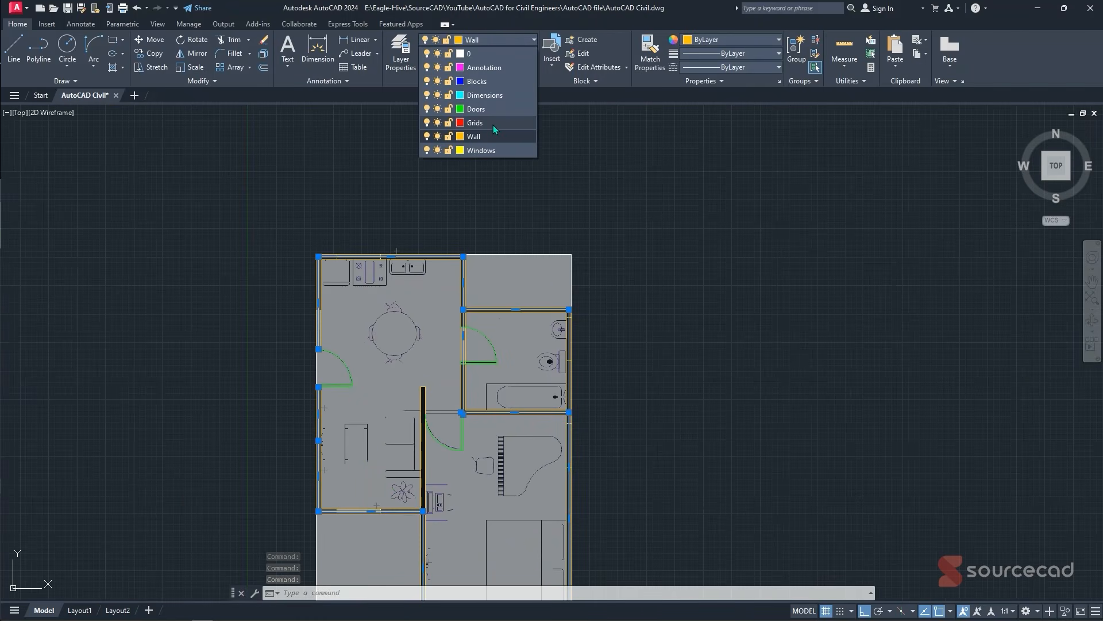
key(Escape)
key(Escape)
- Examine the grid centrelines in the walls around the kitchen, dining area, bathroom and living room
scroll(454, 290, up, 5)
scroll(542, 300, down, 6)
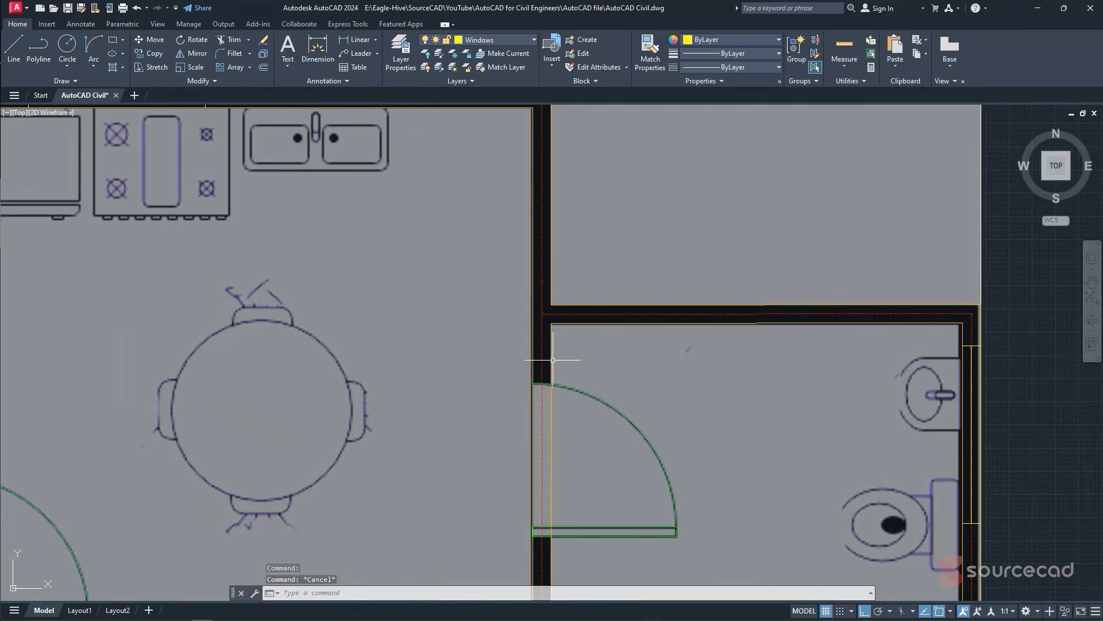
scroll(596, 475, up, 3)
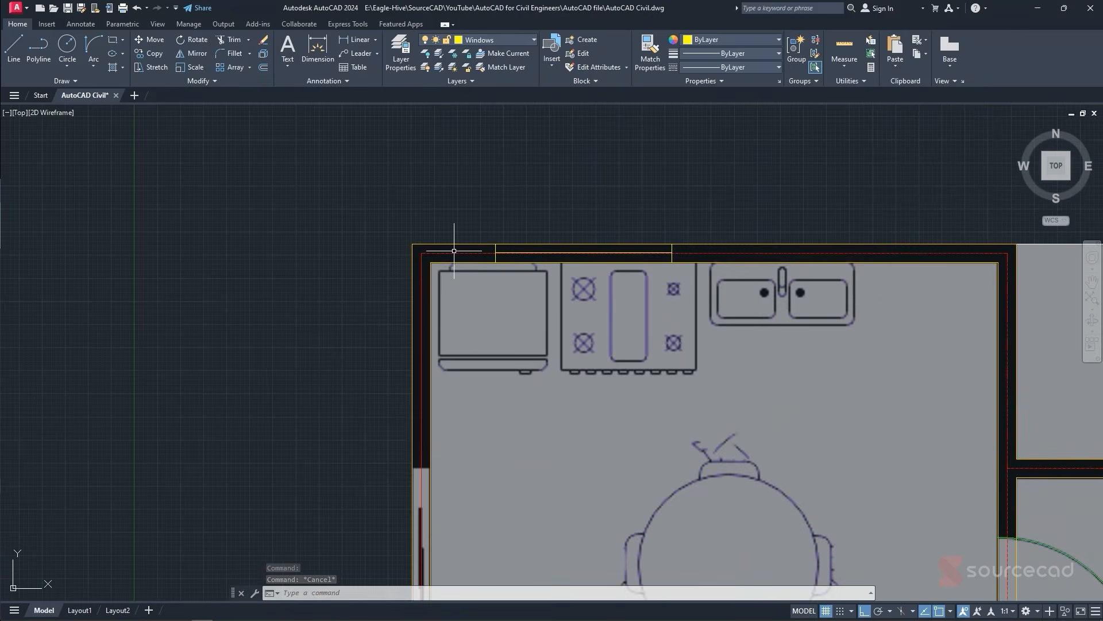
scroll(596, 475, down, 1)
middle_drag(596, 475, 529, 281)
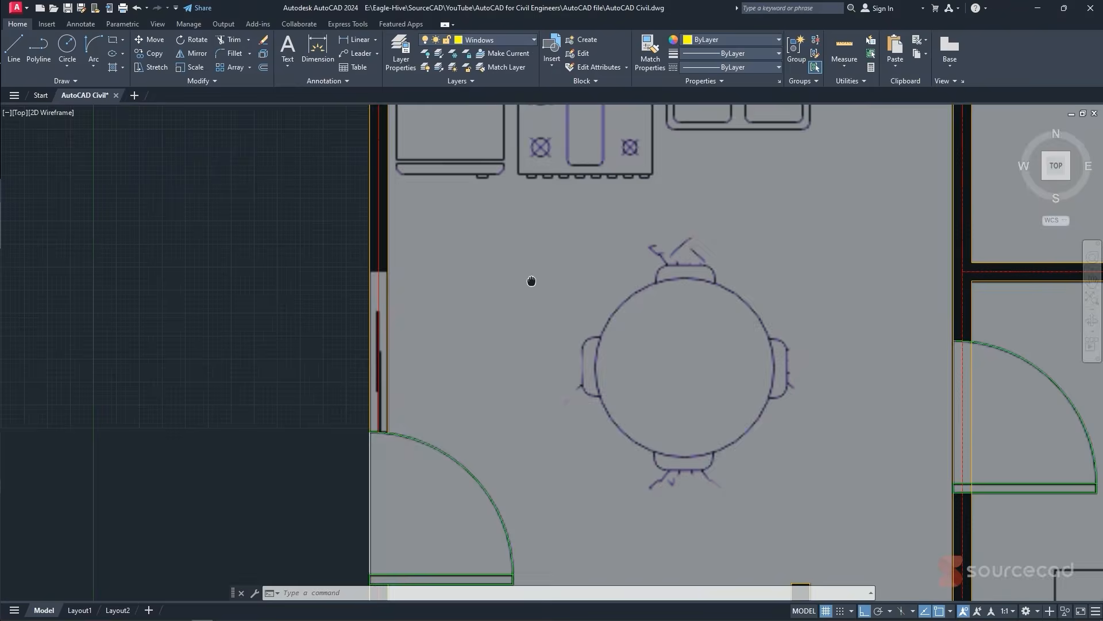
scroll(615, 403, down, 4)
middle_drag(676, 580, 566, 378)
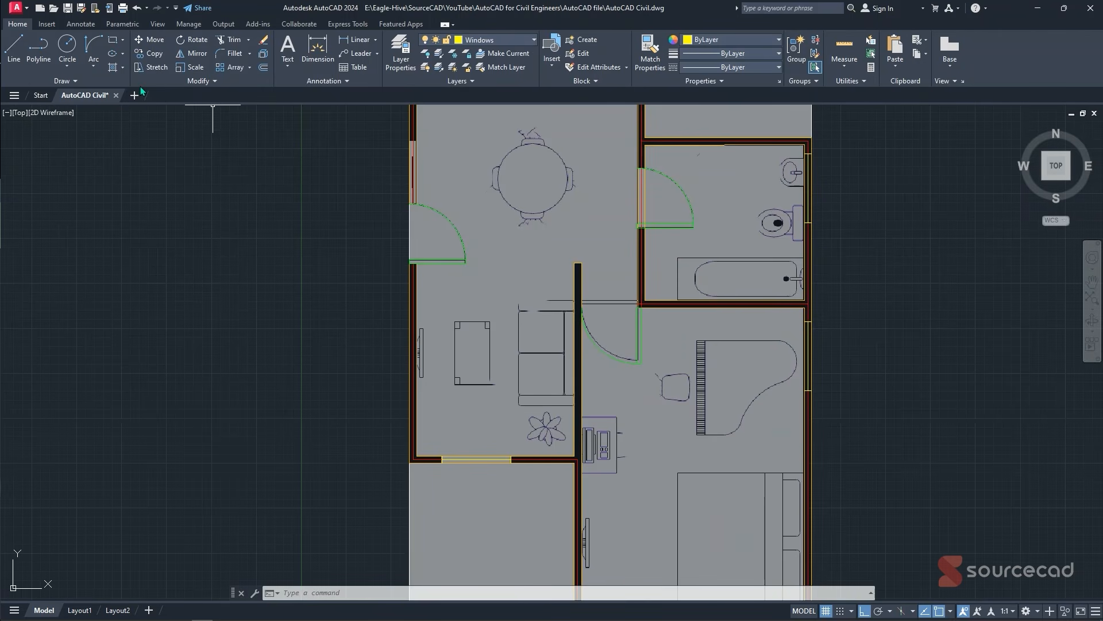
- Draw a centreline through the living room–bedroom partition, from the exterior centreline corner up to the midpoint of the partition's free end
click(14, 46)
scroll(606, 467, up, 4)
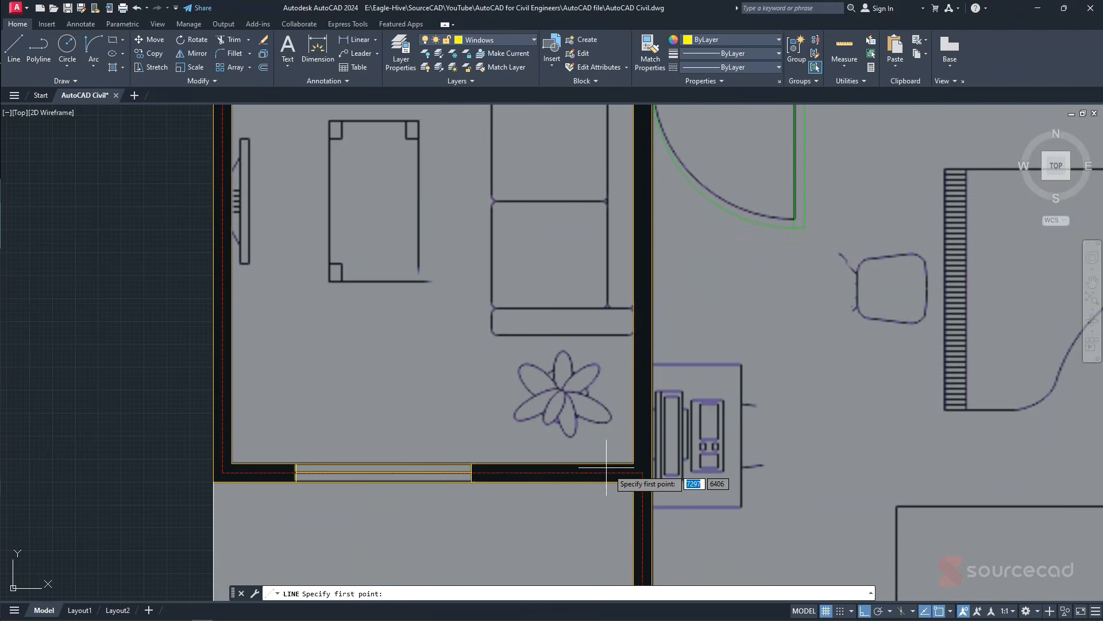
click(642, 470)
scroll(631, 202, down, 2)
scroll(631, 201, down, 3)
scroll(584, 313, up, 6)
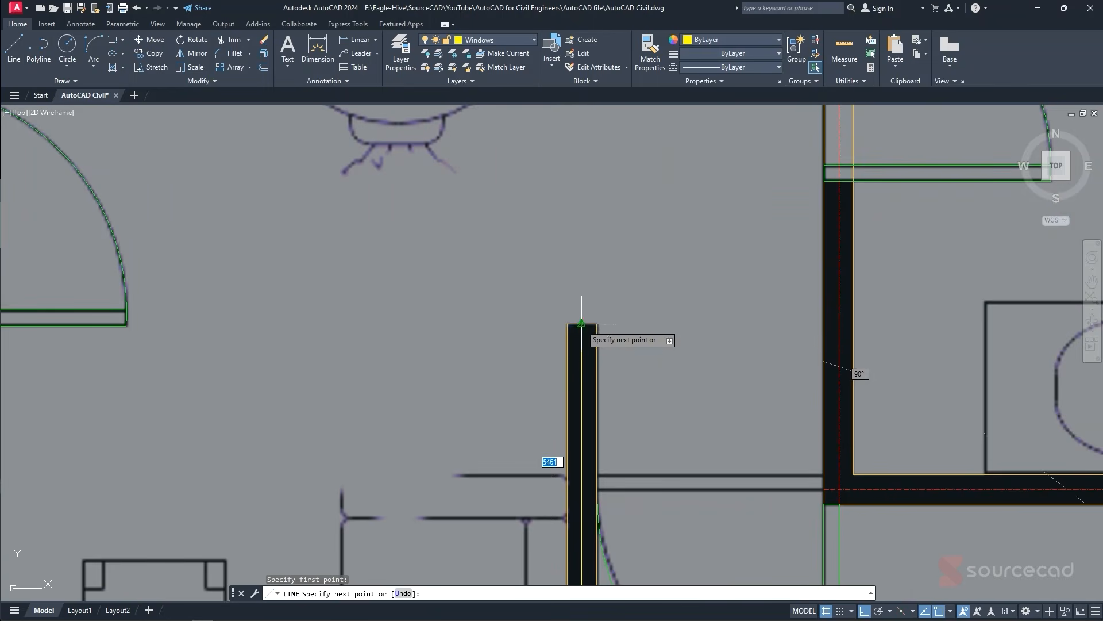
key(Escape)
key(Escape)
- Move the partition wall's new centreline to the Grids layer
click(582, 363)
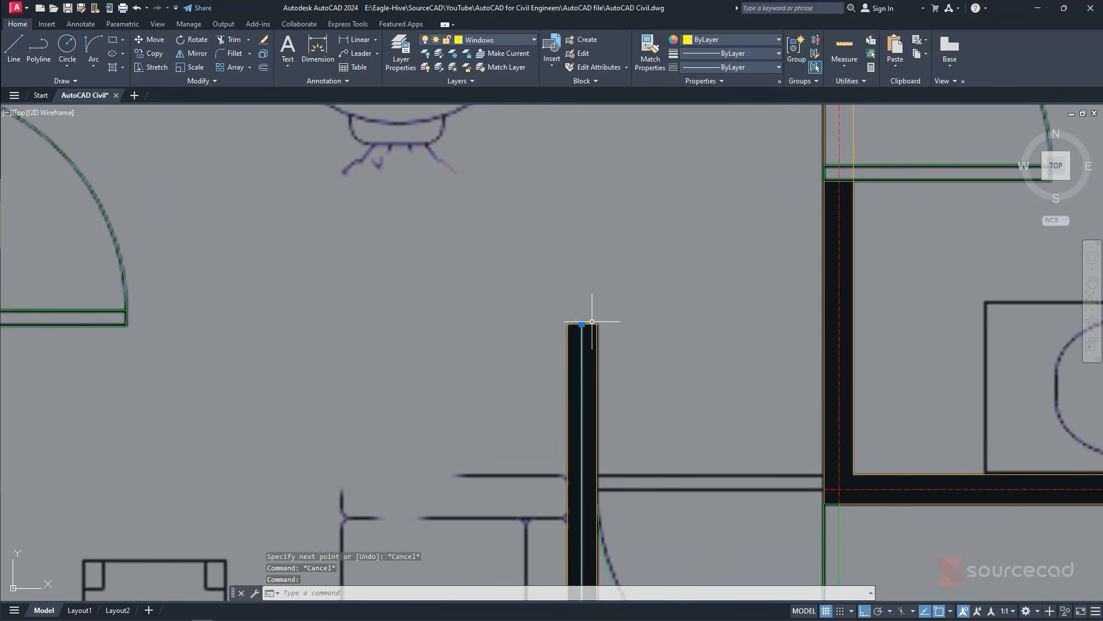
click(514, 39)
click(481, 123)
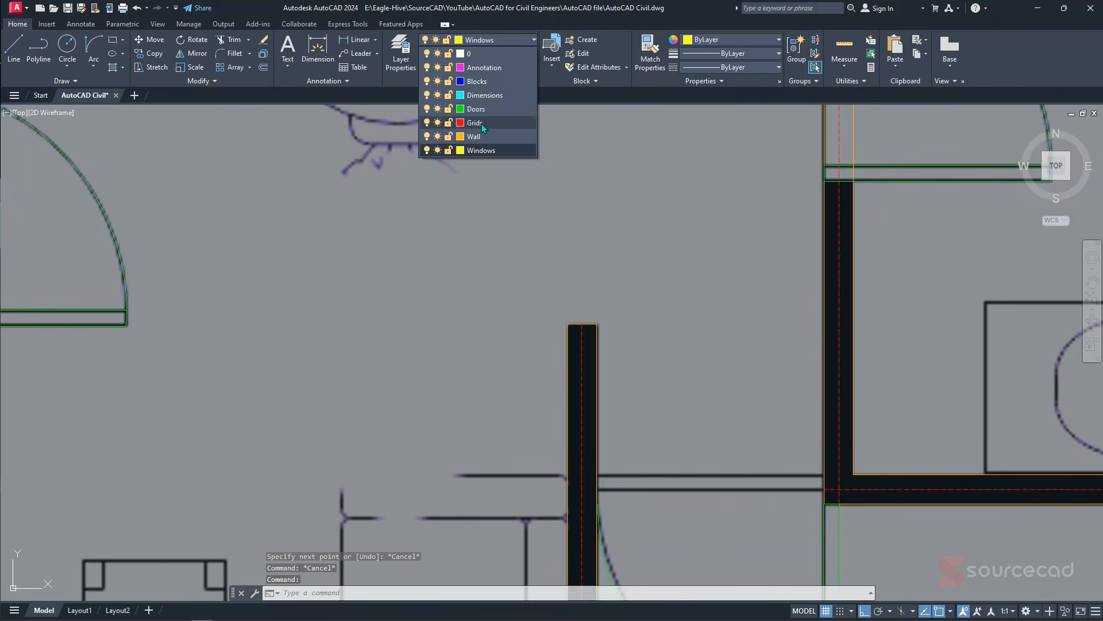
key(Escape)
scroll(606, 282, down, 6)
middle_drag(623, 293, 531, 291)
scroll(552, 256, down, 2)
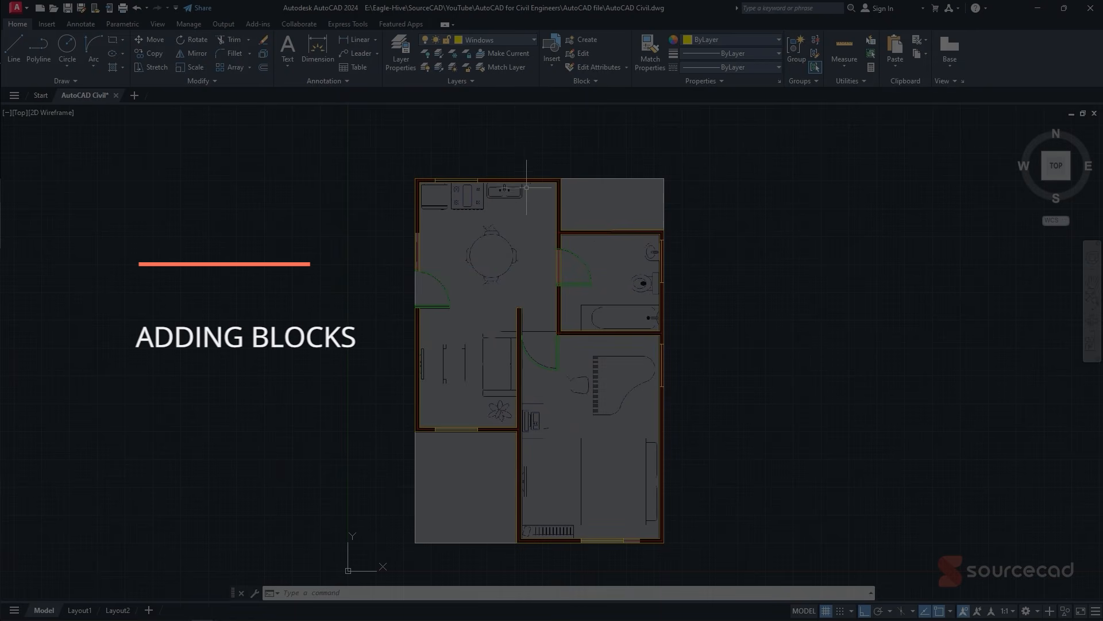
text(ADC)
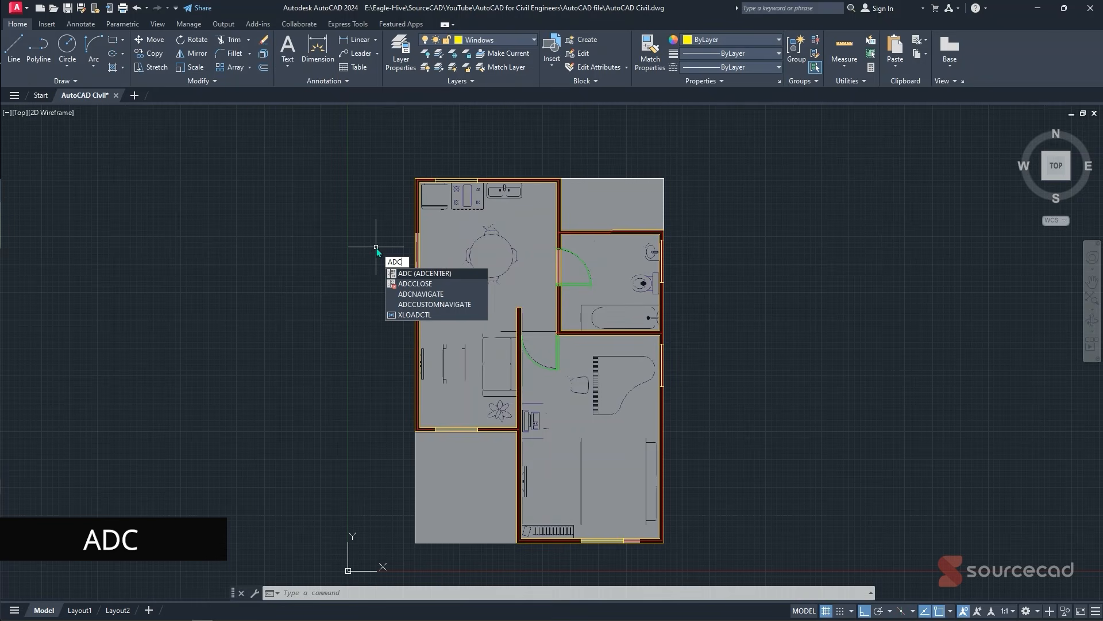
key(Escape)
key(Escape)
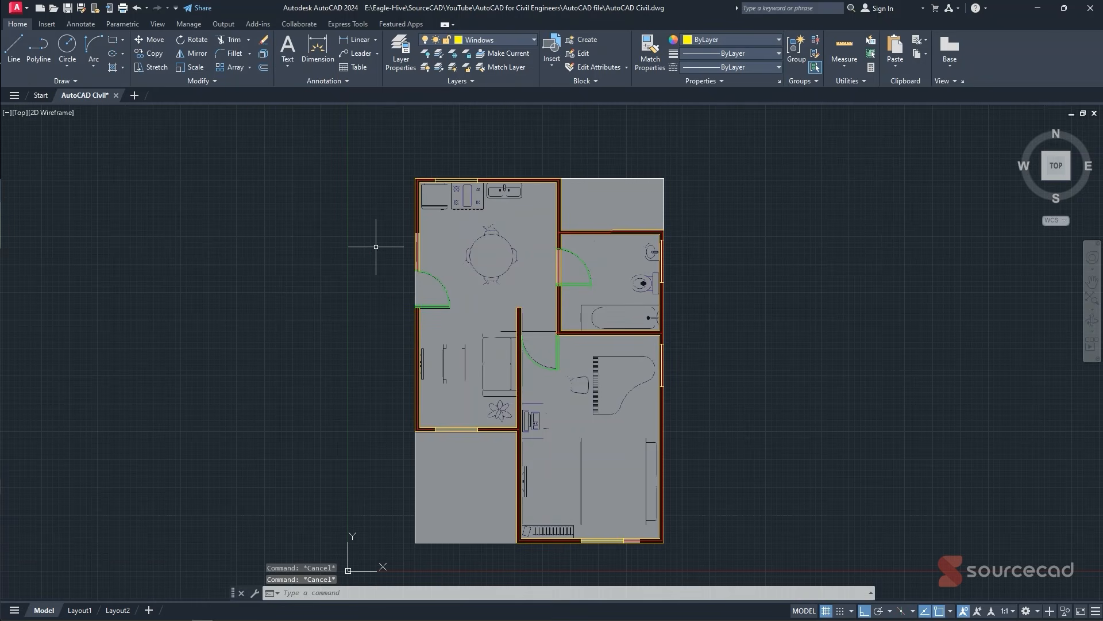
- Open DesignCenter and arrange it beside the floor plan so that both are fully visible
click(50, 24)
click(157, 23)
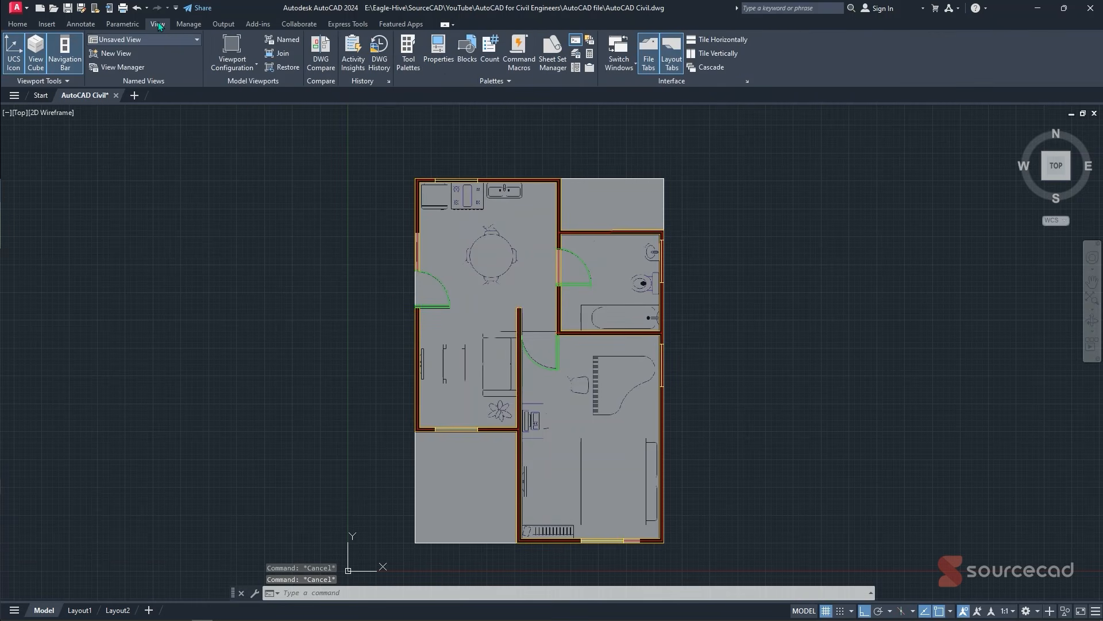
click(576, 68)
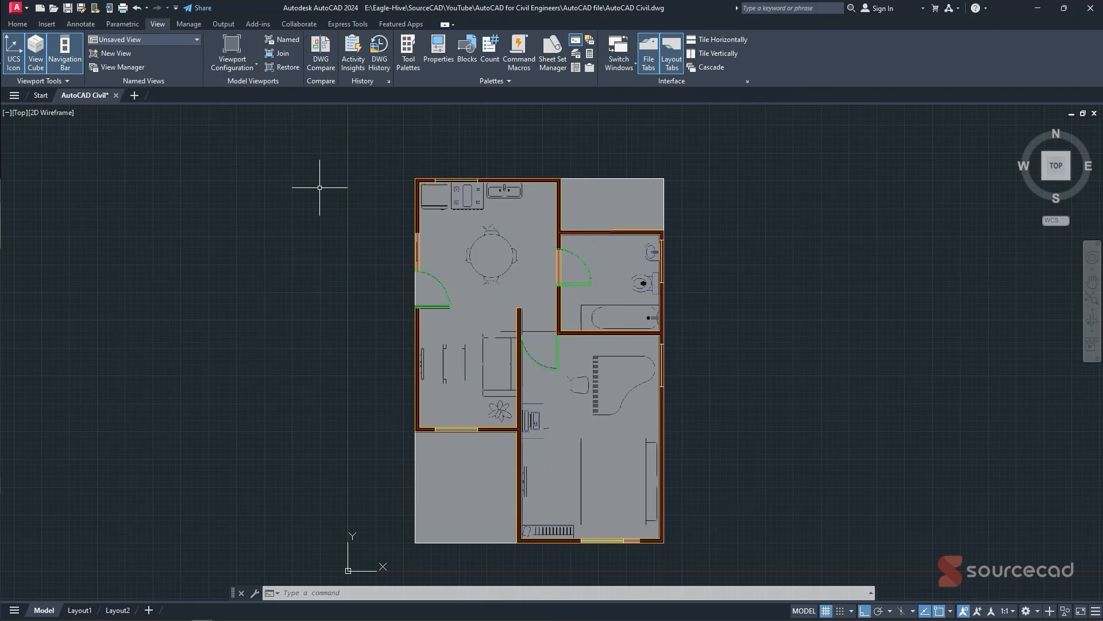
key(ctrl+2)
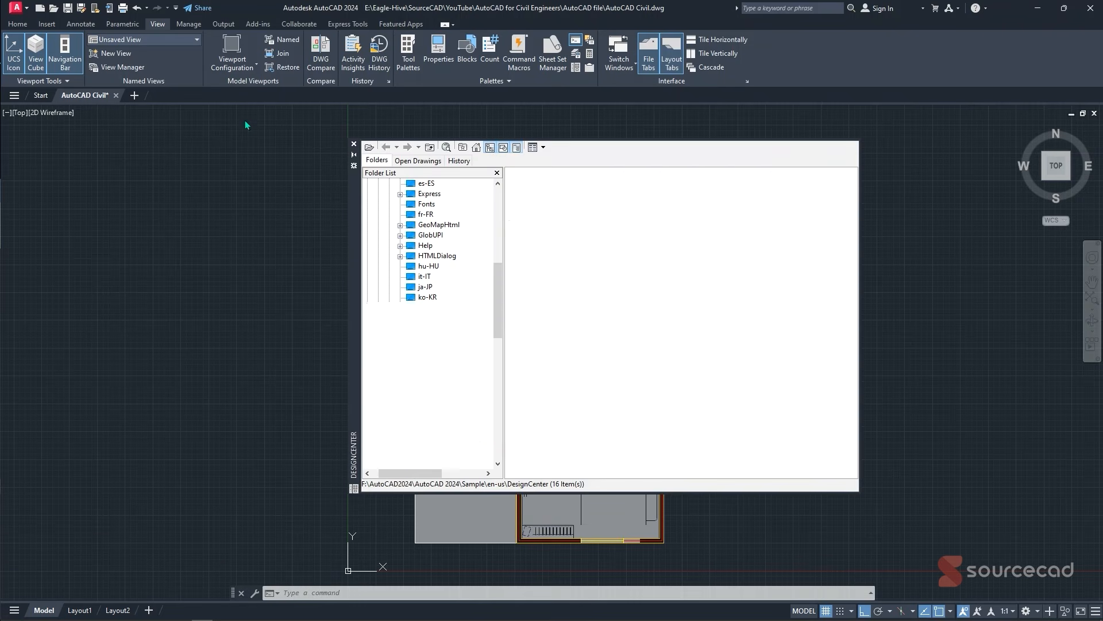
drag(356, 210, 40, 228)
middle_drag(632, 299, 896, 267)
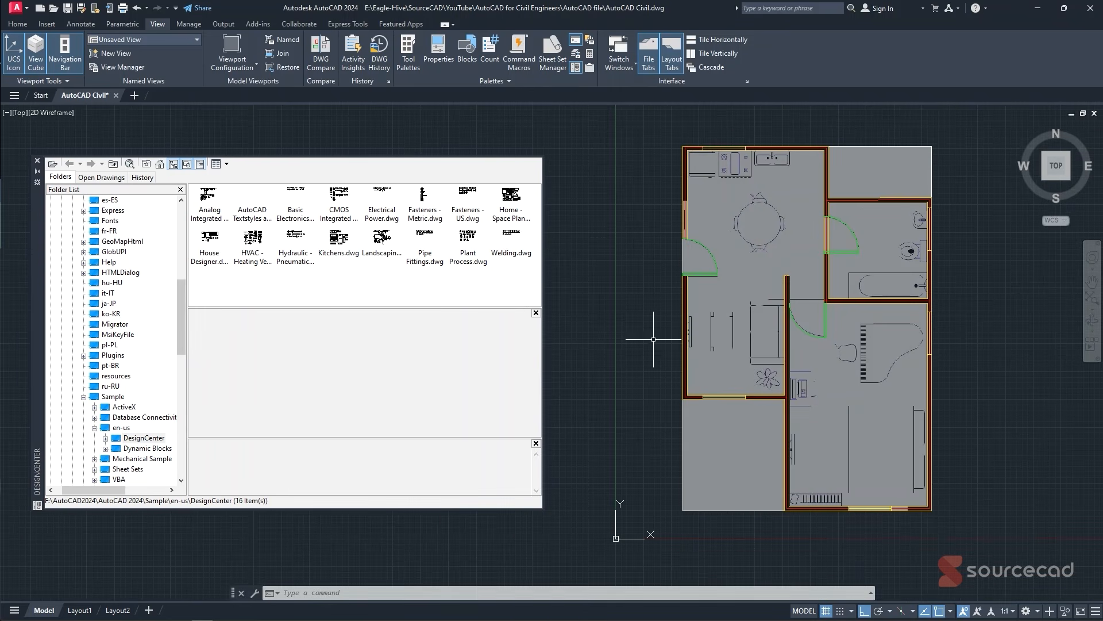
- Browse the Sample folder through en-us and DesignCenter to the blocks of House Designer.dwg
click(160, 166)
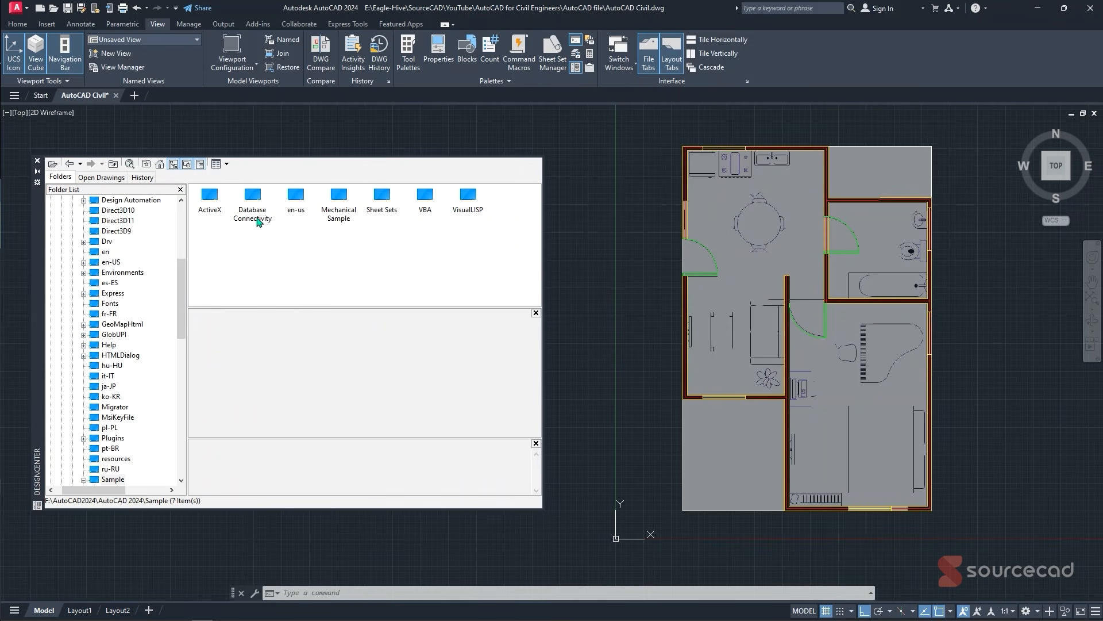
double_click(299, 214)
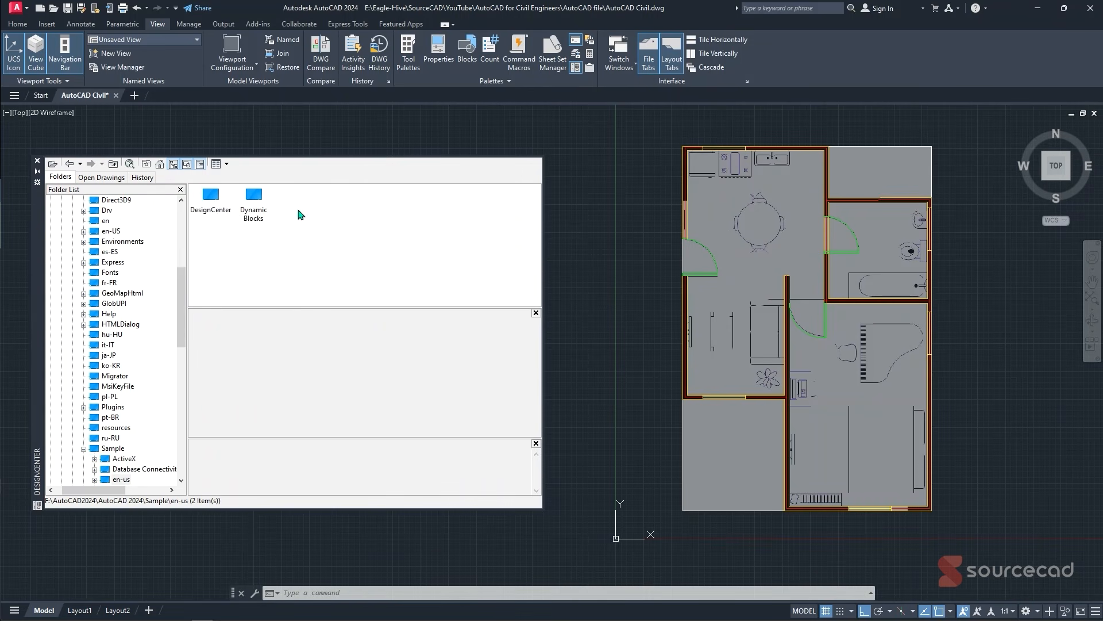
double_click(217, 214)
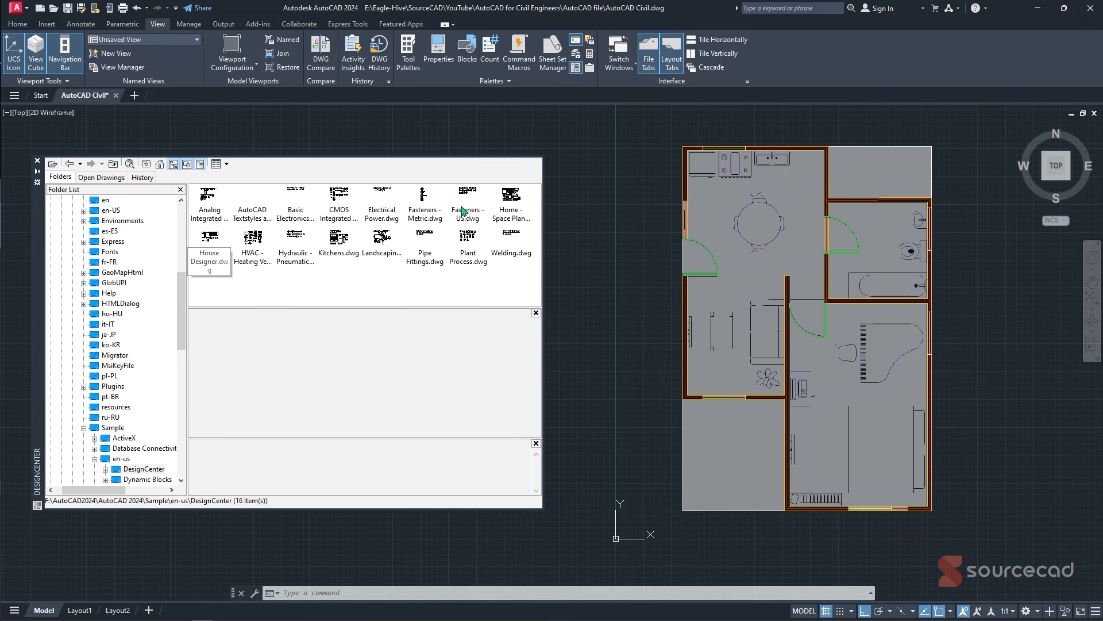
double_click(208, 255)
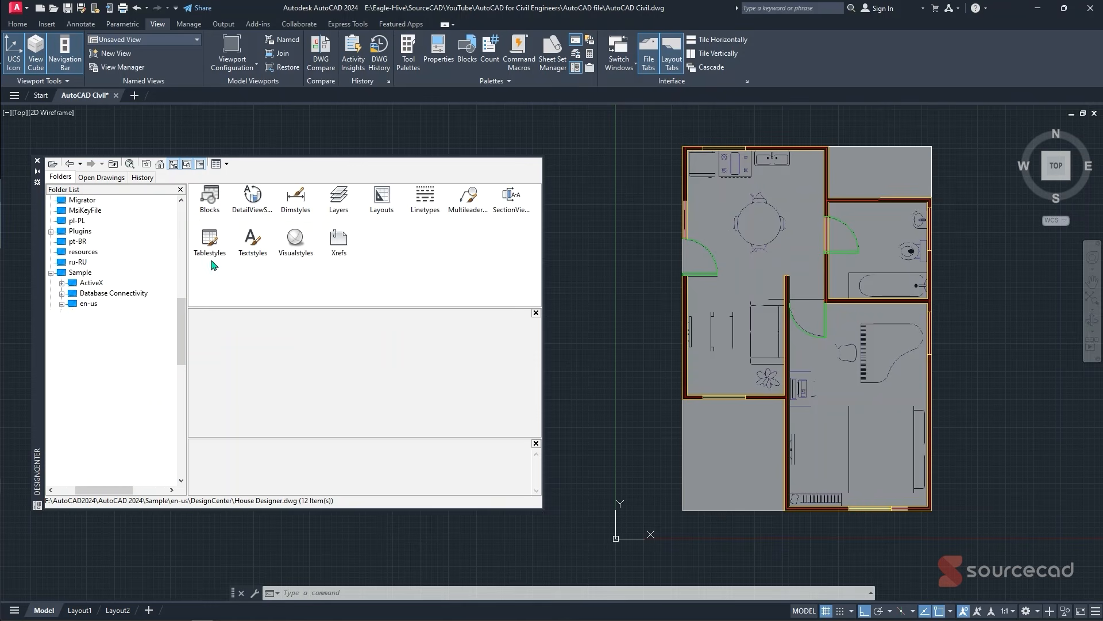
double_click(210, 199)
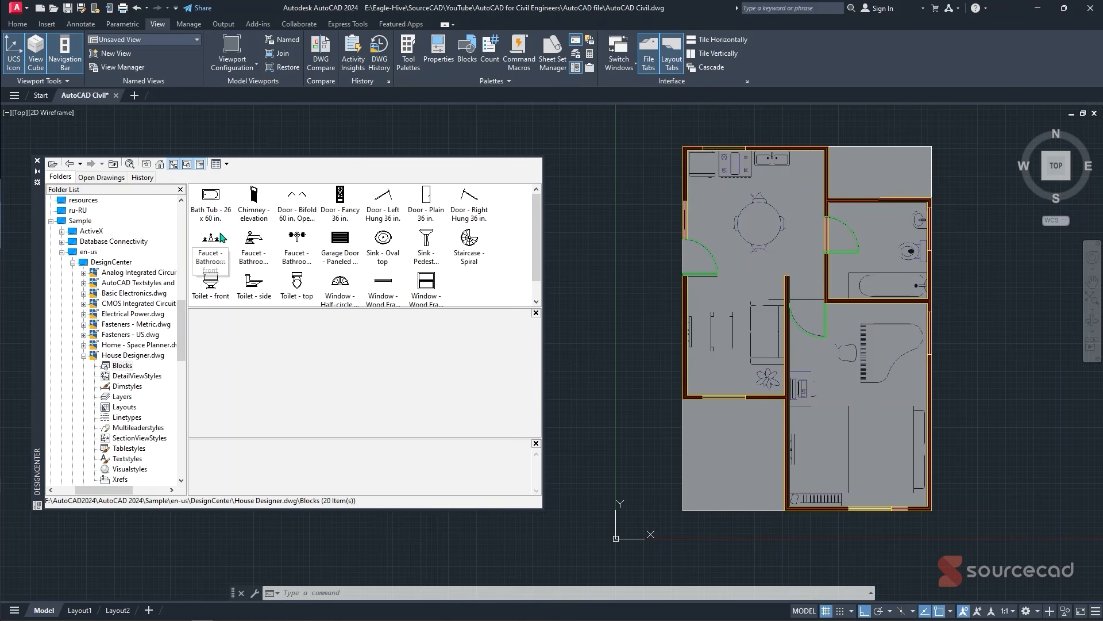
- Preview the bath tub block, and insert the "Toilet - top" block in the empty space left of the floor plan
click(216, 201)
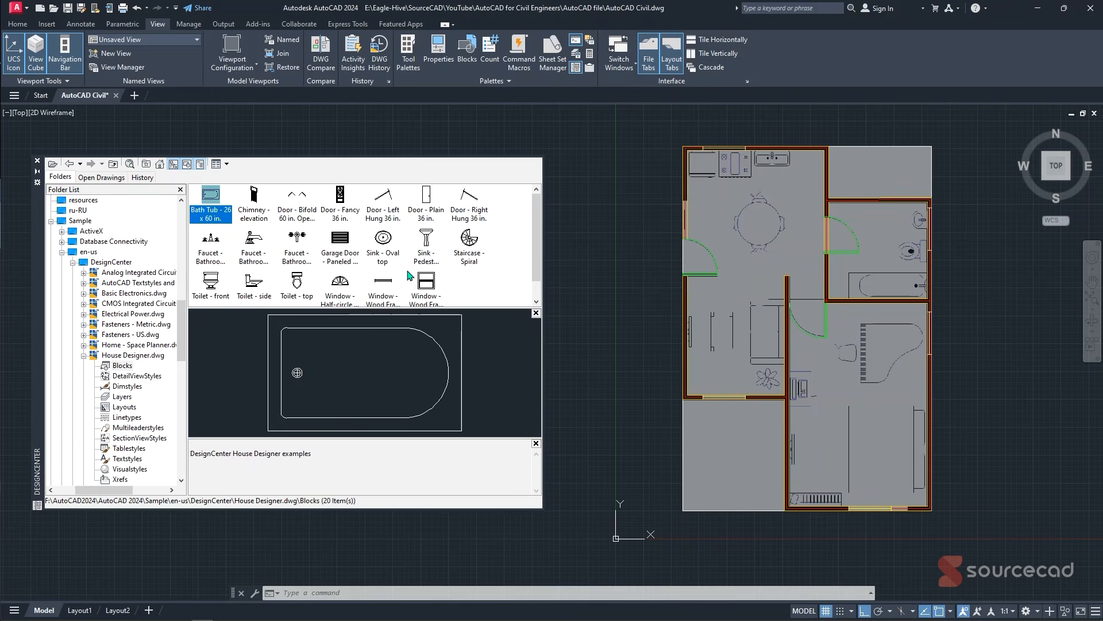
click(295, 282)
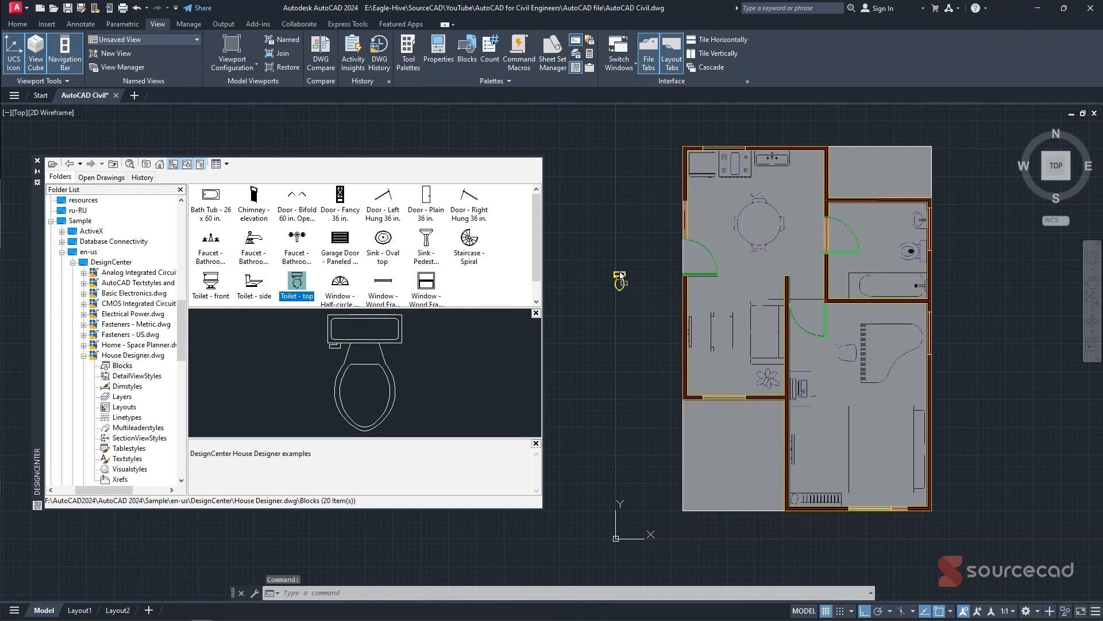
drag(626, 285, 626, 285)
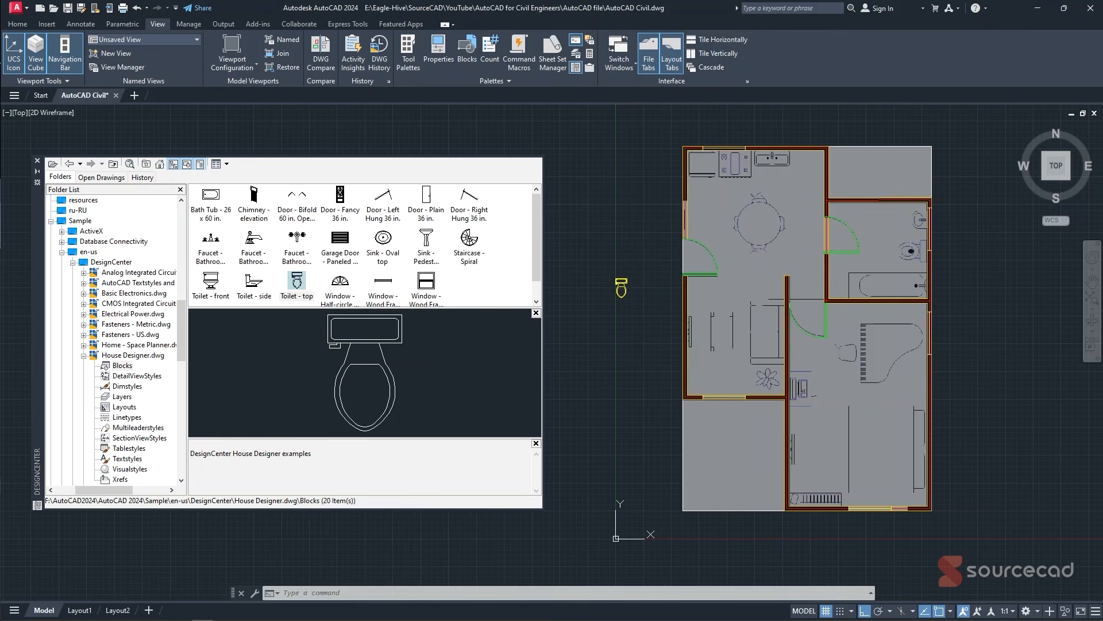
- Move the inserted toilet block to the Blocks layer and make Blocks the current layer
click(18, 23)
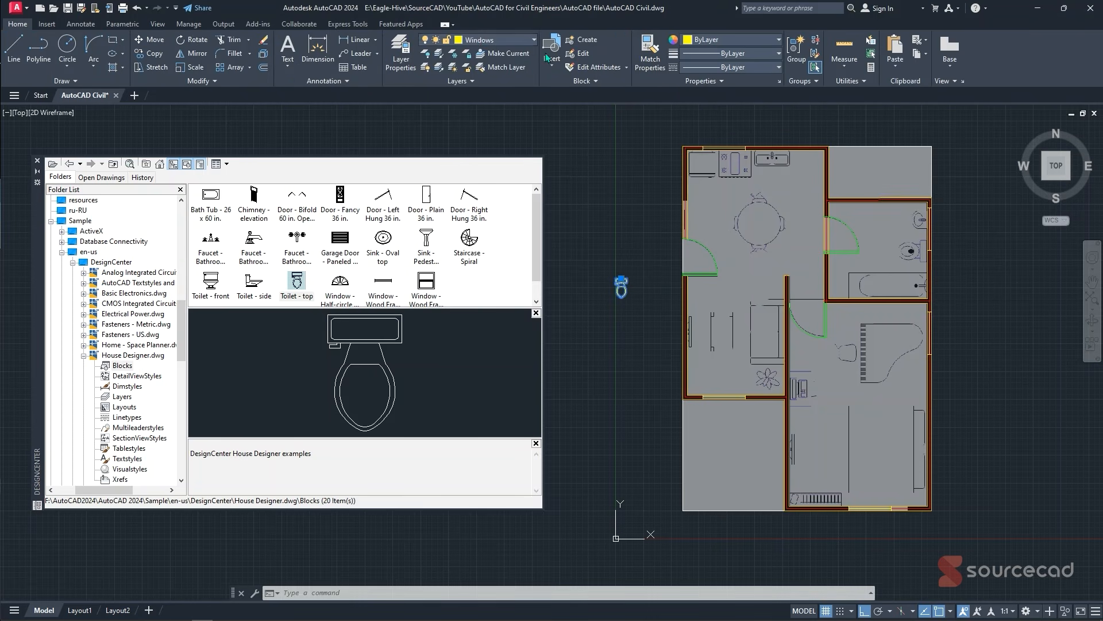
click(479, 39)
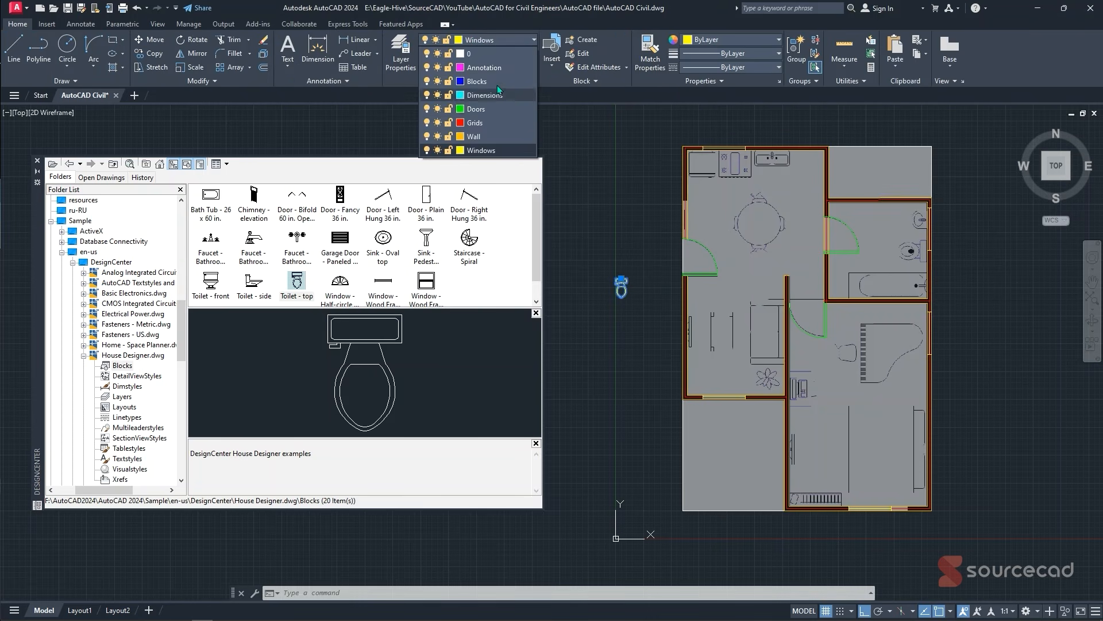
click(477, 81)
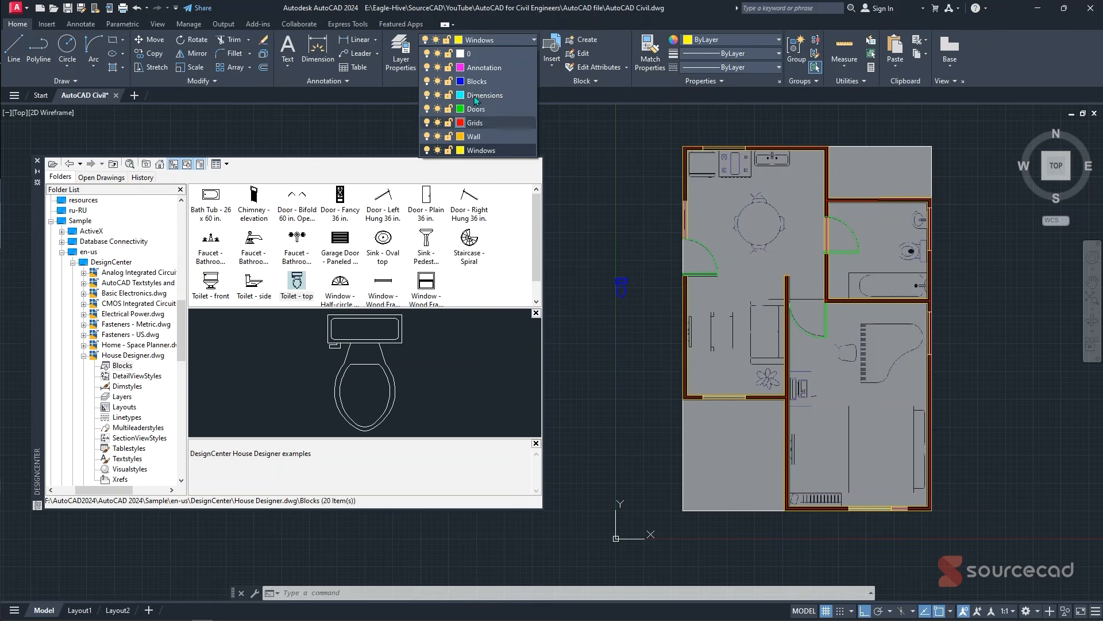
click(475, 54)
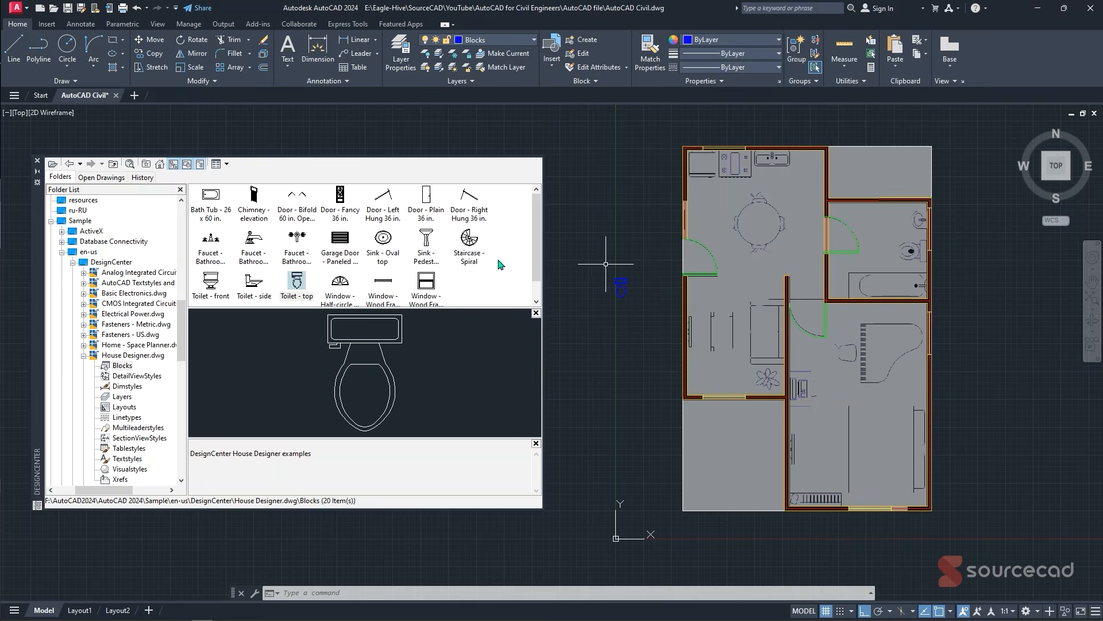
- Insert the "Bath Tub - 26 x 60 in." block over the bathtub outline in the bathroom
click(211, 198)
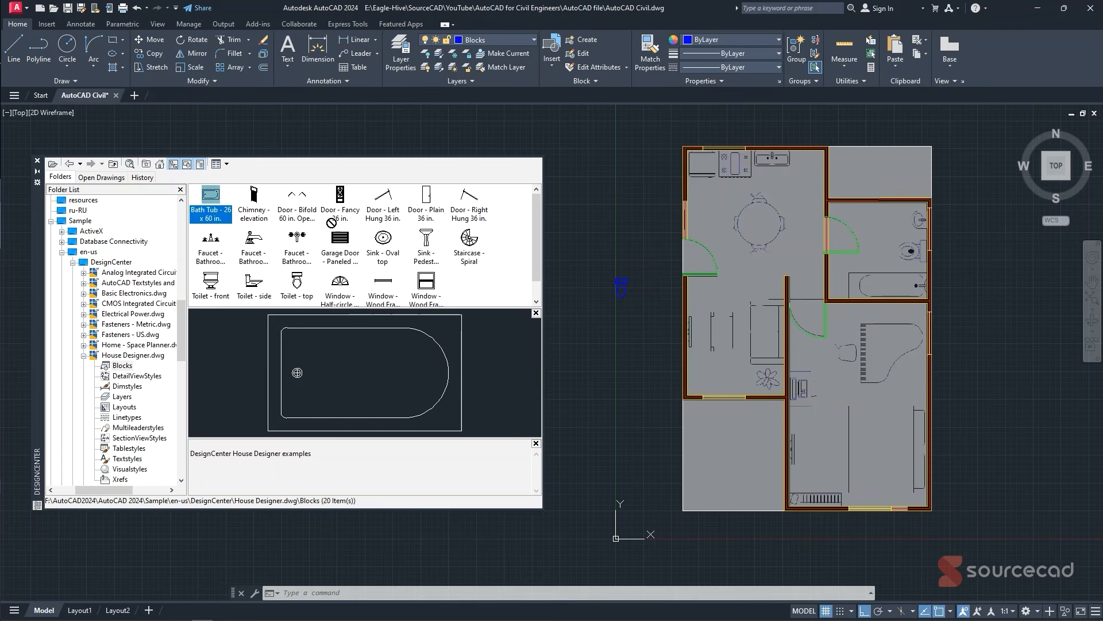
drag(867, 277, 862, 279)
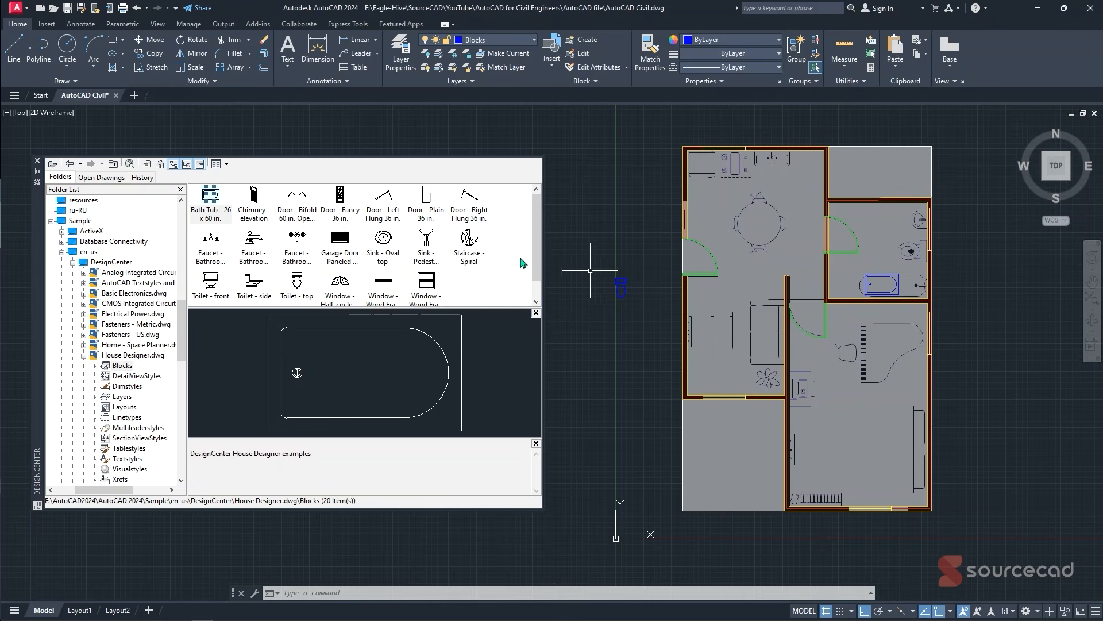
- Insert the "Sink - Oval top" block in the bathroom beside the washbasin outline
click(382, 246)
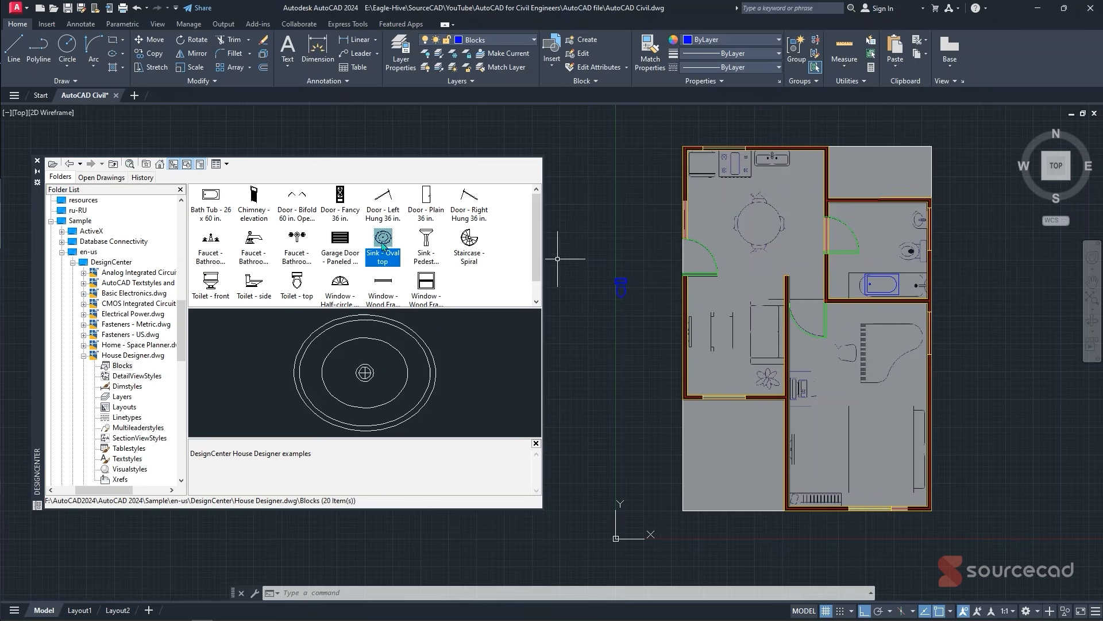
drag(905, 221, 905, 220)
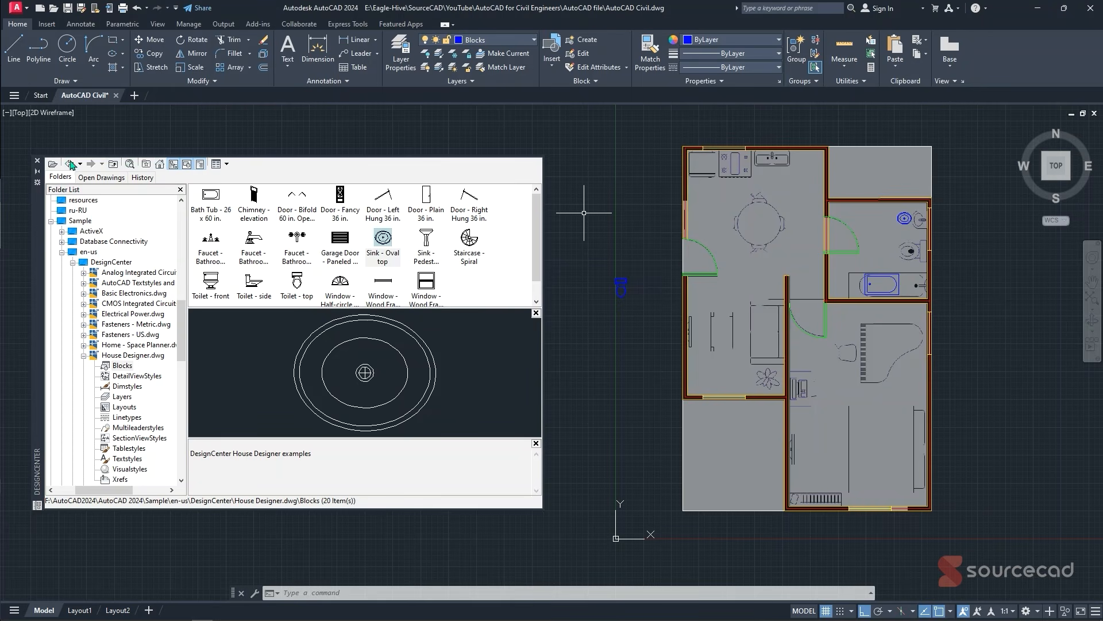
- Go back to the DesignCenter folder, open the blocks of Home - Space Planner.dwg and insert the "Bed - Queen" block in the bedroom
click(69, 164)
click(70, 164)
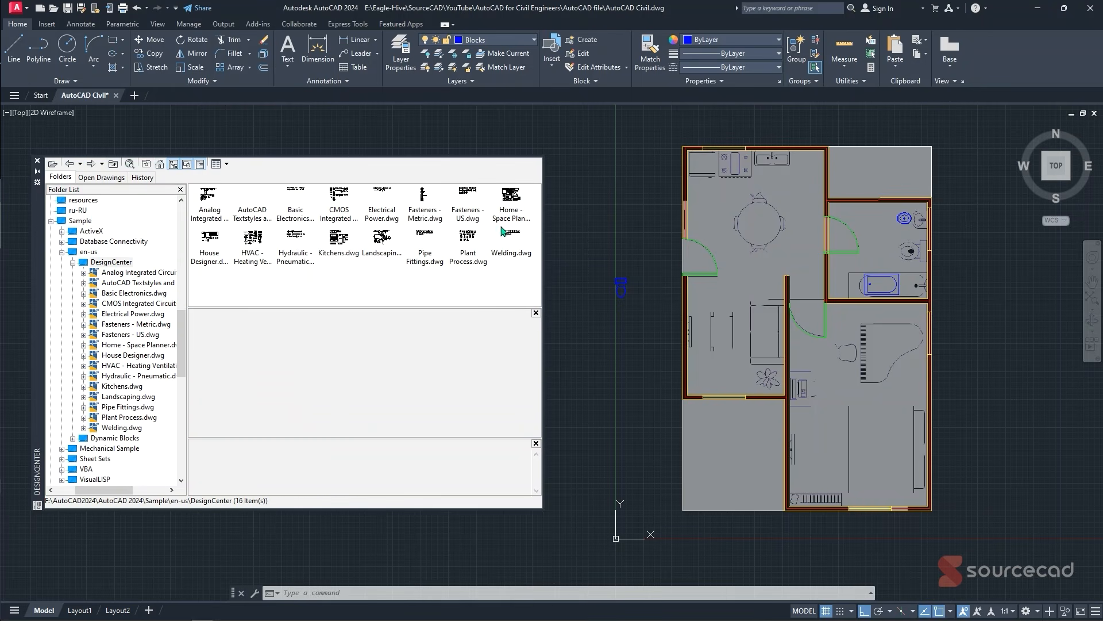
double_click(510, 198)
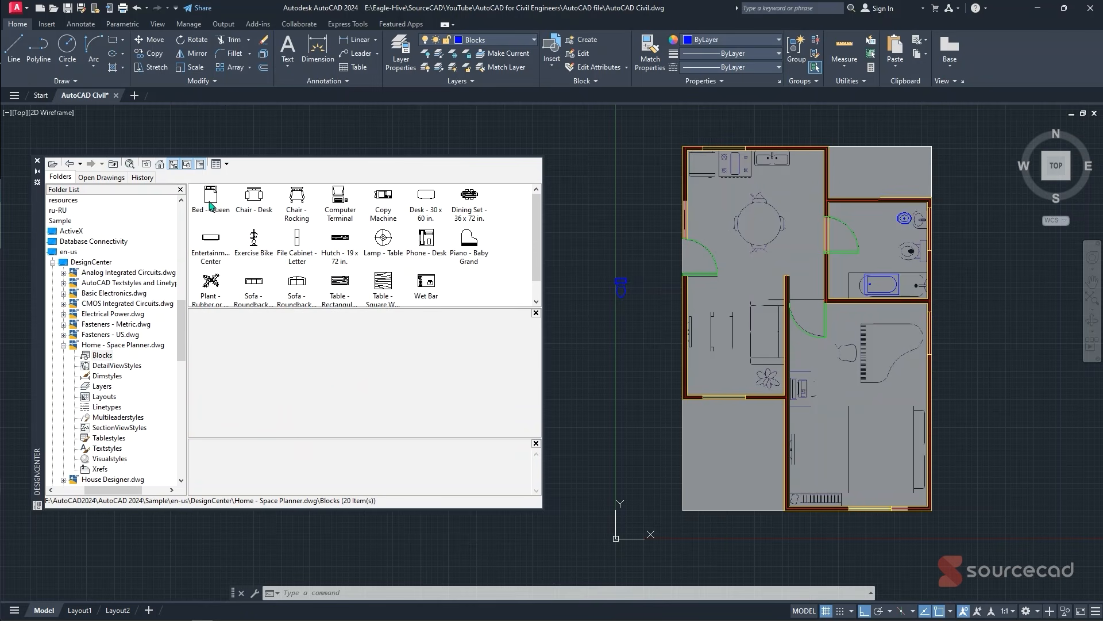
click(211, 203)
drag(607, 290, 810, 450)
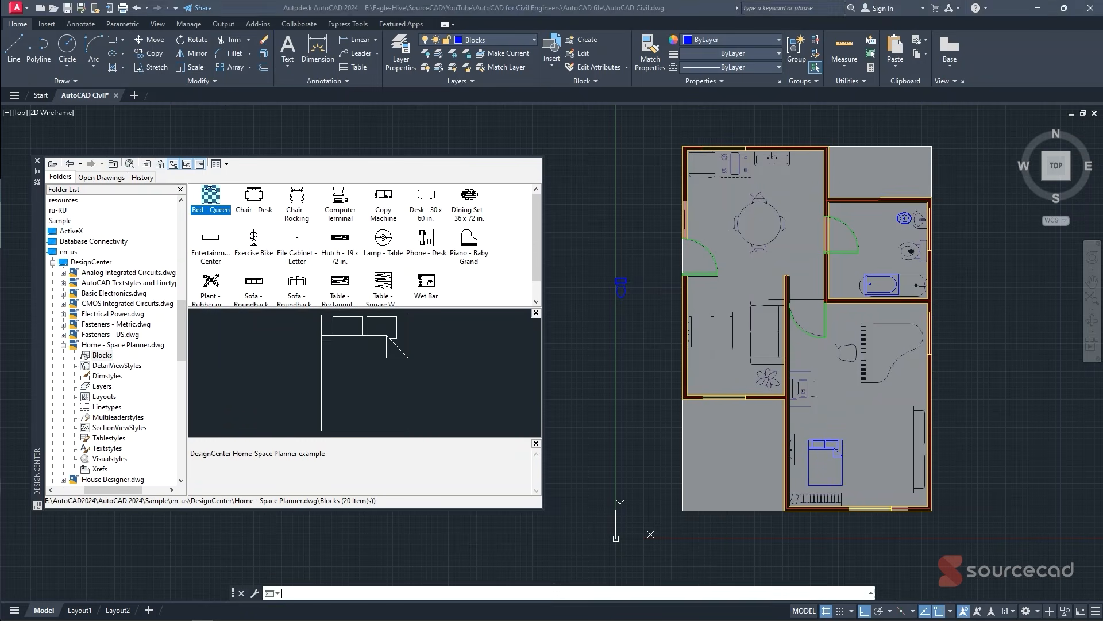
- Insert the two-seat roundback sofa block and the rectangular table block in the living room
click(299, 279)
drag(763, 337, 761, 336)
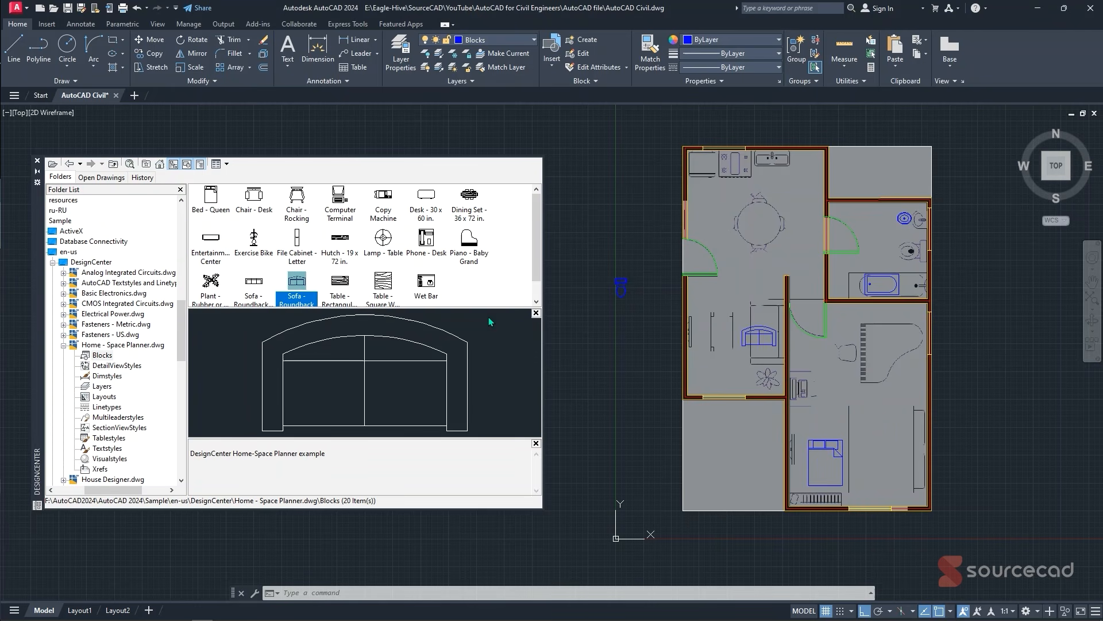
click(335, 283)
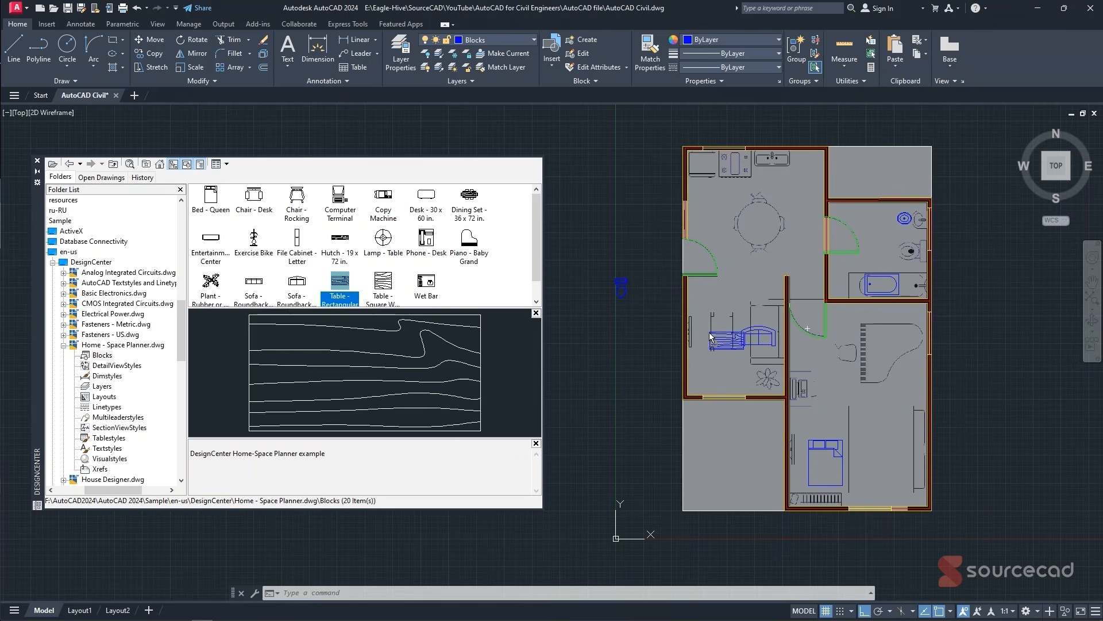
- Insert the "Piano - Baby Grand" block on the piano outline and the "Dining Set - 36 x 72 in." block on the round dining table outline
click(458, 253)
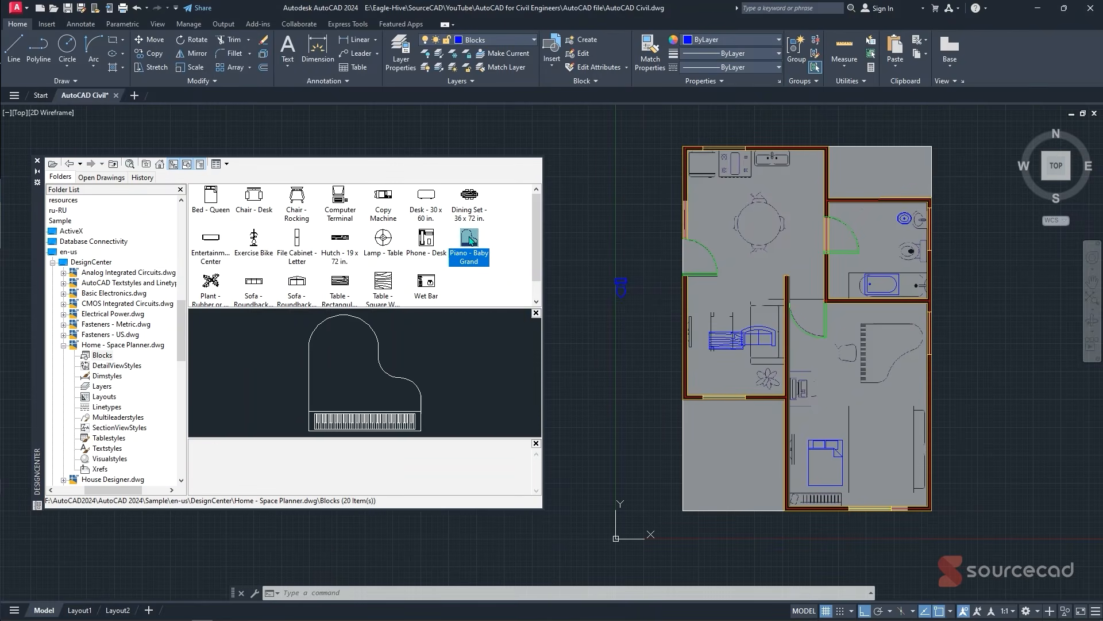
drag(859, 340, 861, 340)
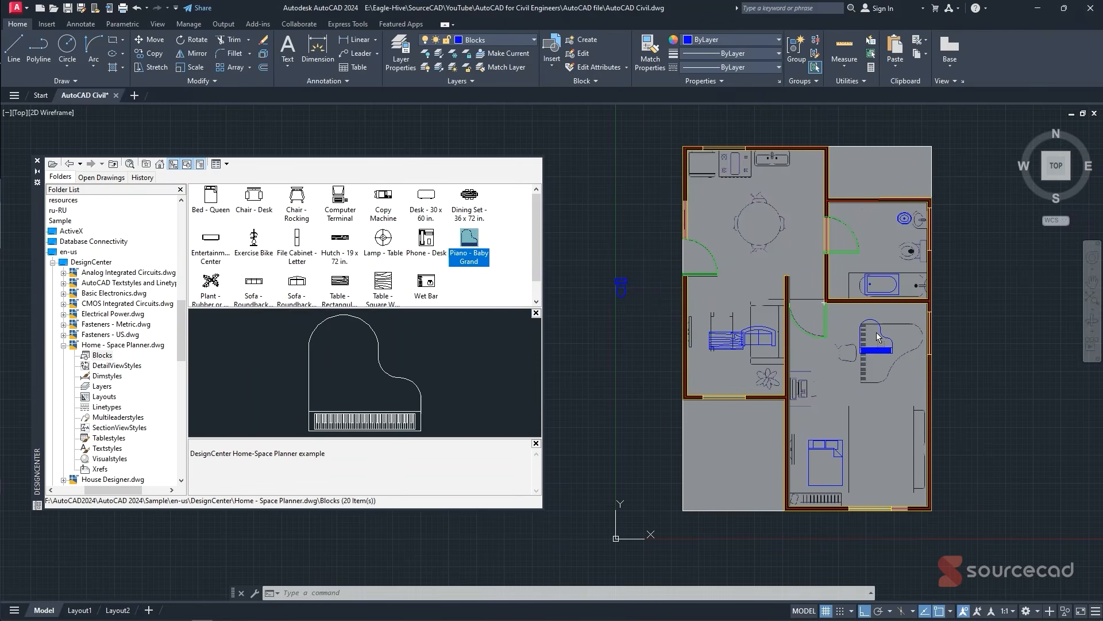
click(468, 197)
drag(556, 230, 756, 228)
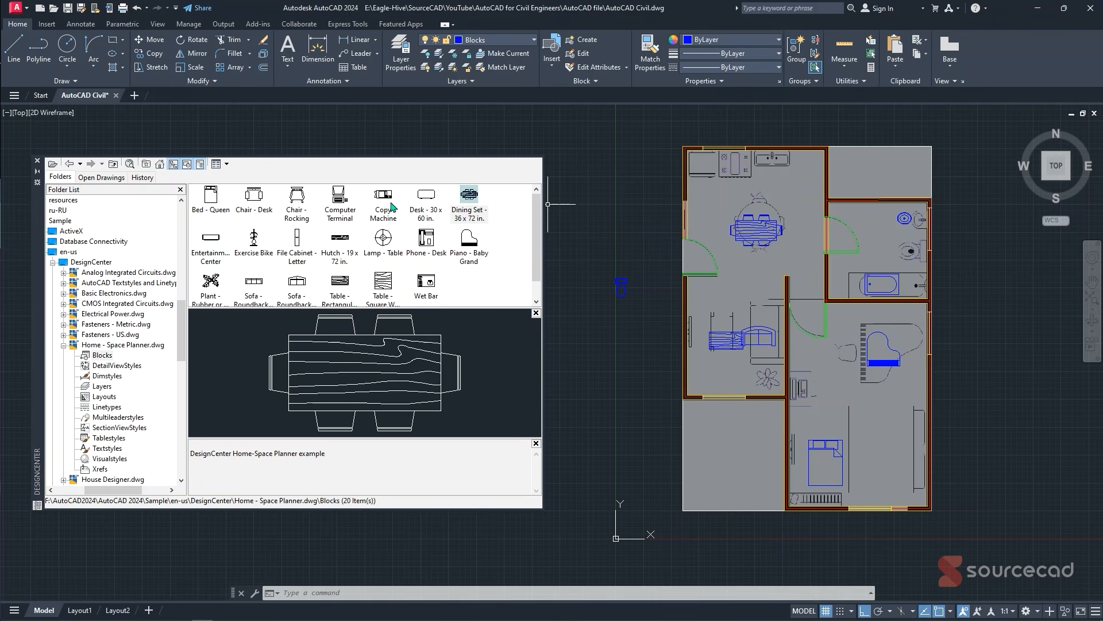
- Go back to the DesignCenter folder, open the blocks of Kitchens.dwg and preview the kitchen layout block
scroll(380, 220, down, 1)
scroll(379, 270, up, 1)
click(69, 166)
click(69, 166)
double_click(341, 241)
double_click(210, 198)
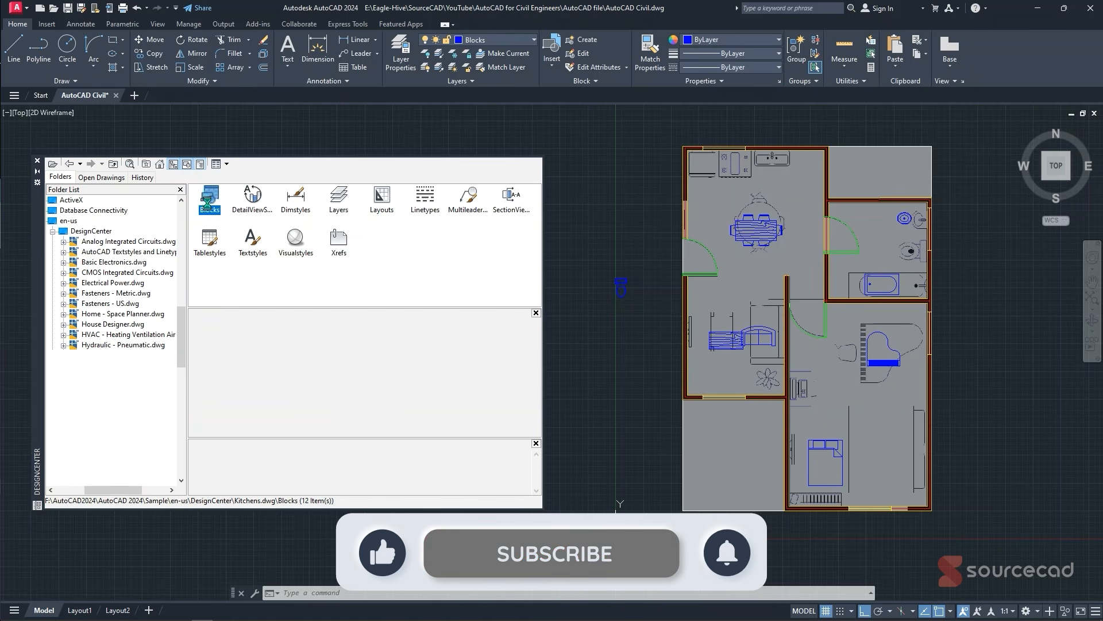
click(255, 240)
mouse_move(255, 239)
mouse_down()
mouse_move(663, 248)
mouse_move(710, 224)
mouse_move(701, 206)
mouse_move(357, 276)
mouse_move(364, 264)
mouse_up()
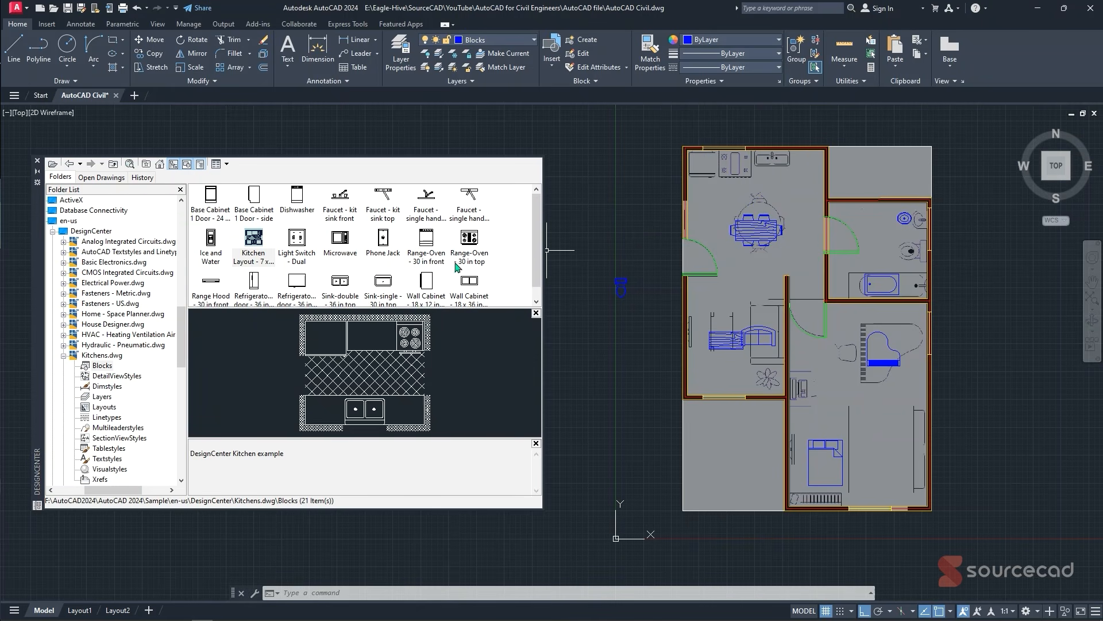
- Insert the "Range-Oven - 30 in top" block over the stove outline and the 18 x 12 in wall cabinet block in the bedroom below the piano
click(470, 240)
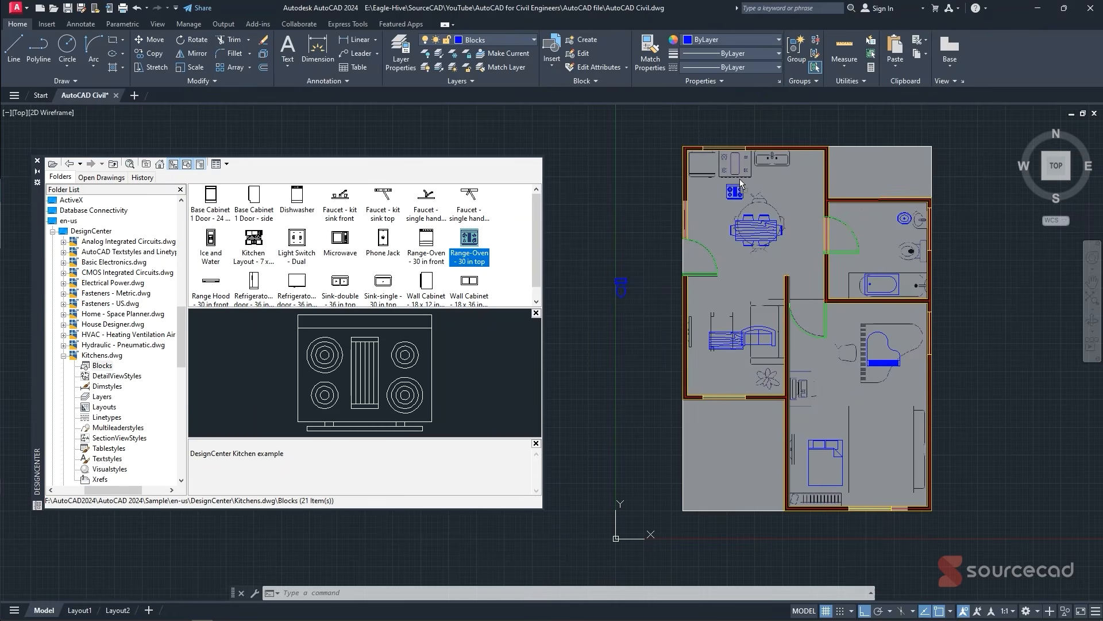
drag(731, 161, 731, 161)
drag(425, 290, 811, 370)
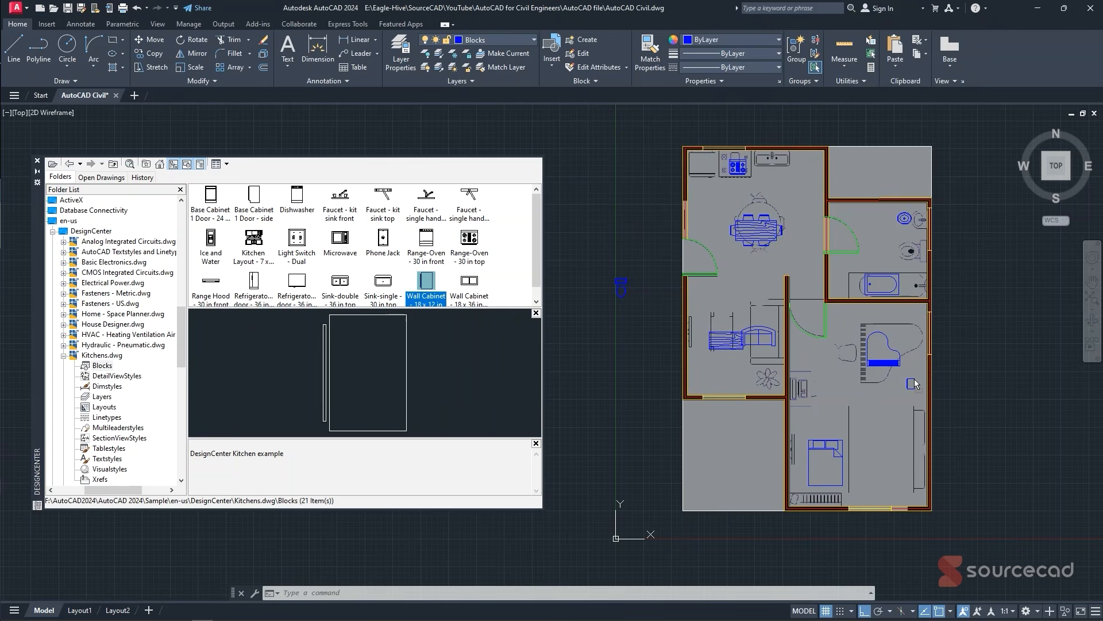
drag(915, 384, 915, 384)
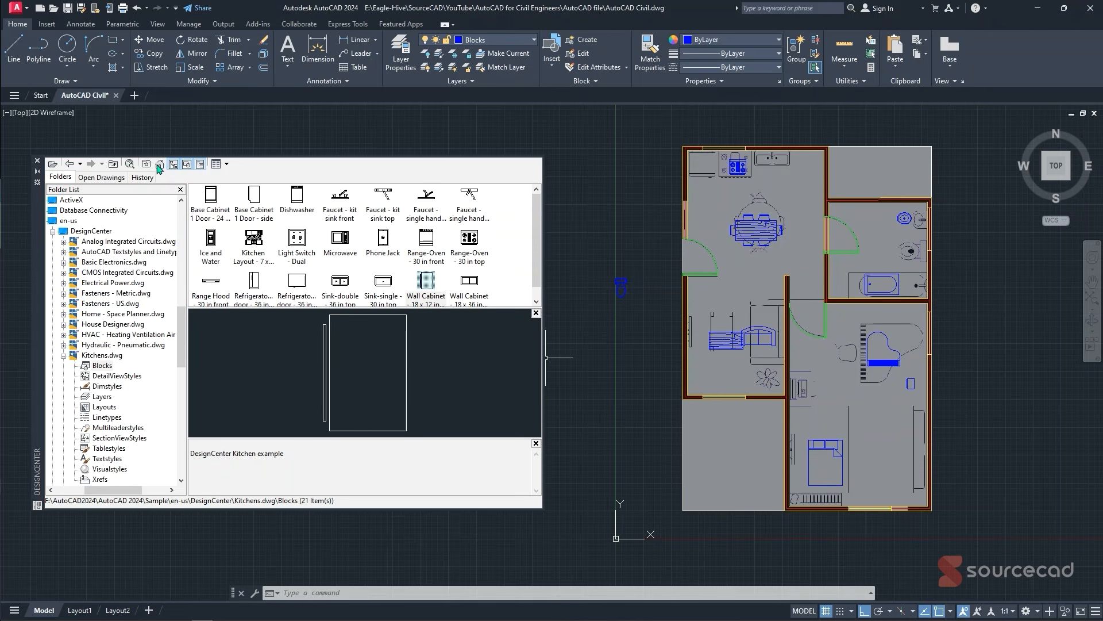
- Return to the list of DesignCenter sample drawings and open the blocks of Landscaping.dwg
click(69, 165)
click(69, 165)
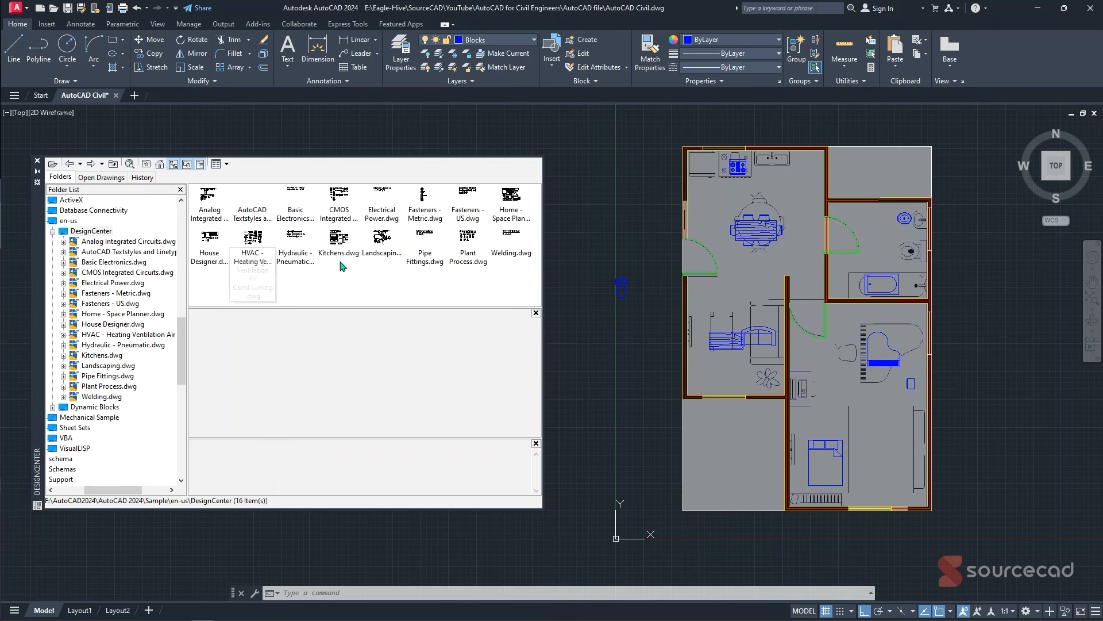
double_click(381, 236)
double_click(207, 198)
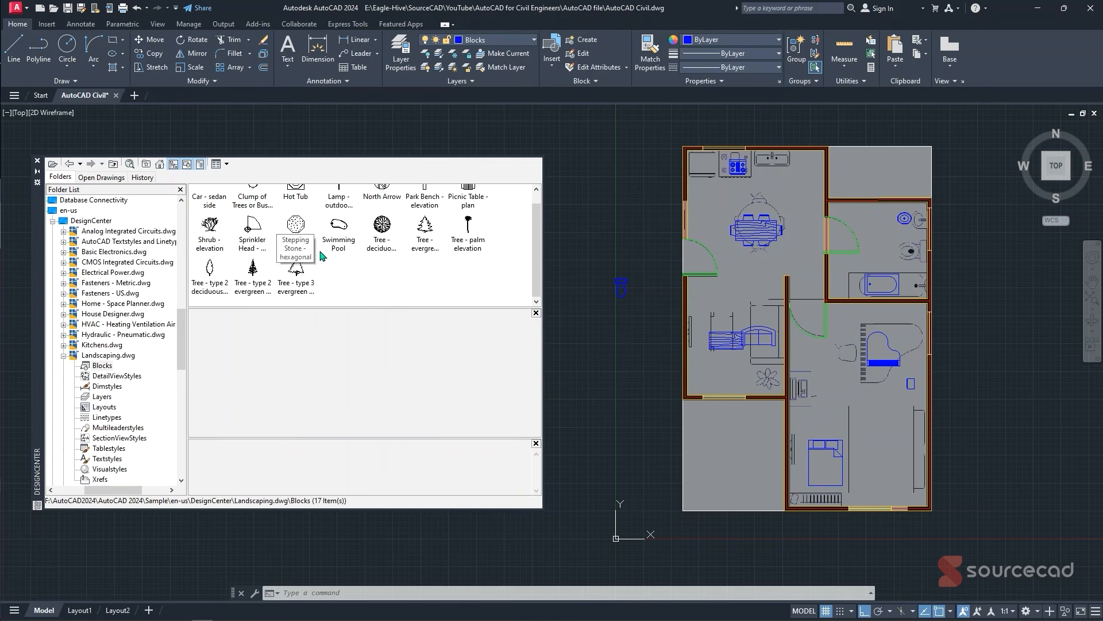
- Insert the "Tree - type 2 evergreen elevation" block outside the house, left of the floor plan, and close DesignCenter
click(246, 284)
scroll(302, 270, down, 1)
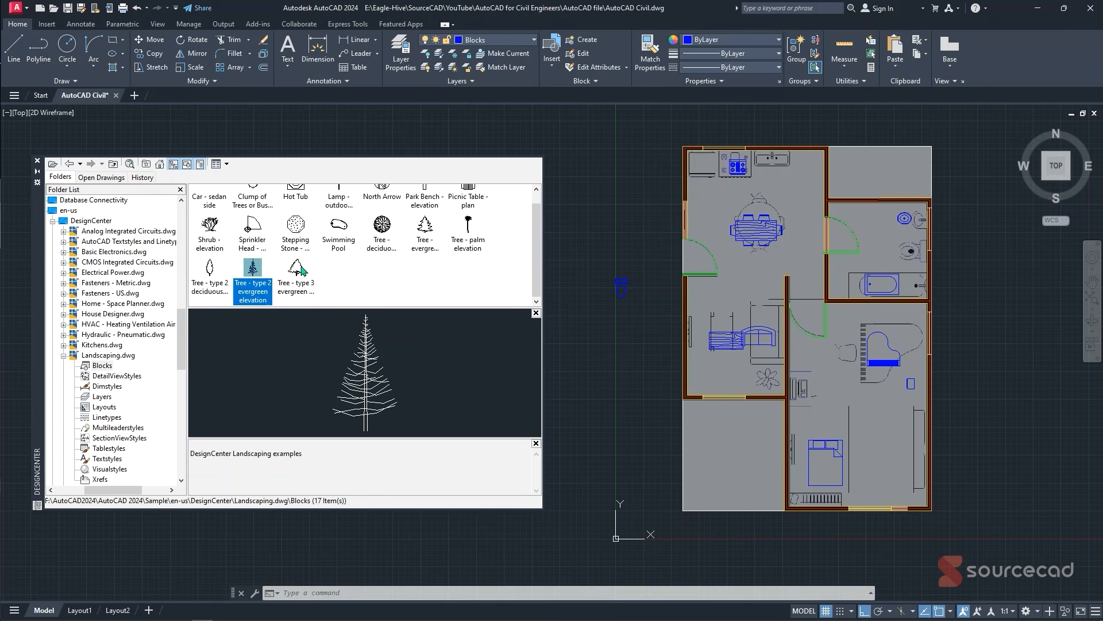
mouse_move(361, 303)
mouse_down()
mouse_move(773, 390)
mouse_move(774, 409)
mouse_move(636, 449)
mouse_up()
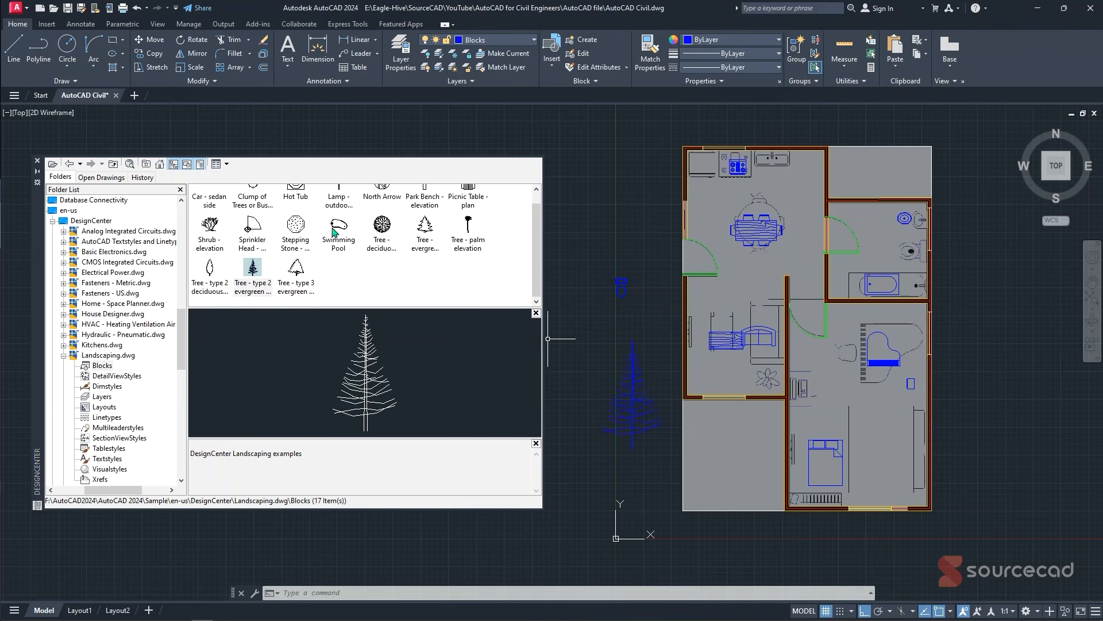
click(36, 162)
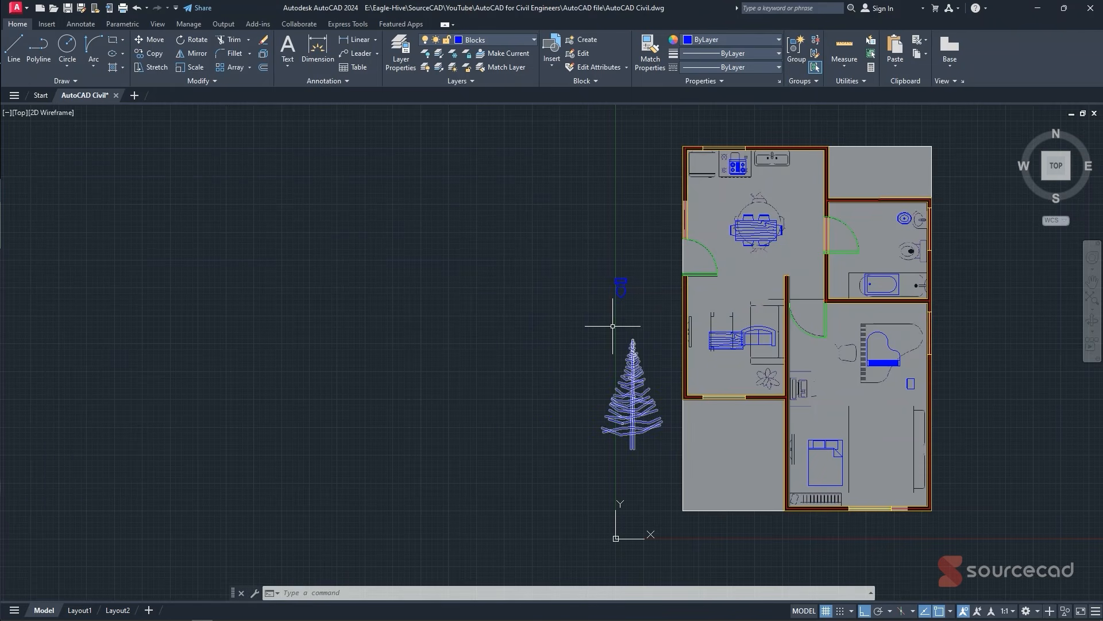
- Rotate the baby grand piano block 90 degrees clockwise so its keyboard faces the chair
scroll(845, 351, up, 2)
scroll(782, 339, up, 2)
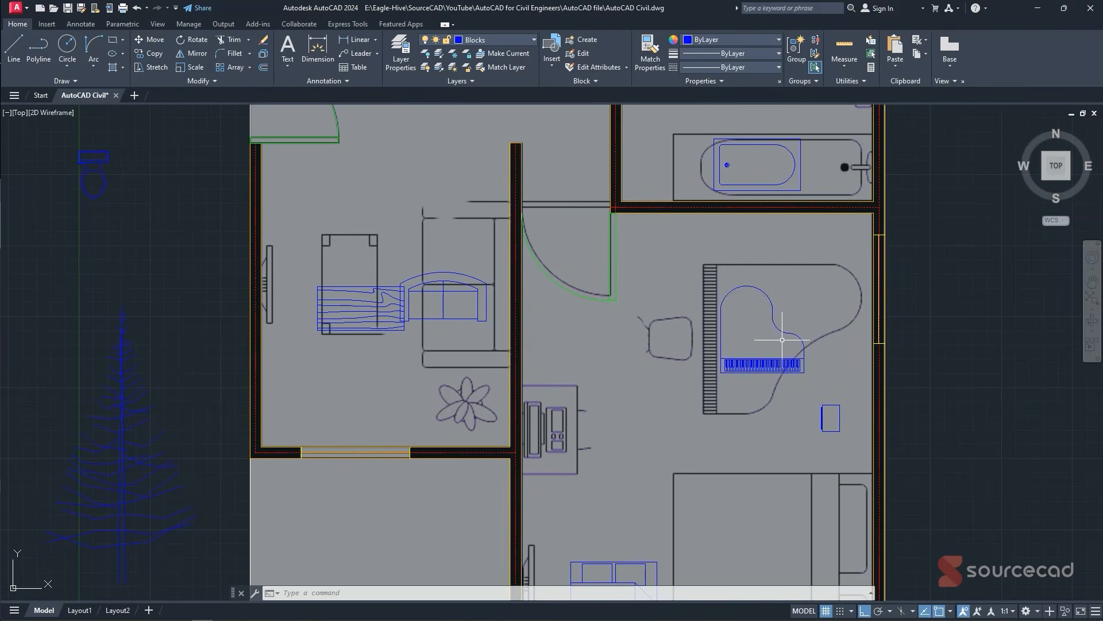
click(783, 330)
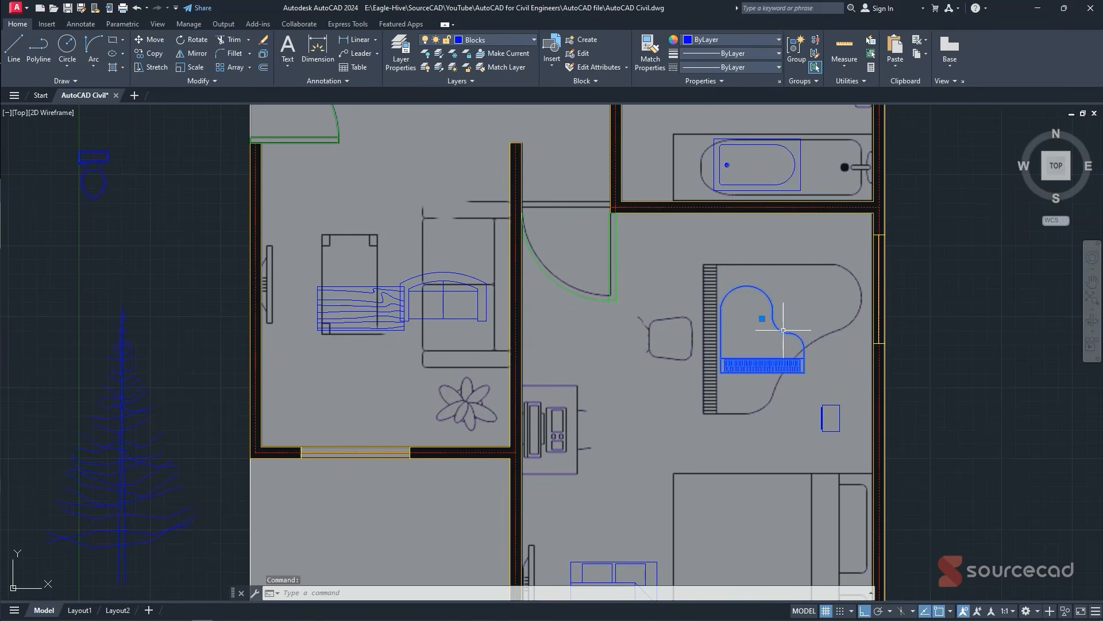
text(ro)
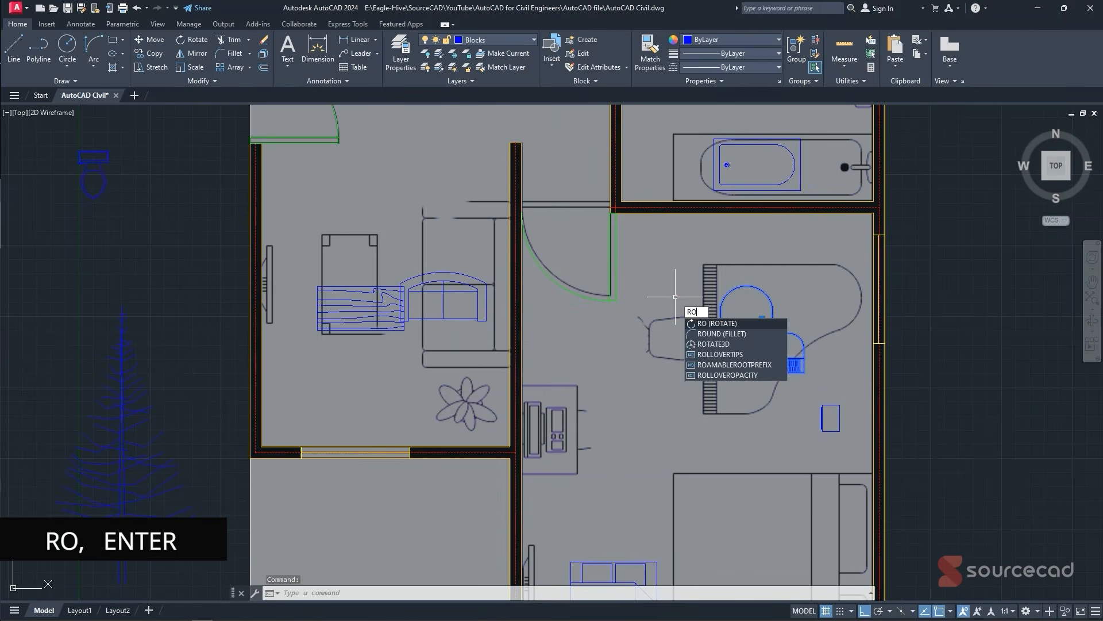
key(Return)
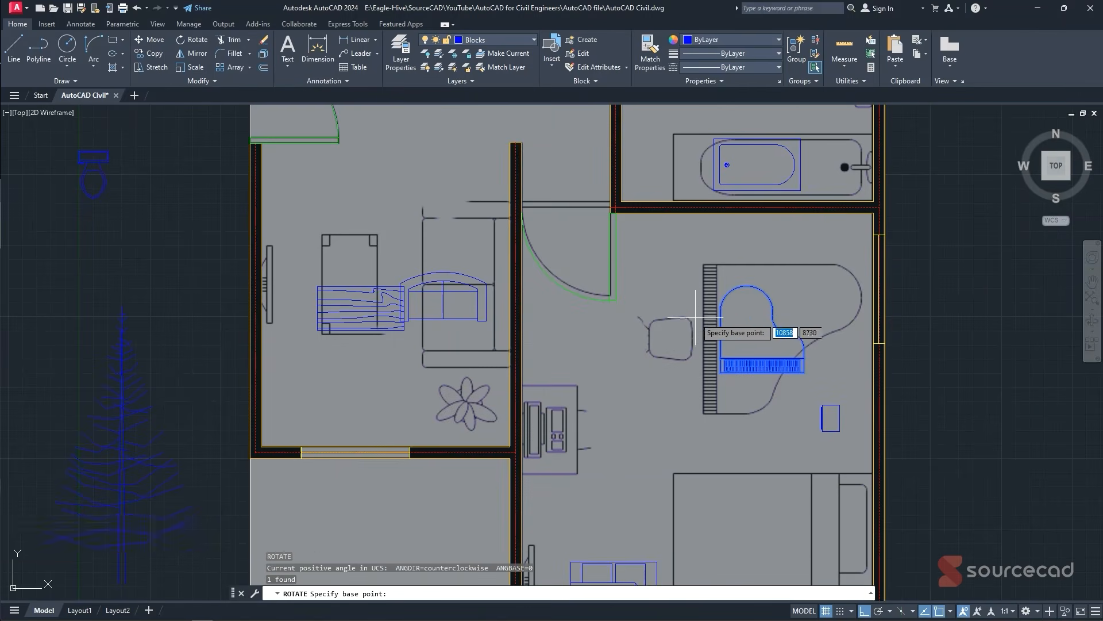
click(762, 318)
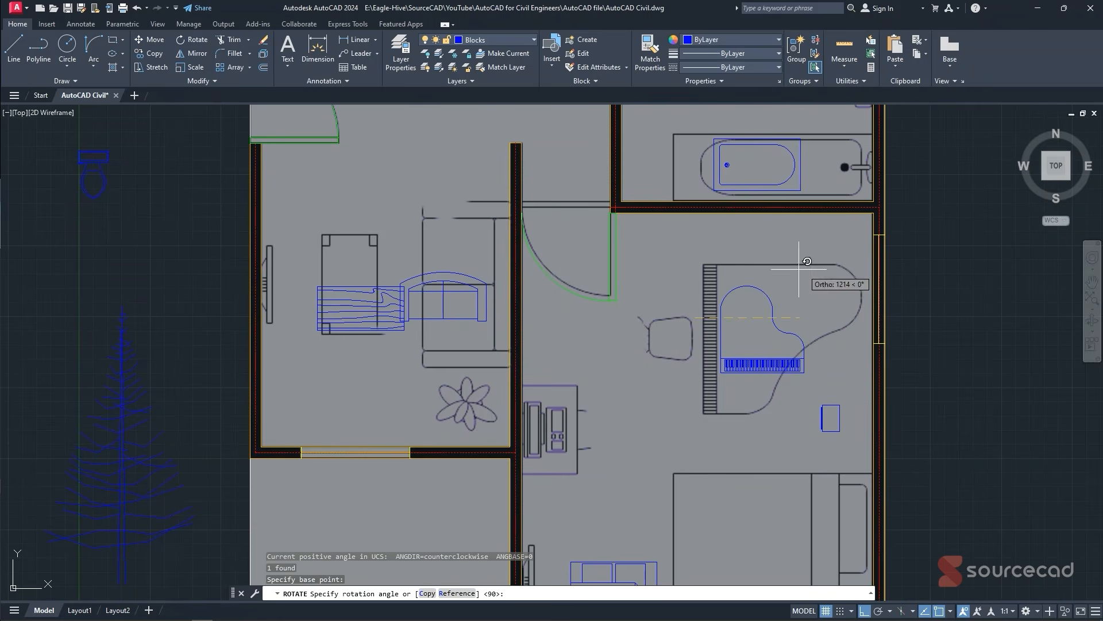
click(710, 469)
- Move the rotated piano block until its upper-left corner meets the upper-left corner of the piano outline
click(724, 356)
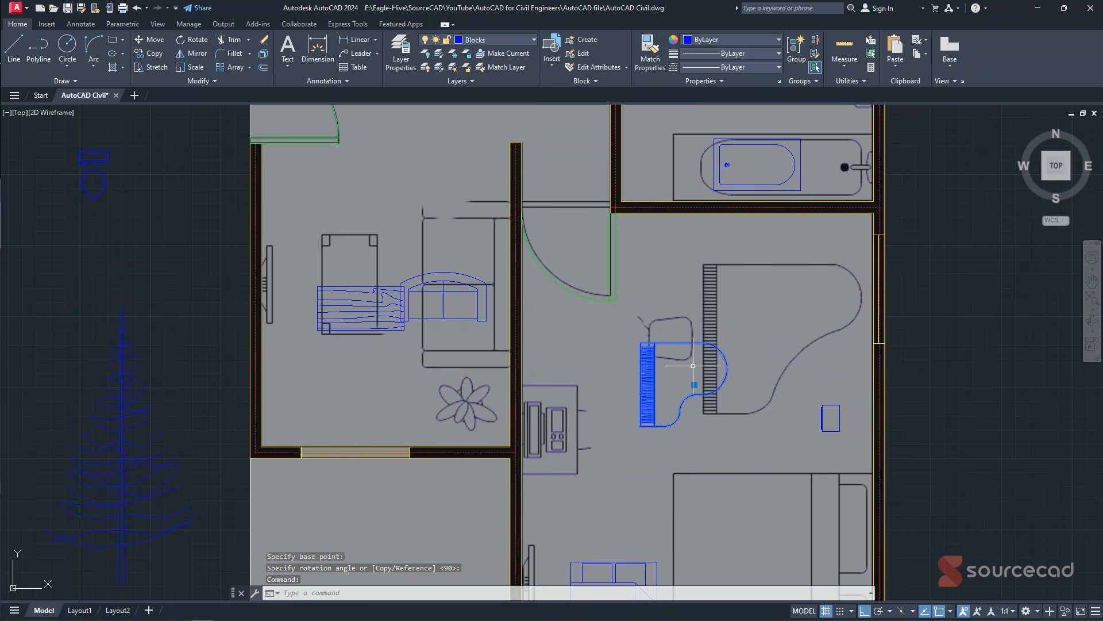
click(694, 385)
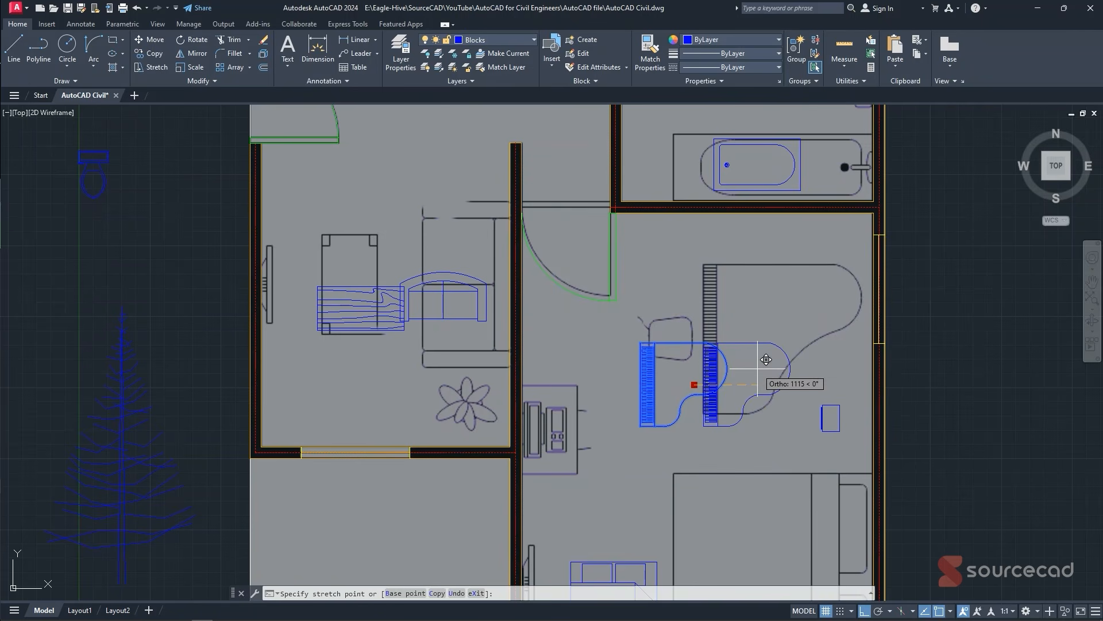
click(757, 361)
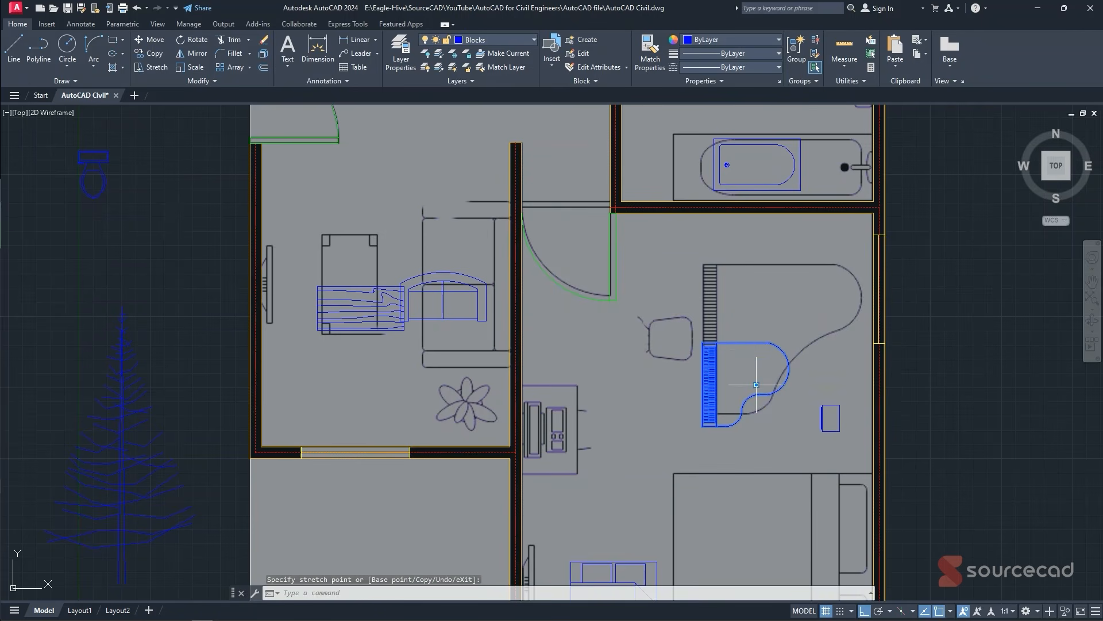
click(756, 384)
click(754, 304)
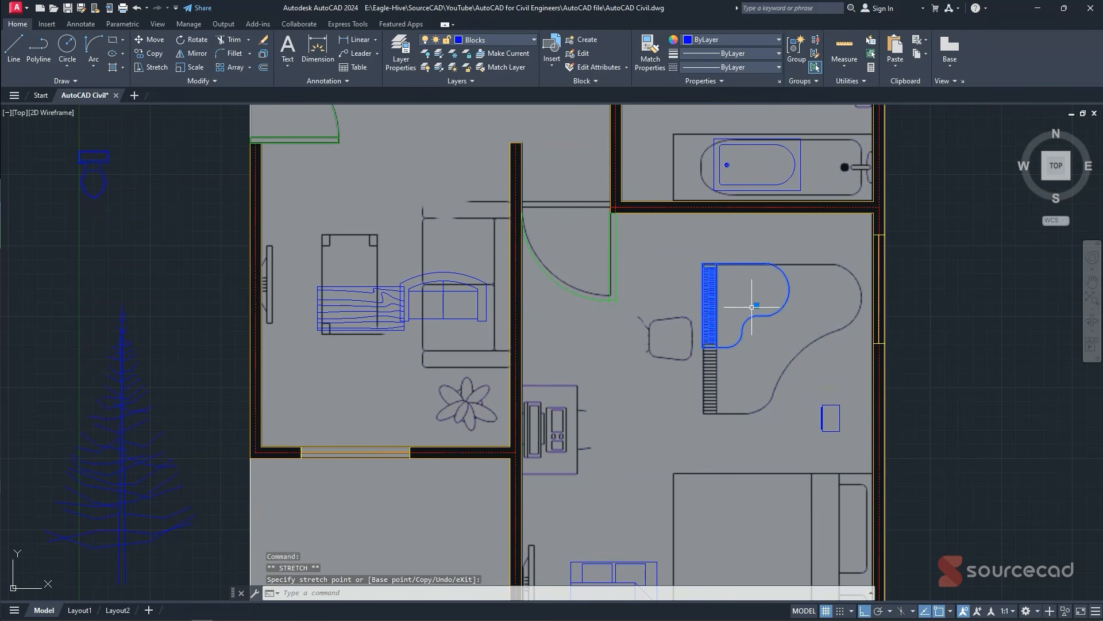
- Scale the piano block up from its upper-left corner until it fills the piano outline
text(c)
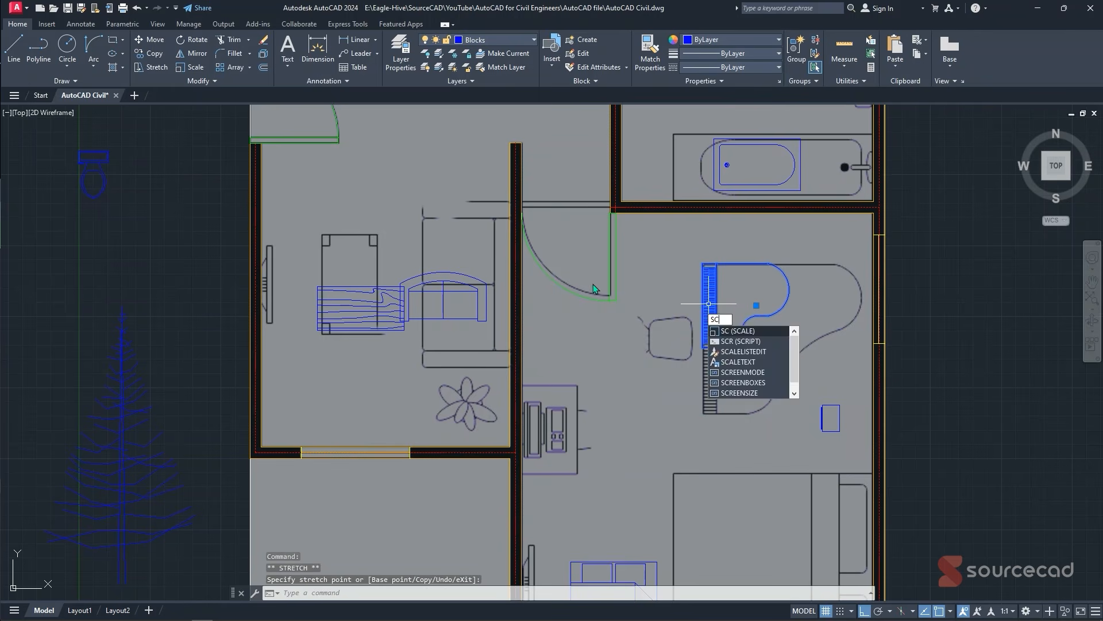
key(Return)
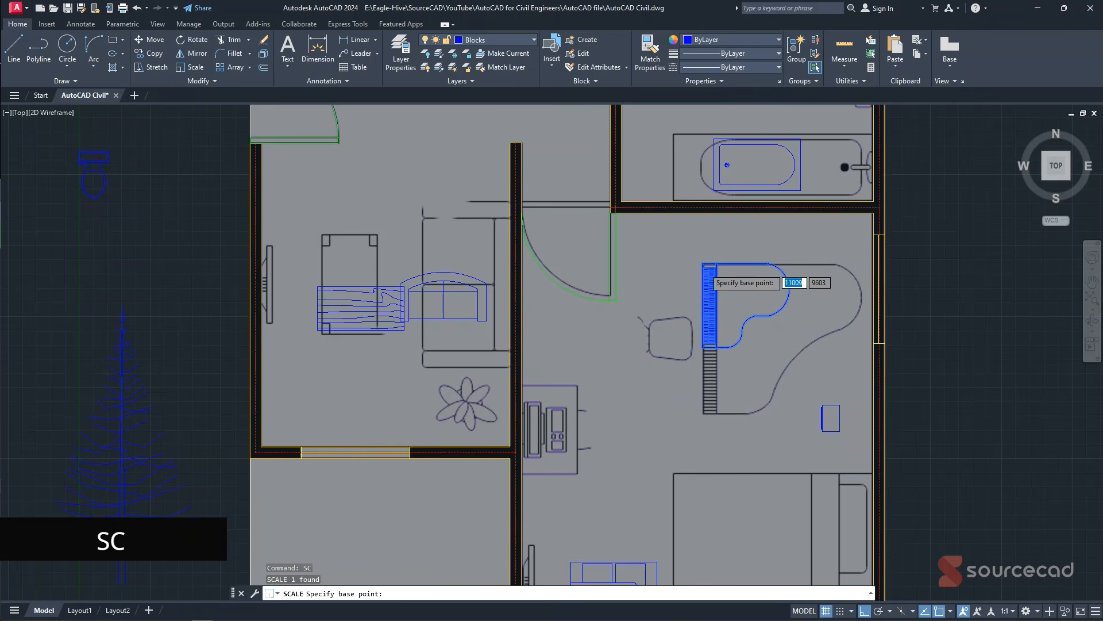
scroll(702, 262, up, 2)
click(701, 261)
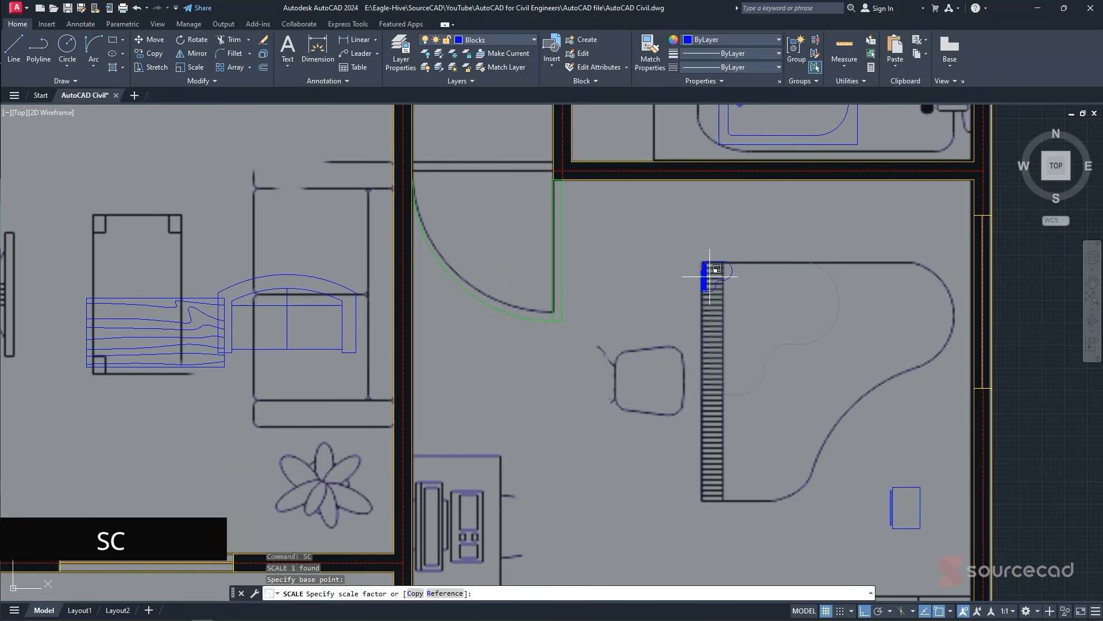
click(823, 361)
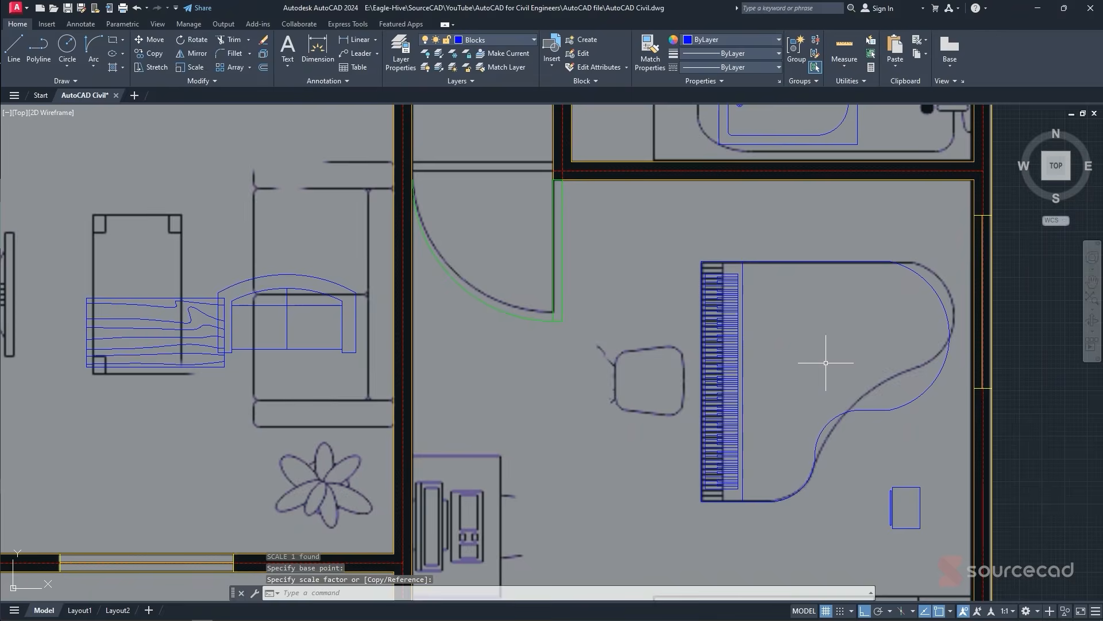
scroll(882, 407, down, 2)
middle_drag(883, 407, 801, 352)
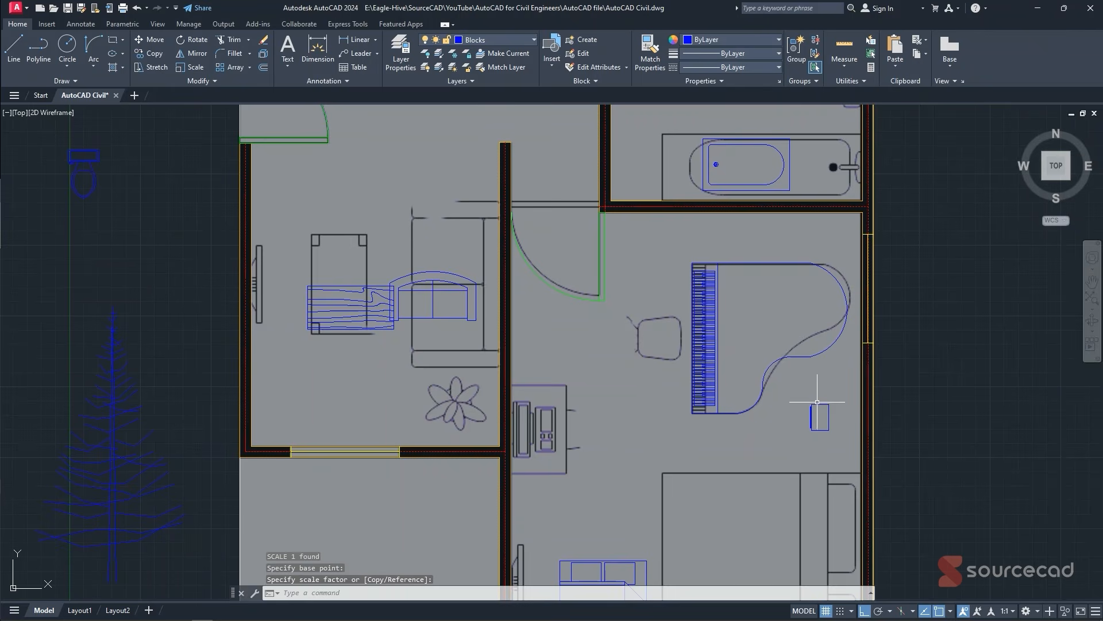
scroll(770, 362, down, 2)
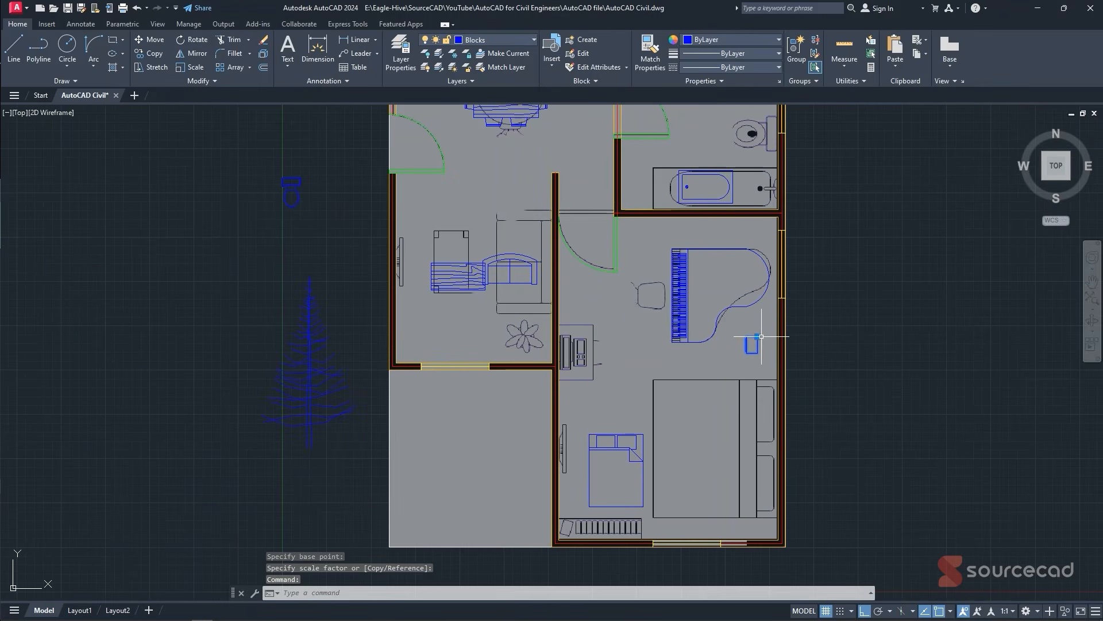
- Move the small rectangular block below the piano onto the computer desk outline and scale it up from its upper-right corner
click(758, 336)
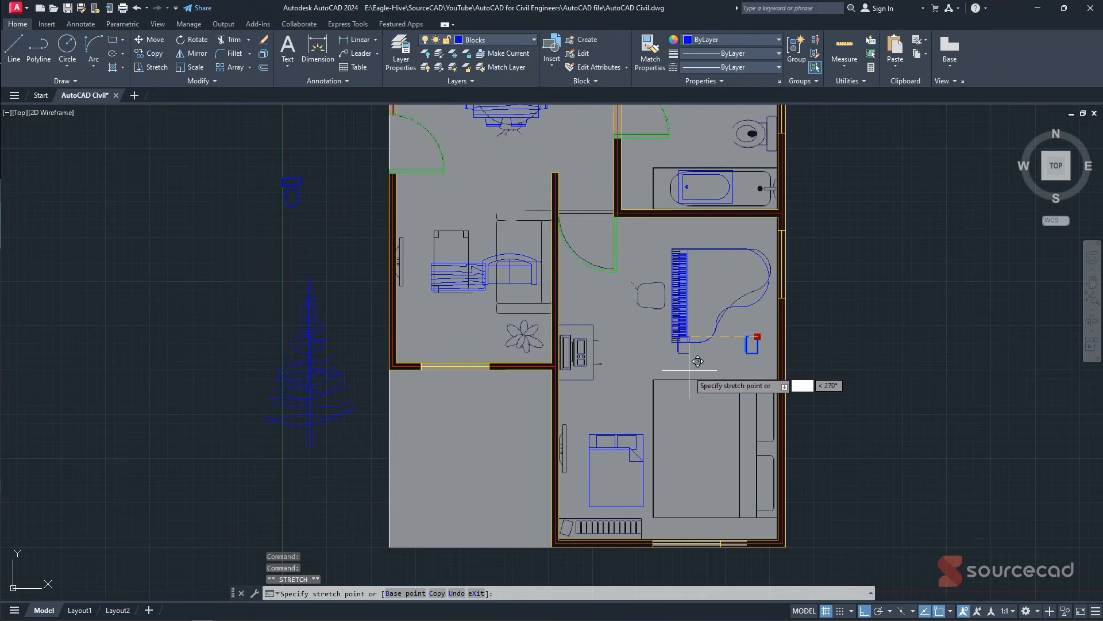
click(578, 386)
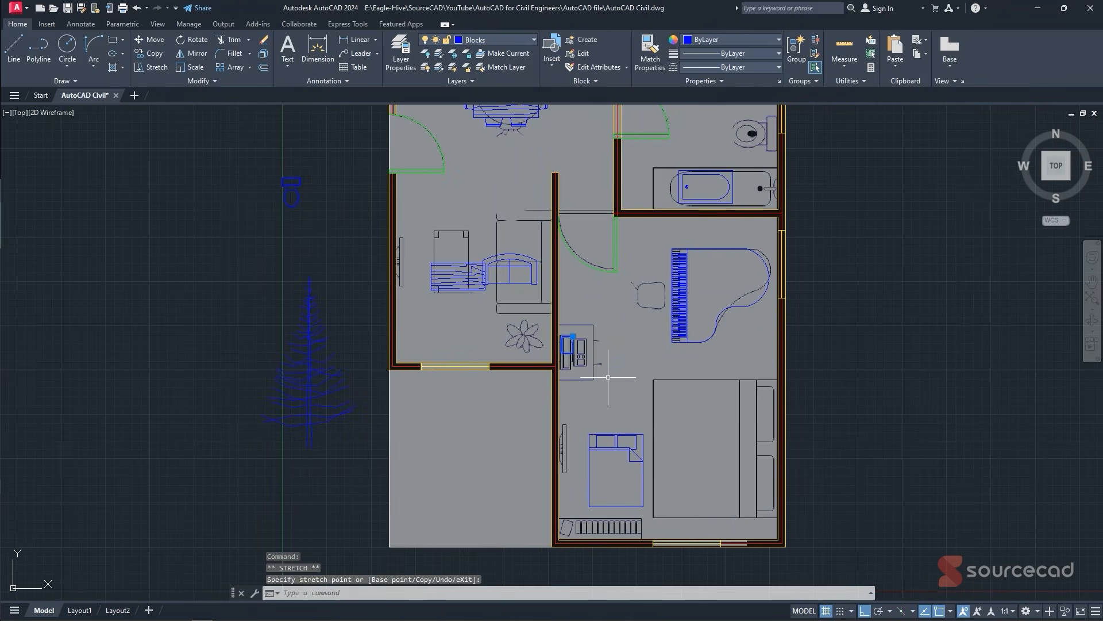
scroll(598, 373, up, 4)
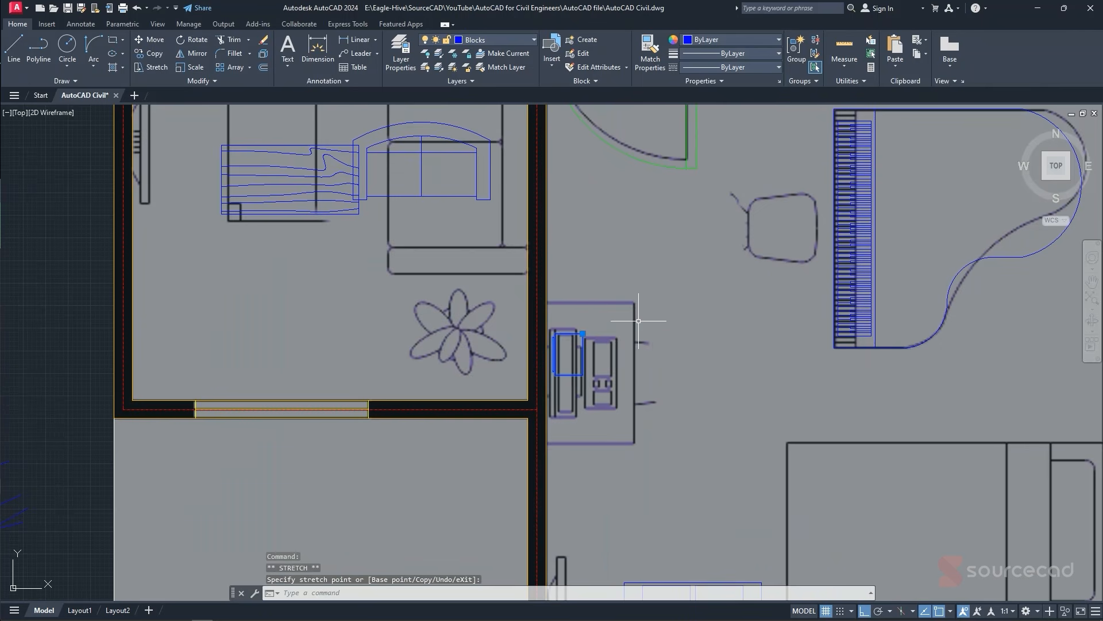
text(sc)
key(Return)
click(582, 333)
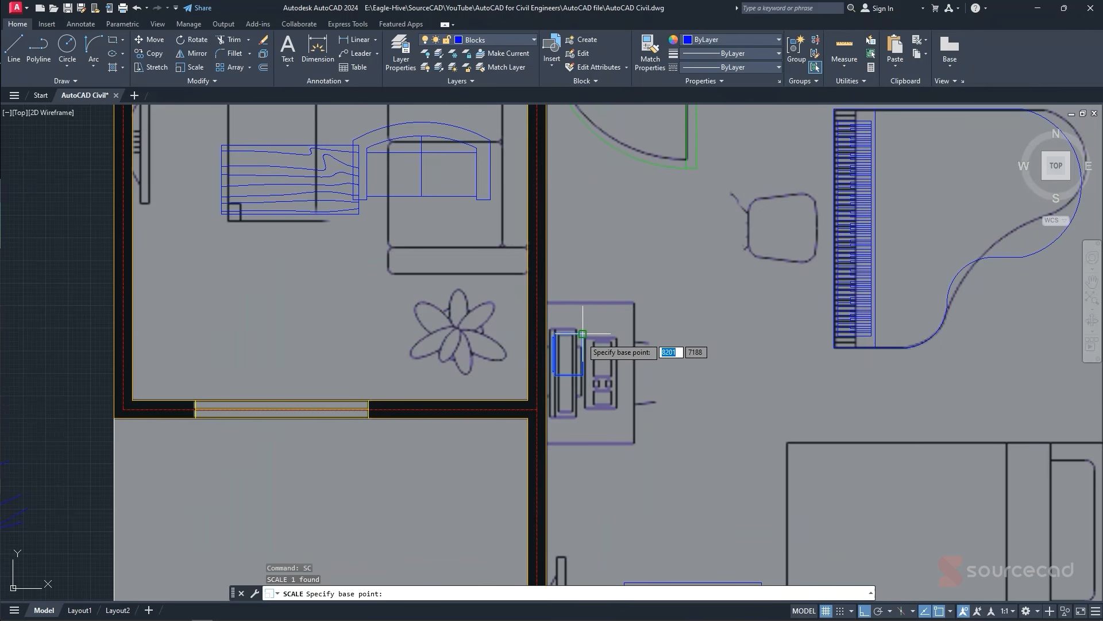
click(661, 296)
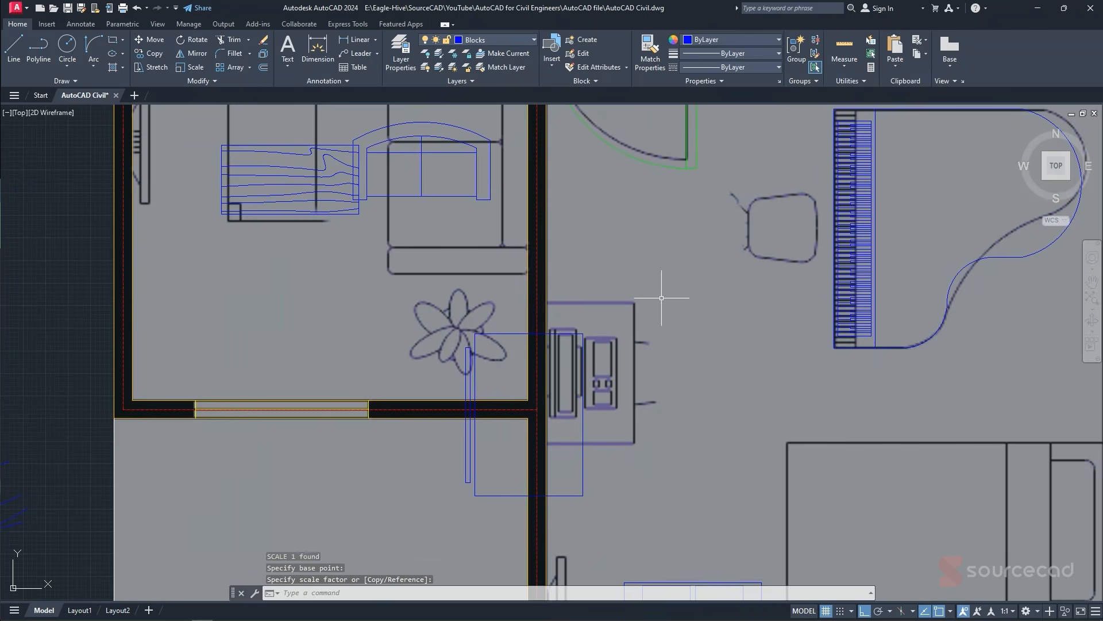
- Rotate the enlarged desk block 180 degrees so its narrow strip faces away from the wall
click(583, 334)
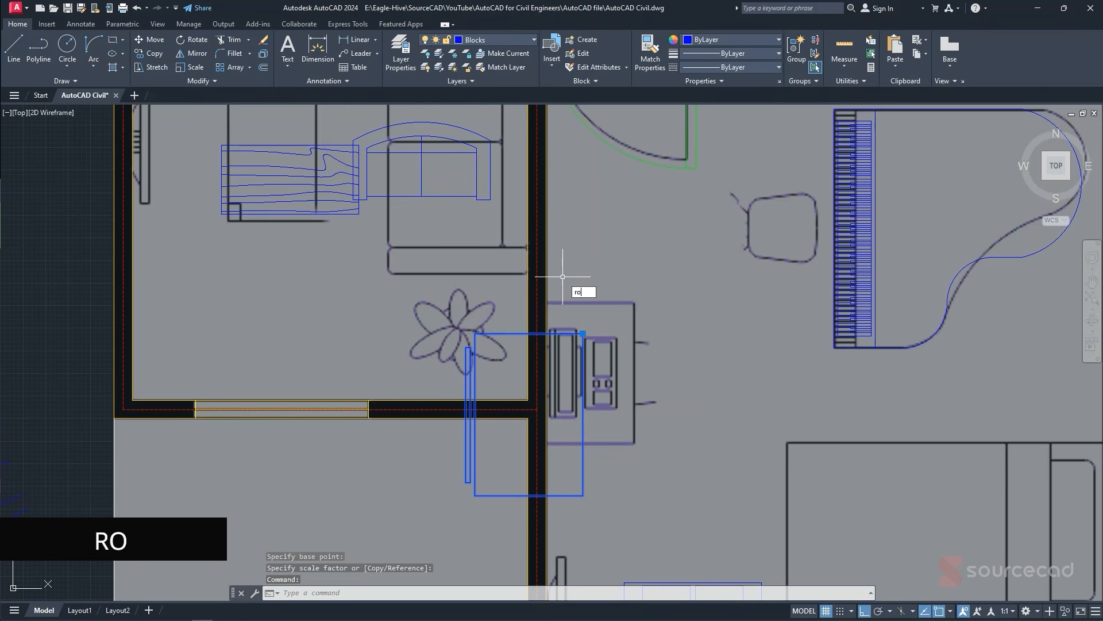
key(Return)
click(608, 476)
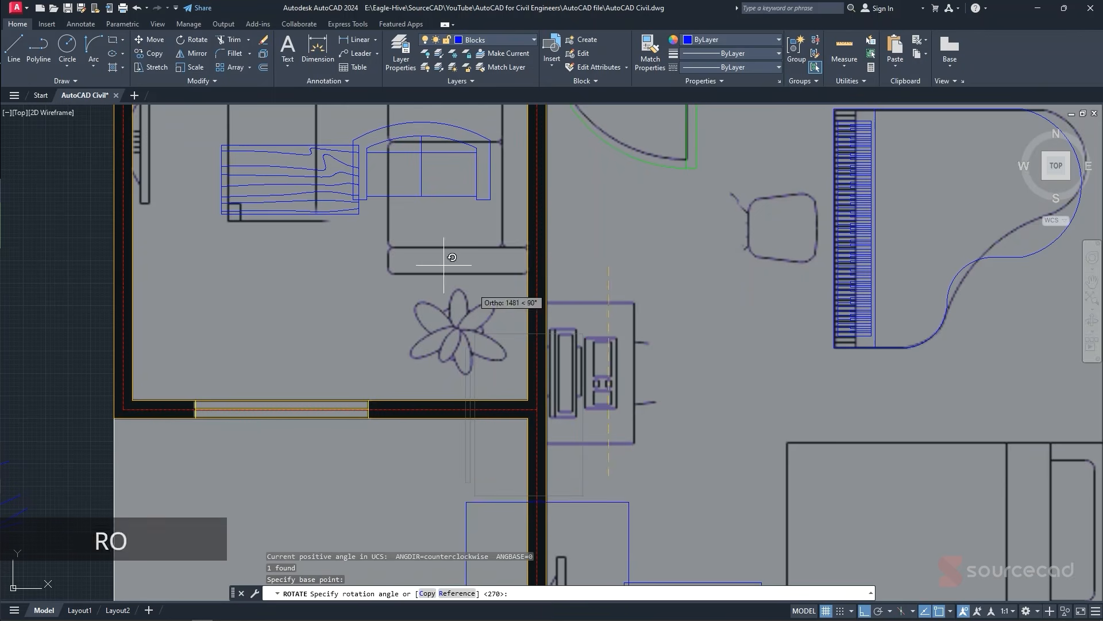
click(318, 291)
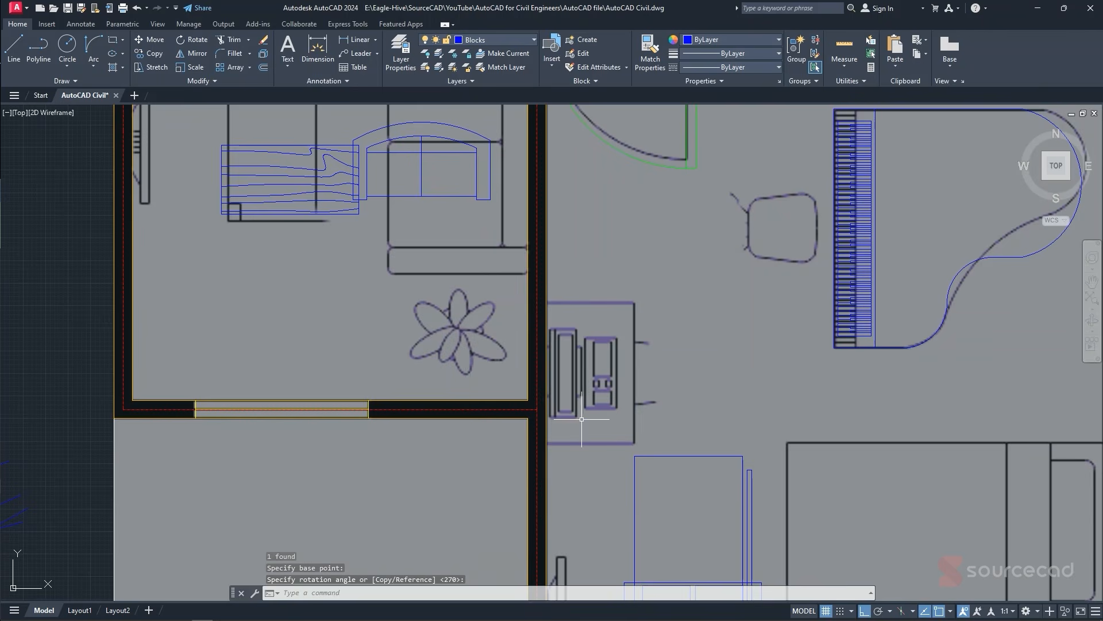
- Turn Ortho off and move the rotated desk block so its lower-left corner meets the desk outline's lower-left corner at the wall
scroll(590, 178, down, 2)
click(620, 456)
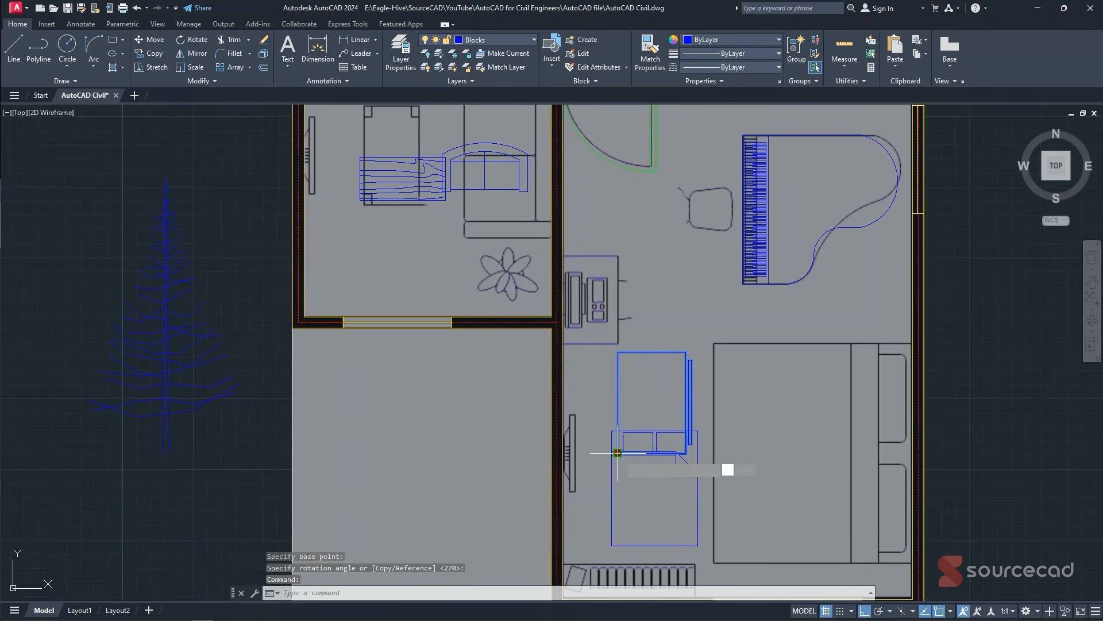
click(617, 453)
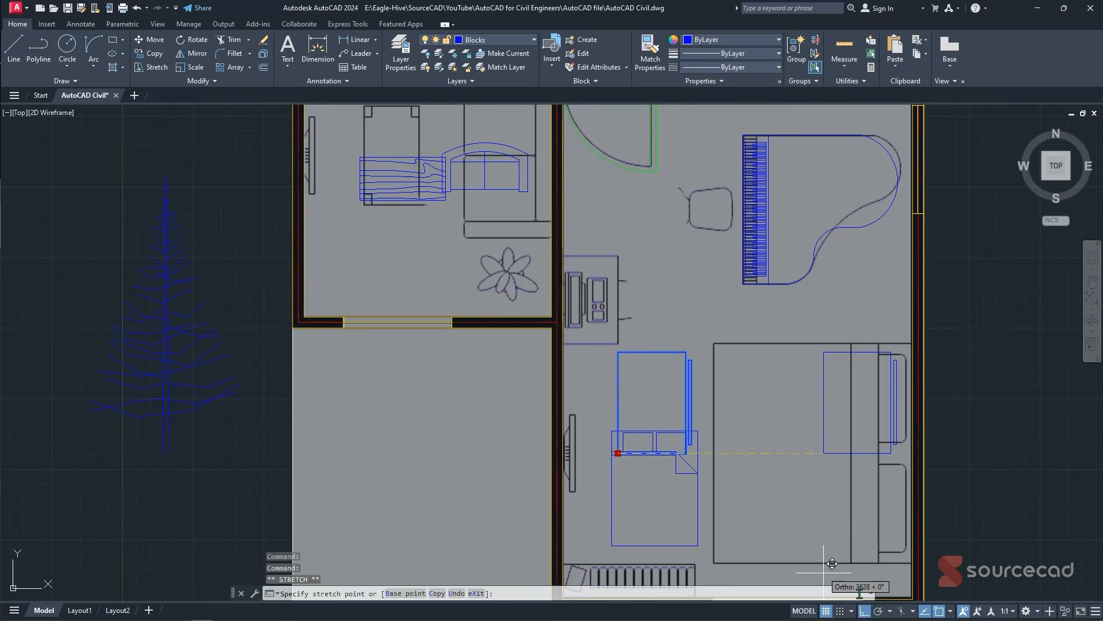
key(F8)
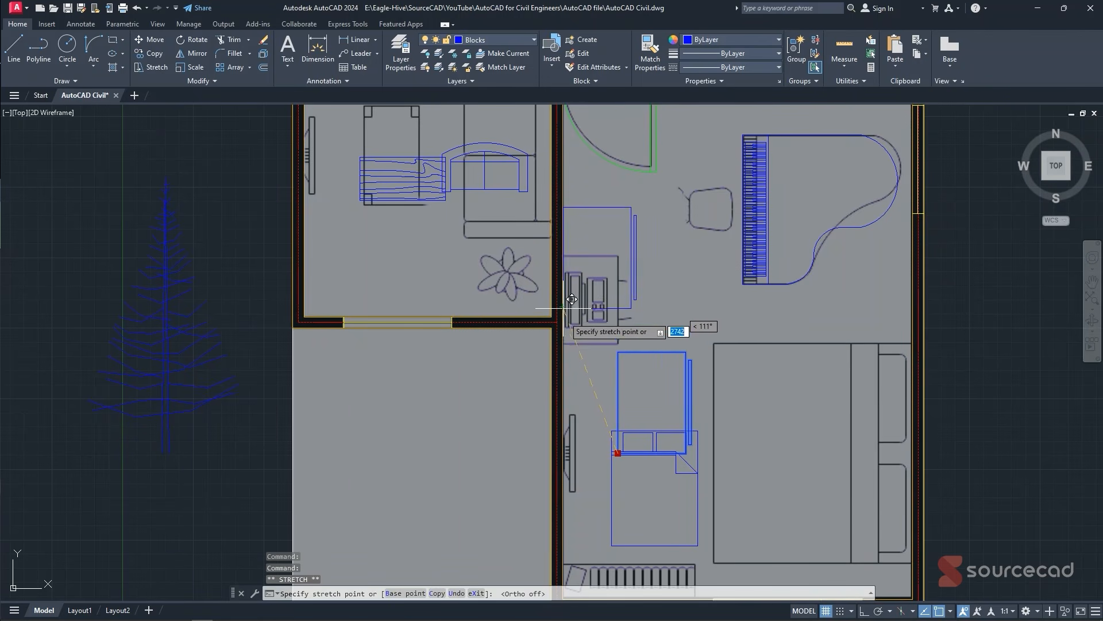
click(563, 341)
middle_drag(667, 446, 649, 380)
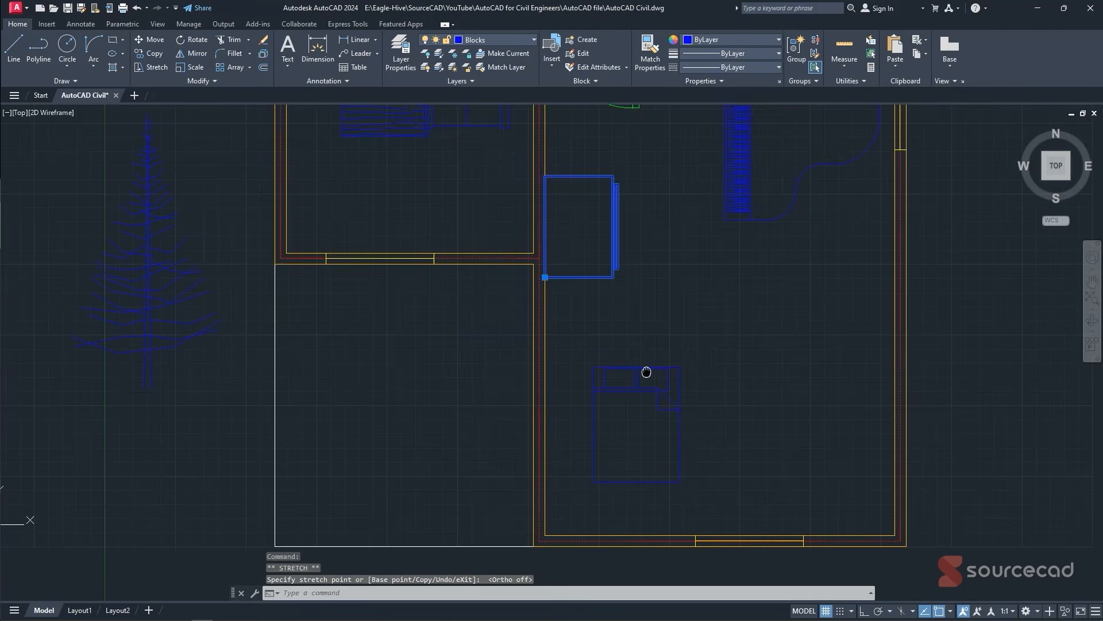
click(650, 366)
text(ro)
key(Return)
click(679, 365)
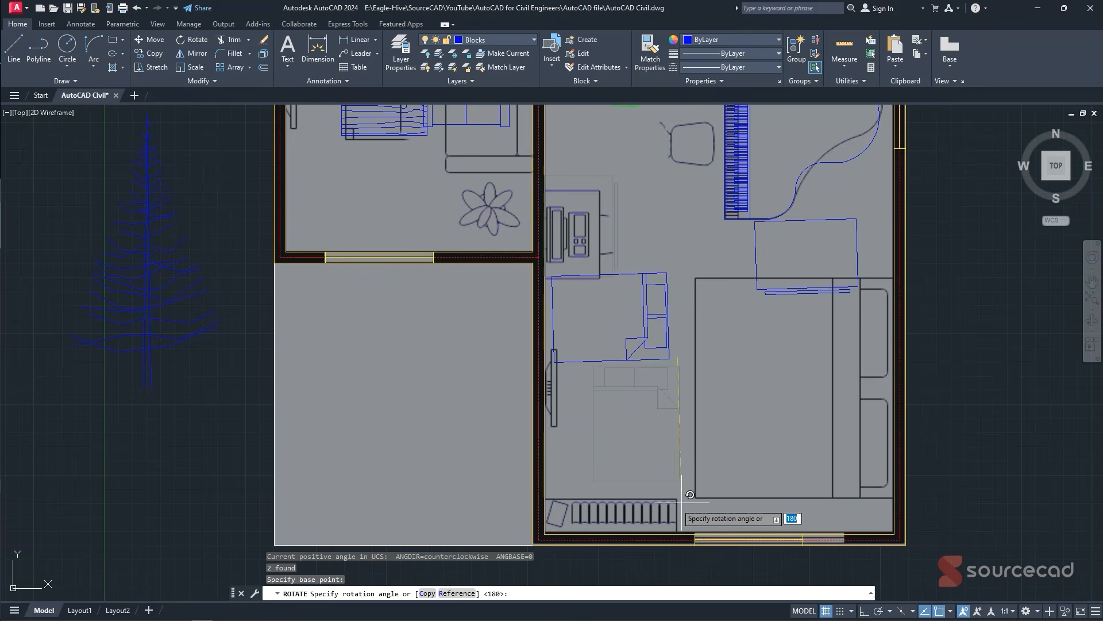
key(Escape)
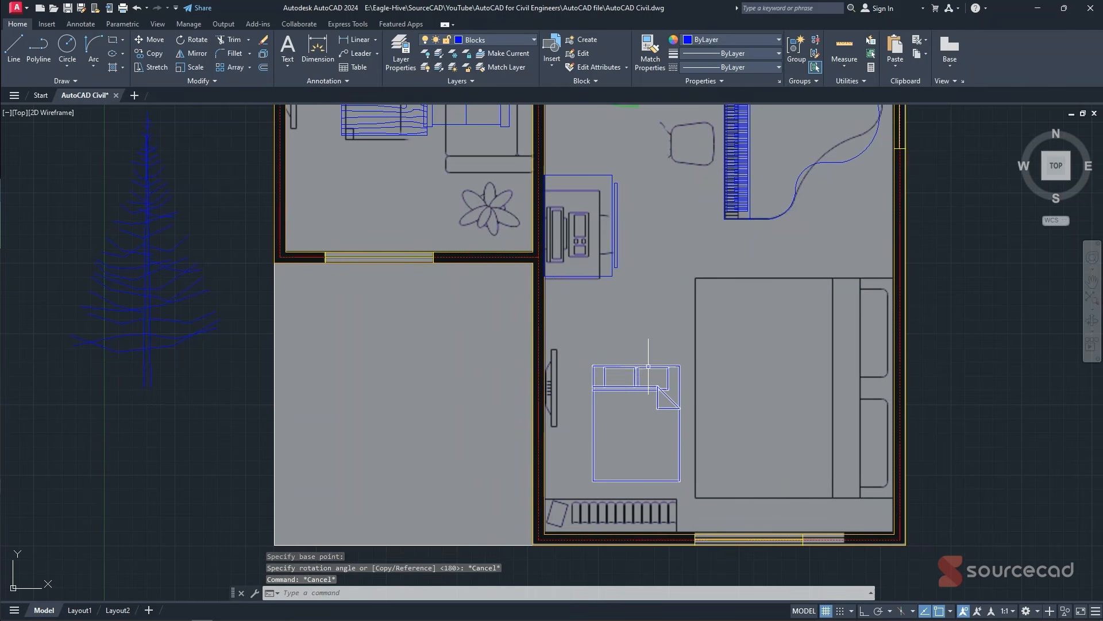
- Rotate only the bed block 90 degrees clockwise with Ortho on so its pillows face the right wall
click(648, 366)
text(ro)
key(Return)
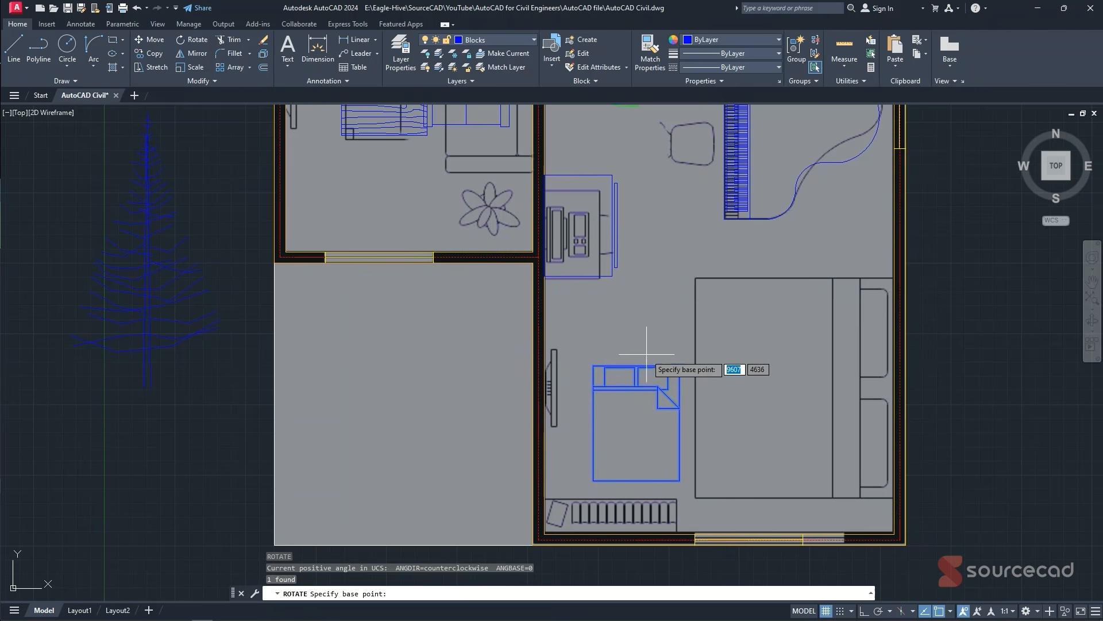
click(661, 333)
click(865, 610)
click(637, 343)
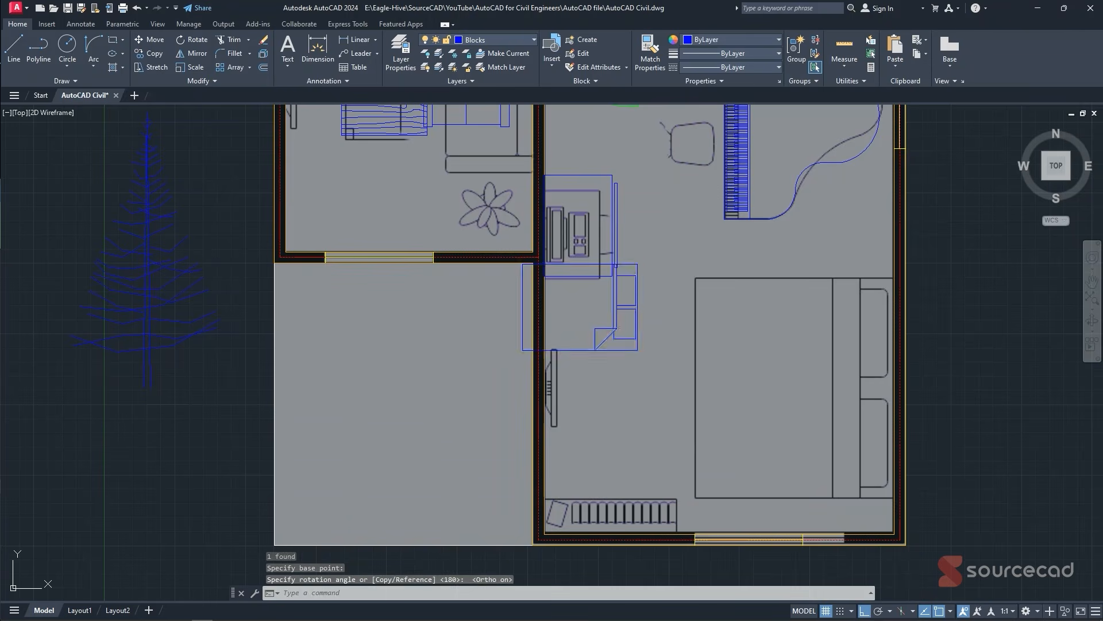
- Move the rotated bed block with Ortho off so its upper-right corner meets the large bed outline's upper-right corner at the wall
click(637, 264)
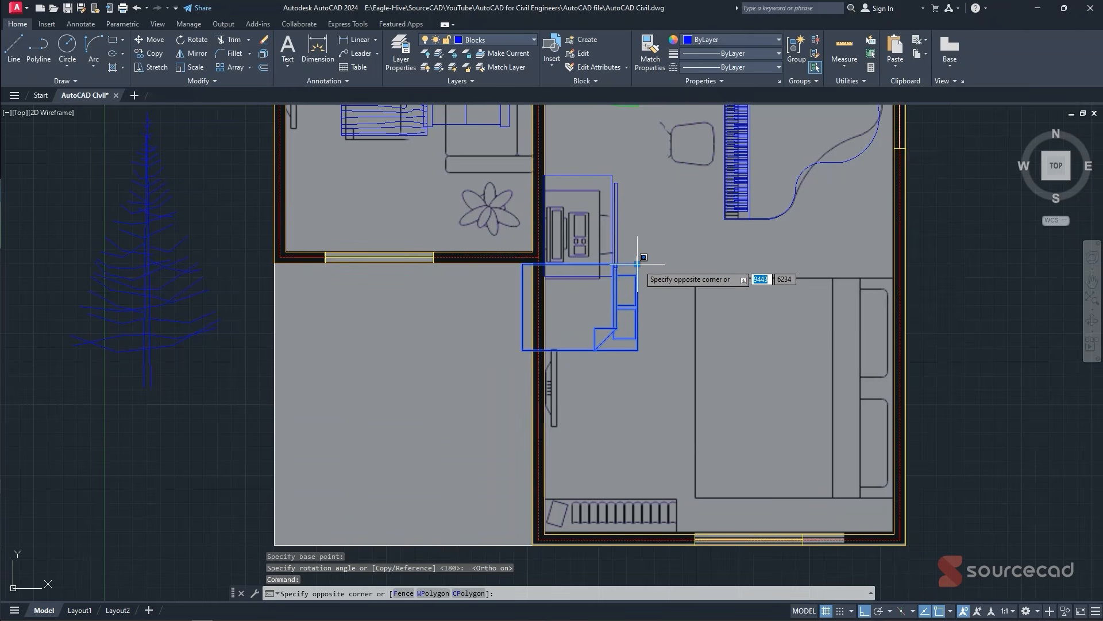
key(Escape)
click(637, 264)
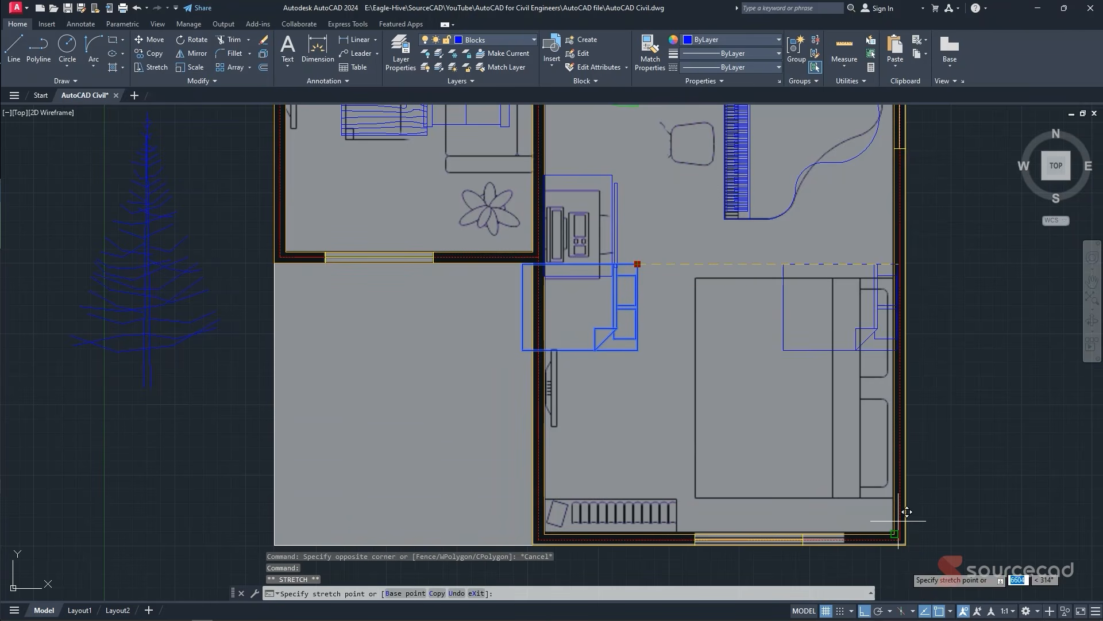
click(865, 610)
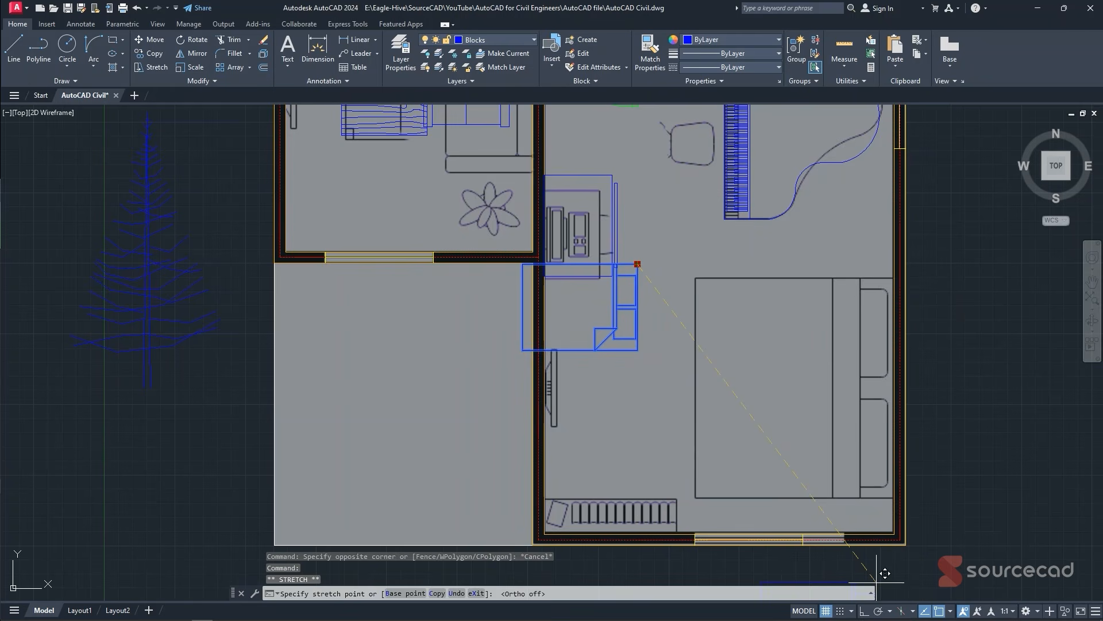
click(895, 277)
- Scale the bed block up from its upper-right corner until its length roughly matches the bed outline
text(sc)
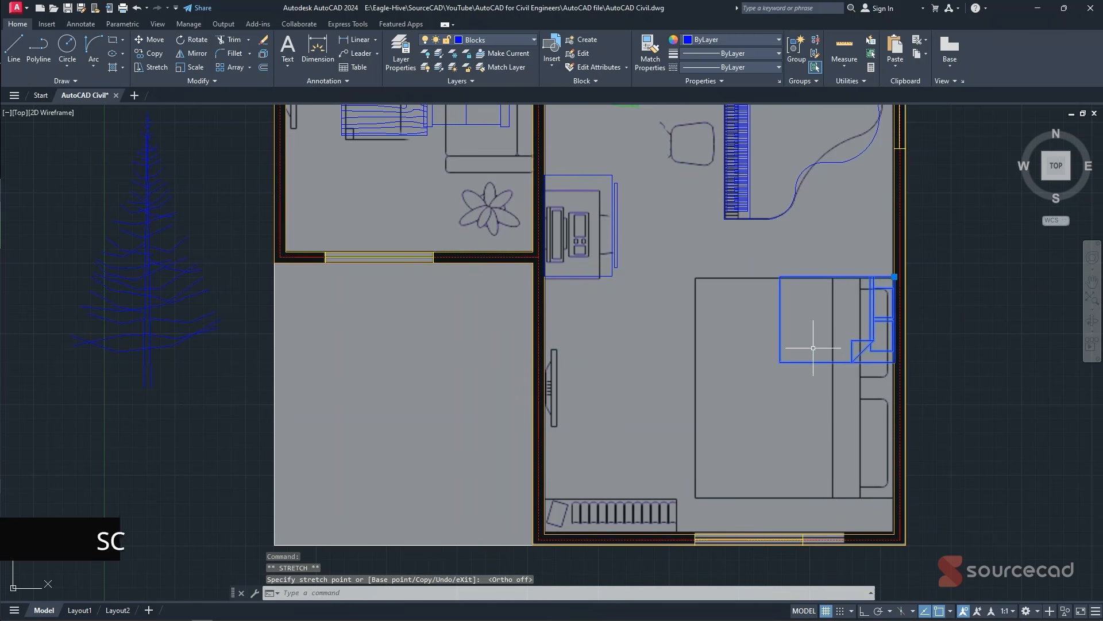
key(Return)
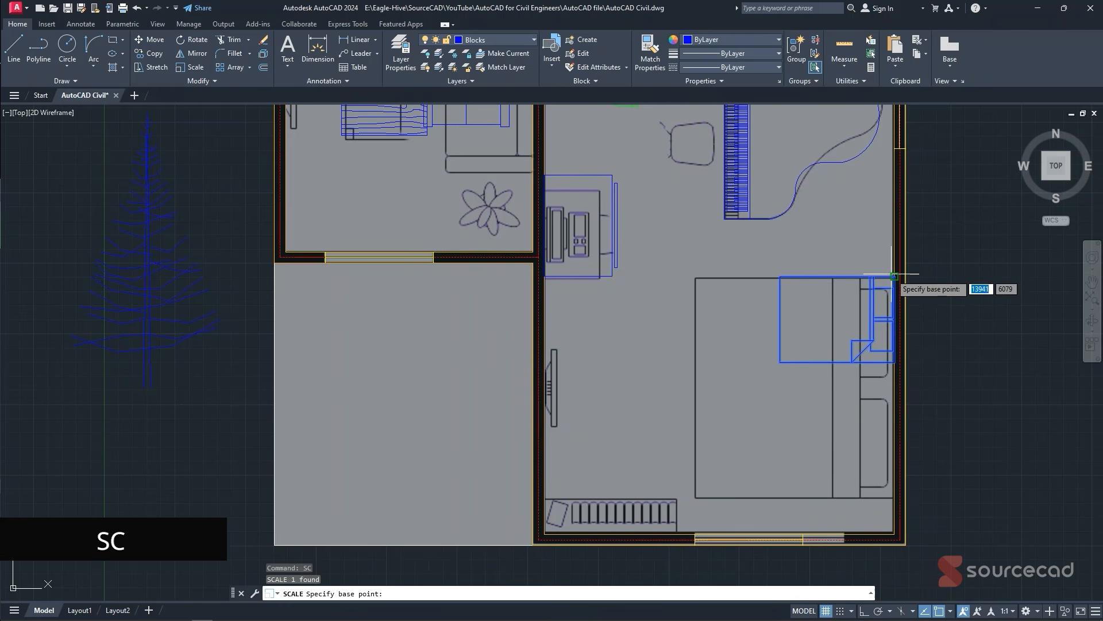
click(893, 277)
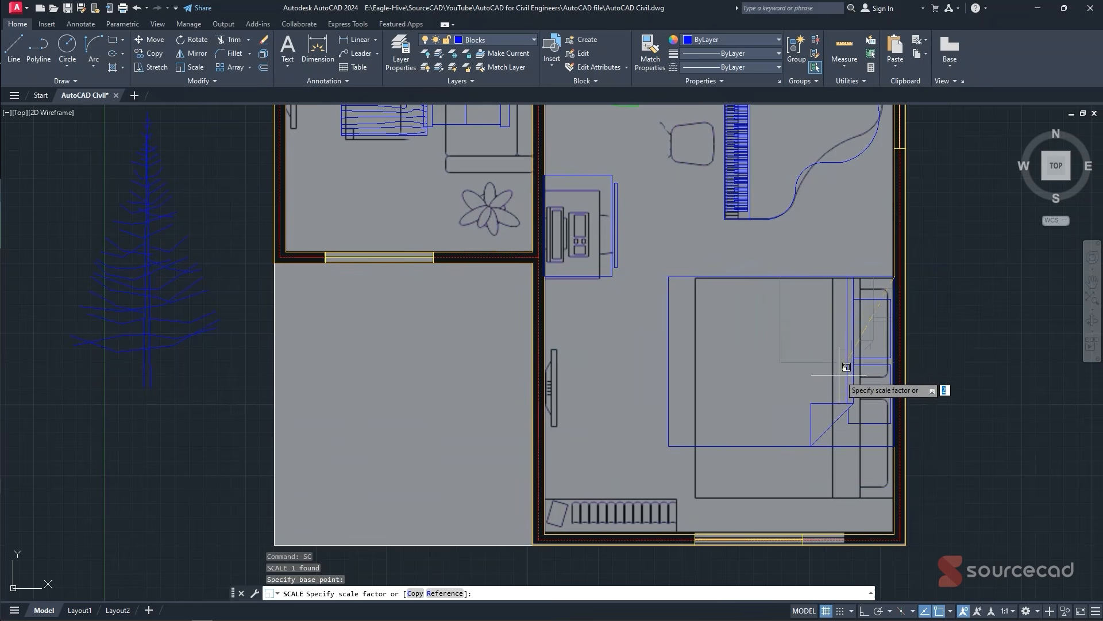
click(855, 366)
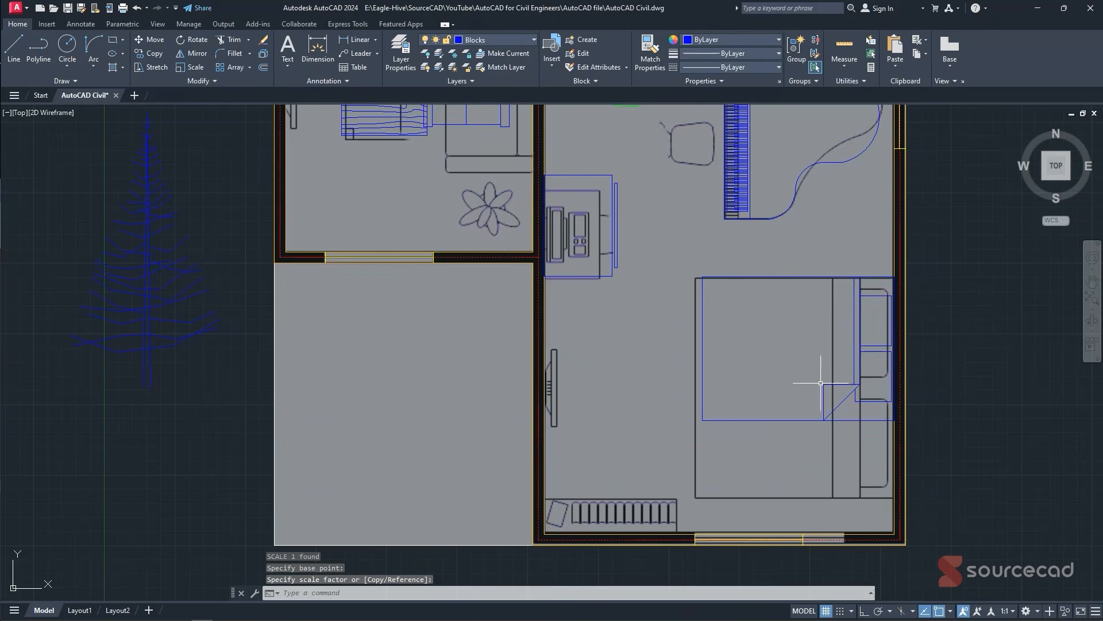
- Rotate the living room sofa block 90 degrees clockwise with Ortho on so its curved back faces the right wall
scroll(713, 366, down, 2)
middle_drag(542, 209, 609, 319)
scroll(607, 316, up, 4)
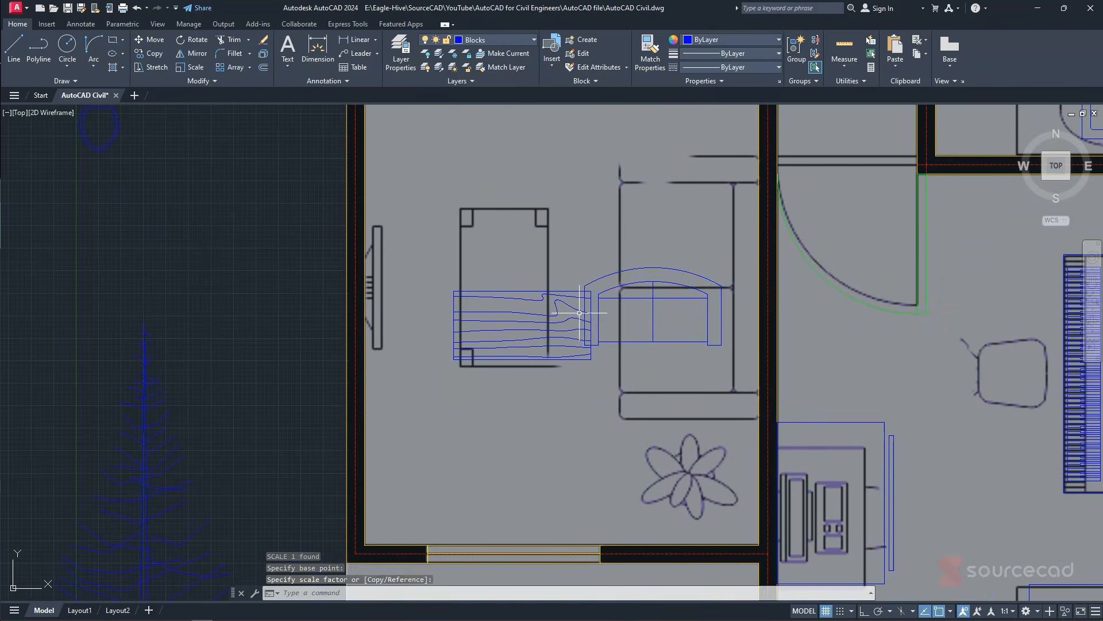
click(607, 291)
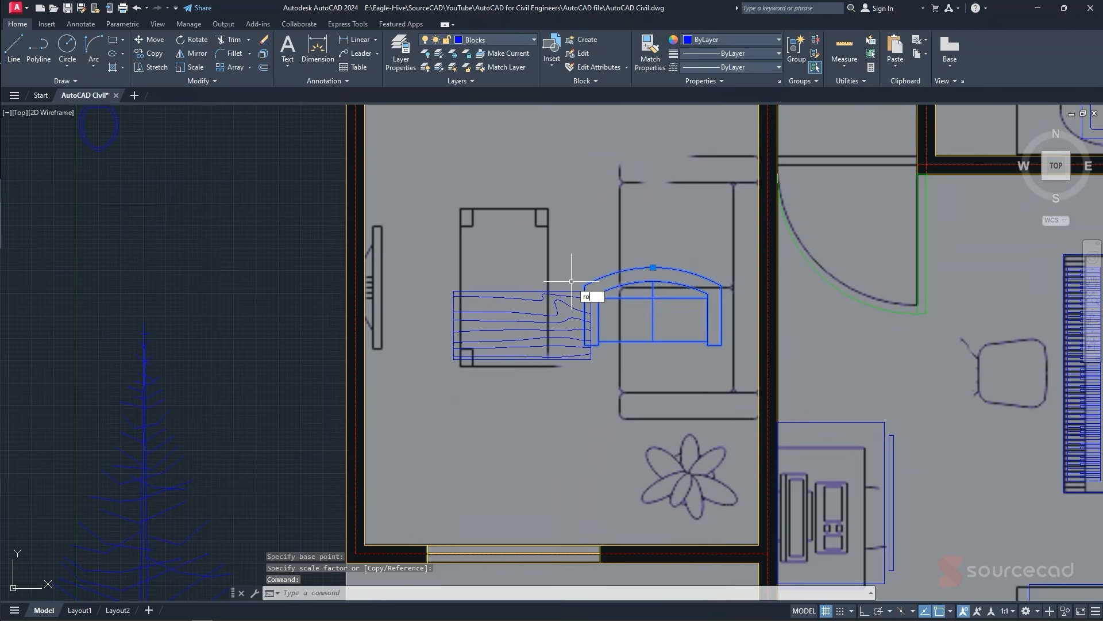
key(Return)
click(661, 243)
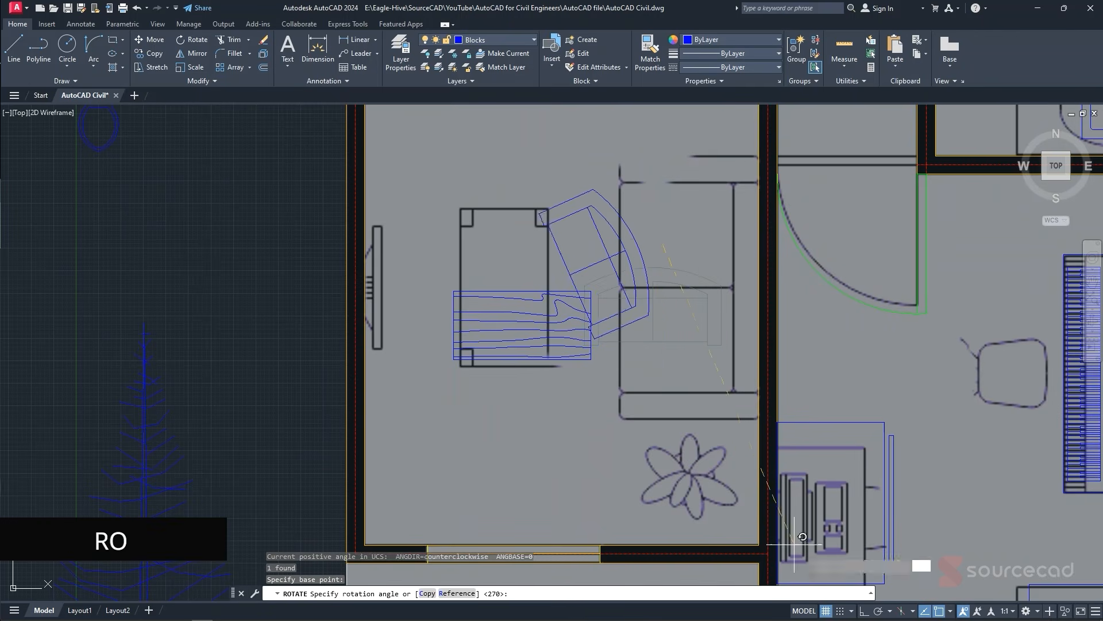
key(F8)
click(683, 415)
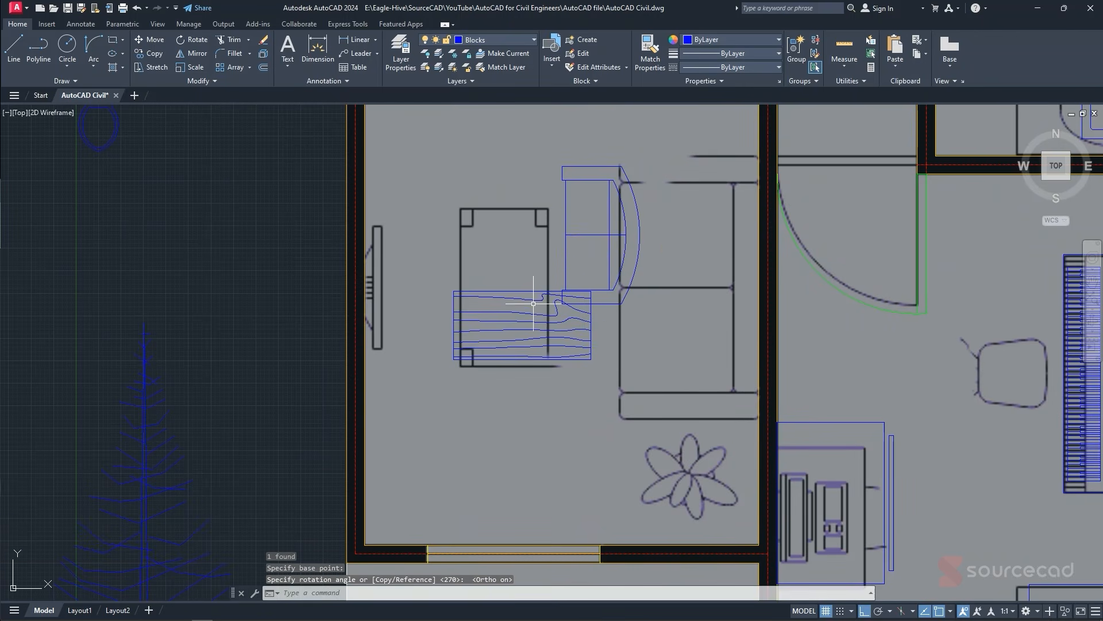
- Rotate the wood-grain table block 90 degrees clockwise so it stands upright like the table outline
click(539, 296)
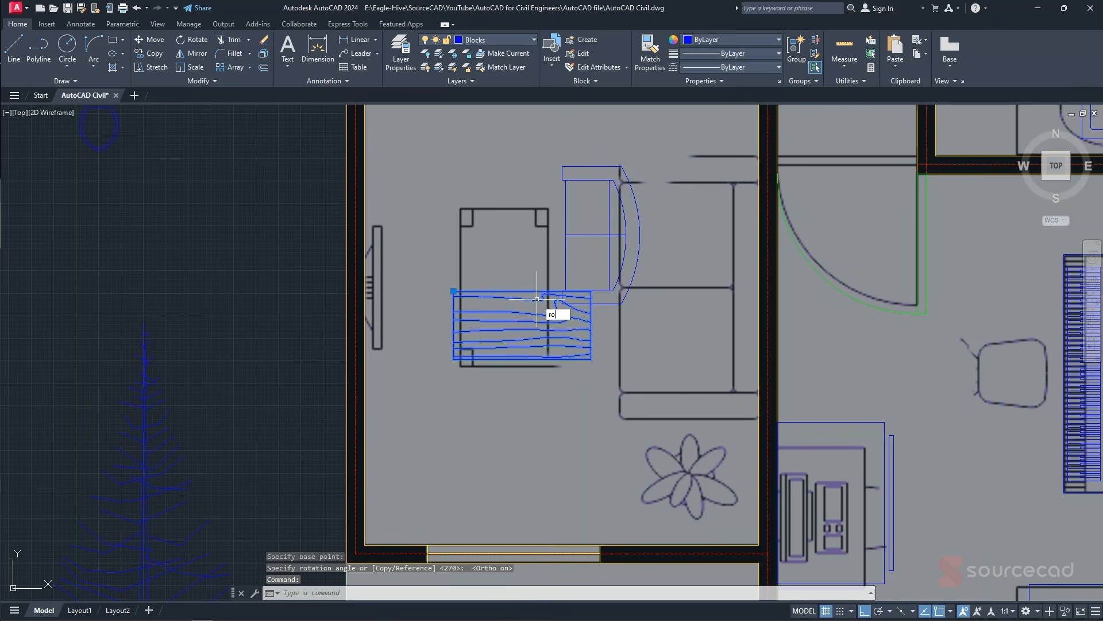
text(ro)
key(Return)
click(570, 346)
click(581, 456)
key(Escape)
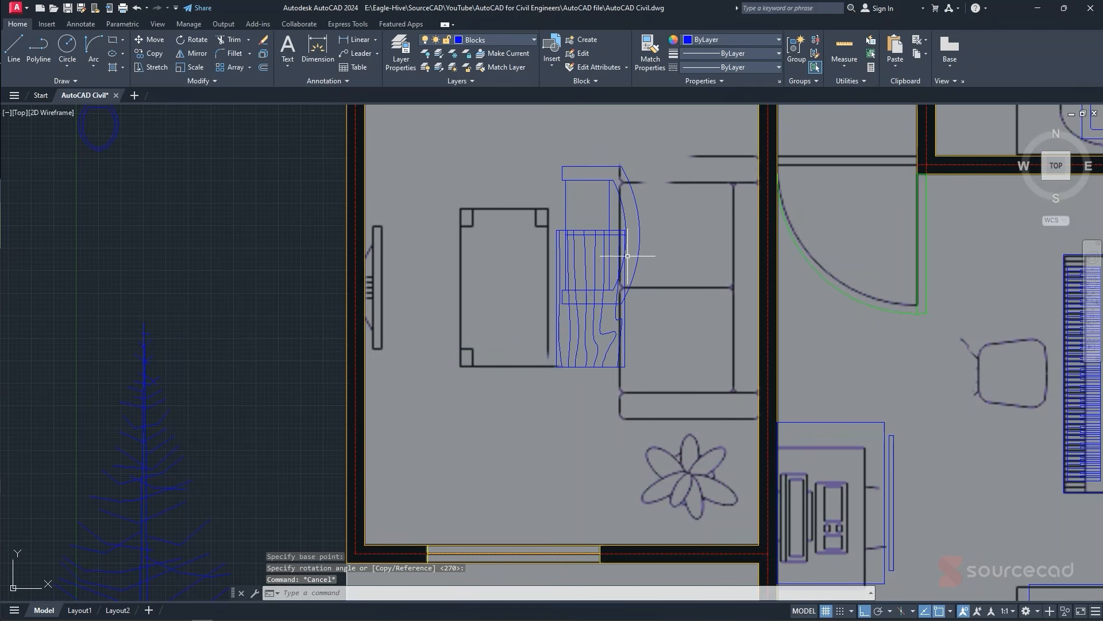
- Move the sofa block from the midpoint of its curved back onto the living room's right wall, over the sofa outline
click(636, 251)
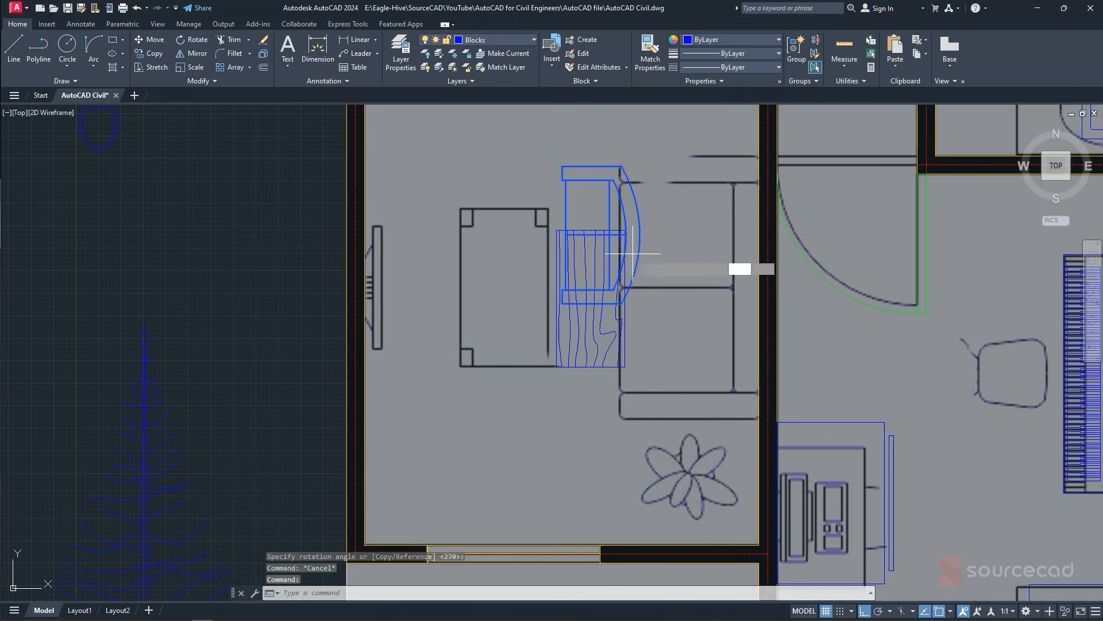
key(Return)
click(639, 235)
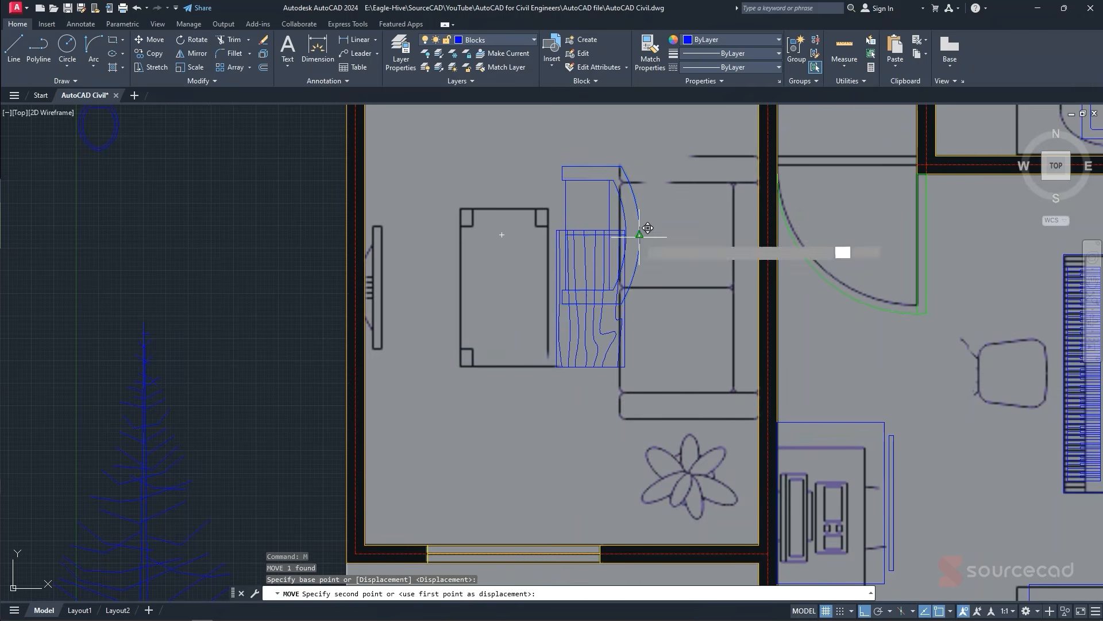
click(756, 300)
- Move the wood-grain table block horizontally onto the table outline, aligning their right edges
click(615, 313)
text(m])
key(Return)
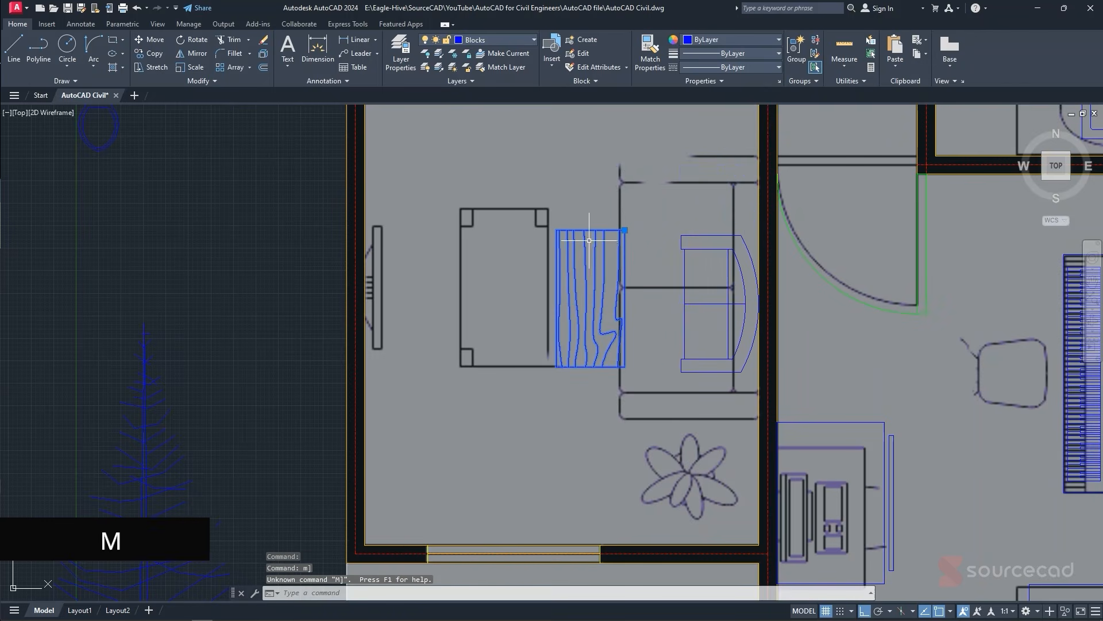
click(621, 232)
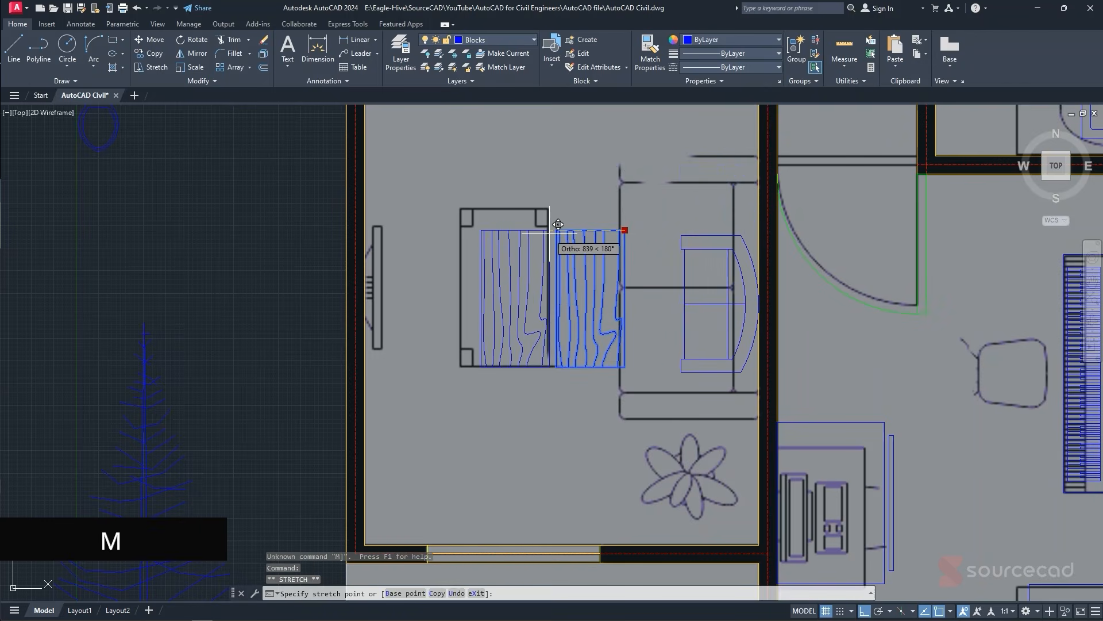
- Scale the table block up from its lower-right corner until its width roughly fills the table outline
text(sc)
key(Return)
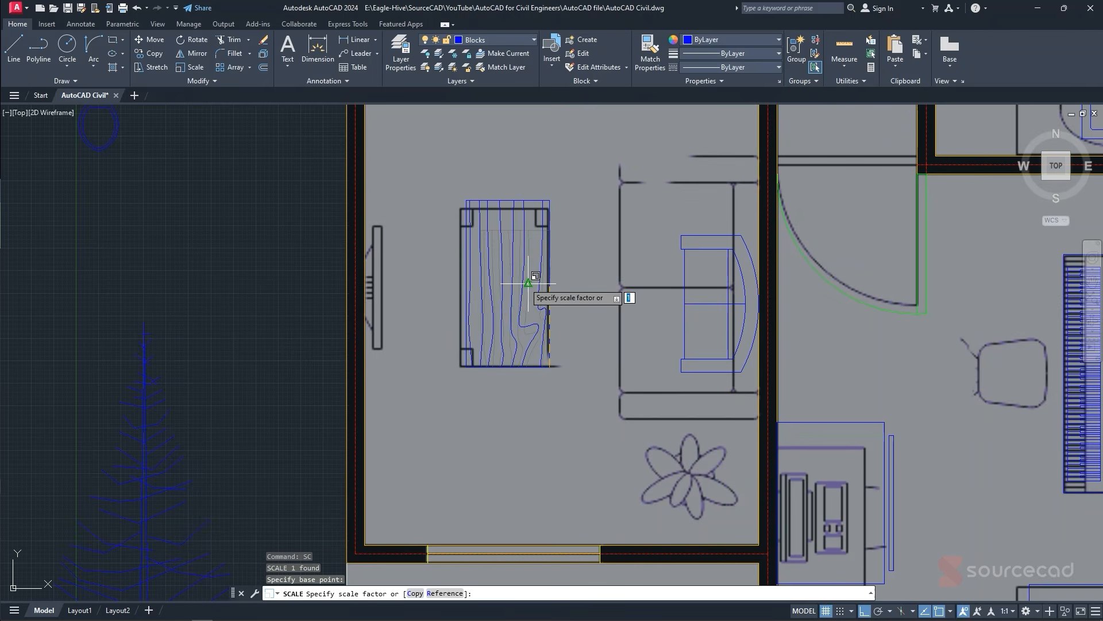
click(525, 282)
- Scale the sofa block up from its lower-left corner until its length roughly matches the sofa outline
click(695, 289)
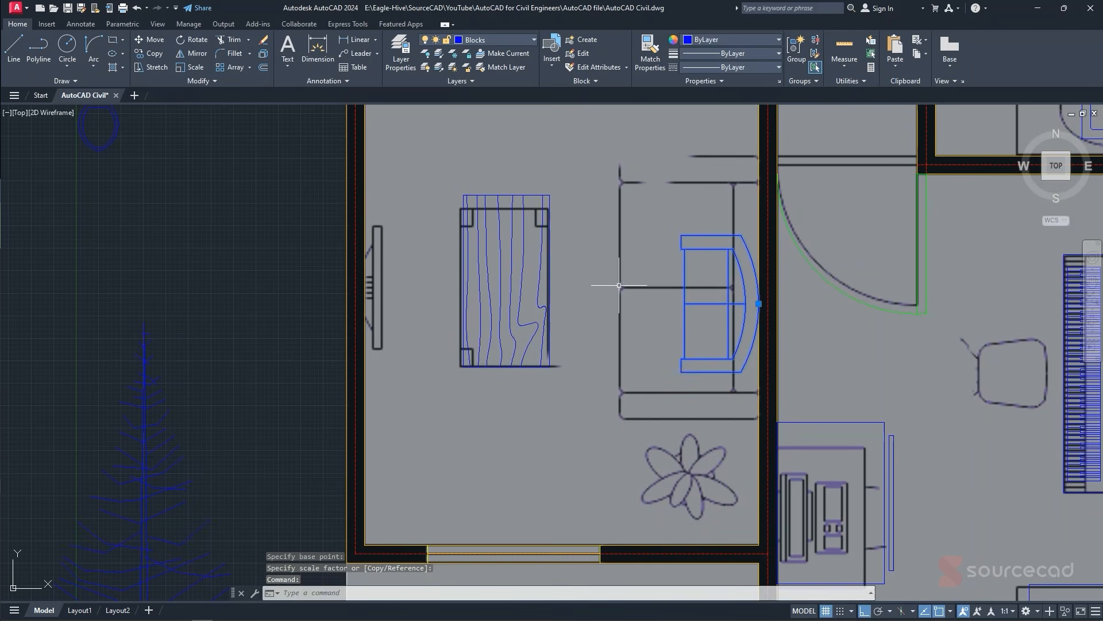
text(sc)
key(Return)
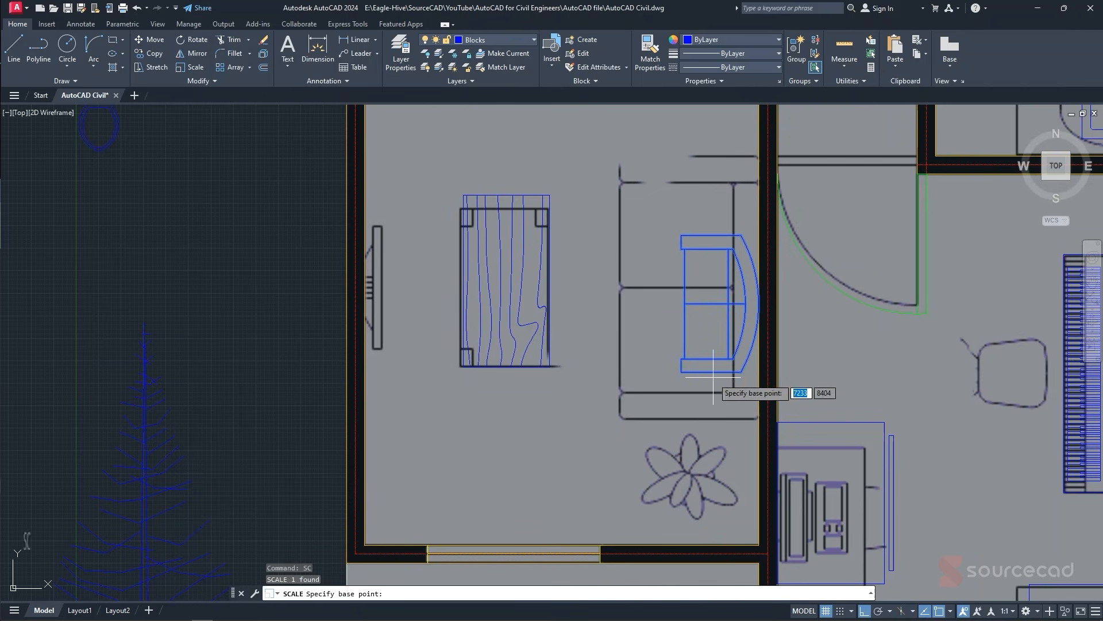
click(681, 371)
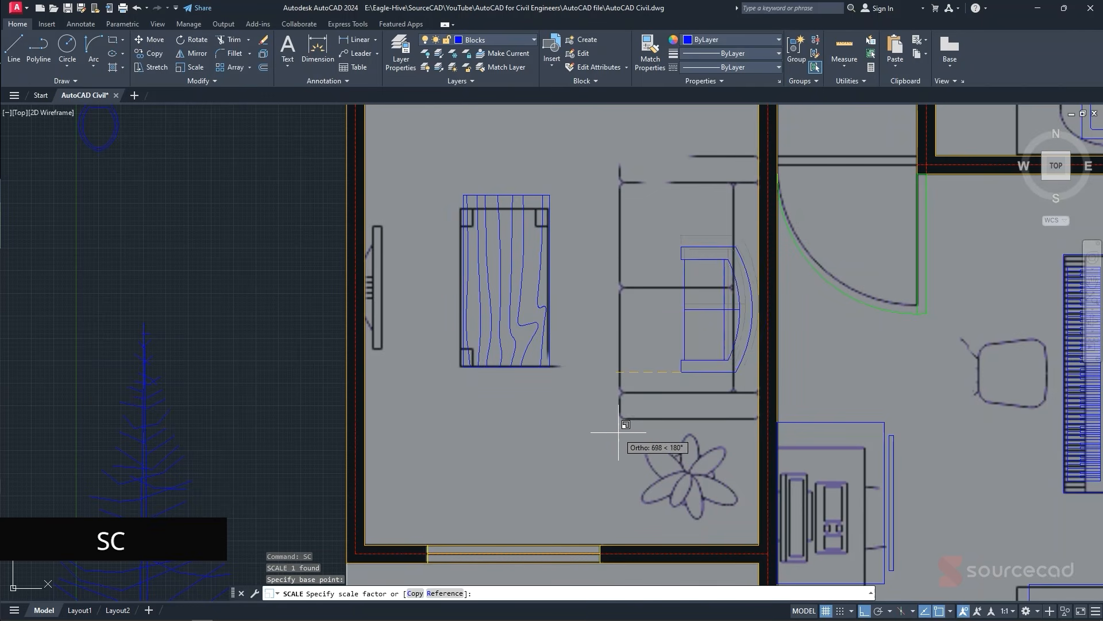
click(552, 491)
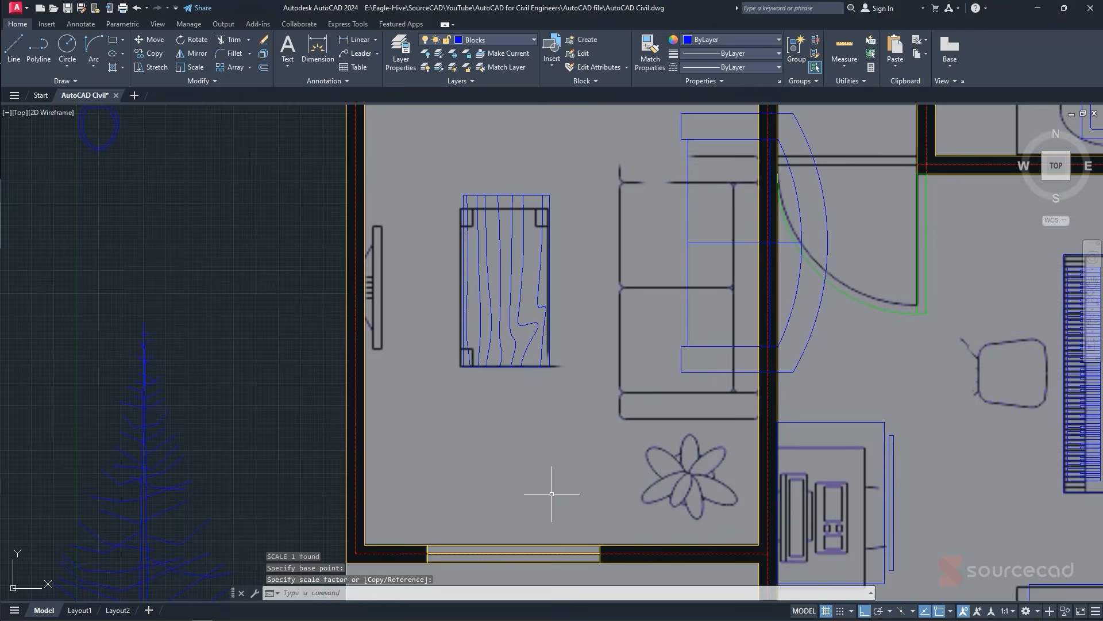
- Move the enlarged sofa block by the midpoint of its curved back onto the living room's right wall, over the sofa outline
click(810, 201)
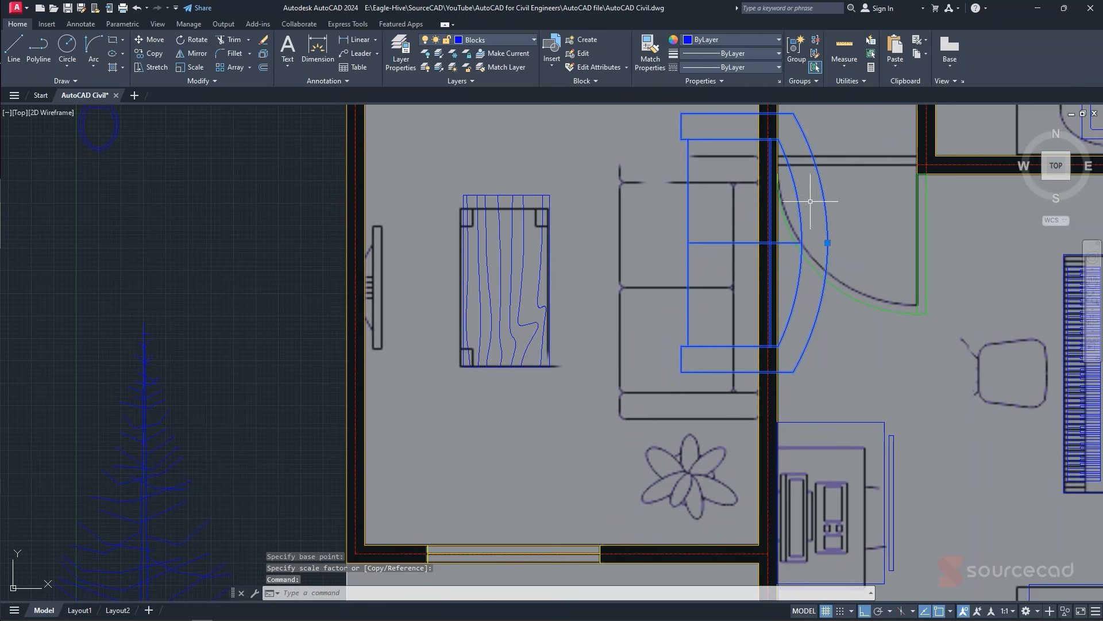
click(828, 243)
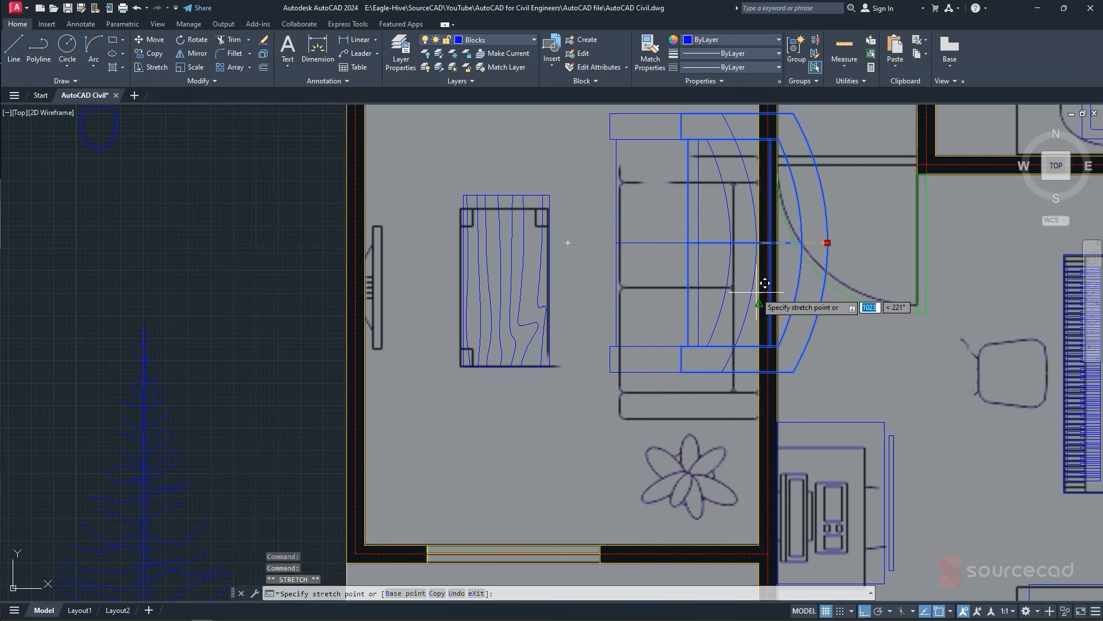
key(Escape)
- Scale the dining set block up, with object snap off, until it roughly covers the round dining table outline
scroll(747, 313, down, 4)
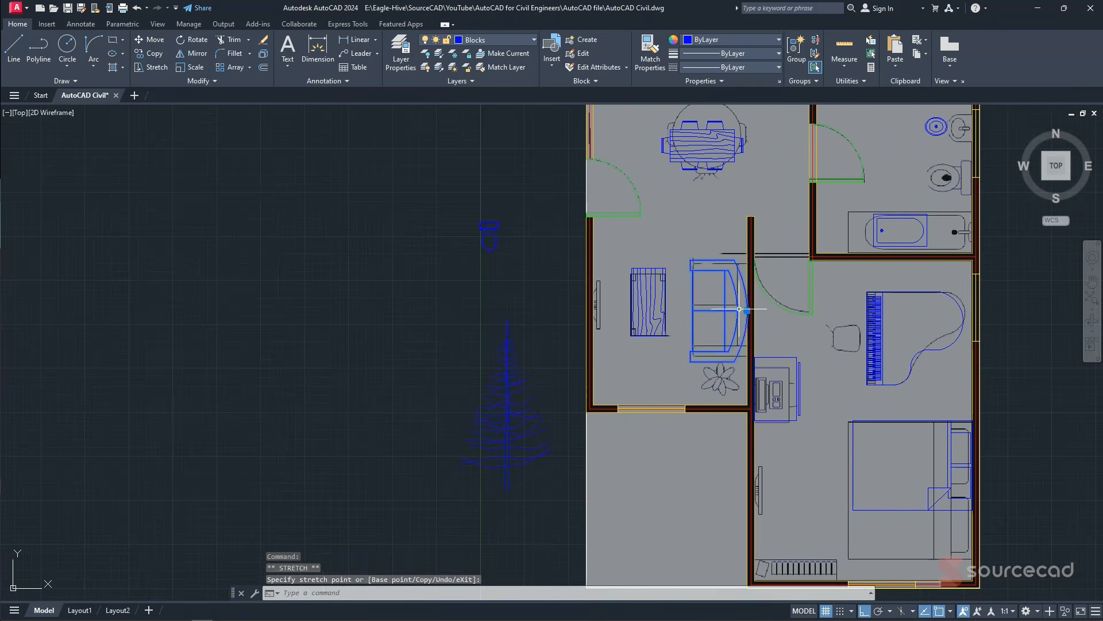
middle_drag(720, 187, 695, 295)
click(699, 245)
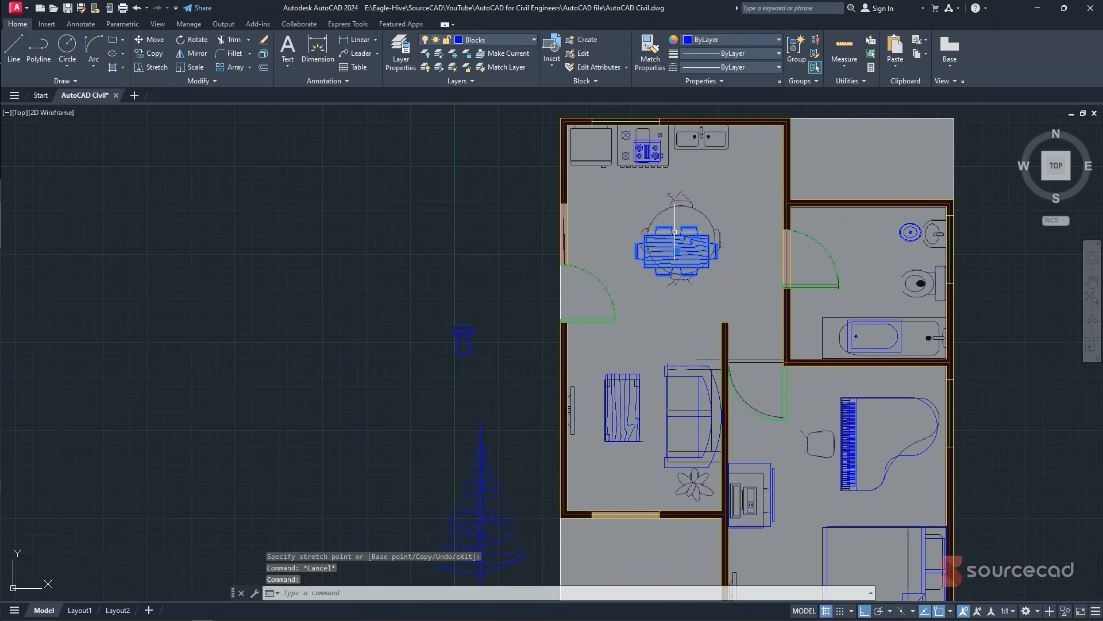
text(sc)
key(Return)
click(700, 246)
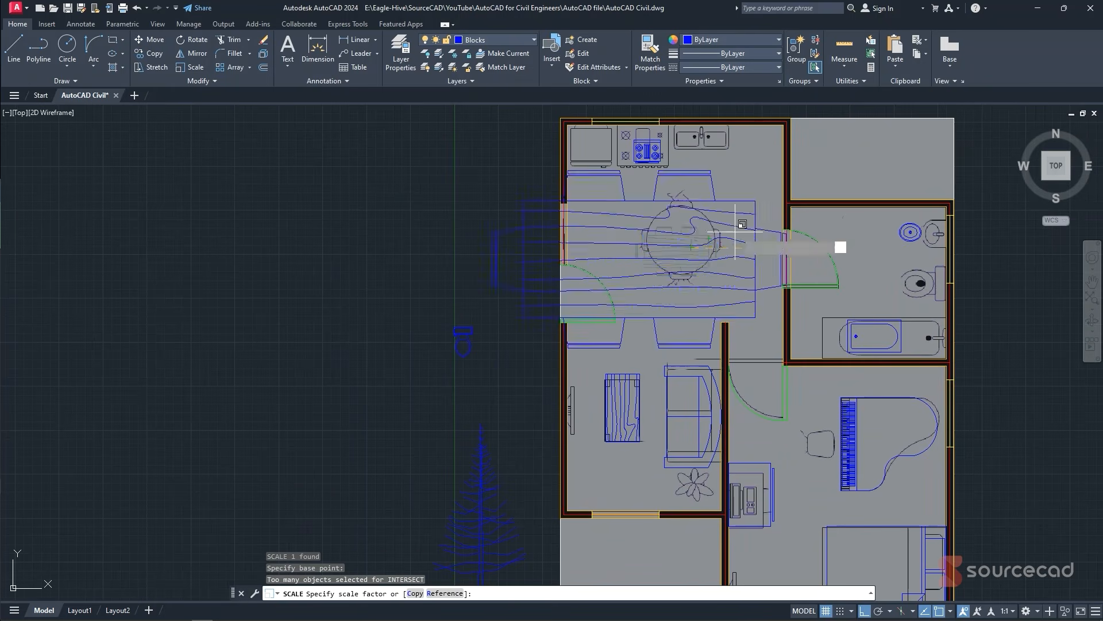
key(F3)
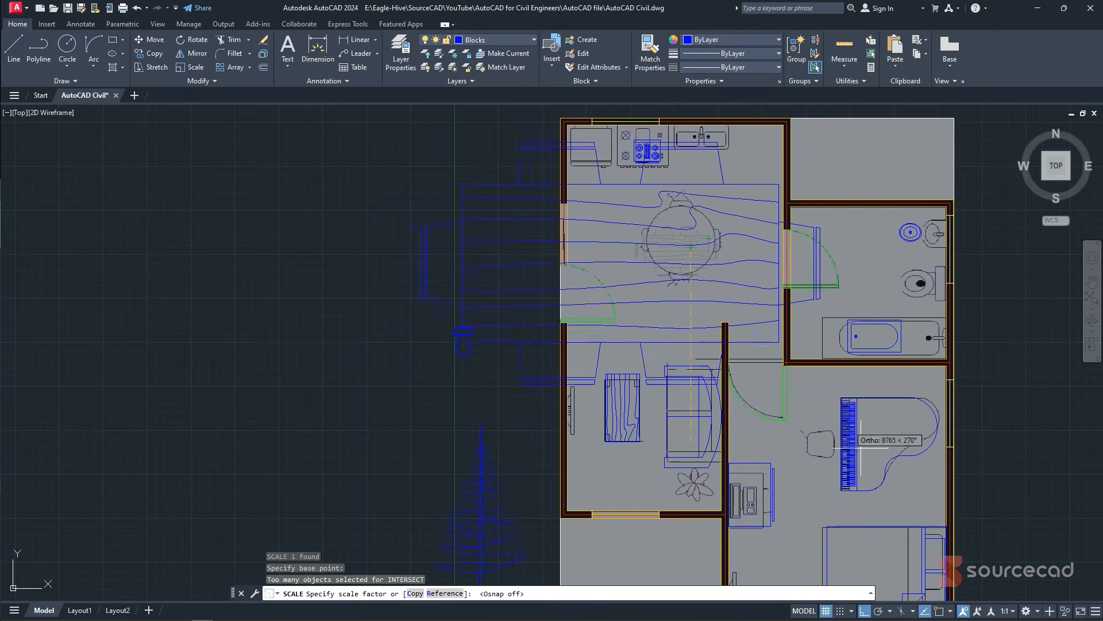
click(747, 295)
- Move the dining set block upward so it sits over the round table outline
click(697, 231)
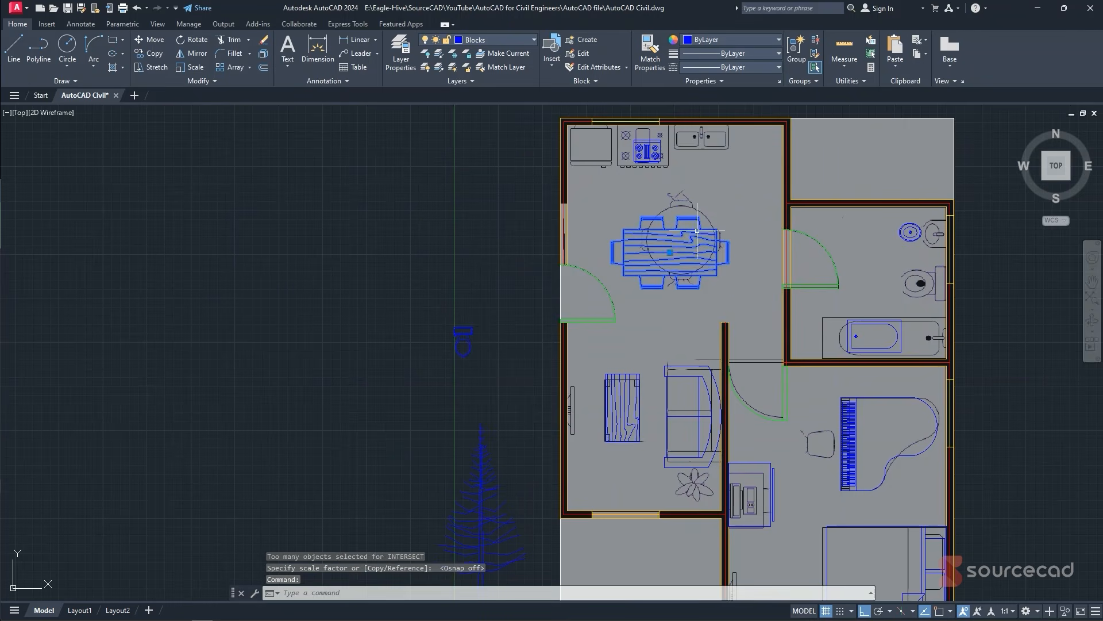
click(670, 252)
key(Escape)
- Shift the stove block within the kitchen and scale it up to fill the stove outline
scroll(666, 230, up, 3)
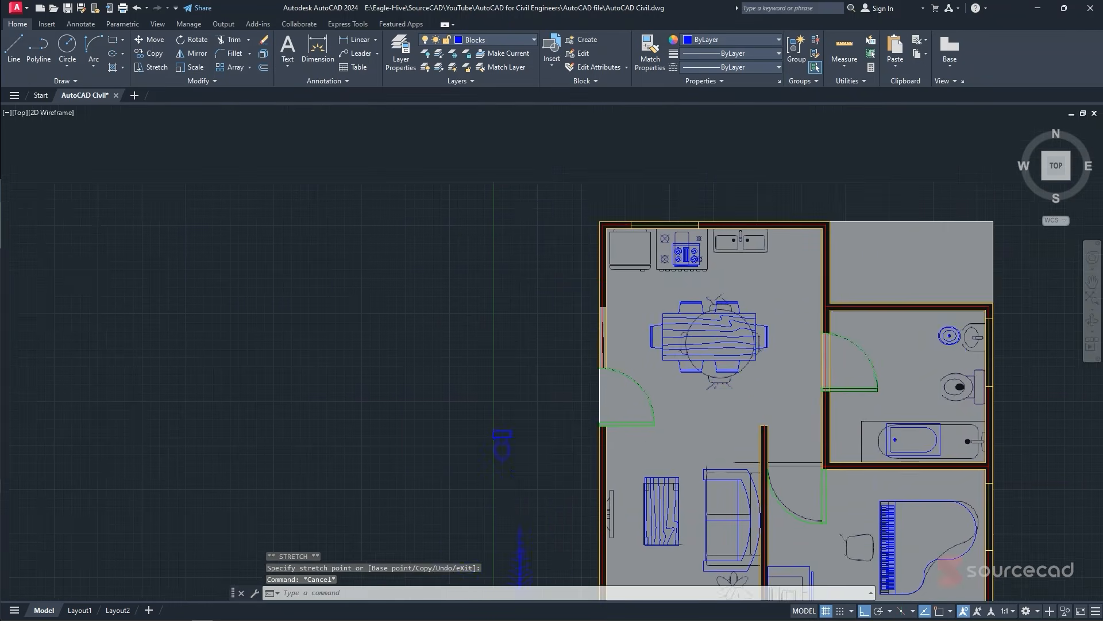
click(664, 237)
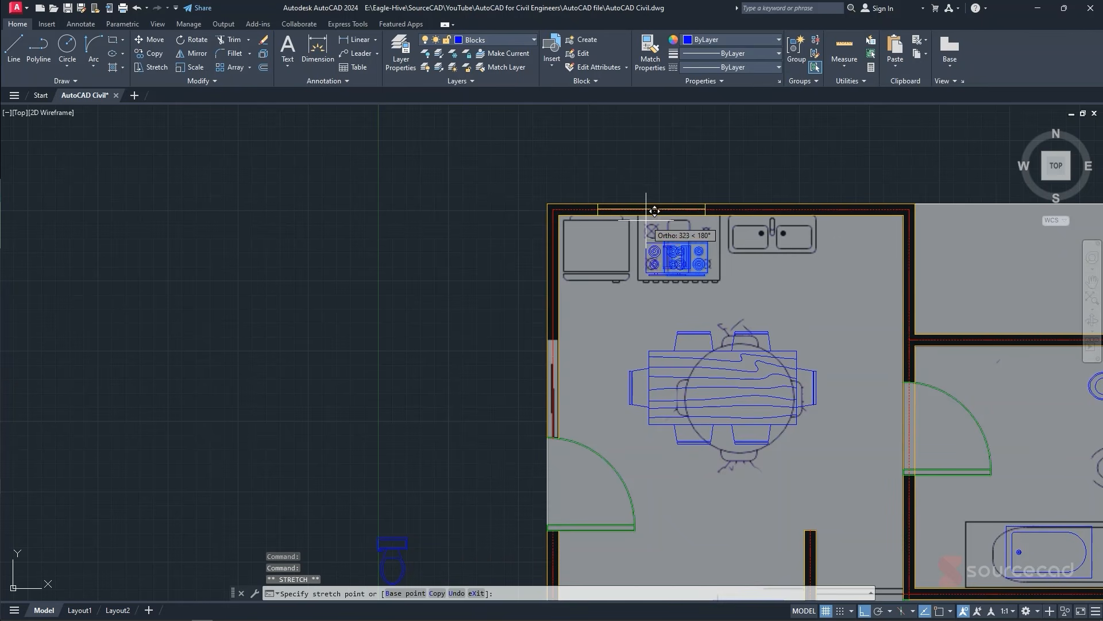
text(sc)
key(Return)
click(661, 256)
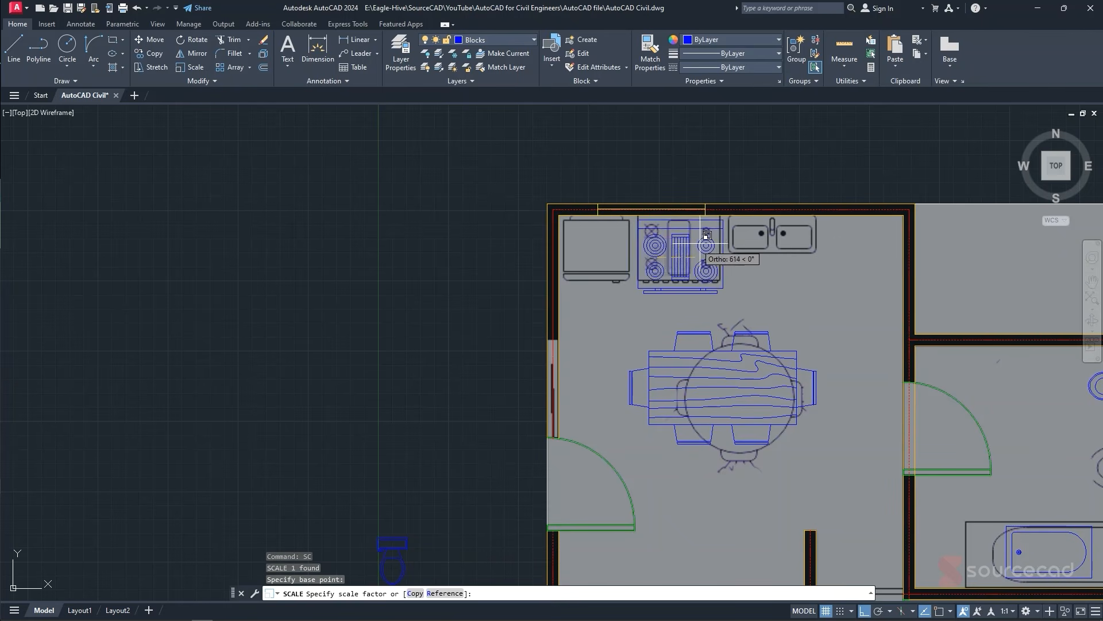
key(Escape)
- Rotate the toilet block beside the floor plan 90 degrees clockwise so its tank faces right
scroll(624, 224, down, 4)
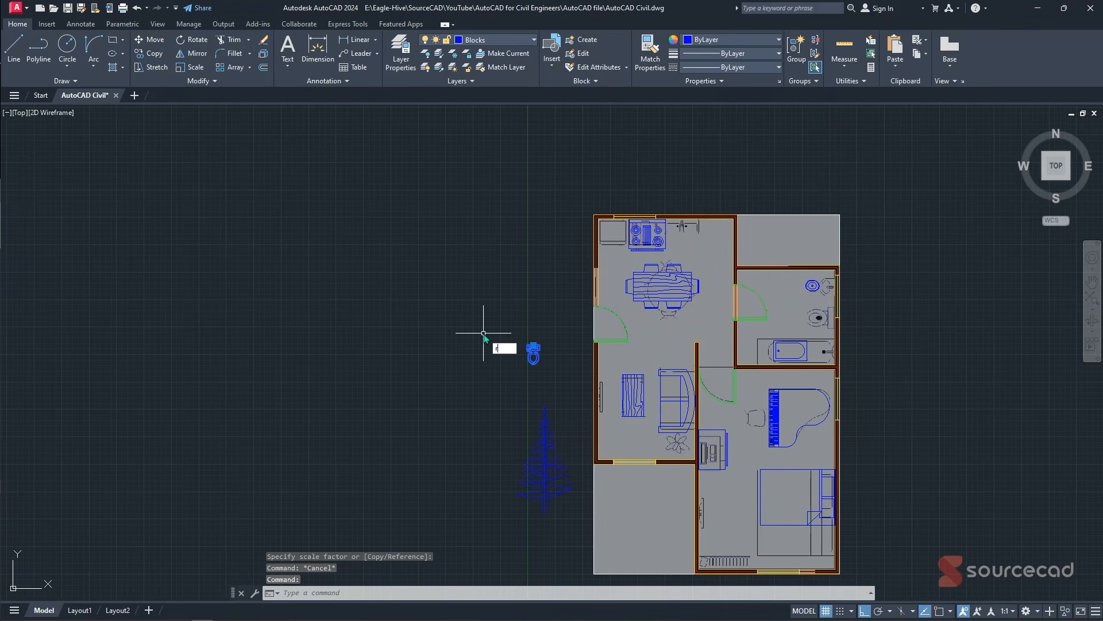
text(ro)
key(Return)
click(509, 333)
click(558, 407)
- Move the rotated toilet block into the bathroom over the toilet outline, with ortho off
click(509, 349)
click(449, 378)
key(Return)
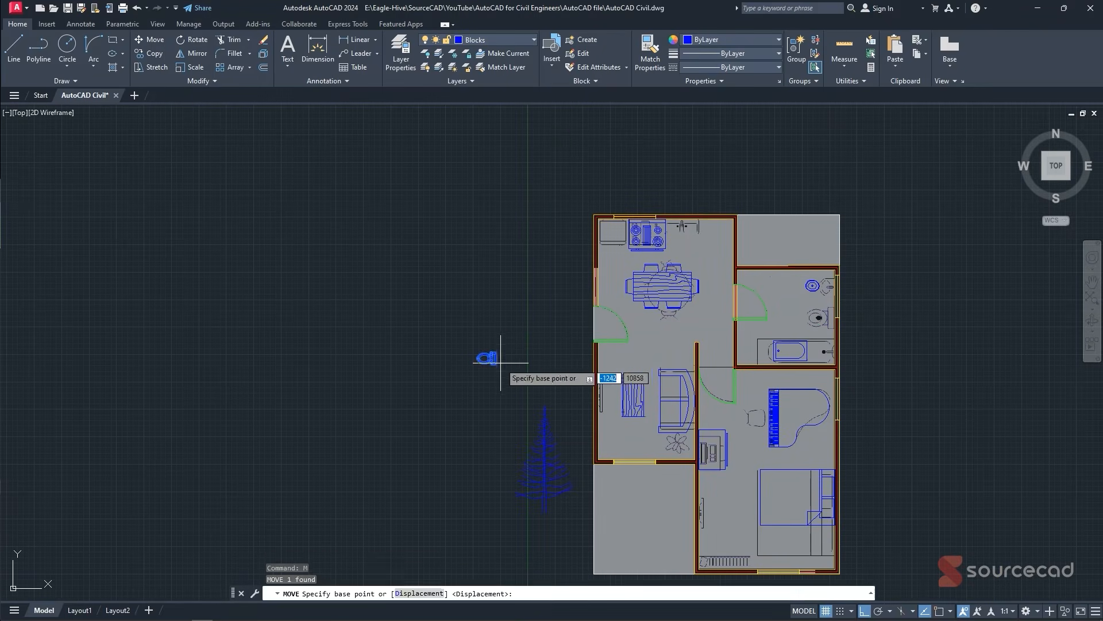
click(494, 353)
scroll(814, 292, up, 2)
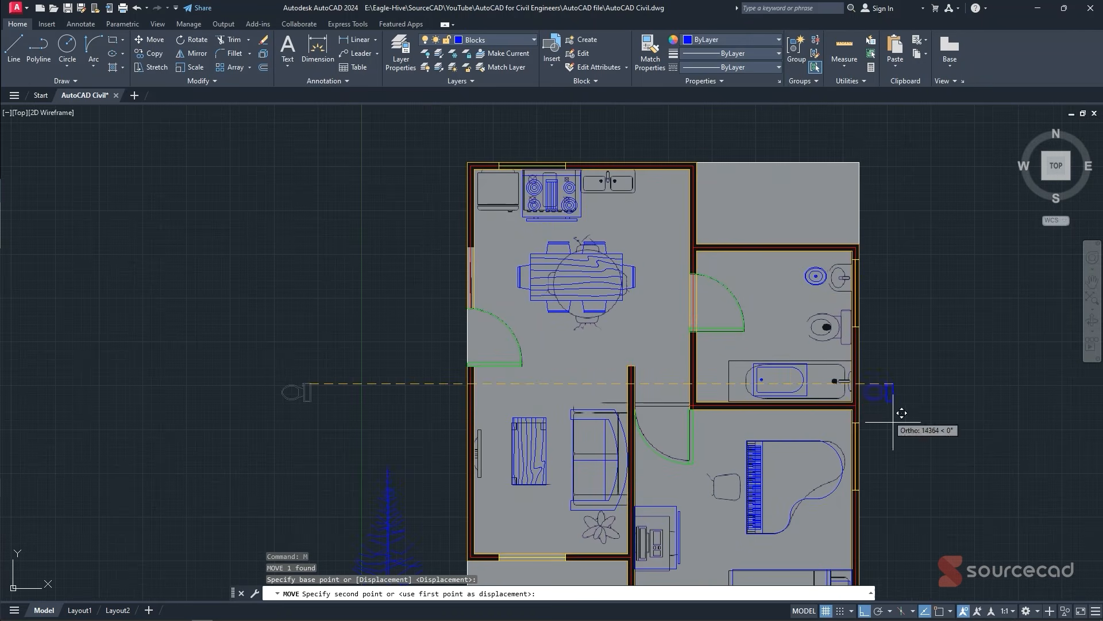
key(F8)
scroll(860, 317, up, 3)
scroll(861, 317, up, 2)
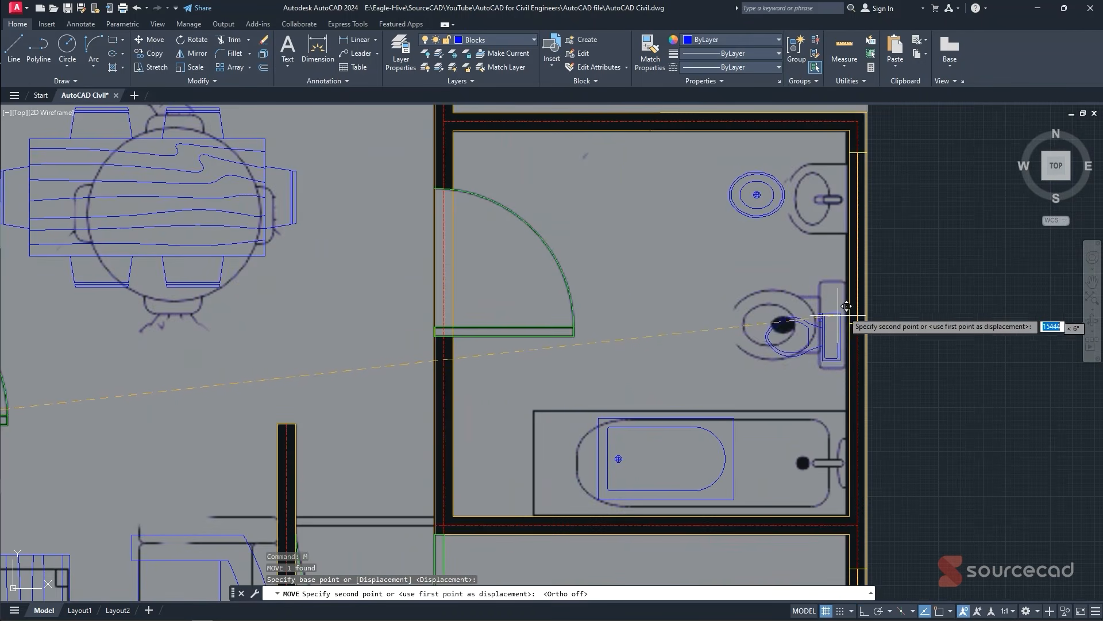
key(Escape)
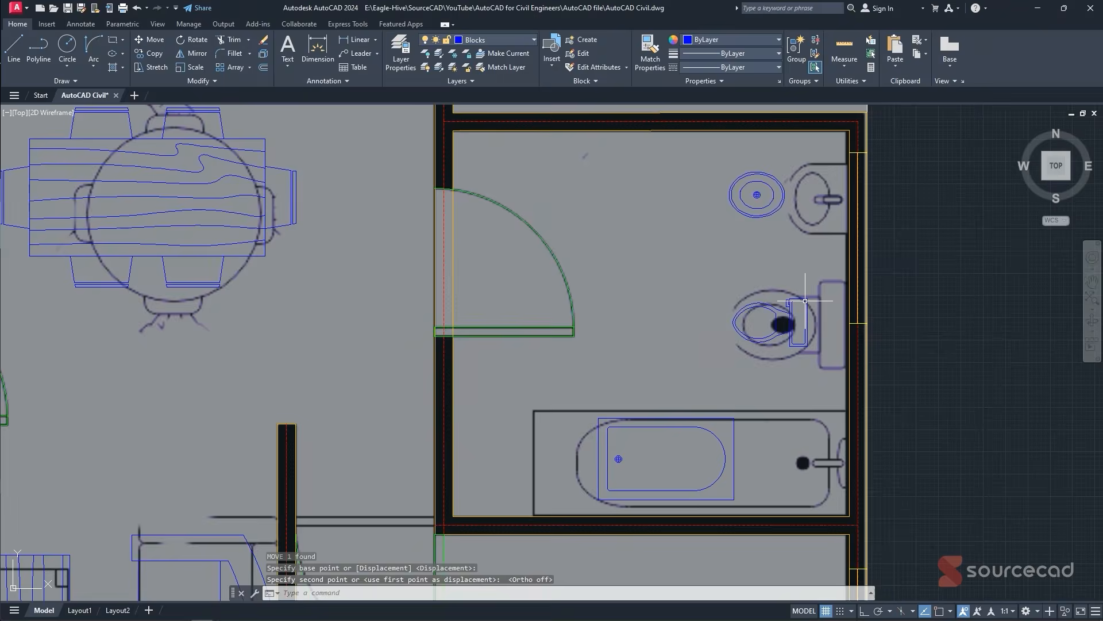
- Scale the toilet block up until its tank reaches the bathroom's right wall and its size matches the outline
text(sc)
key(Return)
click(780, 324)
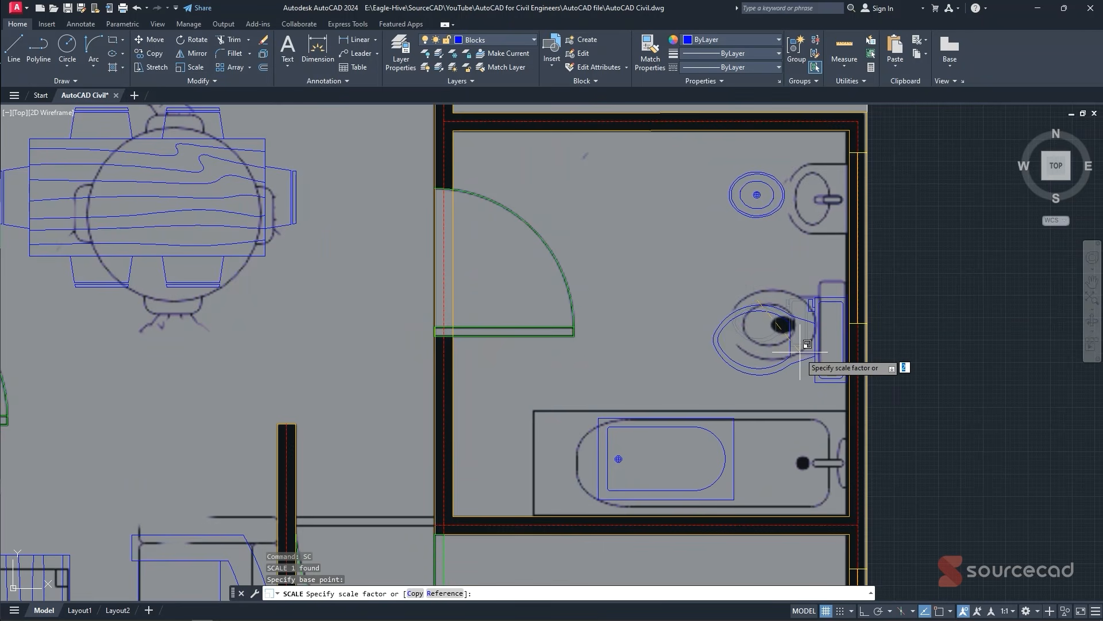
click(799, 351)
- Rotate the oval washbasin block 90 degrees clockwise with ortho on so its long side runs vertically
click(768, 186)
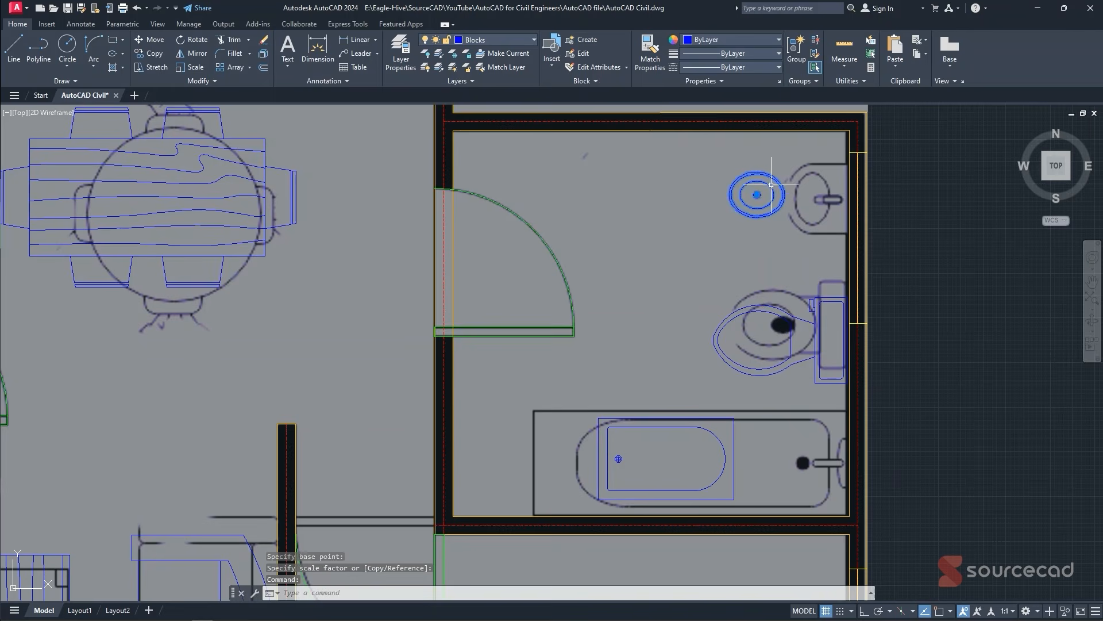
text(ro)
key(Return)
click(723, 212)
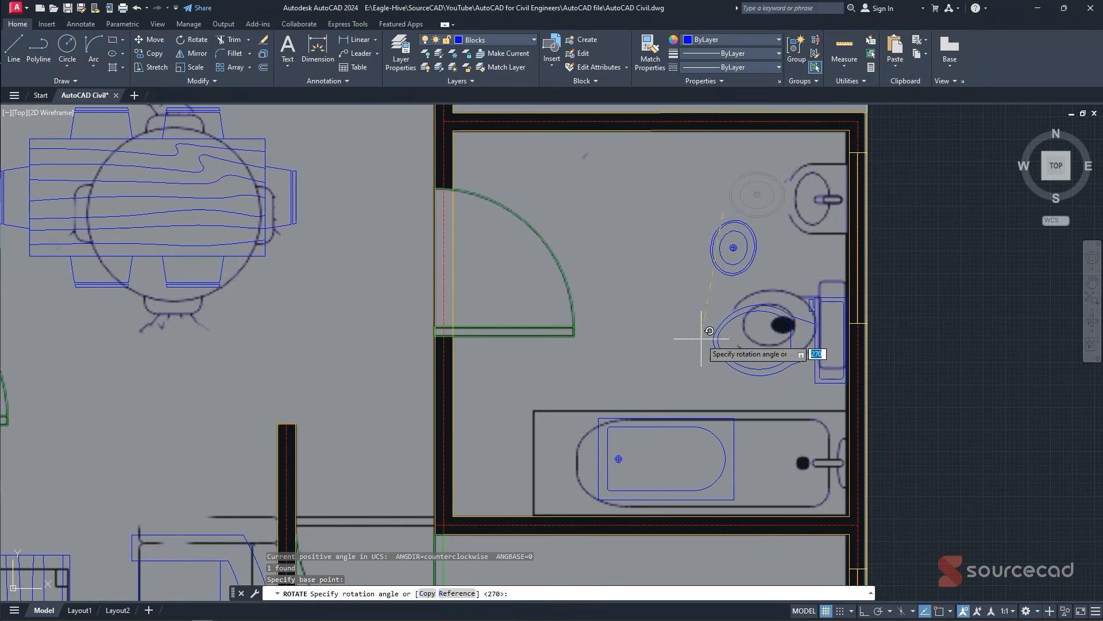
key(F8)
click(770, 322)
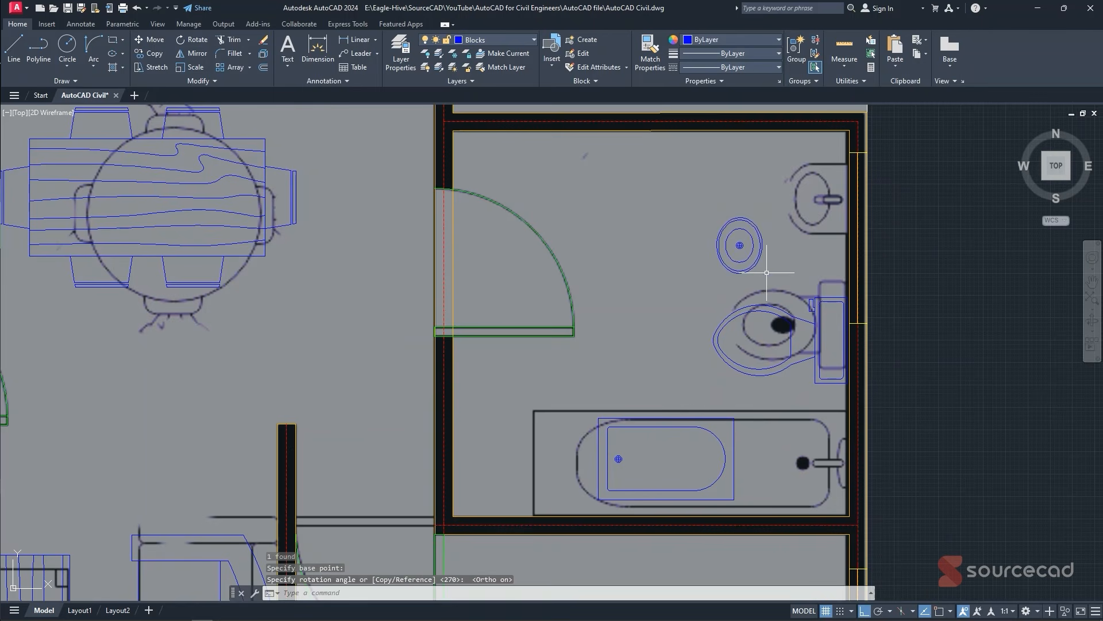
- Shift the washbasin block right and scale it up from its centre to about the height of the sink outline
click(760, 247)
click(739, 245)
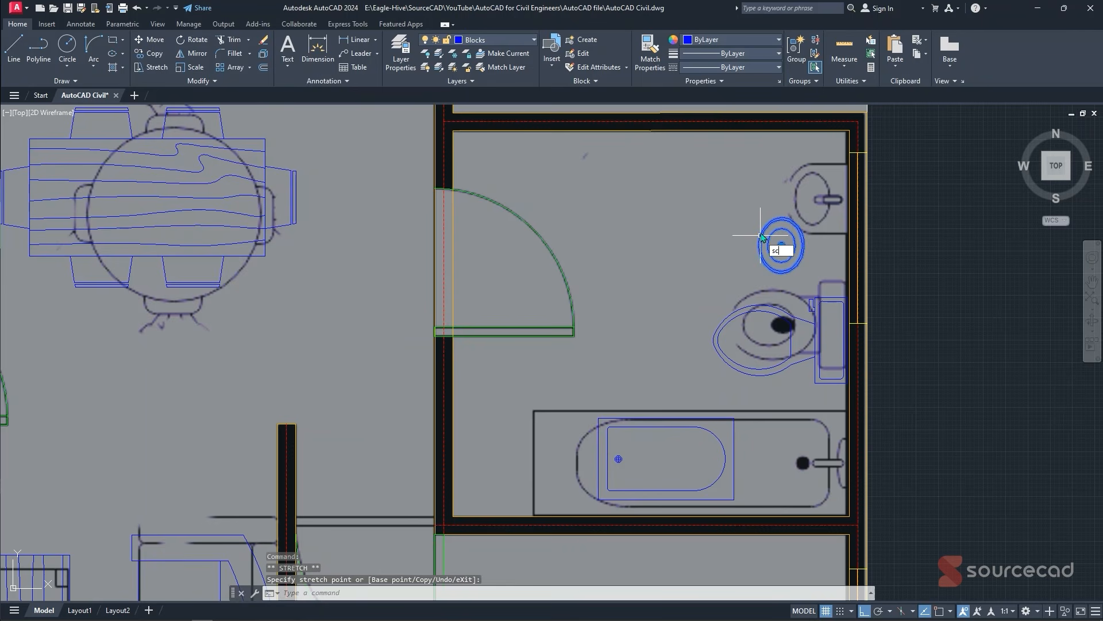
key(Return)
click(785, 250)
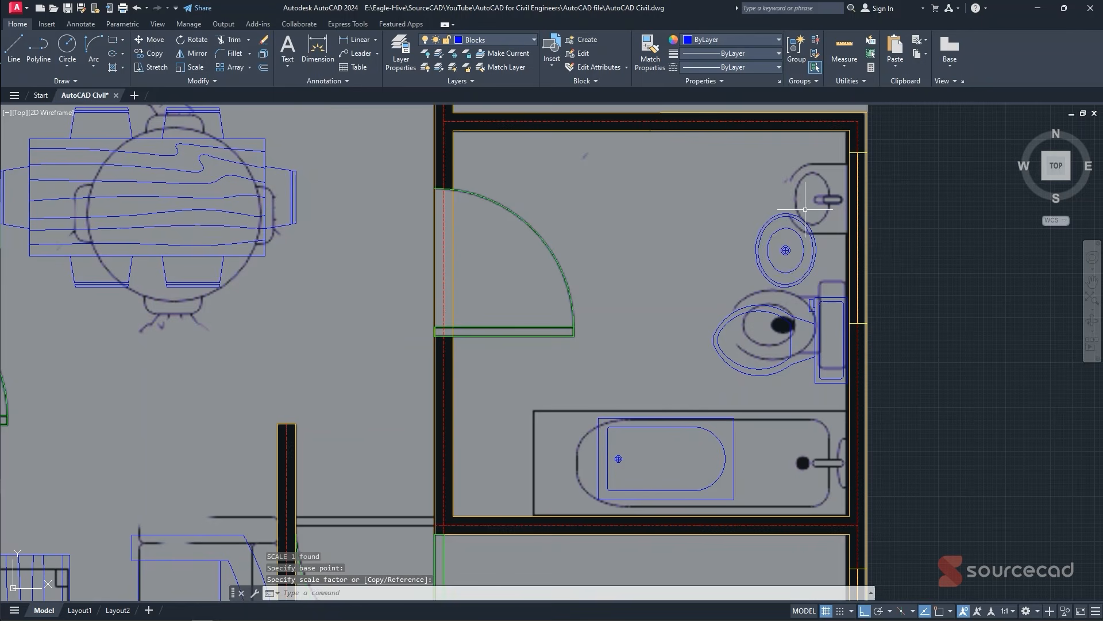
- Move the washbasin block, with ortho off, onto the sink outline against the bathroom's right wall
click(781, 261)
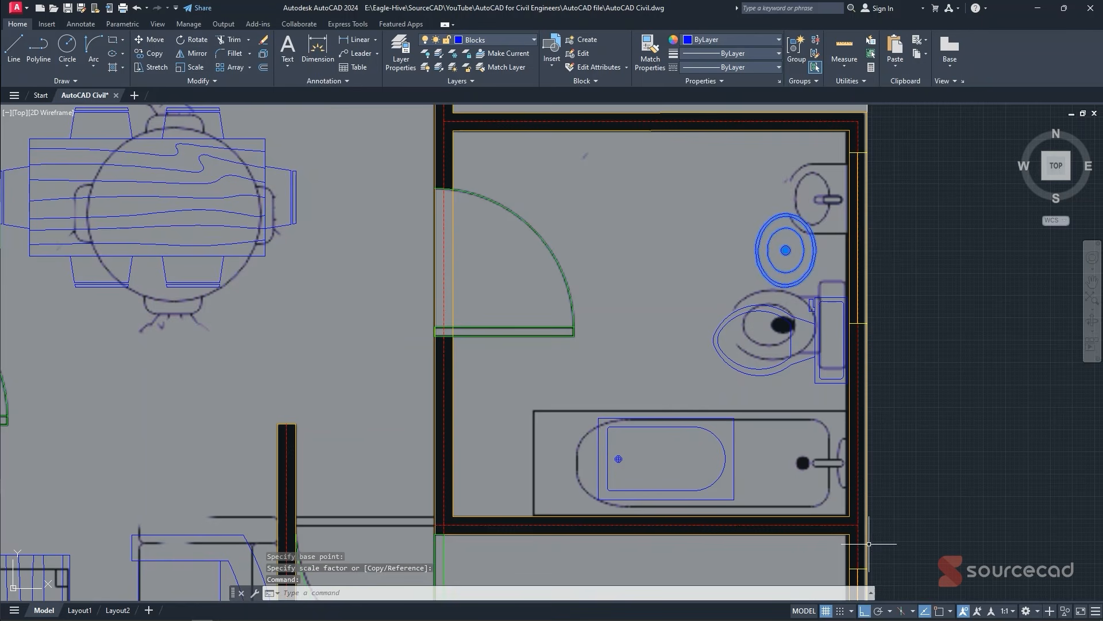
click(864, 610)
text(M)
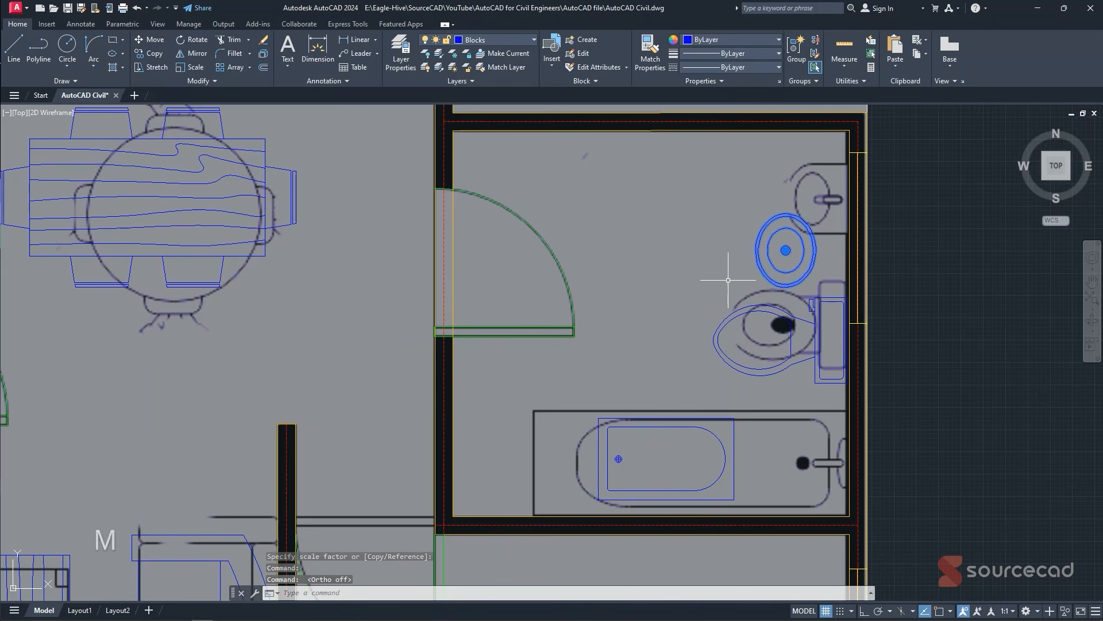
key(Return)
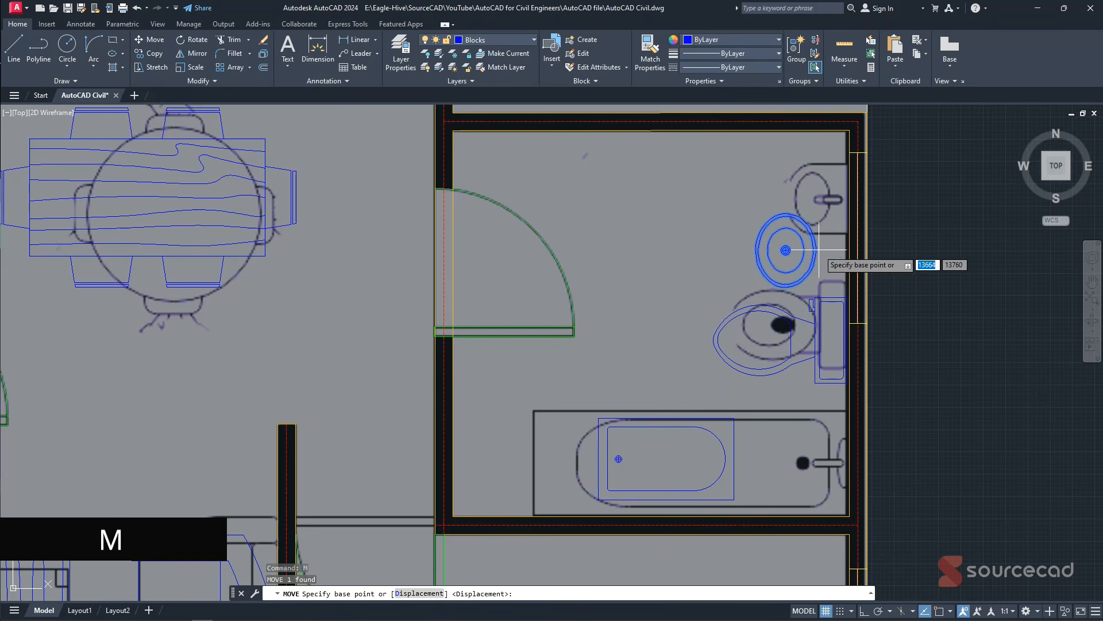
click(824, 251)
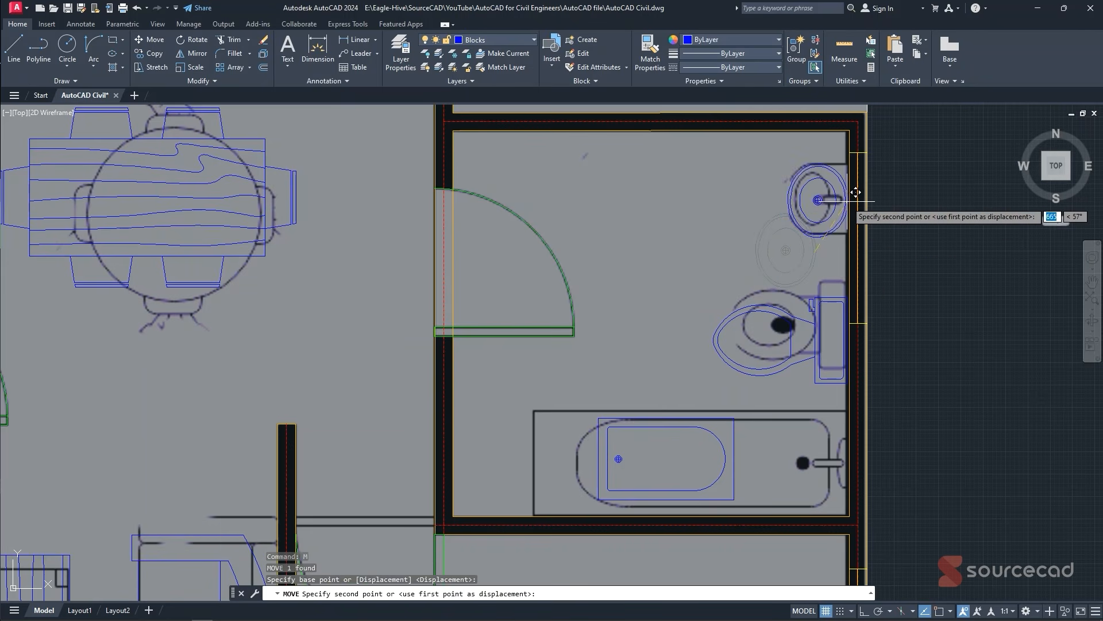
click(848, 202)
- Move the toilet block up along the bathroom's right wall to align it with the toilet outline
click(847, 339)
click(848, 340)
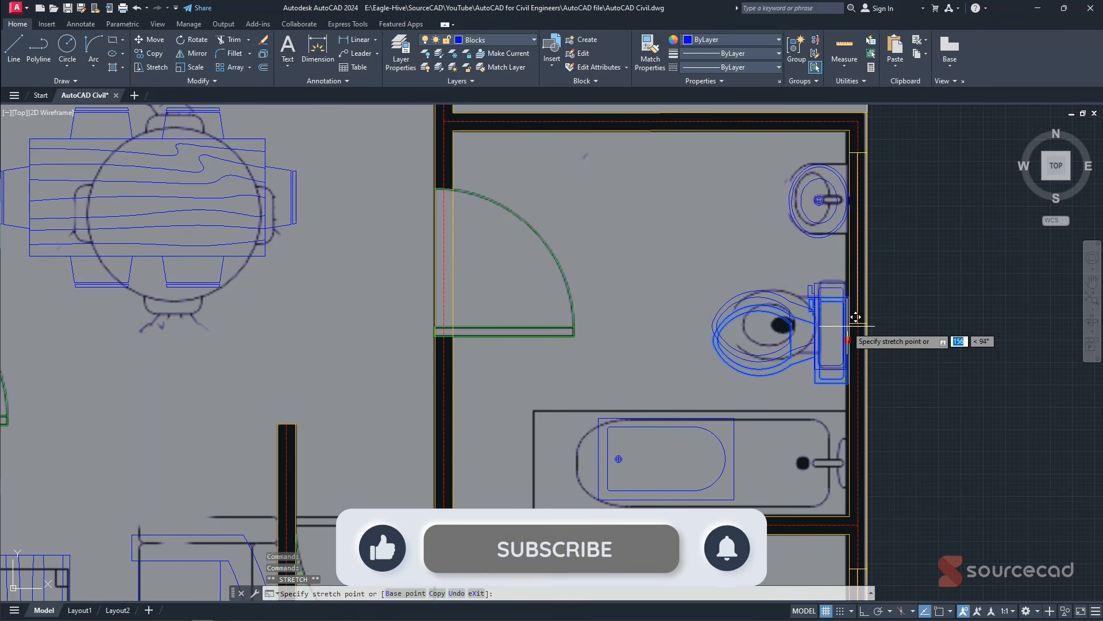
key(Escape)
- Scale the tree block beside the floor plan down to roughly the size of the living room's plant outline
scroll(784, 340, down, 5)
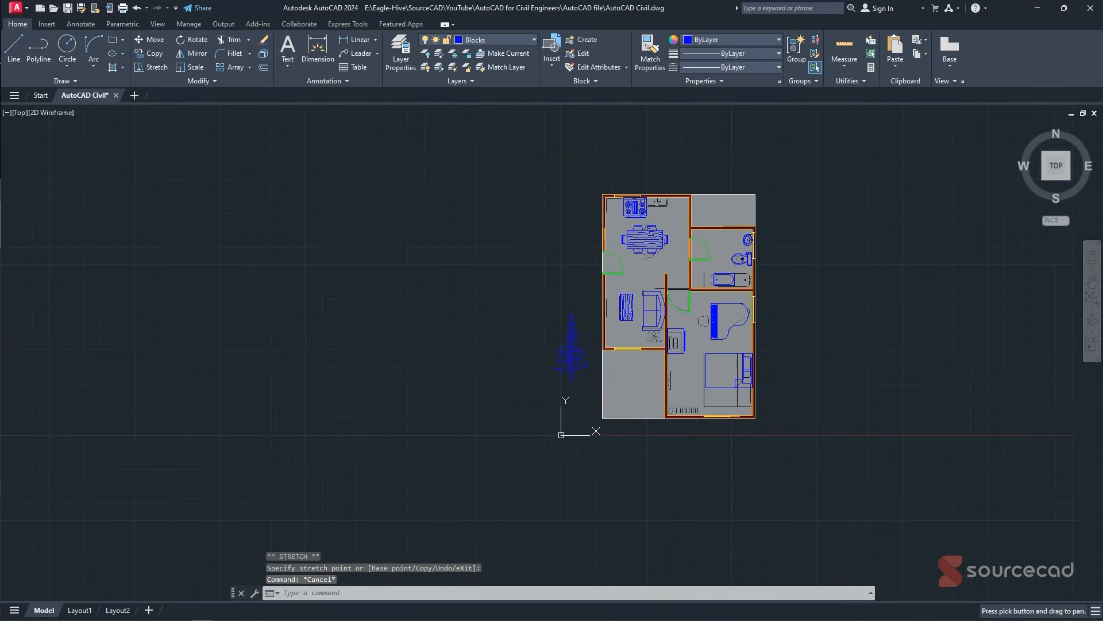
scroll(571, 346, up, 5)
text(sc)
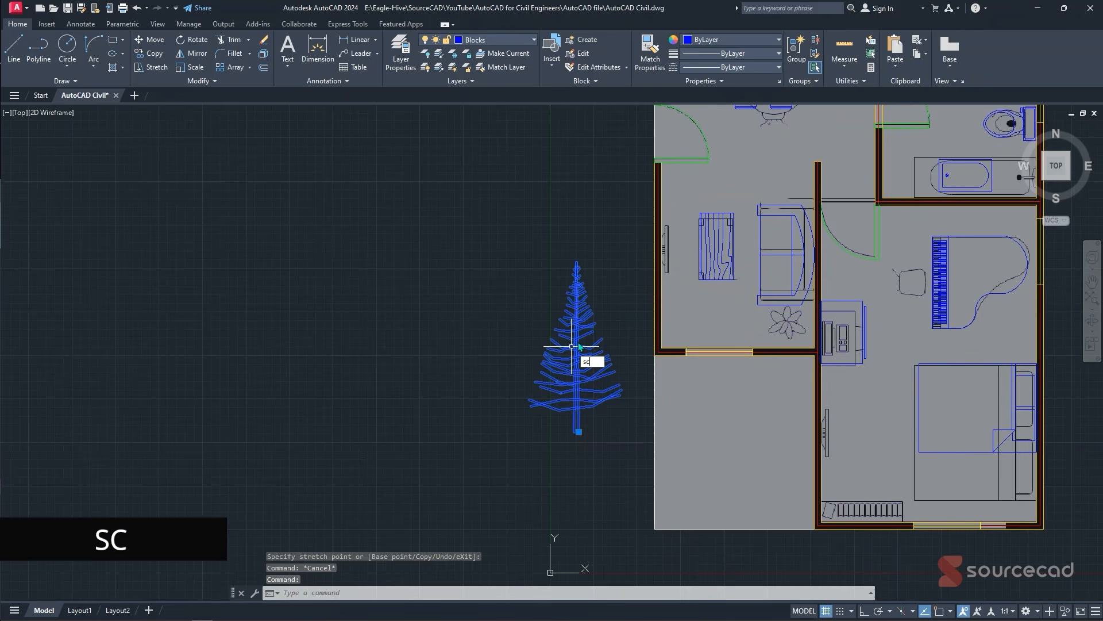
key(Return)
click(585, 312)
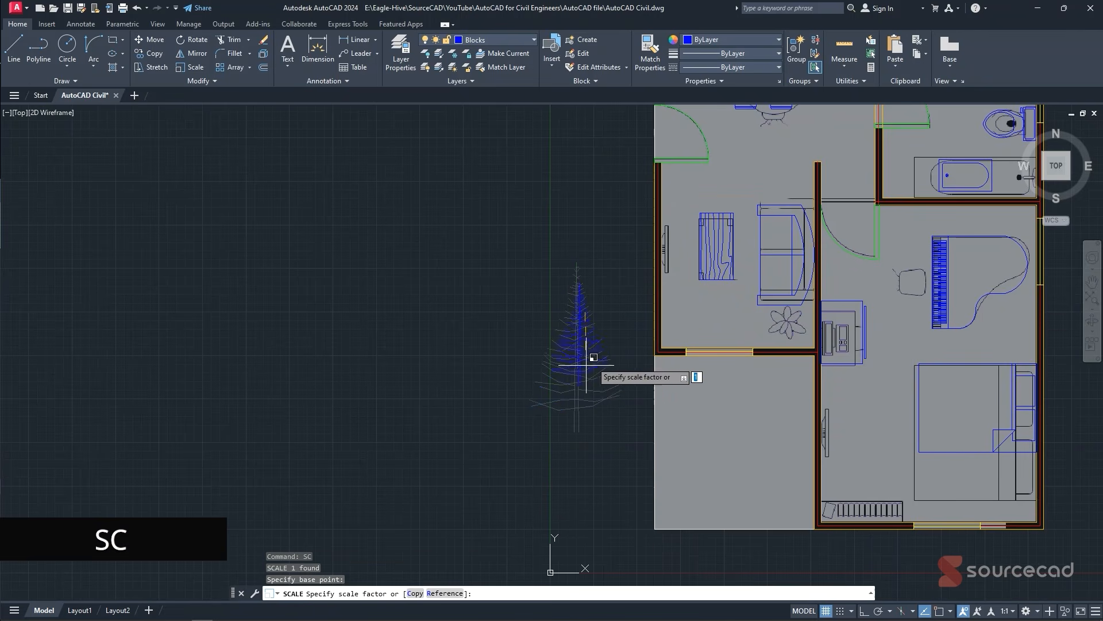
scroll(595, 315, up, 2)
click(584, 310)
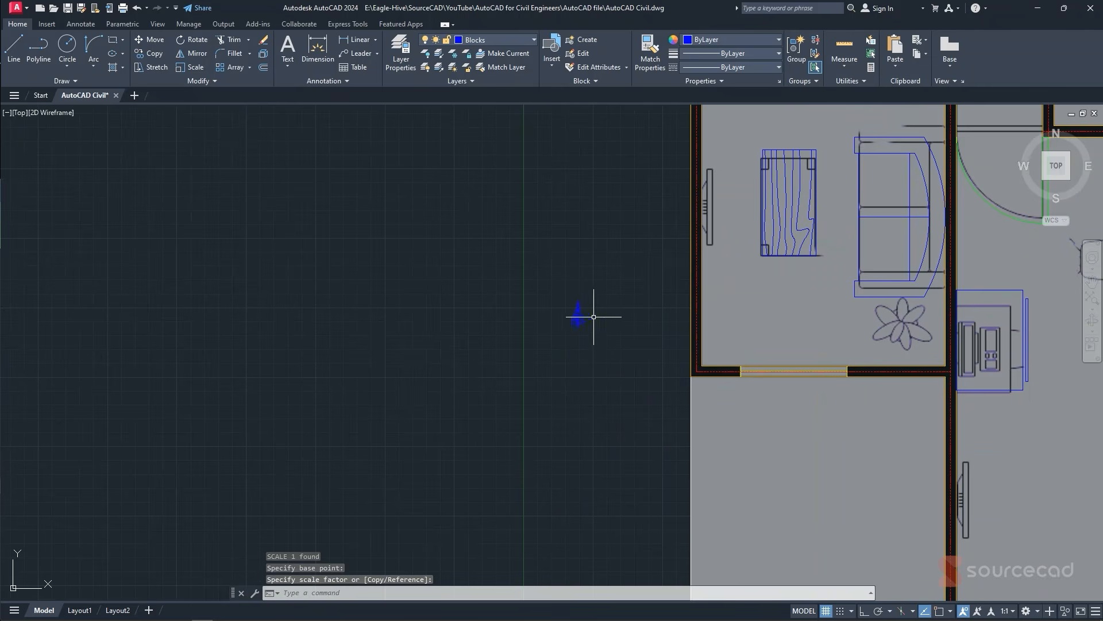
- Move the scaled-down tree block onto the plant outline below the living room sofa
text(m)
key(Return)
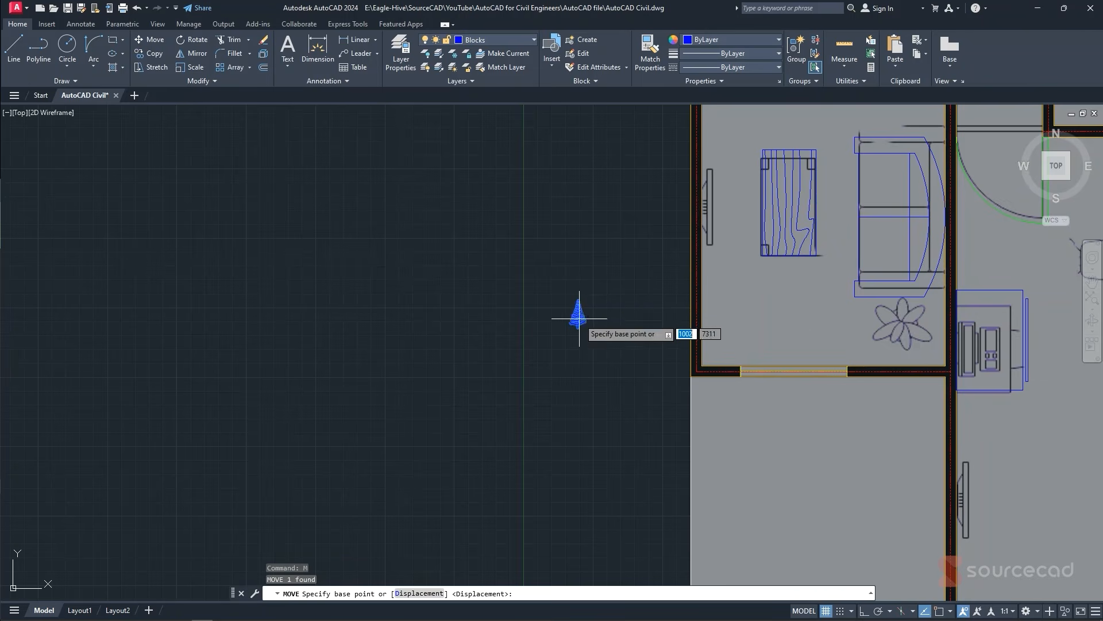
click(579, 318)
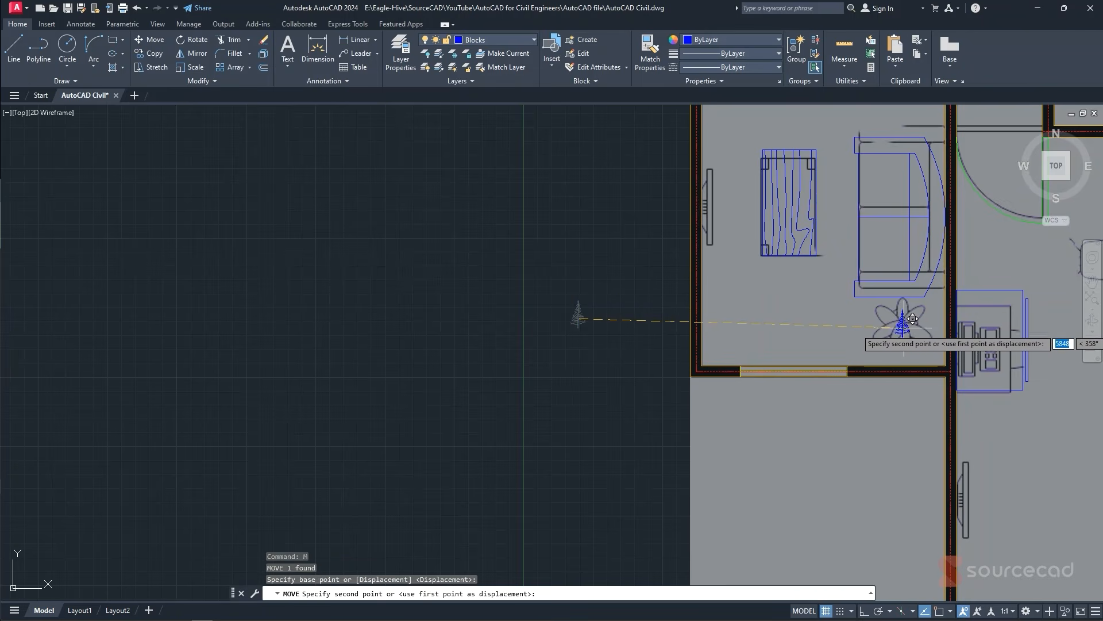
key(Escape)
scroll(714, 316, down, 4)
scroll(714, 464, up, 2)
scroll(796, 328, up, 2)
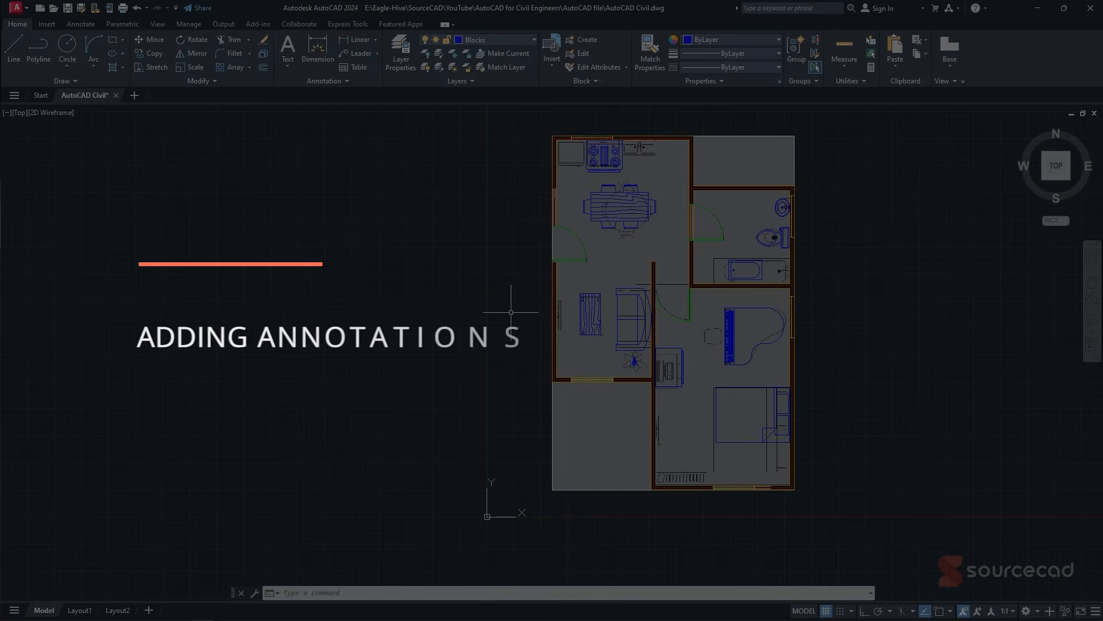
- Create a new text style named Civil with a text height of 150
click(80, 25)
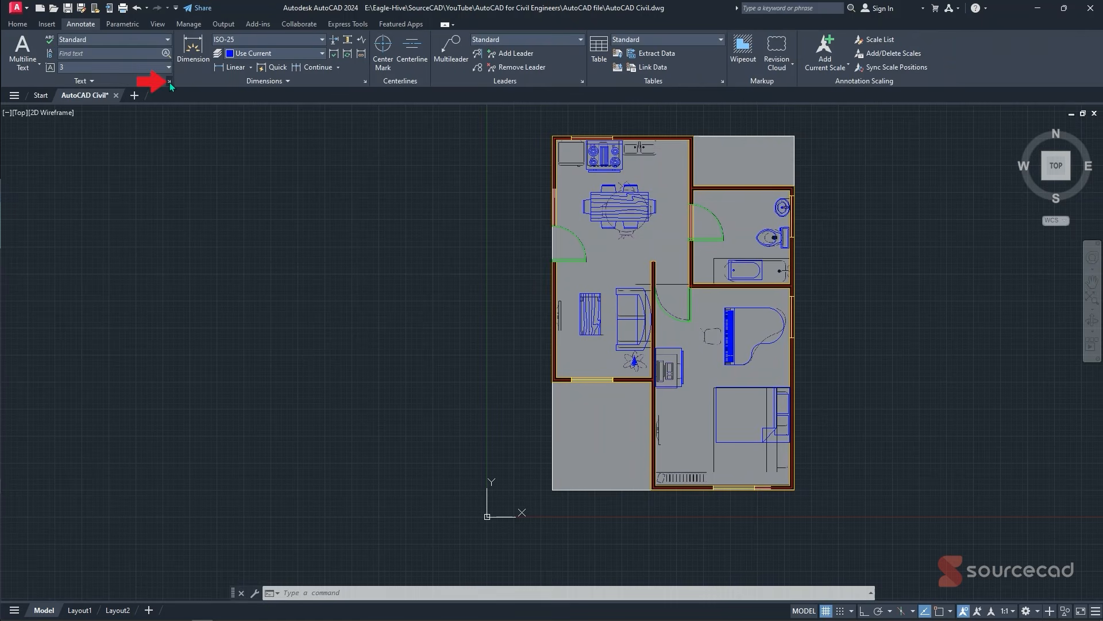
click(170, 82)
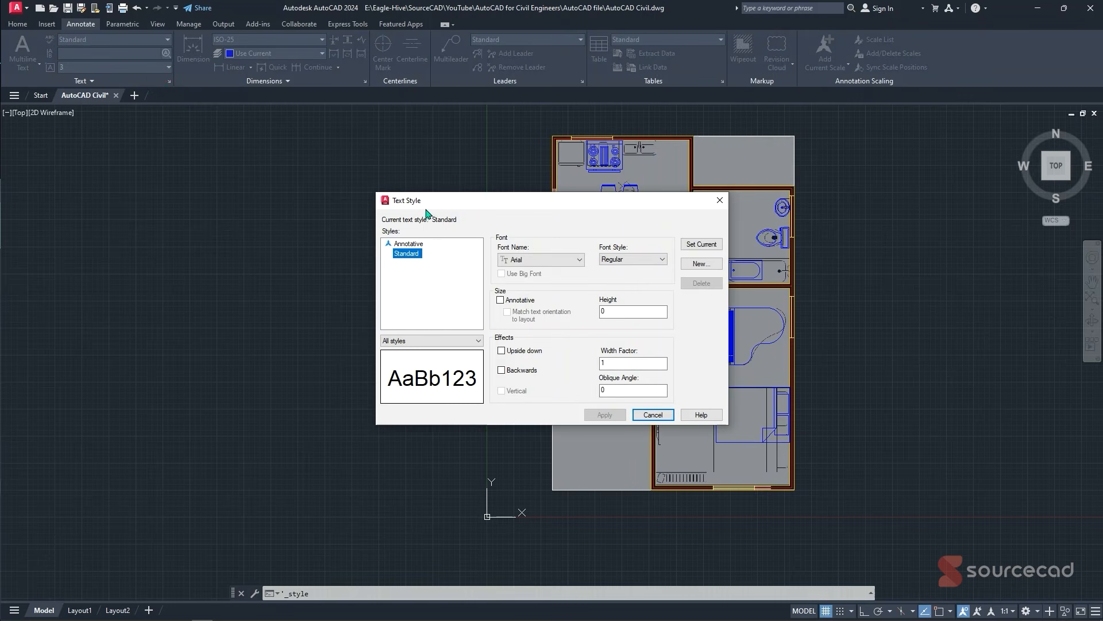
click(698, 263)
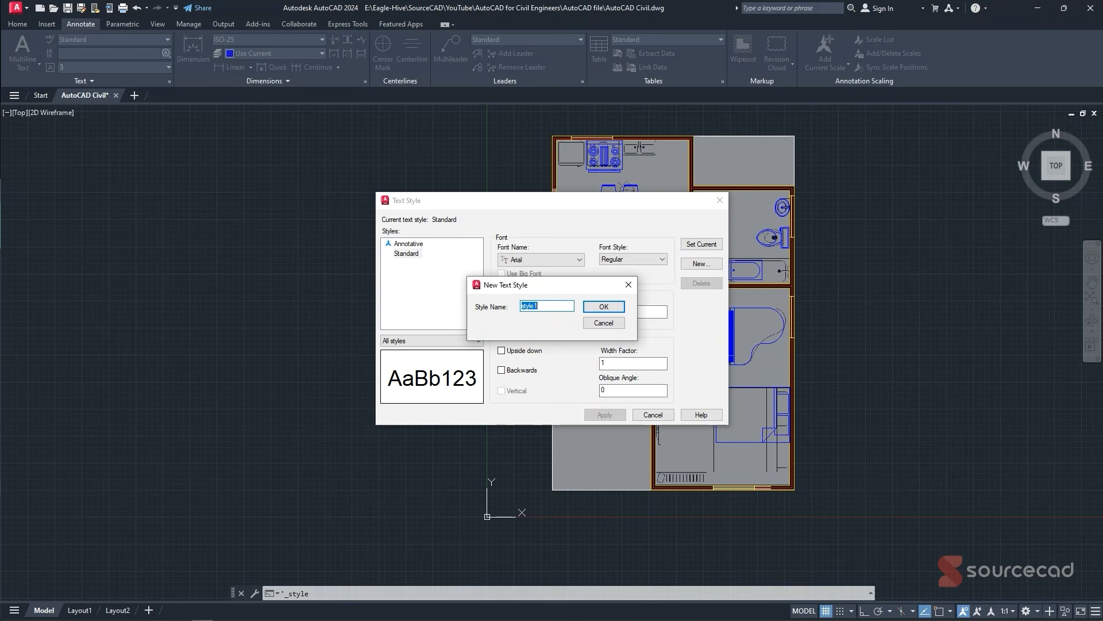
click(595, 307)
double_click(605, 311)
text(150)
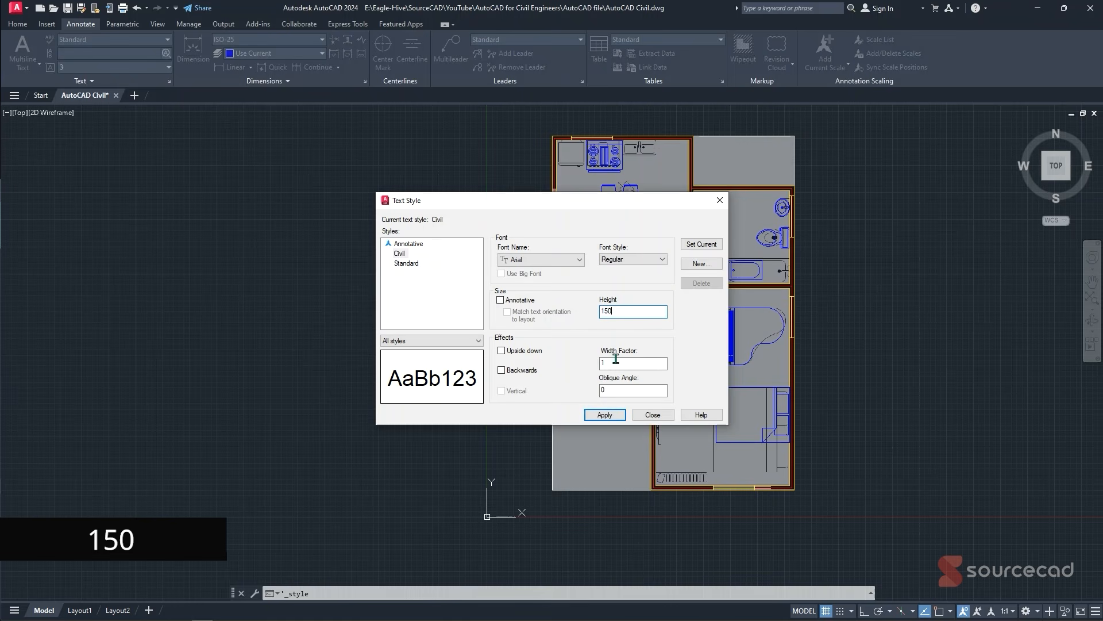
- Assign the iso.shx font to the Civil text style and apply the style settings
click(545, 260)
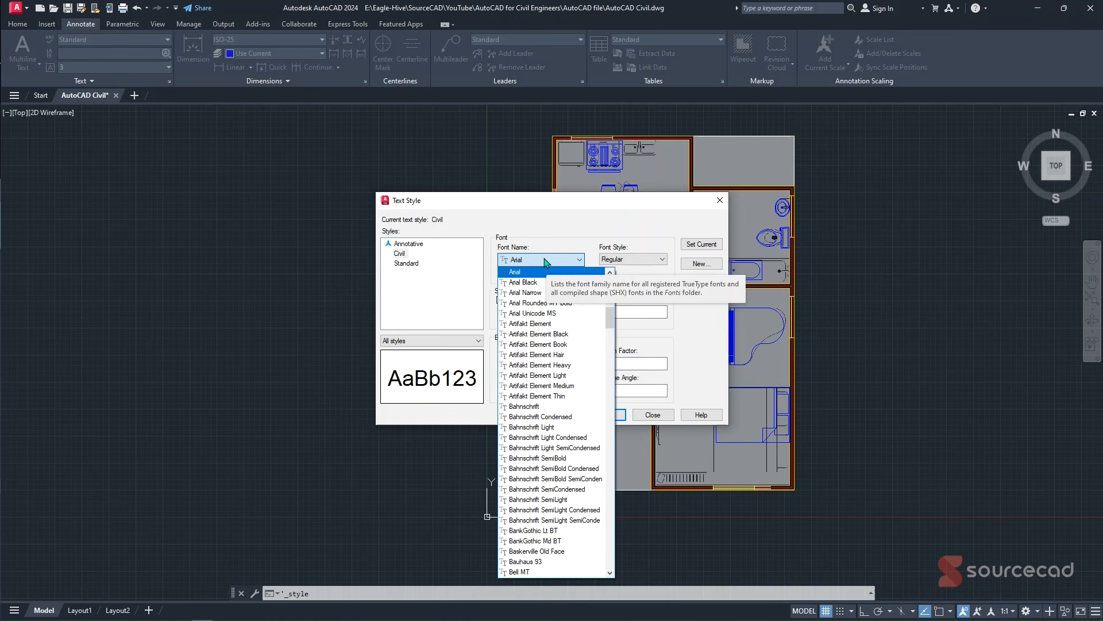
text(iso.shx)
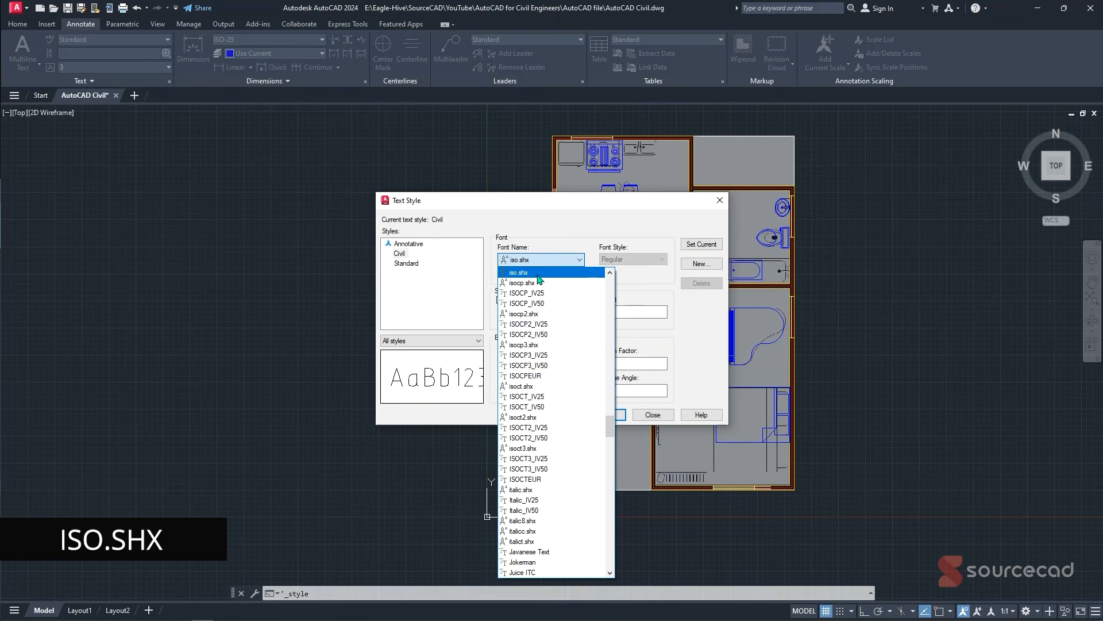
click(539, 273)
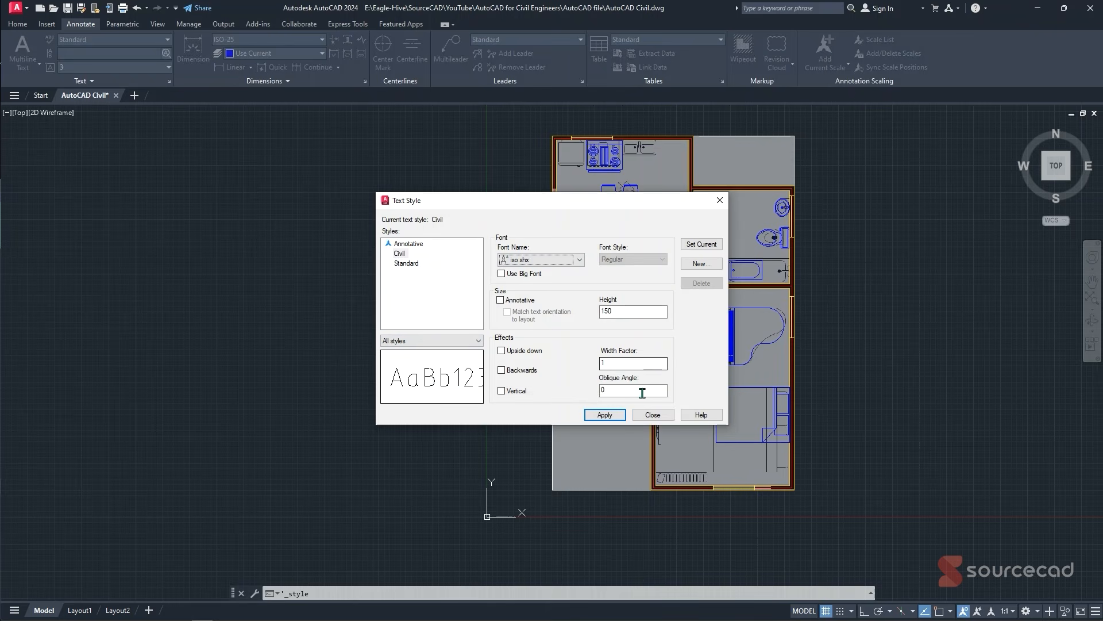
click(611, 416)
click(653, 416)
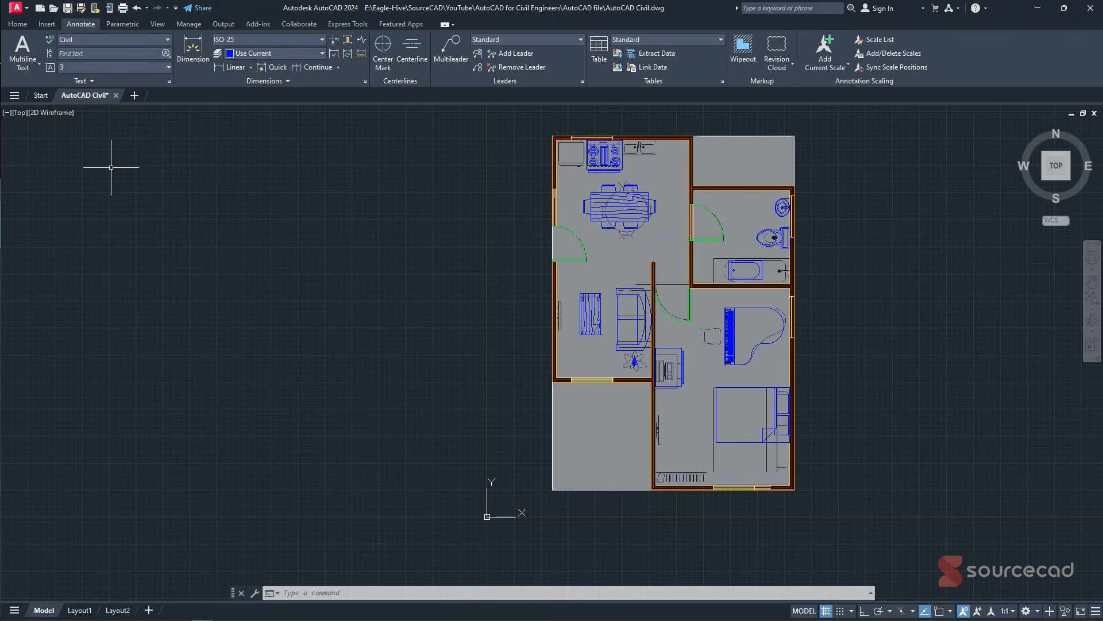
- Add a multiline text label "Kitchen" between the stove and the dining table
click(30, 69)
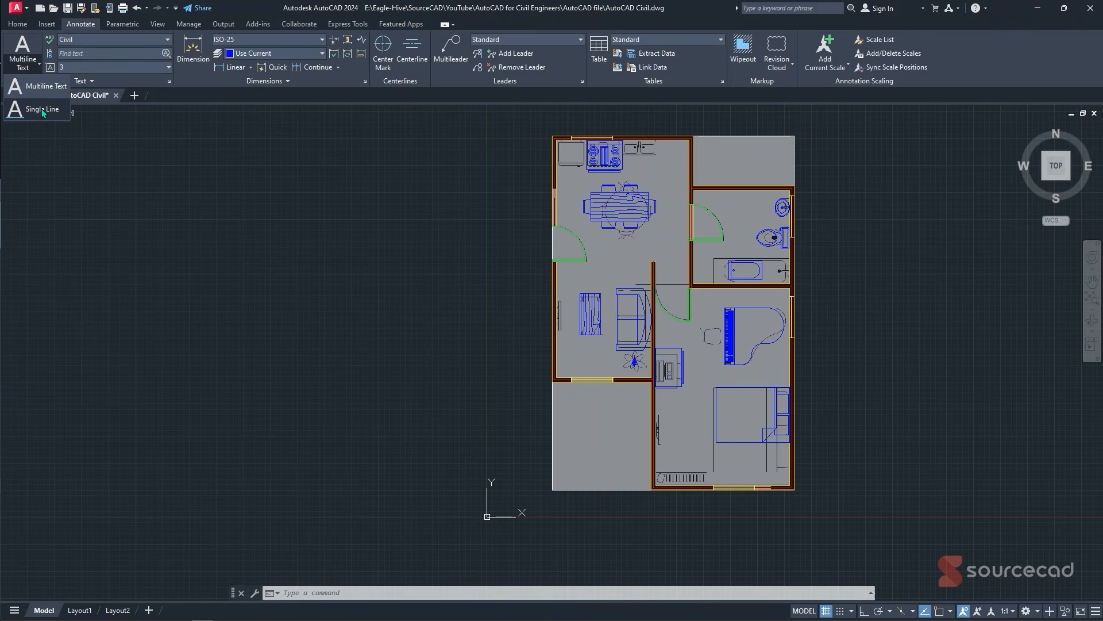
click(41, 86)
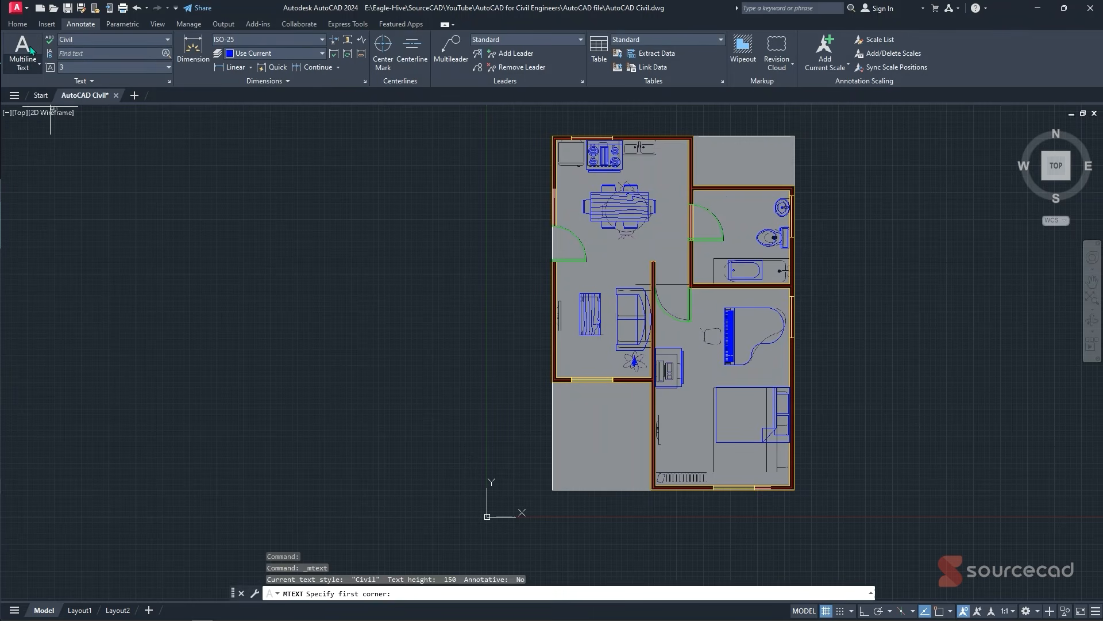
scroll(621, 213, up, 5)
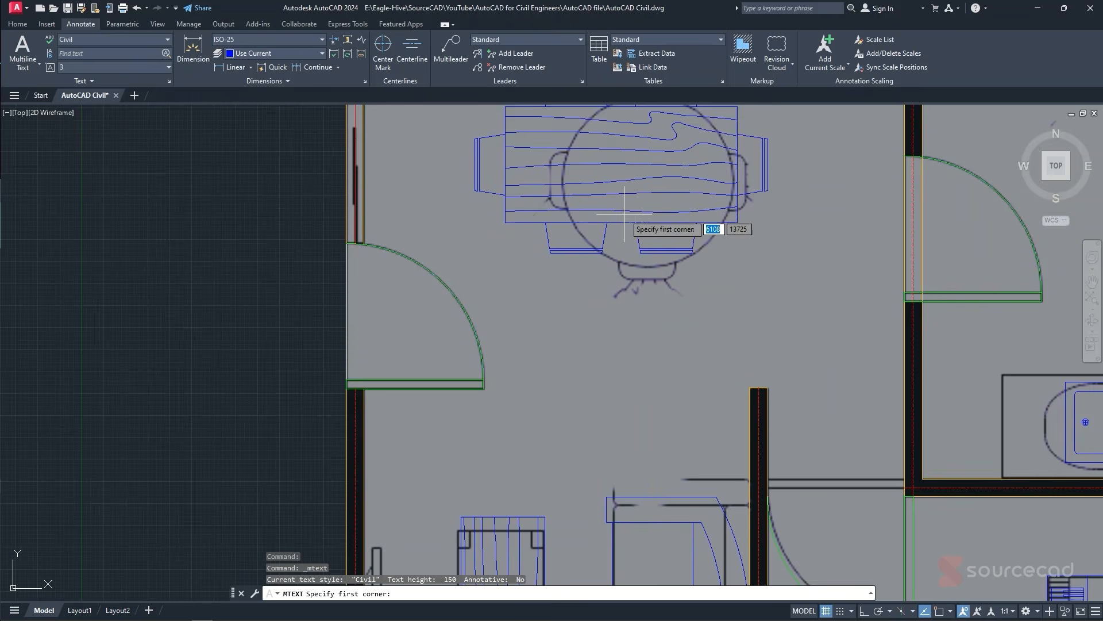
scroll(597, 301, down, 4)
scroll(601, 296, up, 2)
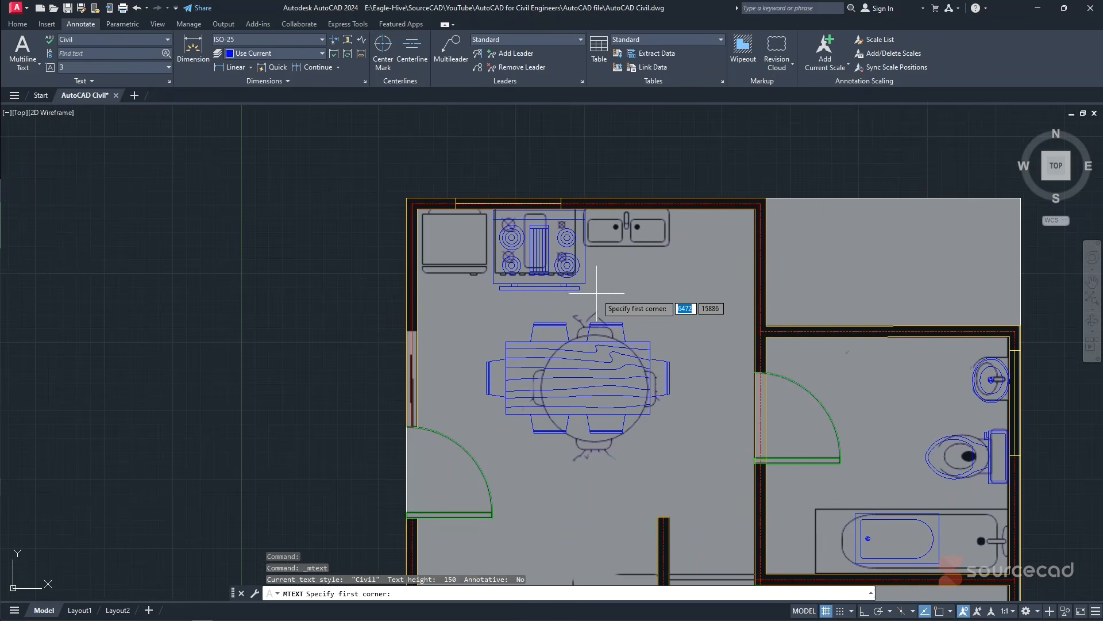
click(596, 294)
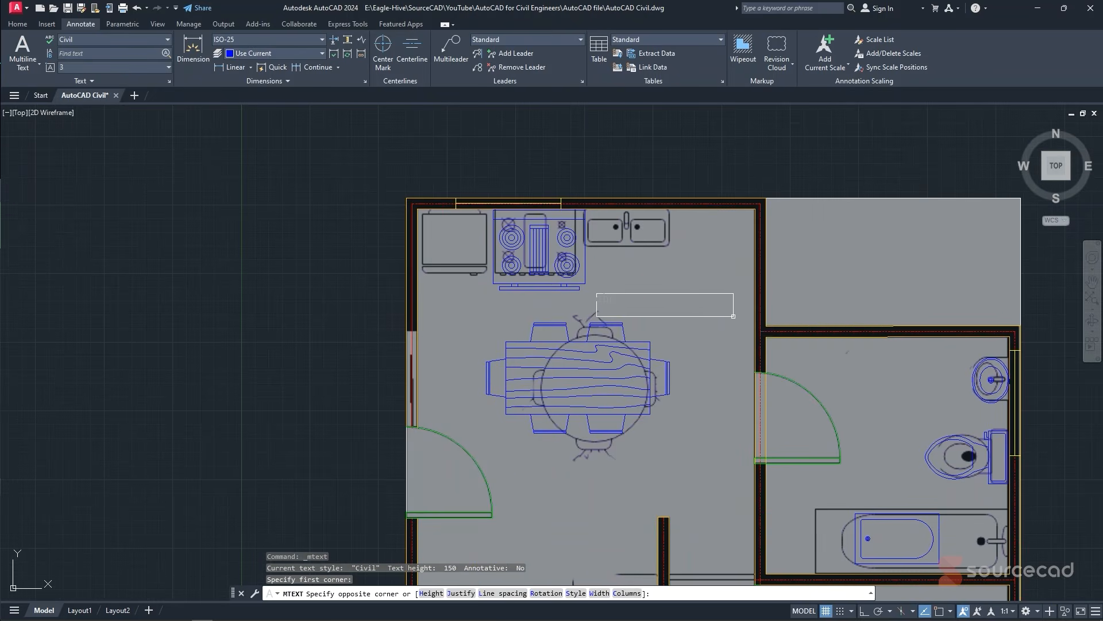
click(735, 316)
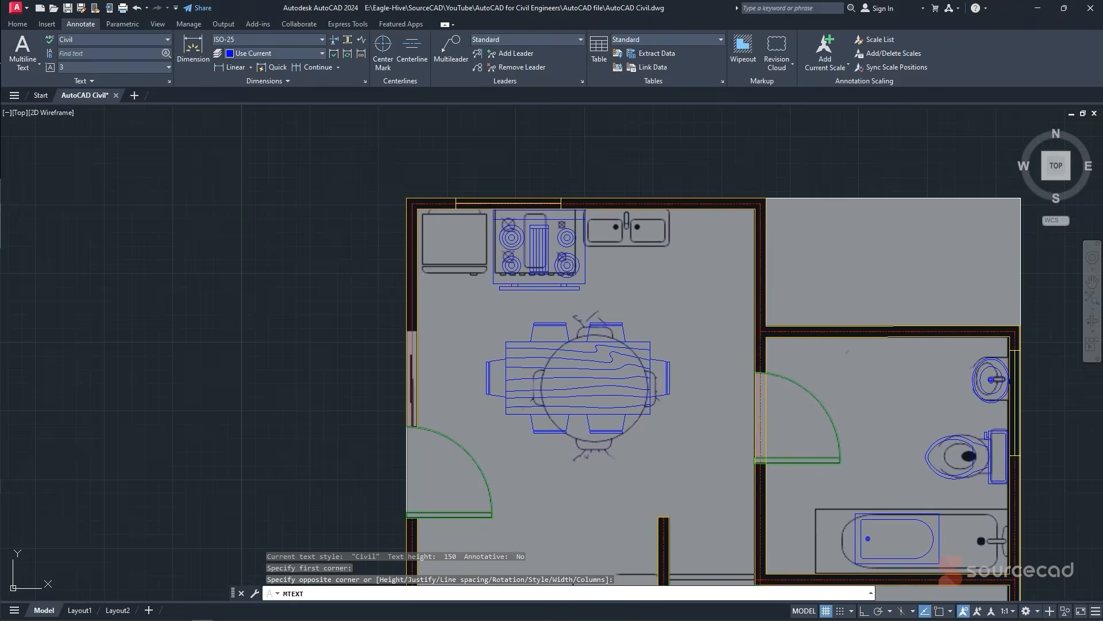
text(Kitchen)
click(708, 333)
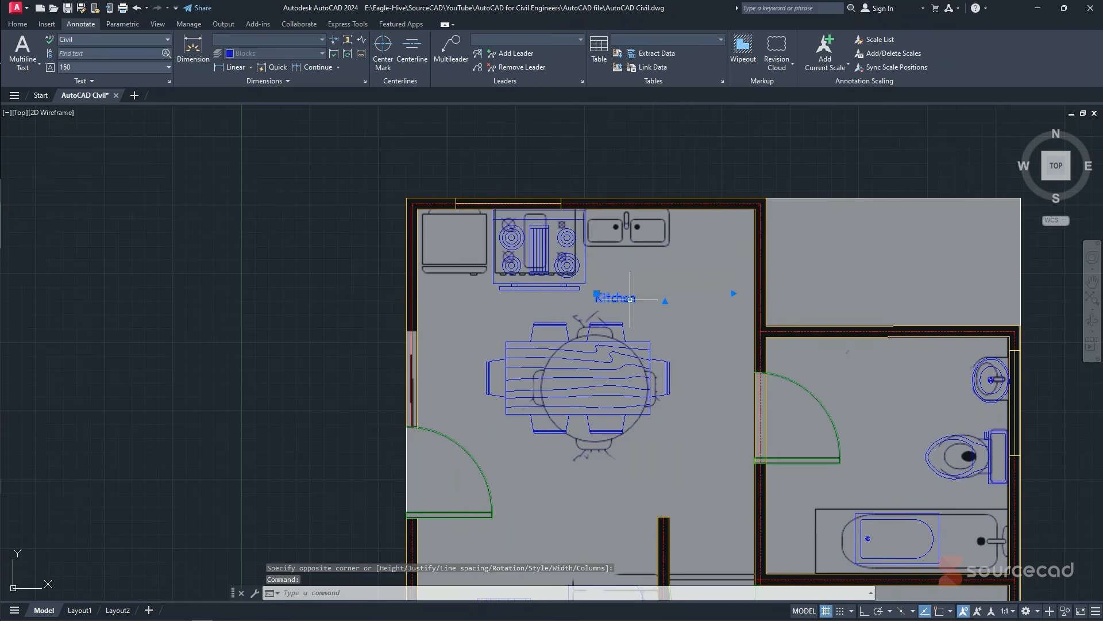
- Reassign the Kitchen label to the Annotation layer
click(17, 23)
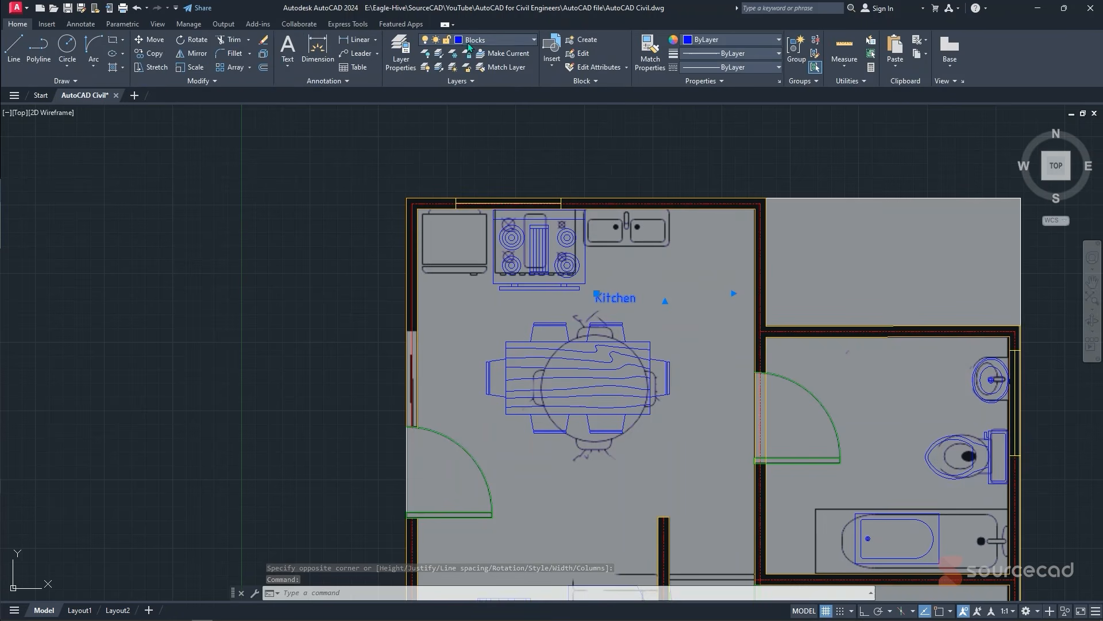
click(491, 40)
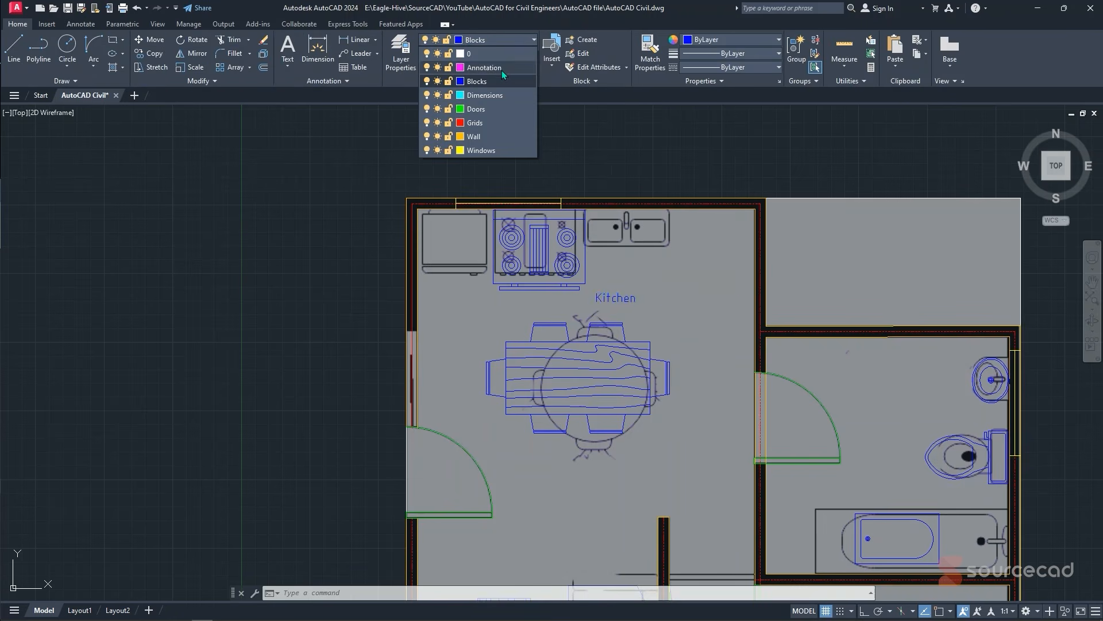
click(500, 67)
key(Escape)
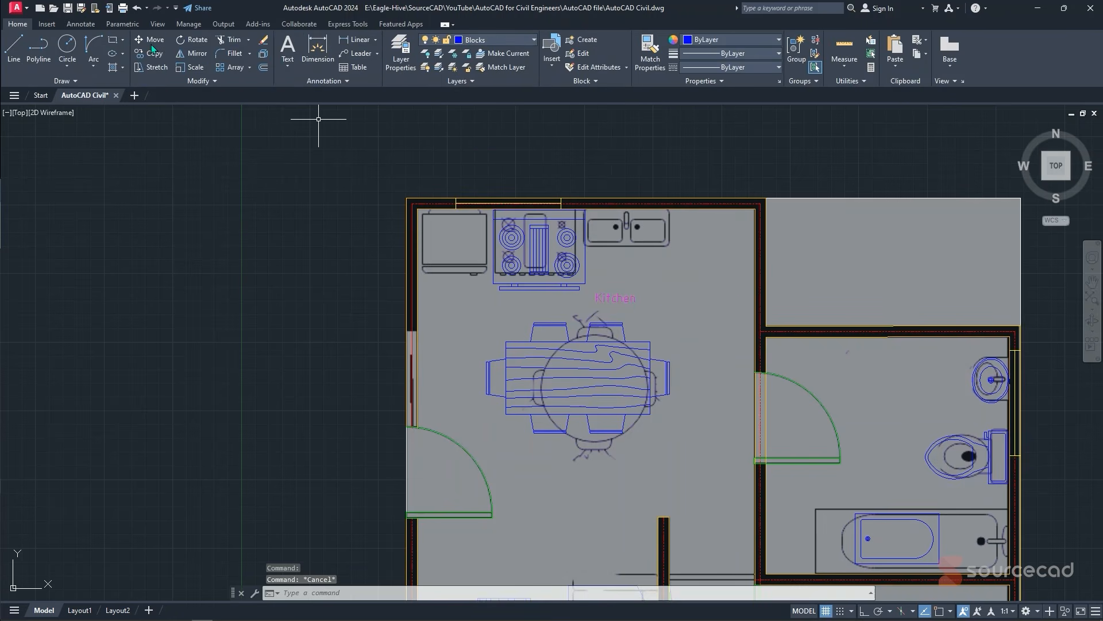
- Add a multiline text label "Living Room Area" below the coffee table in the living room
click(82, 25)
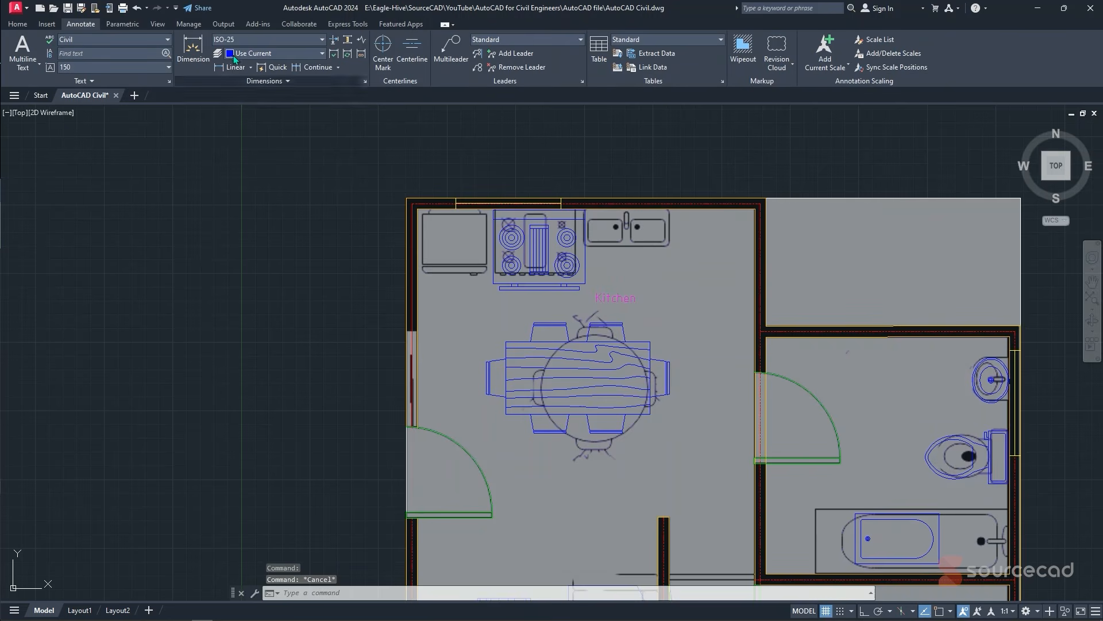
click(24, 53)
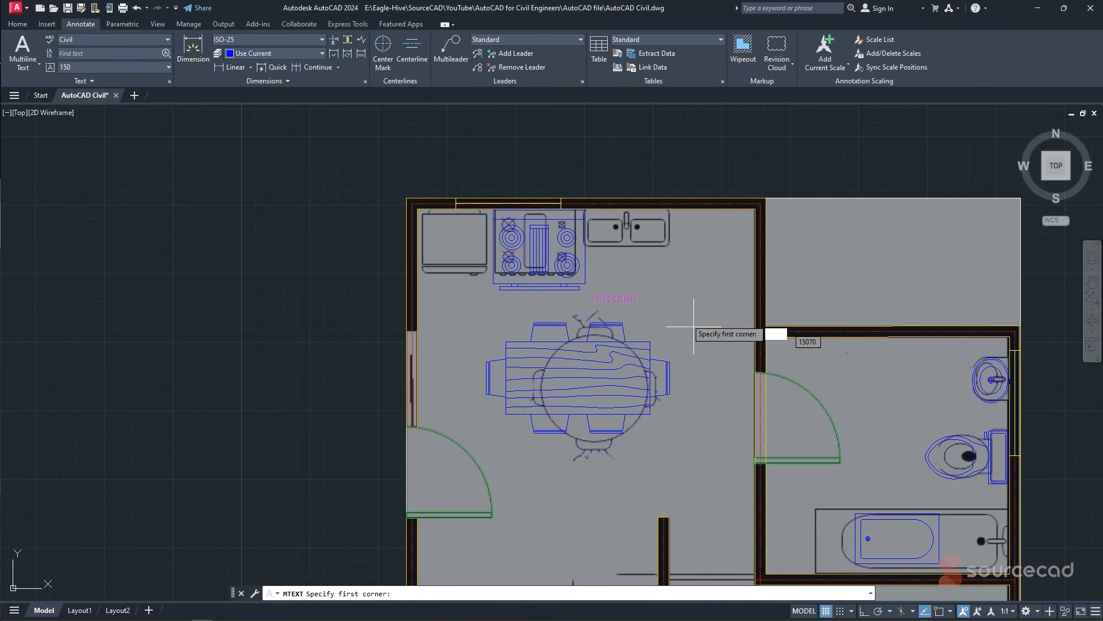
middle_drag(693, 326, 596, 196)
middle_drag(496, 361, 548, 200)
scroll(432, 407, up, 2)
click(403, 459)
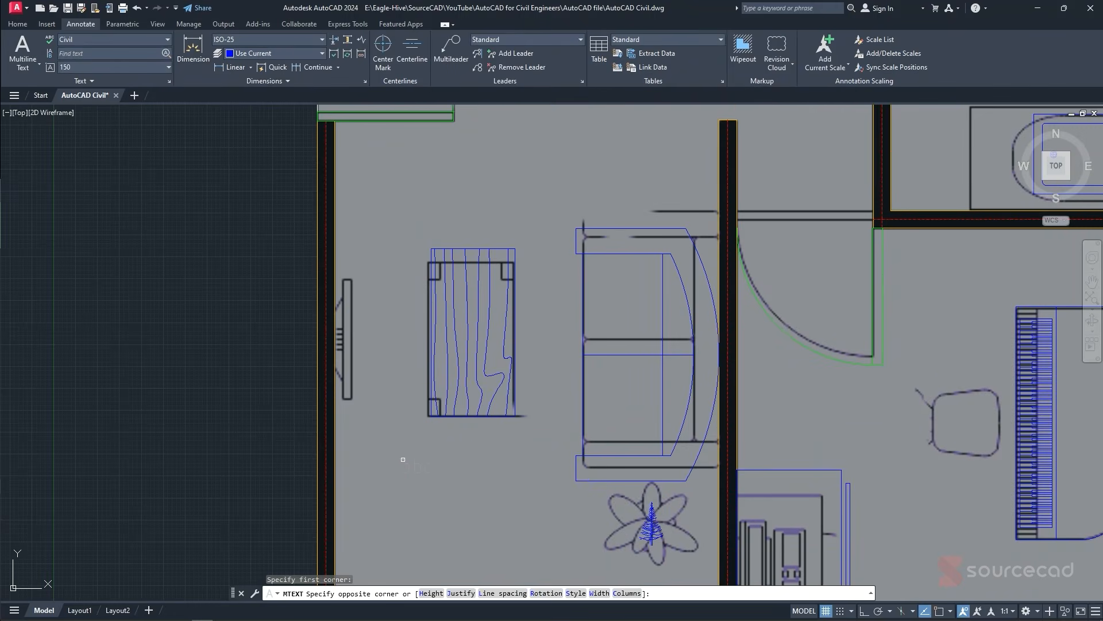
click(536, 484)
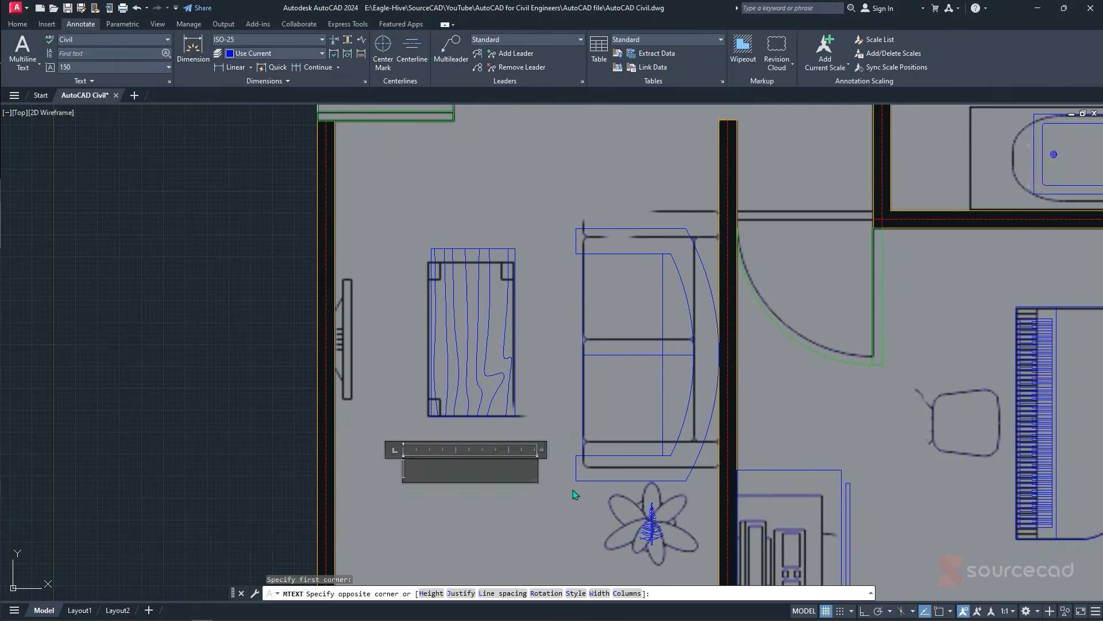
text(Living)
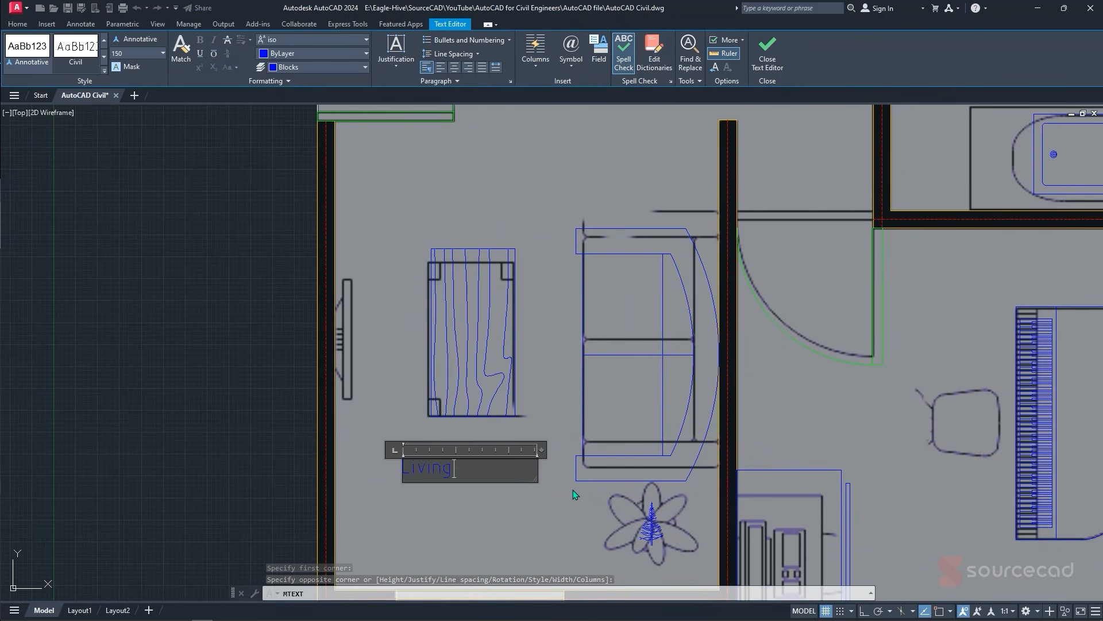
text( Room Area)
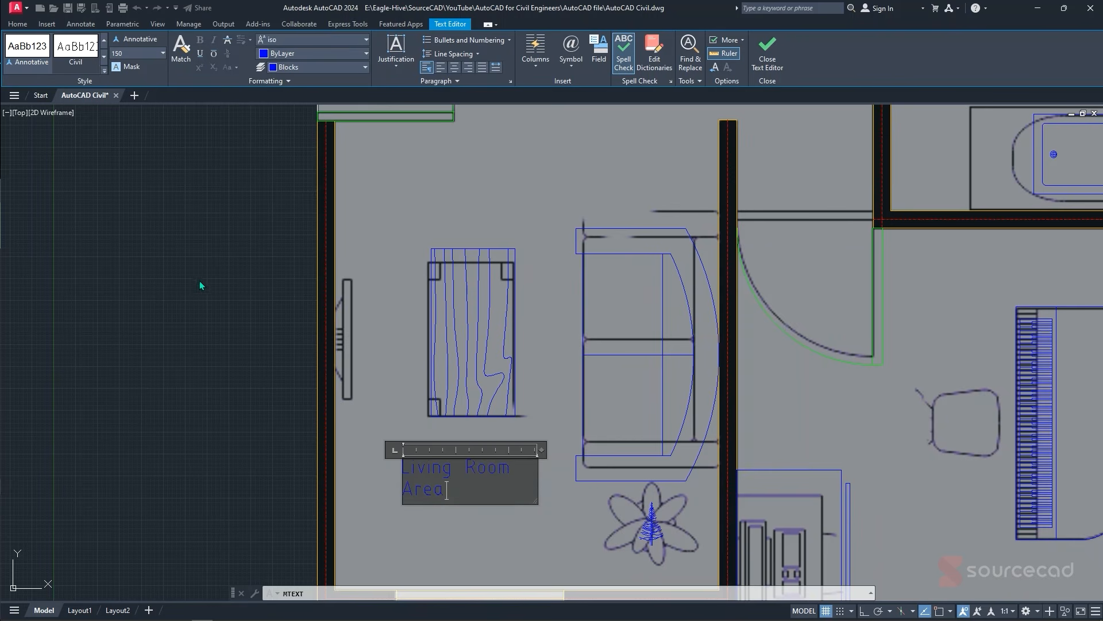
click(192, 313)
- Reassign the Living Room Area label to the Annotation layer
click(436, 470)
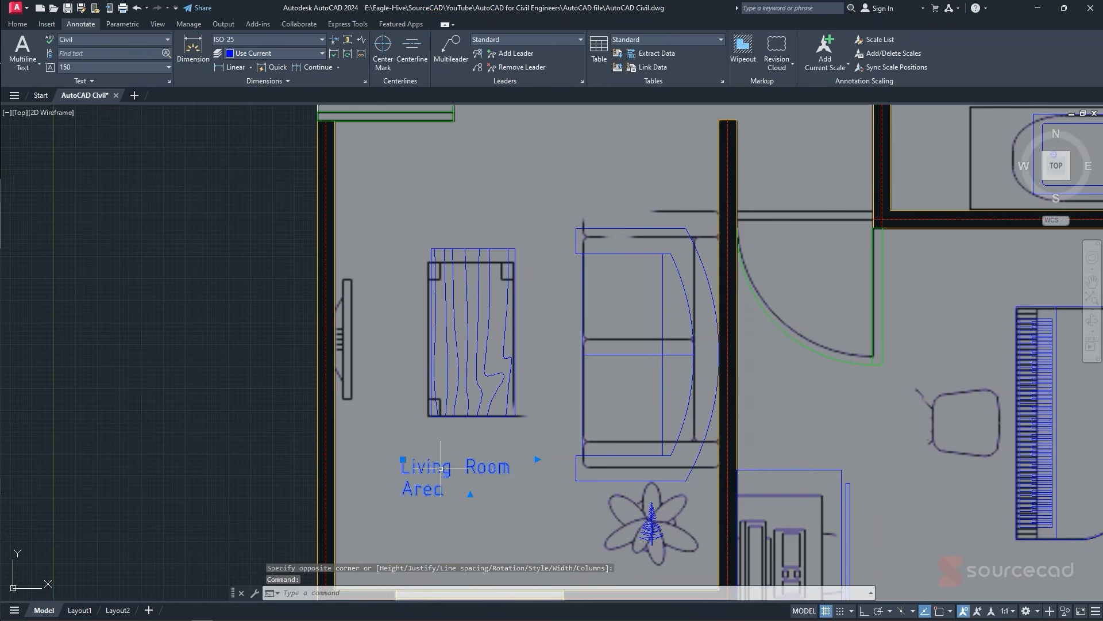
click(12, 24)
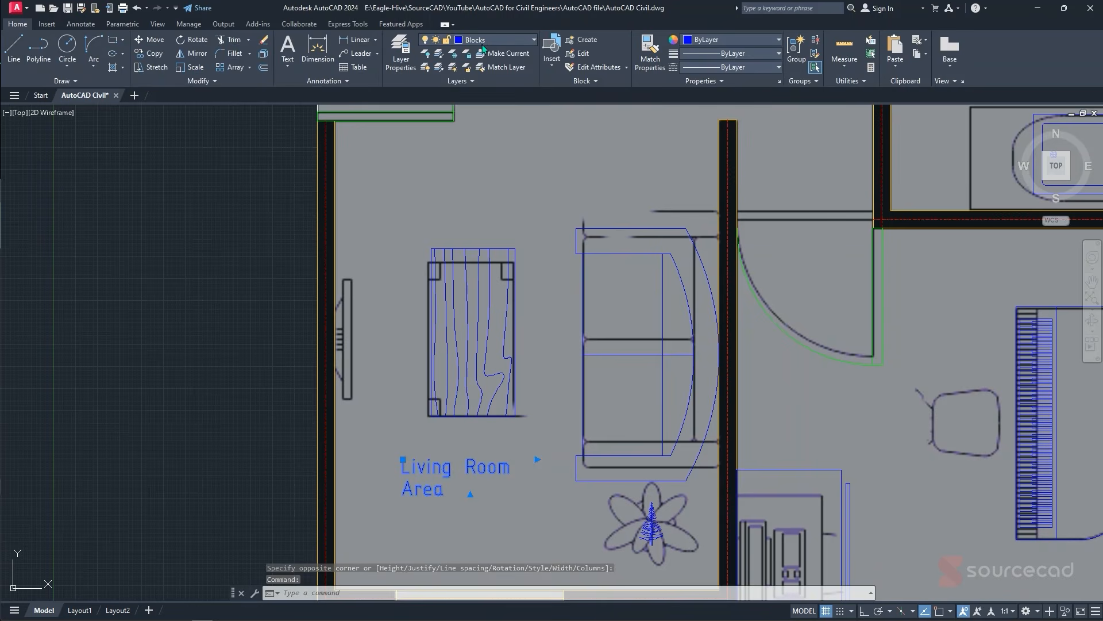
click(494, 39)
click(488, 64)
key(Escape)
key(Escape)
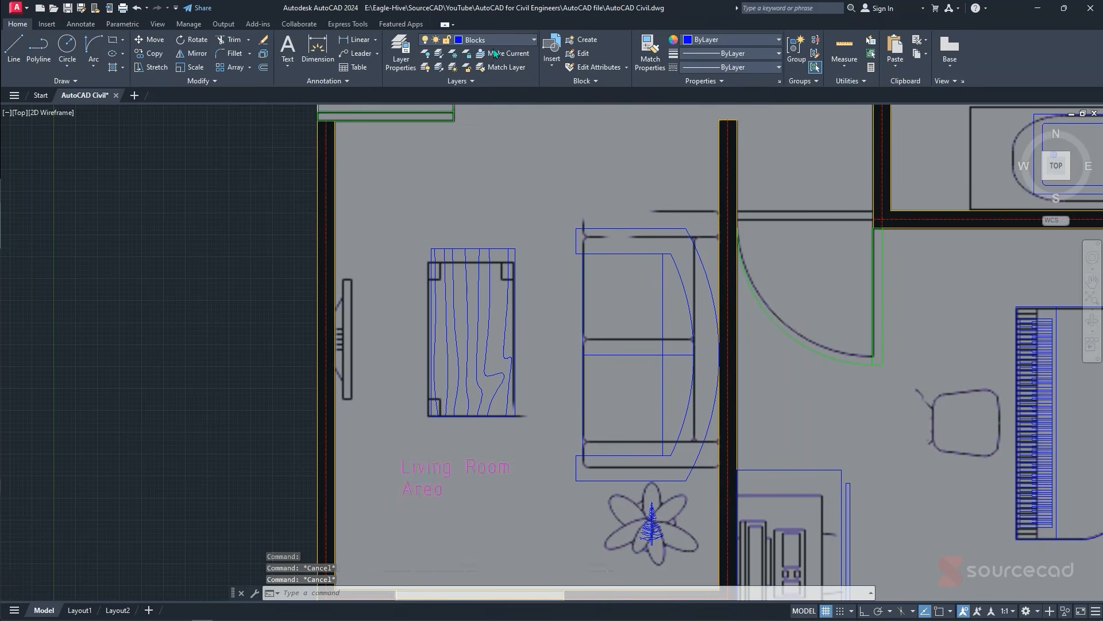
- Make Annotation the current layer for new objects
scroll(331, 241, down, 3)
click(495, 40)
click(483, 66)
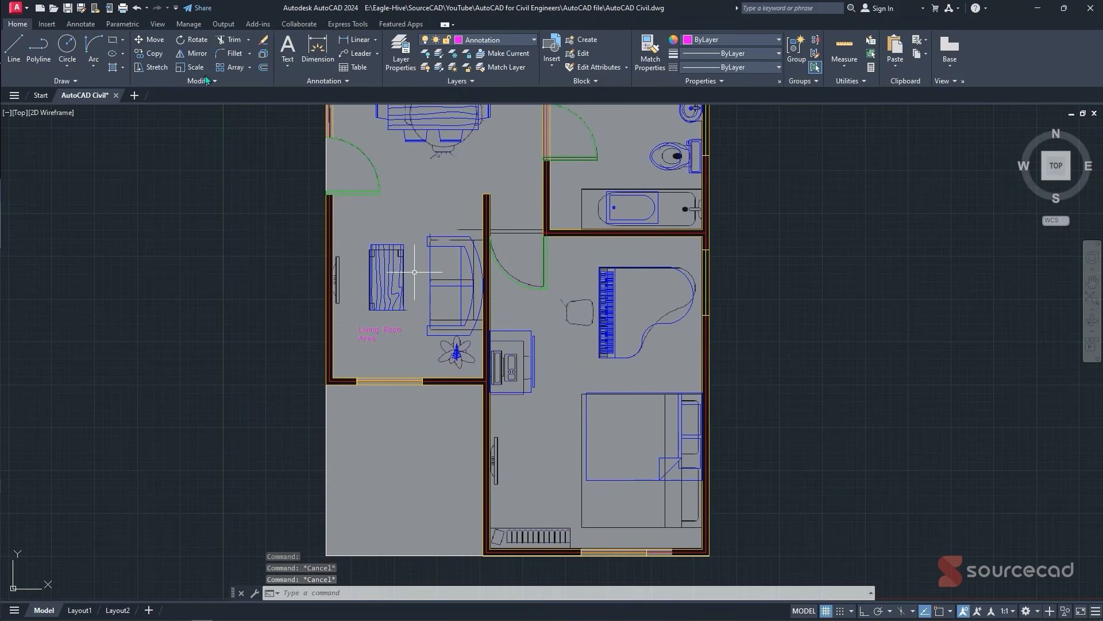
- Add a multiline text label "Master Bedroom" in the open floor area beside the bed
click(80, 24)
click(23, 49)
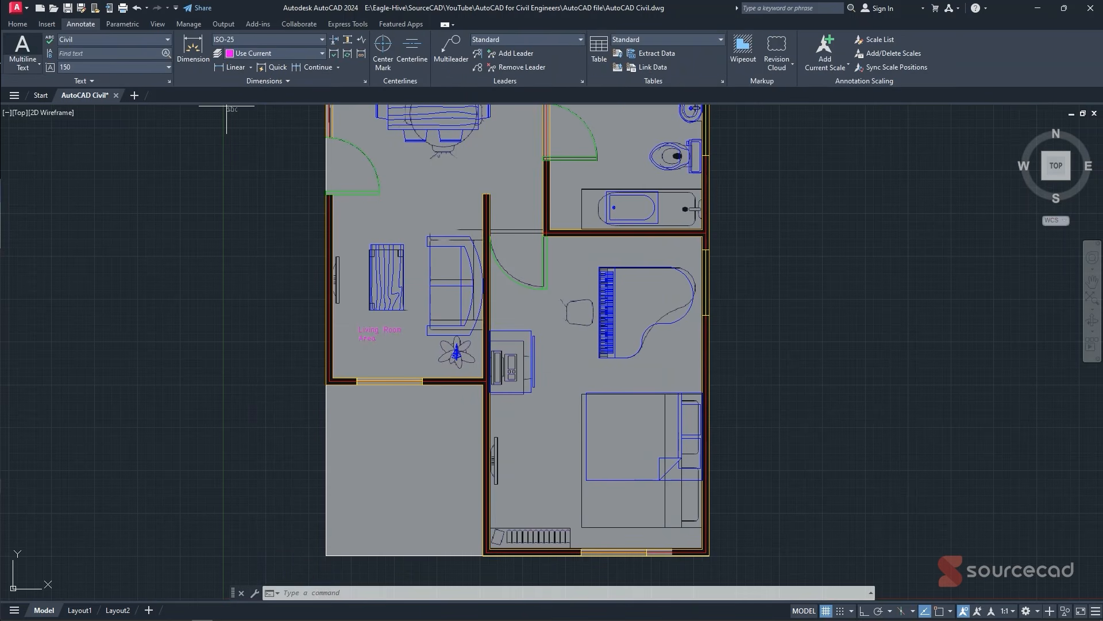
scroll(492, 333, up, 2)
scroll(450, 382, down, 2)
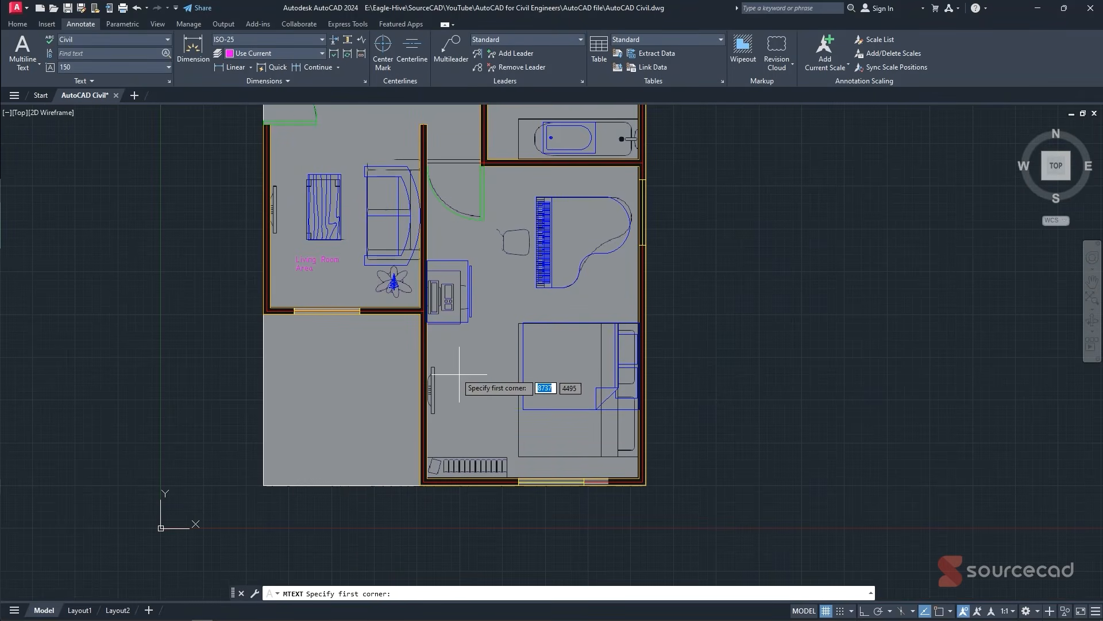
click(455, 370)
click(543, 384)
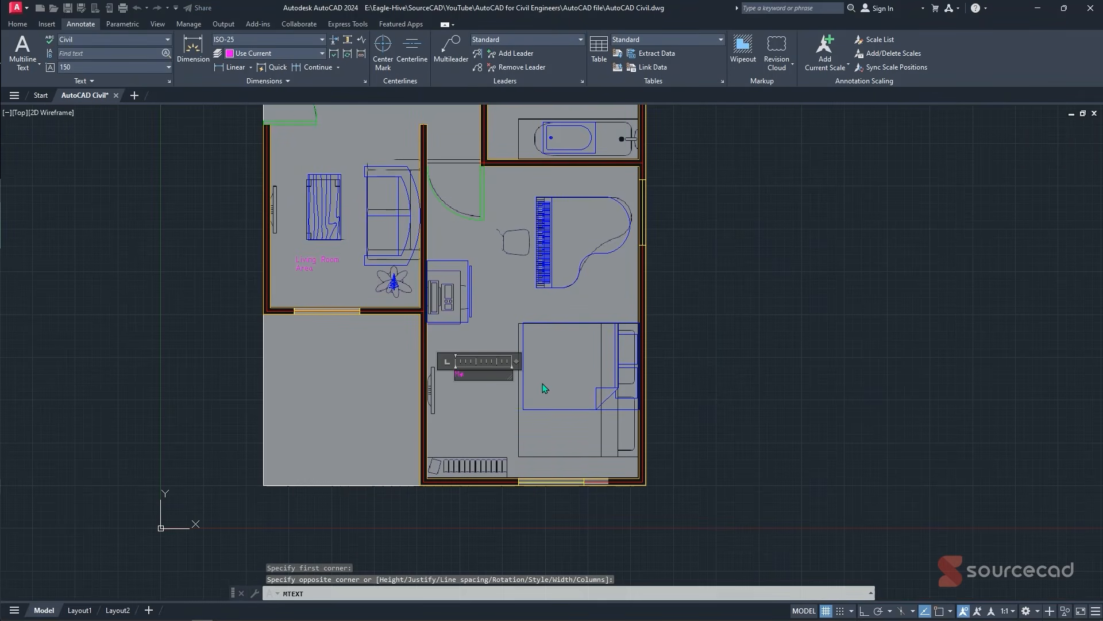
text(Master Bedroom)
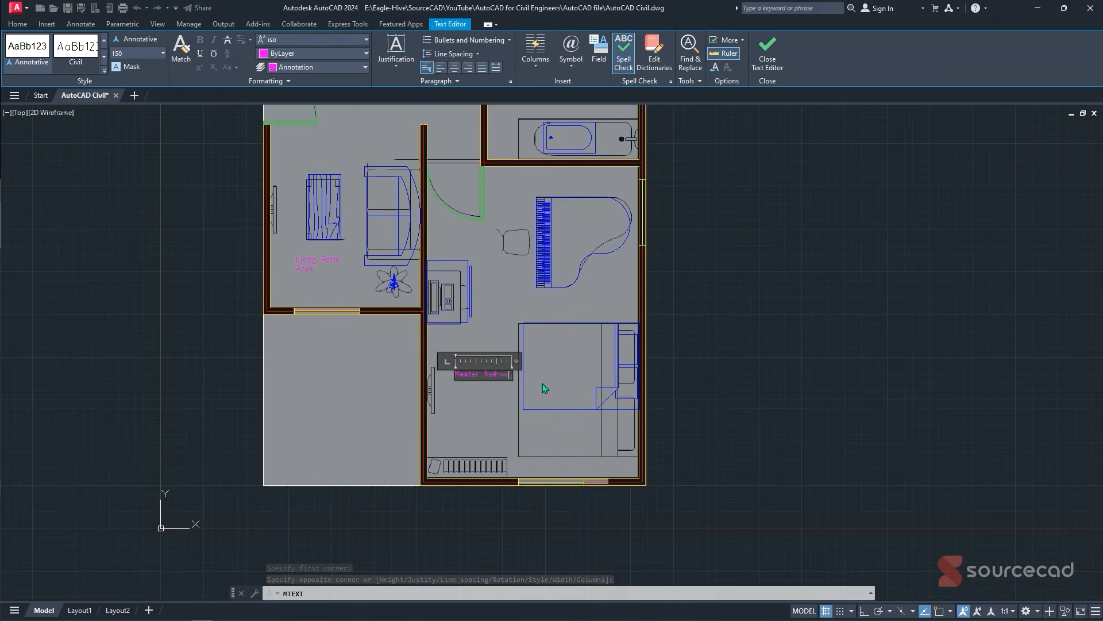
click(747, 362)
- Add a multiline text label "W/C" in the upper part of the bathroom, beside the door swing
scroll(393, 433, up, 2)
mouse_move(605, 309)
middle_down()
mouse_move(386, 525)
mouse_move(451, 601)
middle_up()
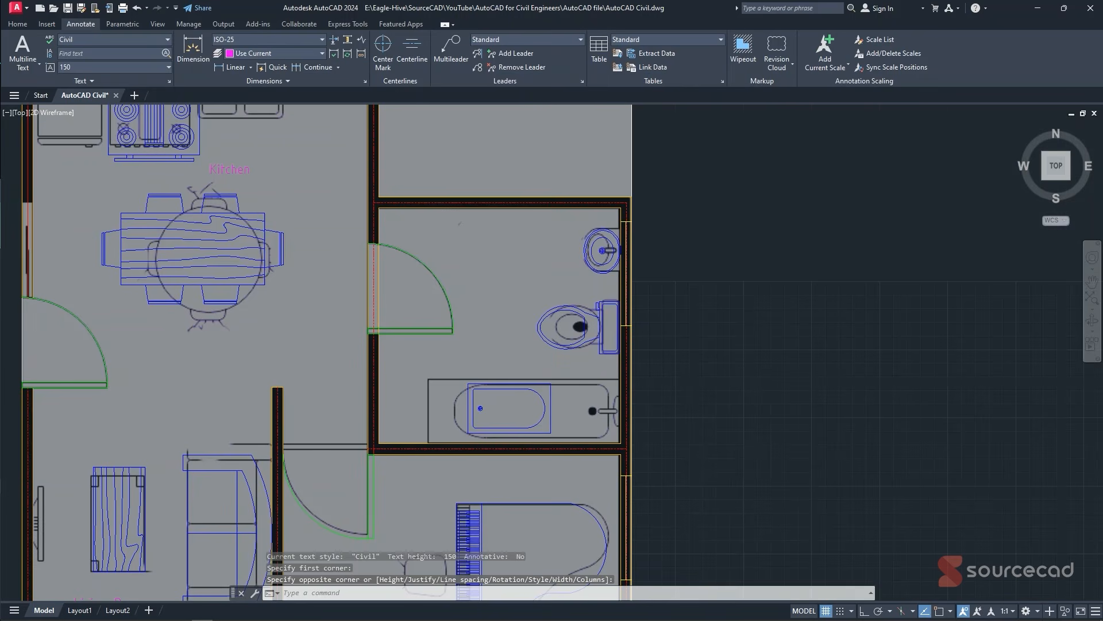
click(22, 50)
click(483, 262)
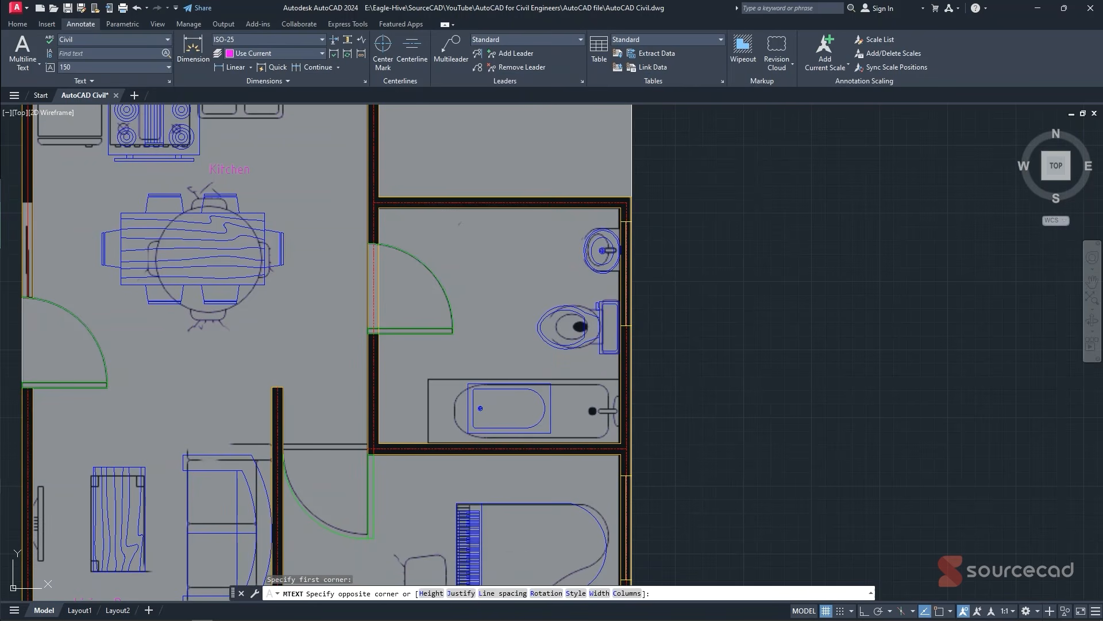
click(548, 285)
text(W/C)
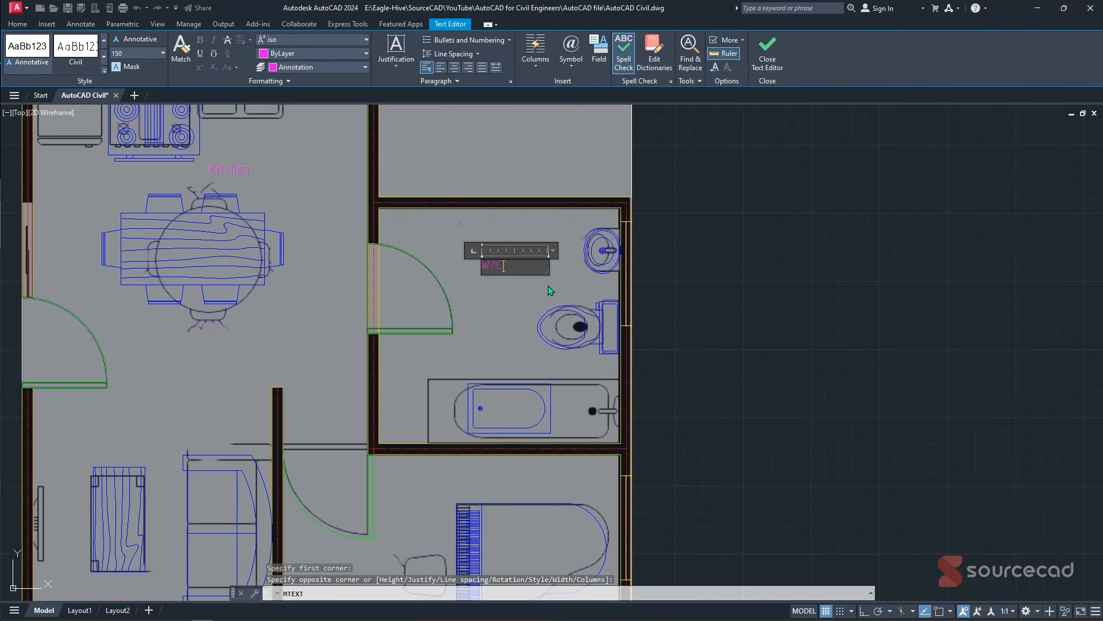
click(548, 285)
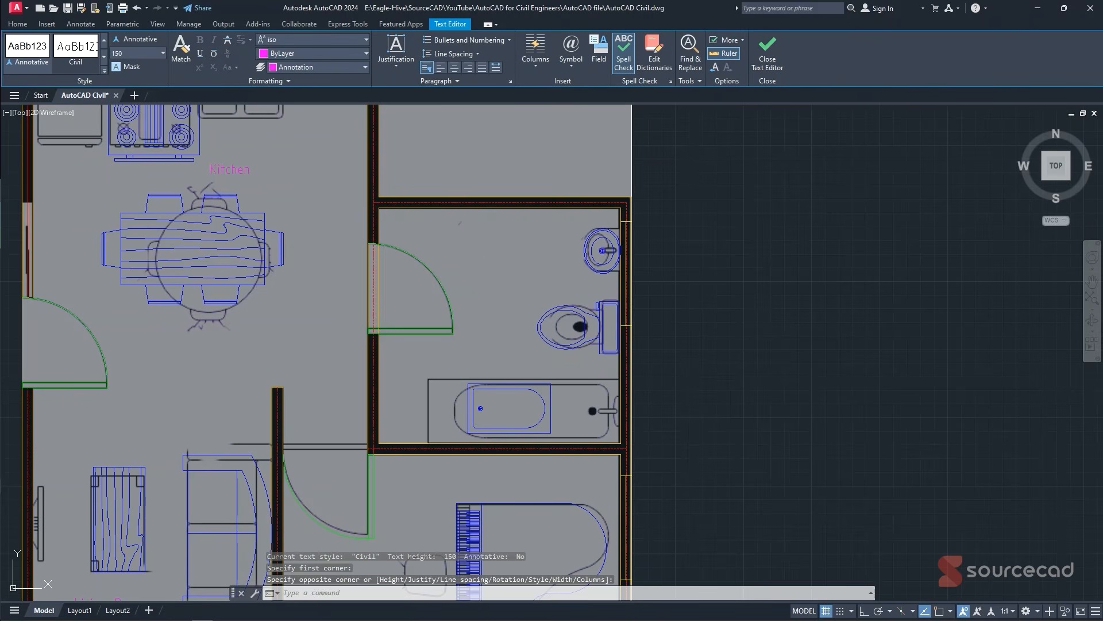
- Rotate the bathtub block 180 degrees about a point on its upper edge, with Ortho mode turned on
click(534, 397)
scroll(533, 398, up, 2)
scroll(545, 397, down, 2)
scroll(530, 357, up, 2)
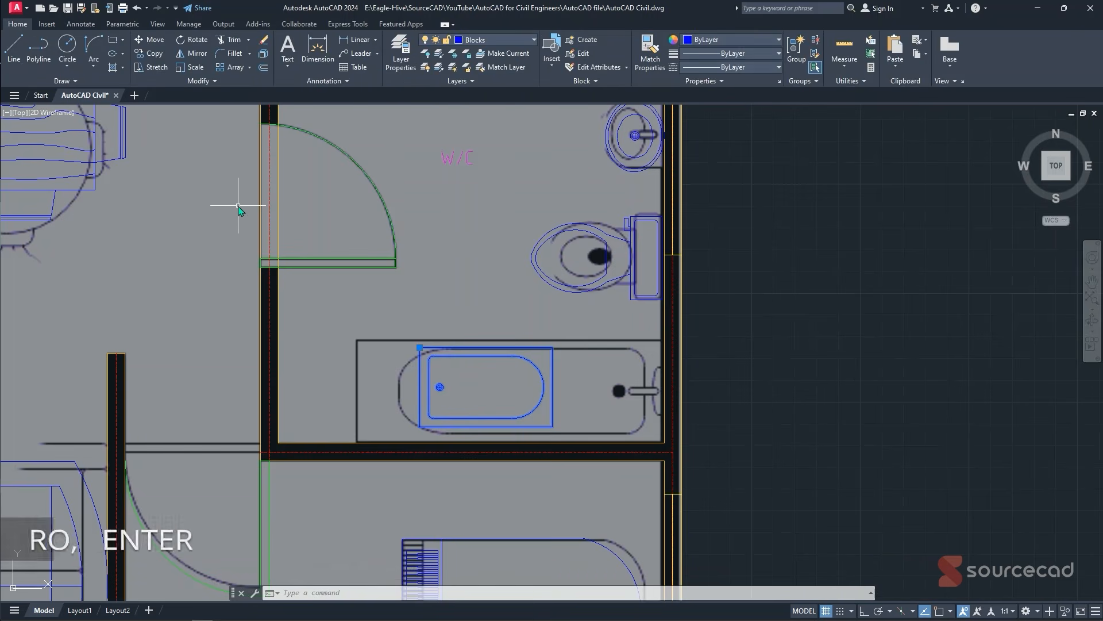
text(ro)
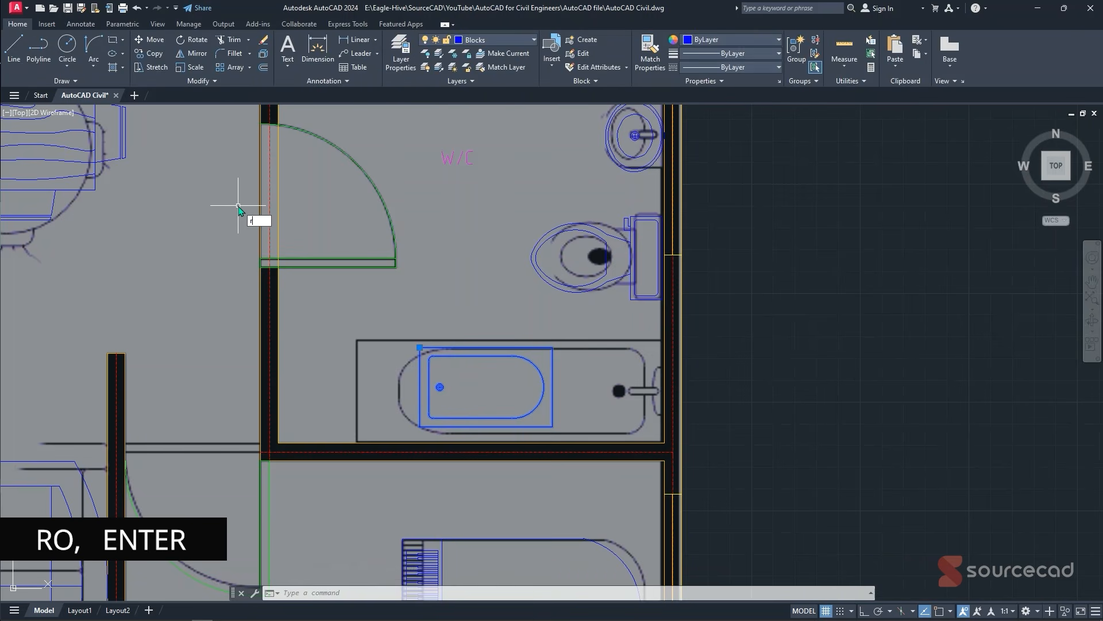
key(Return)
click(488, 362)
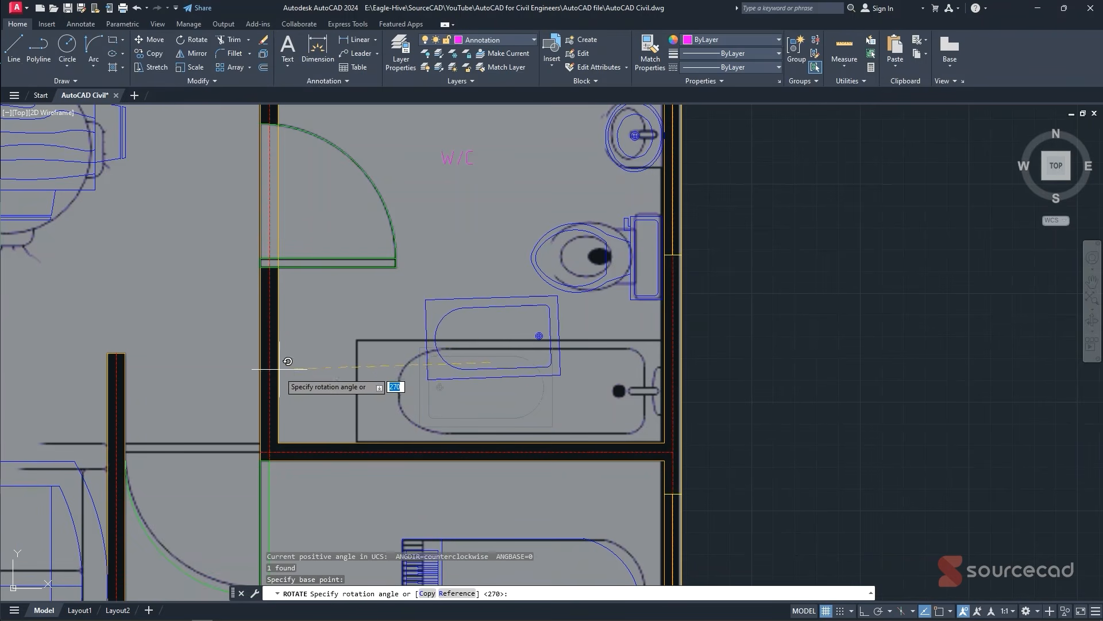
click(864, 610)
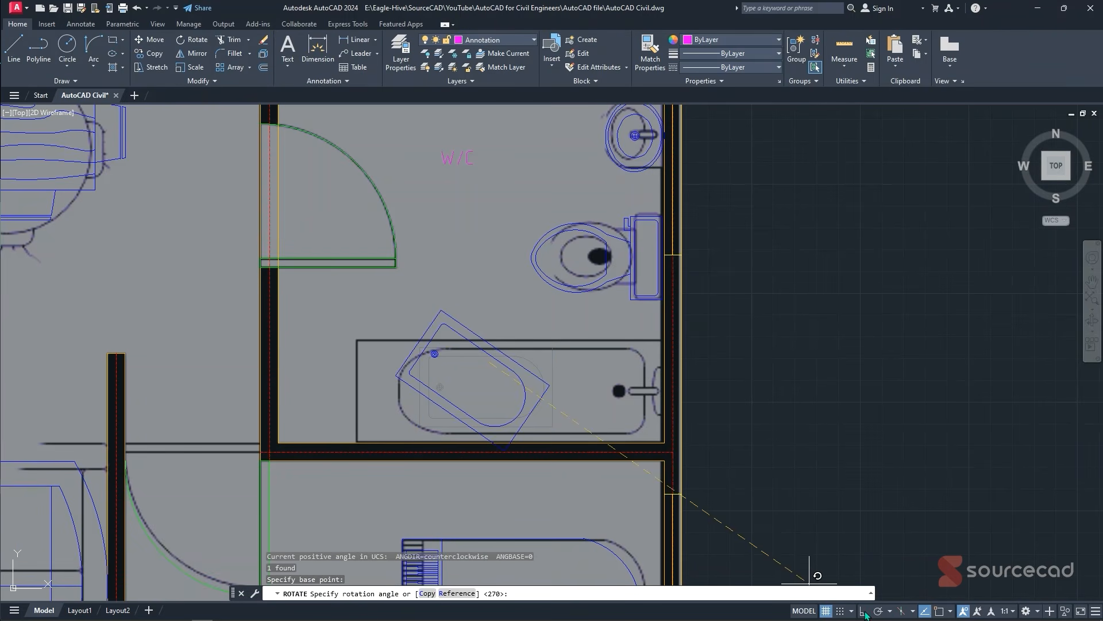
click(277, 324)
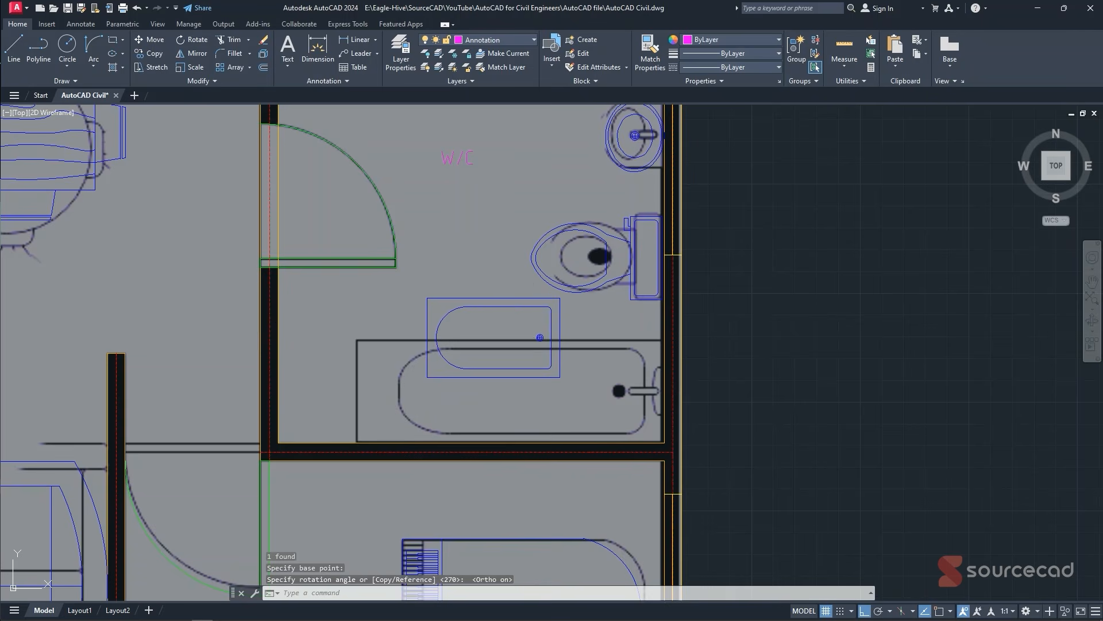
- Enlarge the bathtub block with Scale, using its lower-left corner as the base point
click(476, 294)
text(sc)
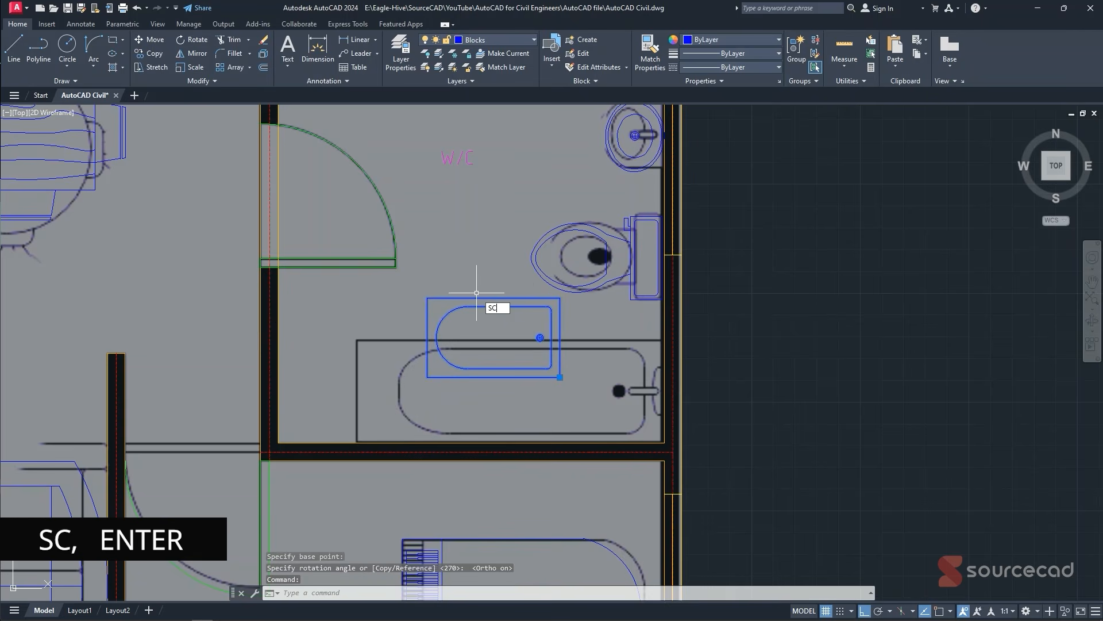
key(Return)
click(427, 377)
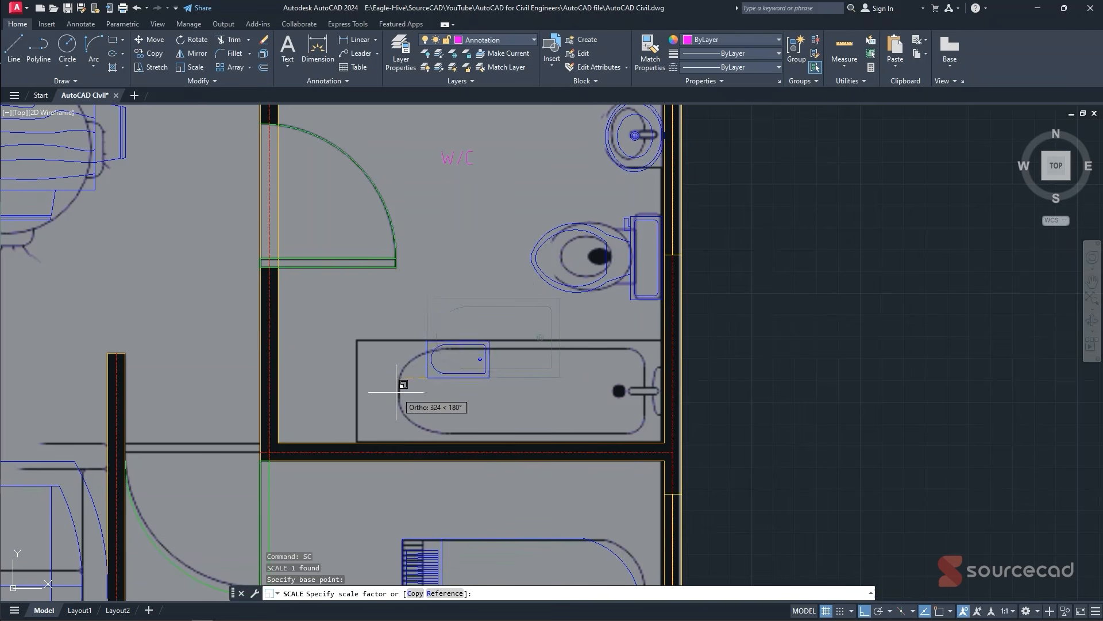
click(328, 407)
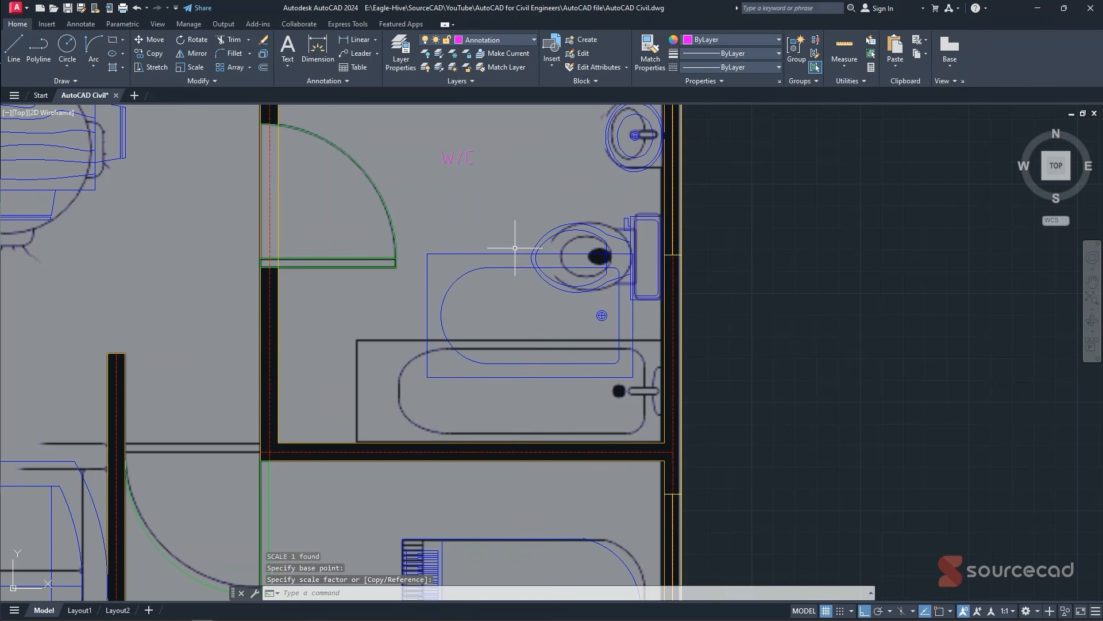
- Move the bathtub block into the lower-right corner of the bathroom, against both inner wall faces
click(633, 377)
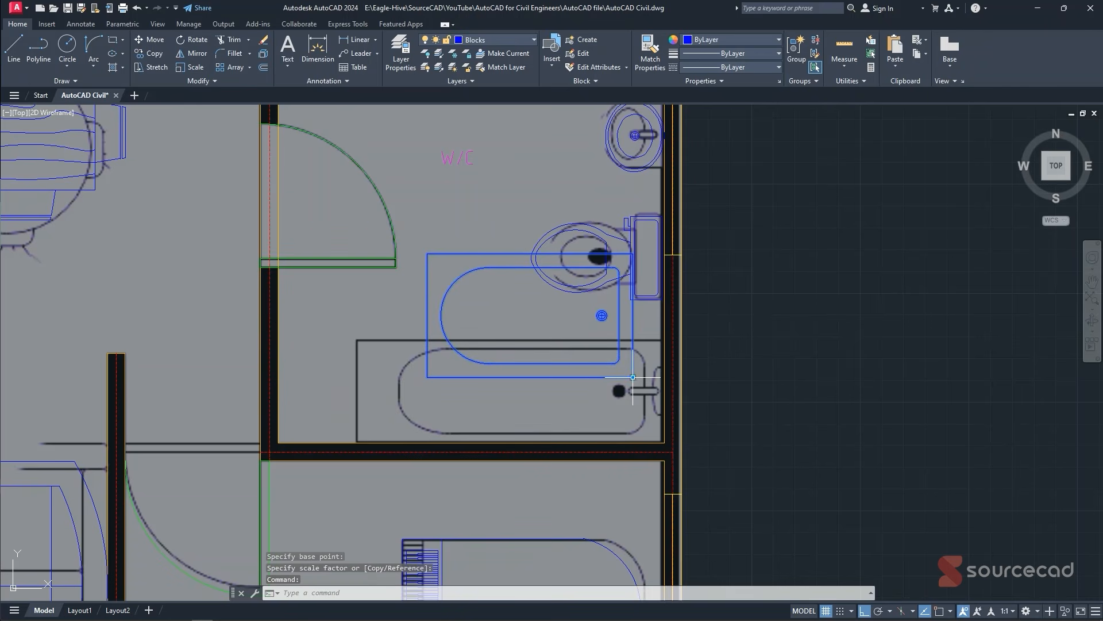
click(632, 377)
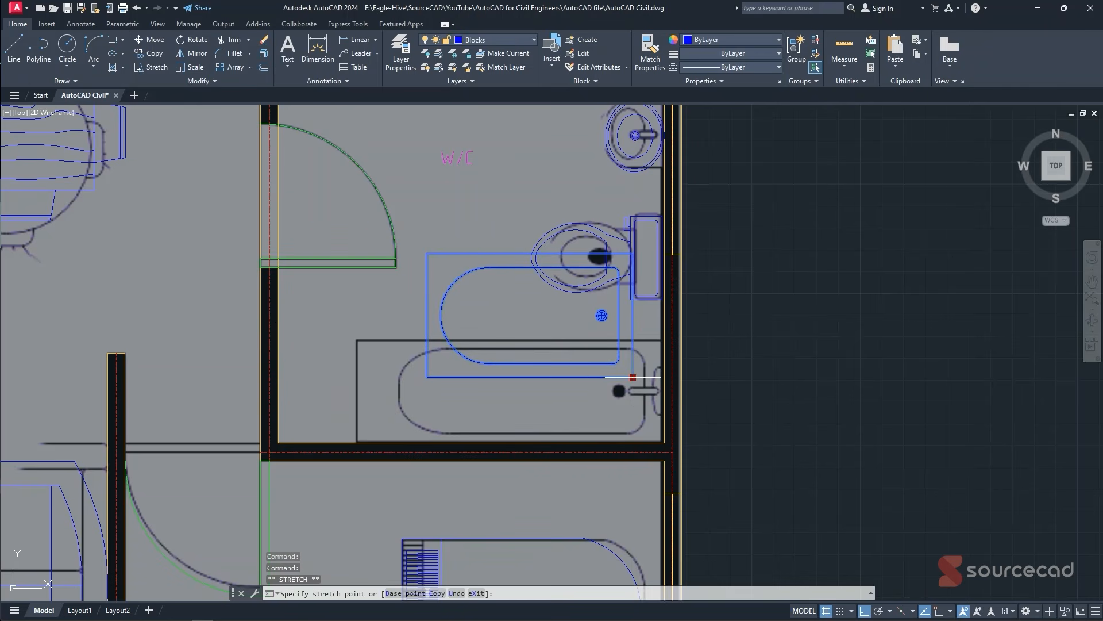
click(667, 440)
click(632, 441)
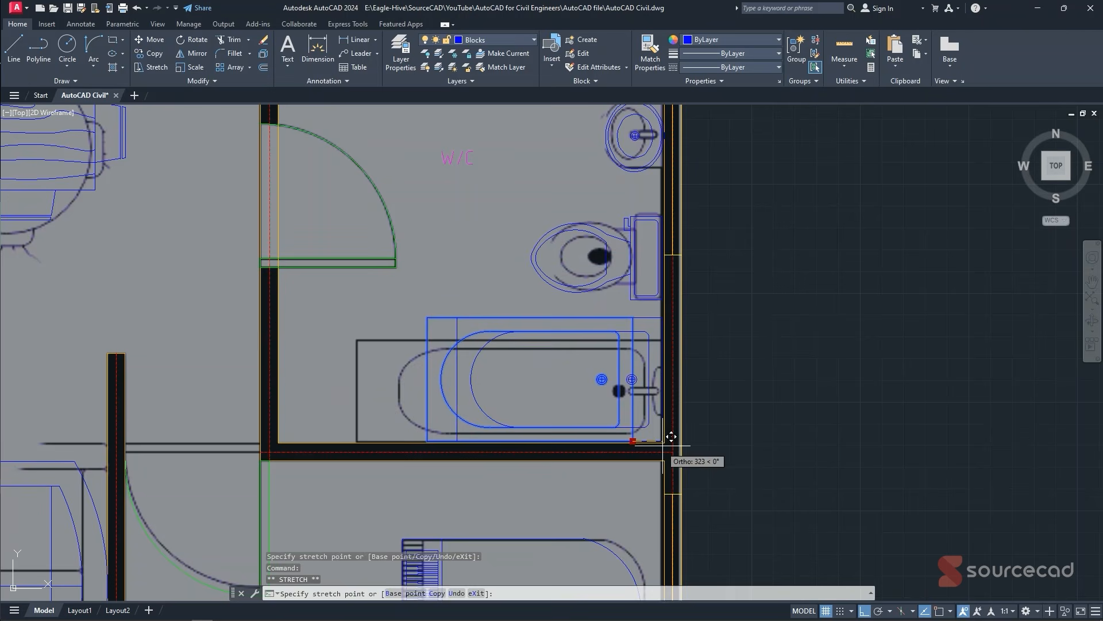
click(665, 440)
key(Escape)
- Edit the Kitchen label to read "Kitchen Area"
scroll(481, 255, down, 4)
middle_drag(500, 315, 540, 249)
scroll(544, 365, down, 2)
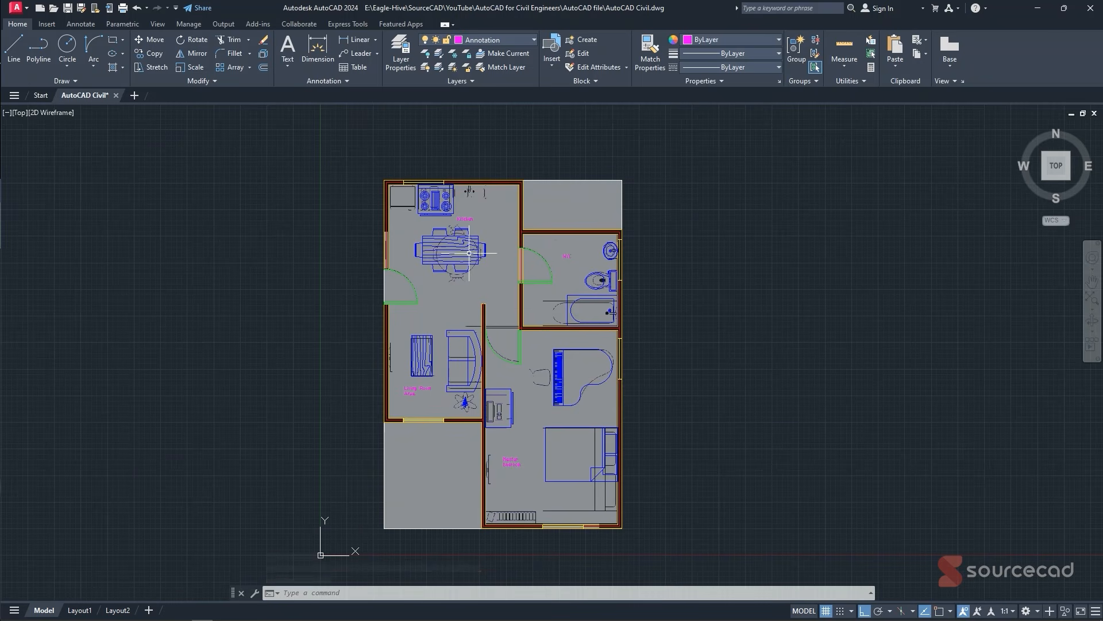
scroll(470, 224, up, 4)
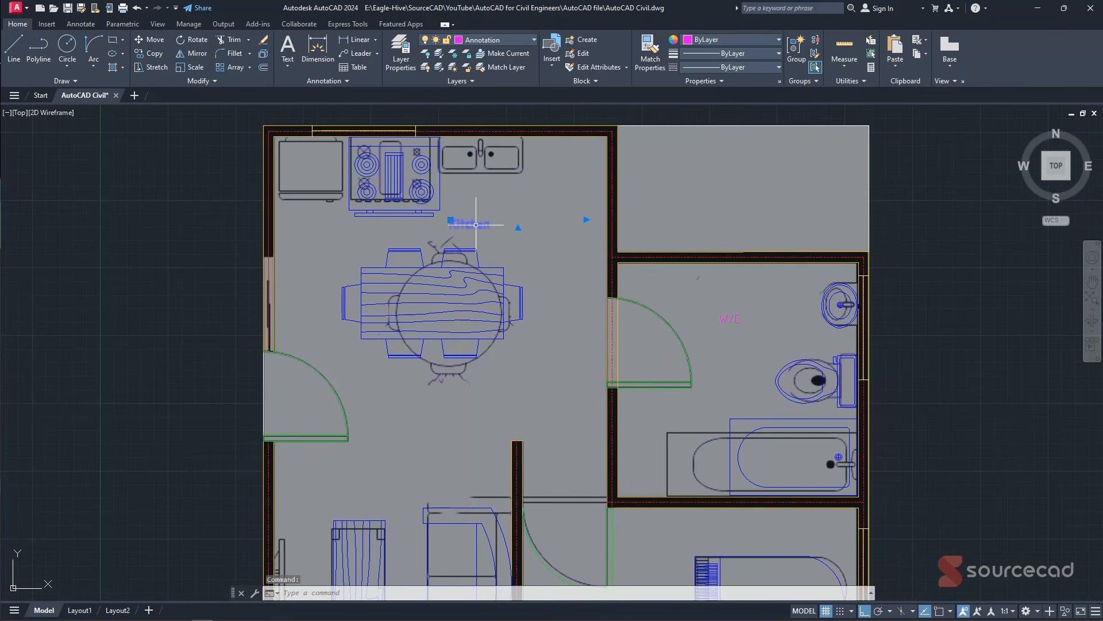
click(469, 224)
double_click(502, 229)
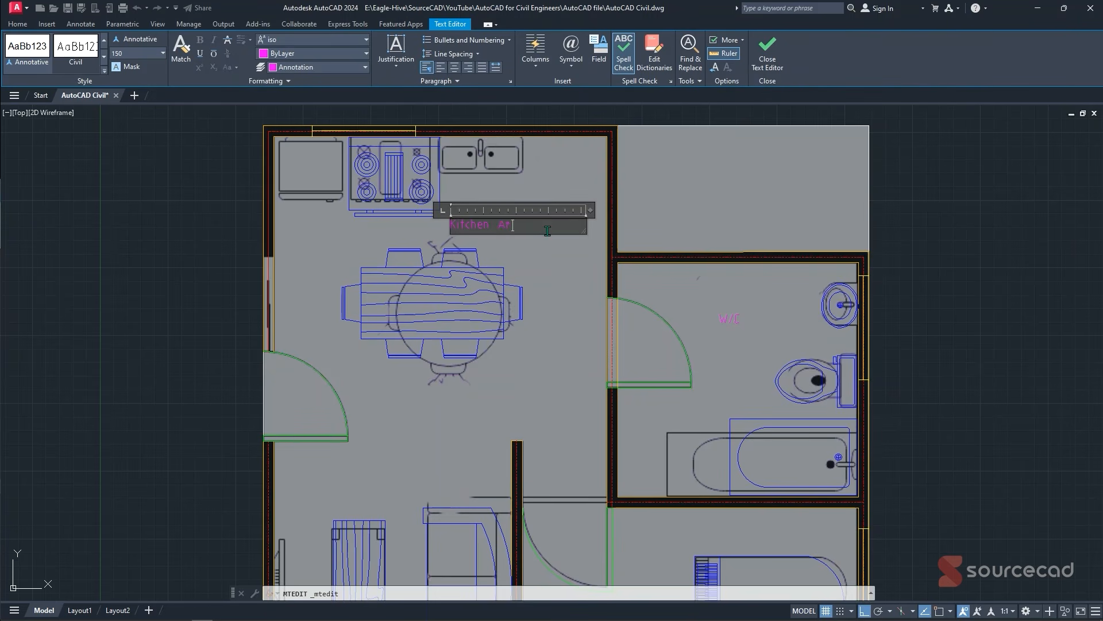
key(Escape)
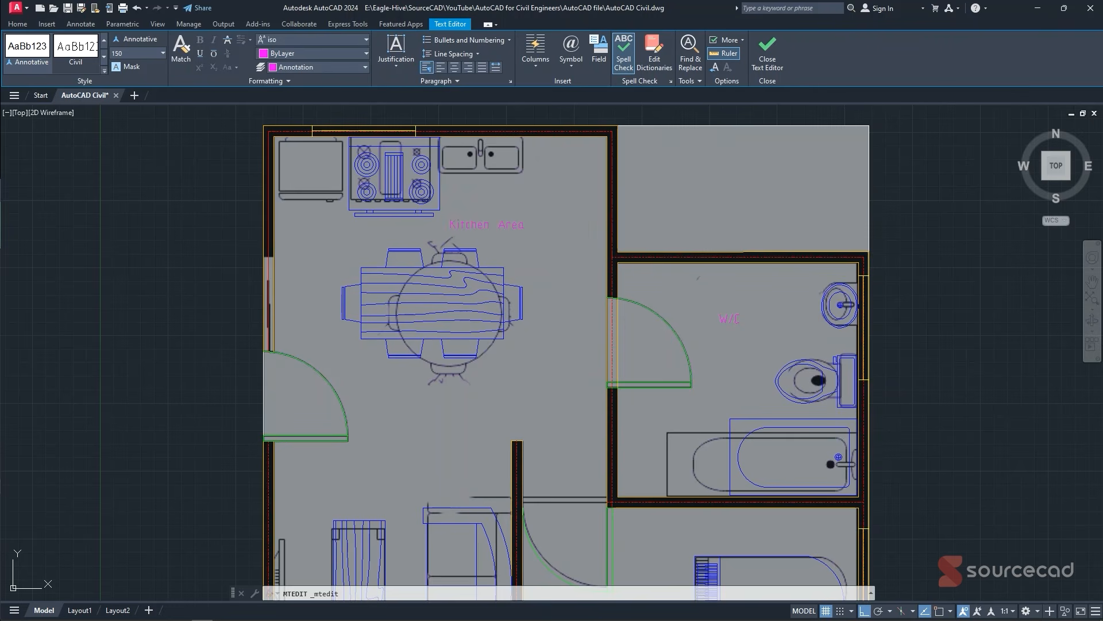
- Make Dimensions the current layer for new objects
scroll(321, 310, down, 2)
middle_drag(322, 310, 319, 251)
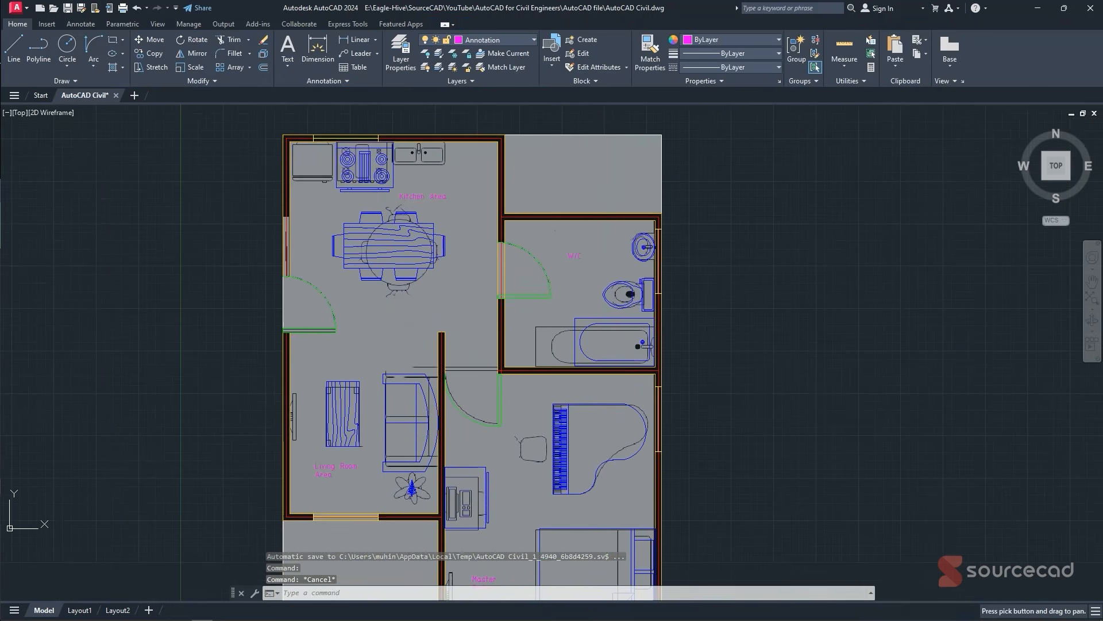
scroll(547, 339, down, 2)
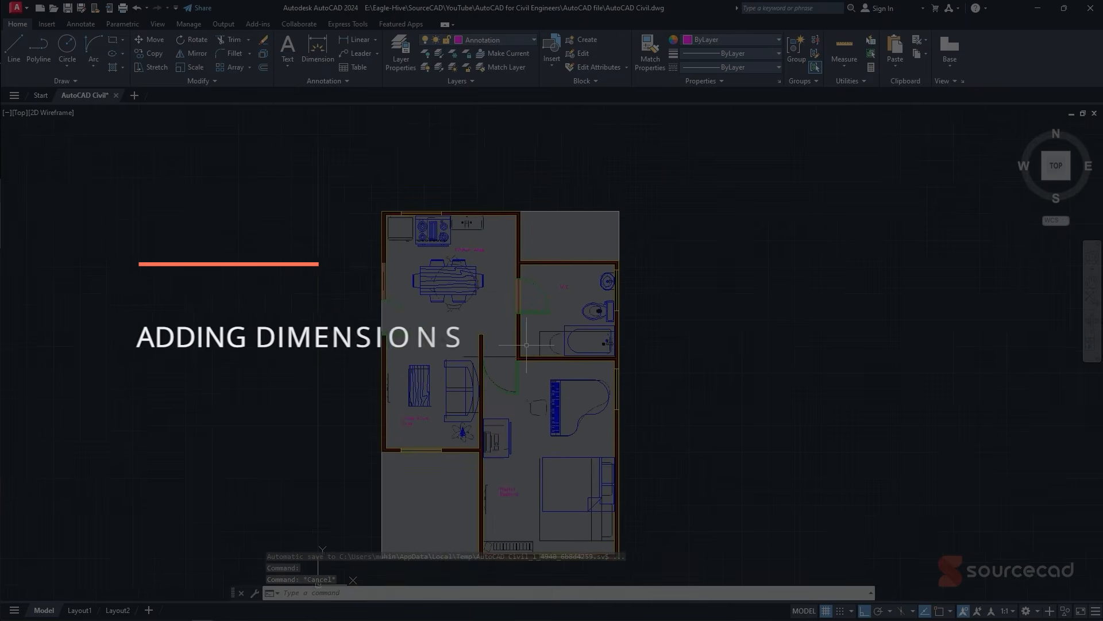
middle_drag(527, 345, 507, 308)
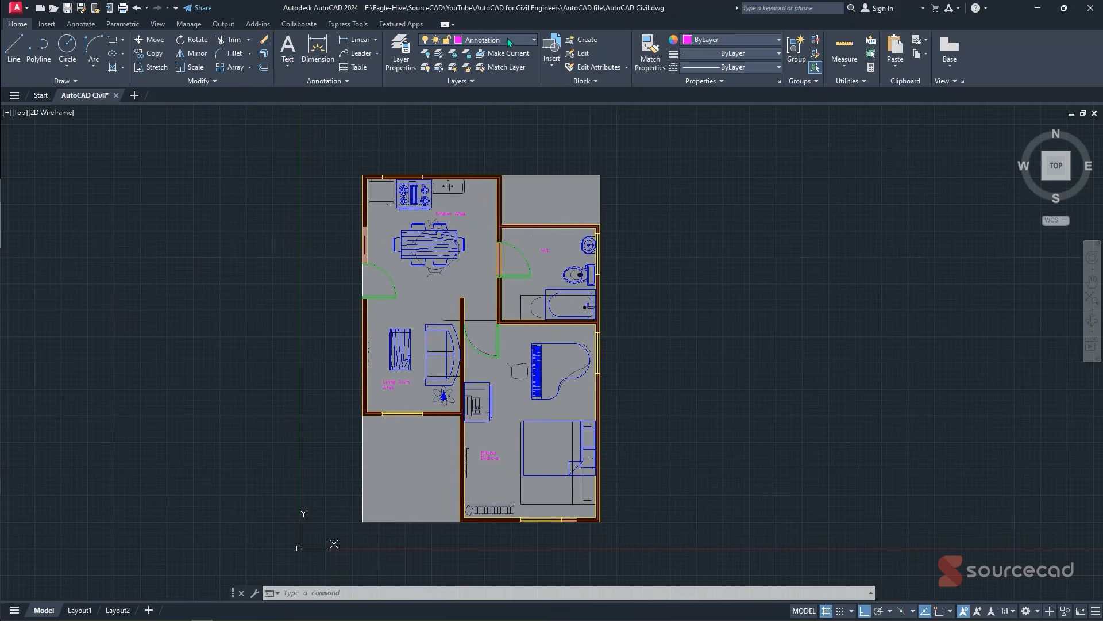
click(508, 37)
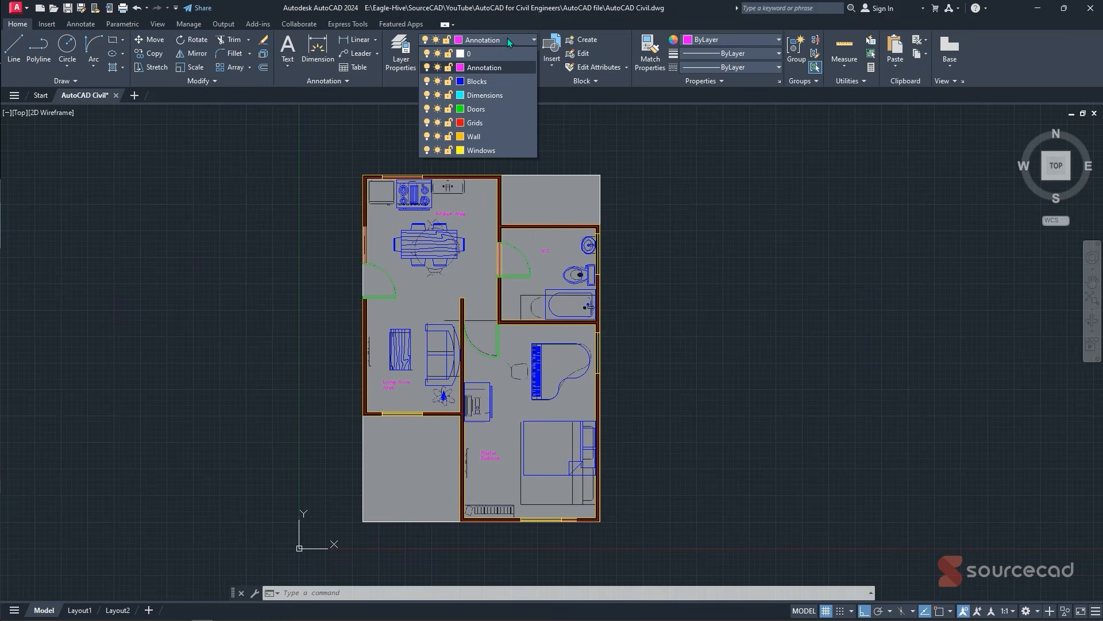
click(505, 88)
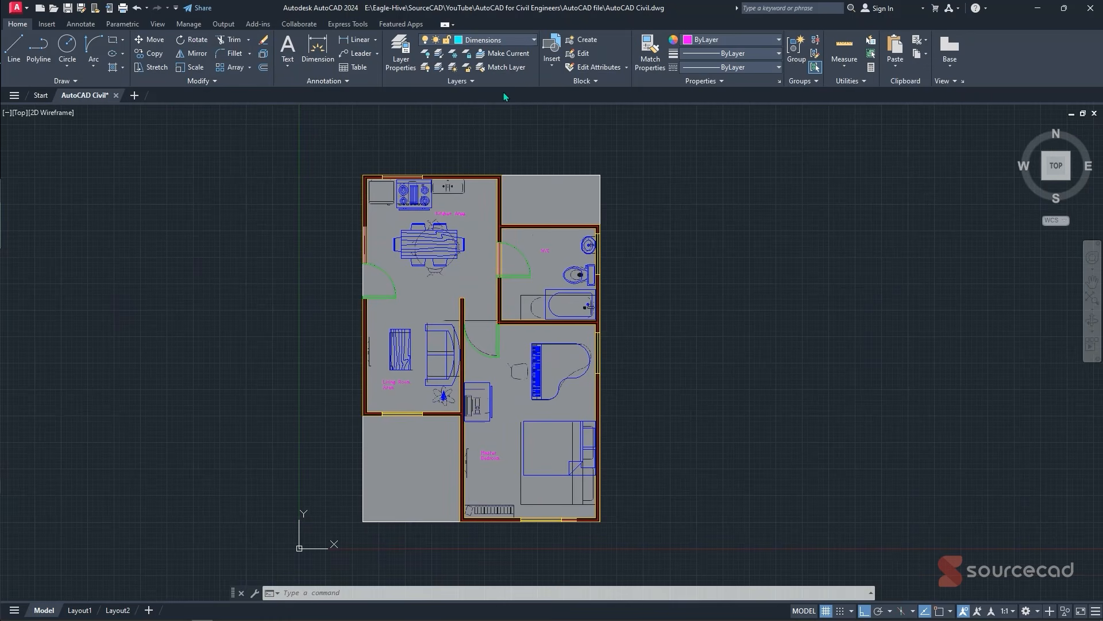
- Create a new dimension style named Civil, starting from the Standard style and applying to all dimensions
click(79, 26)
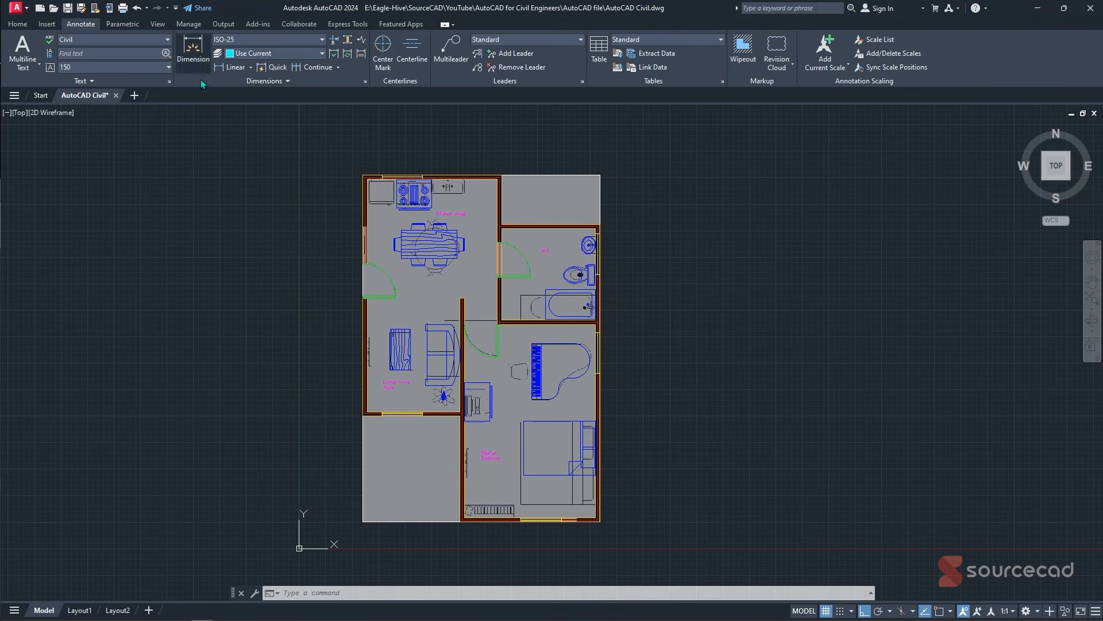
click(366, 84)
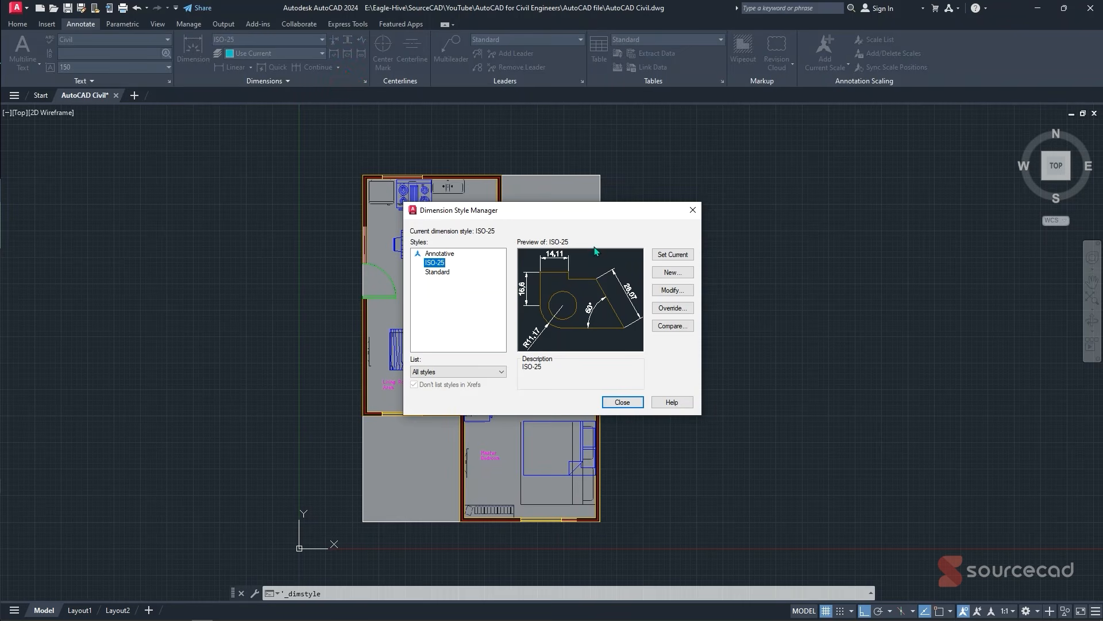
click(679, 271)
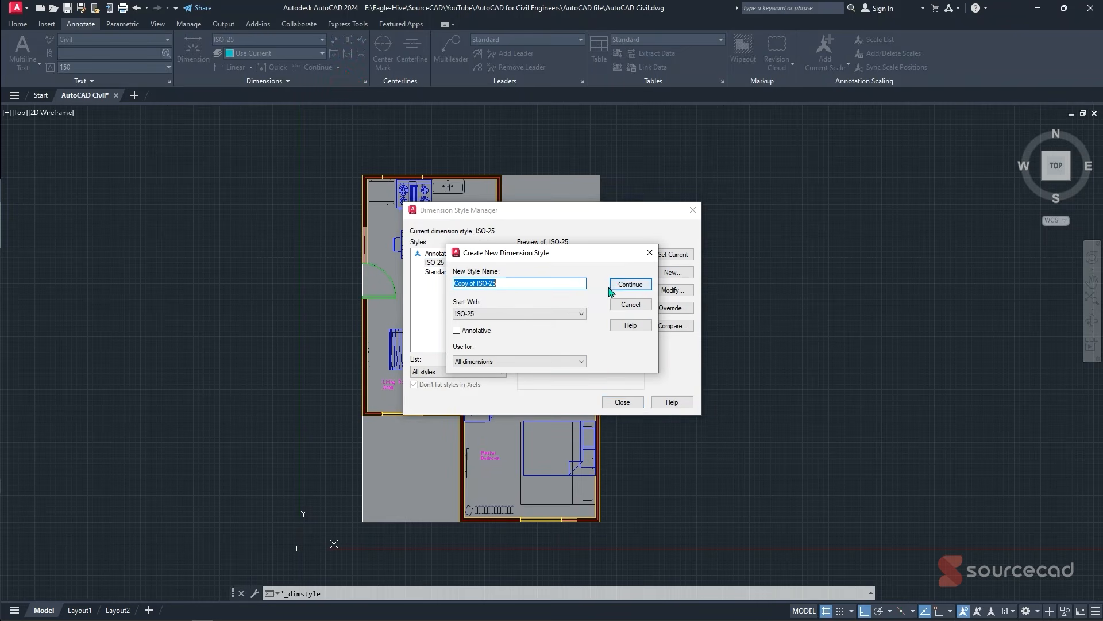
text(Civil)
click(499, 312)
click(489, 342)
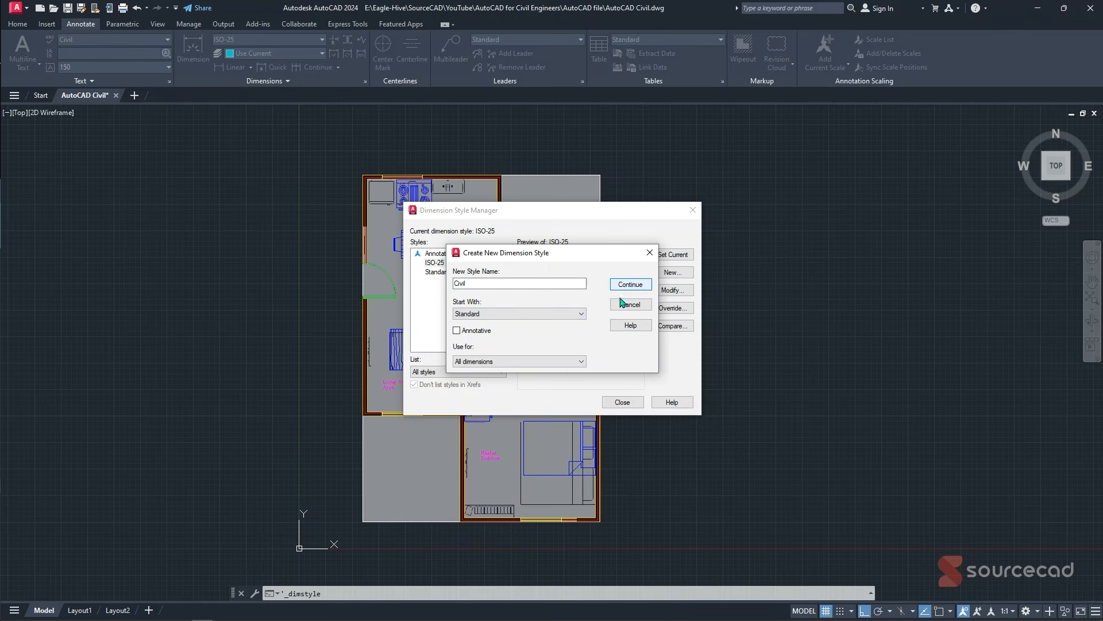
click(632, 282)
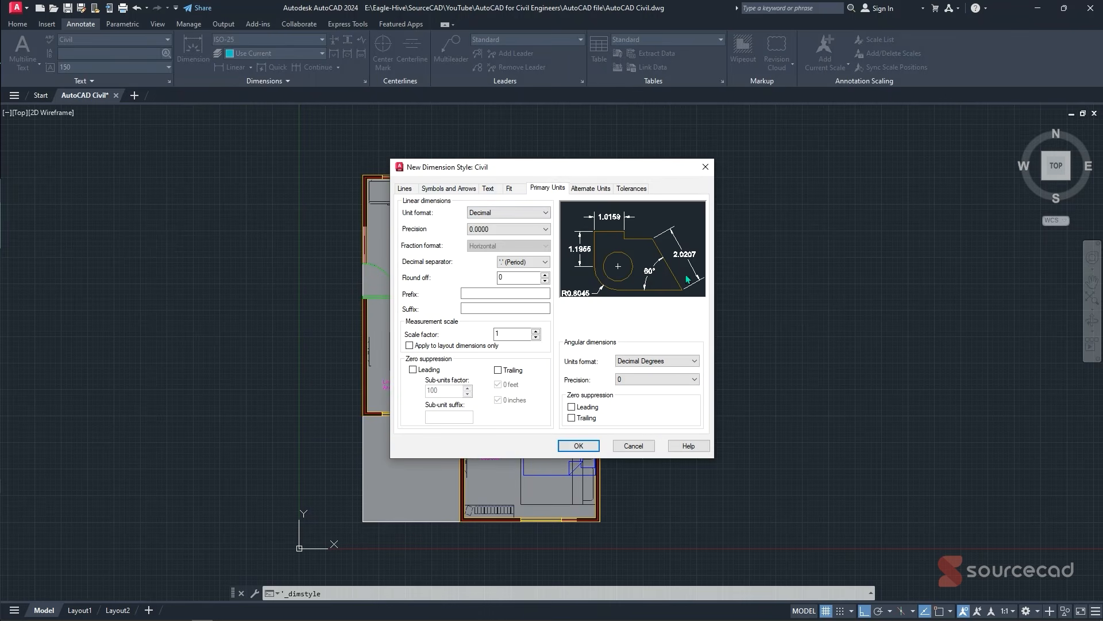
- Set the Civil dimension style's baseline spacing to 40
click(405, 189)
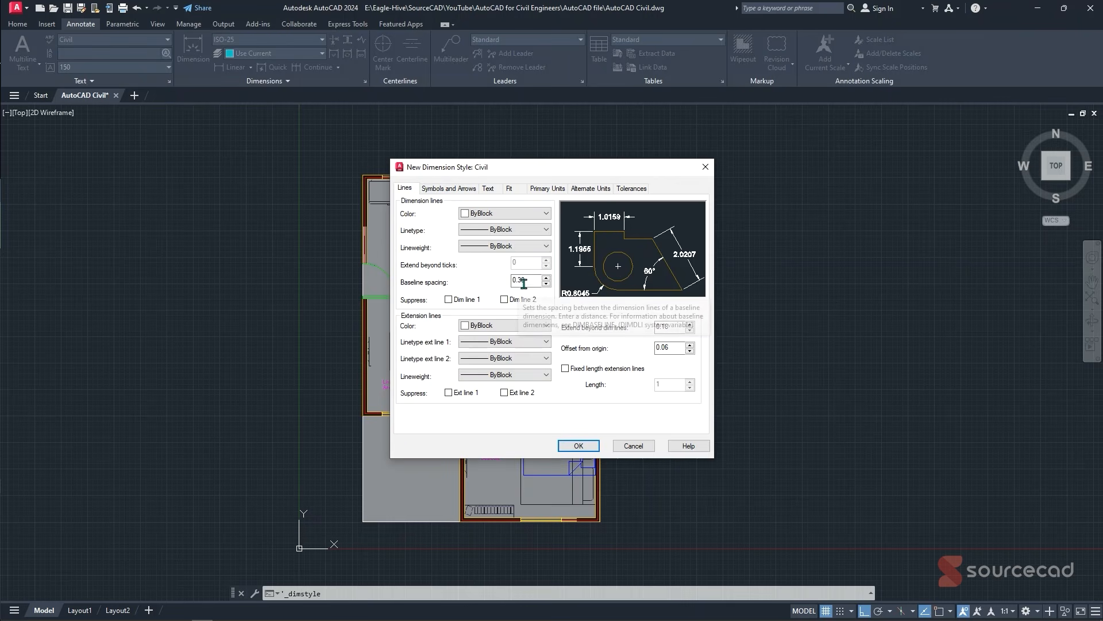
drag(528, 282, 487, 288)
text(40)
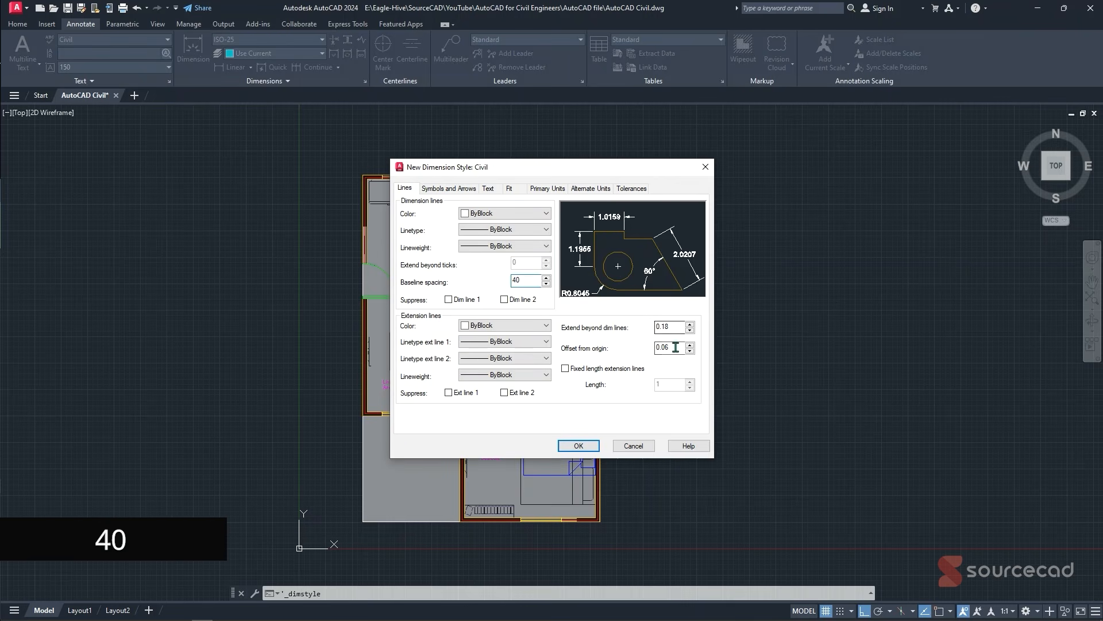
- Set the extension lines' offset from origin to 40 and their extension beyond the dimension lines to 20
drag(680, 347, 632, 354)
text(40)
drag(678, 326, 616, 332)
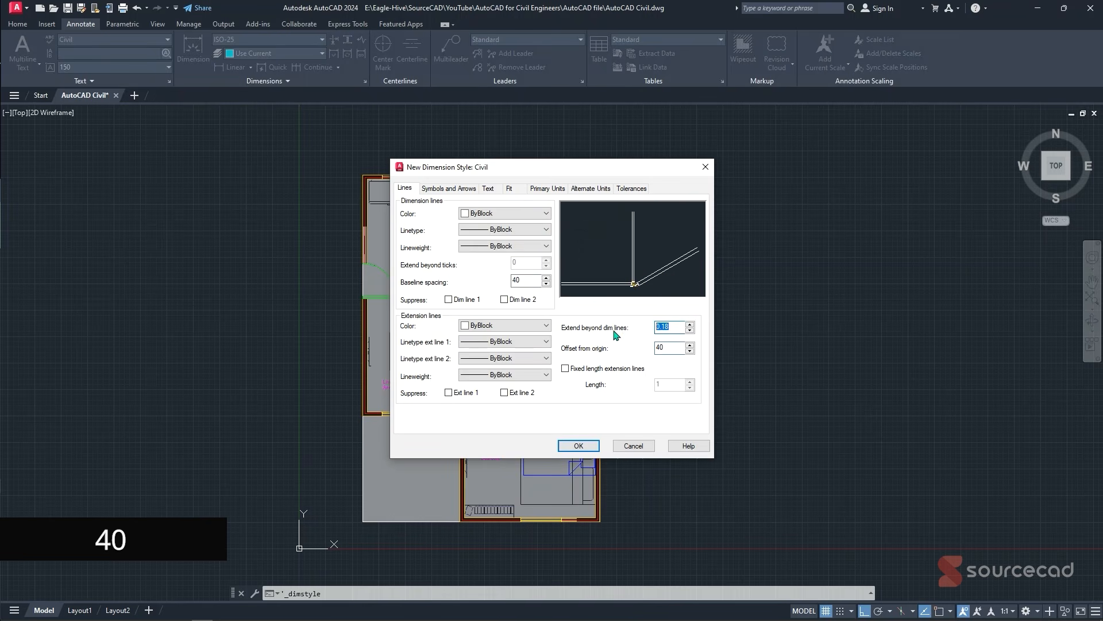
text(20)
click(668, 348)
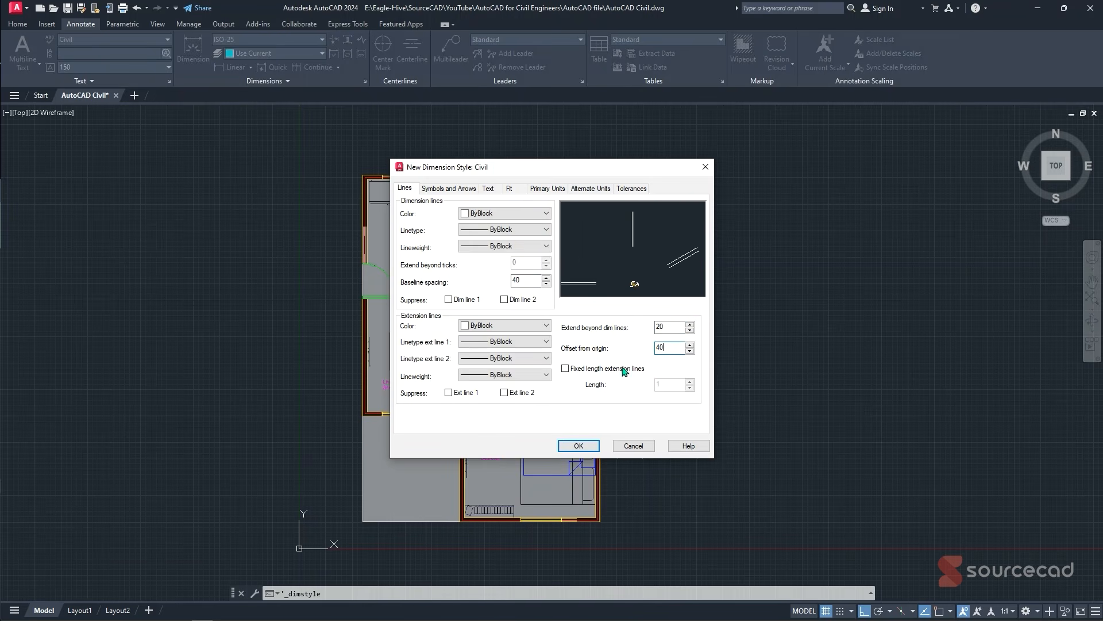
- Set the Civil style's arrow size to 20 and its center mark size to 10
click(448, 188)
drag(432, 303, 389, 299)
text(20)
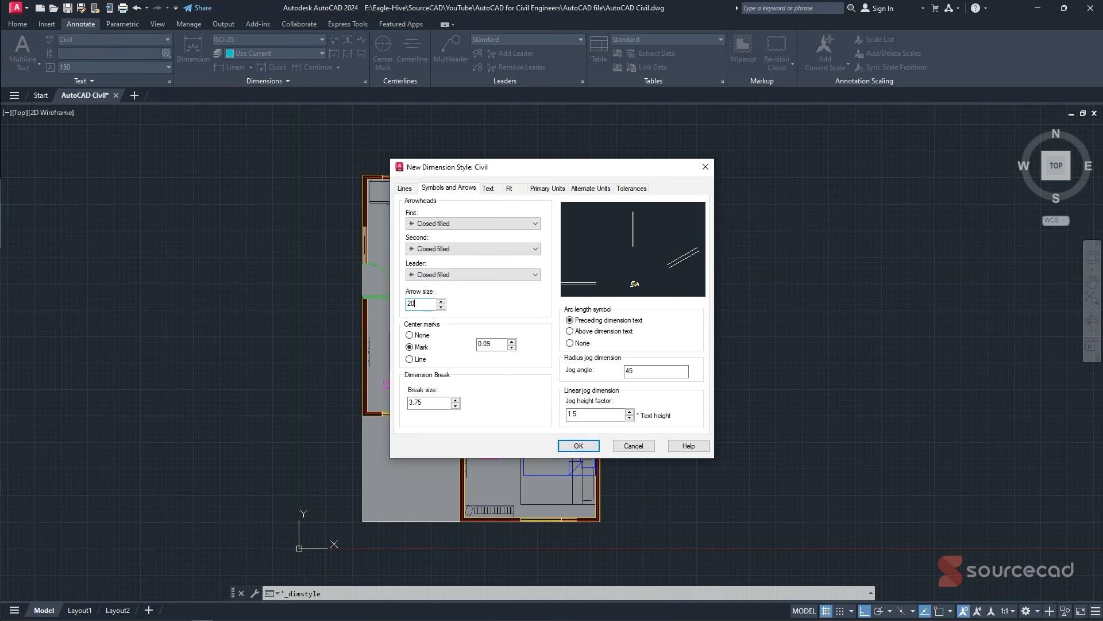
key(Tab)
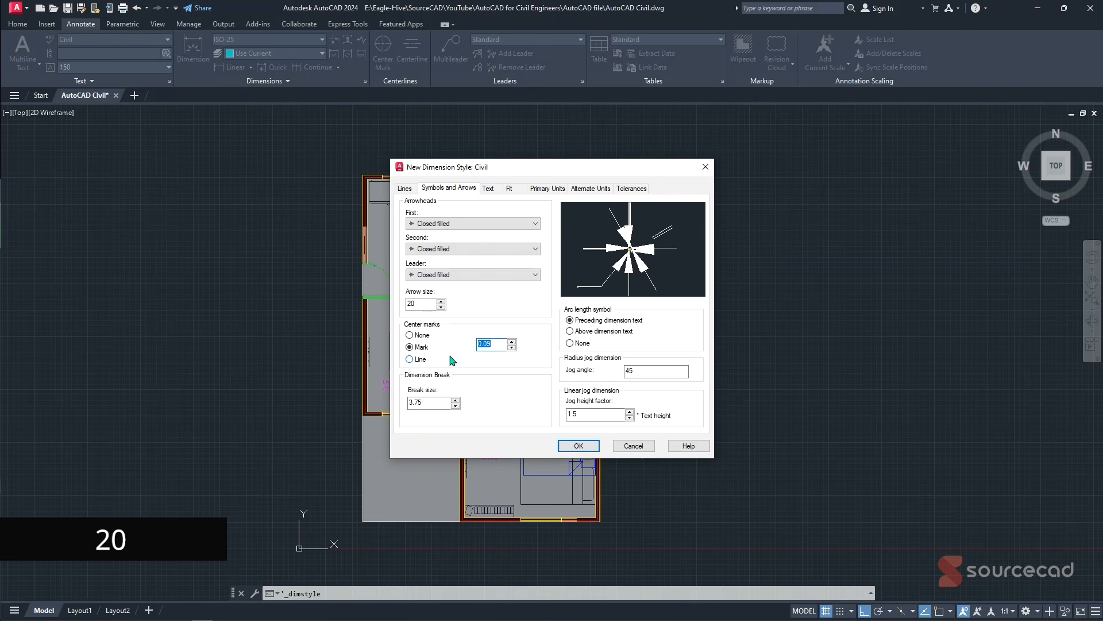
text(10)
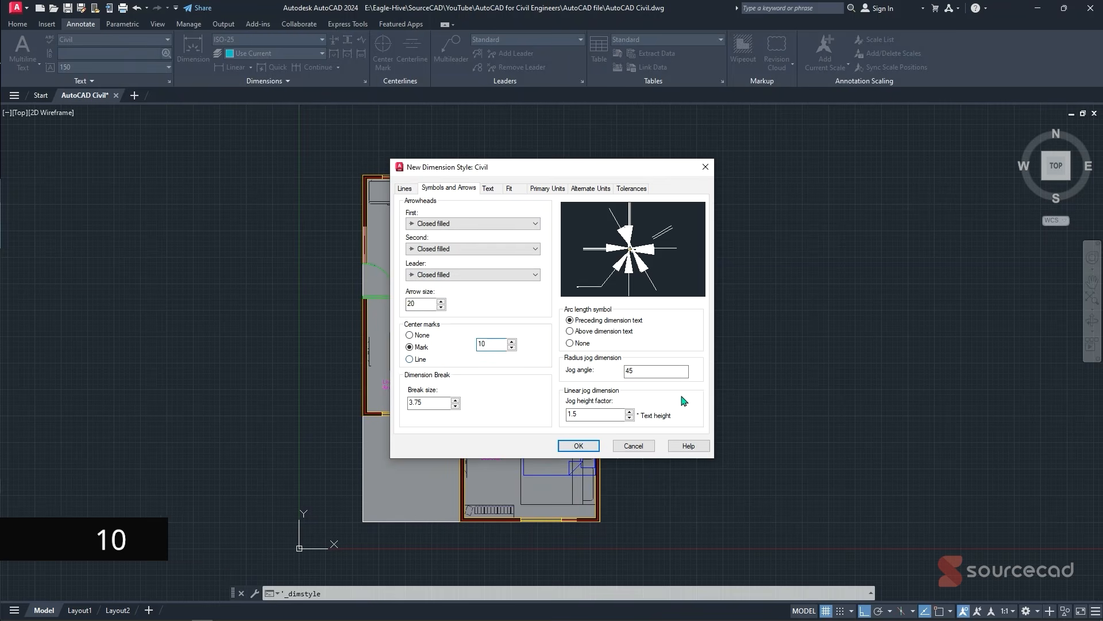
- Set the linear jog height factor to 150 and the dimension break size to 40
drag(592, 416, 531, 418)
text(150)
drag(451, 402, 431, 401)
text(40)
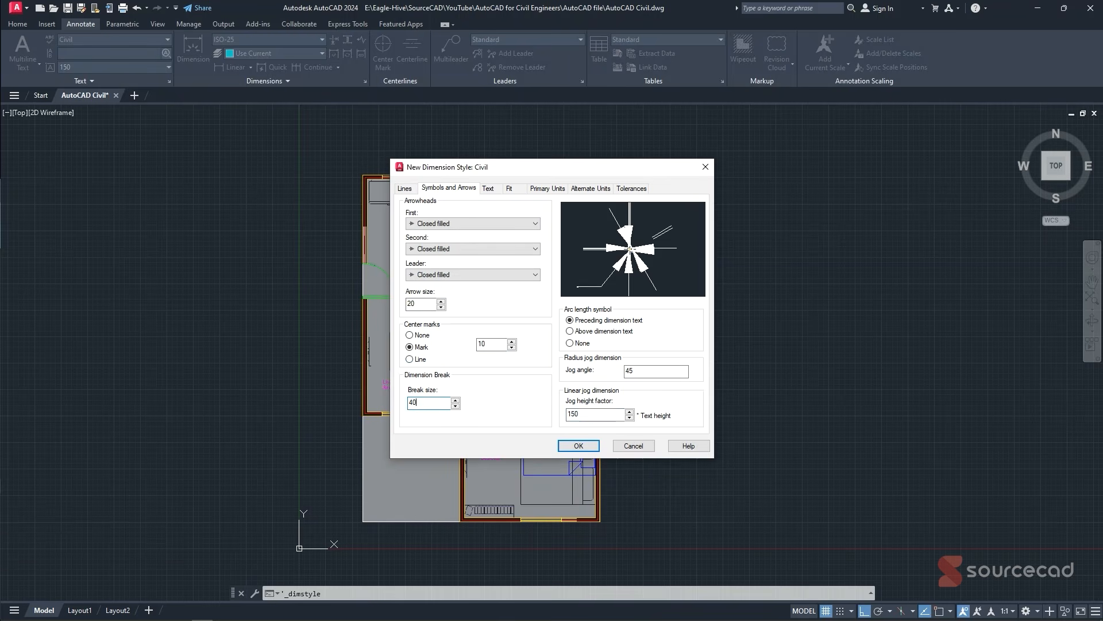
click(646, 371)
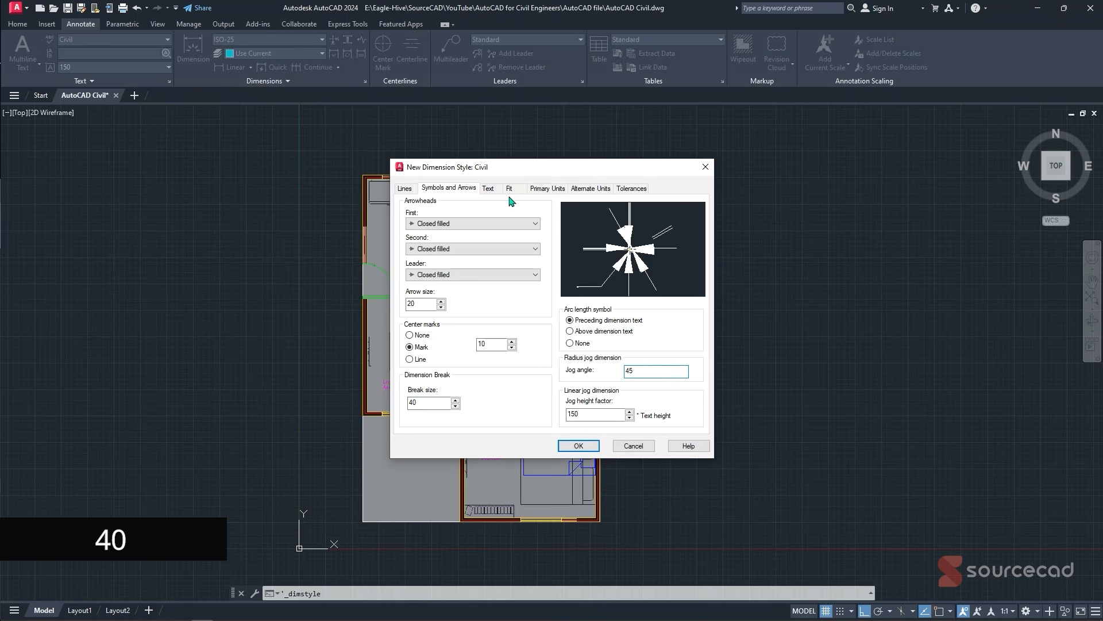
- Set the dimension text height to 180 and its offset from the dimension line to 90
click(488, 188)
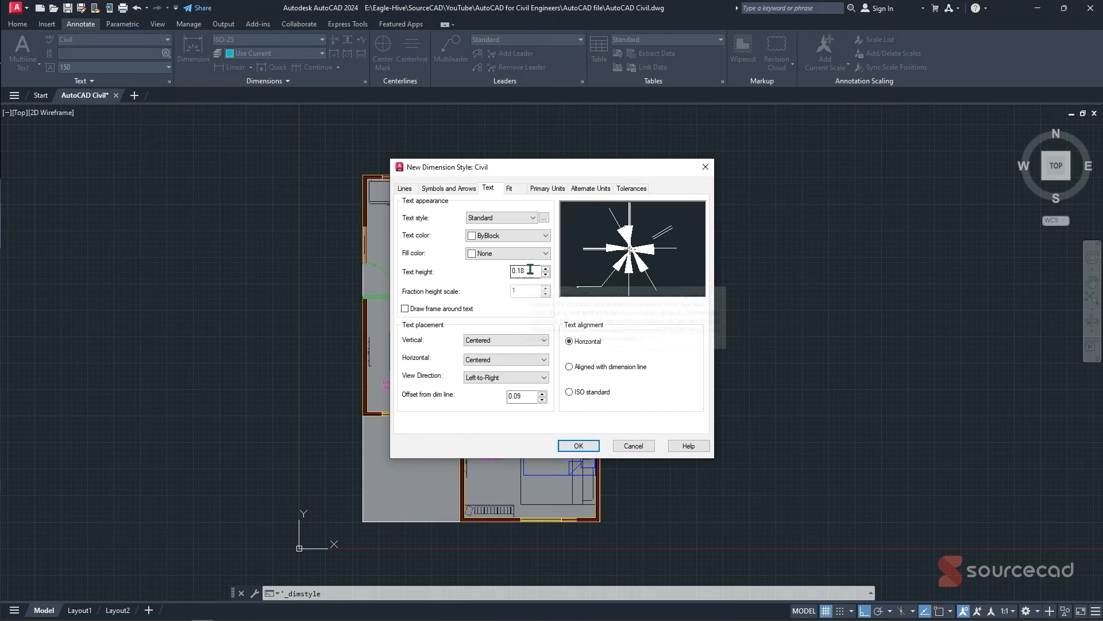
double_click(529, 270)
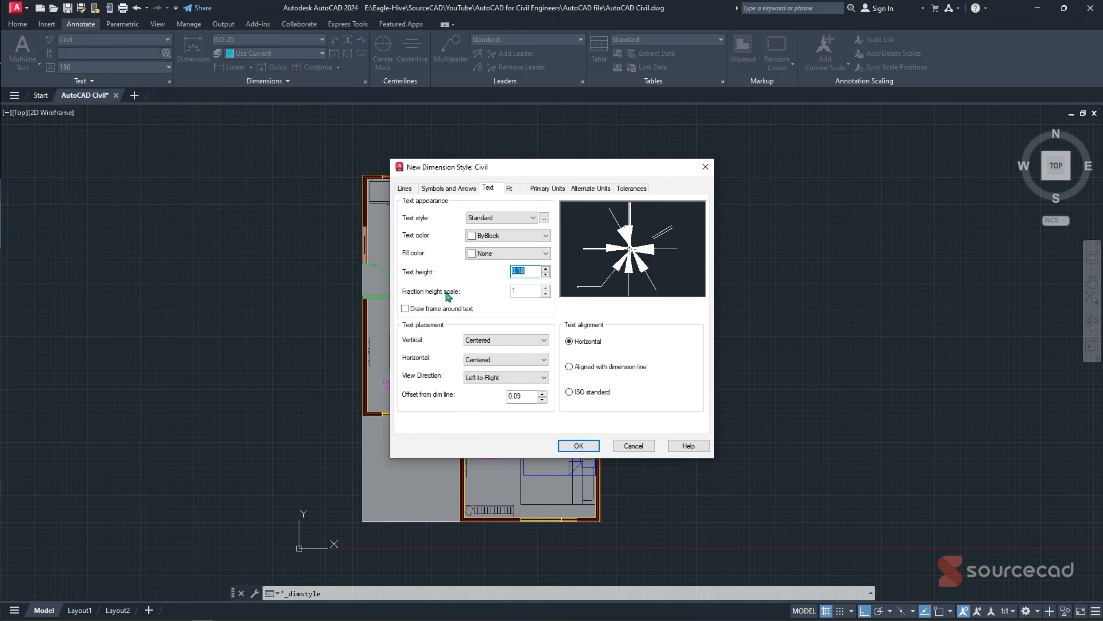
text(180)
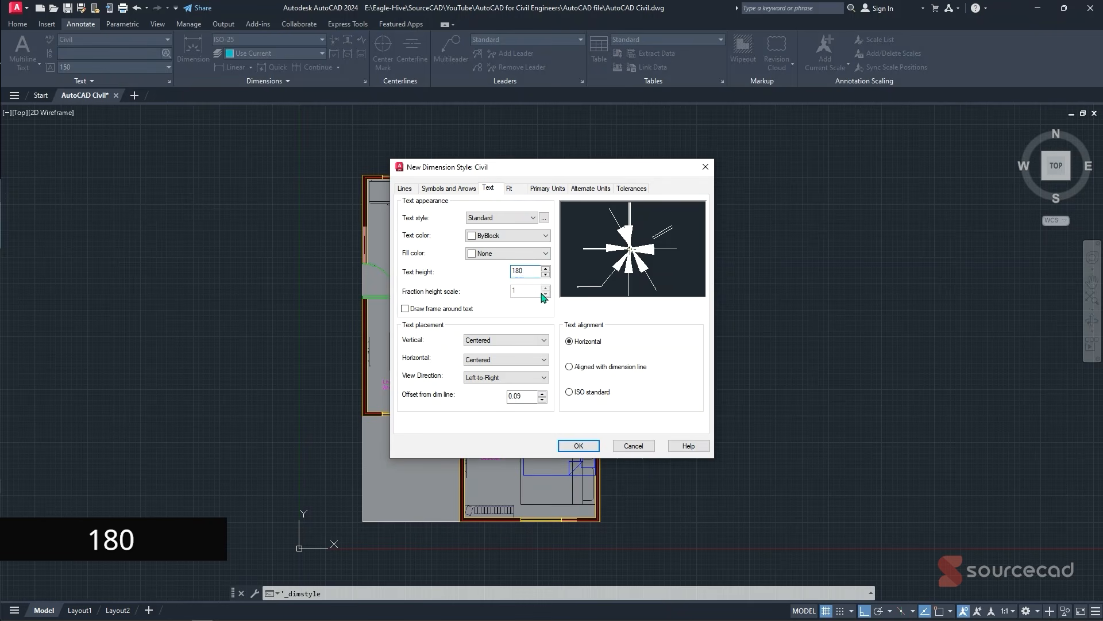
double_click(524, 396)
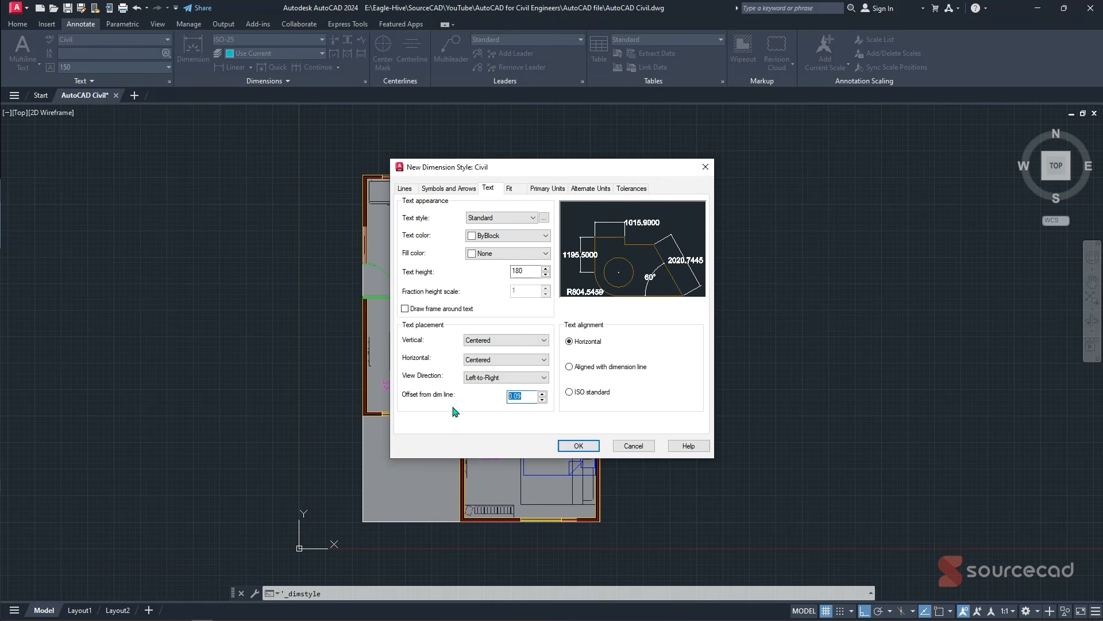
text(90)
- Use ISO standard text alignment and always keep the dimension text between the extension lines
click(591, 368)
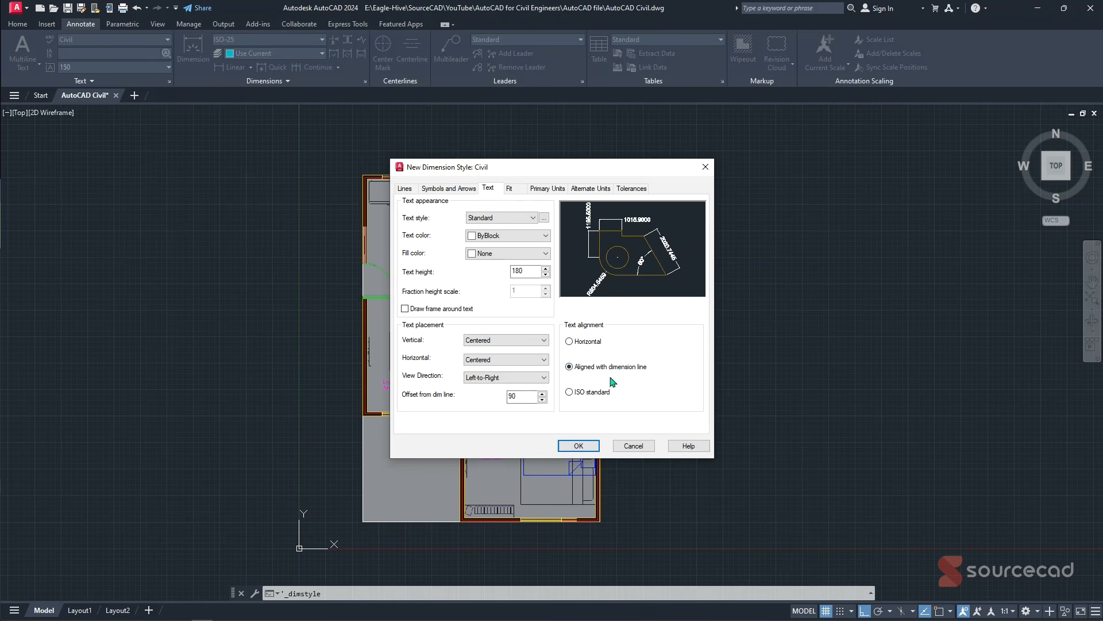
click(586, 394)
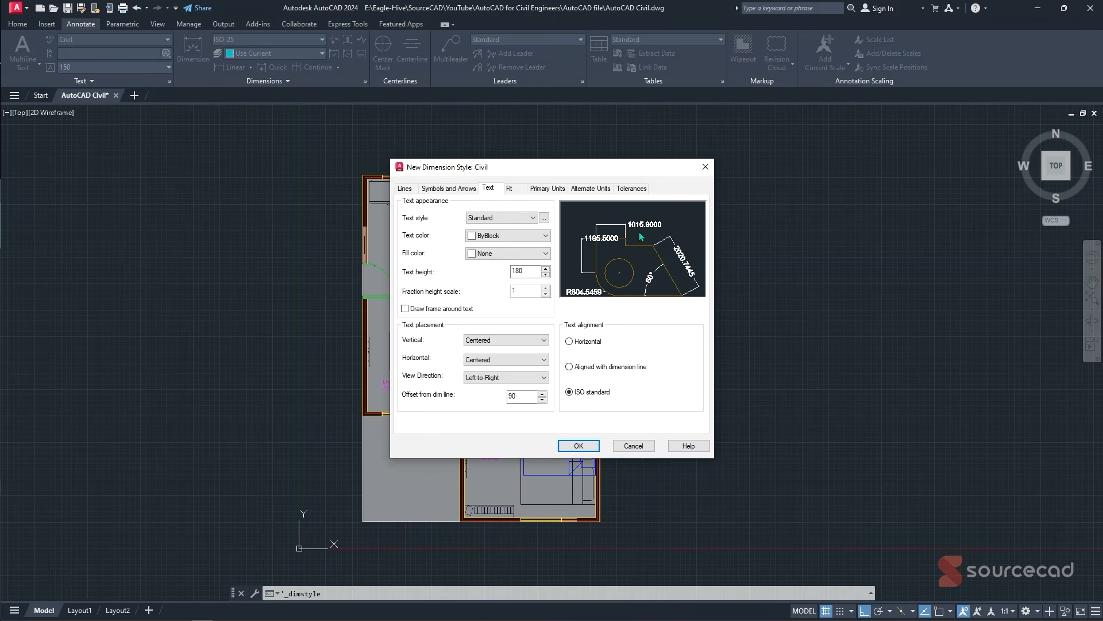
click(510, 189)
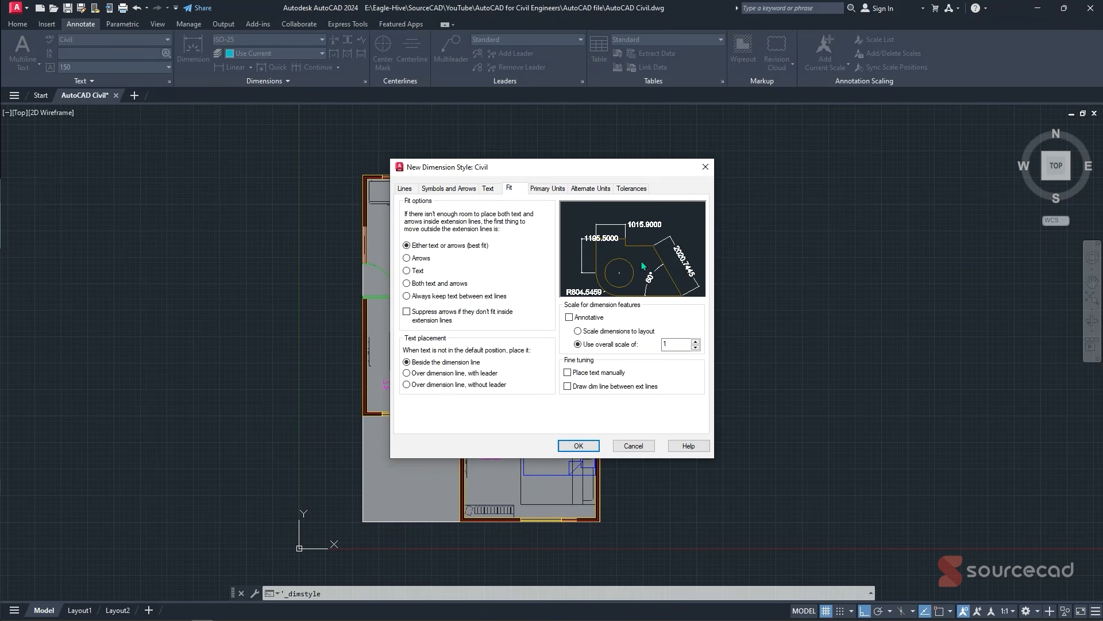
click(417, 298)
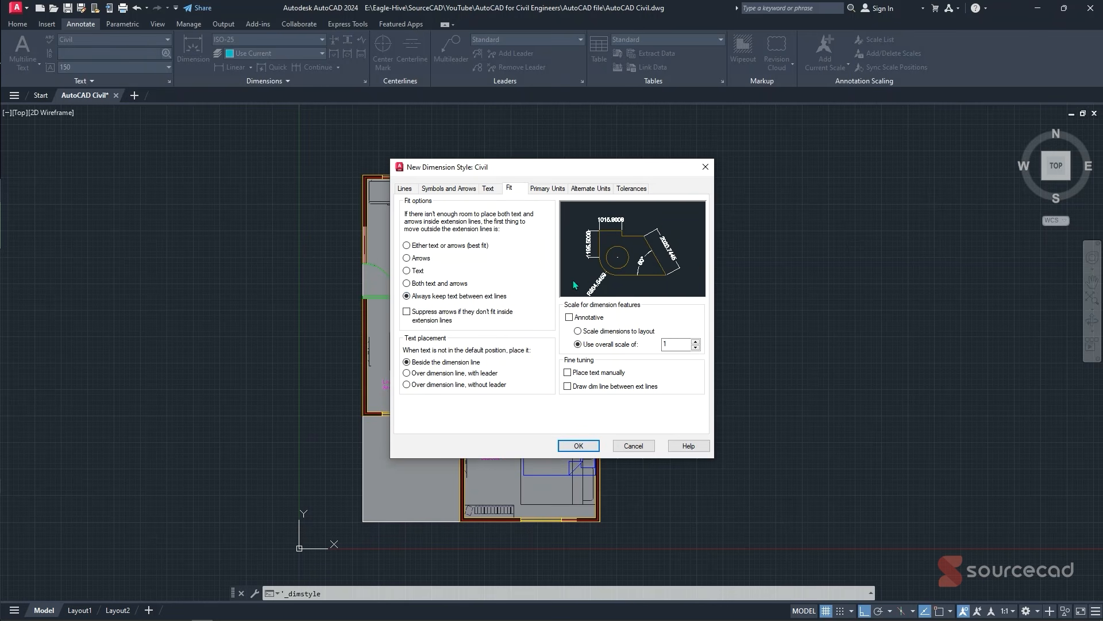
- Set the linear precision of the Civil style's primary units to 0
click(554, 190)
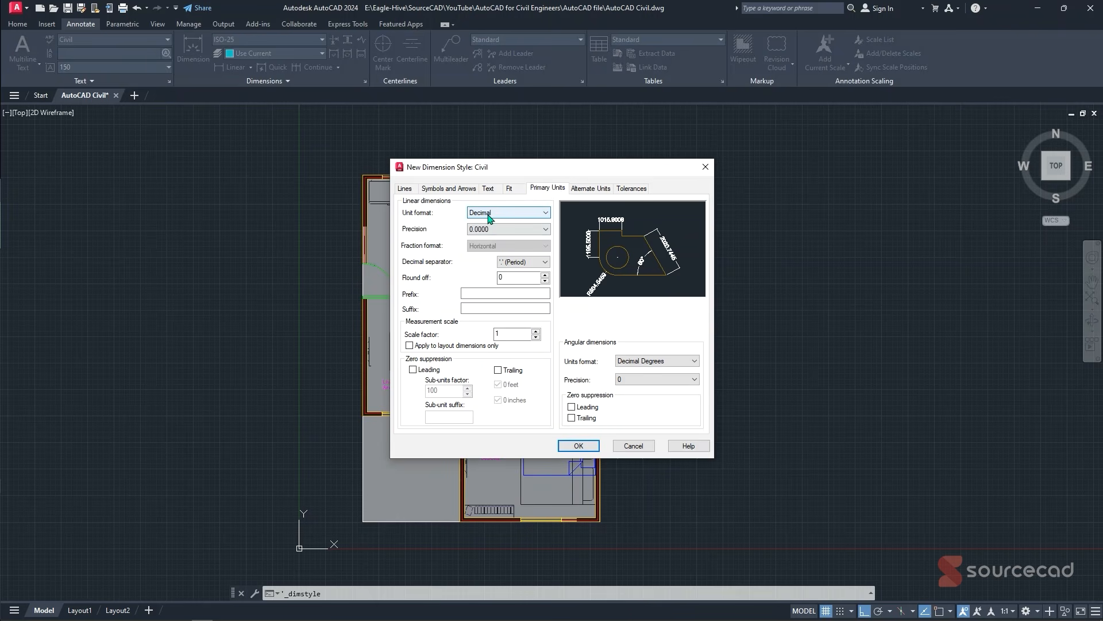
click(492, 230)
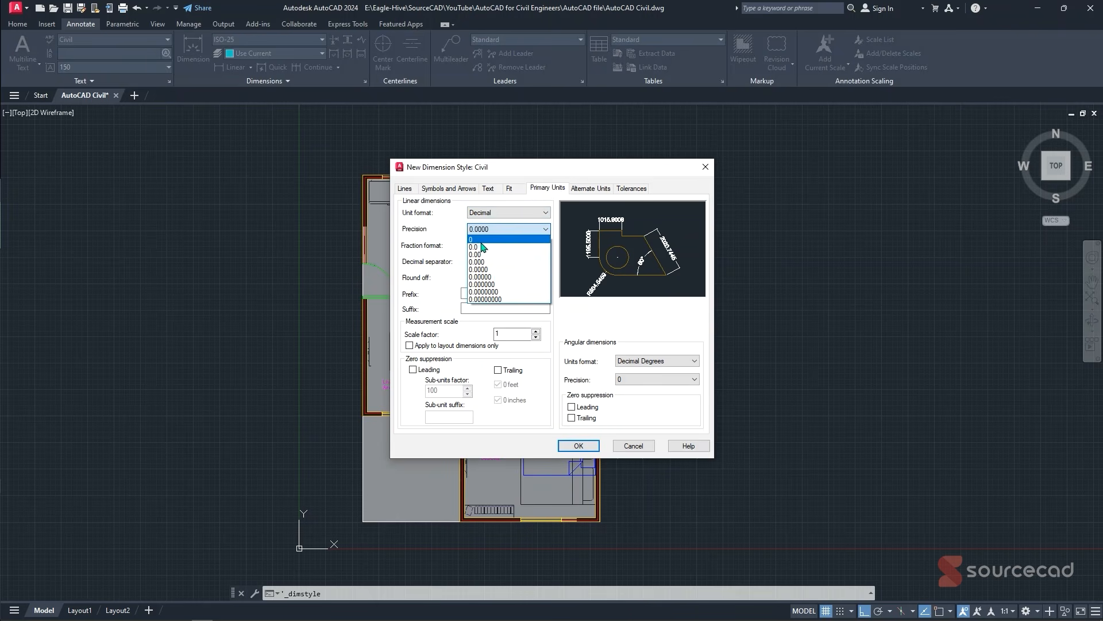
click(480, 239)
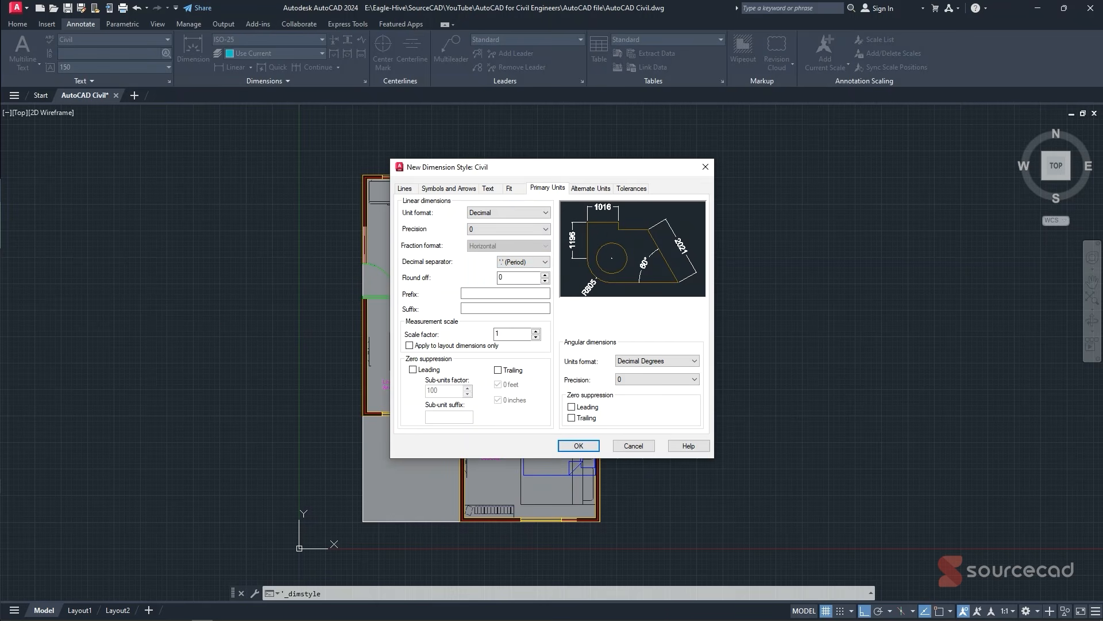
click(426, 296)
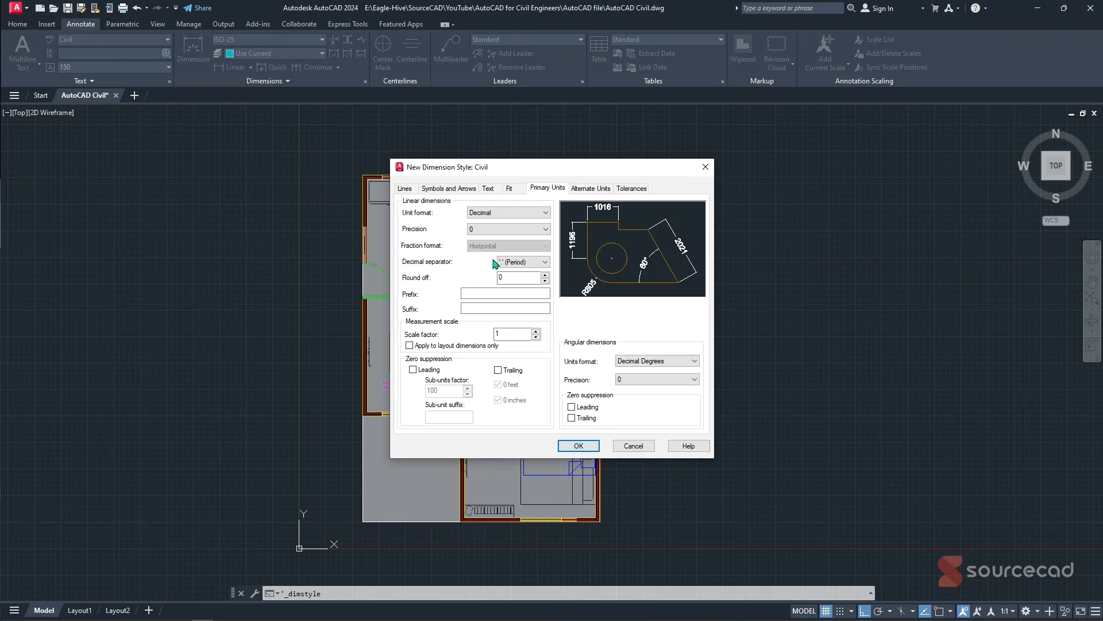
- Try displaying alternate units as Architectural Stacked with 0'-0" precision, and turn their display back off
click(602, 191)
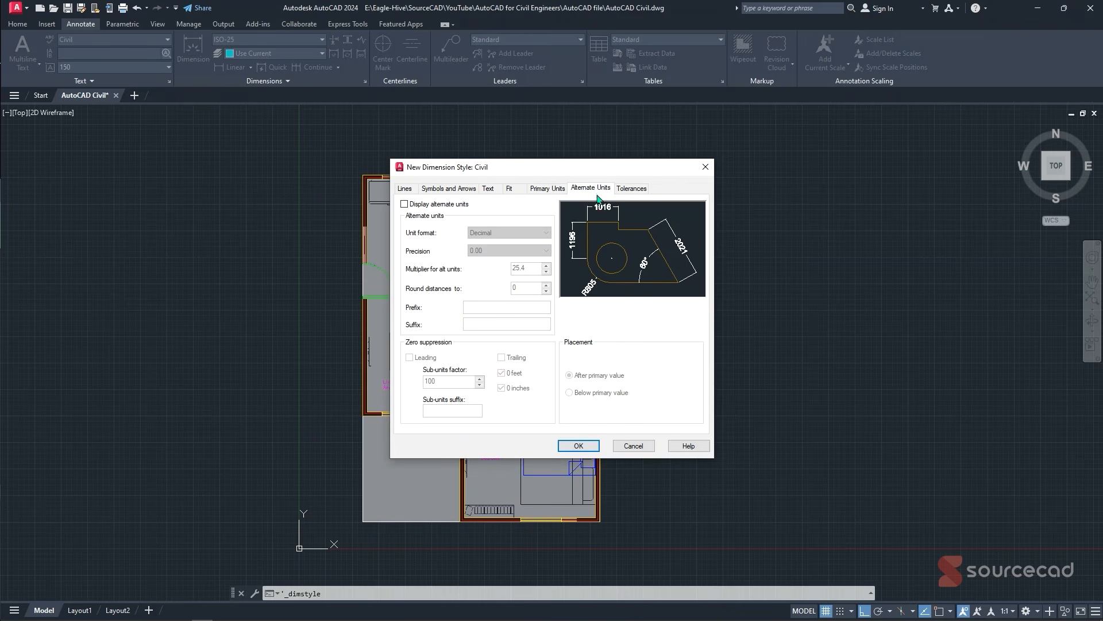
click(415, 205)
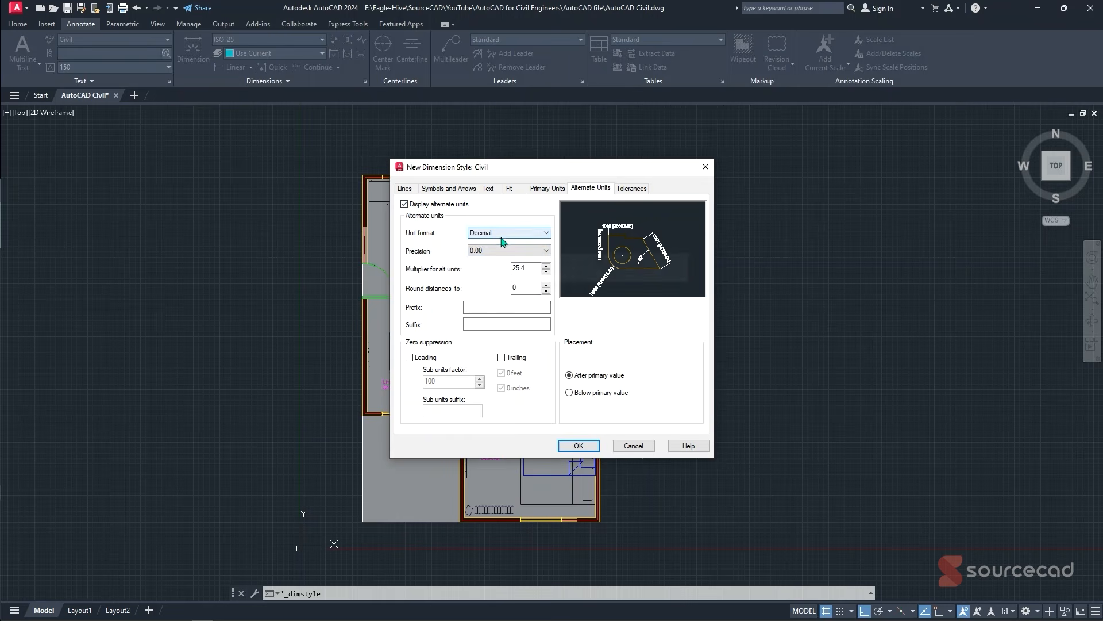
click(499, 232)
click(514, 266)
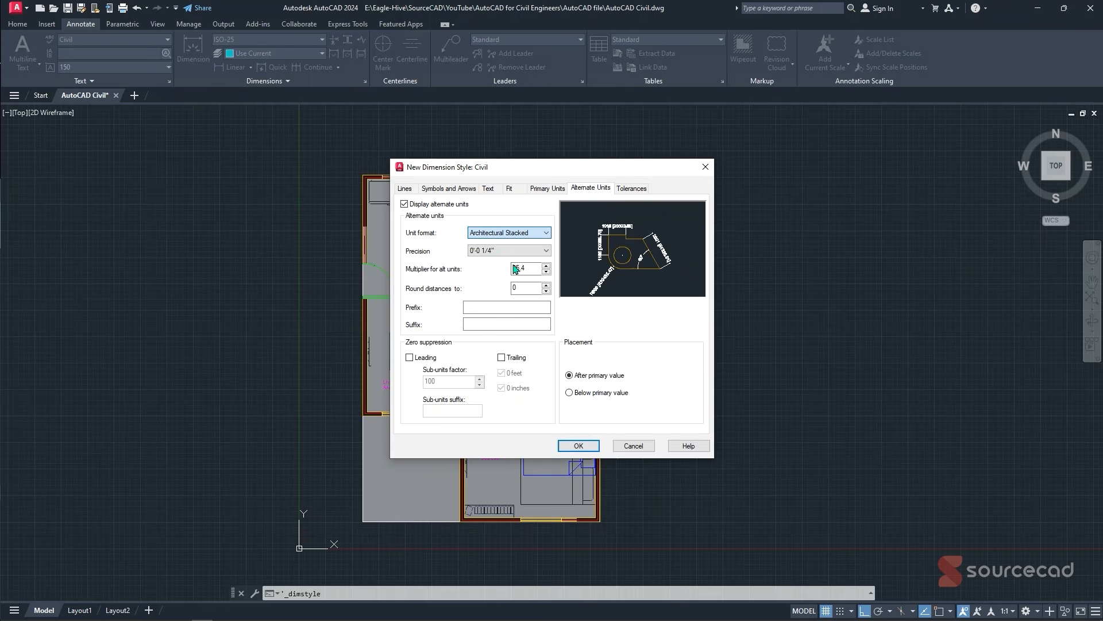
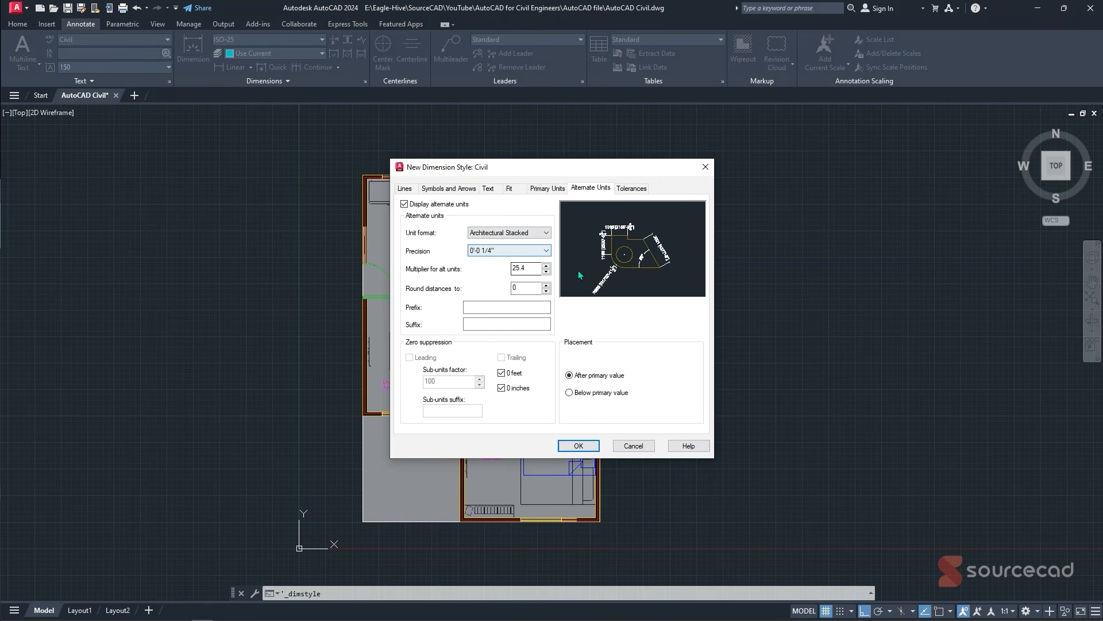
click(529, 252)
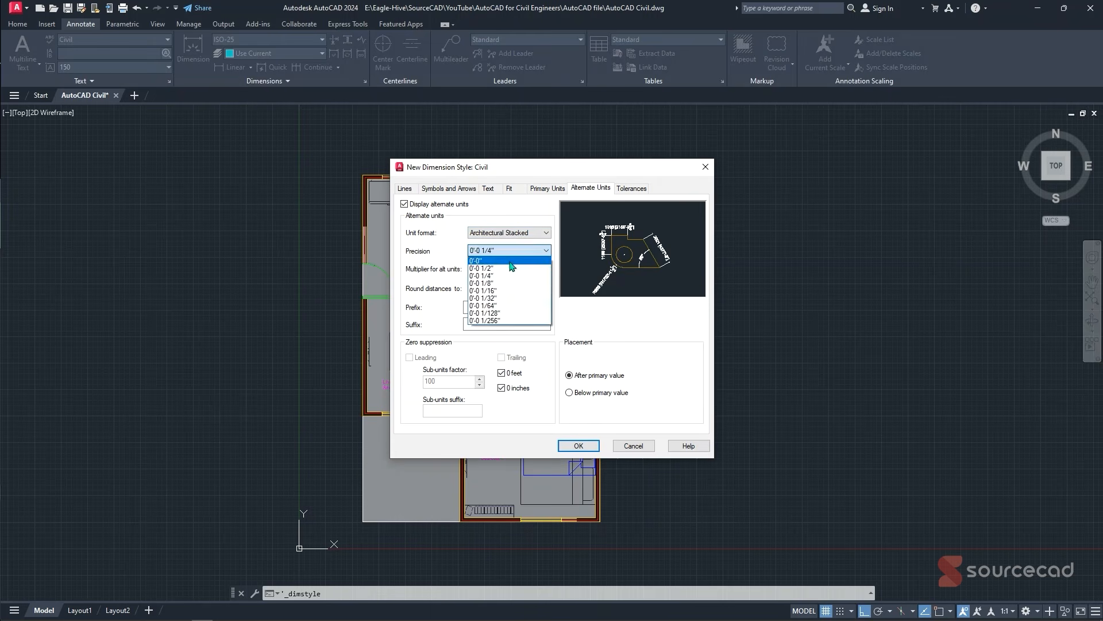
click(505, 259)
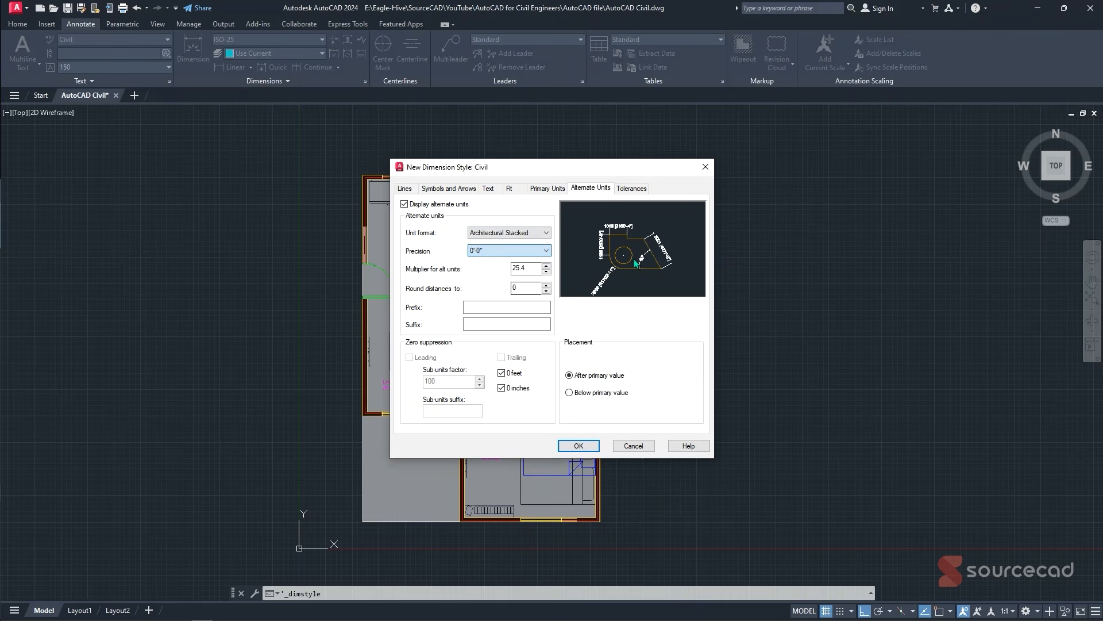
click(411, 206)
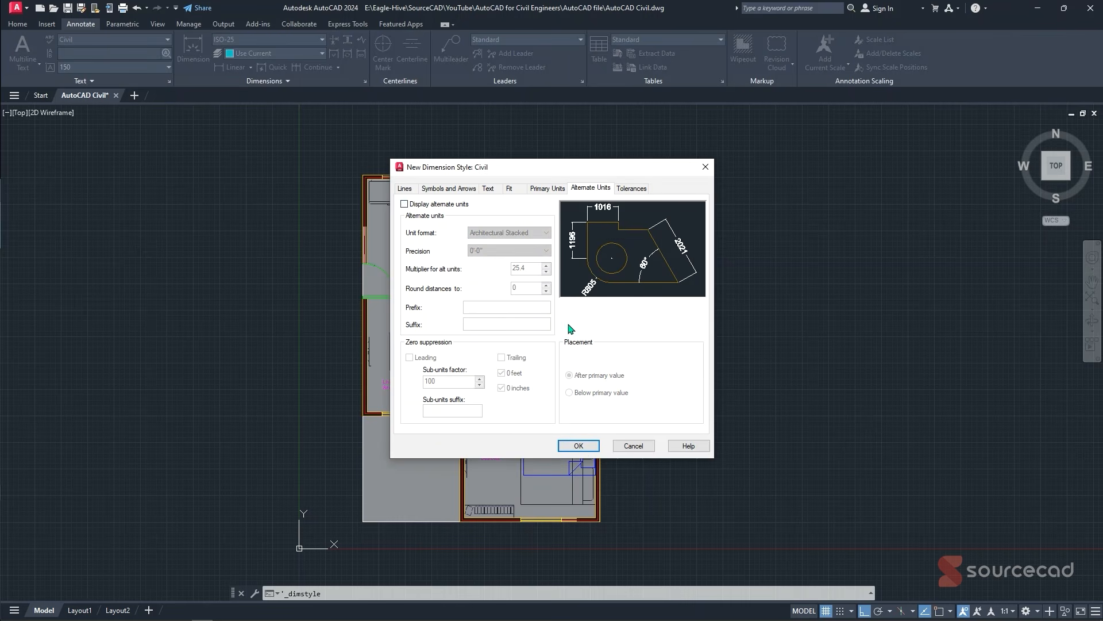
- Review the tolerance settings, save the Civil dimension style and close the Dimension Style Manager
click(629, 189)
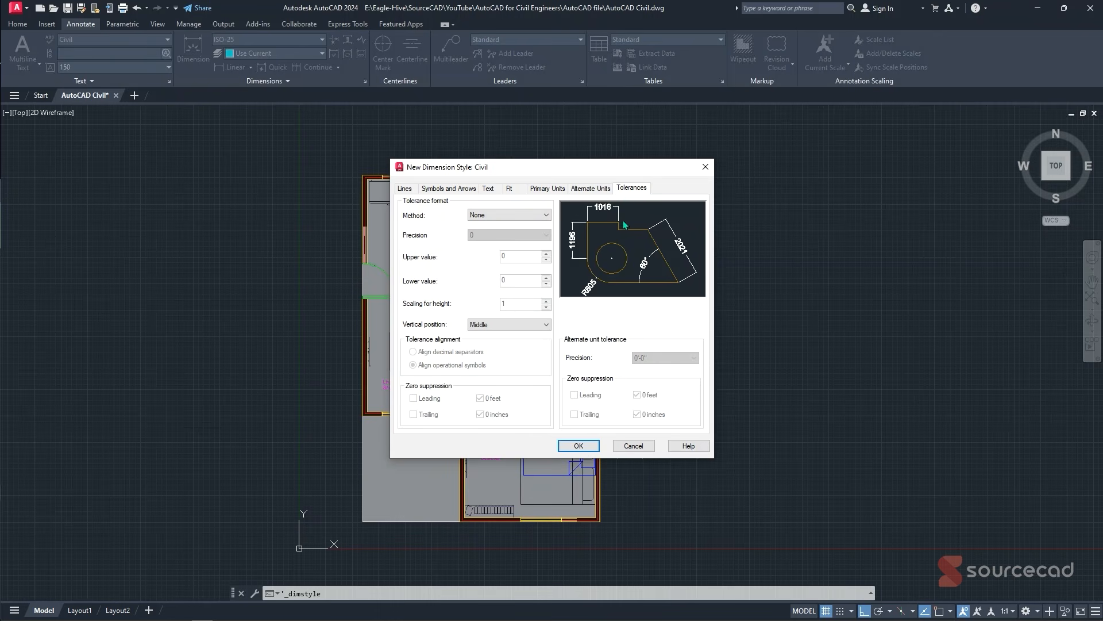
click(579, 445)
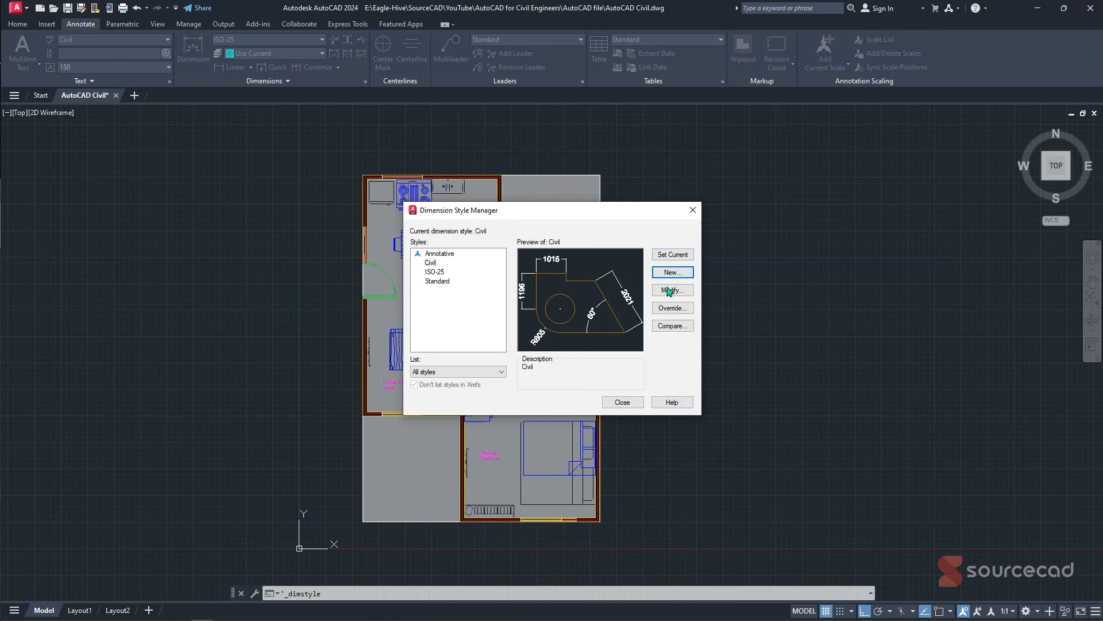
click(622, 401)
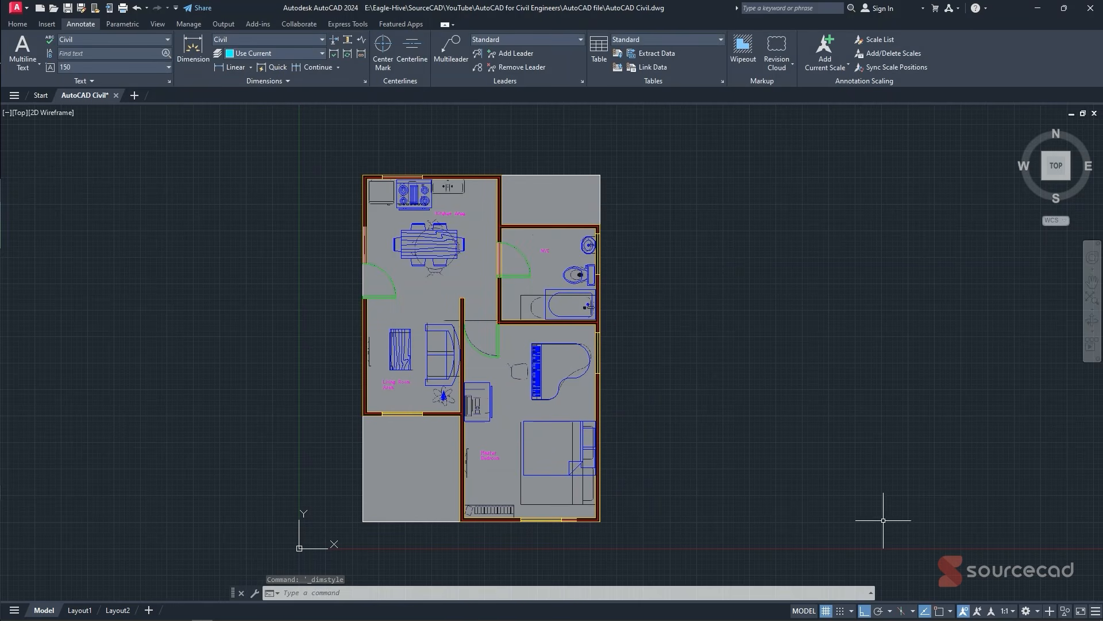
- Turn on object snap and add a linear dimension above the kitchen's top wall, from the outer left corner to the window's near edge
click(939, 610)
scroll(371, 194, up, 2)
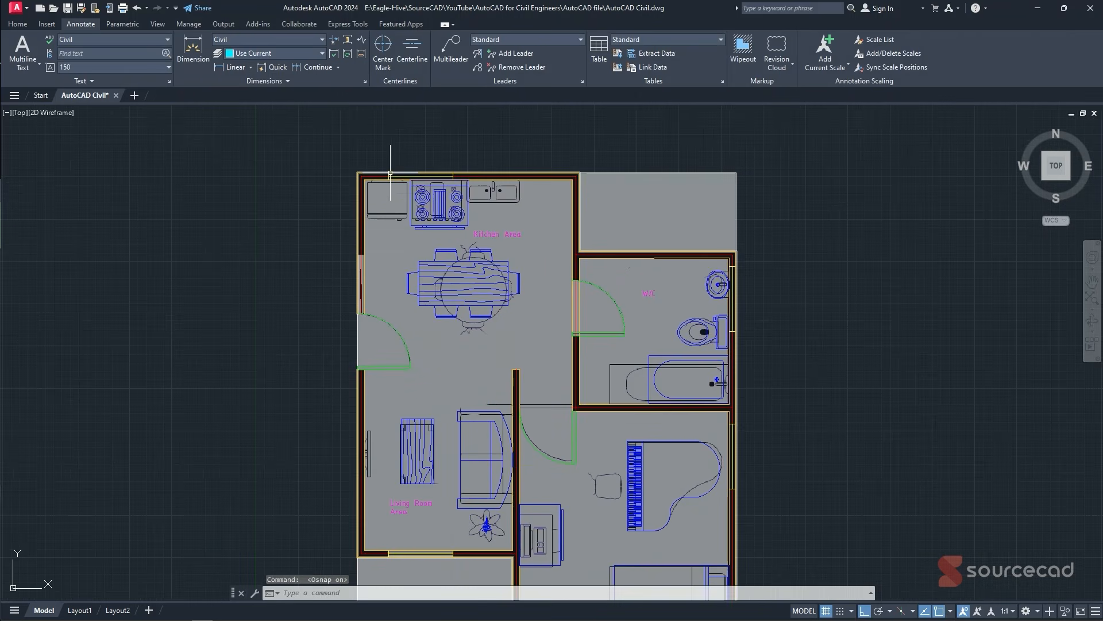
middle_drag(372, 194, 326, 240)
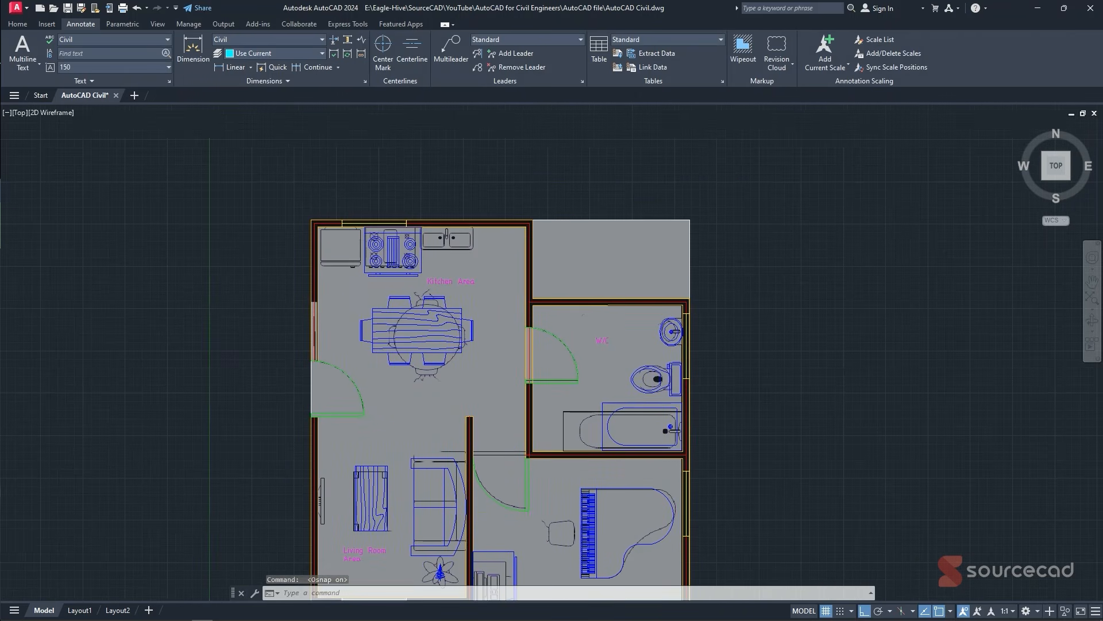
click(221, 69)
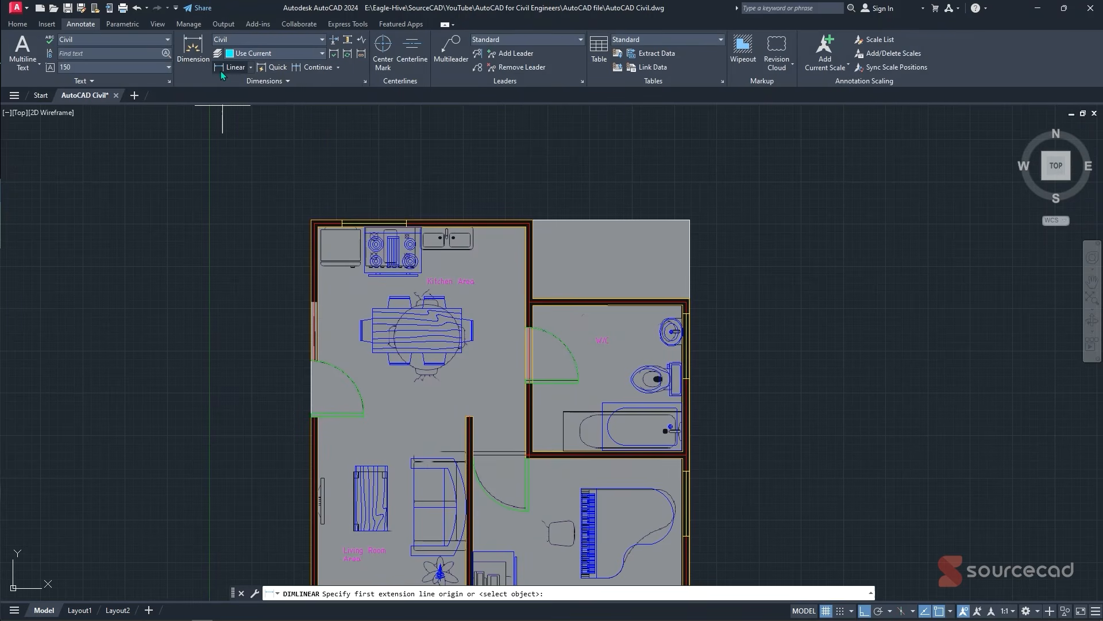
click(252, 68)
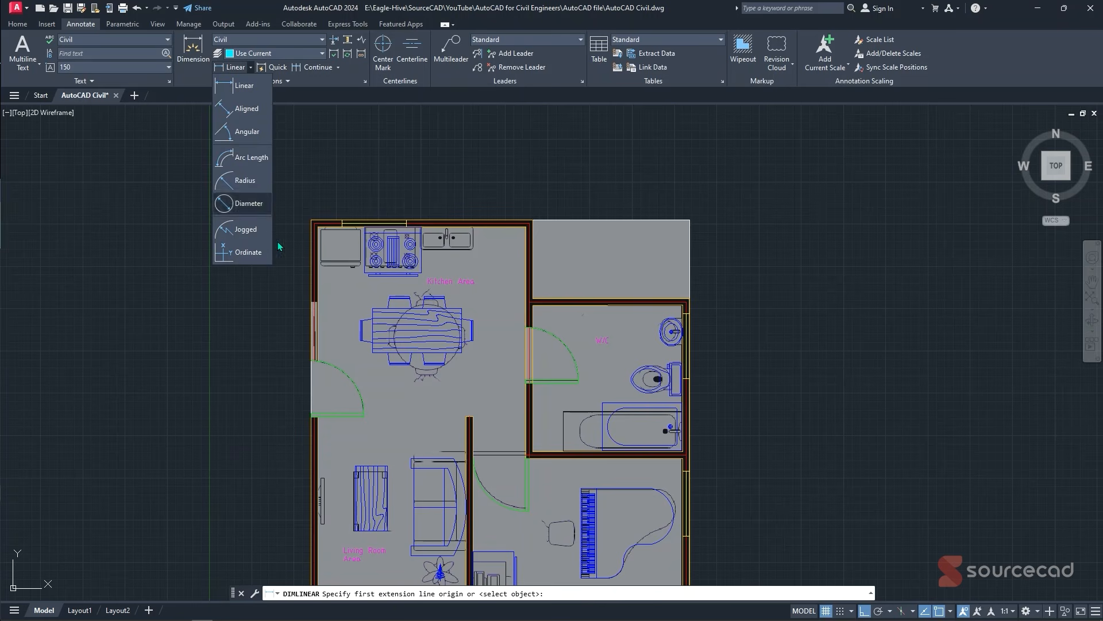
click(244, 91)
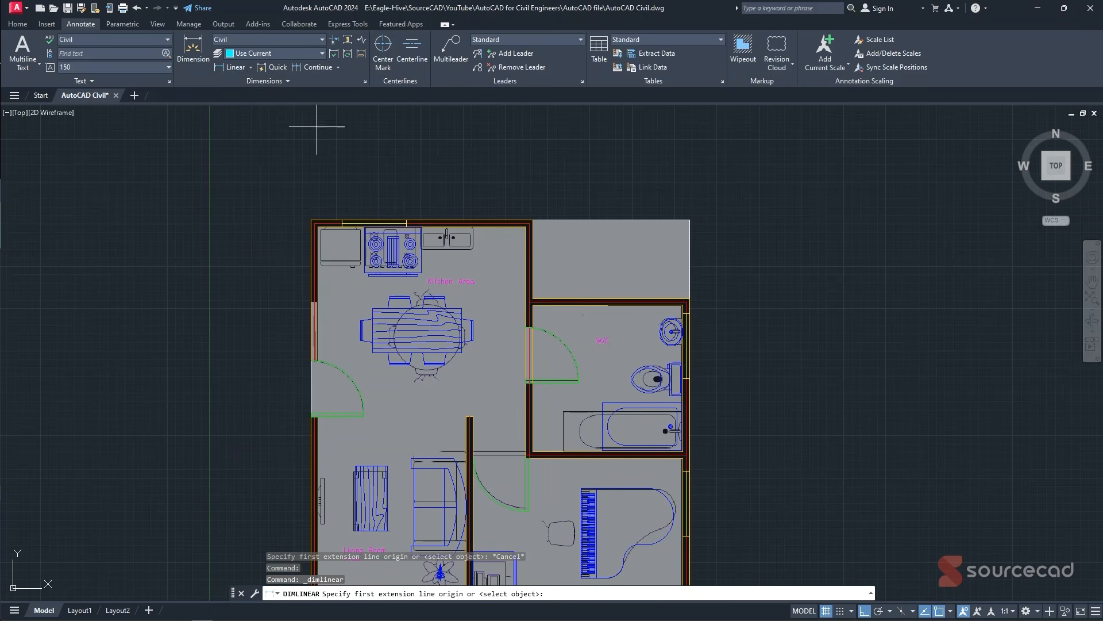
scroll(359, 228, up, 5)
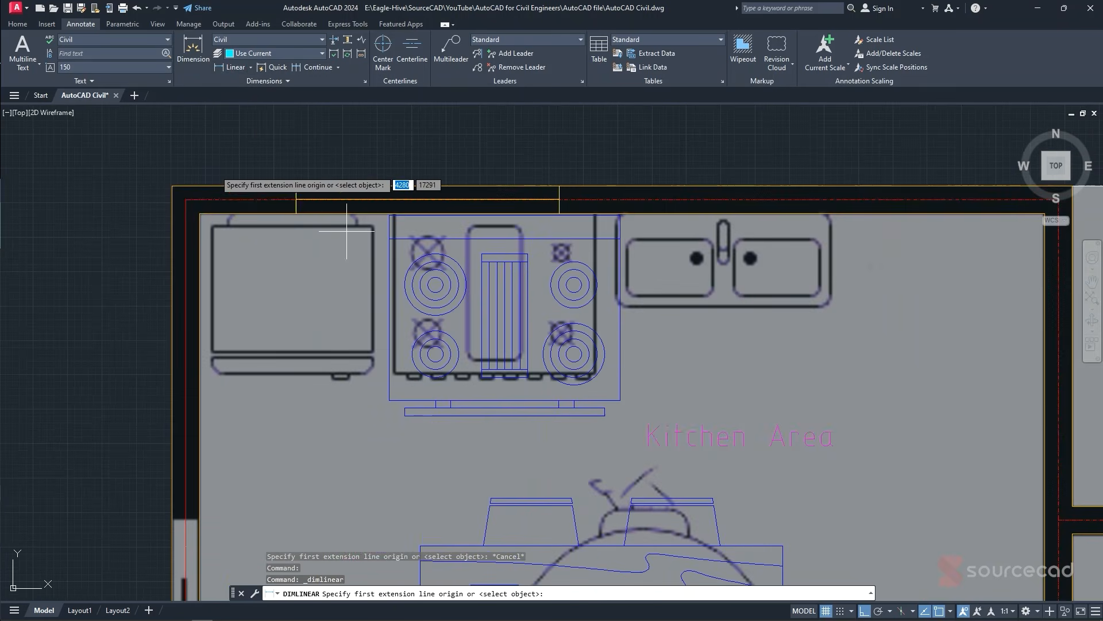
click(172, 186)
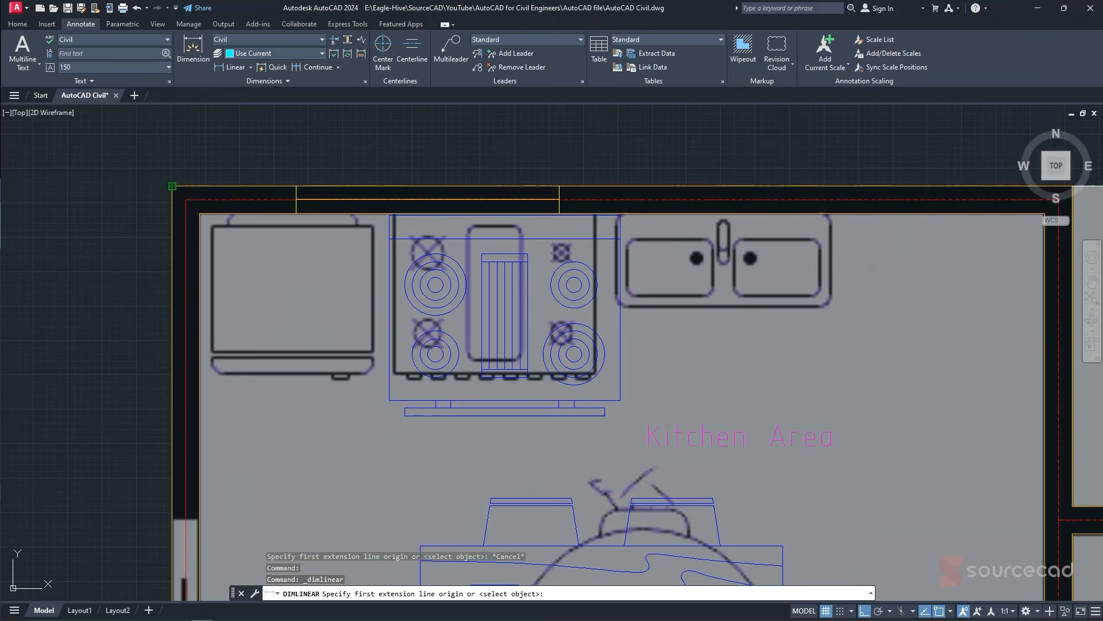
click(297, 186)
scroll(297, 195, down, 4)
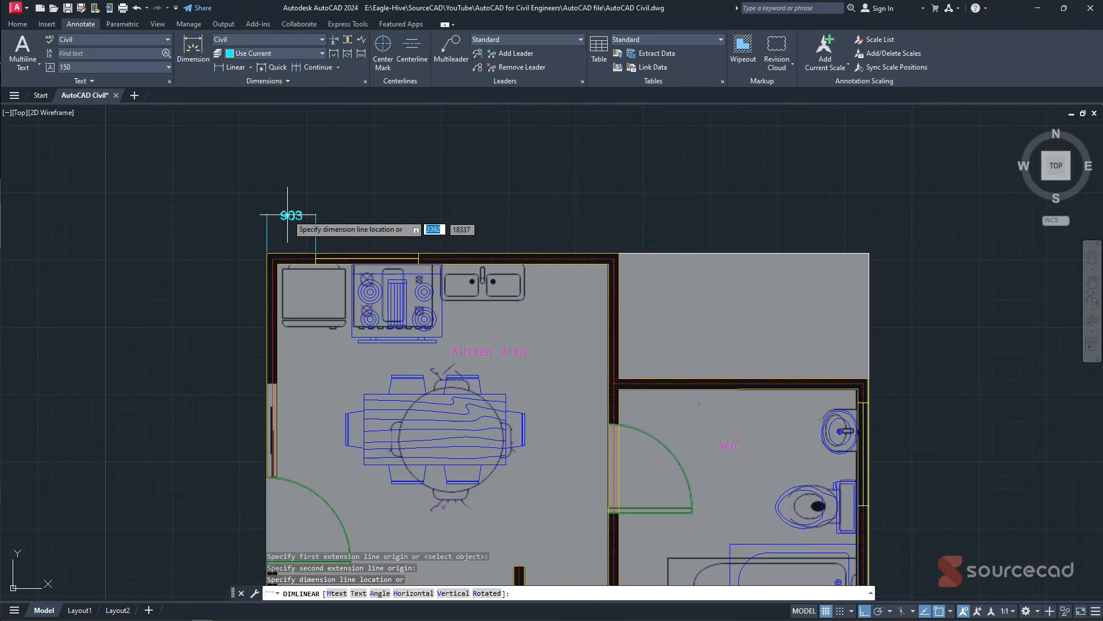
click(295, 207)
- Set the Civil style's linear dimension round-off to 5 in its primary units and close the Dimension Style Manager
scroll(290, 208, up, 4)
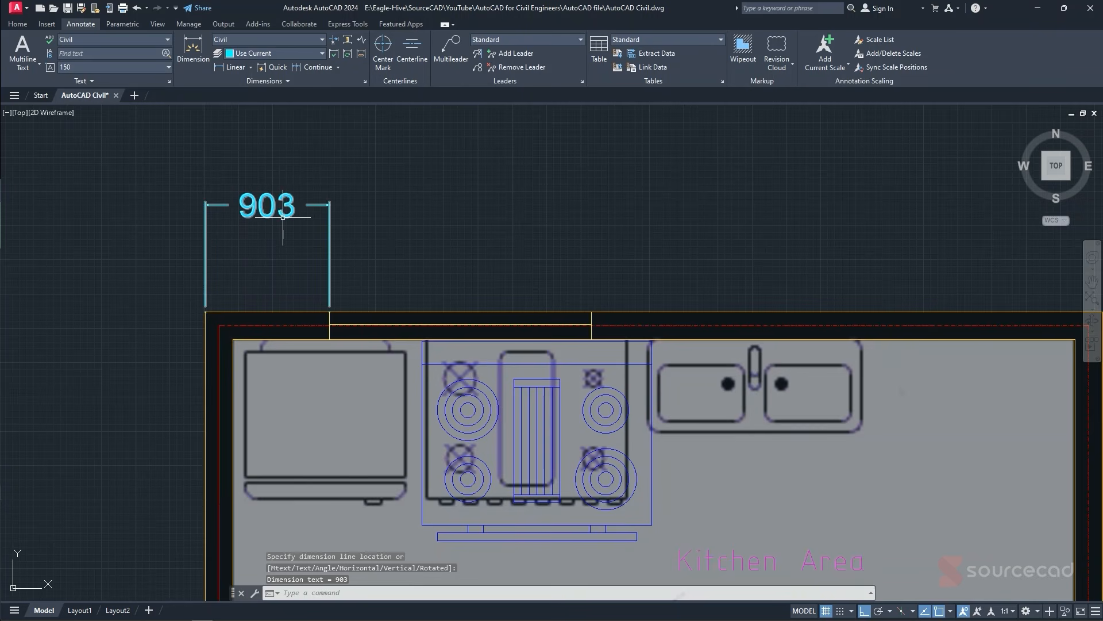
click(364, 84)
click(678, 292)
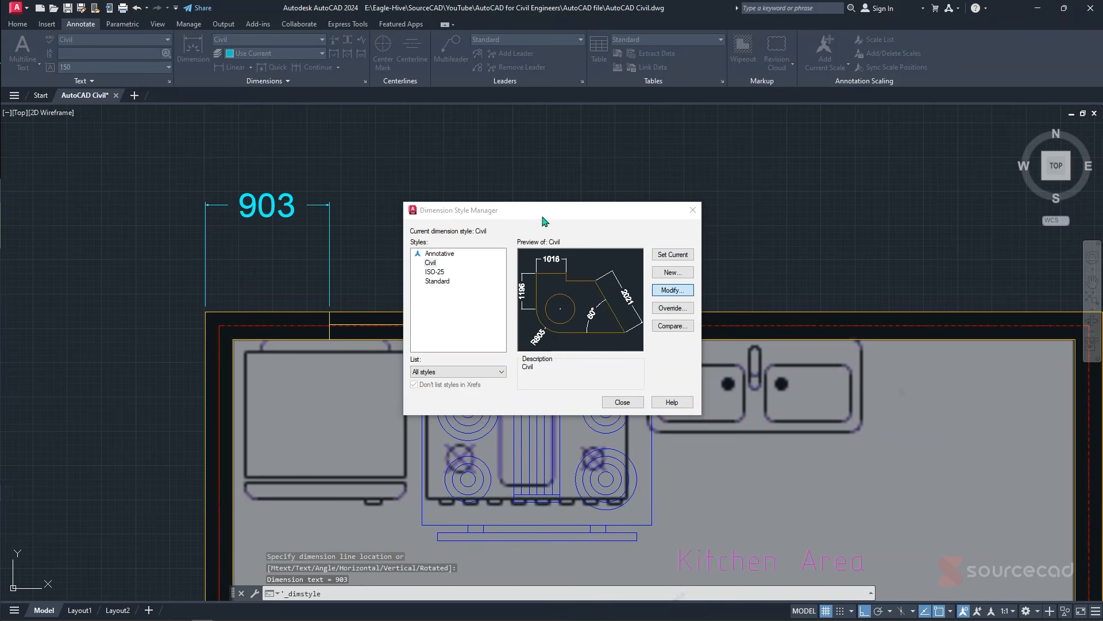
click(463, 173)
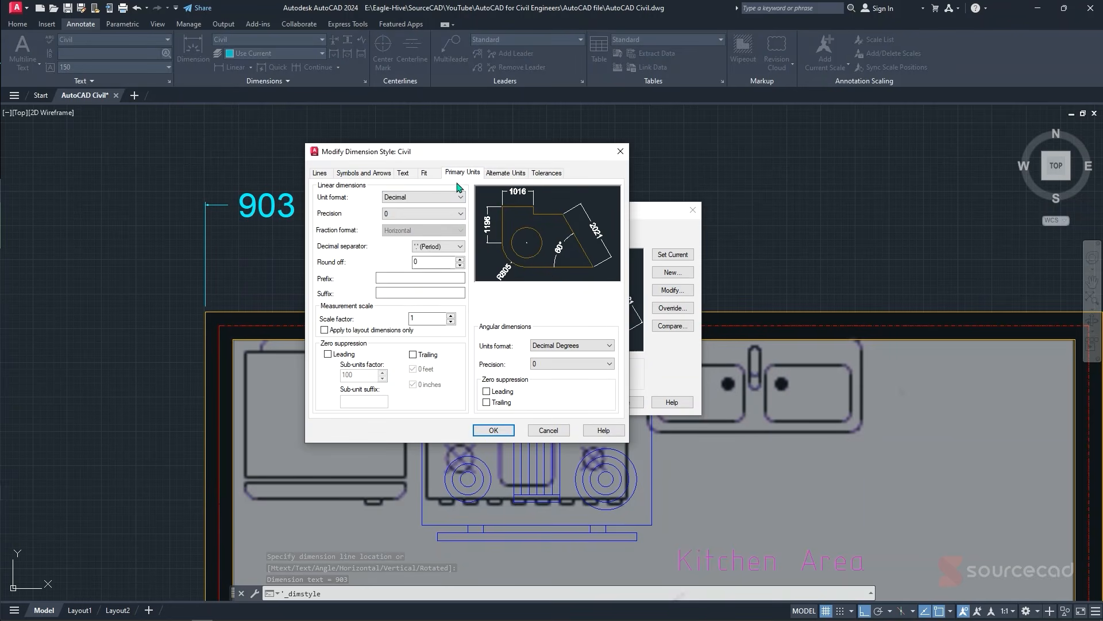
click(460, 259)
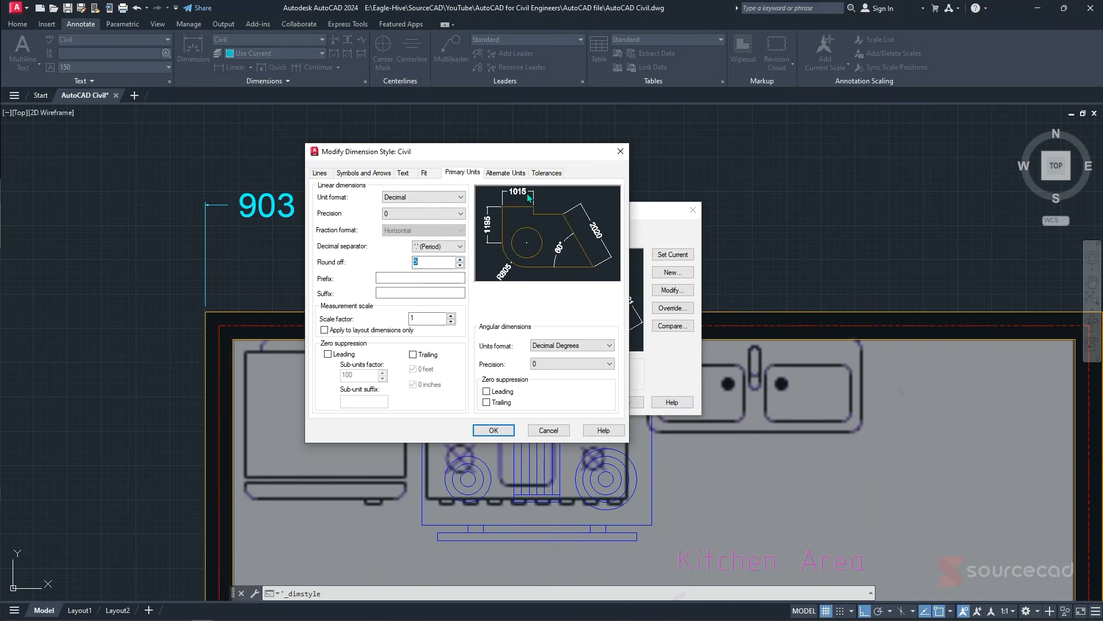
click(494, 431)
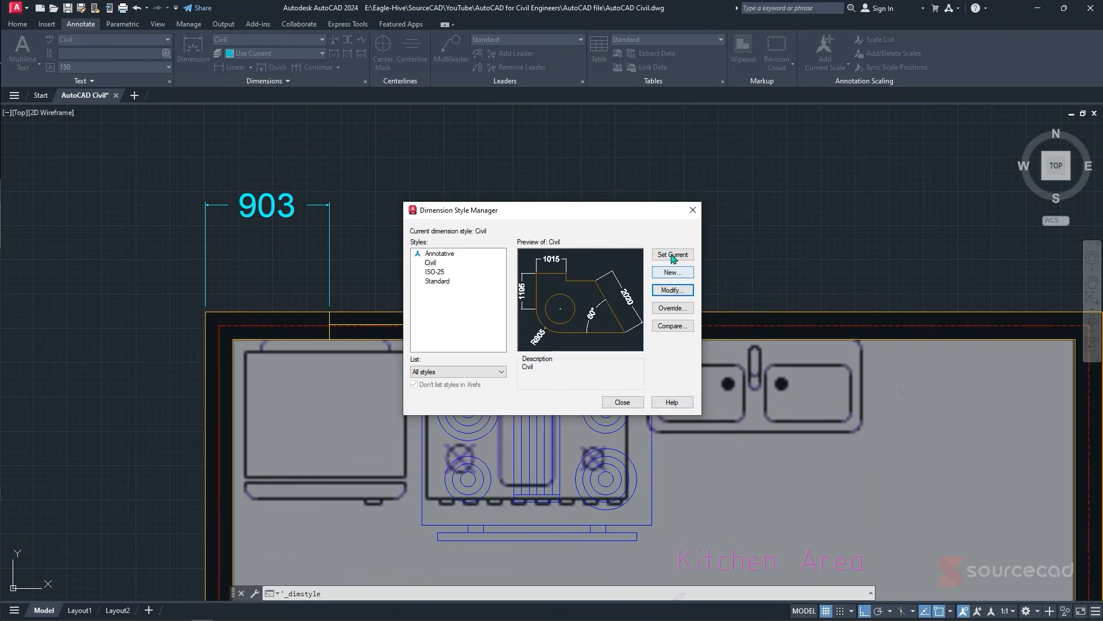
click(620, 402)
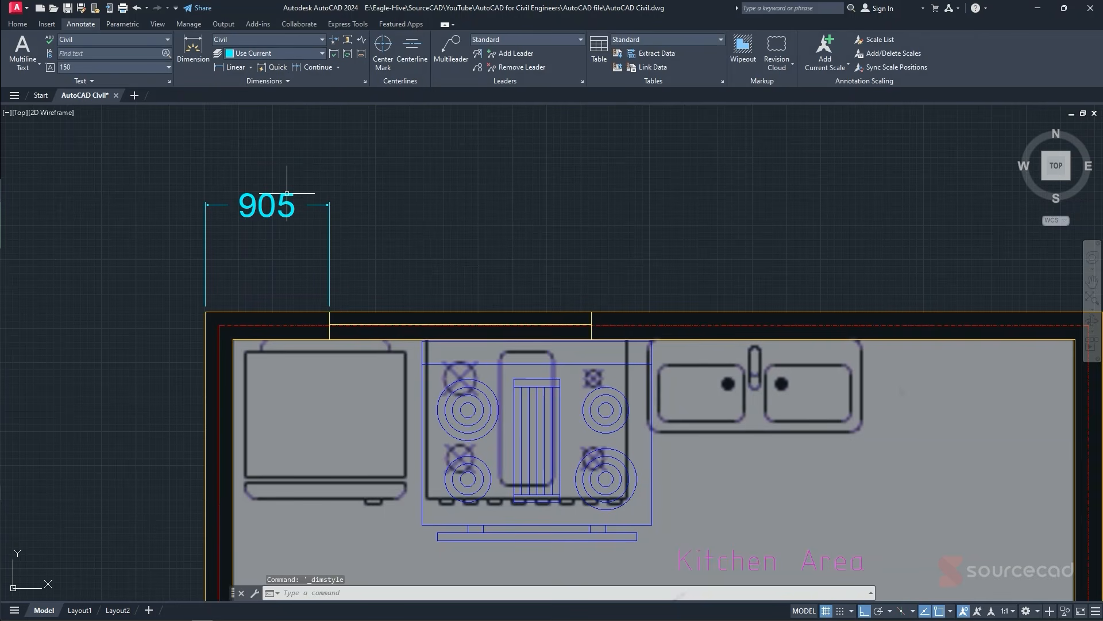
- Continue the top dimension chain to the window's far edge, the kitchen's outer right corner and the plan's right edge
click(287, 194)
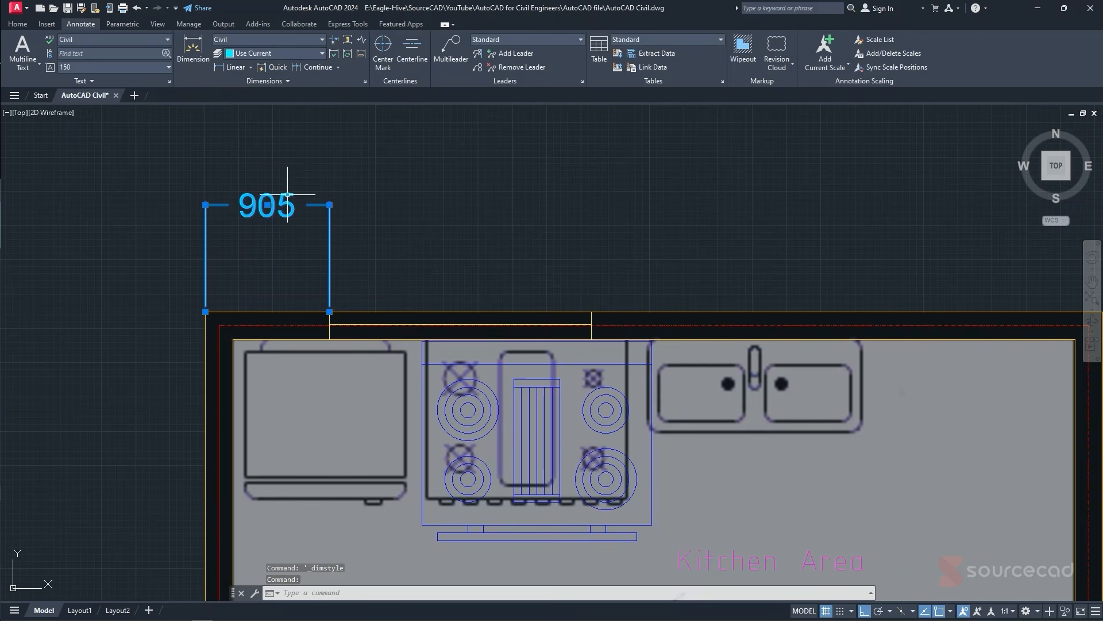
click(317, 70)
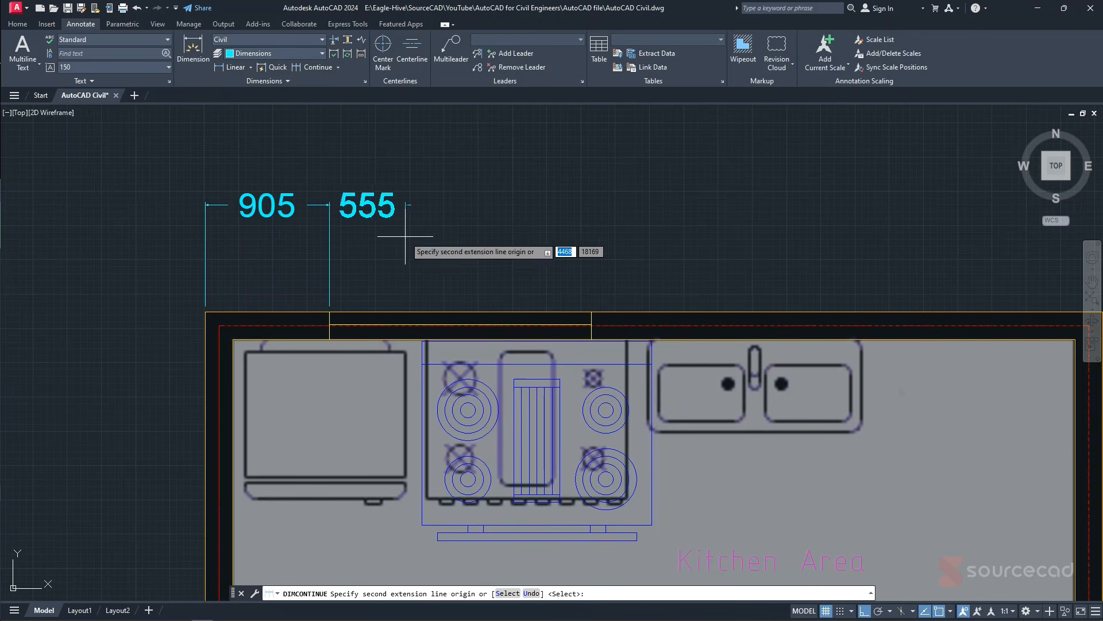
click(591, 316)
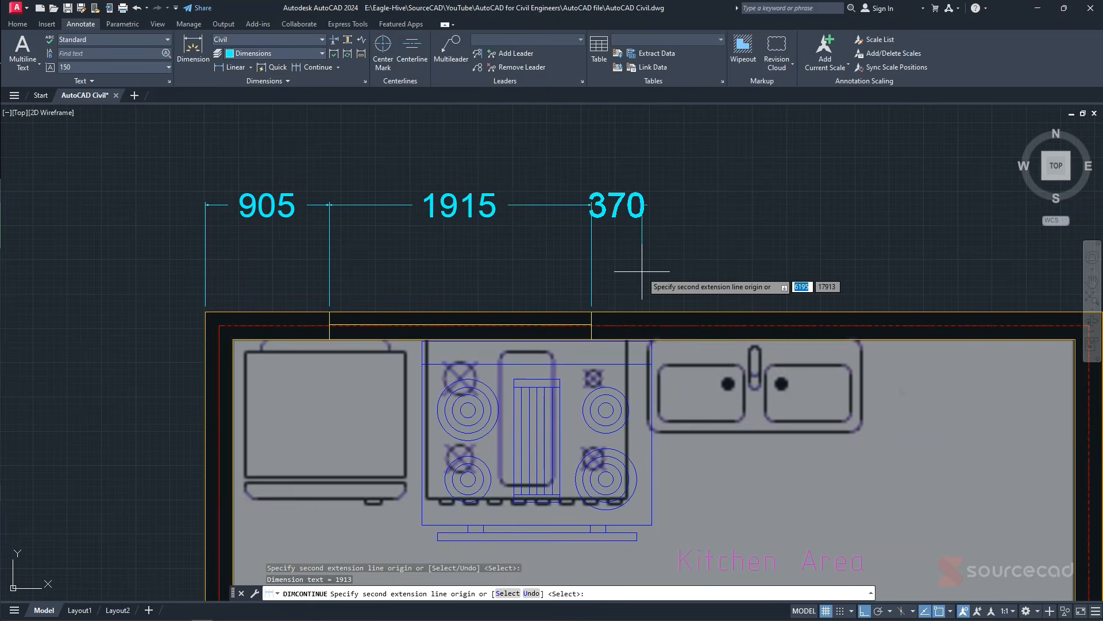
scroll(643, 271, down, 4)
scroll(460, 258, down, 3)
scroll(572, 246, up, 5)
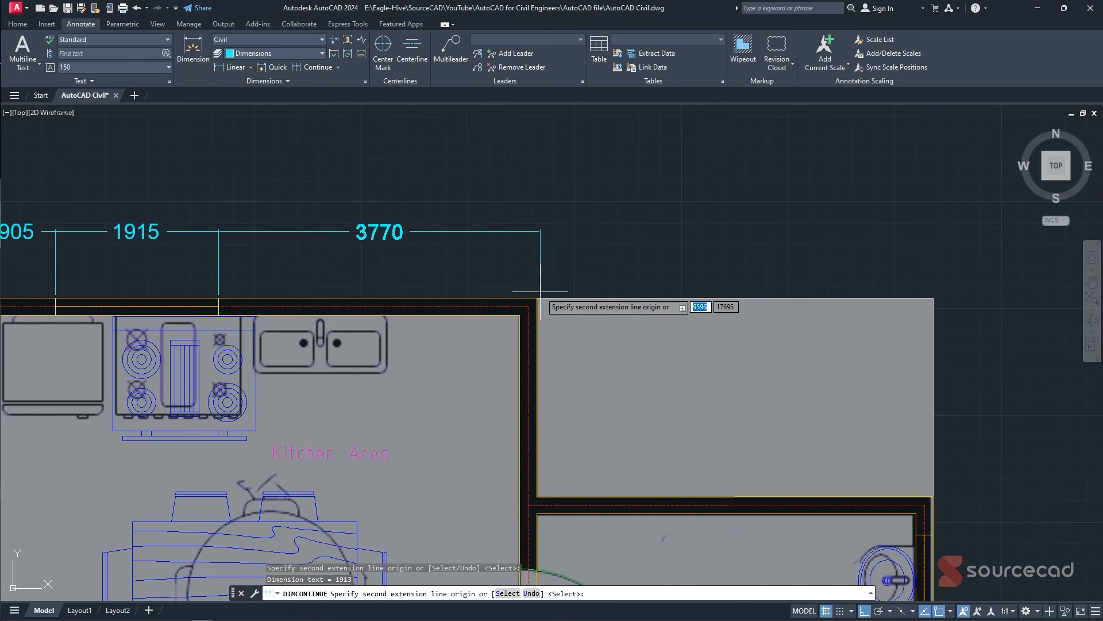
click(536, 298)
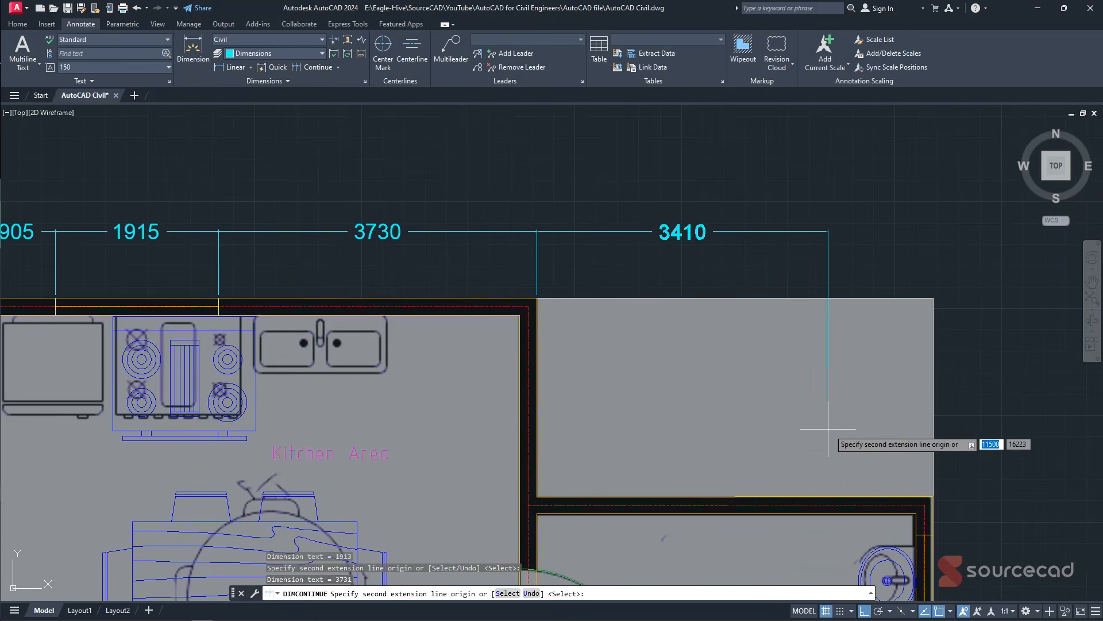
scroll(836, 435, down, 2)
click(894, 472)
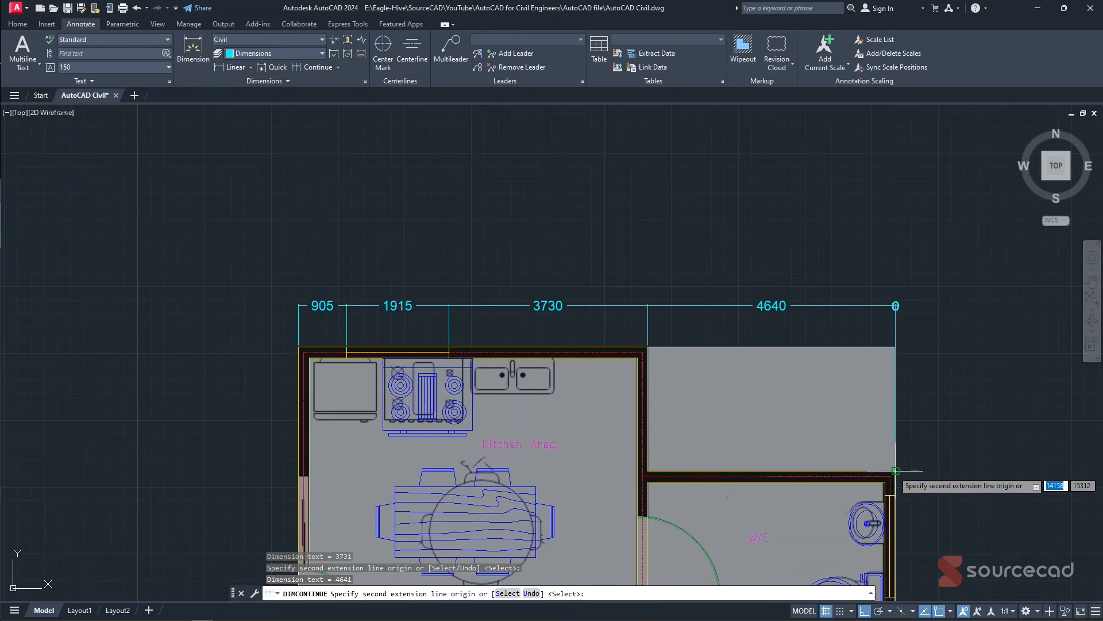
right_click(940, 286)
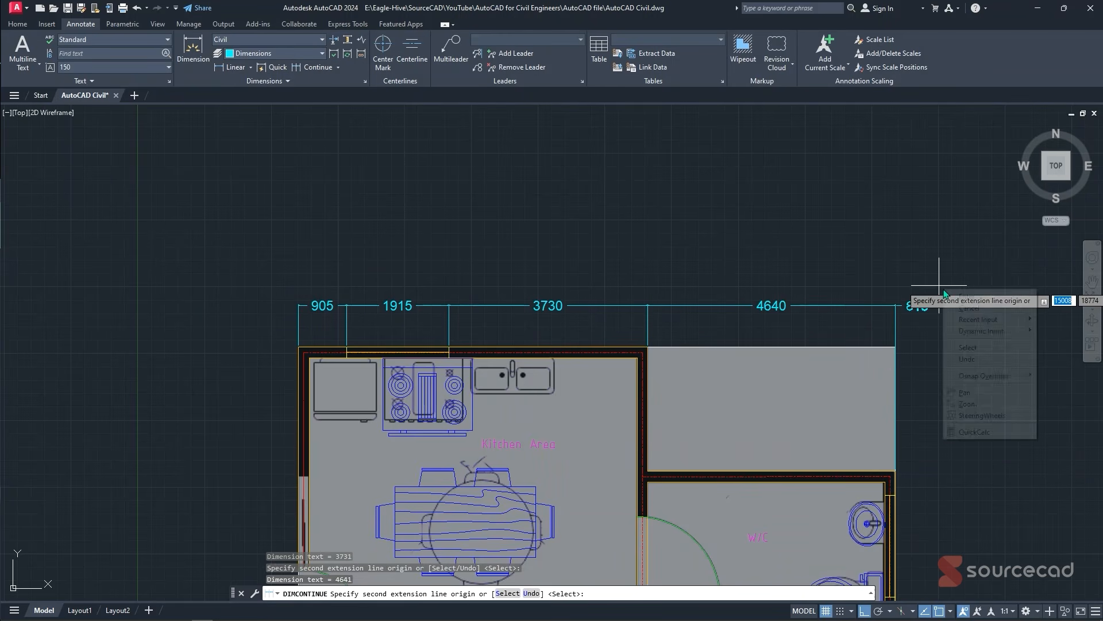
click(967, 298)
- Add a vertical linear dimension on the kitchen's left exterior wall, from the top corner to the entrance door opening's upper edge
middle_drag(399, 384, 454, 256)
click(227, 67)
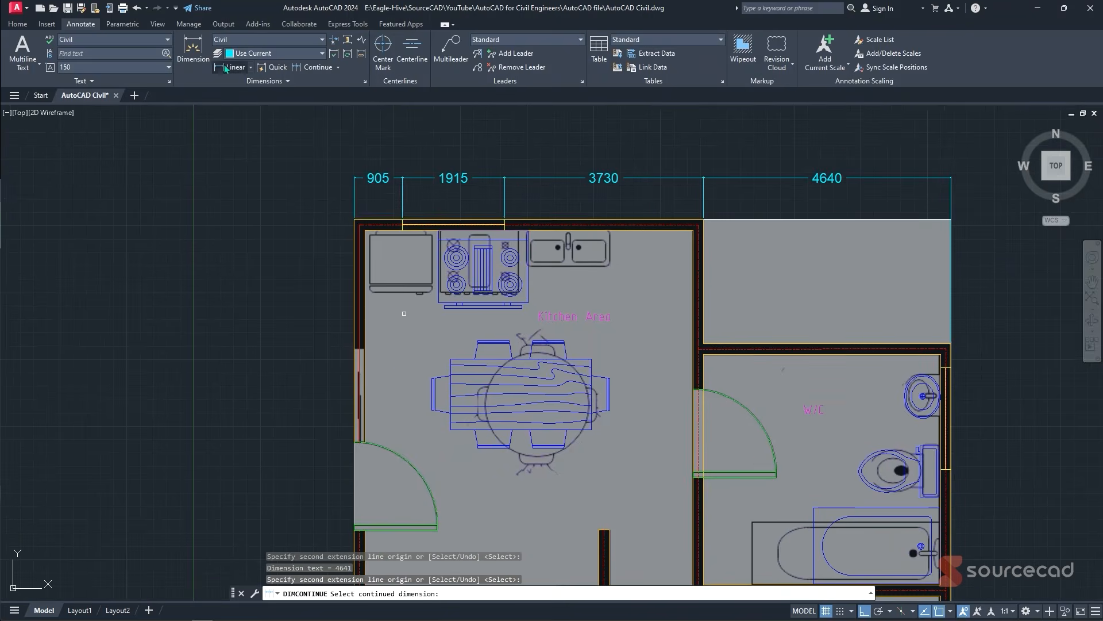
click(354, 219)
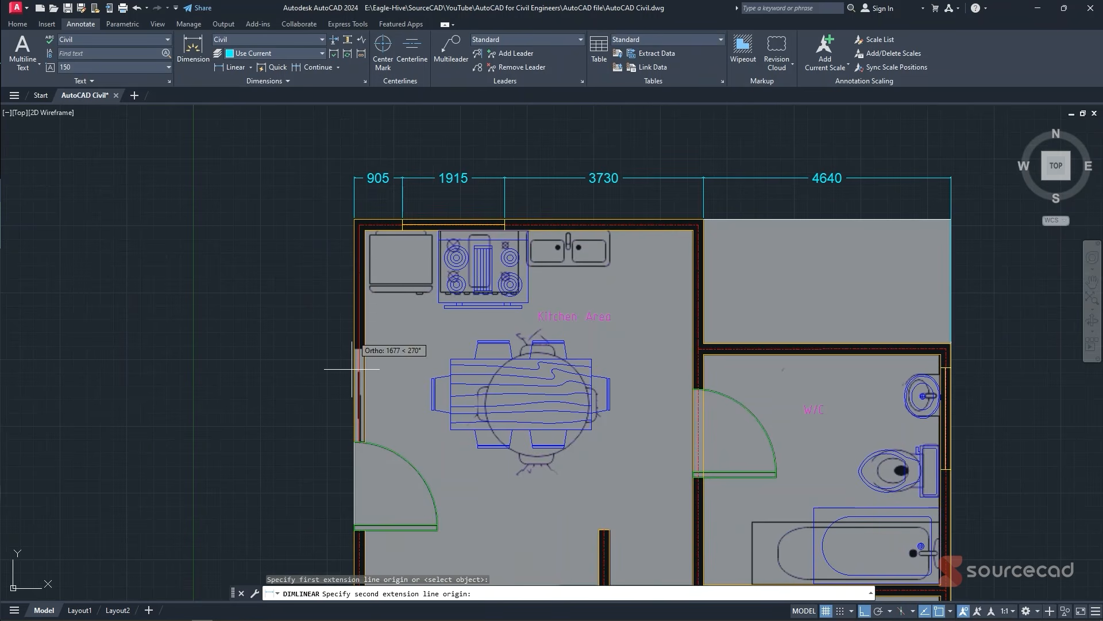
click(354, 441)
middle_drag(353, 529, 362, 411)
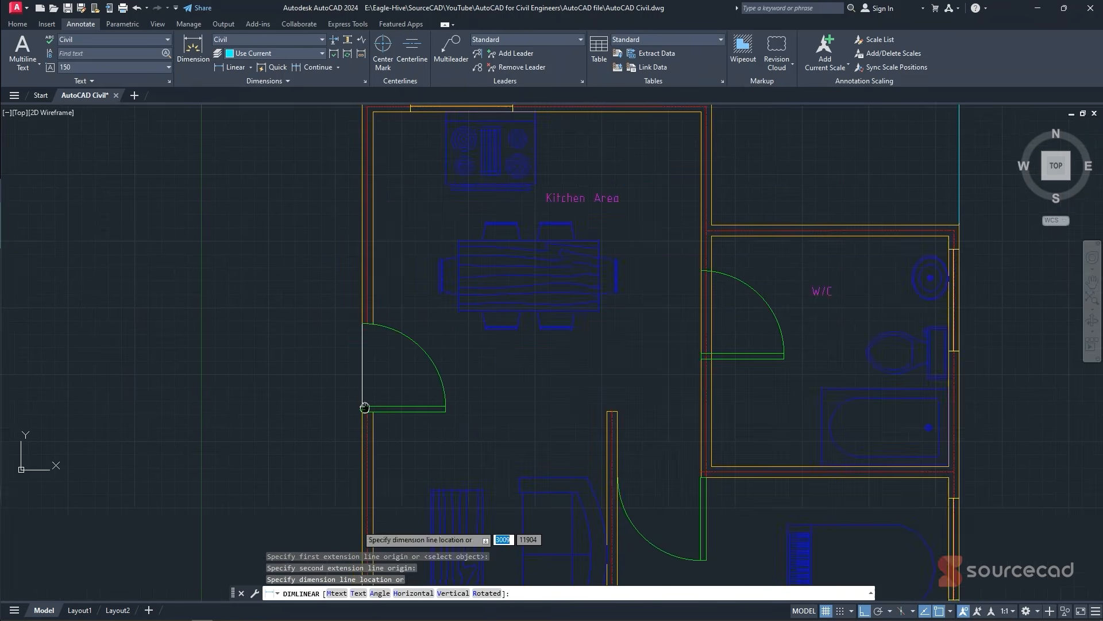
click(362, 410)
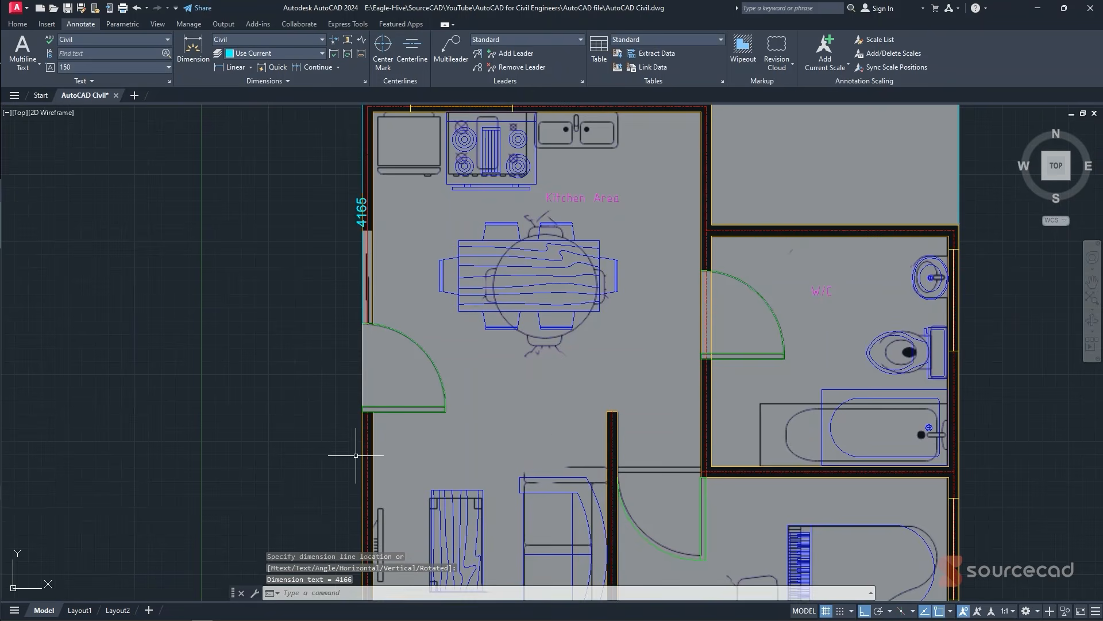
- Move the vertical kitchen wall dimension line outward to the left, clear of the exterior wall
click(354, 217)
click(362, 215)
scroll(365, 316, down, 3)
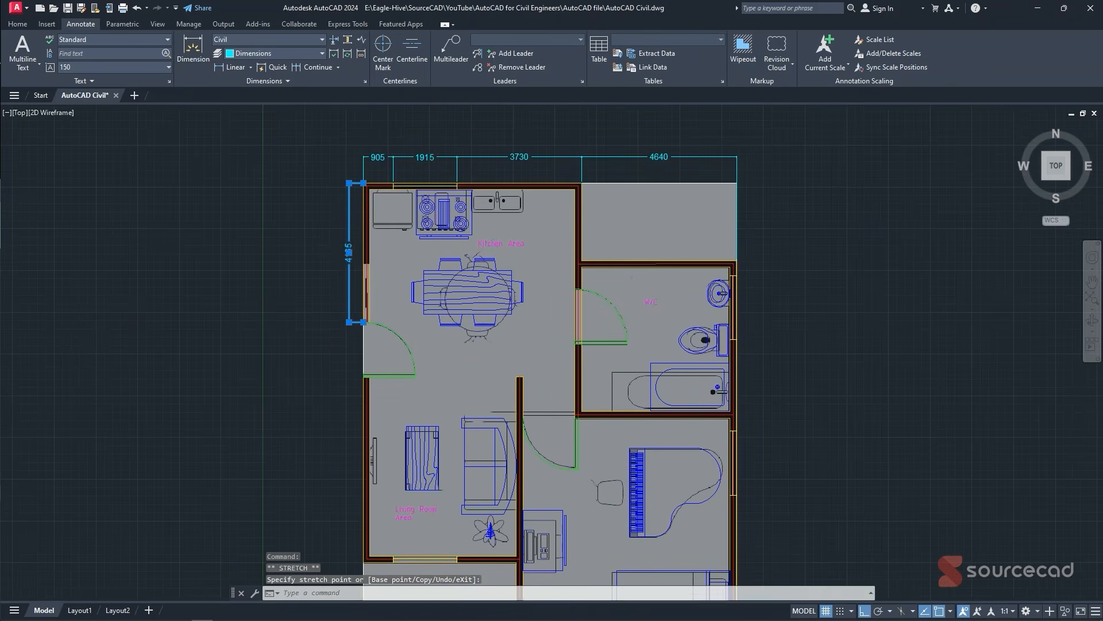
scroll(348, 248, up, 2)
click(335, 258)
- Continue the left dimension chain down to the door opening's lower edge, the living room's lower corner and the plan's bottom-left corner
click(318, 69)
scroll(362, 308, down, 2)
middle_drag(362, 308, 356, 290)
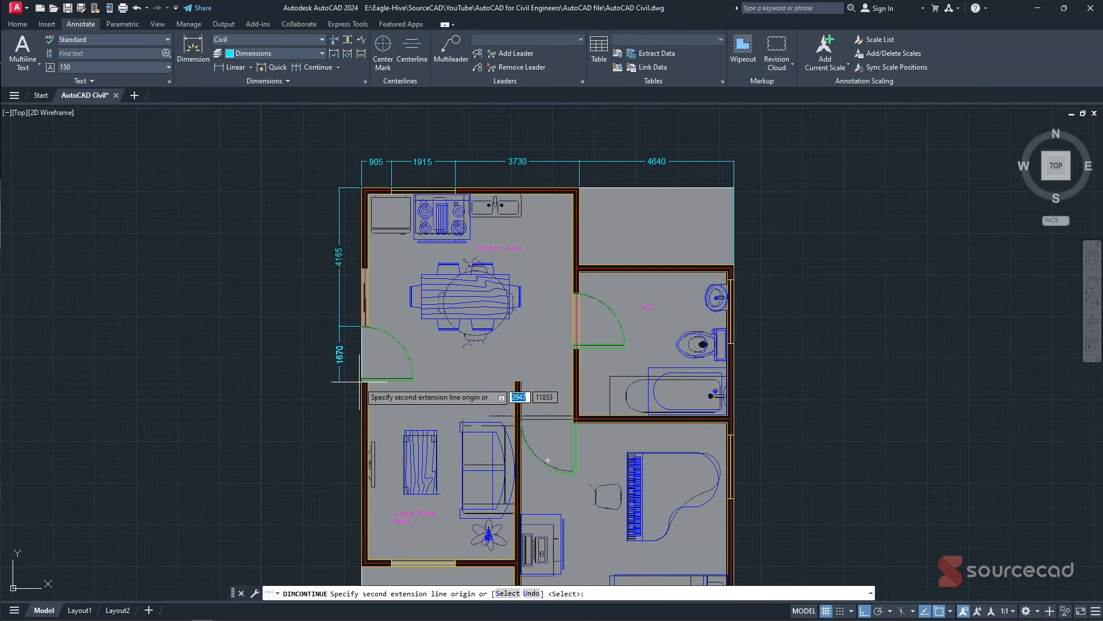
click(517, 381)
middle_drag(548, 461, 538, 371)
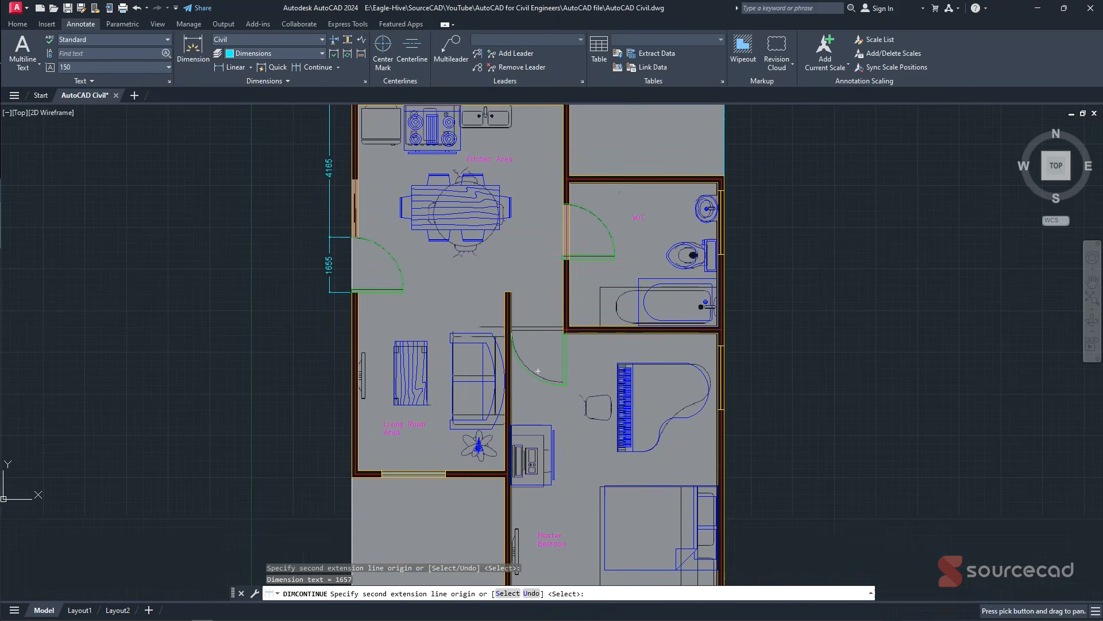
click(354, 474)
scroll(362, 279, down, 2)
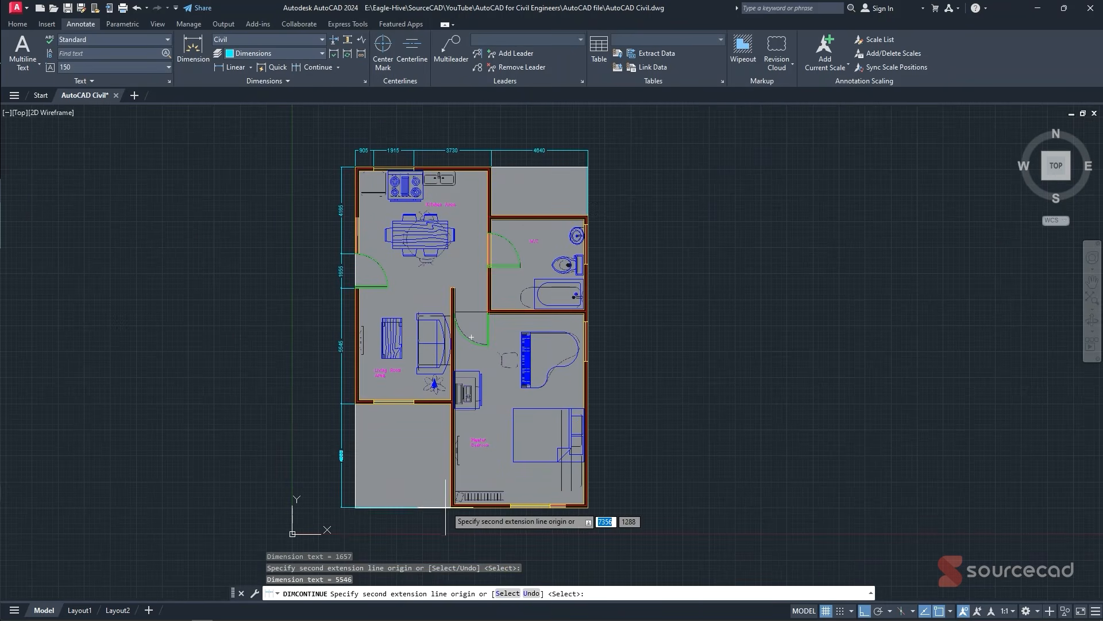
click(355, 507)
key(Escape)
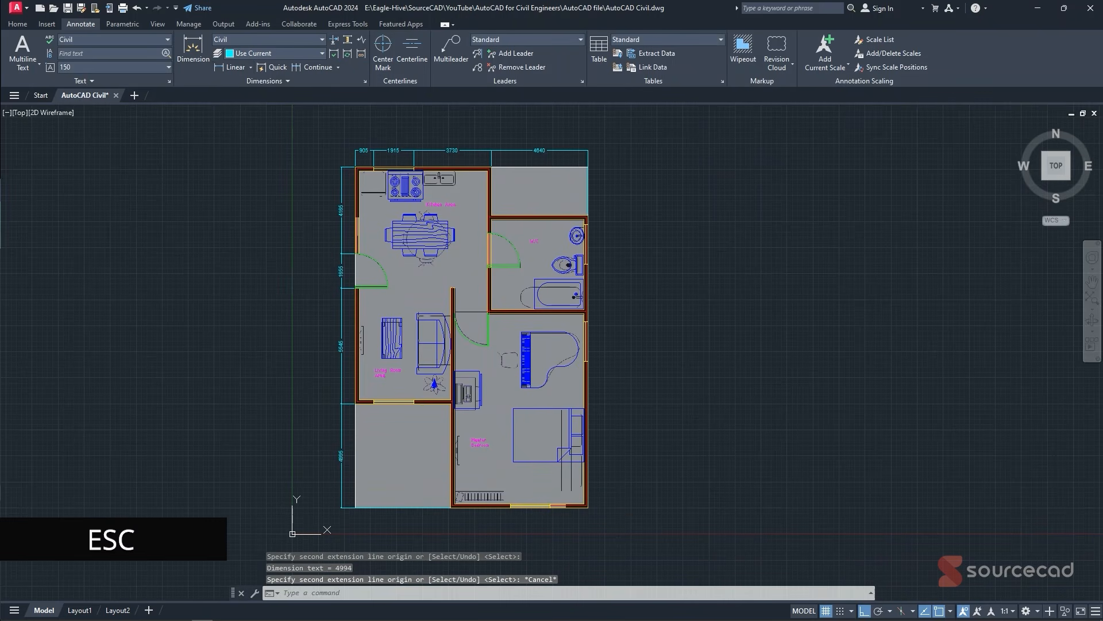
- Add a linear dimension below the master bedroom, from its lower-left outer corner to the bottom window's near edge
click(229, 67)
scroll(477, 522, up, 2)
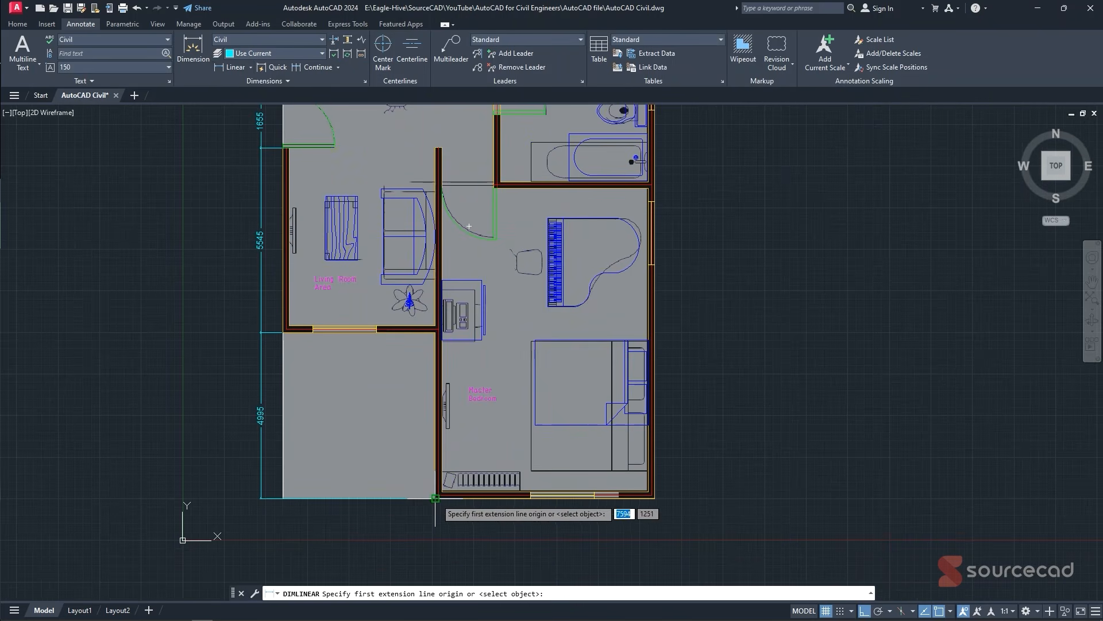
click(434, 498)
click(530, 496)
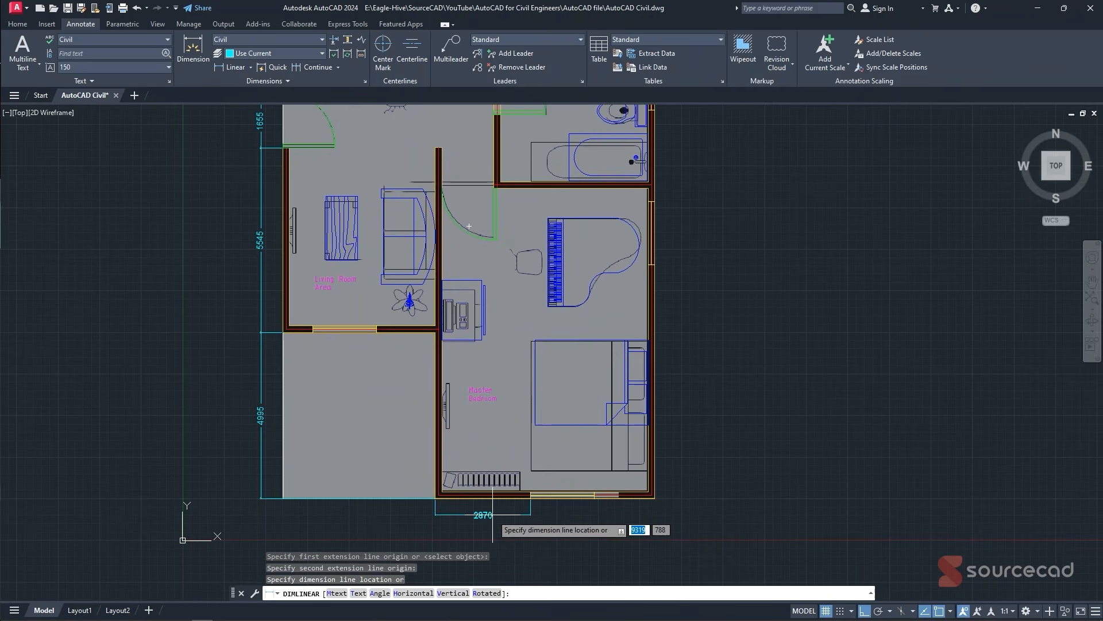
click(496, 522)
- Continue the bottom dimension chain to the bedroom window's far edge and the lower-right outer corner
text(dco)
key(Return)
click(595, 497)
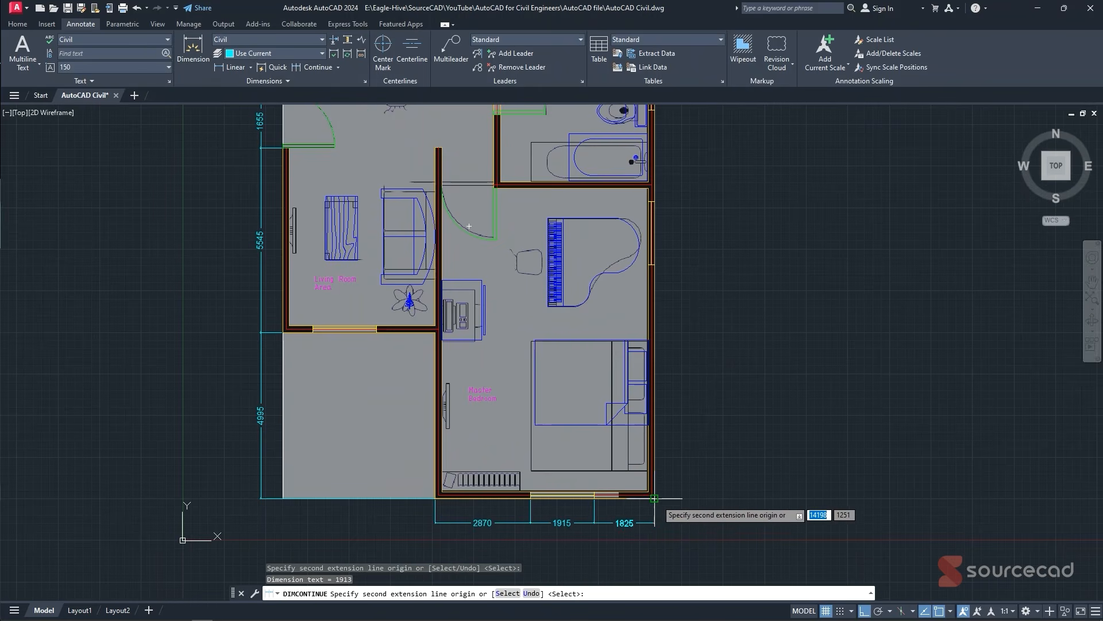
click(654, 498)
key(Escape)
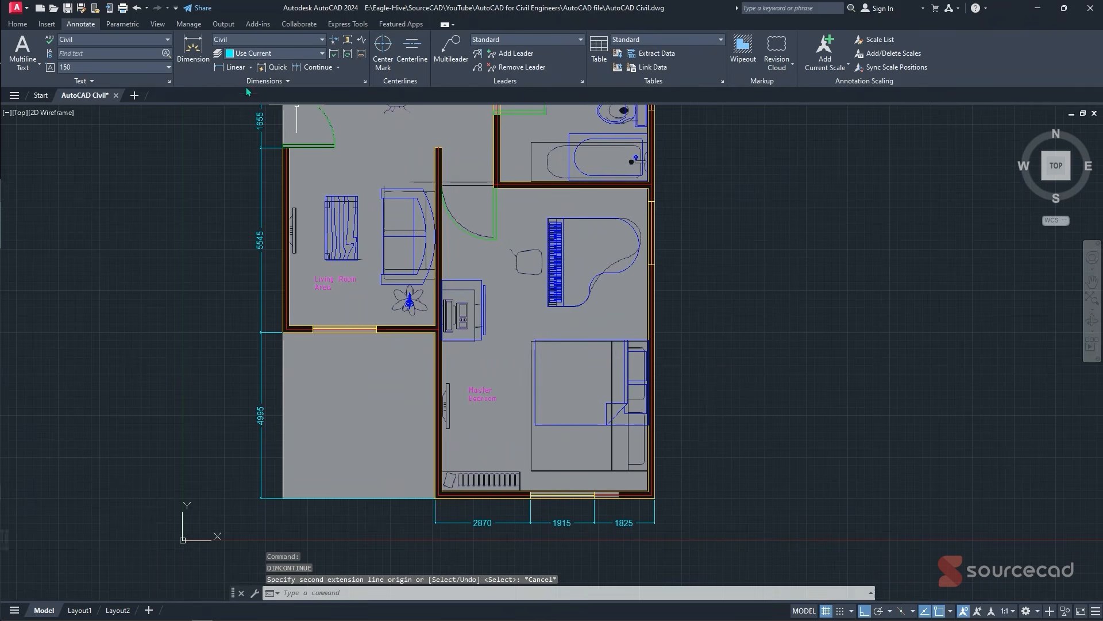
- Add a vertical linear dimension right of the master bedroom, from the plan's lower-right outer corner to the side window's lower edge
key(Escape)
key(Return)
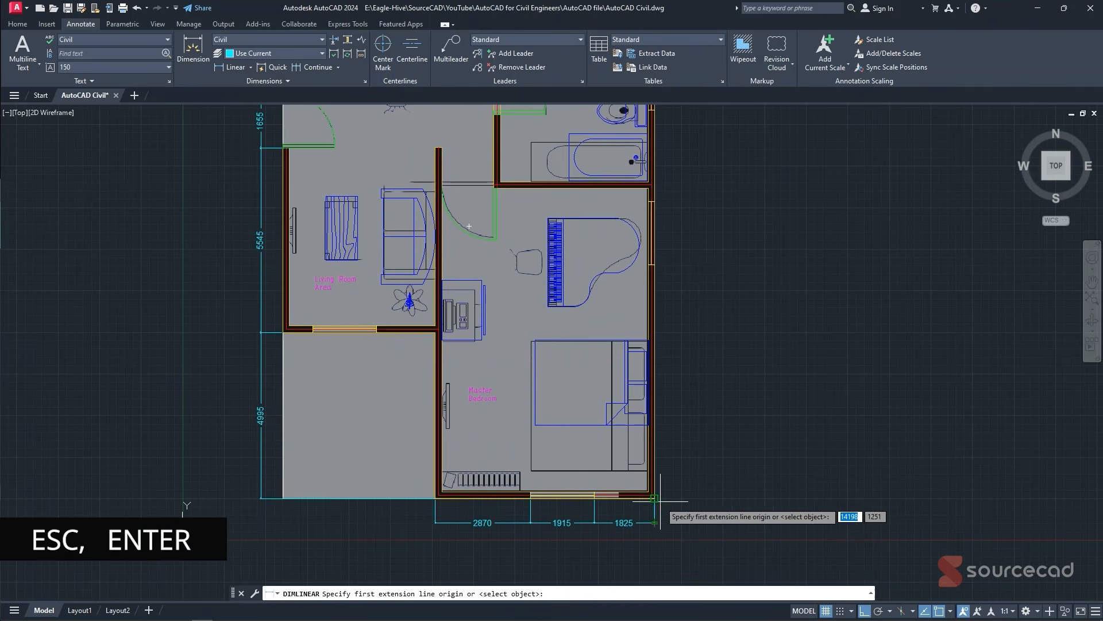
key(Escape)
click(231, 67)
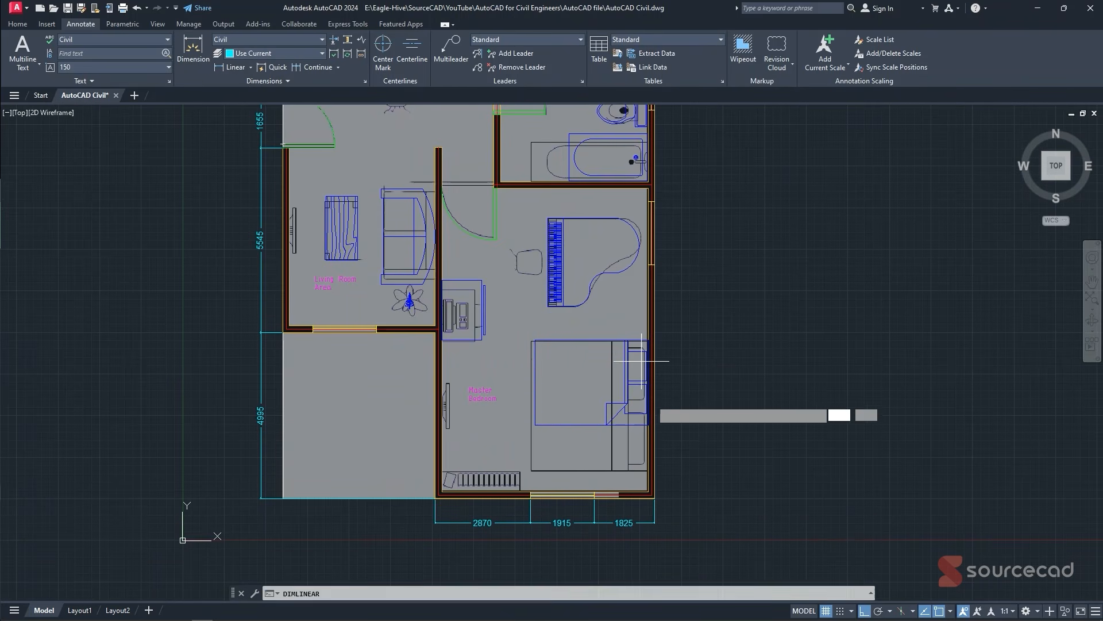
click(655, 502)
scroll(664, 258, up, 3)
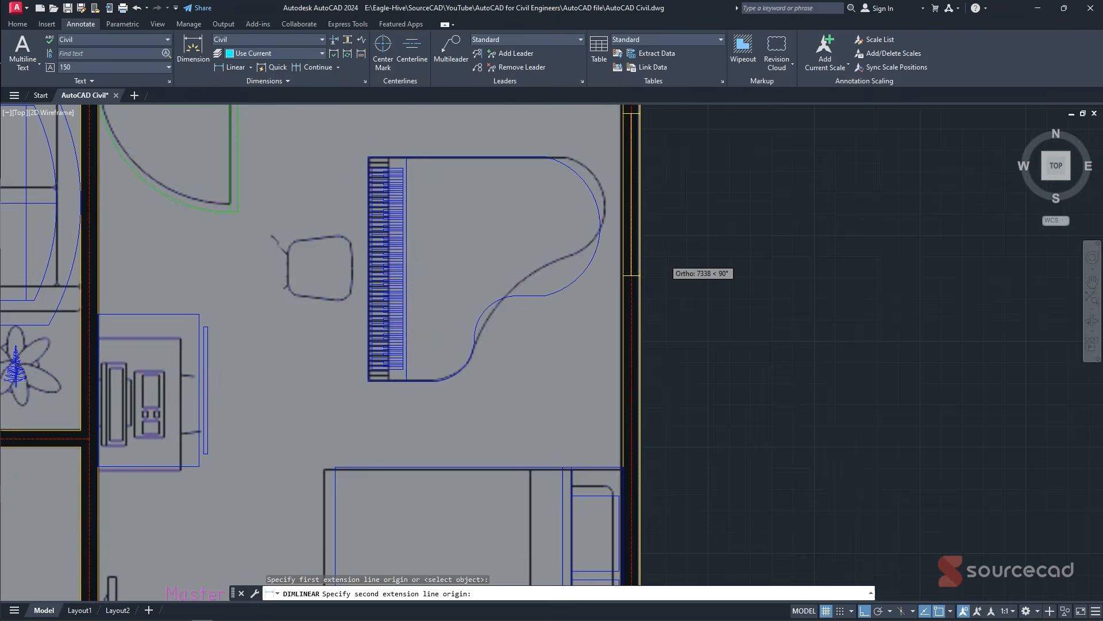
scroll(662, 276, up, 3)
click(601, 275)
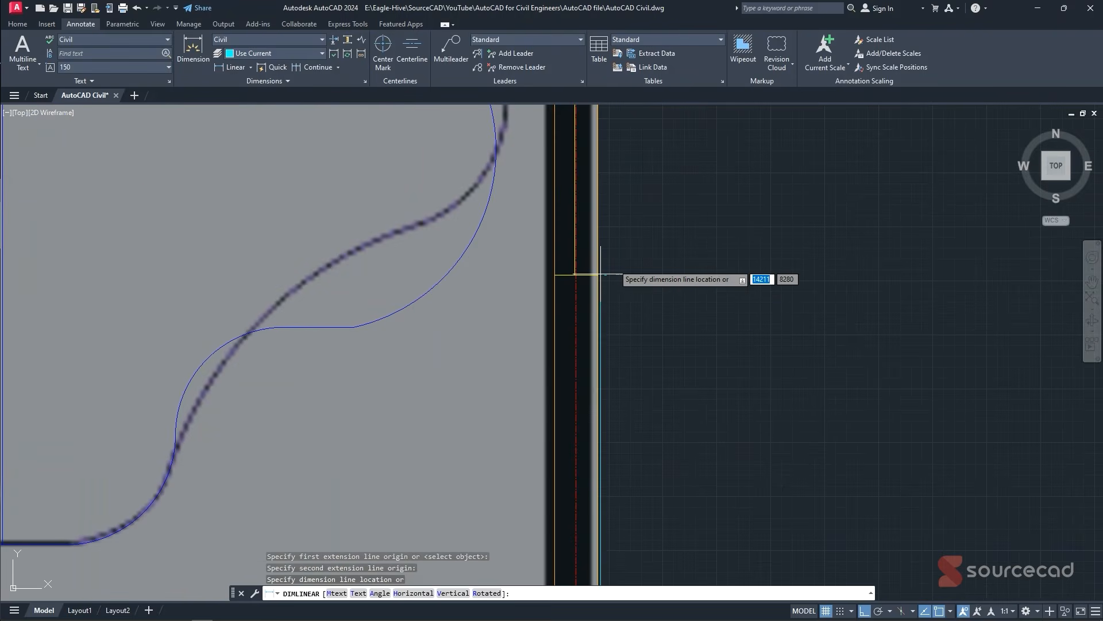
scroll(601, 275, down, 5)
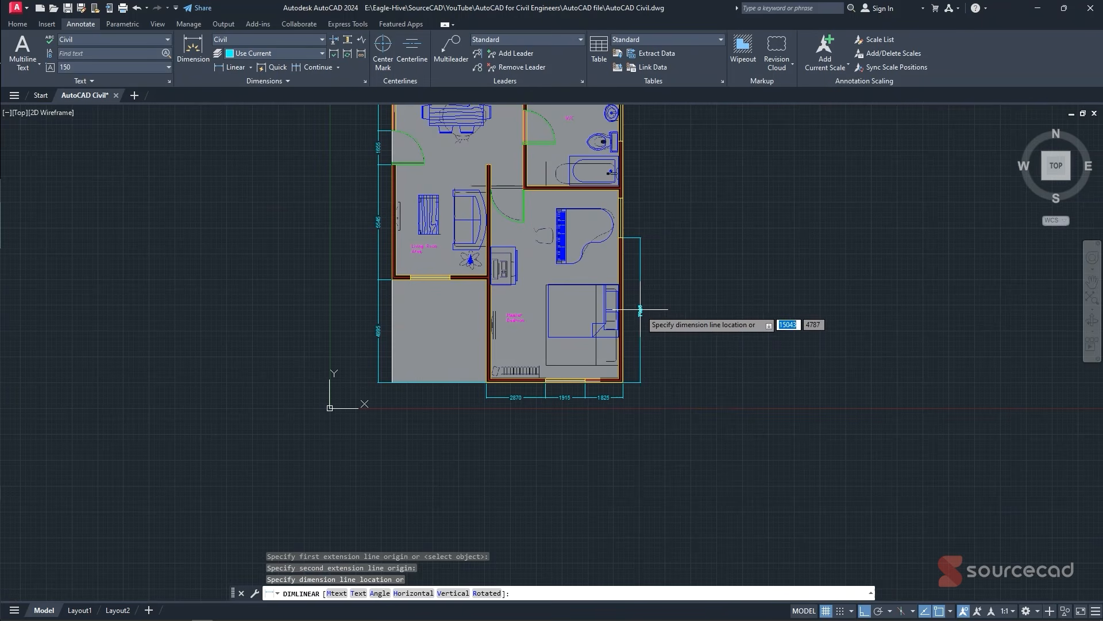
click(638, 309)
- Continue the right-side dimension chain up to the upper edge of the master bedroom's side window
click(307, 70)
middle_drag(639, 187, 610, 258)
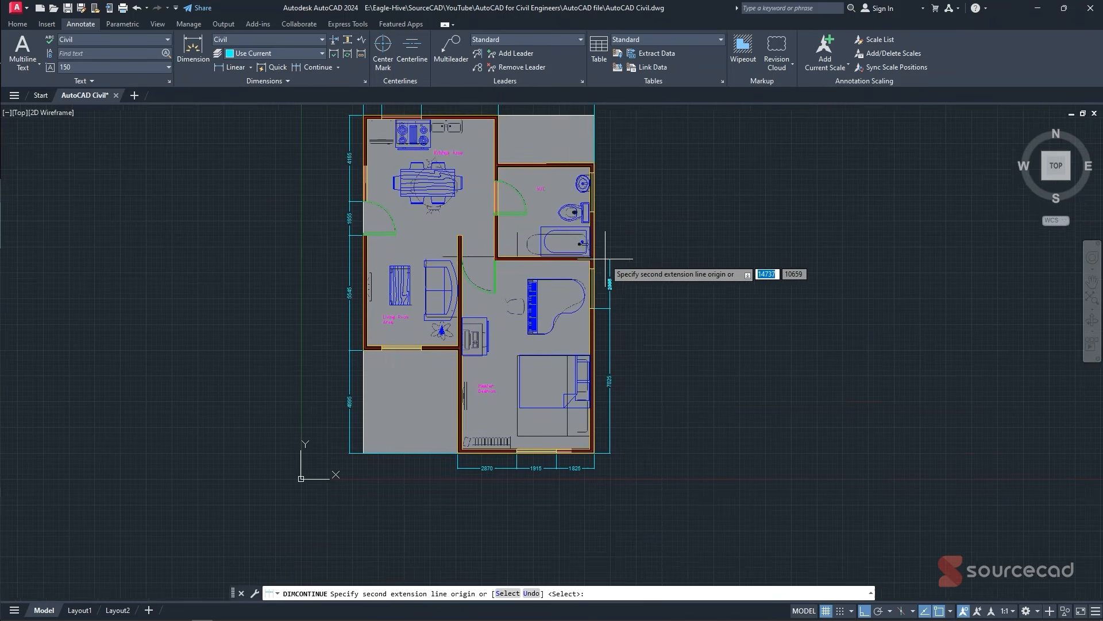
scroll(605, 258, up, 6)
click(577, 299)
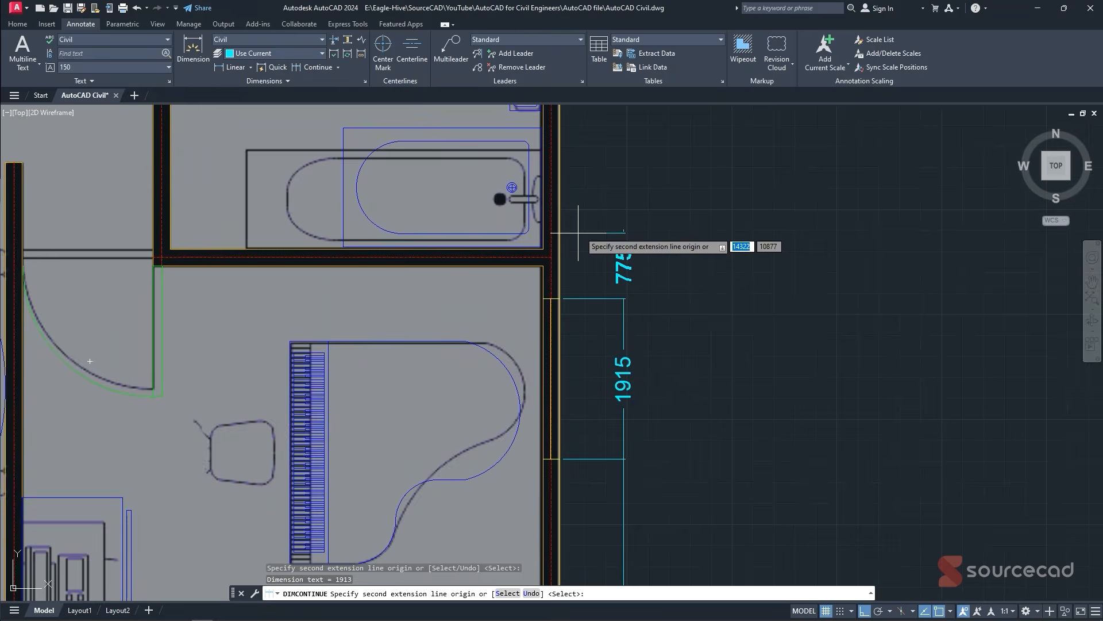
- Continue the right-side chain through both WC window edges and the WC's upper outer corner to the plan's top-right corner
scroll(578, 233, down, 5)
scroll(567, 303, up, 3)
click(559, 254)
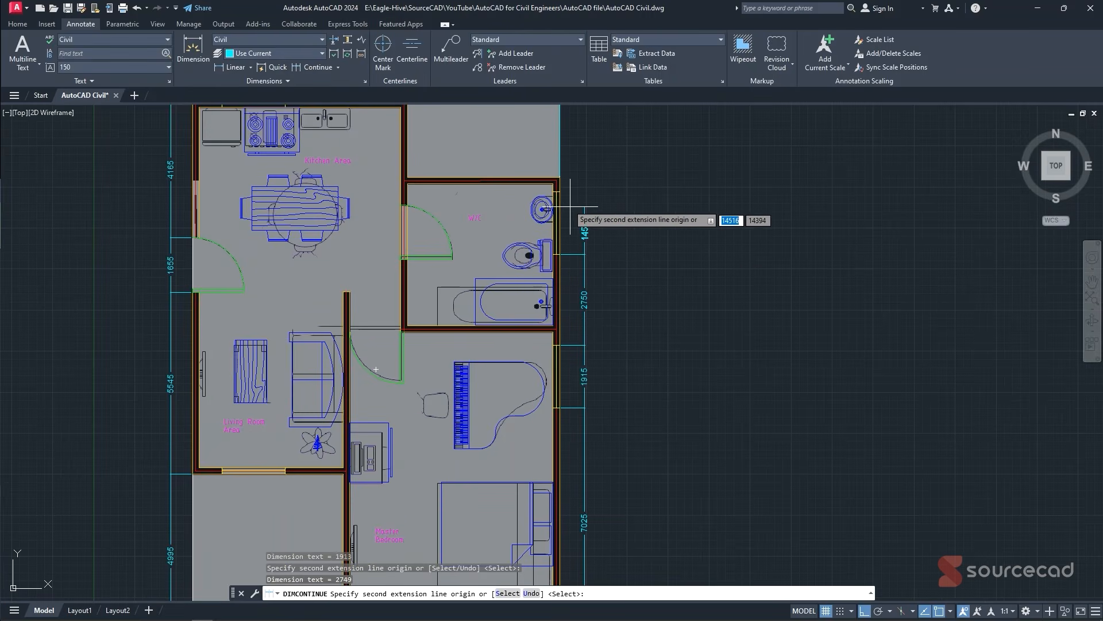
click(560, 176)
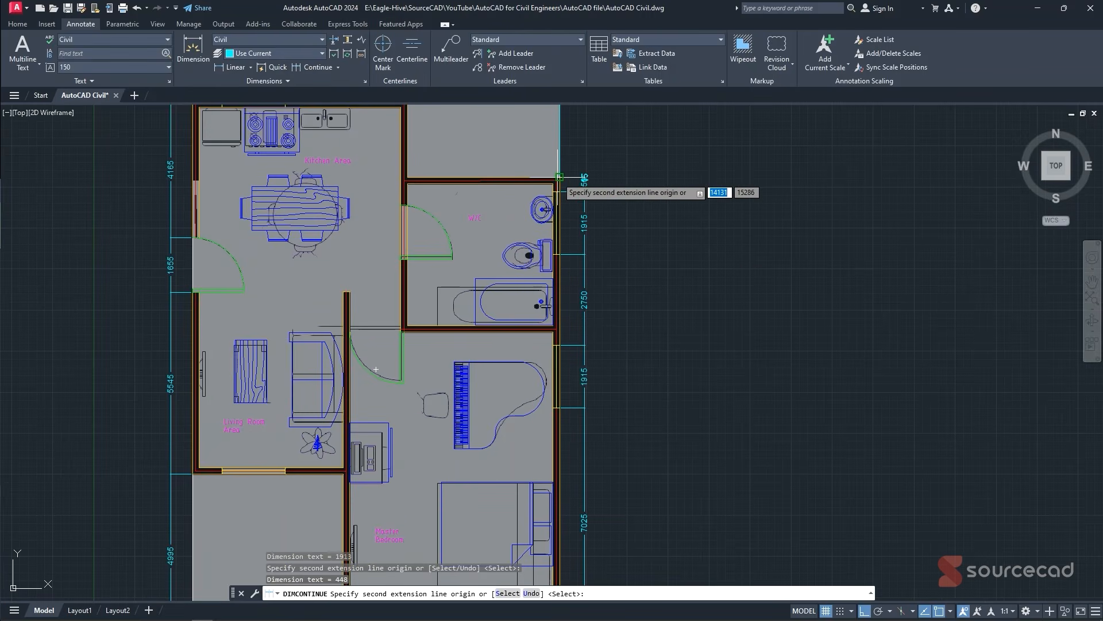
scroll(558, 459, down, 2)
click(465, 240)
key(Escape)
scroll(601, 268, down, 2)
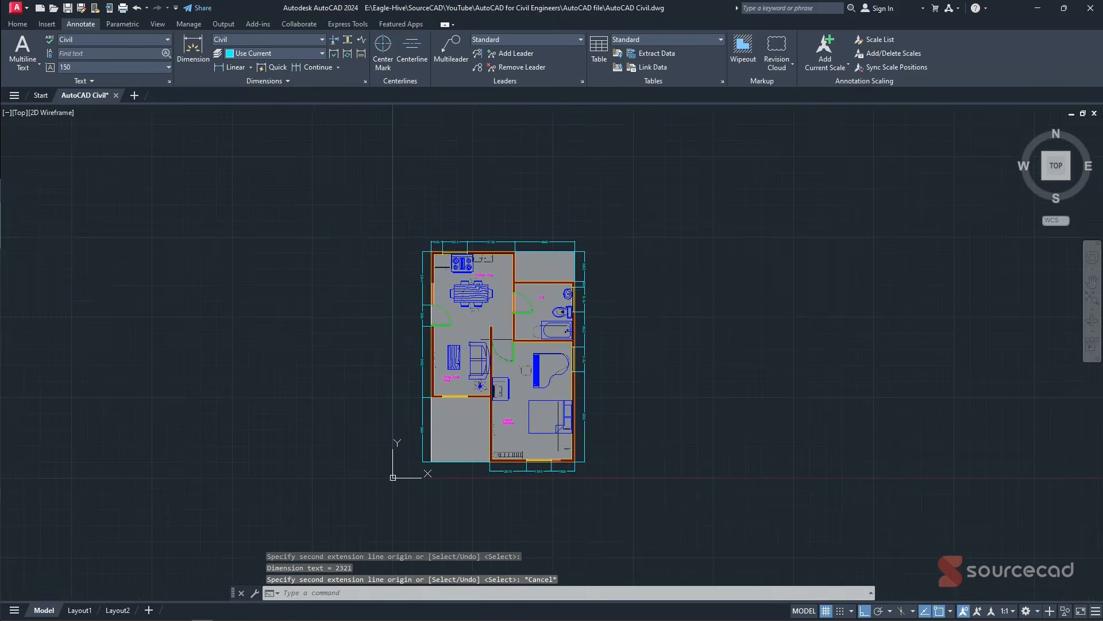
- Add a second-row vertical dimension on the plan's left side, from the kitchen's top-left outer corner to the living room's lower-left corner
middle_drag(378, 141, 382, 108)
click(235, 66)
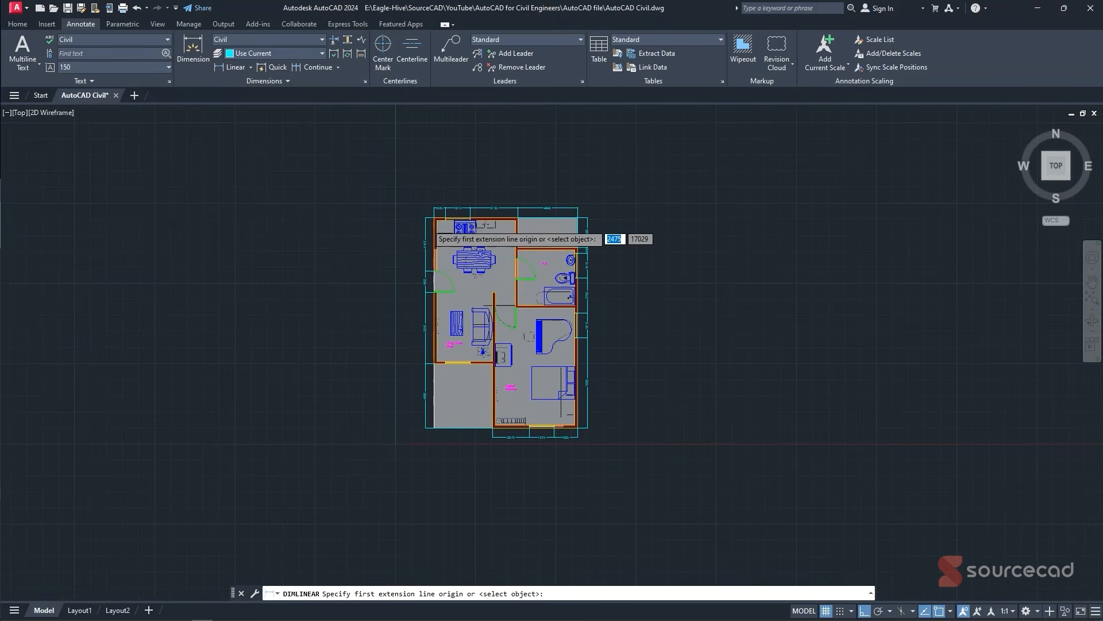
scroll(428, 224, up, 4)
click(443, 208)
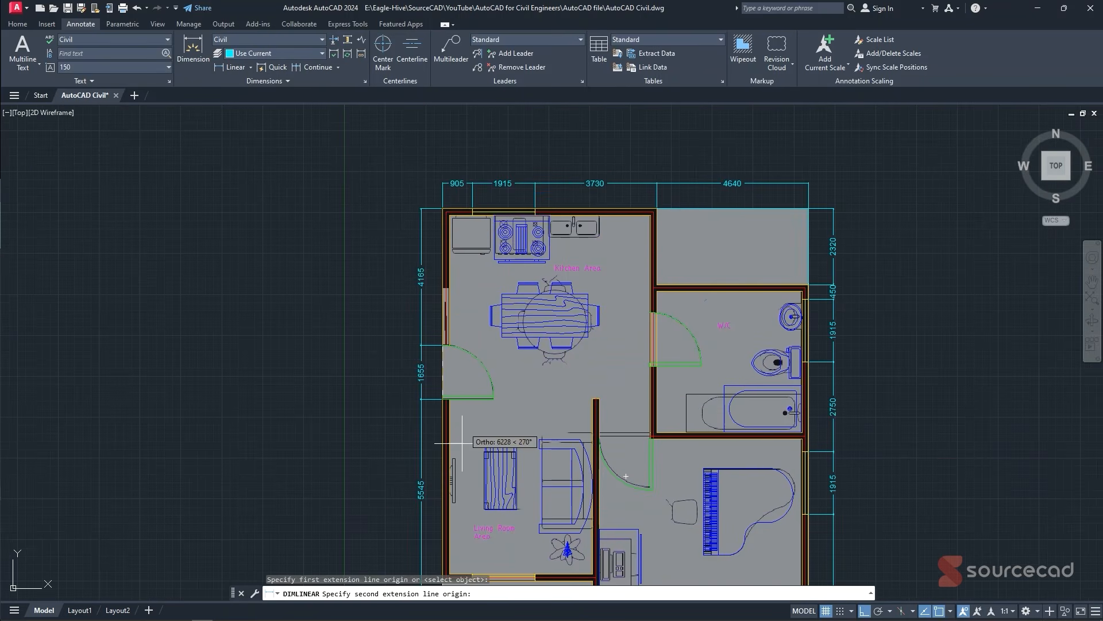
middle_drag(455, 509, 448, 387)
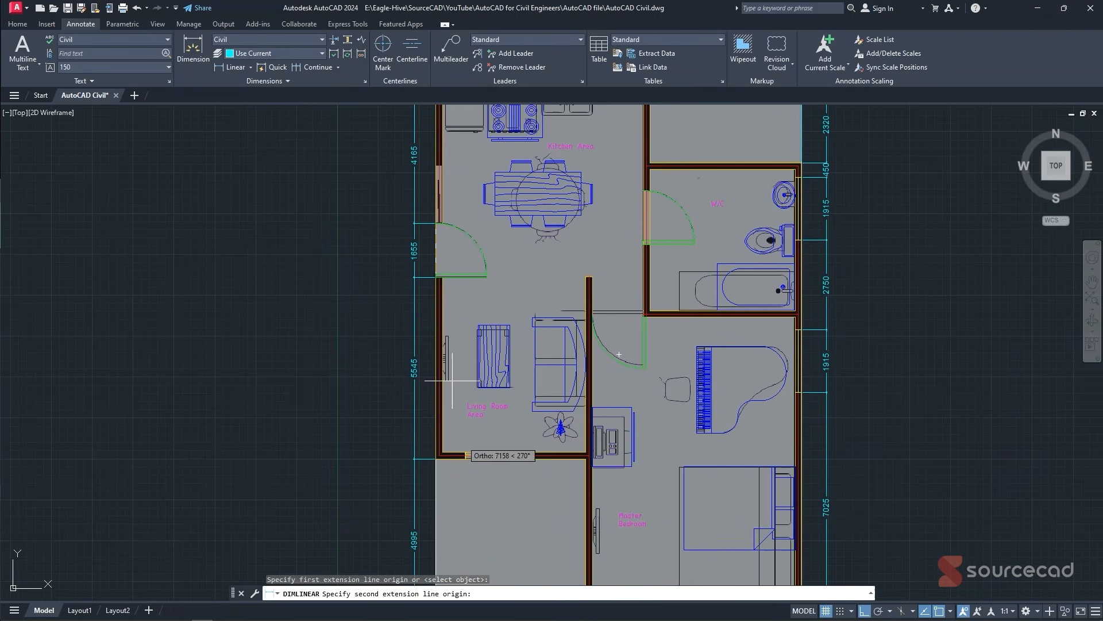
click(436, 458)
click(387, 437)
- Add an overall vertical dimension in a third row left of the plan, from the master bedroom's lower-left corner to the kitchen's top-left corner
key(Return)
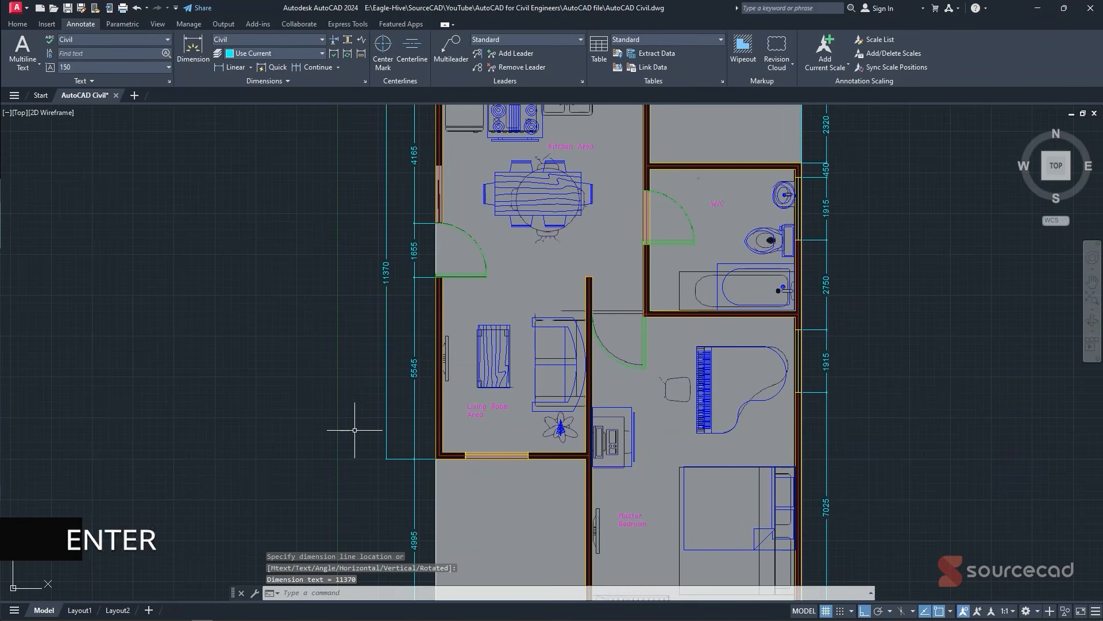
scroll(403, 276, down, 2)
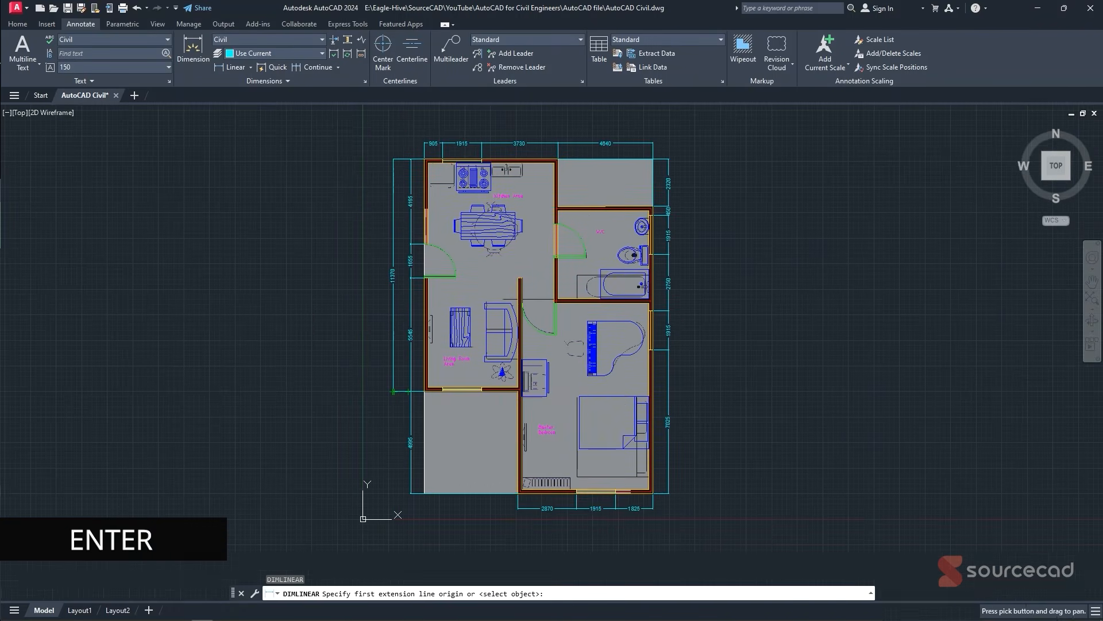
click(519, 492)
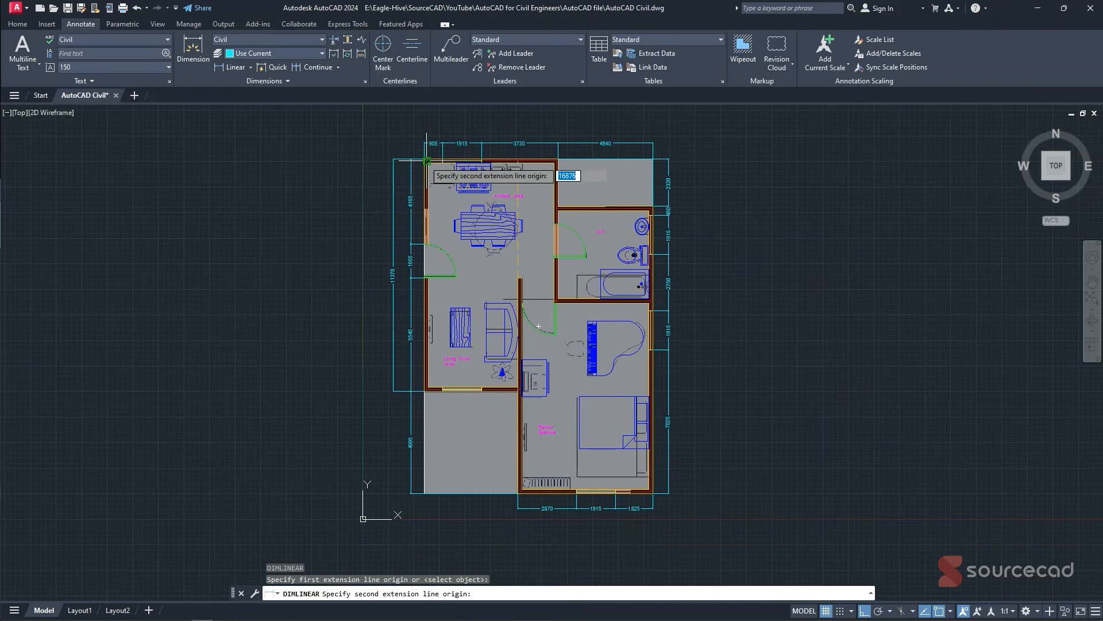
scroll(426, 161, up, 6)
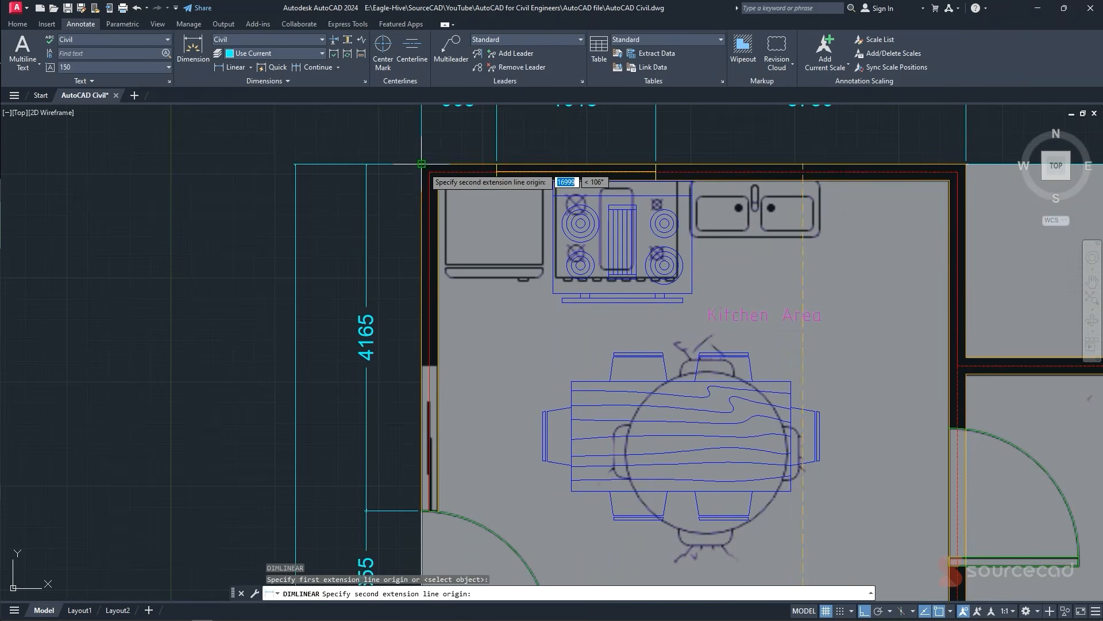
click(422, 165)
scroll(284, 200, down, 5)
middle_drag(222, 252, 248, 225)
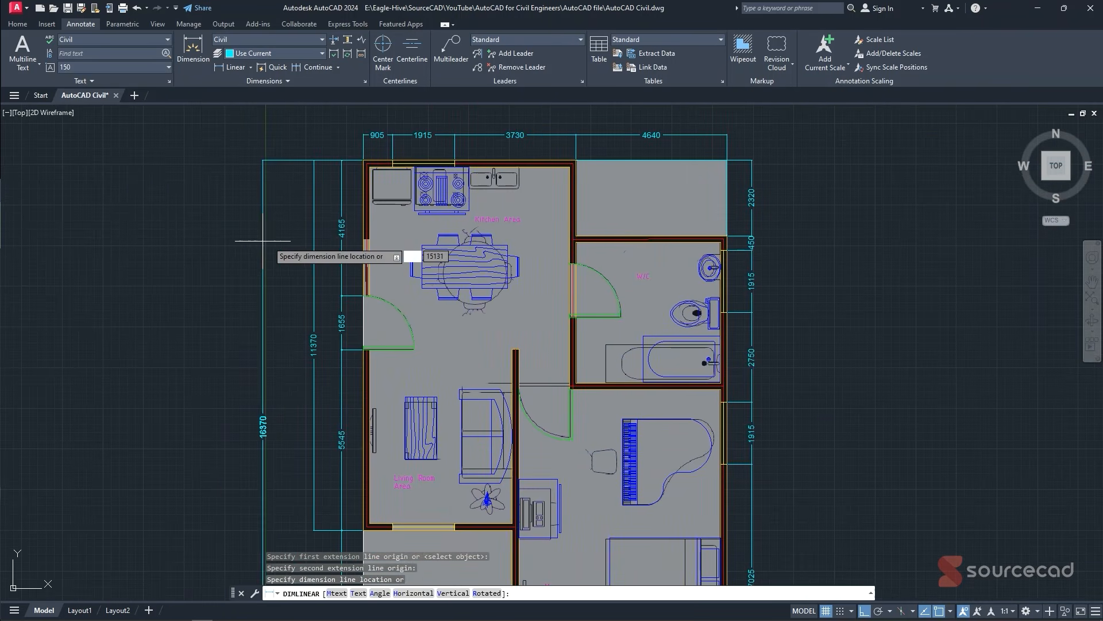
click(280, 240)
scroll(203, 172, down, 3)
- Add outer-row dimensions above the plan for the kitchen width, the open corner area beside it and the overall width
key(Return)
click(303, 165)
click(435, 211)
click(435, 131)
key(Return)
click(529, 212)
click(435, 211)
scroll(444, 263, down, 3)
click(357, 201)
- Add a second-row dimension right of the WC between its outer wall corners and continue it down to the plan's lower-right corner
scroll(453, 189, up, 5)
click(568, 297)
middle_drag(574, 413, 551, 288)
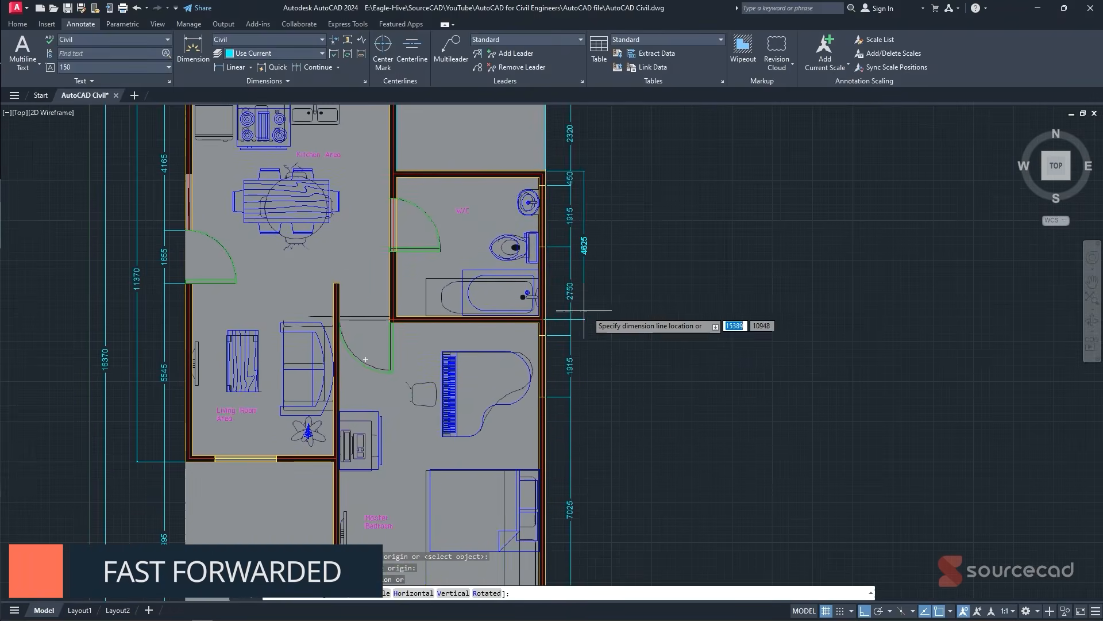
click(544, 320)
click(597, 304)
click(536, 370)
- Dimension the master bedroom's full width in a second row below the plan and continue it to the plan's bottom-left corner
click(563, 350)
click(352, 350)
click(457, 403)
click(318, 67)
click(204, 350)
key(Escape)
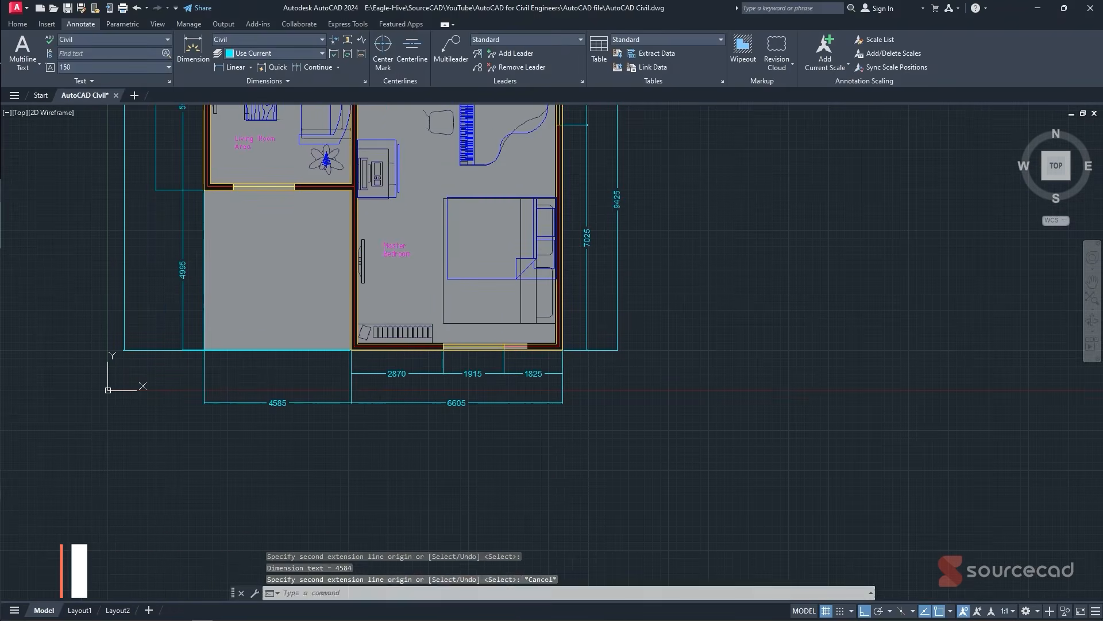
- Add overall dimensions for the plan's full width below it and its full height on the right side
click(234, 68)
click(563, 350)
click(204, 350)
click(212, 421)
click(389, 259)
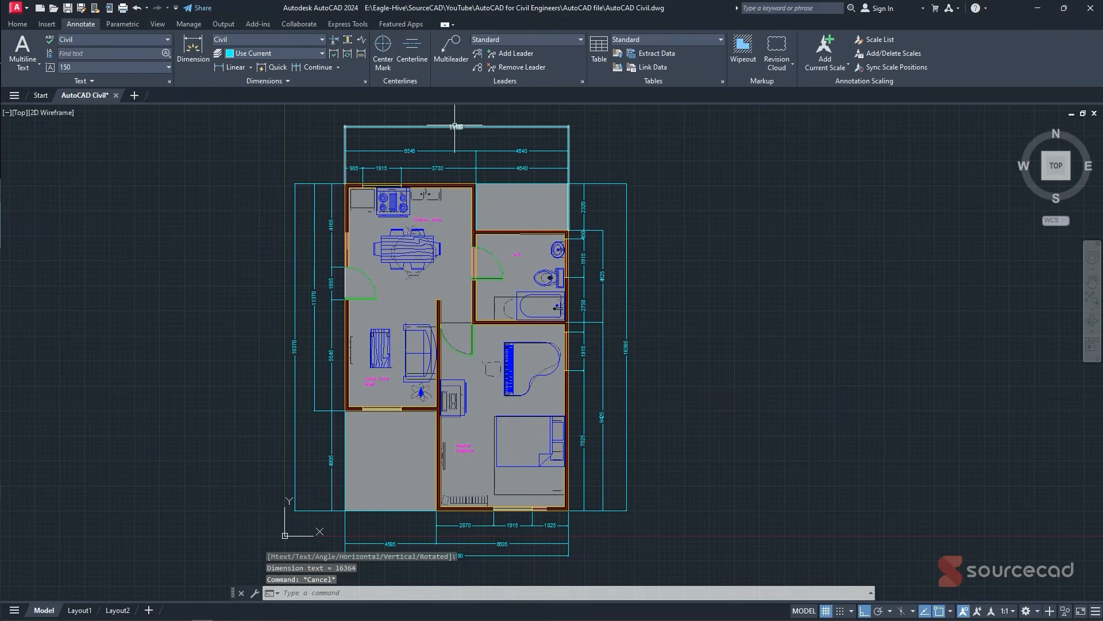
click(463, 121)
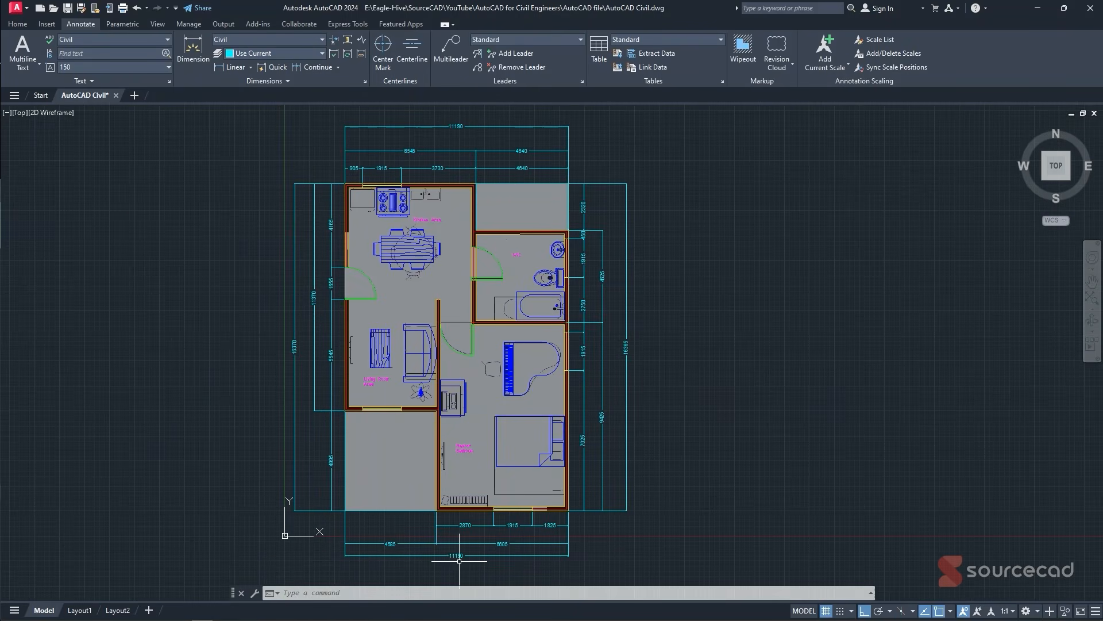
- Stretch the lower origin of the right-side overall height dimension onto the exact lower-right outer wall corner
scroll(281, 347, up, 2)
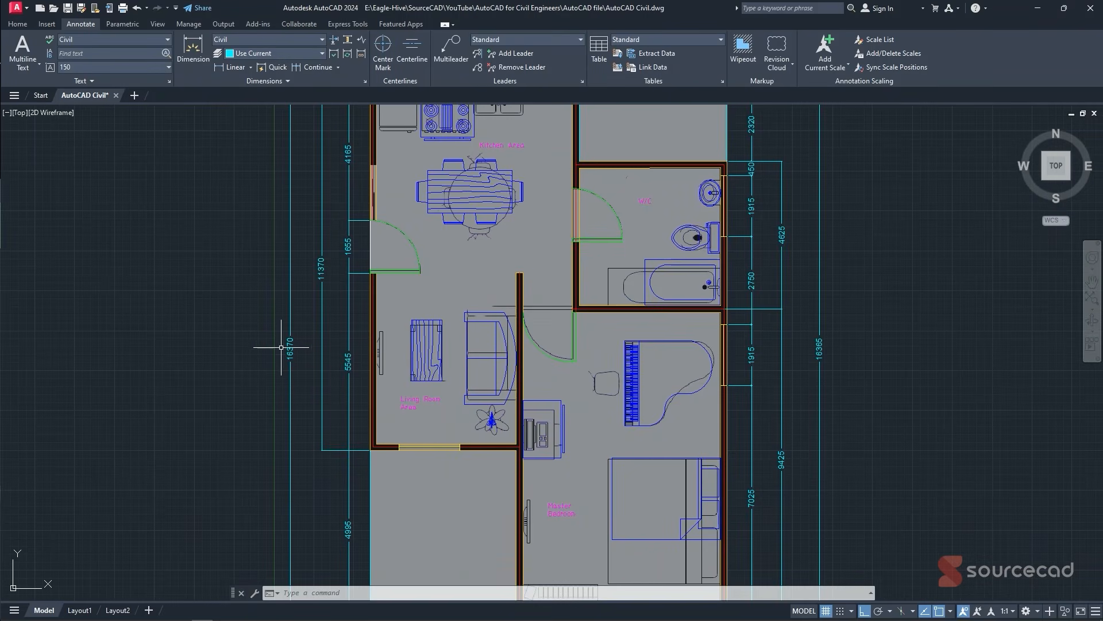
click(832, 350)
middle_drag(831, 350, 834, 577)
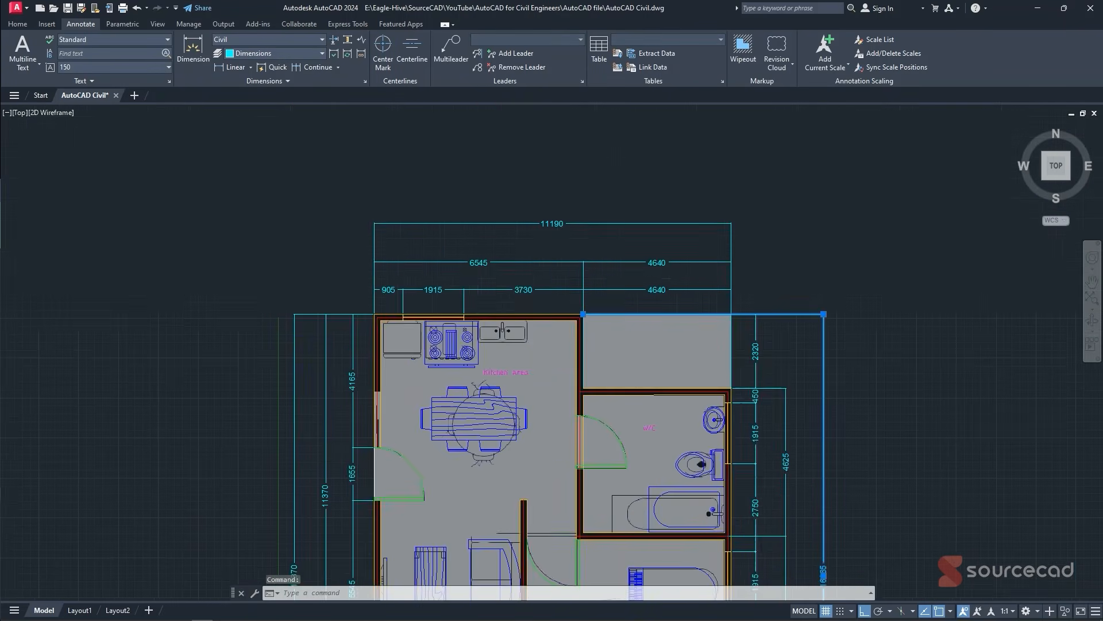
scroll(566, 325, up, 8)
scroll(567, 325, down, 6)
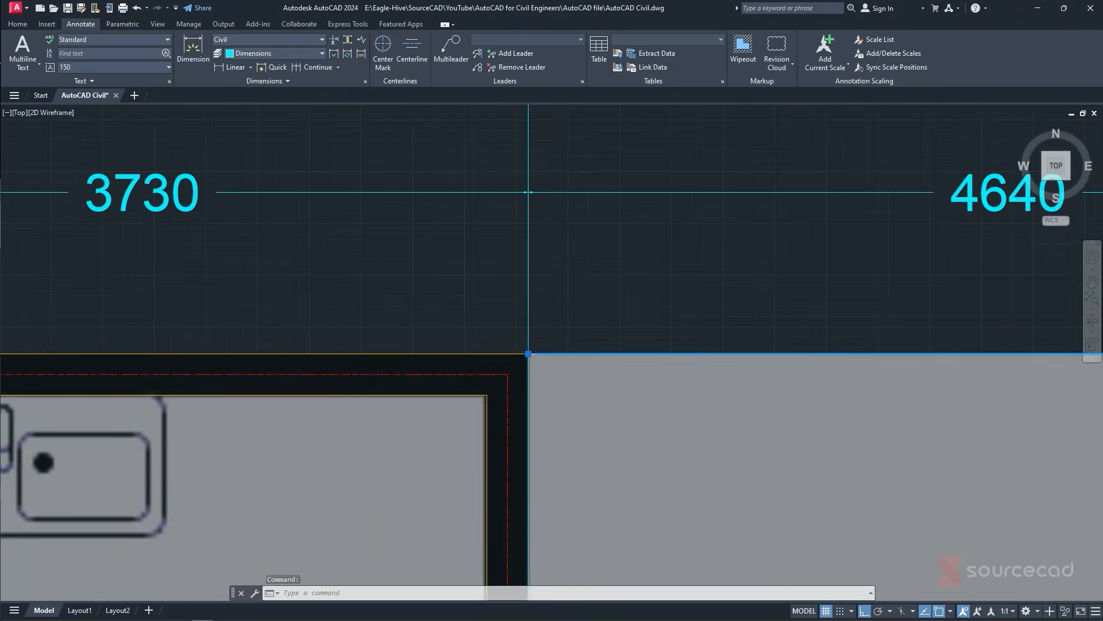
scroll(620, 483, down, 3)
scroll(619, 483, up, 10)
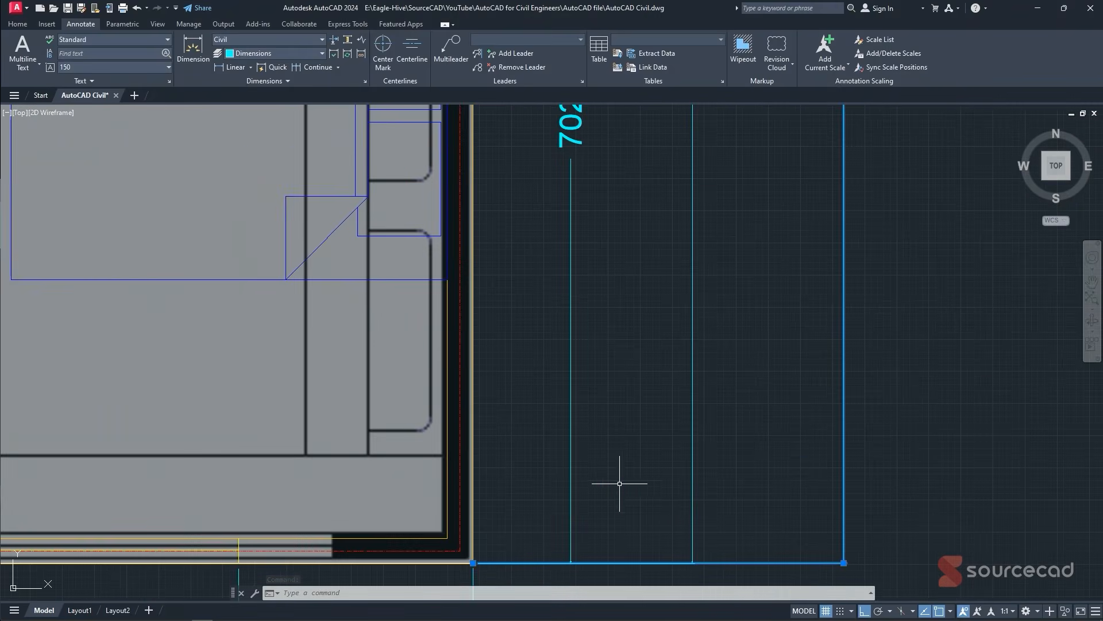
middle_drag(559, 480, 557, 351)
scroll(458, 415, up, 4)
scroll(498, 466, up, 6)
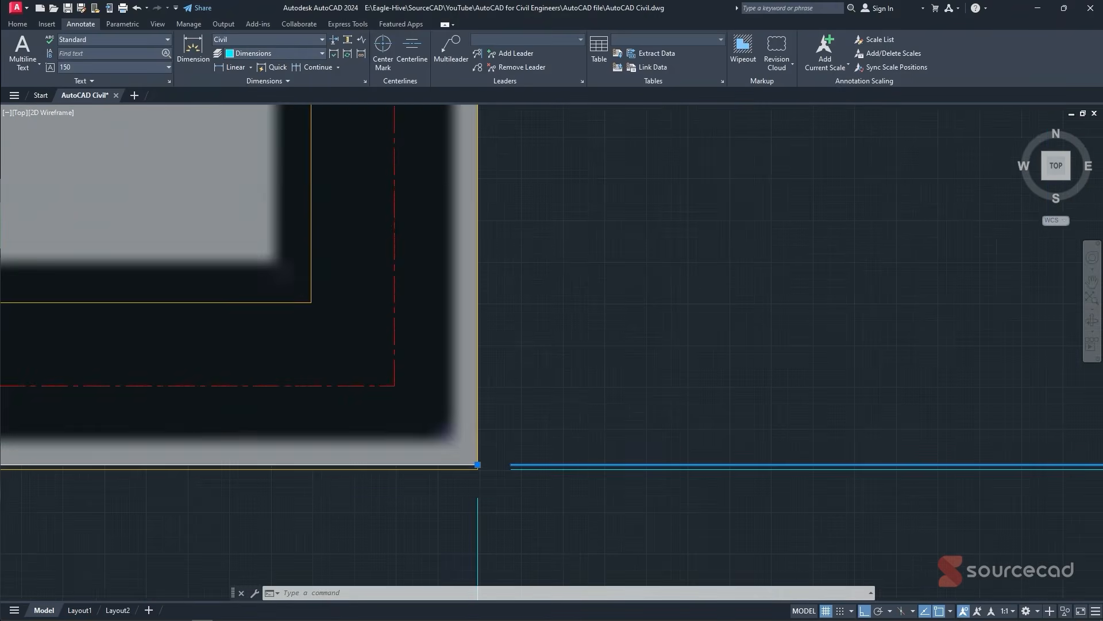
click(464, 463)
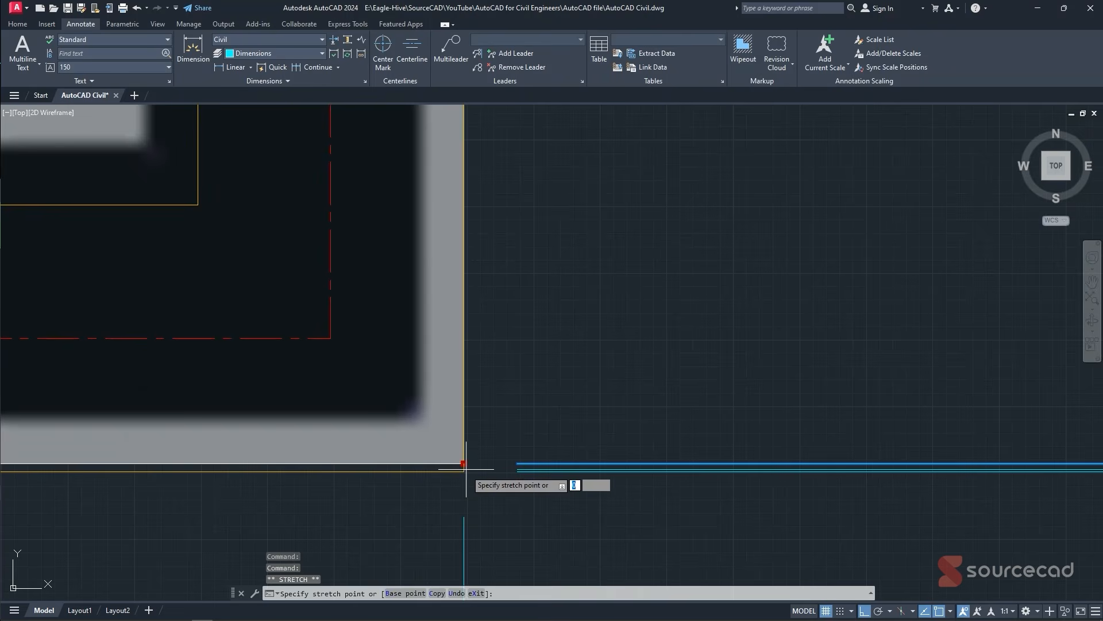
click(464, 471)
scroll(464, 471, down, 8)
middle_drag(583, 278, 671, 471)
key(Escape)
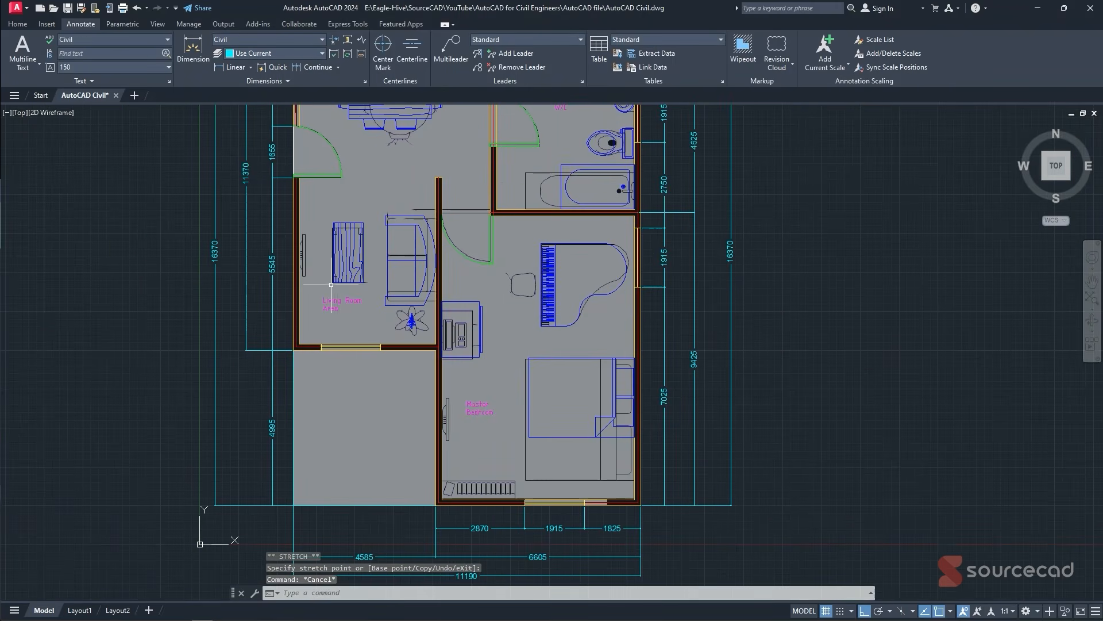
key(Escape)
scroll(222, 257, down, 4)
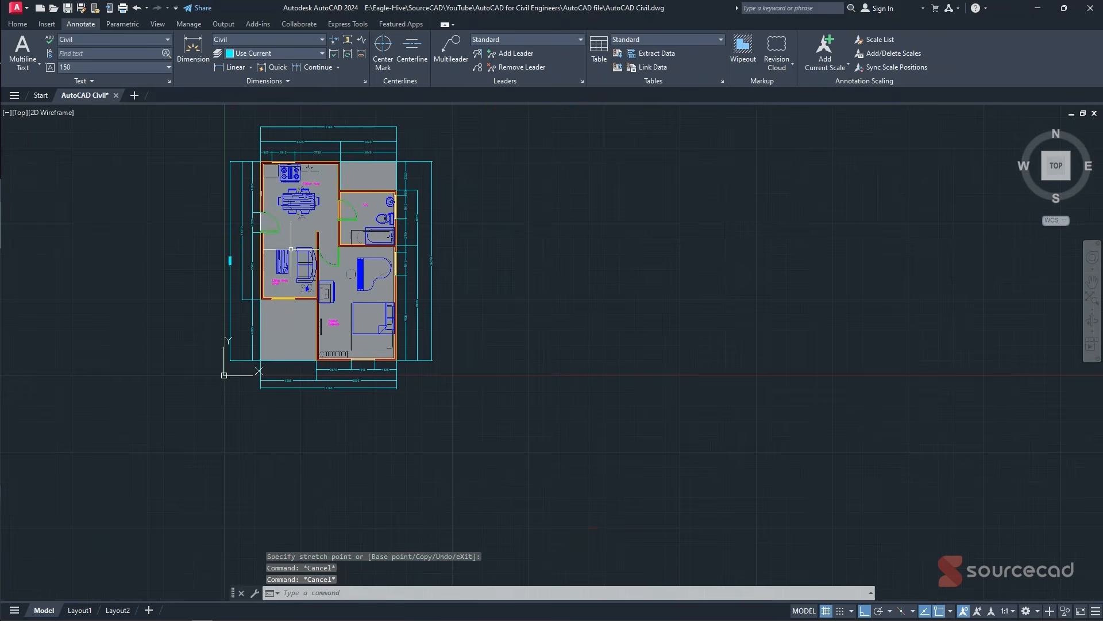
middle_drag(221, 257, 390, 275)
scroll(465, 259, up, 2)
middle_drag(489, 246, 492, 265)
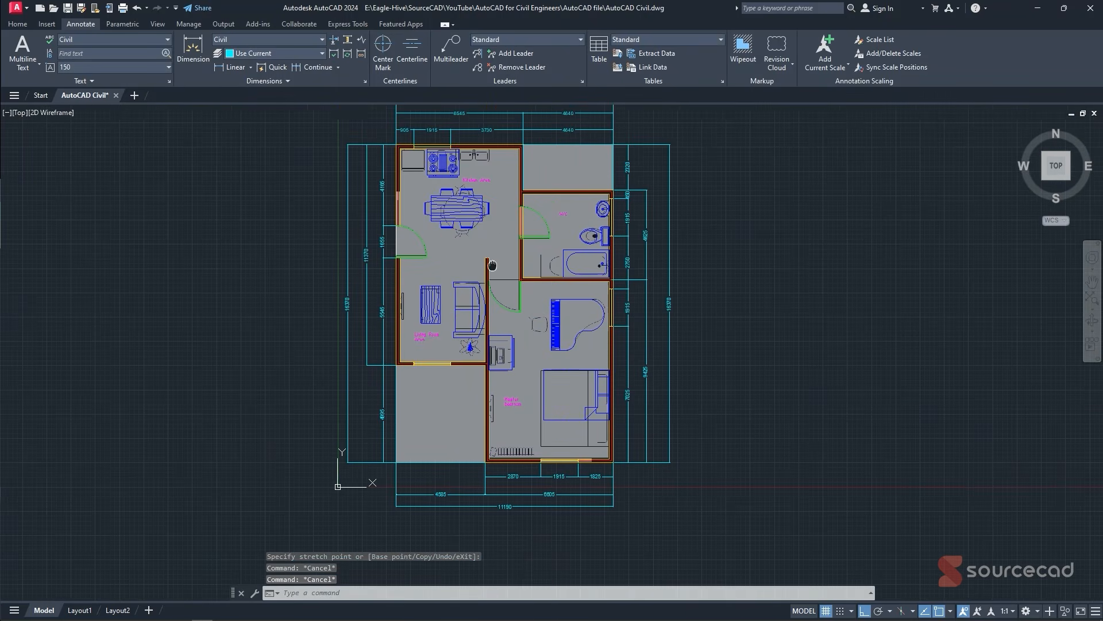
- Open the layer properties and turn the Blocks layer off and back on
click(18, 23)
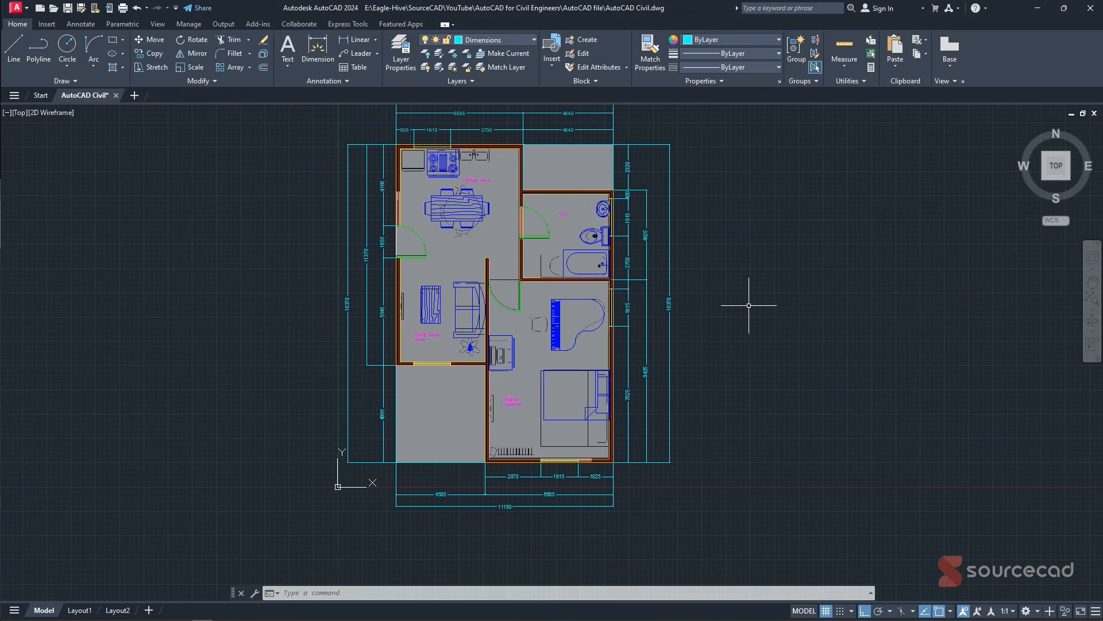
middle_drag(734, 229, 736, 240)
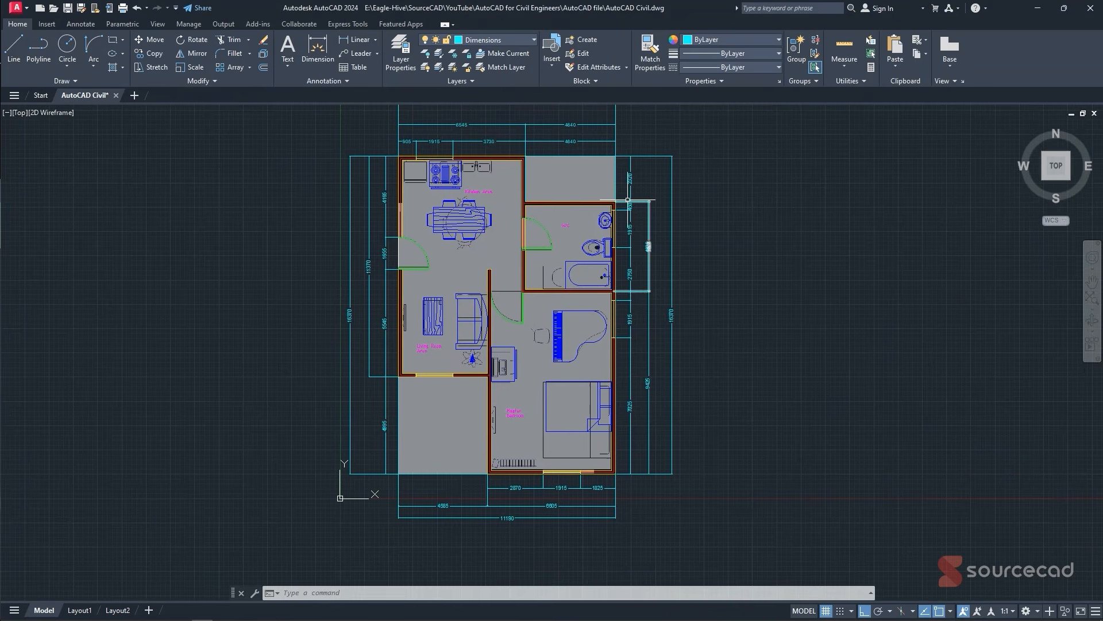
click(401, 55)
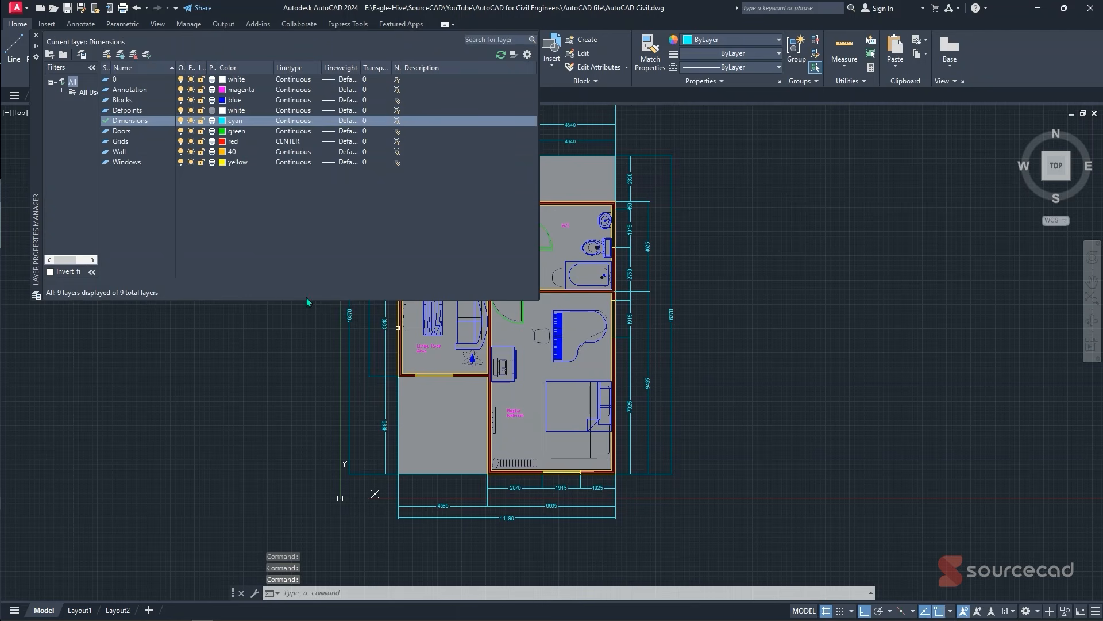
click(180, 100)
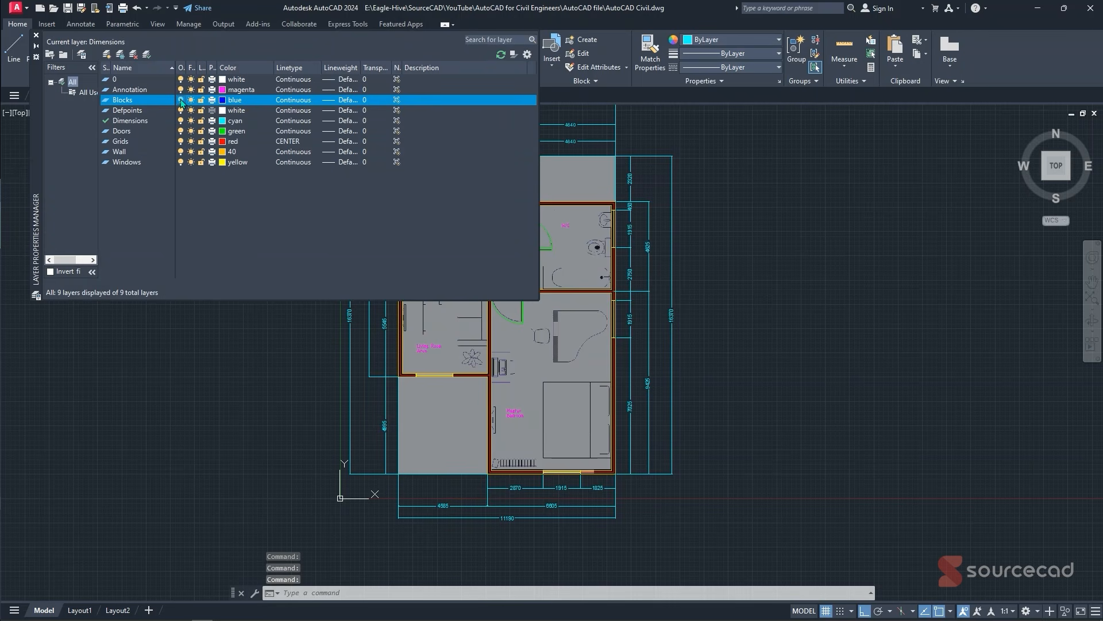
click(180, 100)
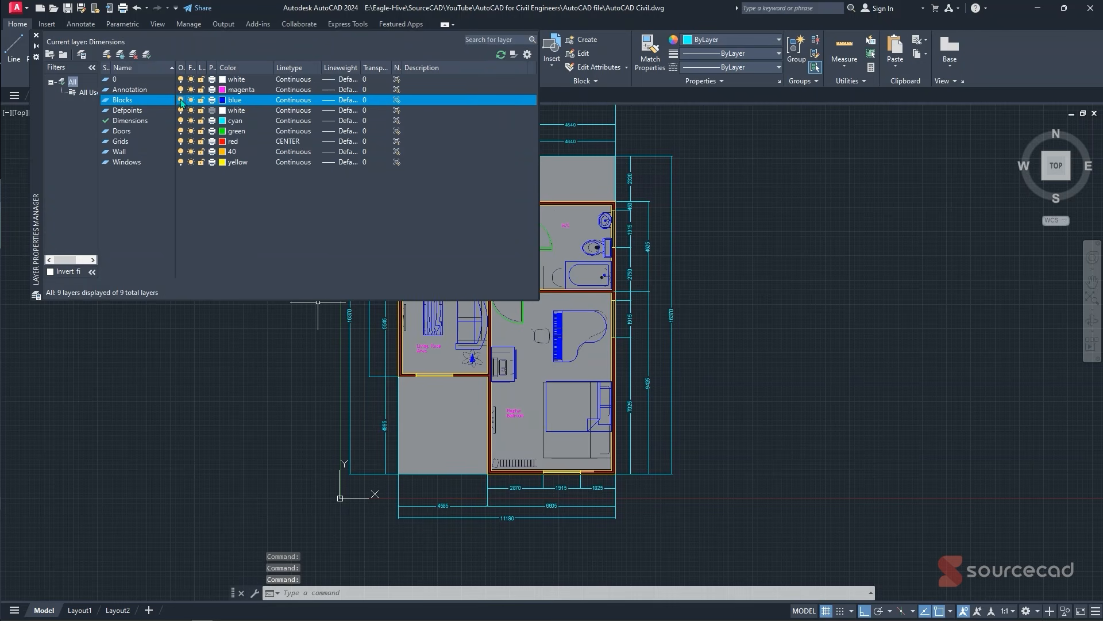
- Toggle the visibility of the Doors layer and close the layer properties manager
click(181, 131)
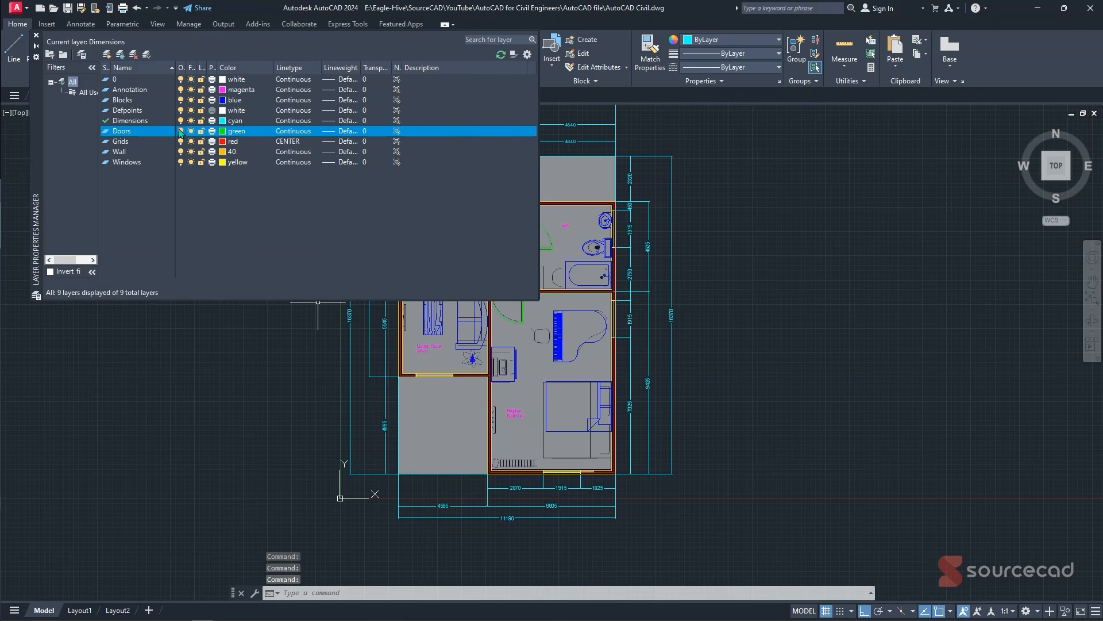
click(36, 36)
click(406, 429)
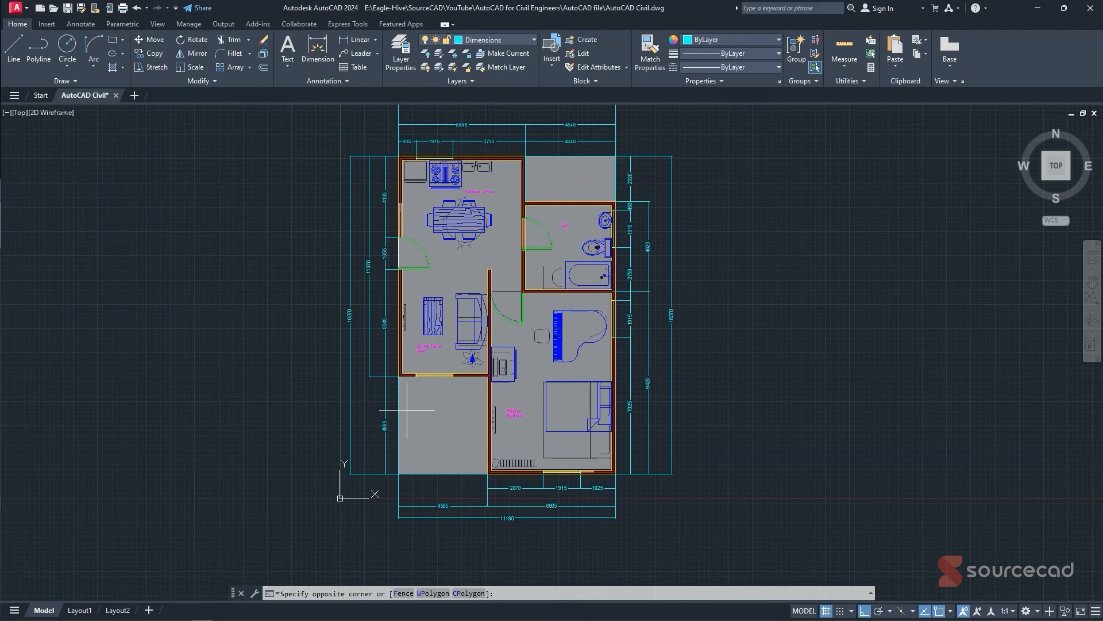
key(Escape)
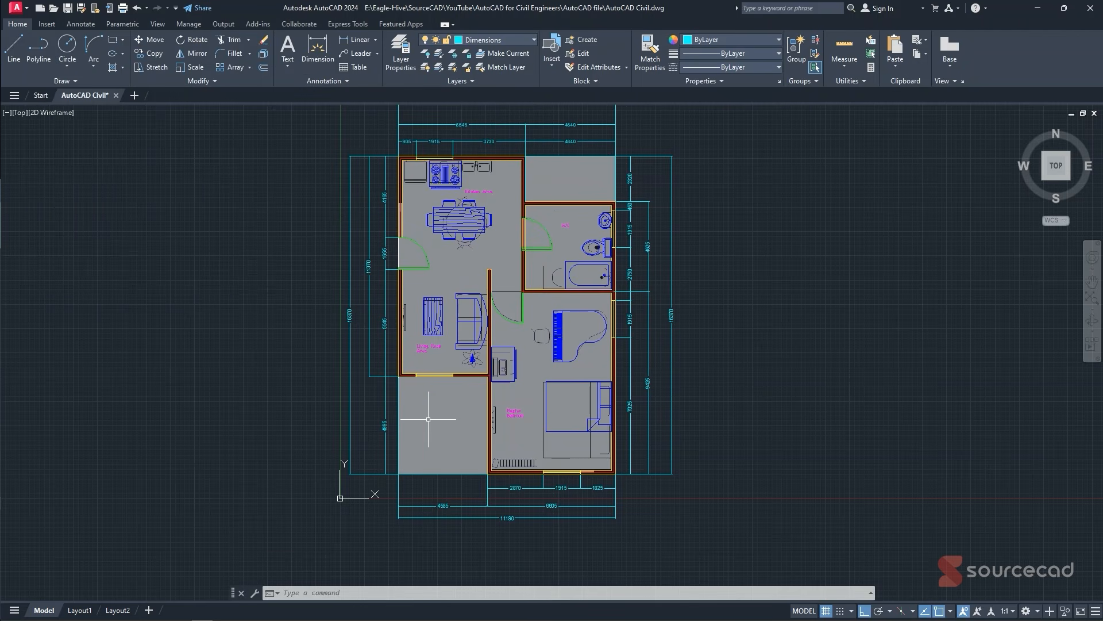
- Unload the simple-modern-house-floor-plan image in the external references with the XREF command
text(XREF)
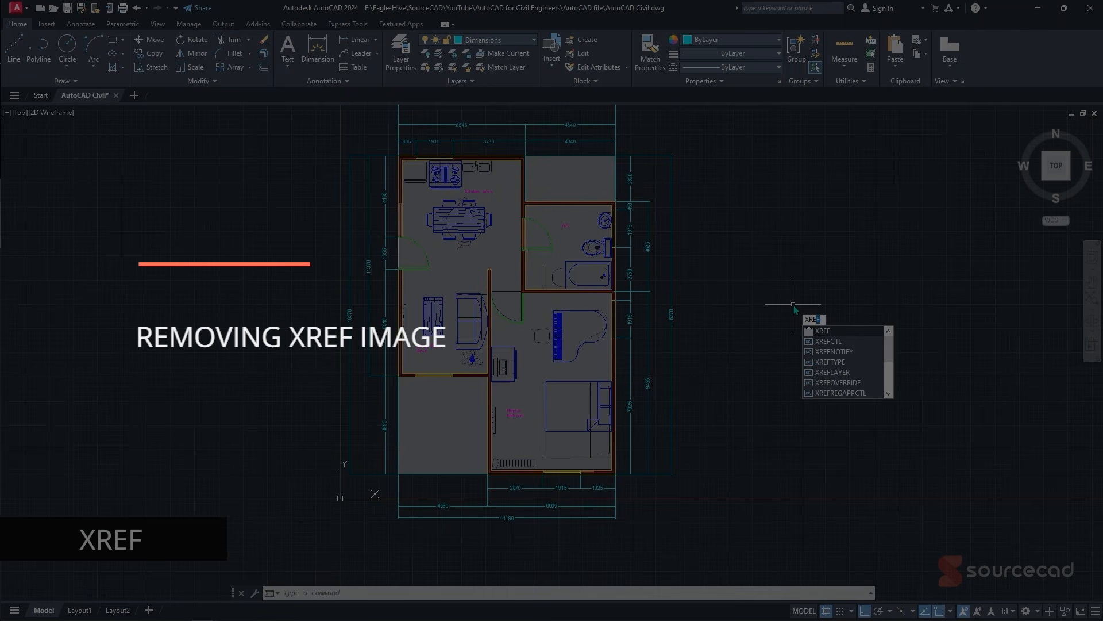
key(Return)
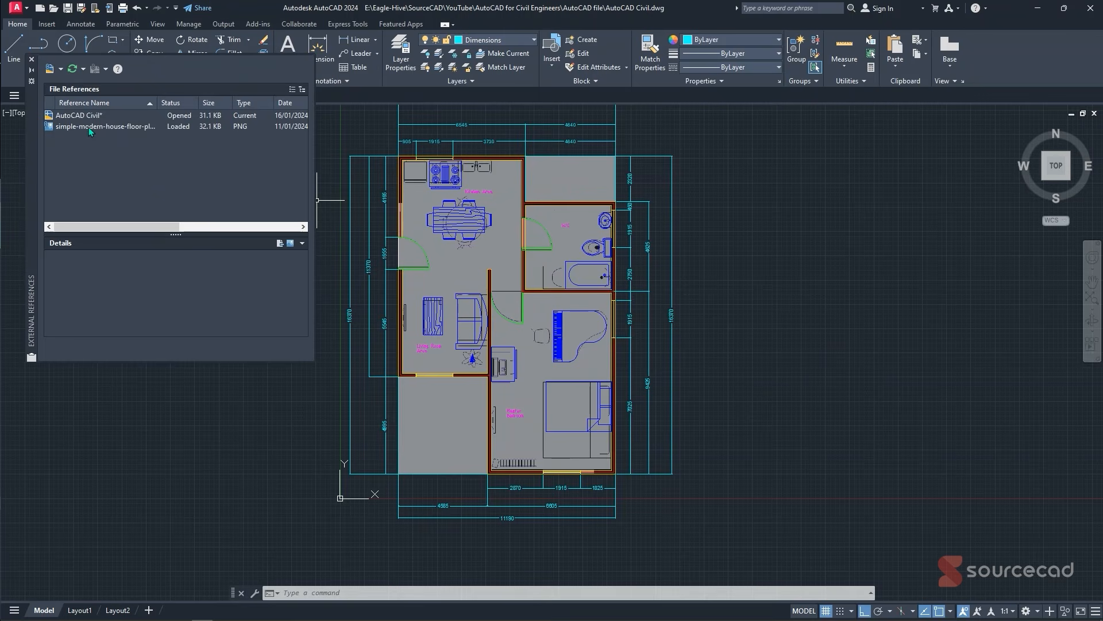
click(92, 126)
right_click(95, 125)
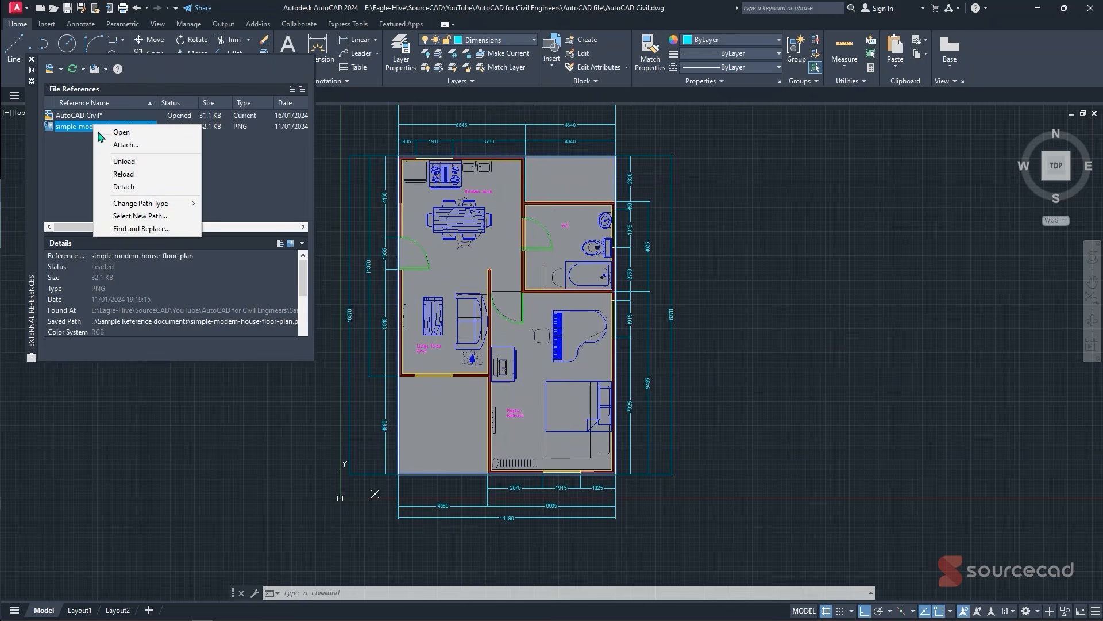
click(131, 164)
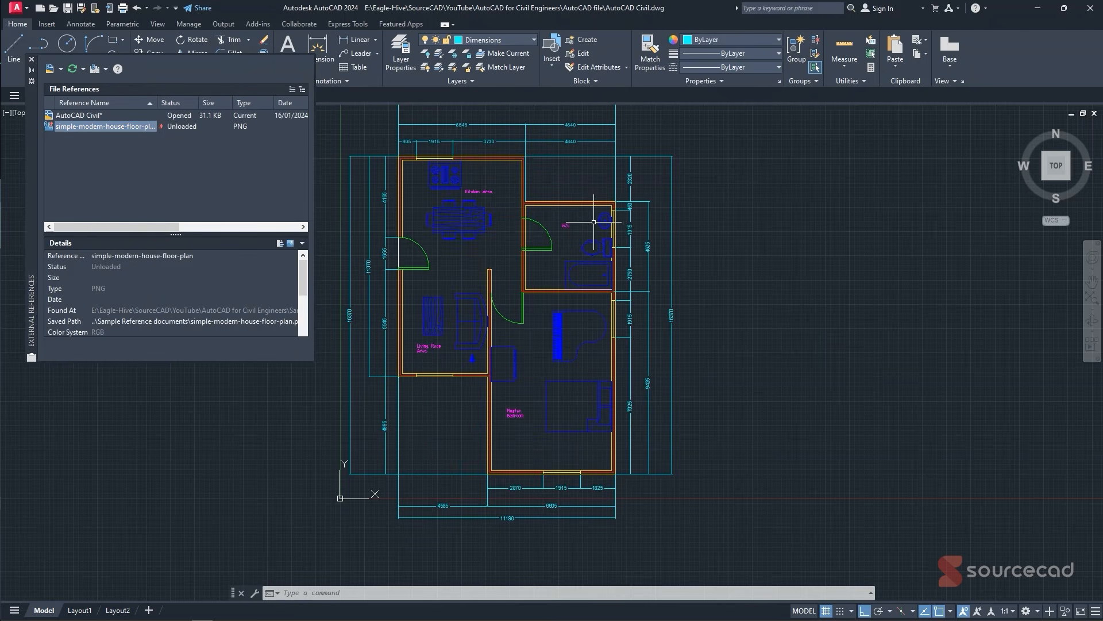
- Reload the simple-modern-house-floor-plan image reference and close the external references manager
right_click(123, 127)
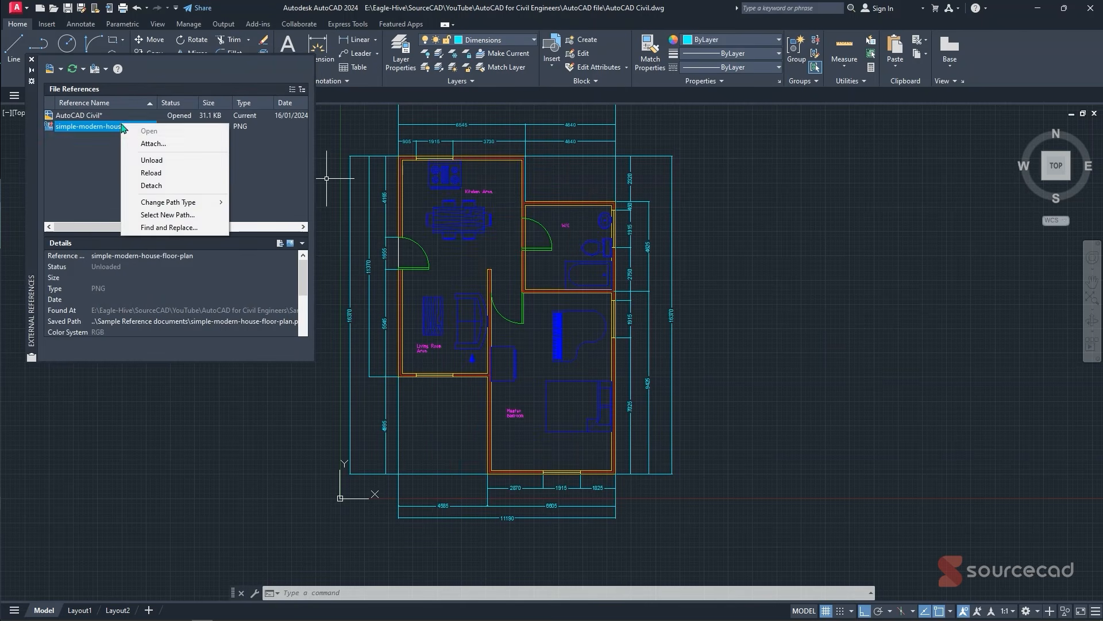
click(149, 175)
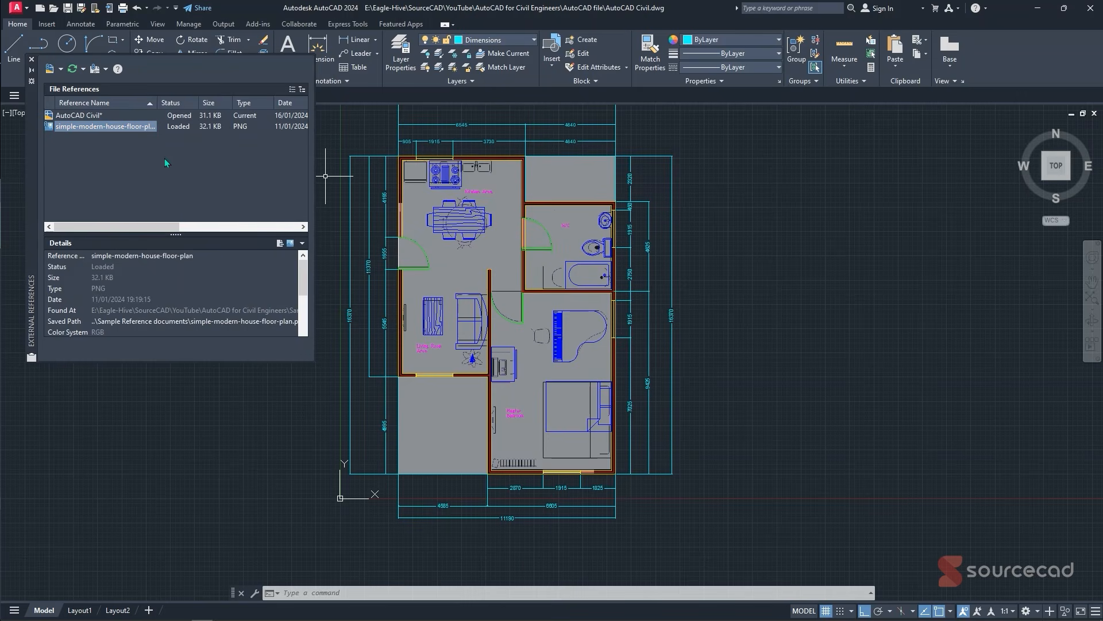
click(32, 60)
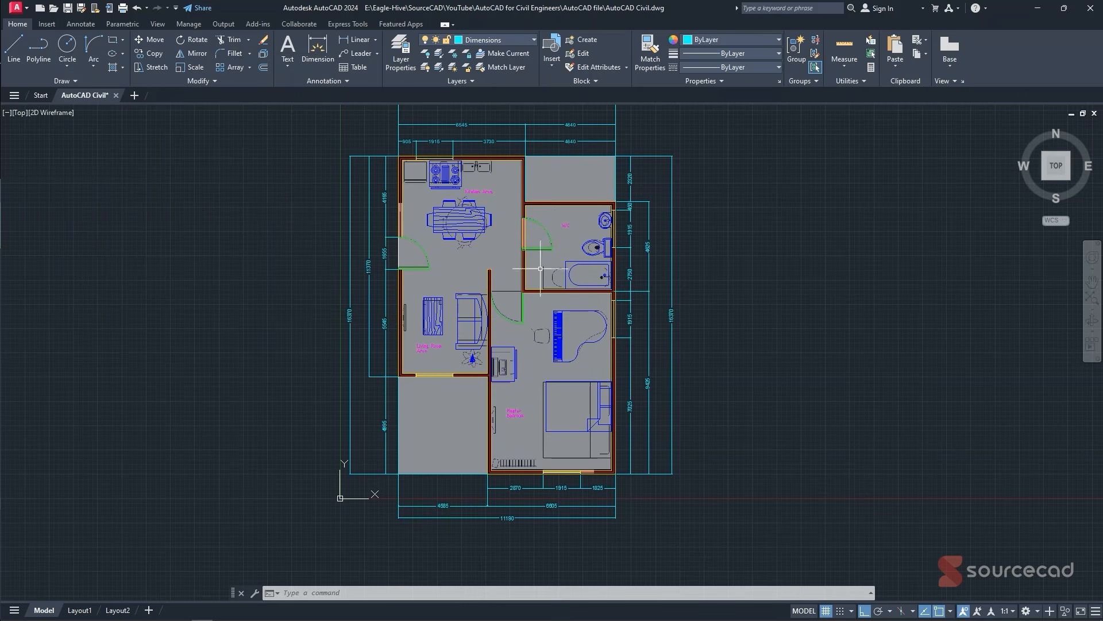
- Select the overall vertical dimension beside the bathroom and bedroom, extend the selection to all similar dimensions, and isolate them
middle_drag(530, 283, 532, 302)
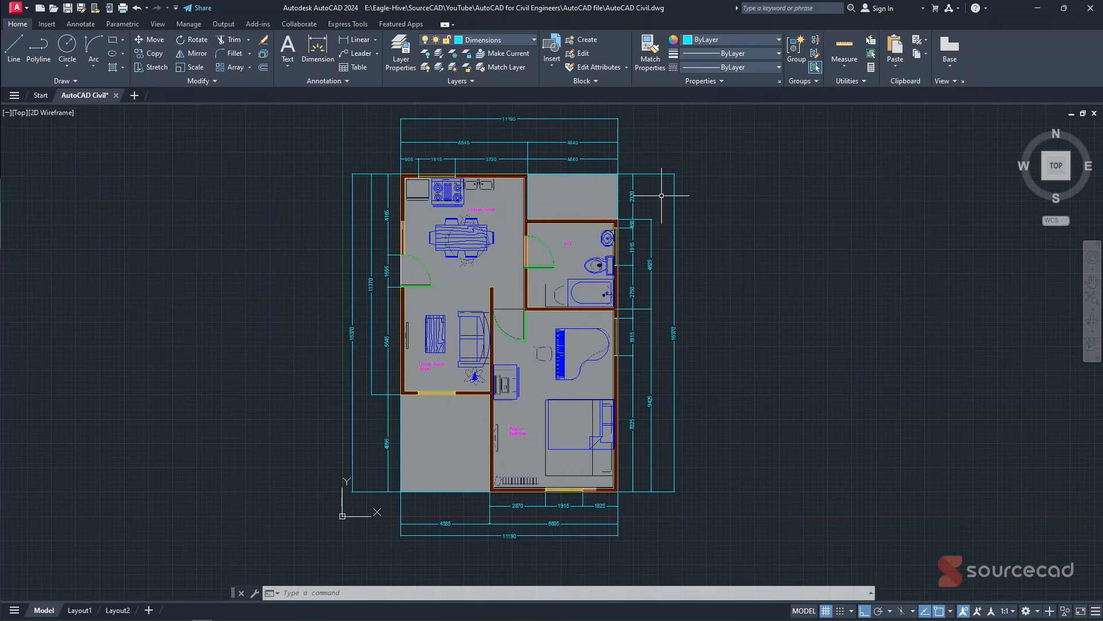
click(696, 177)
click(663, 193)
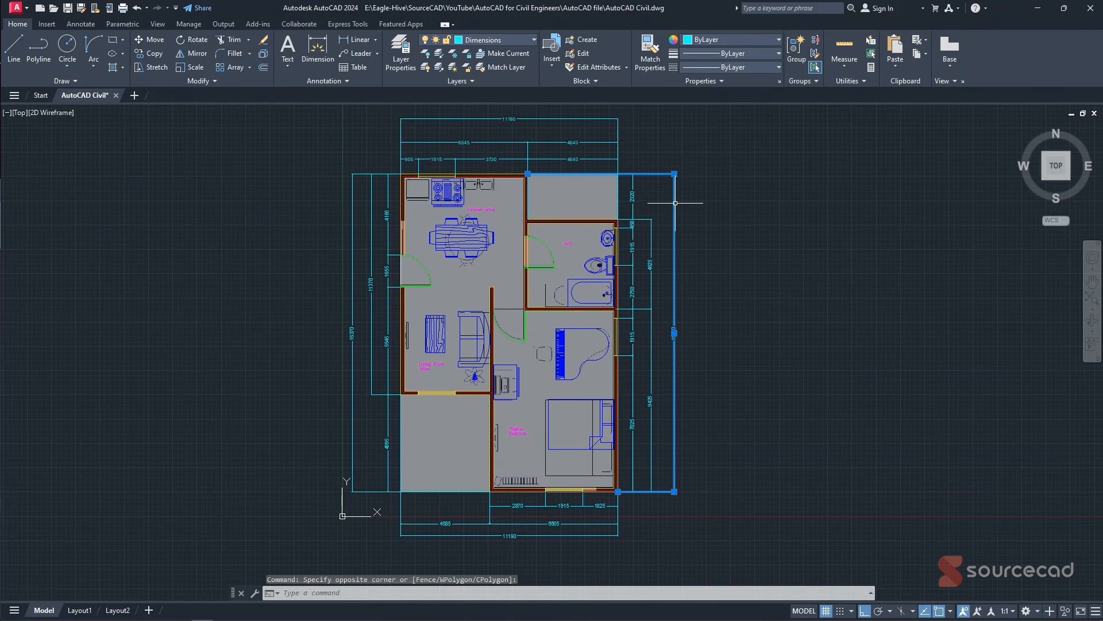
right_click(673, 193)
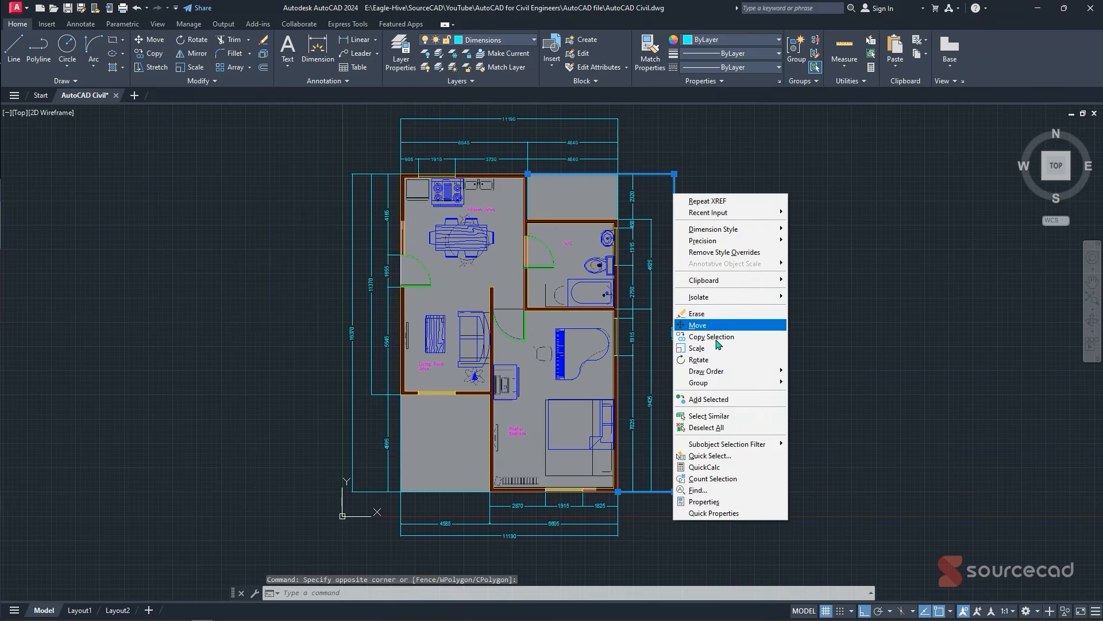
click(711, 416)
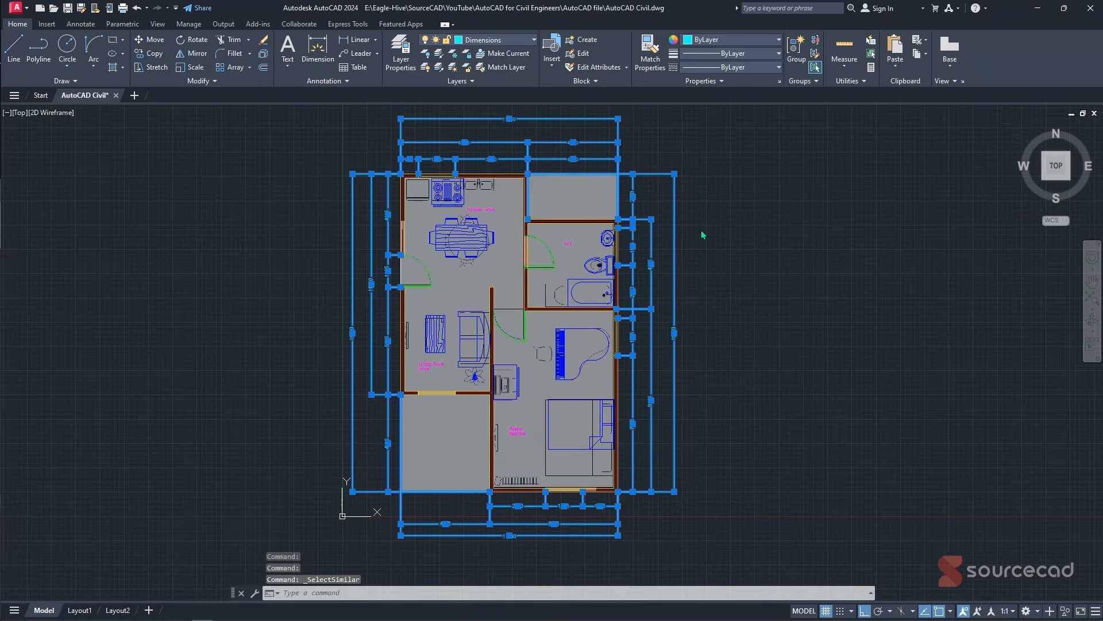
right_click(702, 235)
mouse_move(734, 333)
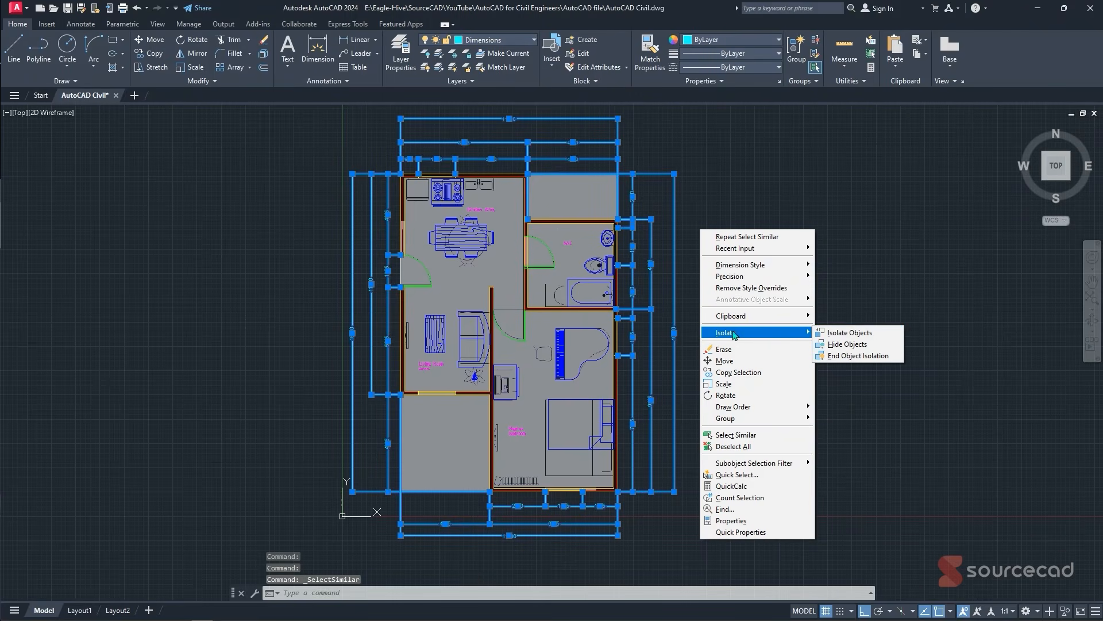
click(866, 334)
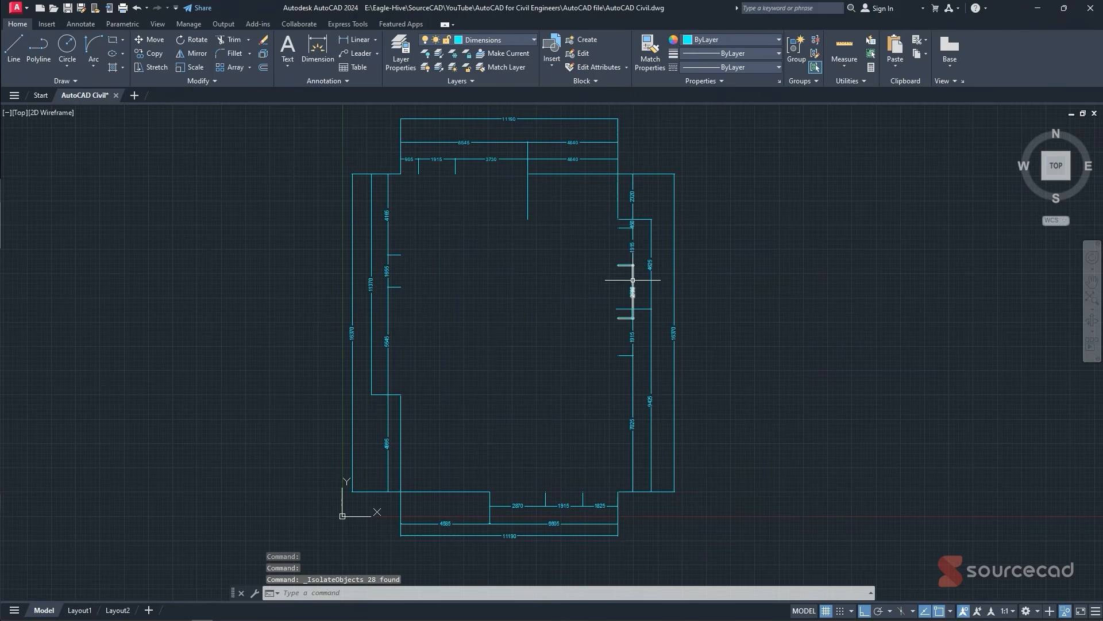
- End the object isolation to restore the complete floor plan drawing
right_click(755, 246)
mouse_move(835, 300)
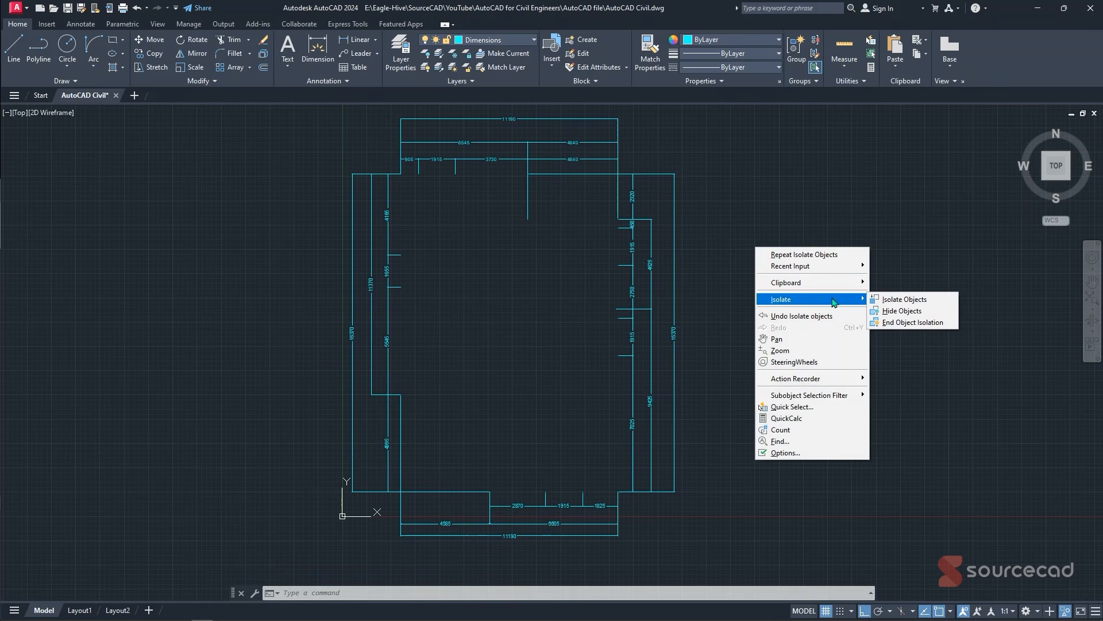
click(898, 326)
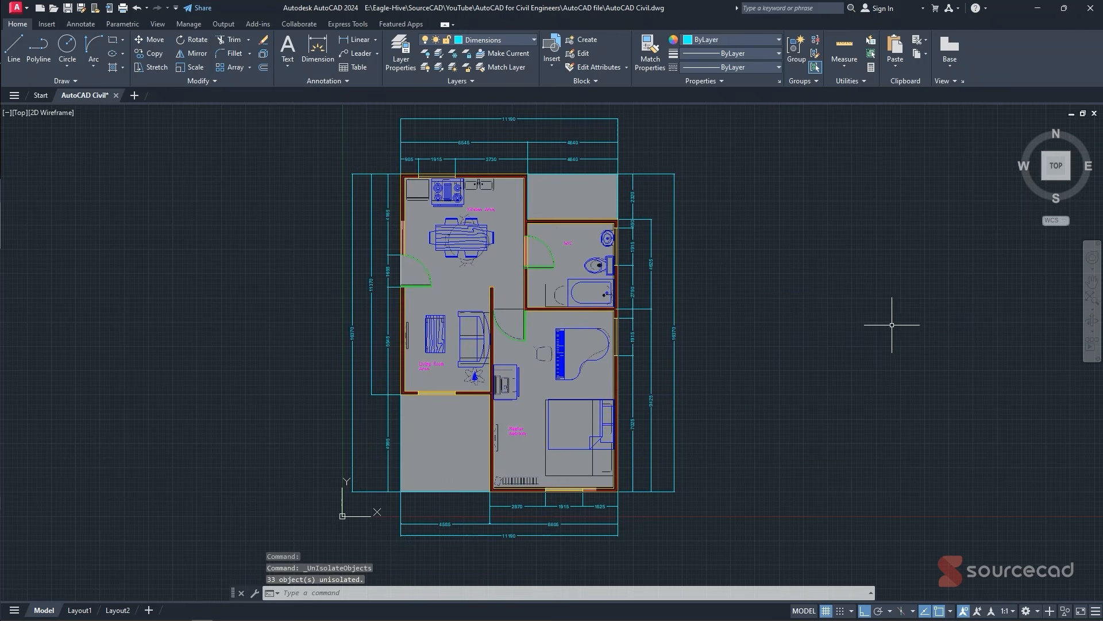
key(Escape)
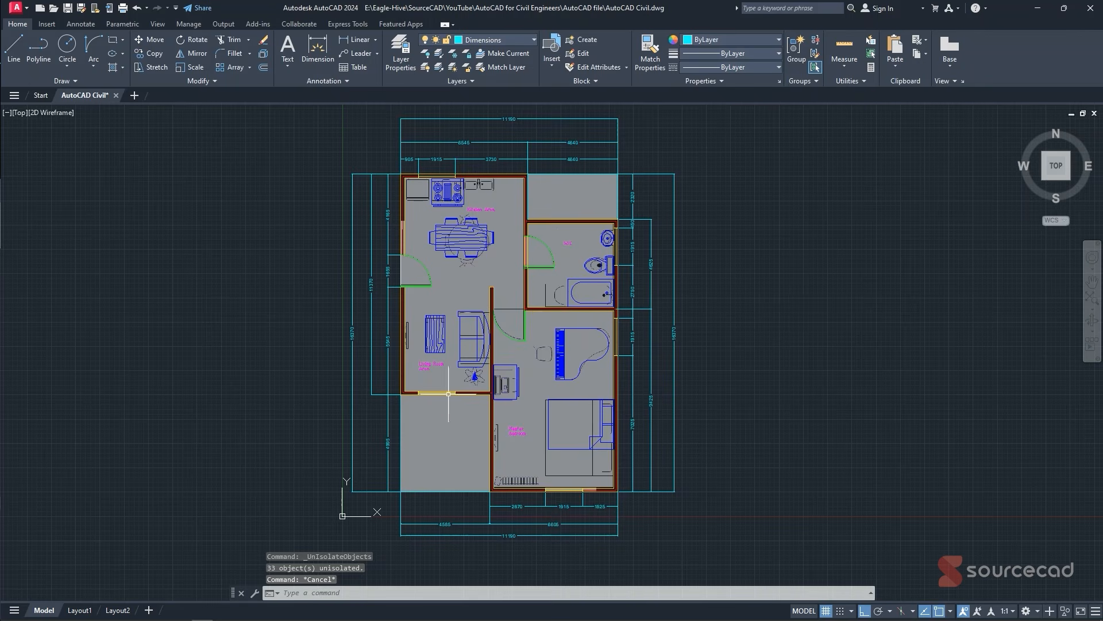
scroll(431, 366, up, 2)
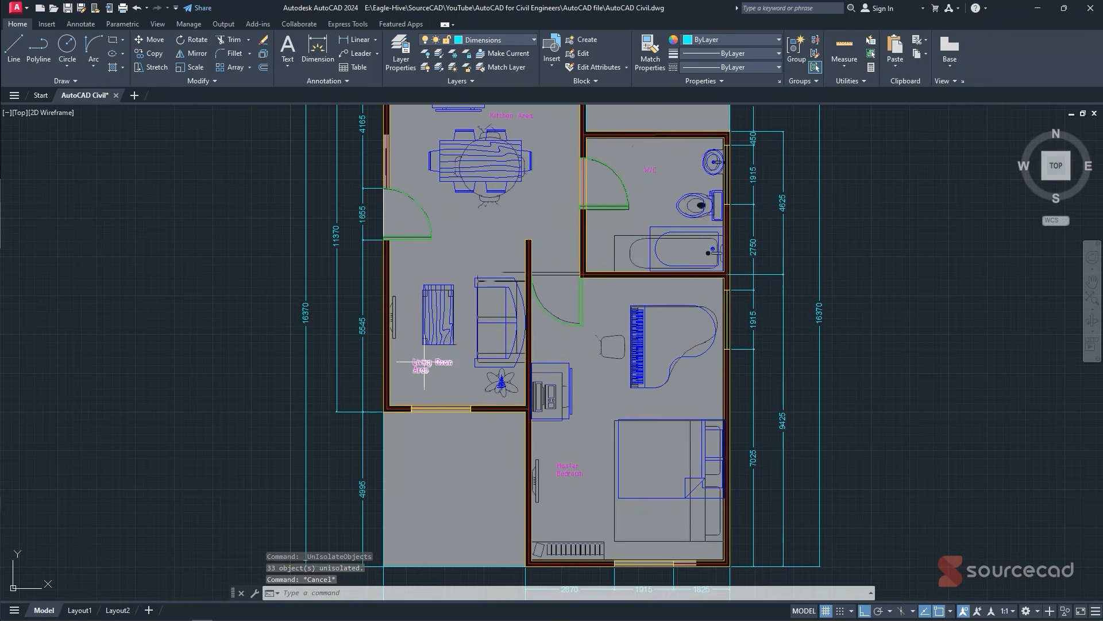
scroll(680, 355, down, 2)
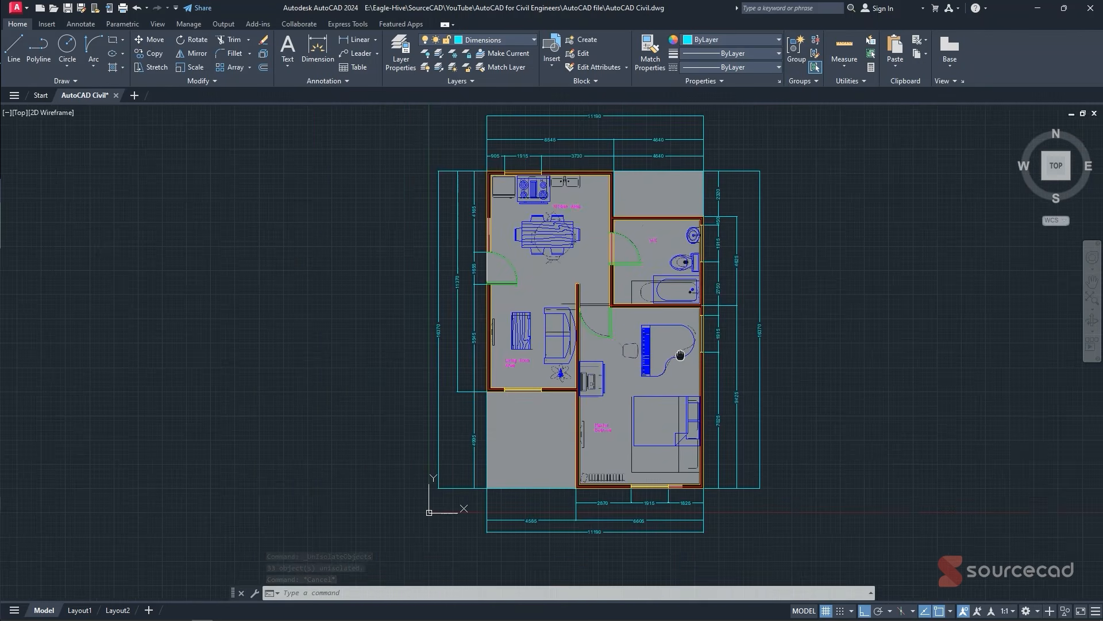
middle_drag(681, 355, 564, 356)
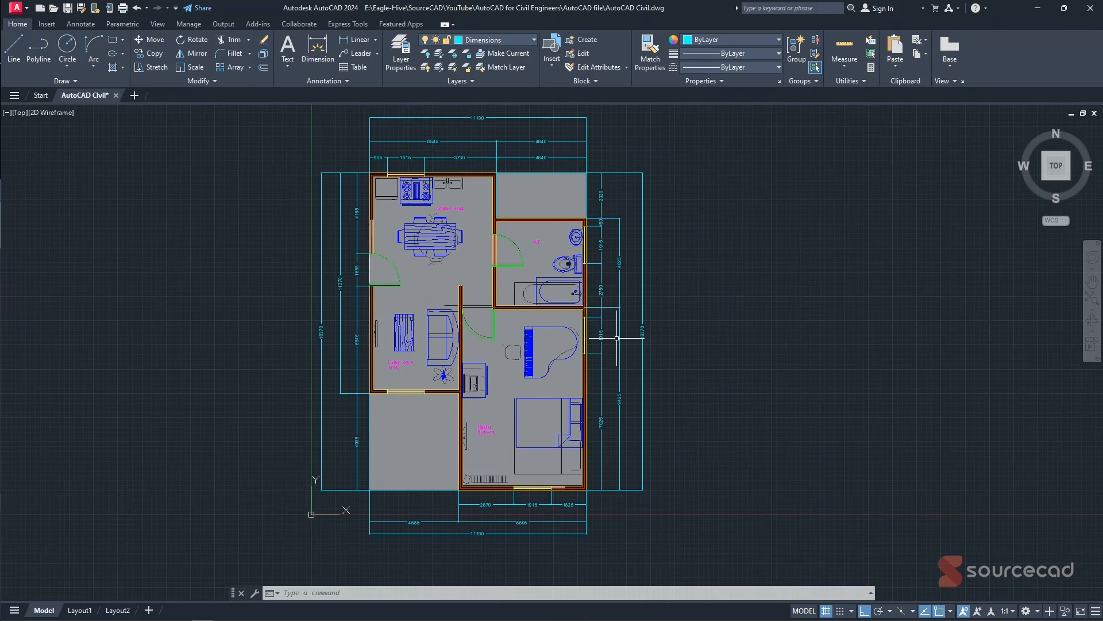
click(360, 26)
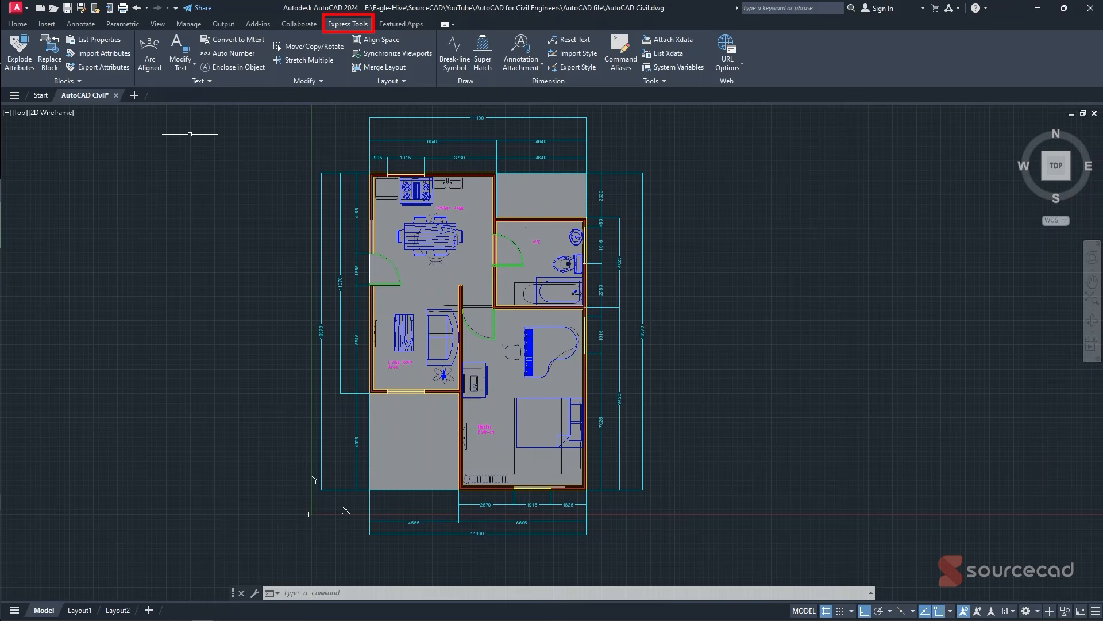
click(25, 25)
- Switch the workspace from Drafting & Annotation to 3D Modeling
middle_drag(385, 258, 403, 259)
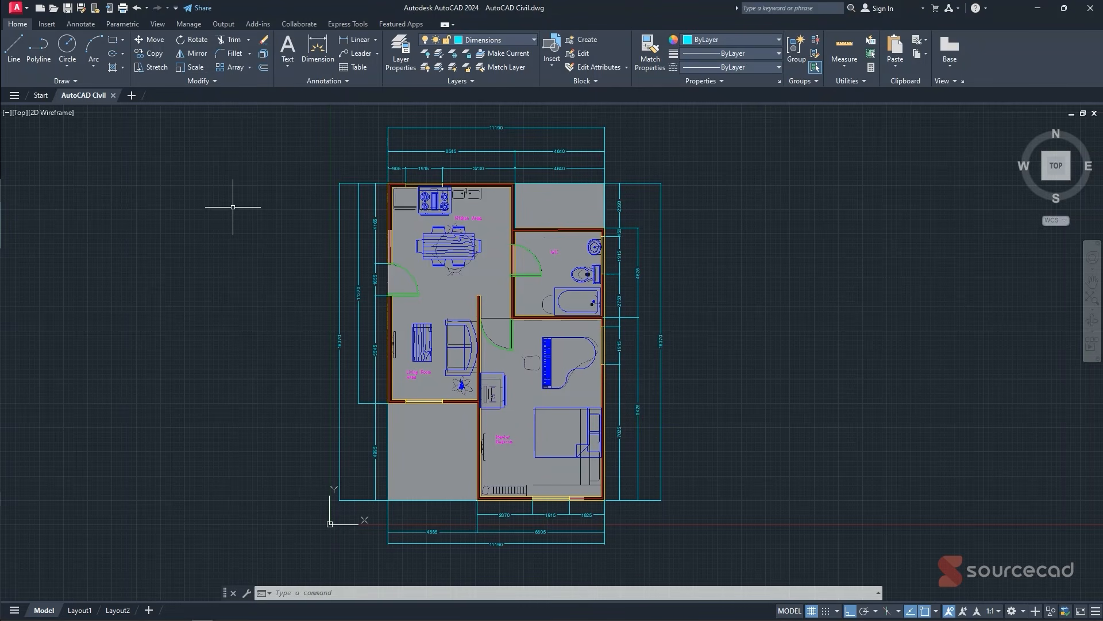
middle_drag(233, 207, 242, 208)
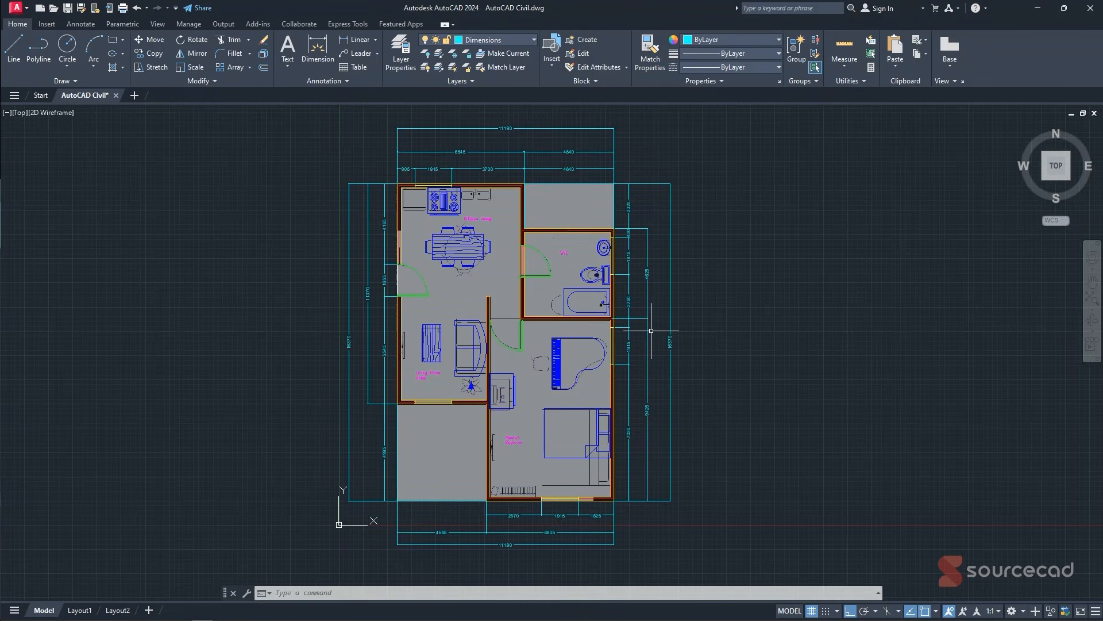
click(1023, 612)
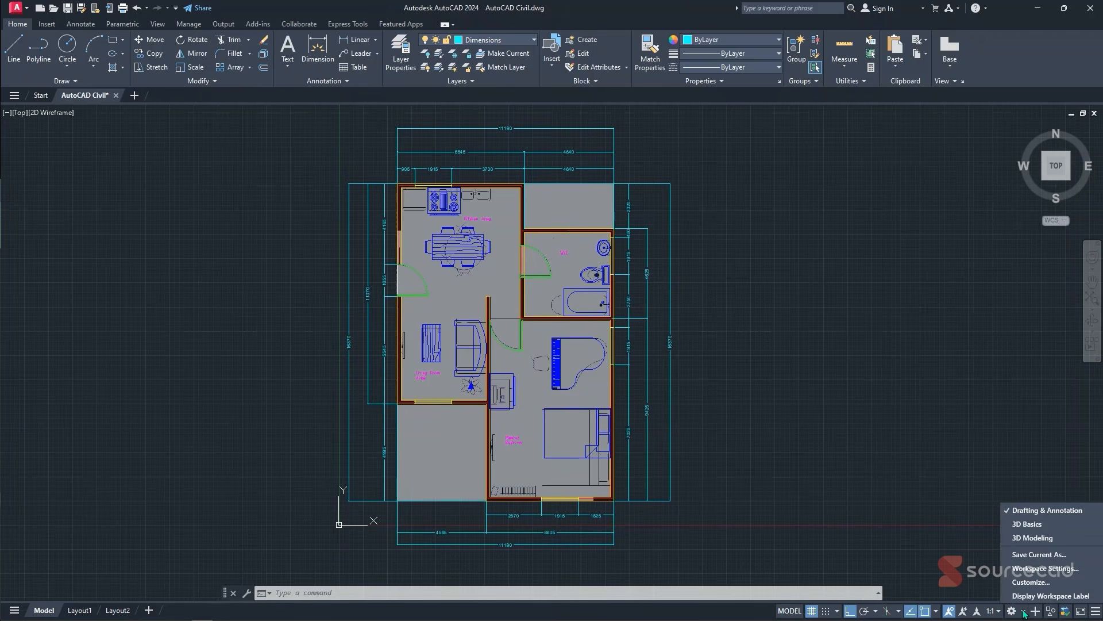
click(1033, 538)
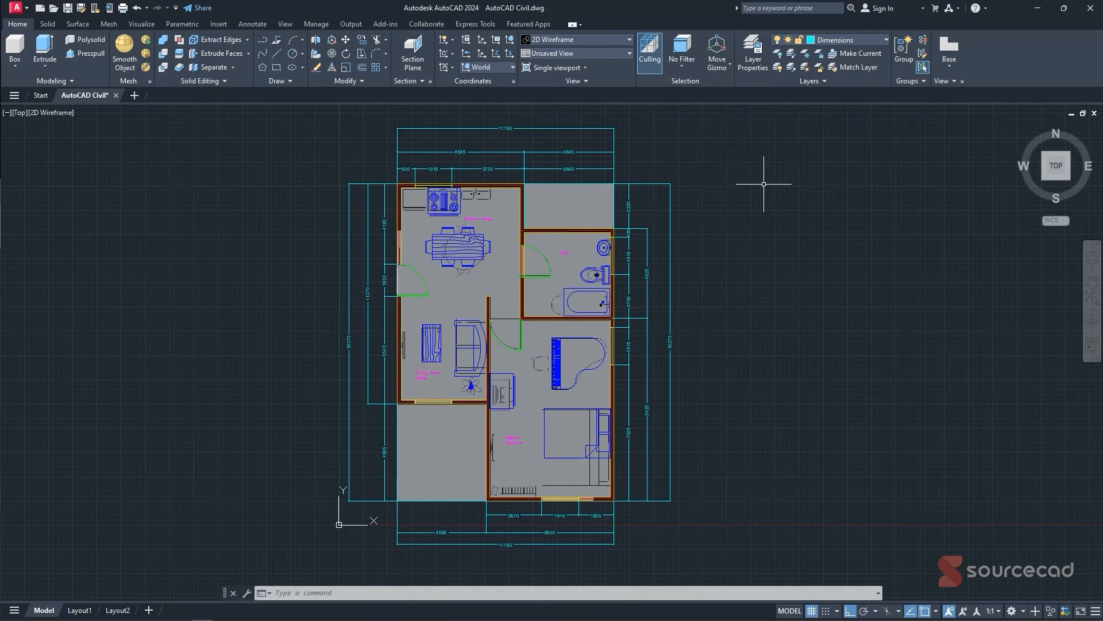
- Copy the entire floor plan, including its dimensions and reference image, horizontally into the empty space to the right of the original
scroll(770, 197, down, 3)
middle_drag(766, 205, 578, 187)
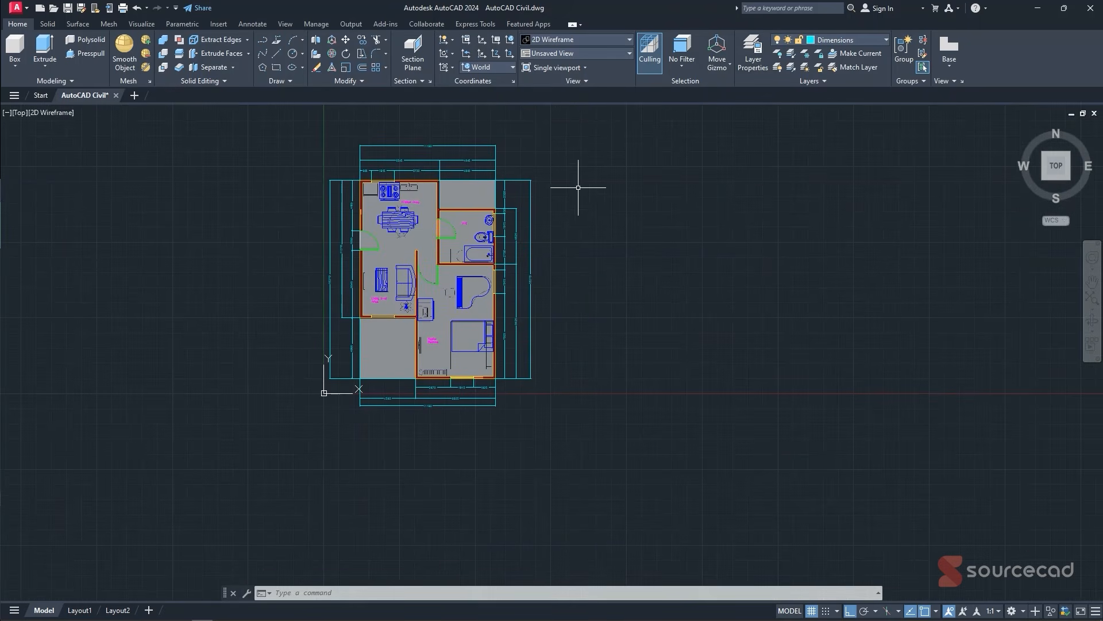
middle_drag(566, 137, 547, 148)
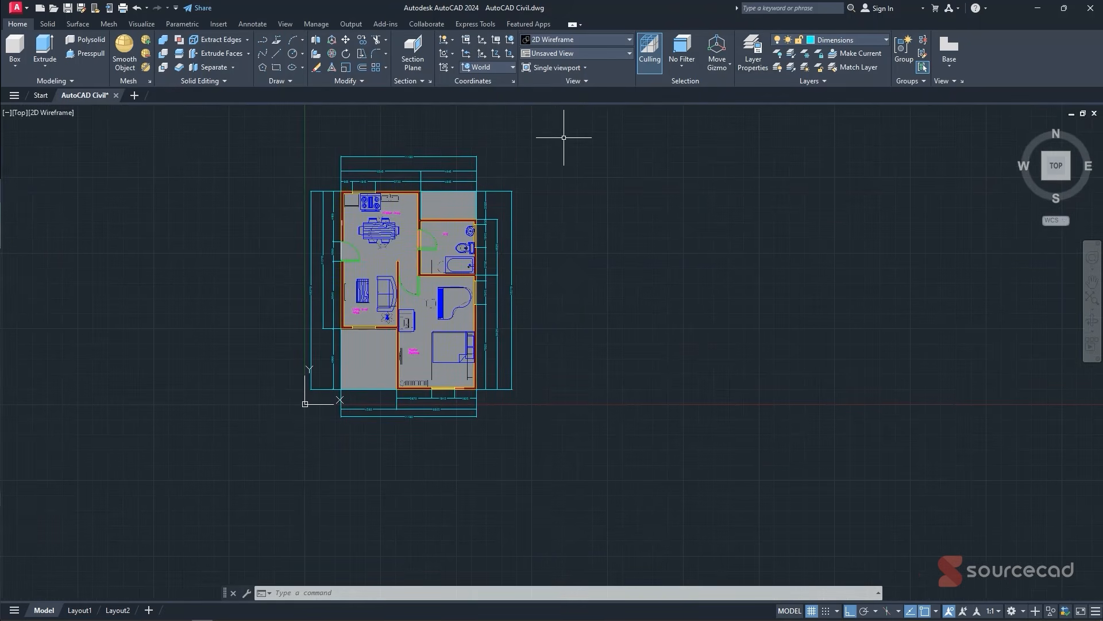
click(564, 137)
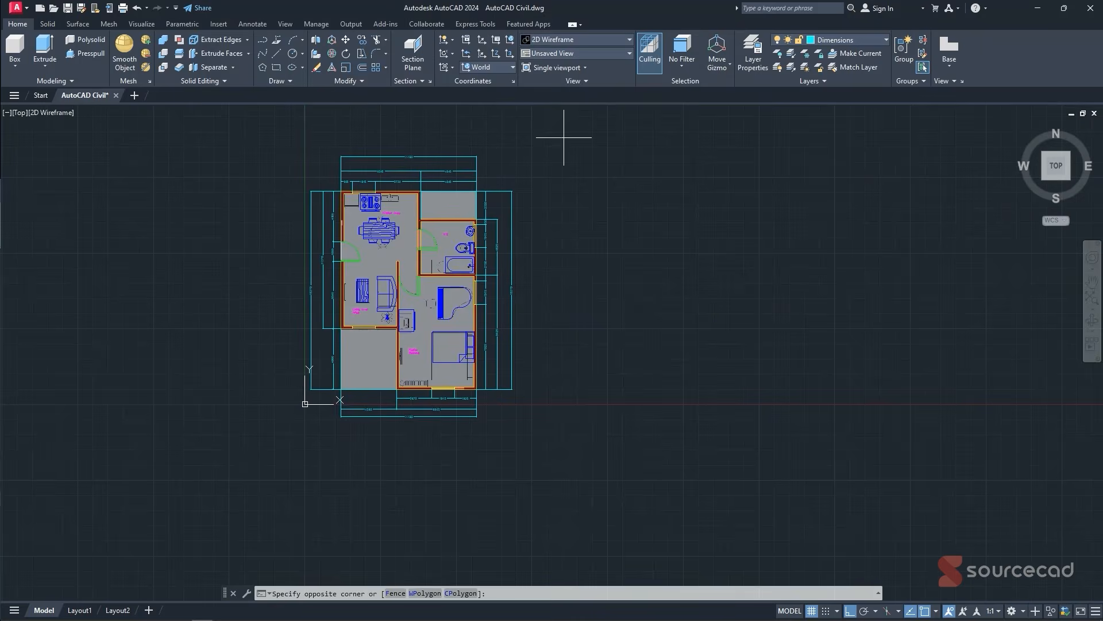
click(252, 452)
text(co)
key(Return)
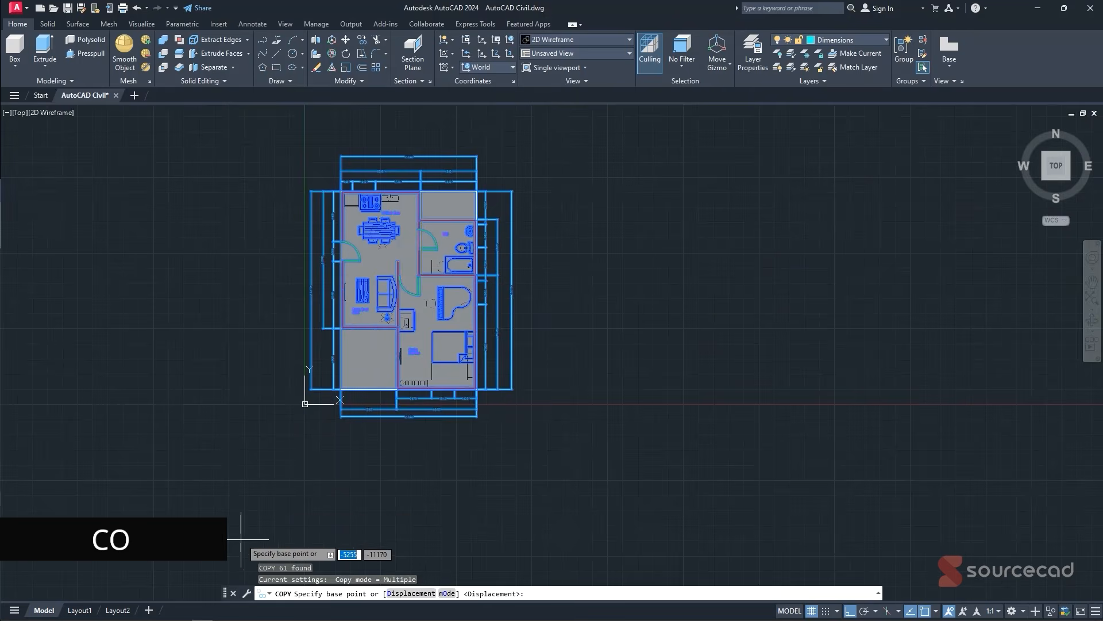
click(263, 457)
scroll(644, 448, down, 2)
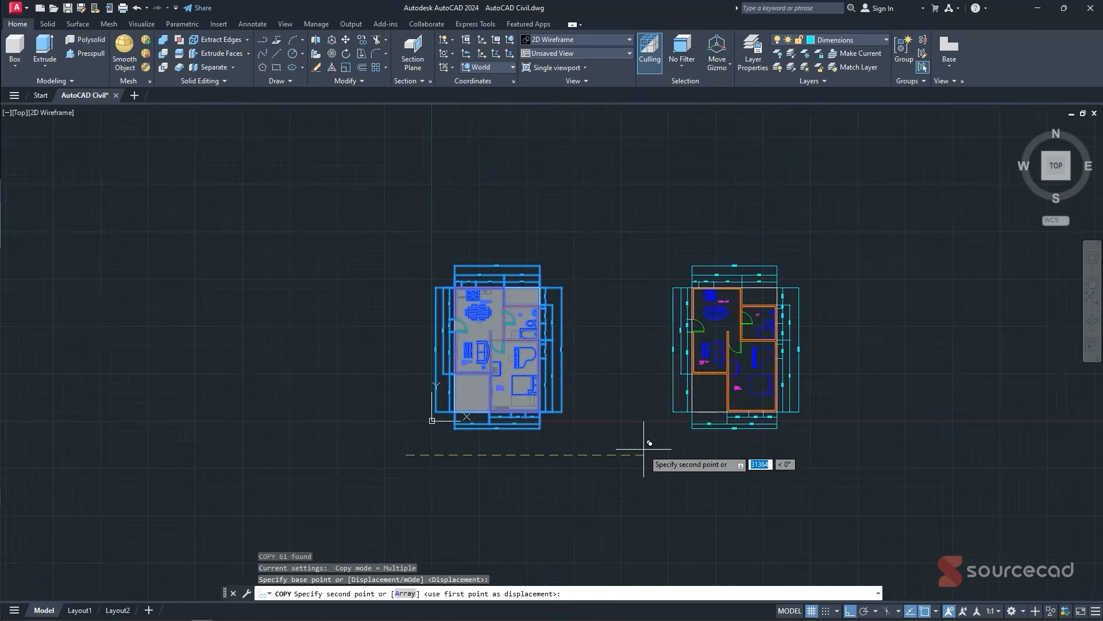
middle_drag(644, 448, 496, 441)
click(497, 447)
key(Escape)
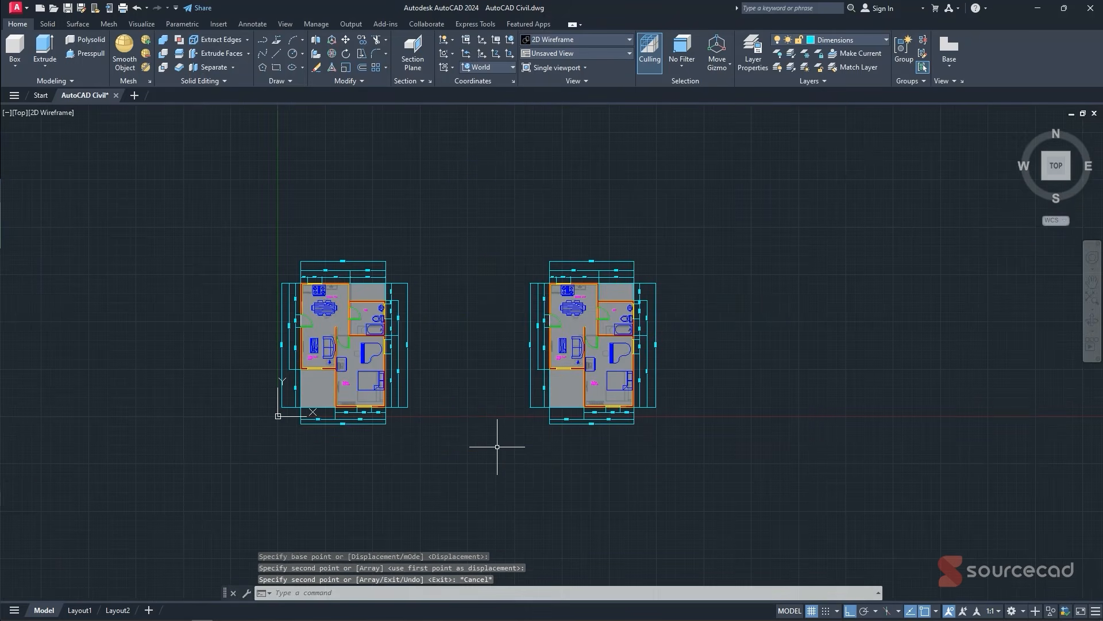
key(Escape)
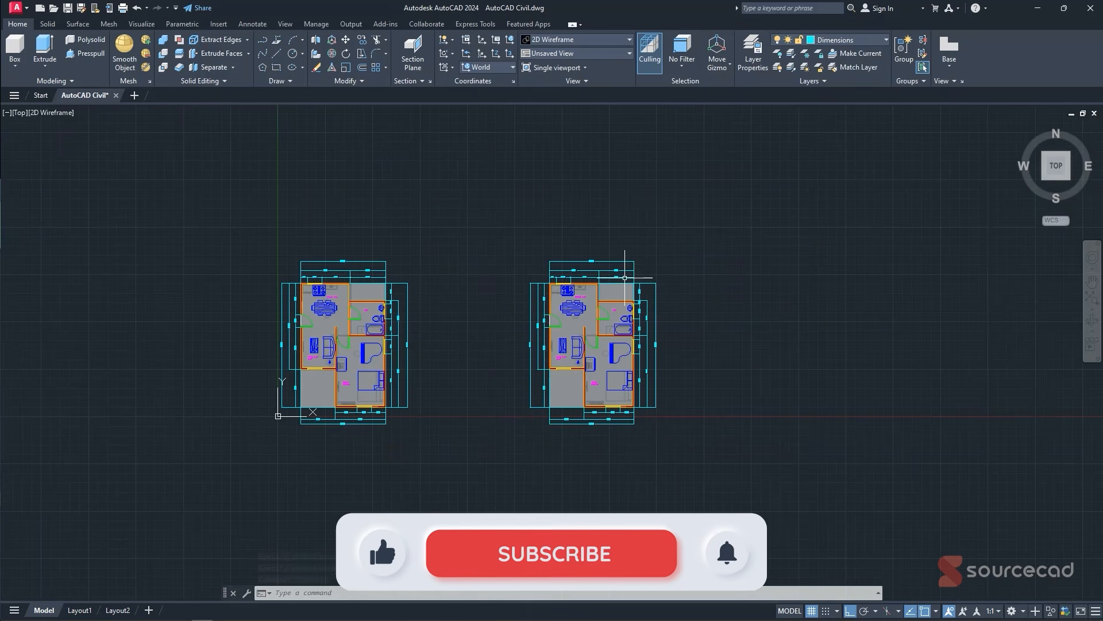
- Make layer 0 current and turn off the Dimensions and Grids layers
click(754, 65)
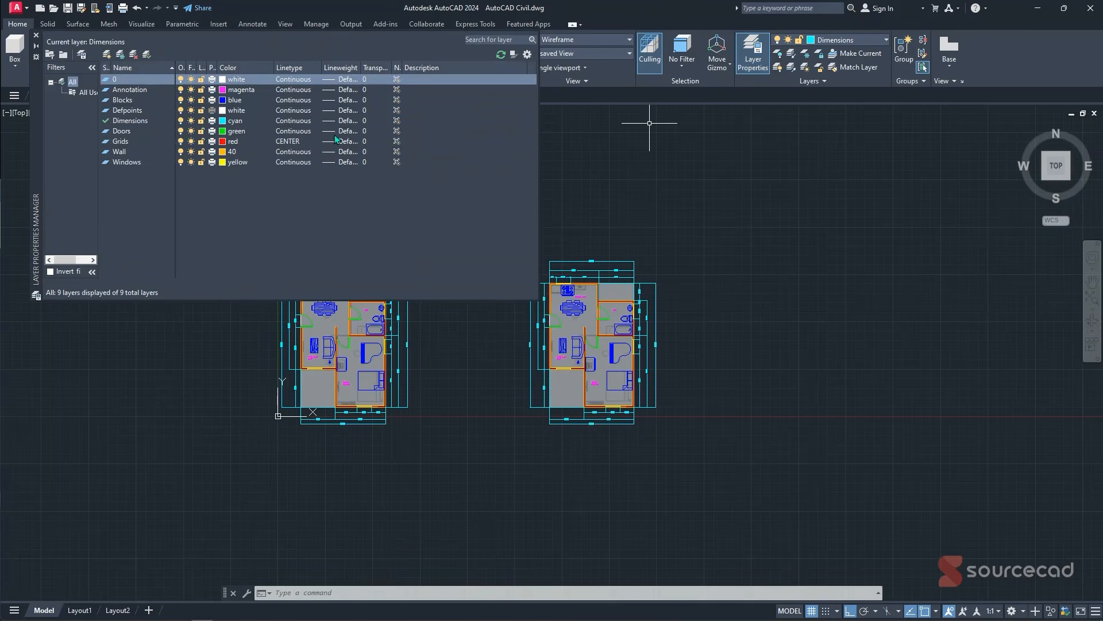
double_click(120, 81)
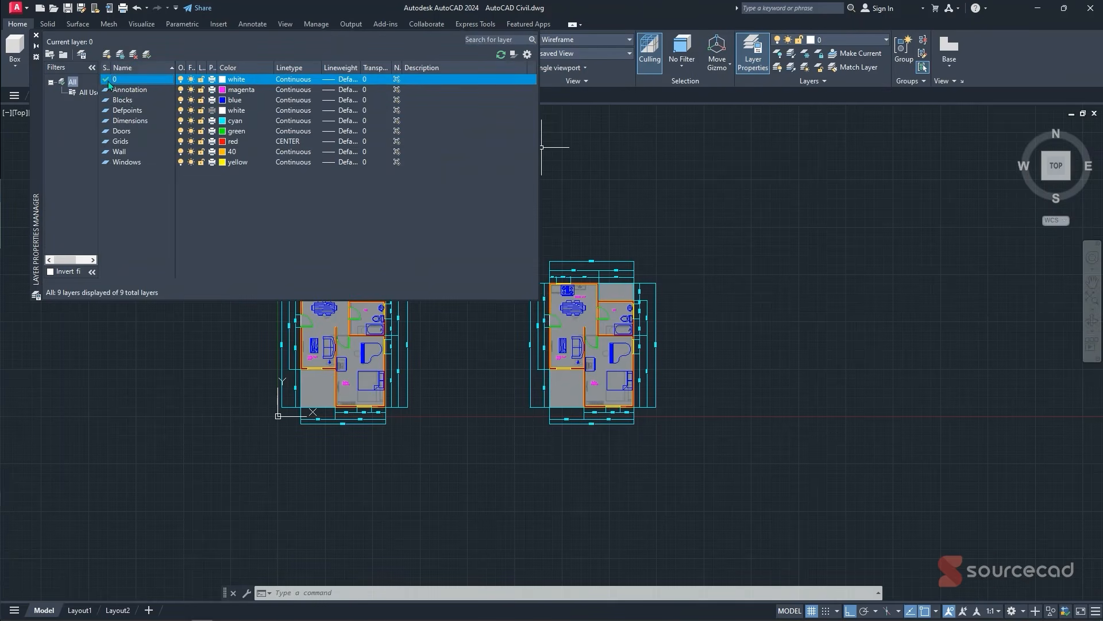
click(181, 121)
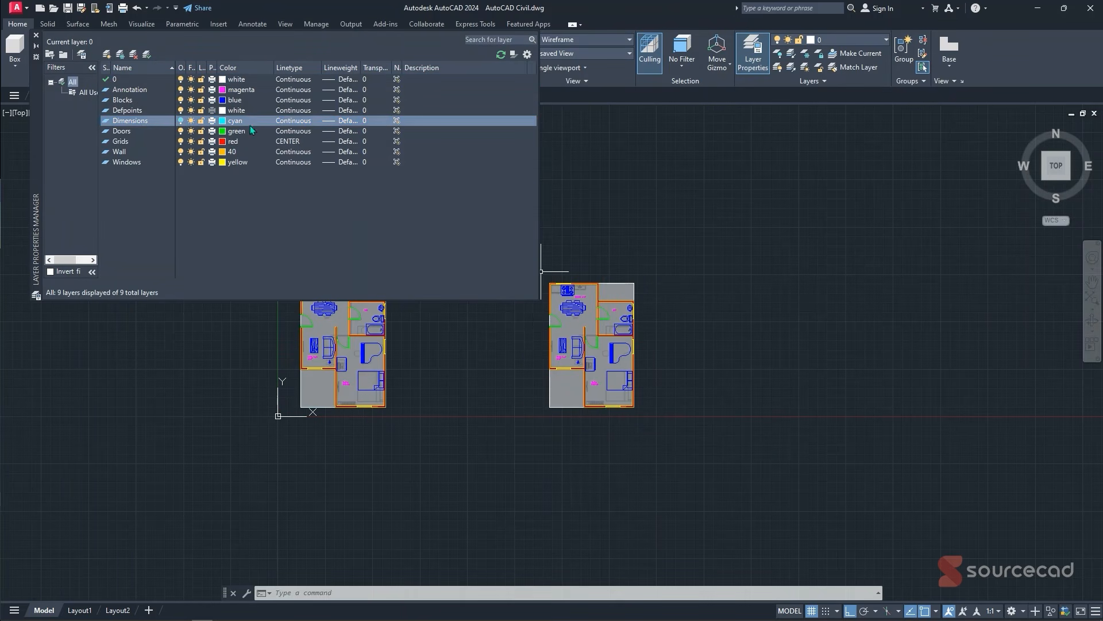
click(182, 143)
scroll(601, 289, up, 4)
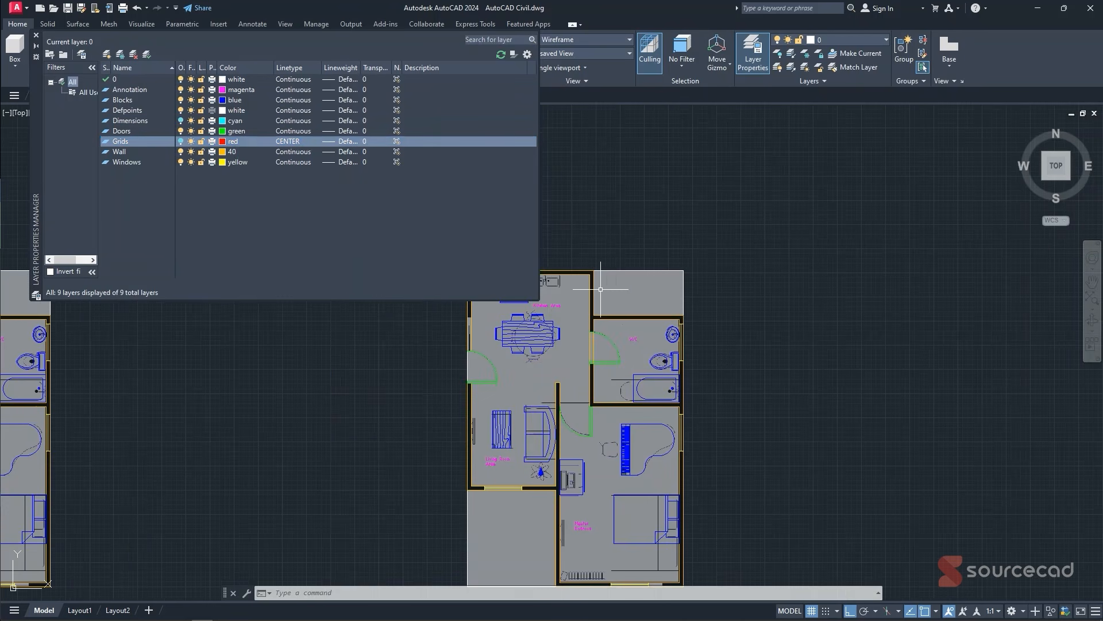
- Turn off the Windows and Doors layers and close the layer manager
click(181, 163)
scroll(652, 327, down, 2)
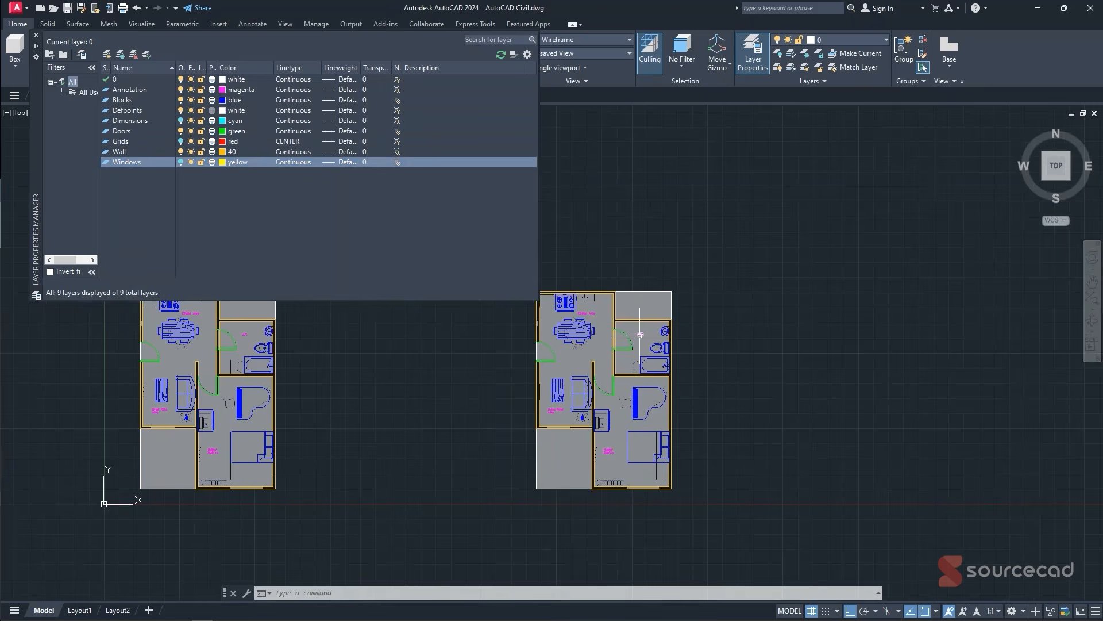
middle_drag(623, 359, 662, 320)
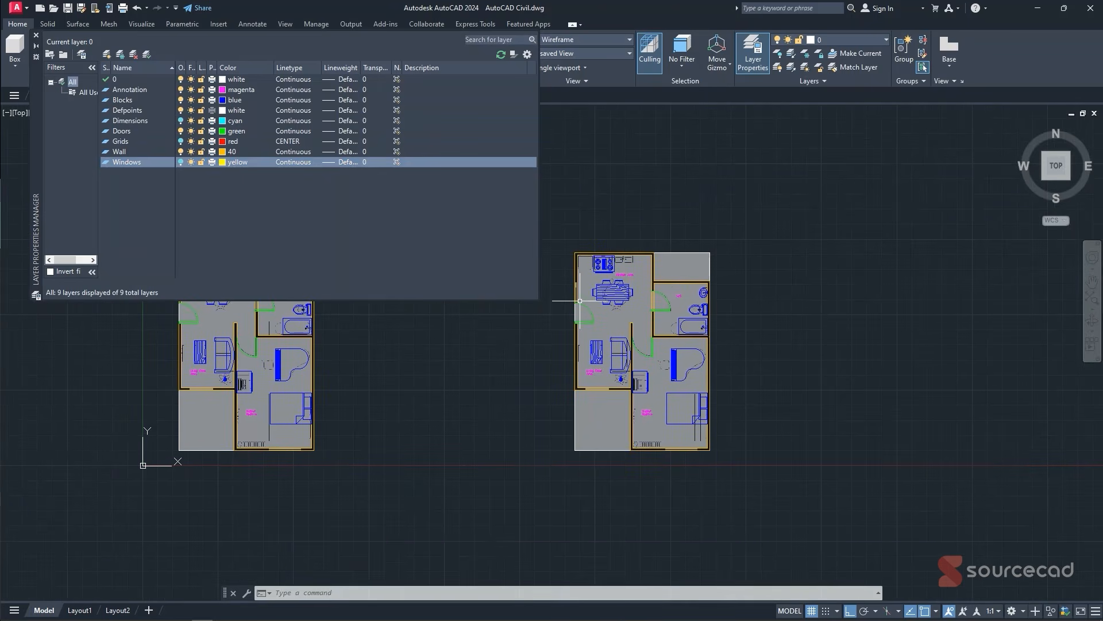
scroll(573, 304, up, 4)
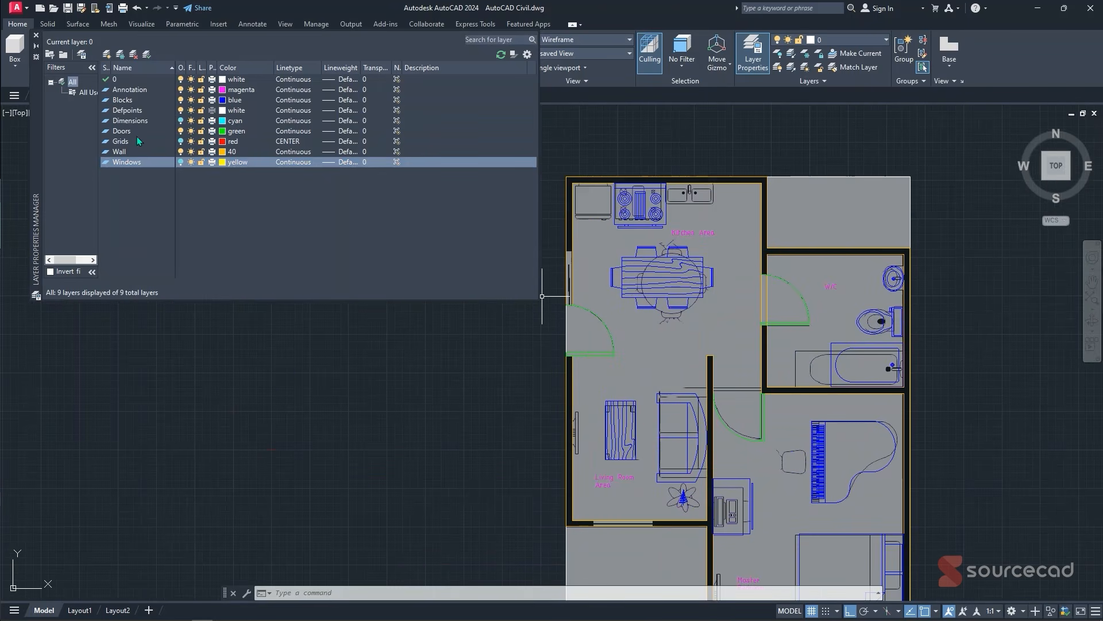
click(183, 134)
scroll(639, 335, down, 2)
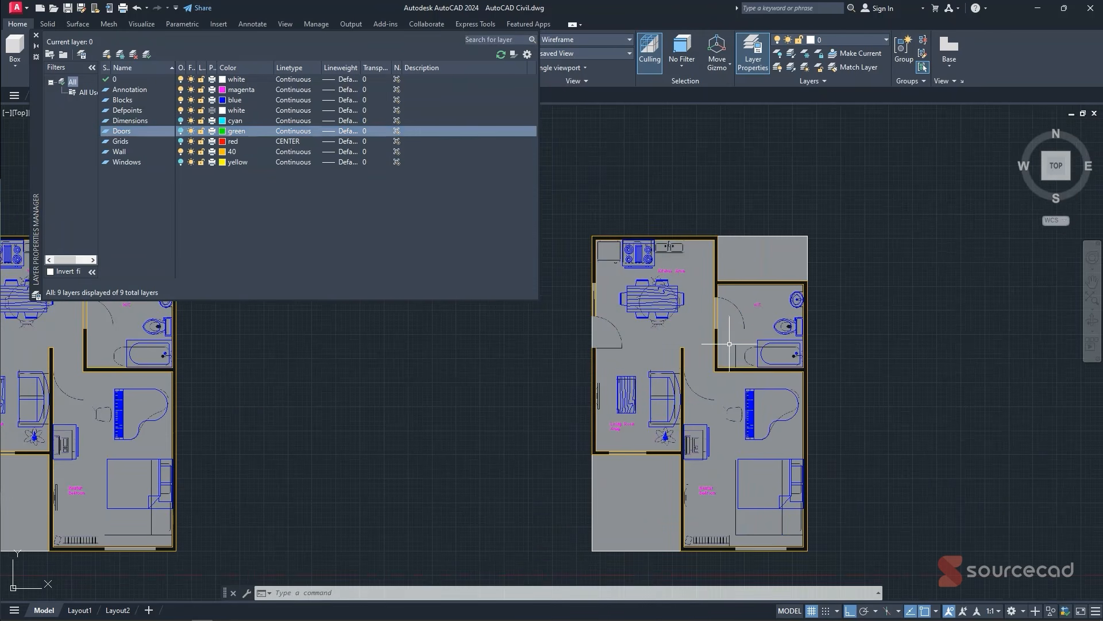
click(36, 36)
- Hide the reference image behind the copied floor plan
middle_drag(588, 526, 546, 414)
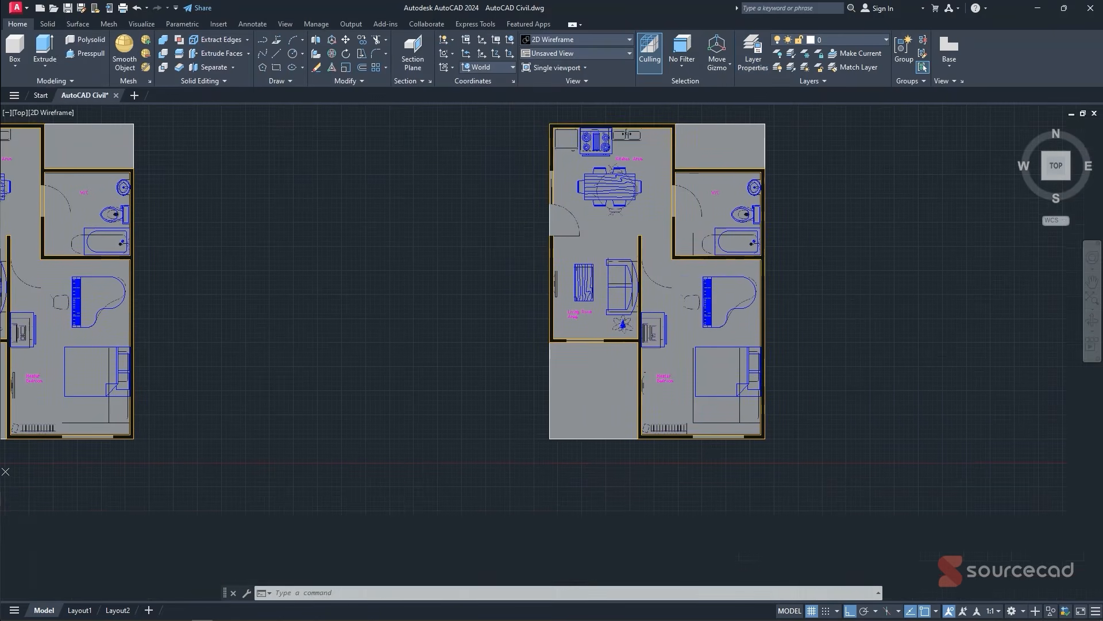
click(550, 412)
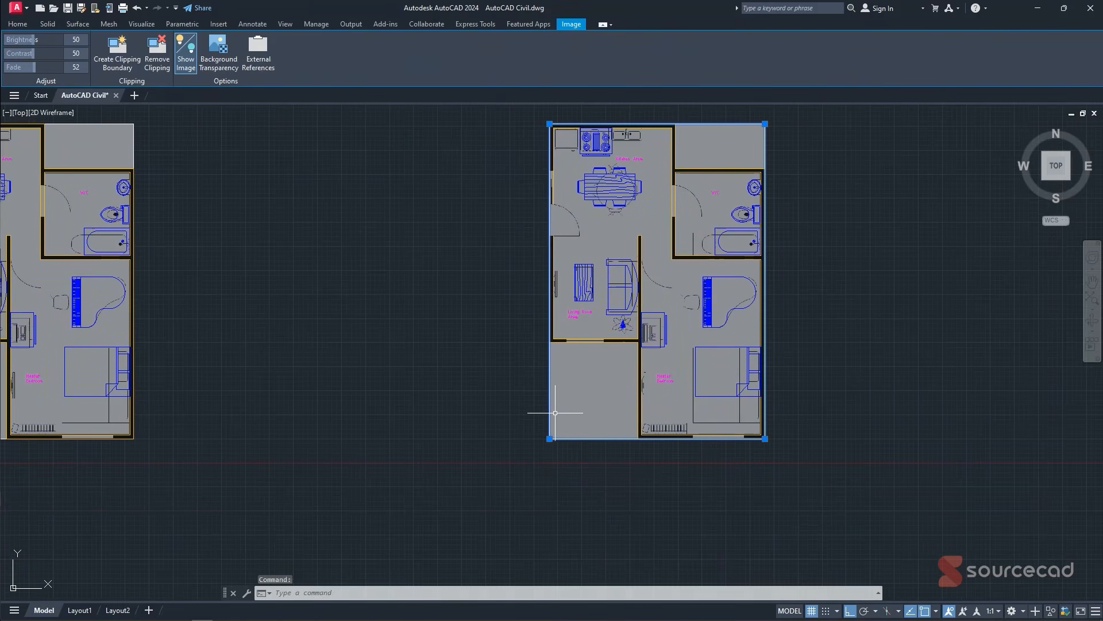
click(179, 57)
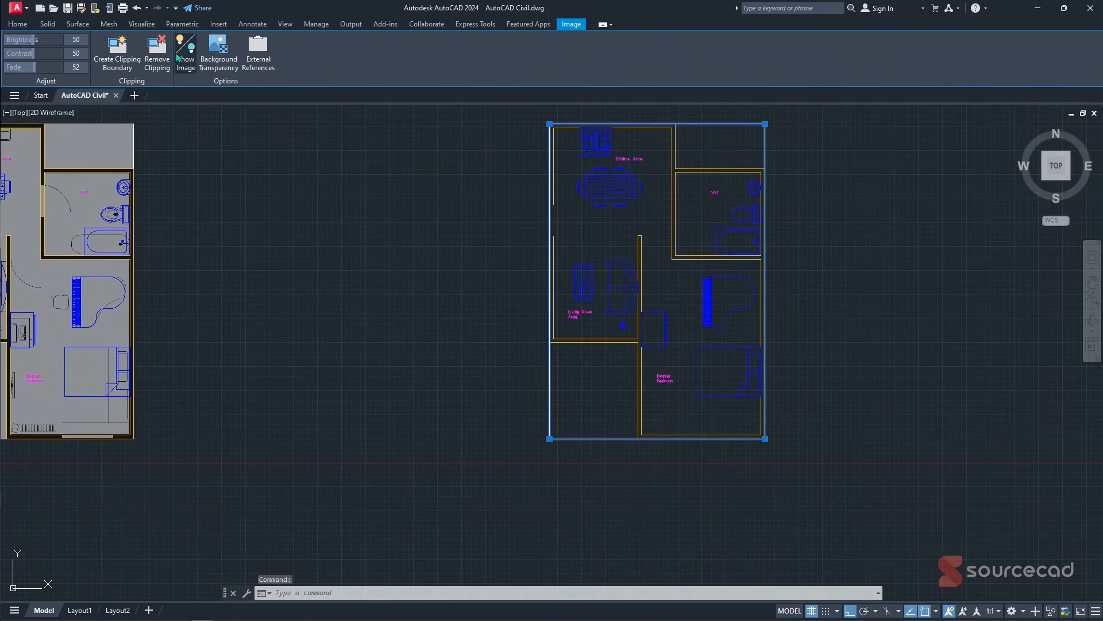
key(Escape)
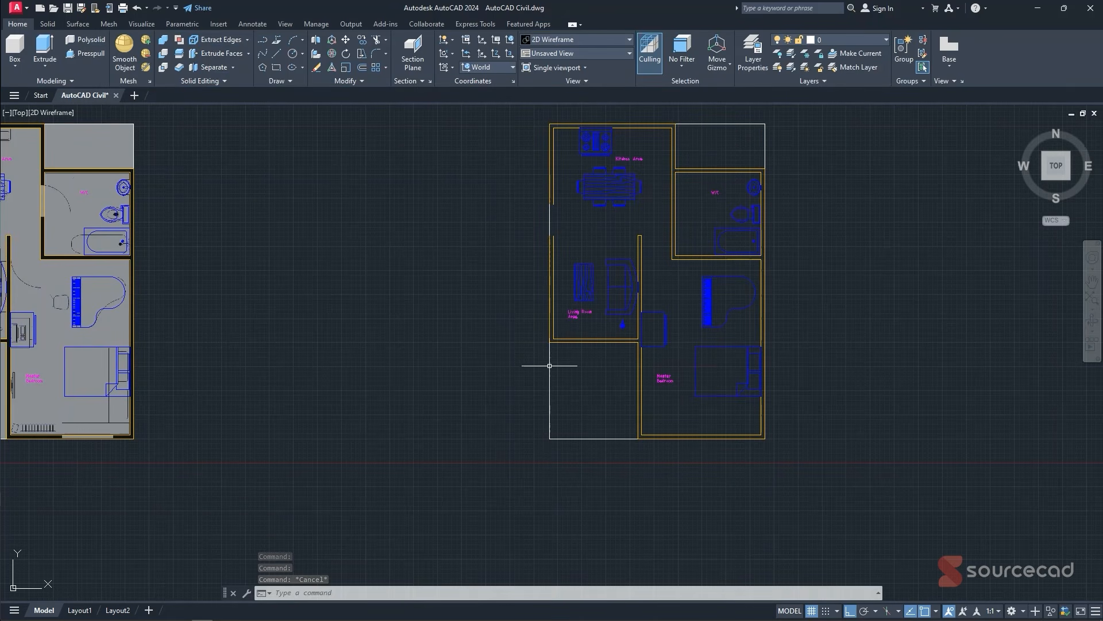
- Make the Wall layer current and draw a line closing the lower wall end at the entrance opening of the copied plan
scroll(553, 346, up, 2)
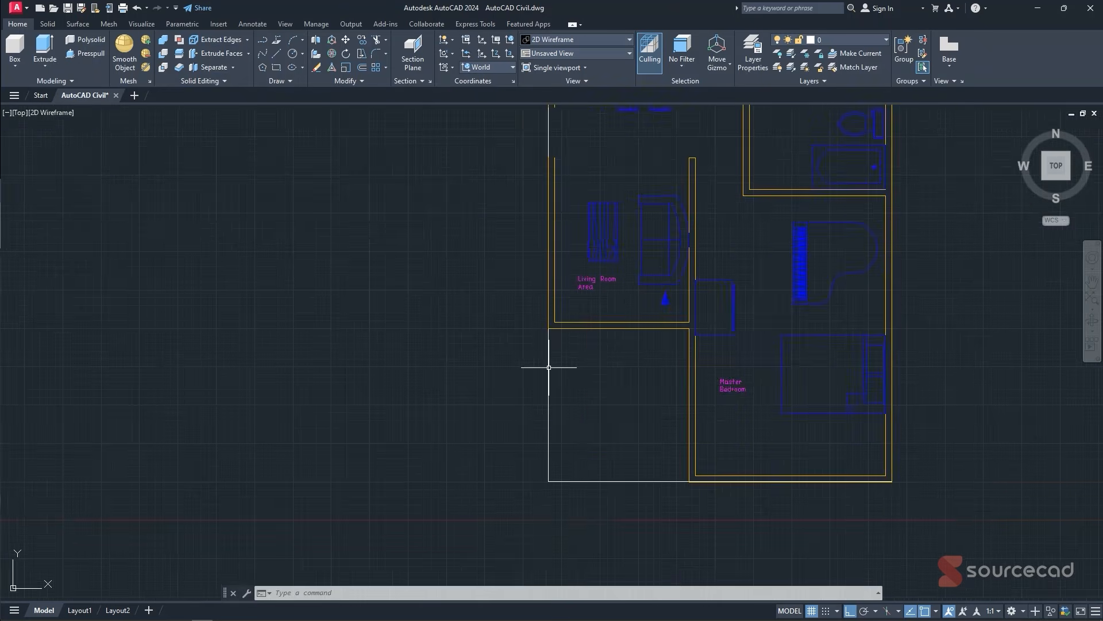
scroll(539, 269, up, 6)
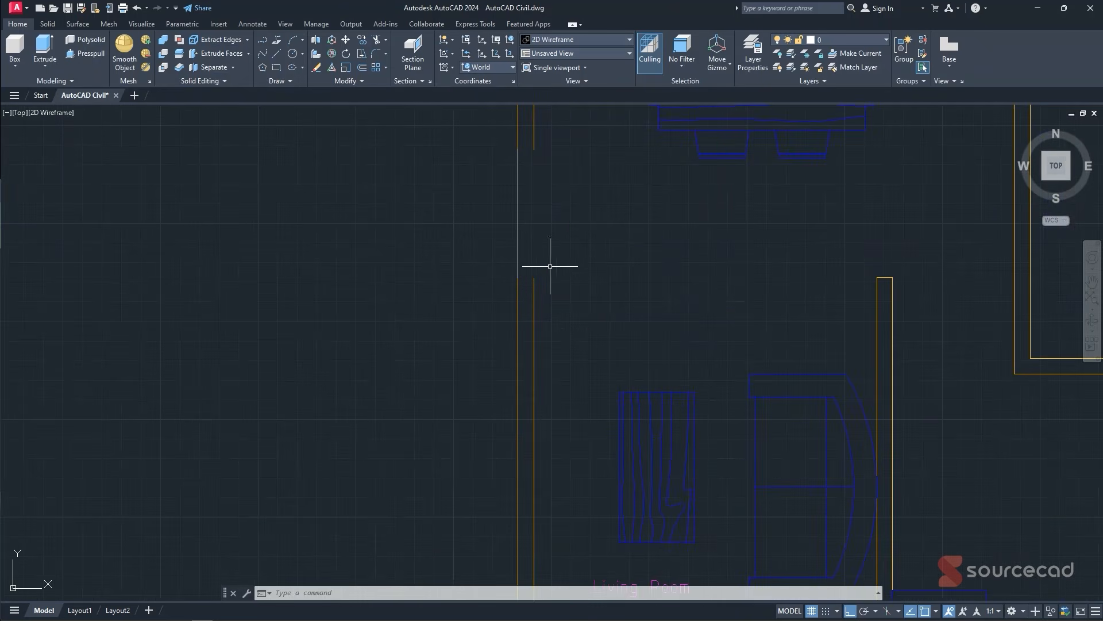
click(276, 54)
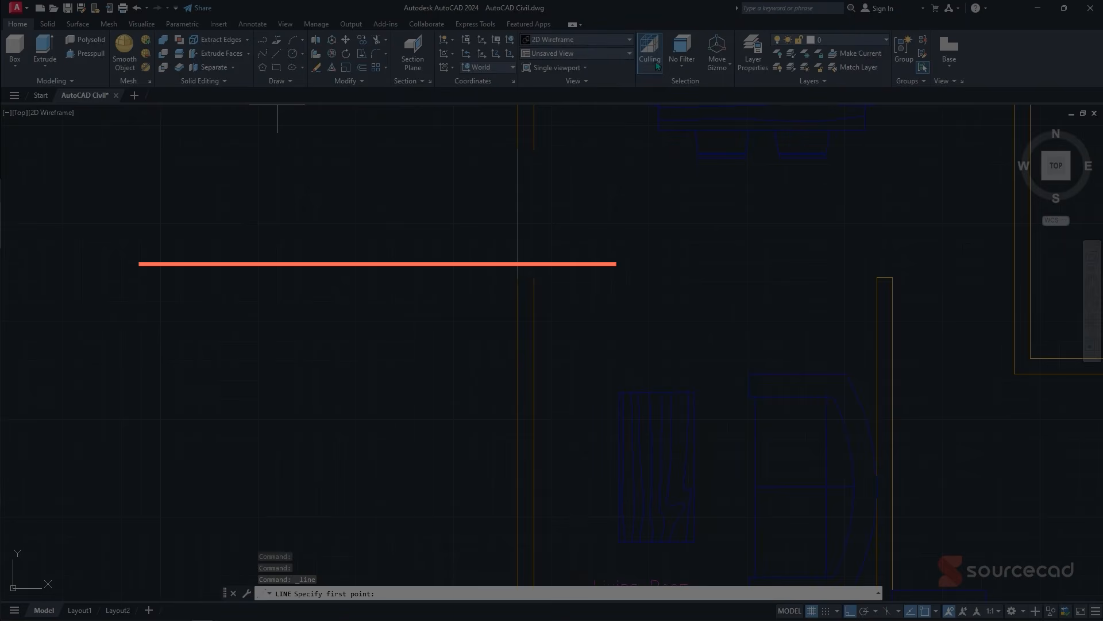
click(854, 40)
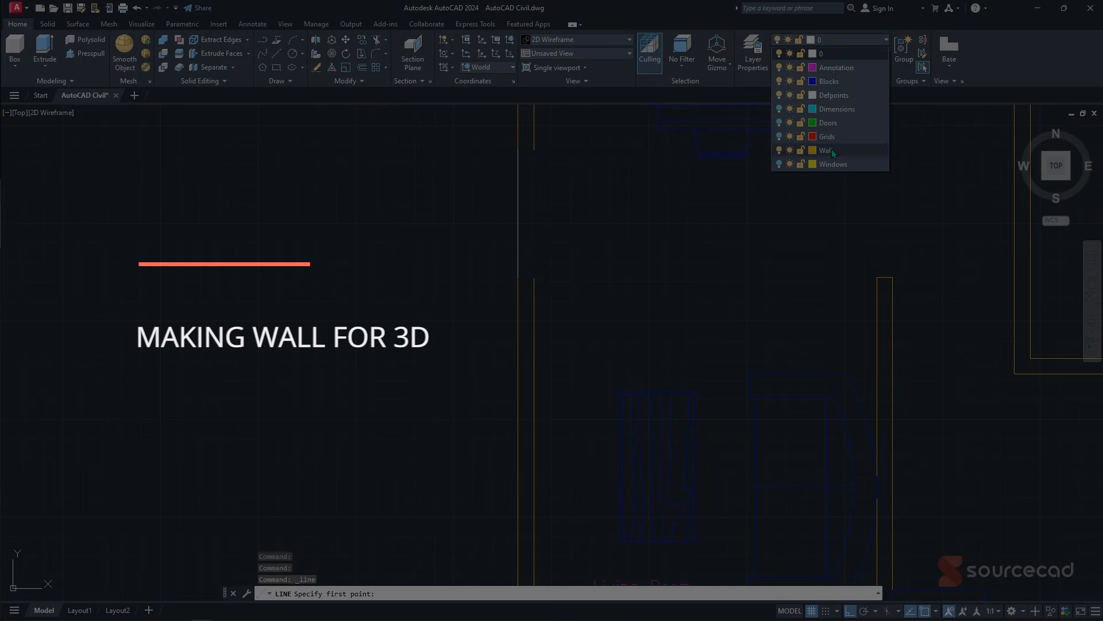
click(832, 150)
scroll(571, 291, up, 4)
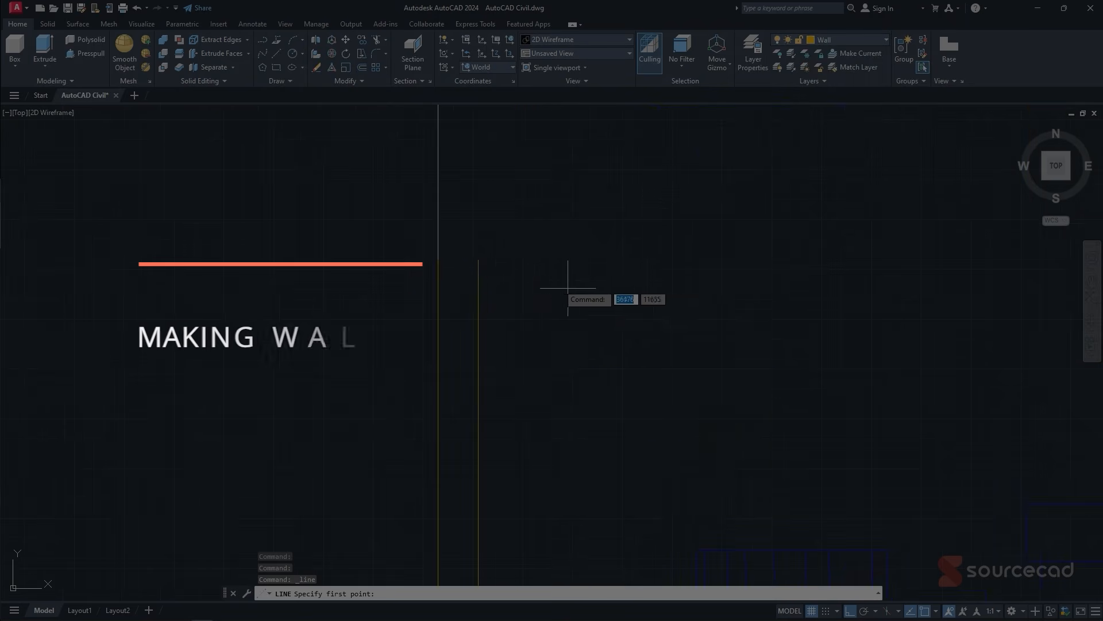
click(478, 260)
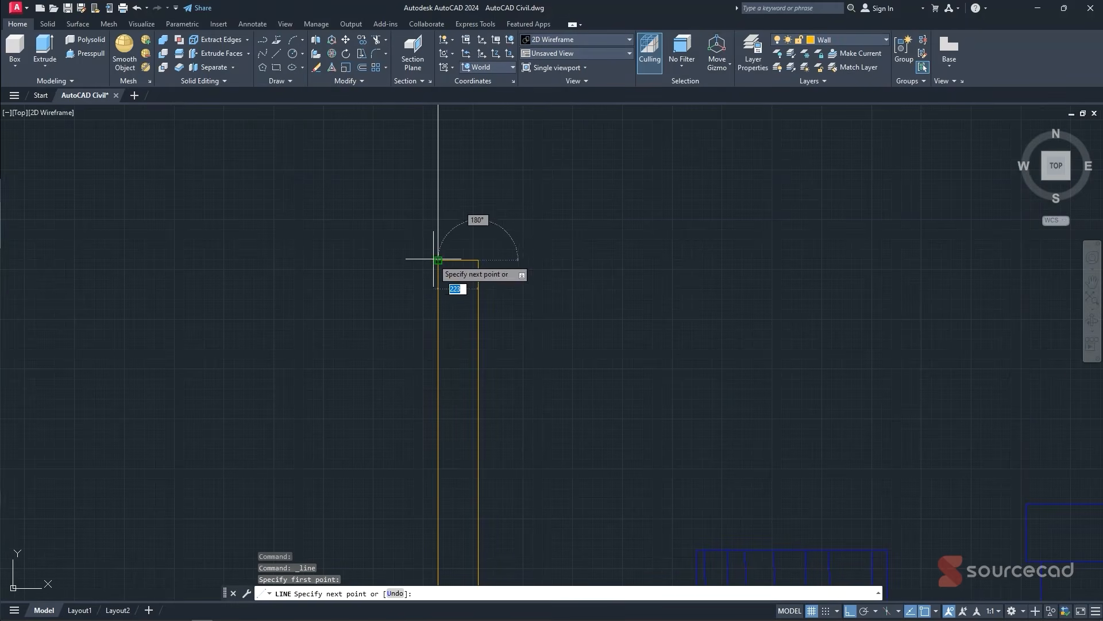
scroll(500, 214, down, 2)
middle_drag(500, 214, 446, 450)
key(Return)
- Try to close the wall end above the entrance opening with a line, and erase the slanted result
key(Return)
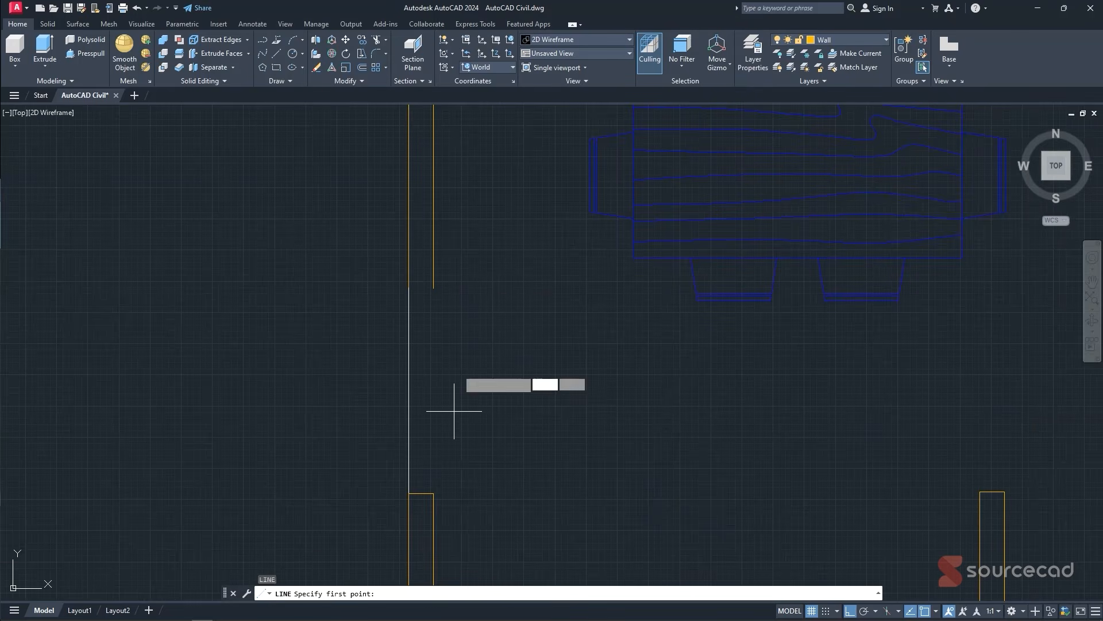
click(409, 287)
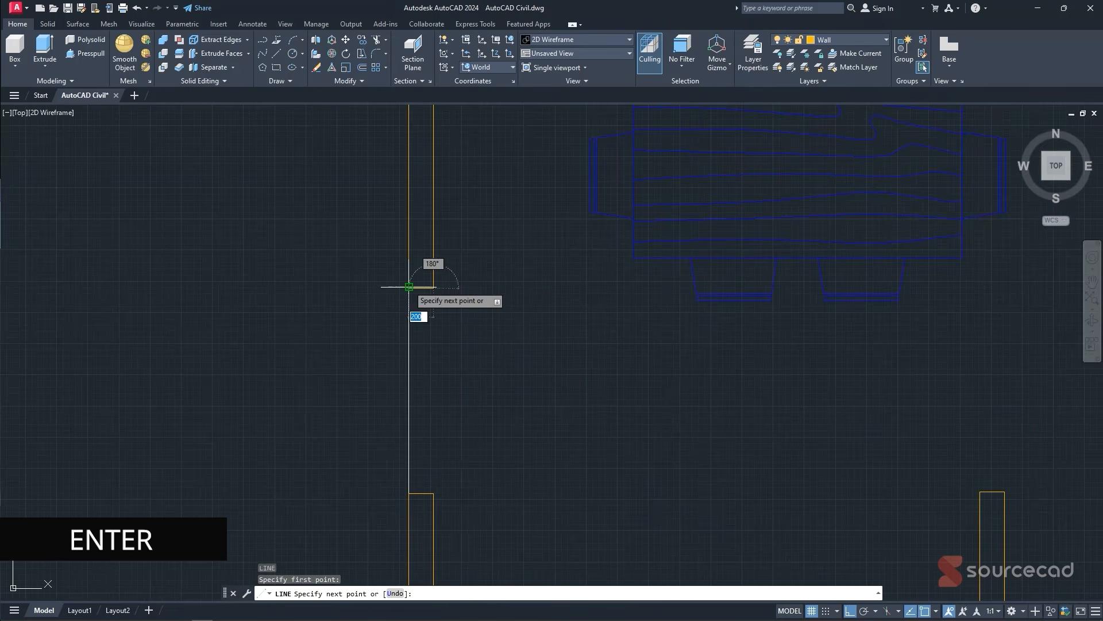
click(408, 286)
key(Escape)
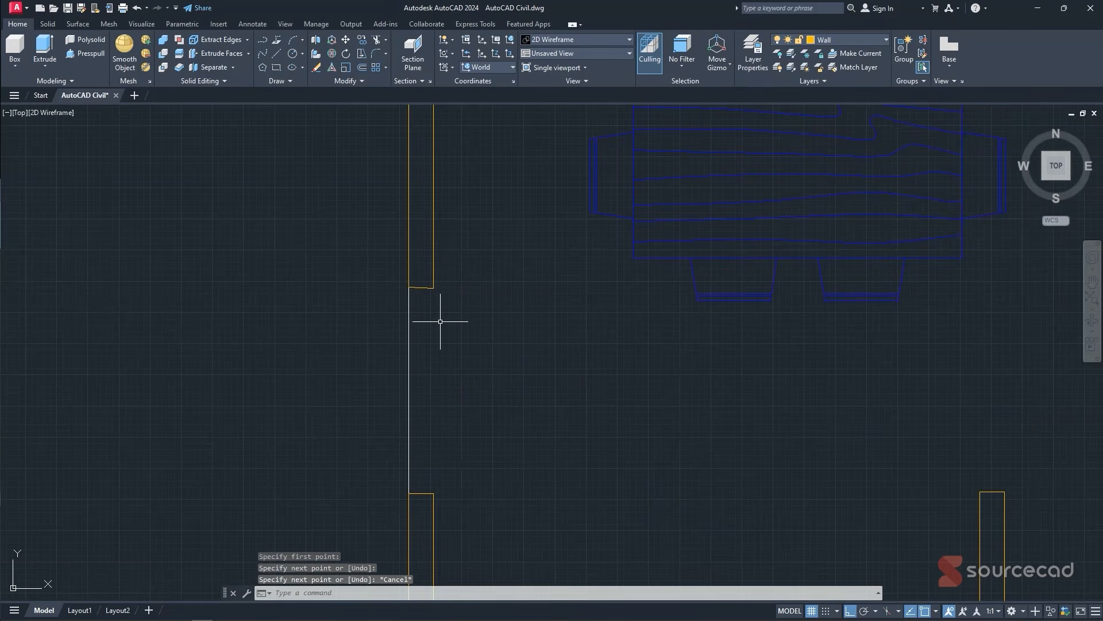
click(421, 287)
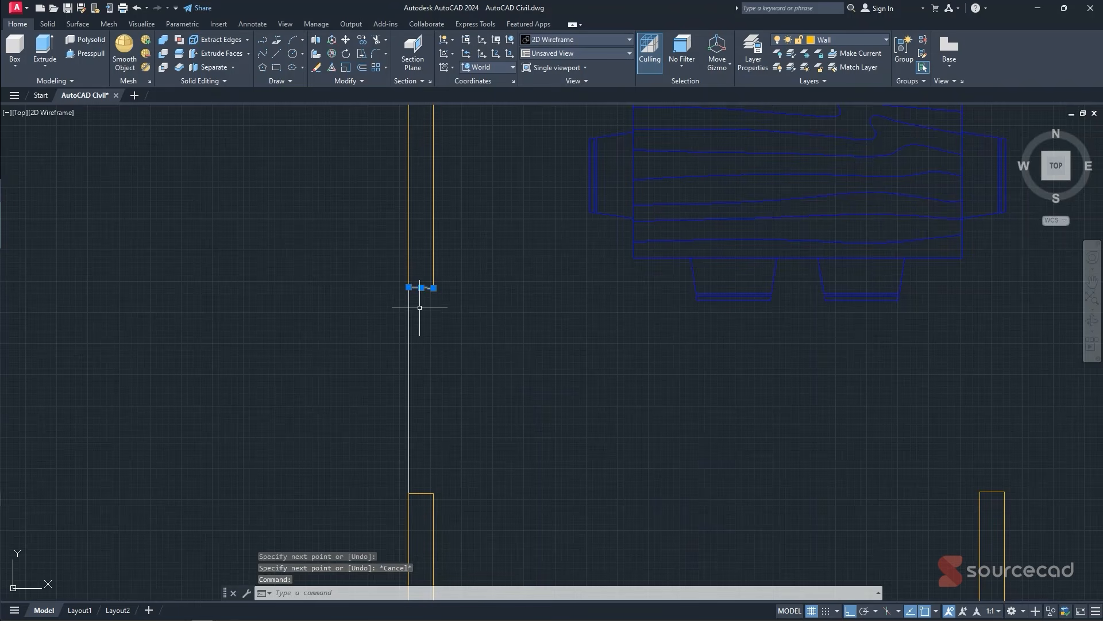
key(Delete)
- Close the wall end above the entrance opening with a horizontal line and trim its overhang at the outer wall face
text(l)
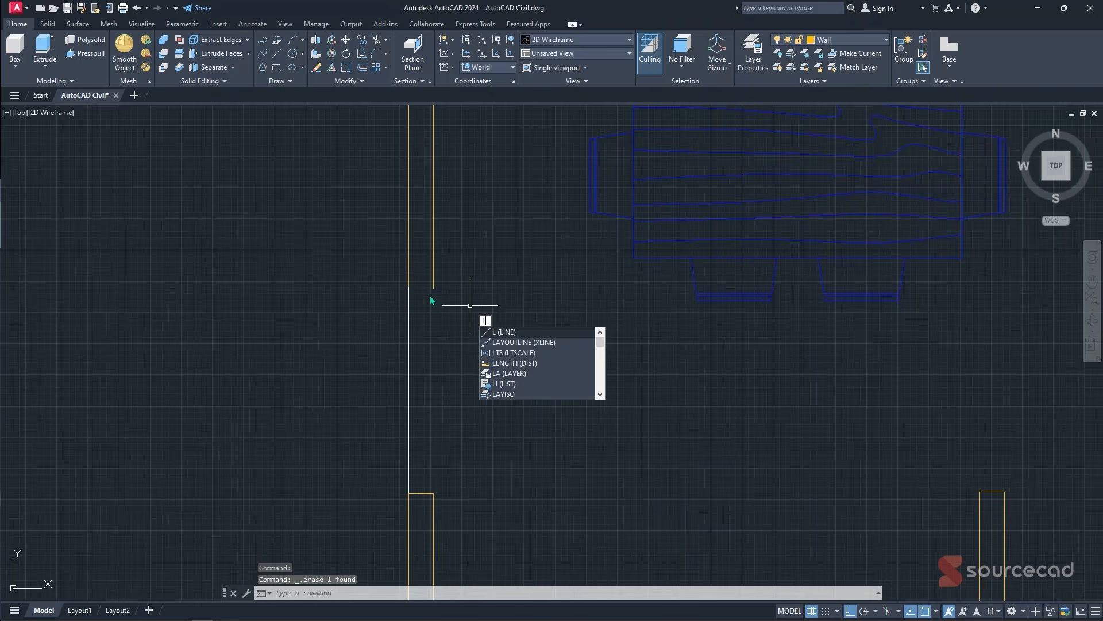
key(Return)
click(433, 287)
click(408, 287)
key(Escape)
scroll(375, 300, down, 2)
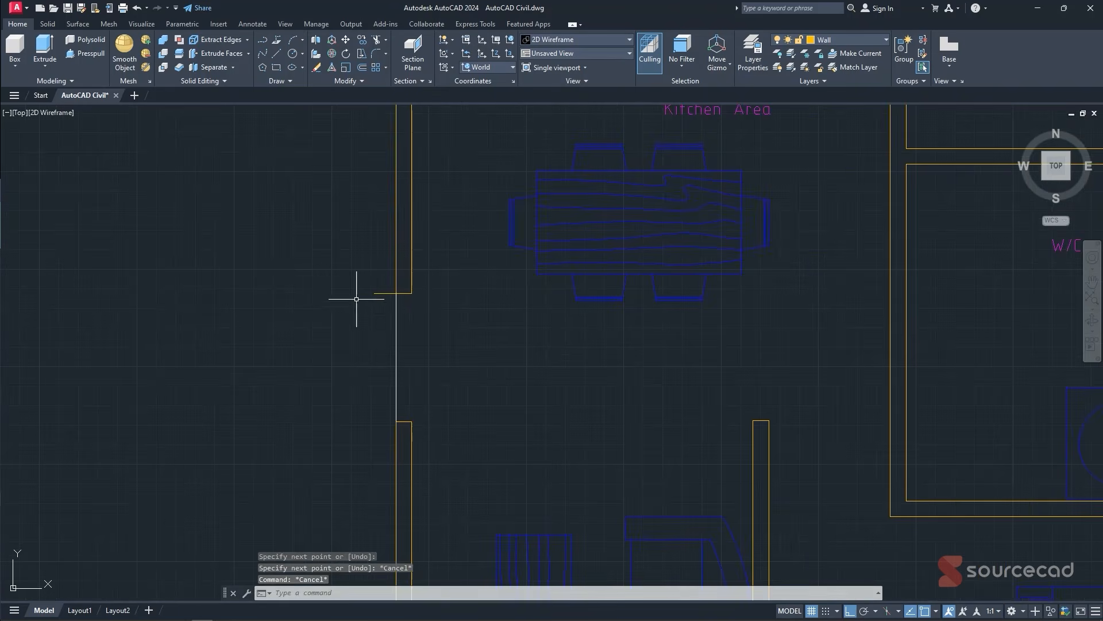
scroll(383, 301, up, 2)
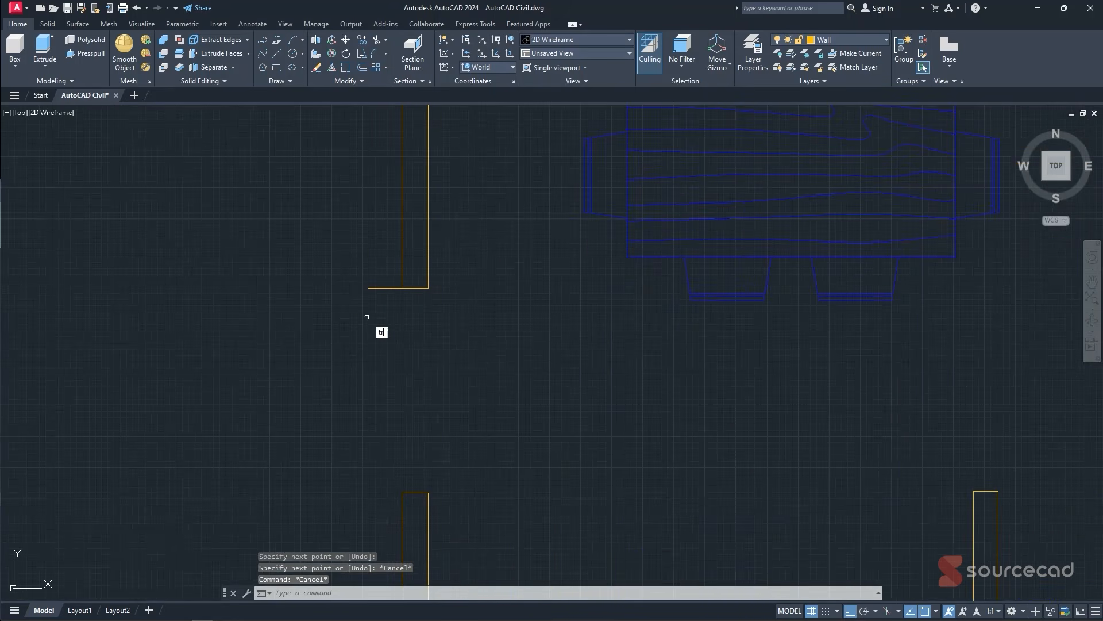
key(Return)
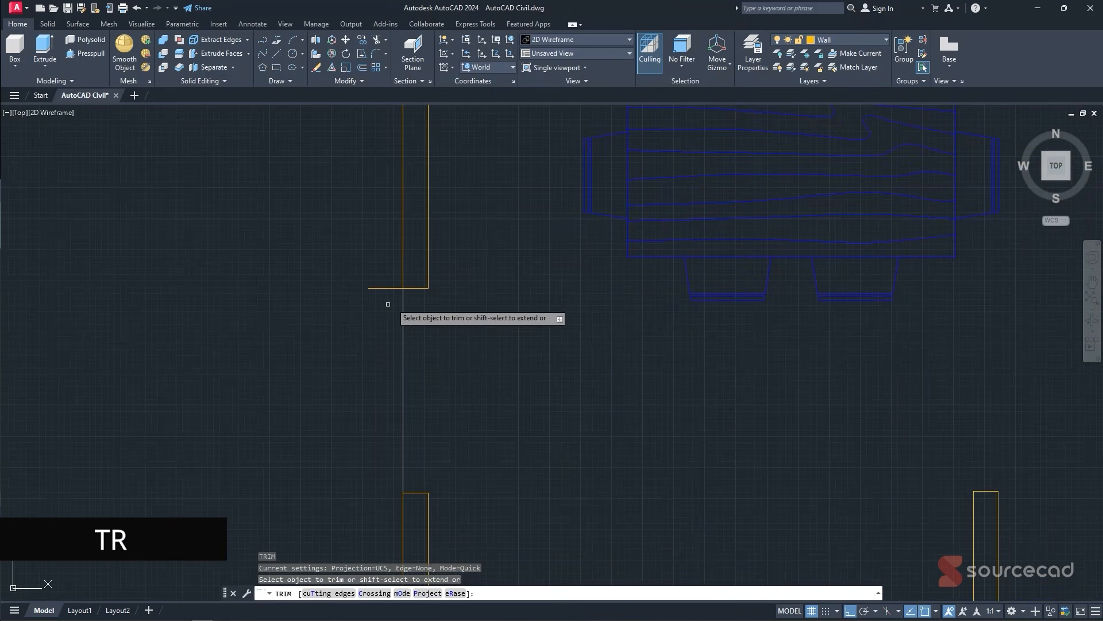
key(Escape)
- Select the copied plan's inner and outer wall lines, including the end lines at the entrance opening, and join them
scroll(385, 297, down, 2)
scroll(385, 296, down, 2)
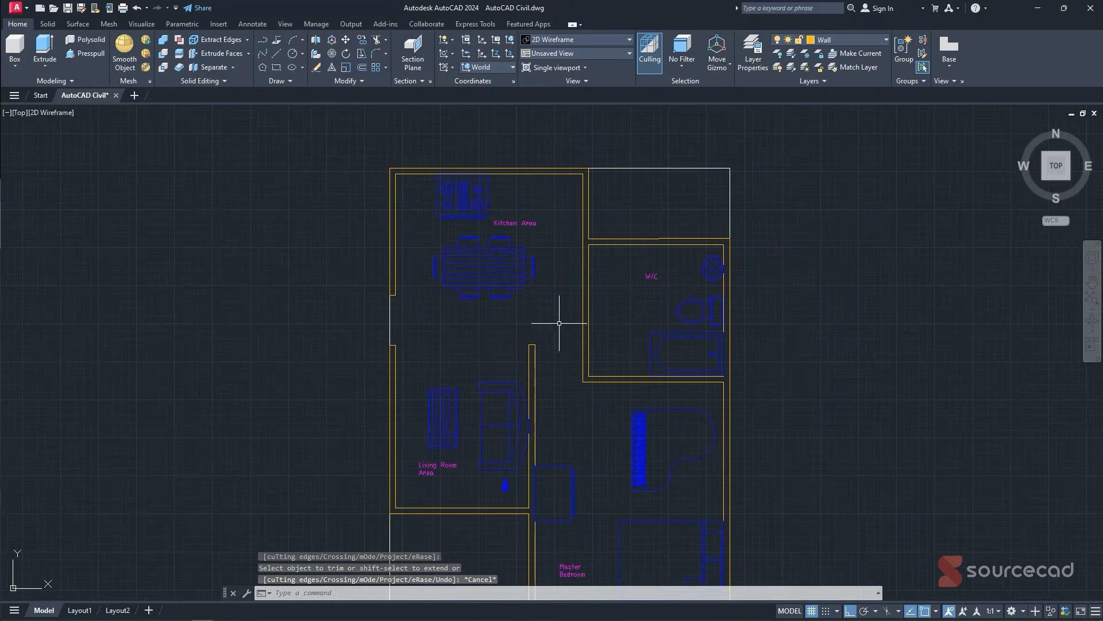
middle_drag(574, 420, 517, 334)
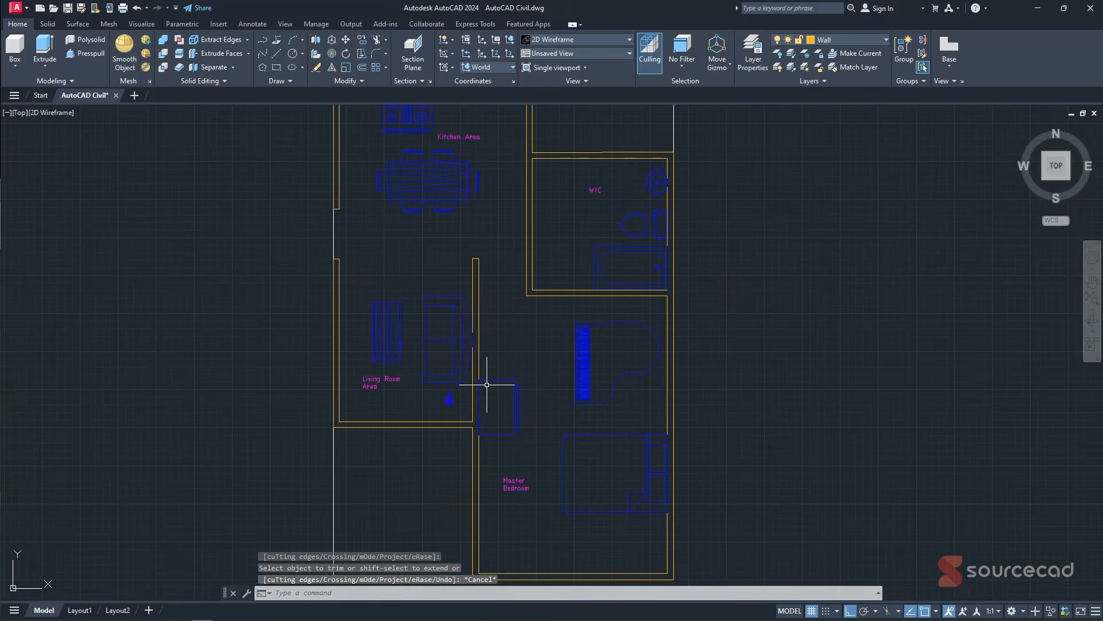
scroll(475, 346, up, 4)
scroll(571, 296, down, 2)
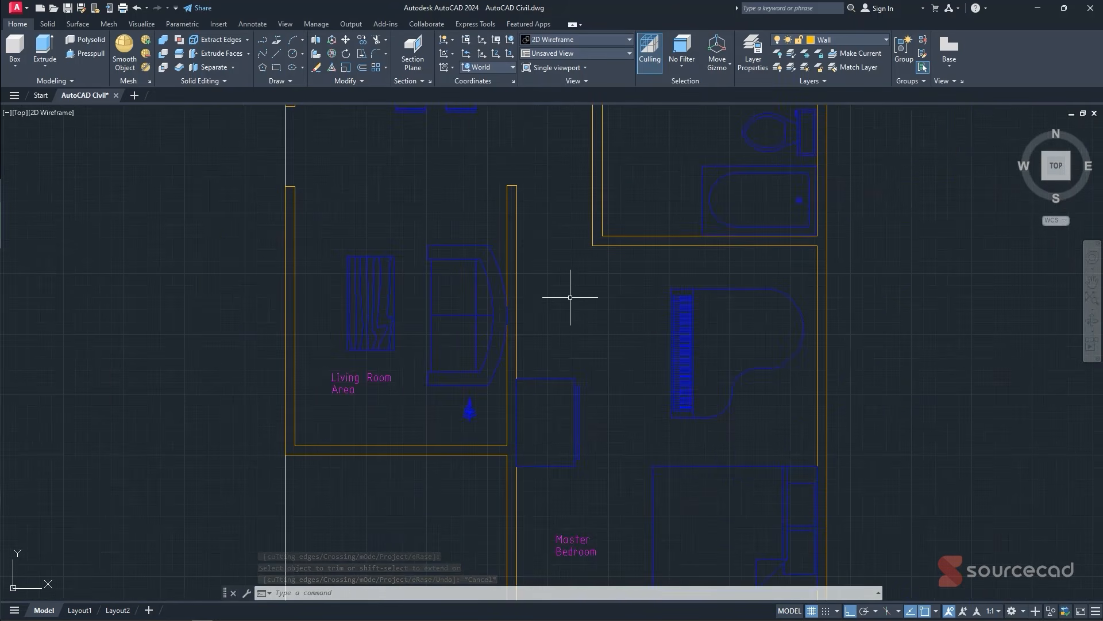
scroll(591, 236, down, 4)
click(601, 235)
click(587, 265)
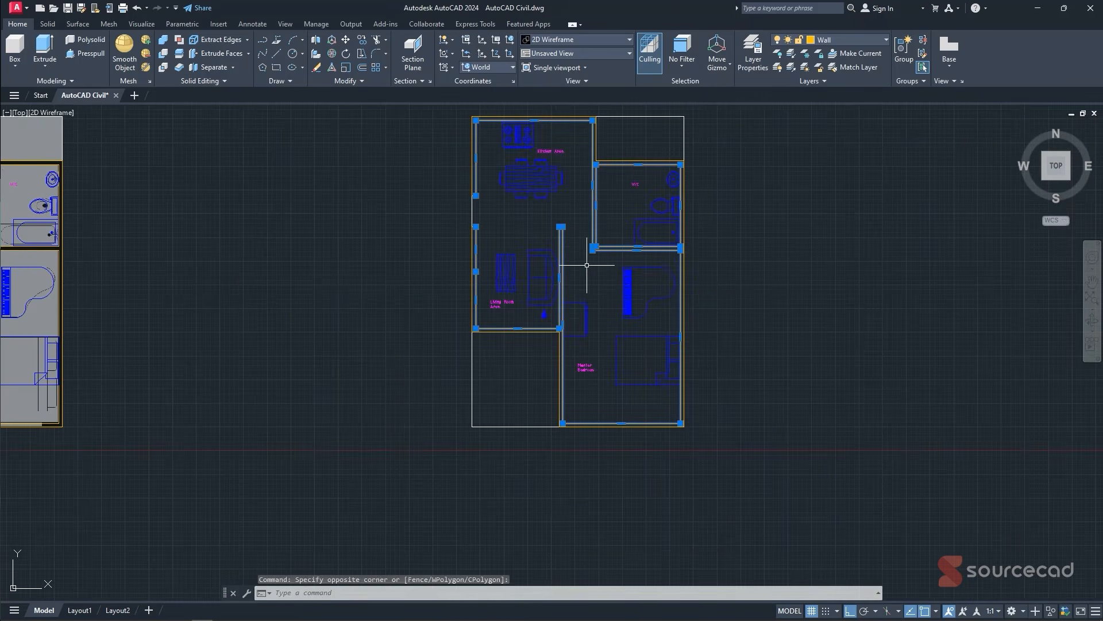
scroll(480, 221, up, 4)
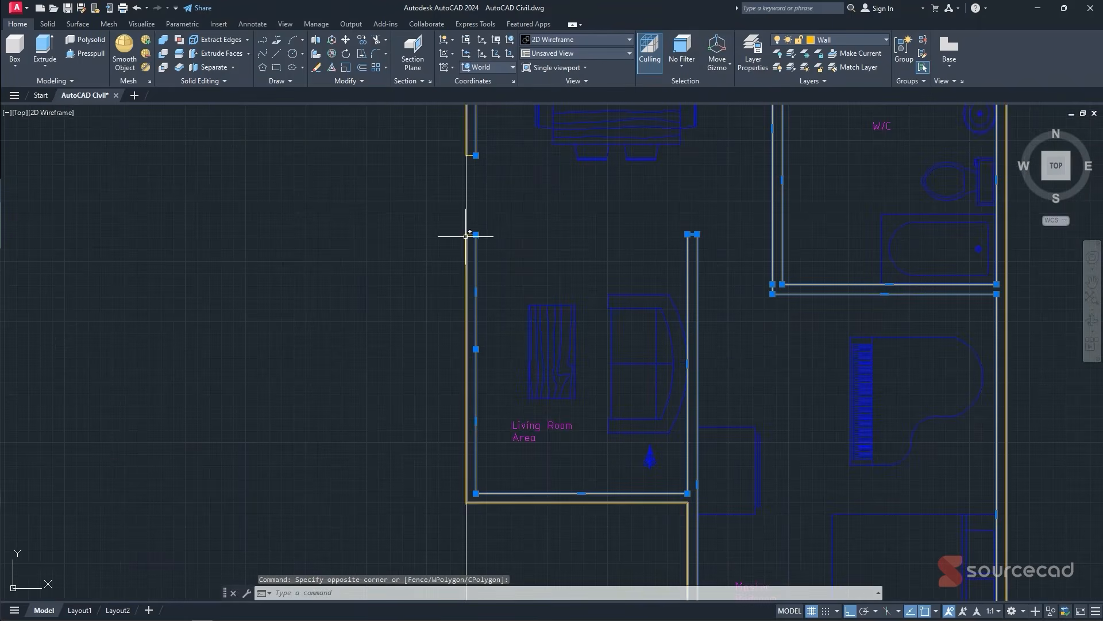
scroll(469, 236, up, 4)
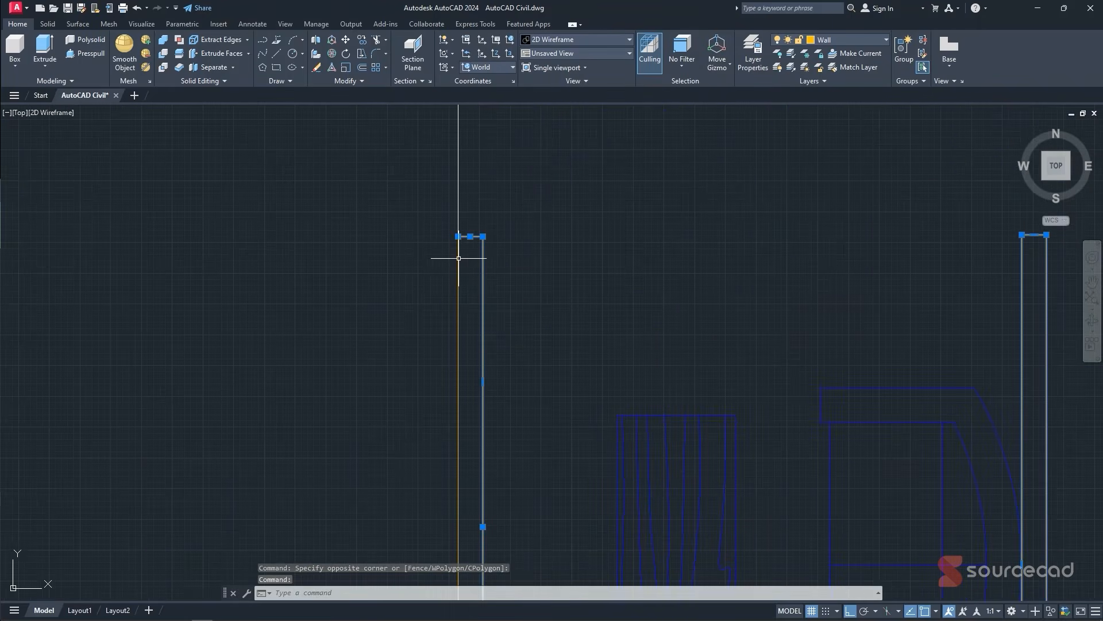
scroll(496, 189, down, 2)
middle_drag(497, 189, 502, 376)
scroll(488, 286, up, 4)
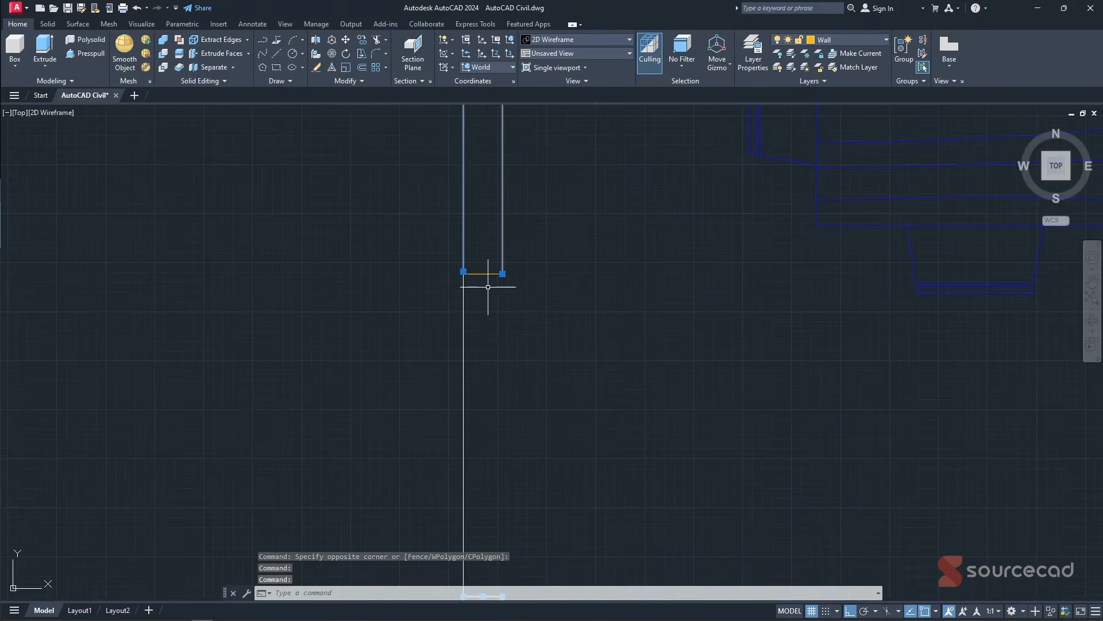
scroll(503, 331, down, 4)
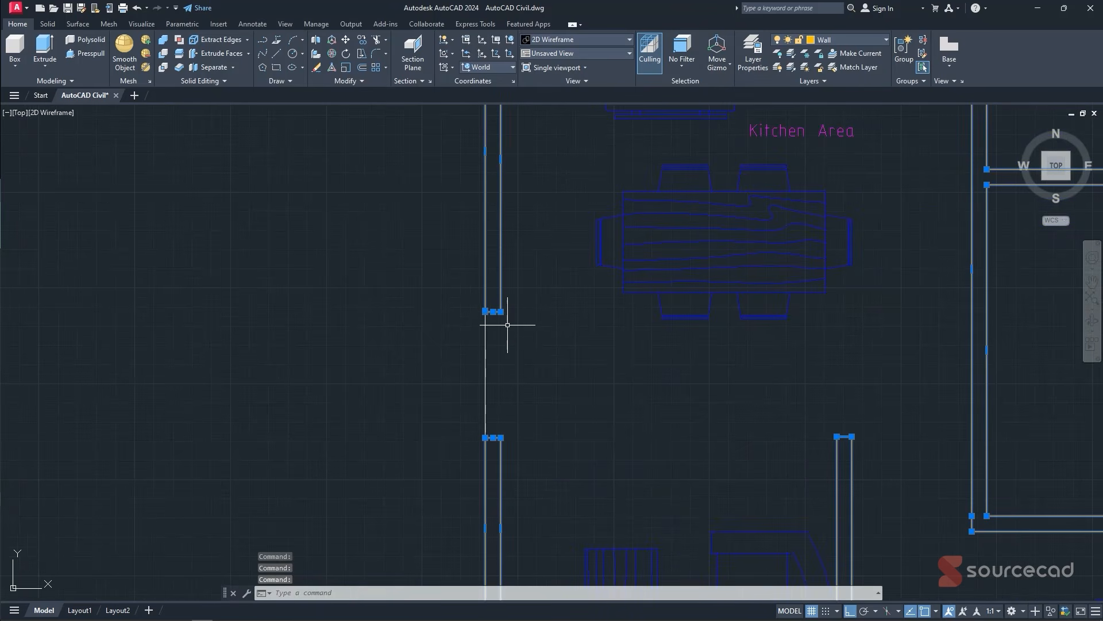
text(j)
key(Return)
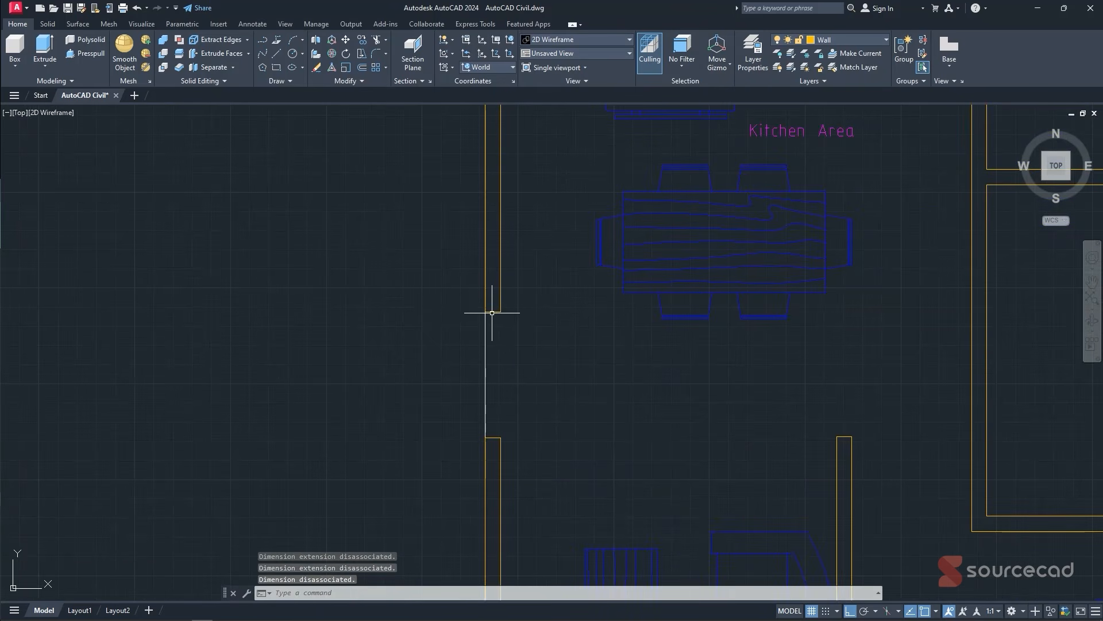
- Fillet the outer wall line and the end line above the entrance opening with radius 0 to close their corner
click(493, 311)
scroll(492, 304, up, 6)
key(Escape)
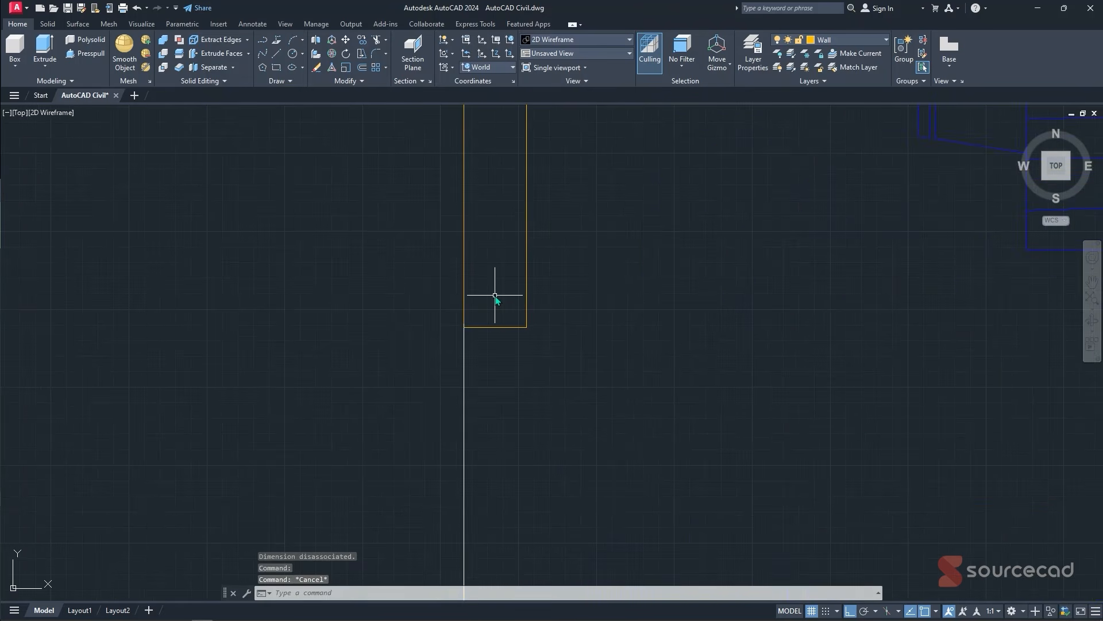
key(Return)
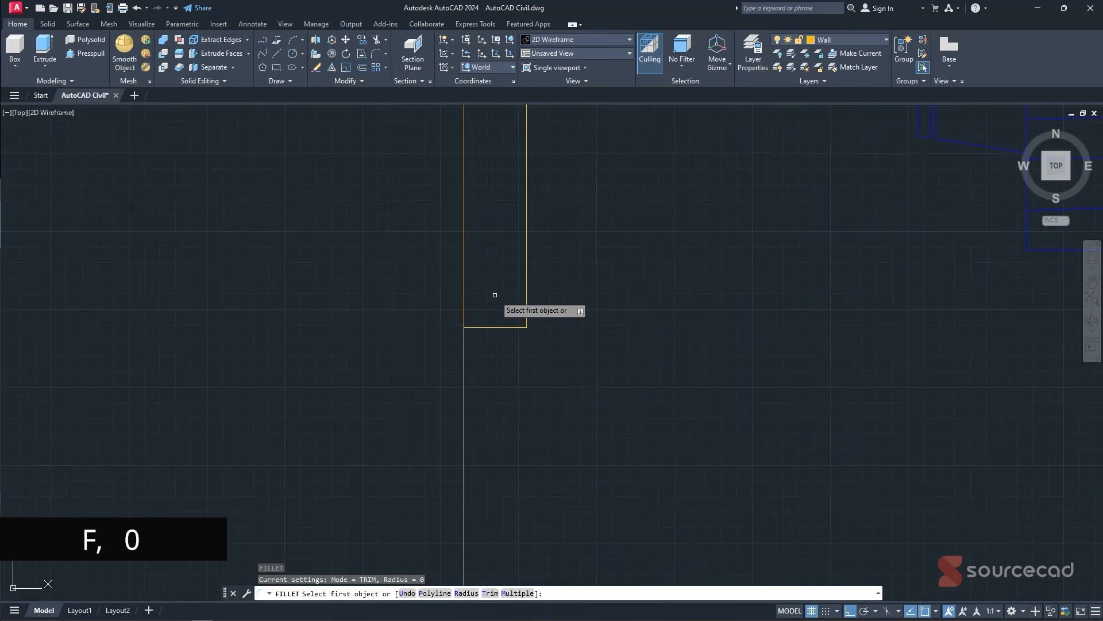
click(463, 287)
click(485, 326)
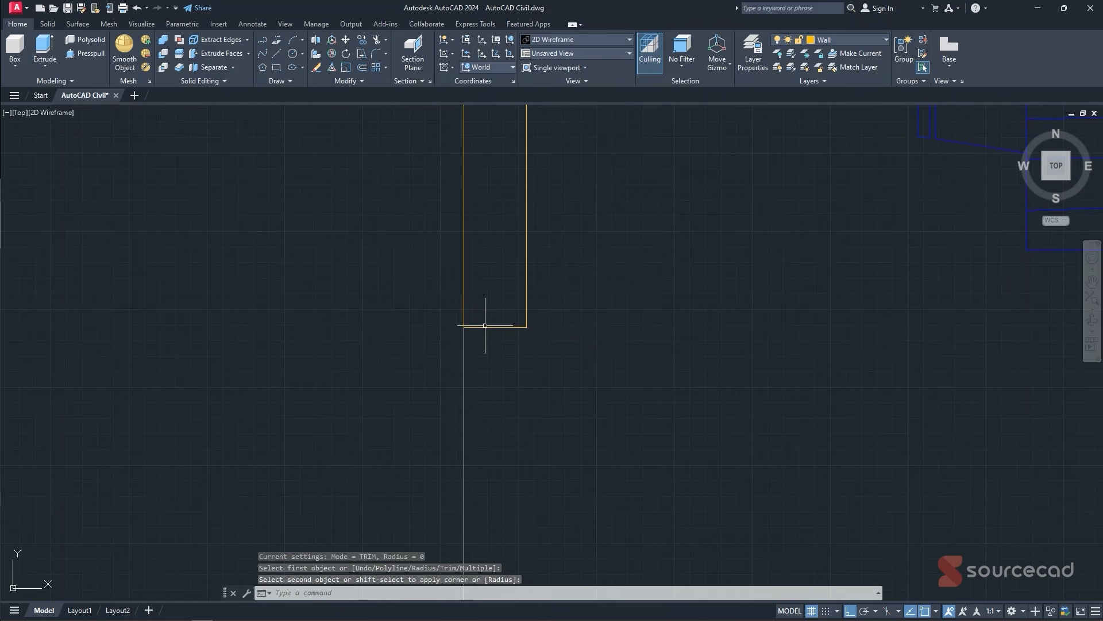
- Select the copied plan's main wall outline and the inner W/C outline to check that they are joined, and clear the selection
click(484, 325)
click(481, 330)
scroll(499, 338, down, 6)
scroll(586, 397, down, 5)
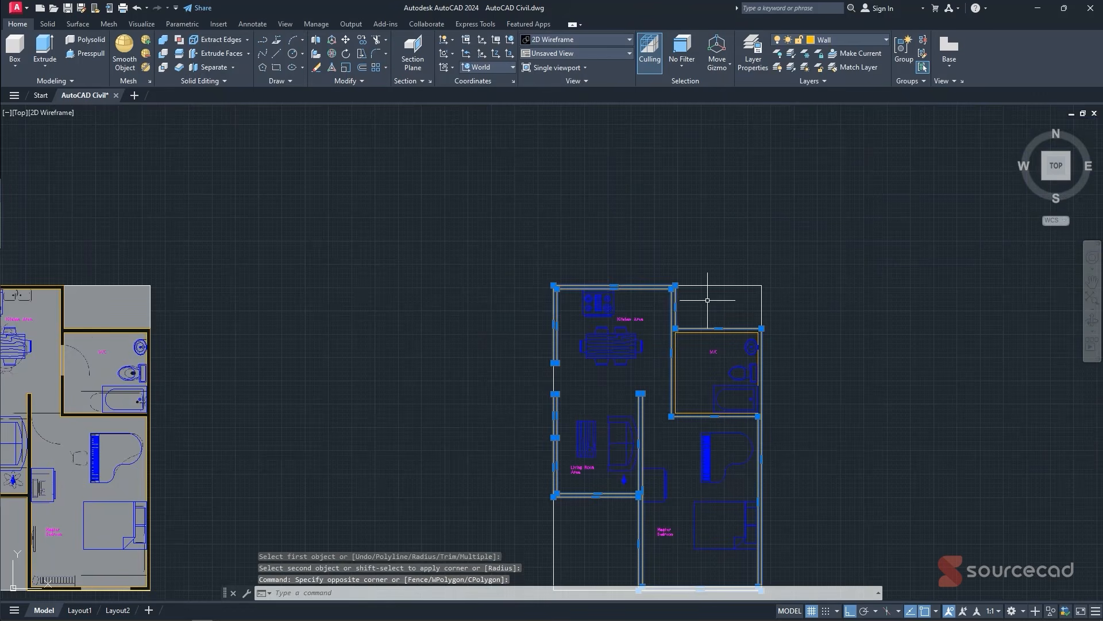
middle_drag(649, 486, 616, 412)
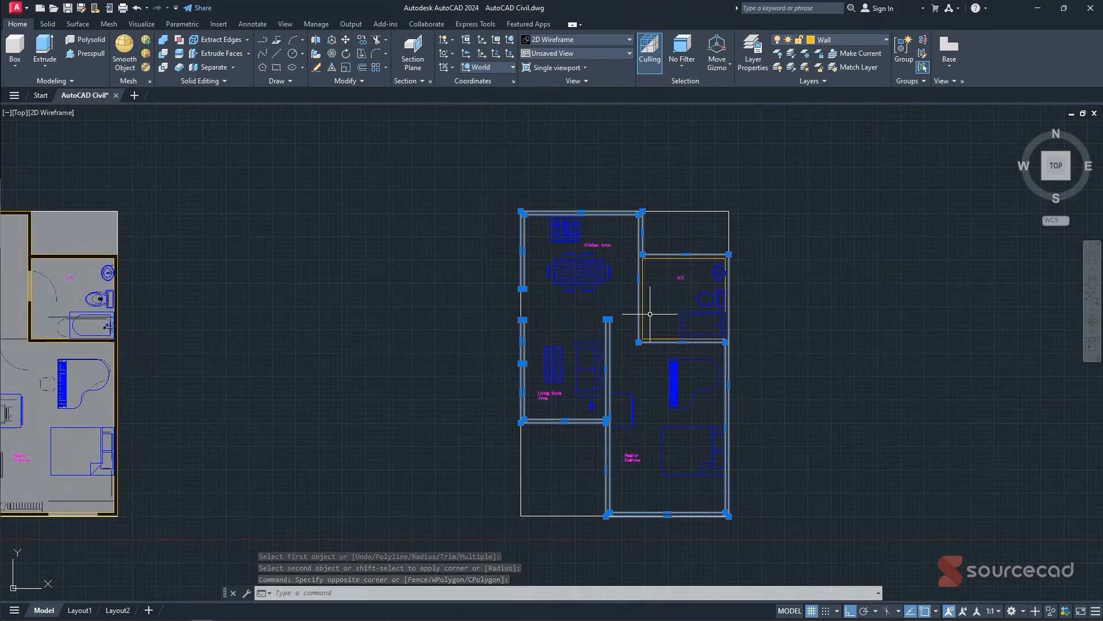
scroll(652, 314, up, 4)
scroll(654, 347, down, 2)
middle_drag(654, 347, 630, 317)
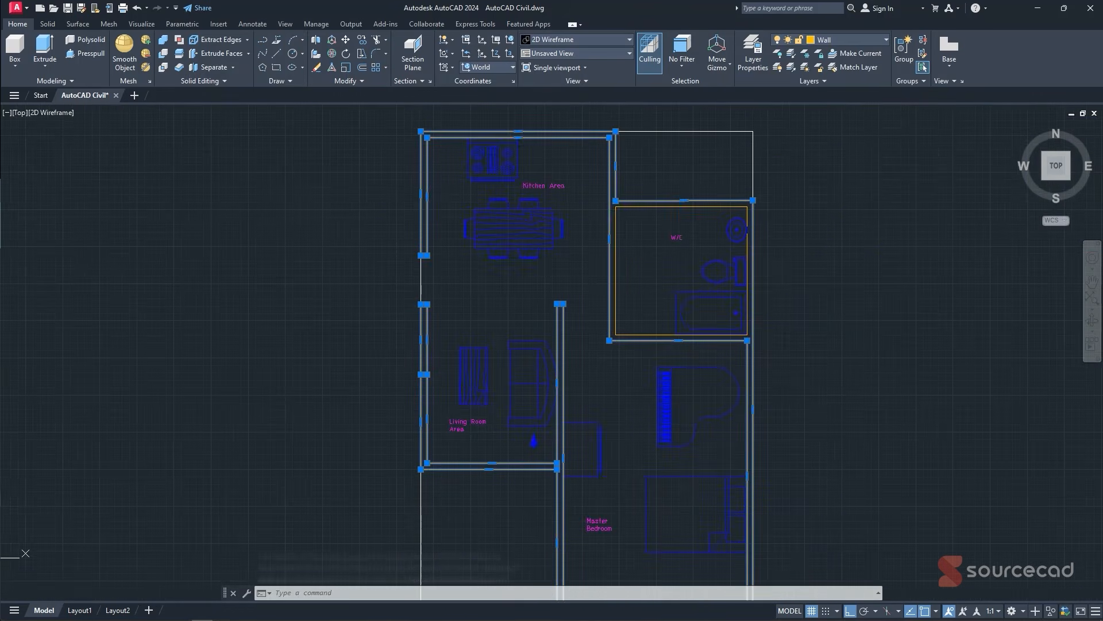
click(616, 317)
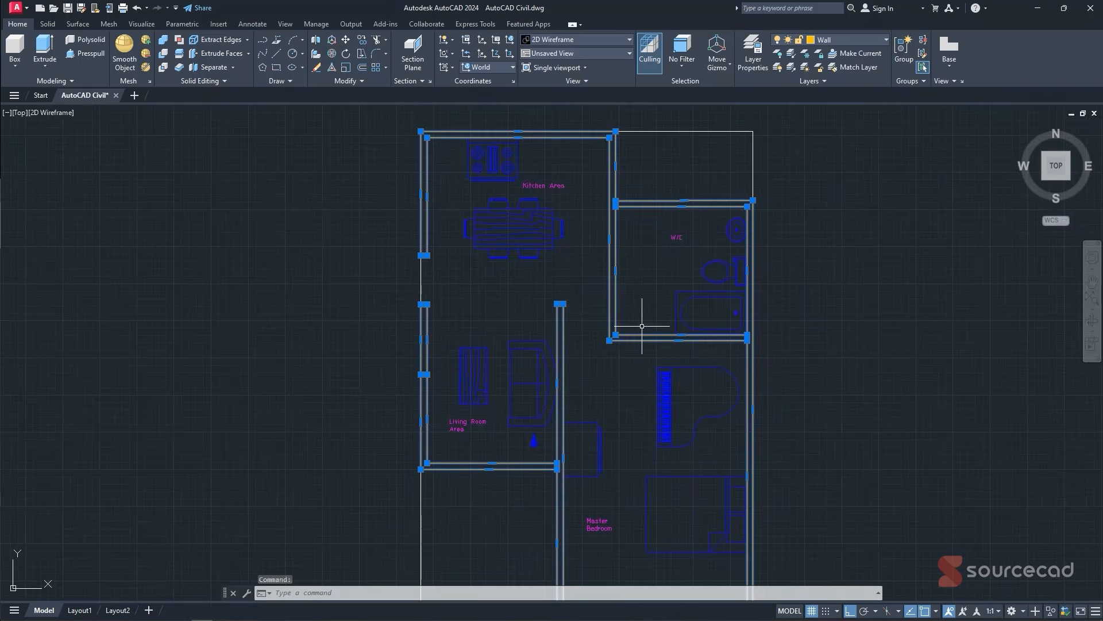
scroll(642, 326, down, 5)
key(Escape)
key(Escape)
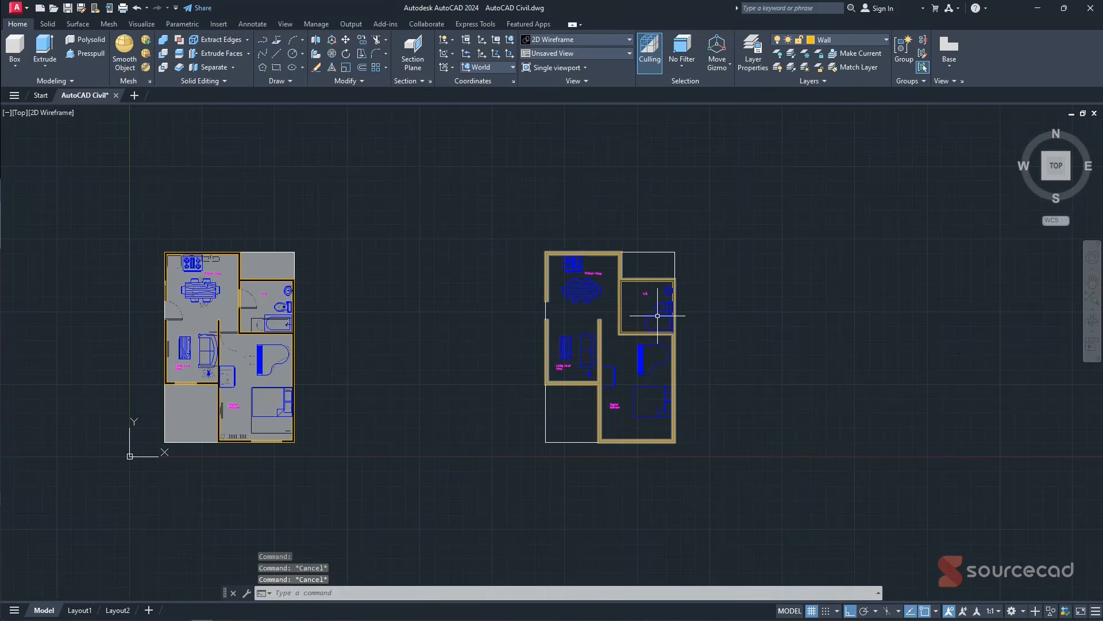
- Turn off the Blocks layer to hide the furniture and fixtures in the floor plan
scroll(657, 315, up, 4)
click(630, 314)
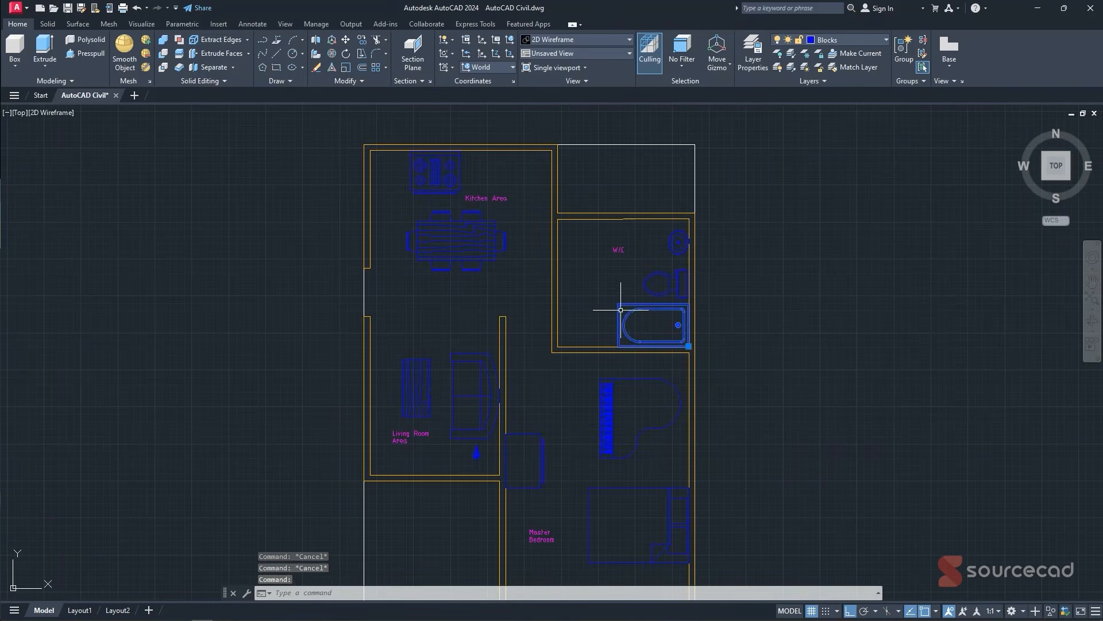
key(Escape)
click(826, 40)
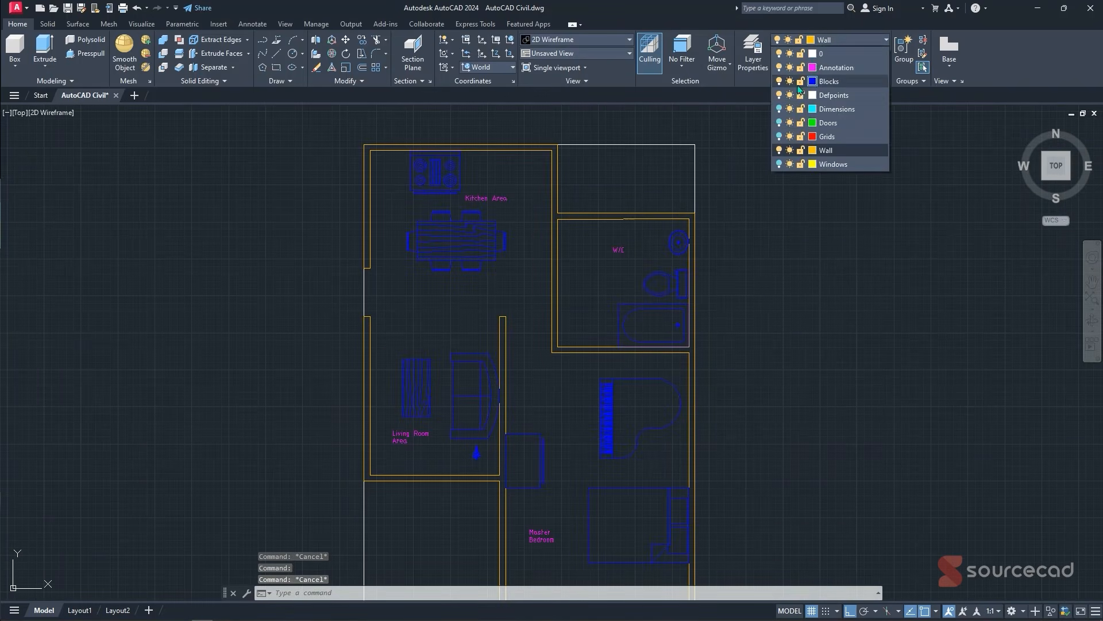
click(780, 81)
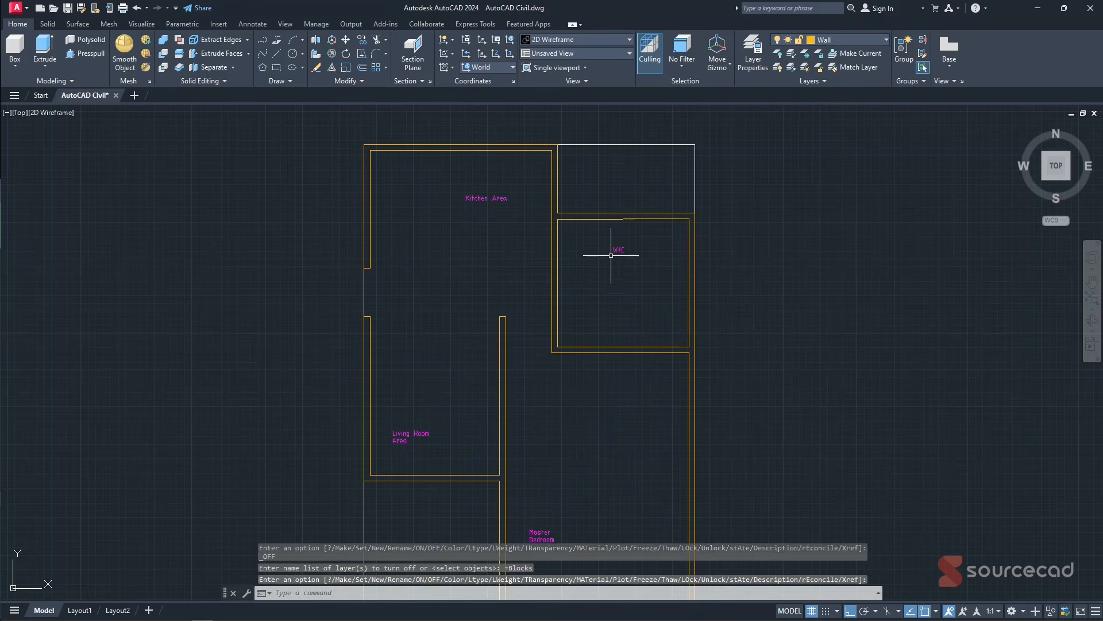
middle_drag(656, 382, 647, 313)
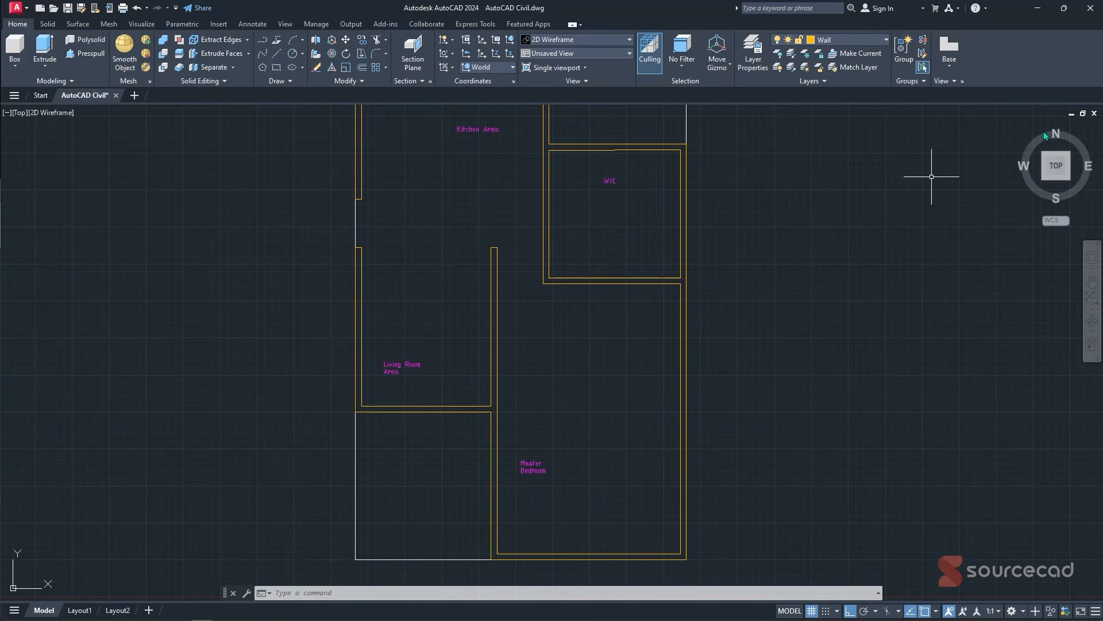
- Presspull the area between the copied plan's wall outlines to a height of 3100
click(1020, 129)
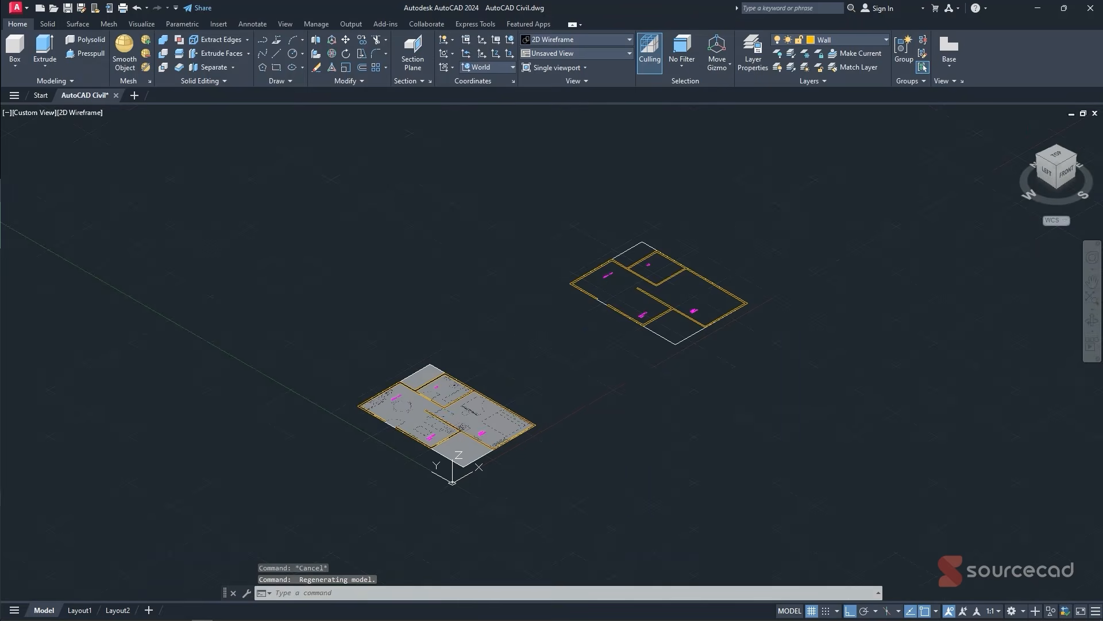
scroll(700, 273, up, 4)
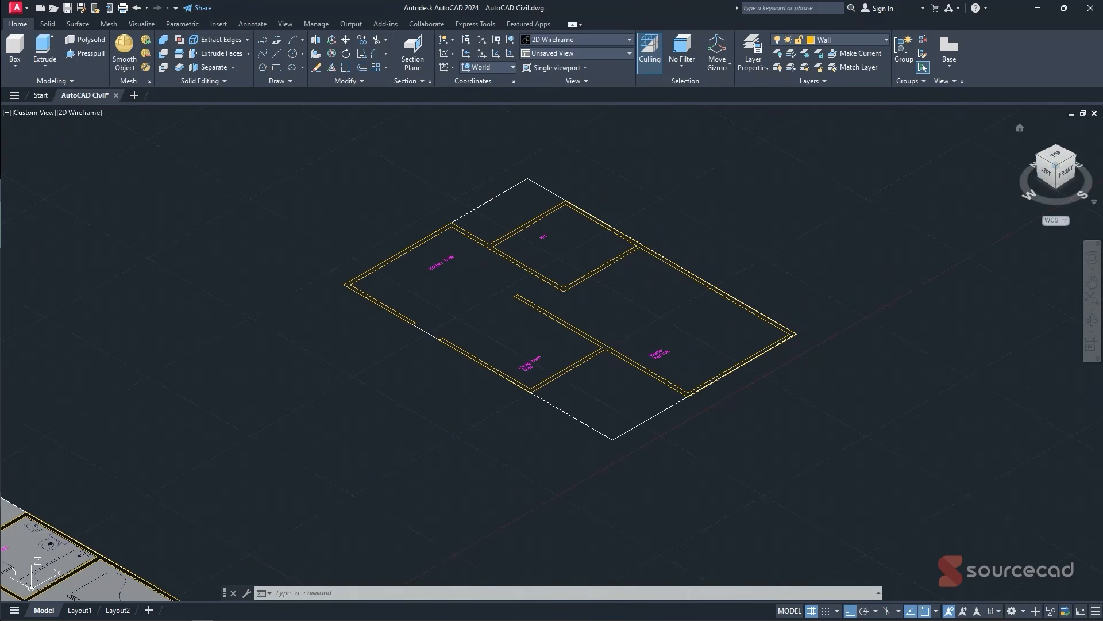
mouse_move(1037, 201)
mouse_down()
mouse_move(1049, 203)
mouse_move(1016, 189)
mouse_up()
key(Escape)
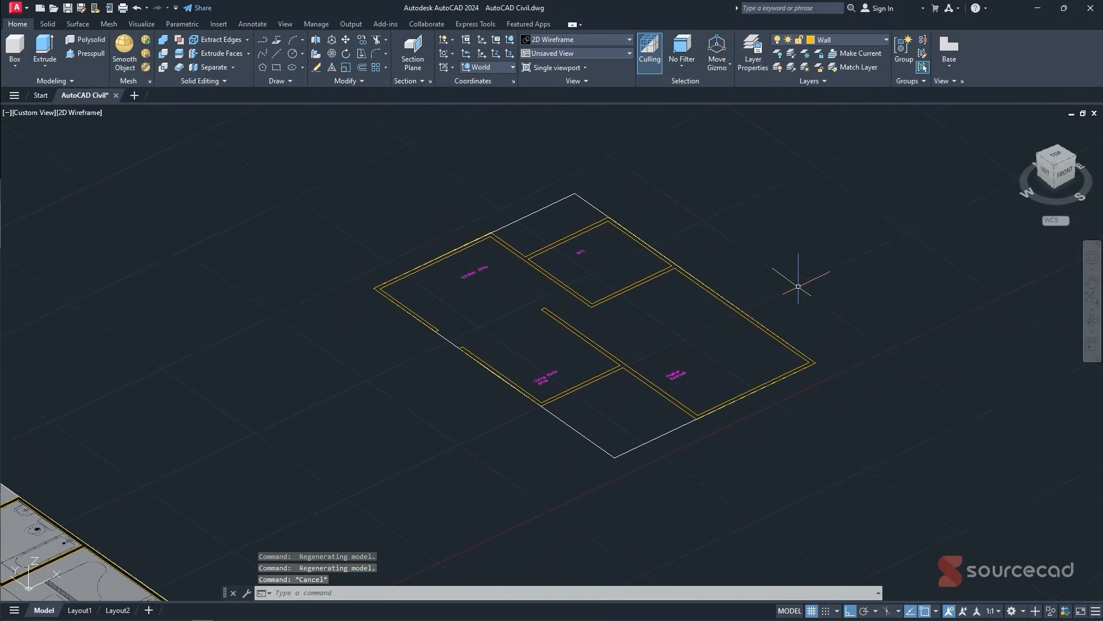
middle_drag(798, 286, 689, 301)
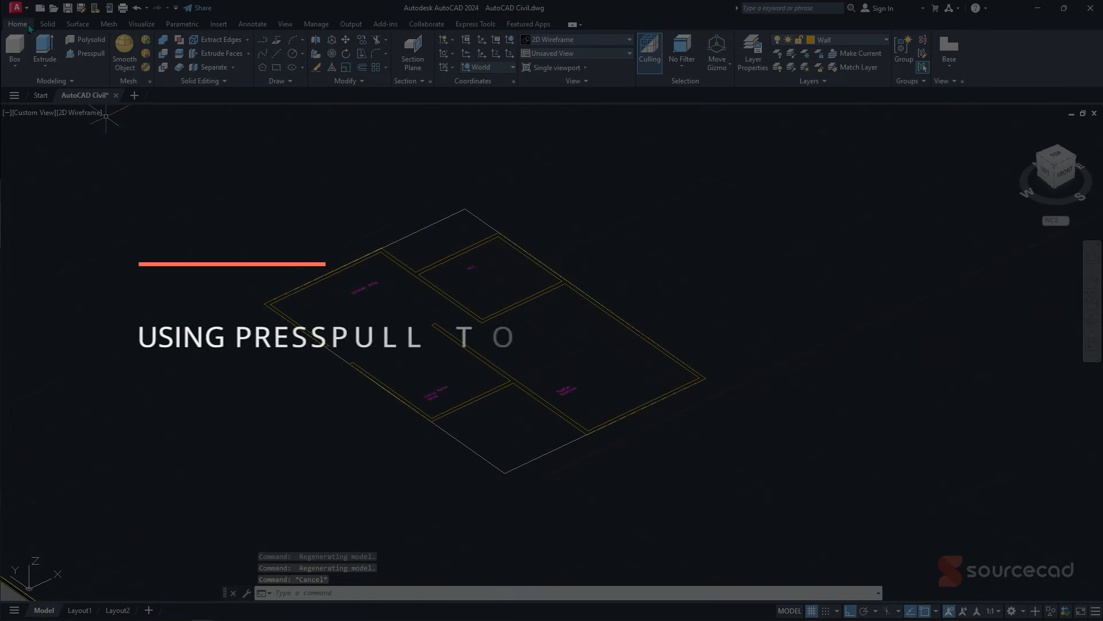
click(81, 55)
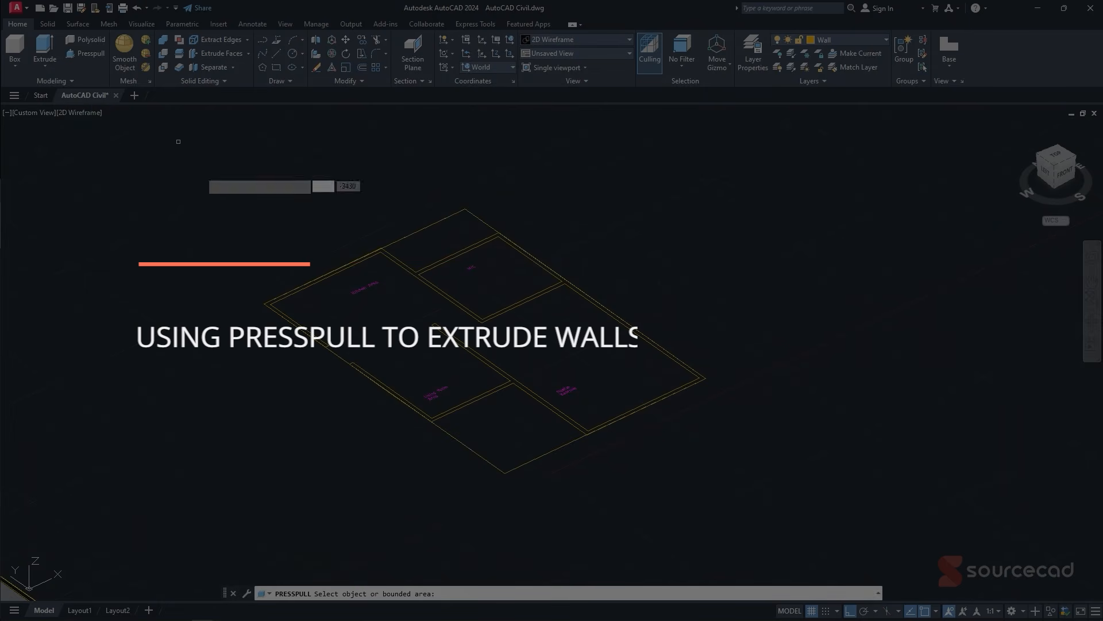
scroll(428, 277, up, 4)
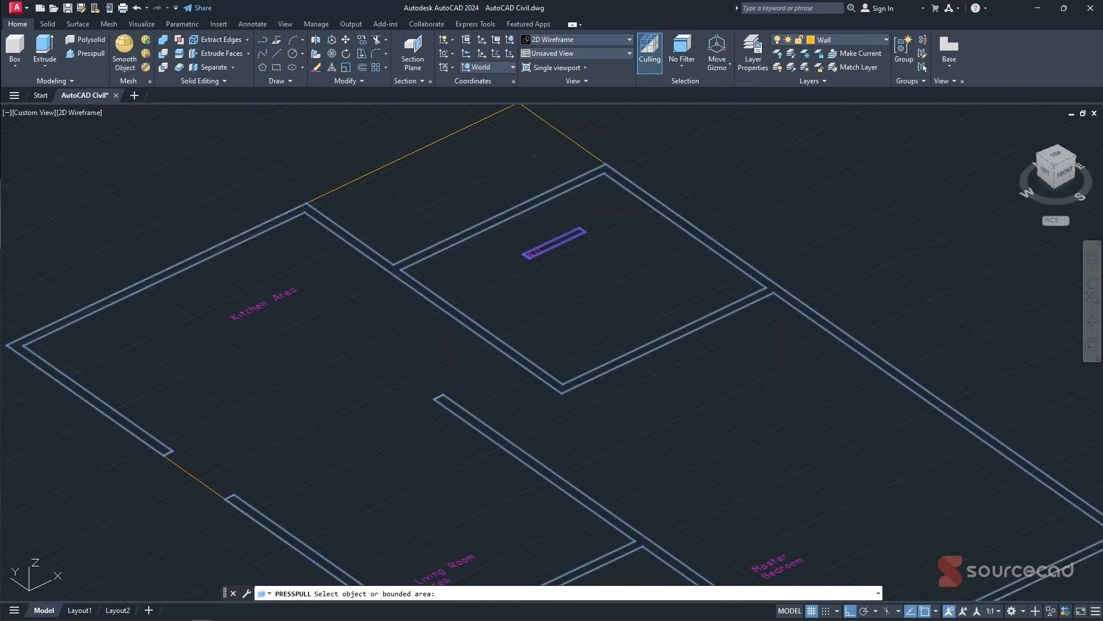
click(415, 285)
scroll(430, 194, down, 3)
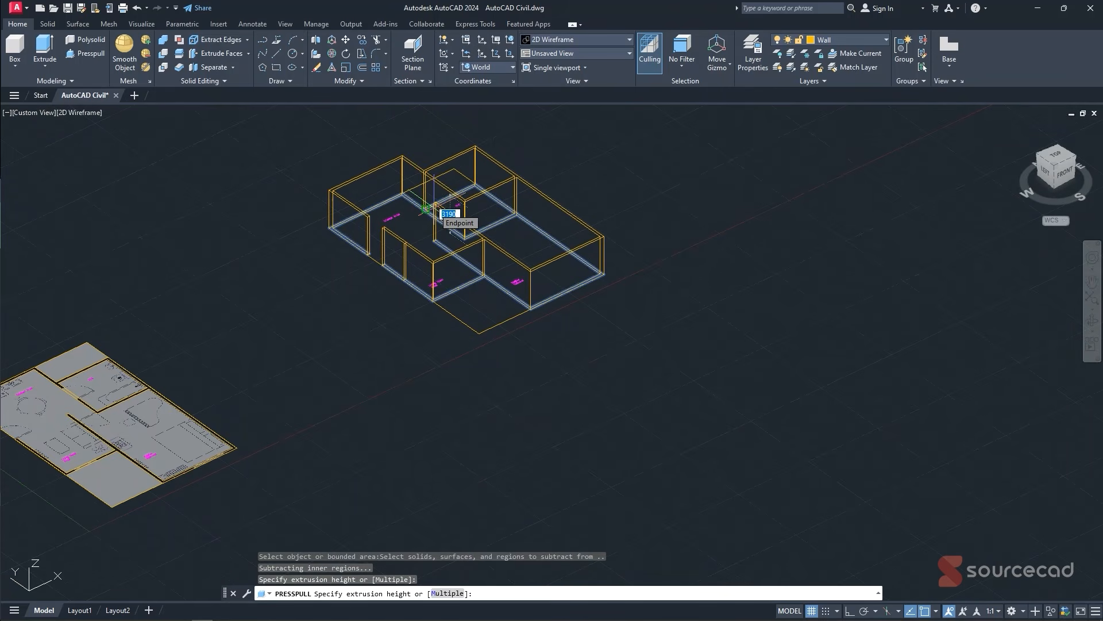
text(3100)
key(Return)
key(Escape)
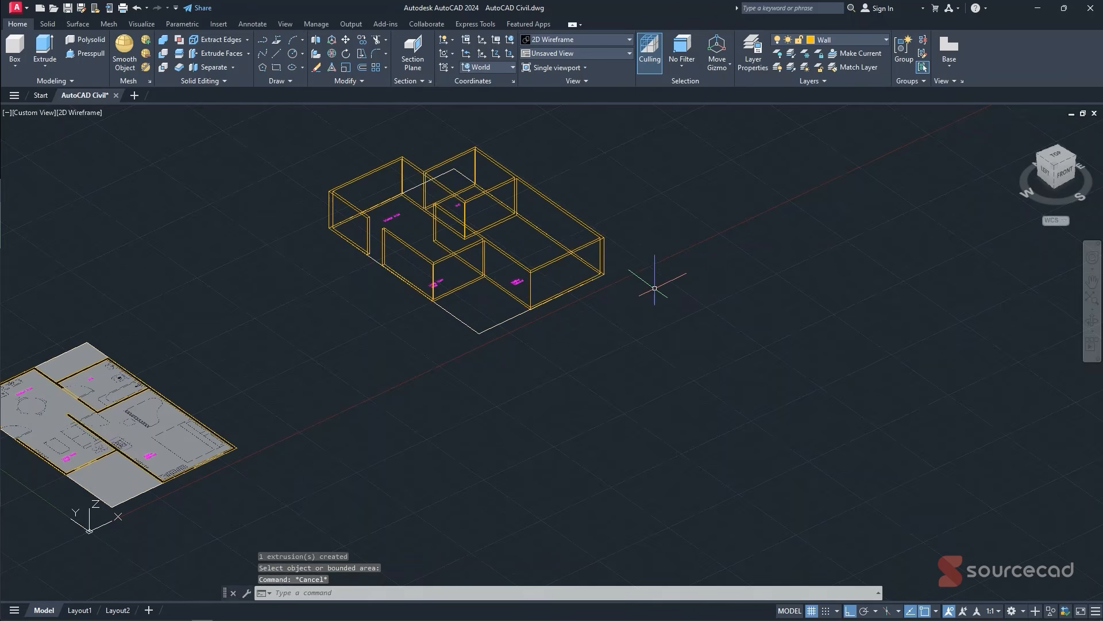
- Align the UCS to the outer face of the master bedroom's end wall with the Face option
mouse_move(644, 298)
shift+middle_down()
mouse_move(658, 300)
mouse_move(630, 295)
mouse_move(640, 288)
shift+middle_up()
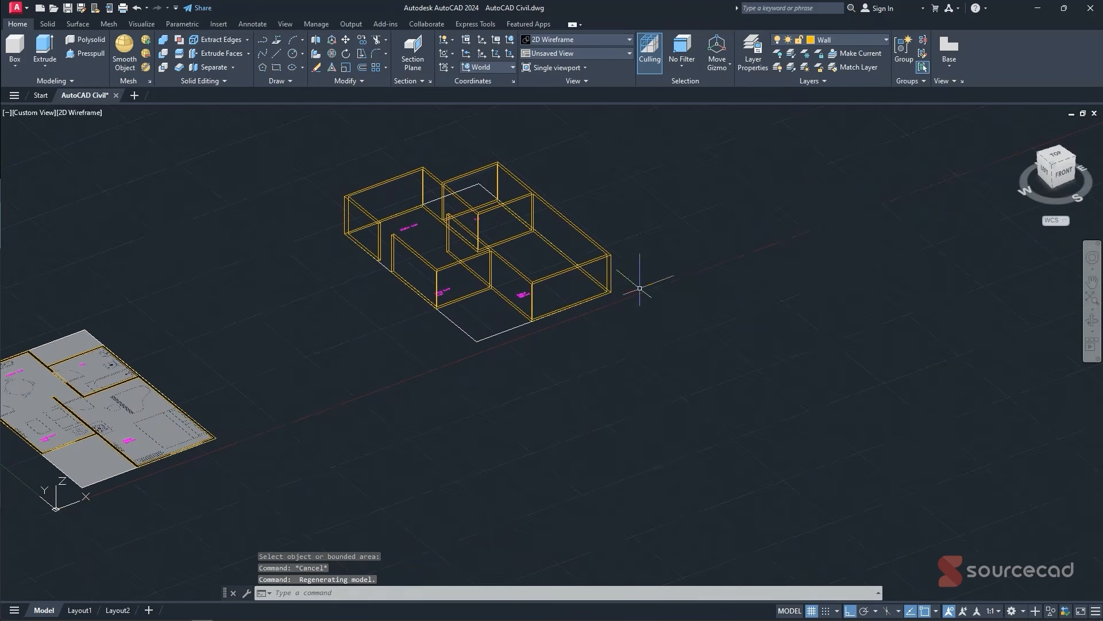
middle_drag(495, 264, 508, 285)
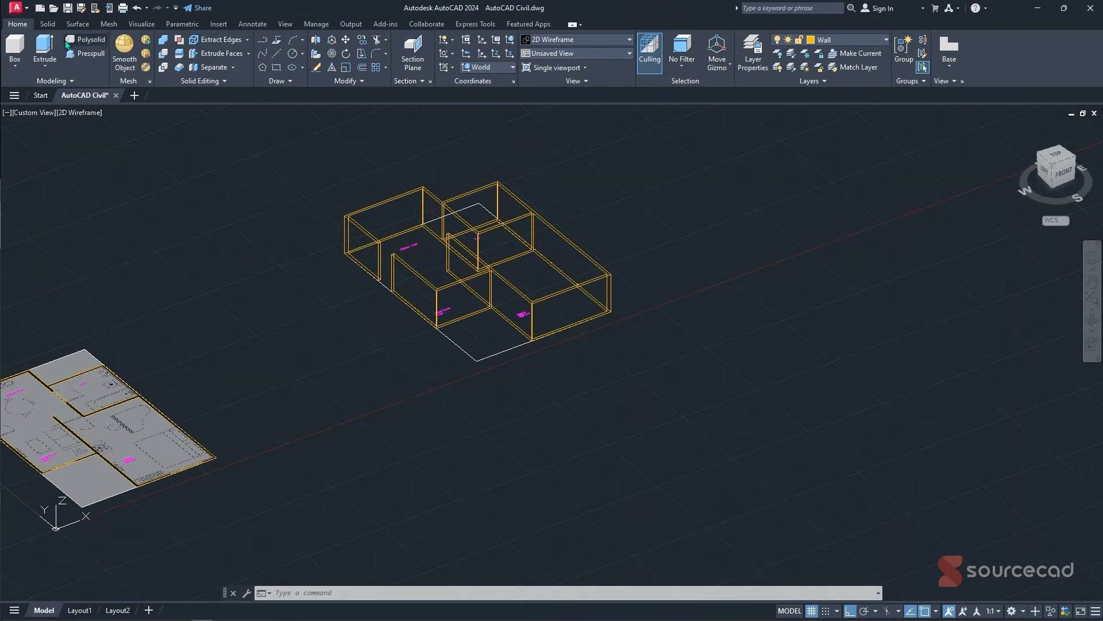
click(453, 68)
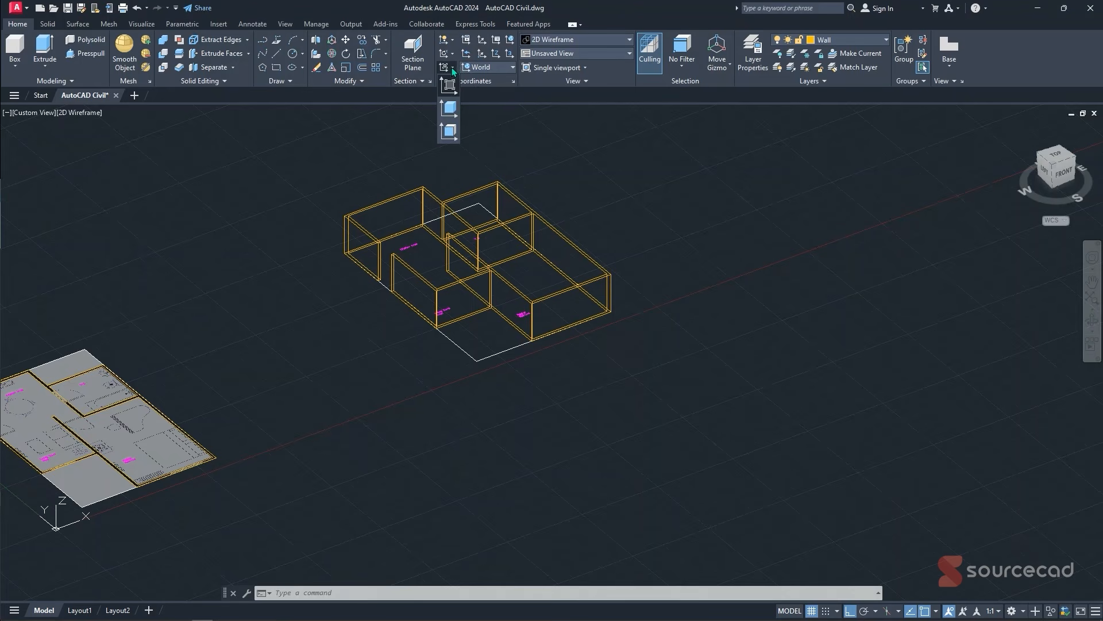
click(449, 134)
scroll(548, 316, up, 2)
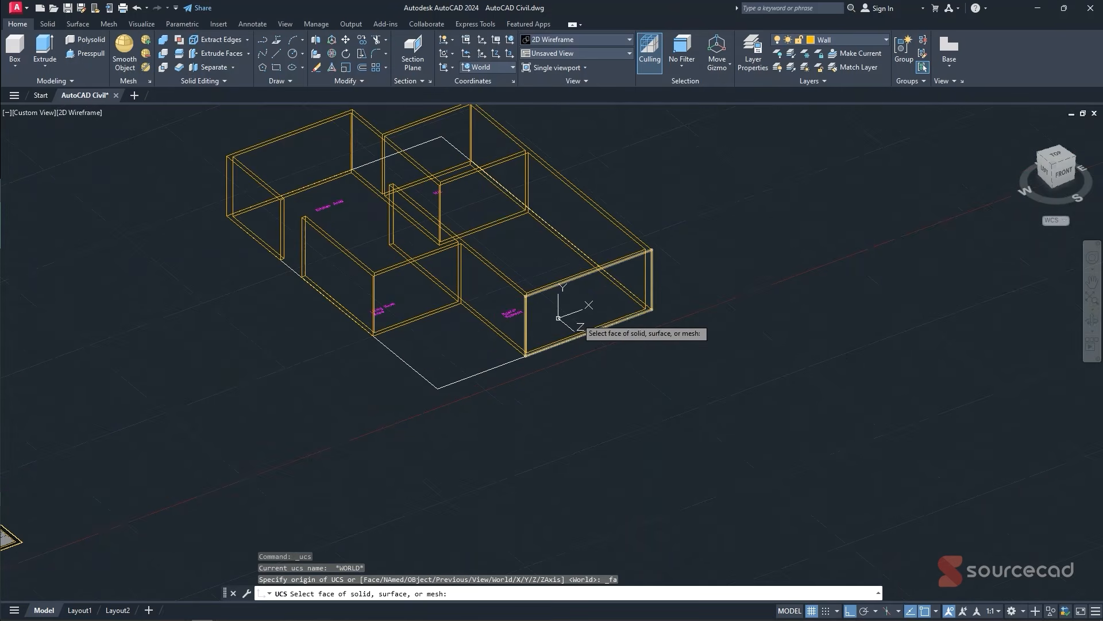
scroll(555, 316, up, 2)
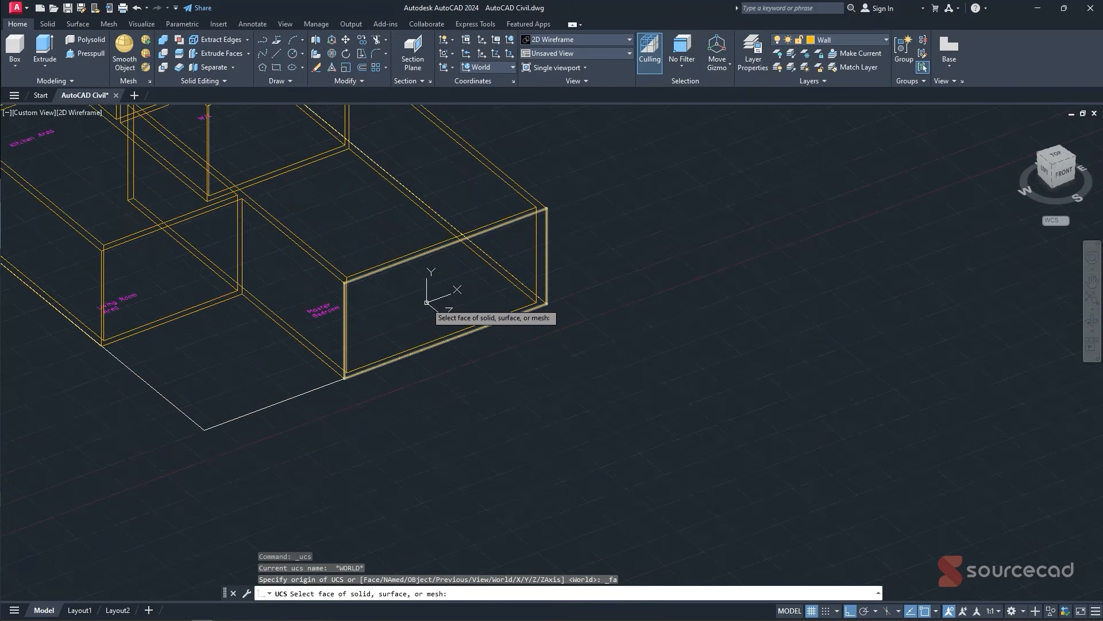
click(427, 303)
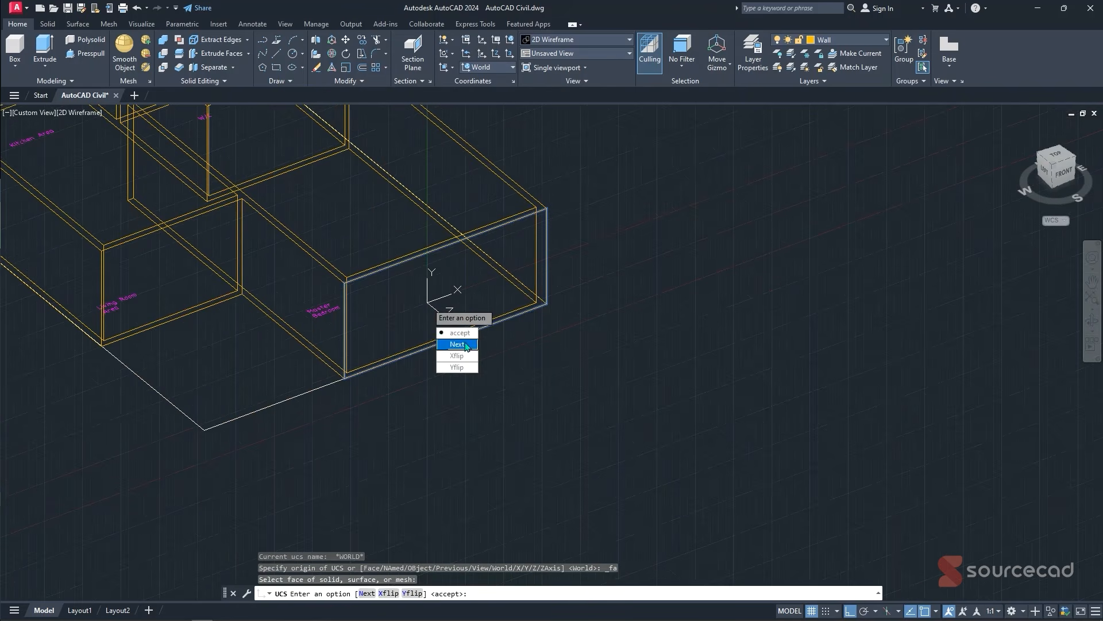
key(Return)
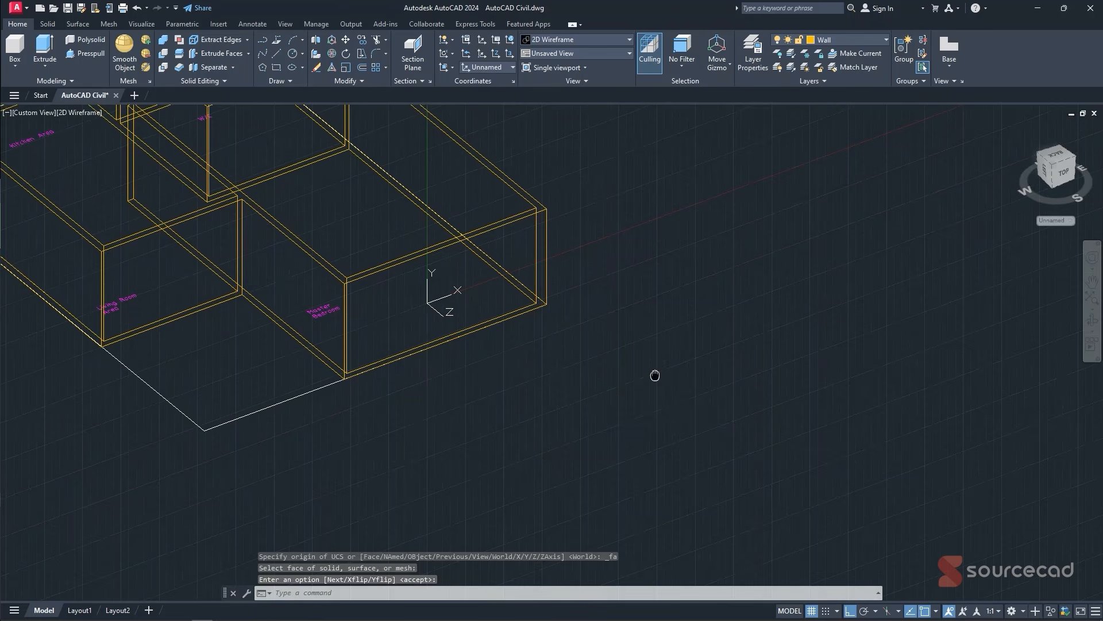
- Draw a window-sized rectangle in the middle of the master bedroom end wall's outer face
middle_drag(656, 375, 679, 403)
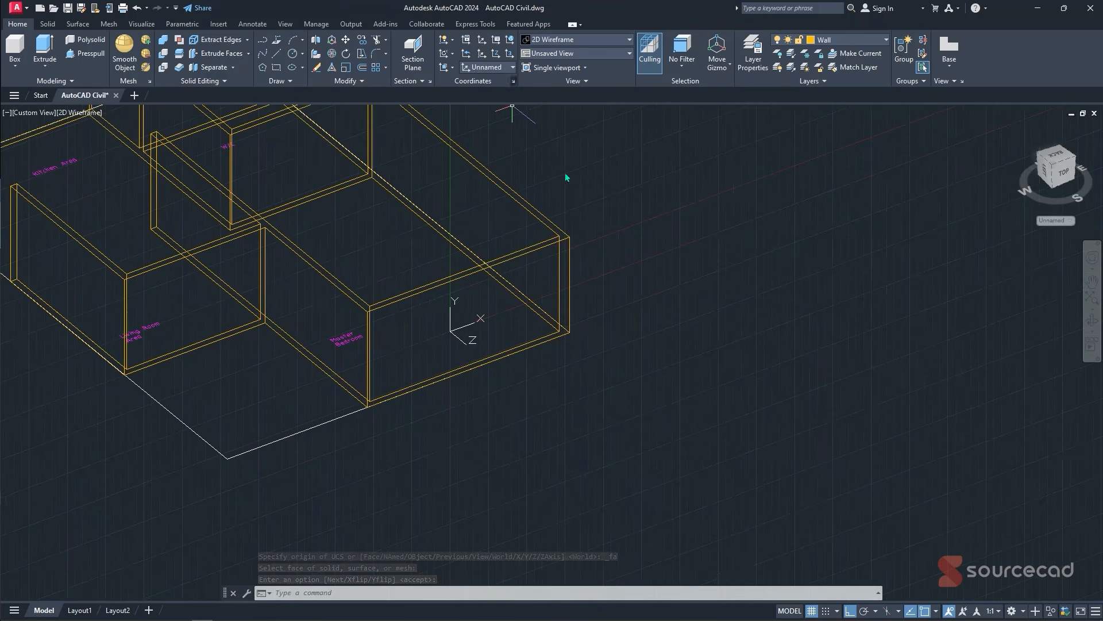
middle_drag(576, 221, 610, 262)
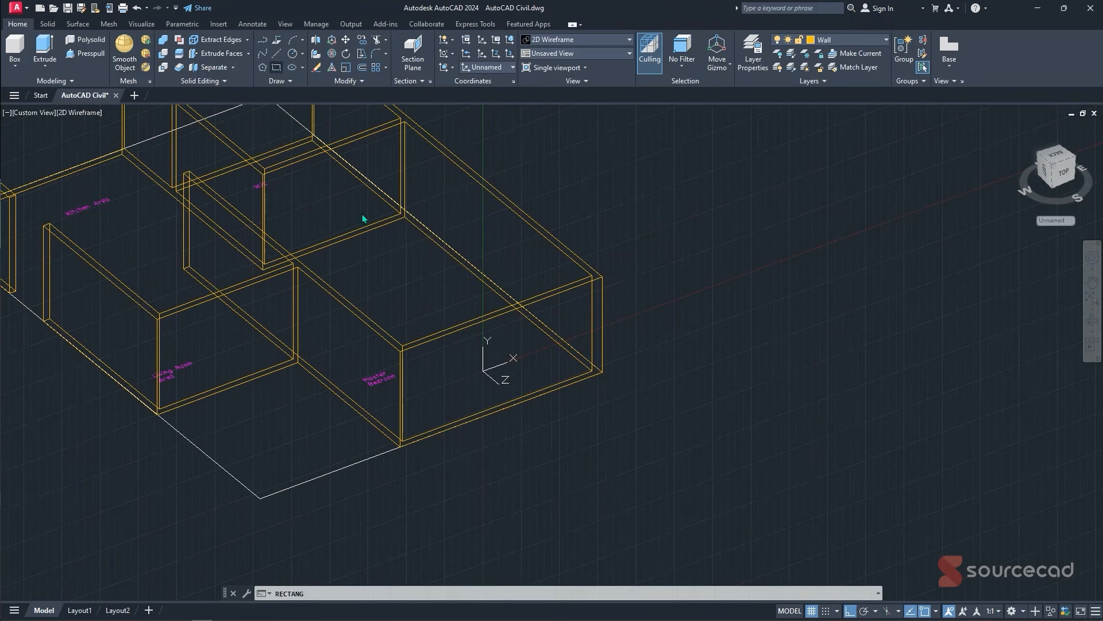
scroll(520, 325, up, 4)
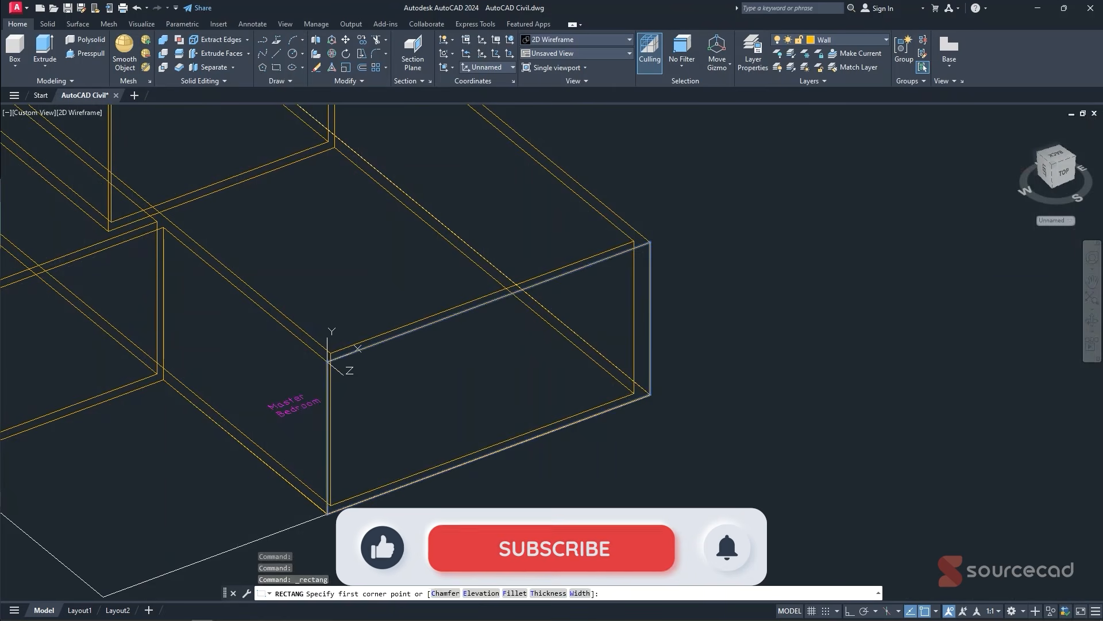
click(561, 319)
click(431, 426)
key(Escape)
key(Escape)
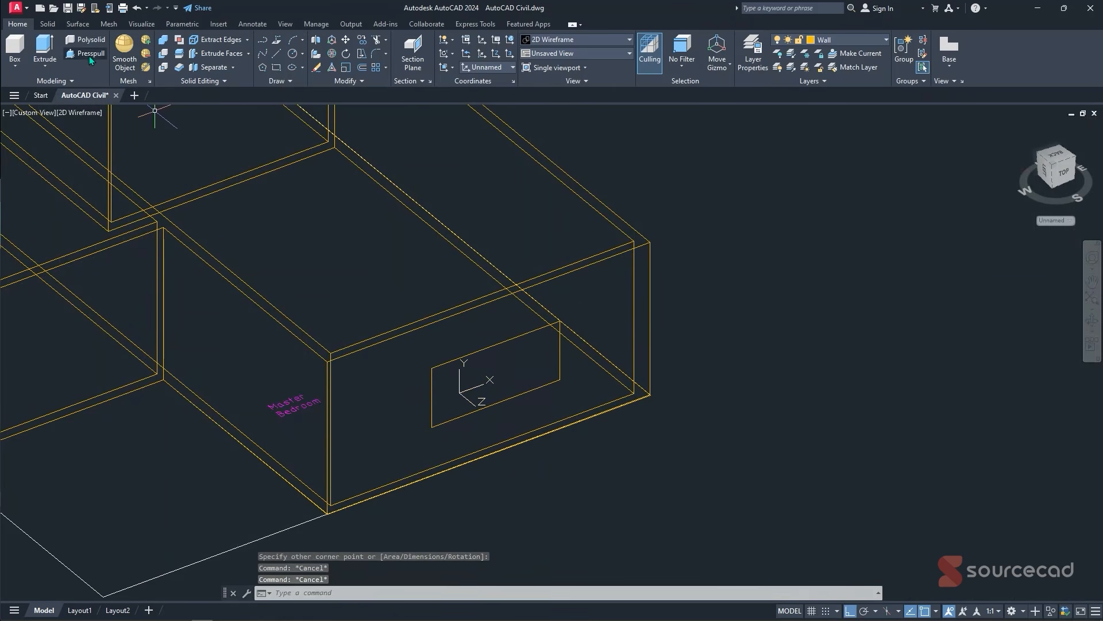
- Presspull the rectangle inward through the thickness of the master bedroom's end wall to cut a window opening
click(91, 55)
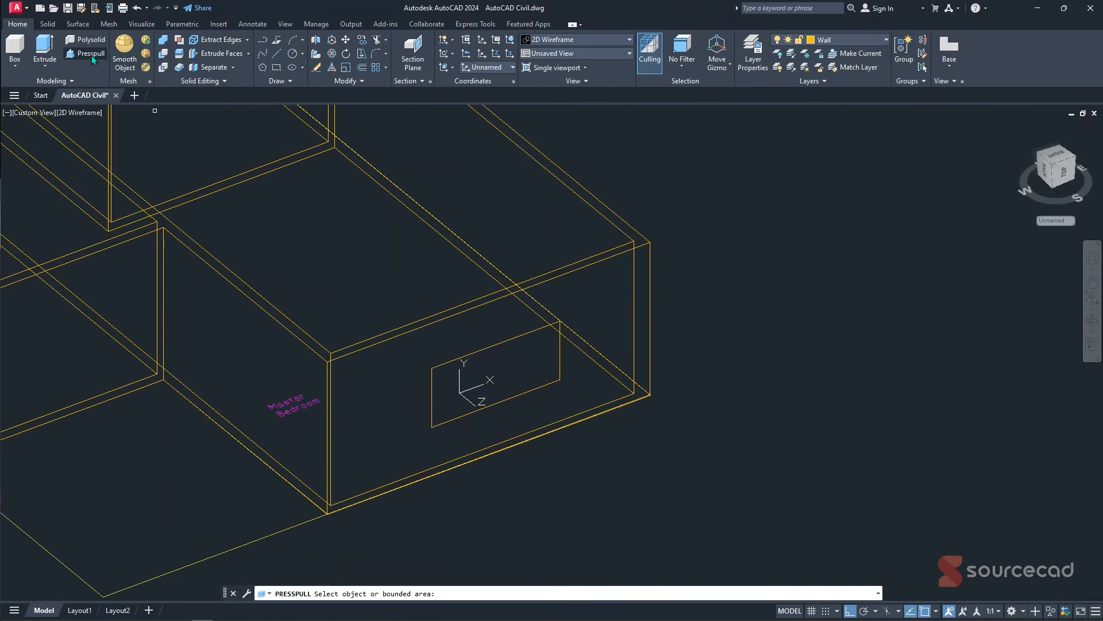
click(478, 374)
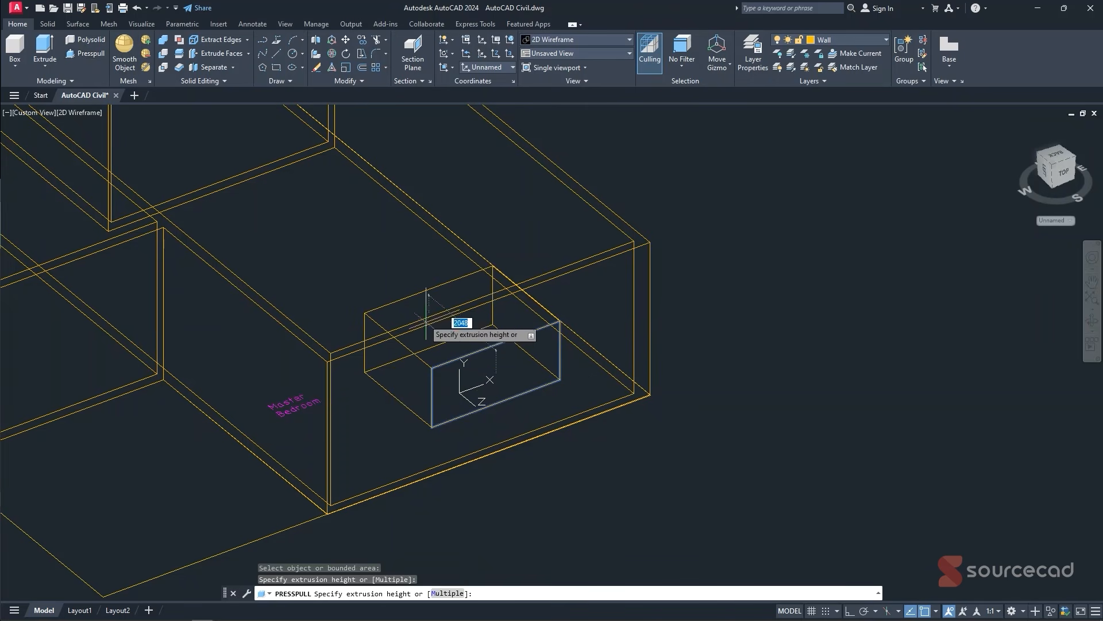
click(457, 313)
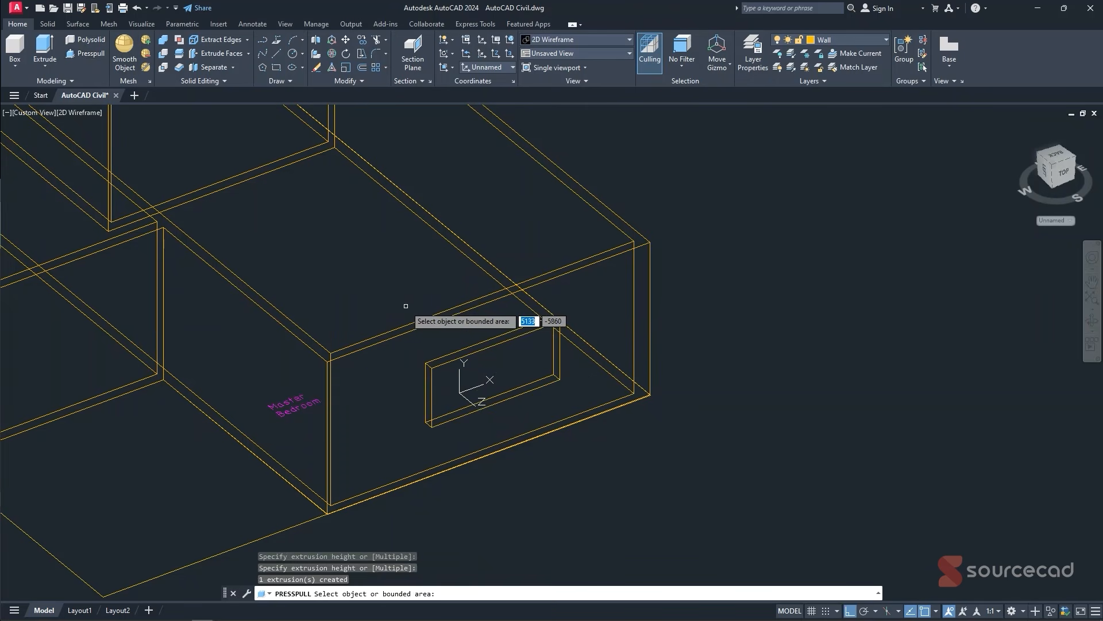
key(Escape)
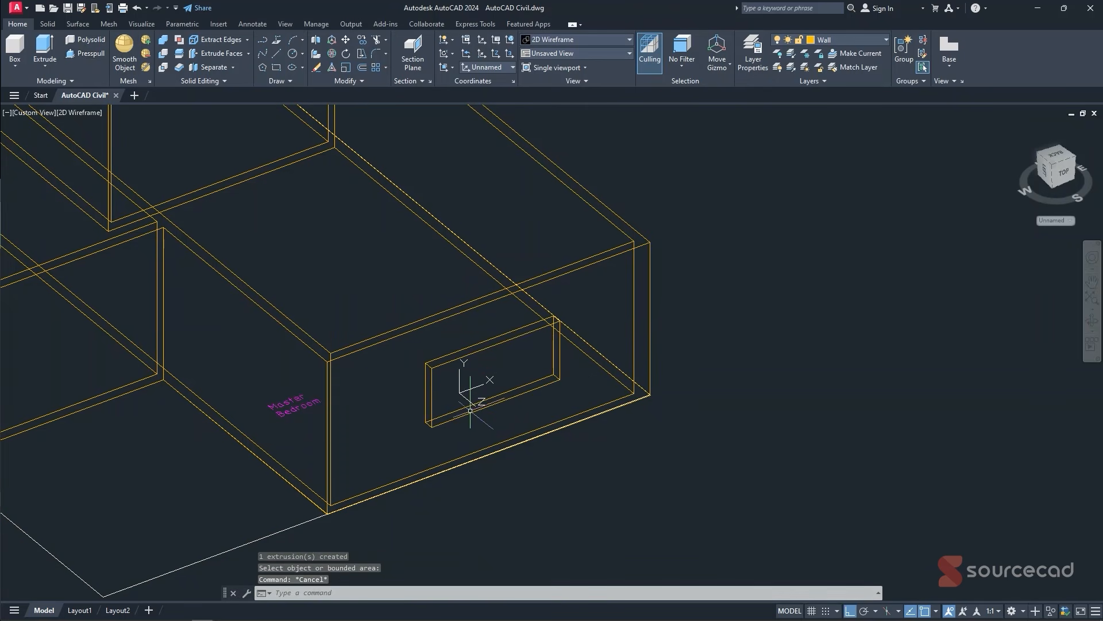
- Align the UCS to the outer face of the W/C's long side wall with the Face option
shift+middle_drag(474, 327, 219, 356)
scroll(429, 317, down, 2)
middle_drag(431, 305, 401, 316)
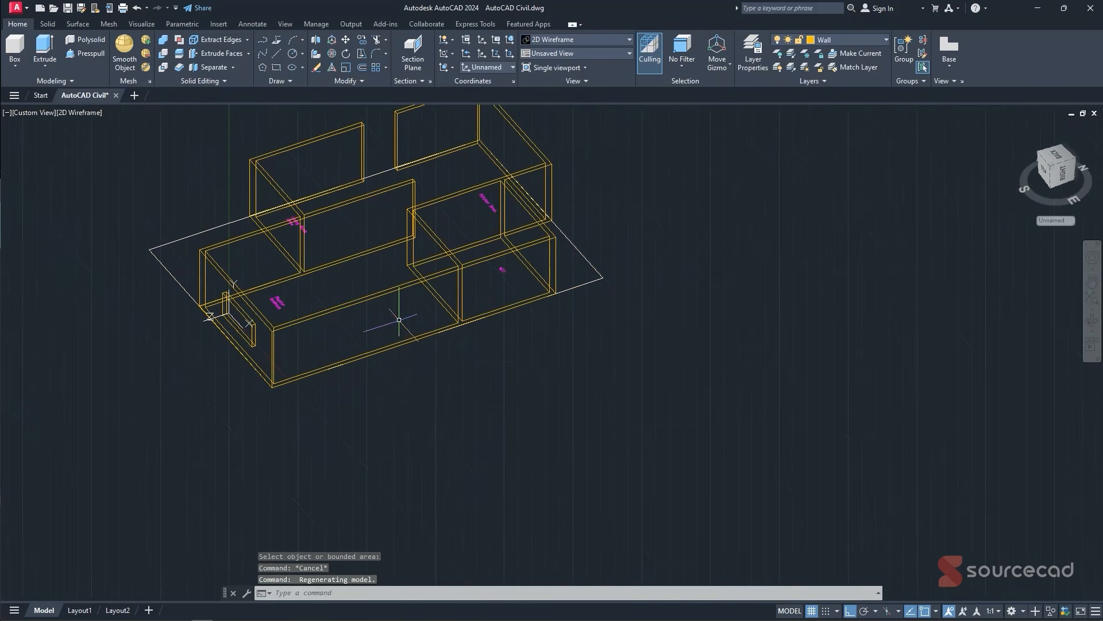
click(293, 55)
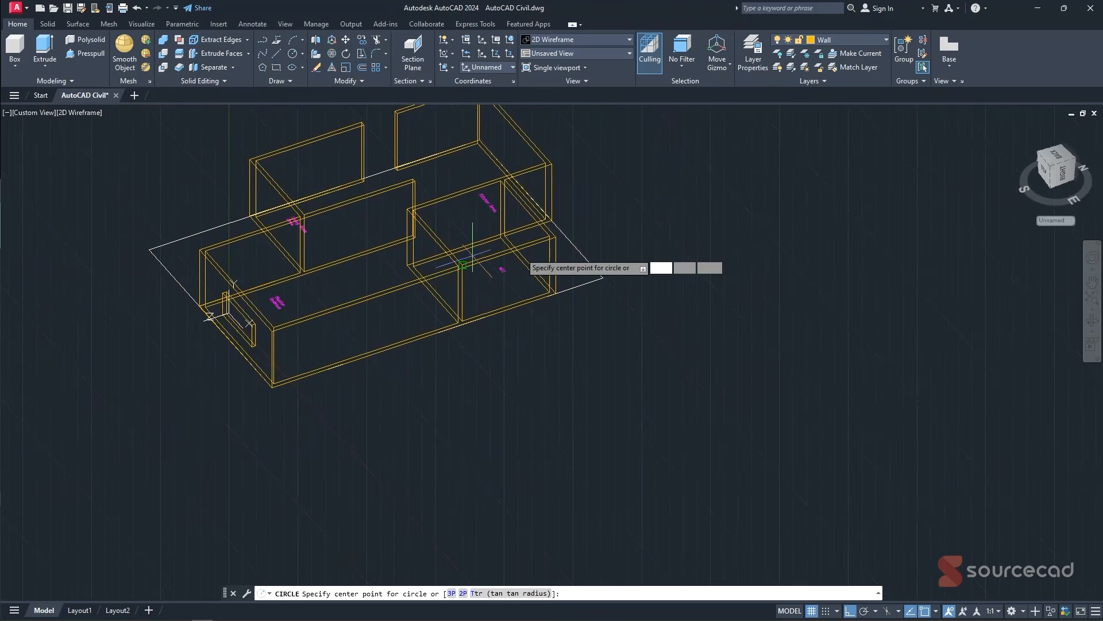
scroll(526, 260, up, 4)
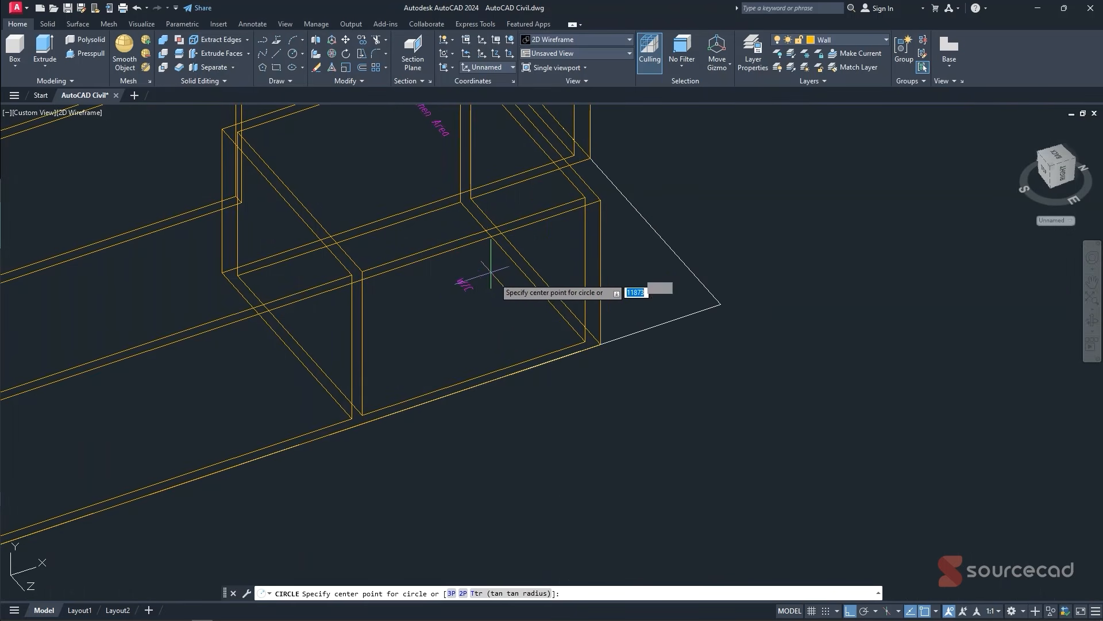
key(Escape)
click(452, 68)
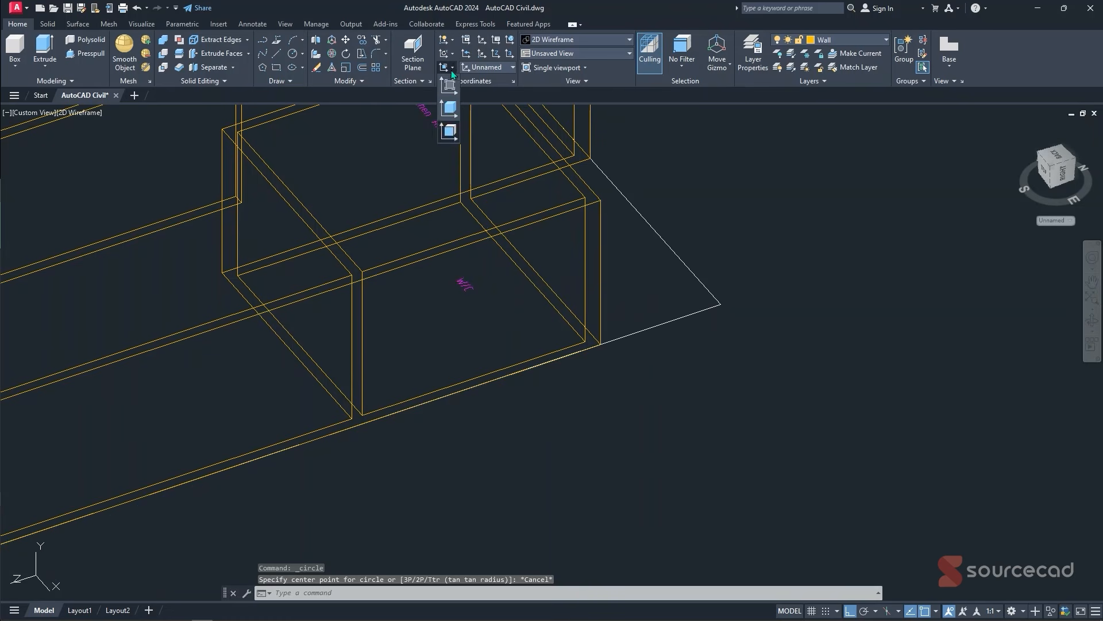
click(449, 130)
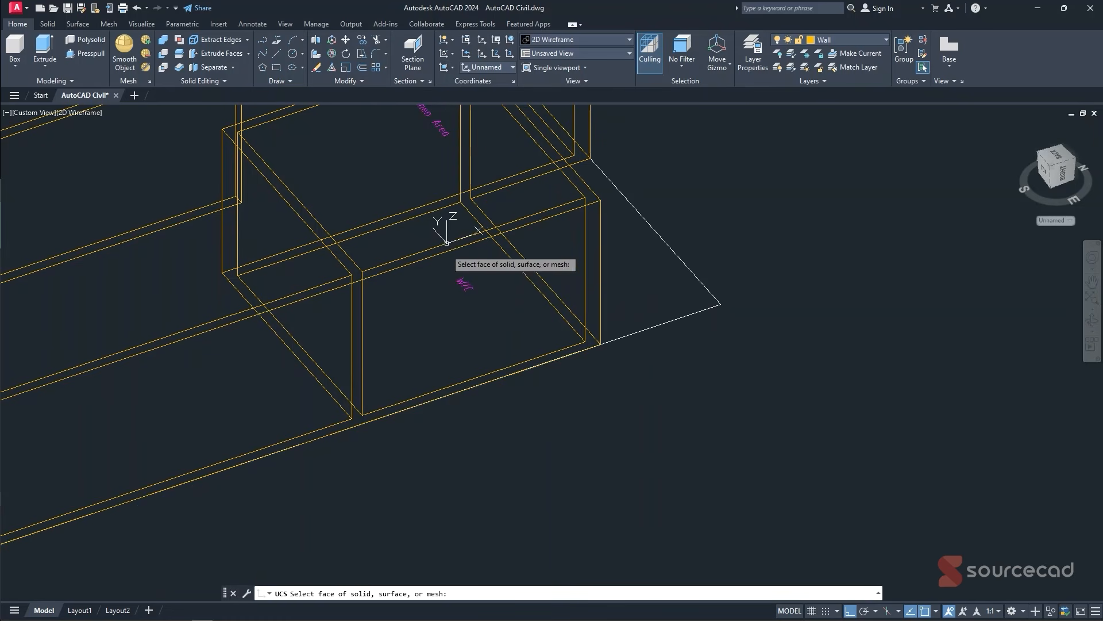
click(437, 315)
click(469, 342)
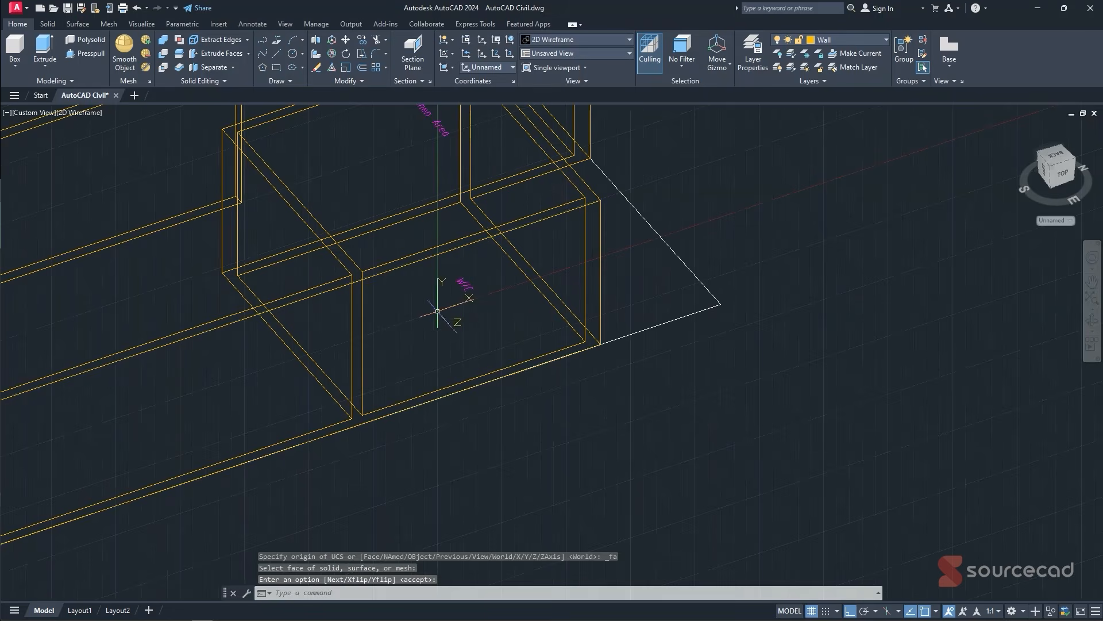
- Draw a small circle on the upper middle part of the W/C side wall's outer face for a round window
click(293, 54)
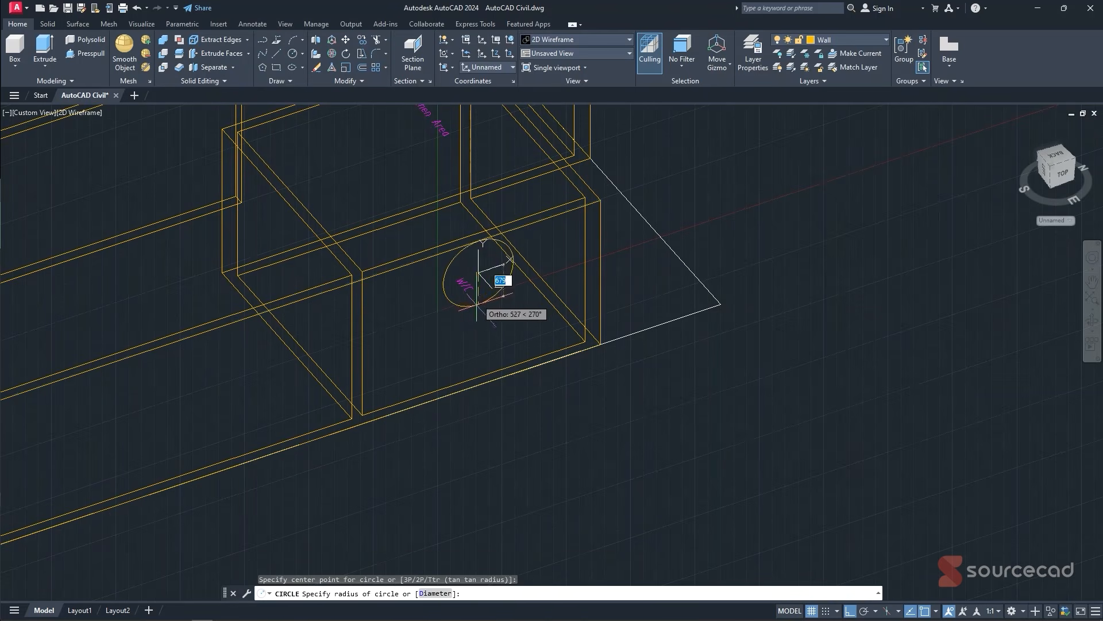
click(493, 277)
key(Escape)
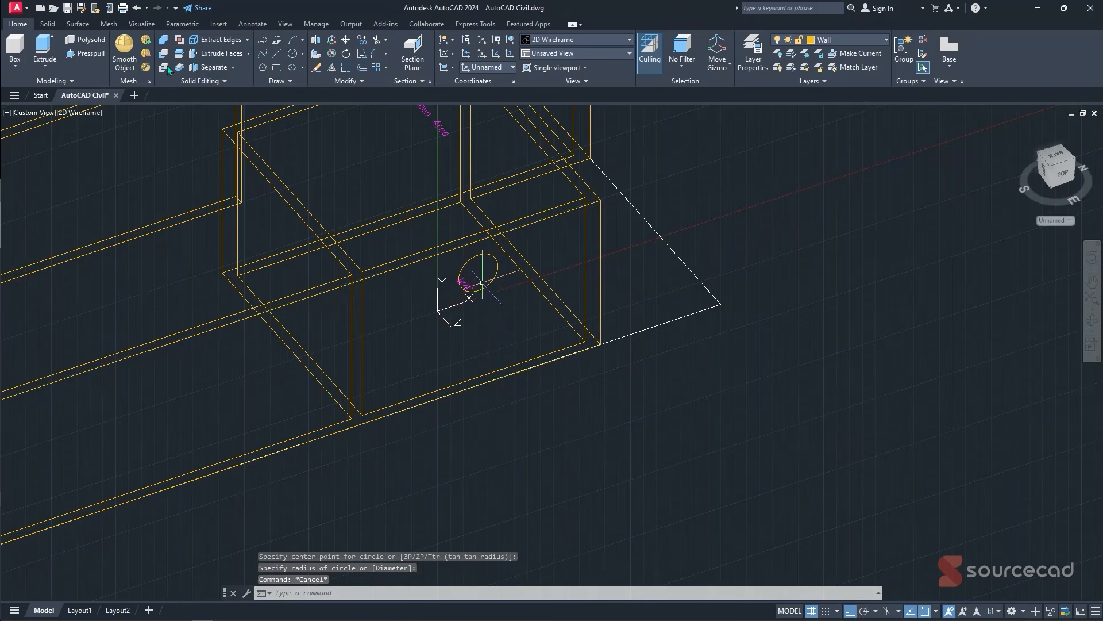
- Presspull the circle inward through the W/C side wall's thickness to cut a round window opening
click(85, 53)
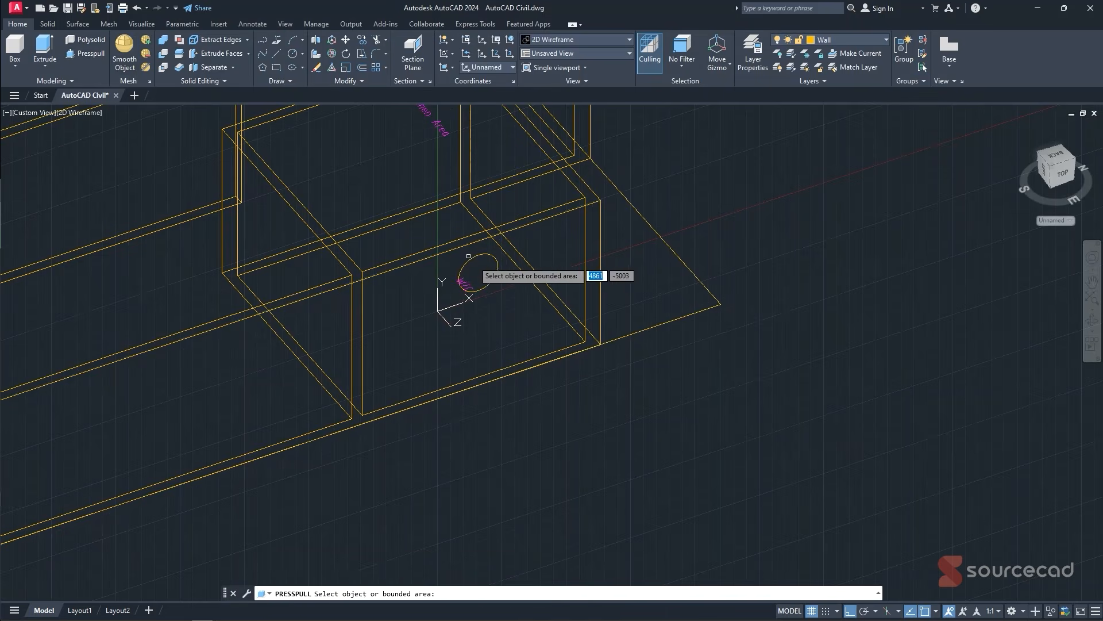
click(478, 272)
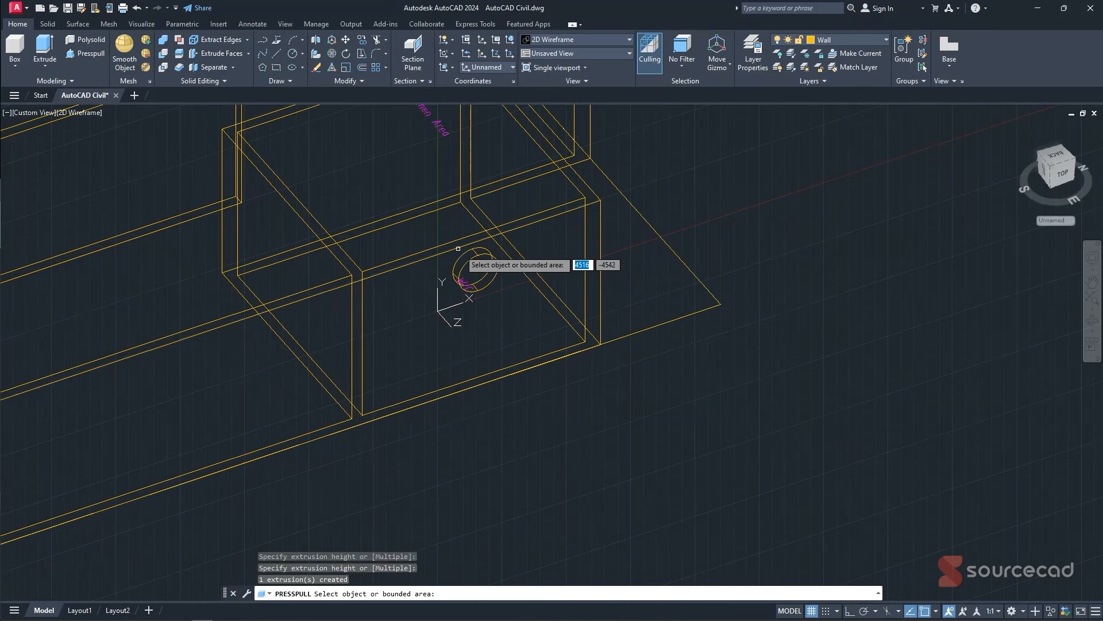
click(663, 267)
- Align the UCS to the outer face of the kitchen area's end wall with the Face option
shift+middle_drag(660, 246, 472, 239)
scroll(673, 354, down, 2)
middle_drag(673, 354, 448, 252)
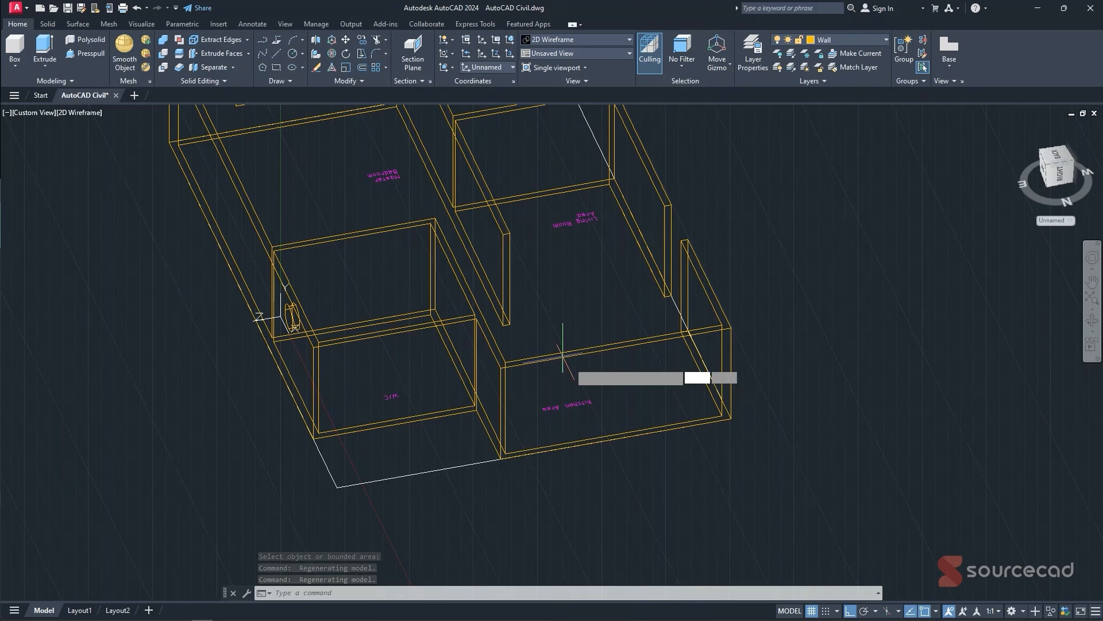
click(278, 71)
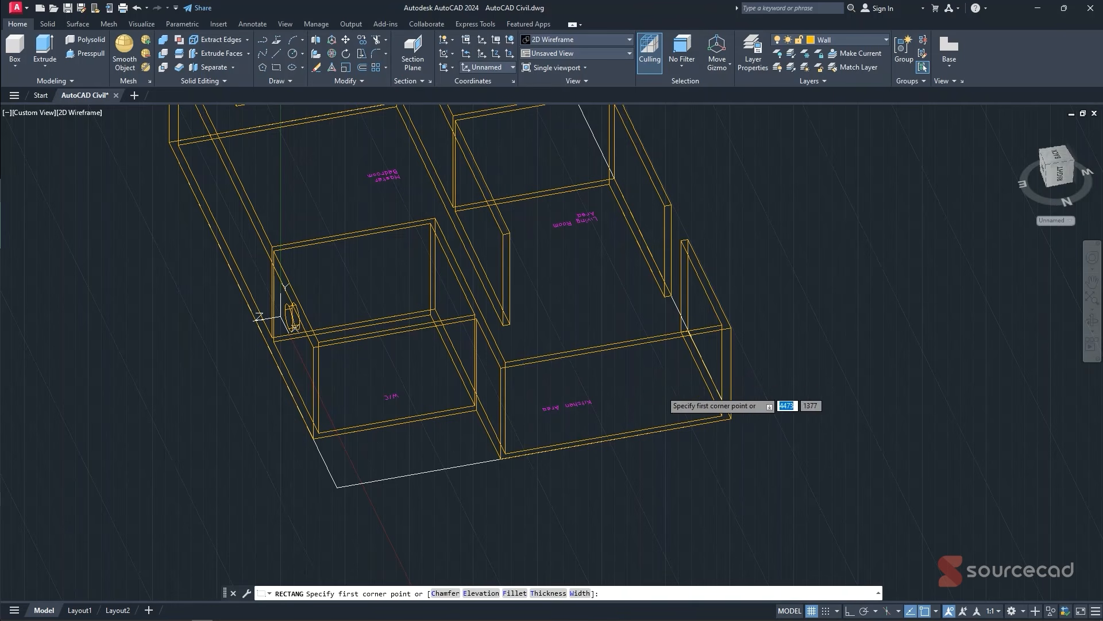
click(453, 70)
click(450, 132)
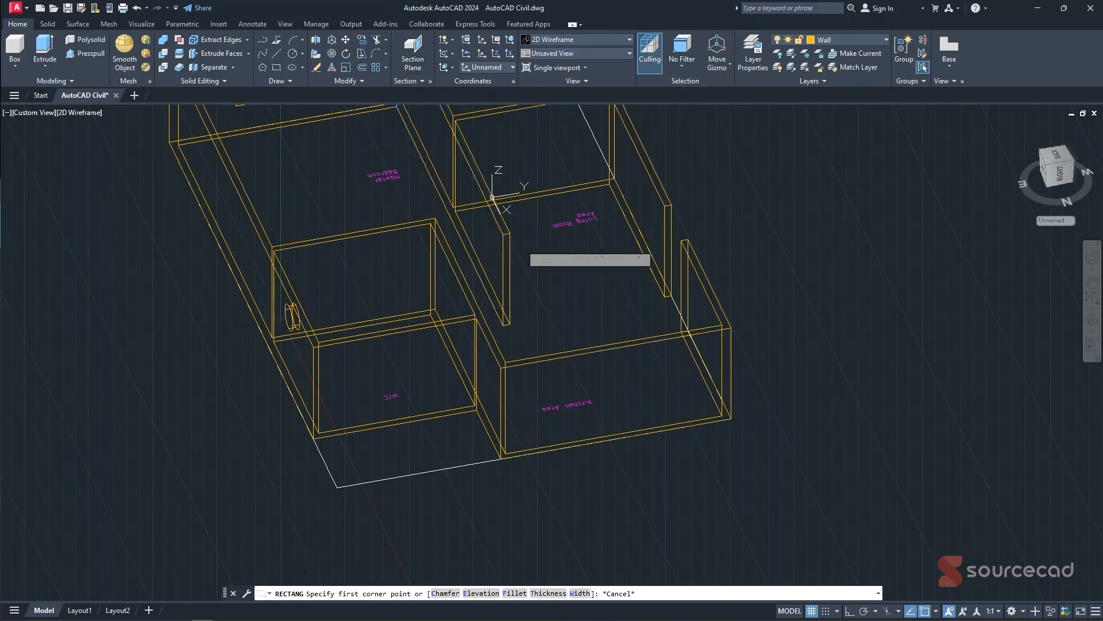
click(625, 391)
click(664, 424)
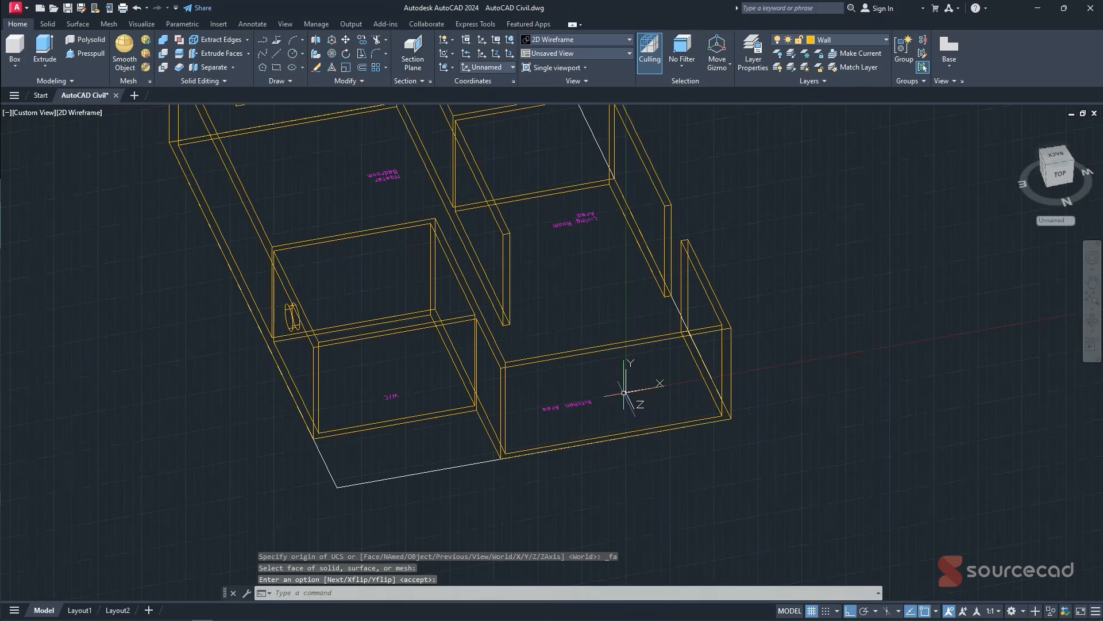
- Draw a window-sized rectangle in the middle of the kitchen end wall's outer face
click(277, 67)
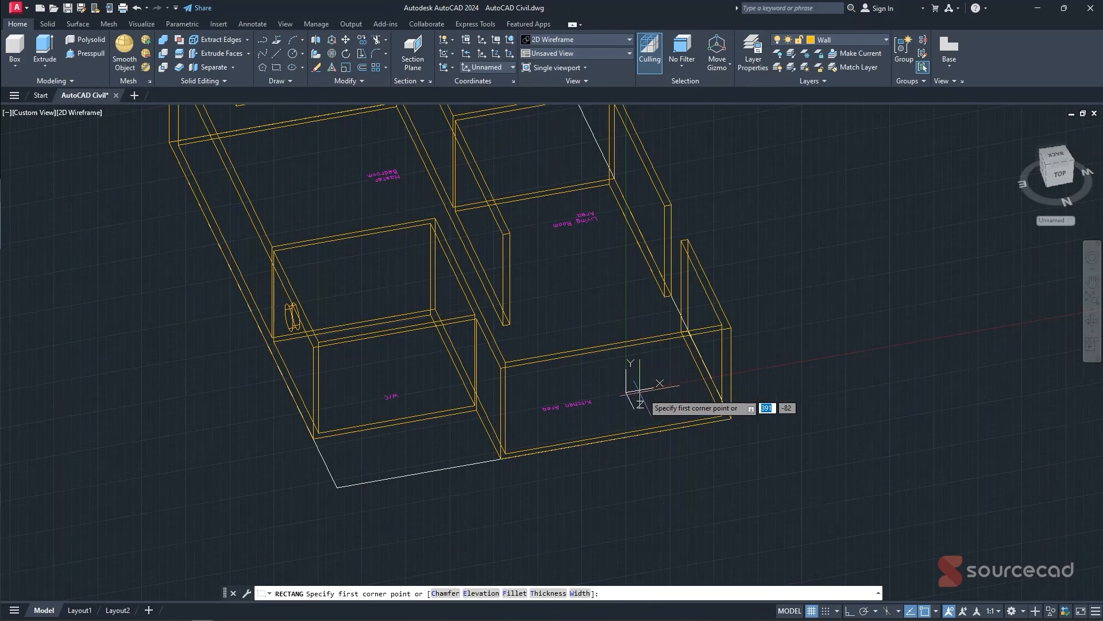
click(664, 361)
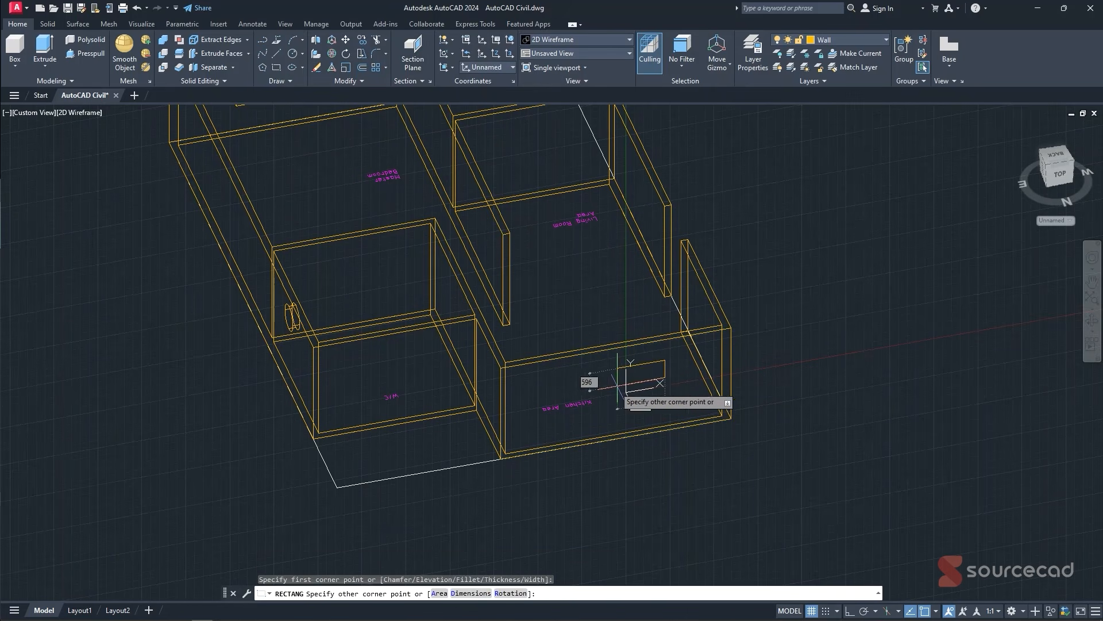
click(571, 410)
- Presspull the rectangle inward through the kitchen end wall's thickness to cut a window opening
middle_drag(687, 381, 663, 382)
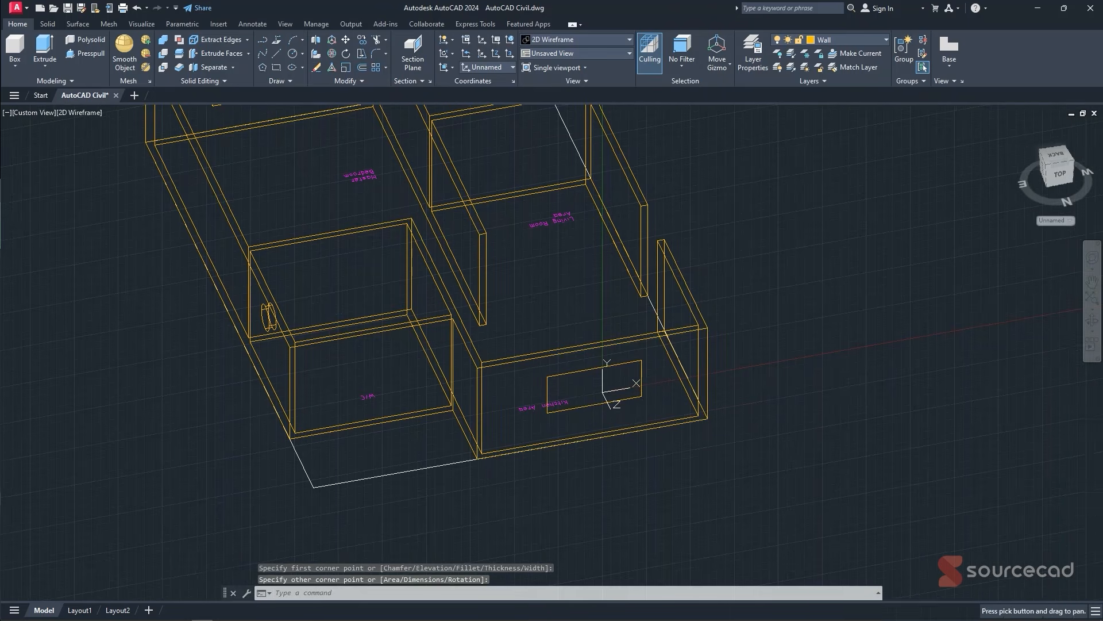
click(84, 53)
click(591, 386)
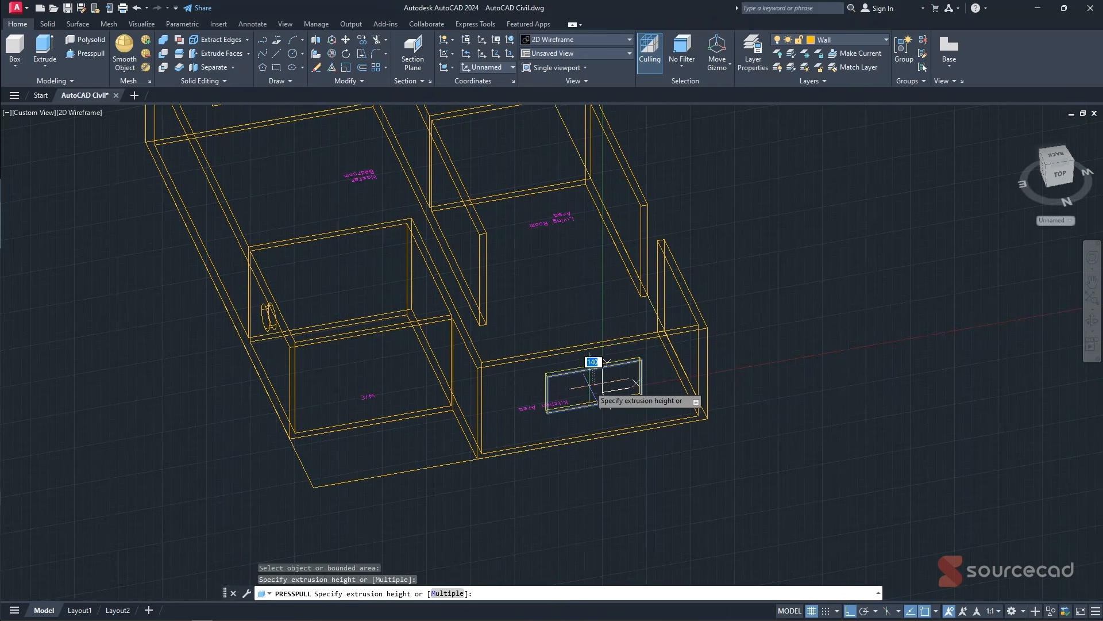
click(574, 338)
shift+right_click(754, 317)
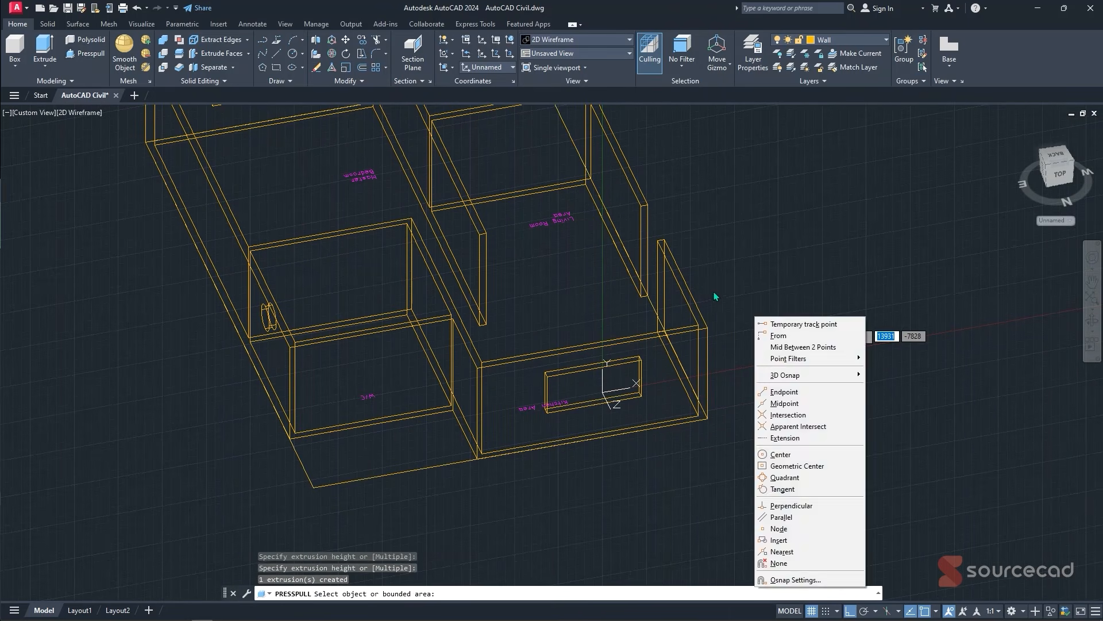
click(735, 299)
key(Return)
- Align the UCS to the living room wall's narrow end face beside the entrance door gap
shift+middle_drag(714, 273, 551, 276)
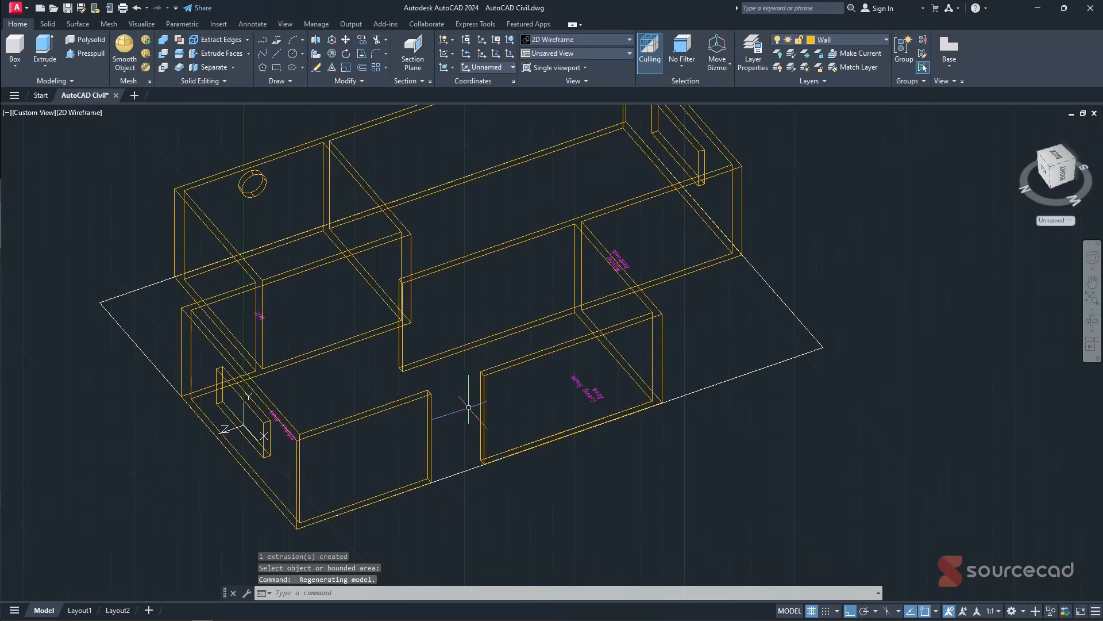
shift+middle_drag(463, 399, 489, 402)
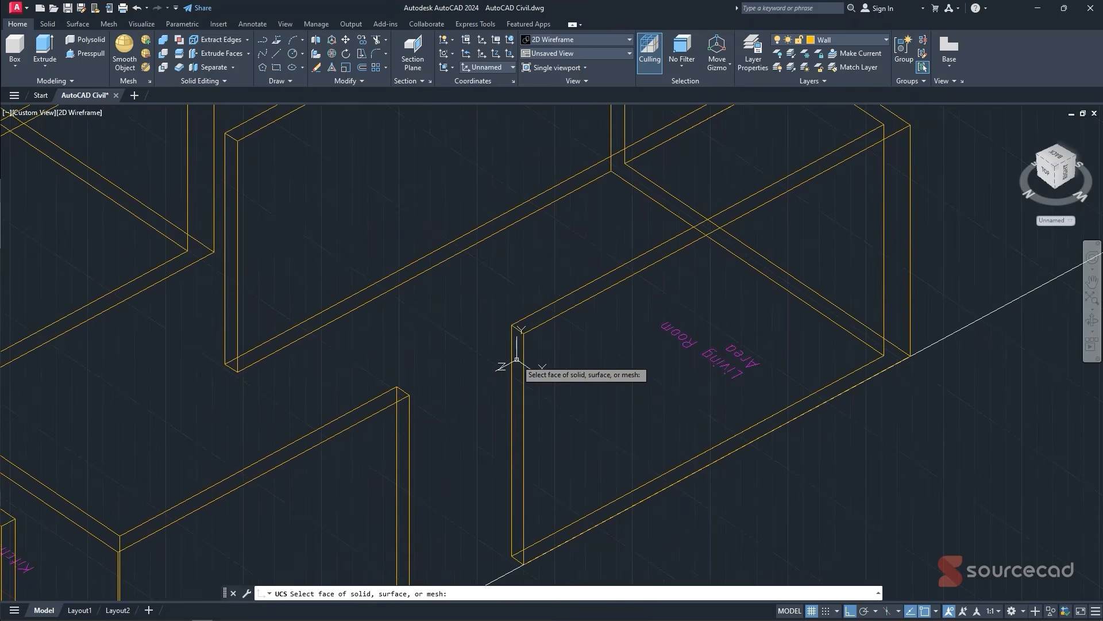
click(545, 391)
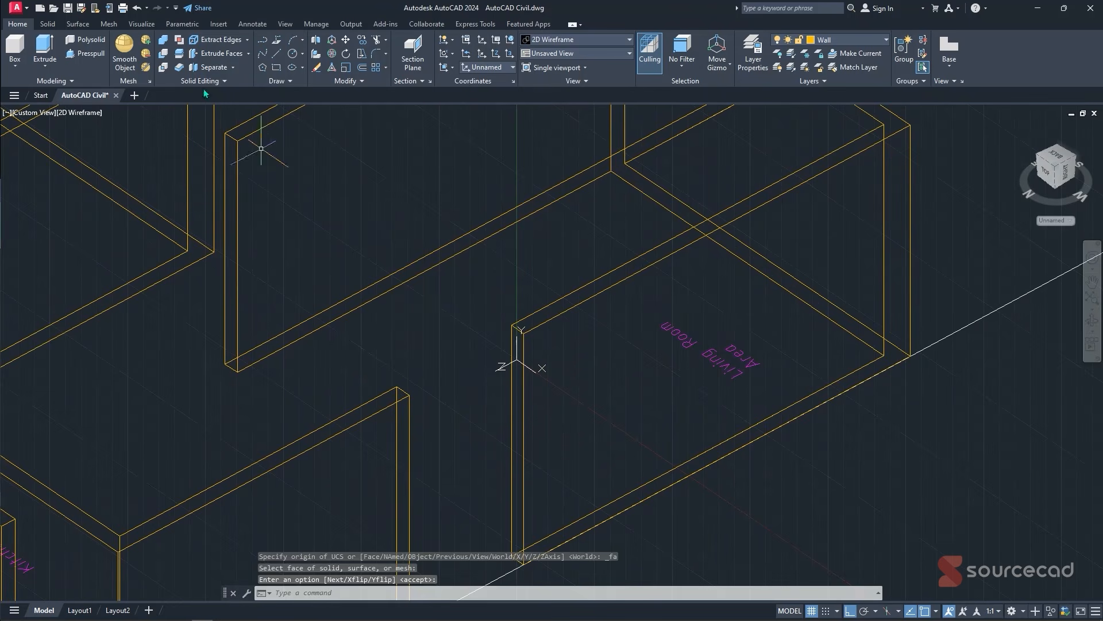
- Draw a rectangle 200 wide and about 620 high at the top of the living room wall's end face
click(276, 67)
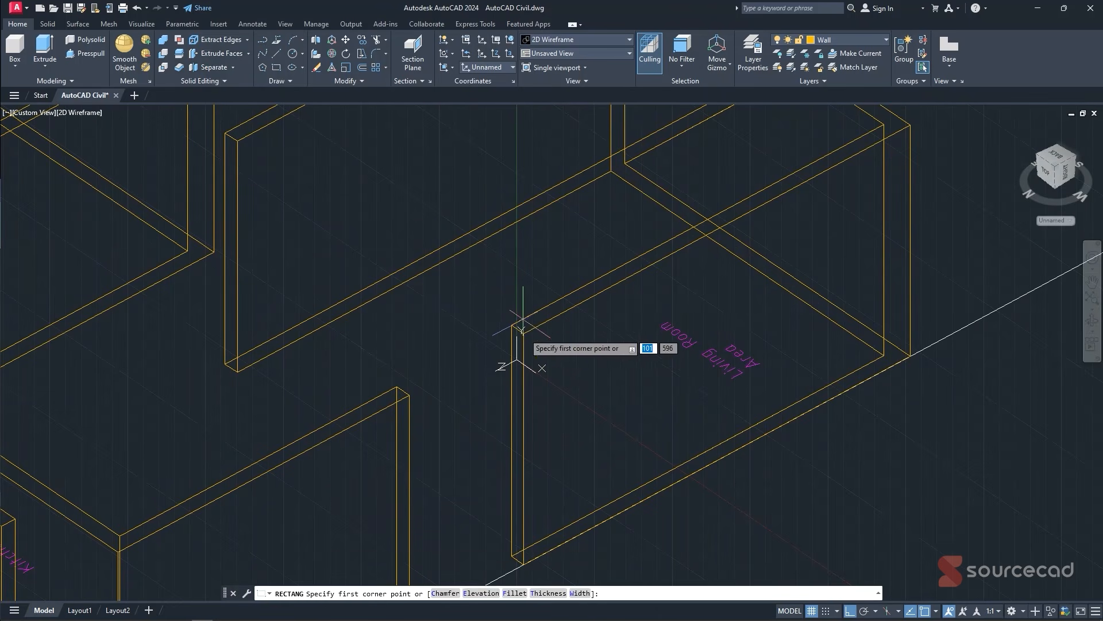
click(514, 326)
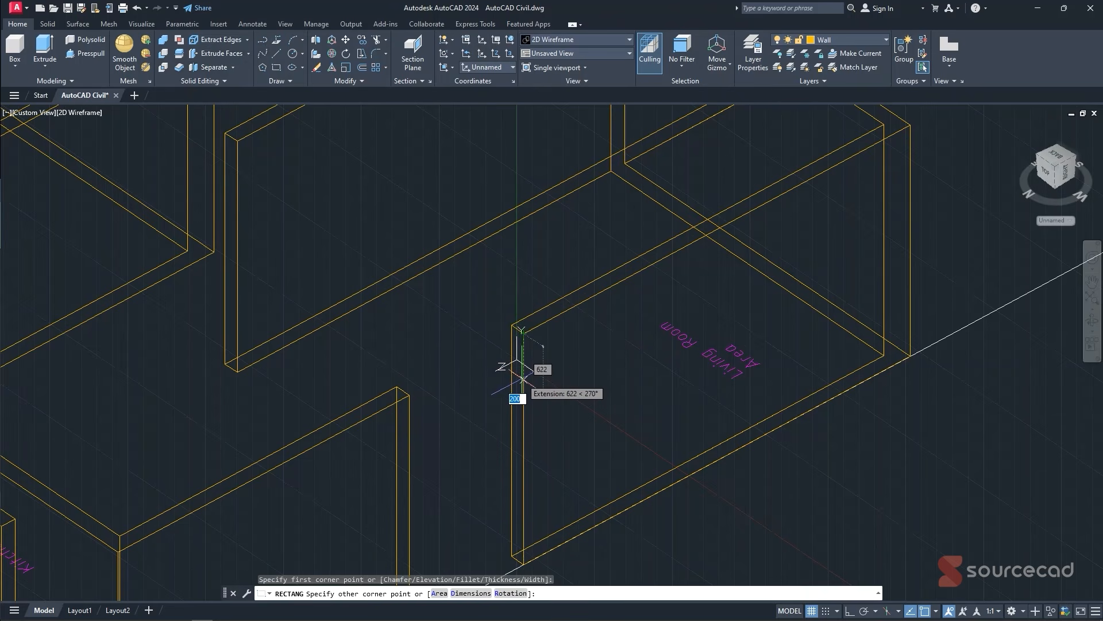
click(523, 379)
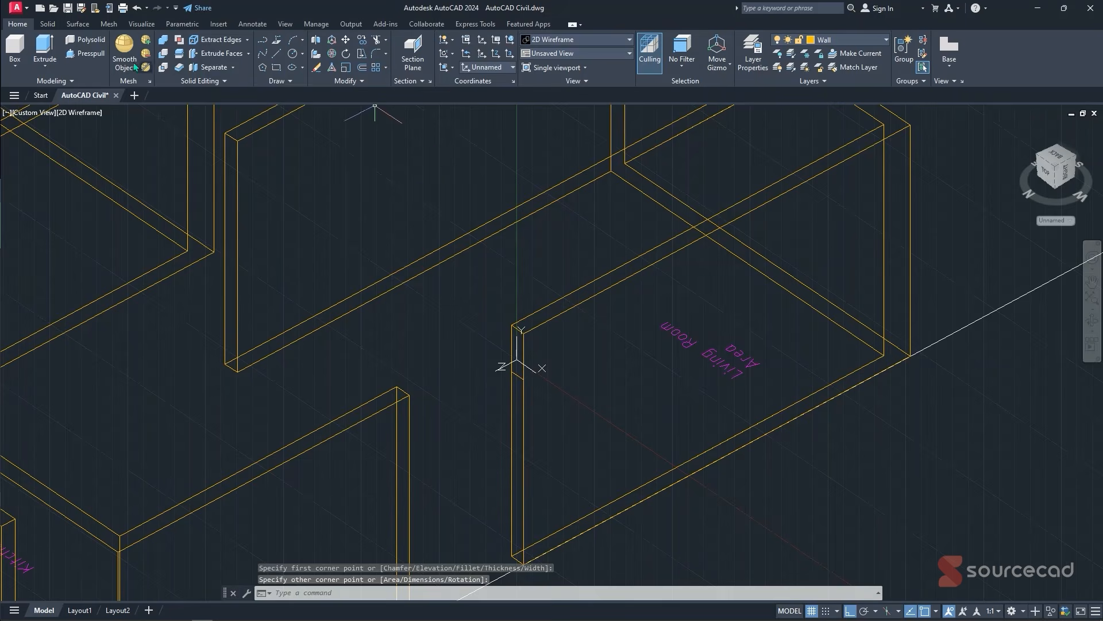
- Extrude the rectangle across the entrance door gap to the opposite wall end to form a lintel
click(44, 48)
shift+middle_drag(523, 315, 518, 318)
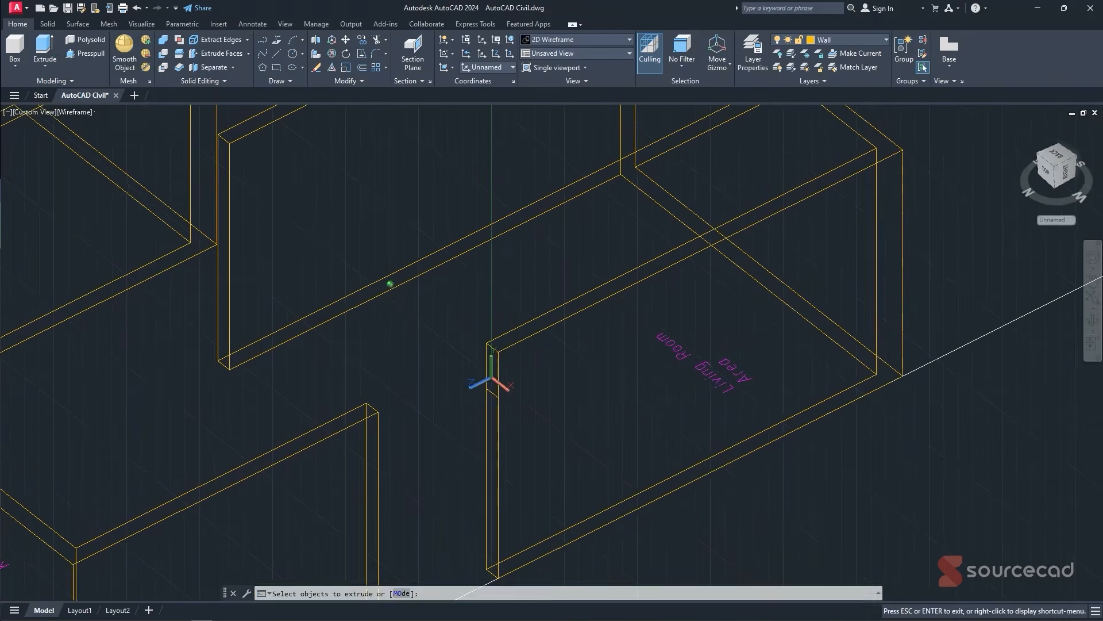
click(489, 363)
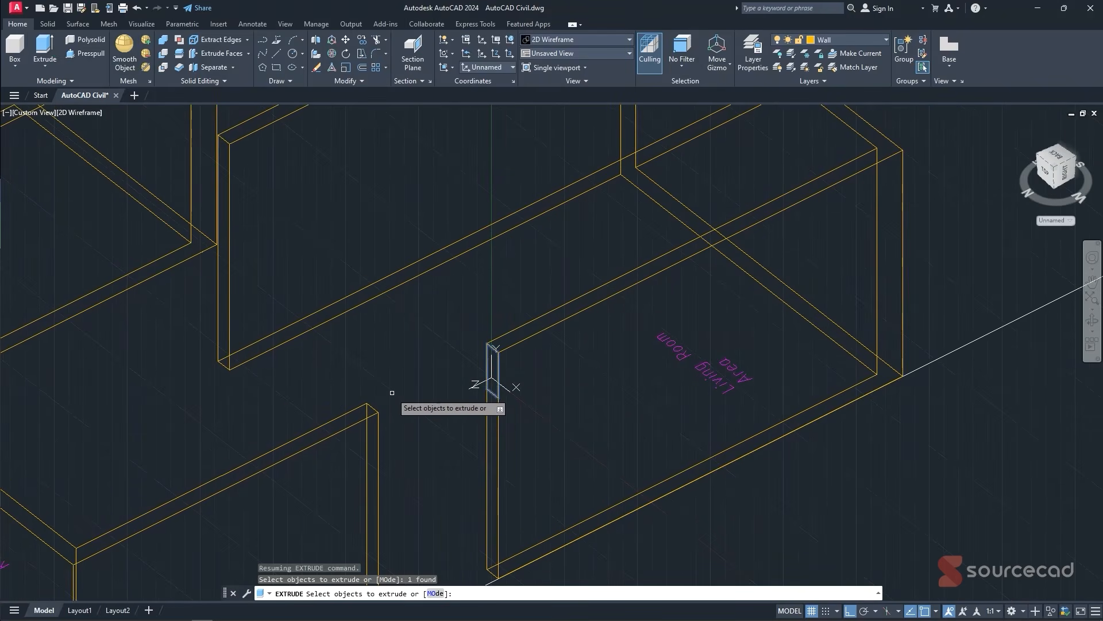
key(Return)
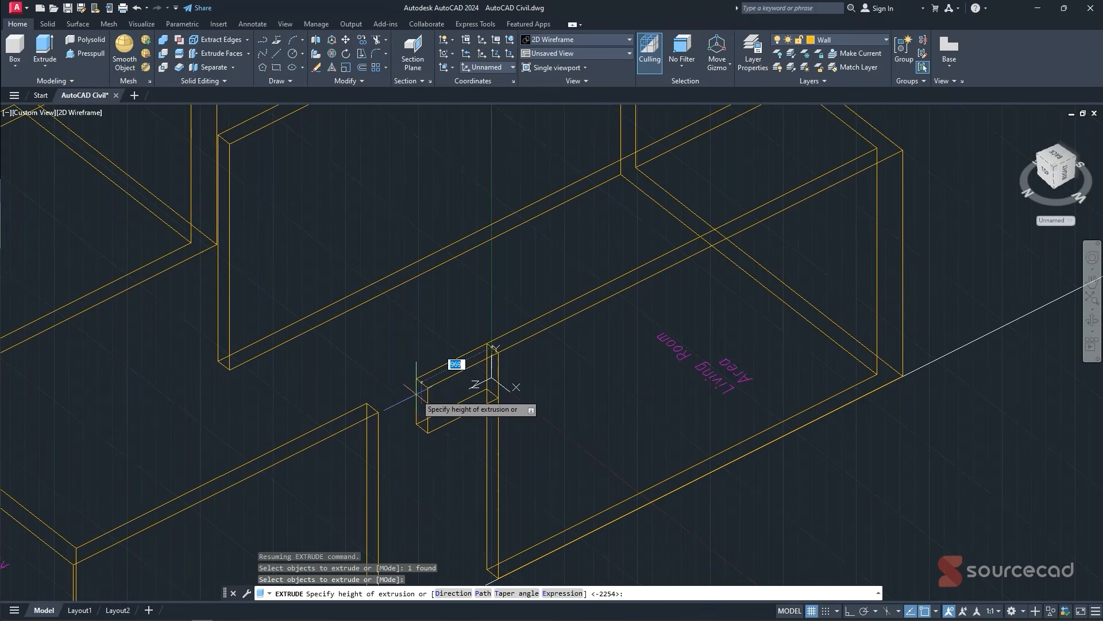
key(Escape)
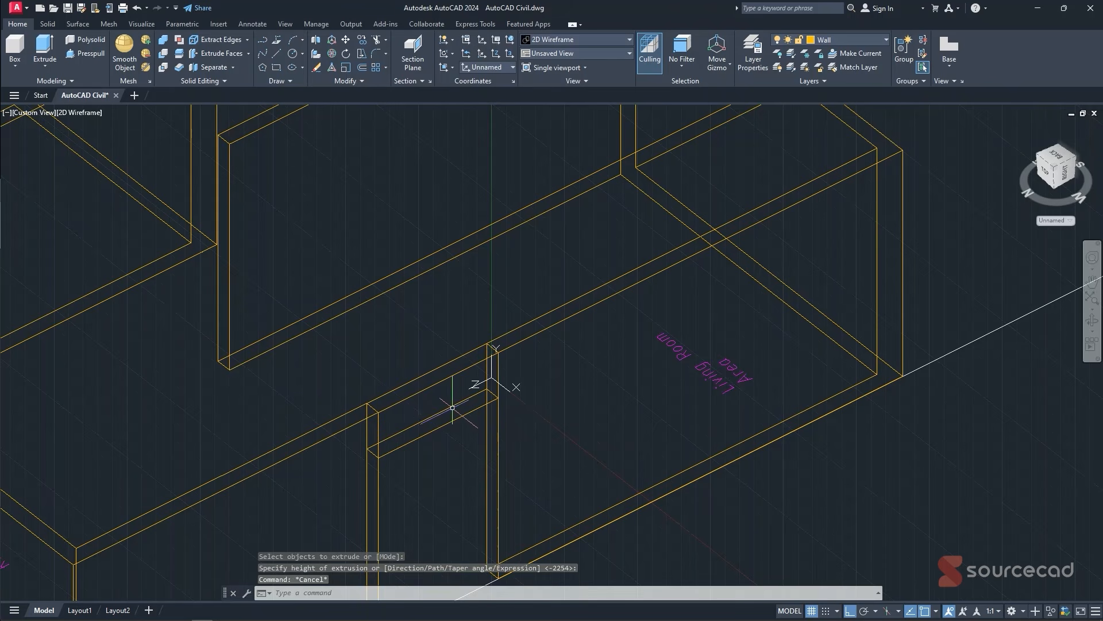
- Align the UCS to the underside face of the entrance door lintel with the Face option
middle_drag(568, 365, 567, 342)
shift+middle_drag(473, 406, 588, 297)
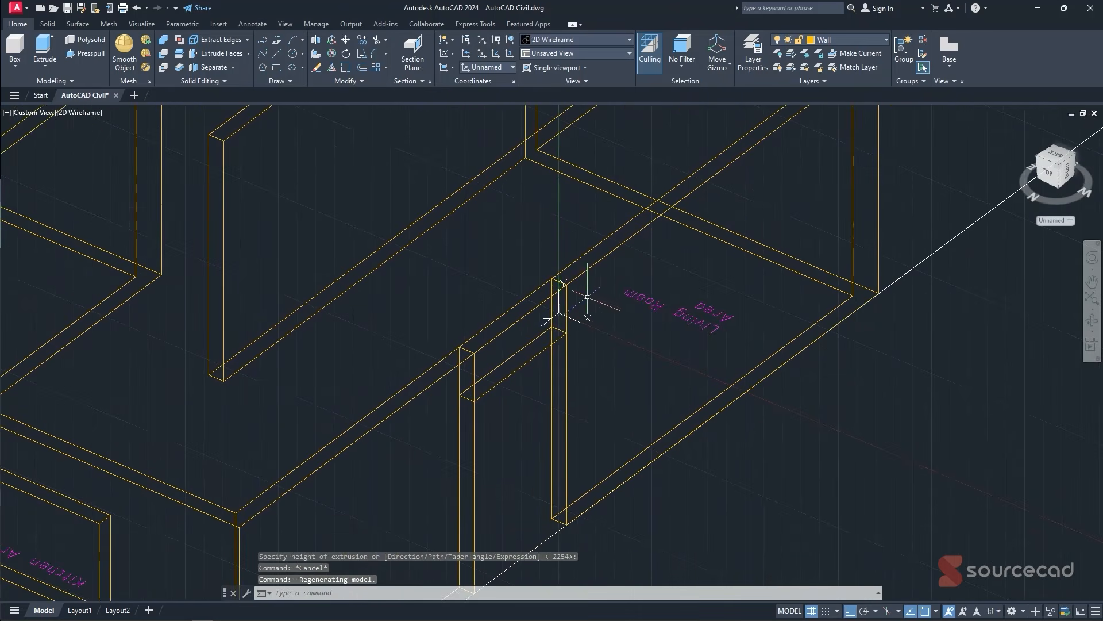
scroll(450, 386, down, 6)
shift+middle_drag(450, 386, 517, 375)
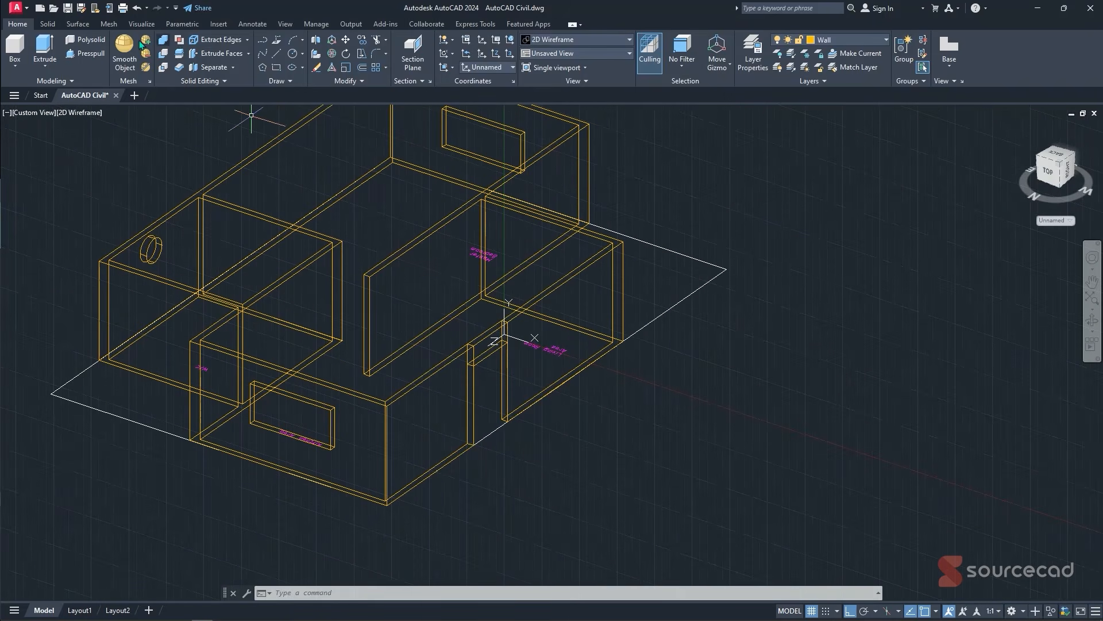
shift+middle_drag(506, 361, 348, 328)
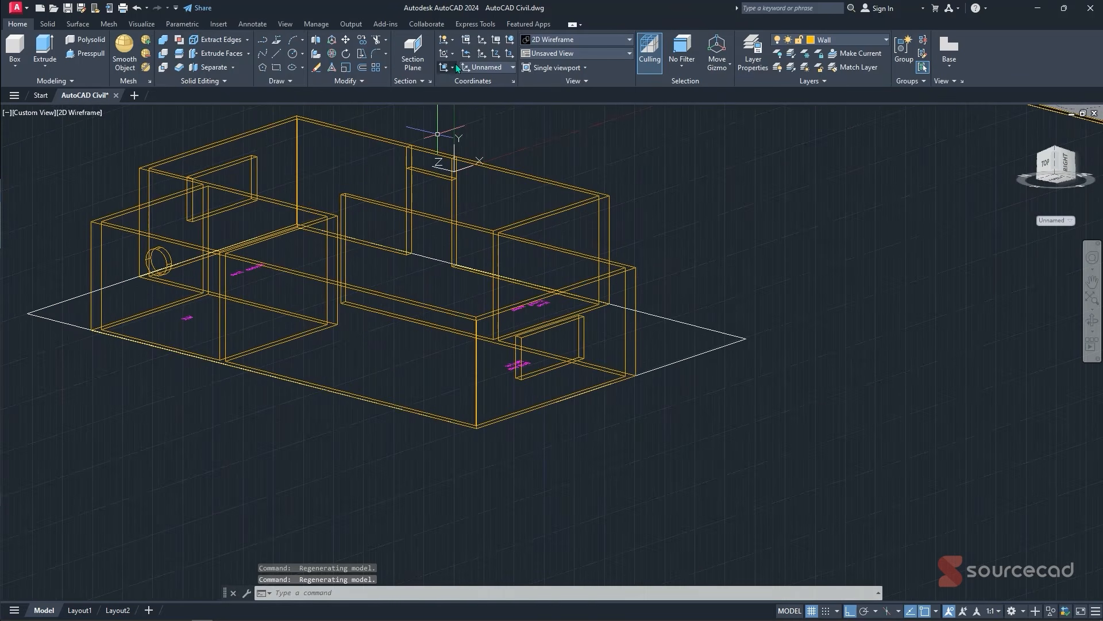
click(443, 67)
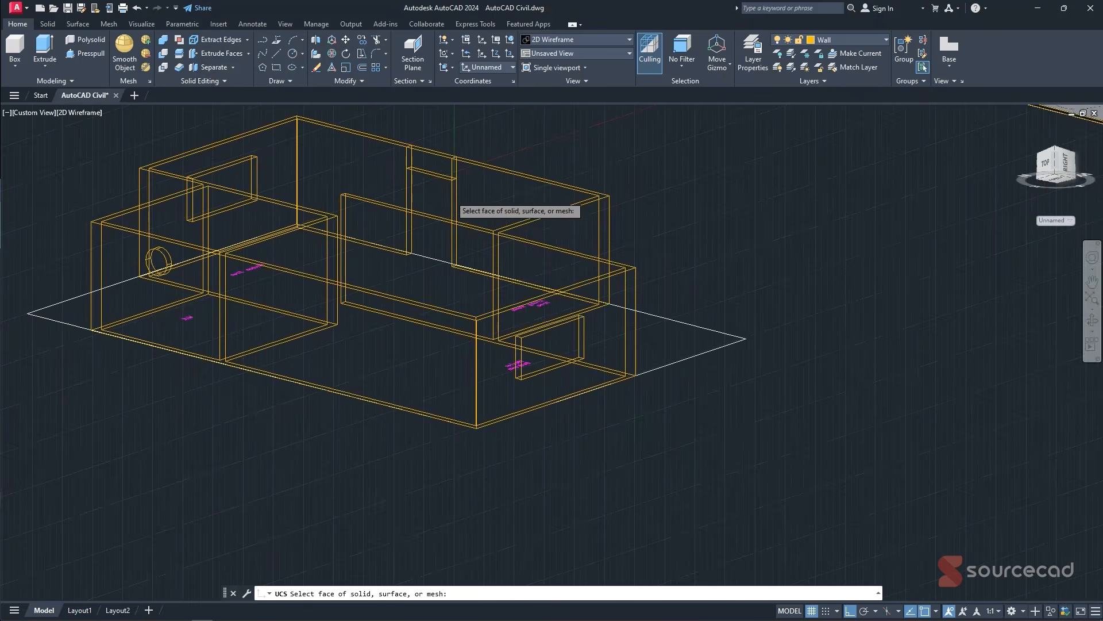
scroll(451, 196, up, 6)
middle_drag(430, 174, 446, 230)
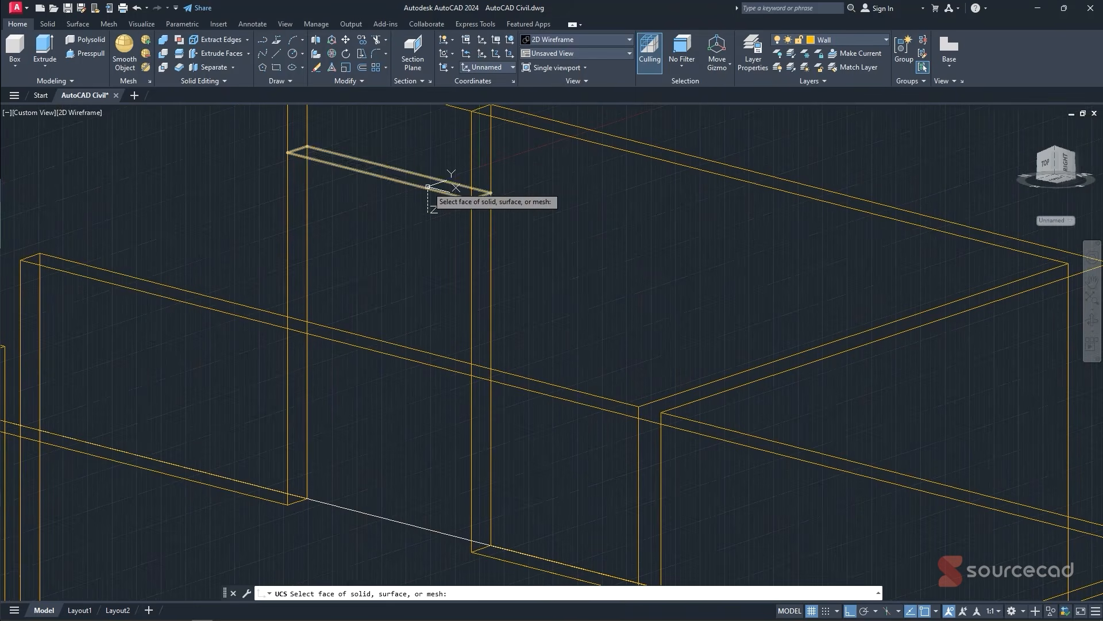
click(429, 192)
click(461, 216)
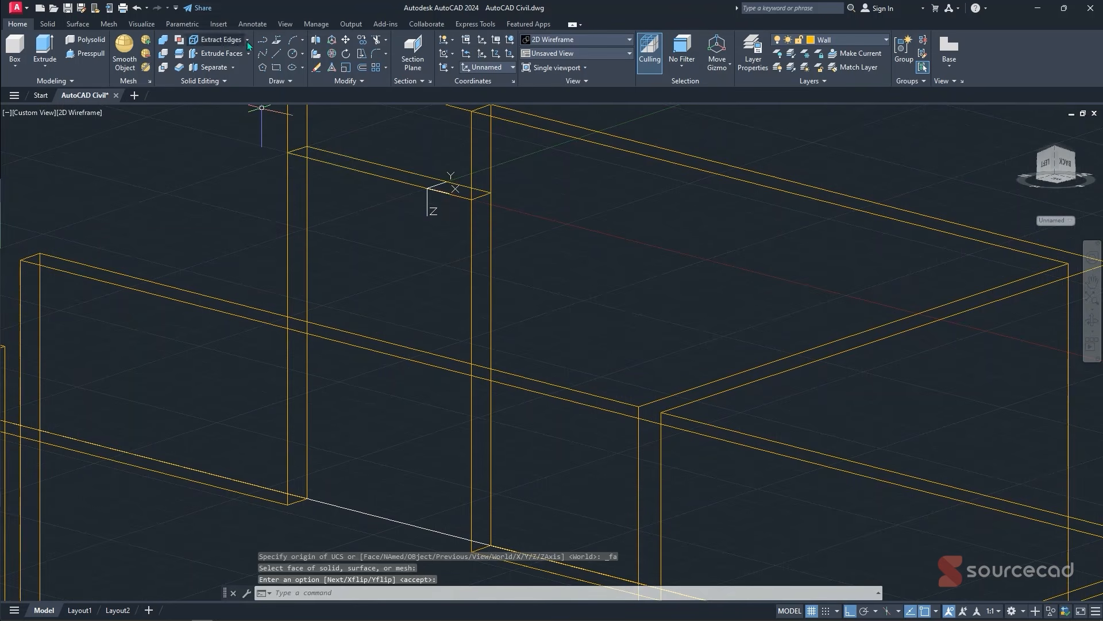
- Draw a rectangle covering the underside of the entrance door lintel, between its opposite corners
click(277, 68)
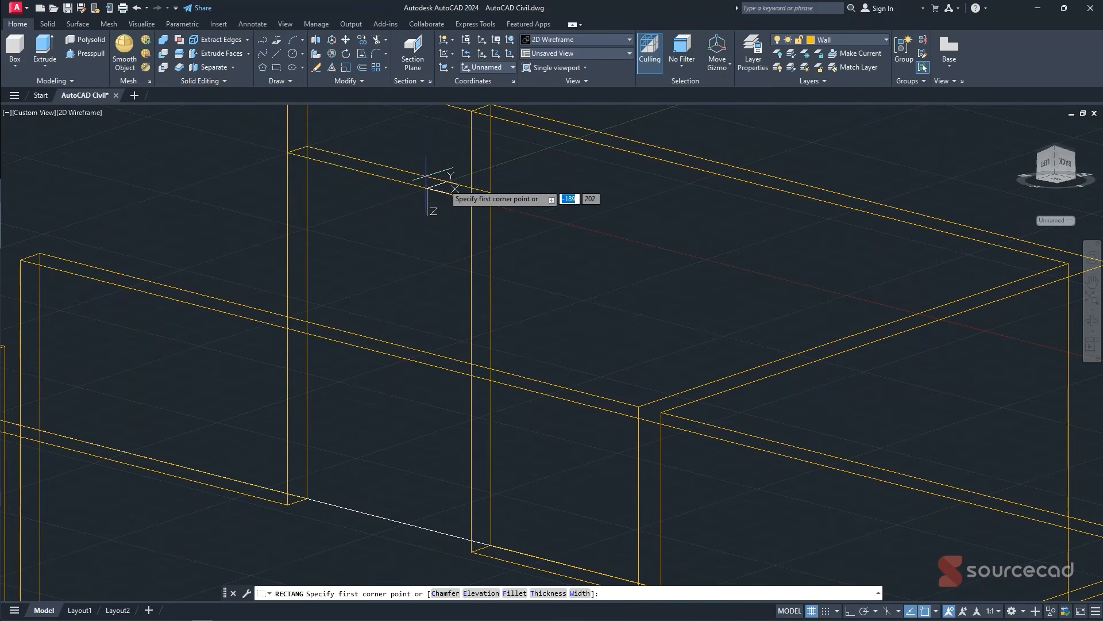
click(490, 192)
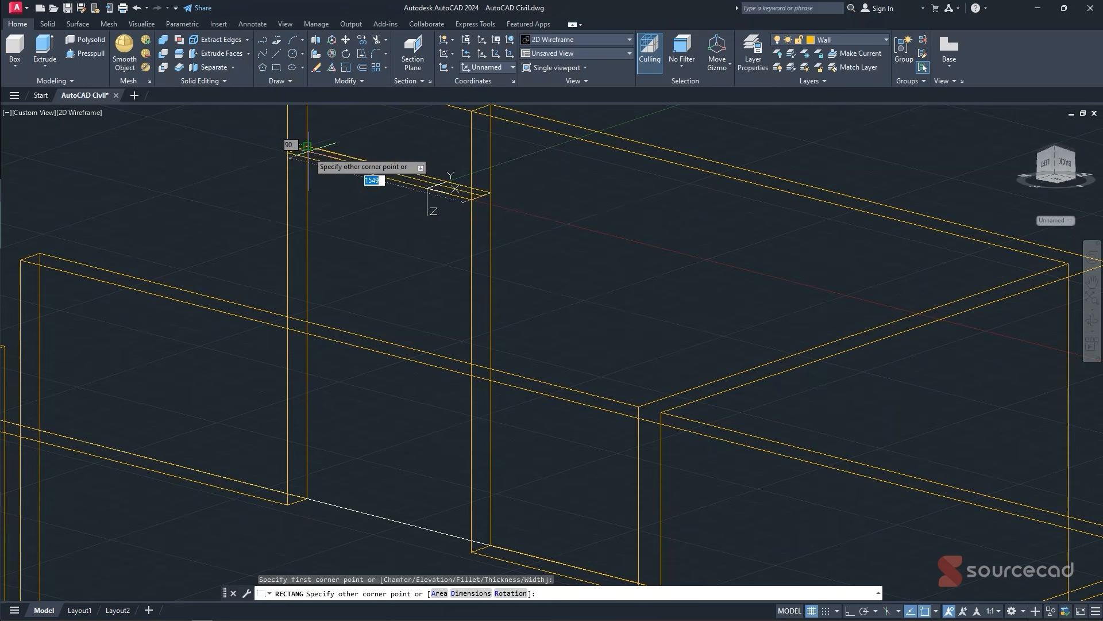
click(289, 155)
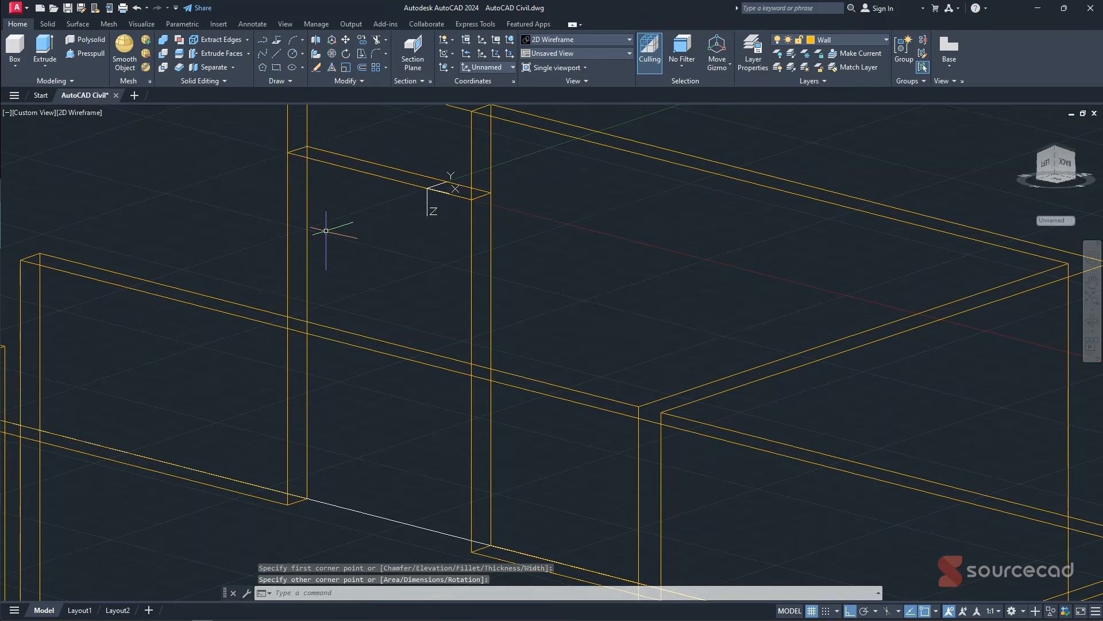
key(Escape)
- Presspull the rectangle under the lintel down to the base of the wall to form the entrance door solid
click(387, 167)
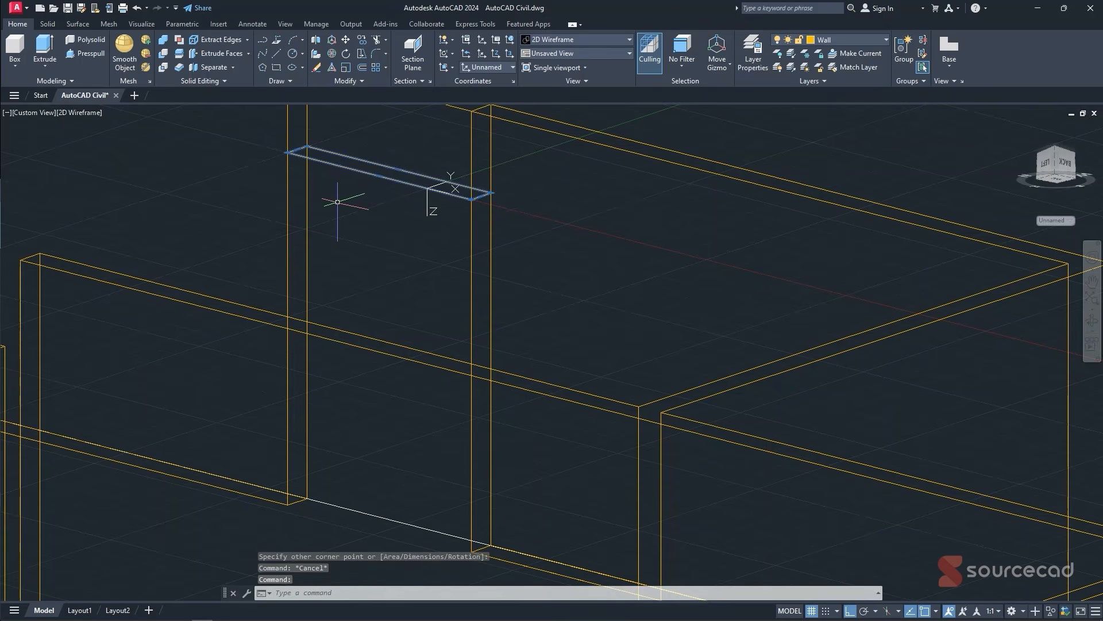
click(80, 54)
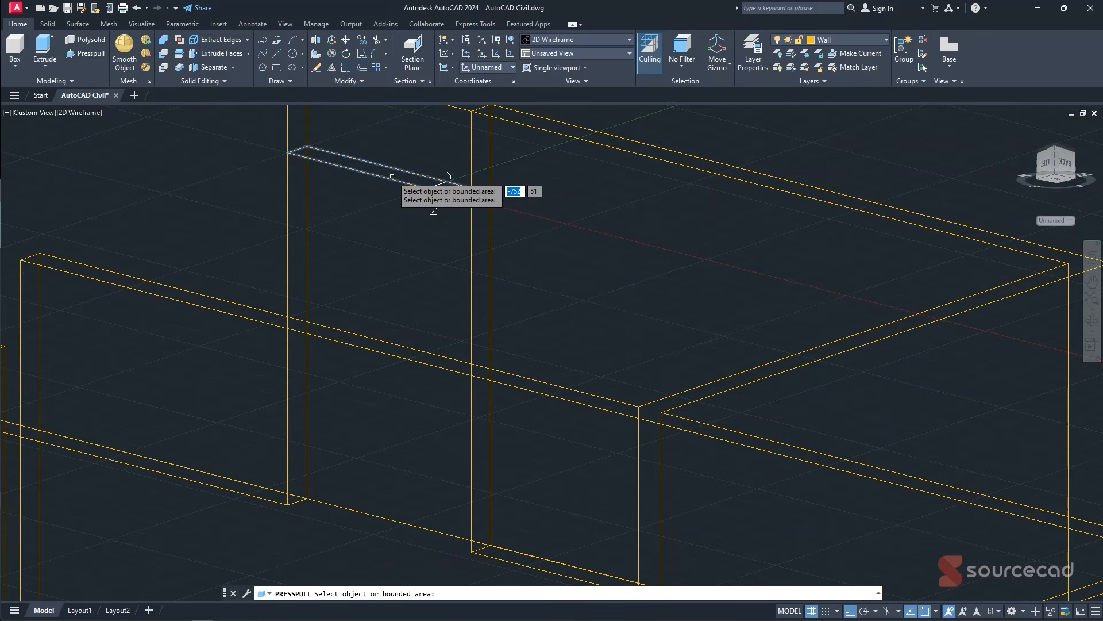
click(408, 169)
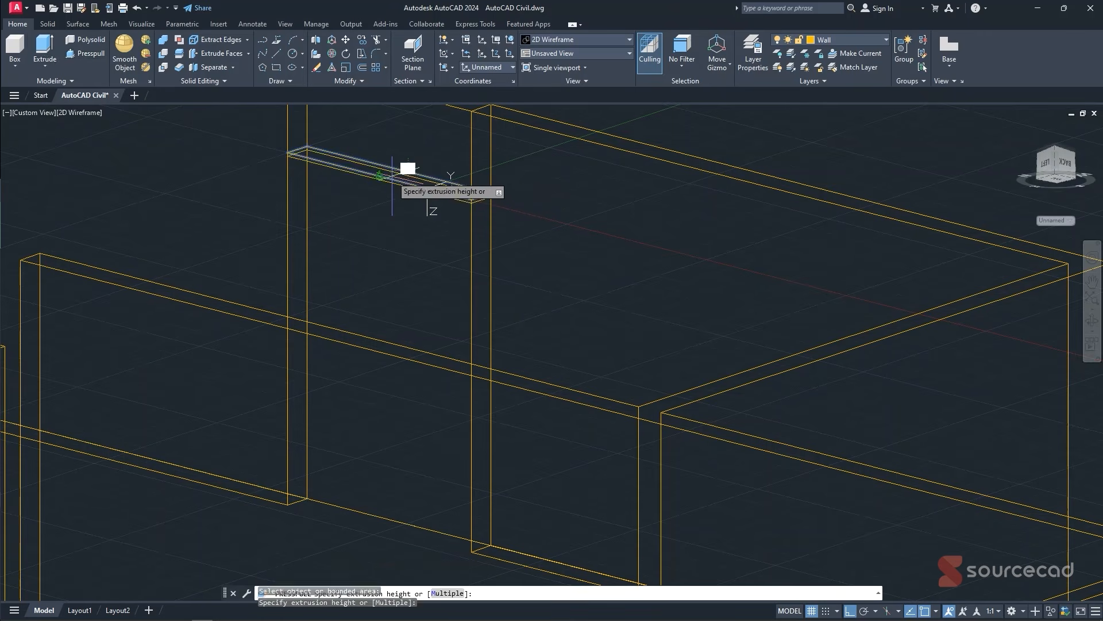
click(492, 545)
key(Return)
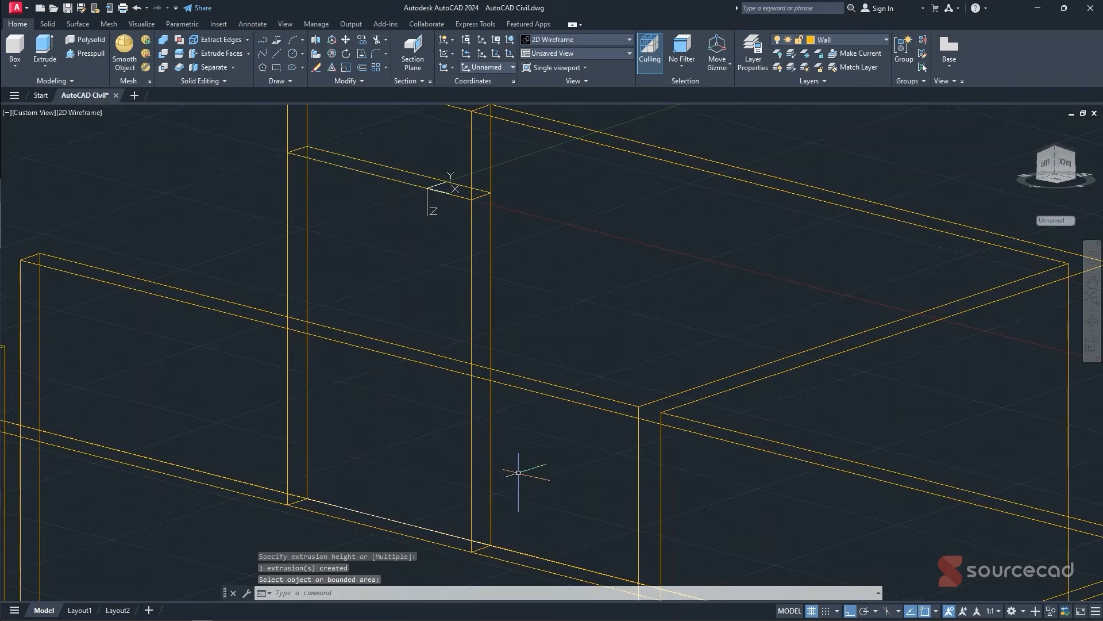
- Examine the whole house model from several angles, including the filled entrance opening and the window openings
scroll(516, 374, down, 2)
scroll(534, 397, down, 3)
shift+middle_drag(556, 419, 764, 511)
scroll(711, 432, down, 3)
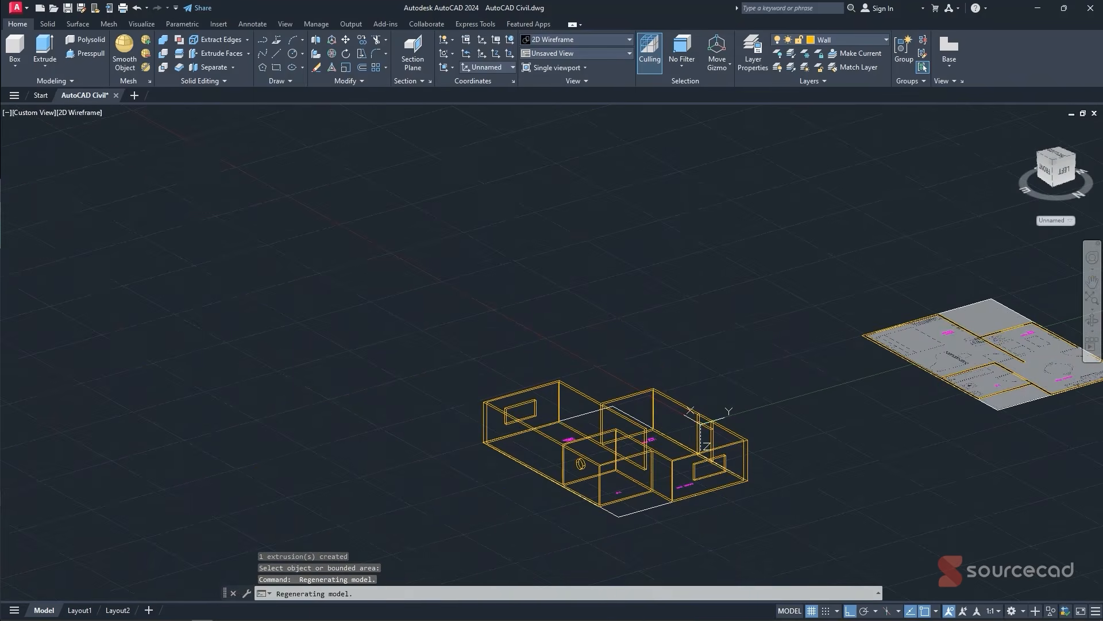
middle_drag(689, 309, 612, 316)
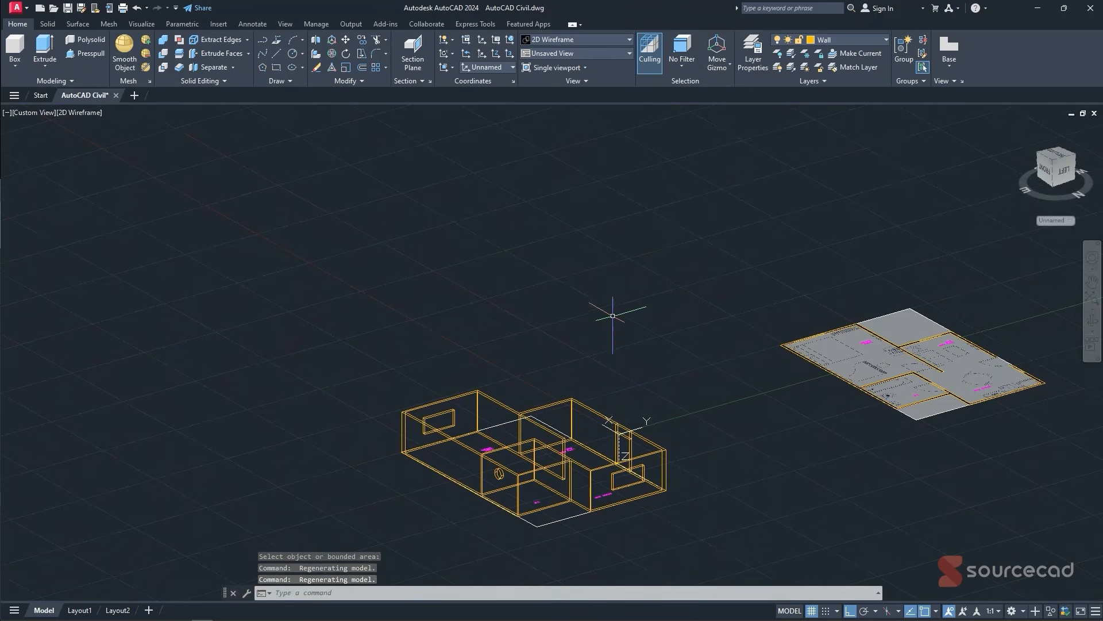
shift+middle_drag(594, 368, 534, 396)
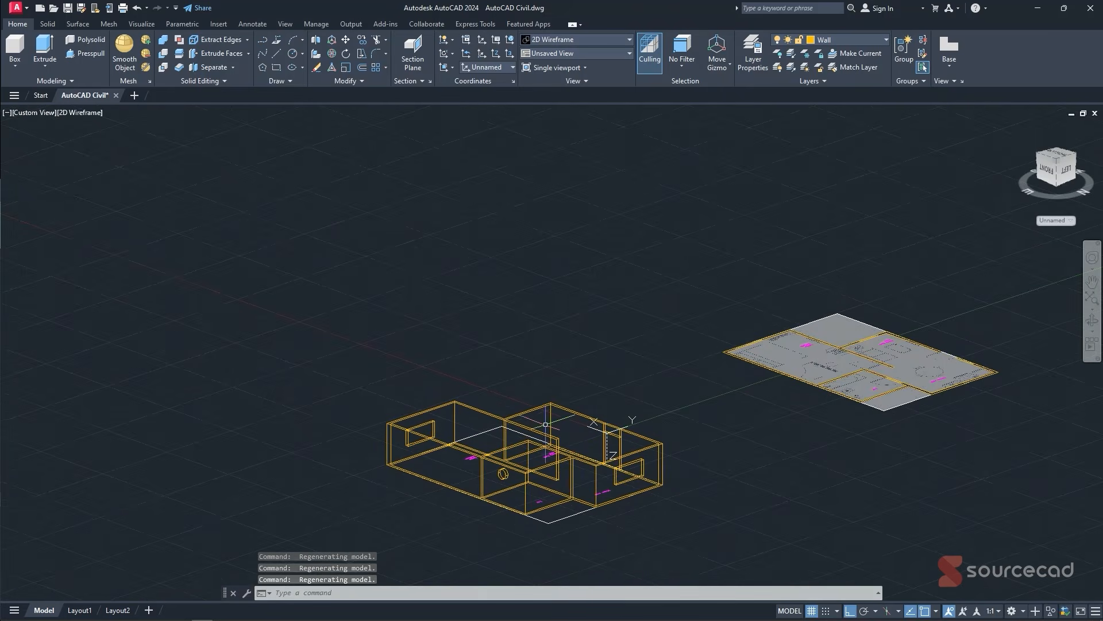
scroll(528, 414, up, 3)
scroll(546, 420, down, 3)
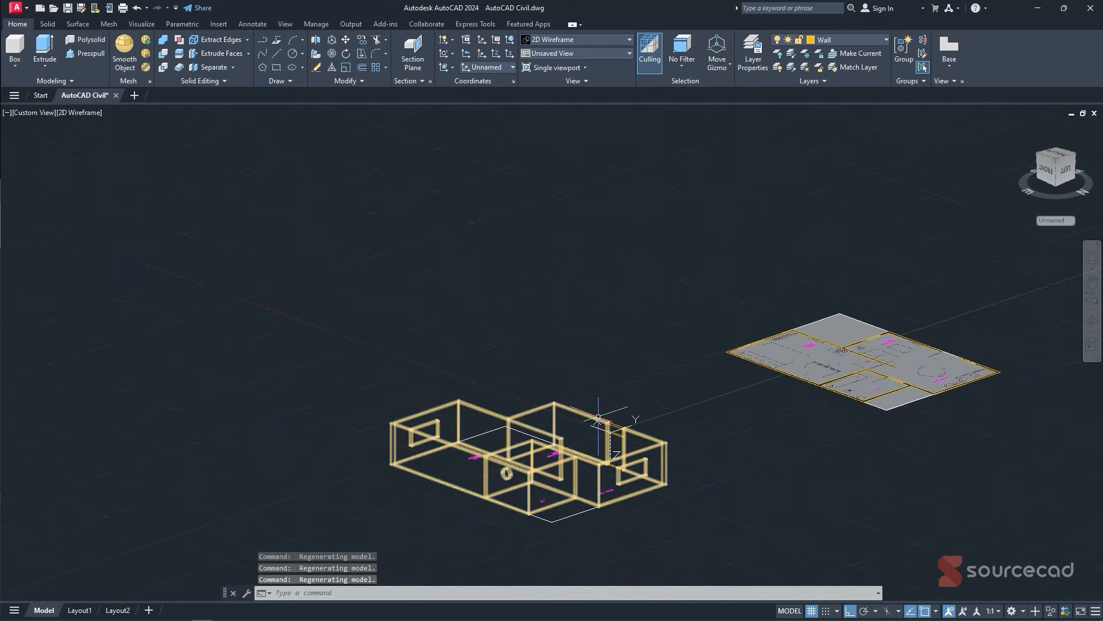
scroll(563, 424, up, 3)
shift+middle_drag(563, 424, 591, 431)
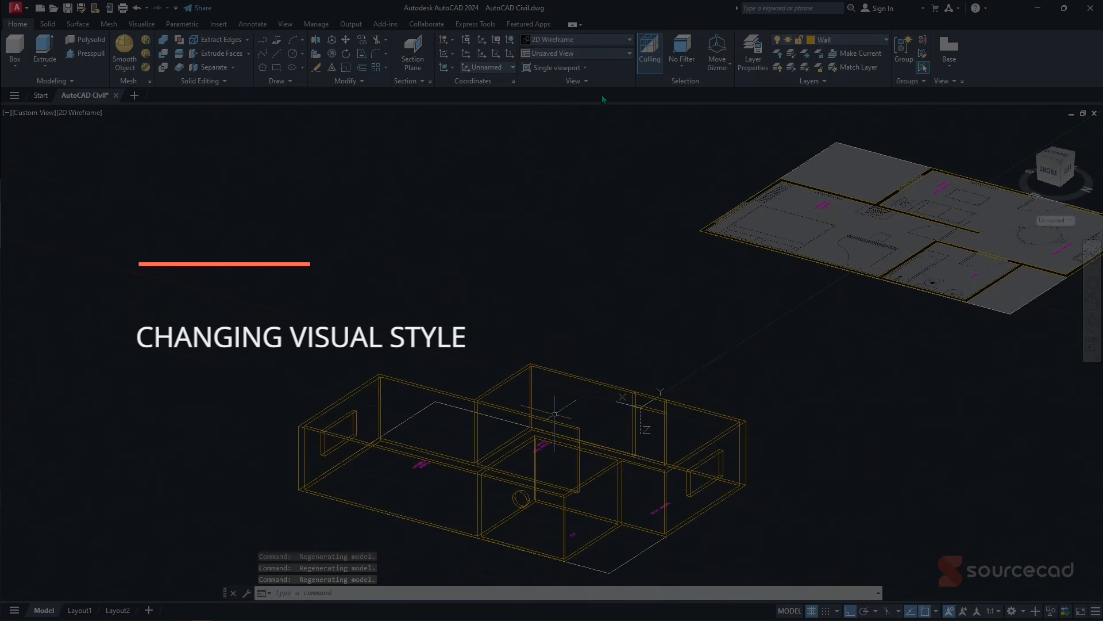
- Switch the model's visual style to Conceptual and view the shaded walls
click(564, 41)
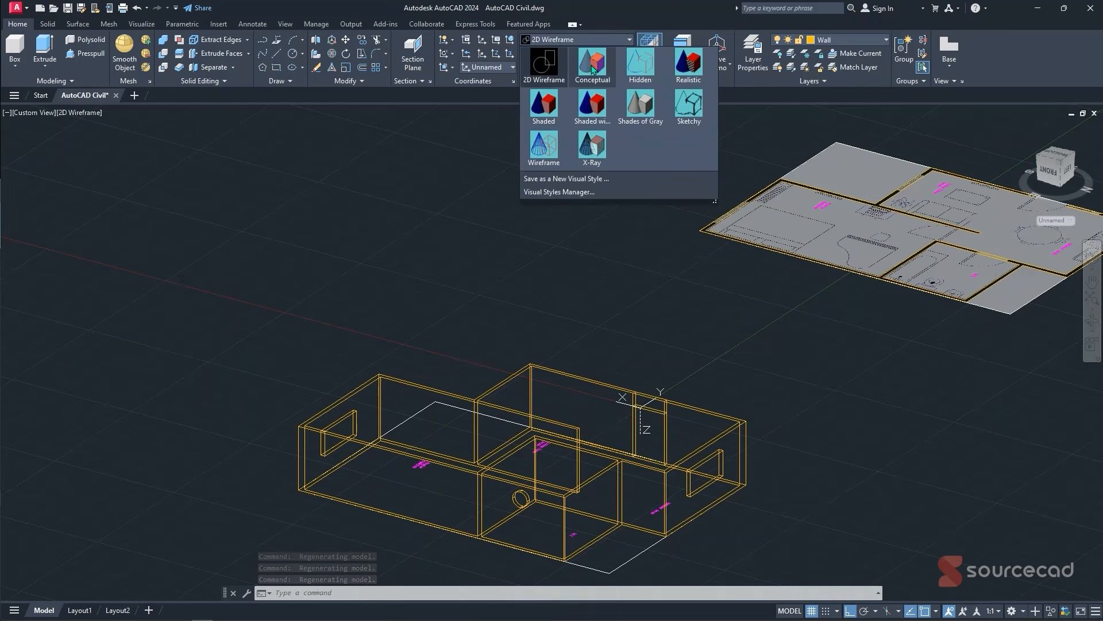
click(591, 64)
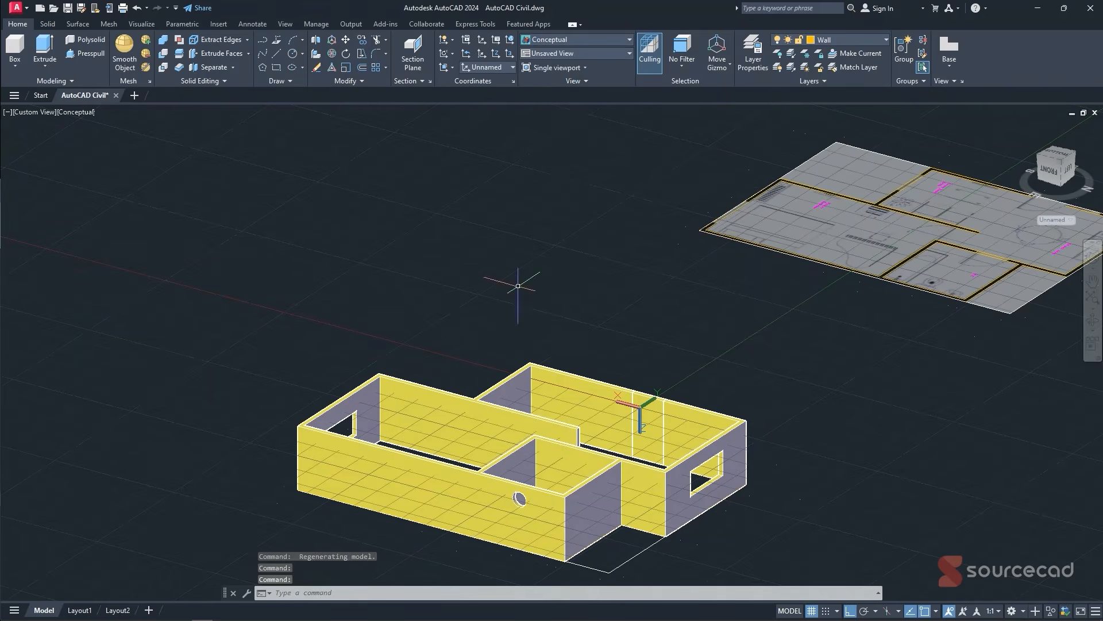
shift+middle_drag(449, 346, 413, 368)
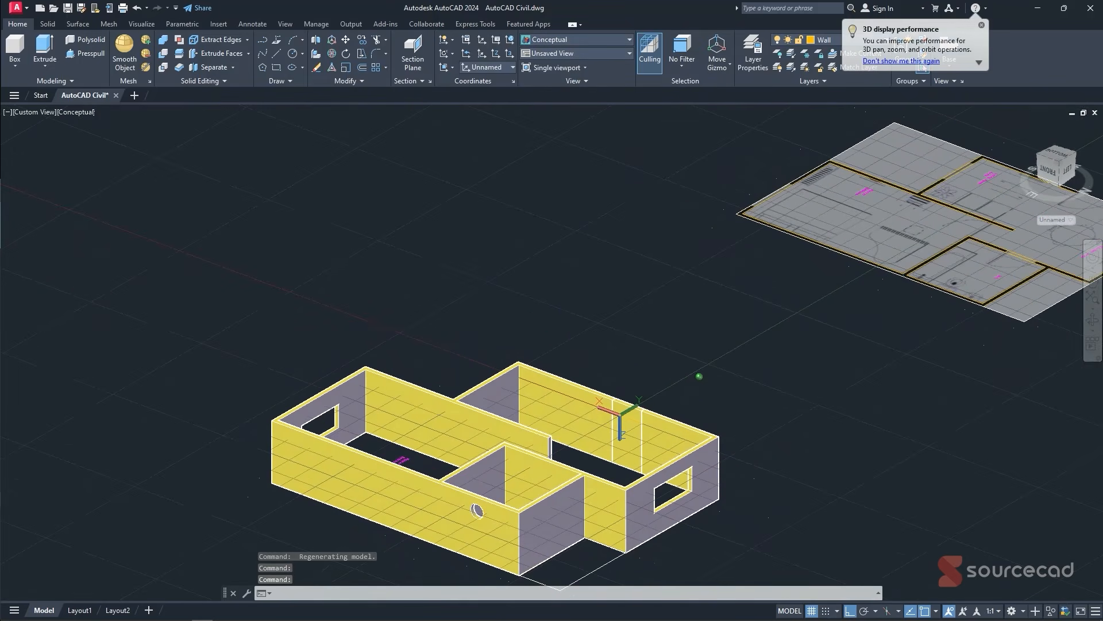
- Reset the coordinate system to the World UCS
click(453, 69)
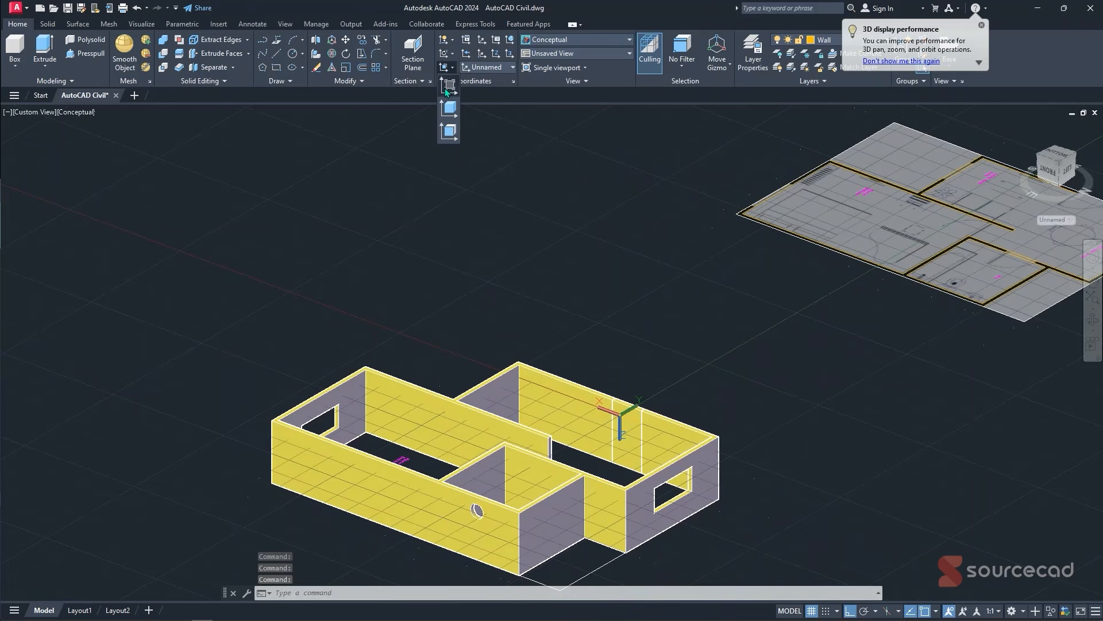
click(448, 87)
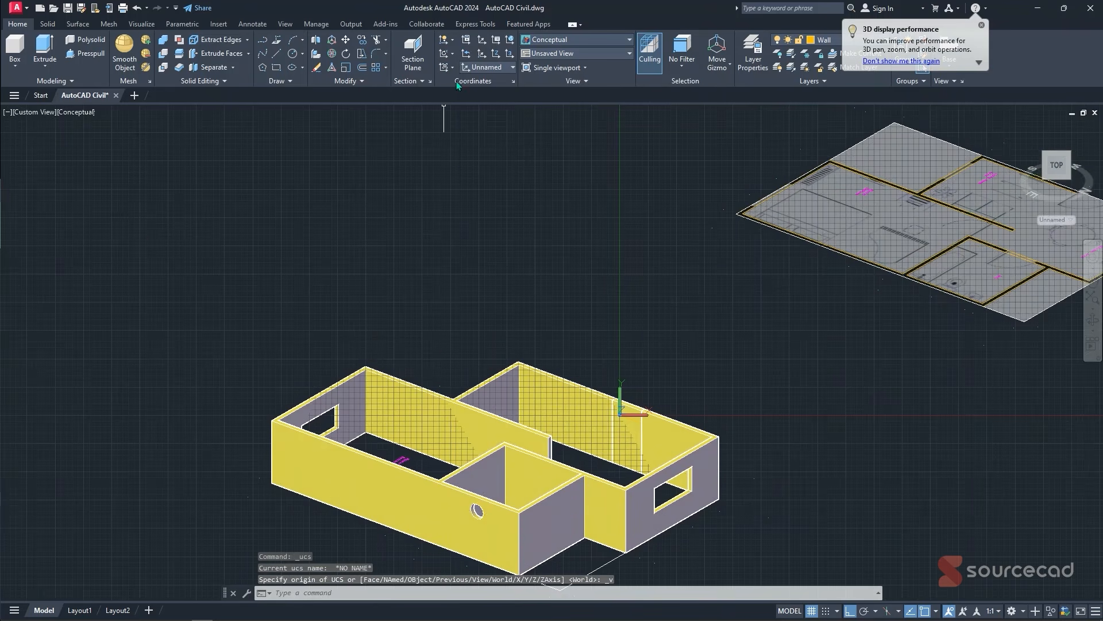
click(491, 68)
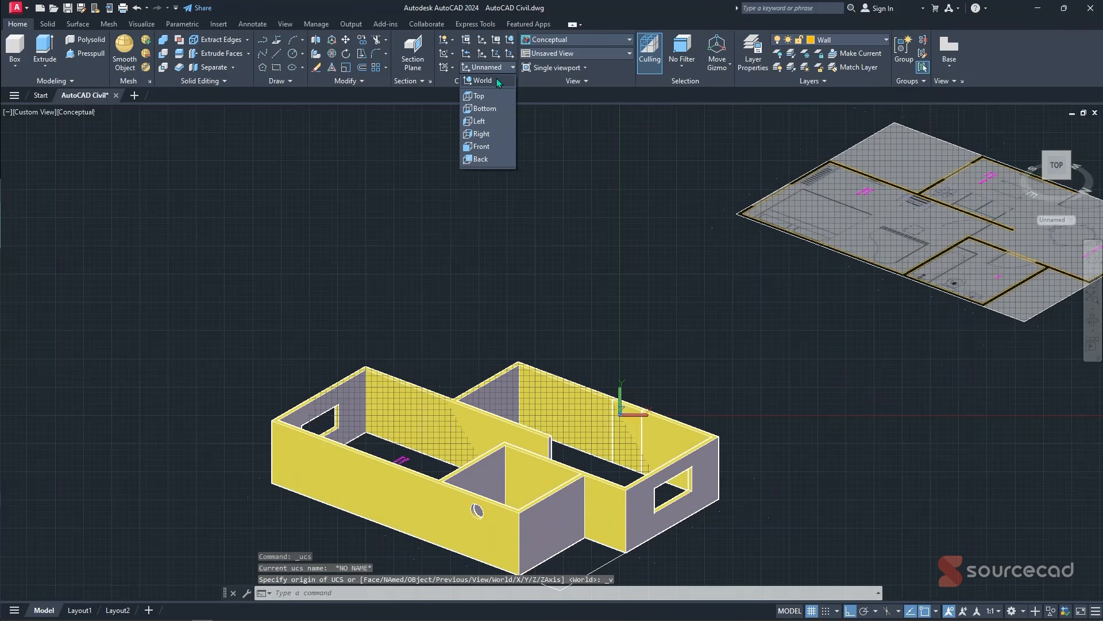
click(482, 81)
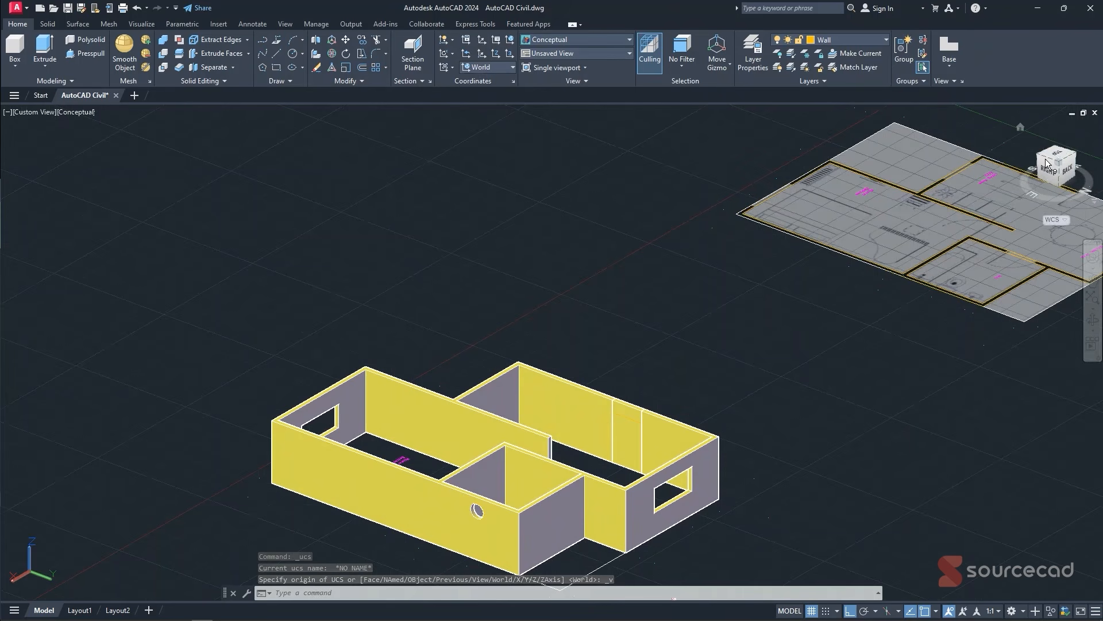
- View the entrance side of the house in the X-Ray visual style and in the Sketchy visual style
shift+middle_drag(574, 369, 355, 336)
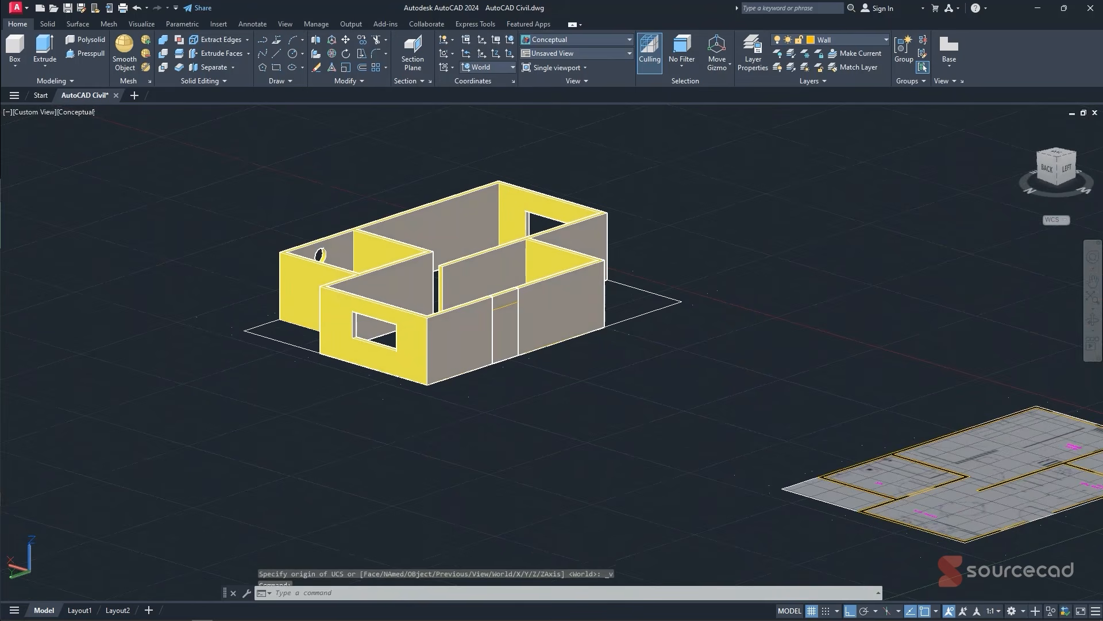
middle_drag(509, 350, 542, 361)
shift+right_click(432, 344)
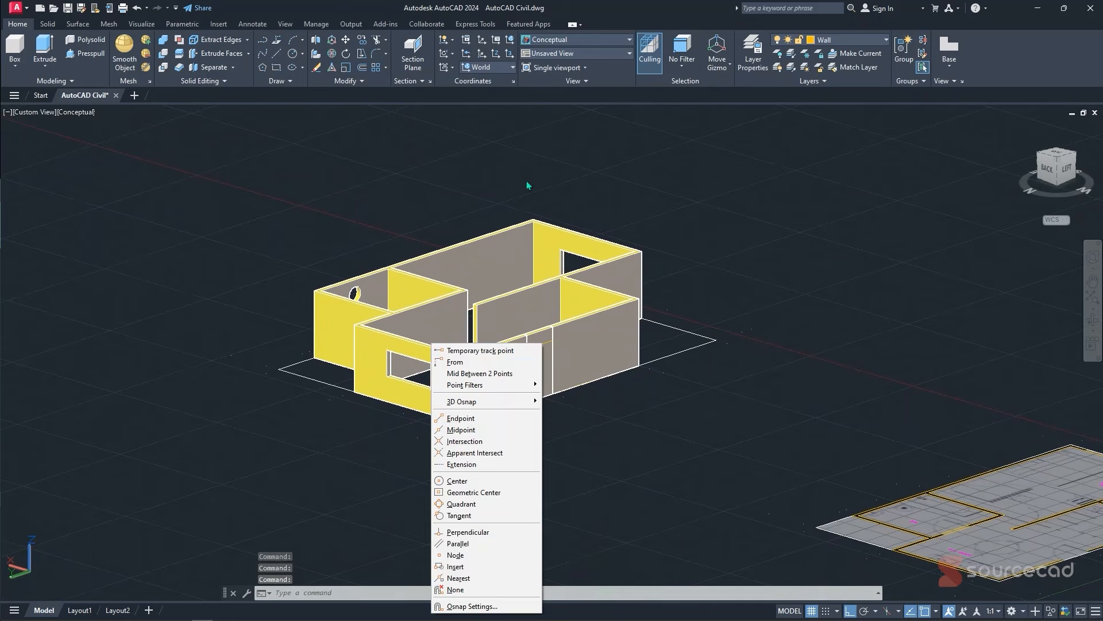
click(582, 57)
click(604, 43)
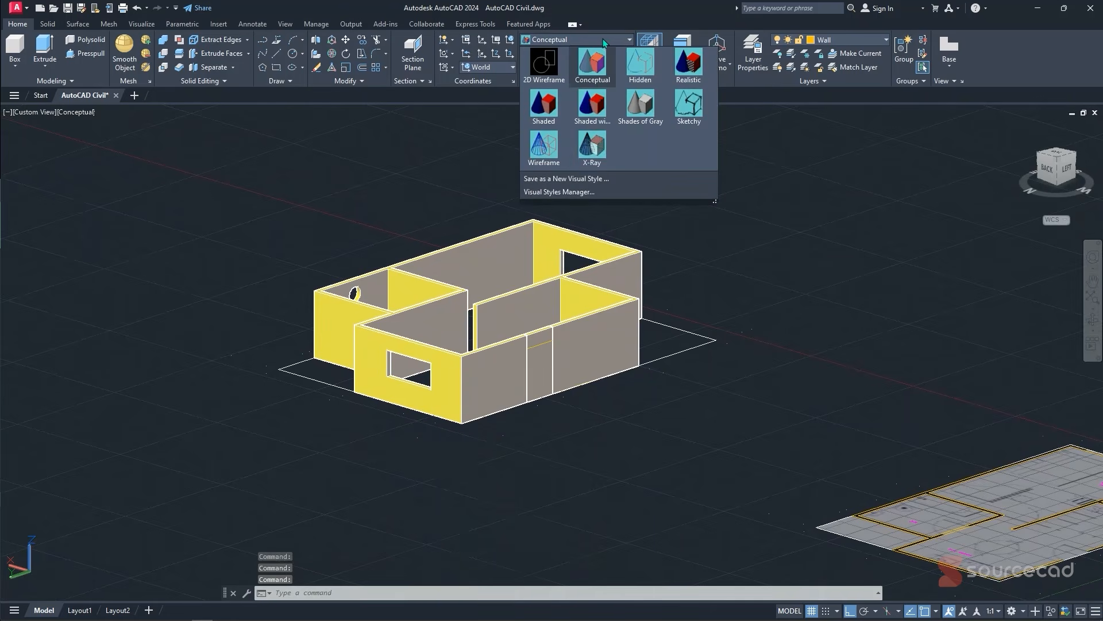
click(597, 143)
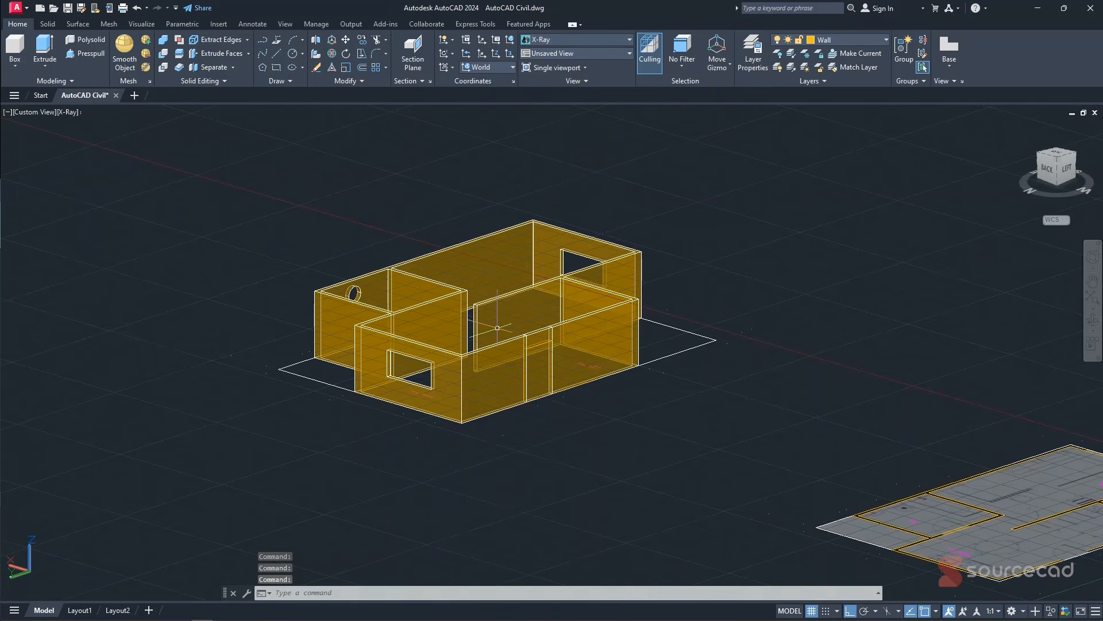
click(616, 39)
click(688, 110)
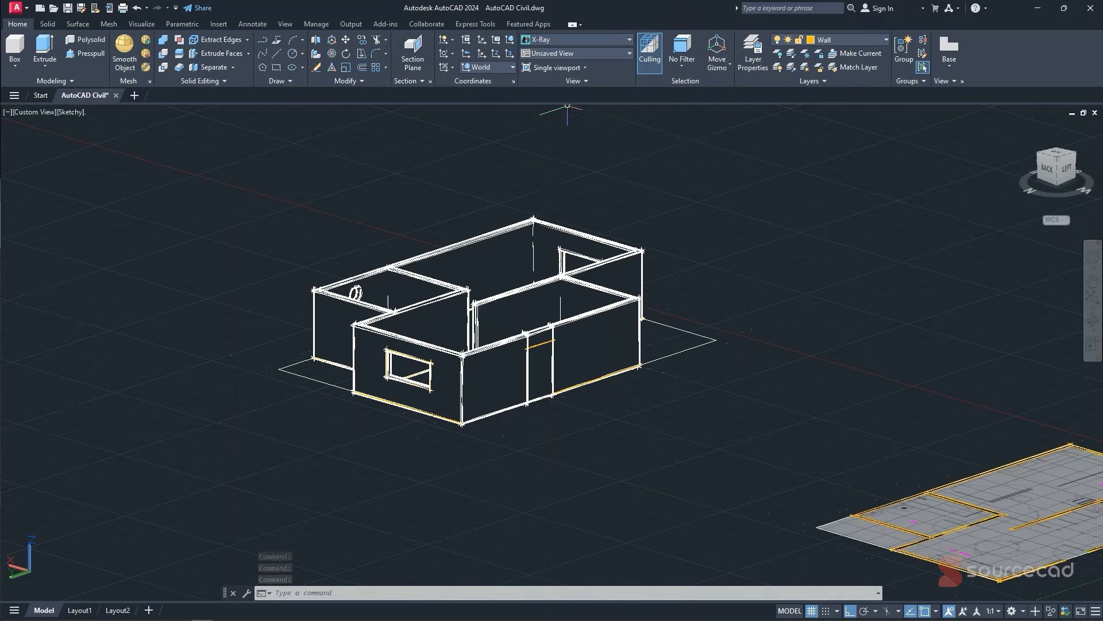
- Set the visual style to Realistic and select the wall solid to distinguish it from the entrance door
click(602, 41)
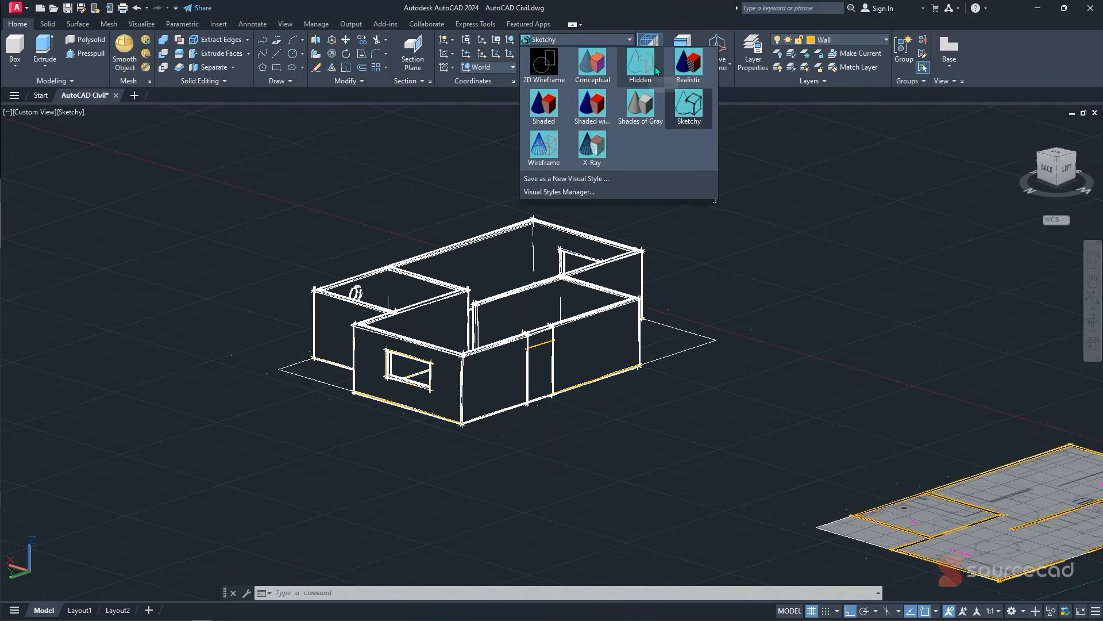
click(688, 63)
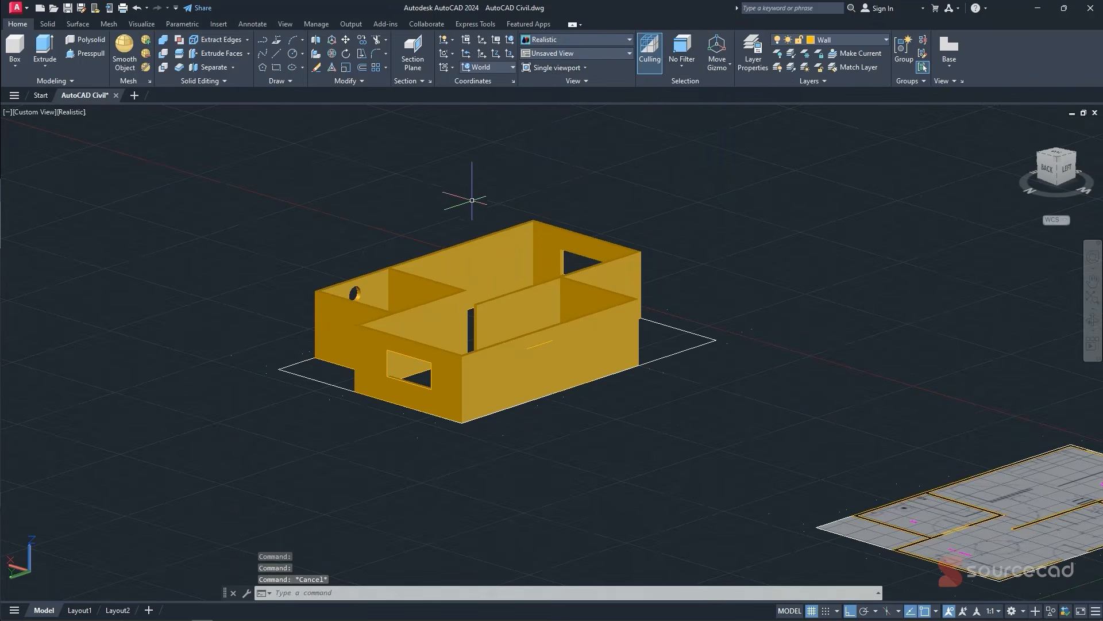
click(438, 260)
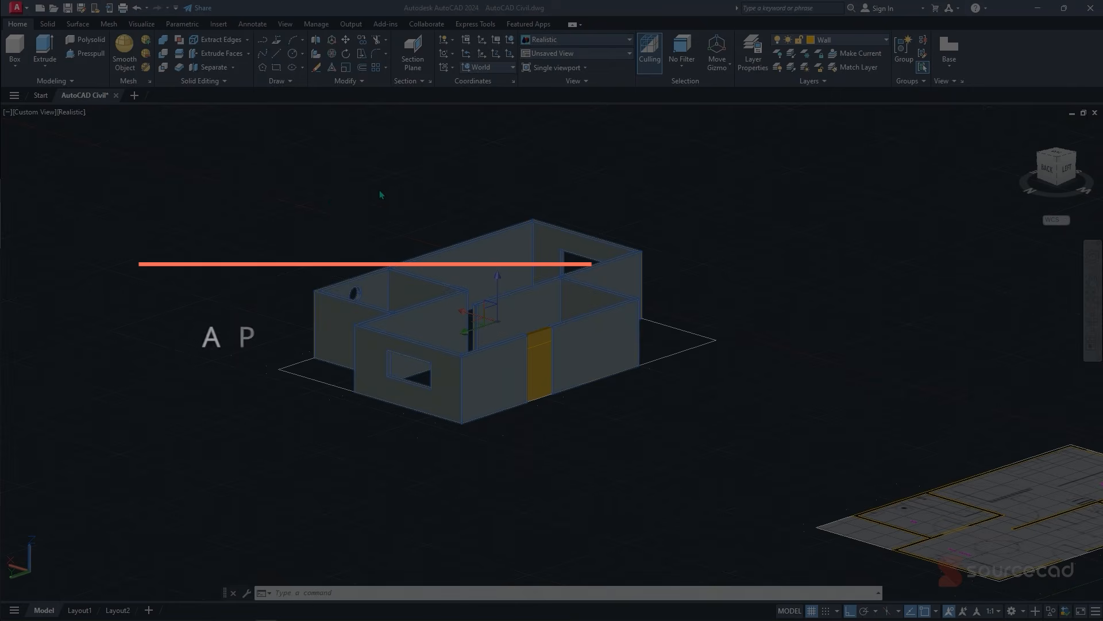
- Open the Materials Browser and widen the library's Name column so the full material names are readable
click(144, 25)
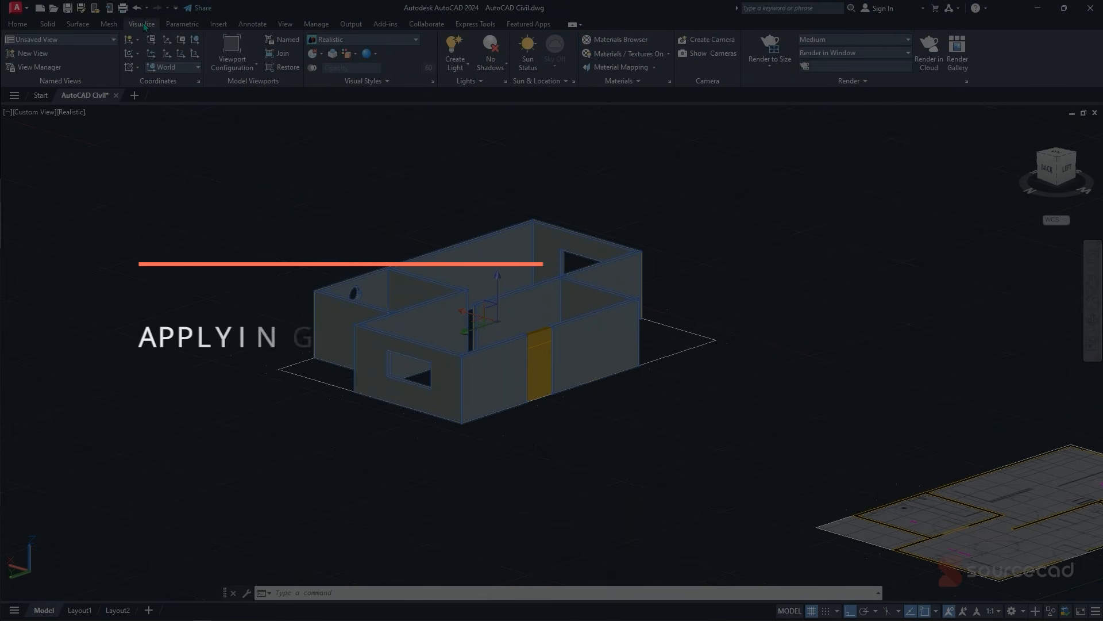
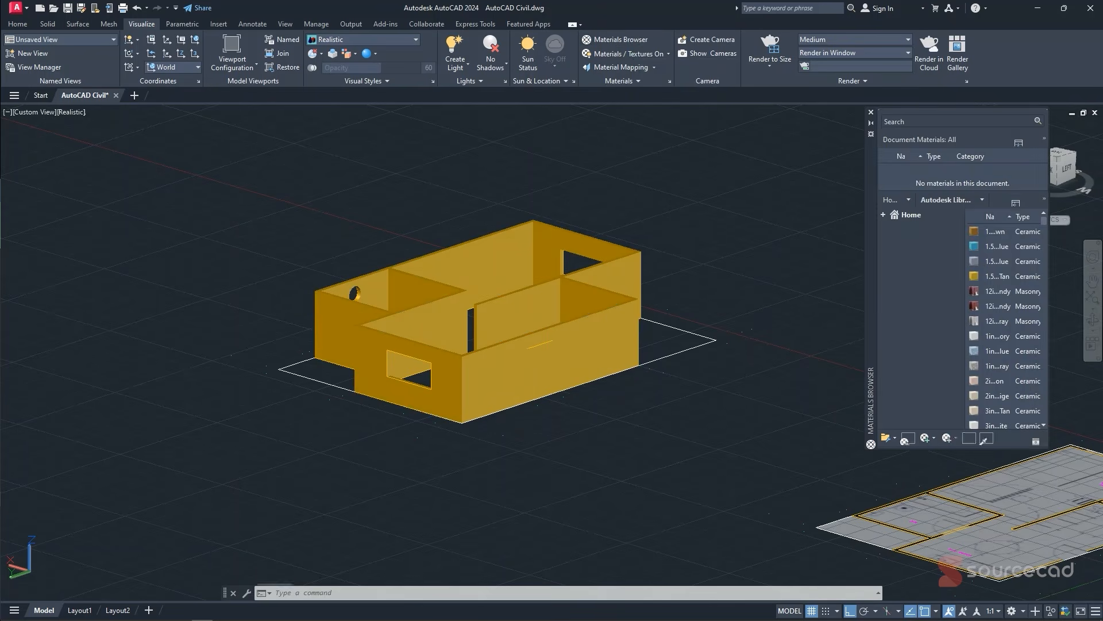
mouse_move(1000, 281)
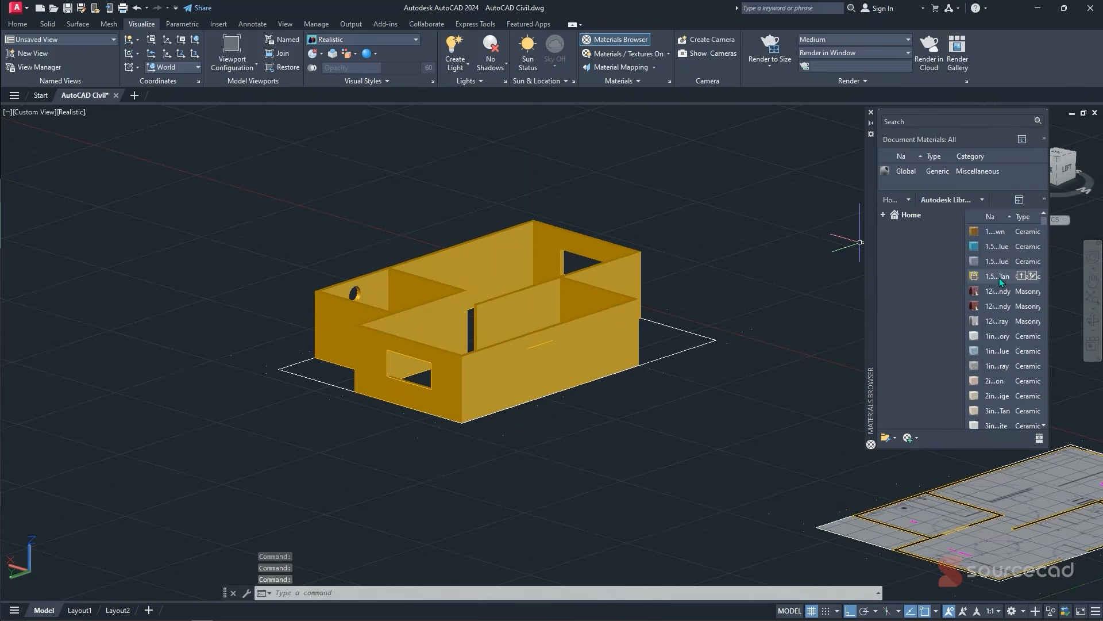
drag(964, 241, 1028, 218)
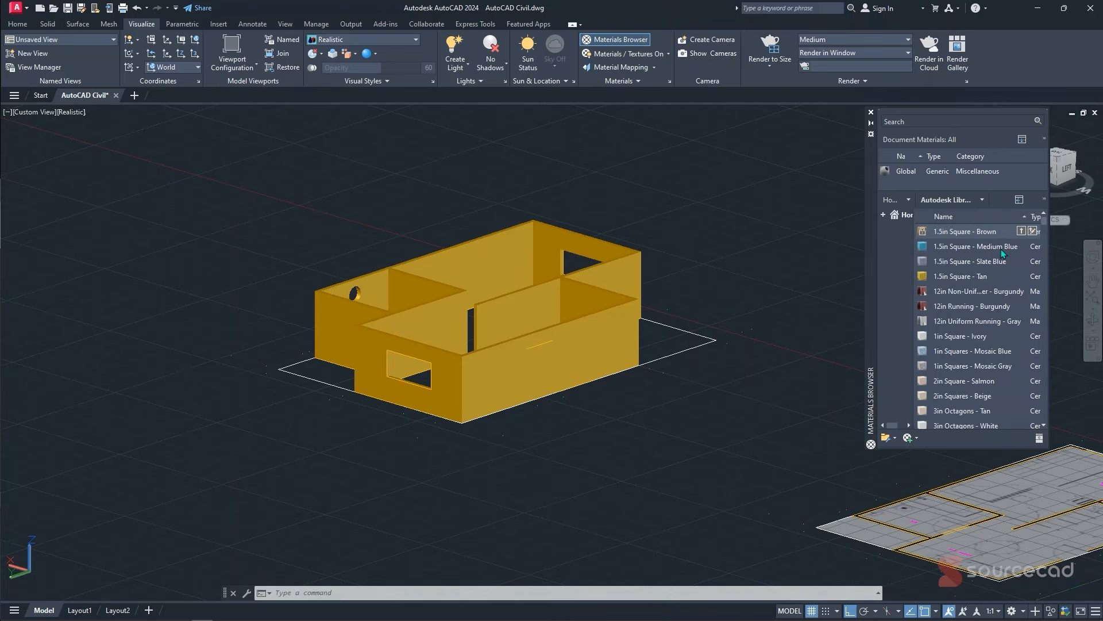
- Search the materials for "brick" and add the 12in Running - Burgundy masonry material to the document
click(938, 120)
text(brick)
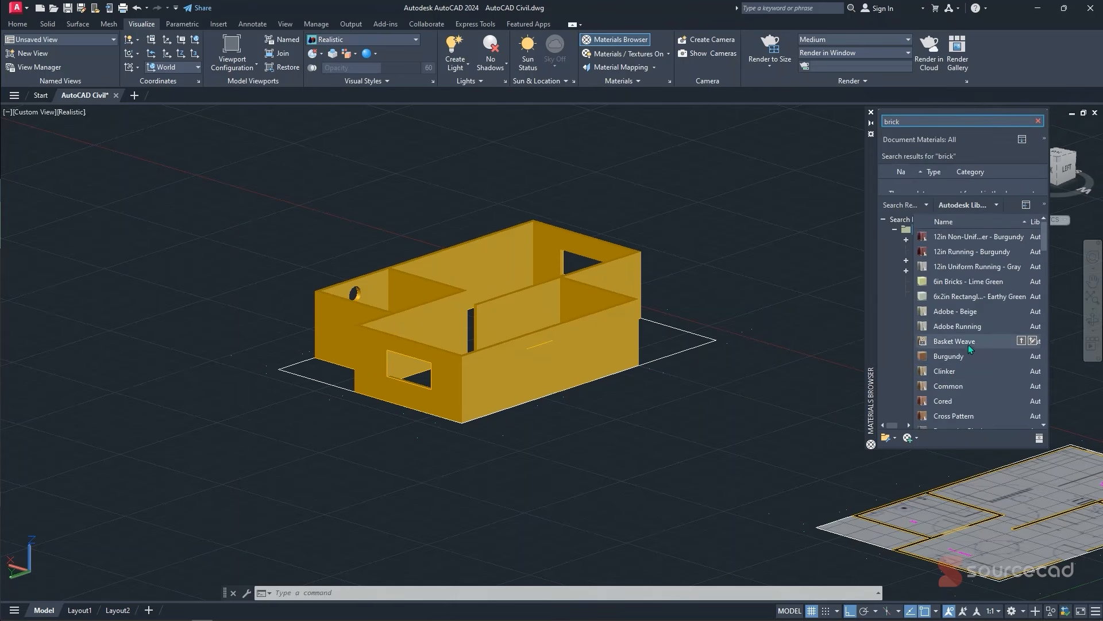
scroll(967, 347, down, 1)
scroll(967, 348, up, 1)
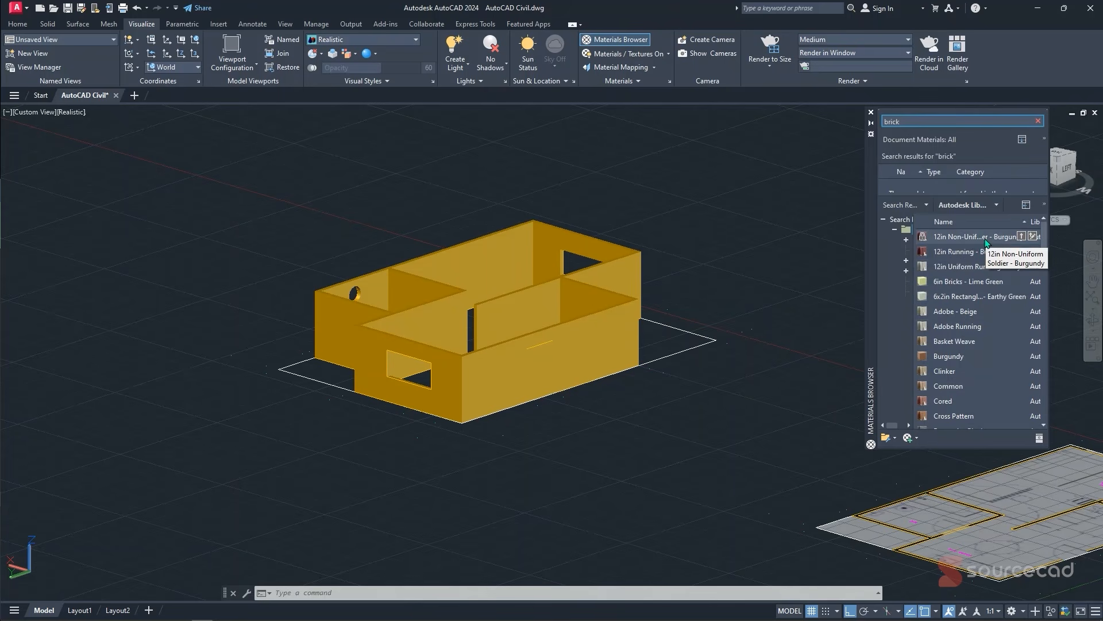
click(983, 257)
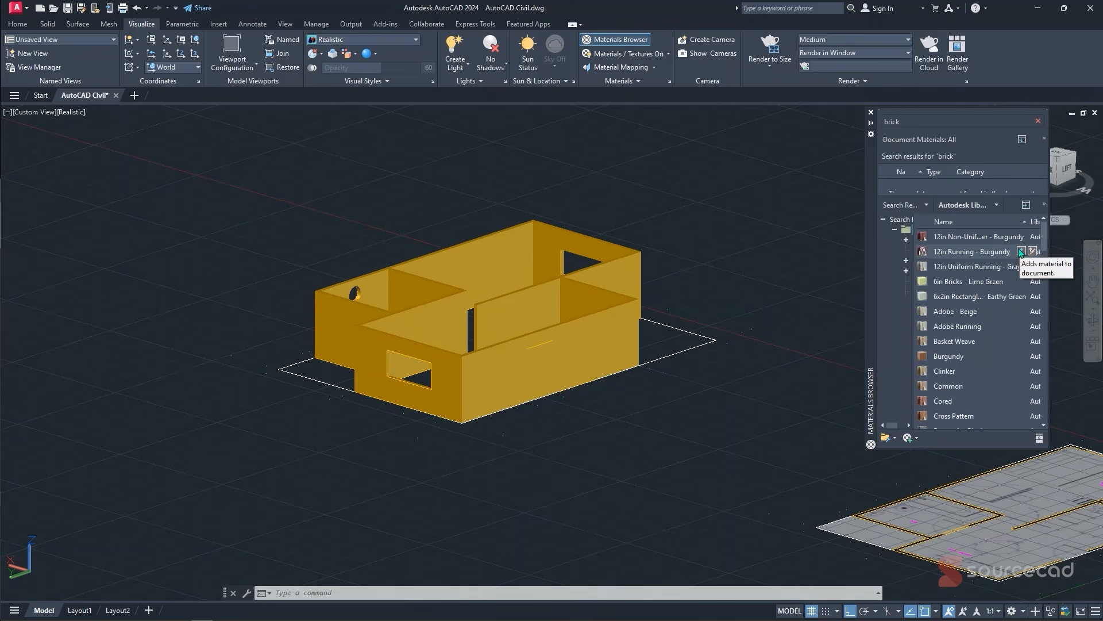
click(1019, 249)
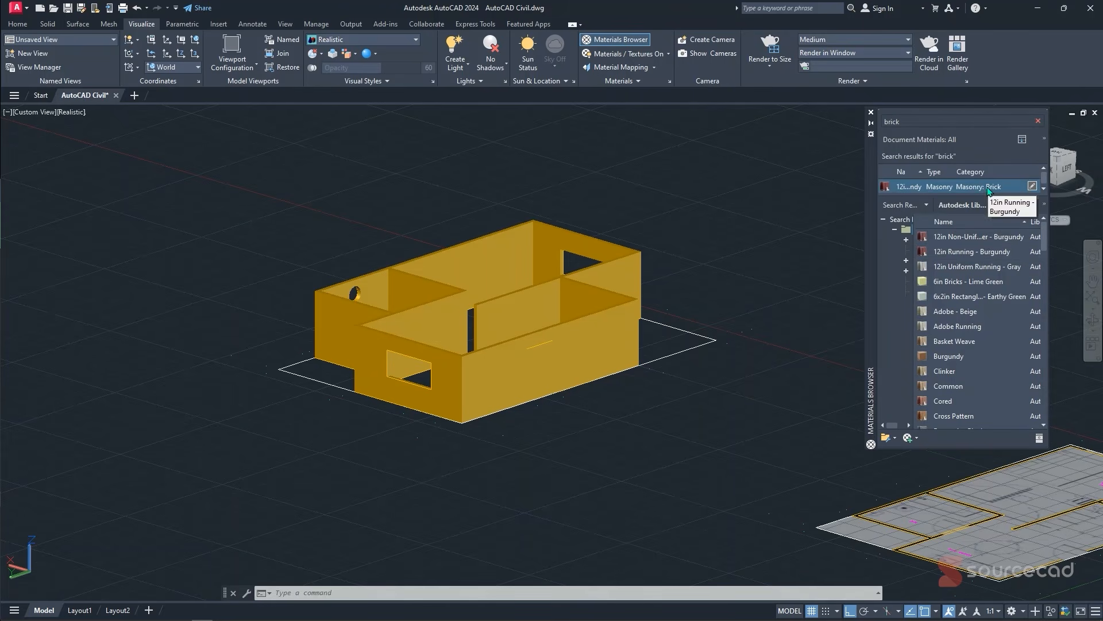
- Apply the 12in Running - Burgundy brick material to the wall solid and check its appearance settings in the Materials Editor
drag(988, 191, 879, 194)
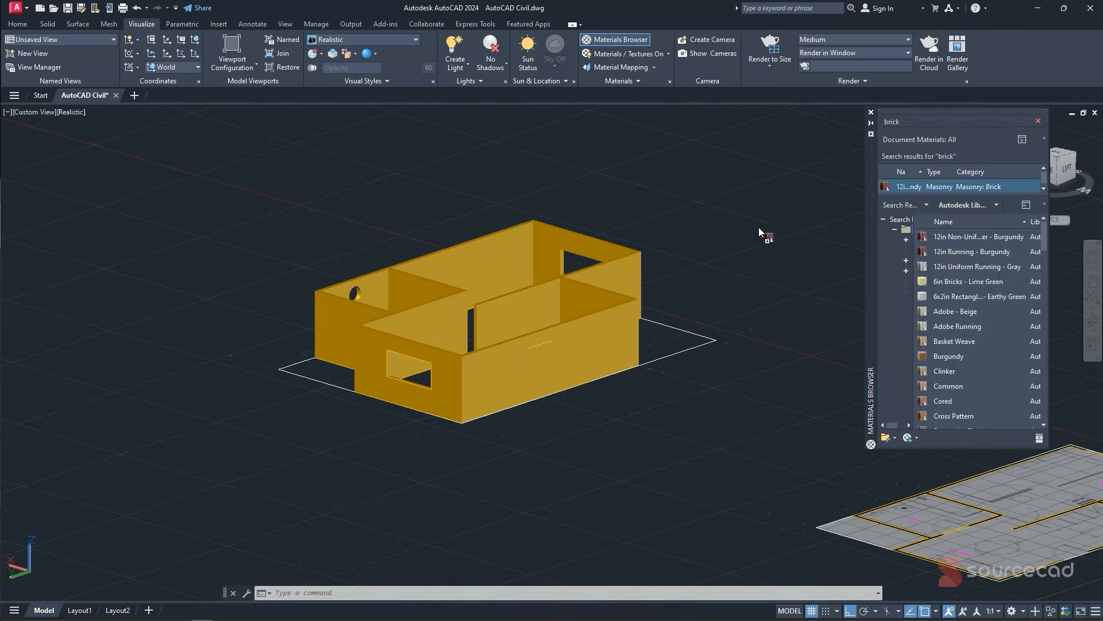
drag(577, 332, 577, 332)
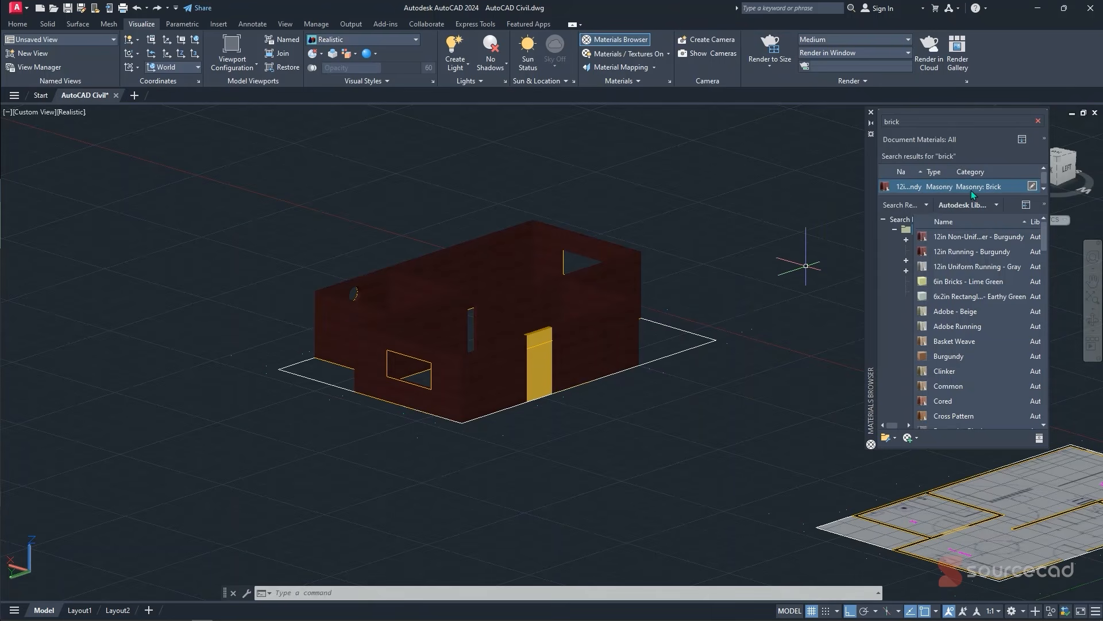
click(1033, 186)
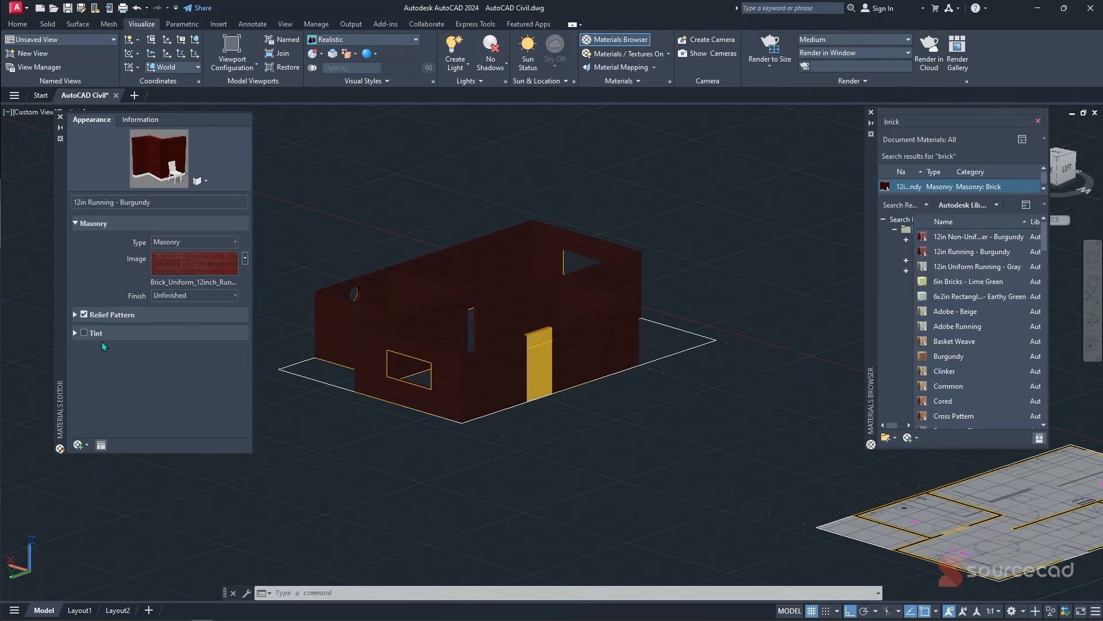
click(61, 117)
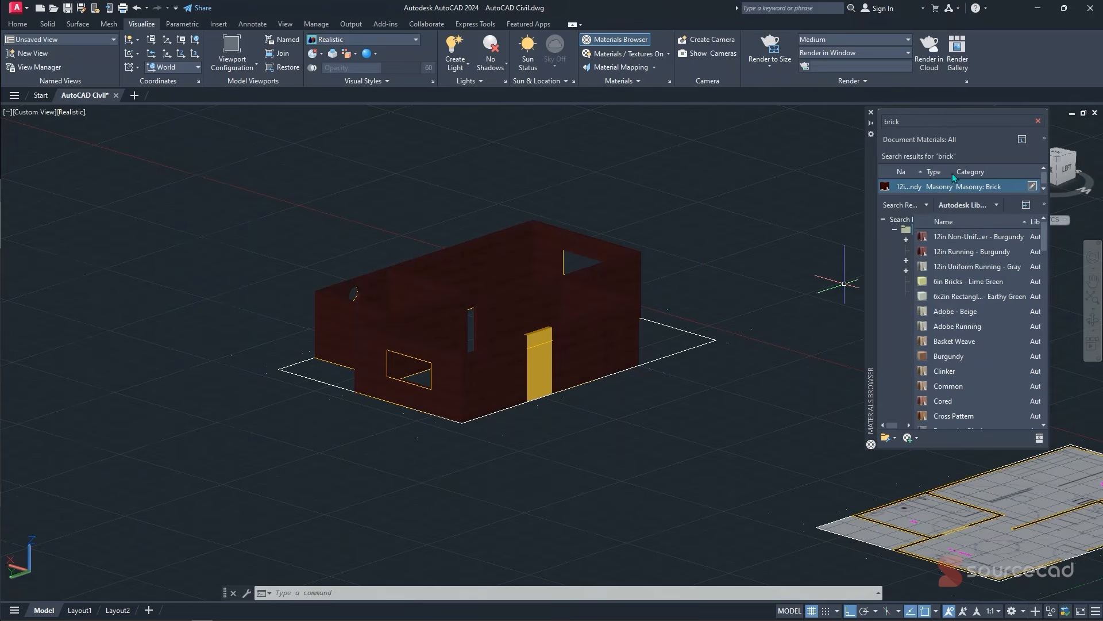
- Add the Basket Weave brick material to the document, apply it to the wall solid and close the Materials Browser
click(955, 118)
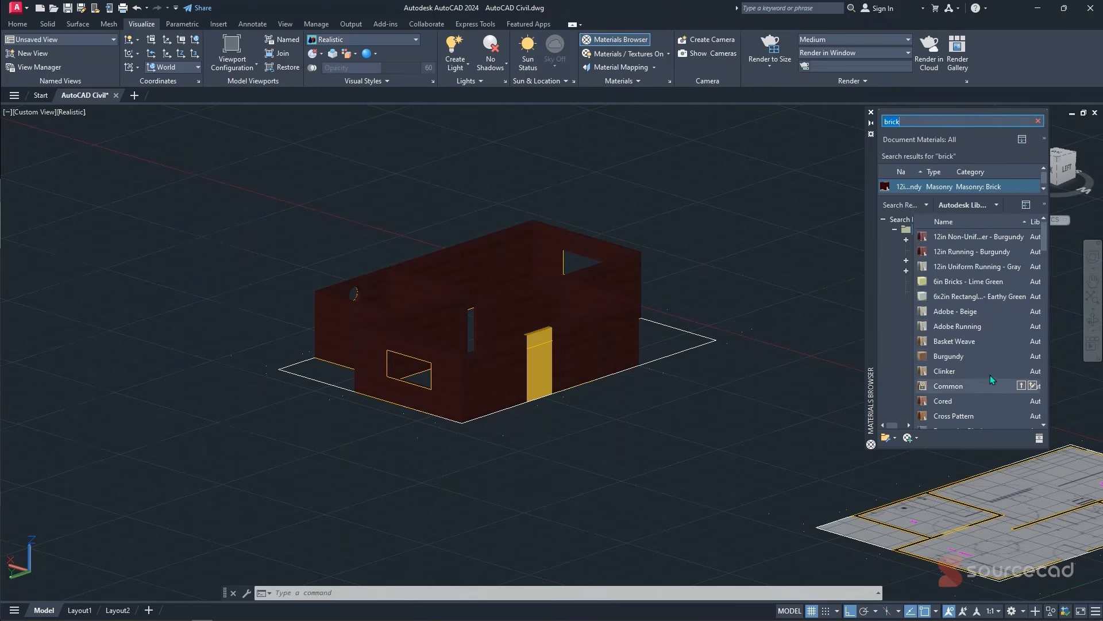
click(1022, 342)
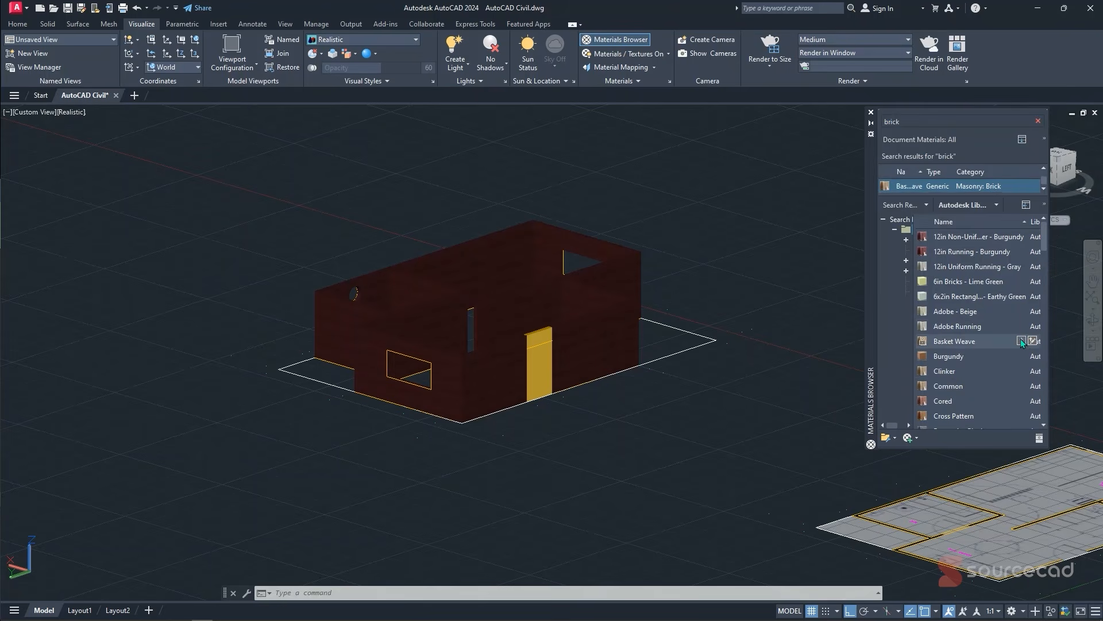
drag(1001, 191, 681, 262)
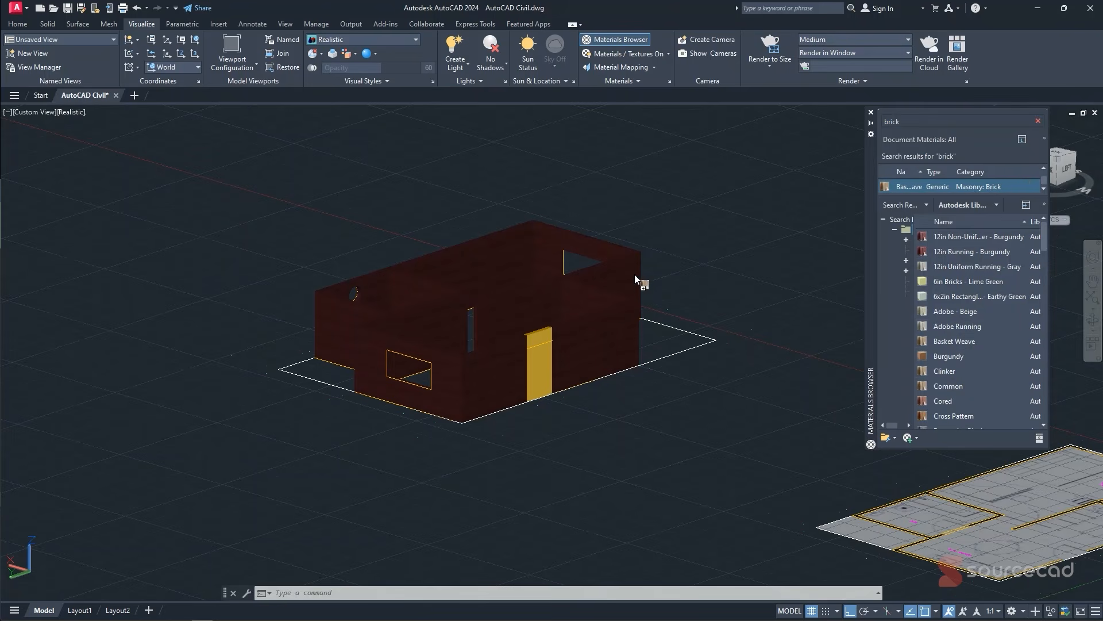
drag(593, 340, 592, 341)
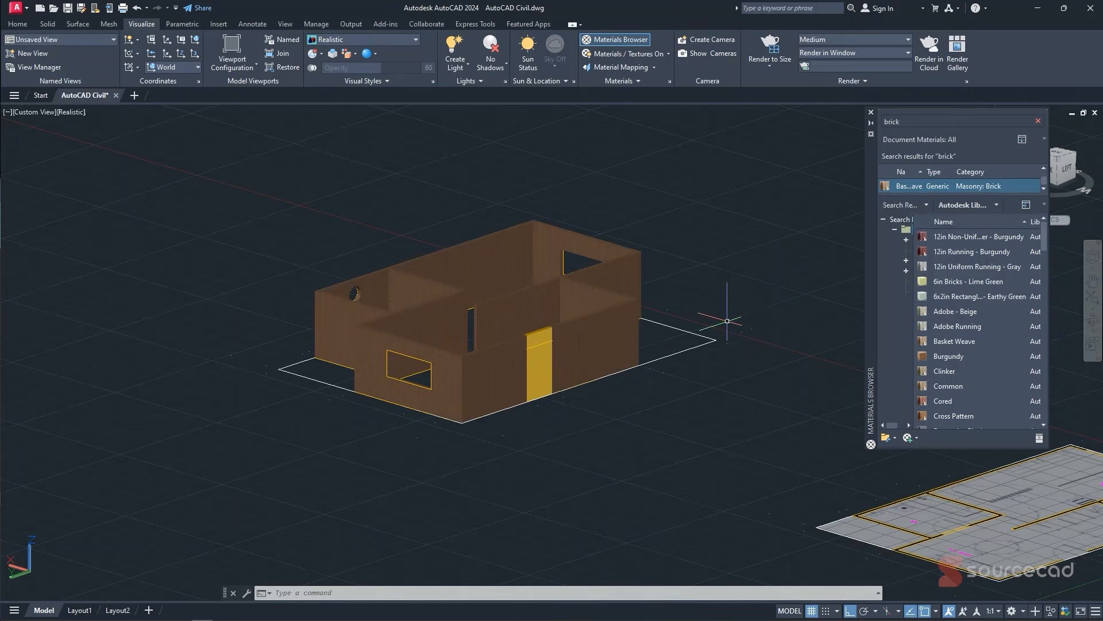
click(871, 114)
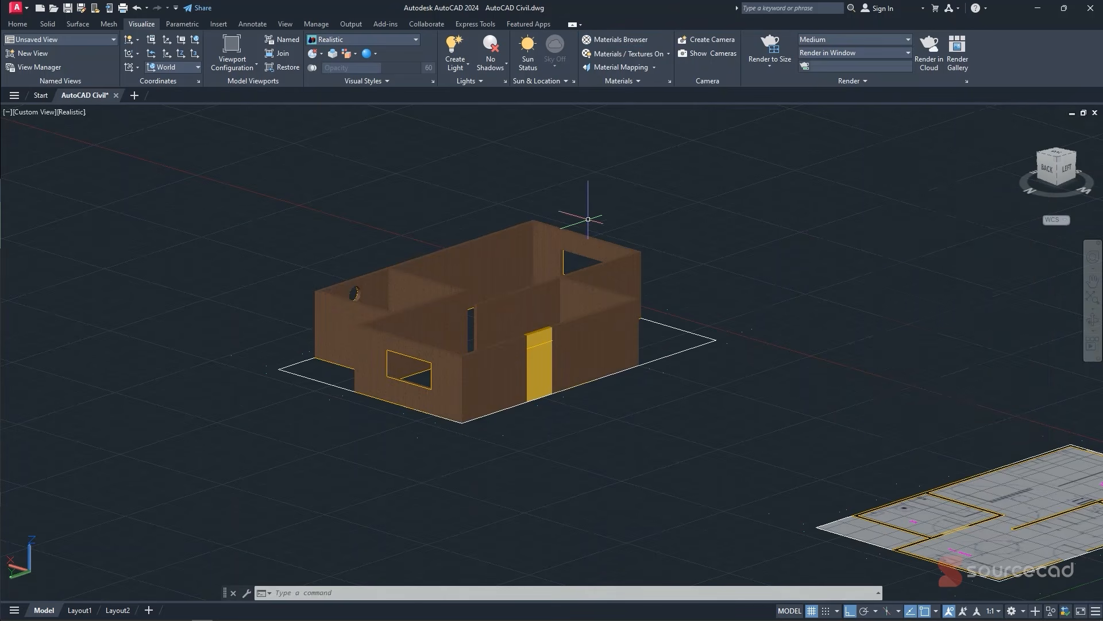
- Set the render preset to Low and the render destination to Region, and check the available render output sizes
shift+middle_drag(623, 236, 648, 244)
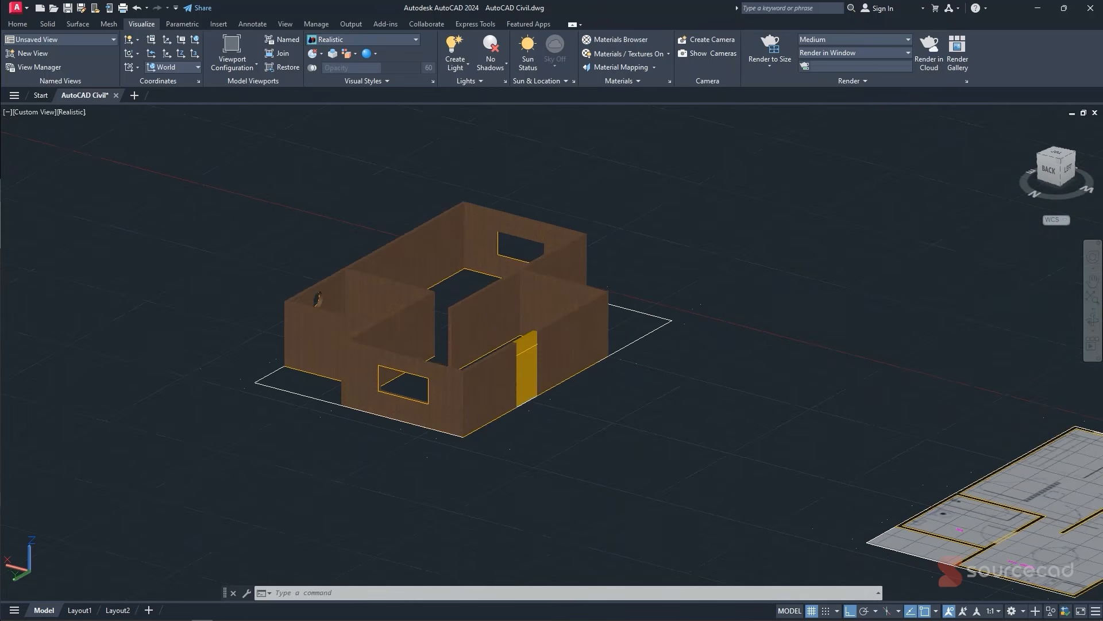
middle_drag(608, 201, 660, 209)
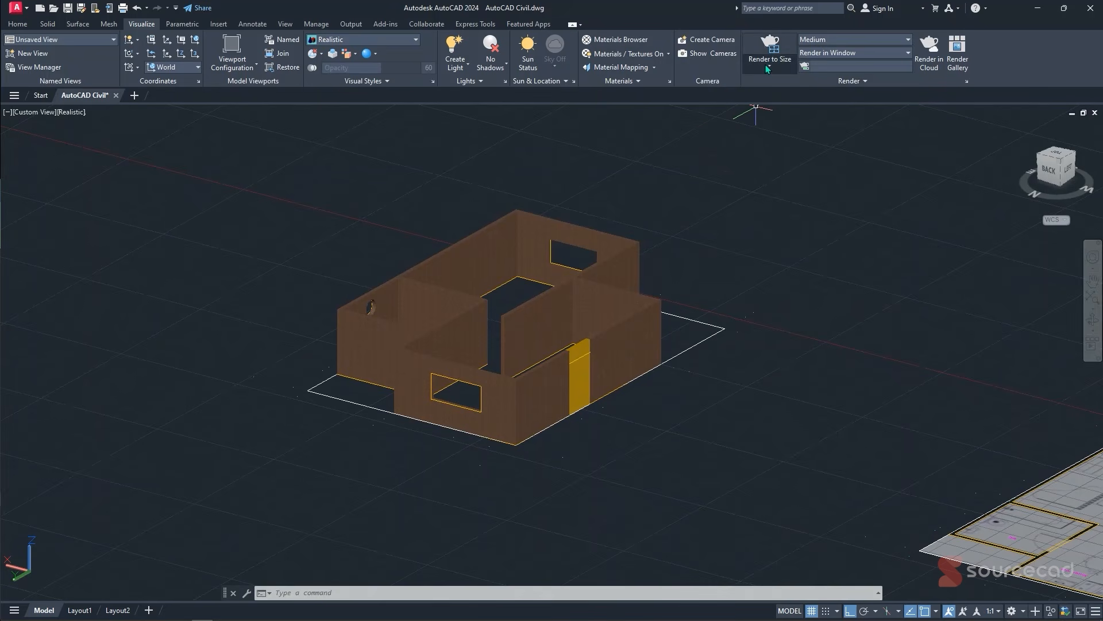
click(827, 38)
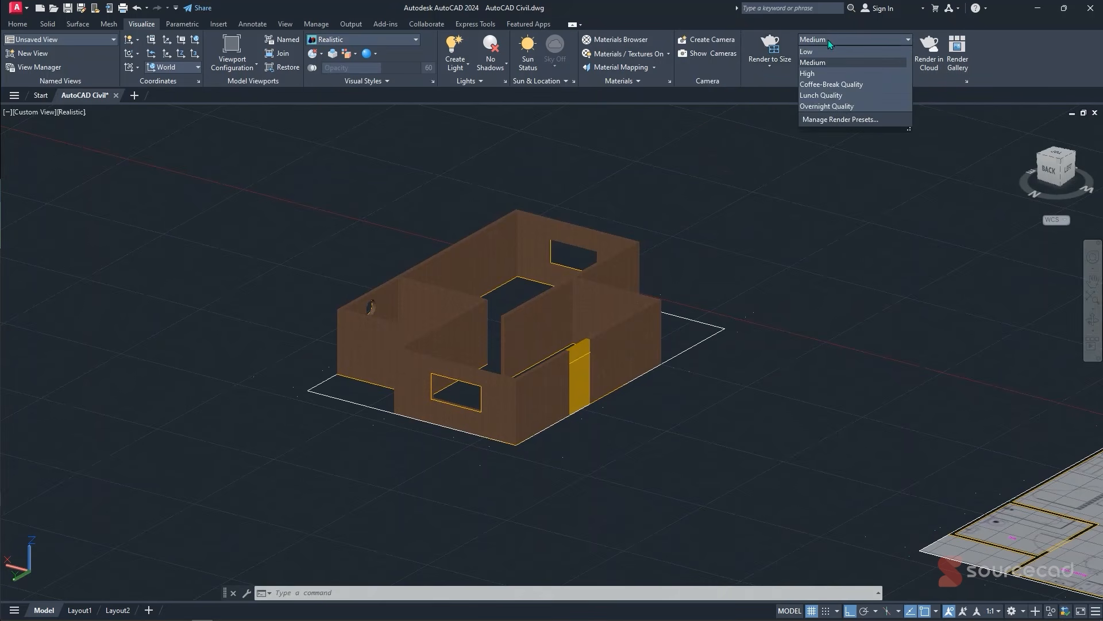
click(818, 50)
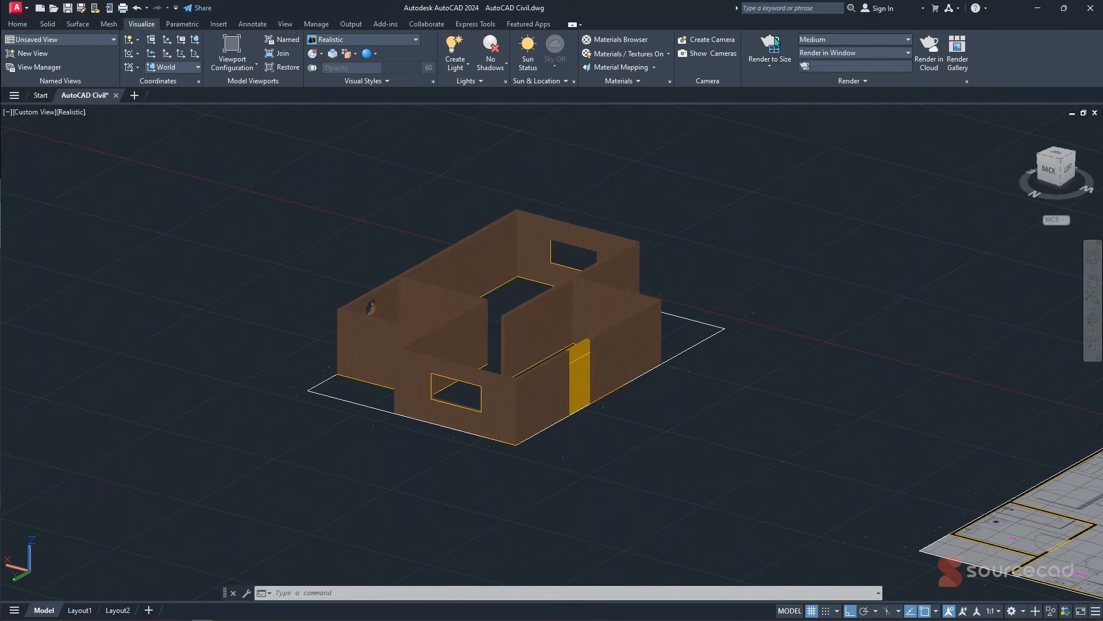
click(829, 53)
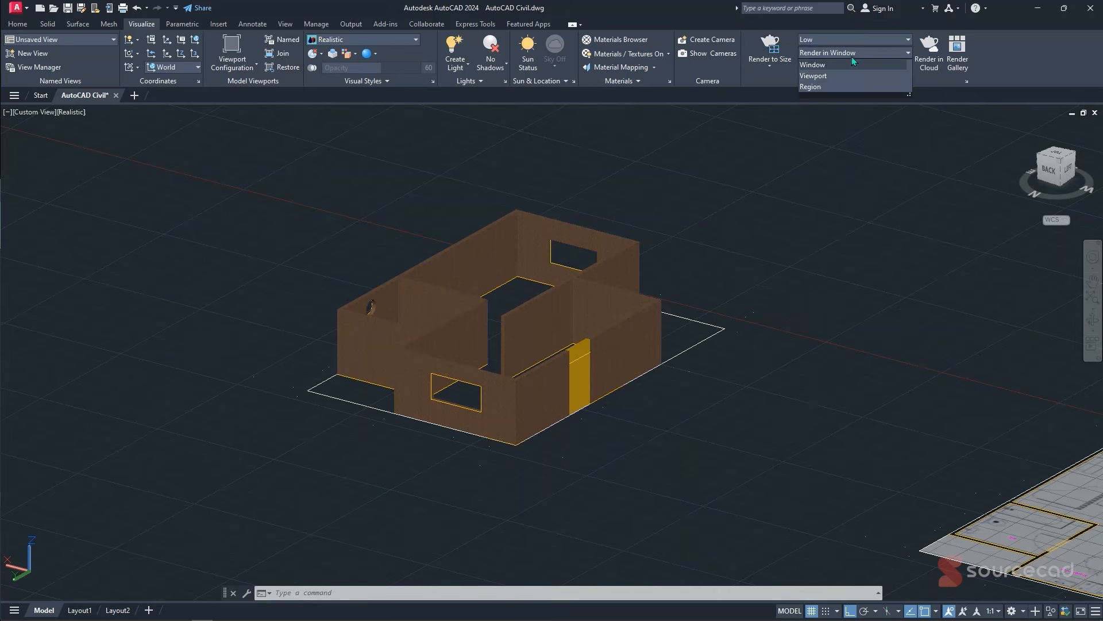
click(823, 86)
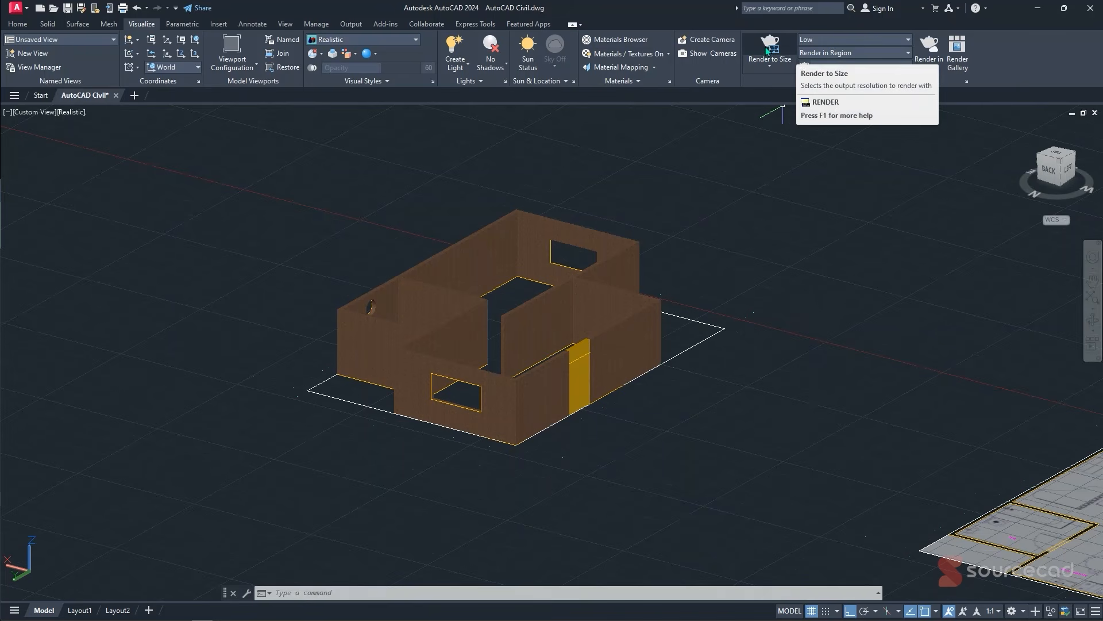
click(773, 68)
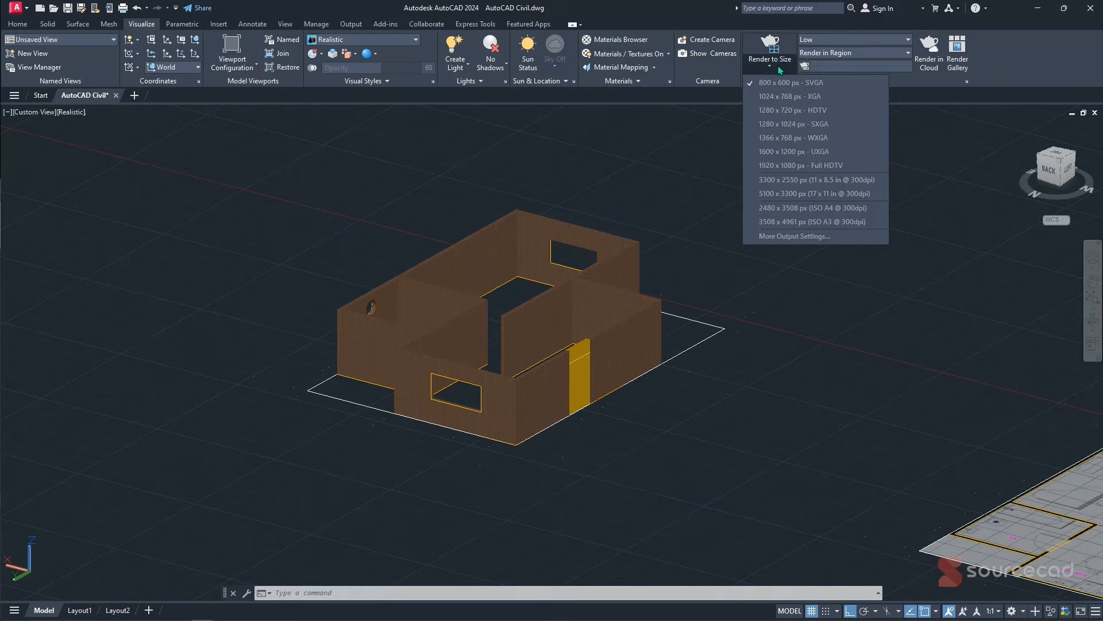
click(764, 72)
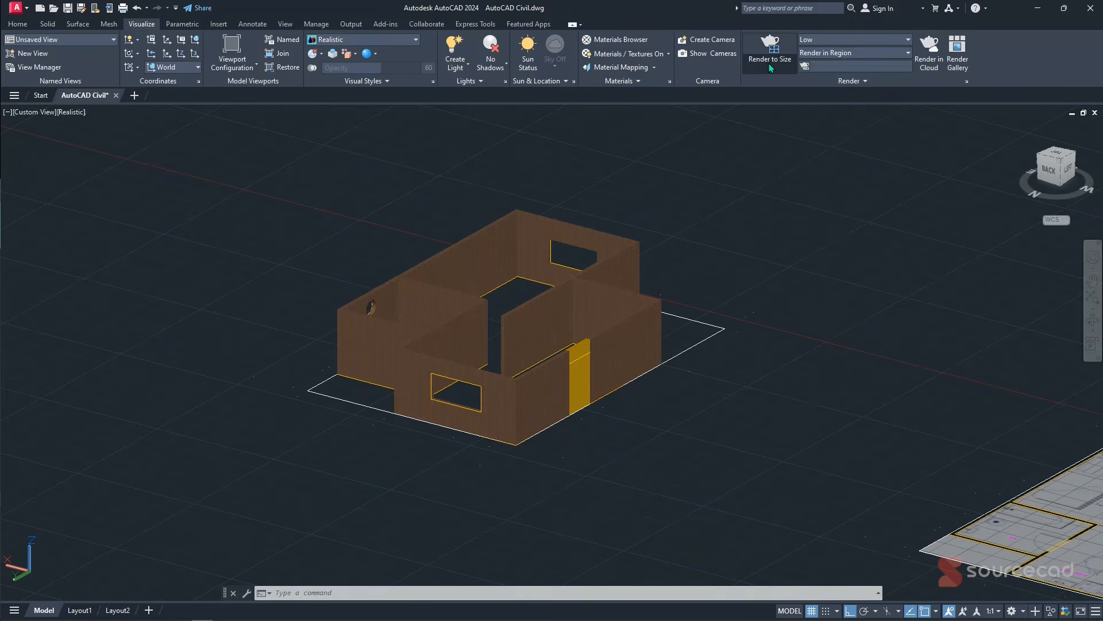
- Render a crop window enclosing the whole house, continuing without the Medium Images Library
click(766, 47)
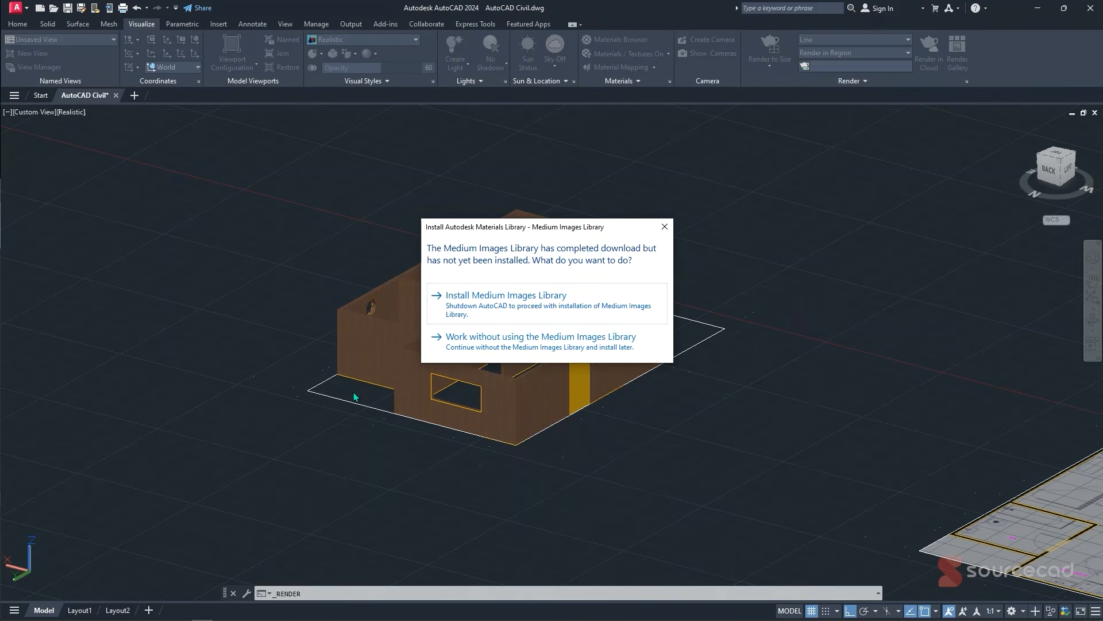
click(480, 343)
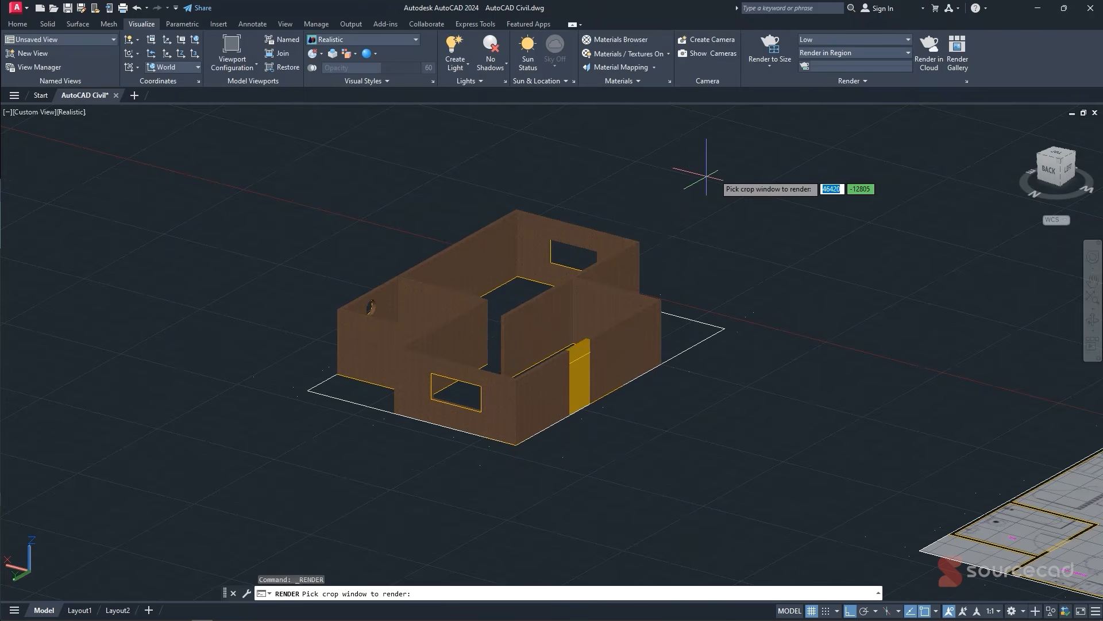
click(756, 167)
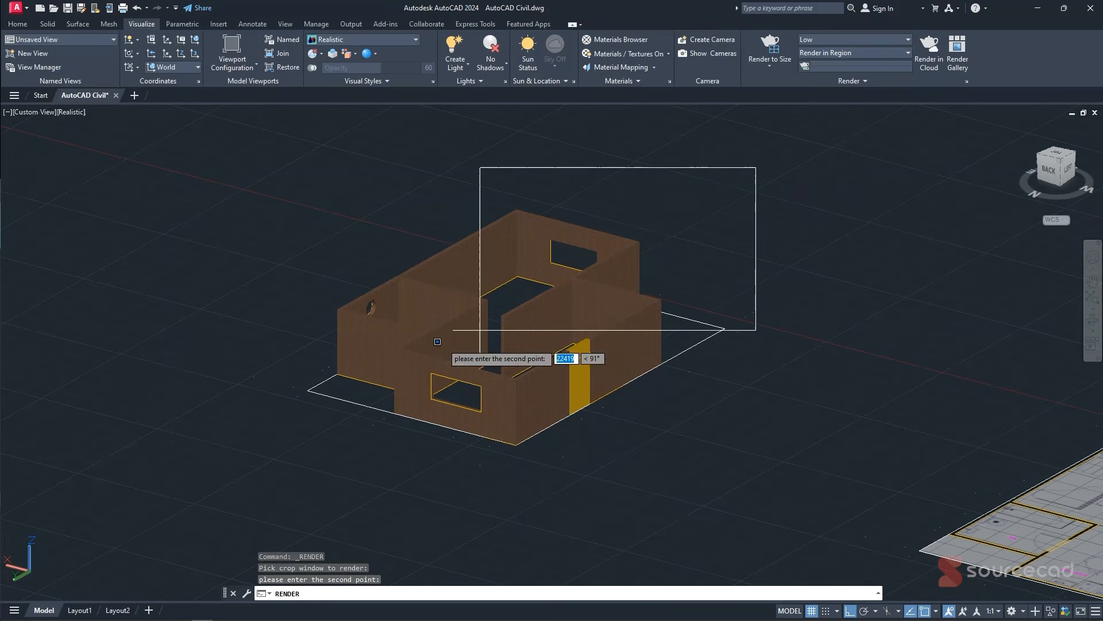
click(297, 452)
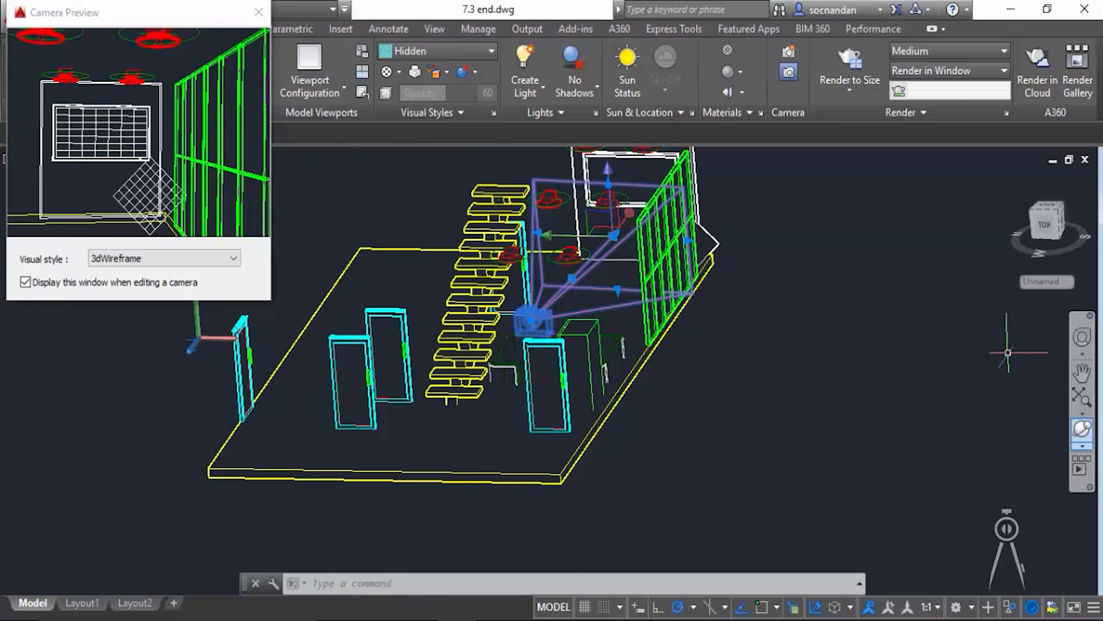
click(537, 315)
click(615, 386)
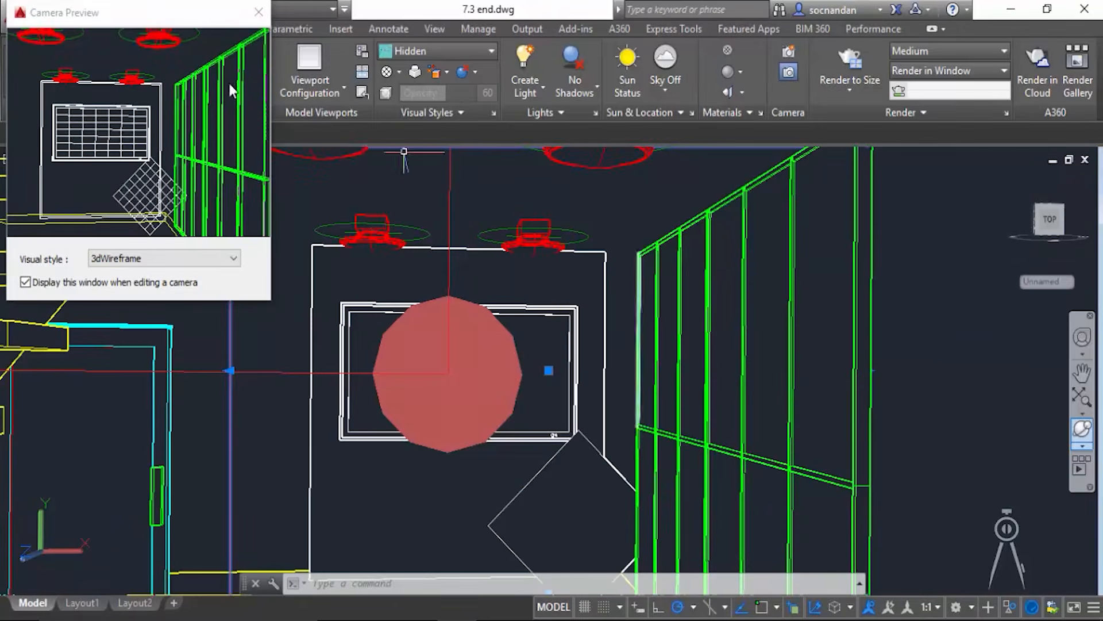
click(258, 12)
click(97, 158)
click(159, 281)
click(1082, 337)
drag(435, 407, 423, 355)
drag(417, 376, 514, 395)
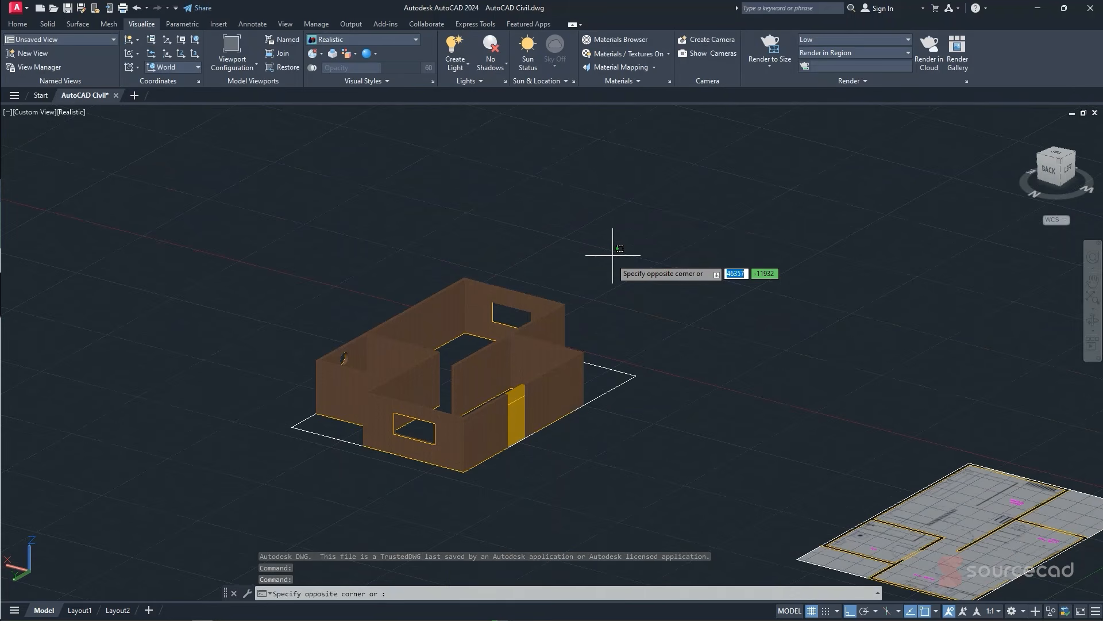
key(Escape)
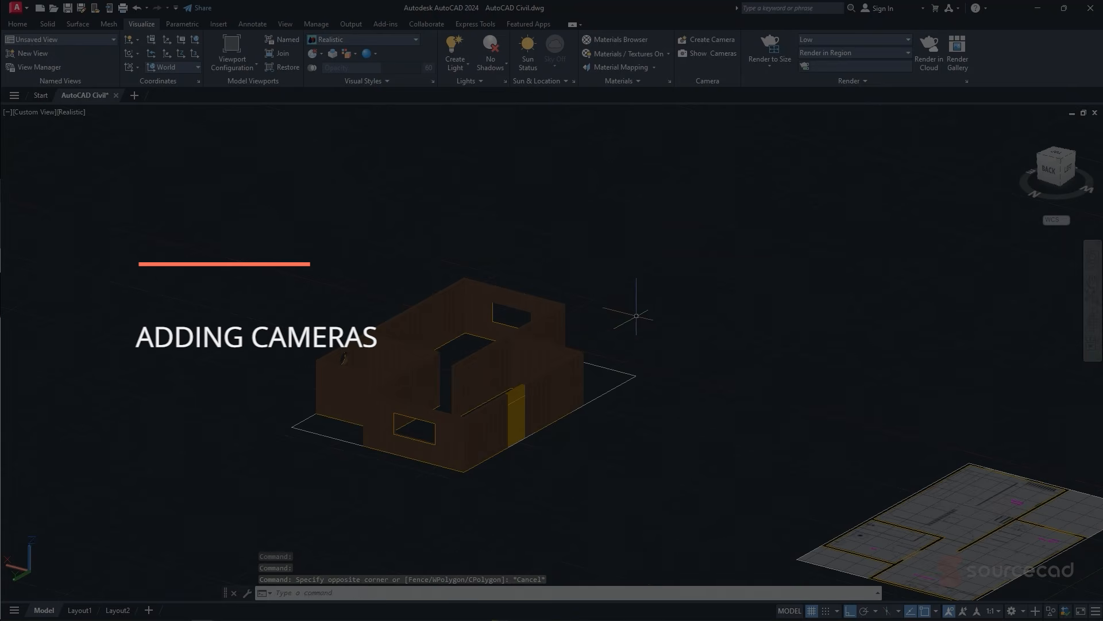
- Create a camera named Civil View outside the round-window end of the house, targeting the house interior with object snap off
middle_drag(613, 343, 678, 306)
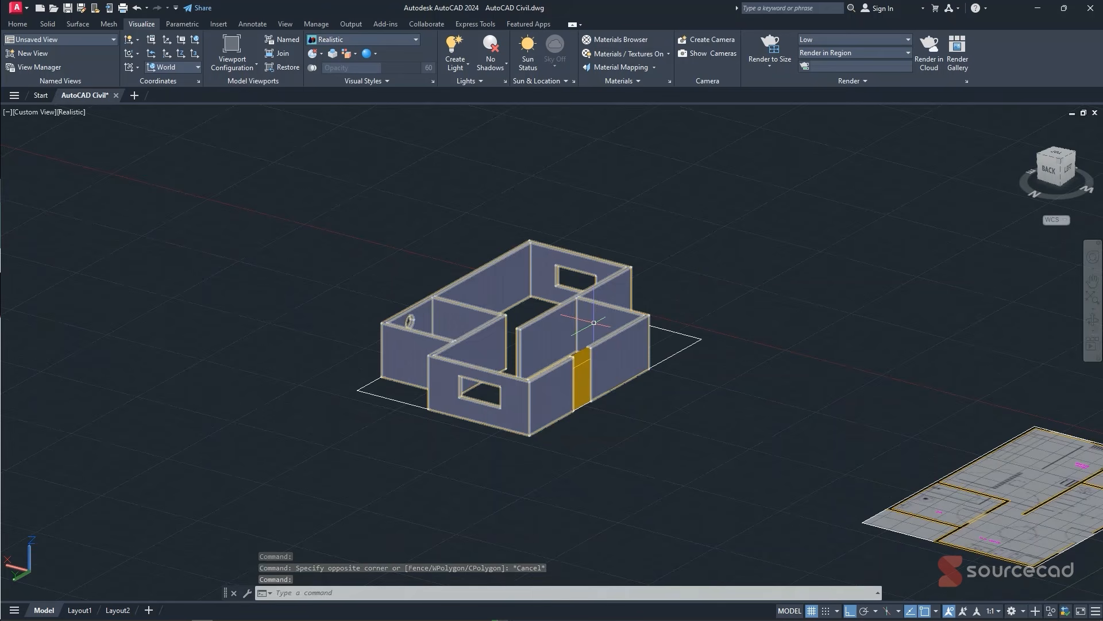
click(722, 40)
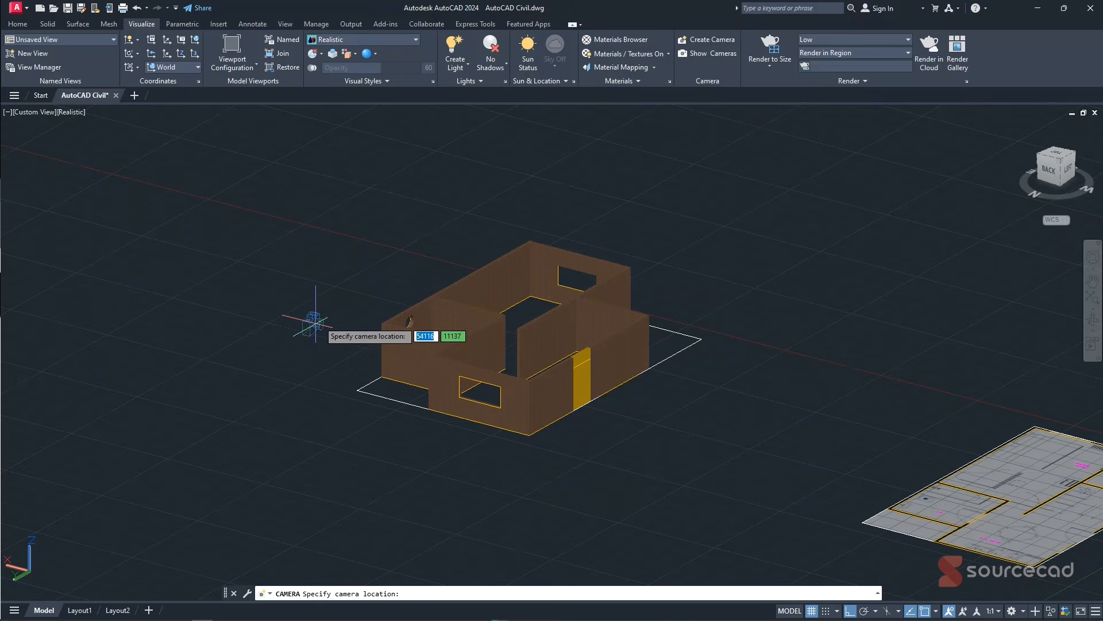
click(318, 319)
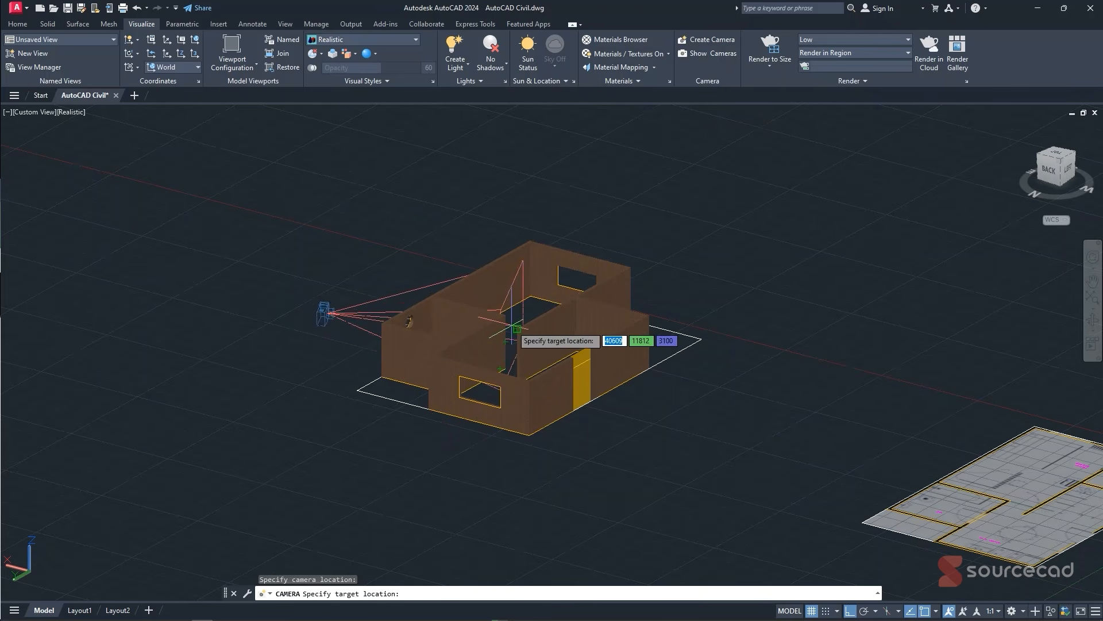
click(925, 610)
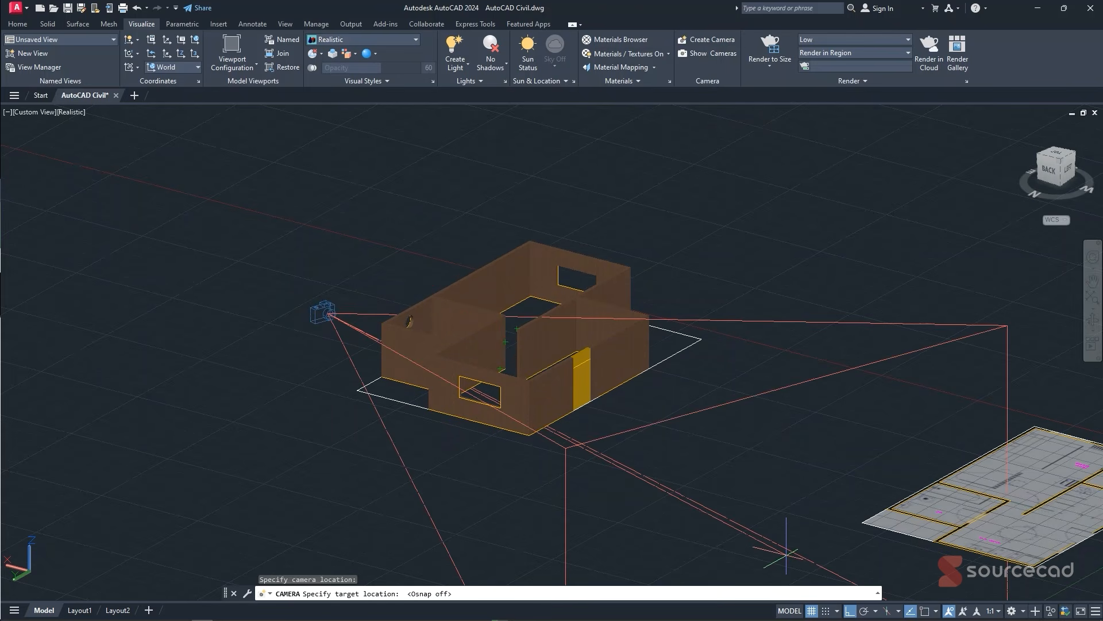
click(501, 339)
click(539, 382)
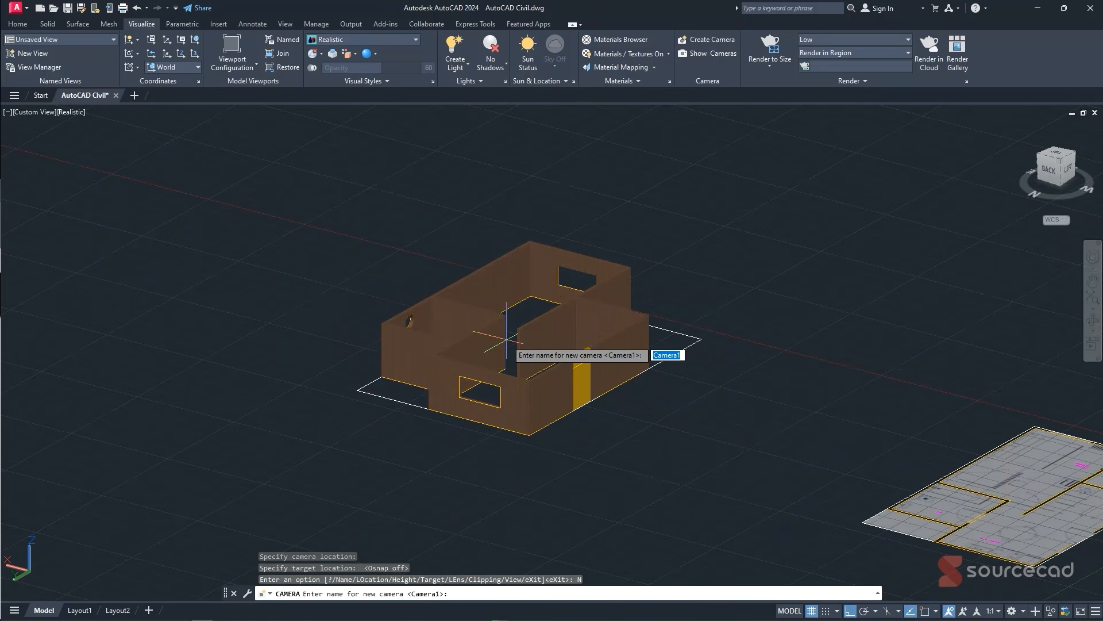
text(Civil View)
key(Return)
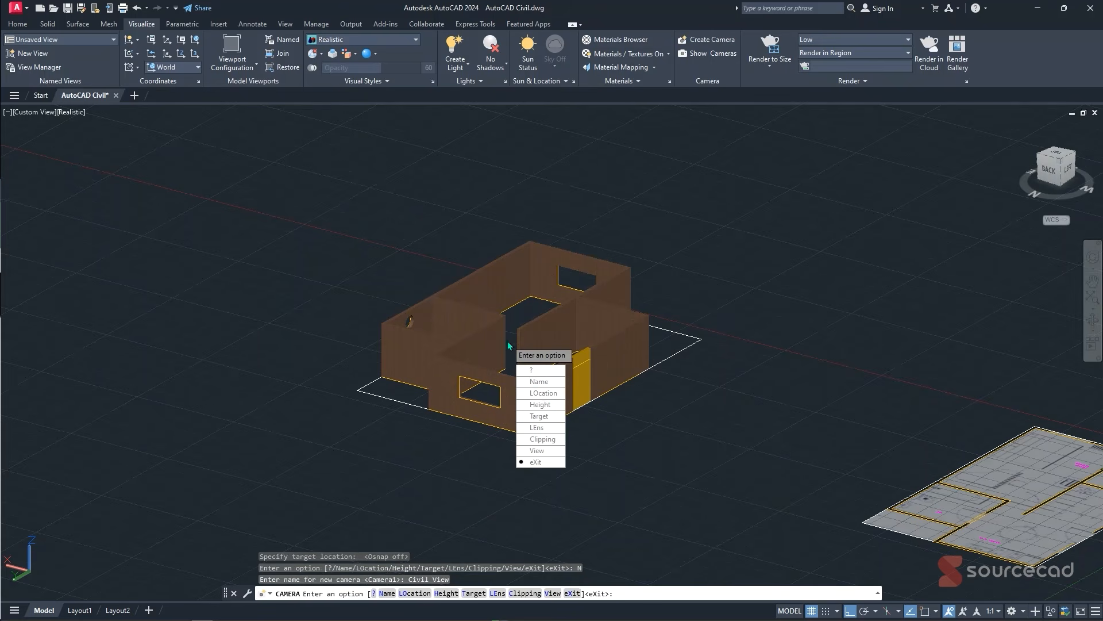
- Relocate the Civil View camera beside the long outer wall opposite the entrance, finish the command, and switch the camera display off and on
click(542, 393)
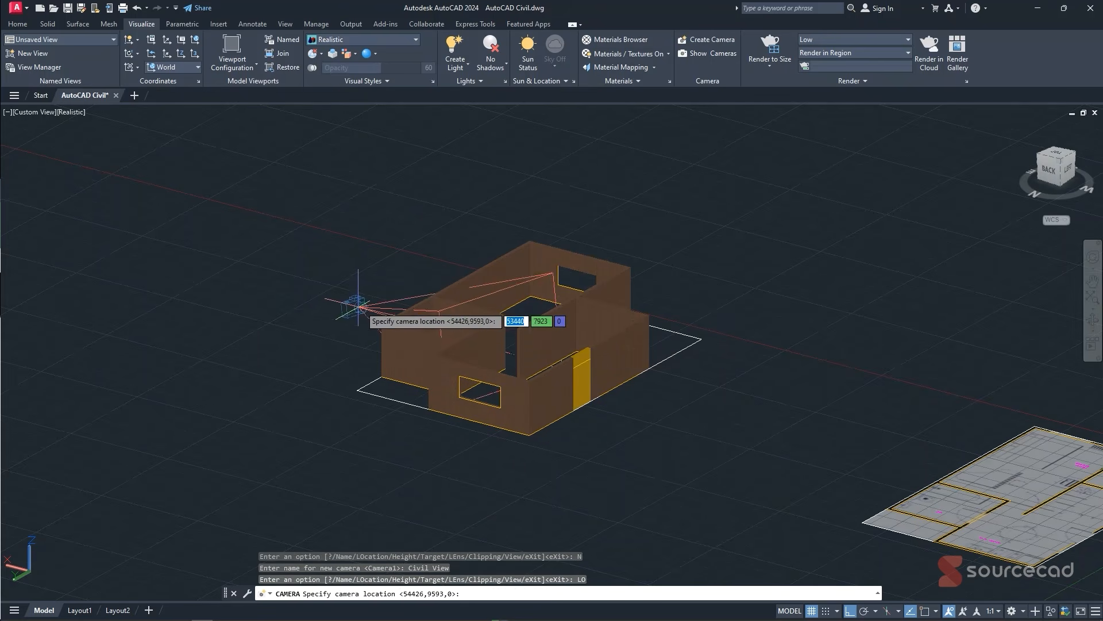
click(449, 251)
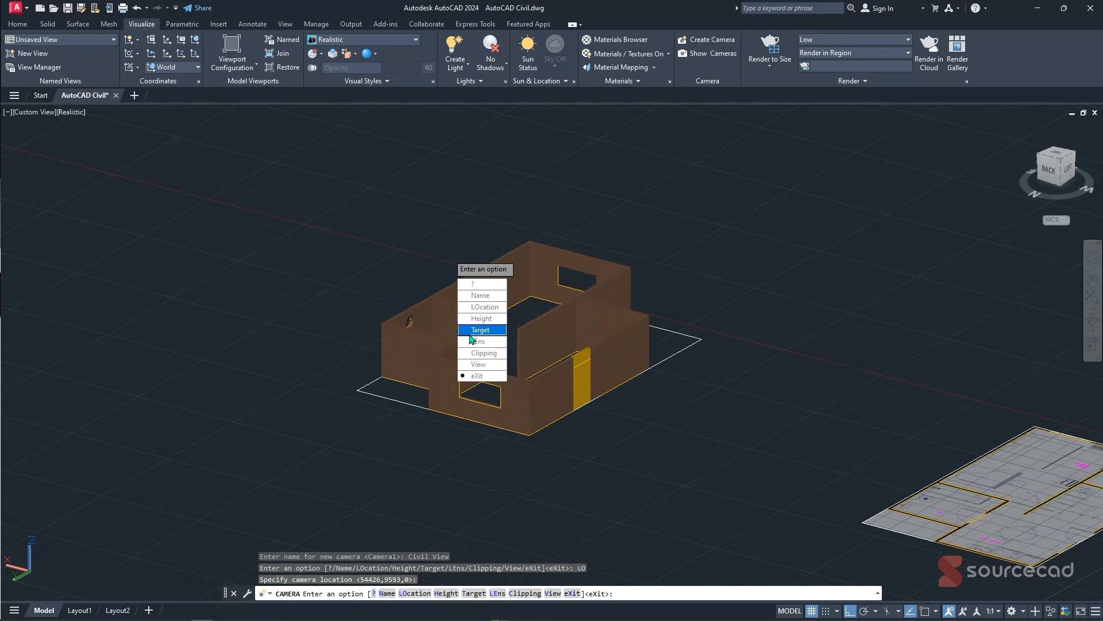
click(477, 375)
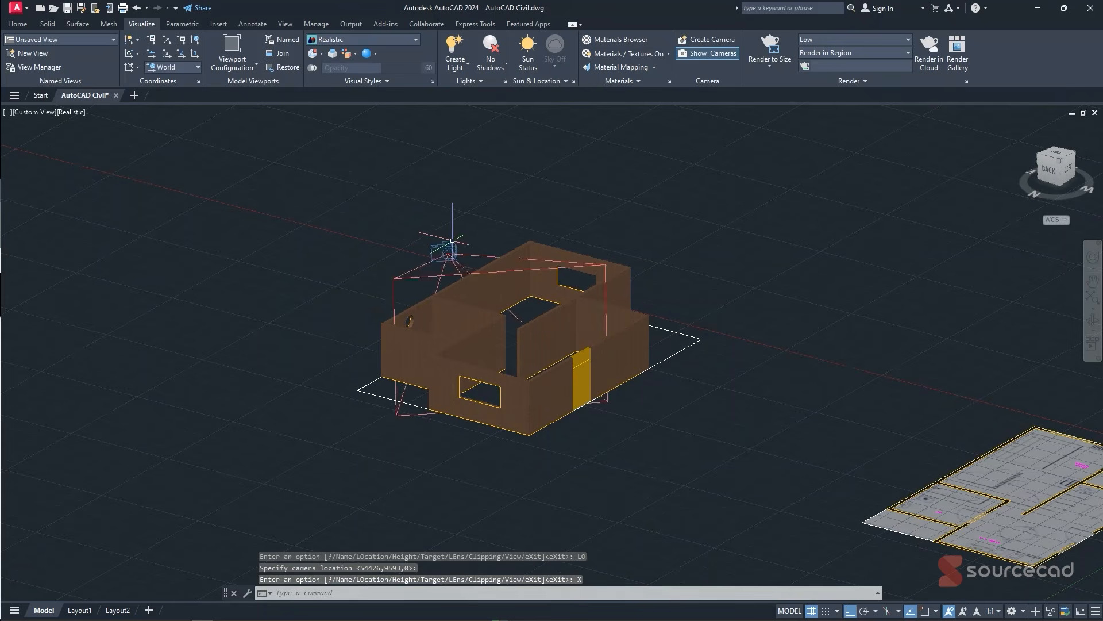
click(713, 54)
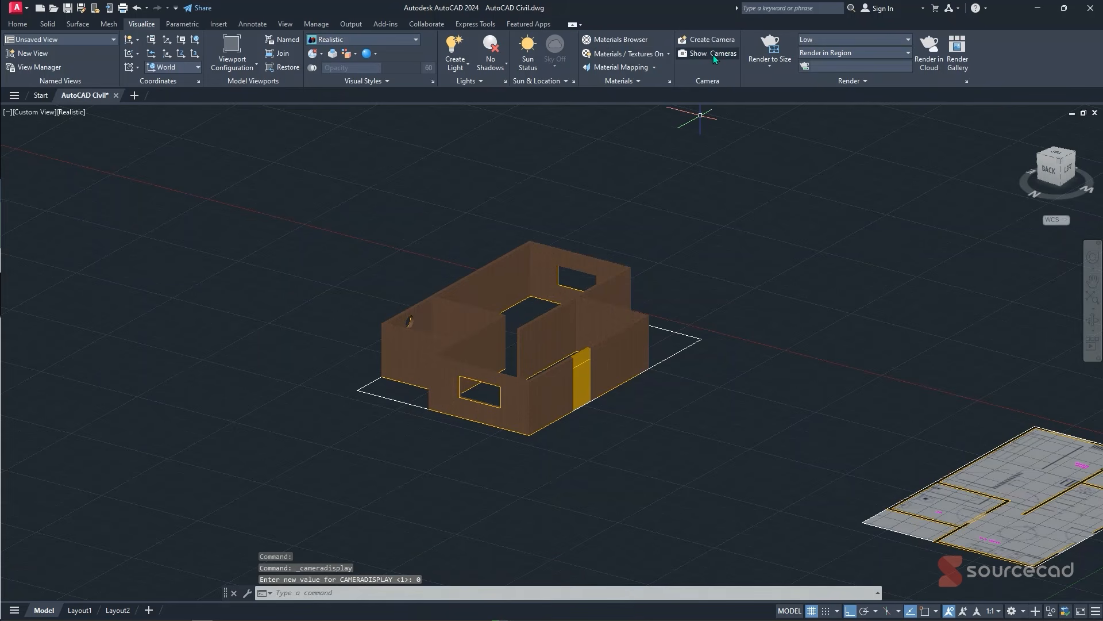
click(713, 55)
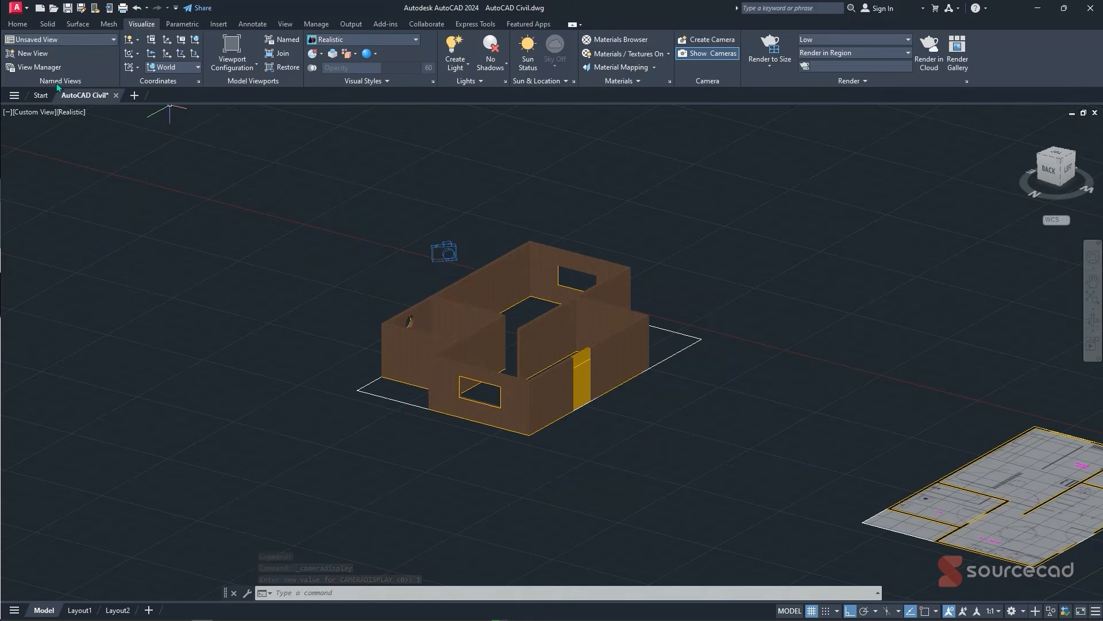
- Restore the Civil View camera view and look at the house from outside its window end and long outer wall
click(94, 38)
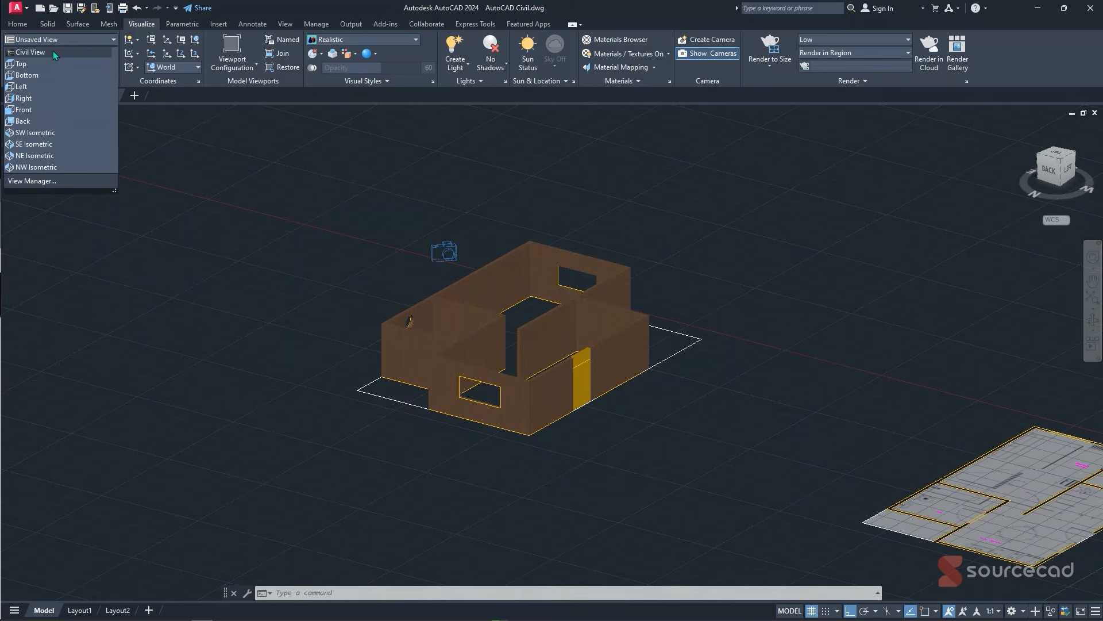
click(52, 52)
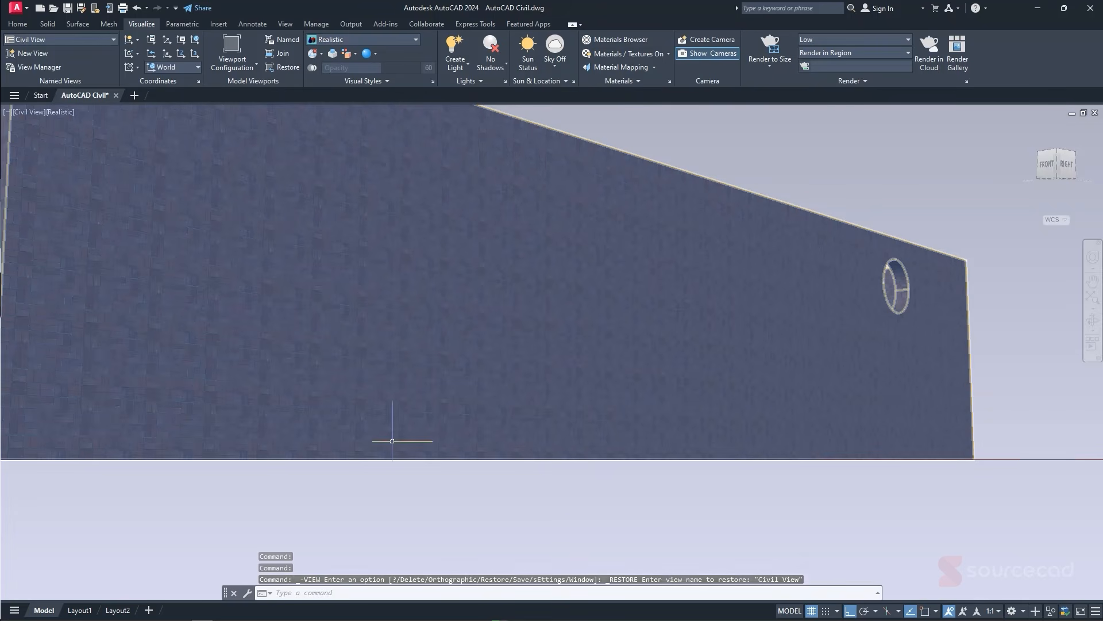
shift+middle_drag(547, 446, 584, 291)
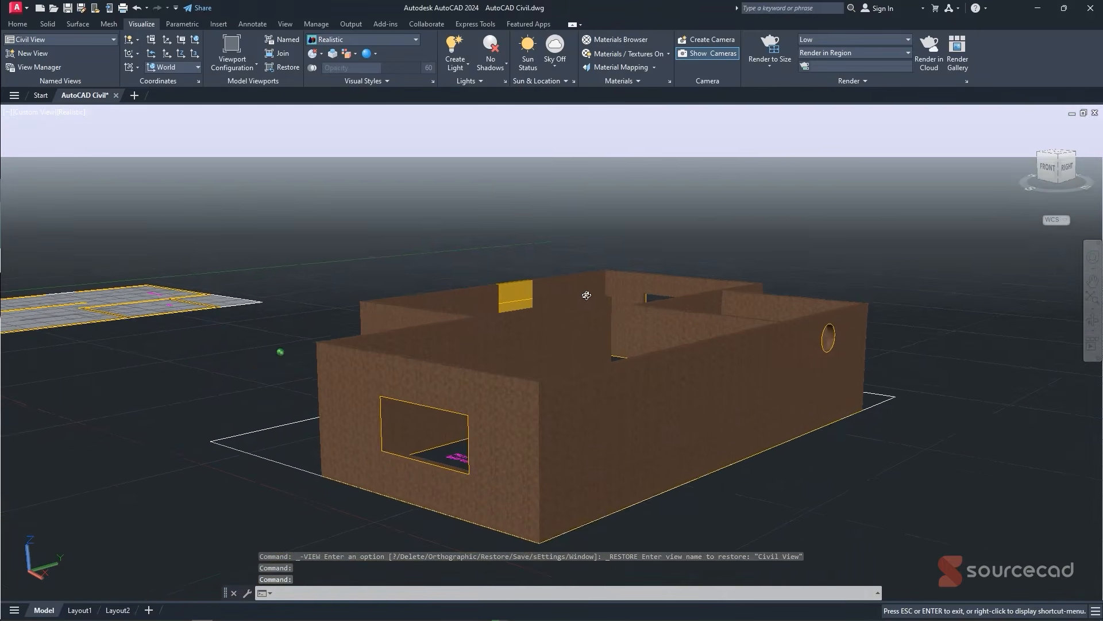
middle_drag(791, 308, 786, 284)
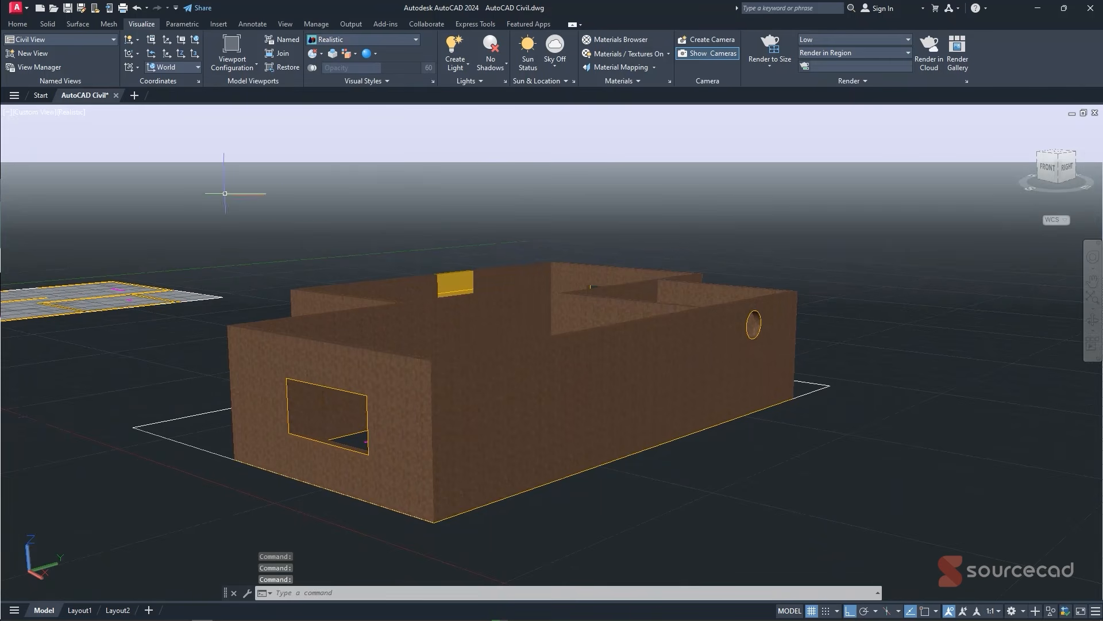
- Switch the drawing to the Top view with north facing up
click(68, 38)
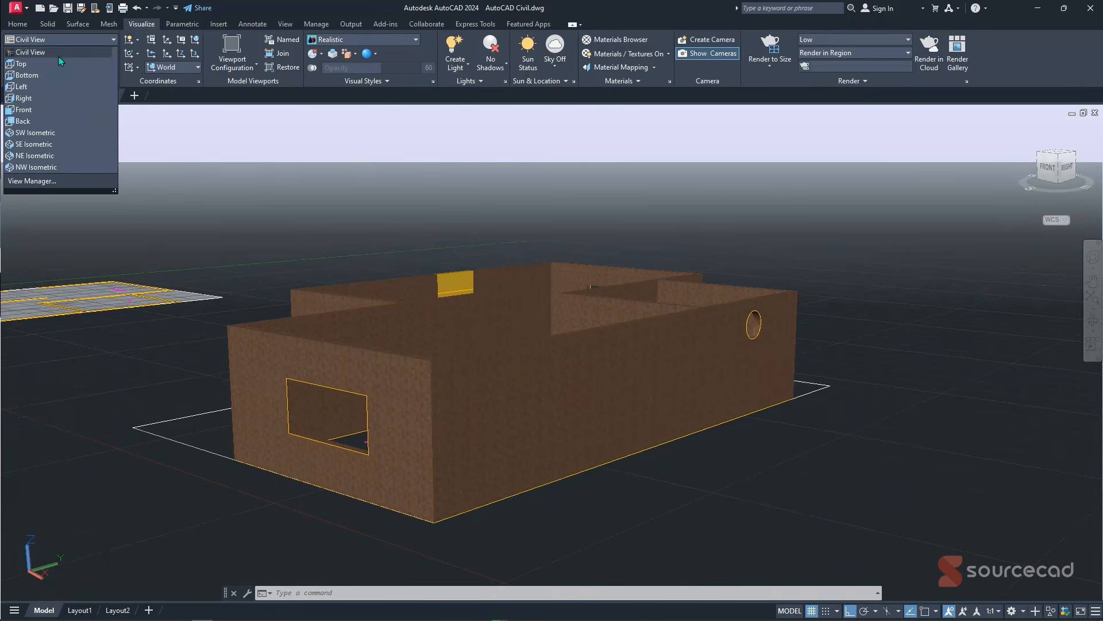
click(47, 64)
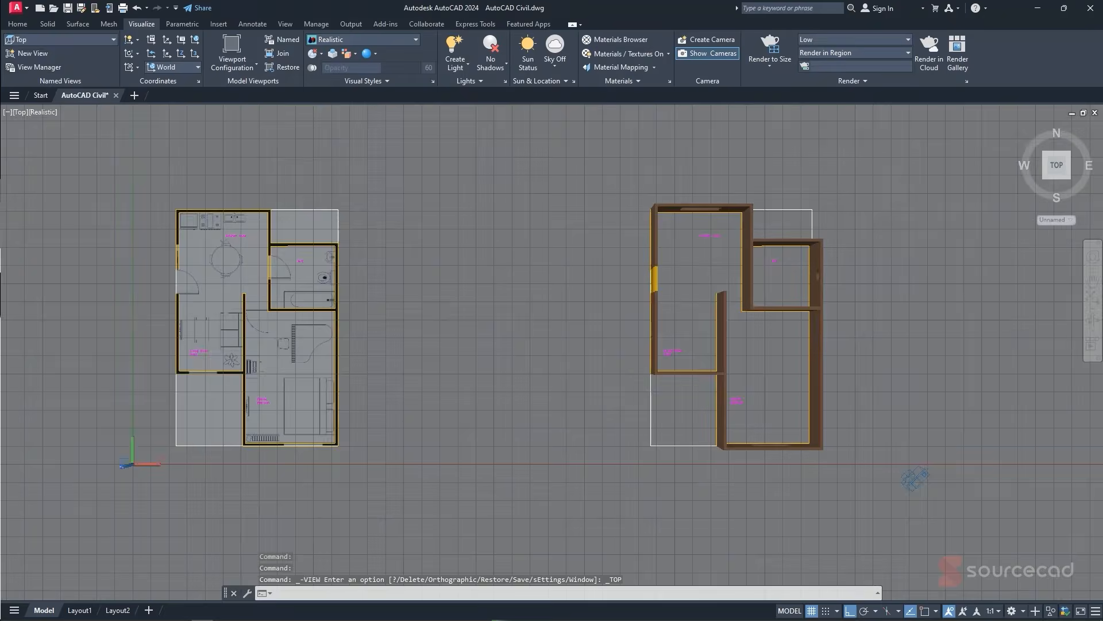
mouse_move(816, 326)
middle_down()
mouse_move(576, 285)
mouse_move(637, 197)
mouse_move(350, 198)
mouse_move(522, 263)
middle_up()
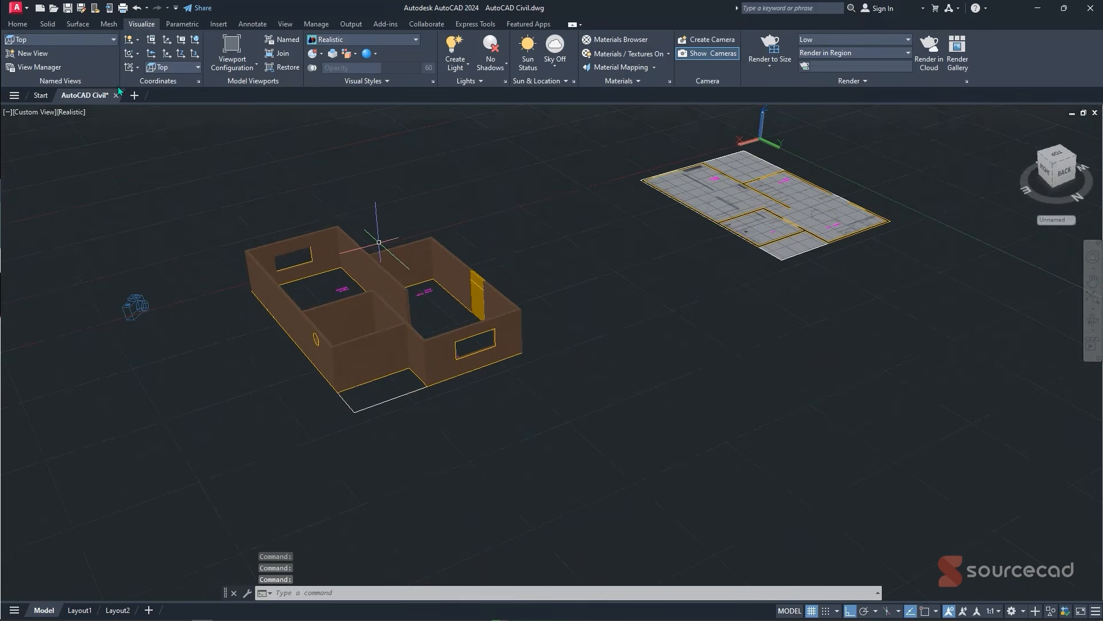
click(18, 23)
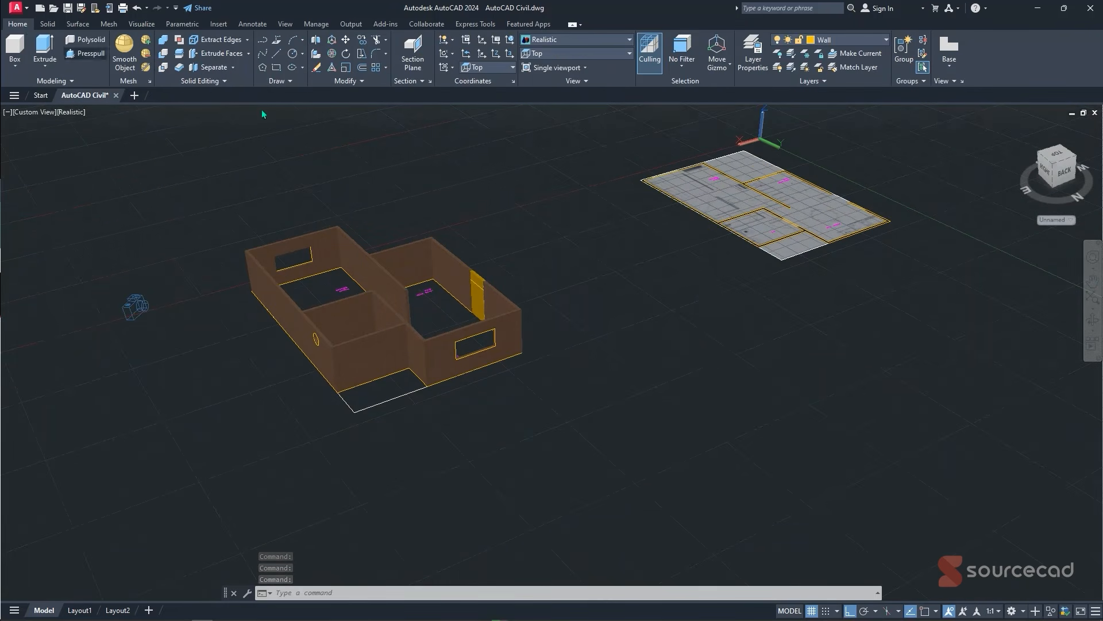
click(1059, 156)
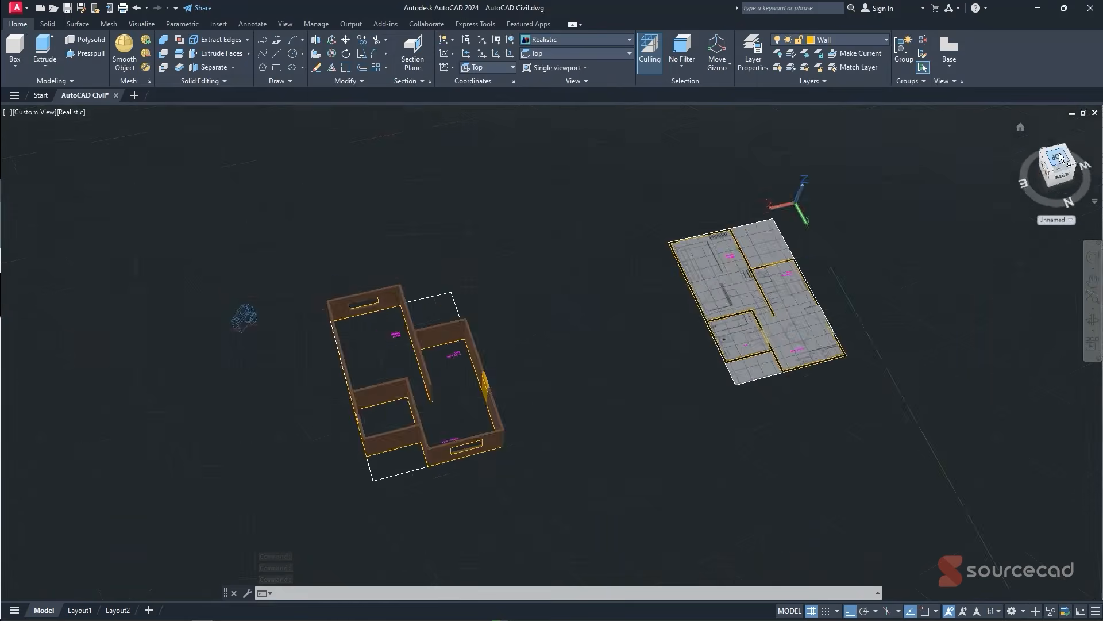
click(1087, 131)
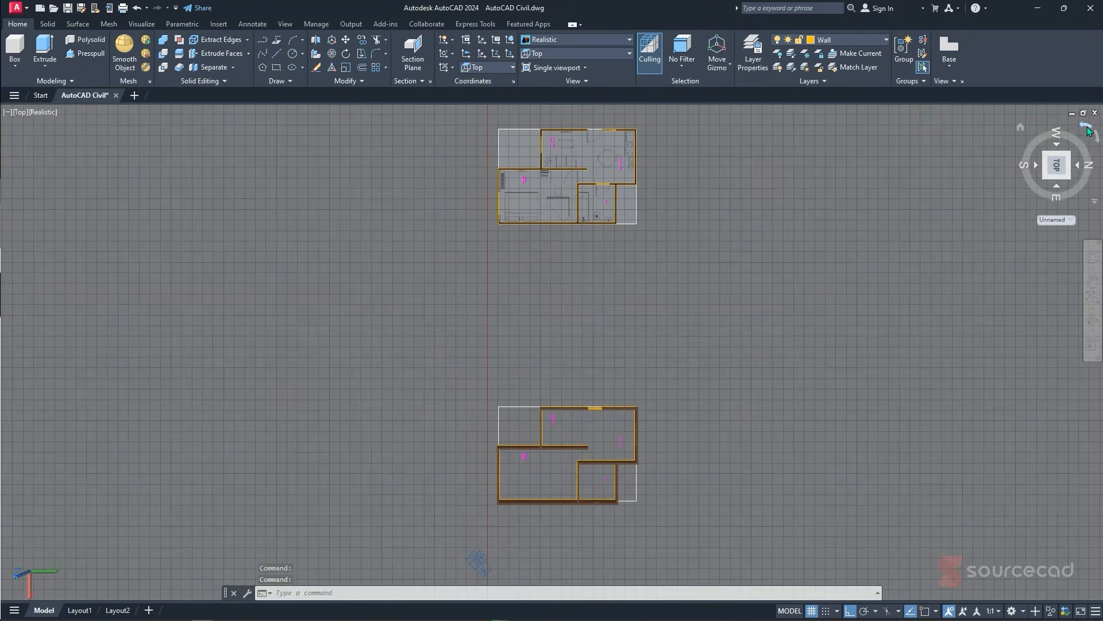
click(1086, 129)
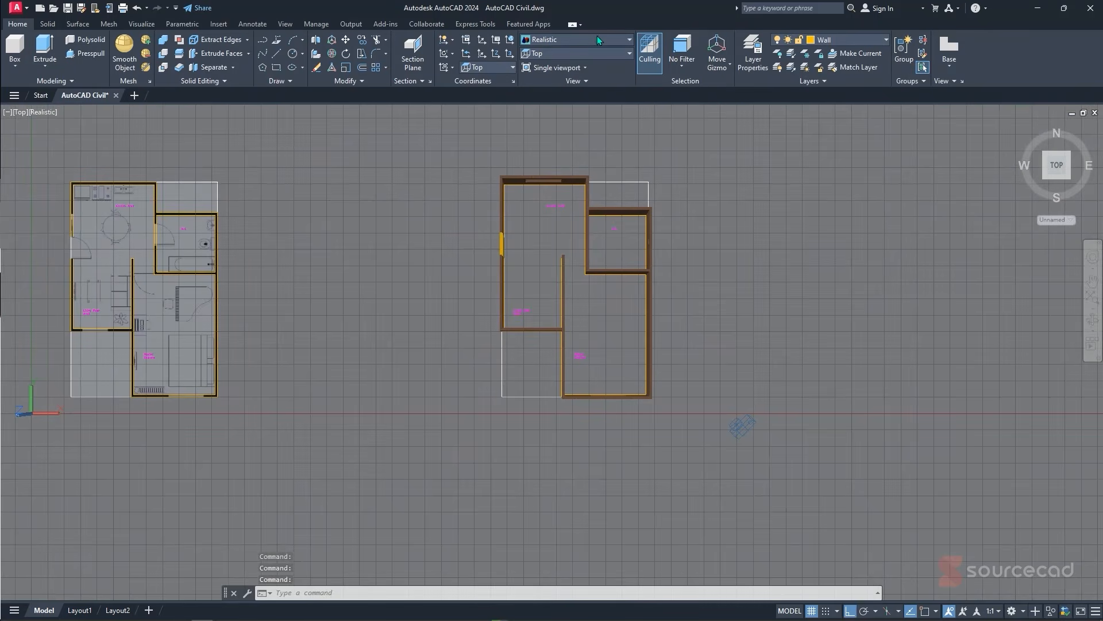
- Set the visual style of the top view to 2D Wireframe
click(595, 39)
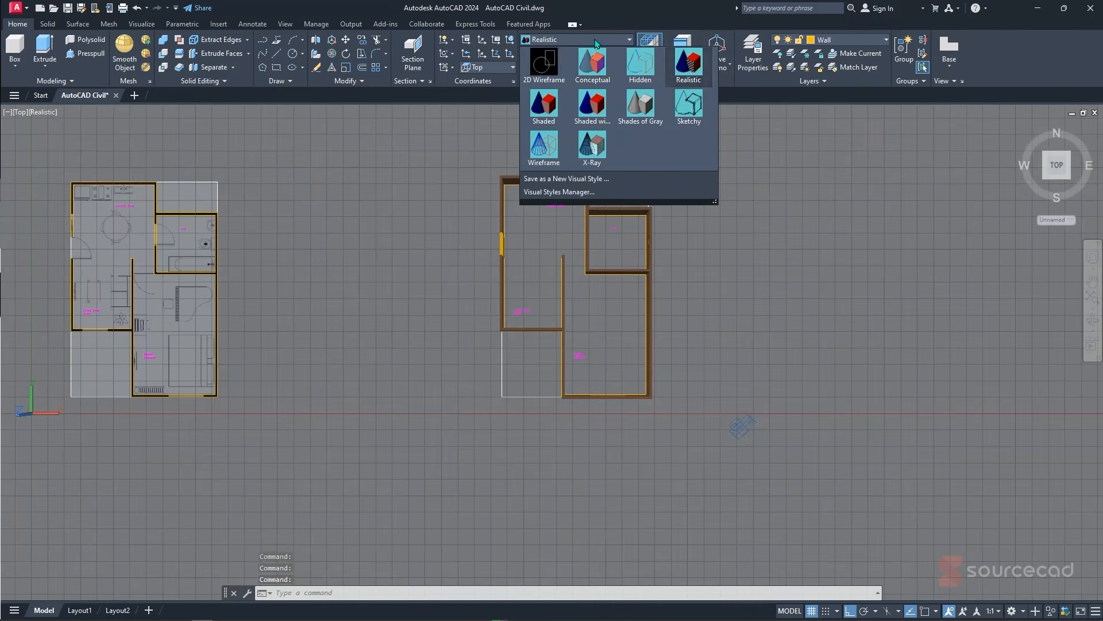
click(560, 72)
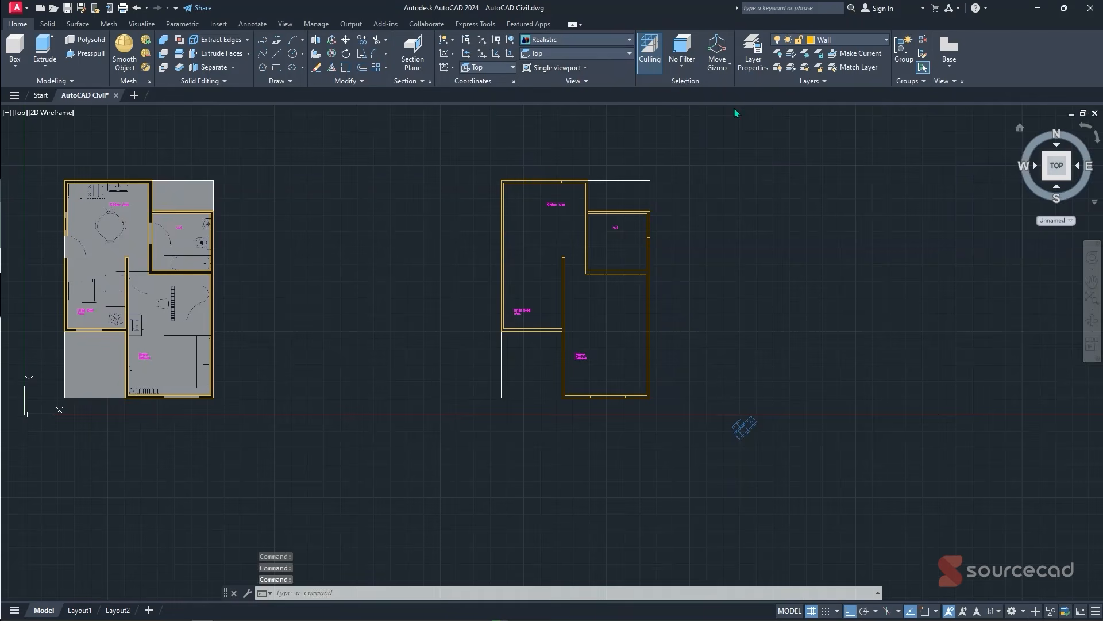
click(1055, 170)
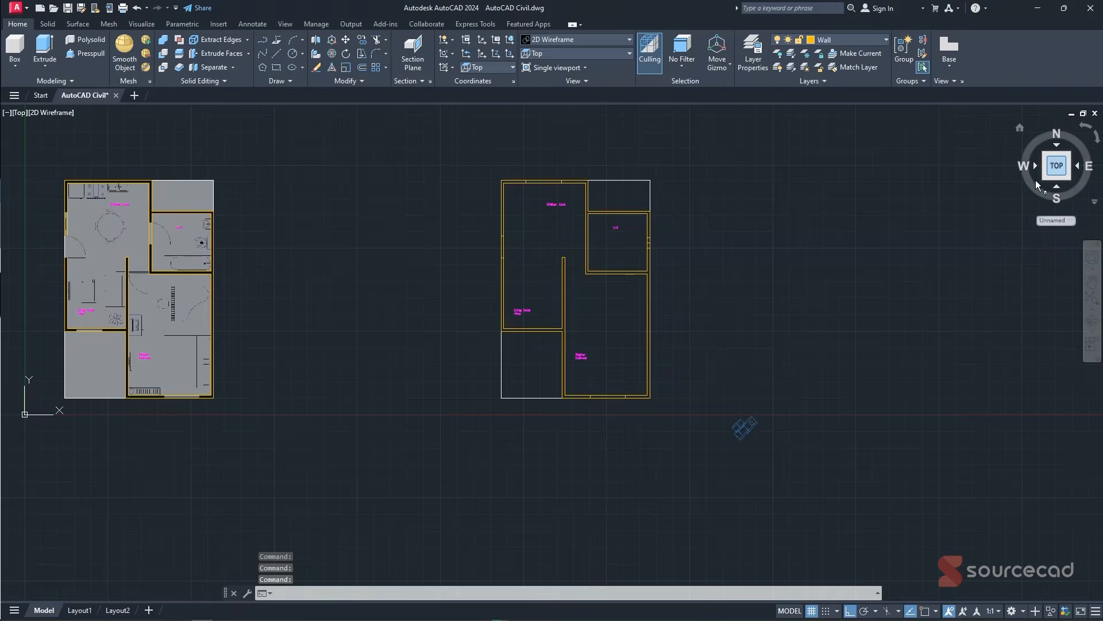
- Create a Flatshot of the top view as a new block, showing obscured lines in Blue with the CENTER linetype
scroll(704, 341, up, 2)
middle_drag(754, 343, 685, 291)
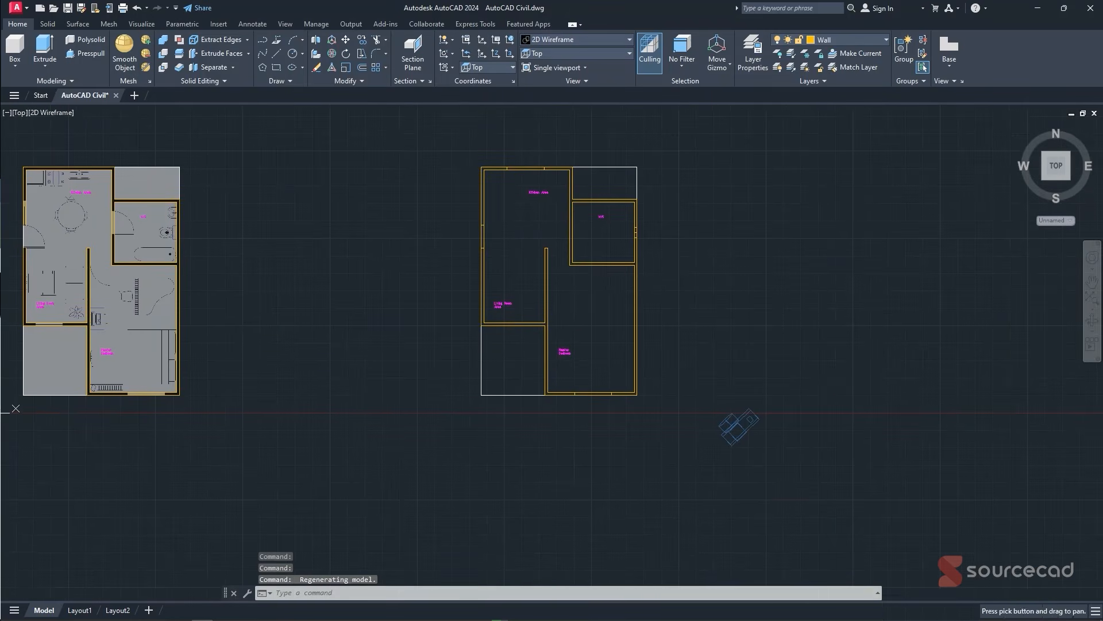
scroll(491, 167, up, 2)
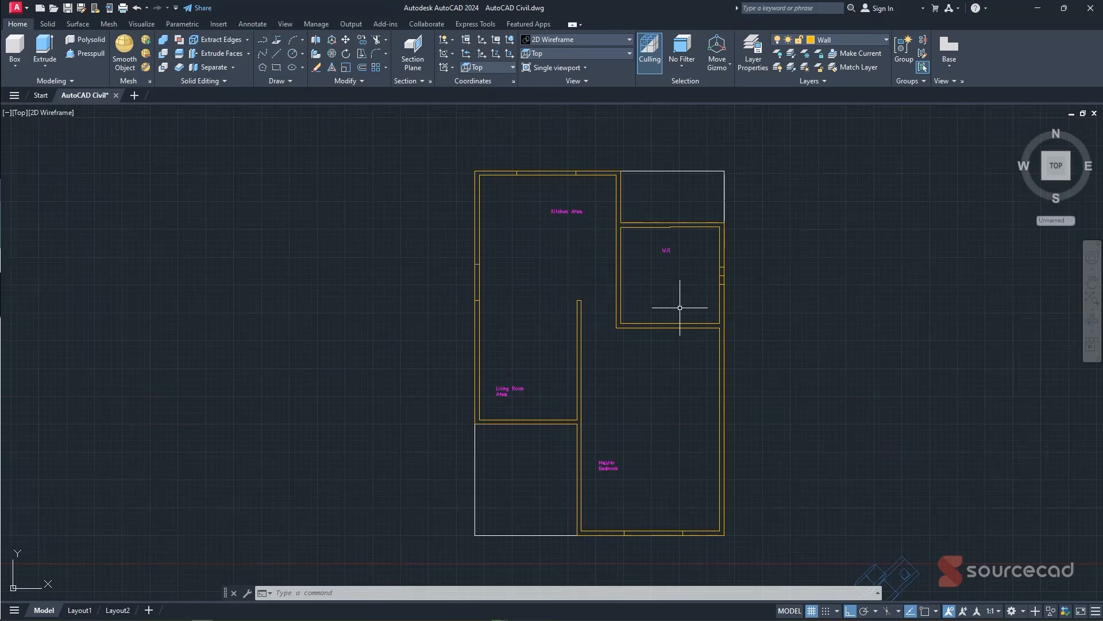
middle_drag(680, 308, 568, 274)
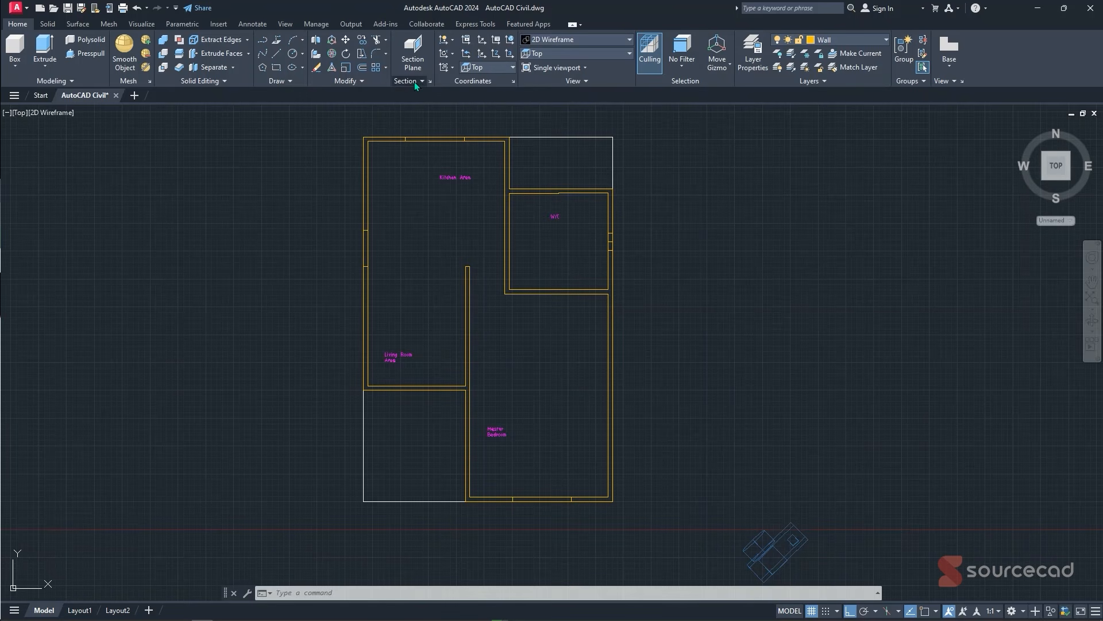
click(412, 80)
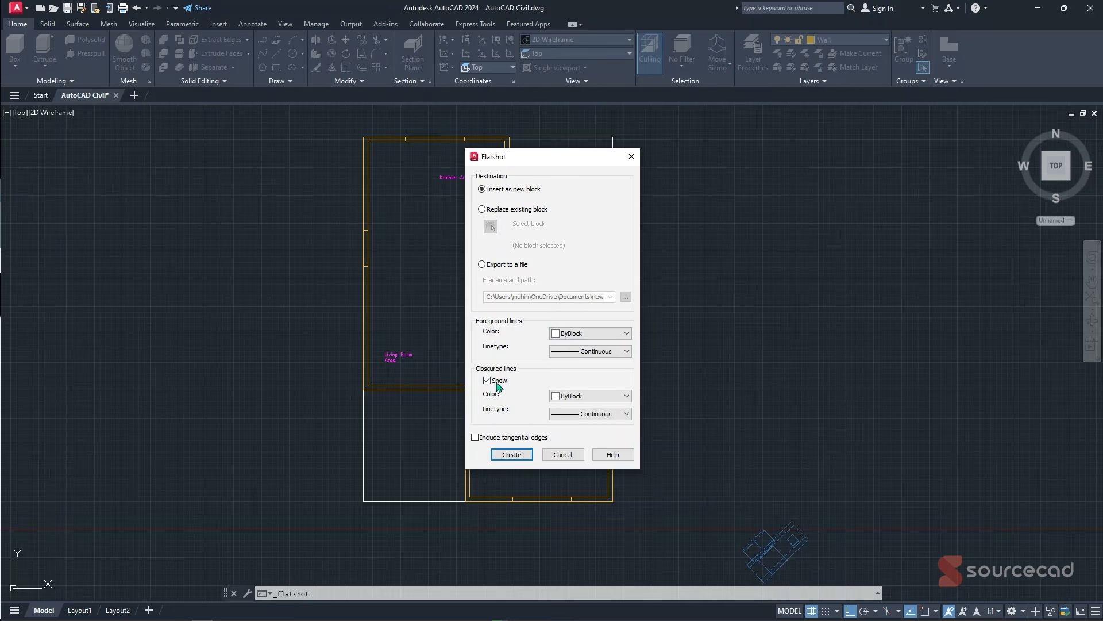
click(561, 414)
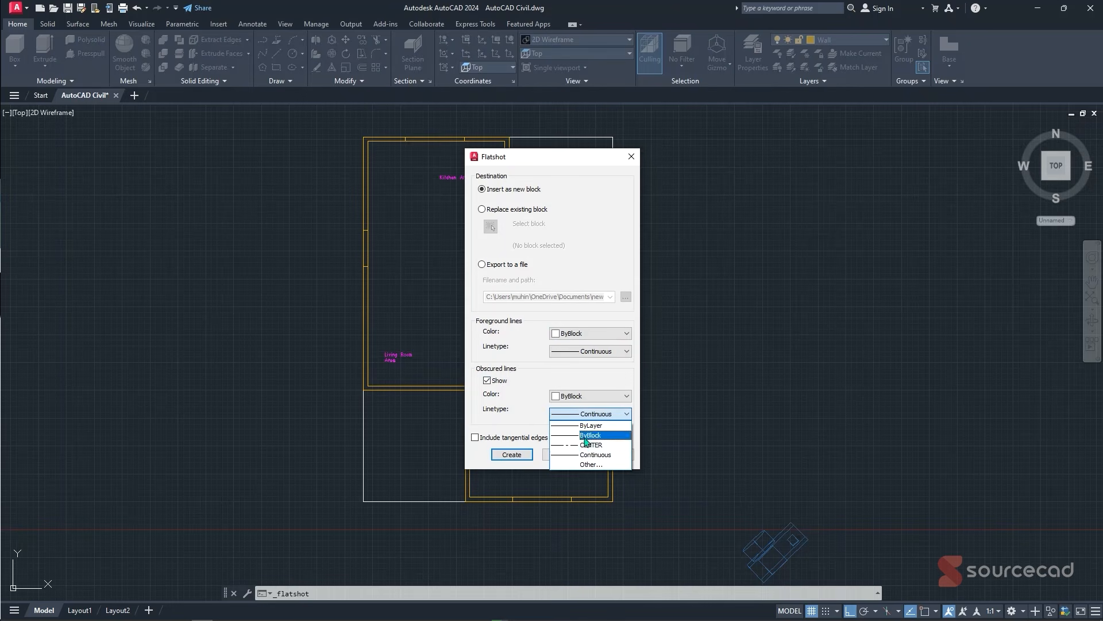
click(568, 458)
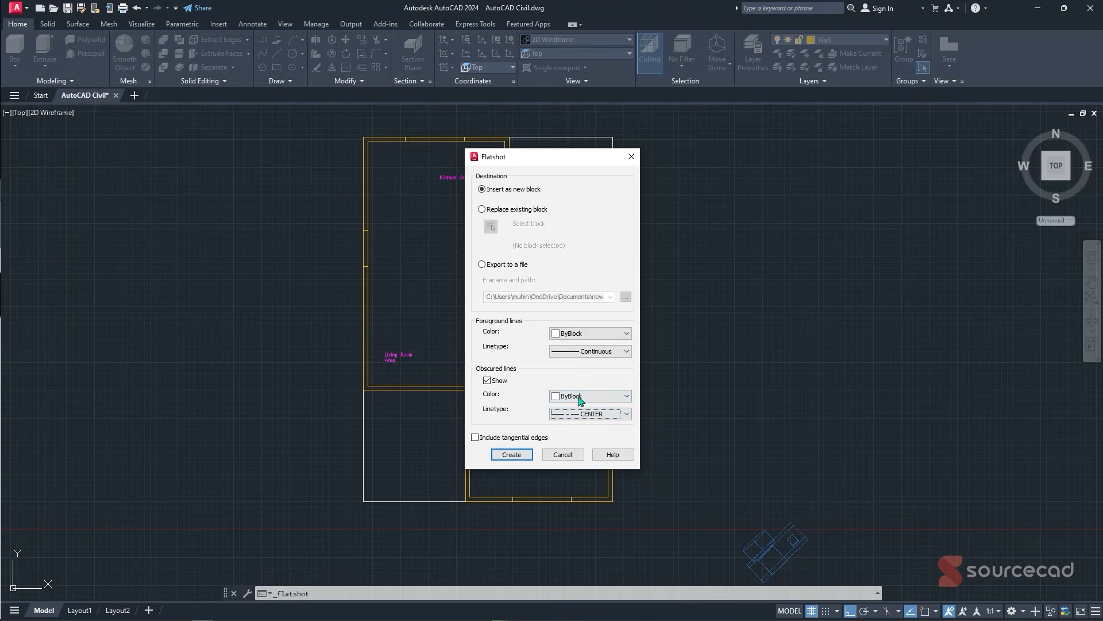
click(580, 401)
click(575, 462)
click(523, 455)
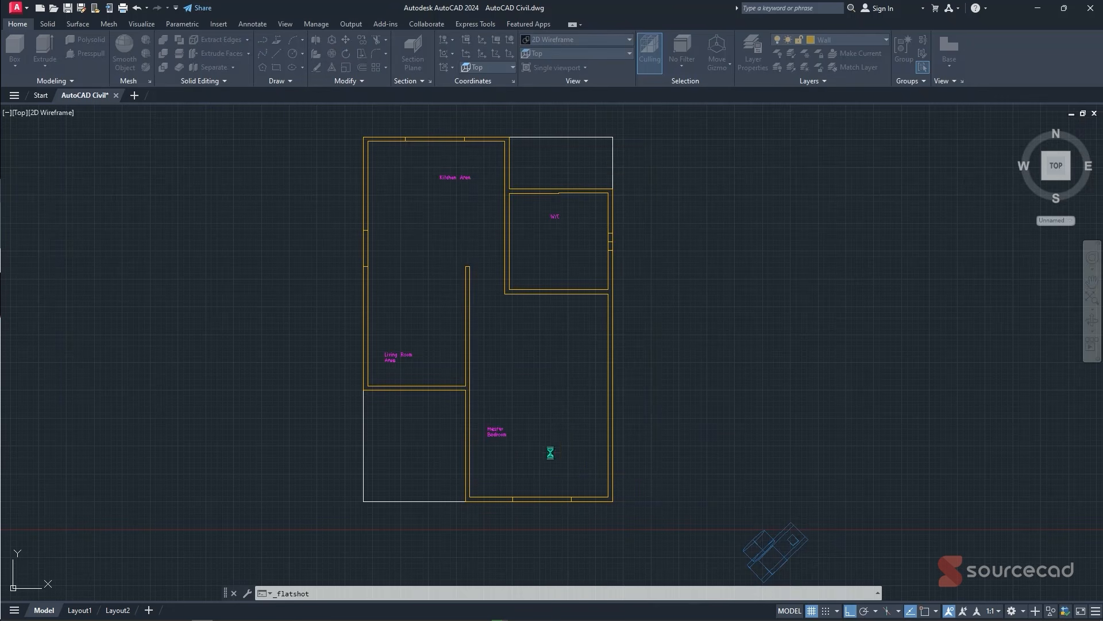
- Insert the flattened plan block beside the 3D house, with X scale factor 1, matching Y scale and rotation angle 0
scroll(709, 396, down, 2)
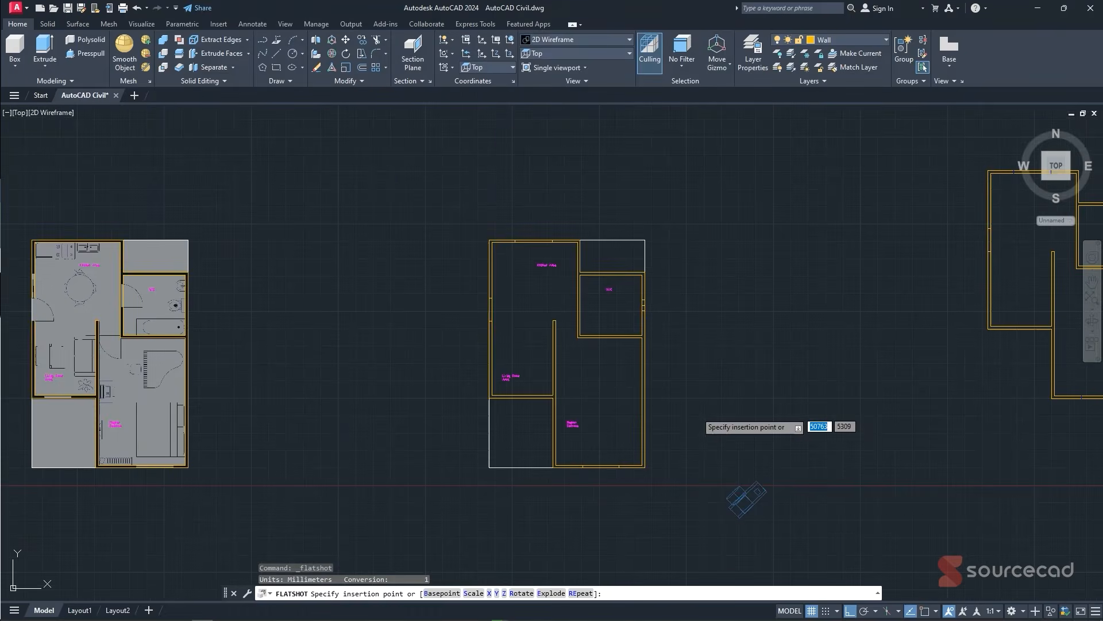
middle_drag(707, 402, 529, 387)
scroll(460, 411, down, 2)
middle_drag(466, 425, 433, 362)
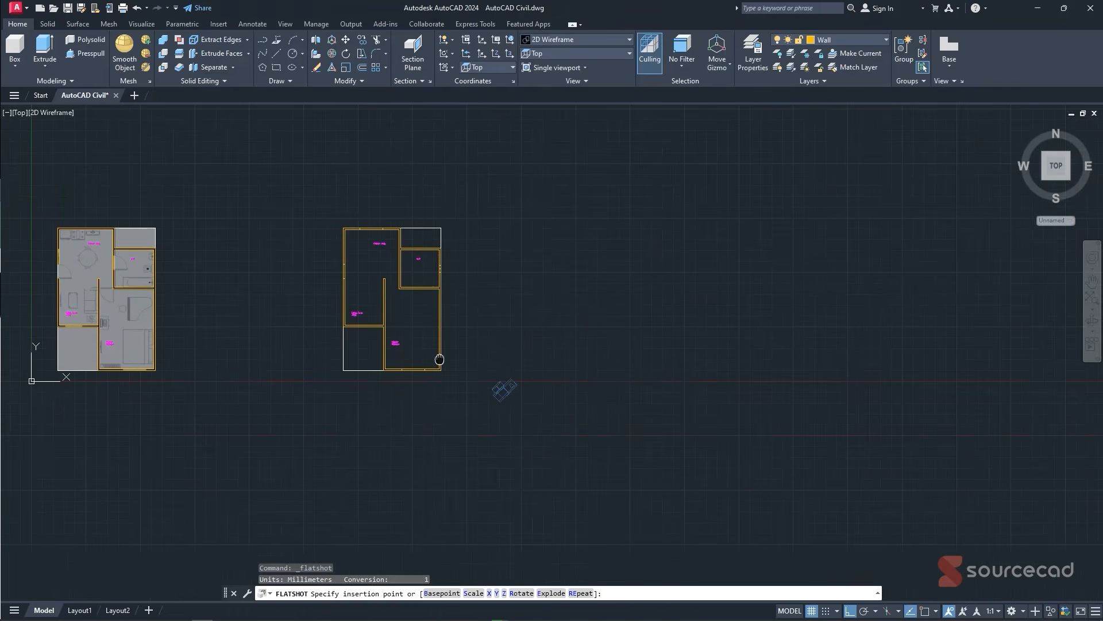
click(381, 380)
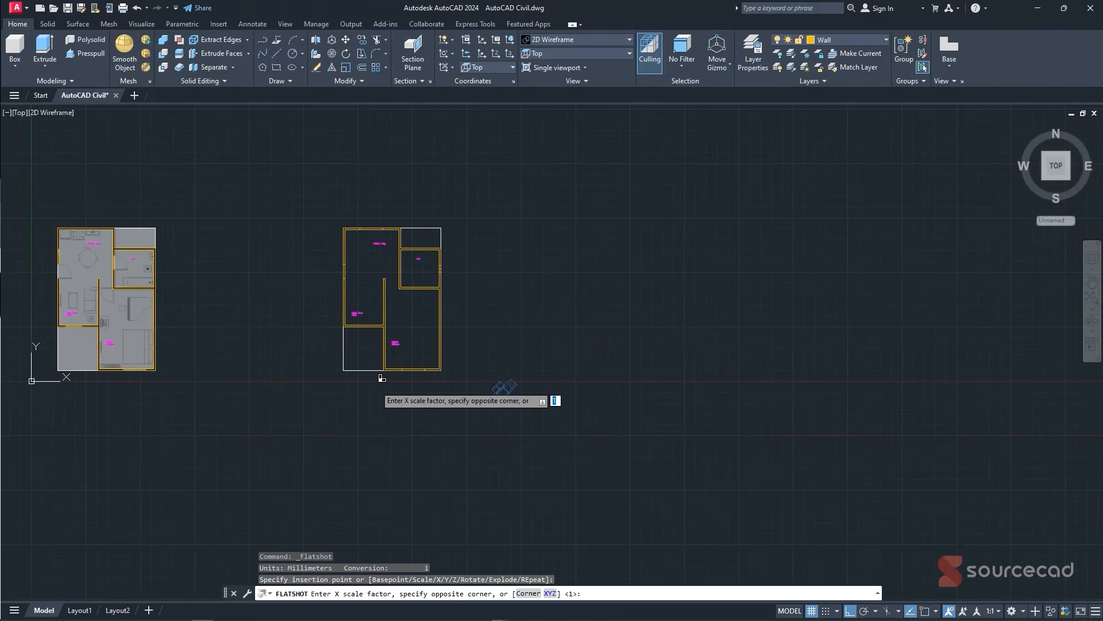
key(Return)
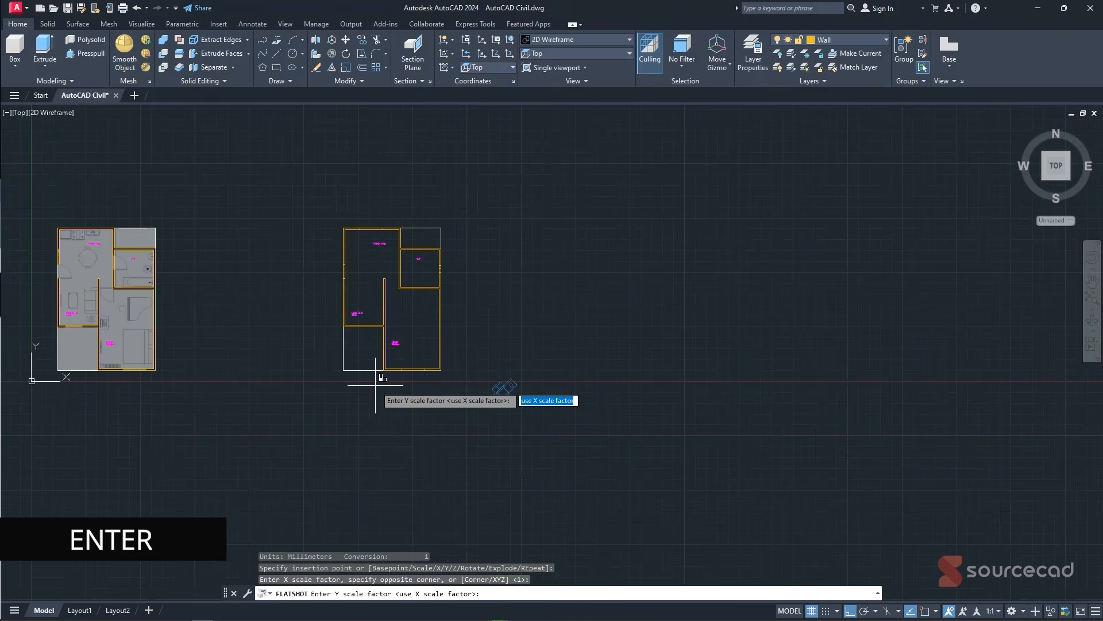
key(Return)
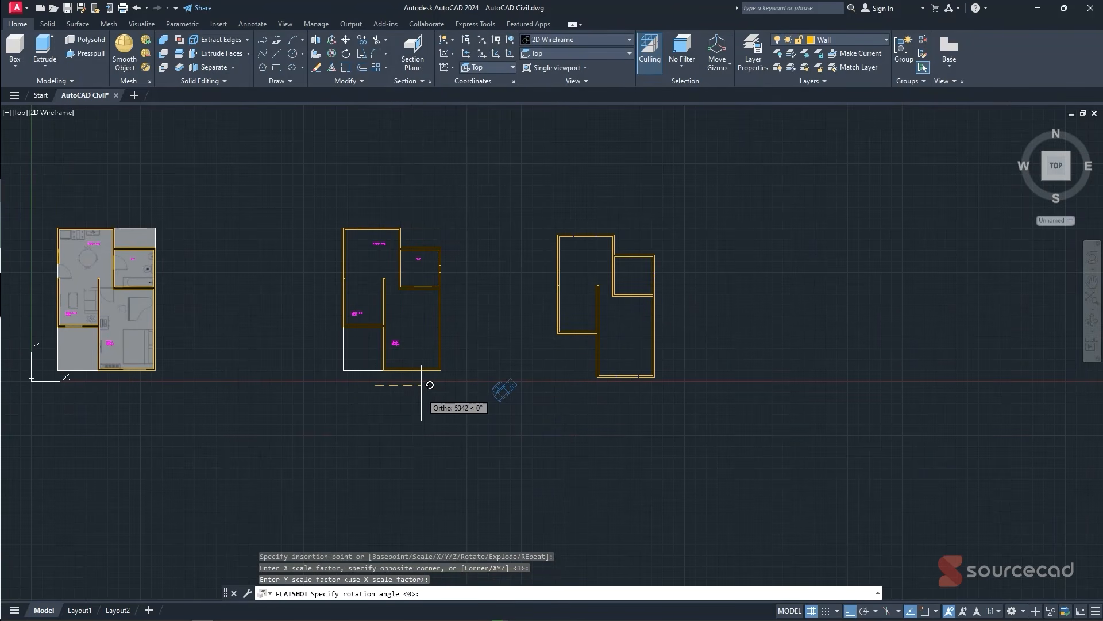
key(Return)
scroll(598, 322, up, 6)
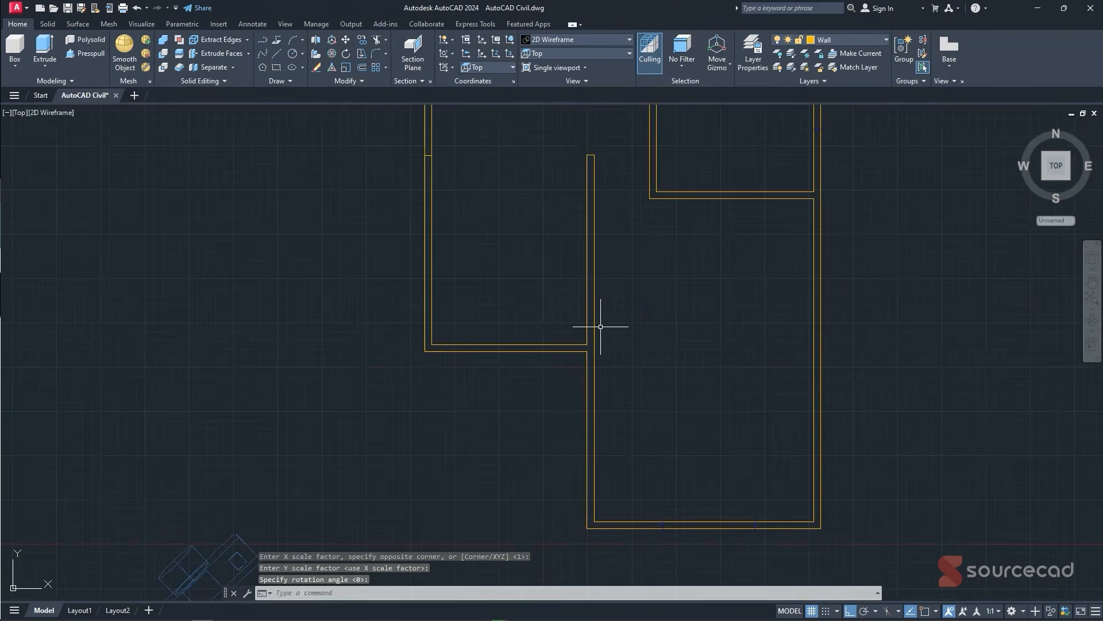
middle_drag(475, 224, 505, 315)
scroll(481, 218, down, 3)
scroll(580, 219, down, 2)
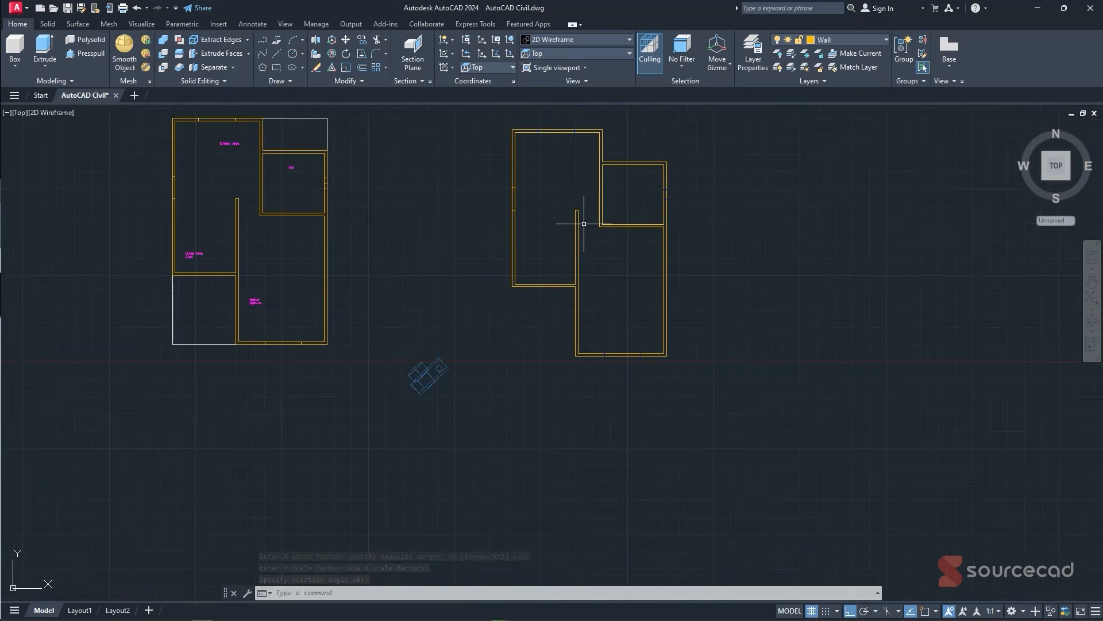
middle_drag(579, 219, 554, 241)
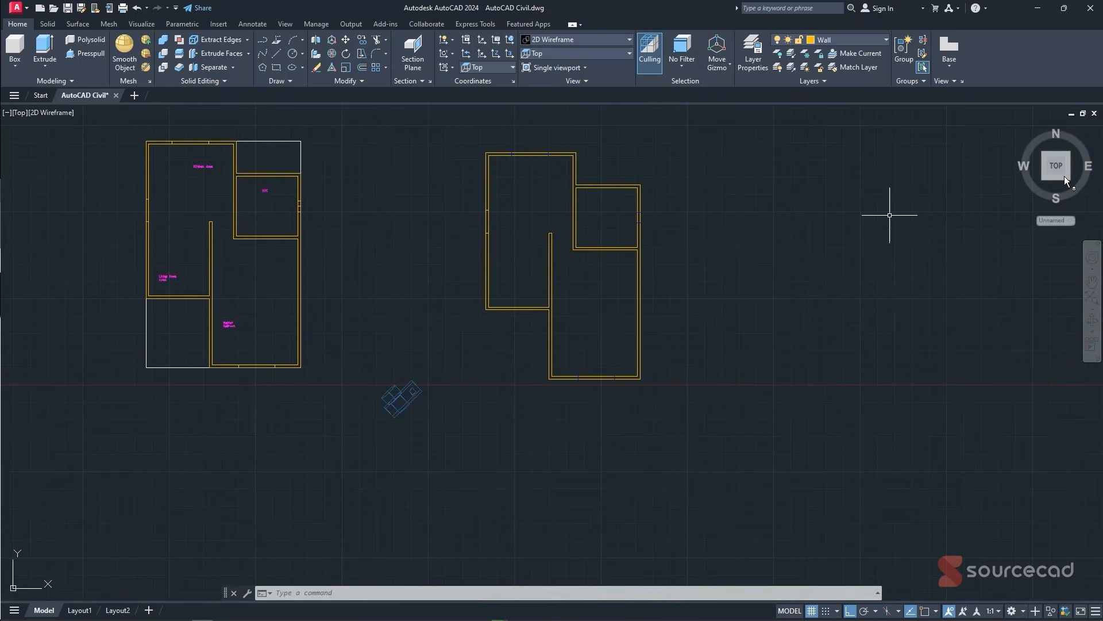
- Switch to the SW Isometric view and create a Flatshot of it as a new block, with obscured lines in Blue and CENTER linetype
mouse_move(1047, 174)
click(1045, 180)
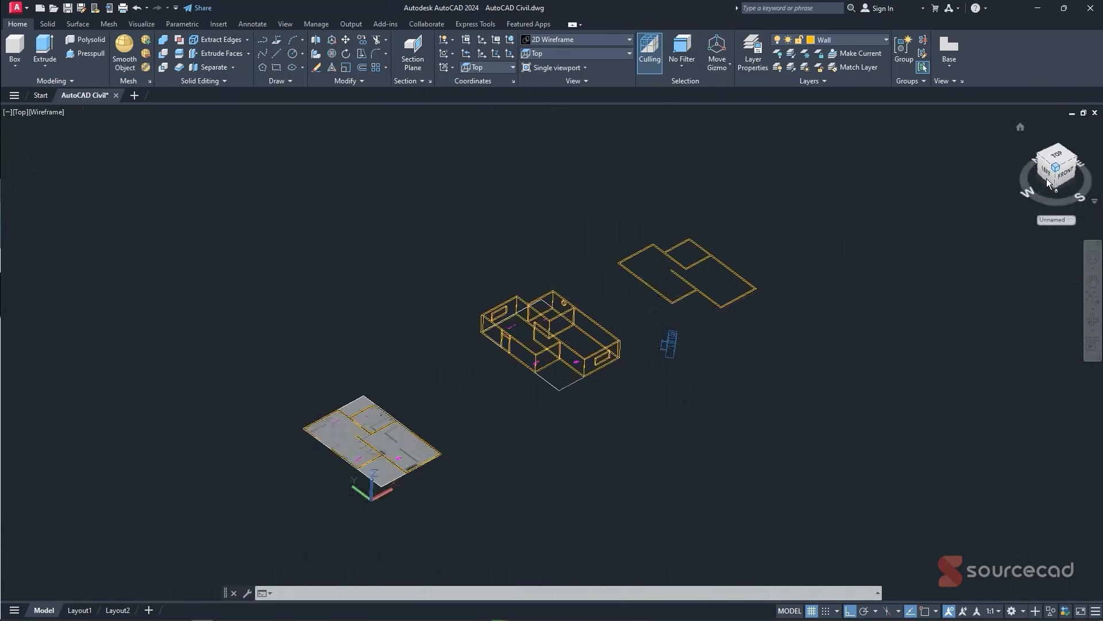
scroll(569, 325, up, 2)
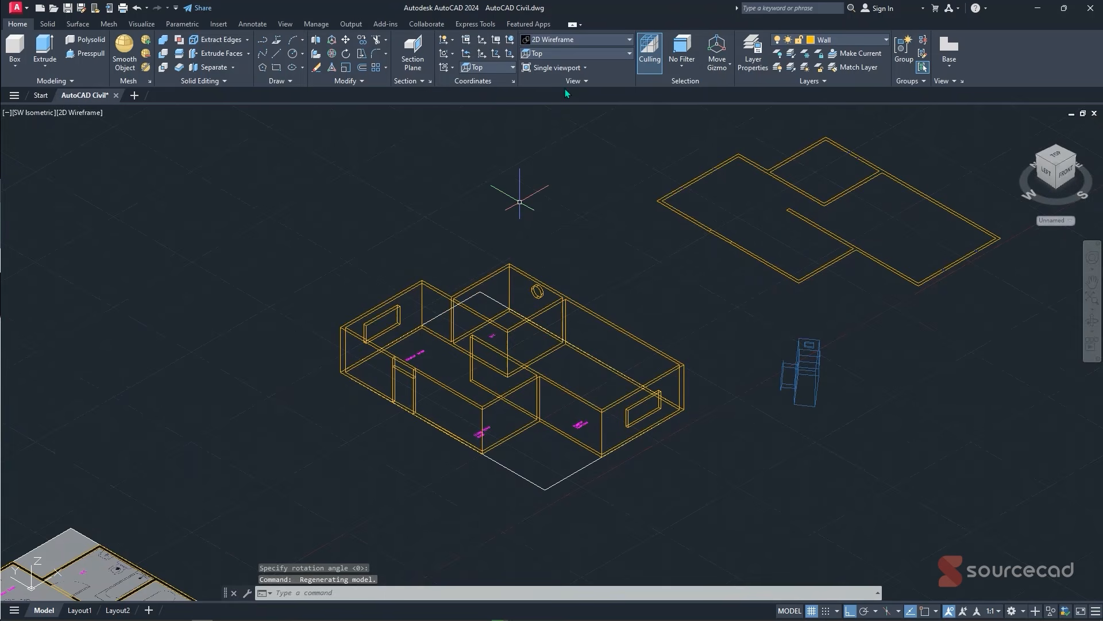
click(412, 81)
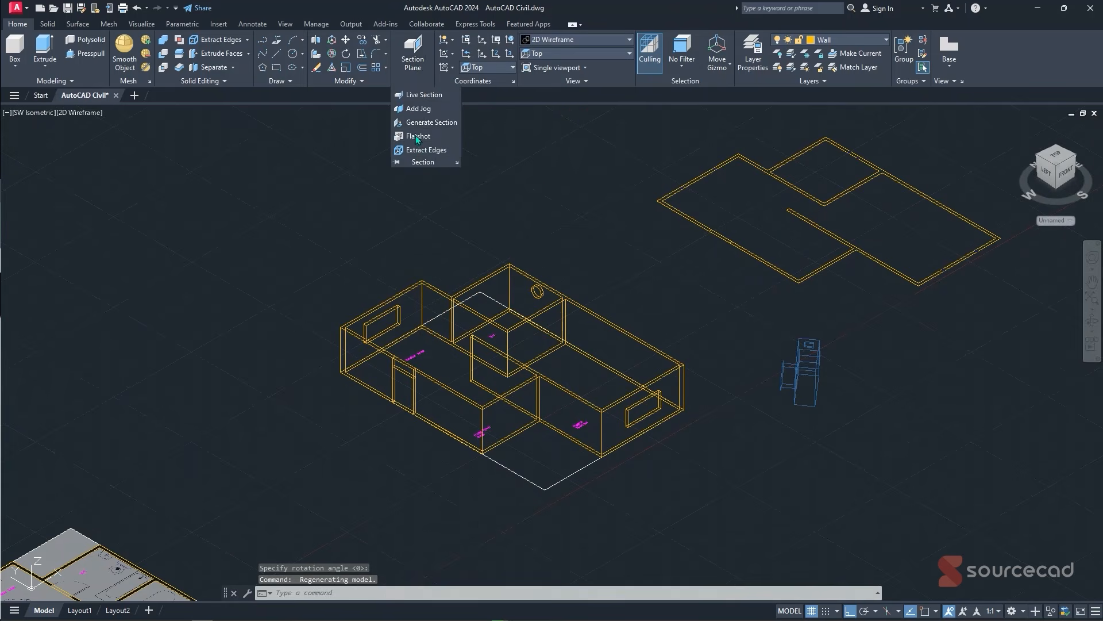
click(418, 135)
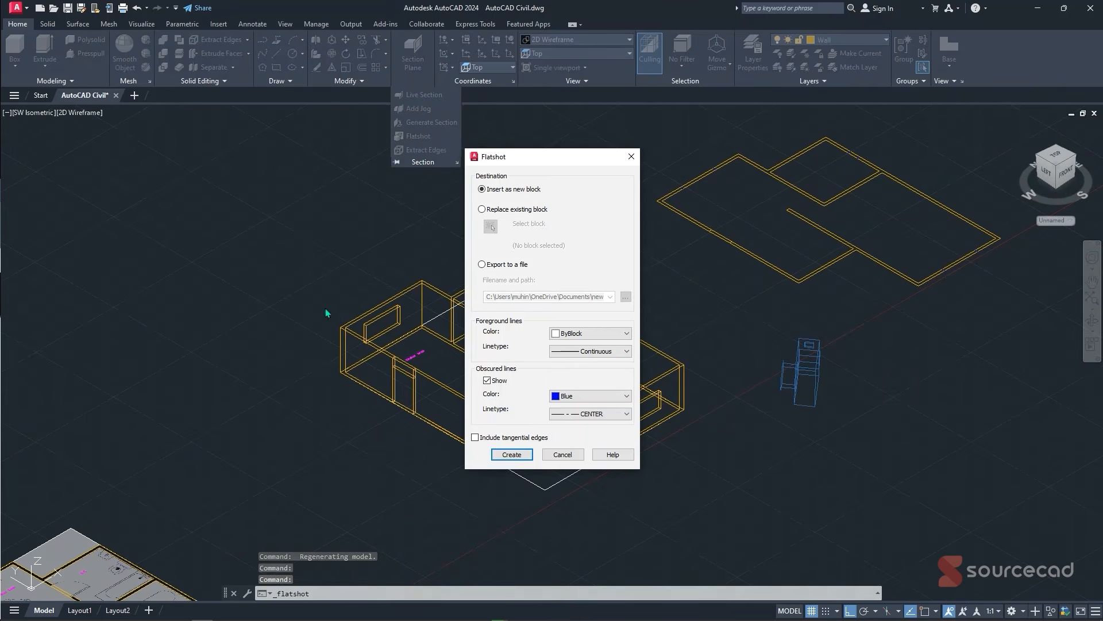
click(513, 455)
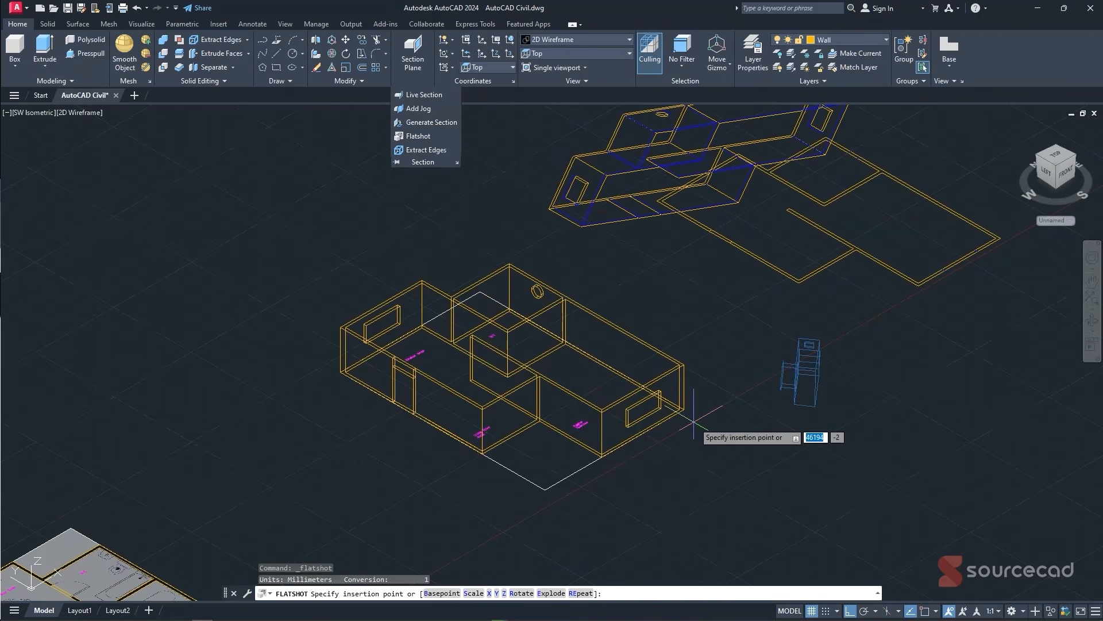
- Insert the flattened isometric block beside the 3D house with X scale factor 1, matching Y scale and rotation angle 0
scroll(694, 421, down, 3)
click(656, 511)
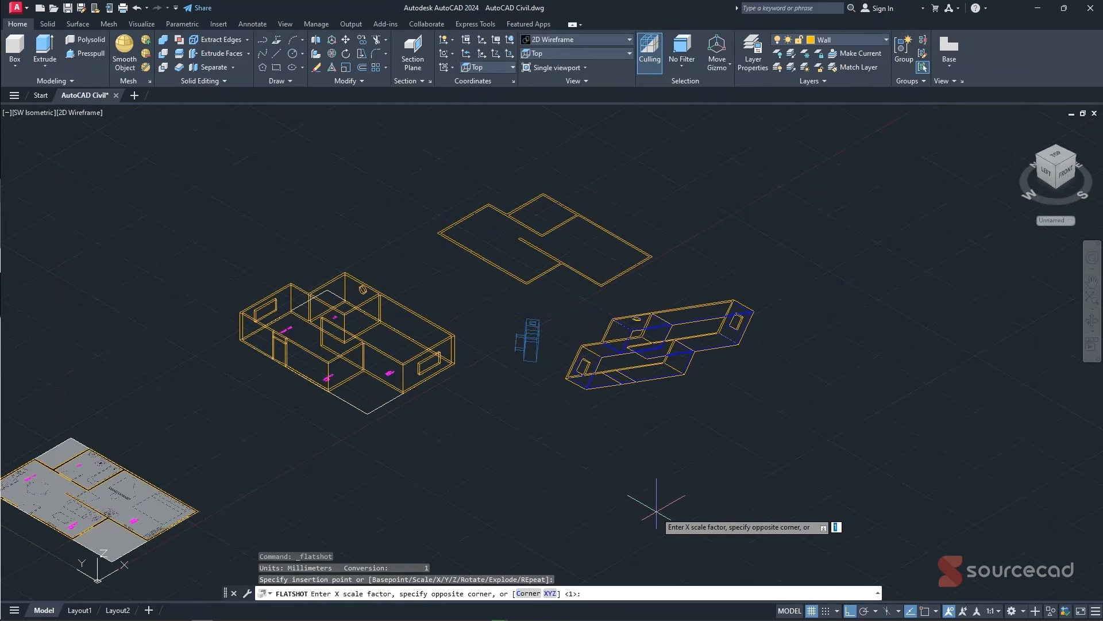
key(Return)
key(Return)
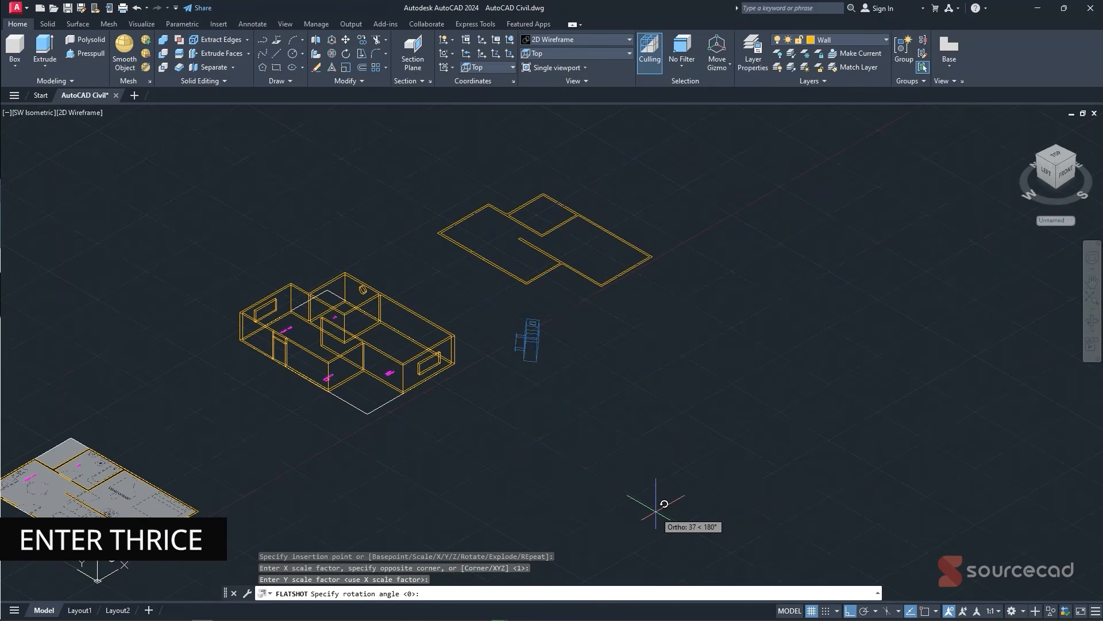
key(Return)
key(Escape)
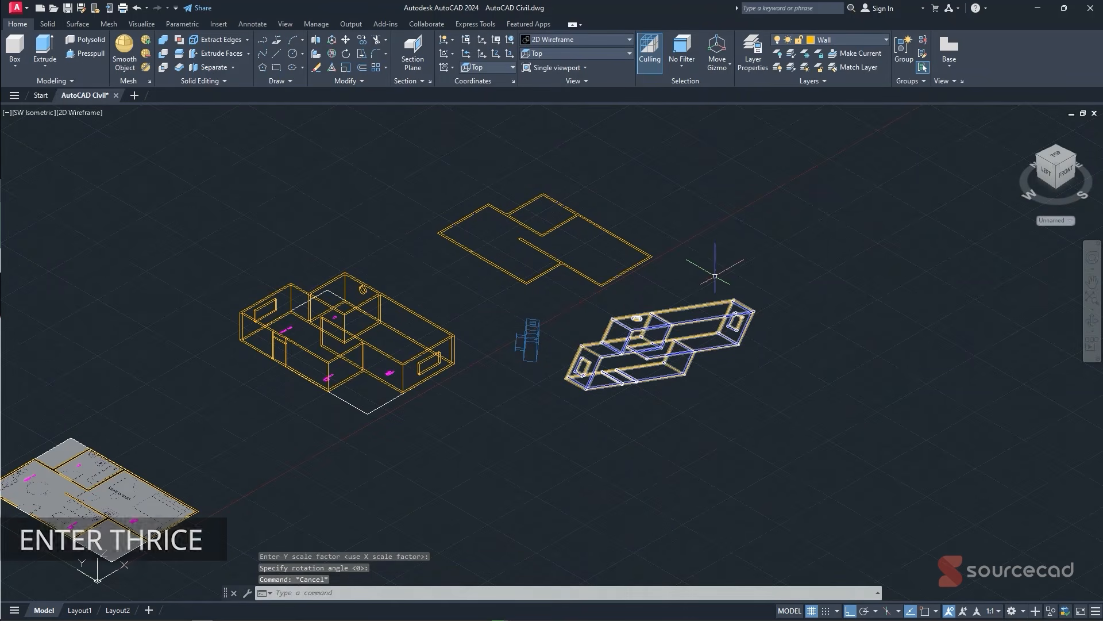
- Return to the Top view with the flattened plan and flattened isometric blocks in view
click(1055, 156)
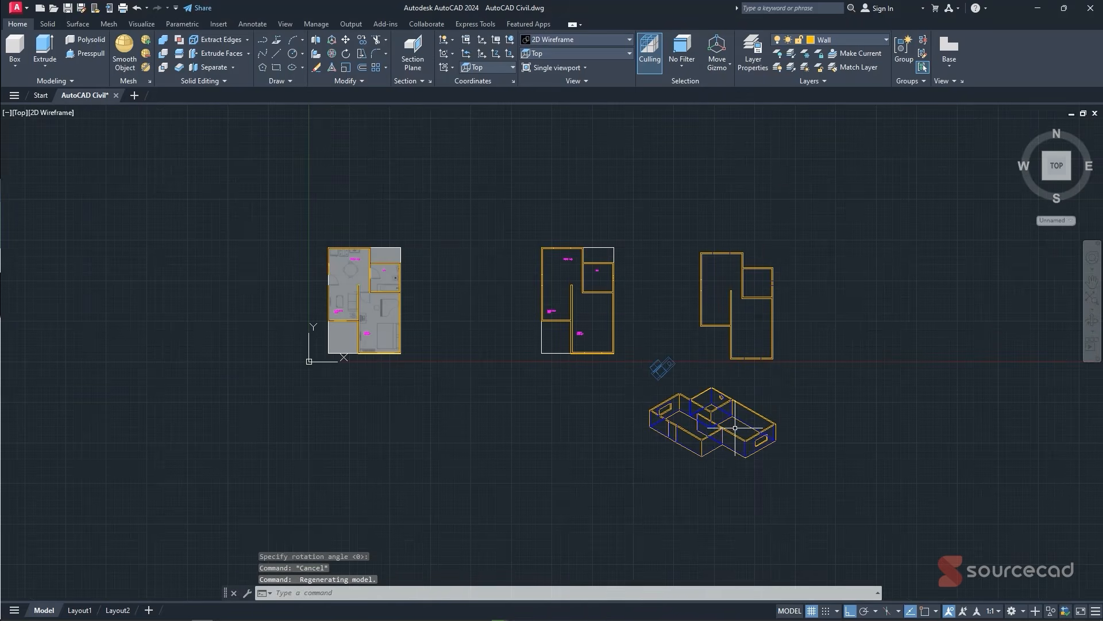
middle_drag(735, 427, 629, 415)
scroll(635, 303, up, 2)
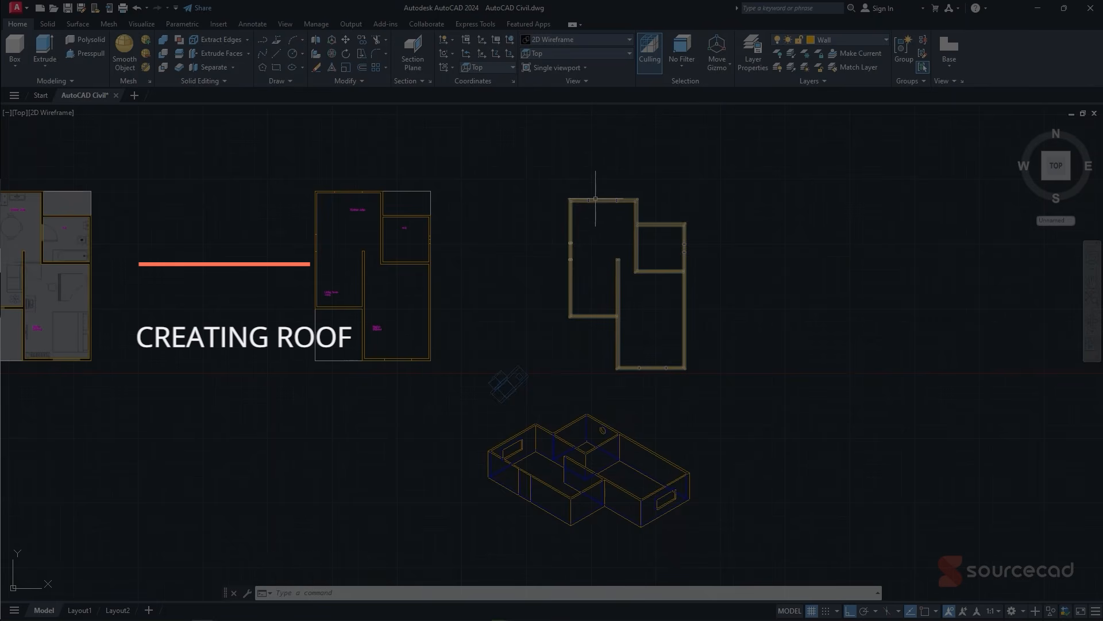
key(Escape)
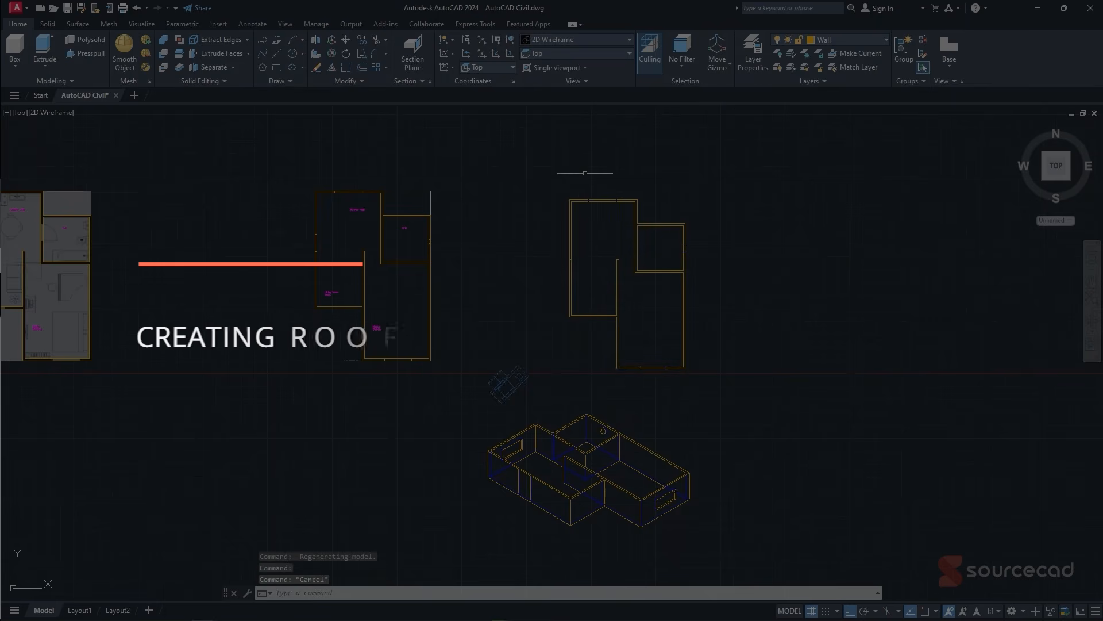
- Try to offset the flattened plan block by 600 mm
text(o)
key(Return)
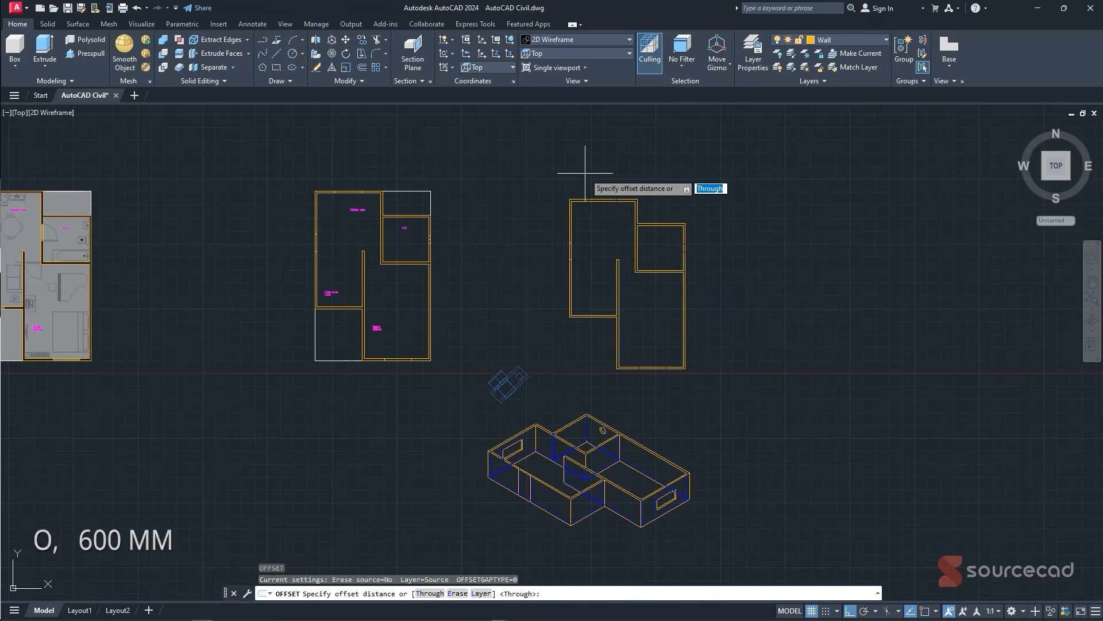
text(60)
key(Return)
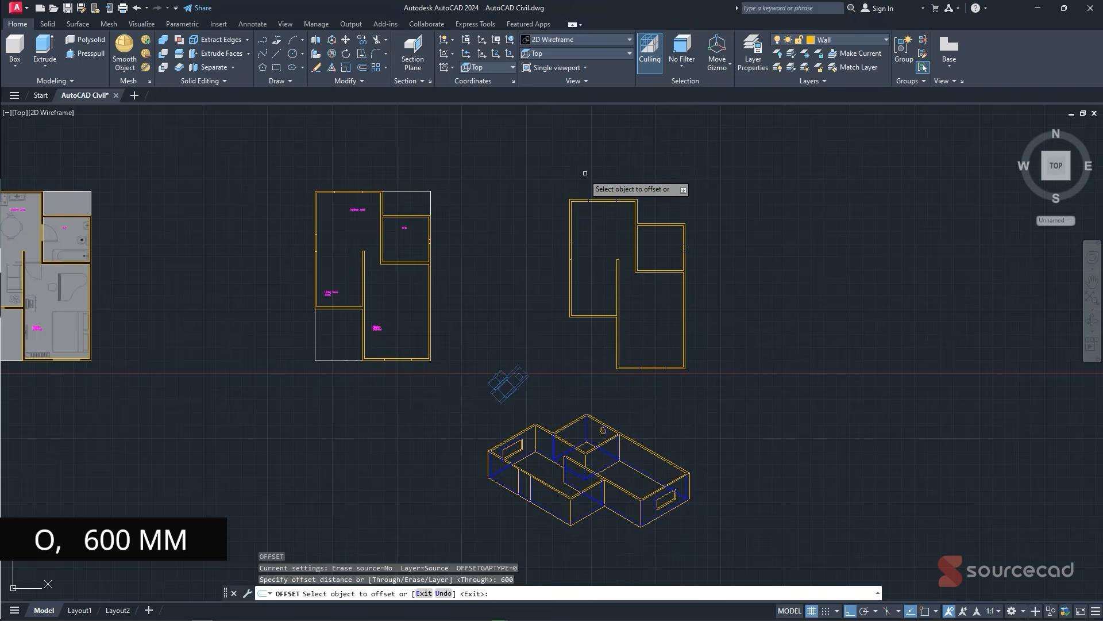
scroll(582, 176, up, 4)
click(583, 237)
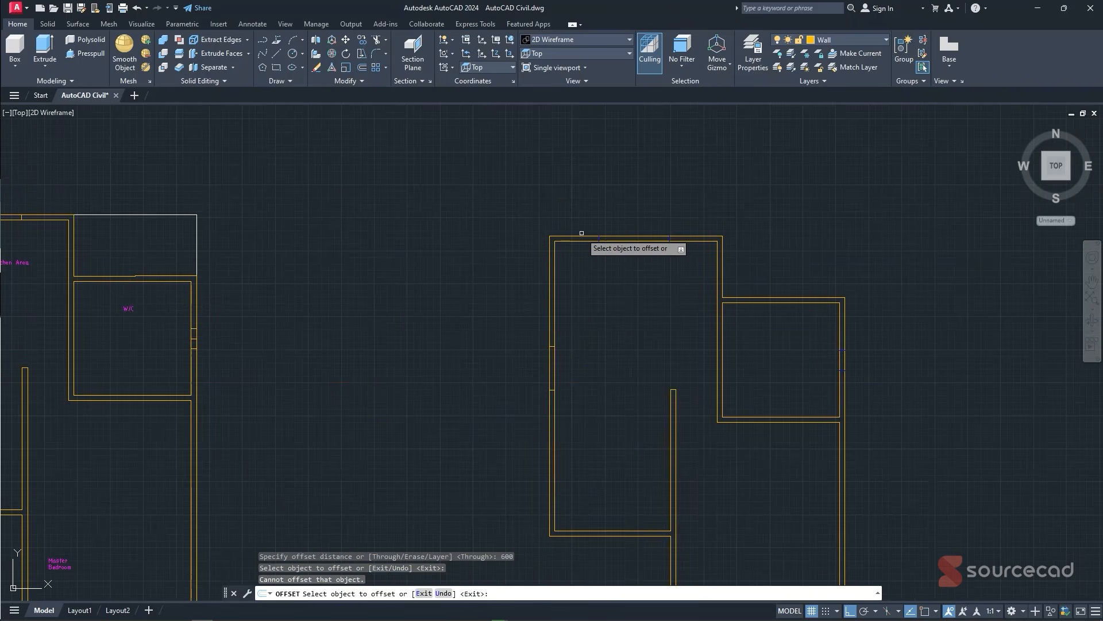
key(Escape)
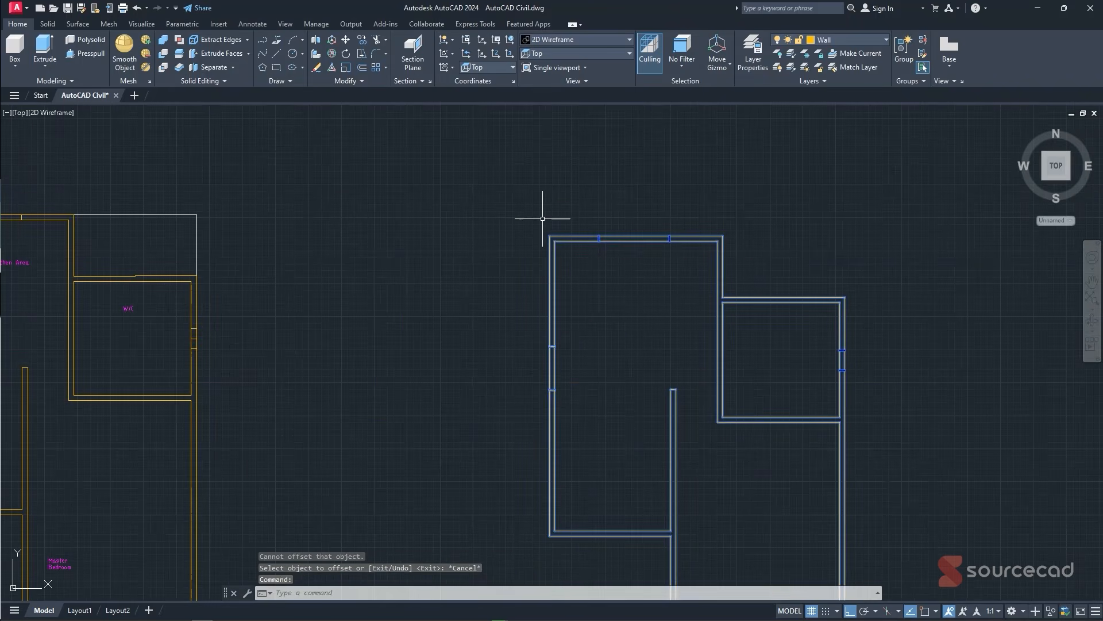
- Explode the flattened plan block into separate lines
text(x)
key(Return)
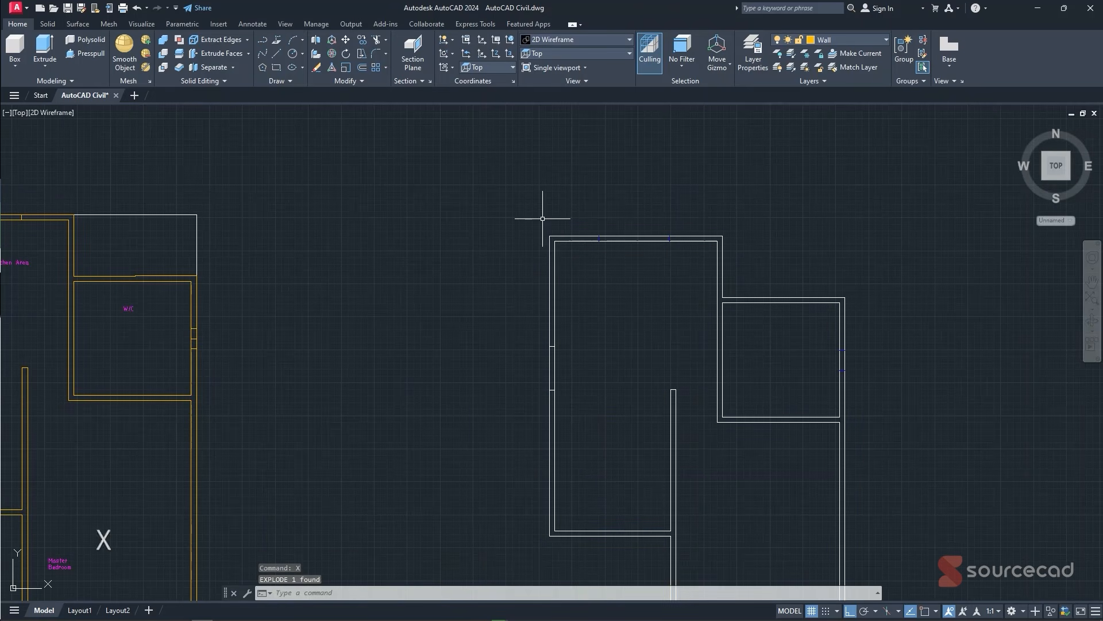
text(o)
key(Return)
key(Return)
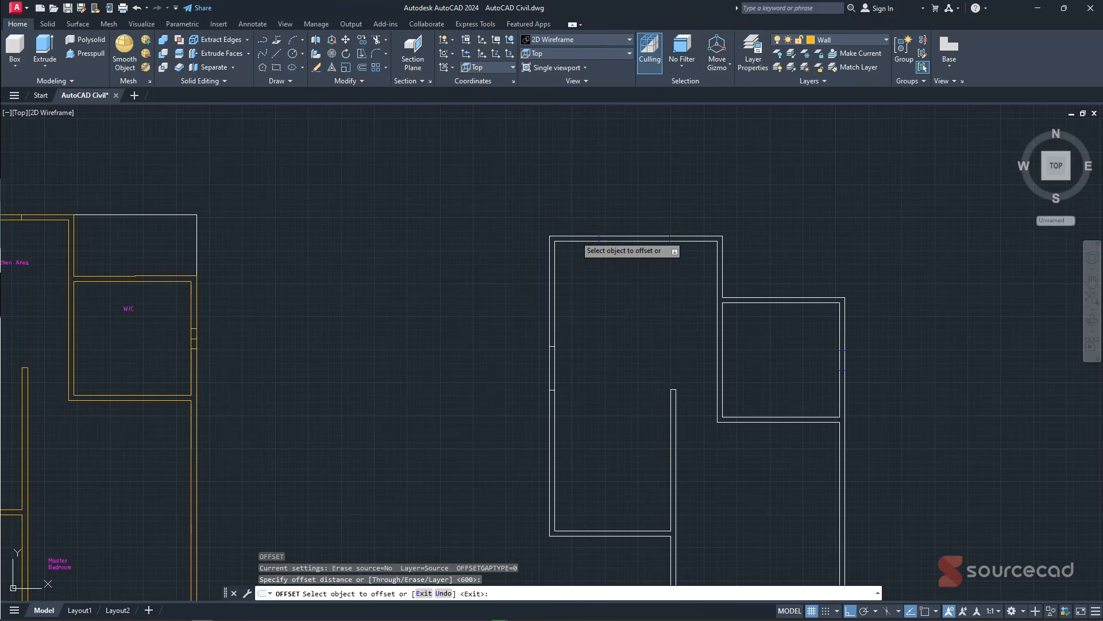
click(574, 236)
key(Escape)
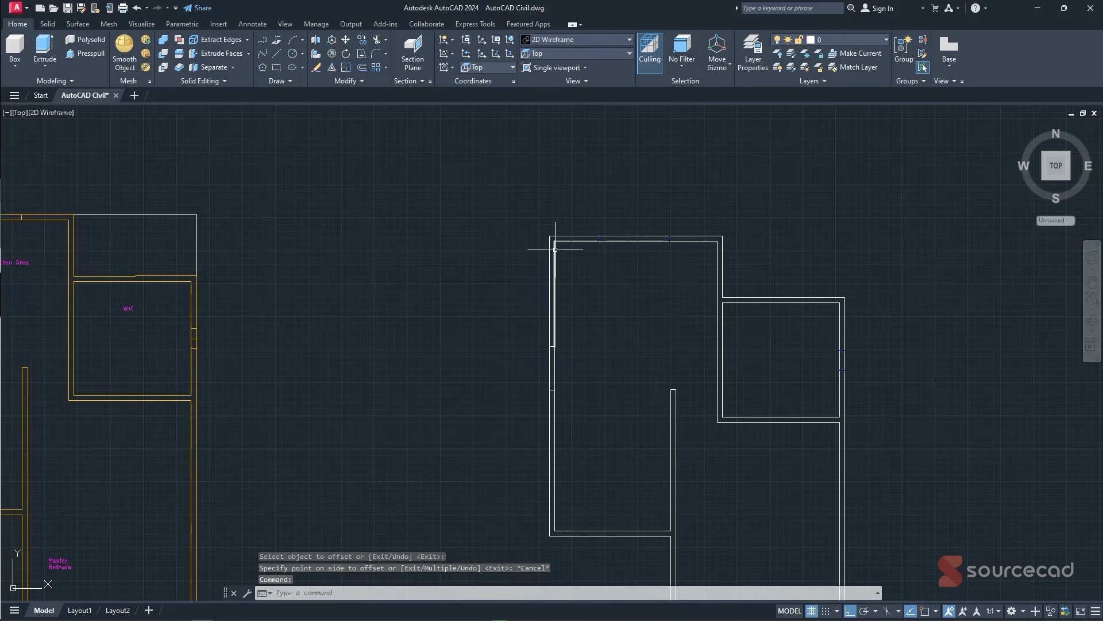
key(Escape)
key(Escape)
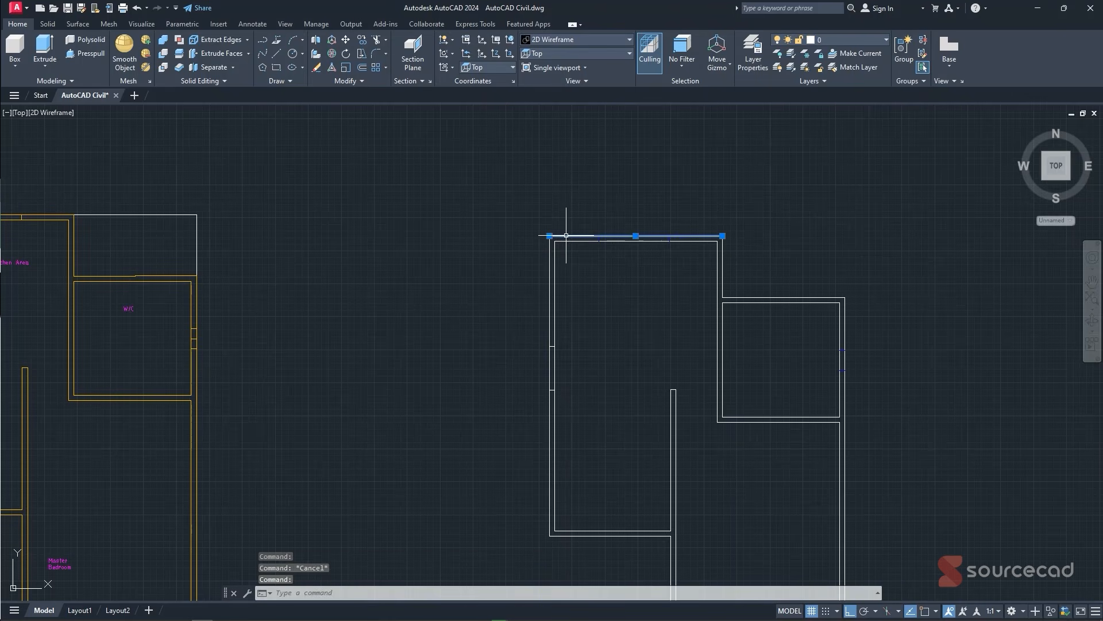
click(722, 258)
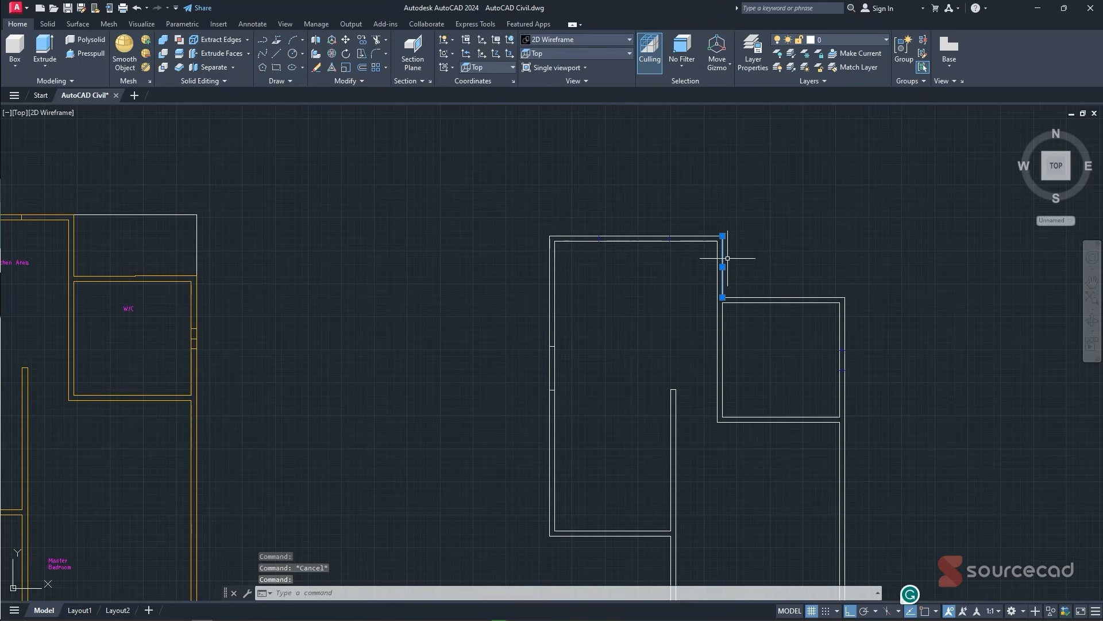
click(709, 236)
key(Escape)
- Join all the lines of the exploded flattened plan into polylines
scroll(819, 252, down, 4)
click(861, 214)
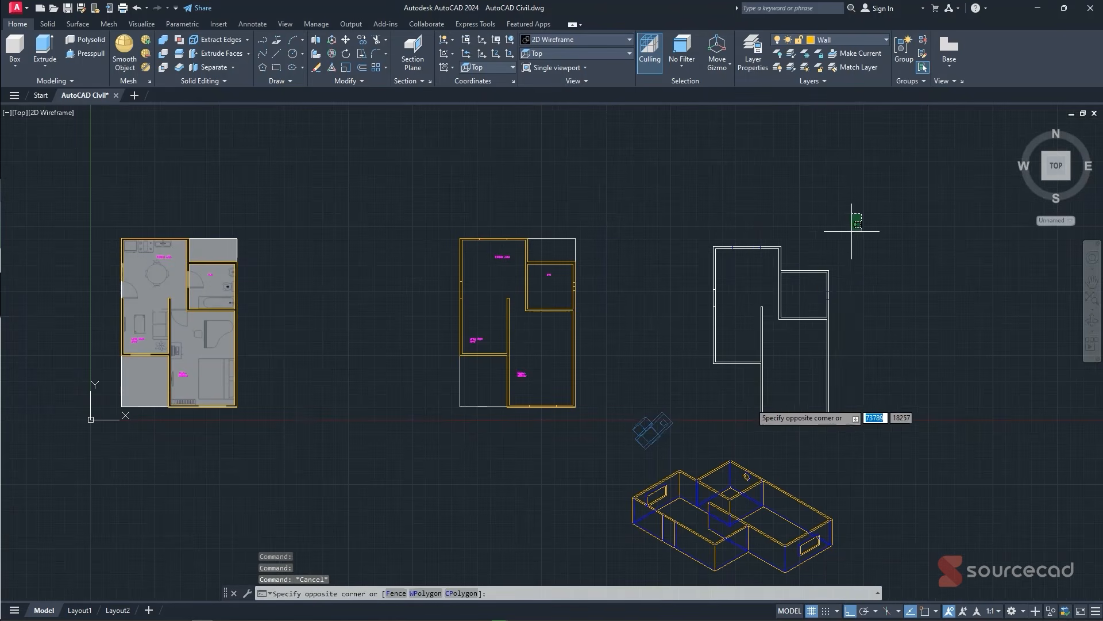
click(708, 421)
text(J)
key(Return)
scroll(722, 223, up, 4)
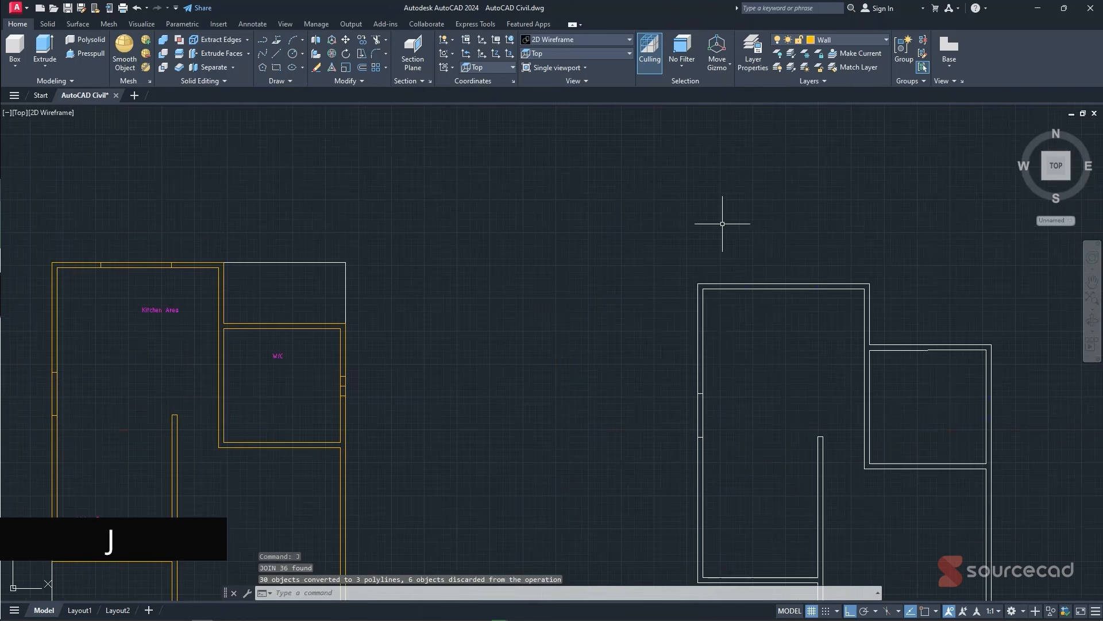
click(727, 282)
scroll(760, 322, down, 2)
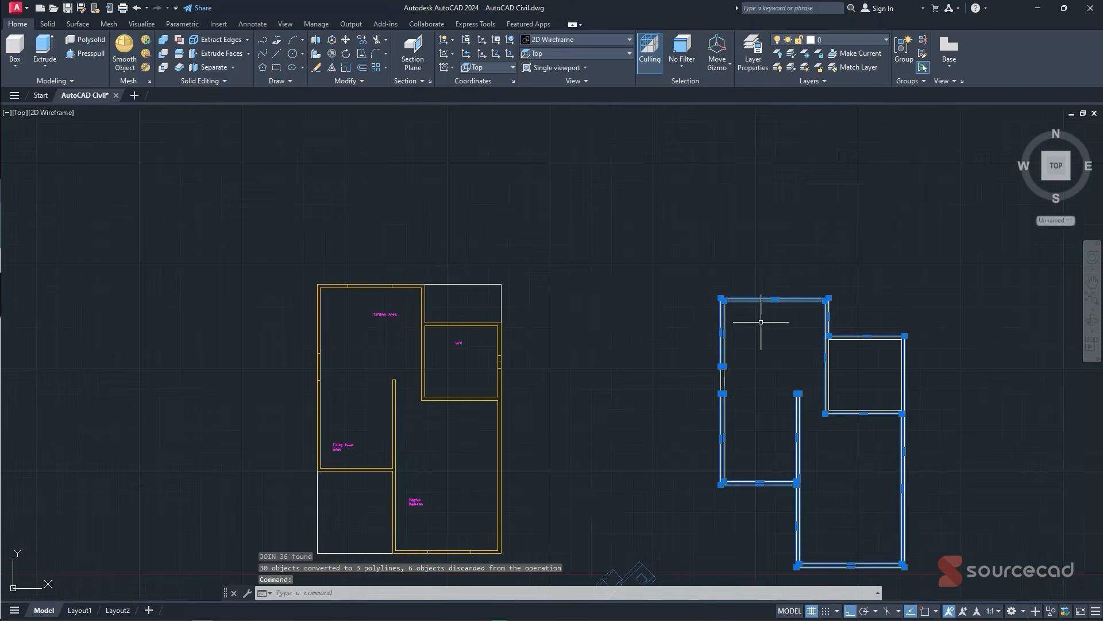
middle_drag(760, 322, 725, 293)
key(Escape)
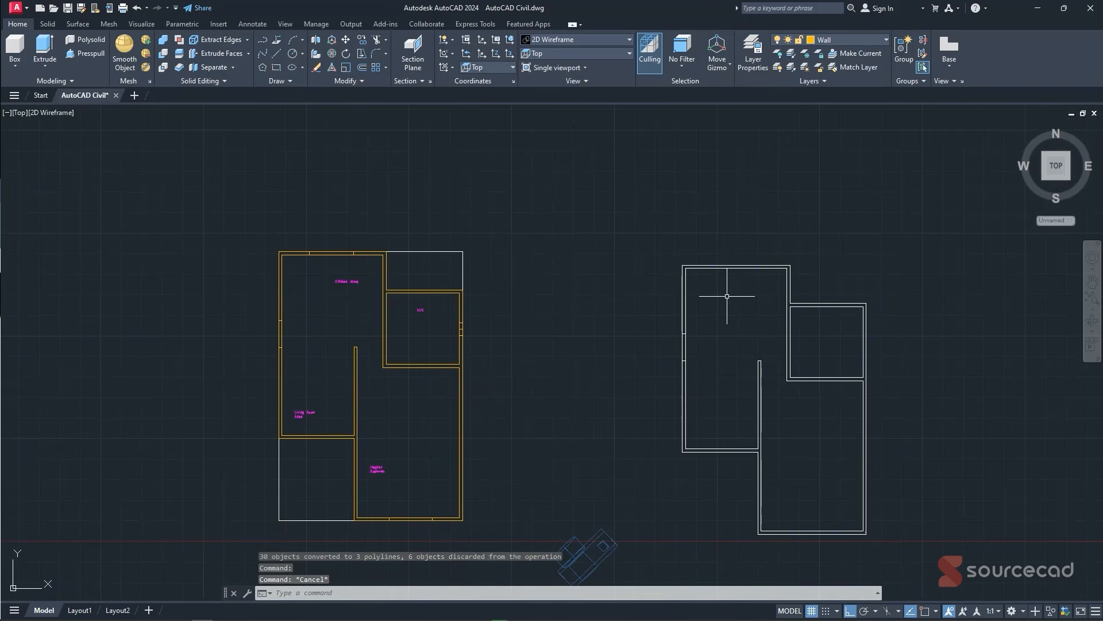
- Offset the joined wall polyline of the flattened plan outward by 600 mm
text(O)
key(Return)
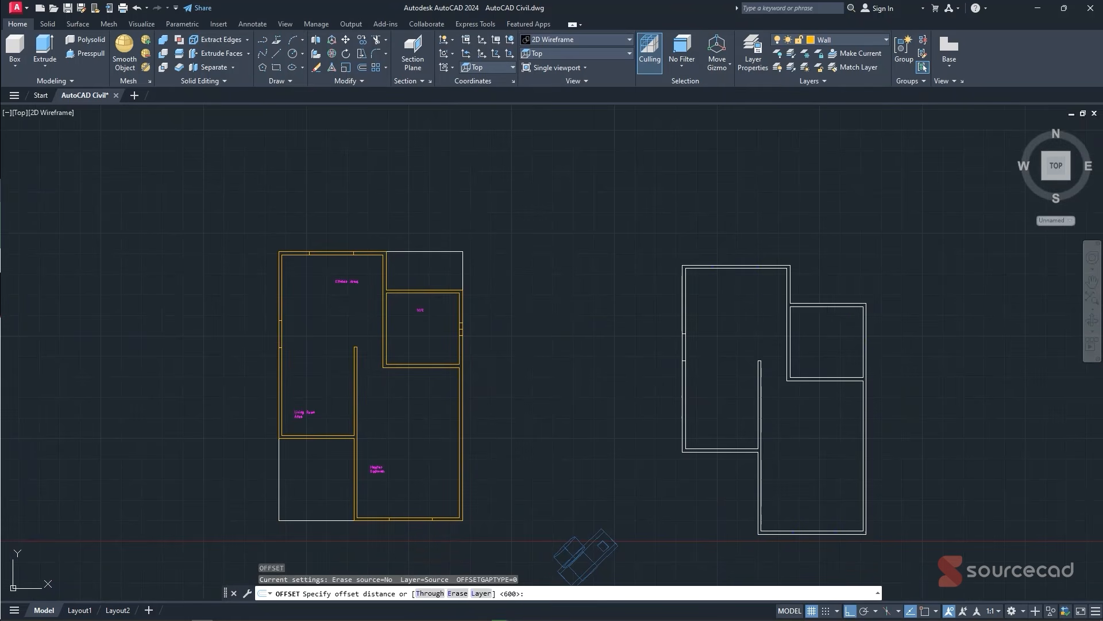
text(600)
key(Return)
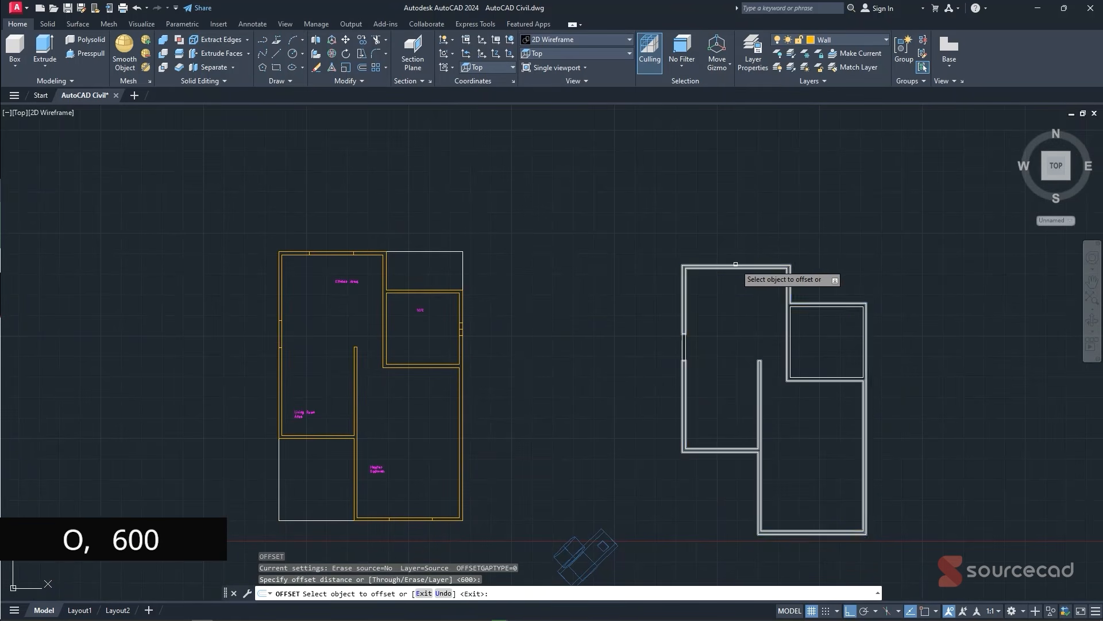
click(747, 267)
click(773, 199)
key(Escape)
key(Escape)
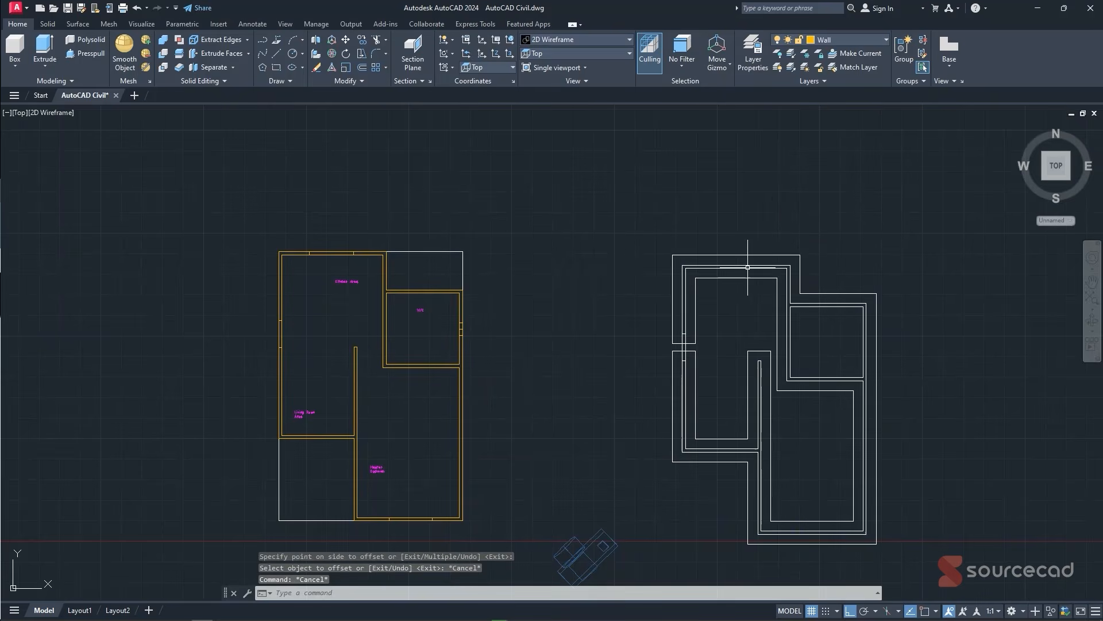
- Explode the 600 mm offset polyline into separate lines
click(728, 278)
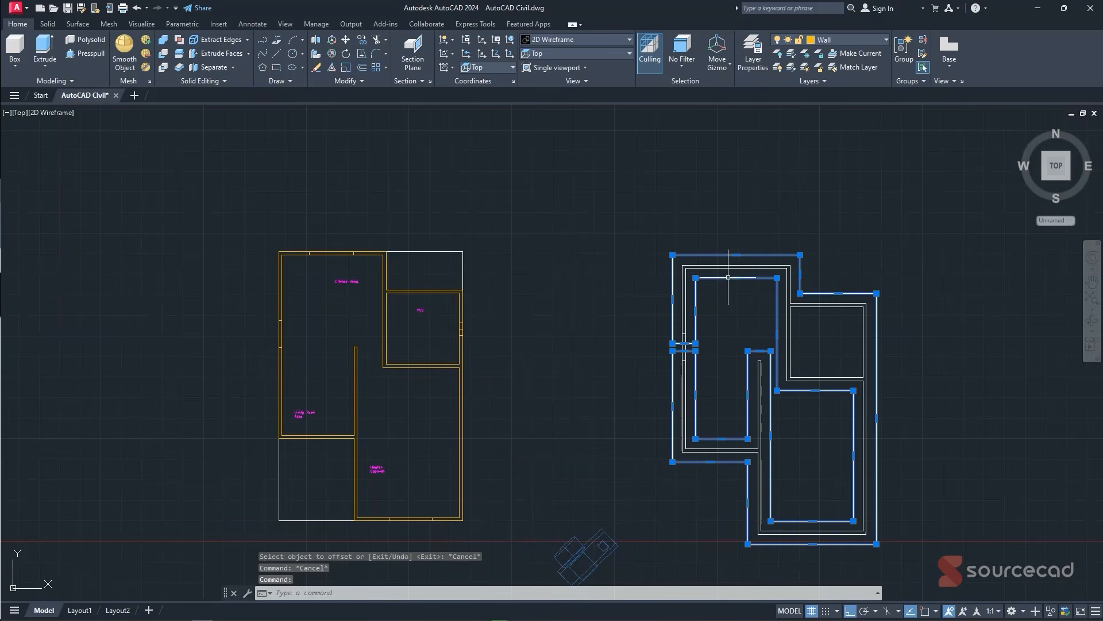
text(X)
key(Return)
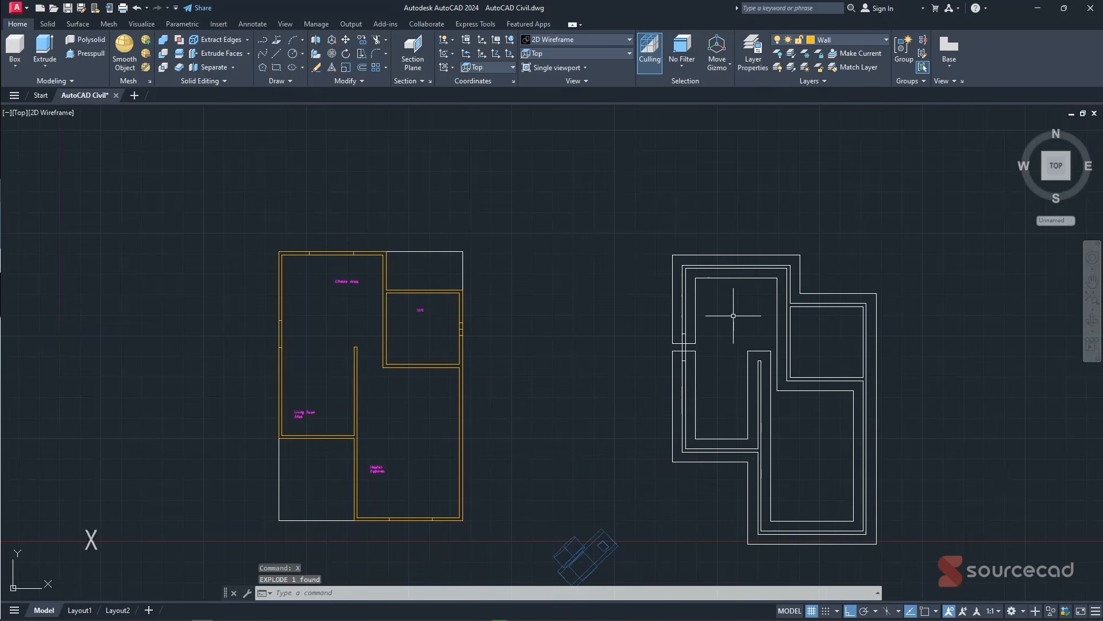
- Erase the three inner offset lines around the kitchen area of the flattened plan
click(779, 277)
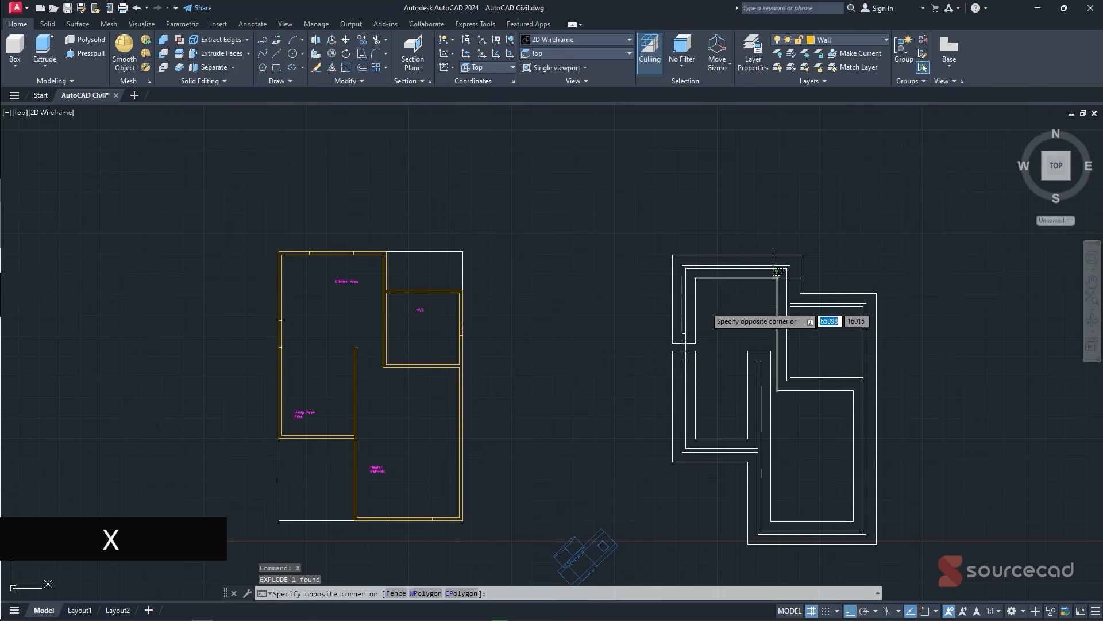
click(700, 326)
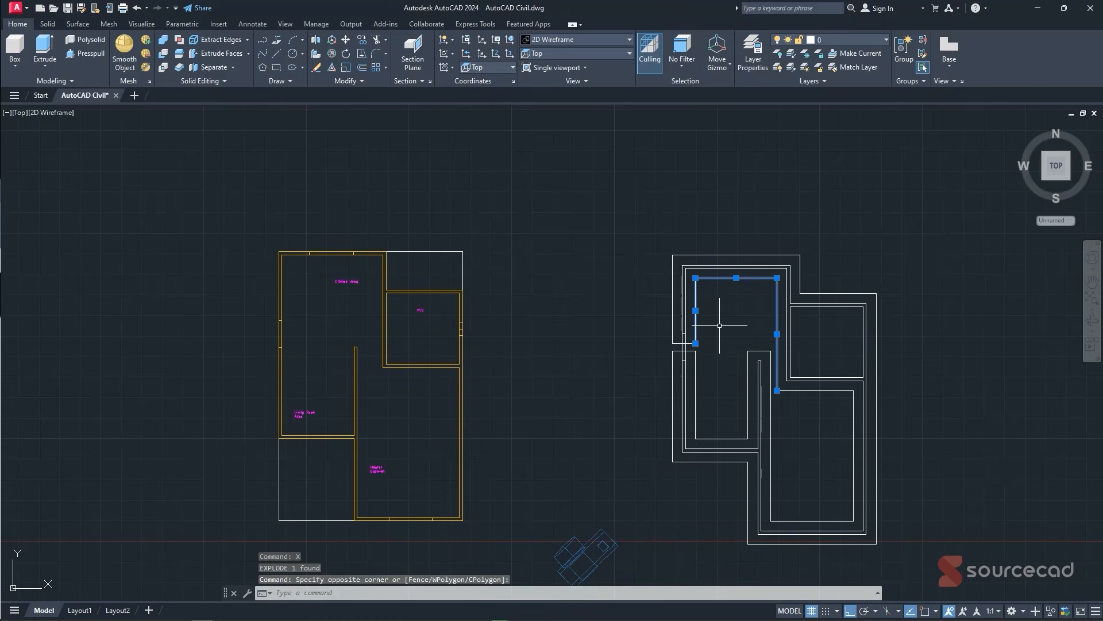
text(e)
key(Return)
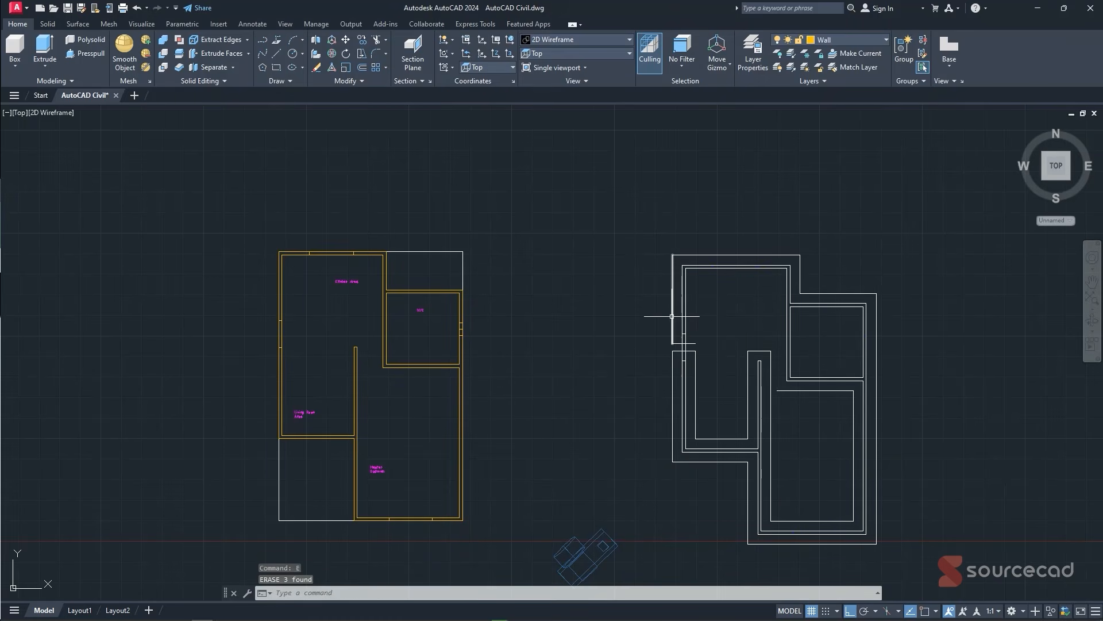
scroll(793, 265, up, 2)
click(790, 259)
scroll(642, 397, down, 1)
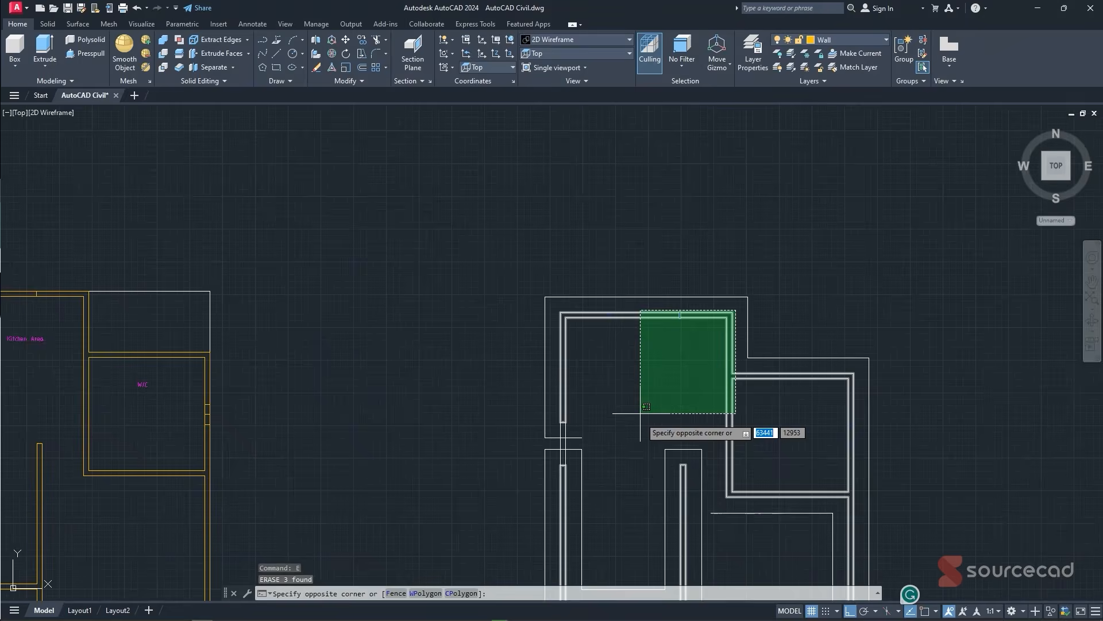
middle_drag(639, 419, 563, 254)
click(488, 428)
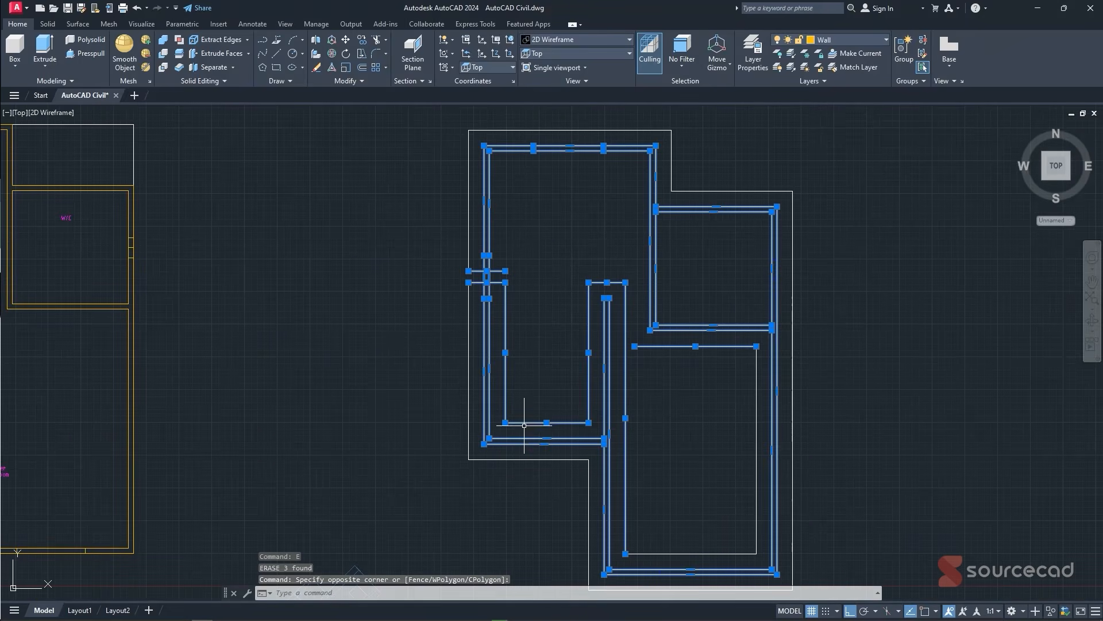
middle_drag(742, 356, 700, 276)
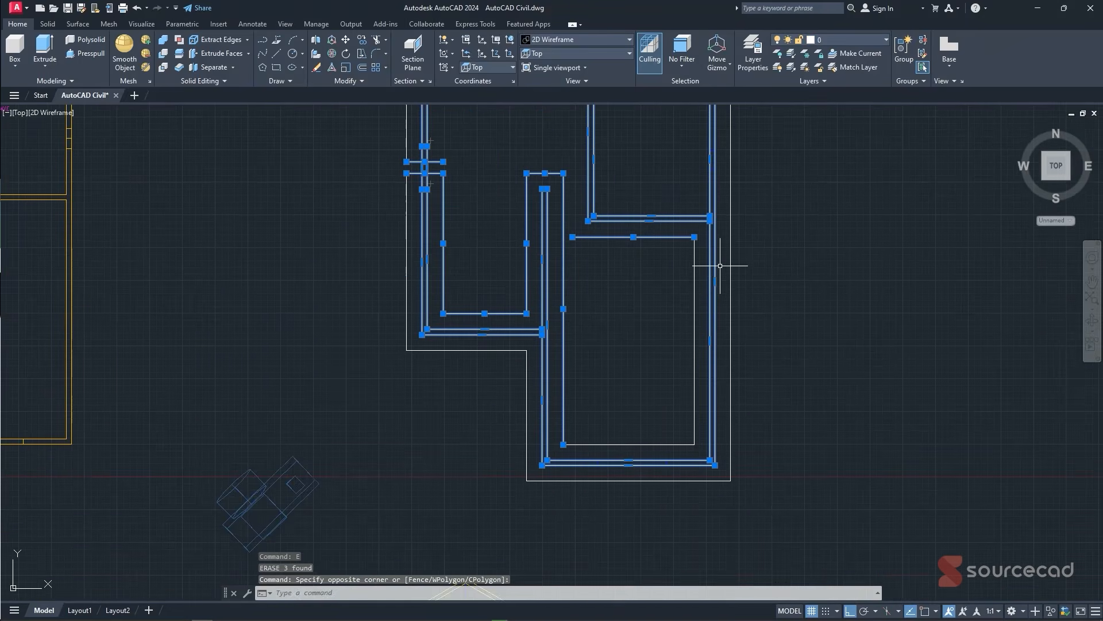
scroll(720, 265, down, 6)
scroll(720, 266, up, 4)
click(720, 266)
click(677, 318)
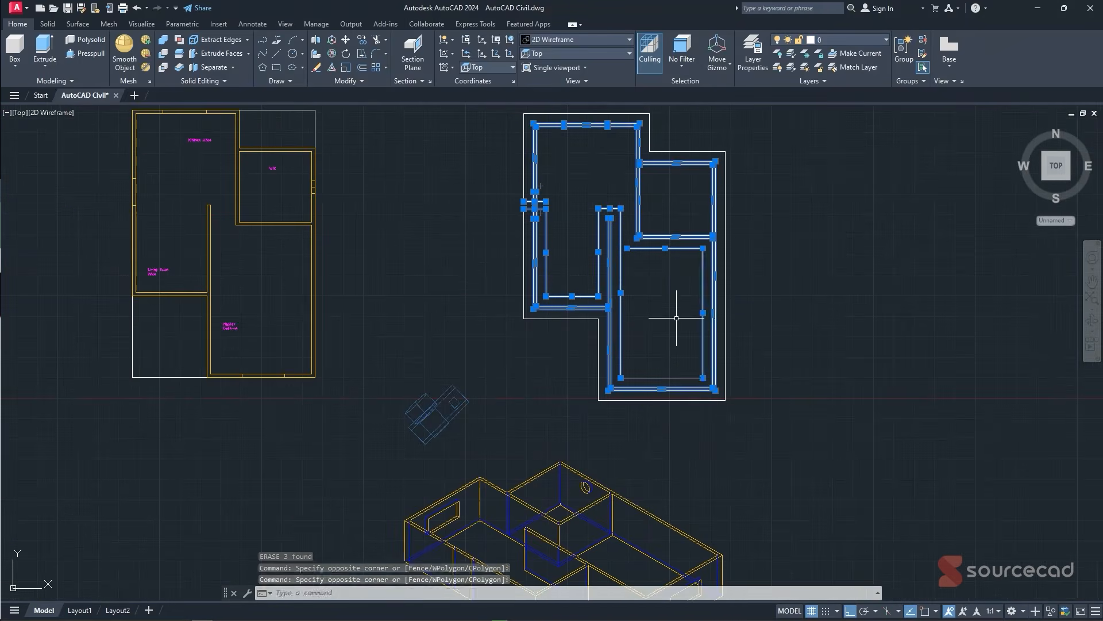
click(684, 357)
click(635, 388)
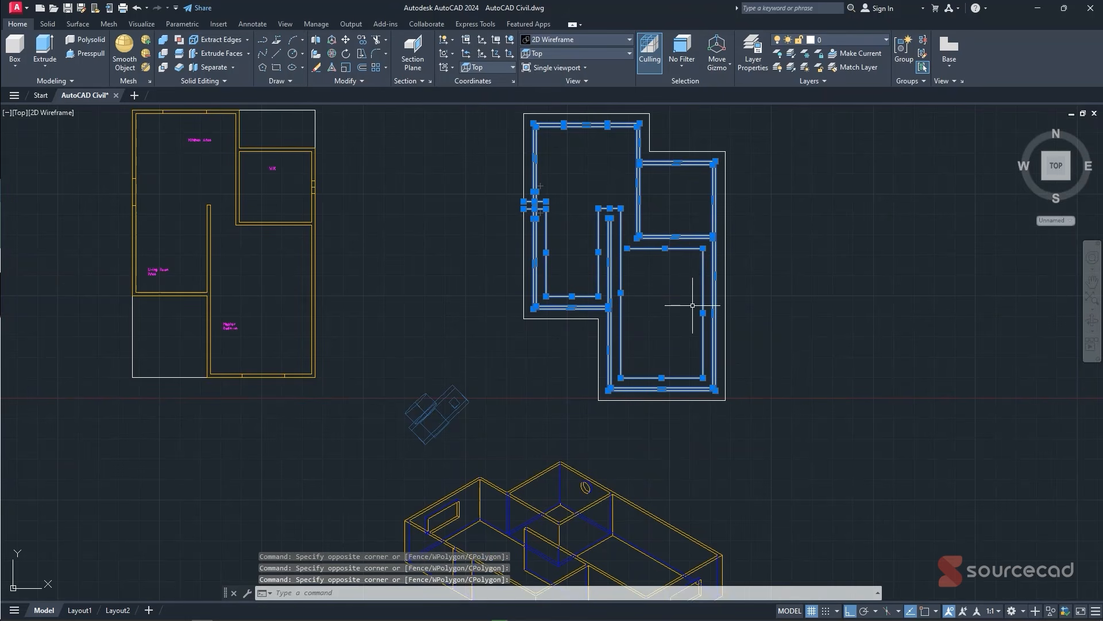
key(Escape)
- Join the connected 600 mm offset lines of the flattened plan back into one polyline
scroll(753, 215, down, 2)
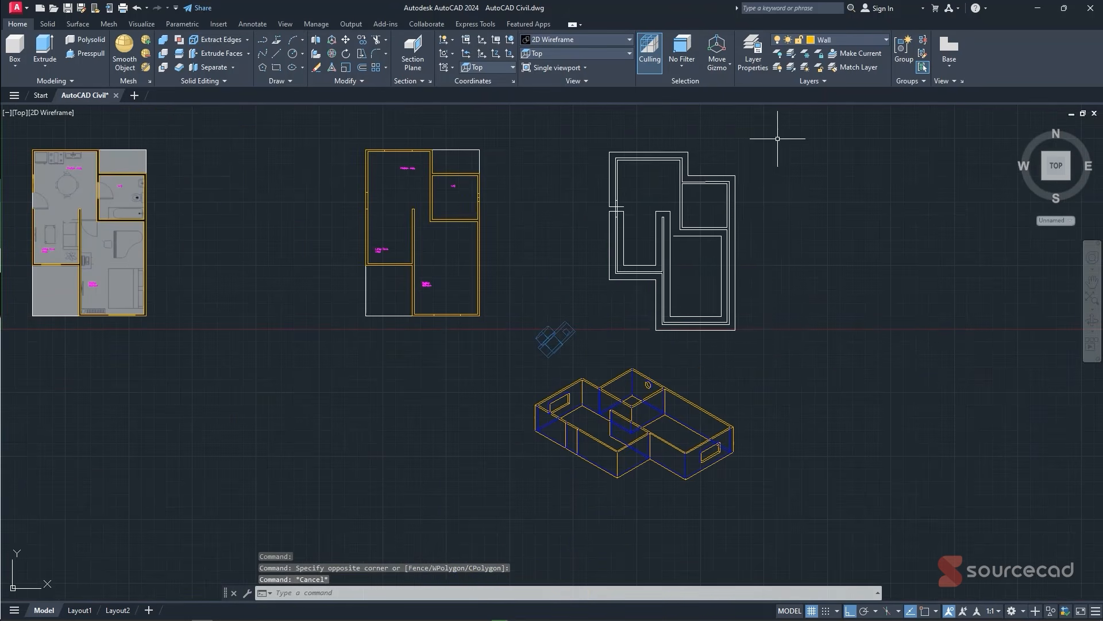
click(777, 129)
click(594, 343)
text(j)
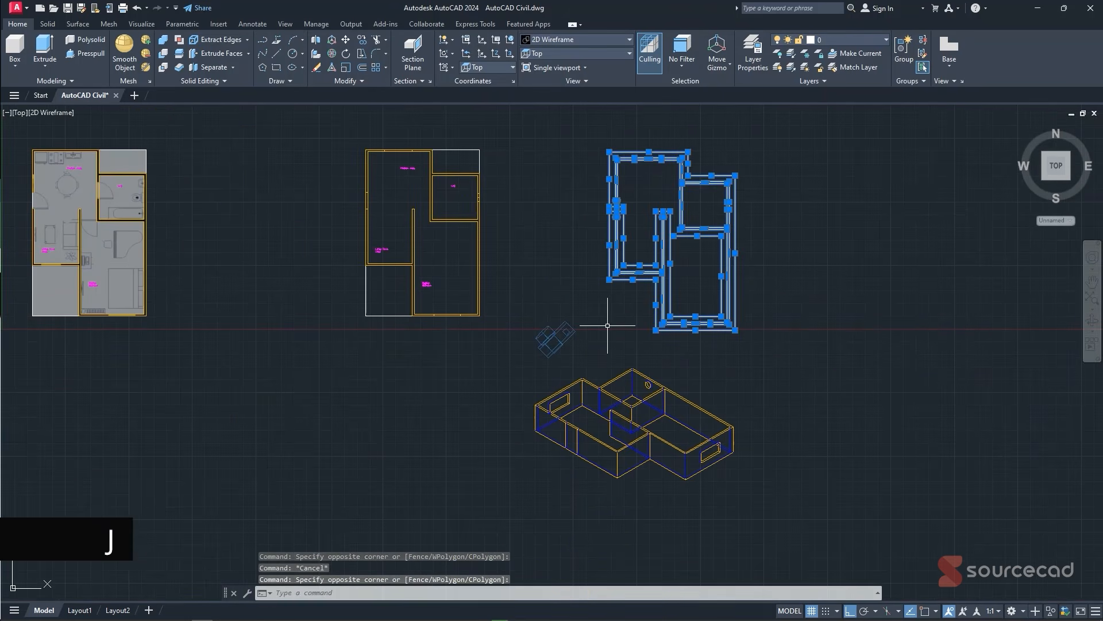
key(Return)
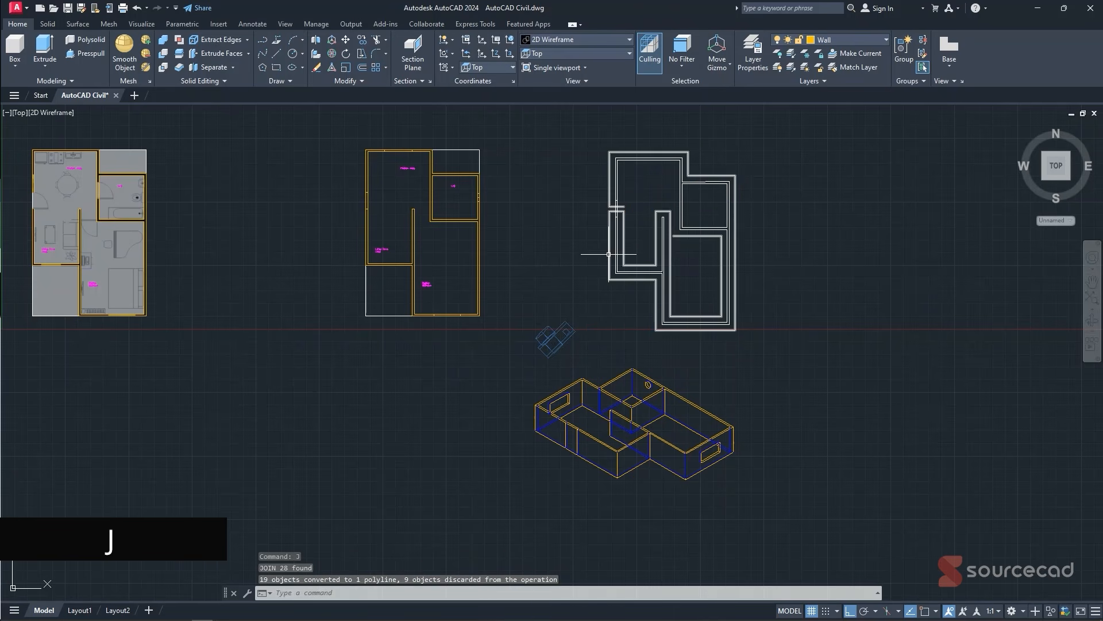
click(610, 240)
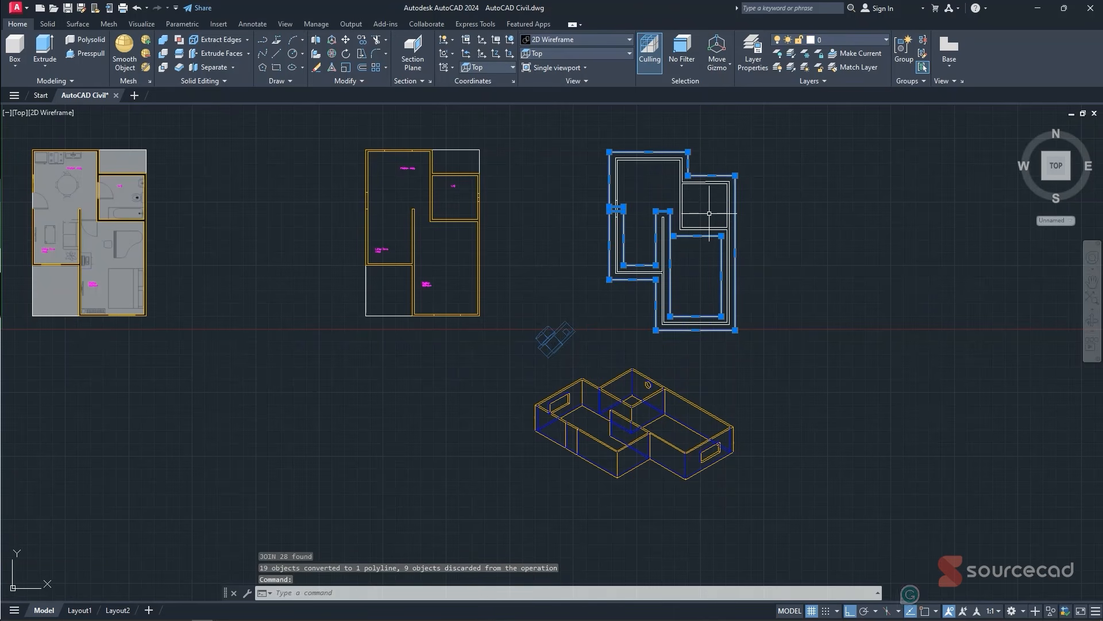
key(Escape)
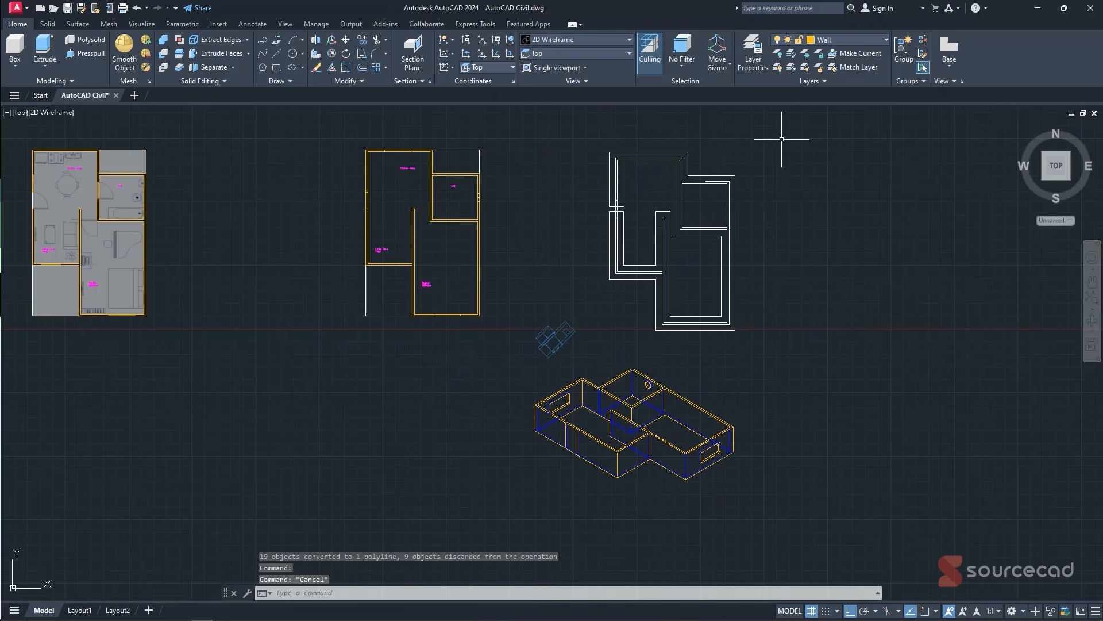
- Erase the original wall lines of the flattened plan, excluding the joined 600 mm offset polyline from the selection
click(784, 119)
click(599, 343)
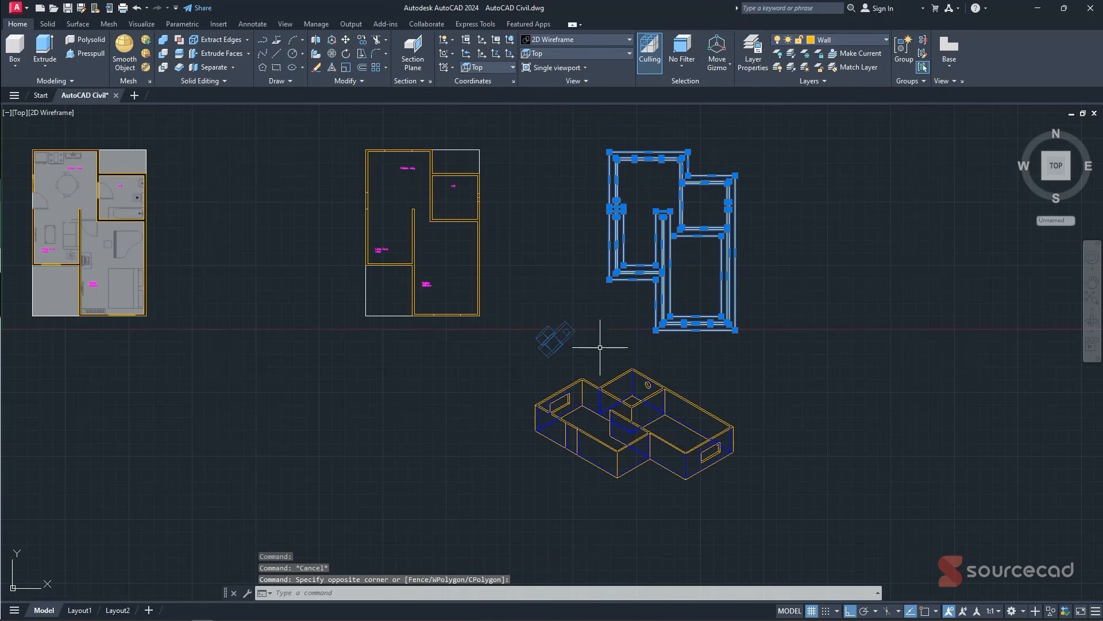
scroll(695, 240, up, 2)
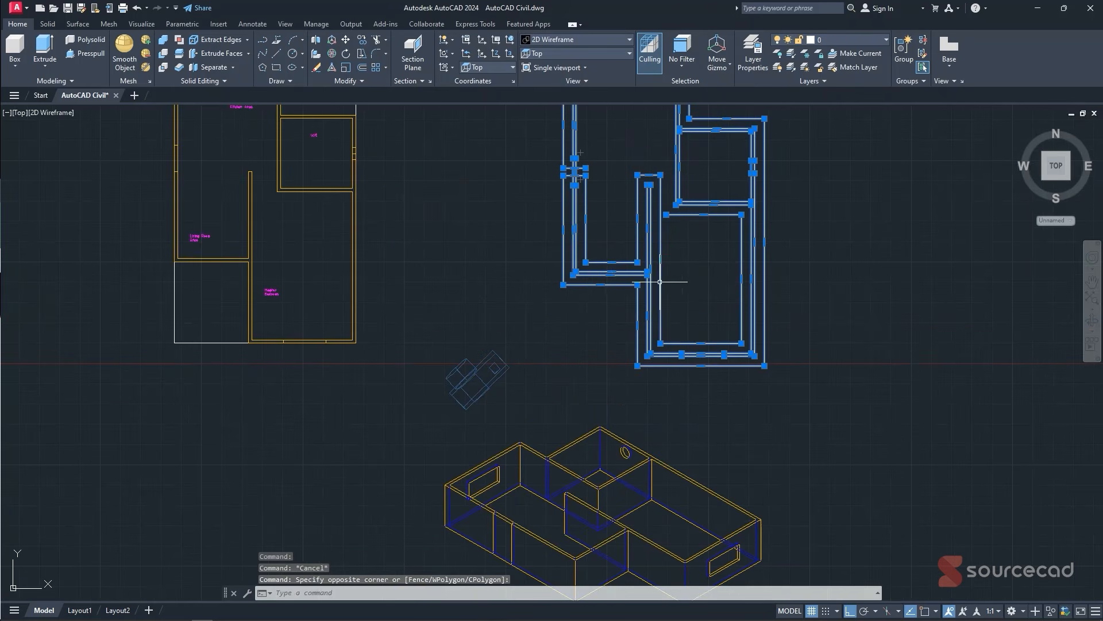
shift+click(616, 285)
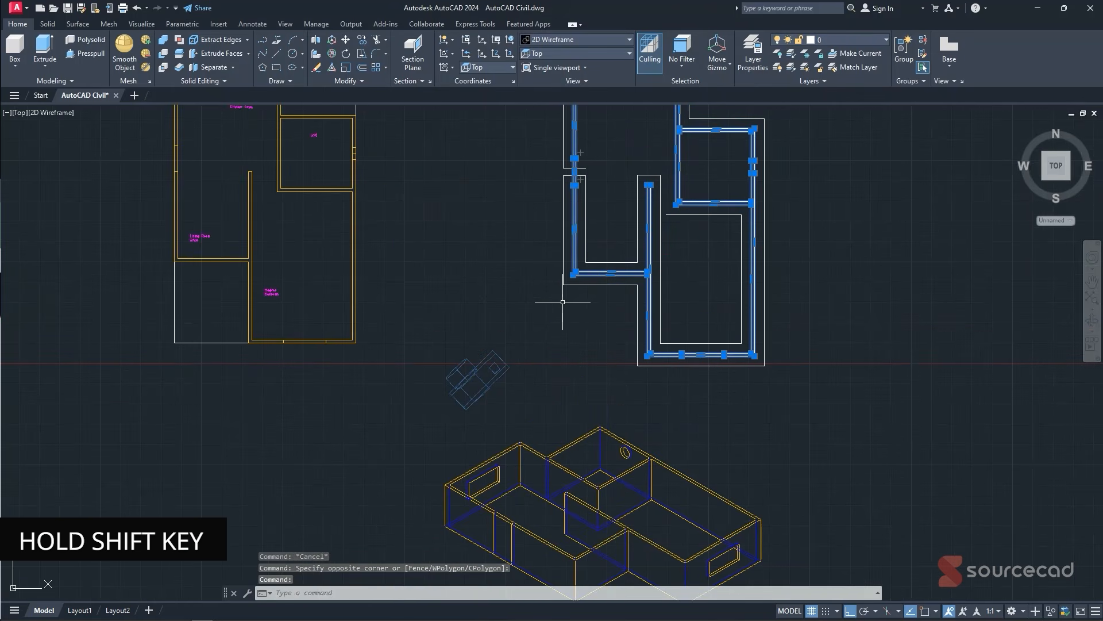
key(Return)
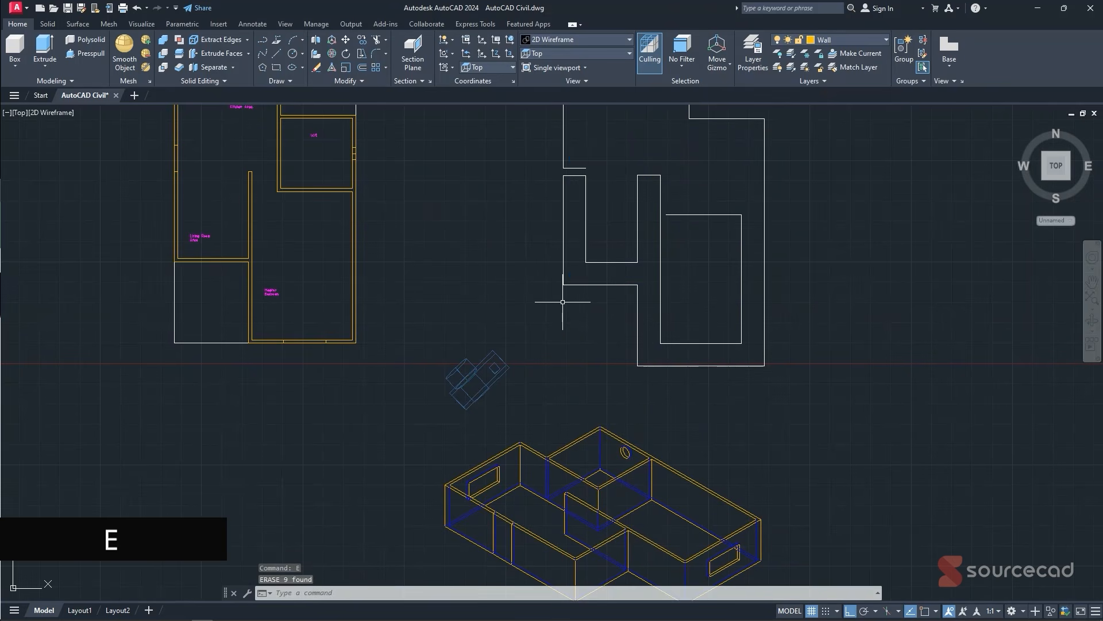
- Explode the remaining joined offset polyline into separate lines
middle_drag(702, 200, 685, 227)
click(676, 223)
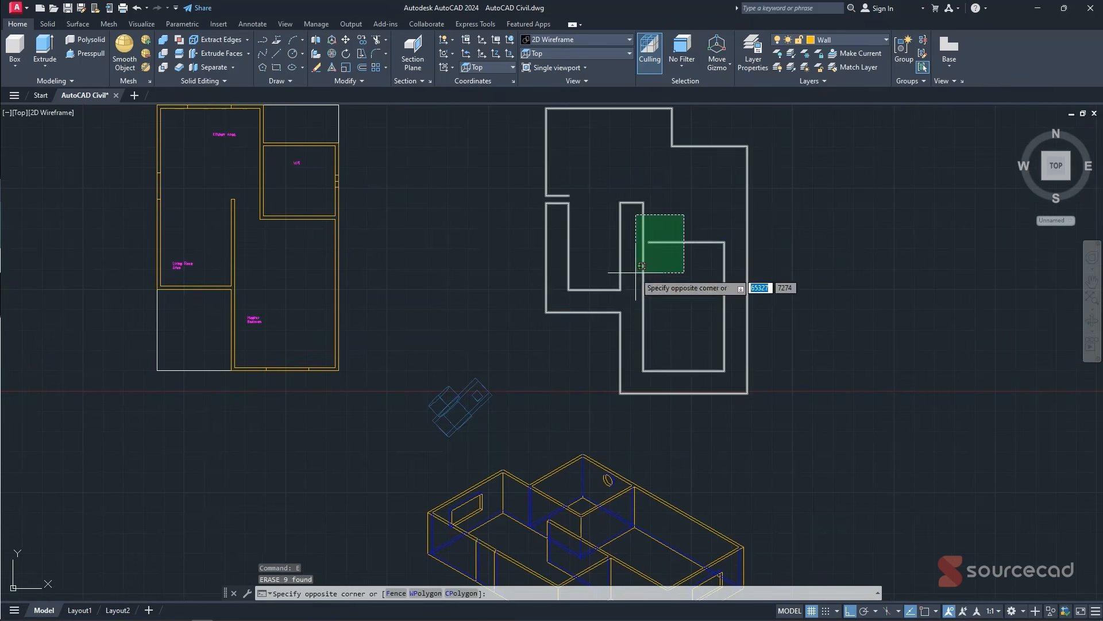
click(637, 271)
key(Return)
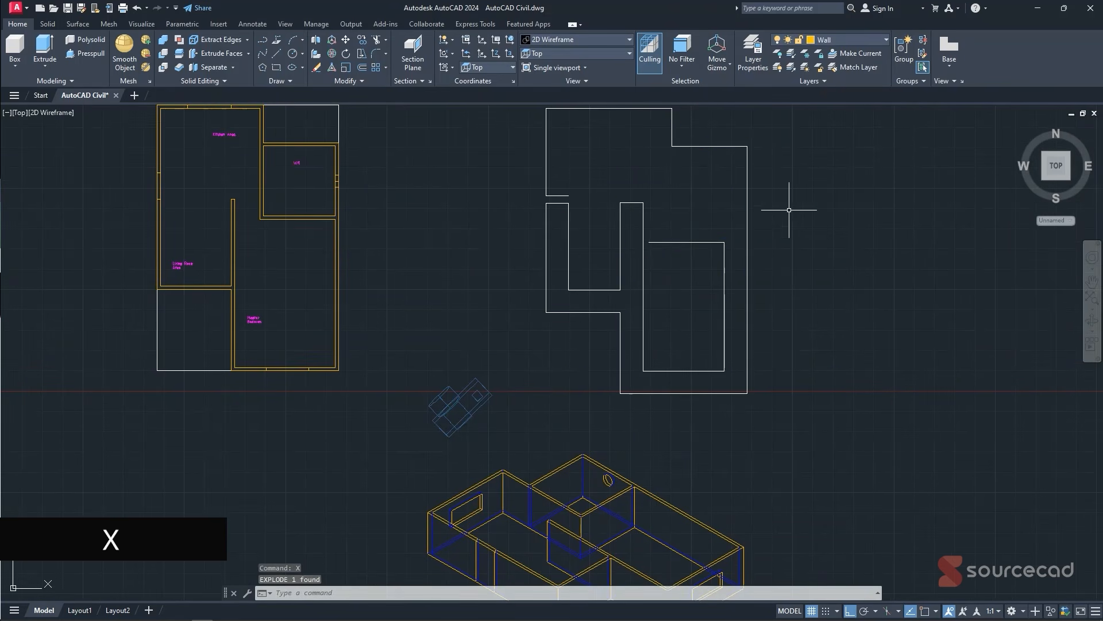
- Erase the ten inner offset lines around the bedroom, the partition and the living area, keeping only the outer outline
click(731, 183)
click(636, 381)
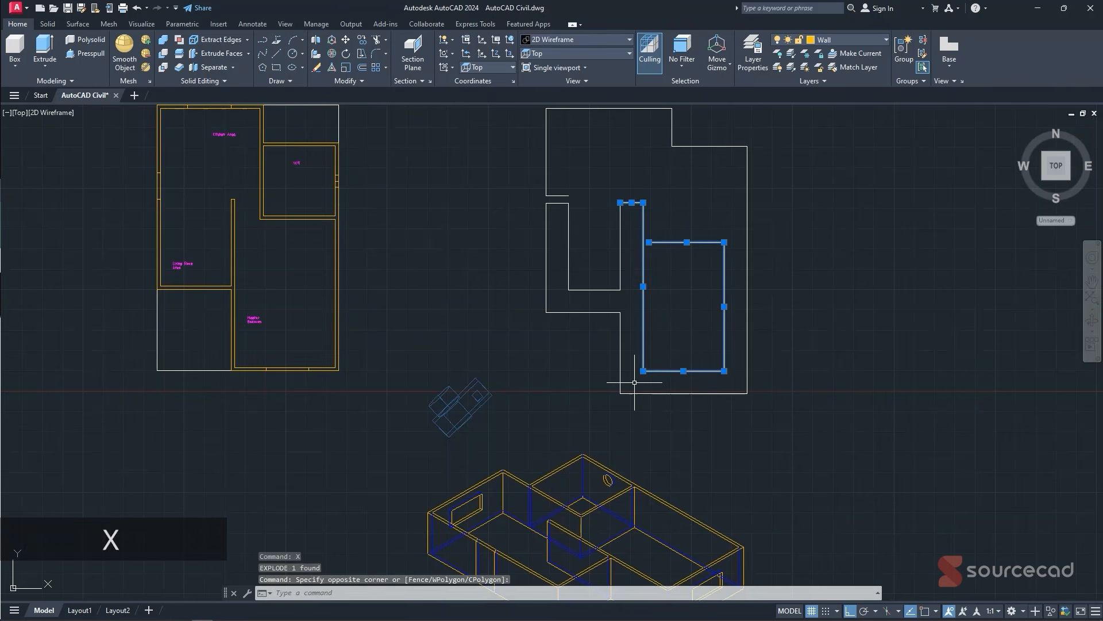
click(648, 169)
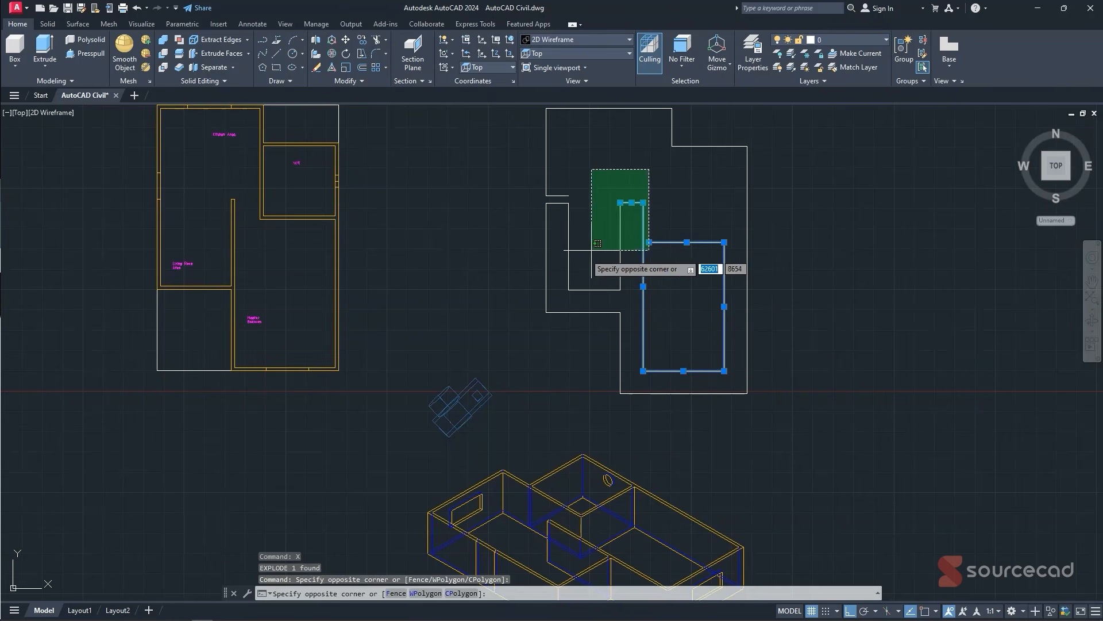
click(569, 289)
text(E)
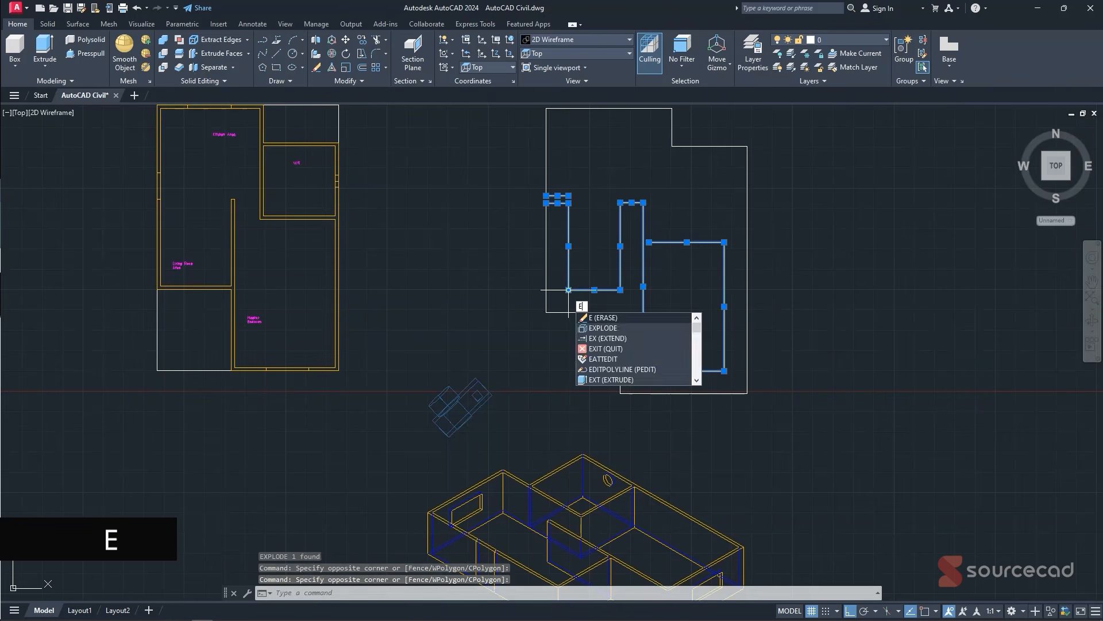
key(Return)
- Turn on object snap and stretch the lower west outline line to the endpoint of the line above, closing the gap
scroll(540, 169, up, 4)
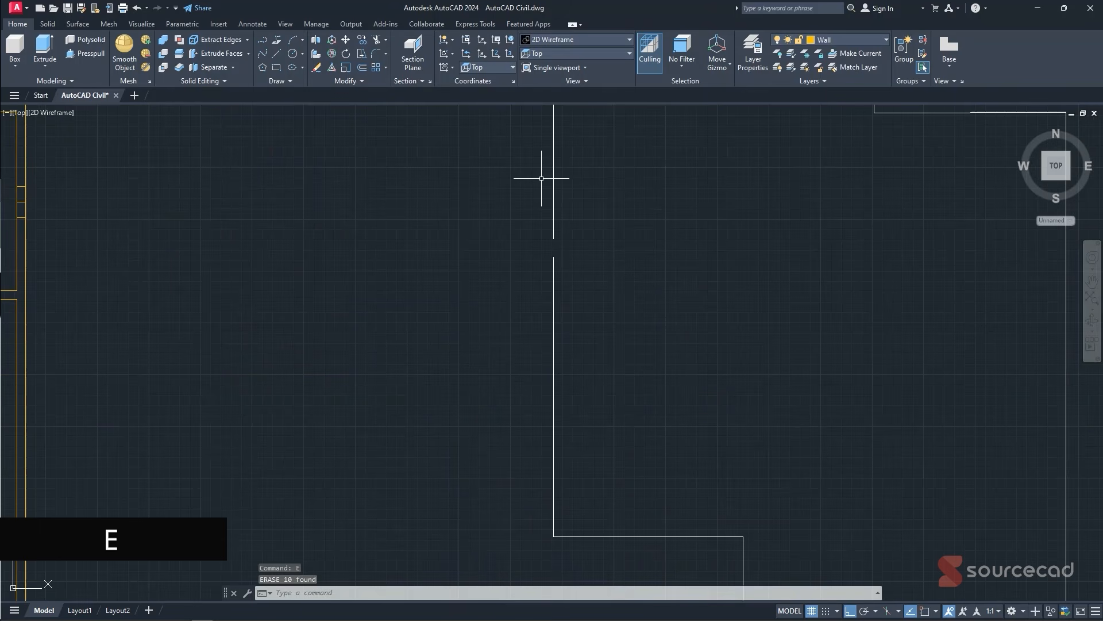
click(554, 258)
click(560, 247)
key(Escape)
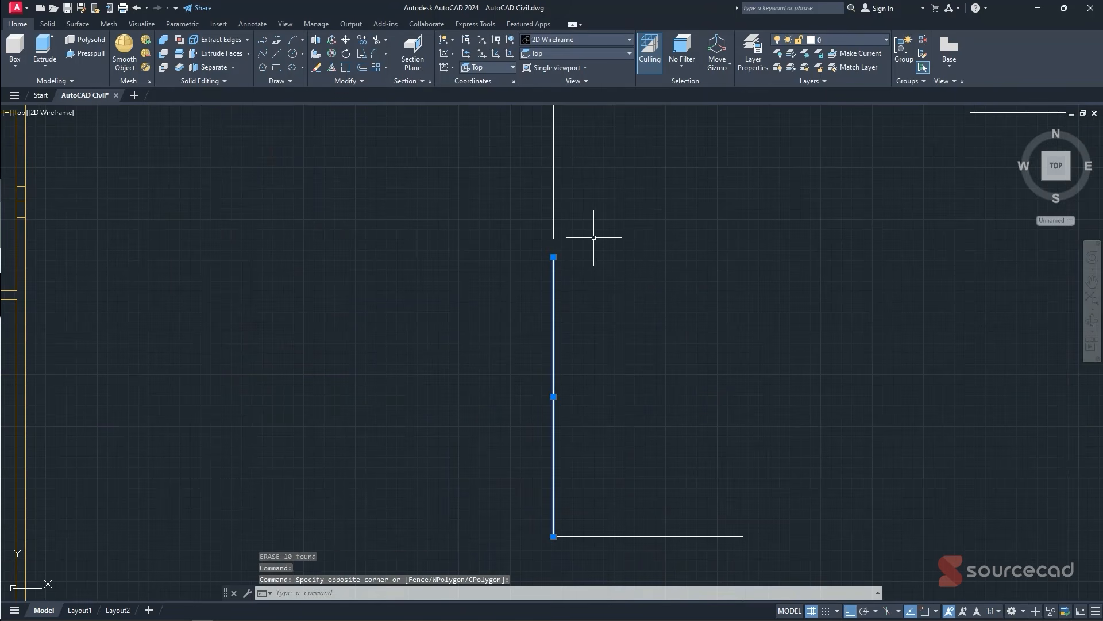
click(552, 262)
click(553, 257)
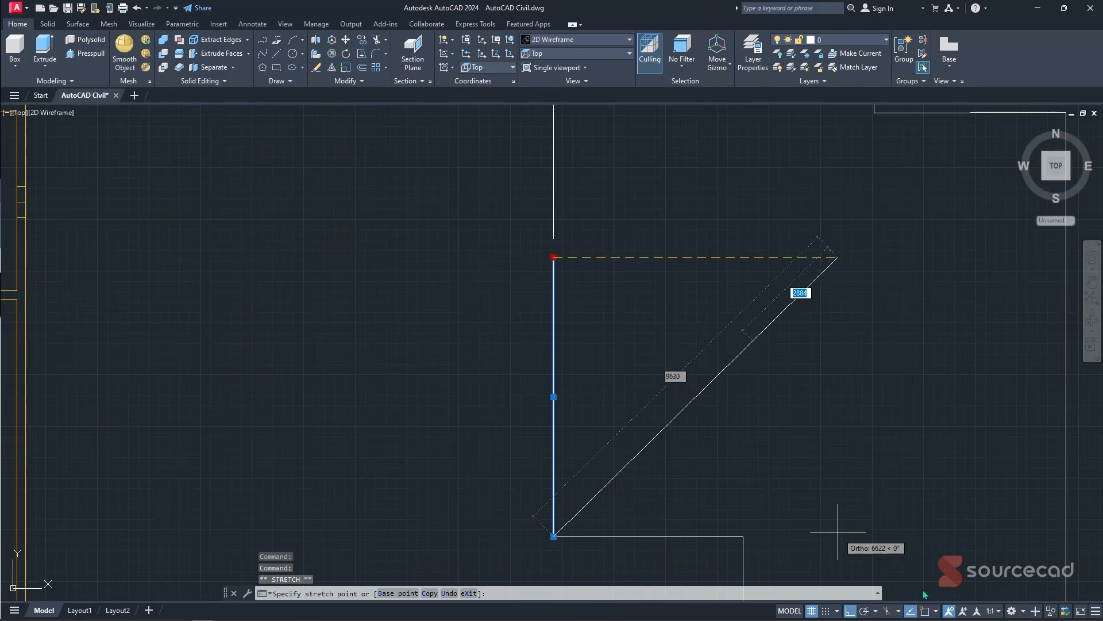
click(925, 612)
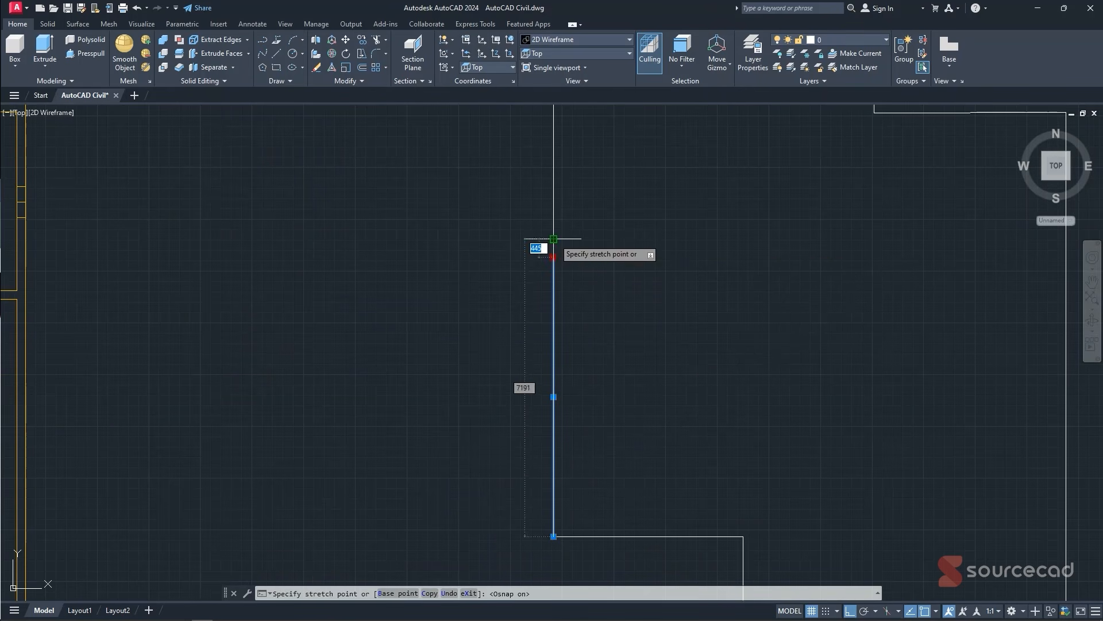
key(Escape)
- Join all nine lines of the outer roof outline into a single closed polyline
scroll(592, 241, down, 6)
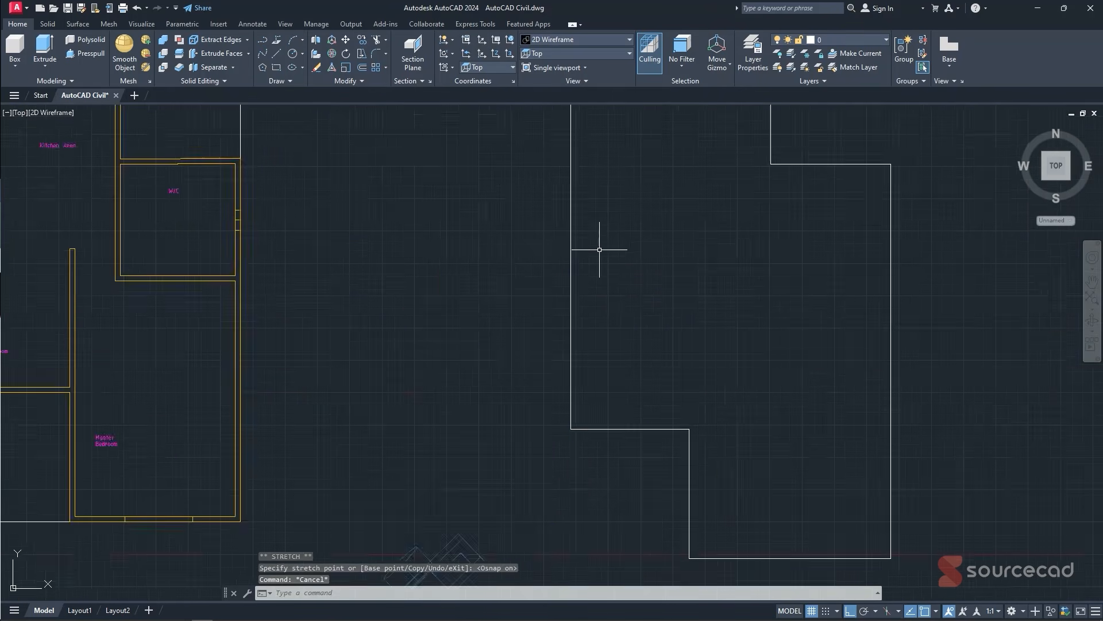
click(750, 169)
click(572, 382)
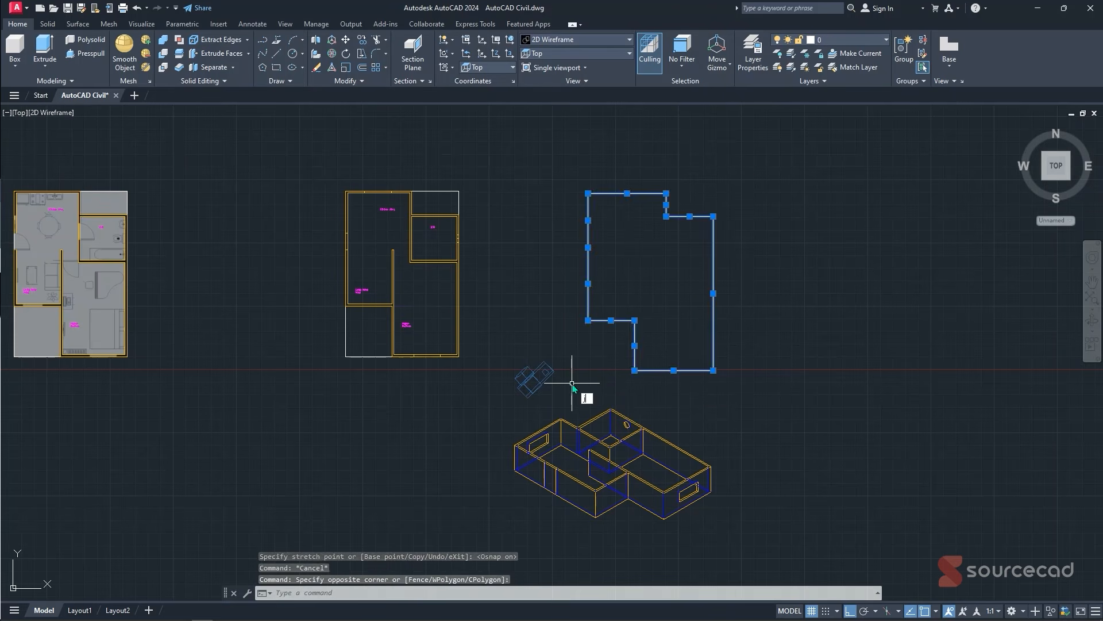
text(j)
key(Return)
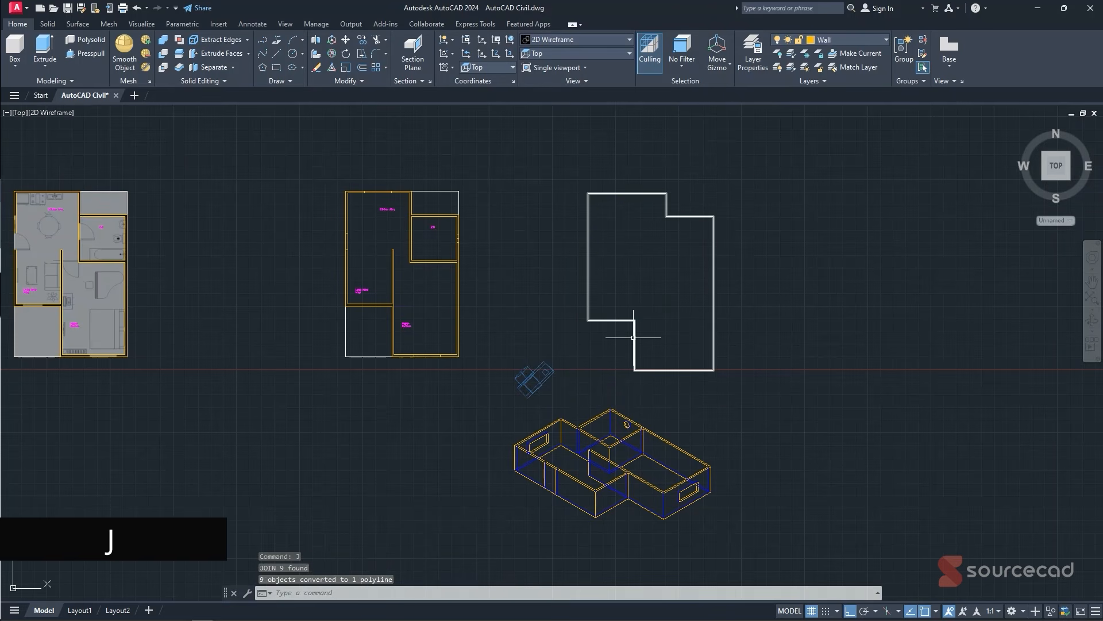
- In the southwest isometric view, extrude the closed roof outline as a solid with a 60° taper angle and a height of 18000
click(1044, 182)
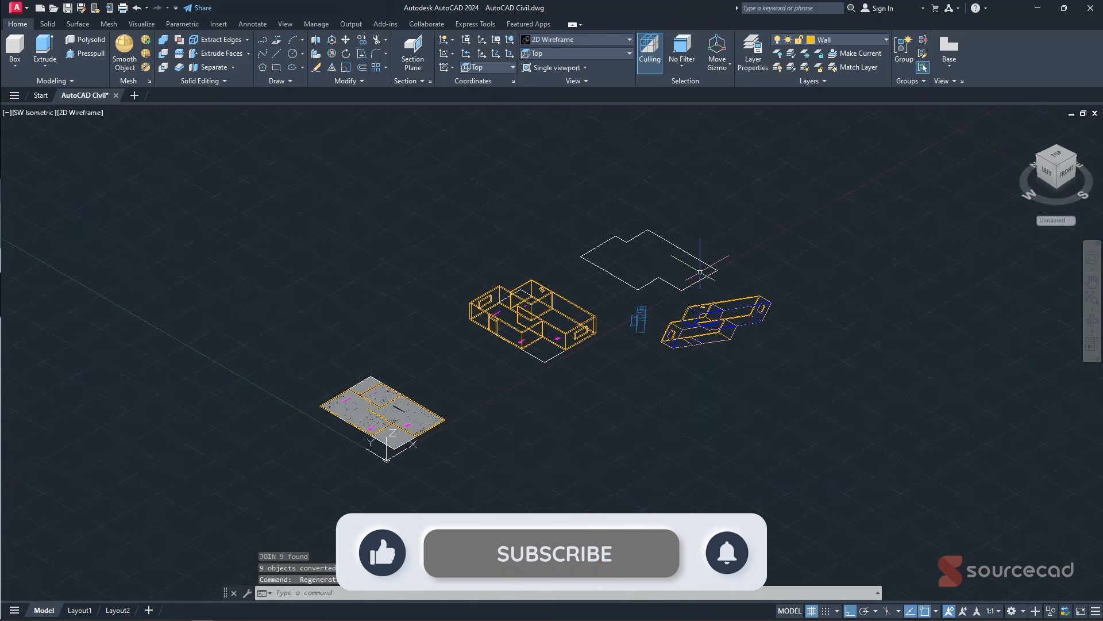
click(47, 68)
click(47, 68)
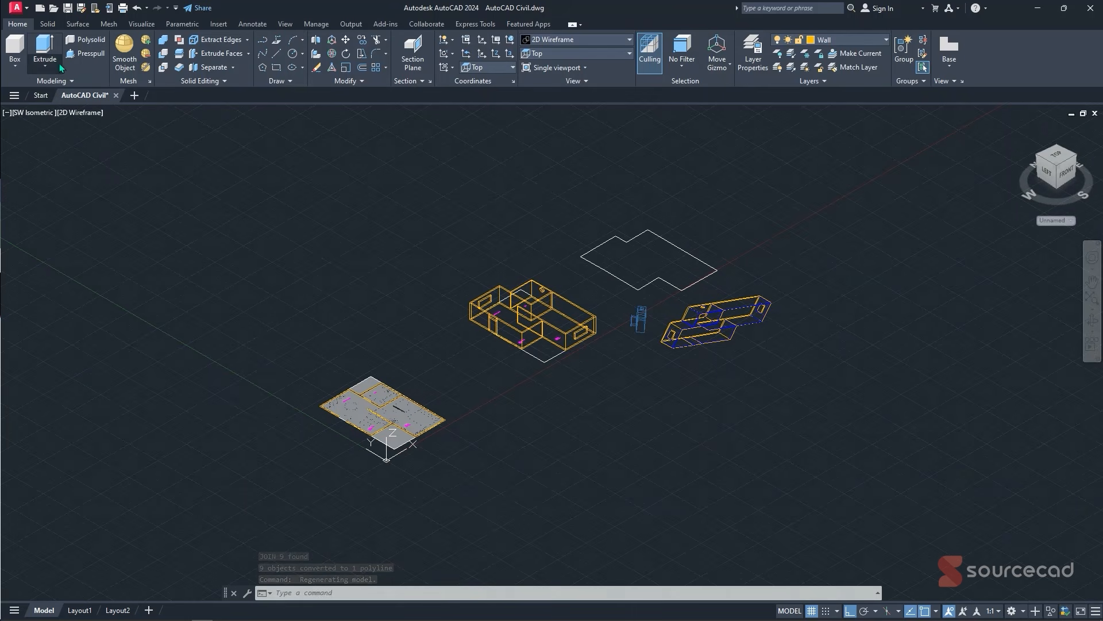
click(49, 48)
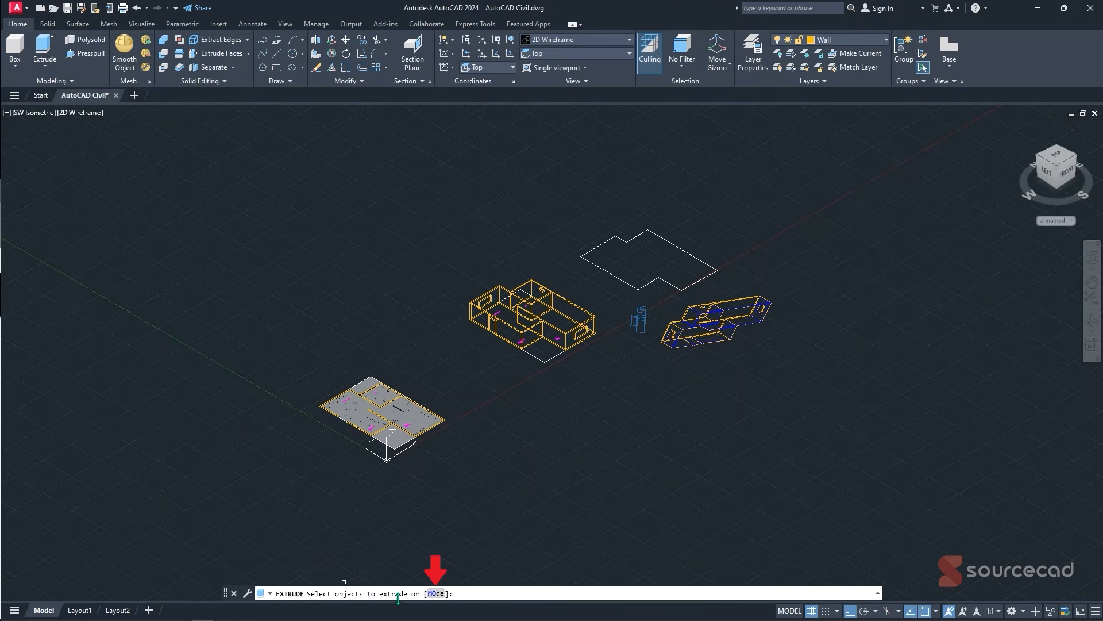
click(435, 594)
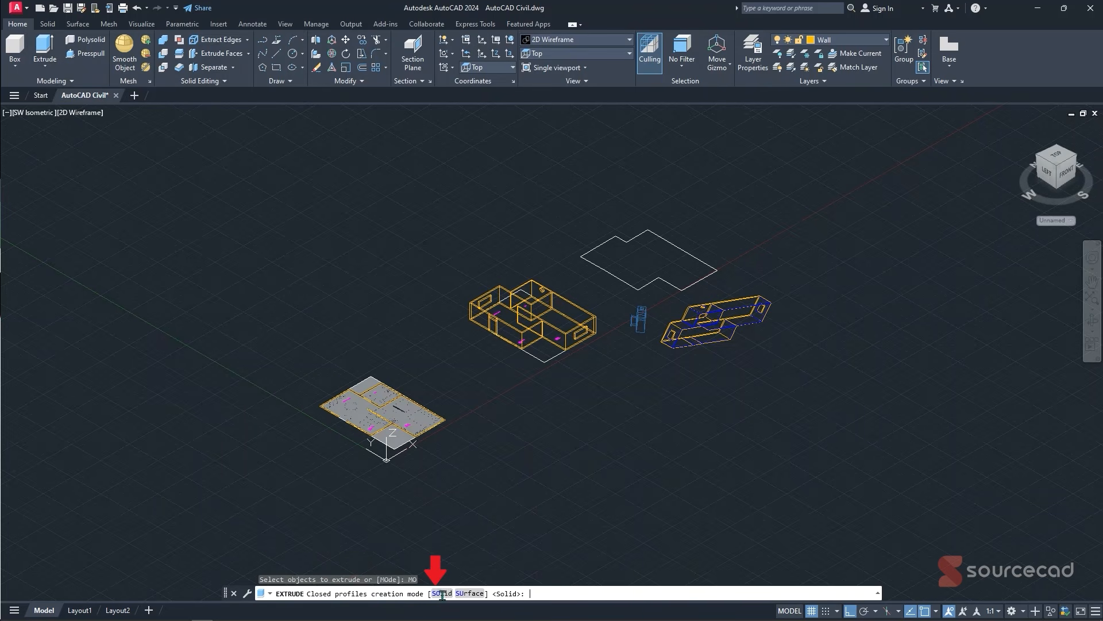
click(441, 593)
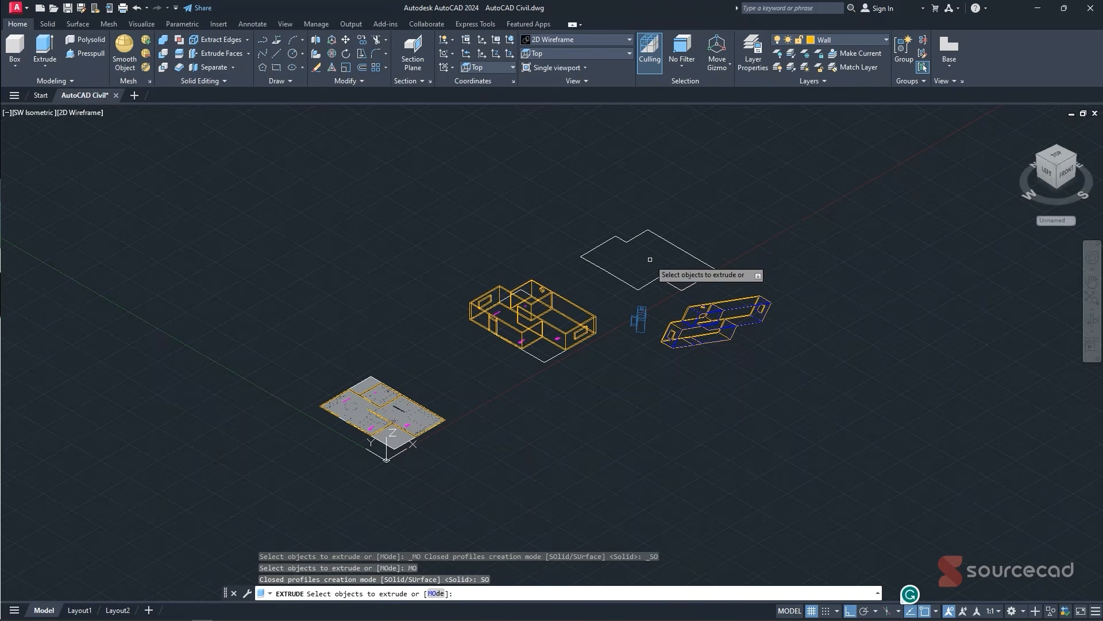
click(634, 285)
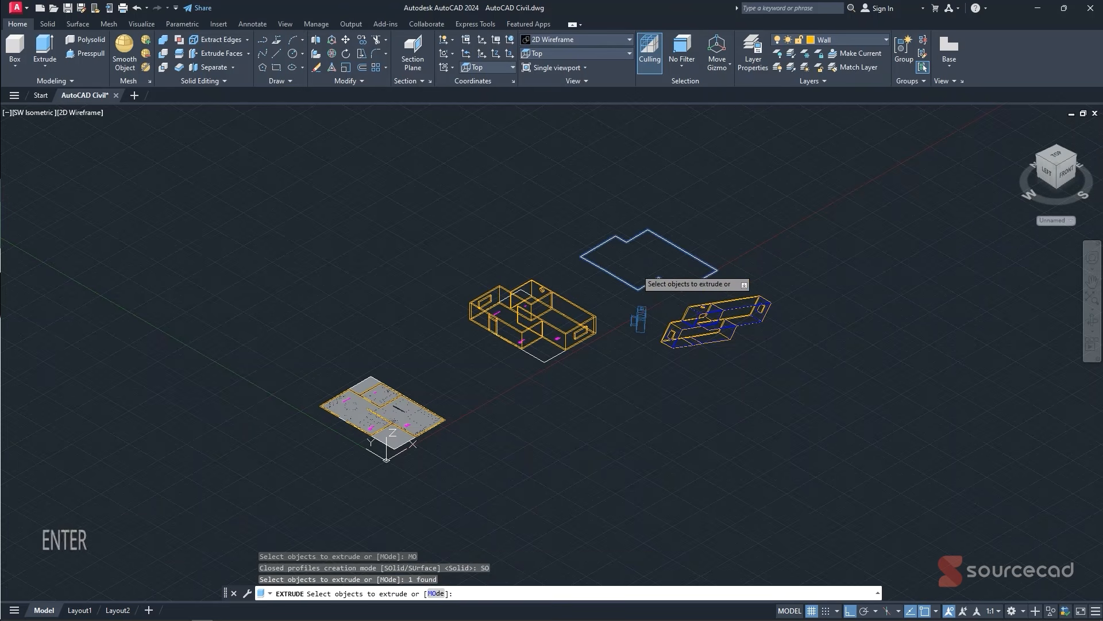
key(Return)
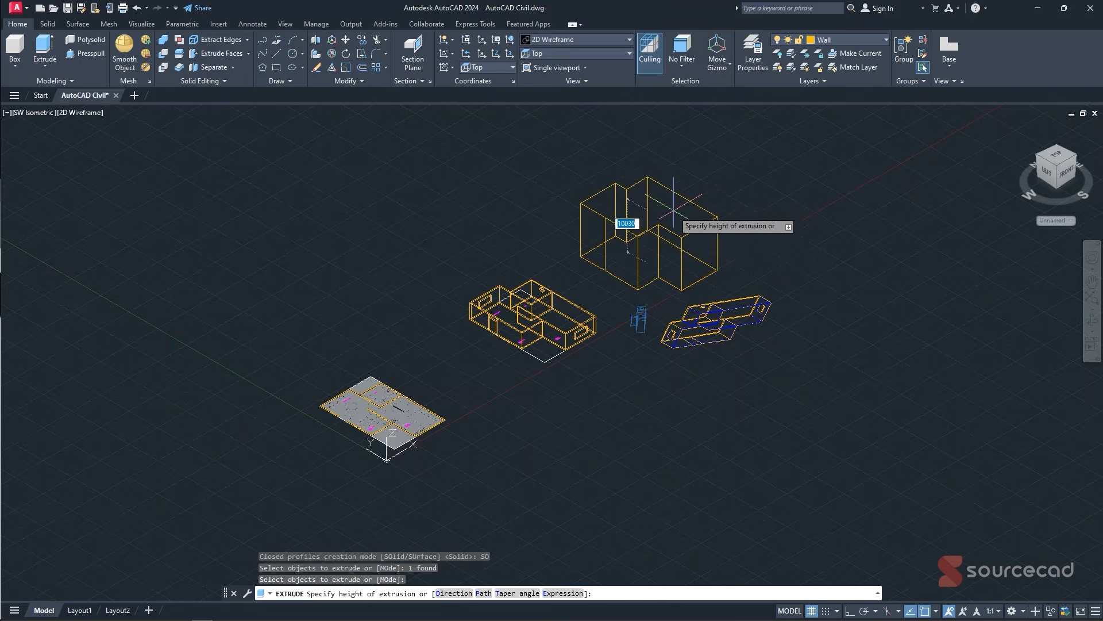
click(523, 595)
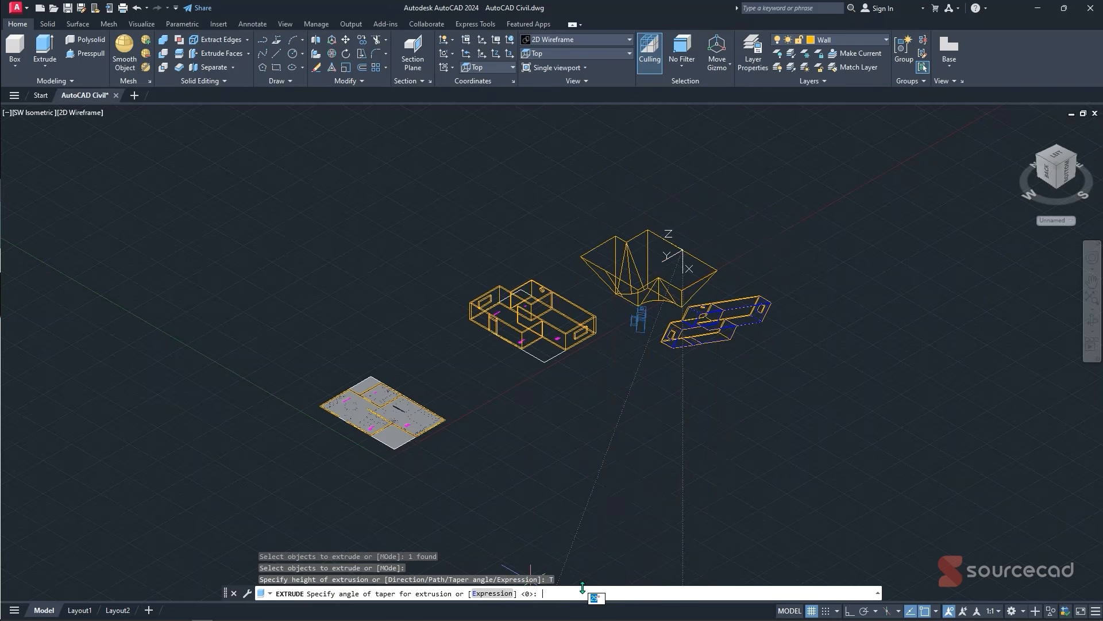
text(6)
key(Return)
scroll(678, 184, up, 3)
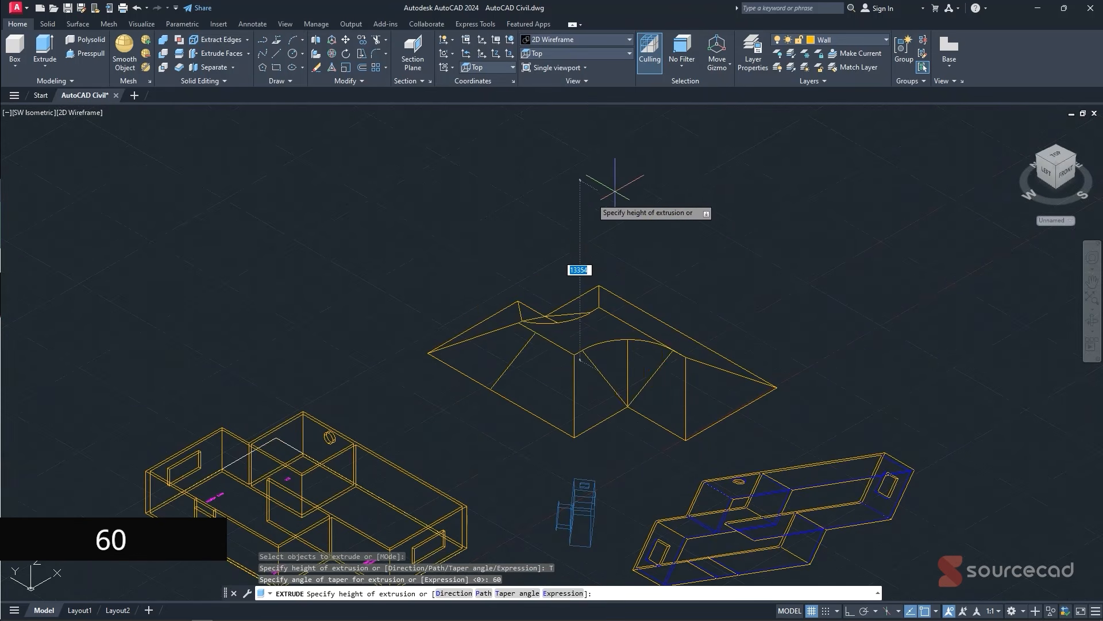
scroll(566, 147, down, 2)
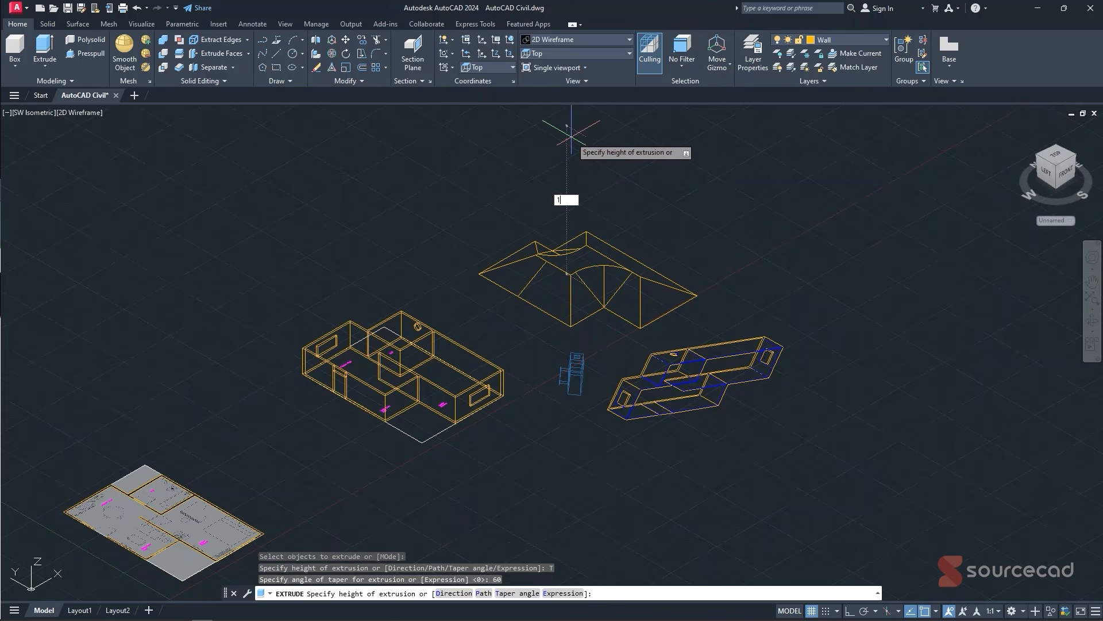
text(800)
key(Return)
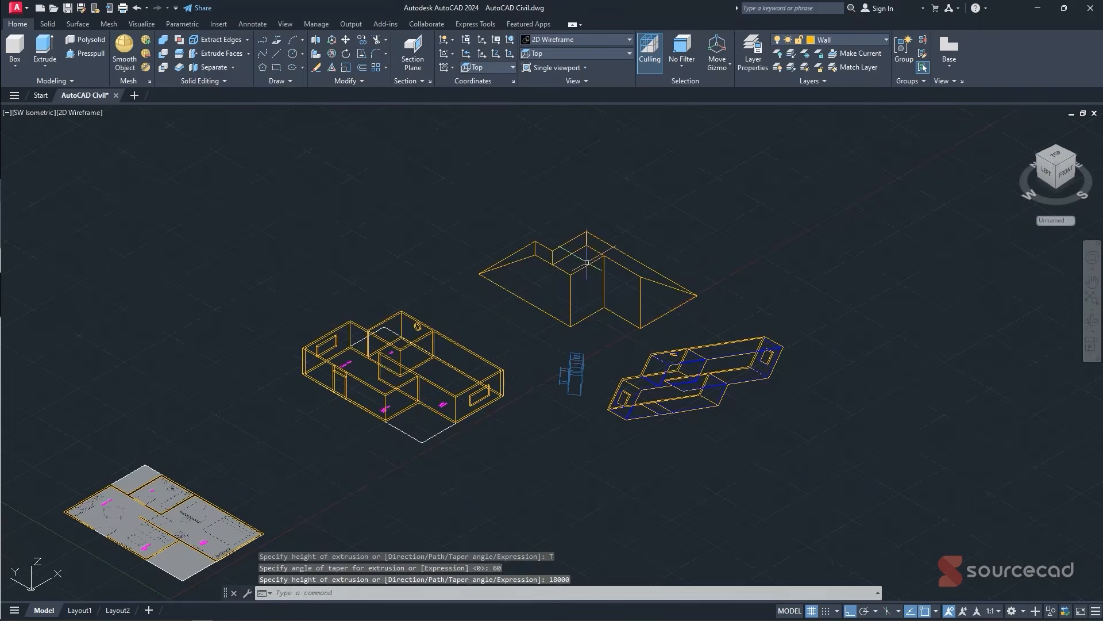
- Inspect the tapered roof solid and the small rectangle at its top from several angles
scroll(587, 263, up, 5)
shift+middle_drag(655, 239, 605, 315)
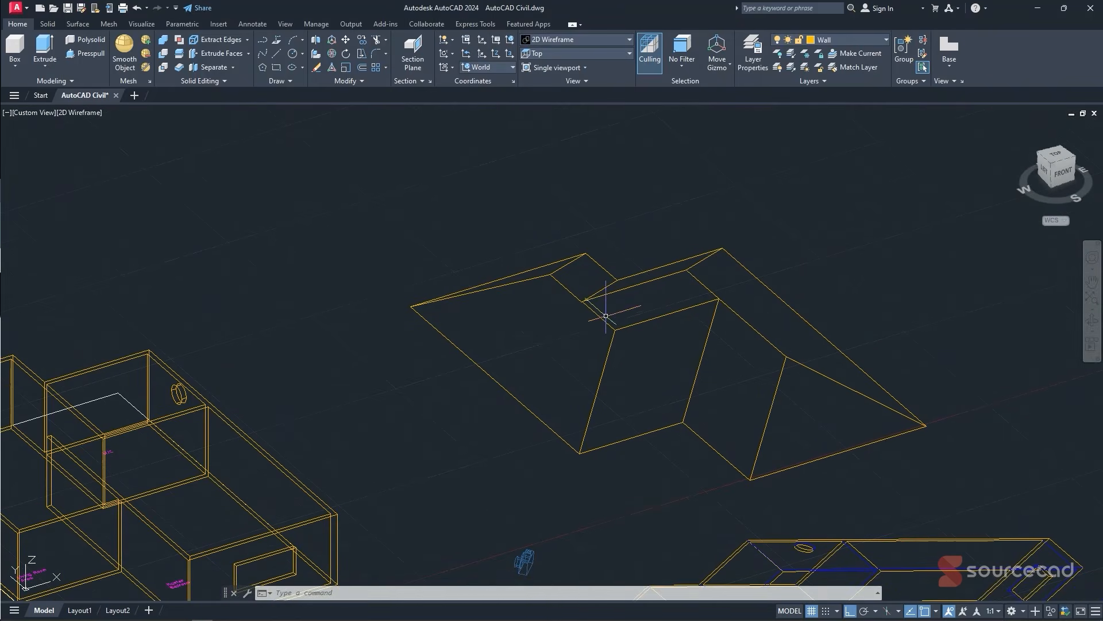
click(614, 309)
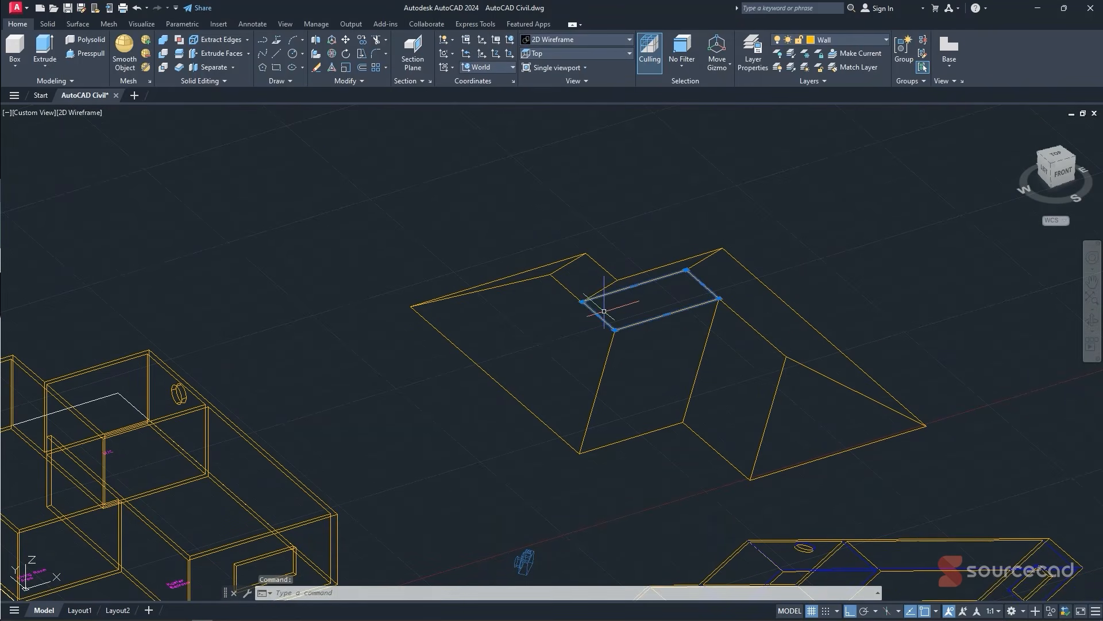
key(Escape)
scroll(598, 319, down, 3)
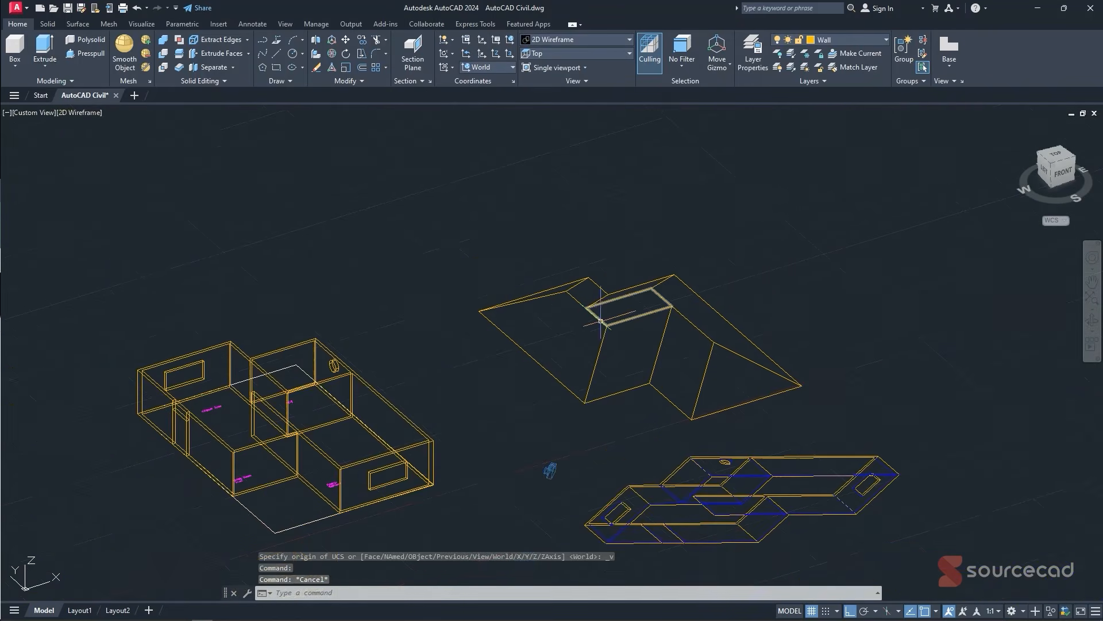
shift+middle_drag(669, 349, 666, 338)
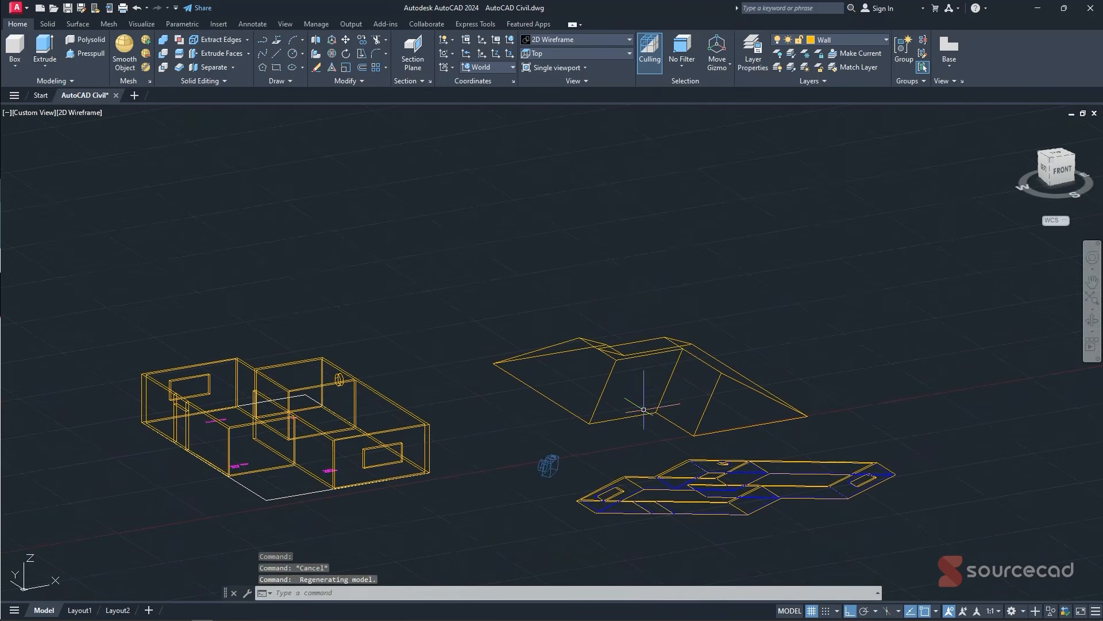
click(605, 389)
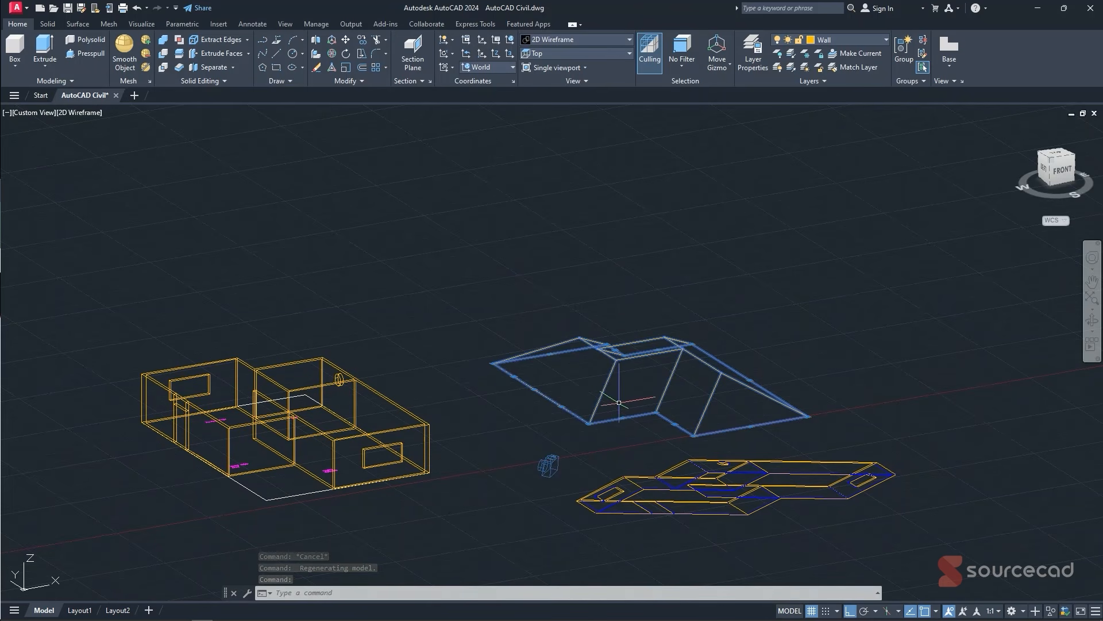
key(Escape)
- Draw a line along the roof's south eave, from its southeast corner to the other end of that edge
scroll(746, 425, up, 2)
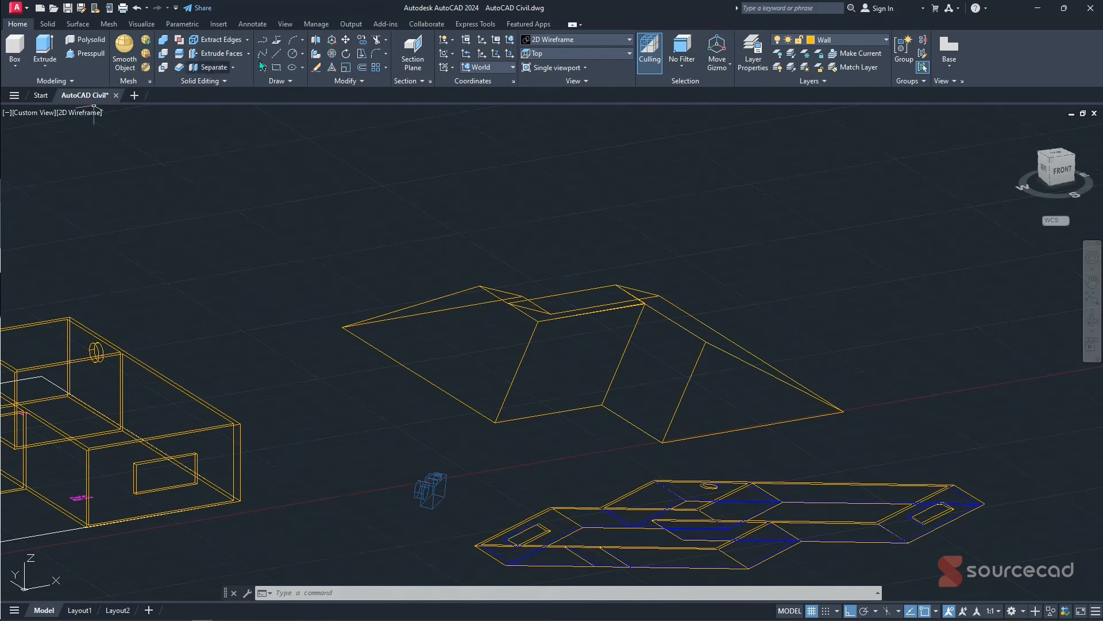
click(276, 56)
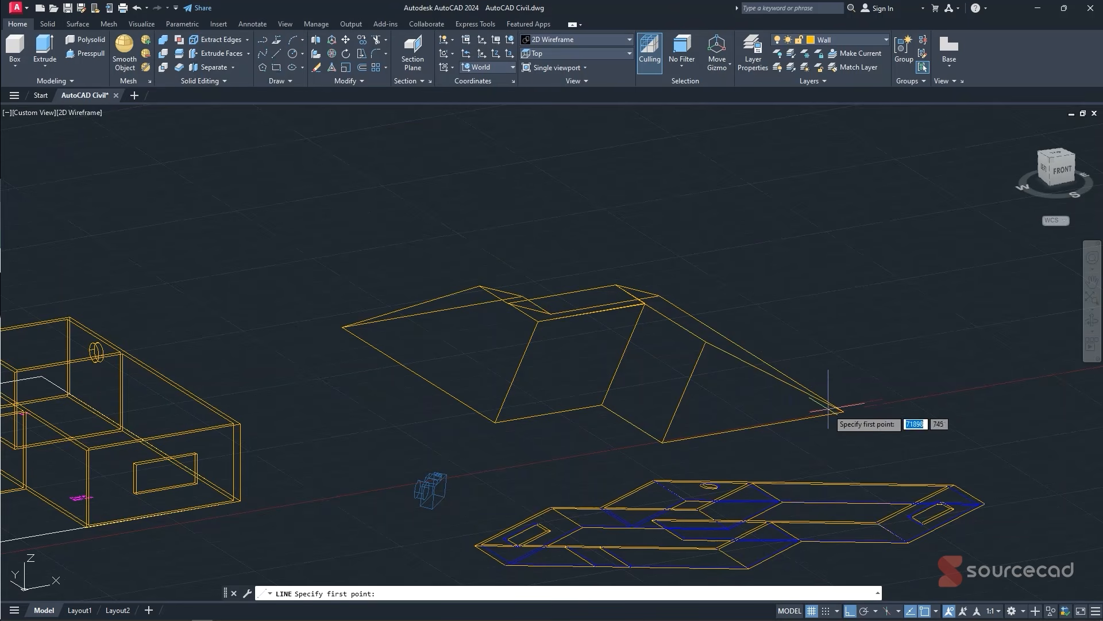
click(849, 411)
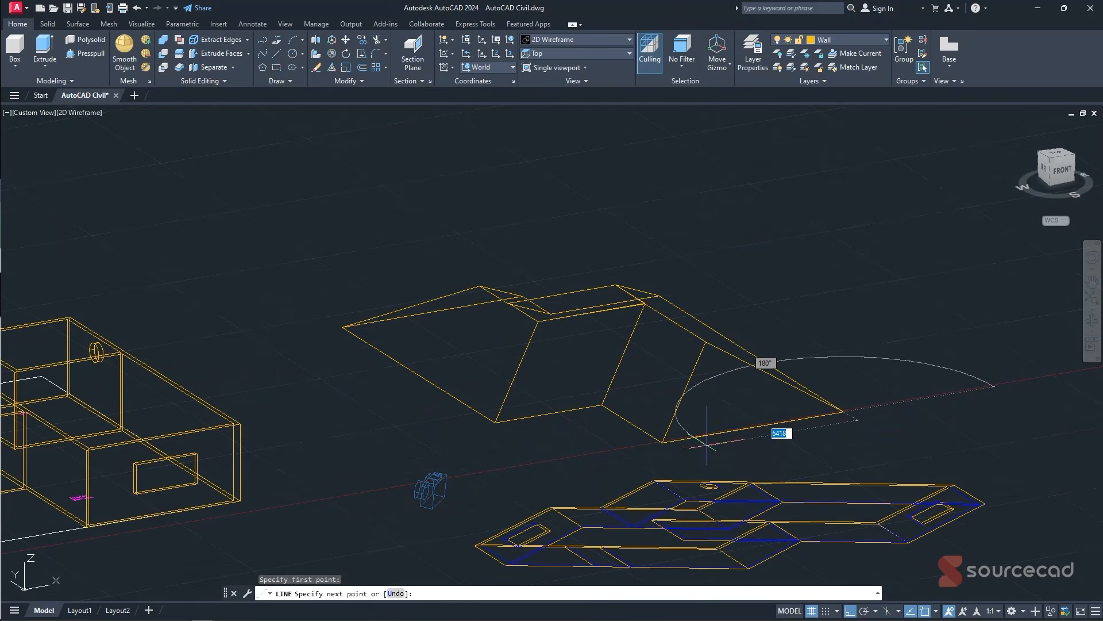
click(661, 444)
key(Escape)
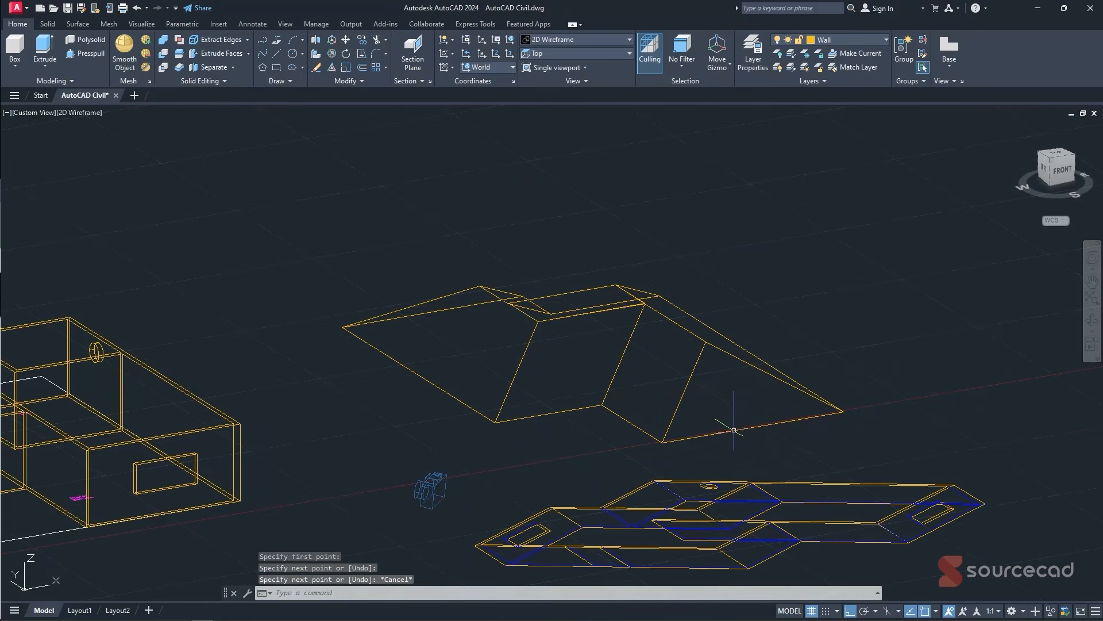
key(Escape)
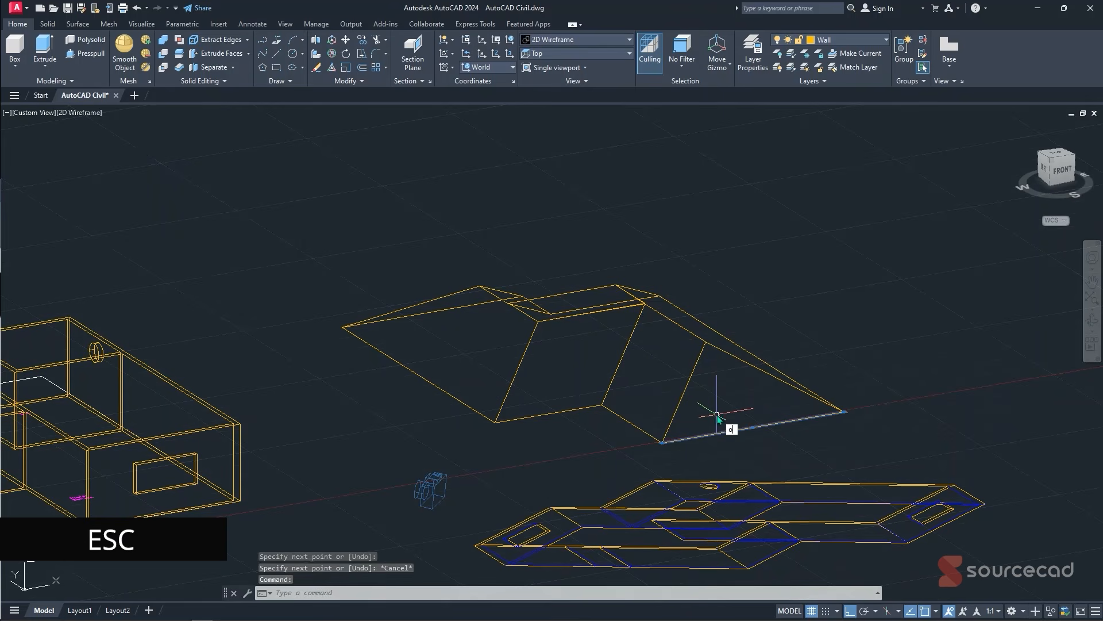
- Offset the south eave line 600 inward, toward the inside of the roof base
text(o)
key(Return)
key(Return)
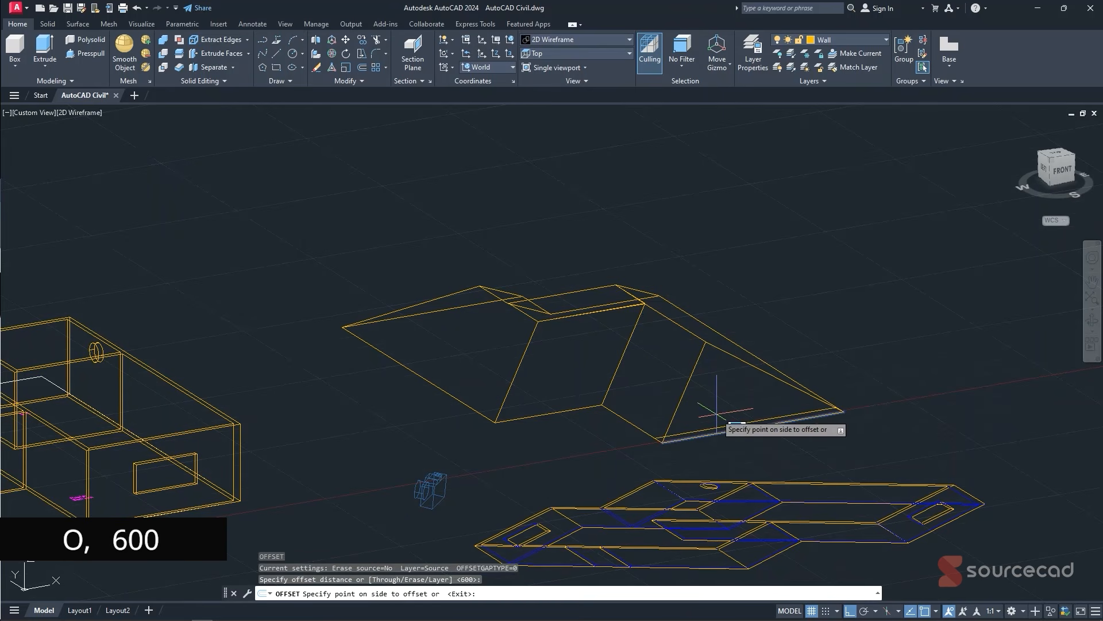
click(710, 432)
click(699, 387)
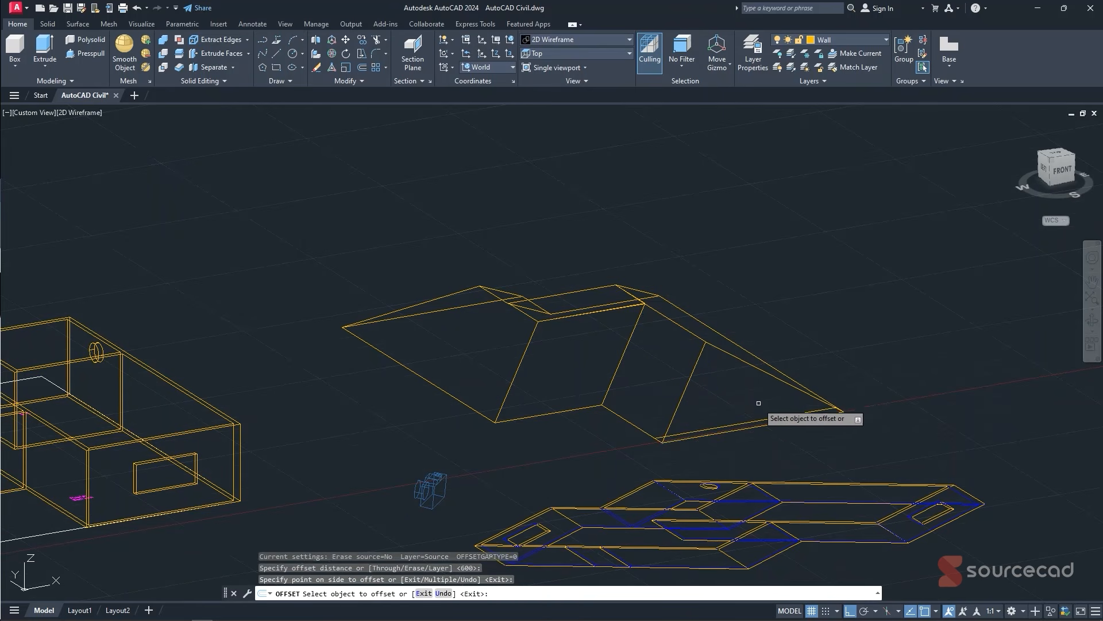
key(Escape)
- Draw a line along the roof's east eave, from the southeast corner to the northeast corner
text(l)
key(Return)
key(Return)
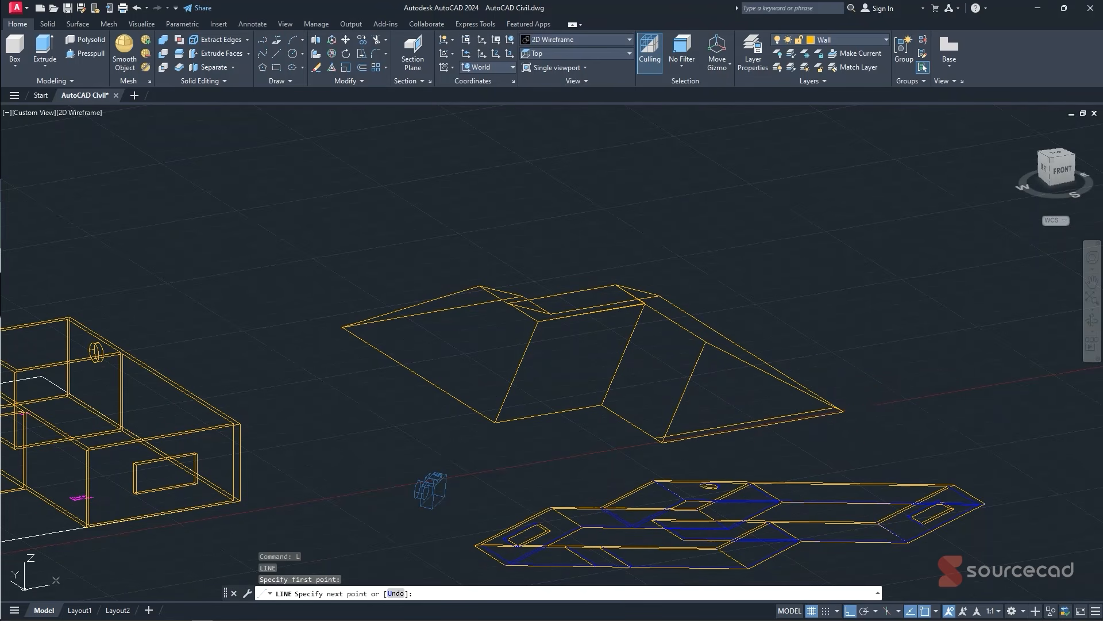
click(844, 411)
click(659, 296)
key(Escape)
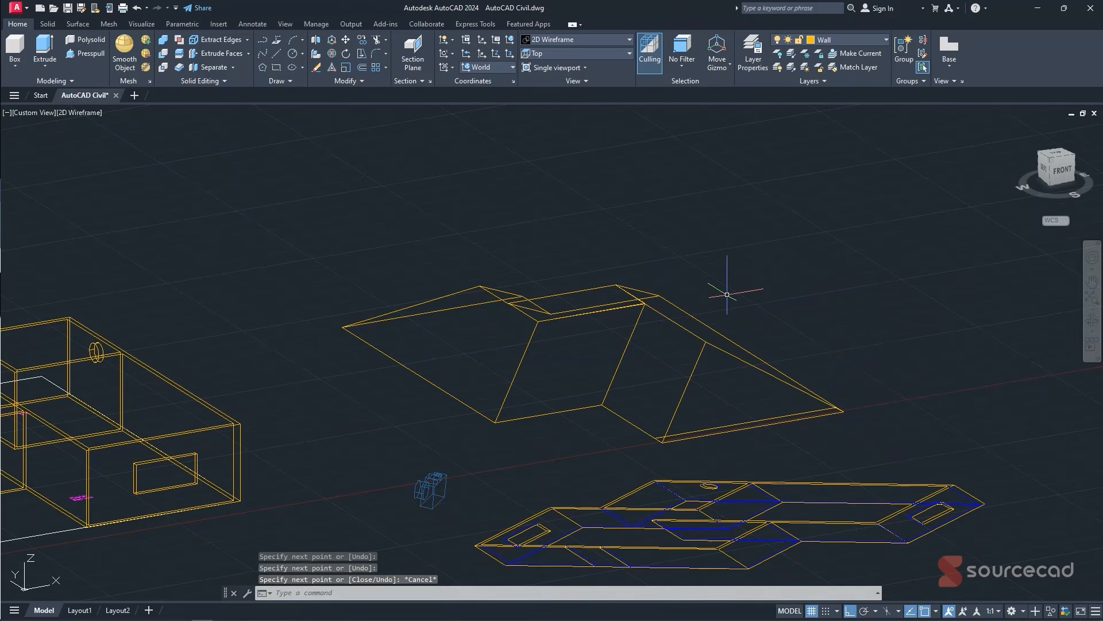
- Offset the east eave line 600 inward so it crosses the offset south line
key(Return)
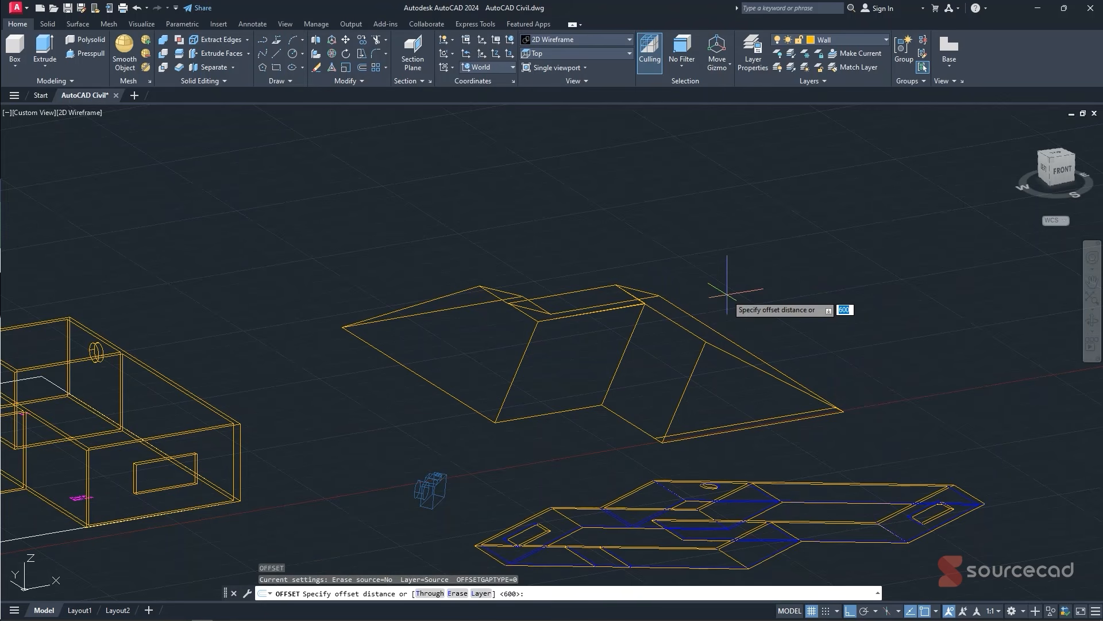
key(Return)
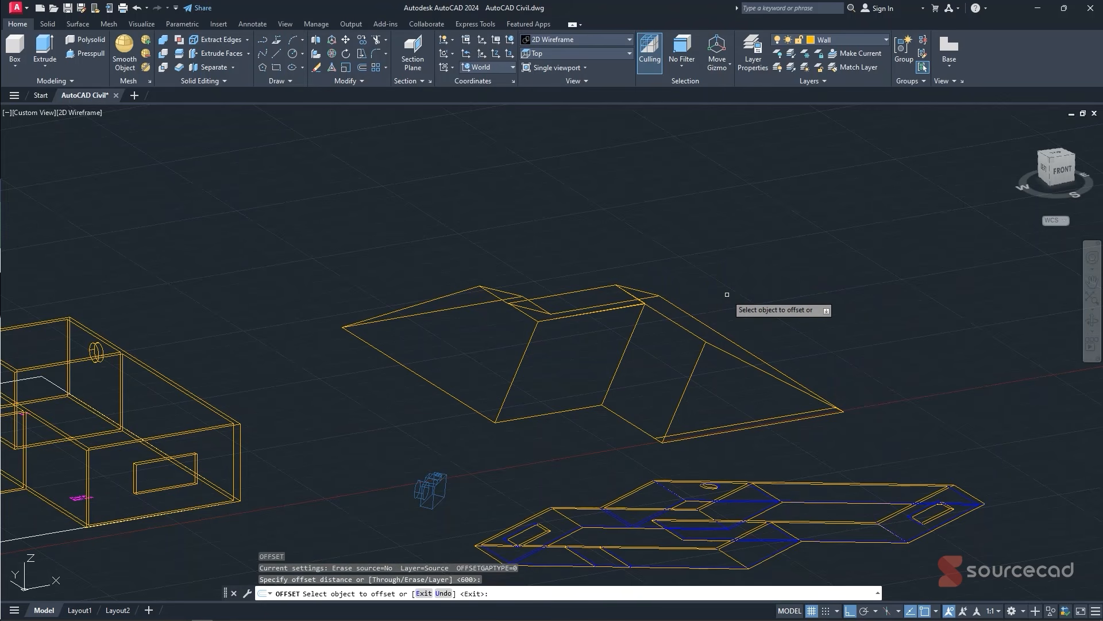
click(726, 338)
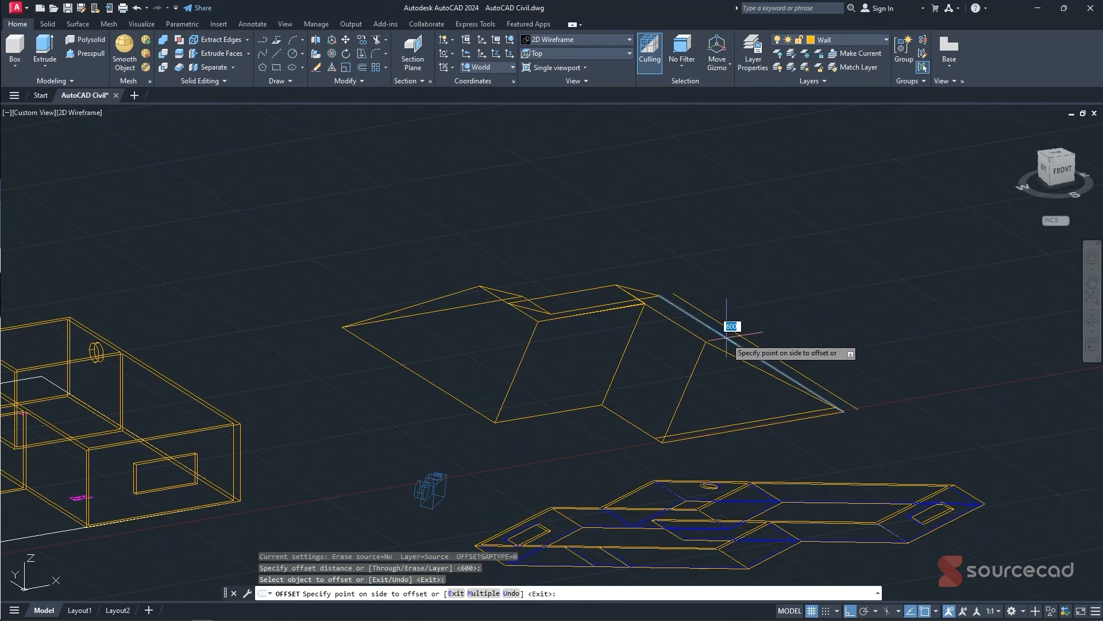
click(712, 396)
key(Escape)
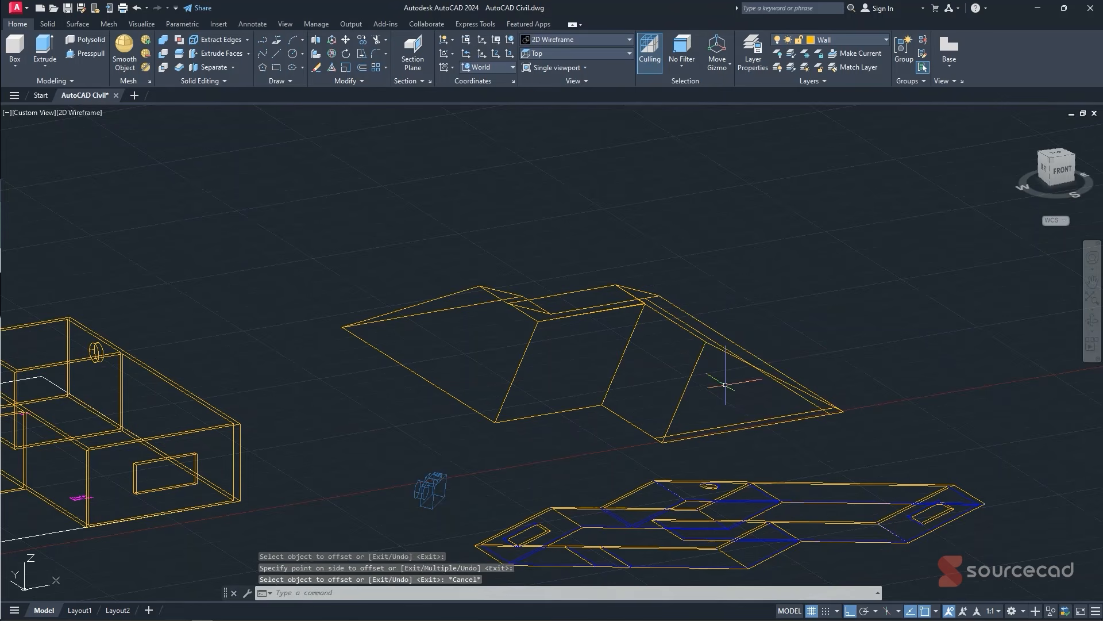
- Move the roof solid from the intersection of the two offset lines onto the top outer southeast corner of the house walls
scroll(830, 412, up, 2)
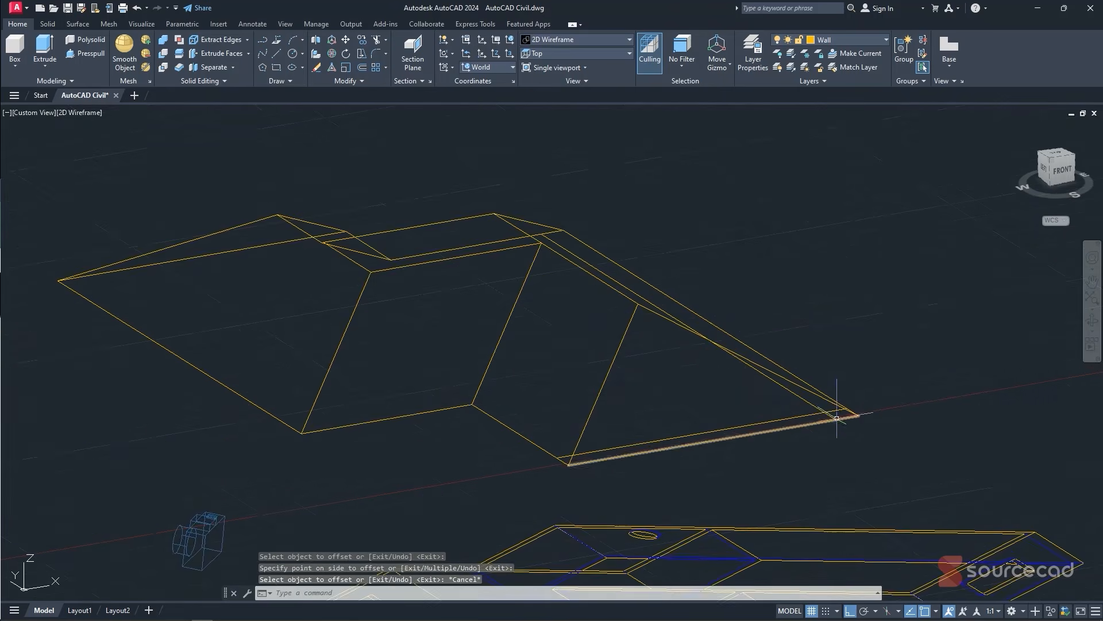
scroll(831, 409, up, 2)
click(828, 396)
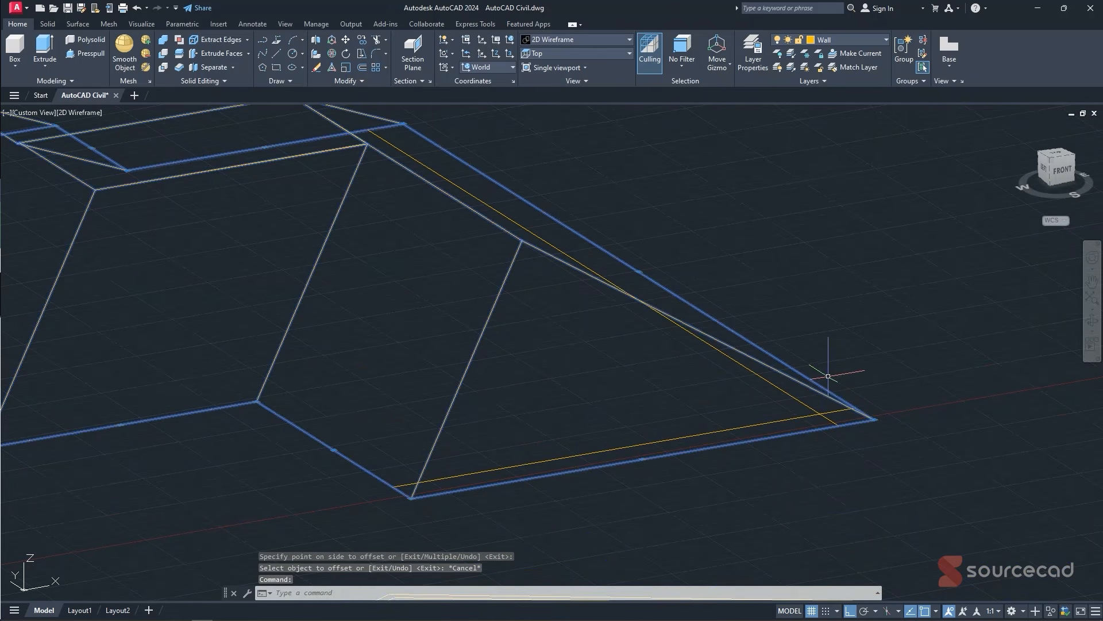
click(346, 41)
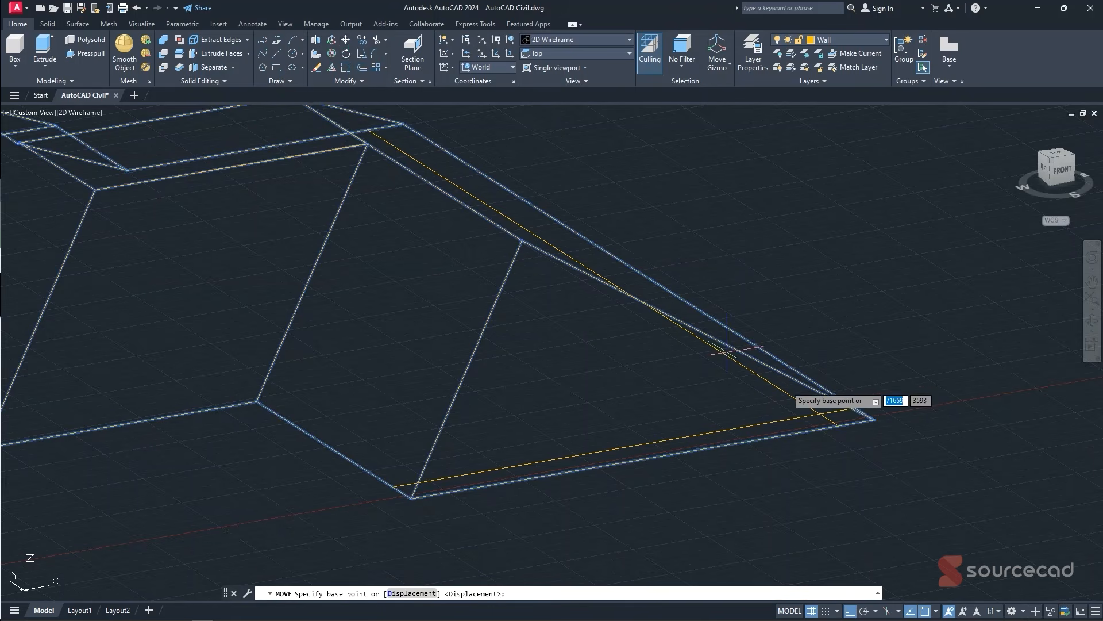
click(819, 410)
scroll(604, 264, down, 6)
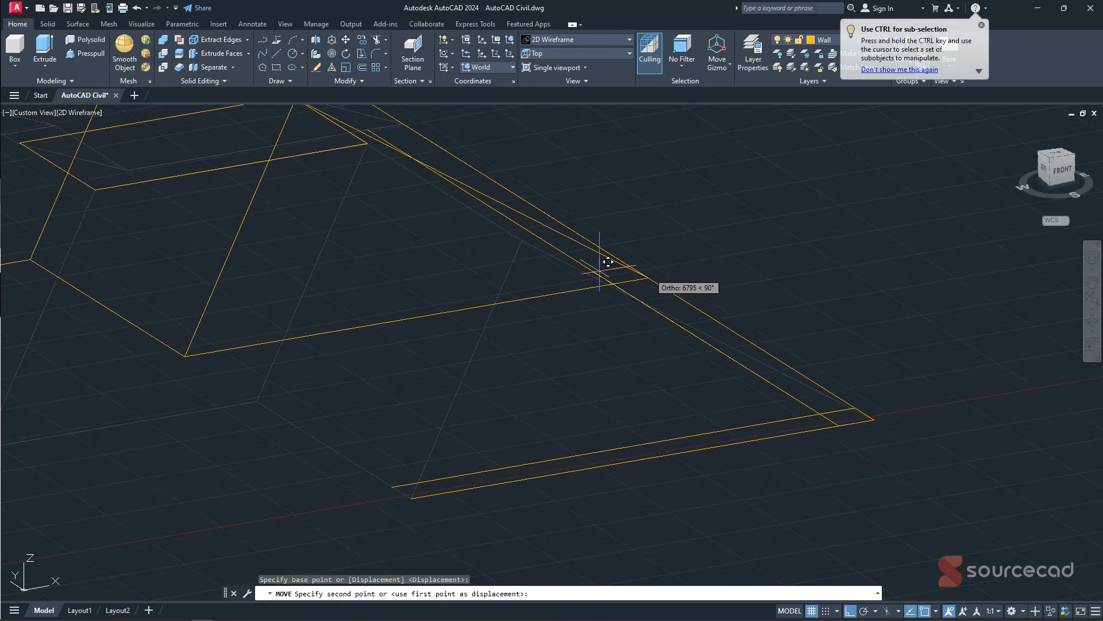
scroll(341, 276, up, 5)
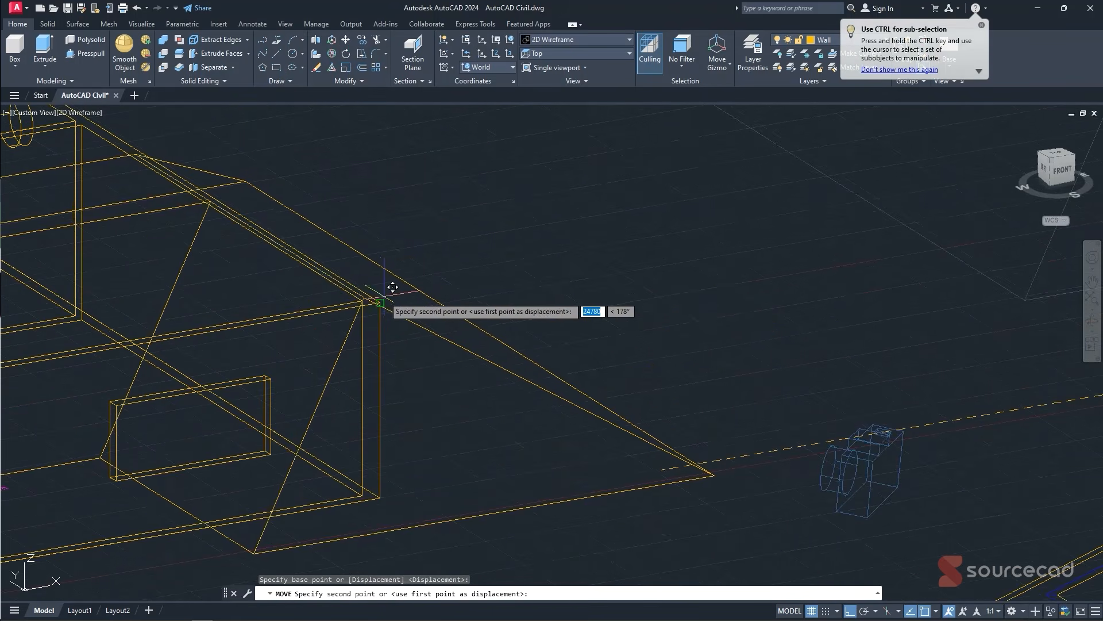
click(381, 296)
scroll(391, 294, down, 5)
key(Escape)
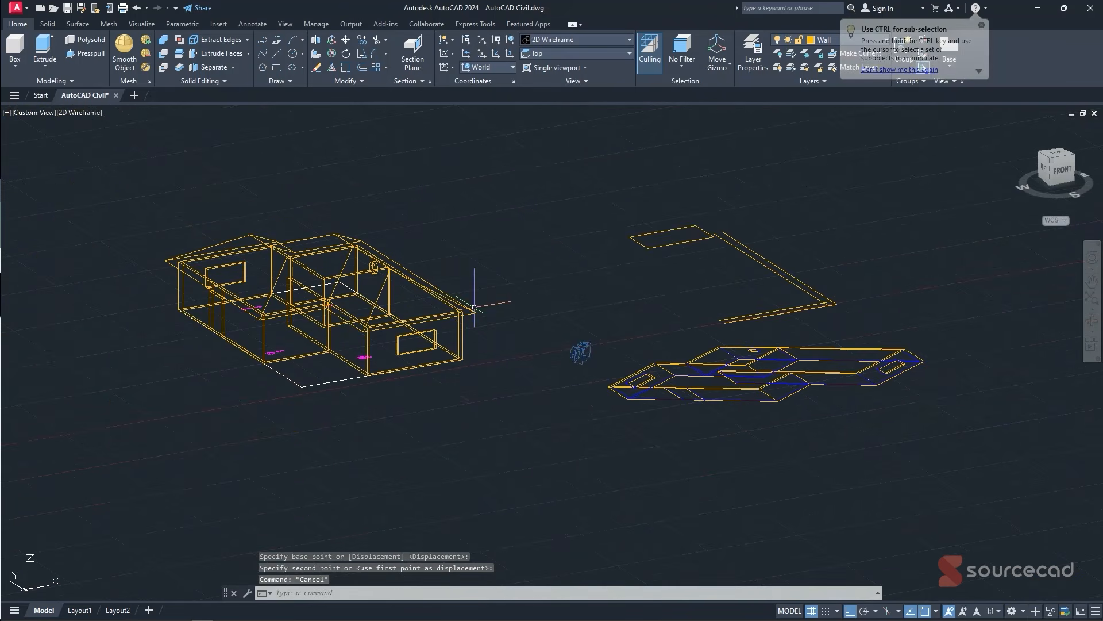
- Display the roofed house model in the Realistic visual style
mouse_move(456, 291)
shift+middle_down()
mouse_move(556, 246)
mouse_move(517, 278)
mouse_move(454, 276)
shift+middle_up()
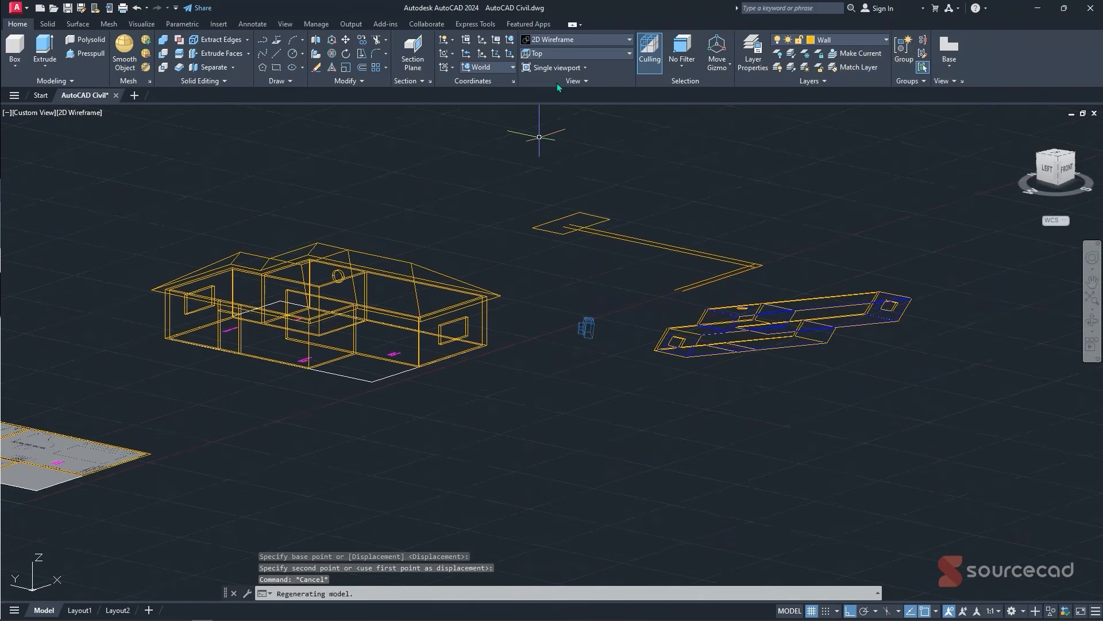
click(575, 42)
click(589, 72)
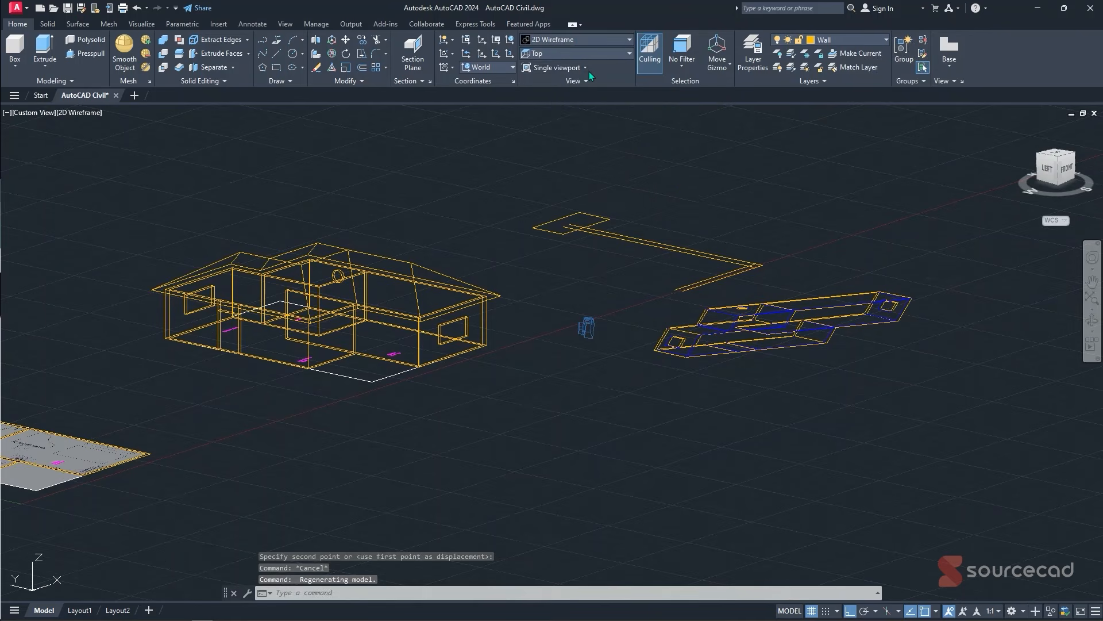
click(593, 38)
click(661, 68)
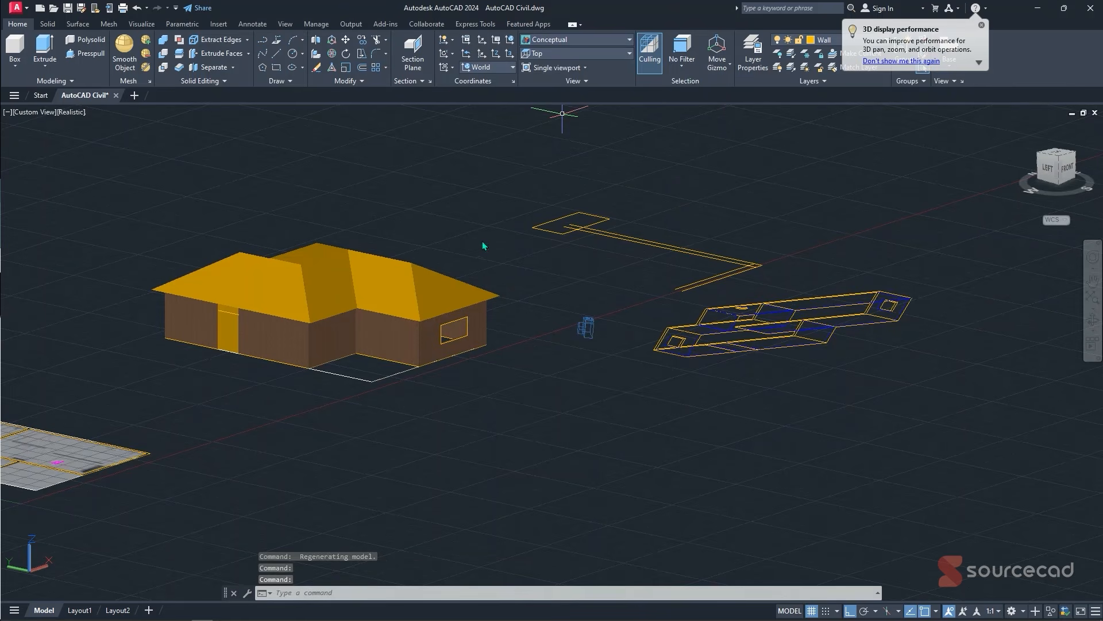
- Open the materials browser and search the material library for "roof"
shift+middle_drag(513, 227, 445, 247)
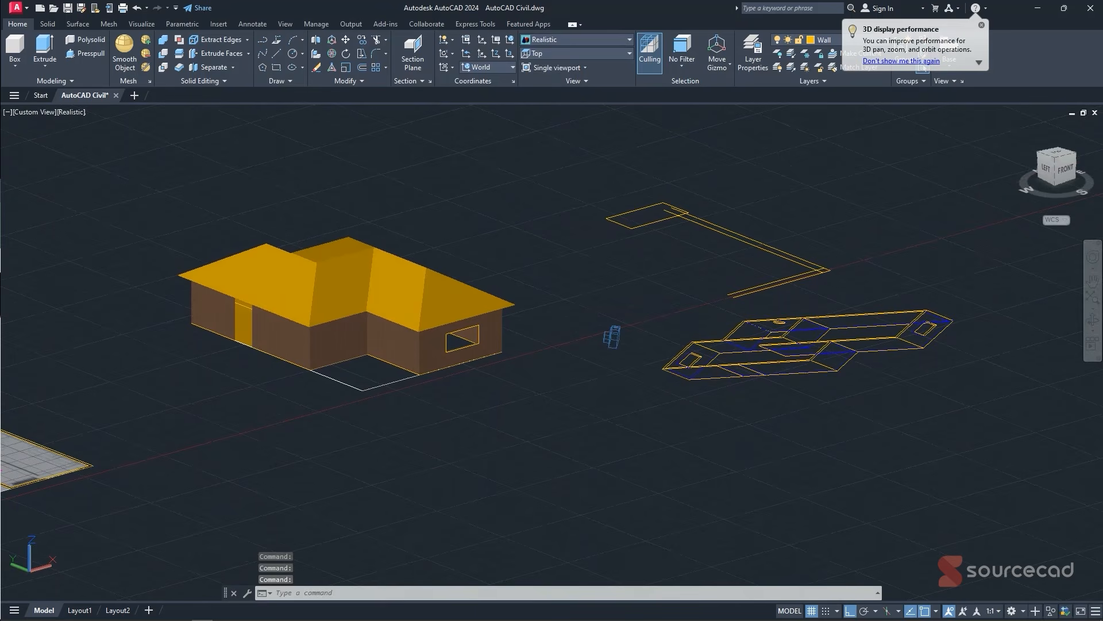
click(141, 24)
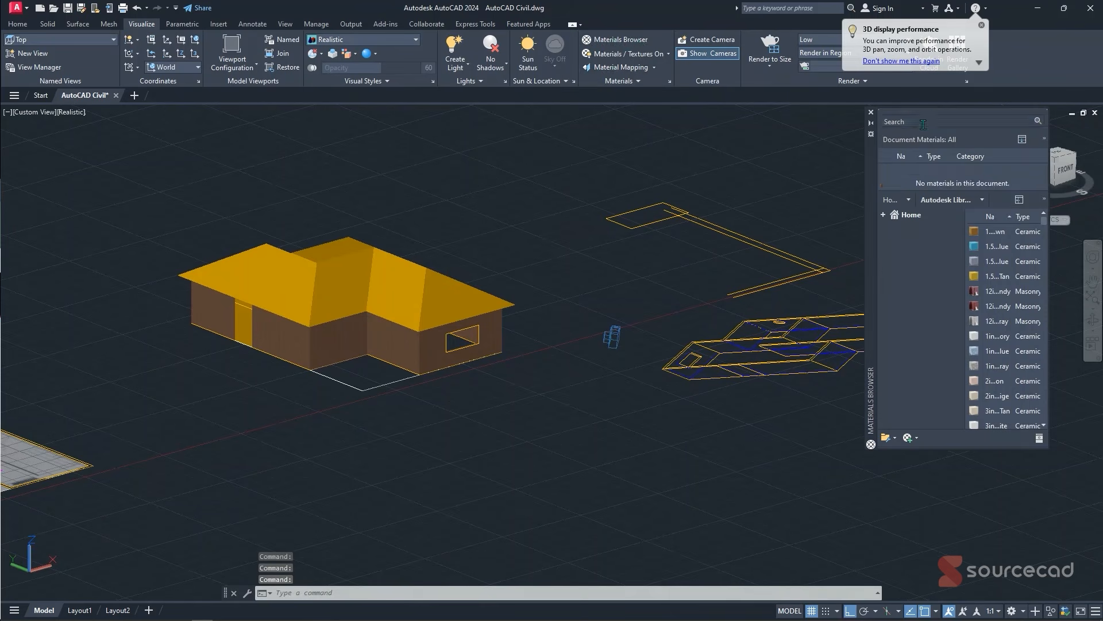
click(934, 117)
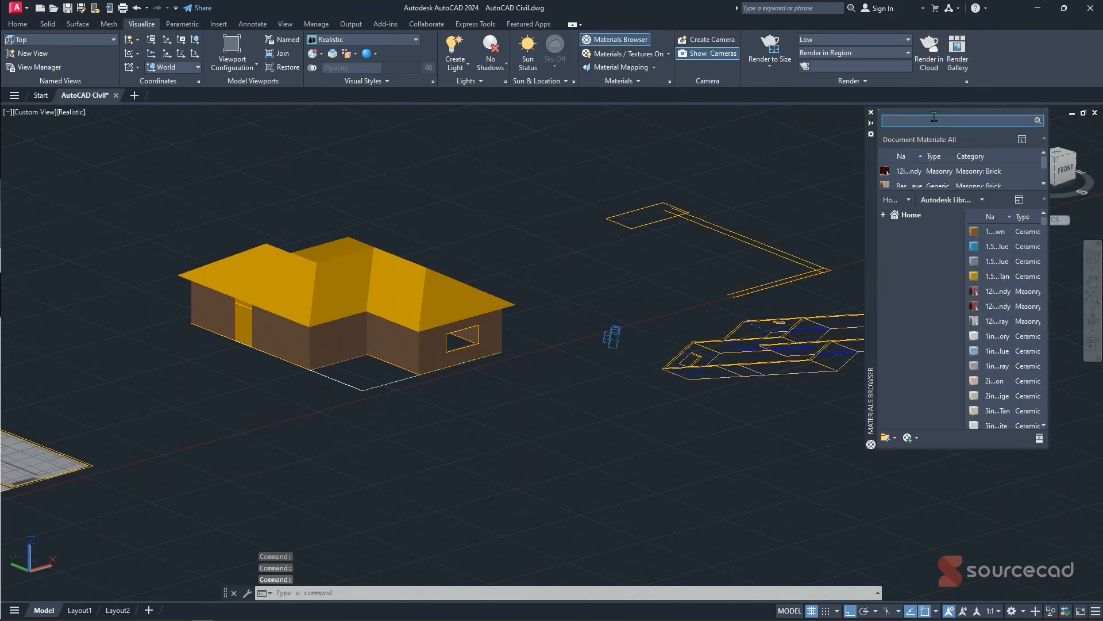
text(roof)
key(Return)
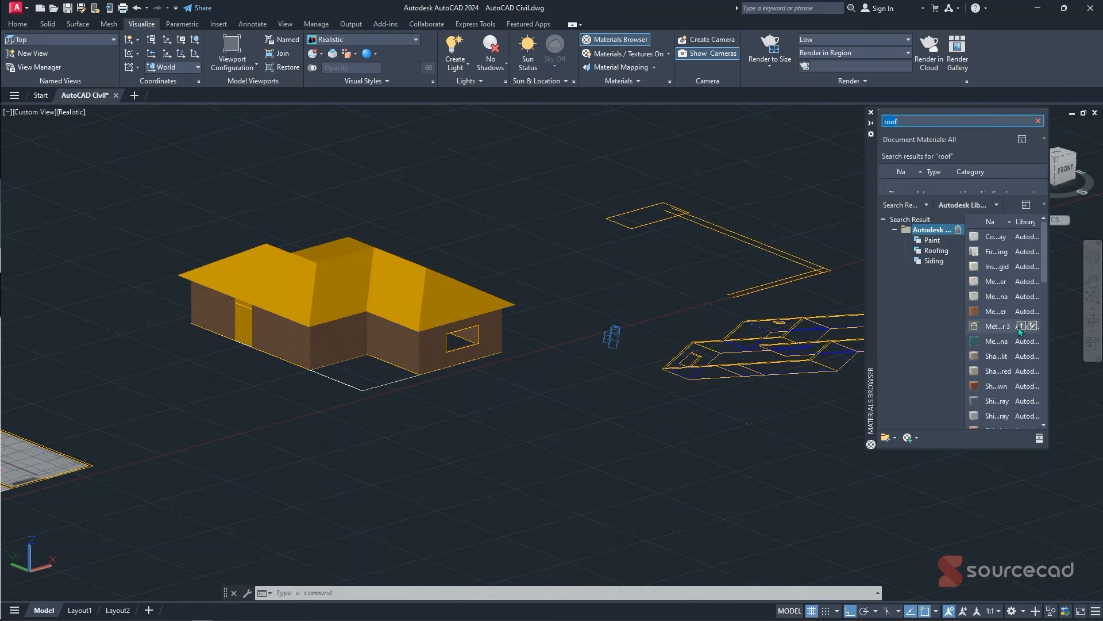
- Add the green siding material from the roof search results to the document and apply it to the house roof
scroll(1020, 356, down, 1)
click(1021, 299)
drag(983, 185, 763, 183)
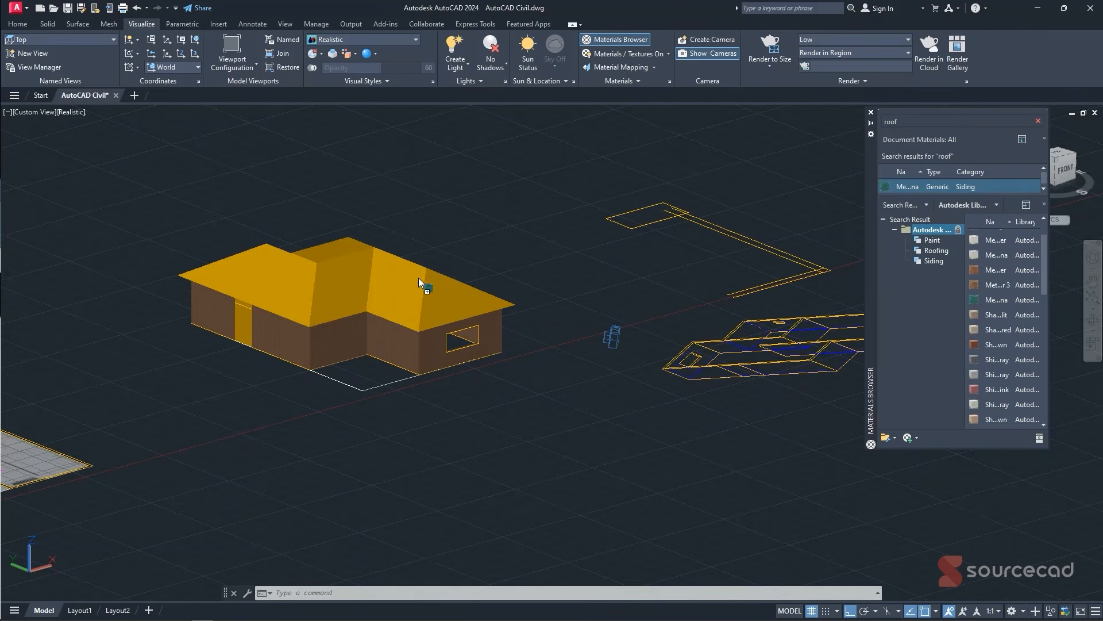
drag(410, 288, 410, 289)
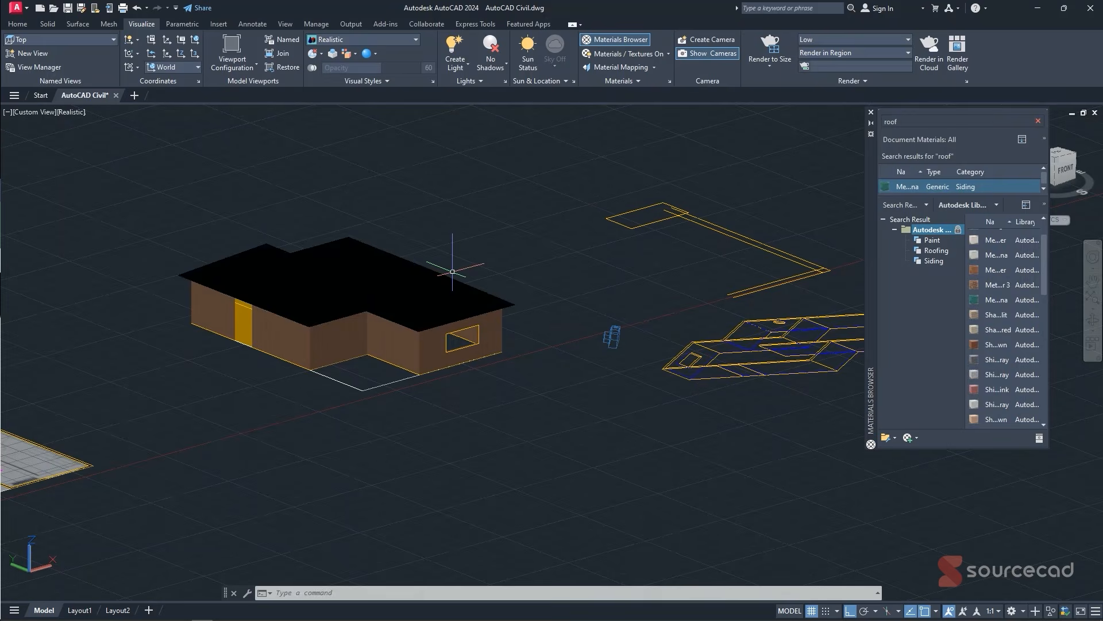
scroll(291, 288, up, 3)
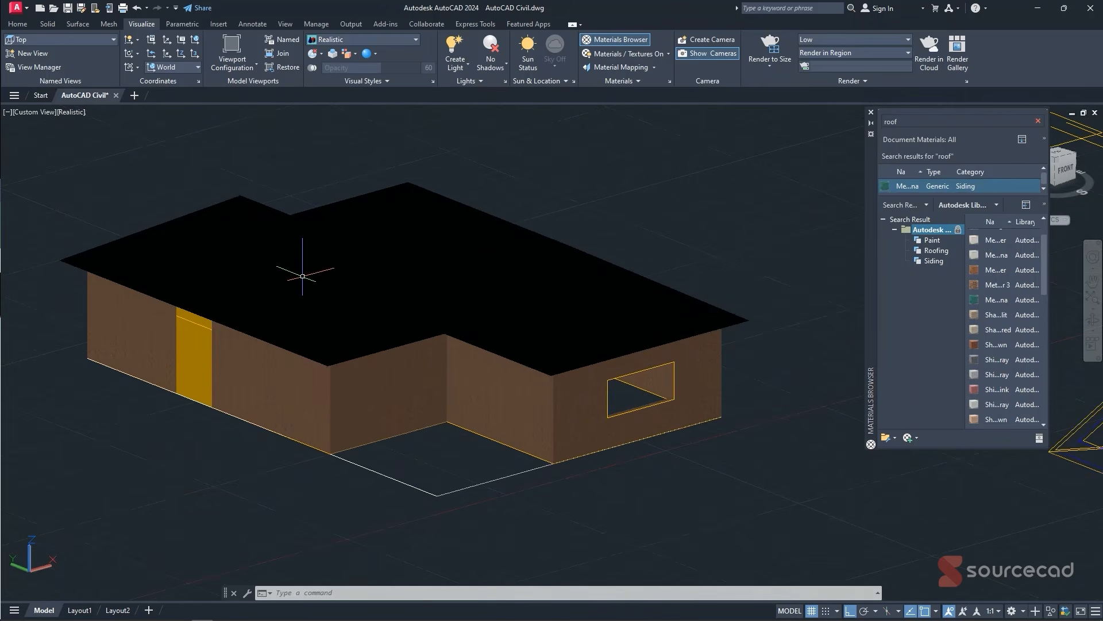
scroll(303, 276, down, 2)
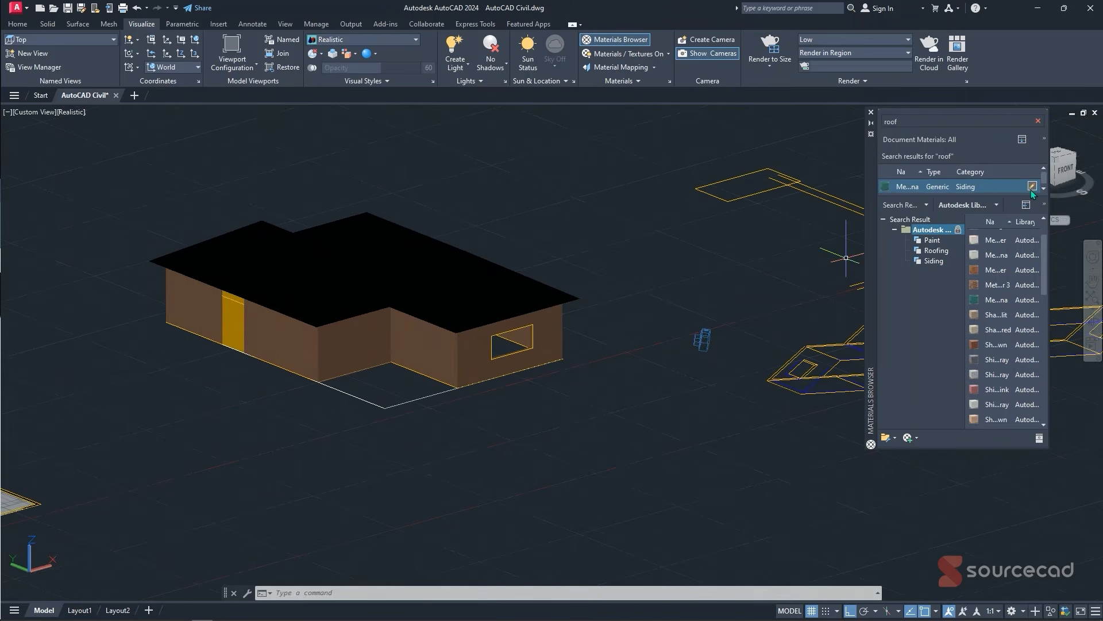
middle_drag(471, 209, 524, 214)
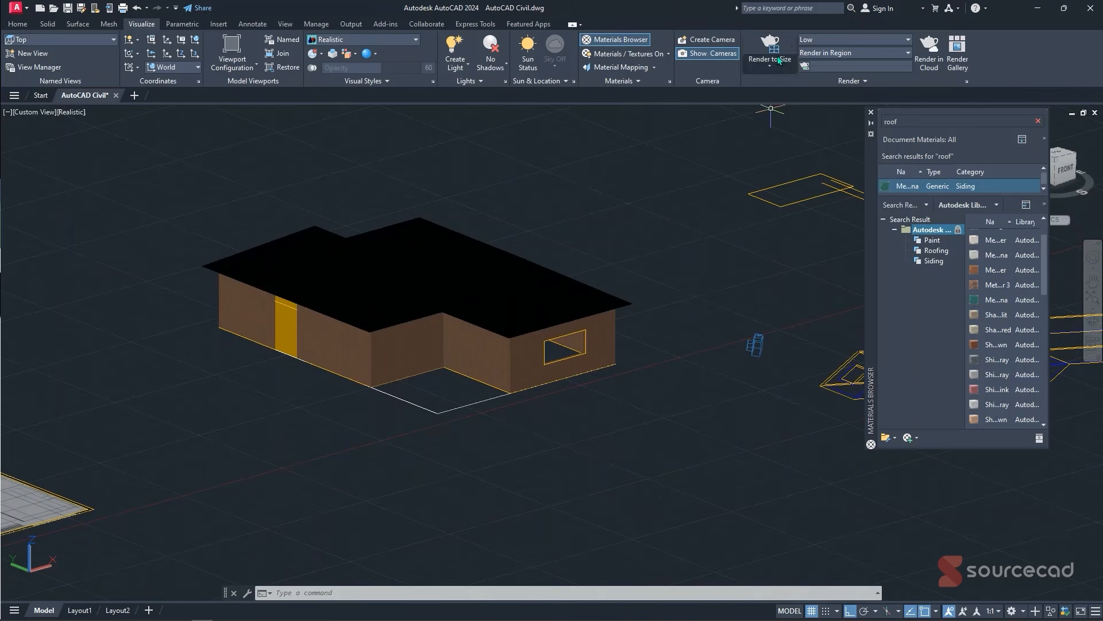
- Apply a grey shingle material from the roof search results to the front door of the house
scroll(1005, 385, down, 3)
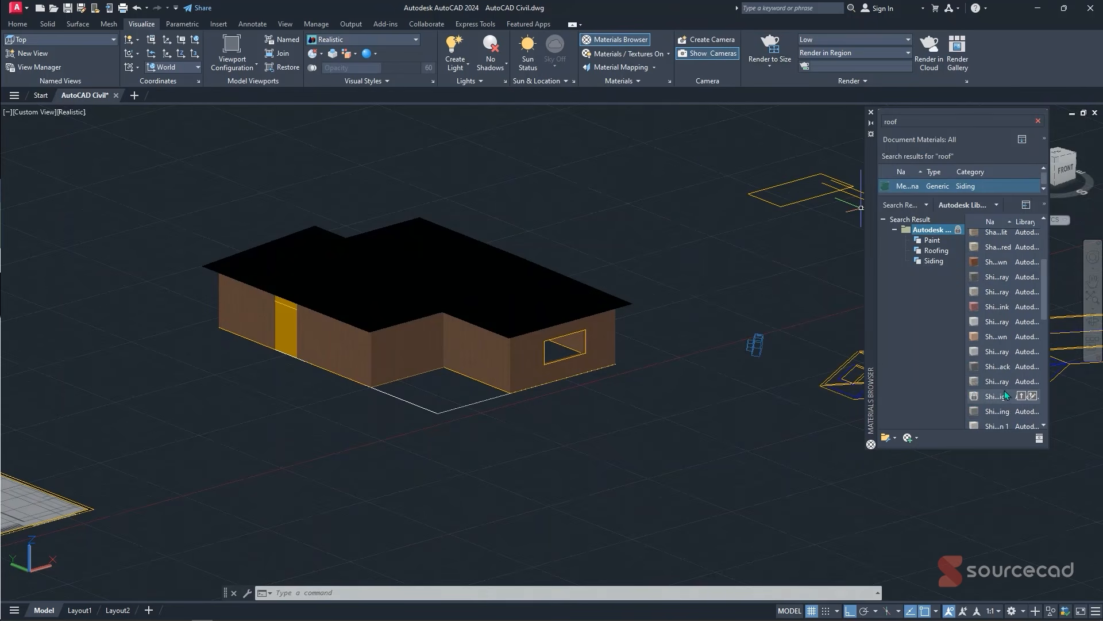
scroll(1007, 396, down, 2)
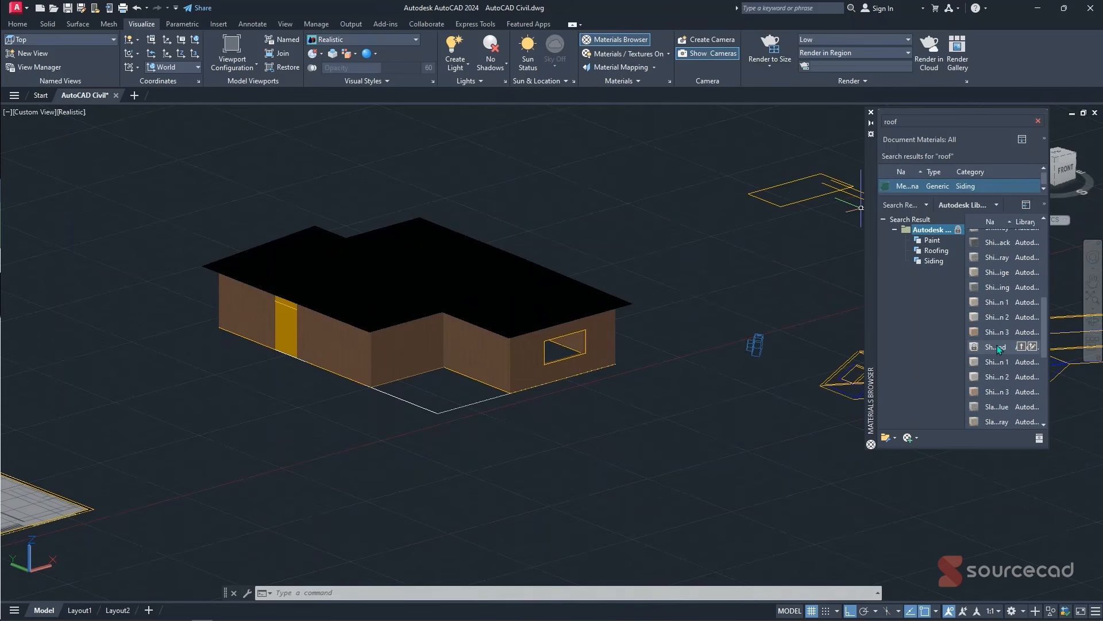
drag(998, 346, 494, 282)
drag(281, 325, 281, 325)
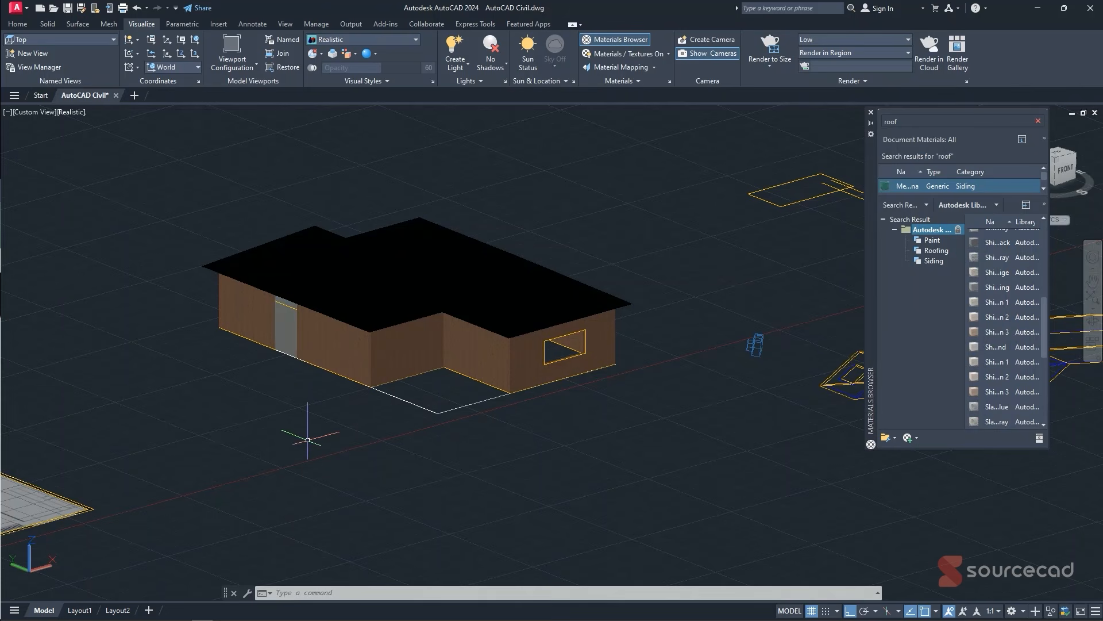
shift+middle_drag(365, 402, 314, 403)
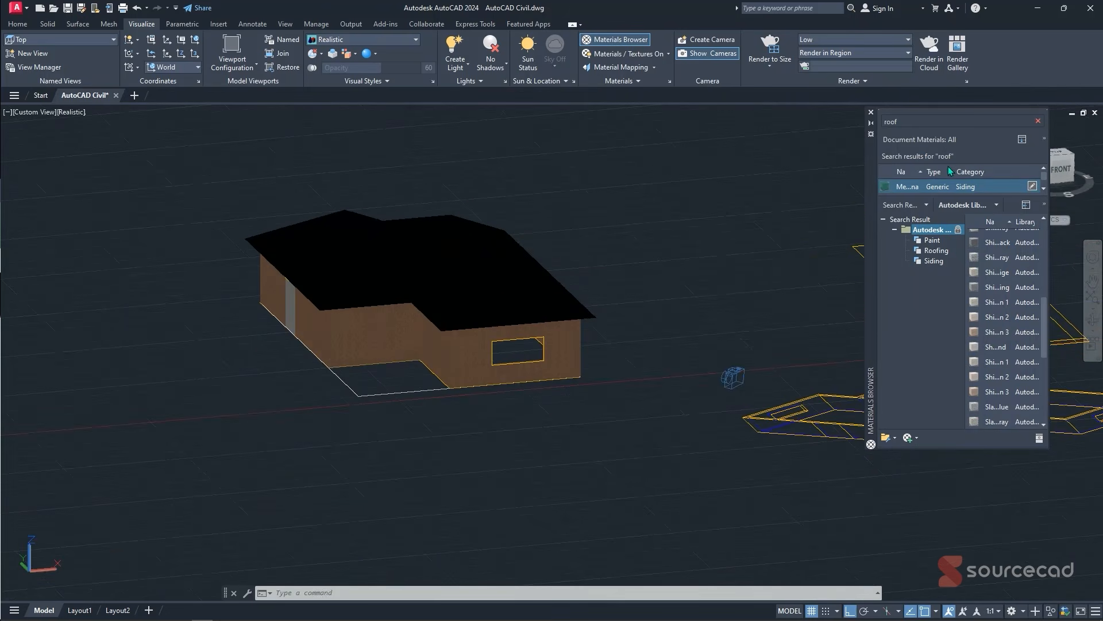
- Close the materials browser and set the model to the Top view
click(871, 112)
scroll(831, 248, down, 3)
middle_drag(689, 335, 552, 336)
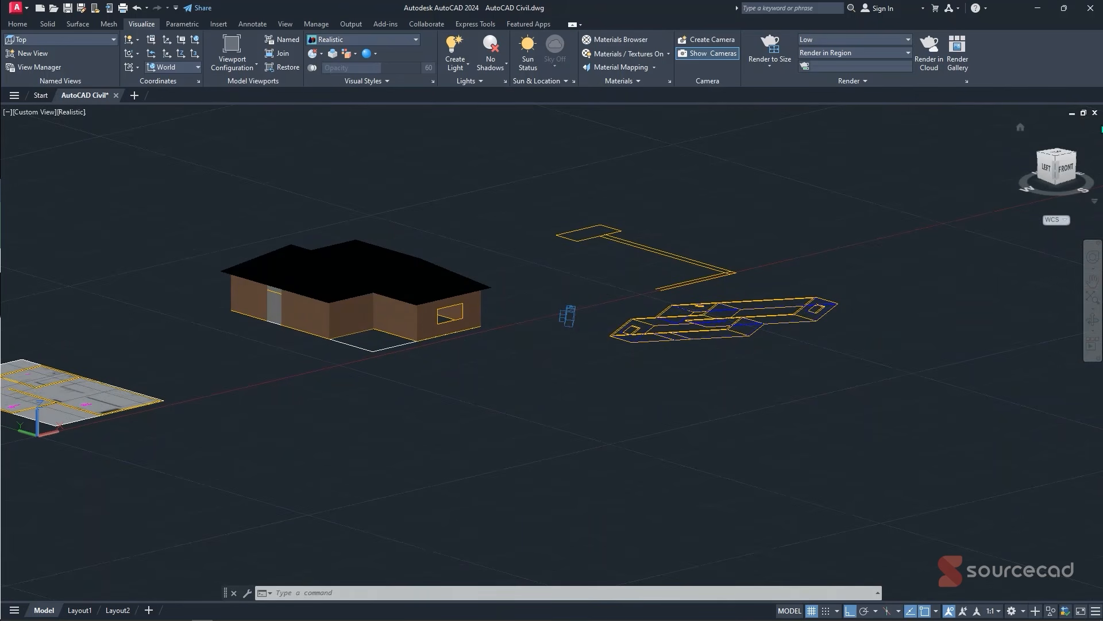
click(1059, 155)
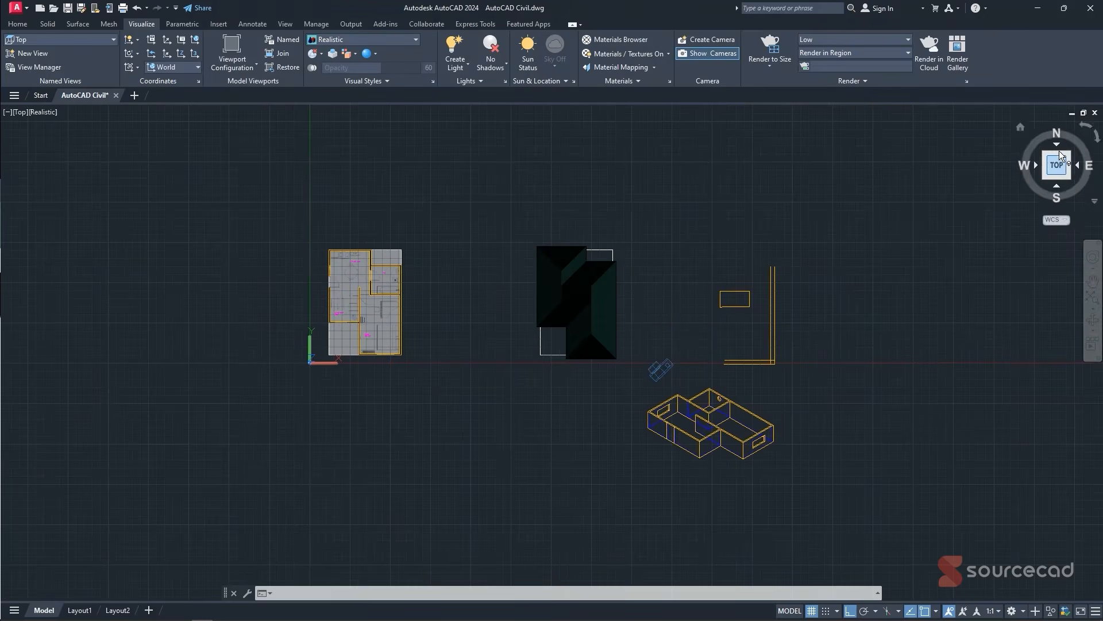
middle_drag(653, 314, 618, 281)
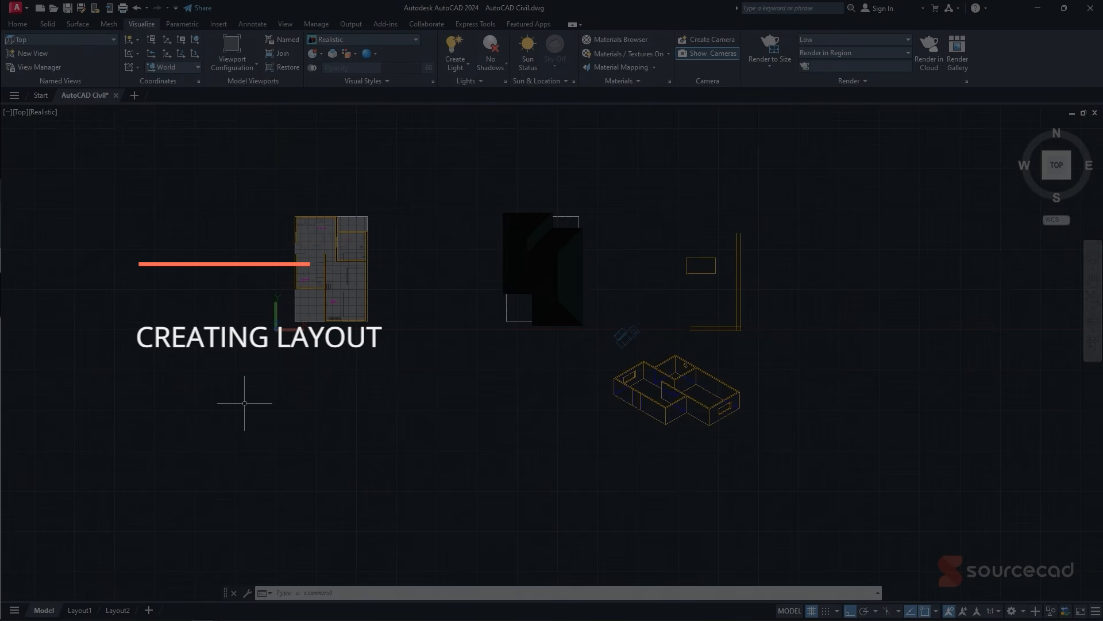
- Look at the existing sheets Layout1 and Layout2, and return to model space
click(78, 610)
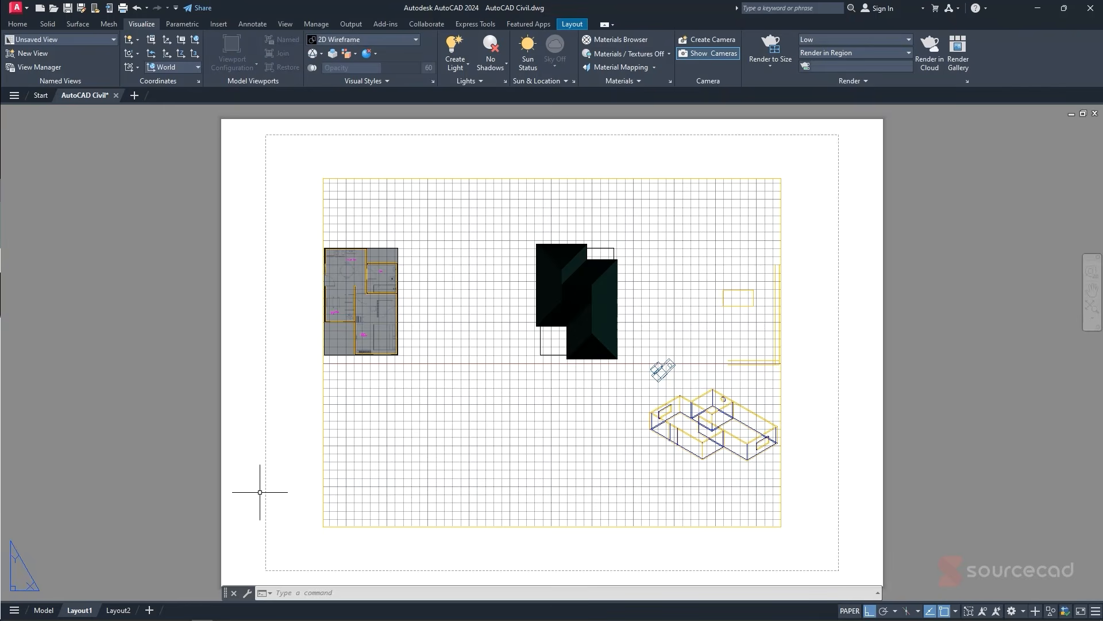
click(117, 610)
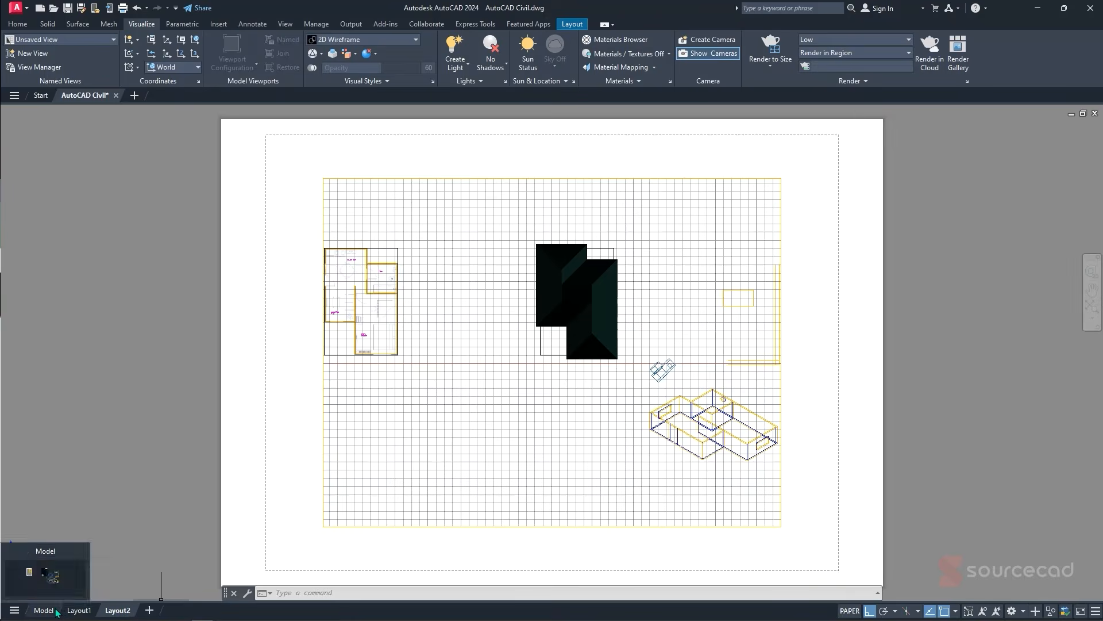
click(57, 610)
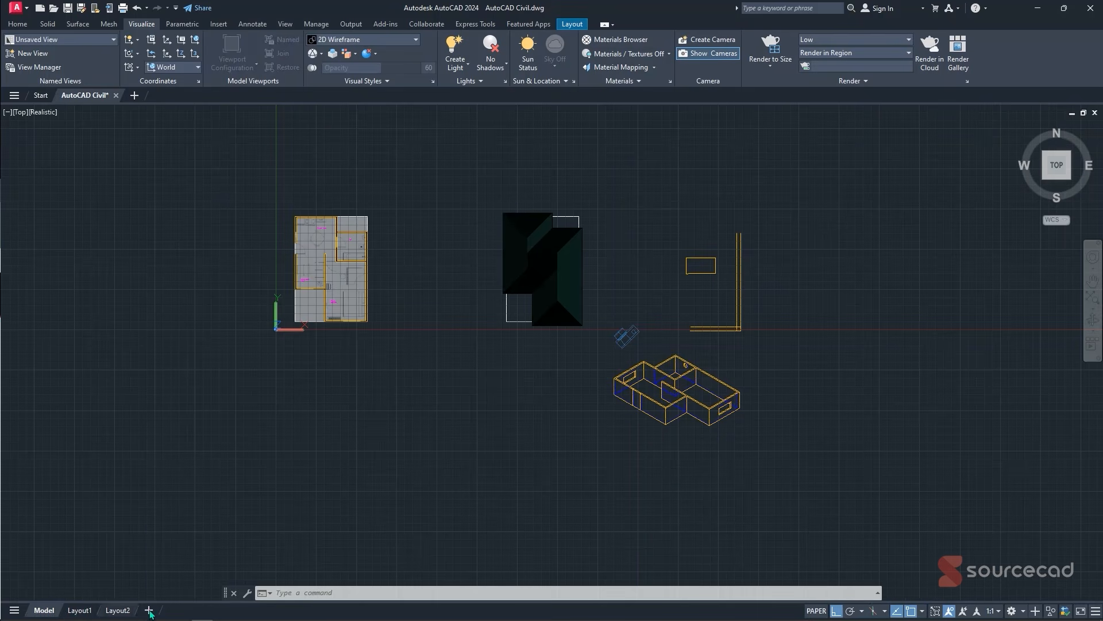
- Start a new layout from a template and preview the Tutorial-iMfg and Tutorial-mMfg templates in the Template folder
right_click(149, 610)
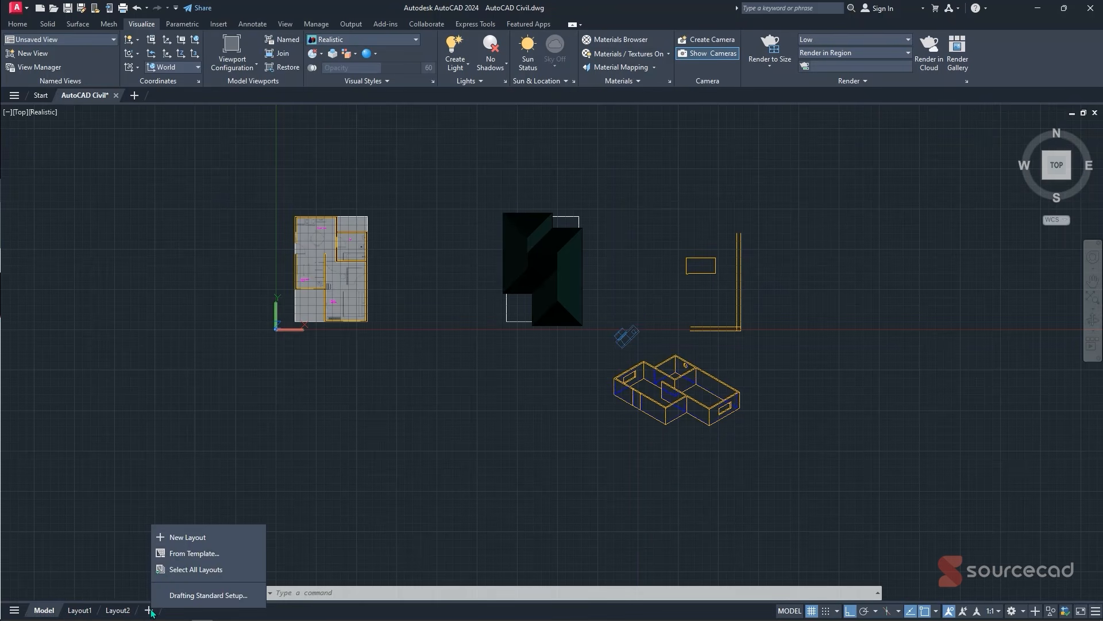
click(195, 553)
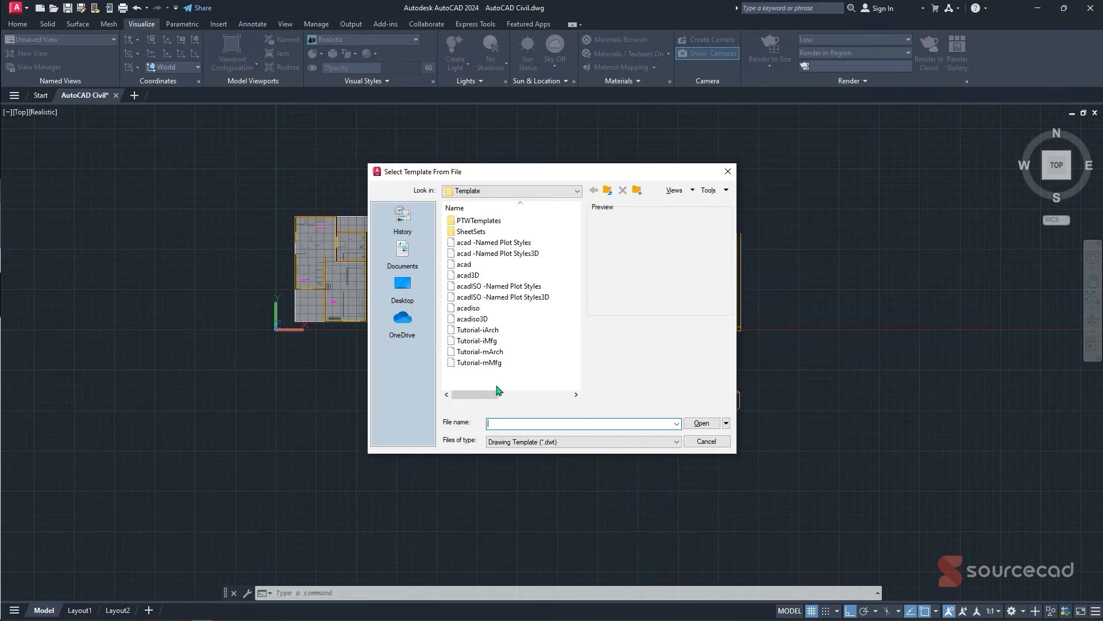
click(546, 191)
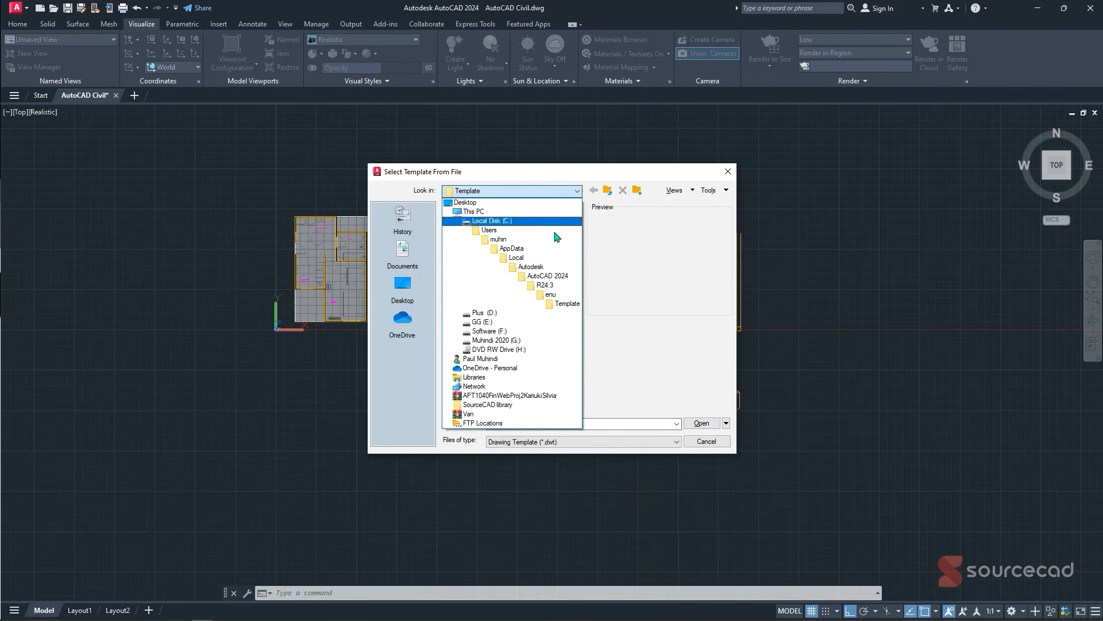
click(568, 303)
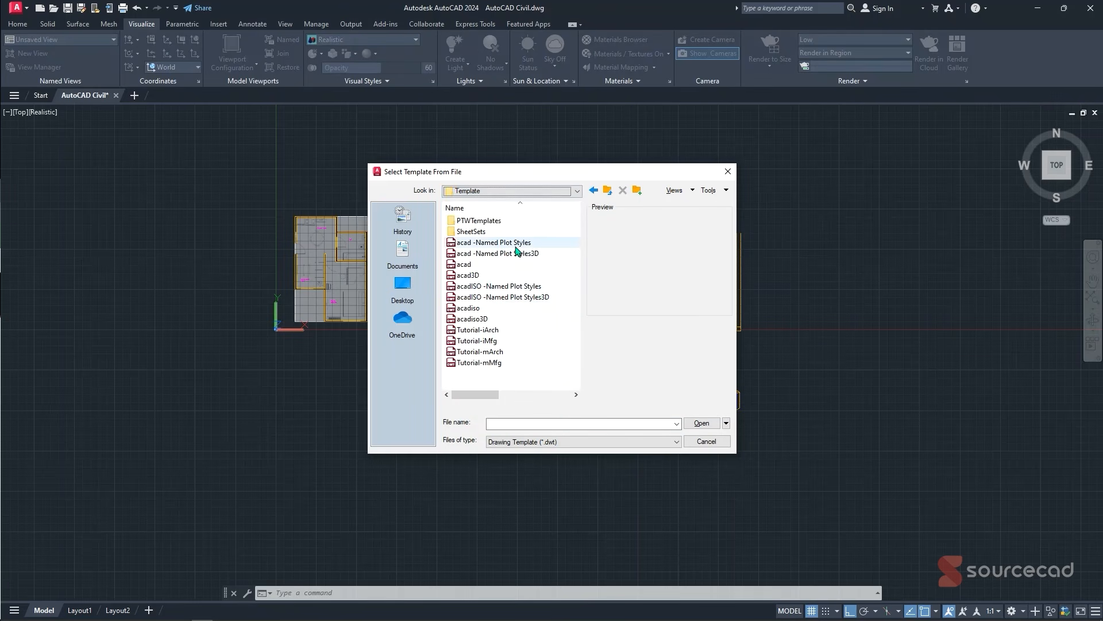
click(504, 329)
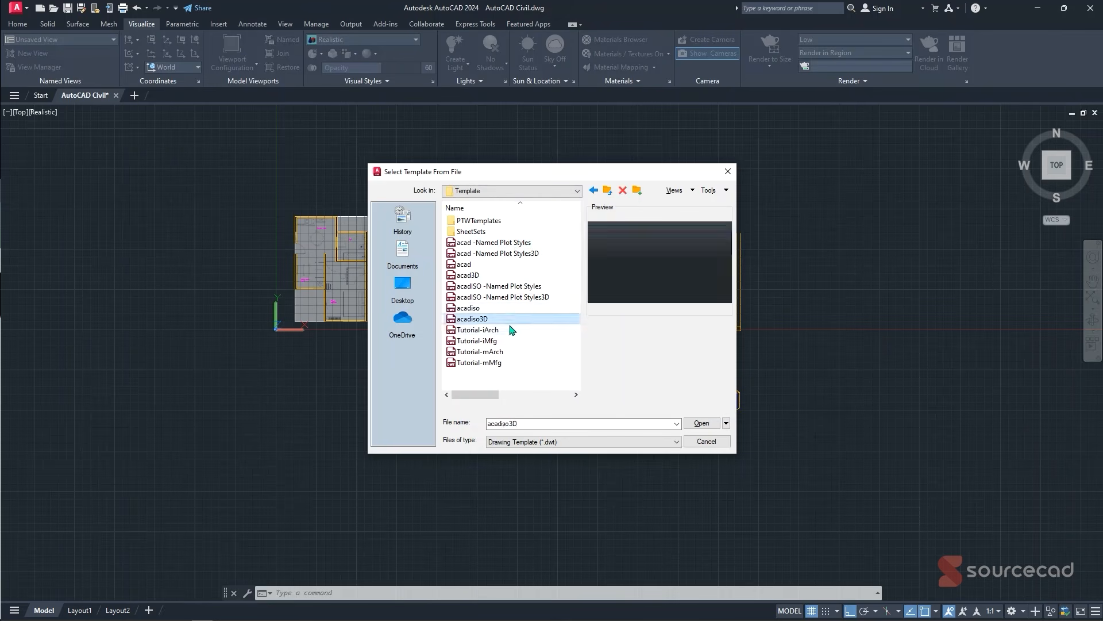
click(517, 340)
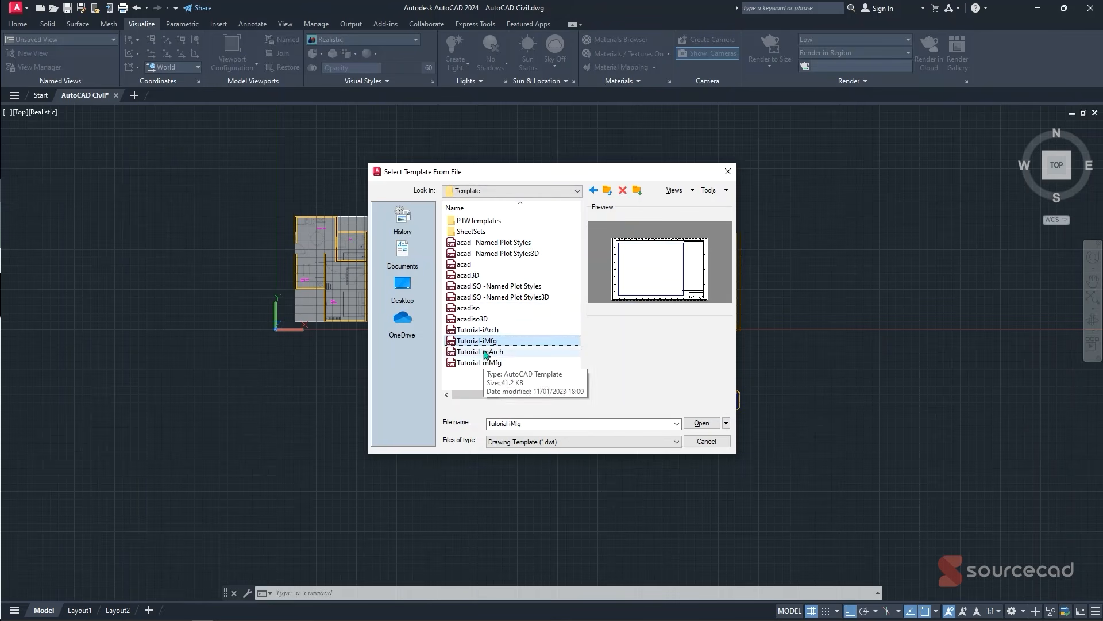
click(499, 362)
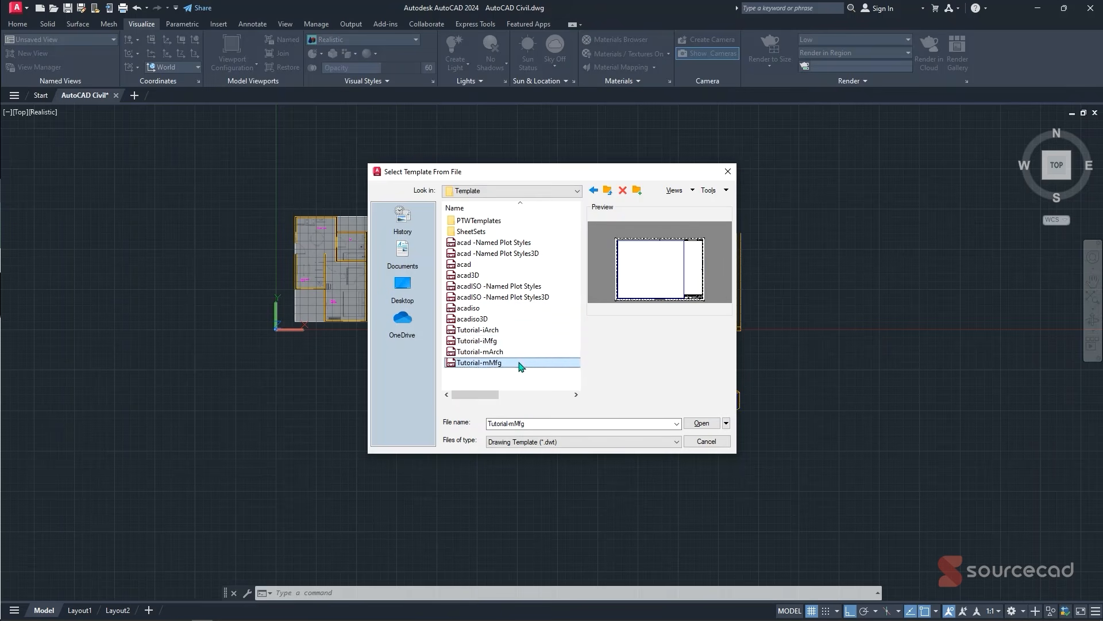
- Insert the ISO A1 layout from the Civil Metric template in the SheetSets folder and open that layout
double_click(470, 231)
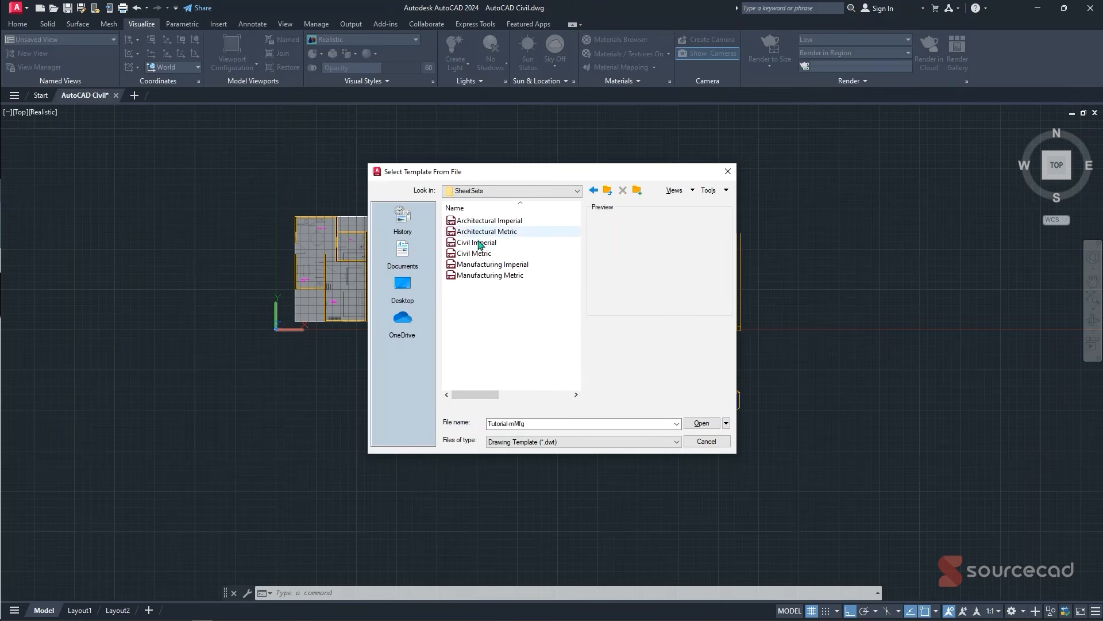
click(486, 254)
click(701, 423)
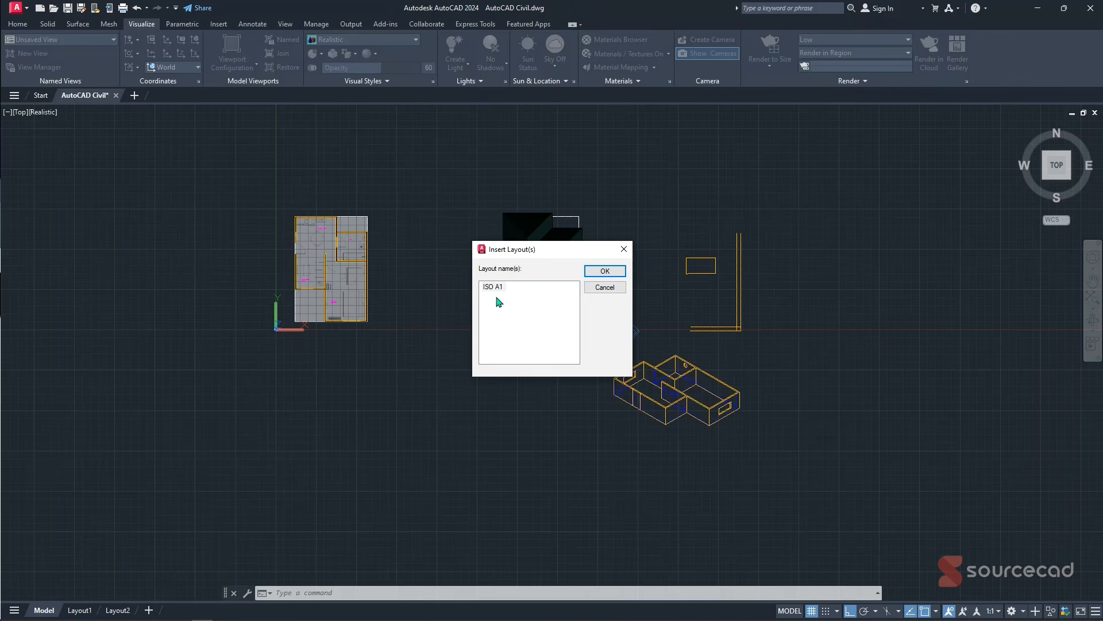
click(605, 272)
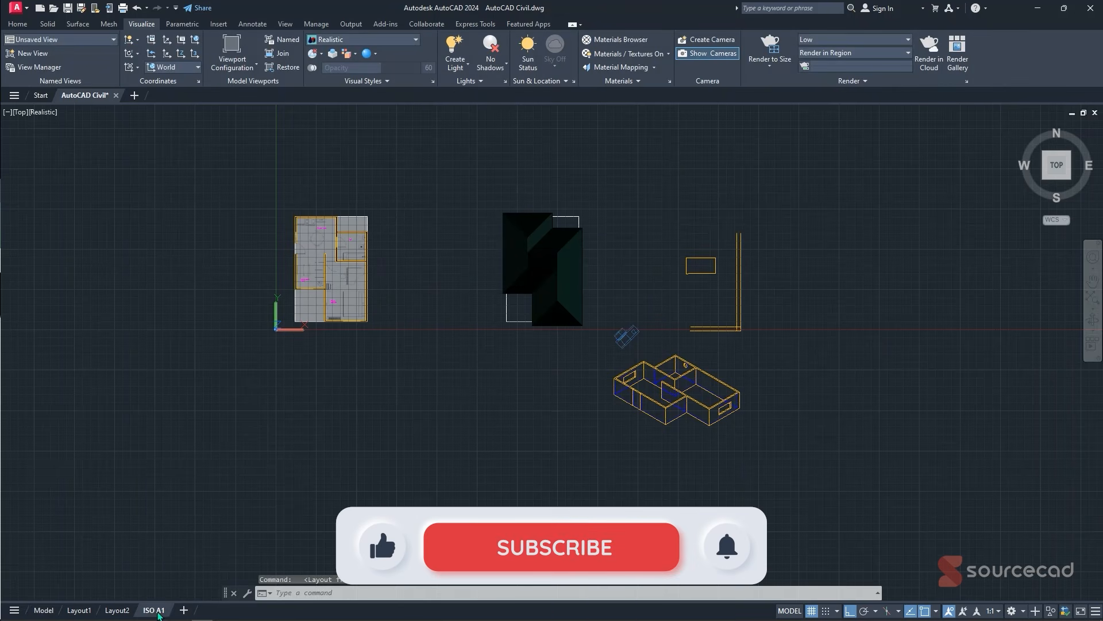
click(162, 612)
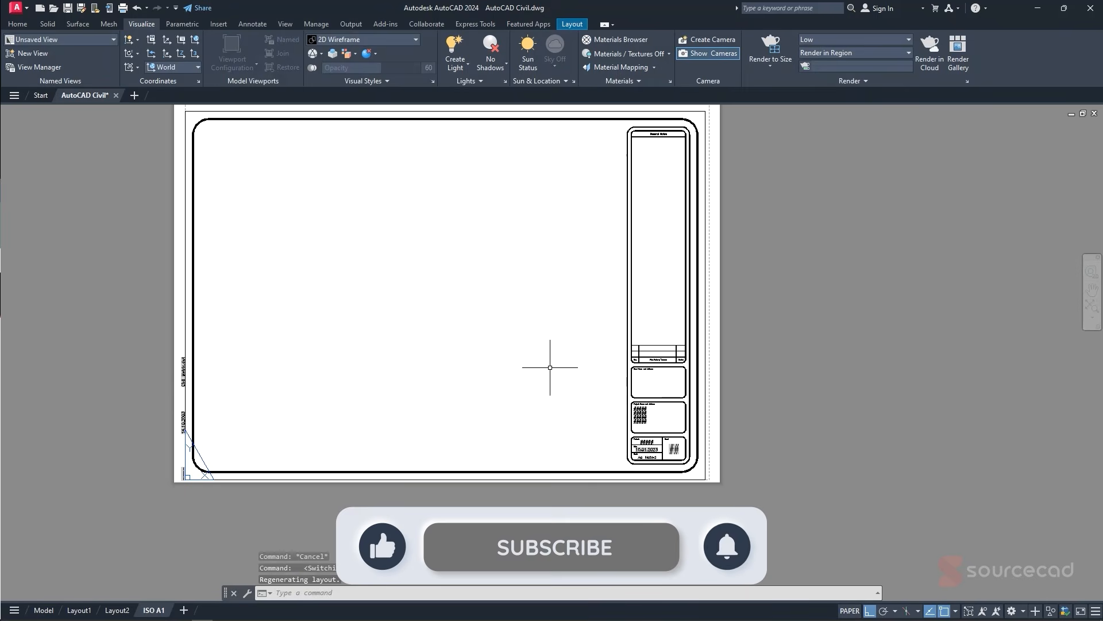
- Create a tall rectangular viewport covering roughly the left half of the drawing area on the ISO A1 sheet
click(572, 24)
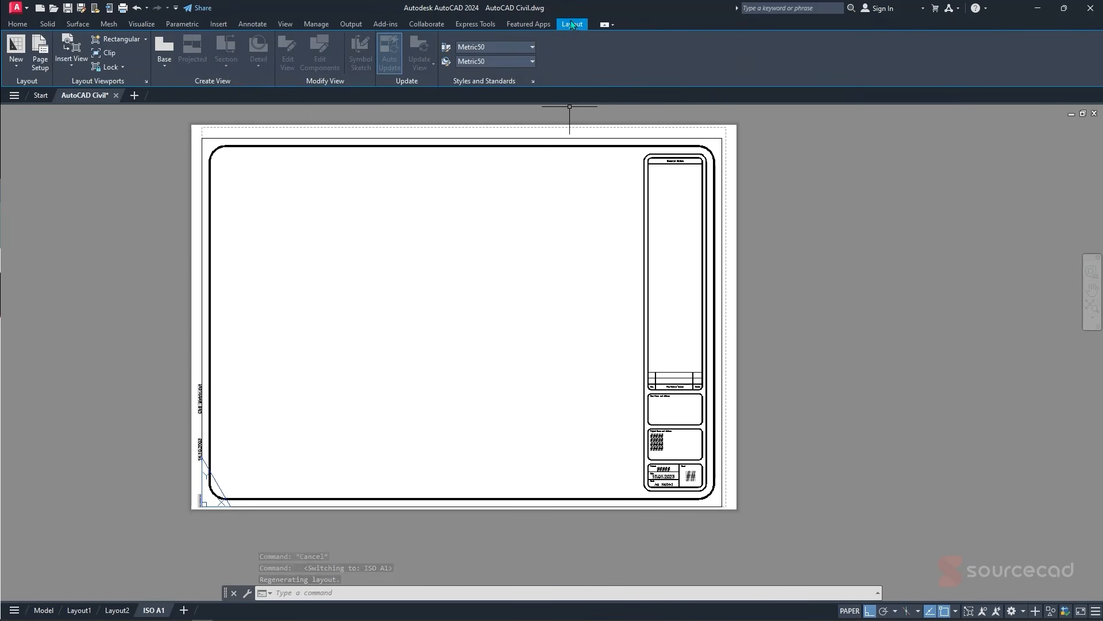
click(113, 40)
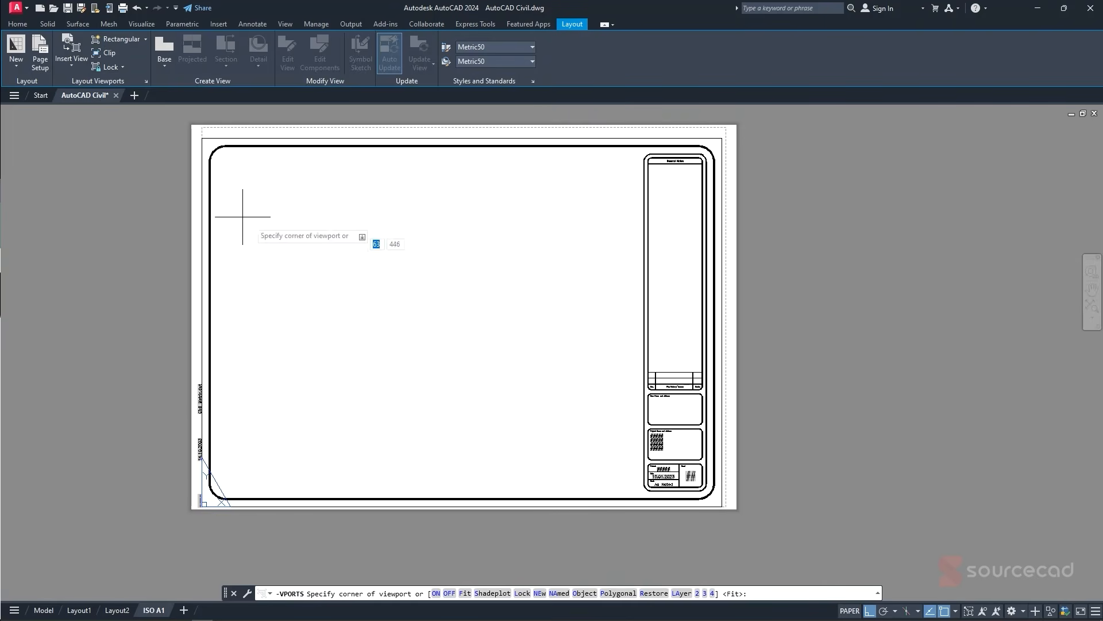
click(244, 169)
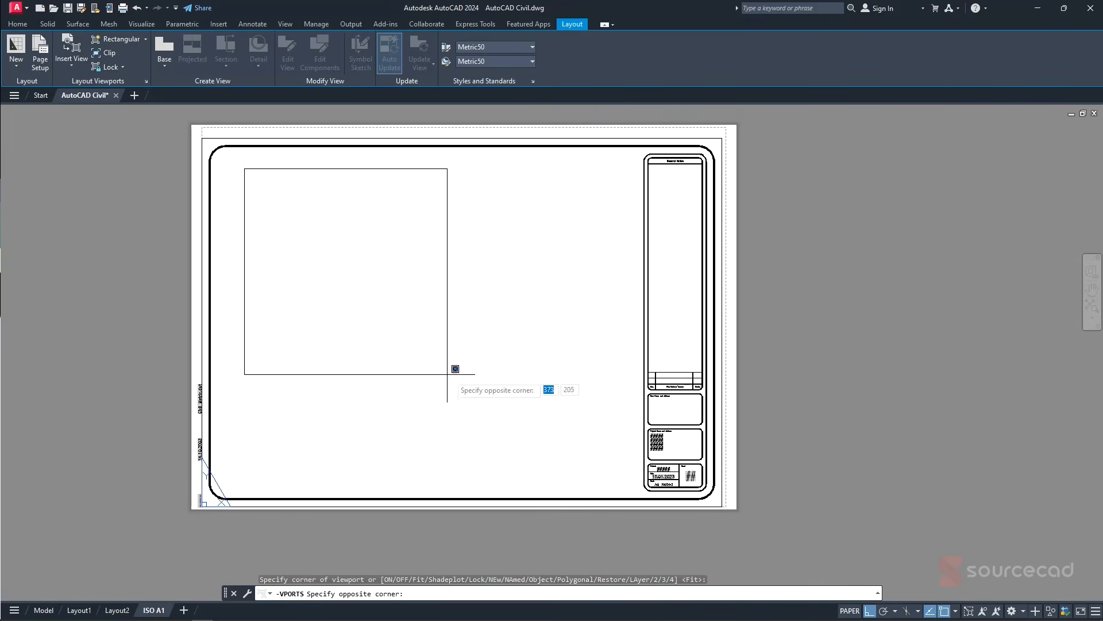
click(445, 460)
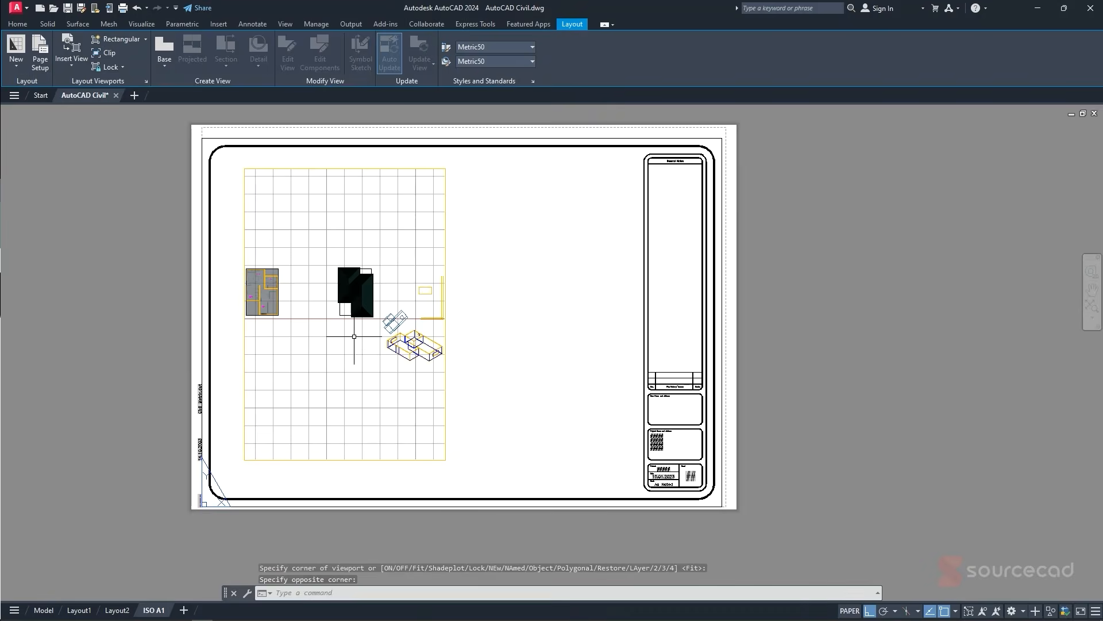
scroll(381, 282, up, 3)
middle_drag(381, 283, 356, 362)
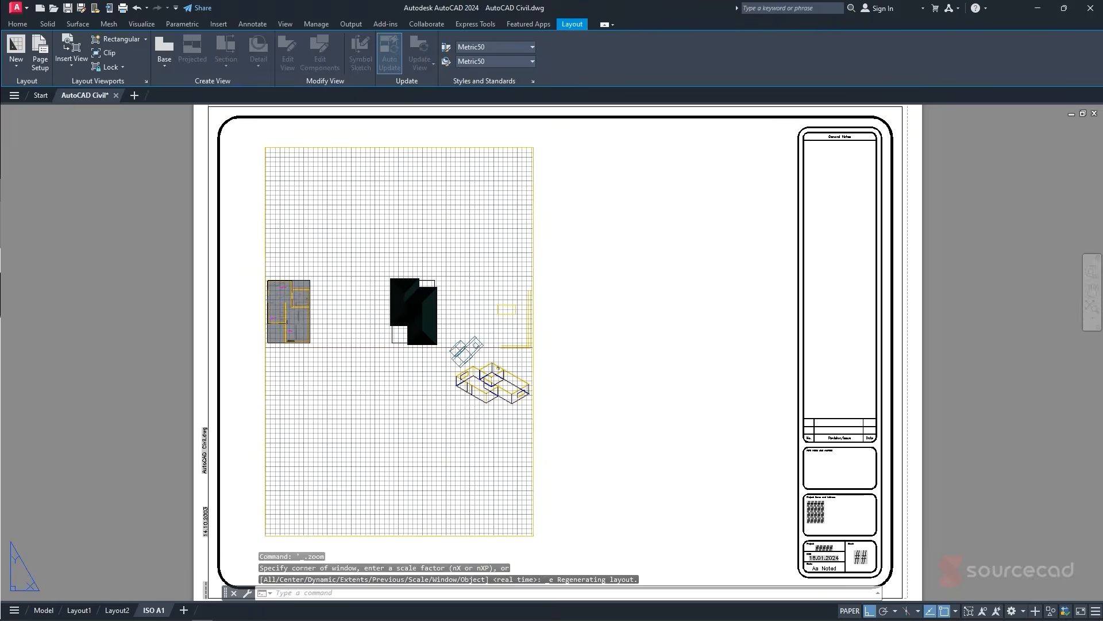
- Activate the tall viewport on the ISO A1 sheet and fit the floor plan so it fills the frame
double_click(392, 387)
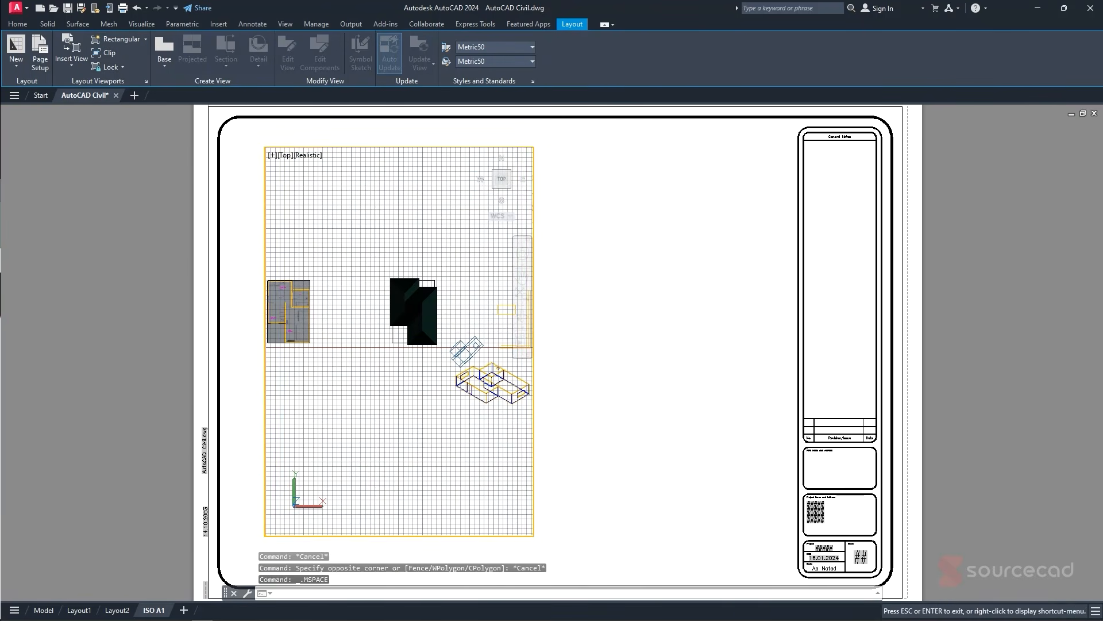
middle_drag(339, 355, 480, 376)
scroll(459, 339, up, 5)
scroll(369, 388, up, 6)
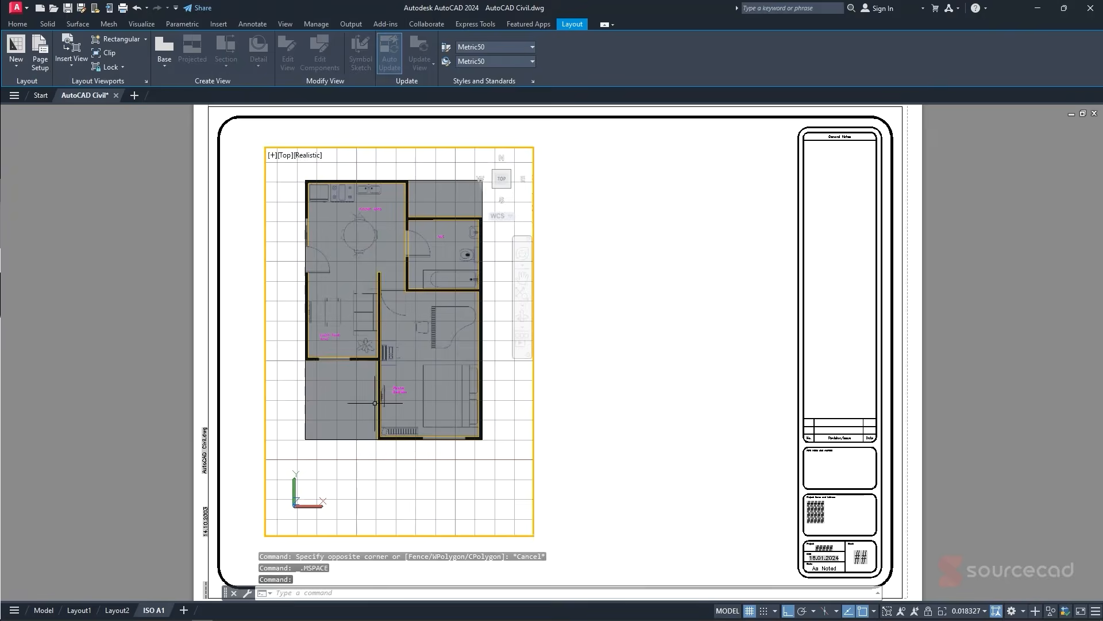
middle_drag(380, 385, 398, 456)
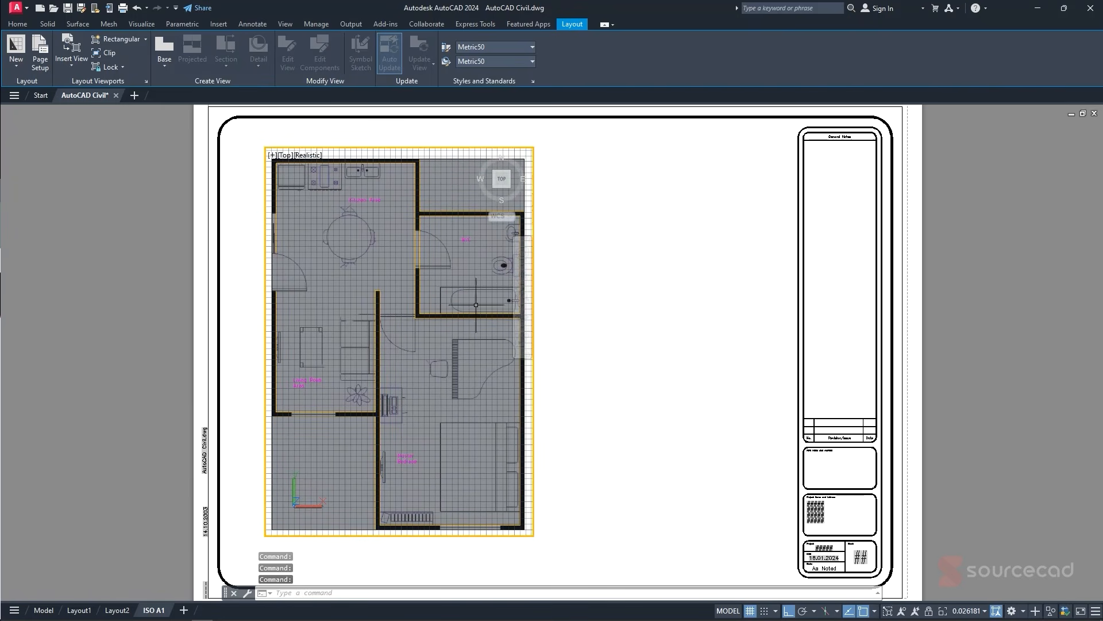
- Turn off the grid in the floor plan viewport and return to paper space
click(750, 610)
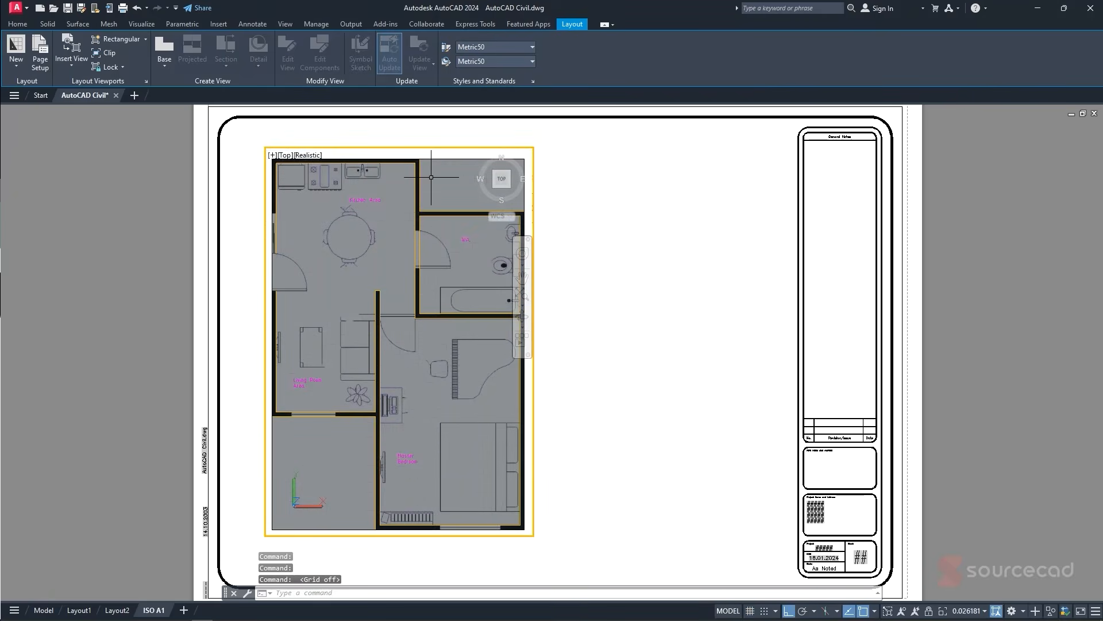
double_click(603, 268)
middle_drag(345, 420, 347, 406)
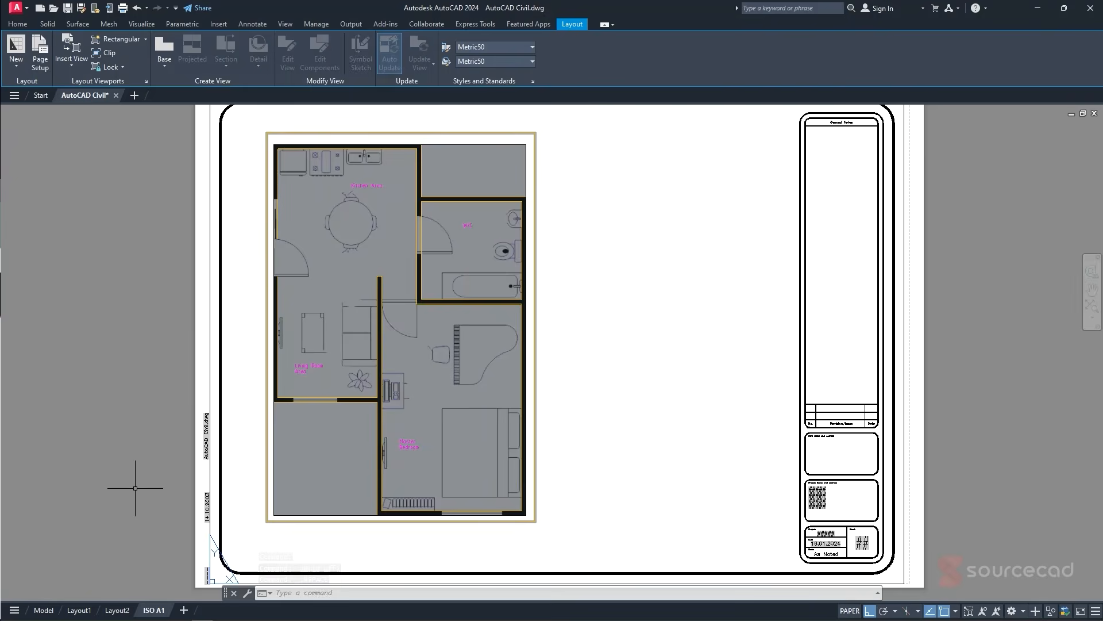
- Switch to model space and turn on all layers of the drawing
click(44, 610)
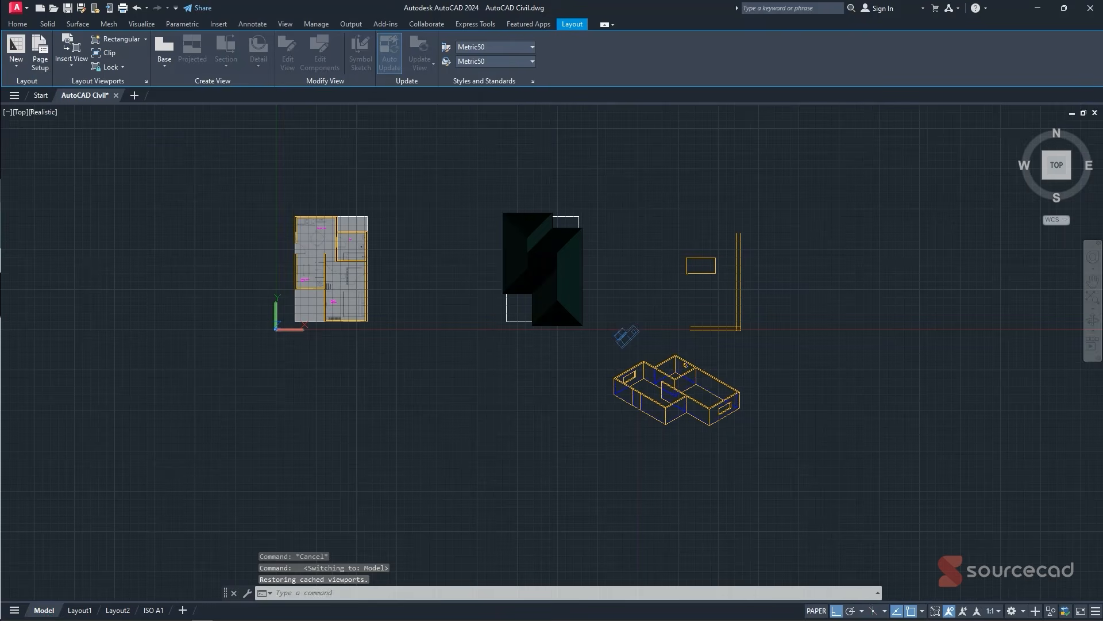
click(17, 24)
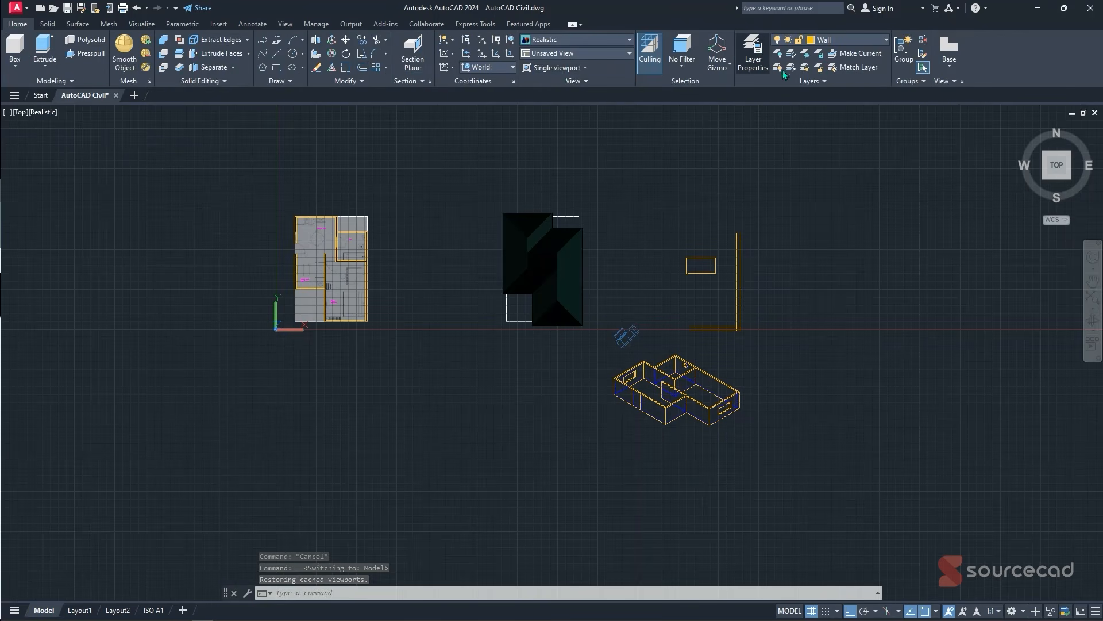
click(759, 57)
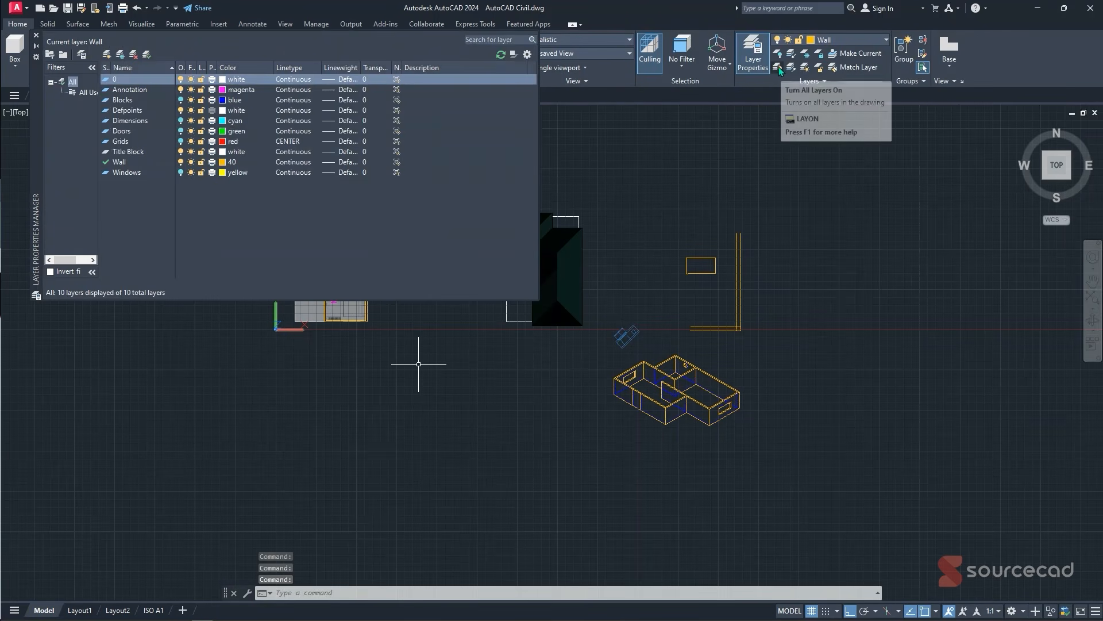
click(778, 66)
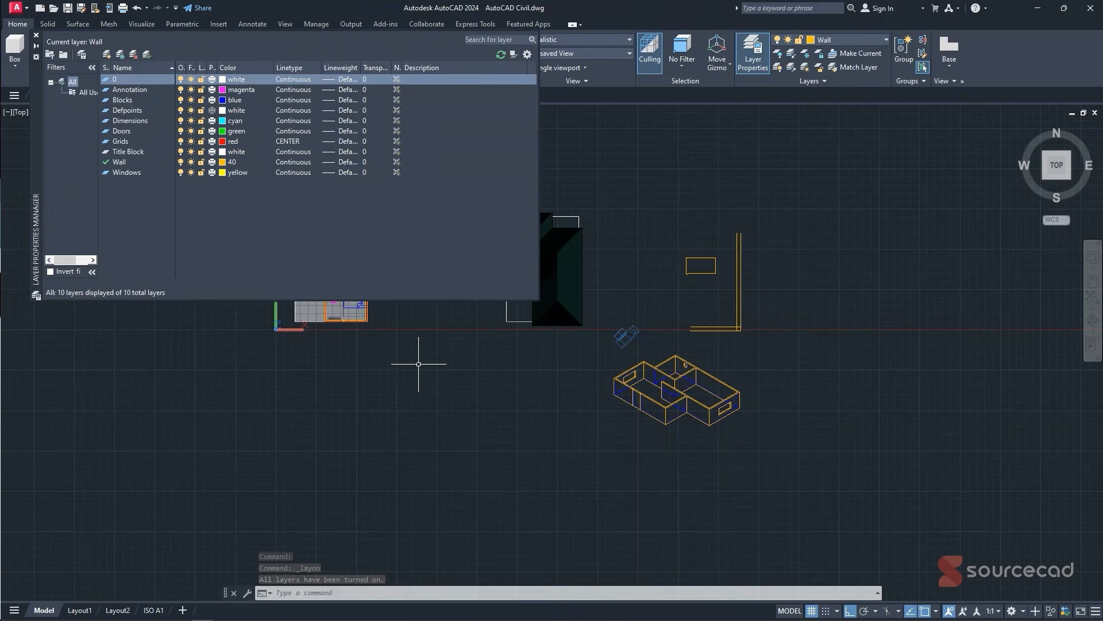
- Try to bring back hidden objects in the Realistic model view by ending object isolation
scroll(323, 273, down, 2)
middle_drag(280, 246, 608, 253)
scroll(587, 252, down, 2)
scroll(684, 260, up, 3)
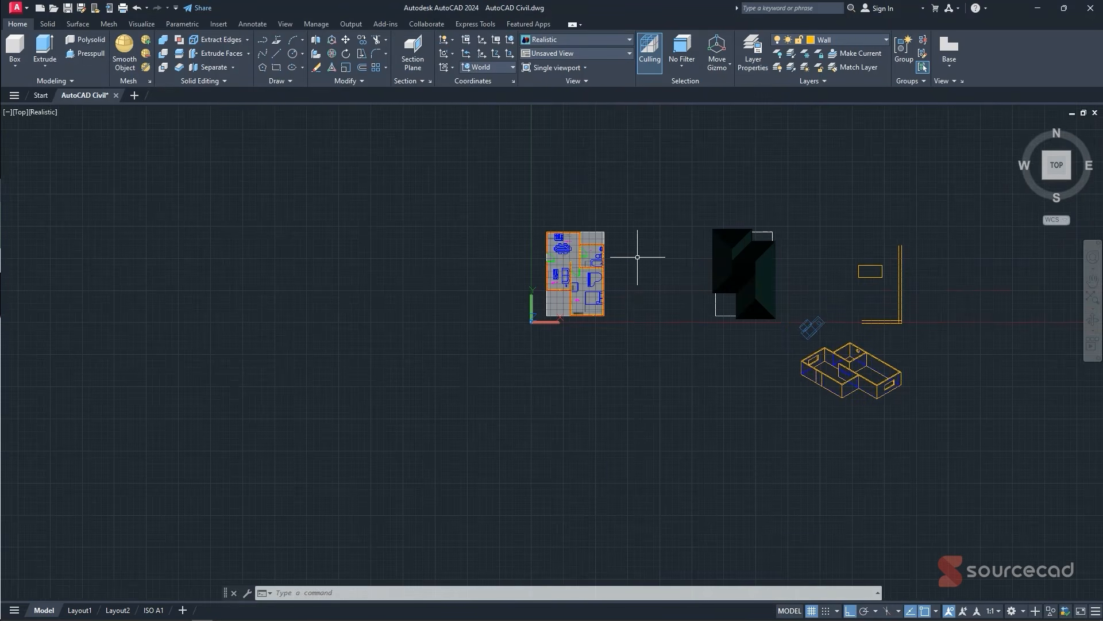
middle_drag(637, 257, 572, 275)
right_click(566, 243)
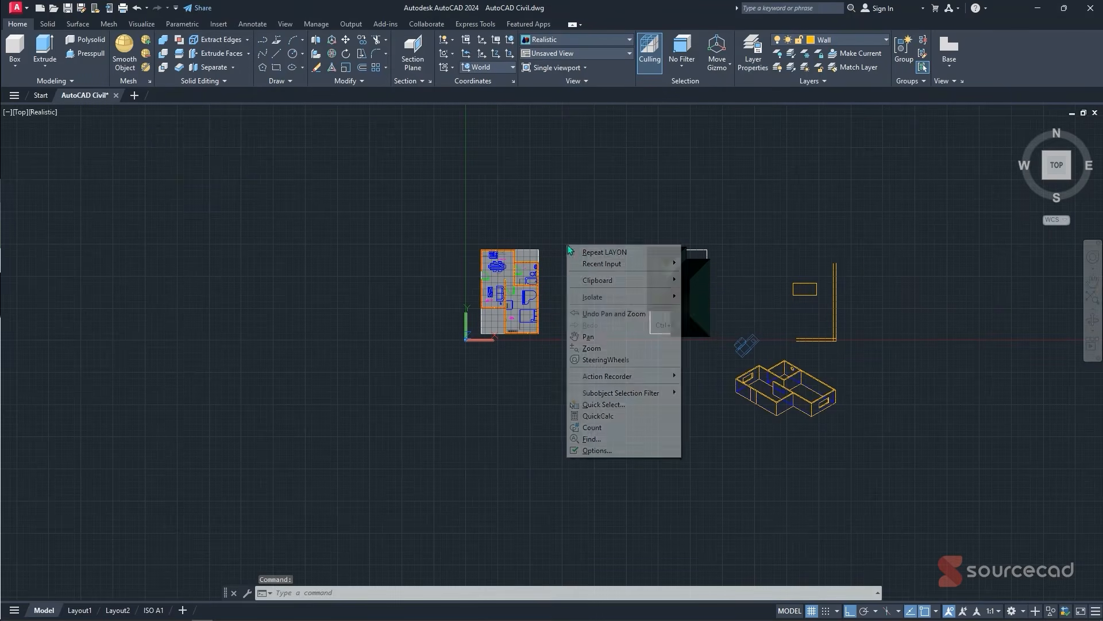
mouse_move(621, 297)
click(717, 320)
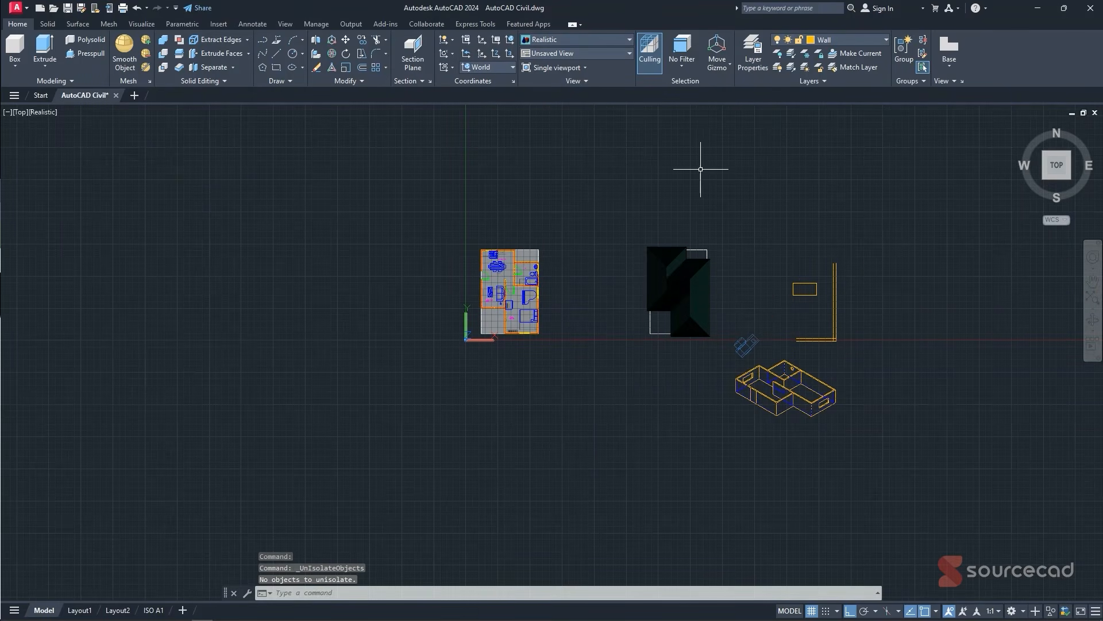
scroll(562, 314, up, 2)
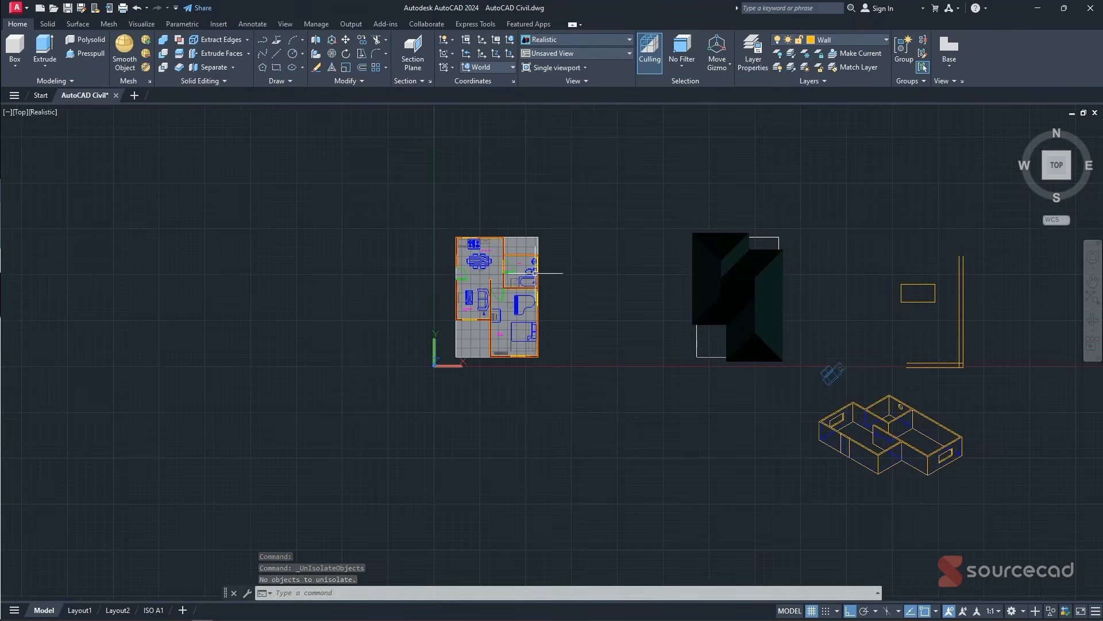
- Restore the floor plan's hidden dimensions in the 2D Wireframe model view by ending object isolation
right_click(576, 255)
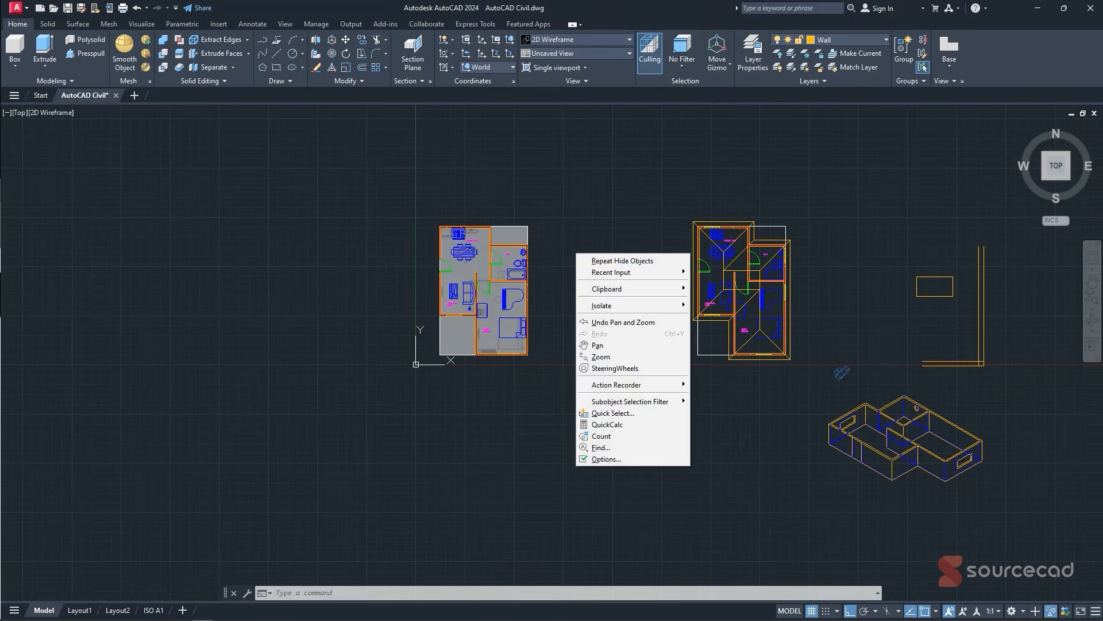
click(590, 246)
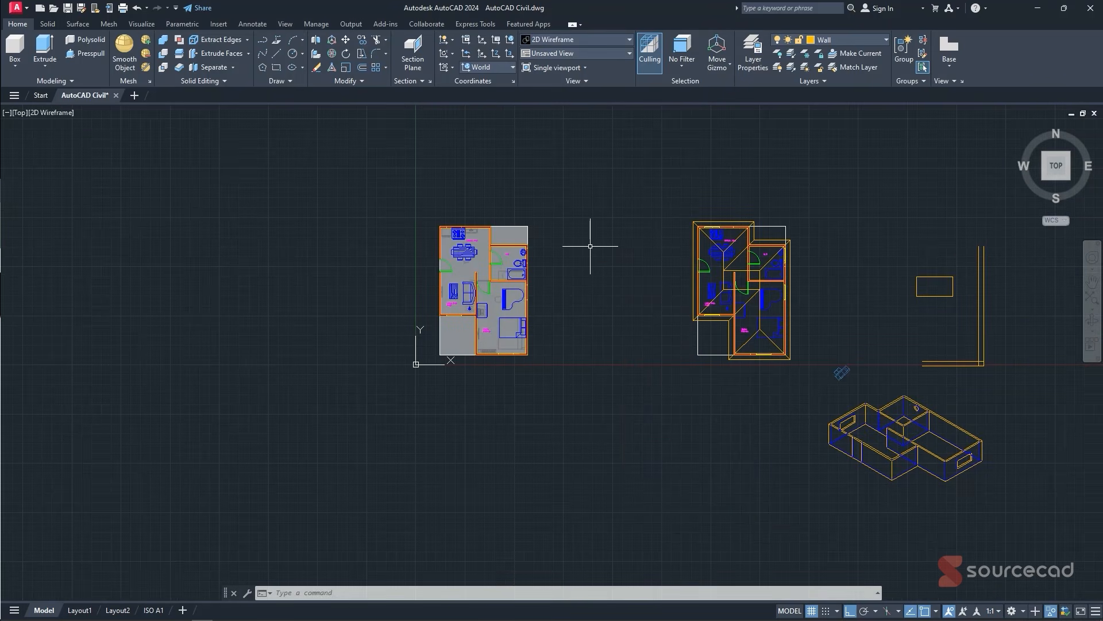
scroll(566, 242, up, 2)
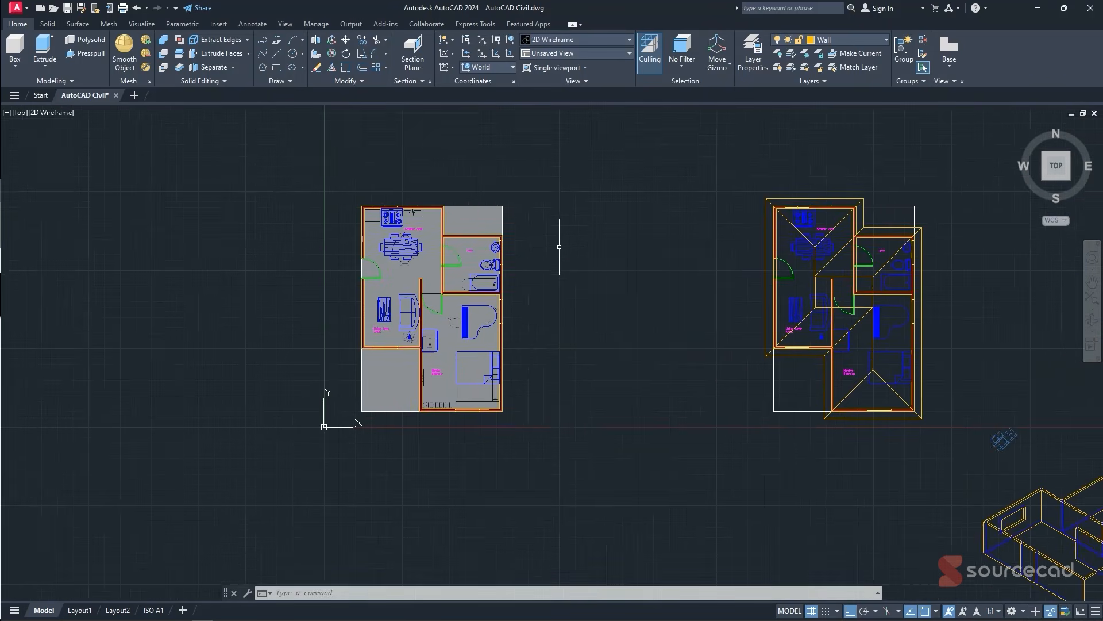
middle_drag(556, 245, 586, 252)
right_click(585, 253)
mouse_move(626, 306)
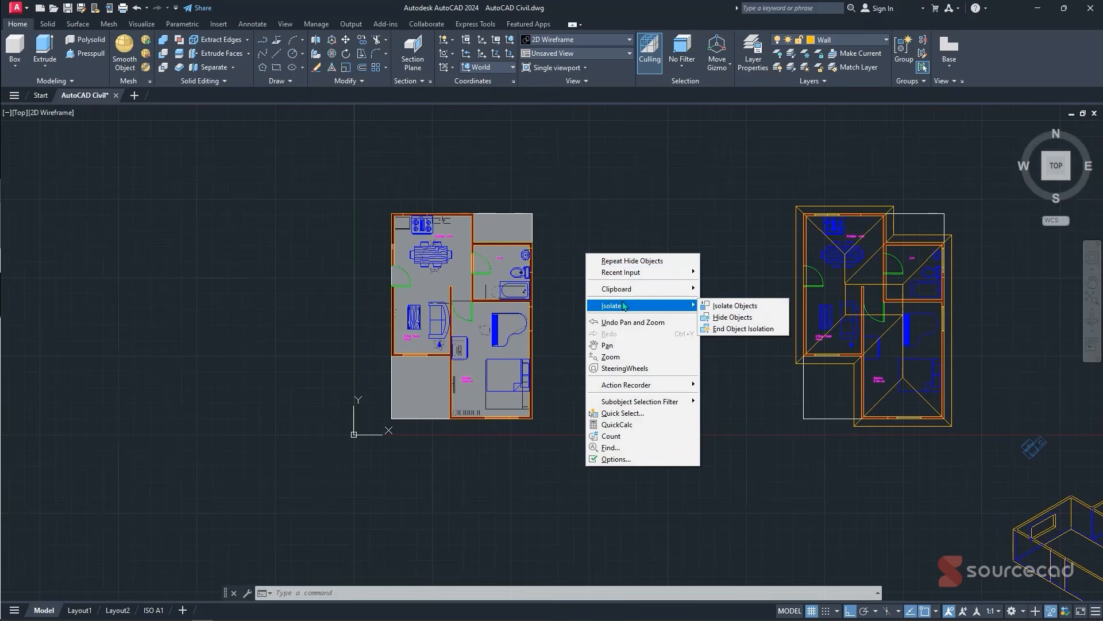
click(734, 328)
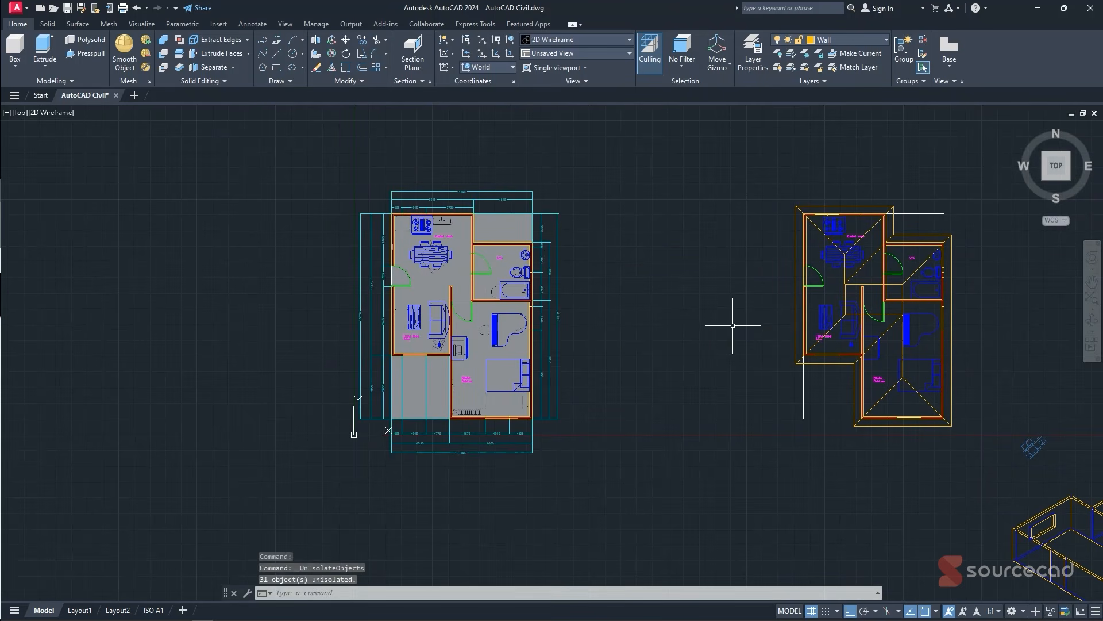
key(Escape)
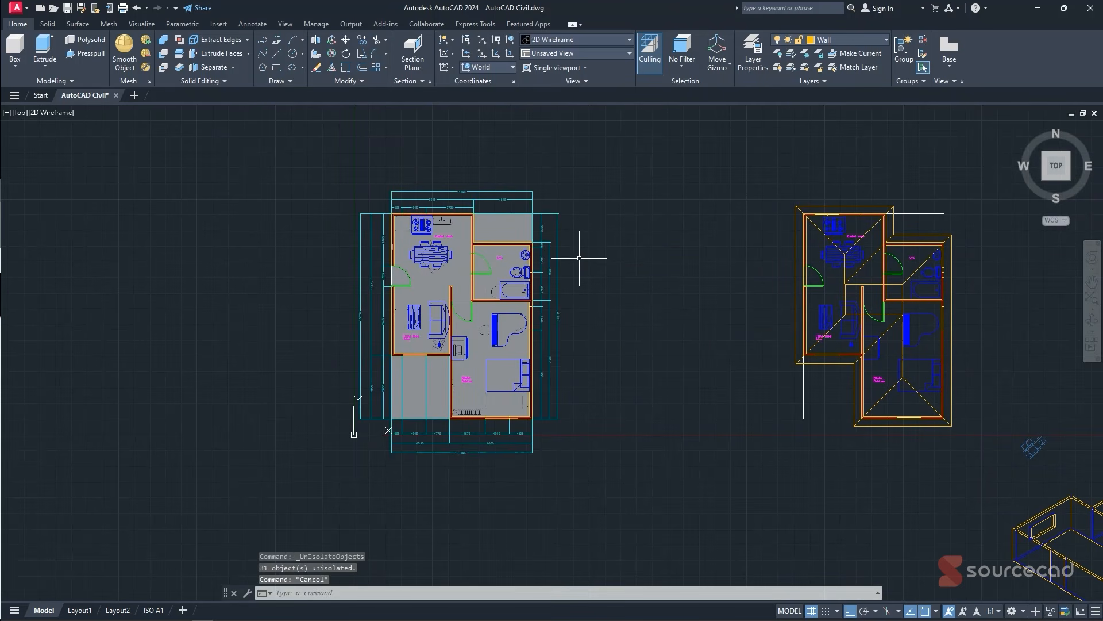
- Zoom the floor plan out inside its ISO A1 viewport so all outer dimensions fit within the frame, and return to paper space
click(153, 611)
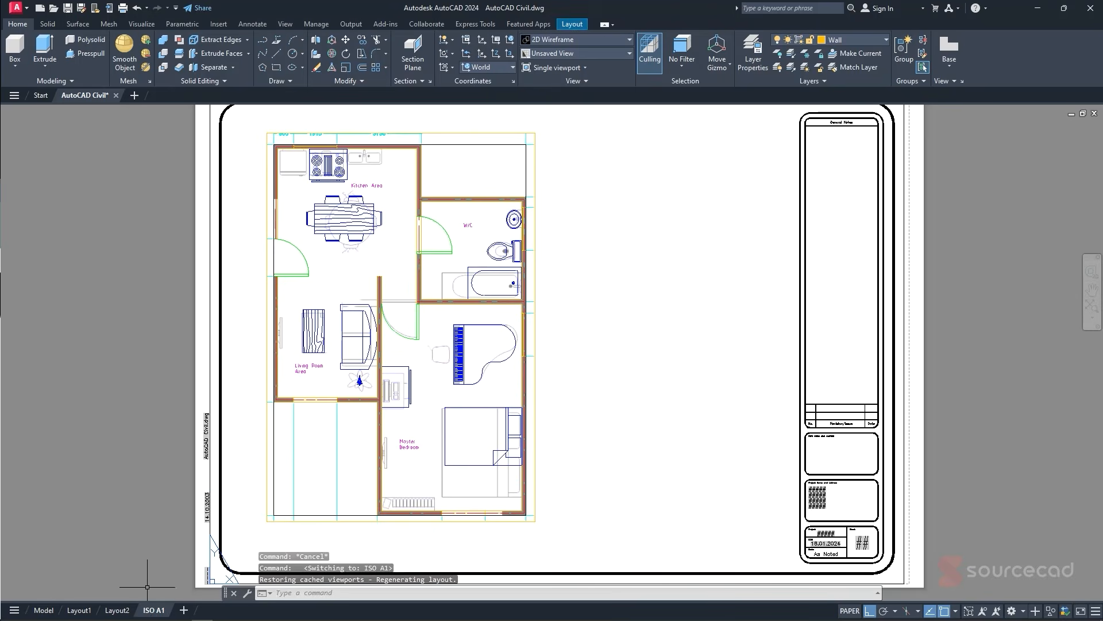
double_click(517, 195)
right_click(440, 185)
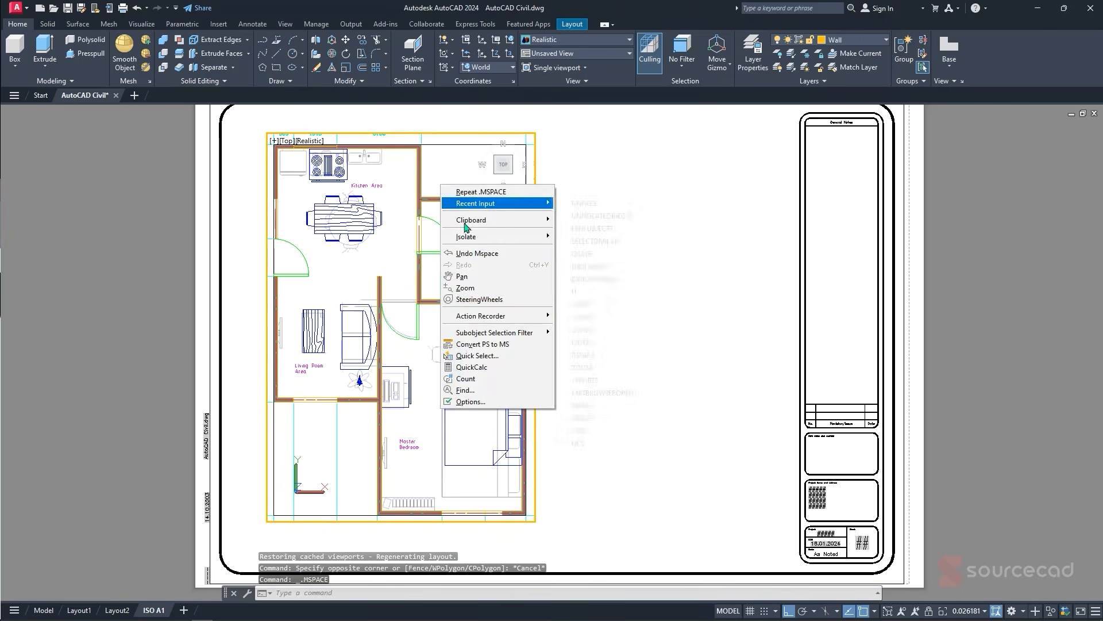
click(477, 289)
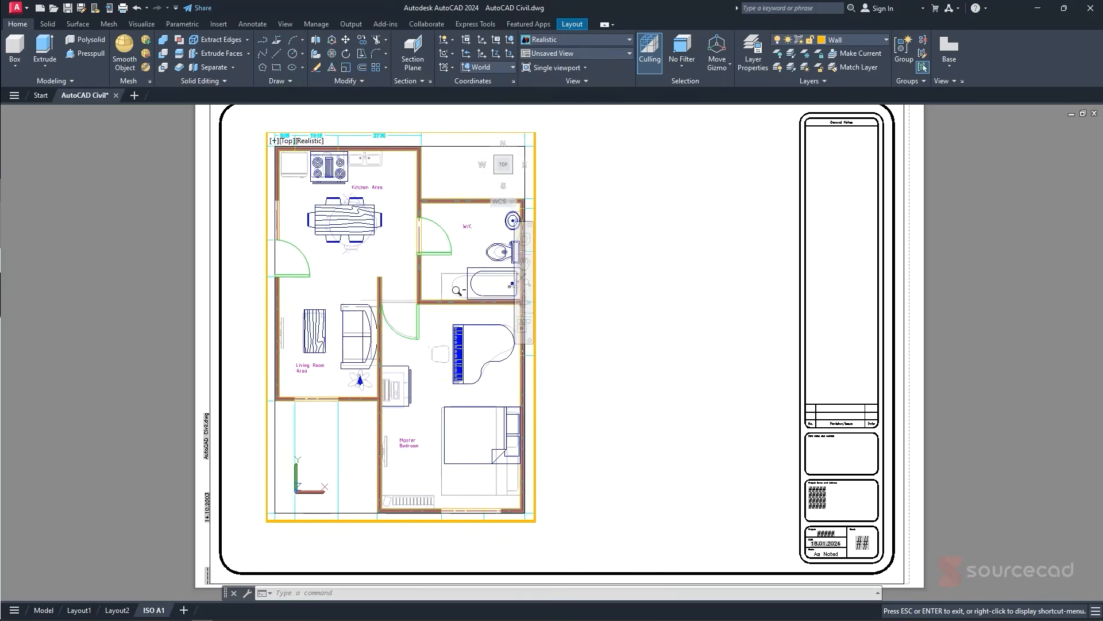
drag(457, 298, 457, 381)
right_click(452, 375)
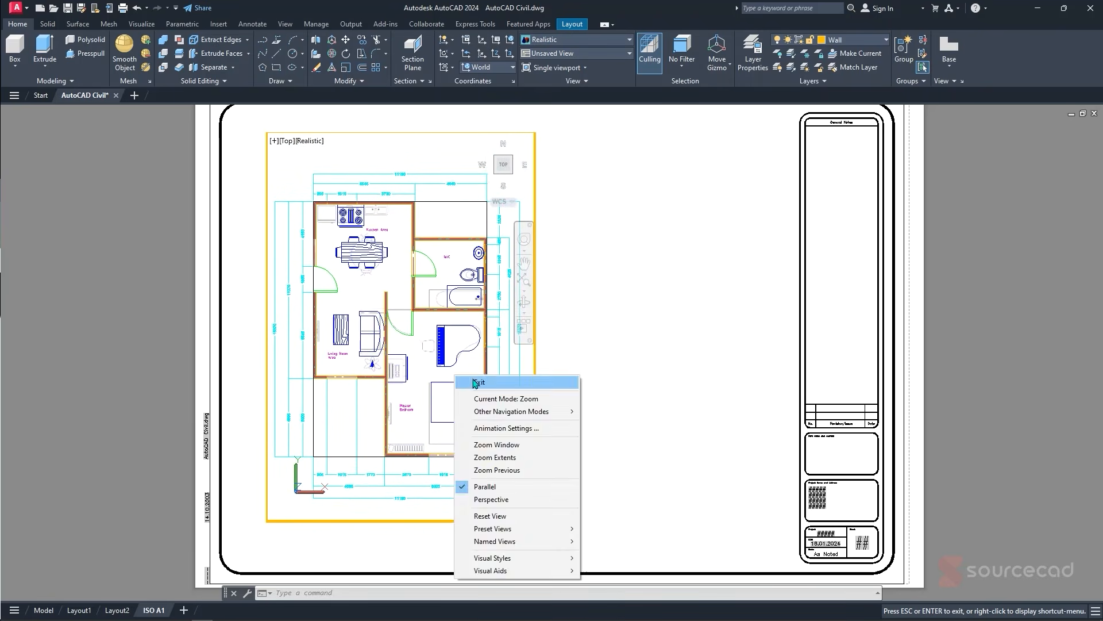
click(574, 379)
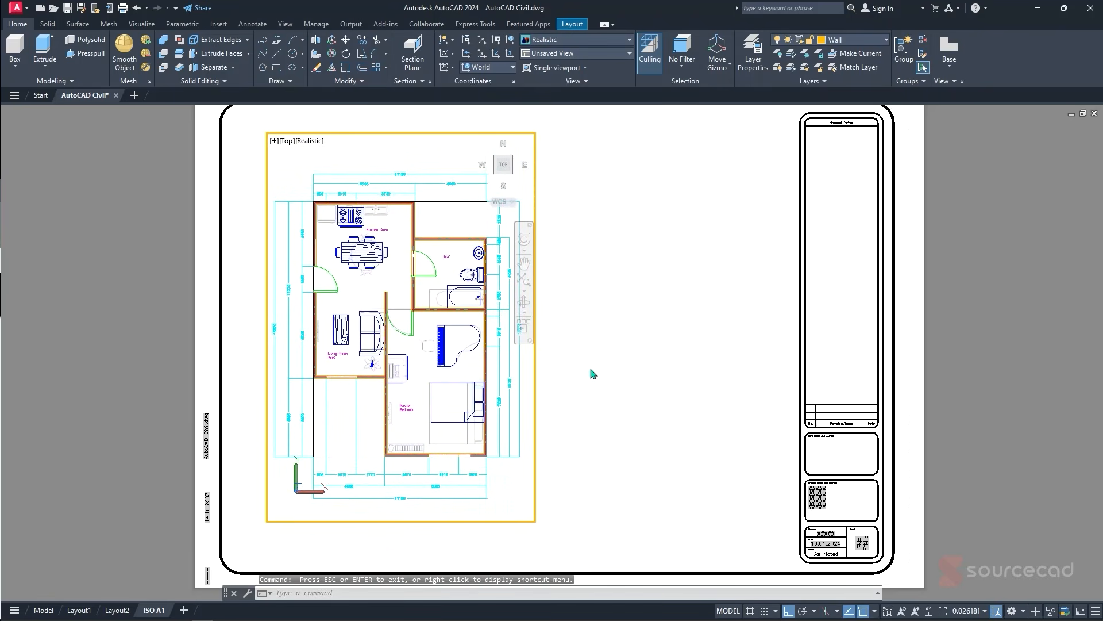
double_click(646, 341)
- Create a second rectangular viewport from the floor plan viewport's upper right corner to the title block, reaching about halfway down the sheet
scroll(613, 343, down, 5)
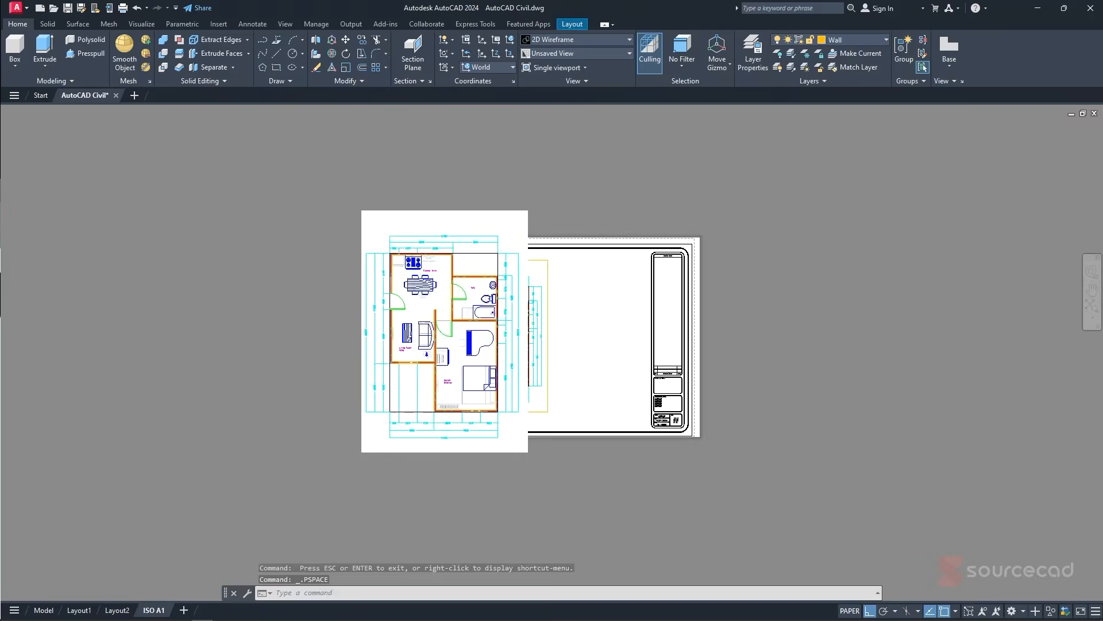
scroll(594, 349, up, 2)
scroll(594, 350, down, 1)
middle_drag(561, 351, 514, 354)
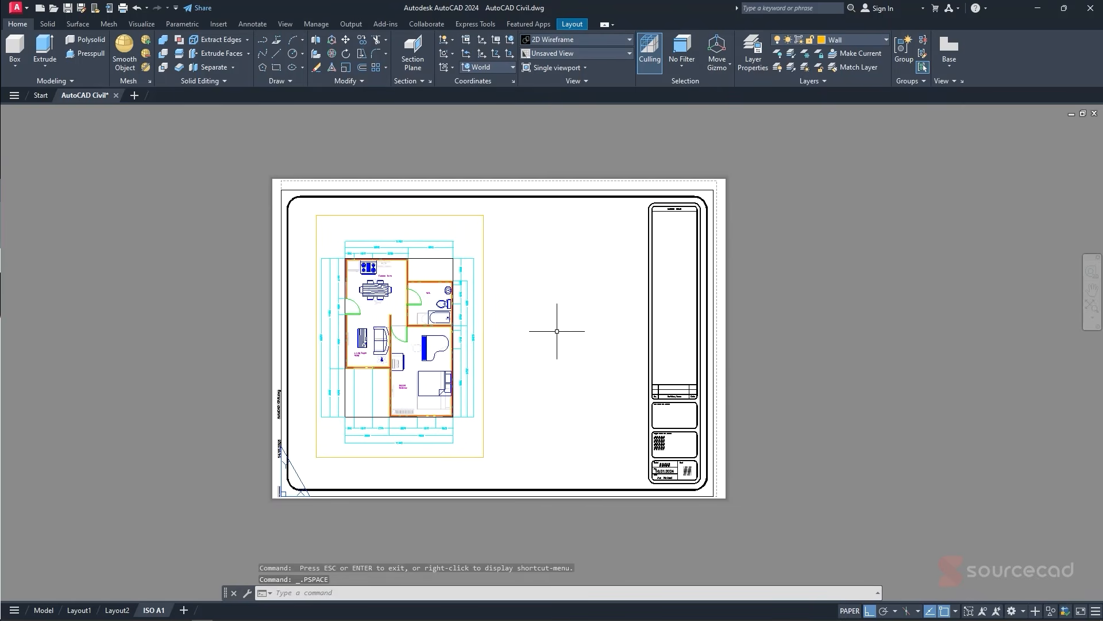
click(572, 24)
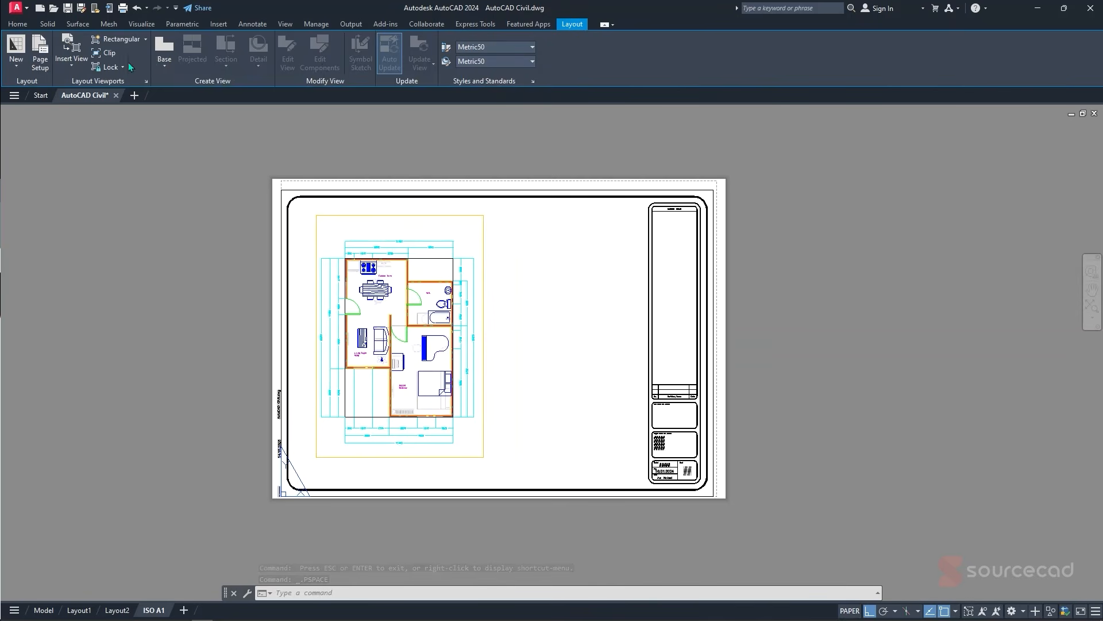
click(117, 39)
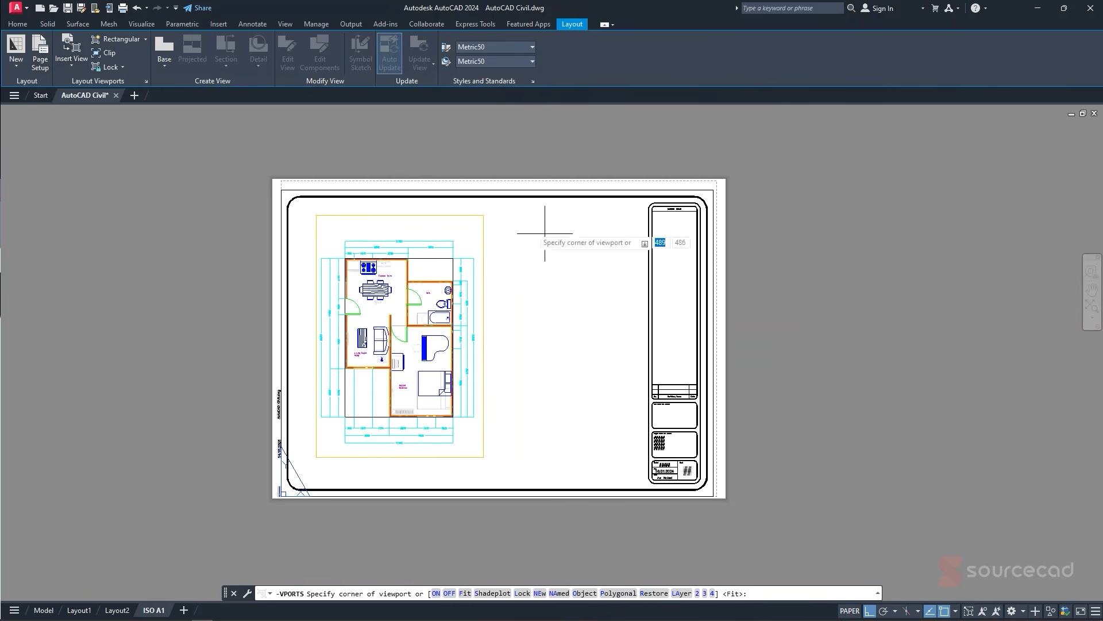
click(484, 215)
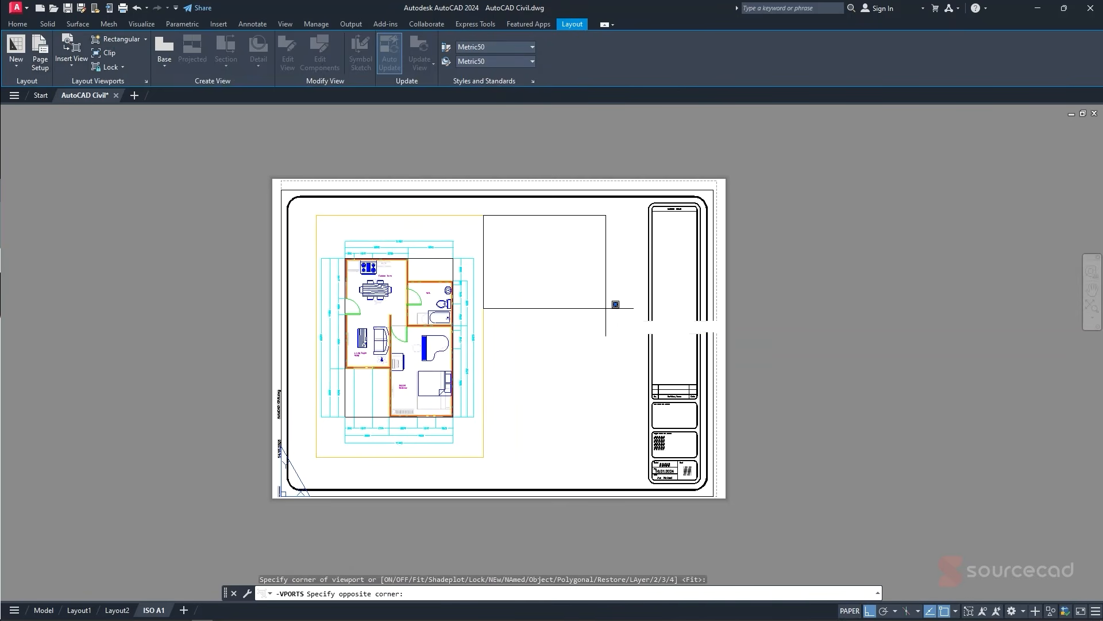
click(648, 343)
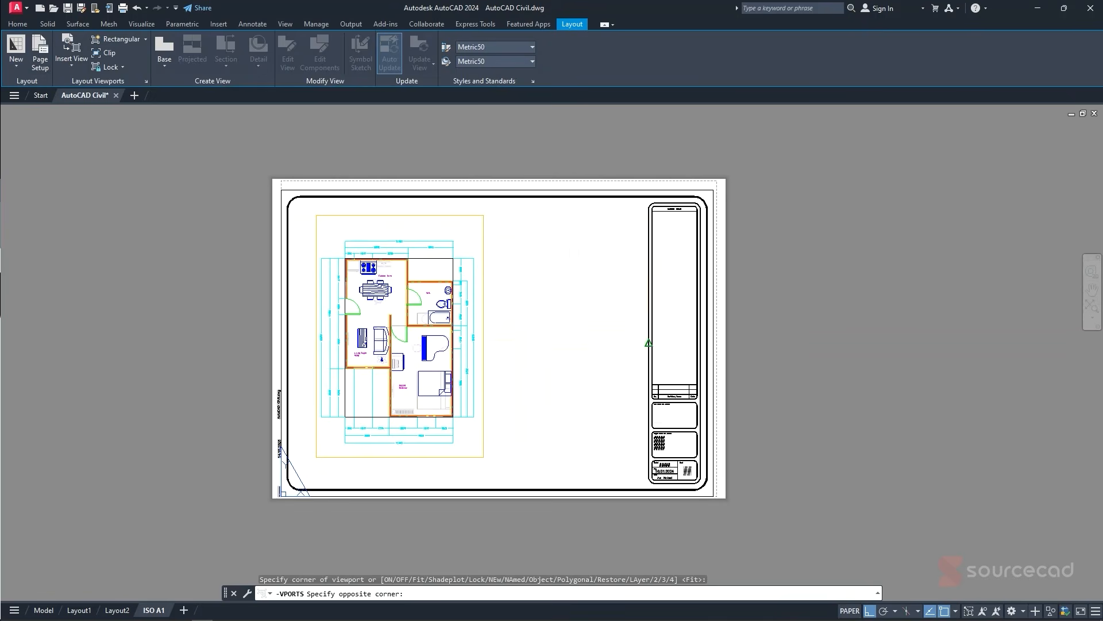
- Activate the viewport beside the floor plan and frame the isometric wall drawing inside it
double_click(602, 304)
middle_drag(623, 302, 545, 291)
scroll(539, 290, up, 6)
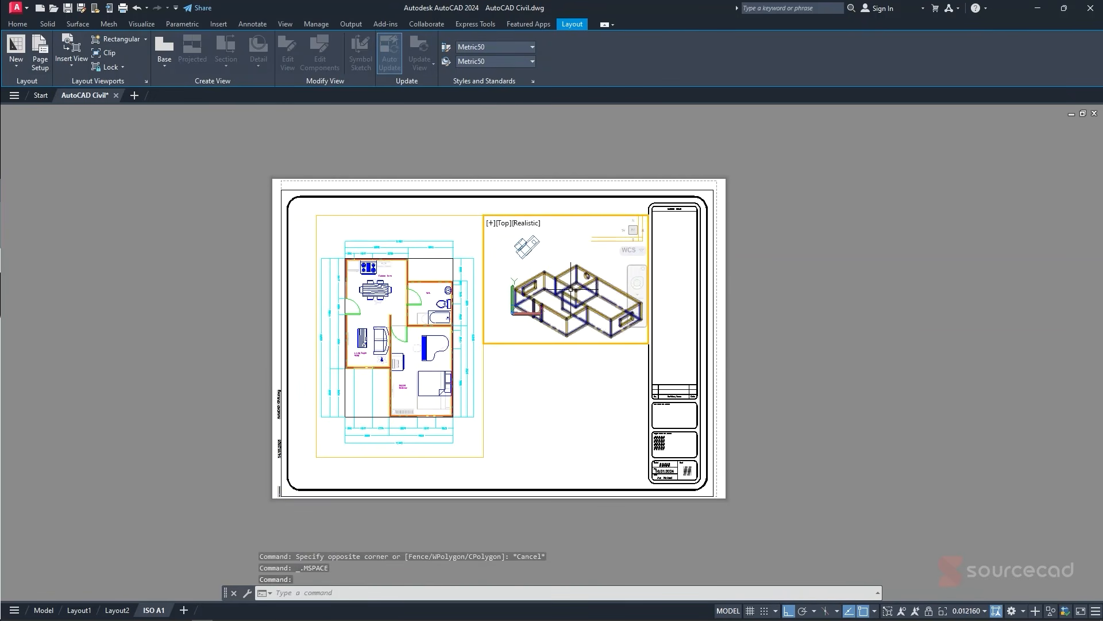
scroll(572, 284, up, 1)
middle_drag(566, 300, 560, 270)
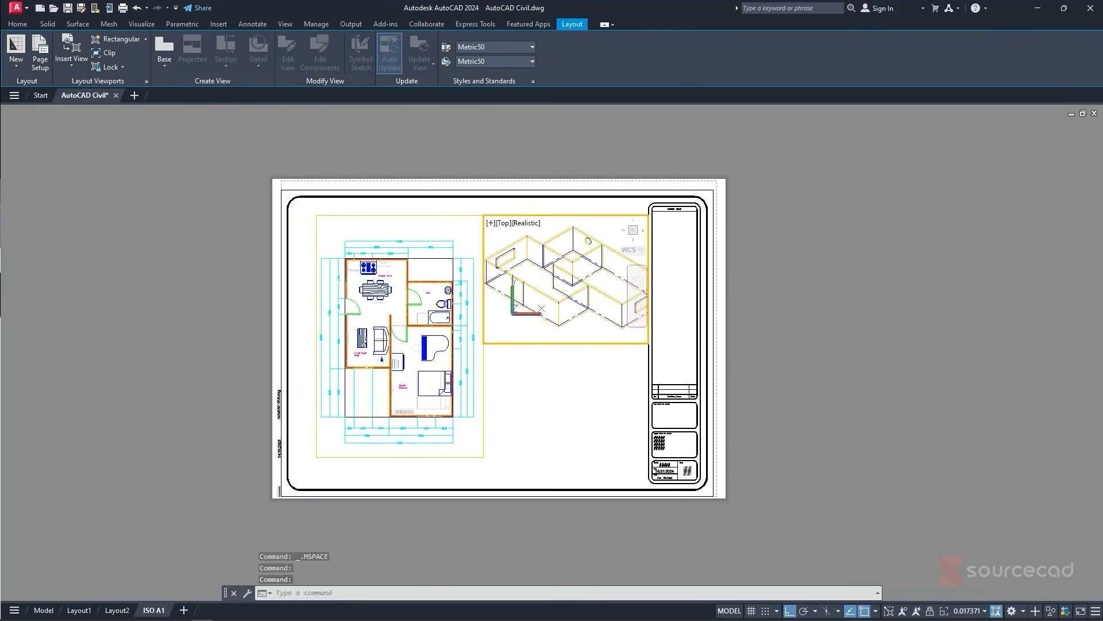
scroll(564, 265, down, 2)
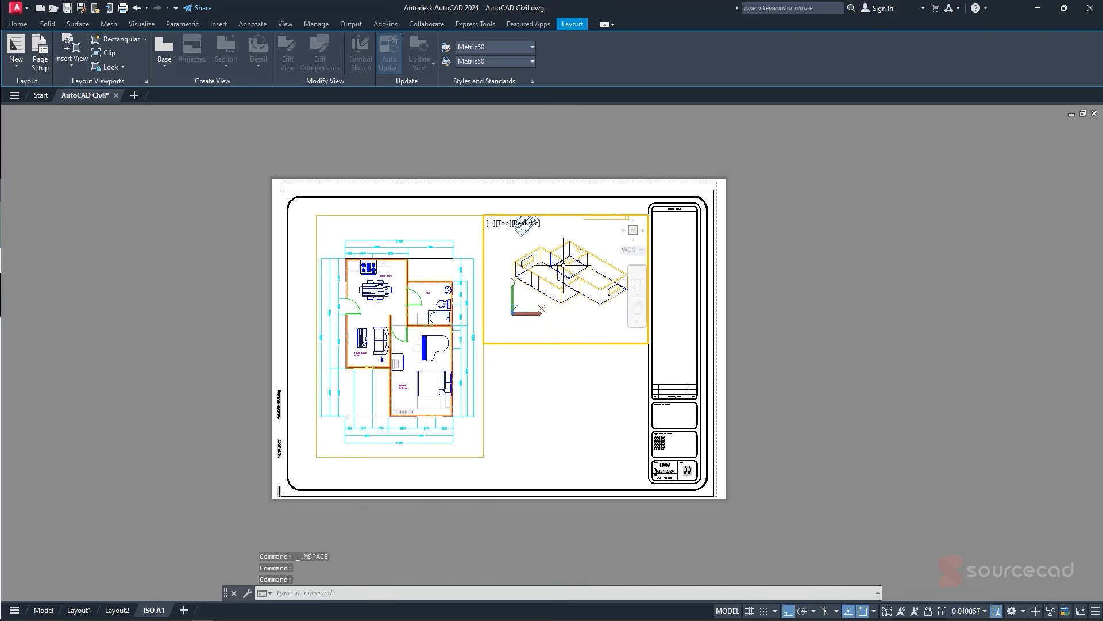
- Enlarge the isometric wall drawing with real-time zoom until it fills its viewport's width, and return to paper space
right_click(582, 308)
click(620, 411)
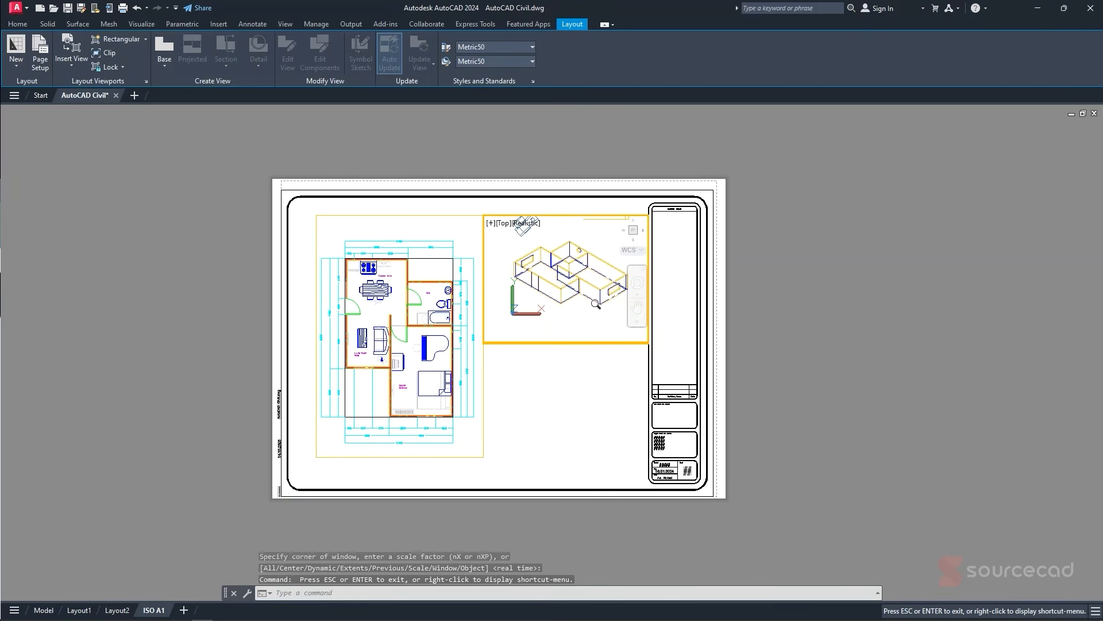
drag(580, 272, 509, 217)
middle_drag(579, 285, 568, 280)
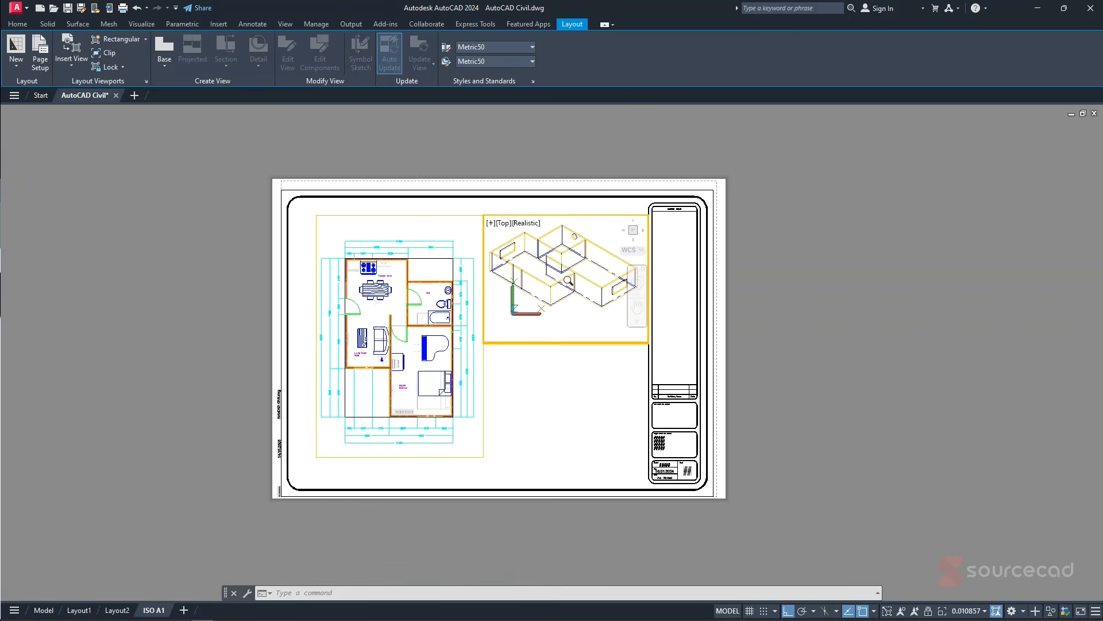
right_click(576, 319)
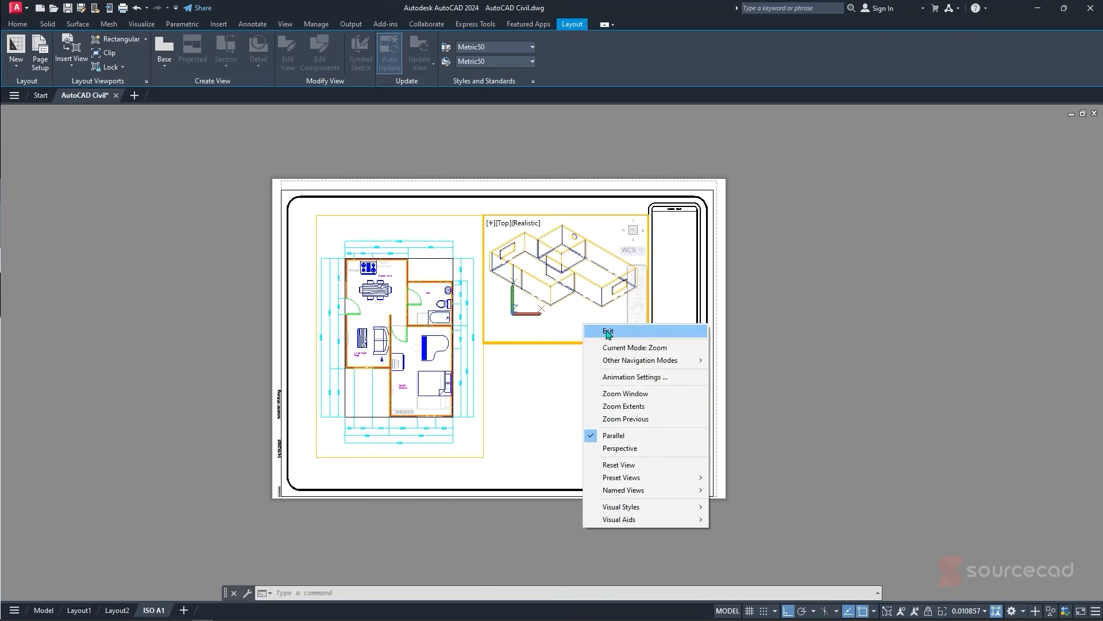
click(606, 331)
double_click(549, 379)
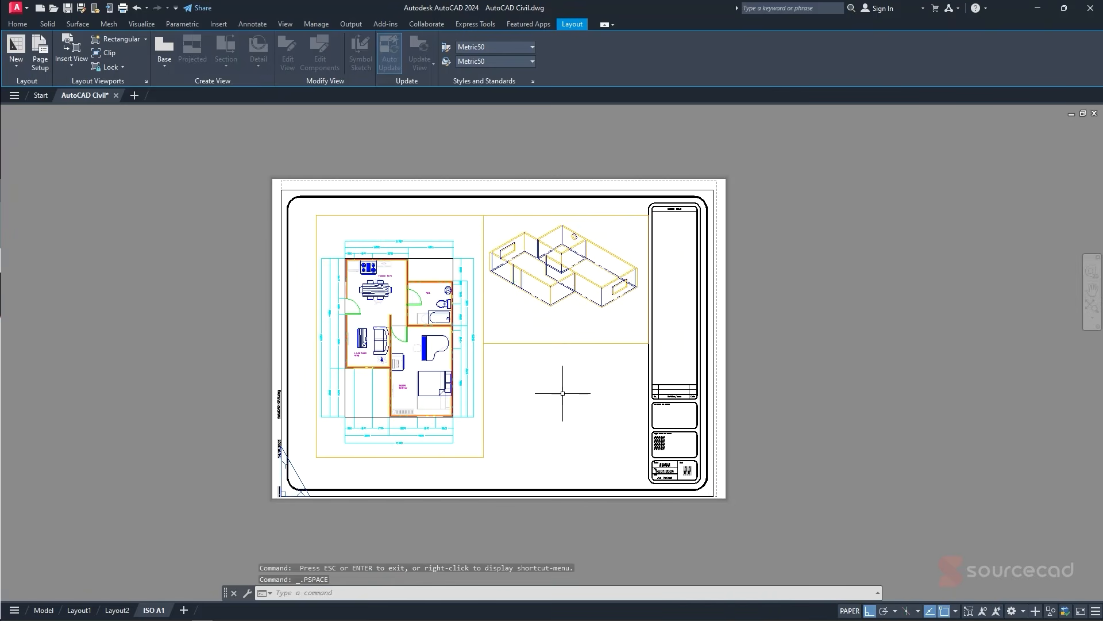
middle_drag(563, 393, 541, 369)
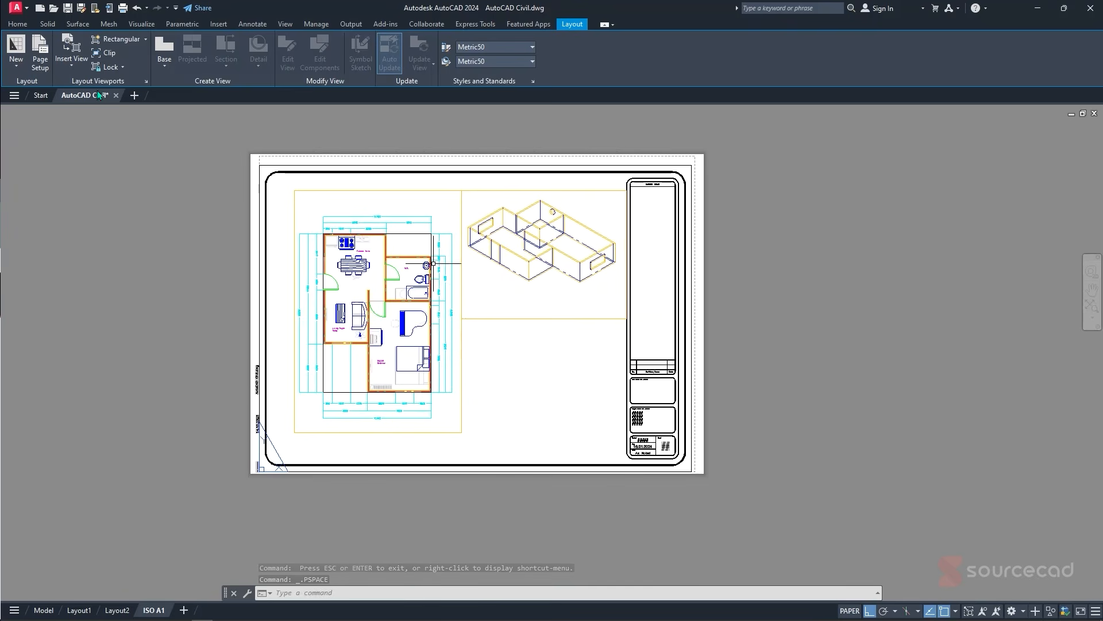
click(110, 41)
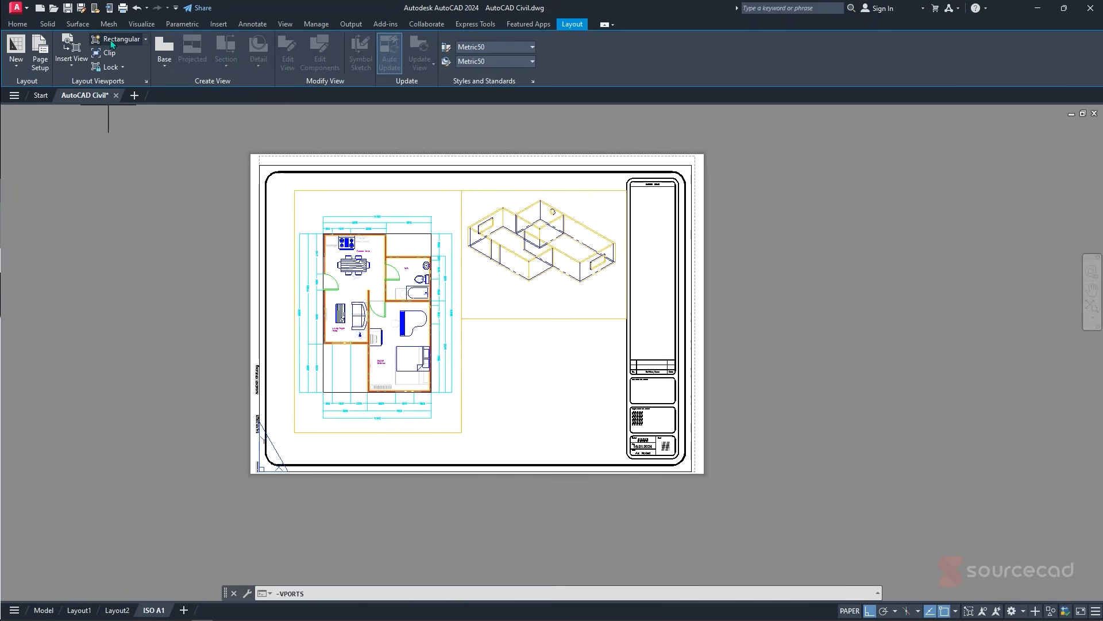
click(146, 40)
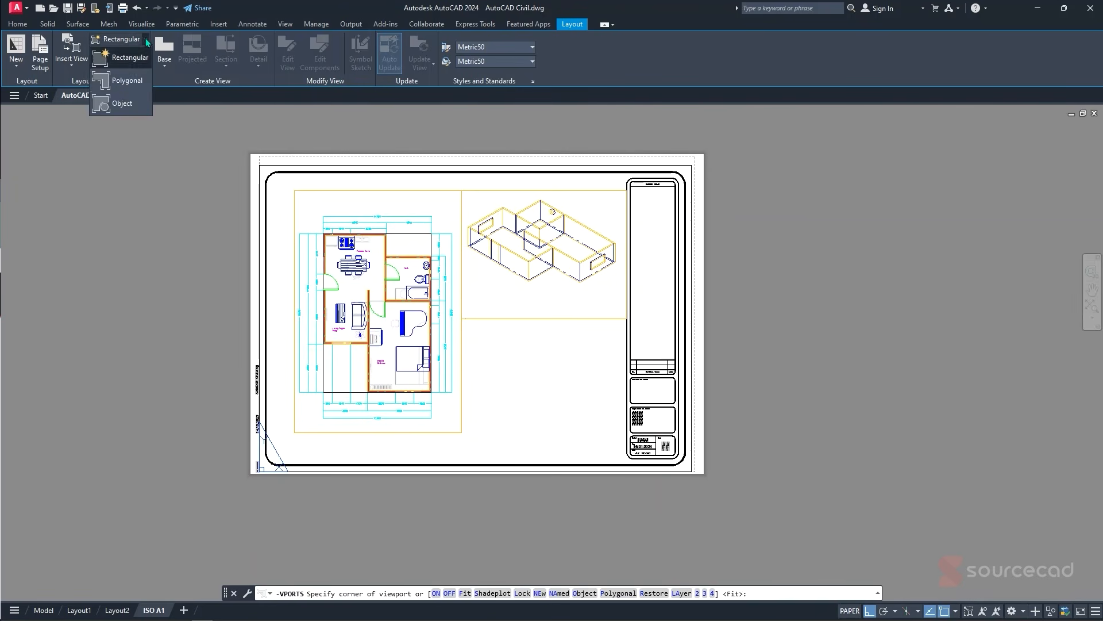
click(130, 107)
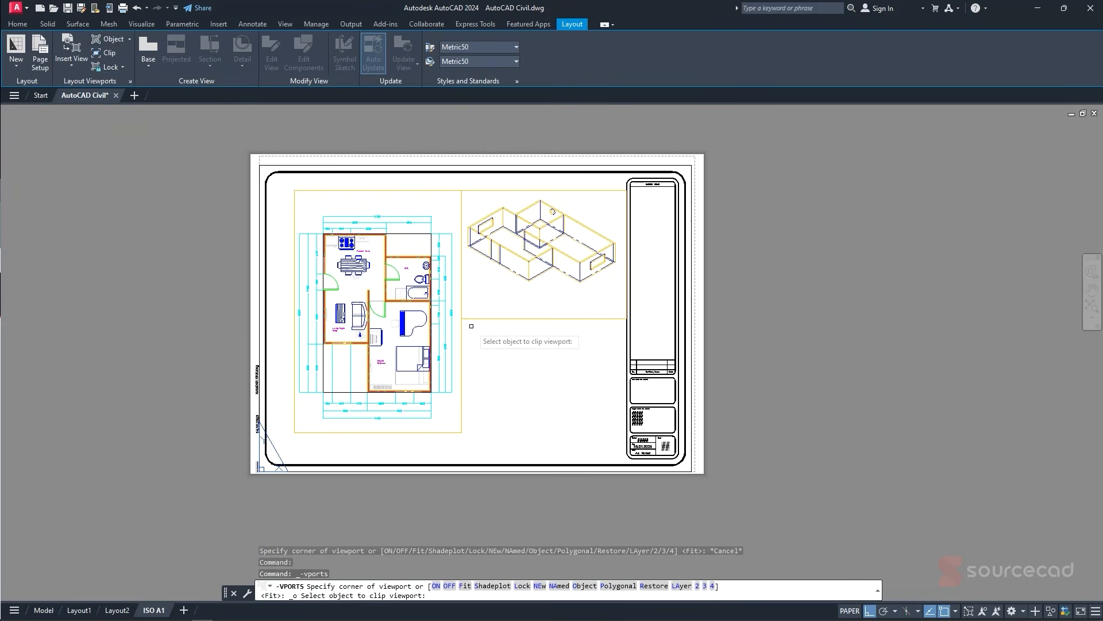
key(Escape)
- Create a third rectangular viewport directly below the isometric one, extending to the title block and level with the floor plan viewport's lower edge
click(130, 40)
click(120, 61)
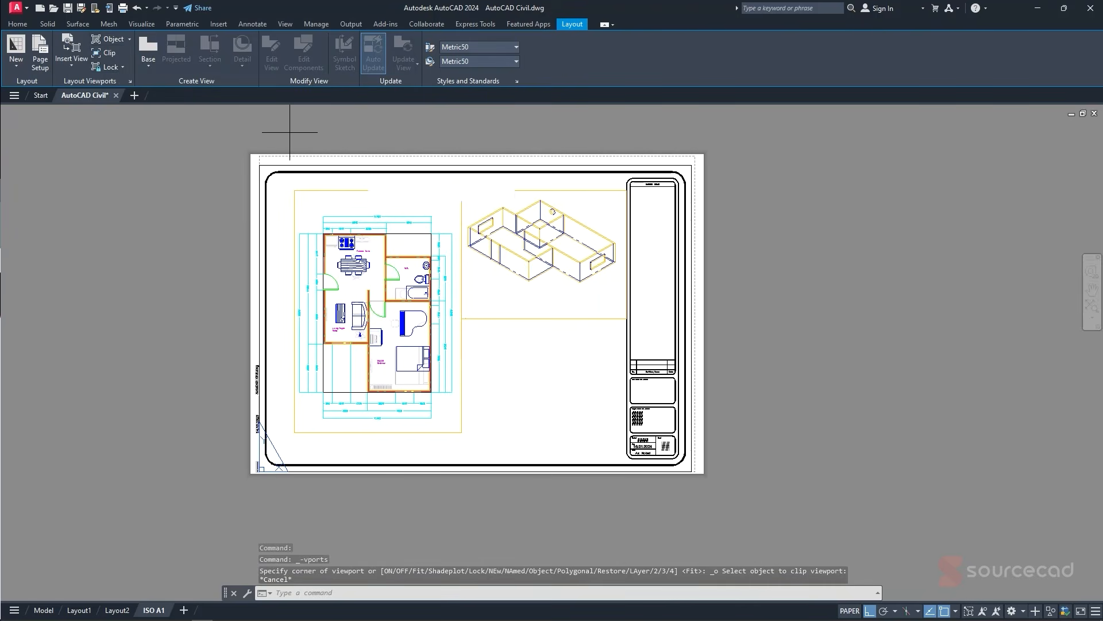
click(462, 318)
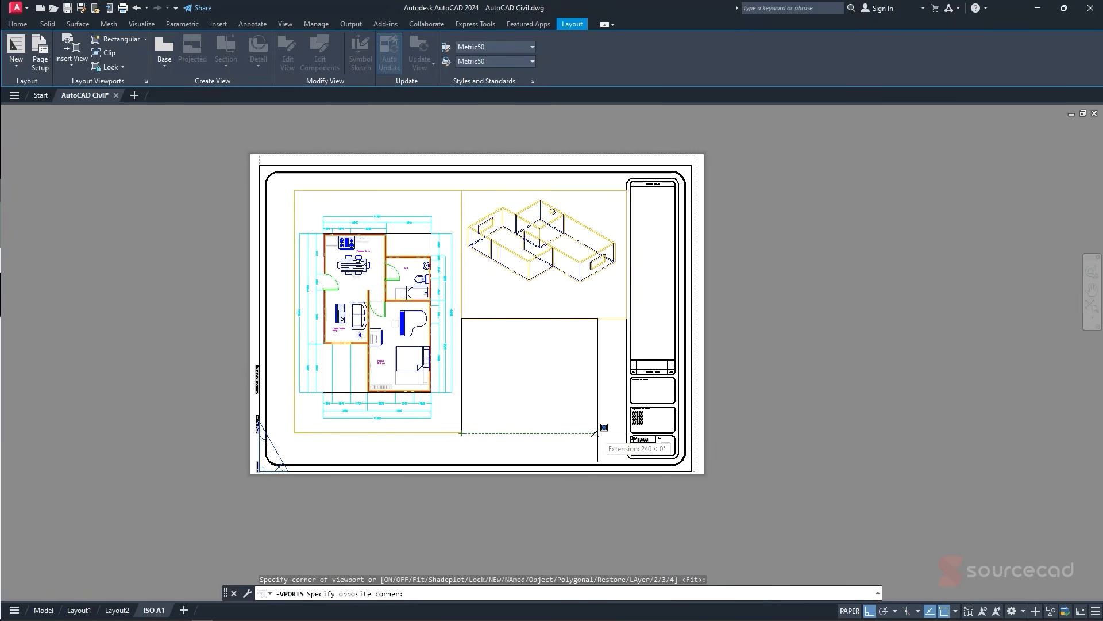
click(627, 432)
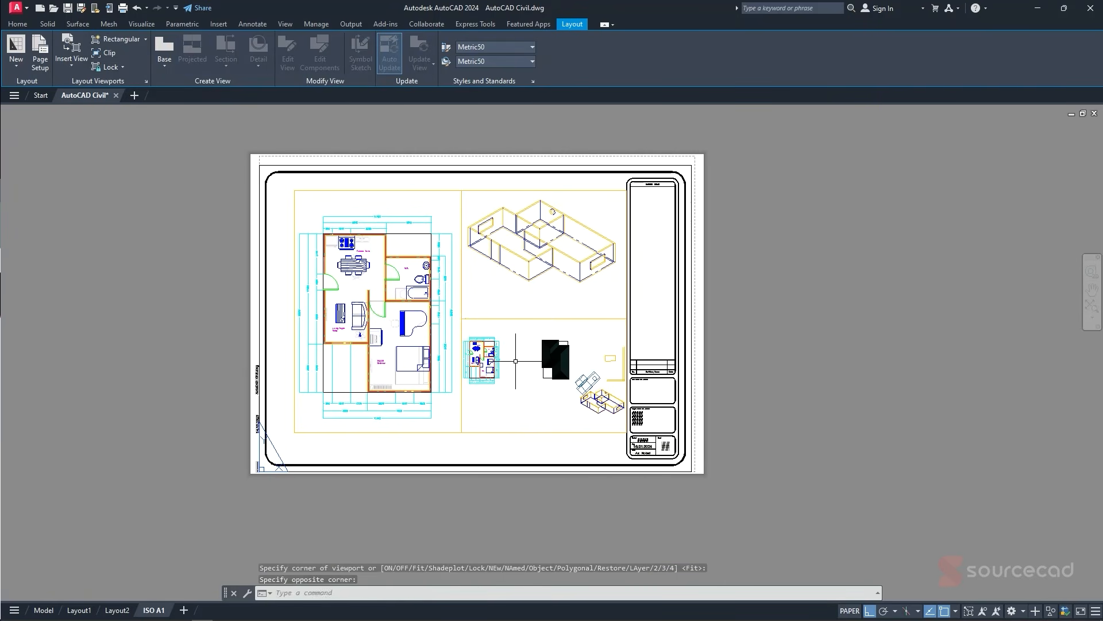
- Activate the new viewport, turn its view to an isometric corner view, and center the roofed 3D house in it
double_click(520, 363)
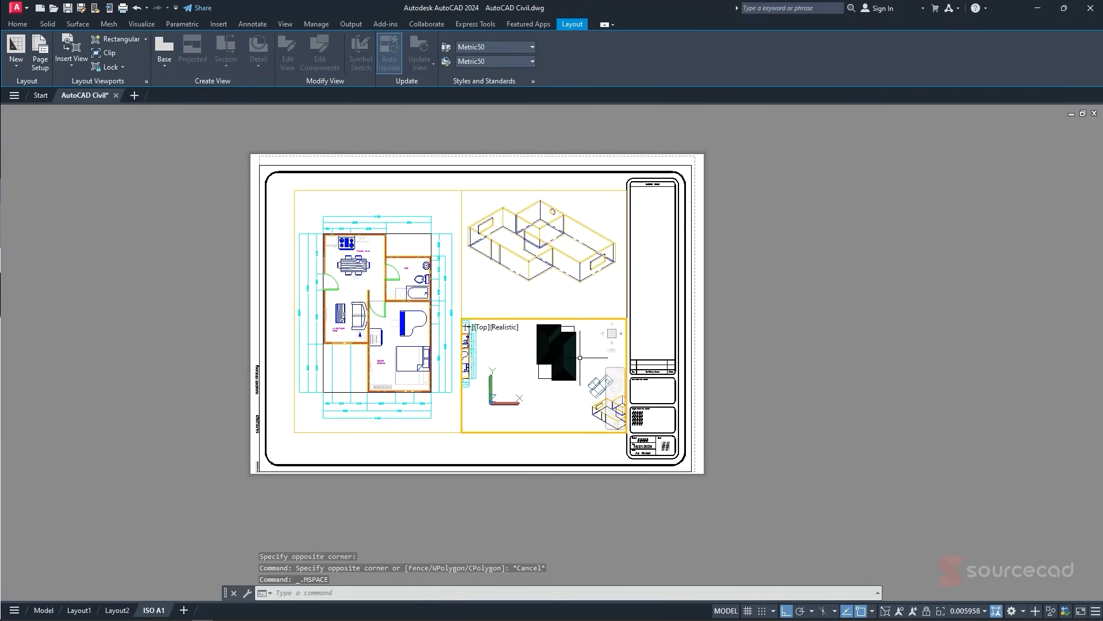
scroll(582, 330, up, 3)
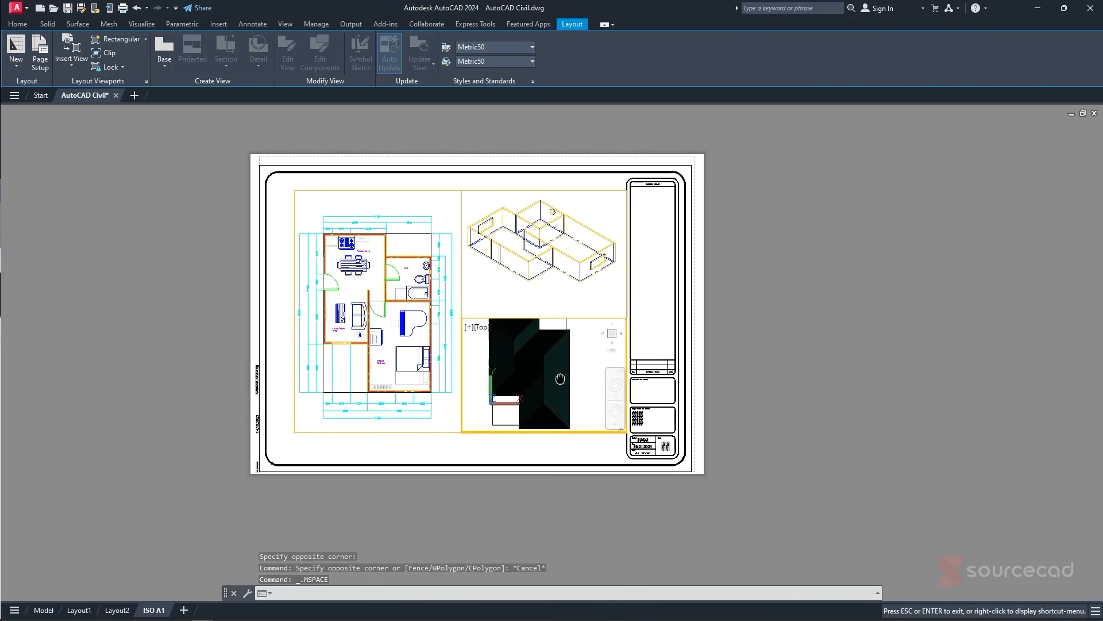
click(605, 328)
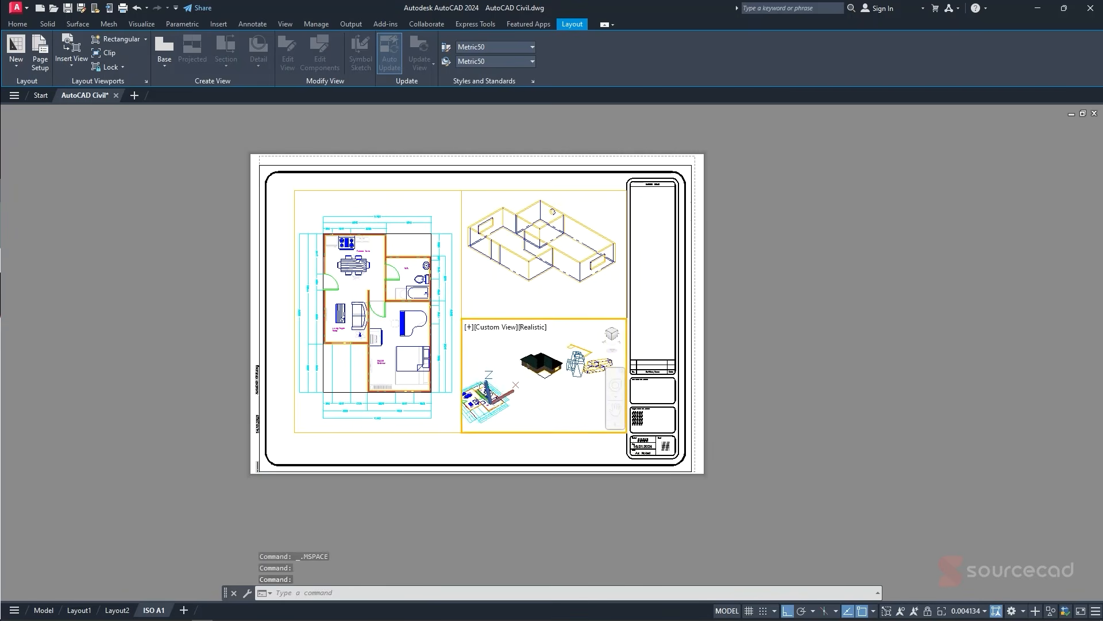
scroll(540, 373, up, 4)
middle_drag(542, 374, 541, 409)
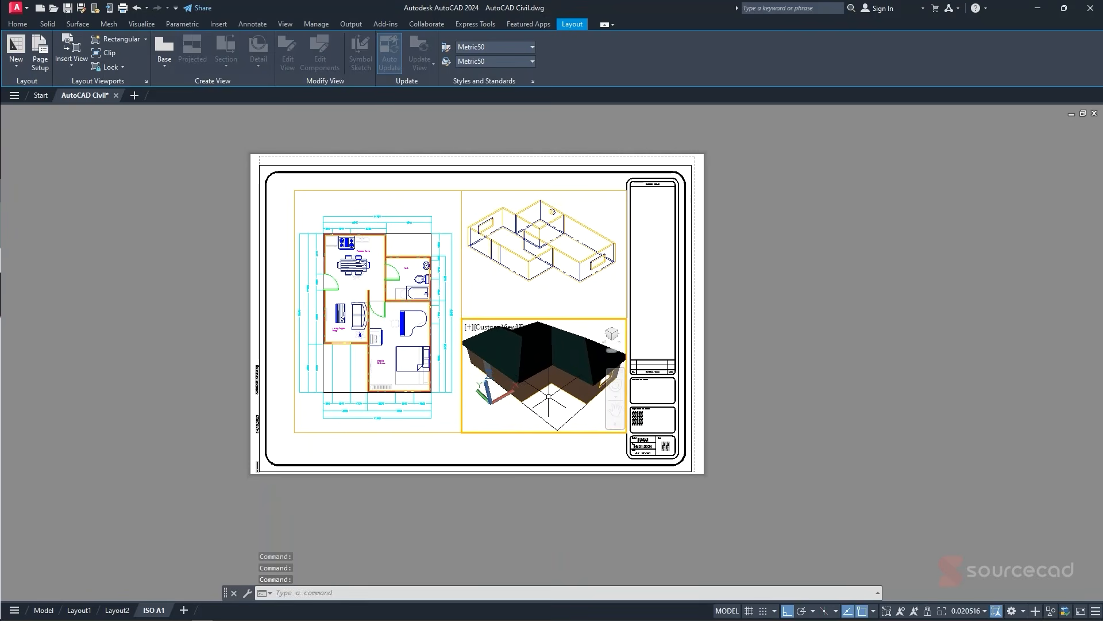
- Shrink the 3D house with real-time zoom so it fits inside its viewport, and return to paper space
right_click(550, 396)
click(574, 276)
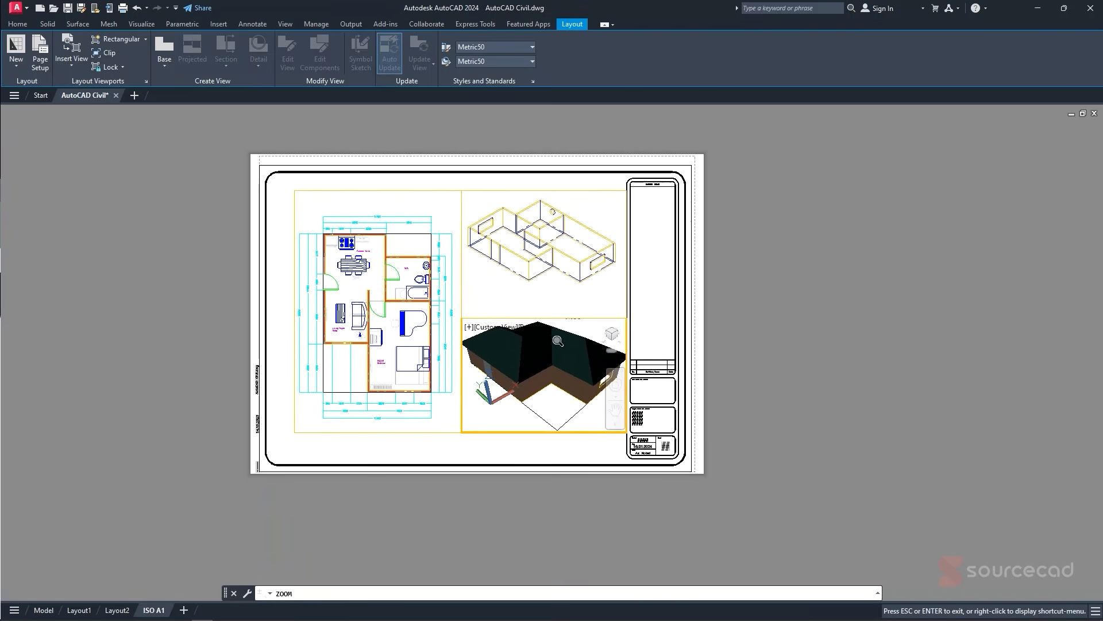
drag(557, 340, 550, 360)
right_click(553, 361)
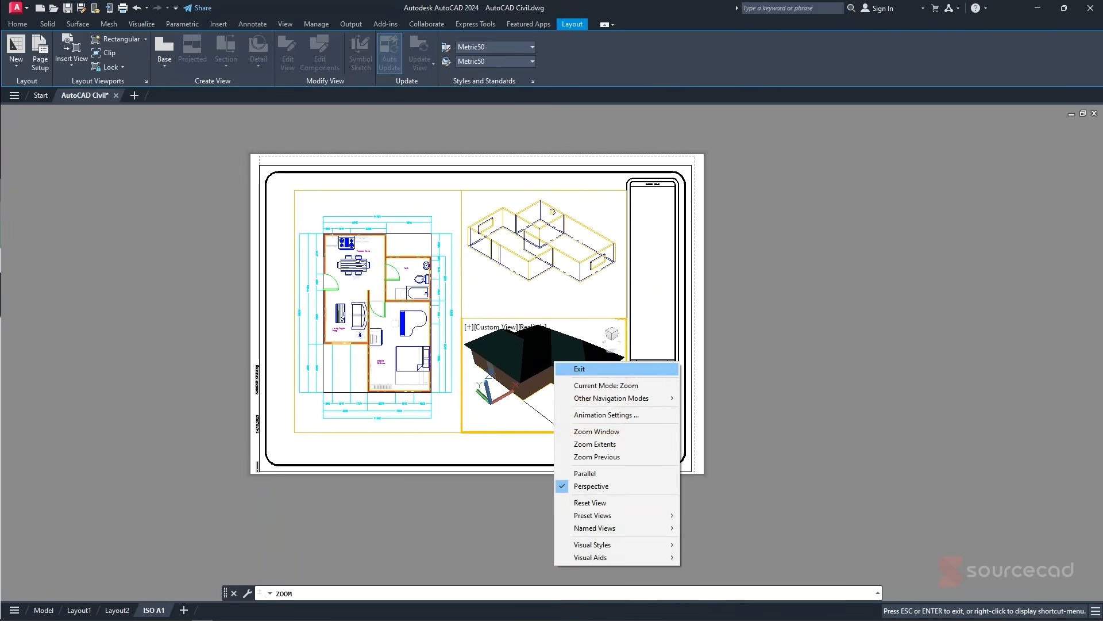
click(580, 366)
double_click(429, 448)
scroll(597, 378, up, 2)
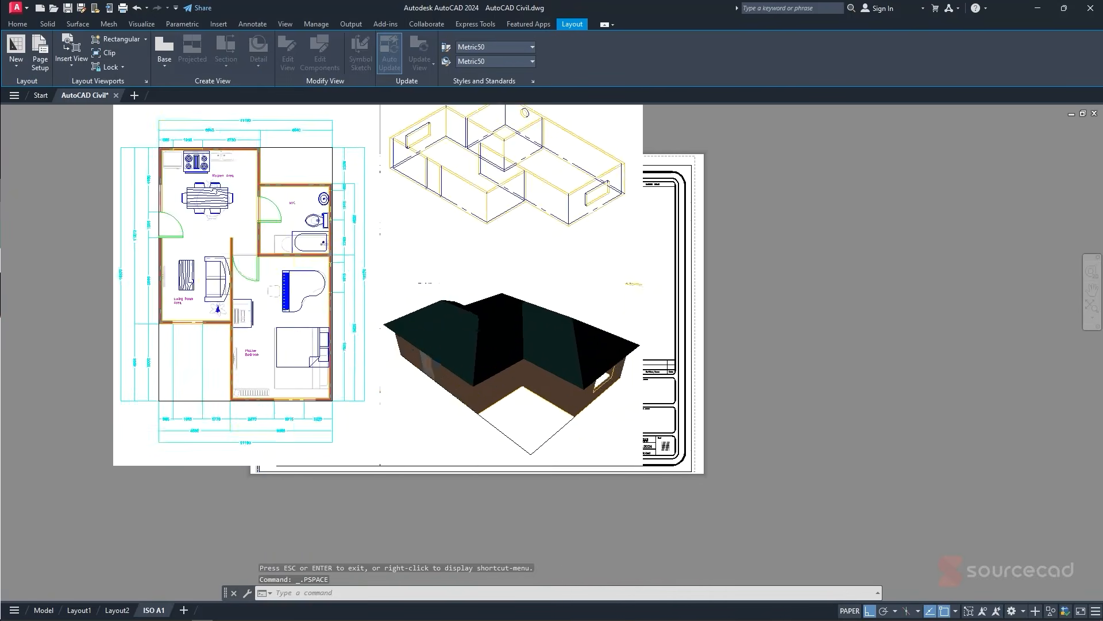
scroll(598, 378, down, 2)
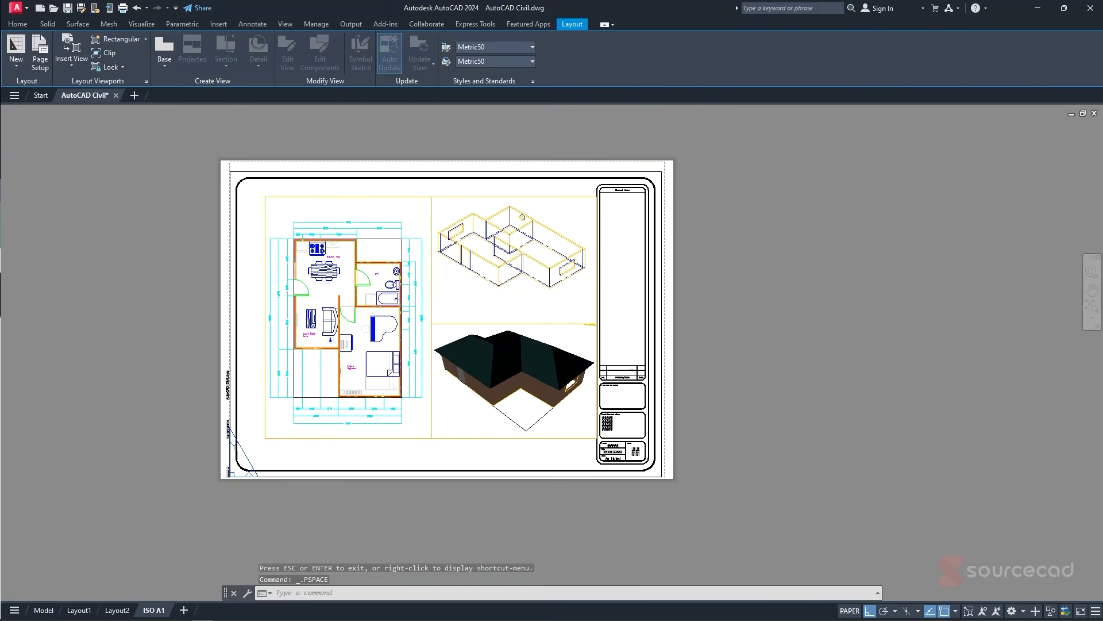
- Open the title block's attributes and set PROJECTADDRESS1 to "AutoCAD Civil Draw"
scroll(618, 411, up, 2)
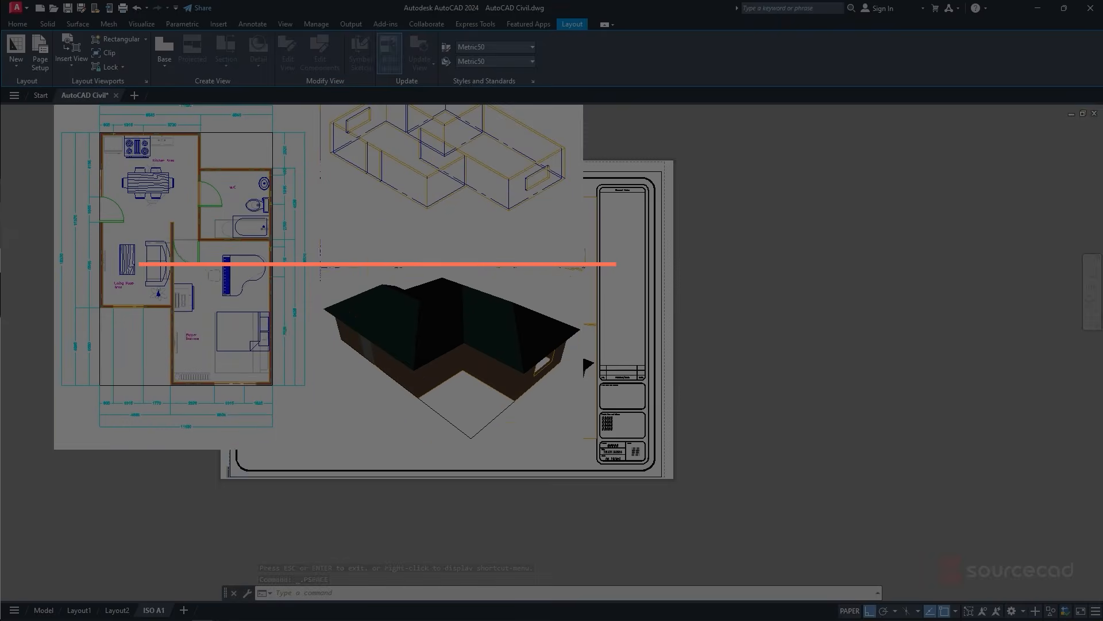
click(599, 429)
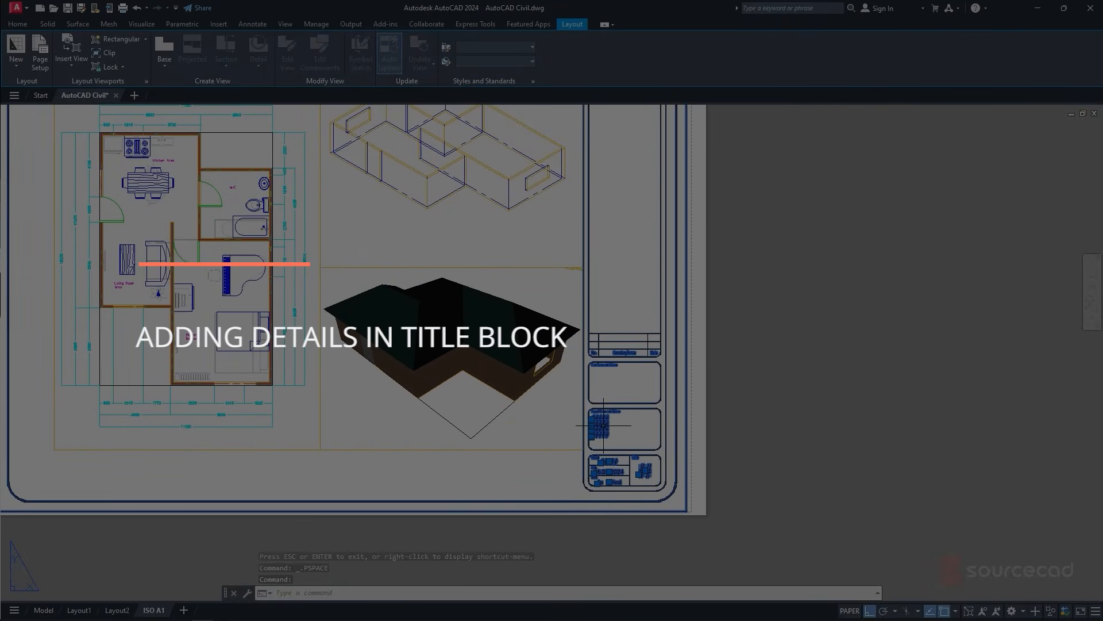
double_click(600, 426)
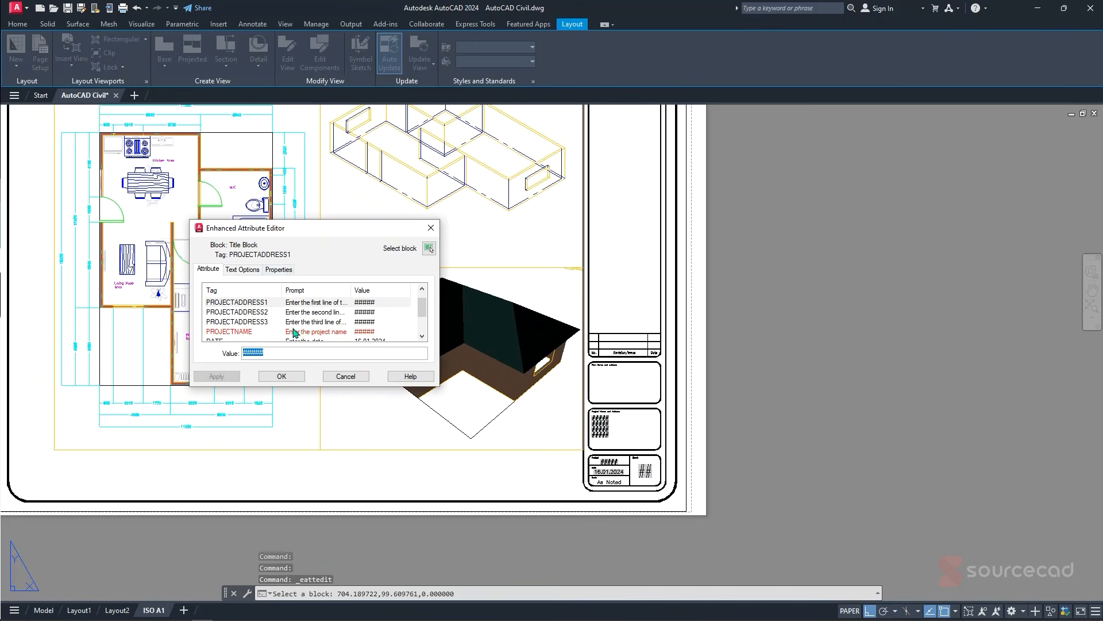
text(AutoCAD Civil Draw)
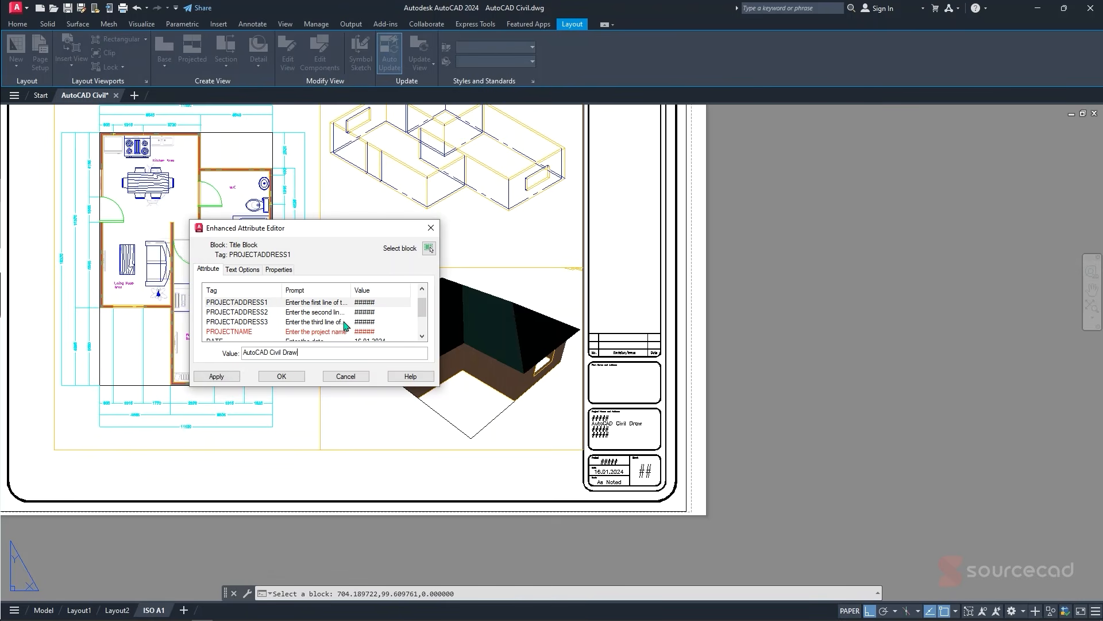
key(Return)
scroll(306, 313, up, 1)
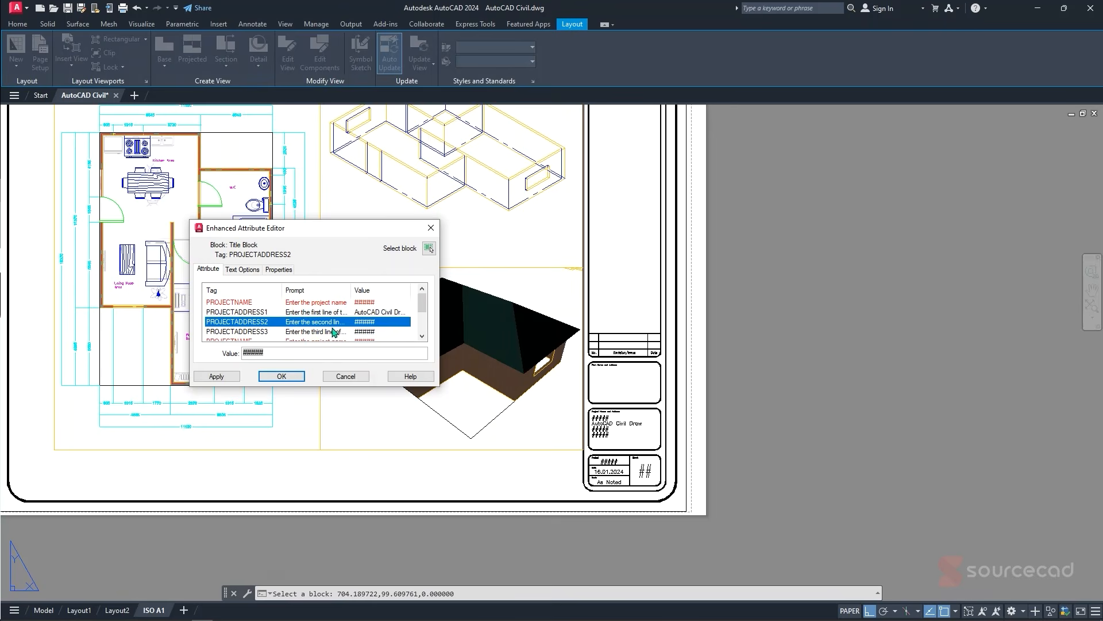
drag(328, 357, 224, 344)
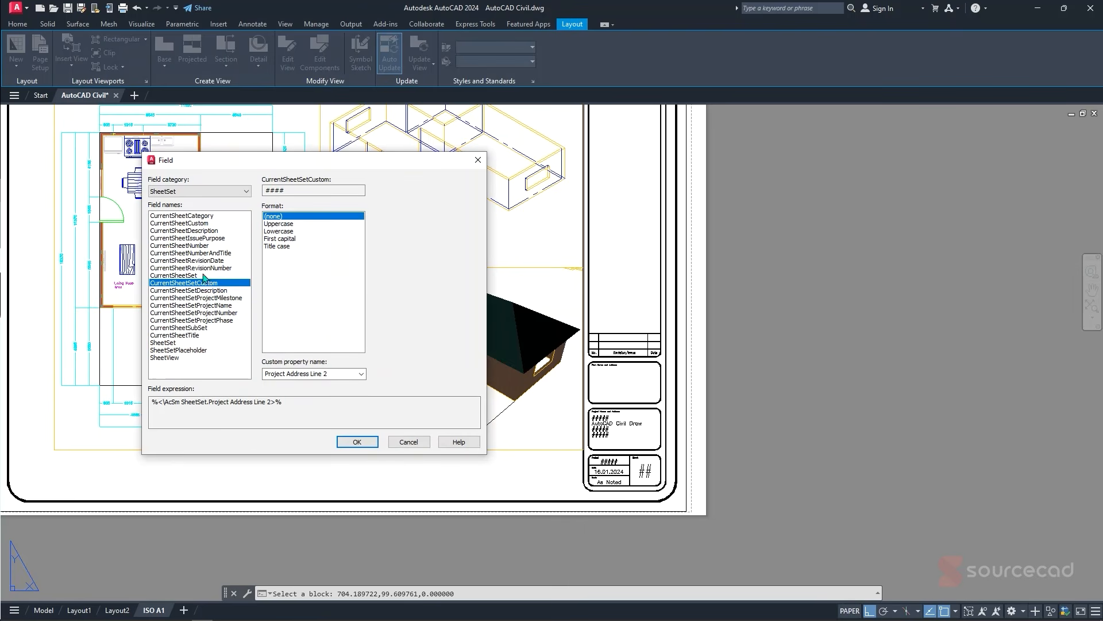
drag(179, 162, 198, 159)
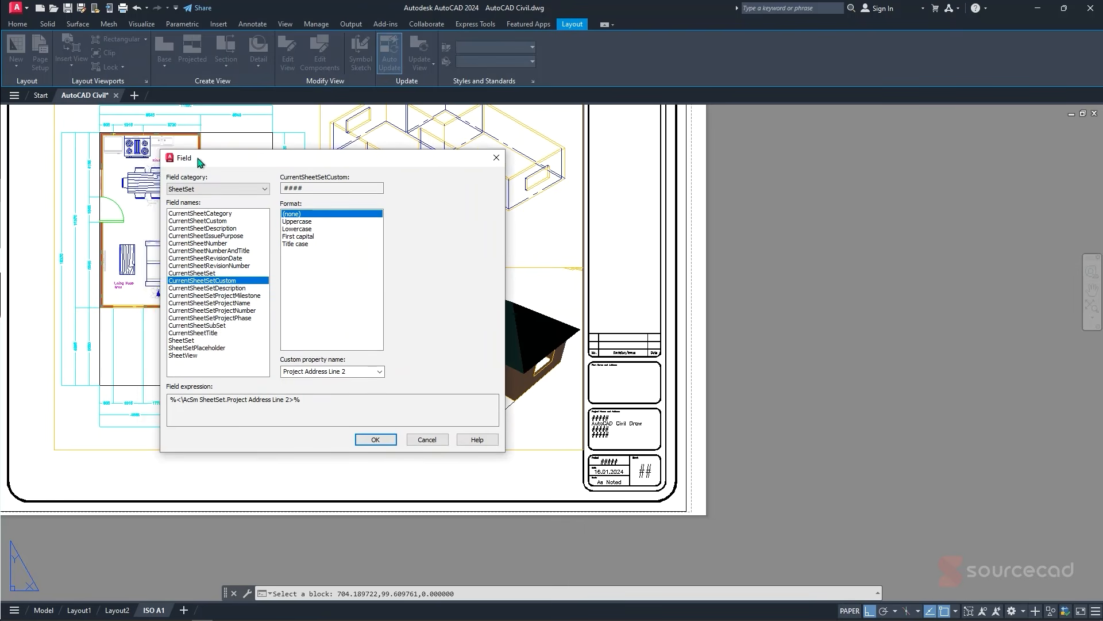
click(380, 372)
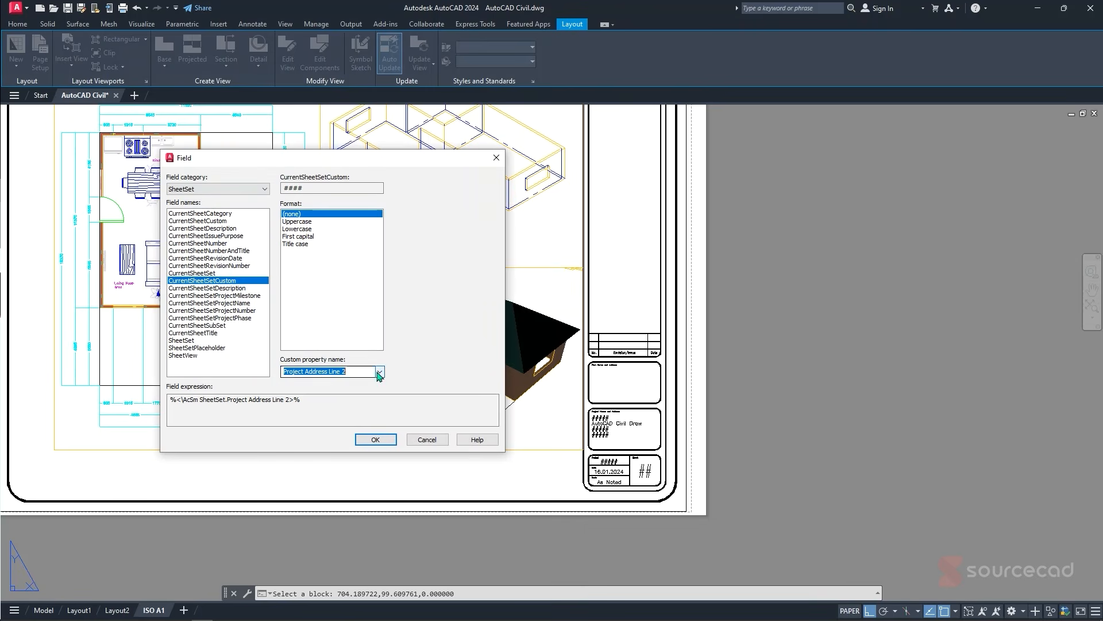
click(380, 372)
click(422, 440)
- Look through the title block's address line, project name, date, scale and sheet number attributes
scroll(345, 331, down, 3)
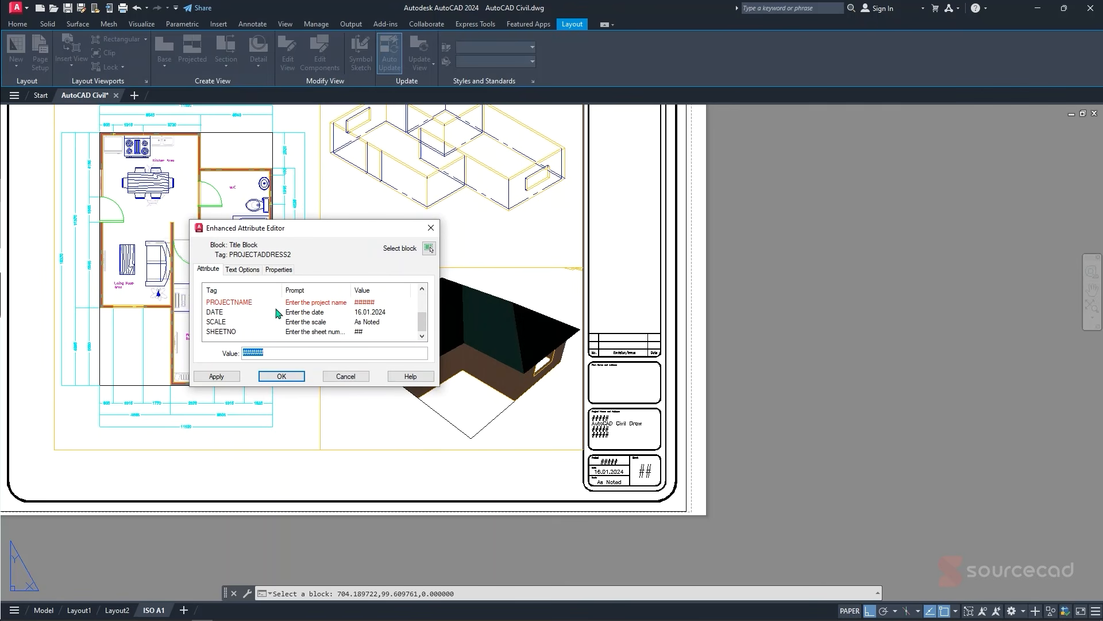
click(324, 323)
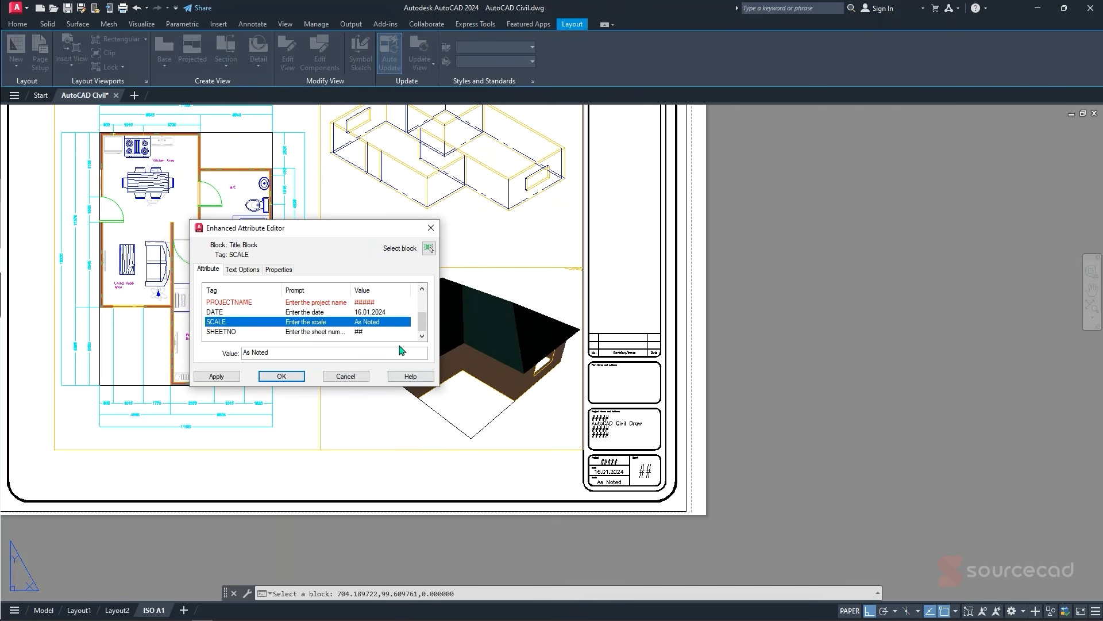
click(379, 312)
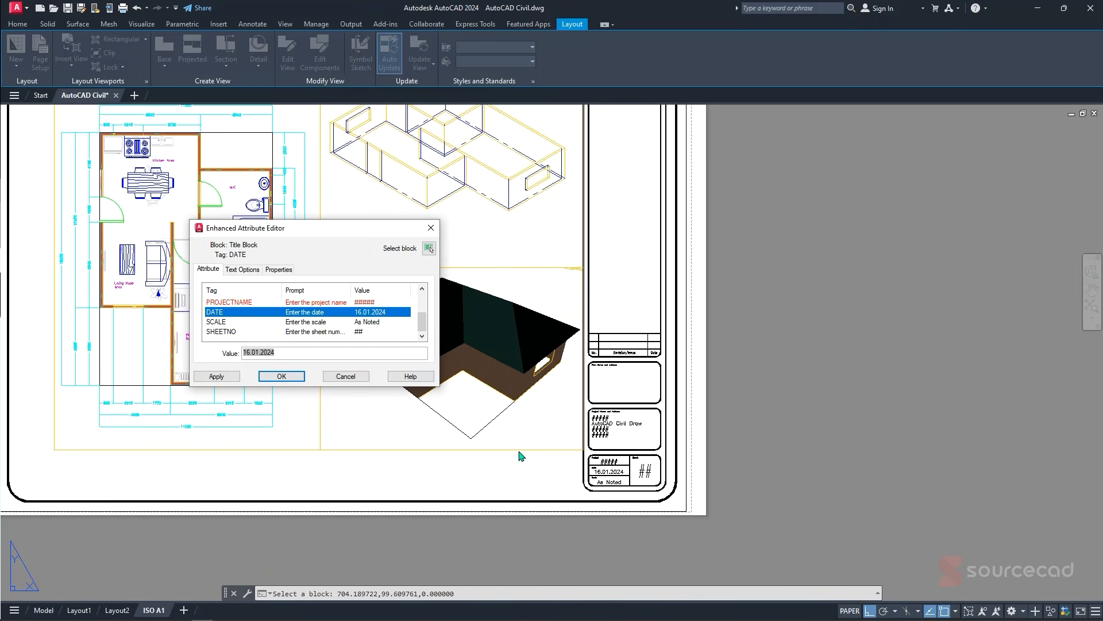
click(363, 302)
scroll(298, 325, up, 1)
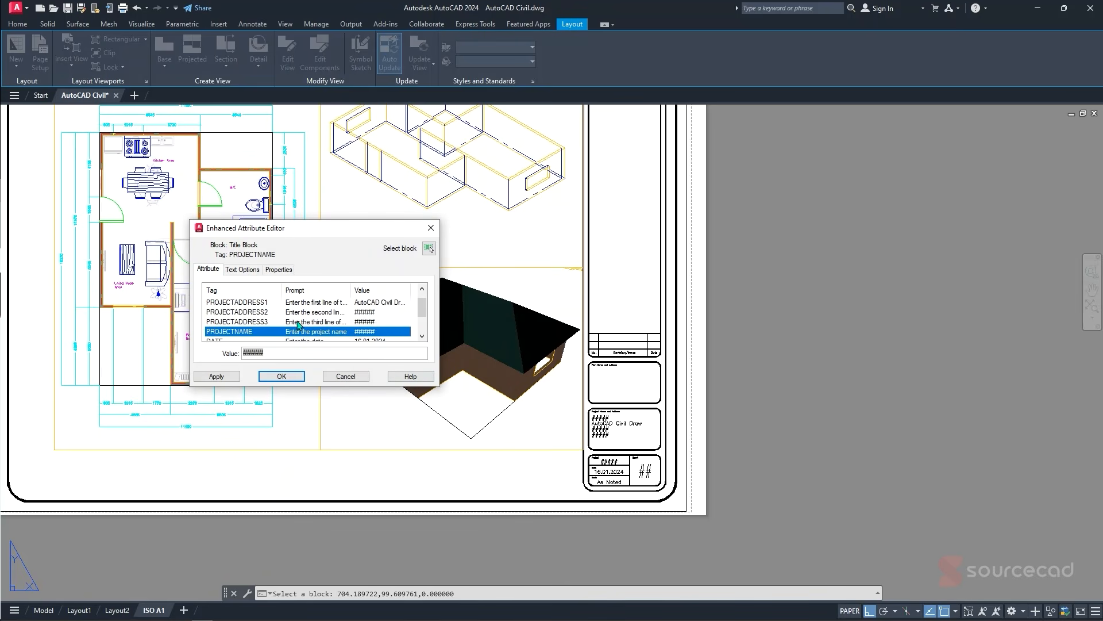
click(372, 322)
scroll(370, 322, down, 1)
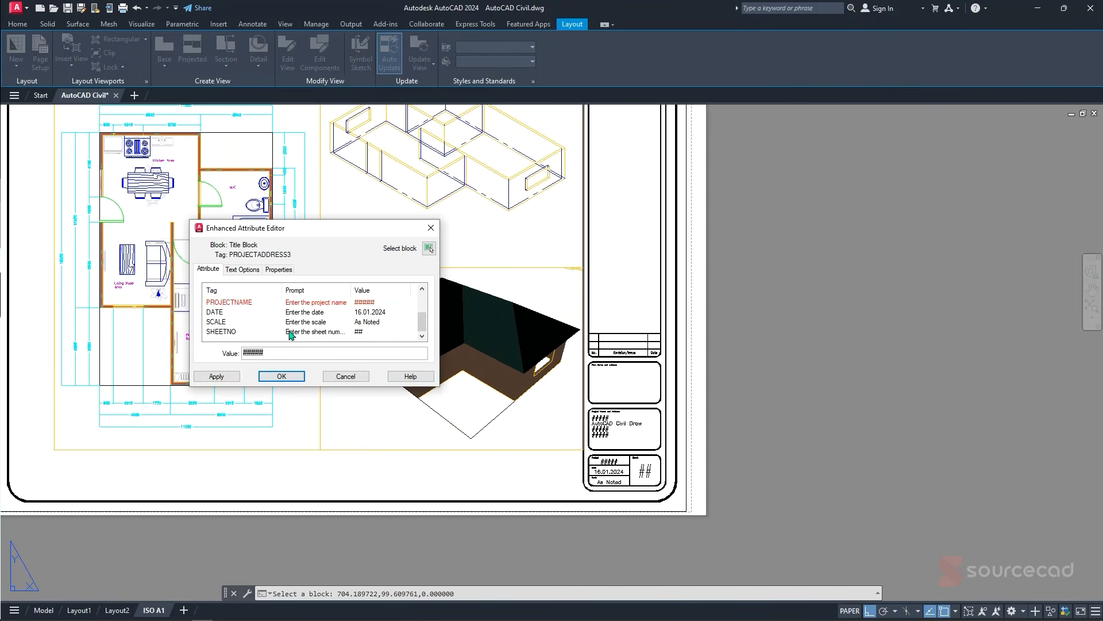
scroll(290, 335, up, 1)
click(333, 312)
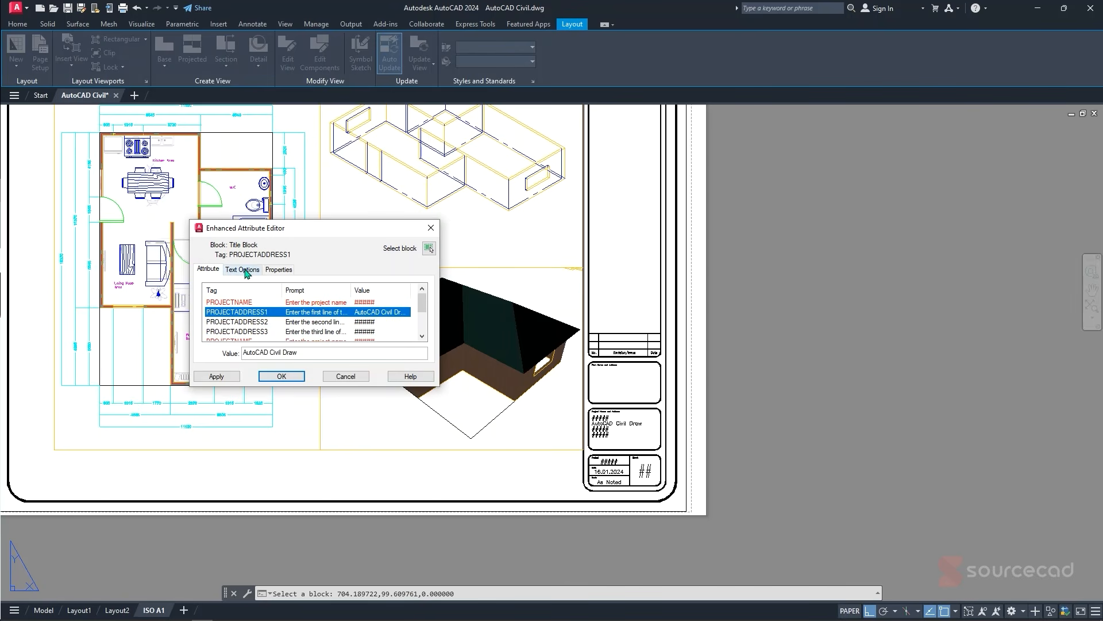
- Try the Civil, Roman and Standard text styles on the PROJECTADDRESS1 attribute, and discard the title block edits
click(247, 271)
click(267, 289)
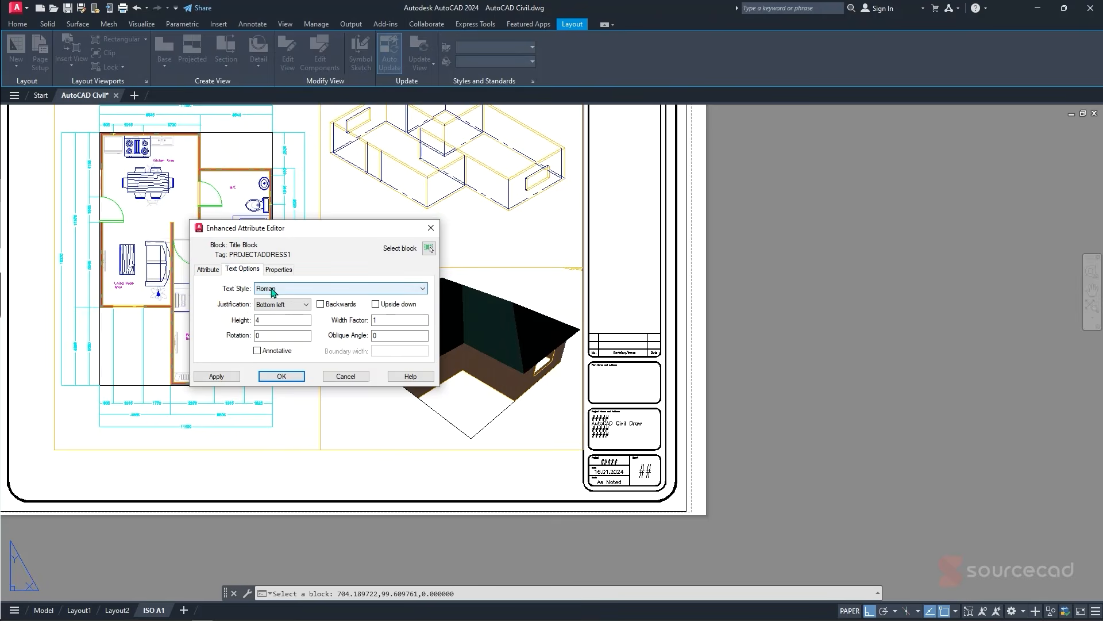
click(278, 313)
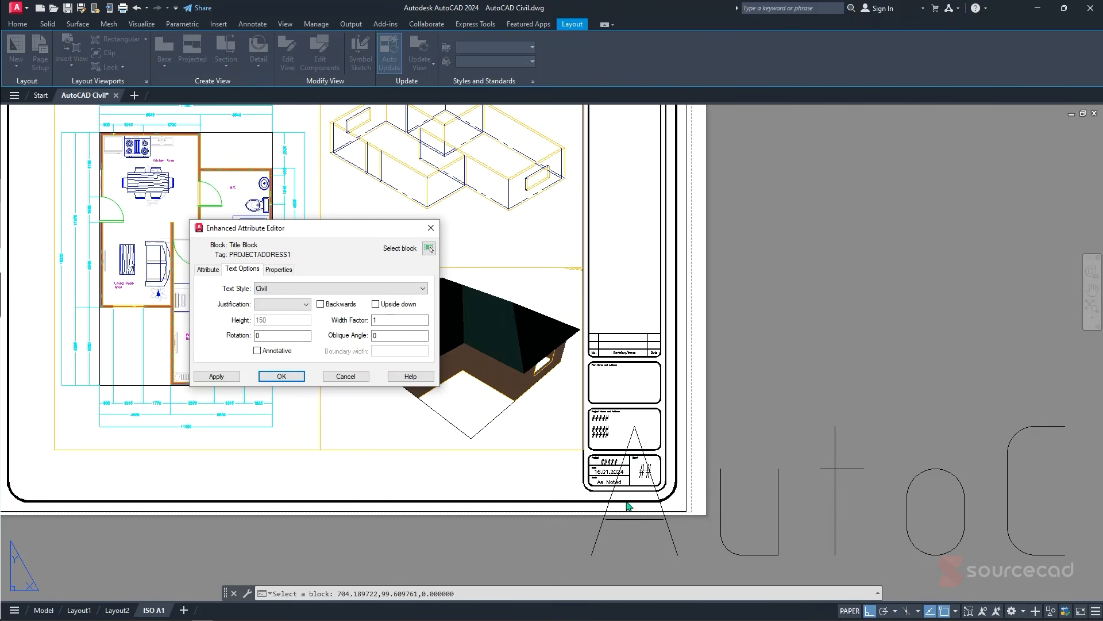
click(362, 289)
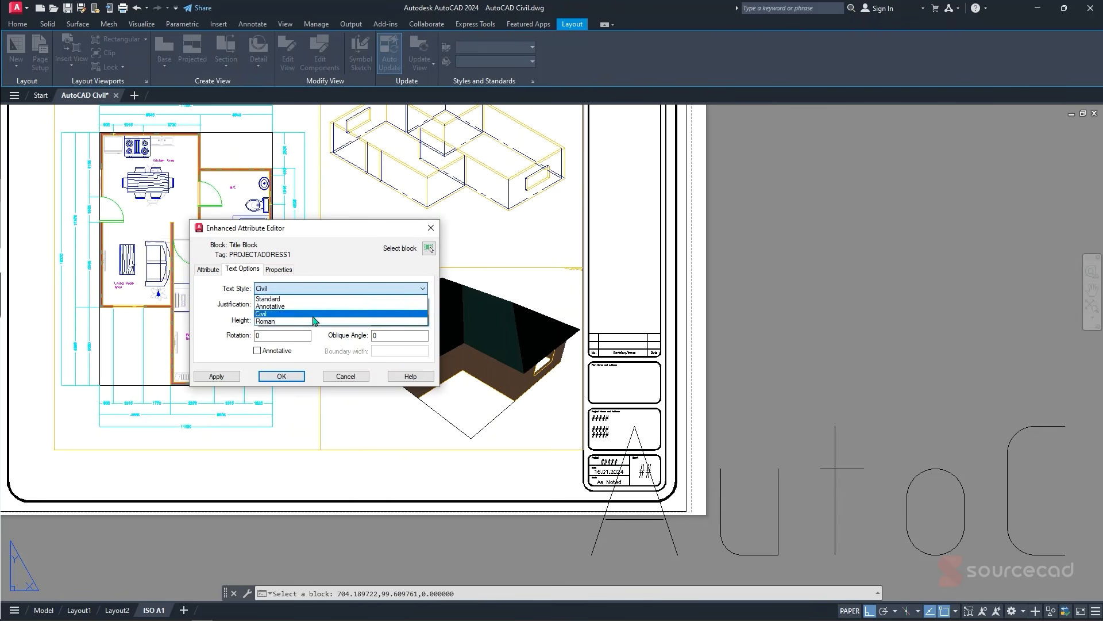
click(299, 317)
click(289, 288)
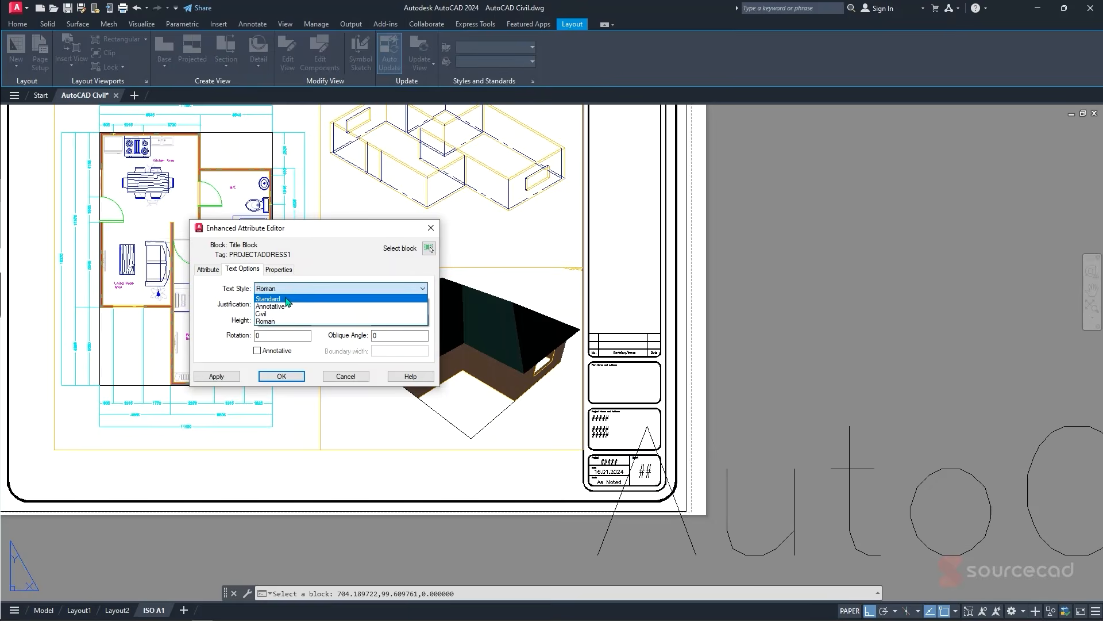
click(290, 303)
click(289, 320)
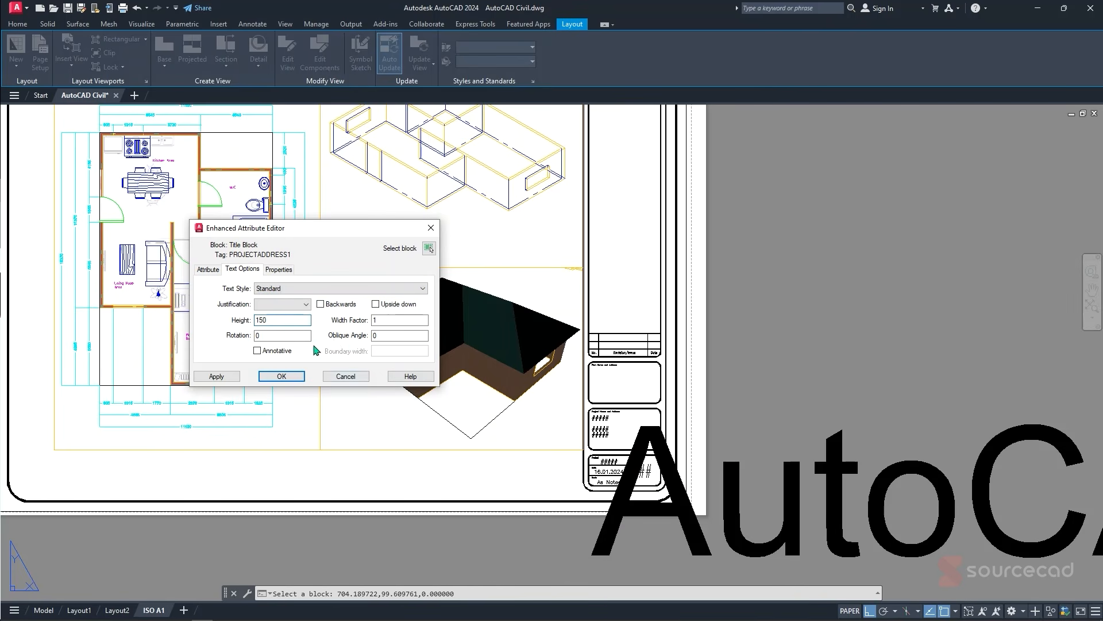
double_click(267, 321)
click(345, 376)
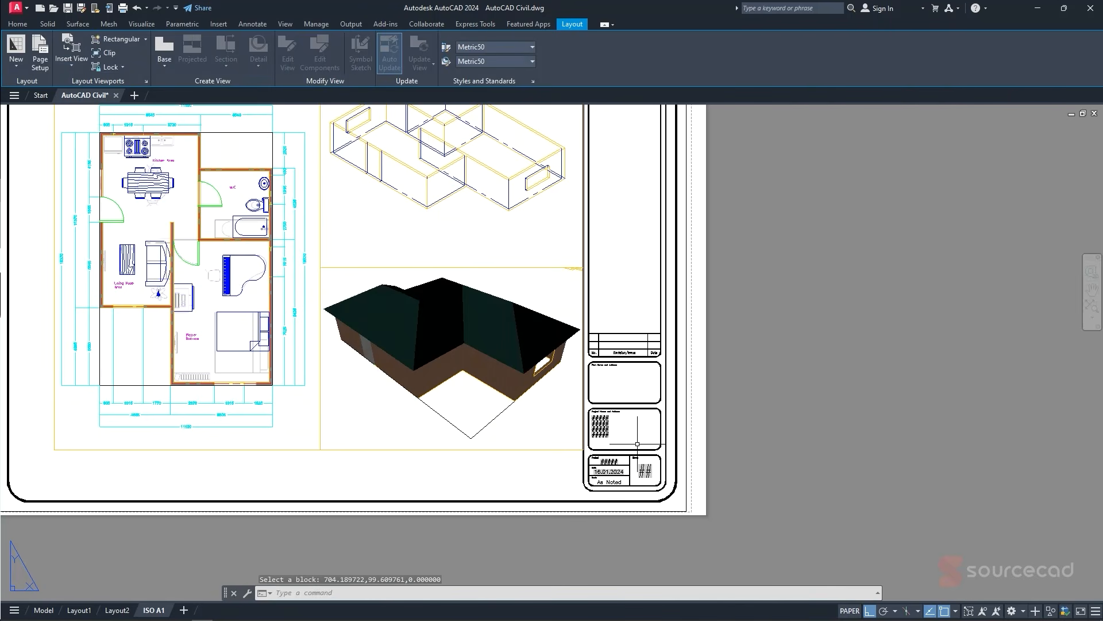
key(Escape)
- Start a single-sheet plot of the ISO A1 layout using AutoCAD PDF (High Quality Print).pc3 and ISO A3 (420.00 x 297.00 MM) paper
scroll(734, 374, down, 3)
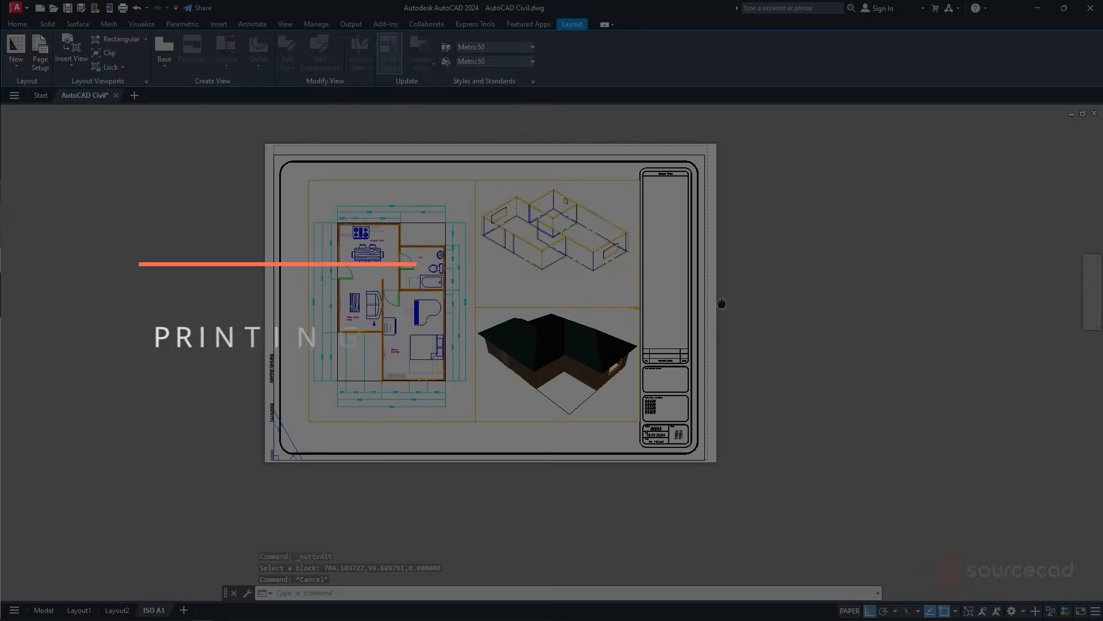
middle_drag(722, 304, 726, 329)
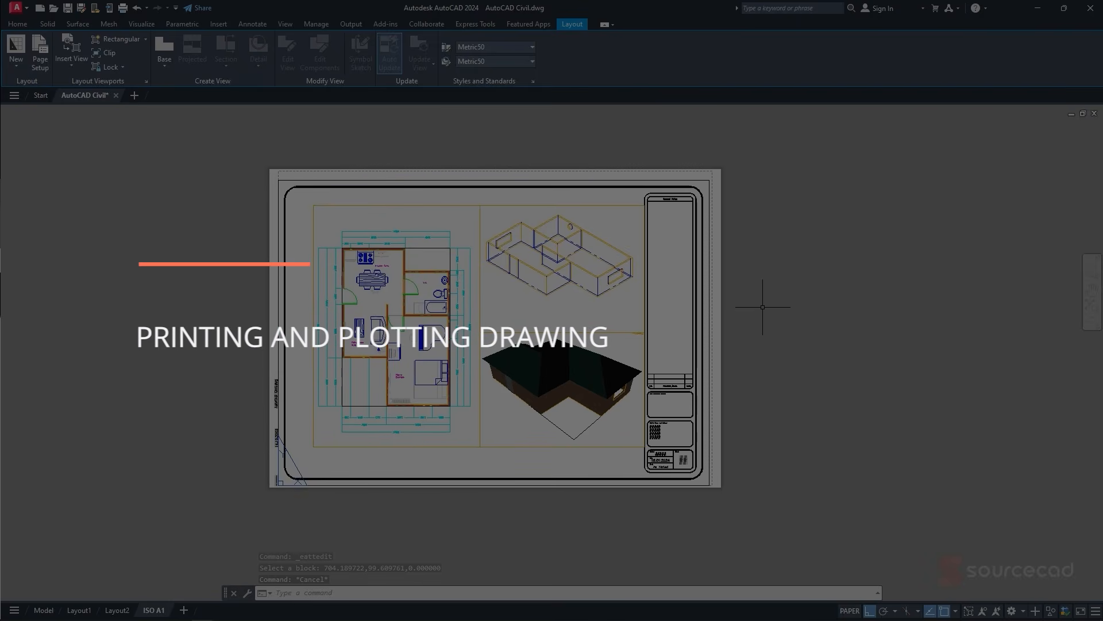
key(ctrl+p)
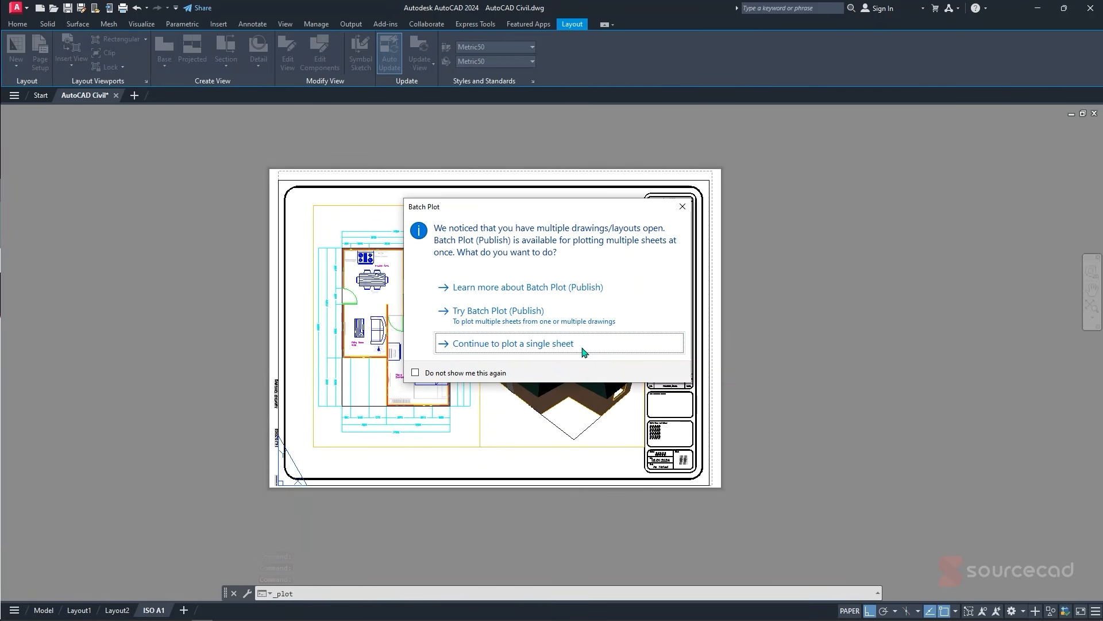
click(682, 206)
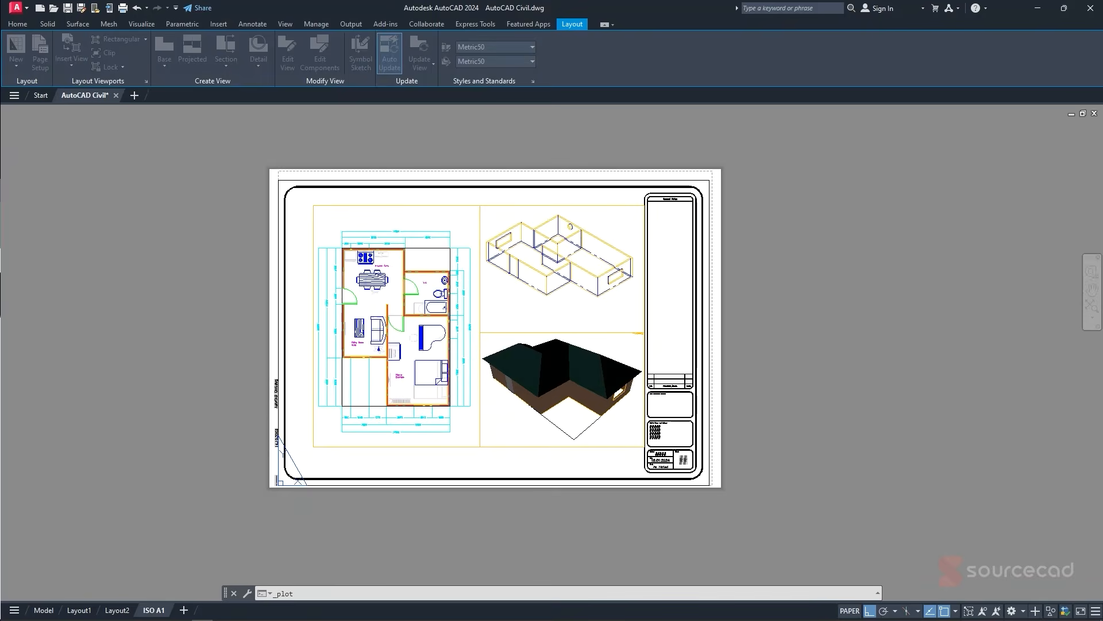
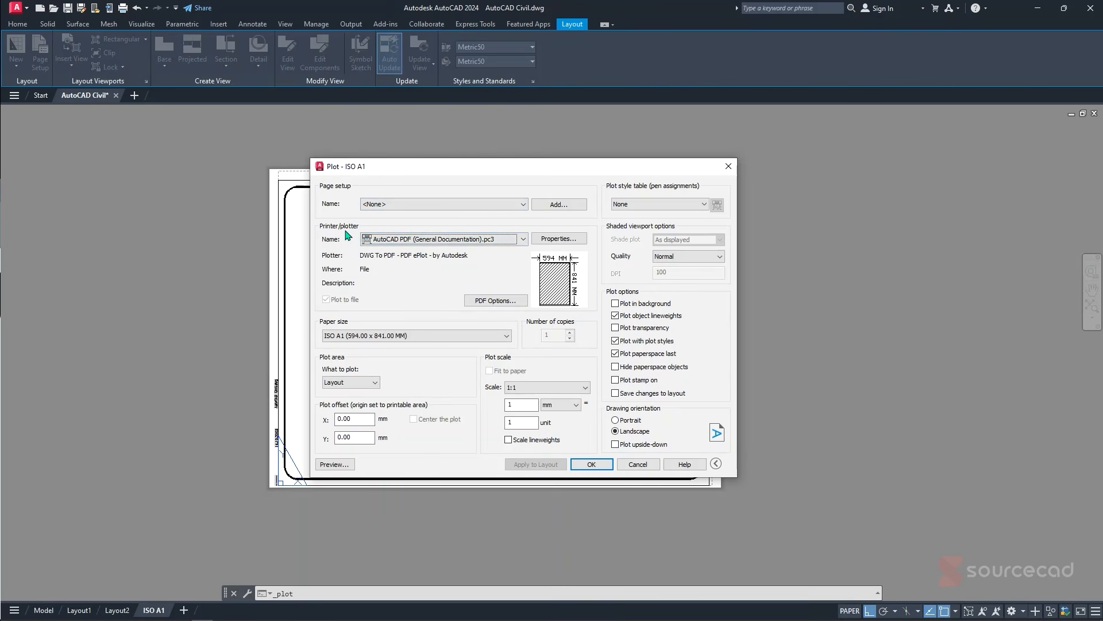
click(380, 240)
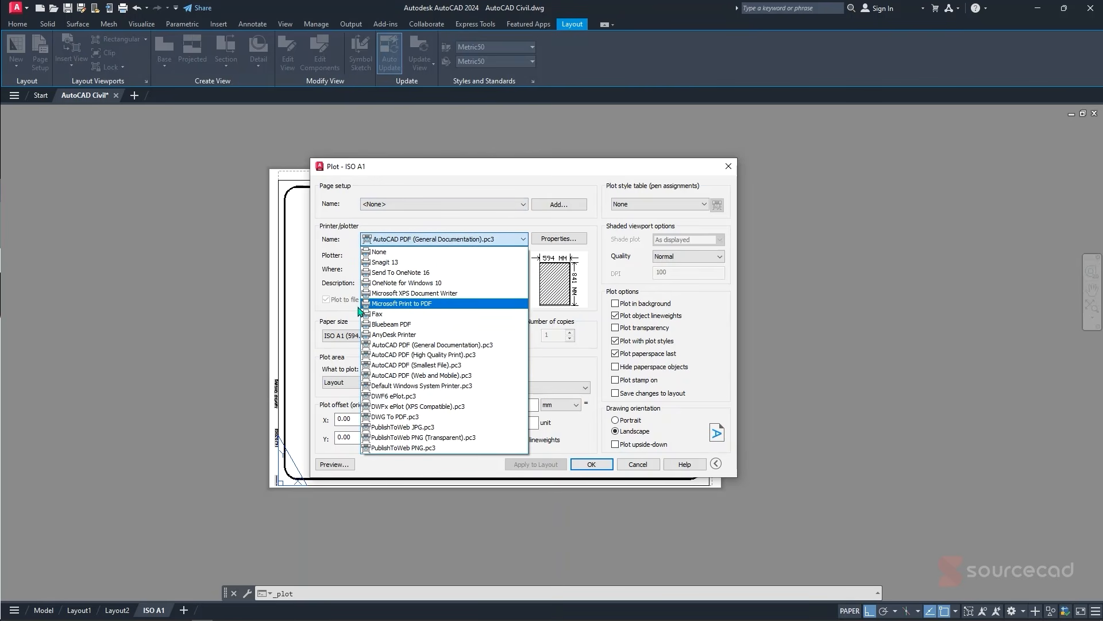
click(448, 357)
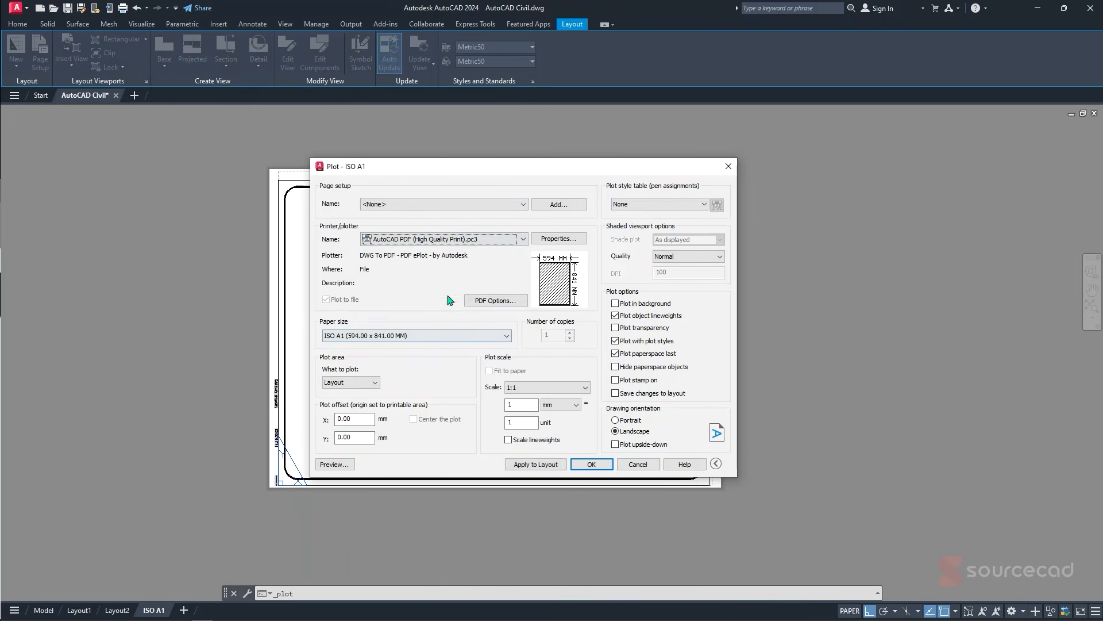
click(418, 338)
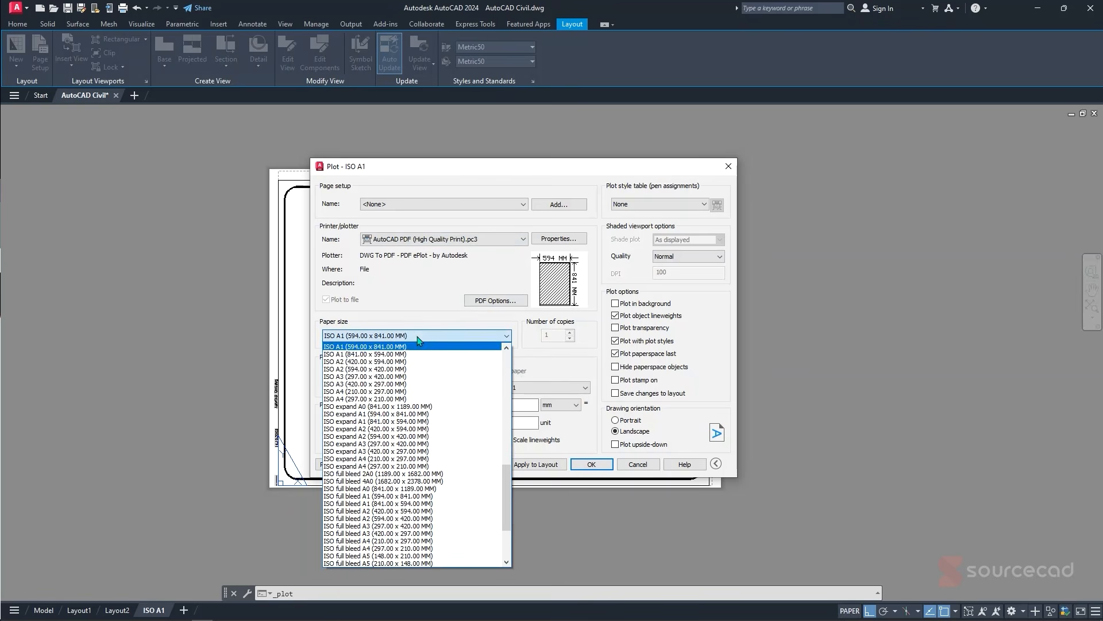
click(410, 384)
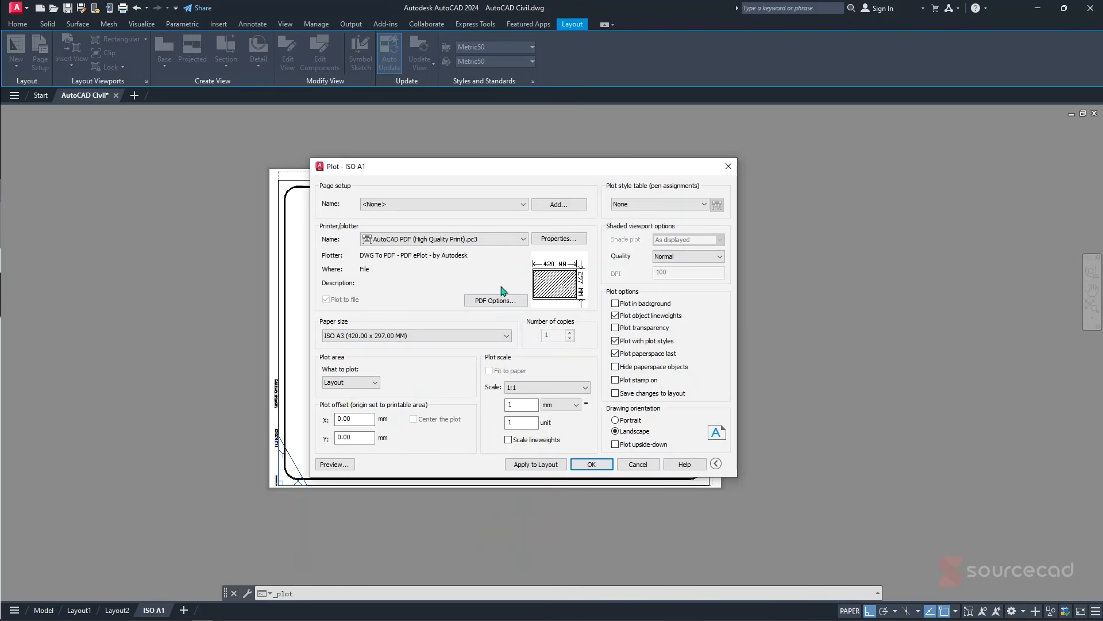
mouse_move(581, 281)
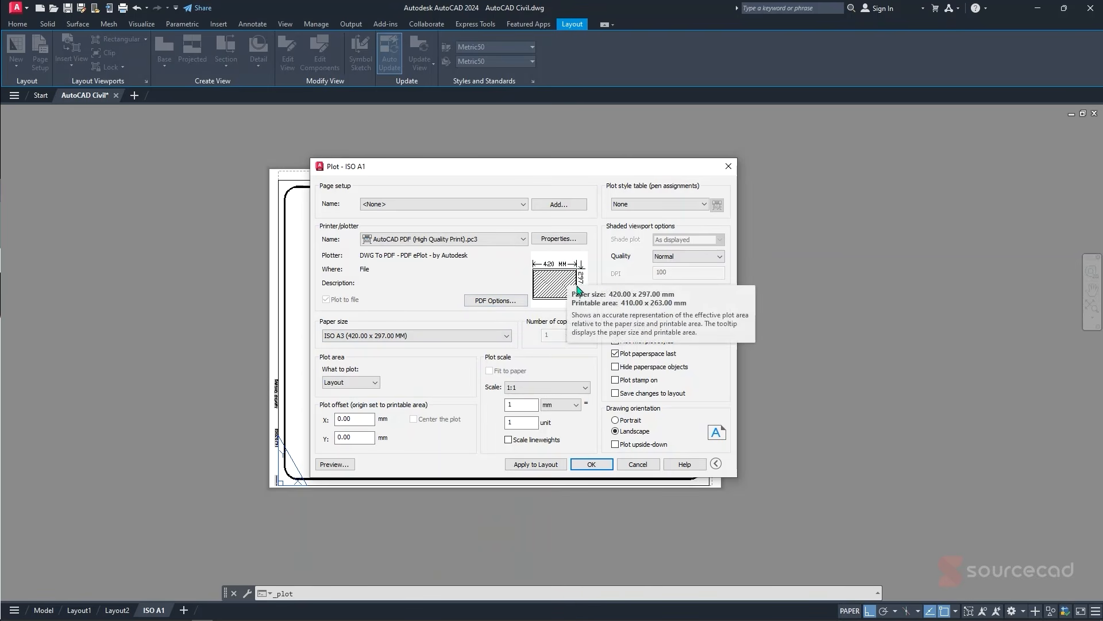
- Define the plot area as a window spanning opposite corners of the sheet's outer border rectangle
click(347, 383)
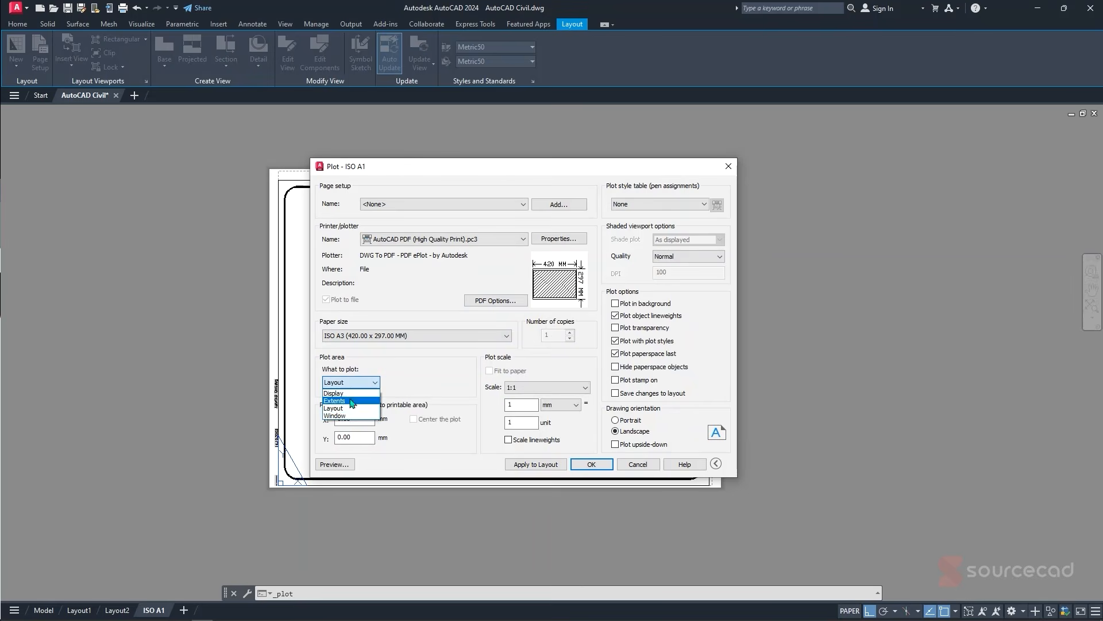
click(341, 416)
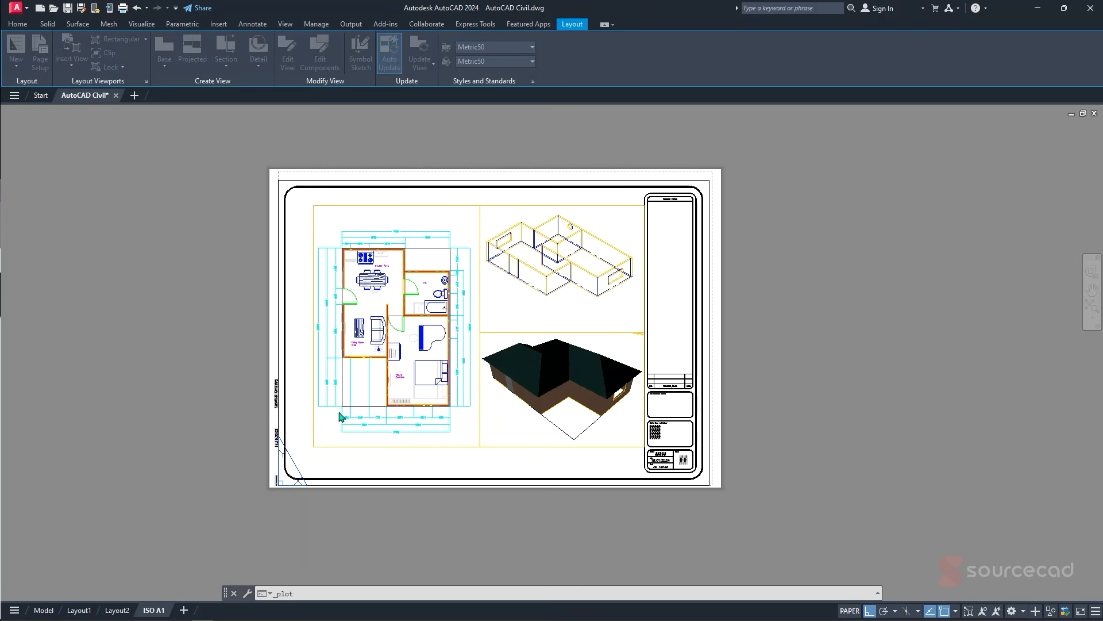
click(278, 174)
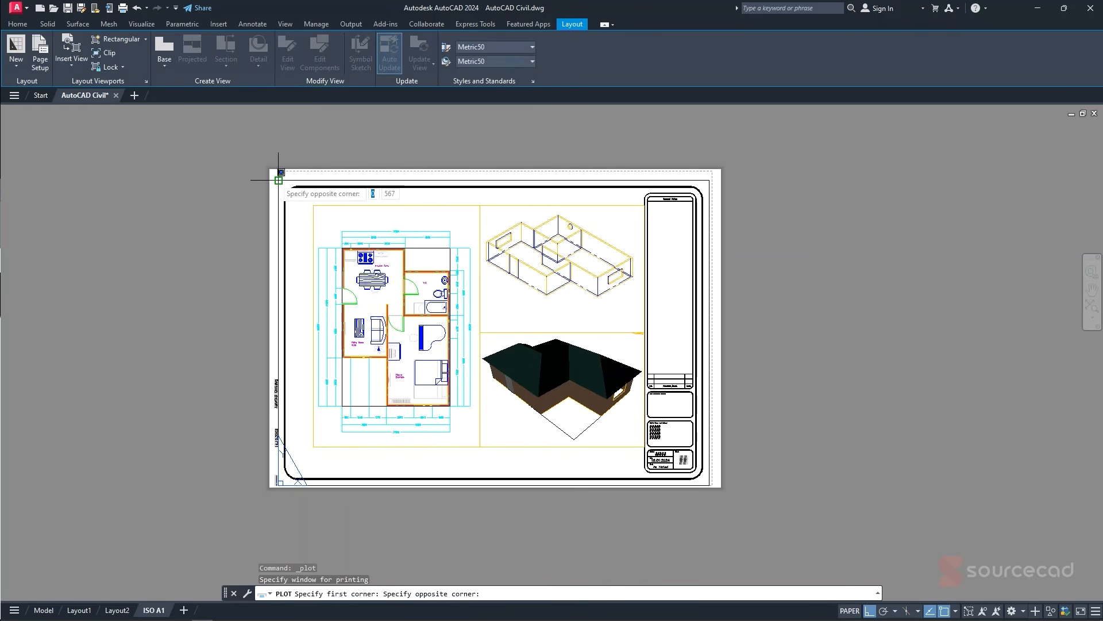
click(710, 484)
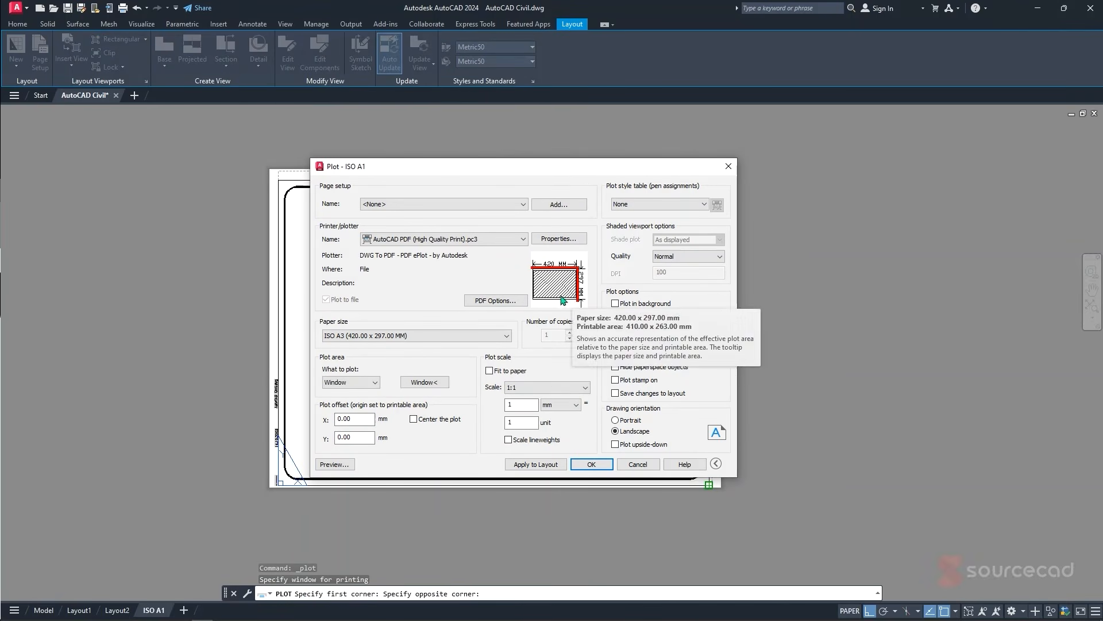
- Fit the plot to the paper and center it on the sheet
click(489, 370)
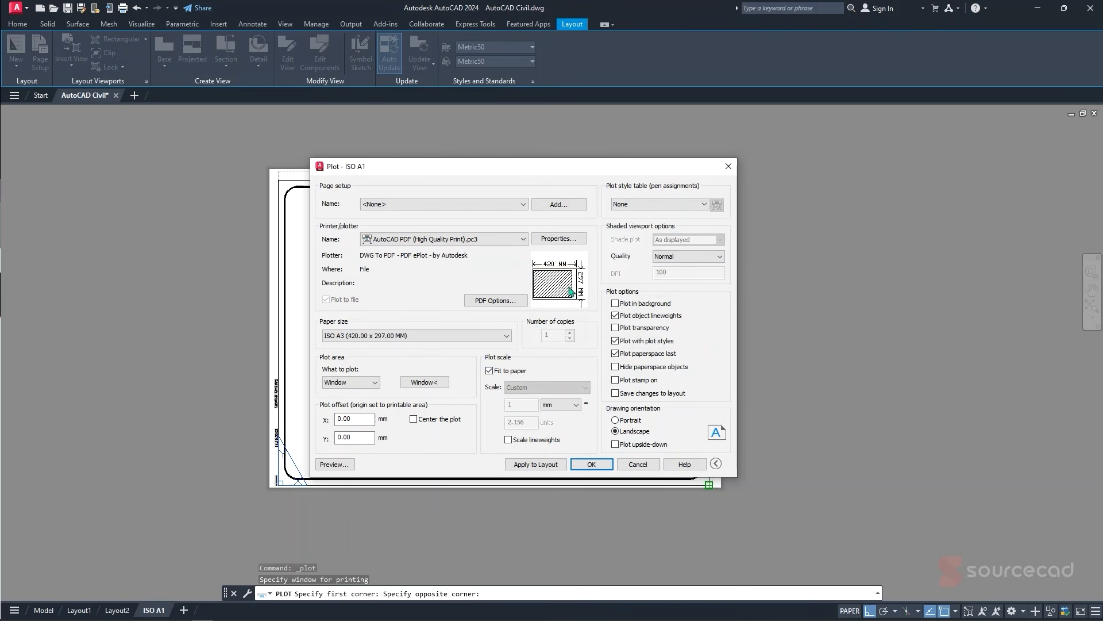
mouse_move(573, 289)
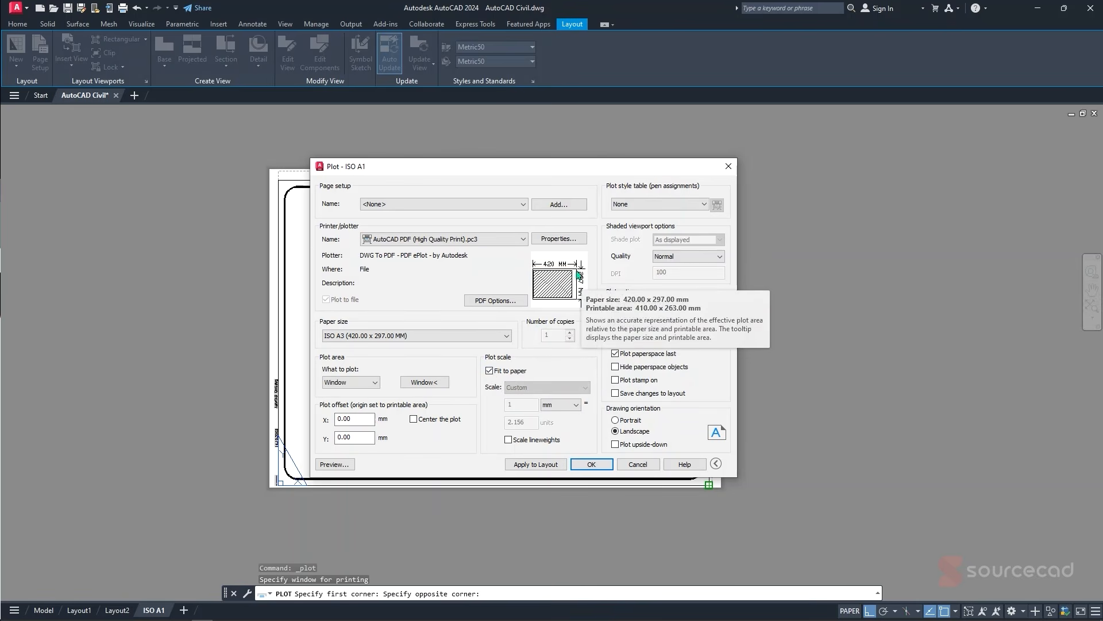
click(411, 419)
mouse_move(571, 281)
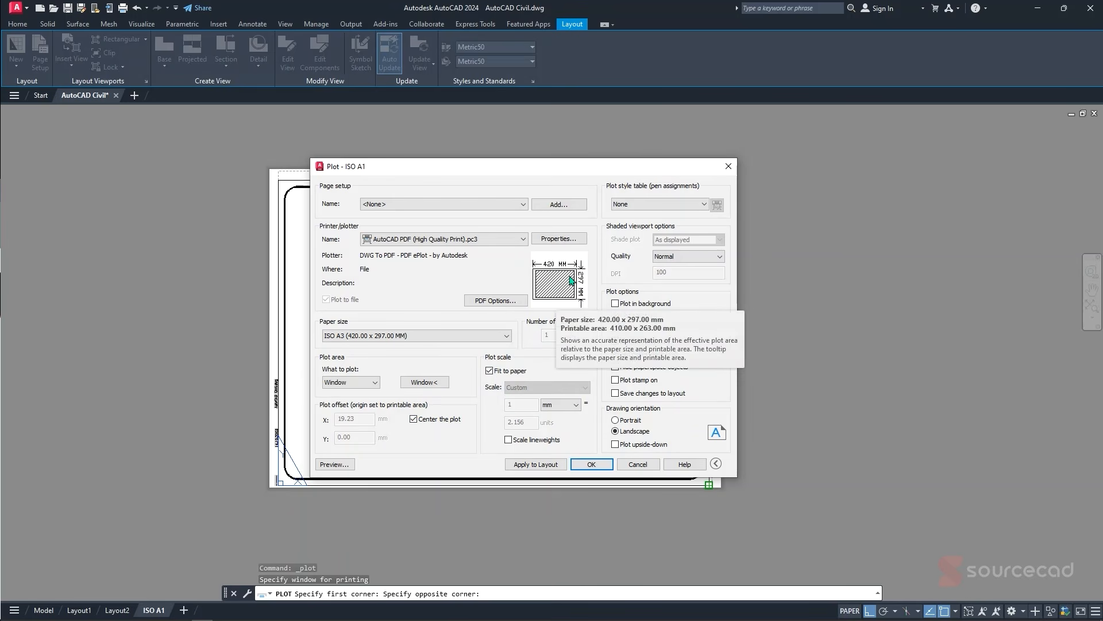
- Apply the plot settings to the layout with Normal quality and no plot style table, and preview the plot
click(690, 256)
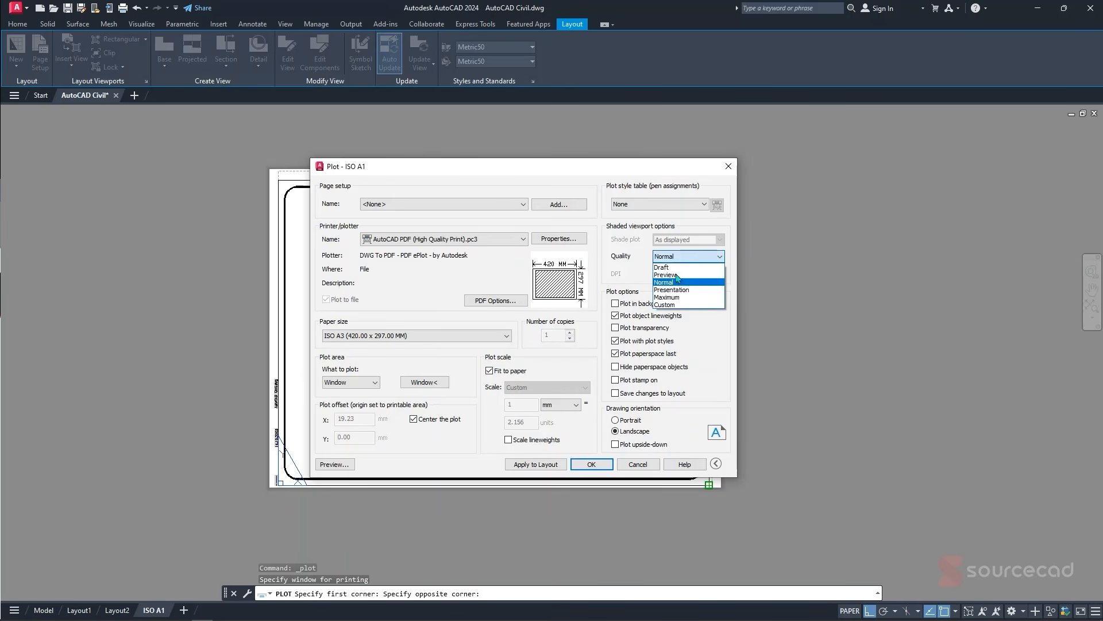
click(642, 274)
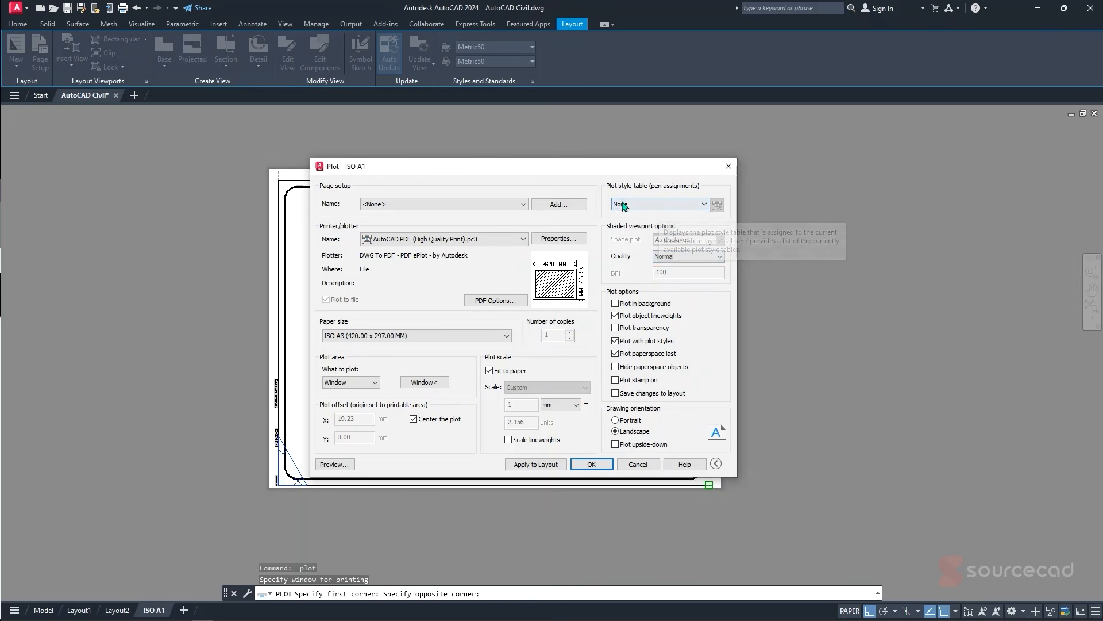
click(659, 205)
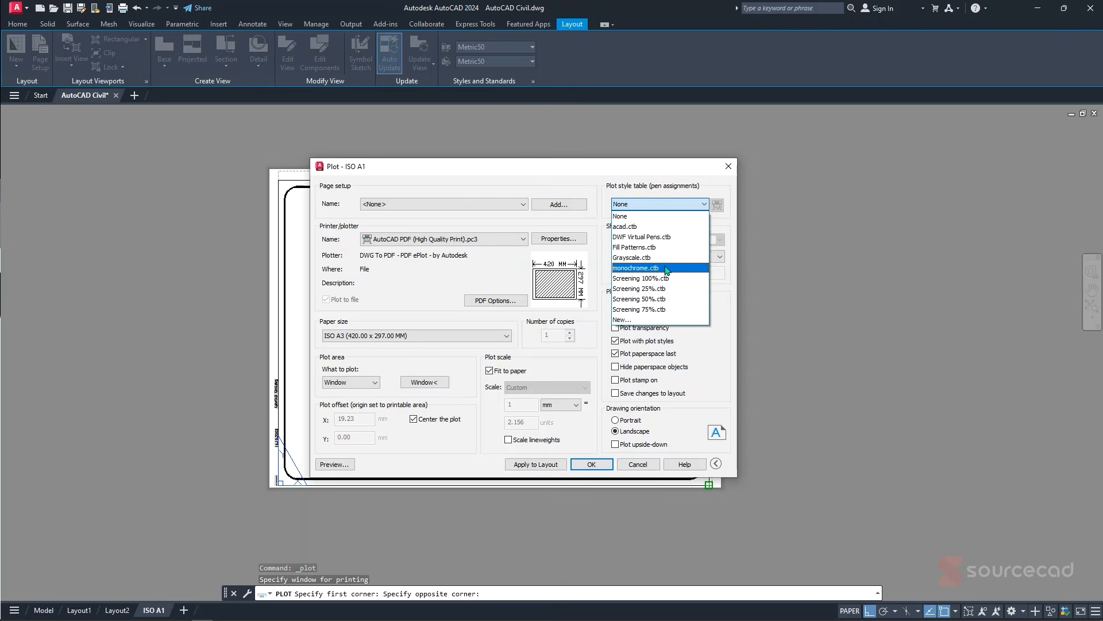
click(650, 201)
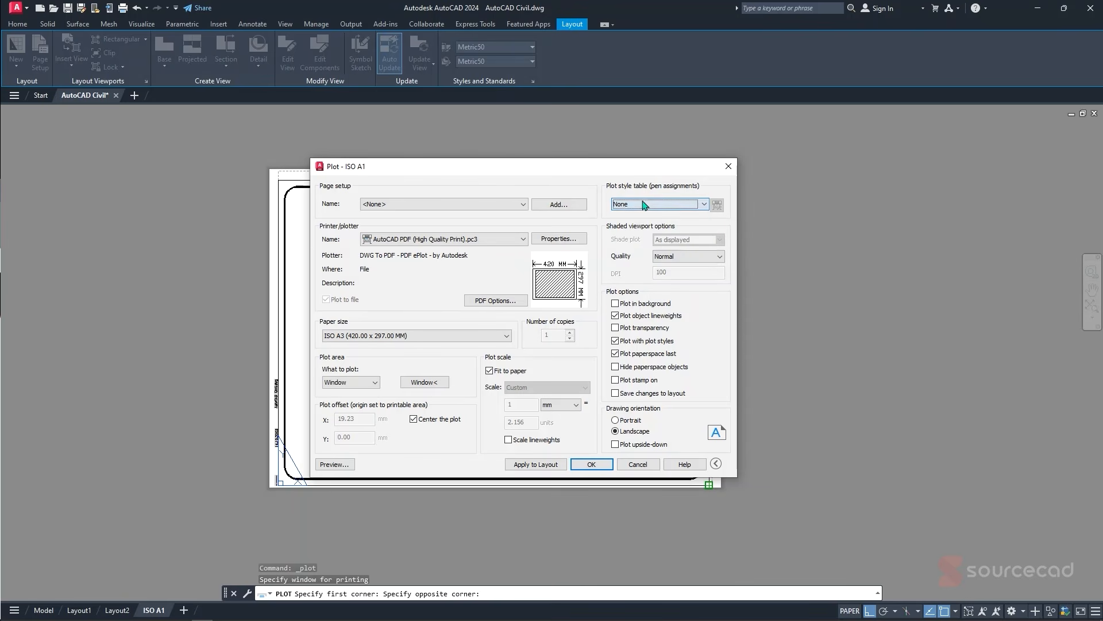
click(528, 464)
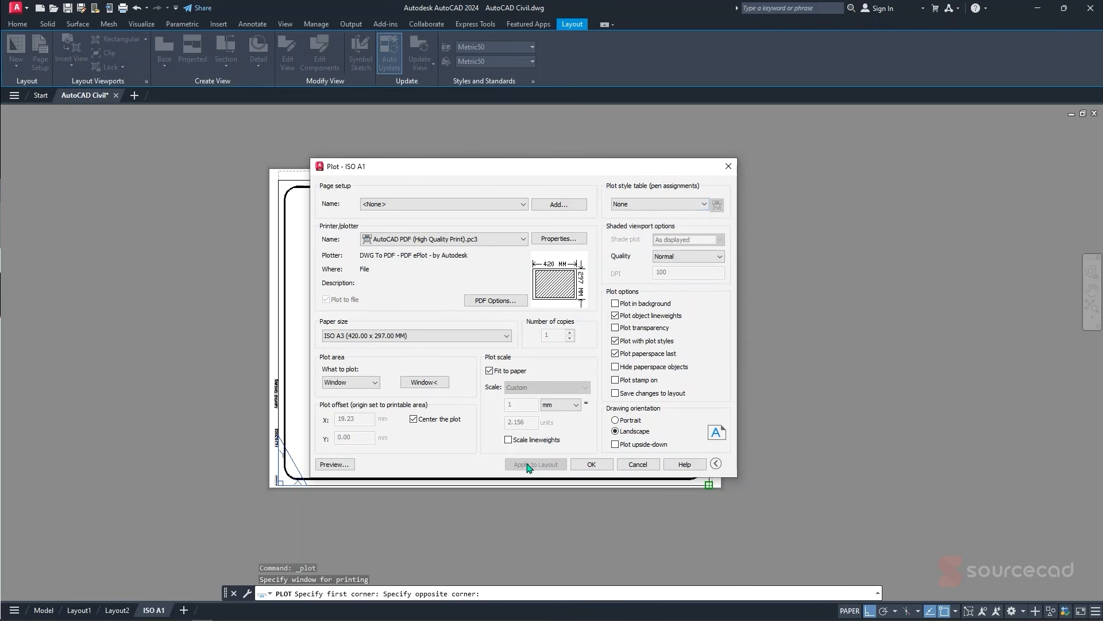
click(340, 467)
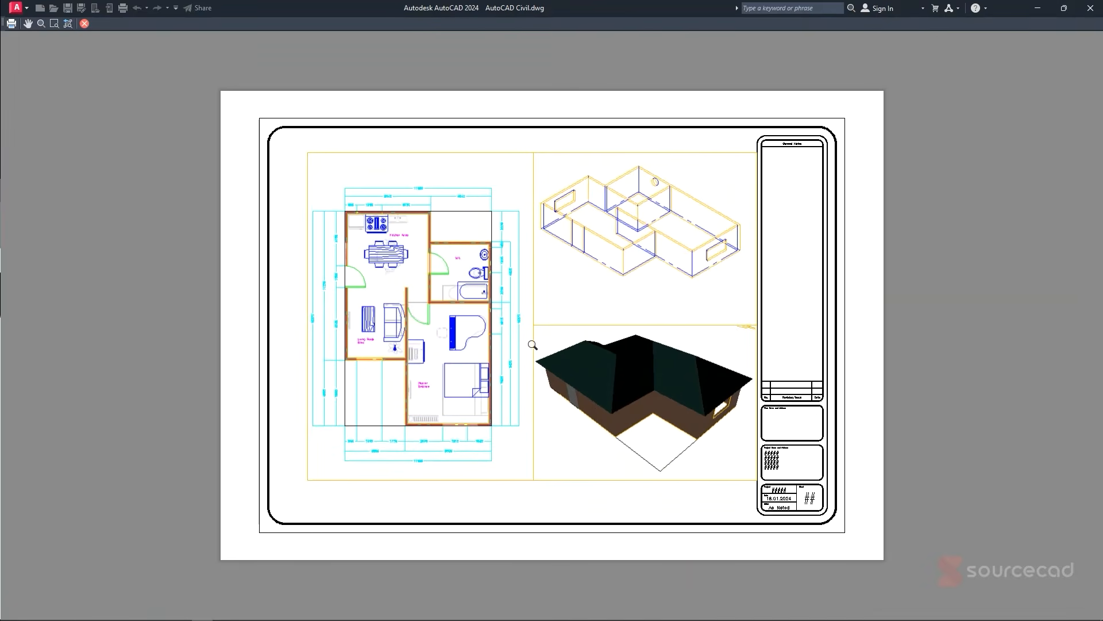
- Examine the floor plan and 3D views closely in the plot preview, and close the preview and plot setup without plotting
scroll(440, 298, up, 3)
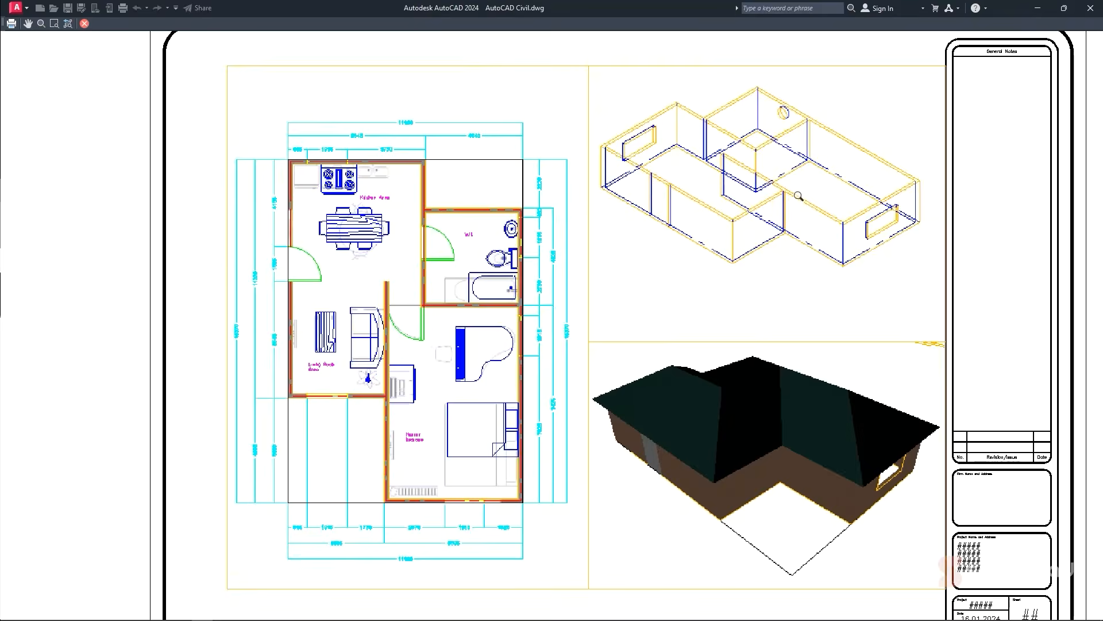
scroll(788, 204, down, 5)
scroll(609, 224, up, 5)
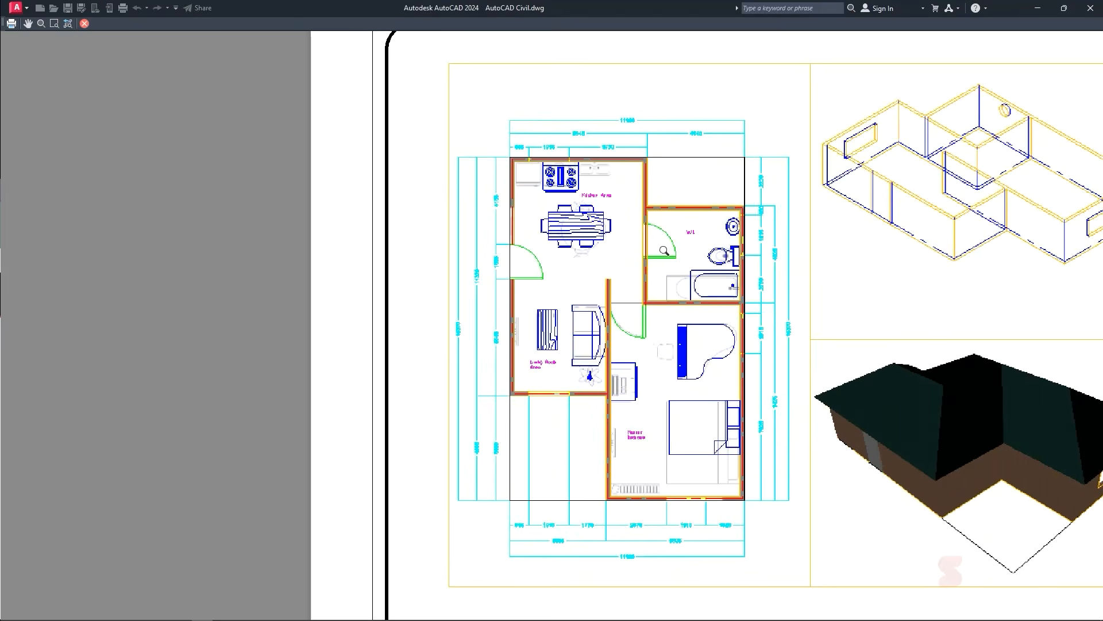
scroll(663, 250, down, 5)
scroll(539, 287, up, 5)
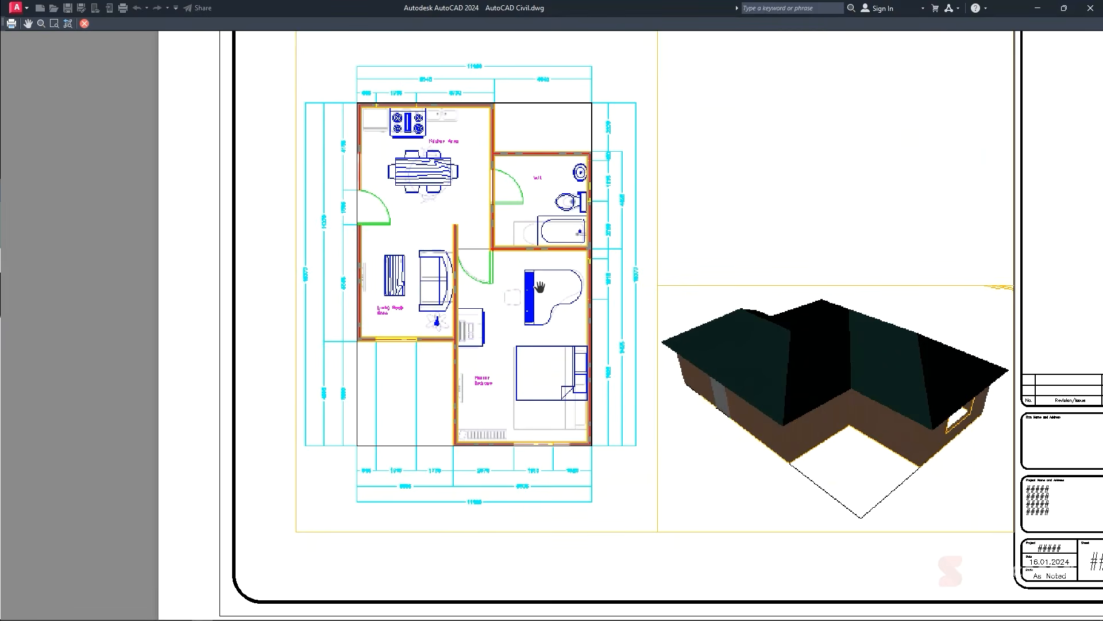
scroll(600, 365, down, 5)
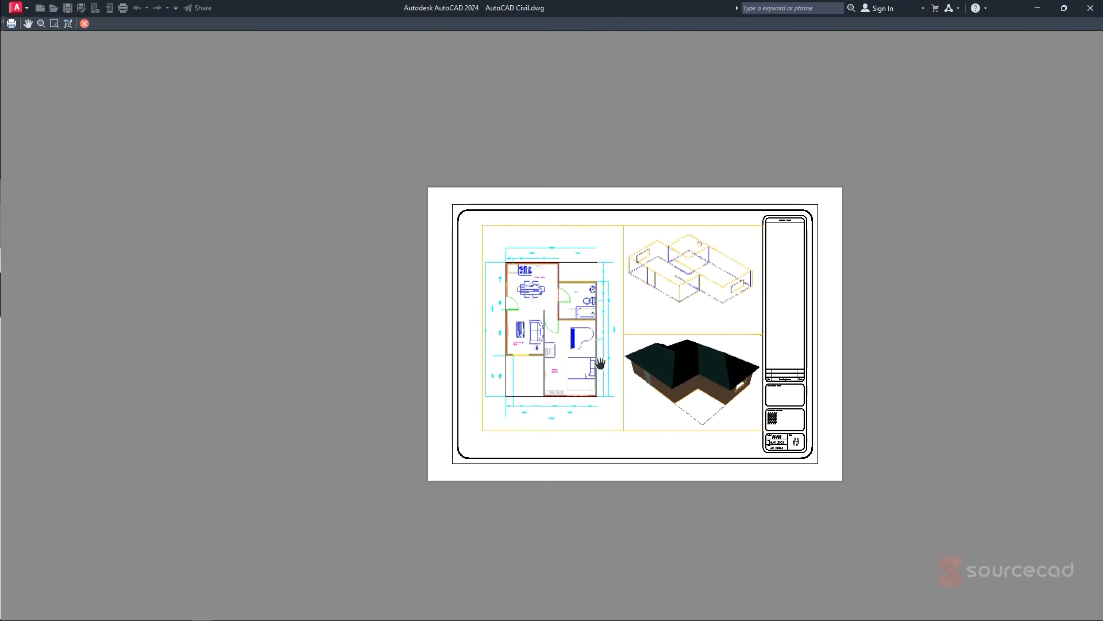
click(84, 23)
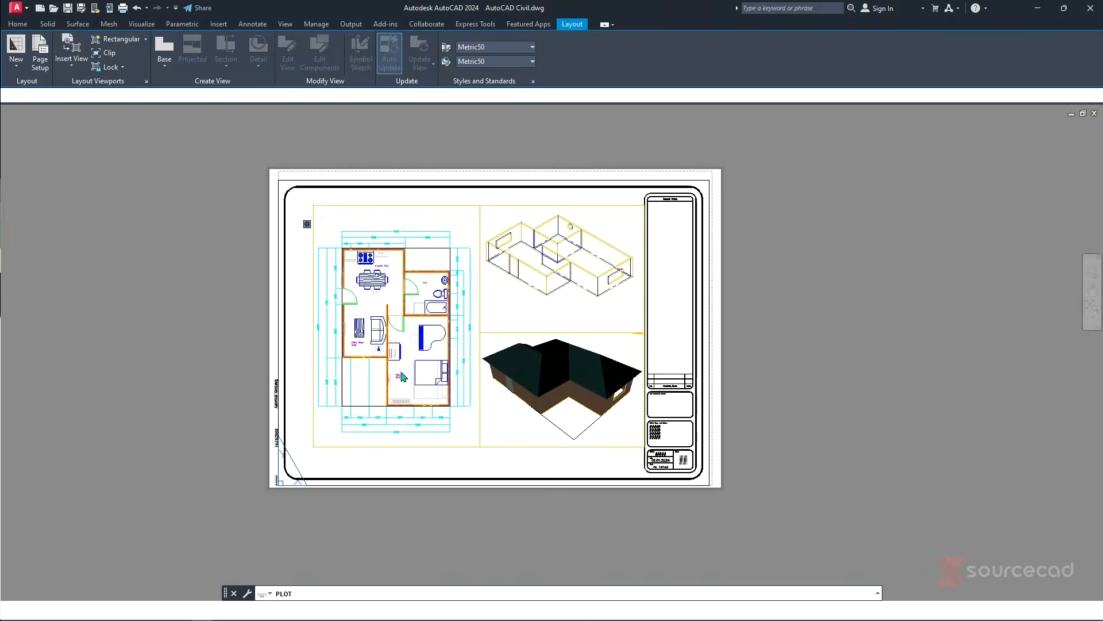
key(Escape)
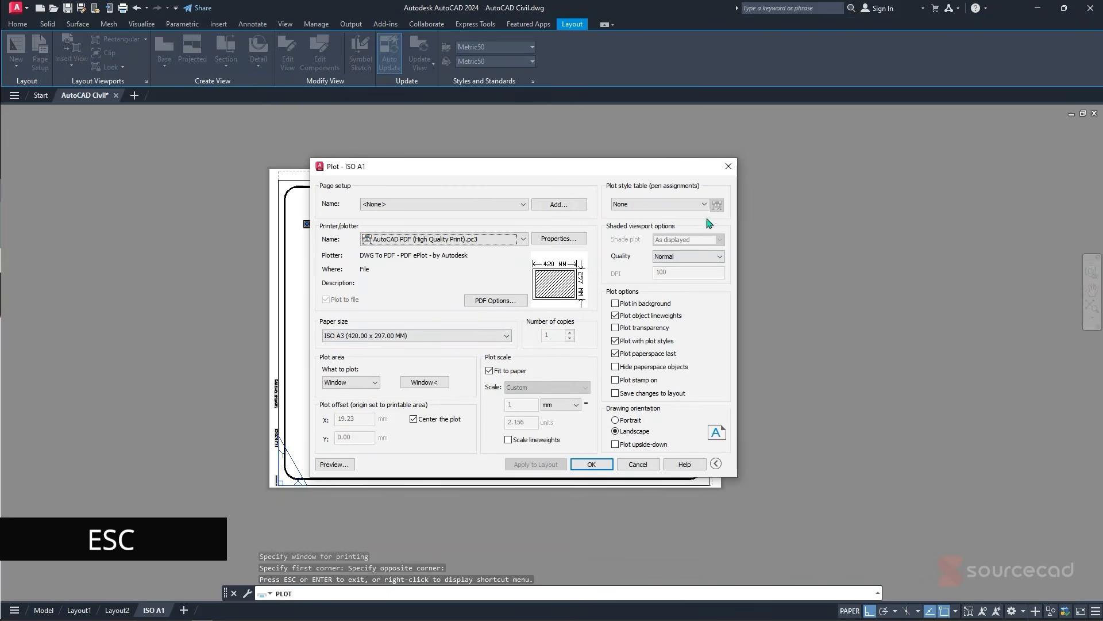
click(638, 464)
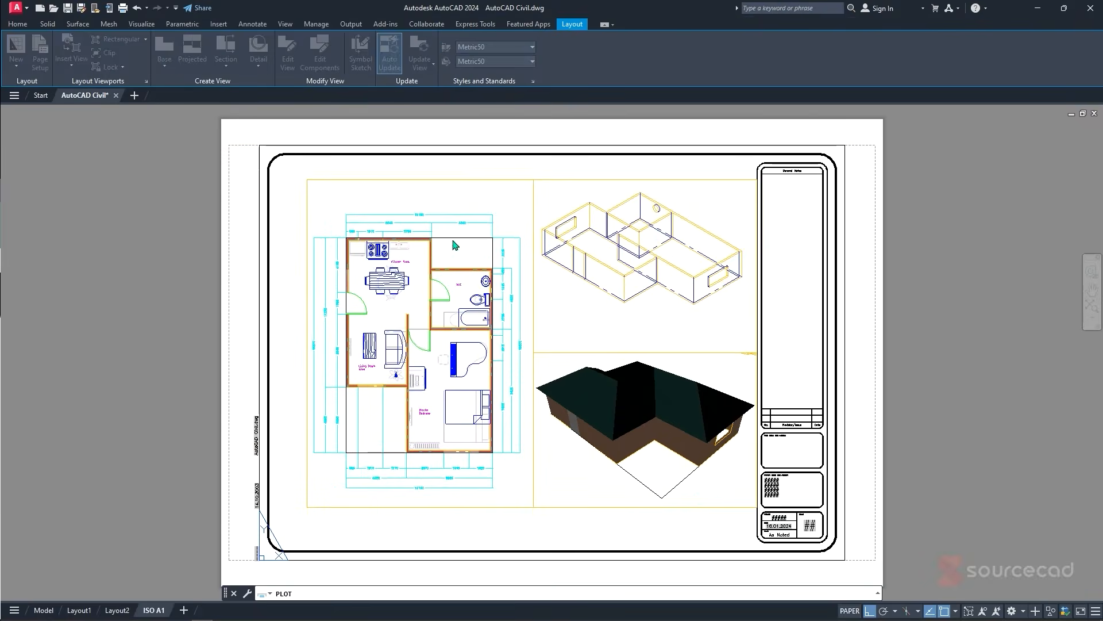
double_click(456, 252)
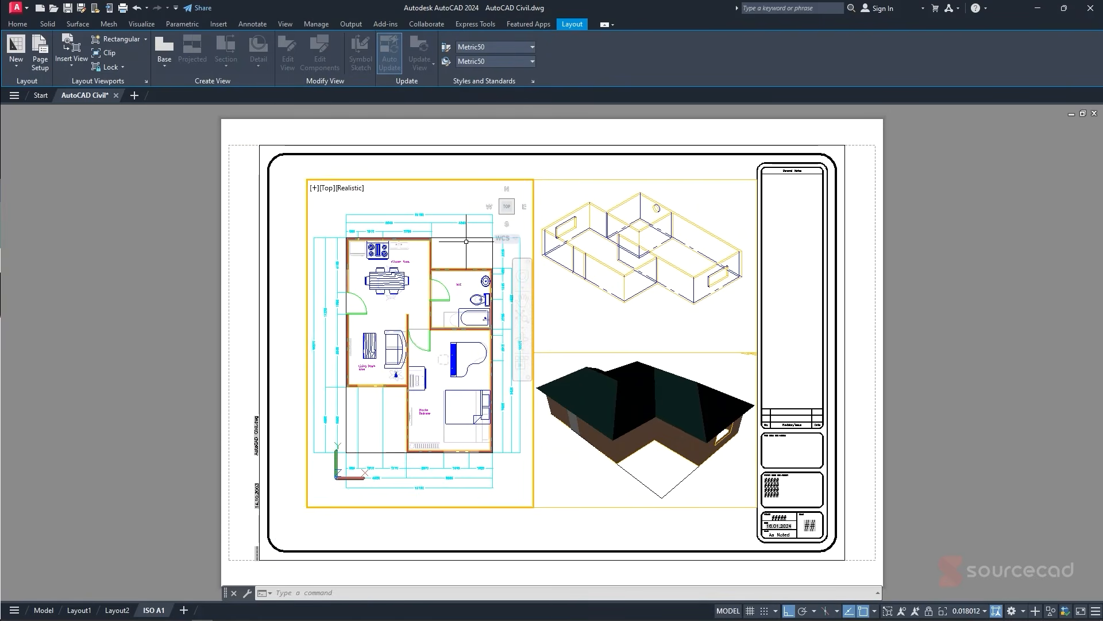
click(473, 248)
key(Escape)
click(464, 235)
click(460, 243)
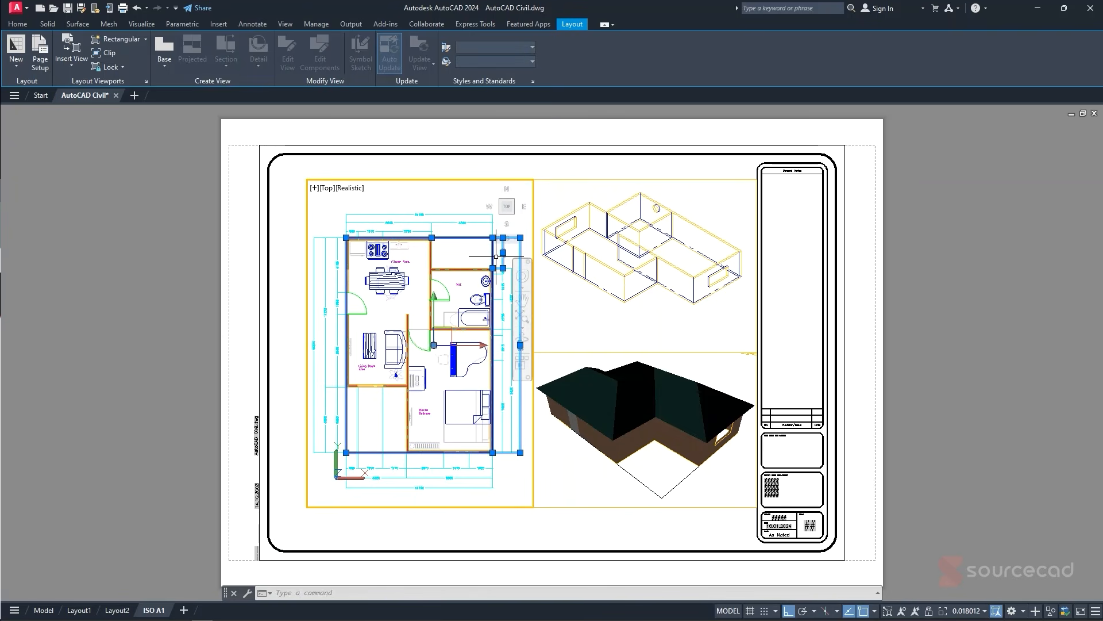
key(Delete)
double_click(485, 168)
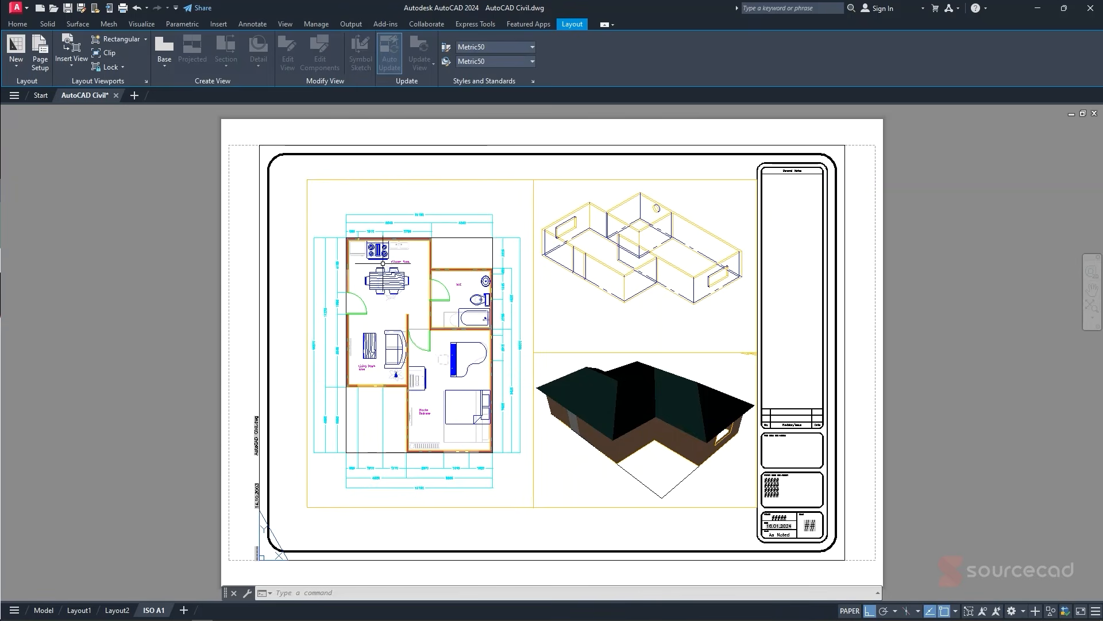
- Hide the attached raster image underneath the dimensioned floor plan in model space
click(45, 610)
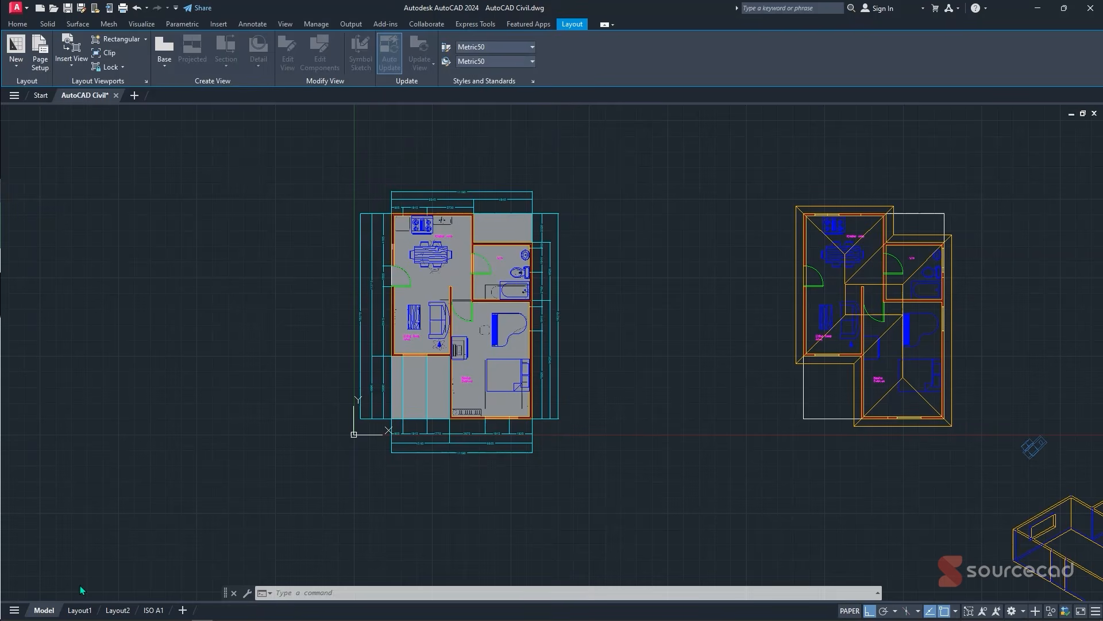
scroll(454, 401, up, 3)
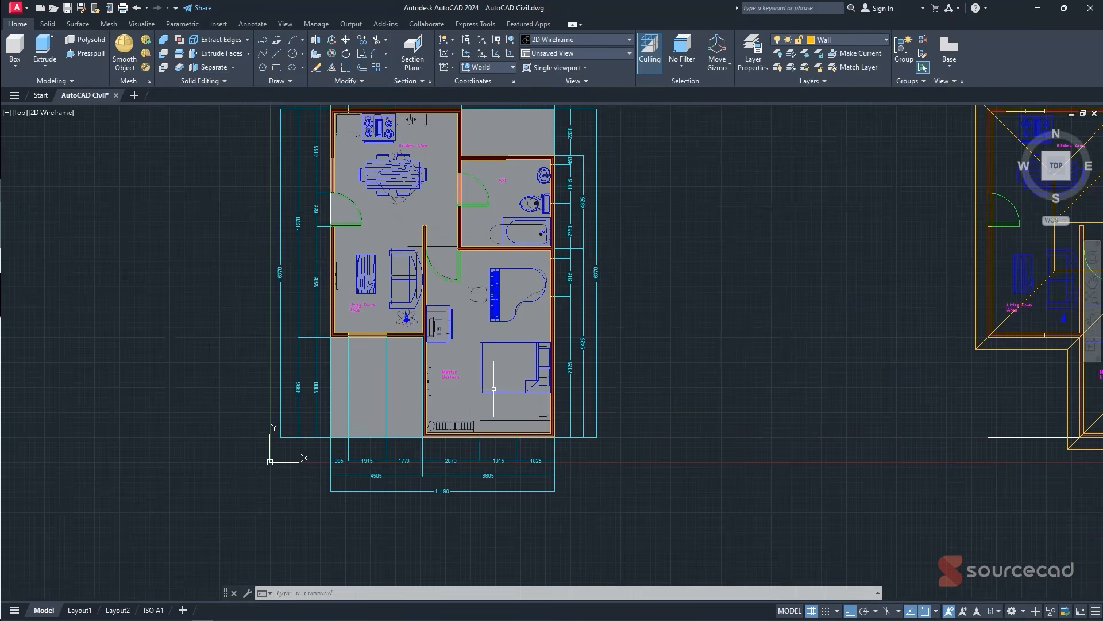
scroll(360, 442, up, 4)
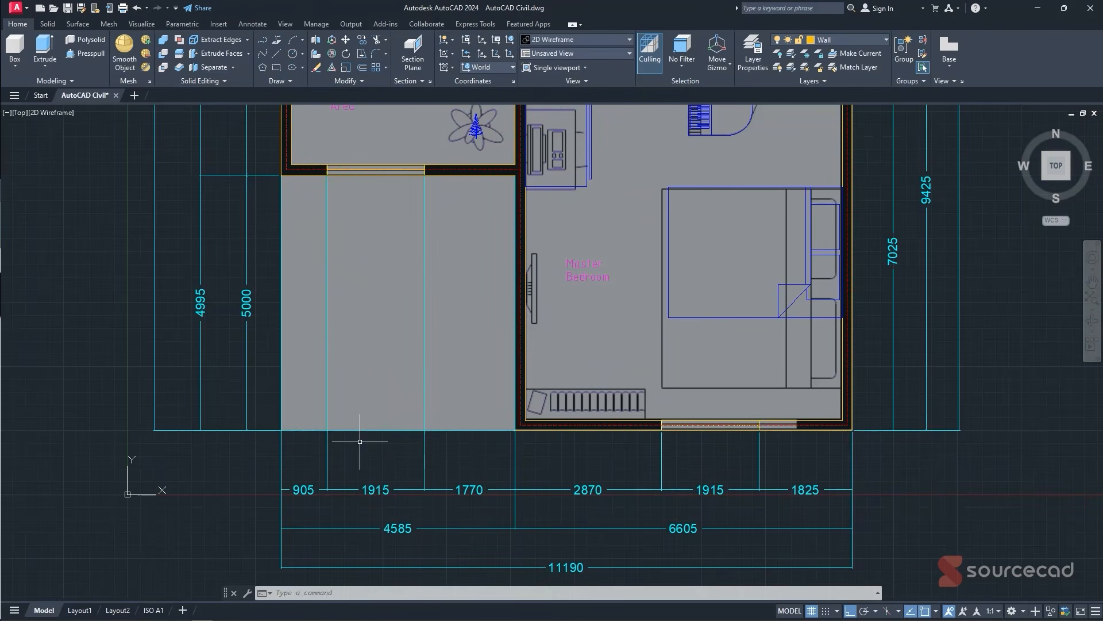
click(279, 415)
click(298, 448)
scroll(297, 448, down, 3)
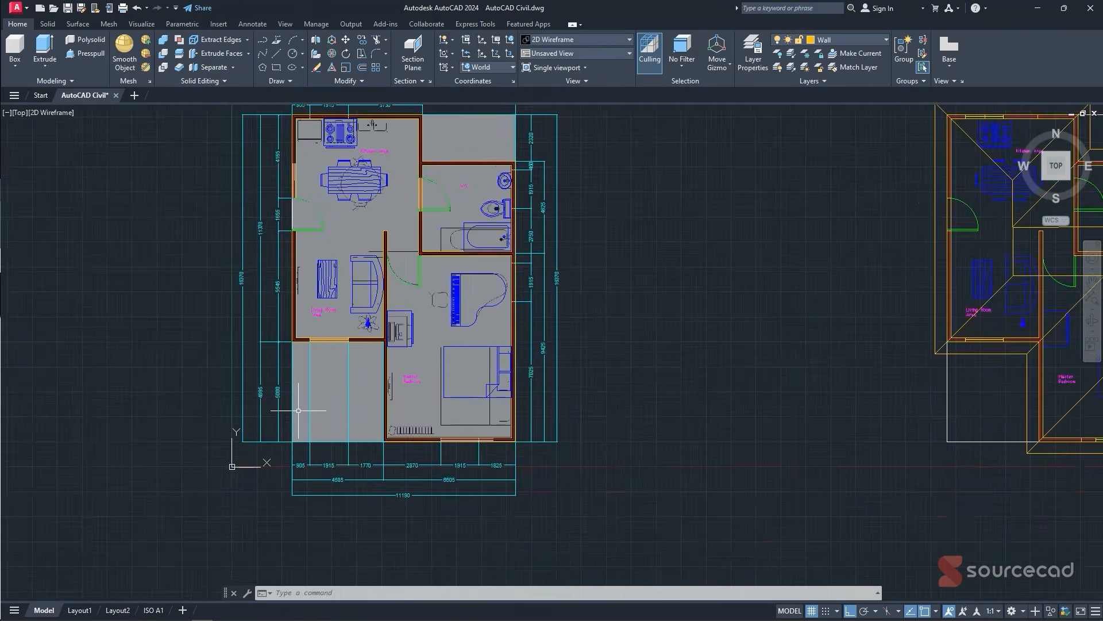
scroll(300, 456, up, 3)
click(294, 528)
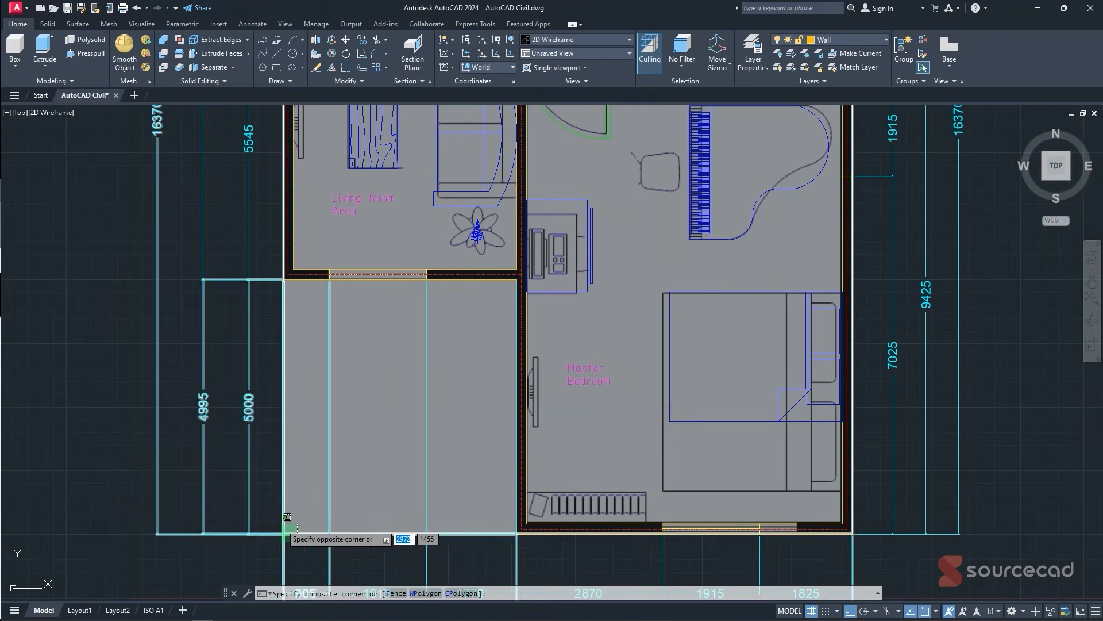
click(262, 525)
scroll(348, 524, down, 2)
shift+click(342, 531)
shift+click(273, 537)
shift+click(295, 536)
shift+click(253, 468)
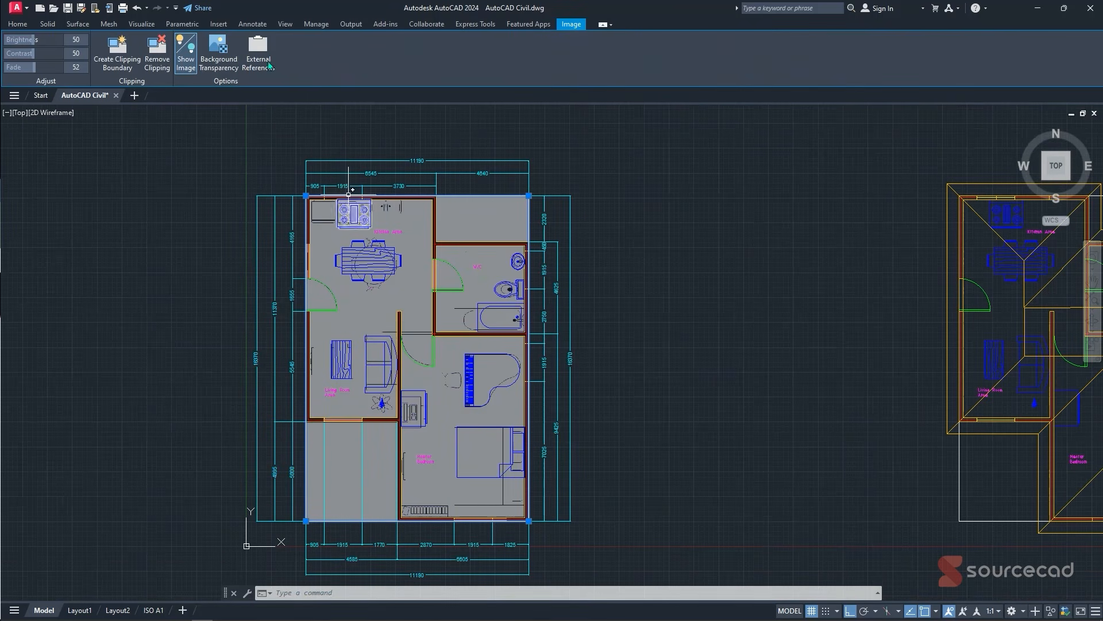
click(227, 59)
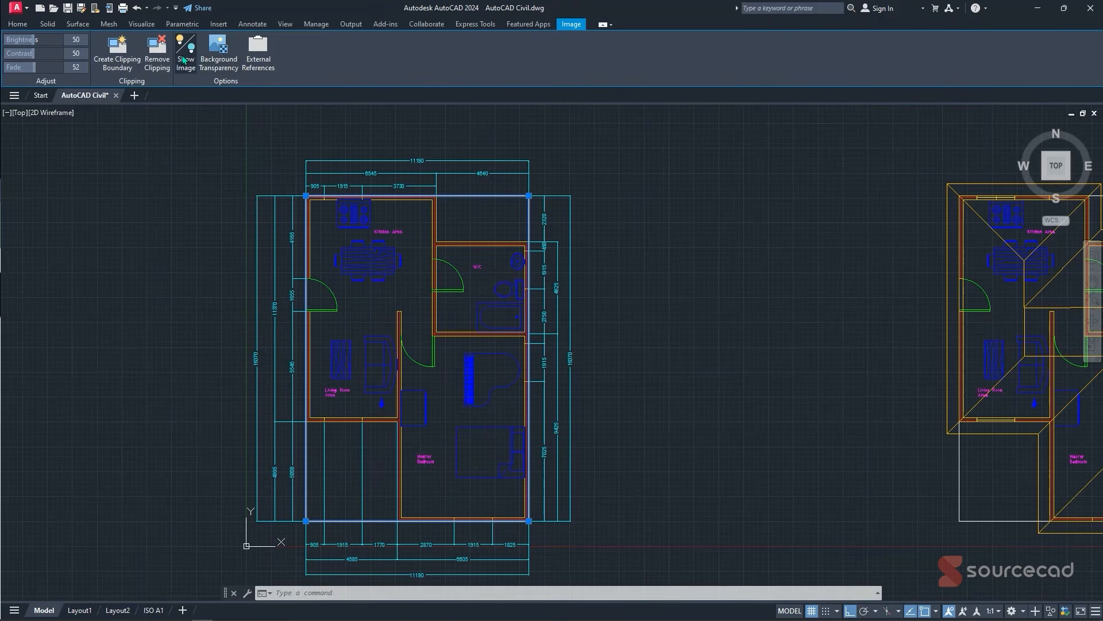
key(Escape)
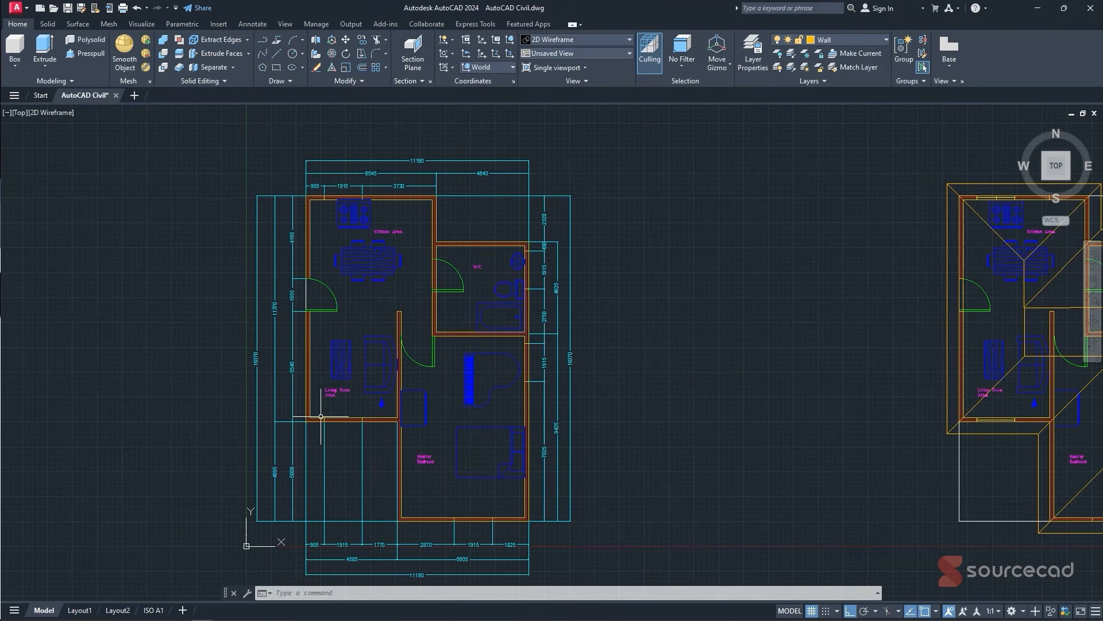
- Return to the ISO A1 layout, start a single-sheet plot with the existing settings, and check its preview
click(153, 610)
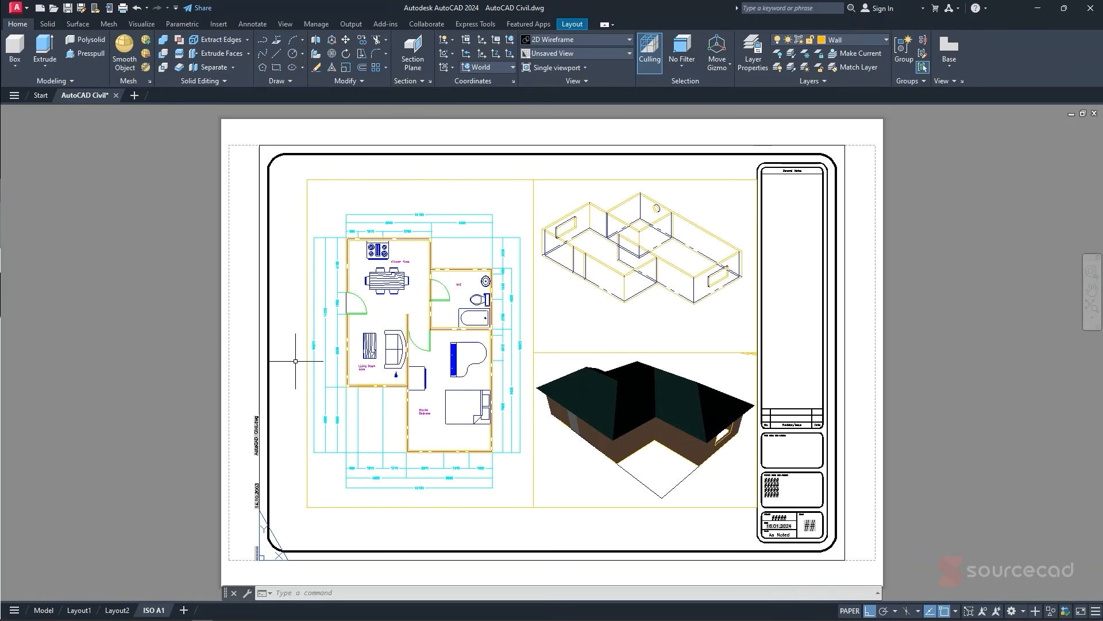
click(122, 8)
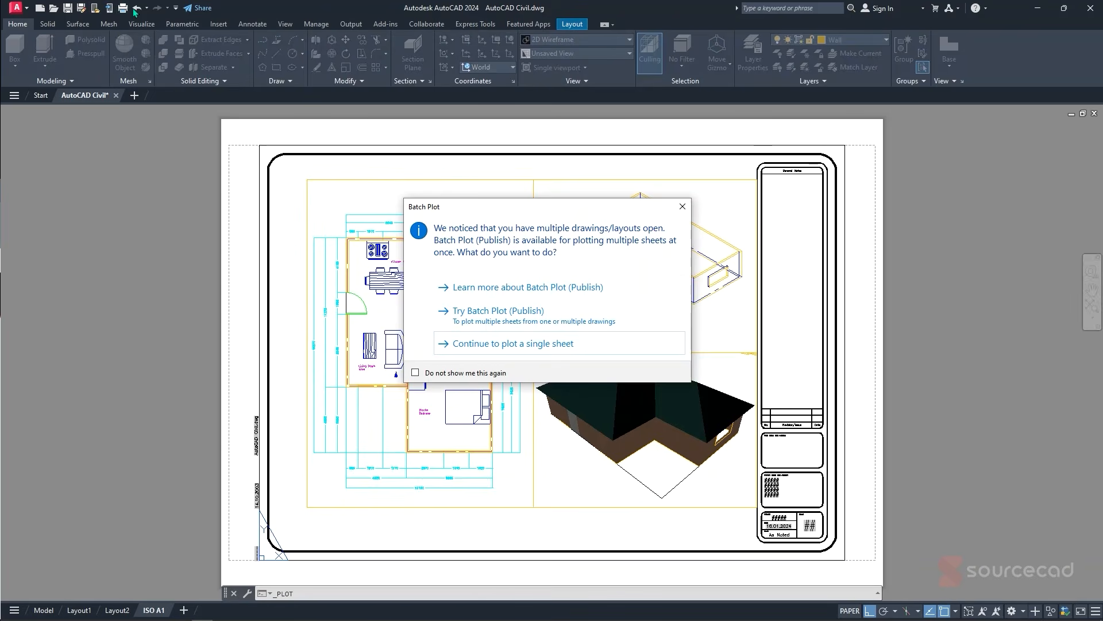
click(477, 343)
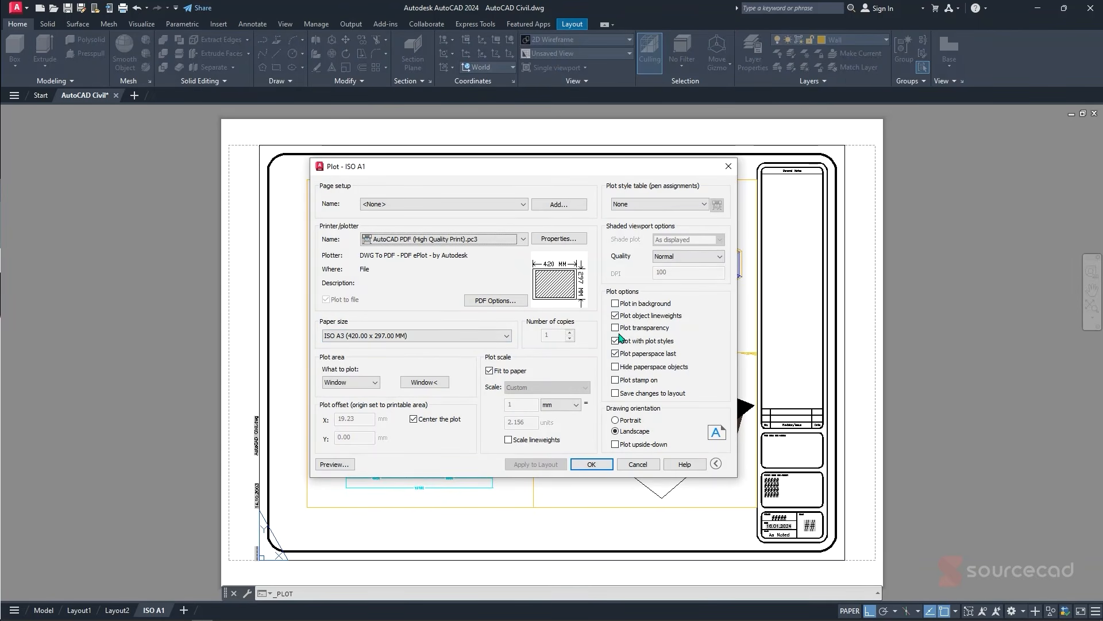
click(335, 464)
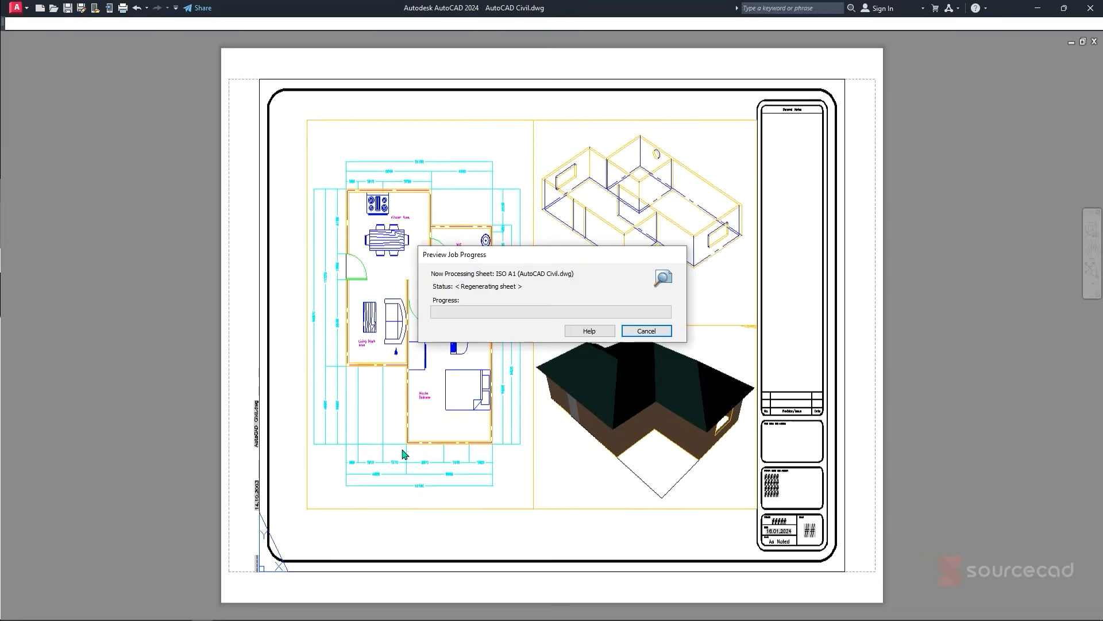
scroll(406, 310, up, 4)
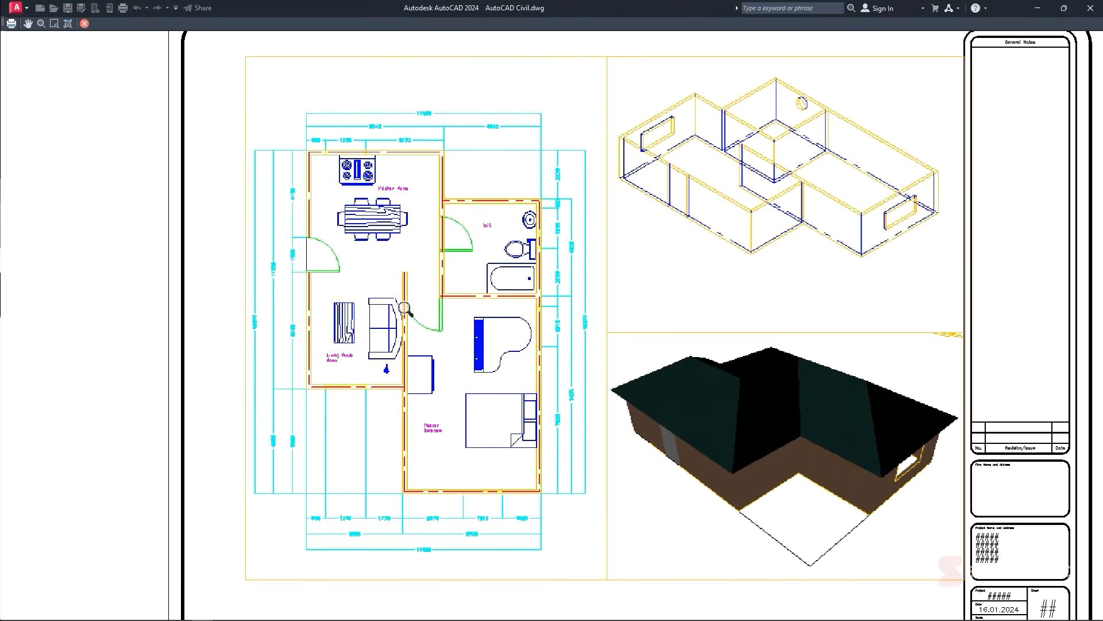
scroll(827, 393, down, 3)
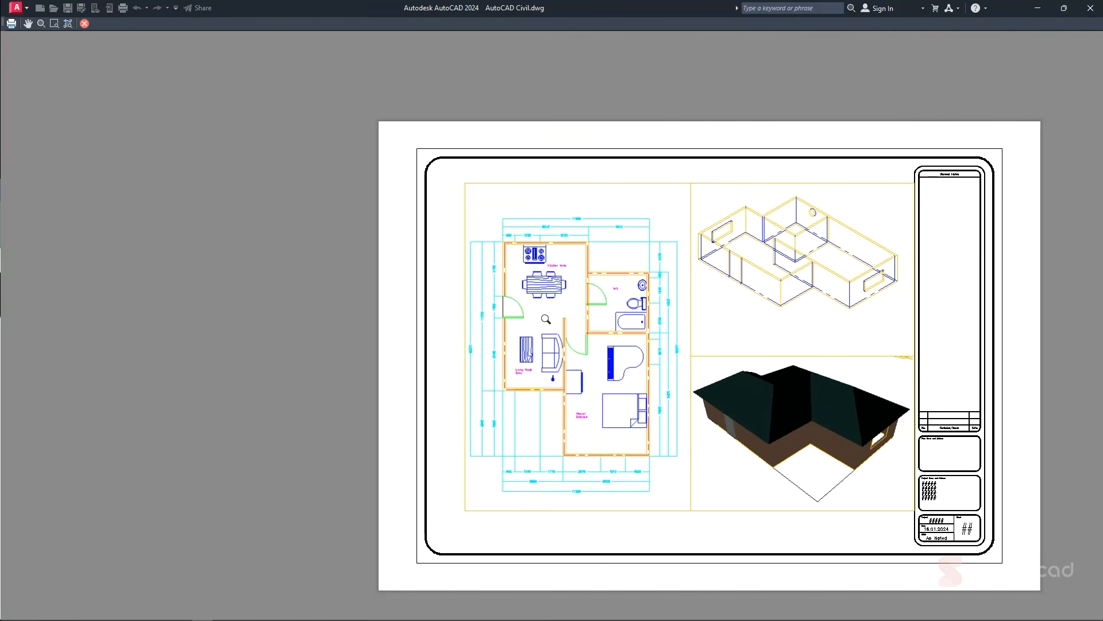
- Plot the ISO A1 layout to AutoCAD Civil-ISO A1.pdf in the SourceCAD library folder on the Desktop
click(12, 24)
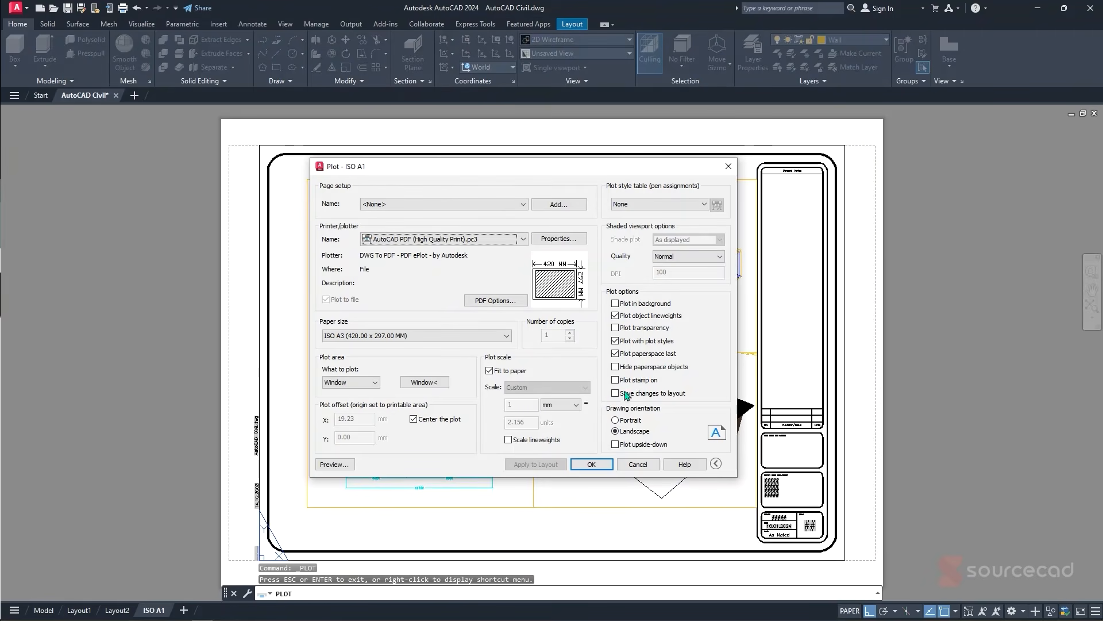
click(593, 464)
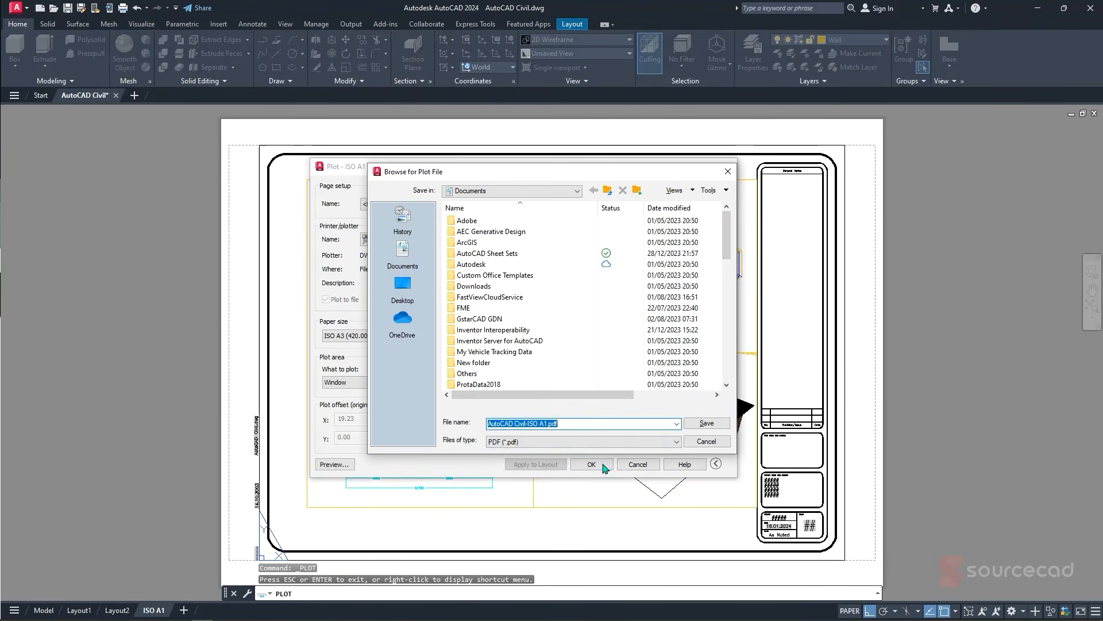
click(402, 288)
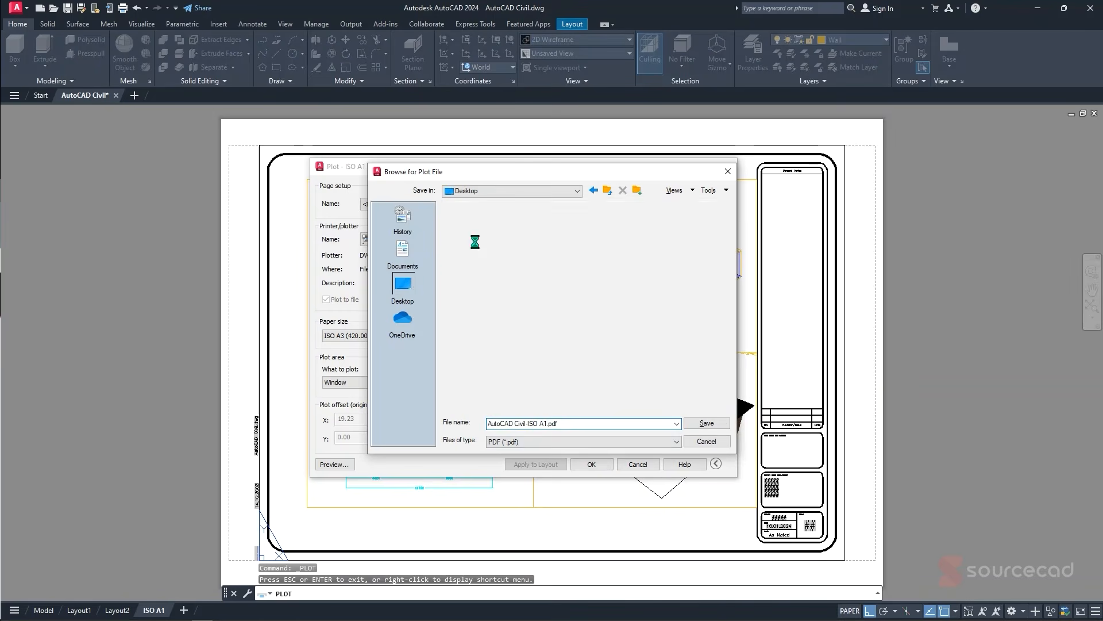
double_click(471, 275)
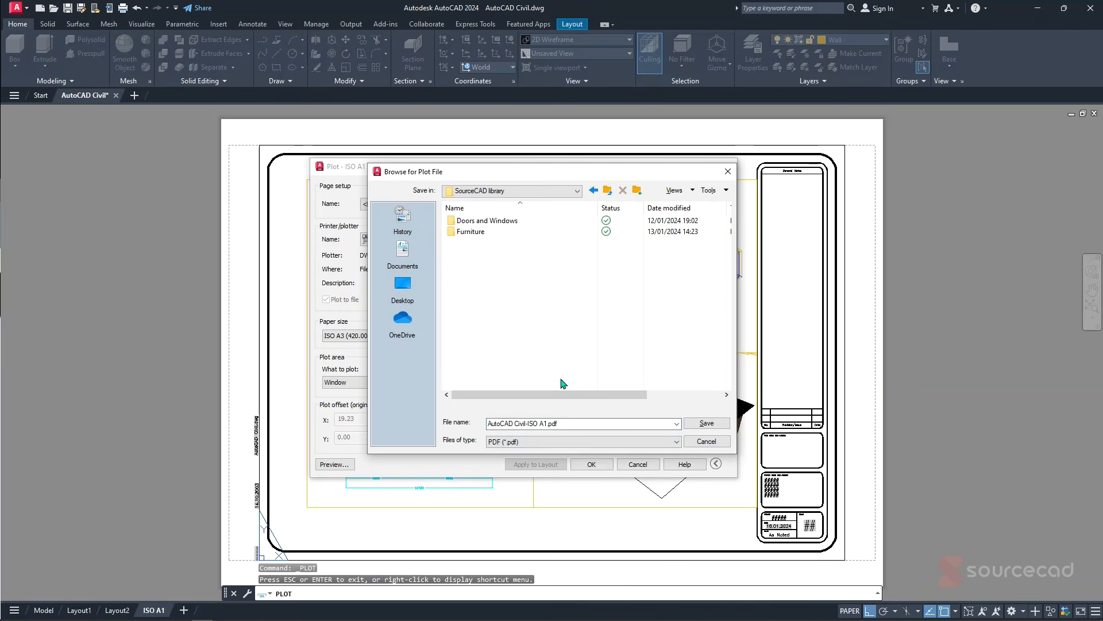
click(706, 424)
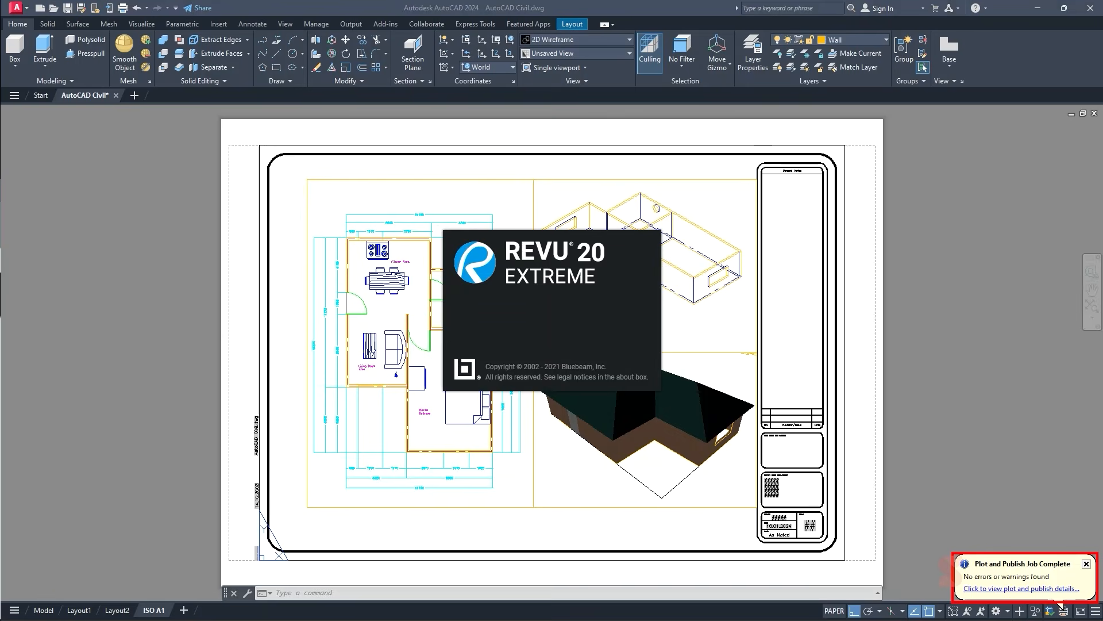
- Review the plot and publish details of the completed job, including its times and sheet information, and close them
click(1020, 589)
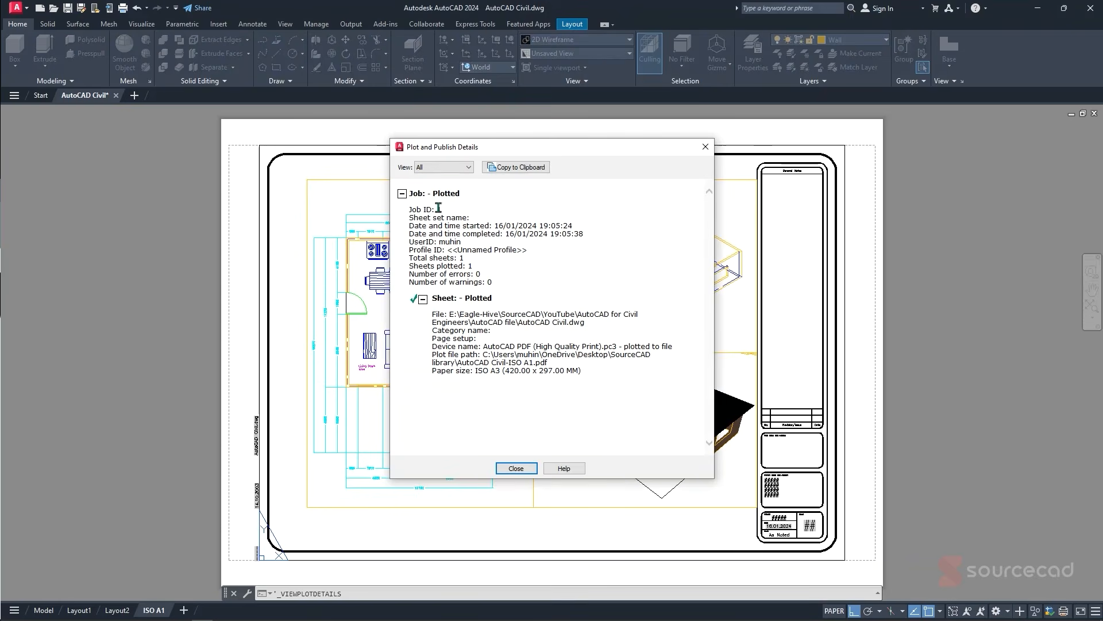
drag(445, 230, 499, 233)
click(499, 244)
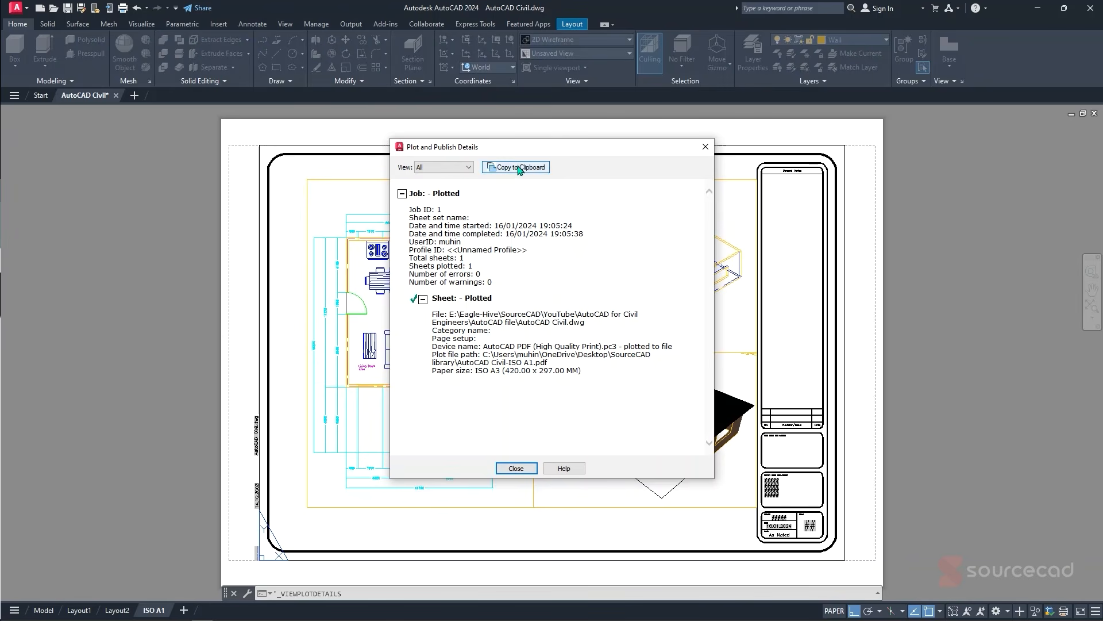
click(515, 469)
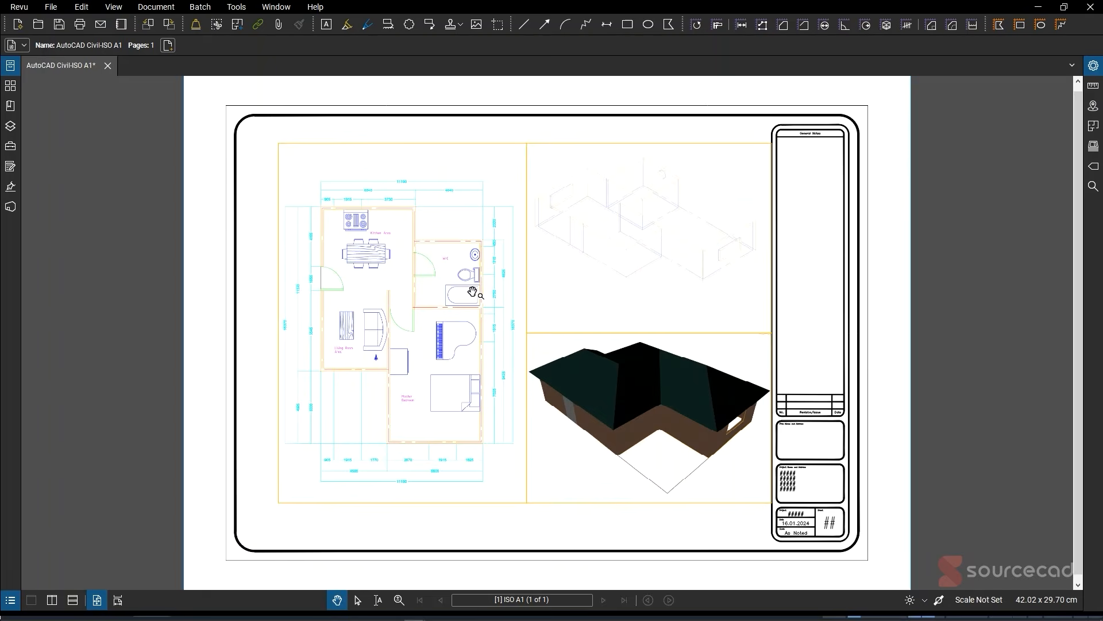
- Inspect the floor plan and the two 3D views of the plotted PDF up close in Bluebeam Revu
scroll(343, 260, up, 3)
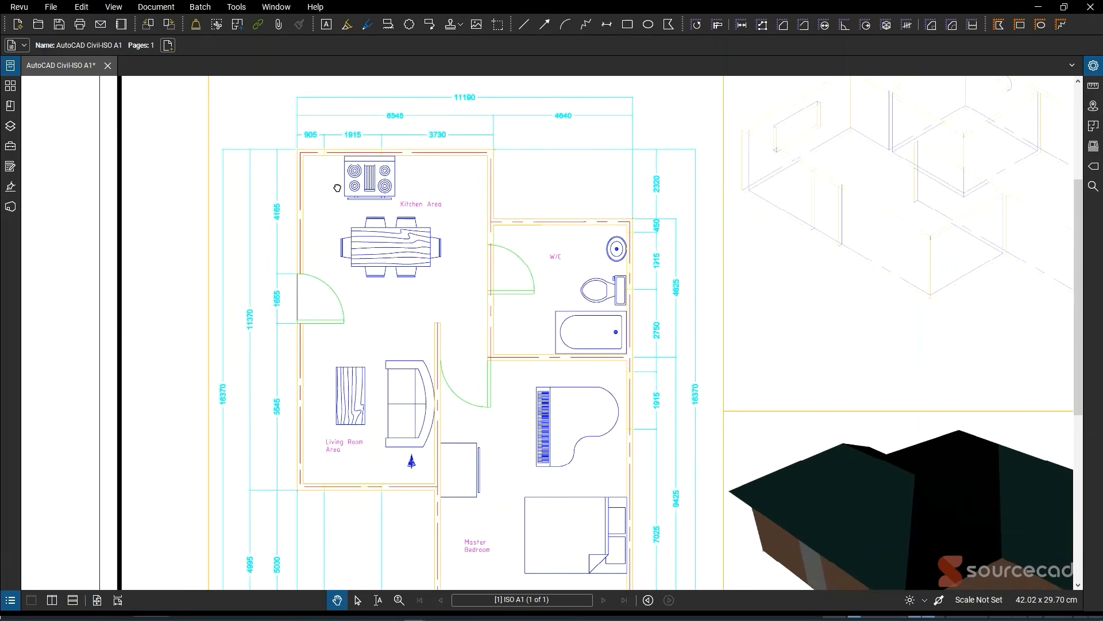
drag(338, 188, 308, 231)
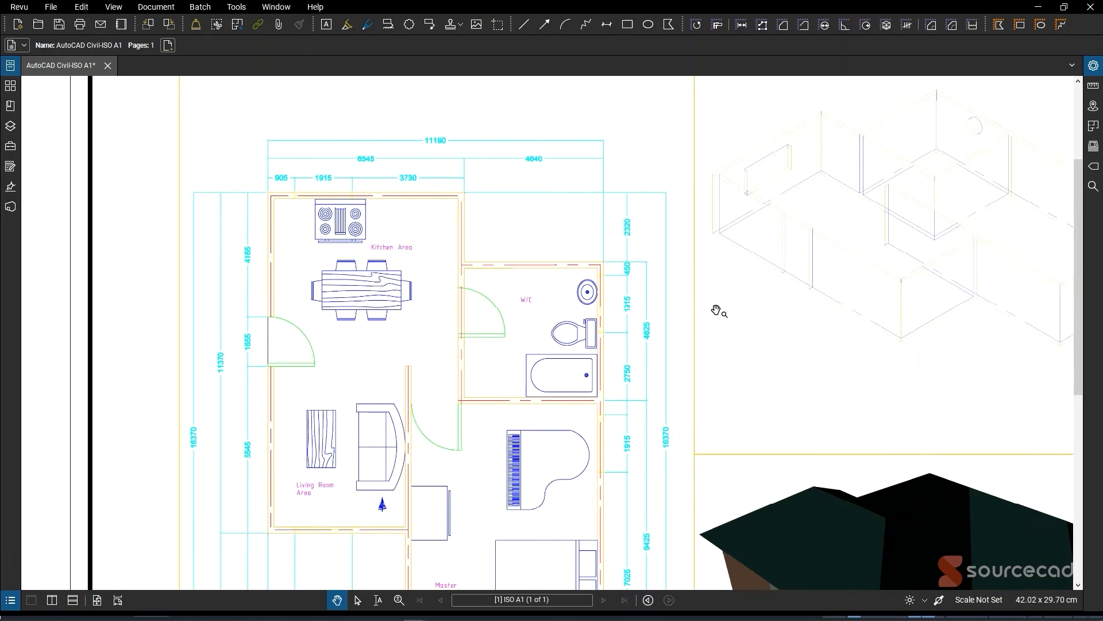
scroll(736, 319, down, 2)
drag(742, 302, 585, 234)
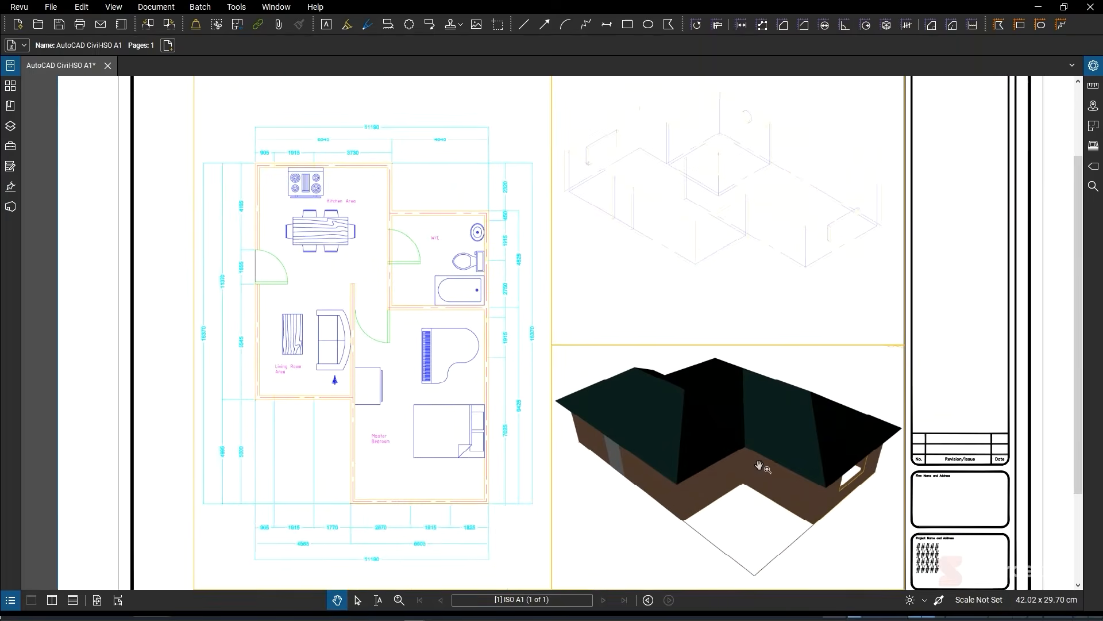
- Examine the shaded house view and the floor plan's dimensions and furniture in the plotted PDF
drag(759, 465, 653, 393)
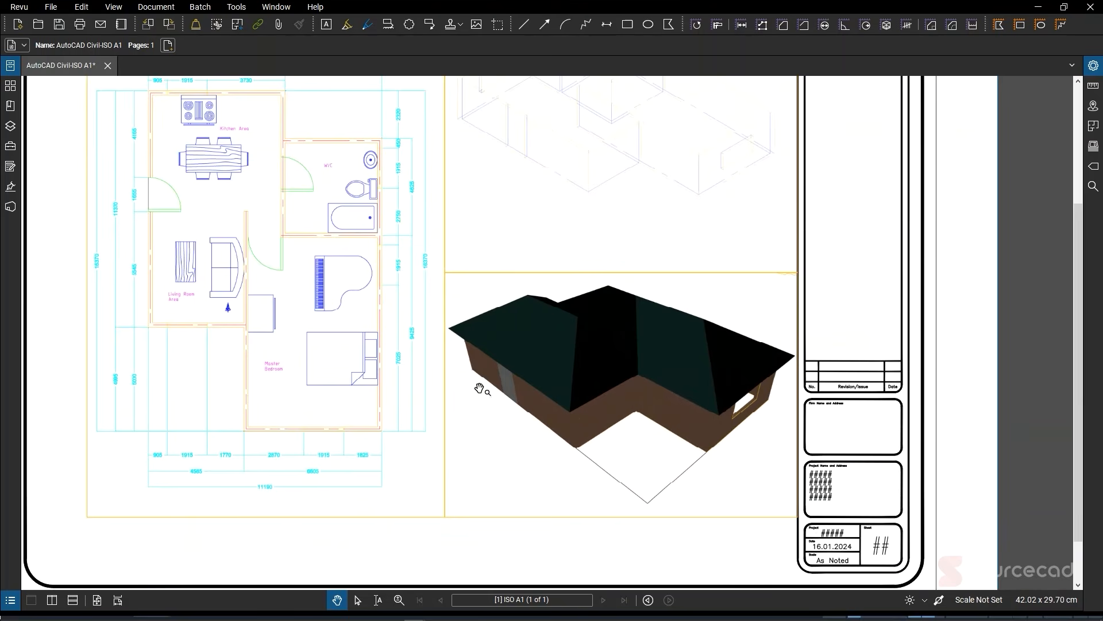
scroll(526, 389, up, 2)
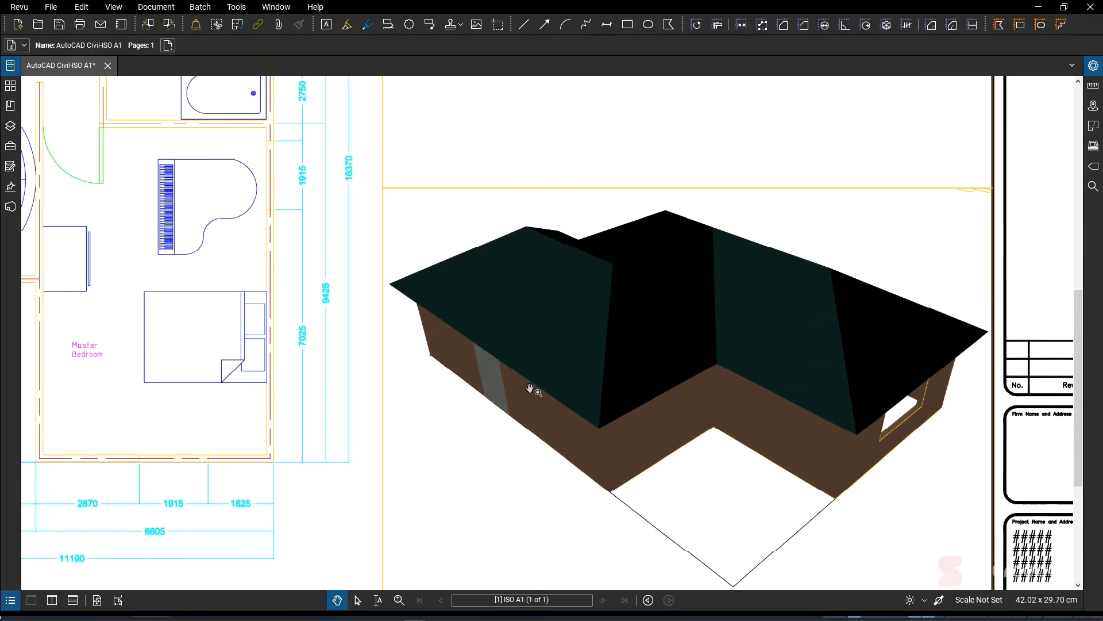
scroll(529, 390, down, 3)
drag(191, 127, 262, 174)
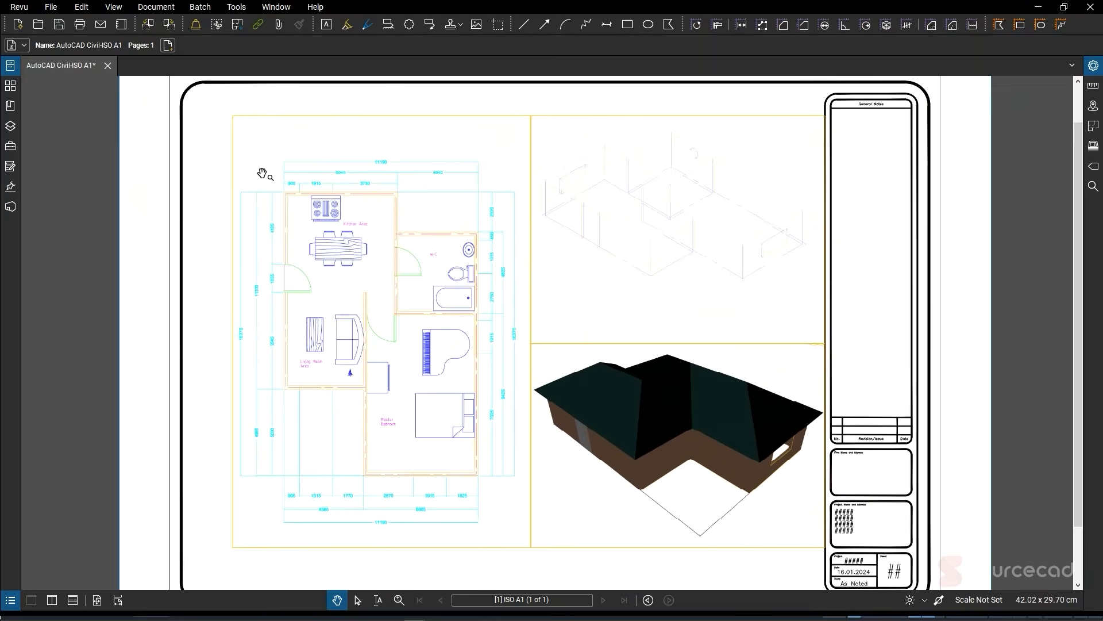
scroll(262, 174, up, 3)
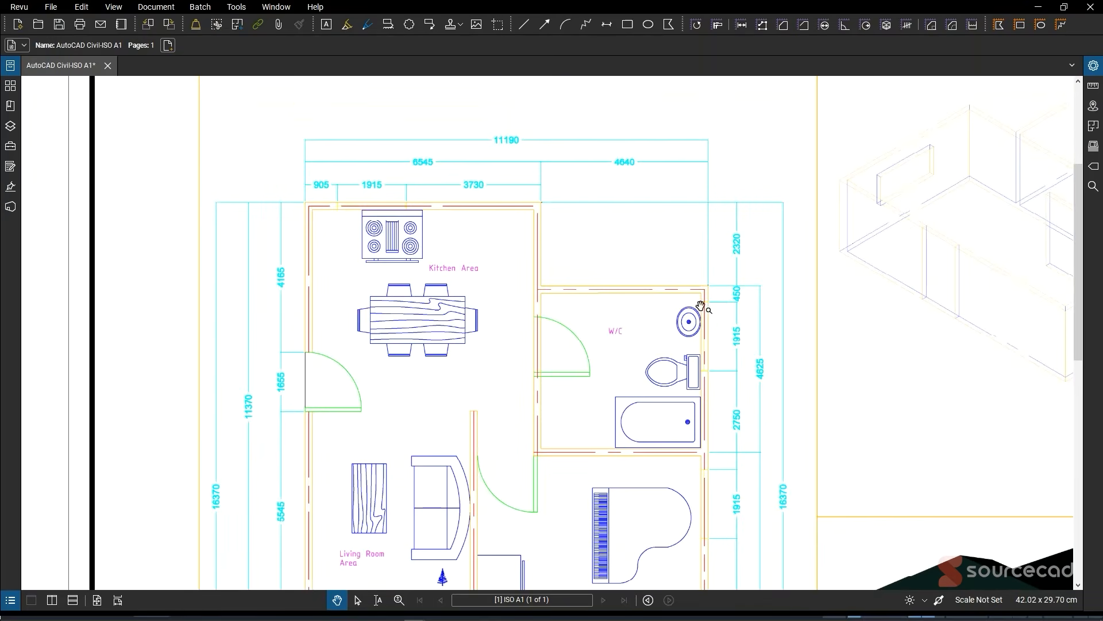
scroll(701, 307, down, 3)
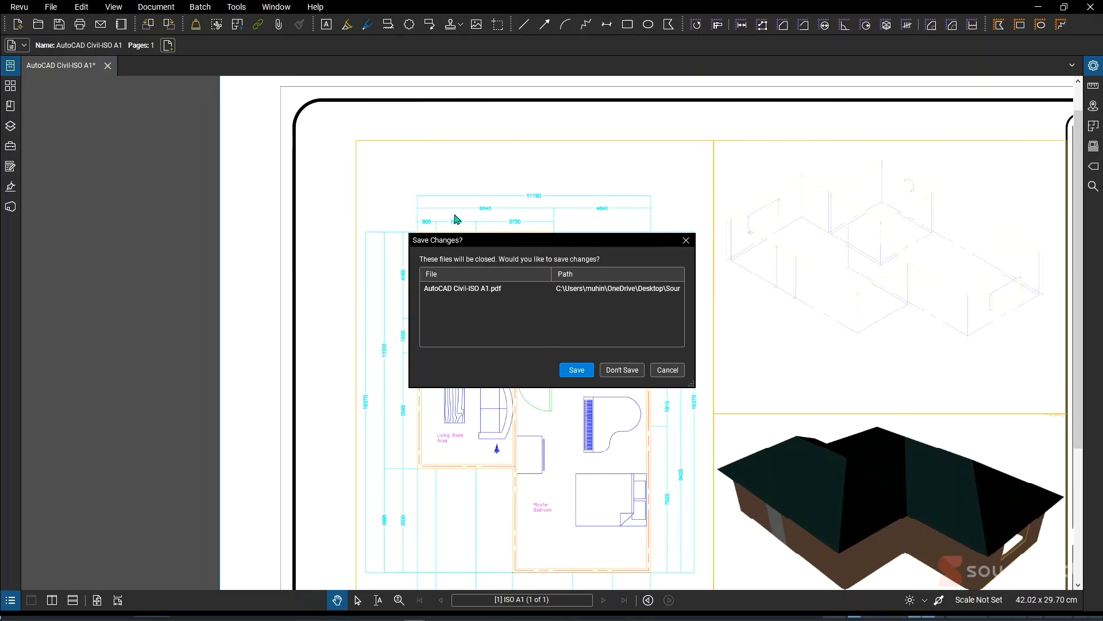
- Close the plotted PDF without saving changes and switch to AutoCAD, returning to the drawing's model space
click(609, 371)
key(alt+Tab)
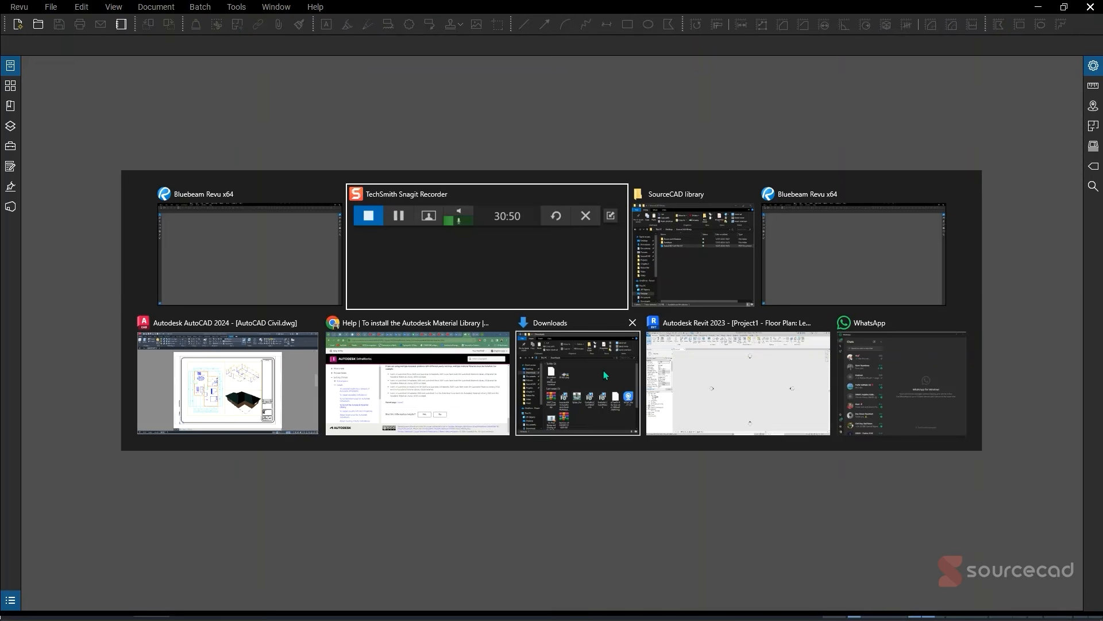
click(254, 396)
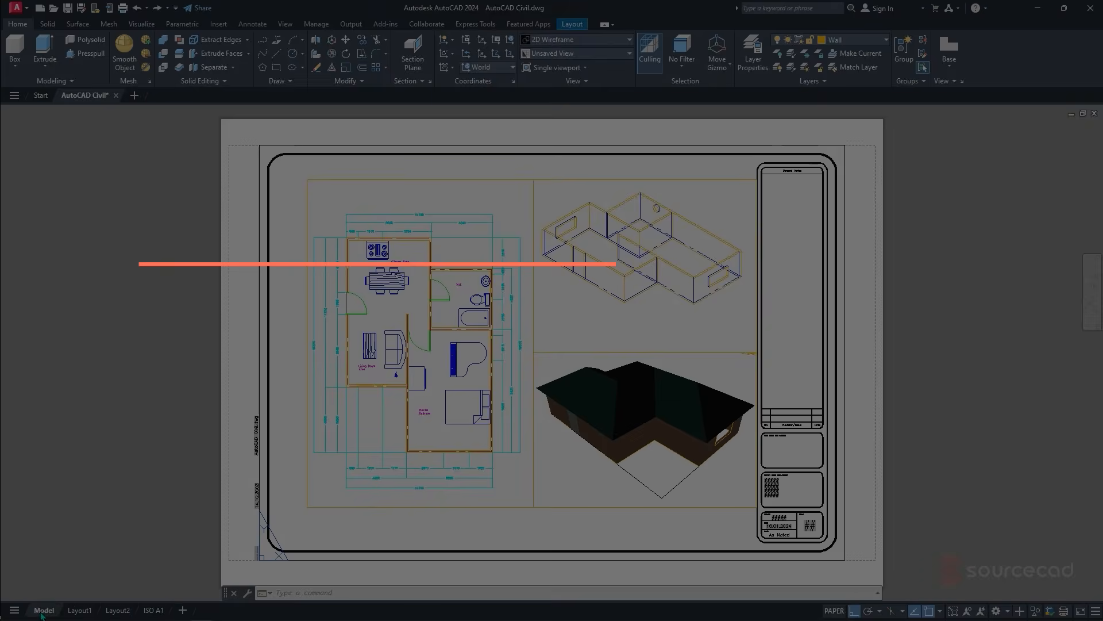
click(45, 610)
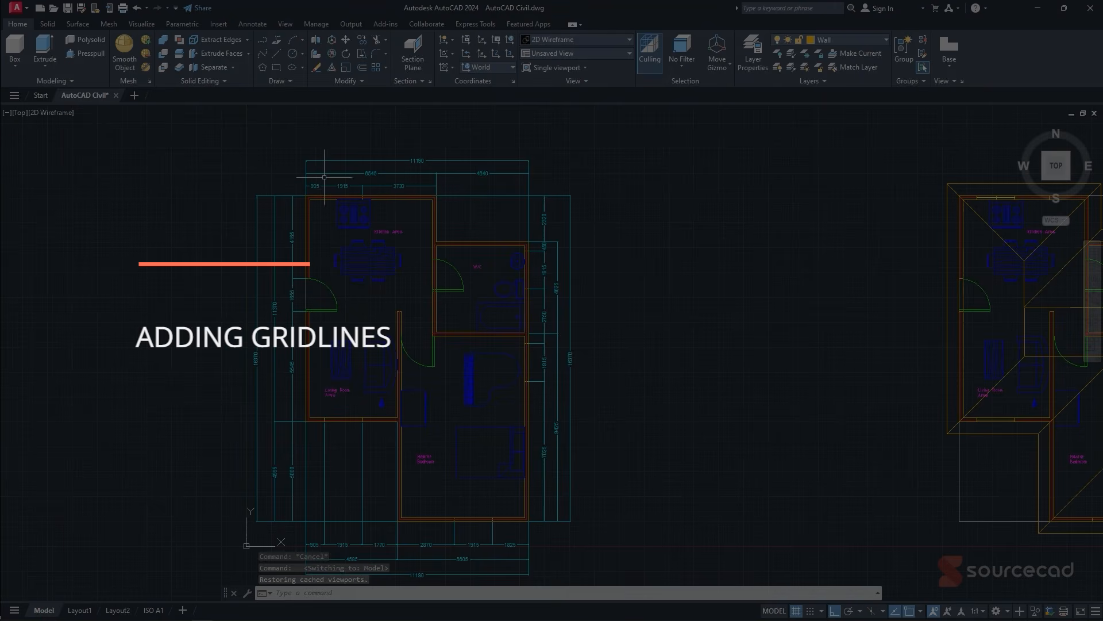
- Select all dimensions similar to the overall width dimension above the floor plan and hide them
scroll(315, 189, up, 6)
scroll(280, 268, down, 5)
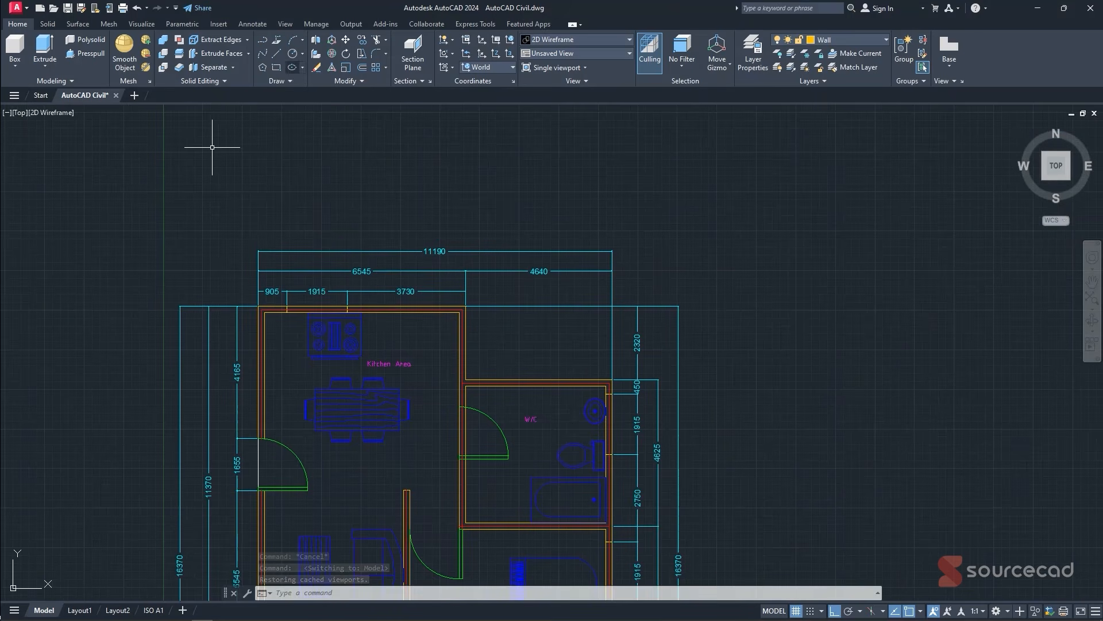
click(382, 251)
right_click(382, 252)
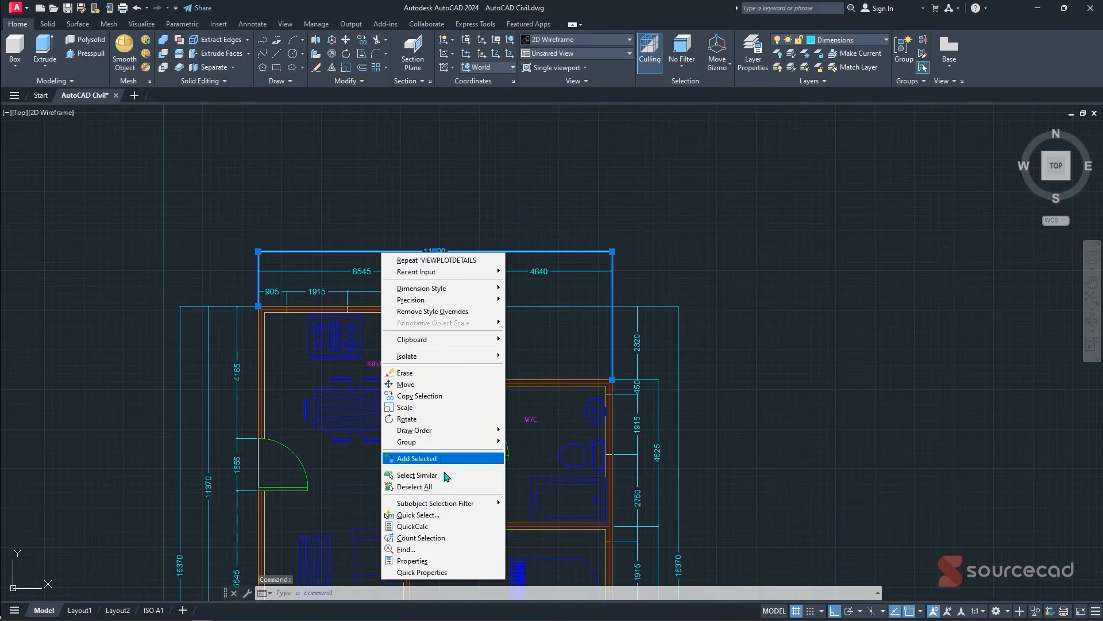
click(417, 474)
right_click(496, 225)
mouse_move(563, 328)
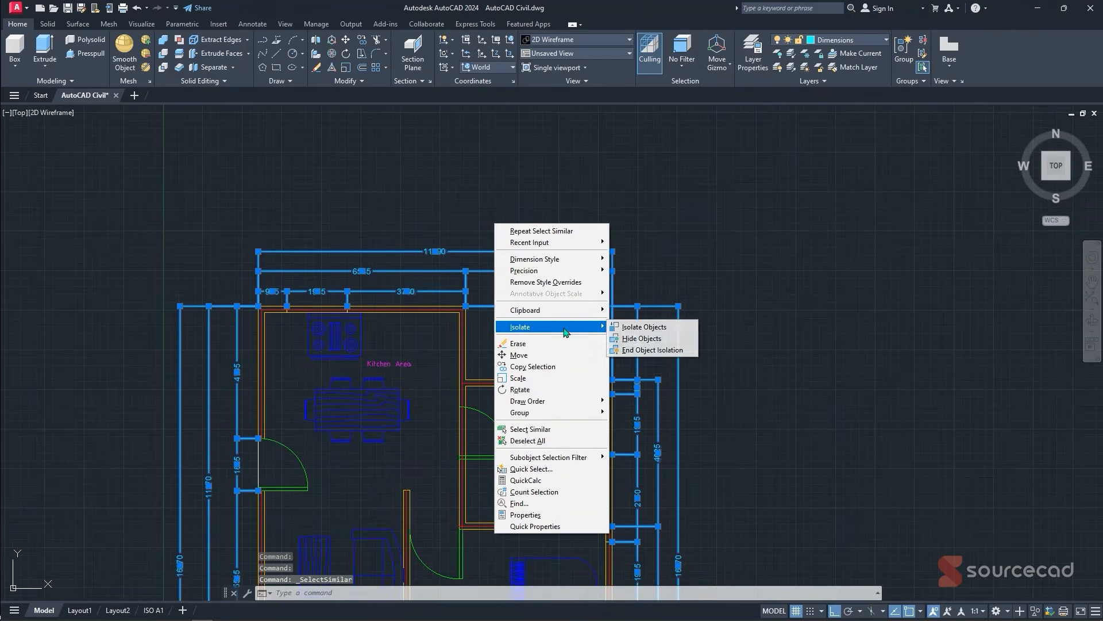
click(642, 339)
key(Escape)
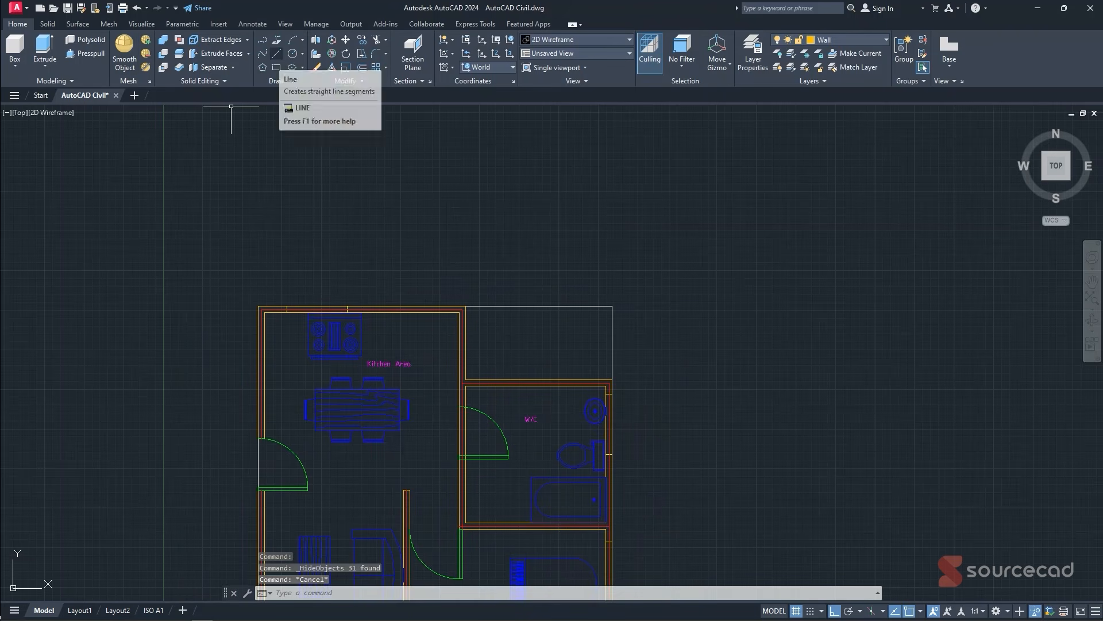
- Draw a boundary rectangle about 14000 wide and 20000 high around the whole floor plan with even clearance
click(276, 67)
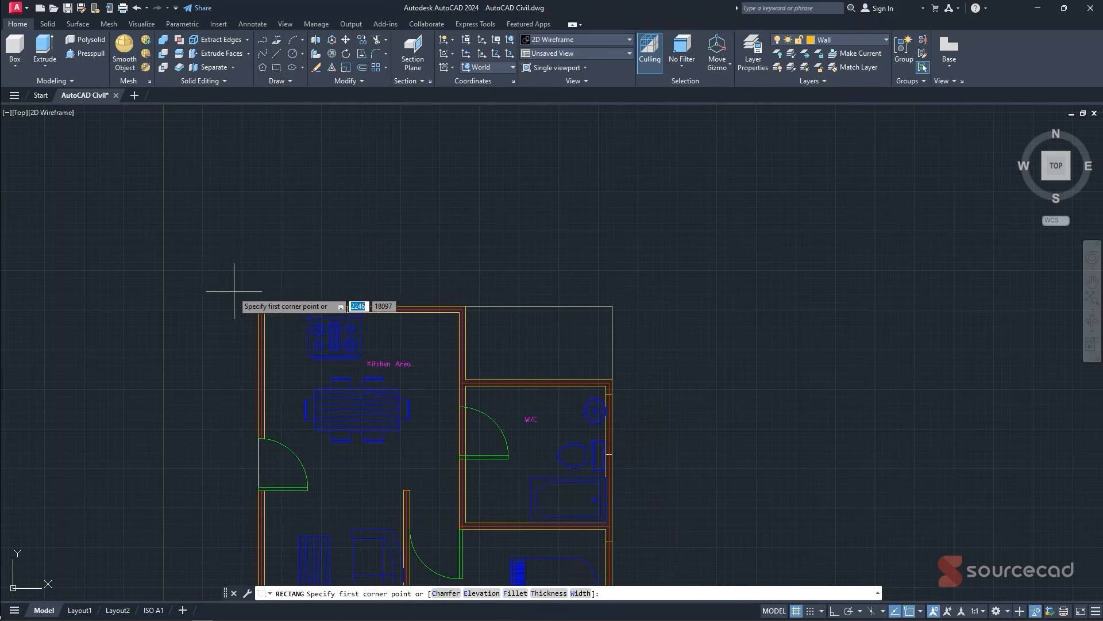
click(229, 240)
scroll(483, 402, down, 3)
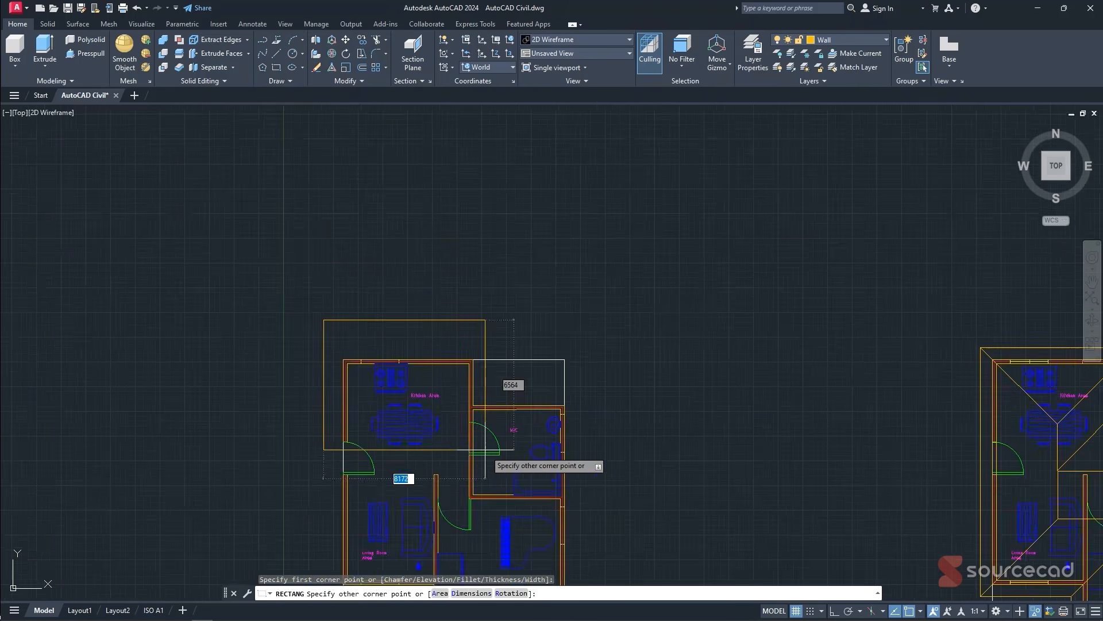
middle_drag(556, 506, 563, 417)
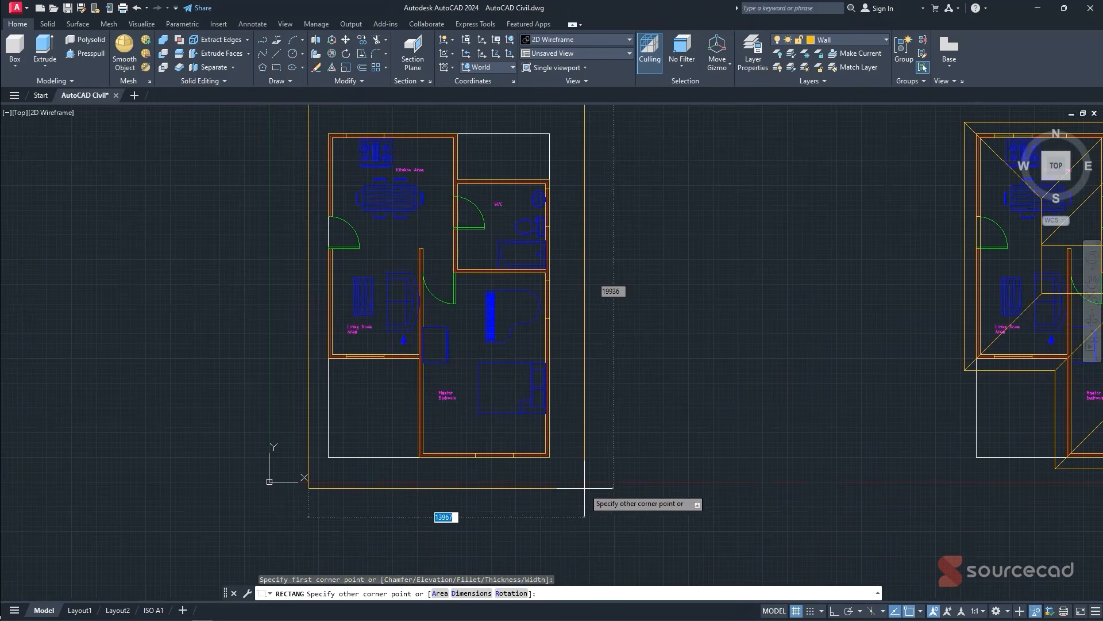
key(Escape)
key(Escape)
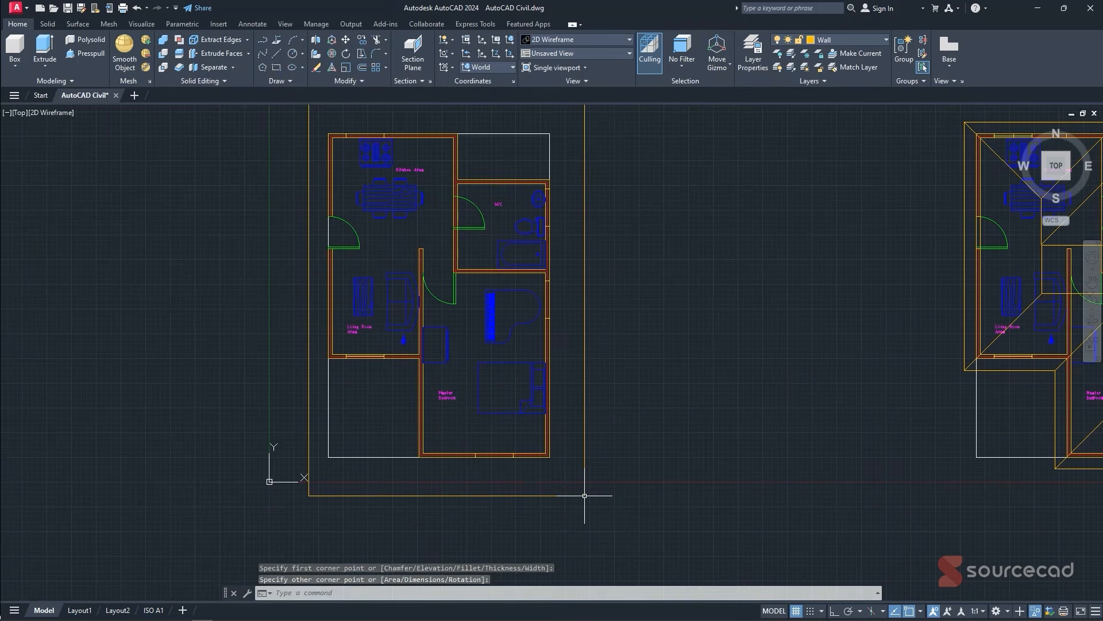
- Make Grids the current layer and explode the wall centrelines around the kitchen, living room and W/C
click(822, 40)
click(833, 134)
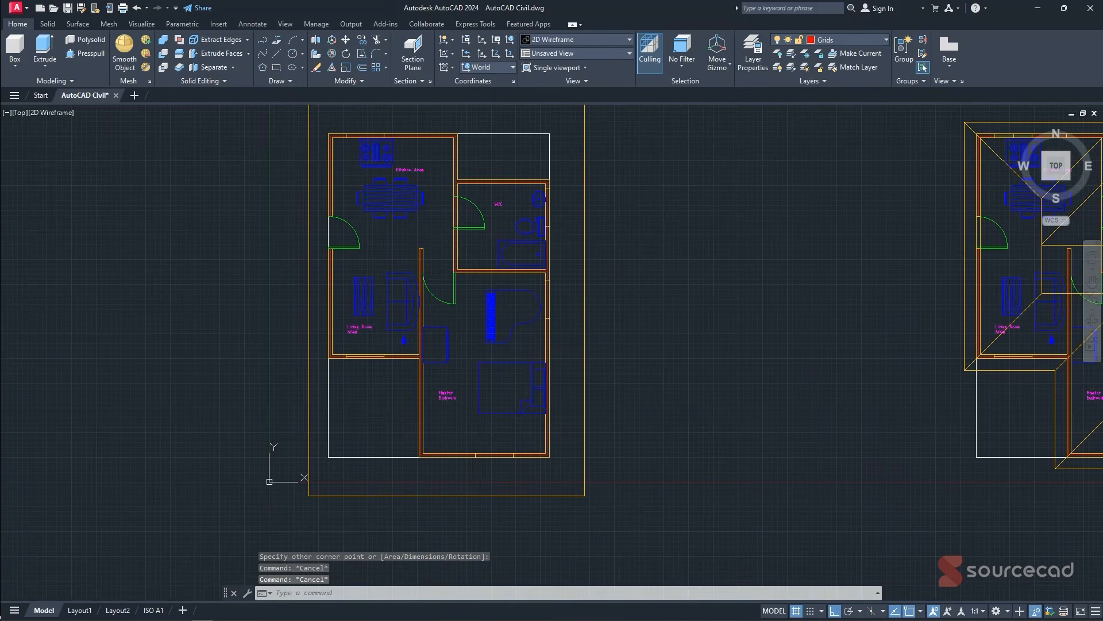
scroll(378, 228, up, 4)
click(376, 225)
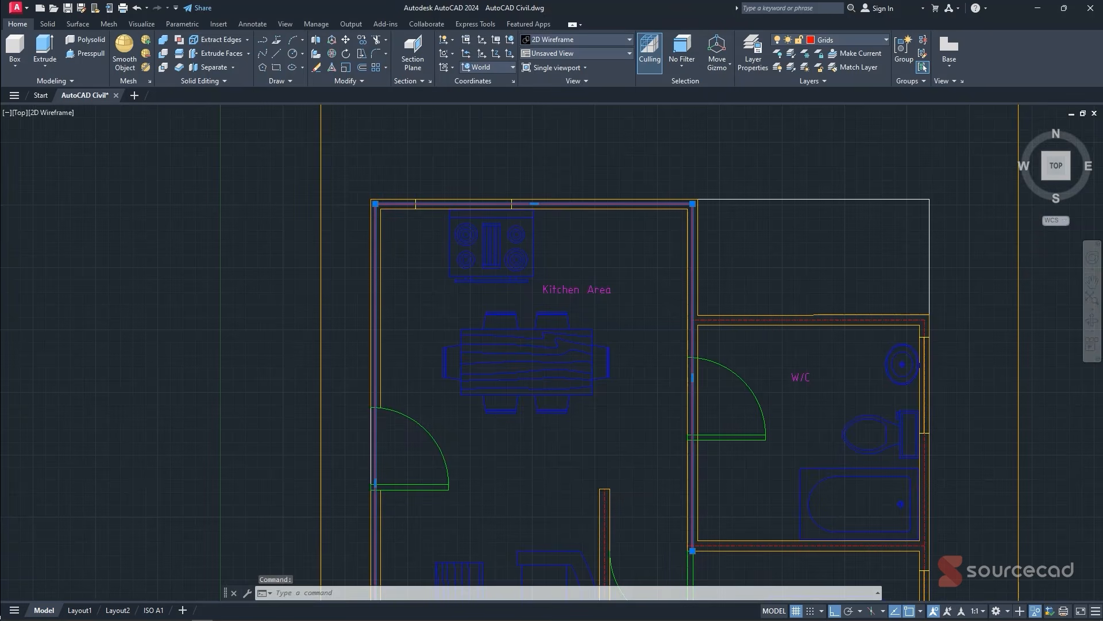
scroll(443, 230, down, 2)
click(641, 284)
scroll(545, 413, up, 2)
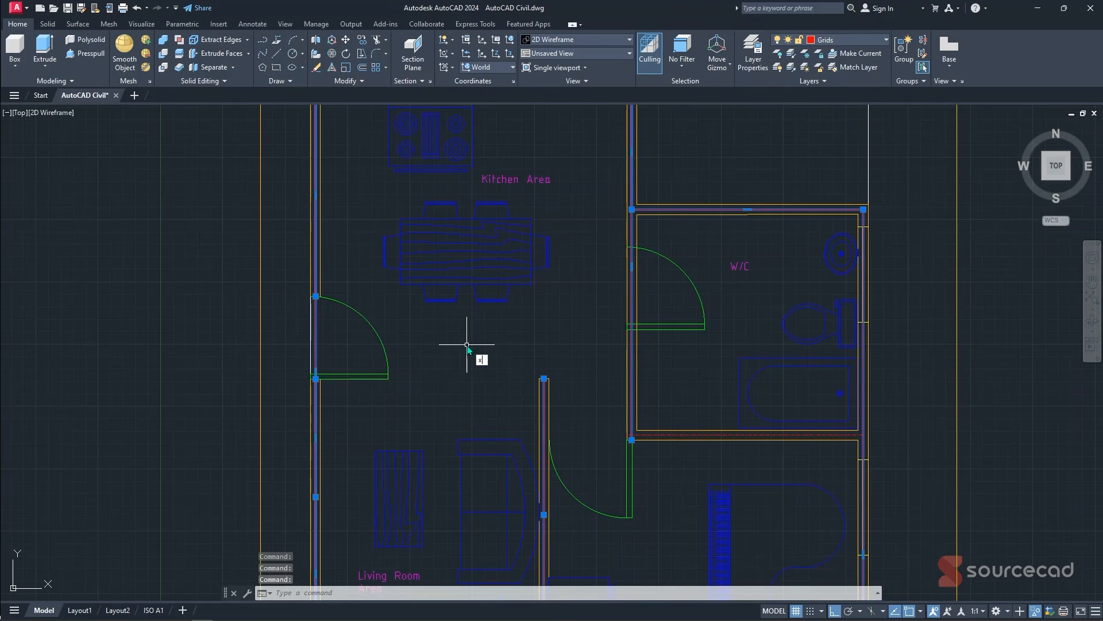
key(Return)
middle_drag(372, 243, 392, 411)
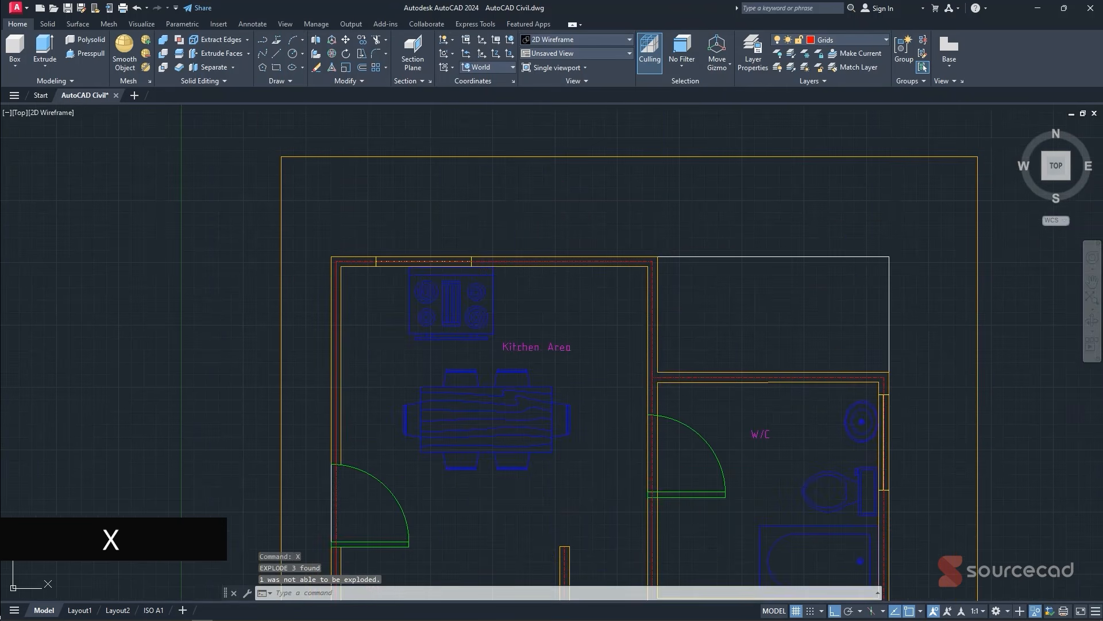
- Extend the kitchen's outer vertical centreline up to the boundary rectangle and its upper wall centreline to both sides of it
click(377, 39)
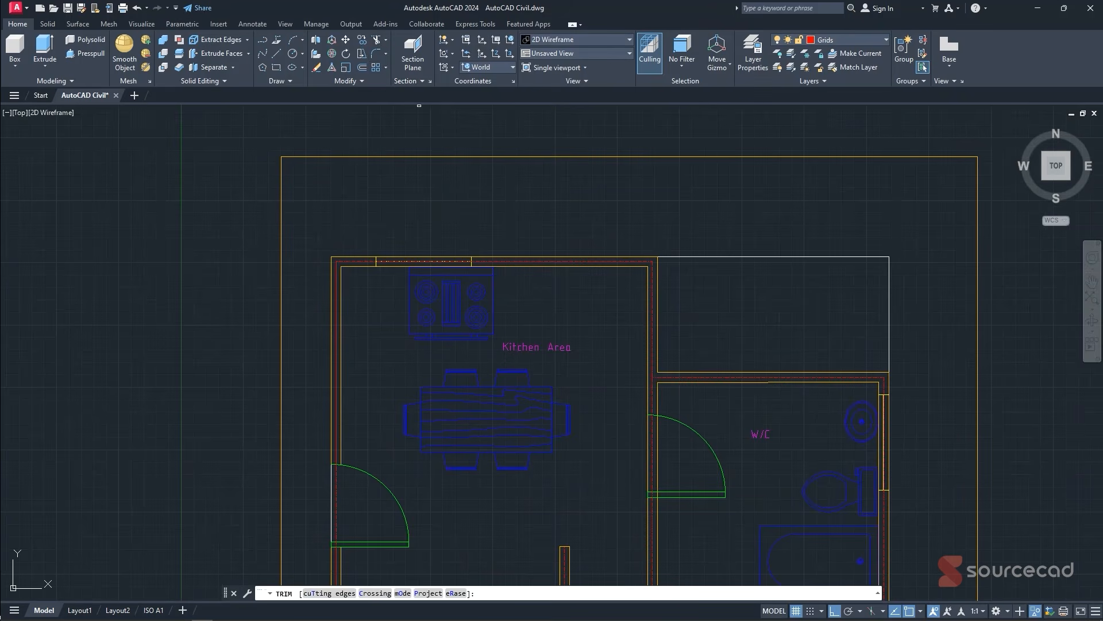
shift+click(338, 269)
shift+click(337, 269)
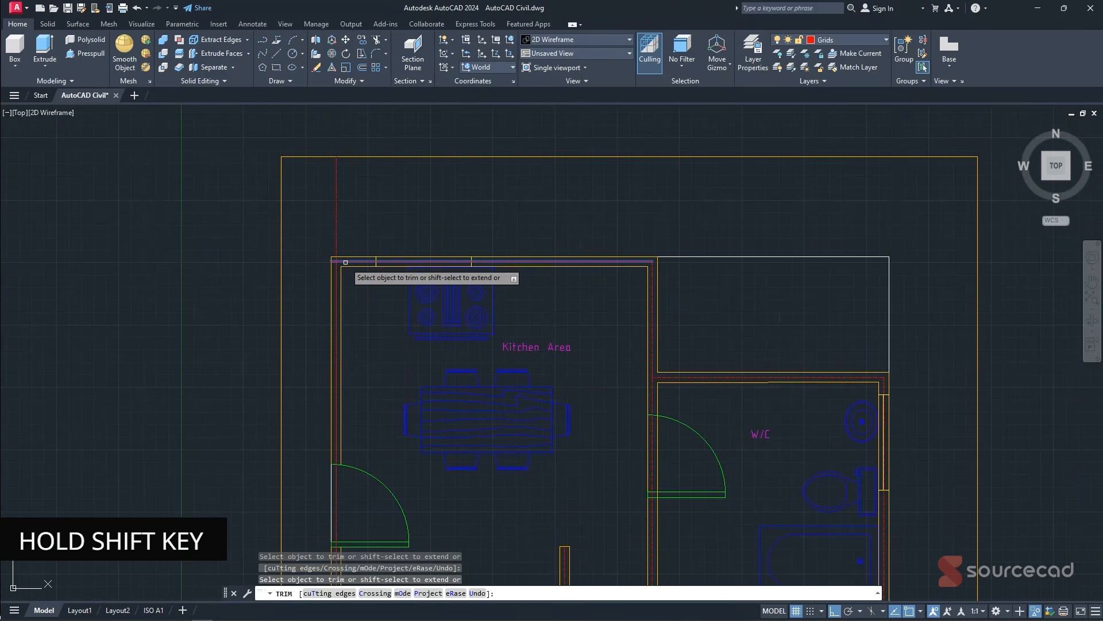
shift+click(346, 262)
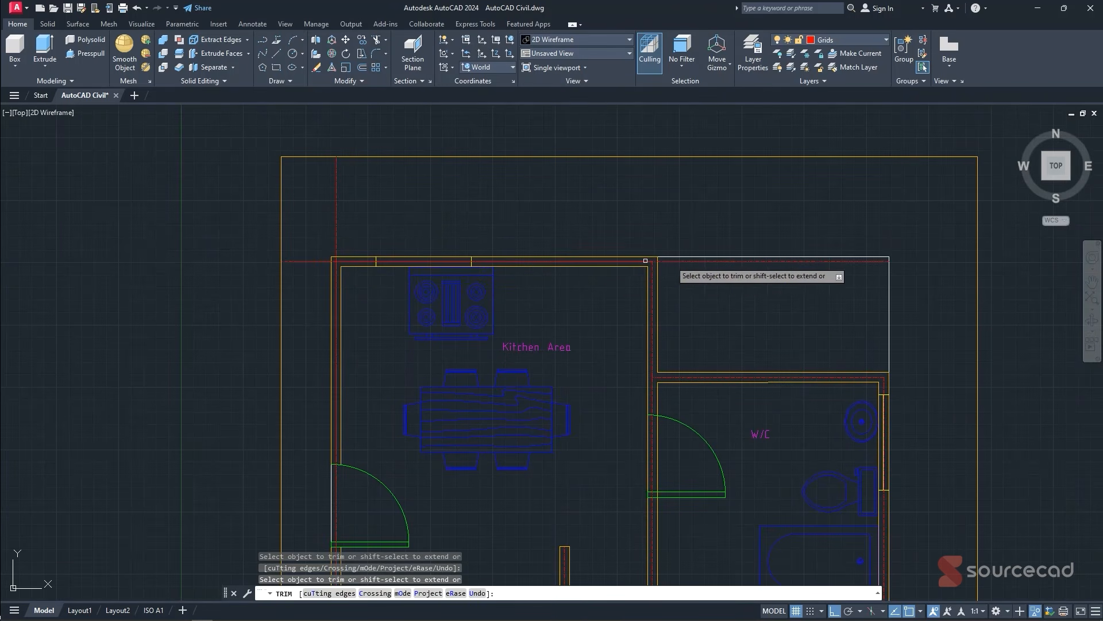
shift+click(758, 263)
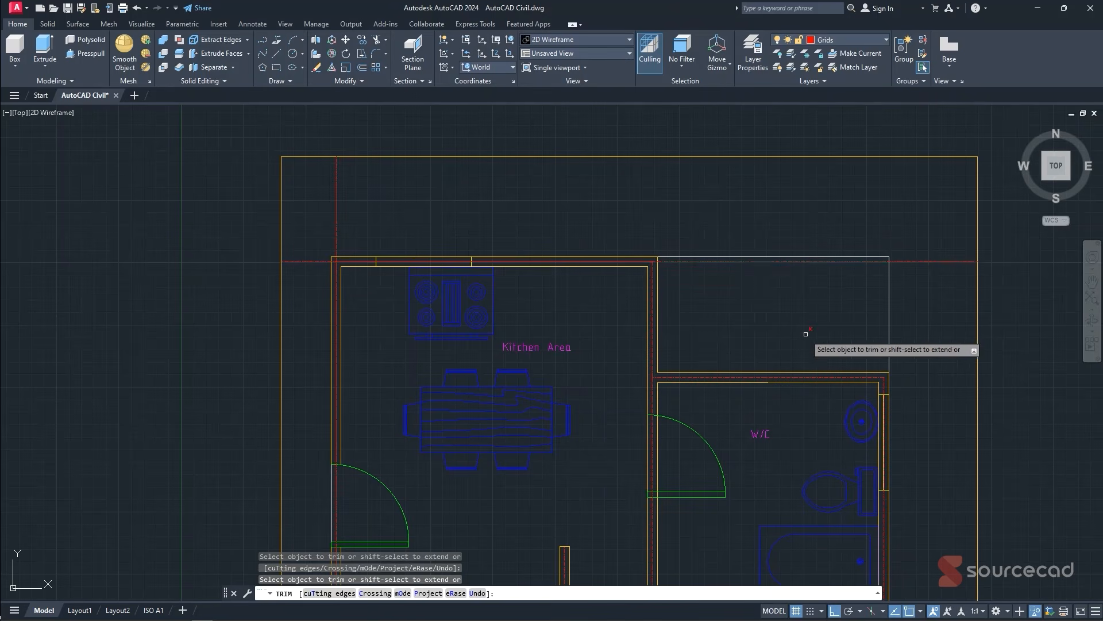
- Extend the centreline of the W/C's upper wall across the kitchen to both sides of the boundary rectangle
middle_drag(834, 374, 728, 260)
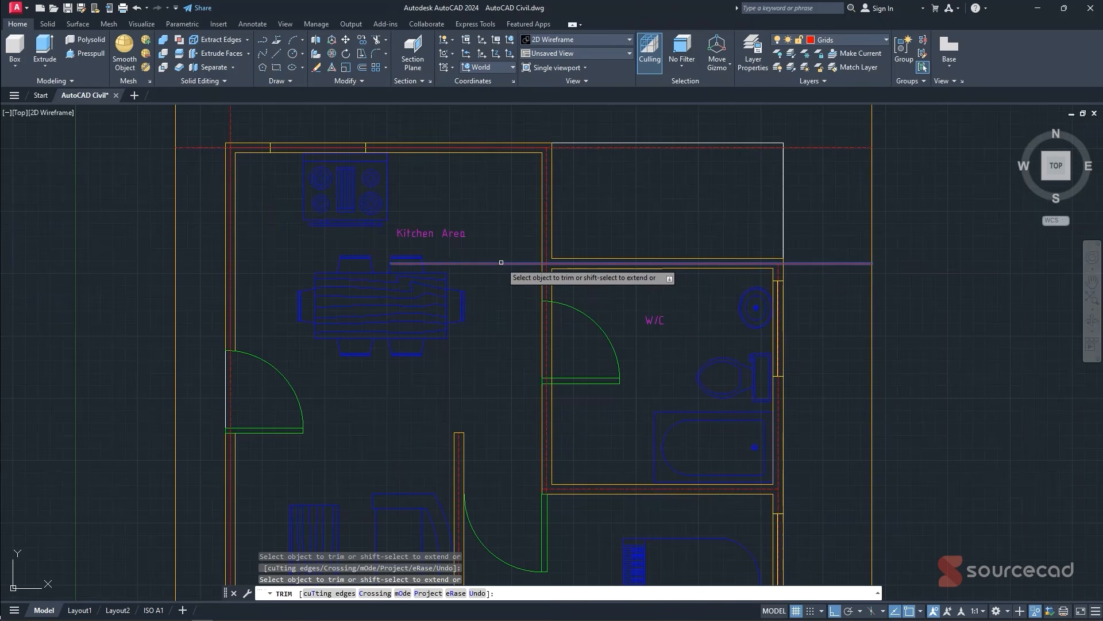
shift+click(445, 263)
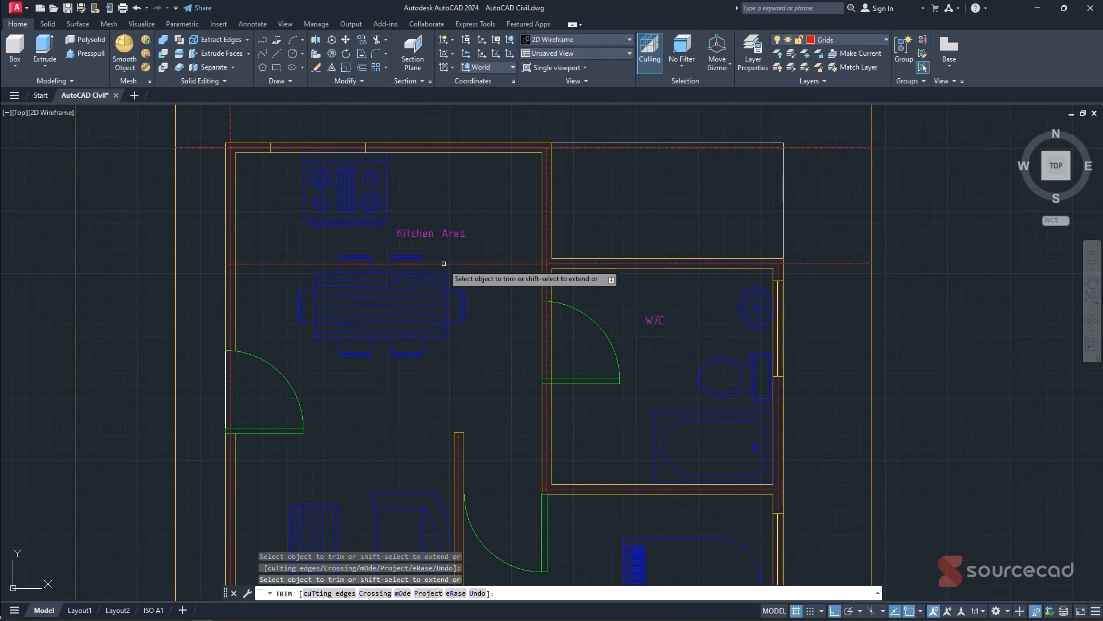
scroll(514, 365, down, 2)
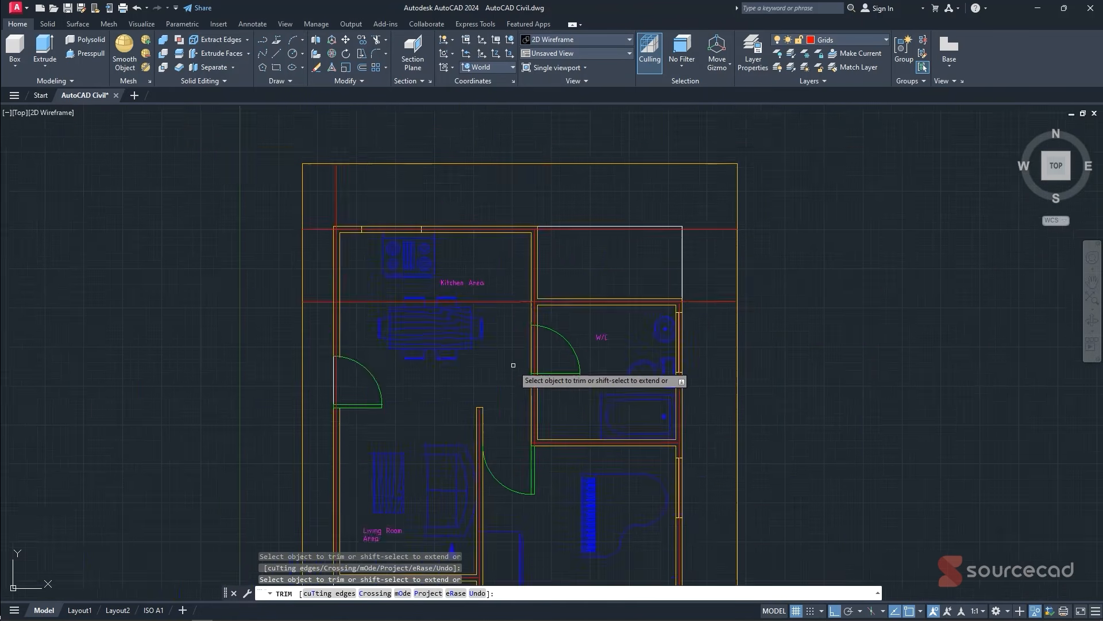
- Leave the trim command and explode the centreline running along the wall between the W/C and the master bedroom
scroll(532, 330, up, 4)
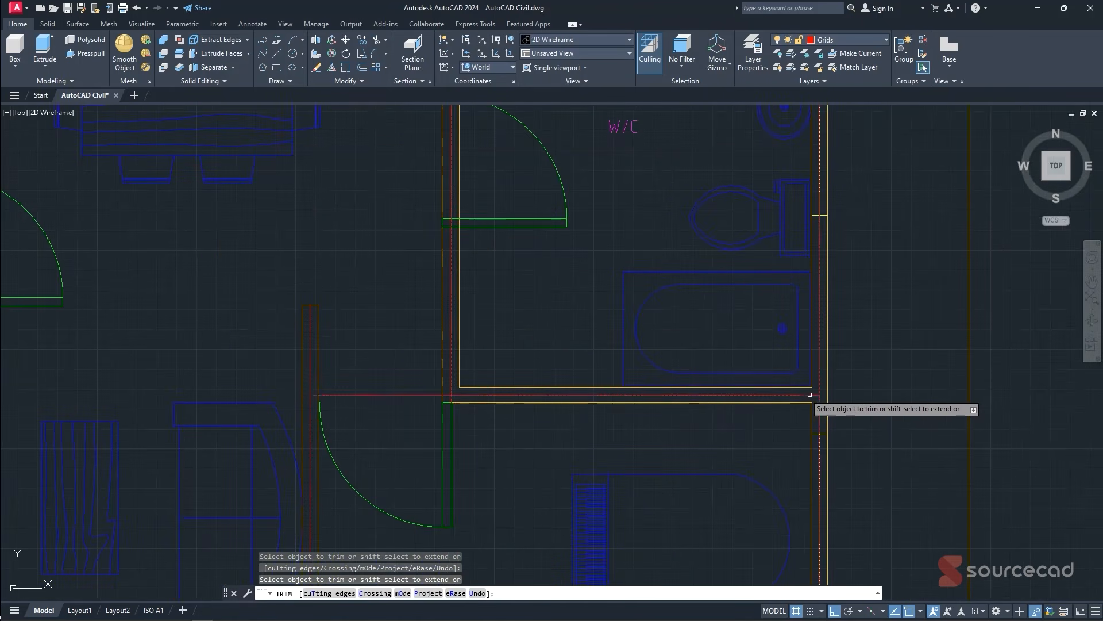
click(806, 395)
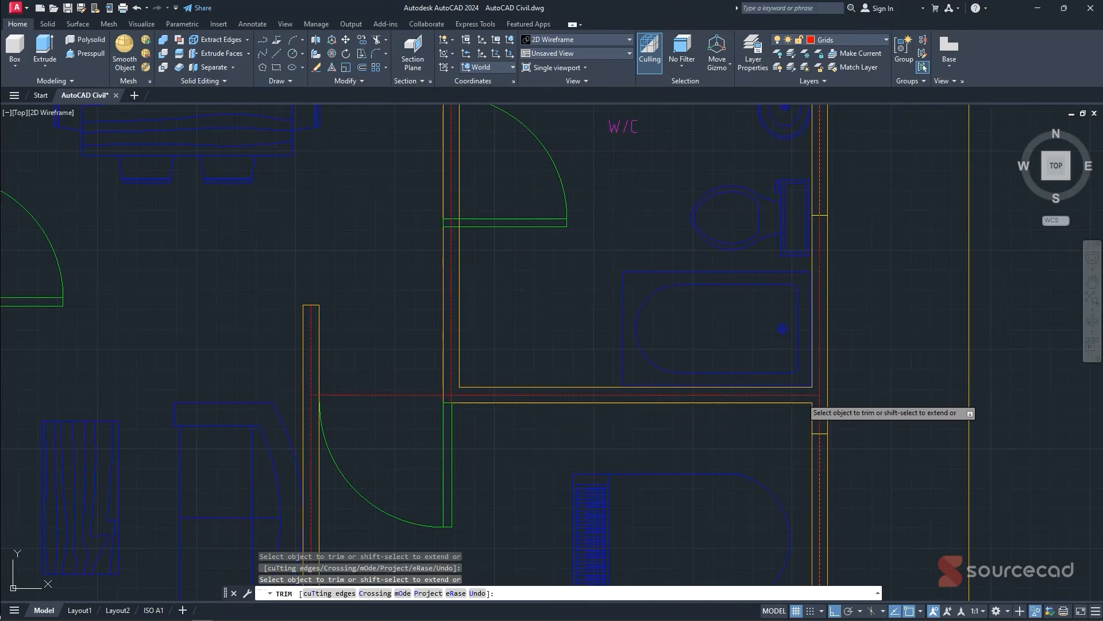
key(Escape)
click(809, 395)
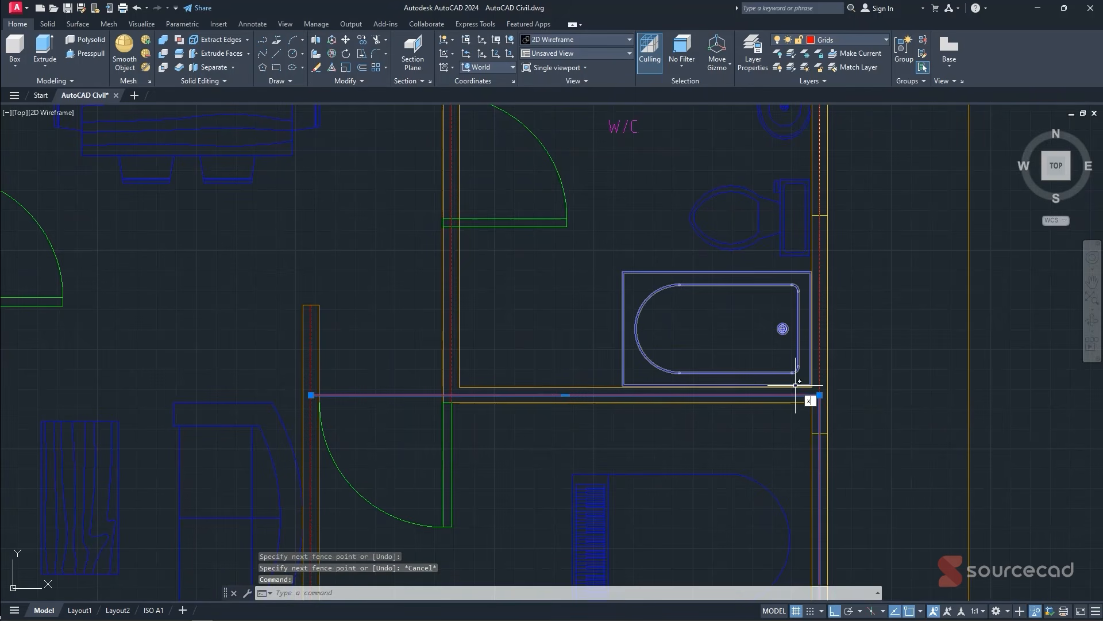
text(x)
key(Return)
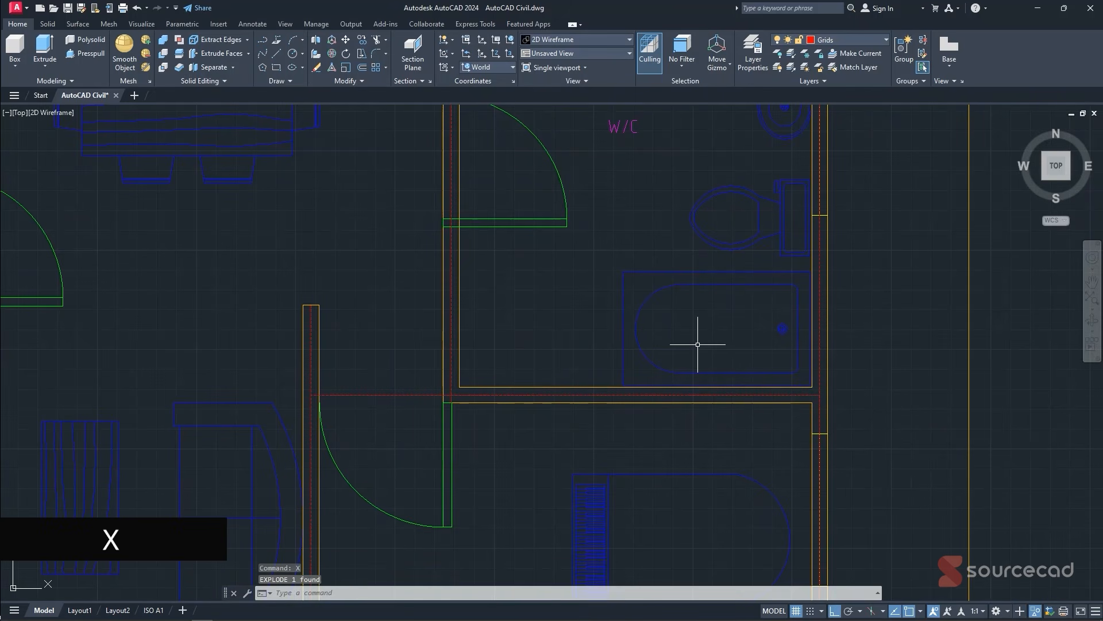
- Extend the centreline between the W/C and master bedroom outward to the boundary rectangle and across the living room
key(Return)
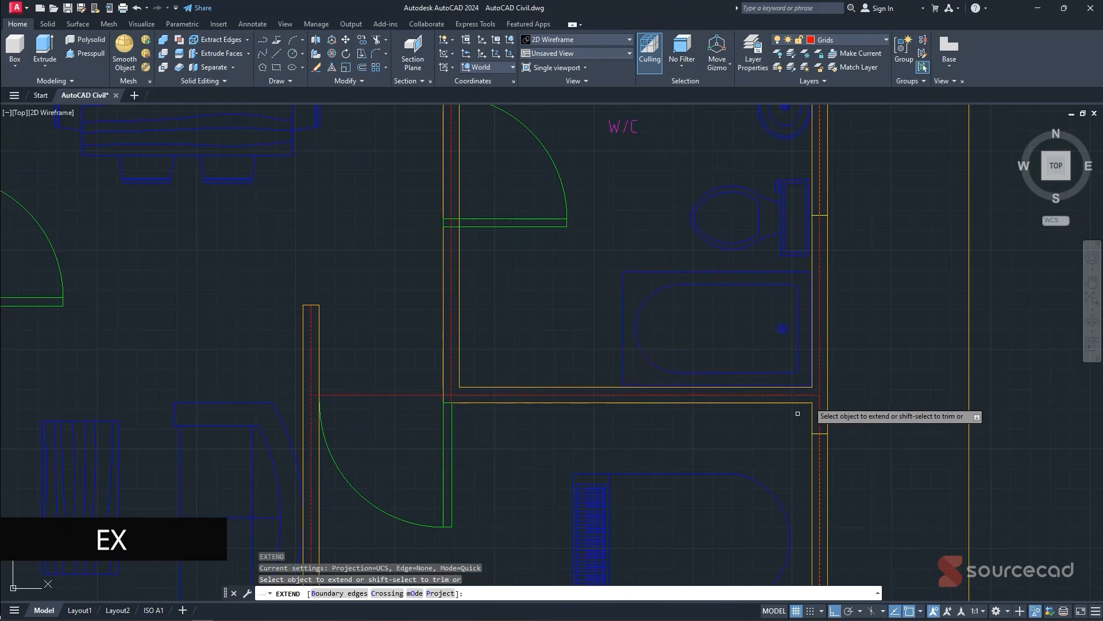
click(811, 396)
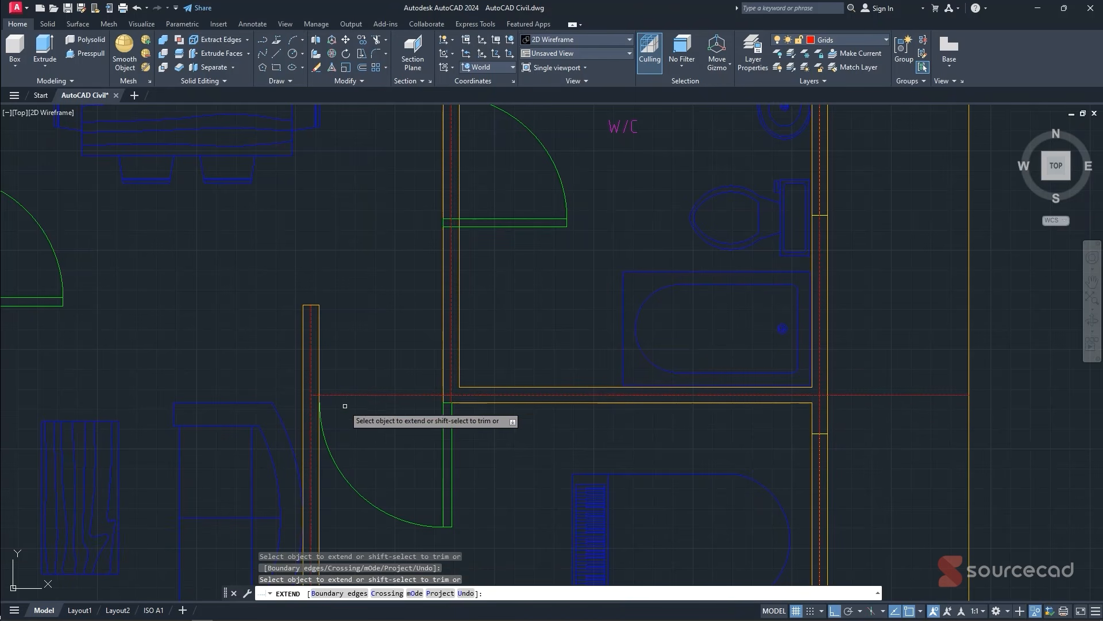
click(324, 391)
scroll(325, 390, down, 5)
scroll(218, 405, up, 5)
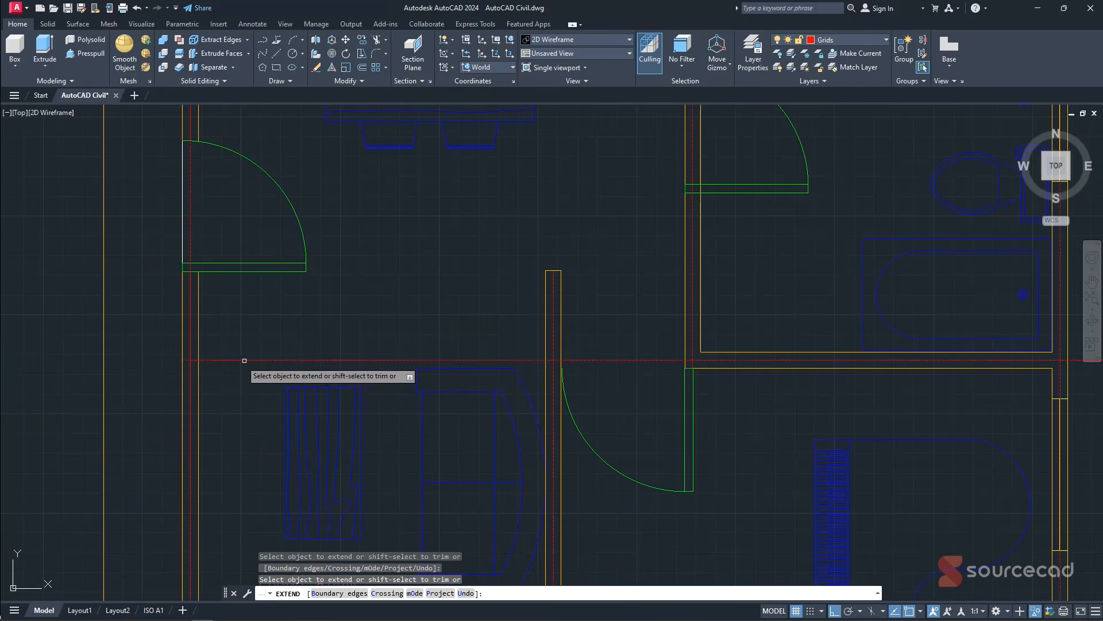
- Extend the centreline of the living room's lower wall across the master bedroom to both sides of the boundary rectangle
scroll(221, 368, down, 4)
scroll(219, 368, up, 5)
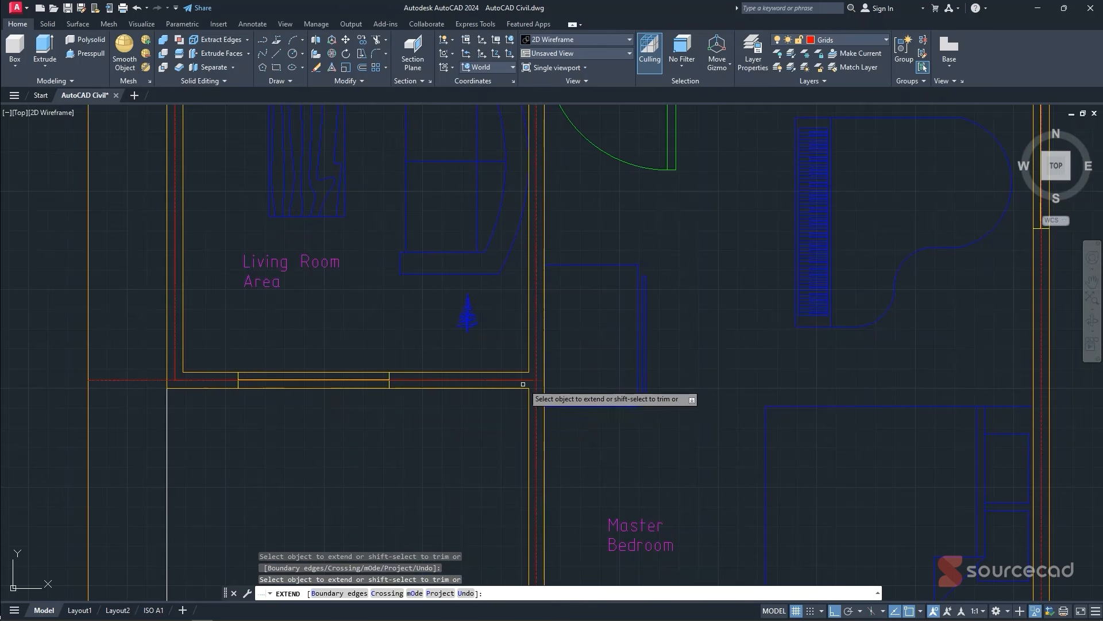
click(567, 380)
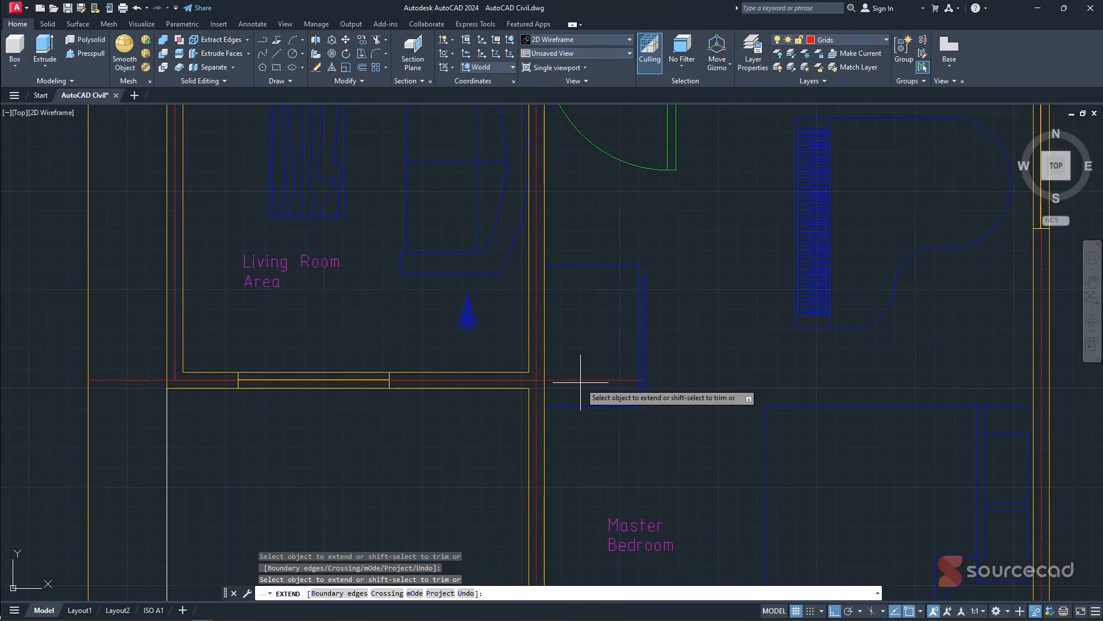
key(Return)
scroll(739, 385, down, 5)
scroll(667, 377, up, 6)
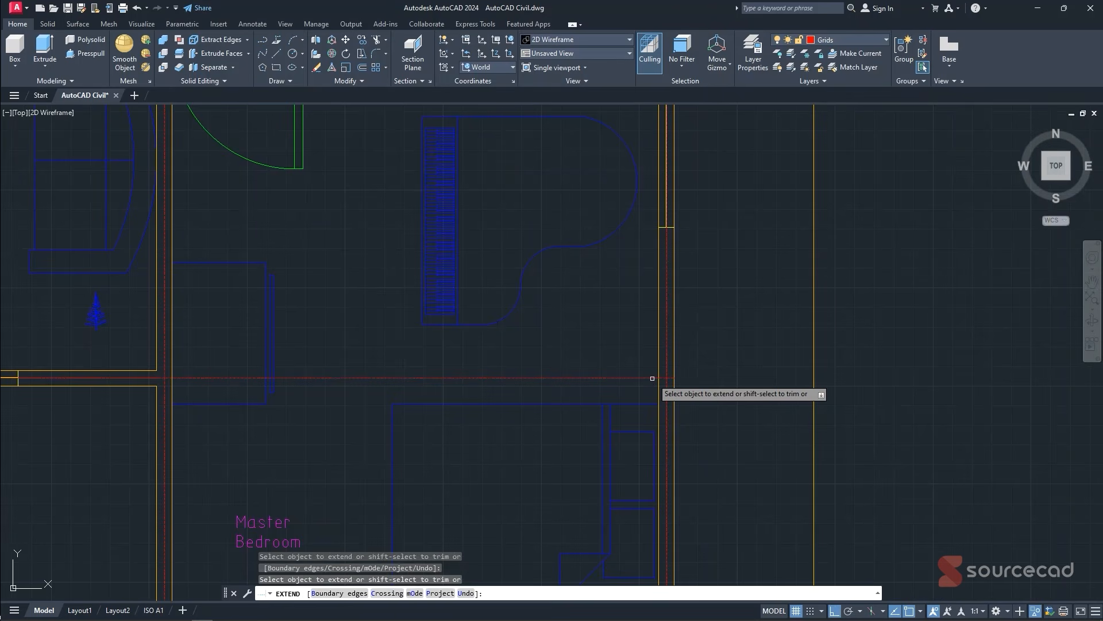
scroll(667, 376, down, 5)
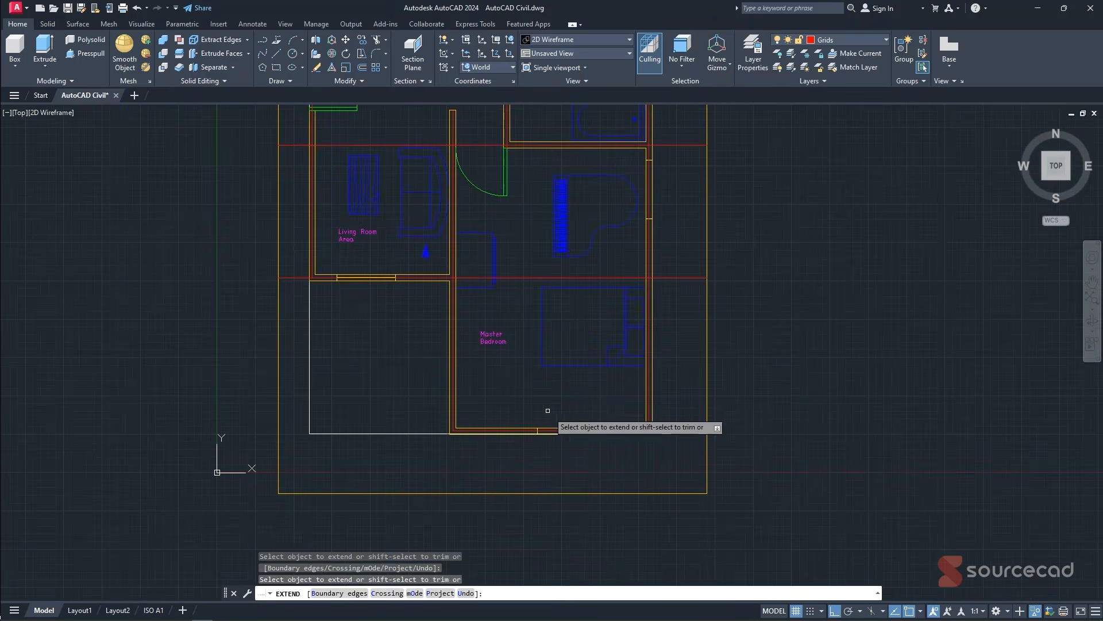
- Stretch the lower end of the master bedroom's outer vertical wall centreline down to the boundary rectangle
scroll(621, 420, up, 4)
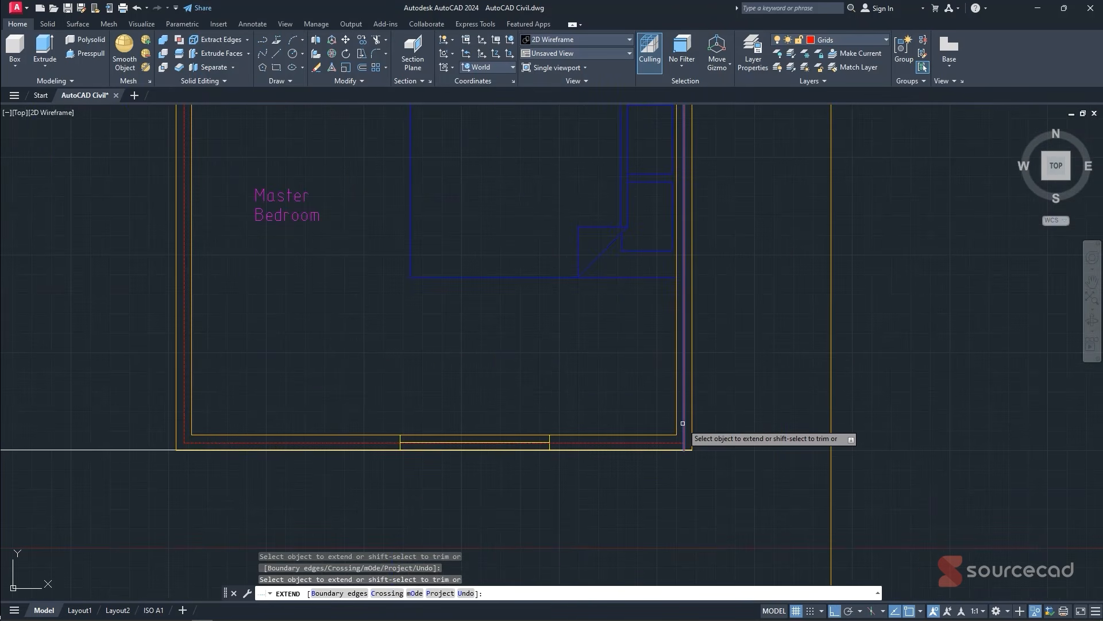
click(685, 428)
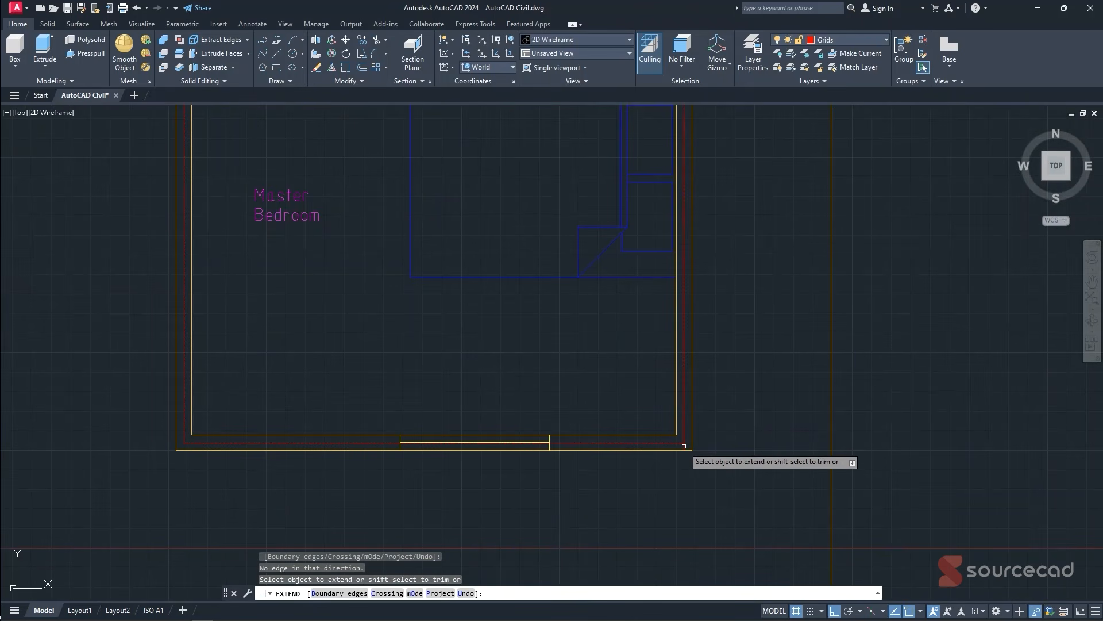
scroll(684, 446, up, 5)
key(Escape)
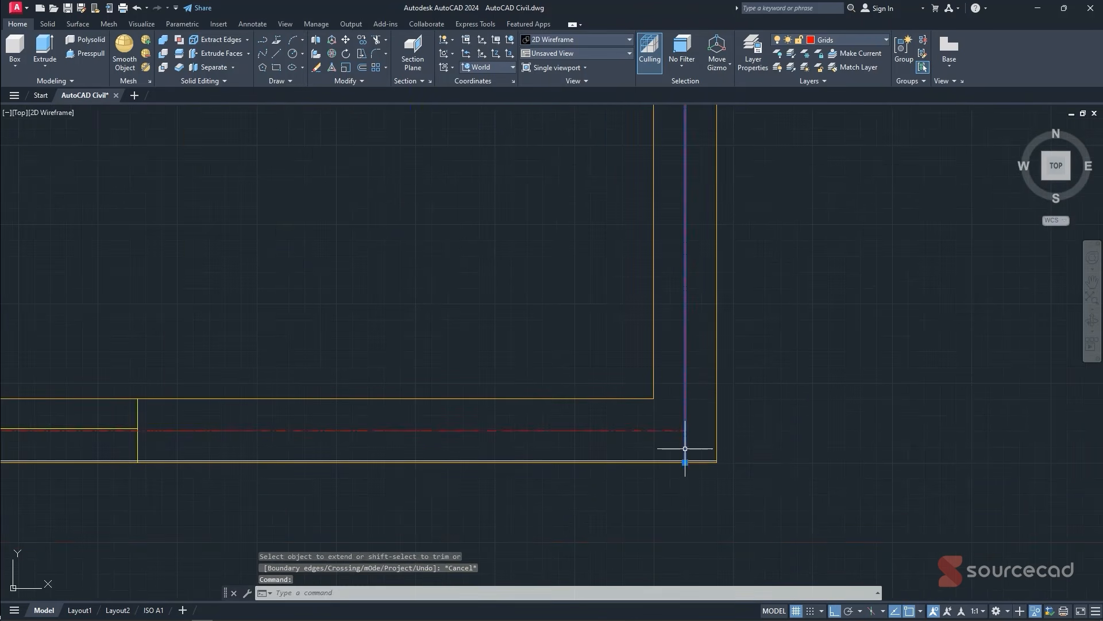
click(685, 462)
scroll(684, 494, down, 6)
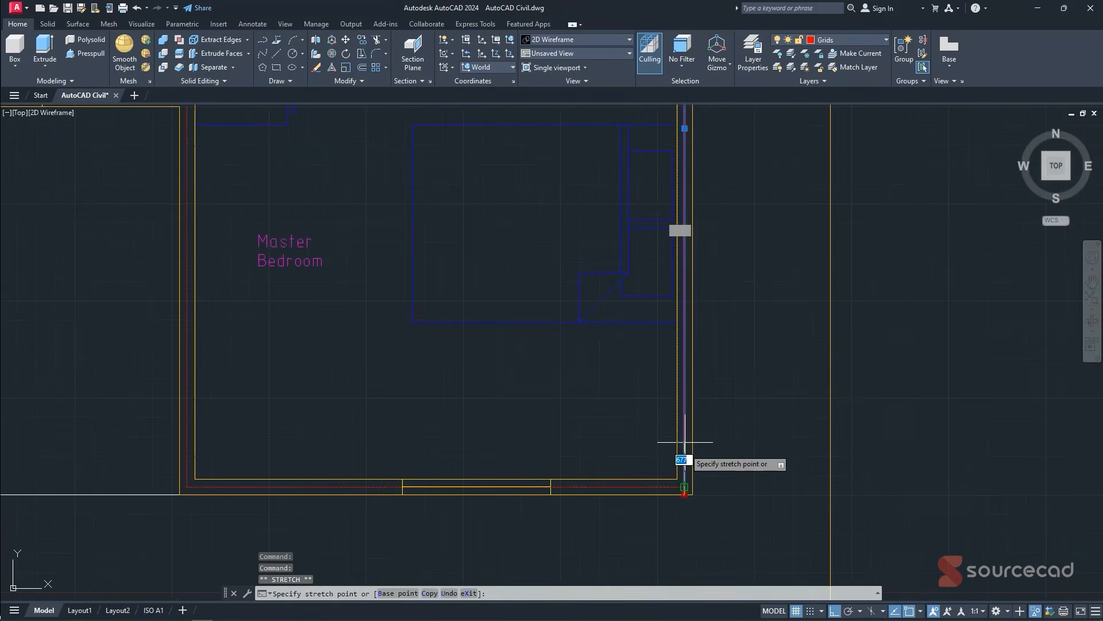
scroll(685, 441, down, 2)
middle_drag(685, 438, 694, 284)
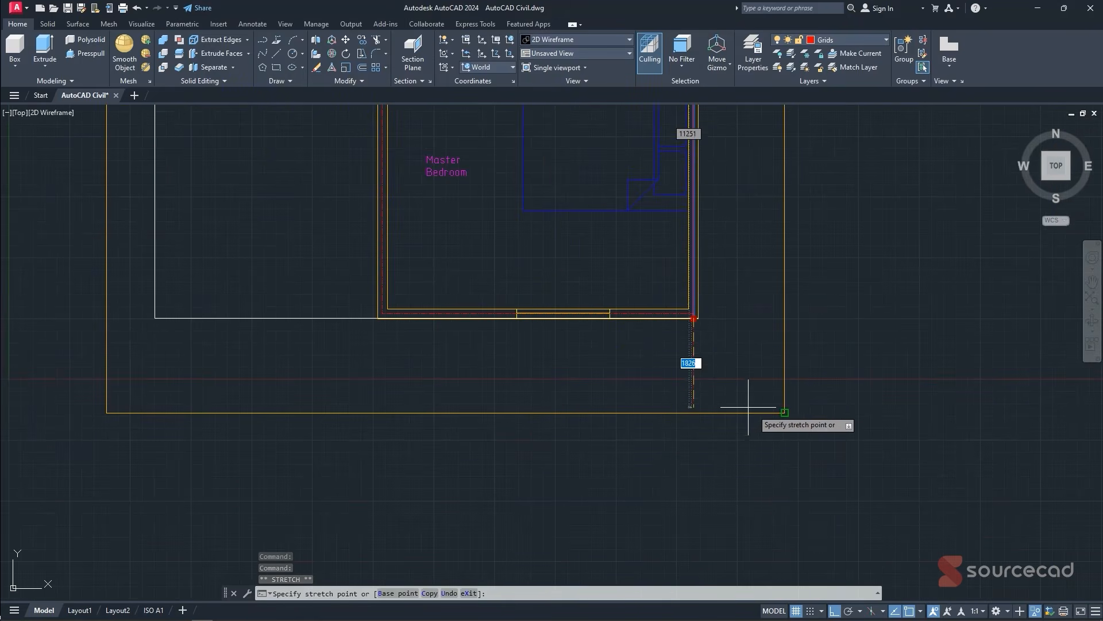
click(715, 403)
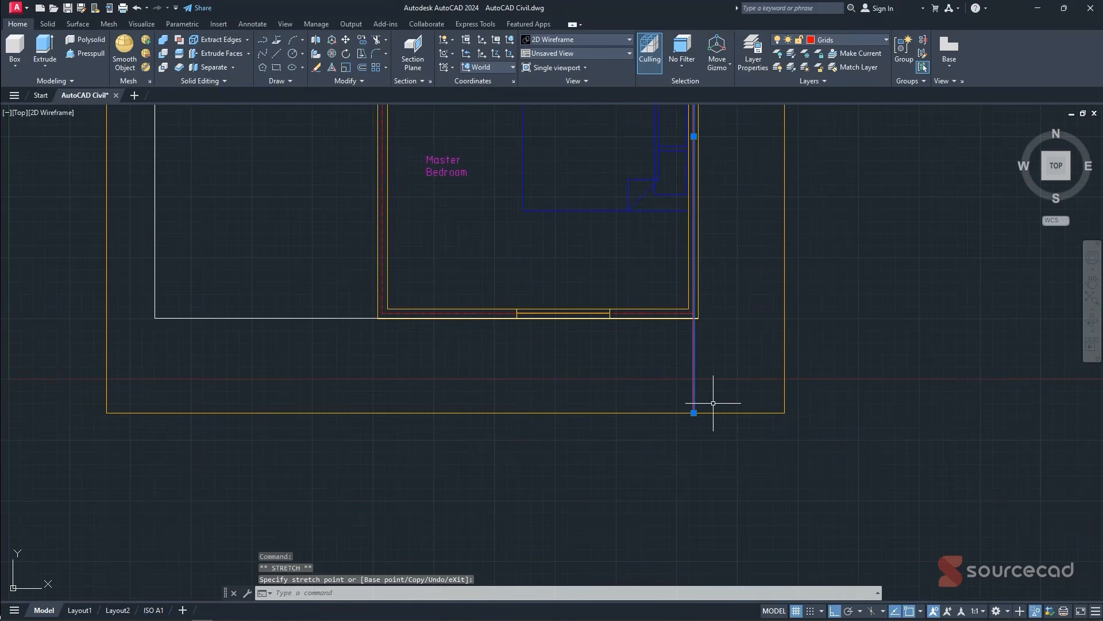
key(Escape)
- Extend the master bedroom's lower wall centreline past the open corner area to the left side of the boundary rectangle
text(ex)
key(Return)
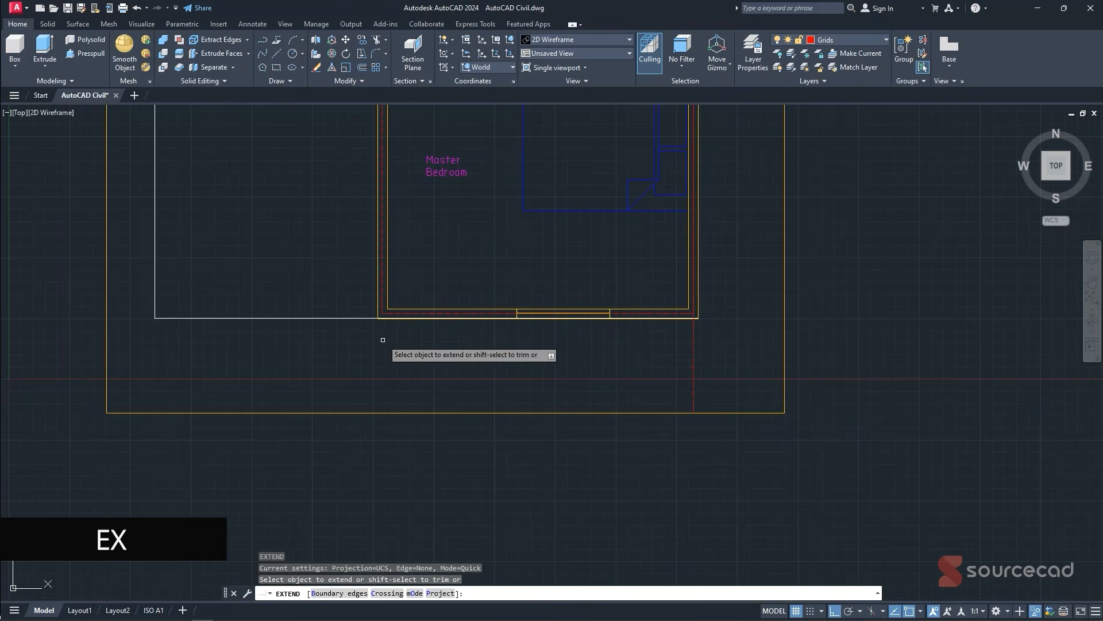
click(379, 313)
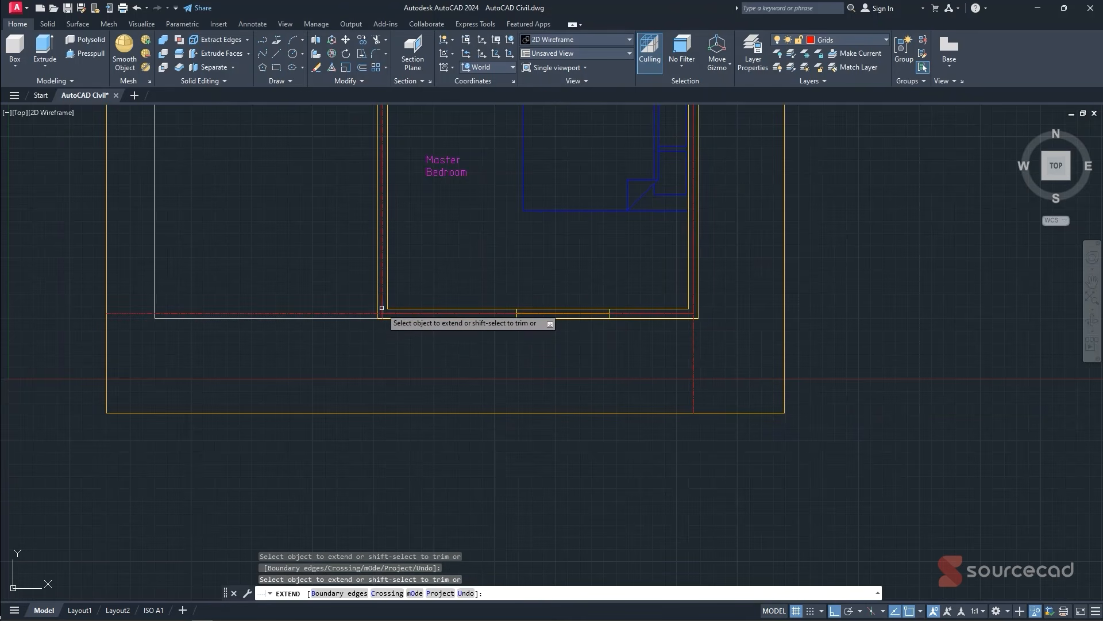
key(Escape)
- Stretch the master bedroom's left wall centreline straight down to the lower side of the boundary rectangle
click(382, 309)
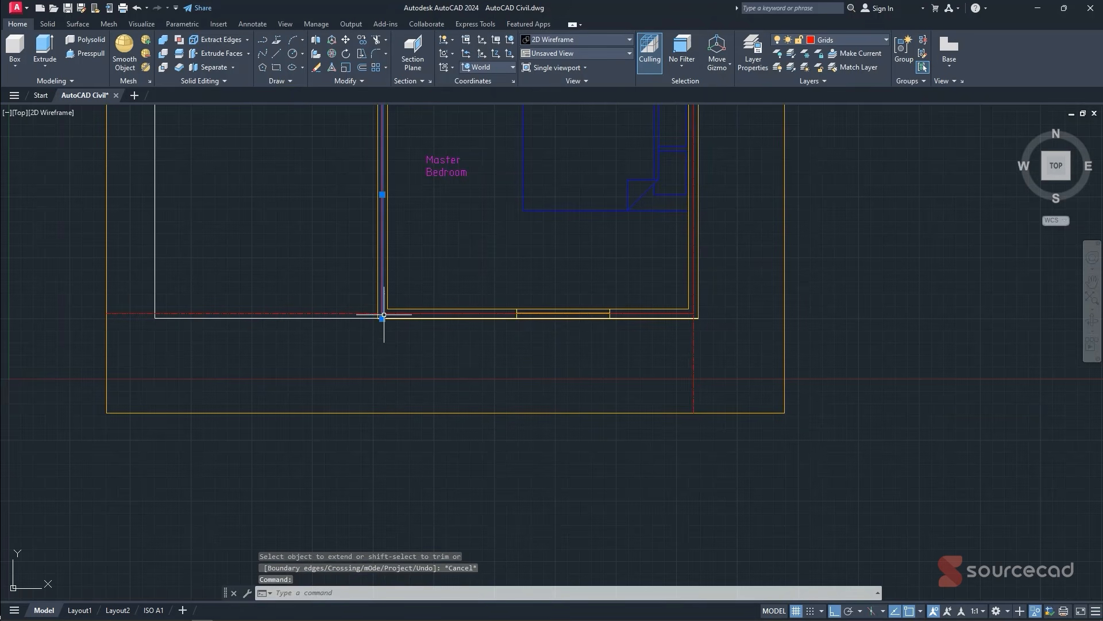
click(382, 317)
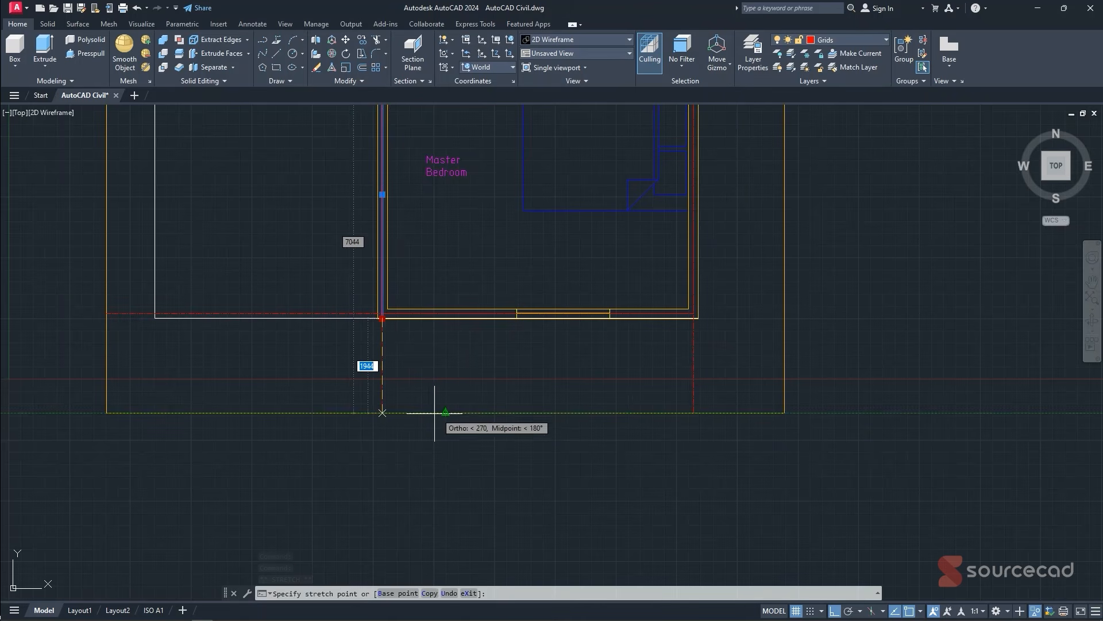
key(Escape)
key(Escape)
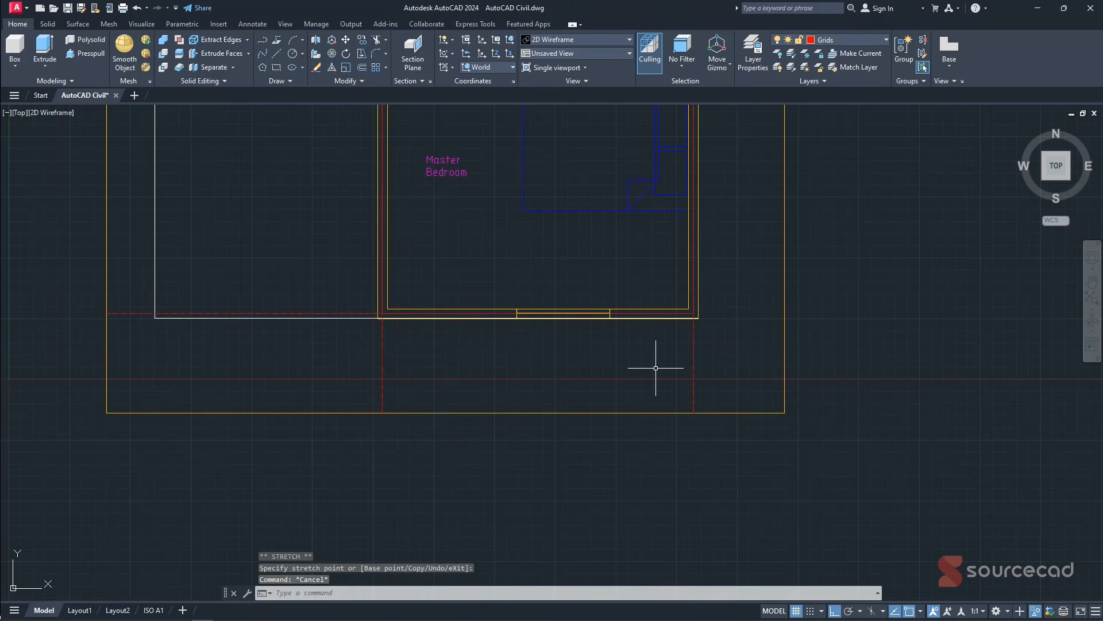
- Extend the master bedroom's lower wall centreline to the right side of the boundary rectangle
middle_drag(655, 368, 537, 388)
key(Return)
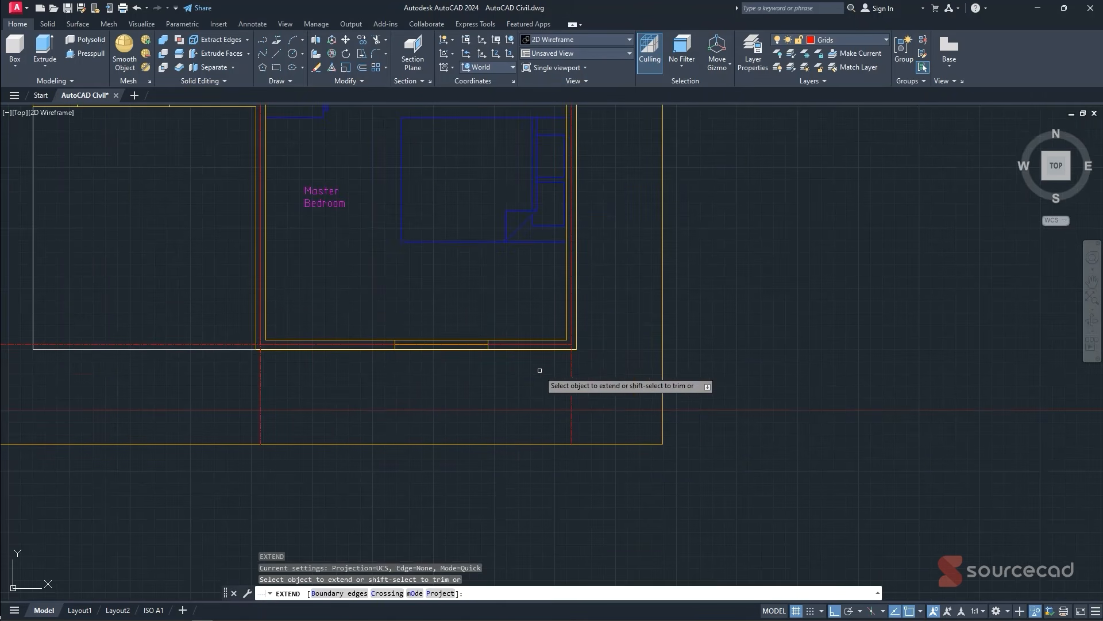
click(562, 343)
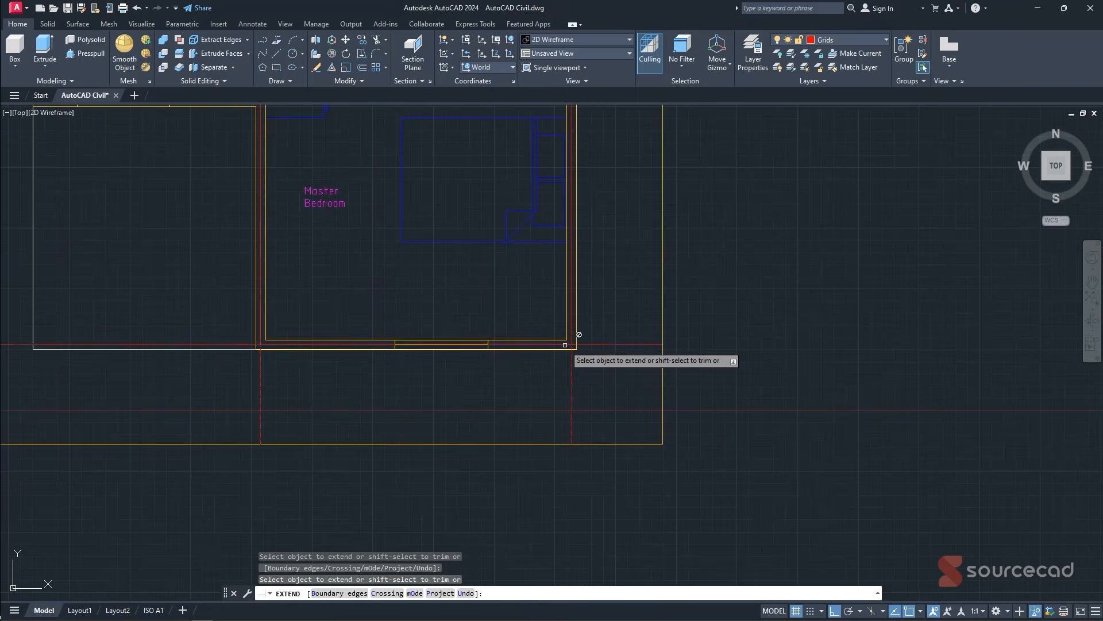
- Stretch the centreline of the wall between the kitchen and W/C up to the boundary rectangle's upper side
scroll(603, 287, down, 4)
middle_drag(499, 145, 515, 271)
middle_drag(476, 209, 474, 268)
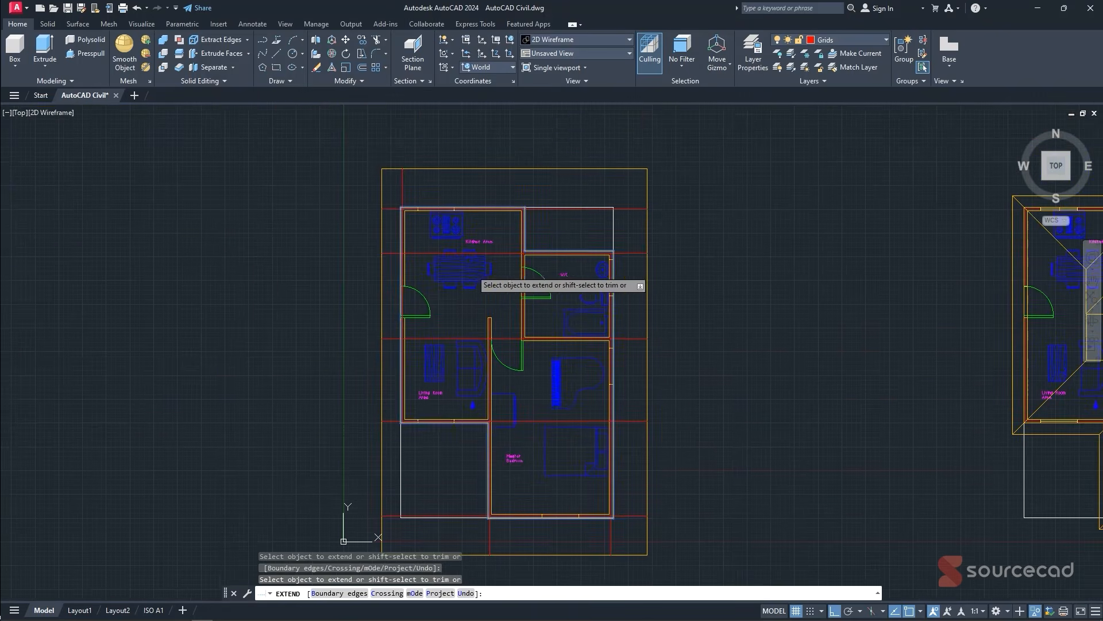
scroll(508, 193, up, 6)
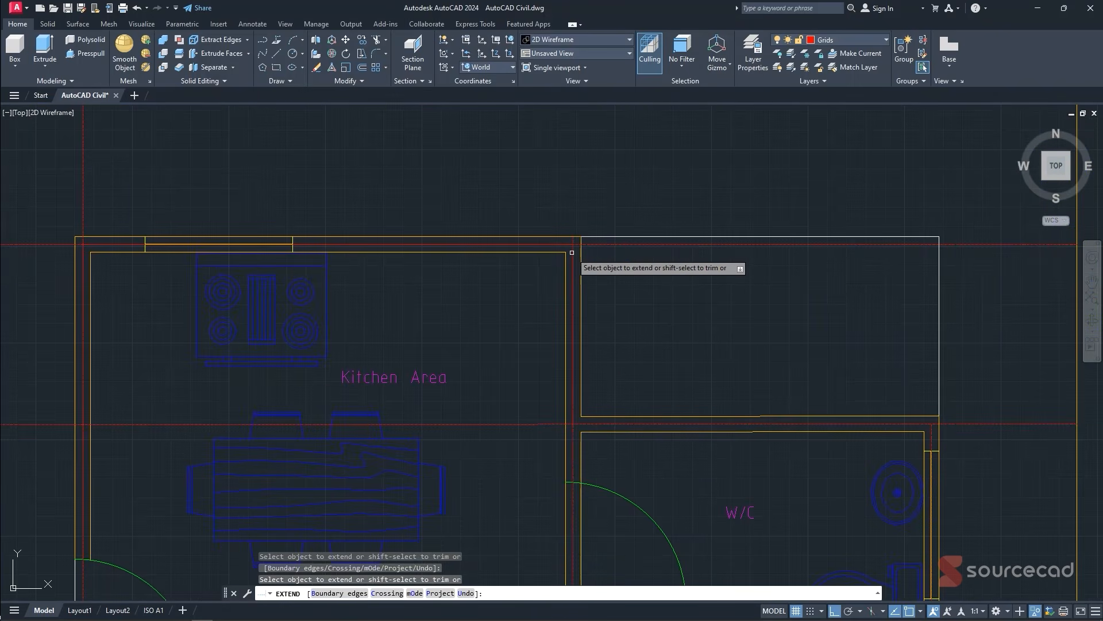
click(573, 253)
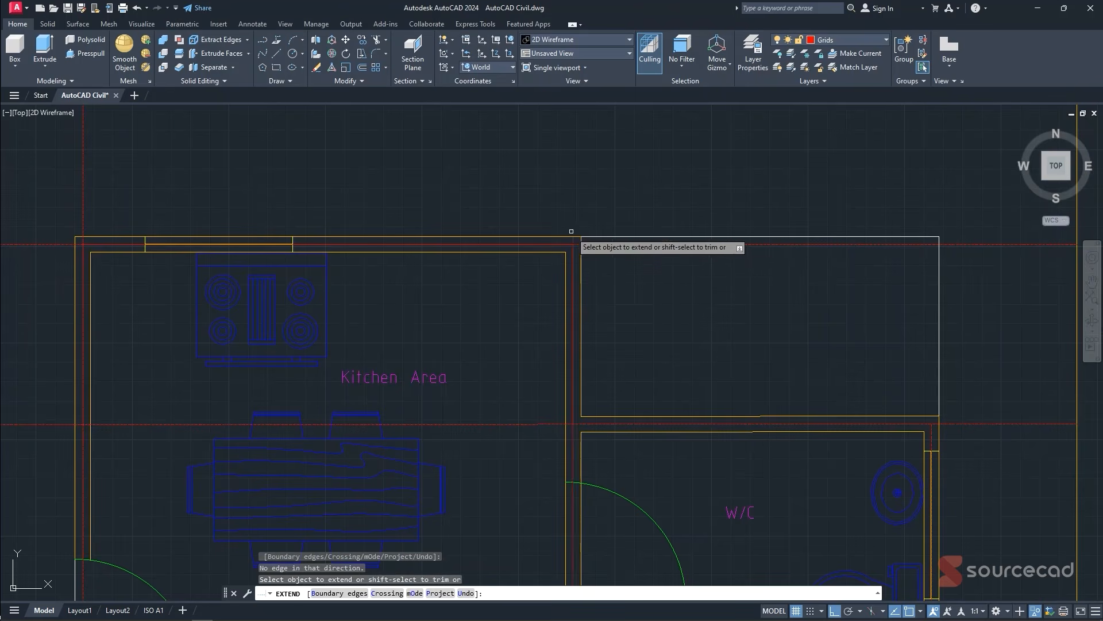
key(Escape)
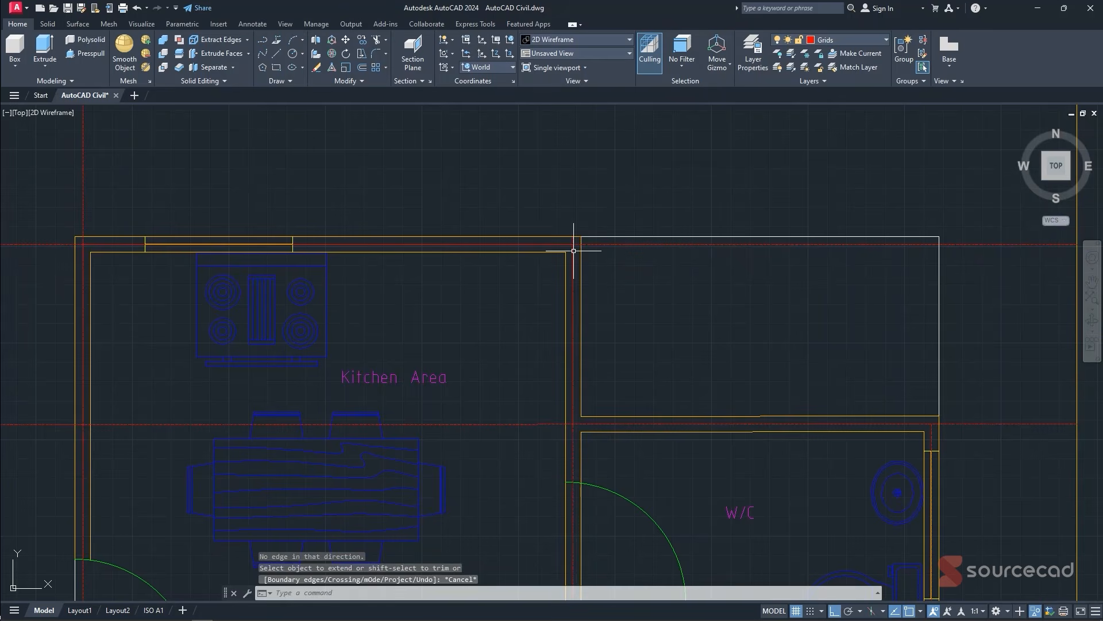
click(572, 249)
click(573, 236)
scroll(563, 253, down, 6)
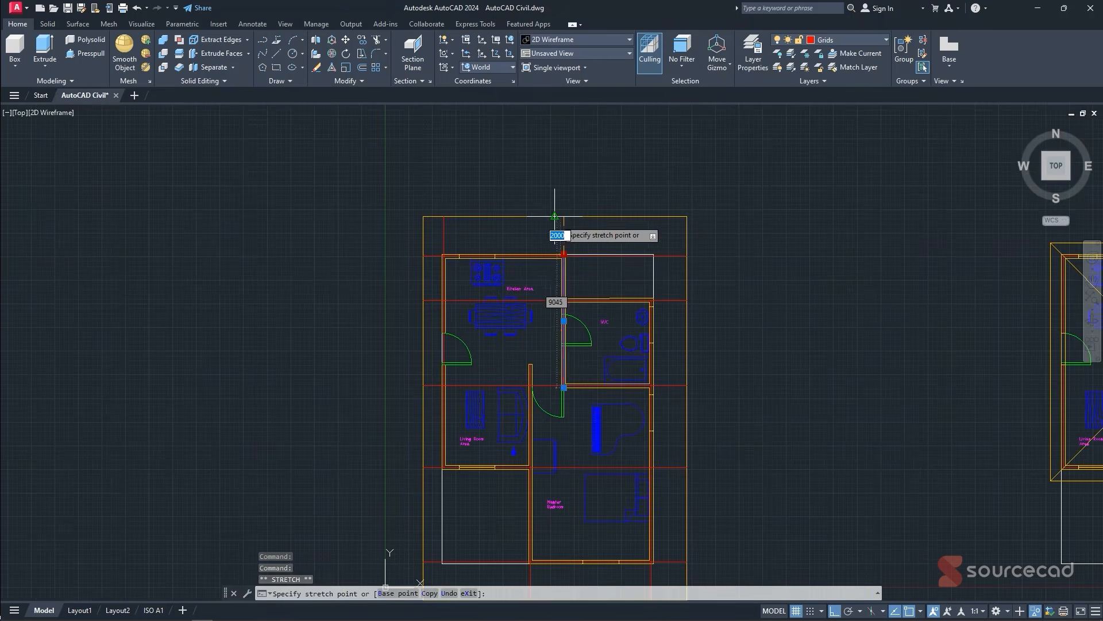
scroll(560, 220, up, 4)
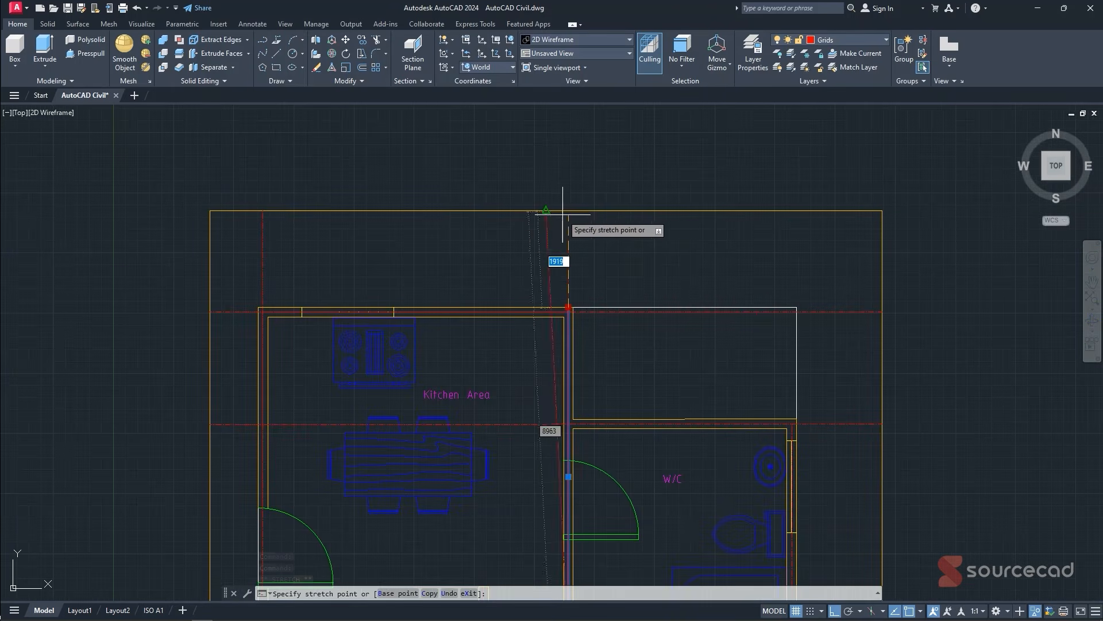
key(Escape)
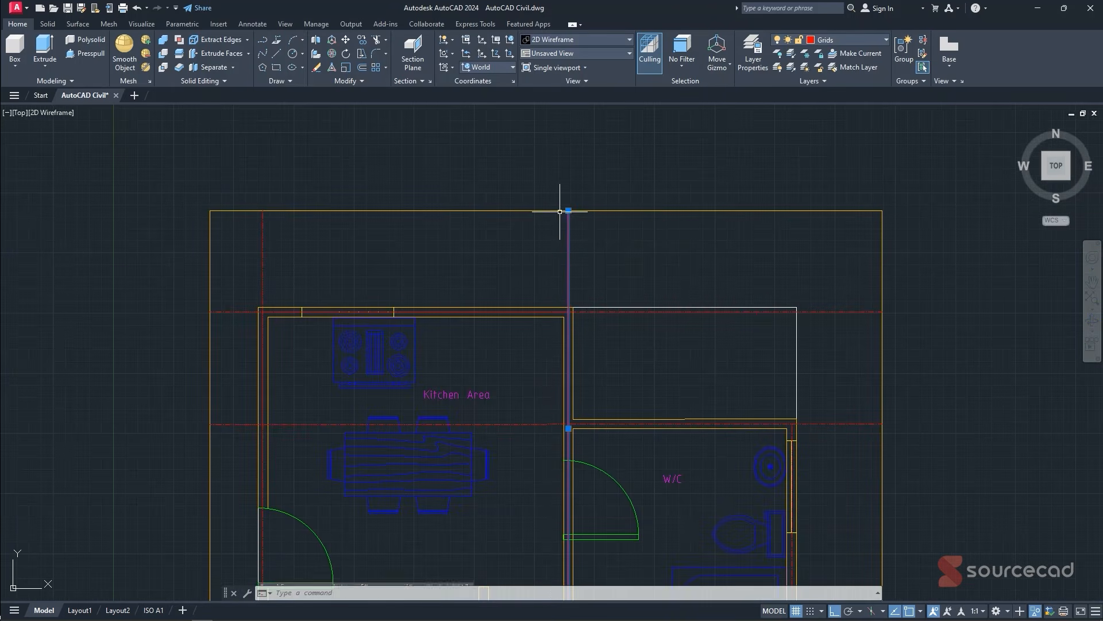
- Stretch the lower end of the kitchen and W/C wall centreline through the master bedroom to the boundary rectangle's lower side
scroll(569, 226, down, 5)
scroll(602, 331, up, 4)
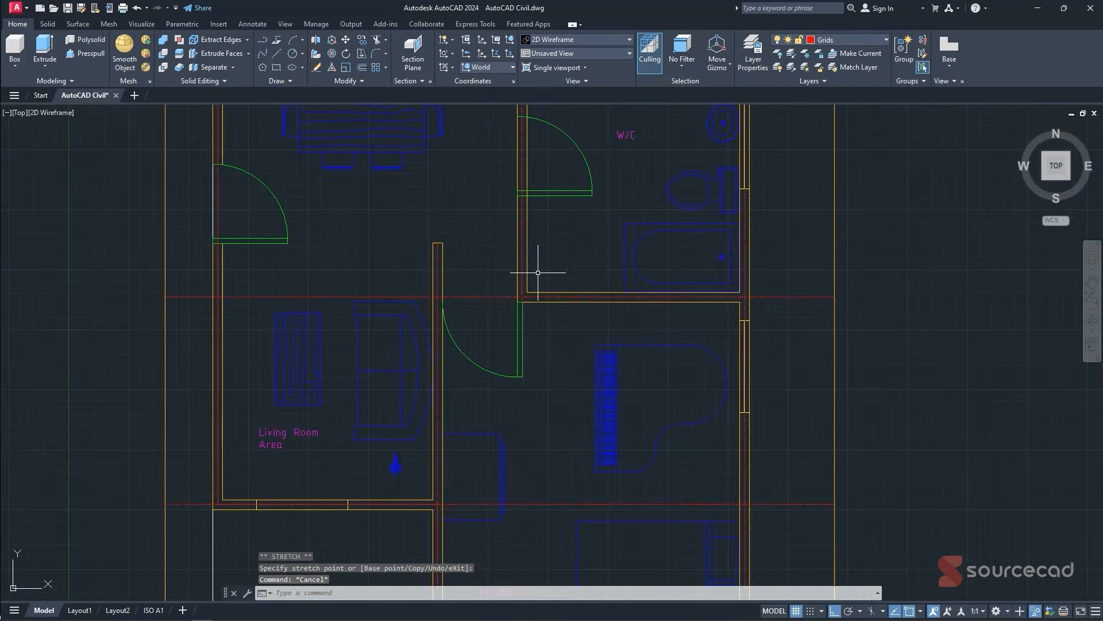
click(526, 305)
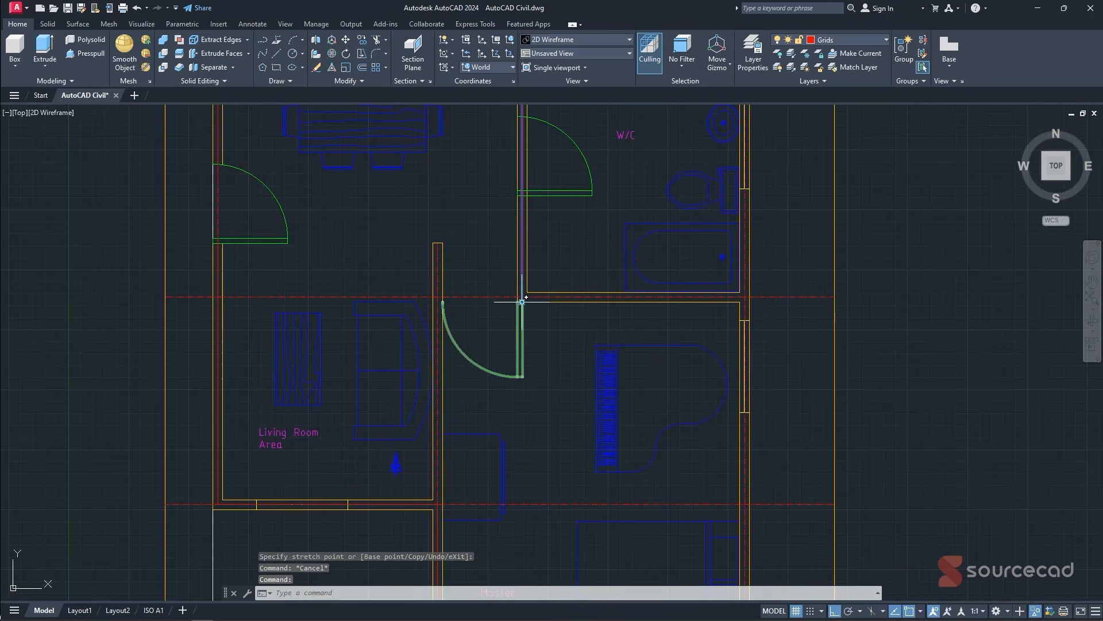
click(522, 301)
scroll(526, 334, down, 5)
scroll(504, 378, up, 5)
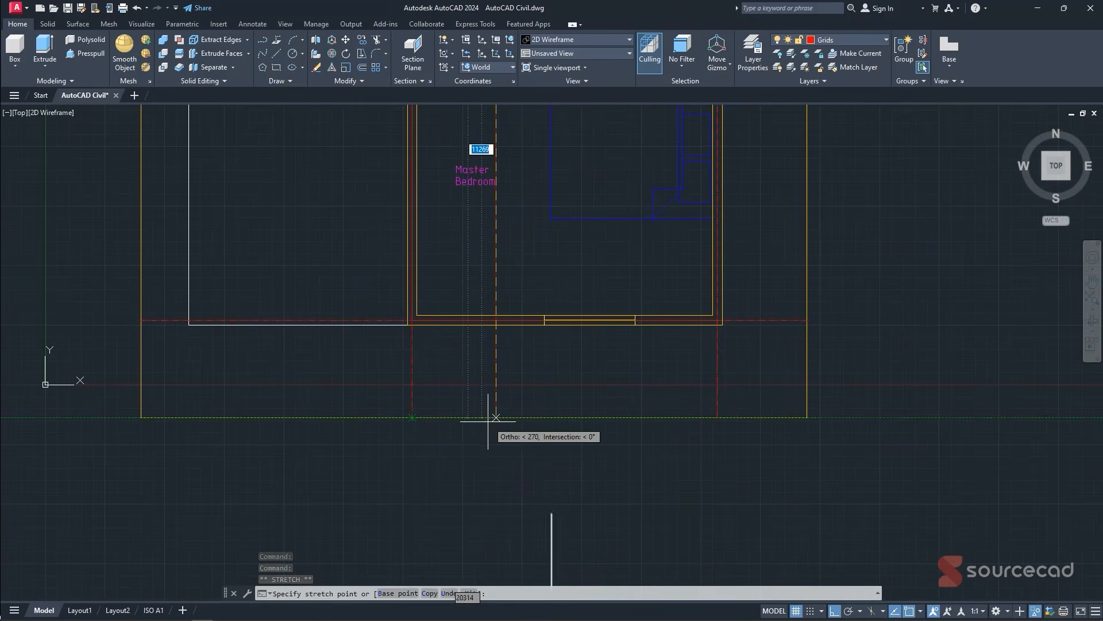
key(Escape)
- Stretch the centreline of the wall between the living room and master bedroom up through the kitchen to the boundary rectangle
scroll(561, 322, down, 5)
scroll(642, 348, down, 5)
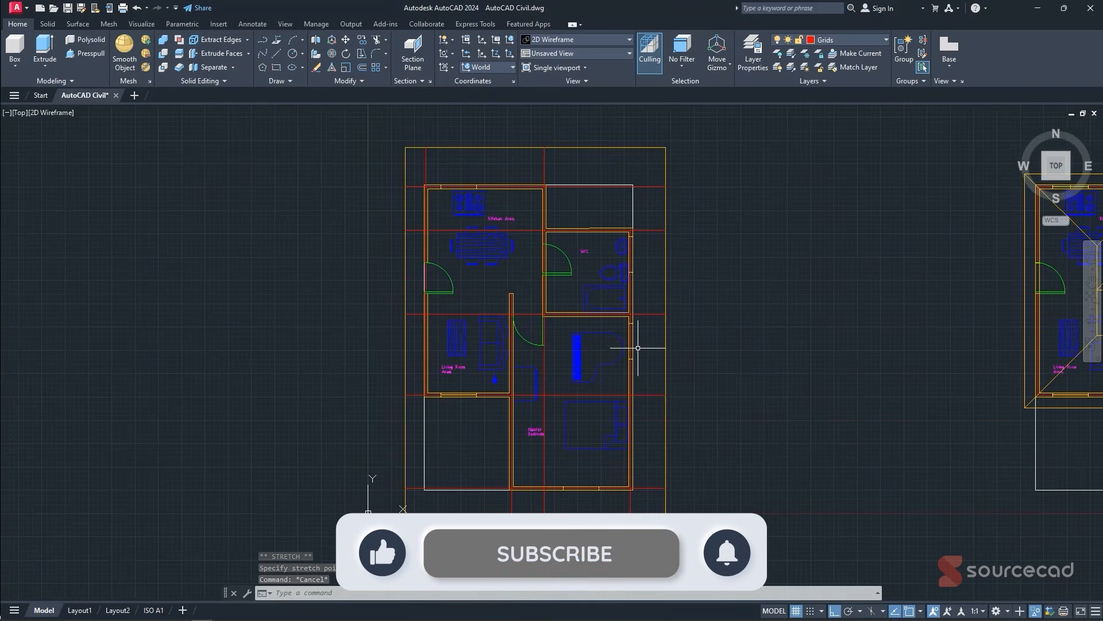
scroll(511, 296, up, 3)
click(511, 298)
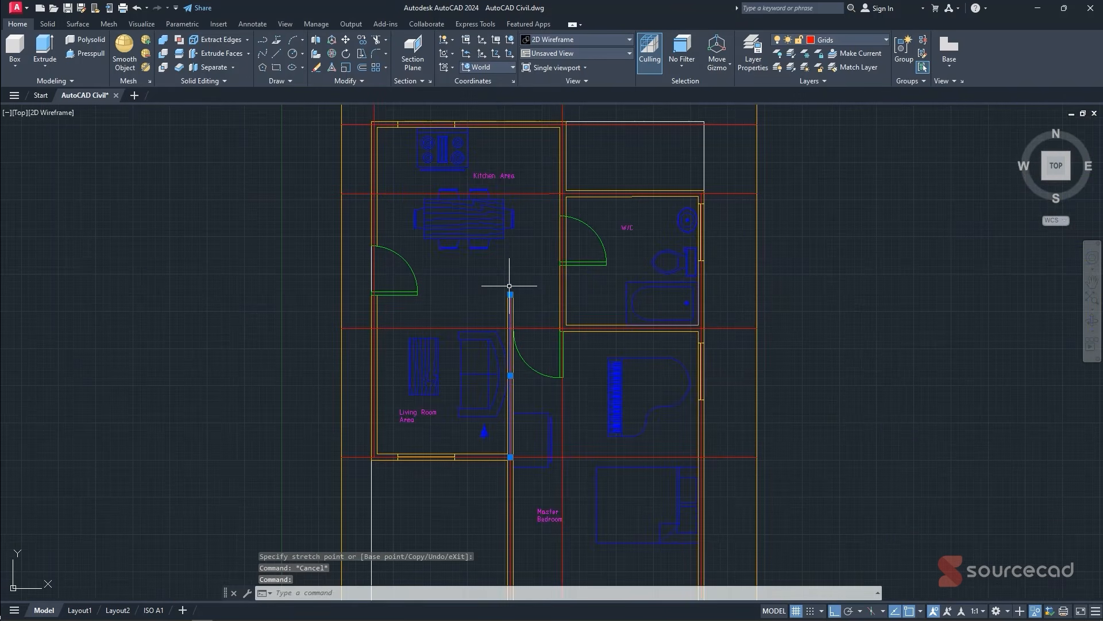
click(510, 294)
middle_drag(507, 164, 502, 308)
scroll(497, 209, up, 2)
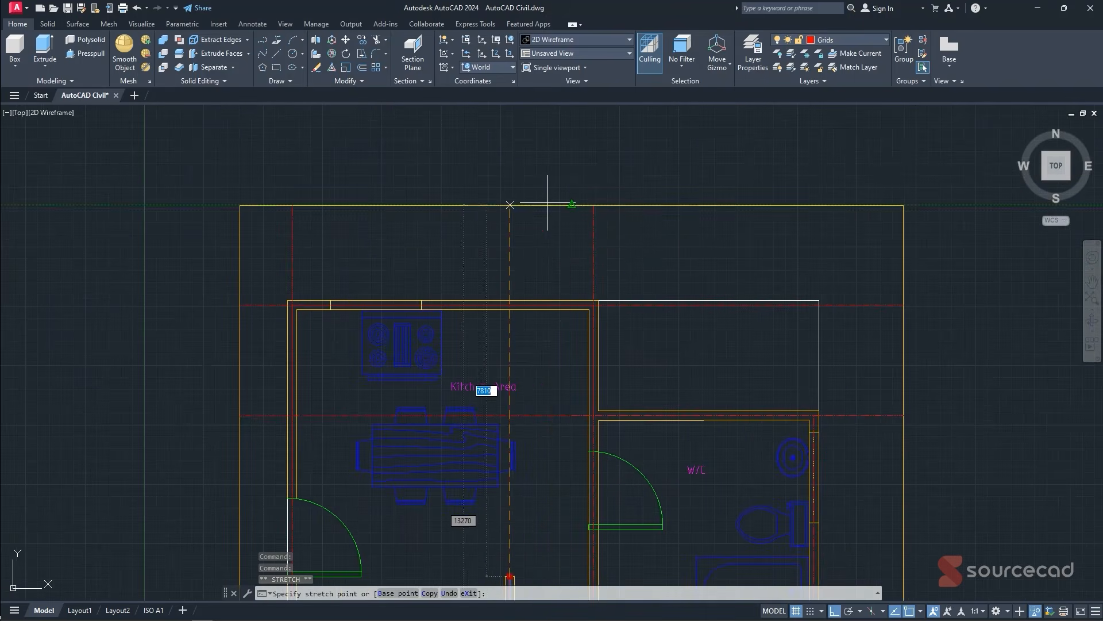
key(Escape)
- Erase the boundary rectangle surrounding the floor plan's gridlines
scroll(607, 221, down, 4)
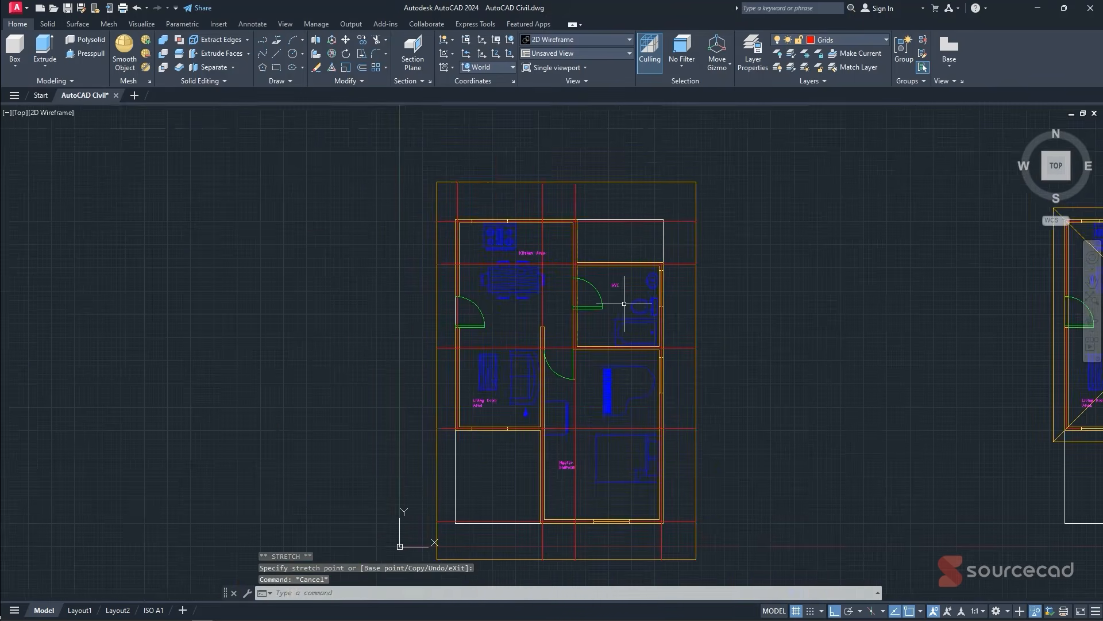
middle_drag(624, 303, 586, 266)
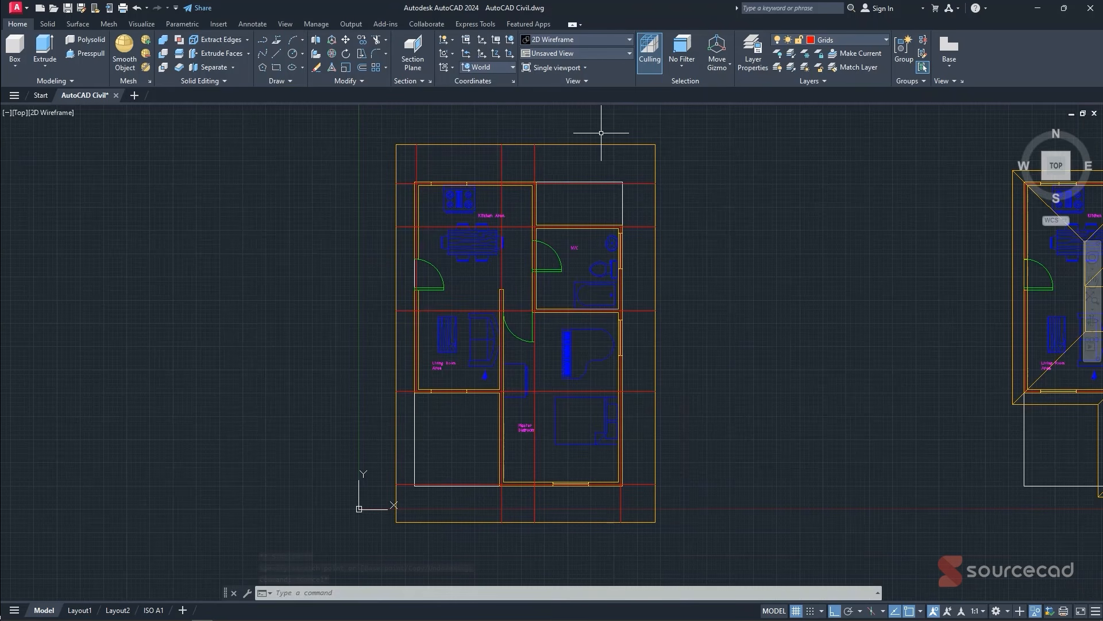
click(654, 148)
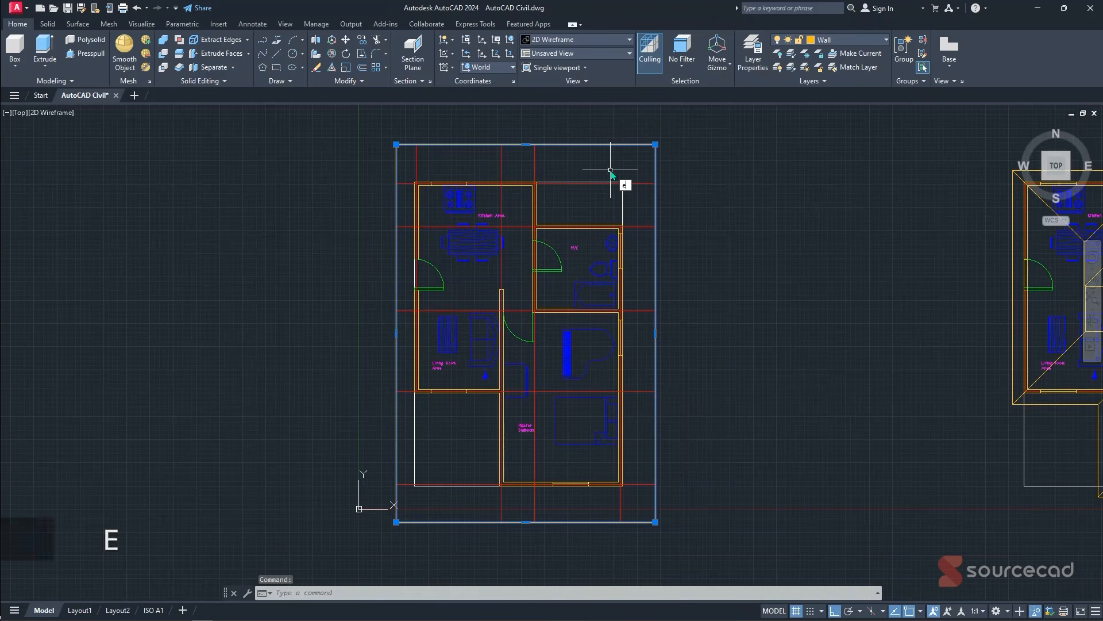
key(Return)
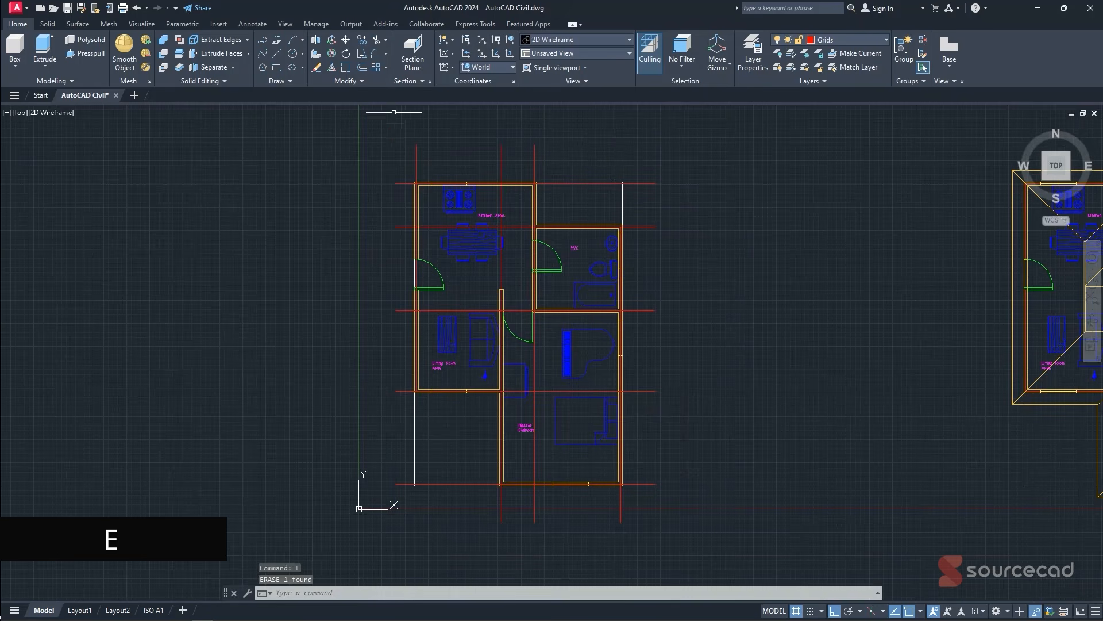
middle_drag(421, 126, 422, 153)
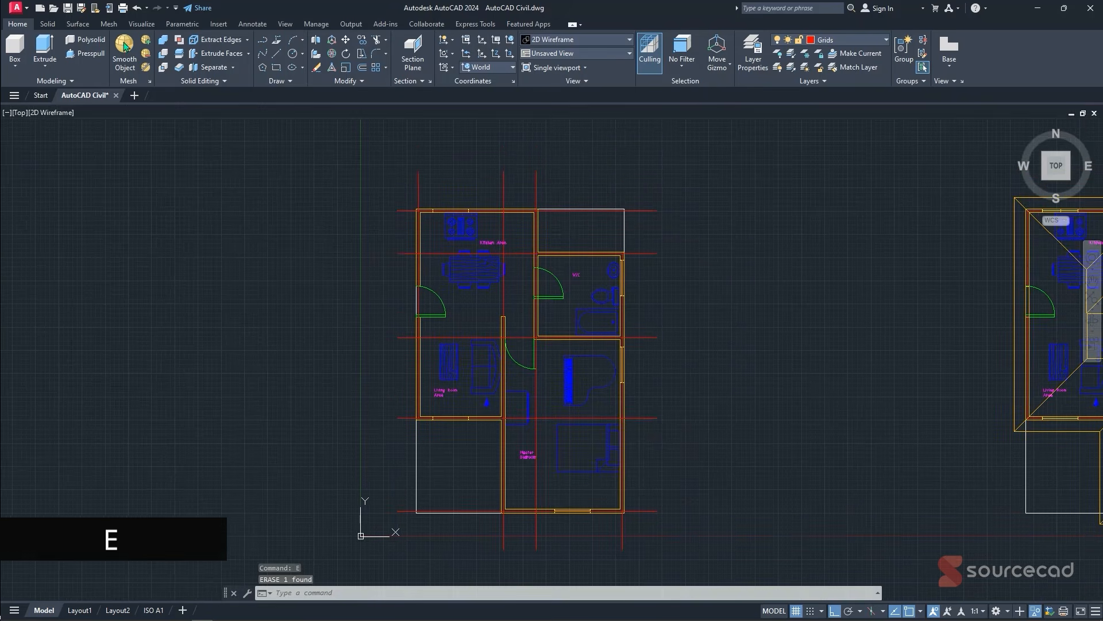
- Draw a two-point circle with a 600 diameter at the upper end of the leftmost vertical gridline
click(293, 54)
click(303, 54)
click(324, 119)
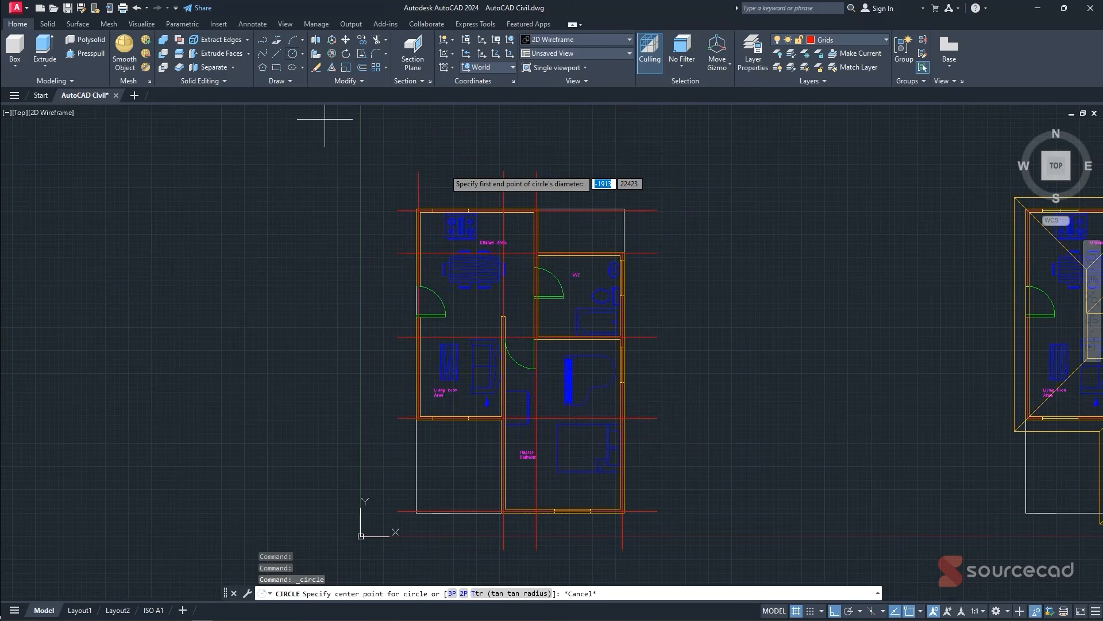
scroll(455, 172, up, 4)
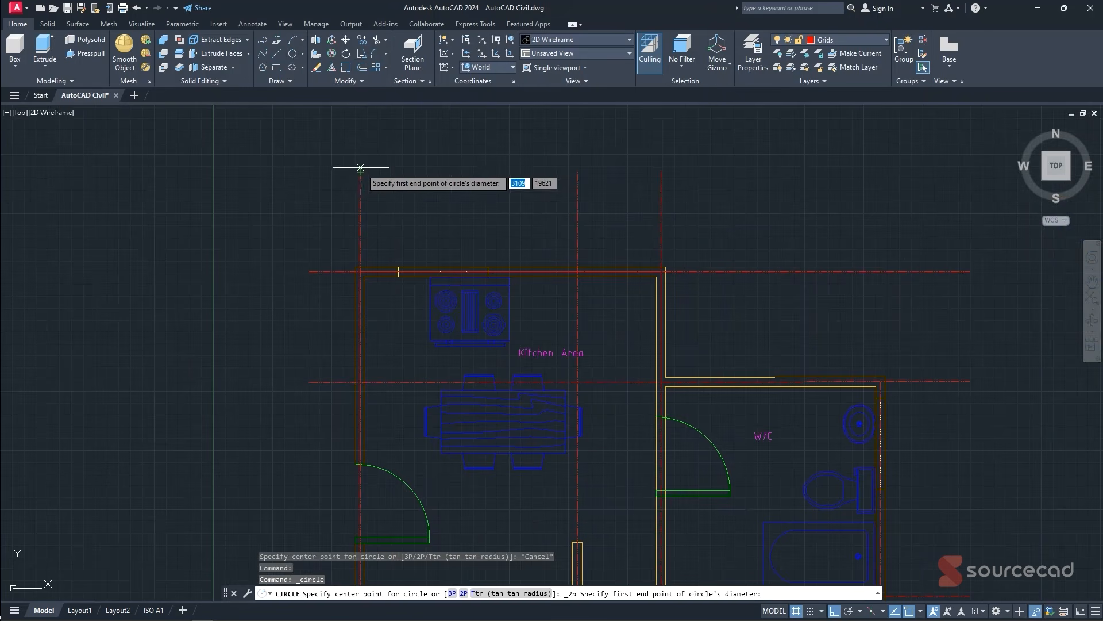
click(362, 169)
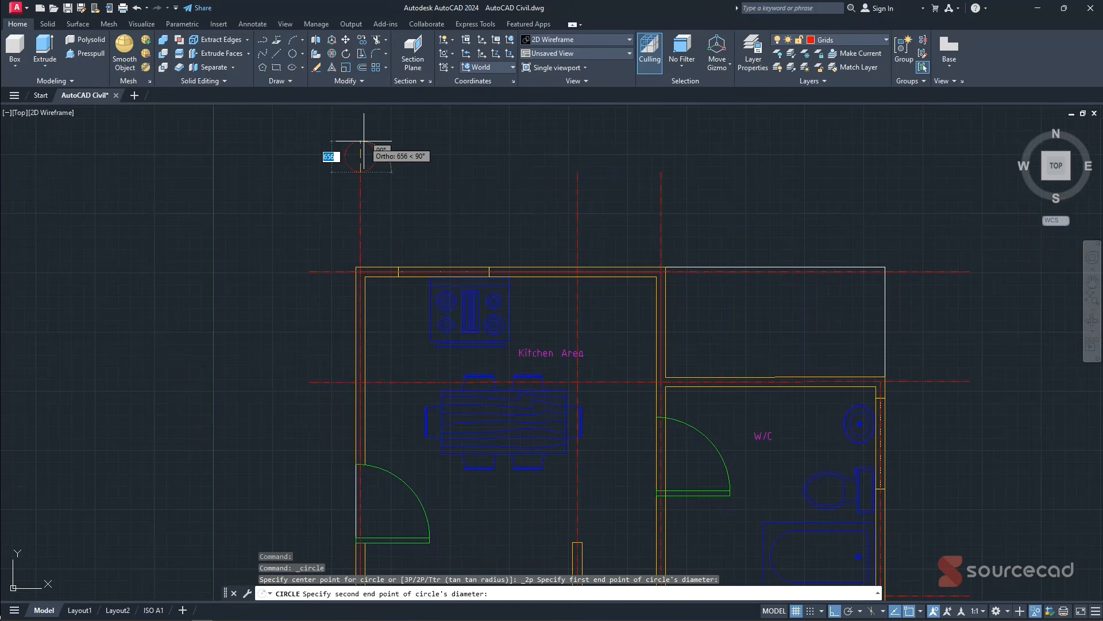
text(600)
key(Return)
- Add single-line text "A" at a rotation of 0 inside the grid circle
scroll(356, 140, up, 2)
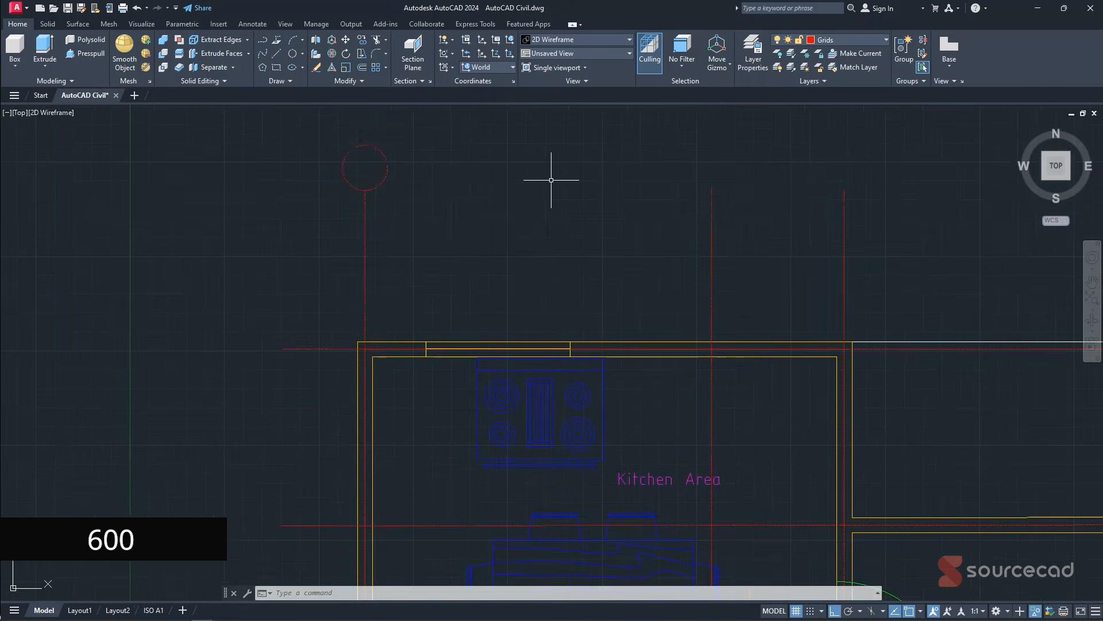
mouse_move(392, 144)
middle_down()
mouse_move(430, 186)
mouse_move(467, 188)
middle_up()
text(DT)
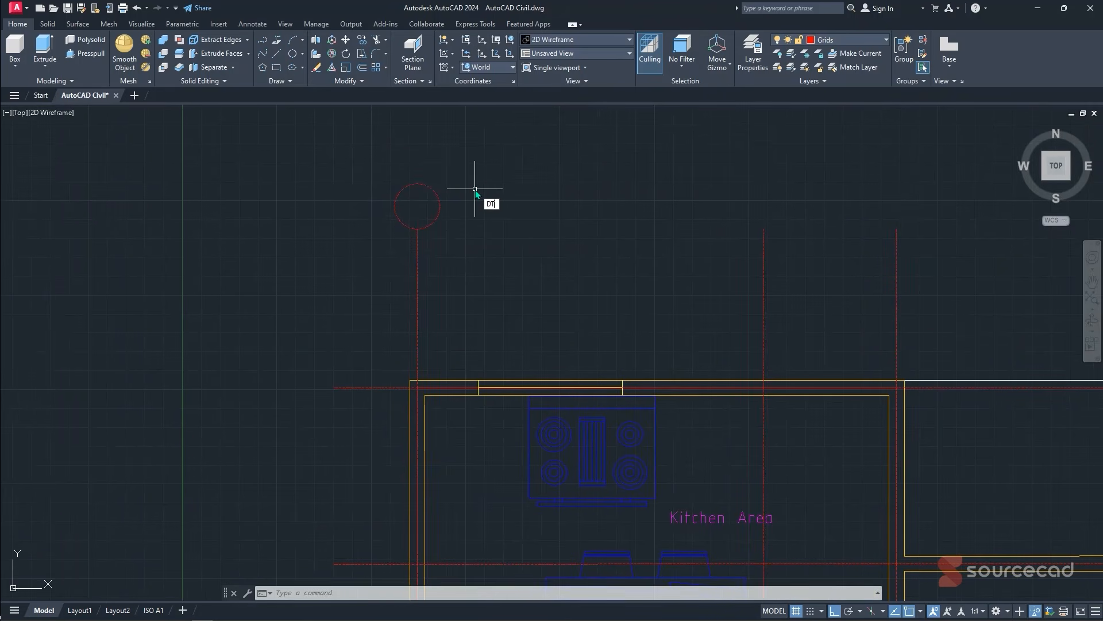
key(Return)
scroll(413, 198, up, 4)
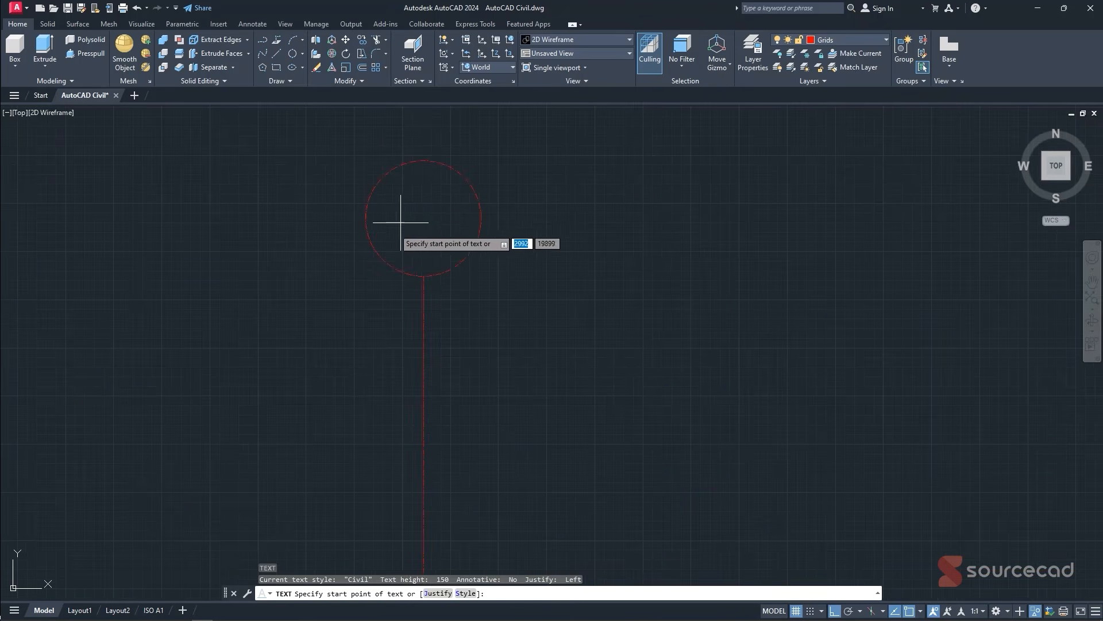
click(403, 216)
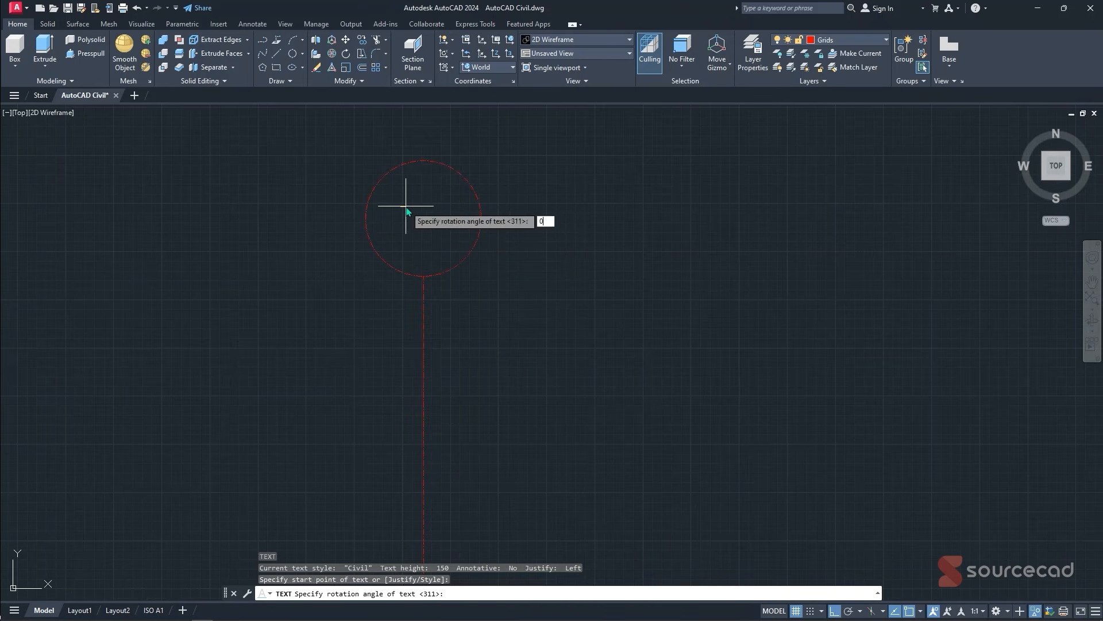
text(0)
key(Return)
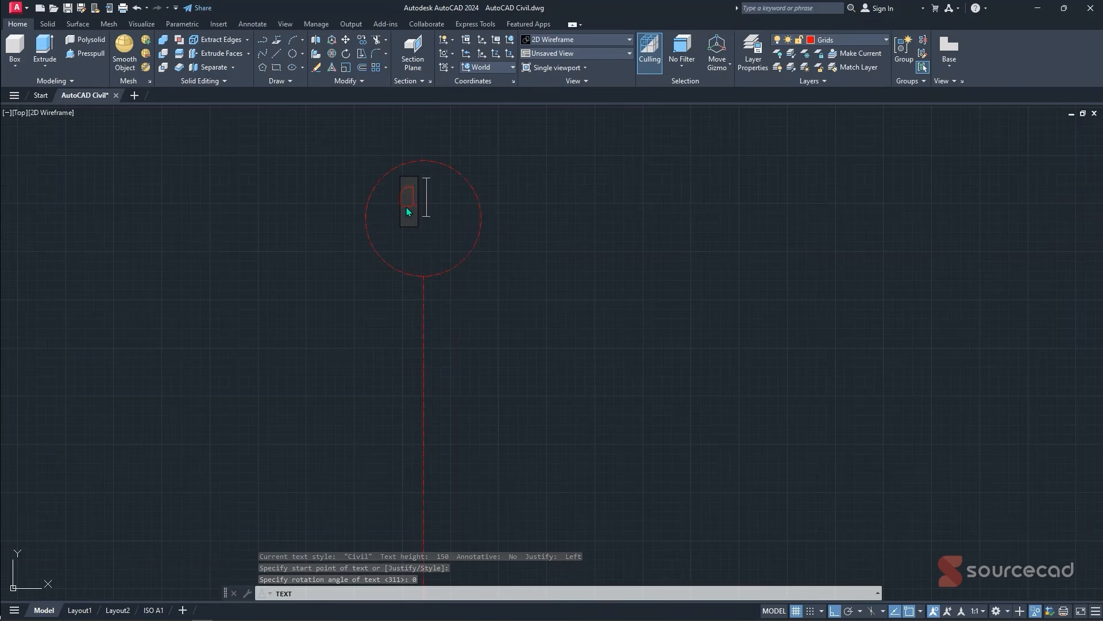
text(A)
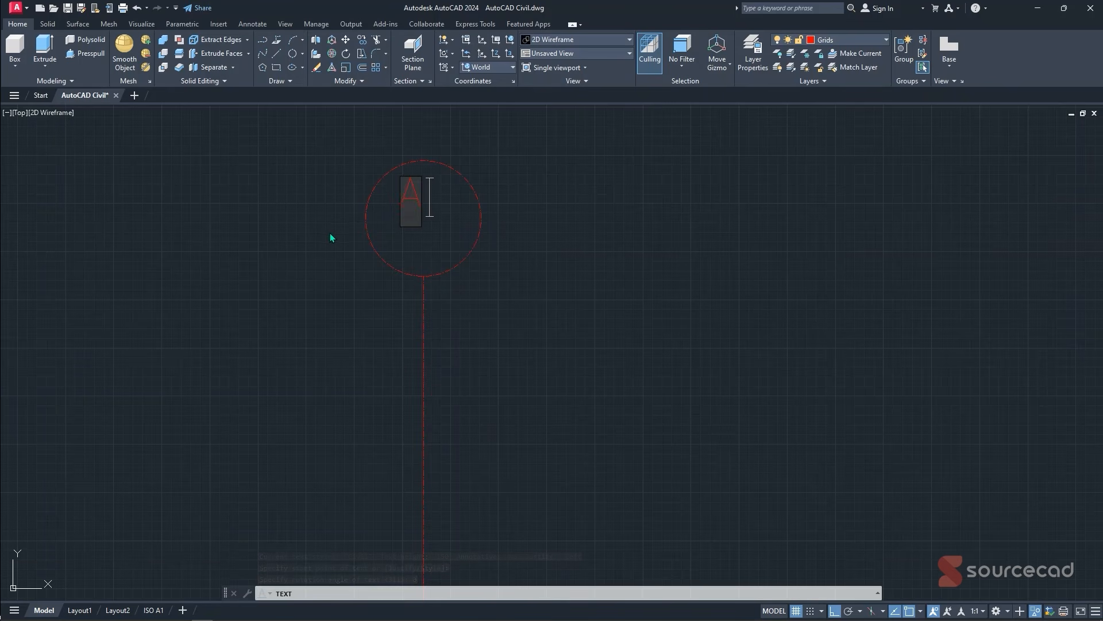
key(Escape)
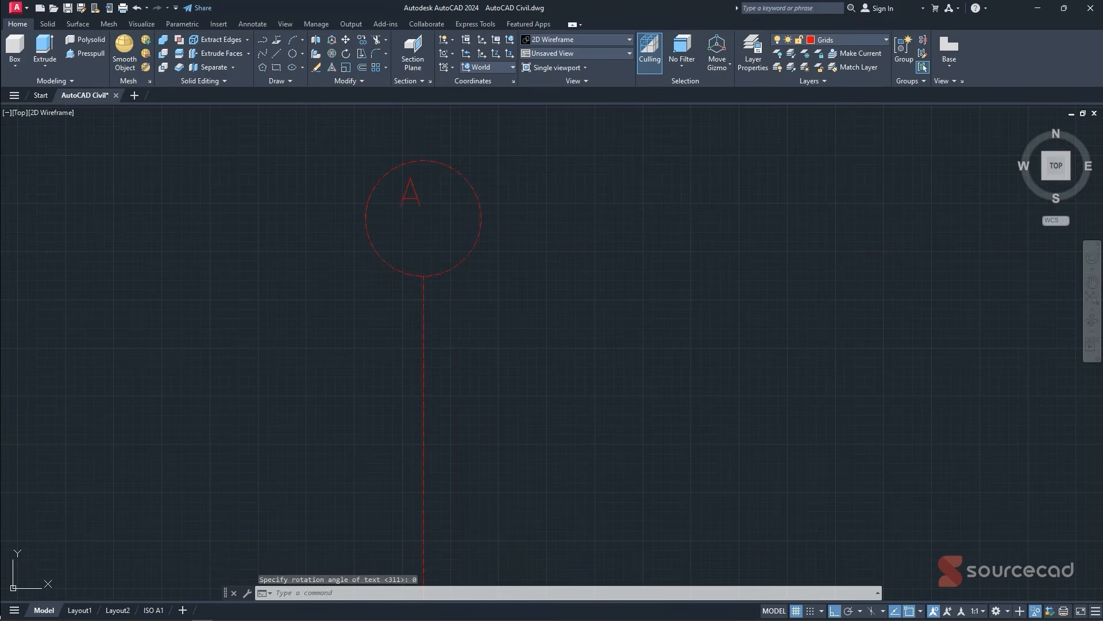
- Move the letter A to the centre of its grid circle
click(407, 199)
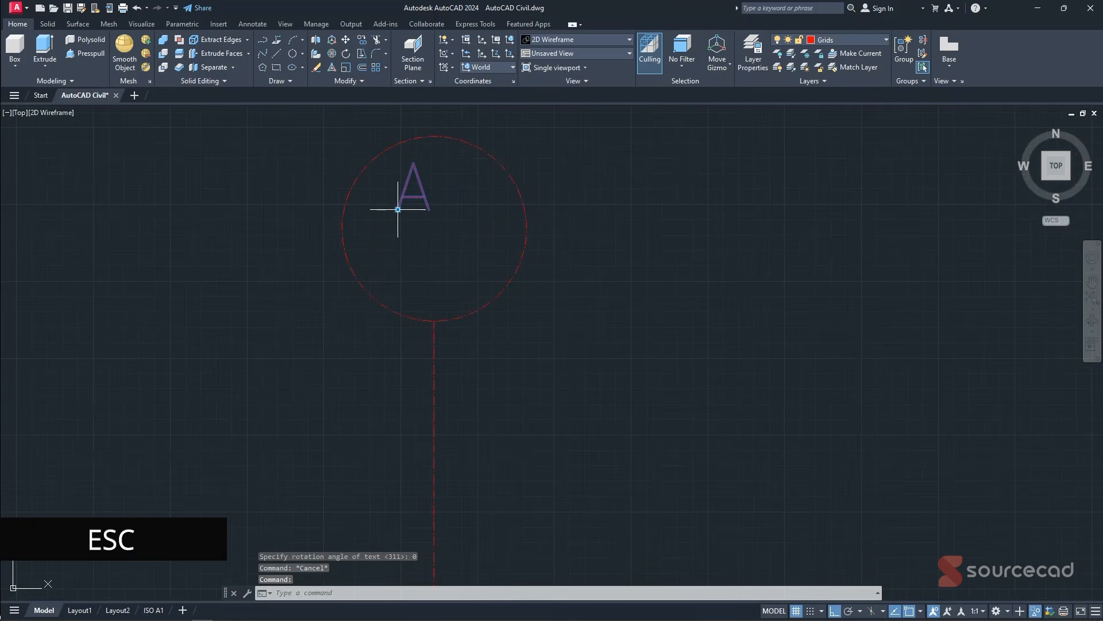
click(397, 209)
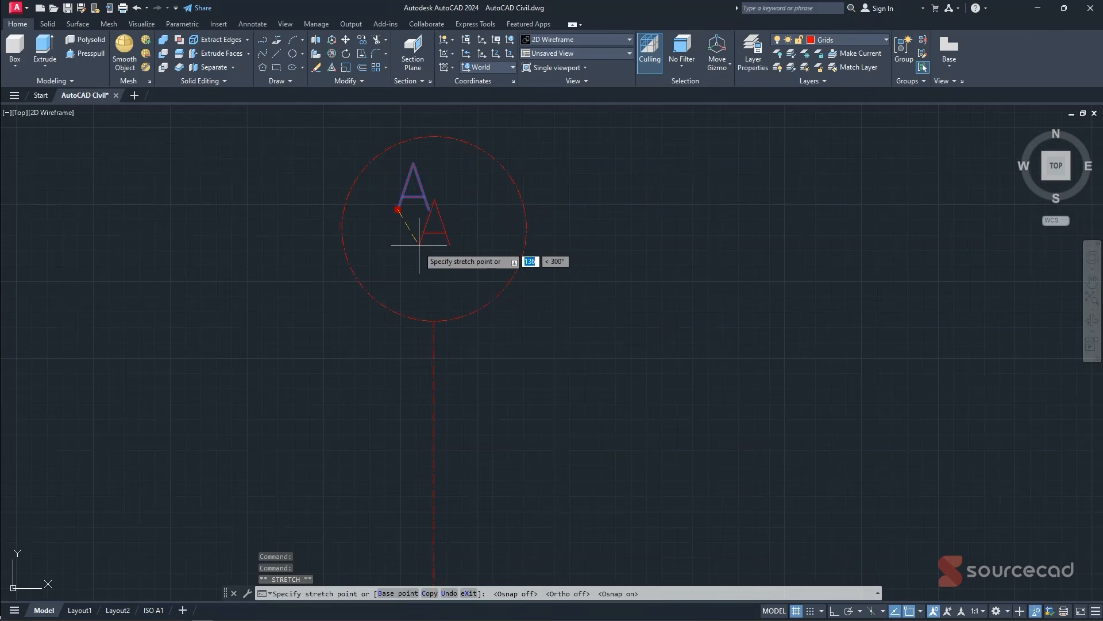
key(Escape)
- Copy the A grid bubble from its lower quadrant to the upper ends of the next two vertical gridlines
scroll(525, 134, down, 4)
click(525, 134)
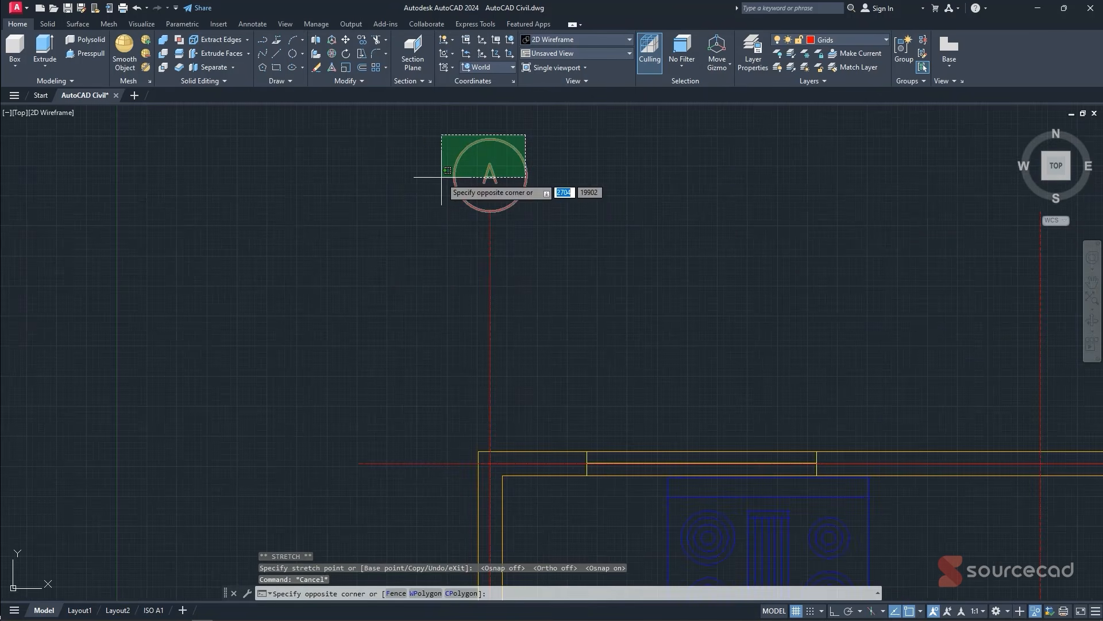
click(440, 178)
text(CO)
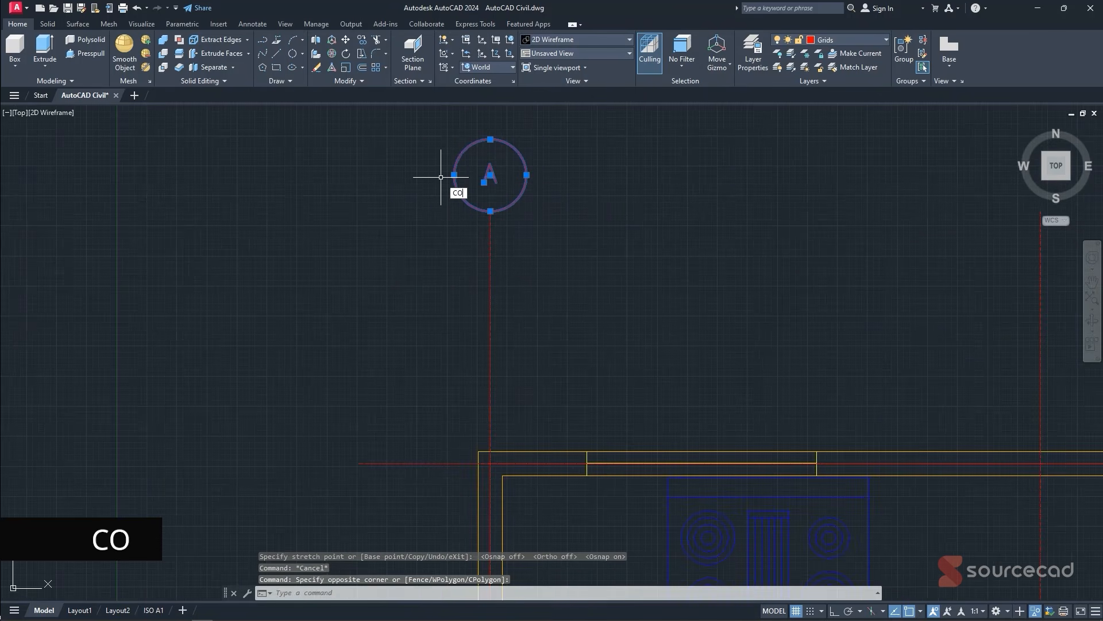
key(Return)
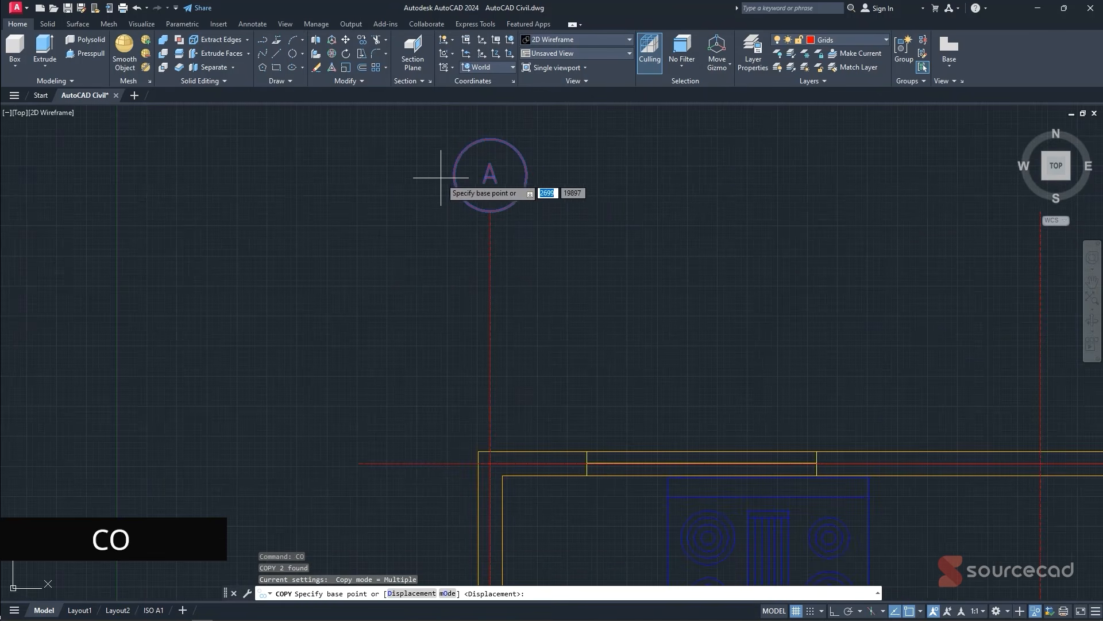
click(491, 211)
scroll(596, 206, down, 4)
middle_drag(748, 195, 551, 208)
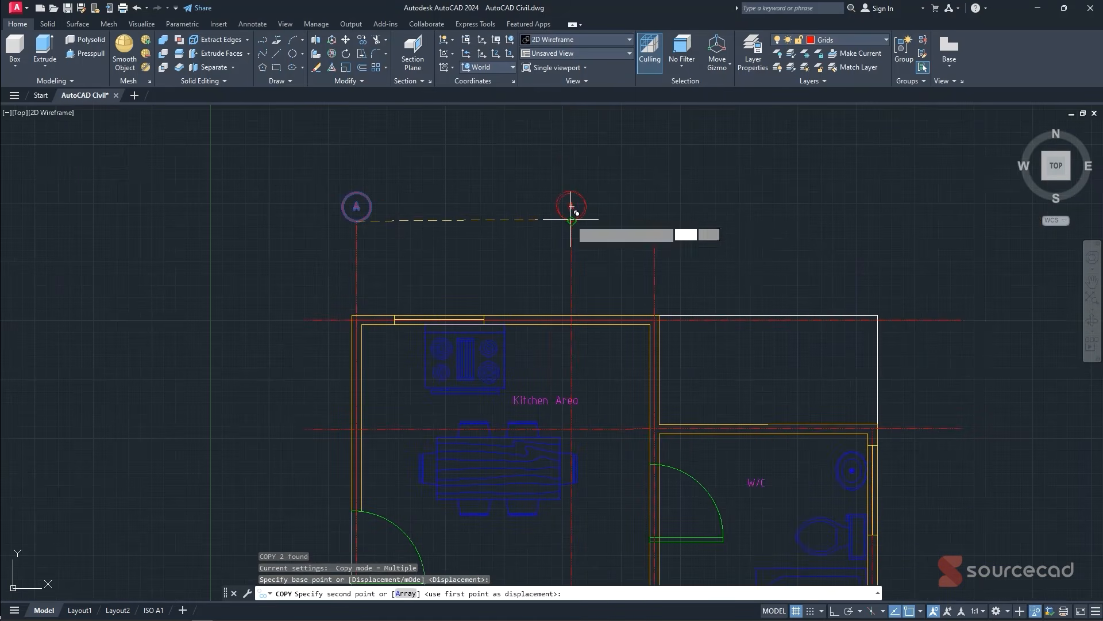
click(572, 220)
click(652, 220)
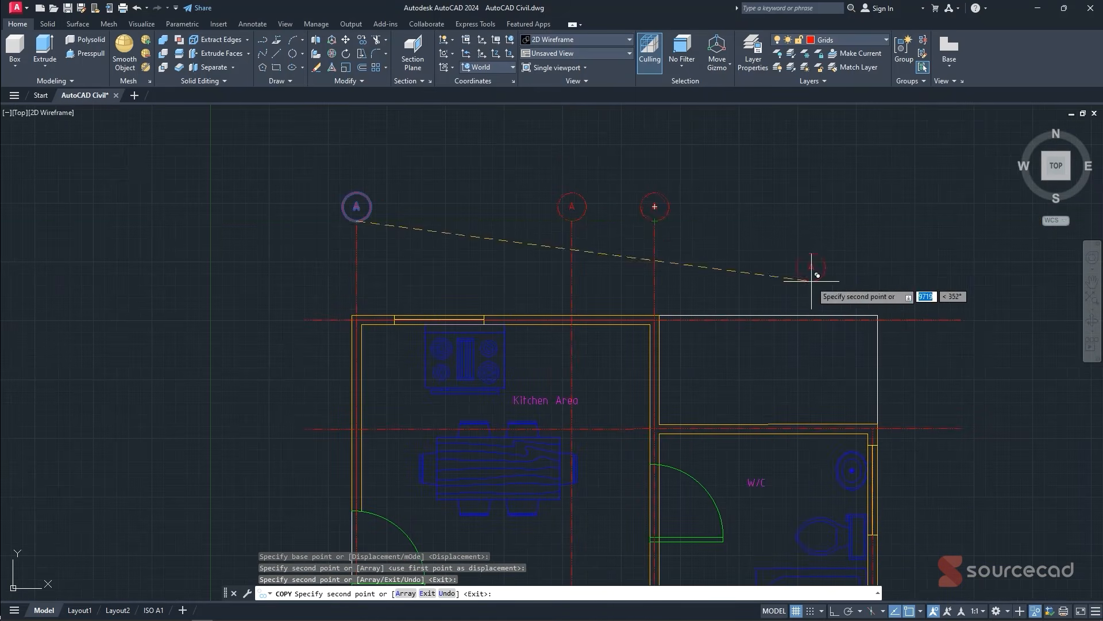
middle_drag(812, 276, 567, 197)
key(Escape)
- Relabel the second and third vertical gridline bubbles as B and C
scroll(338, 163, up, 3)
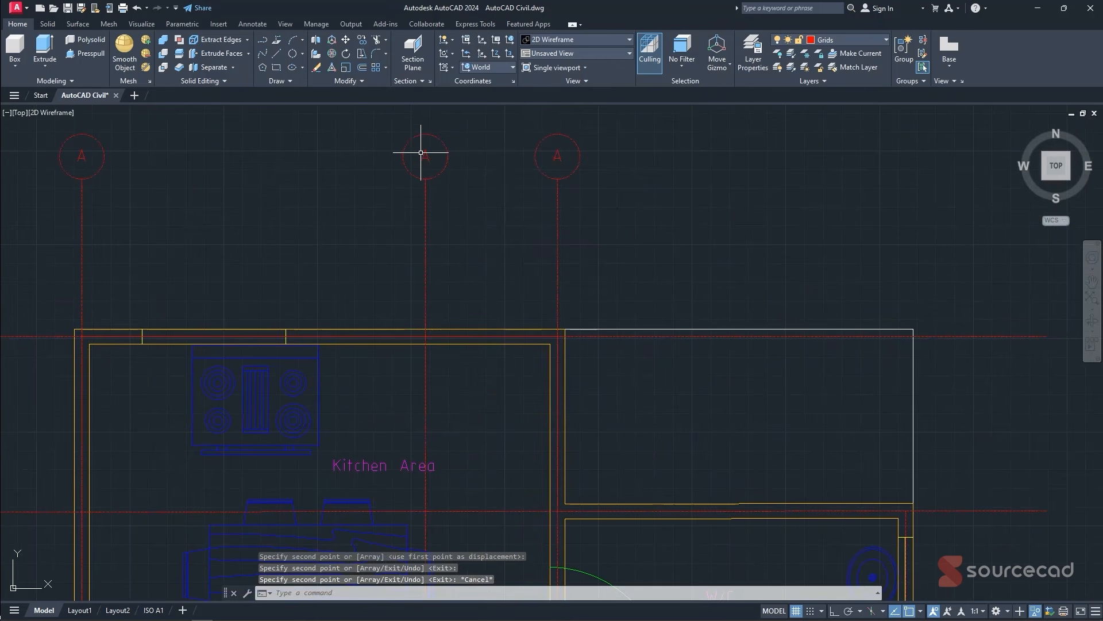
click(423, 156)
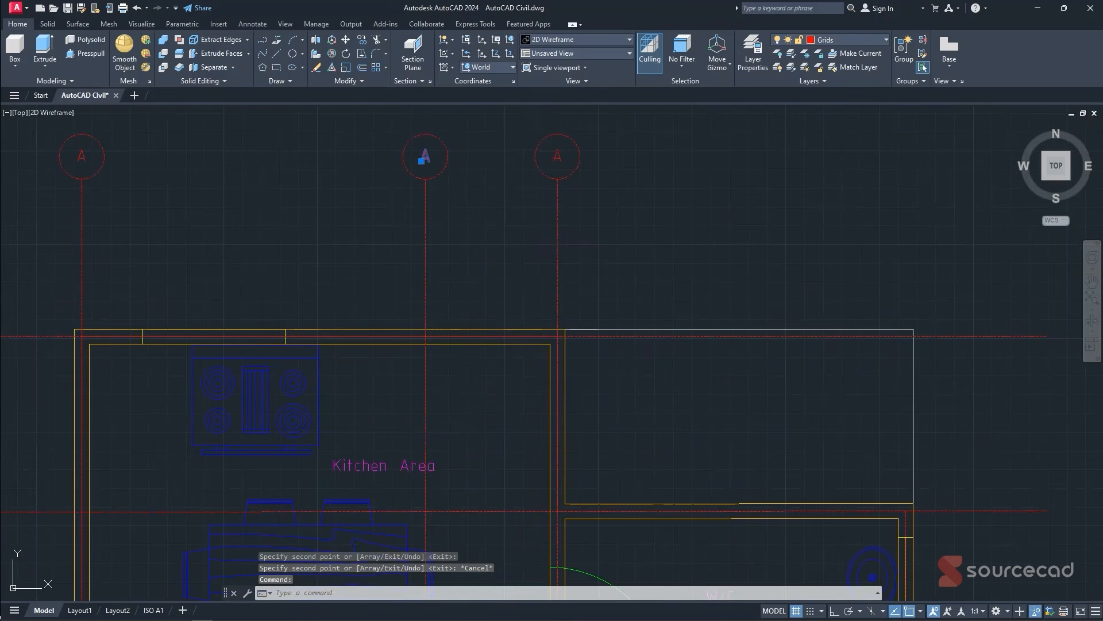
double_click(424, 157)
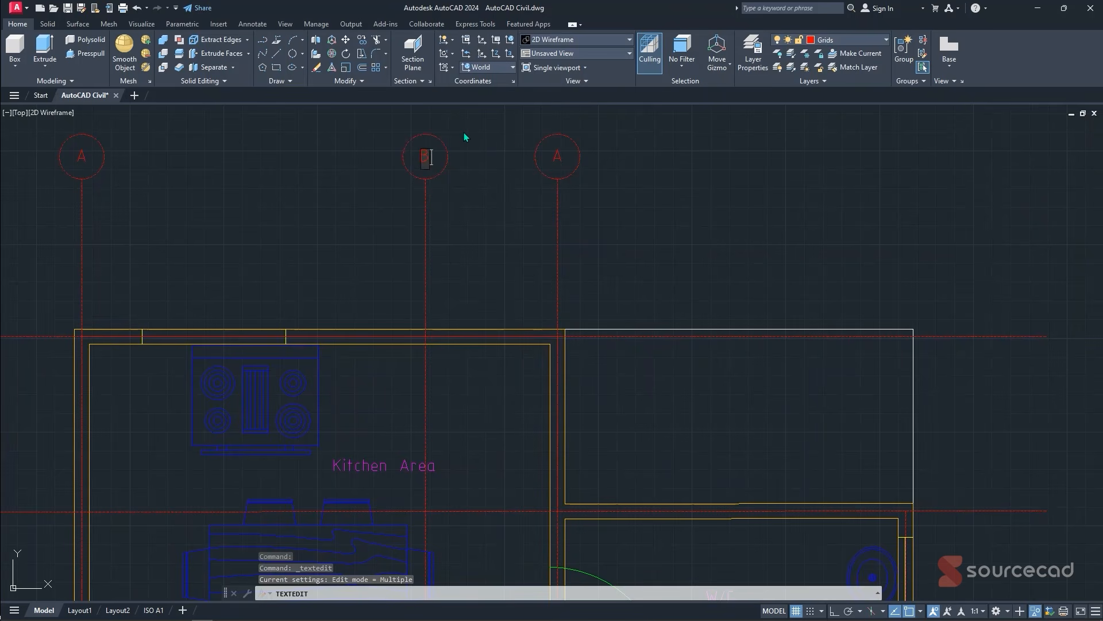
key(Return)
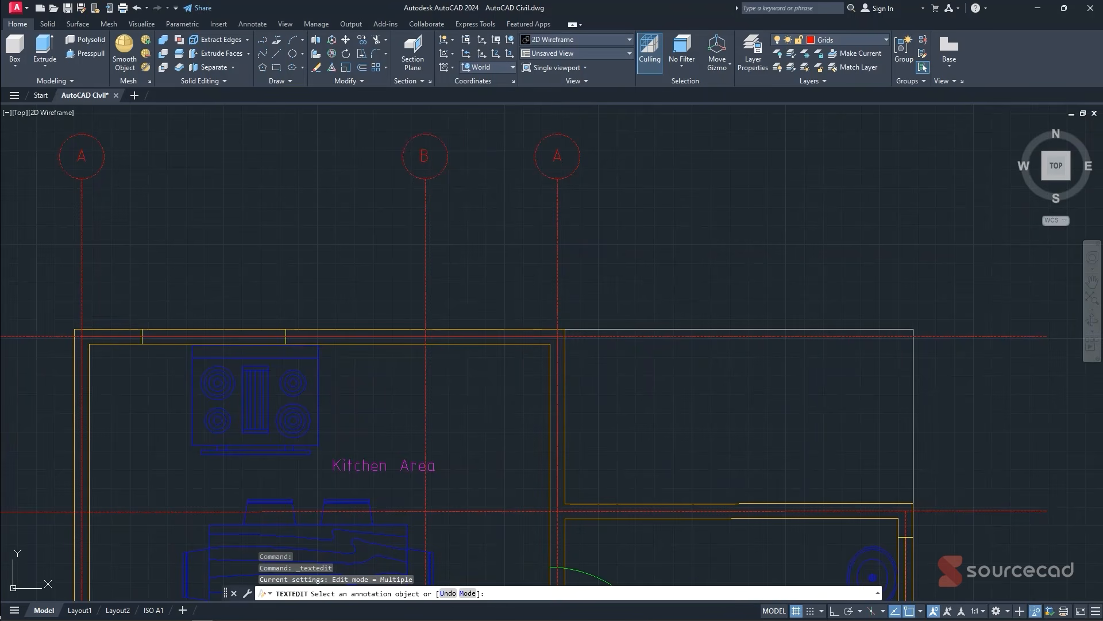
click(559, 163)
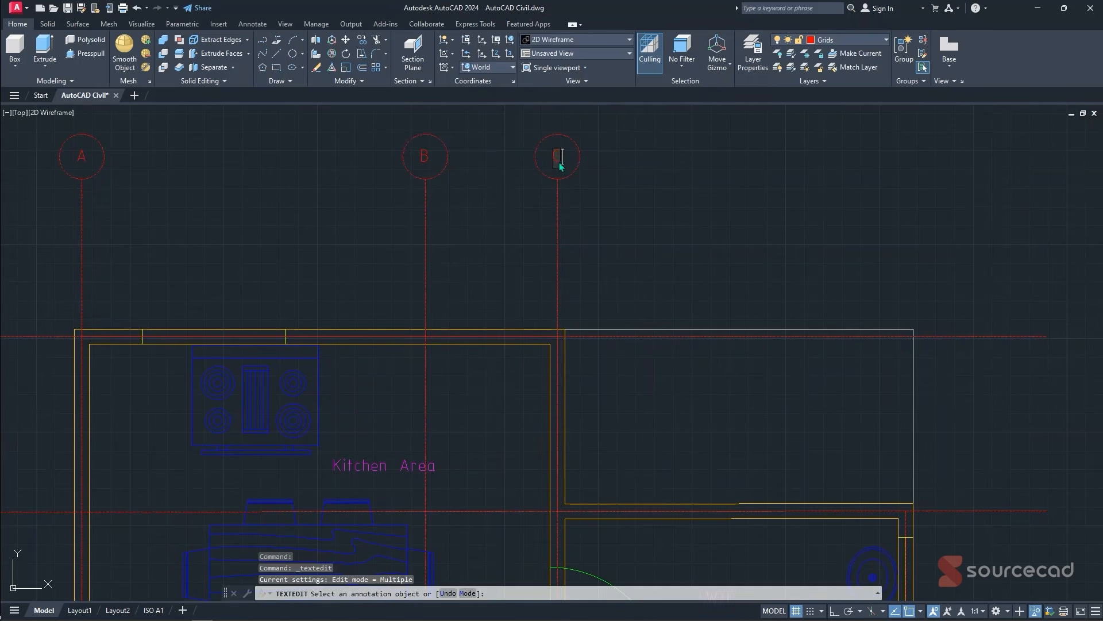
key(Return)
scroll(526, 227, down, 3)
key(Escape)
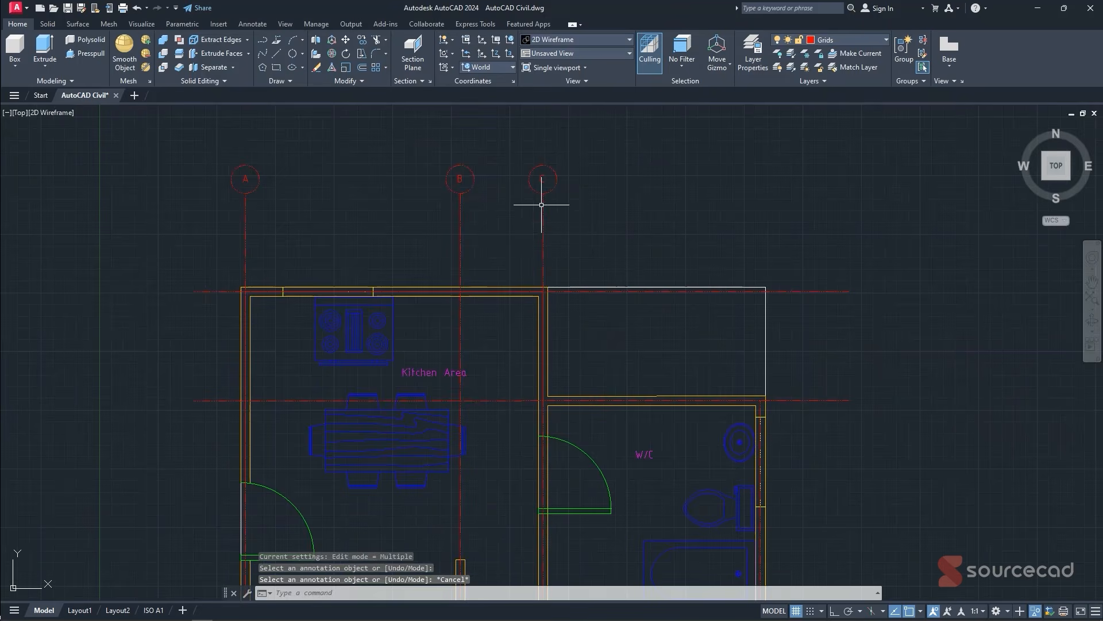
- Stretch the W/C outer wall centreline up until it is level with the upper ends of the other vertical gridlines
scroll(396, 172, down, 2)
scroll(678, 340, up, 2)
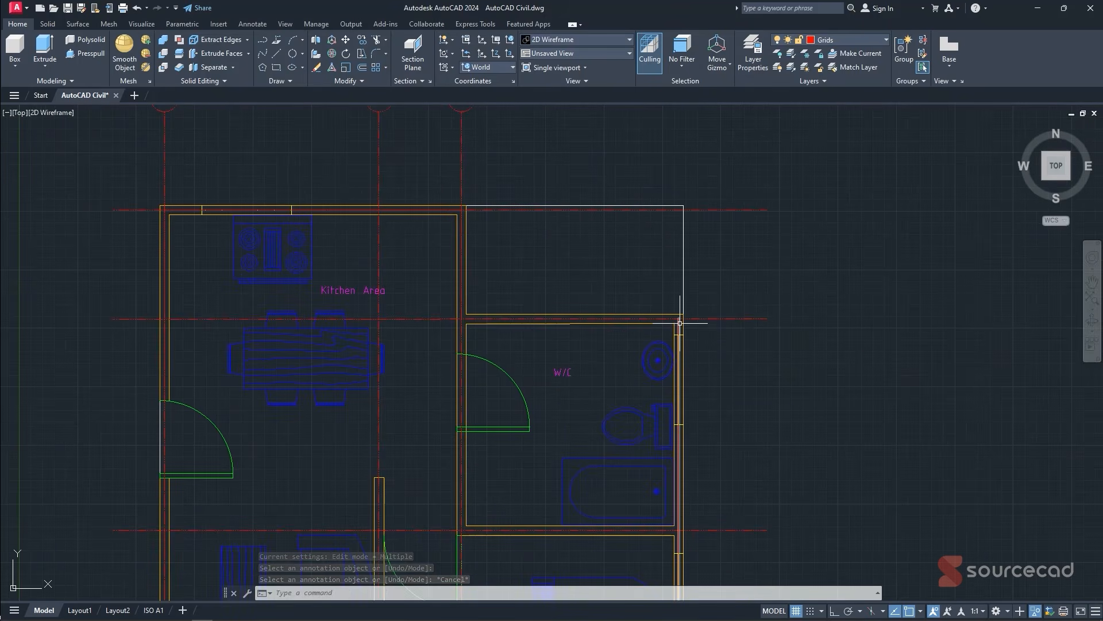
middle_drag(643, 177, 643, 186)
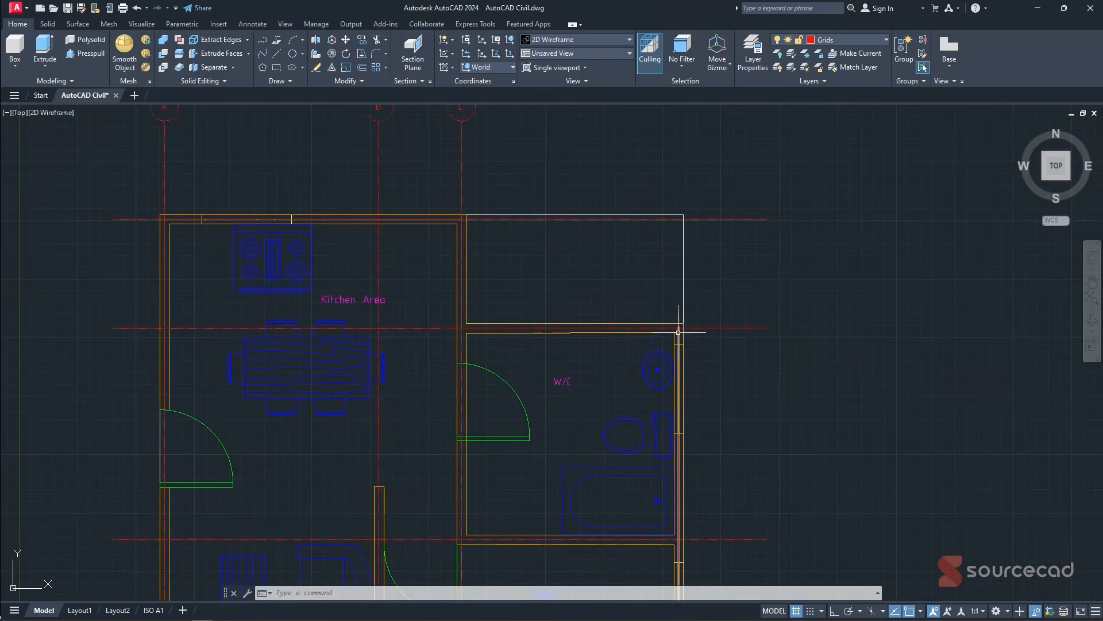
click(679, 327)
key(Escape)
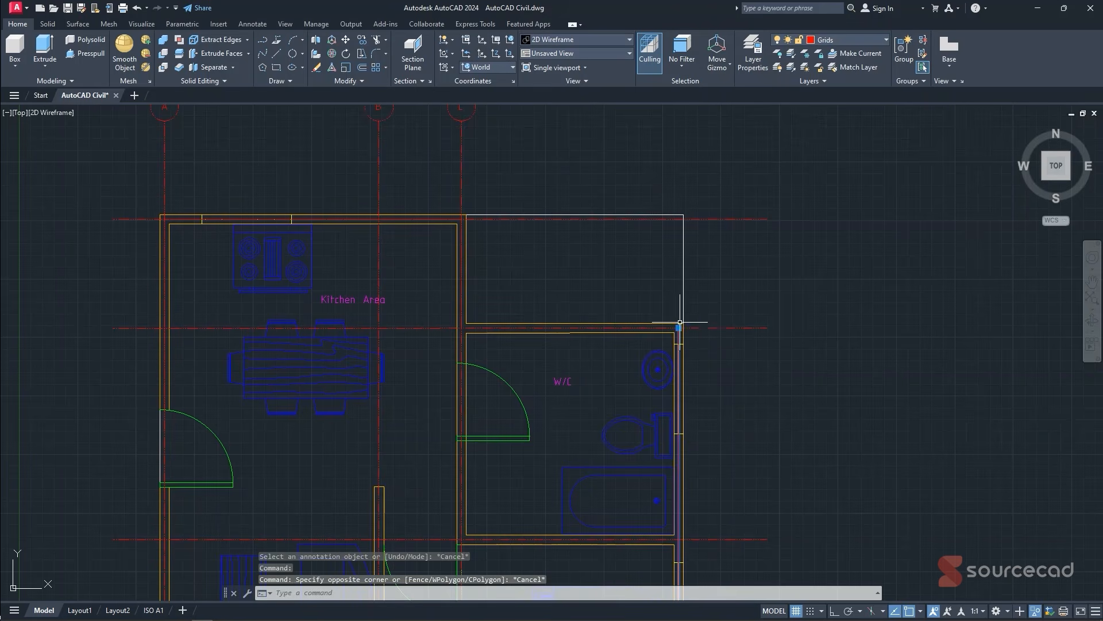
click(677, 328)
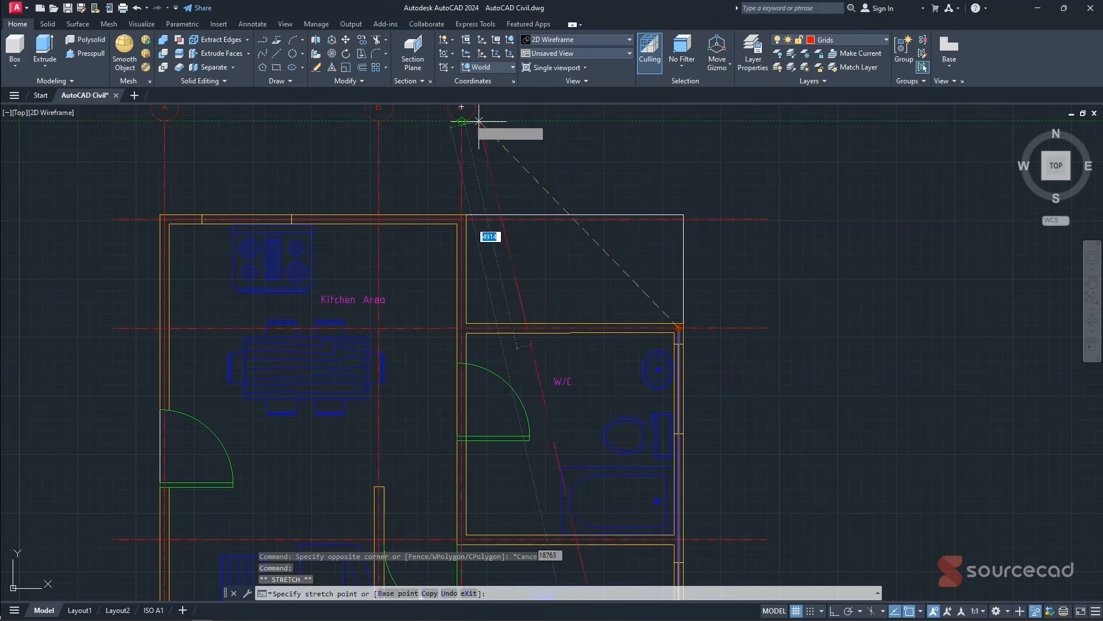
click(677, 122)
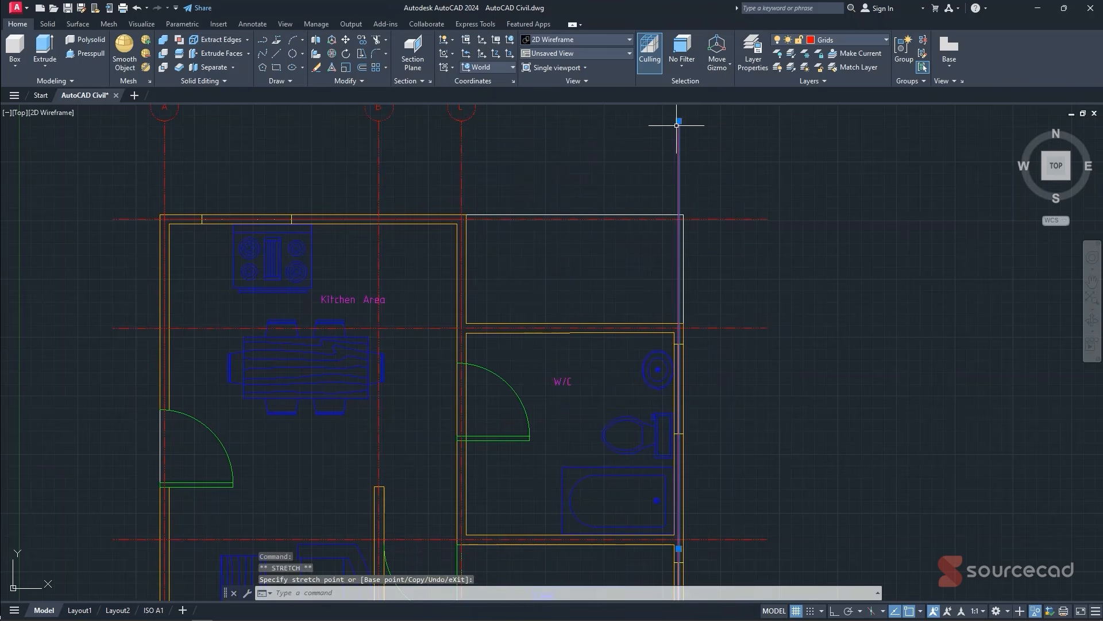
key(Escape)
- Copy the C grid bubble to the upper end of the W/C outer wall gridline
middle_drag(550, 95, 541, 167)
click(517, 154)
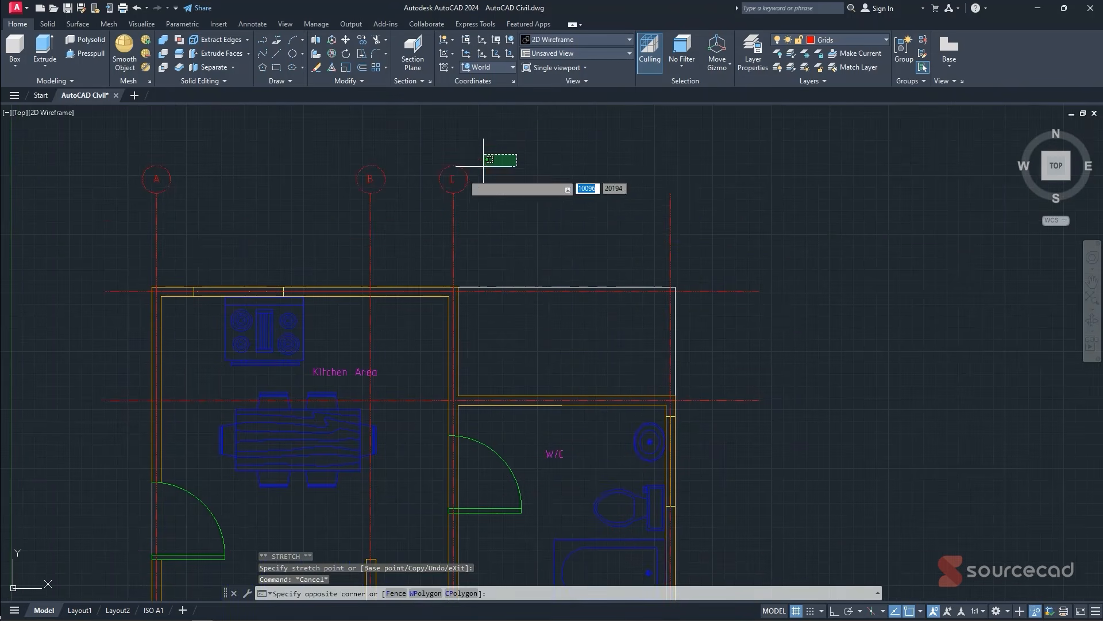
click(437, 179)
text(co)
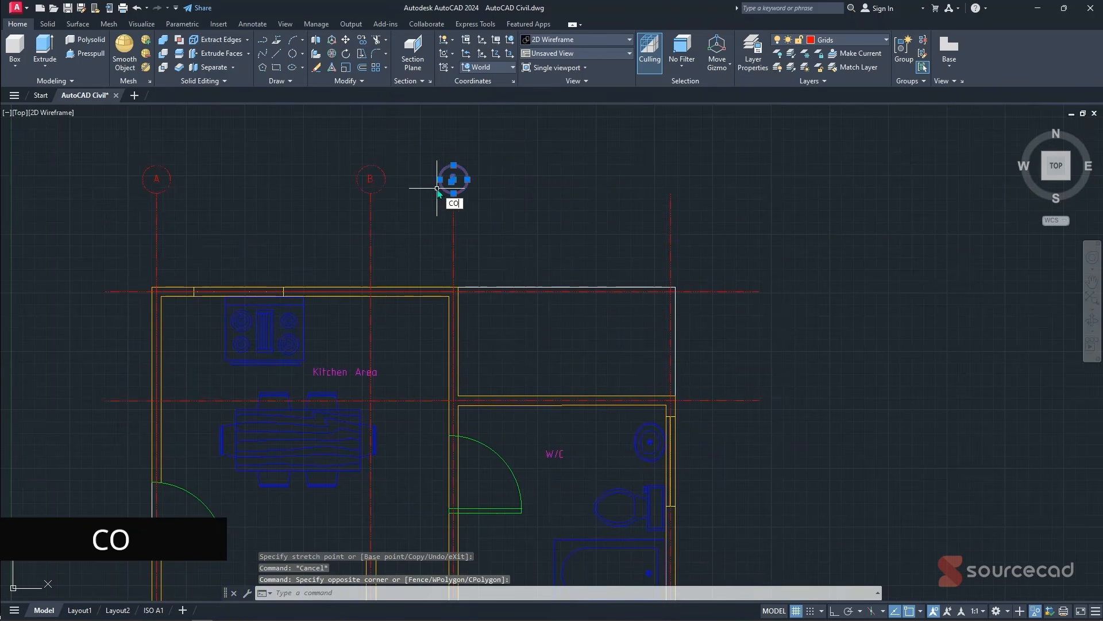
key(Return)
click(454, 179)
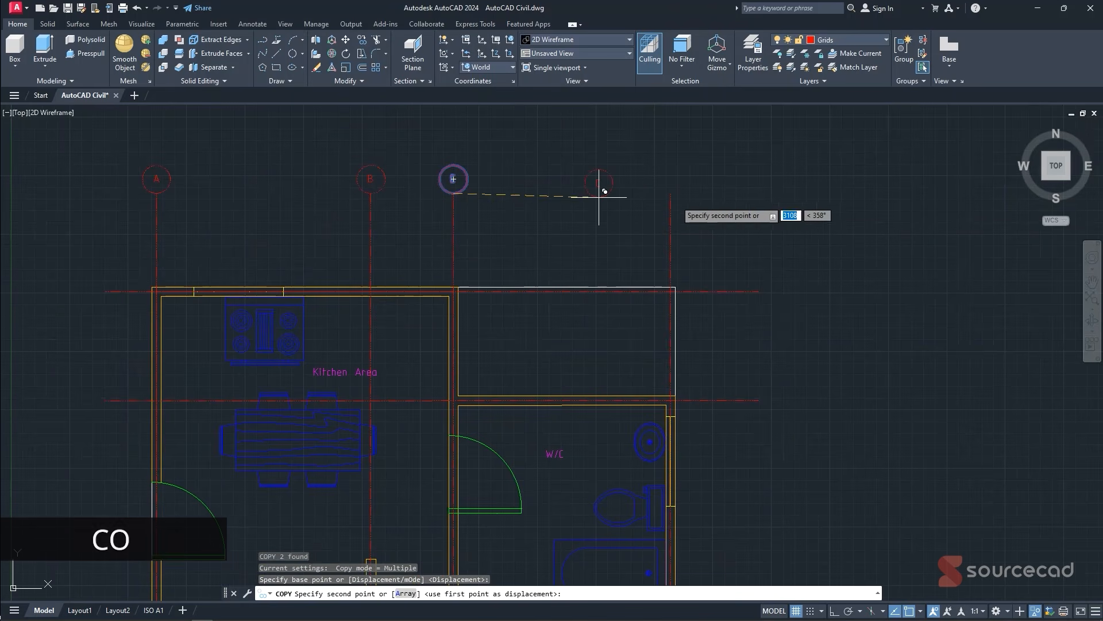
click(670, 179)
key(Escape)
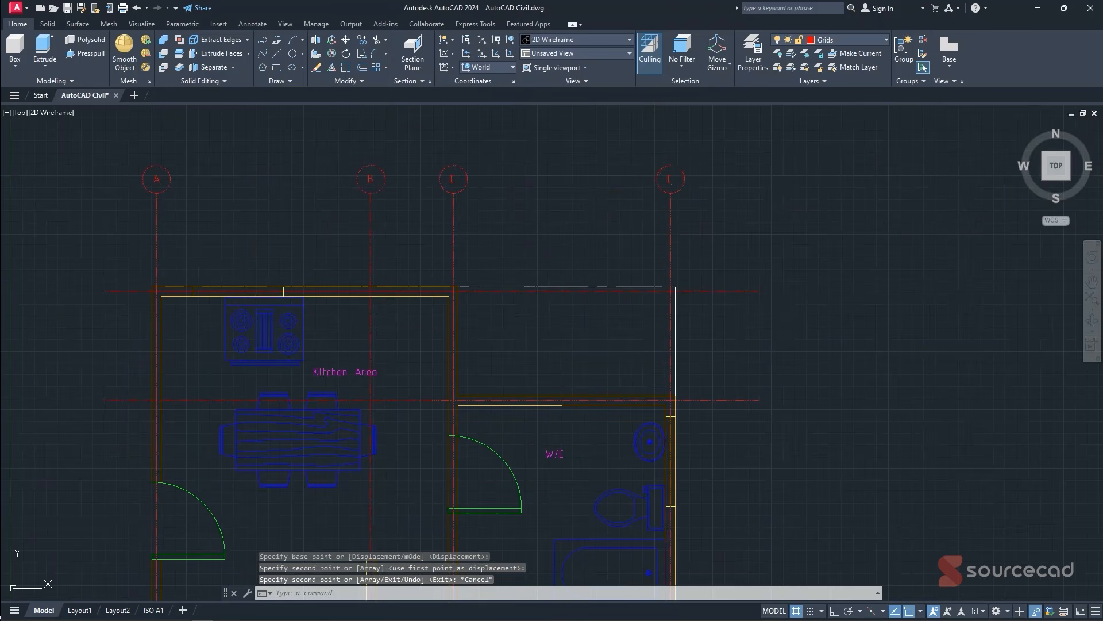
- Change the label in the fourth vertical gridline's bubble to D
double_click(668, 180)
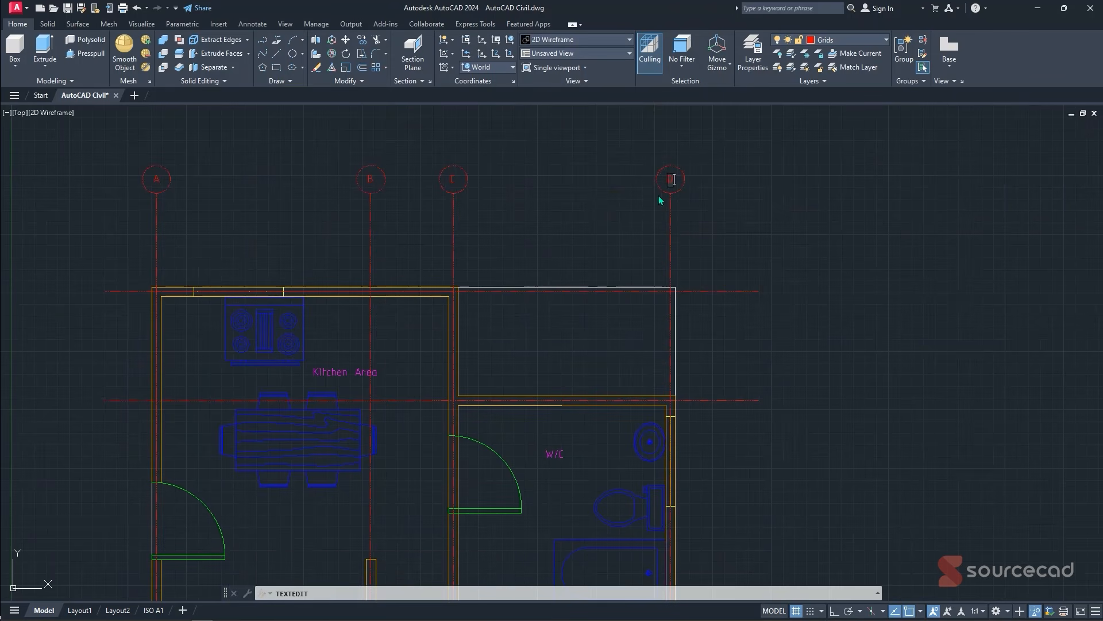
text(D)
key(Return)
key(Escape)
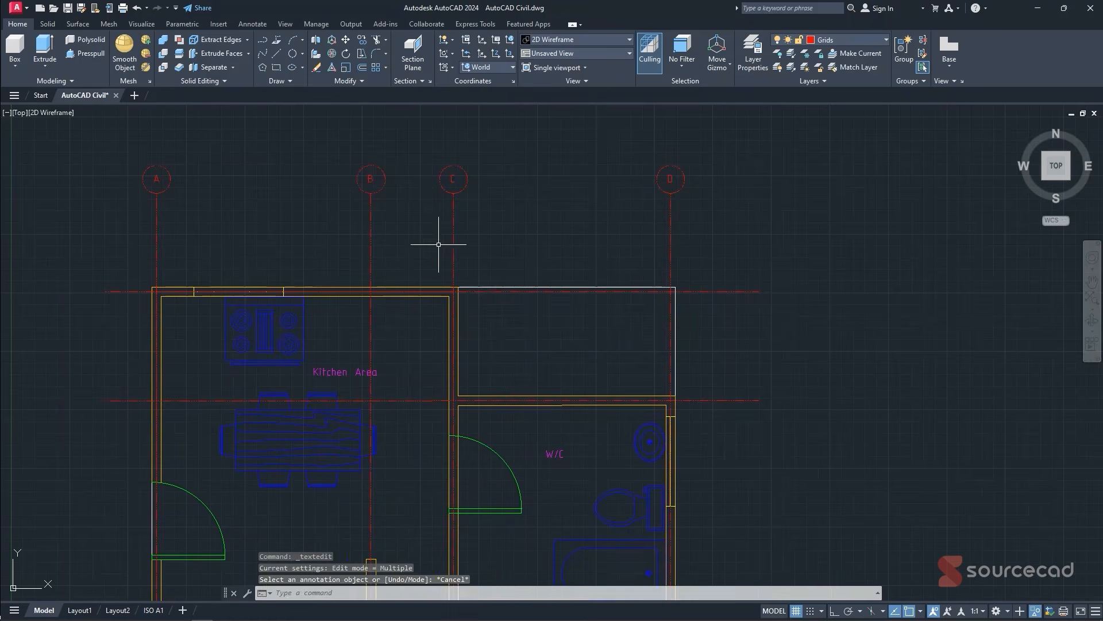
- Copy the A, B, C and D bubbles from the upper ends of the vertical gridlines to their lower ends
scroll(444, 240, down, 2)
scroll(570, 177, up, 4)
click(658, 183)
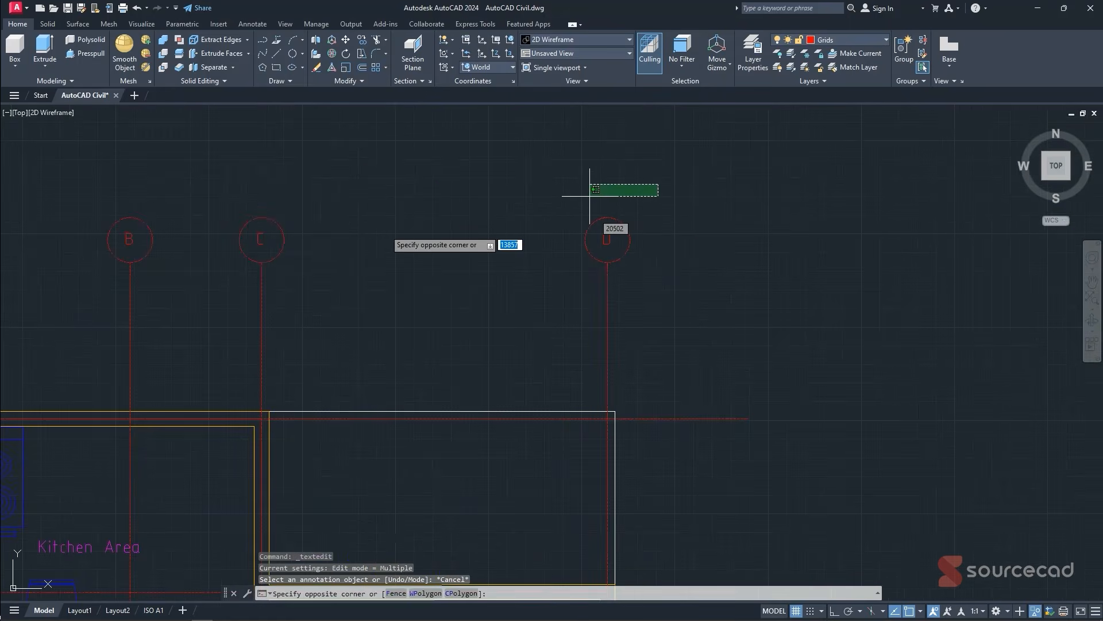
scroll(384, 230, down, 4)
middle_drag(385, 231, 555, 230)
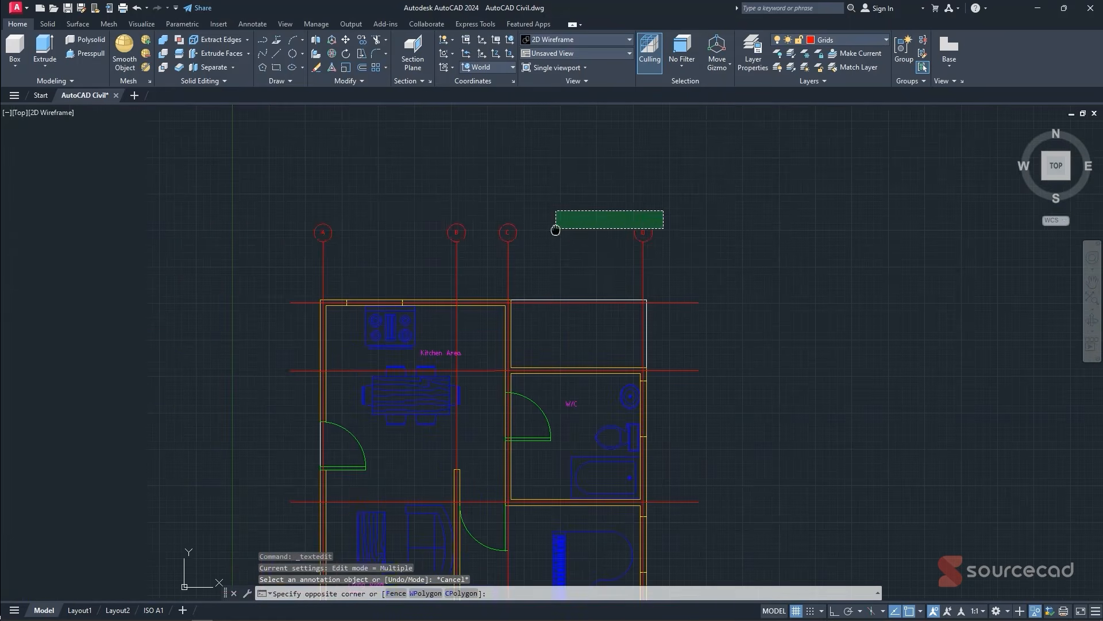
click(287, 229)
text(co)
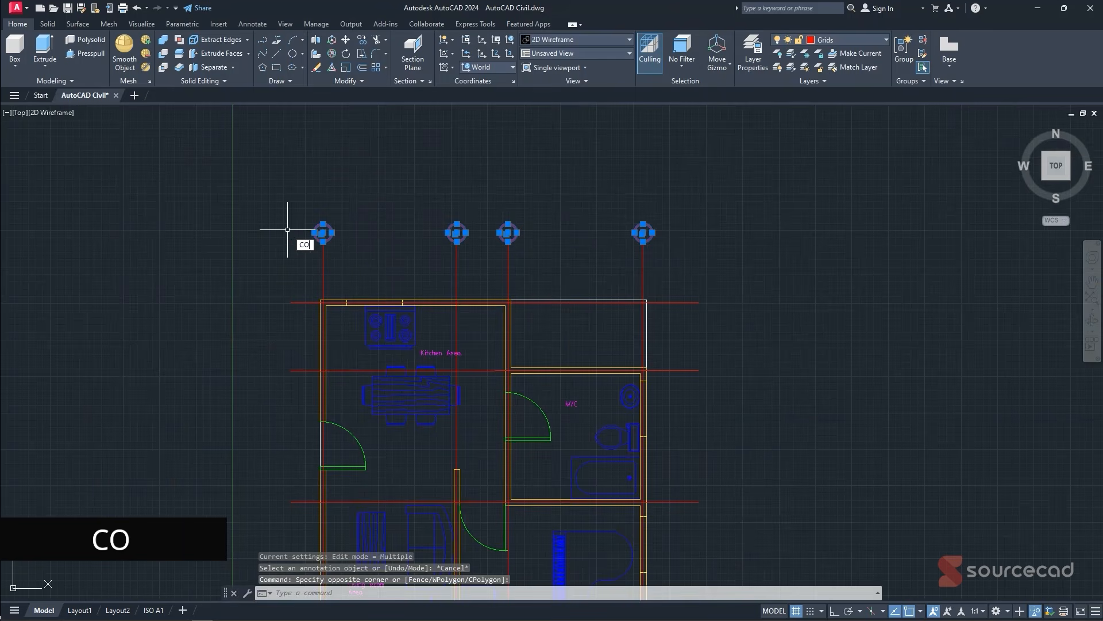
key(Return)
scroll(296, 228, up, 3)
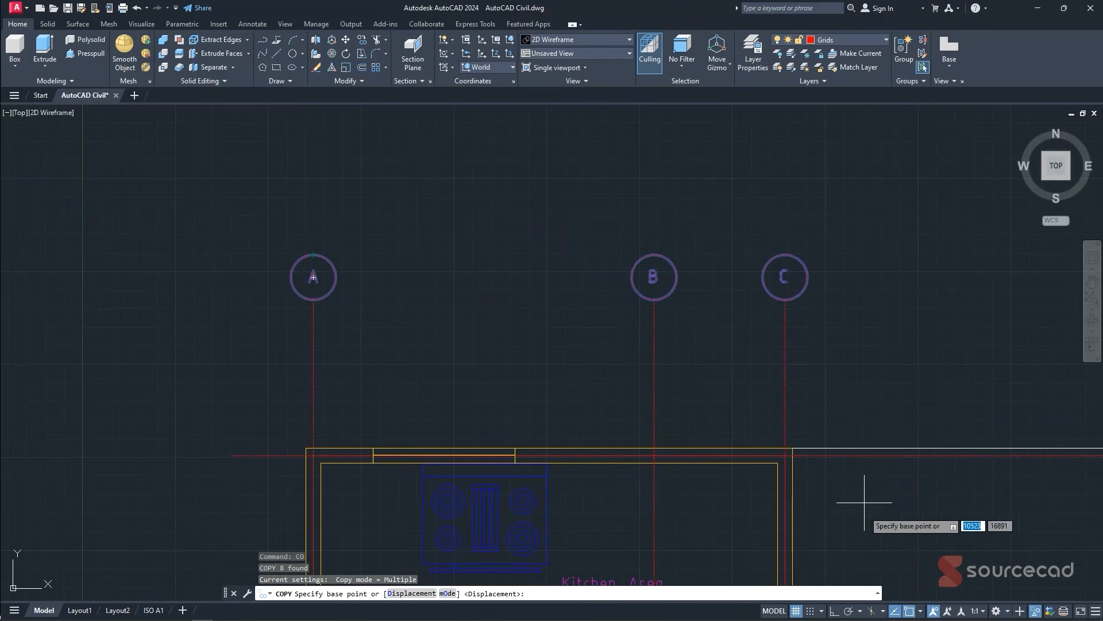
click(919, 611)
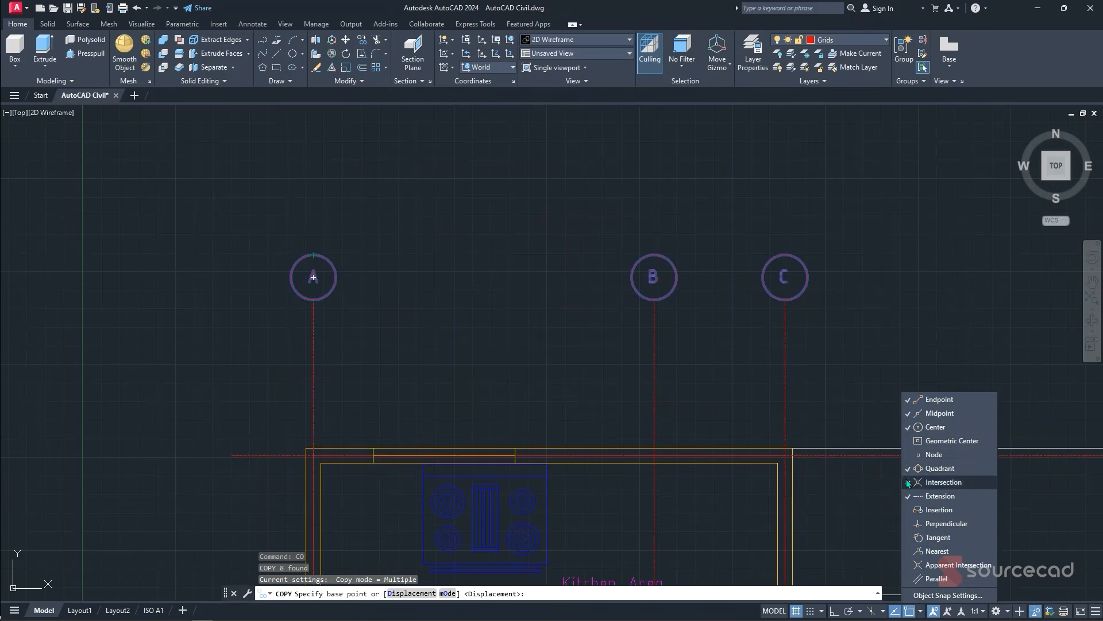
click(653, 253)
scroll(655, 247, down, 3)
scroll(683, 372, down, 2)
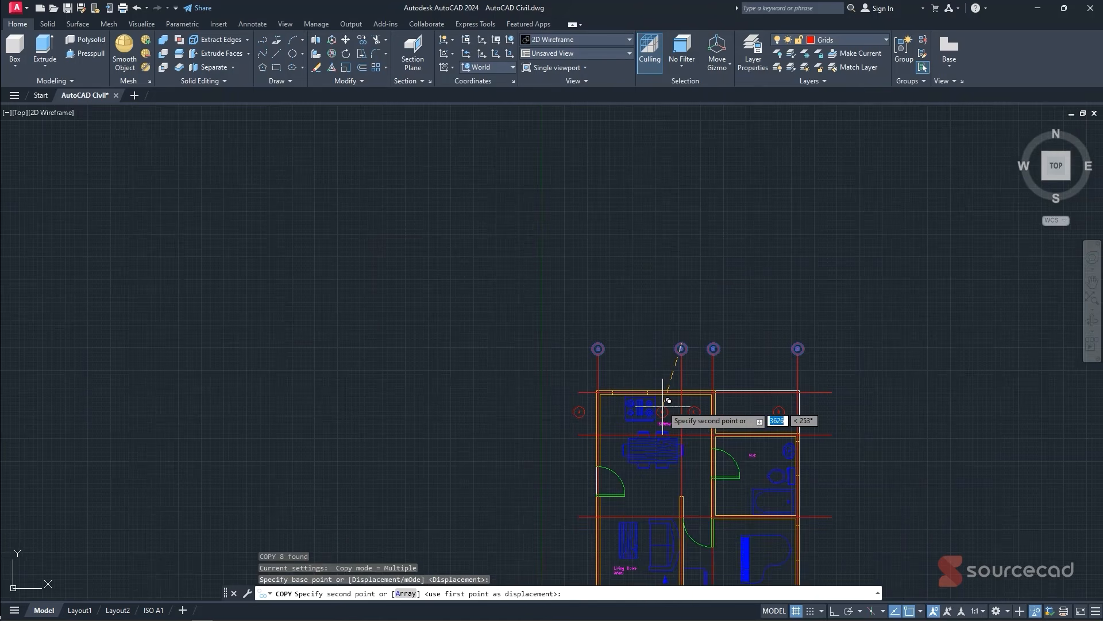
middle_drag(666, 401, 648, 214)
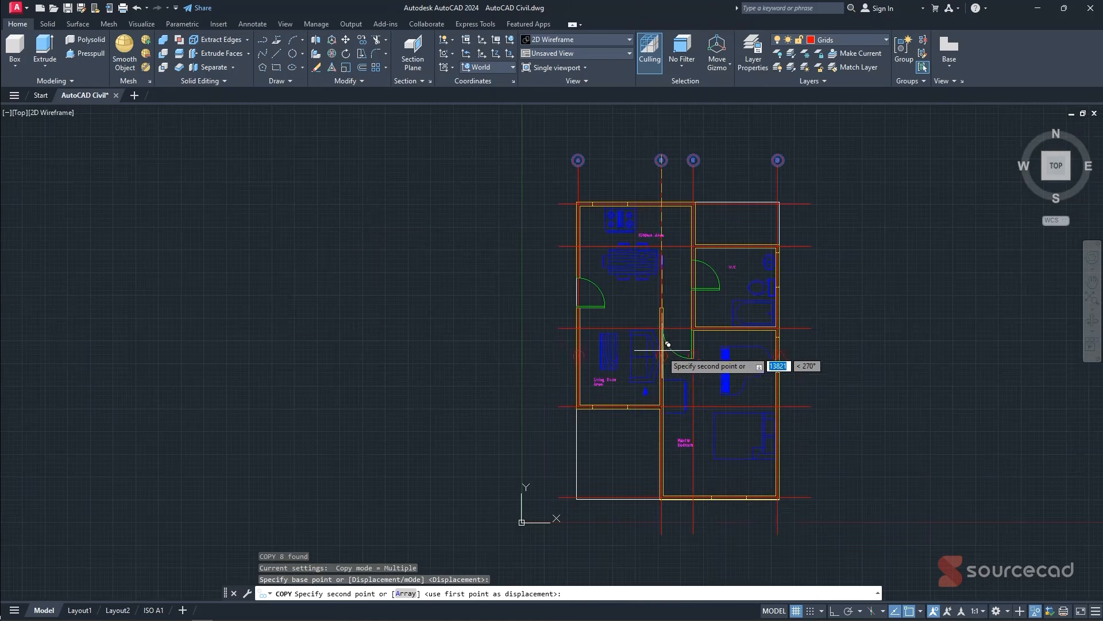
click(662, 534)
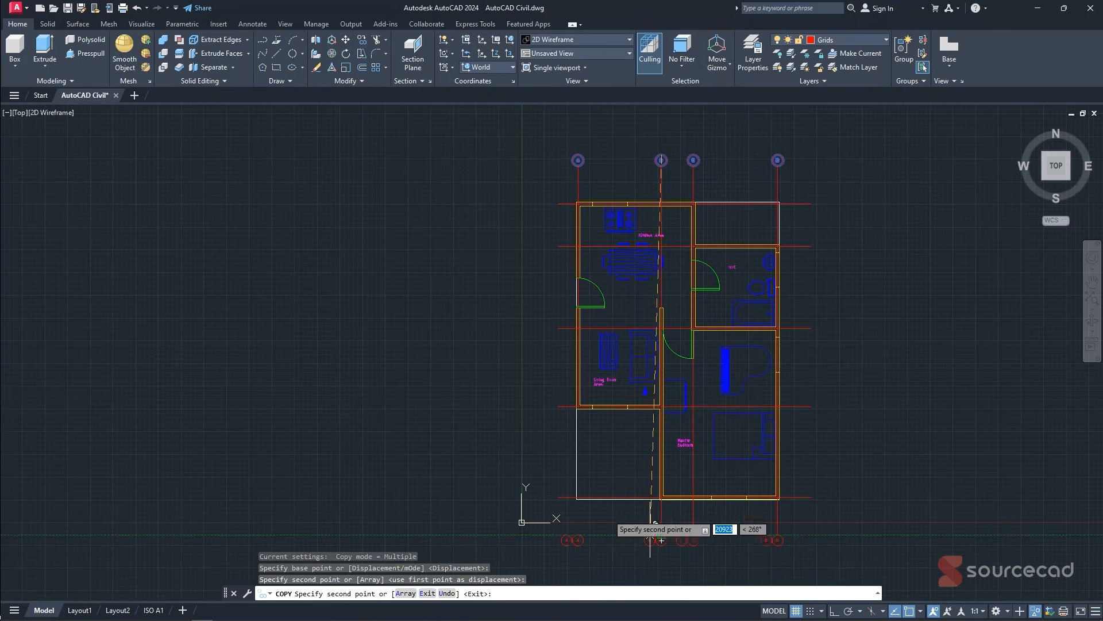
key(Escape)
- Stretch the lower end of the living room's outer wall centreline down to the lower A bubble
scroll(572, 504, up, 4)
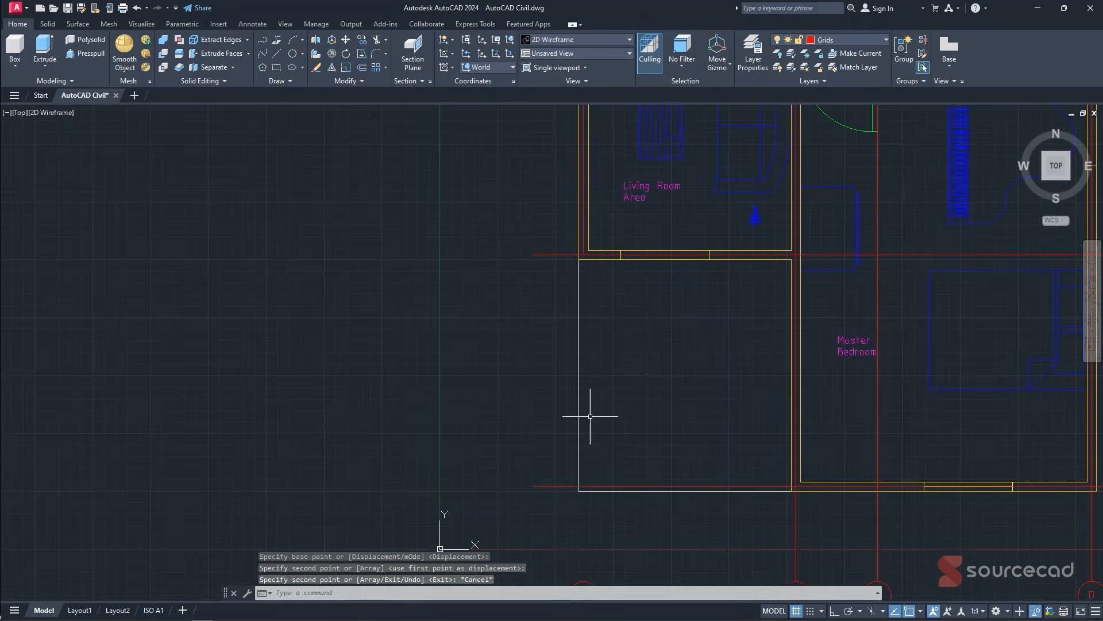
click(585, 241)
click(583, 254)
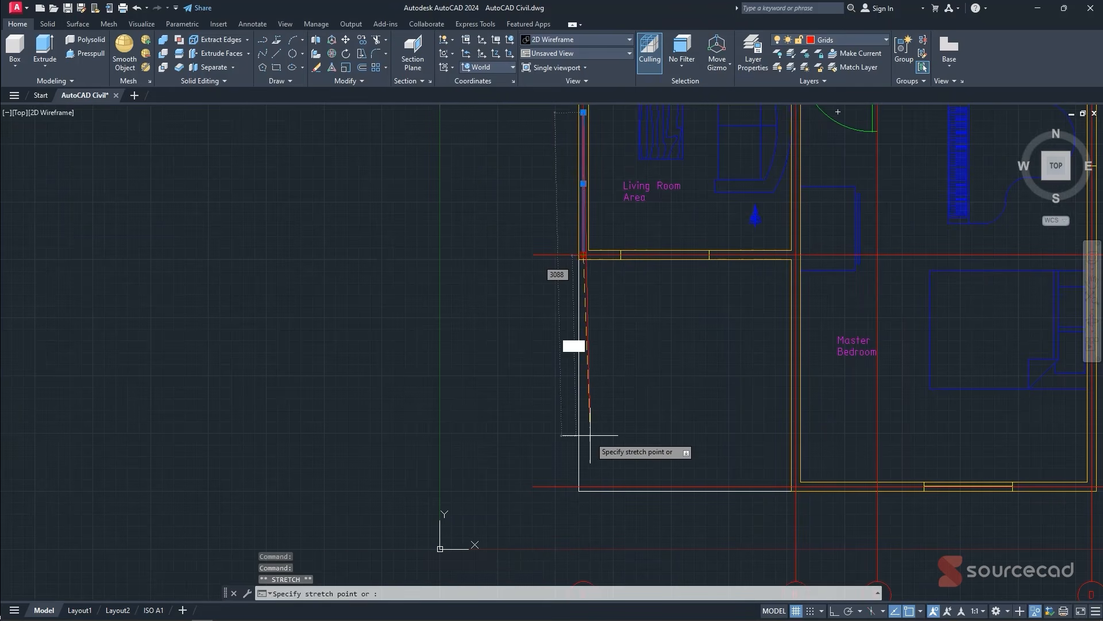
key(Down)
key(Escape)
scroll(638, 136, down, 3)
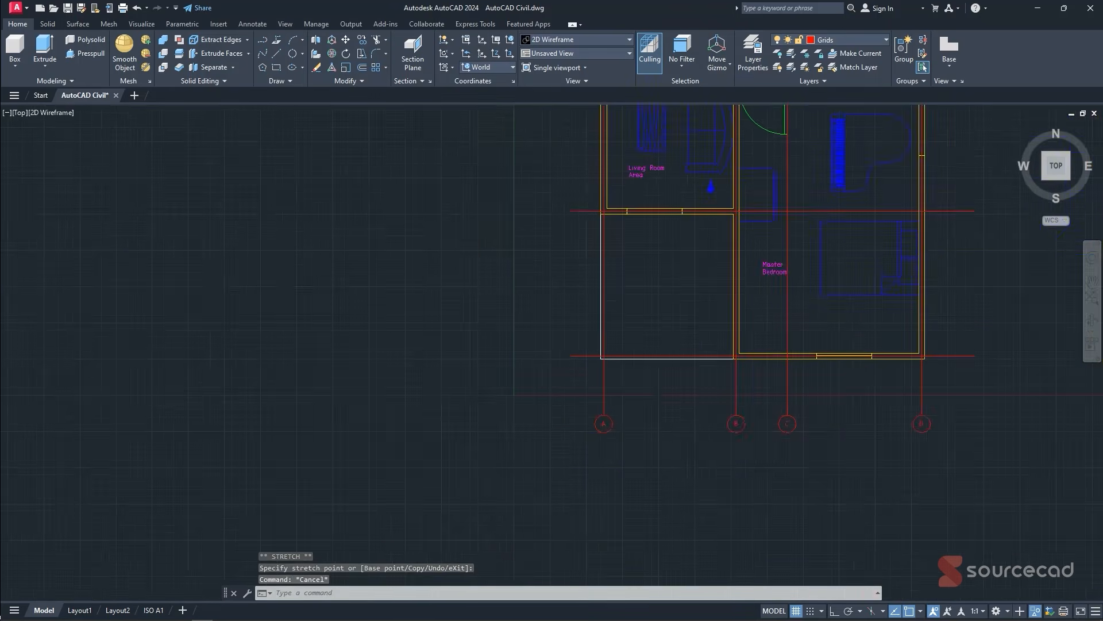
- Copy the upper A bubble to the left end of the topmost horizontal gridline
scroll(620, 357, down, 1)
scroll(640, 315, up, 5)
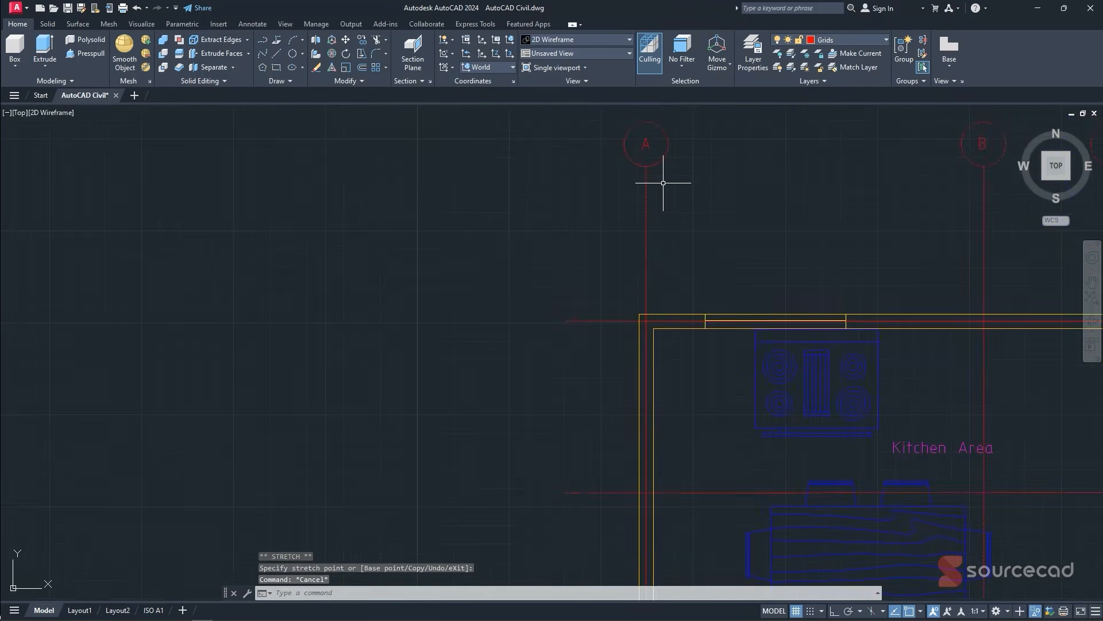
click(677, 165)
click(603, 217)
text(co)
key(Return)
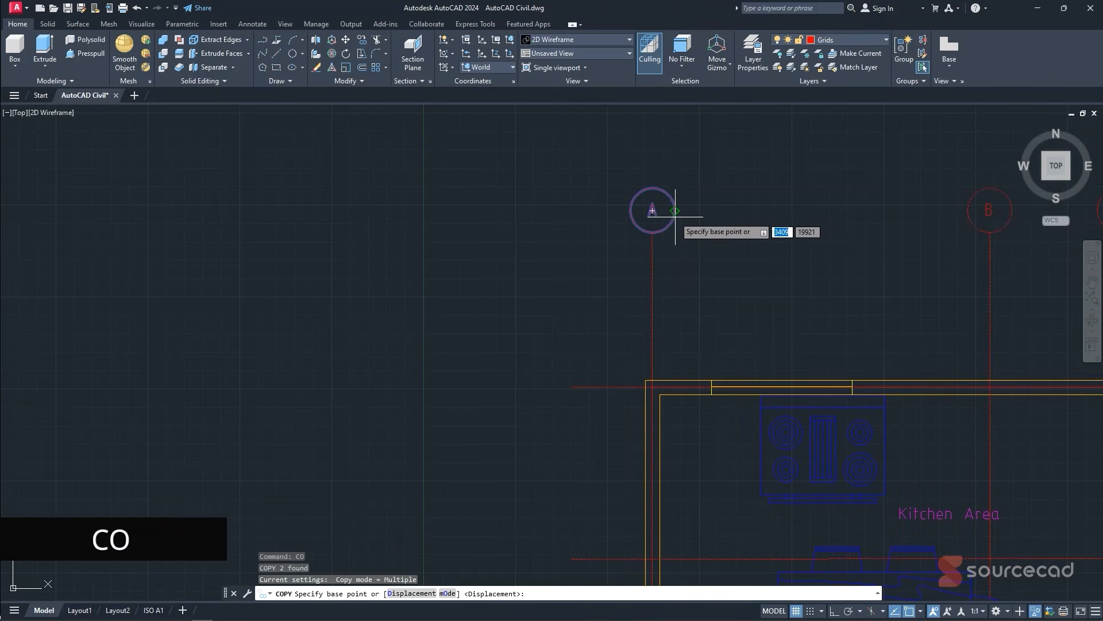
click(675, 210)
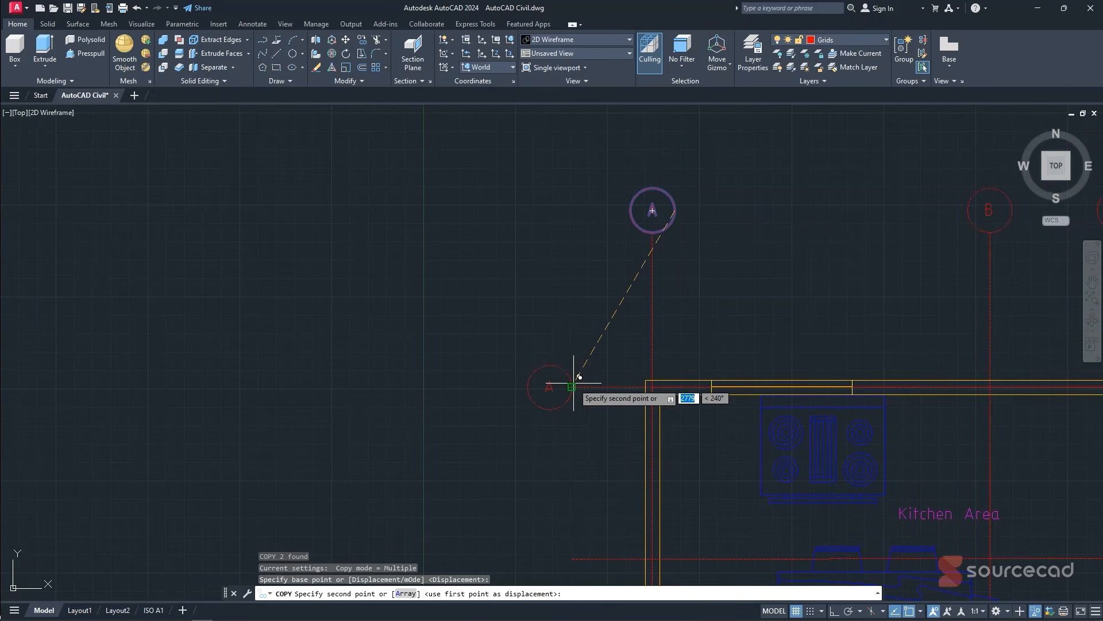
key(Escape)
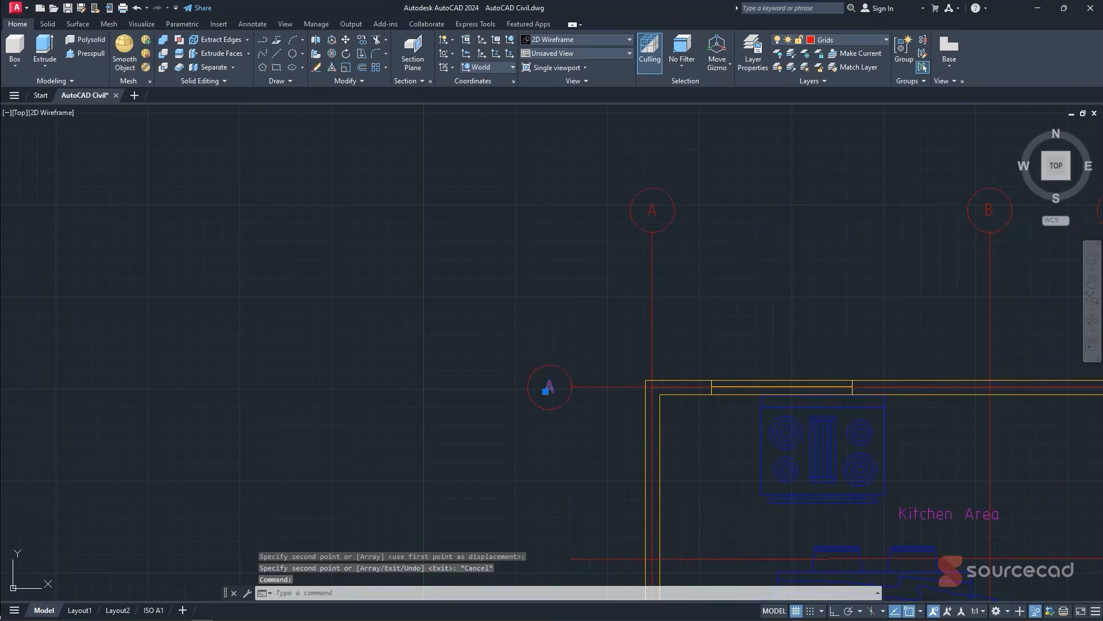
- Change the label in the topmost horizontal gridline's bubble to 1
double_click(551, 388)
text(1)
key(Return)
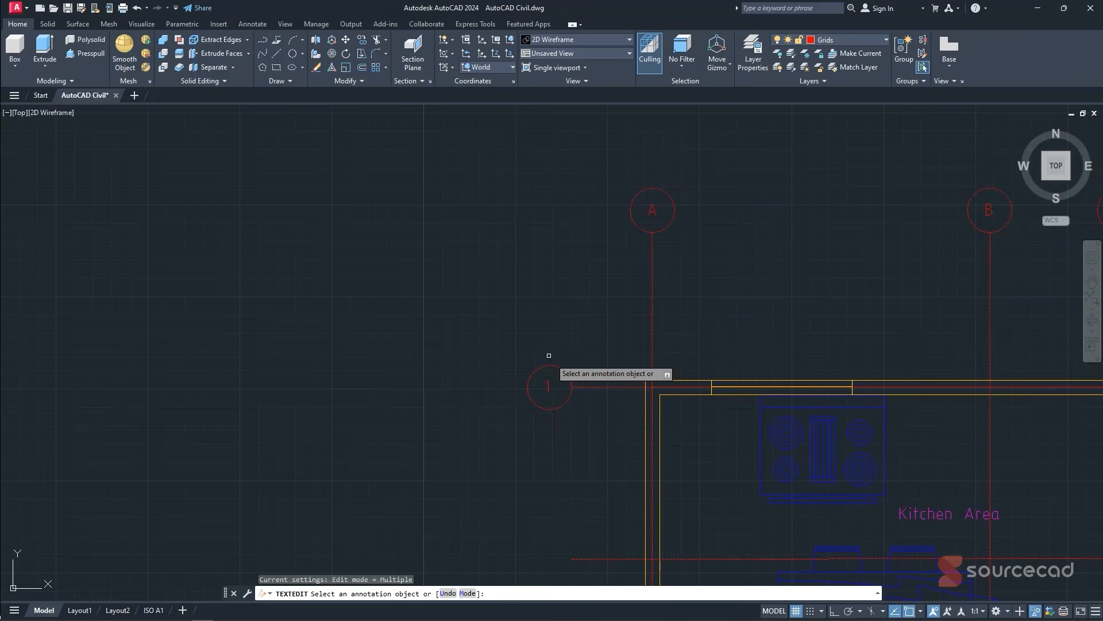
key(Escape)
- Copy the 1 bubble to the left ends of the second and third horizontal gridlines
click(556, 349)
click(510, 434)
text(CO)
key(Return)
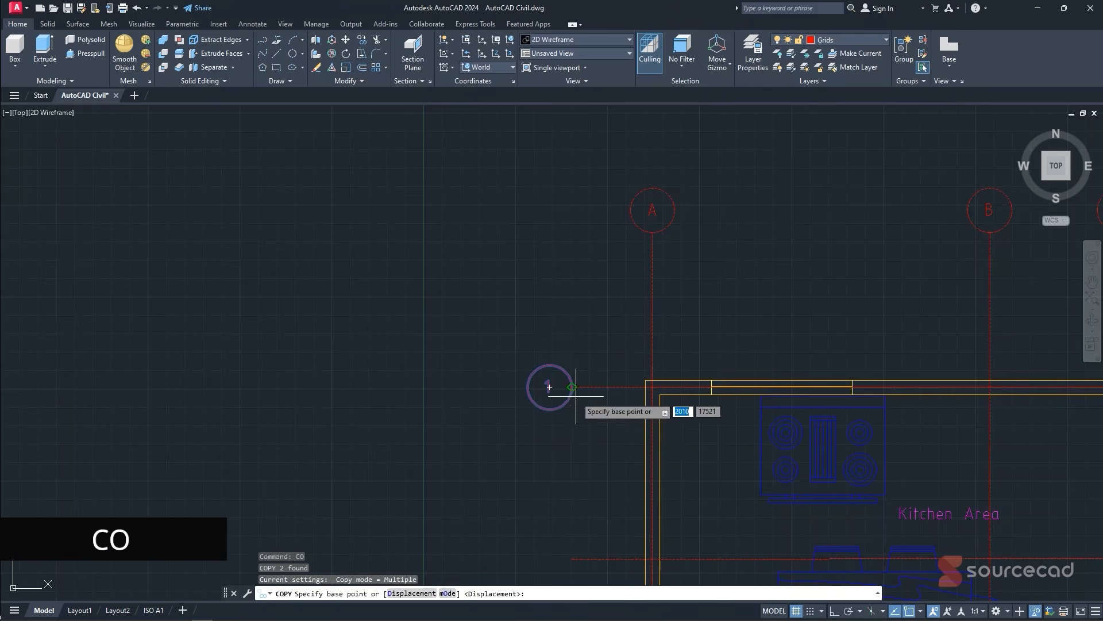
click(549, 387)
middle_drag(547, 468, 533, 243)
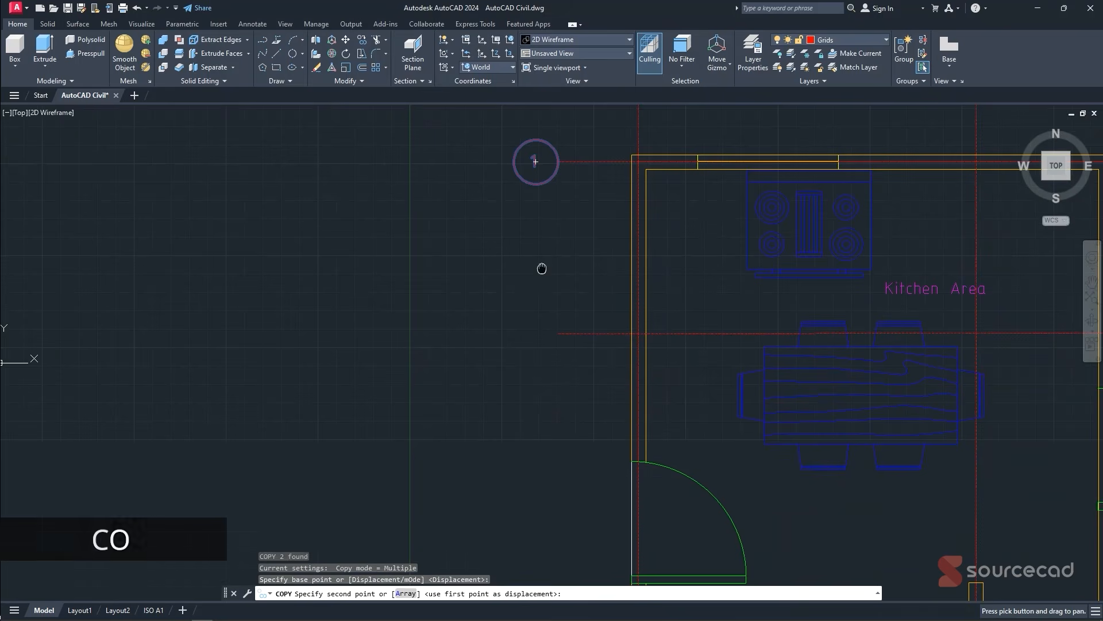
click(558, 333)
scroll(549, 407, down, 1)
middle_drag(540, 581, 540, 408)
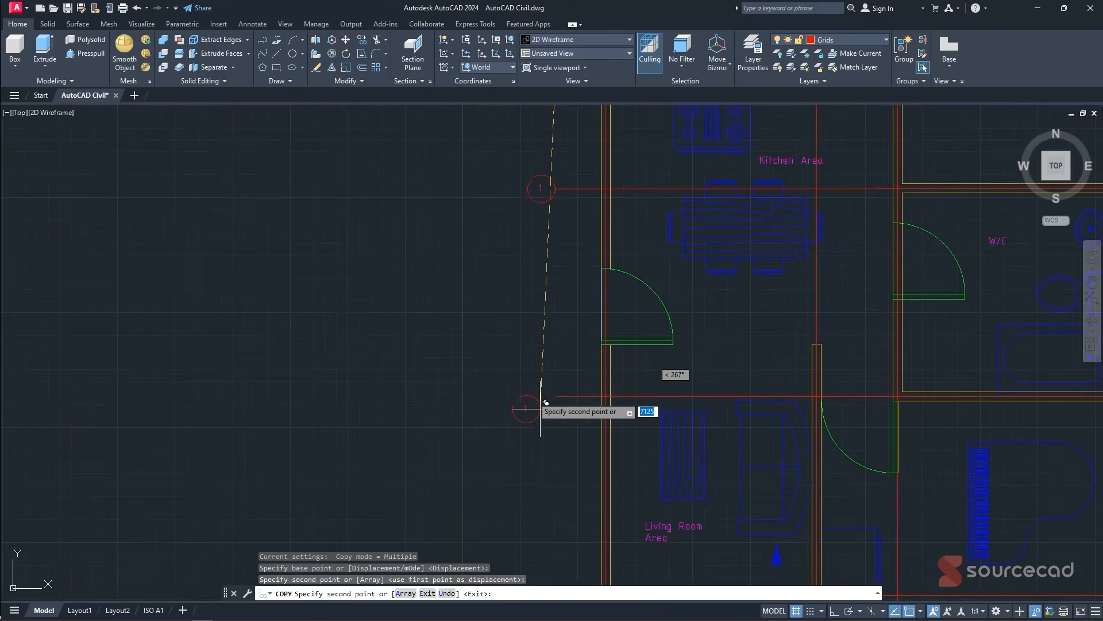
click(551, 395)
- Place further copies of the 1 bubble at the left ends of the fourth and fifth horizontal gridlines
scroll(550, 465, down, 1)
middle_drag(551, 464, 559, 323)
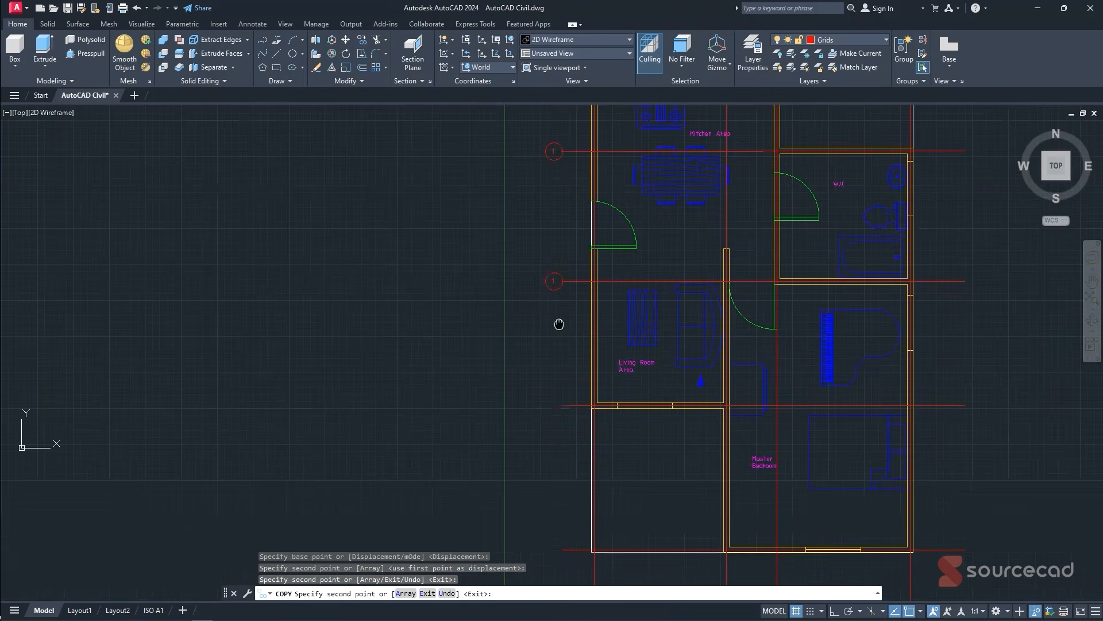
click(562, 405)
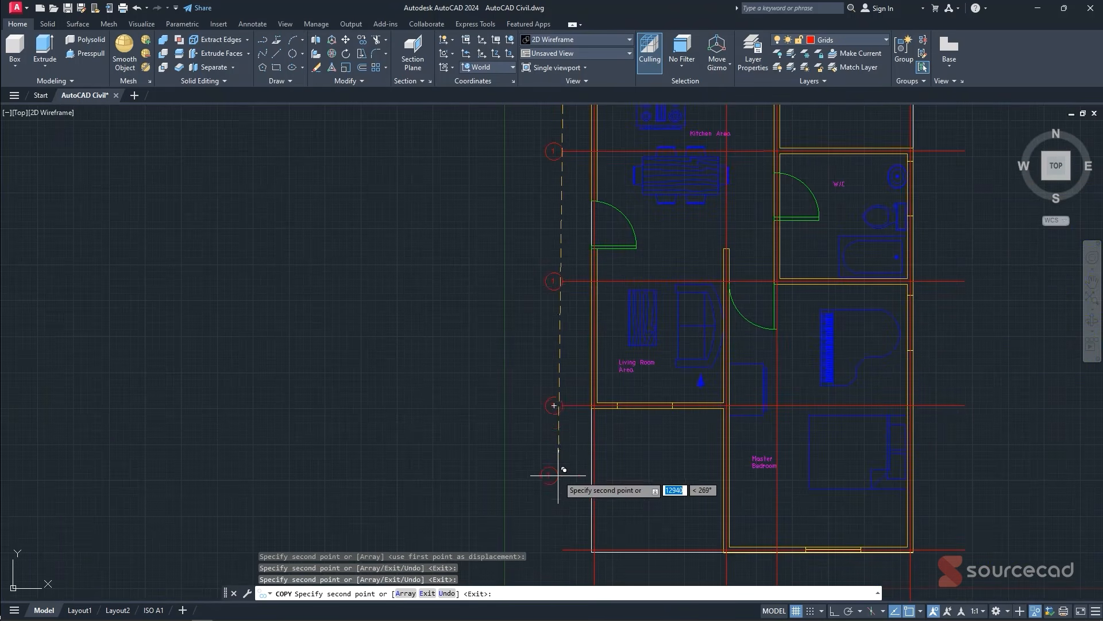
middle_drag(561, 520, 560, 366)
click(565, 396)
key(Escape)
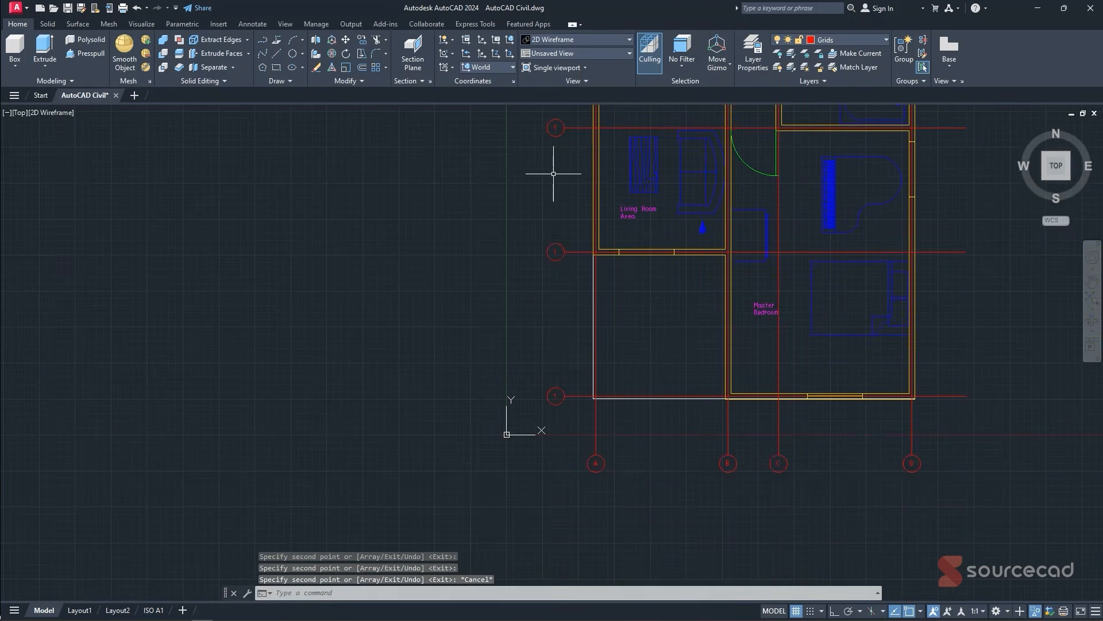
- Relabel the bubbles of the second and third horizontal gridlines as 2 and 3
middle_drag(553, 174, 577, 468)
scroll(579, 302, up, 2)
double_click(582, 300)
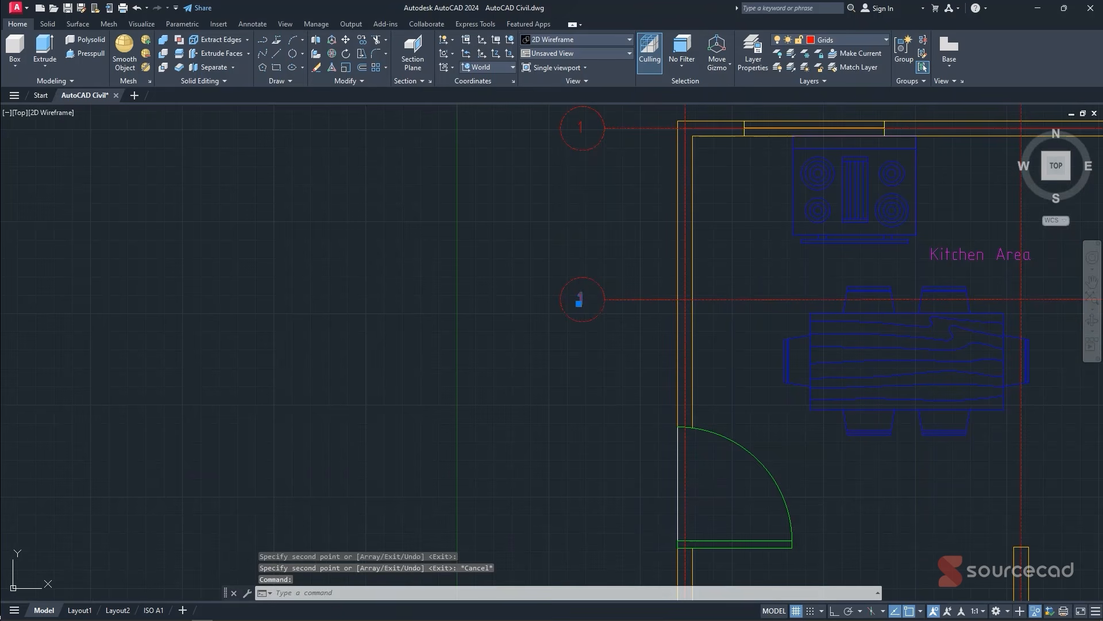
text(2)
key(Return)
scroll(594, 455, down, 2)
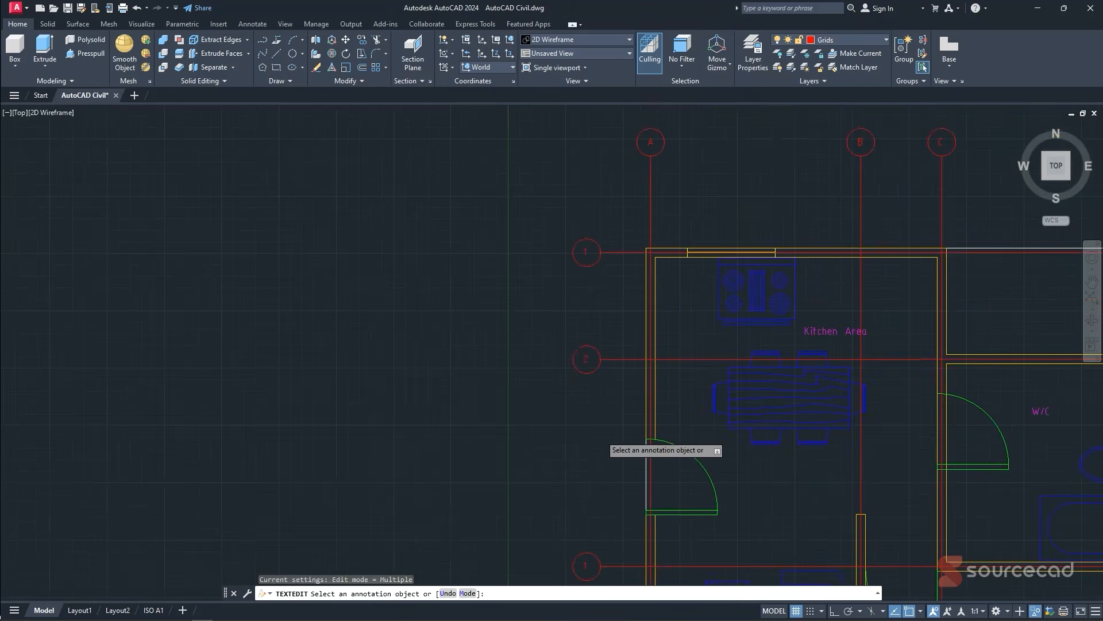
scroll(572, 296, down, 2)
scroll(572, 296, up, 4)
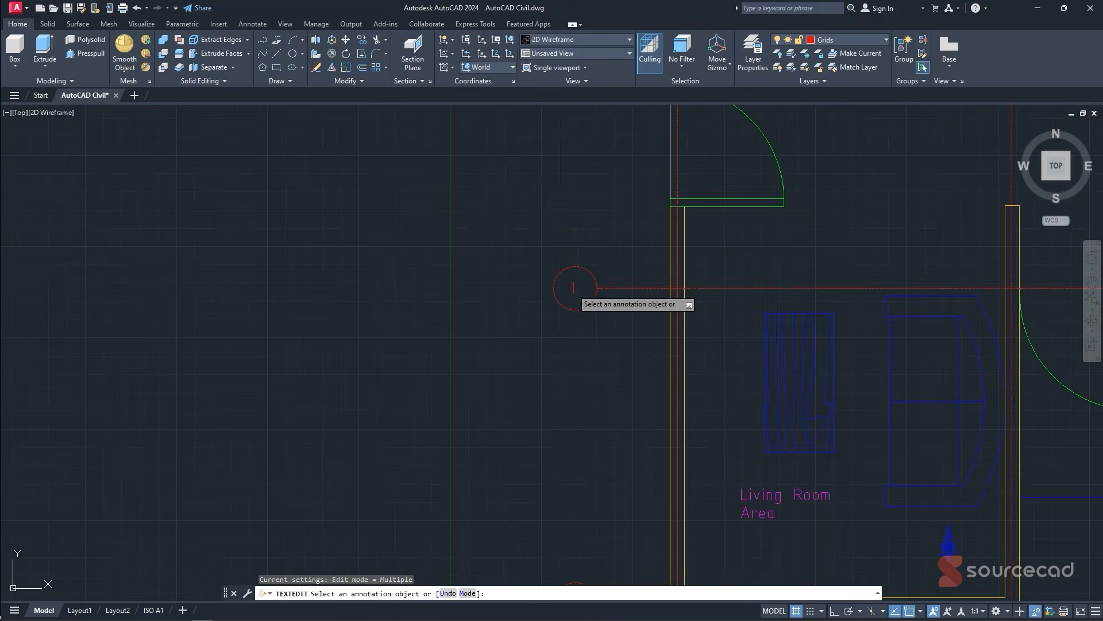
click(573, 288)
text(3)
key(Return)
- Relabel the bubbles of the fourth and fifth horizontal gridlines as 4 and 5
scroll(566, 451, down, 2)
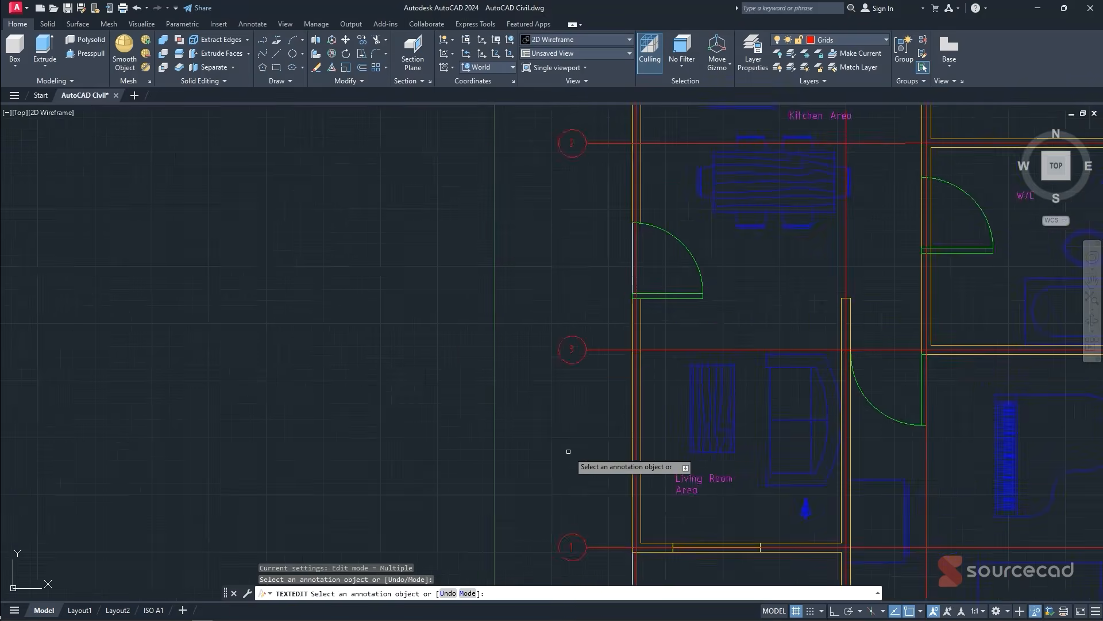
middle_drag(569, 451, 553, 302)
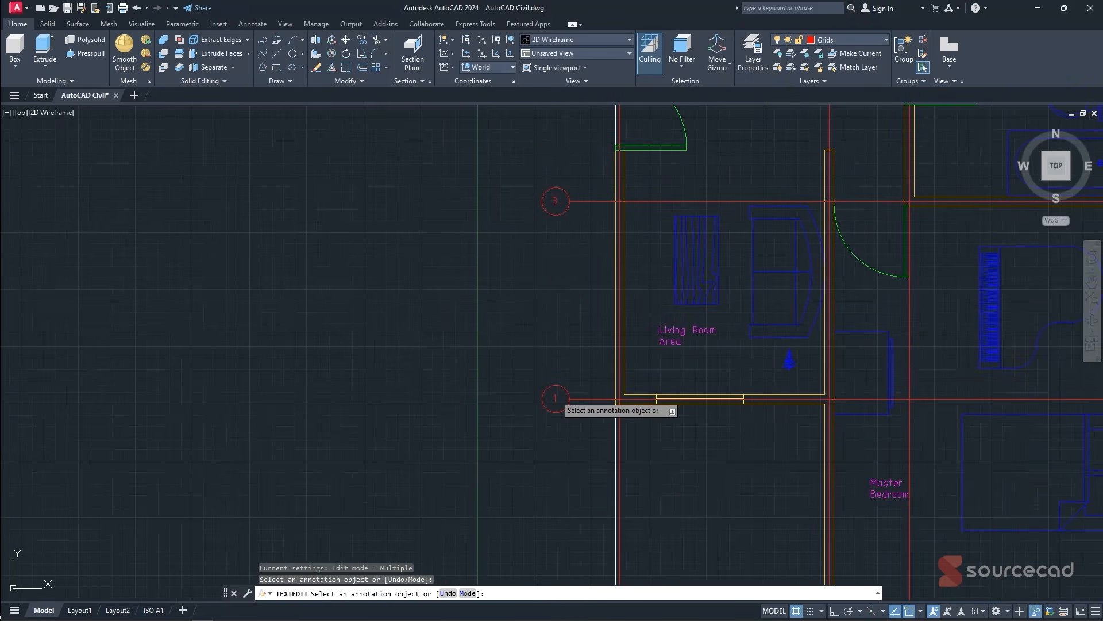
click(555, 398)
text(4)
key(Return)
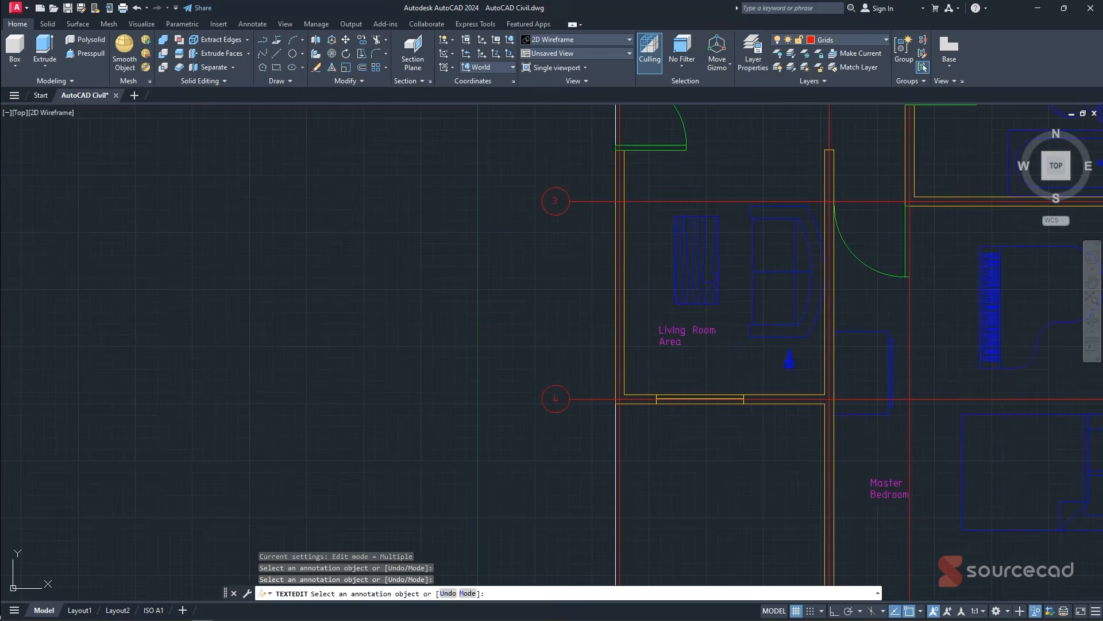
middle_drag(555, 425, 555, 249)
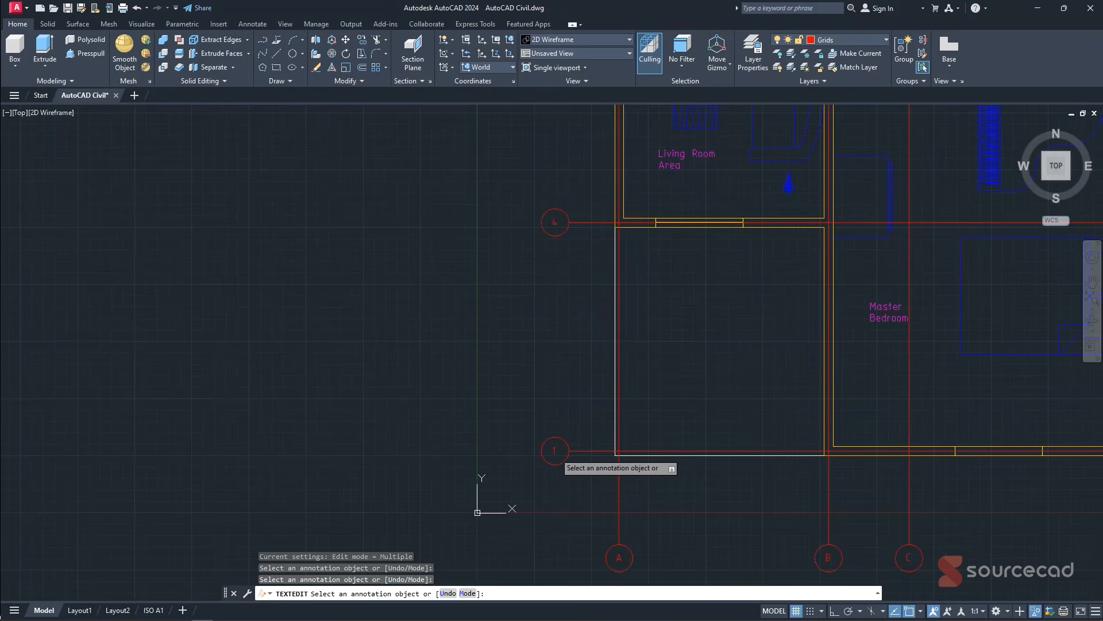
click(554, 451)
text(5)
key(Return)
key(Escape)
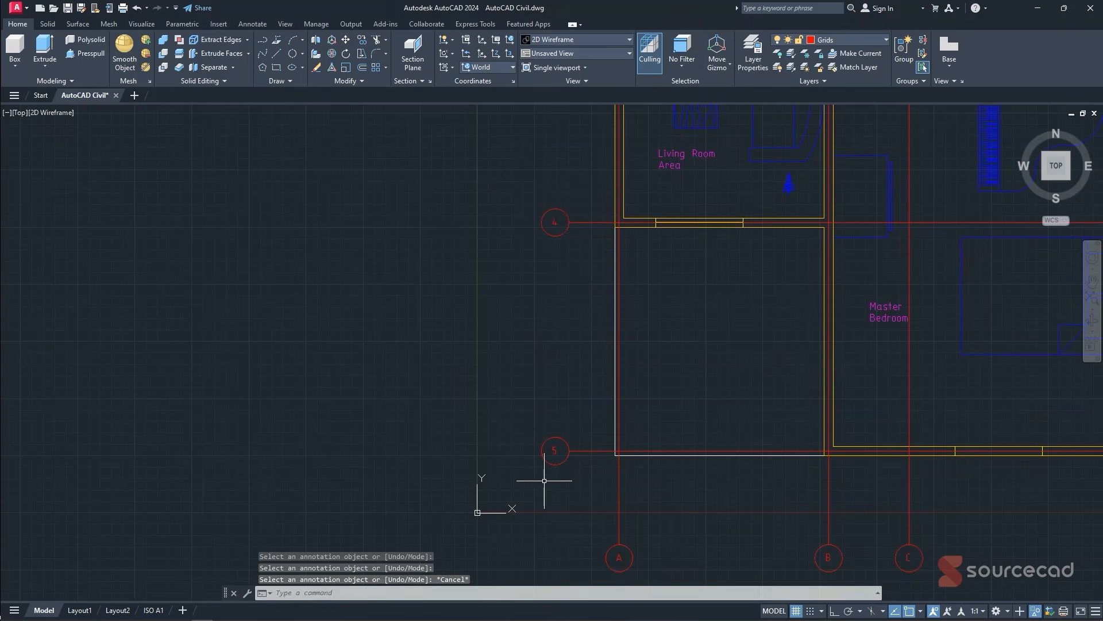
- Copy the five numbered bubbles from the left ends of the horizontal gridlines to their right ends
click(567, 478)
scroll(539, 223, down, 4)
middle_drag(526, 133, 524, 384)
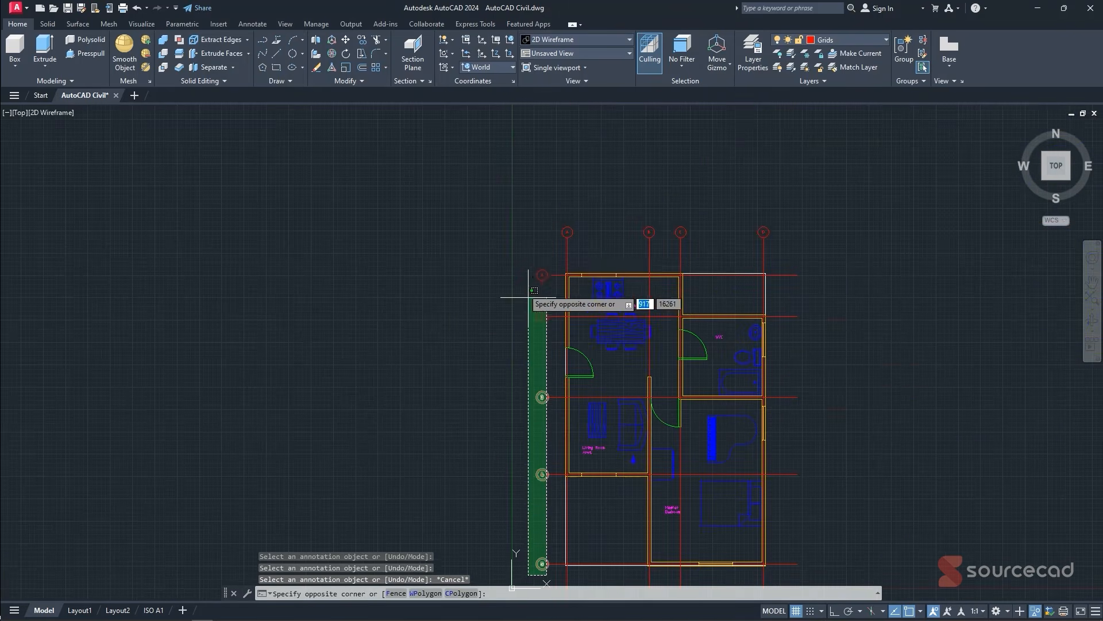
scroll(523, 250, up, 4)
click(520, 269)
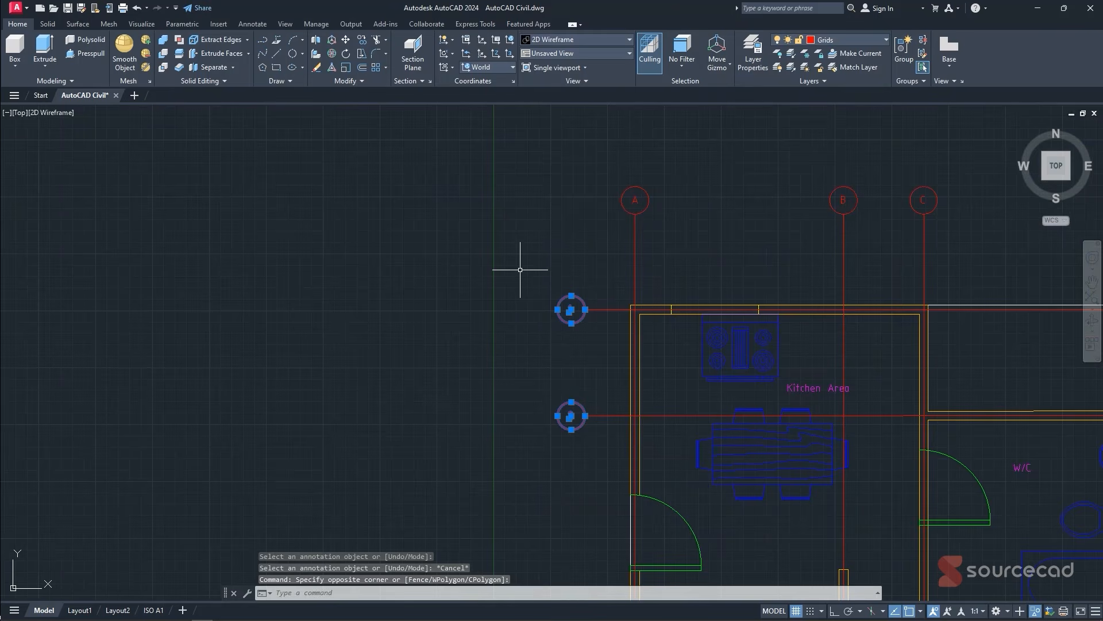
key(Return)
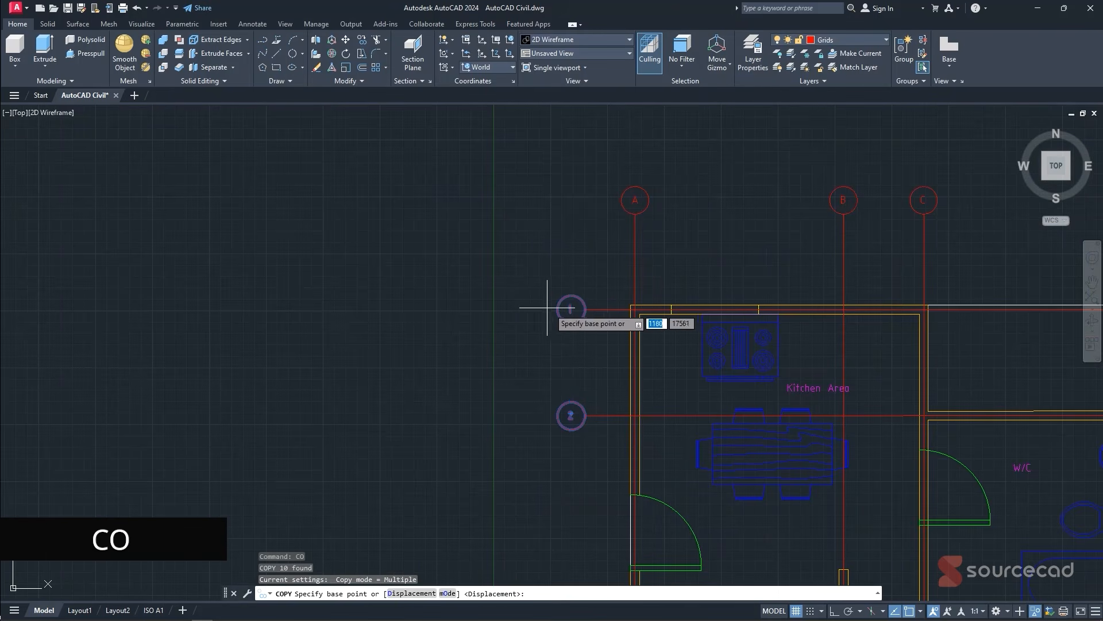
click(570, 309)
scroll(678, 324, down, 4)
middle_drag(890, 329, 636, 292)
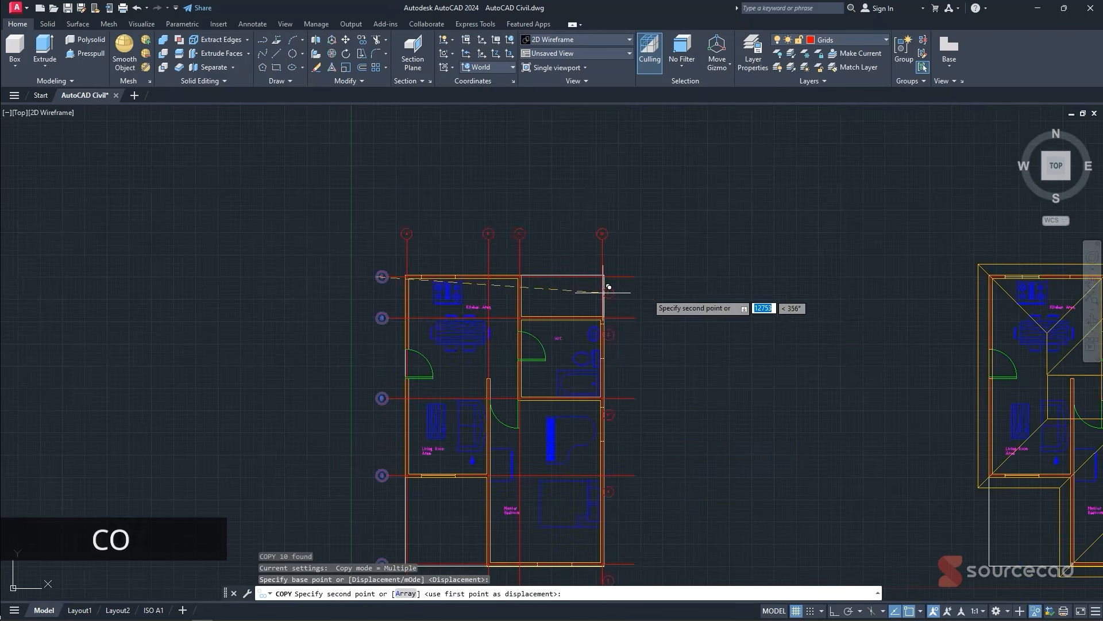
scroll(638, 293, up, 2)
click(641, 269)
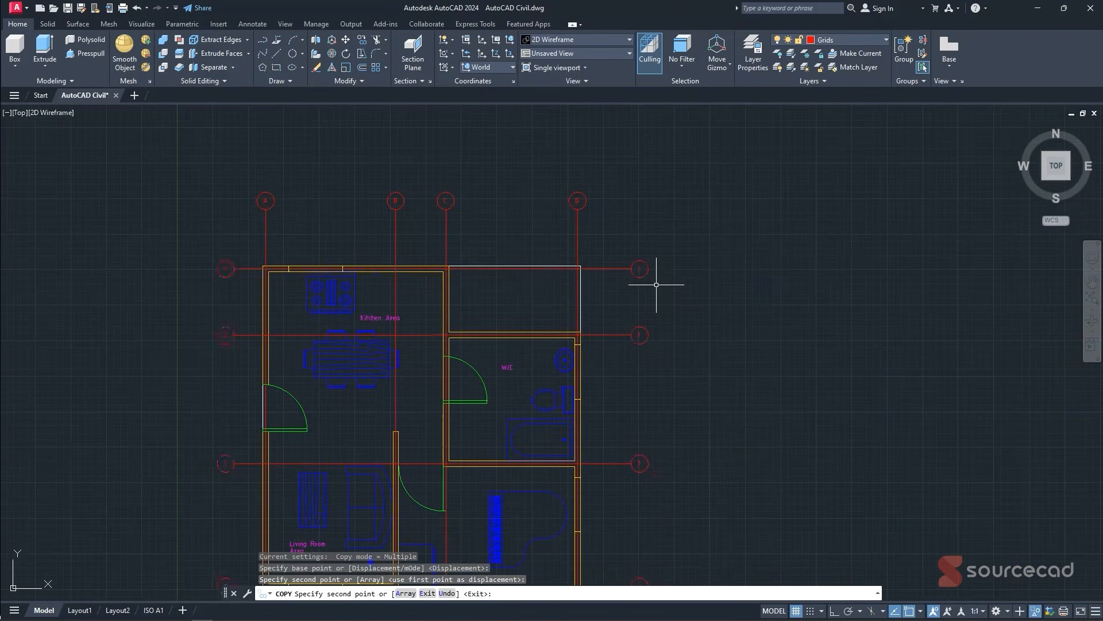
- End the object isolation so that all hidden objects around the gridded floor plan are shown again
scroll(660, 293, down, 3)
key(Escape)
right_click(705, 326)
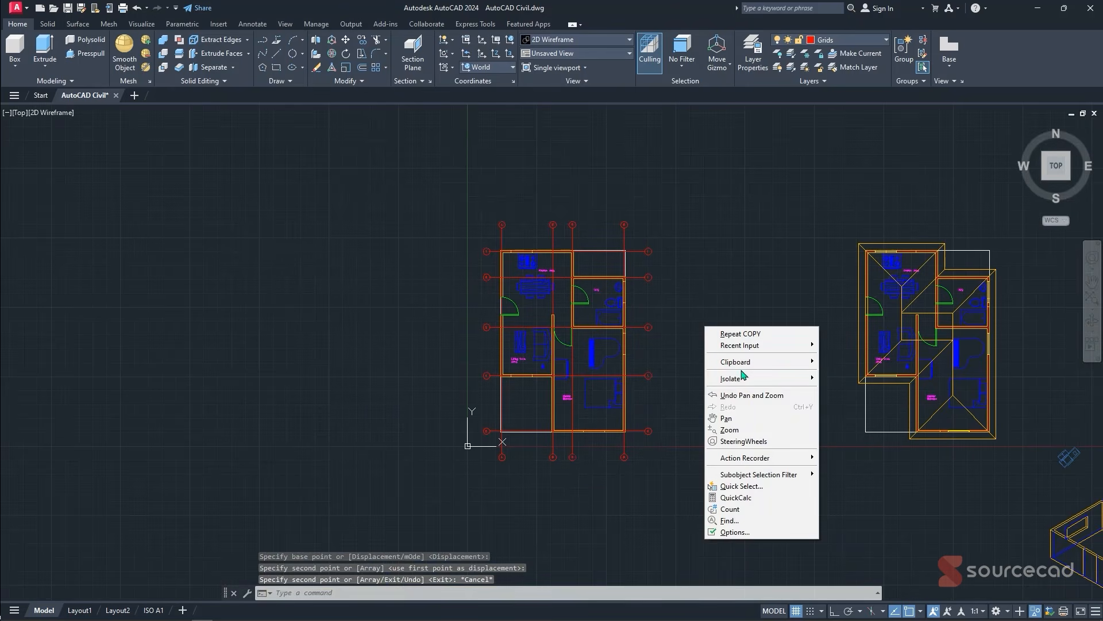
click(823, 401)
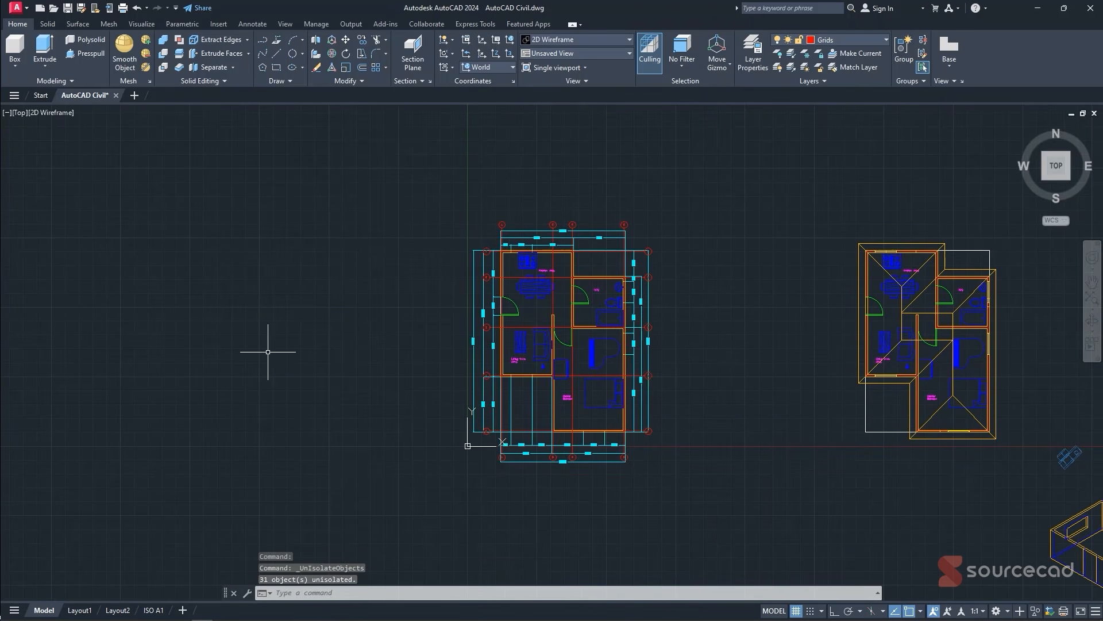
- Plot the ISO A1 layout to PDF on ISO A3 paper, saving it as AutoCAD Civil-ISO A1 in the SourceCAD library folder
click(153, 612)
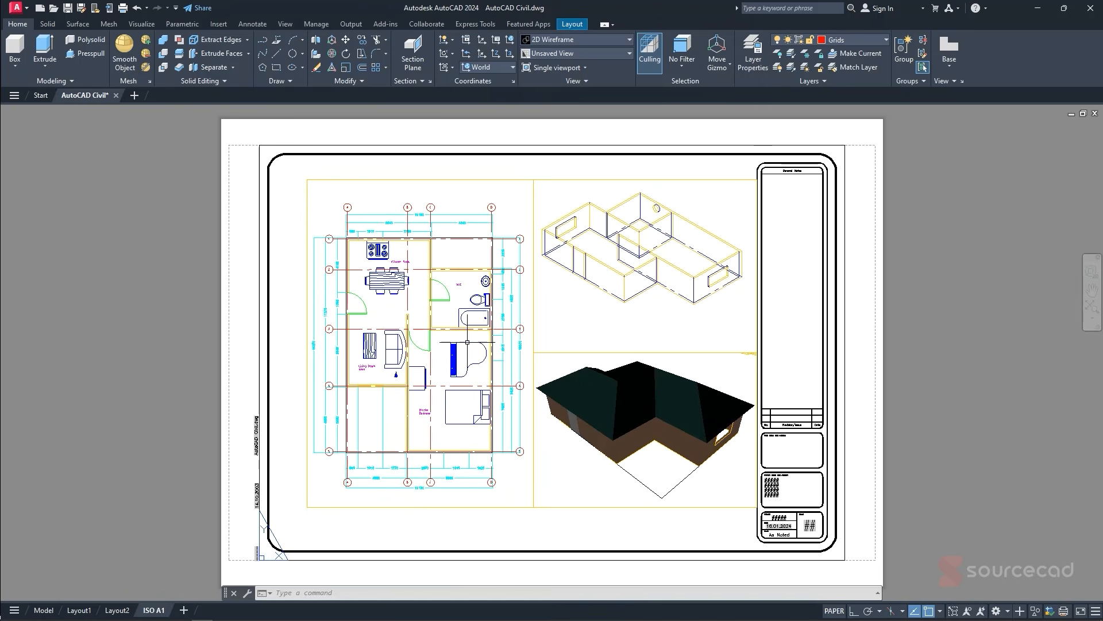
mouse_move(43, 610)
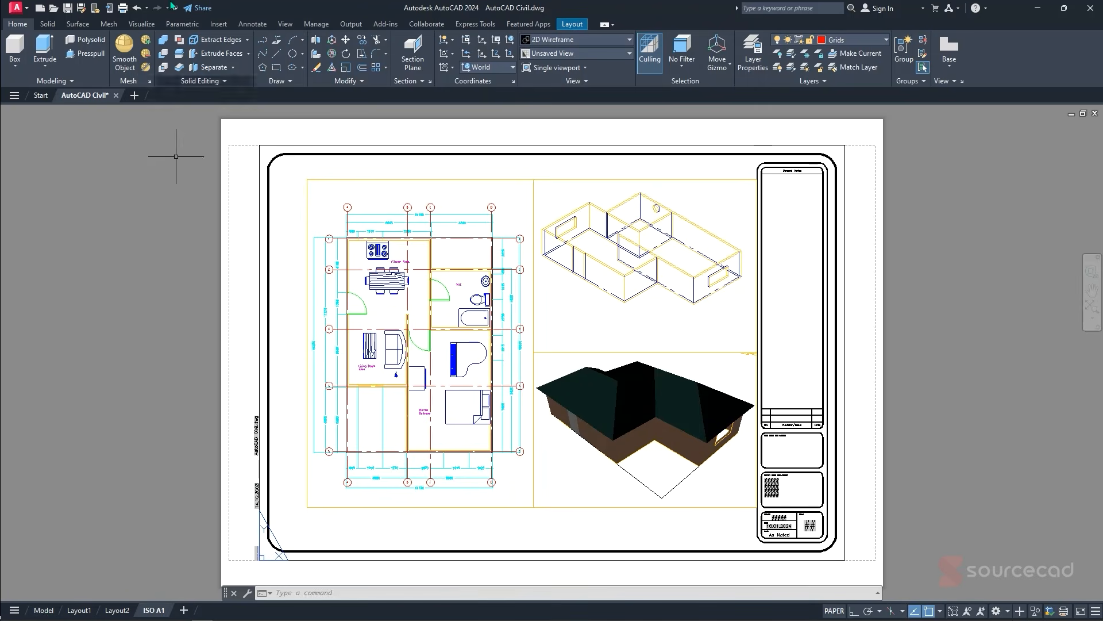
key(ctrl+p)
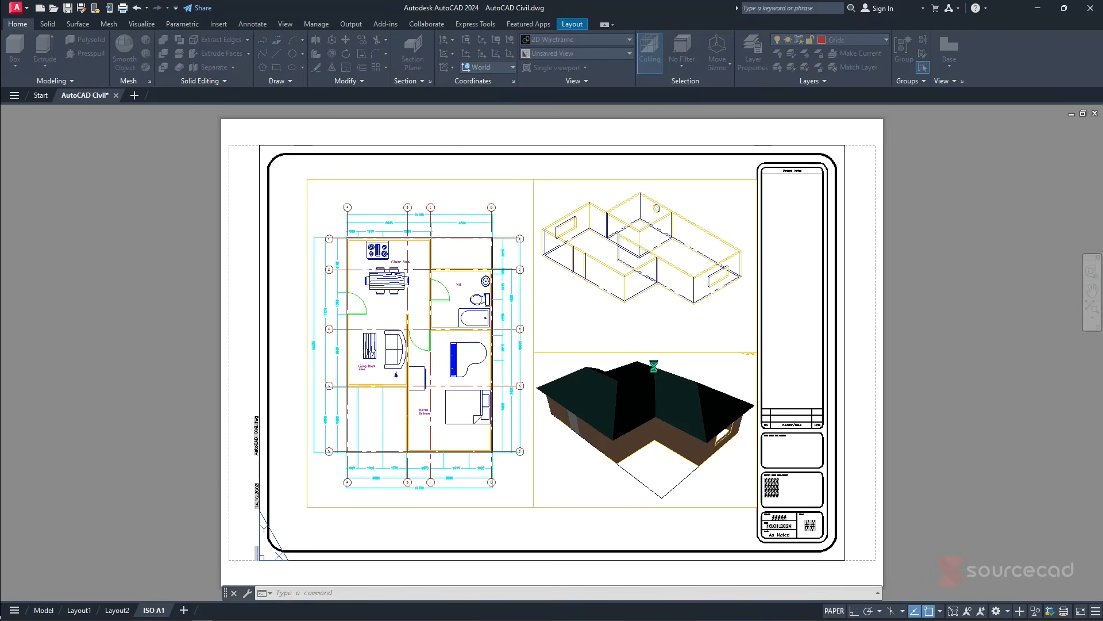
click(507, 345)
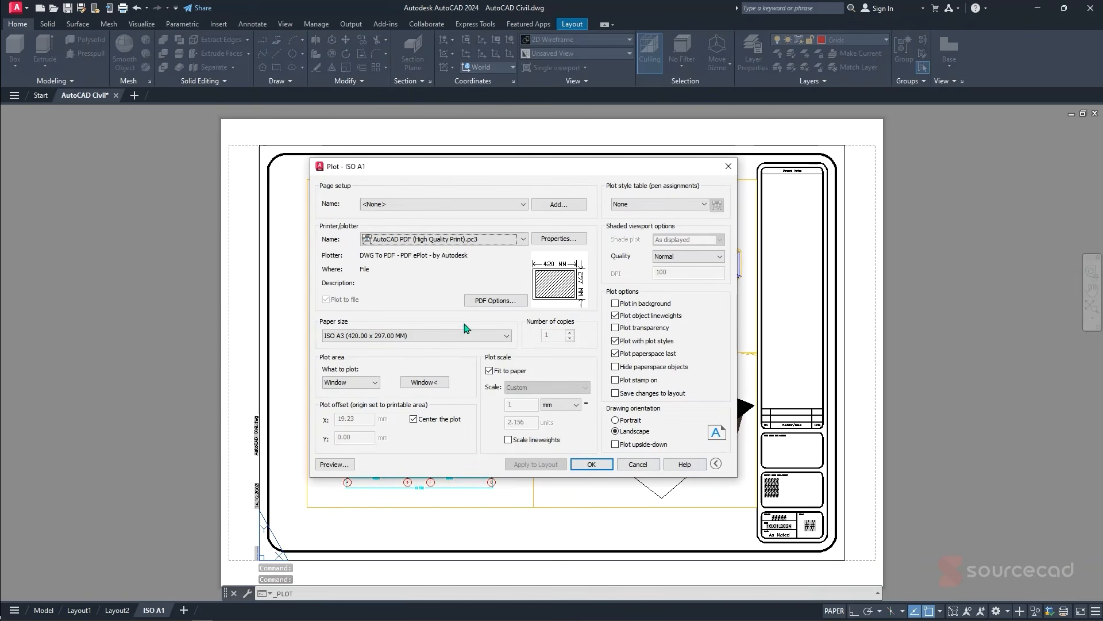
click(591, 464)
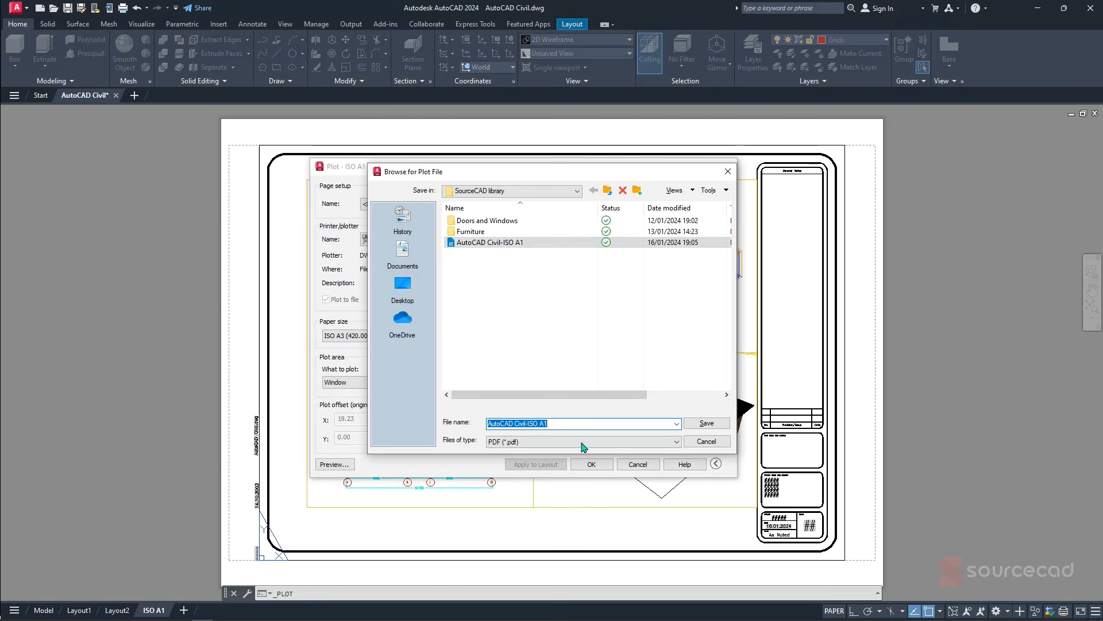
click(706, 423)
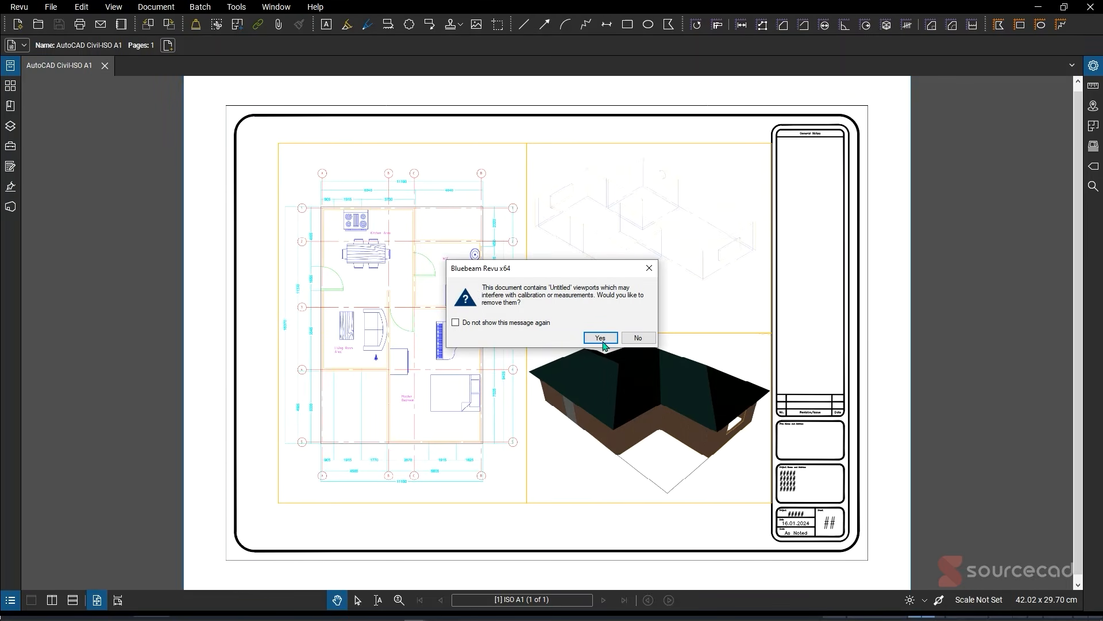
- Keep the untitled viewports and examine the grid bubbles, dimensions and 3D house views in the plotted PDF
click(637, 338)
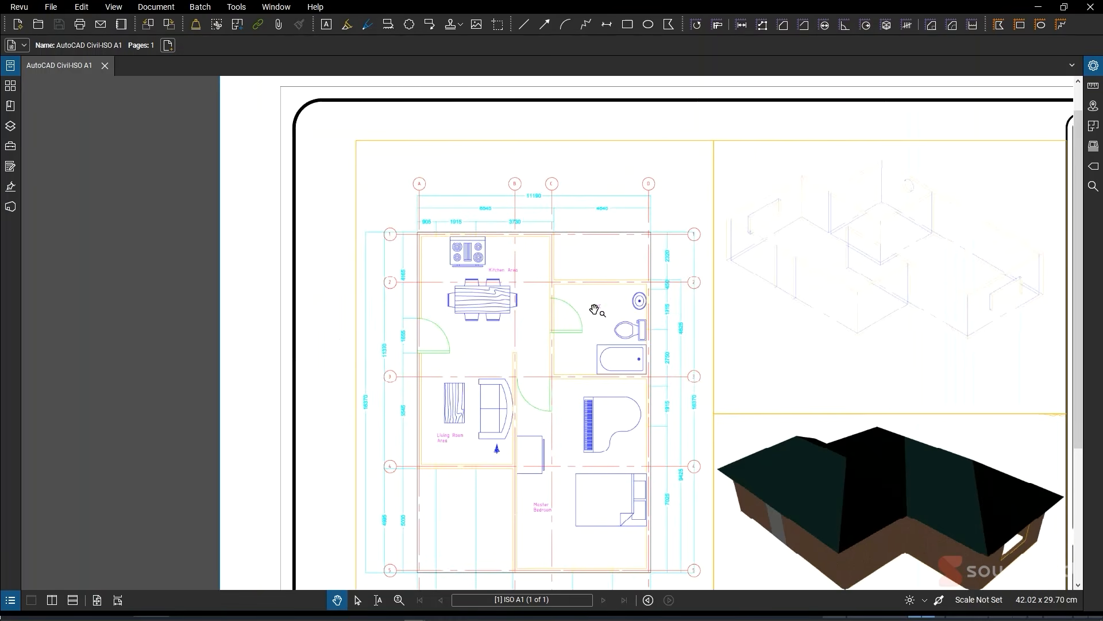
scroll(478, 236, up, 3)
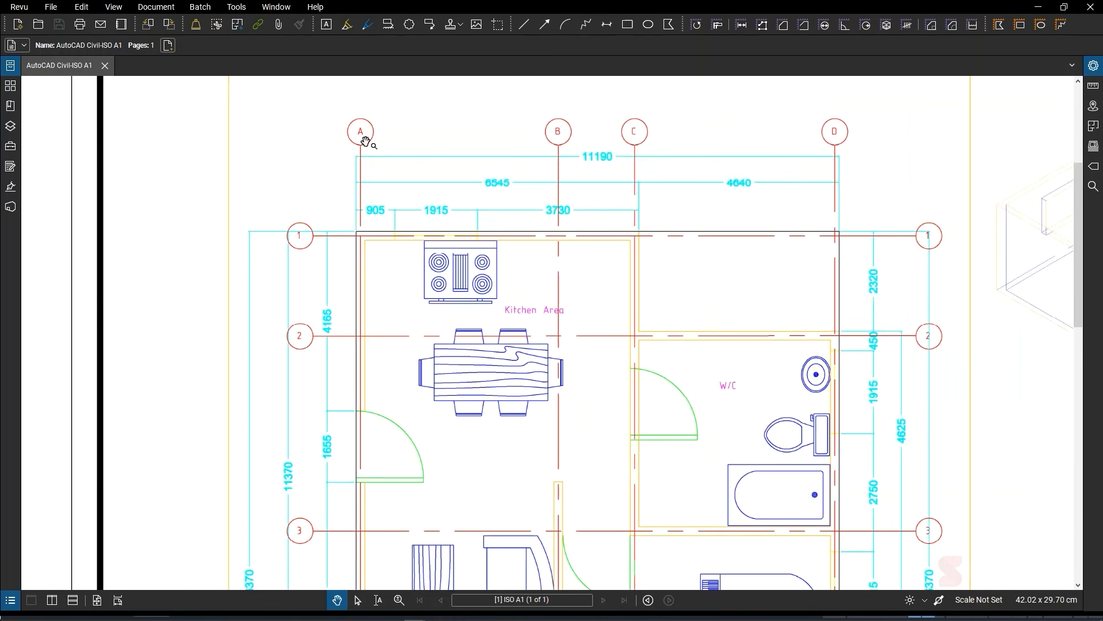
scroll(682, 213, down, 5)
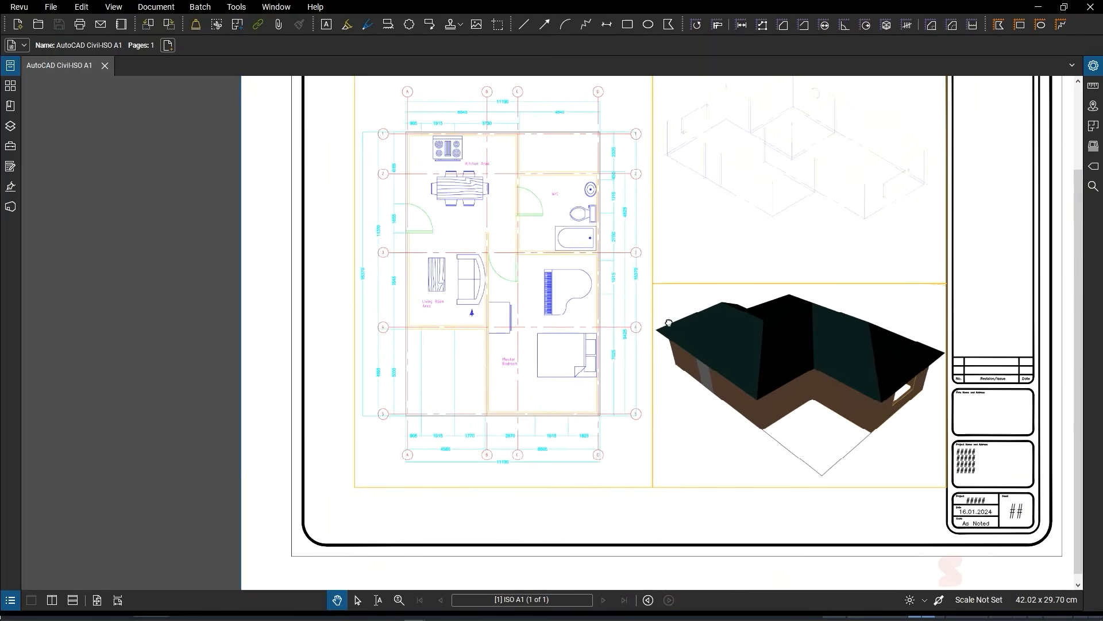
scroll(669, 323, down, 1)
scroll(649, 219, up, 3)
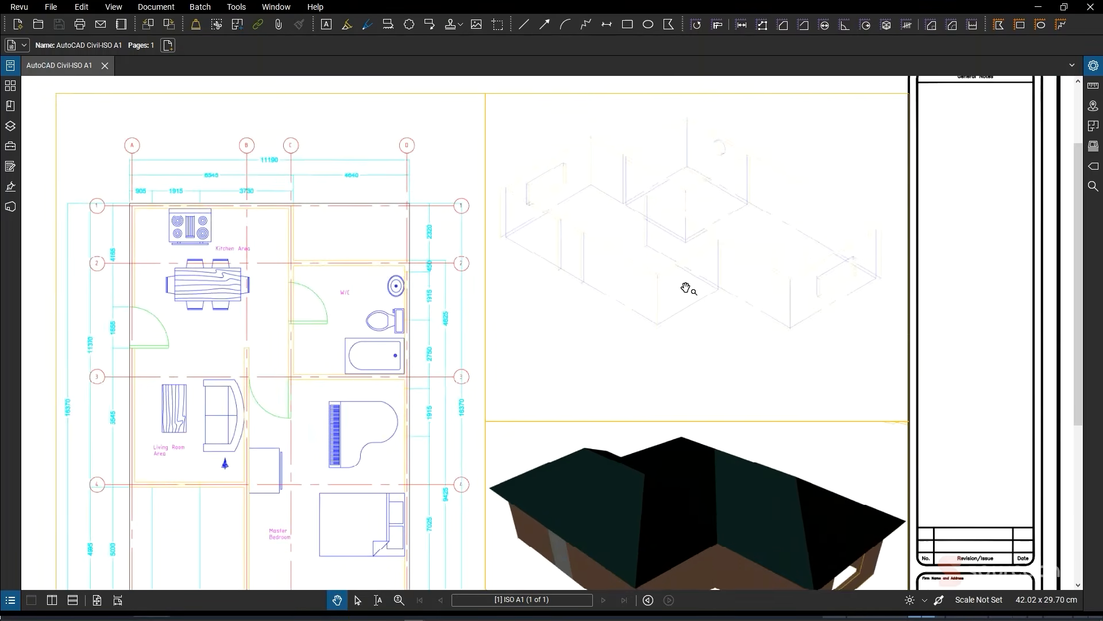
scroll(690, 299, down, 1)
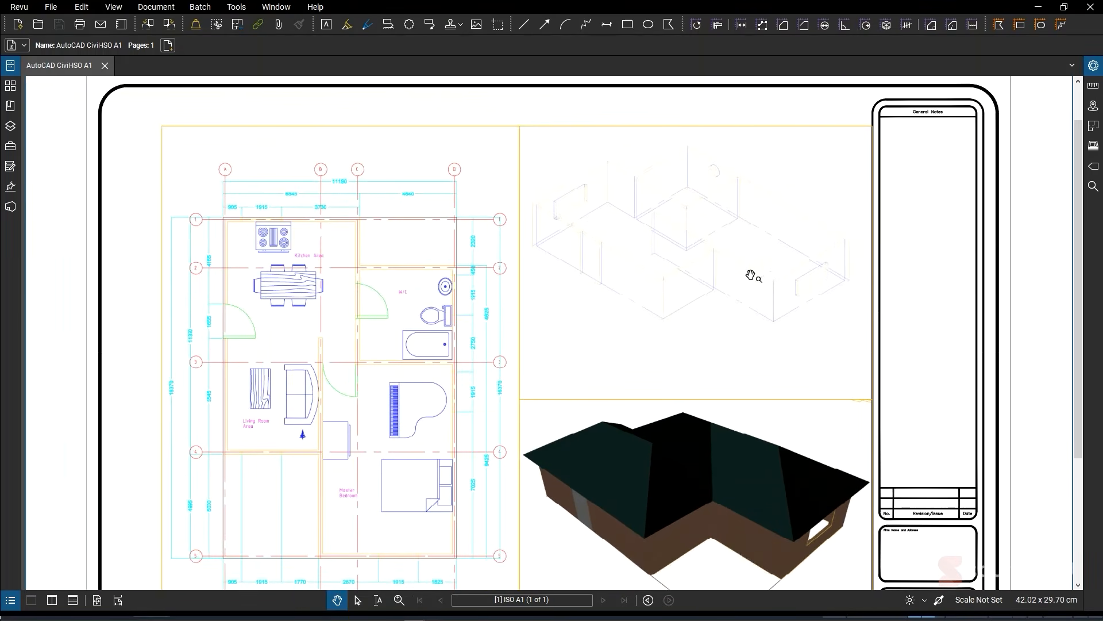
scroll(744, 408, down, 1)
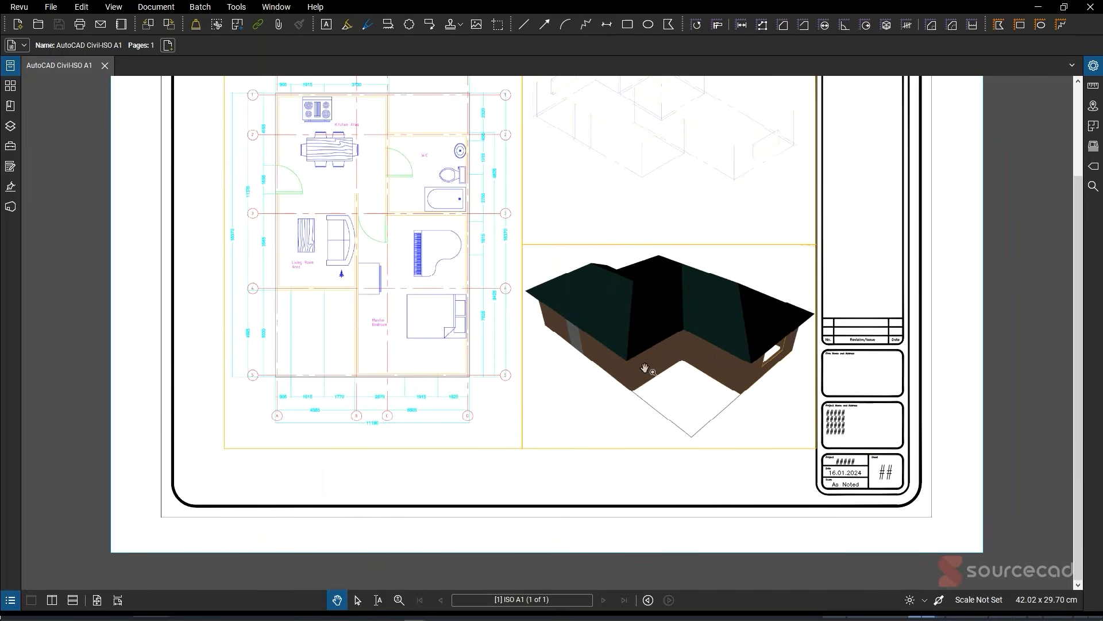
scroll(555, 386, down, 2)
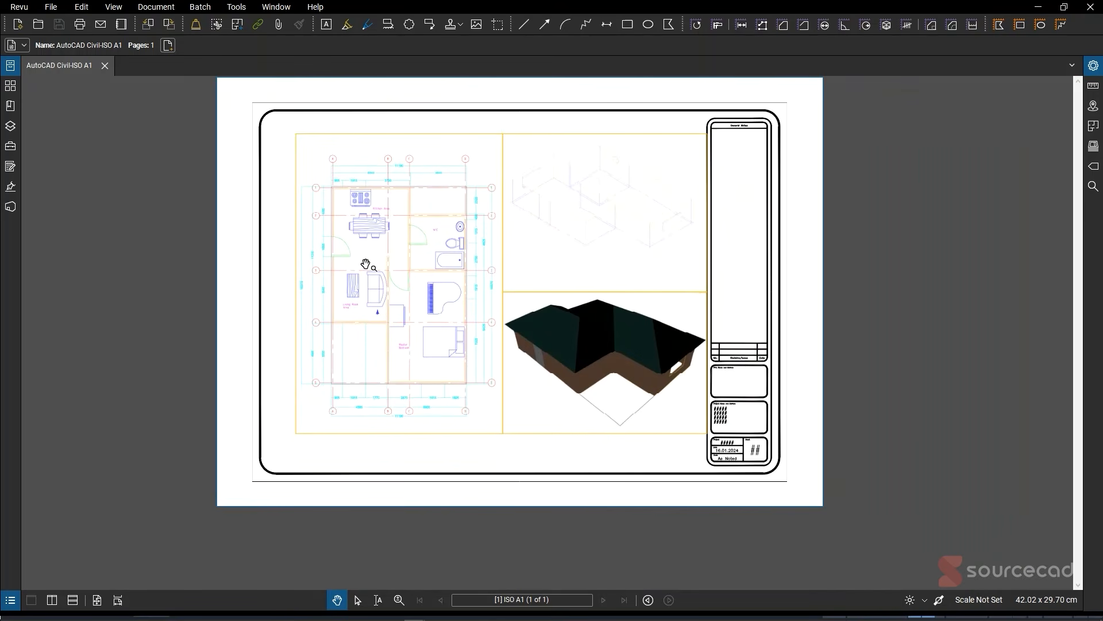
- Switch back to AutoCAD, return to model space and open the external references manager with XREF
mouse_move(473, 611)
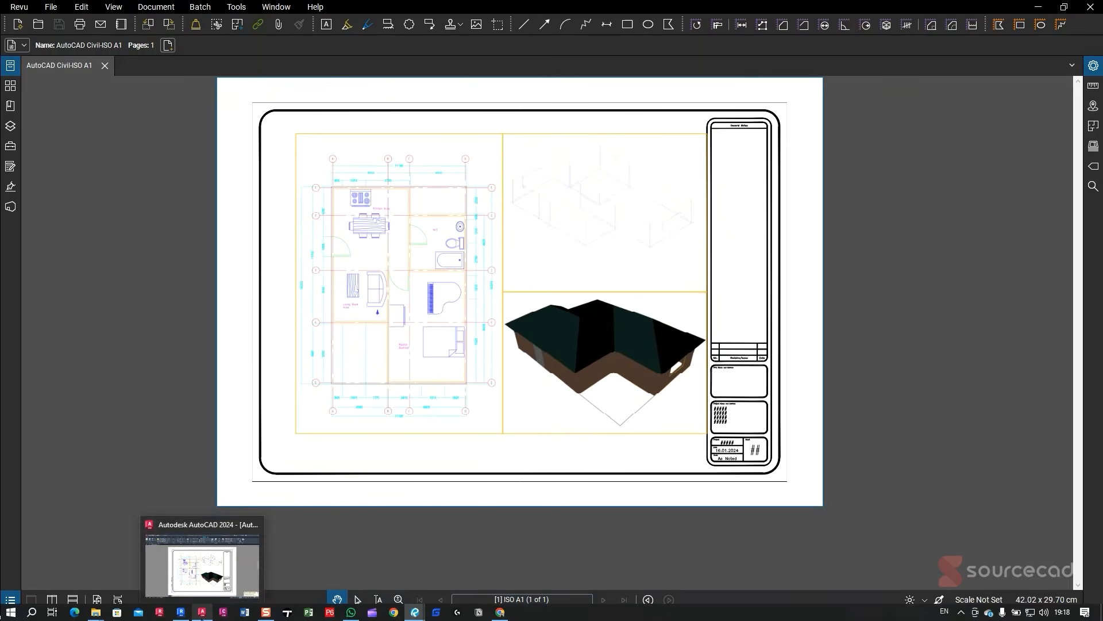
click(208, 575)
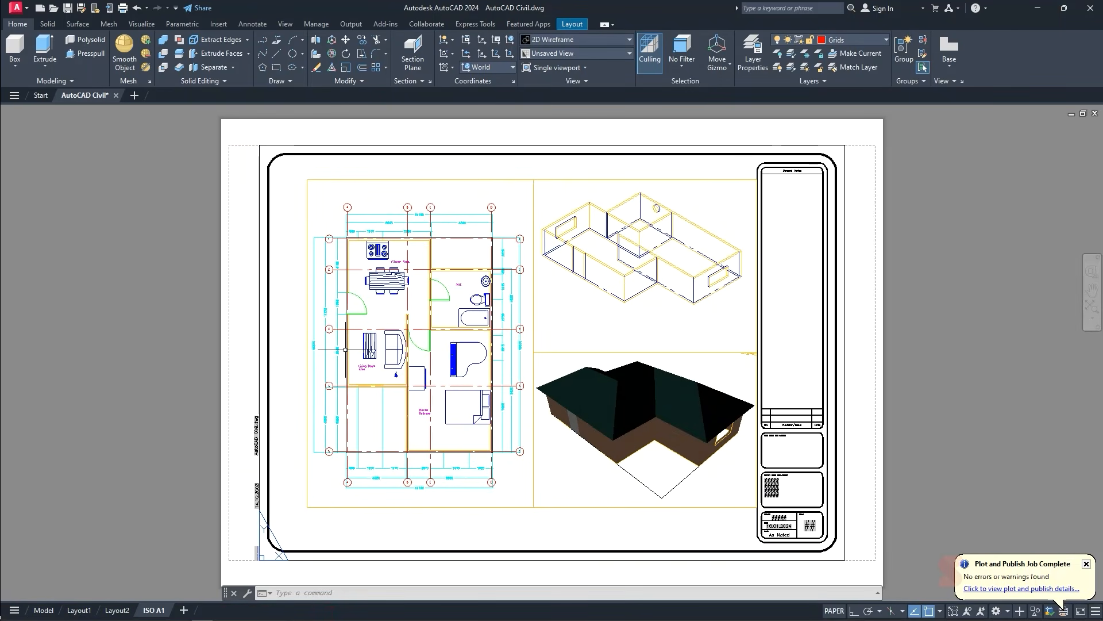
click(52, 614)
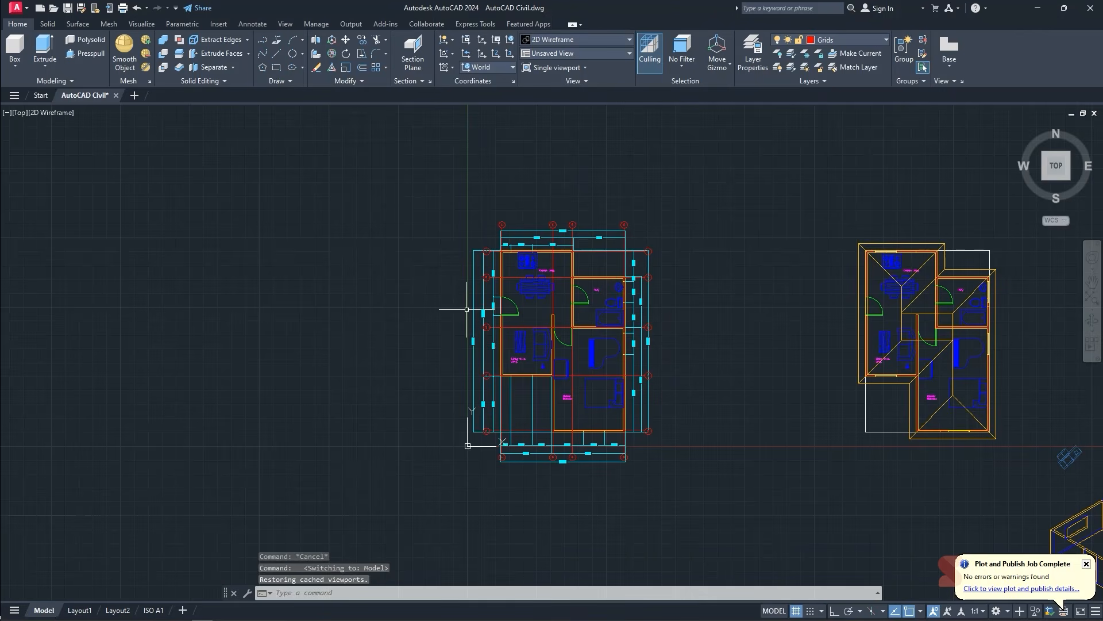
middle_drag(456, 308, 354, 311)
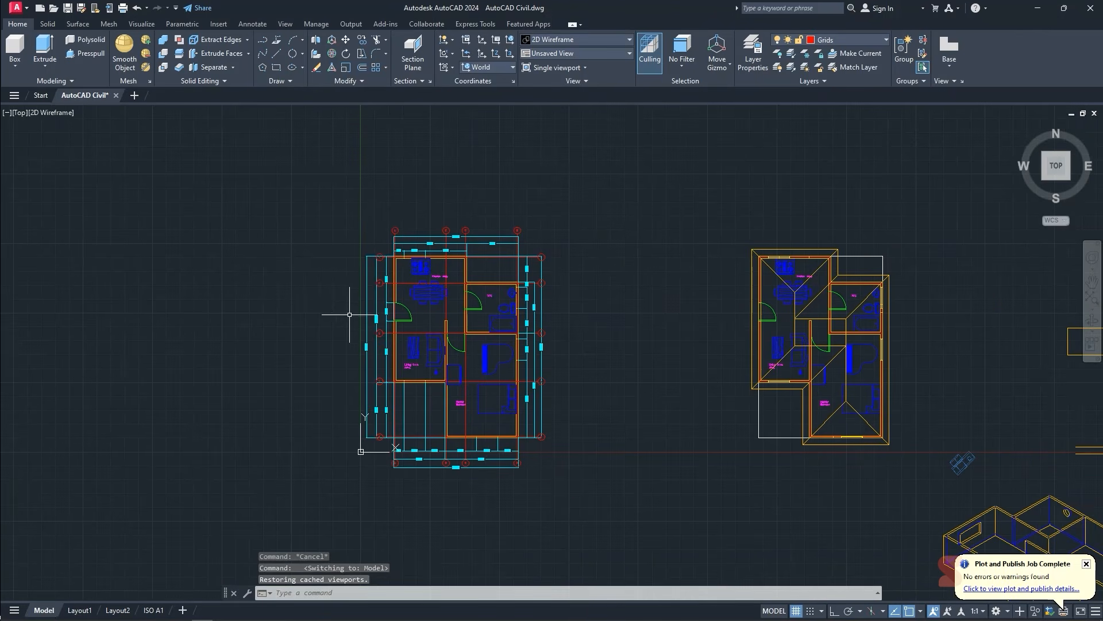
text(XREF)
key(Return)
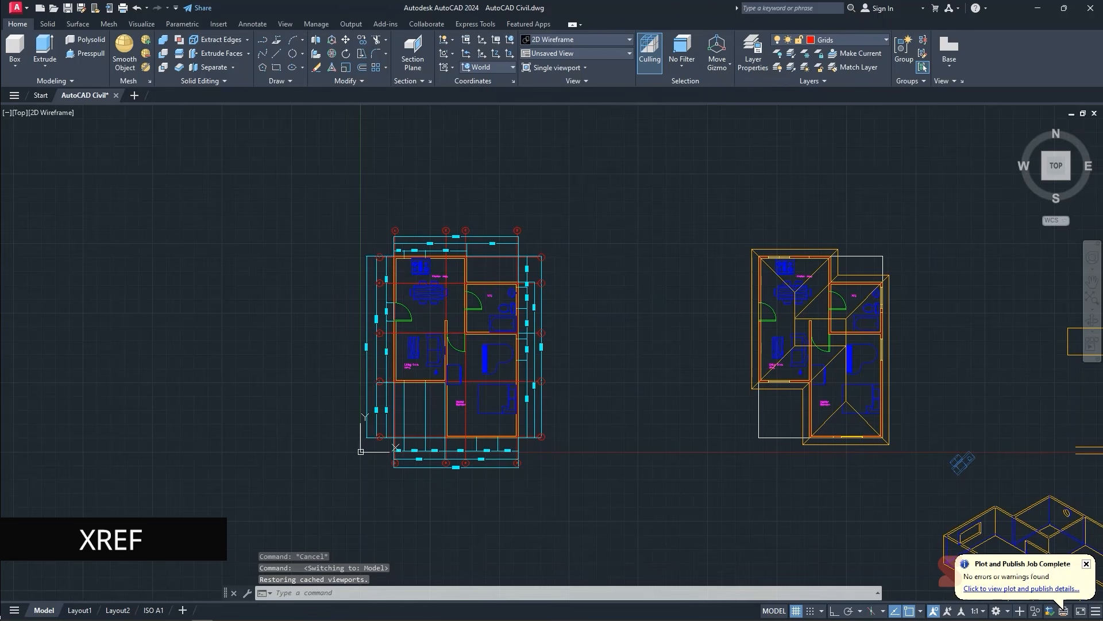
- Choose 3D 001.dwg from the Sample 3D Files folder as the DWG reference to attach
right_click(155, 153)
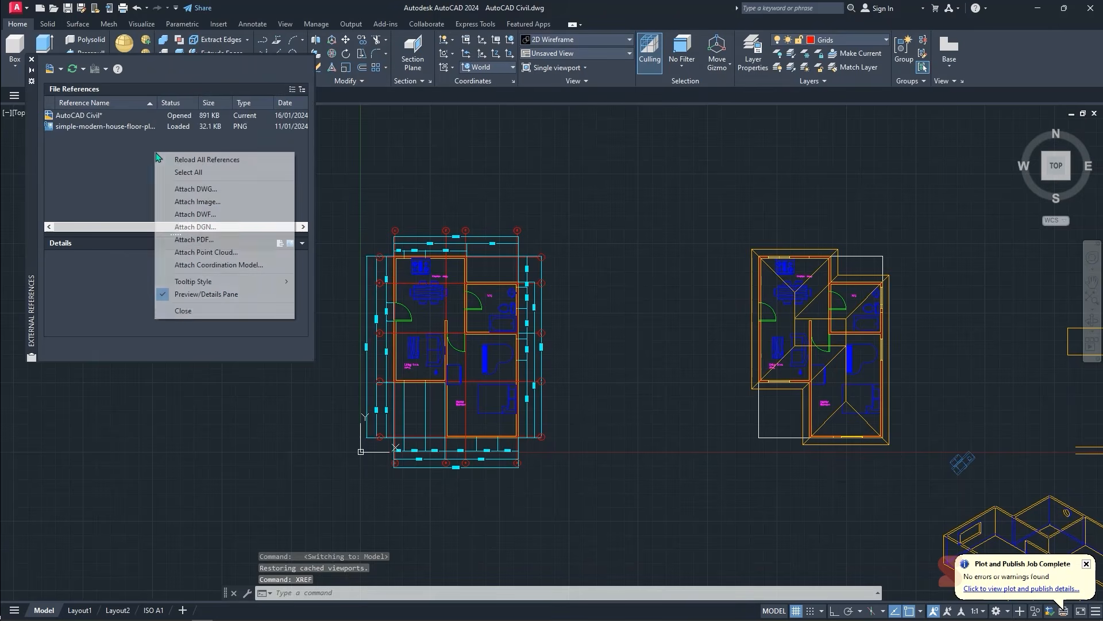
click(212, 191)
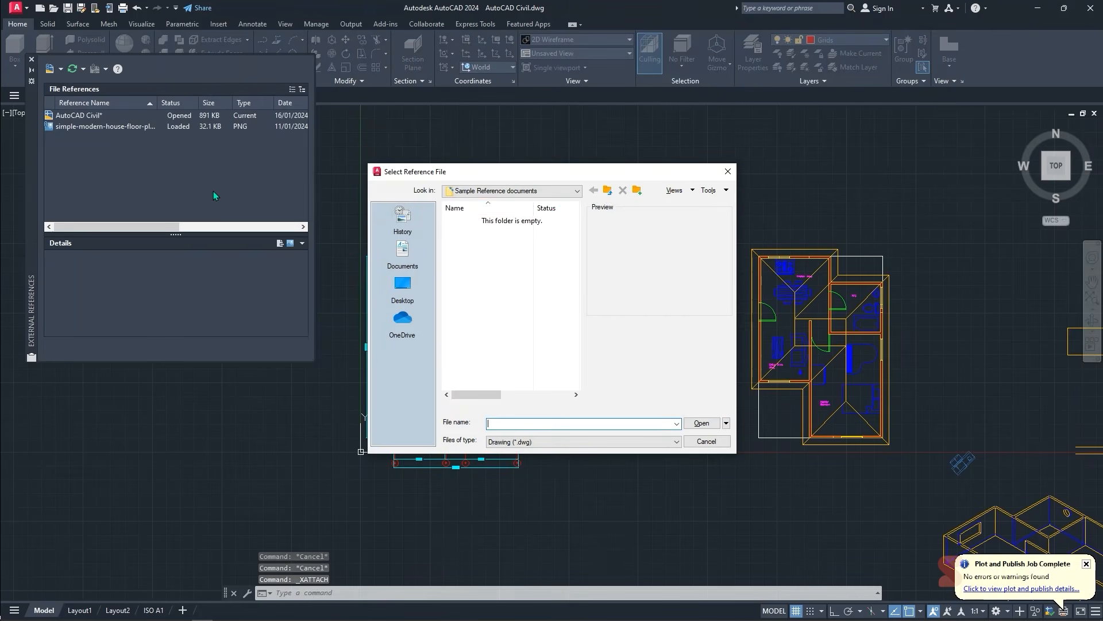
click(607, 191)
double_click(484, 237)
click(474, 220)
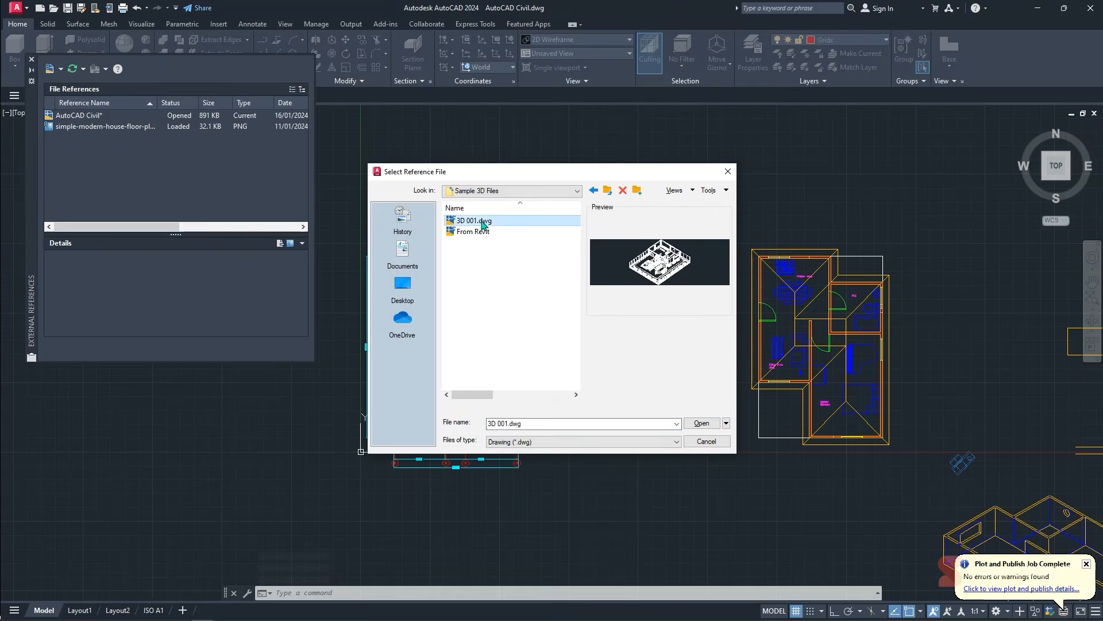
click(702, 424)
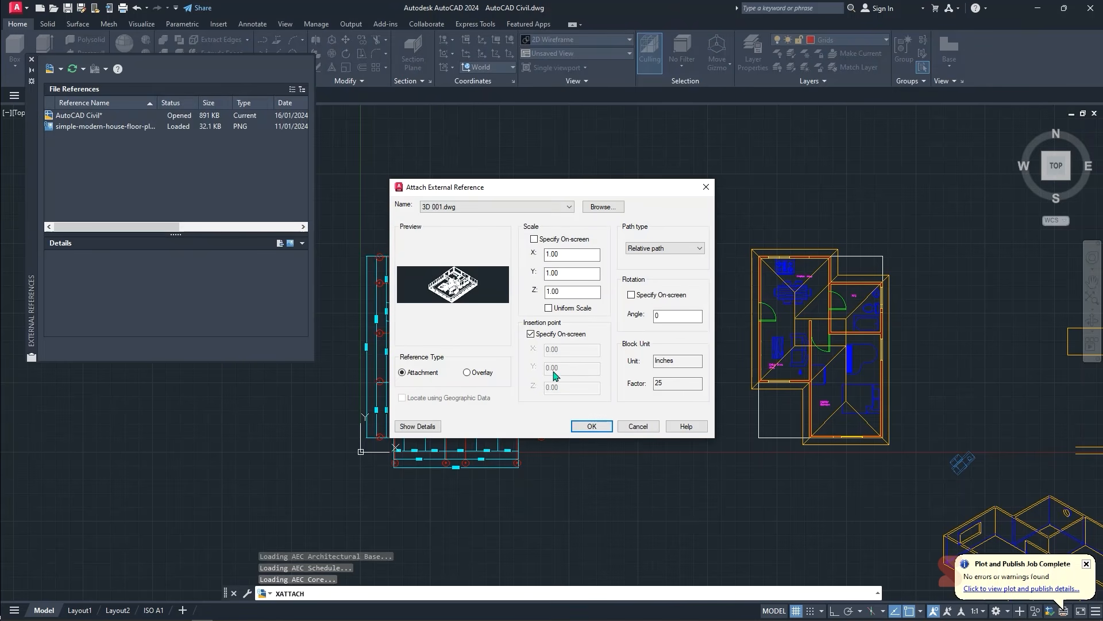
- Attach 3D 001.dwg at scale 1.00 and rotation 0, inserting it in the empty area to the right of the existing drawings
click(591, 425)
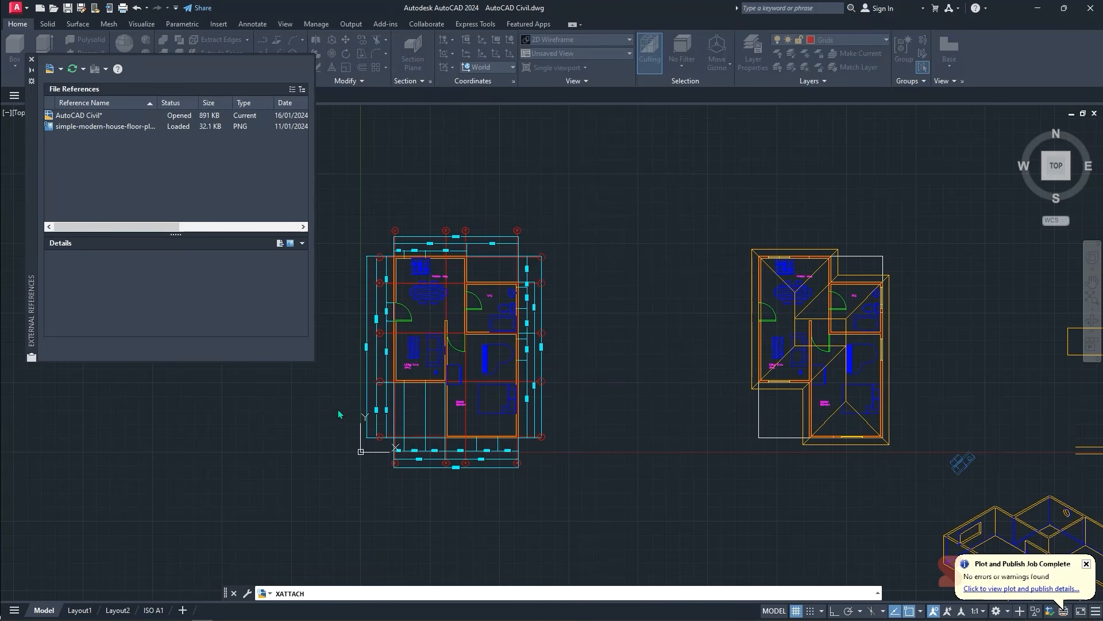
scroll(585, 408, down, 2)
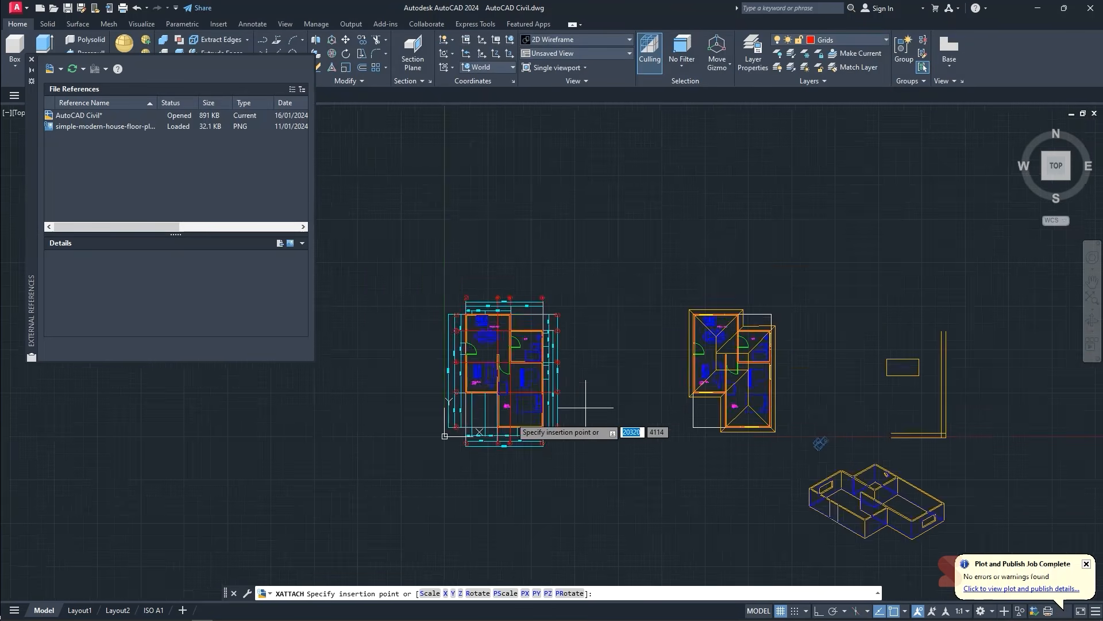
scroll(586, 407, down, 2)
mouse_move(856, 413)
middle_down()
mouse_move(652, 348)
mouse_move(535, 360)
middle_up()
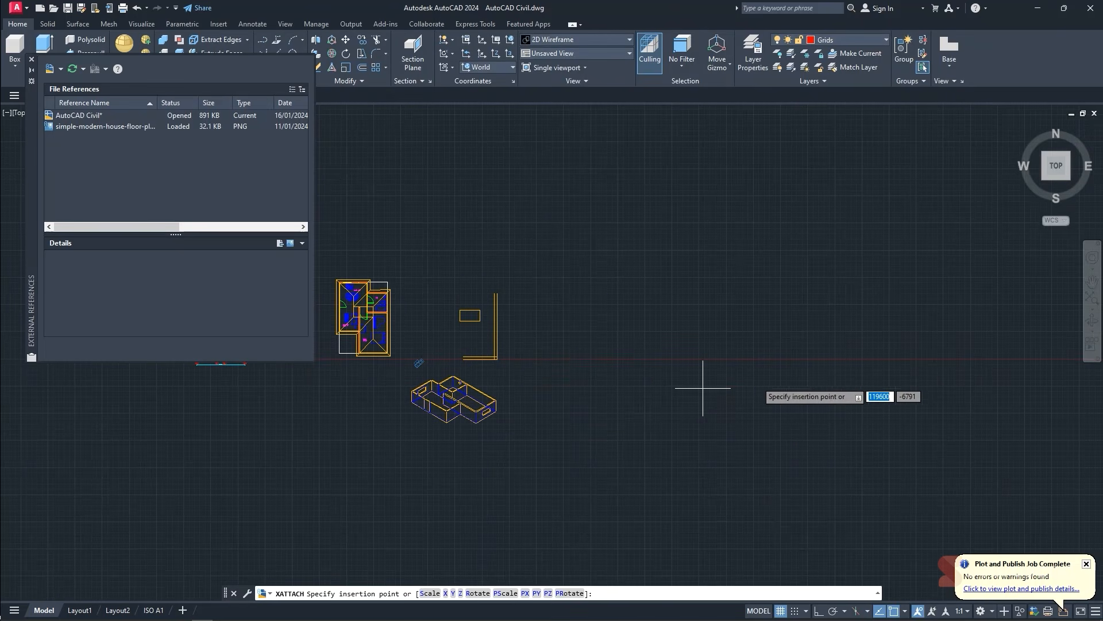
click(757, 383)
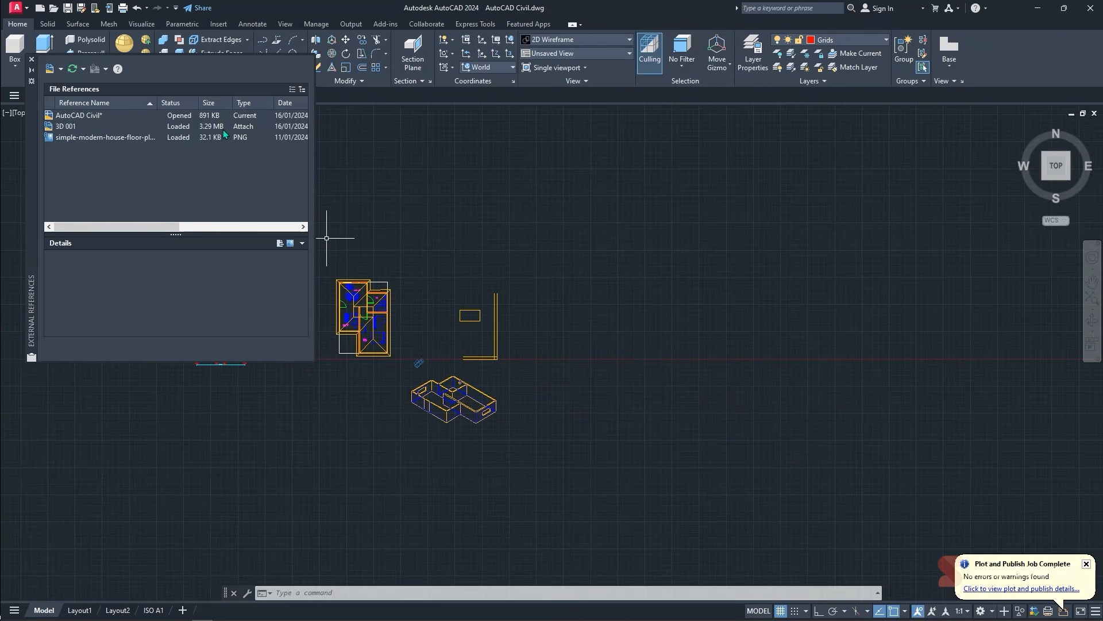
- Return from the layout to model space and inspect the 3D house model and surrounding drawings from different angles
mouse_move(219, 131)
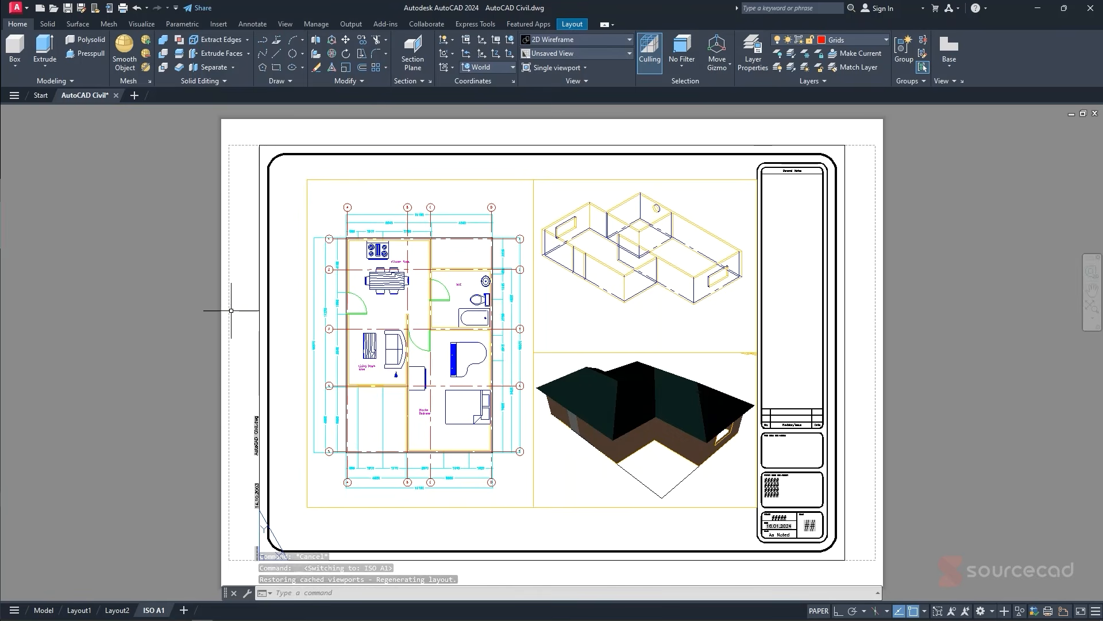
click(43, 611)
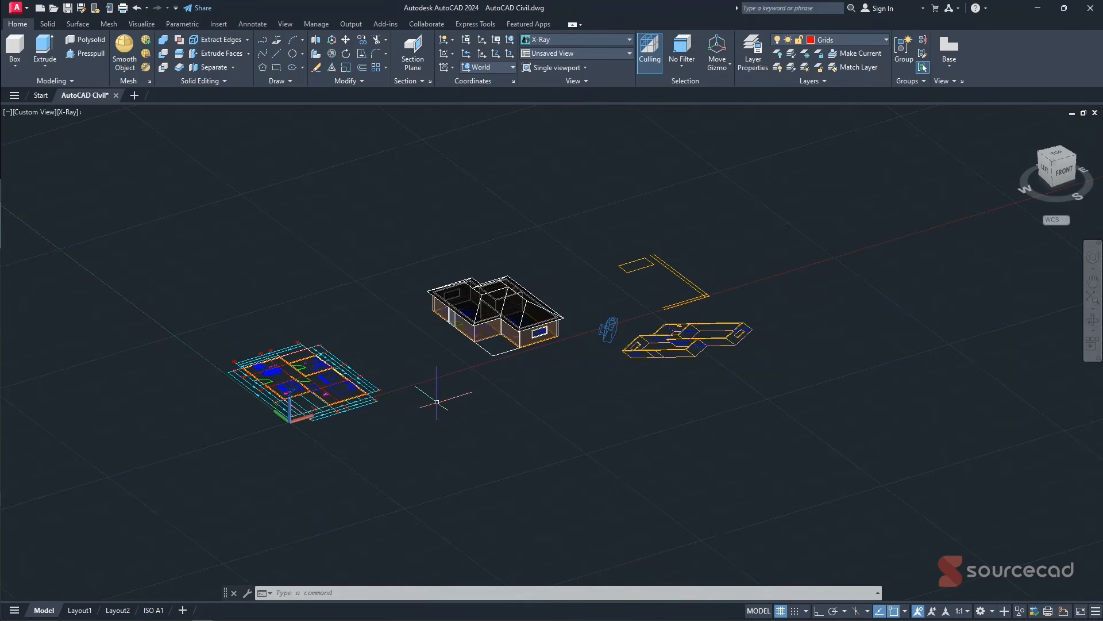
shift+middle_drag(517, 394, 567, 406)
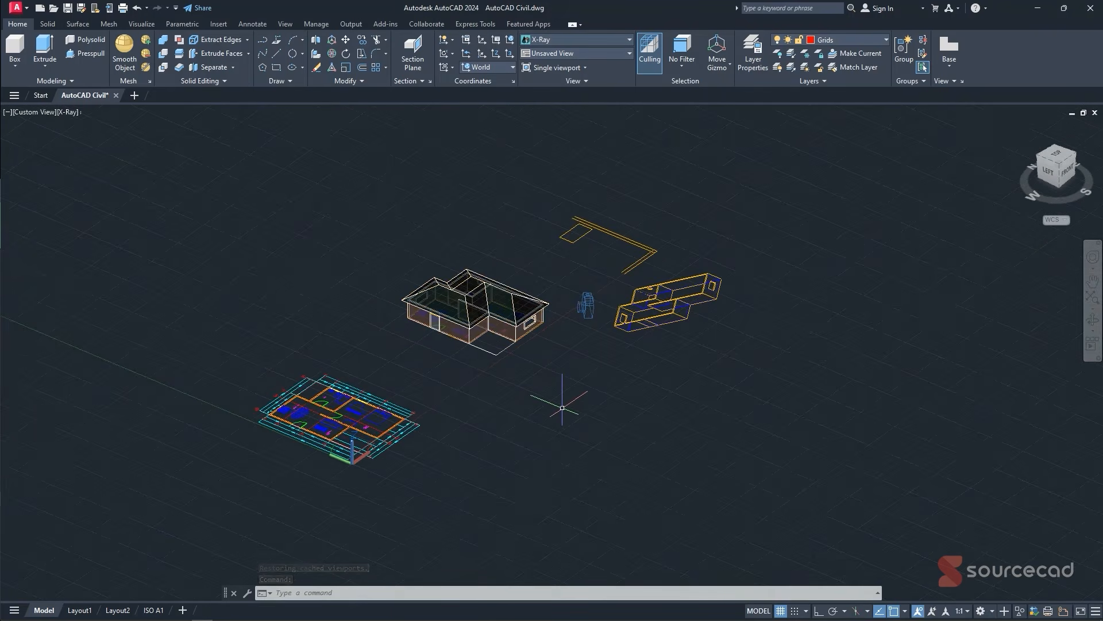
mouse_move(559, 406)
shift+middle_down()
mouse_move(514, 401)
mouse_move(556, 394)
shift+middle_up()
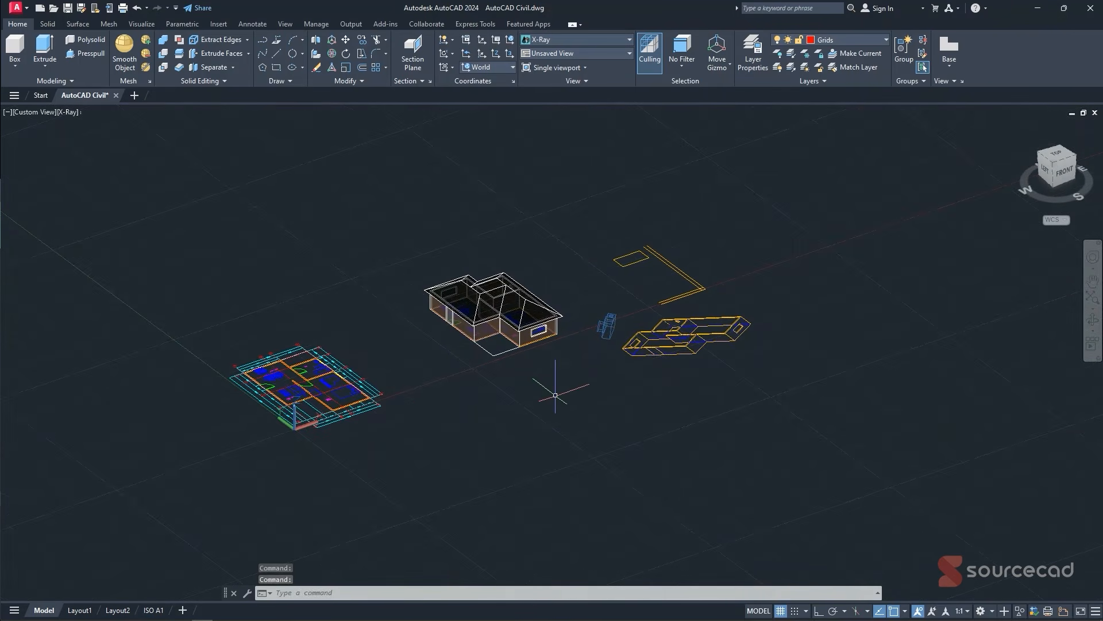